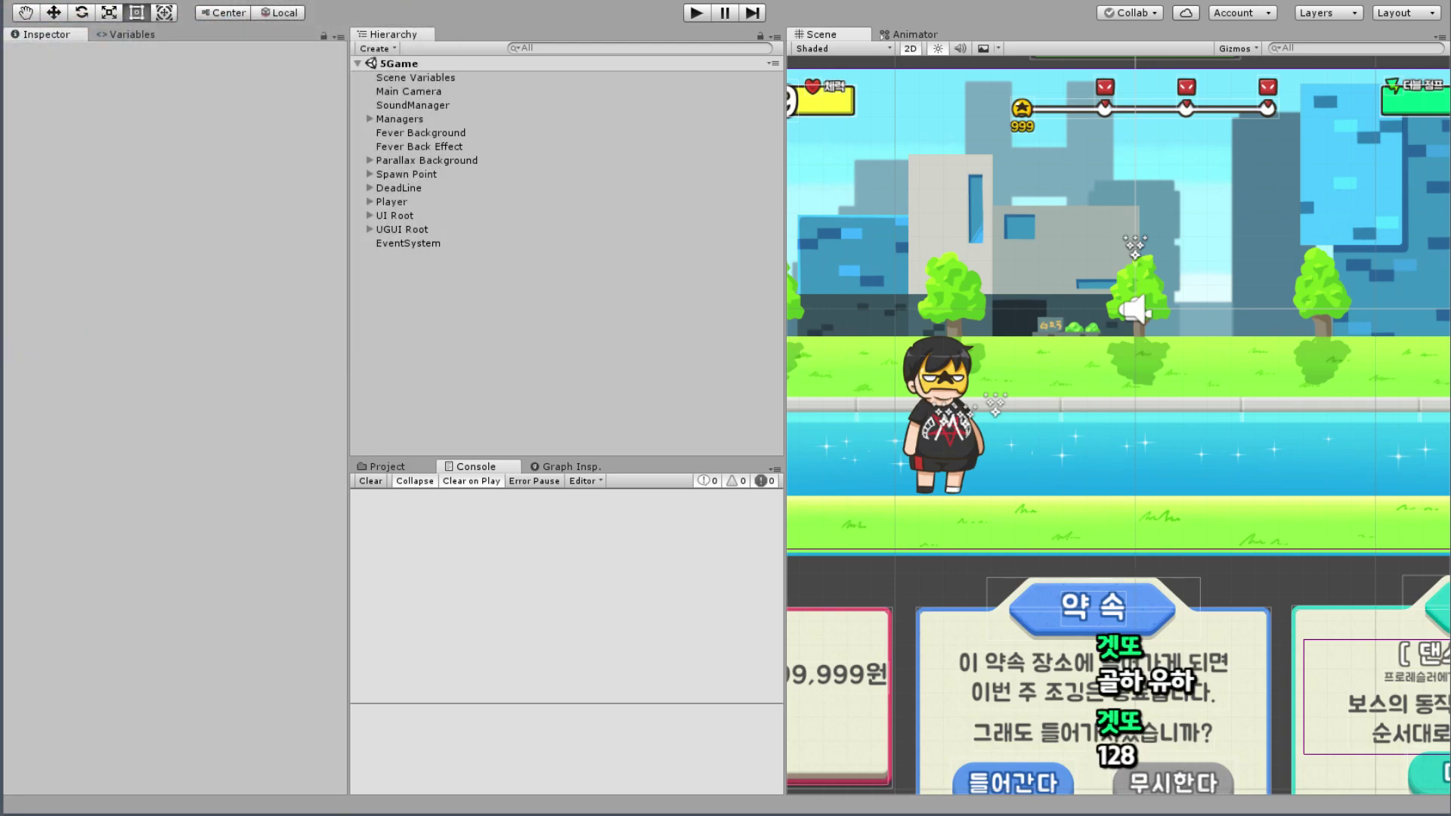
Step: Expand Managers in the Hierarchy and briefly expand, then collapse, Boss2Manager
scroll(1141, 396, down, 3)
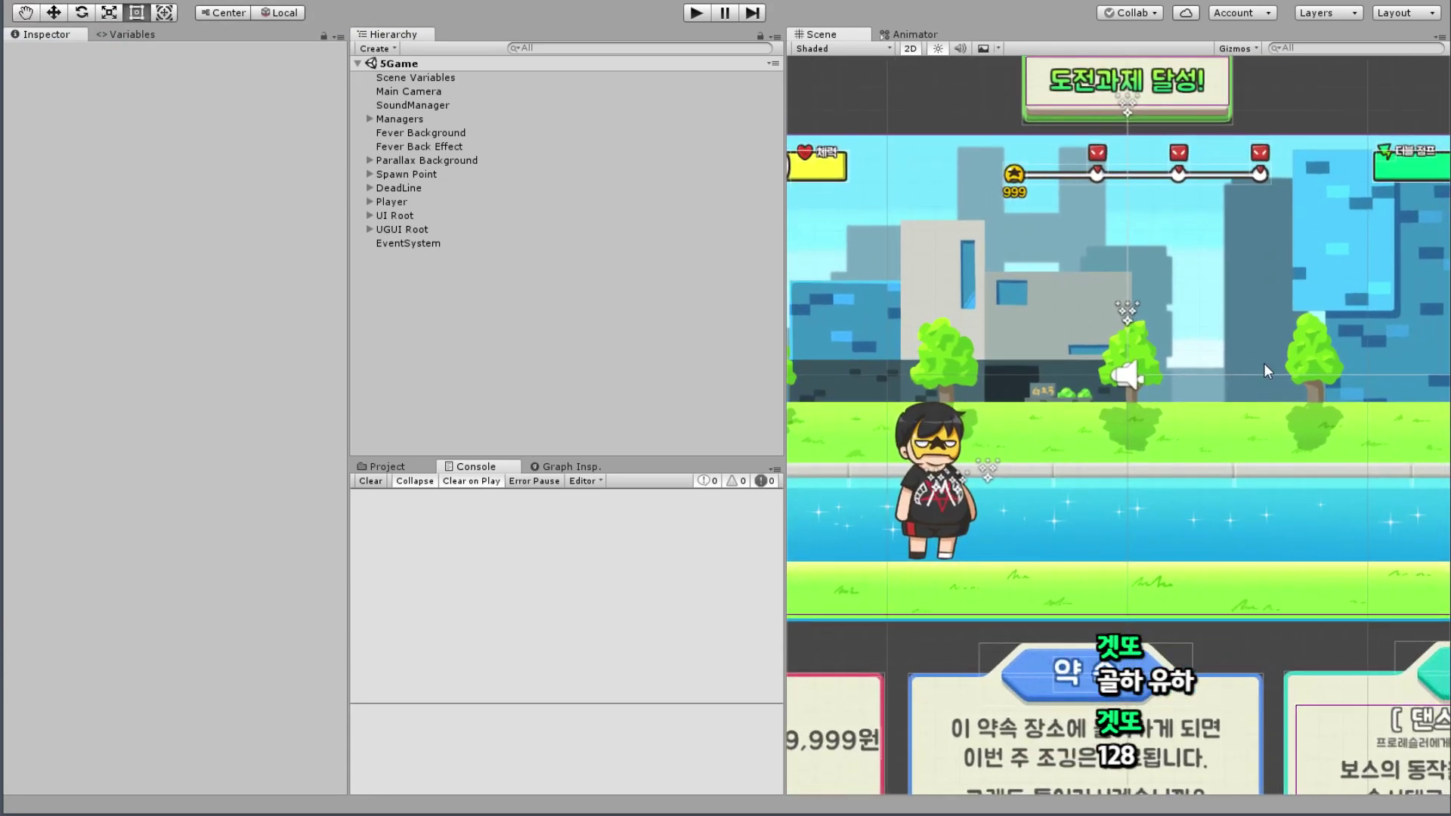
scroll(1282, 494, down, 3)
scroll(1088, 396, up, 3)
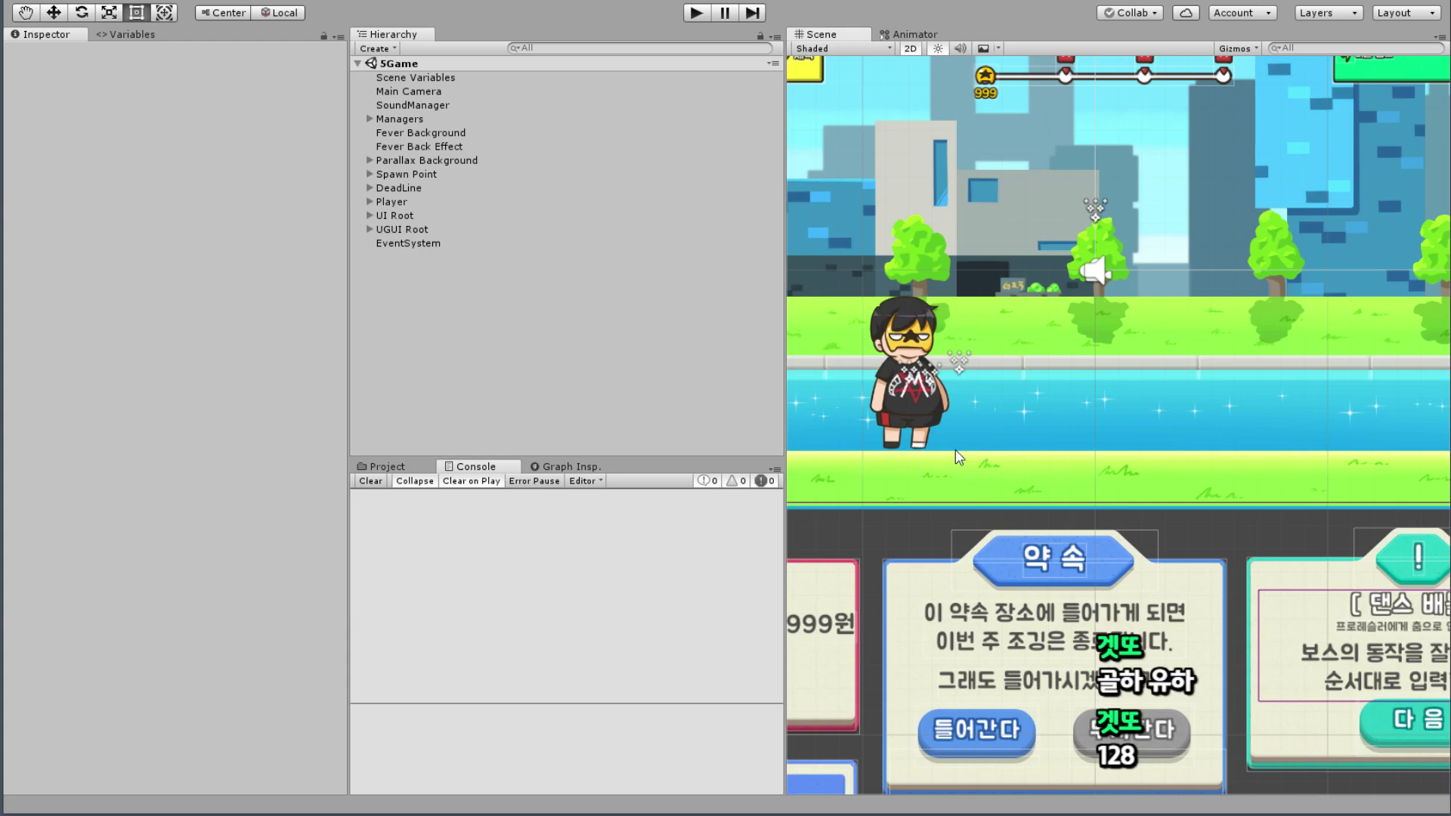
middle_drag(981, 452, 995, 522)
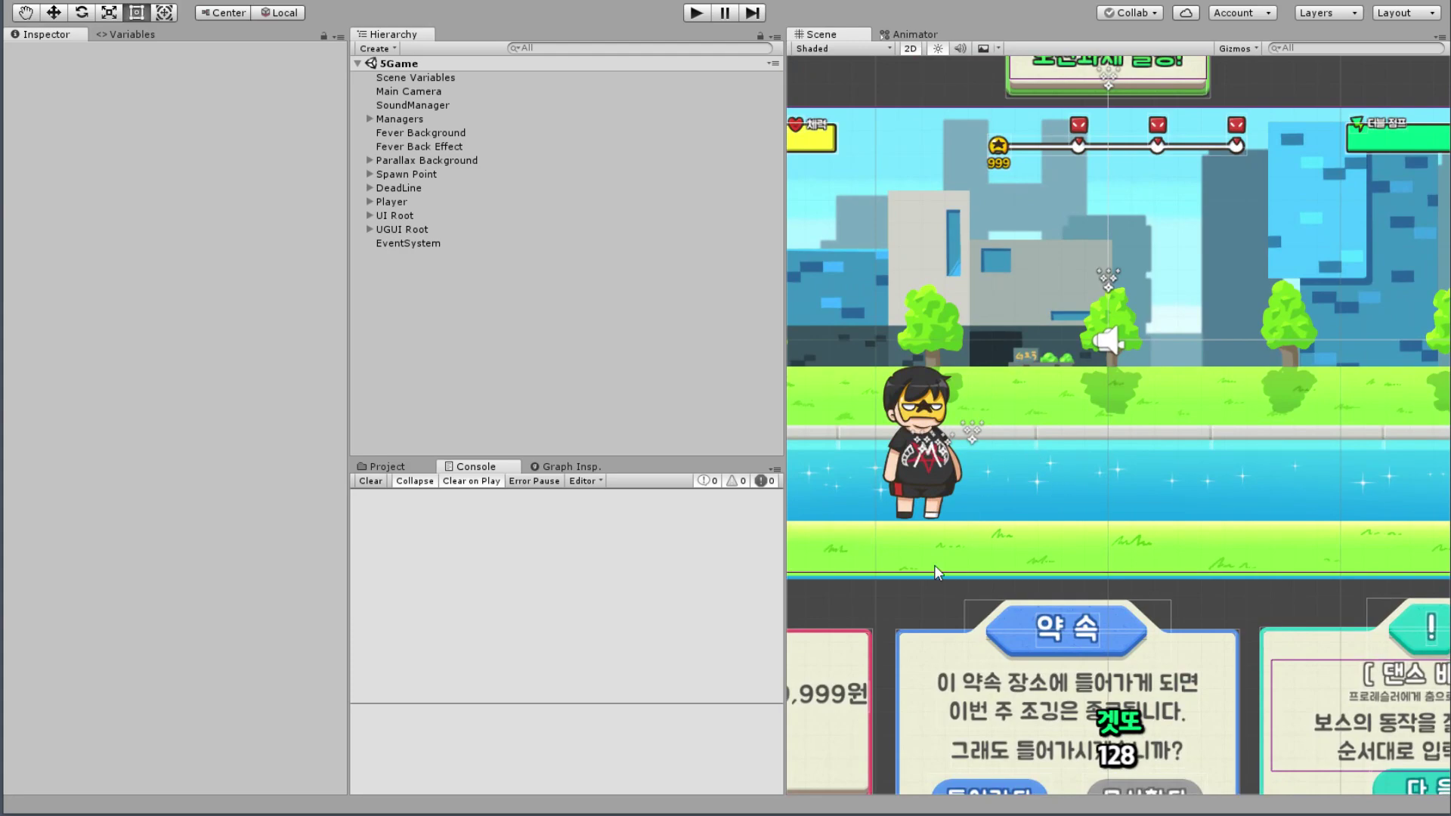
scroll(1136, 295, up, 1)
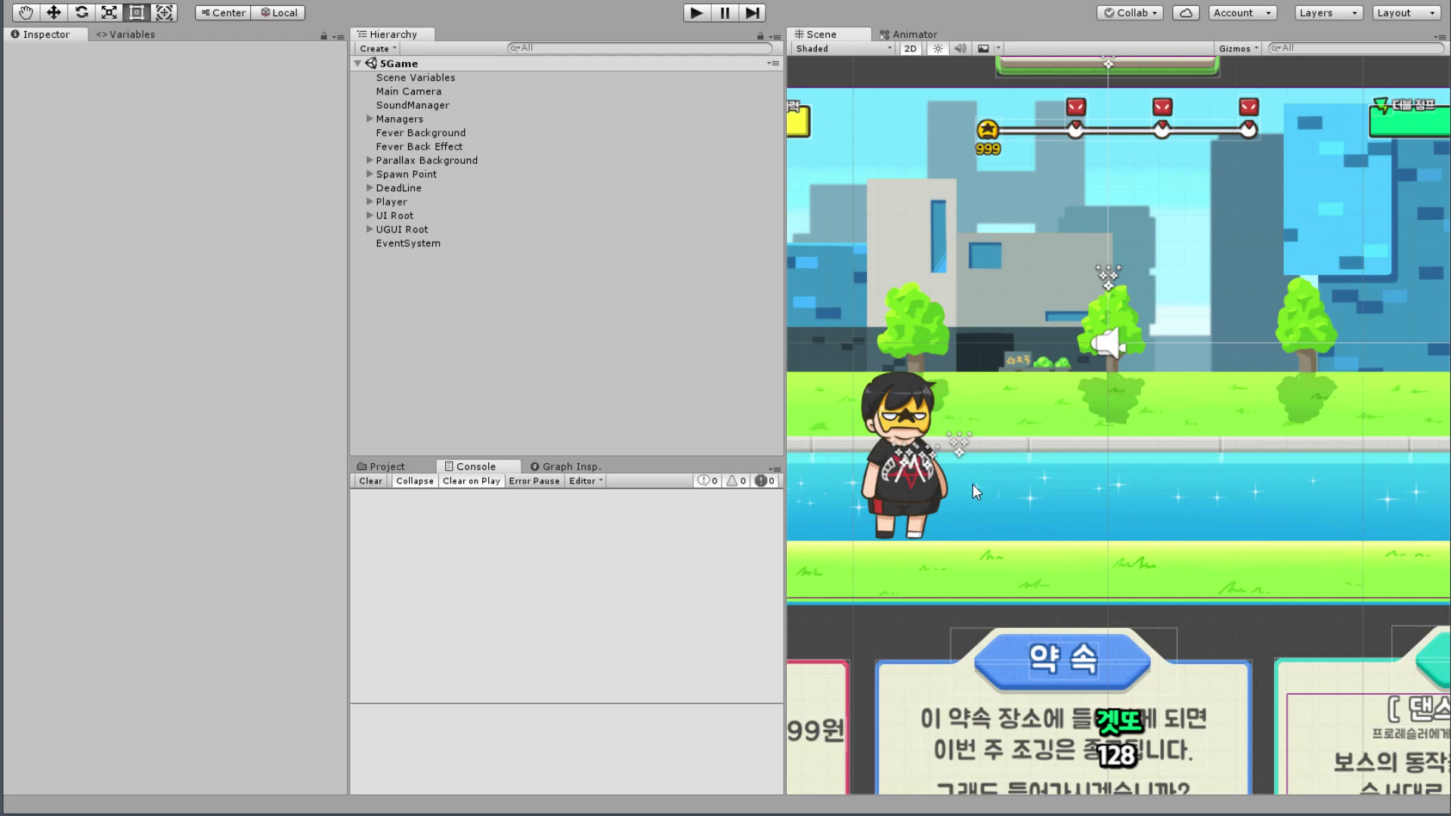
middle_drag(972, 483, 942, 465)
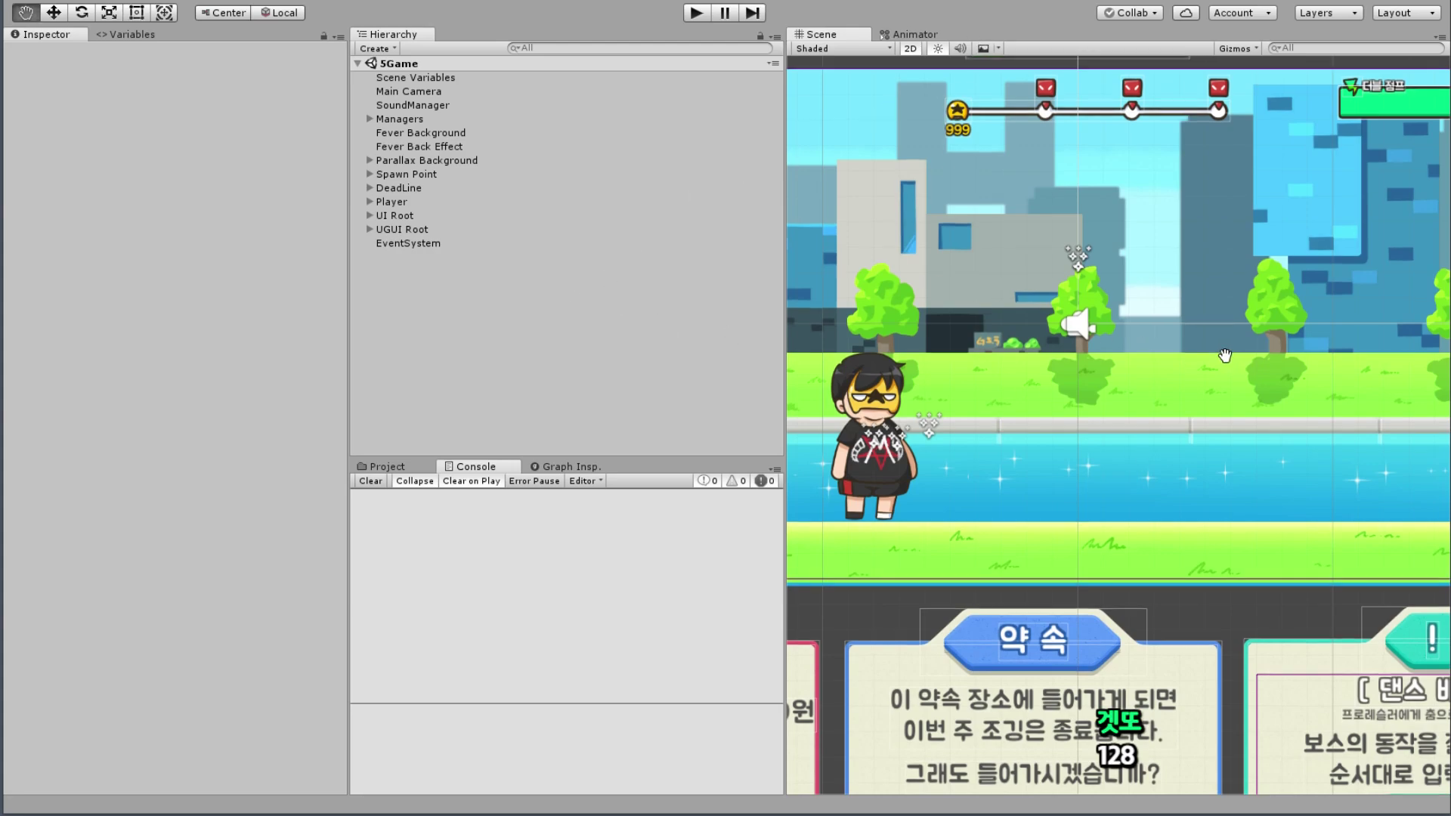
middle_drag(1227, 356, 1203, 387)
scroll(921, 284, up, 2)
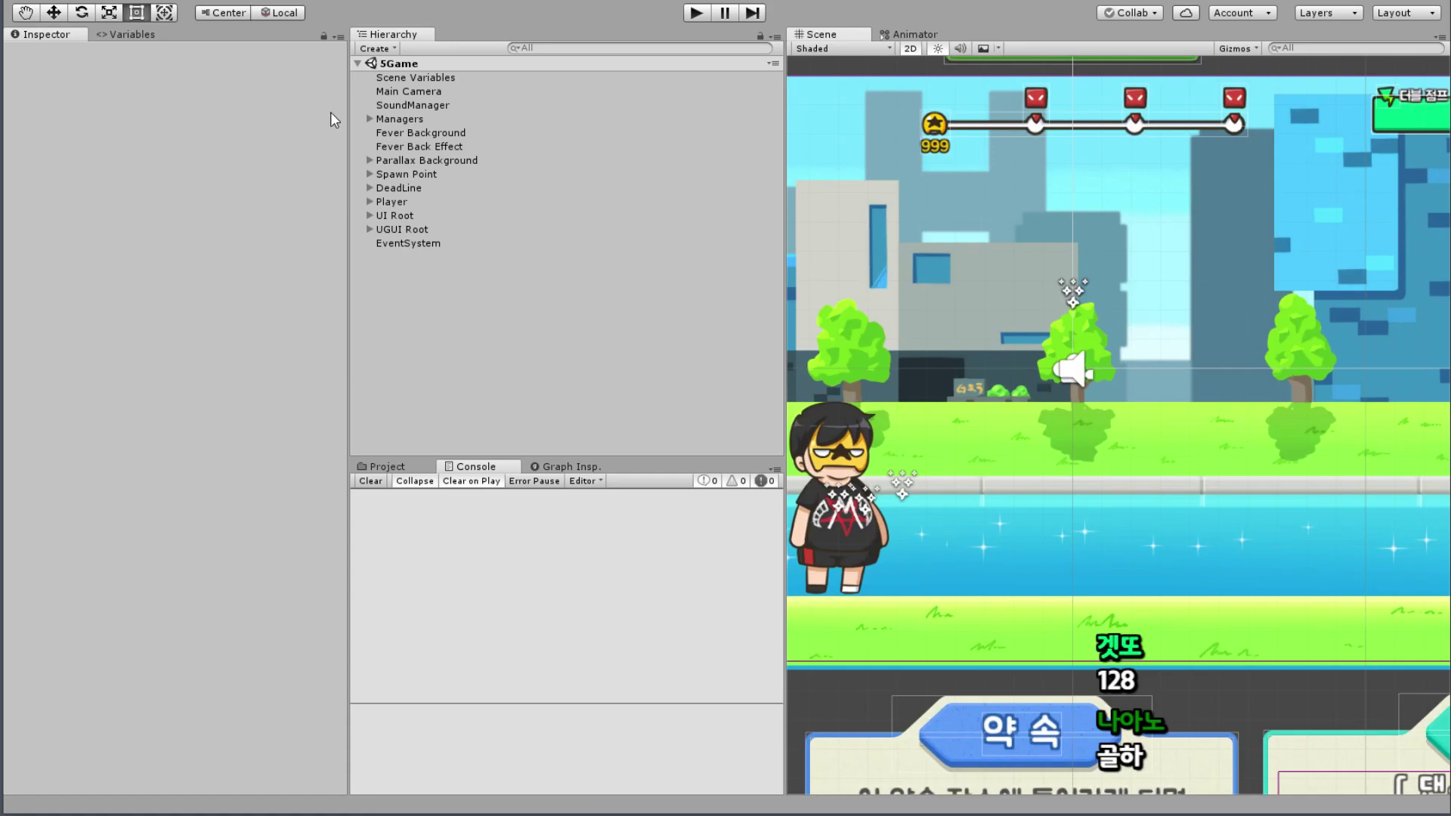
click(369, 119)
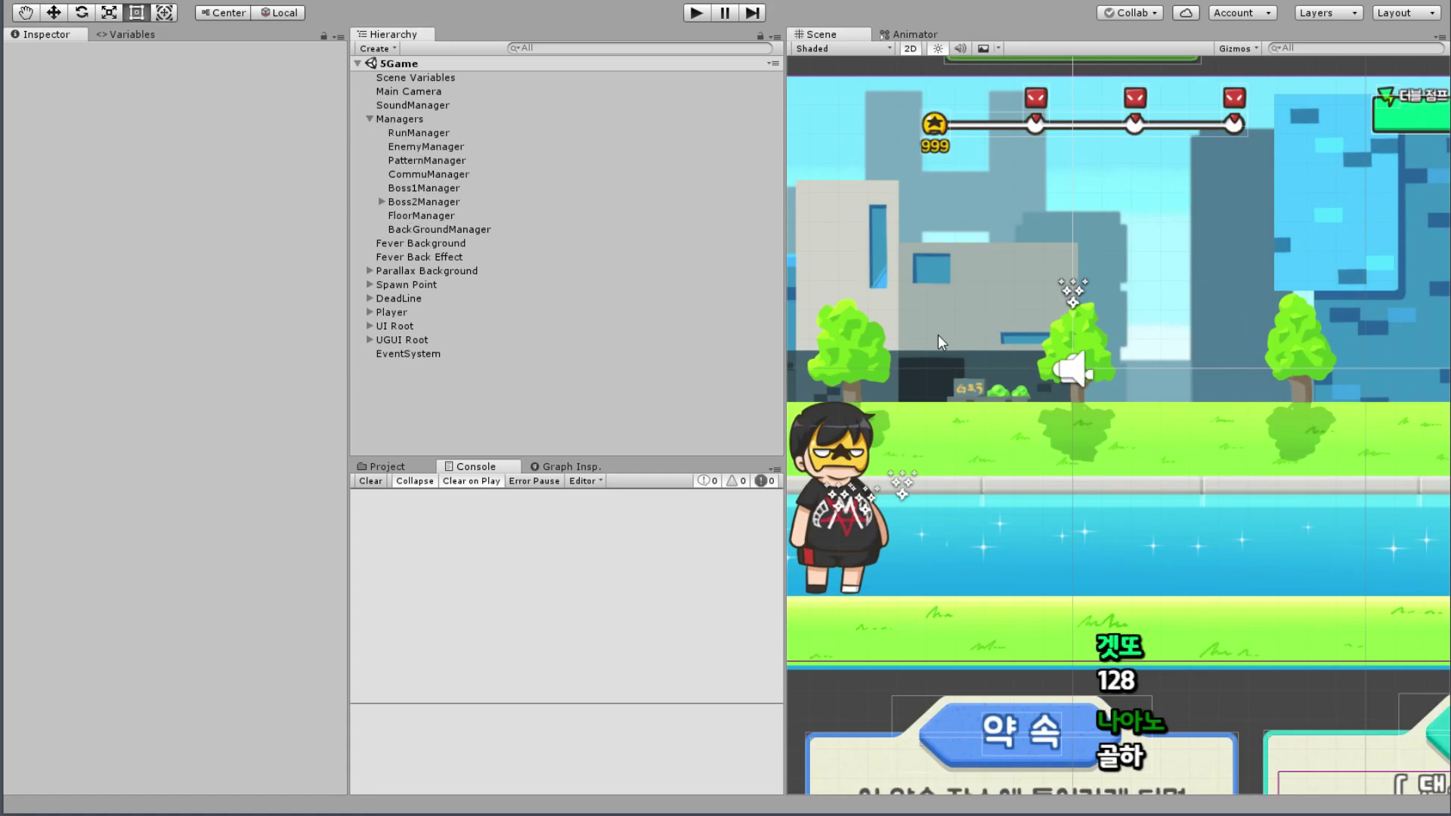
middle_drag(1276, 378, 1233, 374)
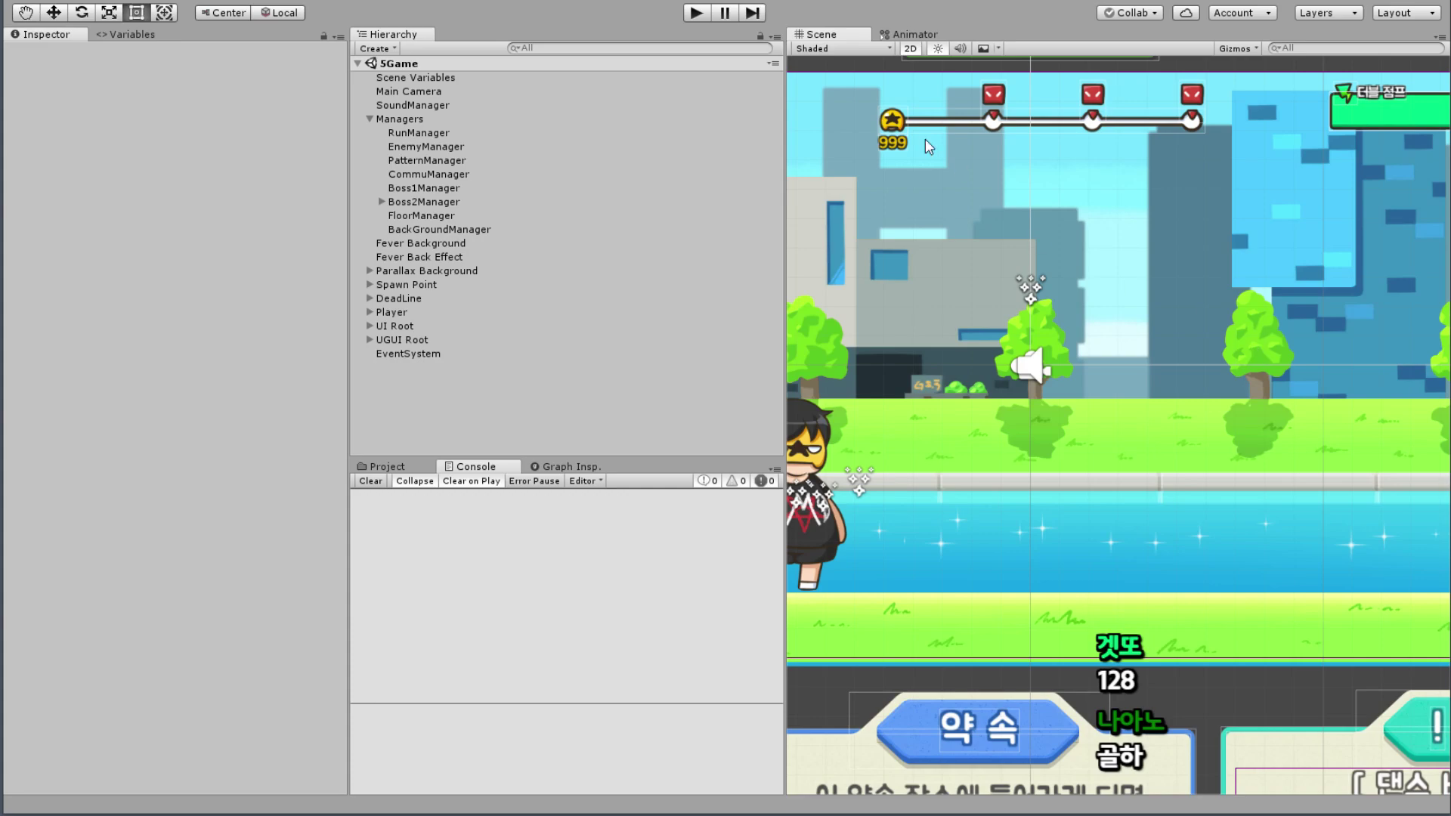
middle_drag(1254, 347, 1198, 337)
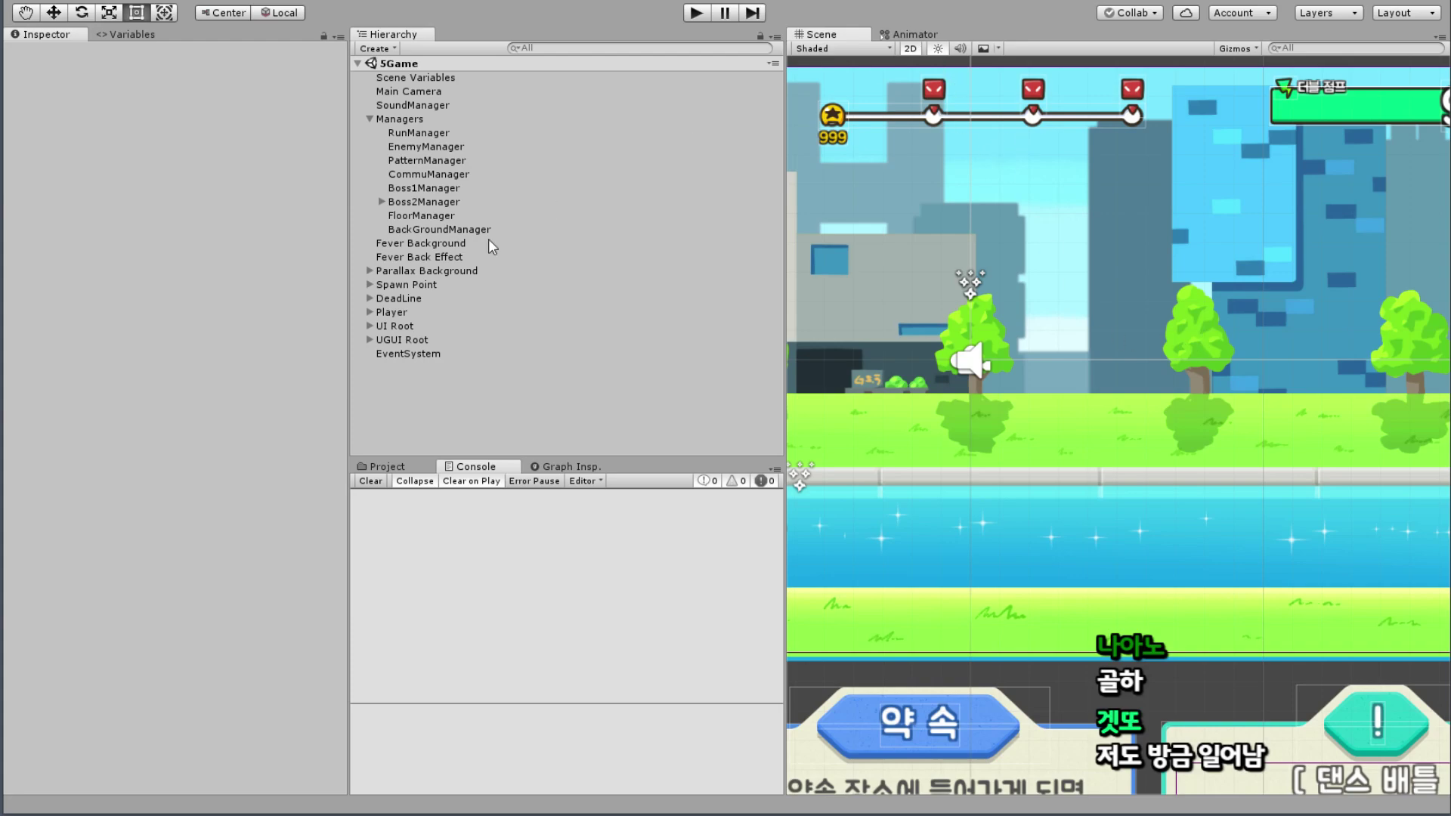
mouse_move(1099, 357)
middle_down()
mouse_move(1070, 278)
mouse_move(1127, 294)
middle_up()
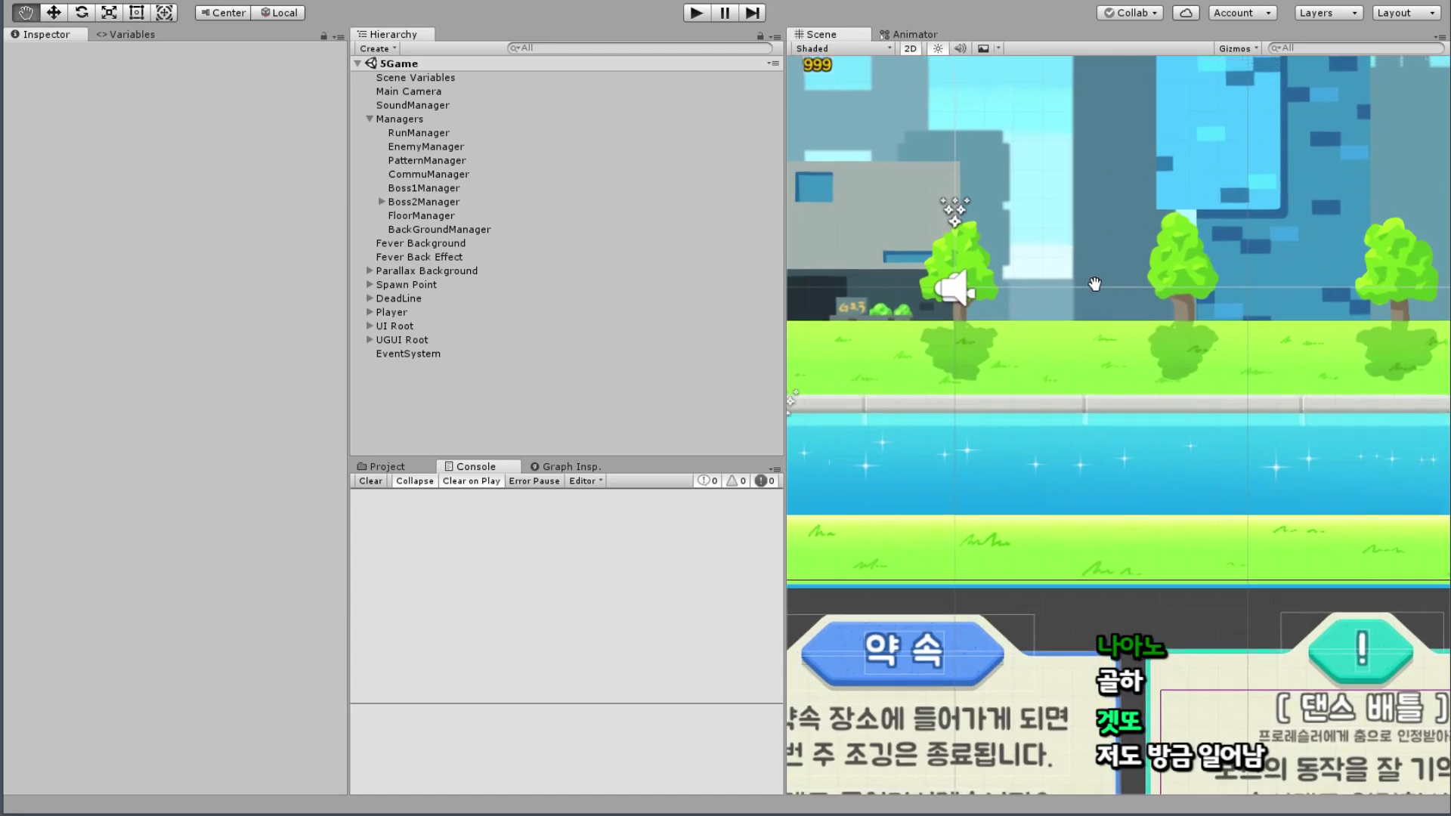
click(381, 202)
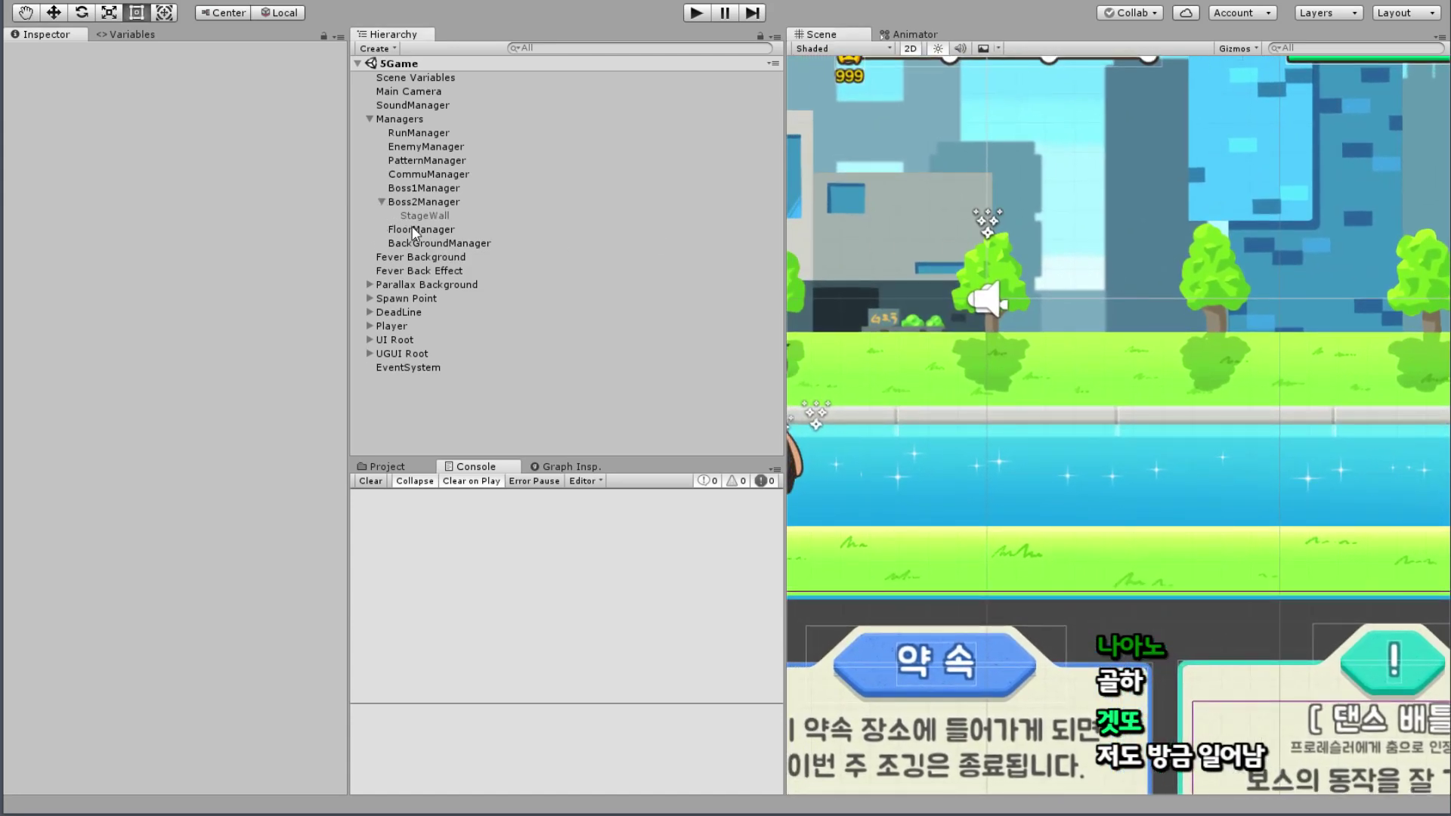
click(381, 201)
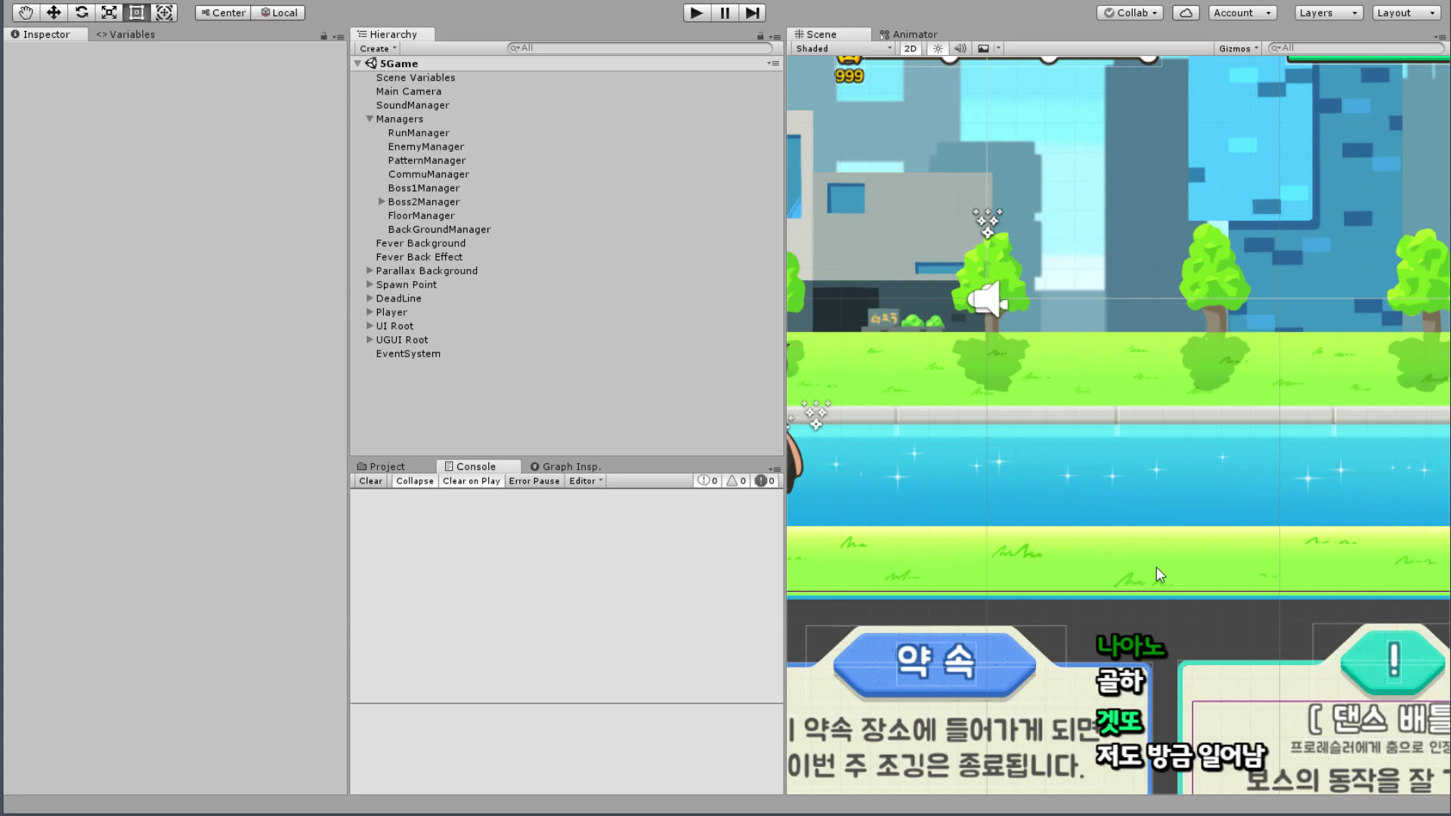
Step: Expand UI Root and Boss2 Set to list Boss Health Set, Fight Label Set and Tutorial Set
middle_drag(1156, 568, 1028, 343)
click(369, 326)
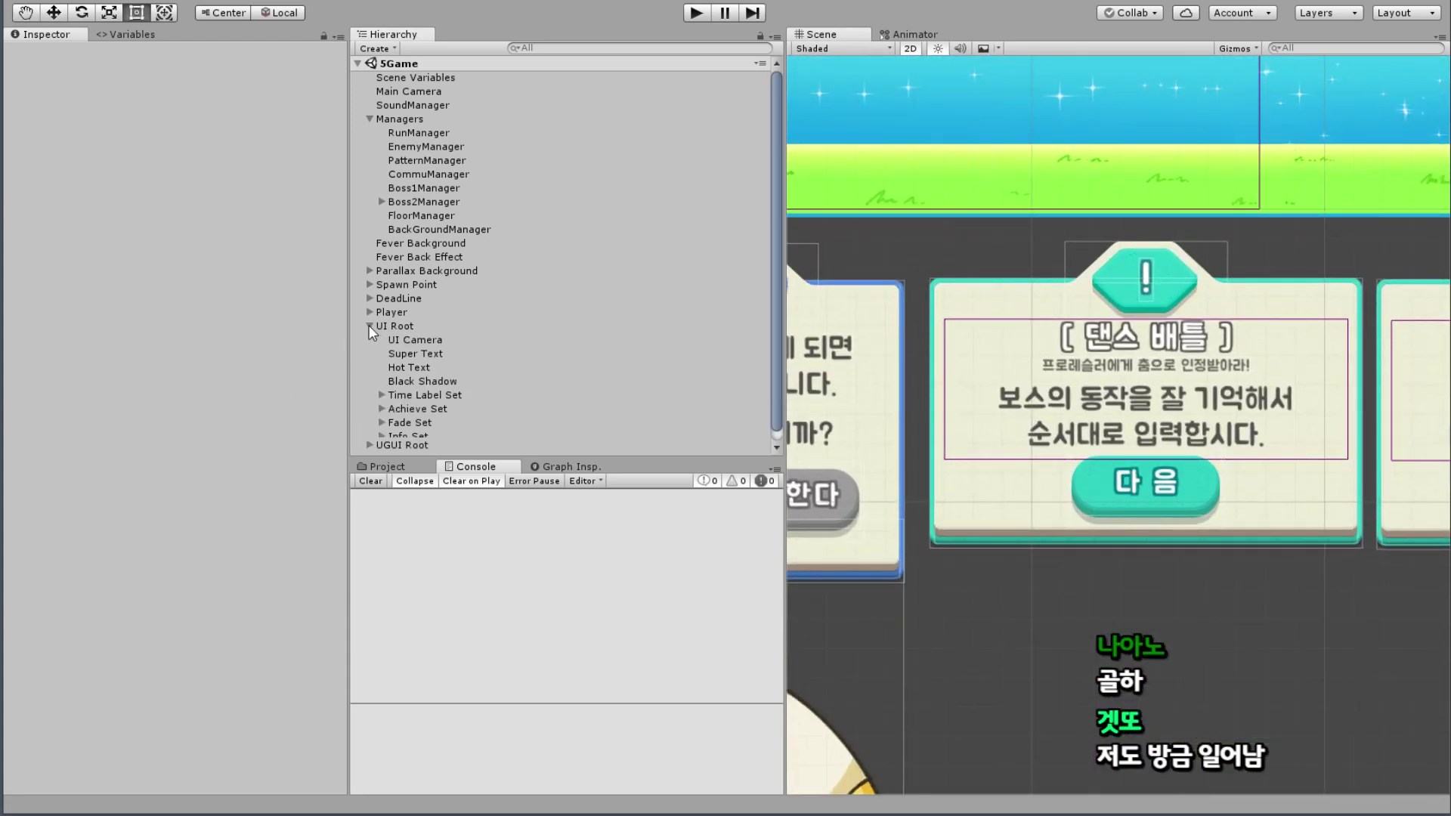
scroll(402, 365, down, 3)
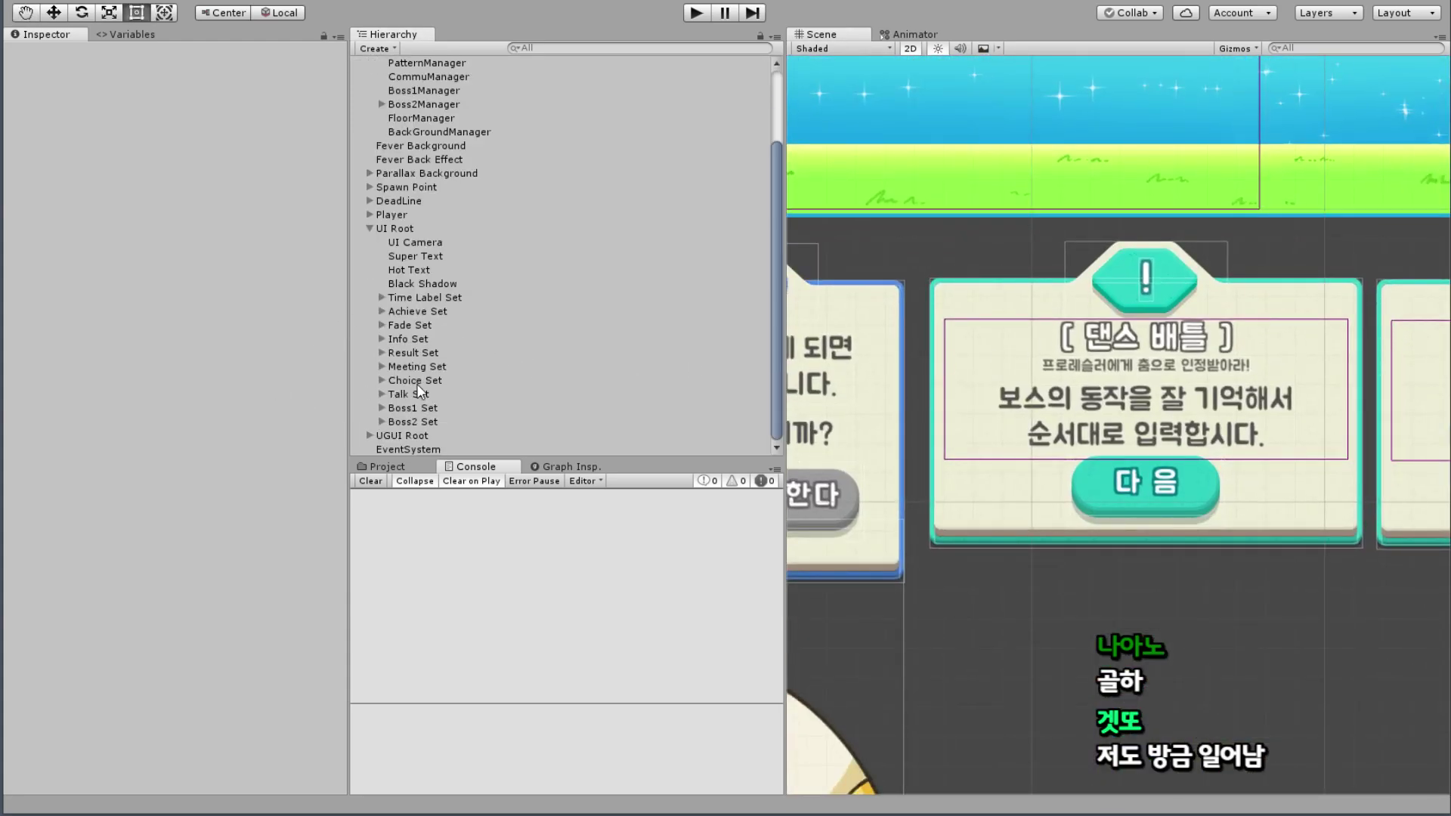
click(382, 421)
scroll(423, 378, down, 3)
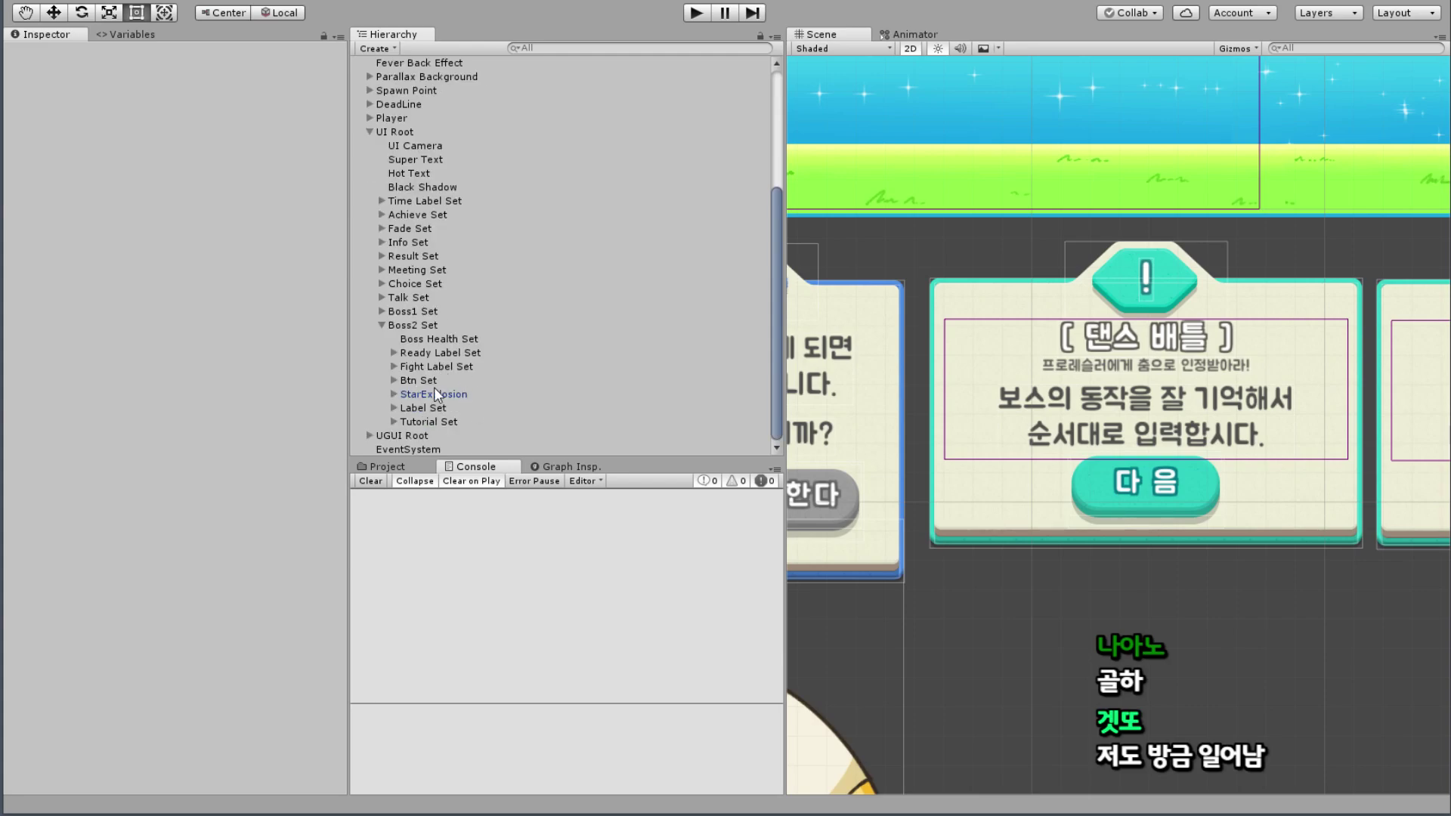
Step: Drill into Tutorial Set > Contents Panel > Label Group > Boss2 Group and select its Boss Bar
click(456, 338)
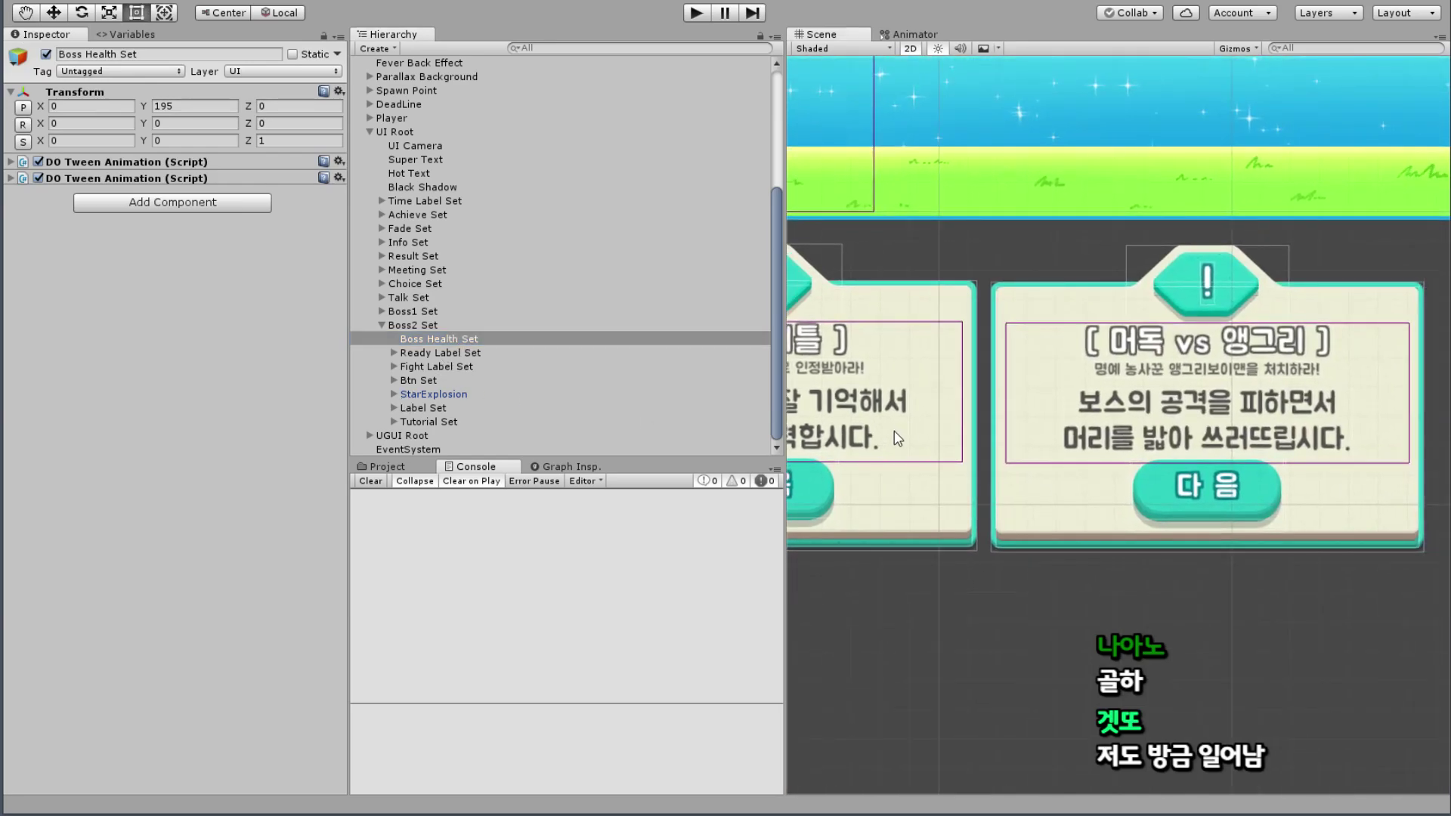
click(395, 409)
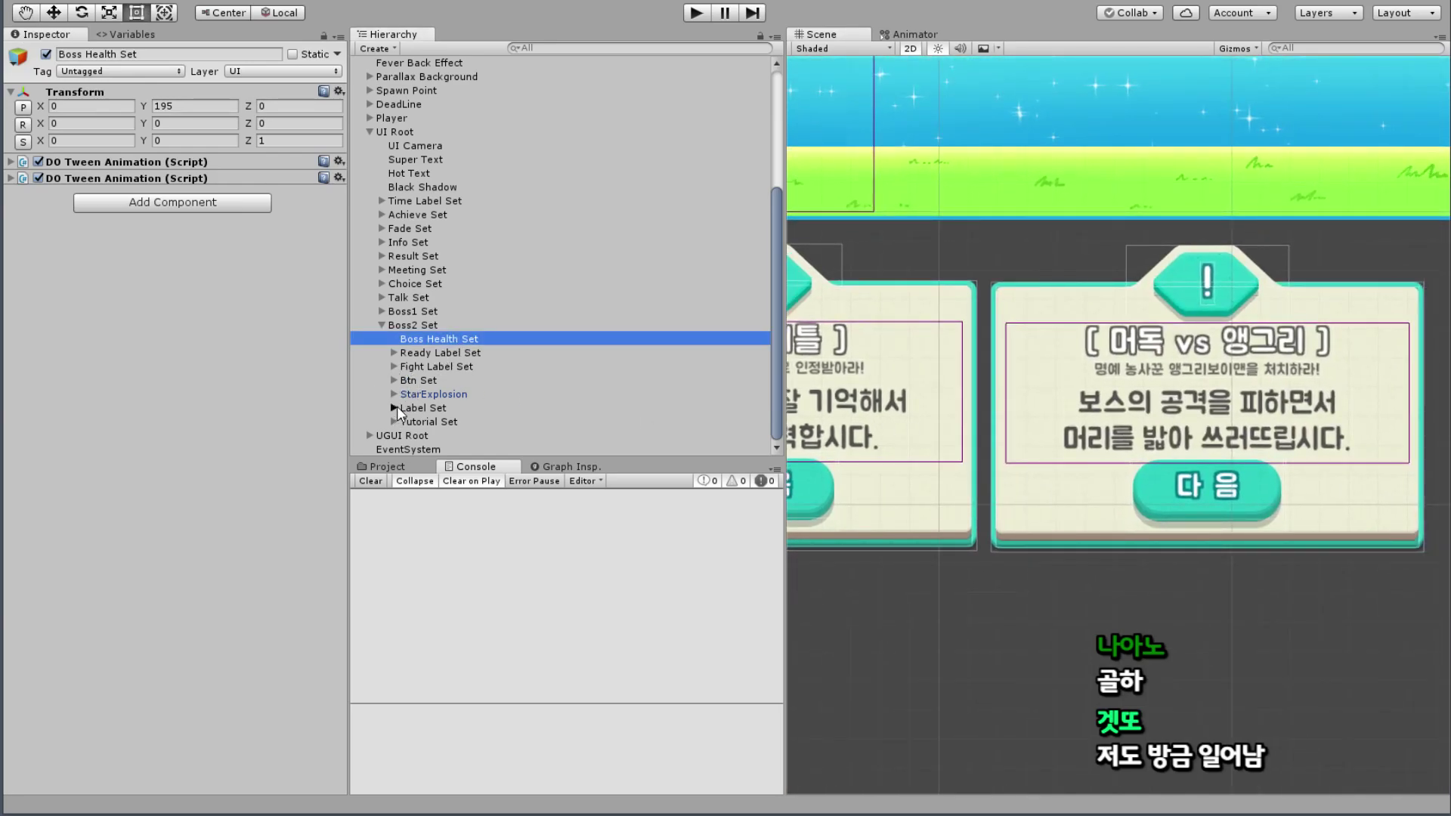
click(395, 379)
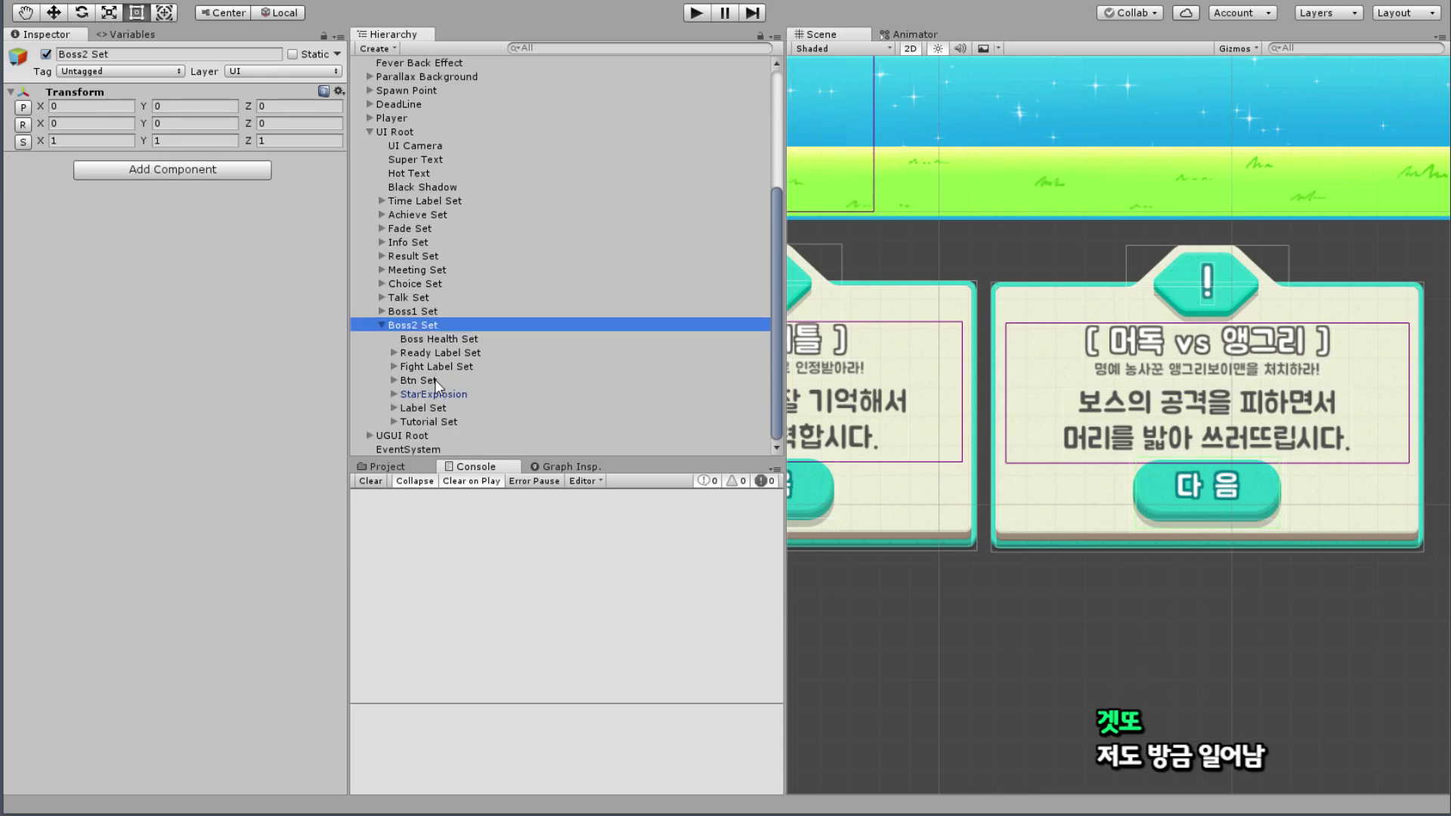
click(421, 421)
click(396, 421)
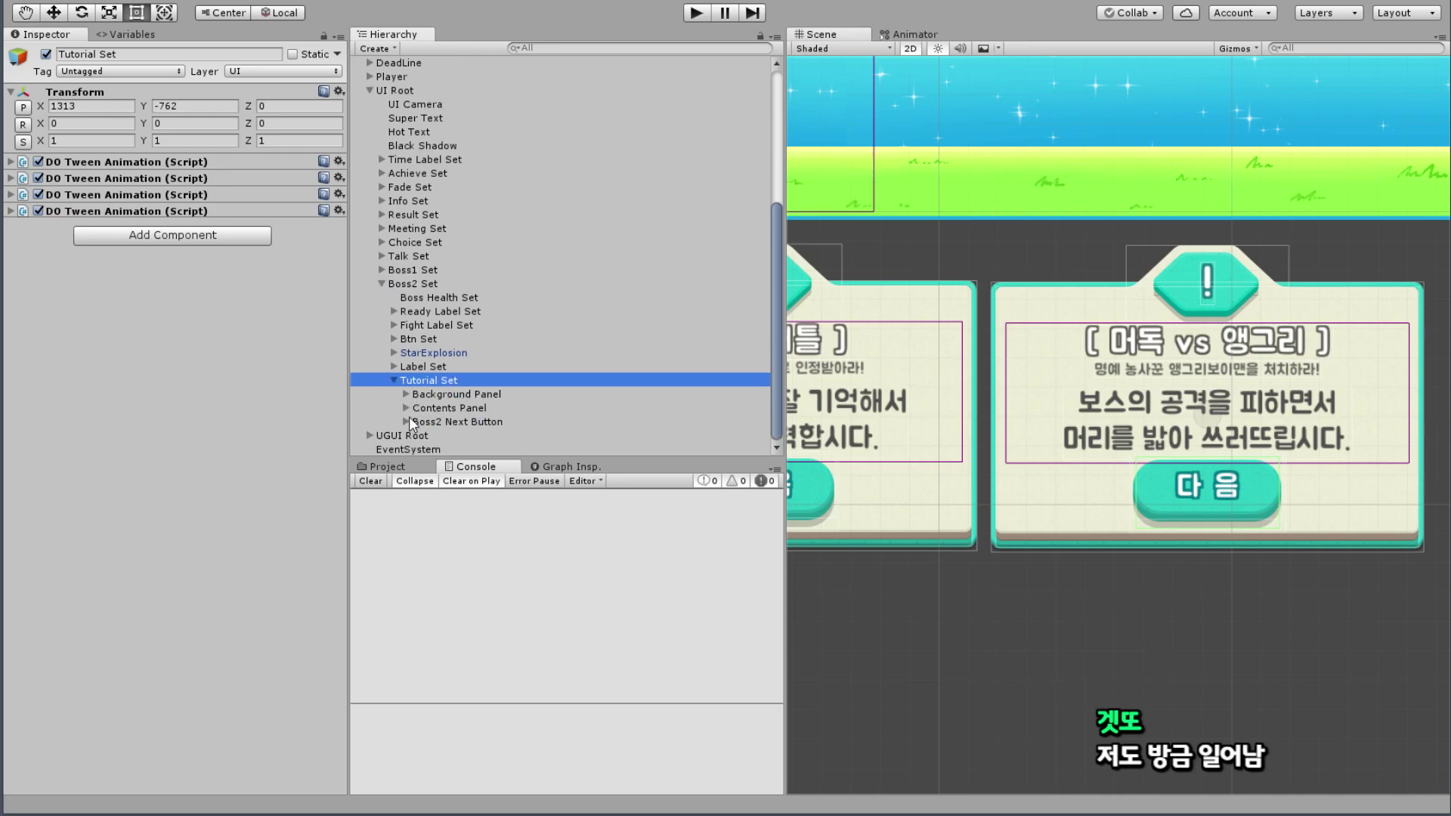
click(406, 409)
click(418, 422)
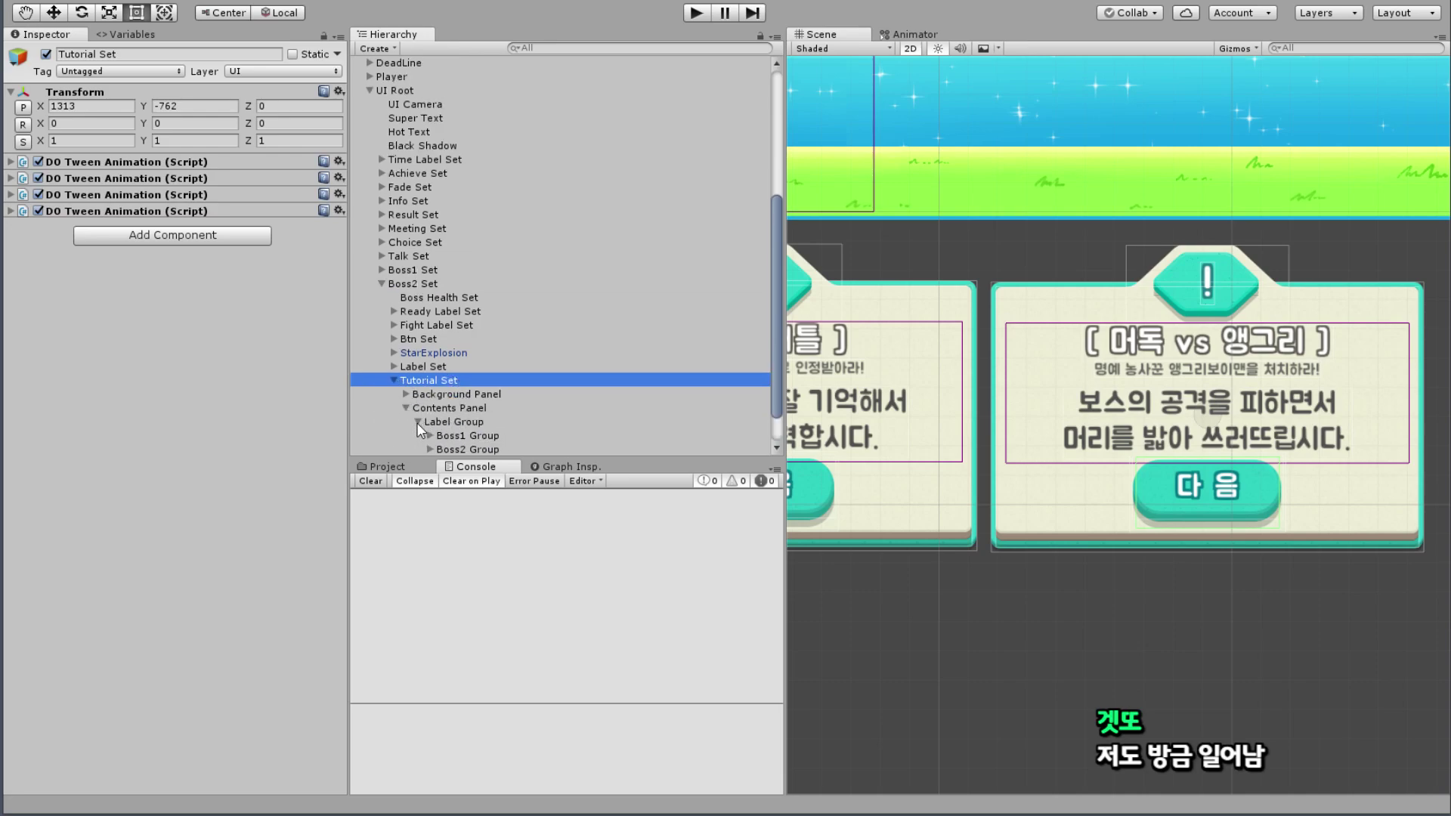
click(430, 407)
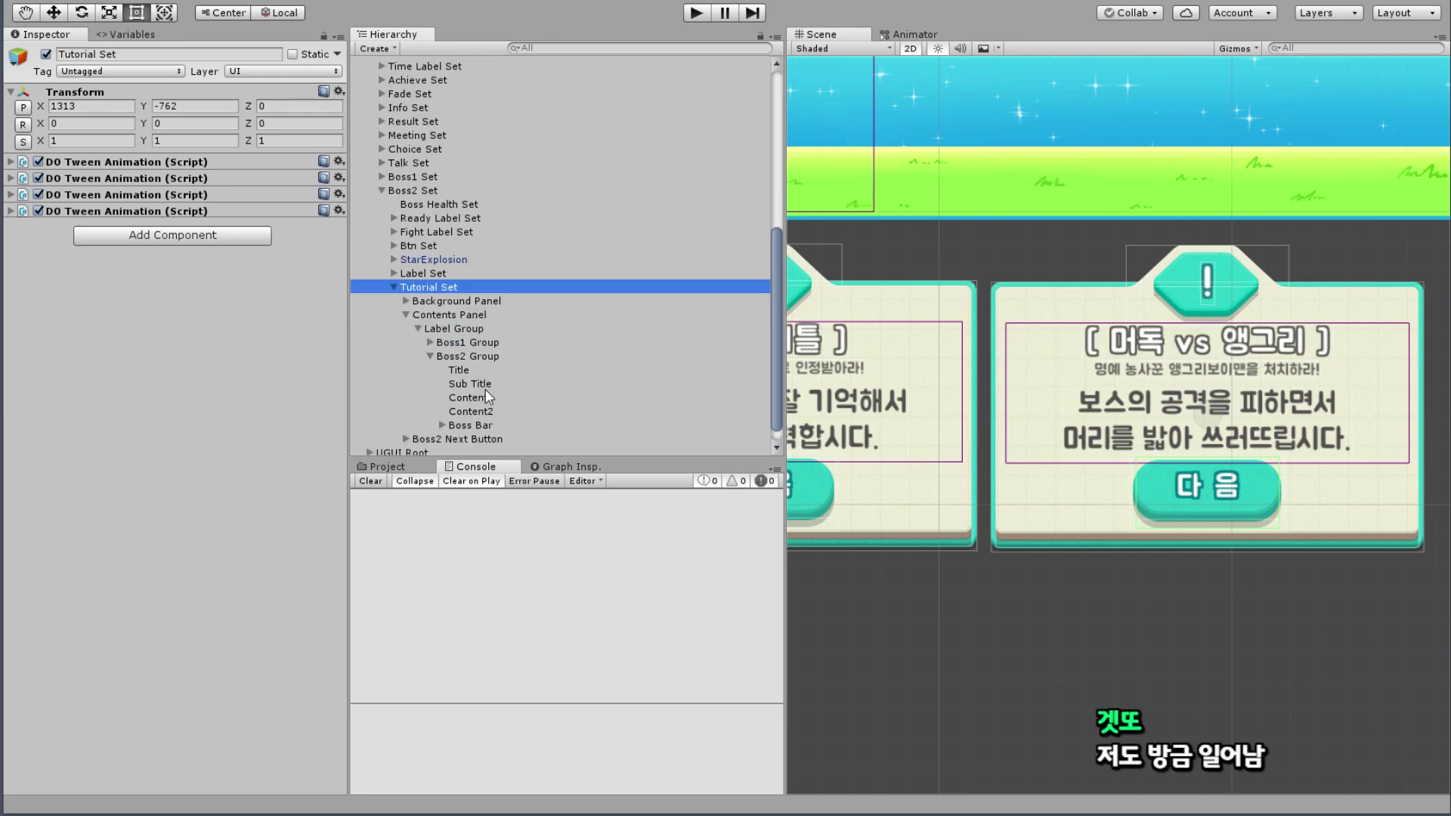
click(487, 424)
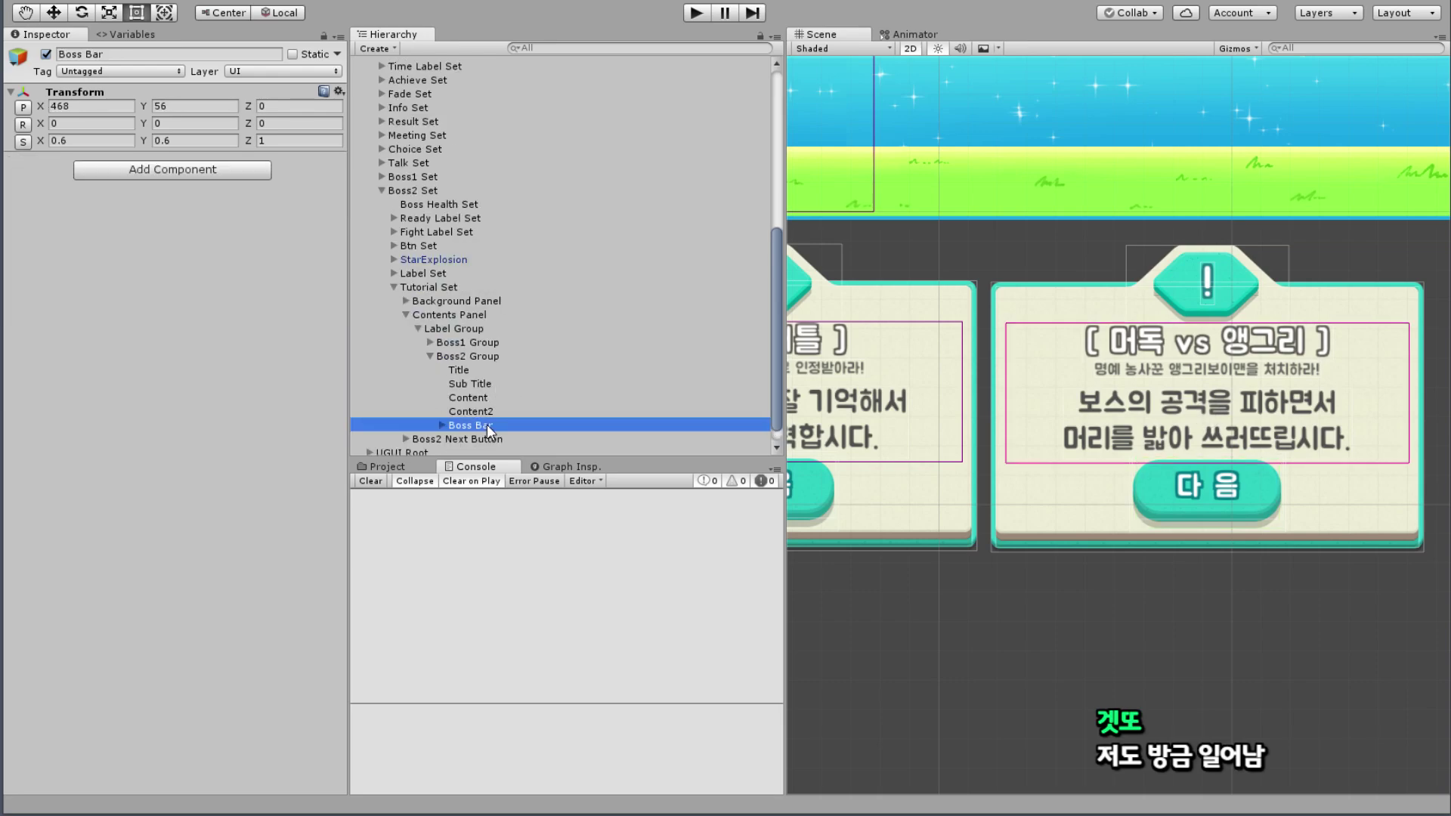
Step: Duplicate Boss Bar under Boss Health Set, resetting its position to 0 and scale to 1
key(ctrl+d)
drag(494, 438, 433, 203)
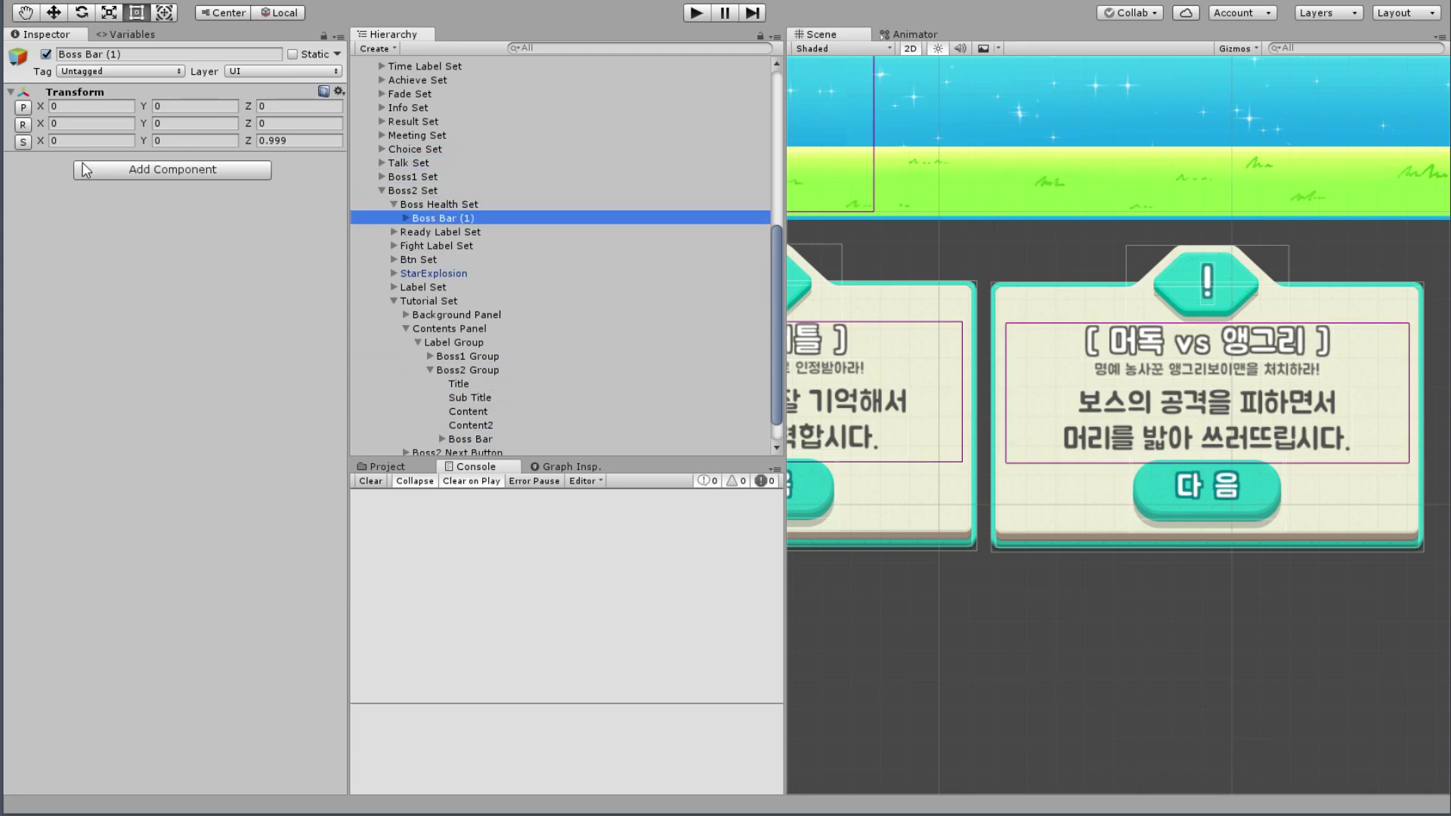
click(33, 111)
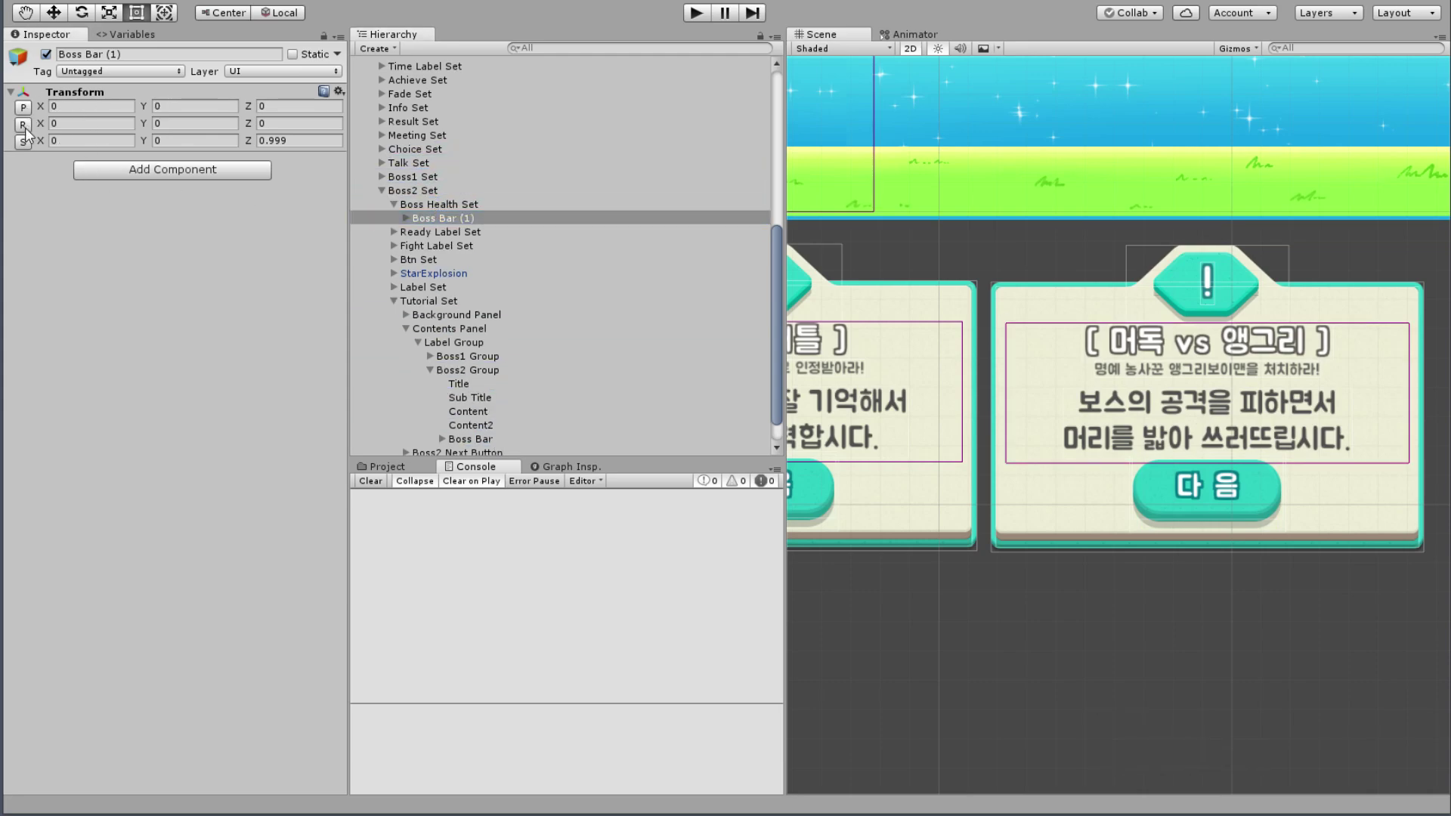
click(23, 142)
click(421, 342)
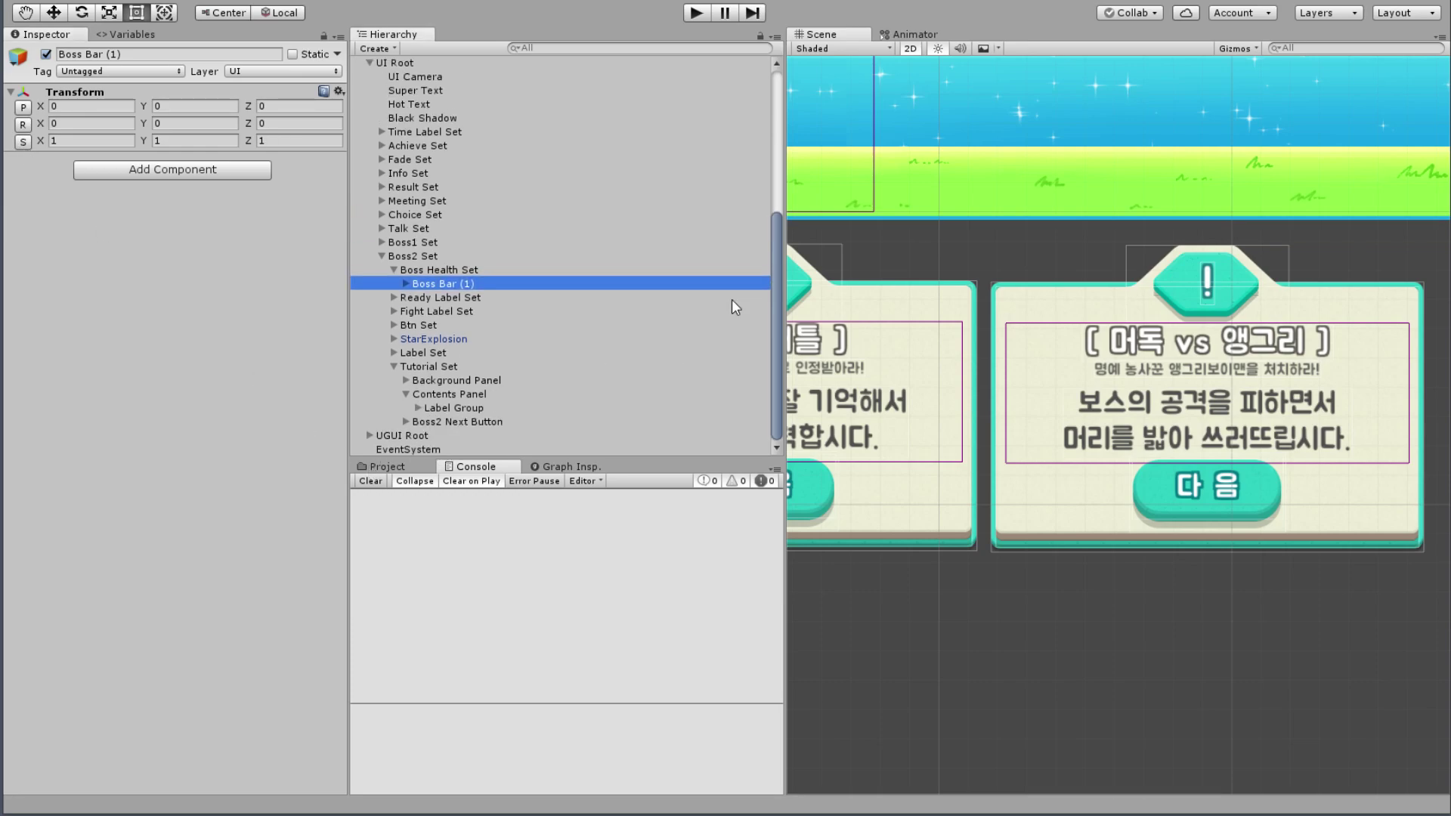
key(f)
scroll(1085, 446, up, 10)
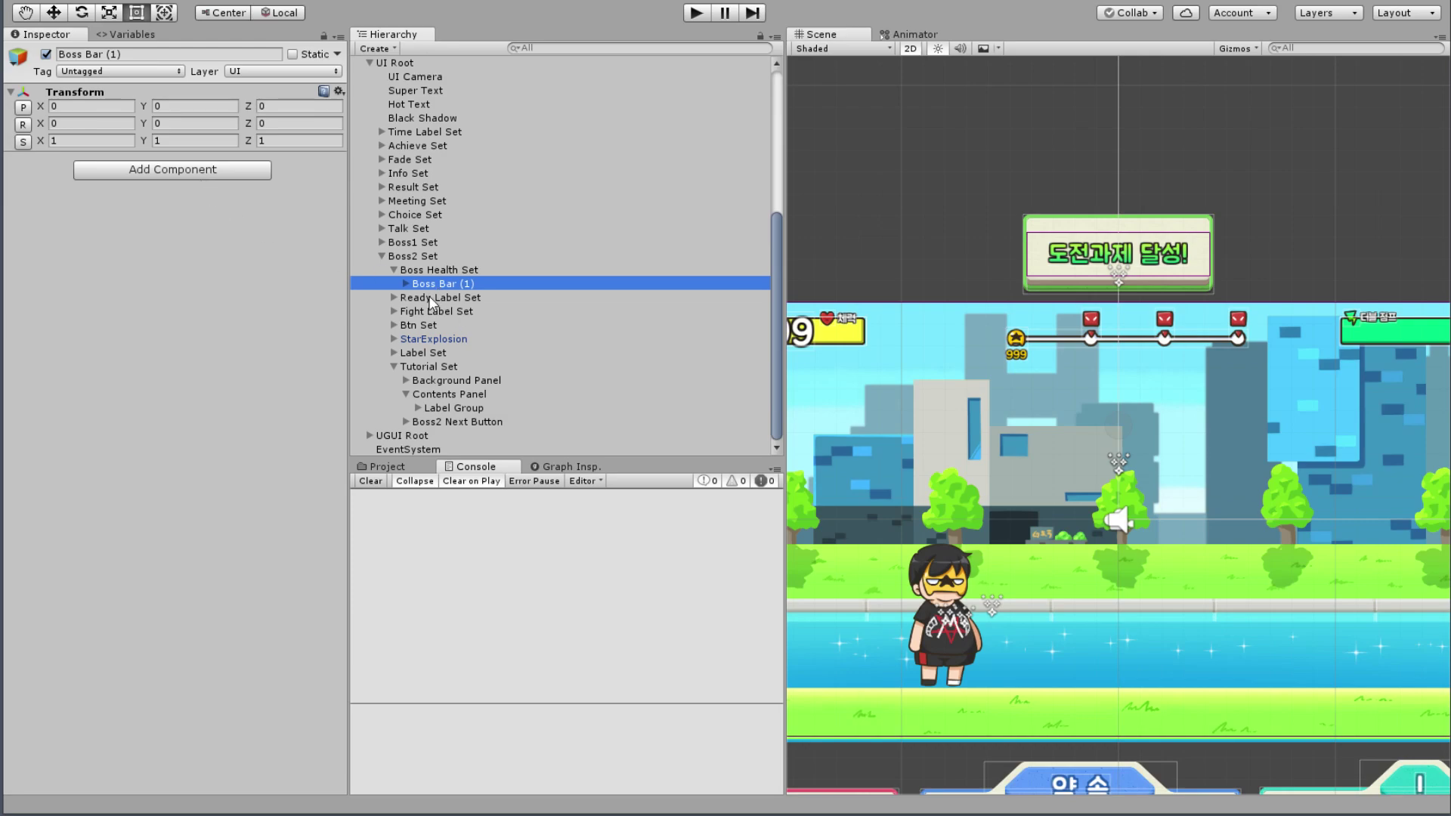
click(405, 284)
click(446, 296)
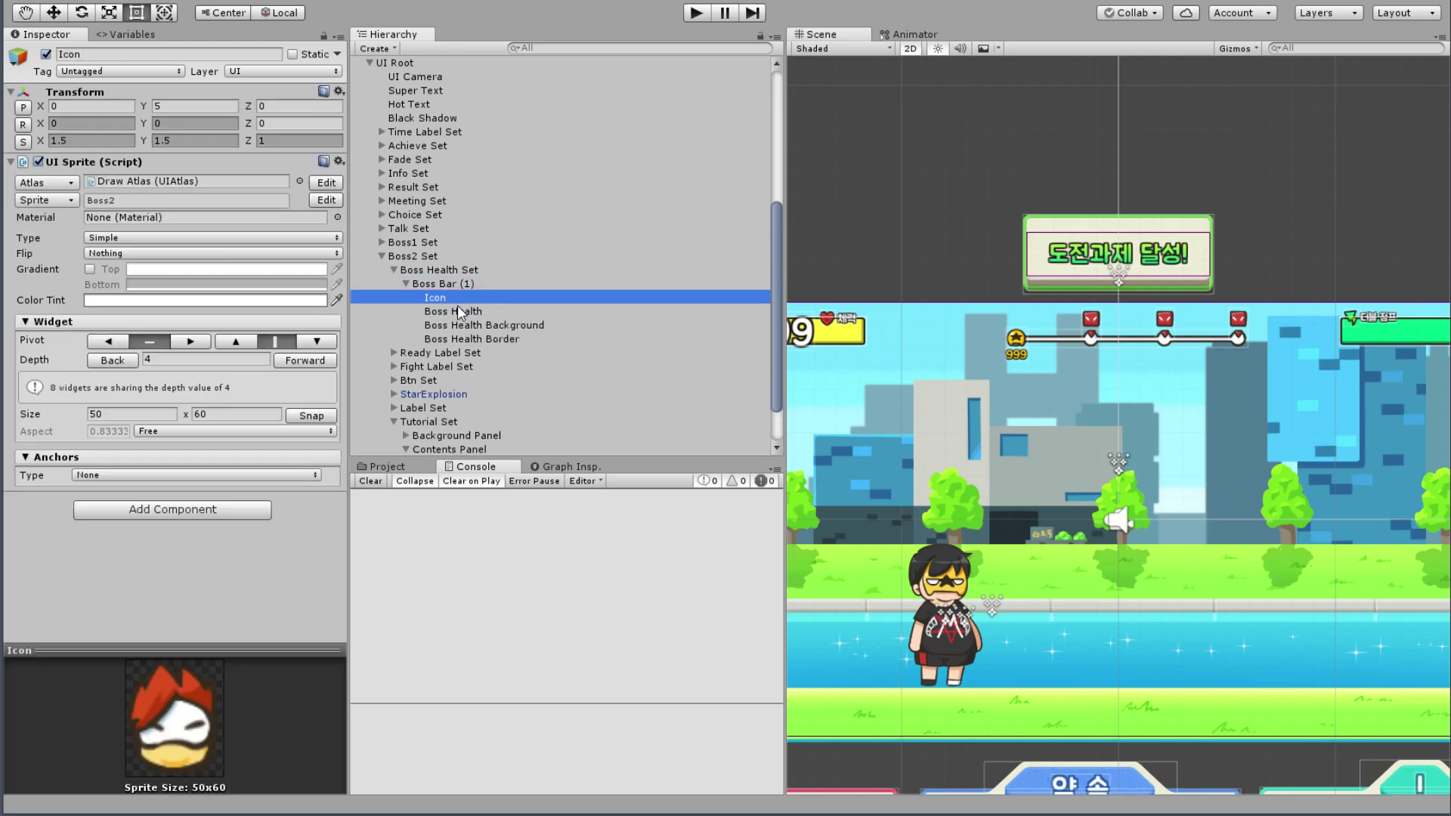
key(f)
scroll(1134, 445, up, 10)
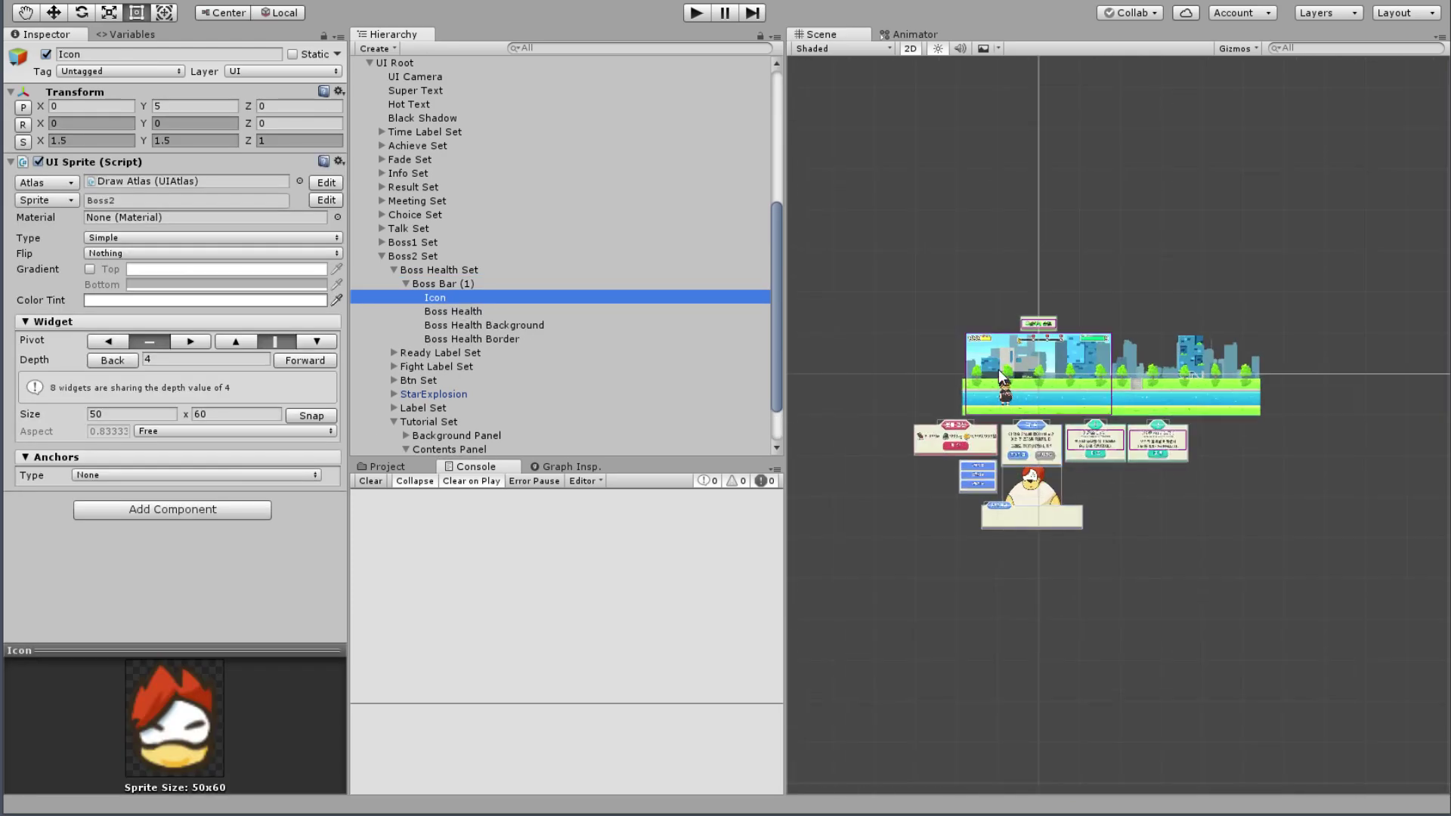
click(54, 13)
scroll(1105, 369, up, 5)
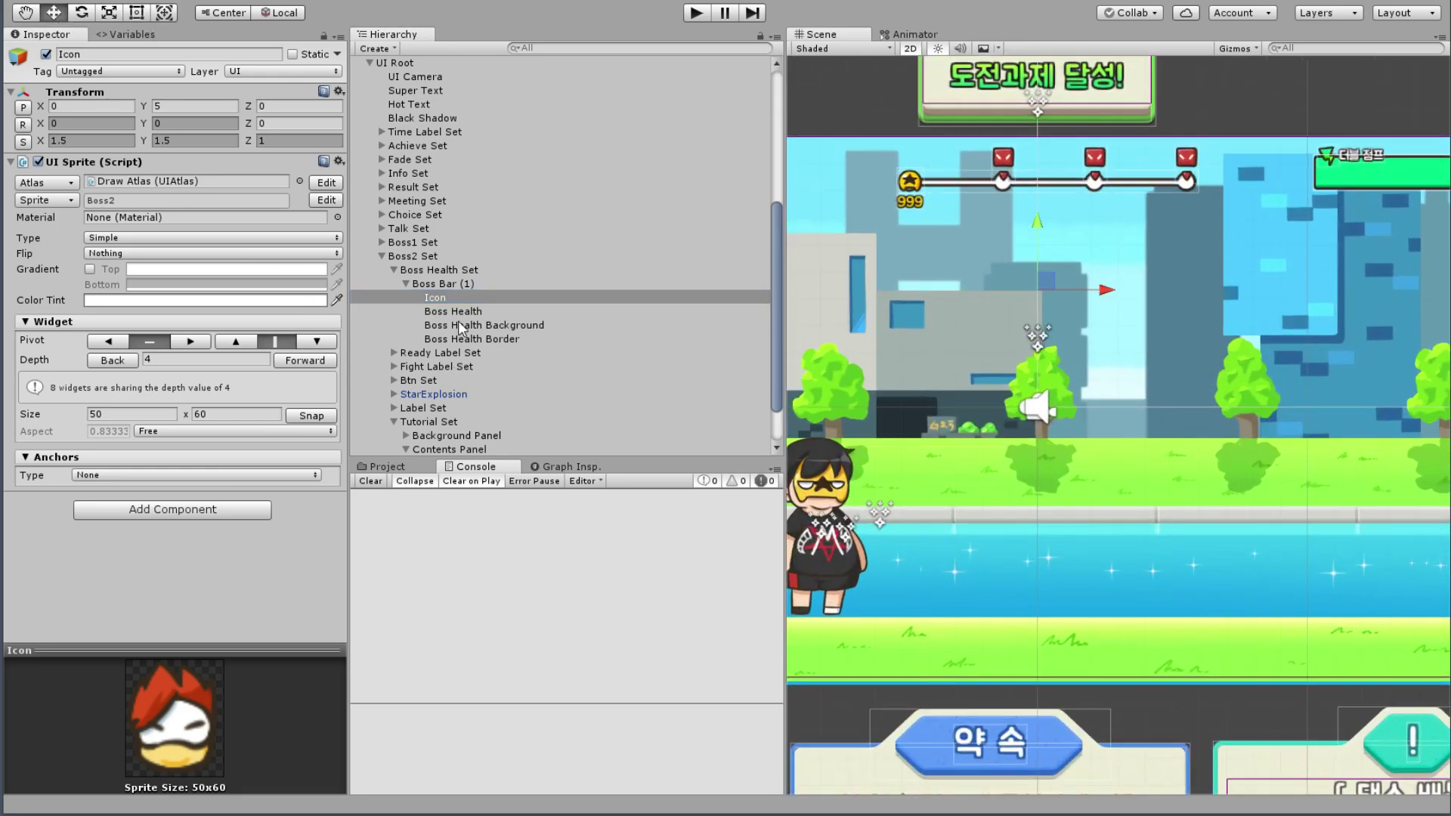
click(446, 283)
click(212, 55)
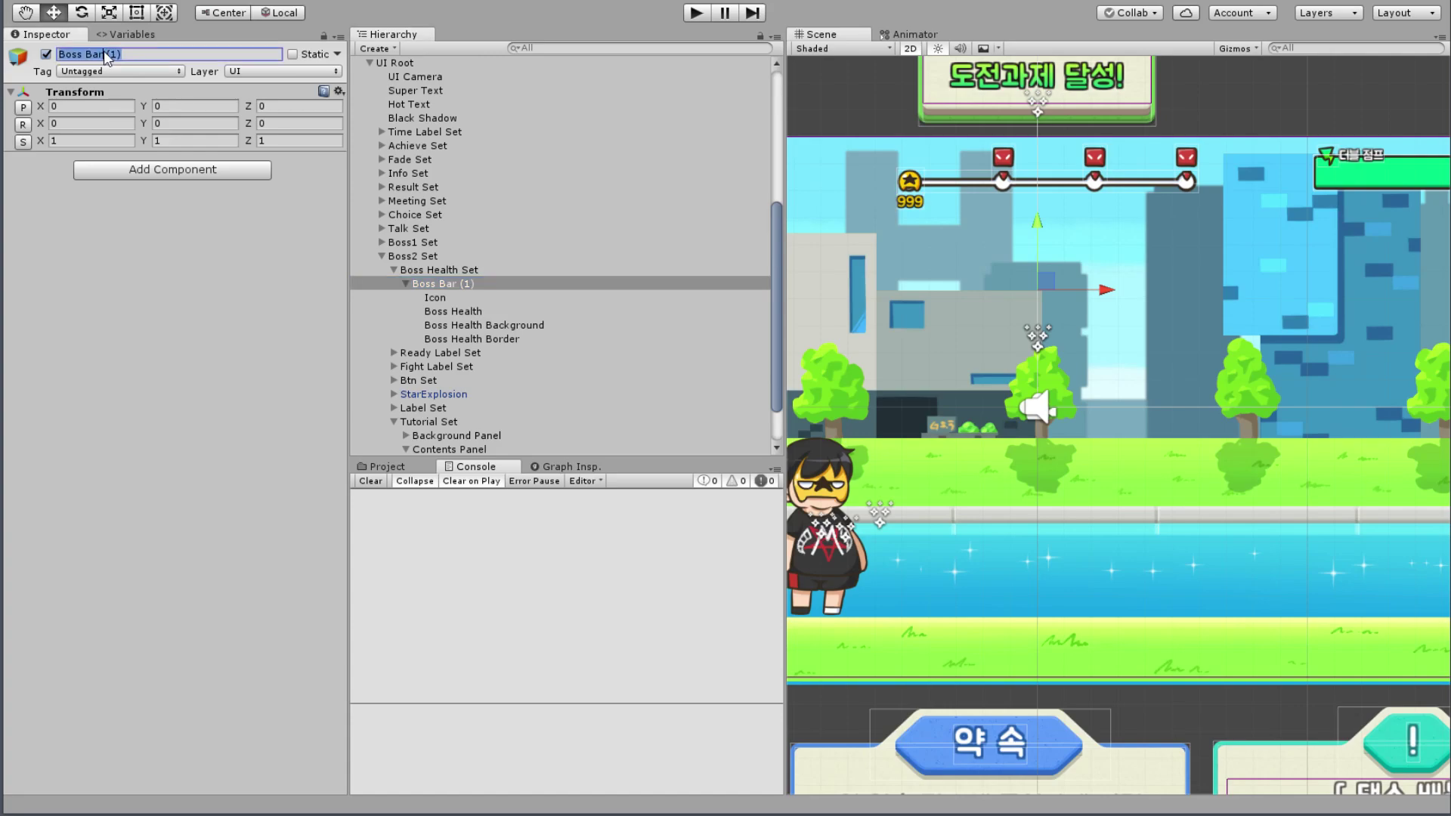
click(212, 55)
key(BackSpace)
key(BackSpace)
key(BackSpace)
key(BackSpace)
text(r)
key(Return)
scroll(963, 264, up, 1)
click(458, 297)
click(499, 315)
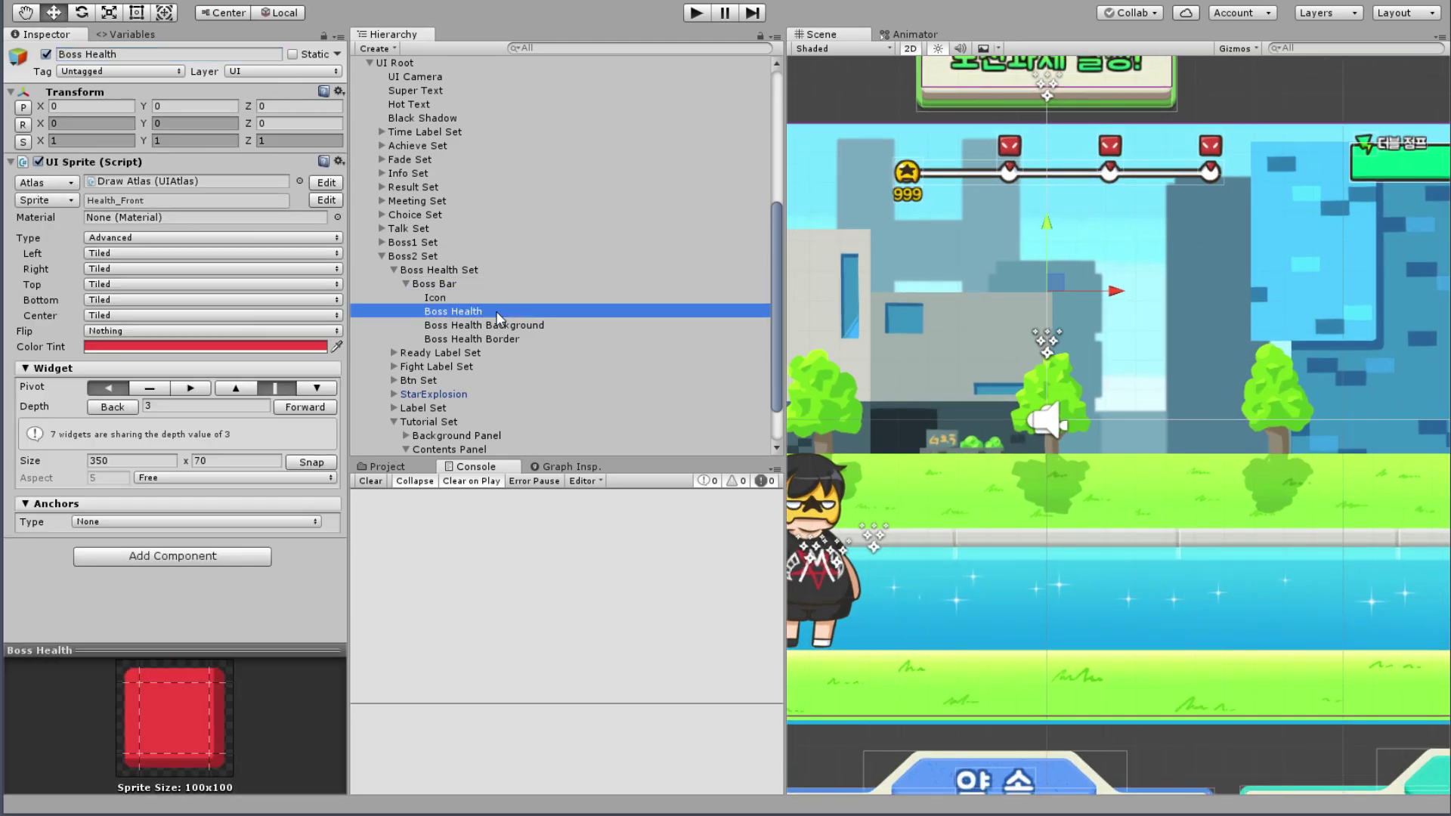
click(519, 325)
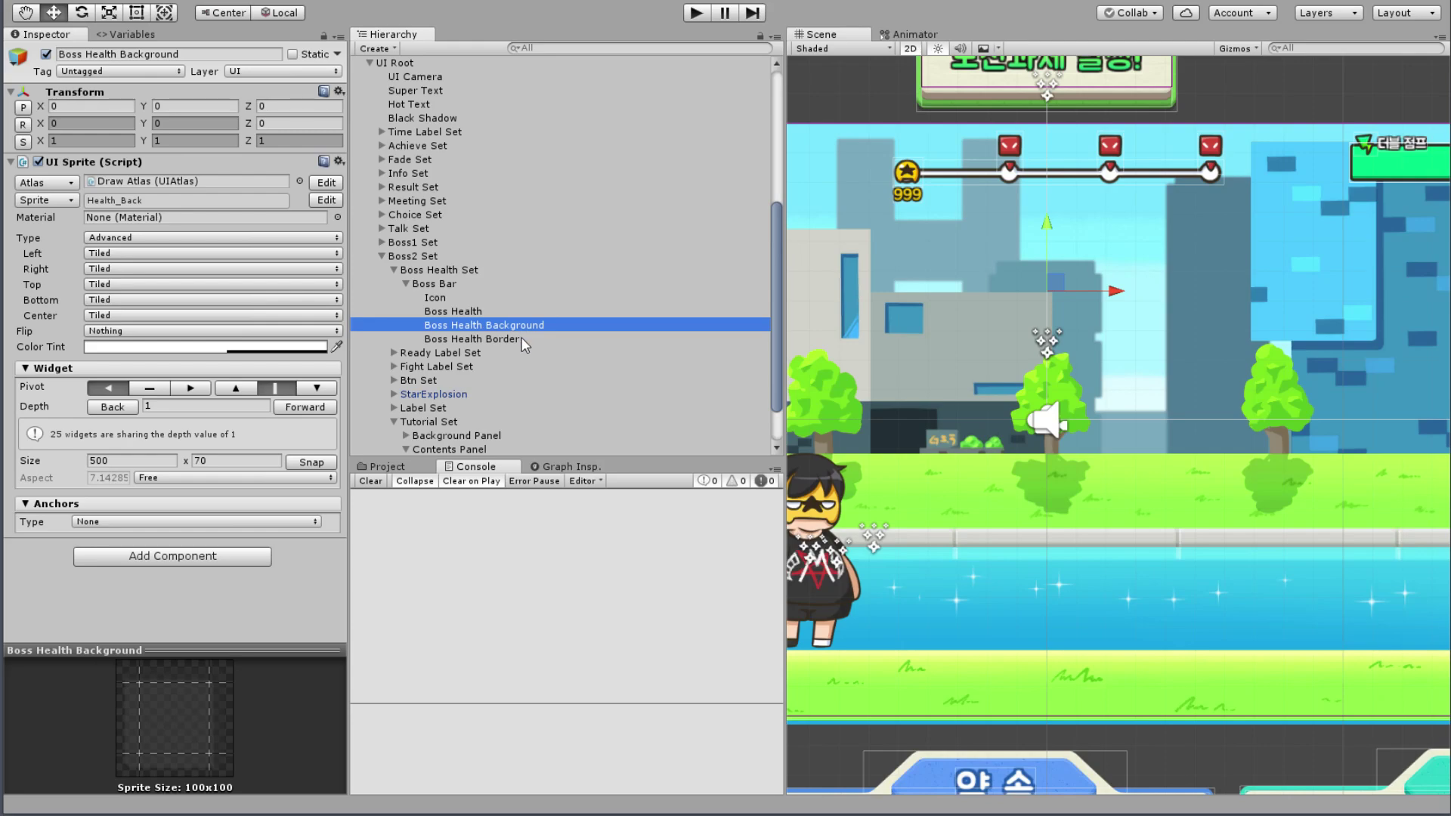
click(523, 338)
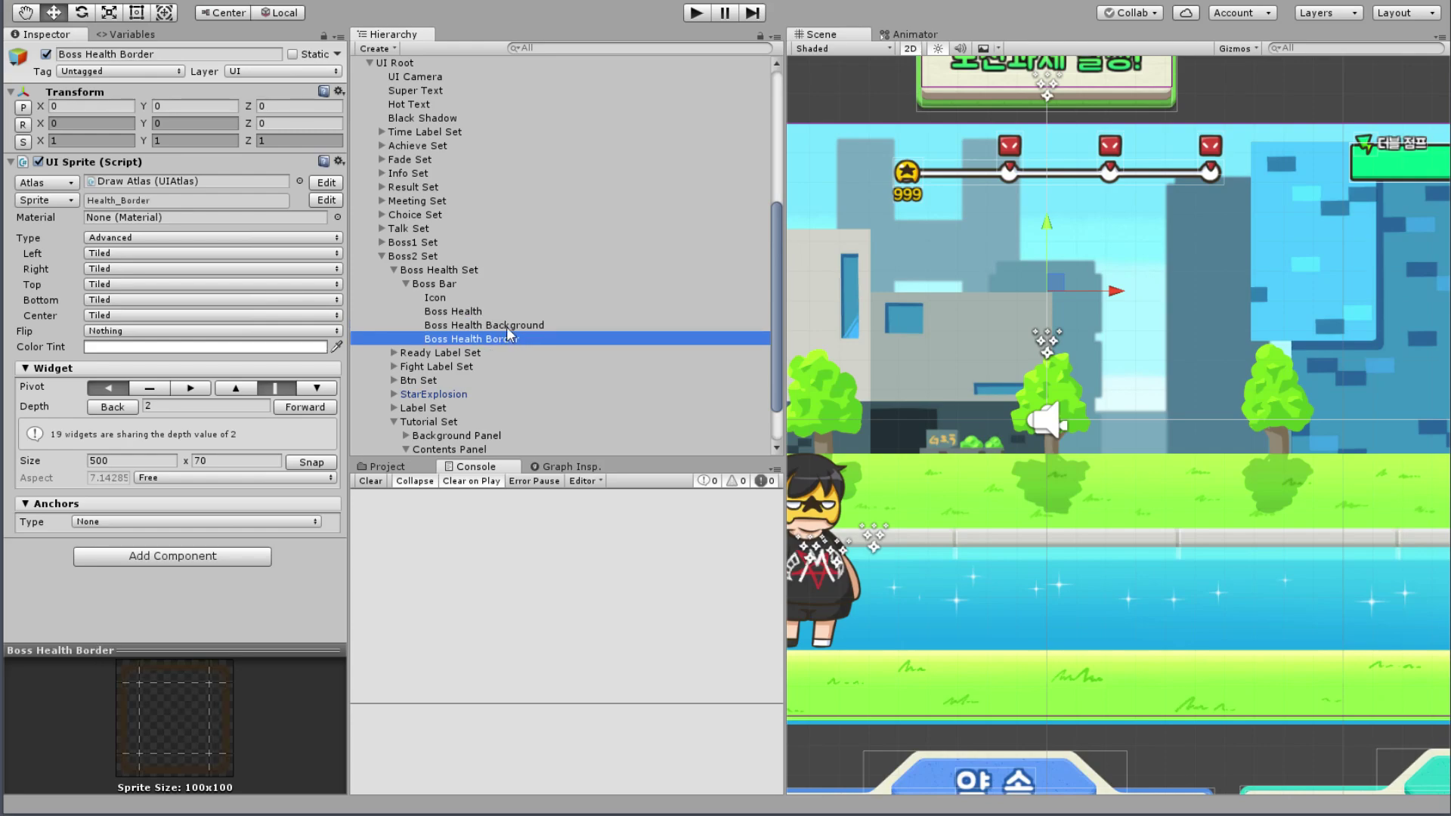
click(493, 323)
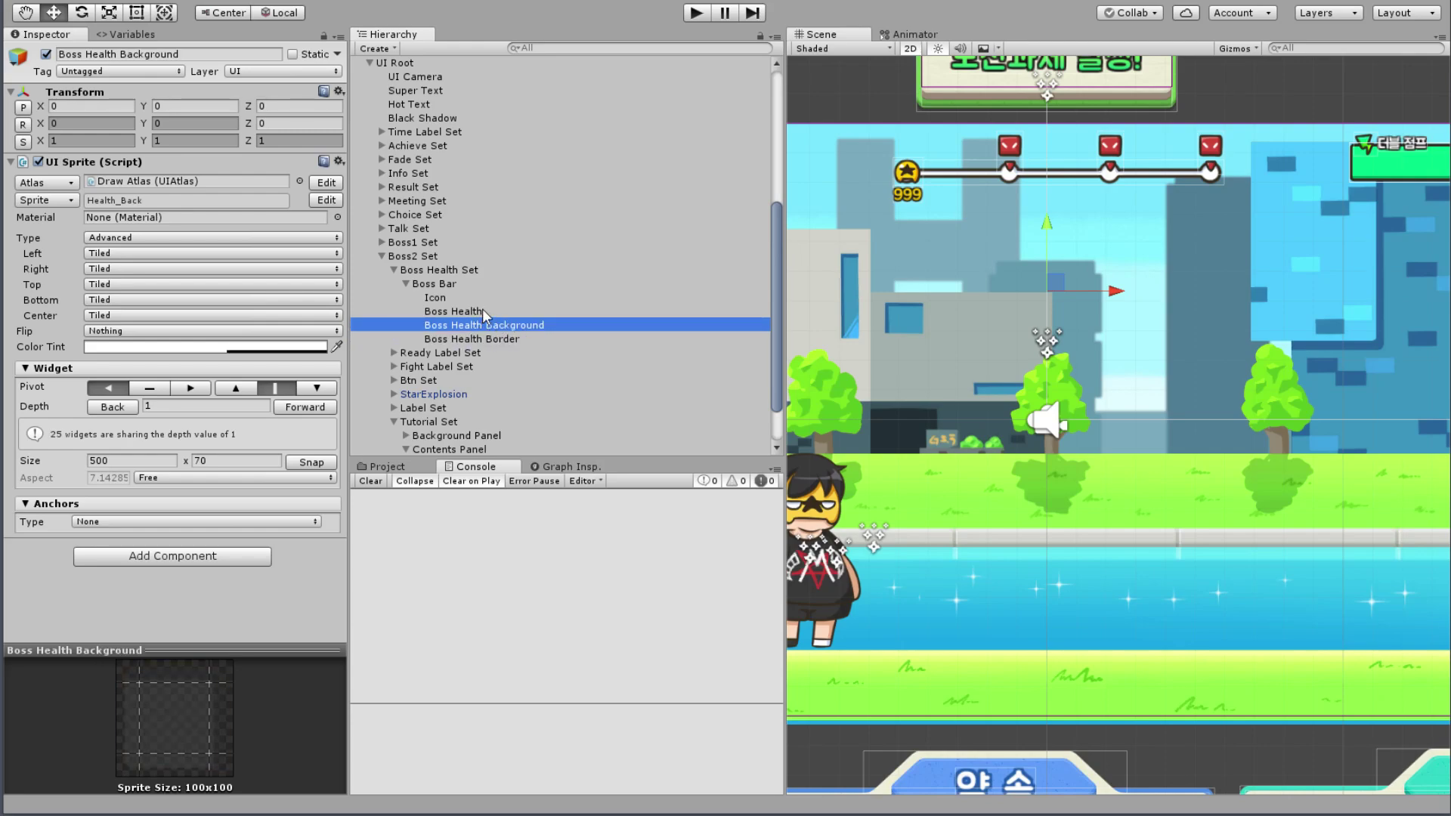
click(482, 310)
click(459, 298)
click(451, 284)
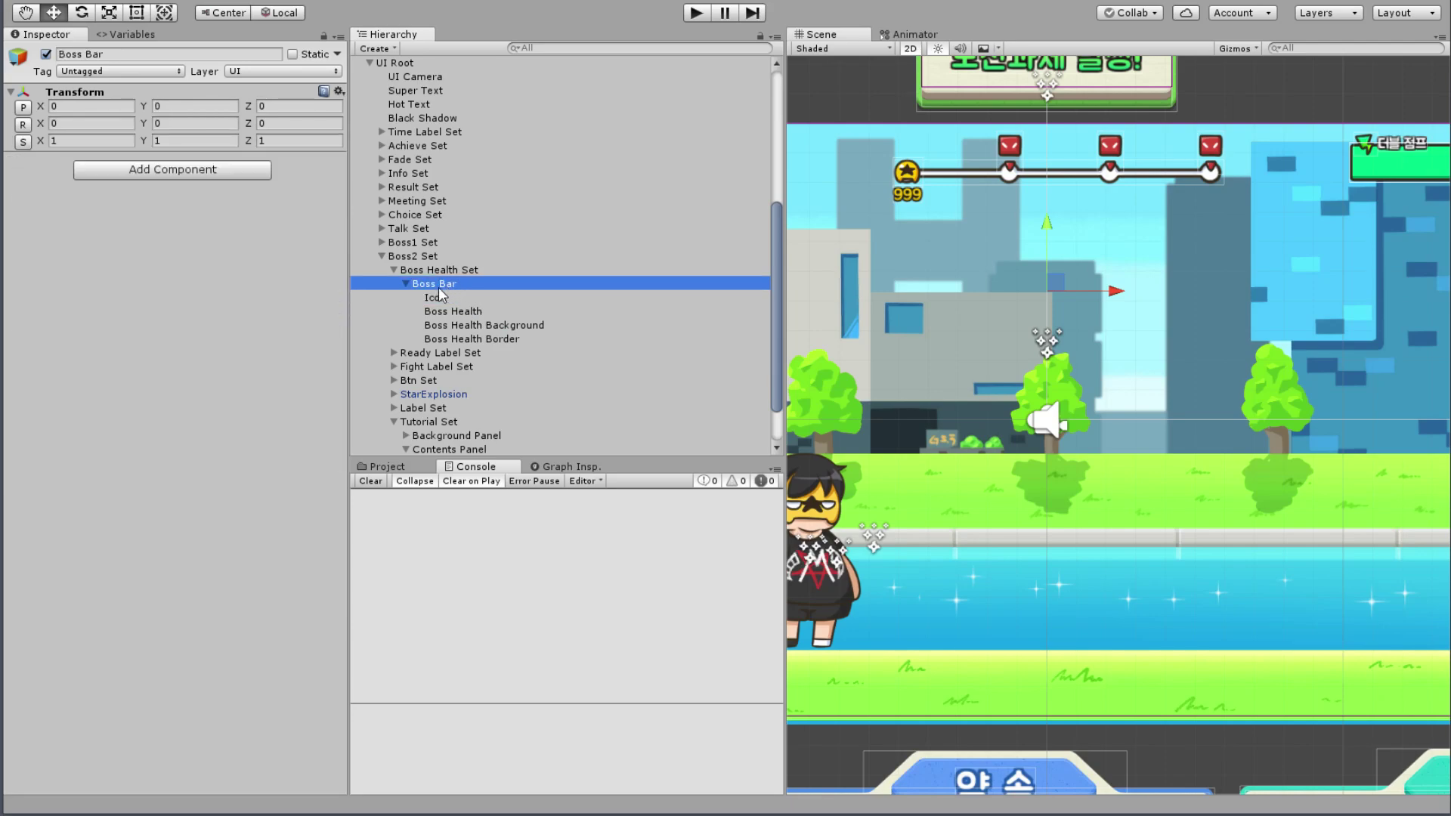
click(430, 272)
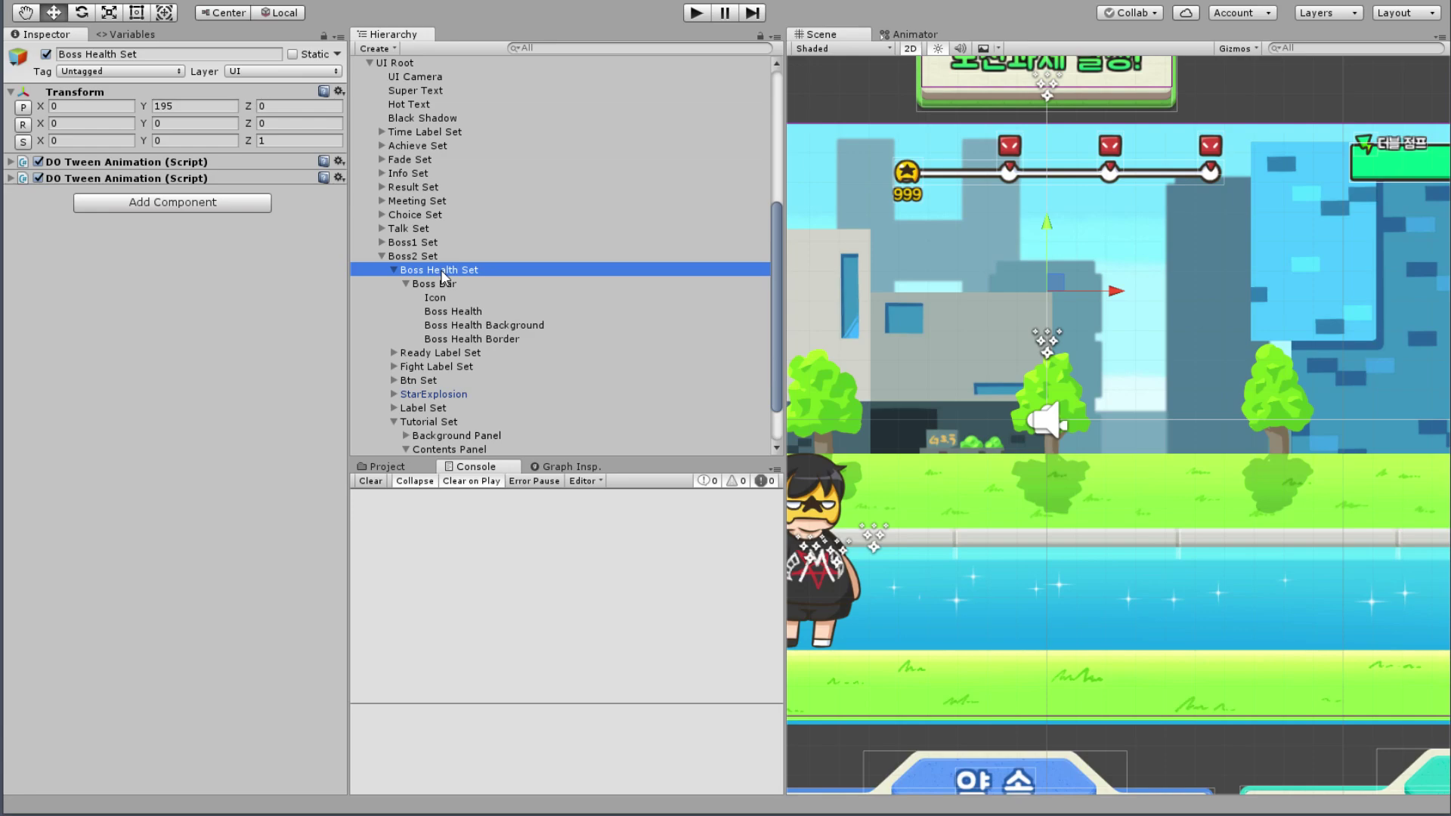
Step: Set Boss Health Set's Scale X and Y to 1
scroll(441, 270, up, 6)
scroll(441, 275, down, 4)
scroll(423, 268, down, 2)
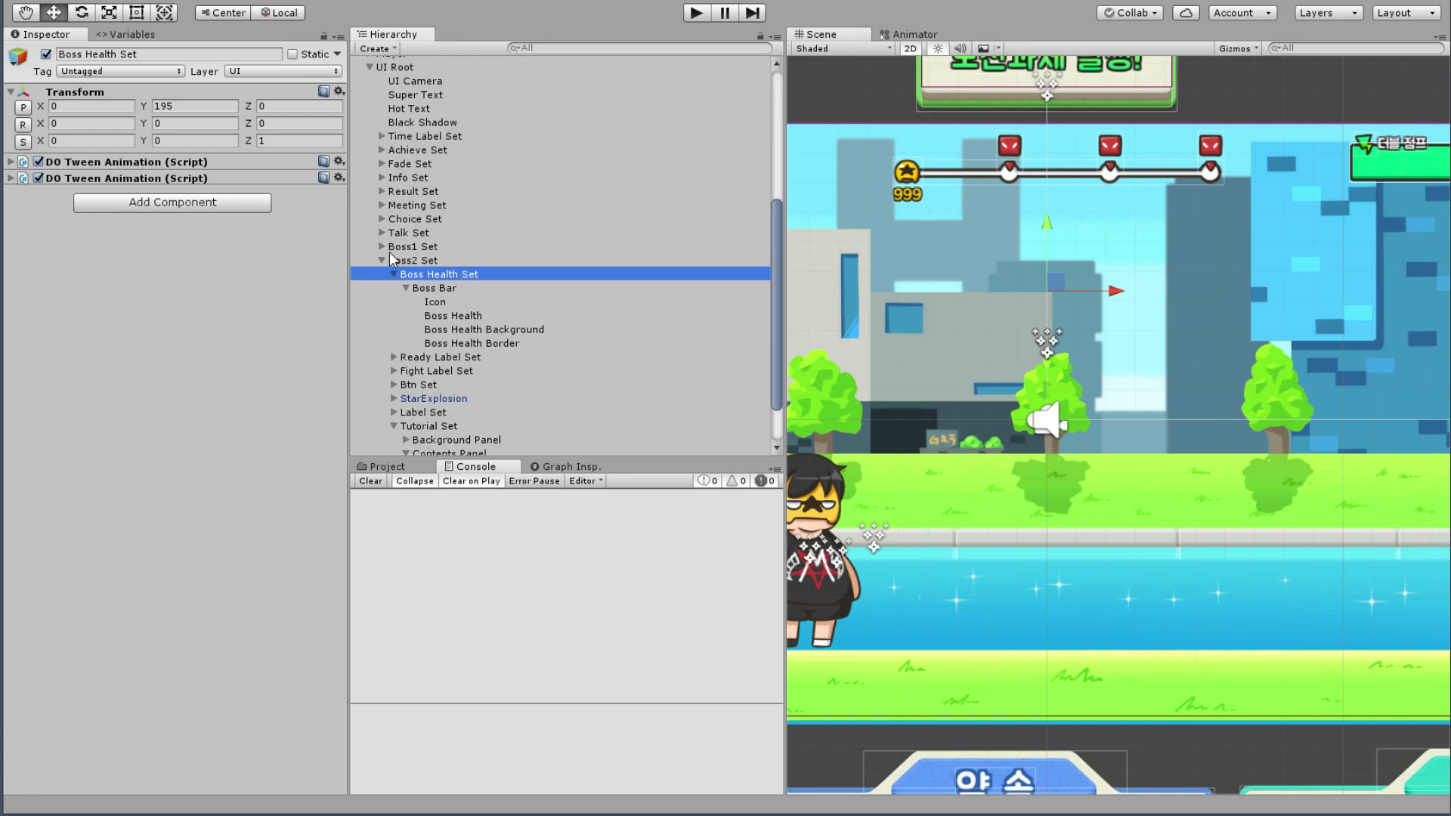
click(420, 263)
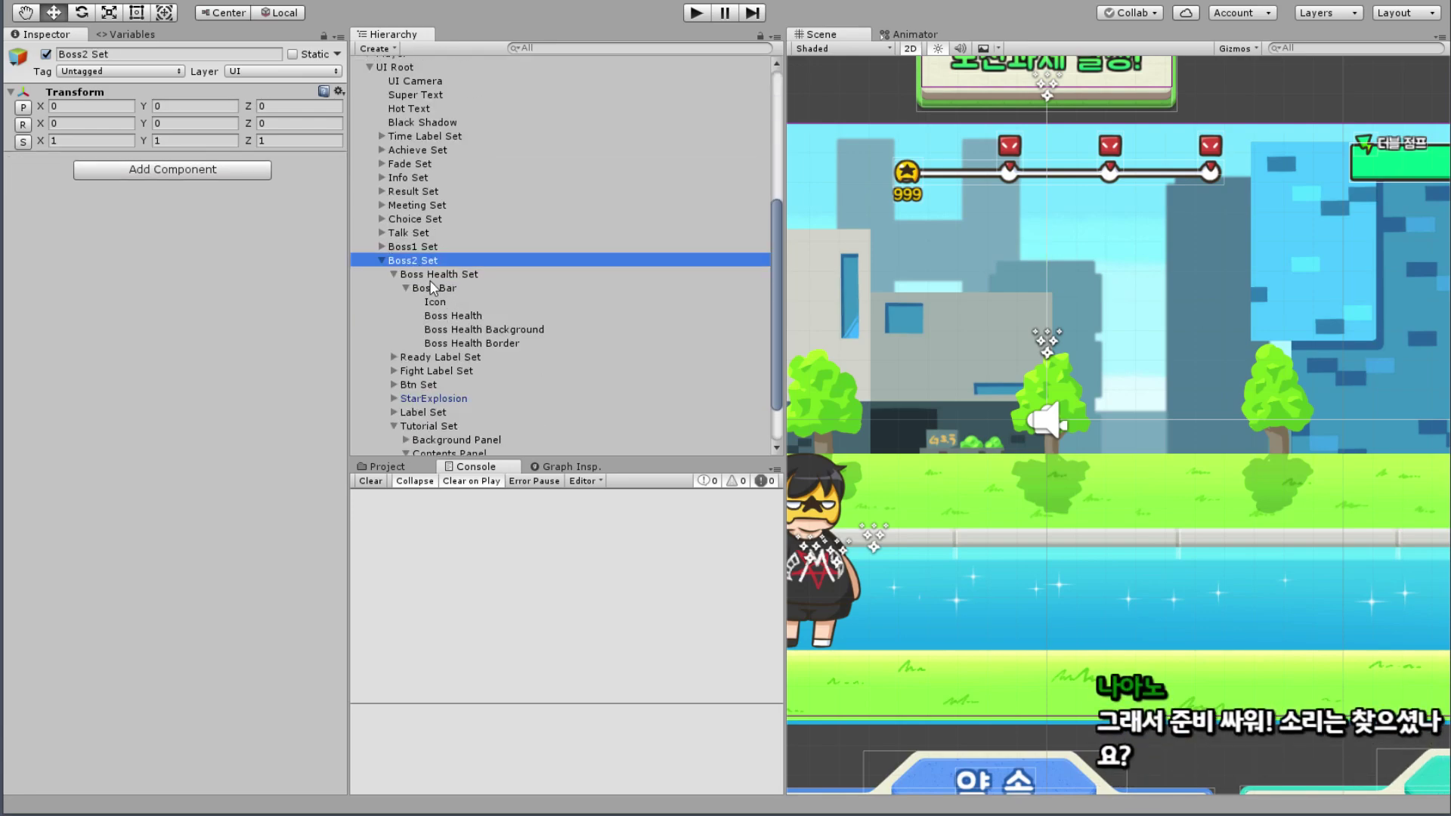
click(446, 275)
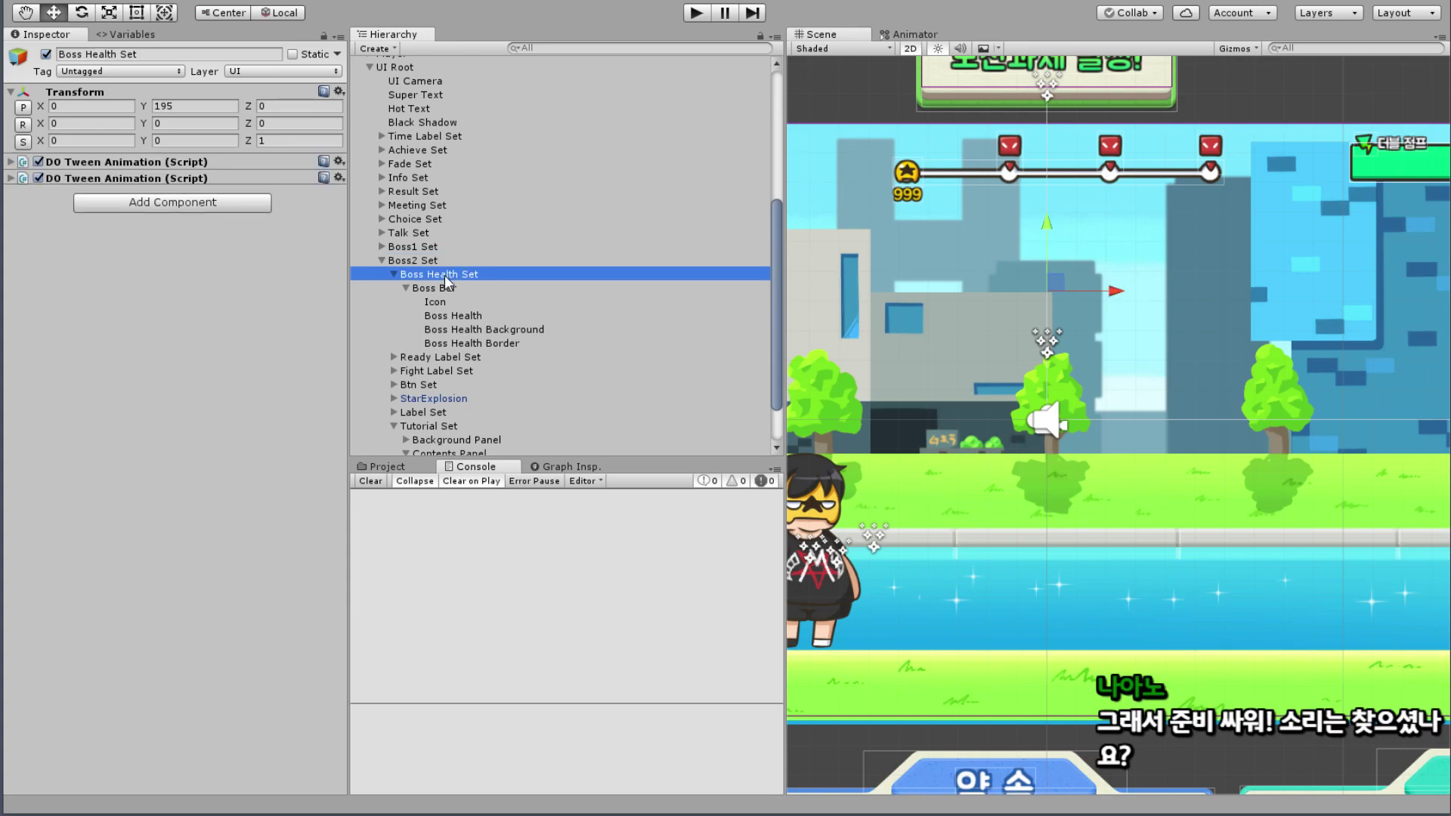
click(121, 140)
text(1)
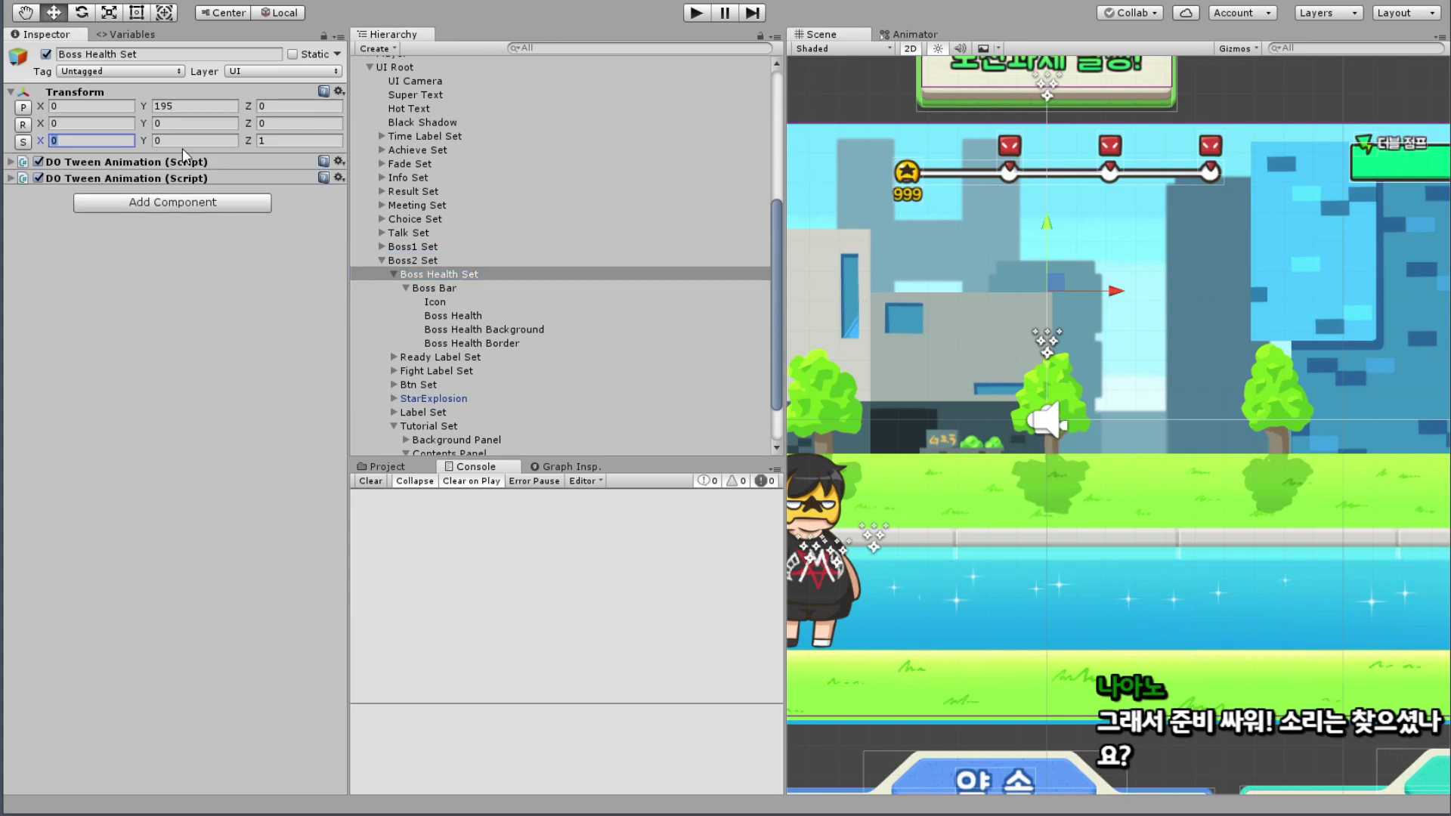
click(188, 140)
text(1)
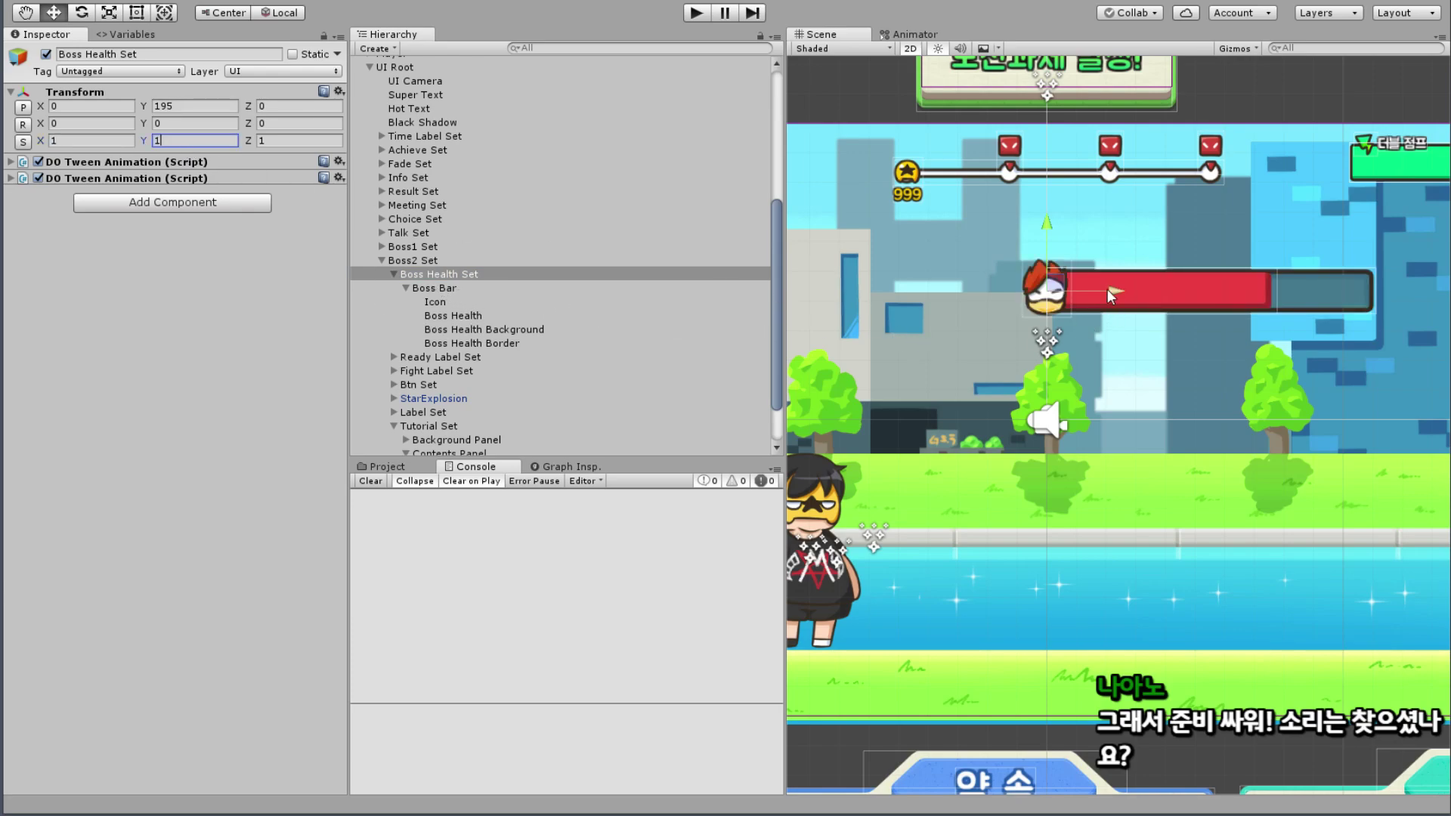
Step: Drag the boss health bar up and left to about X -213, Y 233
drag(1107, 288, 955, 281)
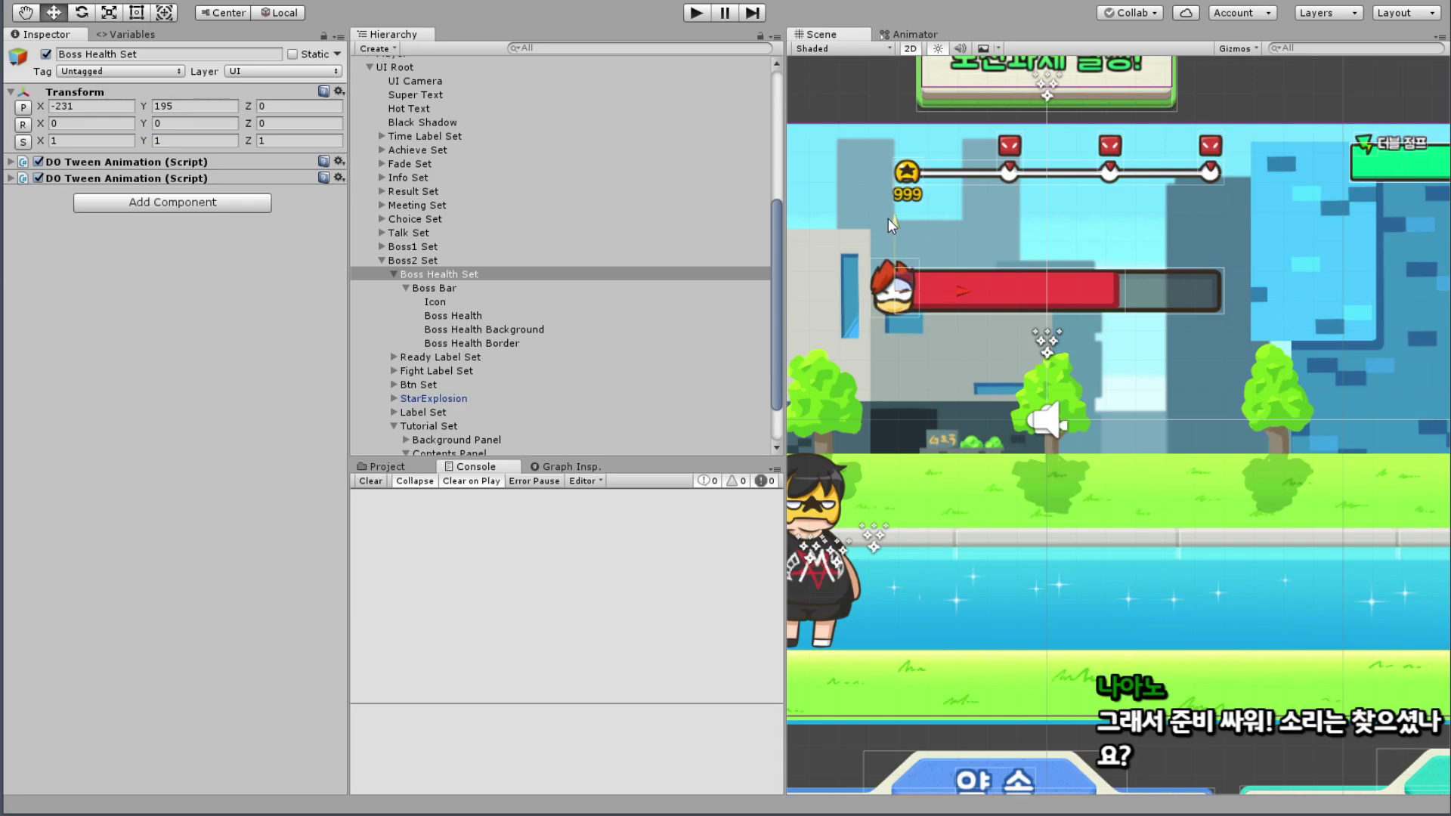
drag(889, 223, 902, 213)
drag(959, 264, 968, 265)
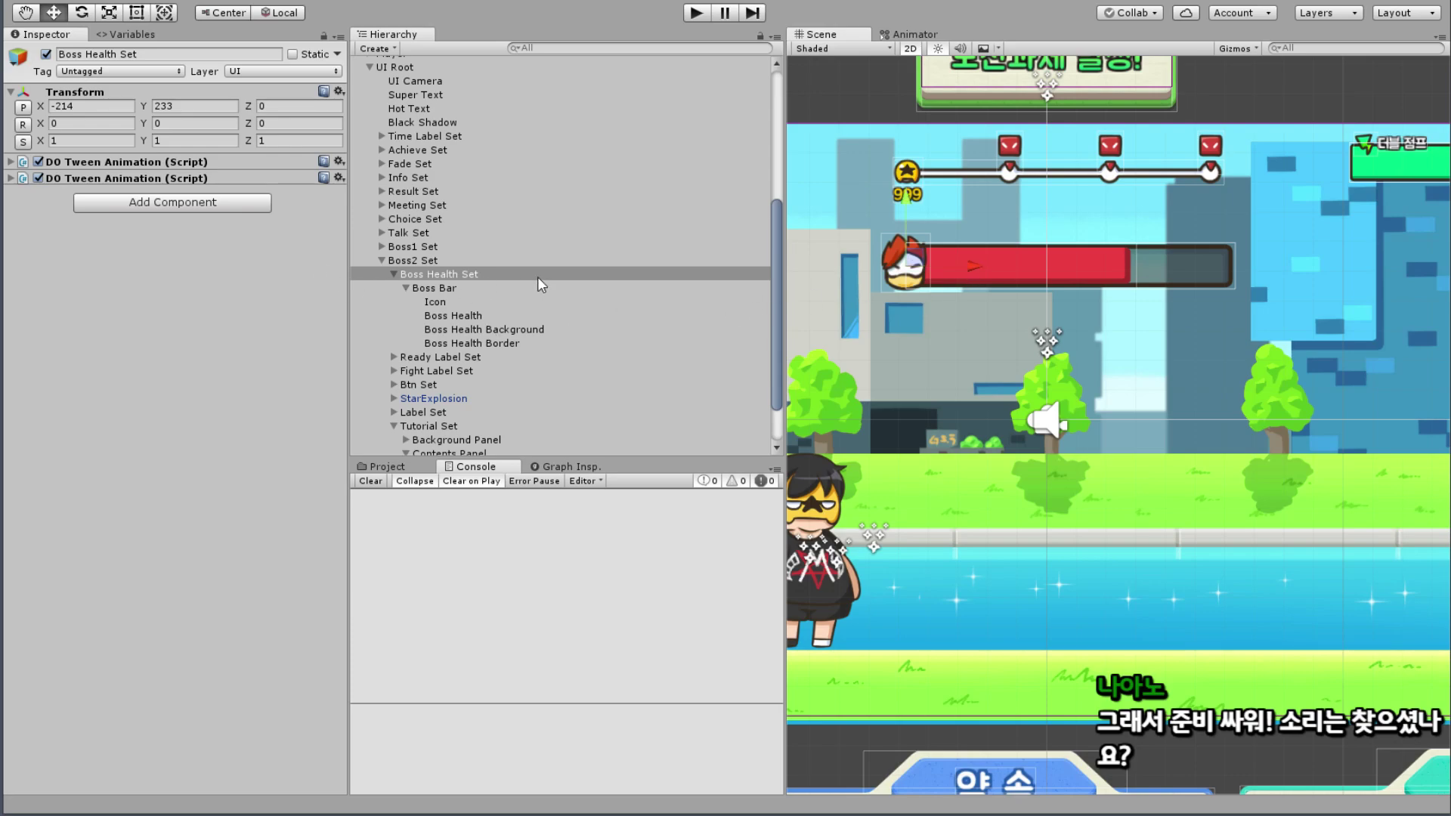
drag(968, 261, 968, 261)
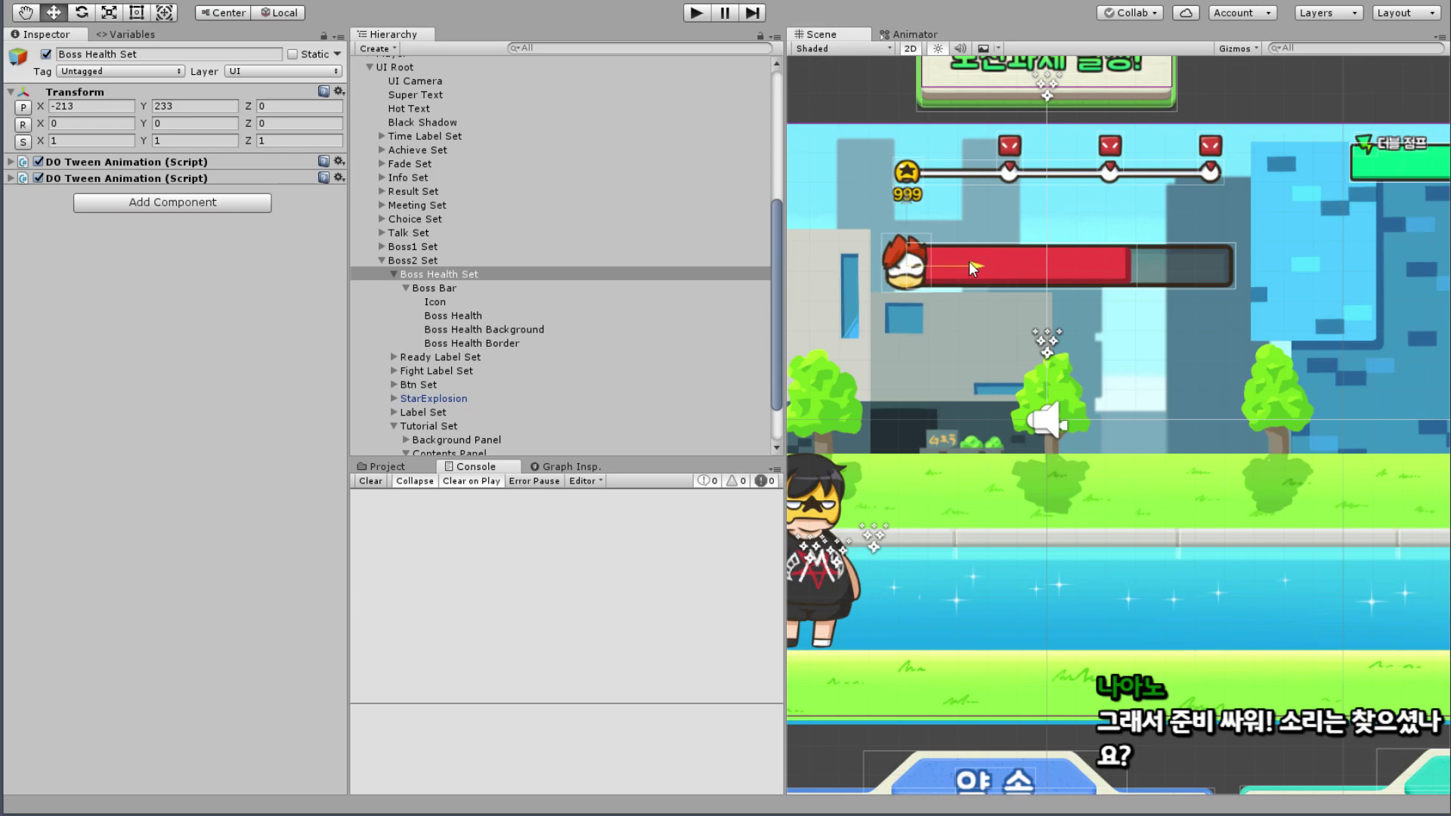
scroll(1062, 270, up, 1)
scroll(1062, 270, up, 1)
scroll(1023, 289, up, 1)
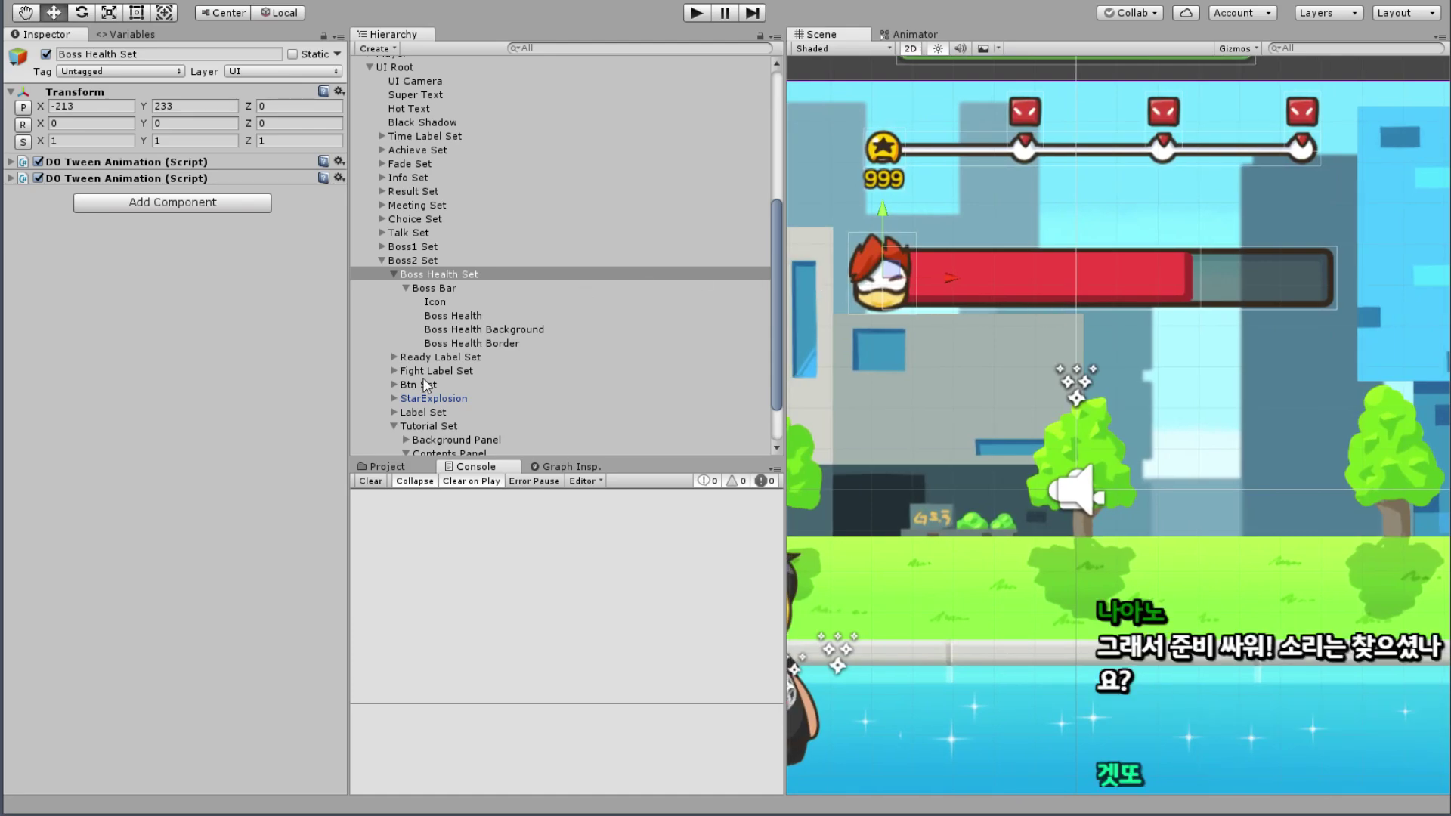
Step: Inspect the boss bar pieces: Border, background, Boss Health fill, Icon and Boss Bar
click(487, 344)
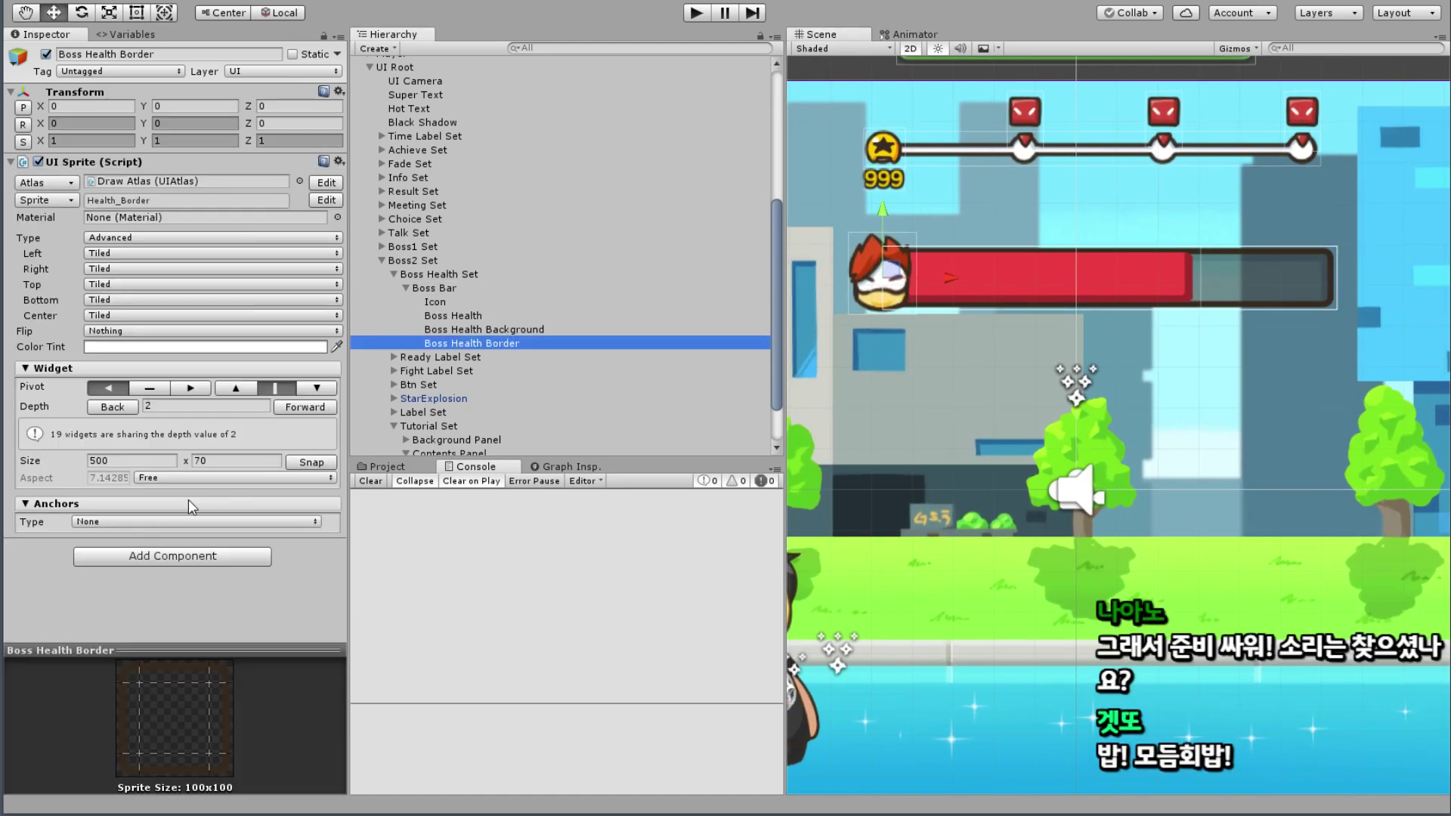
scroll(1080, 328, down, 3)
scroll(1090, 321, down, 2)
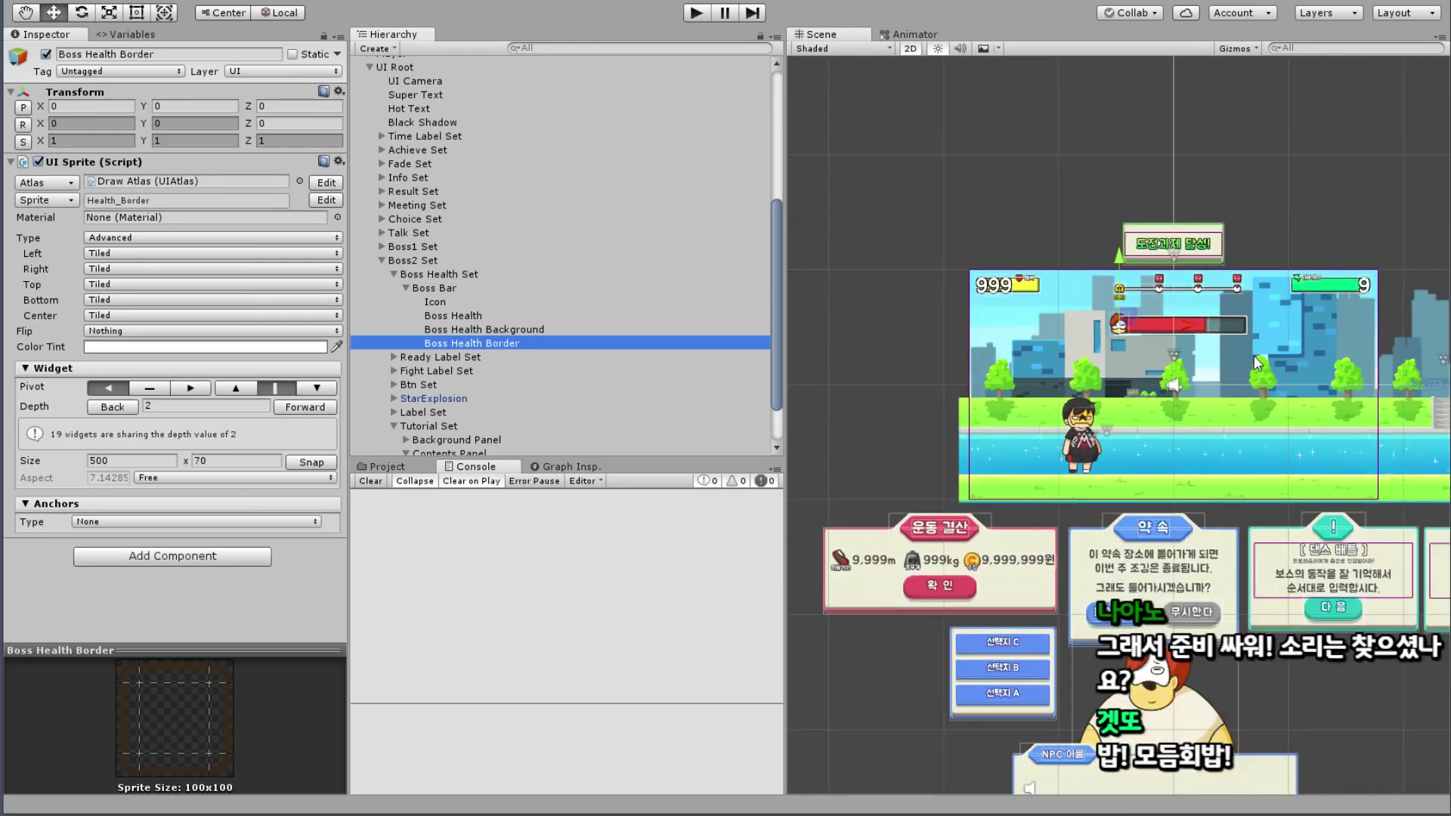
scroll(1209, 342, up, 1)
scroll(974, 339, up, 1)
scroll(1151, 339, up, 1)
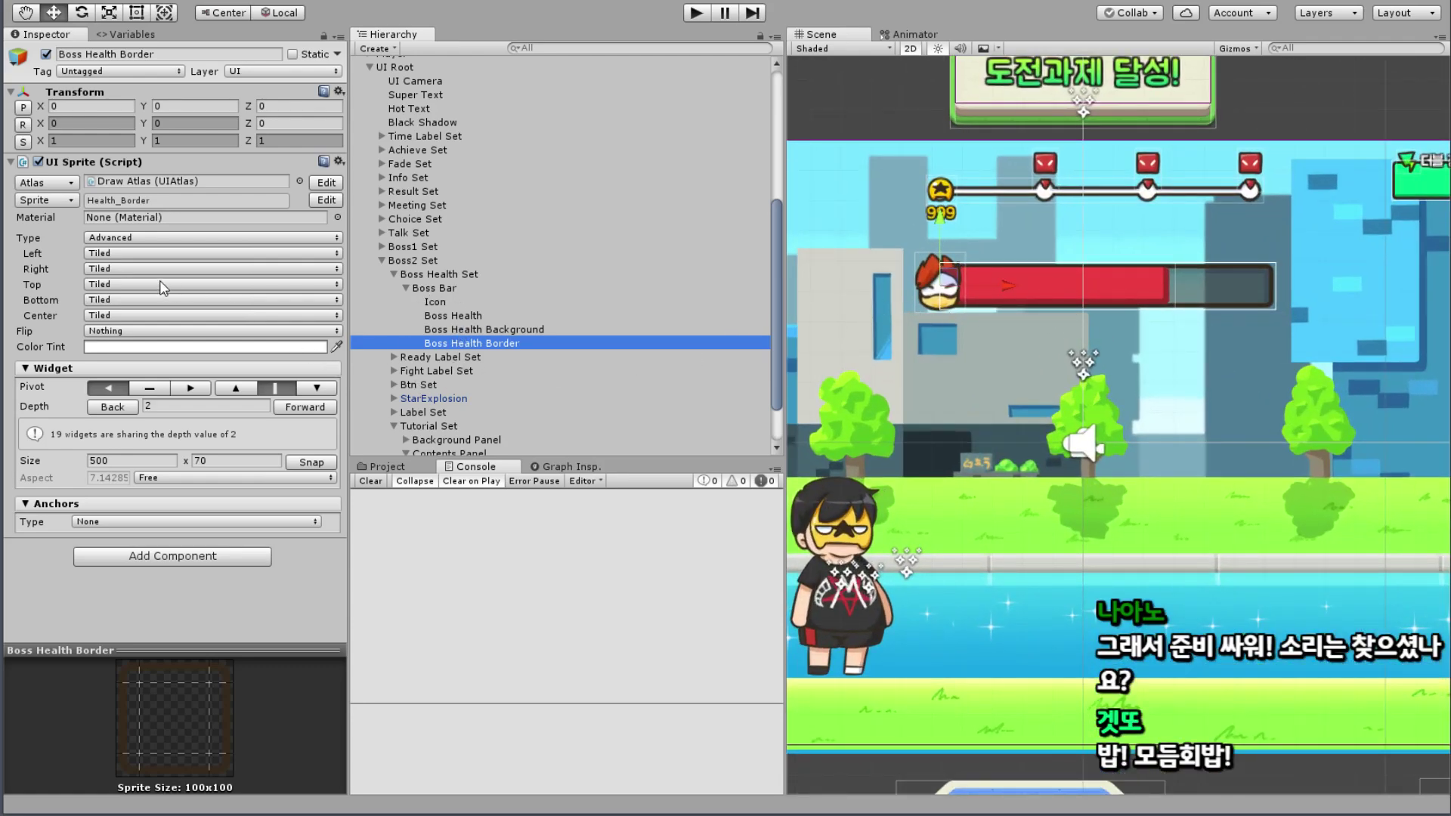
click(450, 330)
click(445, 316)
click(435, 303)
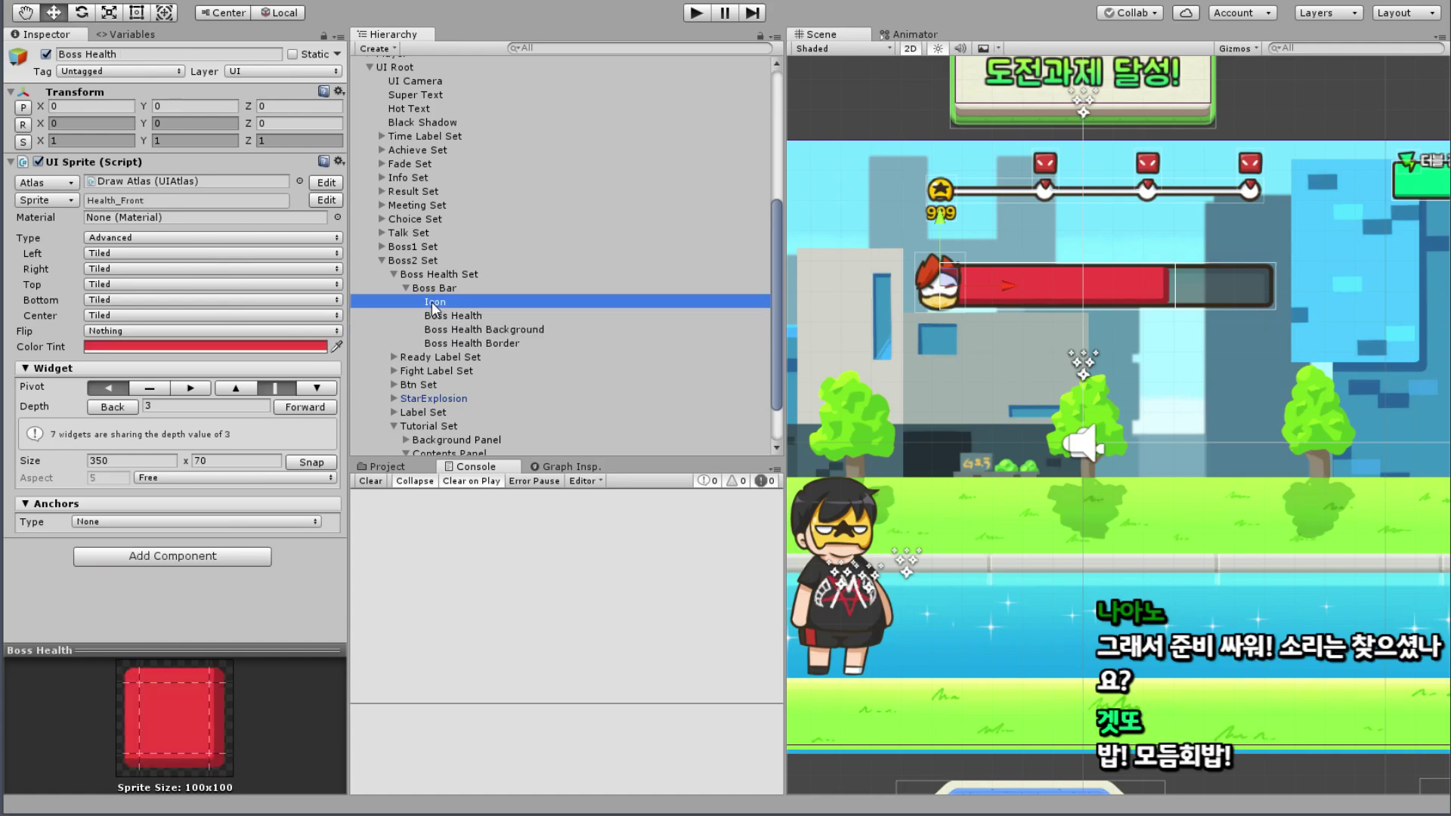
click(442, 288)
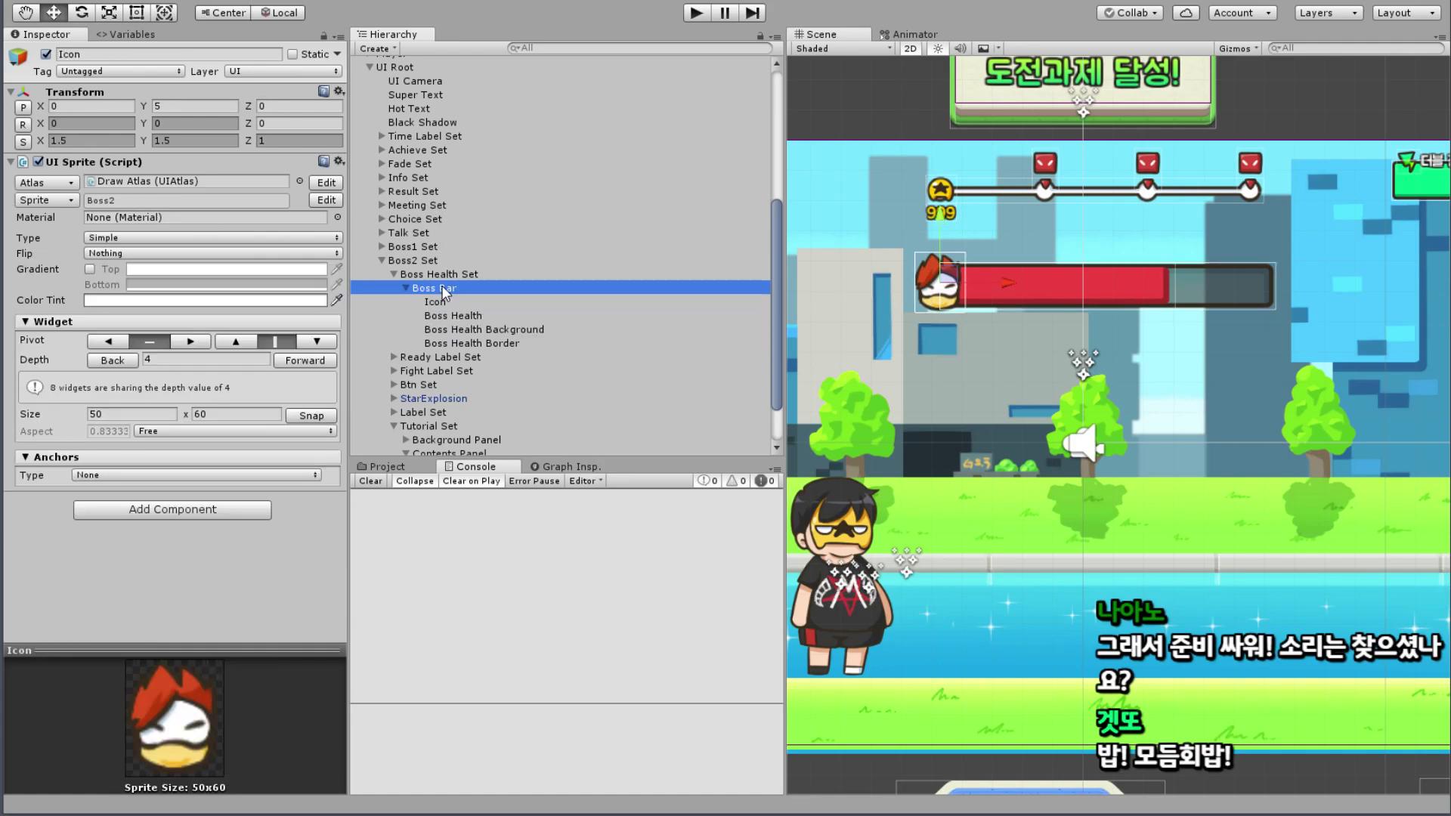
key(Up)
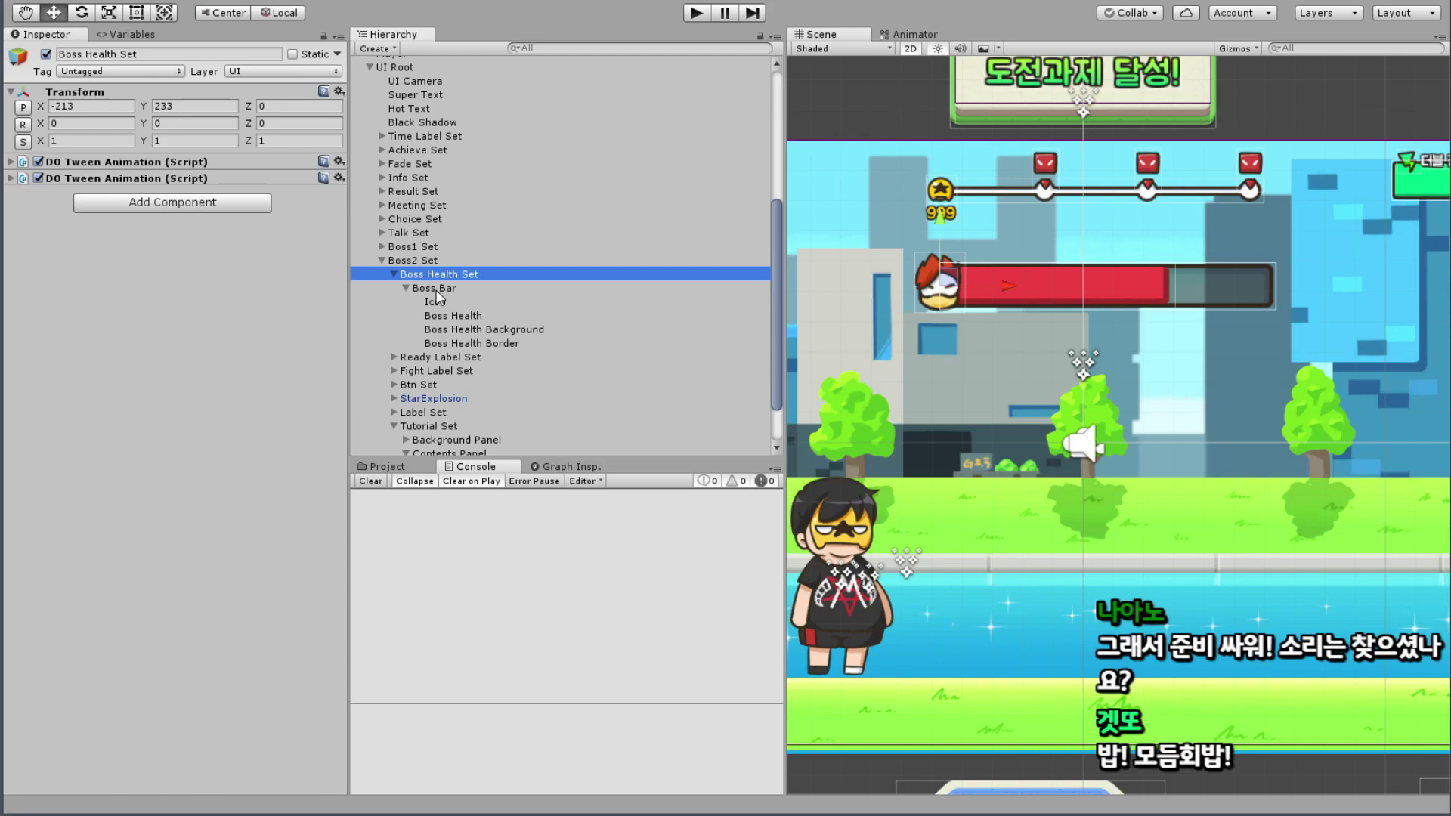
click(489, 345)
click(436, 292)
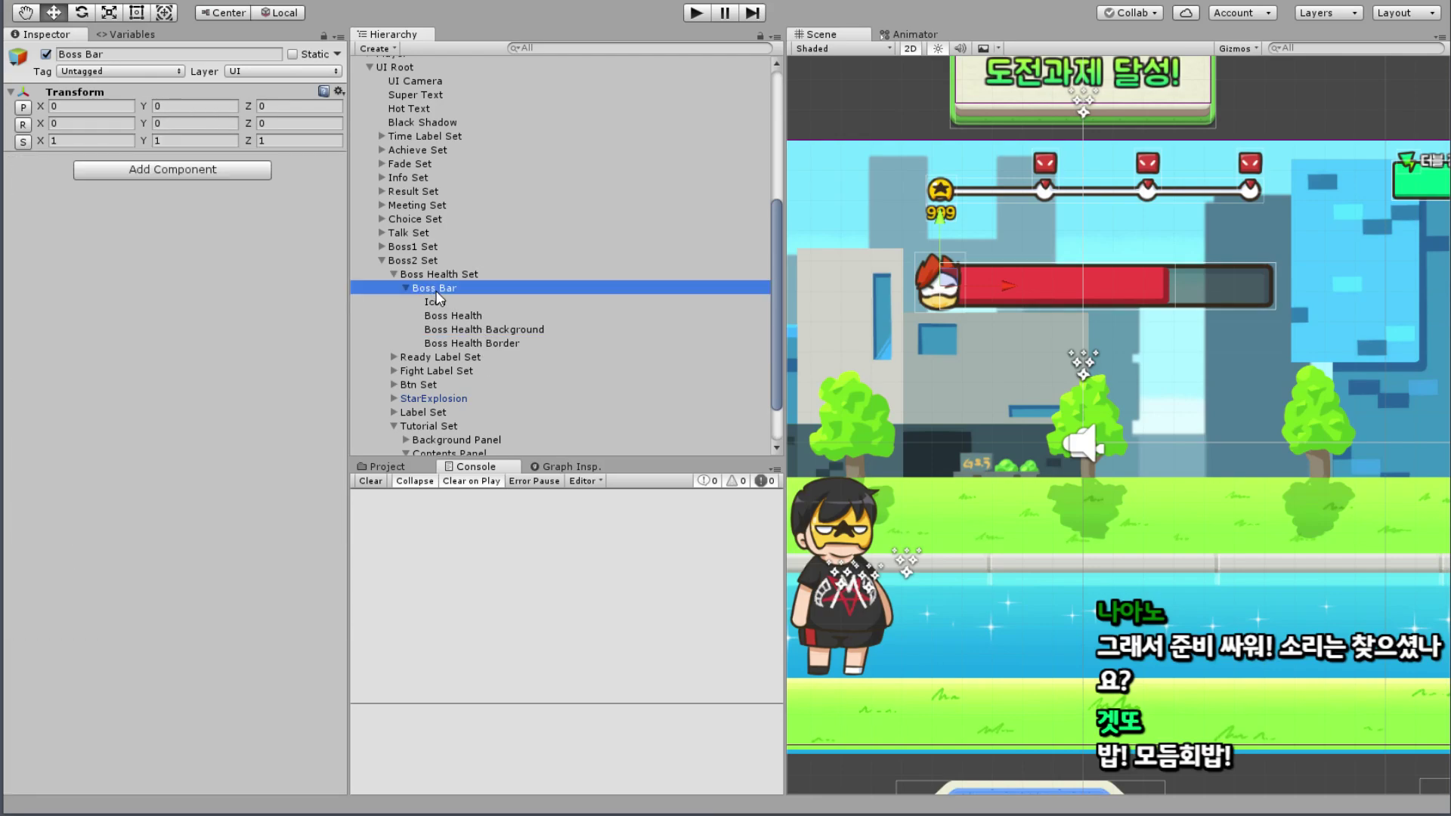
click(446, 315)
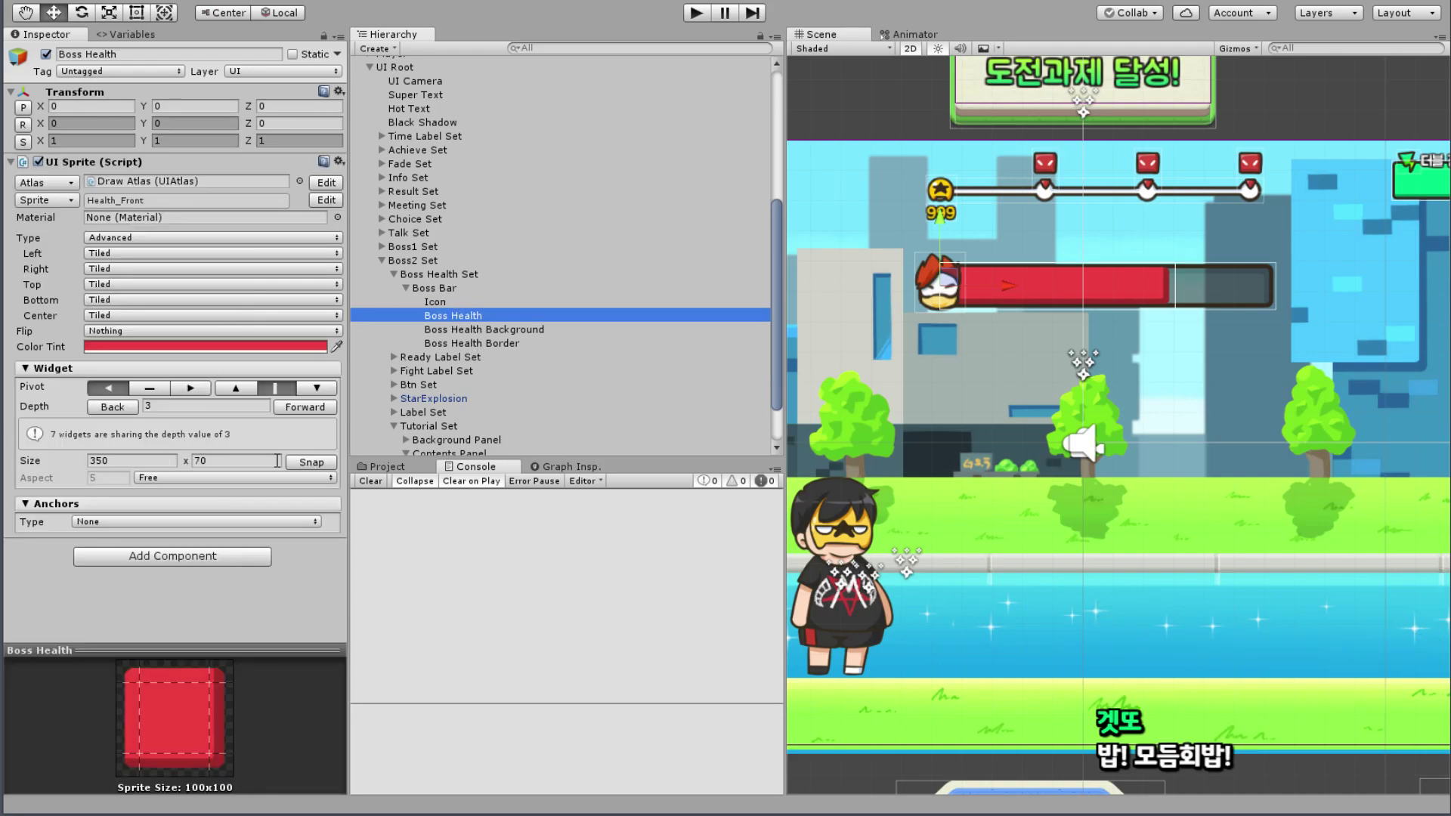
scroll(1131, 342, up, 2)
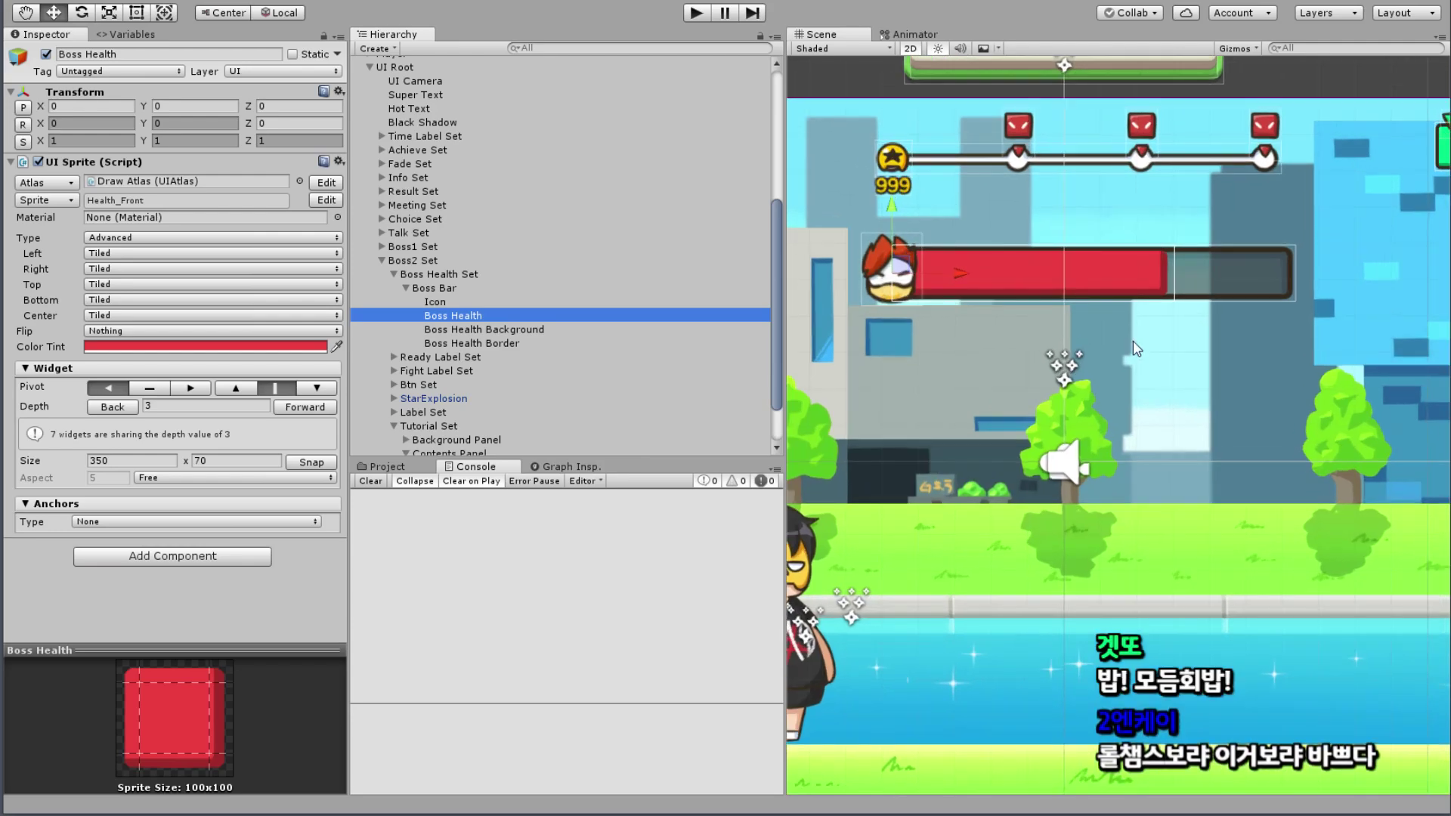
Step: Set the Boss Health fill width to 300 and check the background's width
click(126, 459)
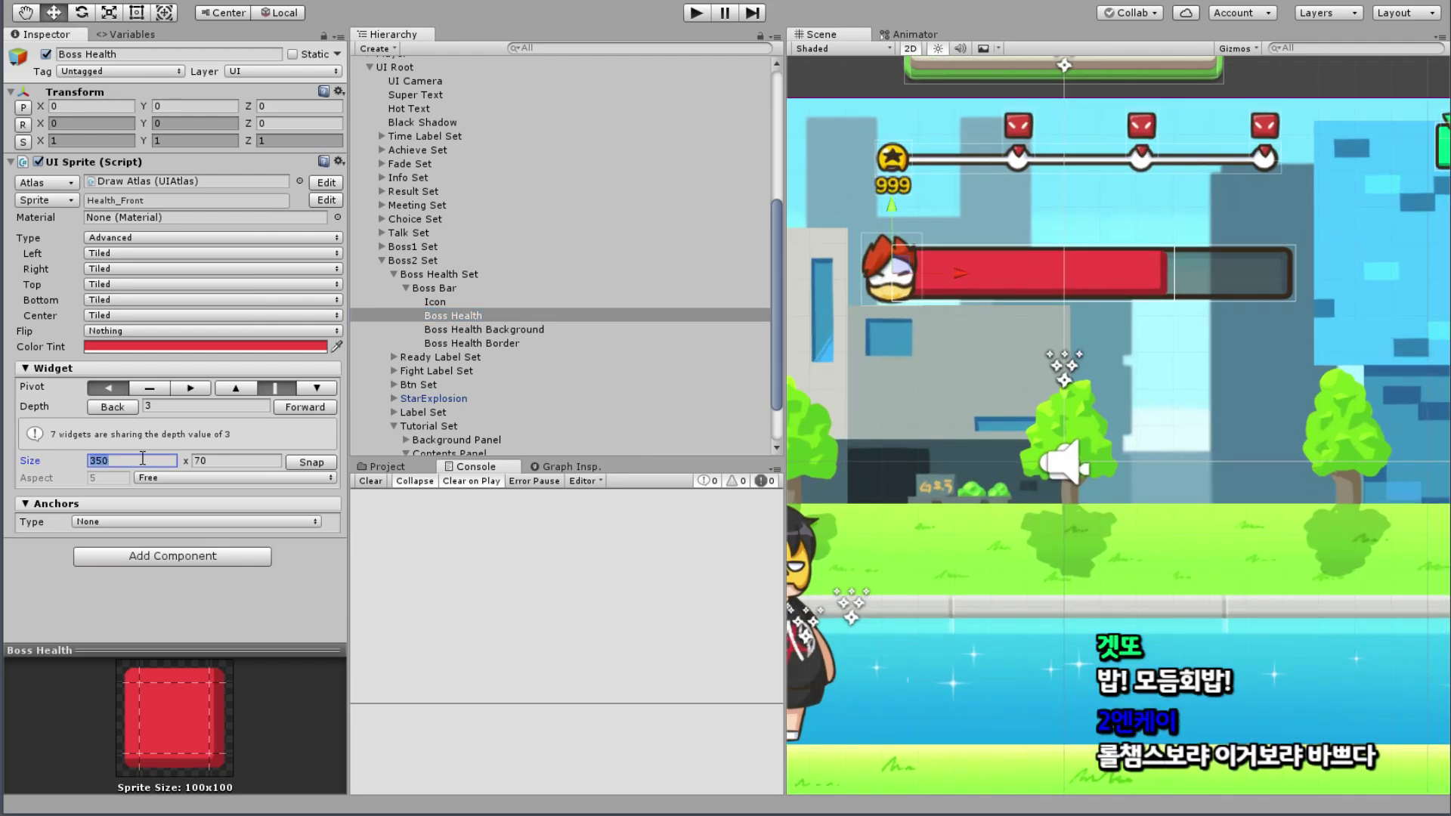
text(300)
click(498, 330)
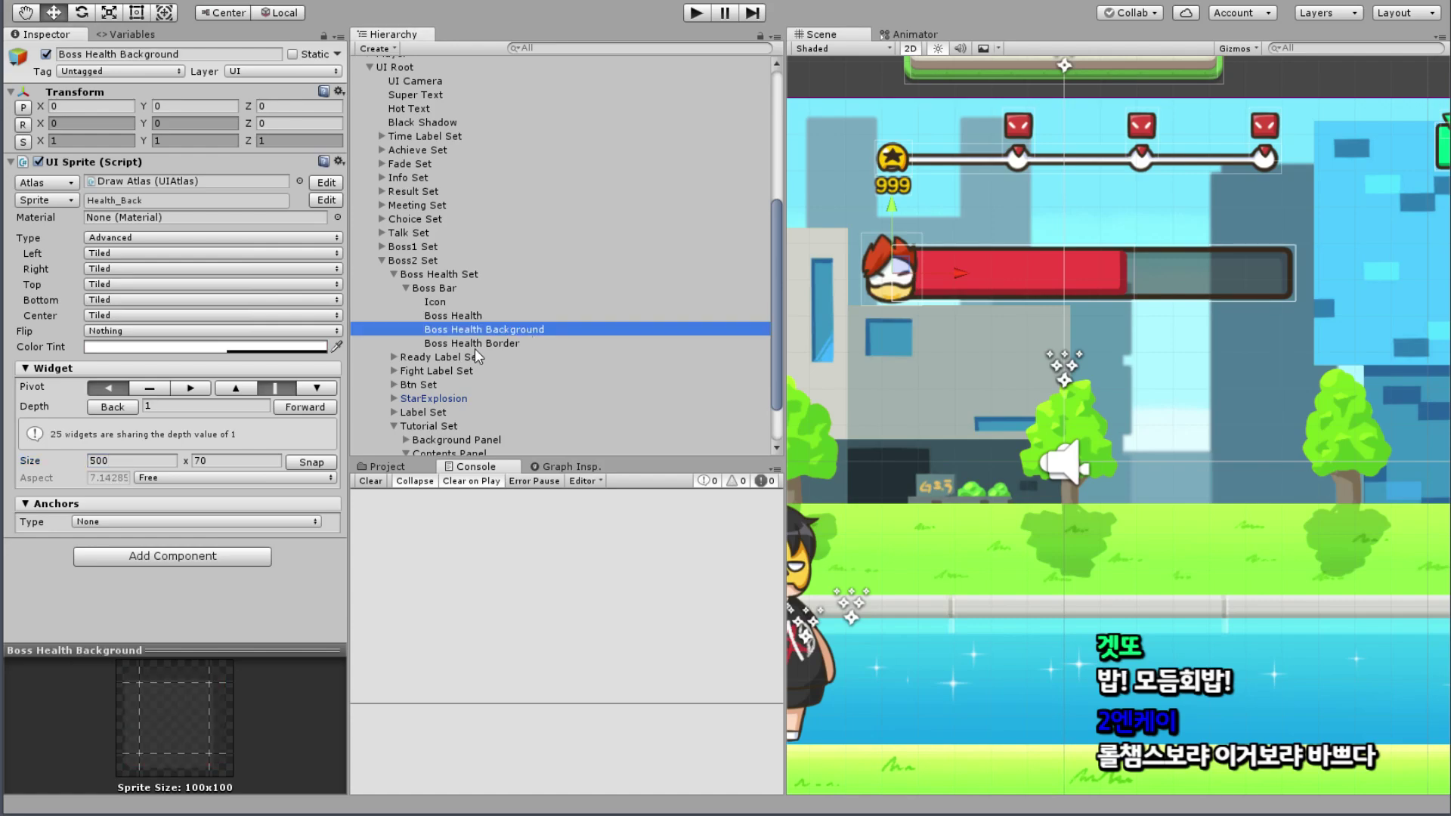
click(129, 459)
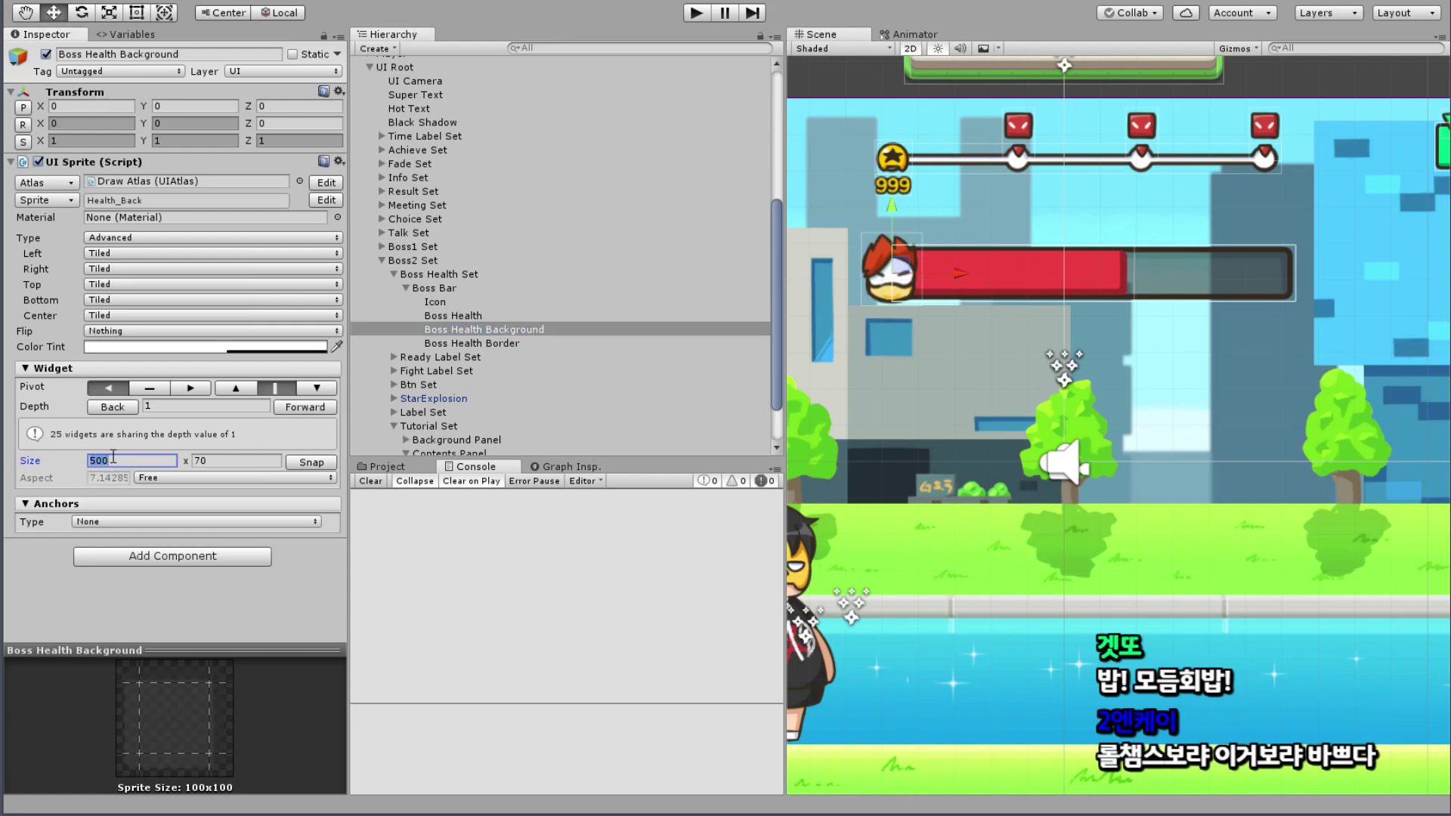
Step: Set the Boss Health Border and Boss Health fill heights to 60
click(520, 341)
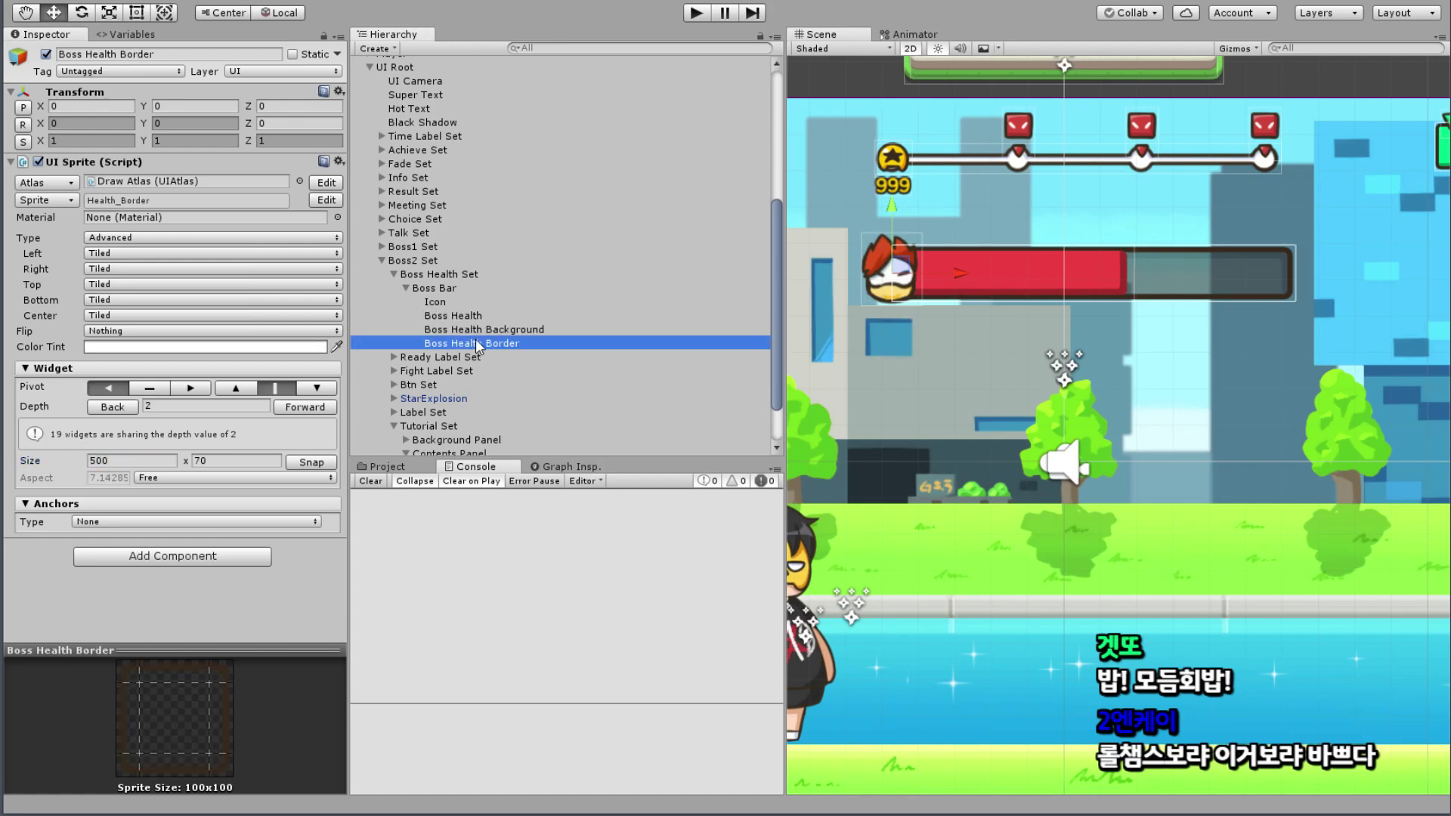
click(213, 460)
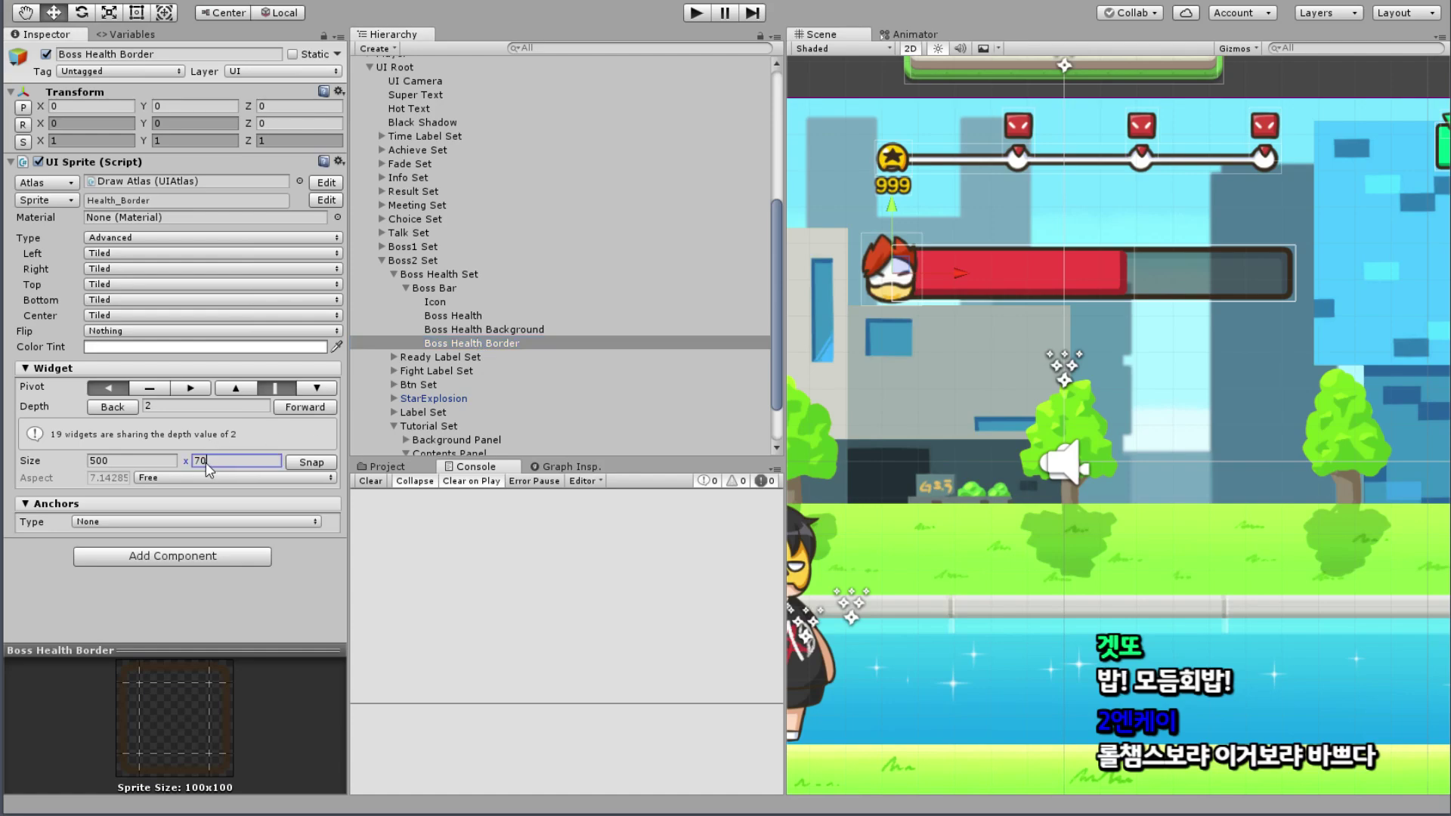
text(60)
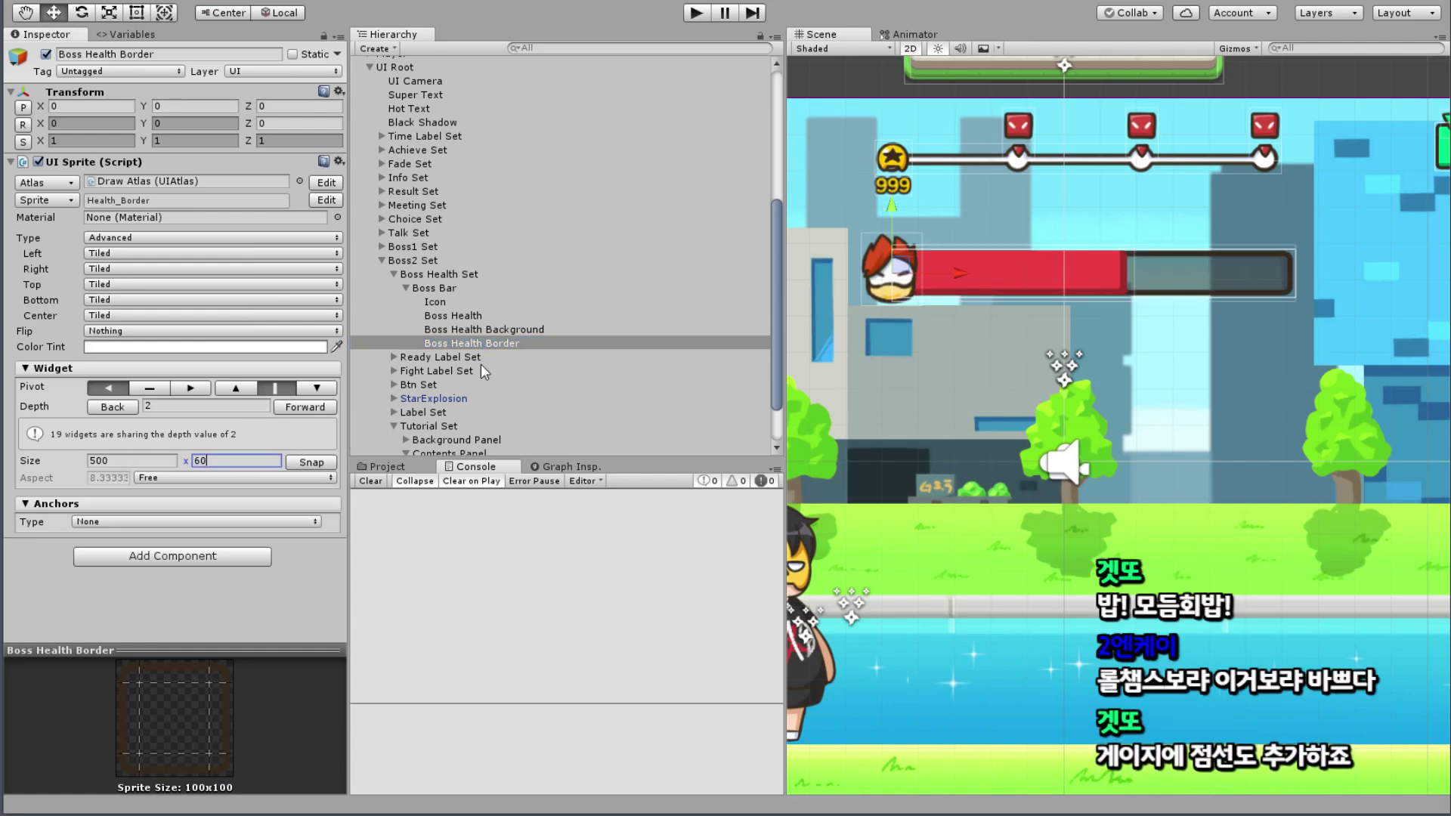
click(505, 330)
click(233, 463)
click(488, 314)
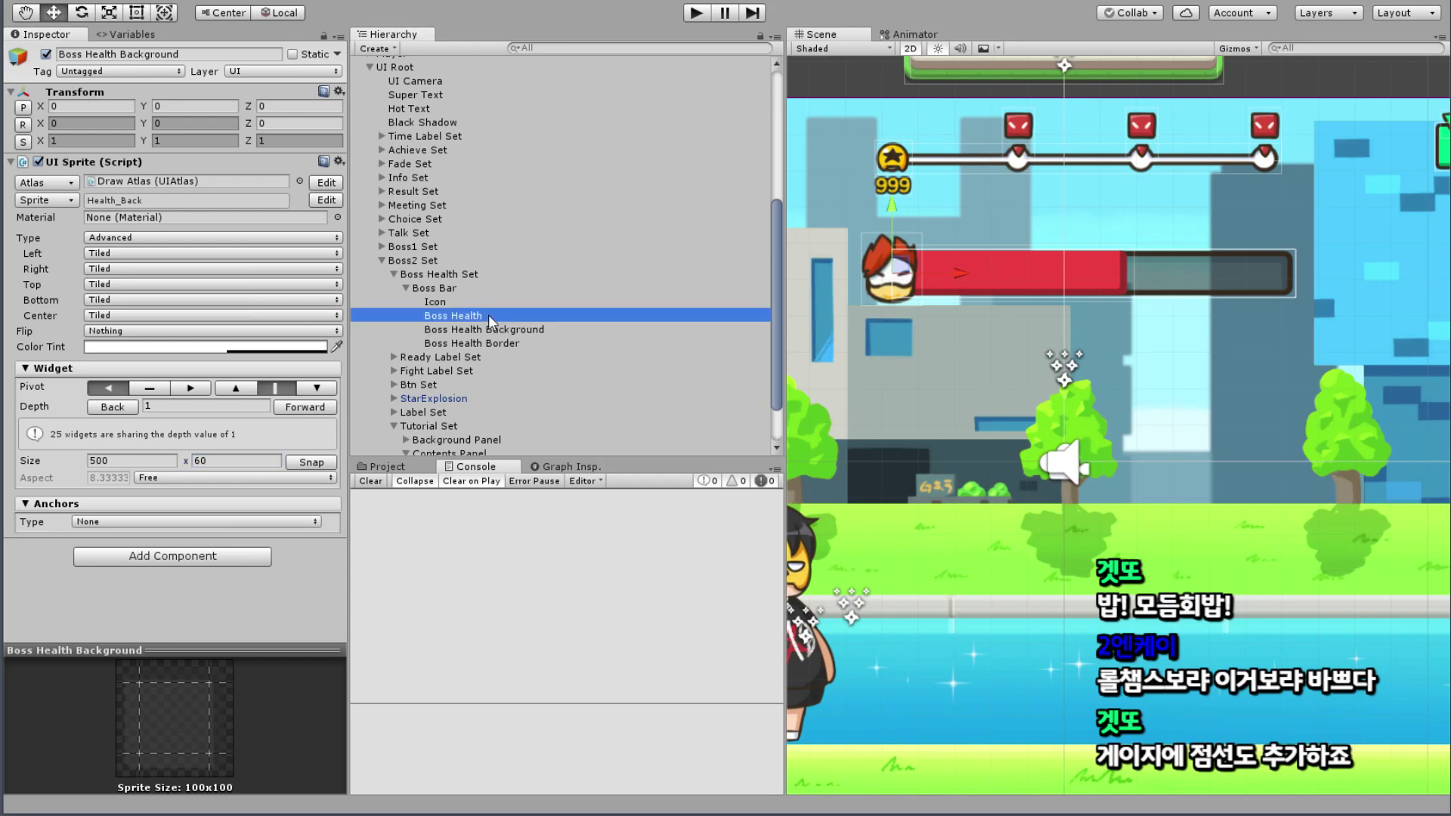
click(262, 459)
text(60)
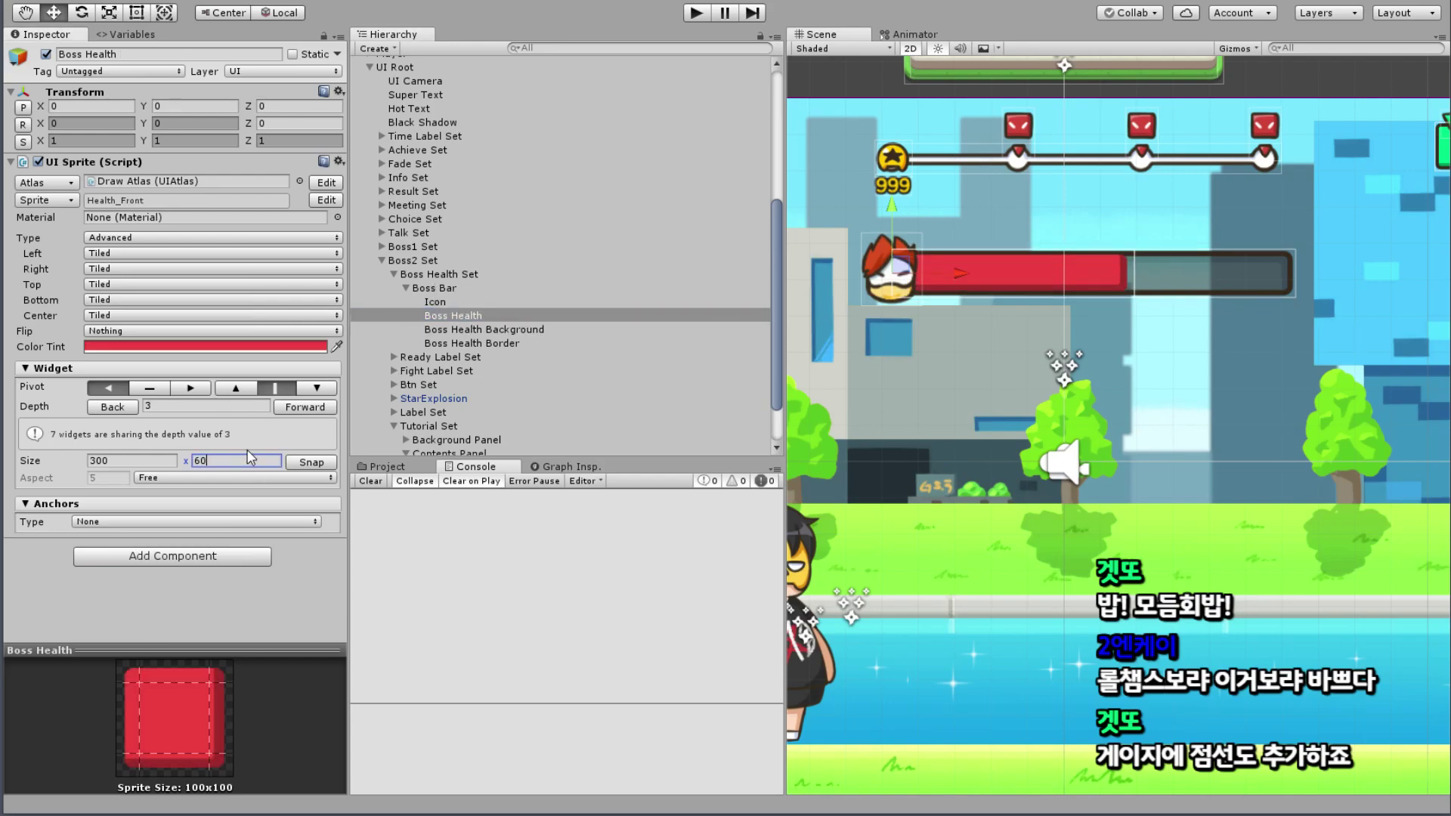
scroll(1193, 256, up, 2)
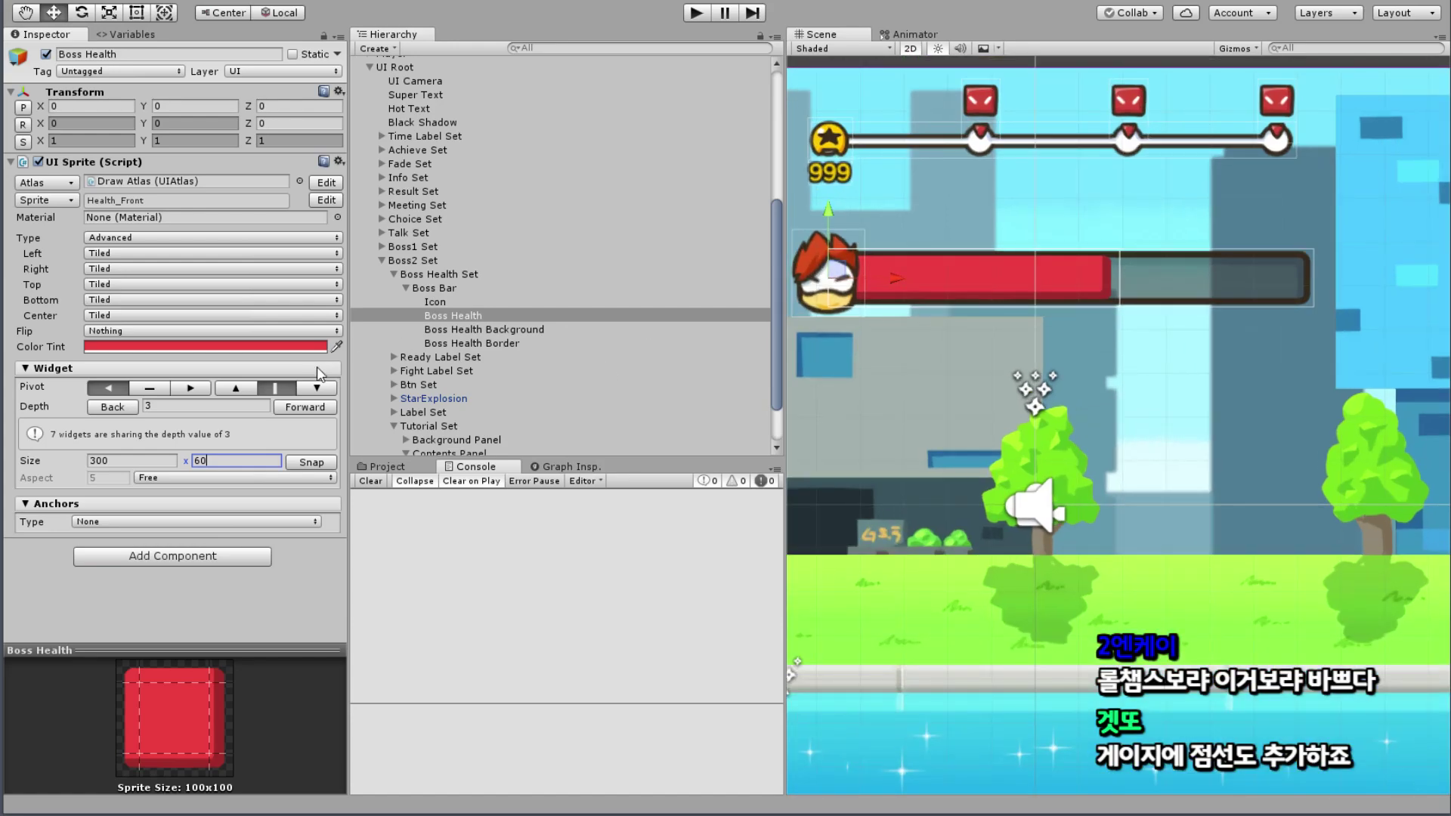
click(445, 301)
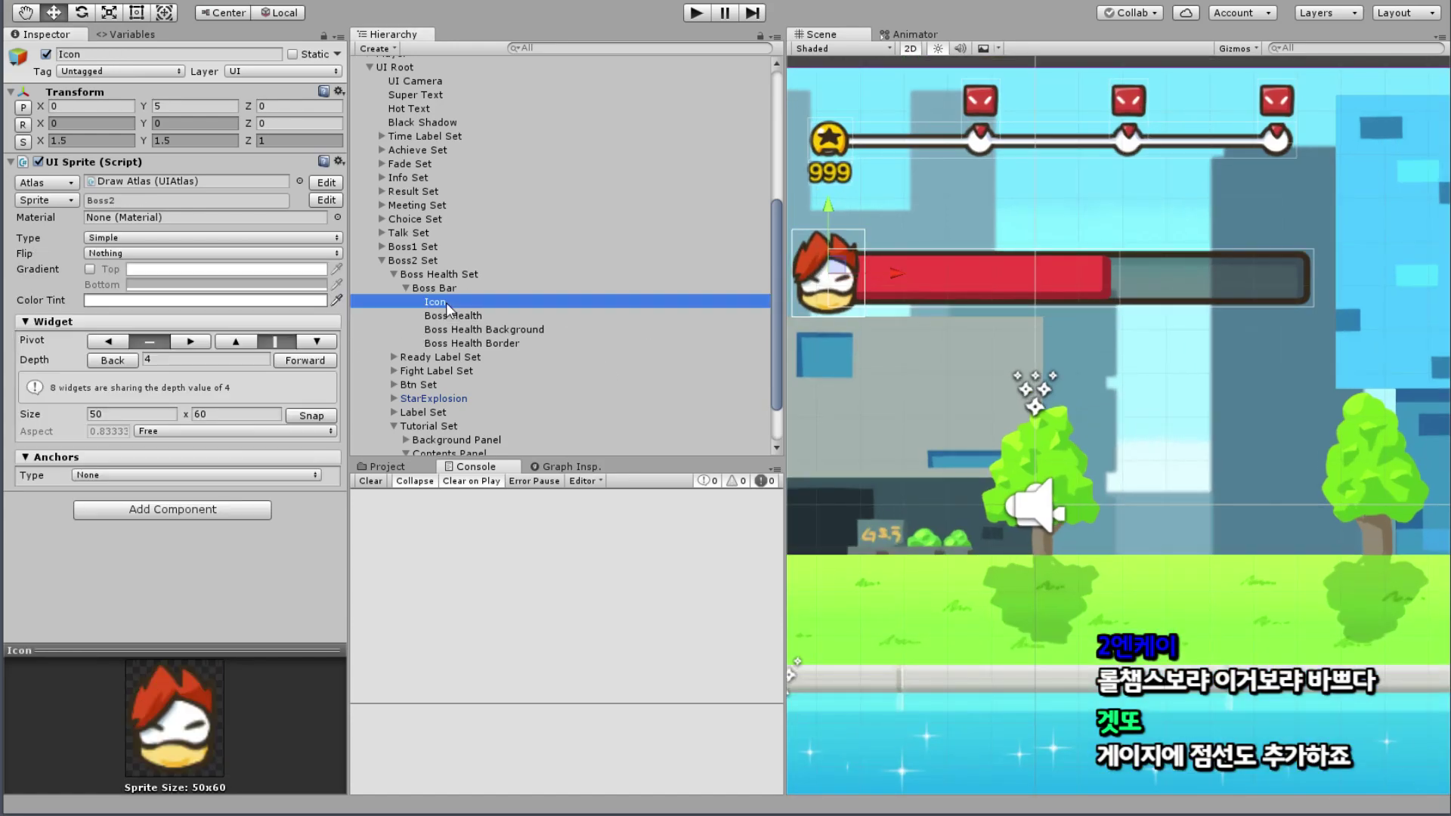
click(106, 139)
text(1.)
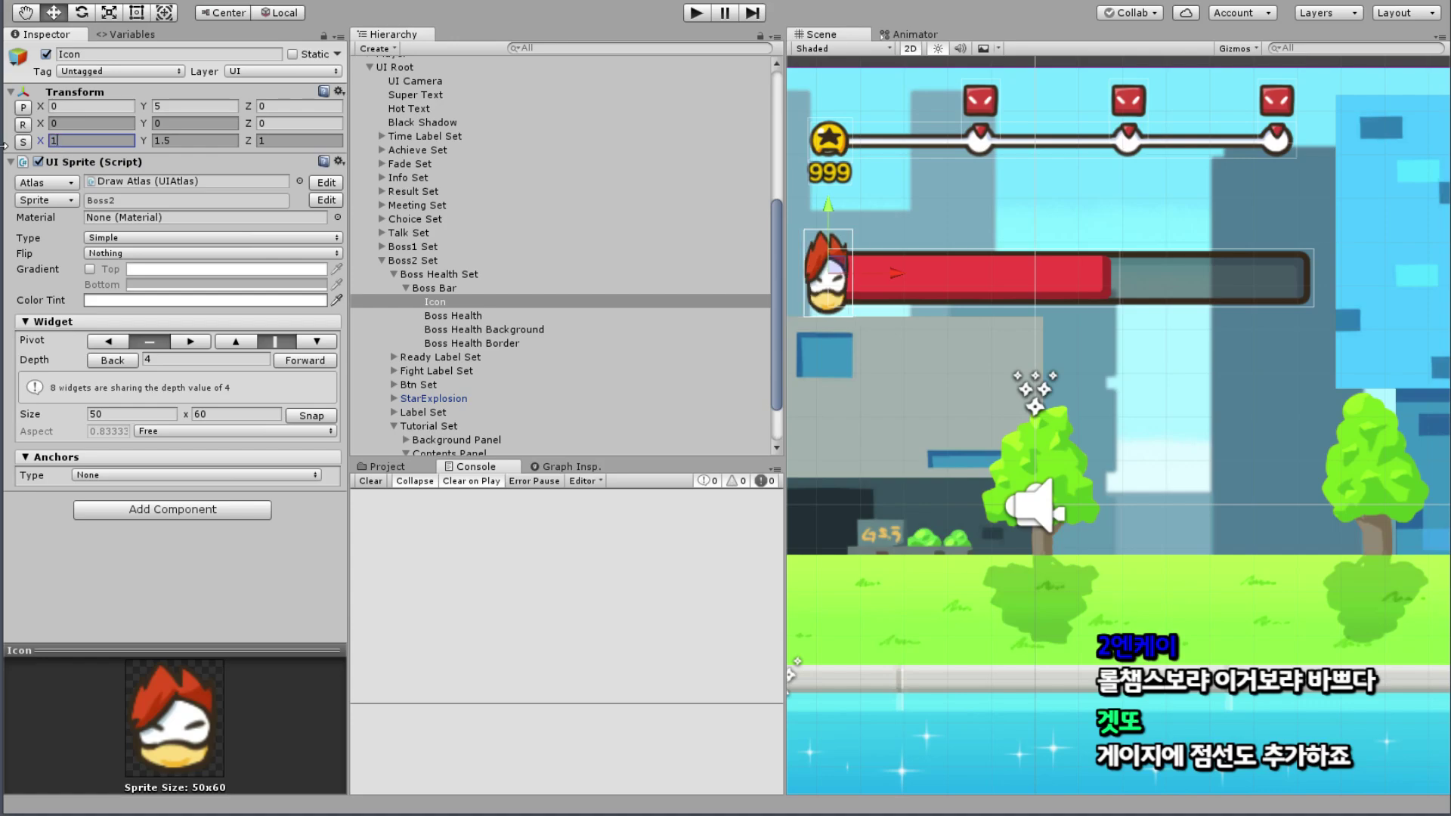
text(3)
key(Return)
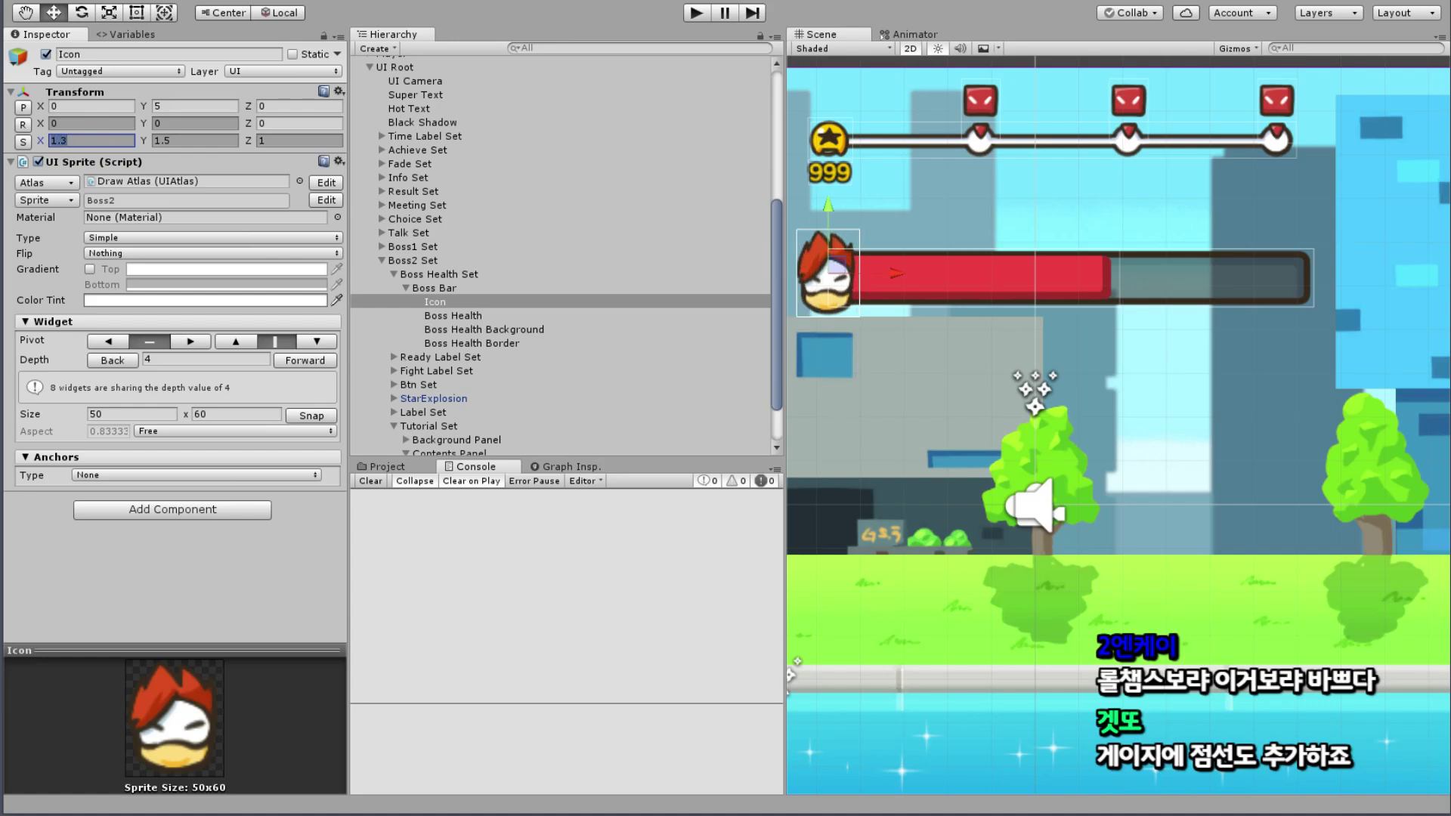
click(196, 140)
text(1.3)
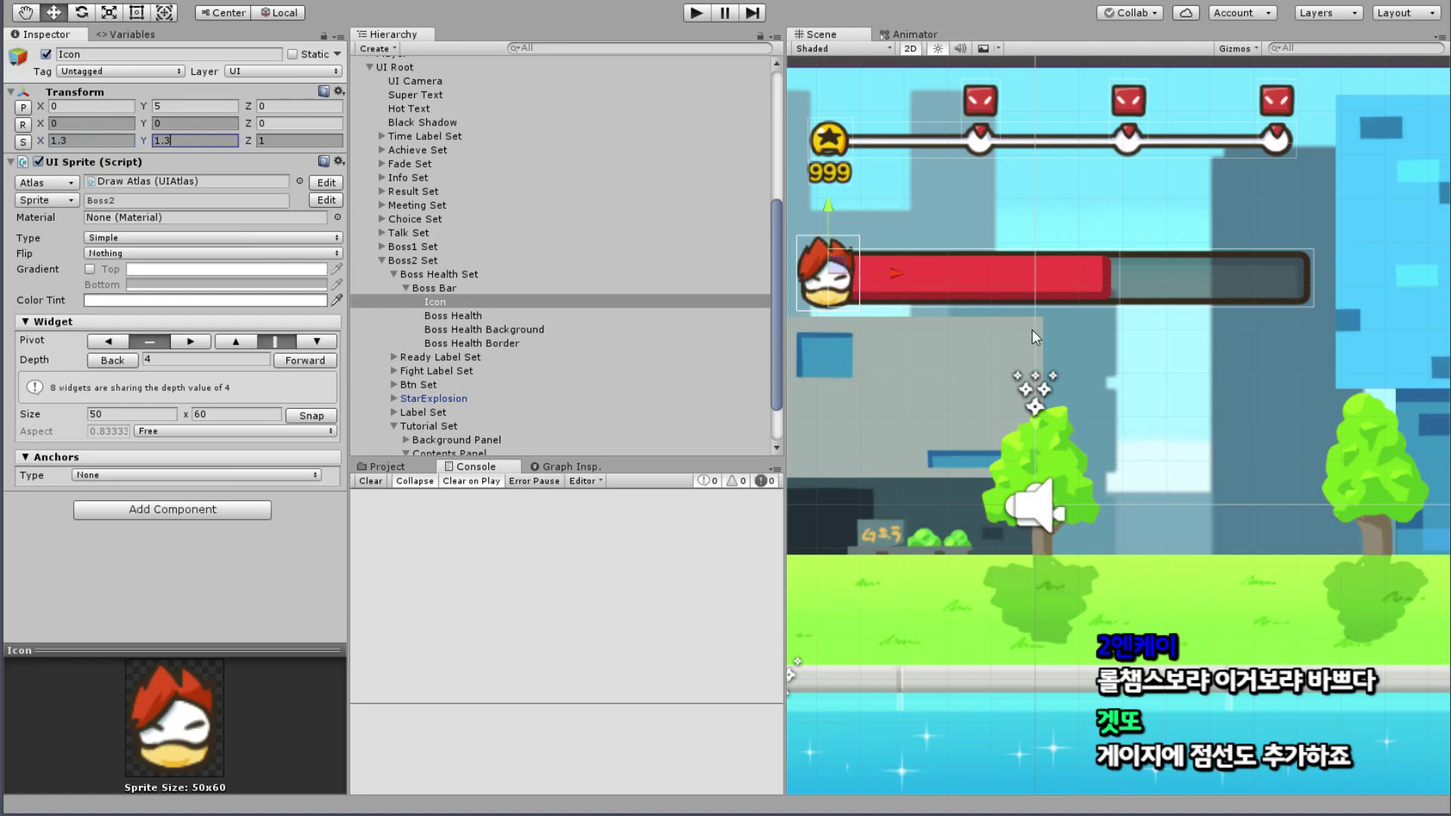
scroll(1050, 317, down, 3)
click(1225, 148)
scroll(1044, 292, up, 3)
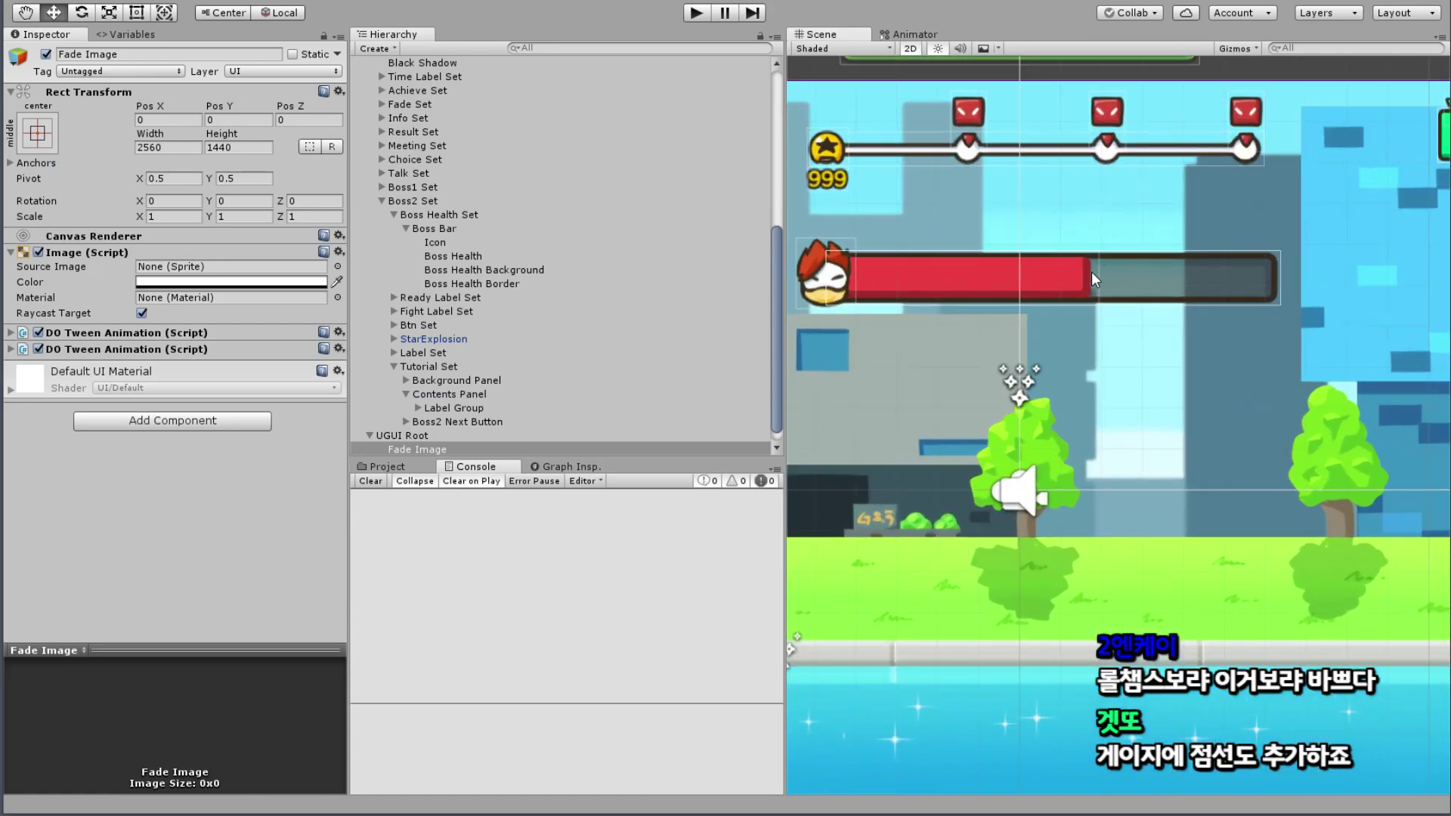
click(462, 256)
click(507, 270)
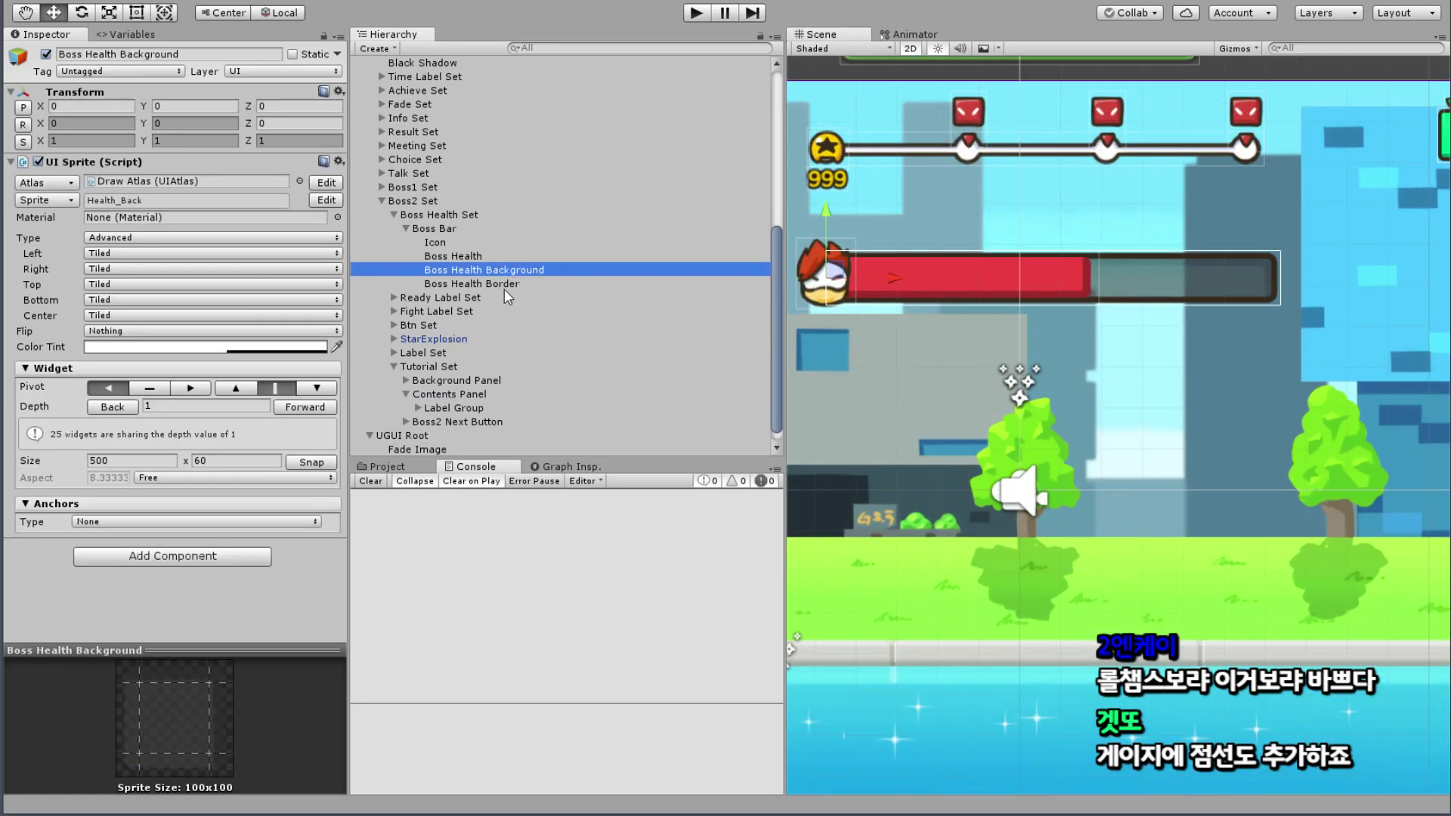
scroll(858, 307, up, 3)
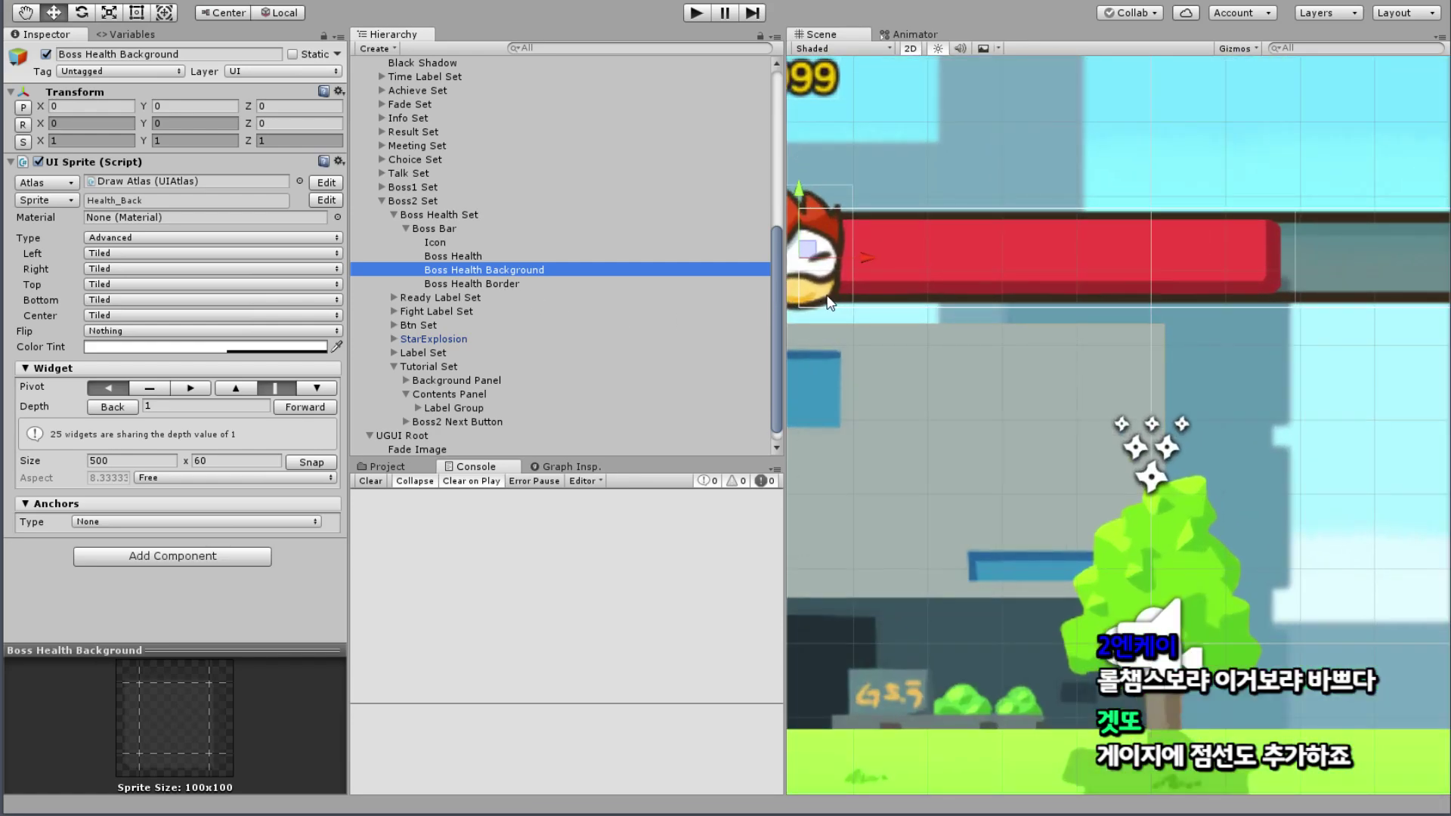
scroll(1116, 265, down, 2)
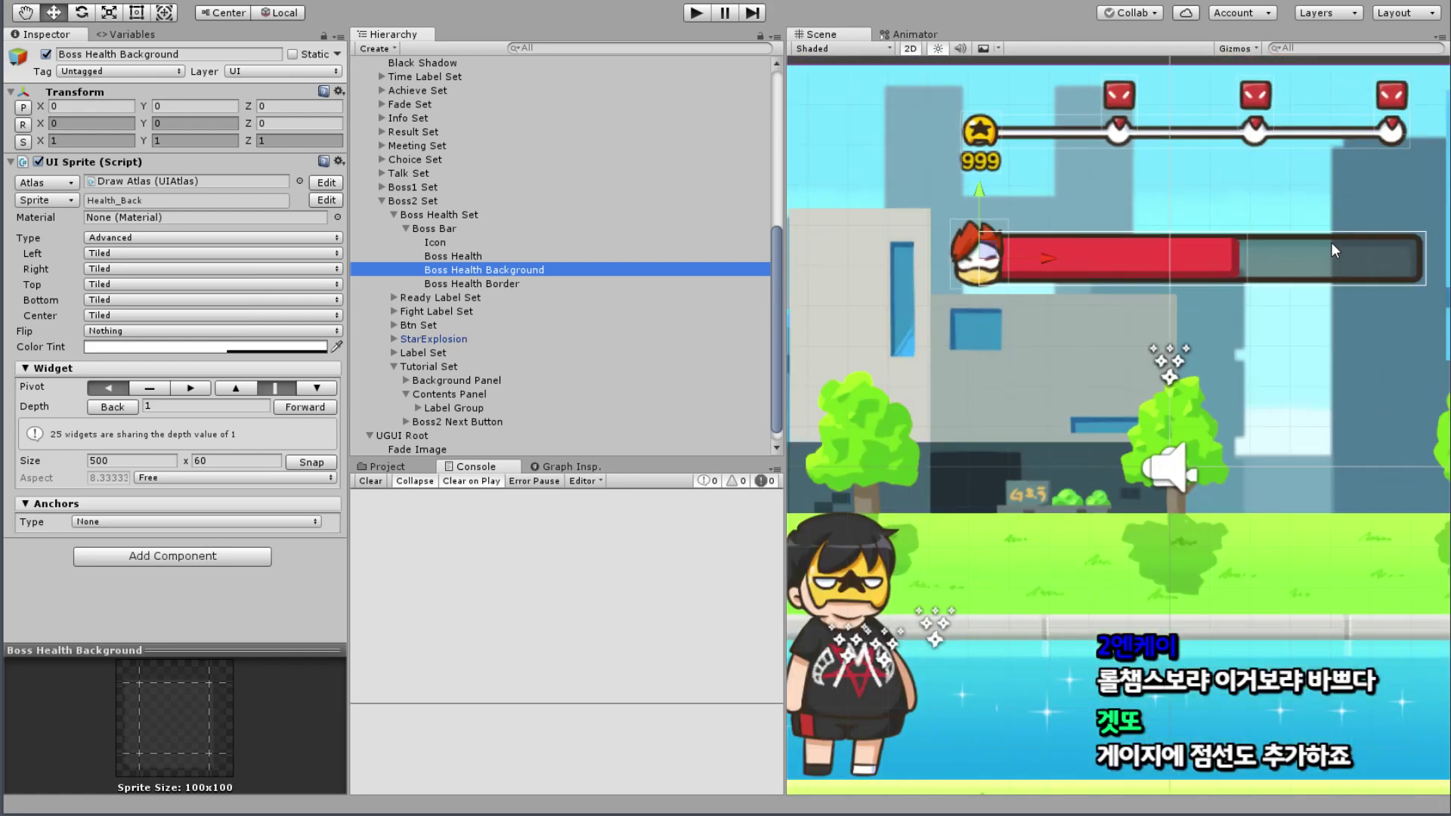
scroll(1209, 249, down, 2)
scroll(1257, 257, down, 2)
scroll(1183, 249, down, 2)
scroll(1135, 241, up, 3)
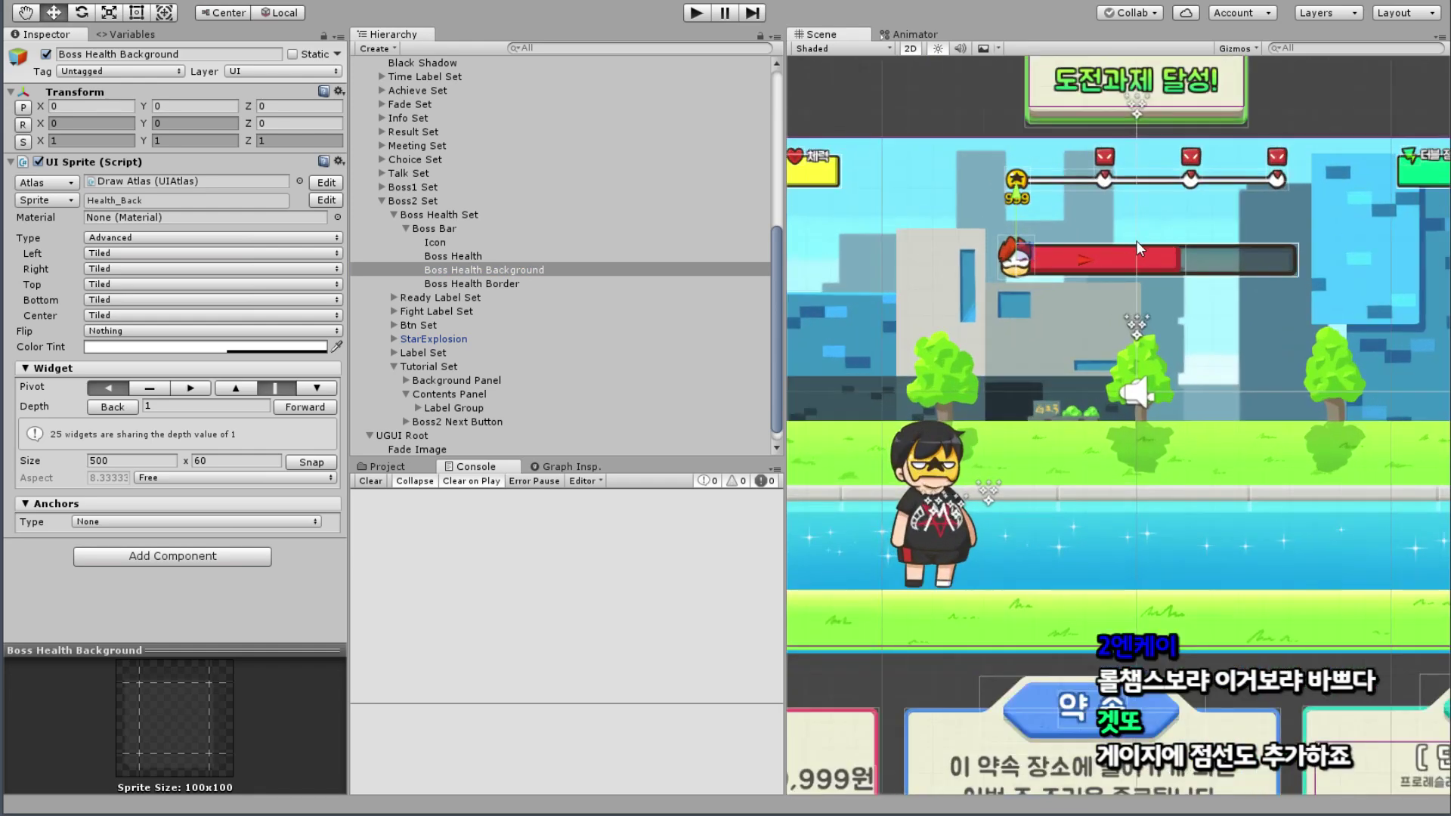
scroll(1135, 240, up, 2)
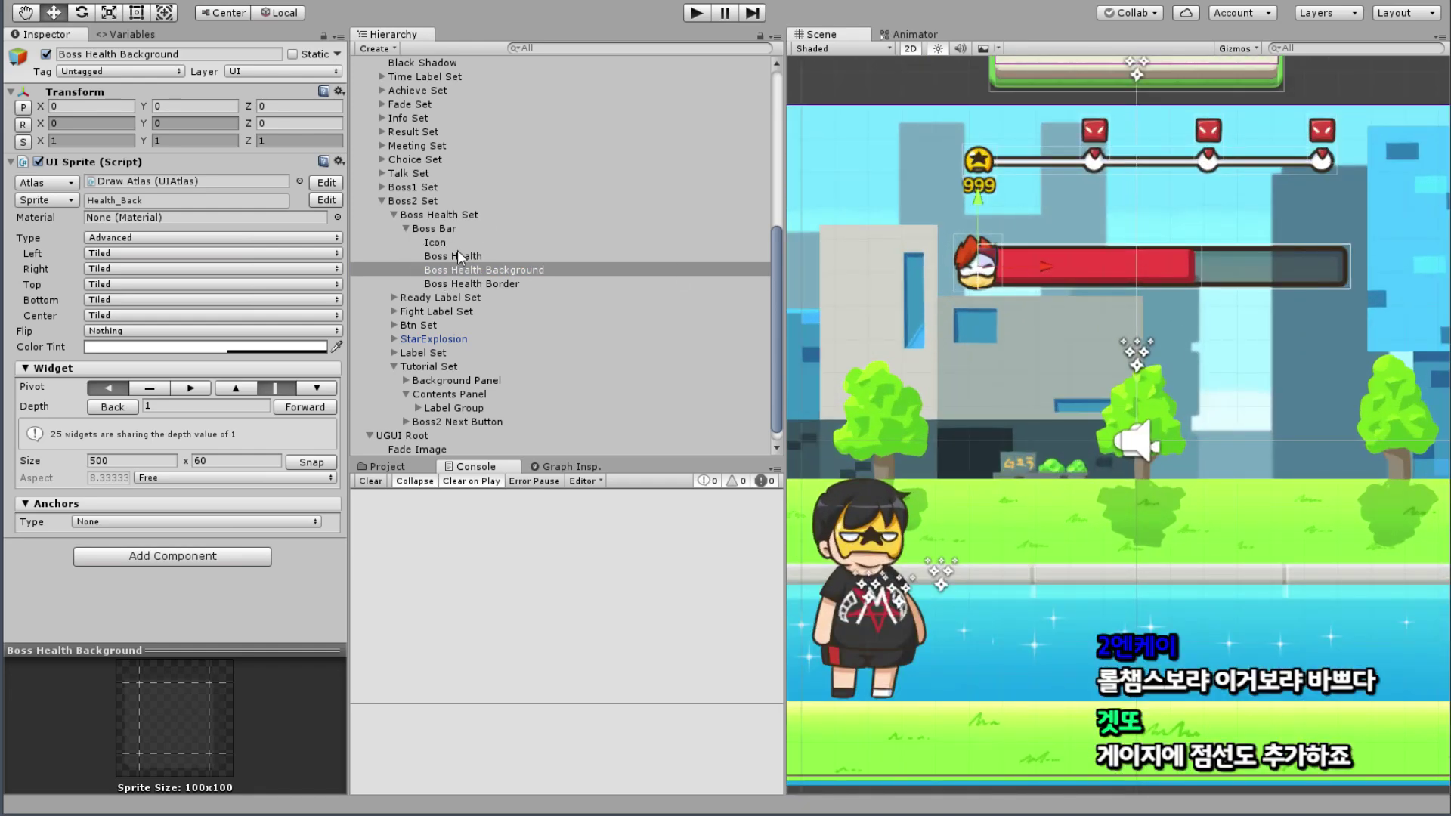
click(434, 242)
click(107, 141)
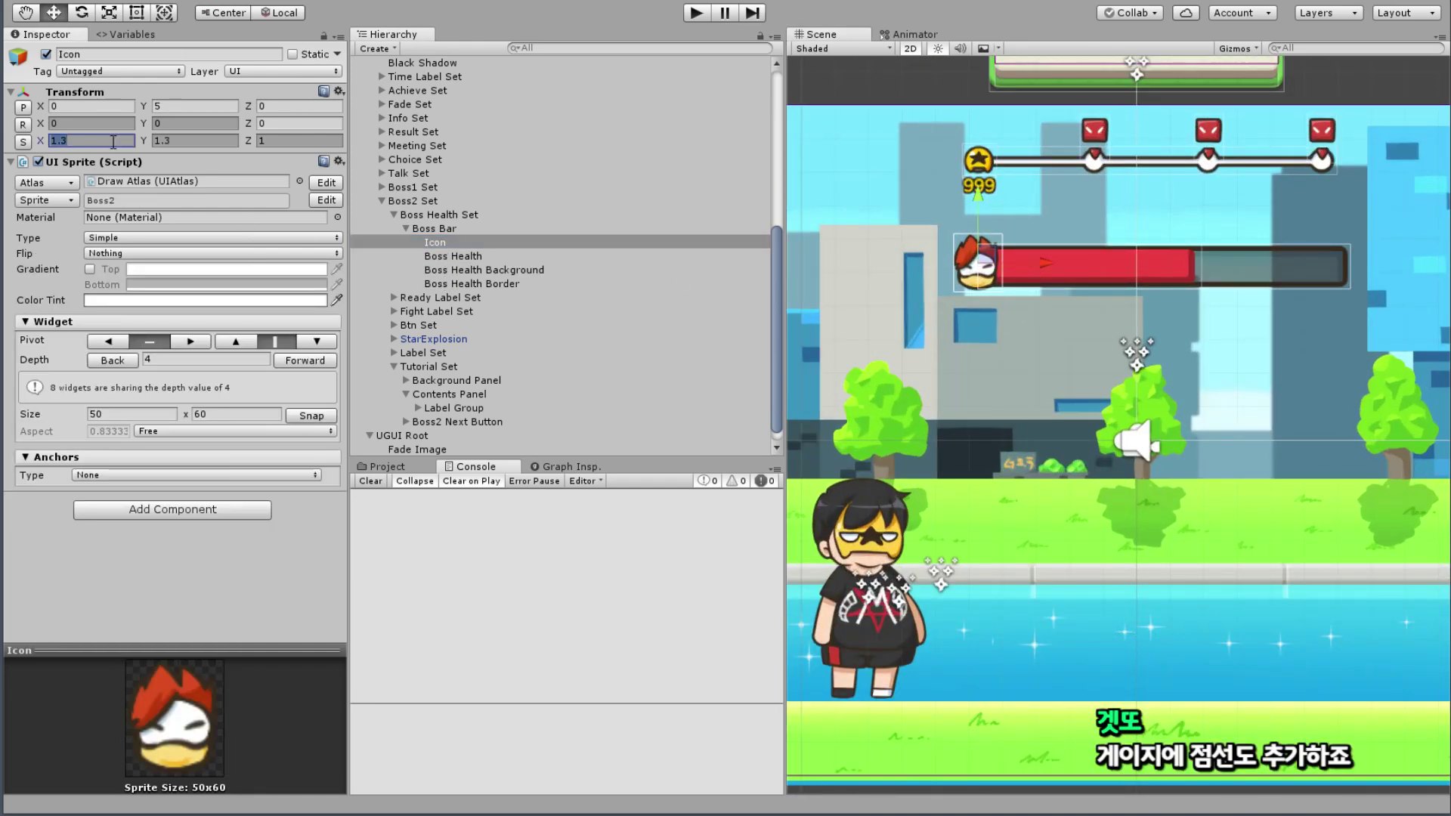
text(1.5)
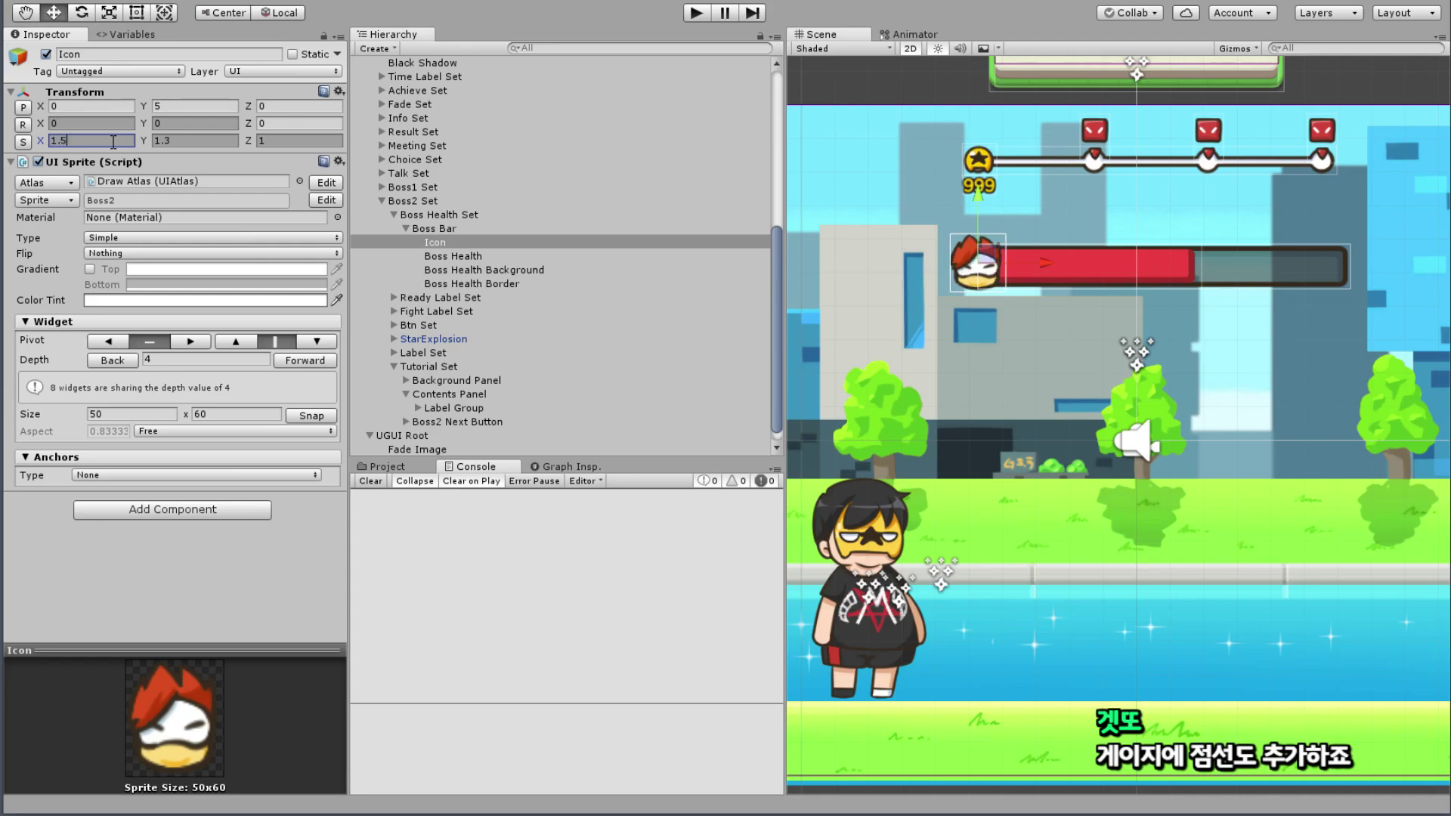
click(194, 141)
text(1.5)
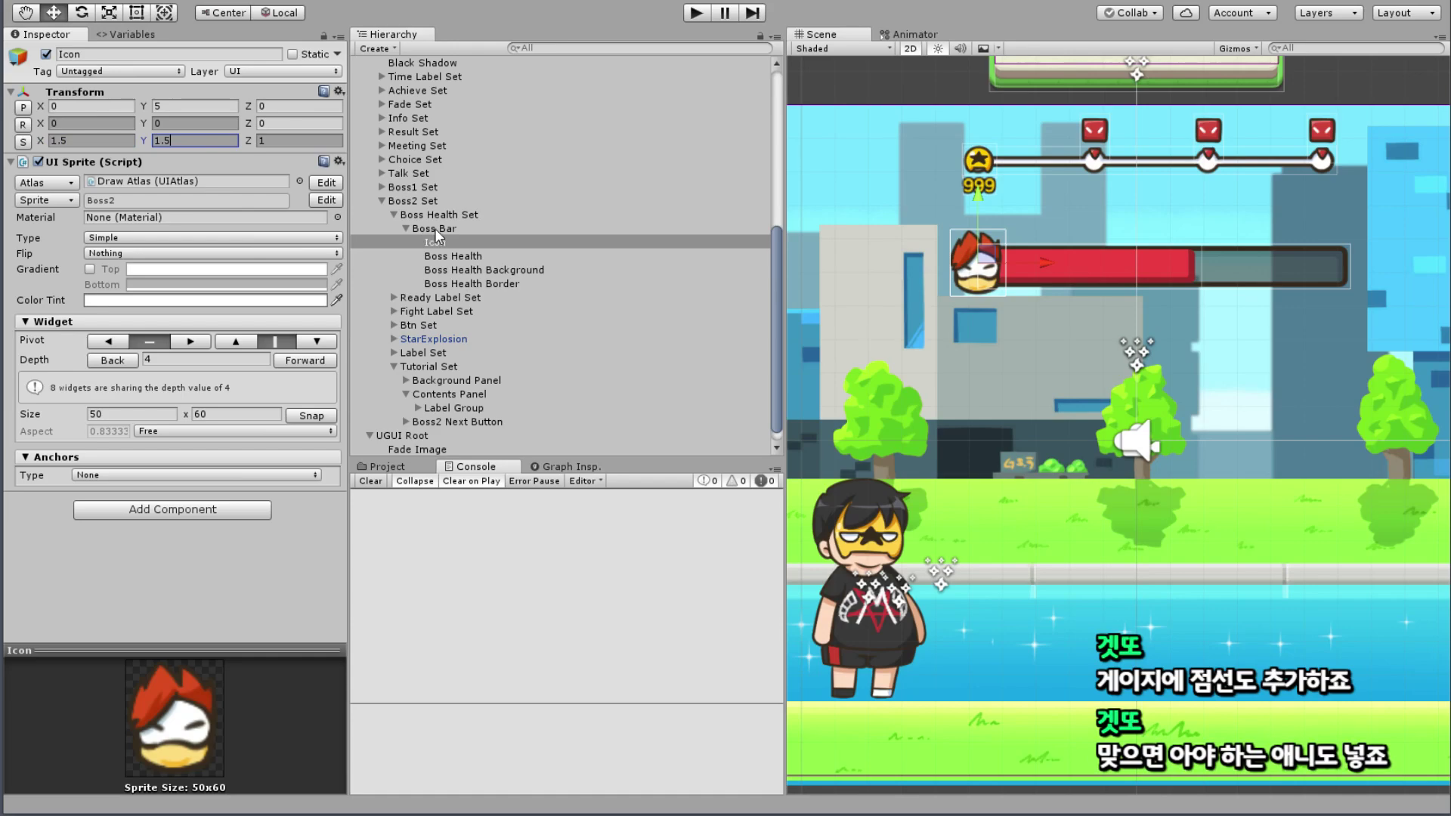
scroll(1344, 277, up, 2)
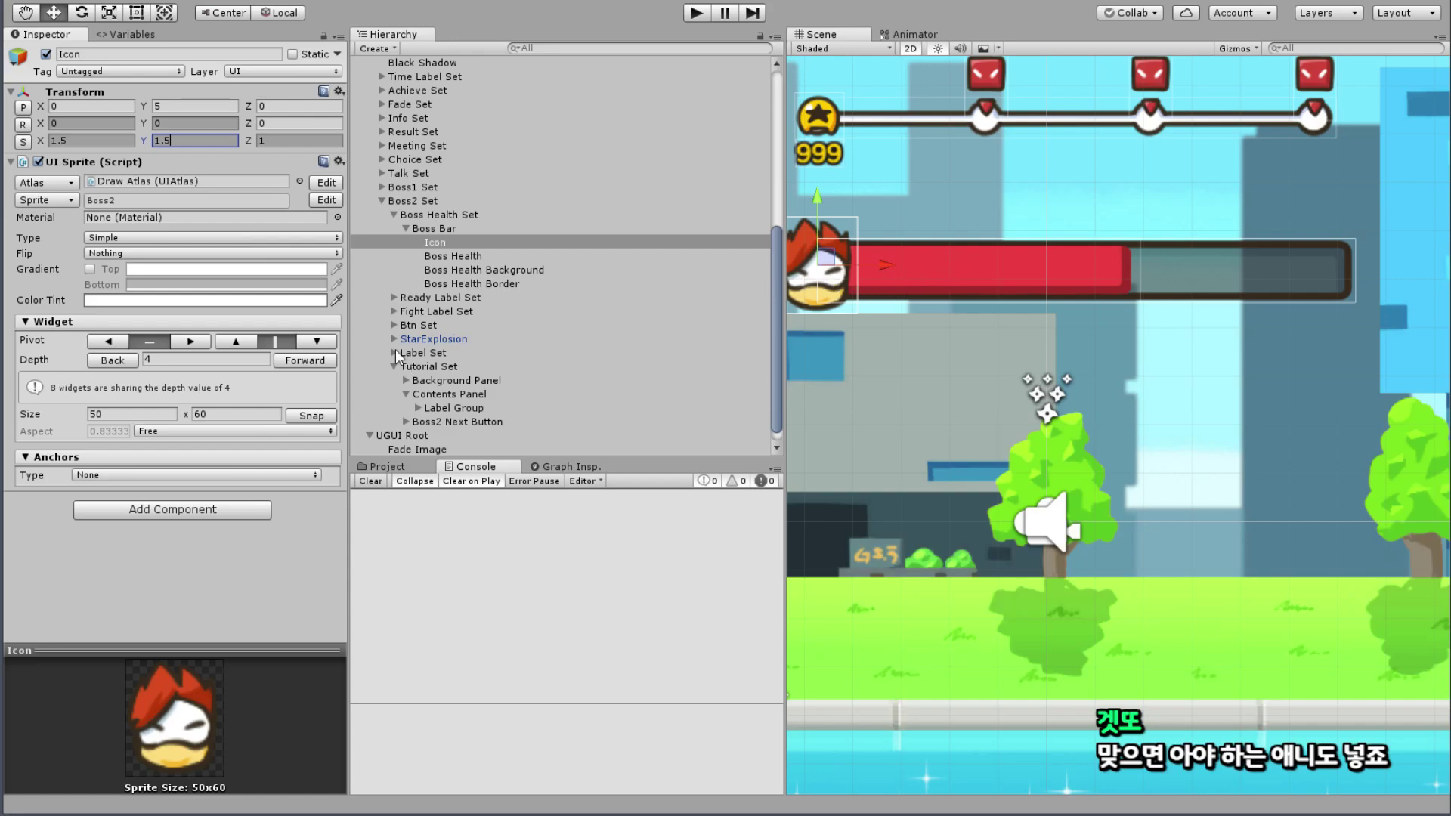
Step: Set the Boss Bar's Scale X and Y to 0.8
click(406, 228)
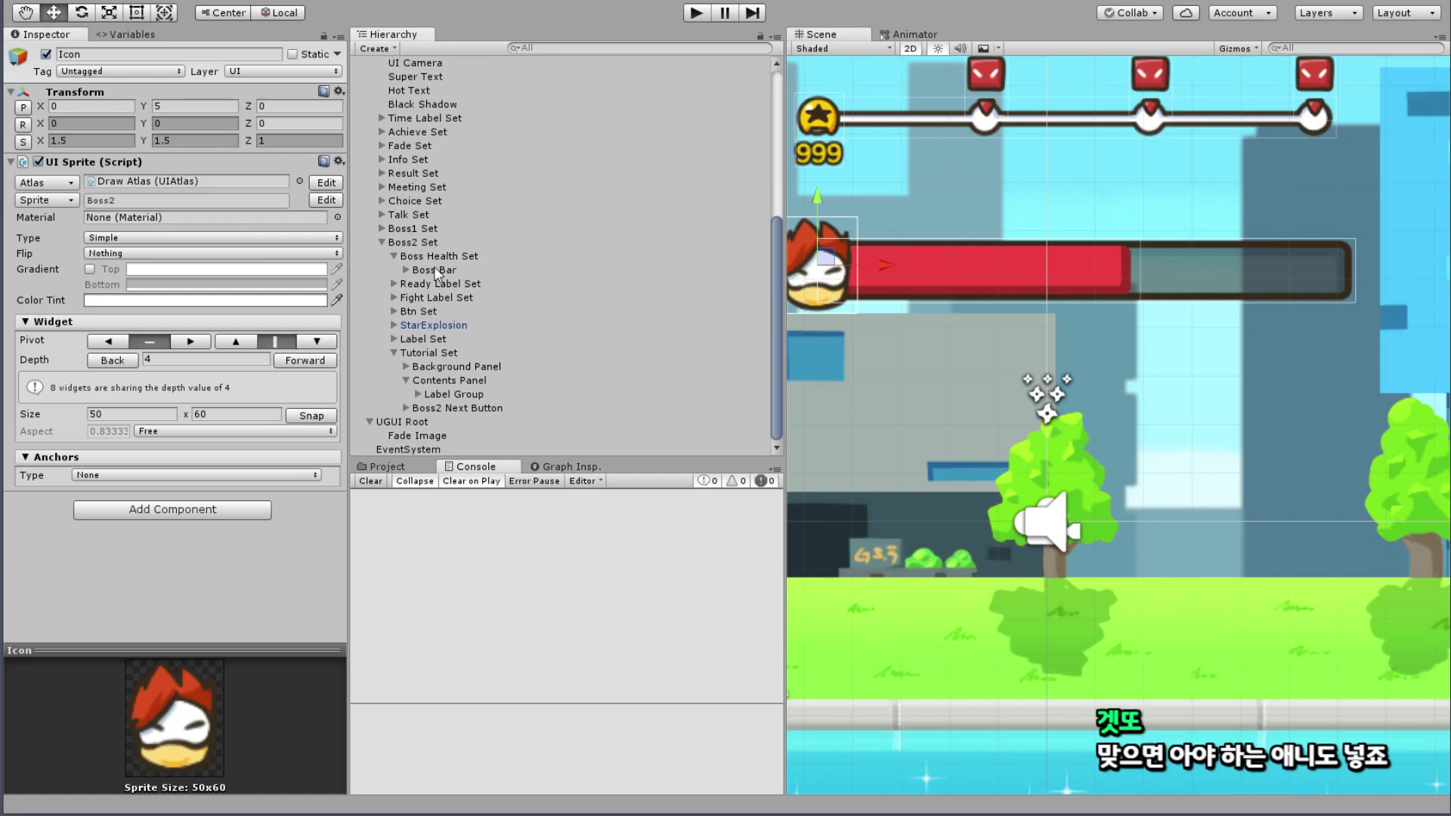
click(442, 270)
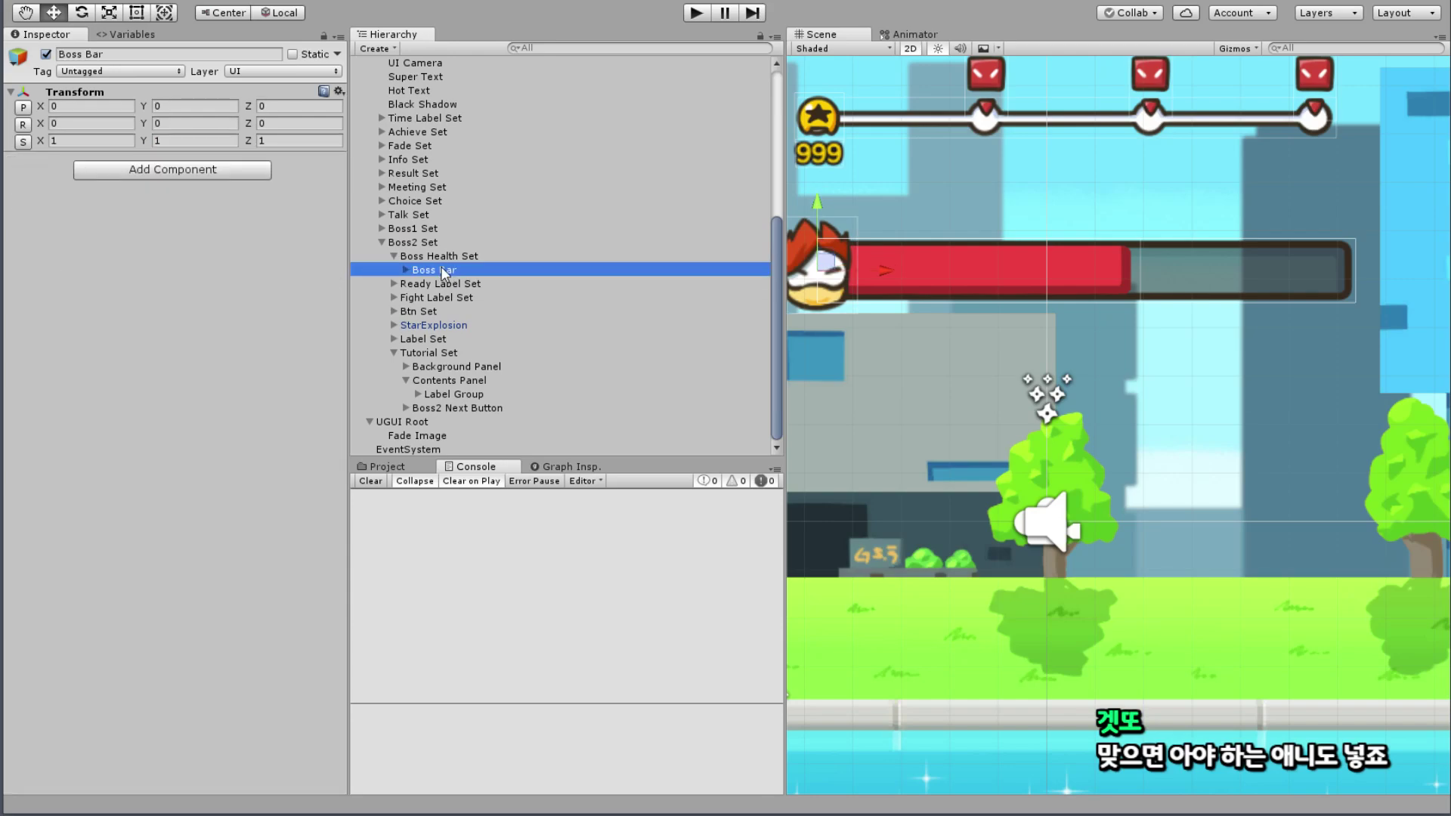
click(406, 269)
click(406, 271)
click(88, 140)
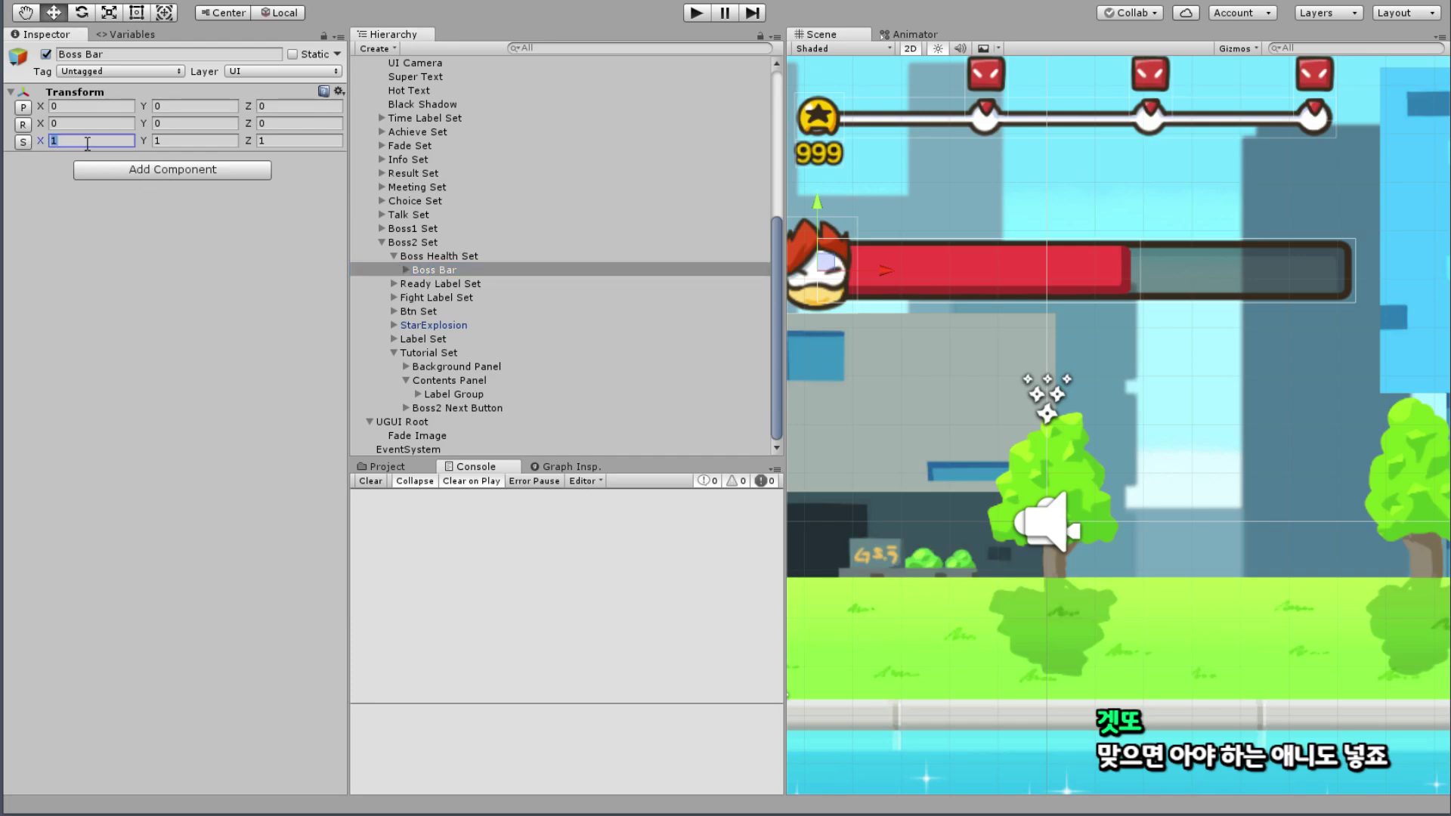
click(425, 255)
click(432, 269)
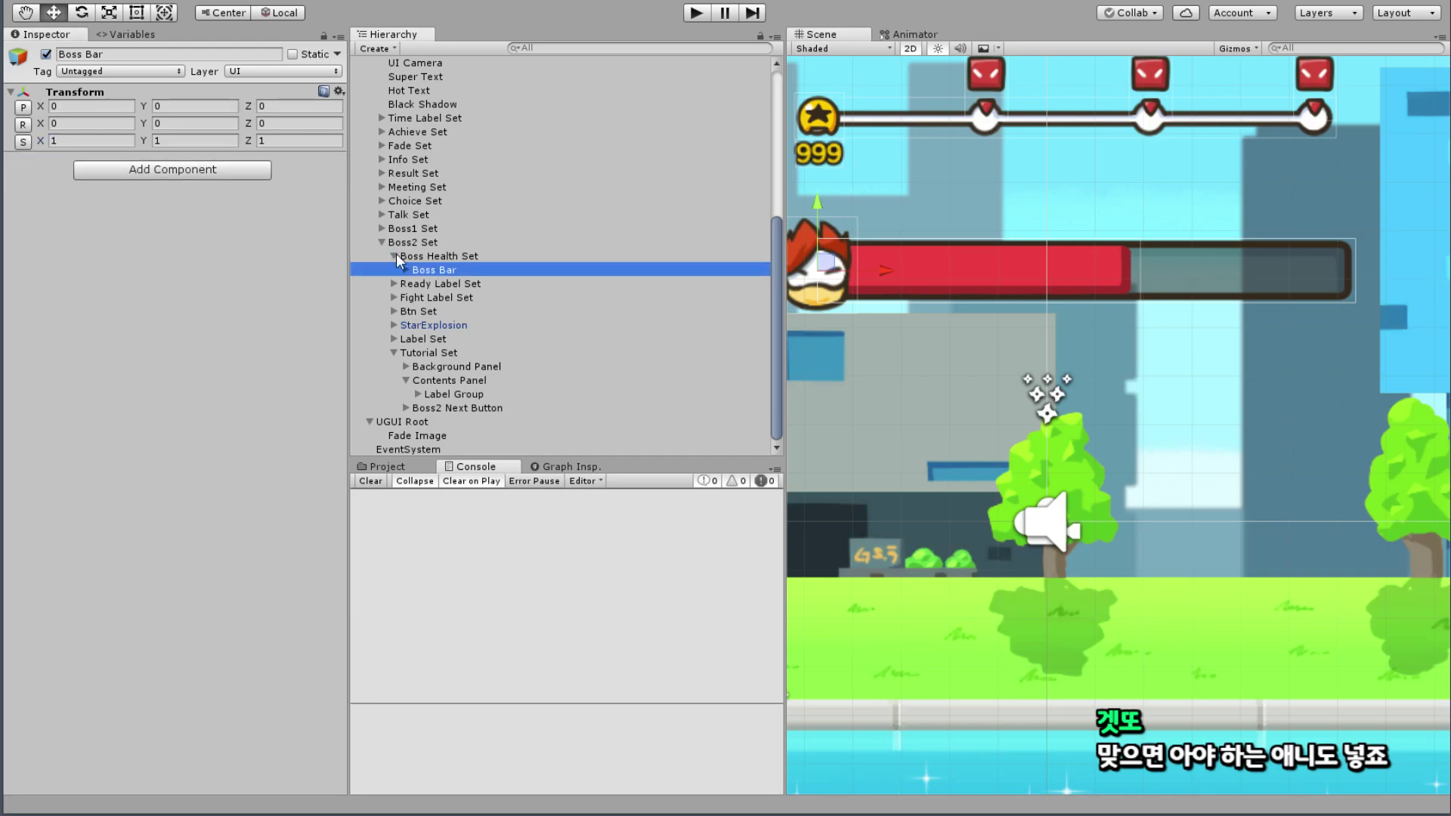
click(88, 140)
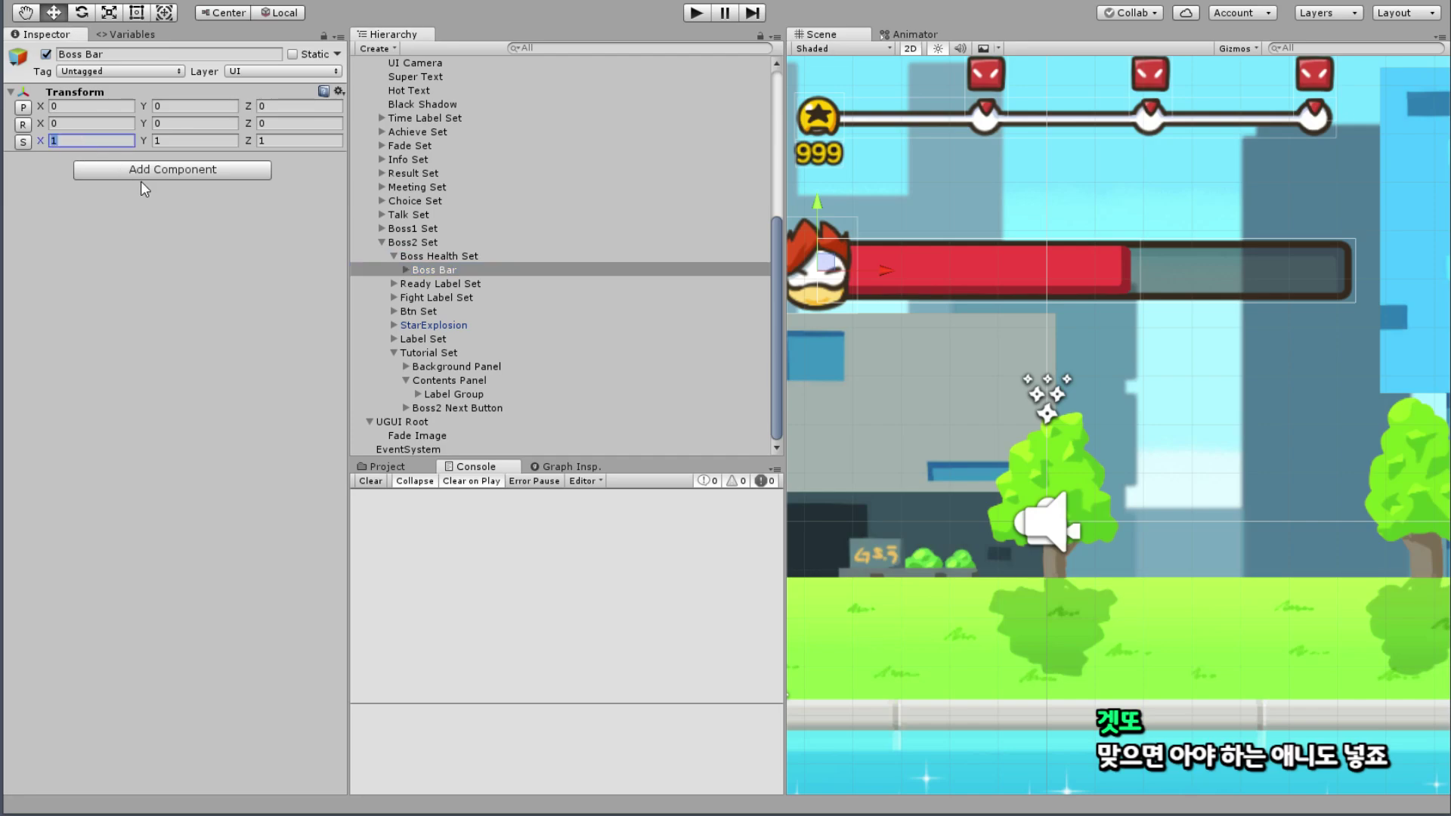
text(0.8)
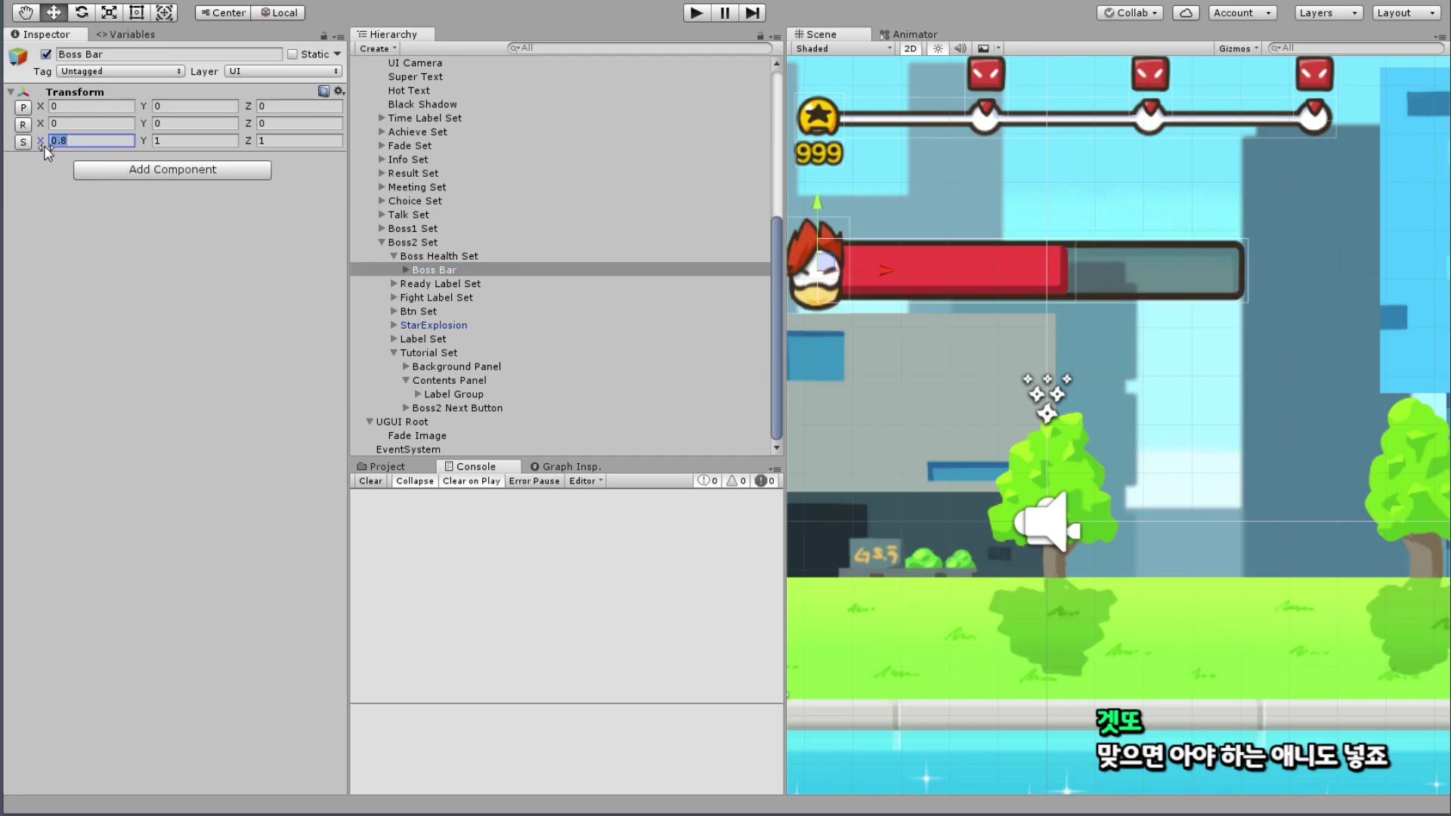
key(Tab)
text(0.8)
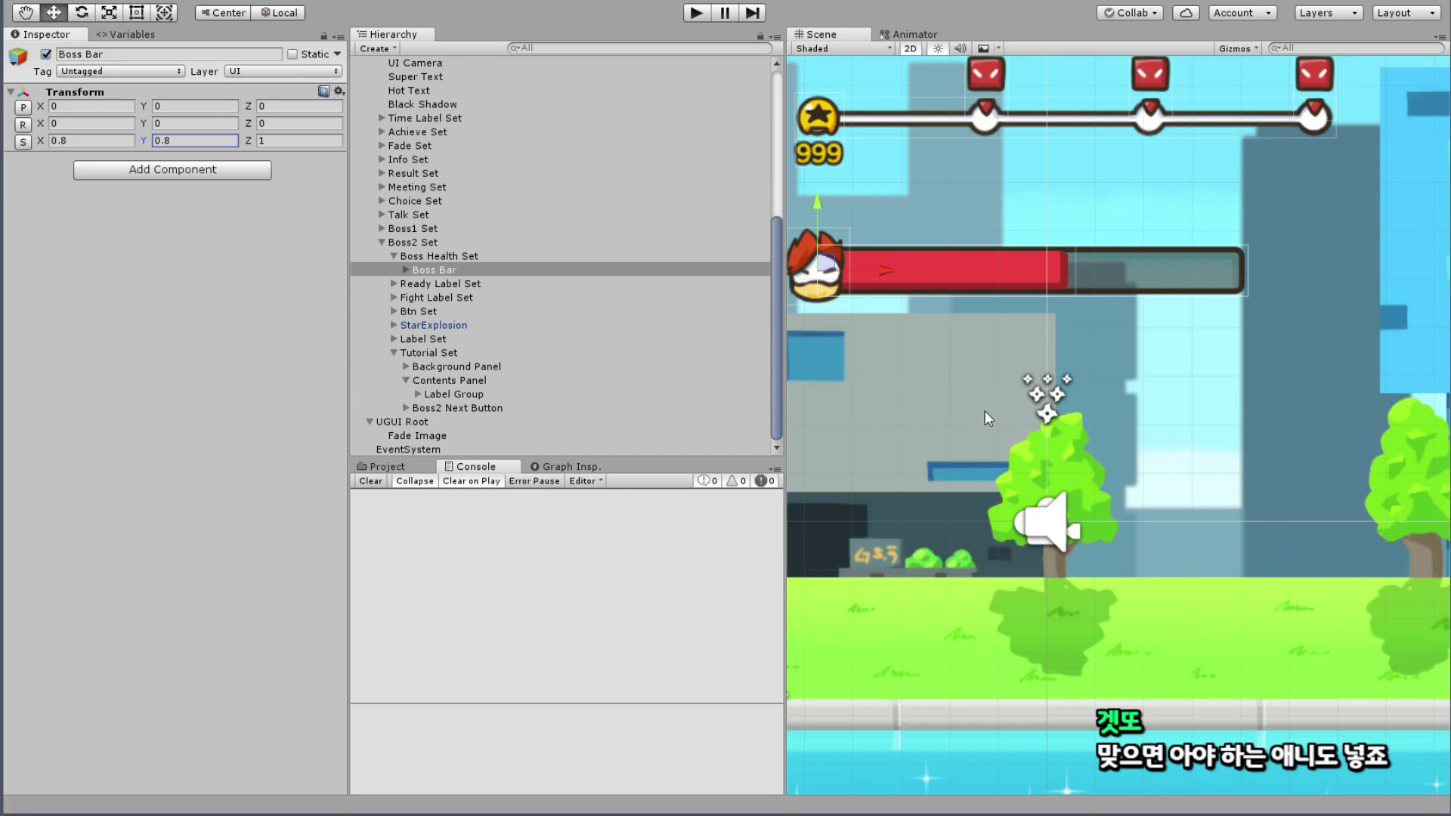
Step: Move the Boss Bar right and up to position 33.7, 48.5
middle_drag(1109, 202, 1149, 261)
scroll(1151, 263, down, 3)
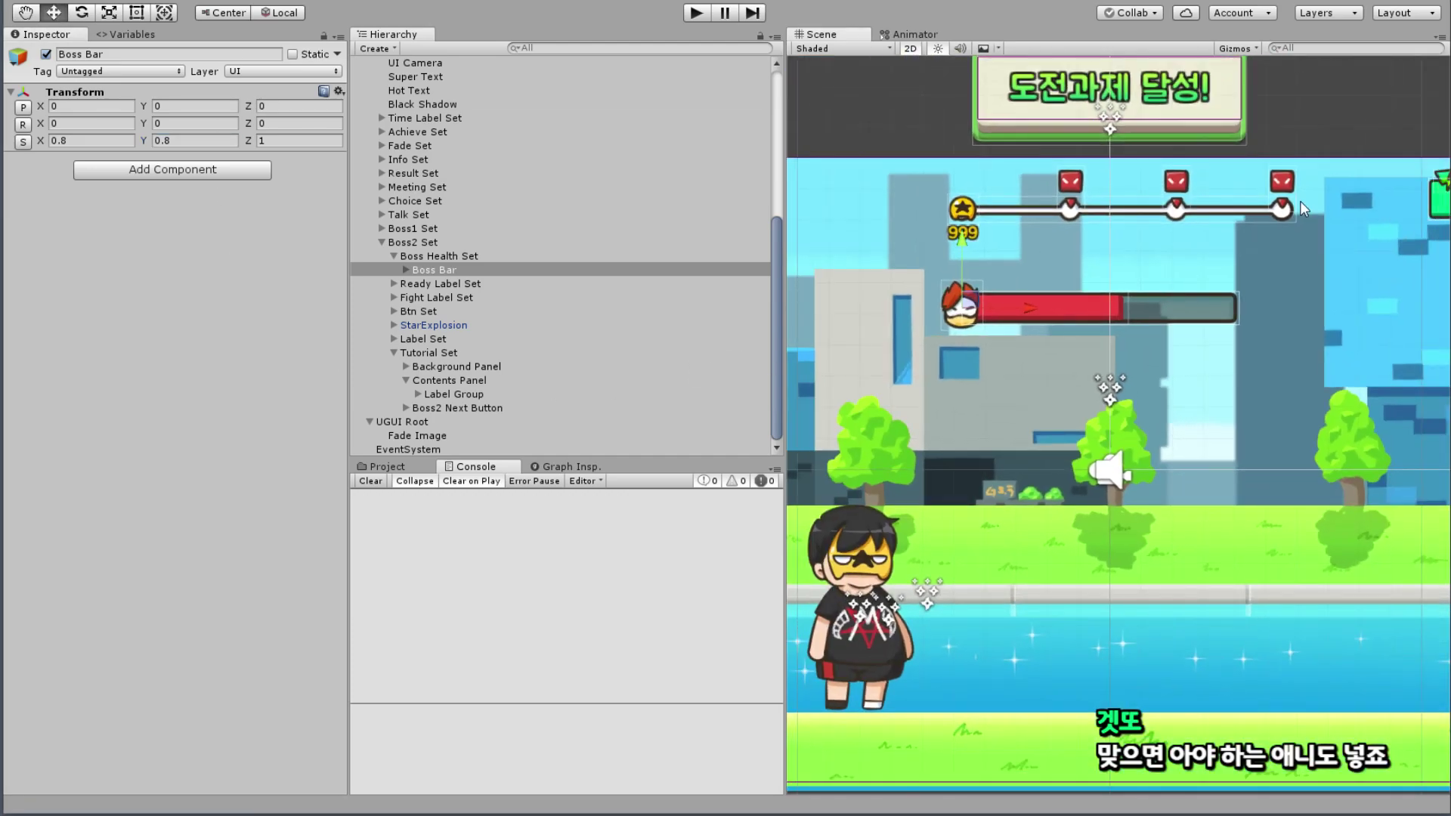
scroll(1300, 201, up, 2)
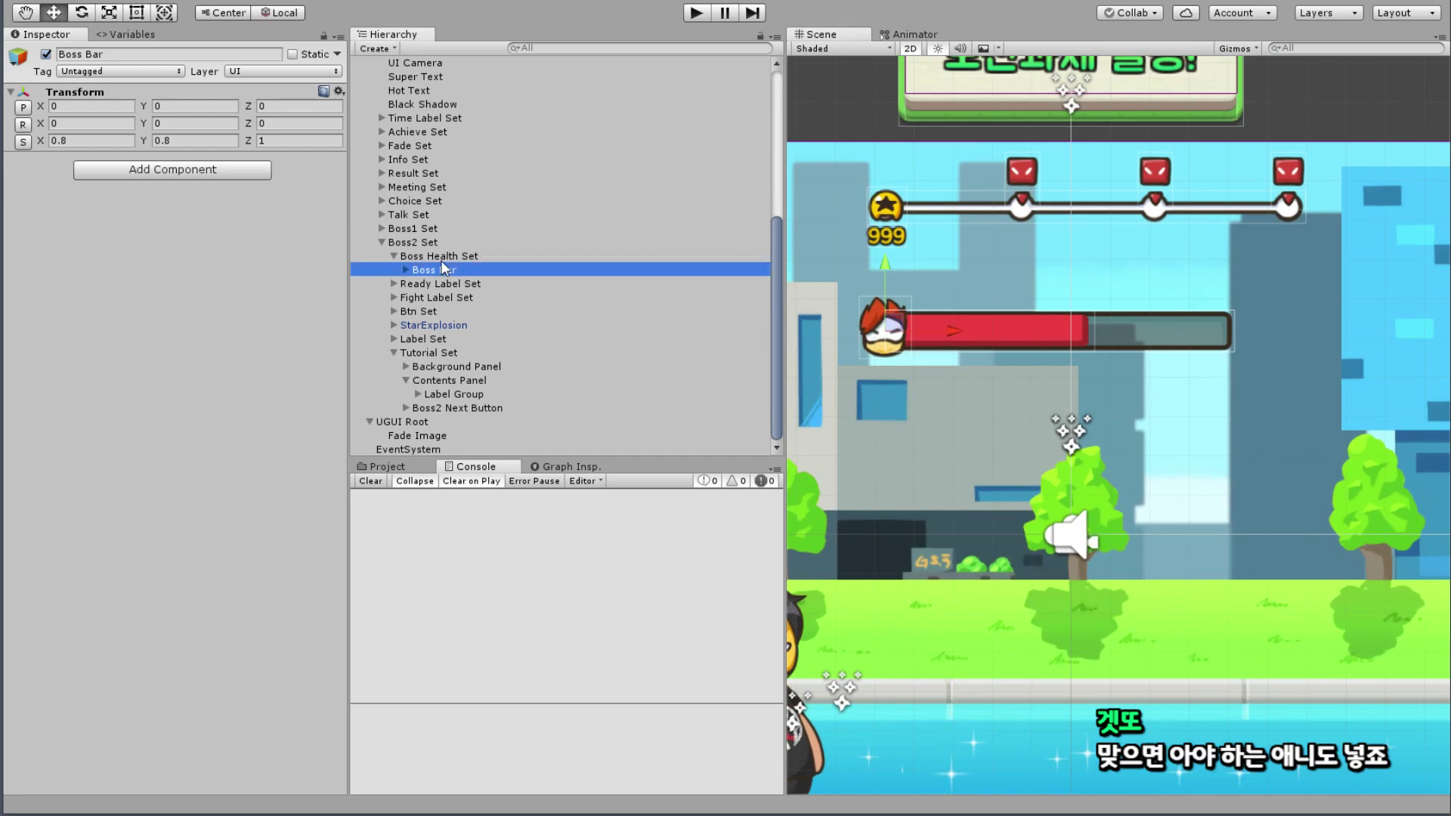
click(445, 257)
click(446, 270)
drag(949, 328, 978, 329)
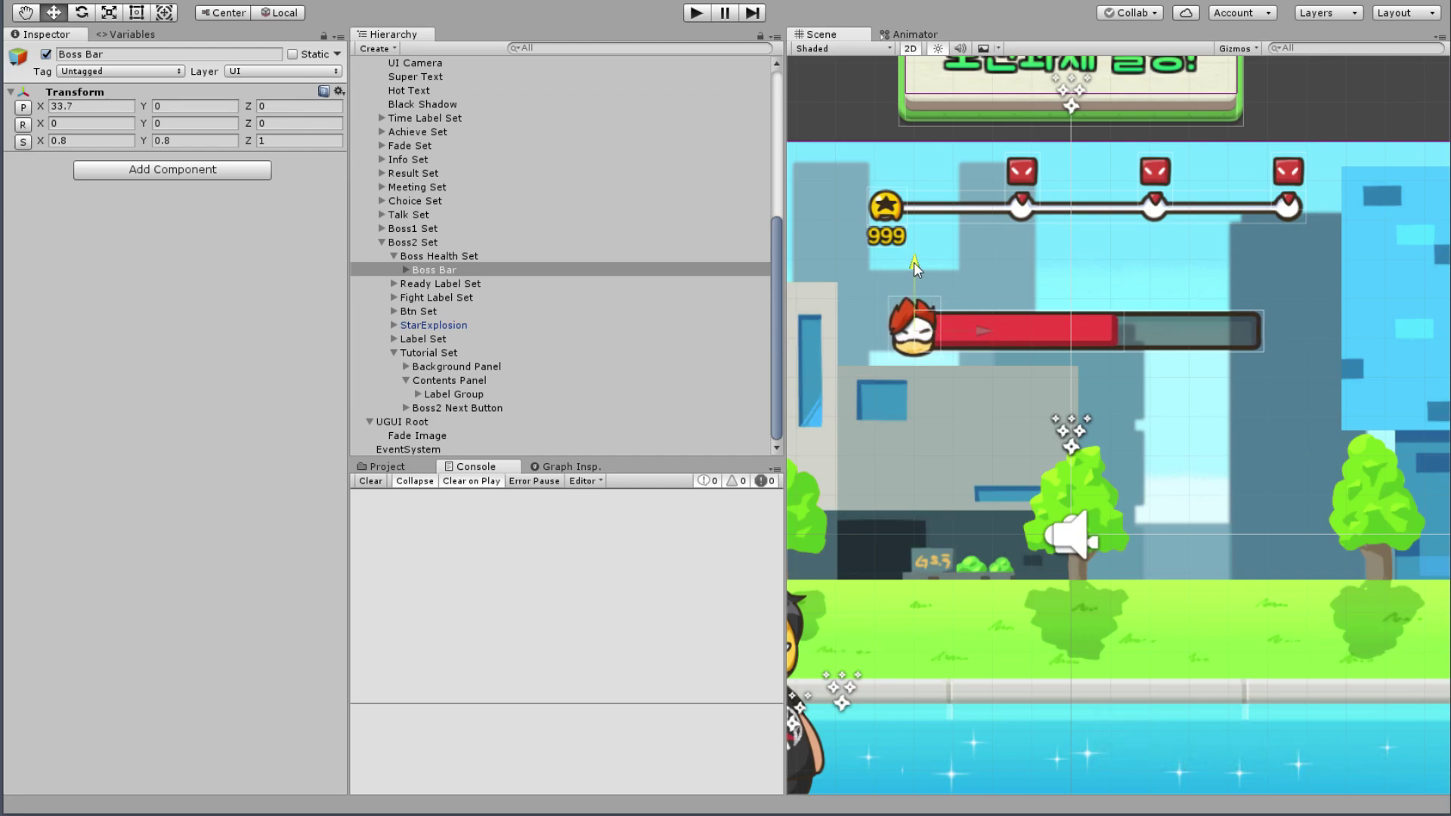
drag(913, 265, 914, 224)
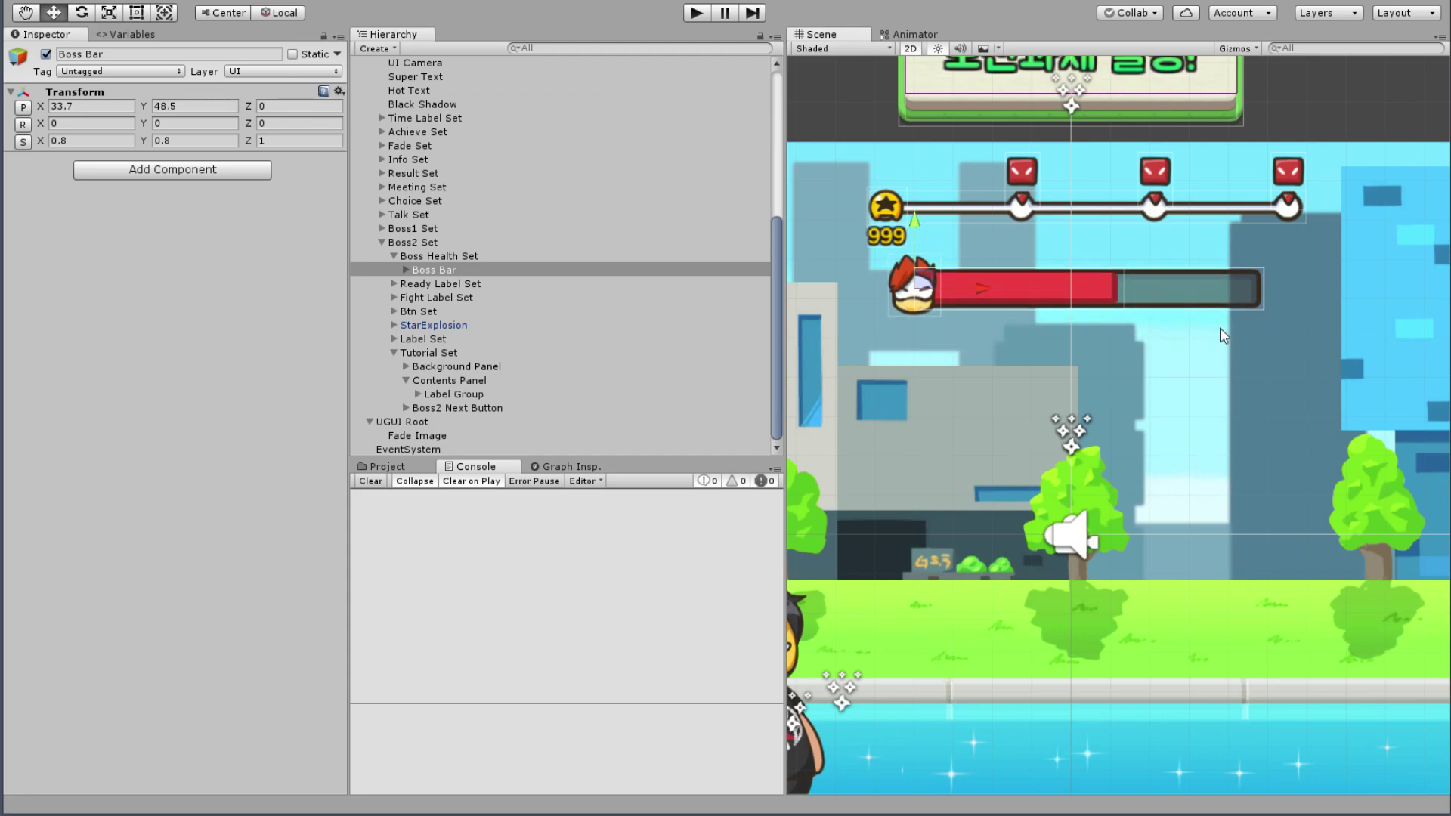
scroll(1264, 343, down, 3)
mouse_move(1263, 343)
middle_down()
mouse_move(1203, 334)
mouse_move(1176, 374)
middle_up()
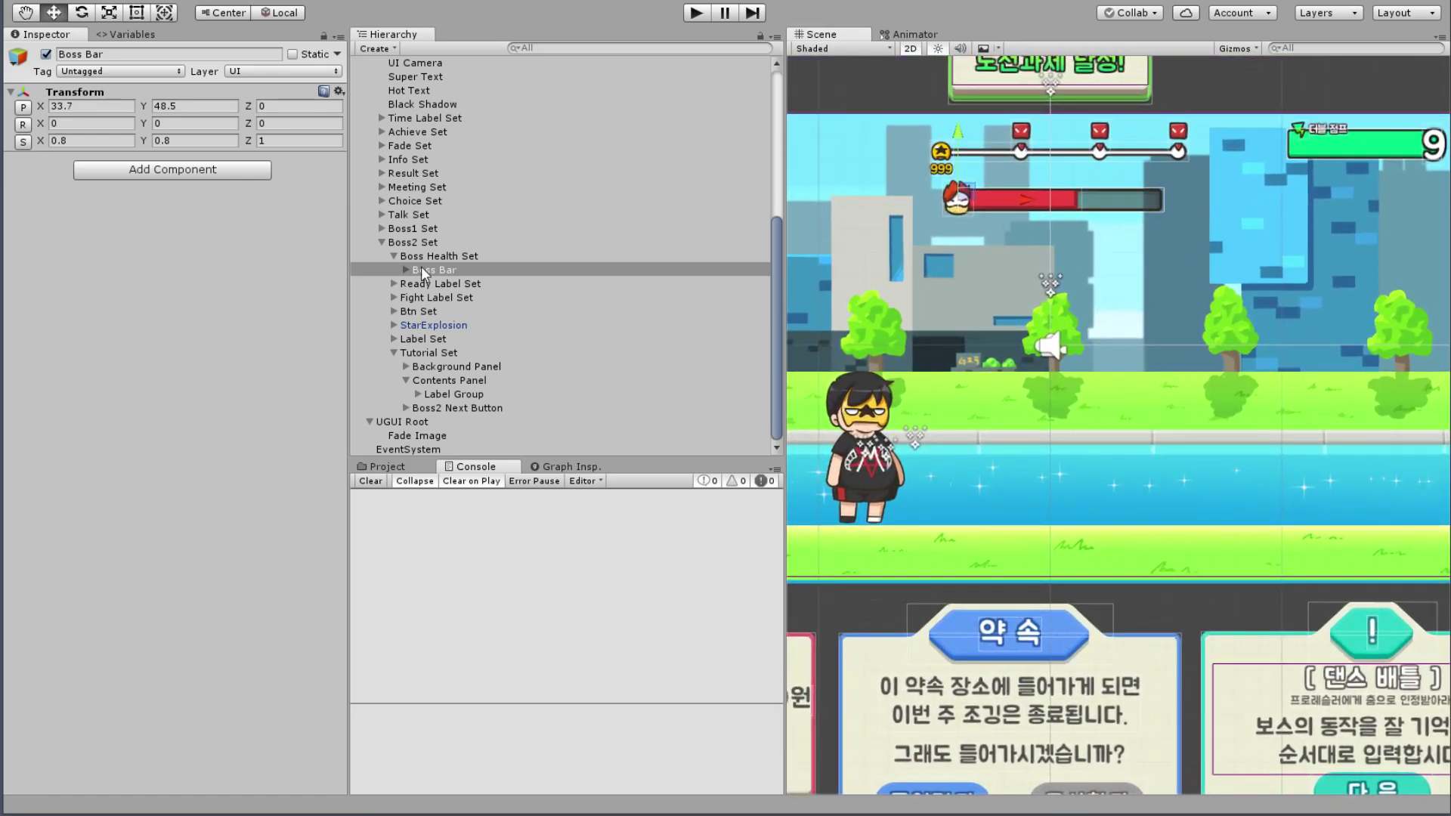
click(437, 255)
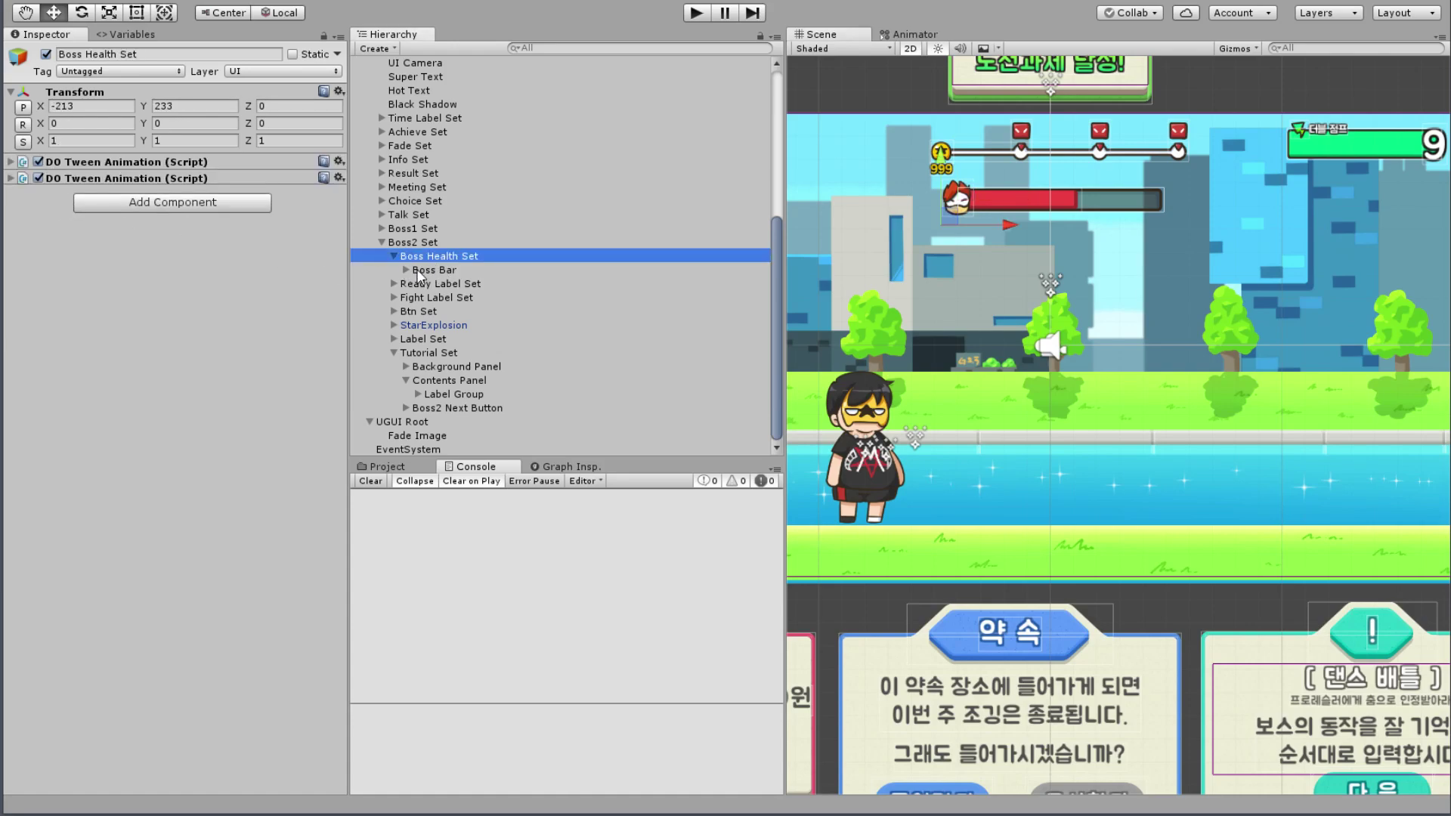
Step: Zero the Boss Bar's Y position and set Boss Health Set's Position X to -210
click(416, 269)
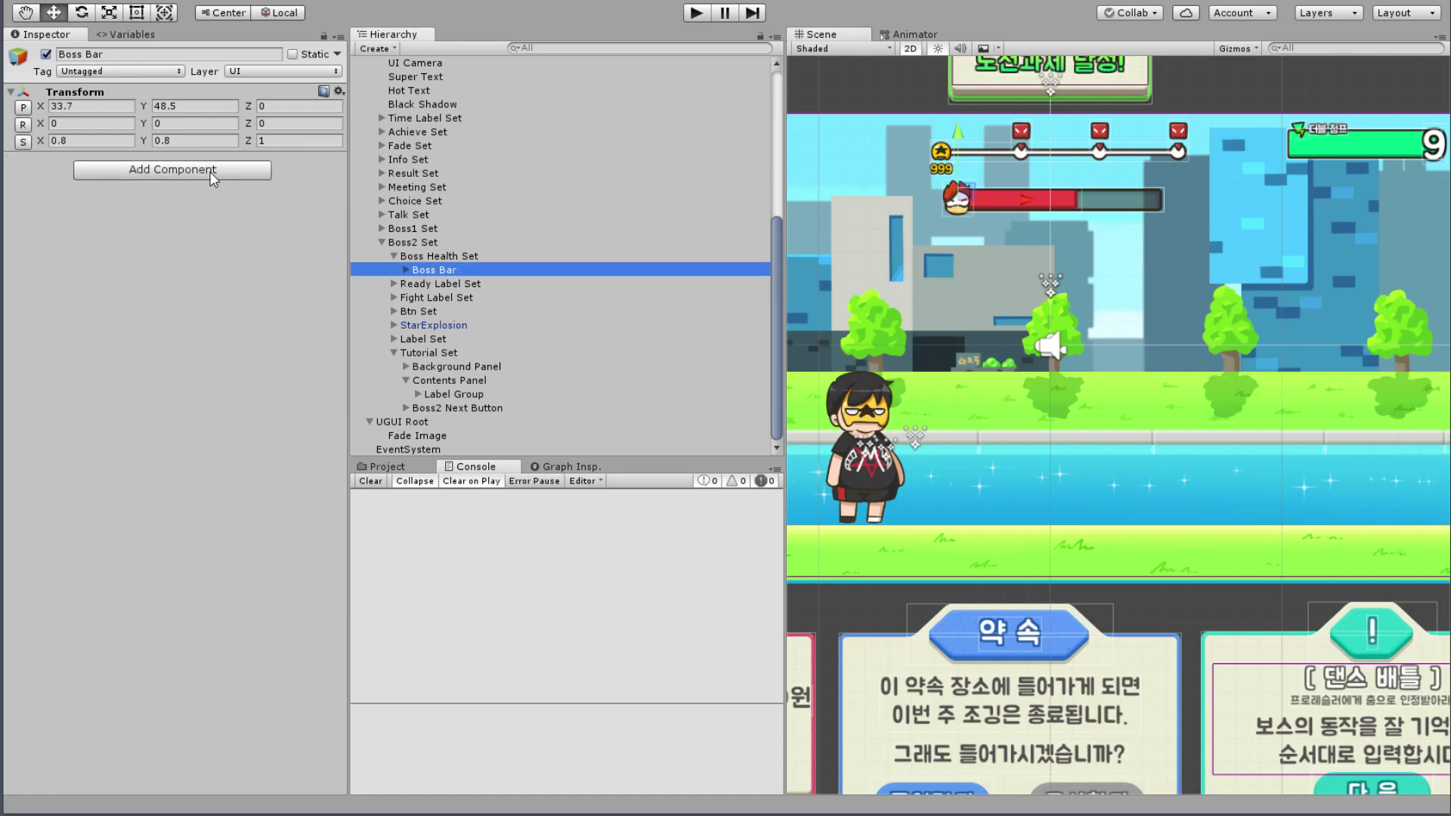
double_click(205, 110)
text(0)
click(427, 256)
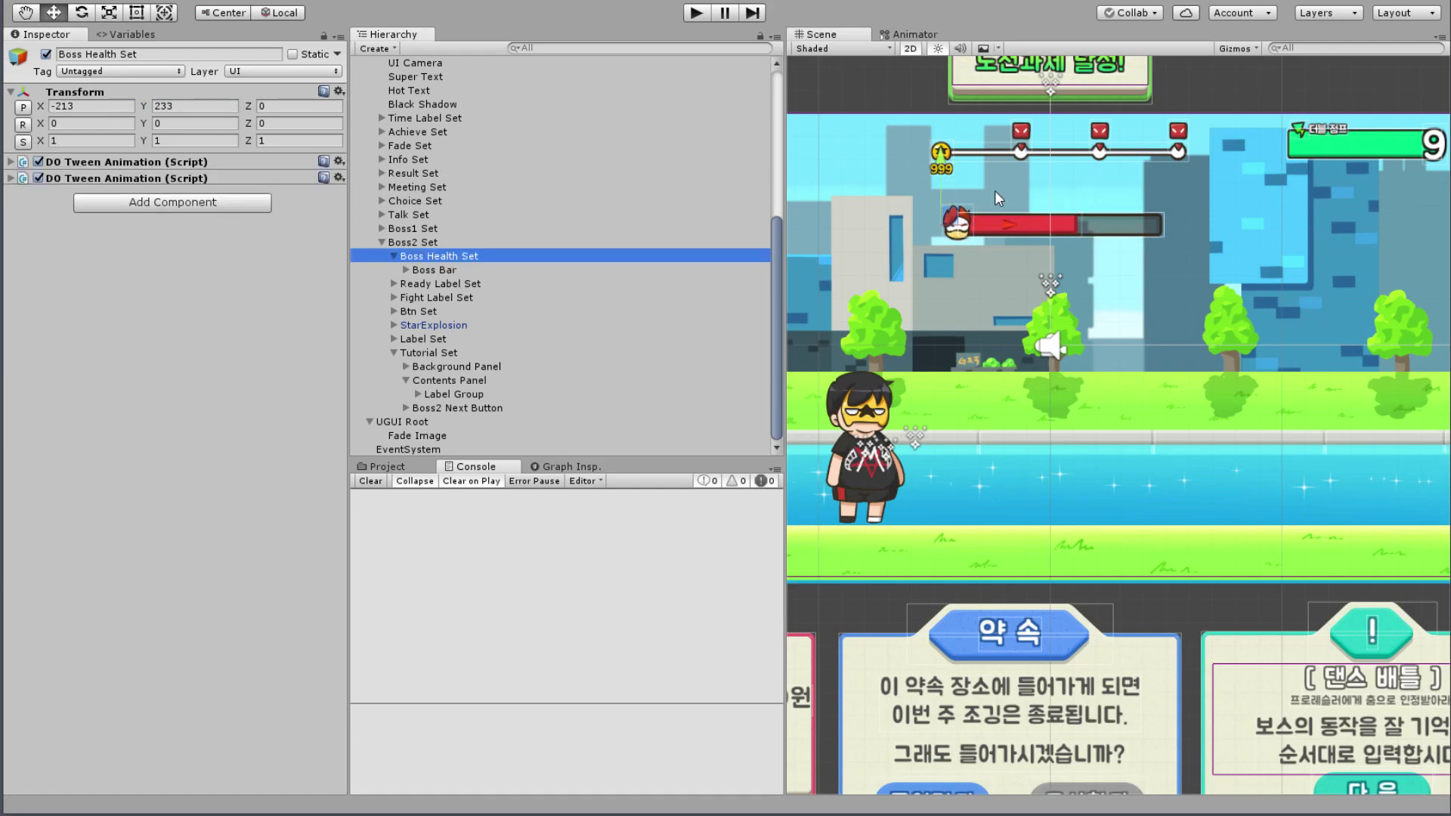
drag(942, 169, 933, 136)
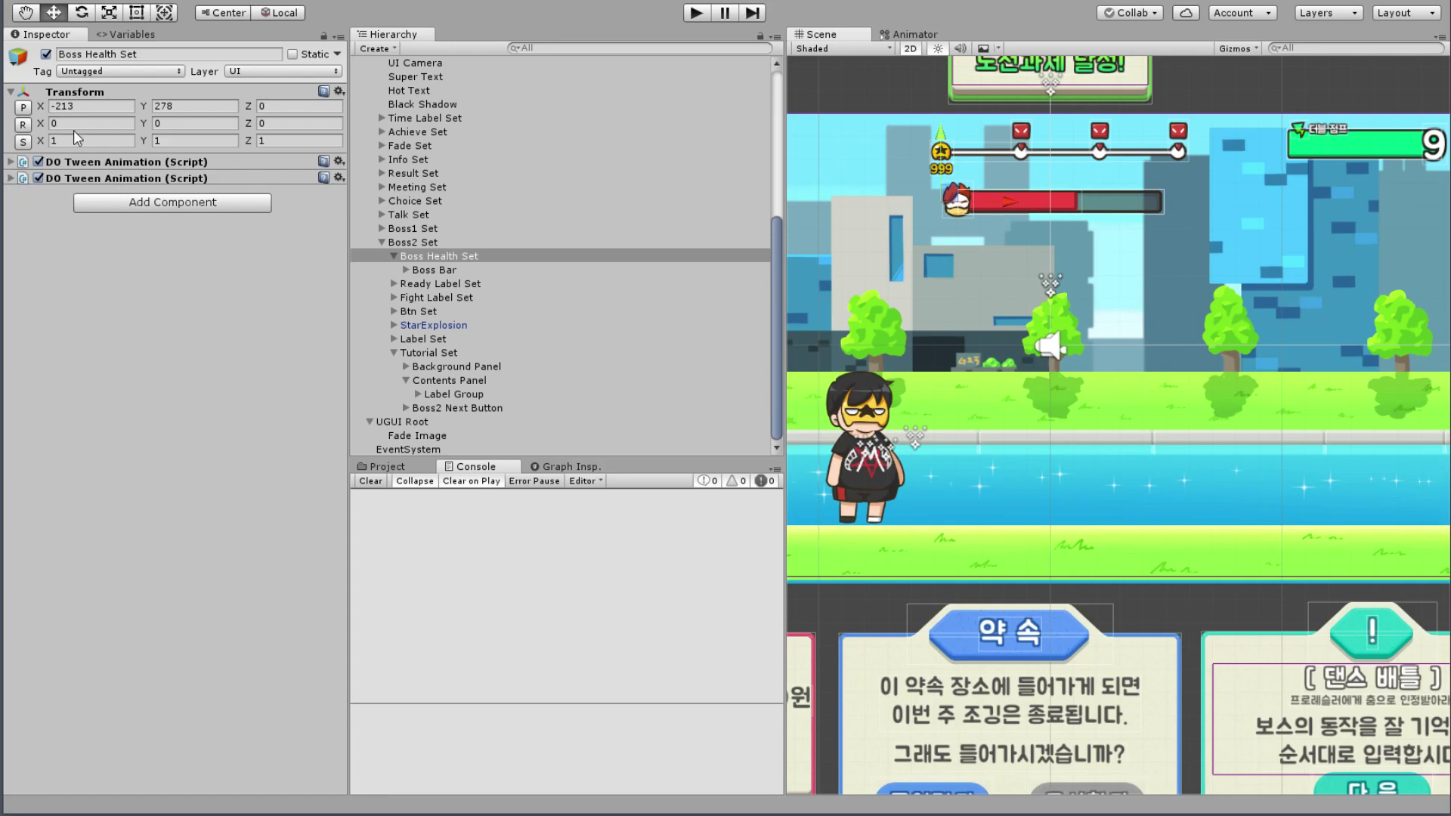
click(89, 141)
click(91, 106)
text(0)
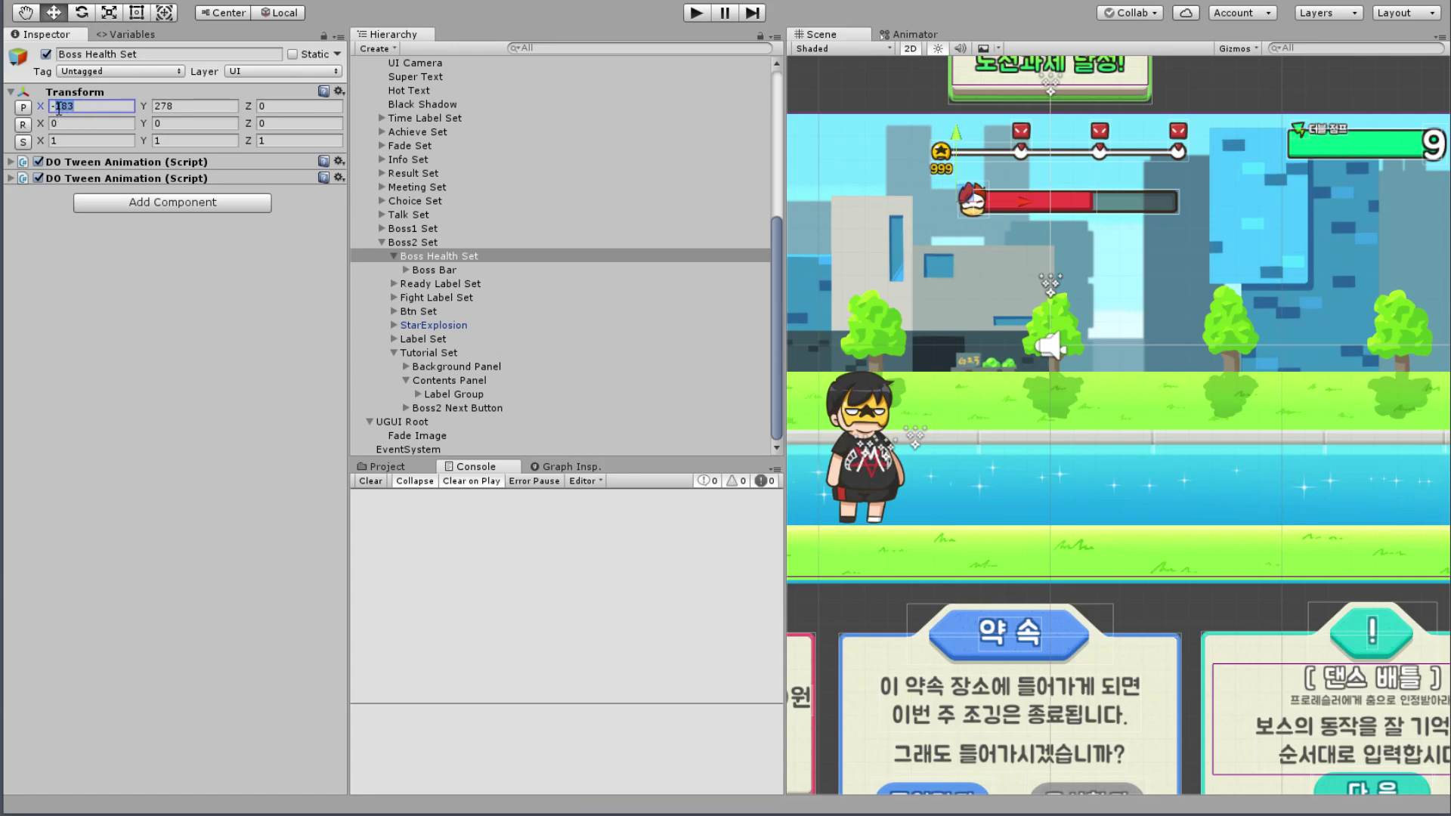
text(200)
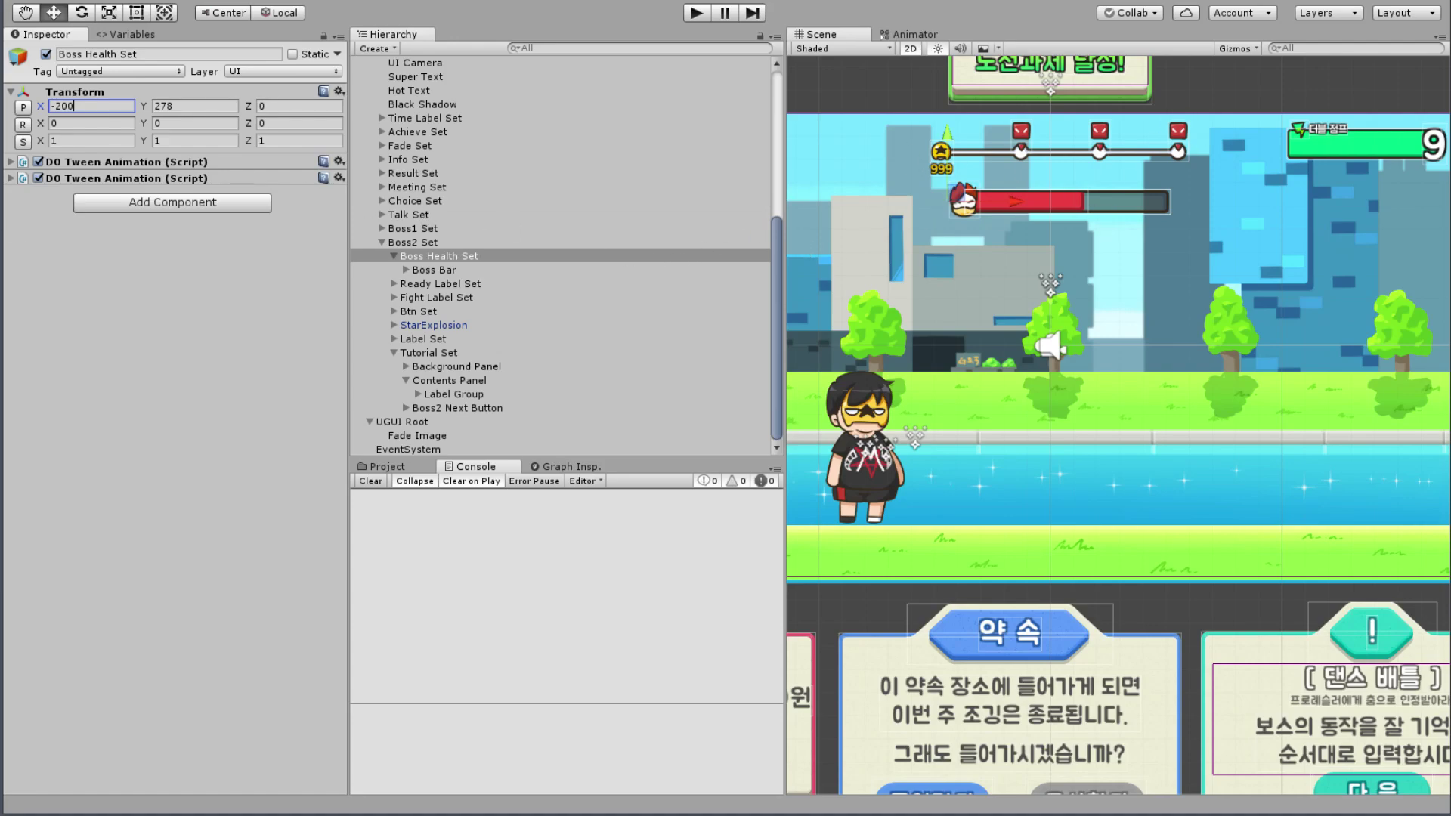
click(66, 106)
key(BackSpace)
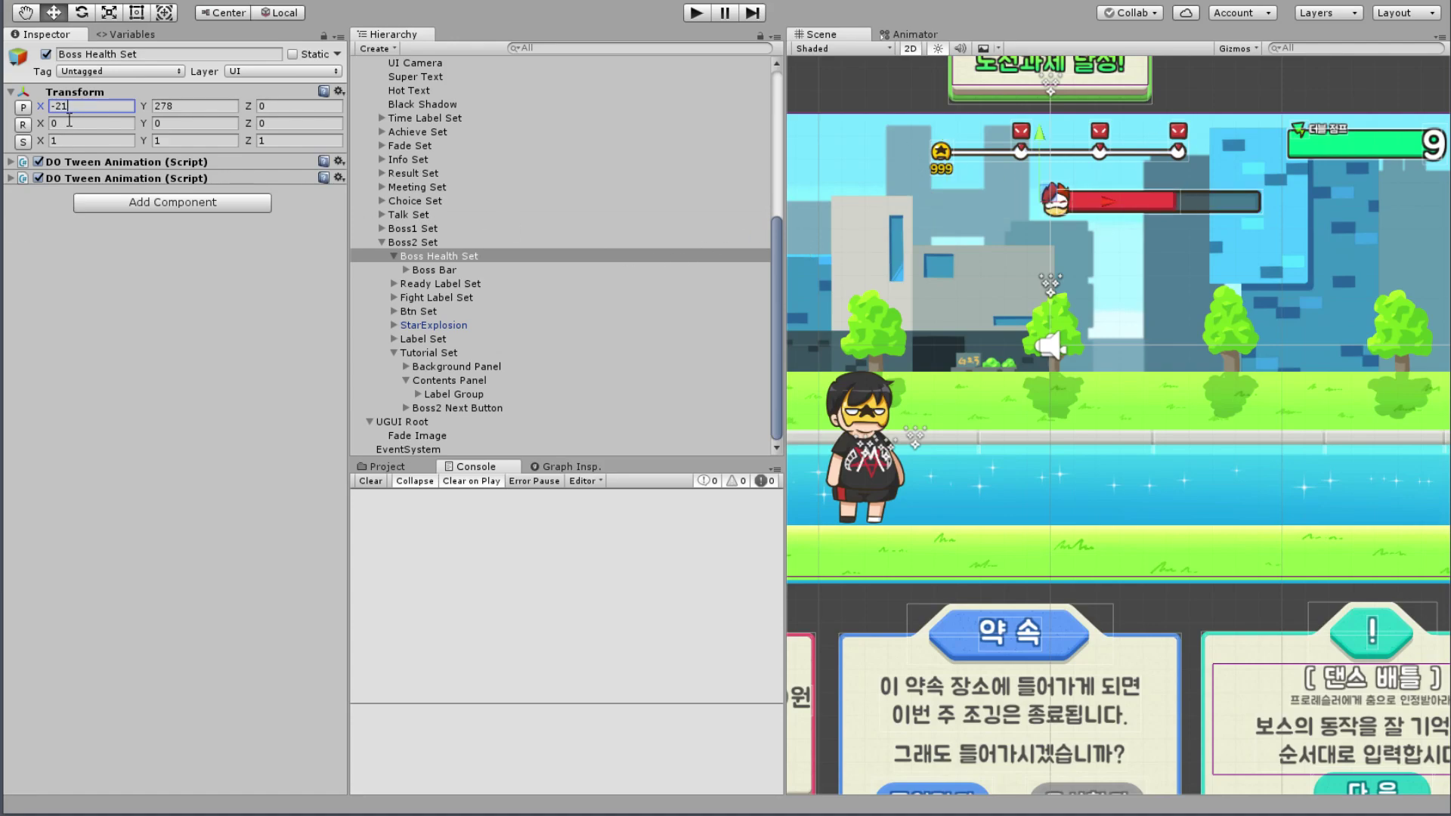
text(1)
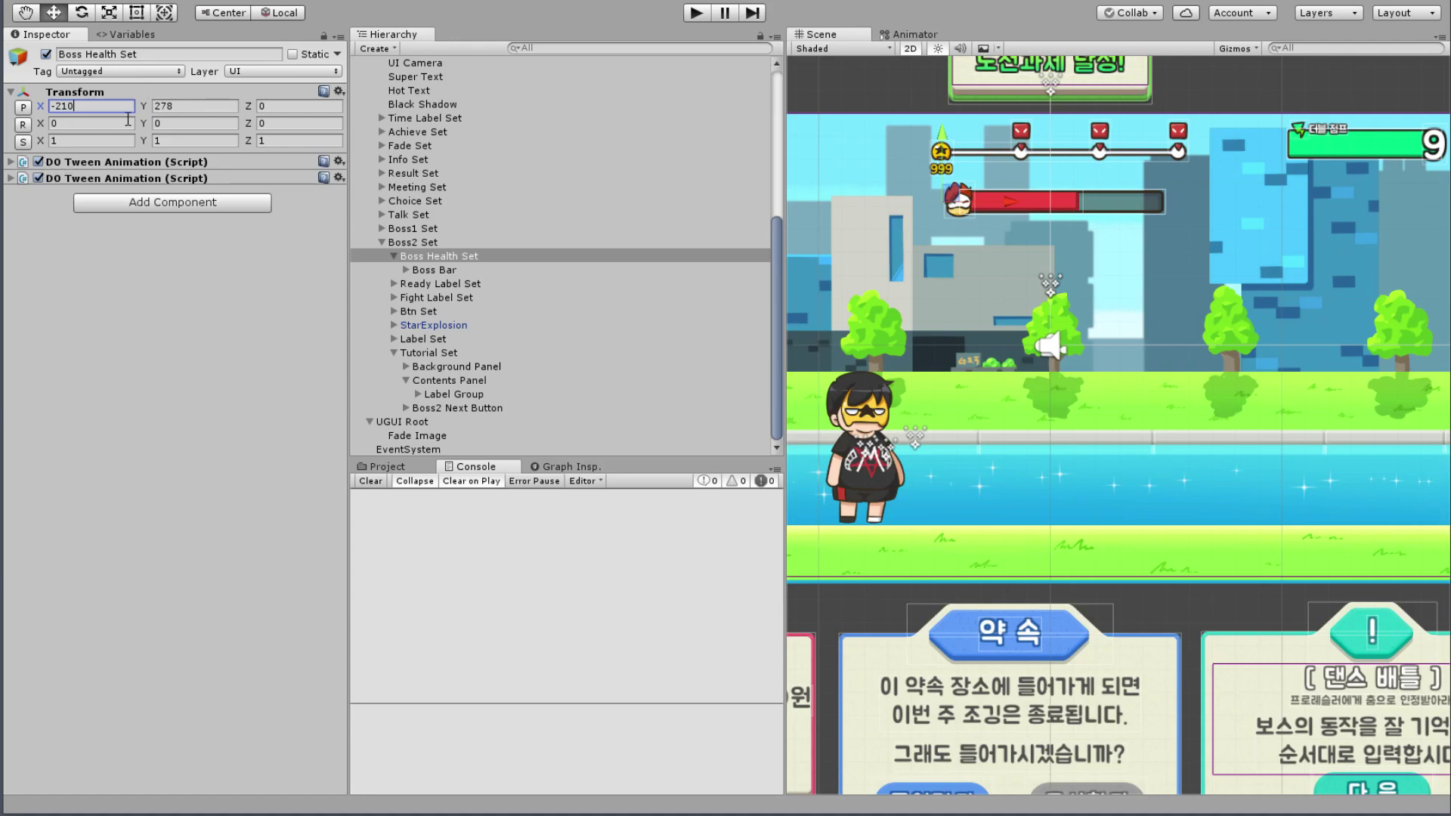
Step: Set Boss Health Set's Scale X and Y to 0 to hide the health bar
click(98, 142)
text(0)
click(196, 142)
text(0)
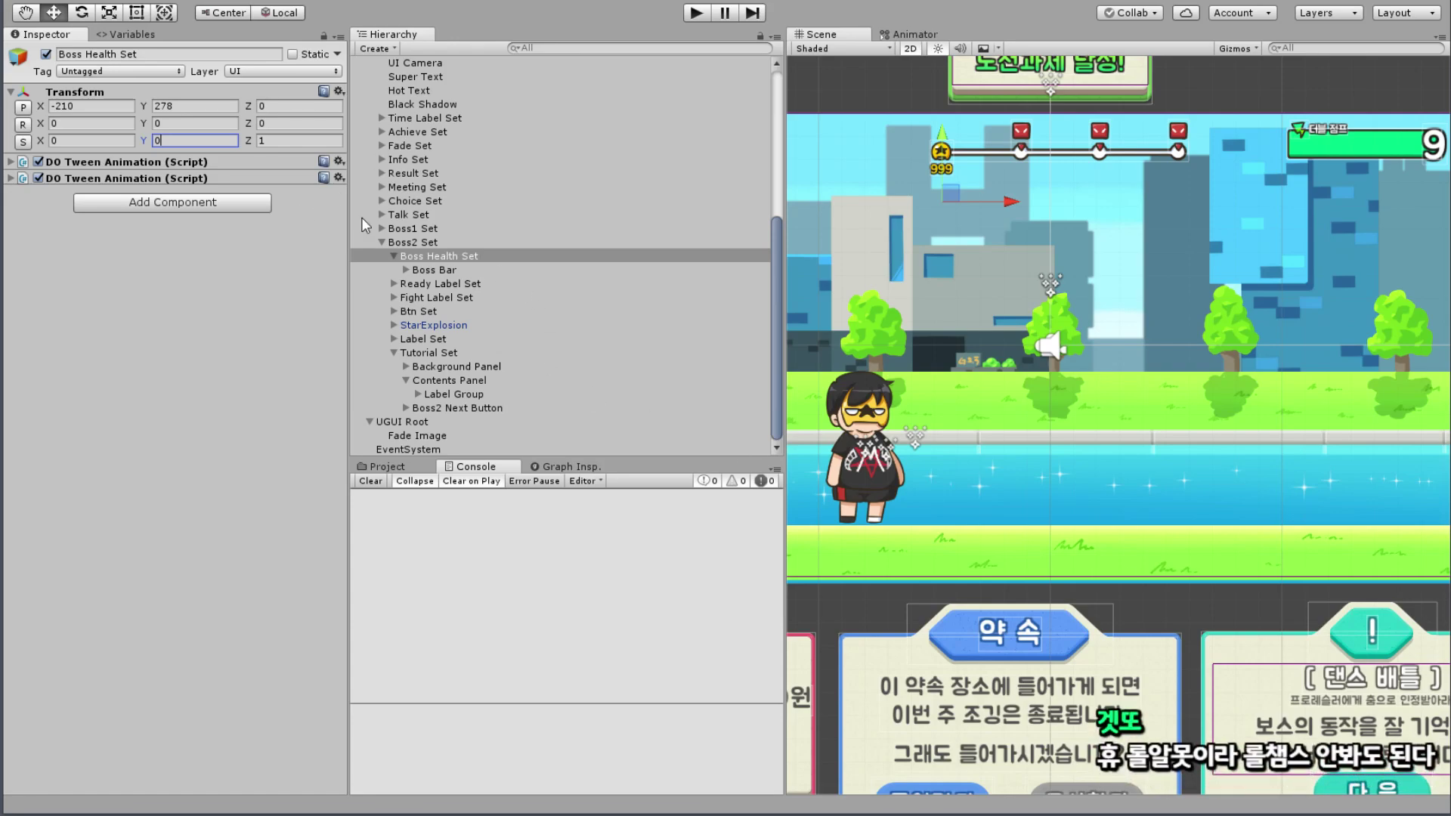
scroll(444, 147, up, 6)
Step: In Boss2Manager's flow graph, move the Active Wall group right and widen the left group
click(424, 203)
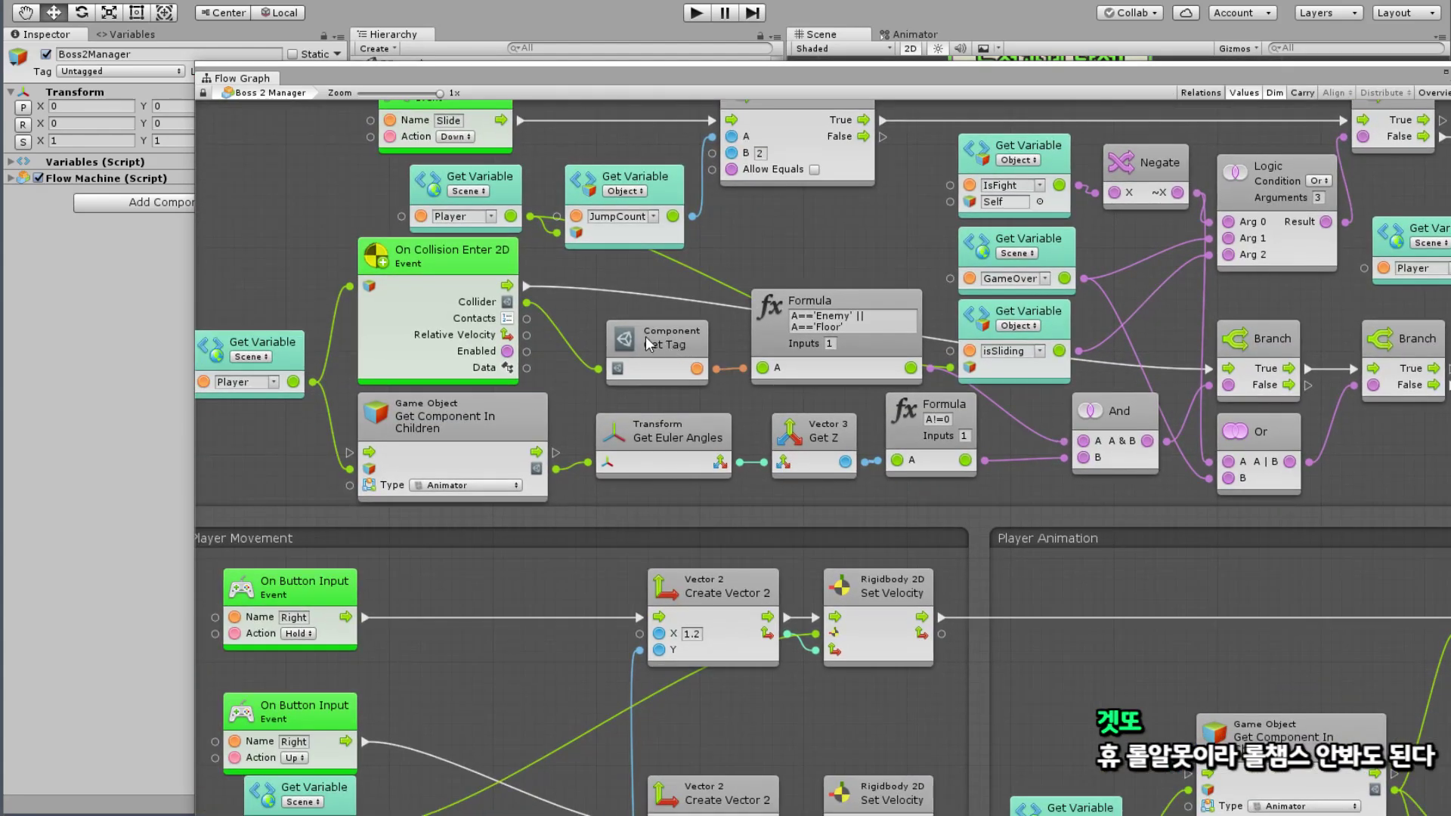
scroll(659, 337, down, 5)
scroll(890, 341, up, 2)
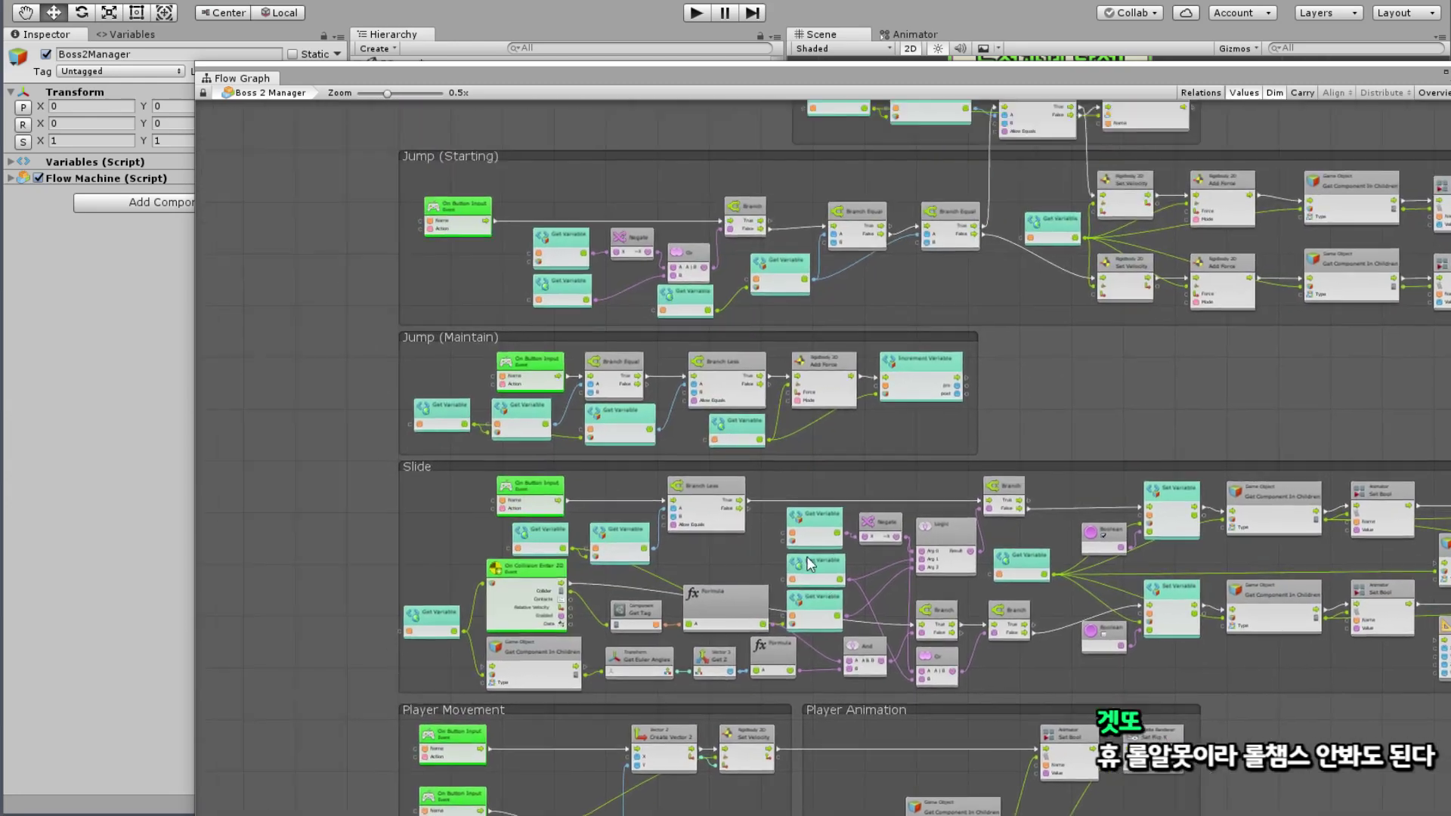
middle_drag(989, 299, 956, 705)
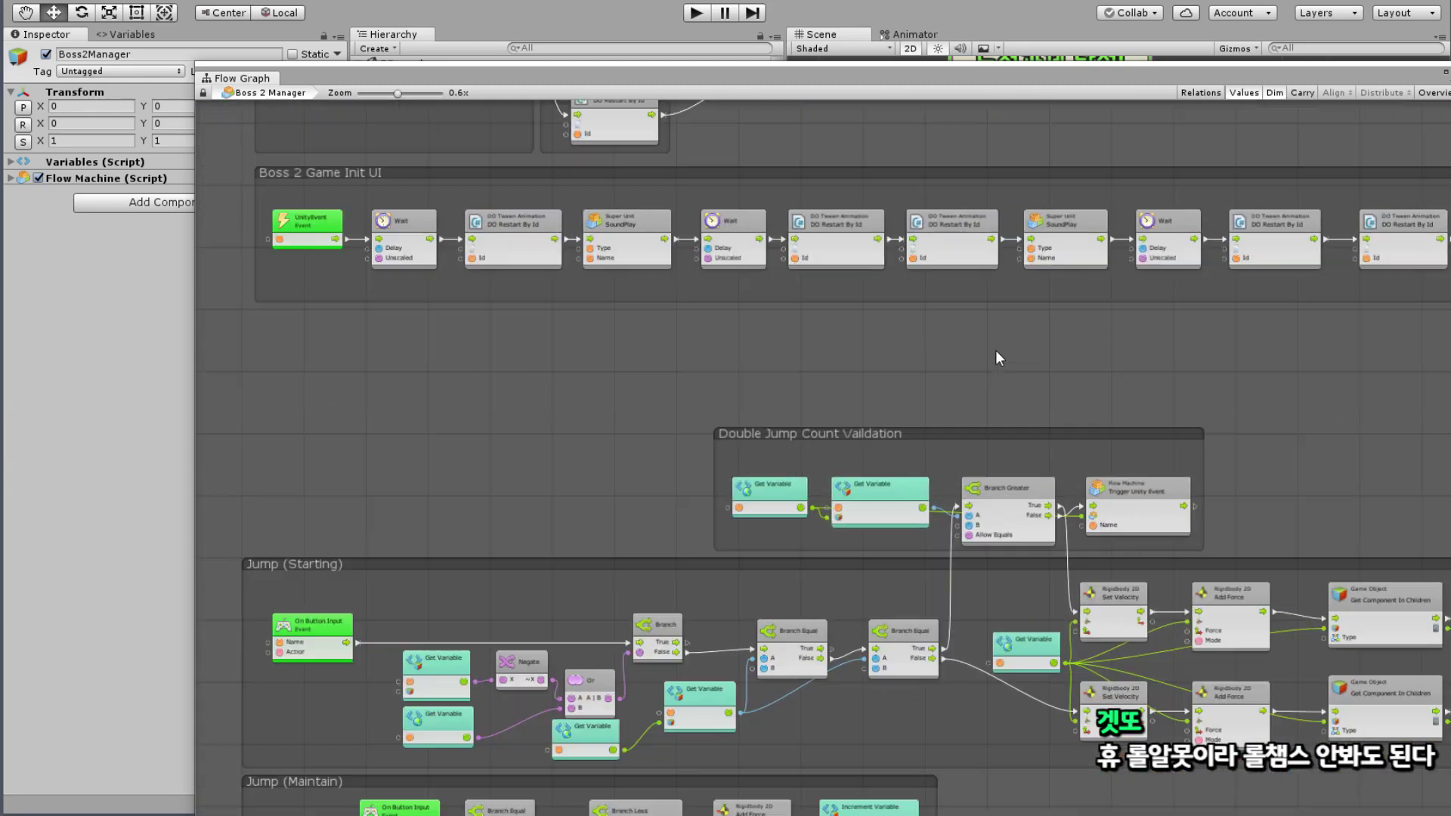
scroll(957, 705, up, 1)
mouse_move(736, 484)
middle_down()
mouse_move(1076, 464)
mouse_move(780, 433)
mouse_move(277, 426)
middle_up()
scroll(1076, 465, up, 2)
scroll(813, 461, up, 2)
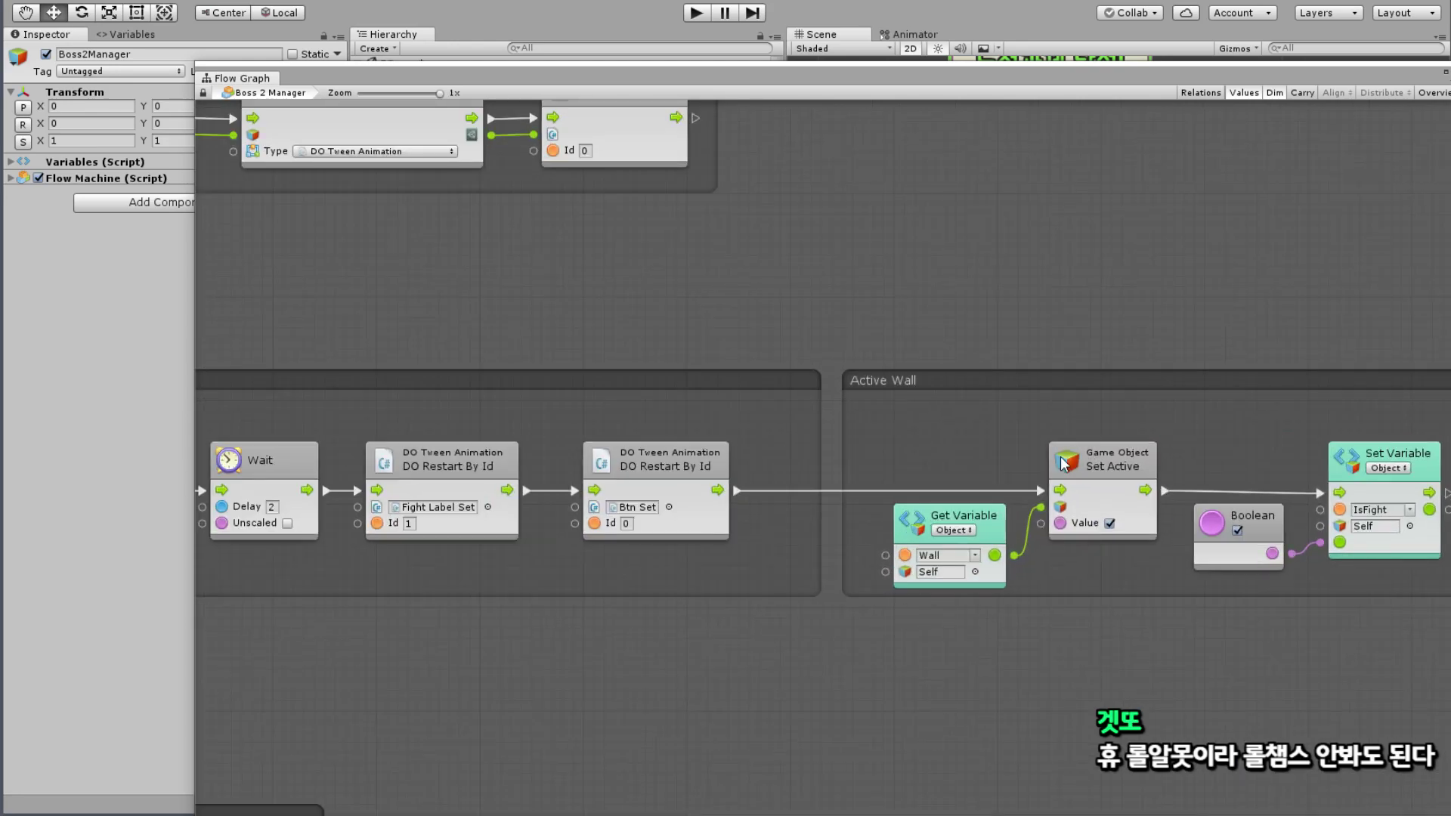
drag(813, 460, 779, 457)
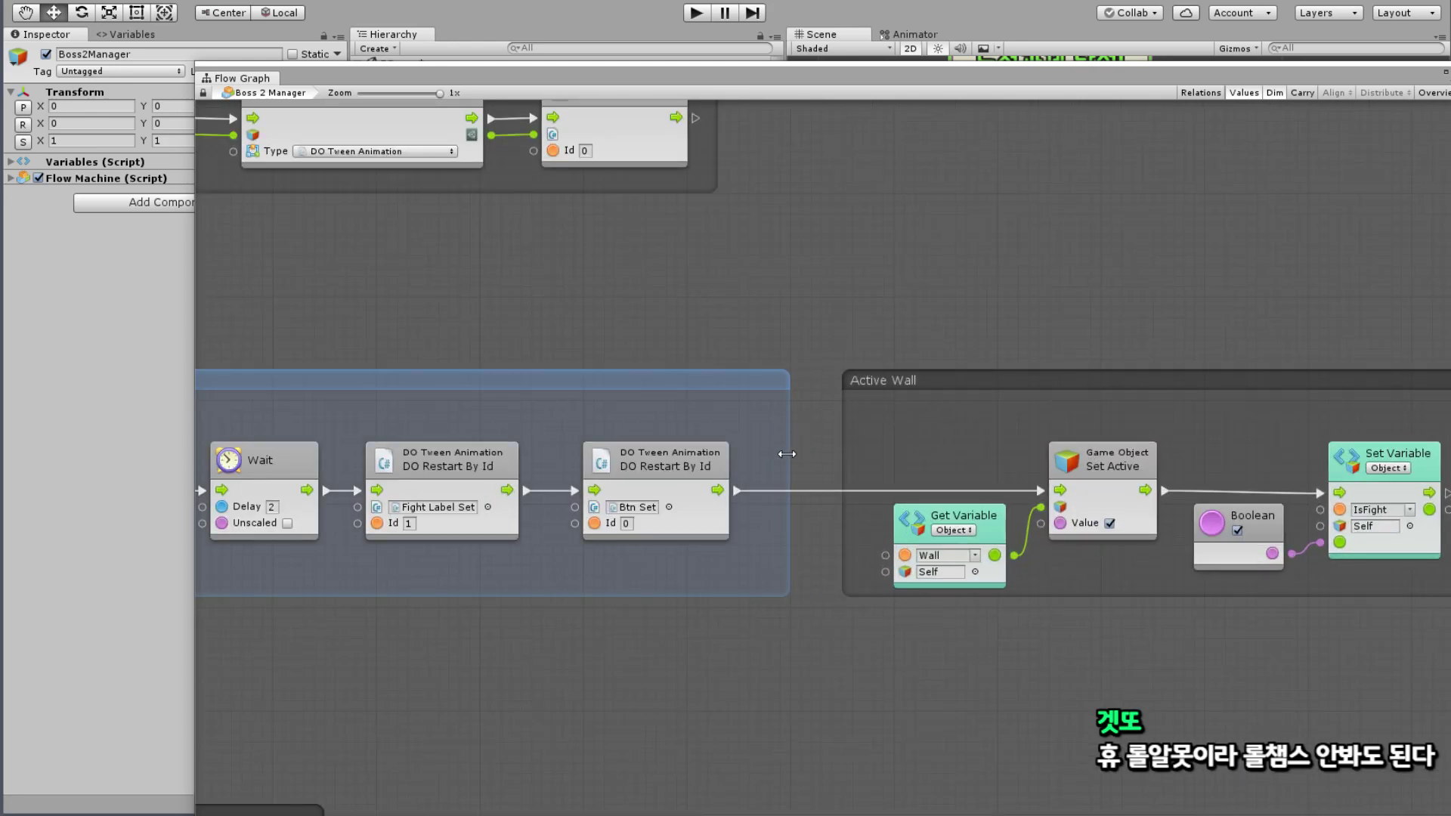
drag(982, 385, 1148, 386)
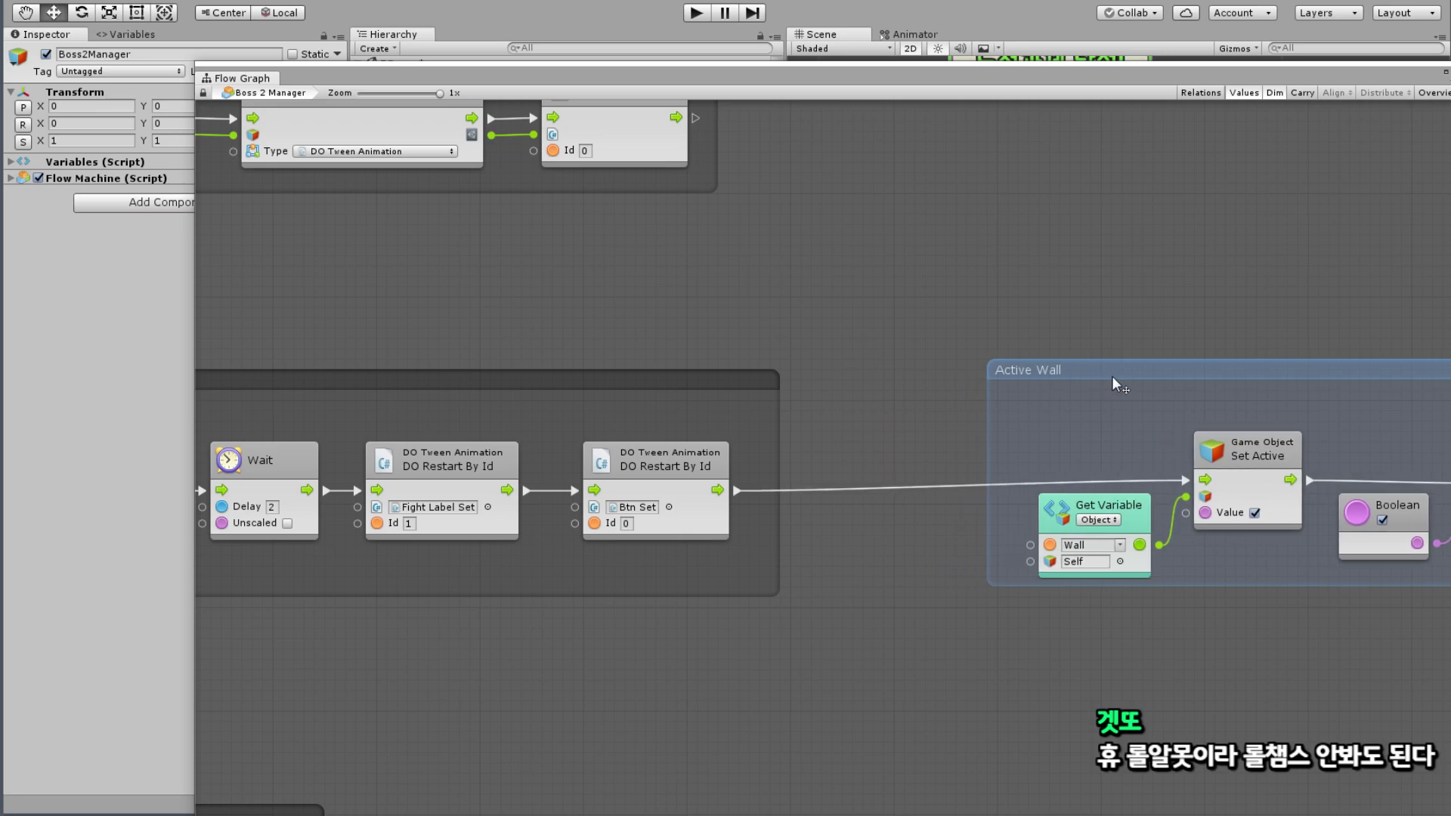
click(783, 456)
drag(783, 456, 986, 456)
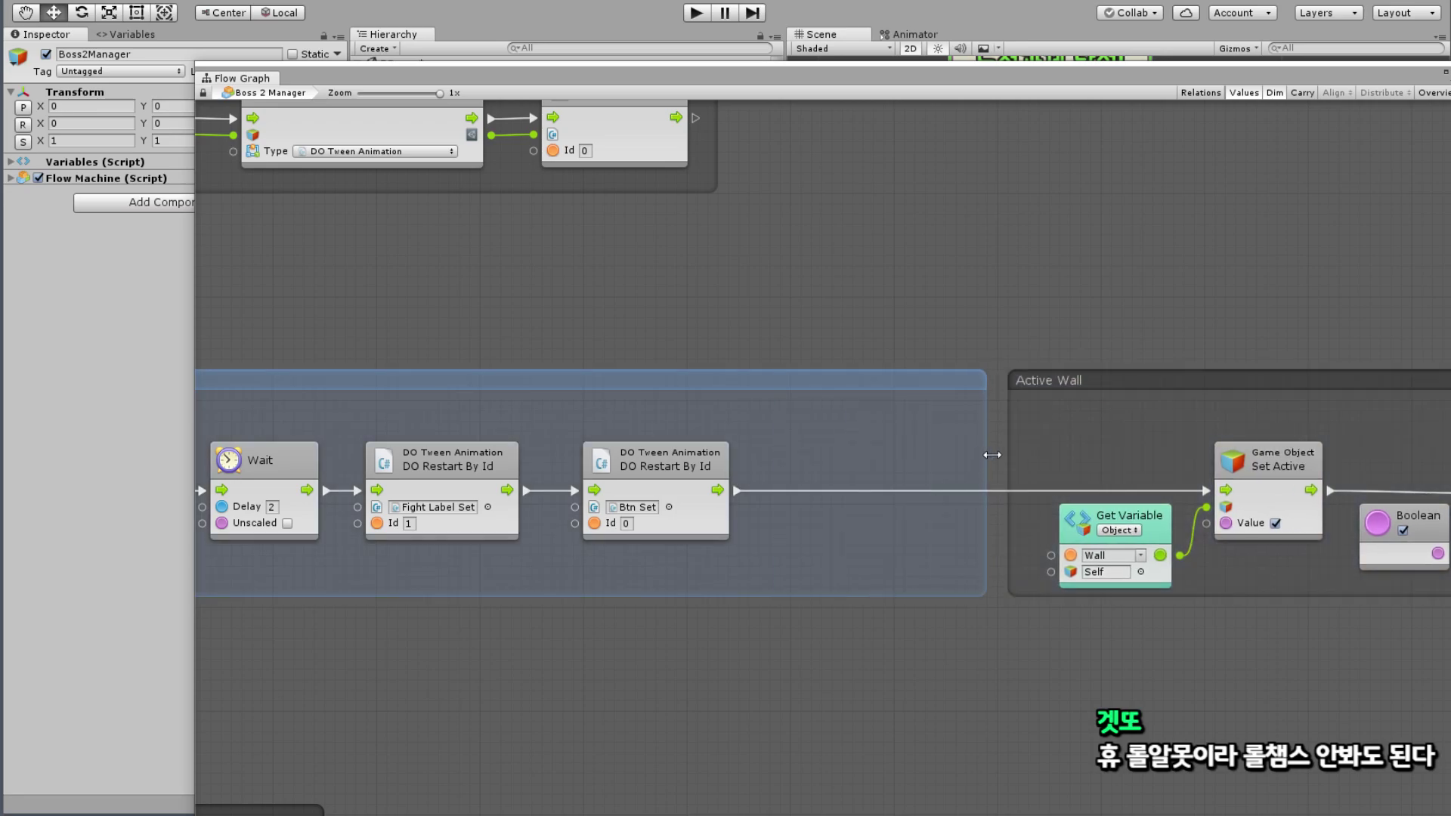
Step: Duplicate the DO Restart By Id node and wire the copy into Active Wall's Set Active
click(717, 474)
key(ctrl+d)
mouse_move(733, 472)
mouse_down()
mouse_move(912, 434)
mouse_move(772, 470)
mouse_up()
drag(934, 474, 1206, 491)
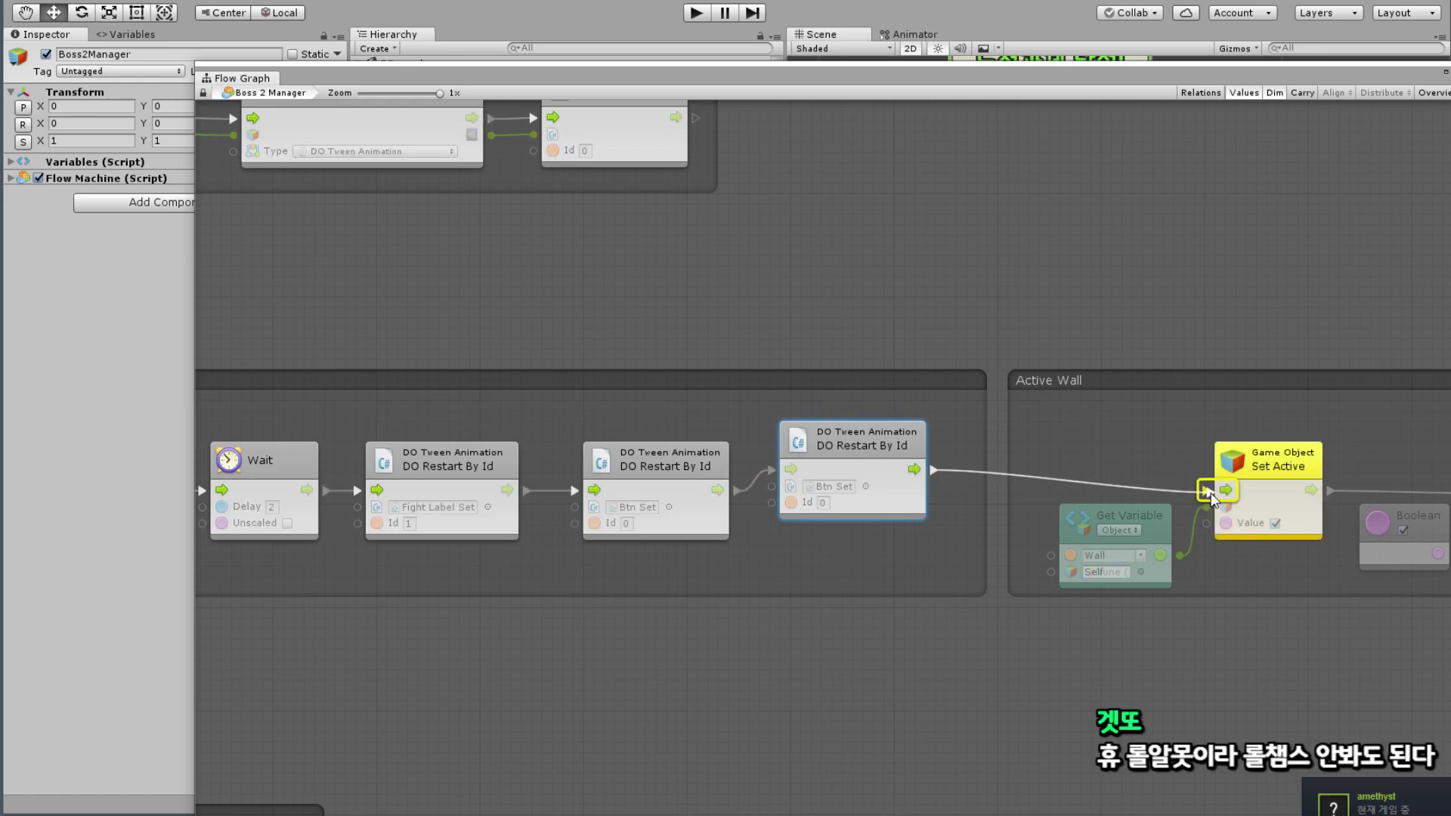
mouse_move(869, 445)
mouse_down()
mouse_move(889, 466)
mouse_move(1202, 492)
mouse_up()
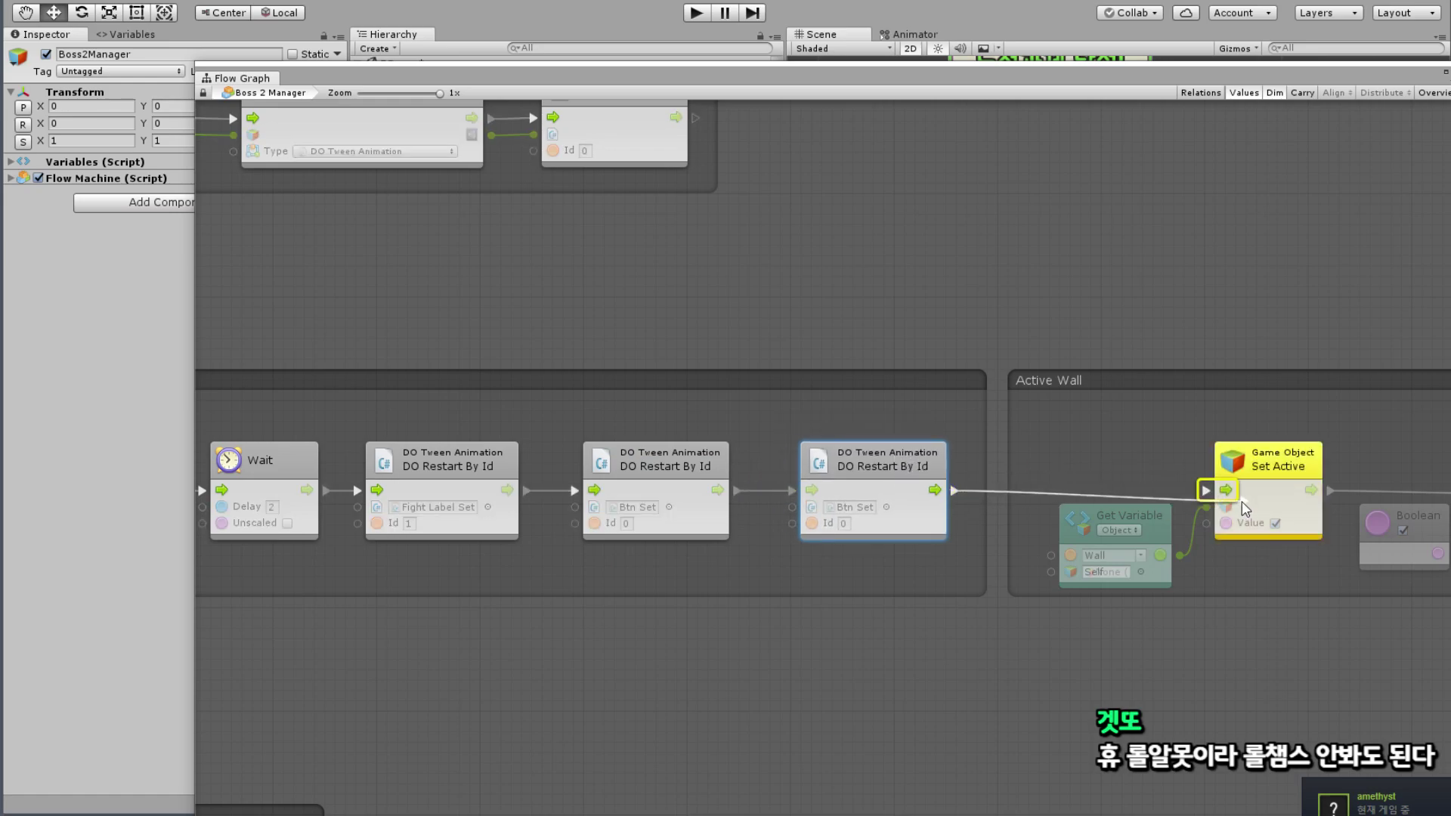
mouse_move(678, 93)
mouse_down()
mouse_move(736, 113)
mouse_move(1019, 22)
mouse_up()
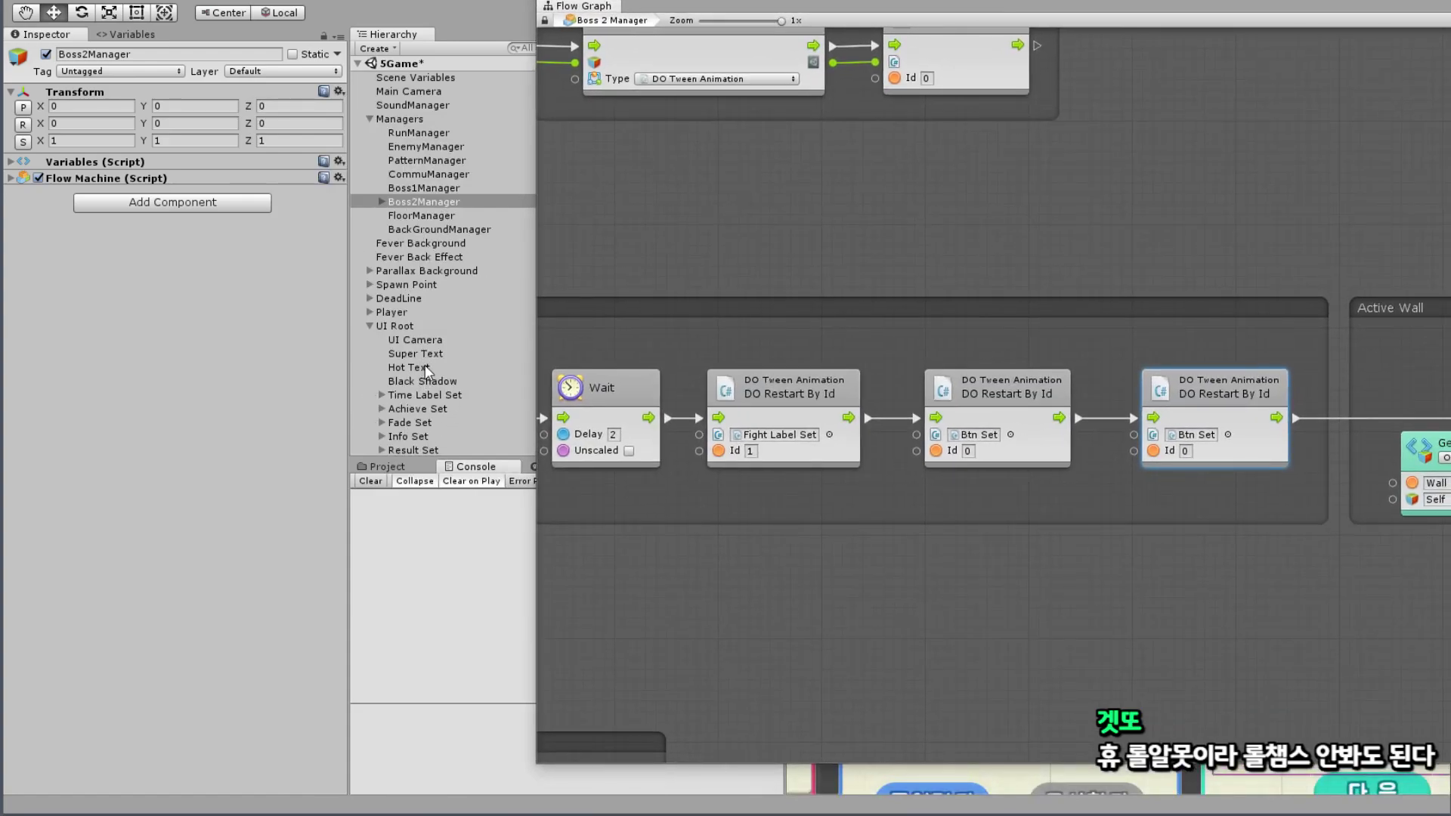
Step: Find Boss Health Set under UI Root in the Hierarchy, collapsing Tutorial Set along the way
click(405, 311)
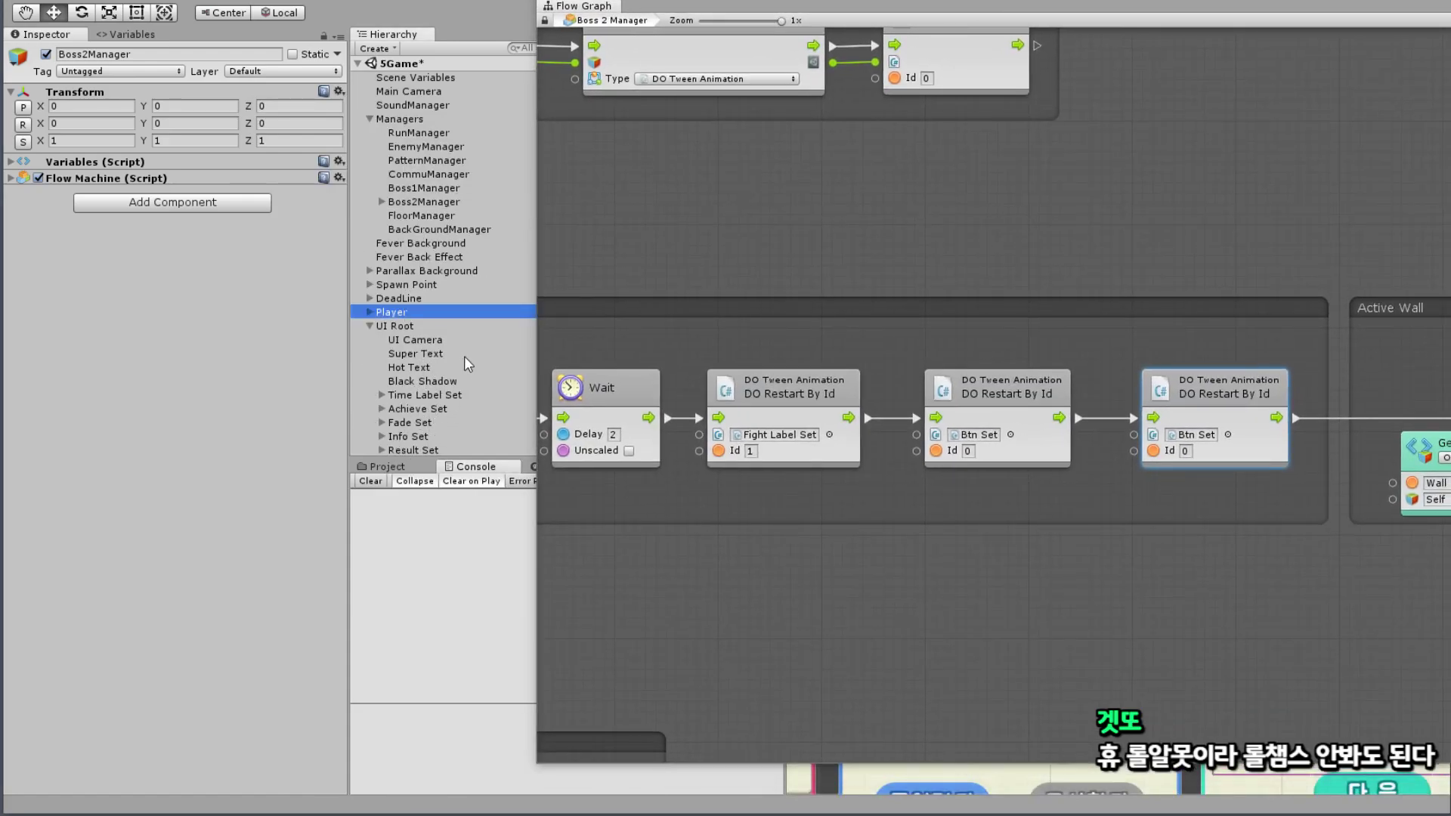
scroll(461, 363, down, 5)
scroll(442, 379, up, 5)
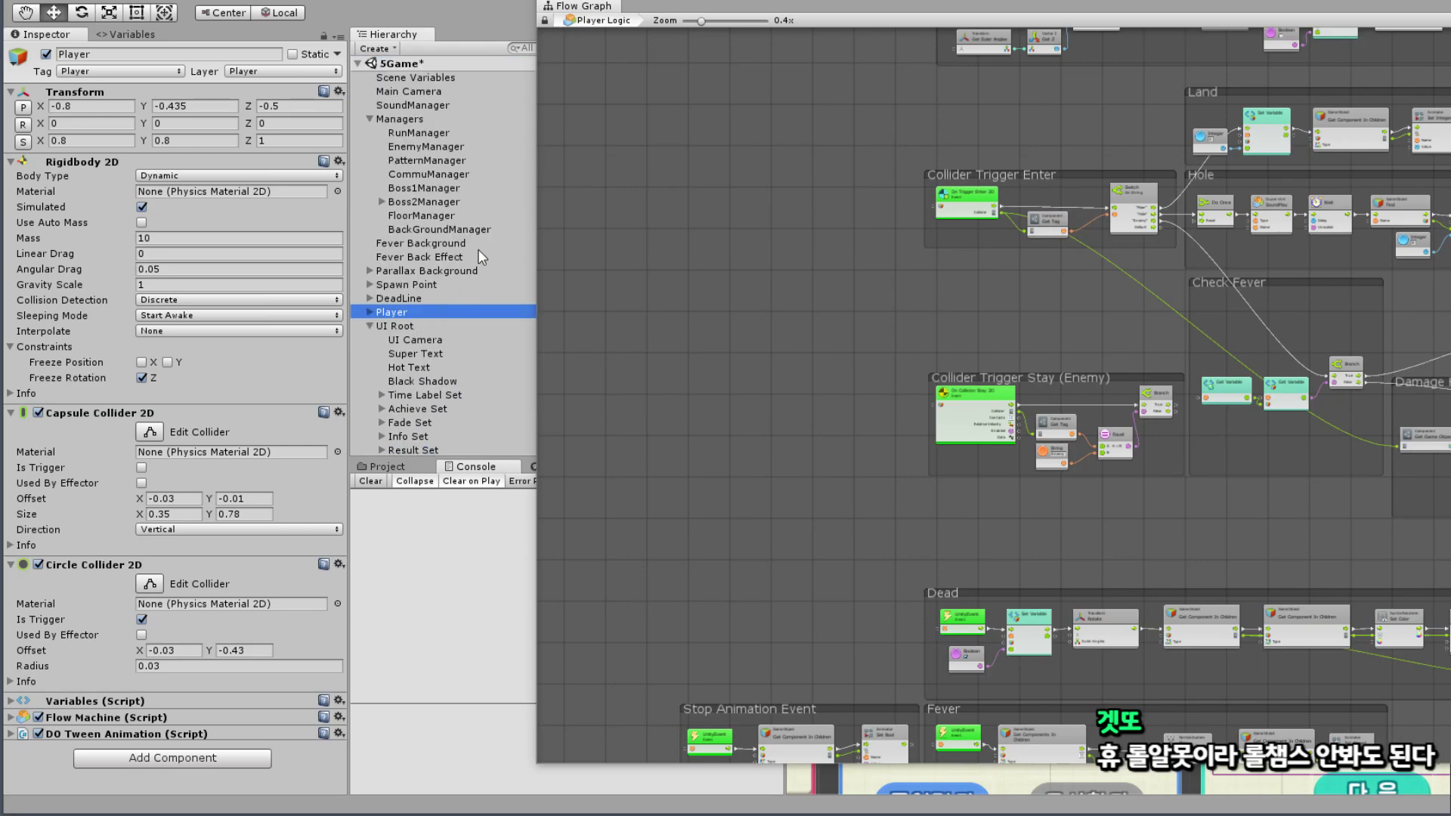
click(424, 203)
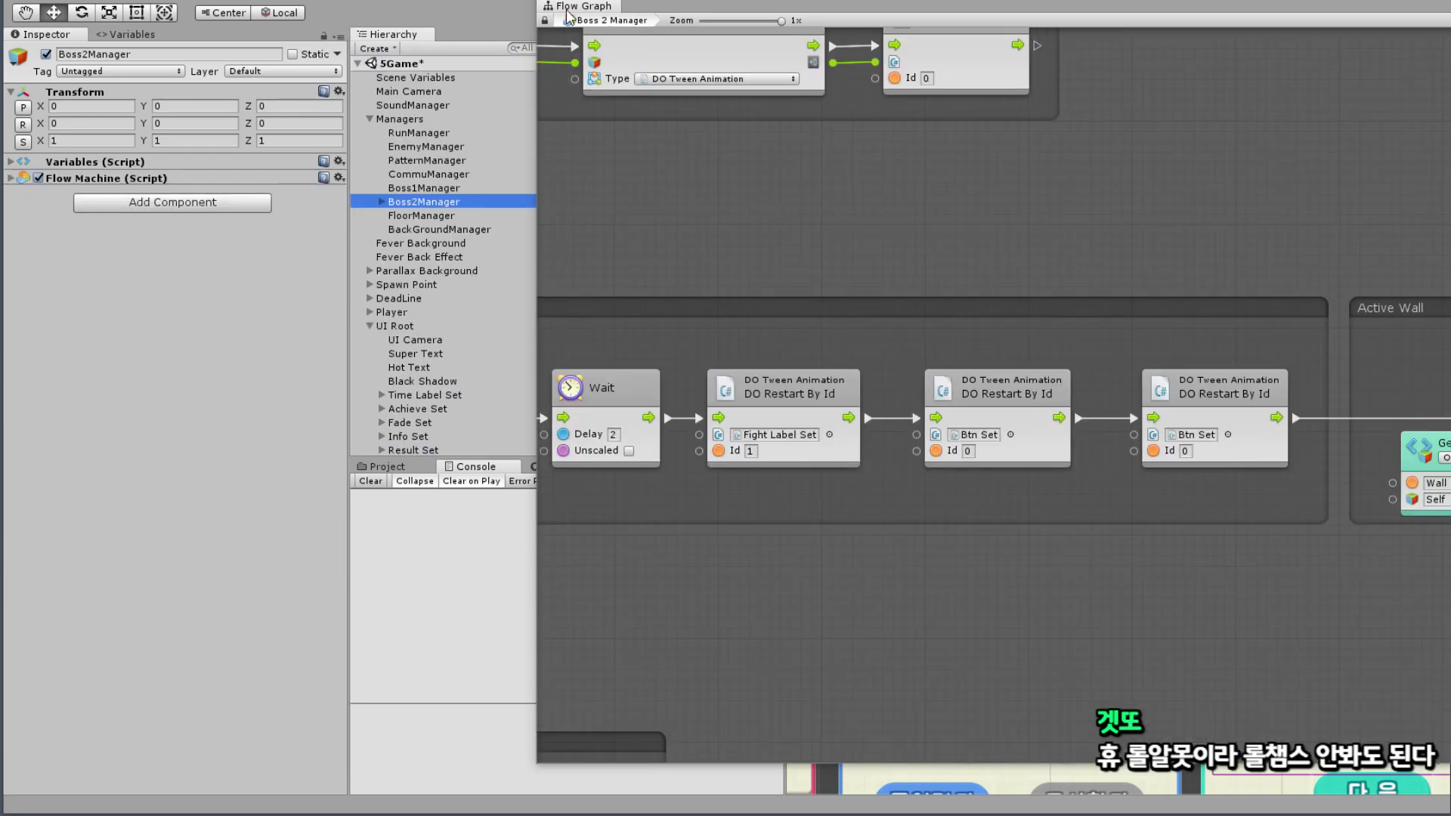
click(443, 325)
scroll(496, 355, down, 4)
scroll(492, 347, down, 3)
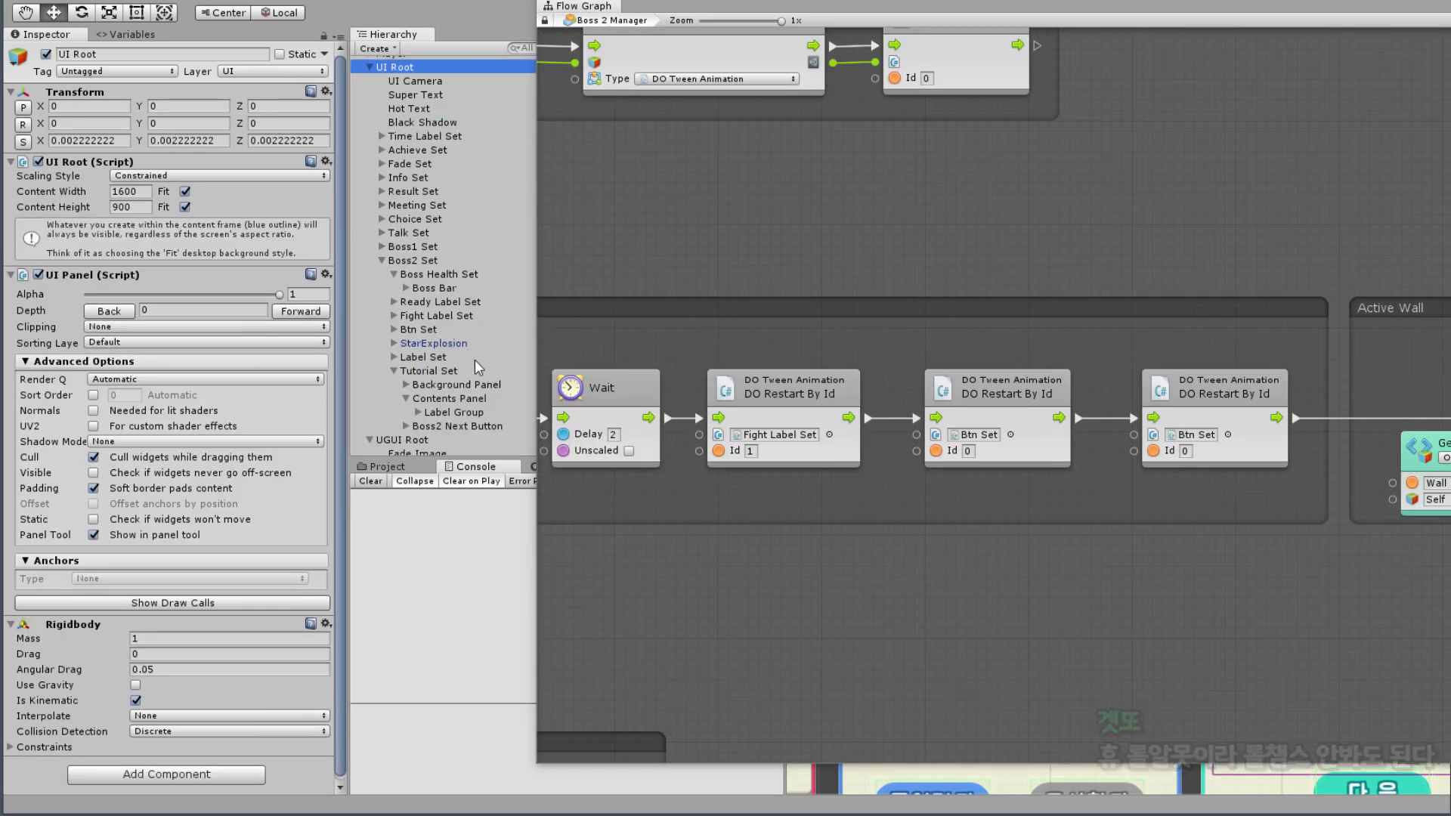
click(393, 373)
click(445, 306)
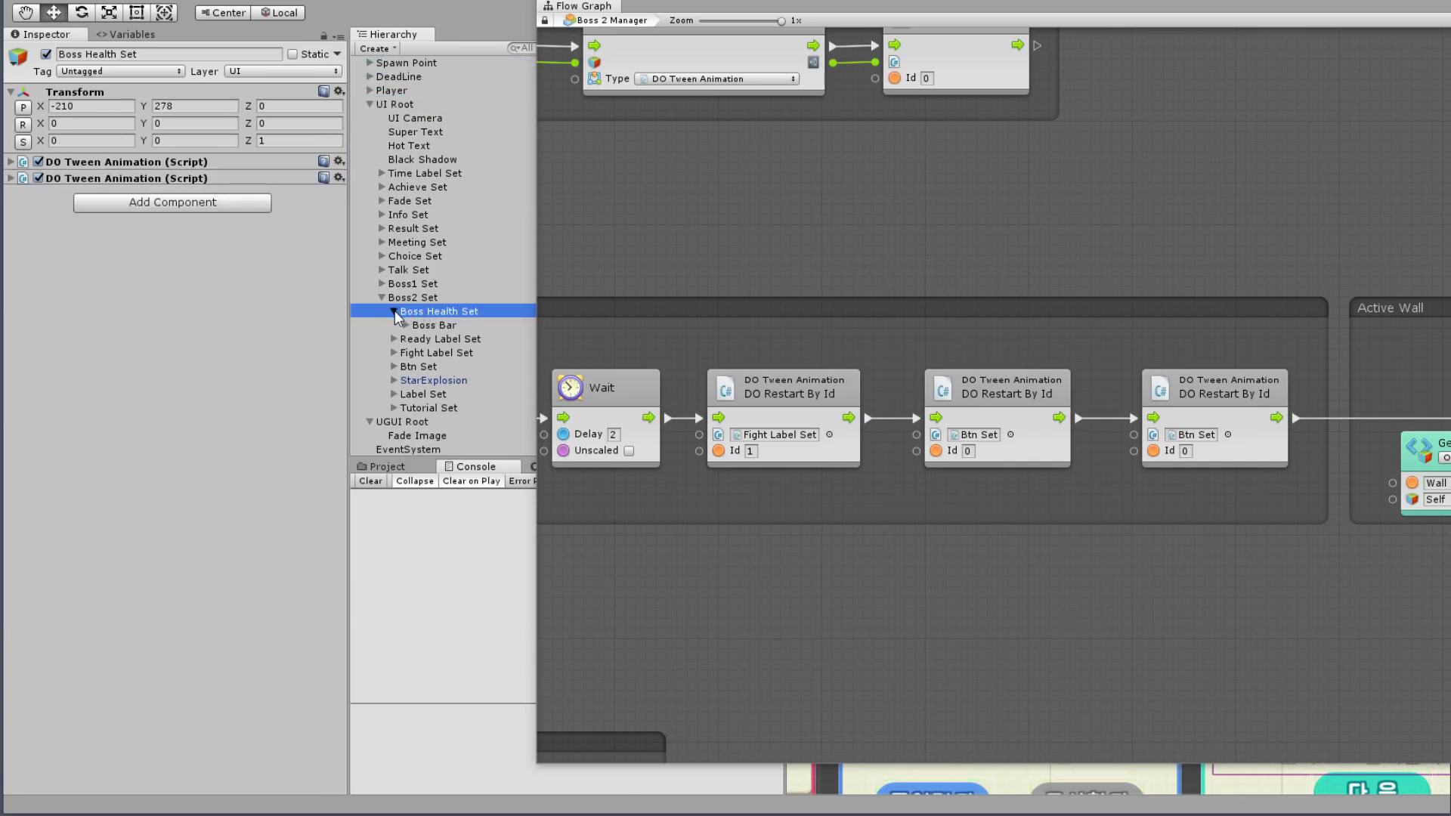
click(394, 310)
Step: Make the fourth DO Restart By Id node target Boss Health Set instead of Btn Set
drag(438, 325, 1208, 435)
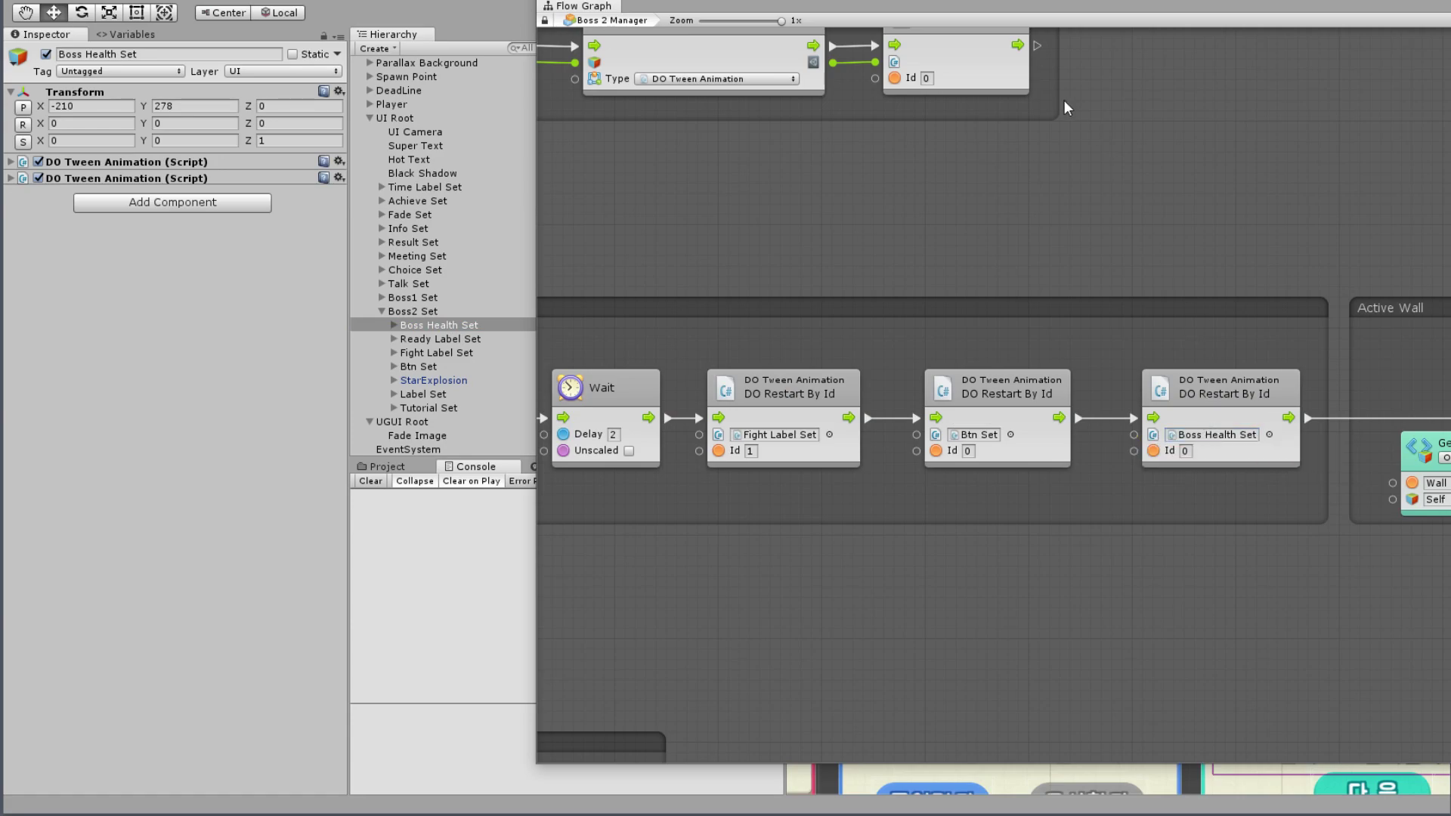
drag(1131, 7, 595, 8)
scroll(887, 361, down, 4)
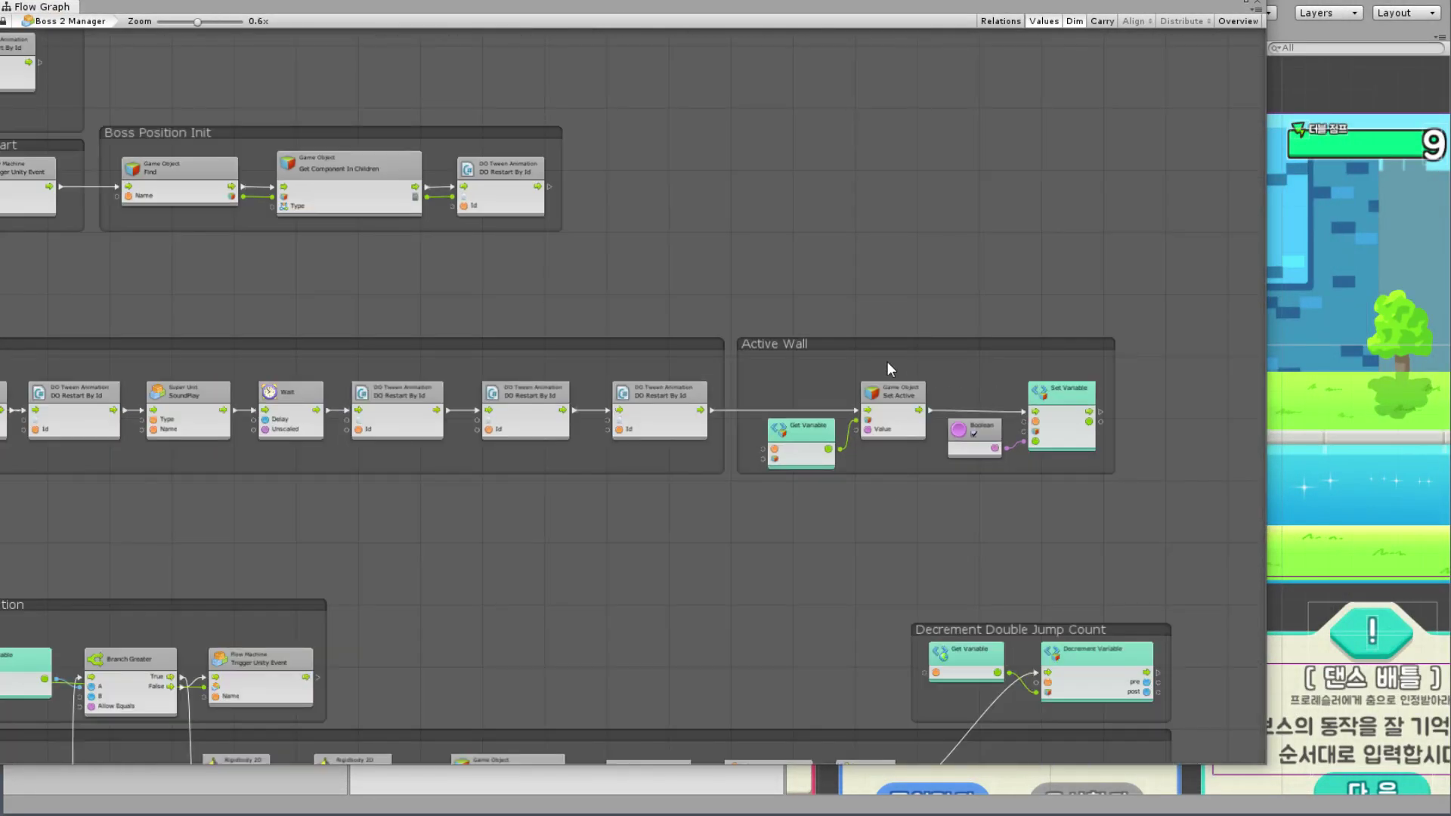
scroll(672, 360, left, 2)
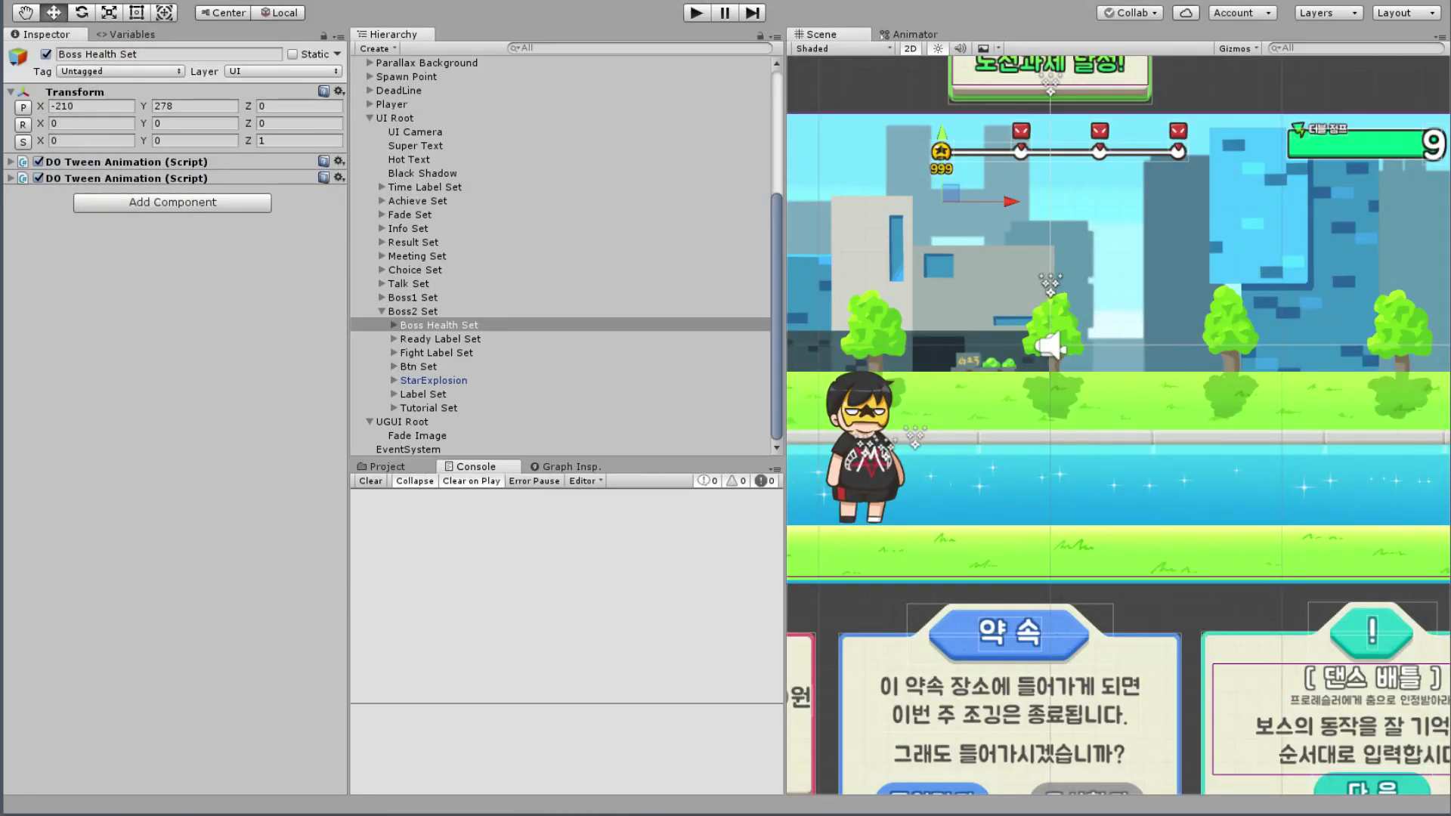
Step: Set Boss Health Set's Scale X and Y back to 1
click(109, 141)
text(1)
click(189, 140)
text(1)
scroll(1090, 183, up, 1)
scroll(926, 220, up, 3)
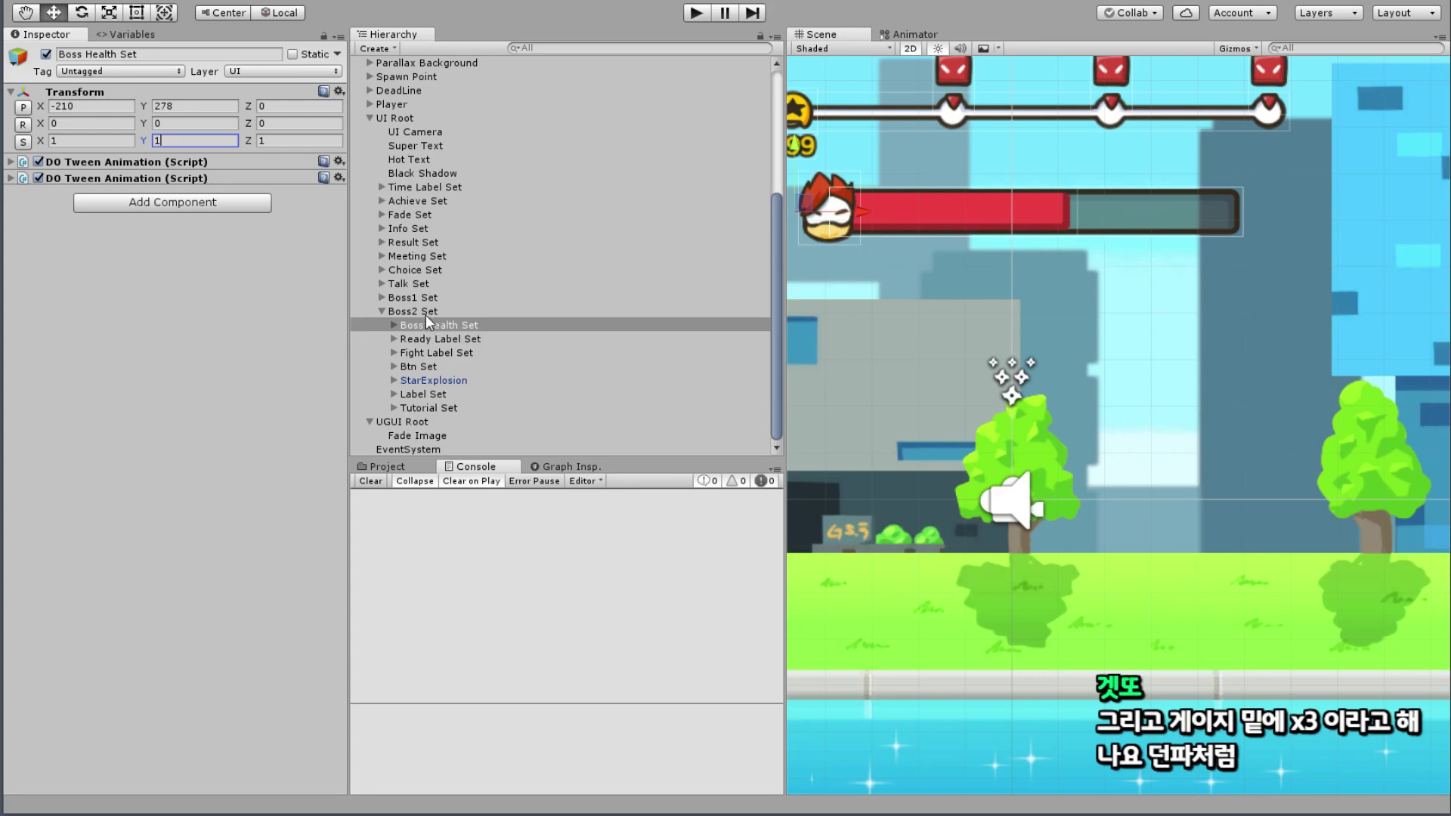
Step: Select the Boss Health fill under Boss Bar and set its width to 500
click(388, 324)
click(414, 346)
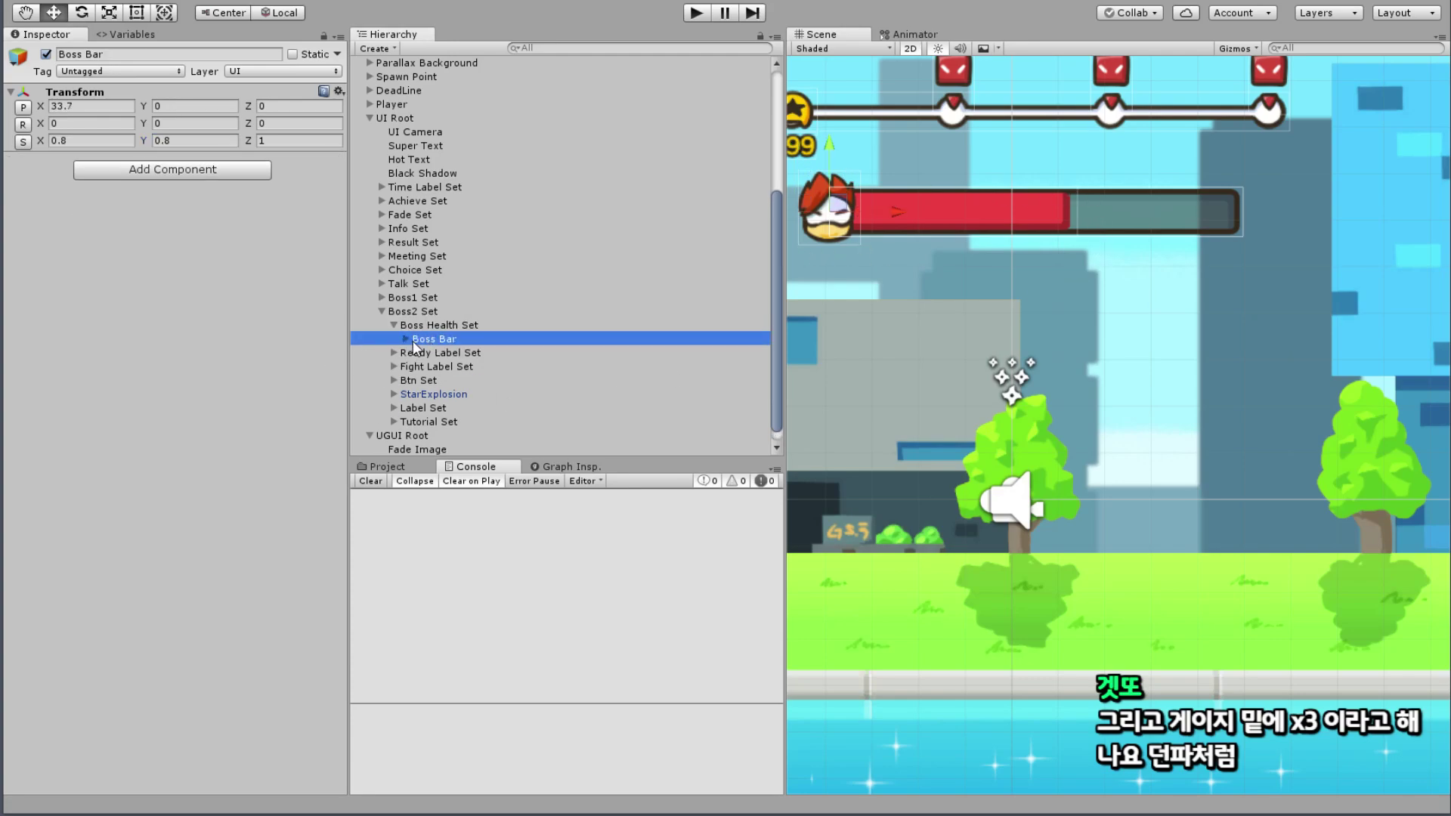
click(405, 339)
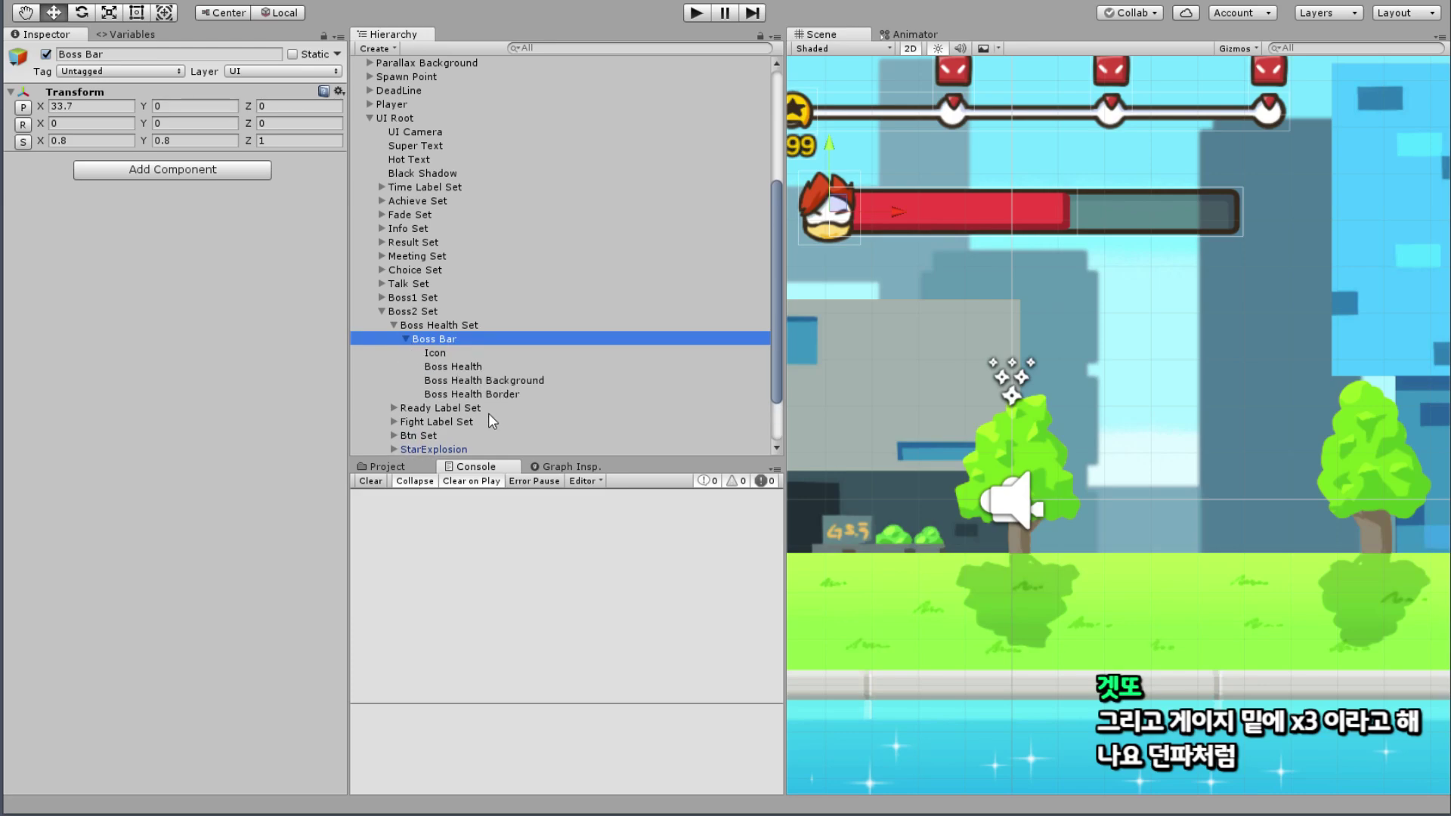
click(485, 367)
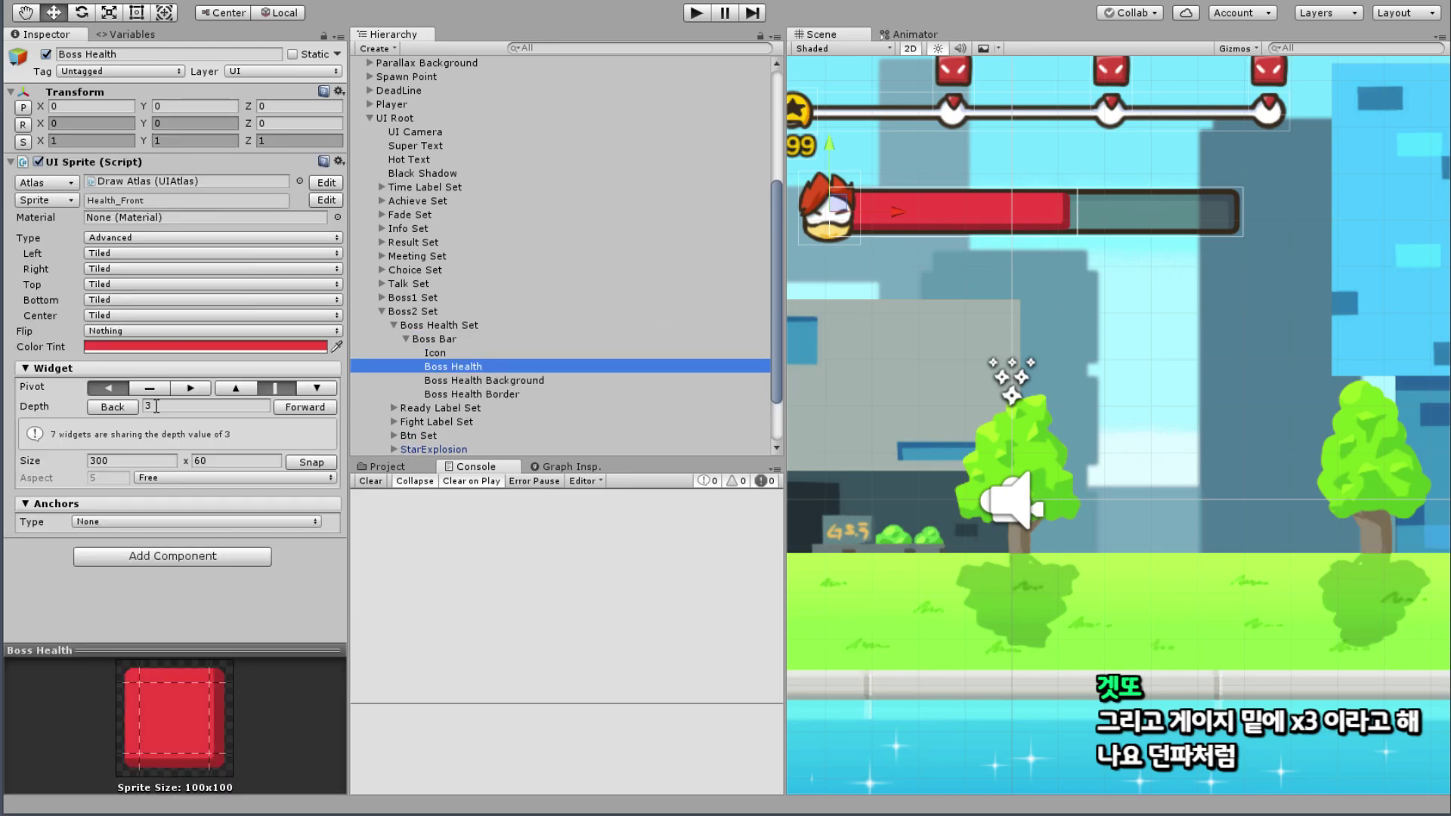
click(127, 462)
text(500)
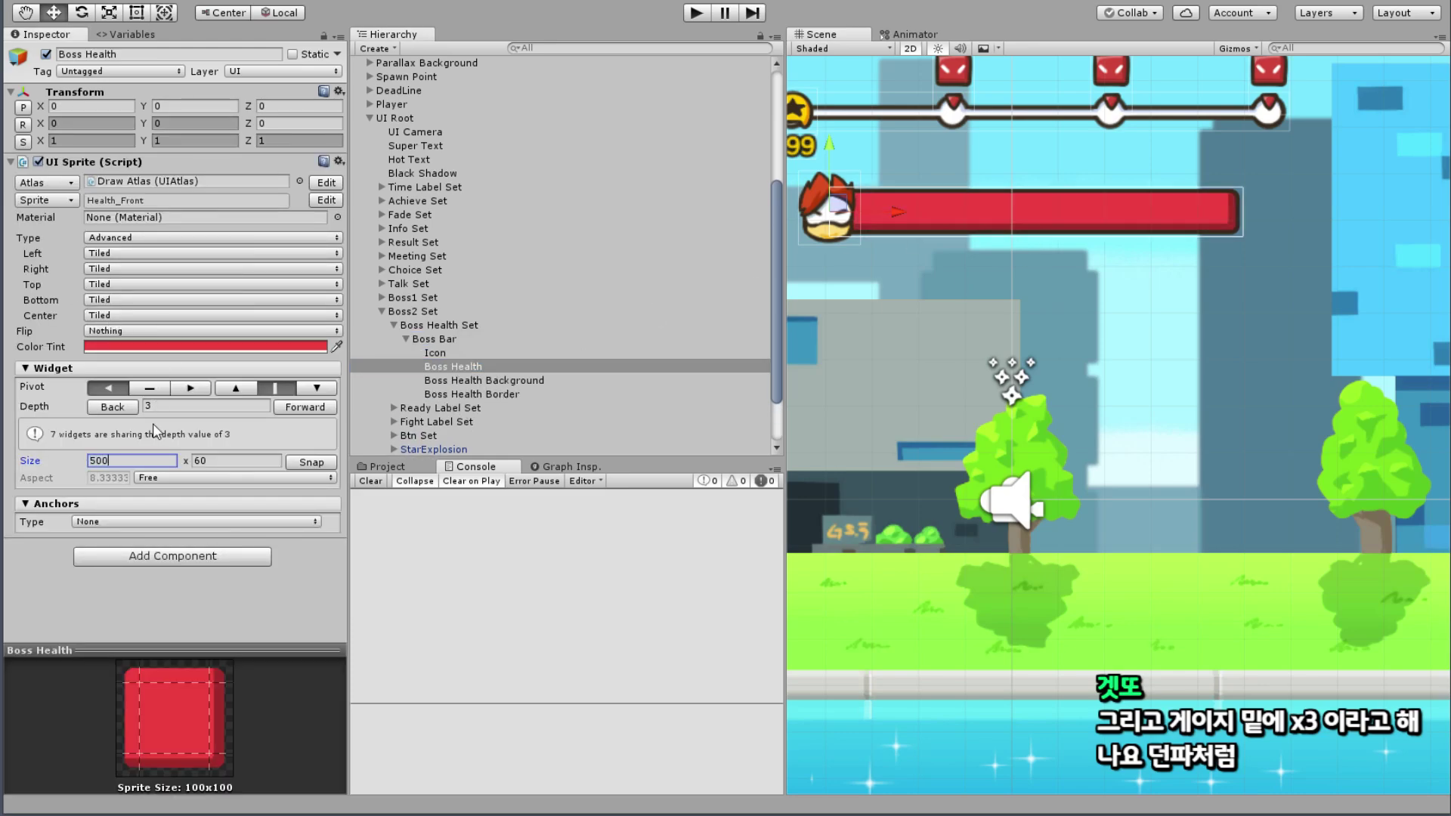
scroll(440, 212, up, 5)
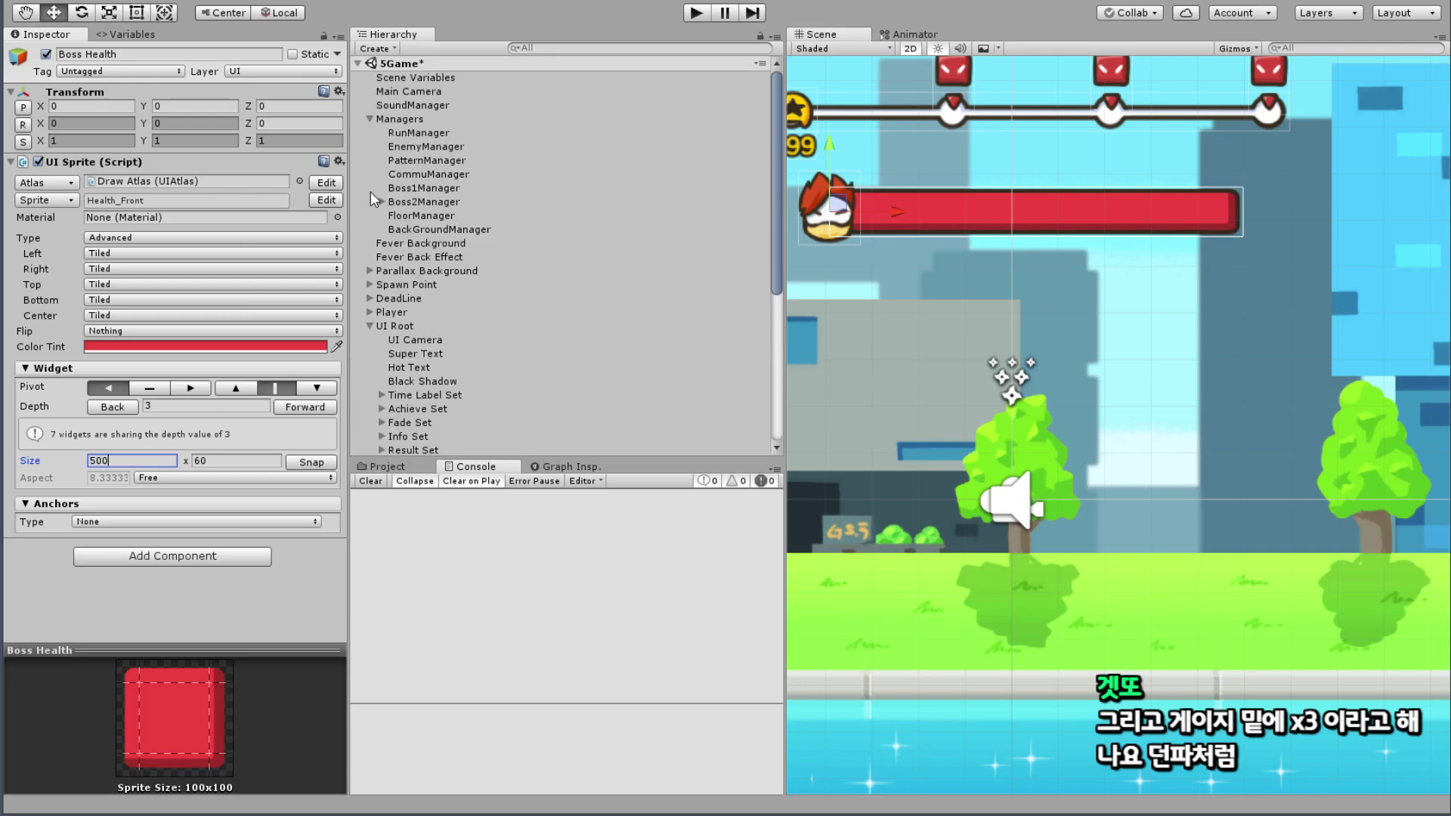
Step: Add a new variable named HealthBar to Boss2Manager's Variables
click(413, 203)
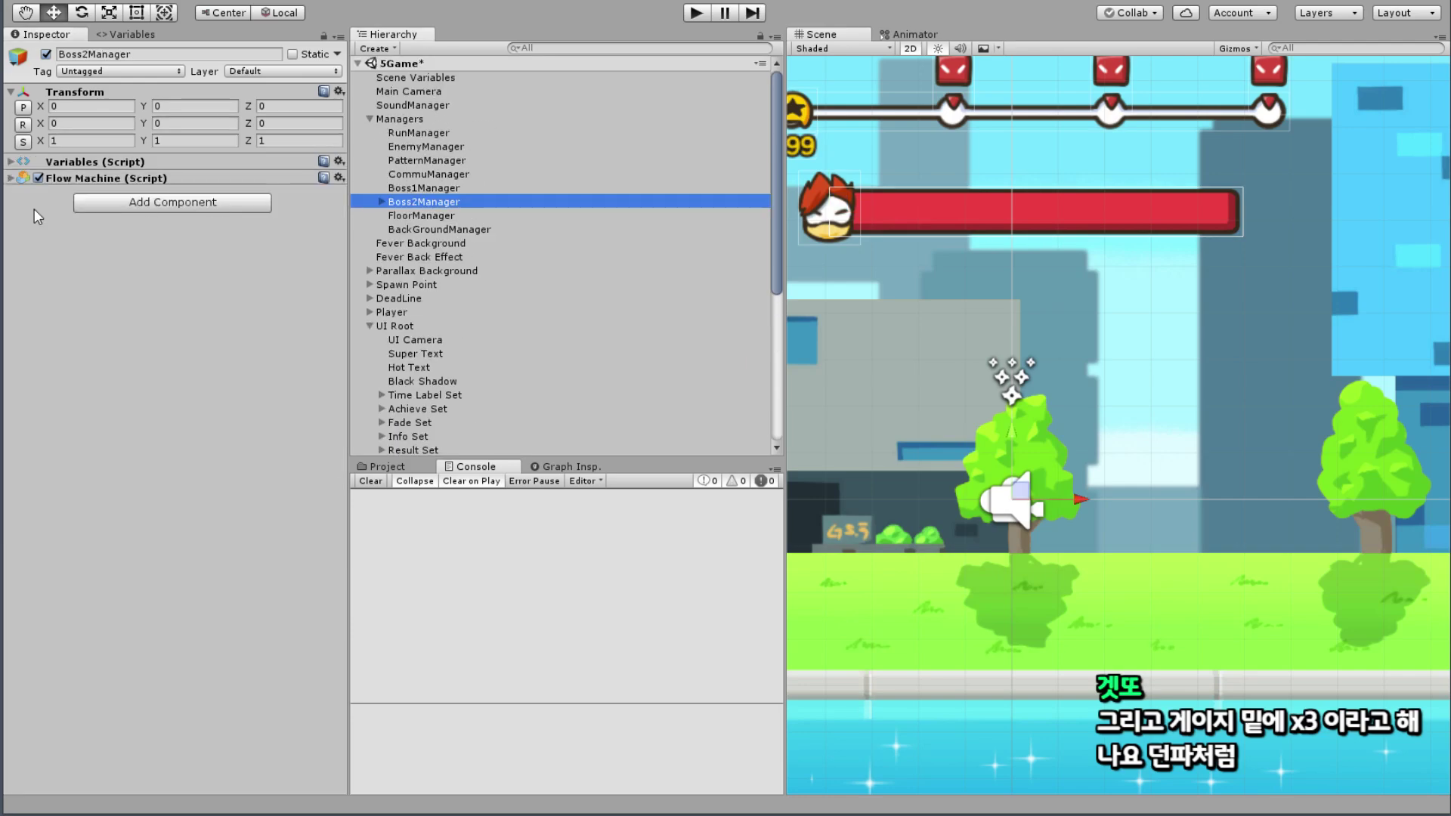
click(10, 162)
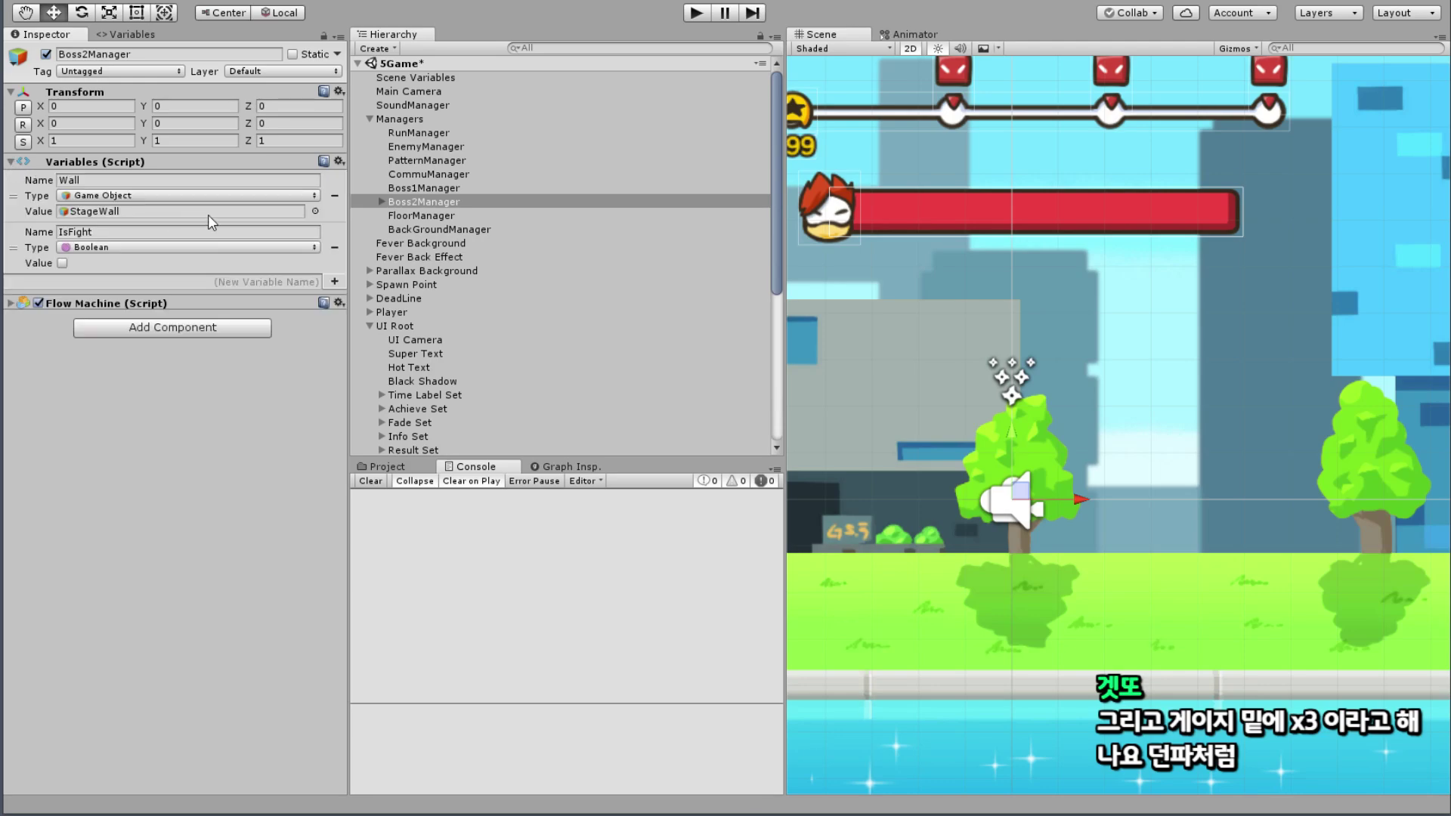
click(244, 286)
text(Health)
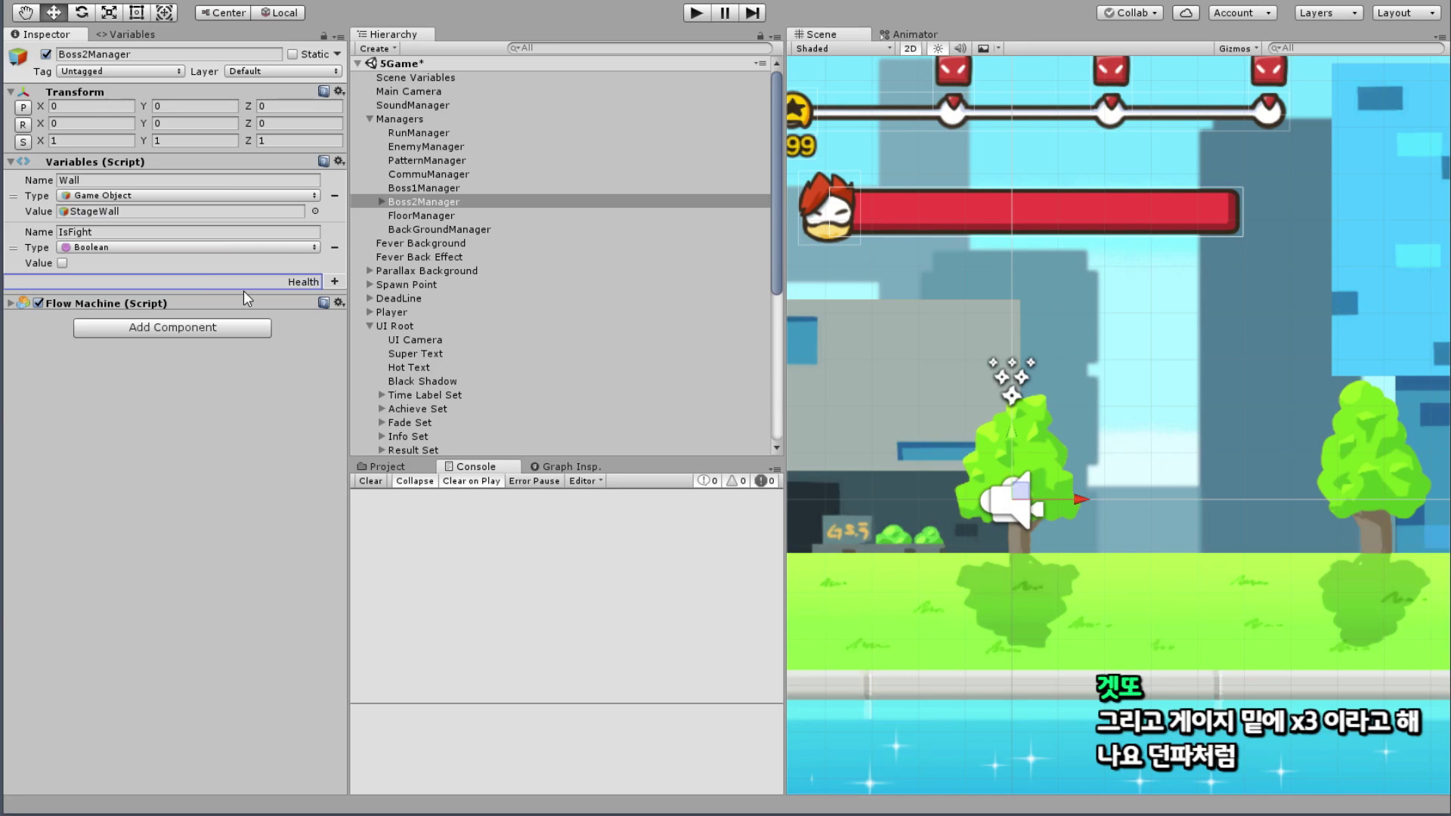
text(Bar)
key(Return)
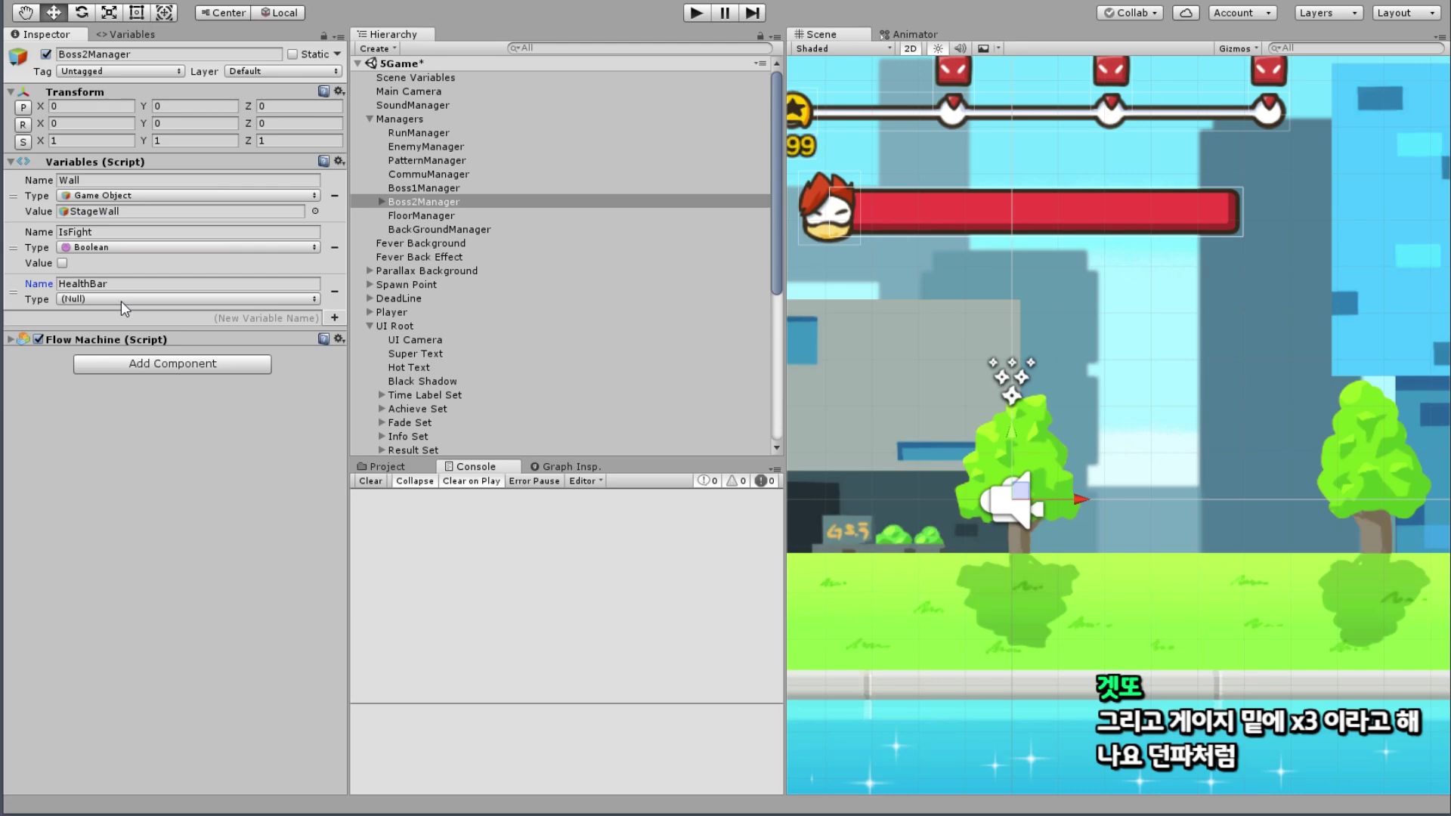
Step: Set HealthBar's type to UI Sprite and assign Boss Health as its value
click(121, 300)
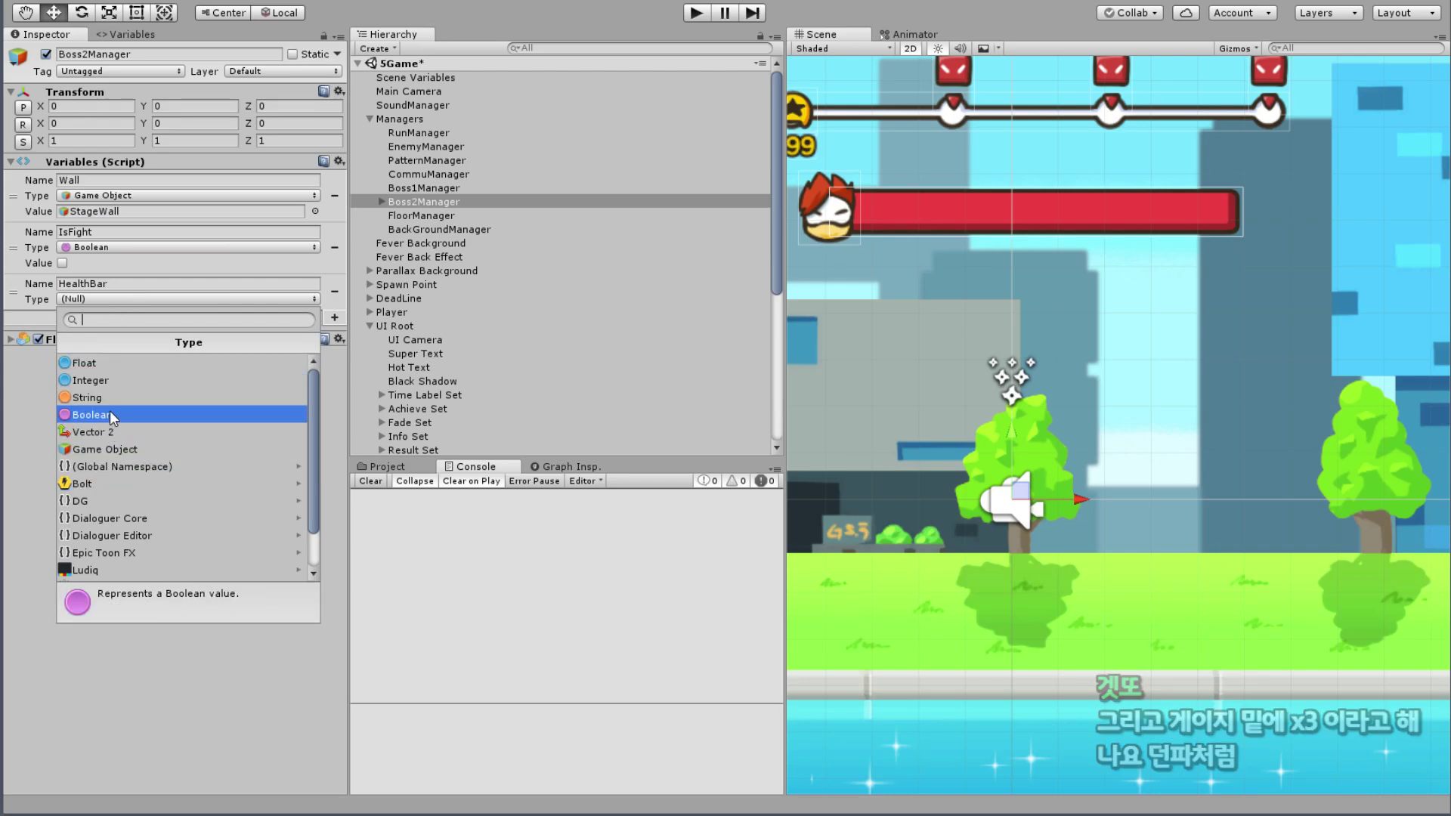
text(UI )
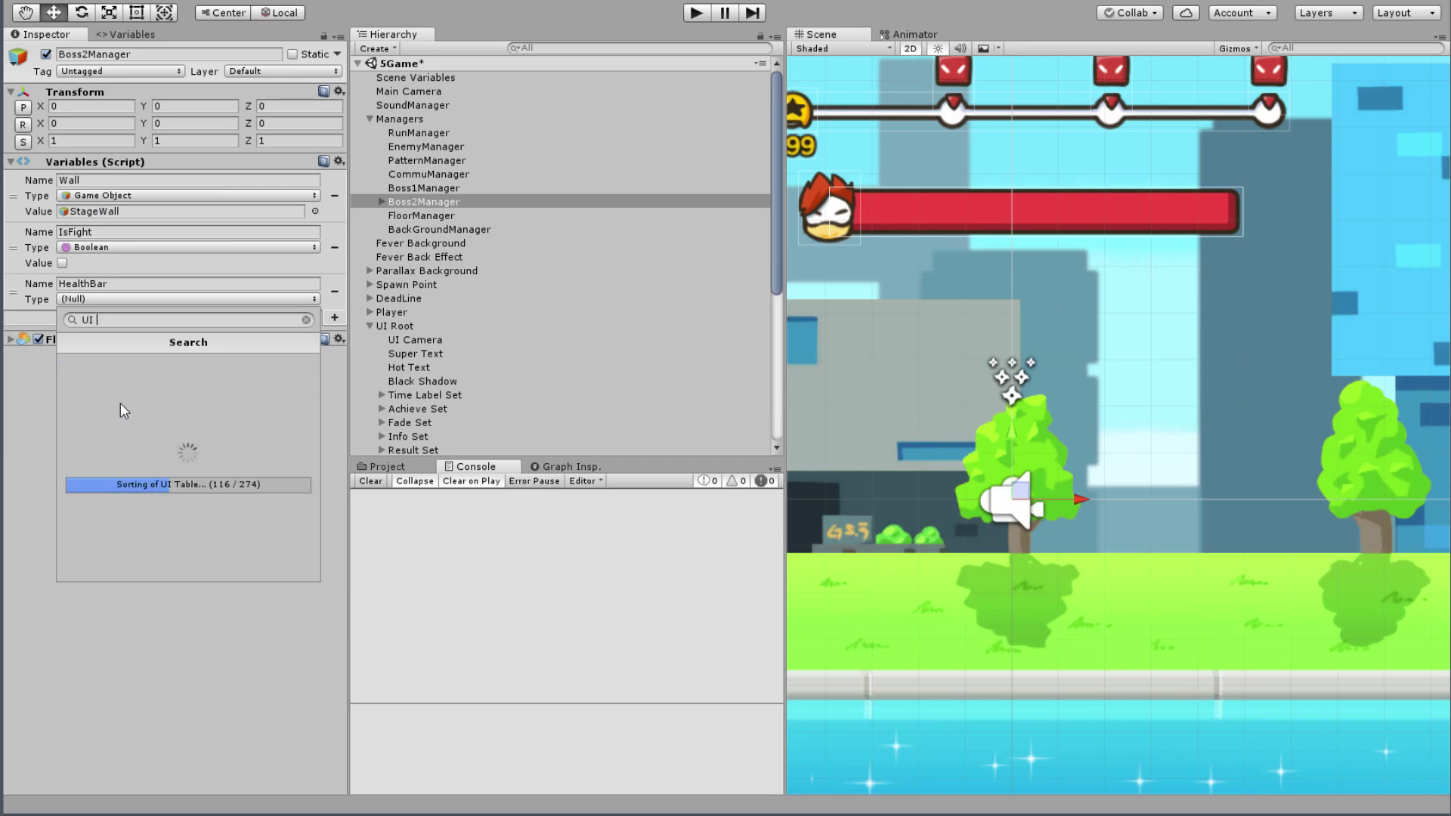
text(sprite)
key(Return)
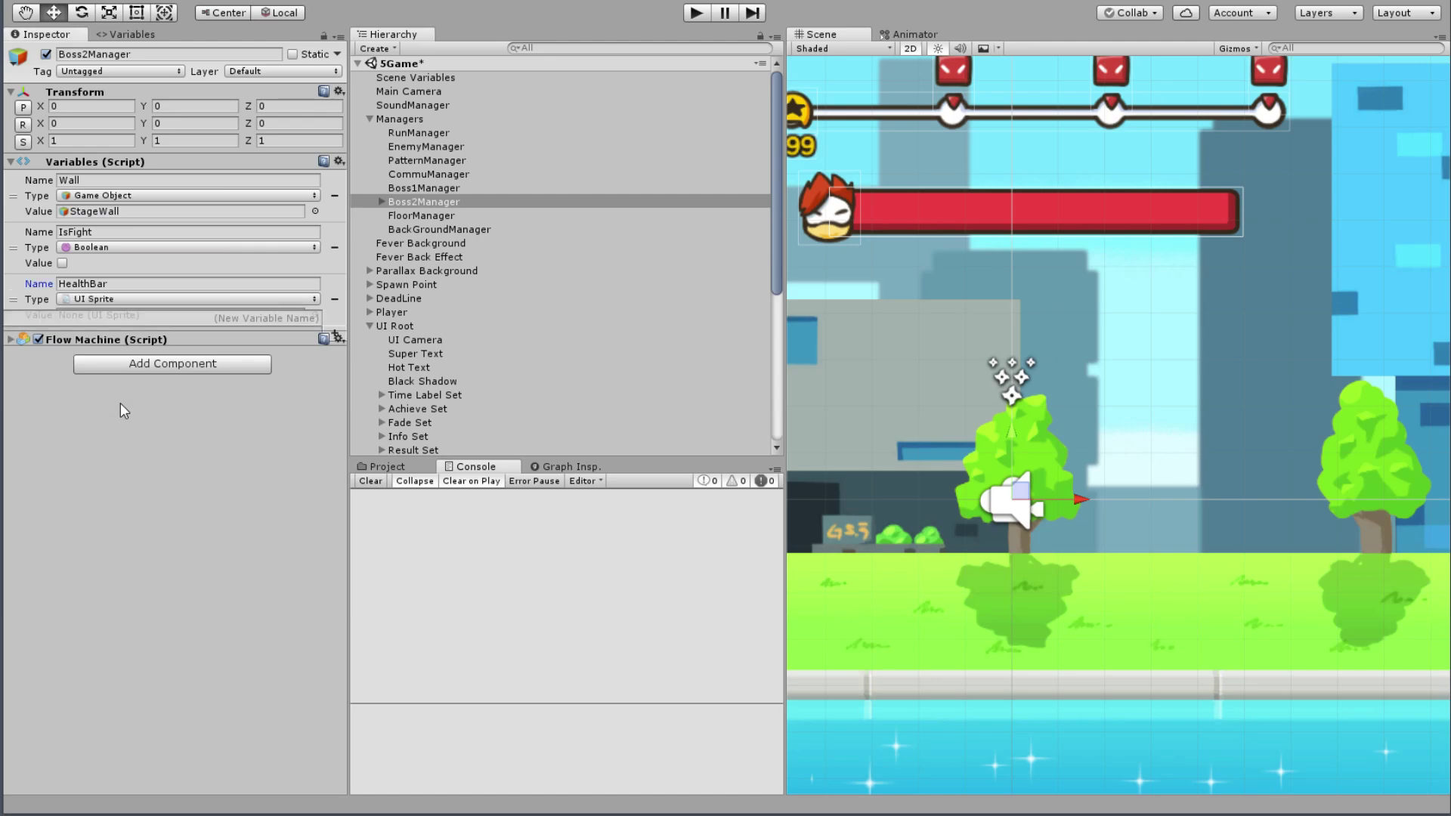
scroll(431, 307, down, 6)
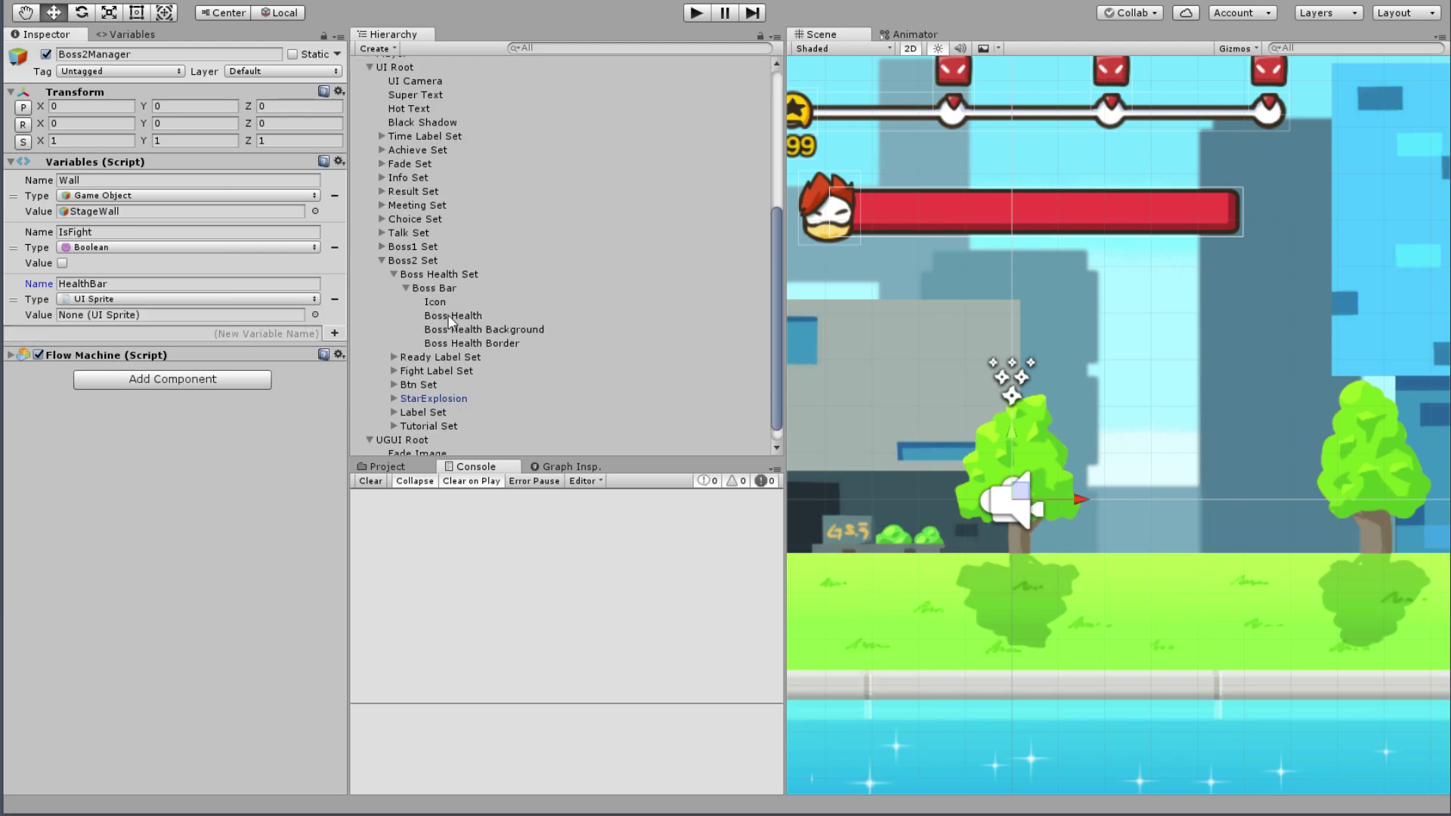
mouse_move(450, 316)
mouse_down()
mouse_move(72, 323)
mouse_move(91, 315)
mouse_up()
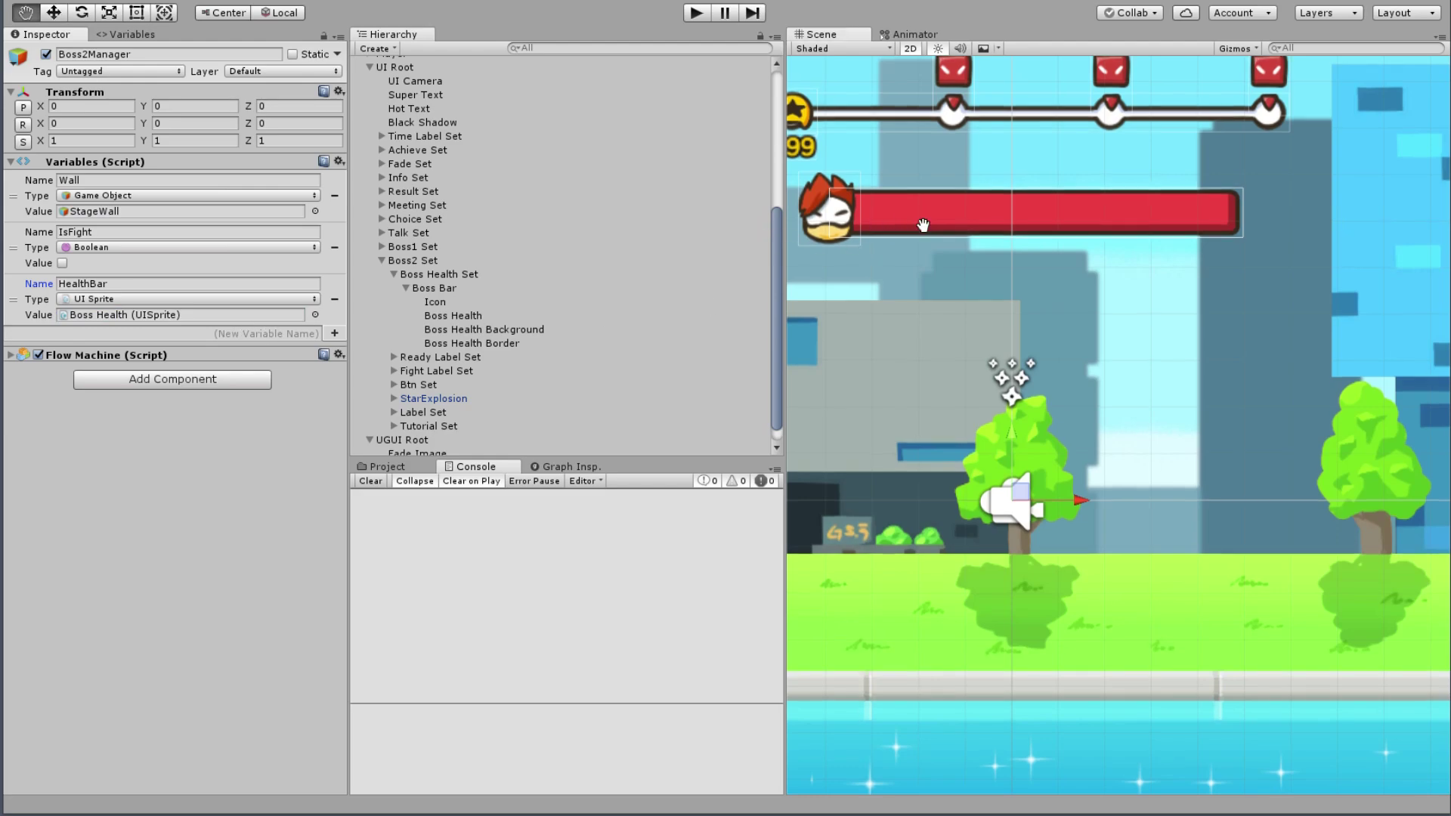
Step: Duplicate the 999 Walk Number label and parent the copy under Boss Bar
key(f)
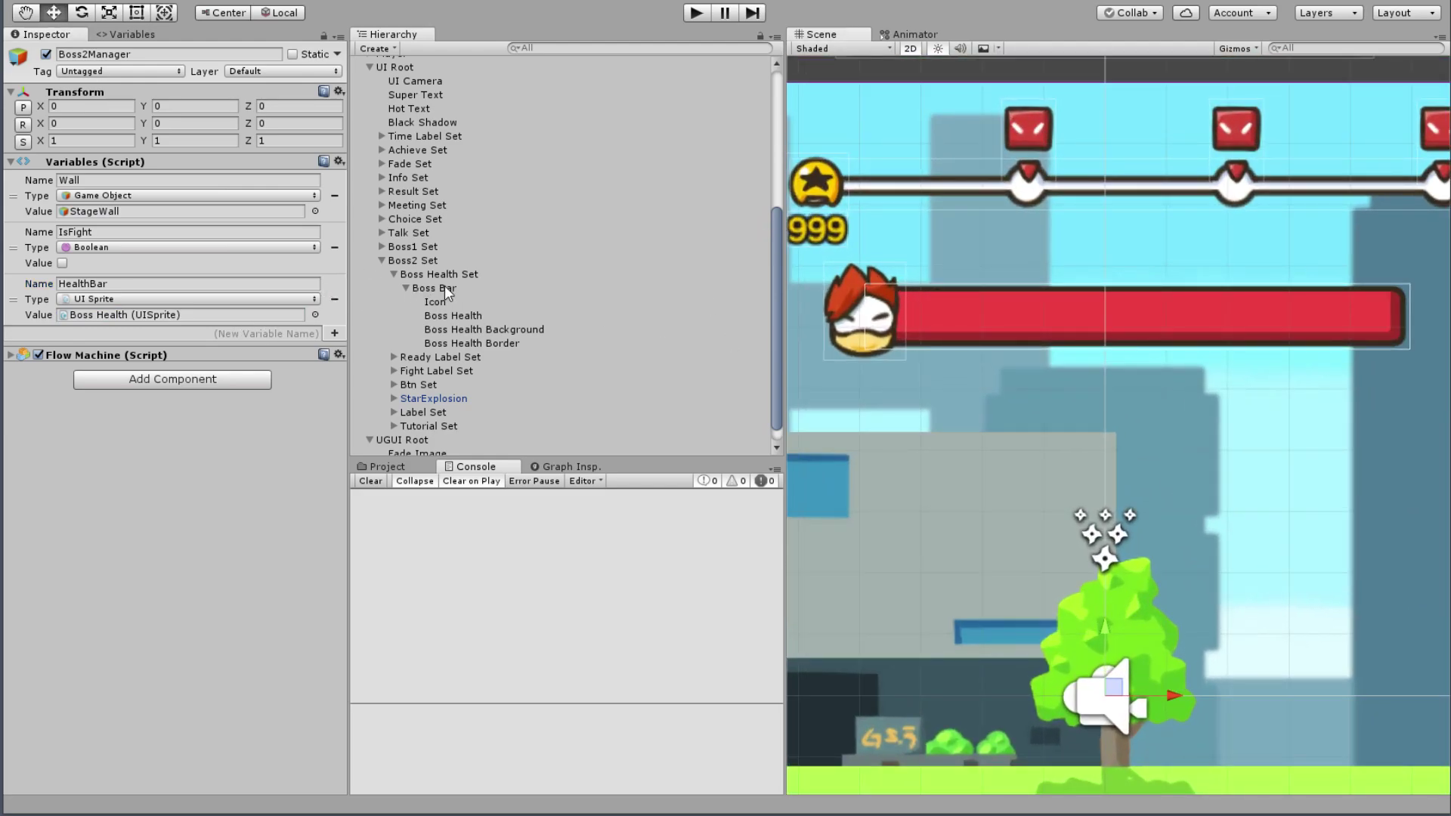
click(446, 289)
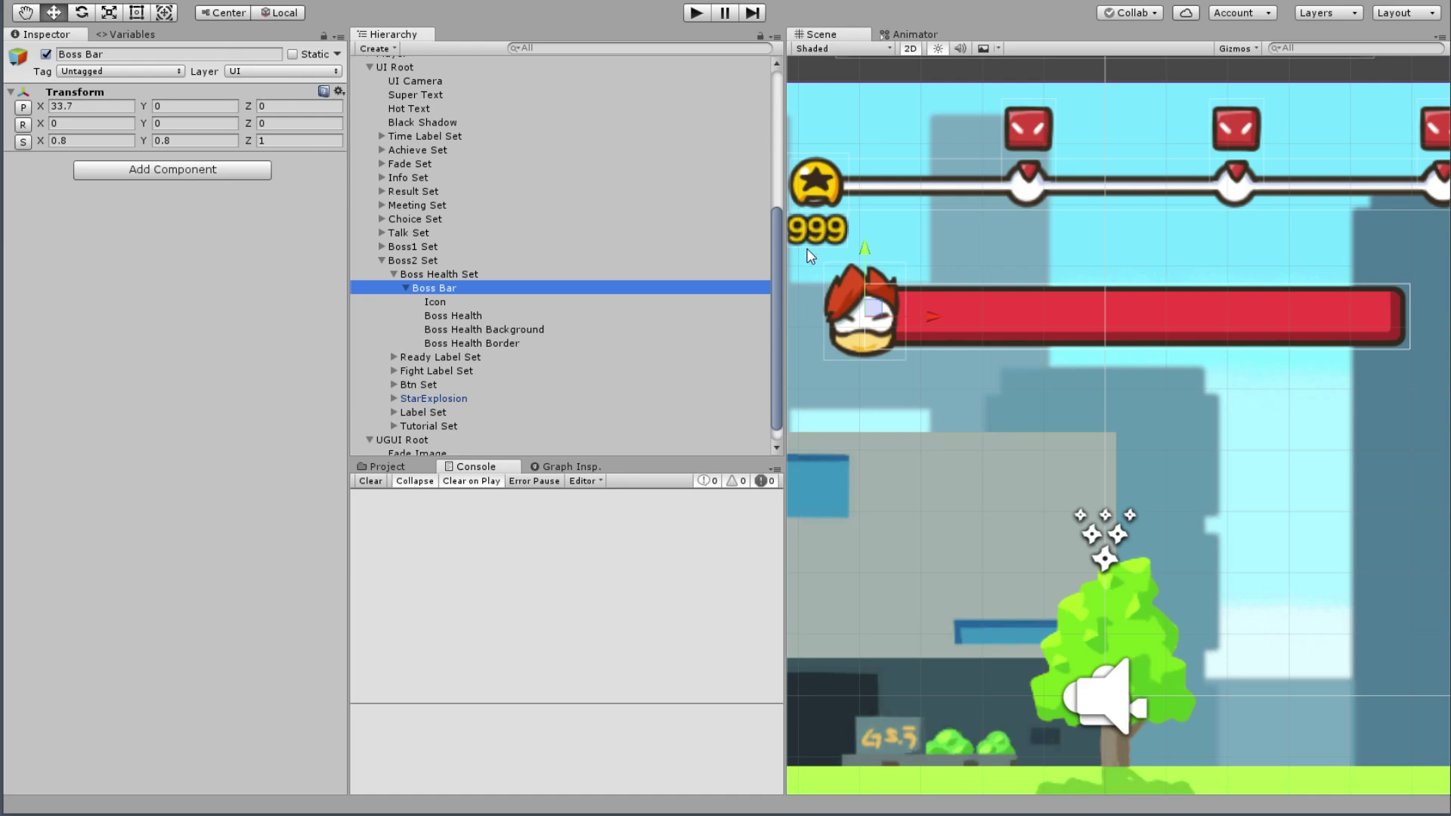
click(828, 226)
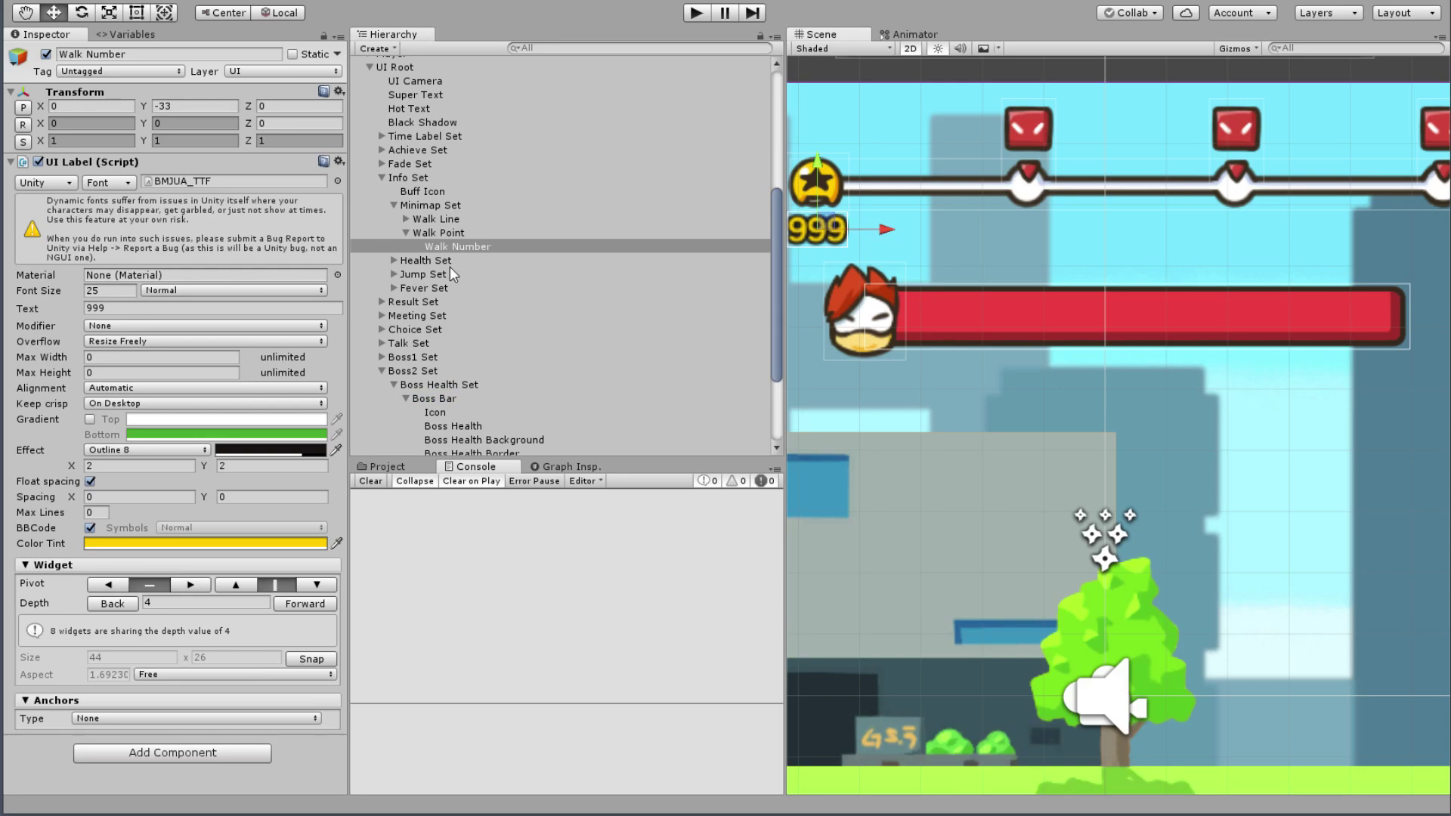
click(469, 245)
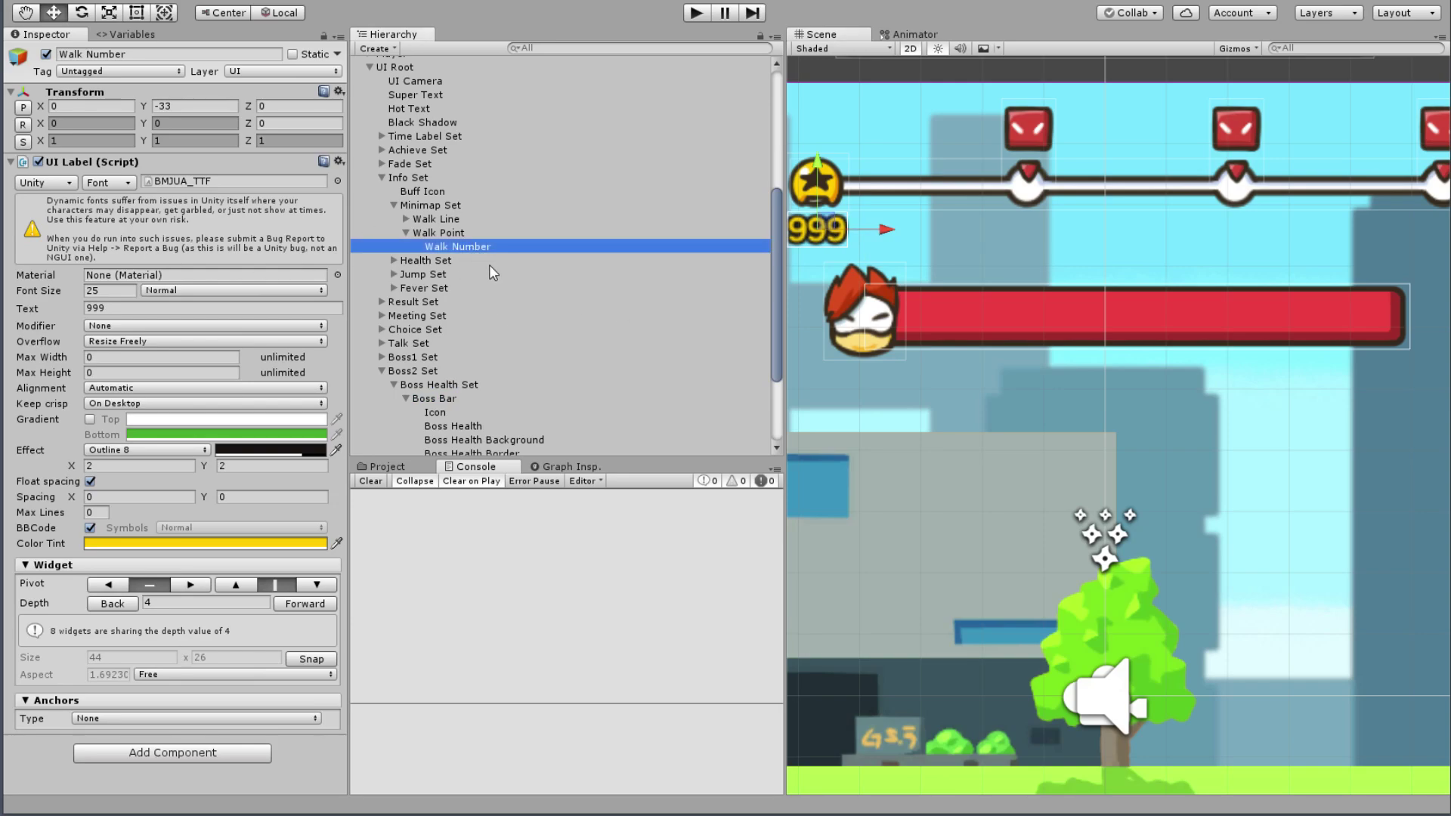
key(ctrl+d)
drag(476, 259, 484, 397)
Step: Reset the copy's position and scale, then move it onto the bar at X 60.3, Y 27
click(23, 112)
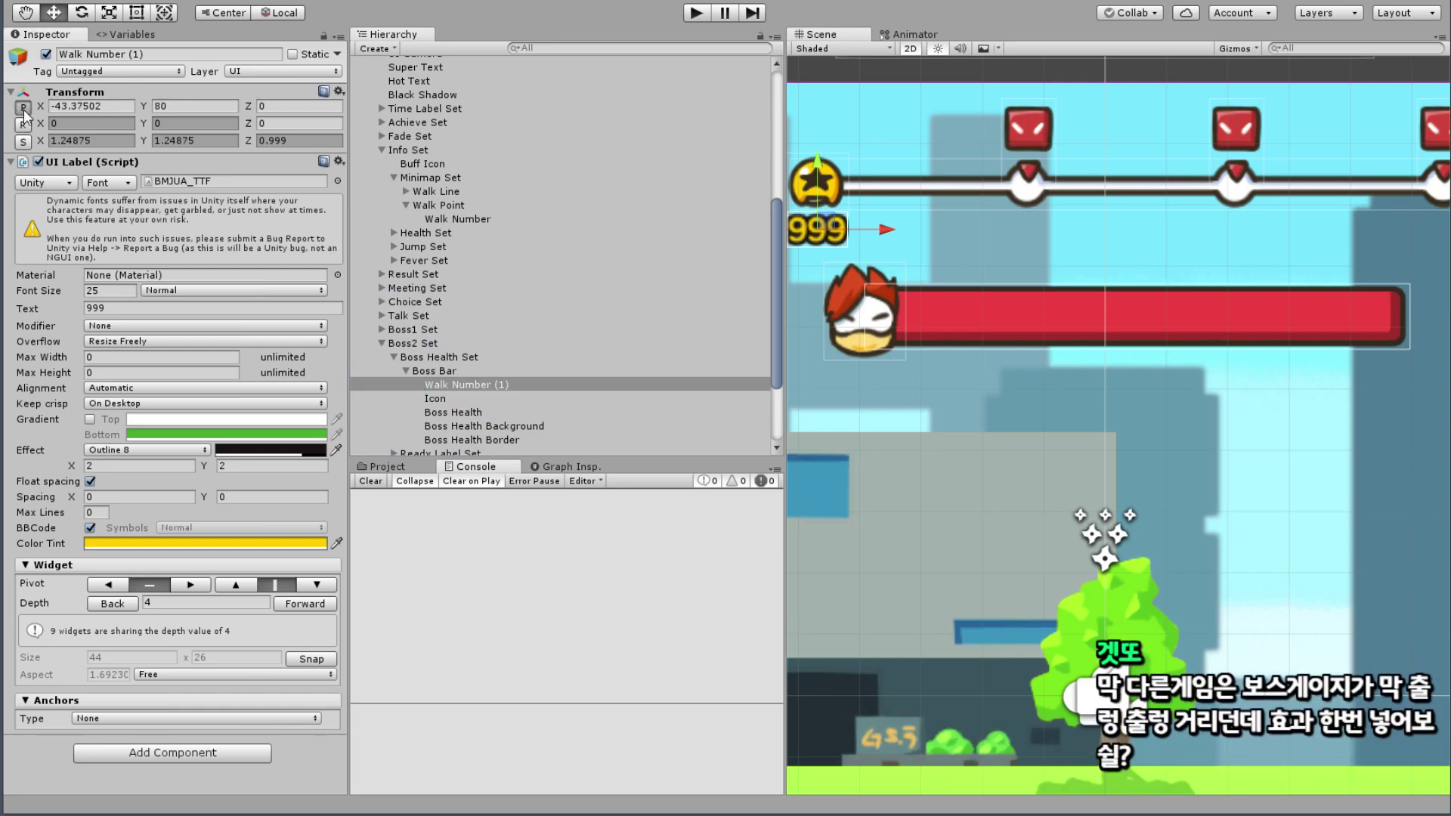
click(11, 162)
click(22, 141)
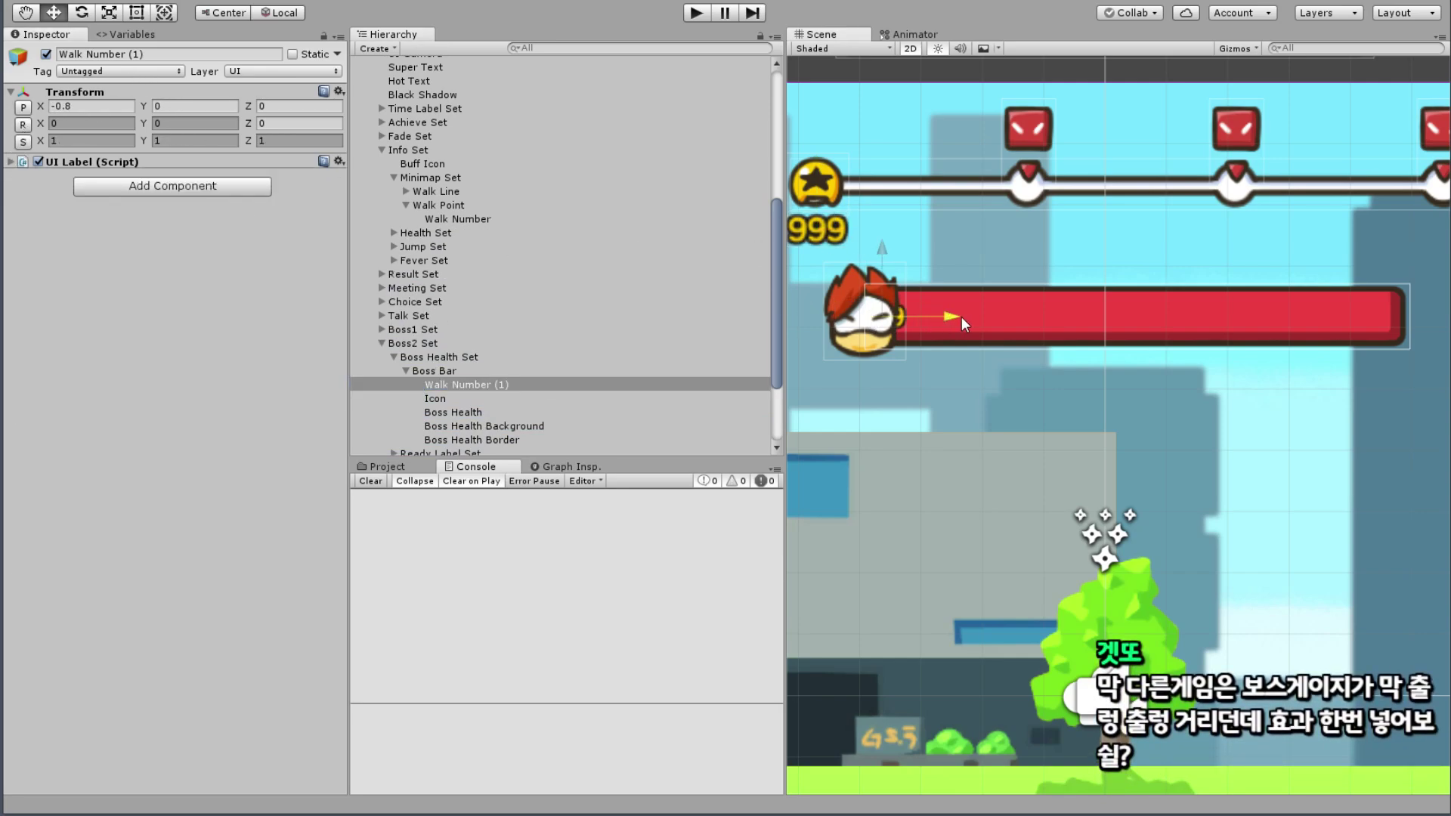
drag(963, 323, 995, 324)
drag(929, 265, 931, 233)
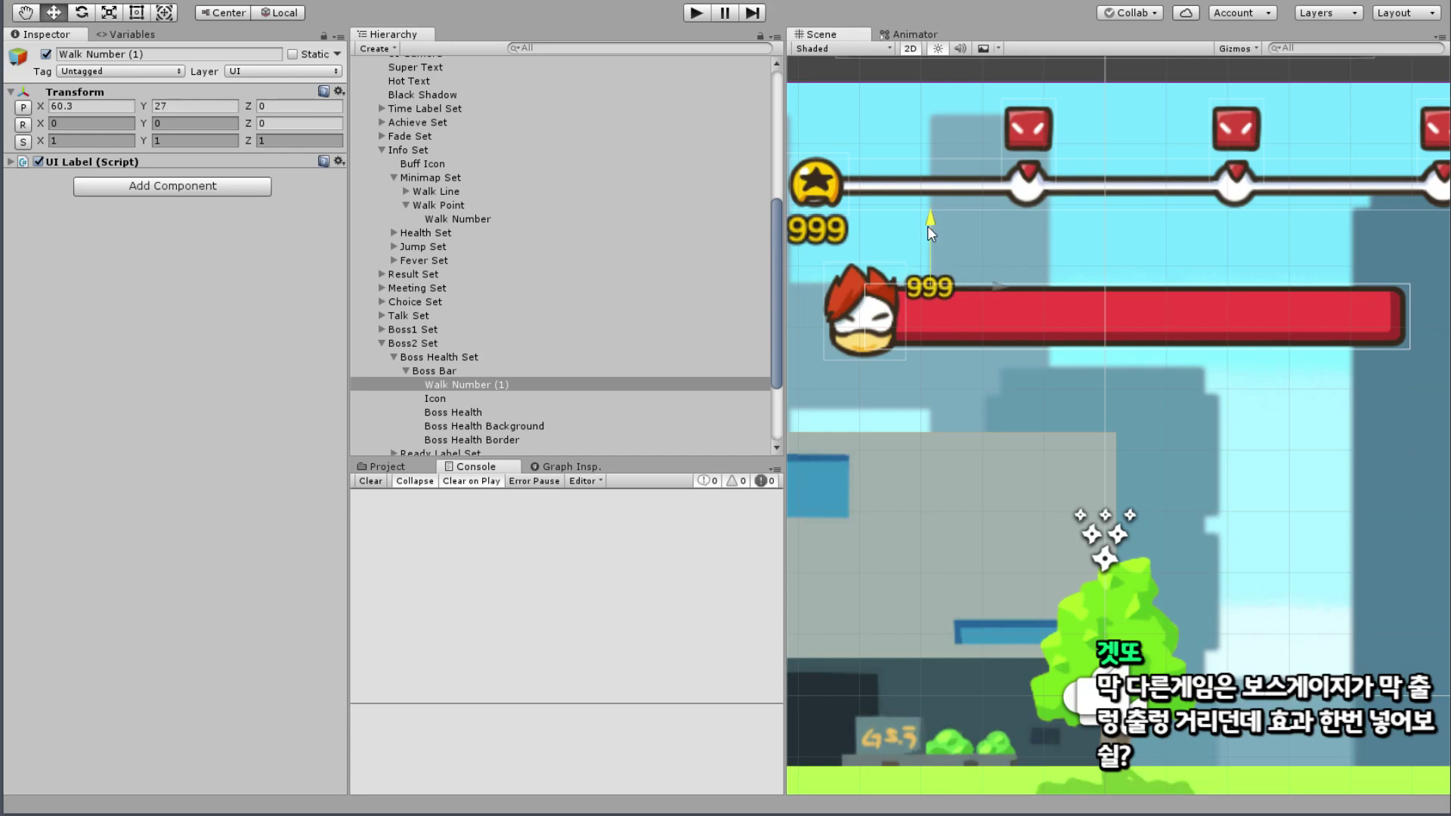
click(467, 387)
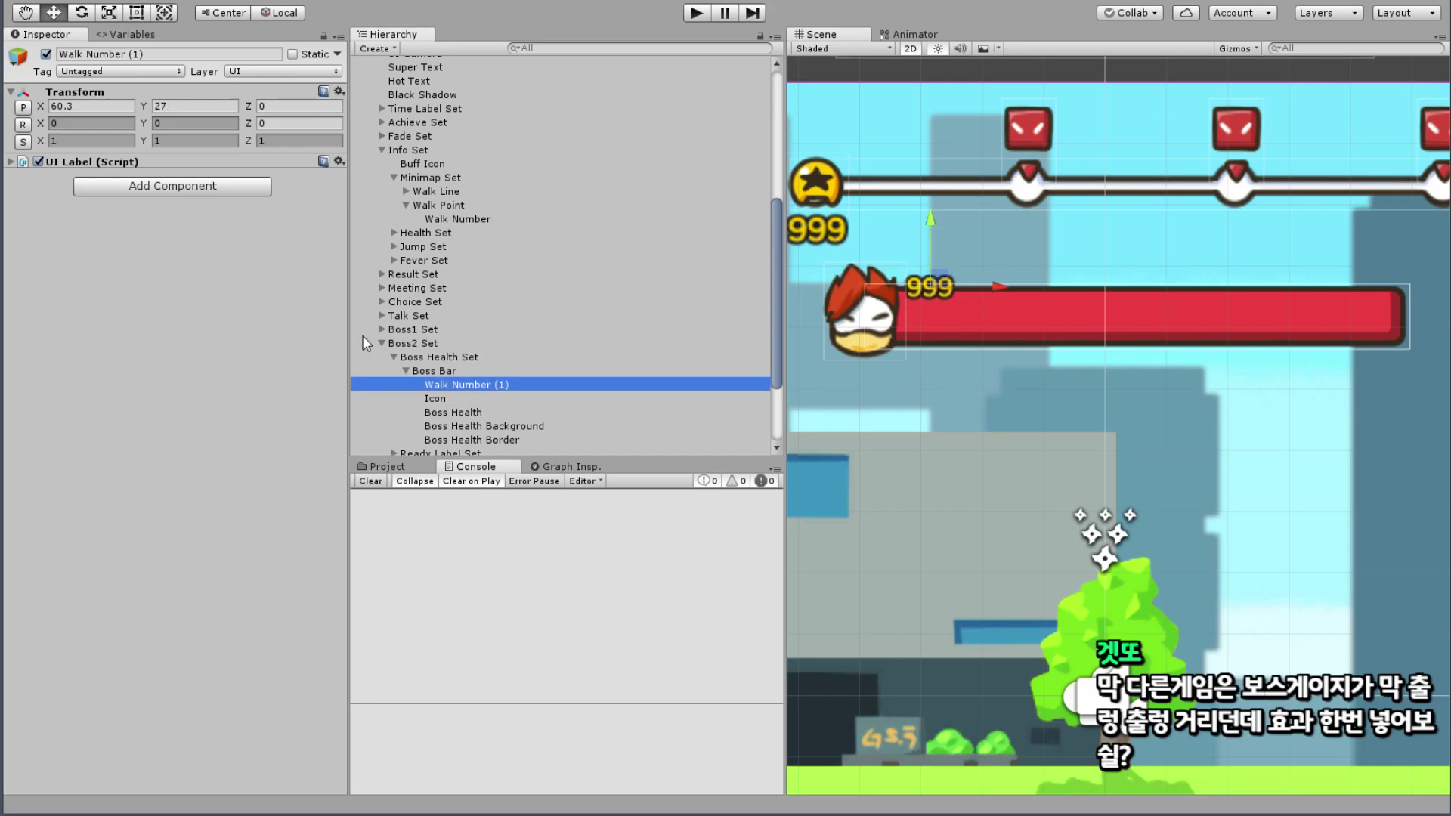
click(10, 162)
Step: Change the label's colour tint from yellow to white
click(125, 551)
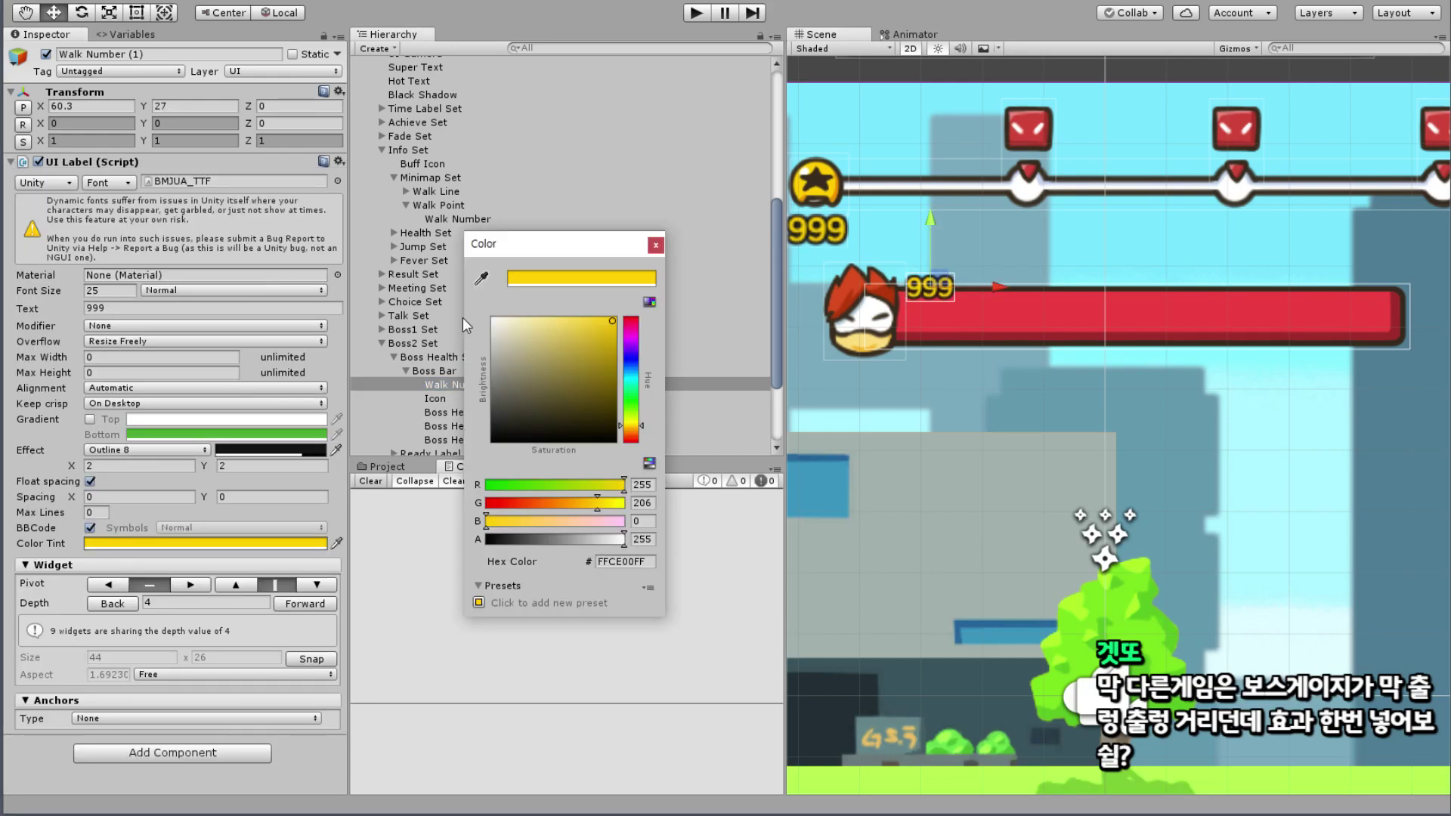
drag(567, 396, 355, 251)
click(655, 245)
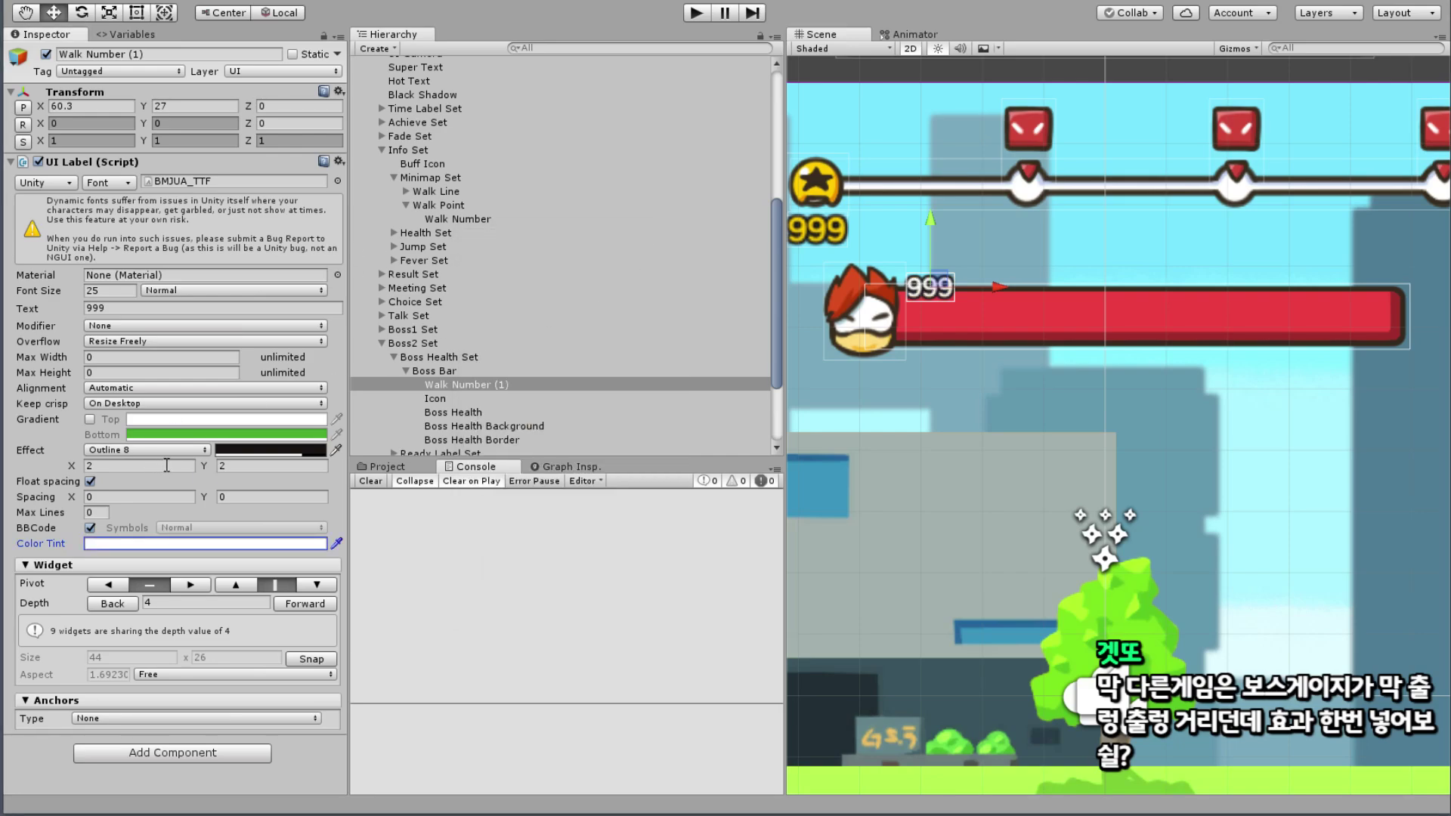
click(90, 419)
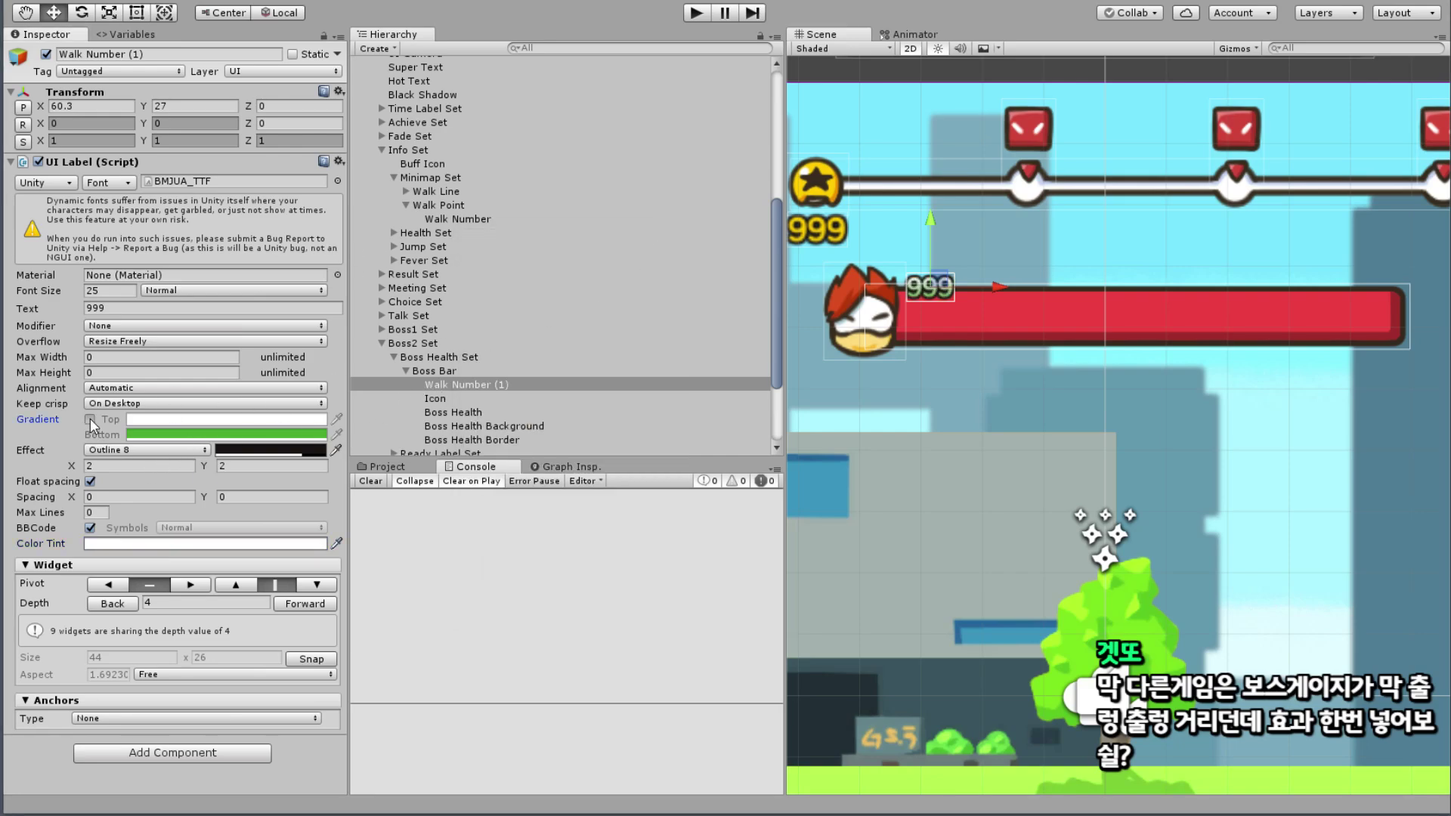
click(186, 434)
drag(571, 356, 480, 283)
click(671, 247)
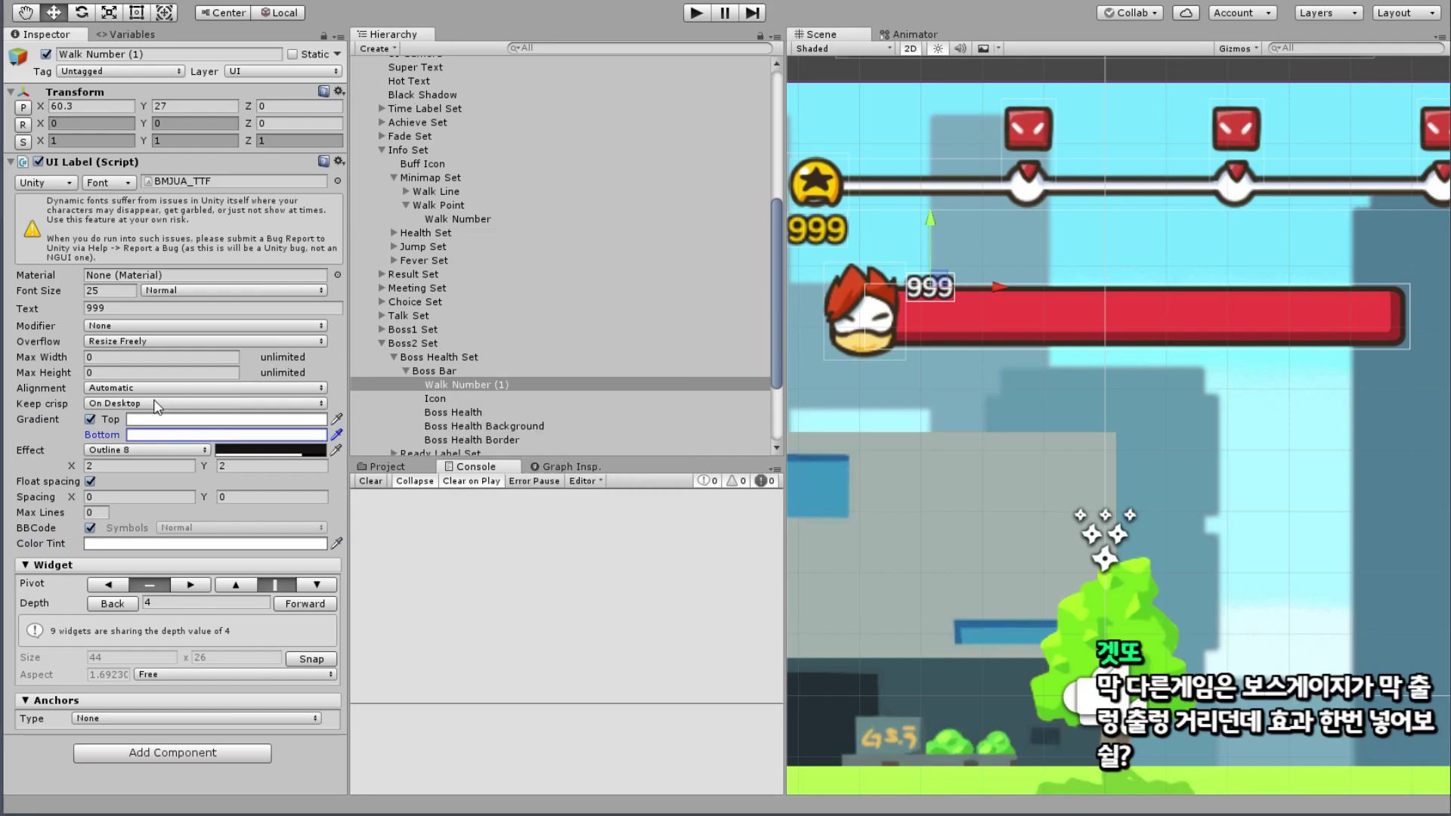
click(90, 419)
Step: Set the label's font size to 40 and move it to the bar's right end
click(114, 290)
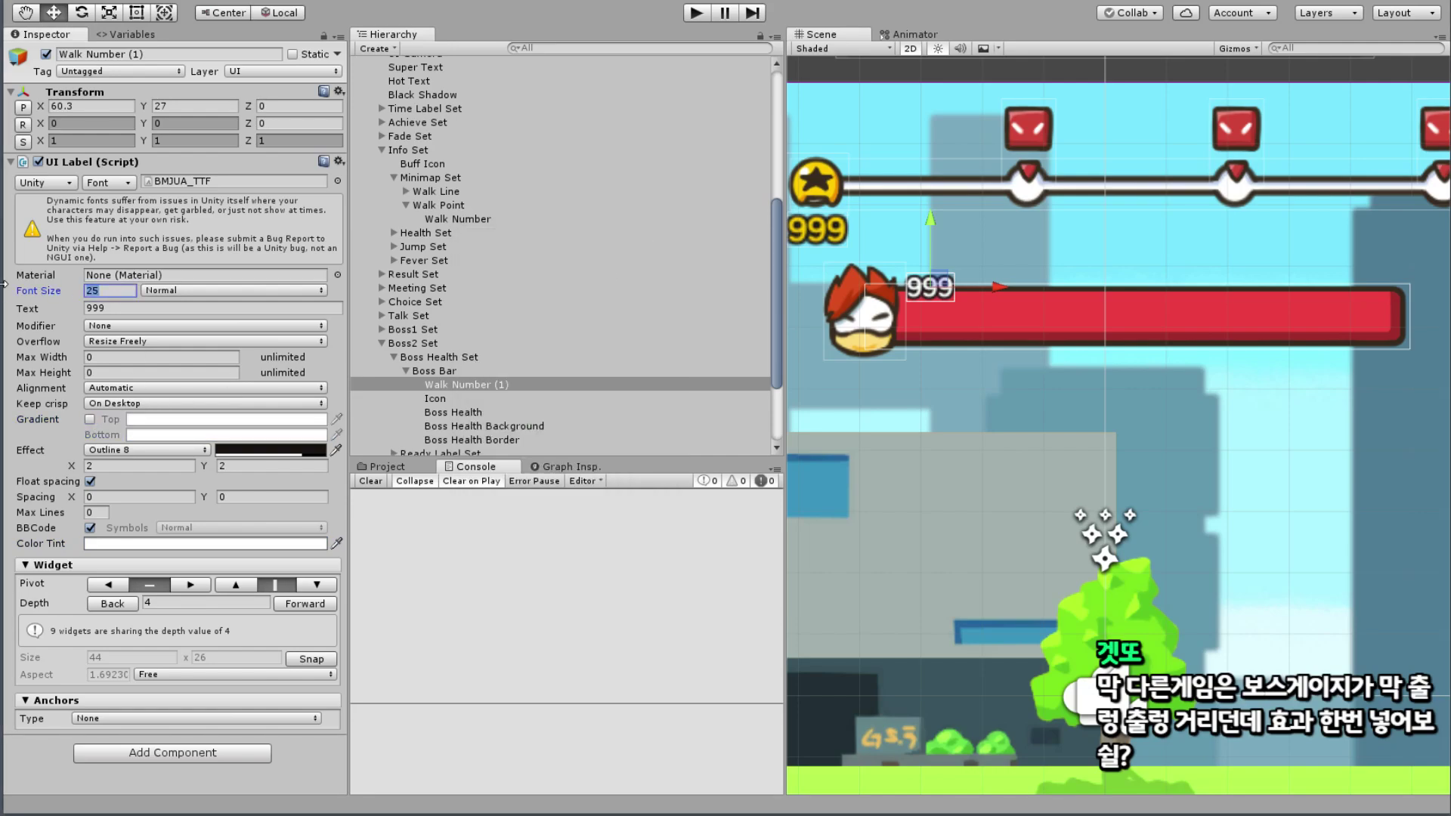
text(3)
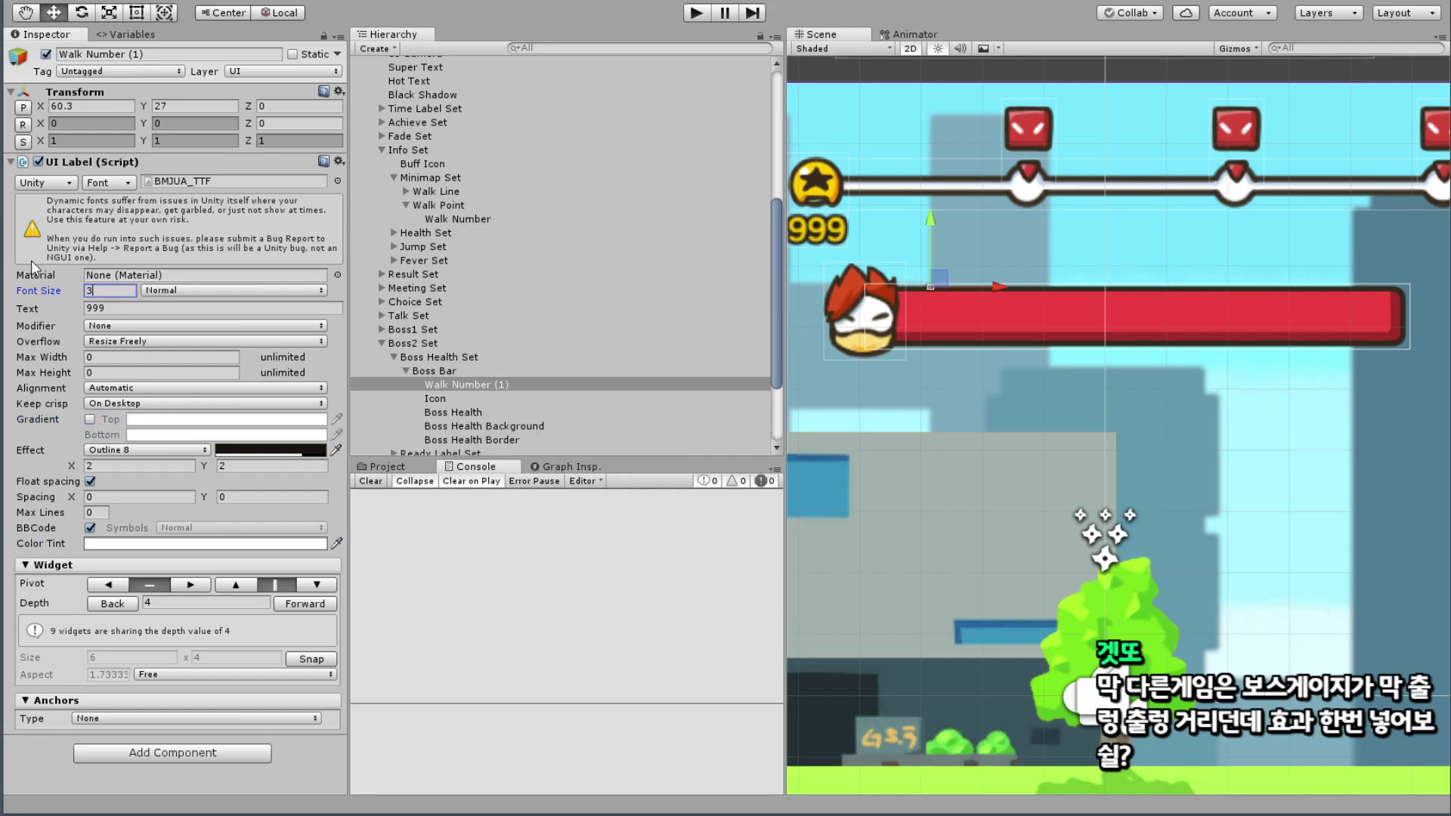
text(5)
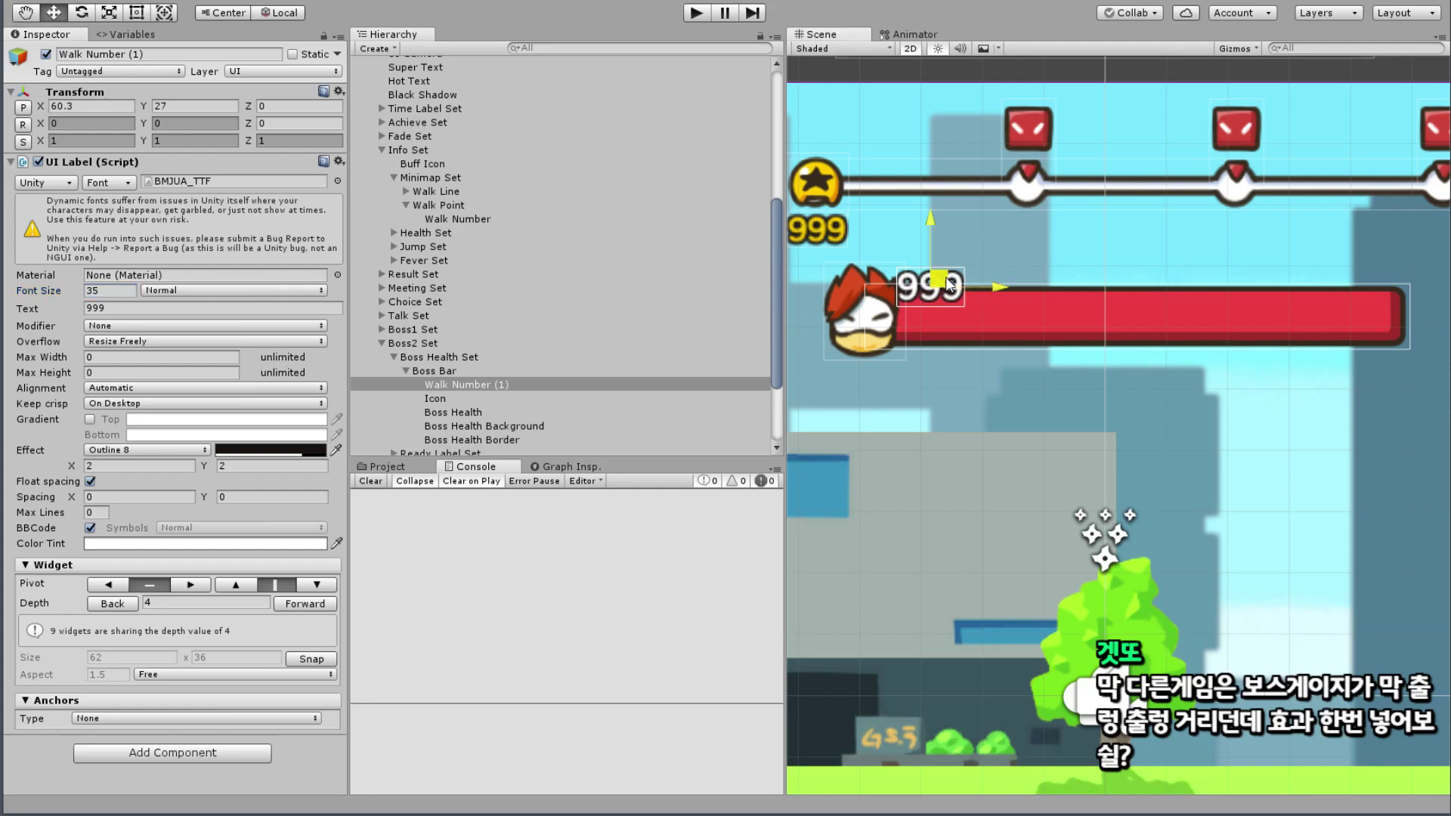
drag(948, 285, 1403, 339)
scroll(890, 273, up, 3)
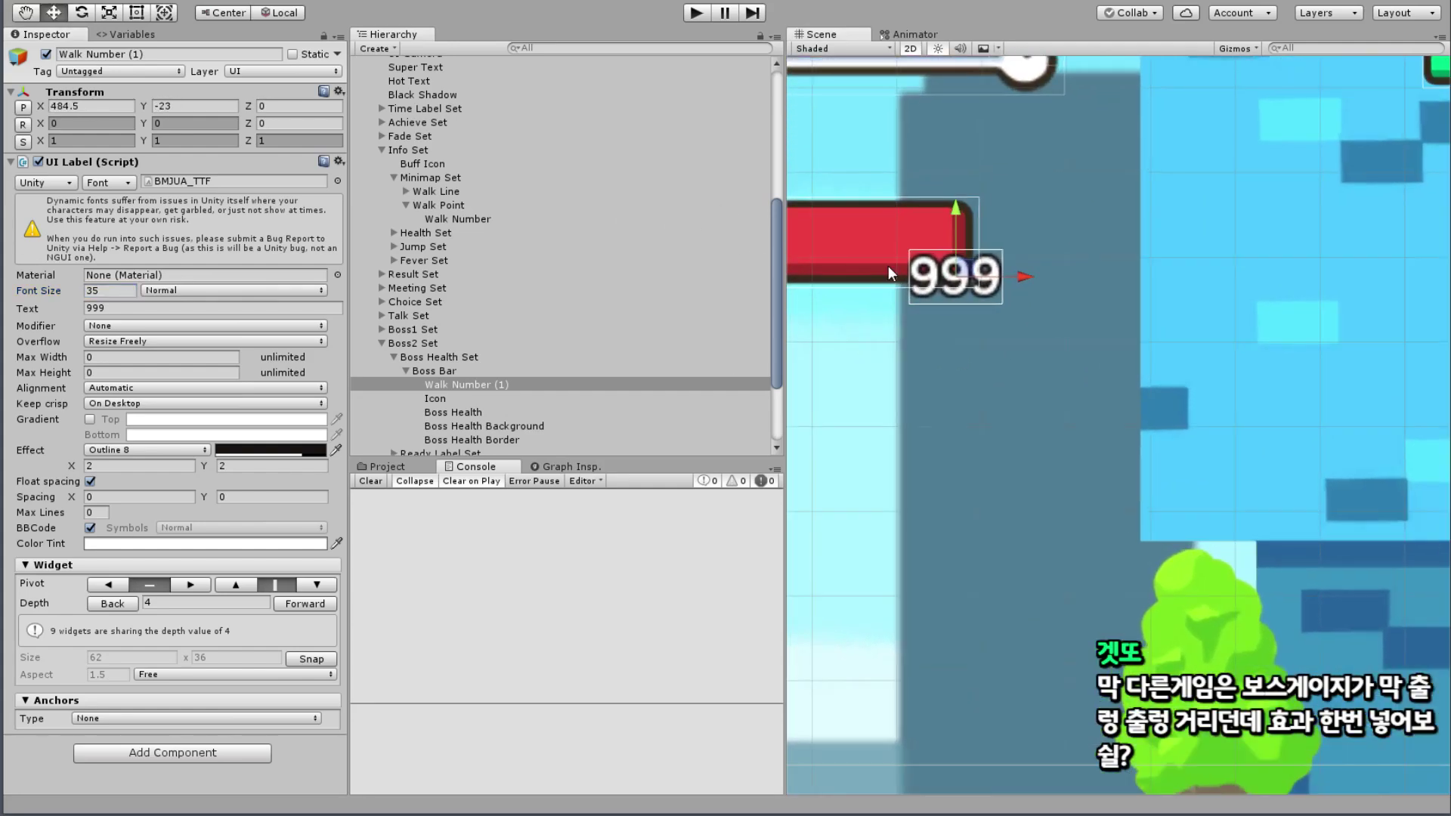
click(45, 291)
drag(19, 291, 34, 295)
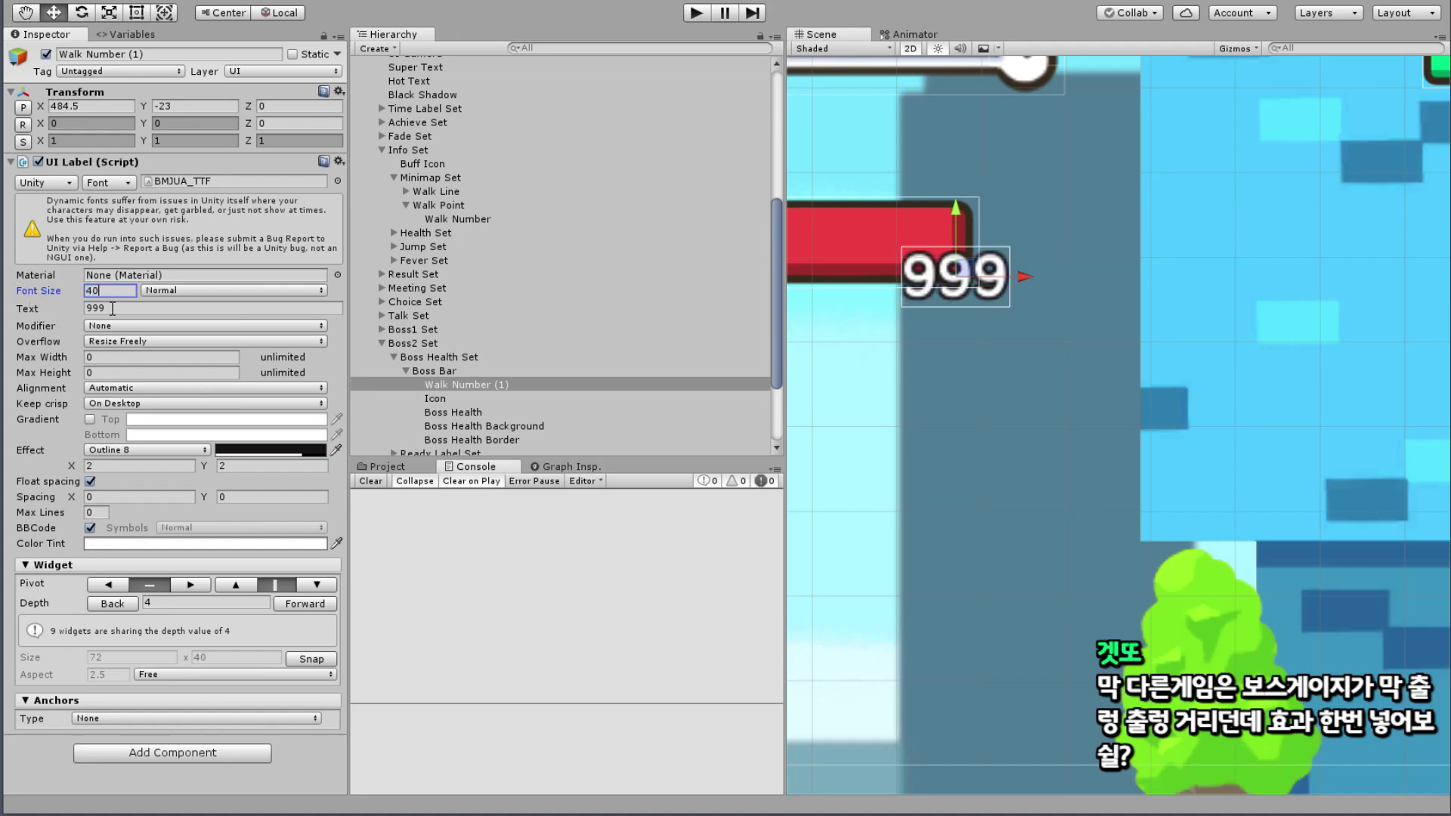
Step: Change the label text to x3 and set the outline thickness to 3 and 3
click(112, 308)
text(x3)
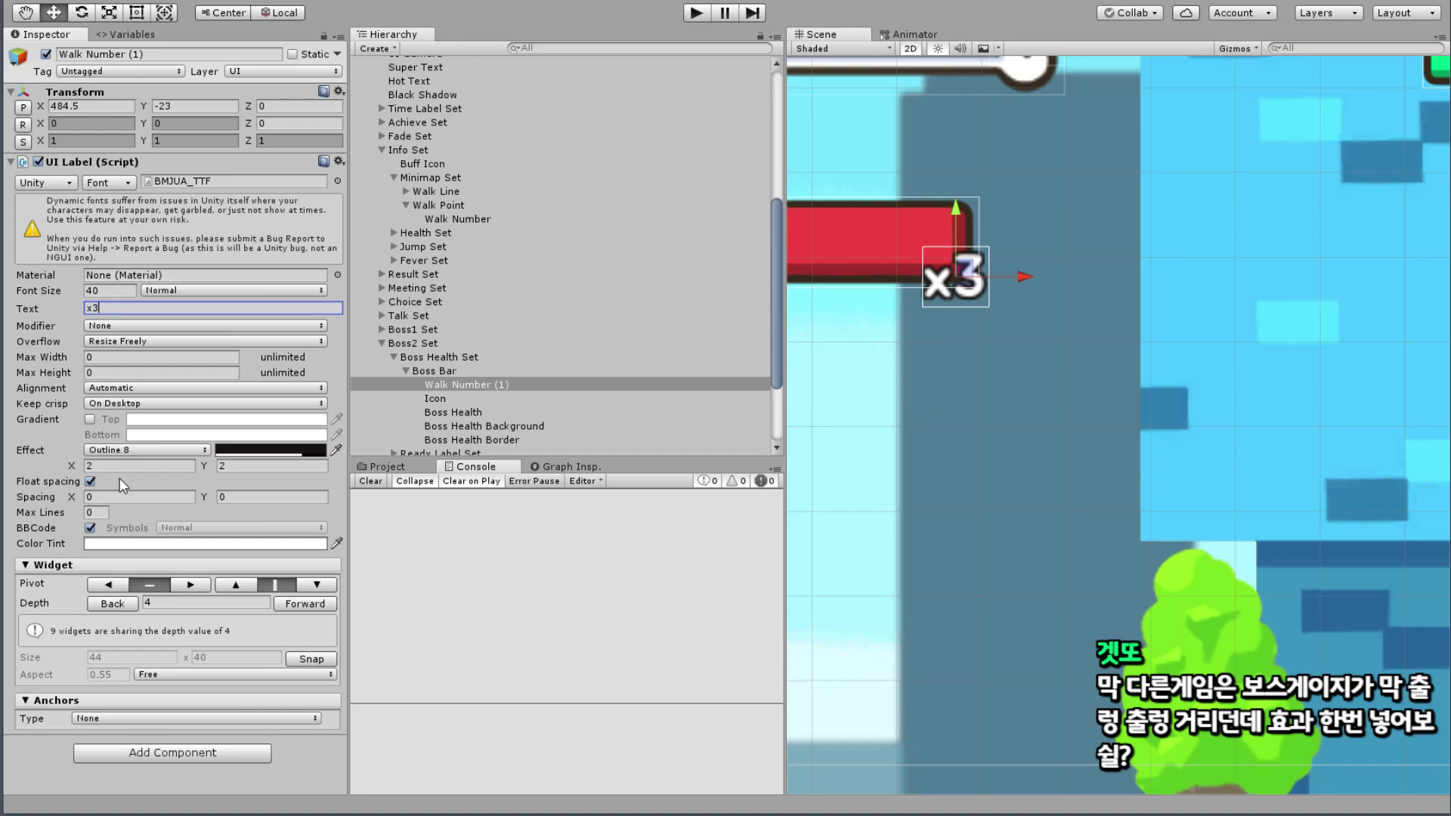
click(138, 466)
text(3)
click(247, 466)
text(3)
middle_drag(997, 427, 1224, 483)
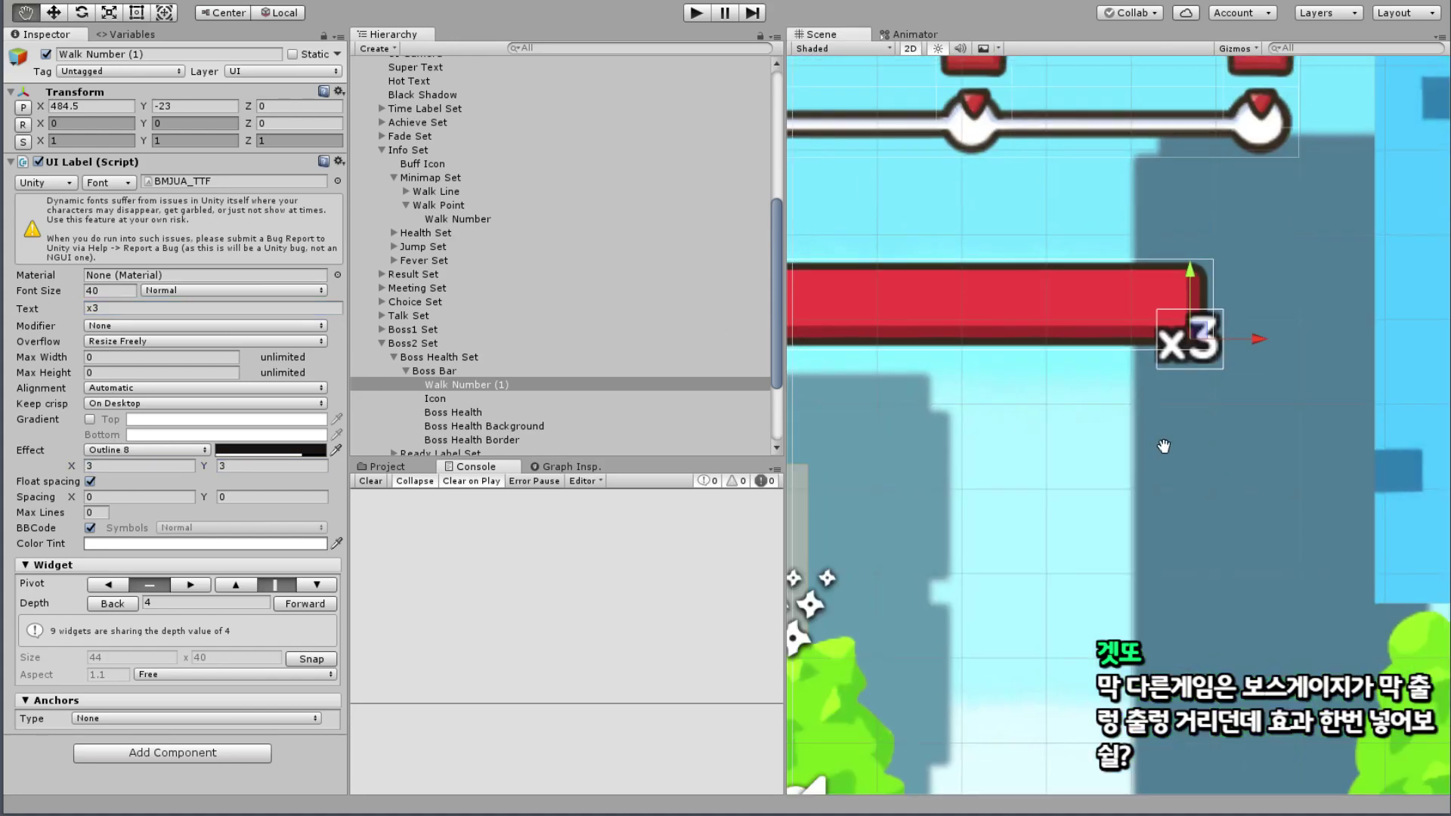
scroll(1035, 393, down, 3)
Step: Try the x3 label at the boss bar's upper left and preview it
click(1110, 247)
scroll(1095, 317, down, 3)
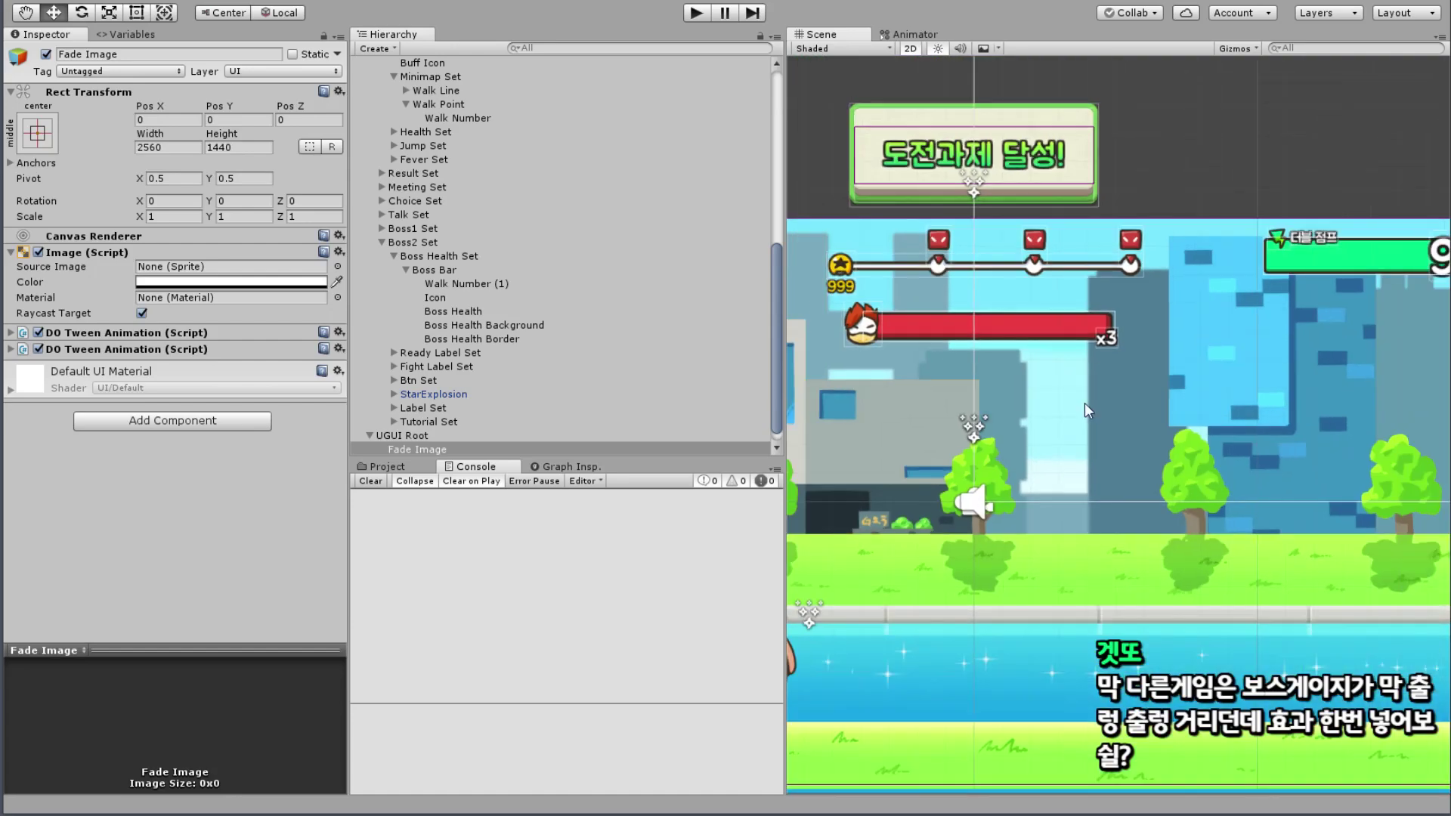
scroll(964, 316, up, 2)
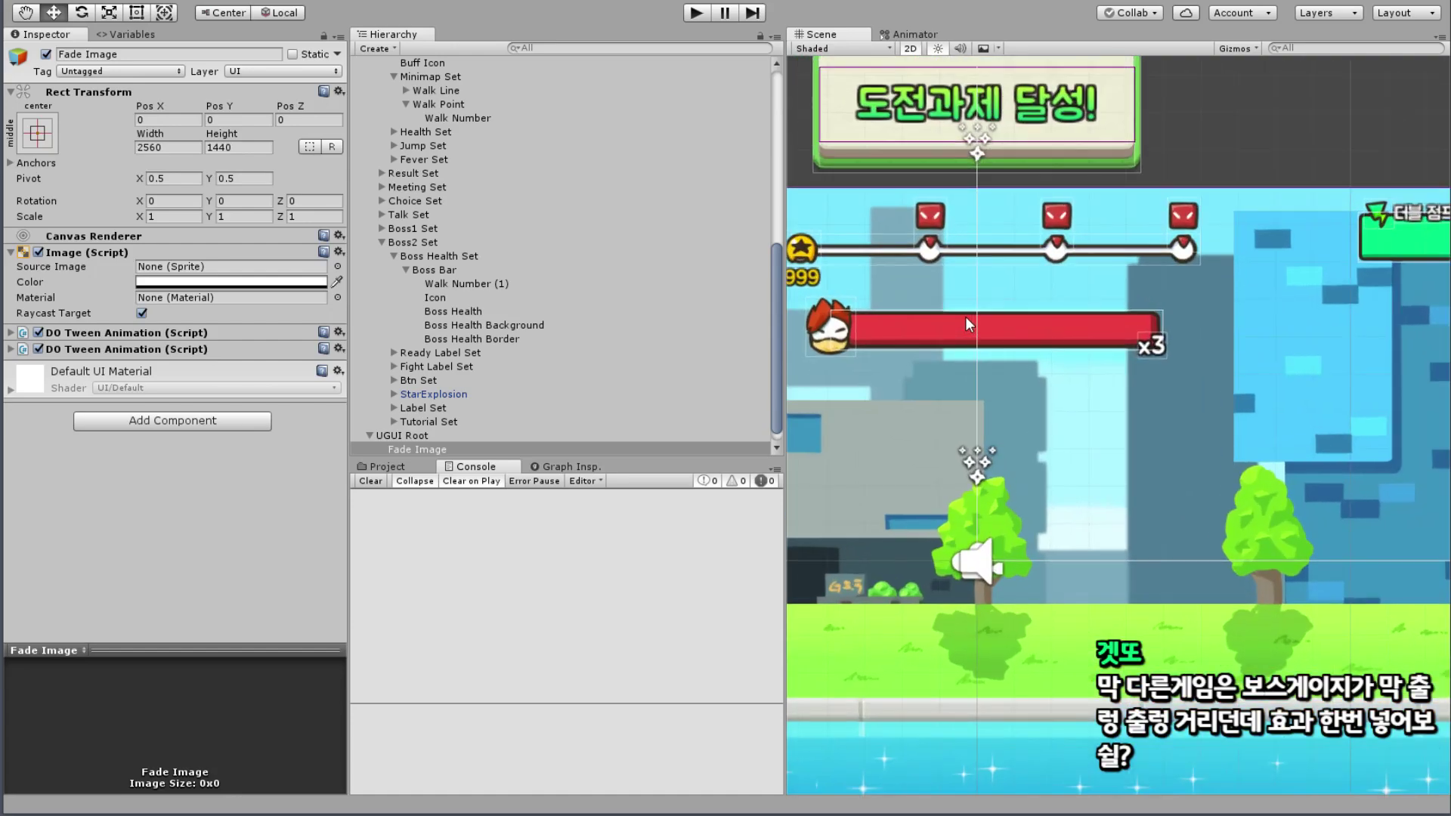
click(470, 284)
drag(1151, 346, 876, 302)
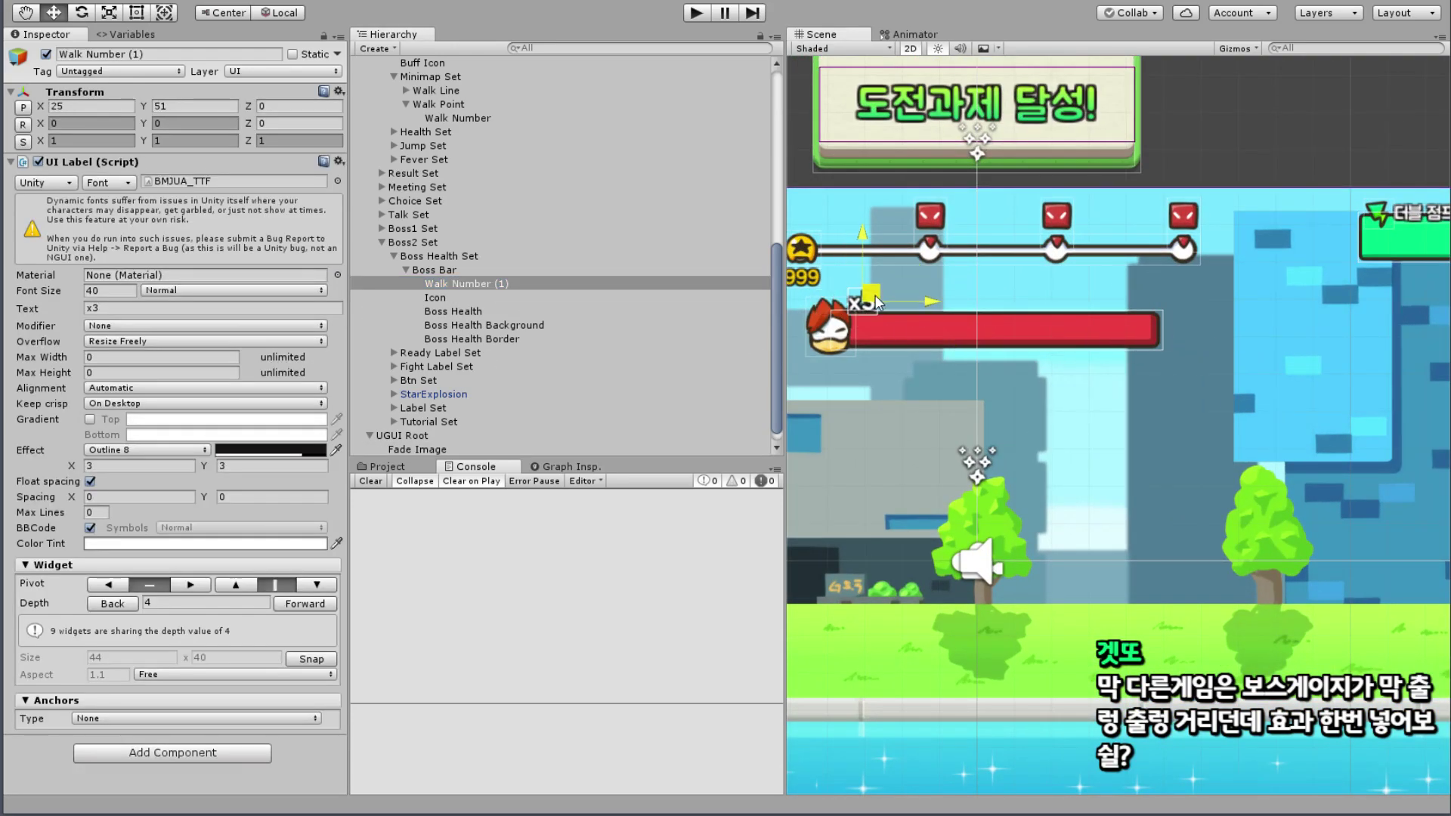
click(1294, 166)
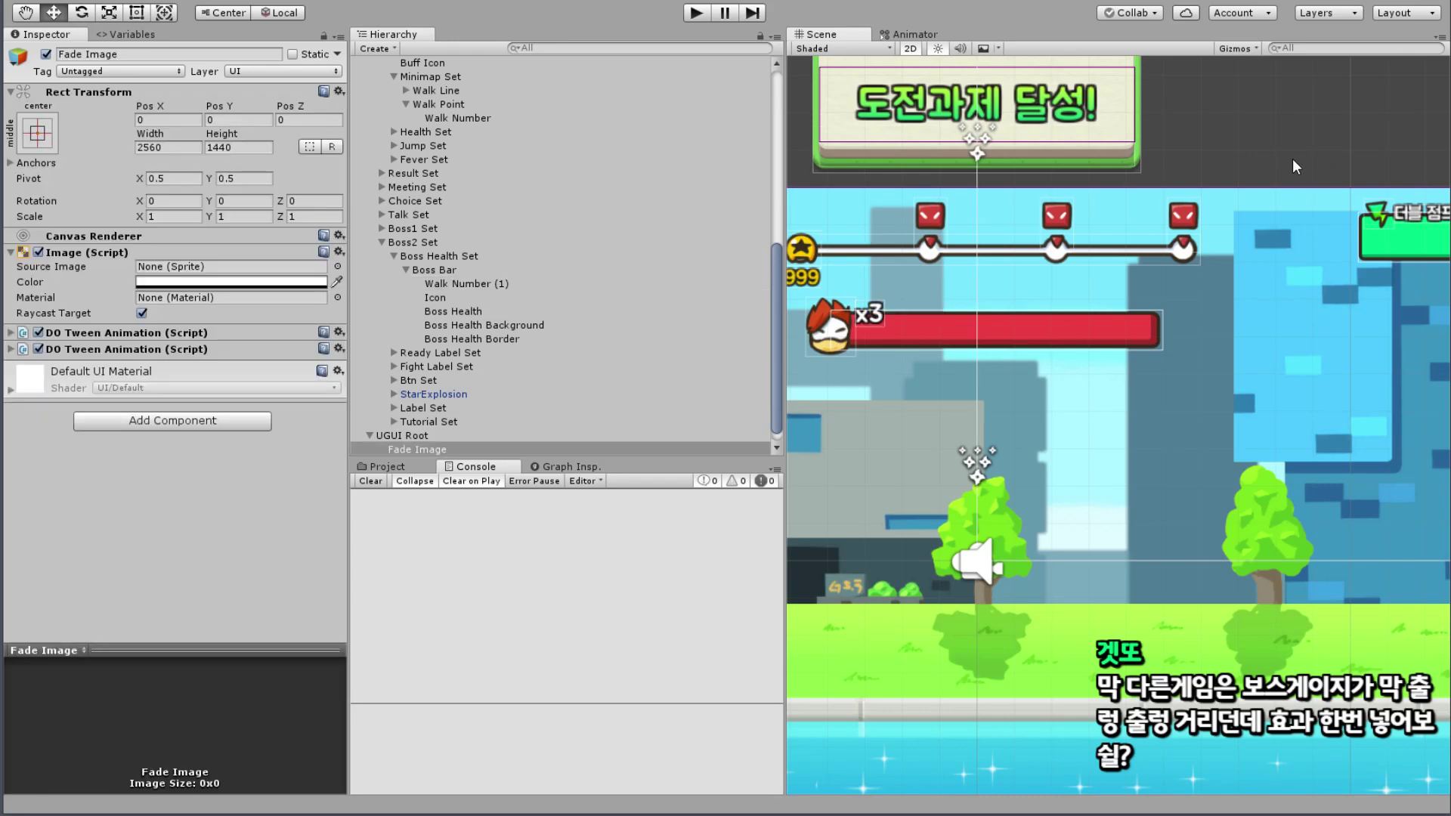
scroll(810, 317, up, 3)
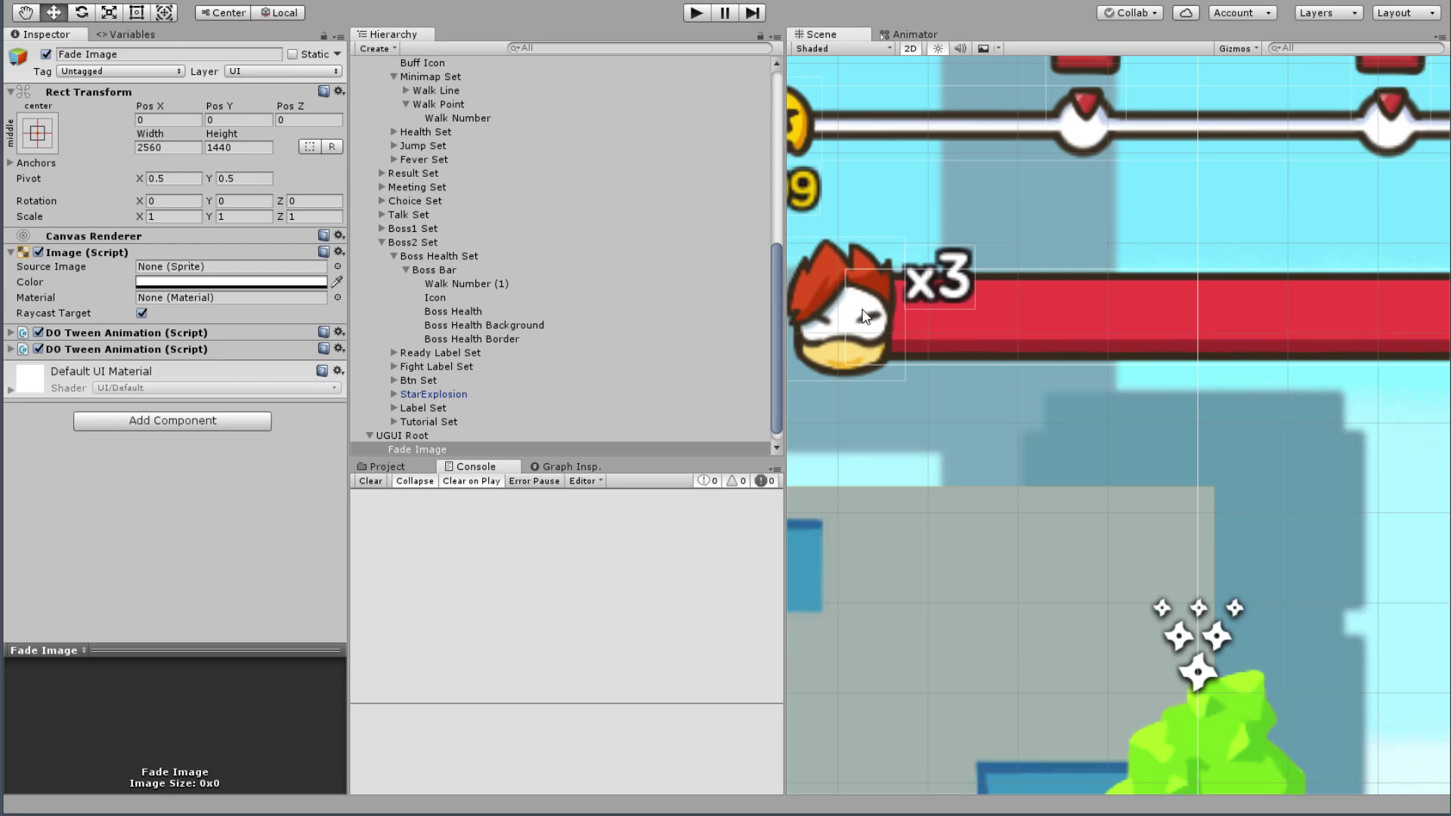
Step: Move the x3 label back to the bar's right end at X 491.2, Y -17.9
click(941, 291)
scroll(970, 311, down, 3)
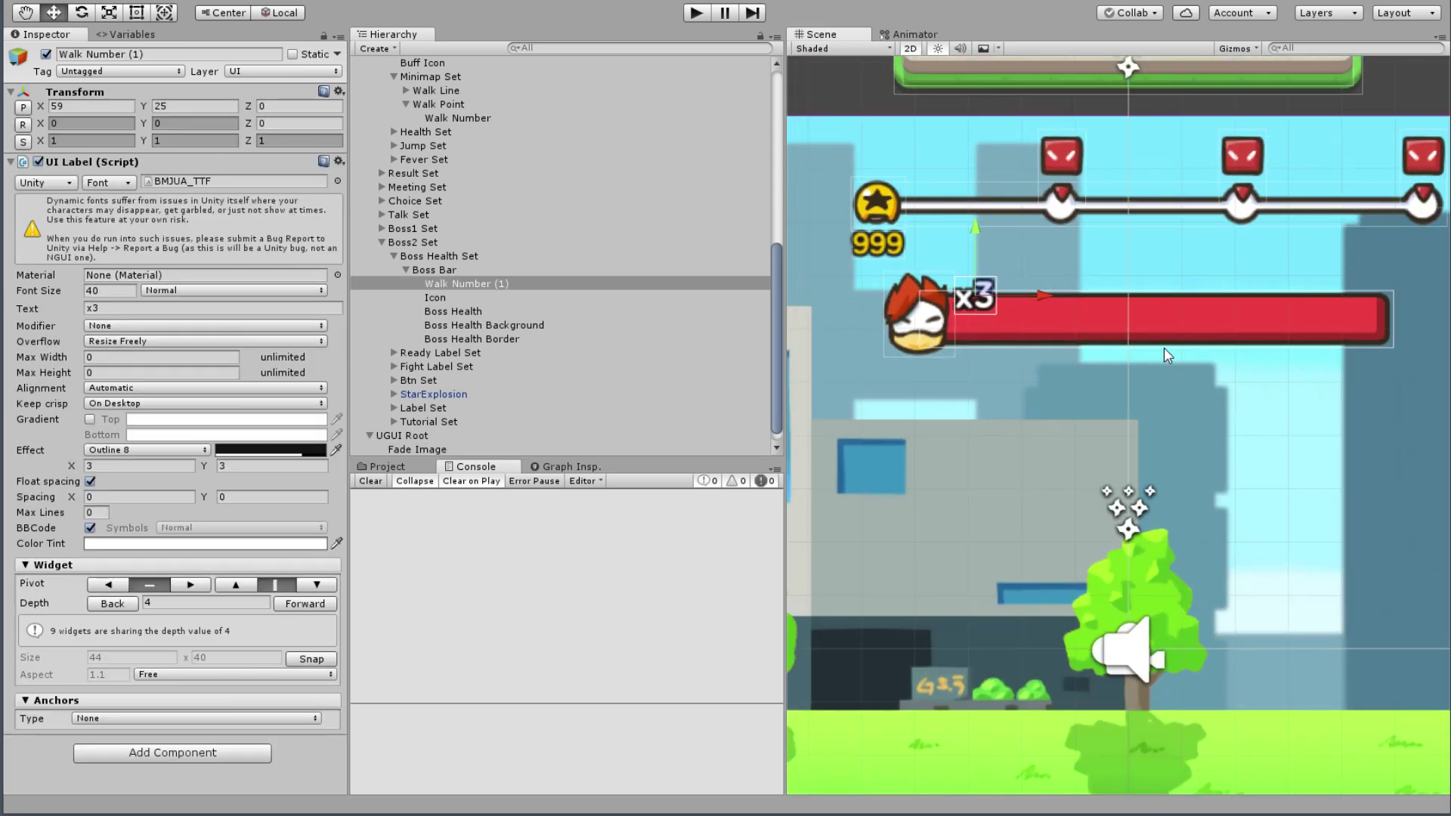
middle_drag(1164, 347, 985, 378)
middle_drag(827, 349, 848, 343)
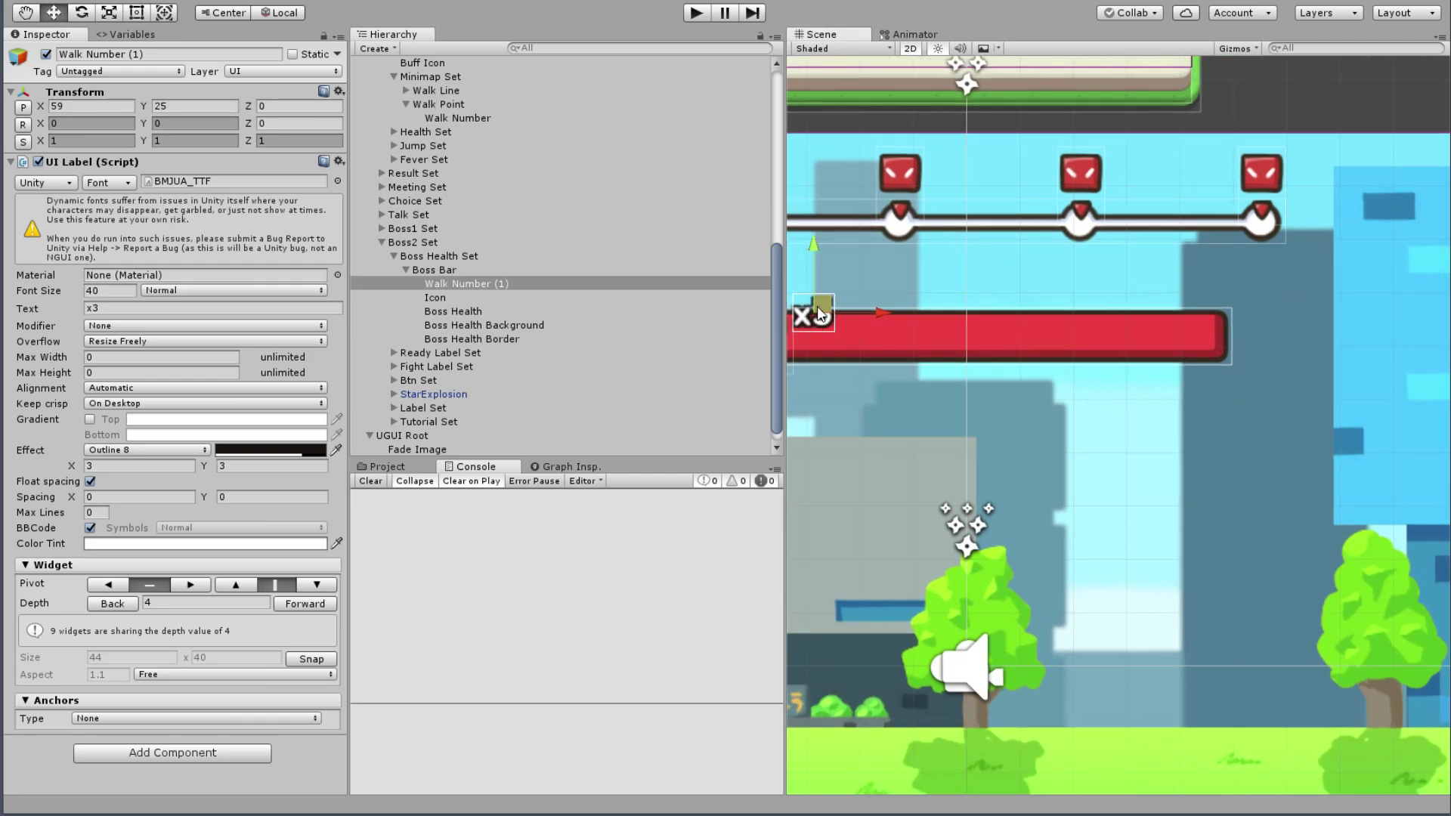
drag(820, 315, 1231, 349)
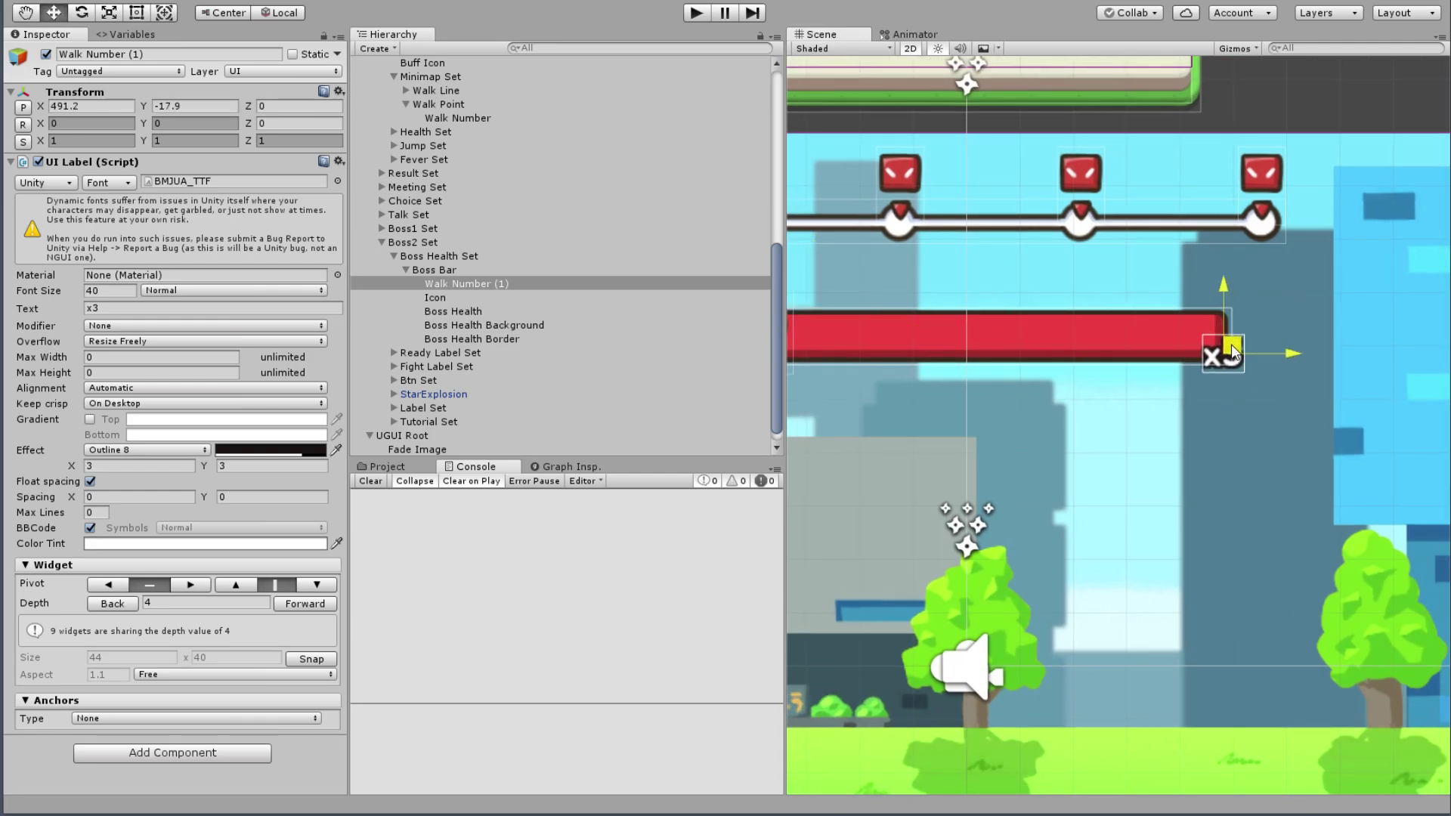
click(1166, 328)
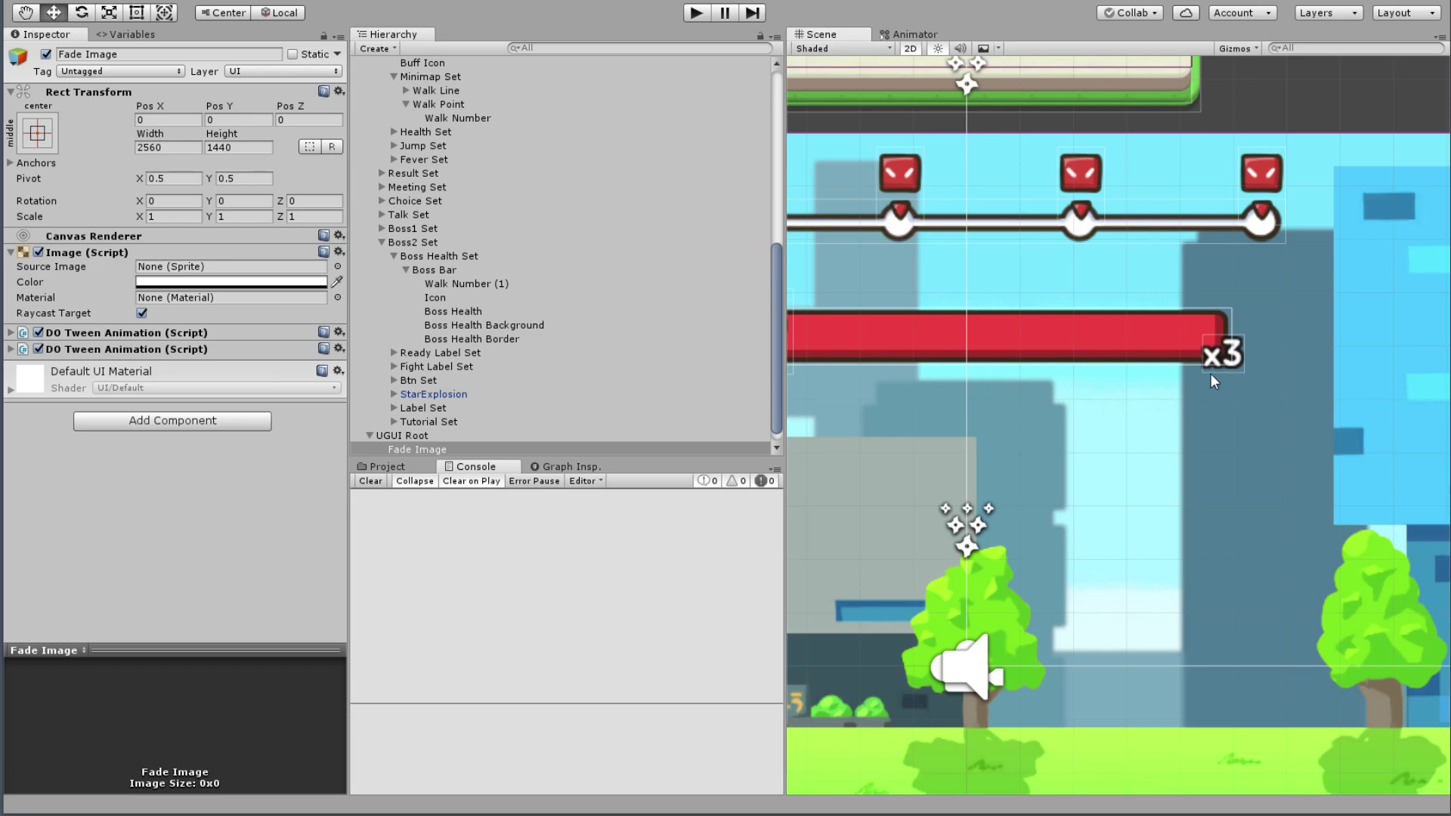
click(468, 284)
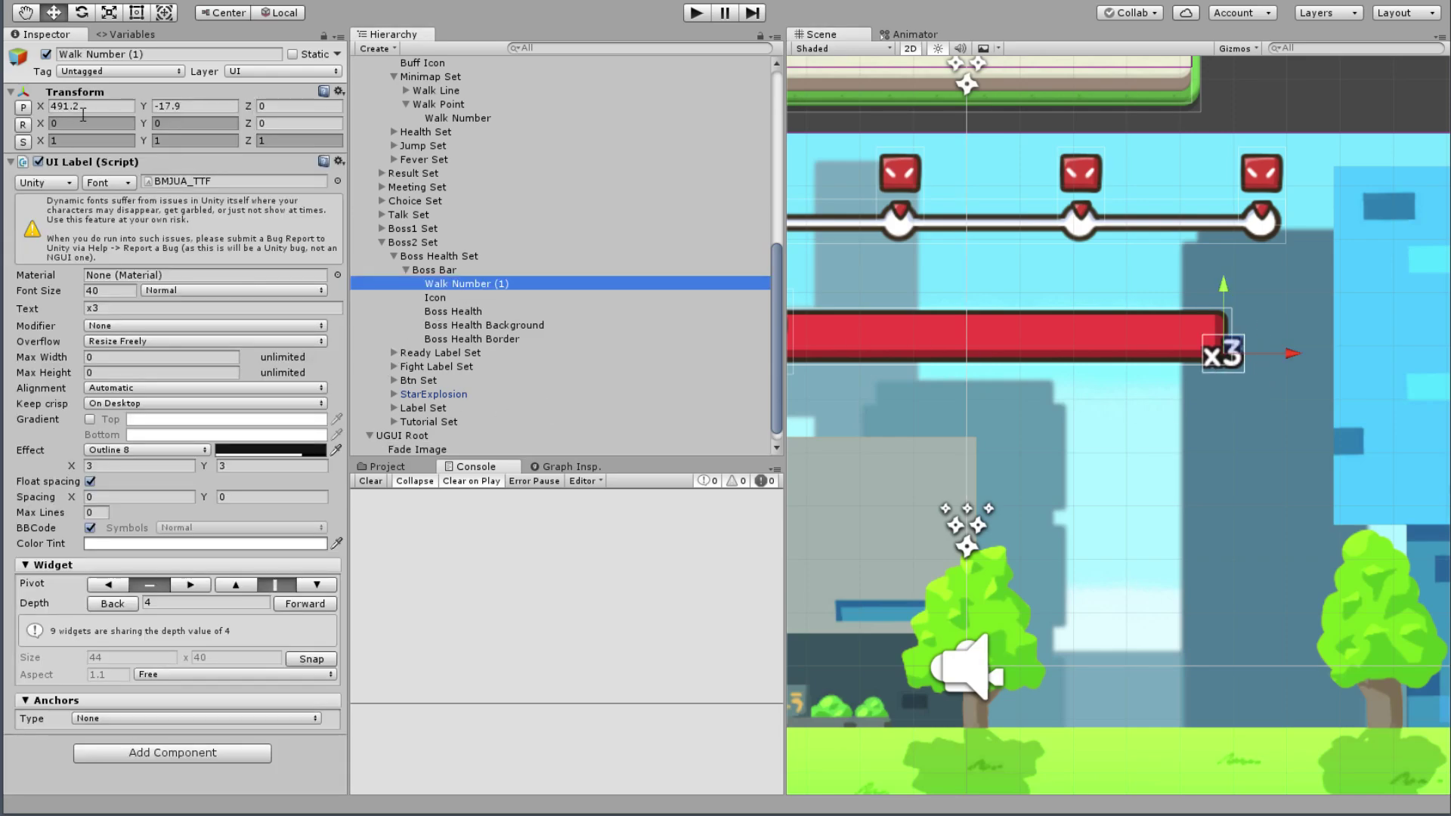
Step: Rename the copied 'Walk Number (1)' label to 'Life Number'
drag(84, 55, 6, 46)
key(BackSpace)
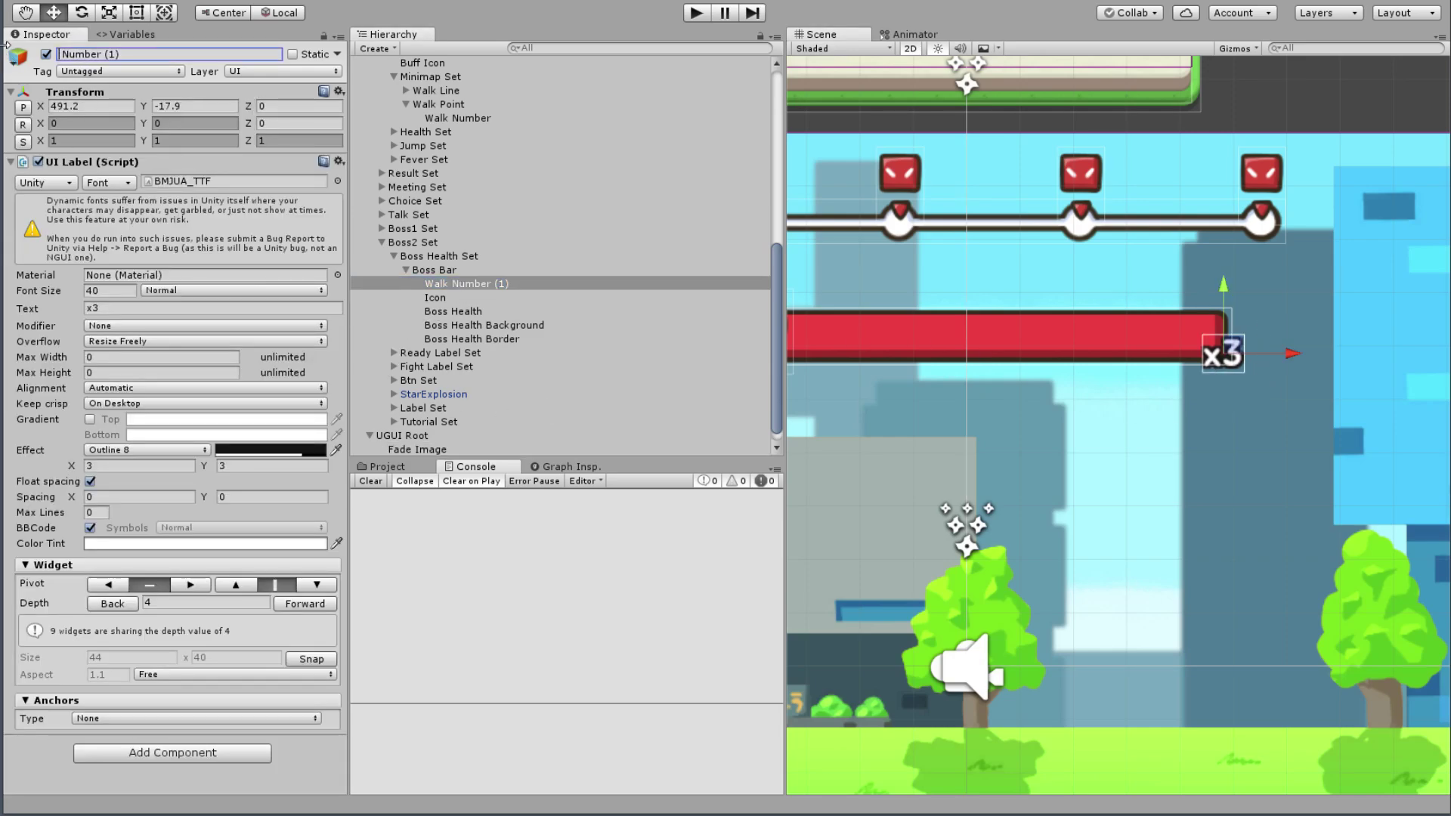
text(H)
key(BackSpace)
text(Life)
key(shift+Right)
key(shift+Right)
key(shift+Right)
key(shift+Right)
key(BackSpace)
key(Return)
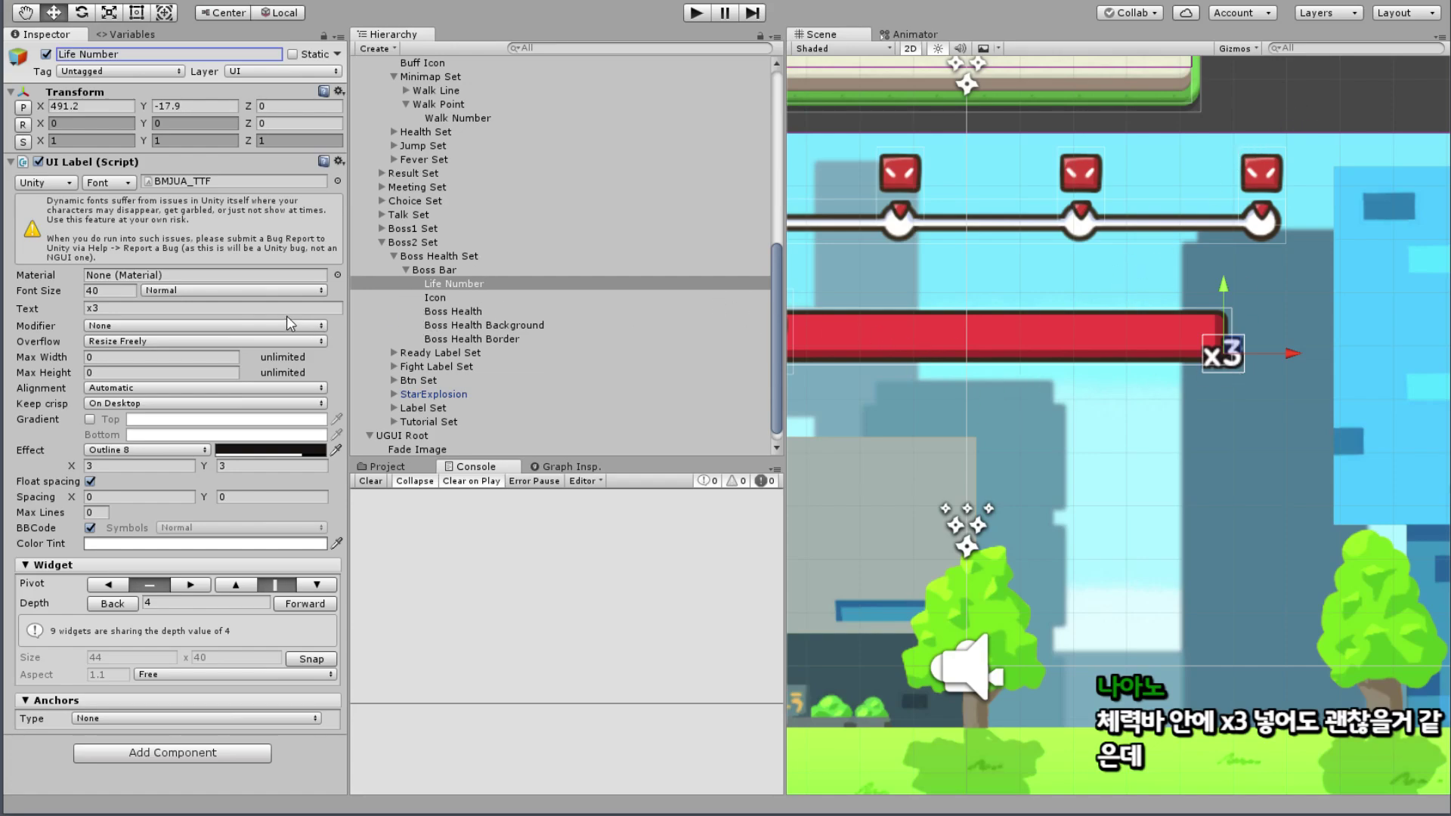
Step: Pan and zoom the scene to centre the boss health bar and its x3 label
mouse_move(996, 311)
middle_down()
mouse_move(973, 290)
mouse_move(945, 379)
middle_up()
middle_drag(850, 365, 684, 307)
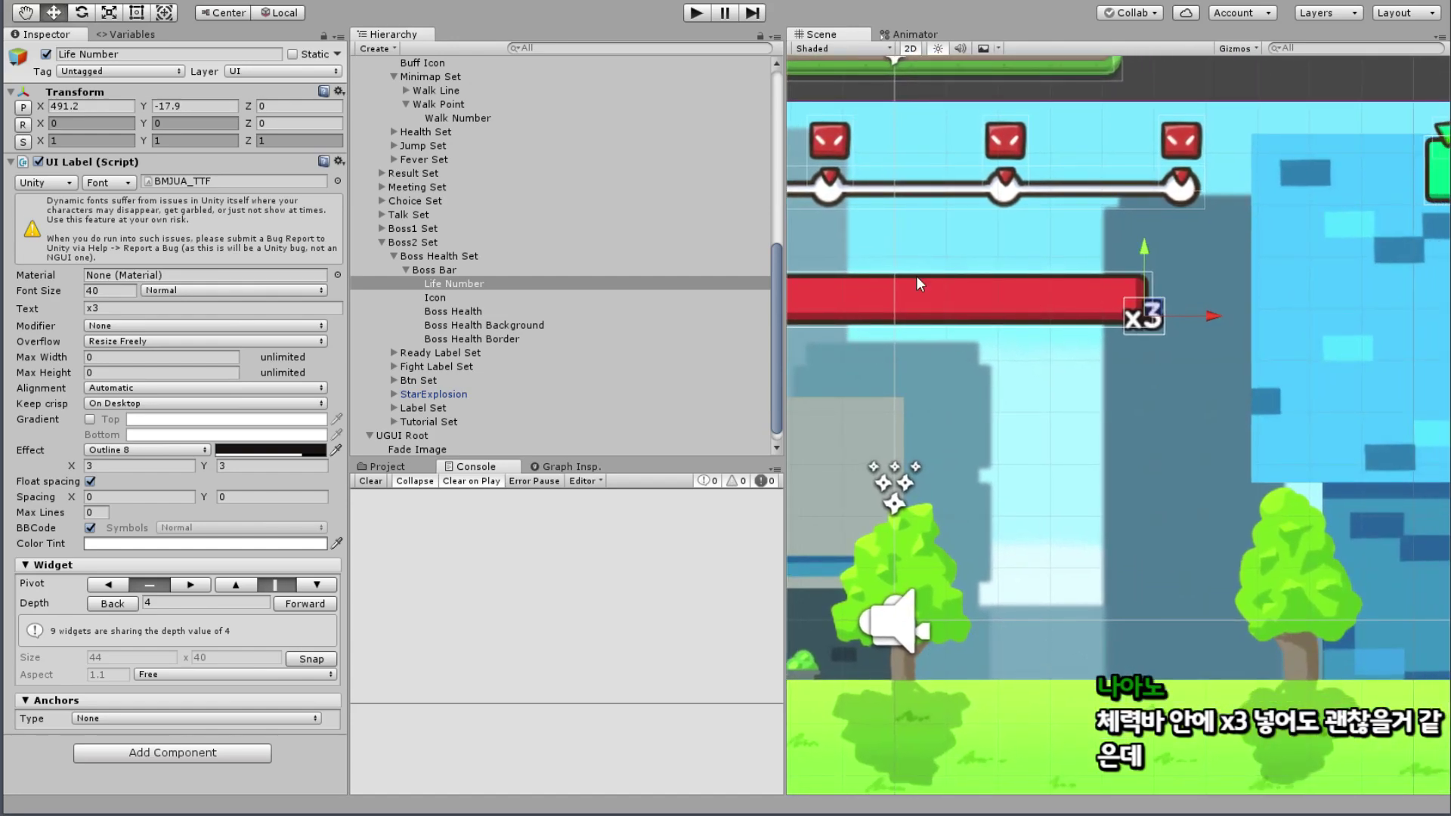
scroll(916, 302, up, 2)
click(446, 283)
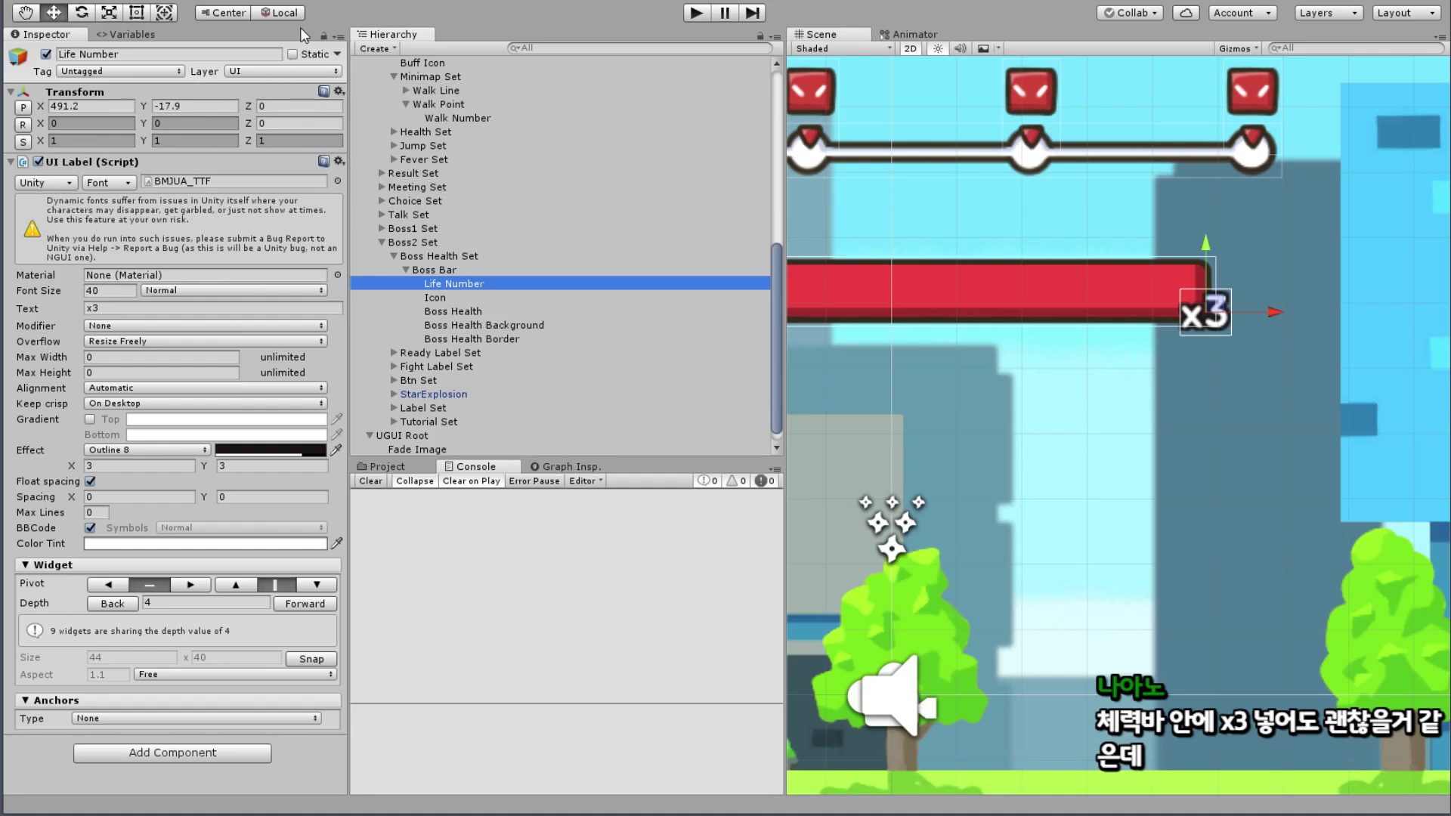
click(257, 2)
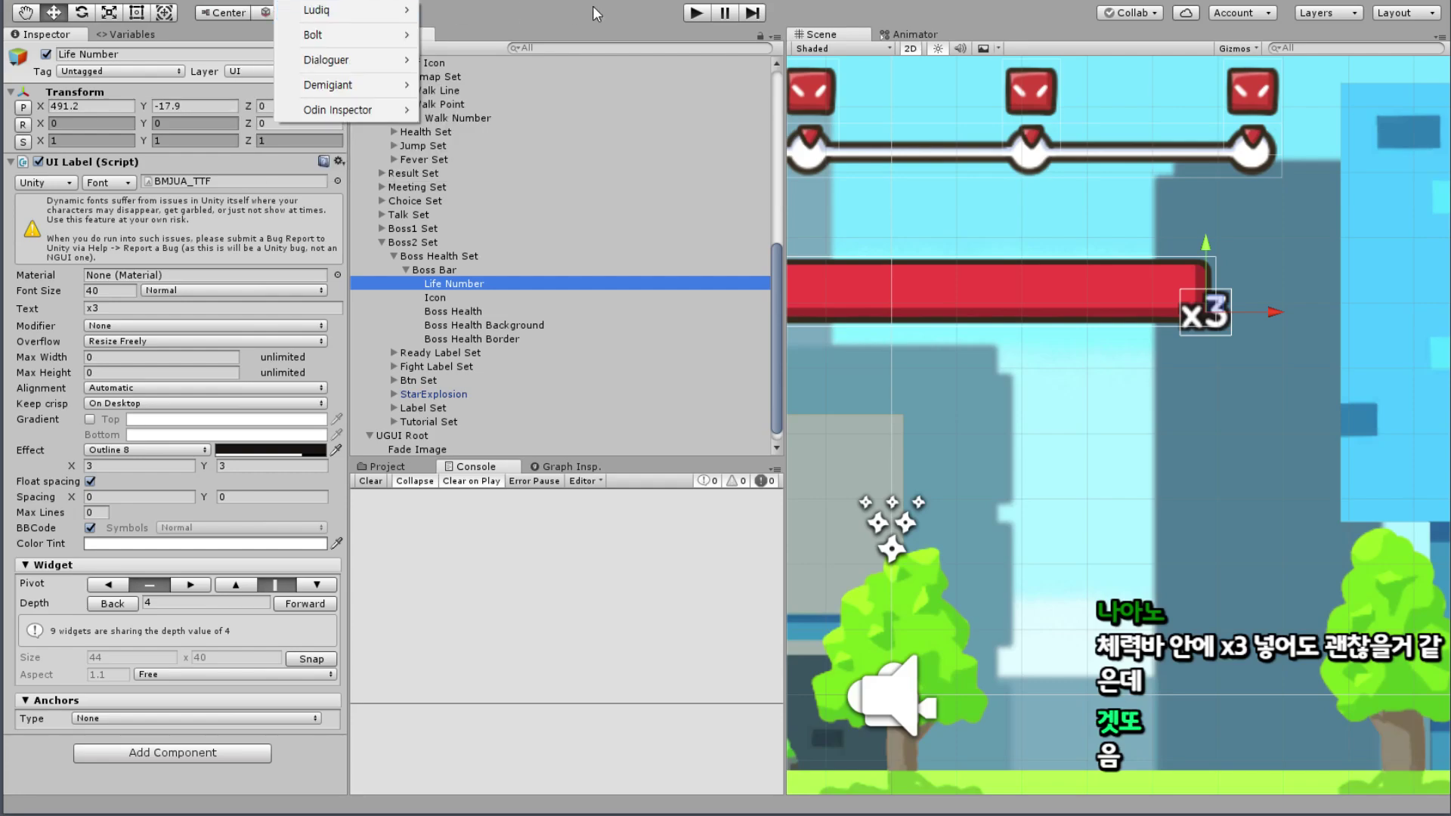
key(Escape)
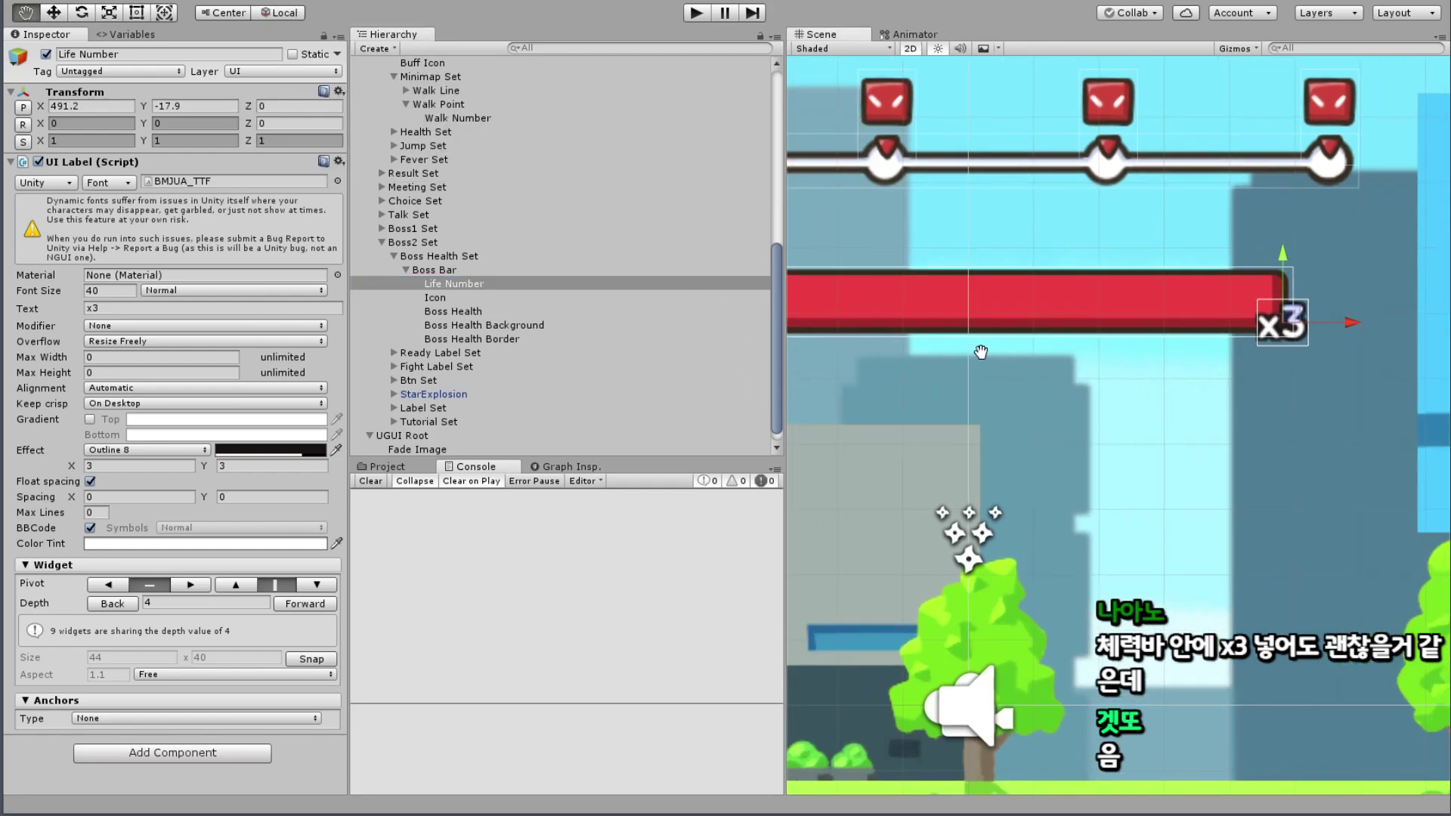
middle_drag(1032, 391, 1119, 403)
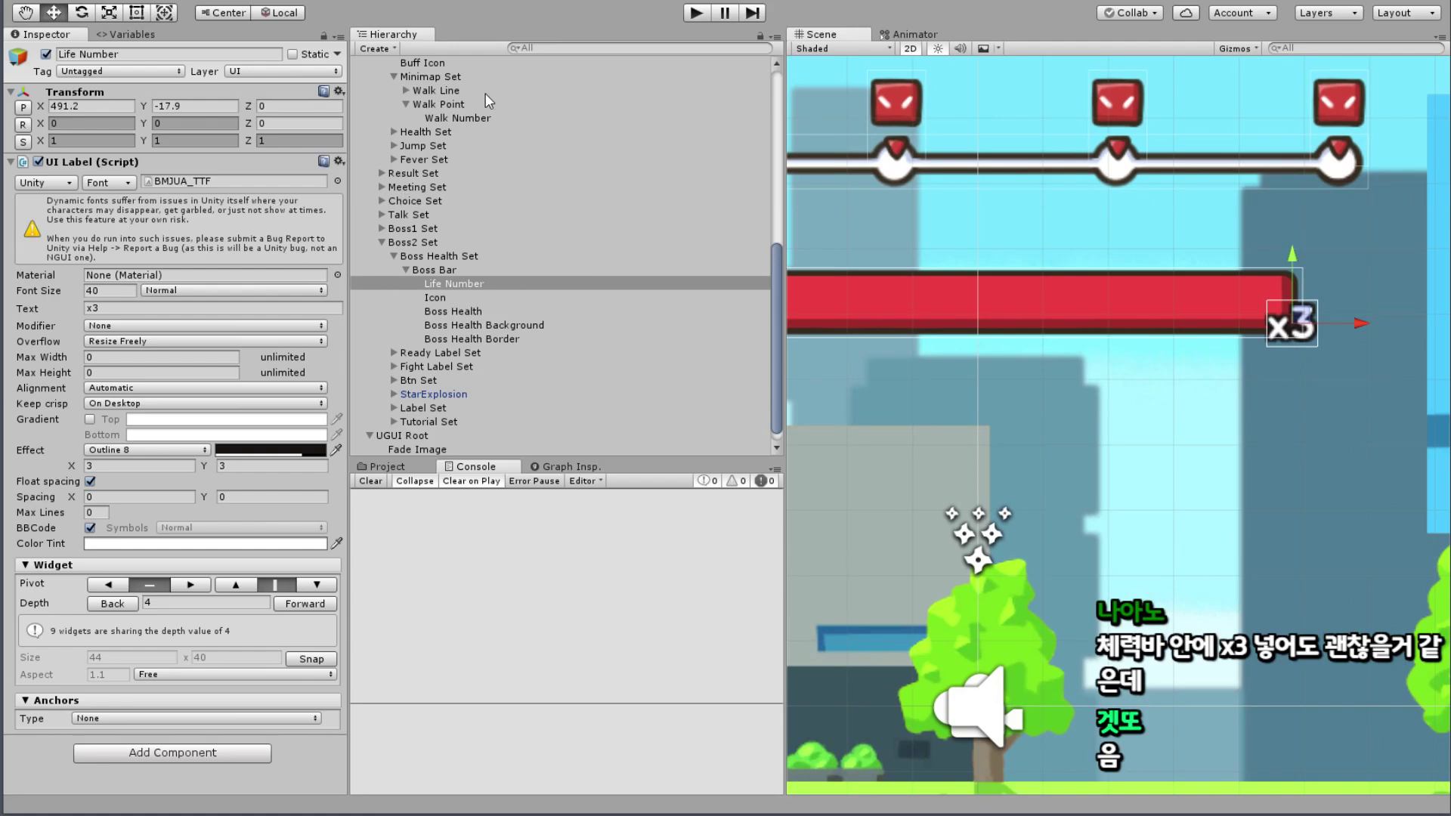
scroll(488, 240, up, 5)
scroll(523, 289, down, 5)
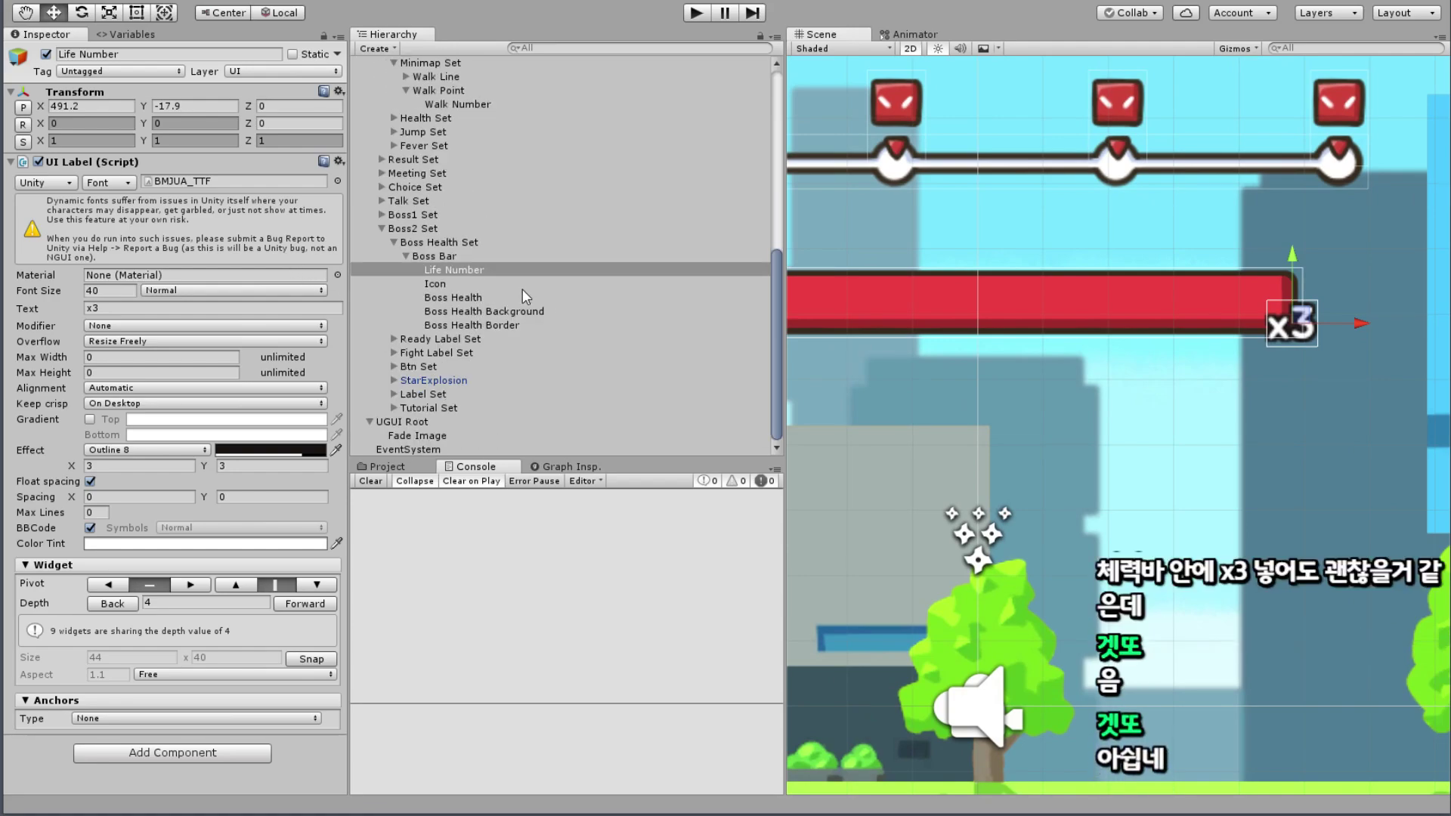
scroll(1302, 282, up, 3)
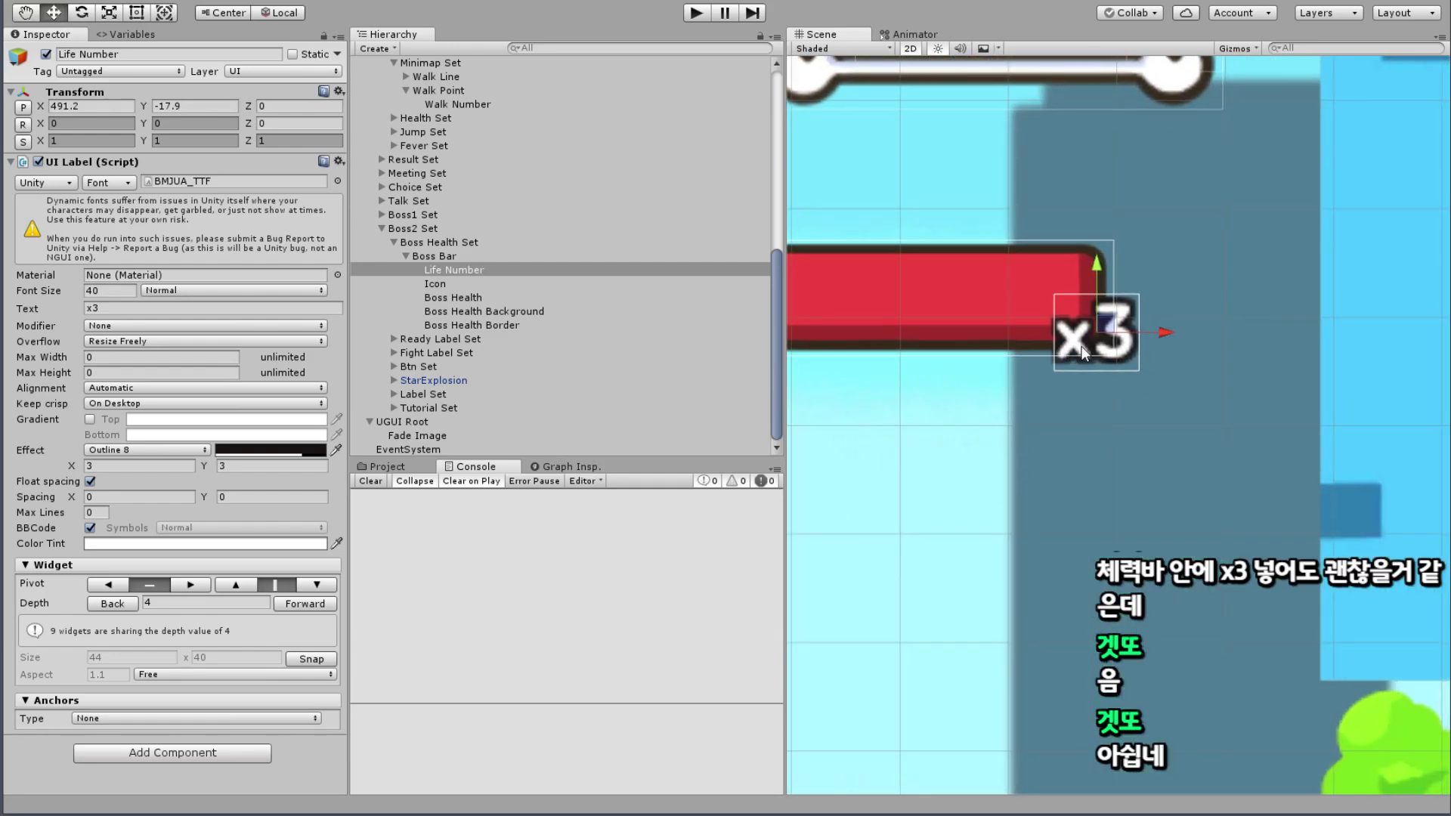
scroll(400, 257, up, 5)
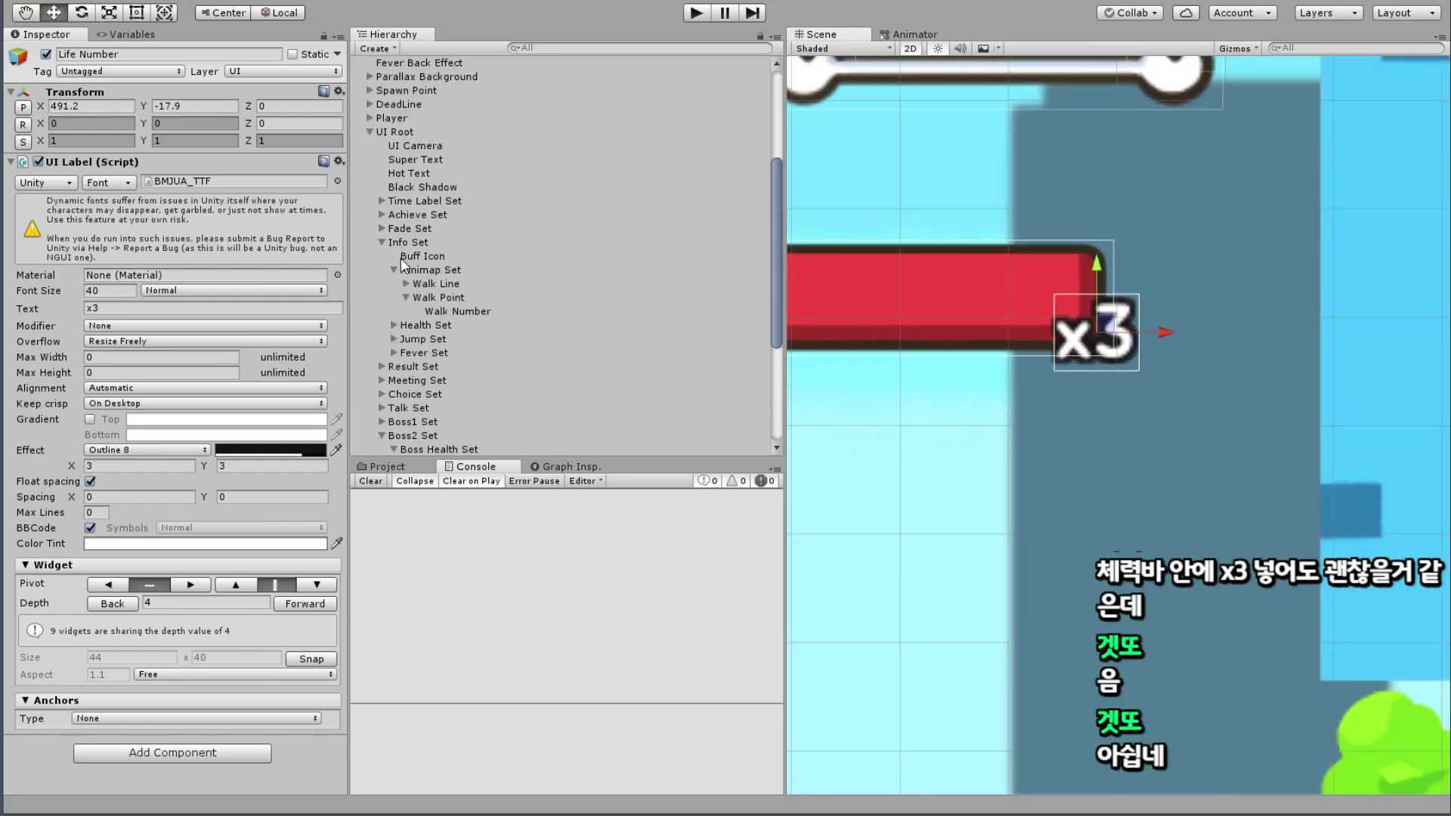
scroll(401, 148, up, 3)
scroll(401, 148, up, 3)
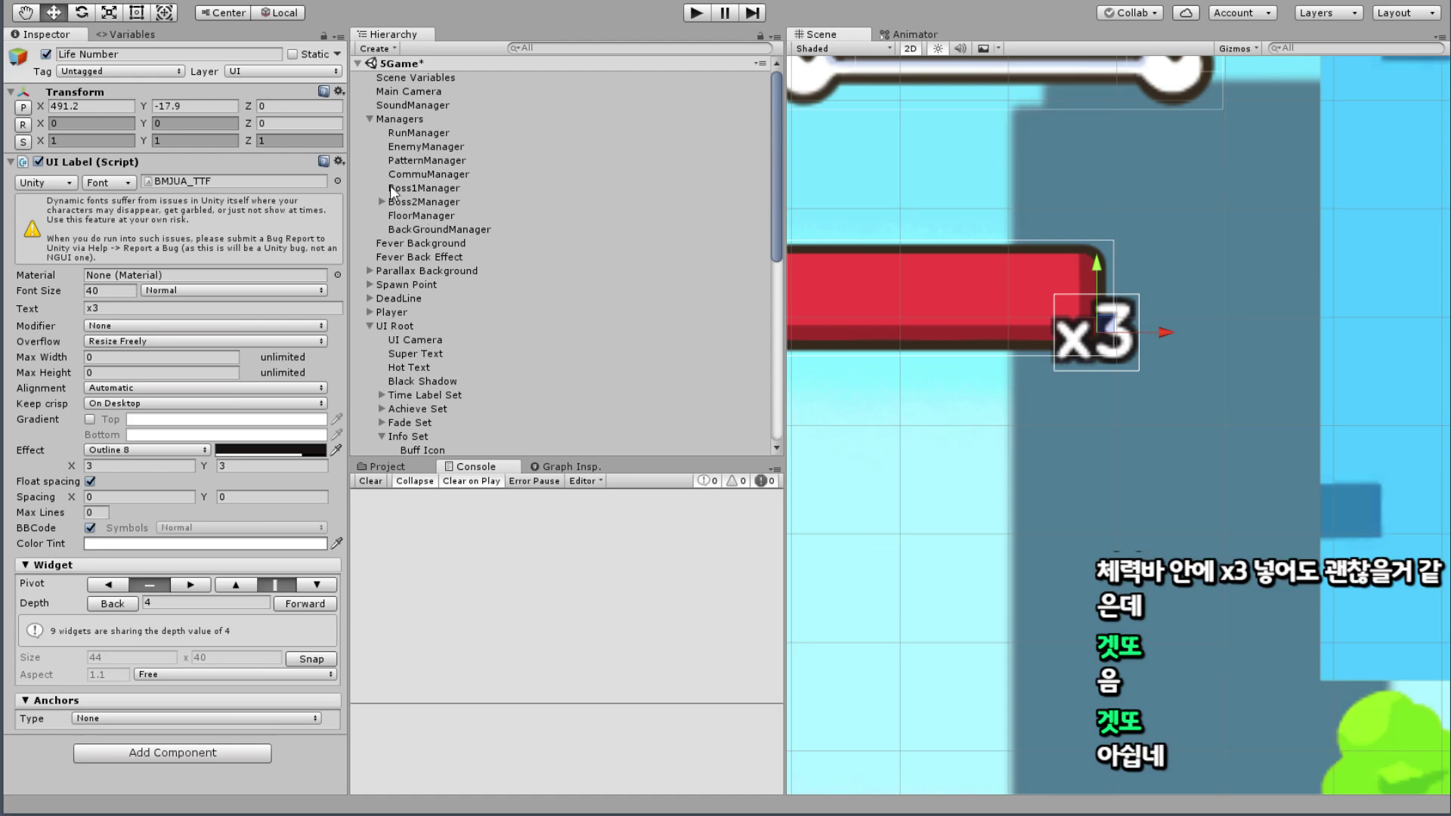
Step: Add a LifeLabel variable to Boss2Manager with type UI Label
click(439, 203)
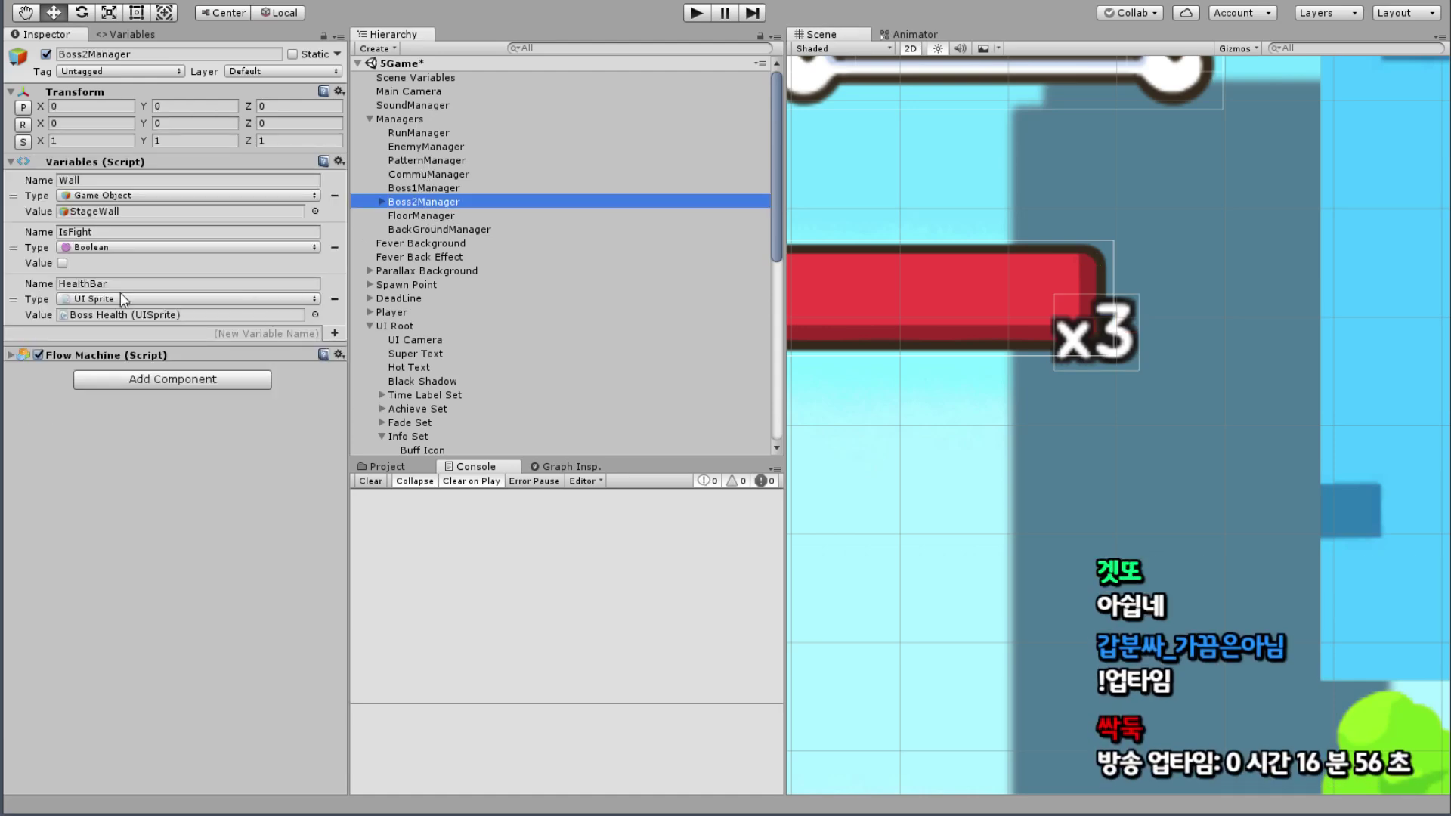
click(165, 334)
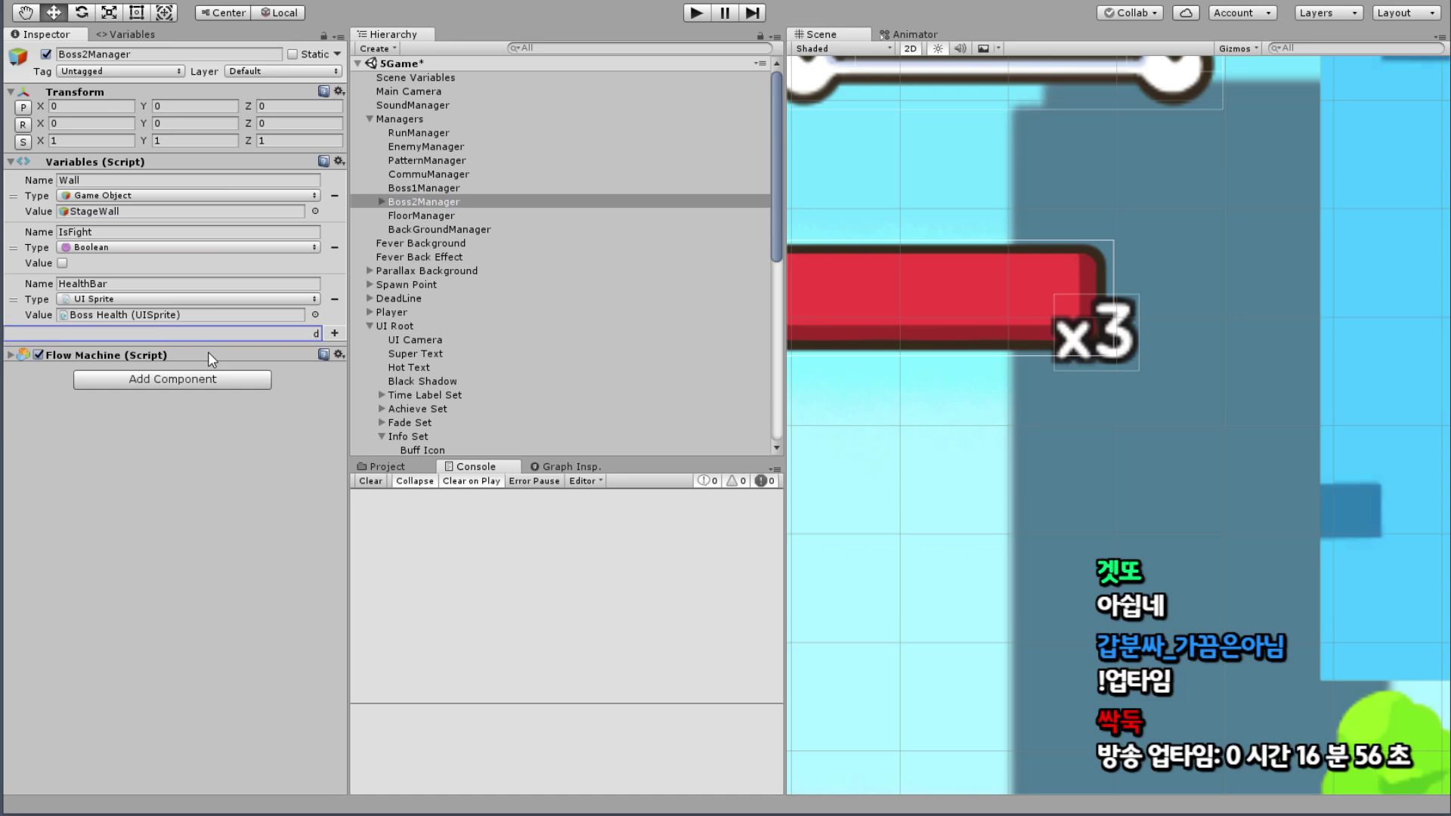
text(Li)
text(fe)
text(La)
text(bel)
key(Return)
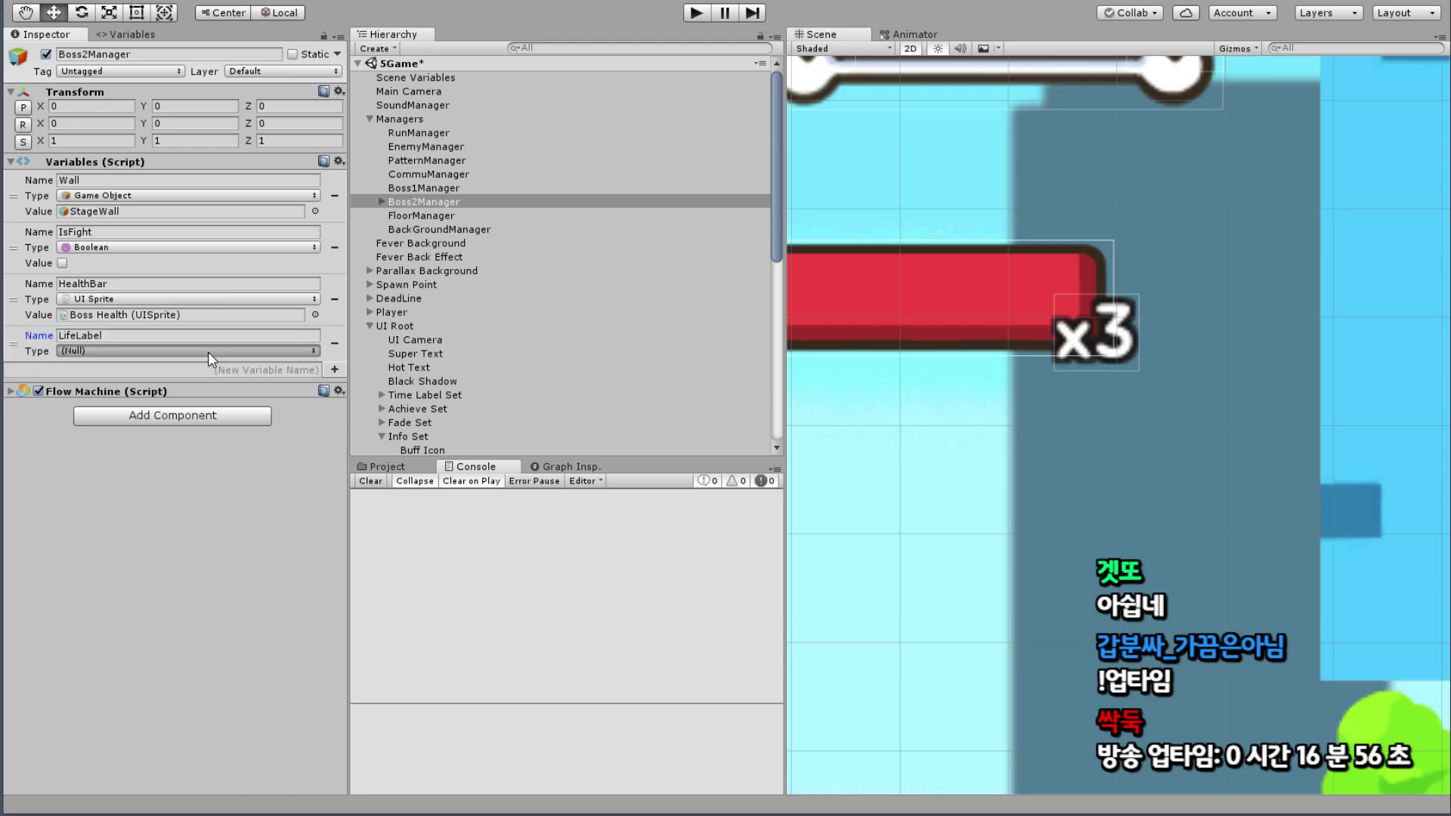
click(210, 352)
text(Ui Label)
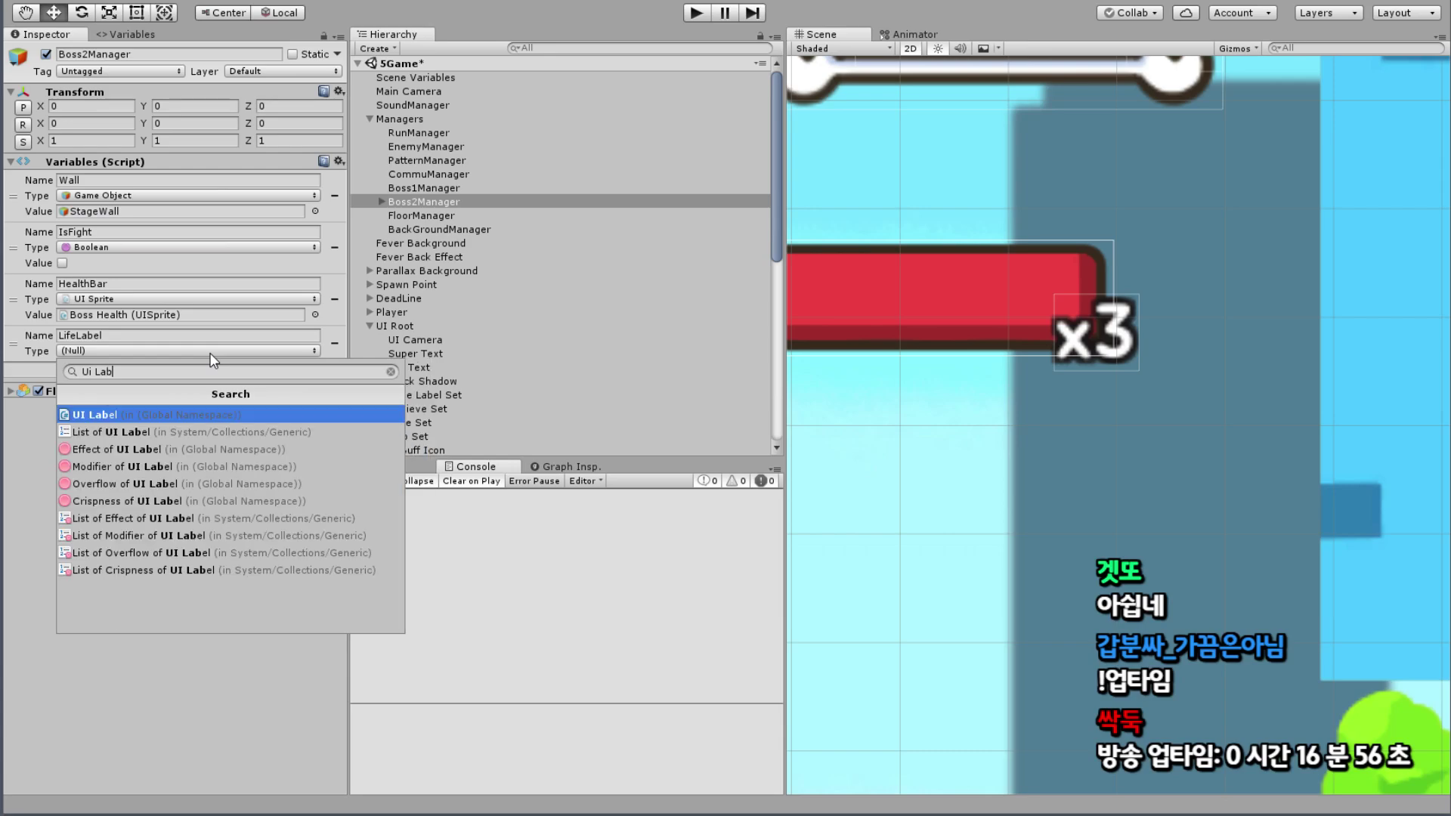
key(Return)
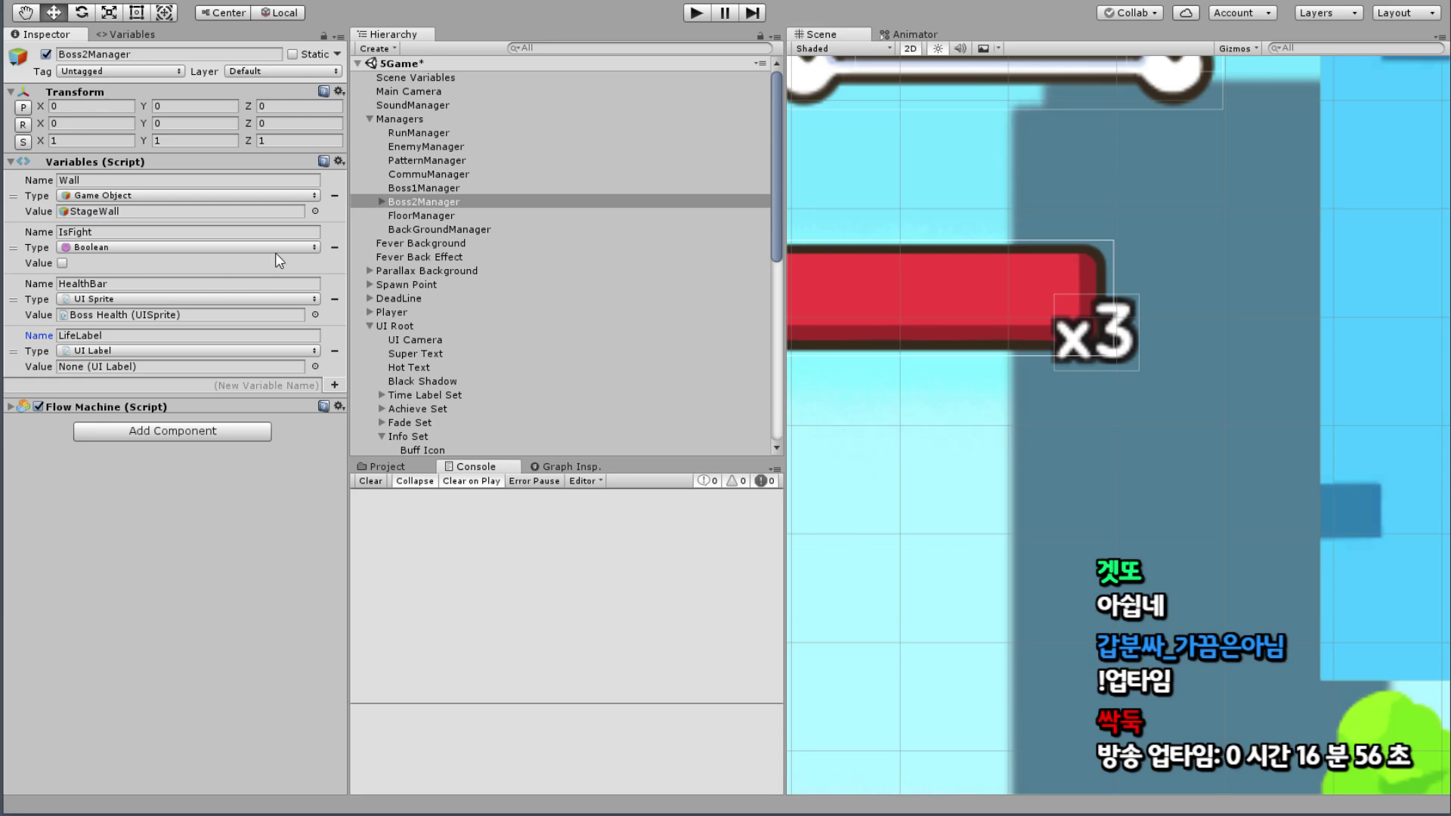
Step: Assign the Life Number label as LifeLabel's value
scroll(420, 319, down, 2)
scroll(431, 310, down, 3)
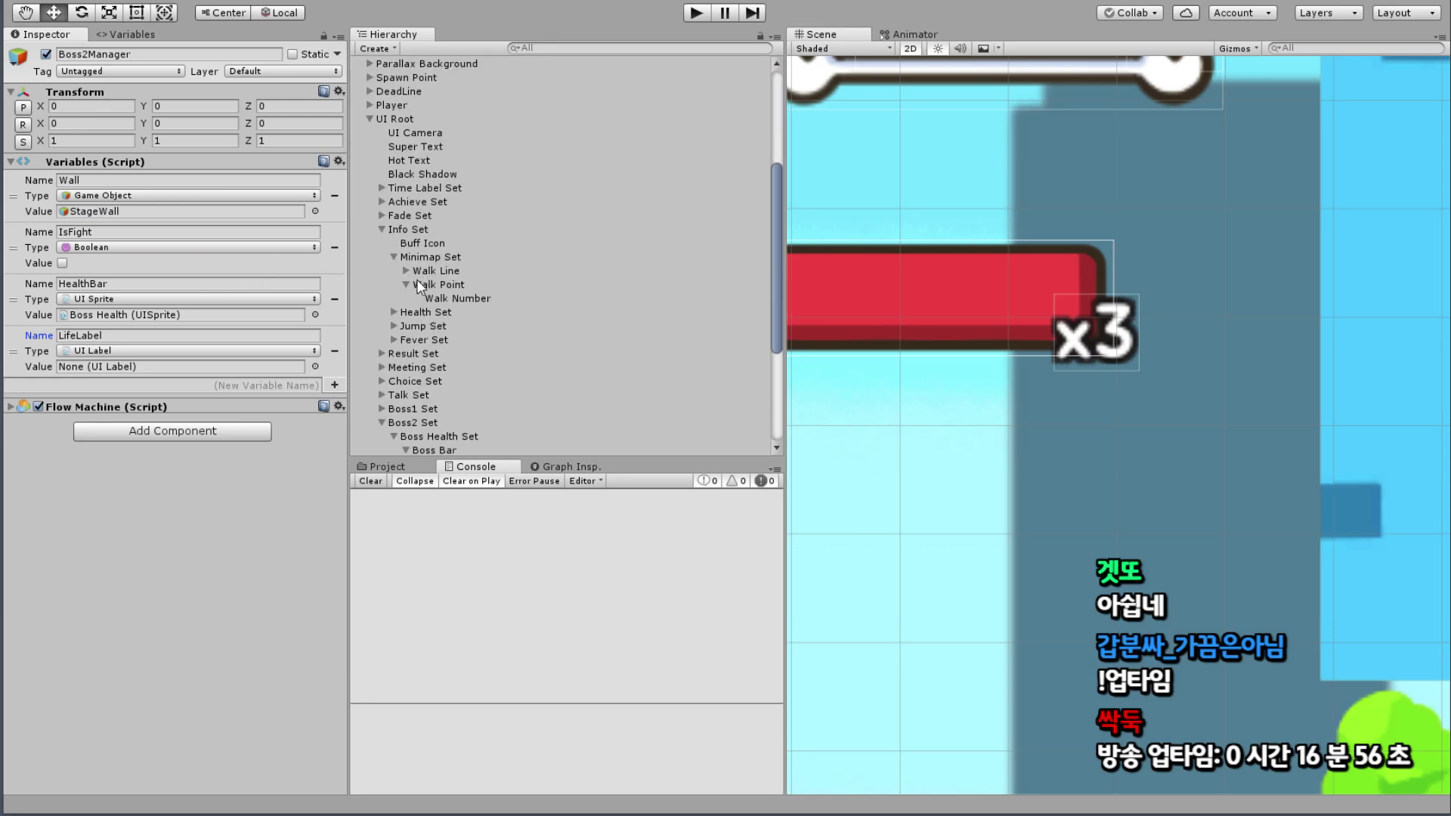
scroll(428, 263, up, 2)
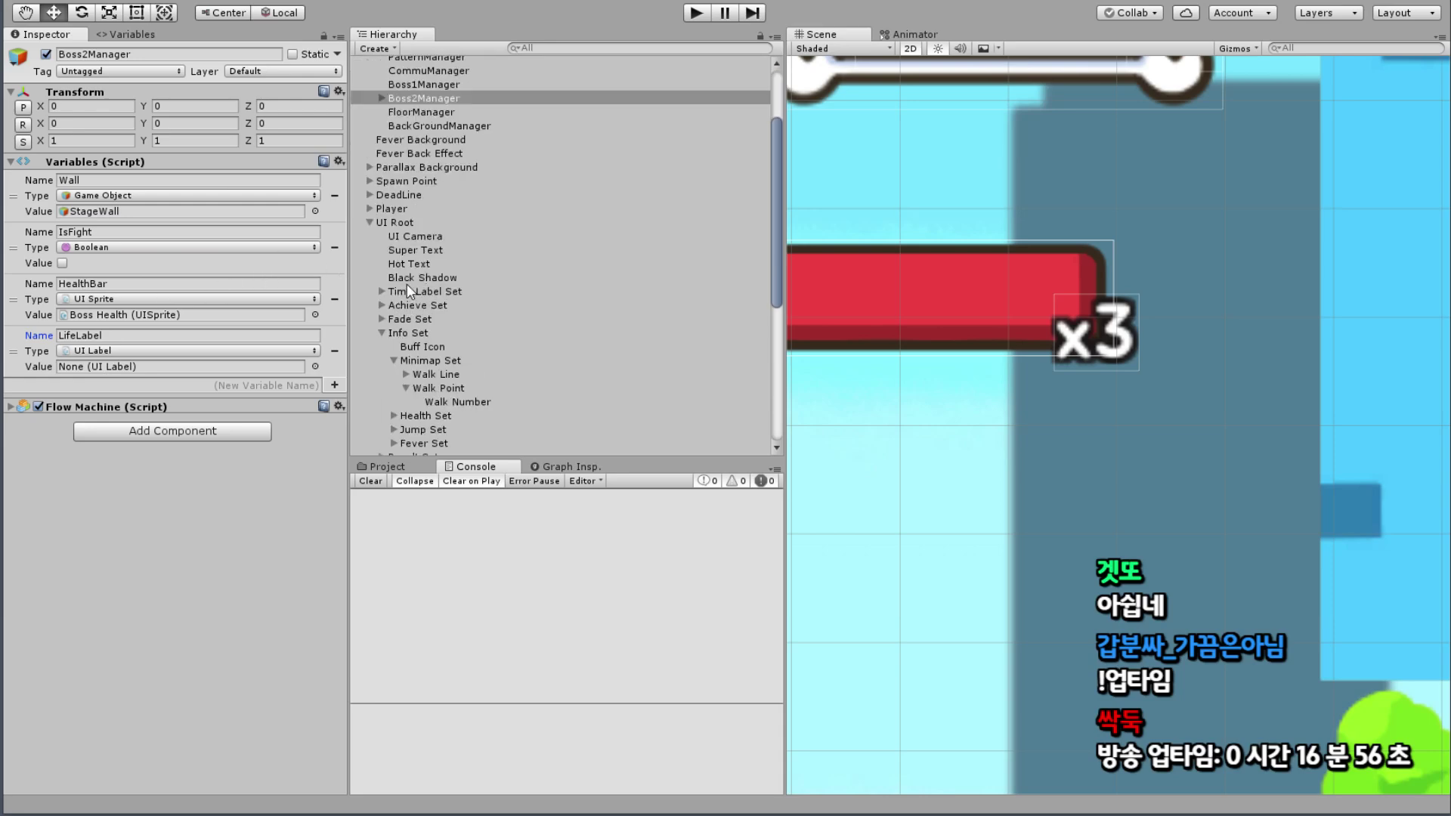
scroll(406, 284, up, 3)
scroll(415, 285, down, 2)
scroll(420, 279, down, 3)
scroll(547, 315, down, 2)
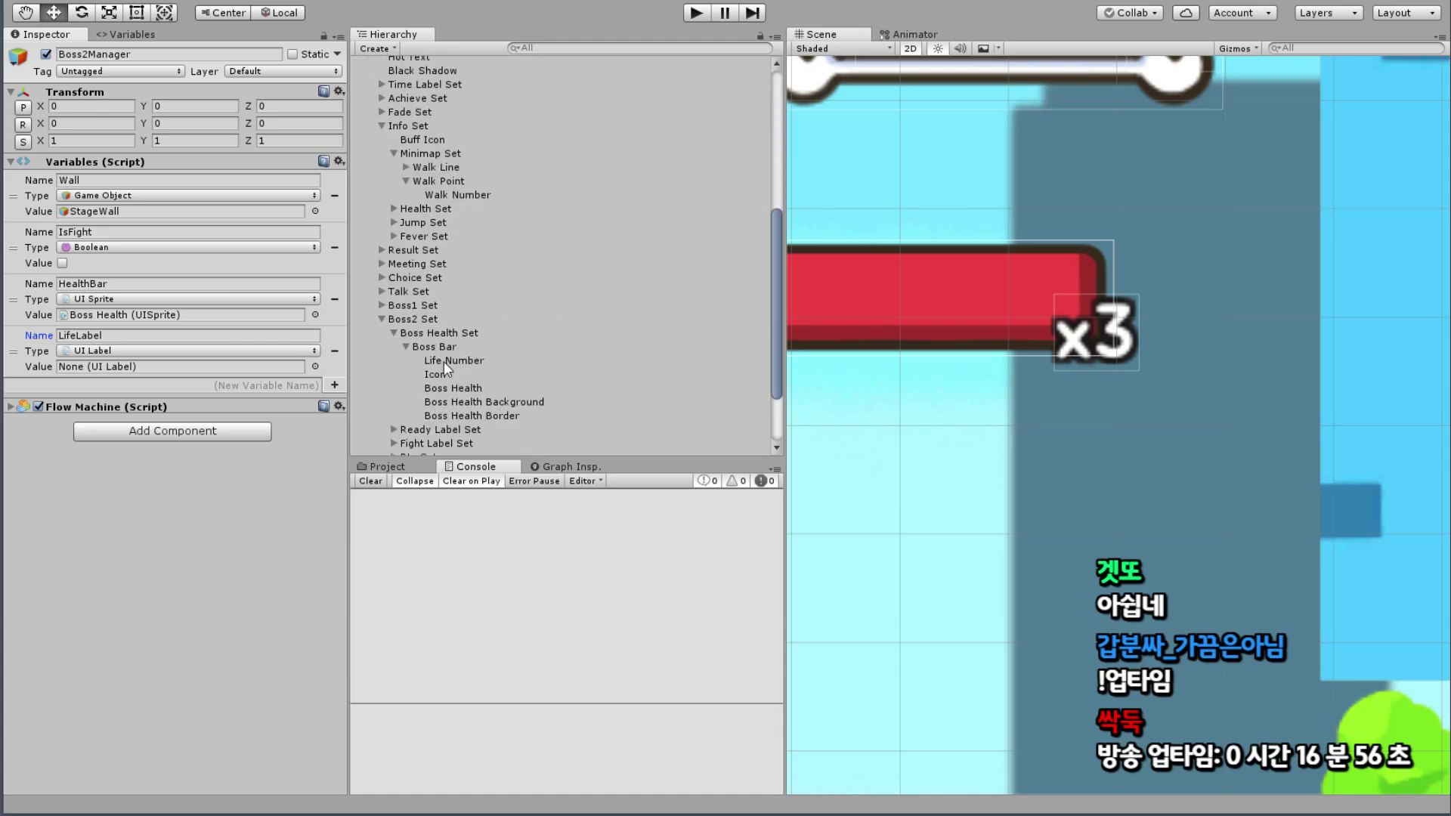
drag(446, 366, 90, 370)
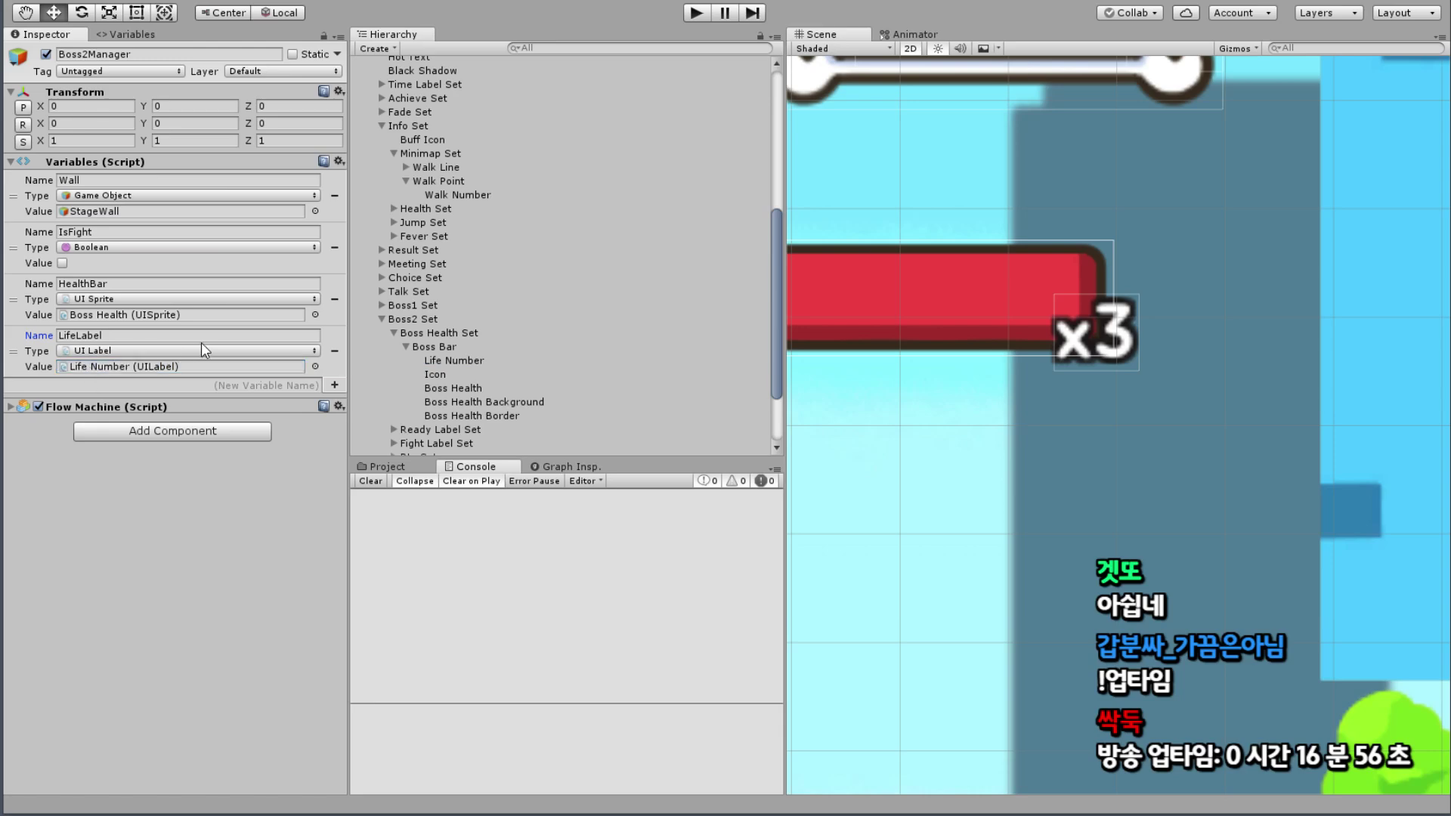
Step: Collapse the Boss2 Set and Info Set groups and zoom out over the level
middle_drag(931, 424, 943, 496)
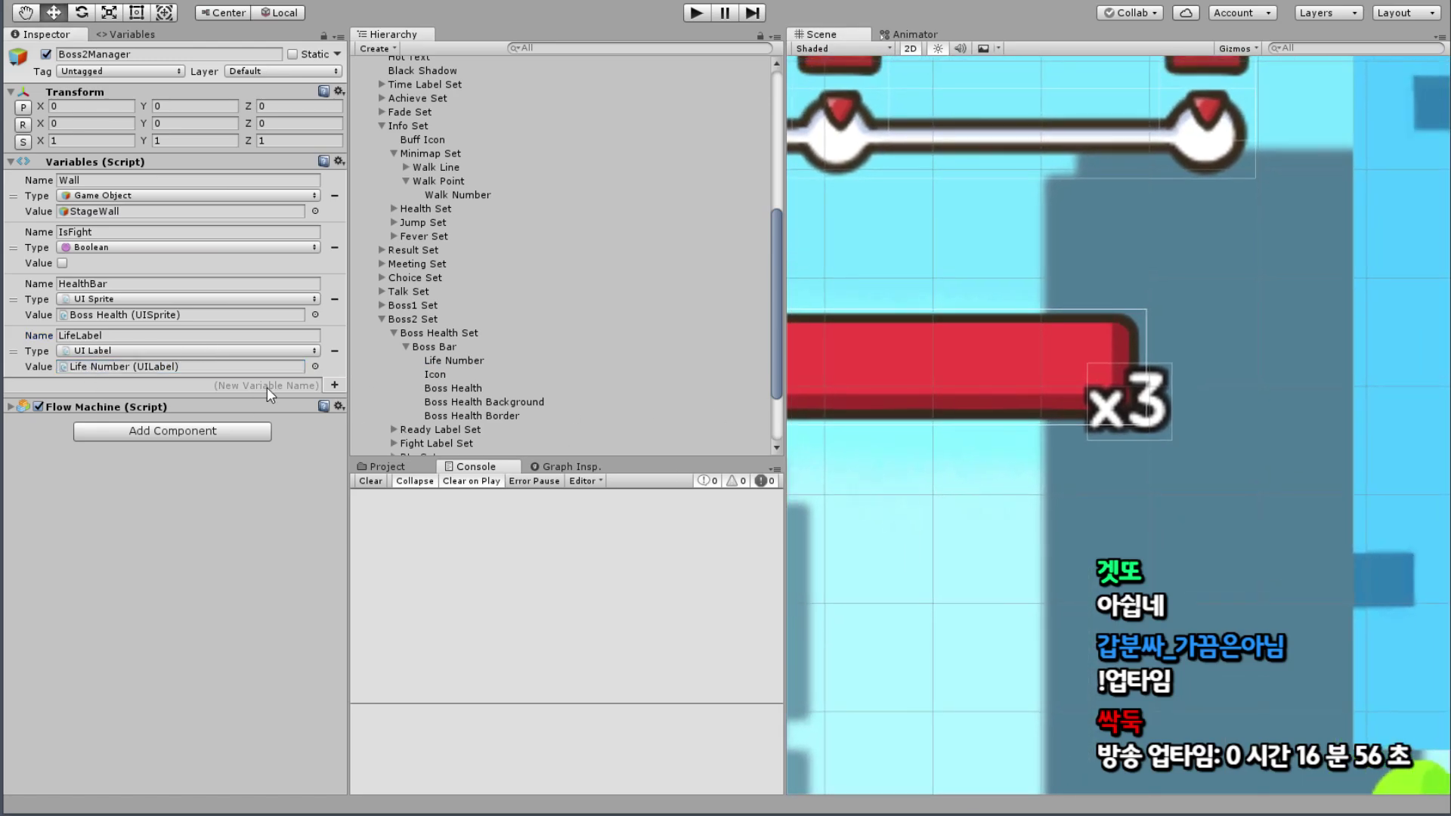
click(382, 321)
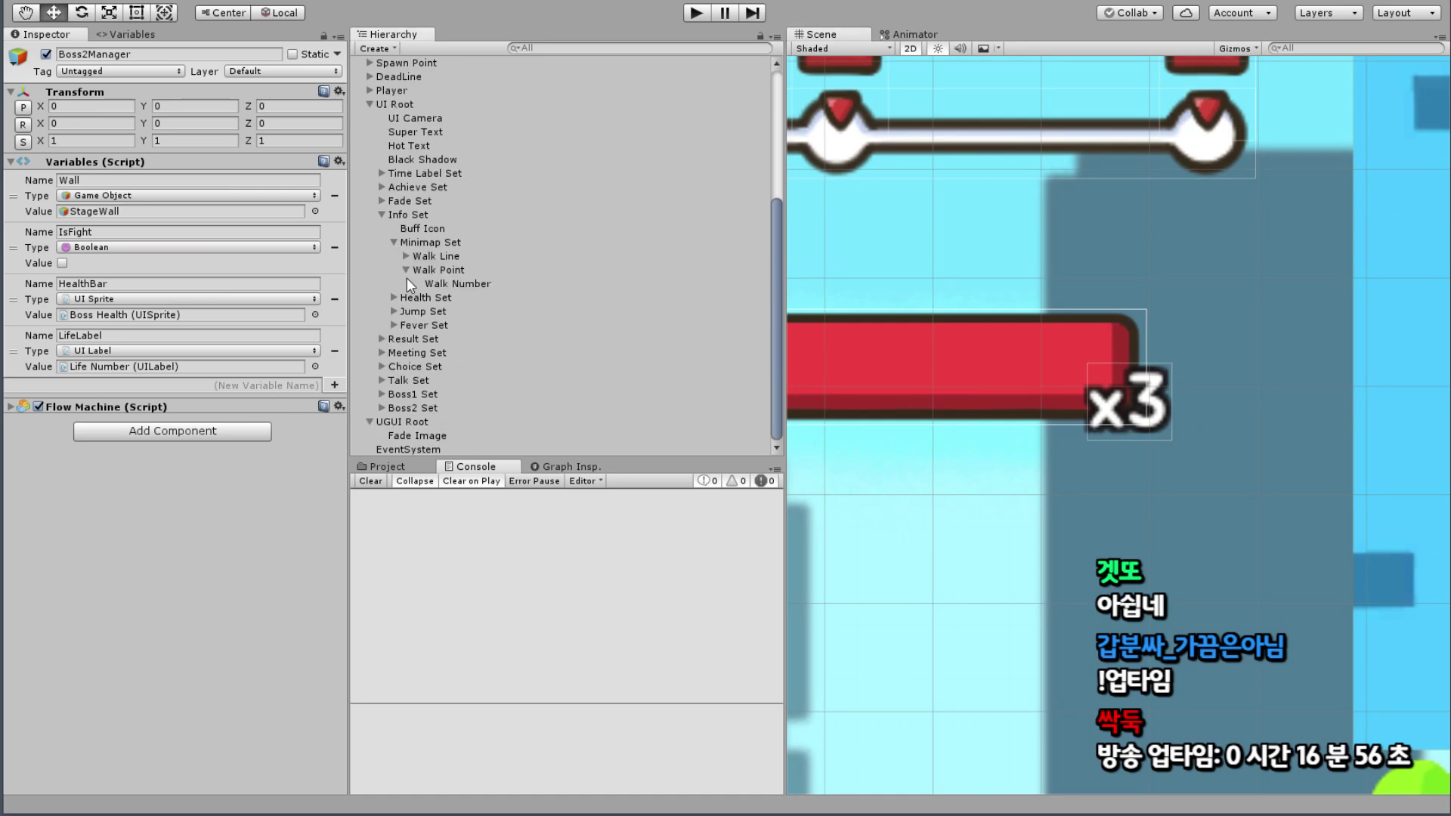
click(383, 214)
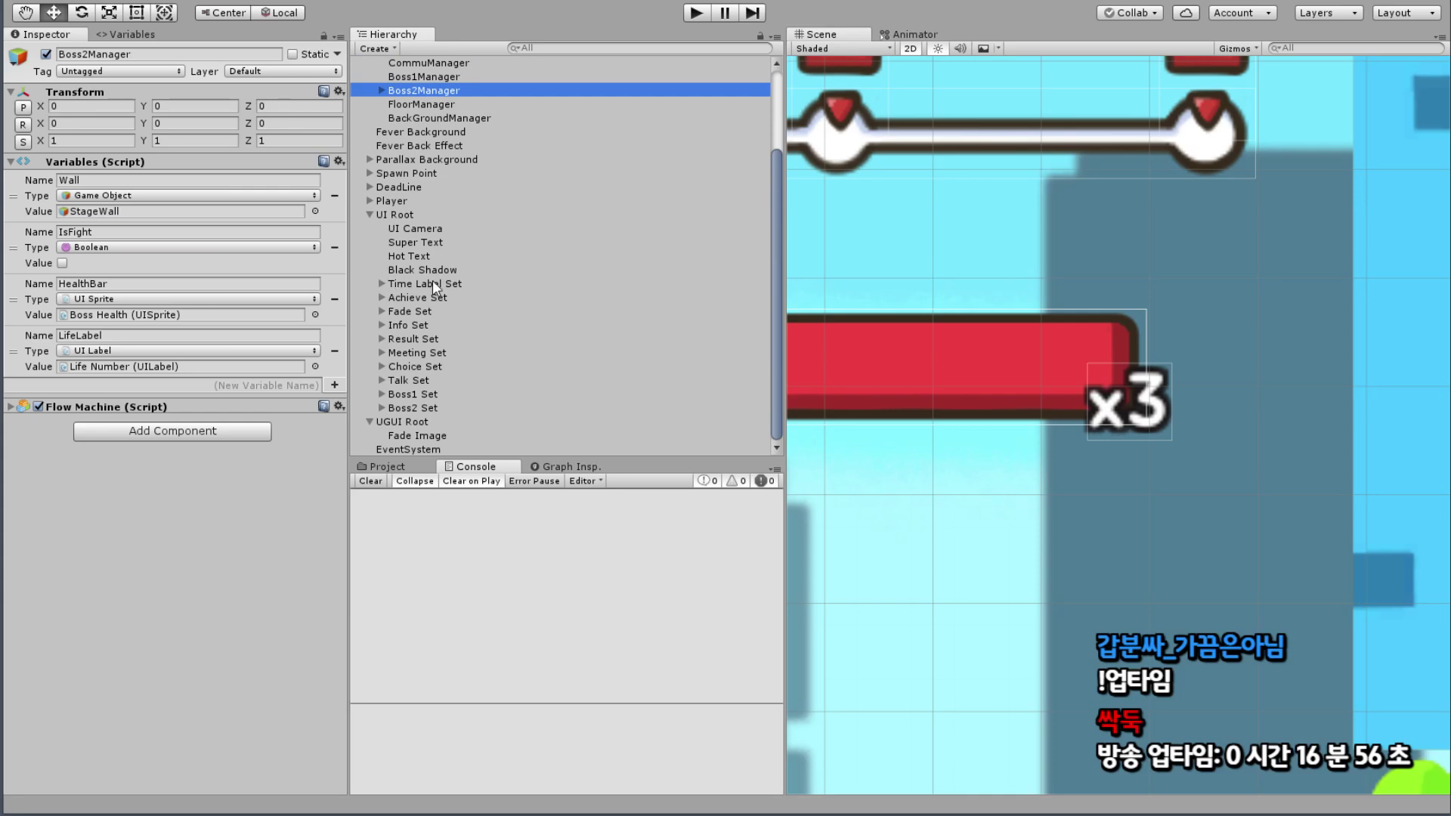
scroll(1028, 459, down, 5)
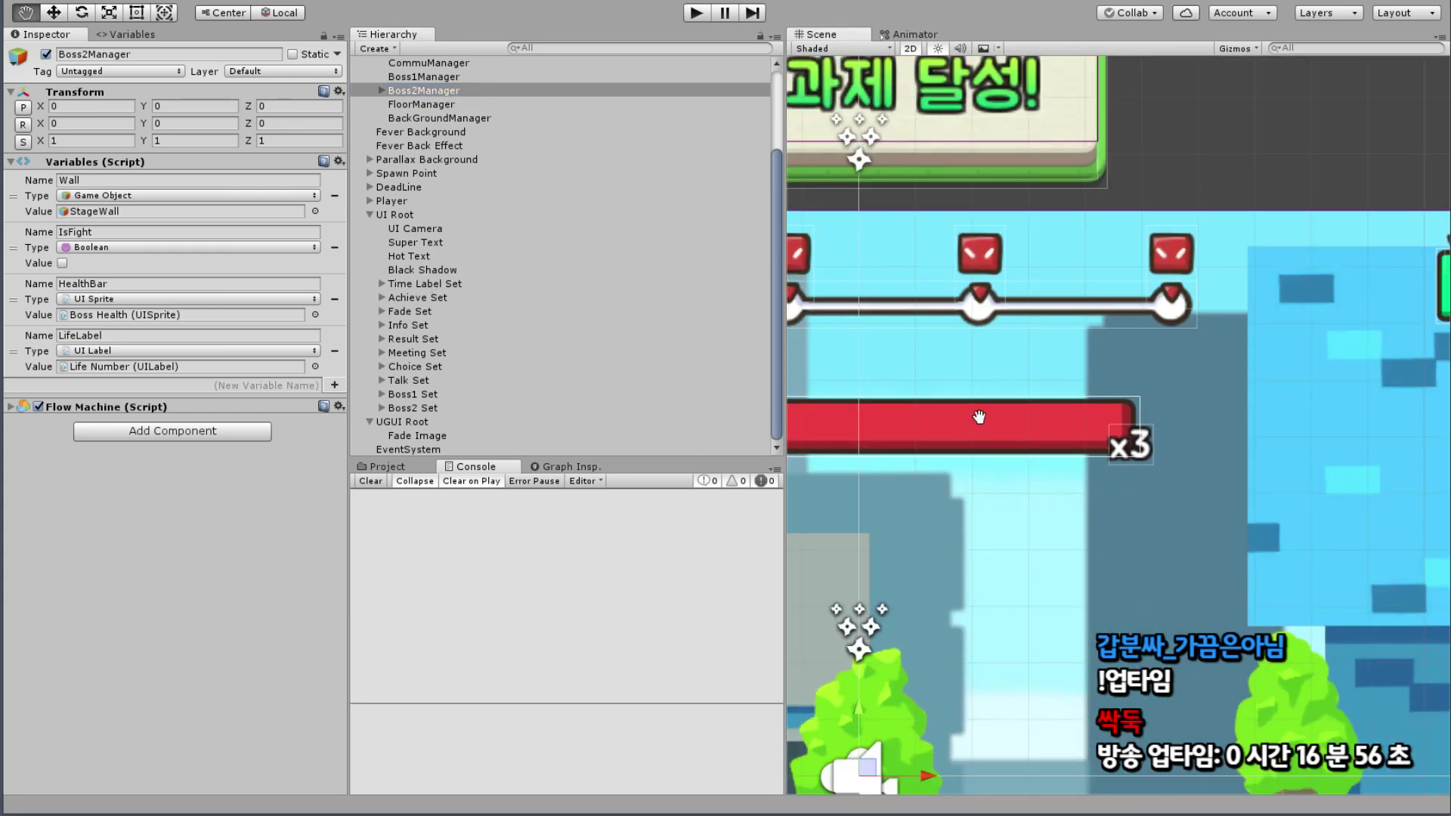
middle_drag(994, 424, 1093, 392)
scroll(955, 450, down, 2)
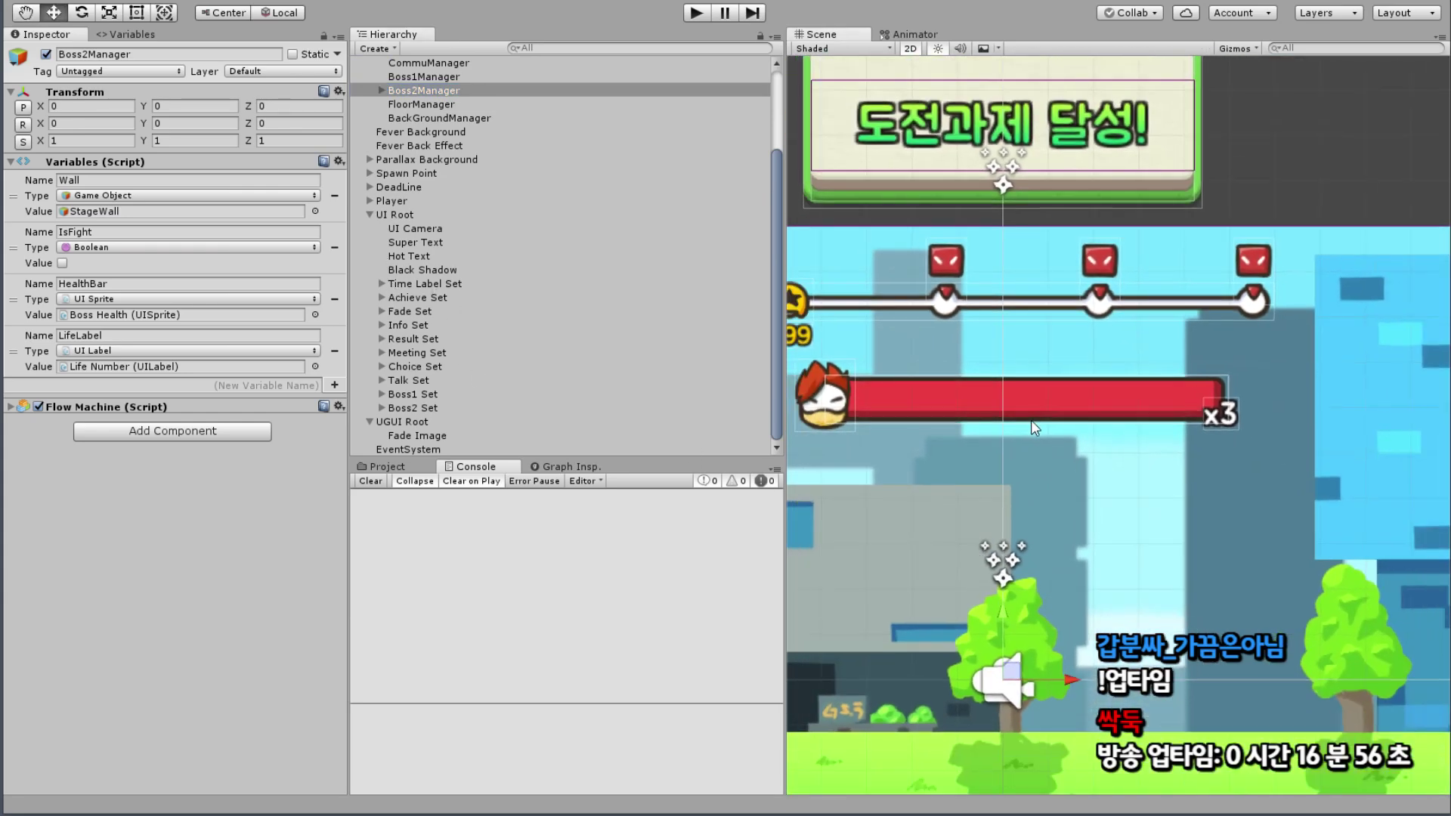
click(1336, 182)
scroll(1333, 181, down, 2)
middle_drag(1059, 419, 1082, 353)
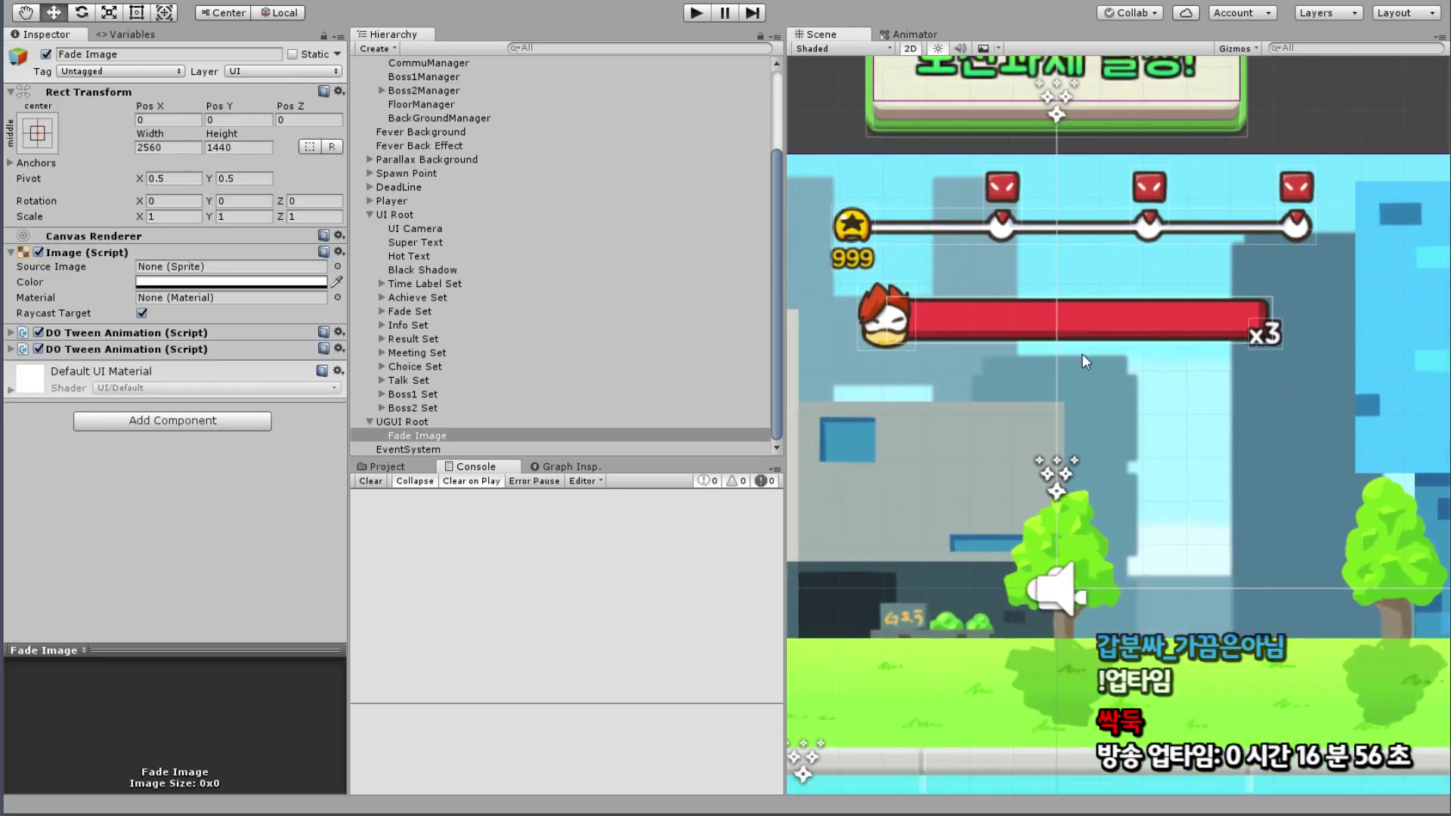
scroll(1254, 375, down, 1)
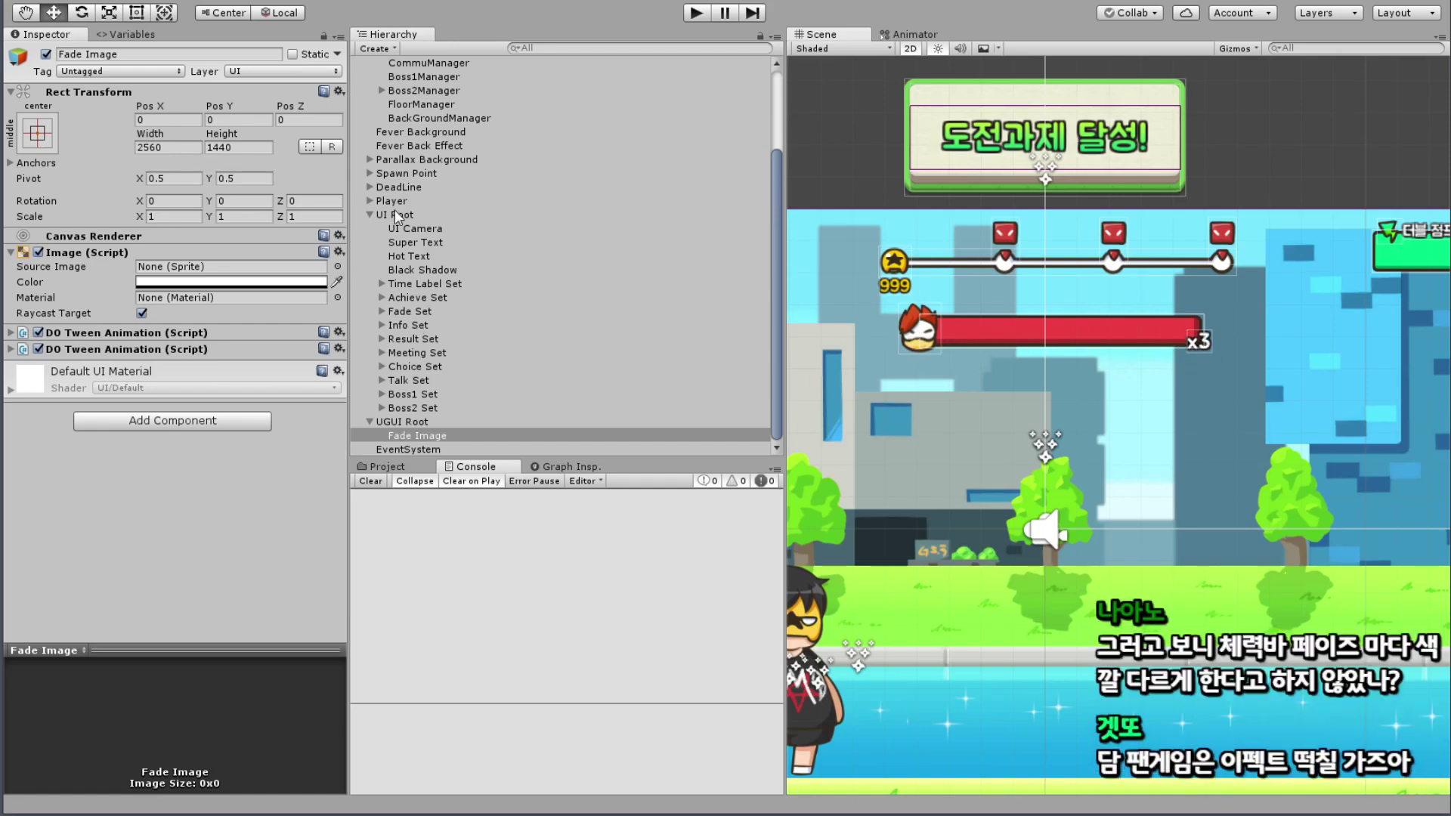
scroll(1097, 333, up, 2)
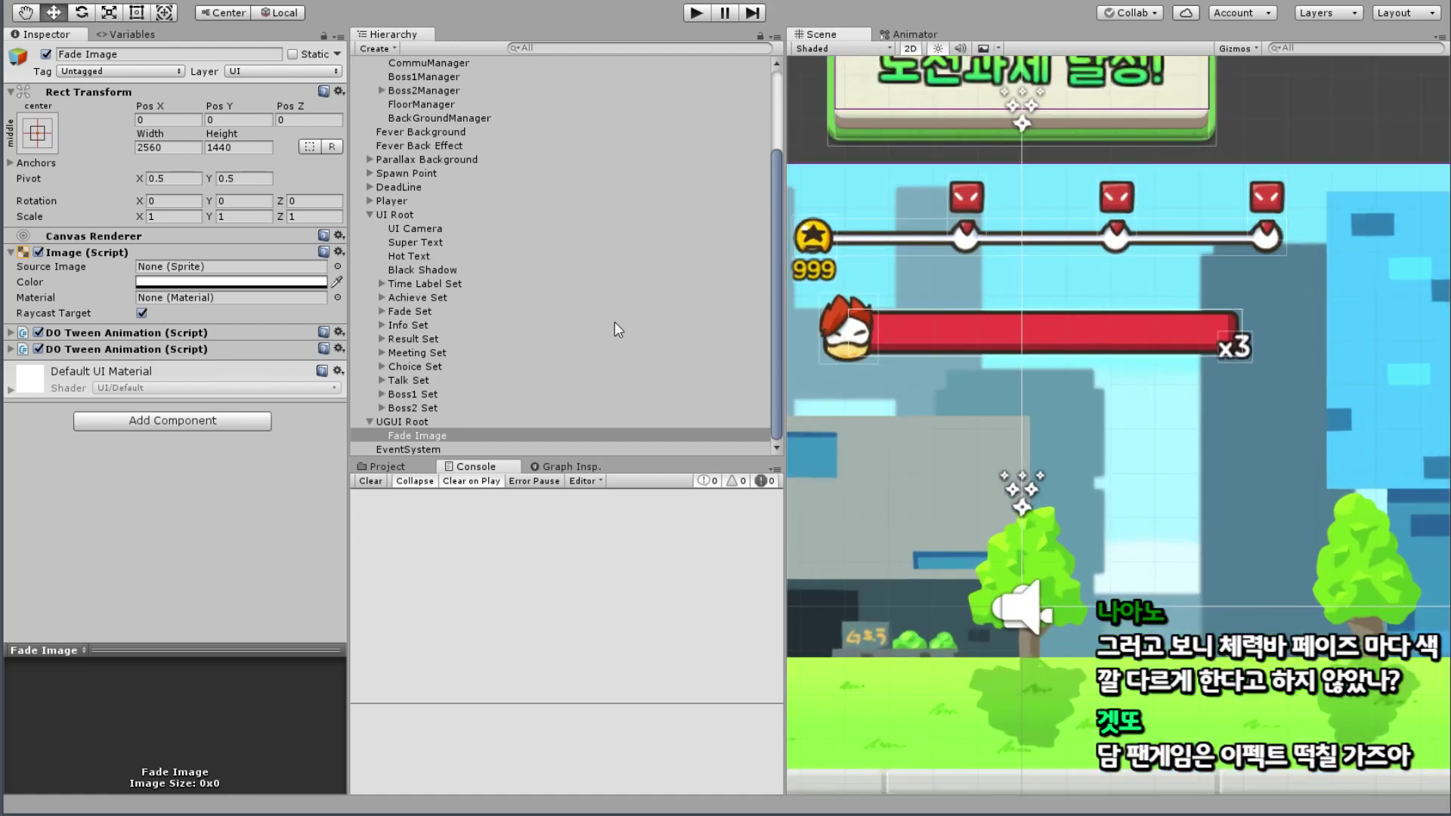
scroll(428, 283, up, 3)
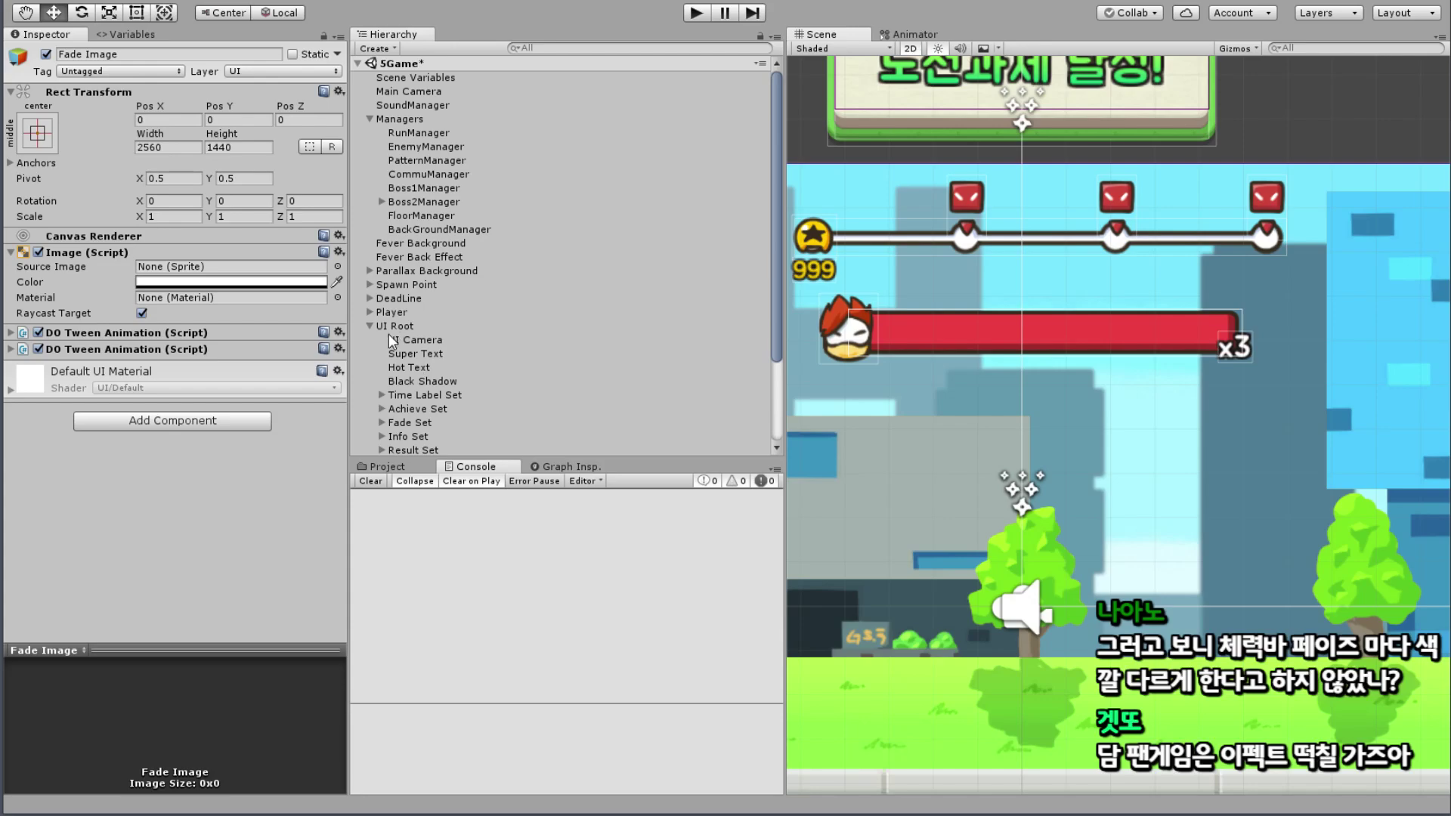
Step: Expand UI Root > Boss2 Set in the Hierarchy and select Boss Health Set
click(370, 325)
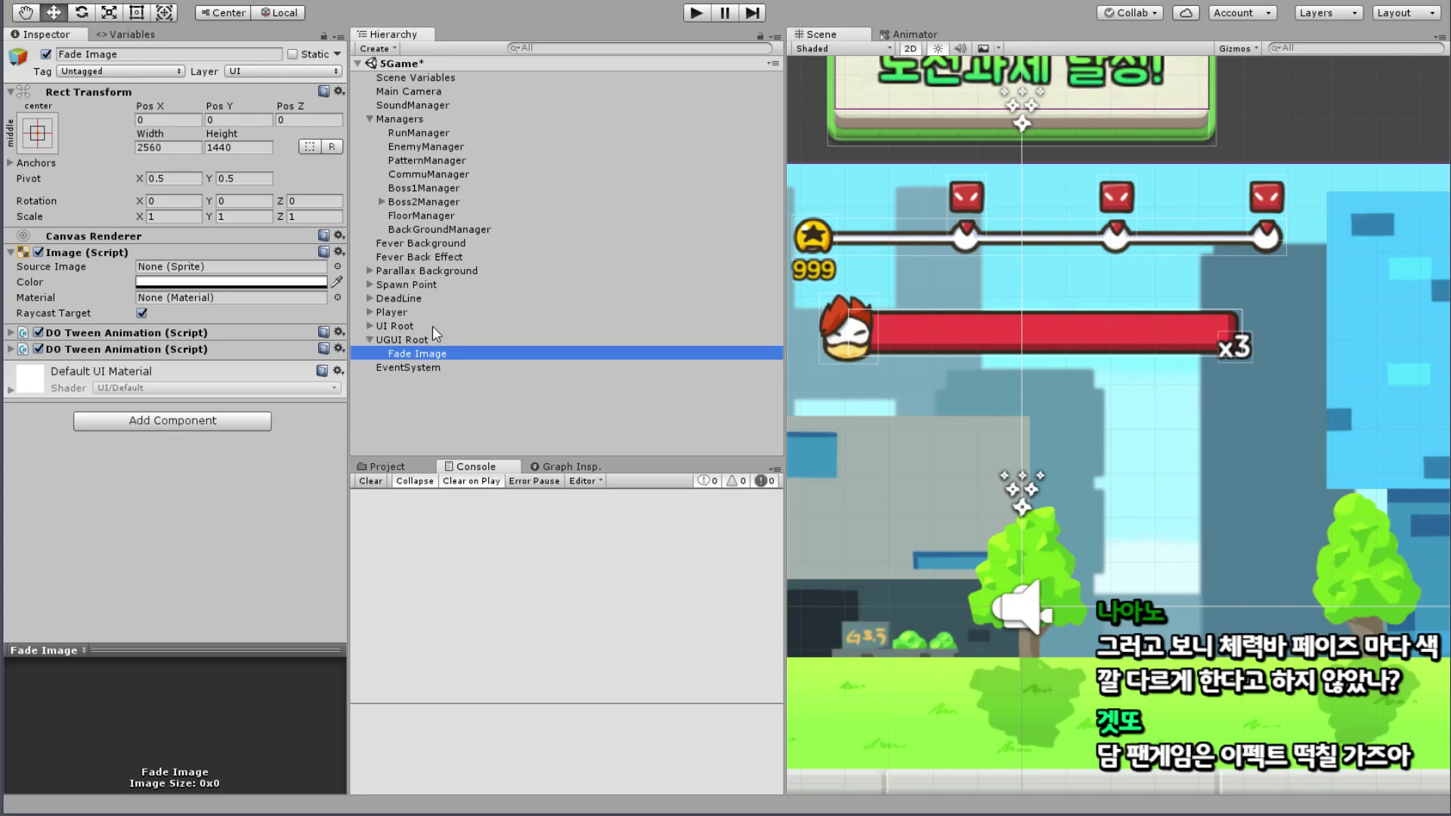
click(370, 340)
click(370, 312)
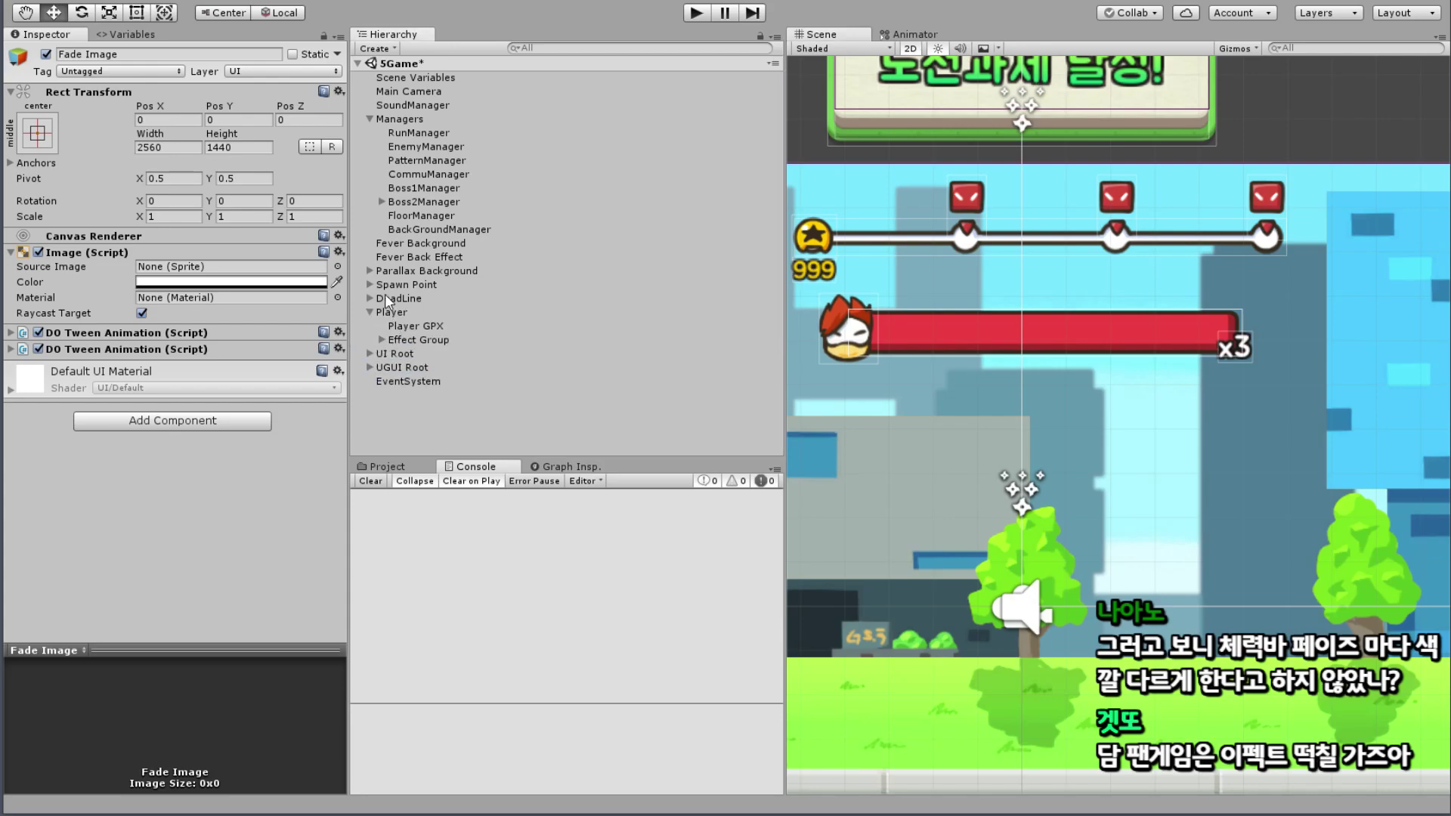
click(369, 313)
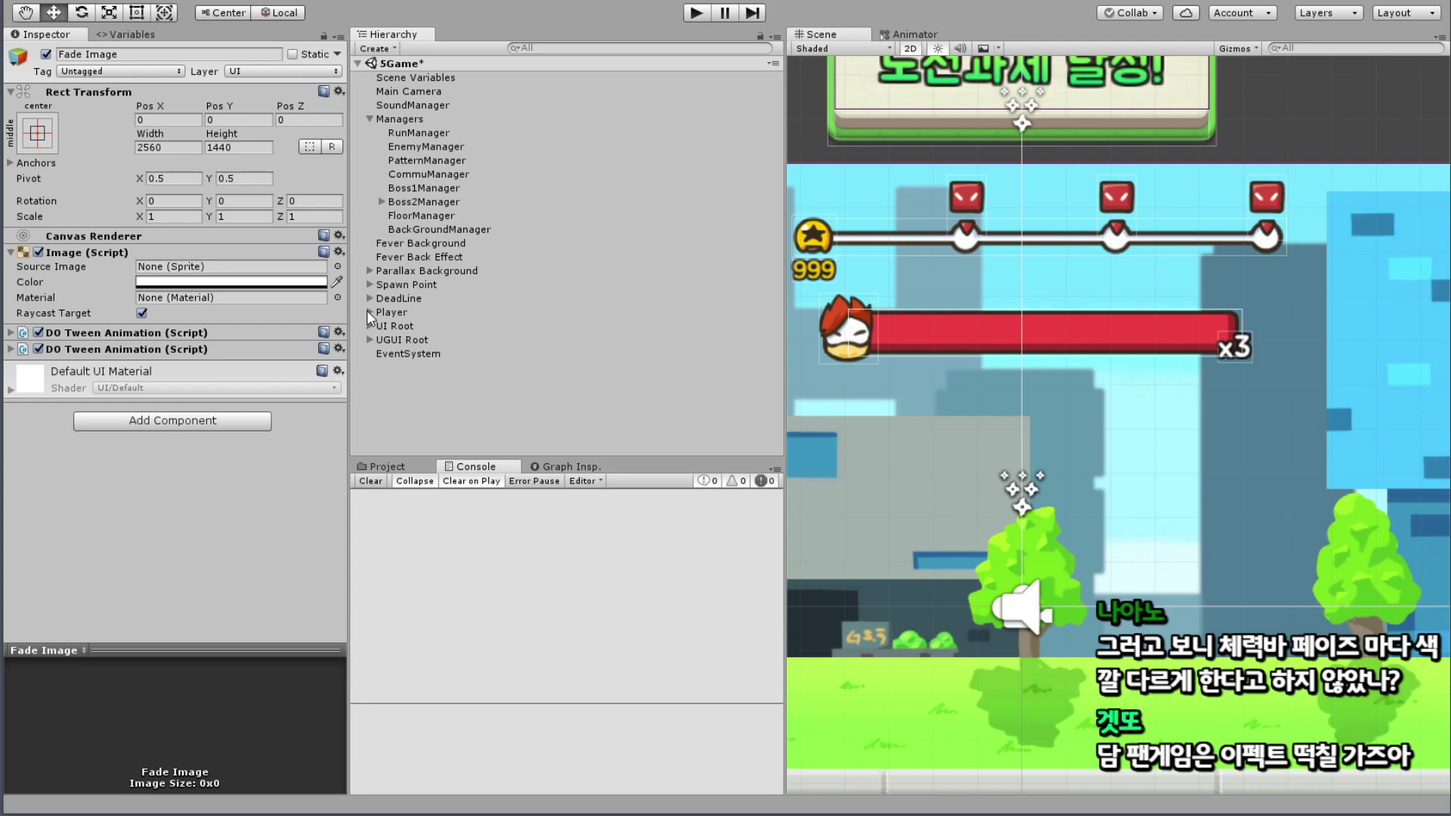
click(371, 312)
click(370, 312)
click(370, 326)
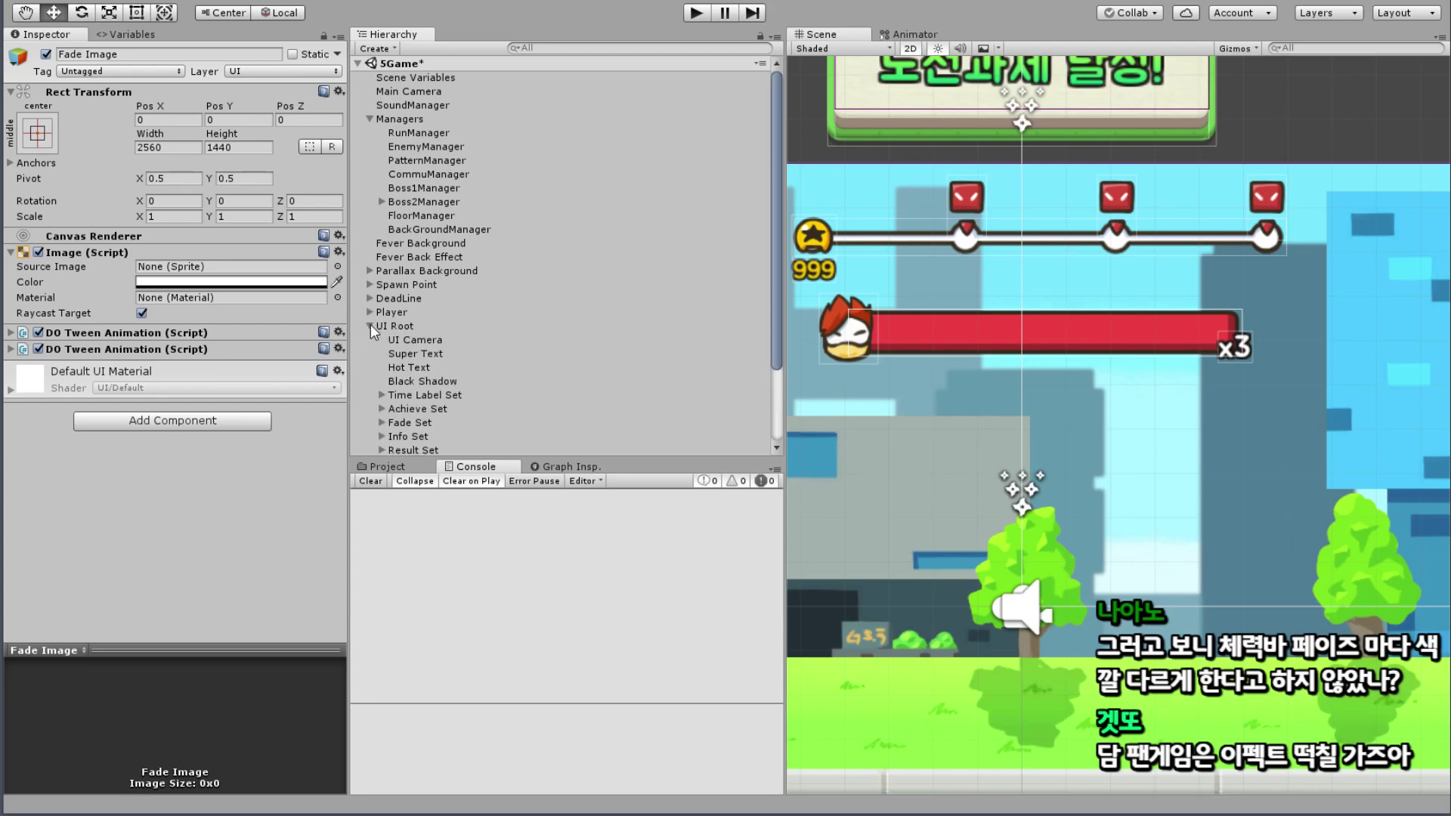
scroll(374, 325, down, 3)
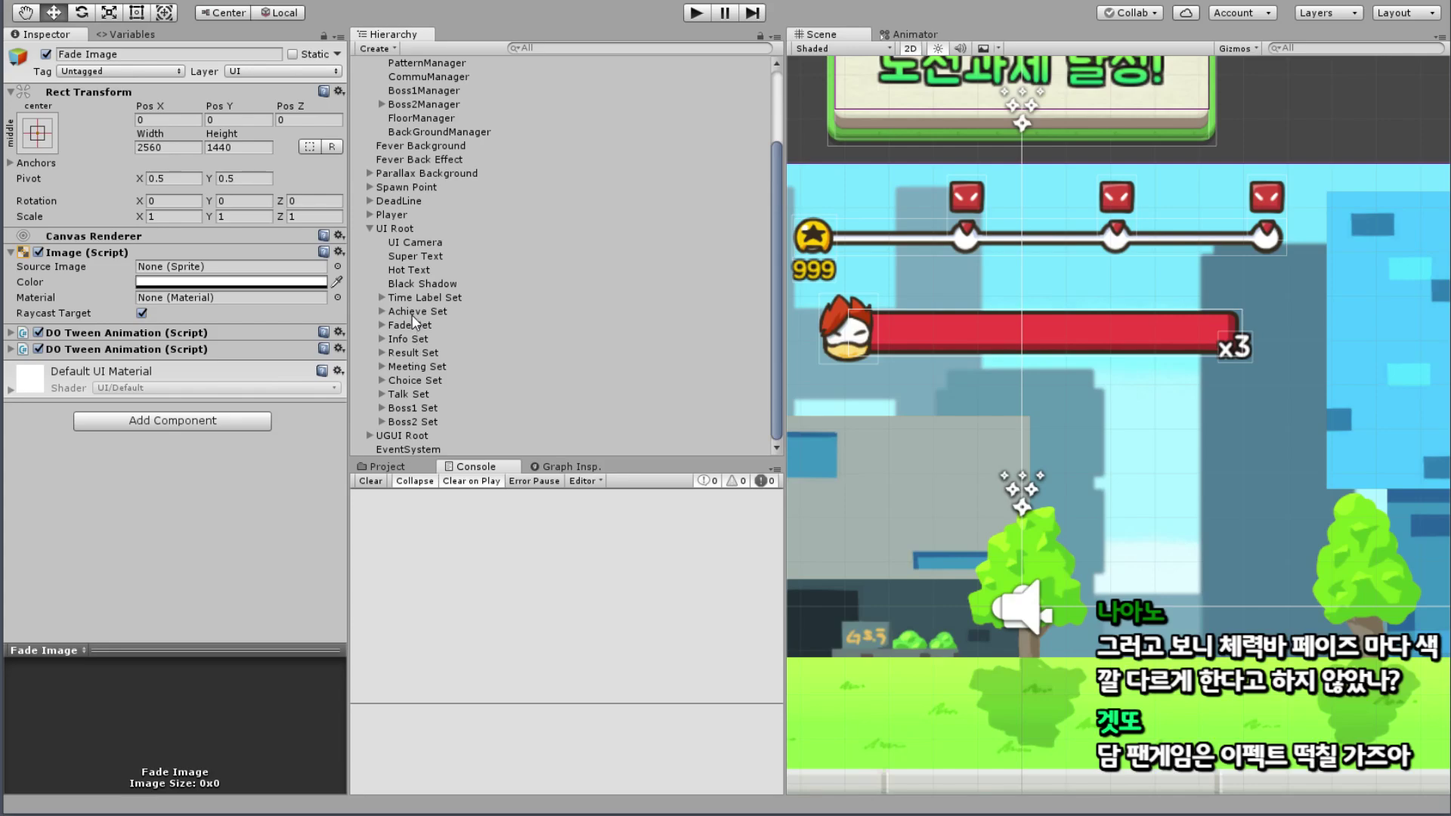
click(416, 402)
click(384, 424)
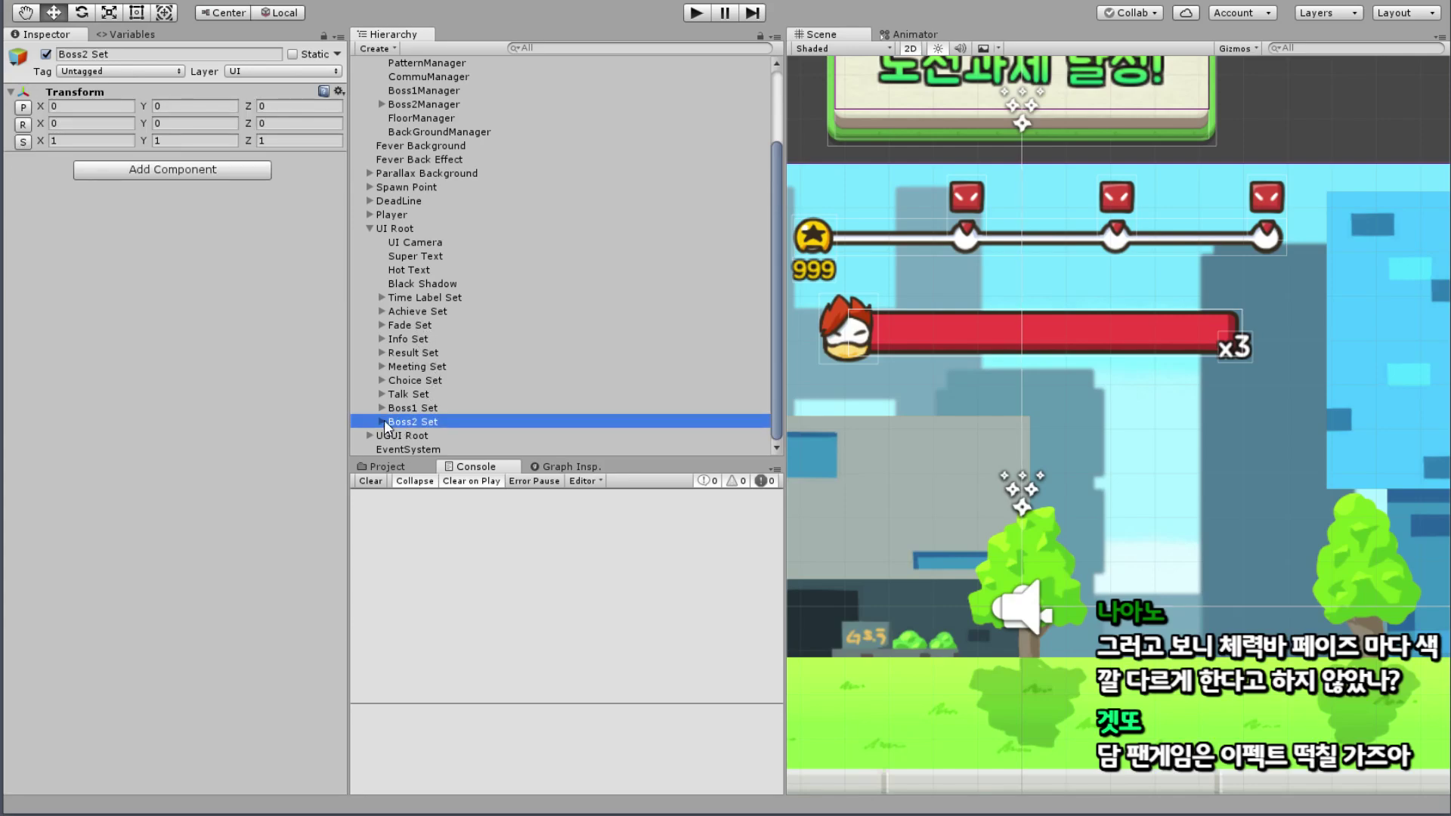
click(382, 422)
click(393, 436)
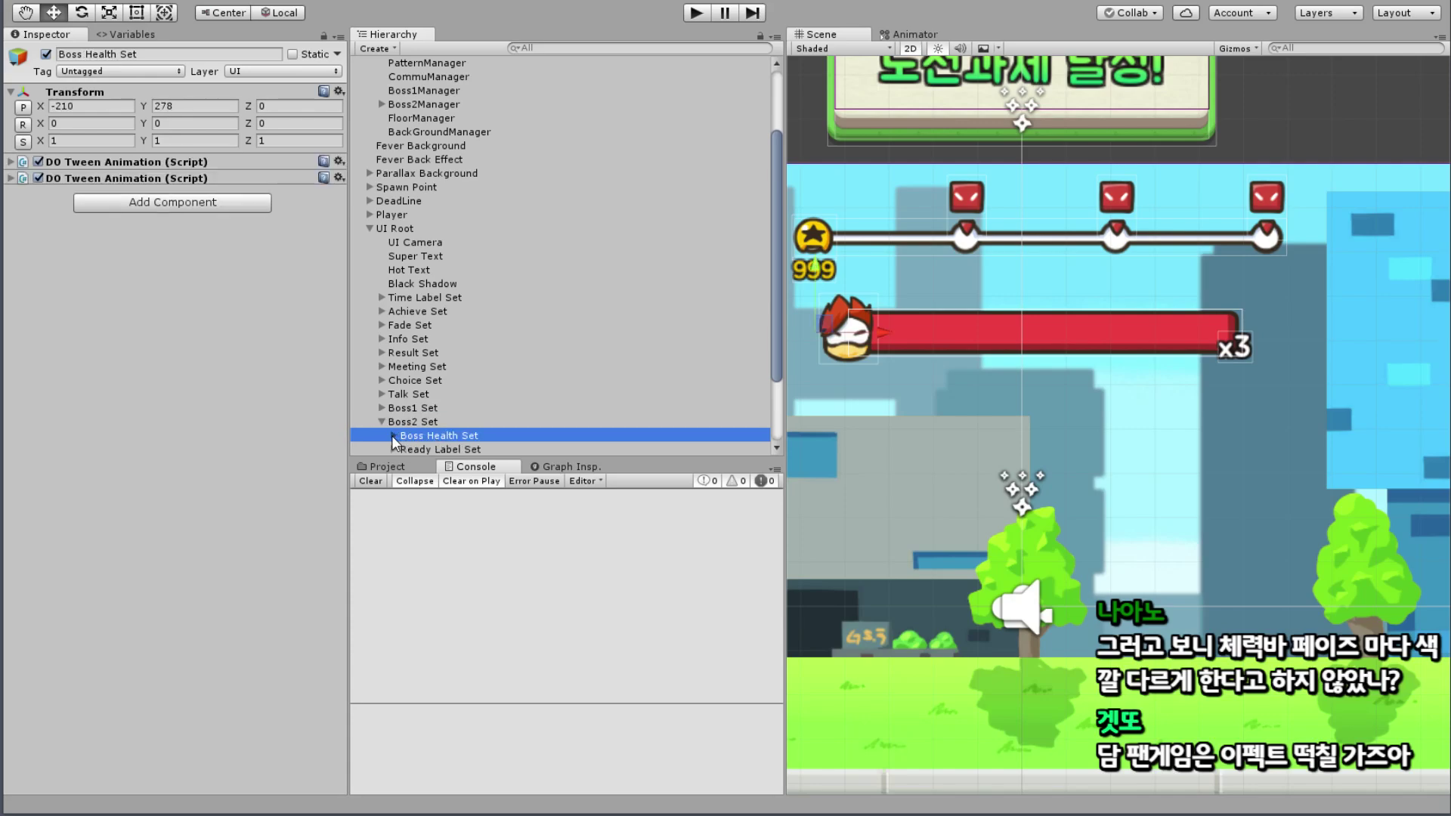
Step: Set Boss Health Set's Transform Scale X and Y to 0, then collapse Boss2 Set
click(93, 140)
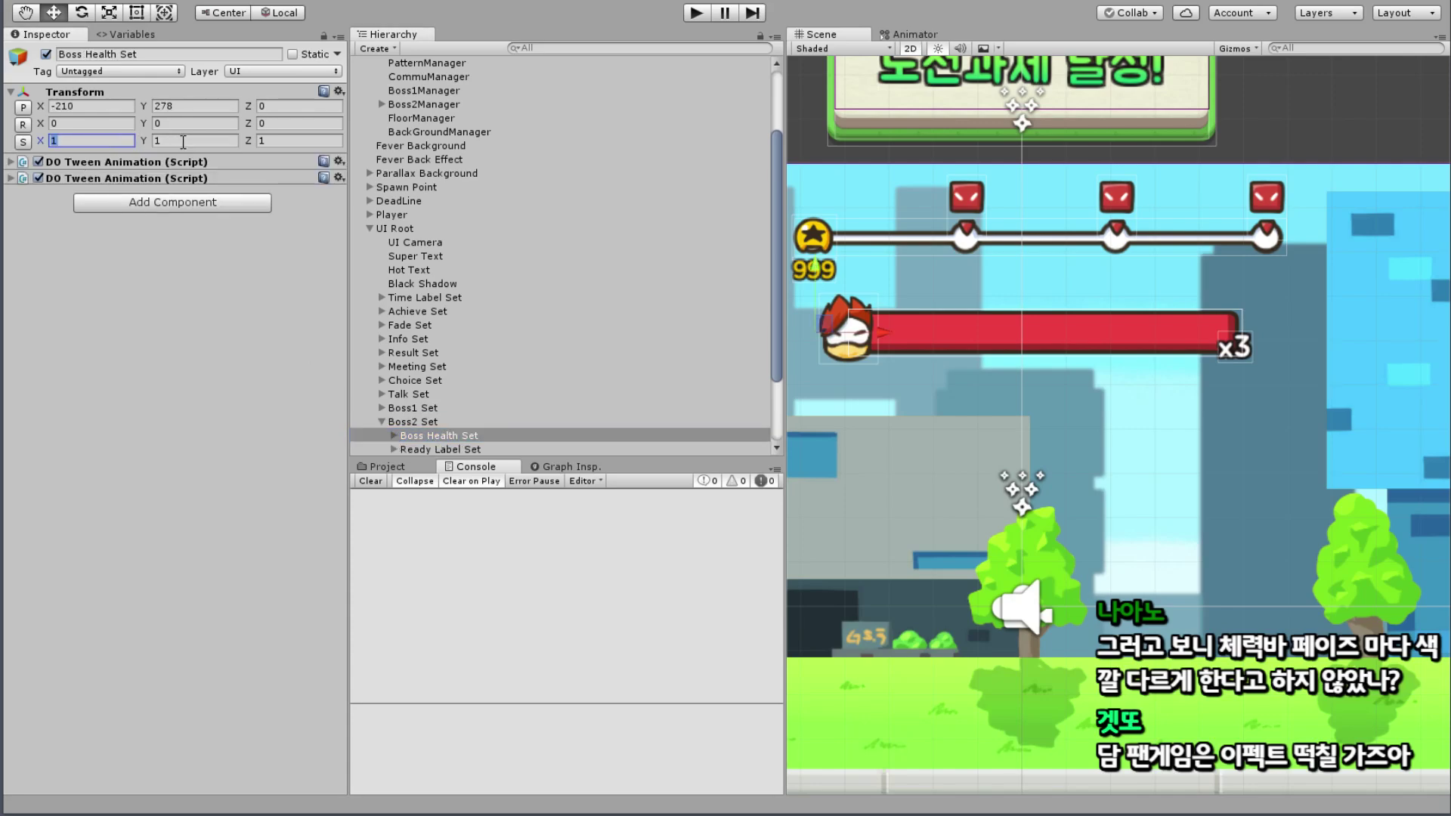
text(0)
key(Tab)
text(0)
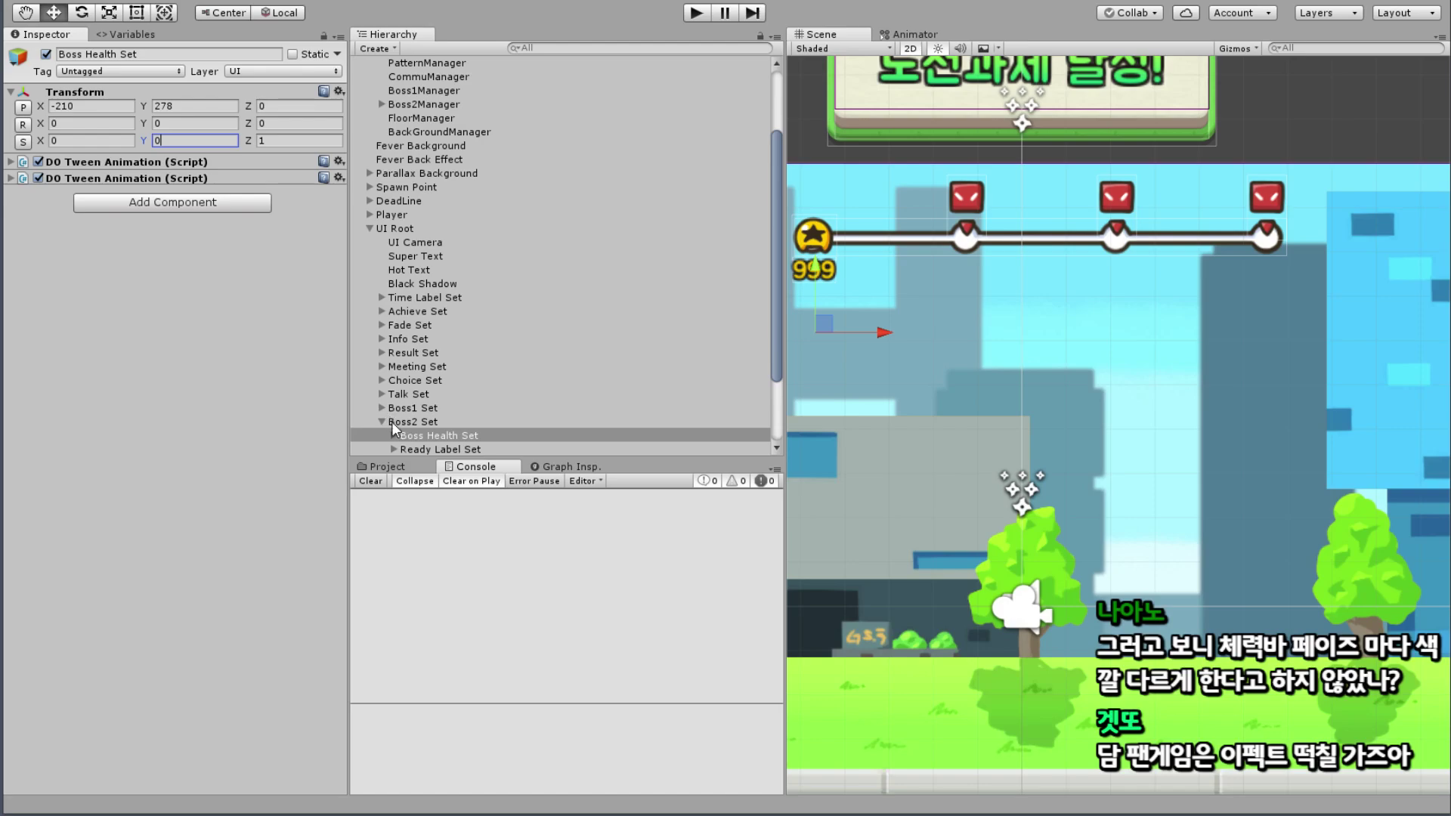
click(382, 422)
Step: Save the current scene and the whole project from the File menu
click(21, 2)
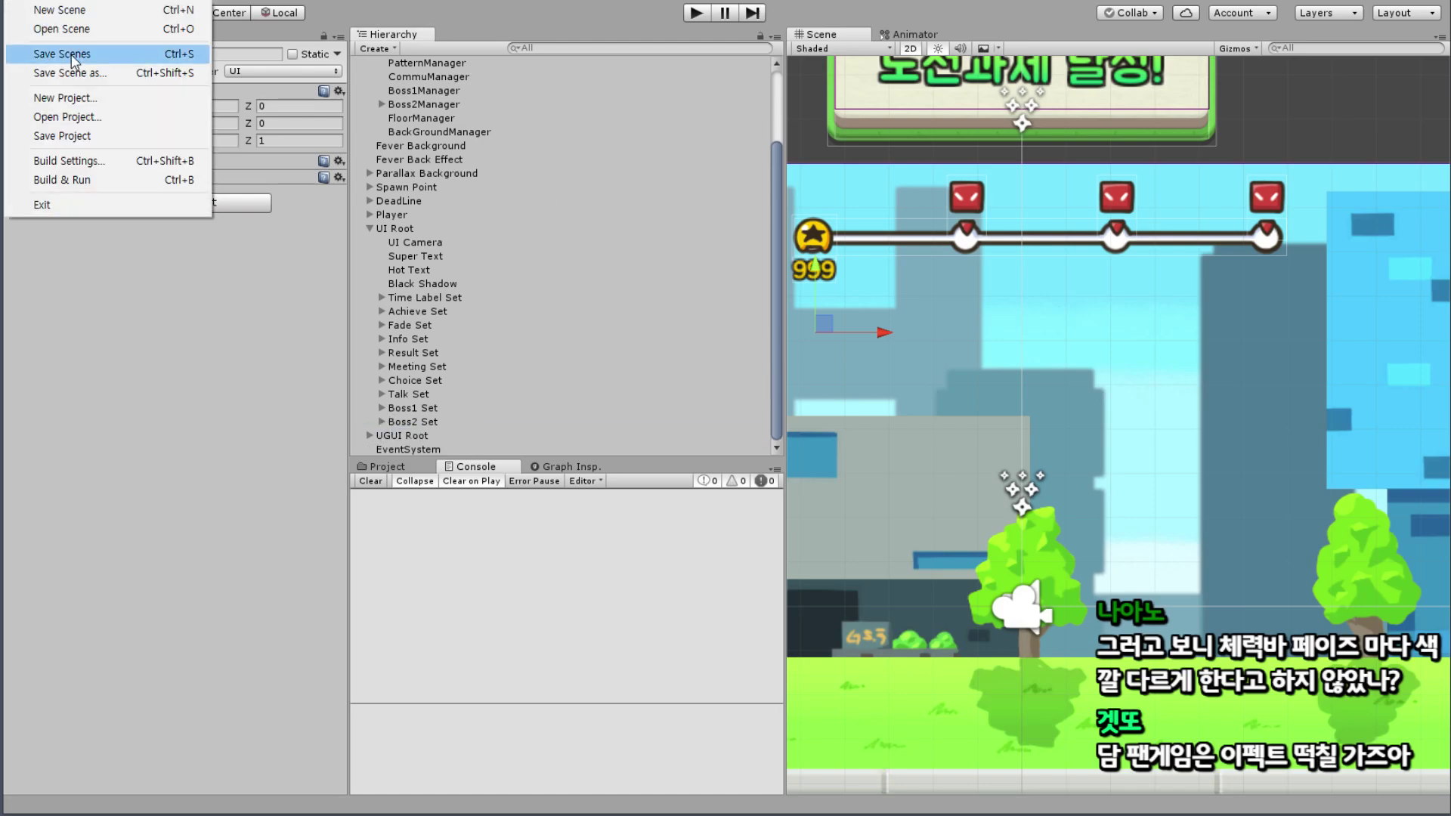
click(72, 58)
click(19, 2)
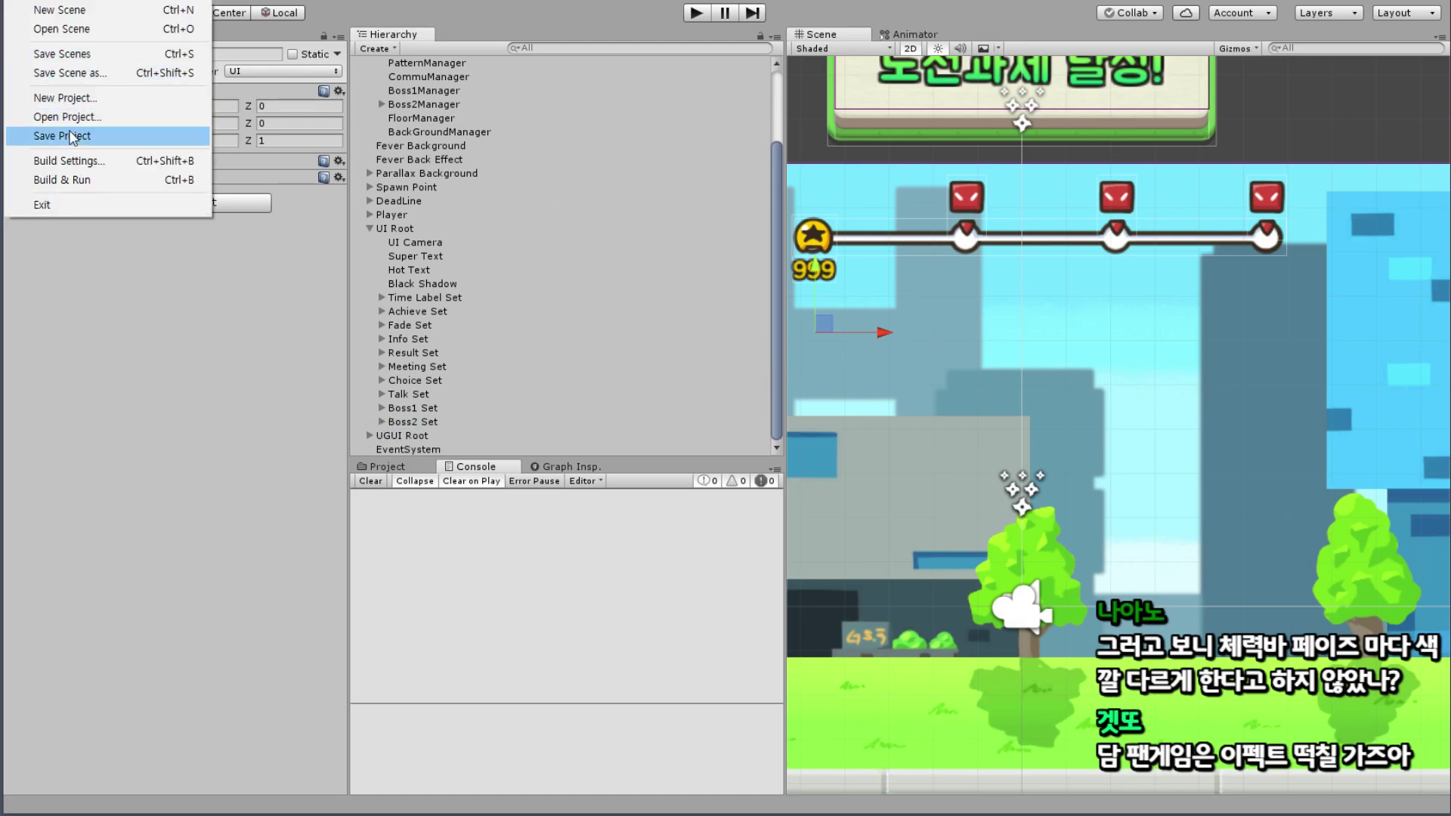
click(71, 131)
Step: Select Boss2Manager and place the cursor in the New Variable Name field
scroll(473, 249, up, 3)
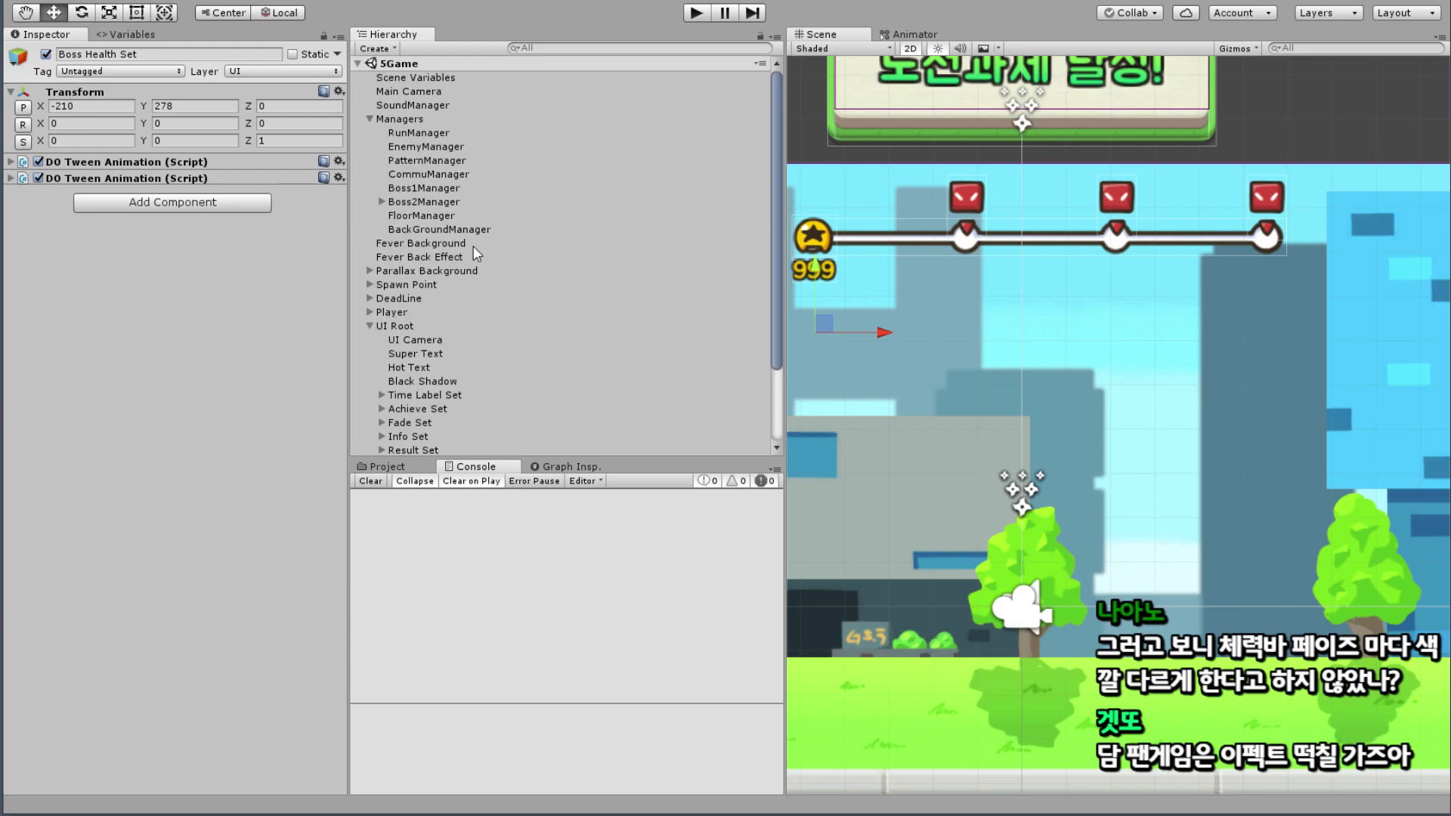
click(427, 203)
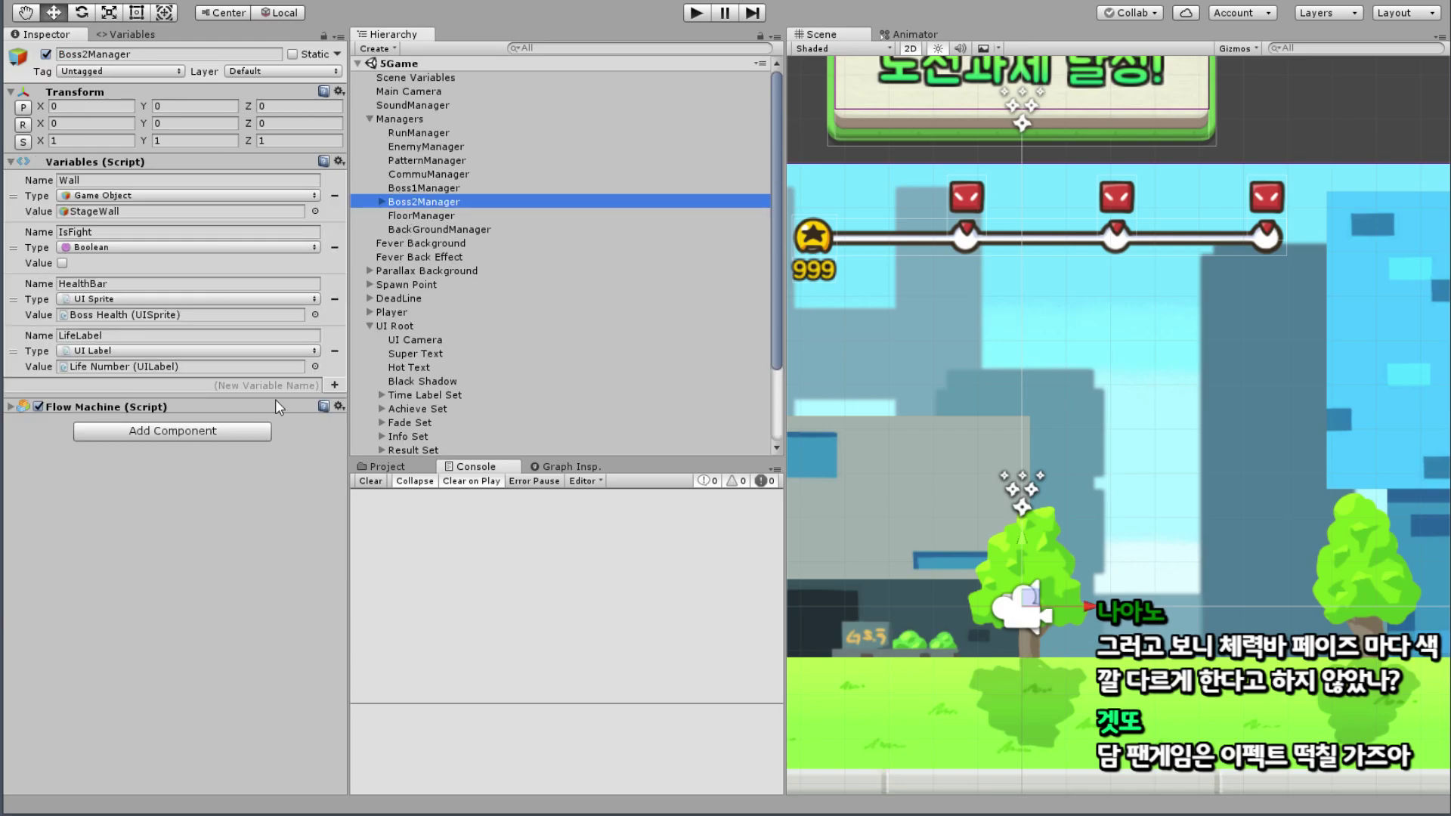
click(296, 387)
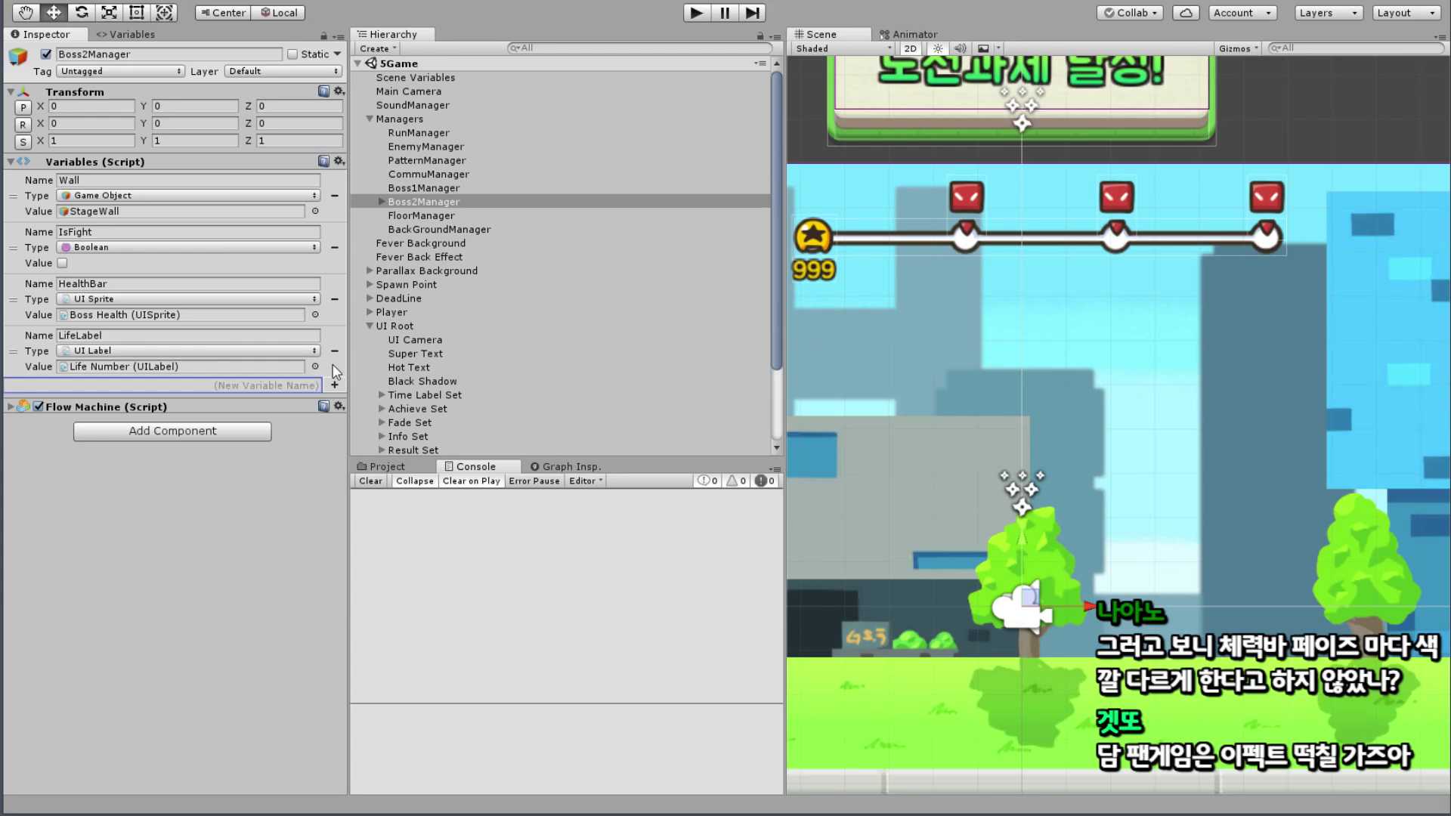
Step: Add an Integer variable named Life with value 3 to Boss2Manager
text(Life)
click(335, 385)
click(109, 402)
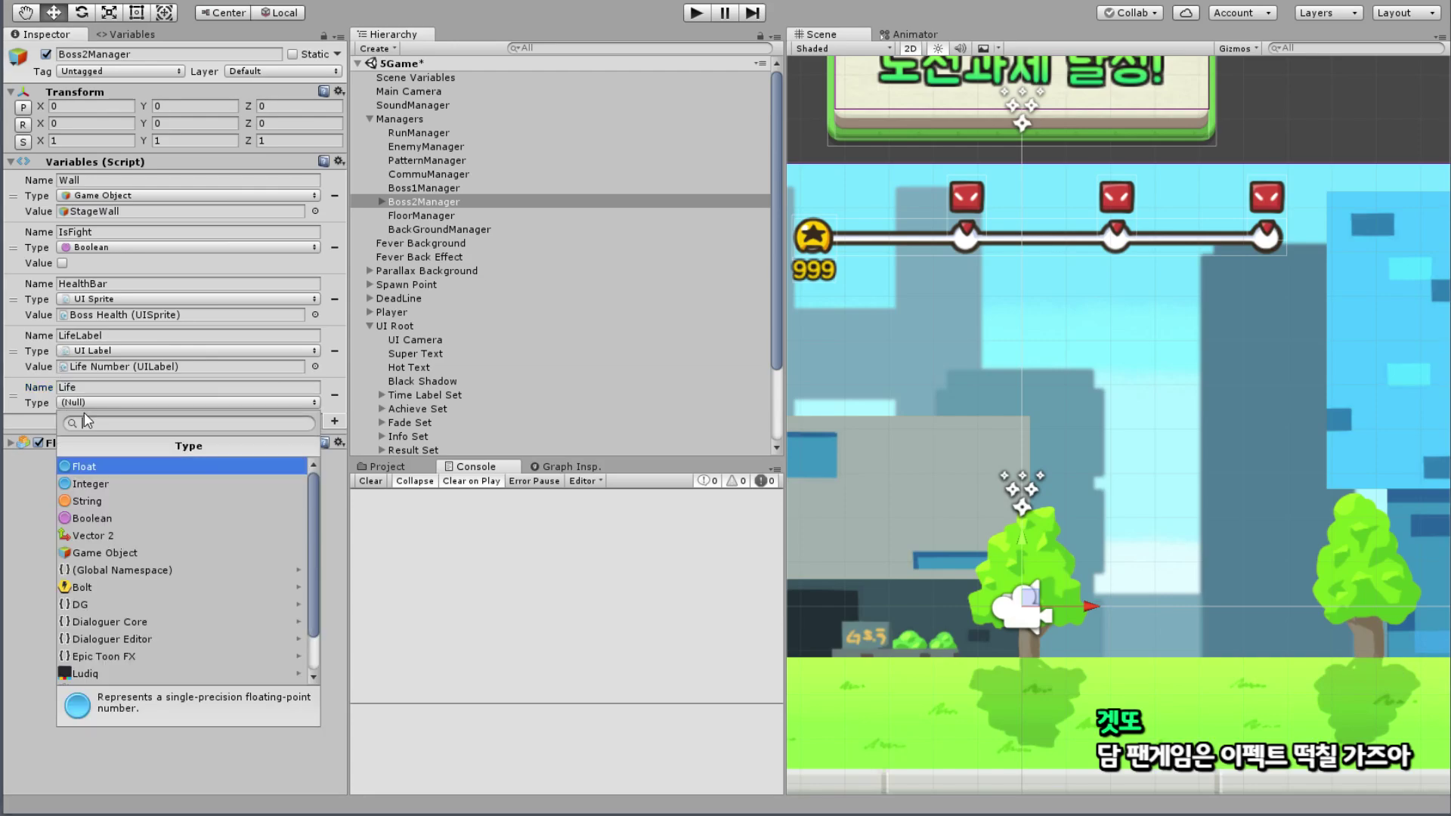
click(107, 484)
click(128, 420)
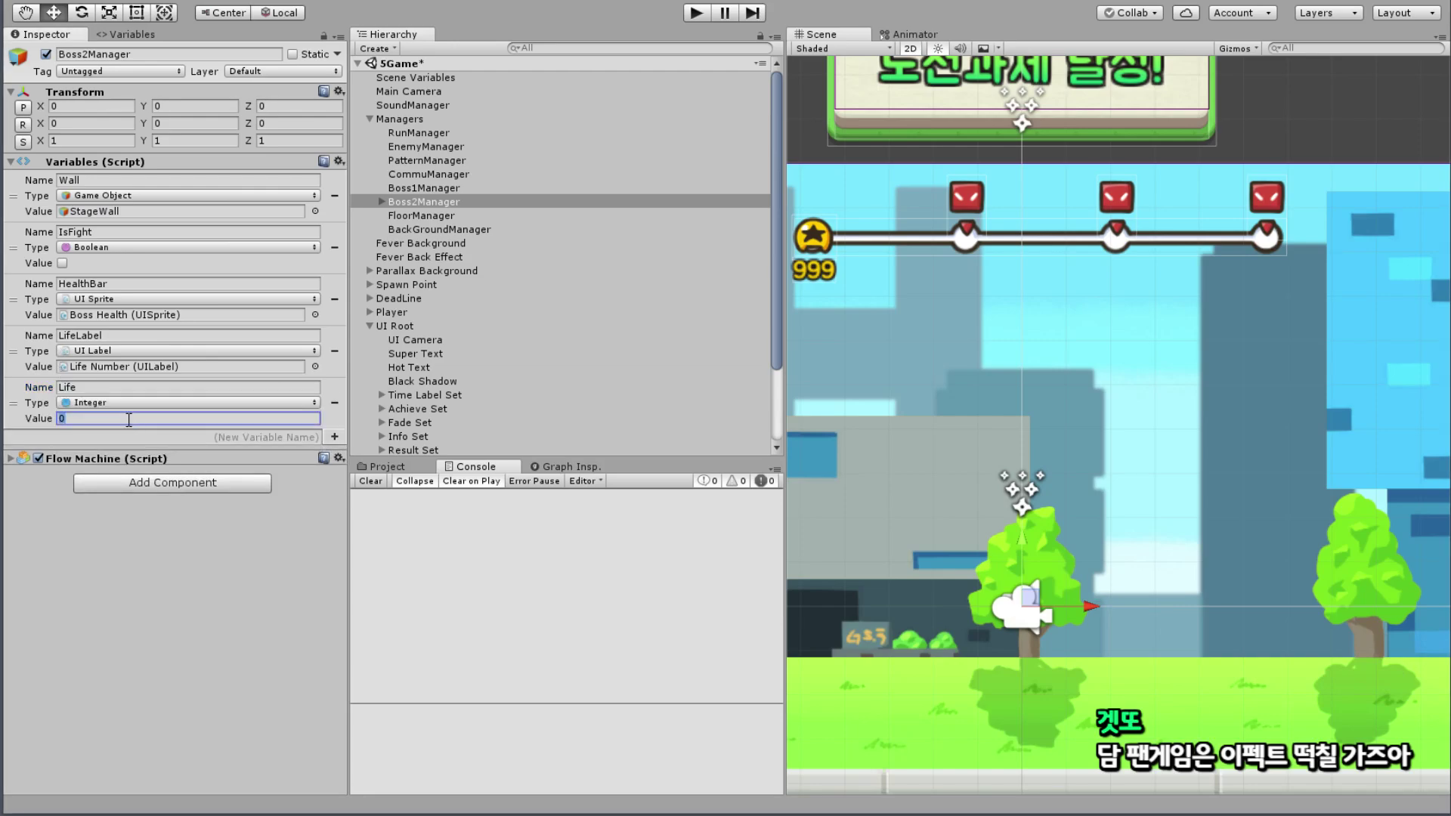
text(3)
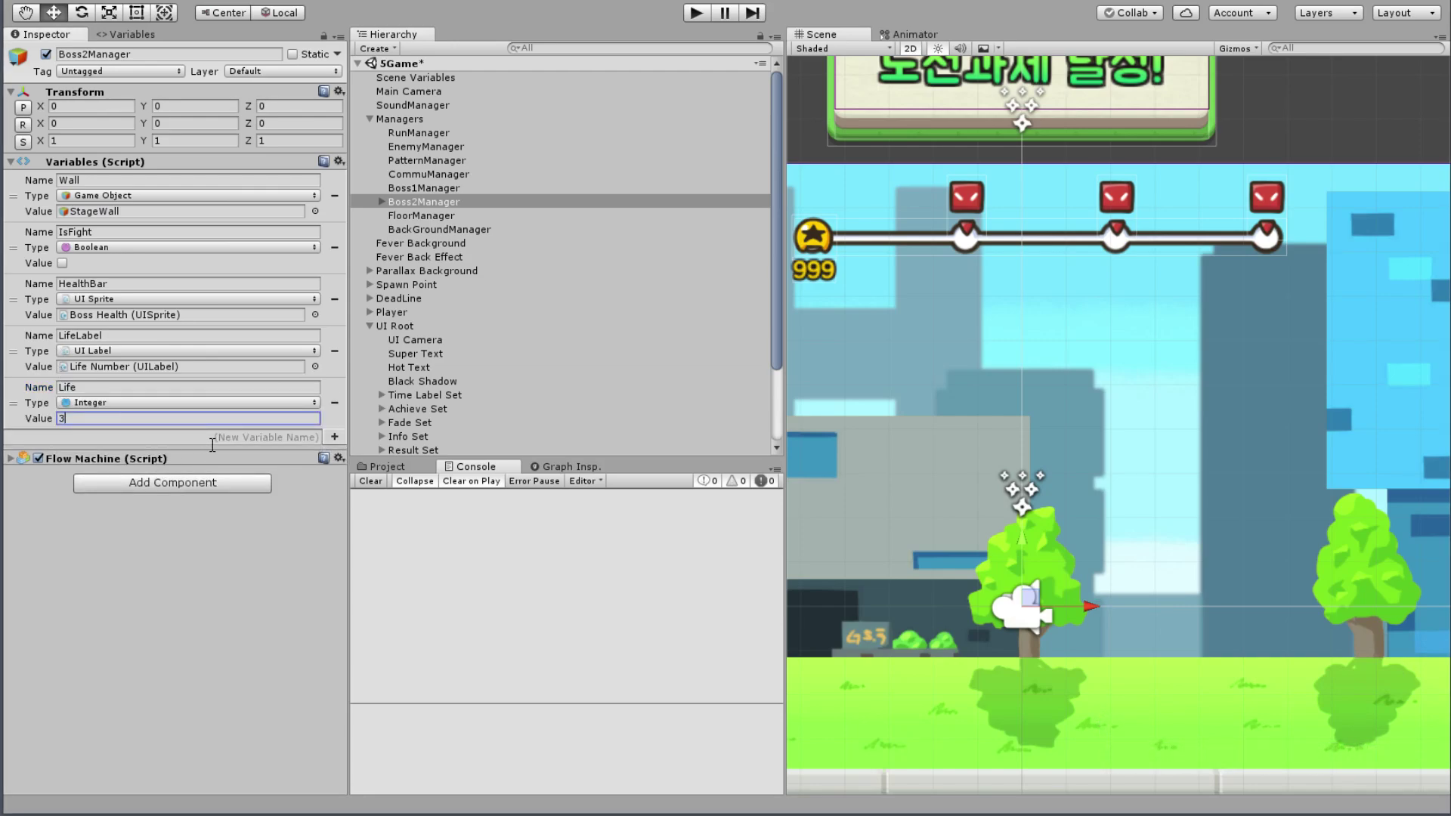
click(305, 438)
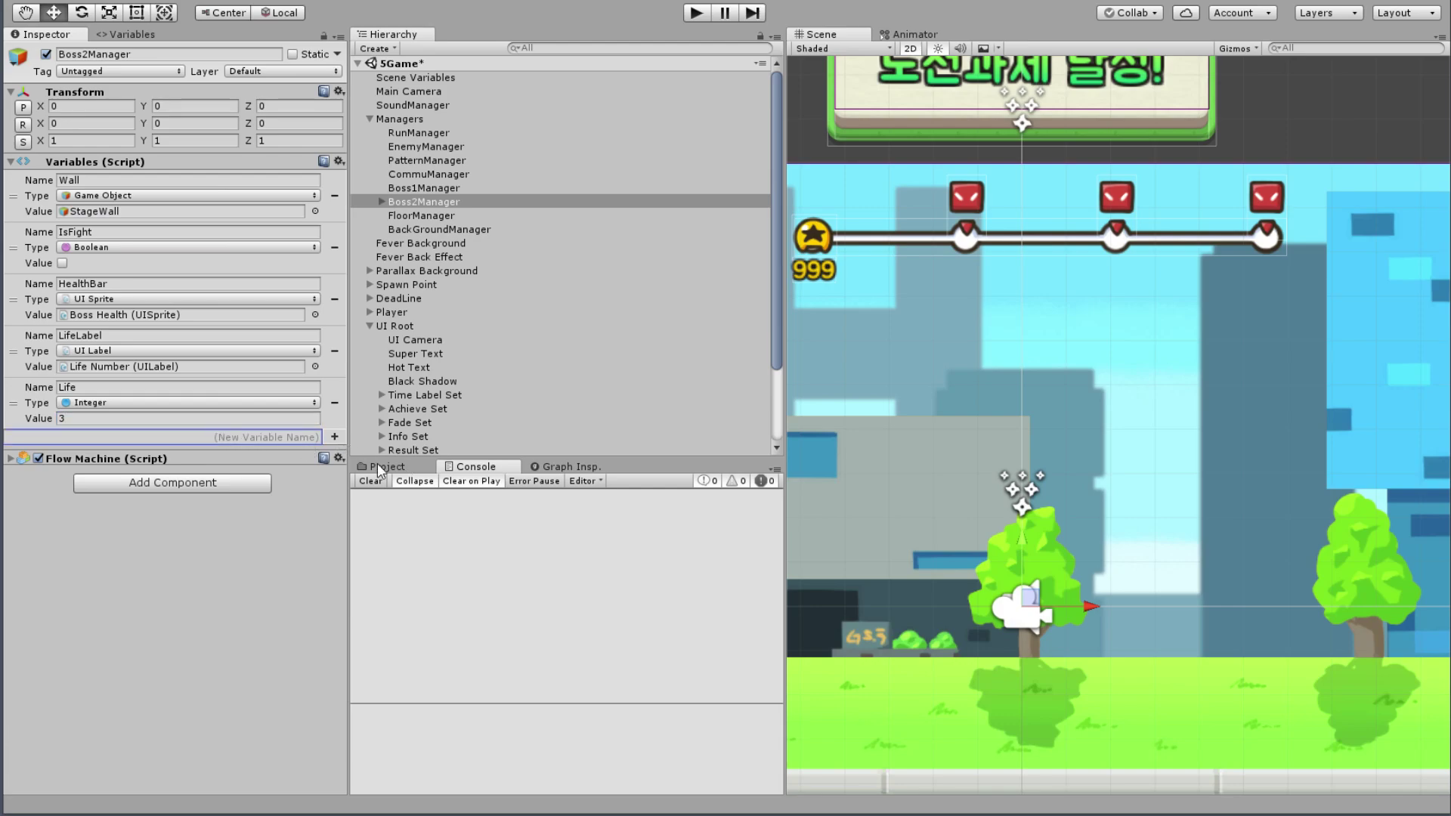
Step: Add an Integer variable named Health with value 5
text(f)
key(BackSpace)
text(Health)
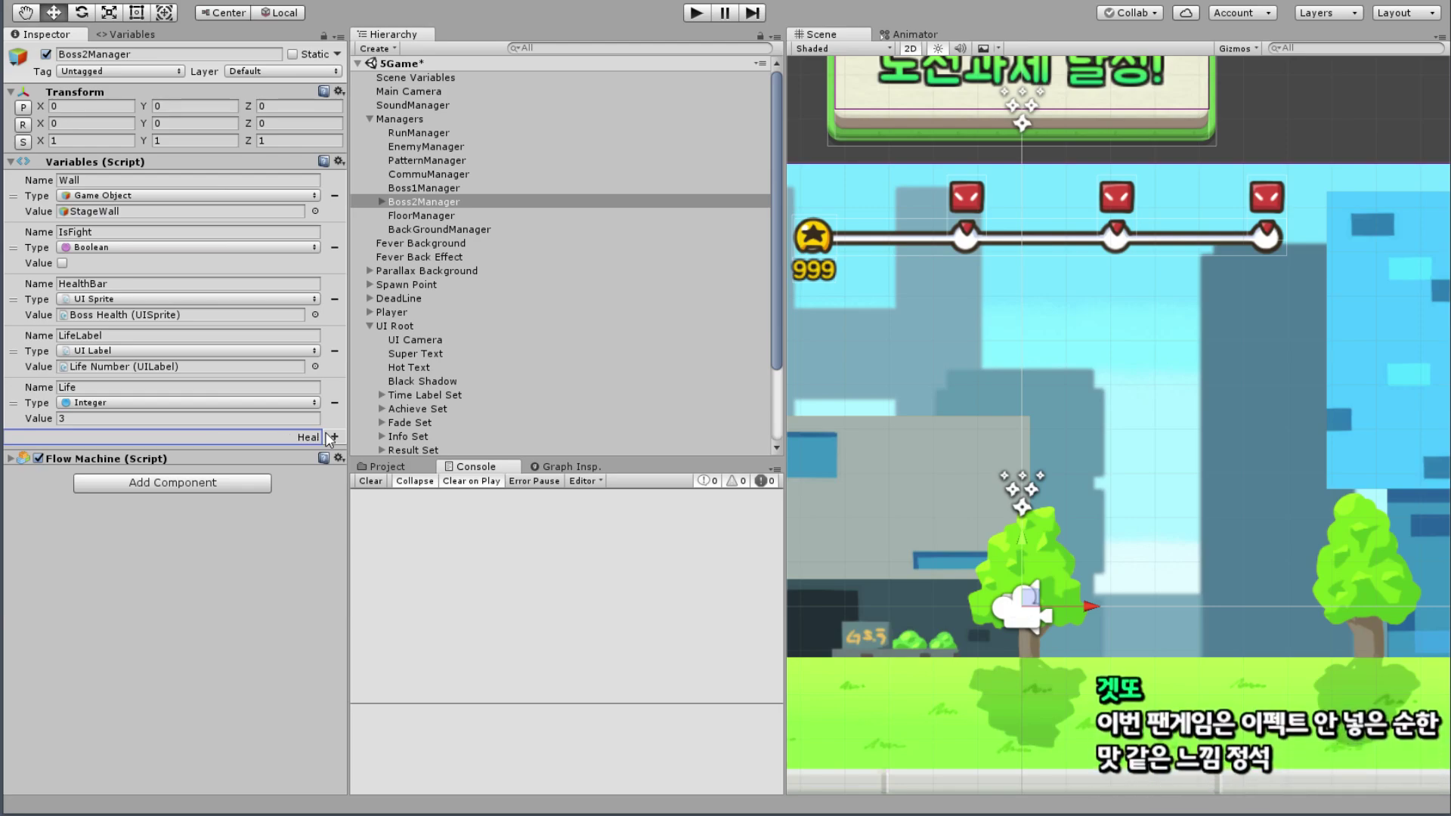
click(333, 436)
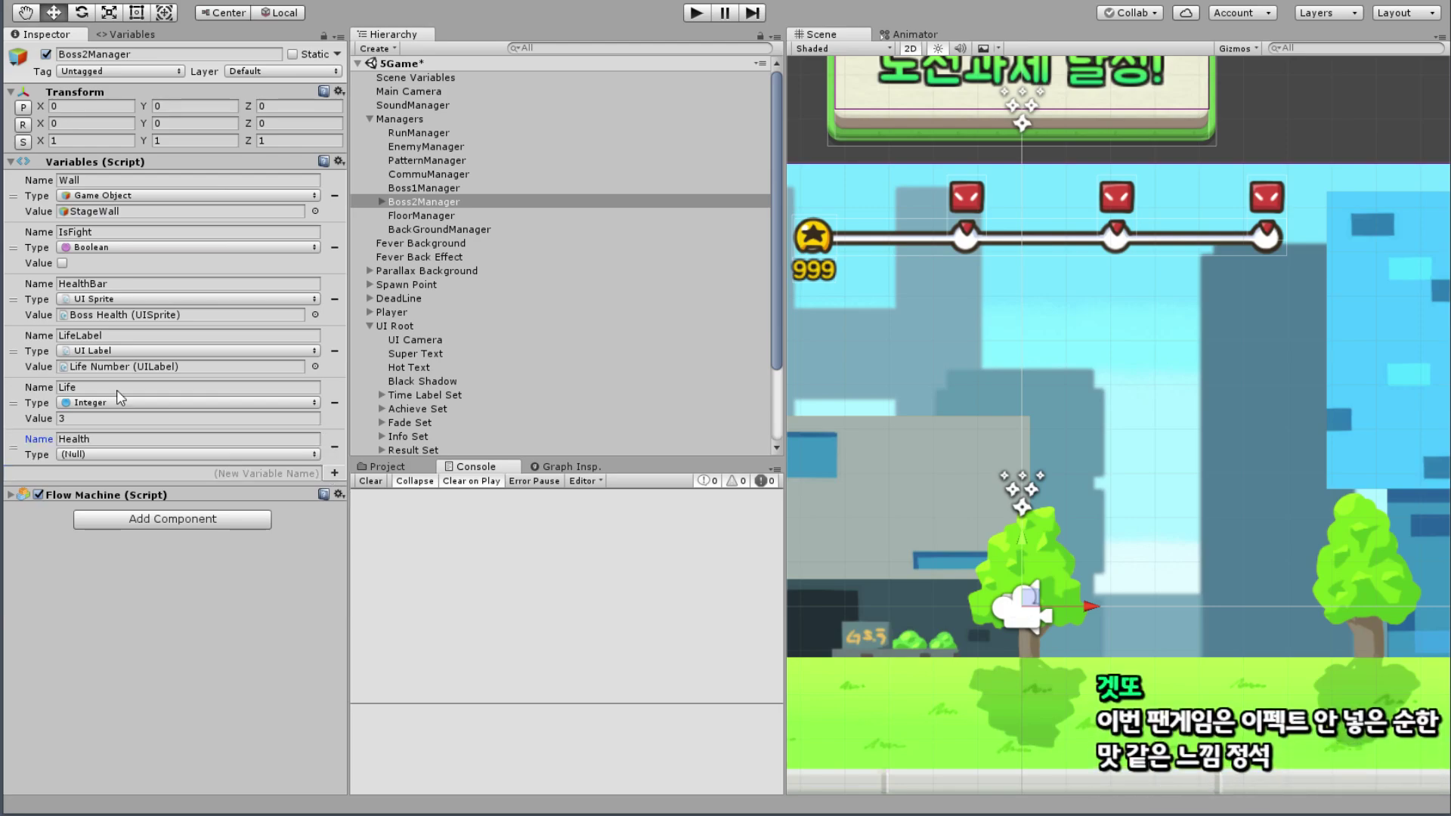
click(104, 454)
click(99, 537)
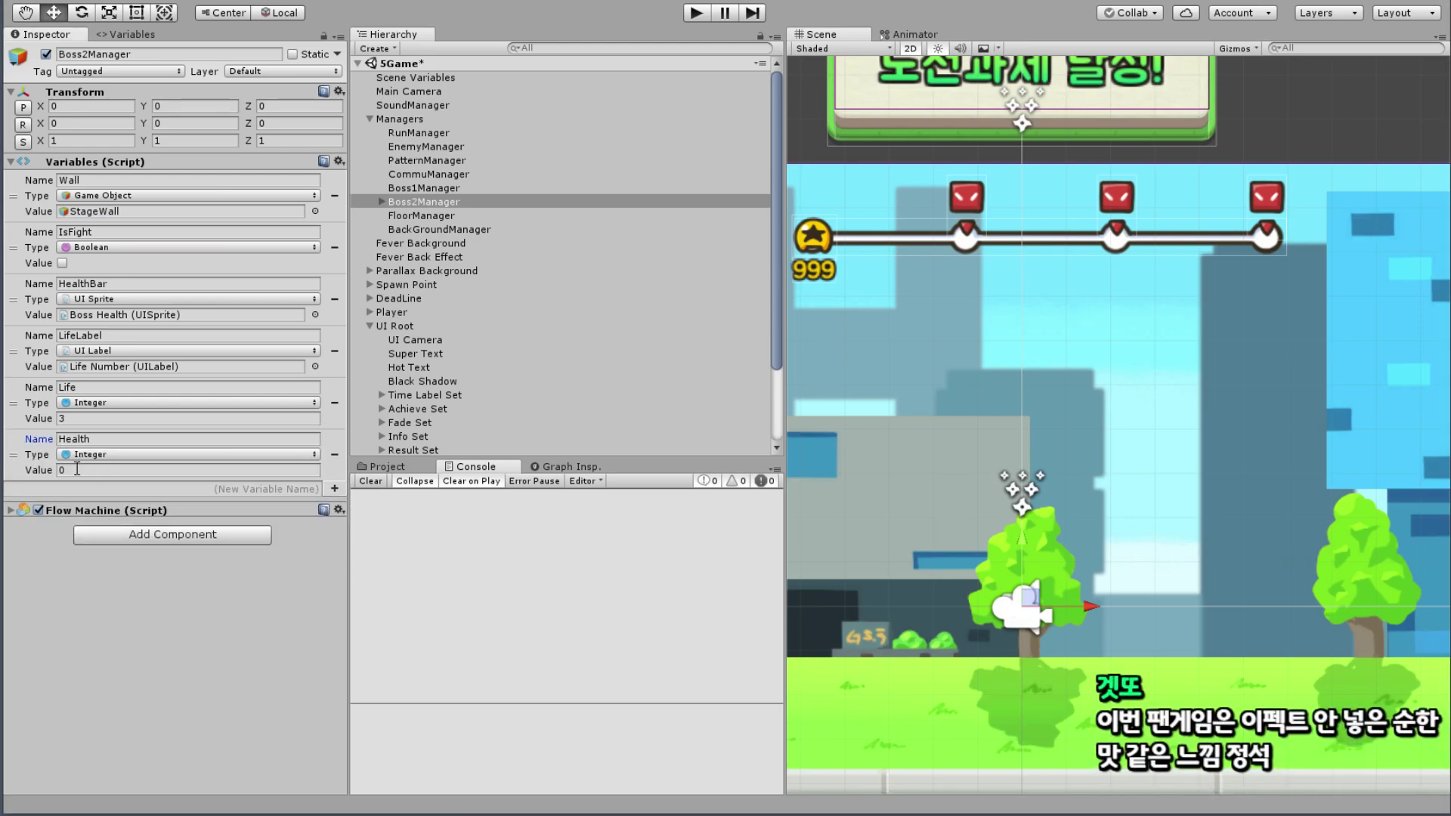
click(75, 468)
text(5)
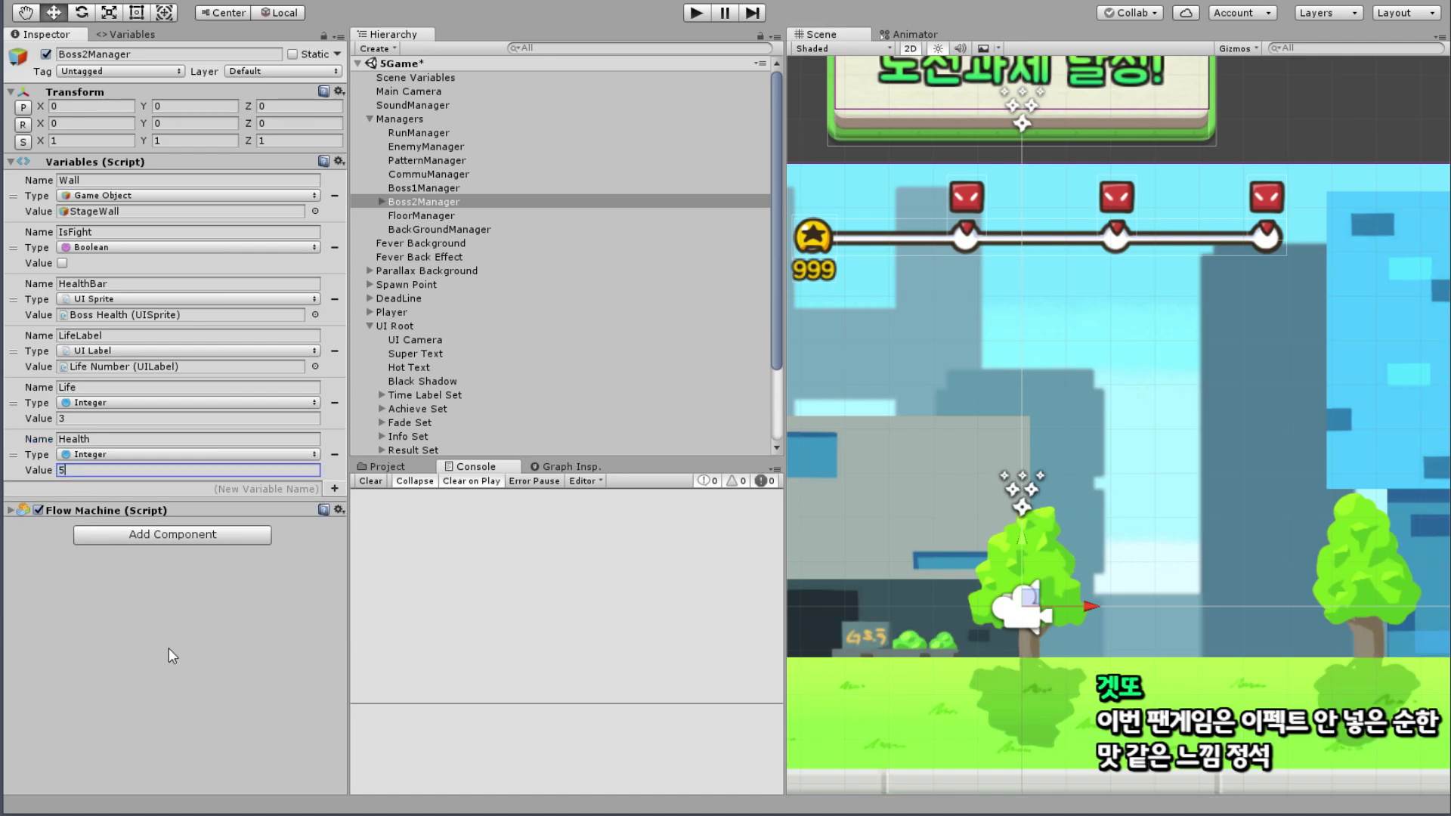
click(160, 648)
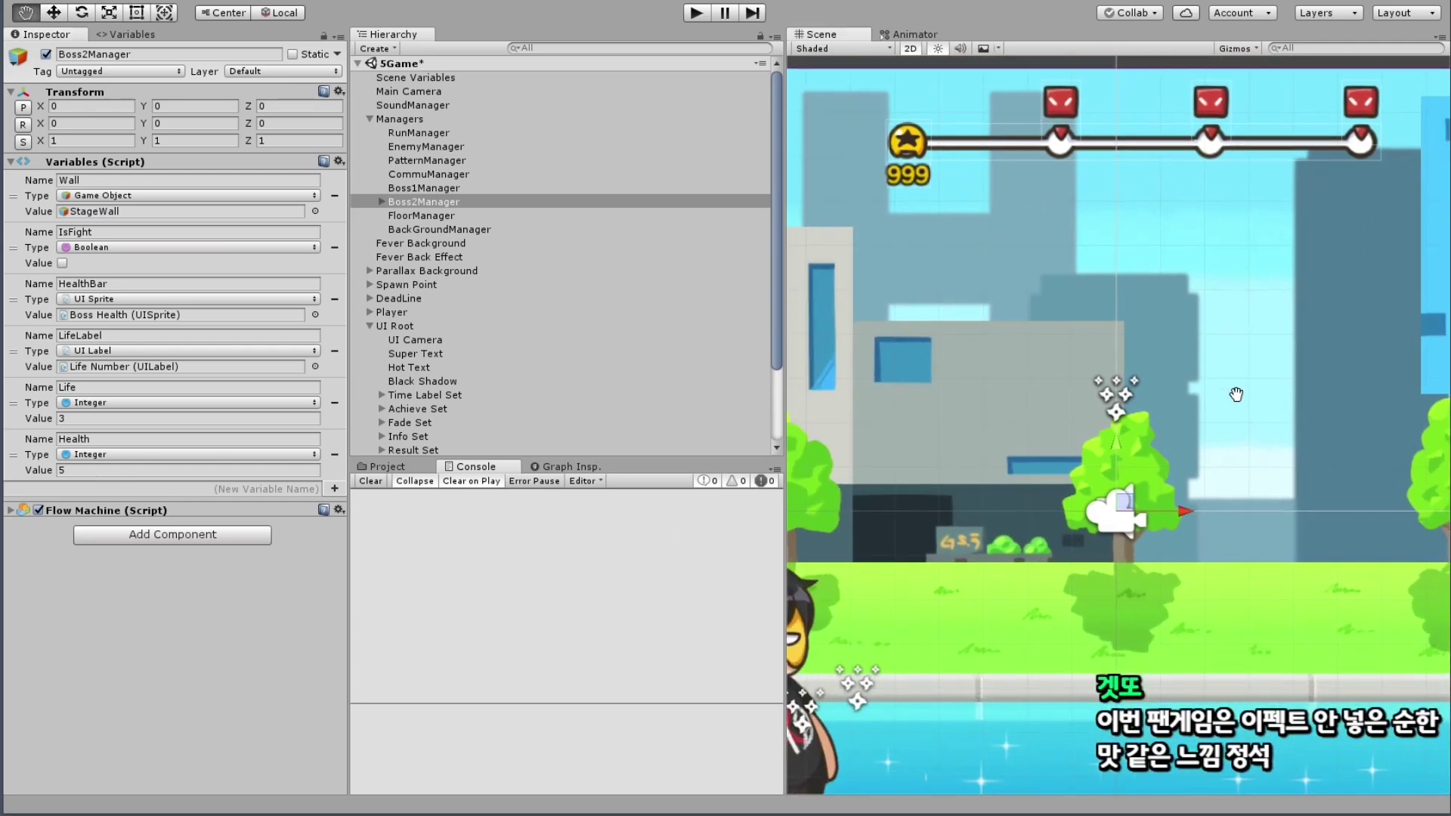
Step: Pan and zoom the Scene view out to show the whole level layout and the water
middle_drag(1036, 487, 1128, 393)
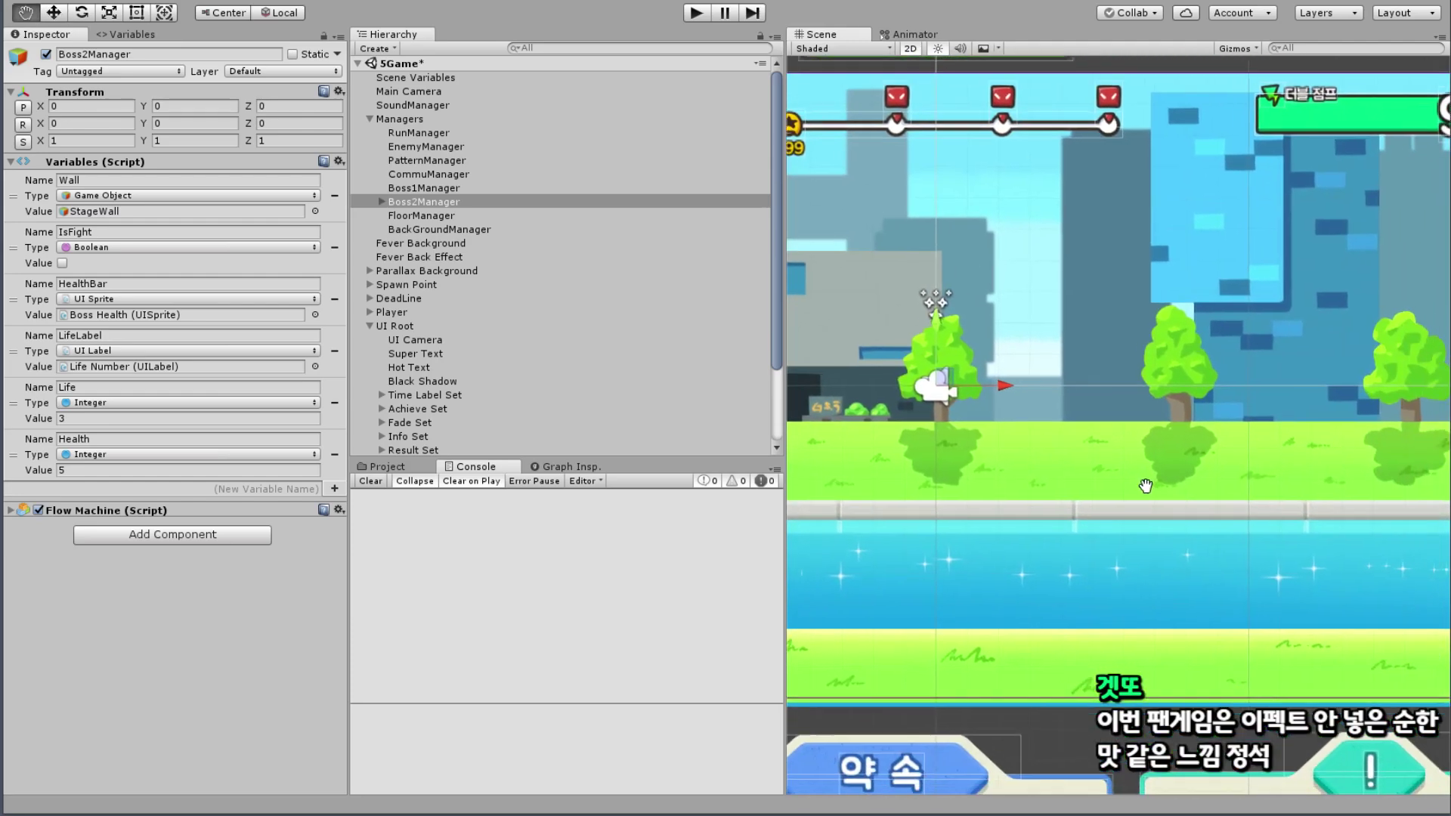
scroll(1159, 408, down, 5)
mouse_move(1101, 439)
middle_down()
mouse_move(1231, 457)
mouse_move(1152, 436)
middle_up()
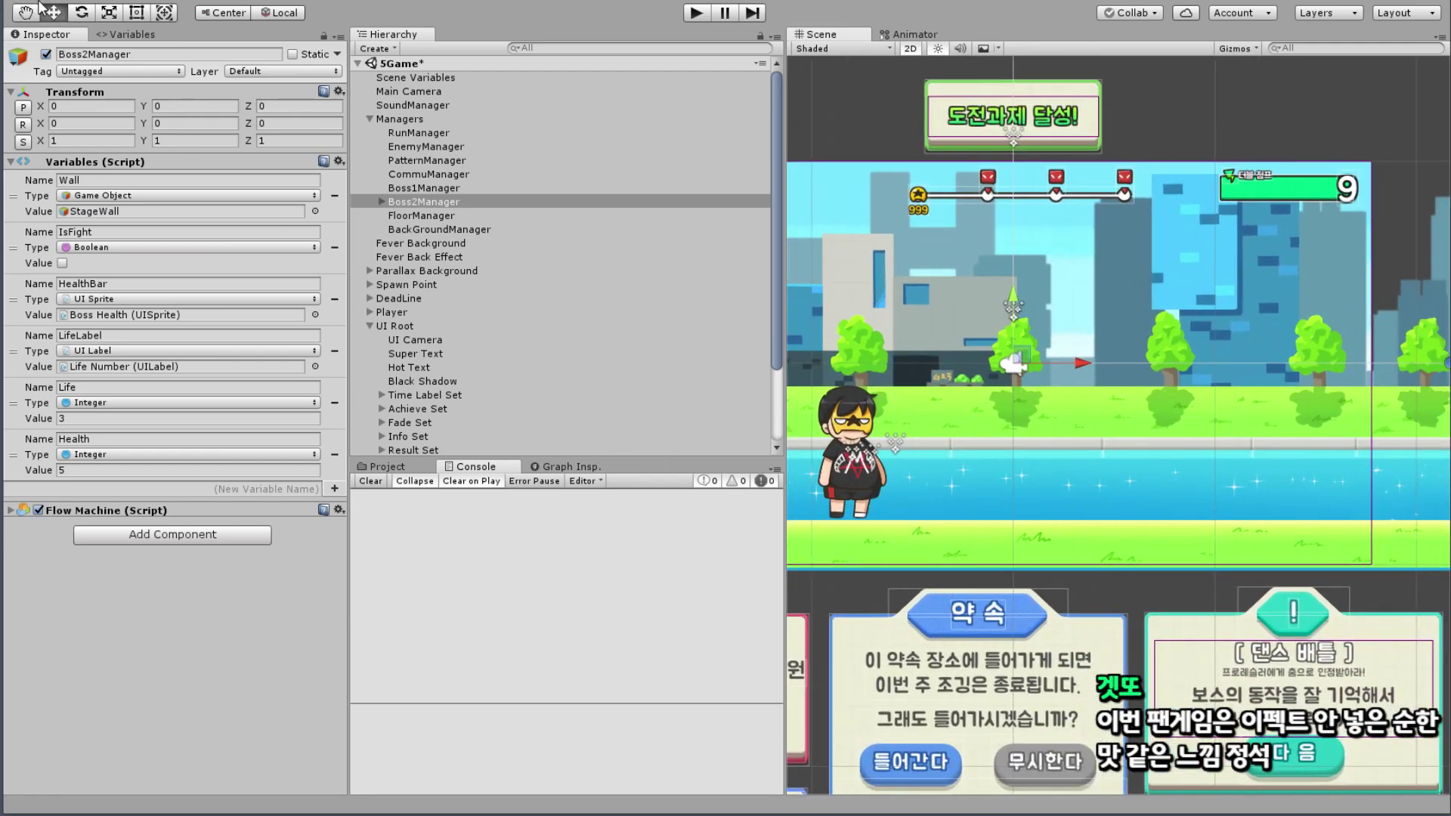
Step: Save the SGame scene and the project
click(25, 3)
click(87, 61)
click(14, 6)
click(88, 138)
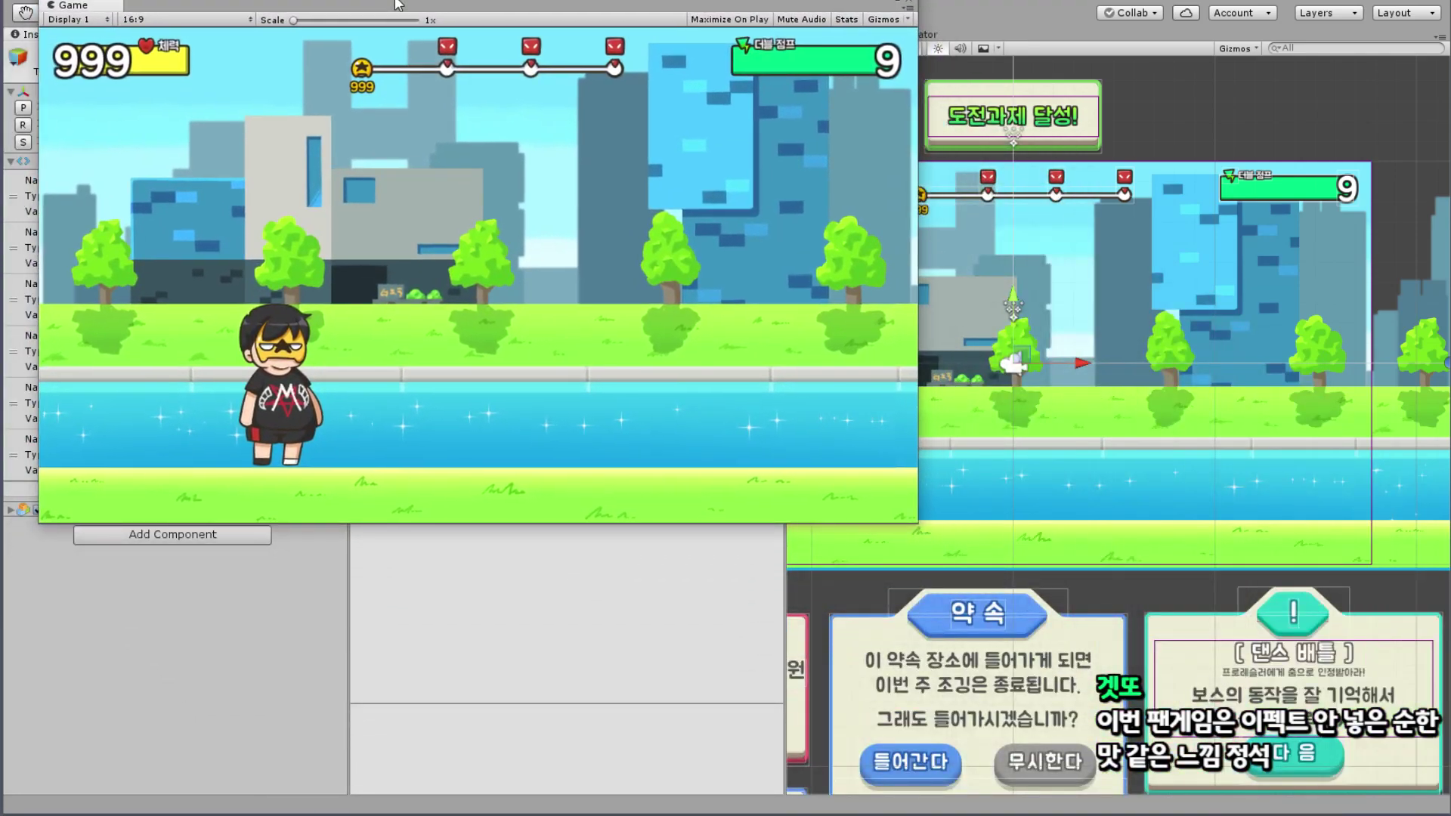
Step: Move and enlarge the floating Game window, and run the game in play mode
drag(398, 3, 402, 29)
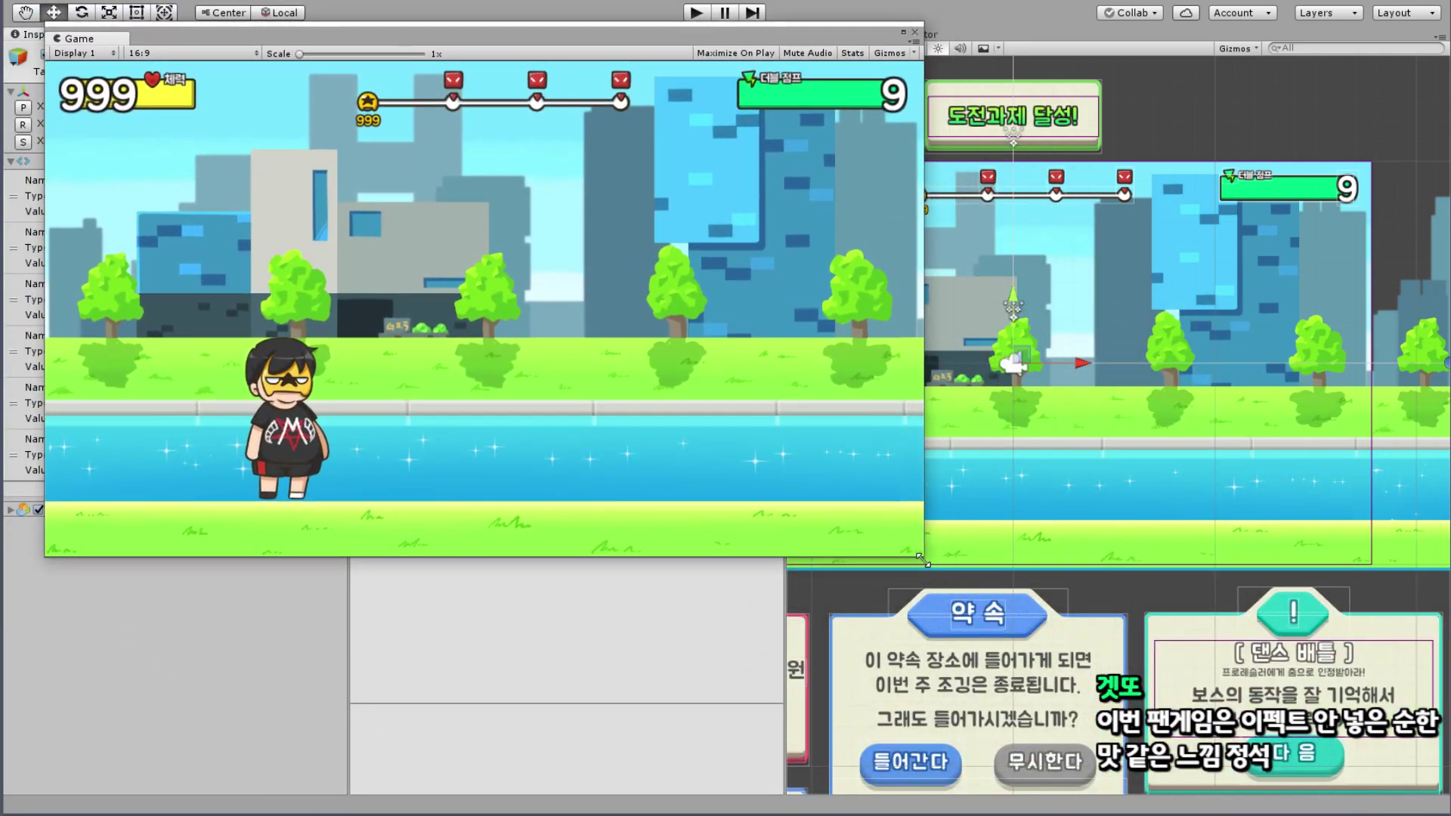
drag(920, 559, 1364, 762)
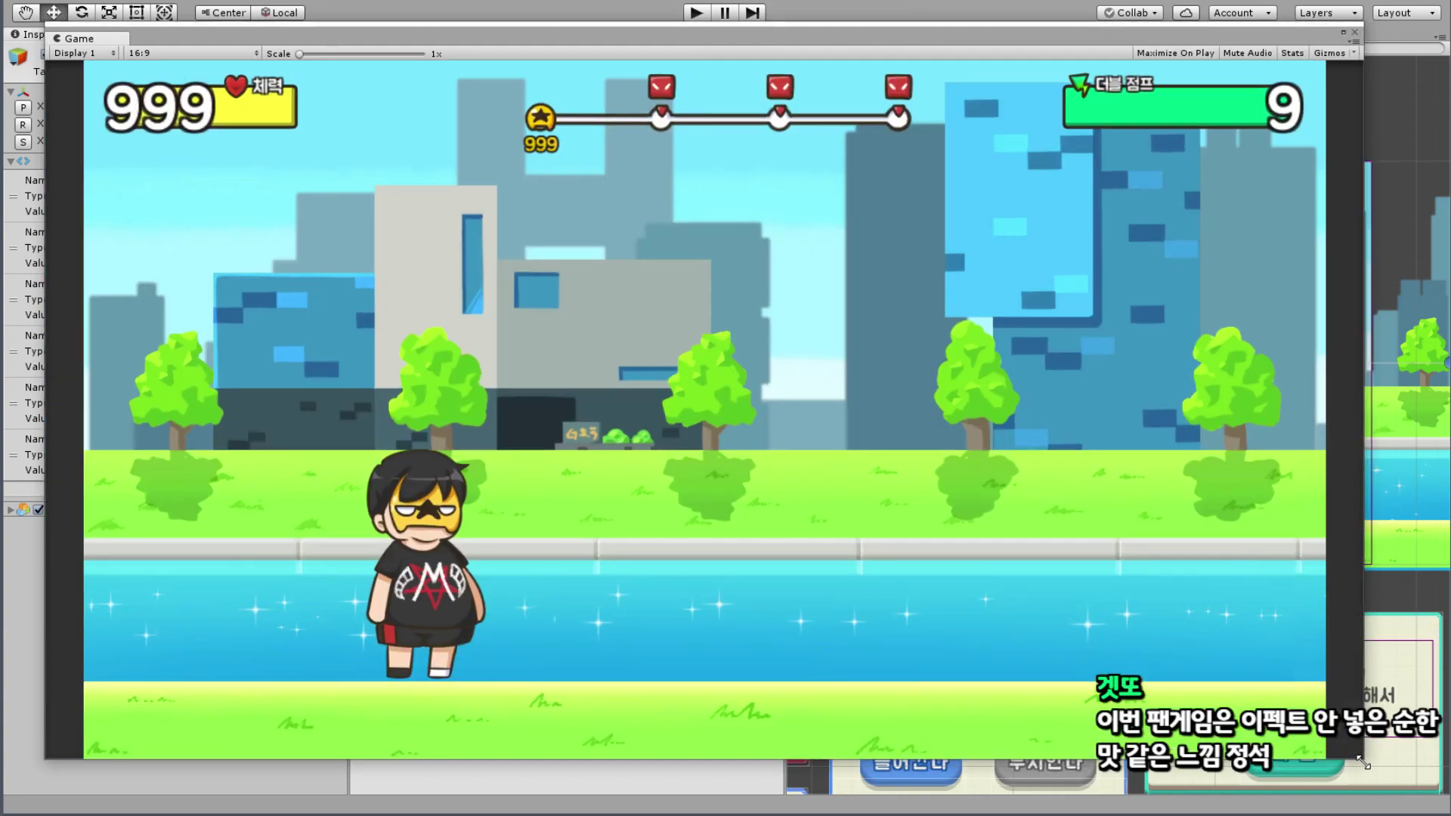
click(697, 13)
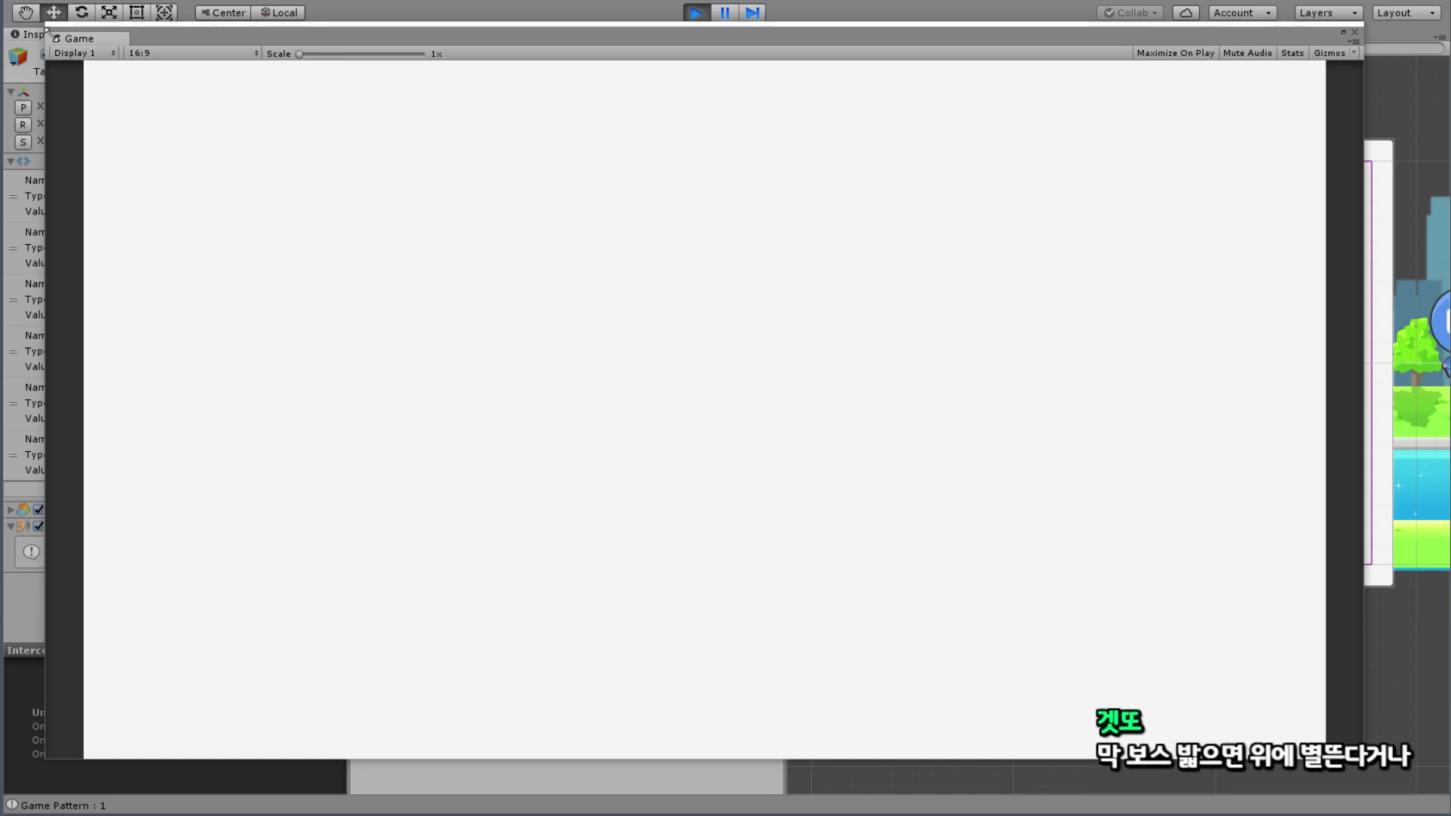
drag(47, 30, 67, 3)
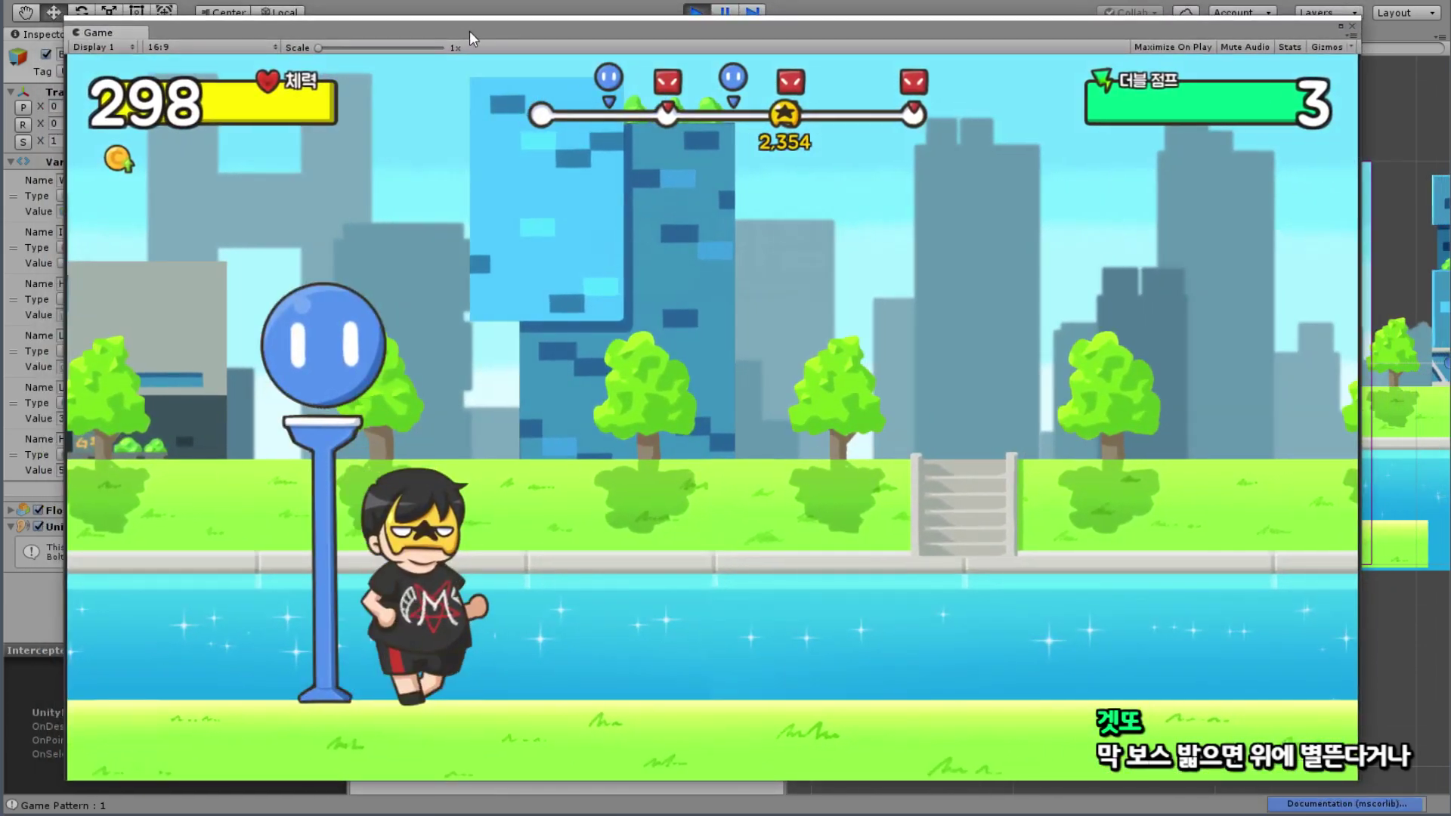
drag(74, 3, 497, 32)
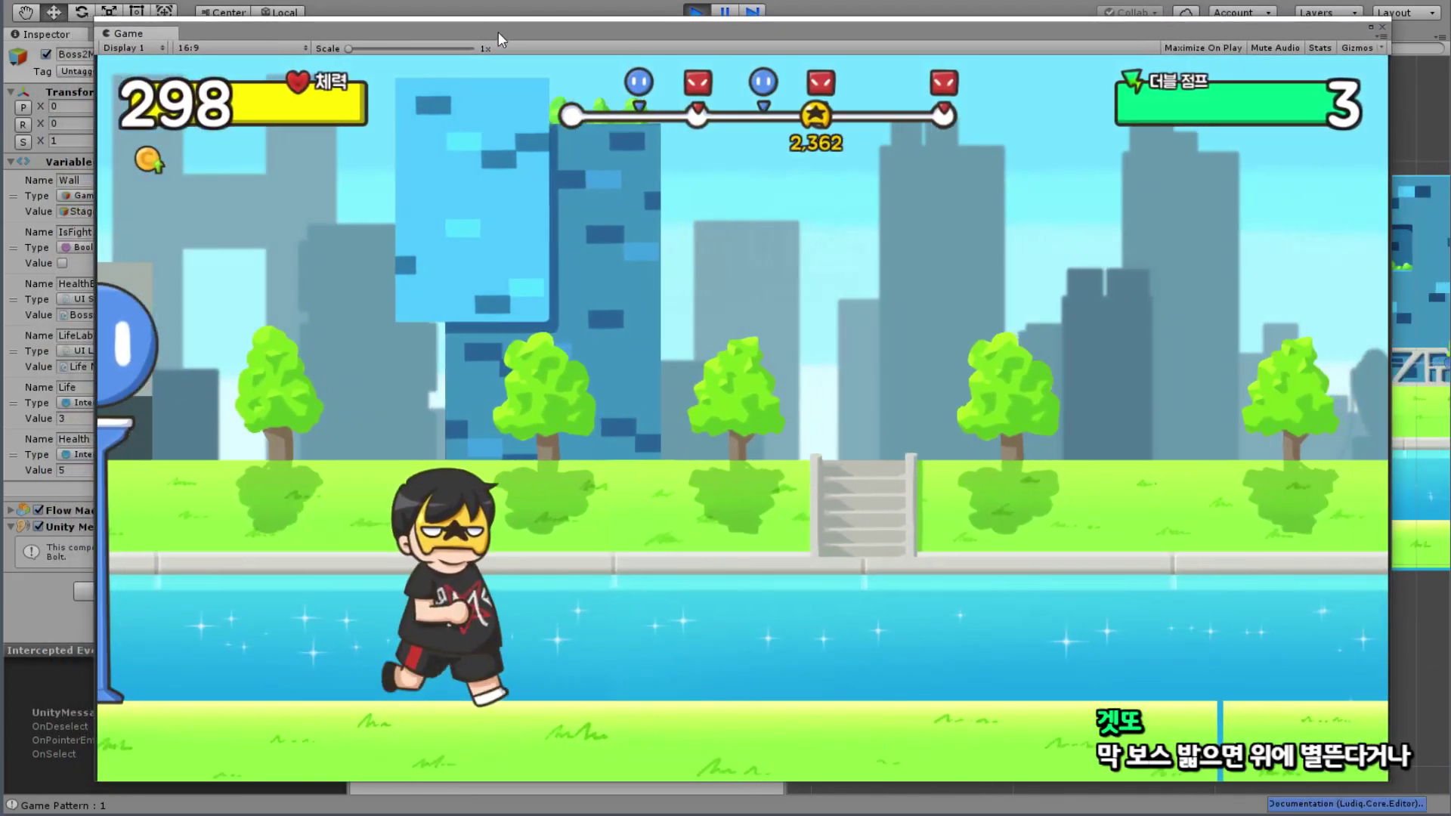
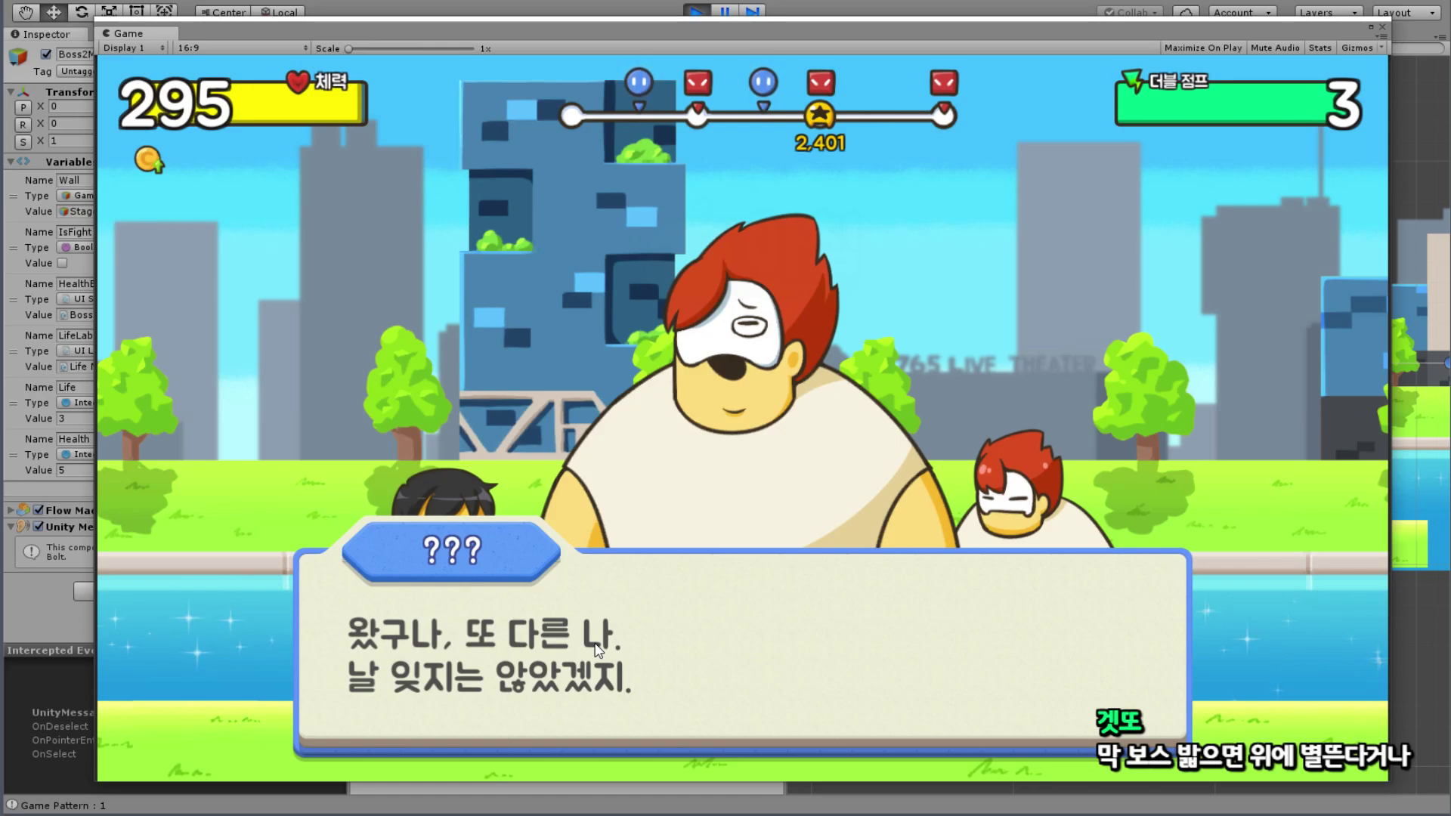
Step: Click through the boss's intro dialogue, then choose 다음 and 시작 on the mission popup
click(760, 604)
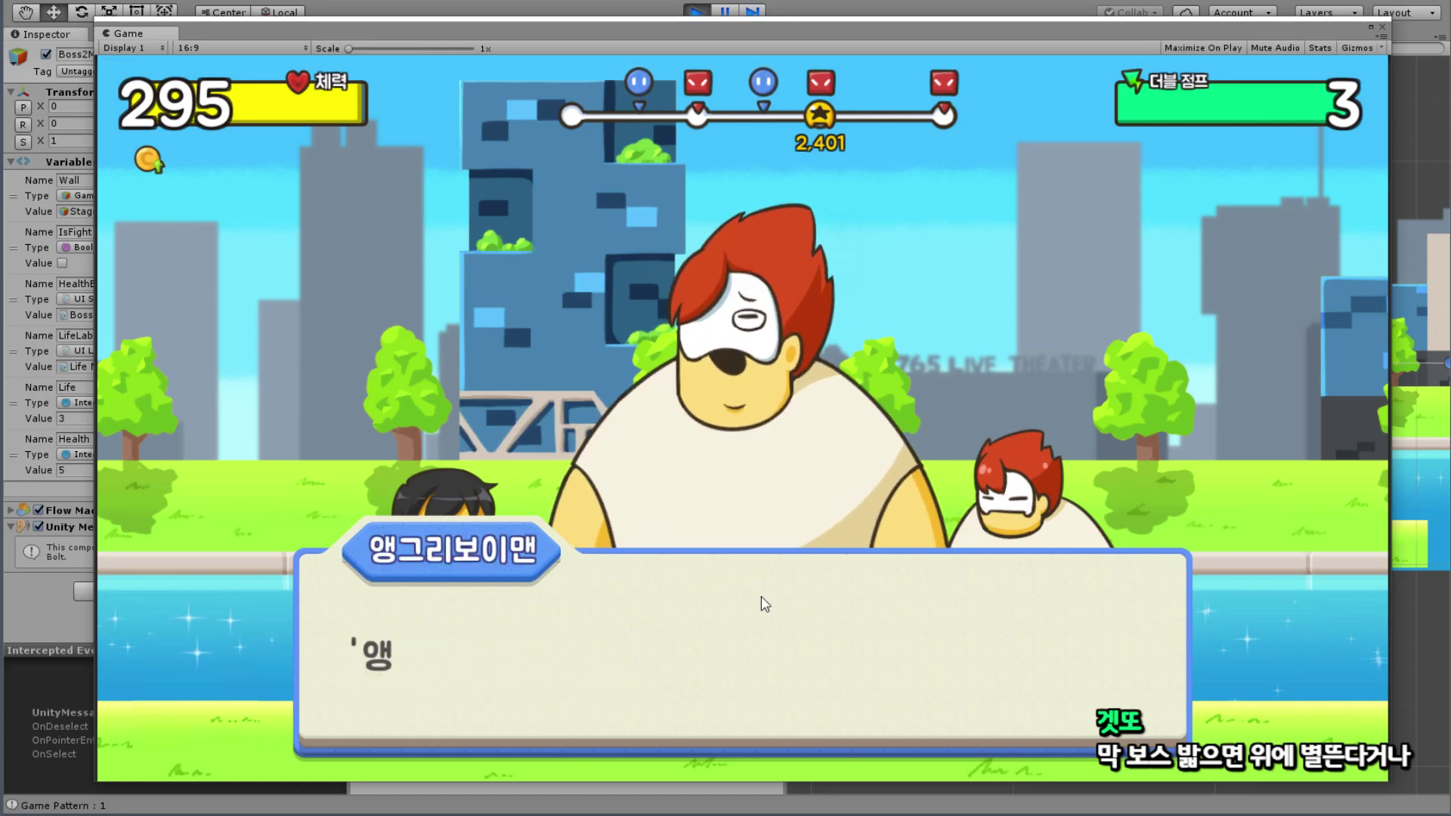
click(736, 616)
click(714, 638)
click(738, 632)
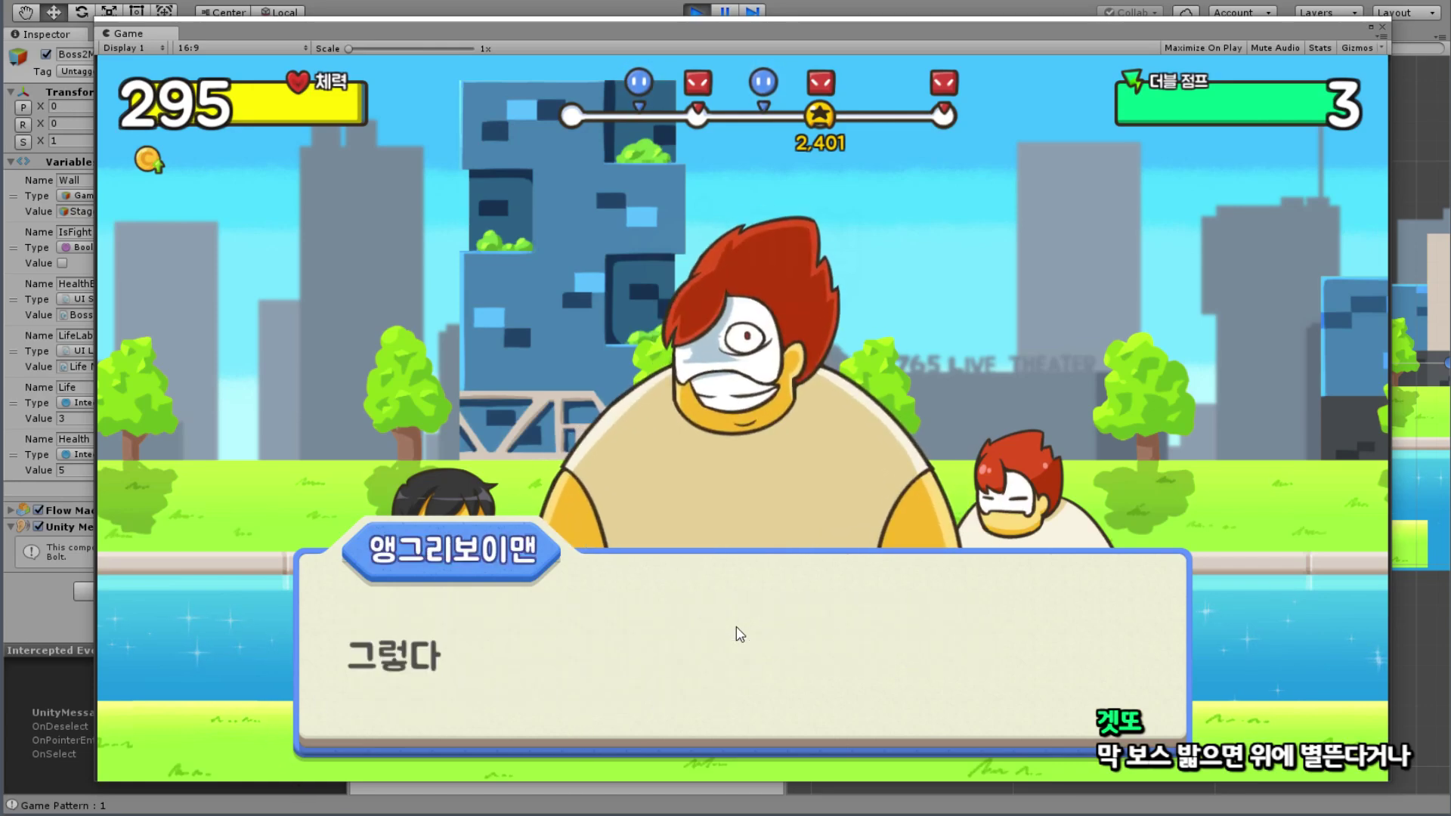
click(738, 631)
click(737, 633)
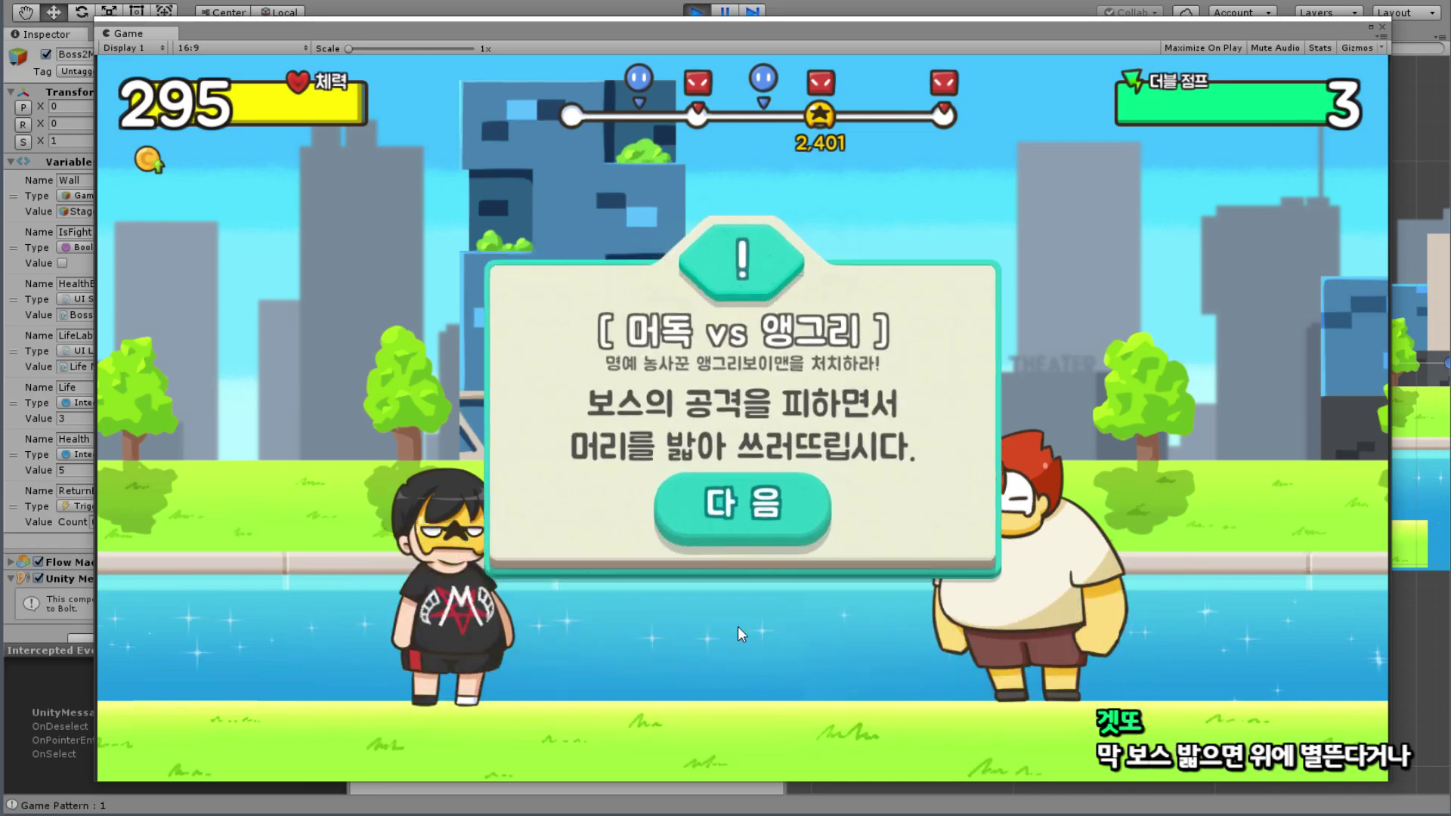
click(734, 535)
click(769, 526)
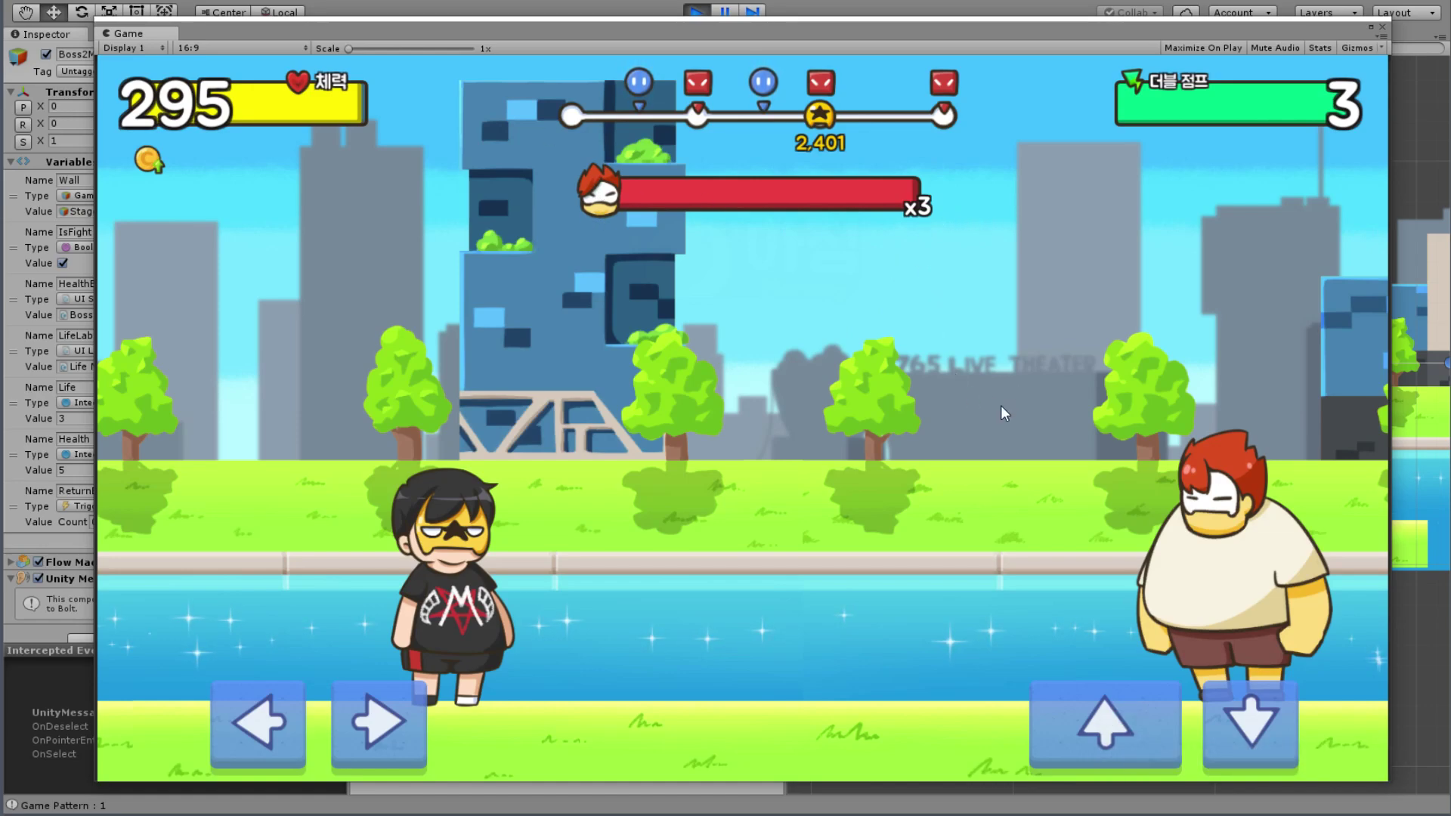
key(Right)
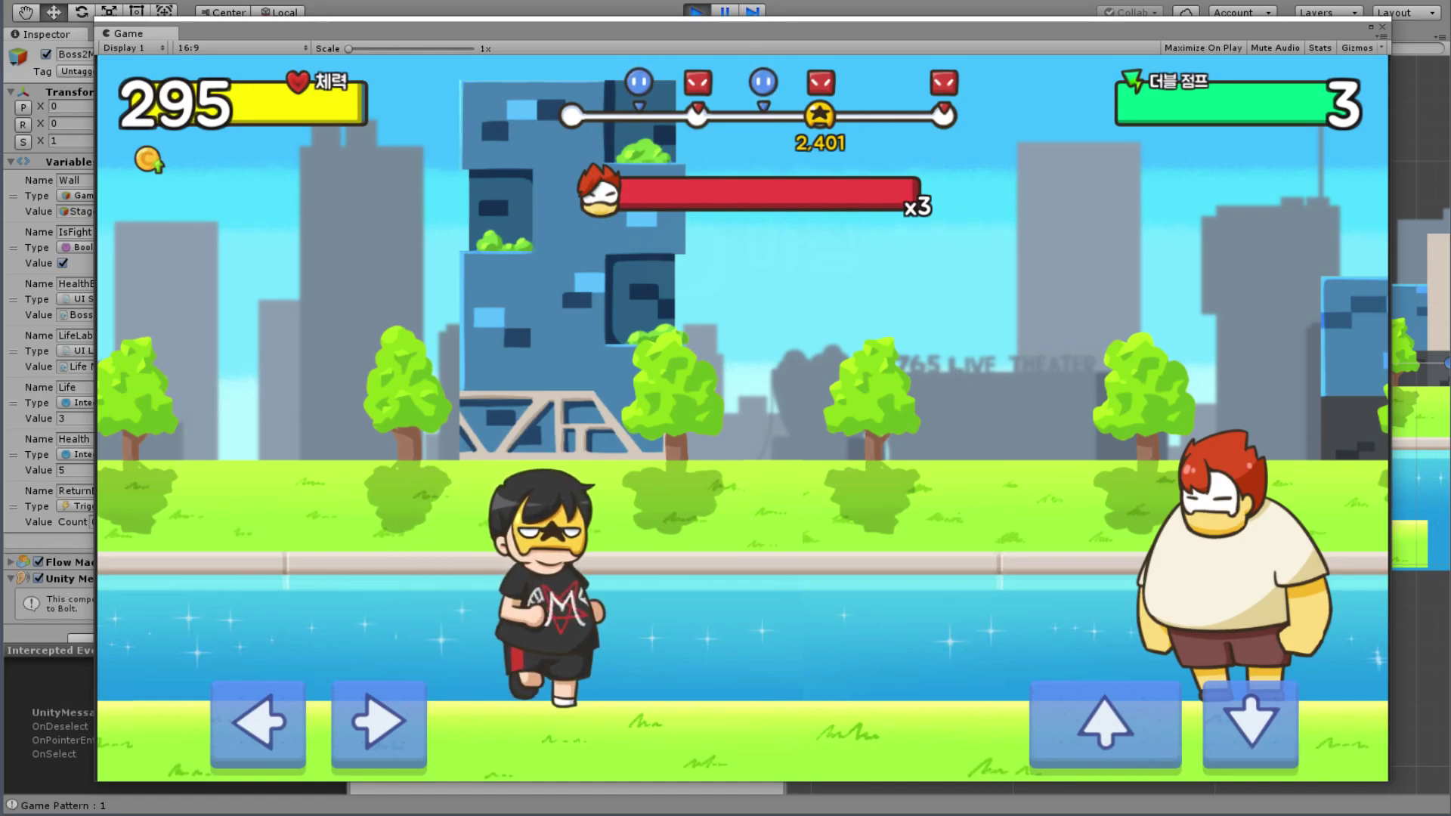
key(Up)
key(Up)
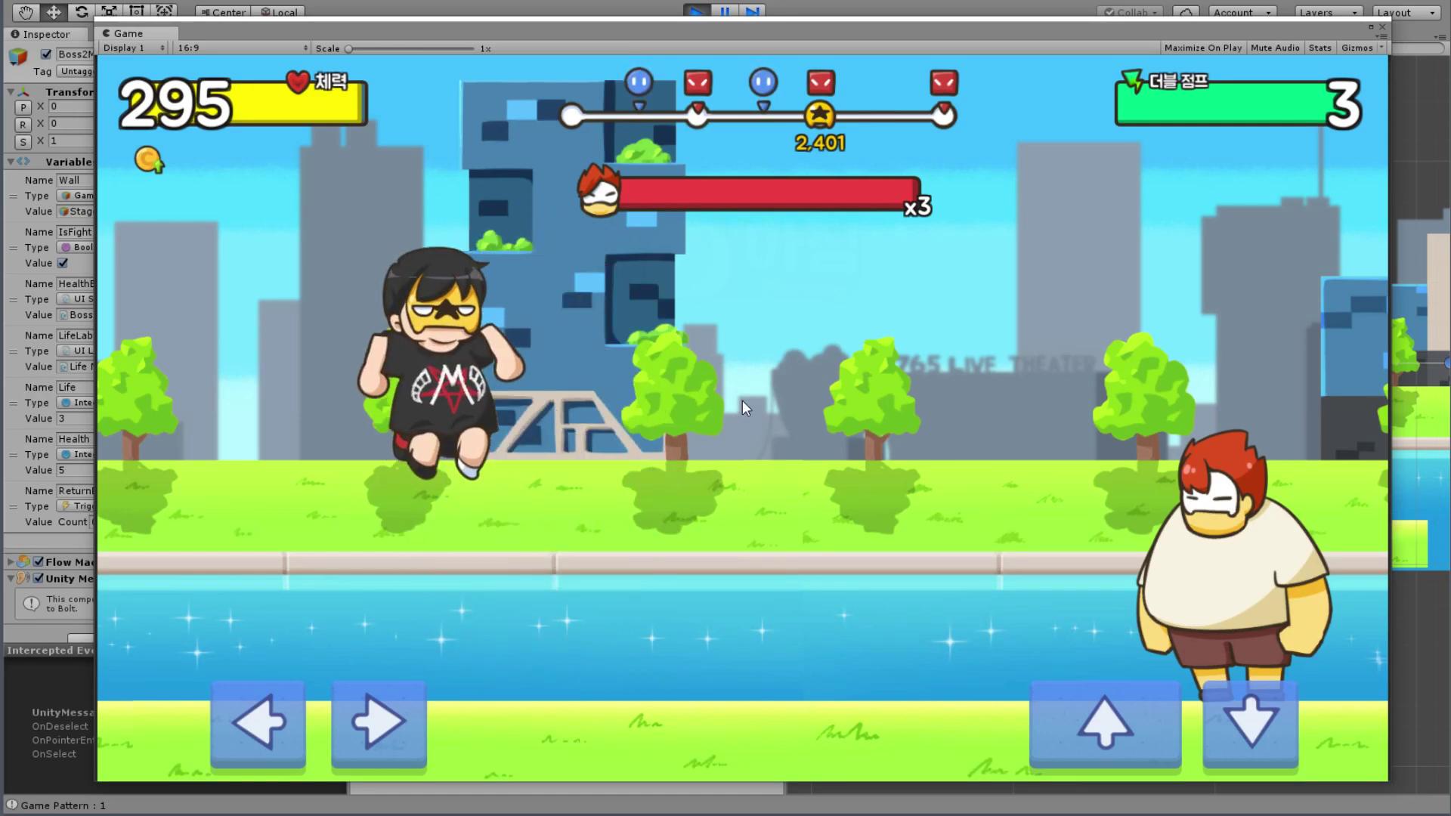
key(Up)
key(Up)
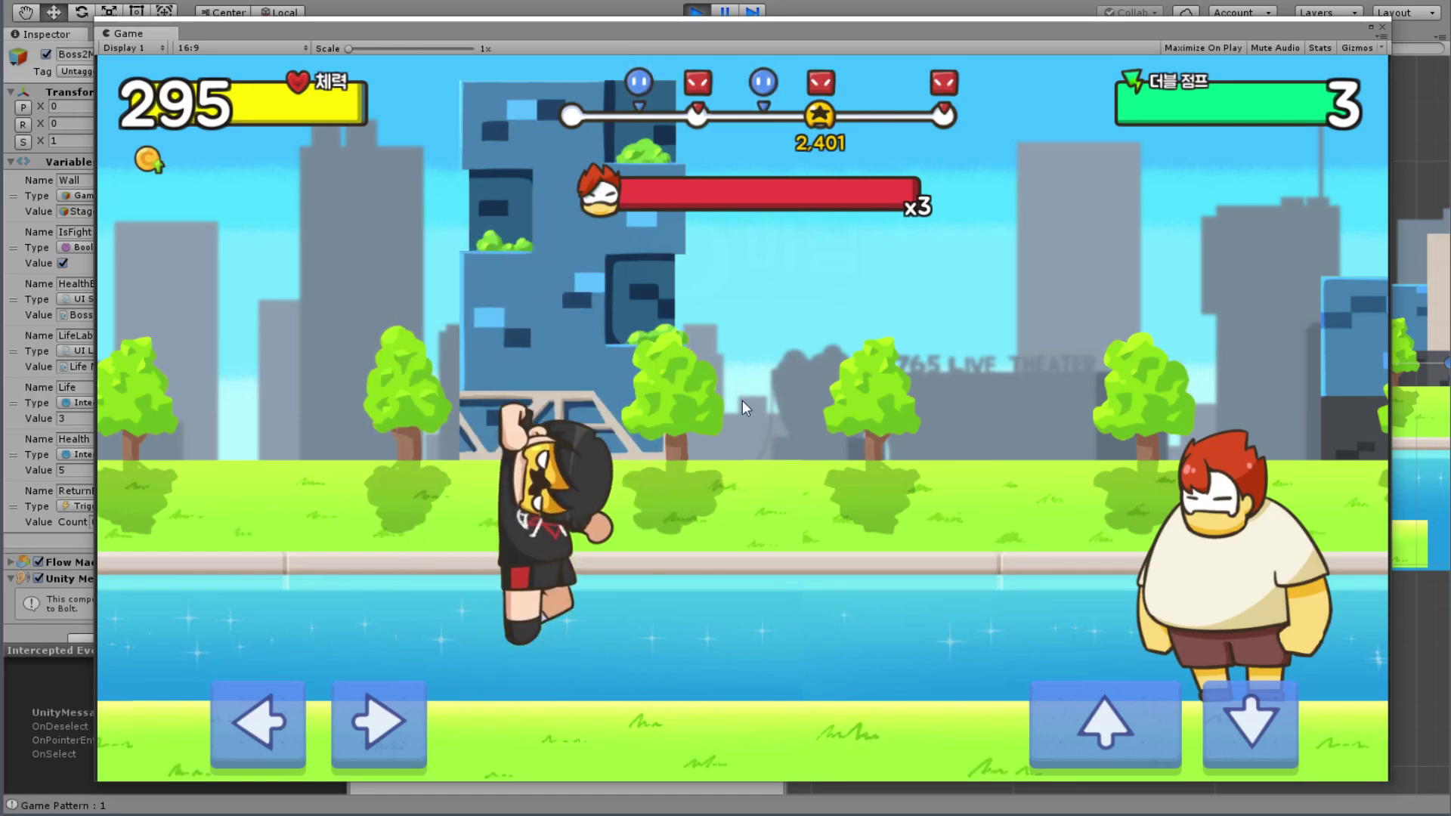
key(Right)
key(Up)
key(Left)
key(Left)
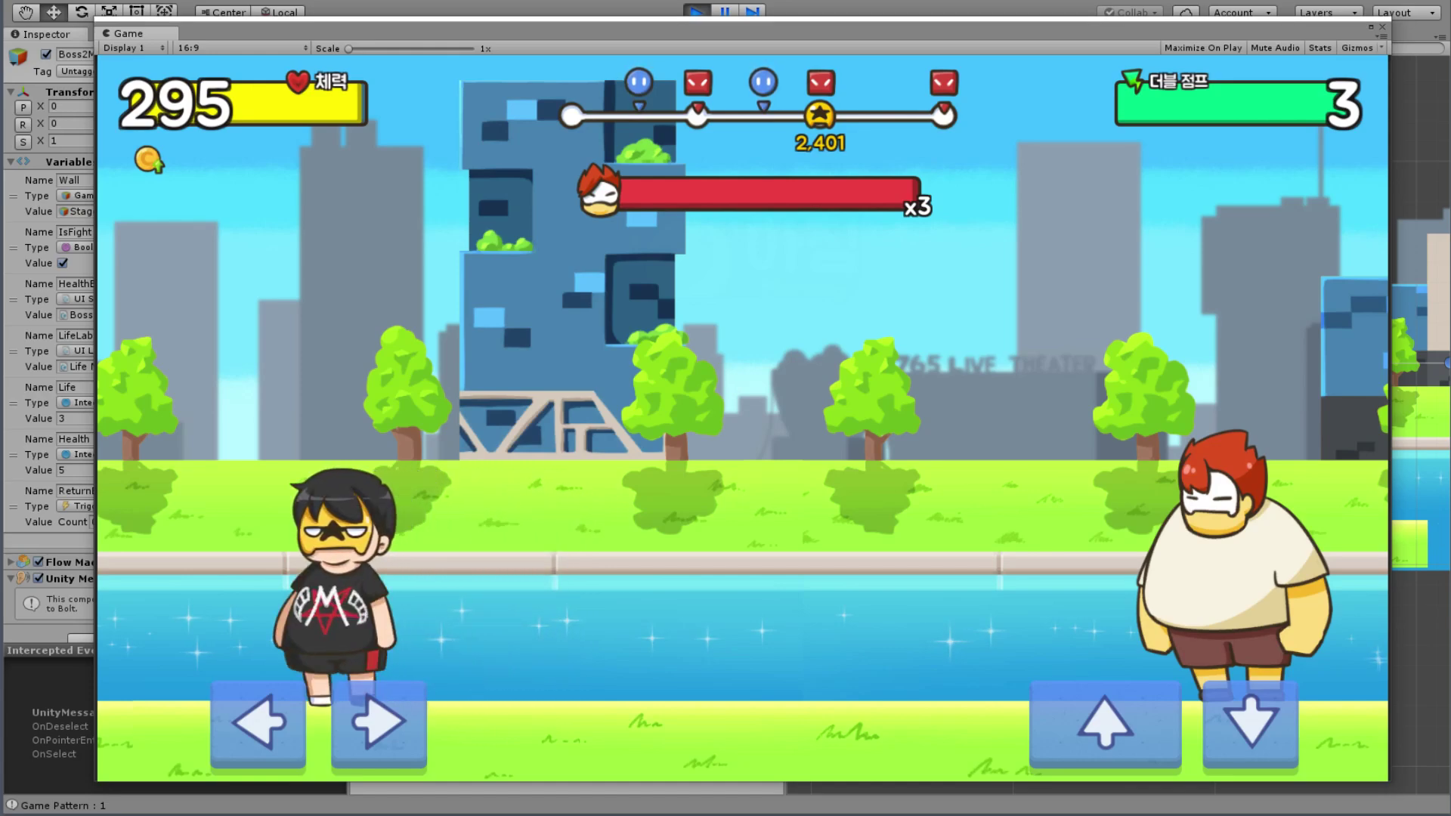
key(Right)
key(Up)
key(Up)
key(Up)
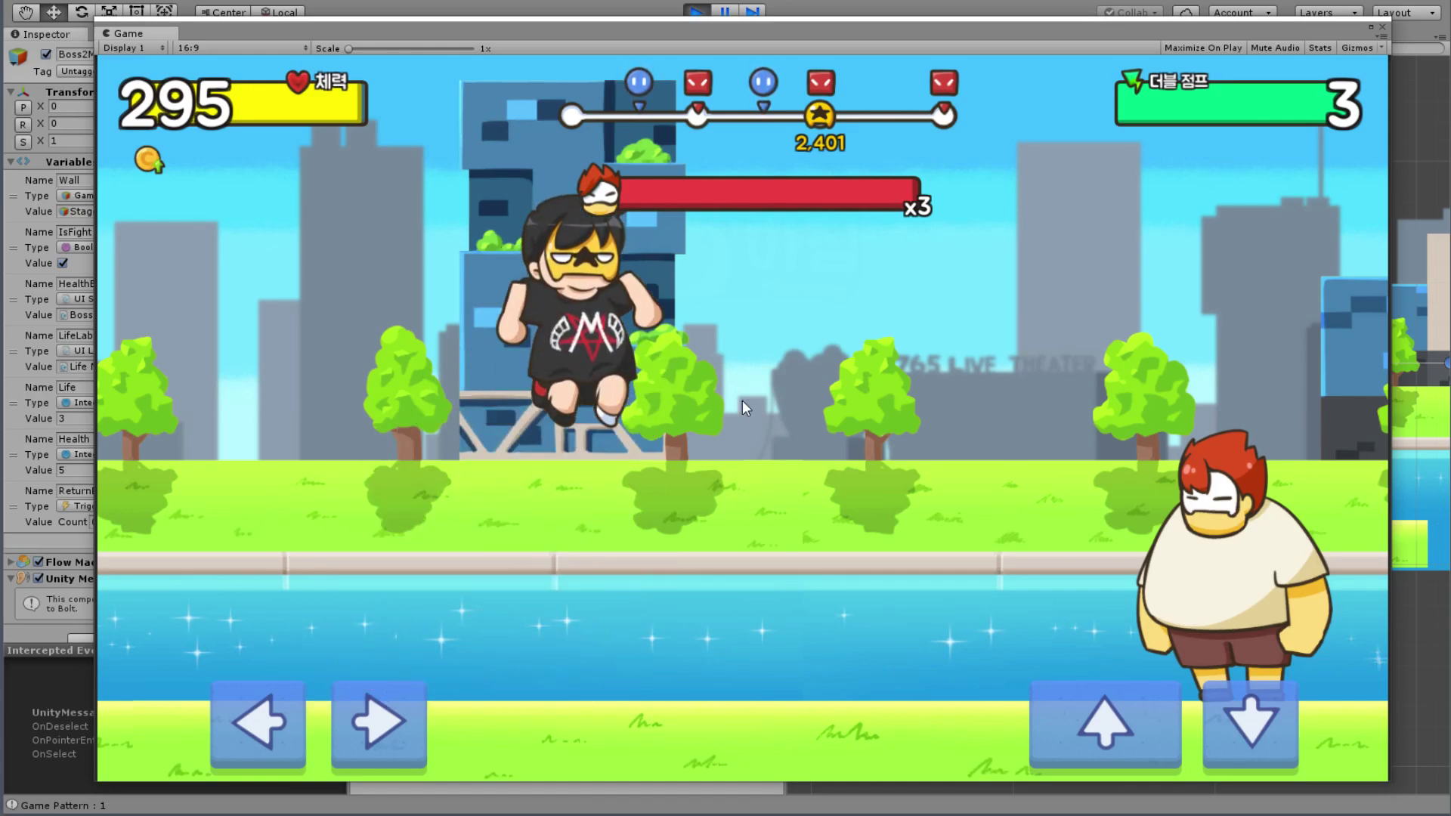
key(Up)
key(Right)
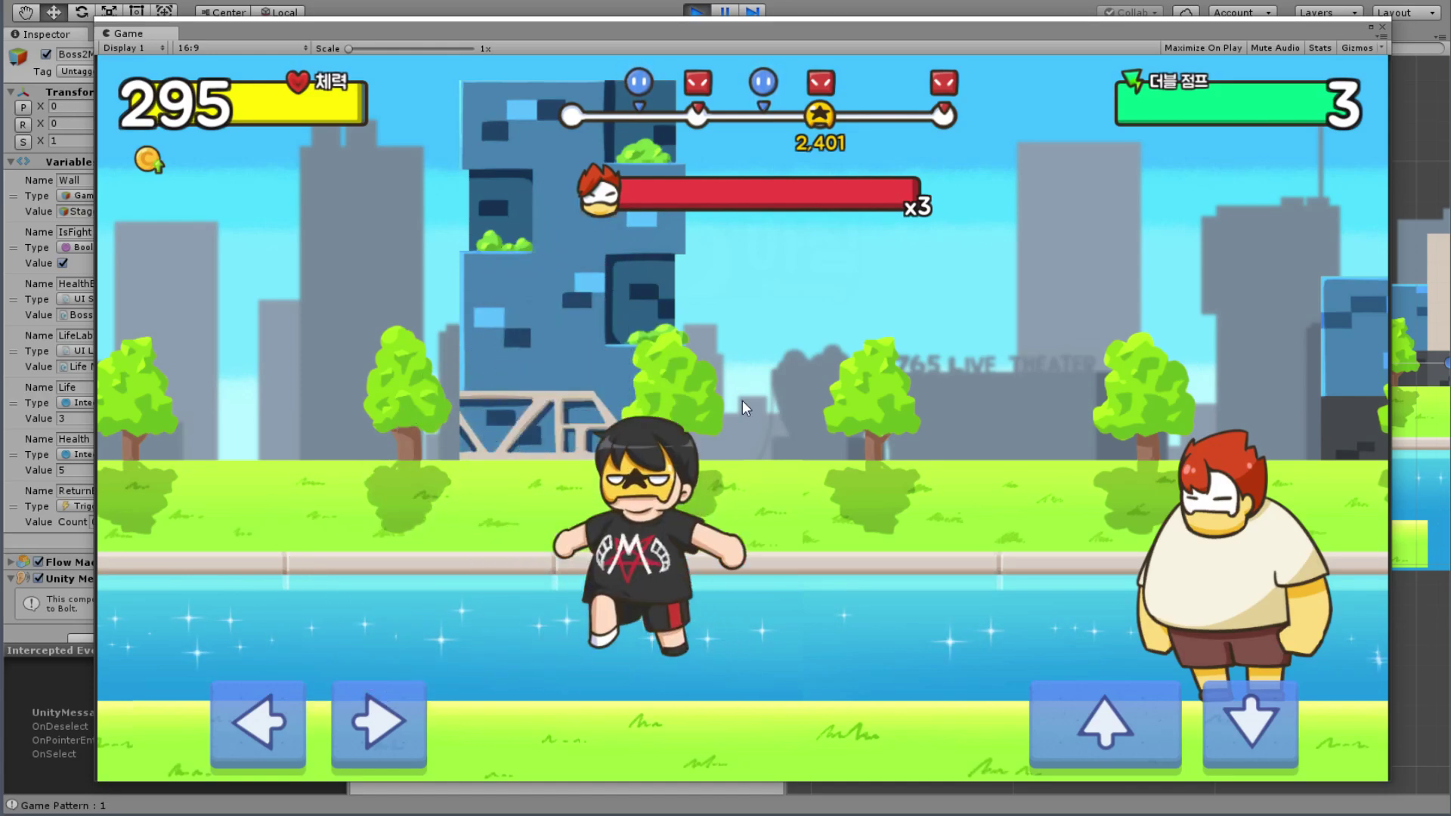
key(Up)
key(Left)
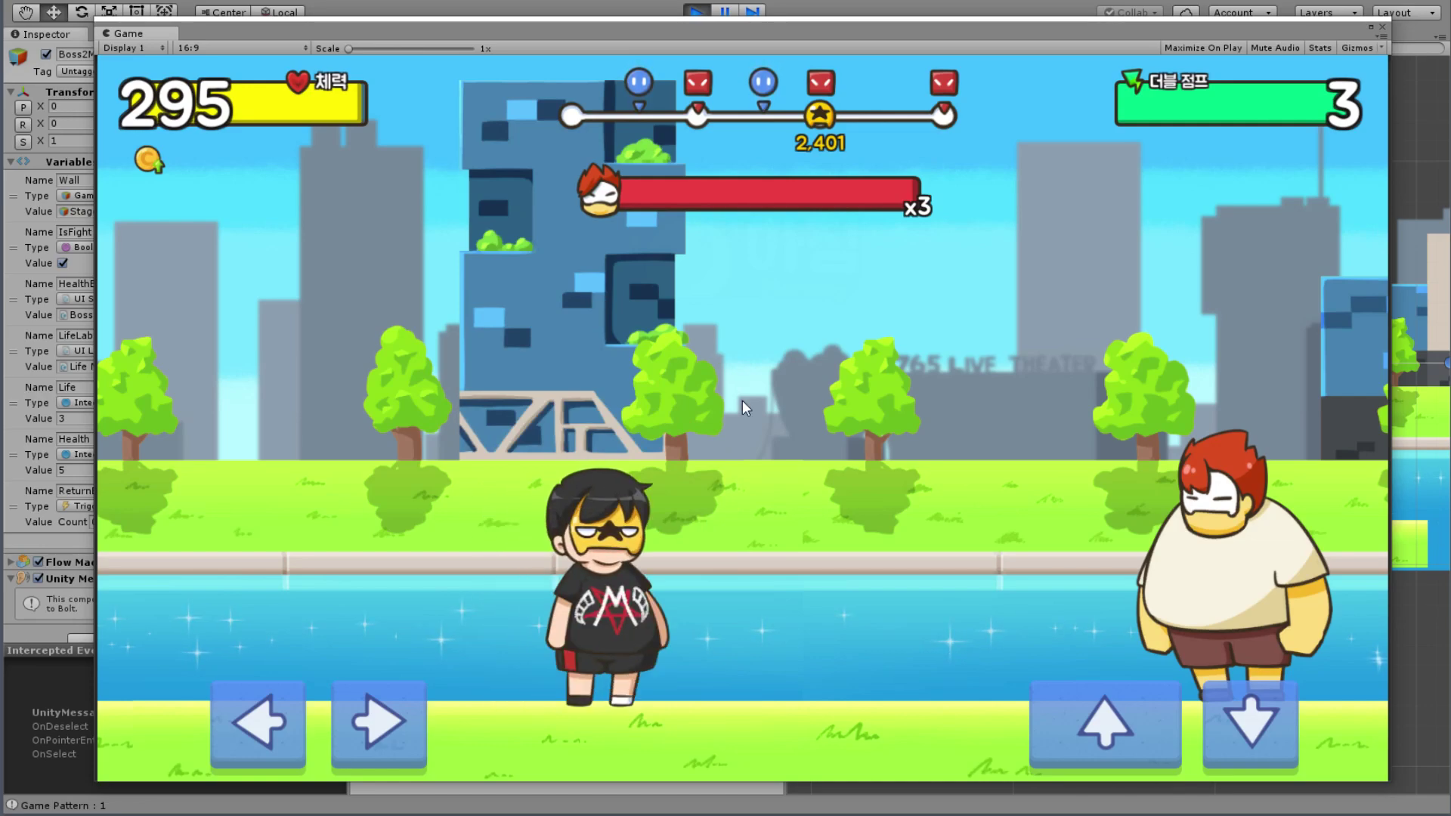
key(Right)
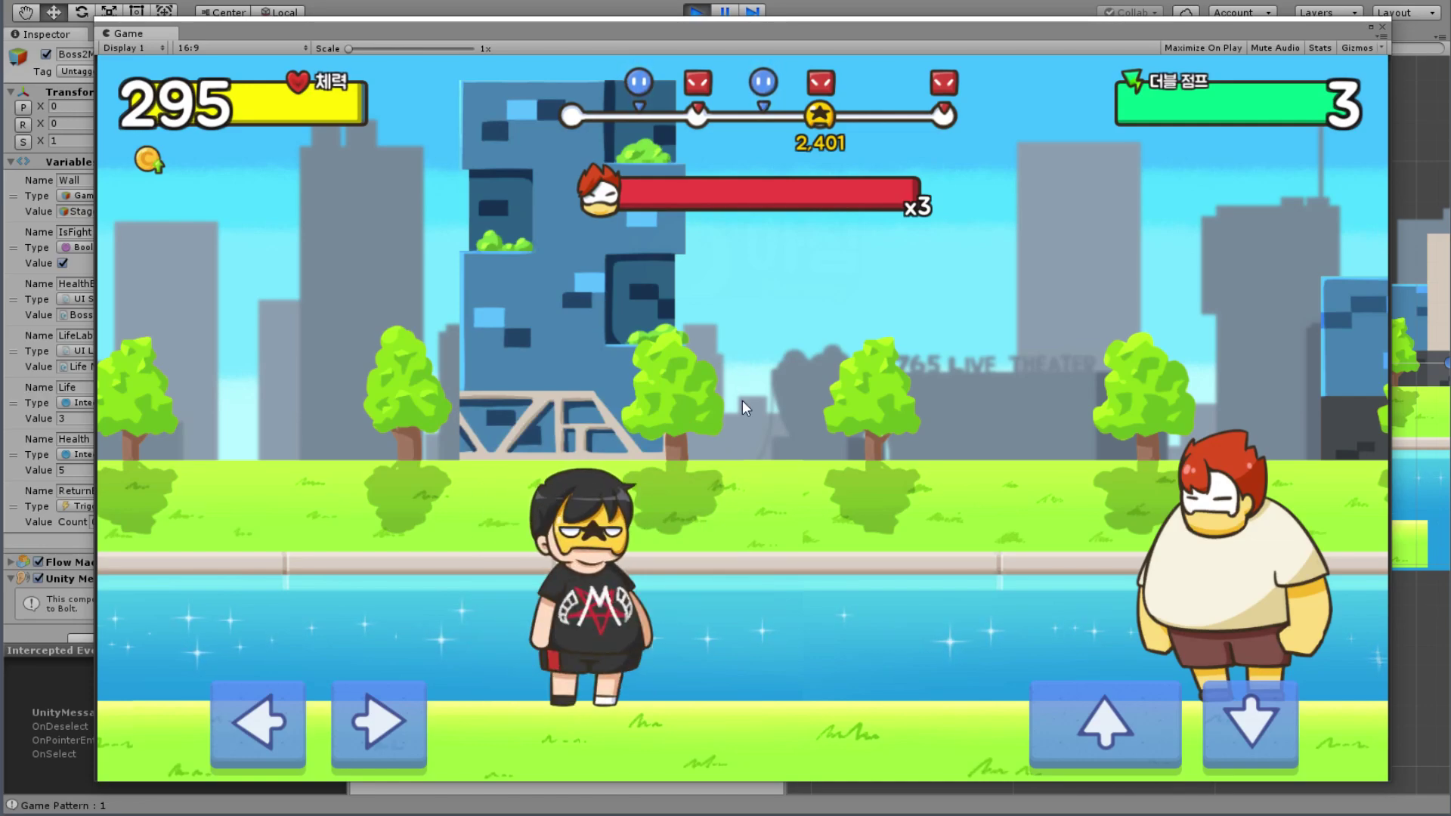
key(Up)
key(Left)
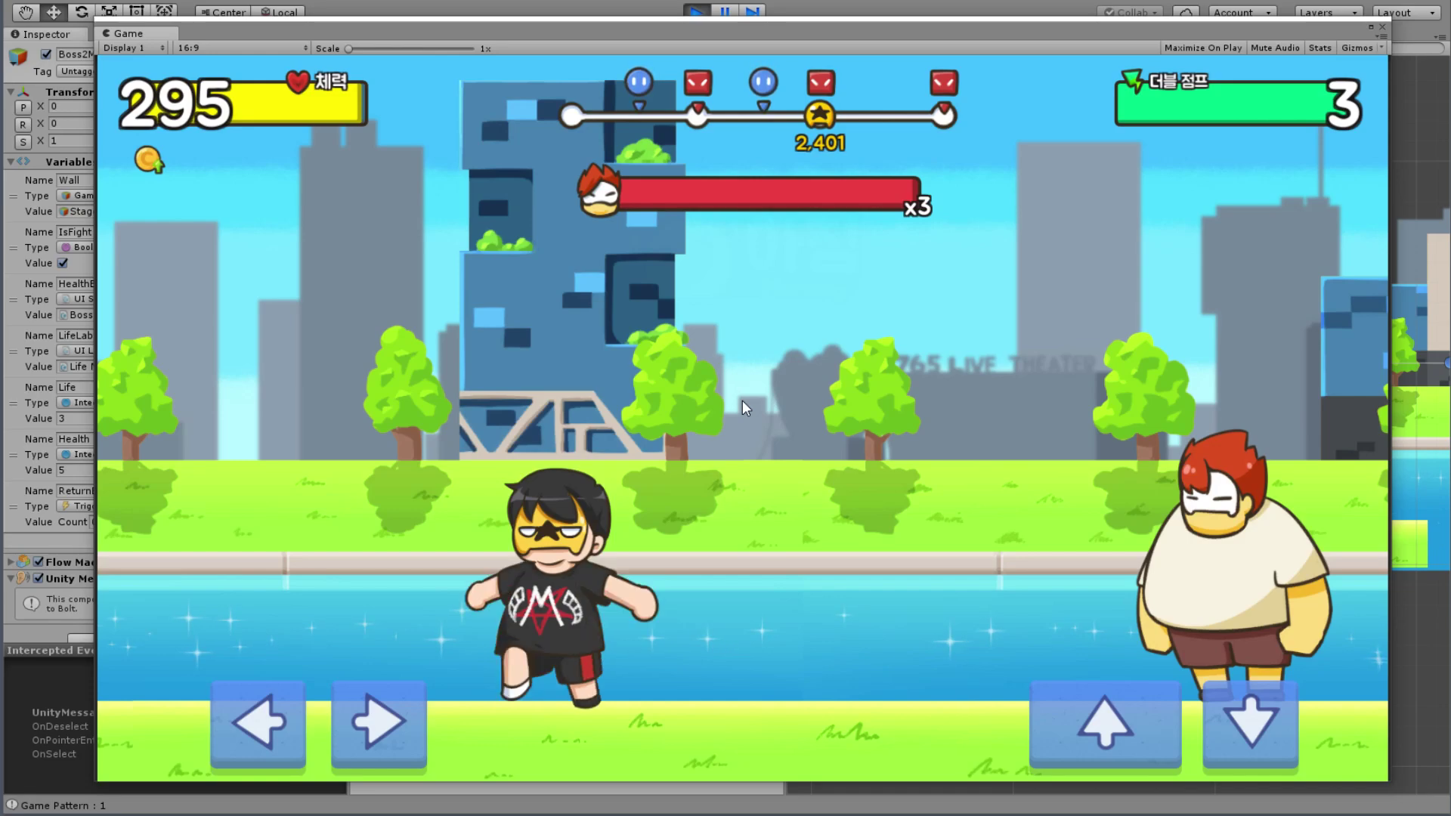
key(Up)
key(Up)
key(Right)
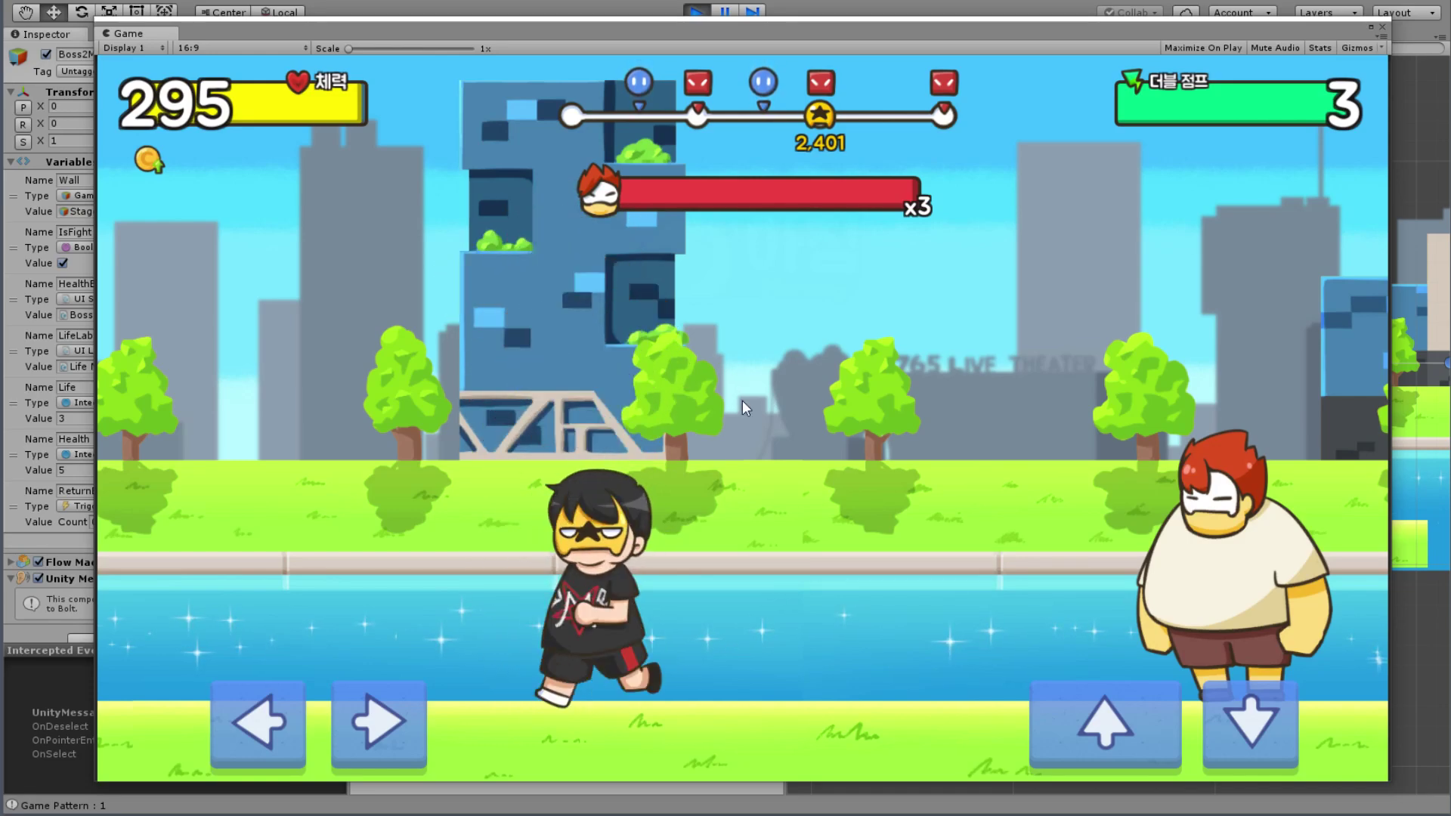
key(Up)
key(Up)
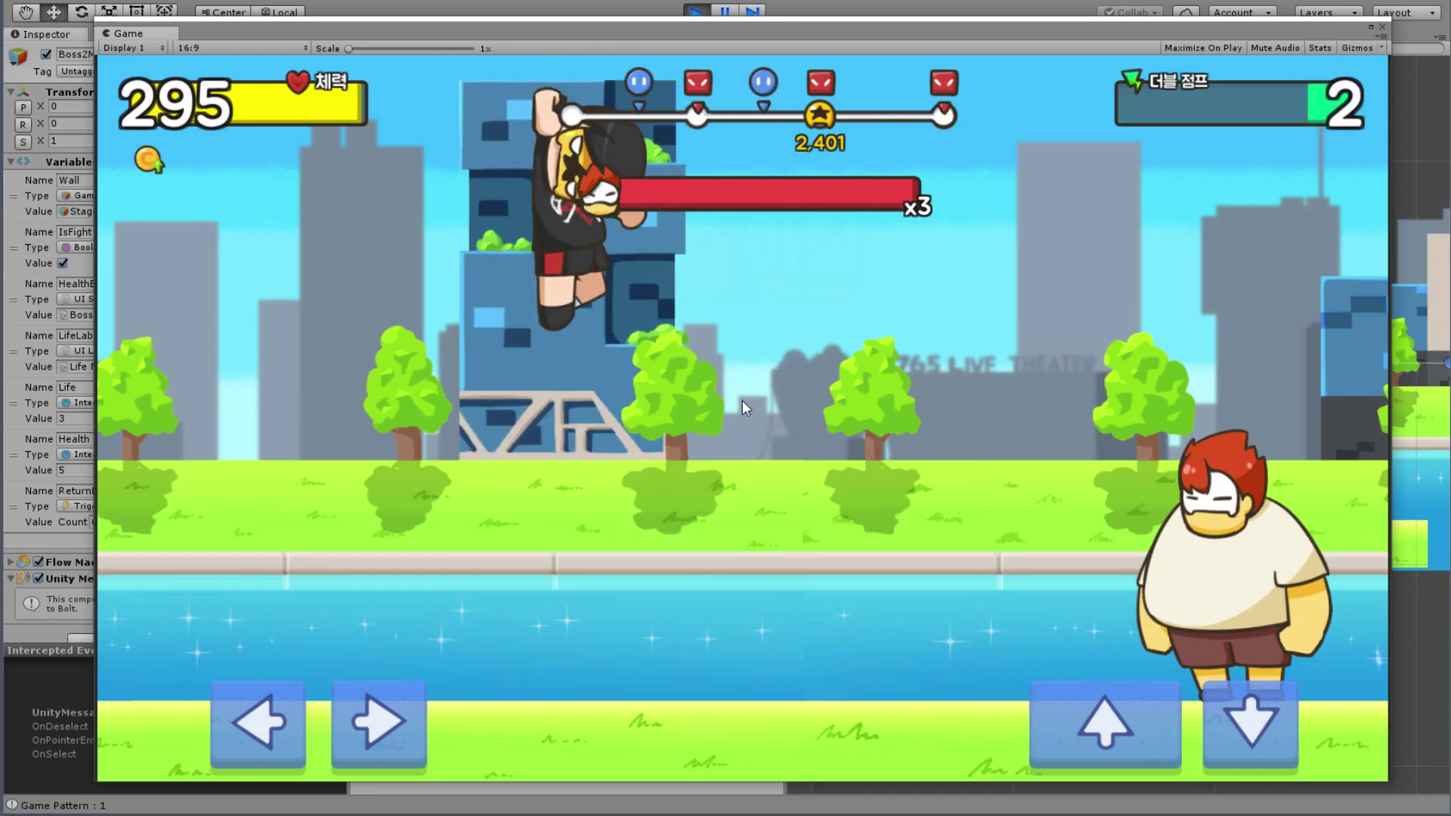
key(Right)
key(Left)
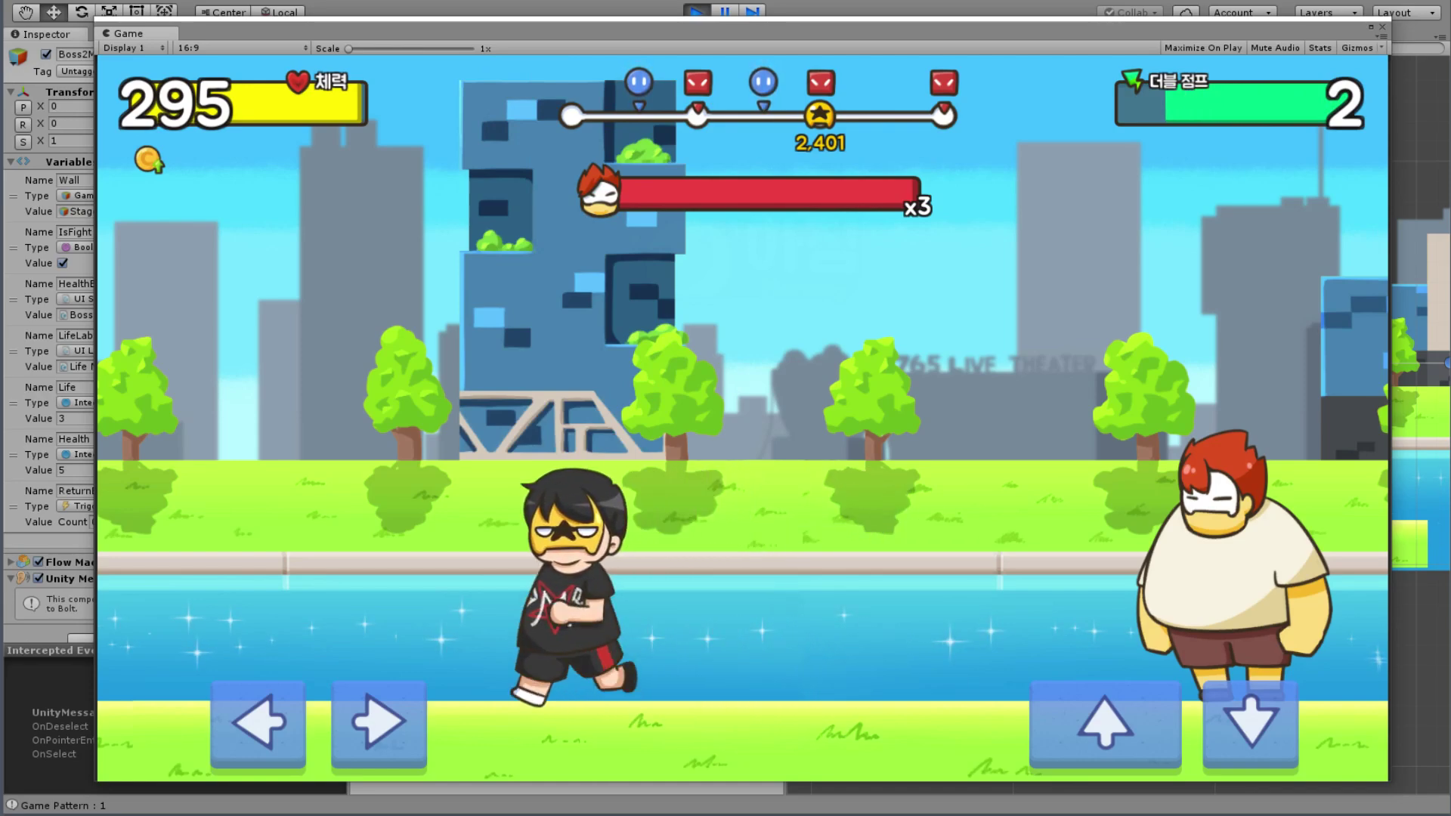
key(Right)
key(Up)
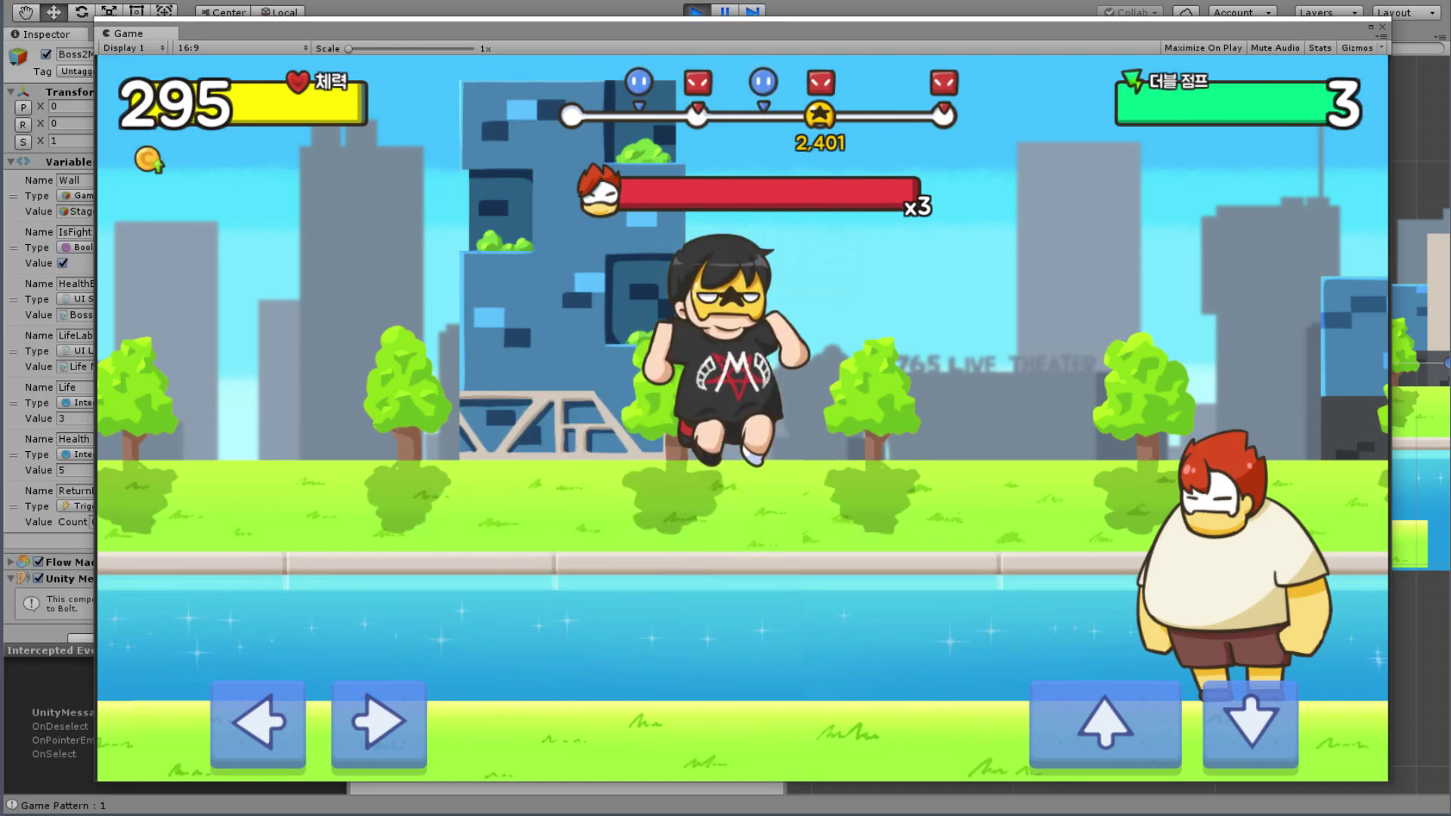
key(Left)
key(Up)
key(Up)
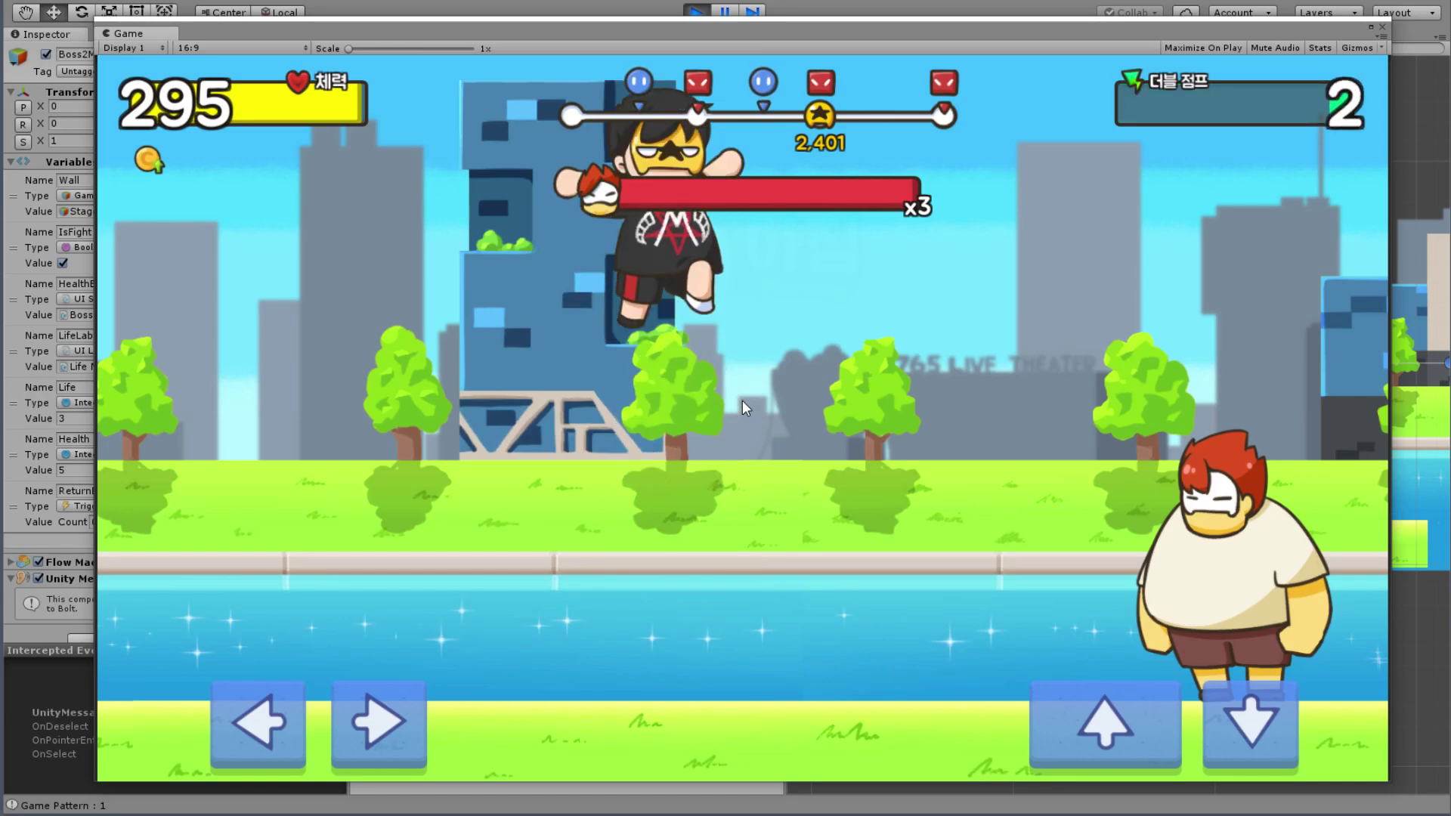
key(Up)
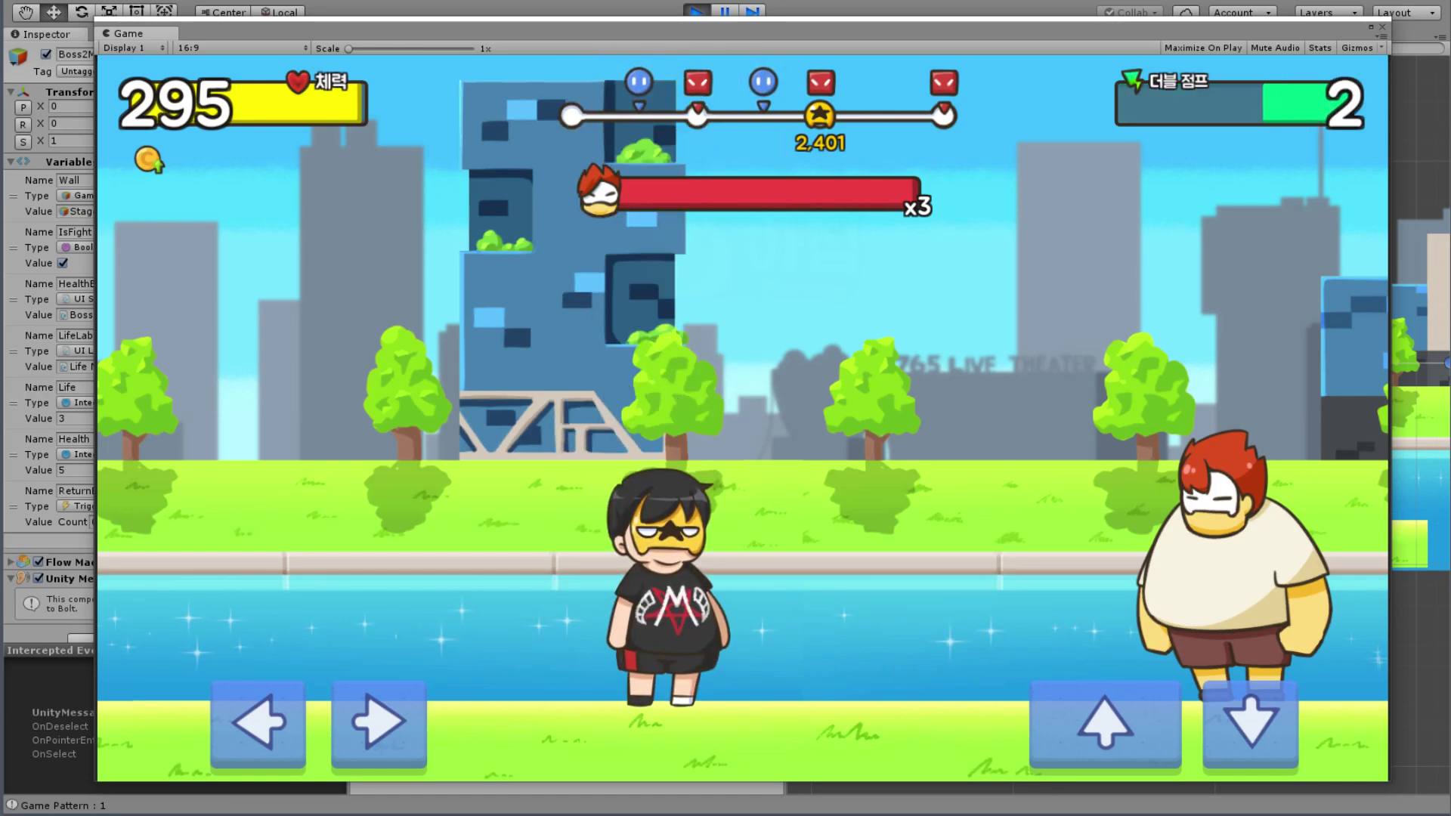
key(Up)
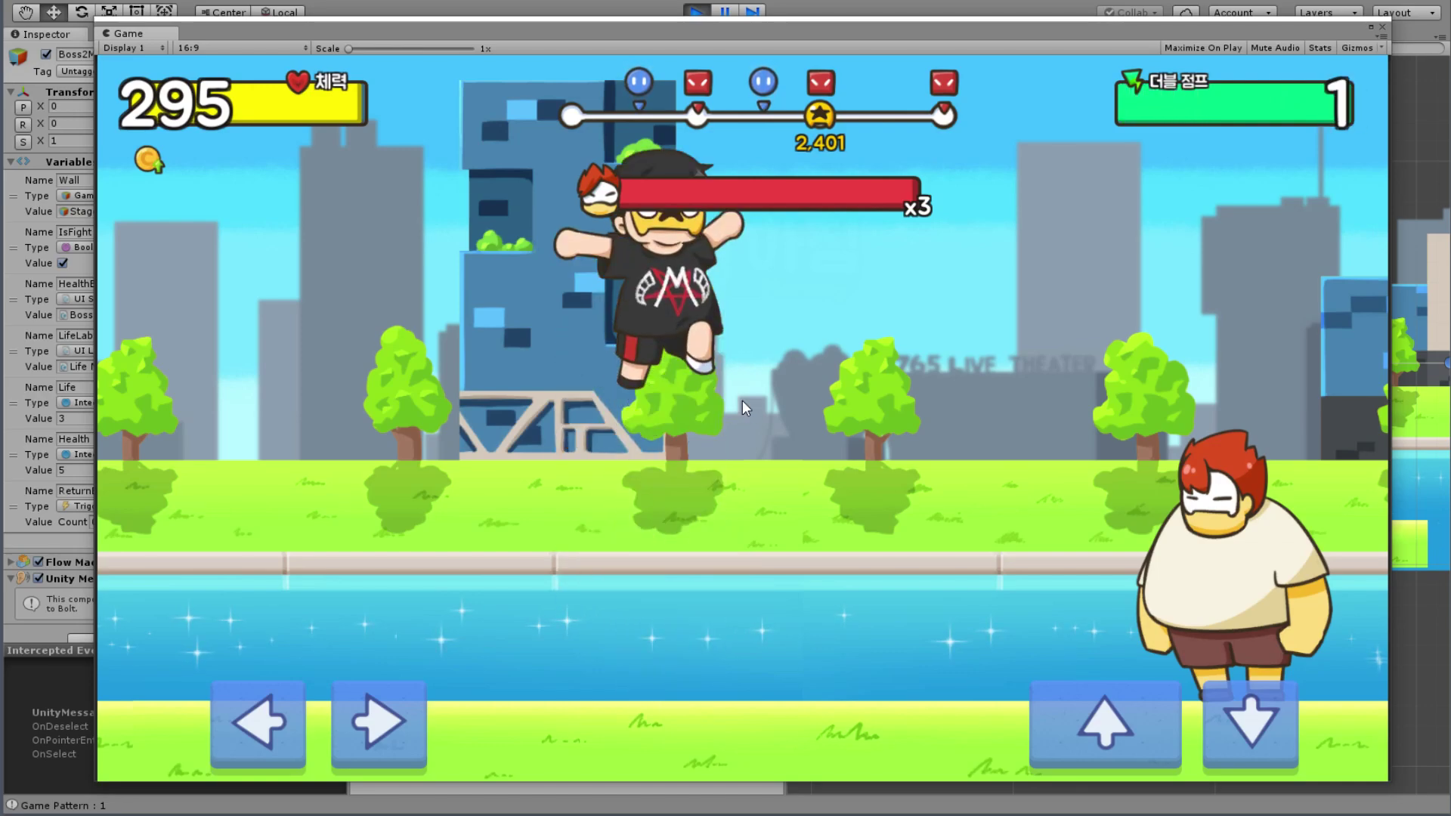
key(Up)
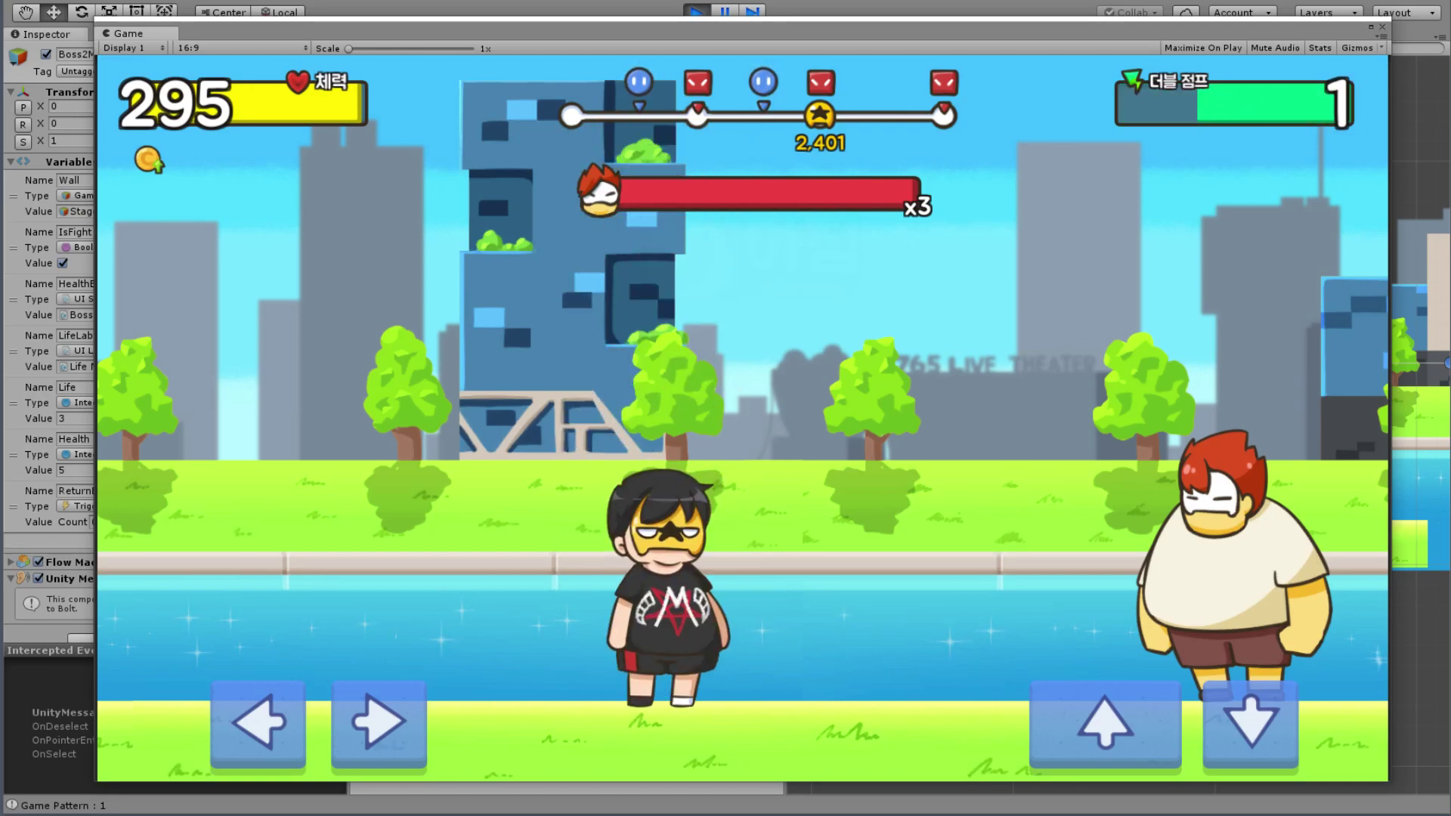
key(Right)
key(Up)
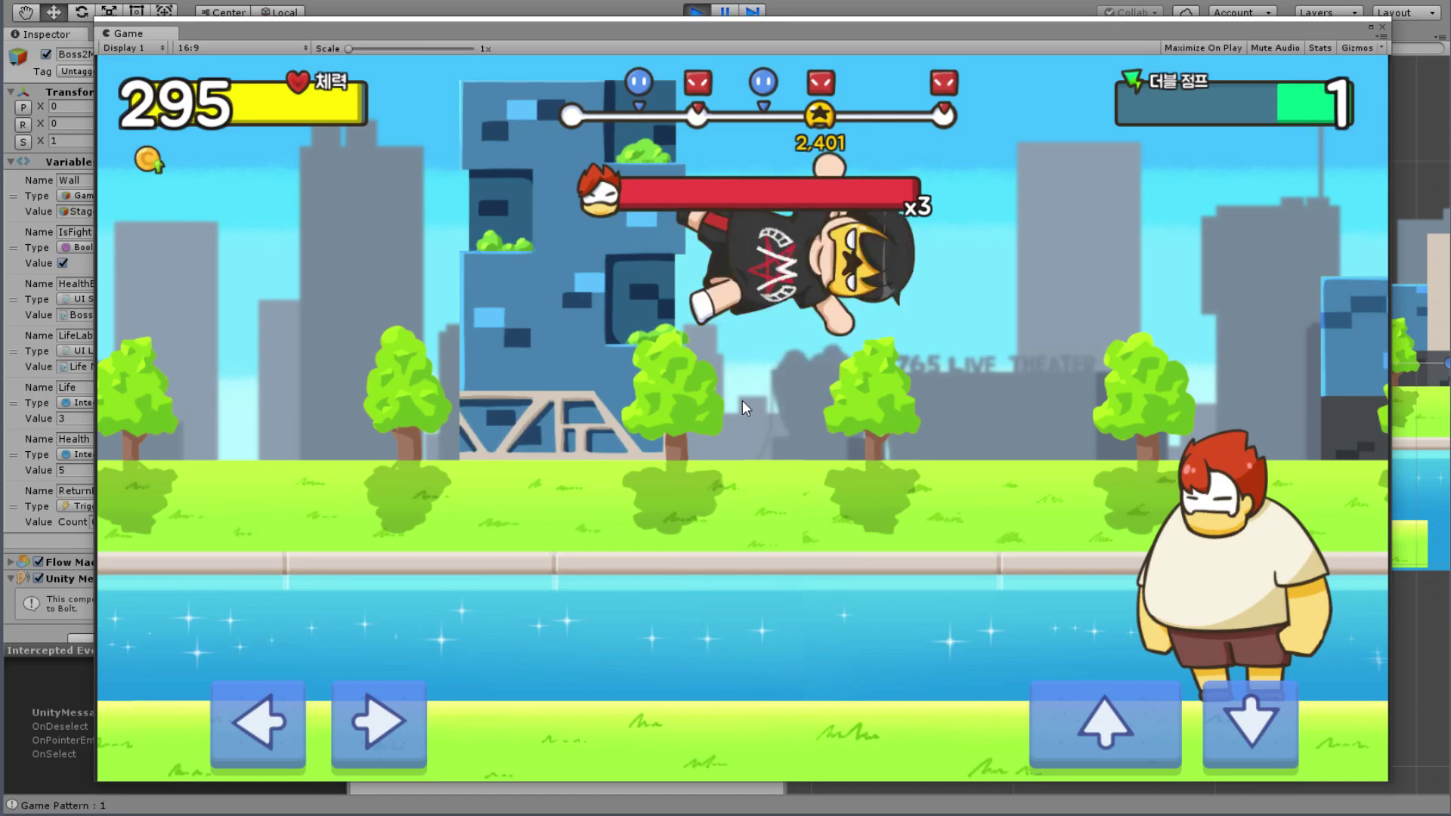
key(Right)
key(Up)
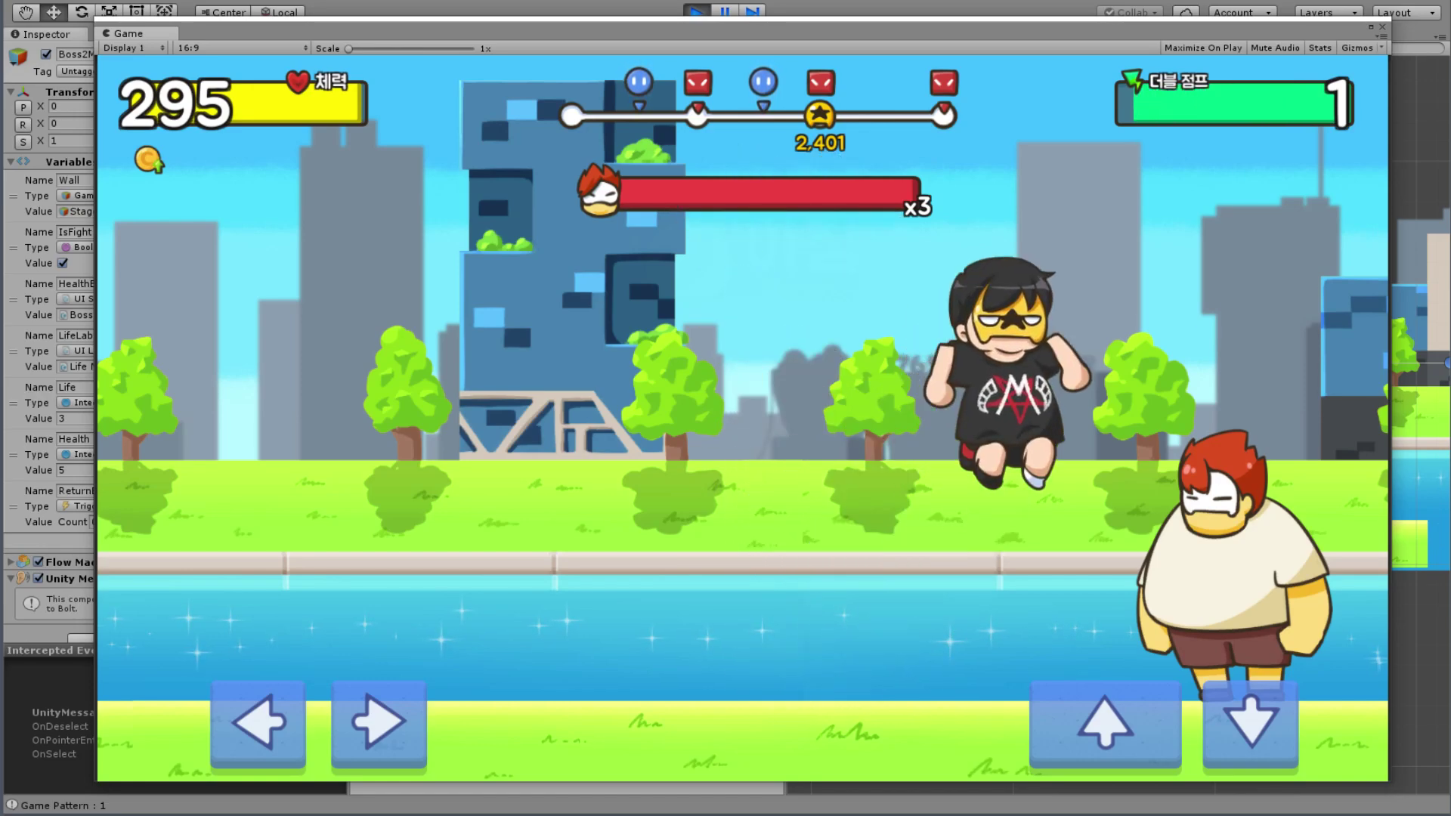
key(Up)
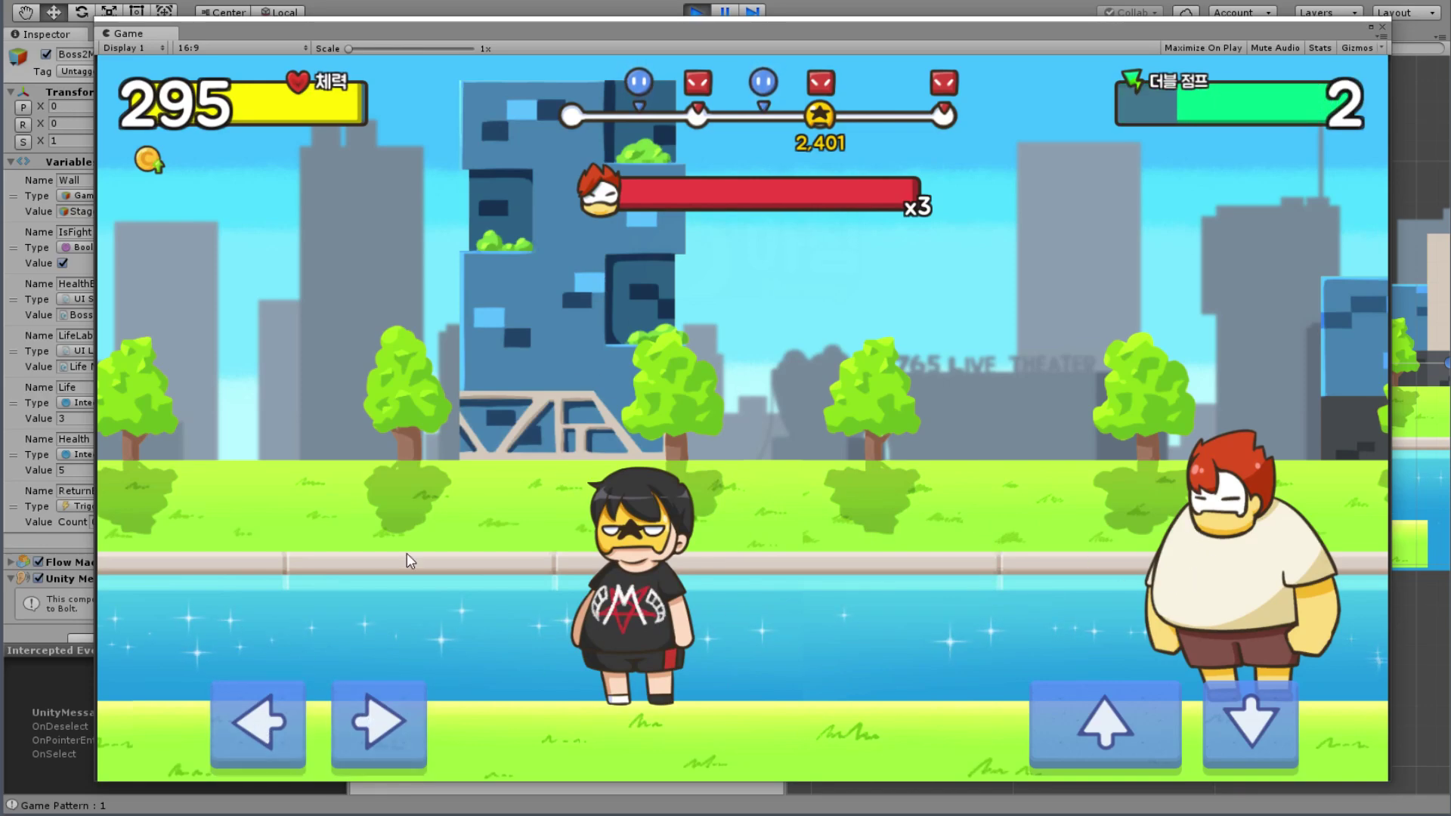
key(Left)
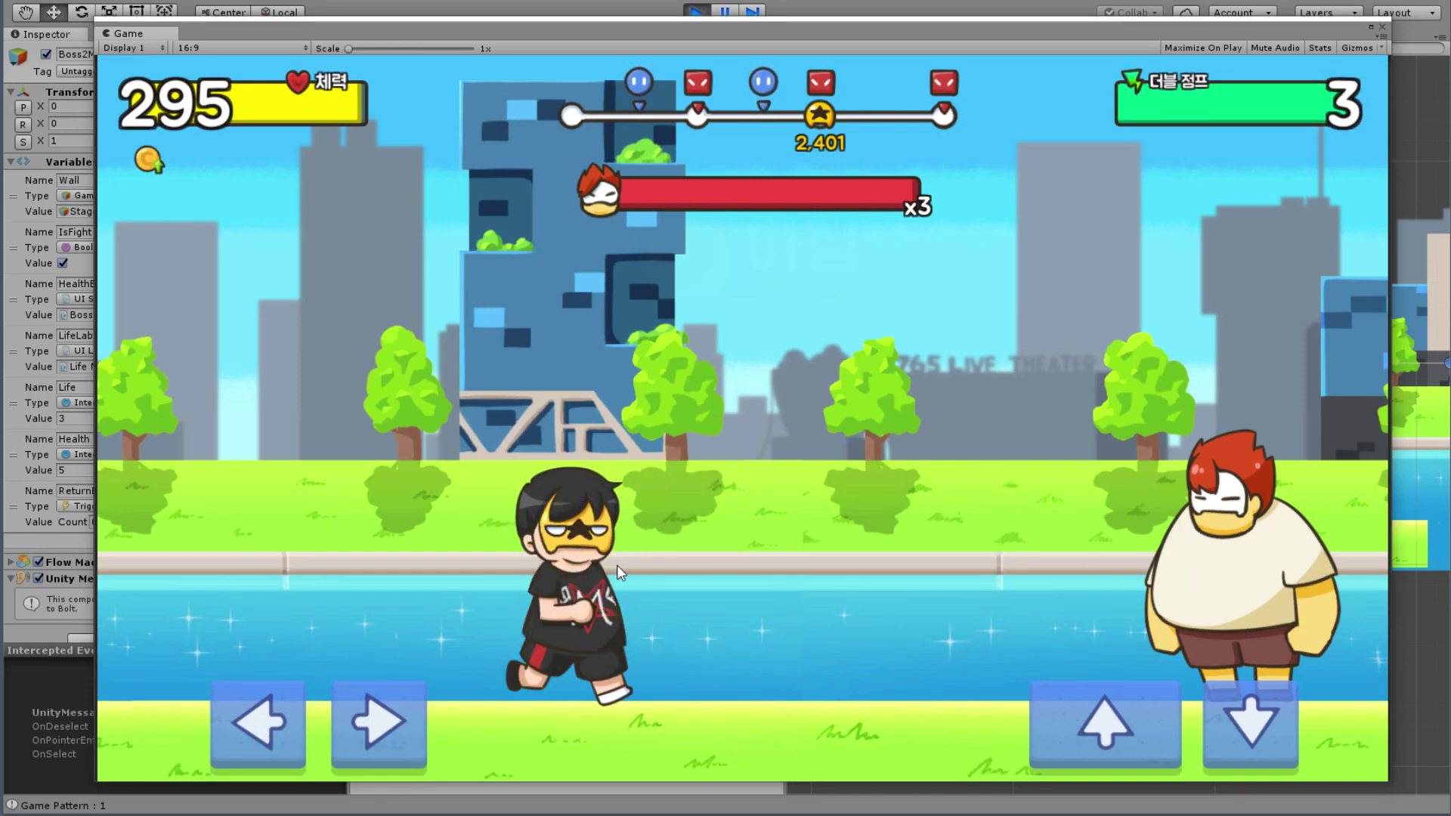
key(Right)
key(Left)
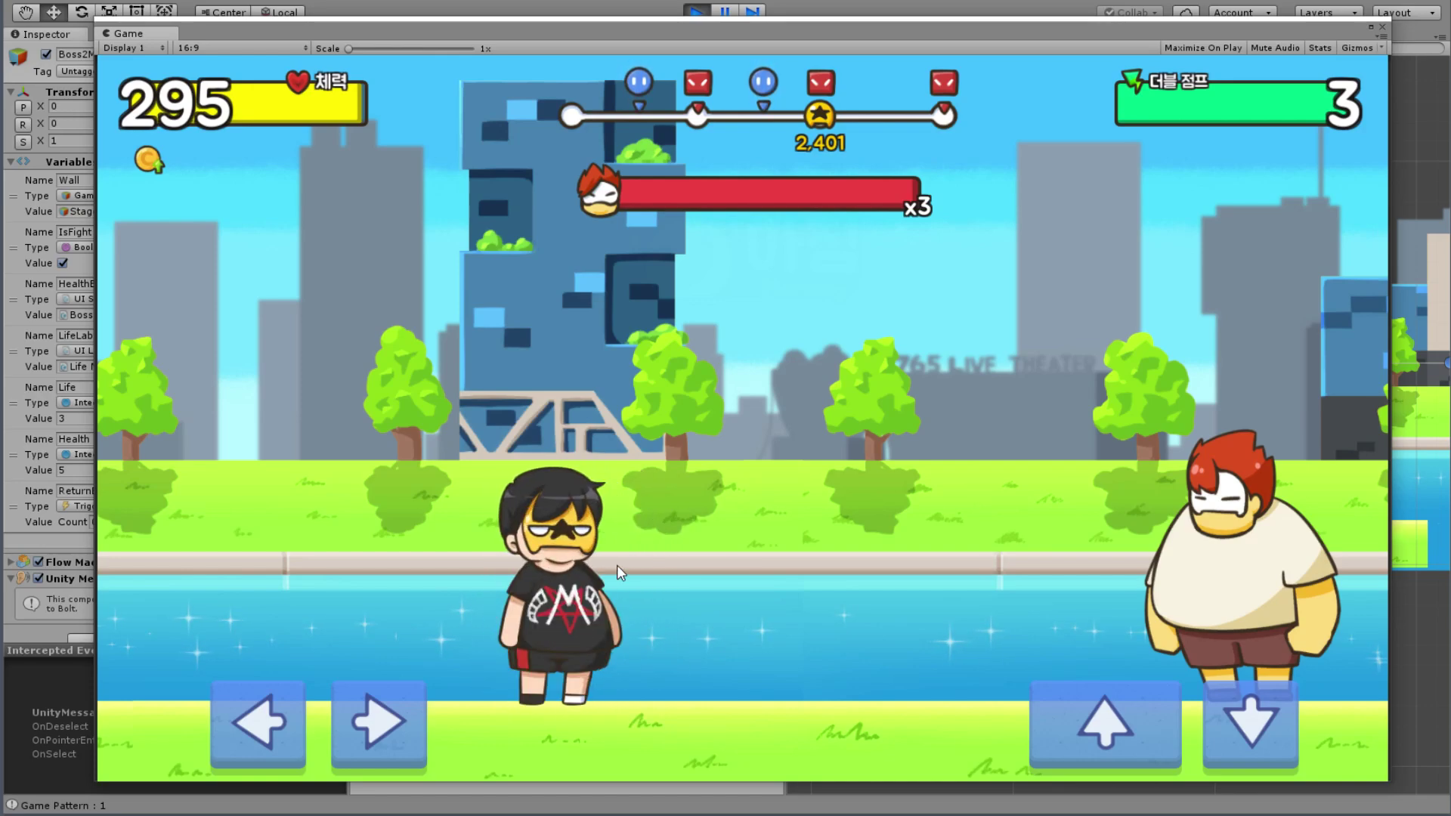
key(Up)
key(Right)
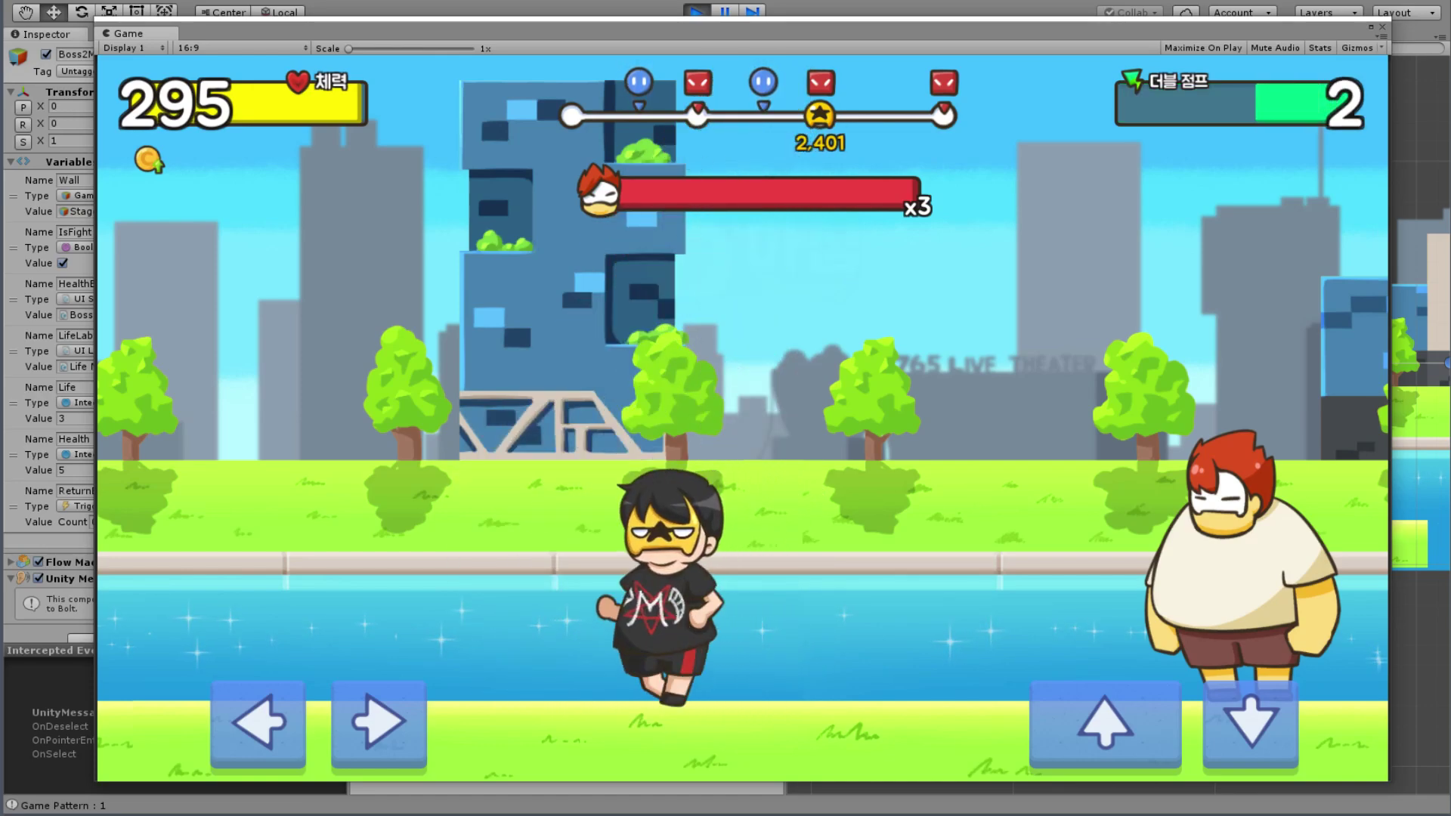
key(Left)
key(Up)
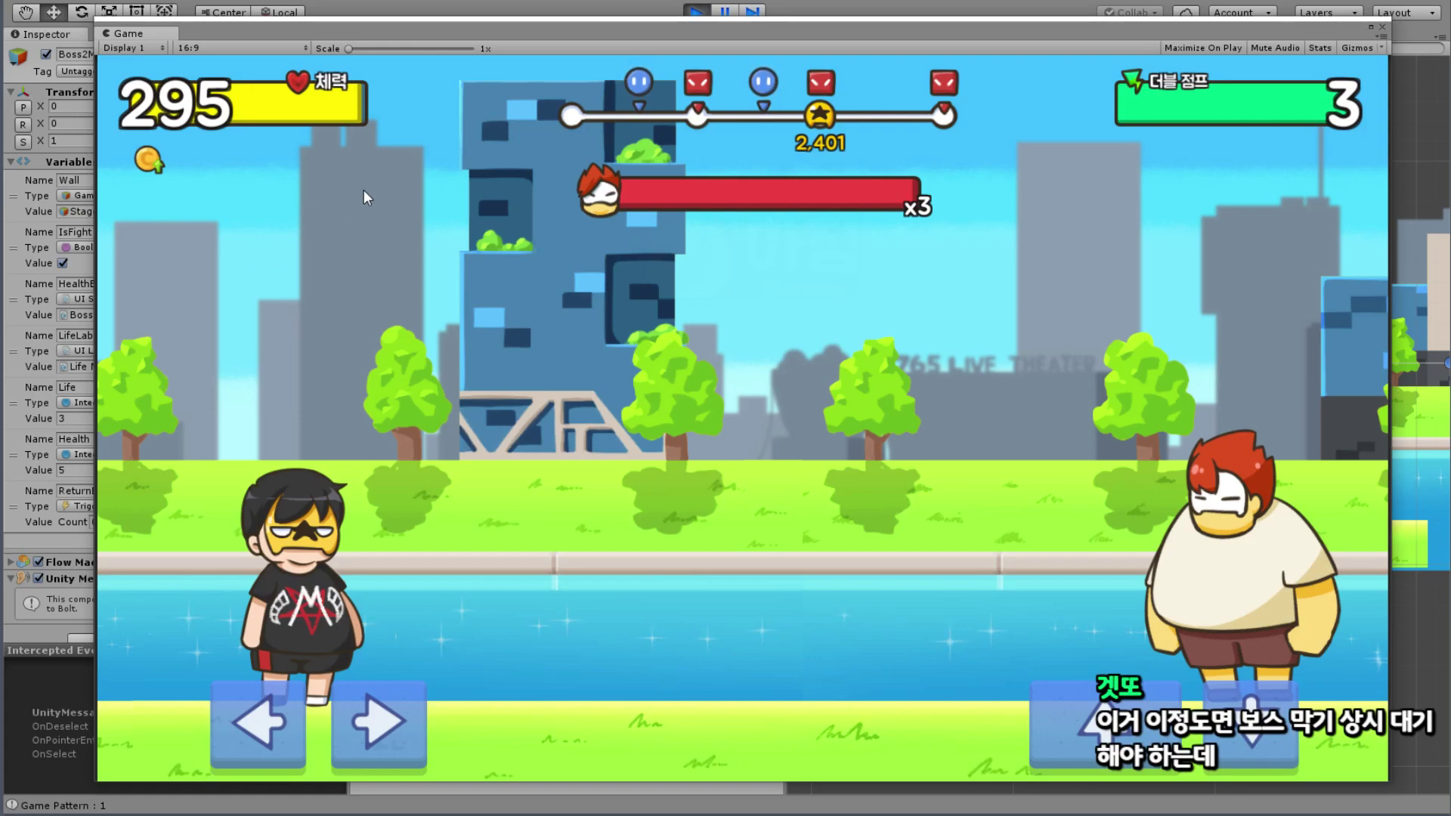
Step: Walk the player left and right across the boss stage with the game window repositioned
drag(523, 29, 513, 19)
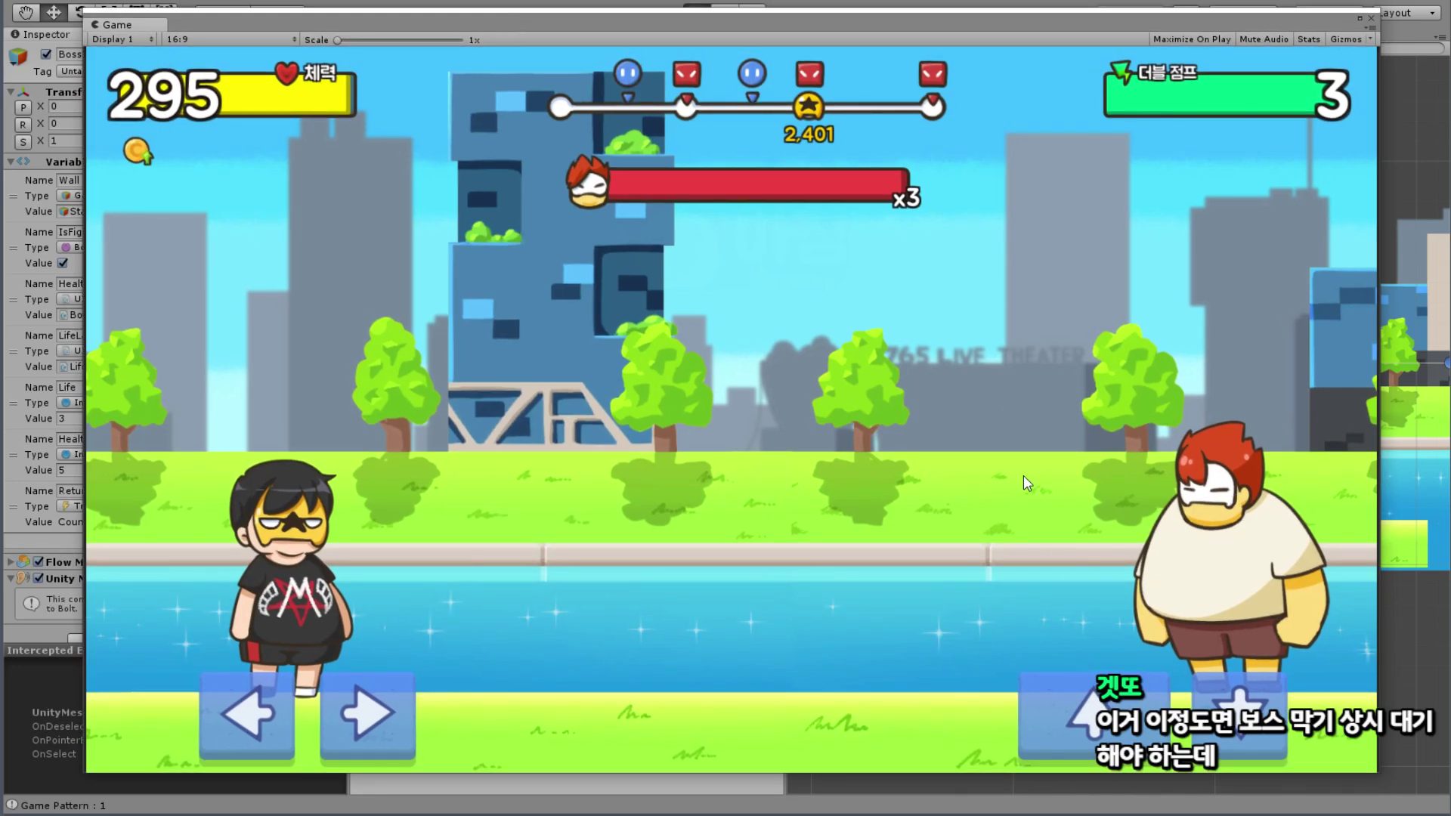
key(Right)
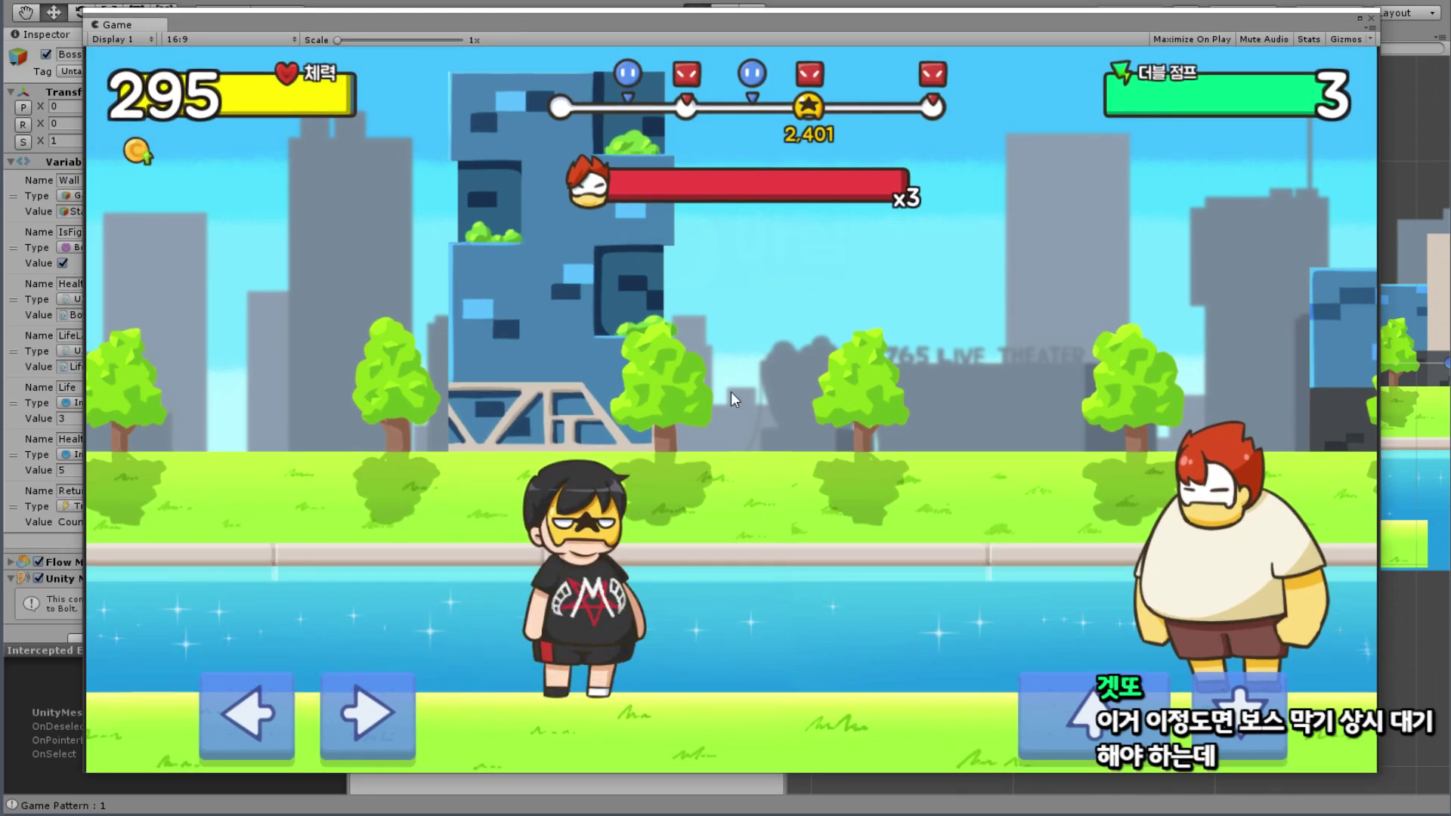
key(Left)
key(Right)
key(Left)
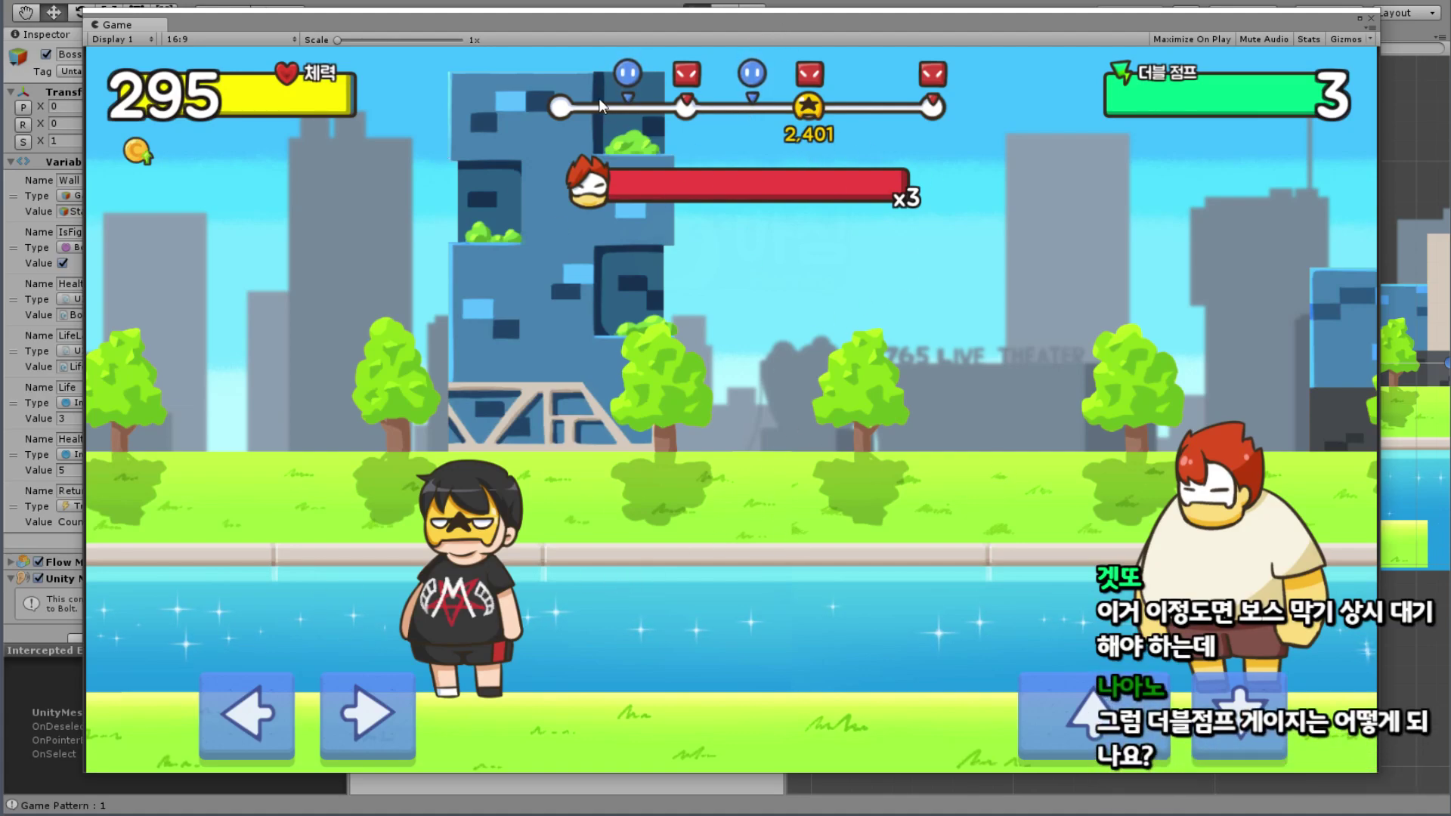
mouse_move(687, 28)
mouse_down()
mouse_move(700, 325)
mouse_move(687, 49)
mouse_up()
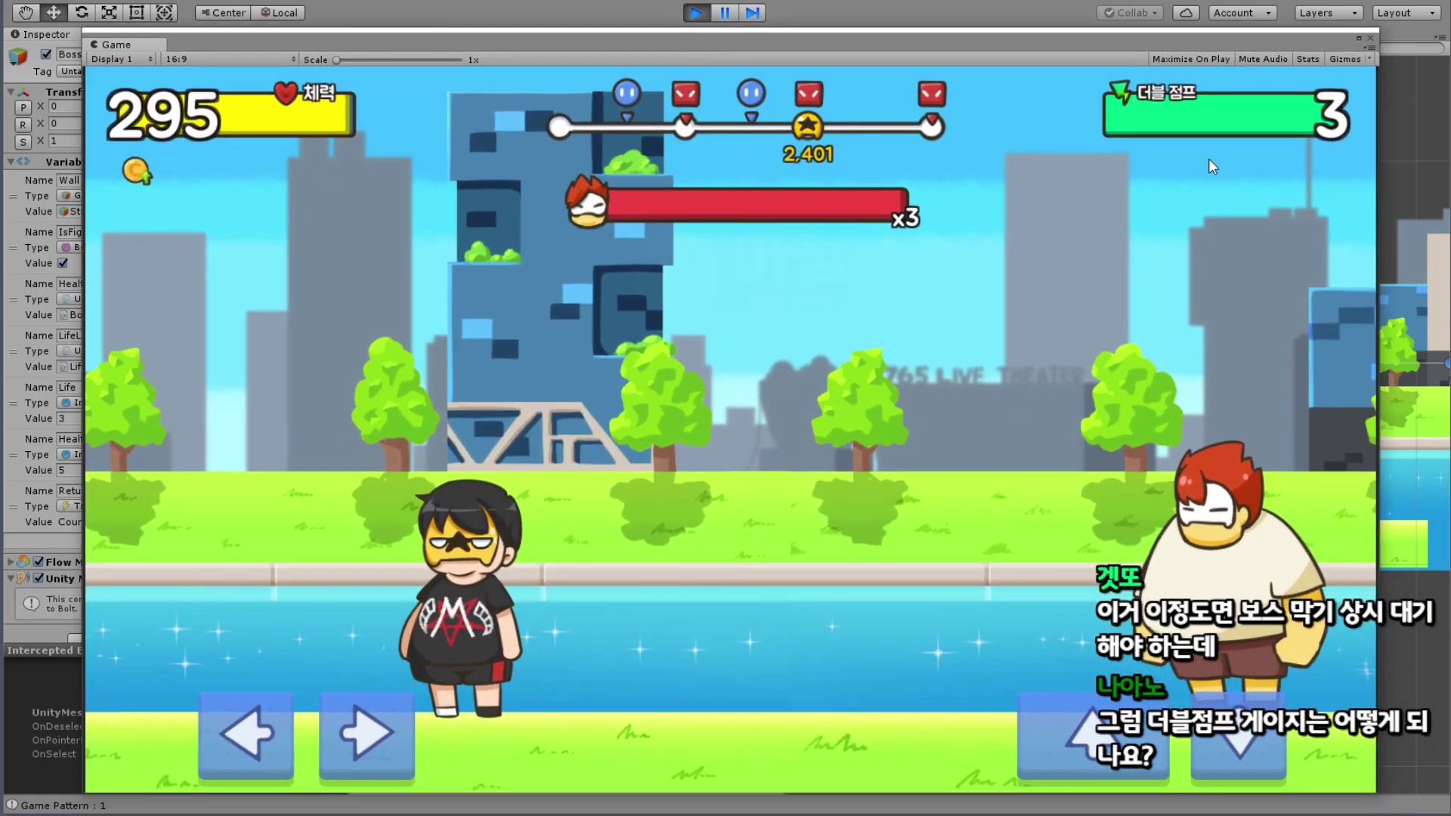
Step: Run and double-jump the player to drain the 더블 점프 gauge
key(Right)
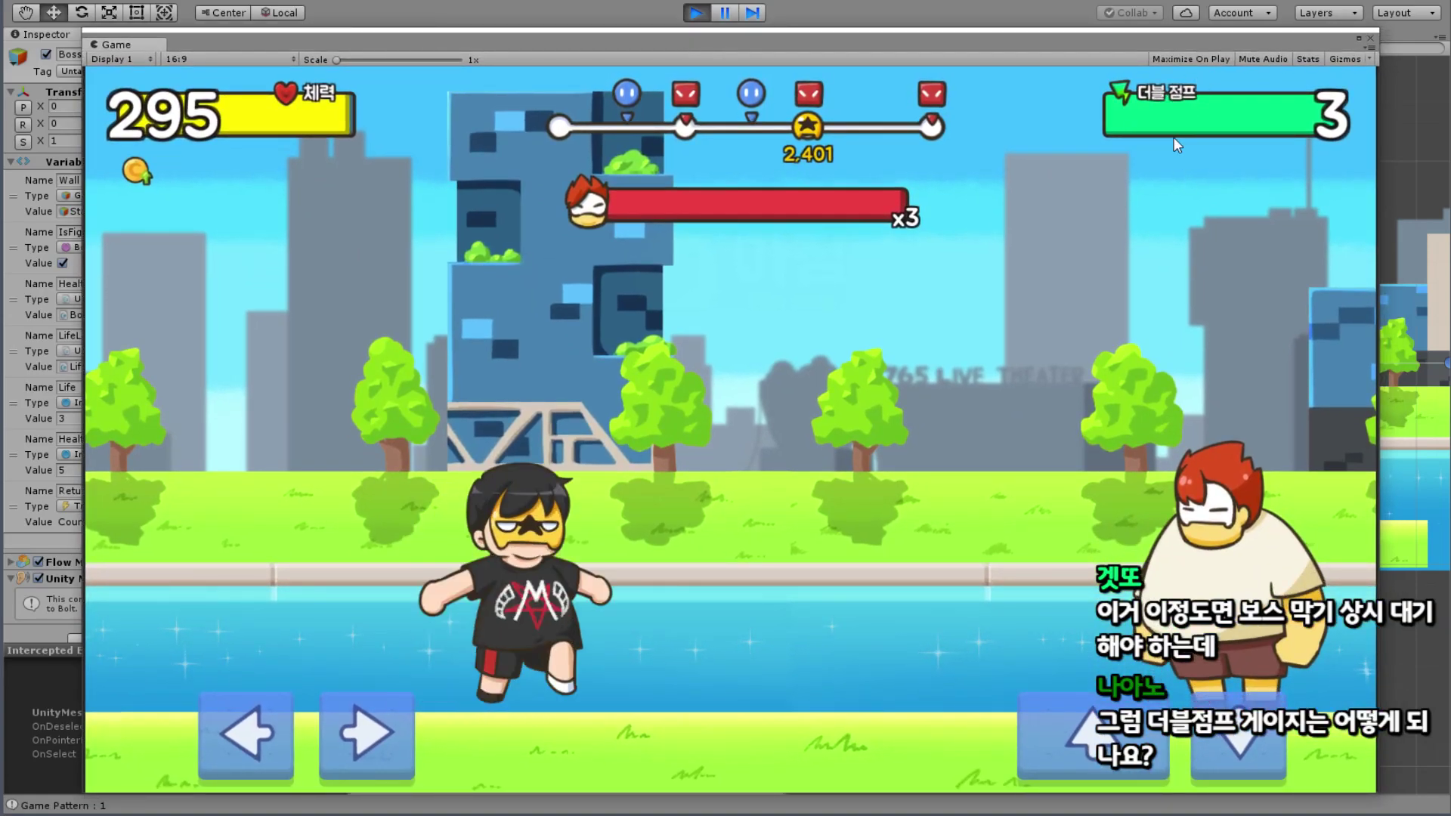
key(Up)
key(Up)
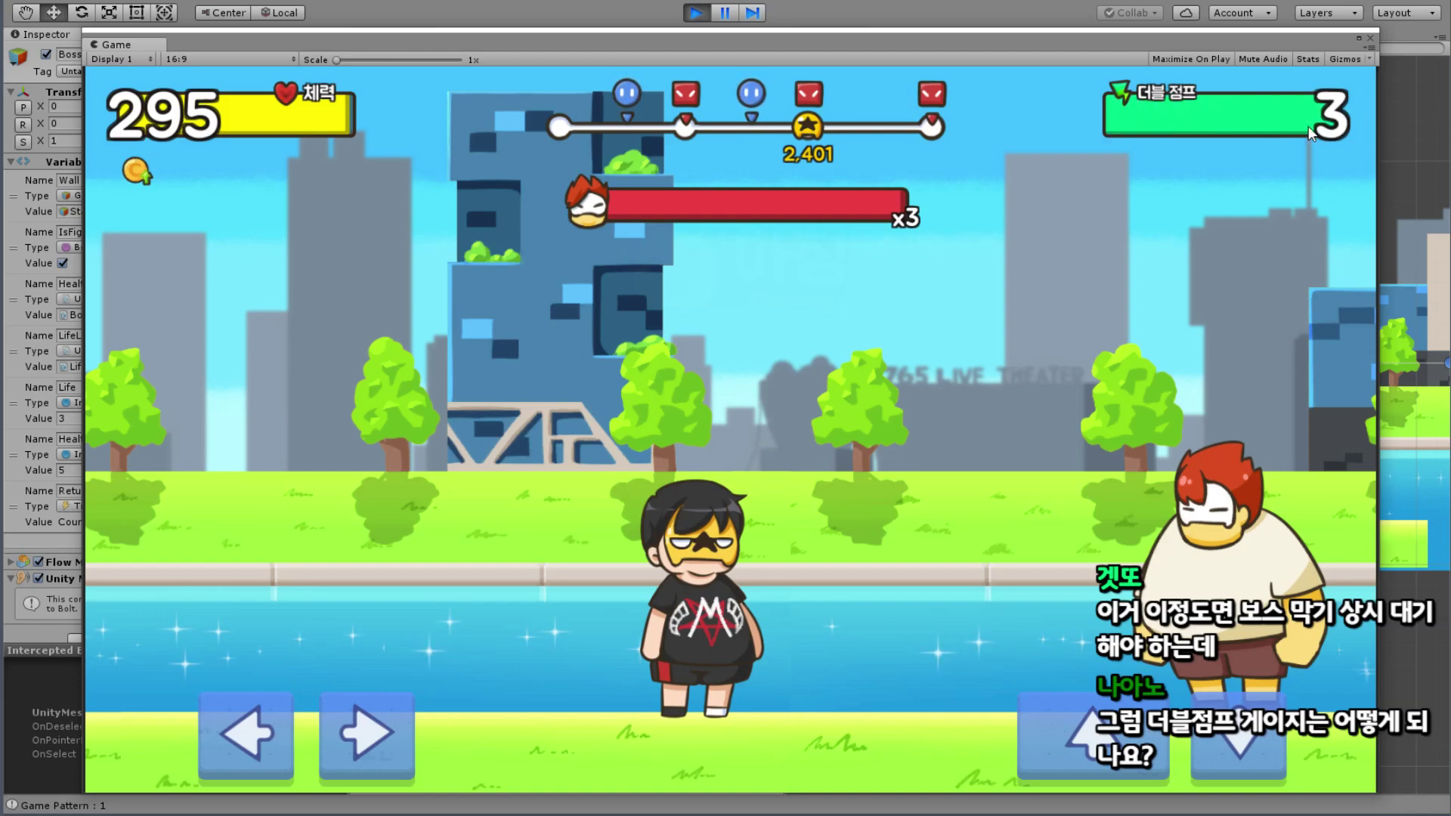
key(Up)
key(Up)
key(Left)
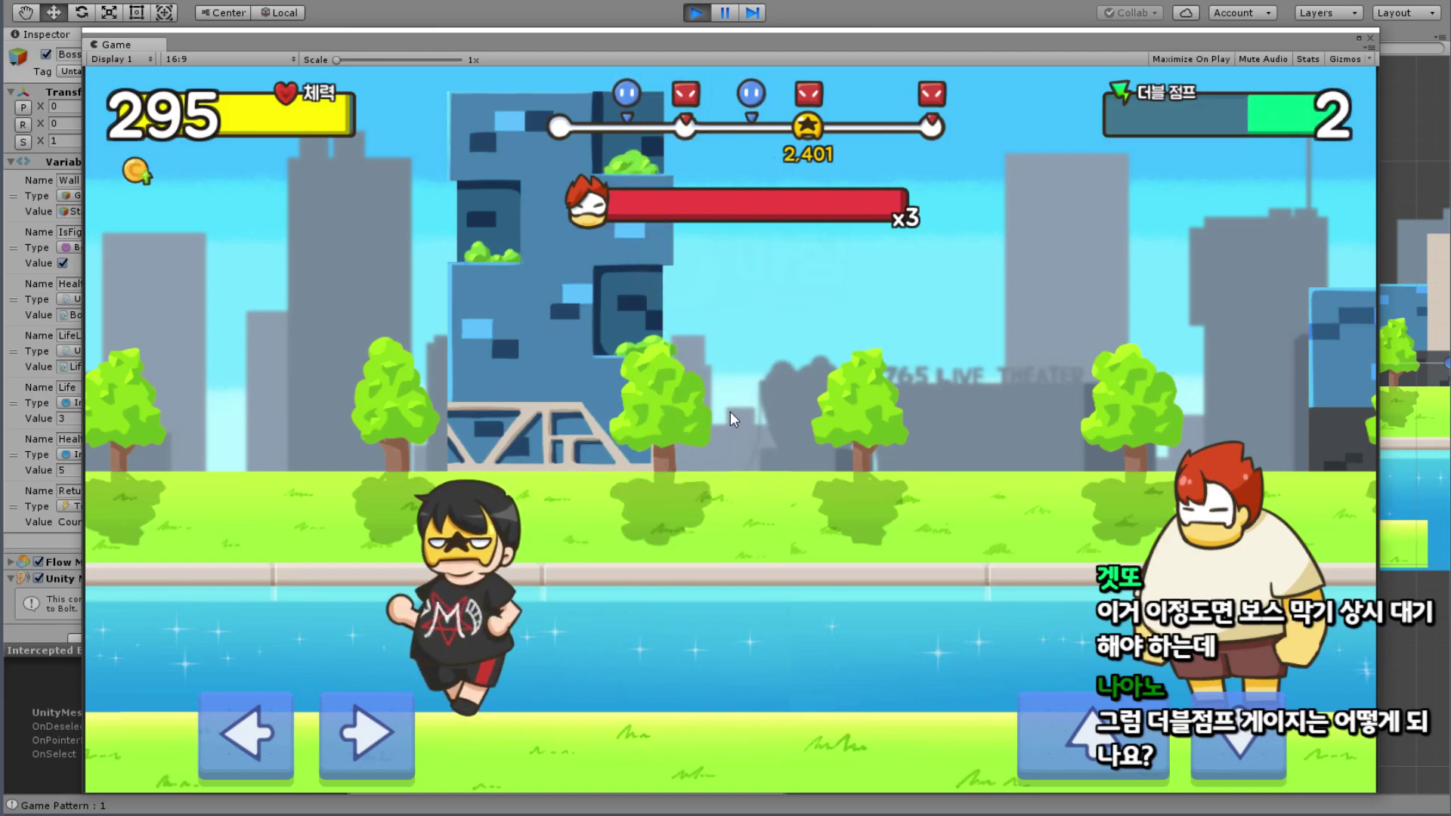
key(Up)
key(Up)
key(Up)
key(Up)
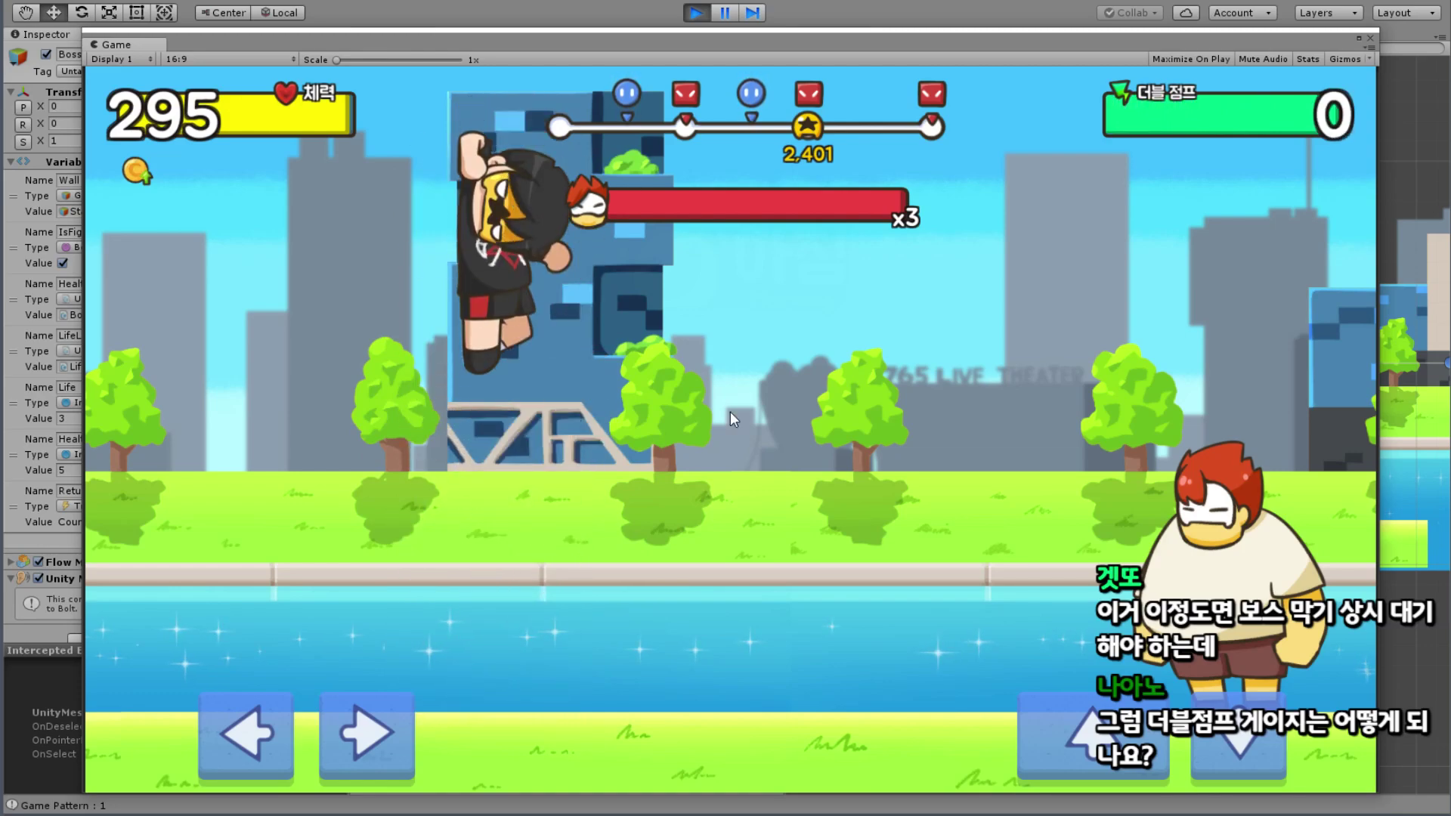
key(Up)
key(Up)
key(Right)
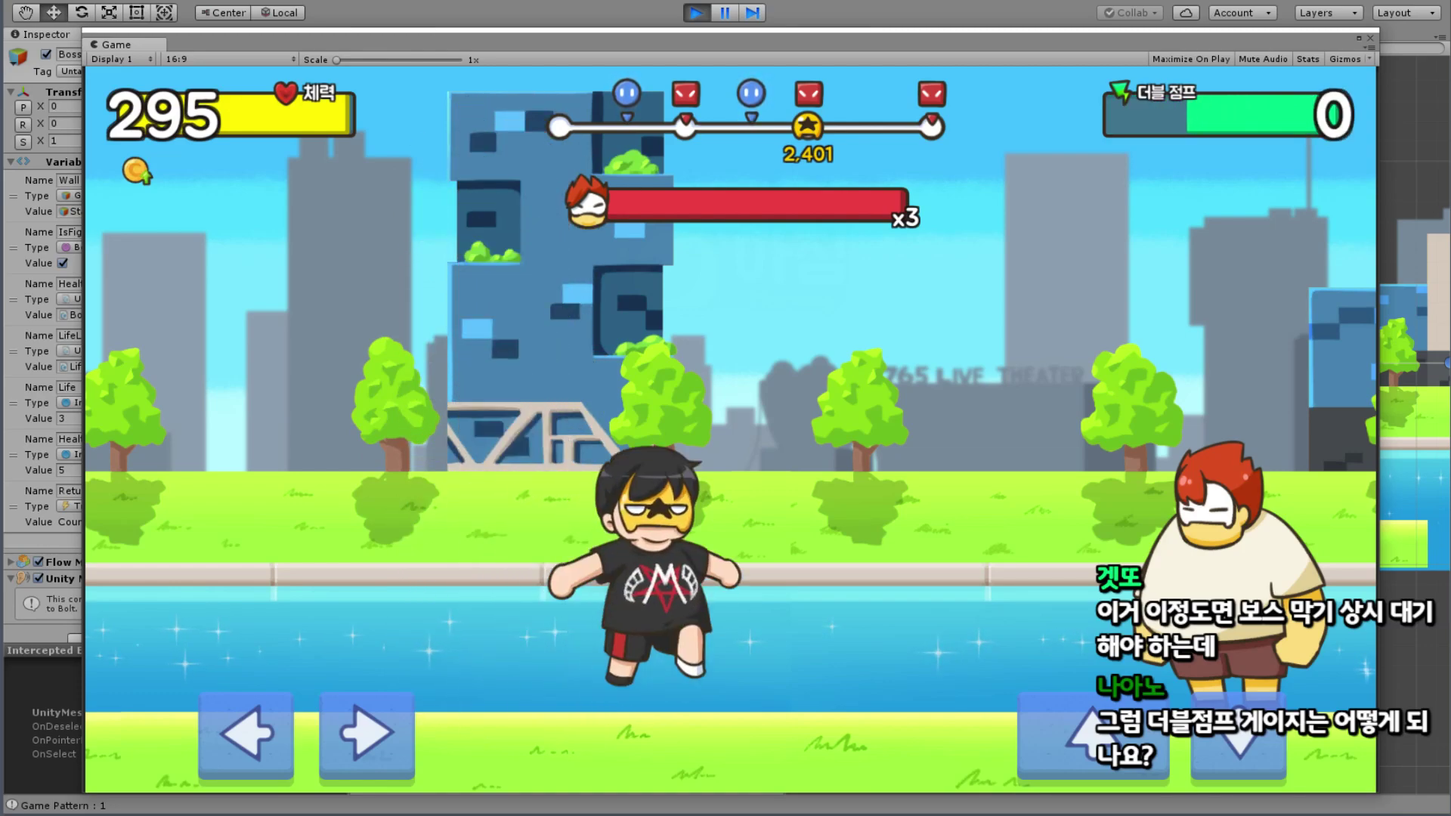
key(Up)
key(Left)
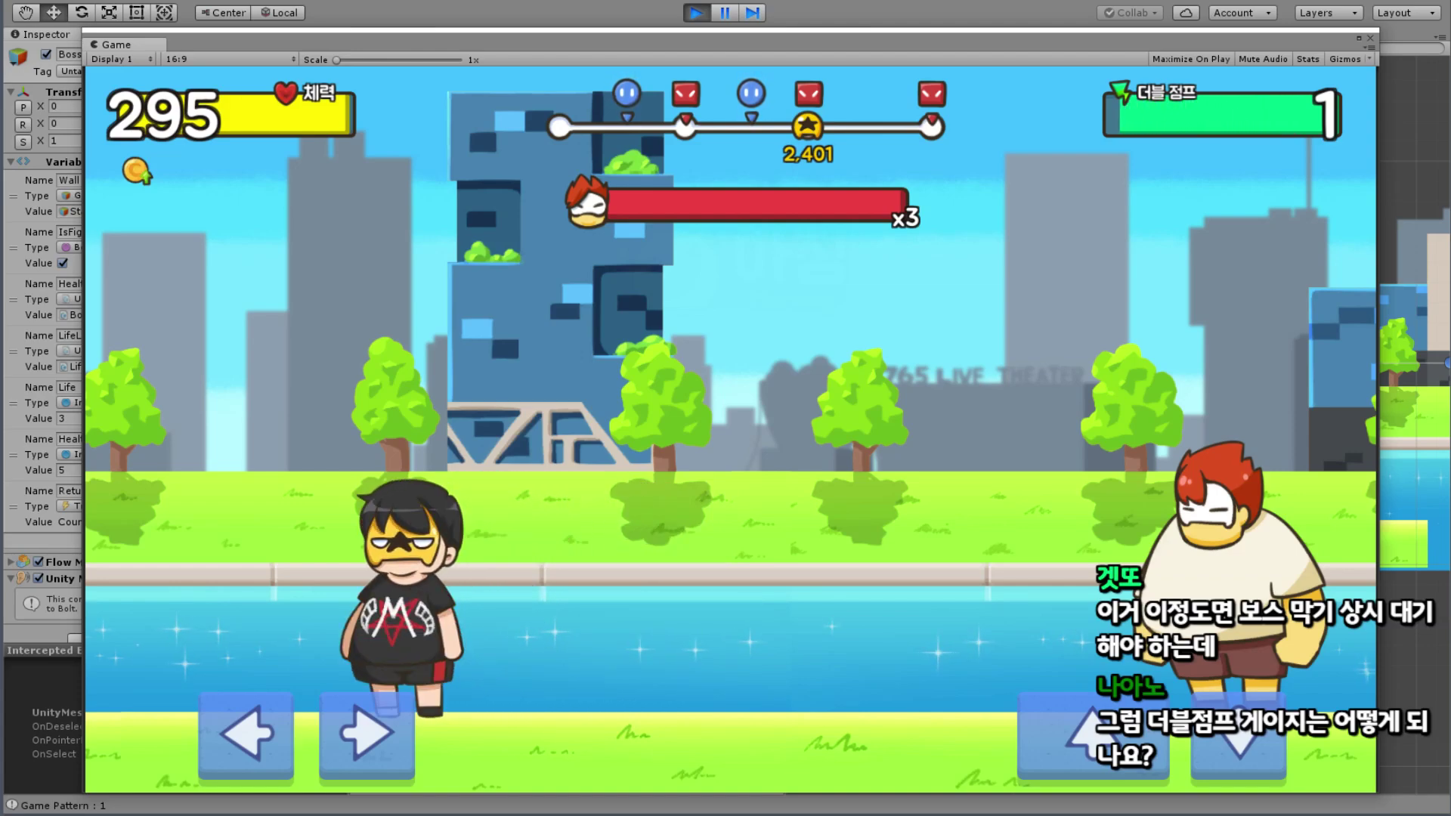
key(Right)
key(Up)
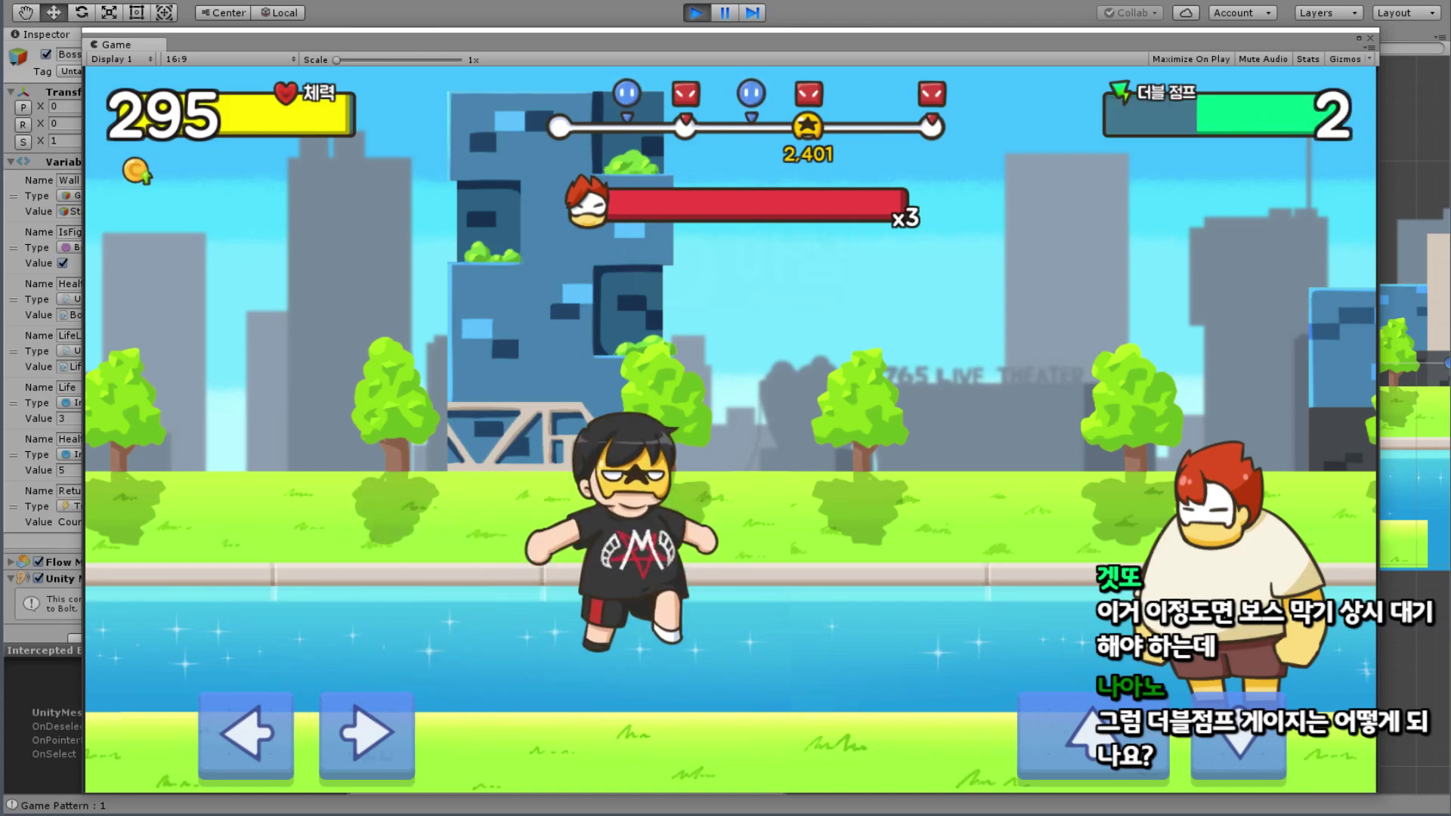
key(Up)
Step: Keep running and jumping both ways while the double-jump gauge refills to 3
key(Left)
key(Up)
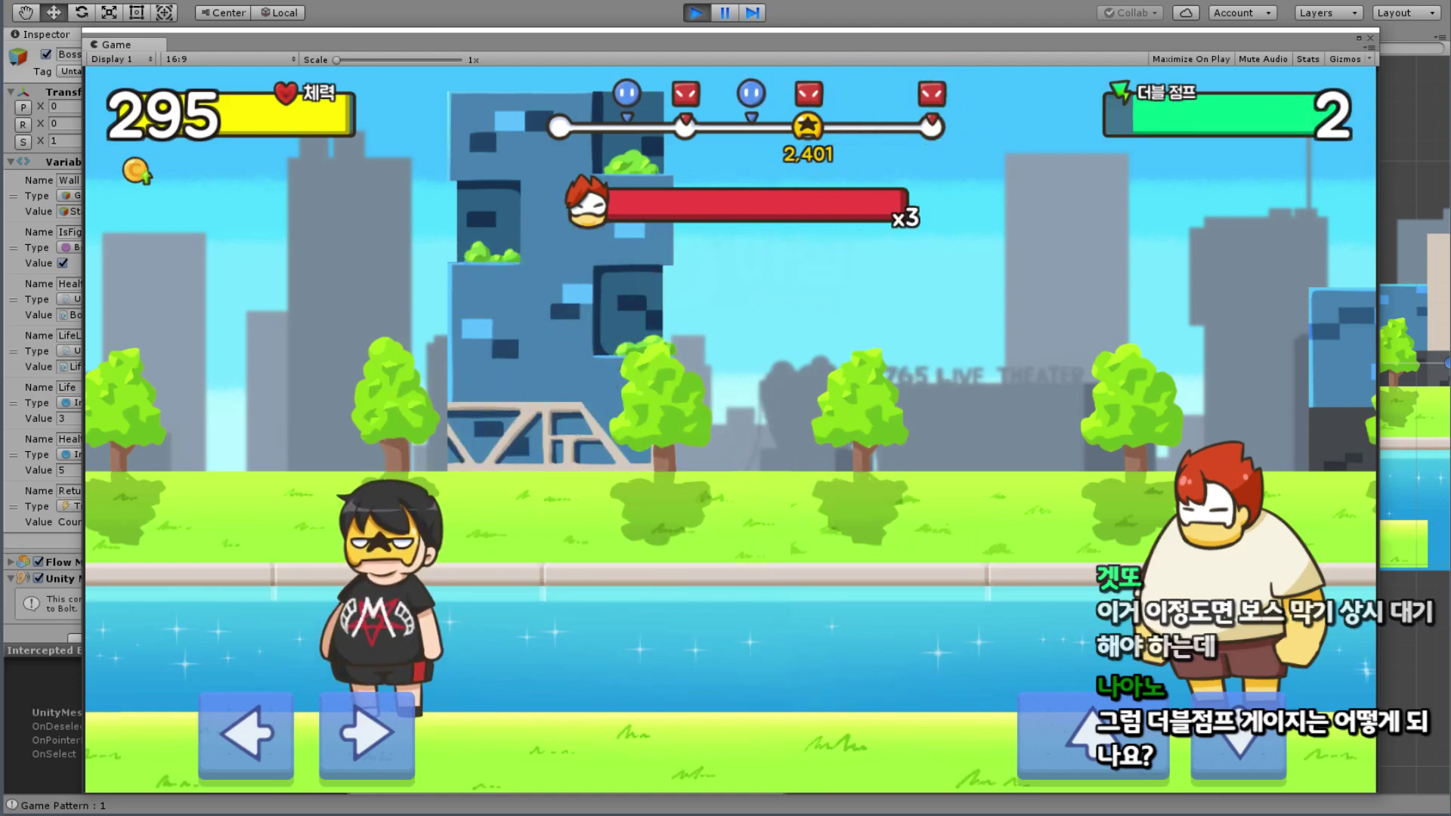
key(Up)
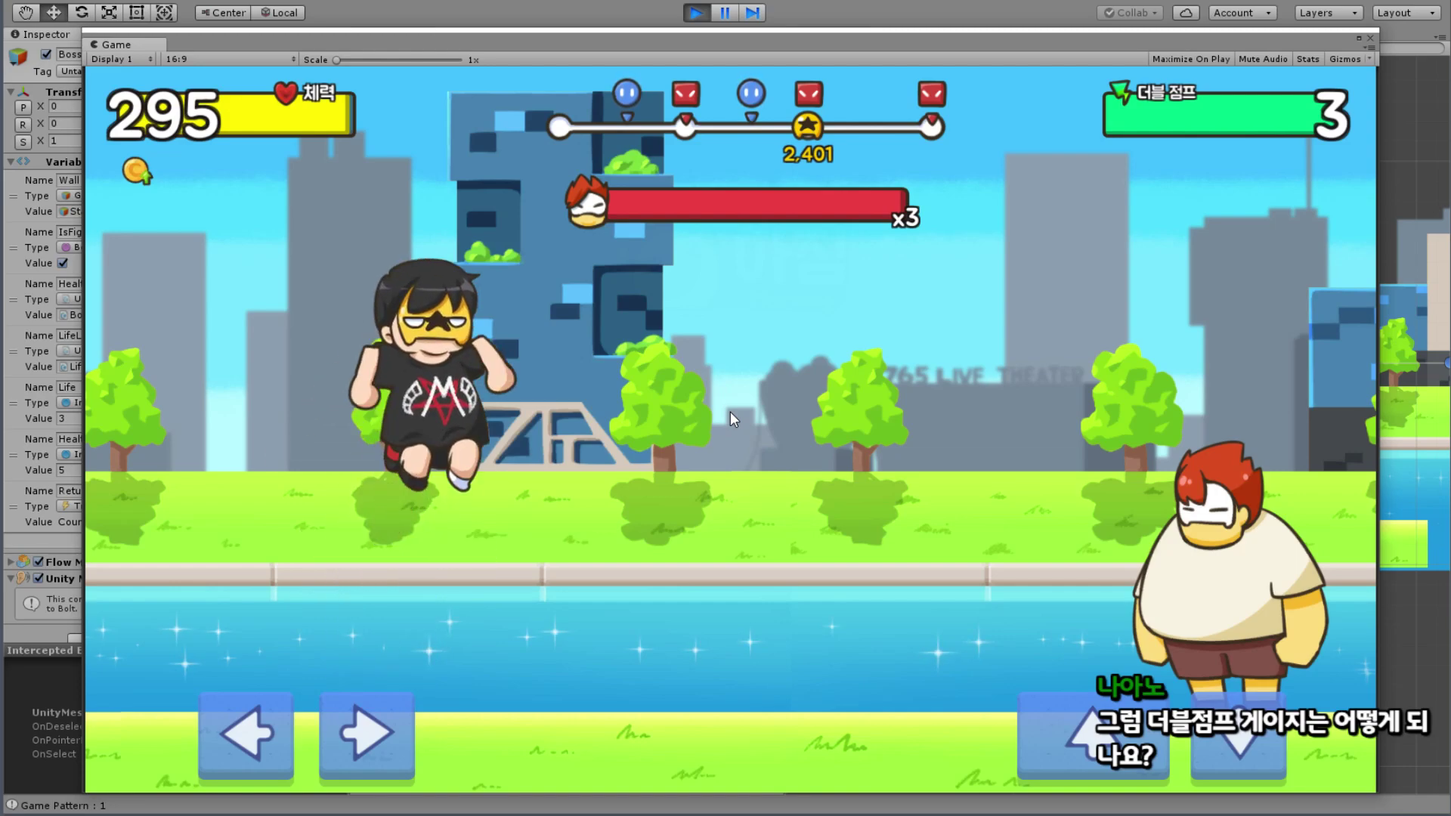
key(Right)
key(Left)
key(Up)
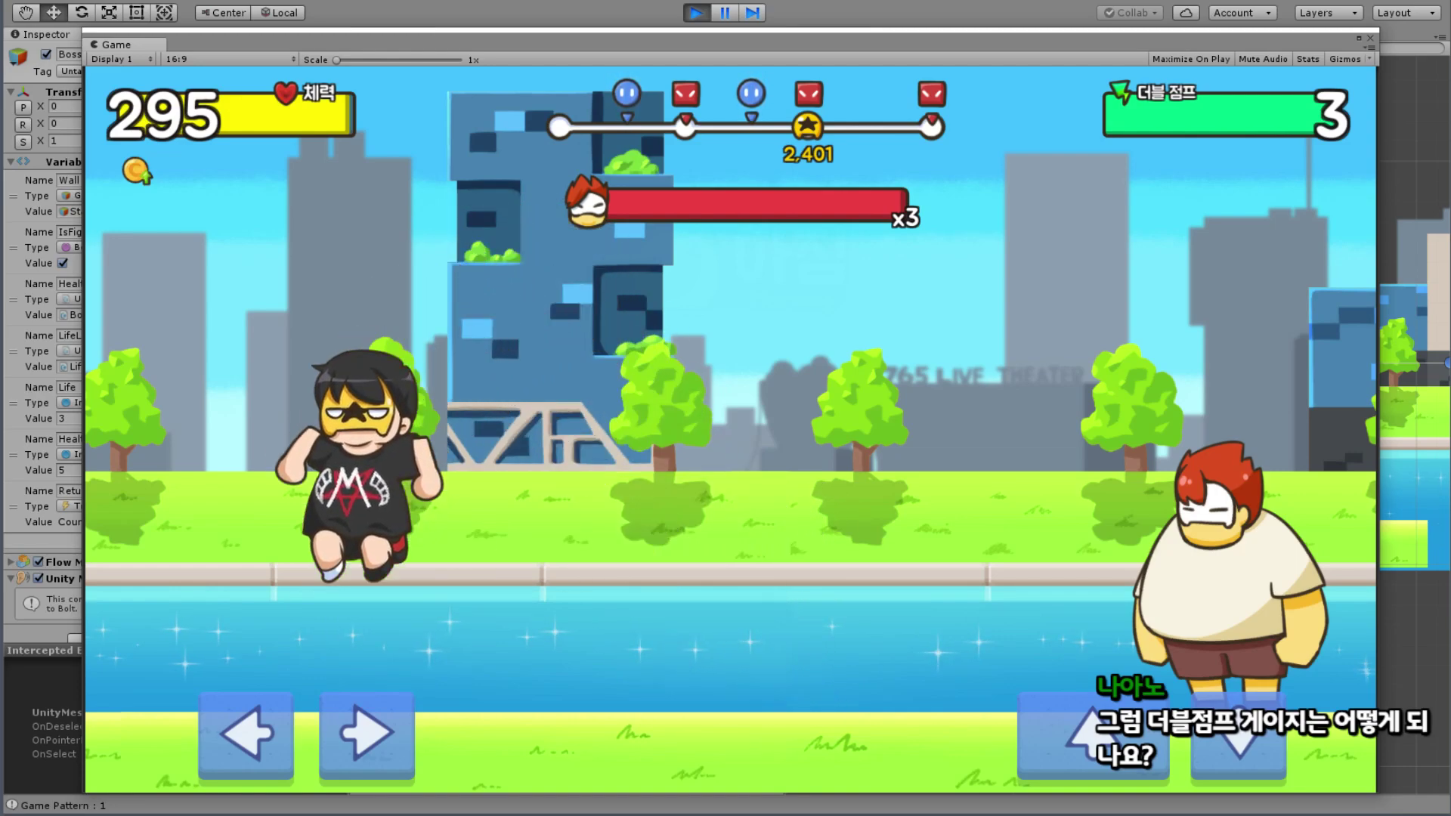
key(Right)
key(Up)
key(Up)
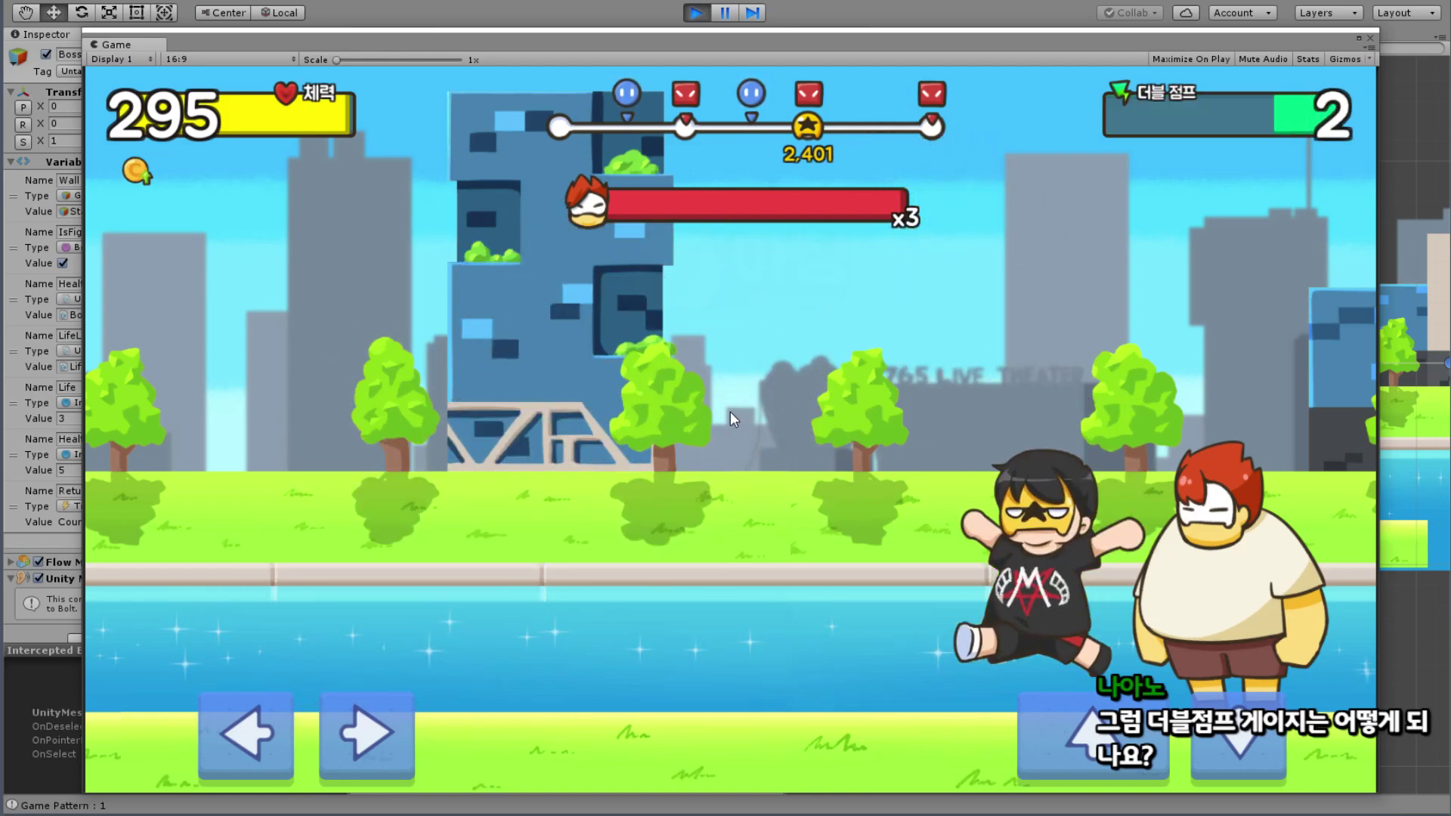
key(Left)
key(Up)
key(Right)
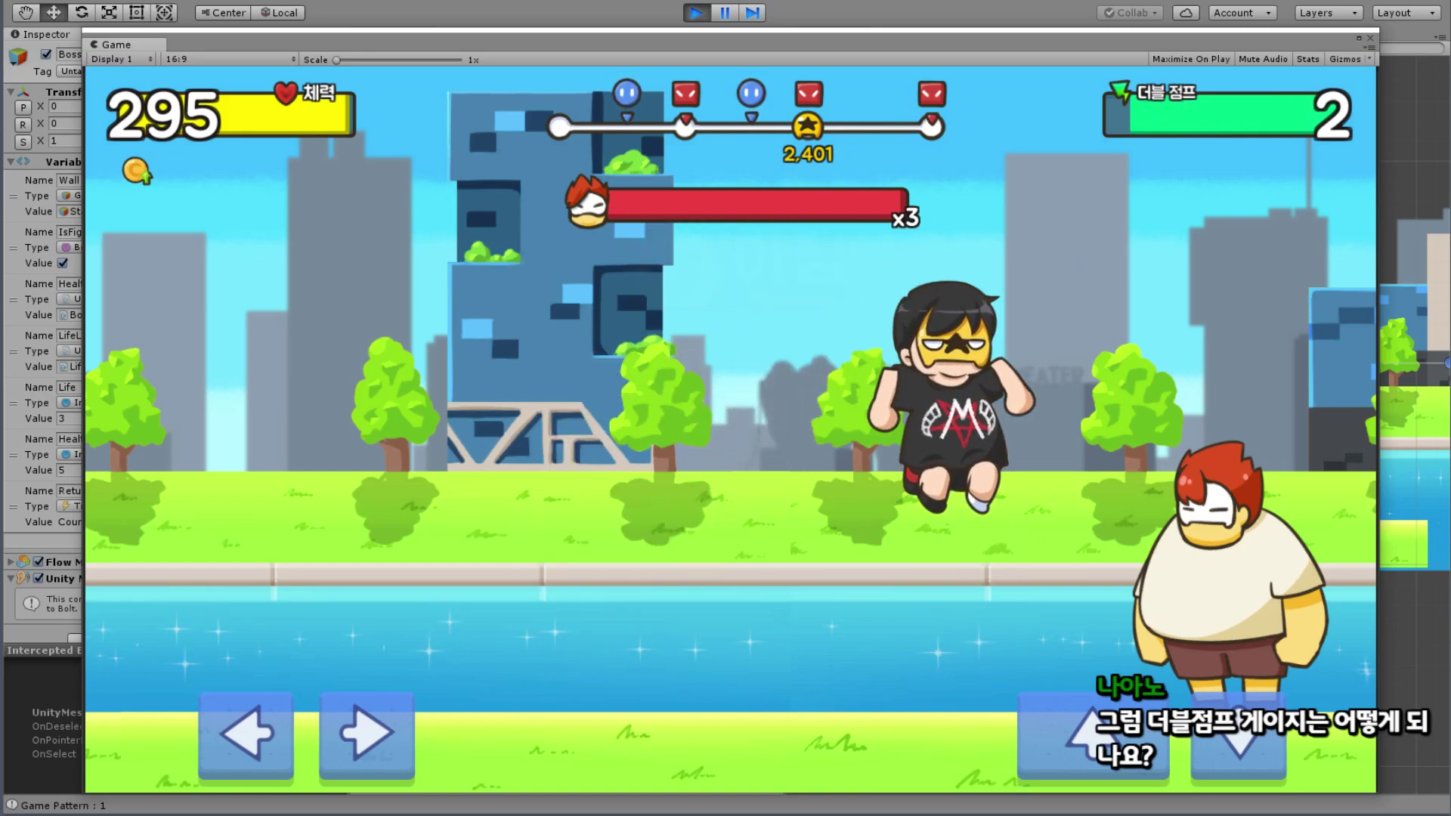
key(Left)
key(Left)
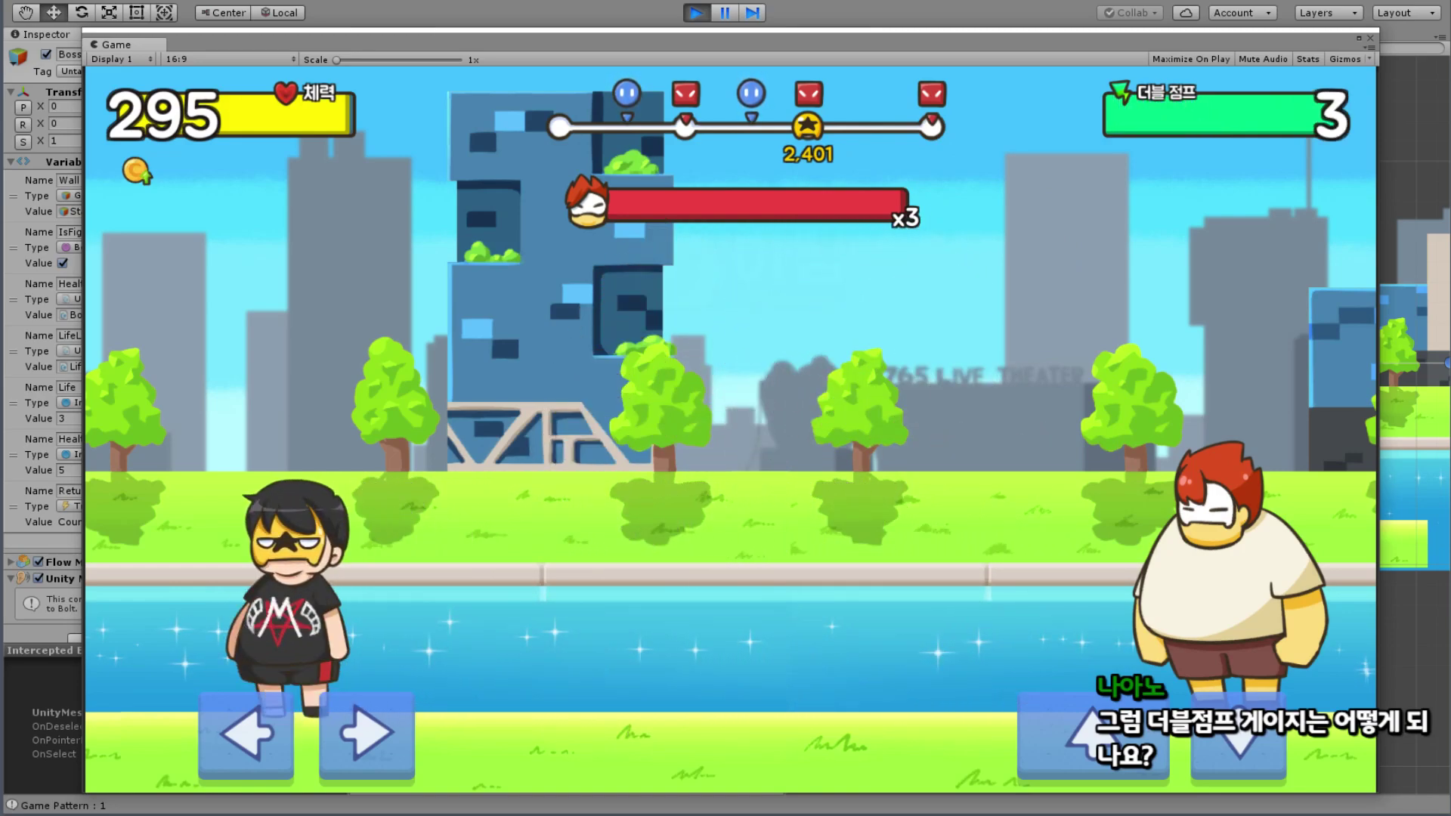
key(Right)
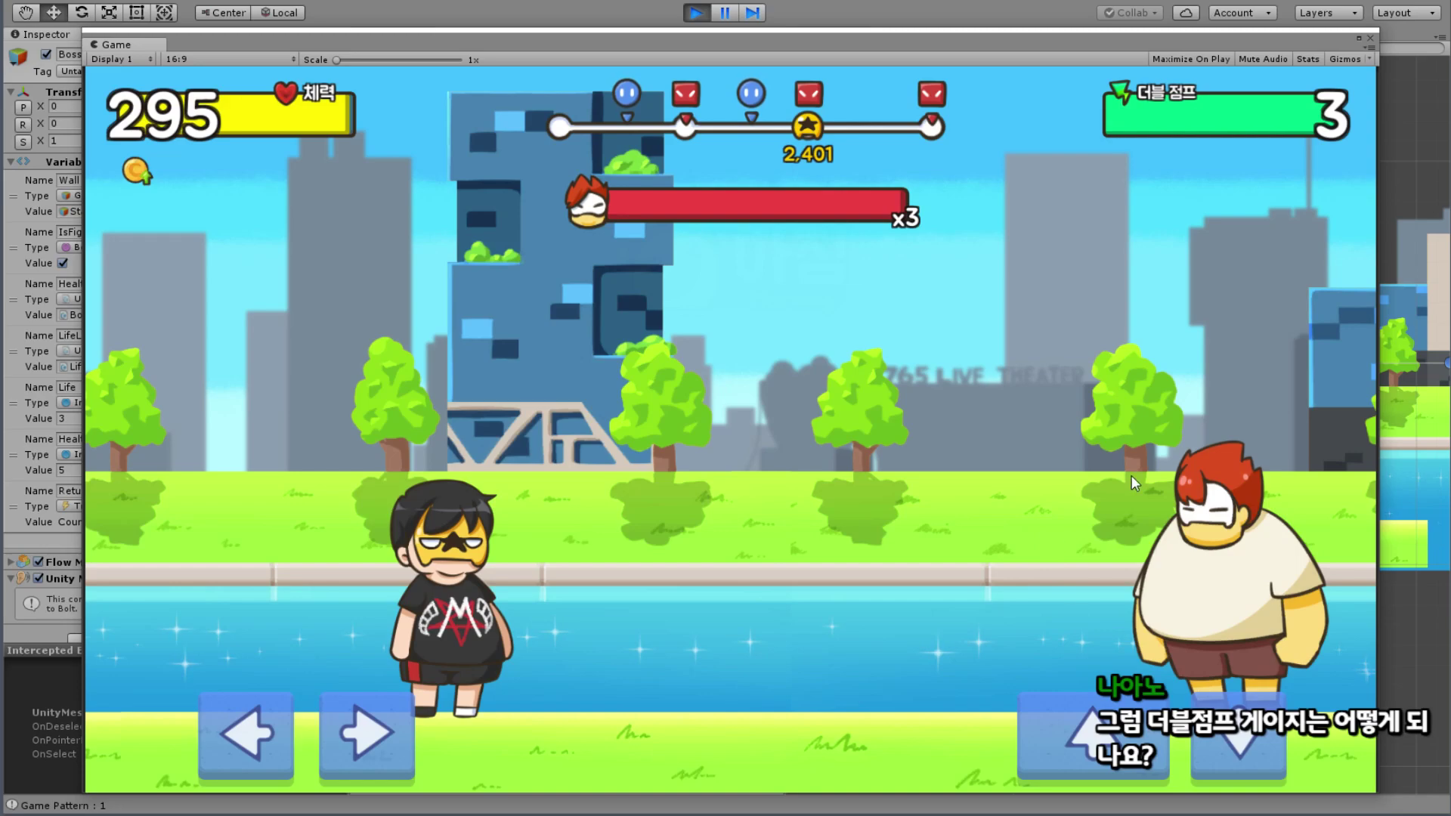
key(Up)
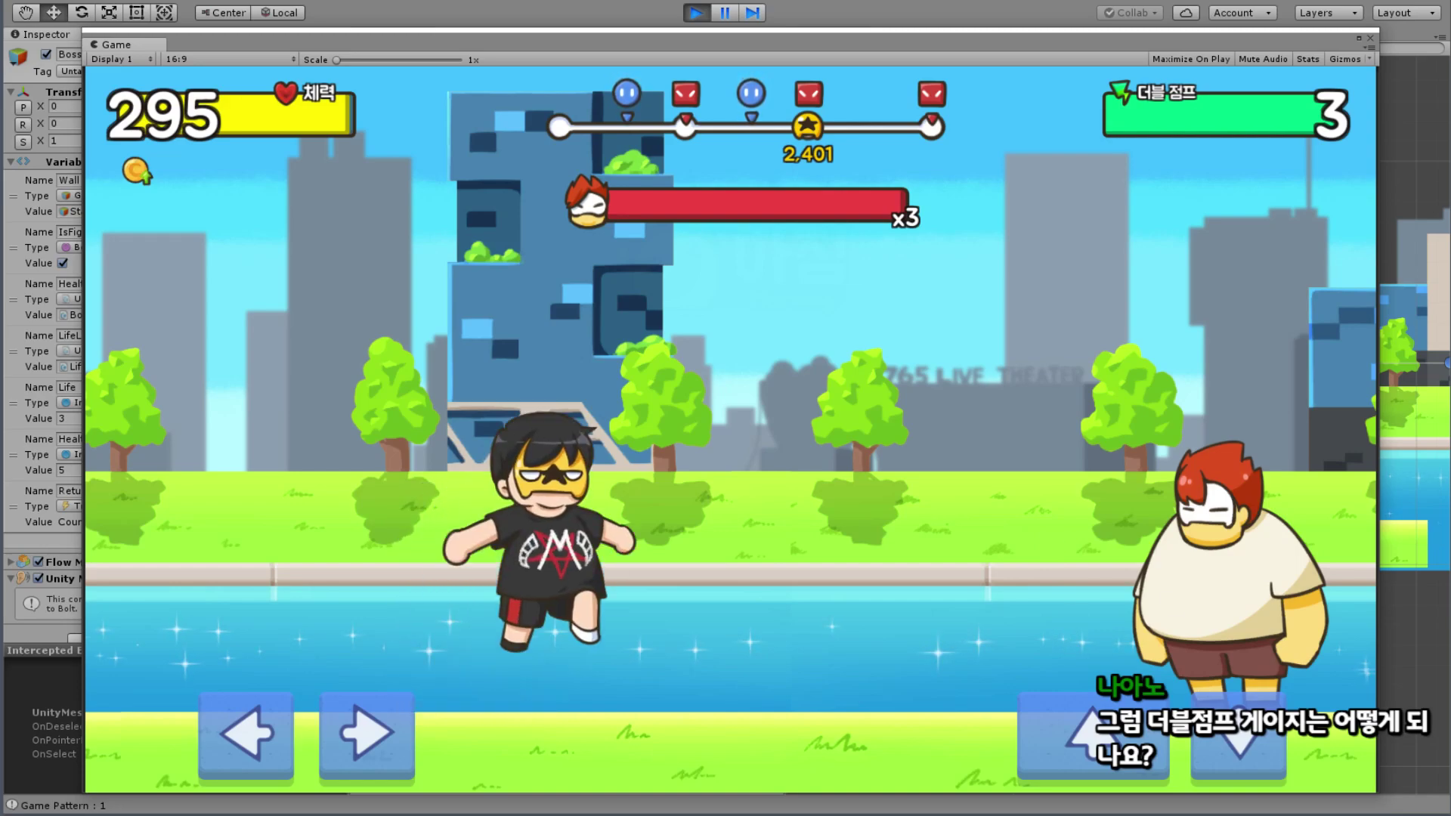
key(Right)
key(Left)
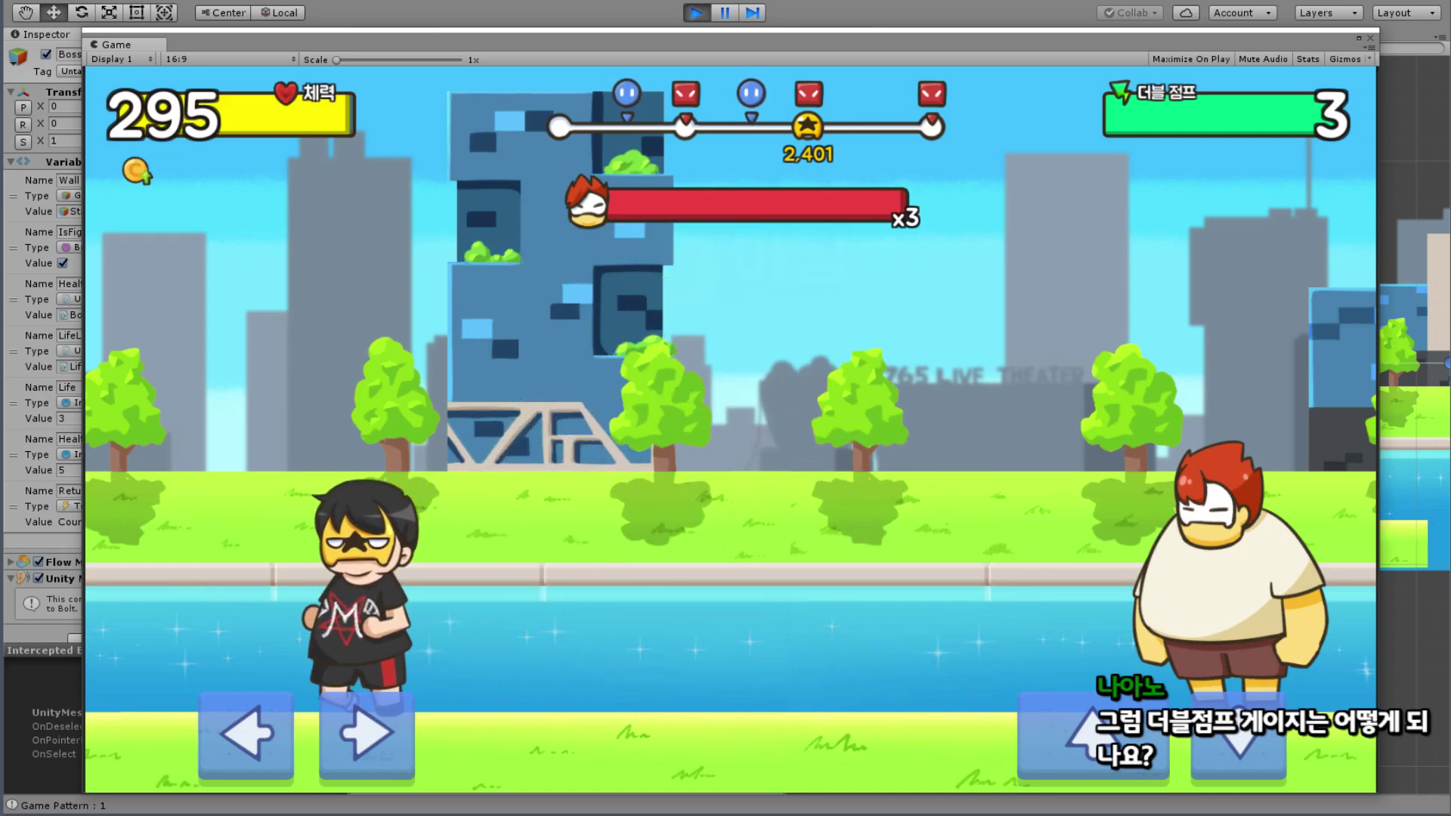
key(Right)
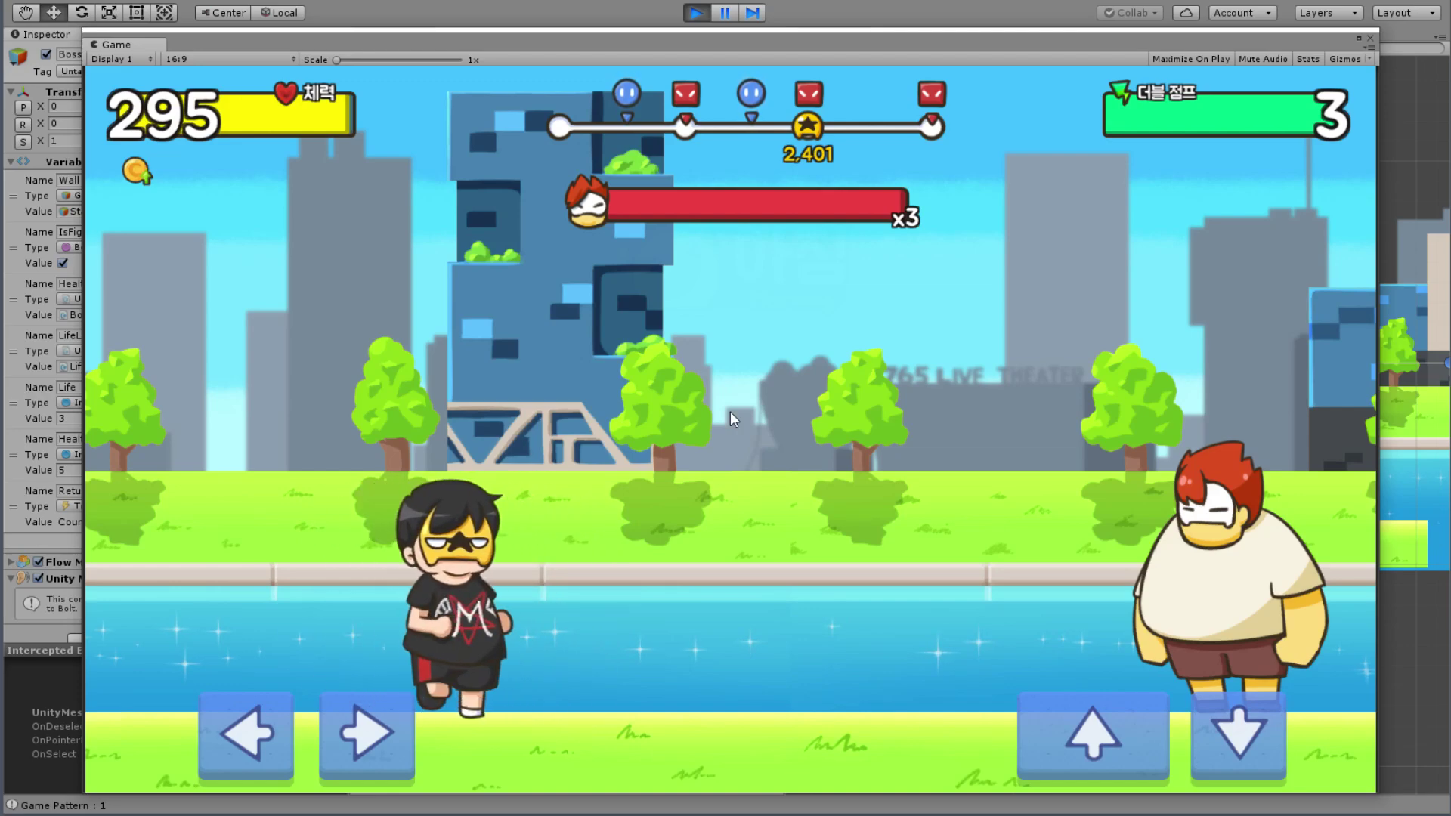
key(Up)
key(Right)
key(Up)
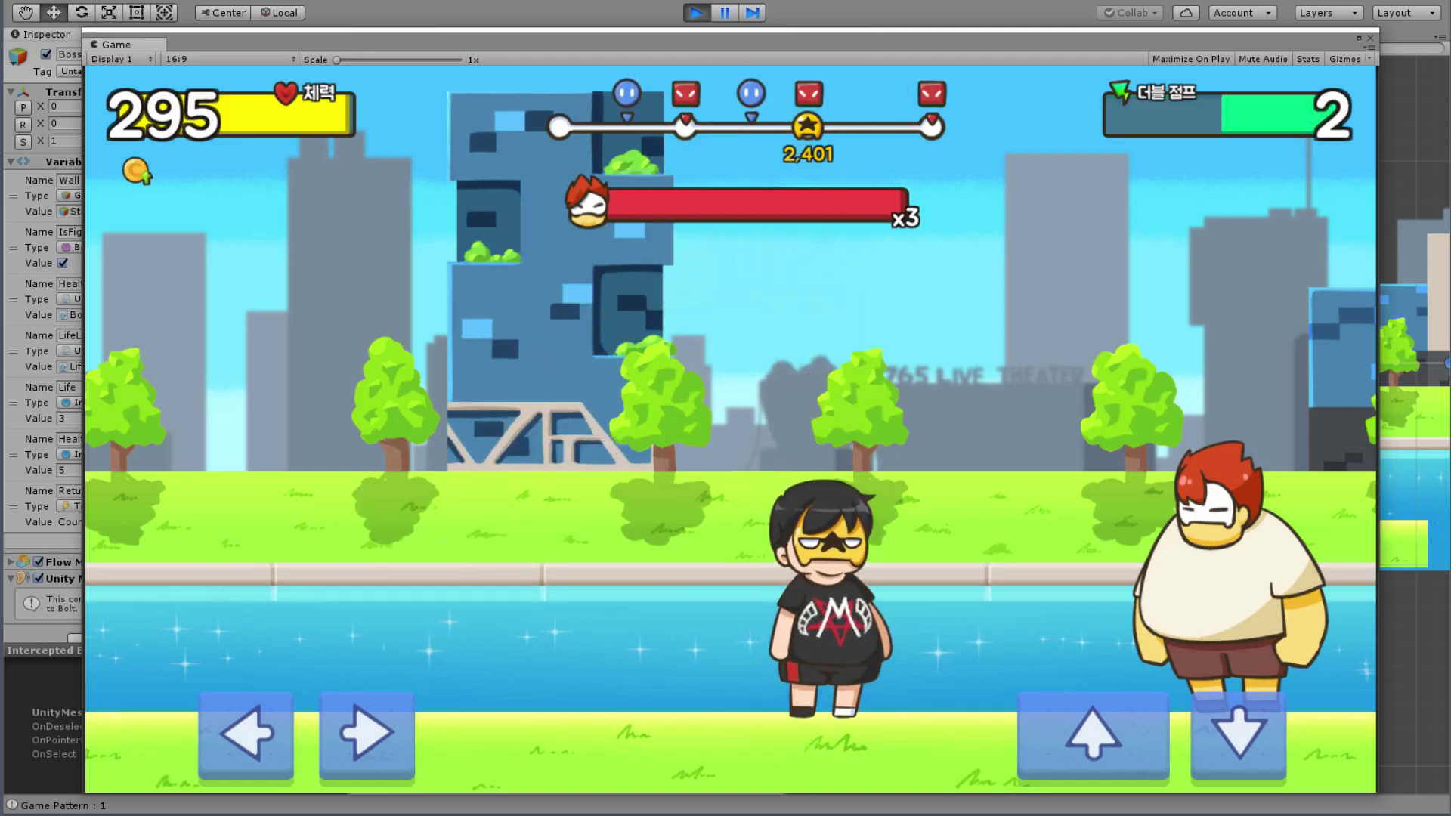
key(Left)
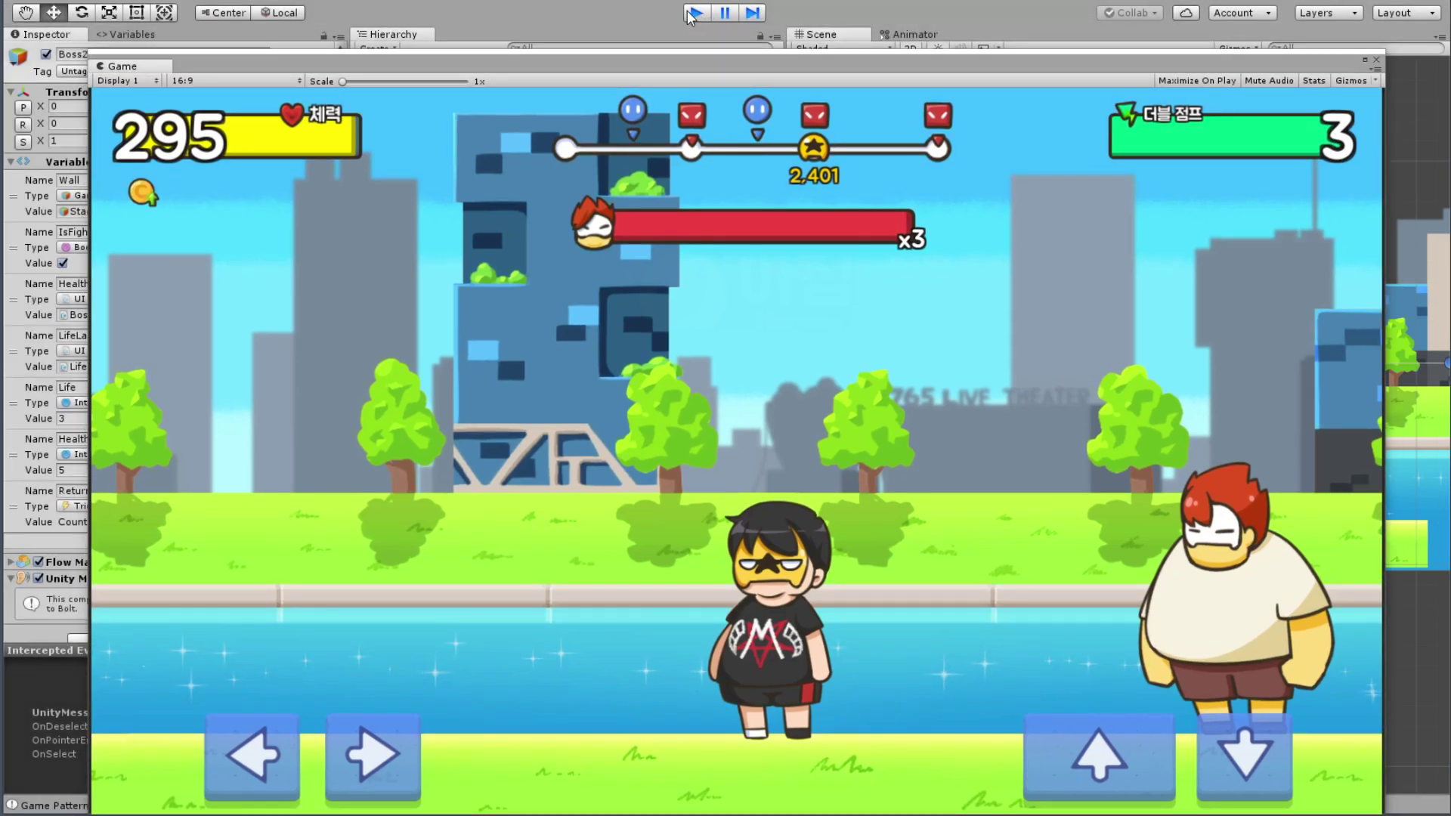
Step: Exit Play mode, move the floating Game view aside, clear the Console, and reframe the Scene view
key(ctrl+p)
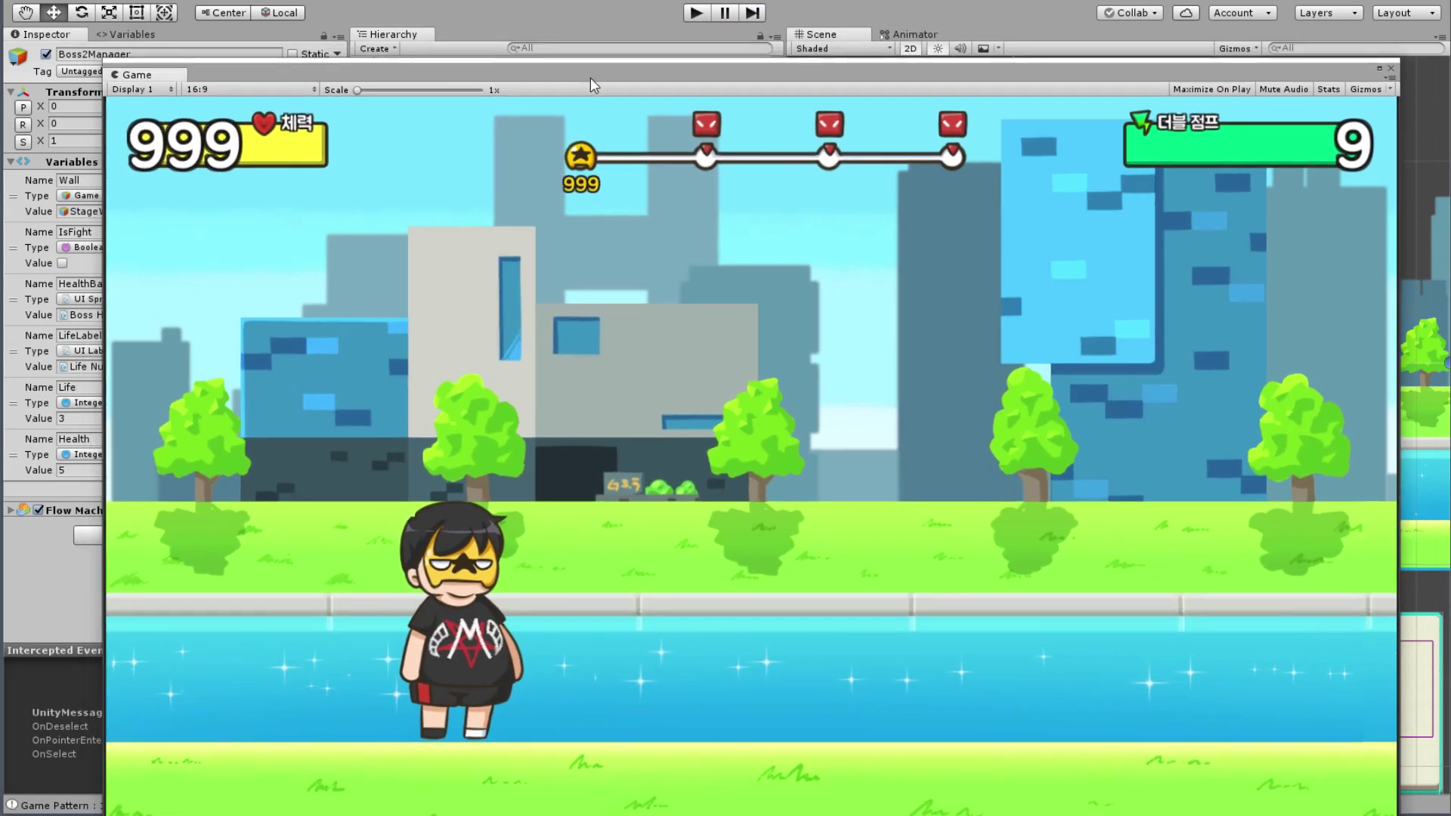
drag(565, 68, 621, 120)
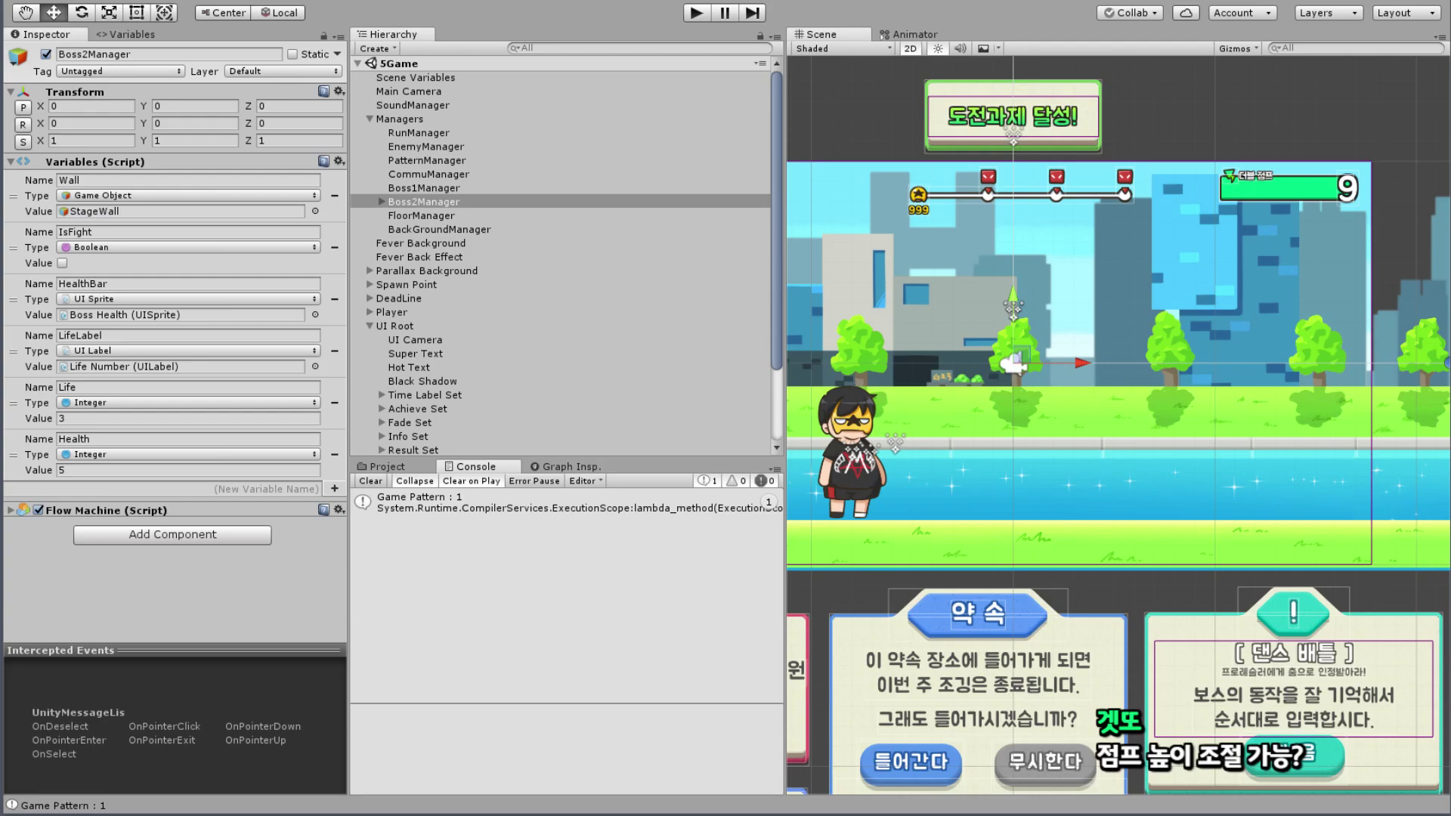
click(370, 482)
middle_drag(957, 404, 1100, 464)
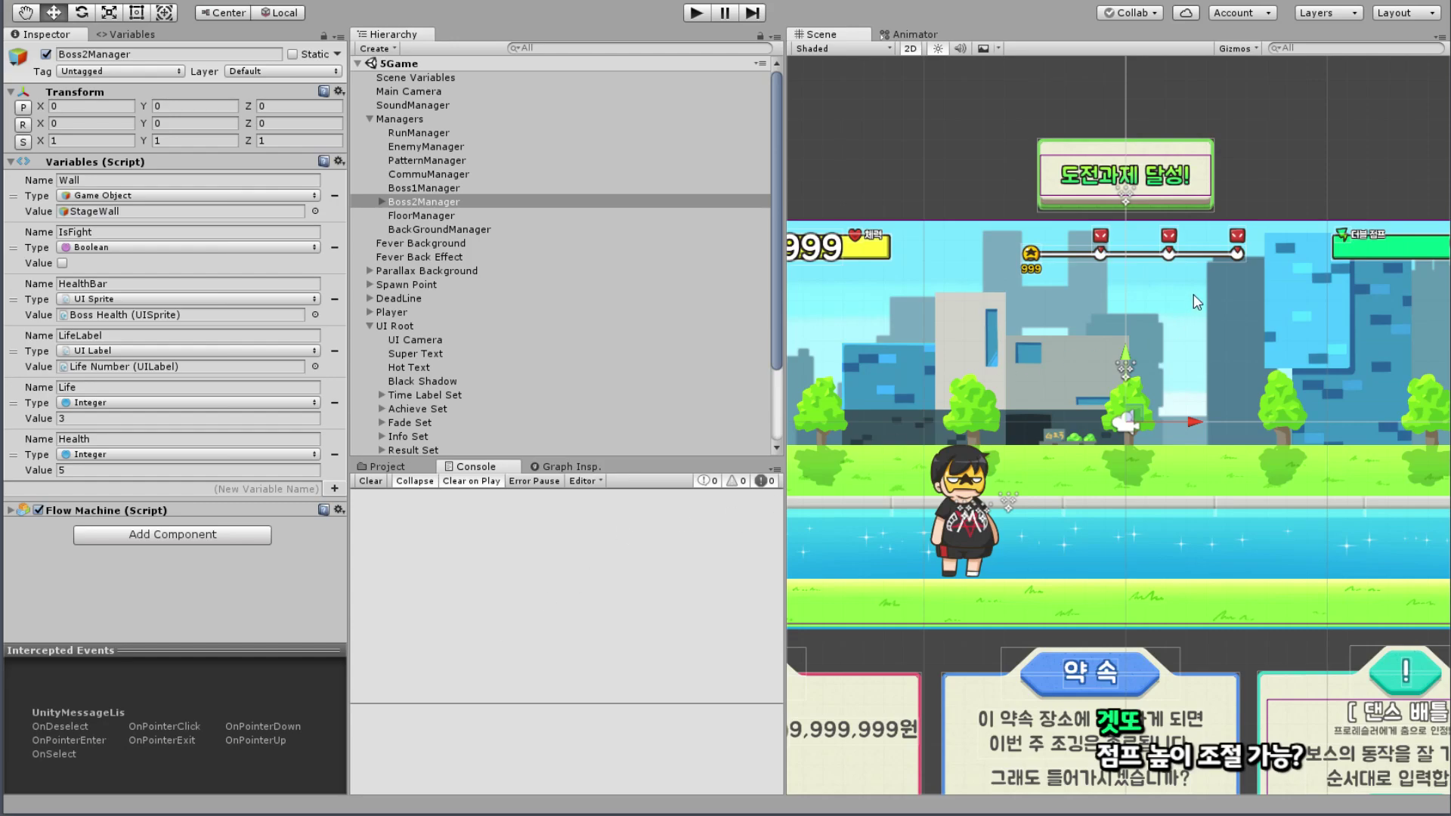
mouse_move(1194, 293)
middle_down()
mouse_move(957, 294)
mouse_move(976, 315)
middle_up()
scroll(957, 295, up, 4)
Step: Add a Boolean variable IsAttack to Boss2Manager and move IsFight down below Health
click(122, 488)
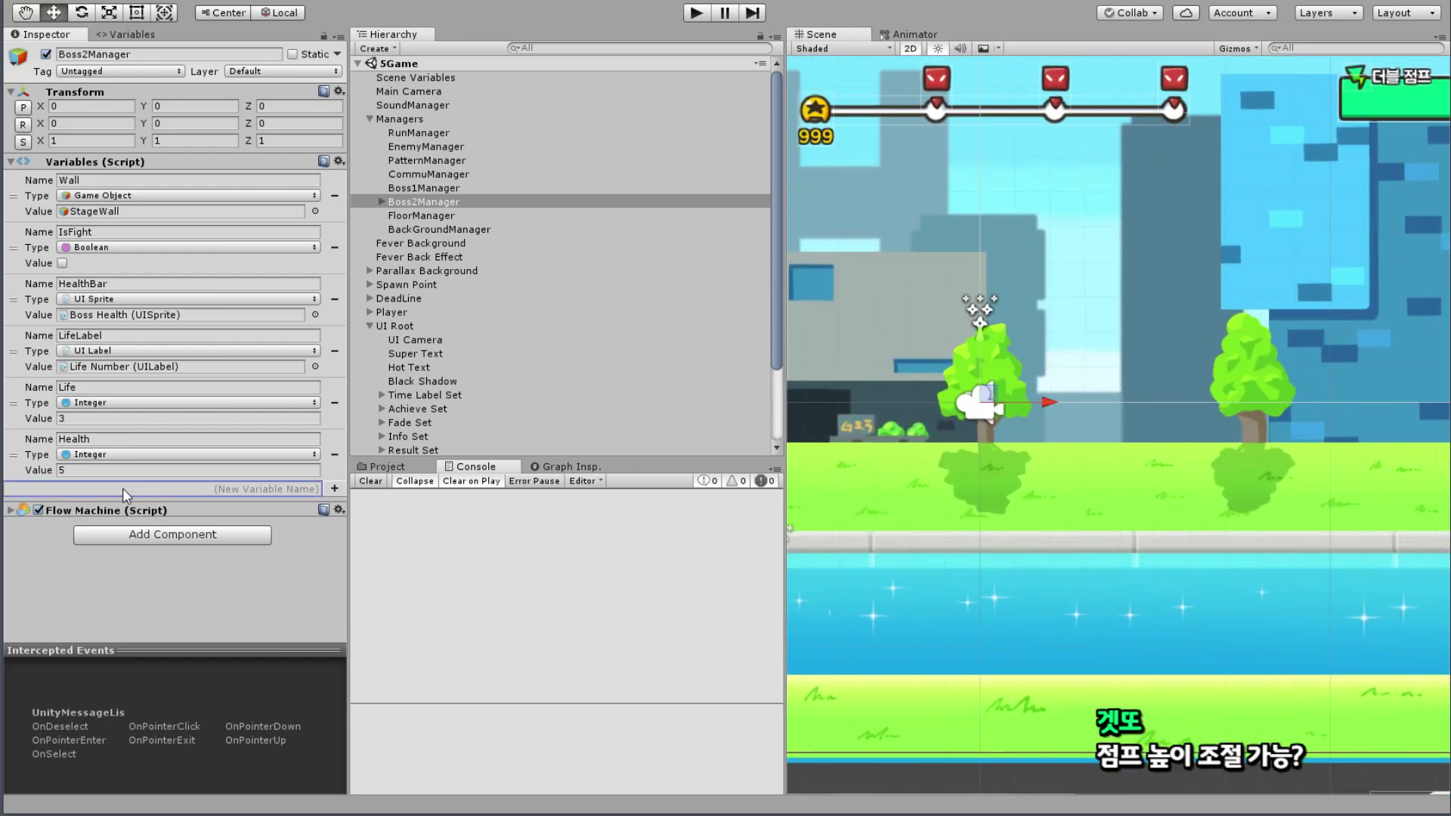
text(IsAttack)
click(334, 489)
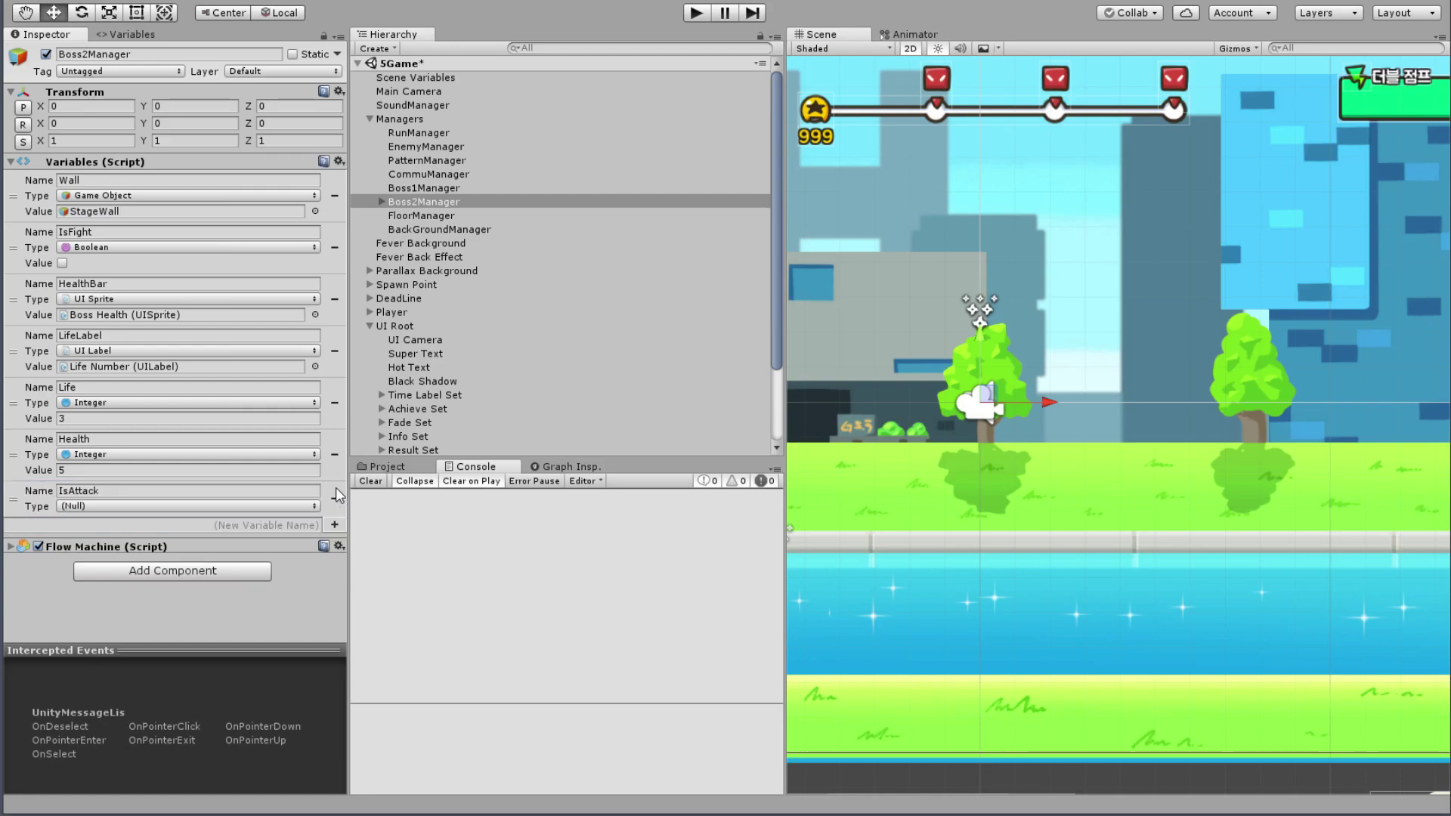
click(89, 502)
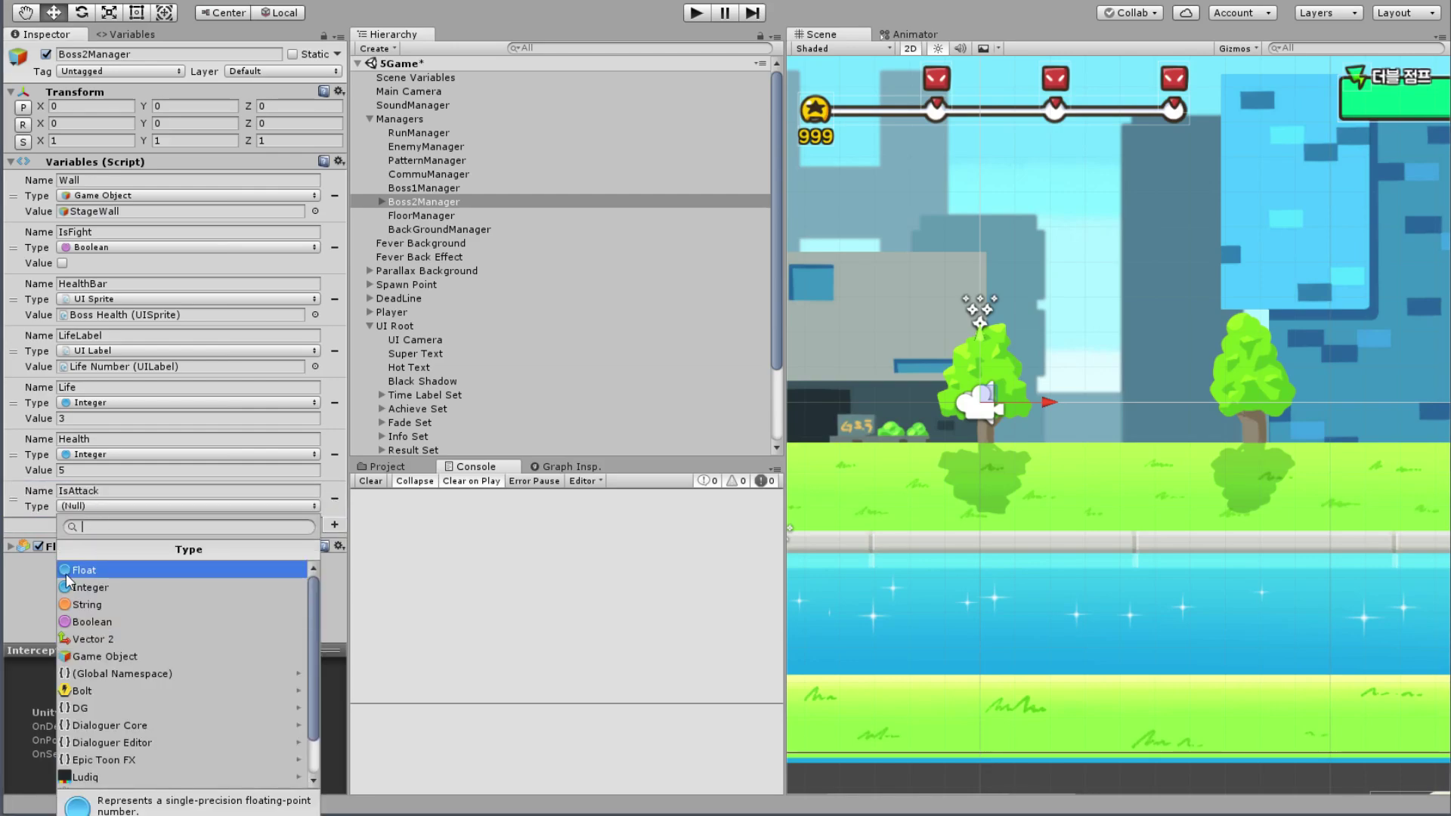
click(99, 624)
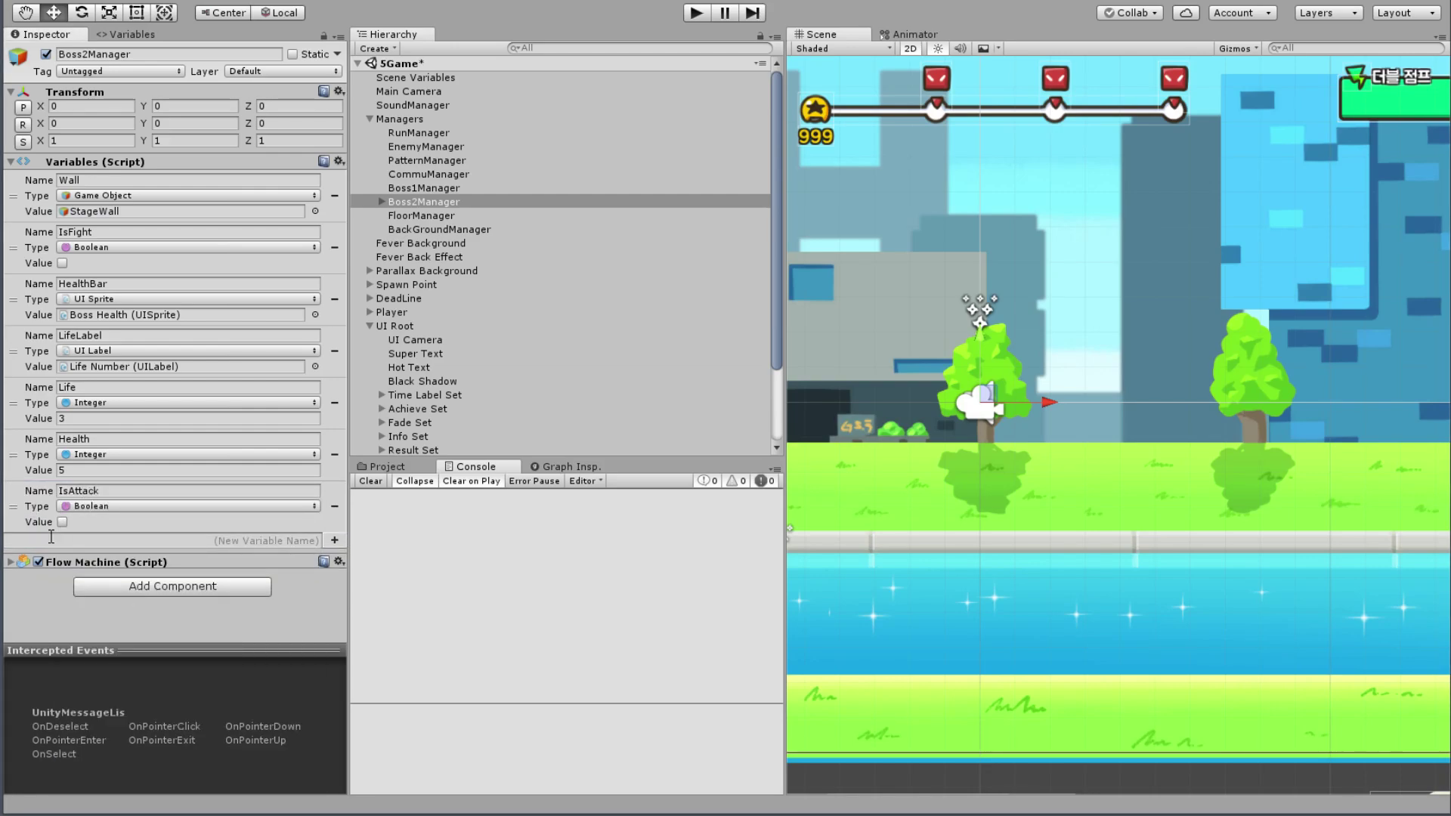
click(136, 541)
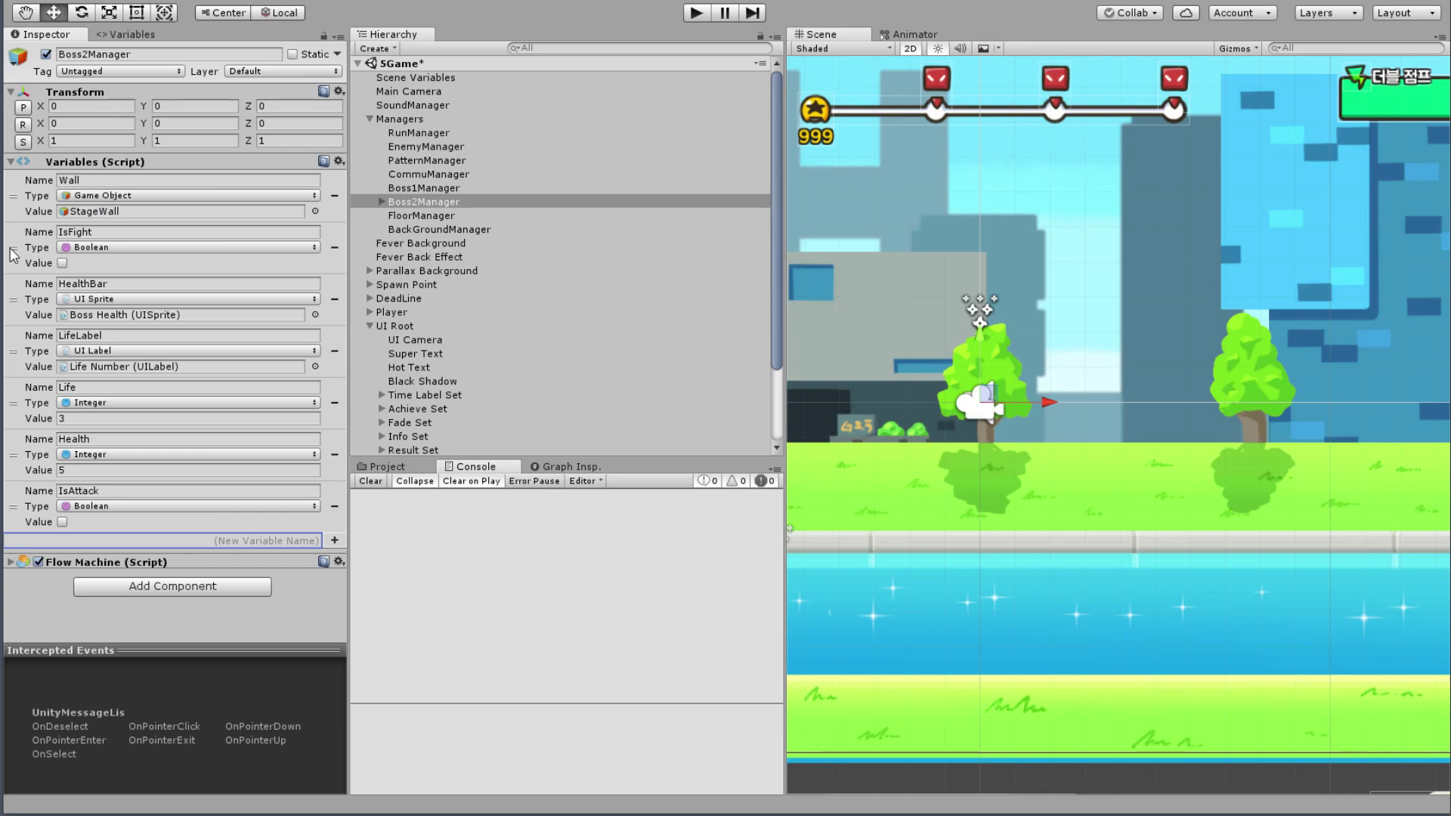
drag(13, 249, 21, 544)
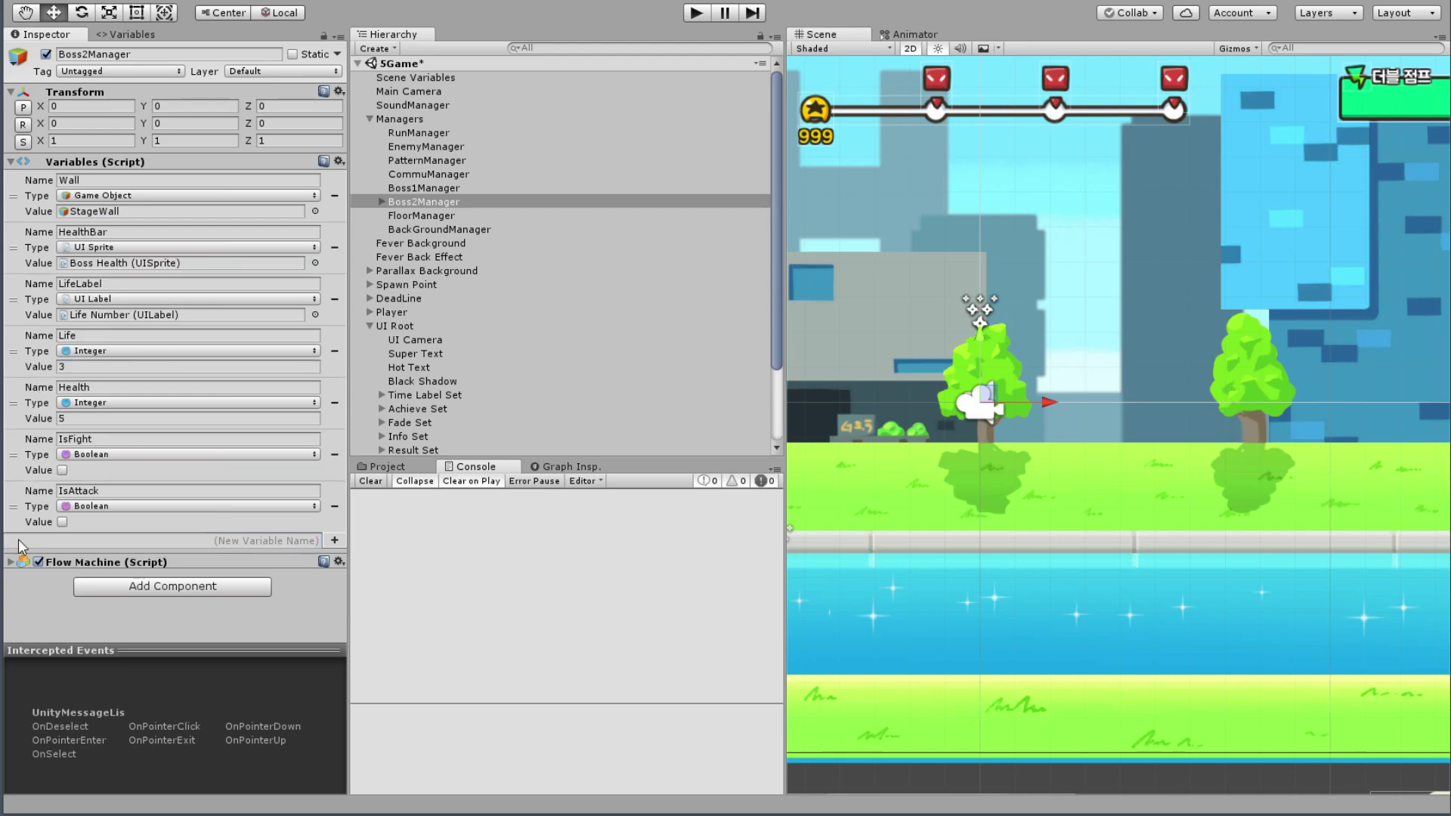
Step: Save the SGame scene and then the whole project from the File menu
click(22, 0)
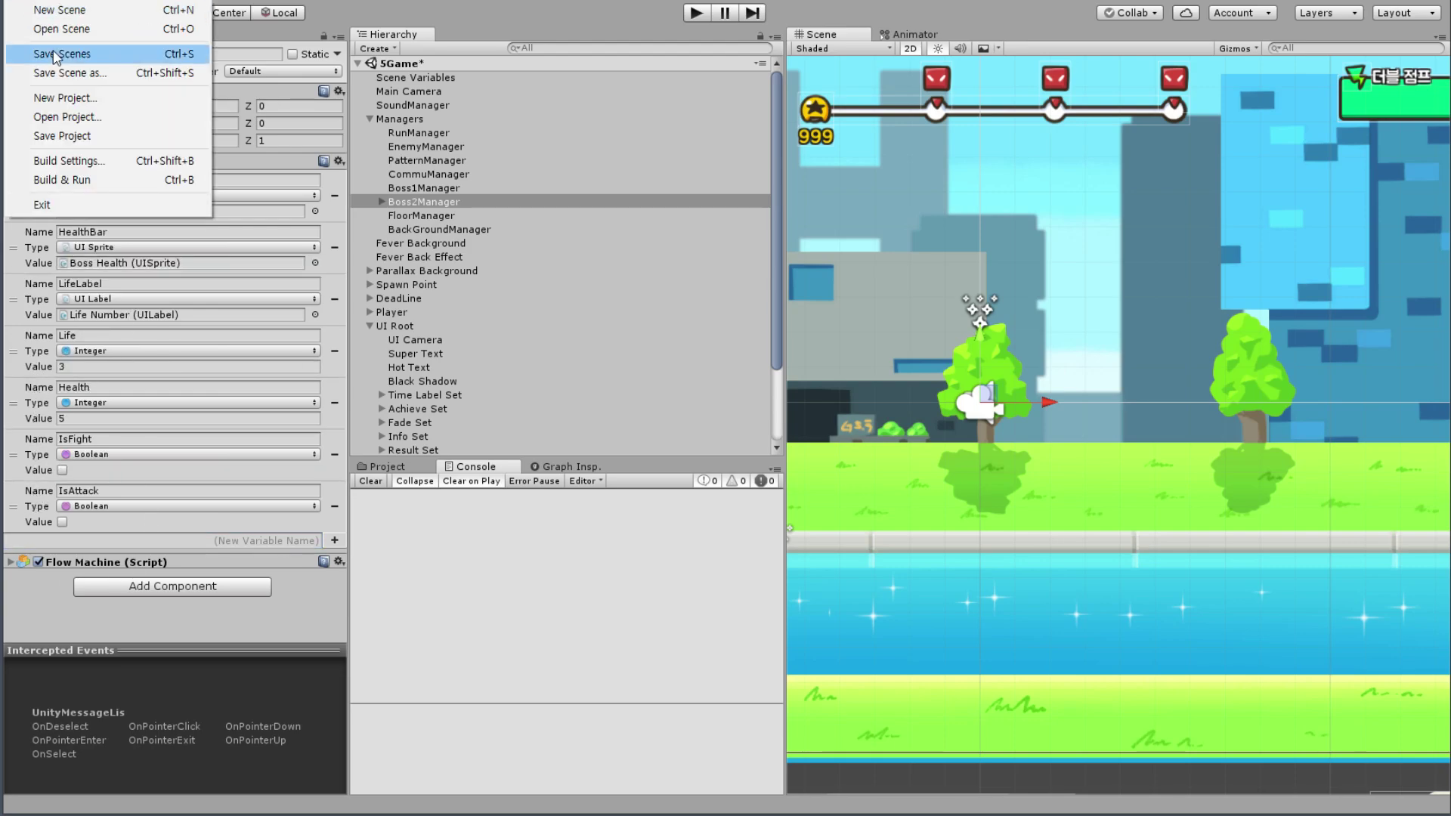
click(65, 52)
click(22, 4)
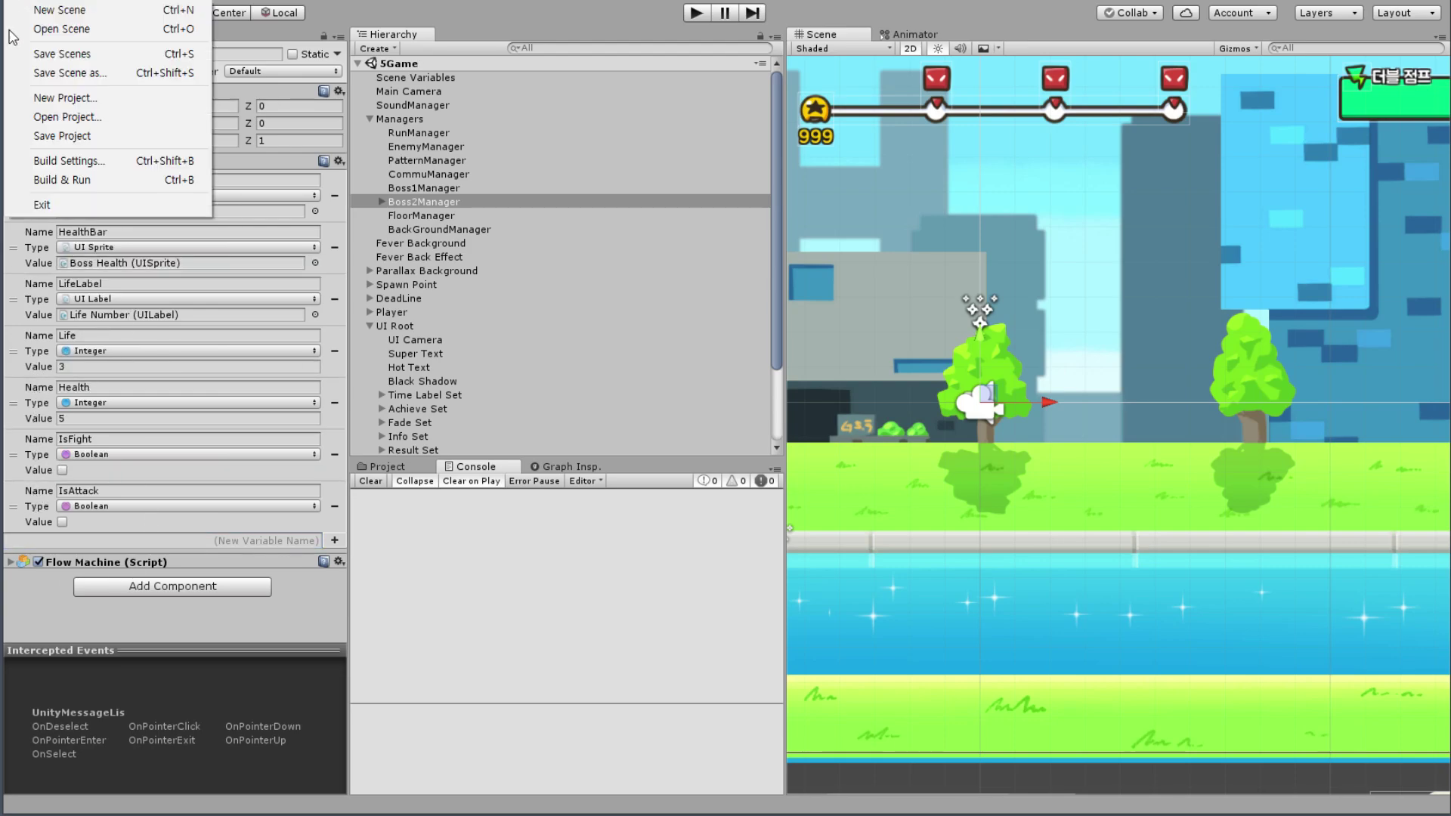
click(113, 147)
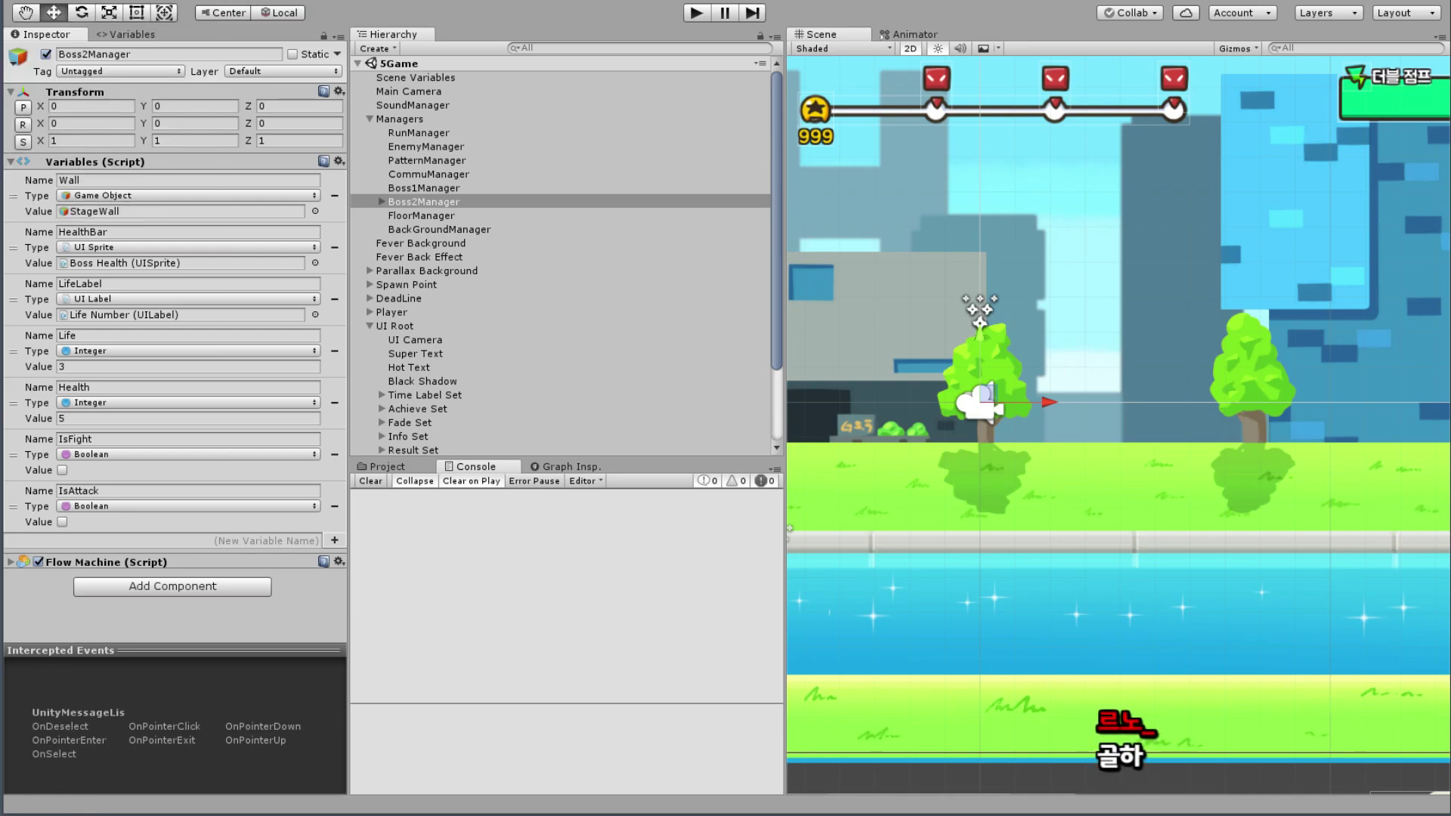
Step: Return to the Angry sprite folder and look over Angry_Trident1, Angry_Counter0 and Angry_BodyShot
key(alt+Tab)
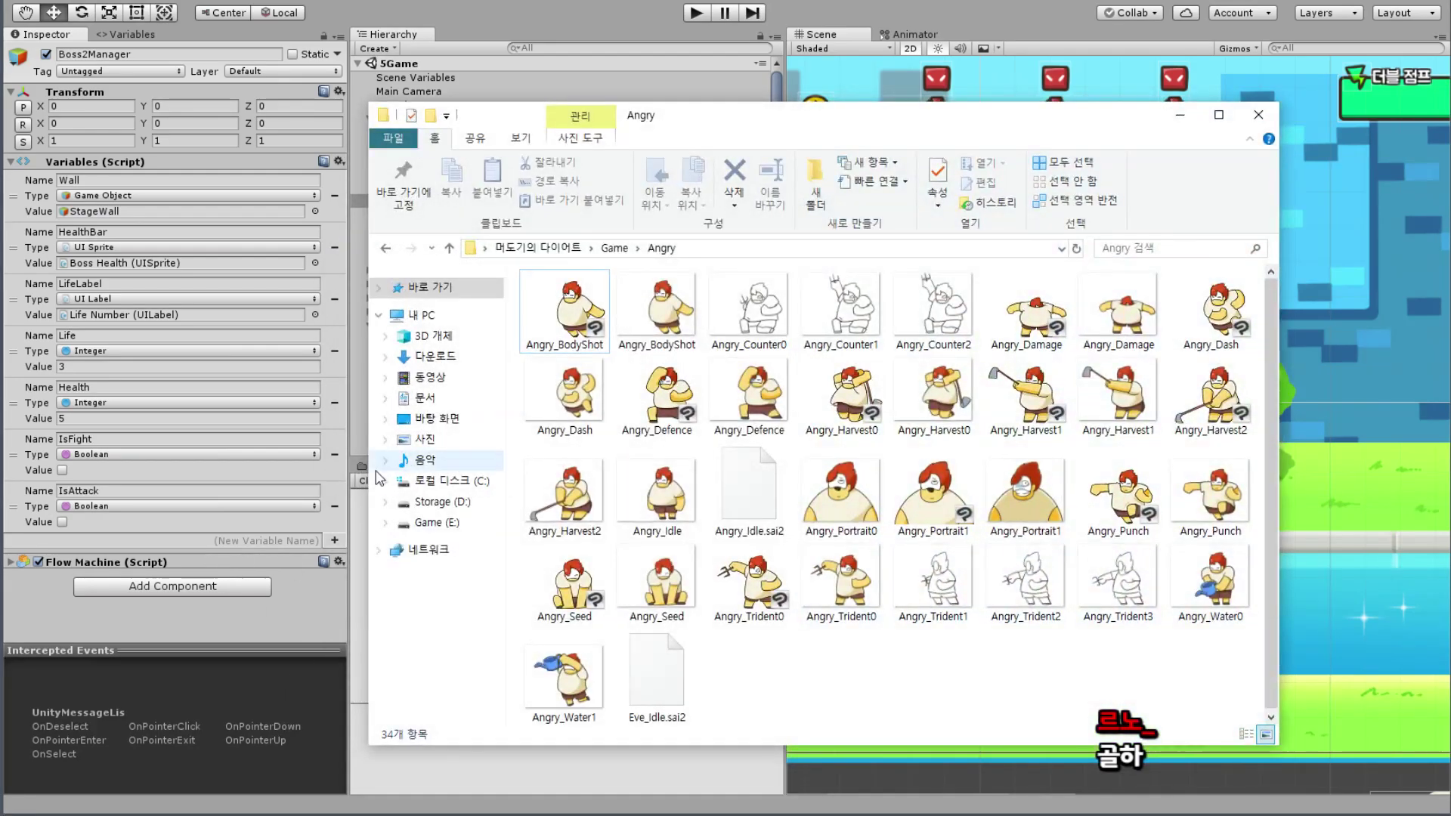
drag(697, 145, 522, 57)
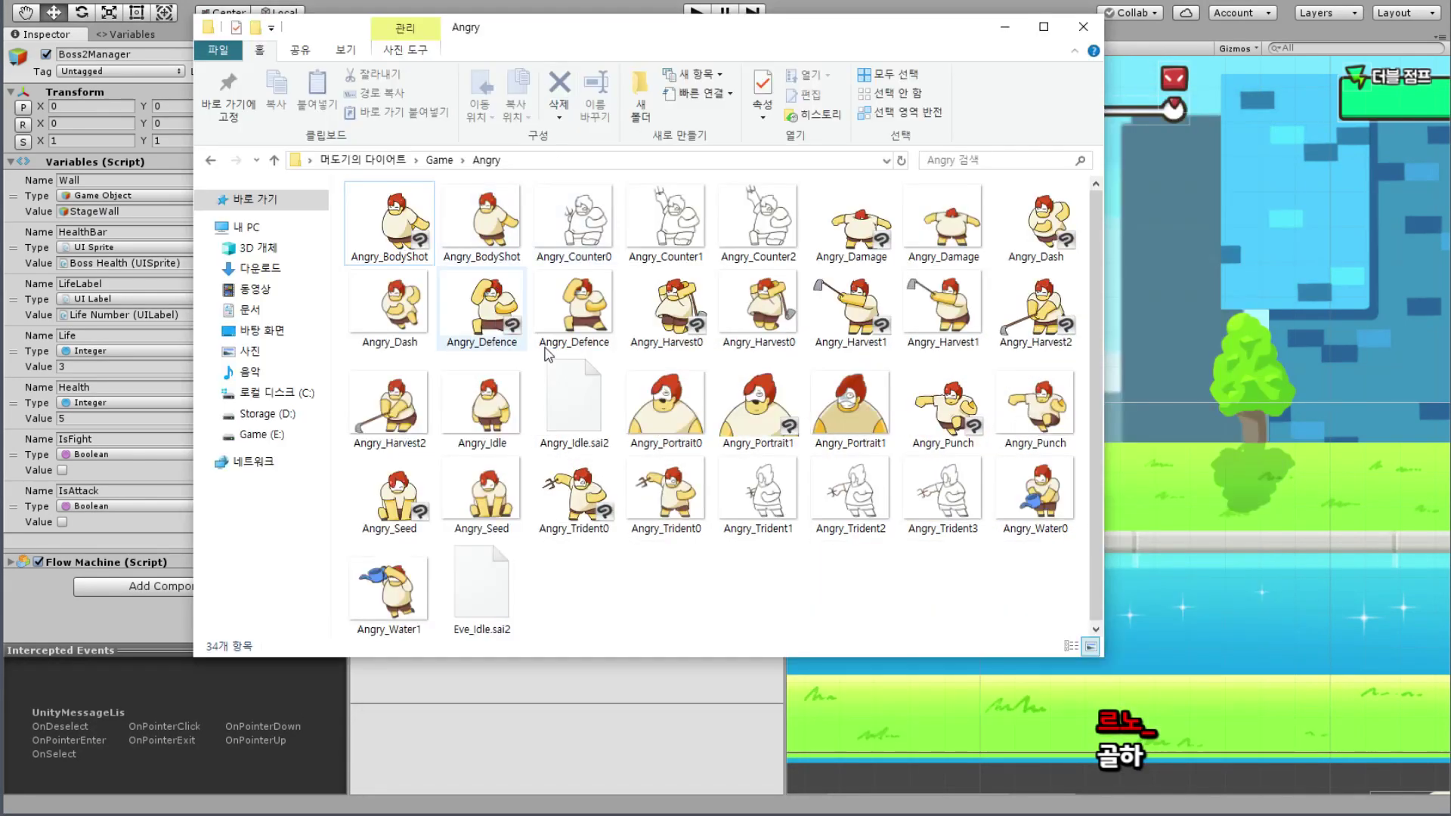
click(757, 492)
click(583, 214)
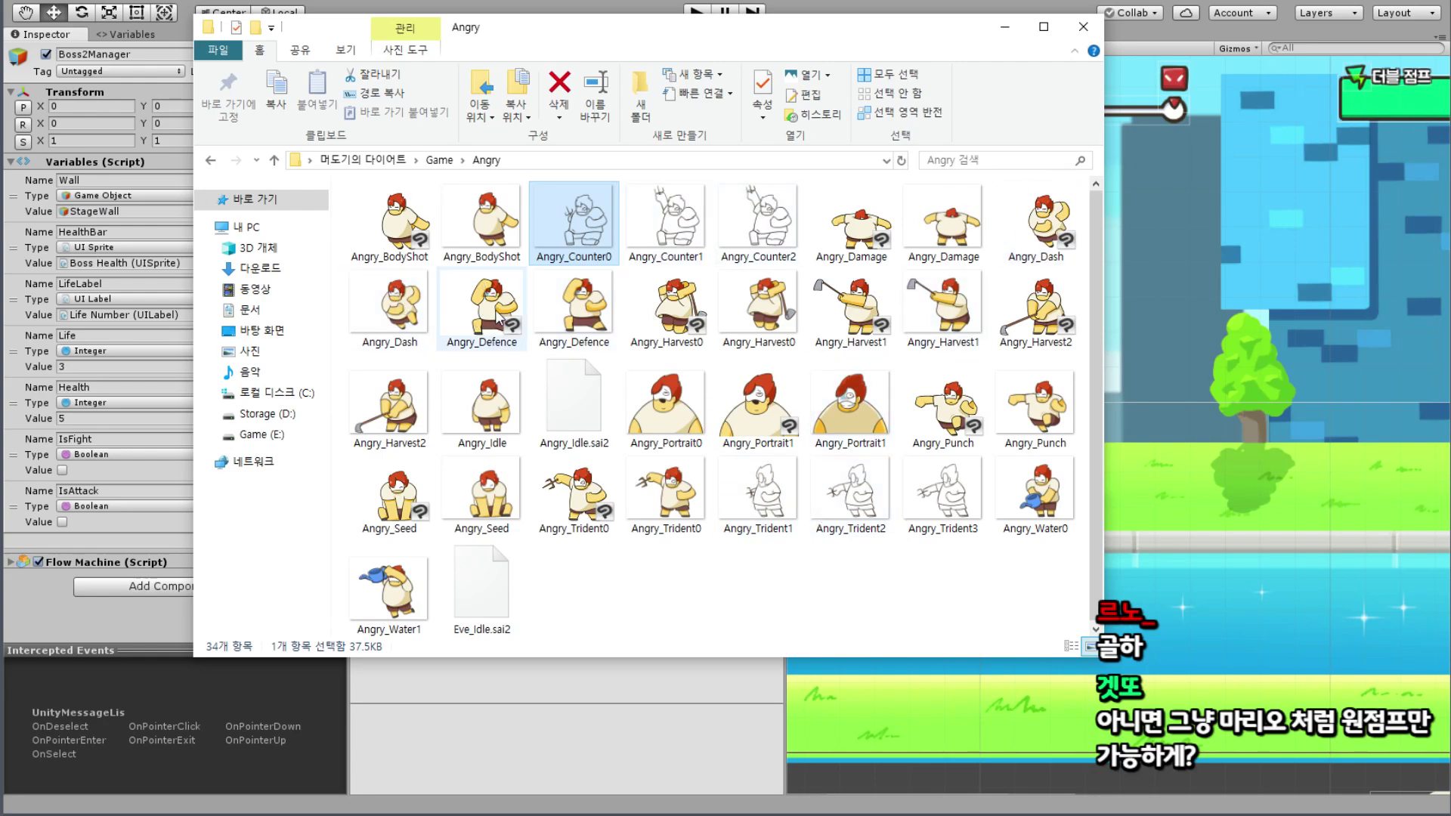
click(481, 214)
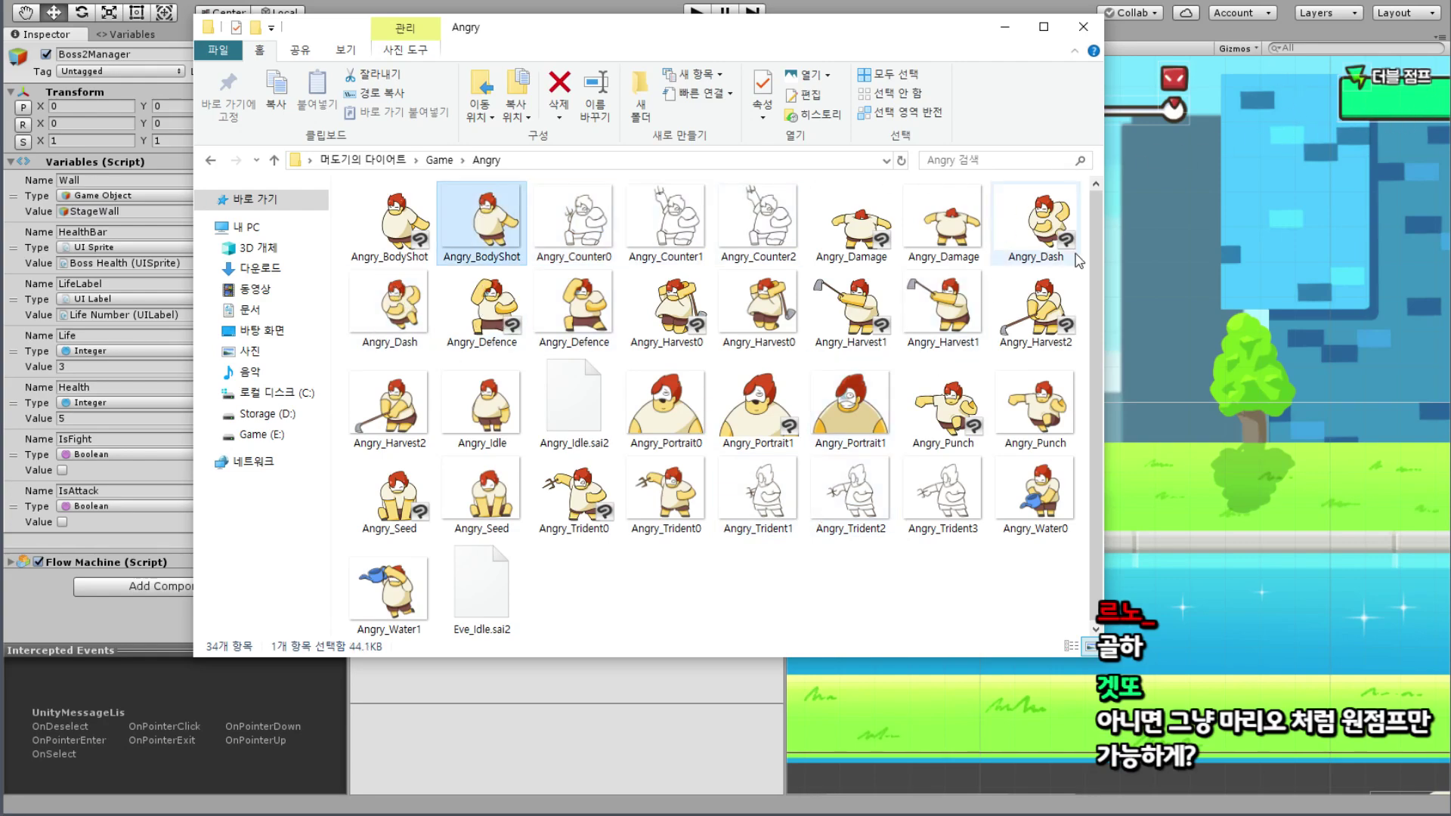
Step: Pan Unity's Scene view, then open the 머도기의 다이어트 folder in a new Explorer window
drag(1372, 193, 946, 351)
mouse_move(946, 351)
middle_down()
mouse_move(923, 354)
mouse_move(1223, 411)
middle_up()
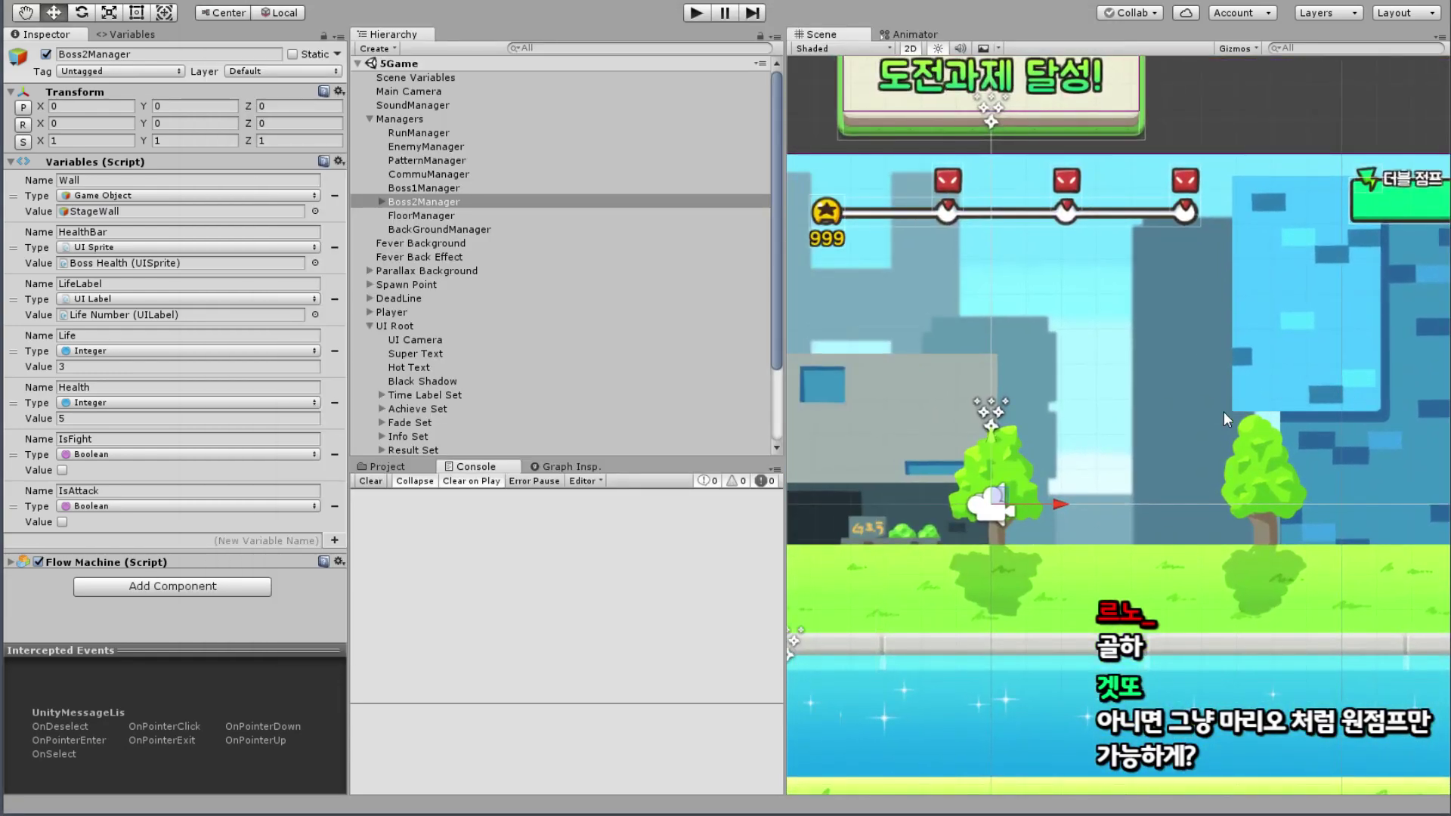
key(alt+Tab)
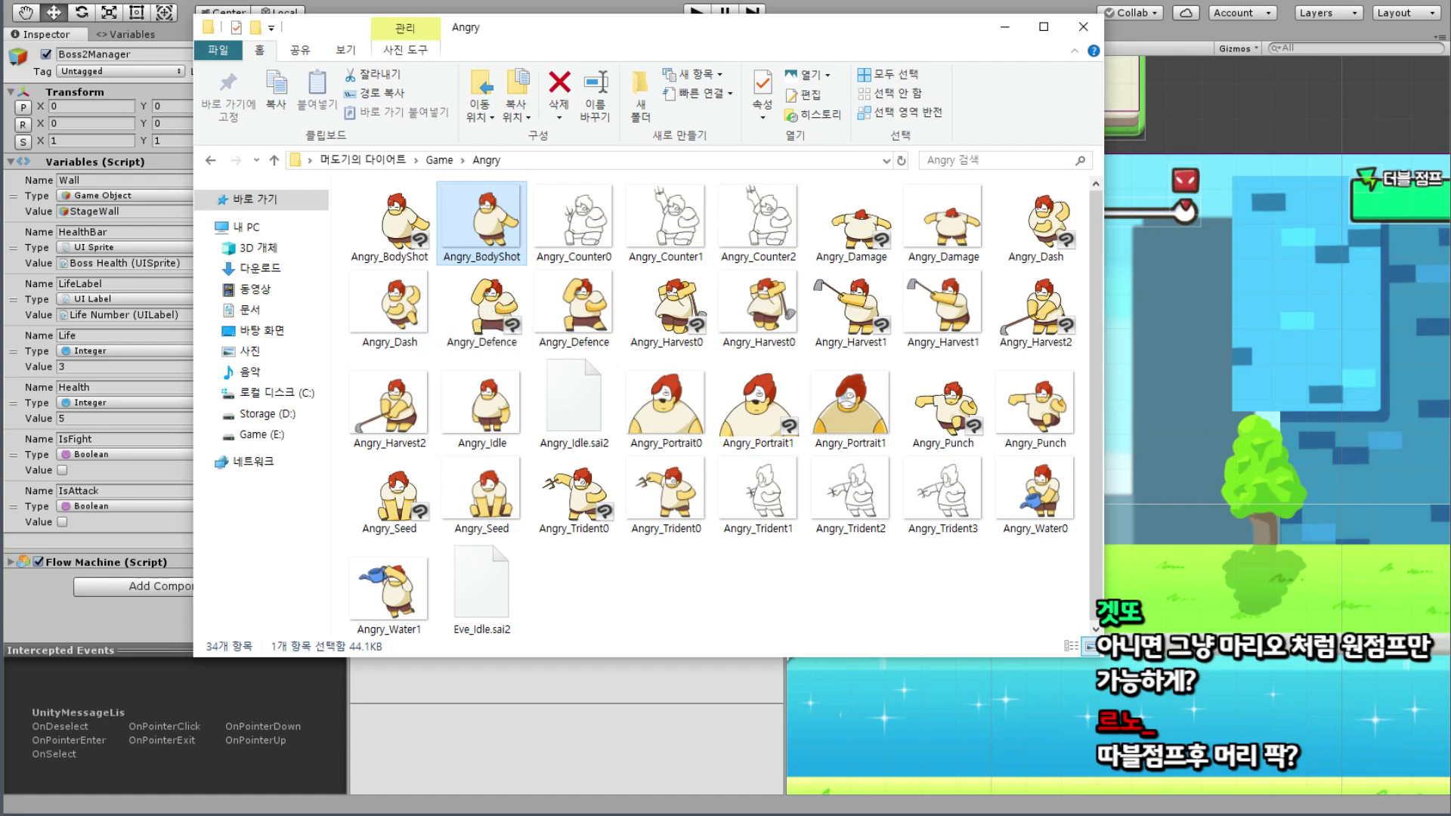
key(ctrl+n)
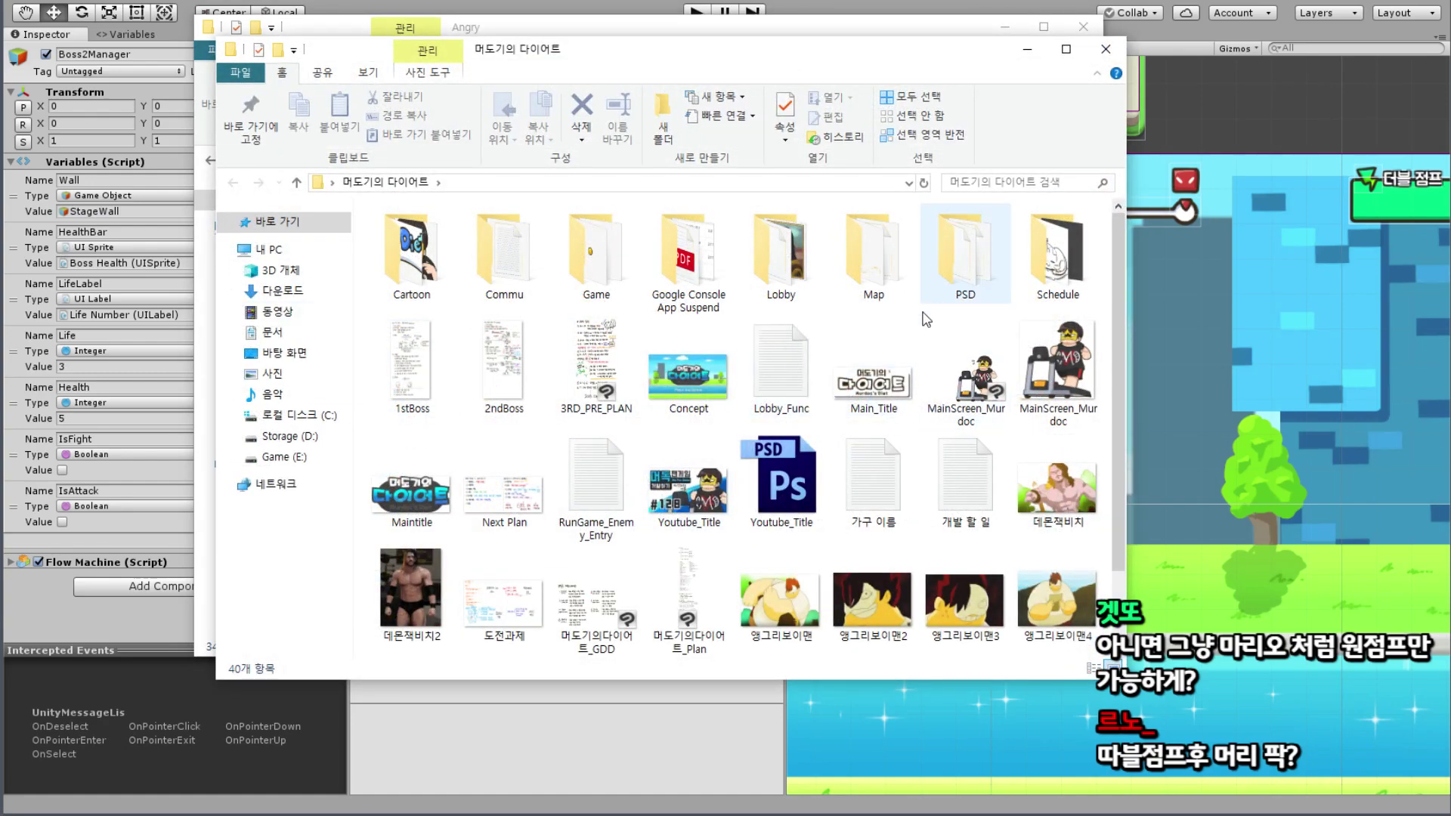
Step: Open the 2ndBoss sketch in Photos and zoom in to its lower sections
click(514, 360)
double_click(513, 353)
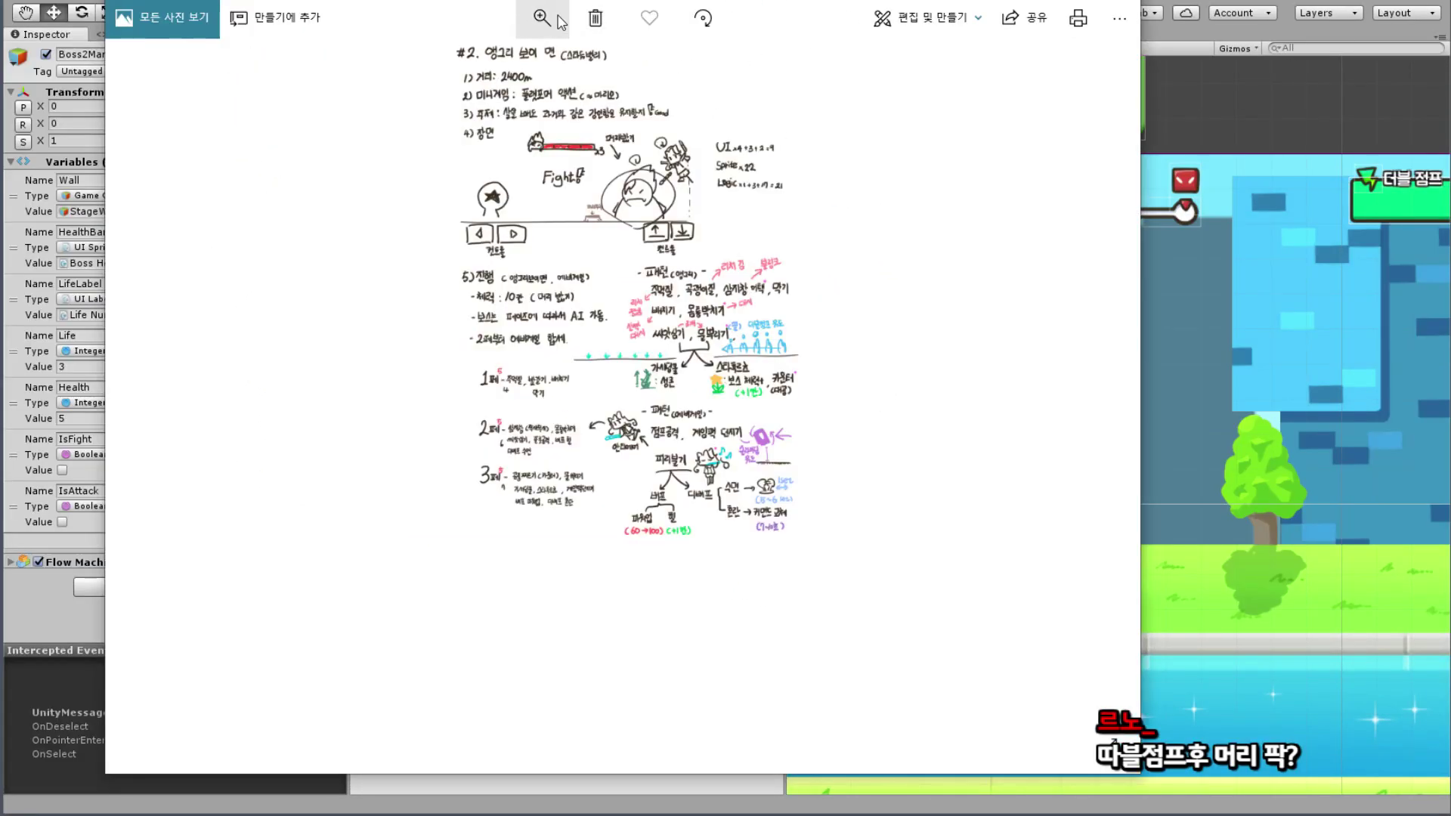
click(545, 21)
drag(468, 60, 481, 60)
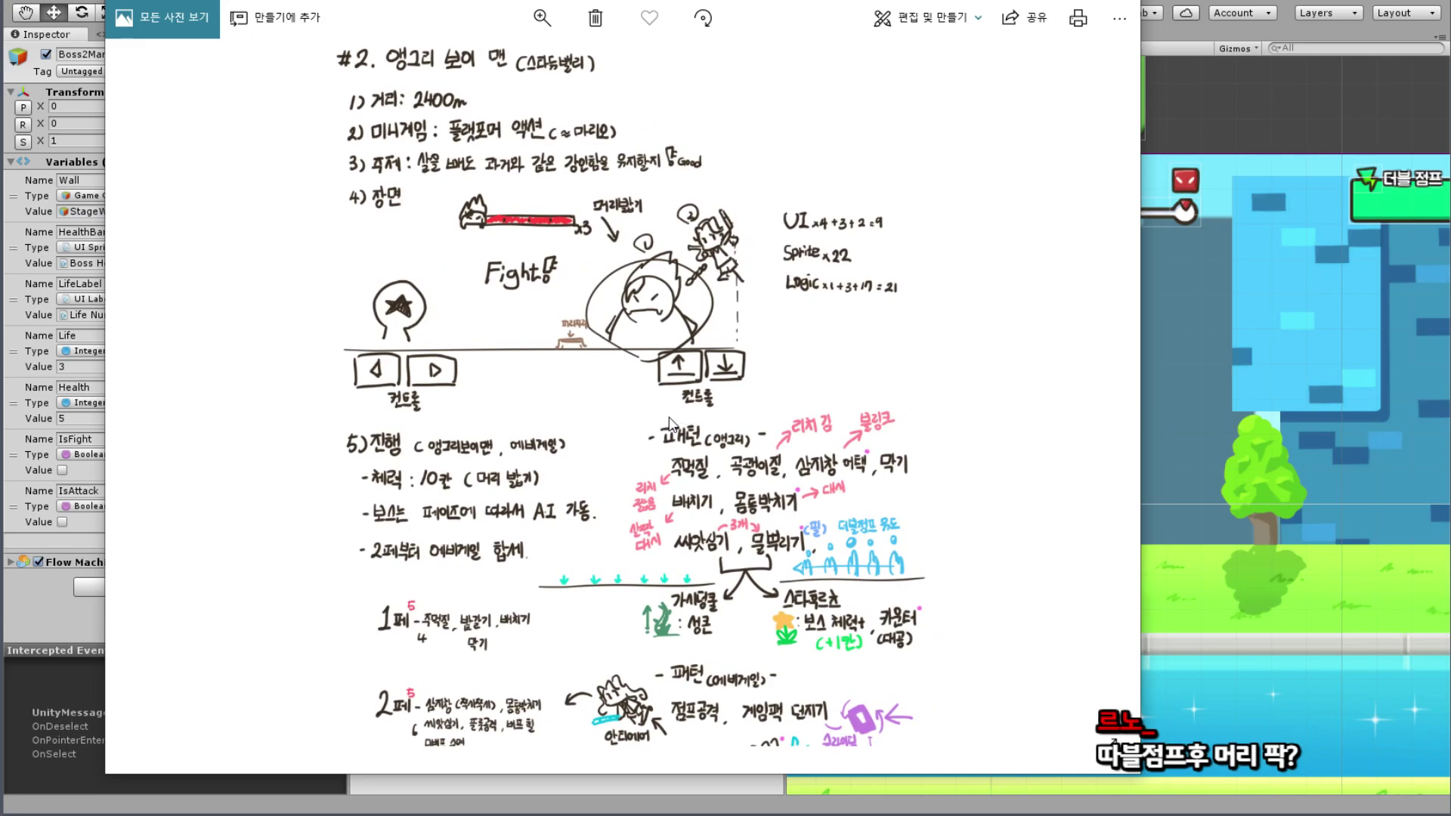
drag(669, 421, 692, 350)
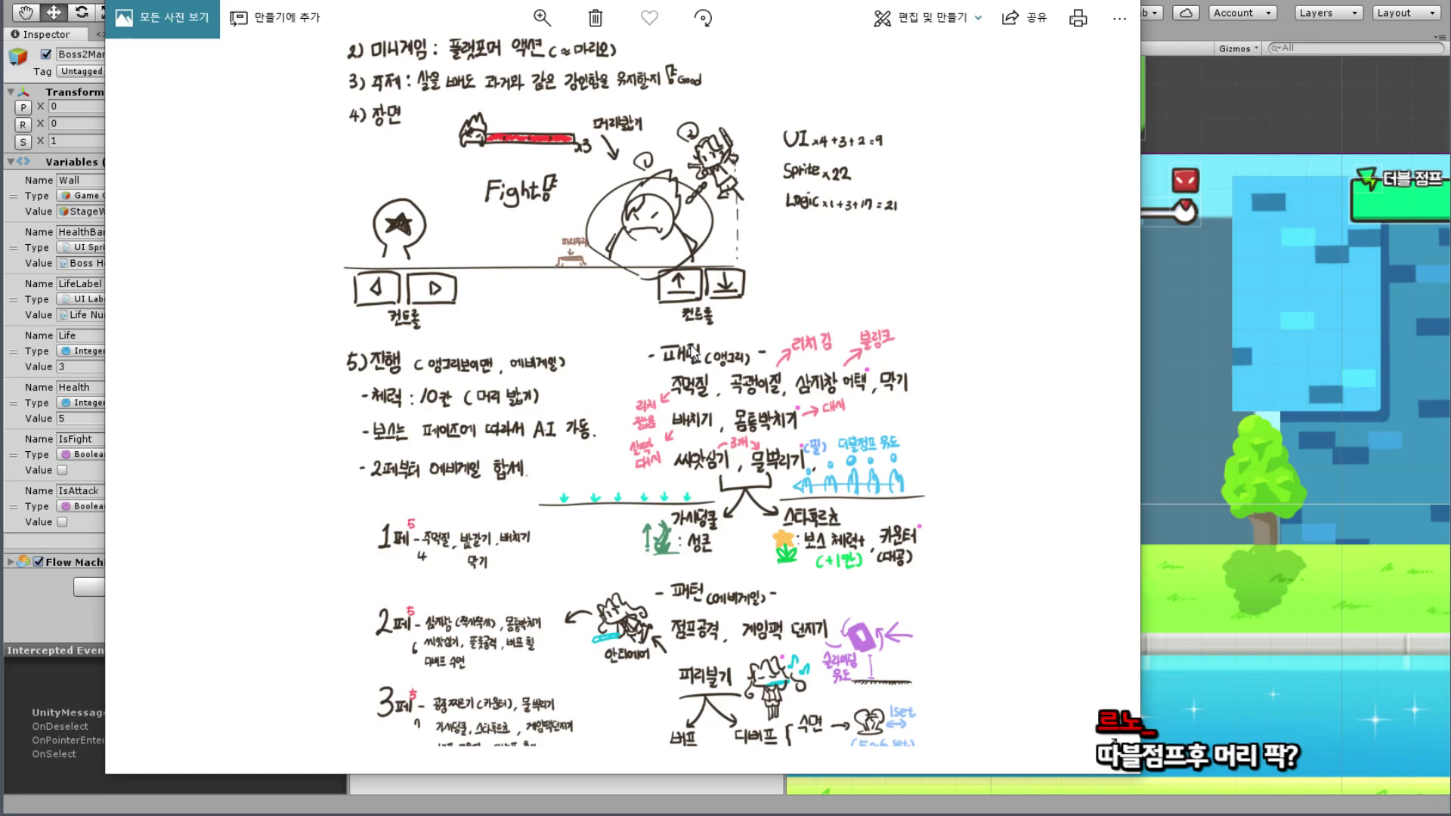
Step: Scroll around the enlarged 2ndBoss sketch, then close the viewer
scroll(521, 372, up, 1)
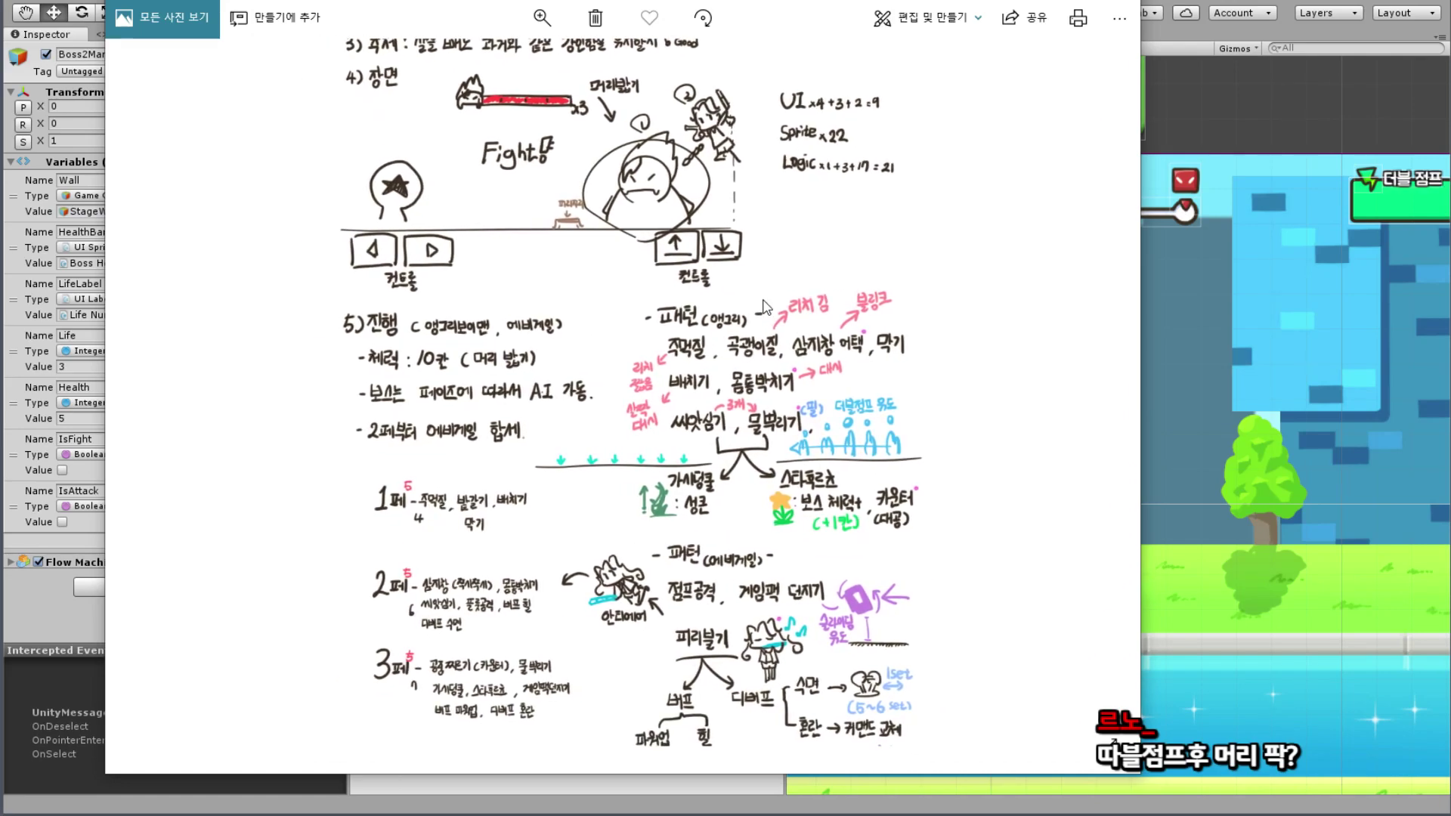
scroll(785, 355, down, 1)
scroll(694, 380, down, 1)
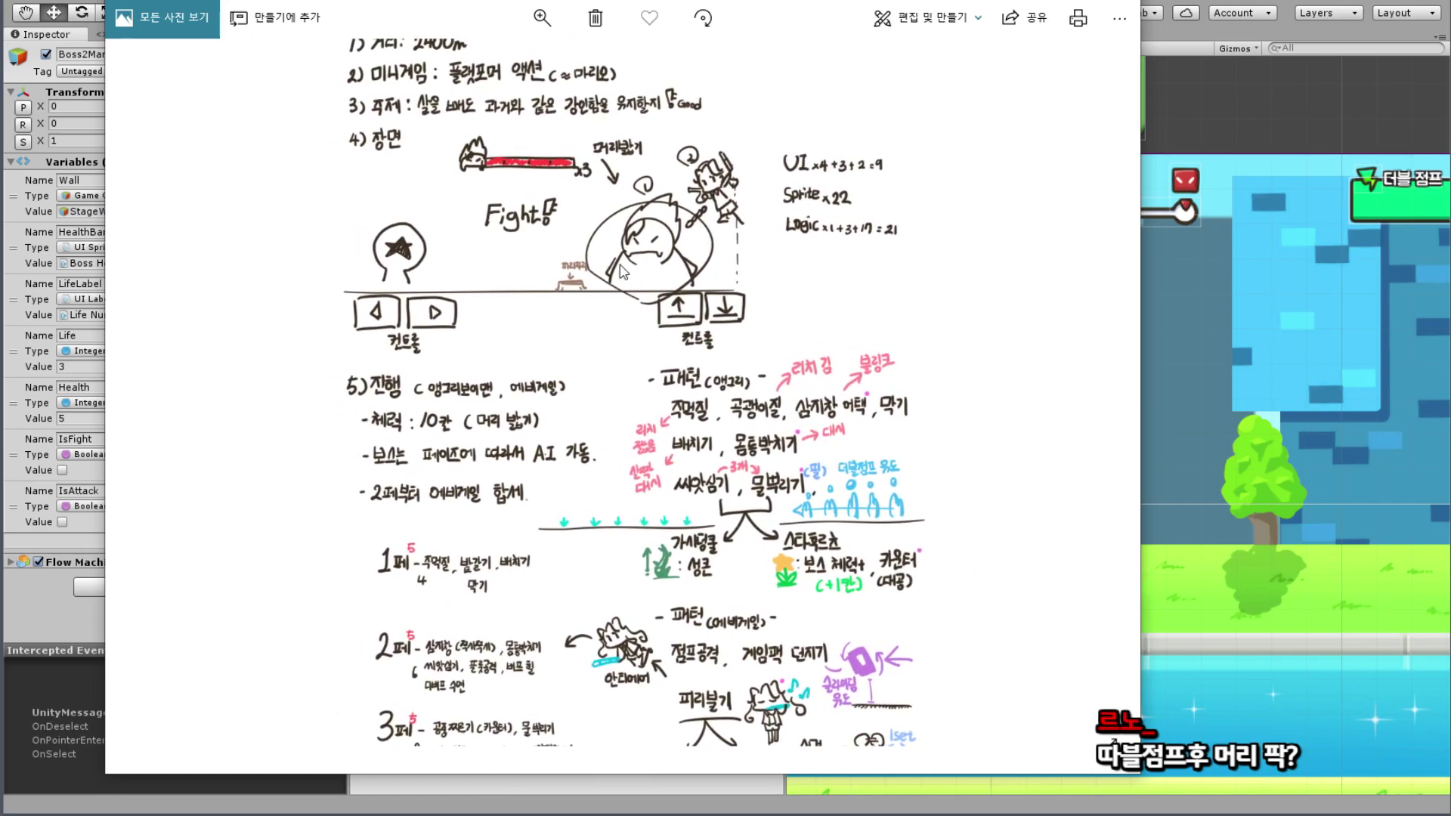
scroll(662, 219, up, 1)
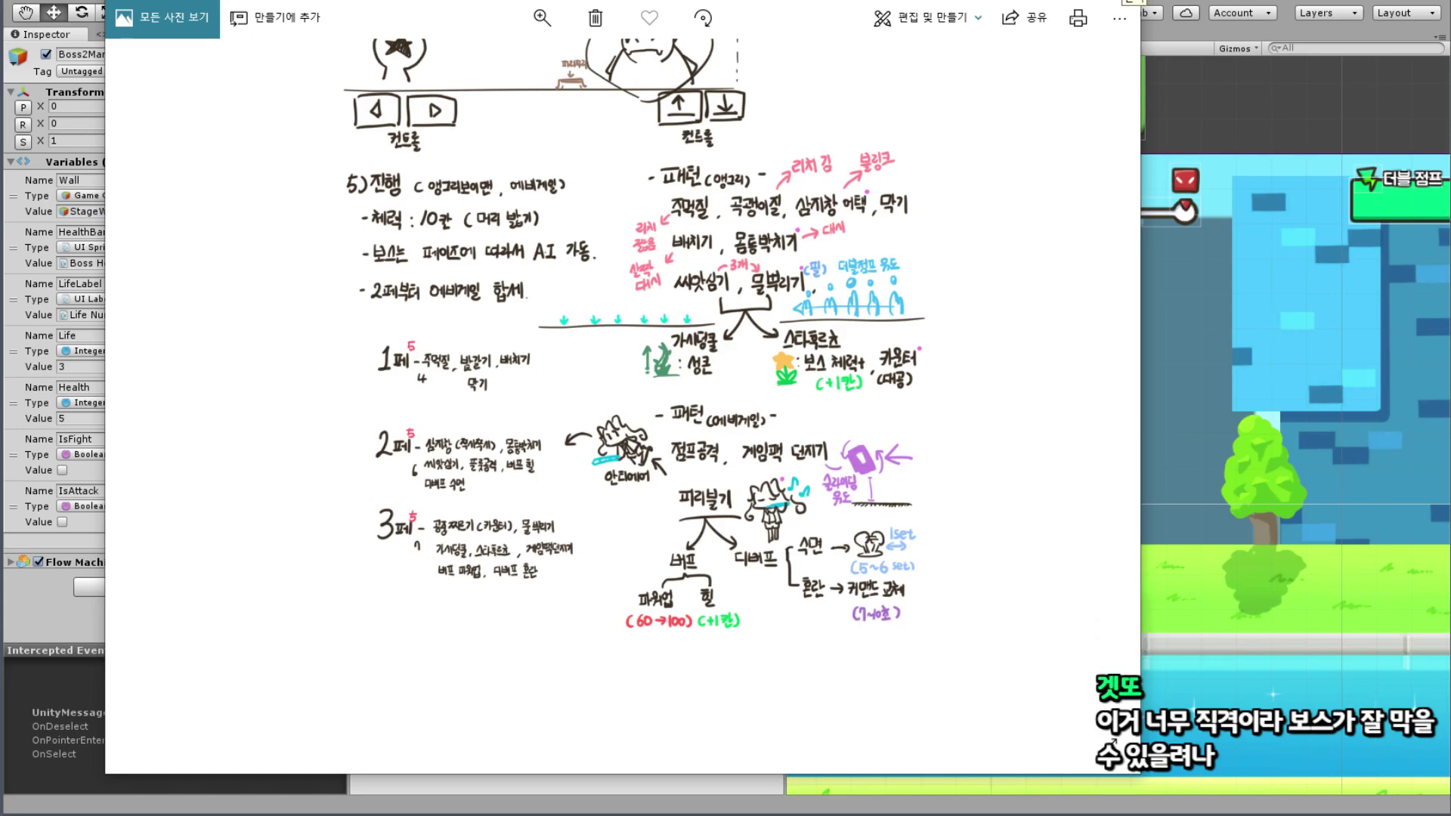
key(Escape)
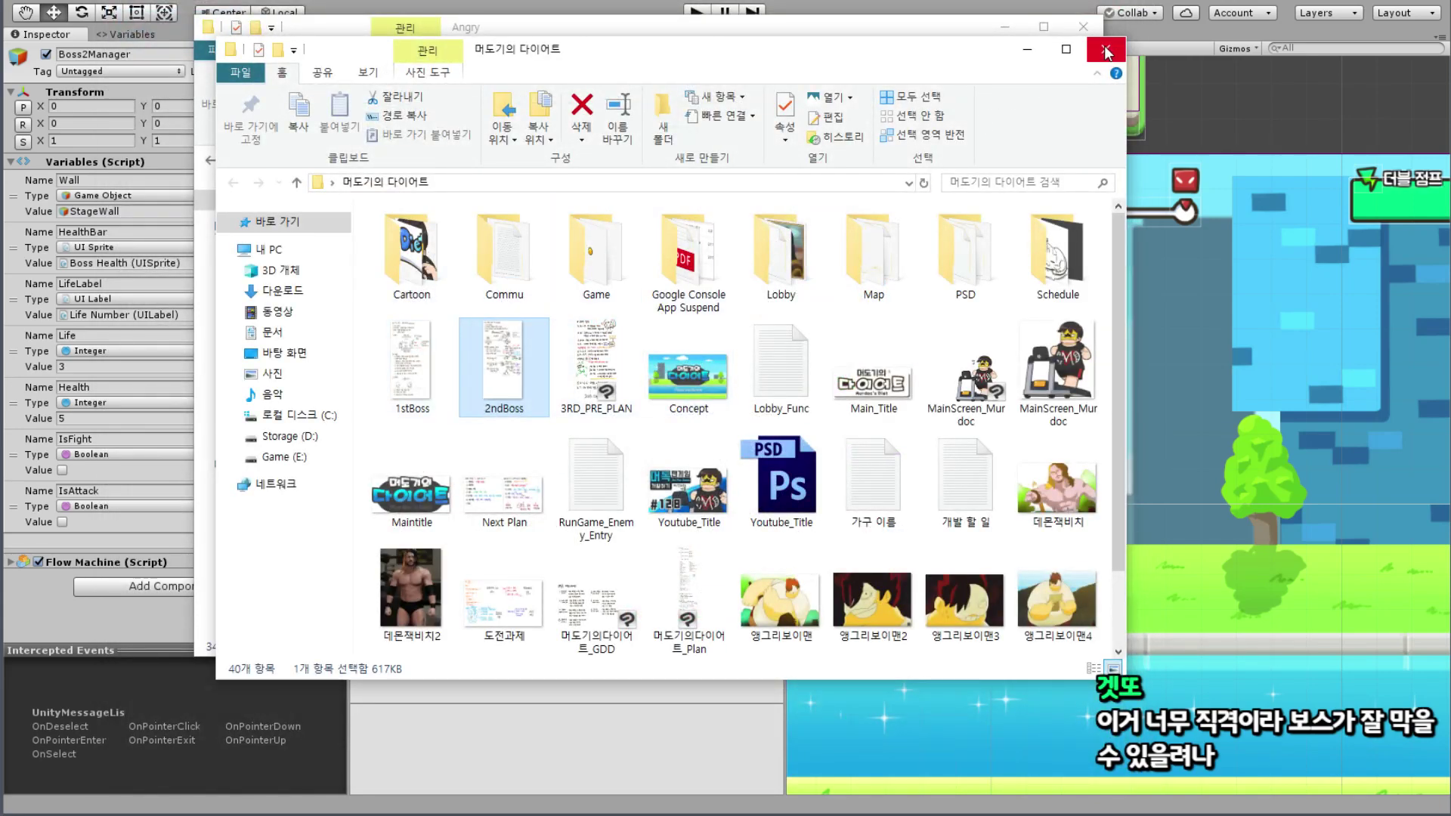
Step: Close the parent folder window and select the Angry_BodyShot, Angry_Defence and Angry_Punch sprites
click(1106, 47)
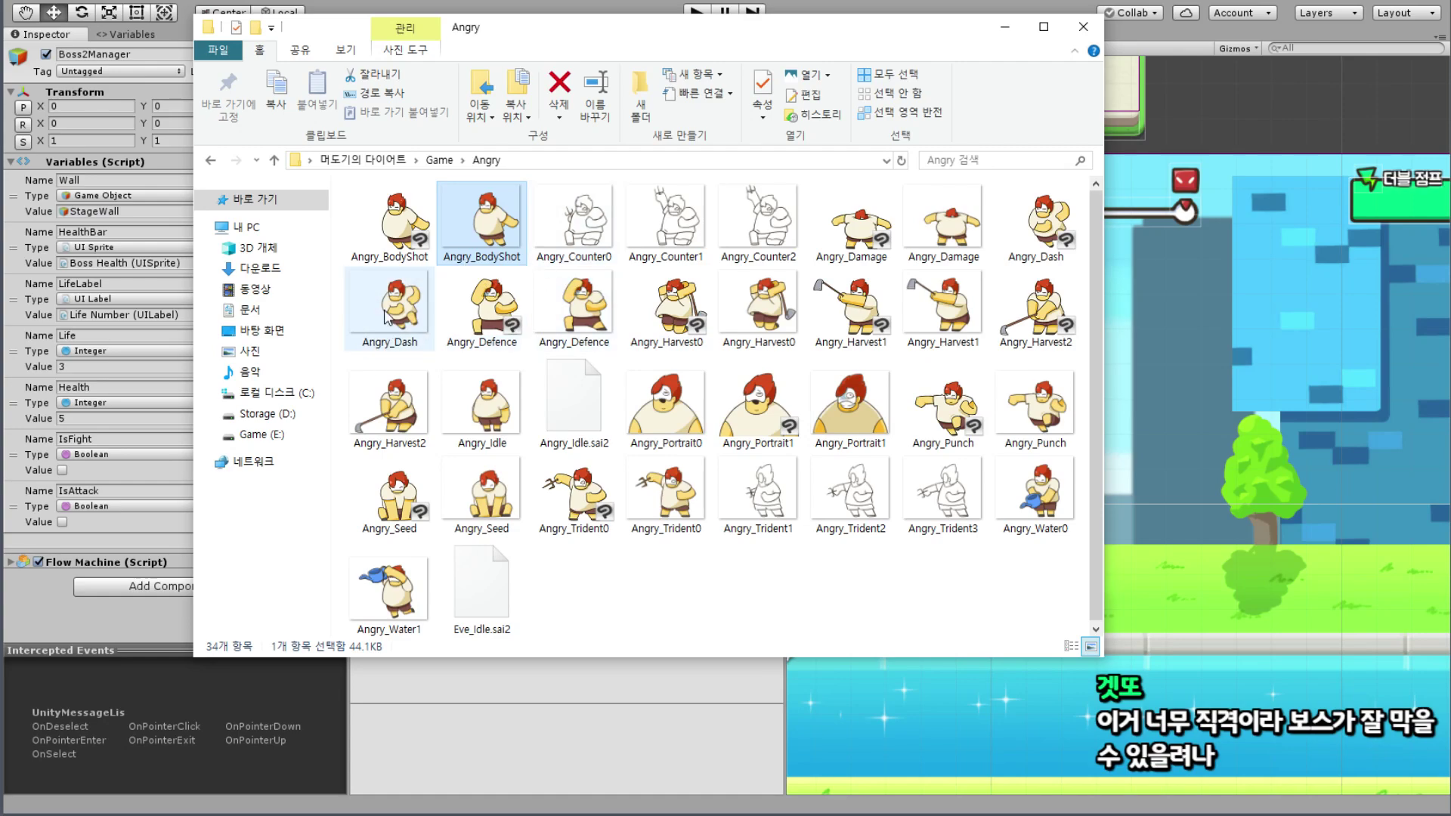
click(390, 333)
click(613, 327)
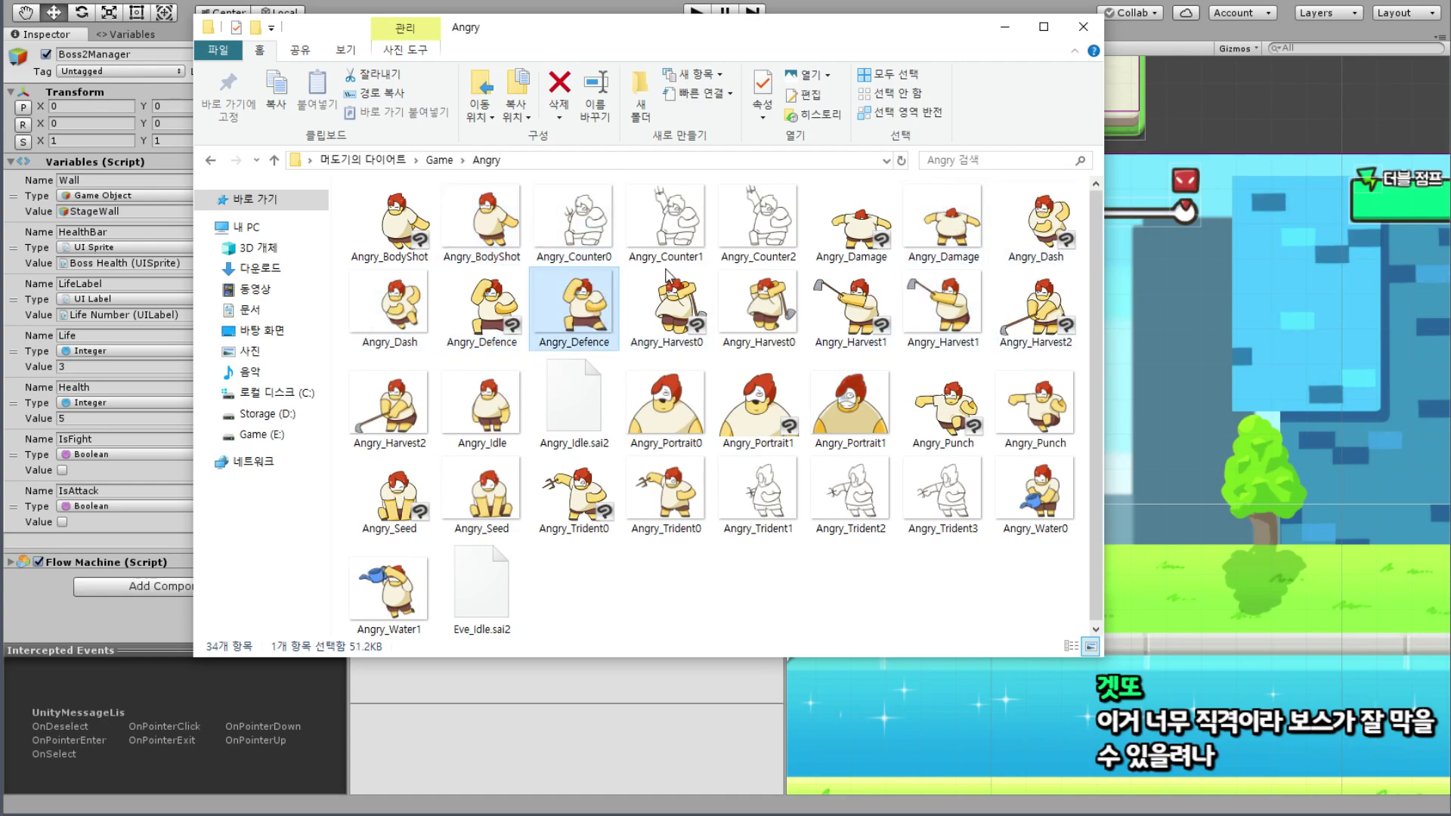
click(1054, 408)
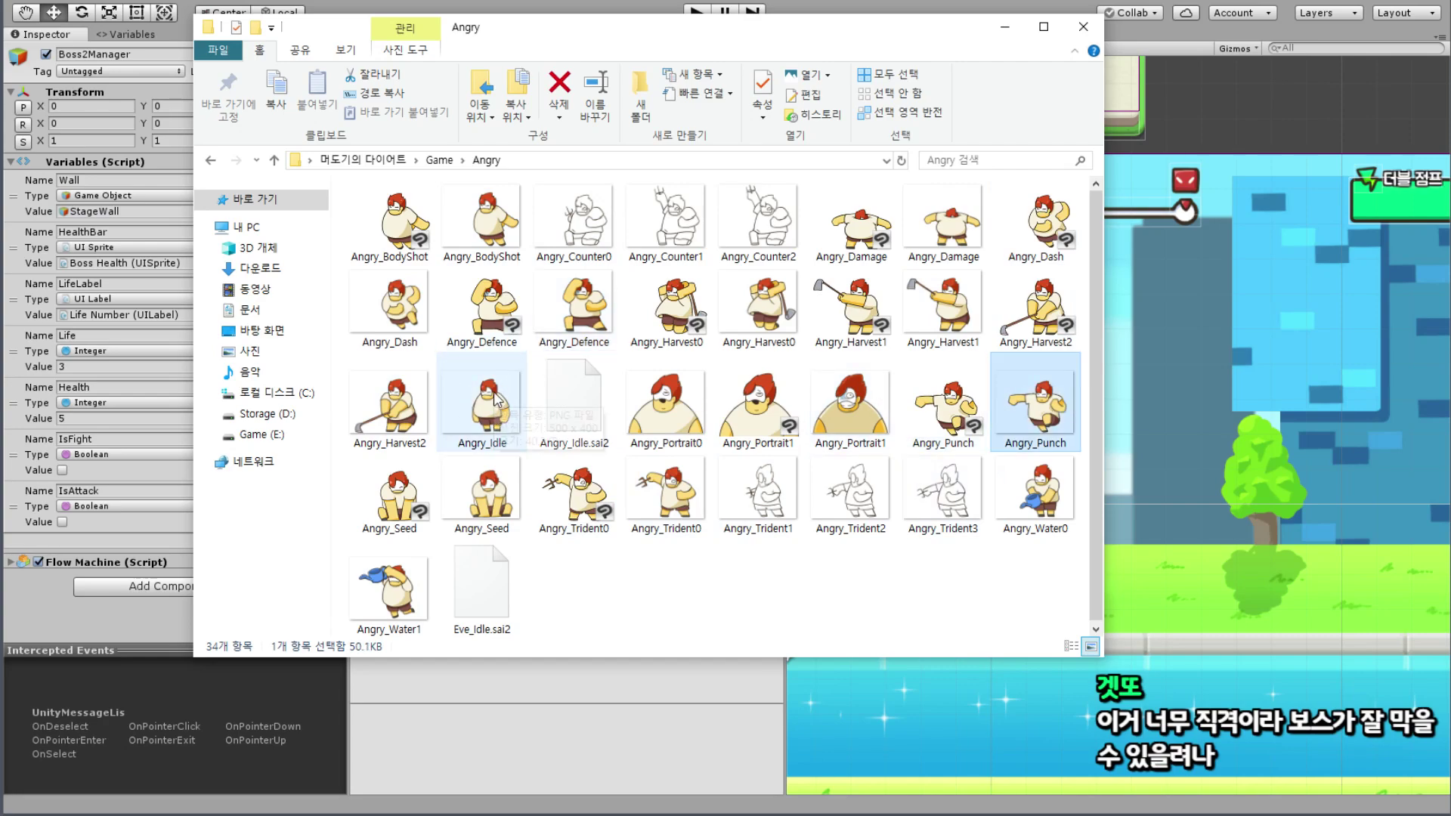
ctrl+click(484, 223)
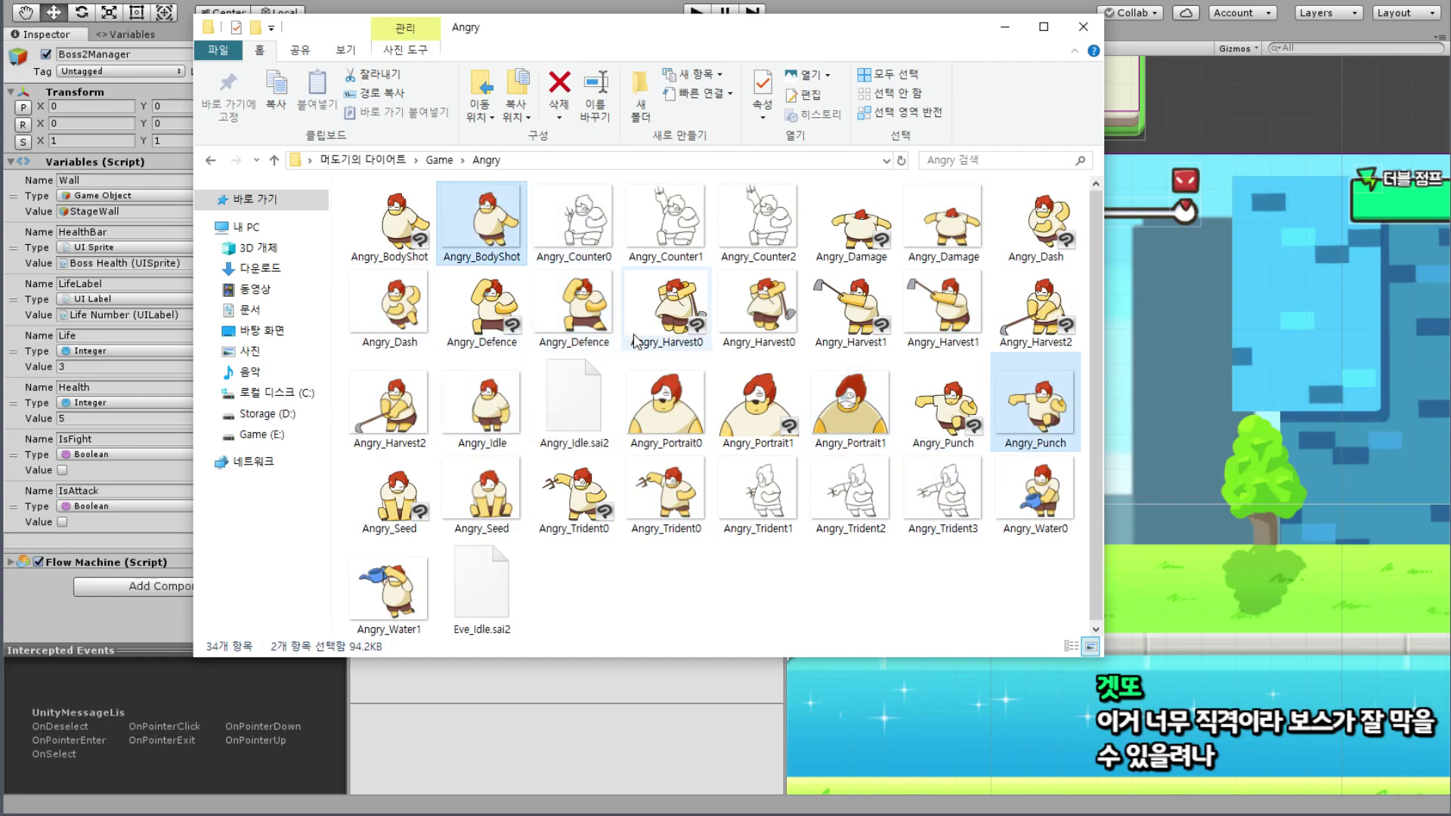
Step: Preview the Angry_Defence pose in Photos, re-add Angry_Punch to the selection, and return to Unity
ctrl+click(595, 311)
double_click(596, 312)
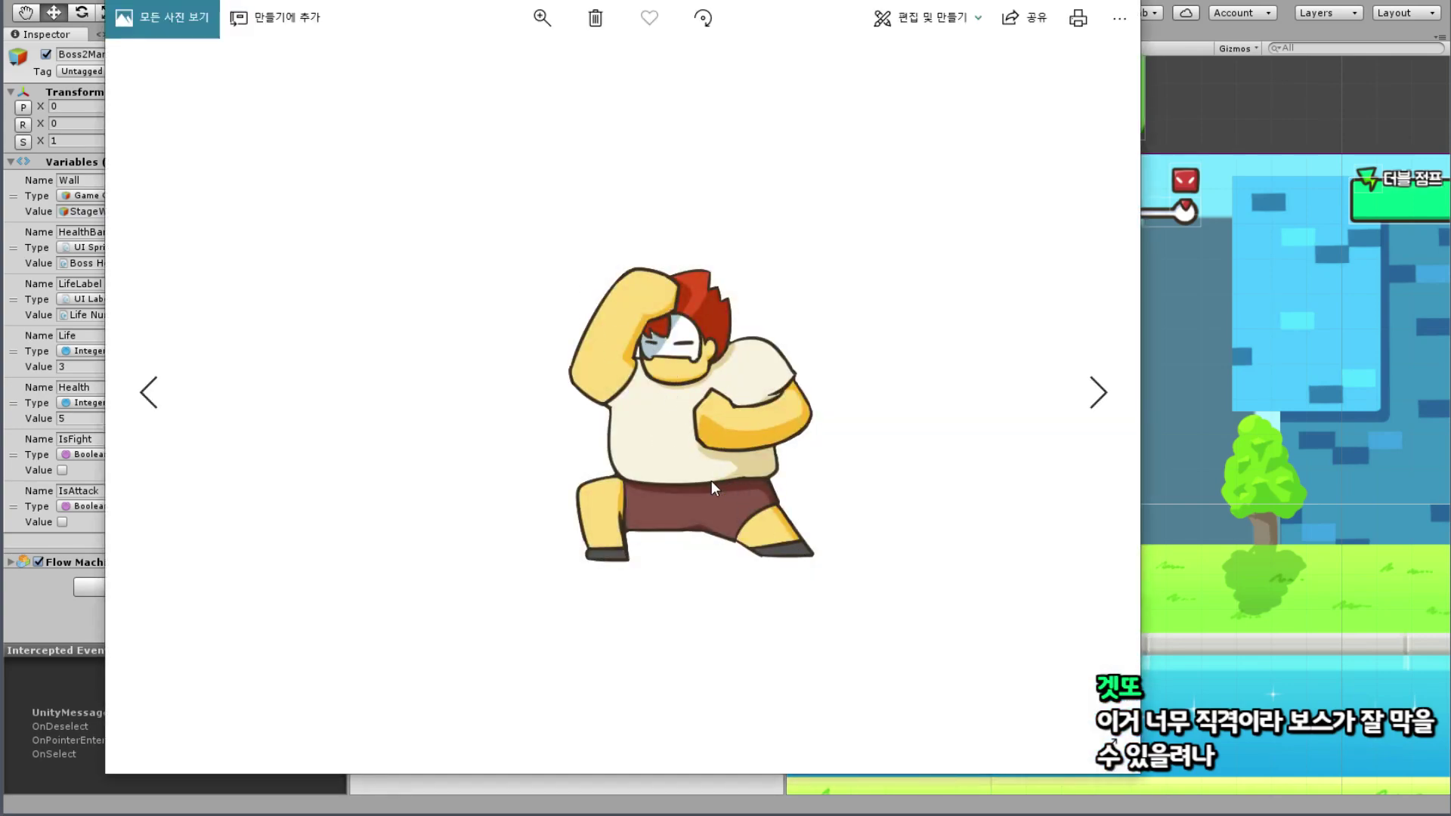
click(1120, 20)
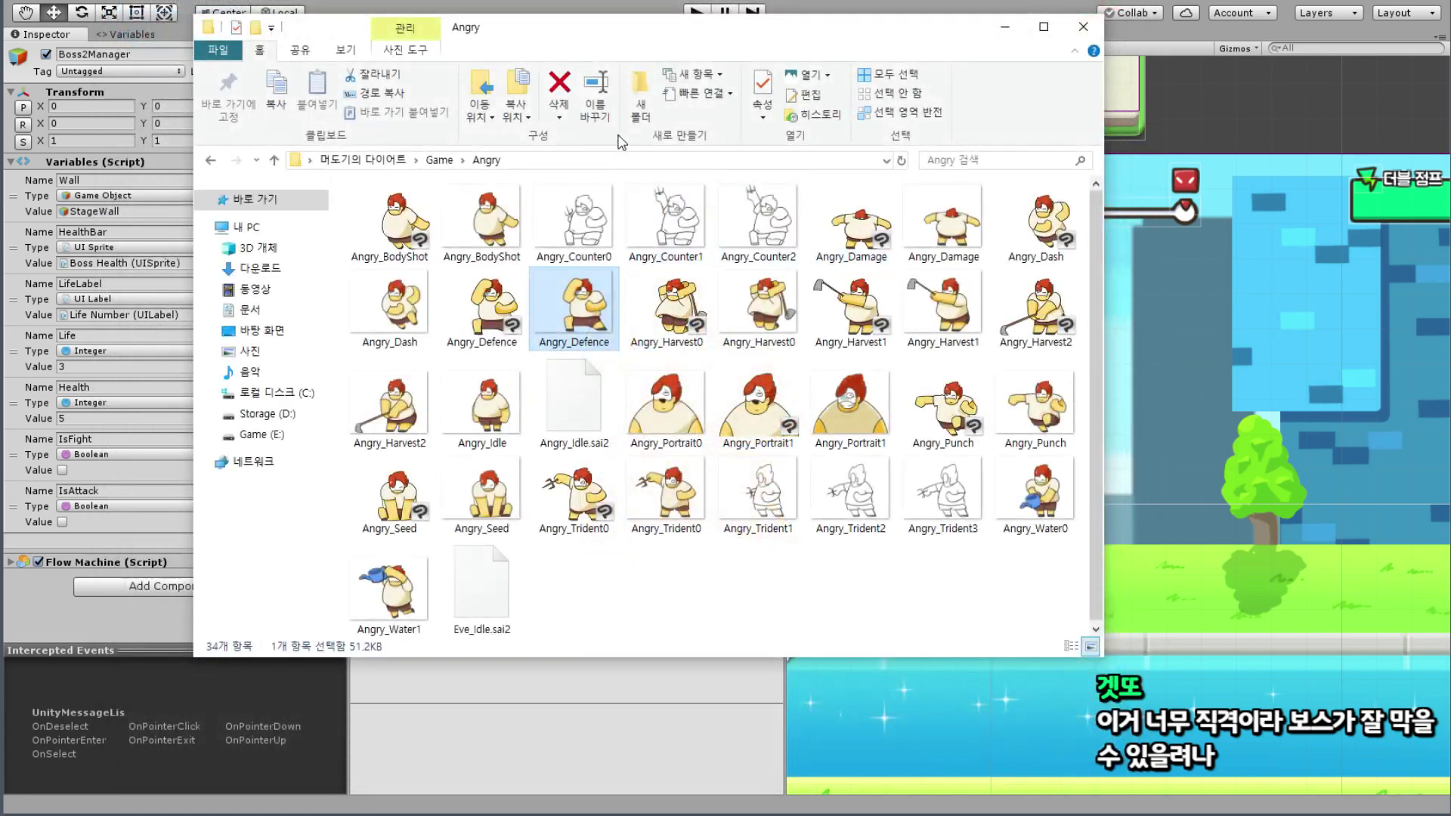
ctrl+click(1035, 400)
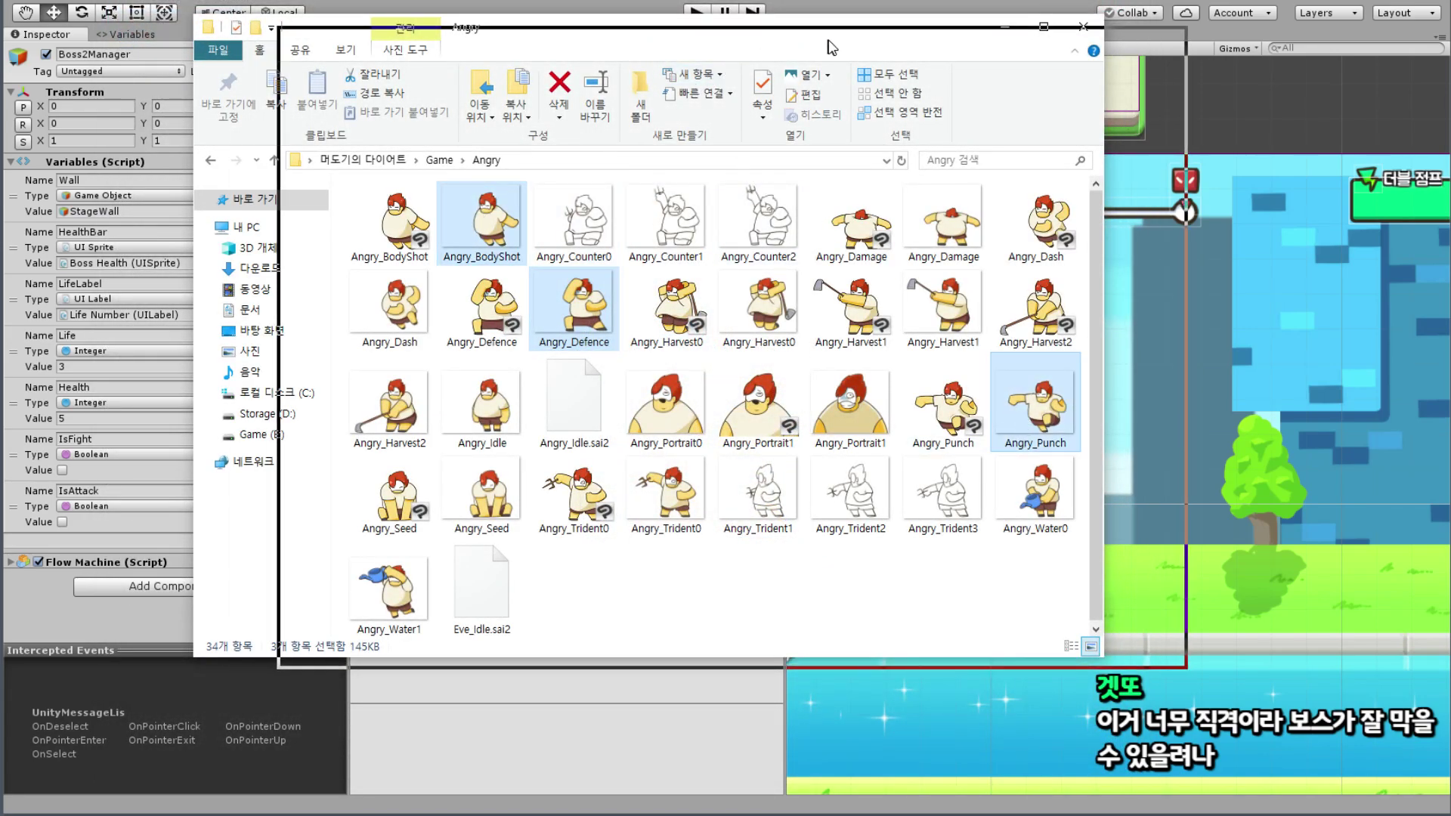
key(alt+Tab)
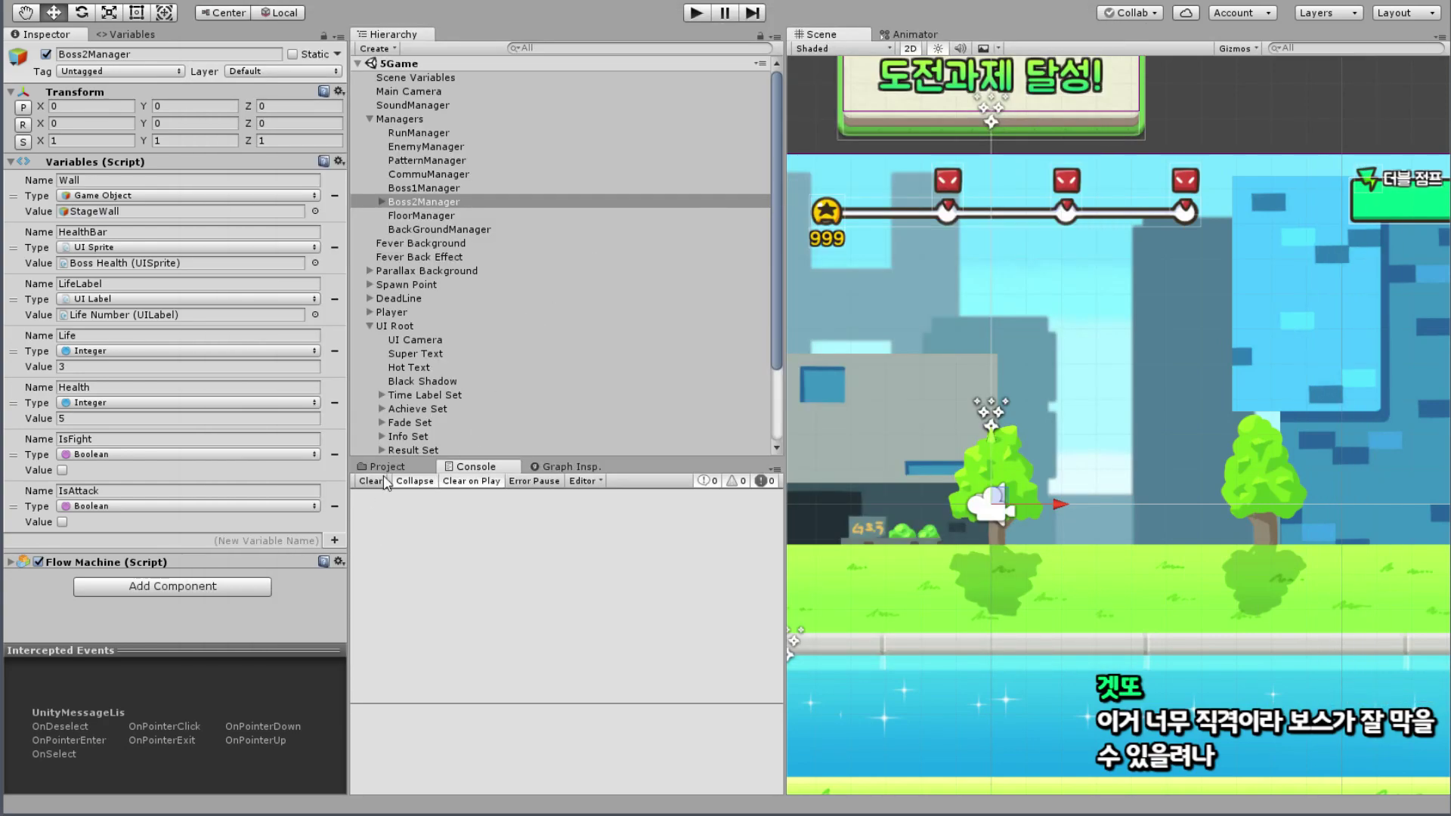
Step: In the Project panel, collapse 02.Prefabs and navigate to 07.Sprites/Game/Boss
click(388, 467)
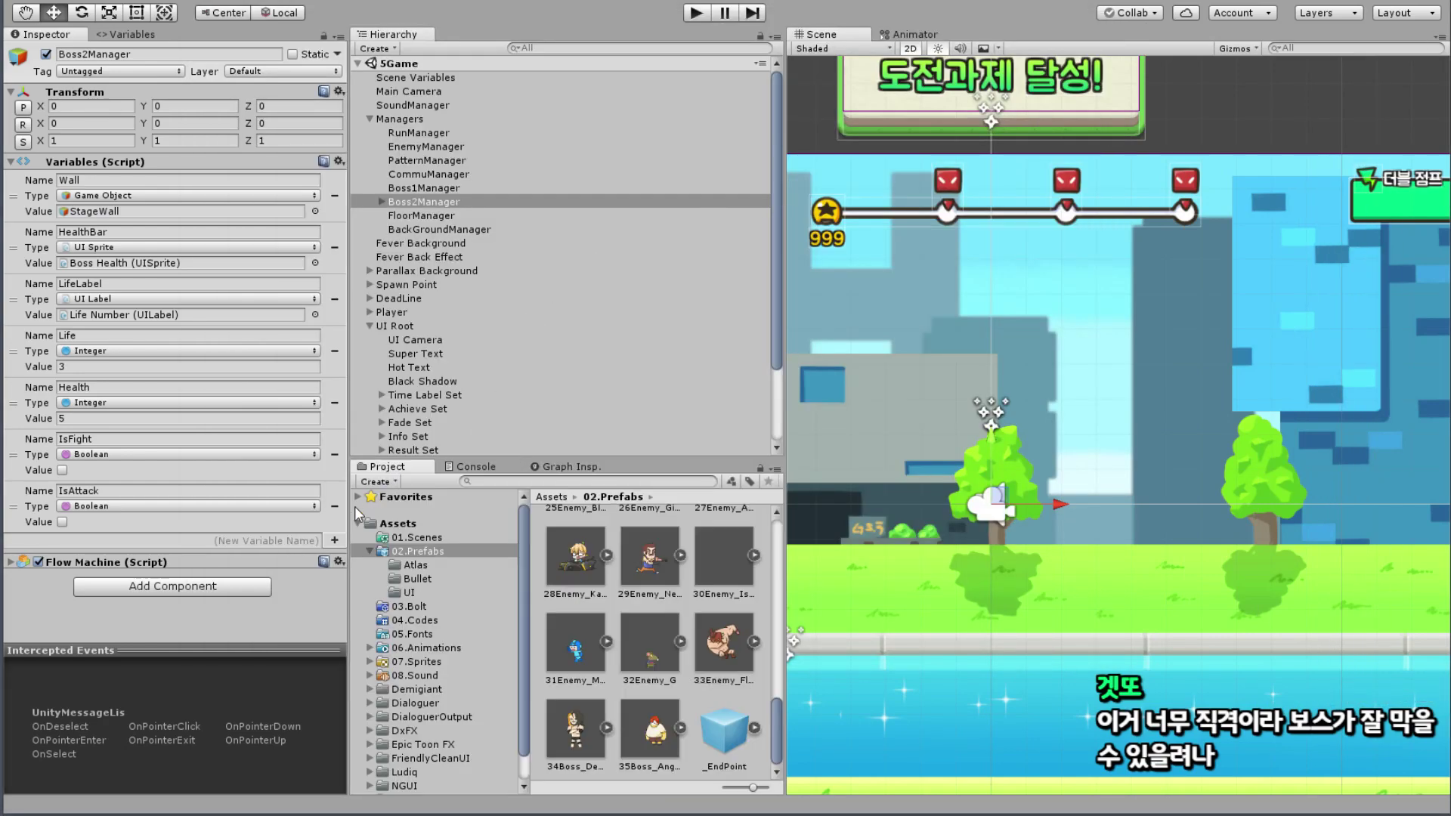
click(371, 552)
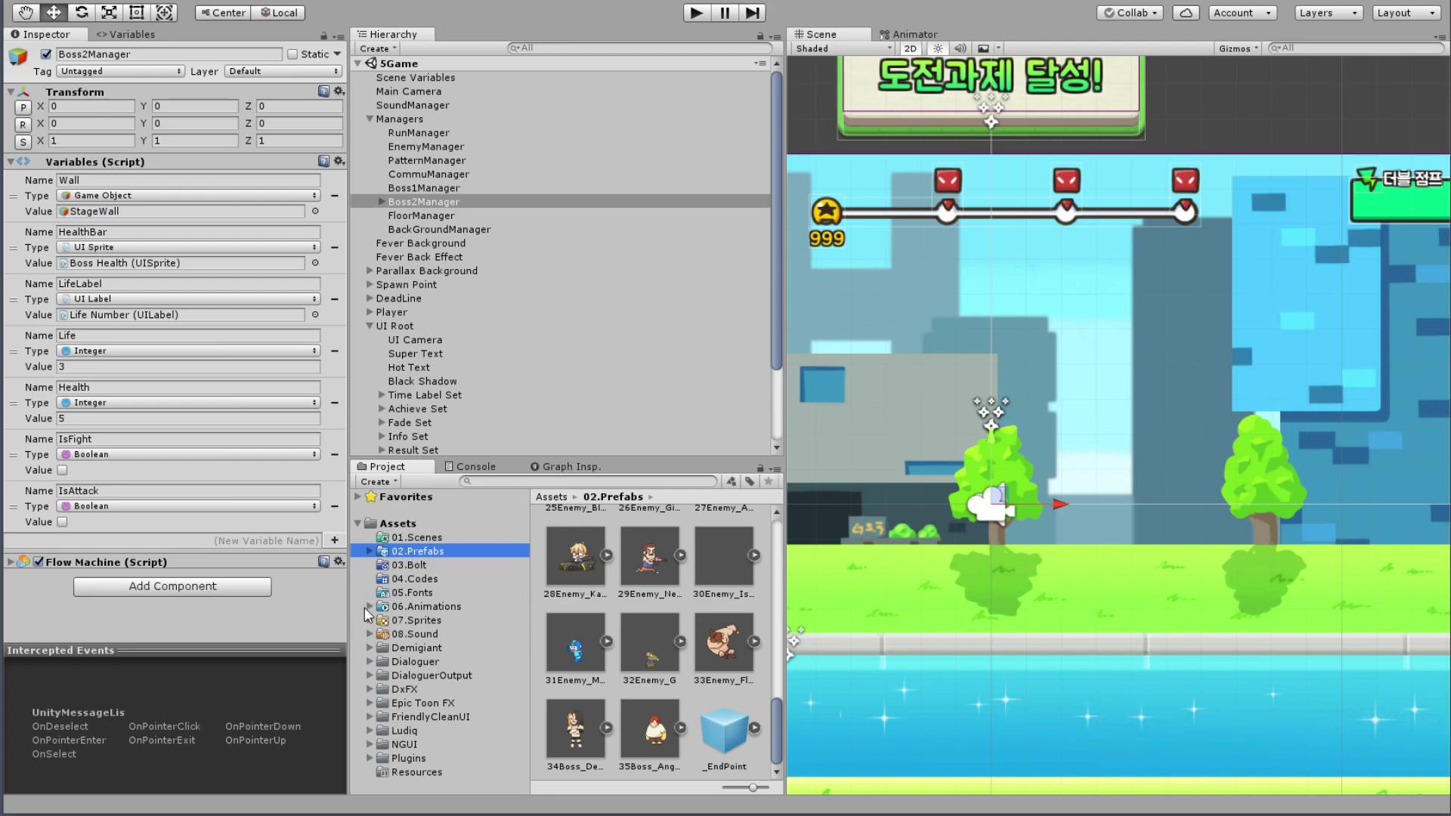
click(400, 621)
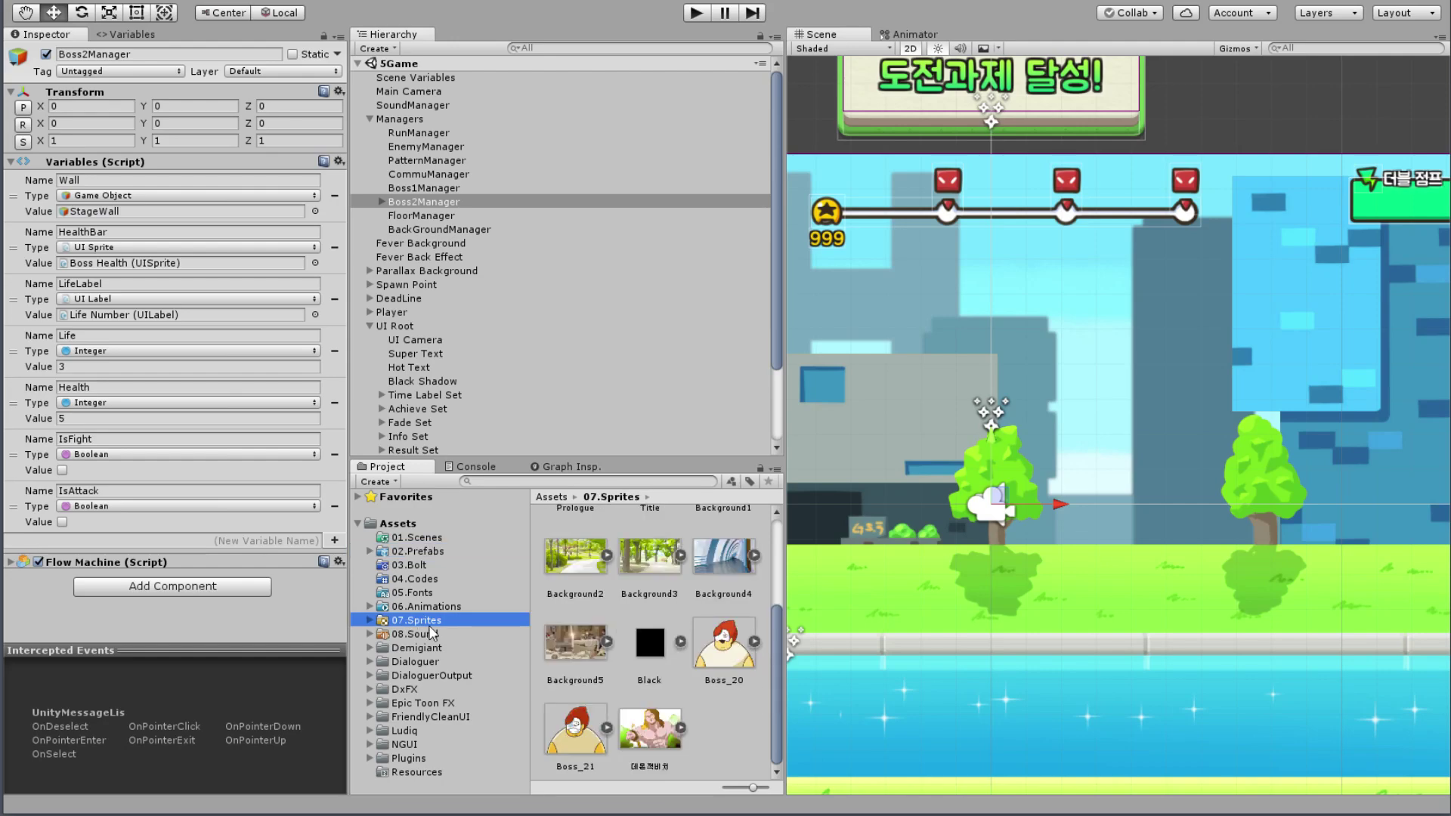
scroll(703, 652, up, 3)
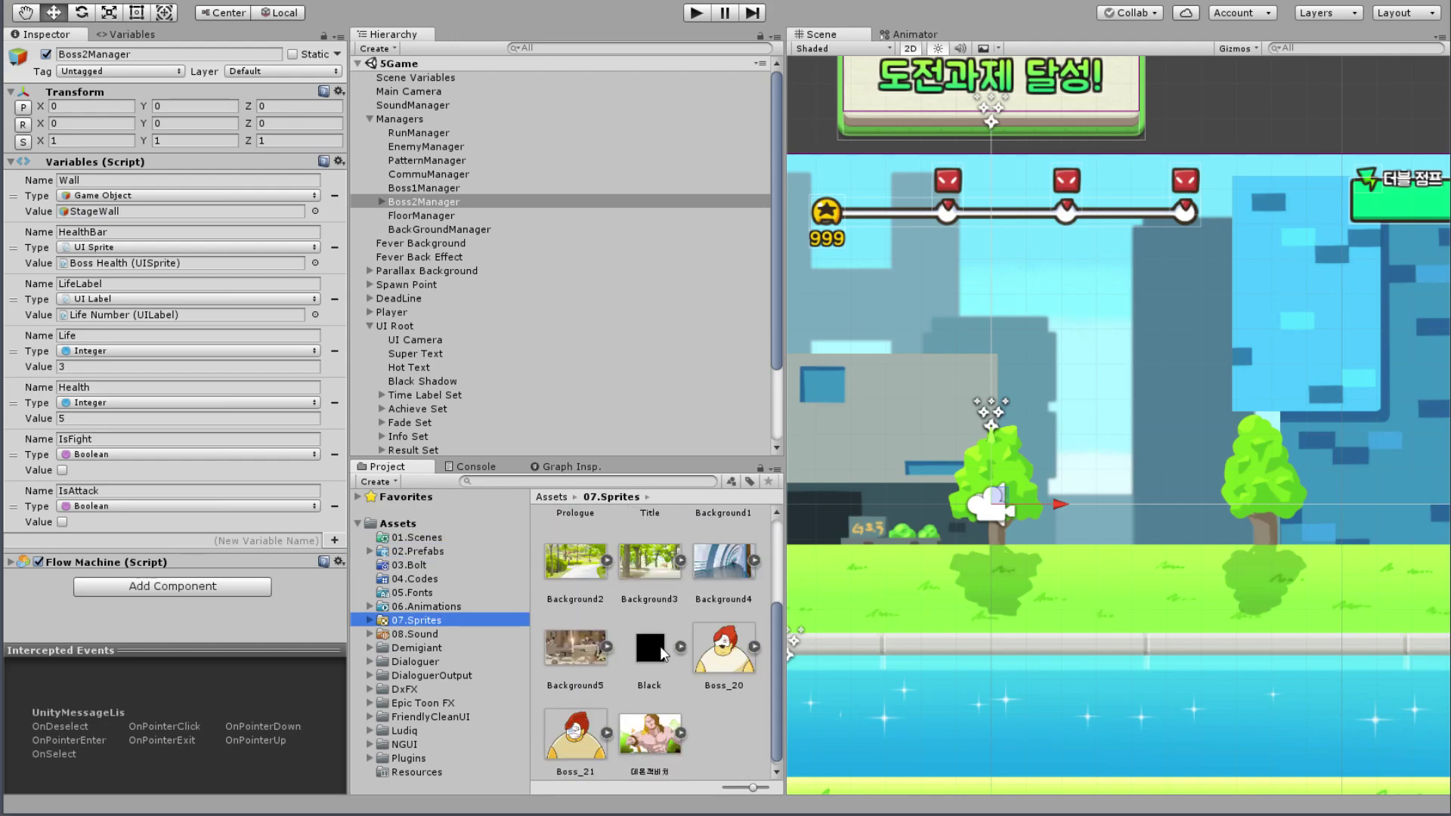
double_click(565, 535)
scroll(699, 600, down, 3)
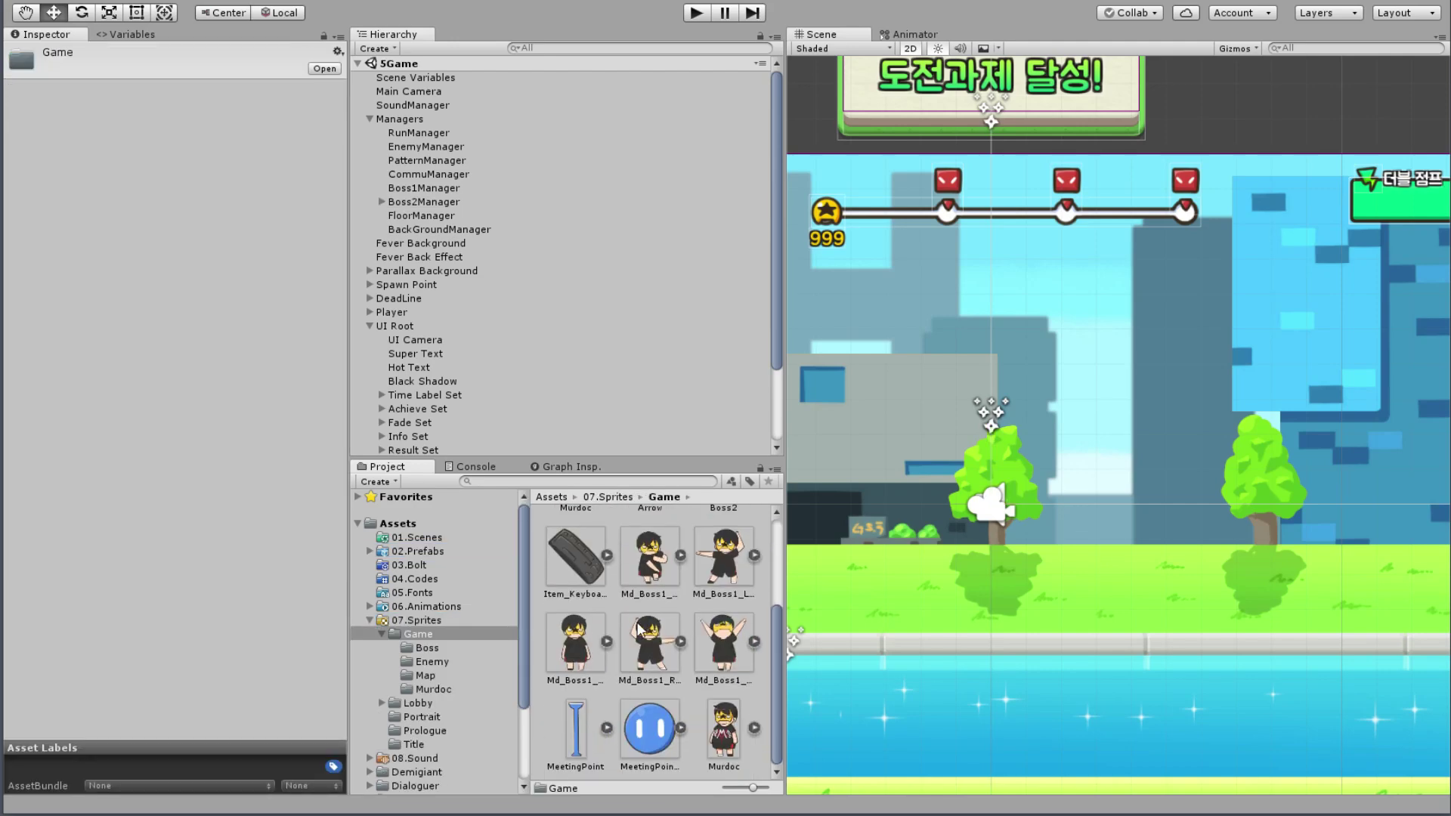
scroll(699, 600, up, 3)
double_click(575, 548)
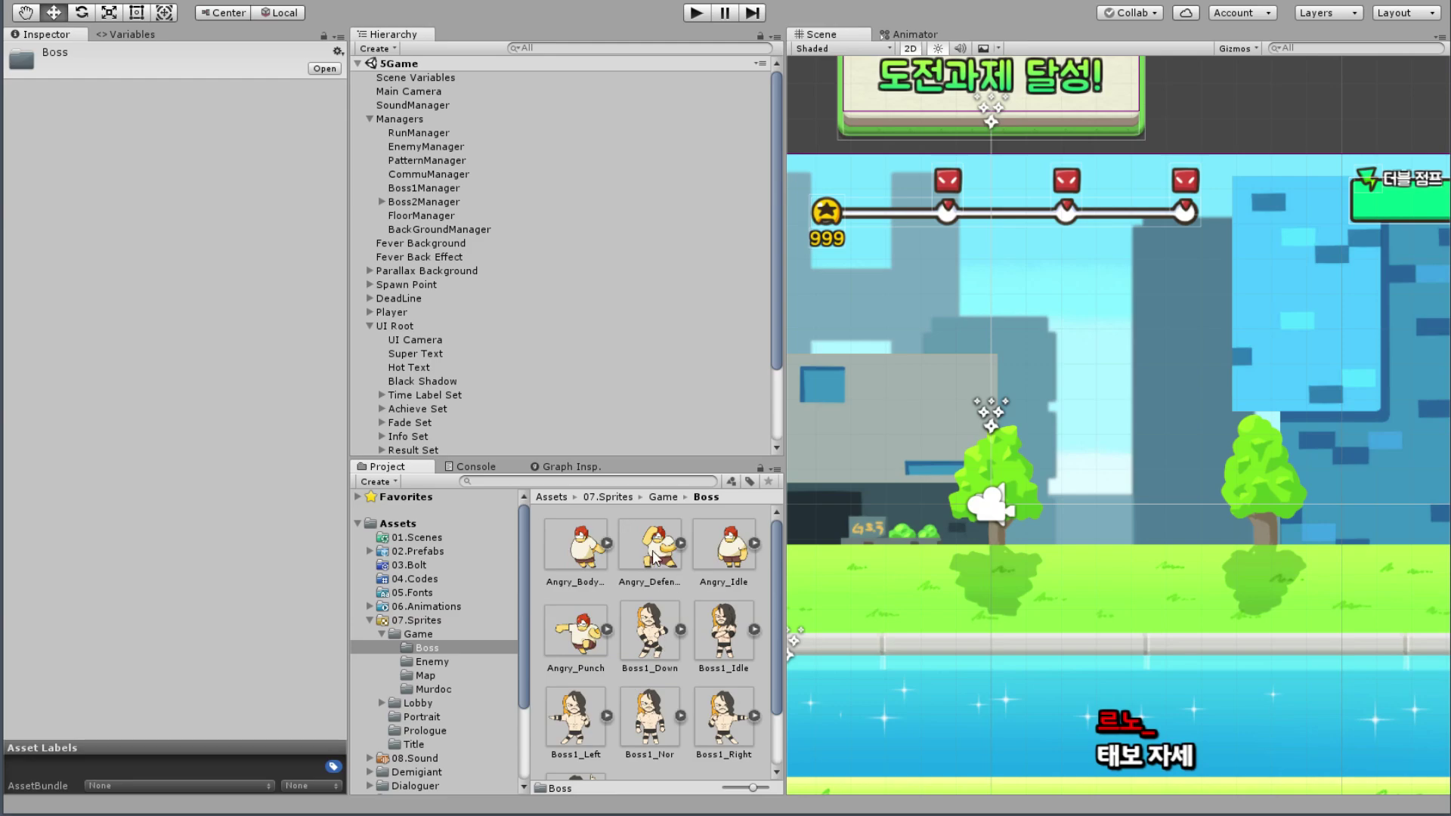
Step: Select Angry_BodyShot, Angry_Defence and Angry_Punch together and apply Pixels Per Unit 360
click(560, 559)
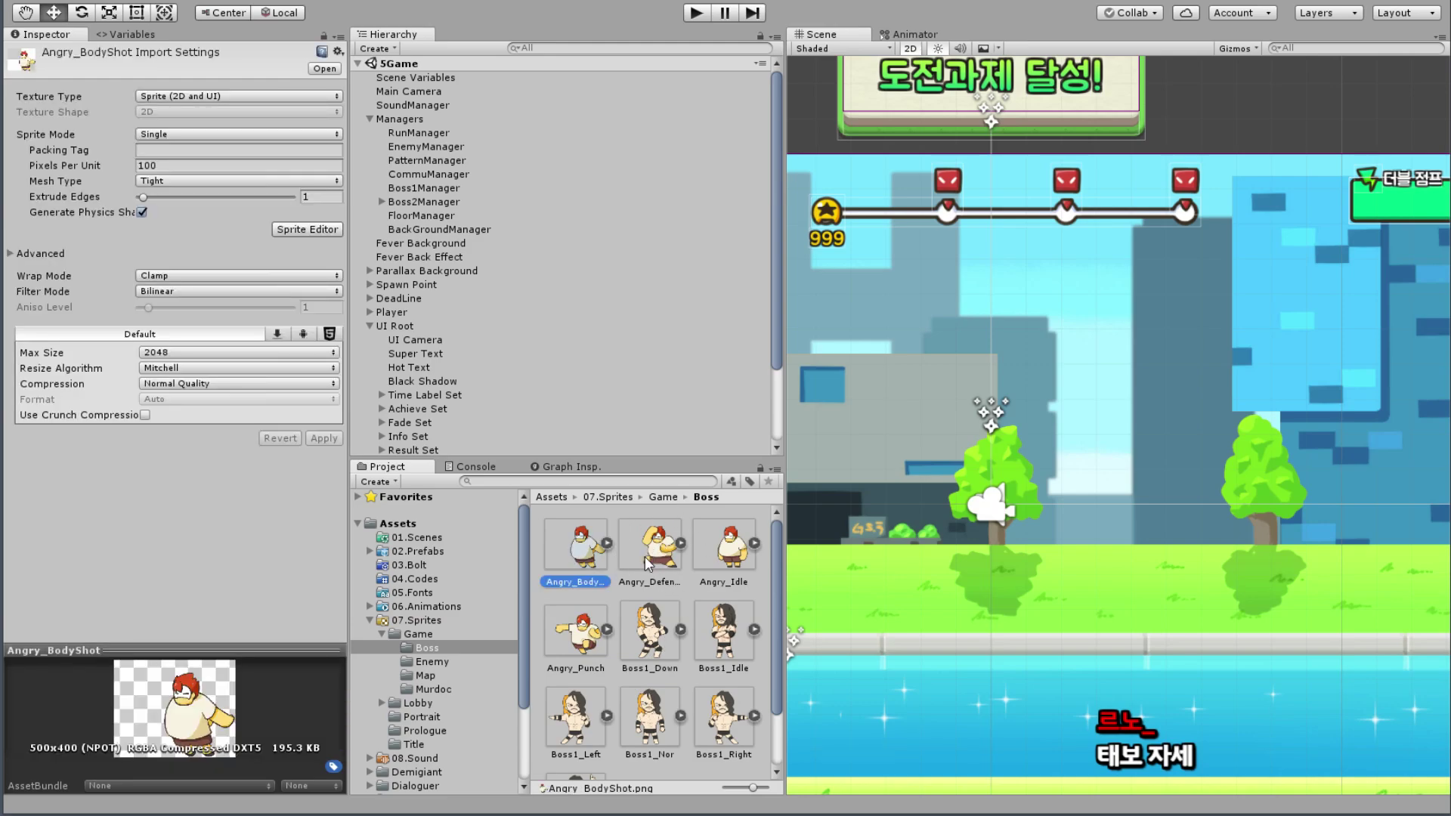
click(741, 578)
click(563, 563)
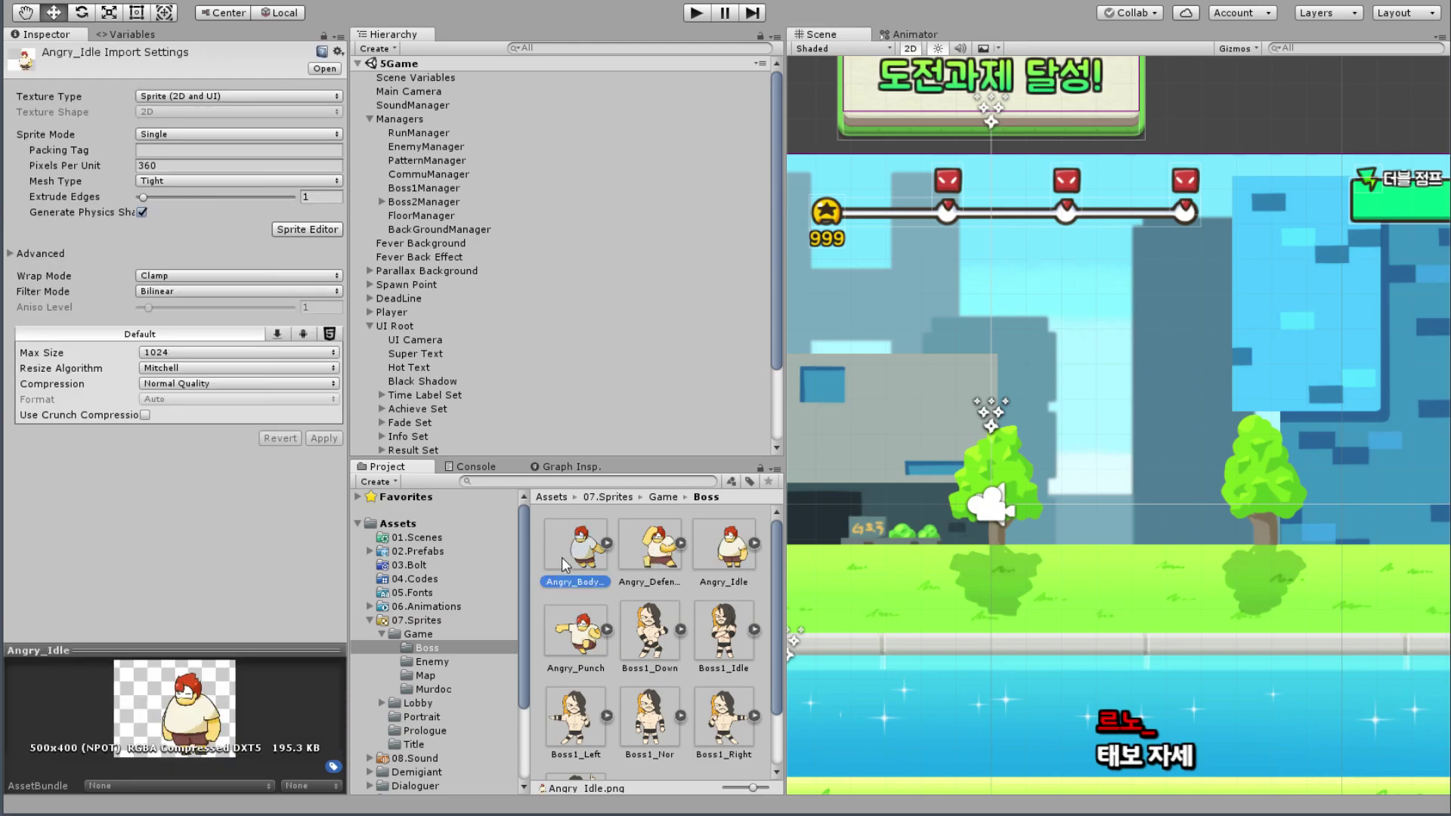
ctrl+click(661, 551)
ctrl+click(568, 654)
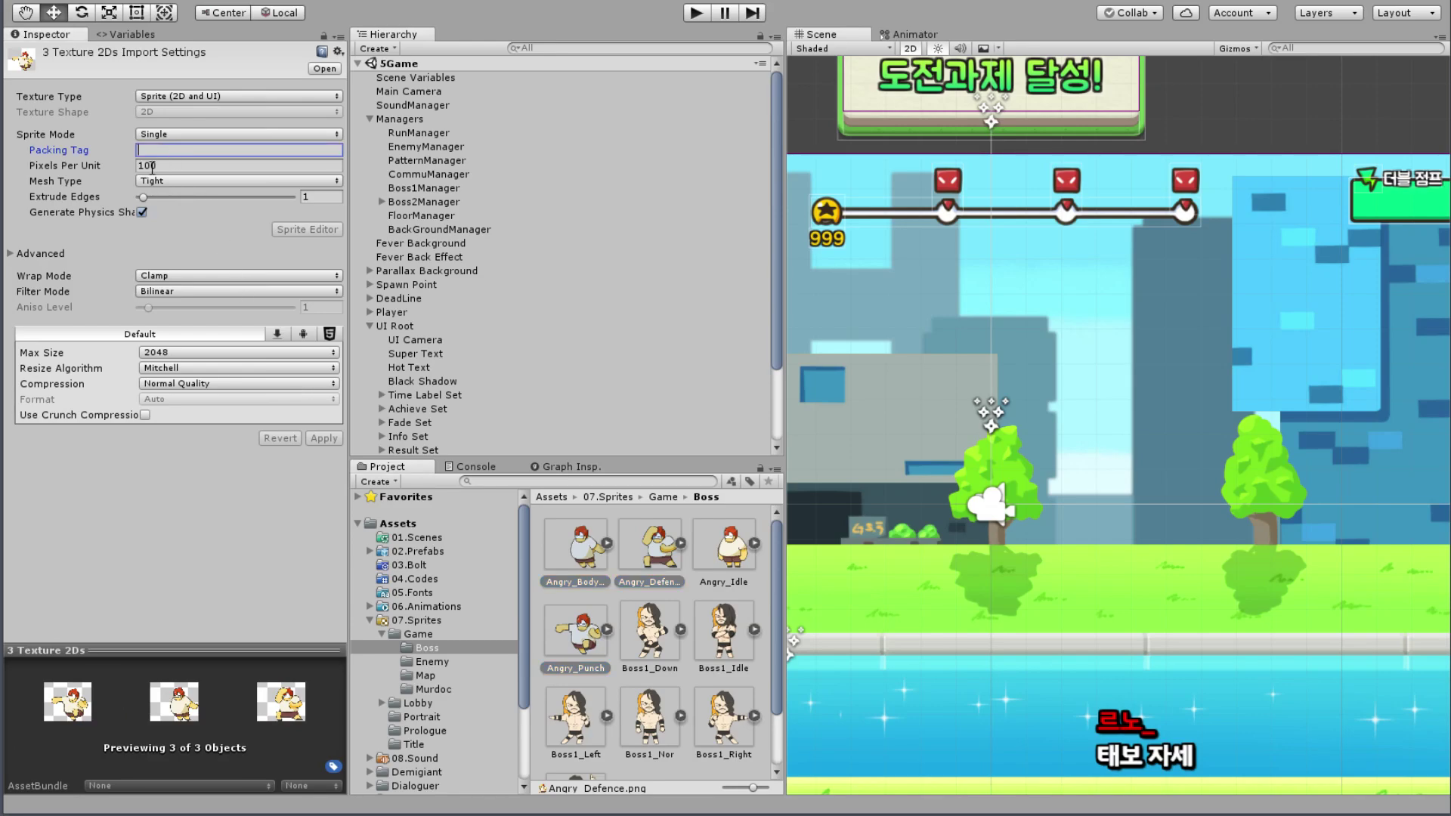
click(152, 167)
text(360)
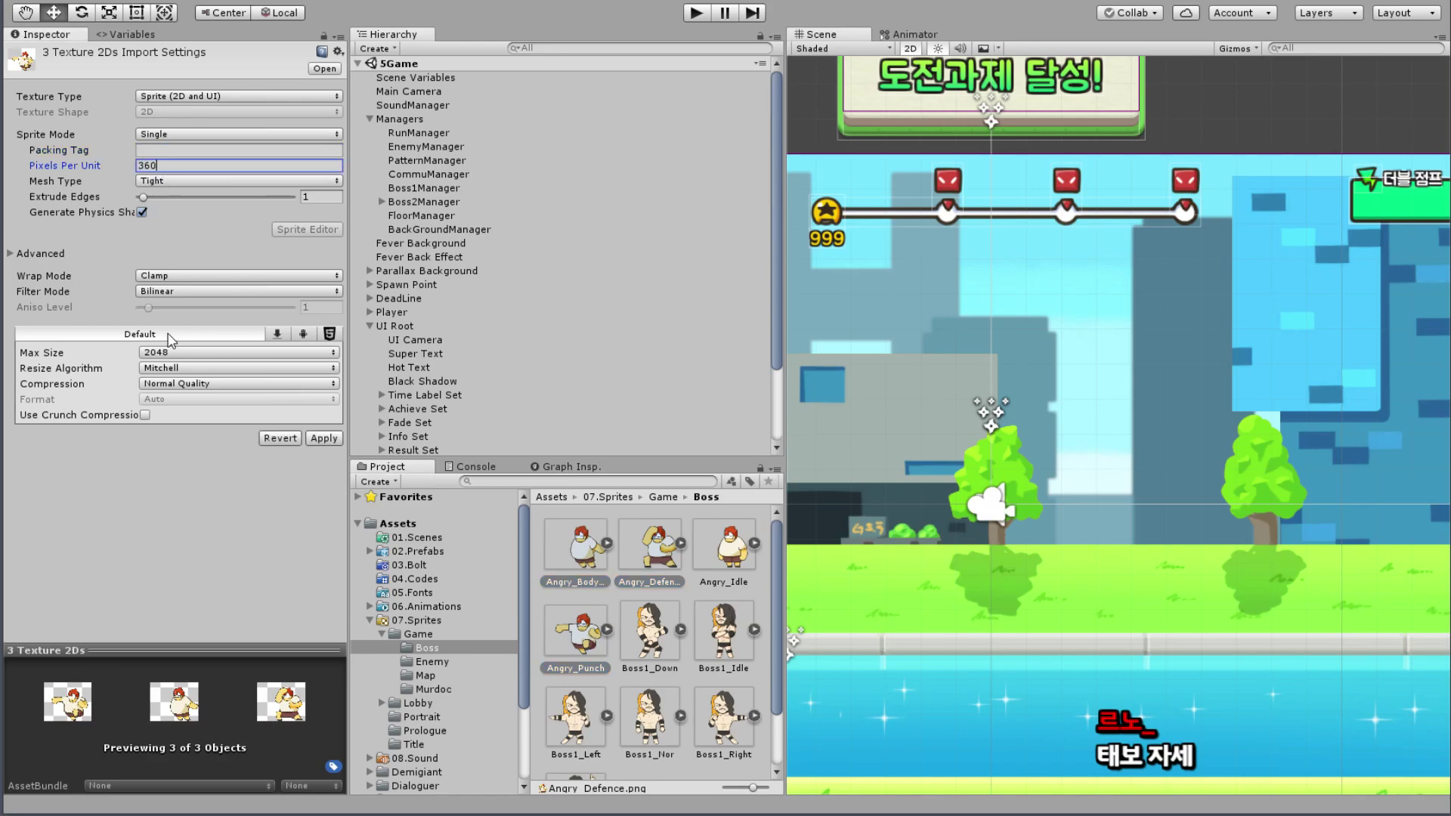
click(324, 438)
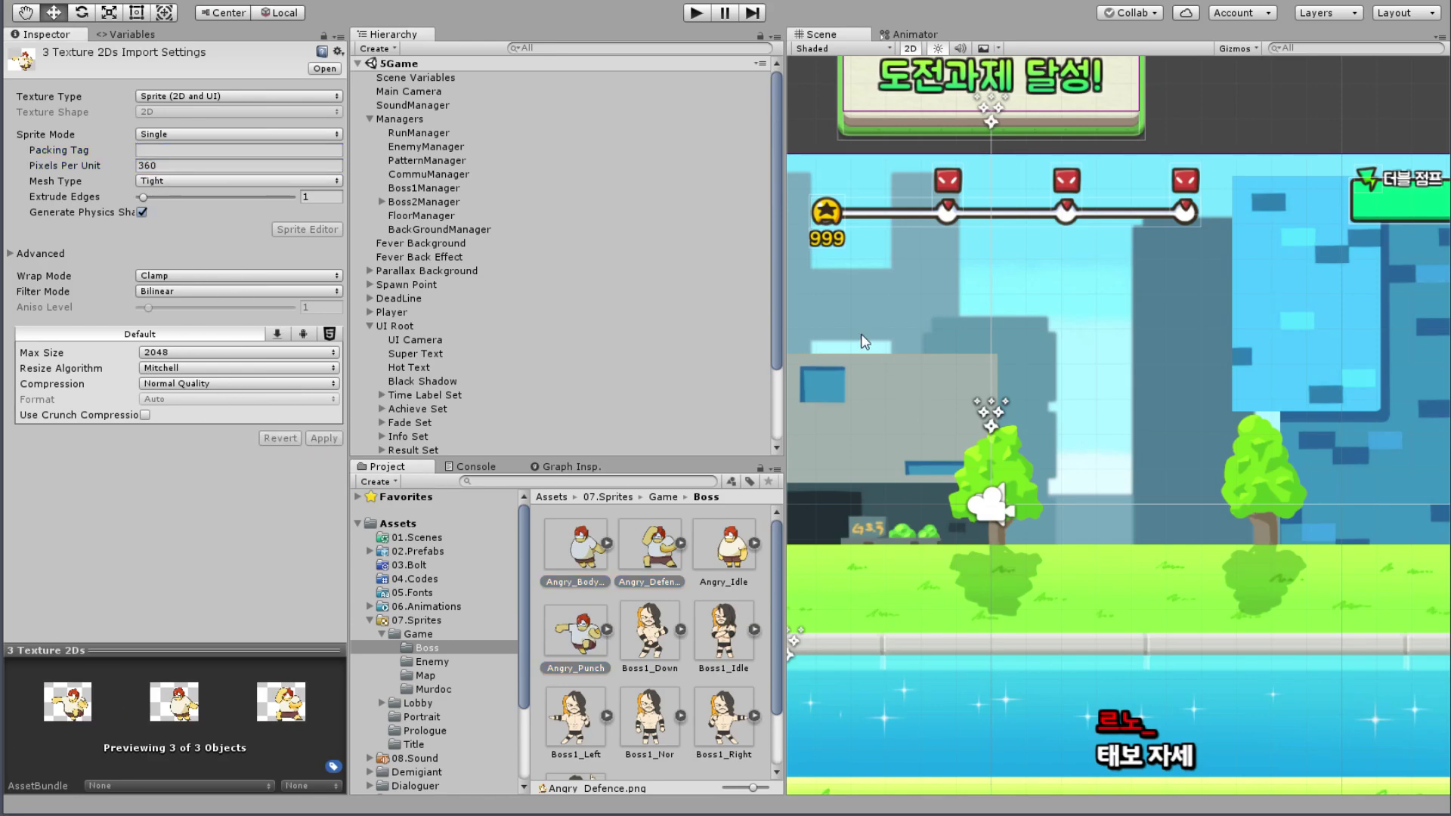
middle_drag(1102, 440, 982, 385)
middle_drag(1067, 328, 1161, 305)
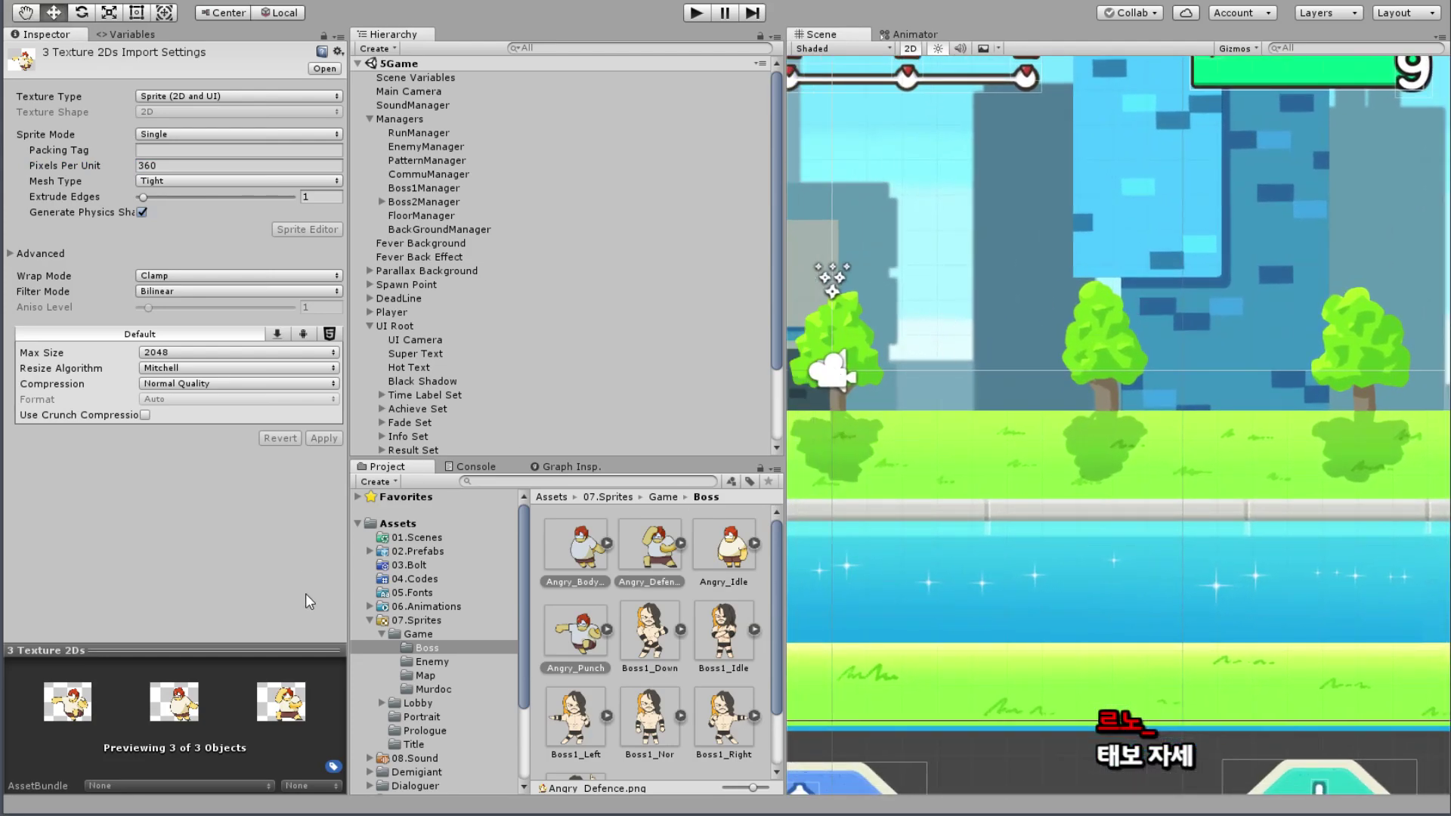
Step: Collapse the sprite folders, open 02.Prefabs, and collapse UI Root in the Hierarchy
click(371, 622)
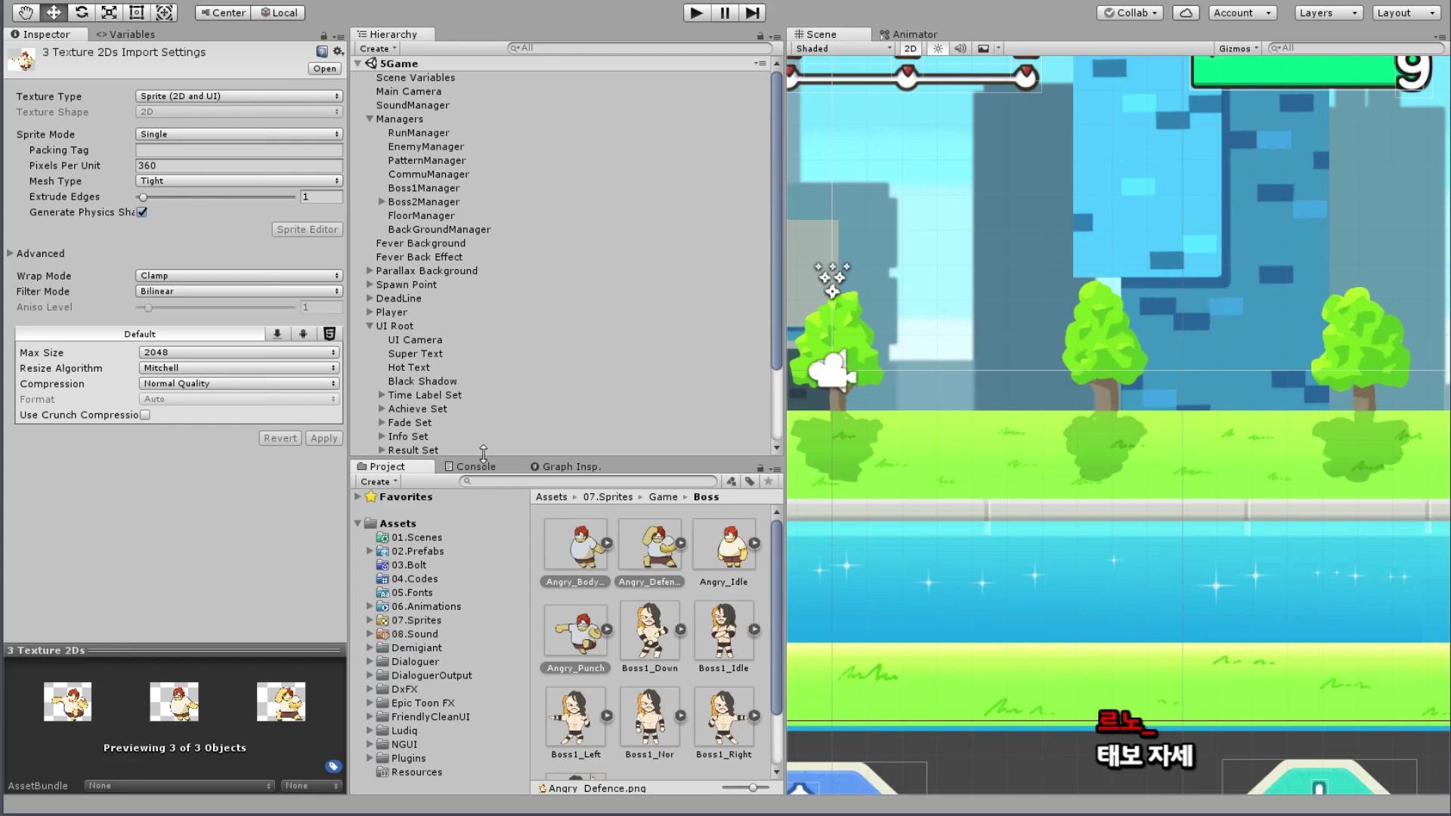
click(425, 605)
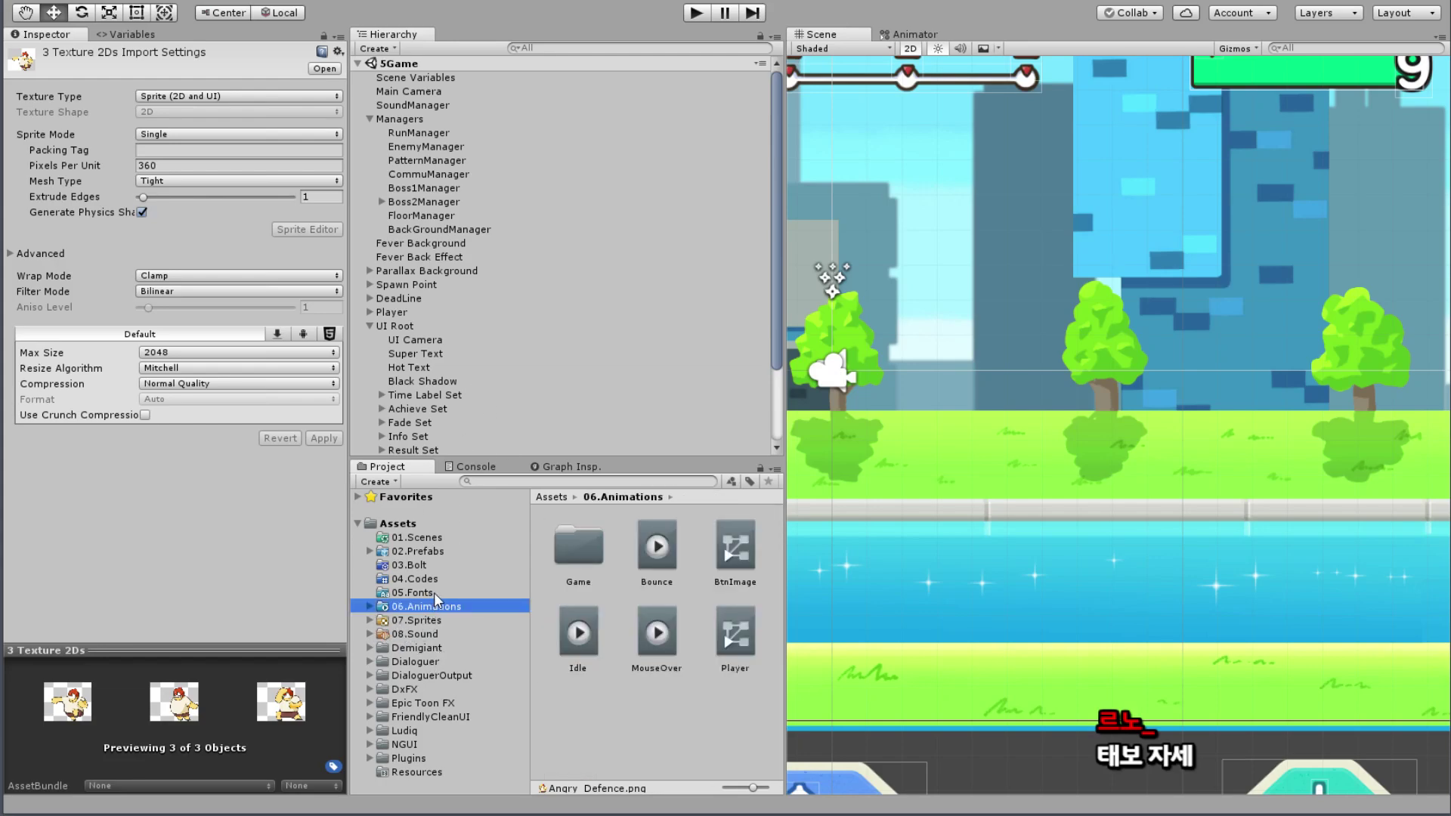
click(428, 561)
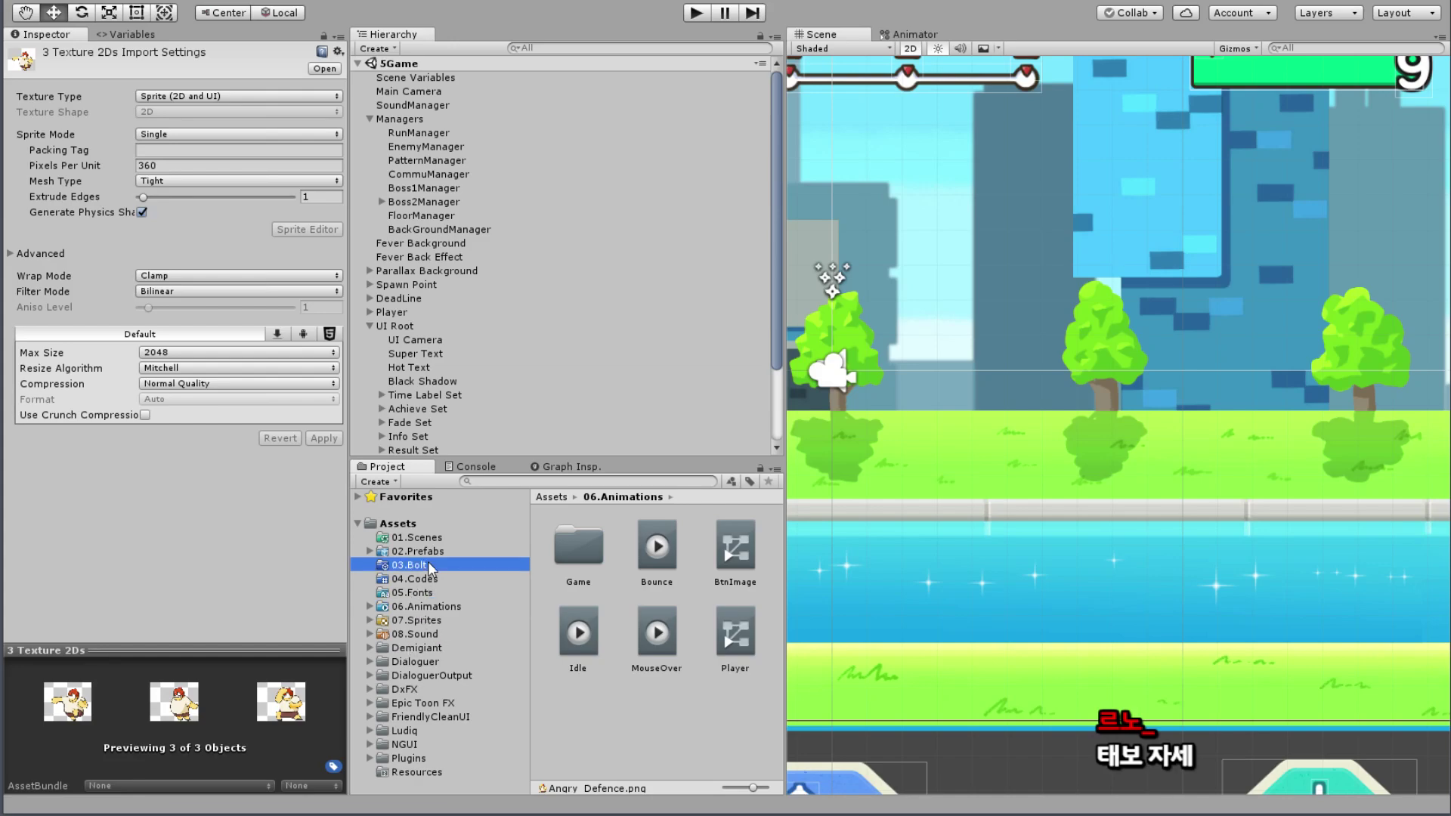
click(450, 550)
scroll(686, 603, down, 3)
scroll(687, 604, down, 10)
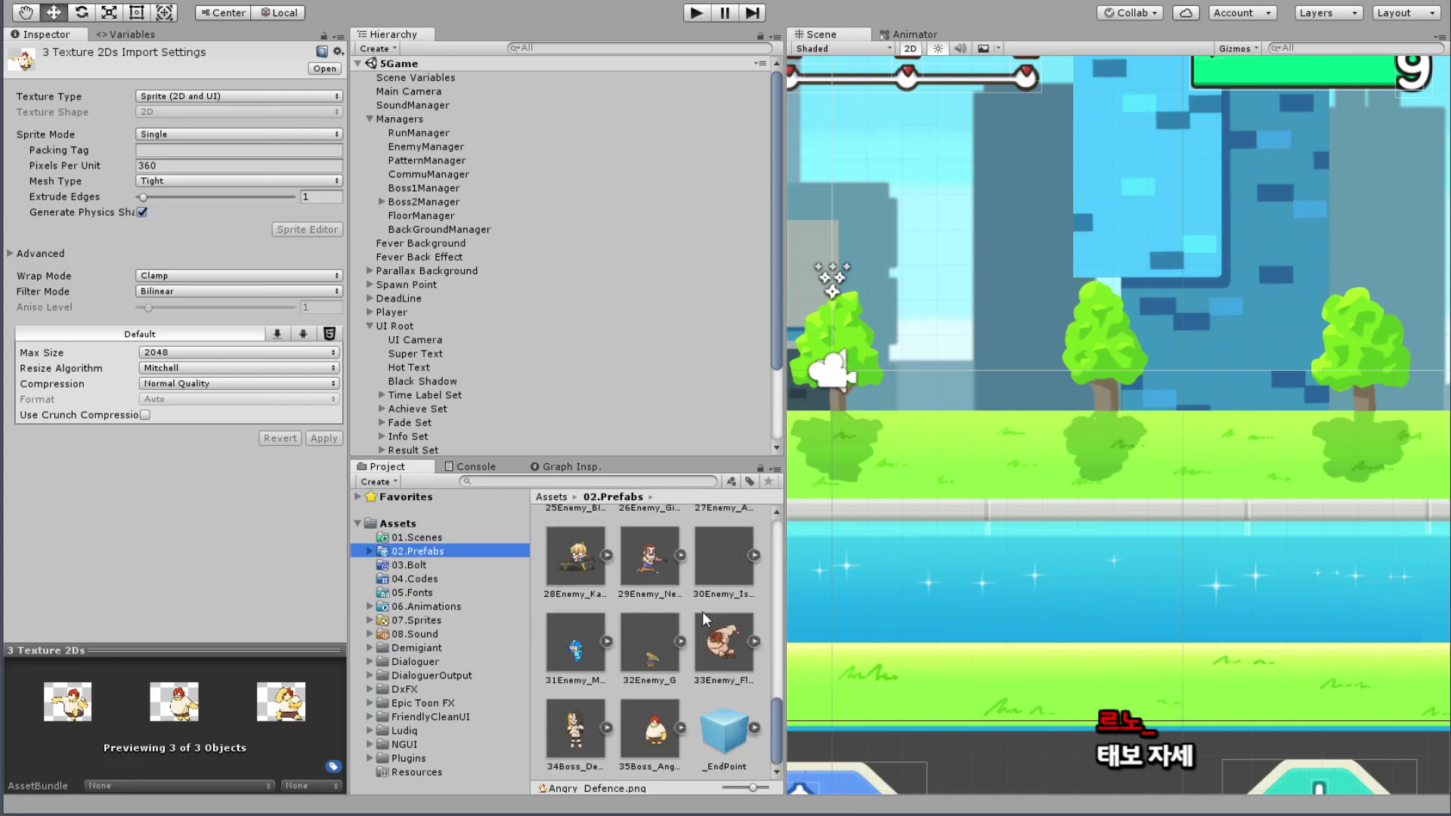
click(370, 325)
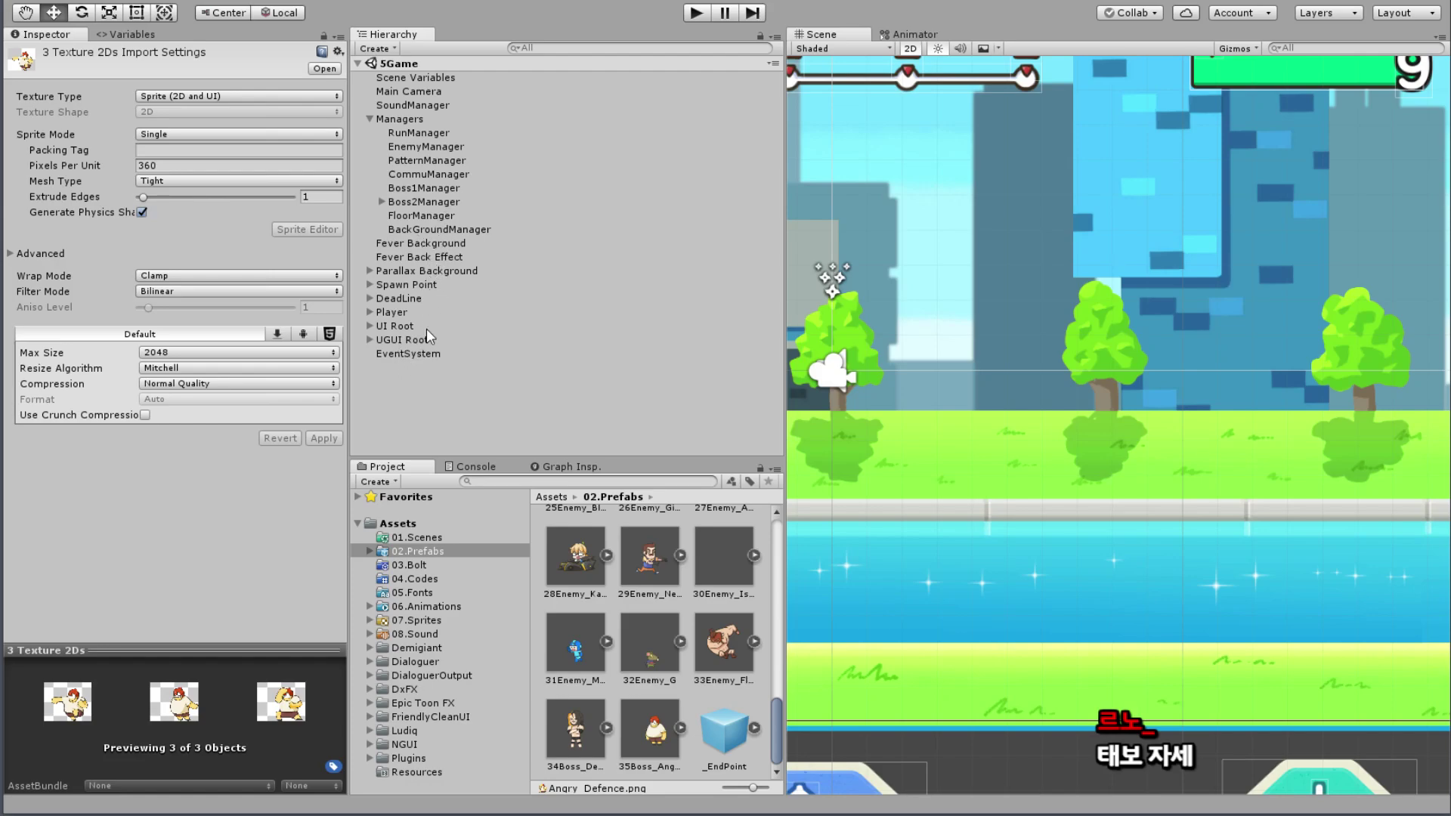
Step: Drop 35Boss_Angry under Spawn Point, frame it, and inspect its Boss GPX child
mouse_move(650, 724)
mouse_down()
mouse_move(433, 389)
mouse_move(398, 287)
mouse_up()
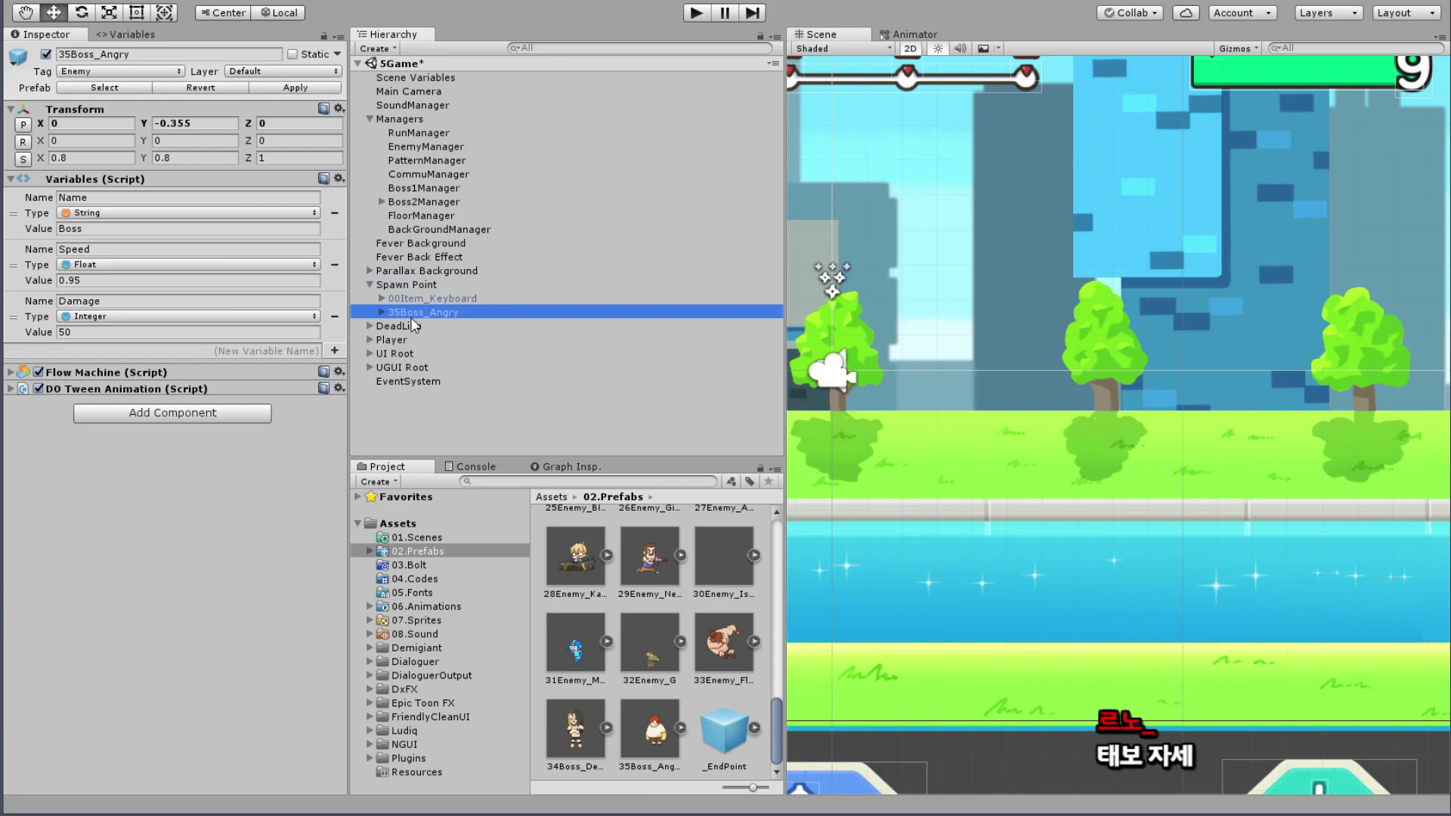
key(f)
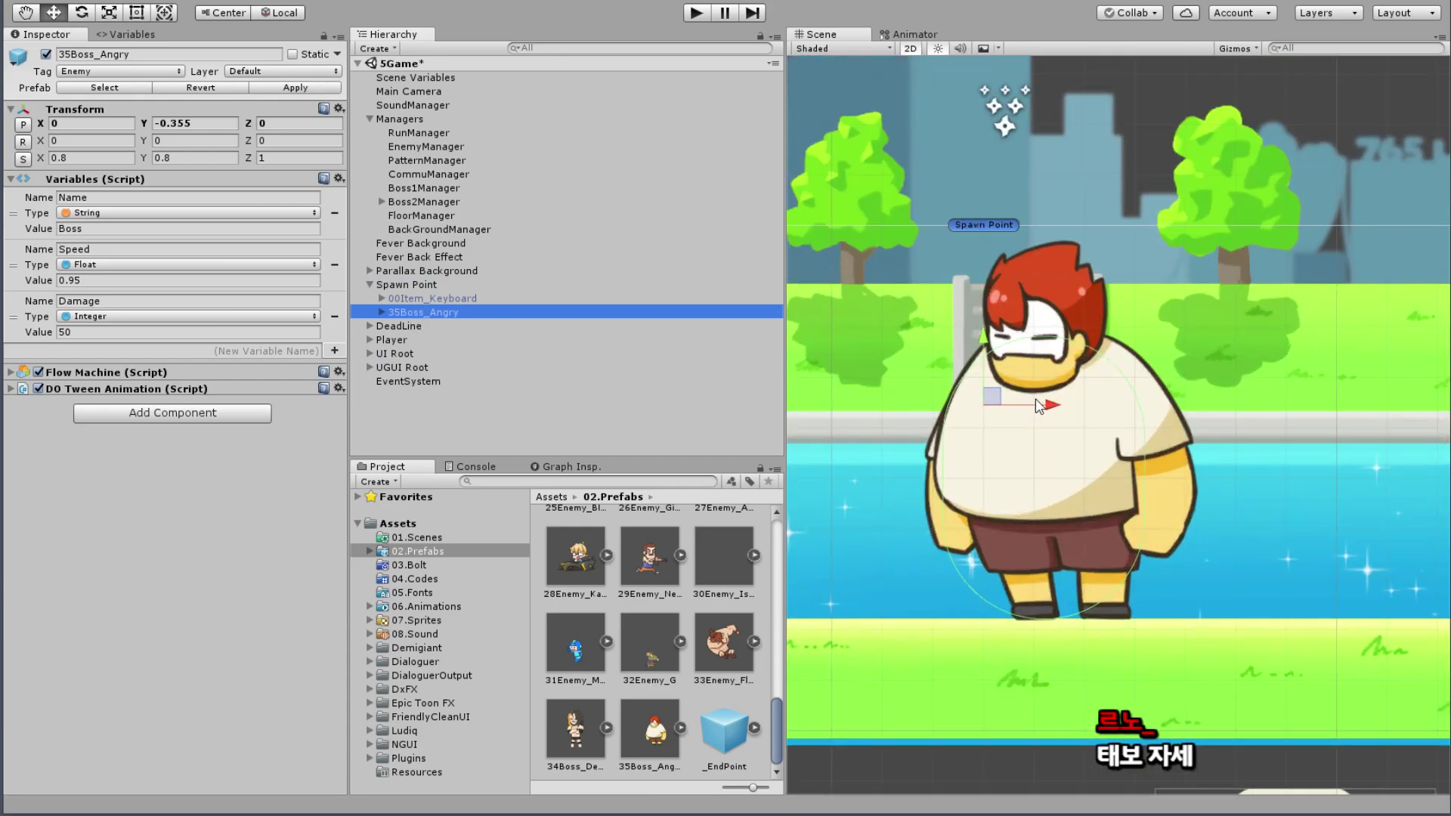
click(380, 312)
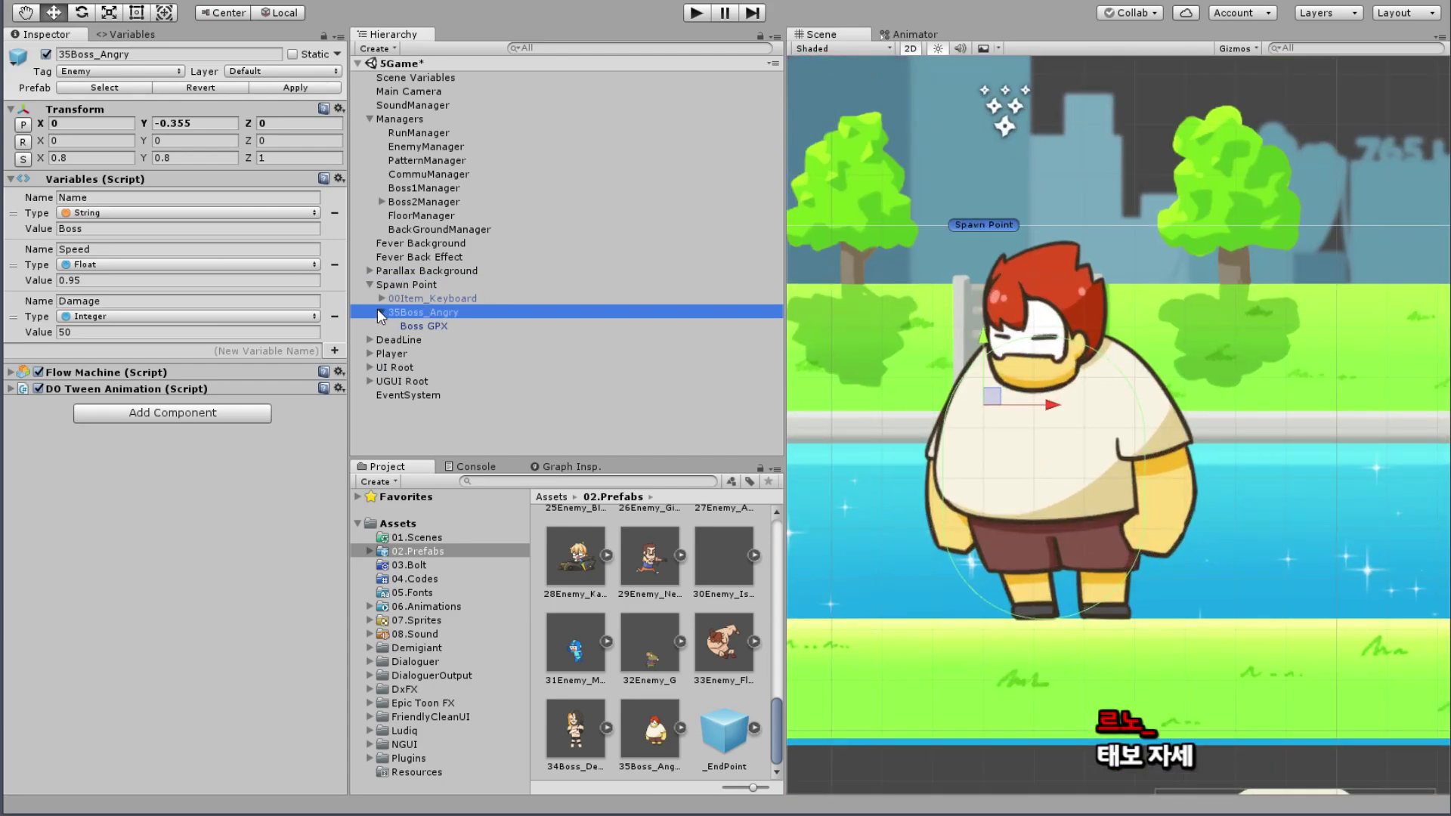
click(419, 326)
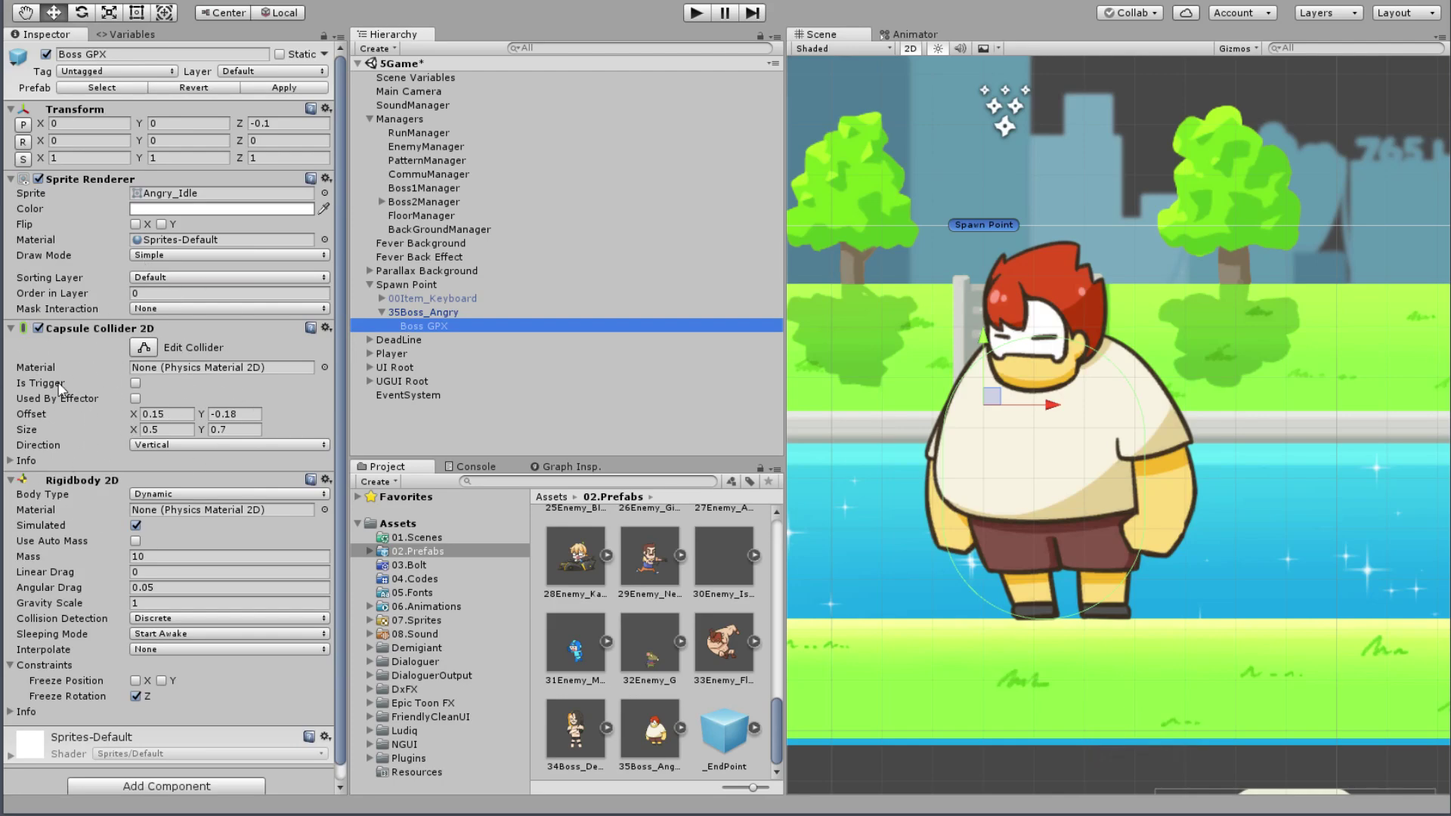
click(447, 314)
Step: Create an empty child of 35Boss_Angry named Hit Area, placed above Boss GPX
right_click(447, 315)
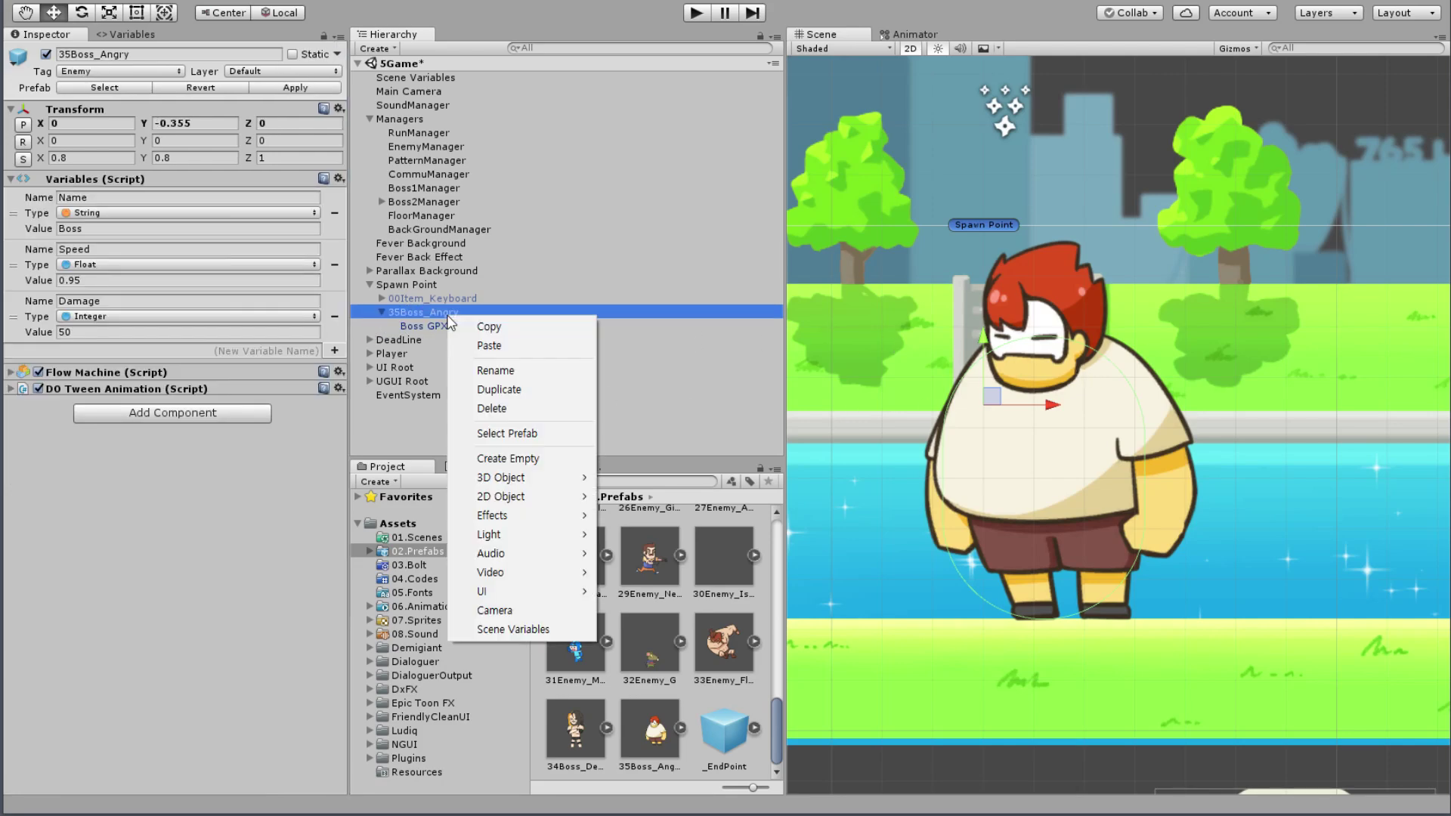
click(554, 460)
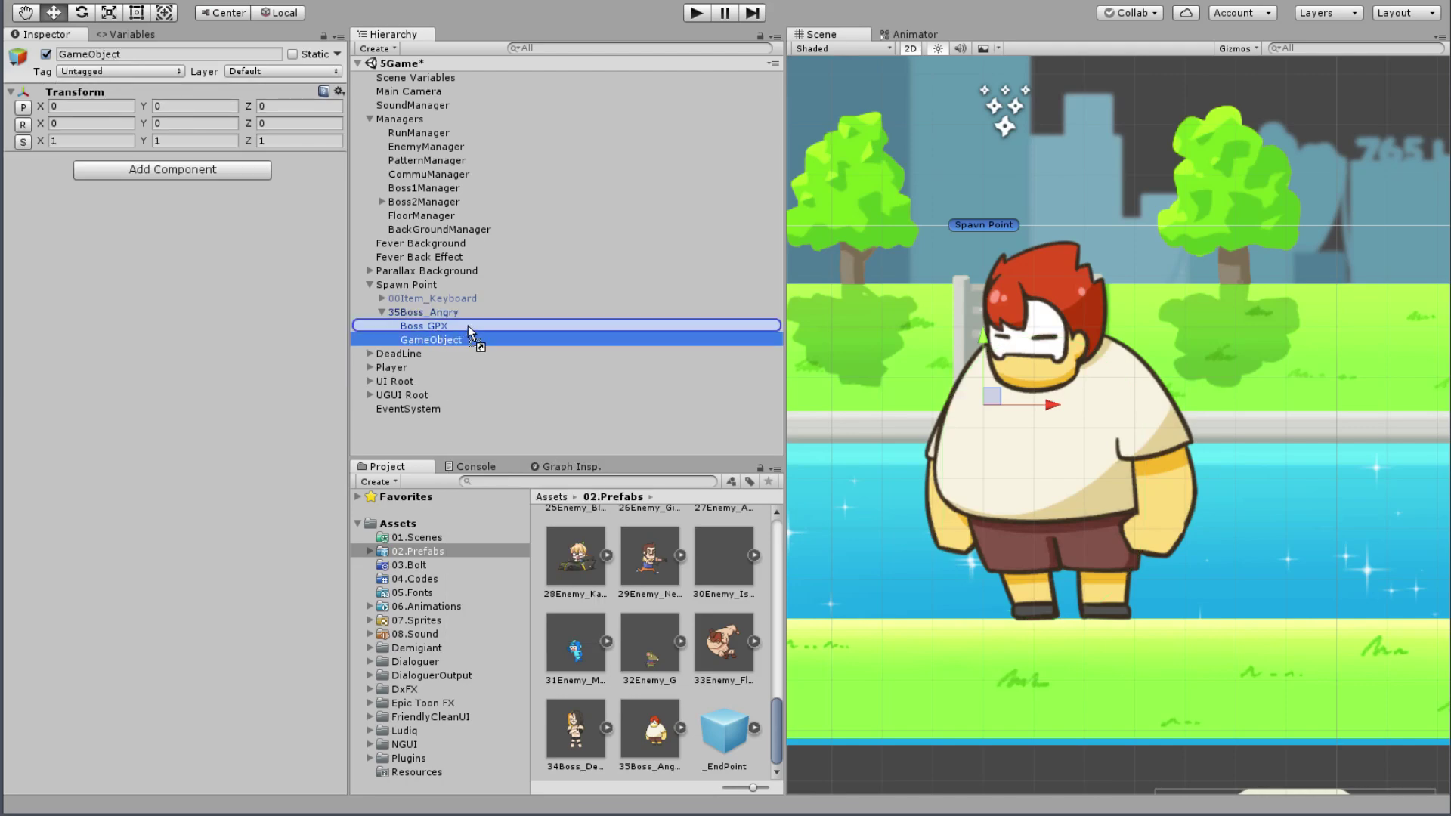
drag(433, 338, 474, 321)
click(134, 54)
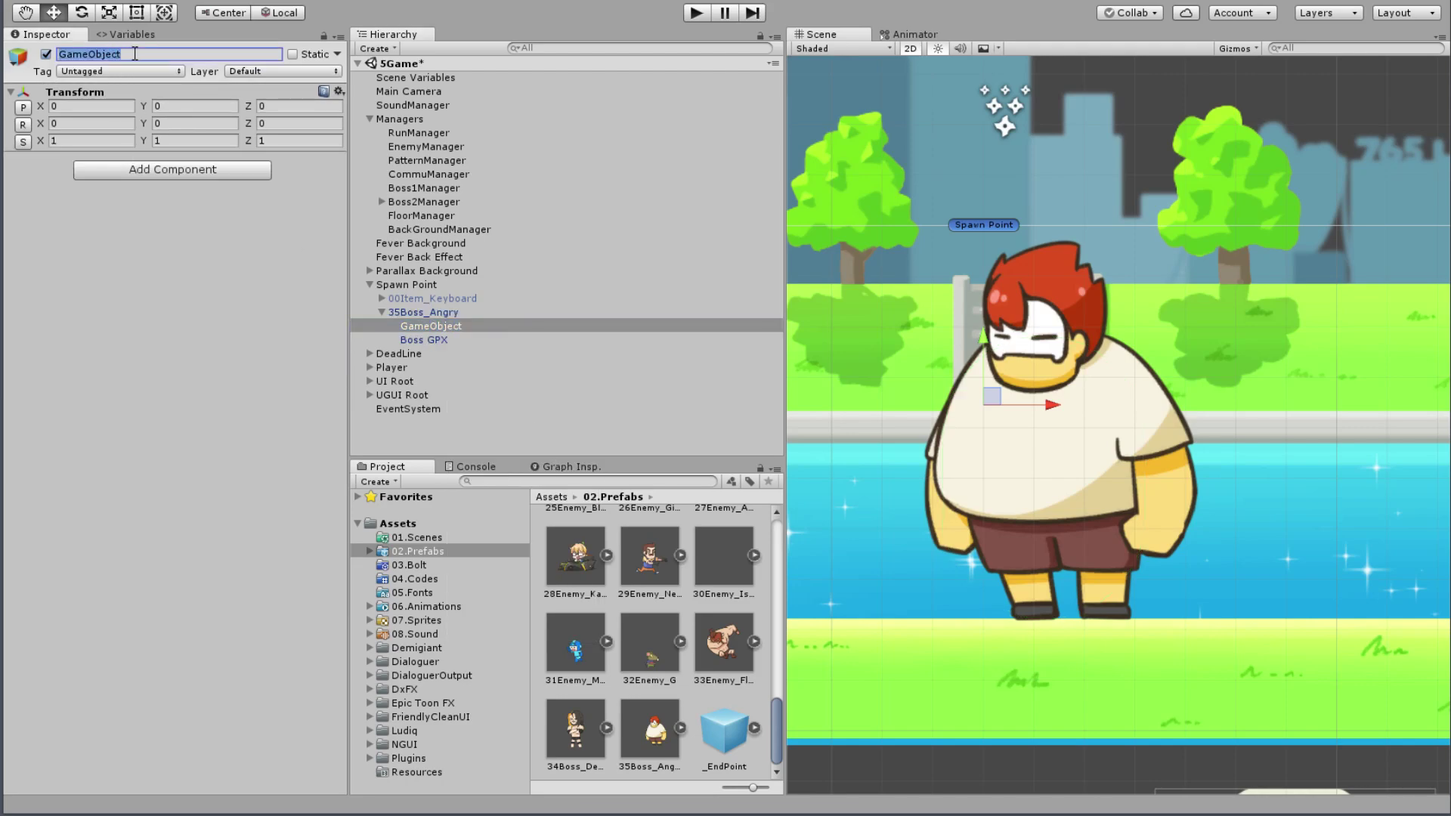
text(Hiot)
text(Area)
key(Return)
Step: Put Hit Area on the Enemy layer and give it the Enemy tag
click(269, 72)
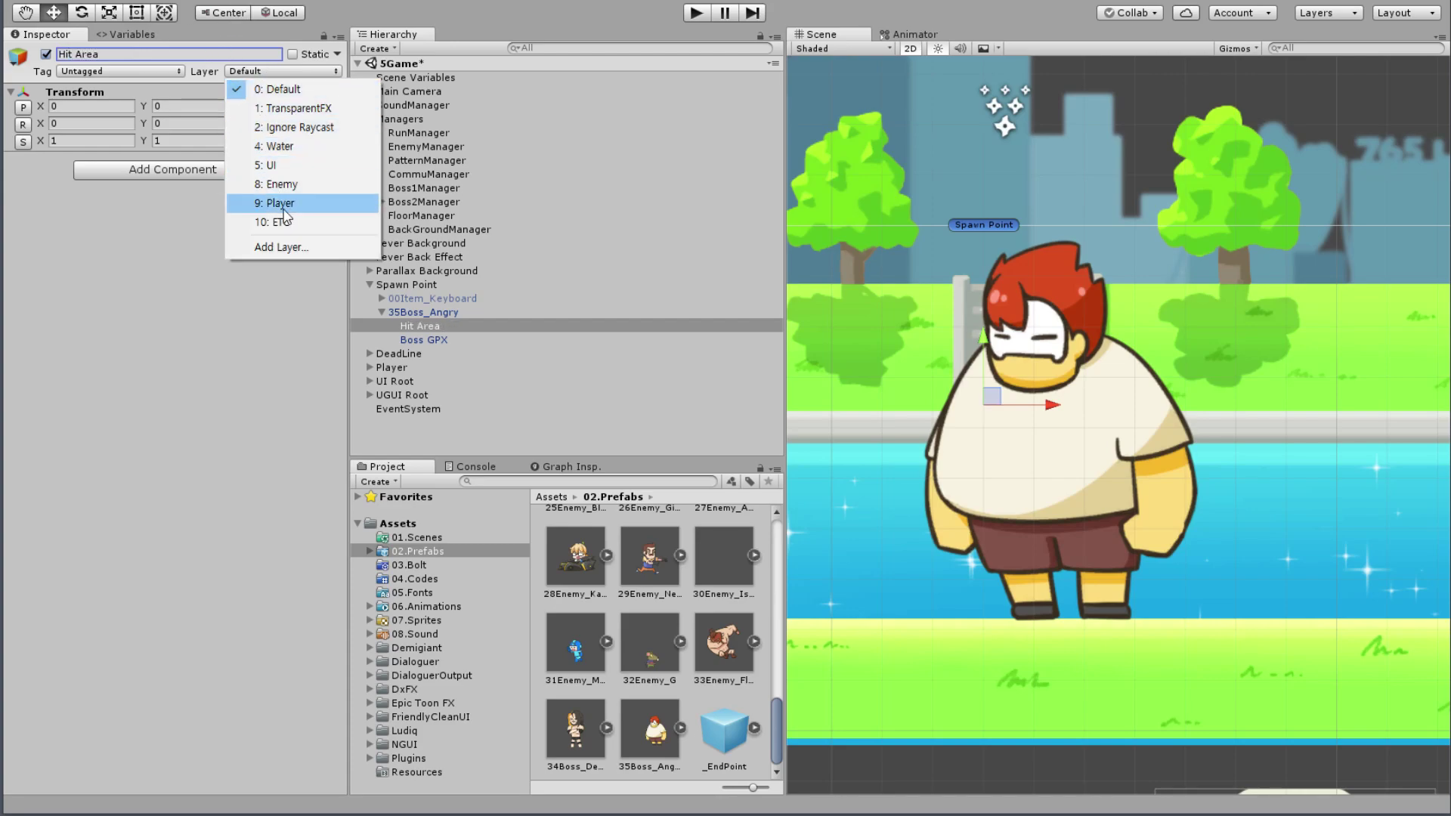
click(312, 184)
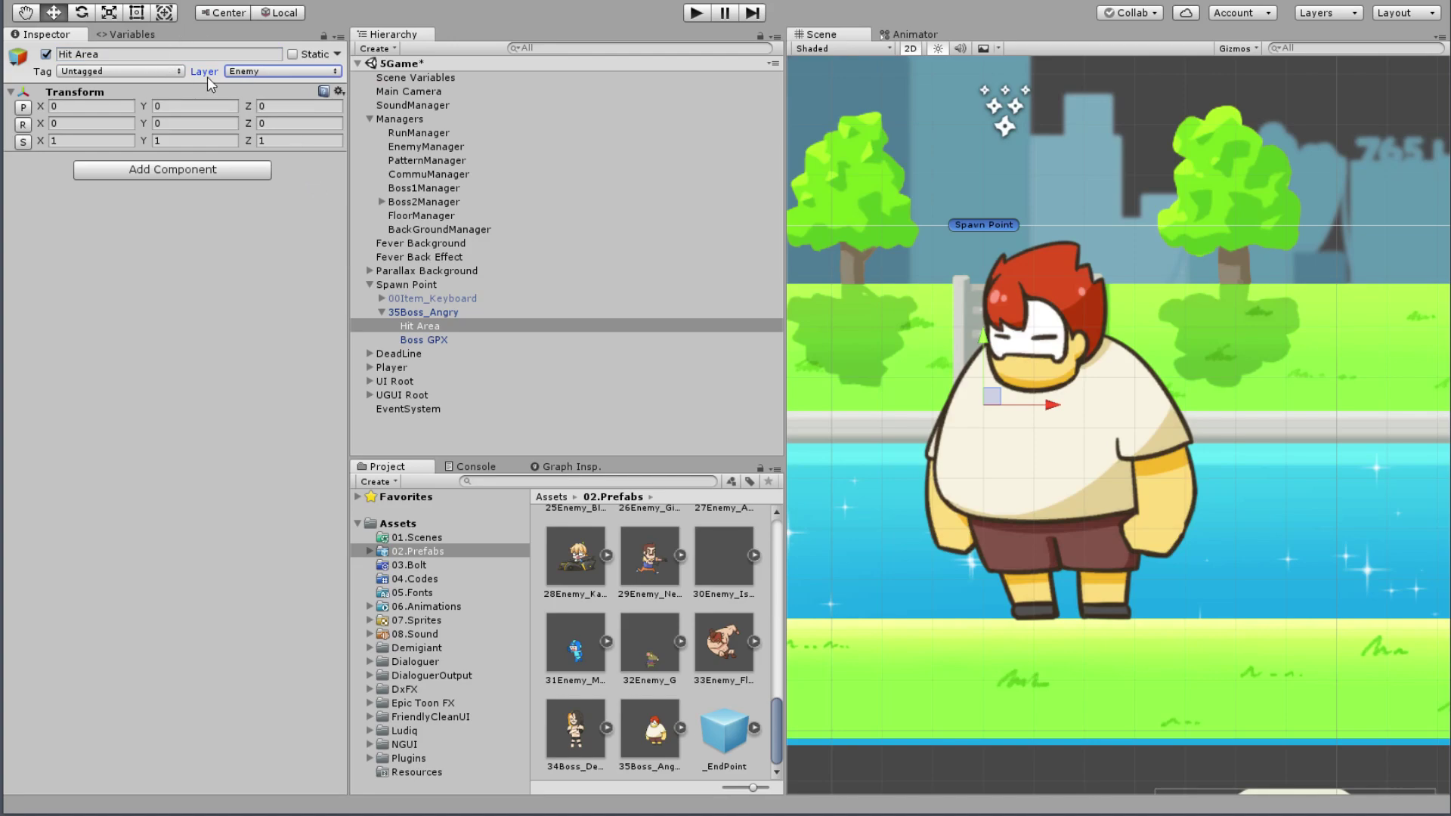
click(244, 71)
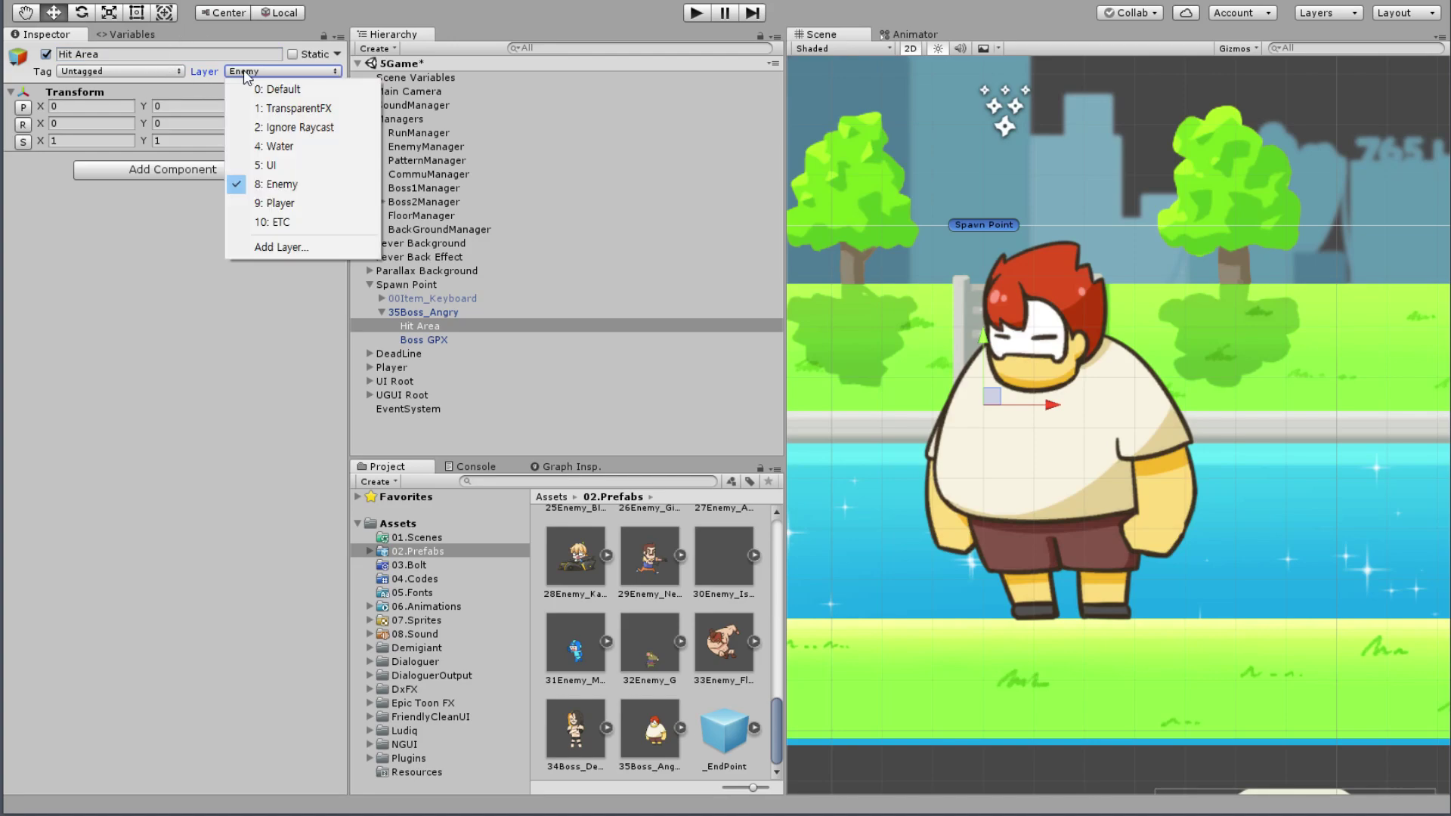
click(146, 73)
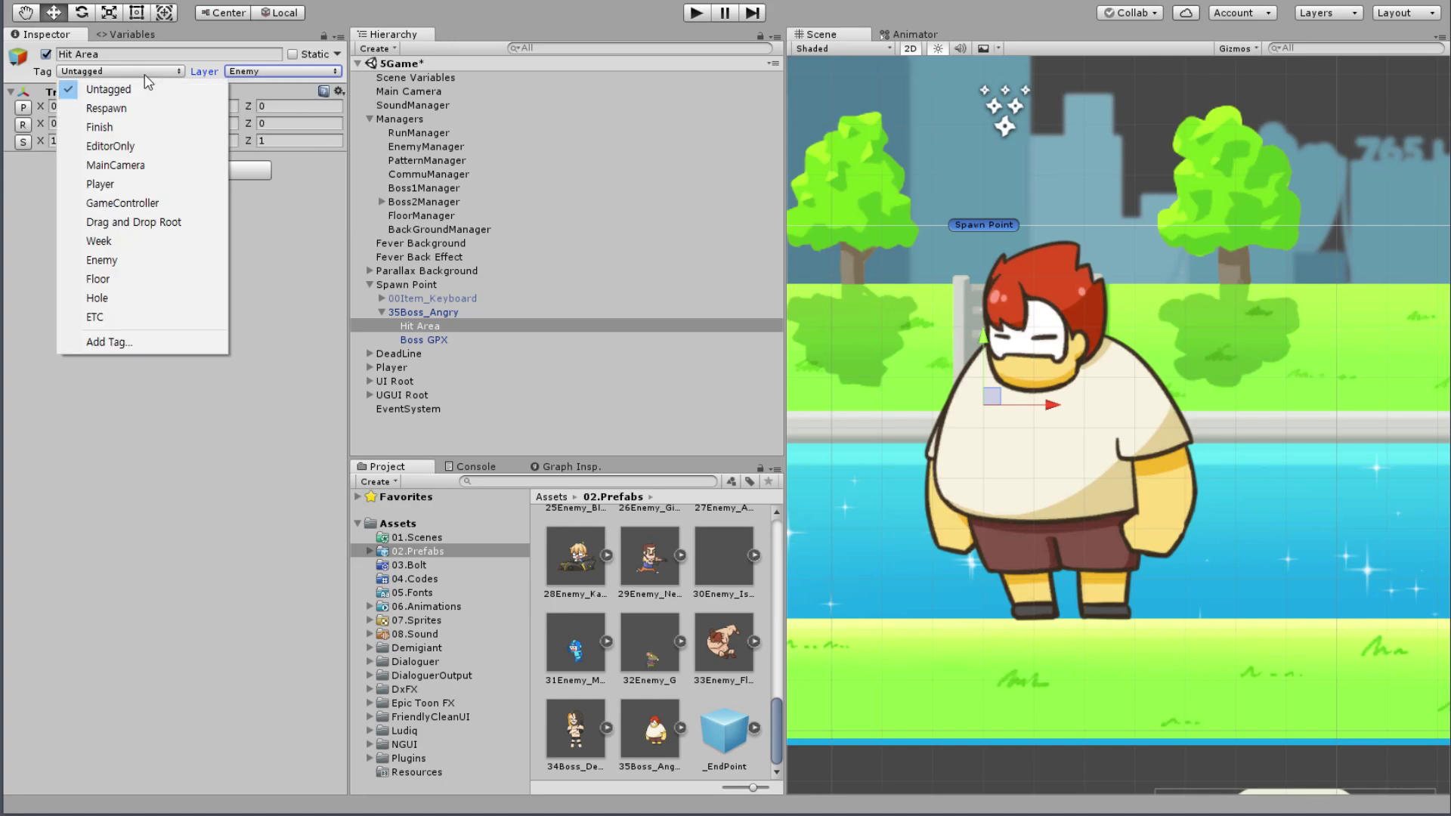
click(106, 259)
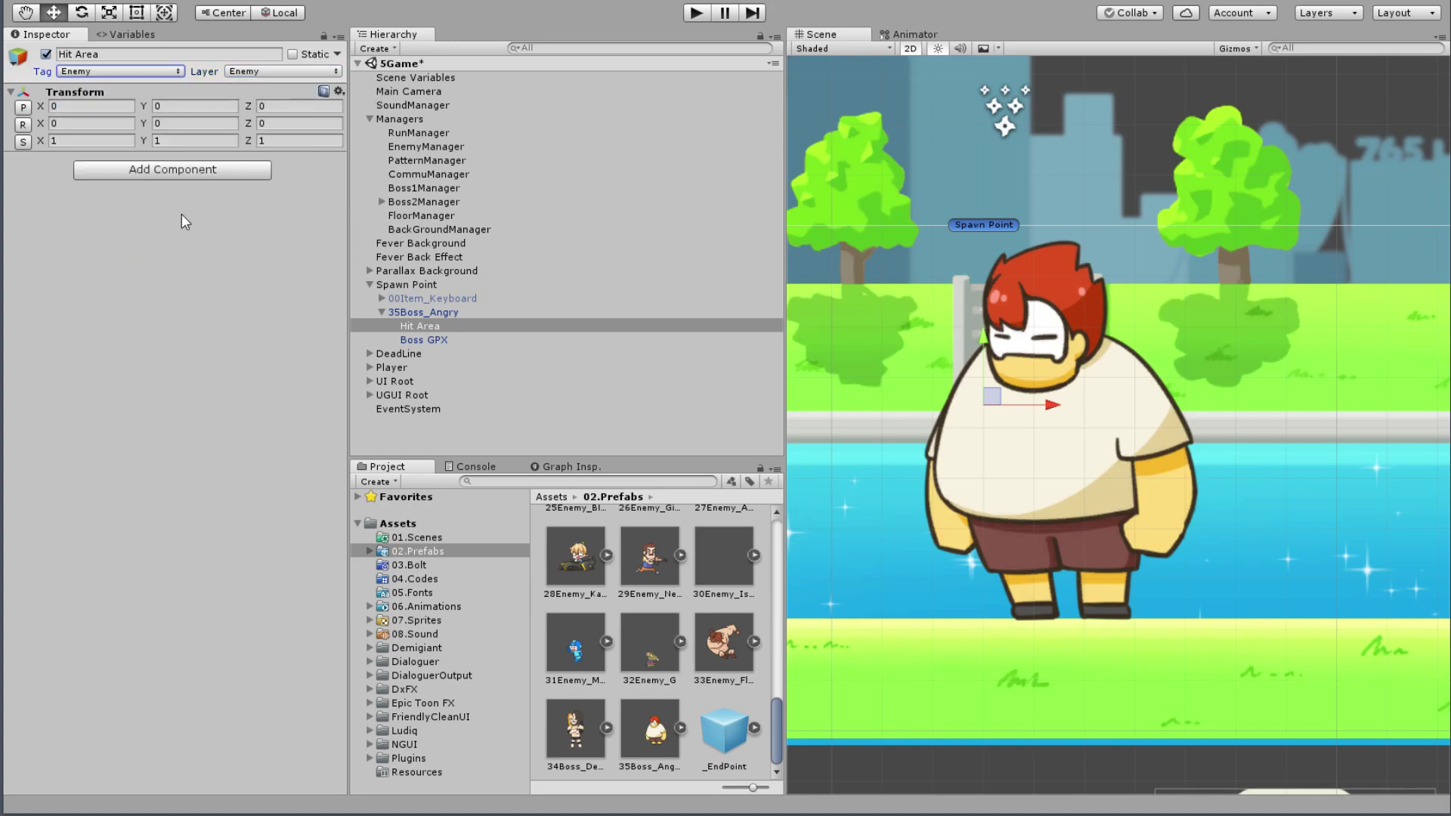
click(462, 341)
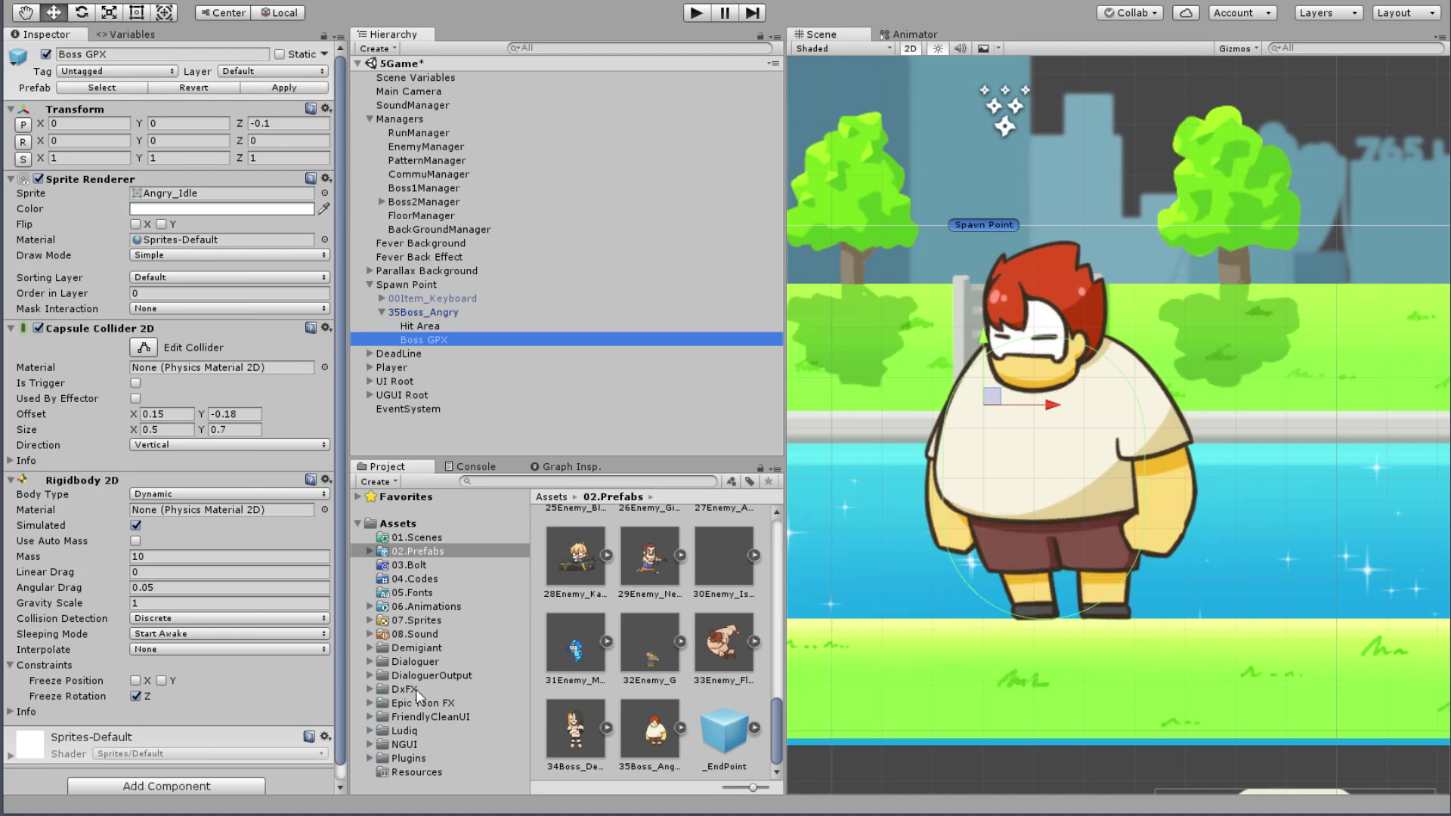
Step: Assign Angry_Punch from 07.Sprites/Game/Boss to Boss GPX's Sprite Renderer, replacing Angry_Idle
click(423, 620)
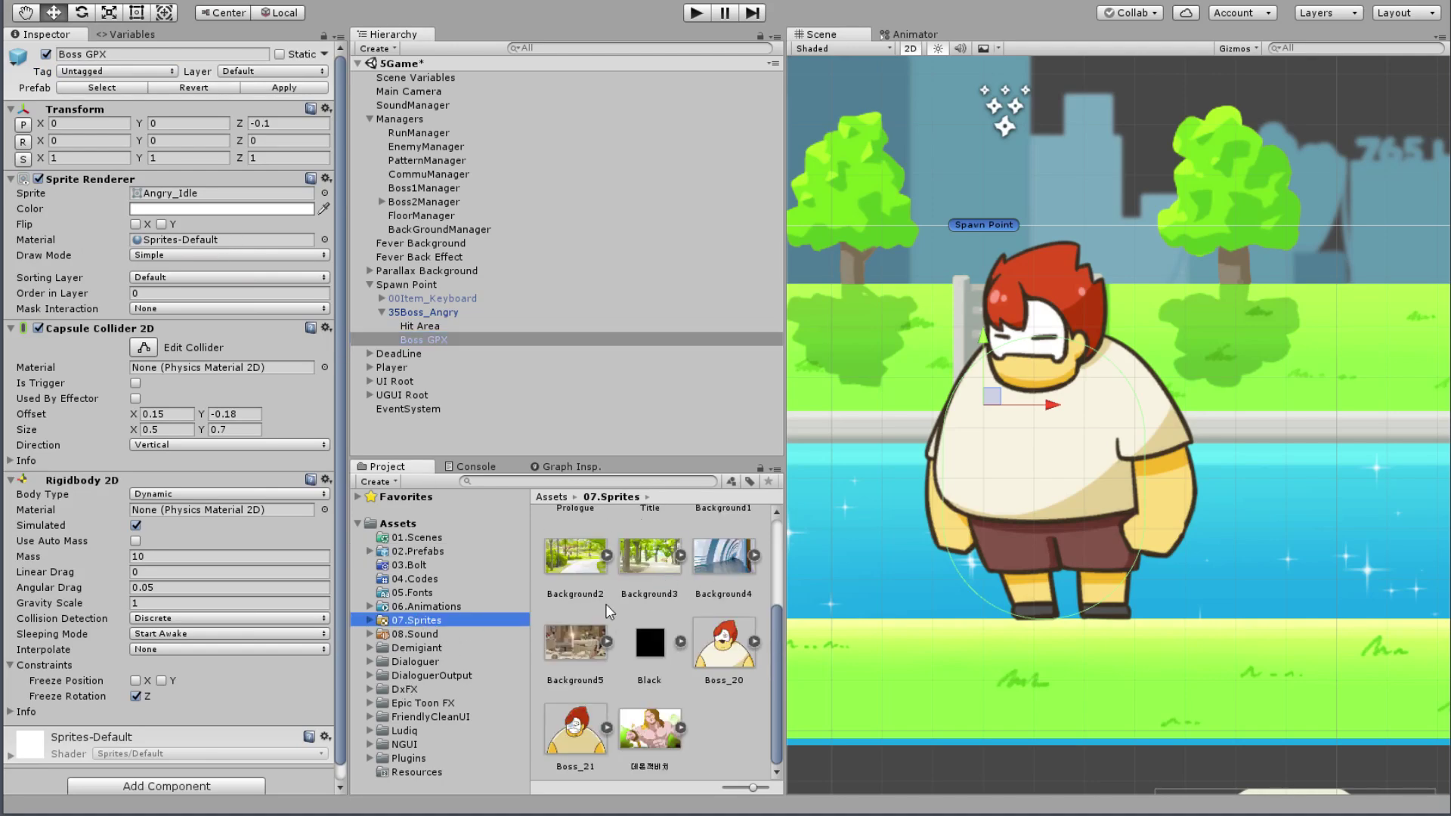
scroll(609, 611, up, 5)
double_click(573, 550)
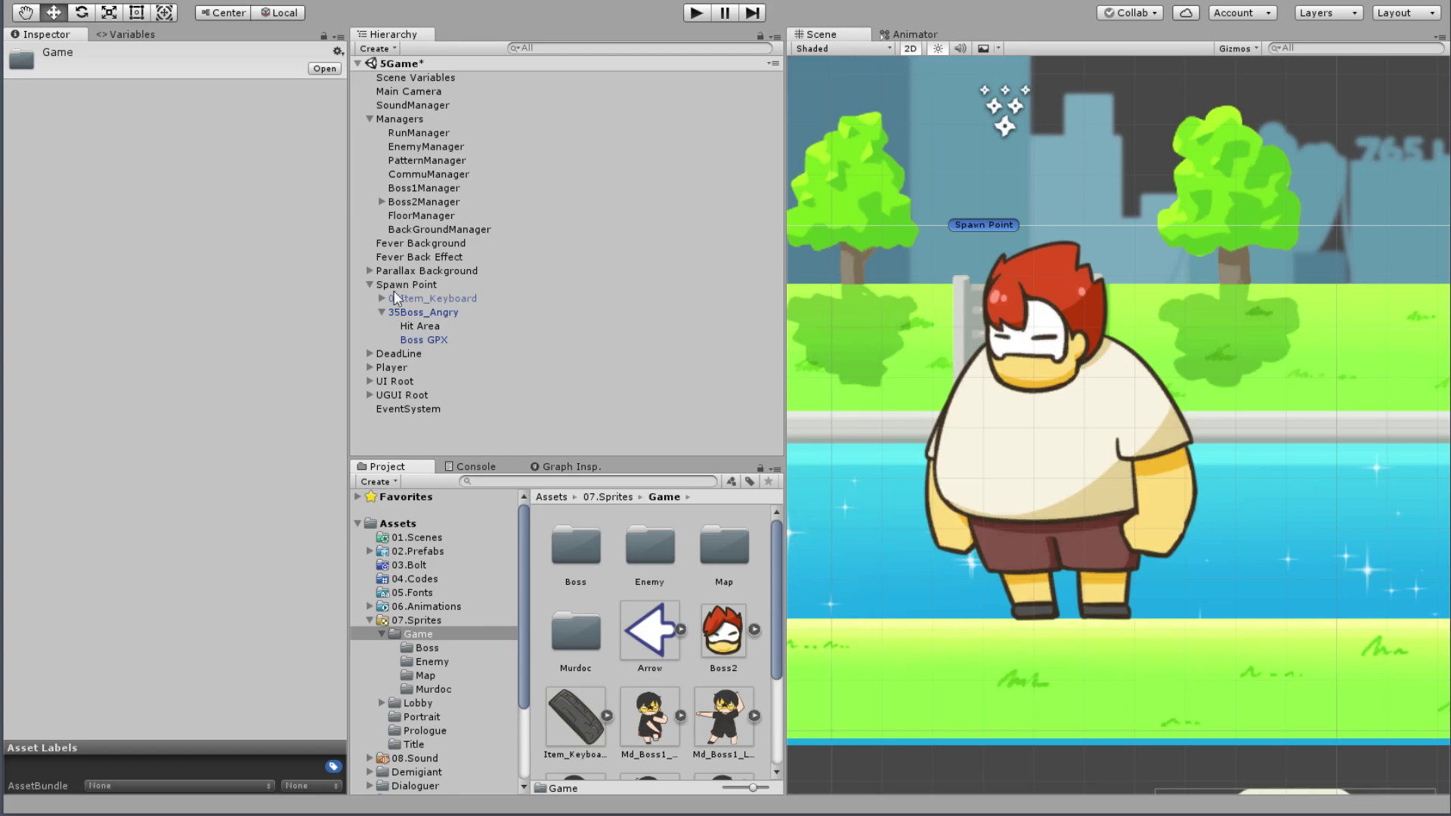
double_click(574, 546)
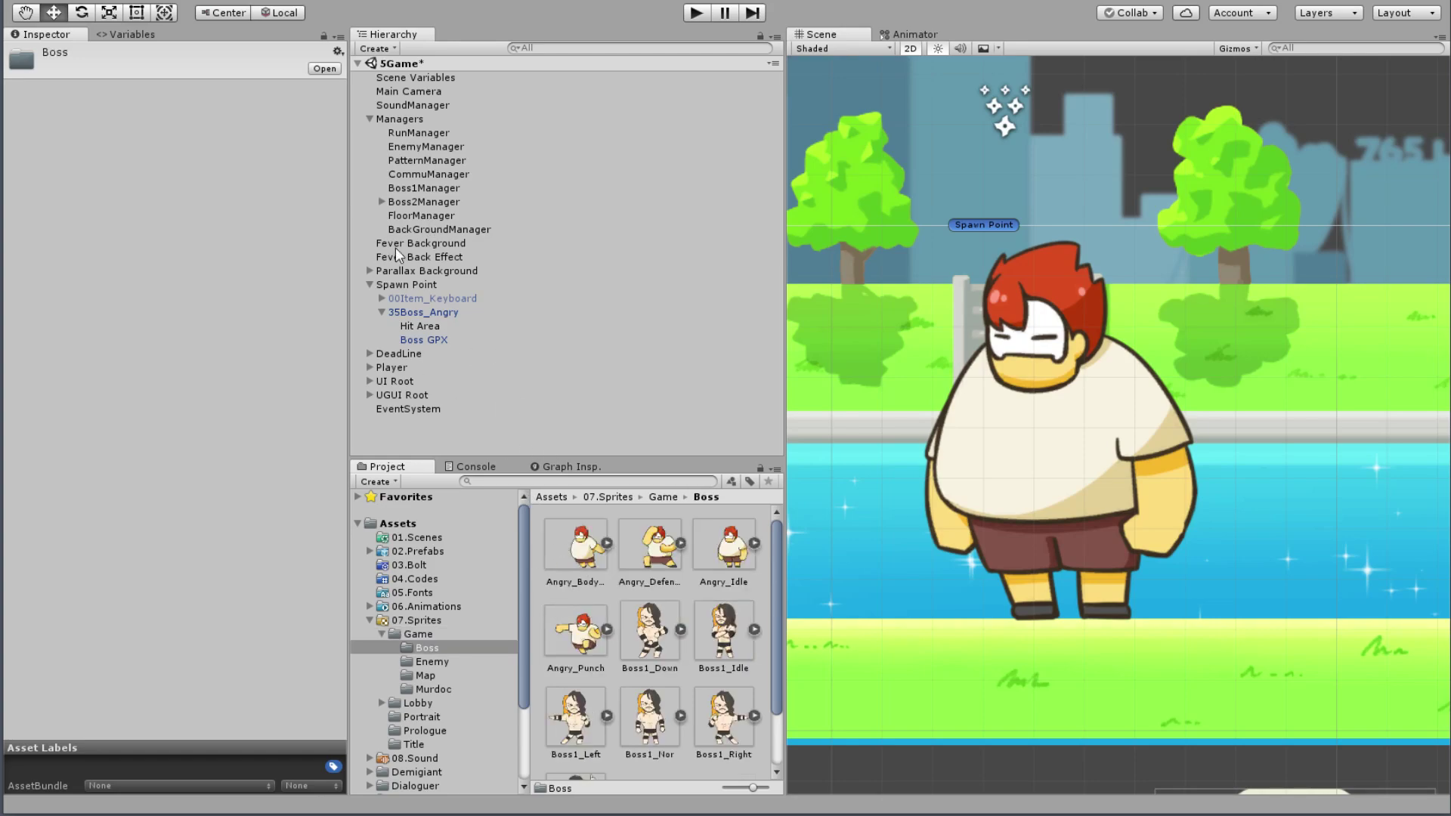
click(435, 174)
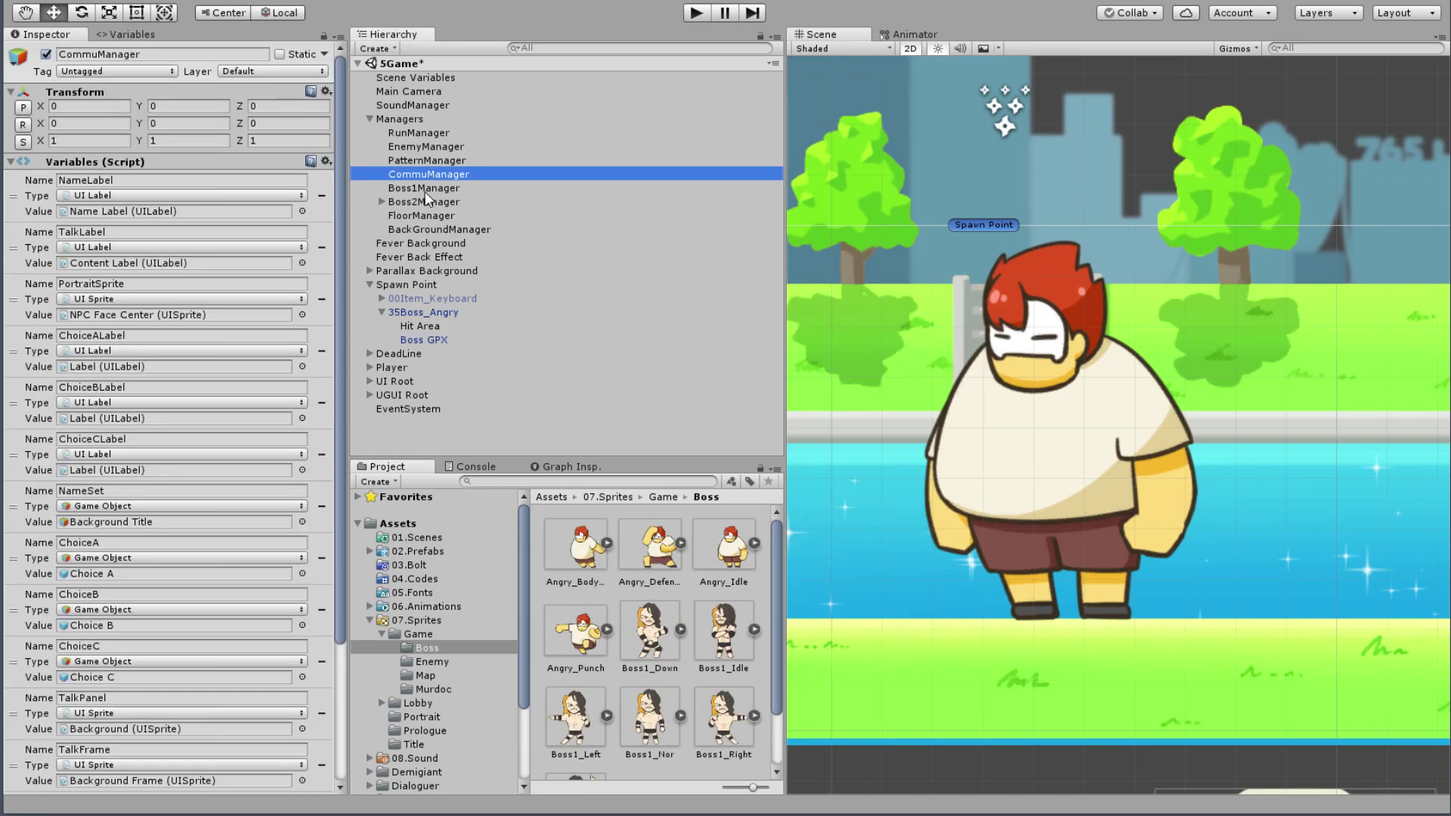
click(437, 339)
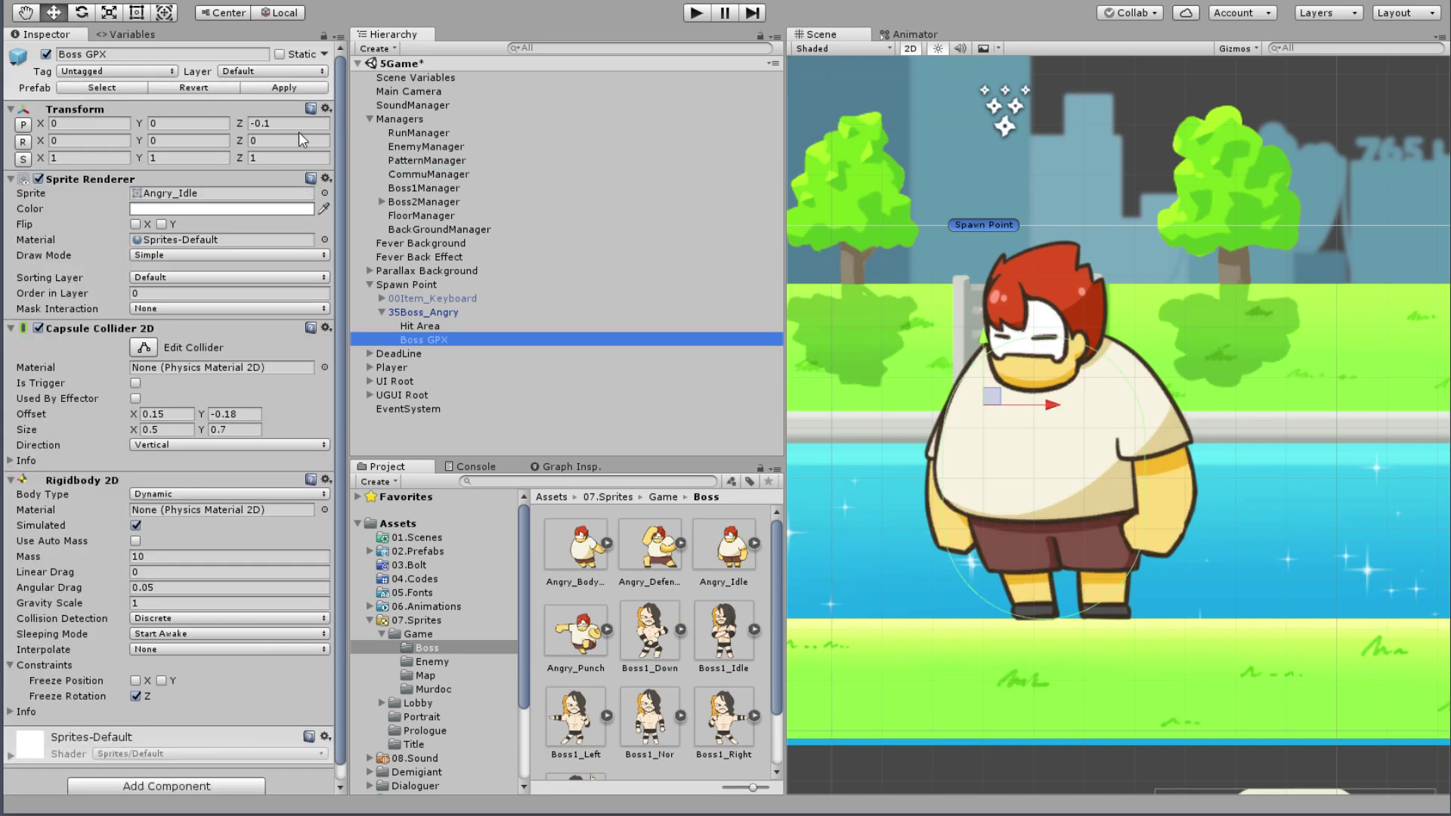
click(323, 37)
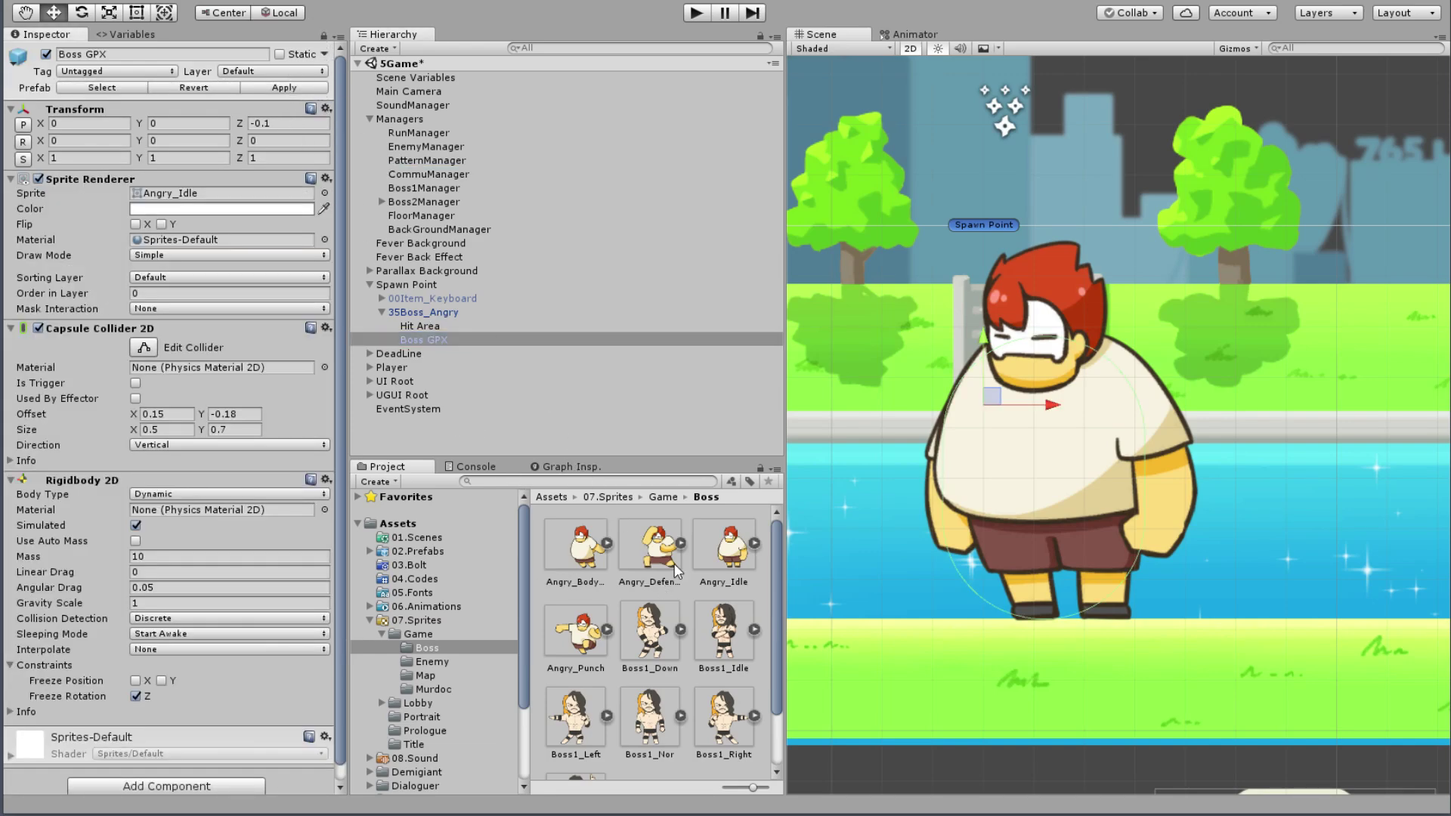
drag(574, 635, 217, 198)
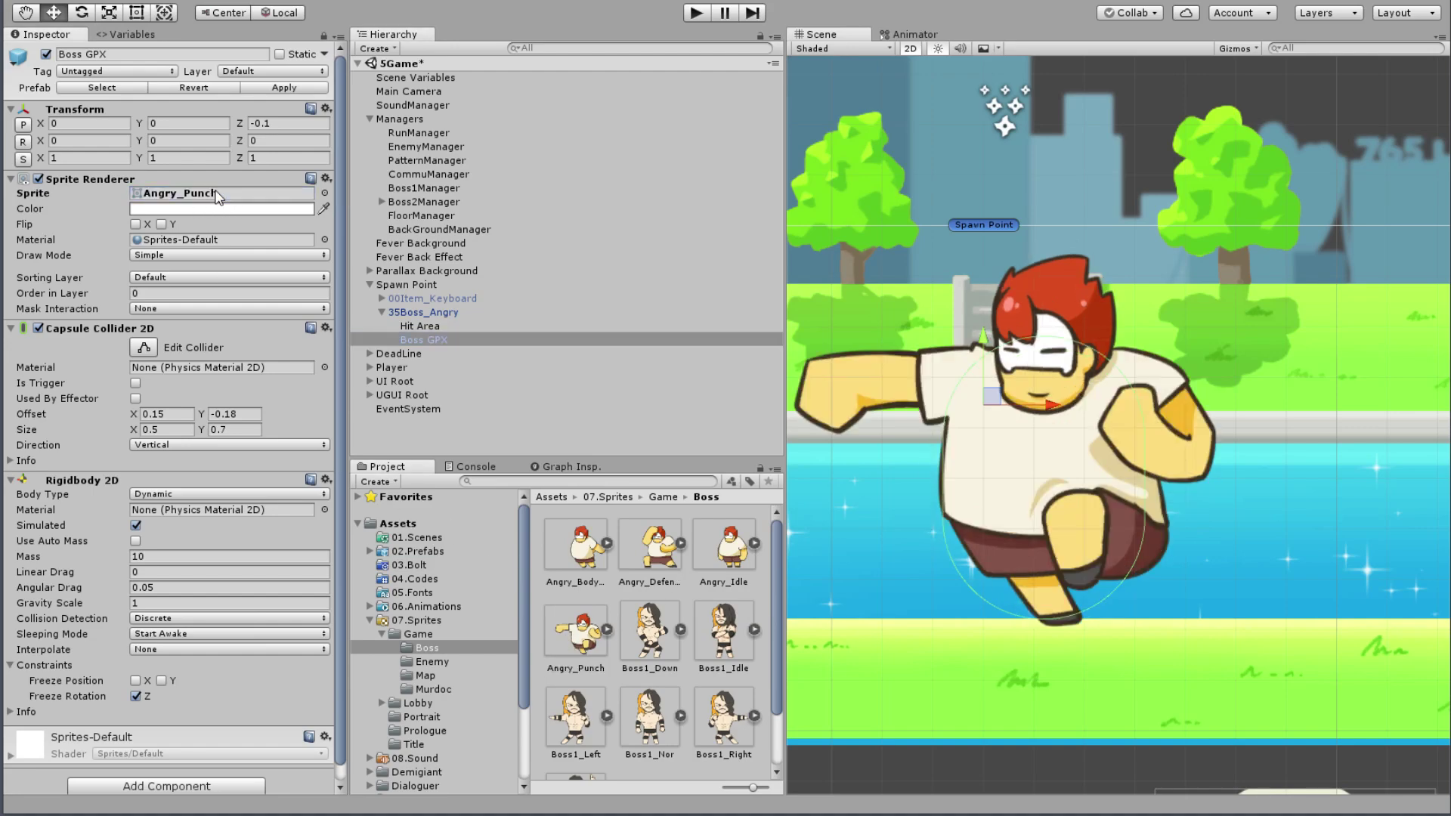
middle_drag(1097, 376, 1165, 371)
scroll(1011, 311, up, 3)
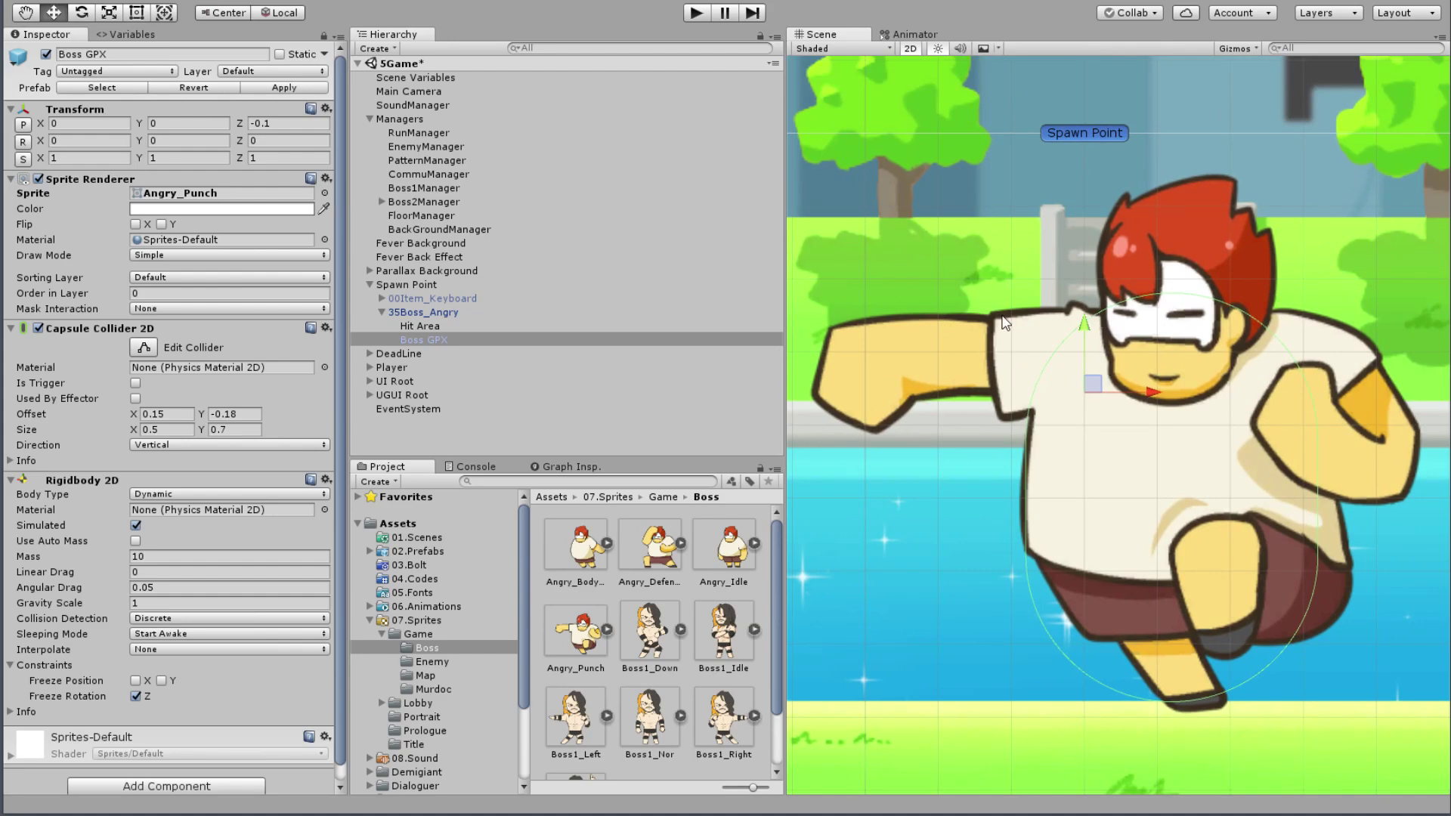
click(445, 324)
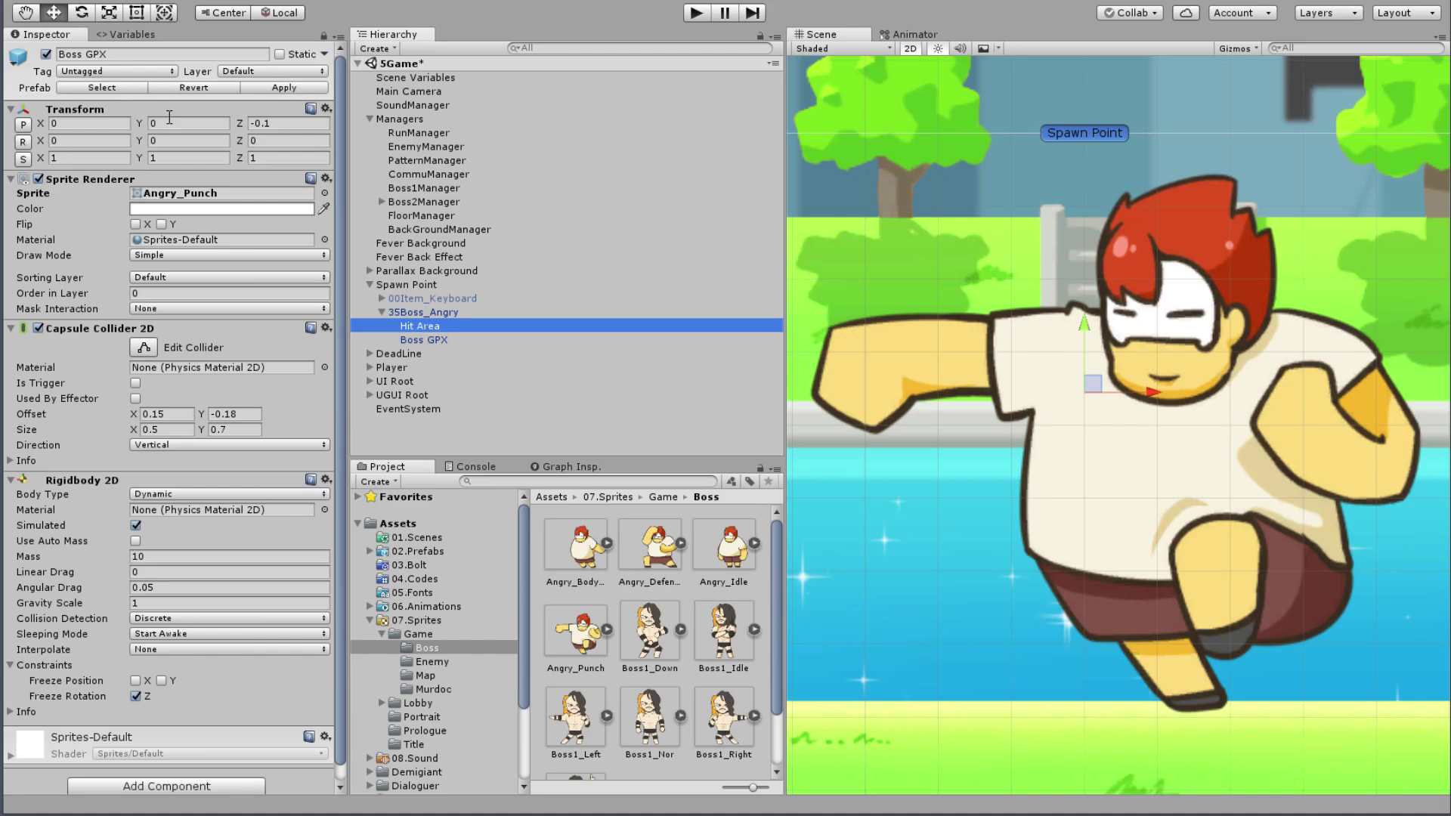
Step: Rename Hit Area to Hit Area (Punch)
click(324, 36)
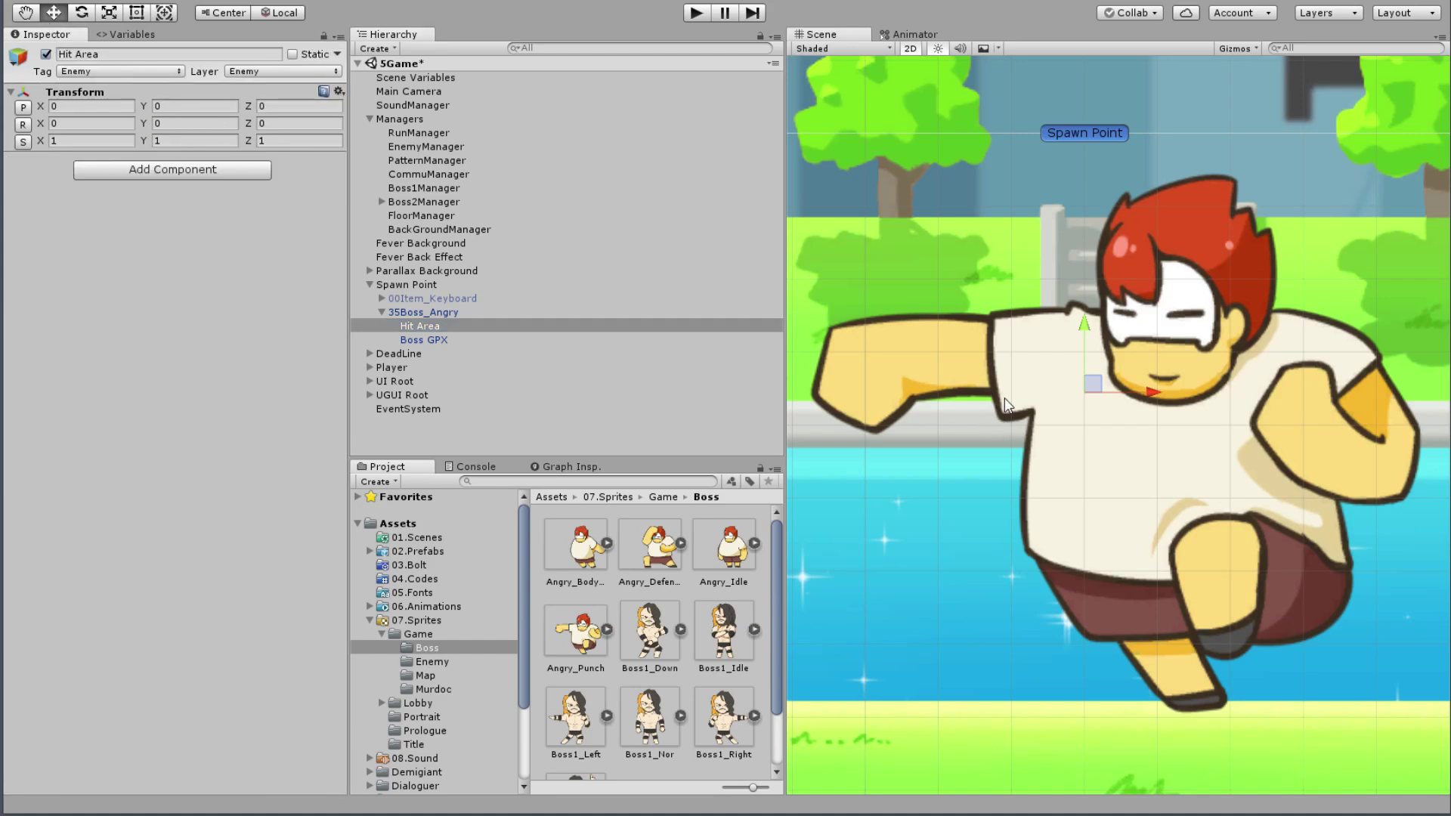
key(f)
click(225, 170)
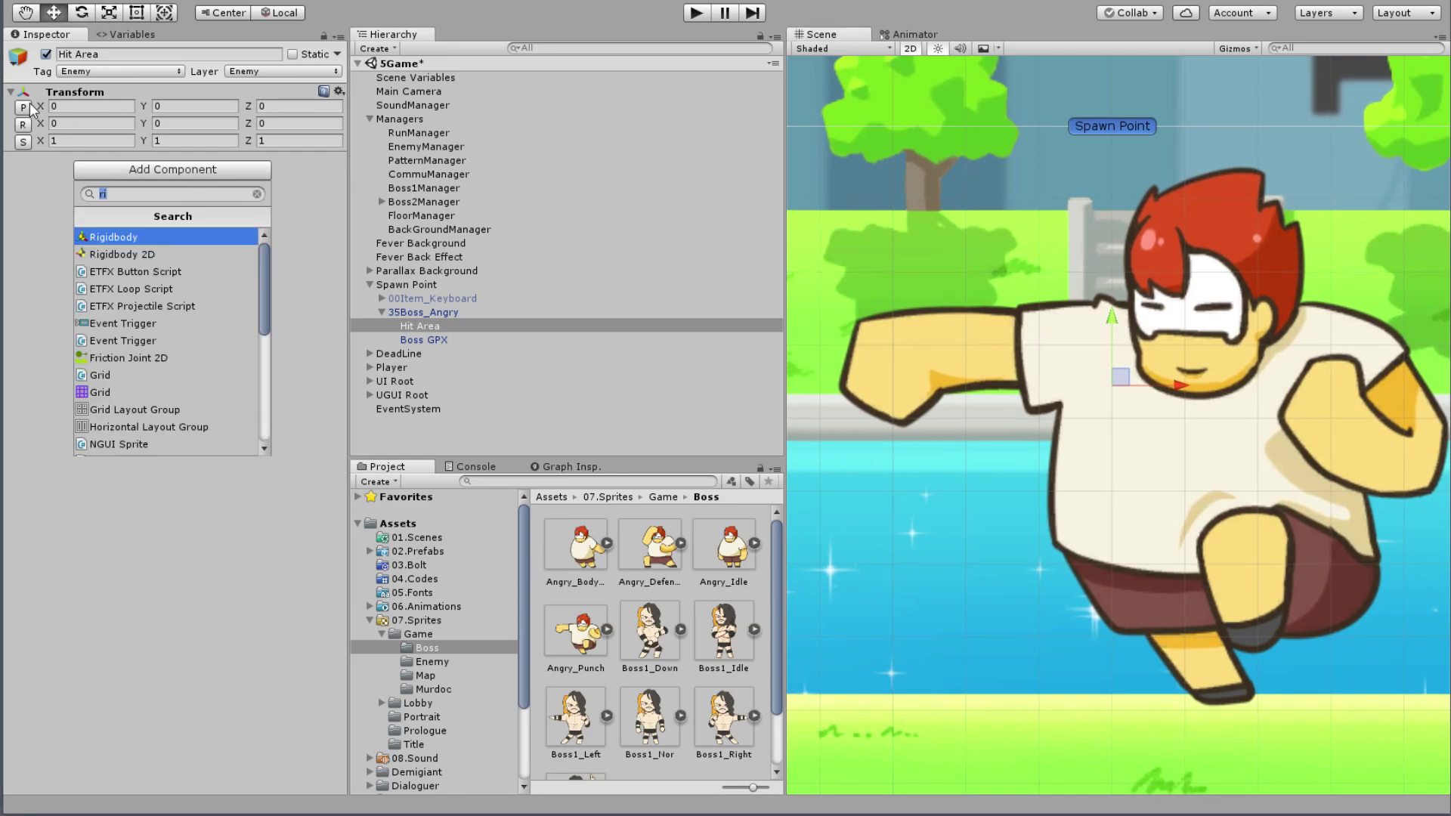
click(87, 55)
click(129, 54)
text((Punc)
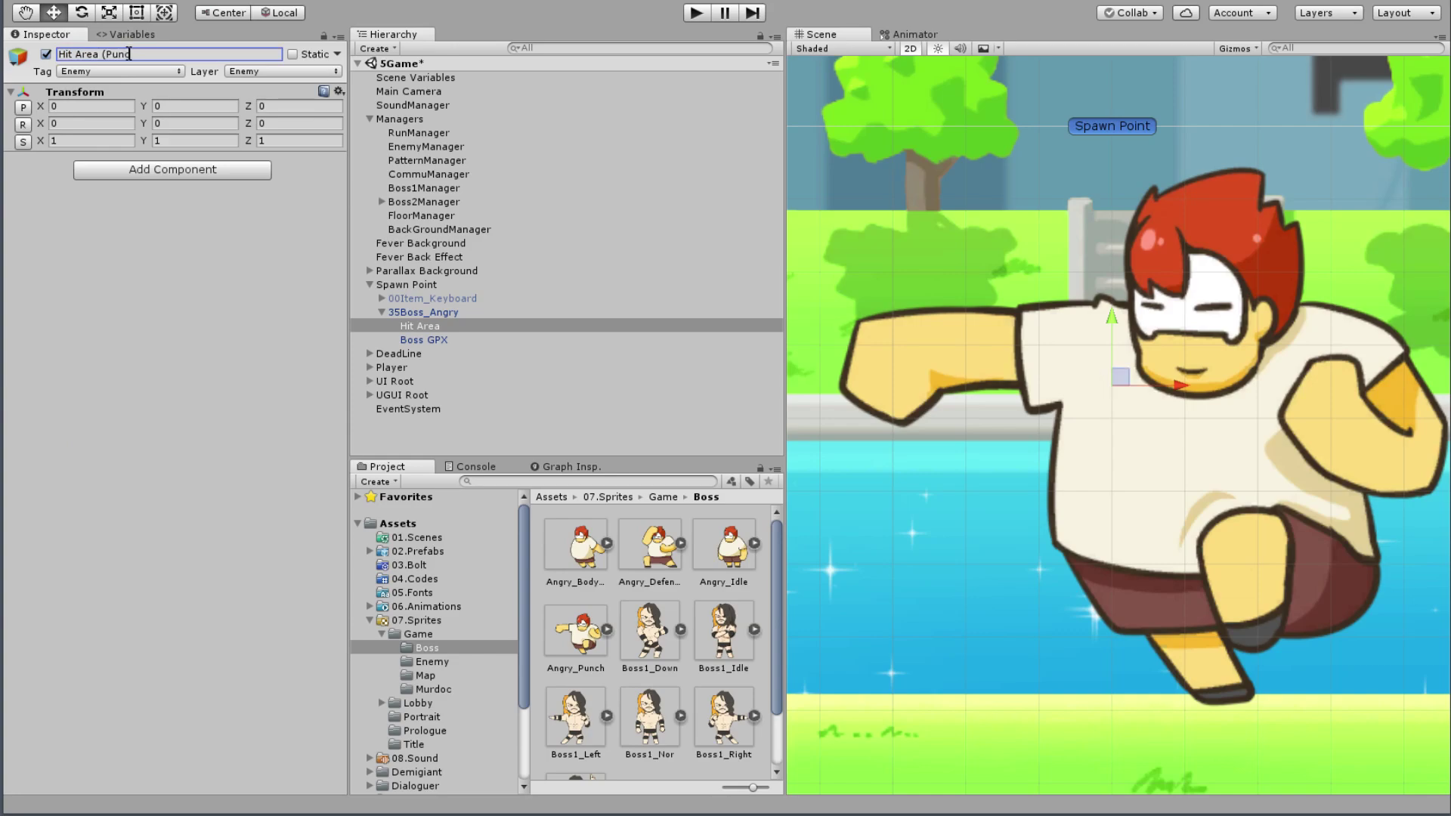
text(h))
key(Return)
Step: Add a Capsule Collider 2D with Horizontal direction to Hit Area (Punch)
click(198, 172)
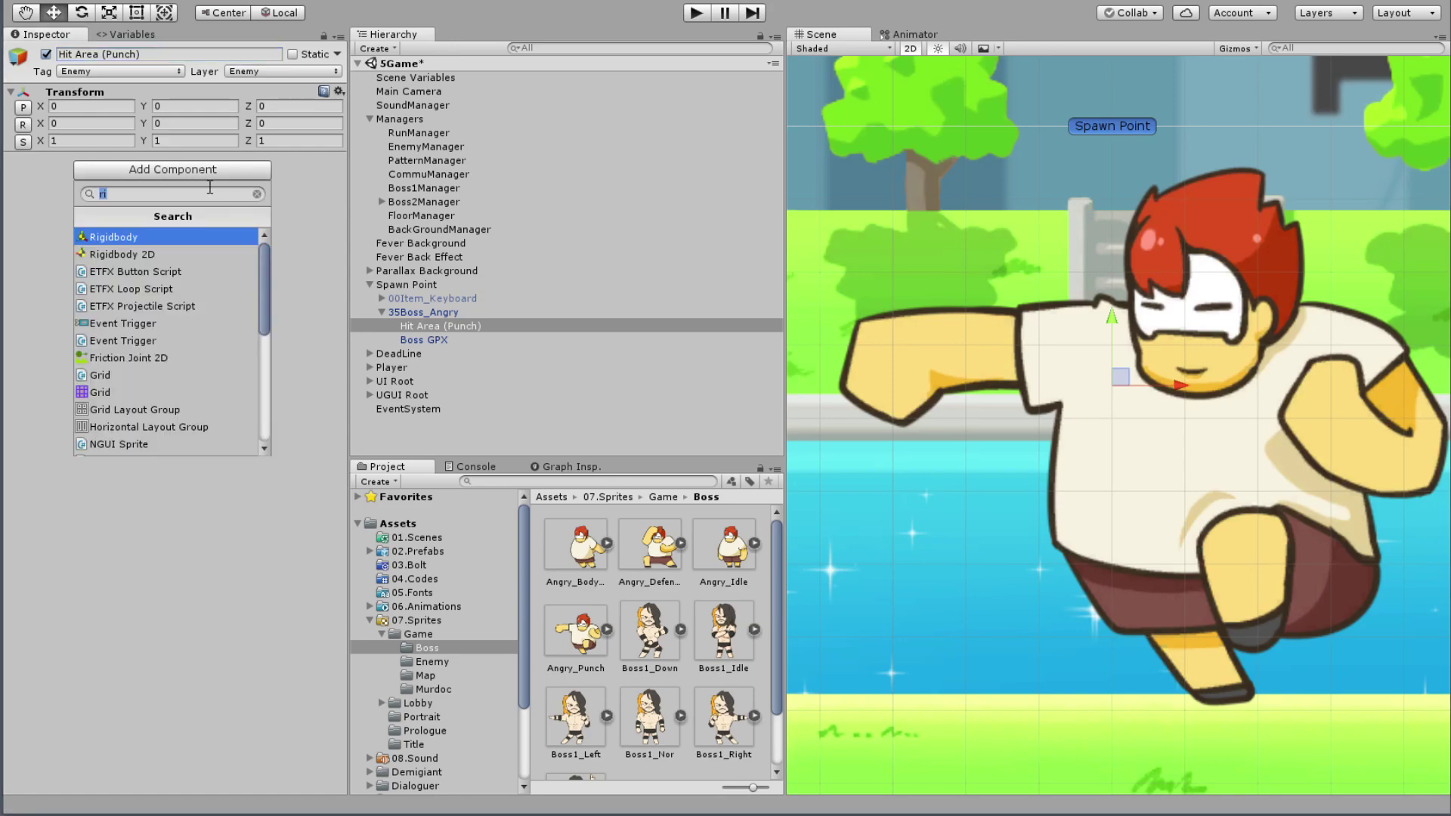
key(BackSpace)
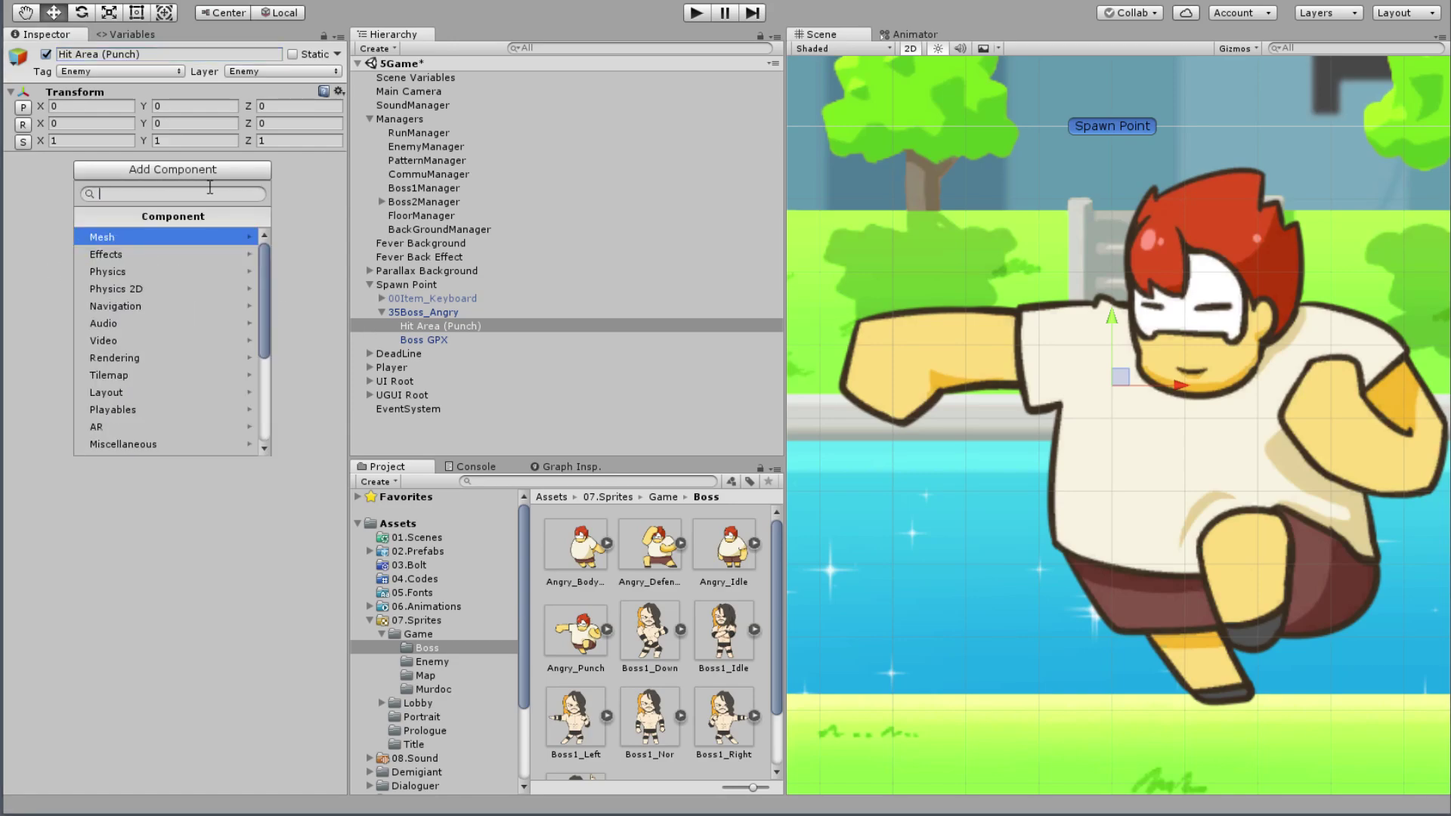
text(Ca)
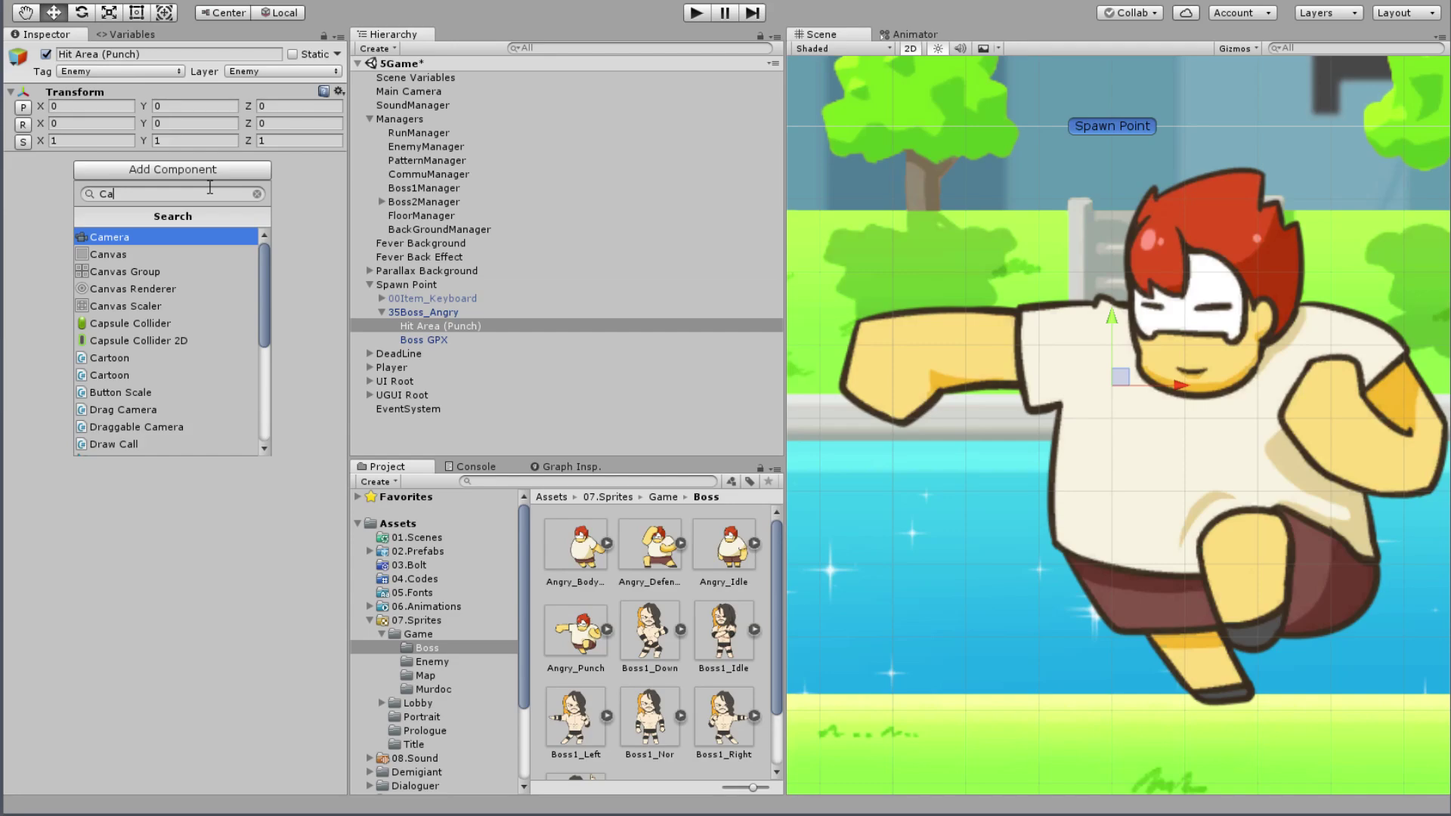
key(Down)
key(Down)
key(Down)
key(Down)
key(Down)
key(Down)
key(Return)
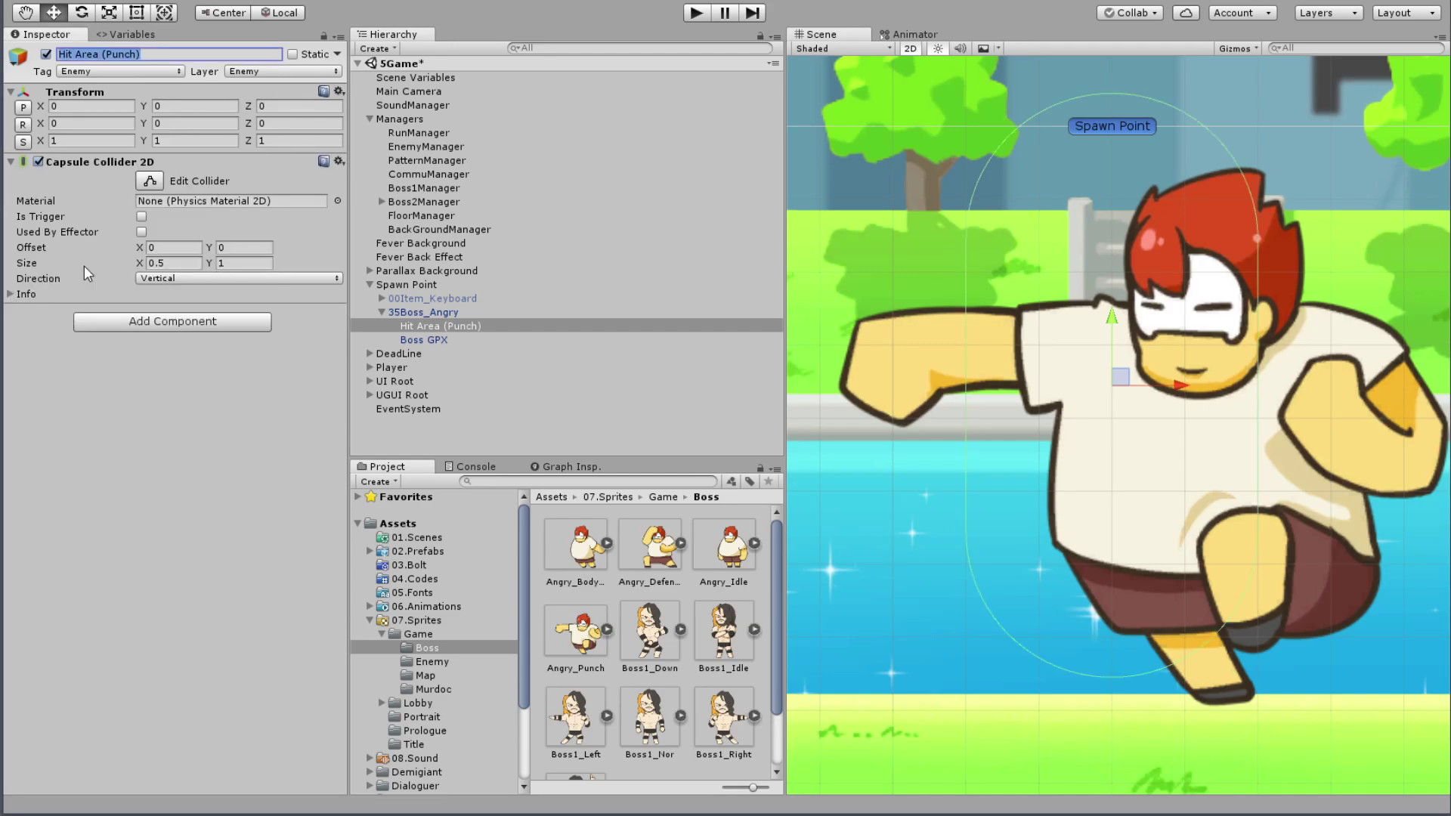
click(152, 279)
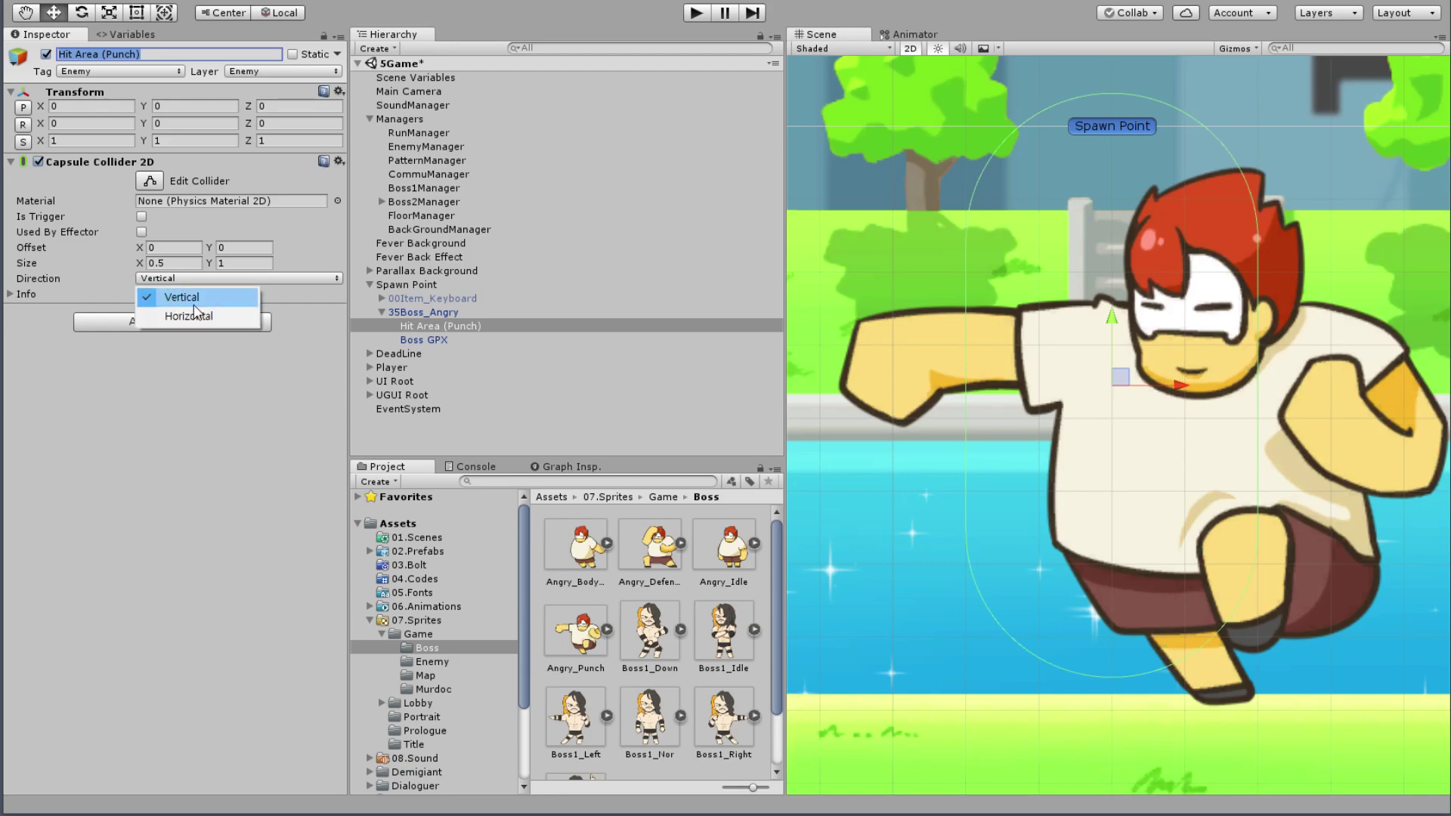
click(173, 311)
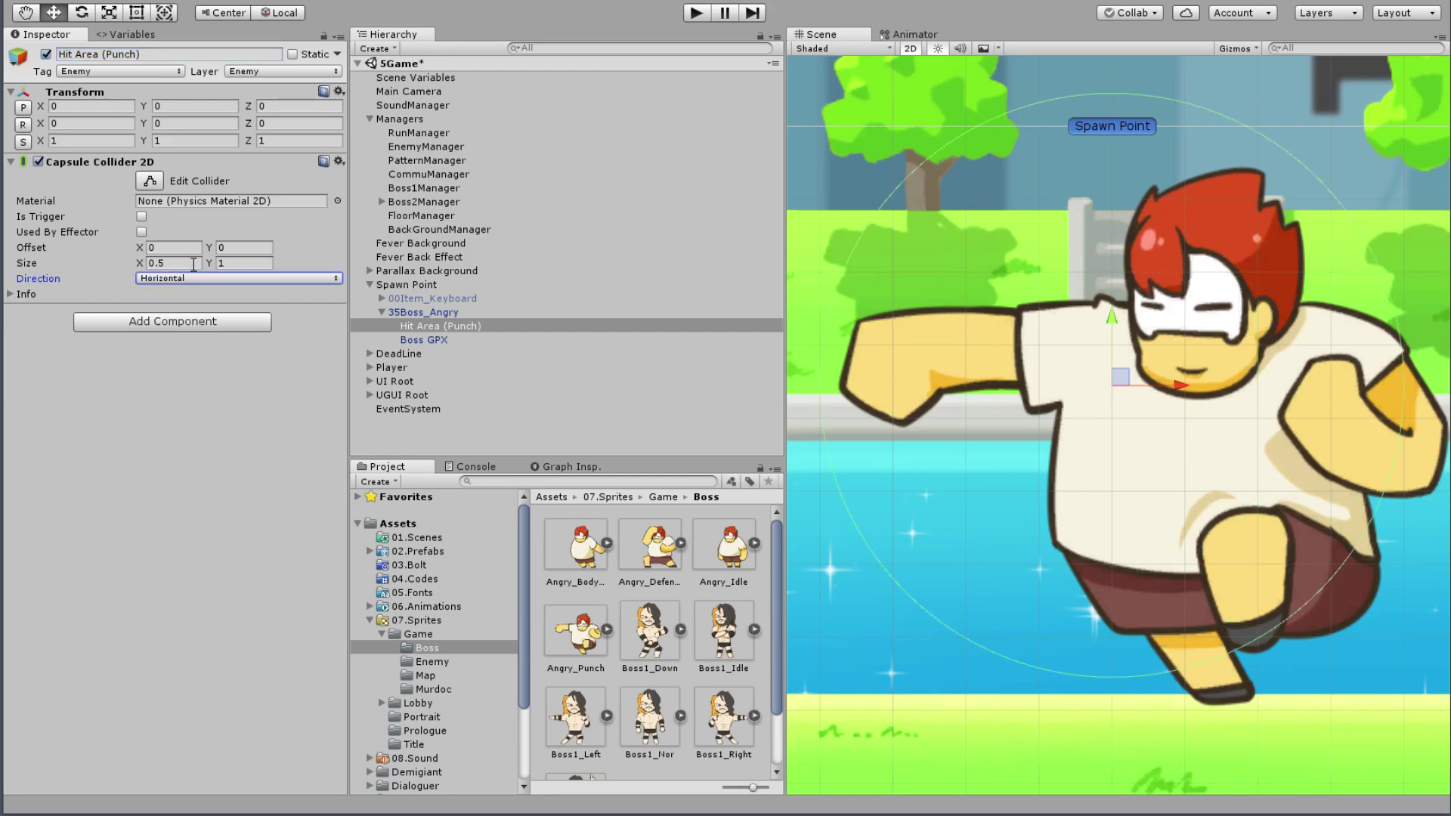
Step: Try a collider height of 0.3, then frame the boss and Hit Area (Punch) in the Scene view
click(226, 264)
text(0.3)
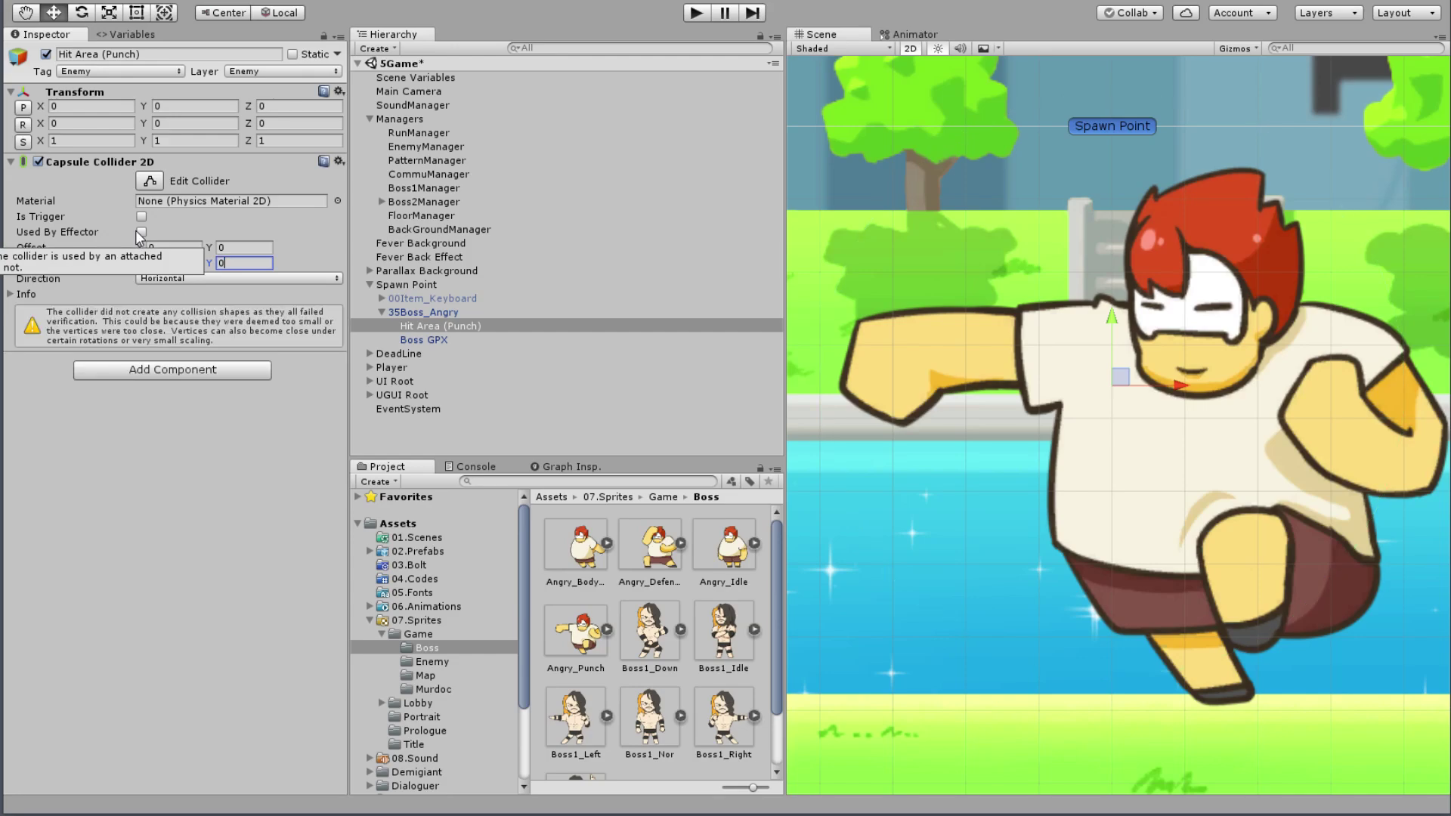
scroll(1091, 400, up, 2)
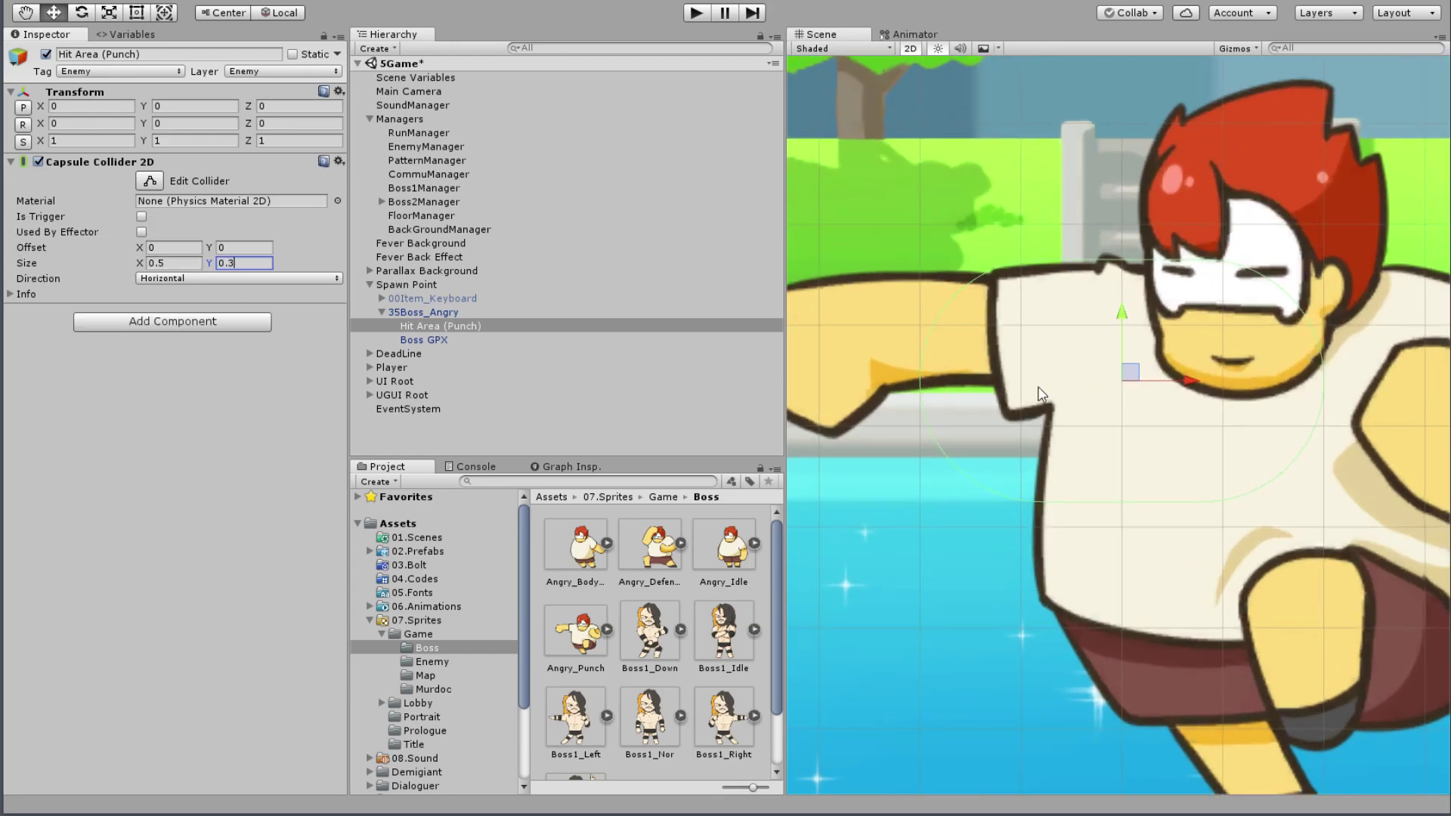
scroll(874, 392, down, 3)
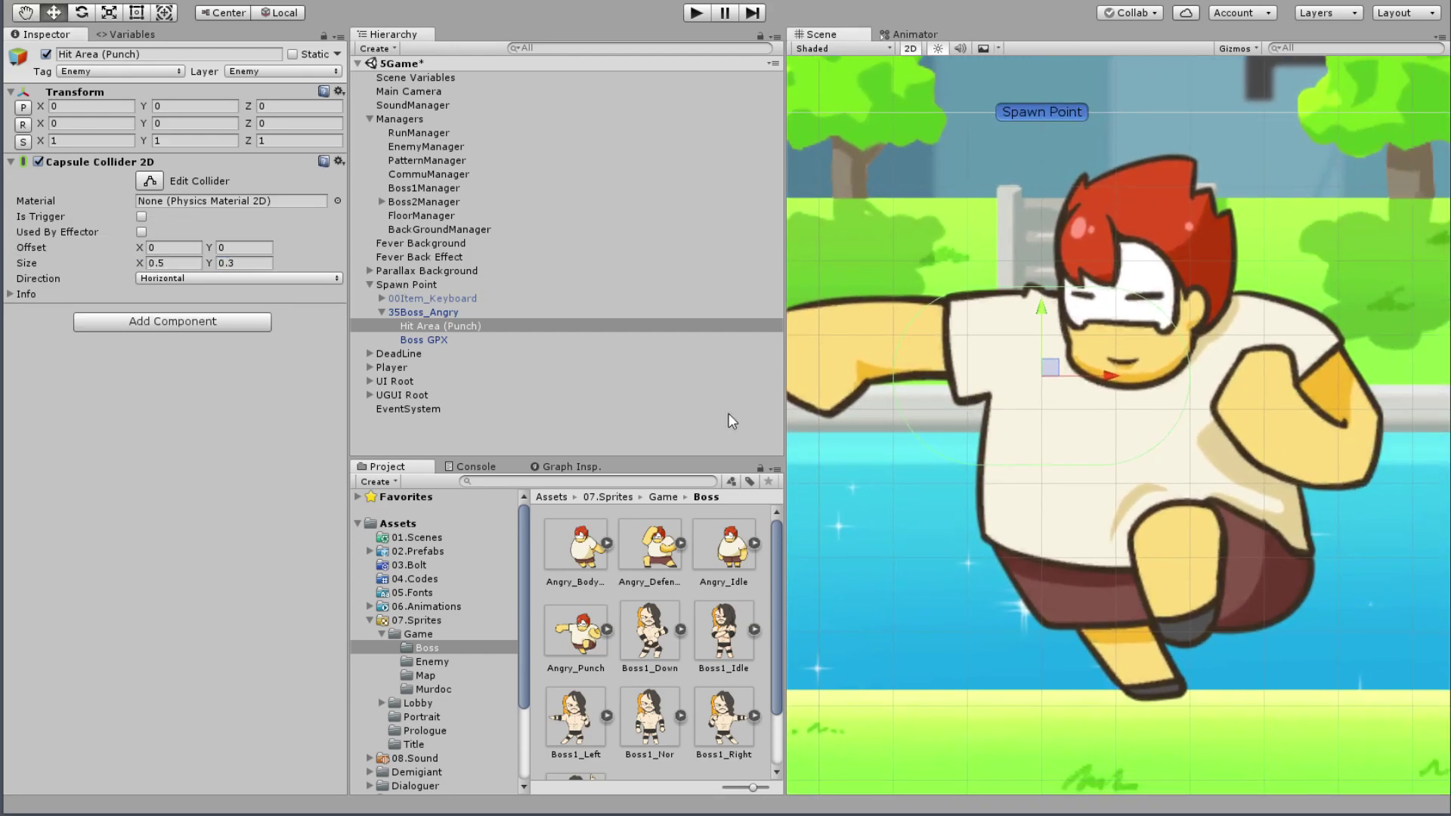
double_click(398, 312)
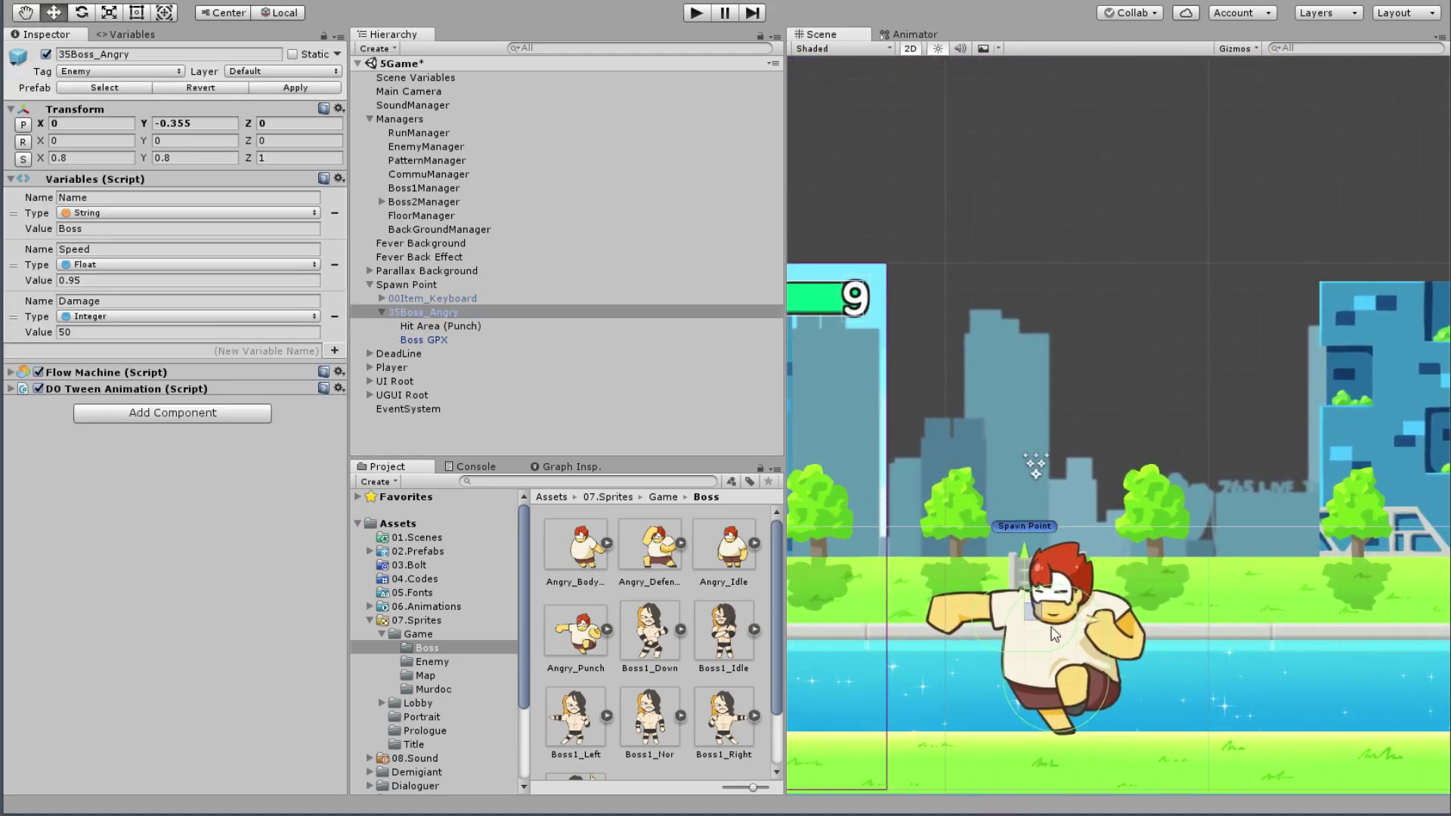
drag(1057, 619, 1186, 144)
middle_drag(1268, 255, 1224, 384)
key(f)
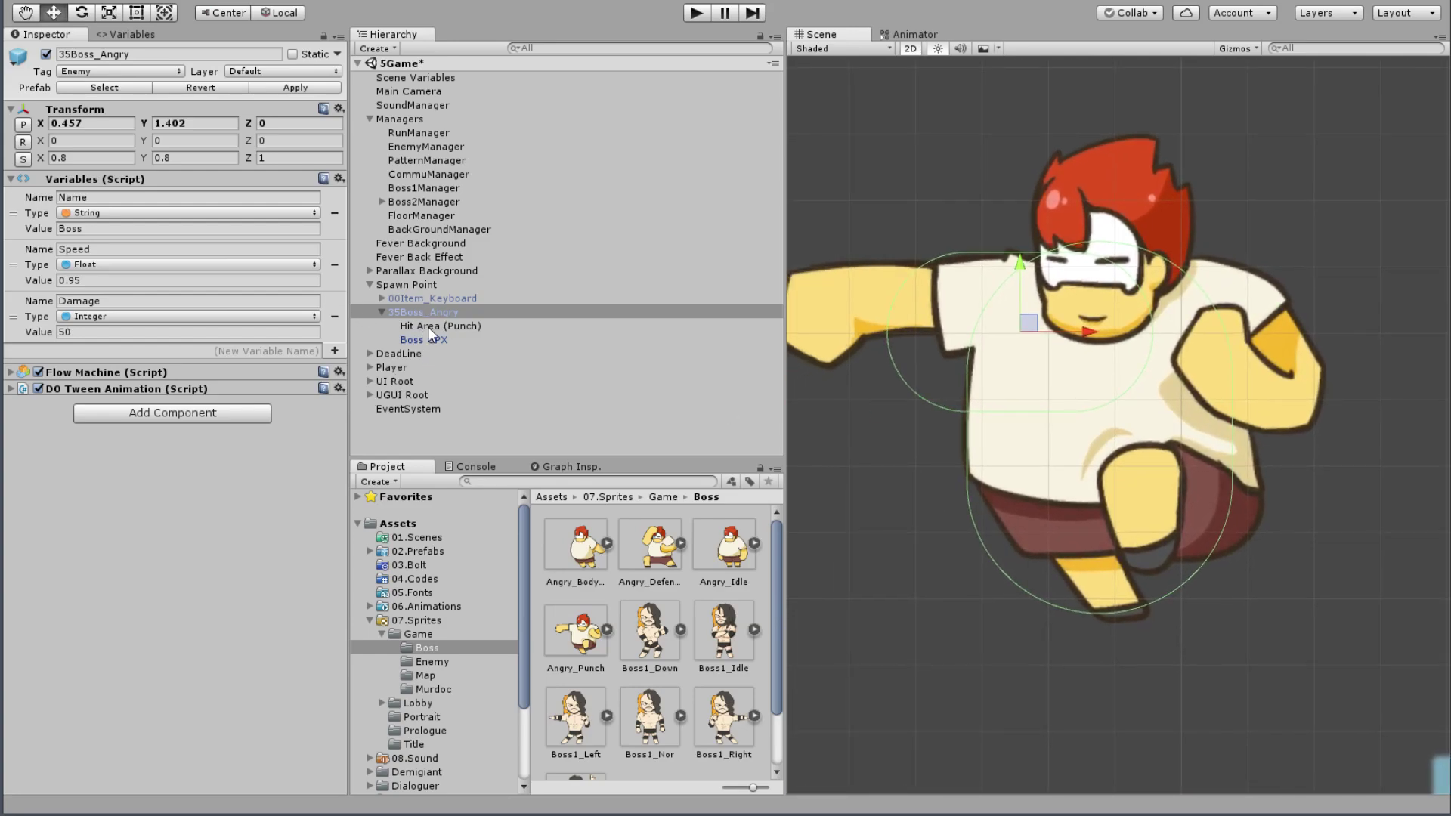
click(445, 324)
key(f)
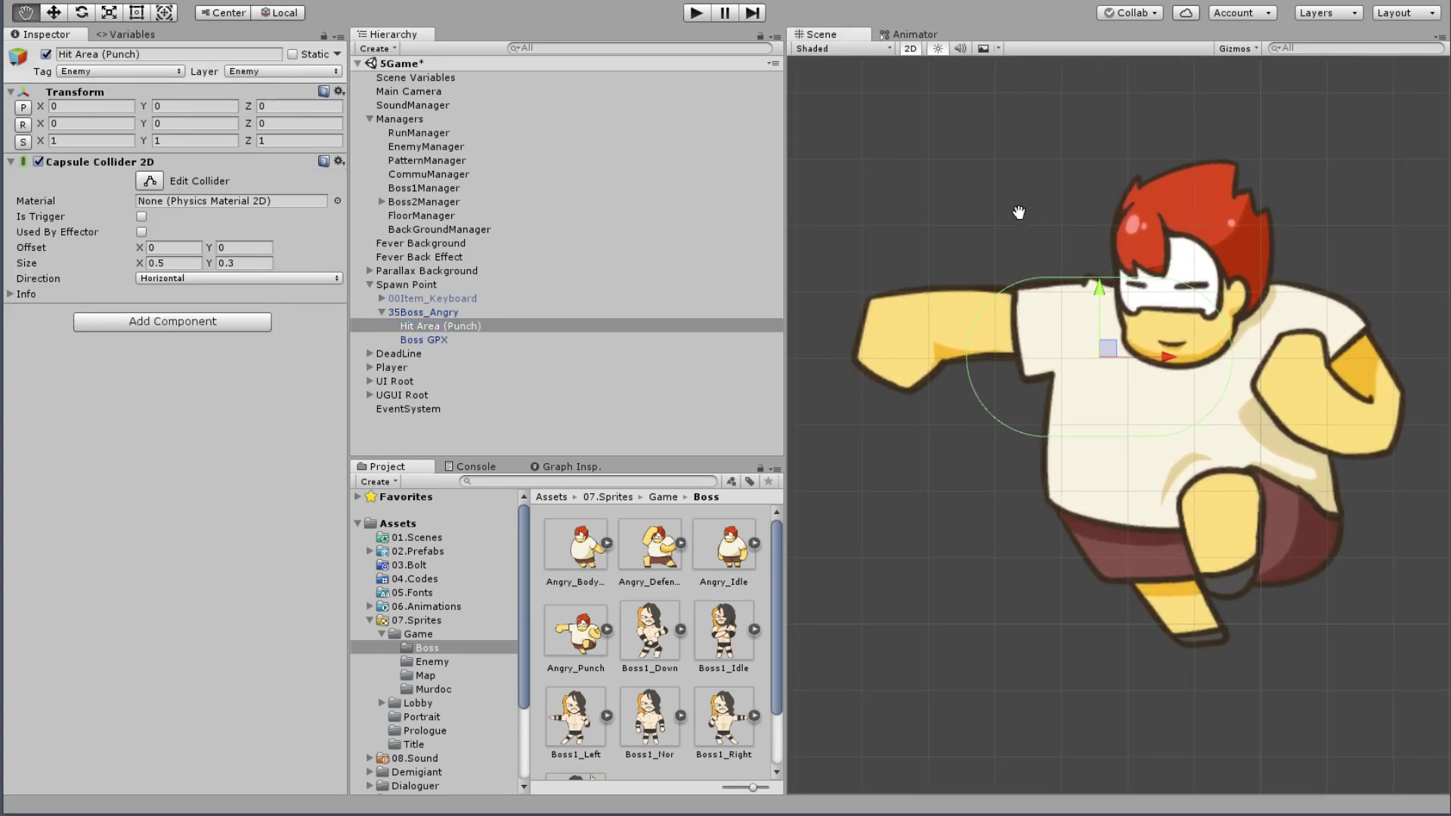
Step: Set the capsule collider's height to 0.2 and vertical offset to 0.05
click(232, 265)
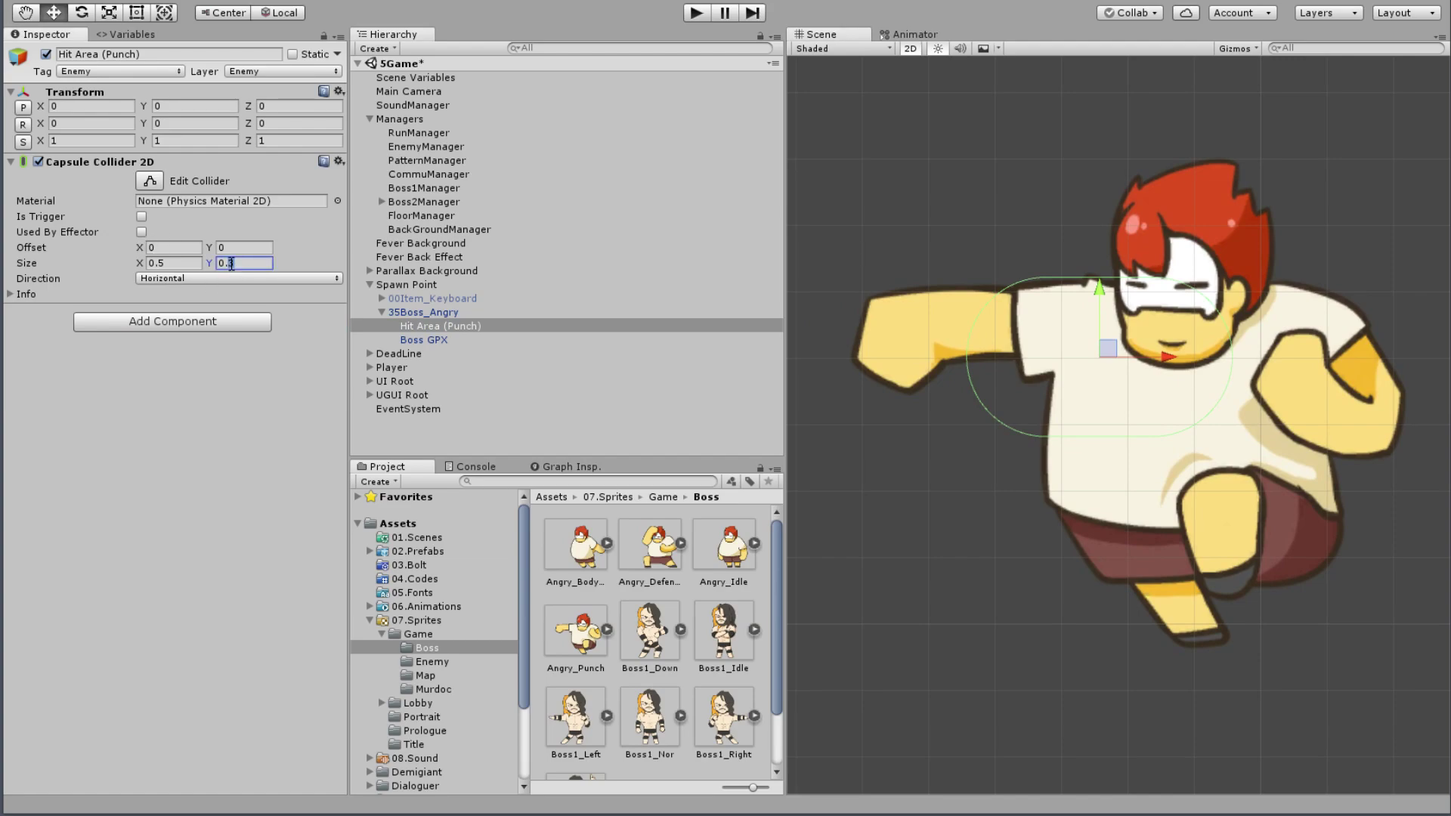
text(0.2)
click(246, 248)
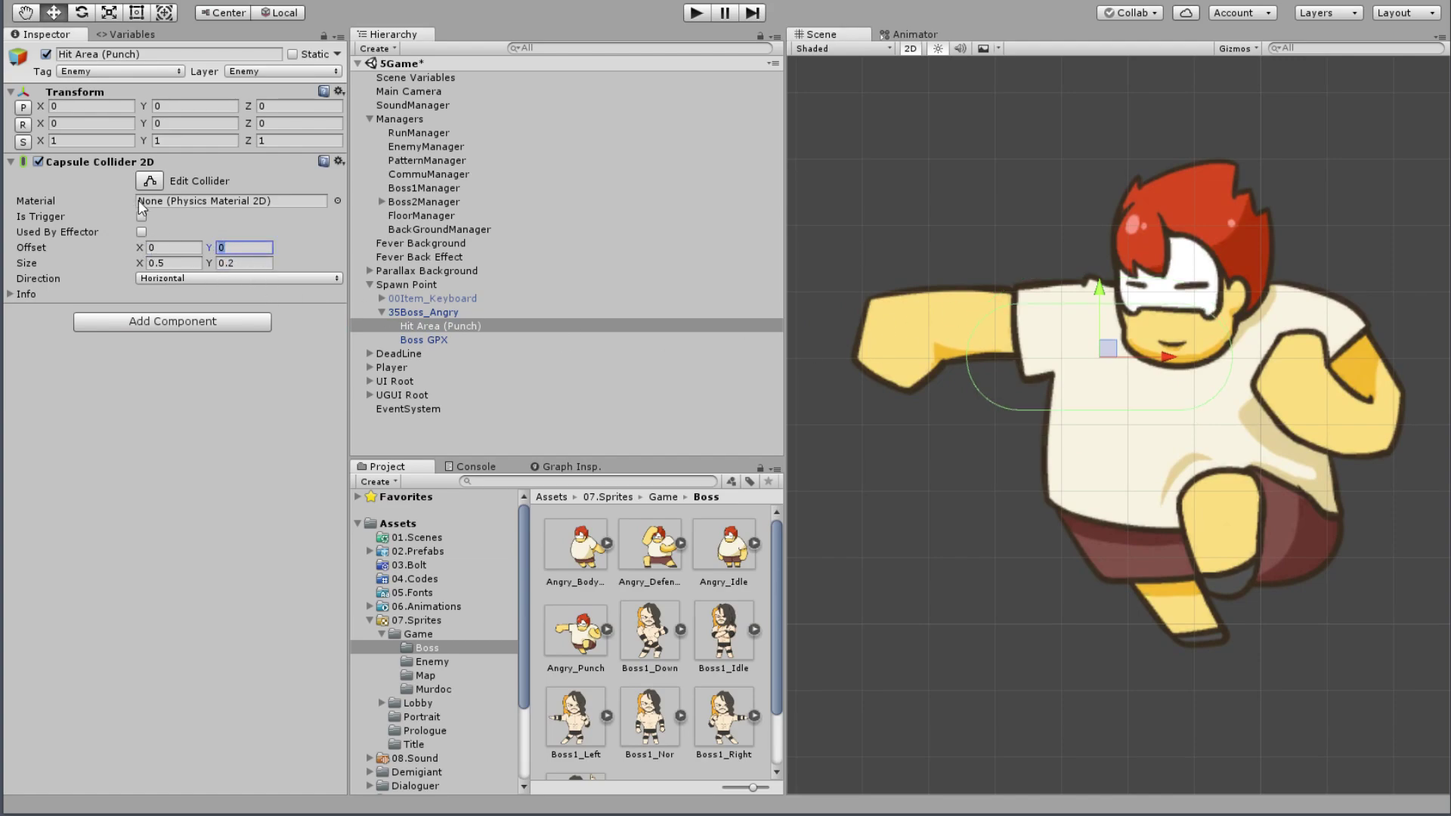
text(.05)
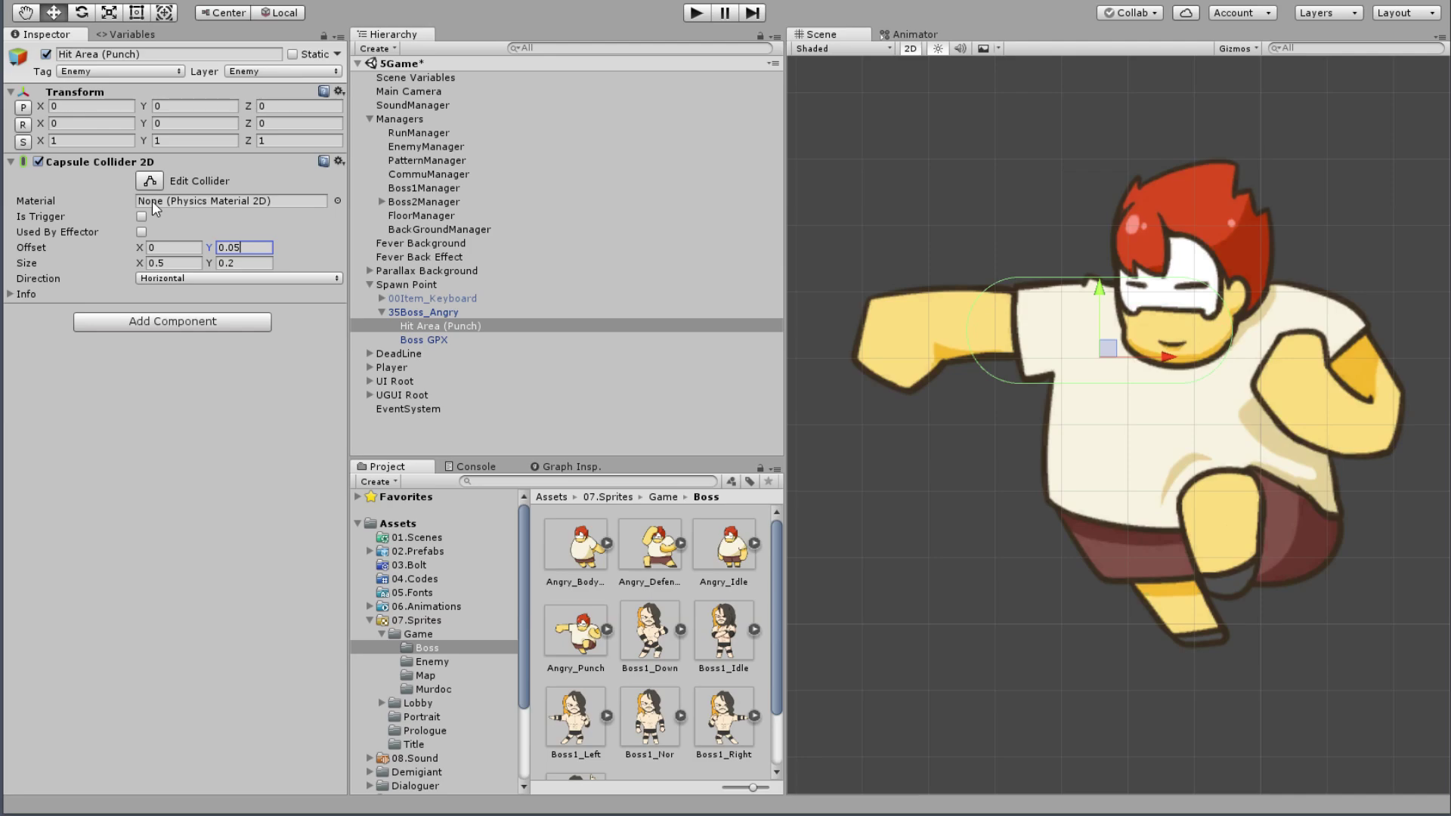
click(163, 260)
click(151, 249)
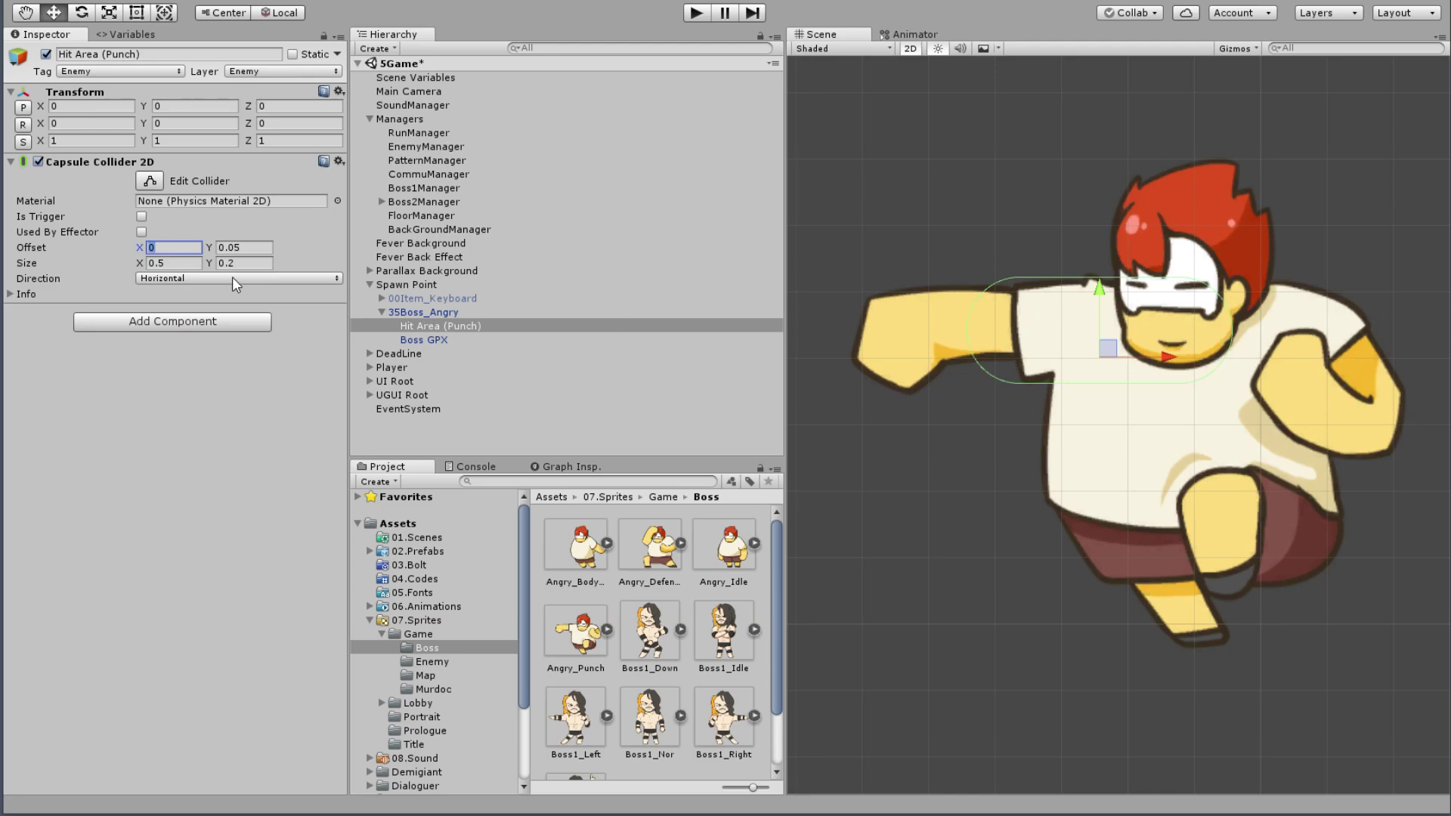
Step: Set the collider width to 0.7 and horizontal offset to -0.14 over the punching arm
click(161, 263)
key(BackSpace)
text(7)
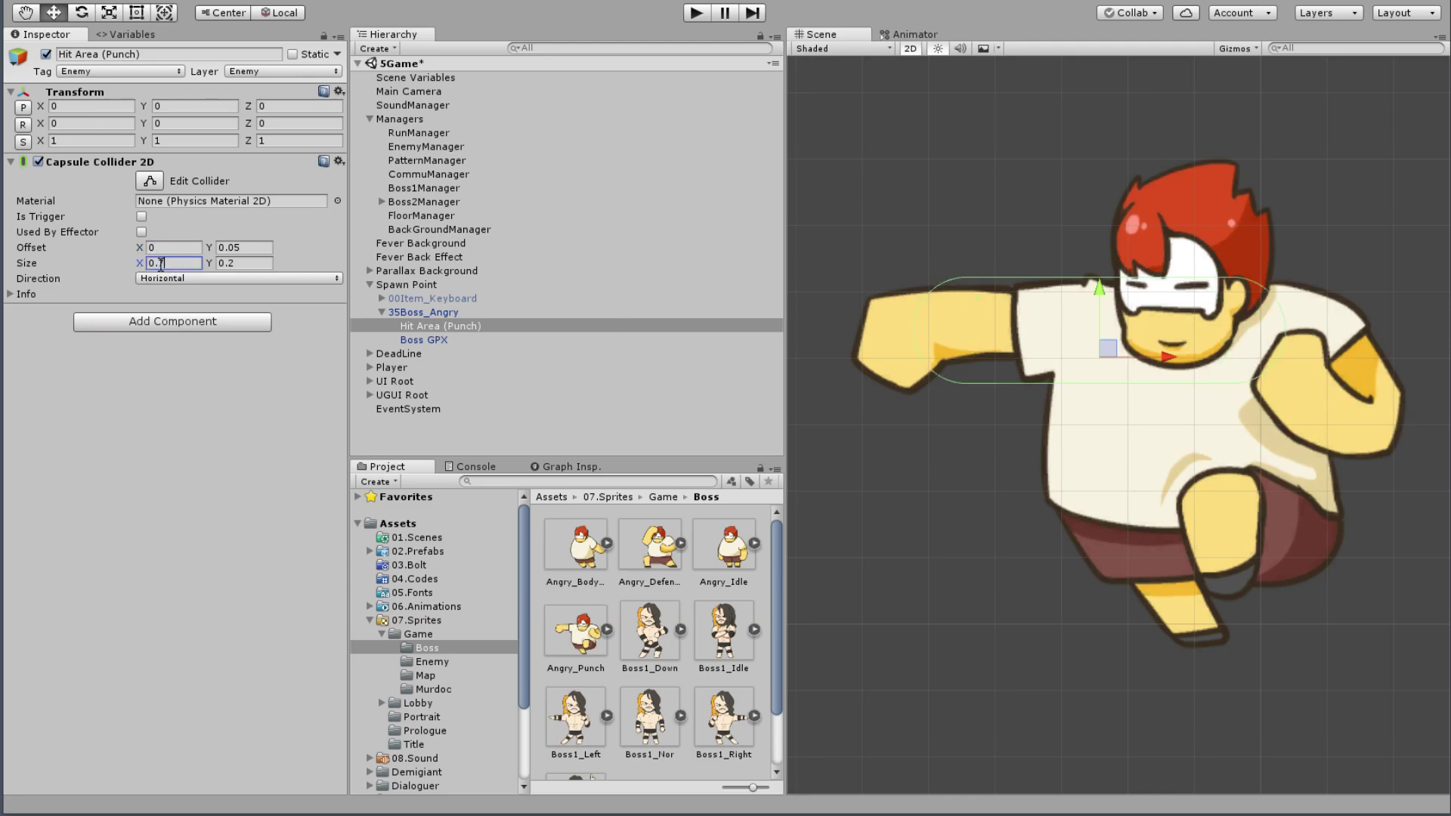
click(175, 248)
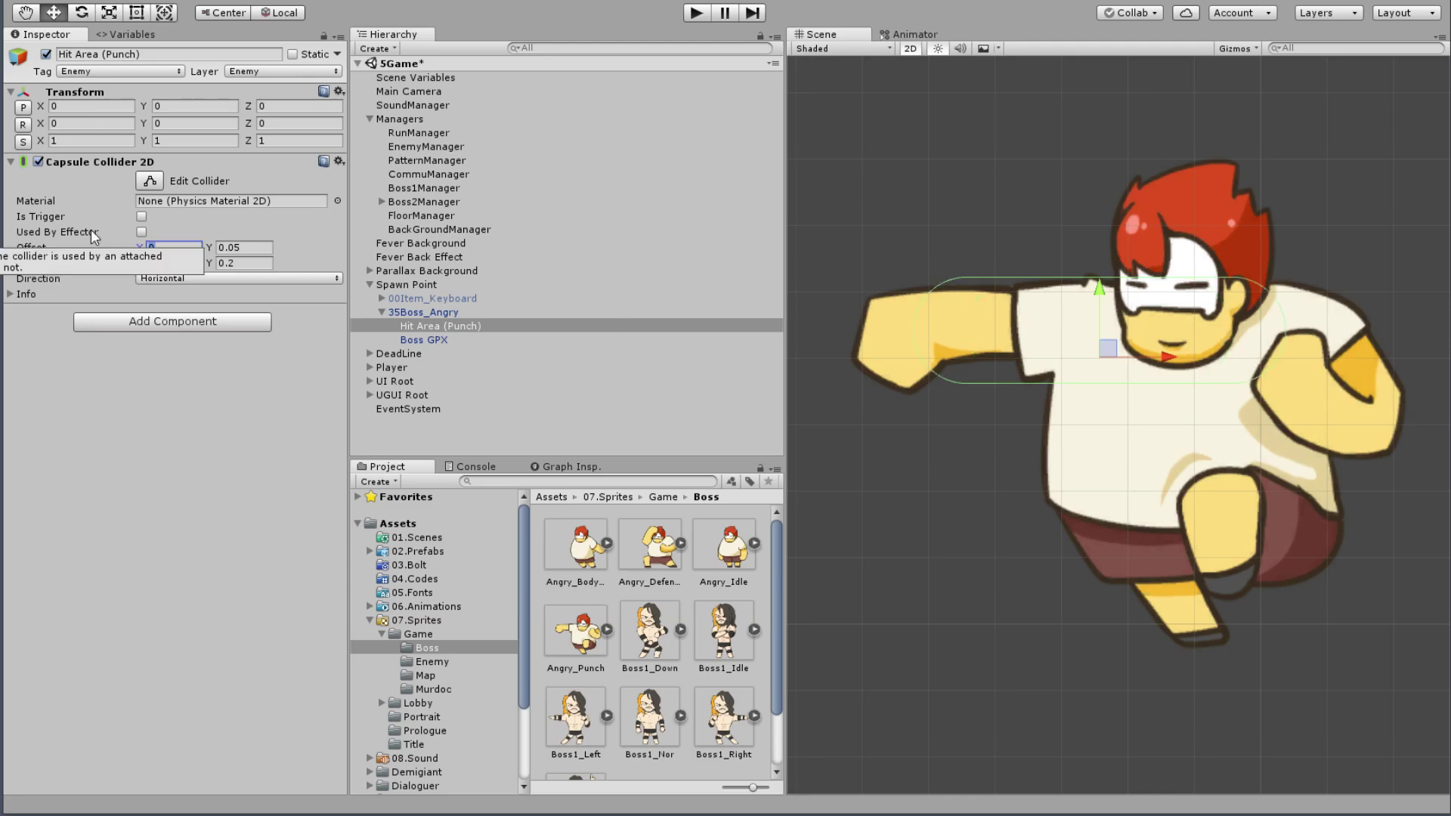
text(0.1)
text(-)
text(5)
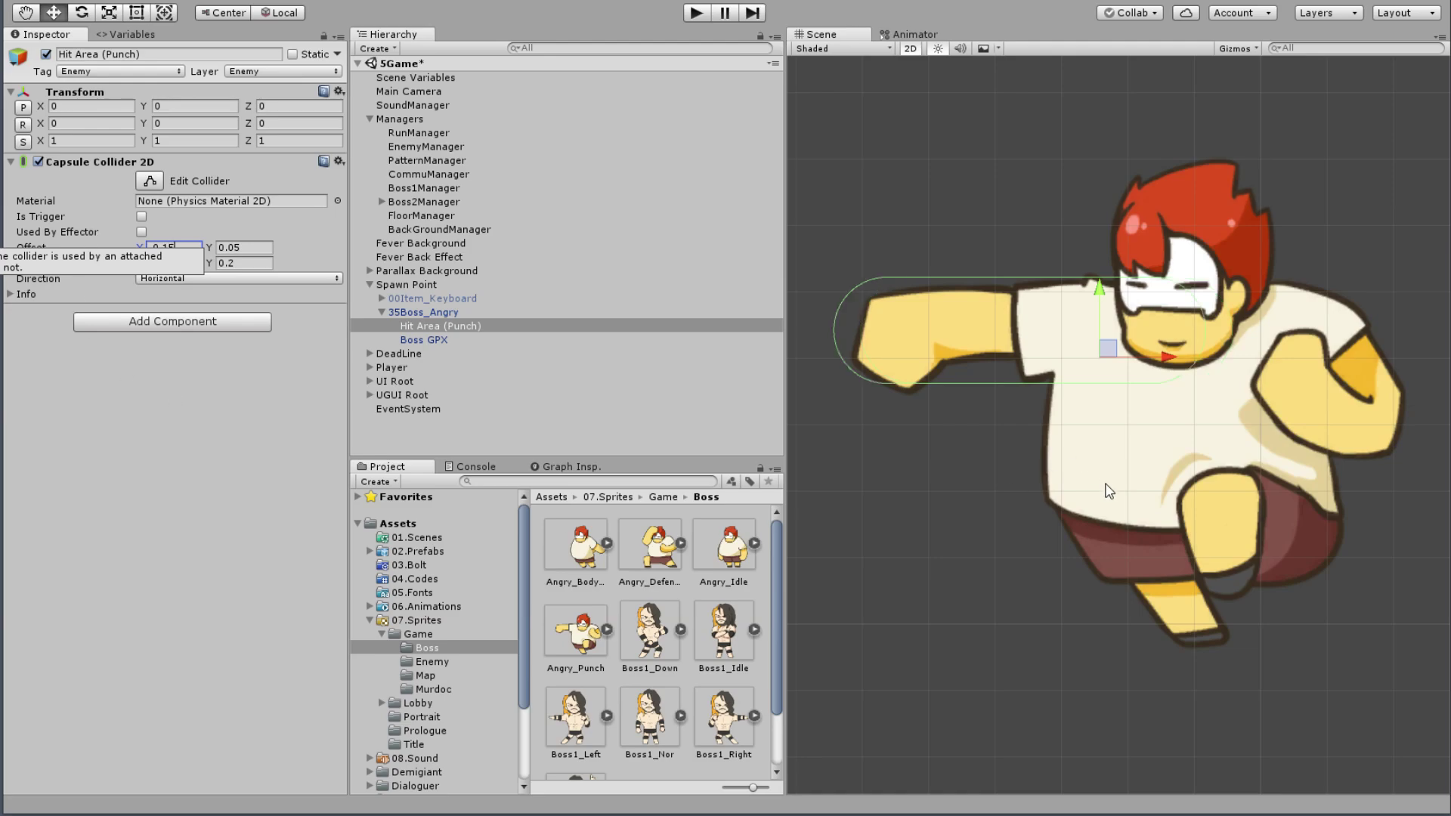
key(Return)
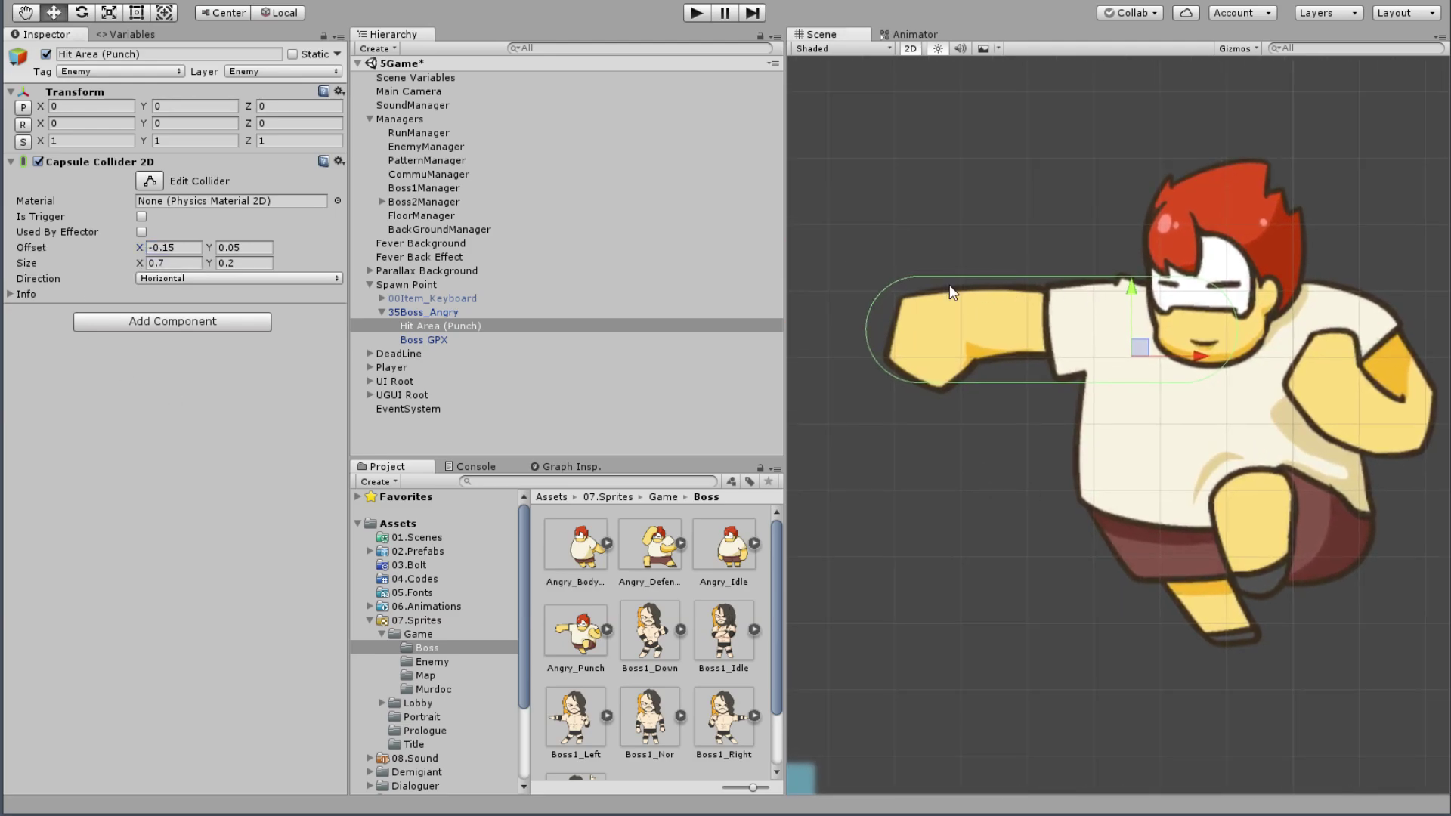
scroll(861, 329, up, 3)
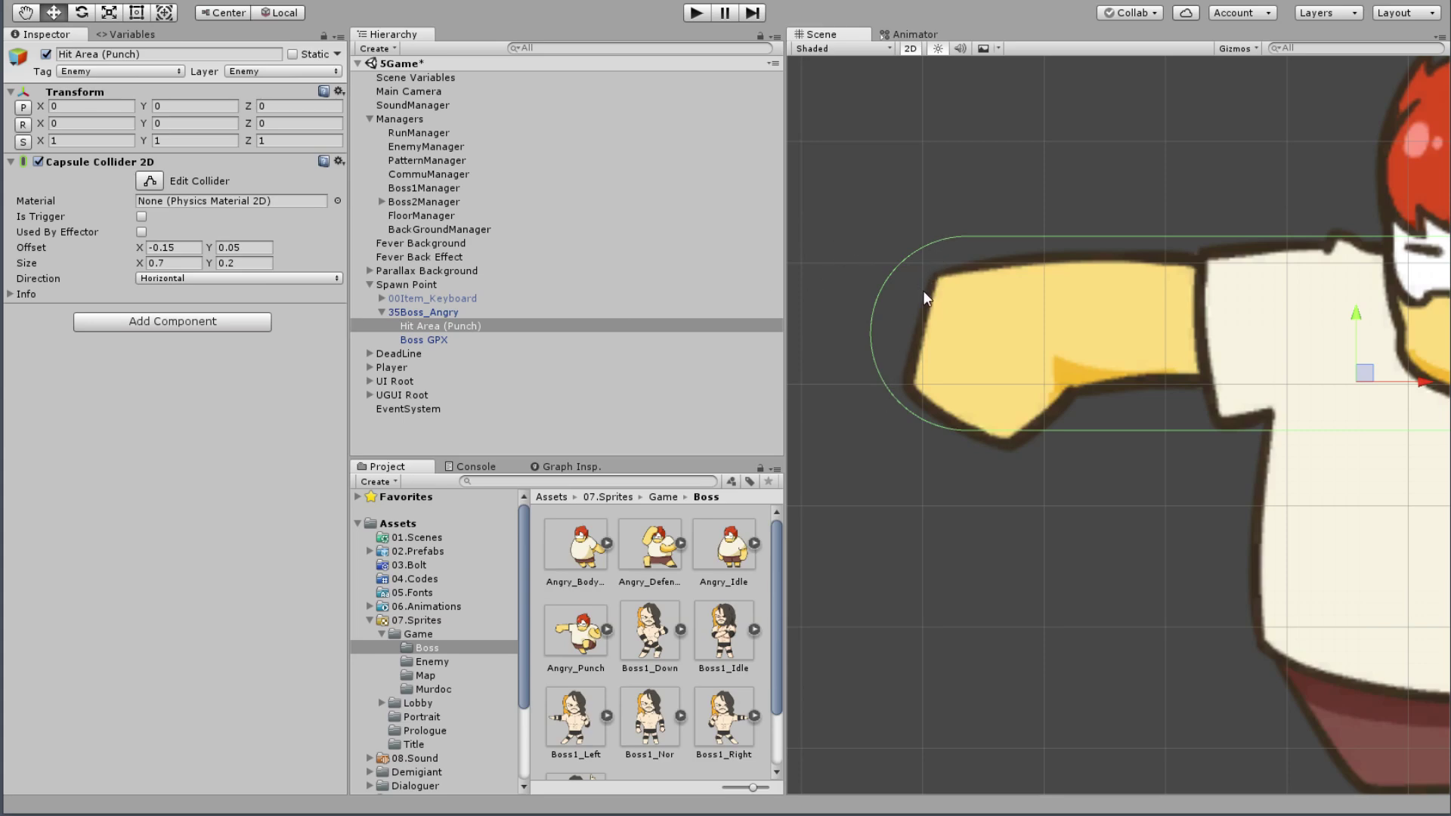
click(172, 247)
click(1016, 576)
Step: Frame the angry boss and inspect the Boss GPX and Hit Area (Punch) colliders
key(f)
click(452, 313)
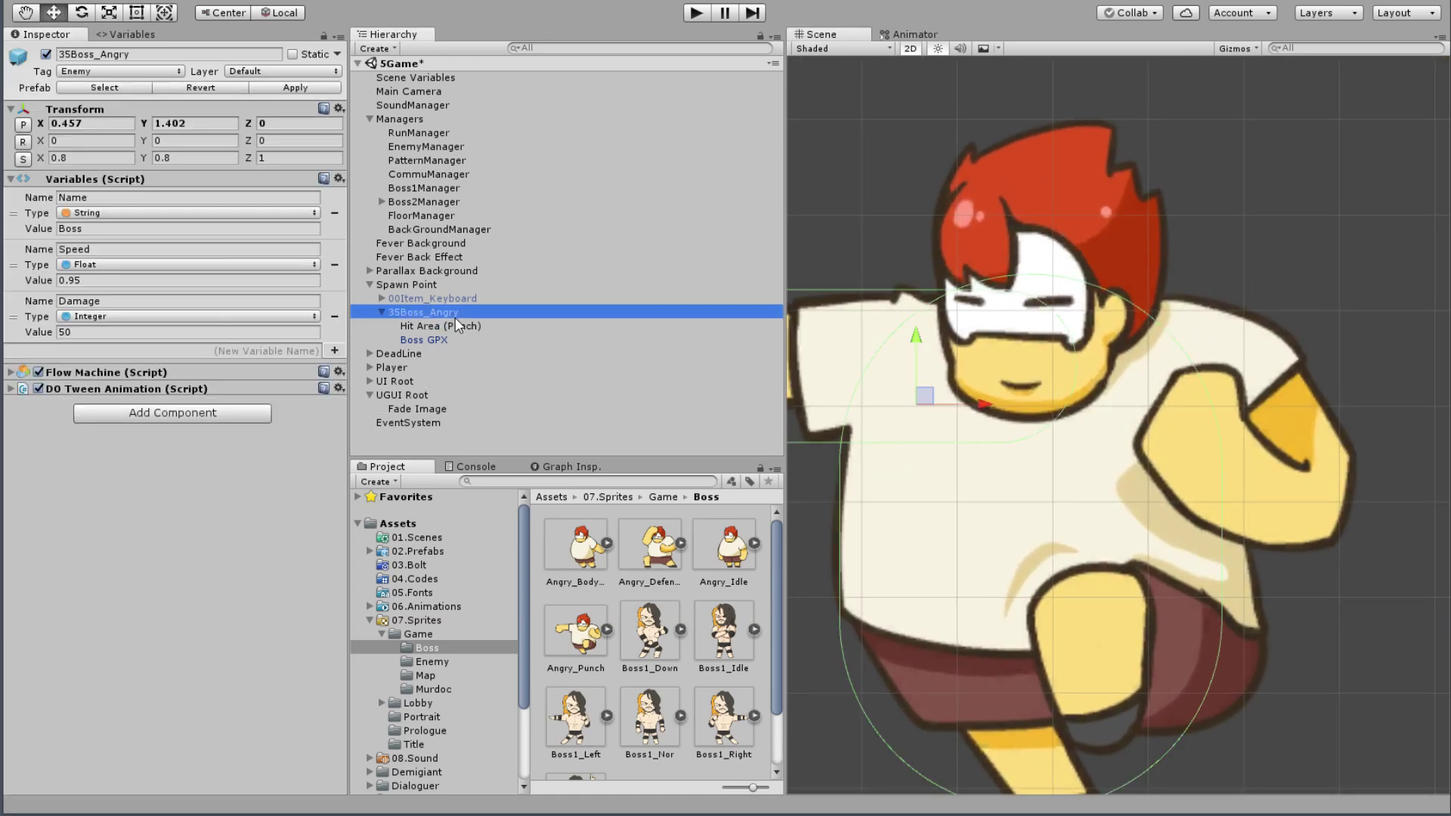
key(f)
middle_drag(918, 433, 1137, 393)
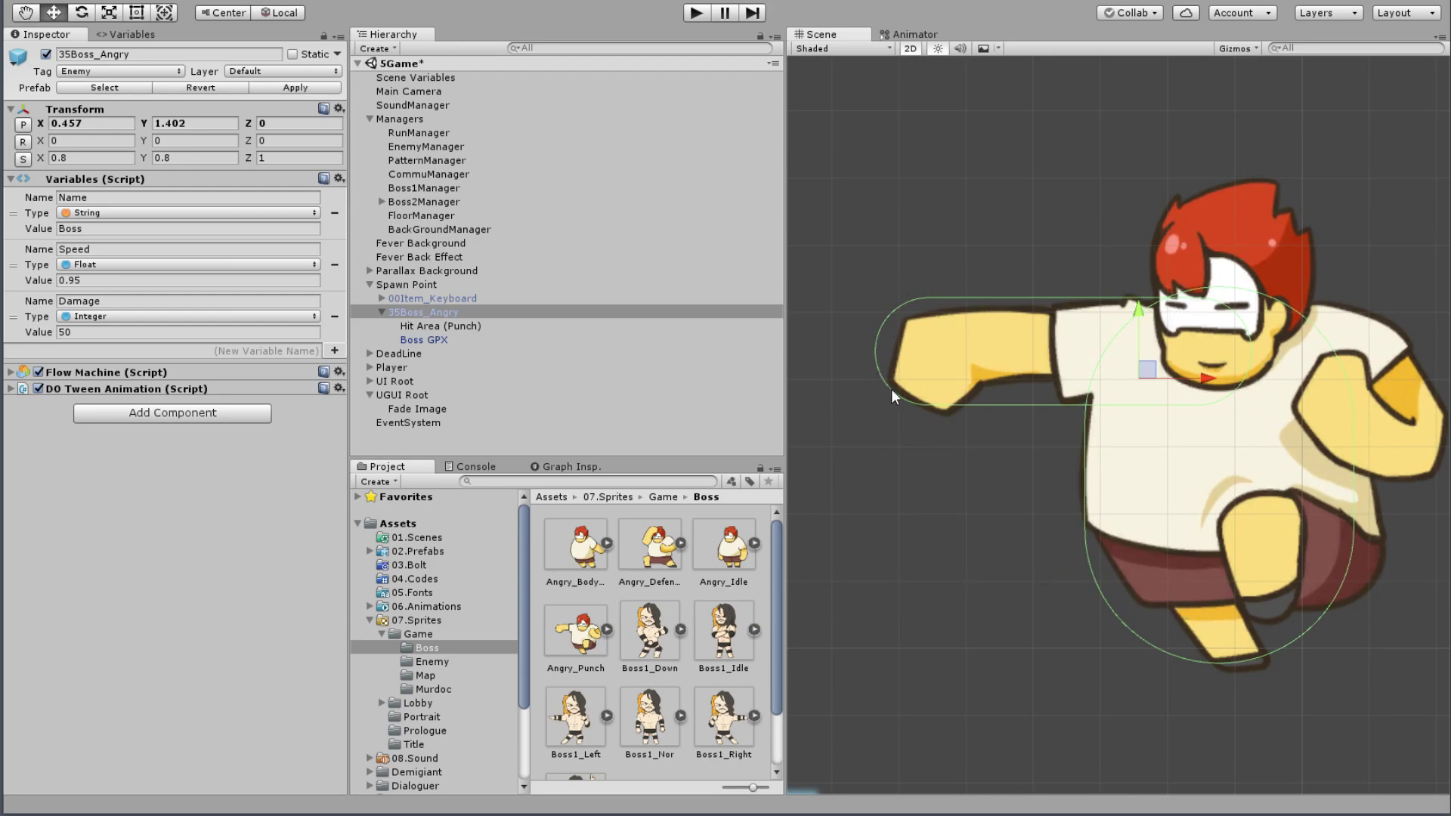
middle_drag(914, 403, 800, 344)
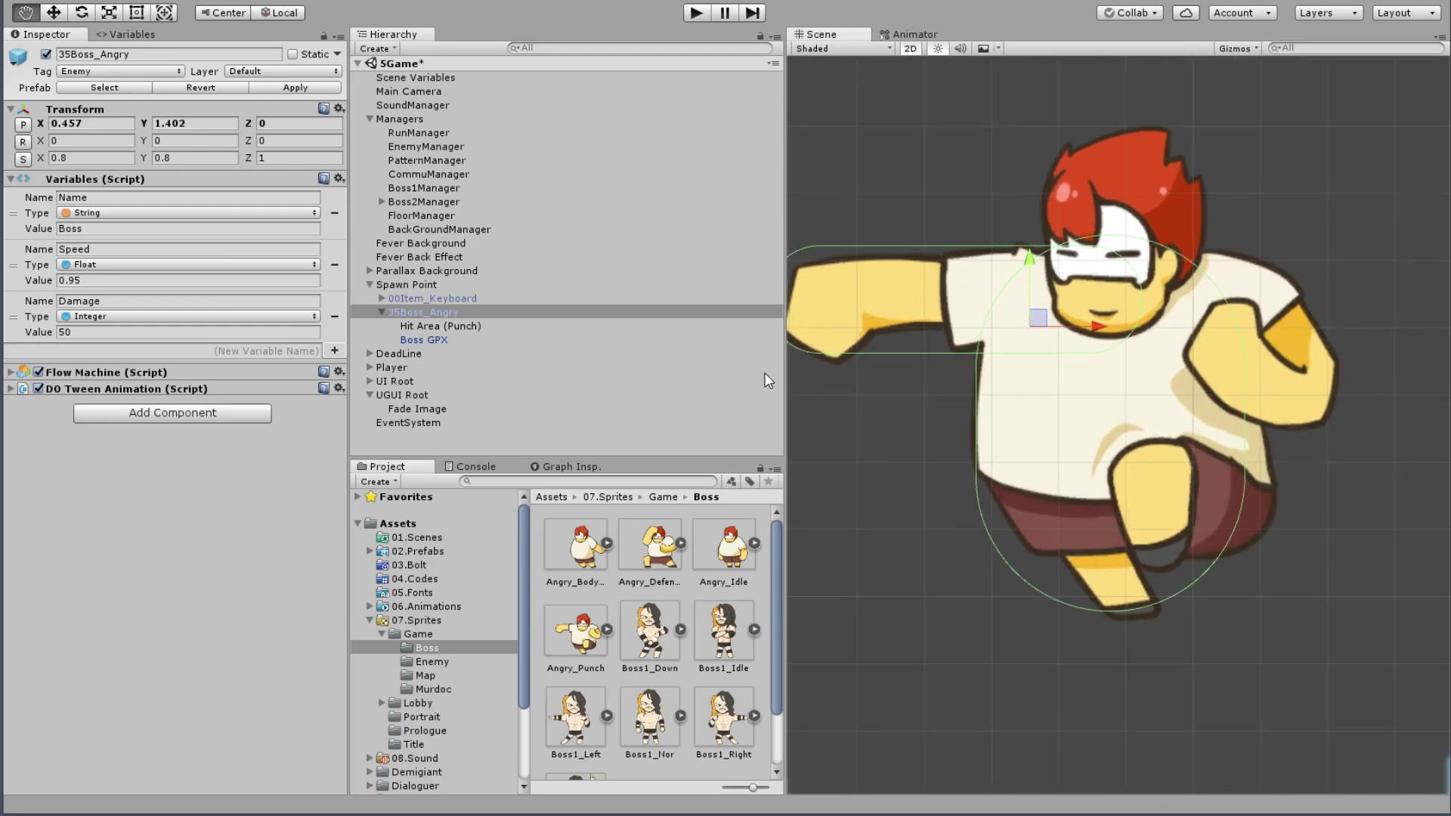
click(453, 341)
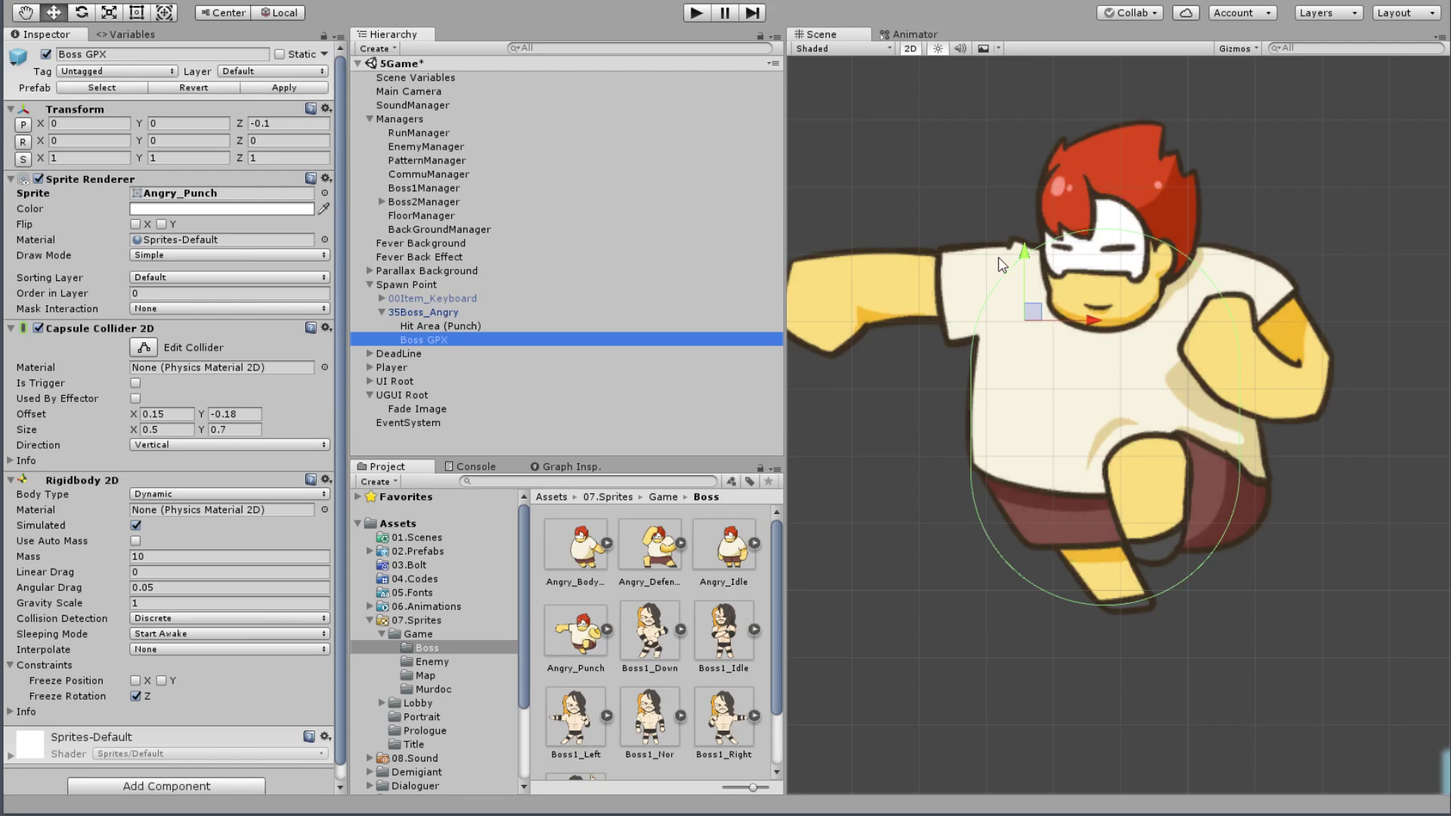
click(450, 327)
middle_drag(948, 313, 930, 392)
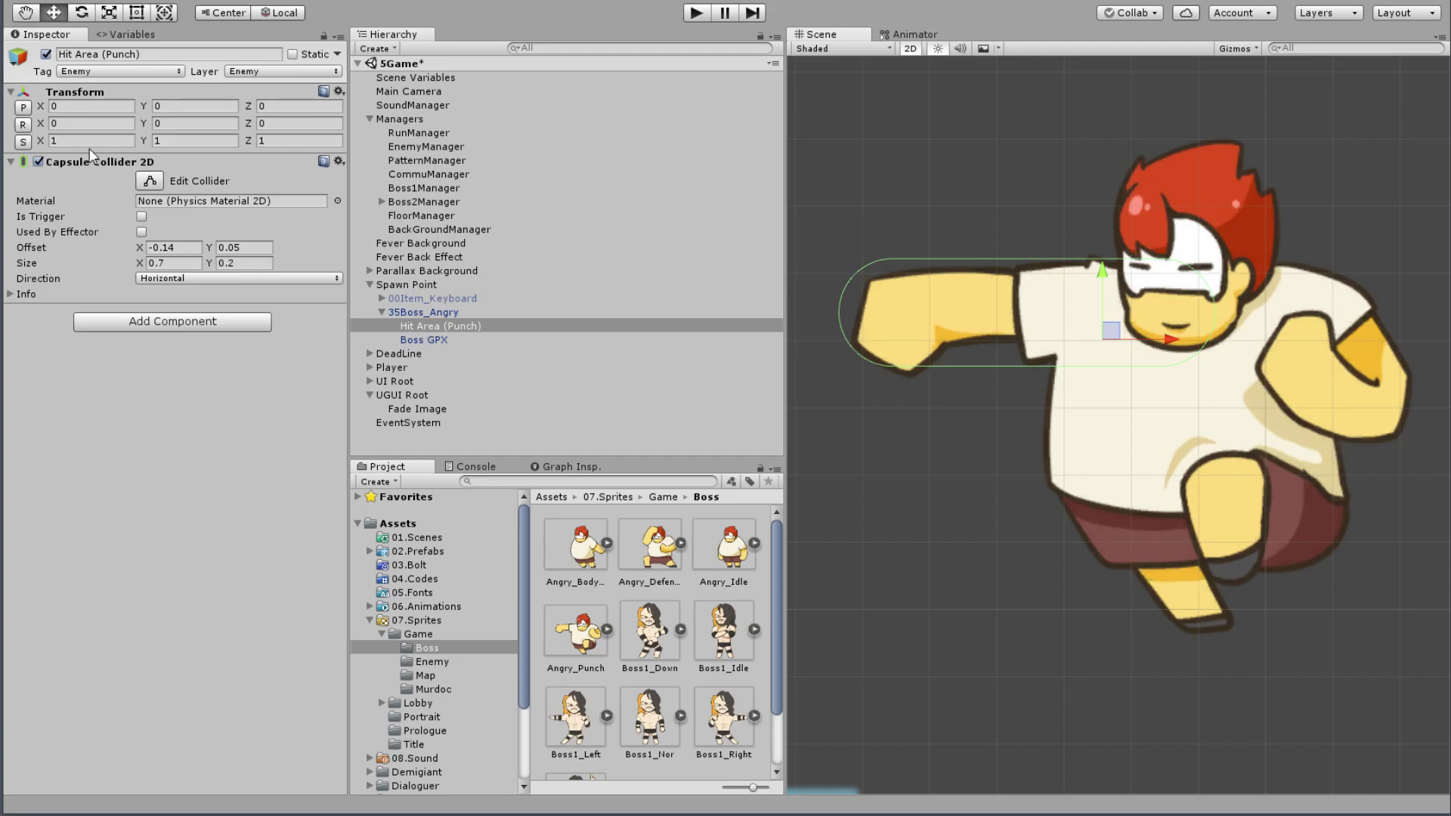
Step: Toggle Hit Area (Punch) off and back on to compare the colliders
click(46, 55)
click(46, 55)
click(46, 55)
click(46, 55)
middle_drag(1116, 464, 1063, 562)
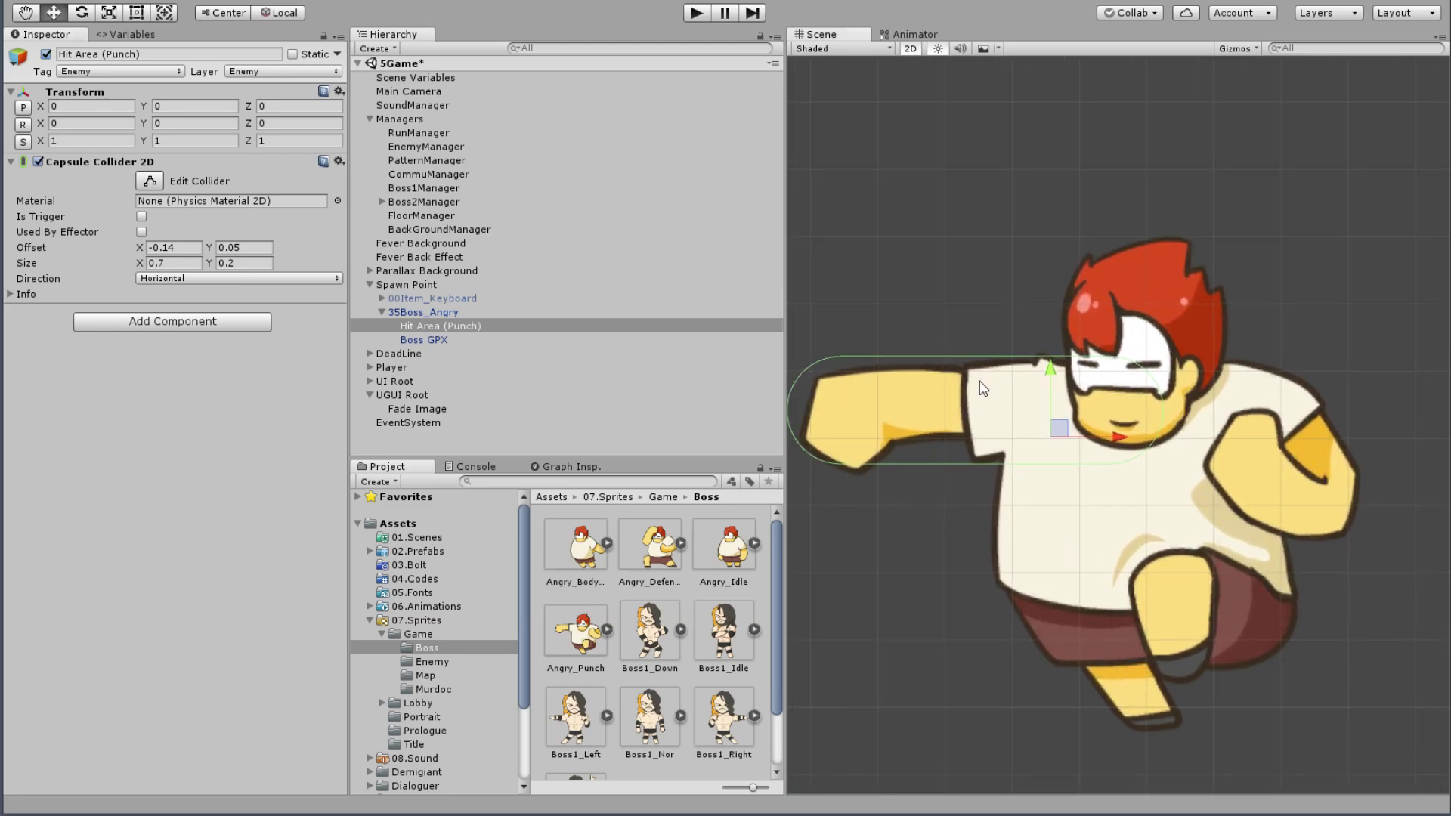
scroll(1217, 324, up, 2)
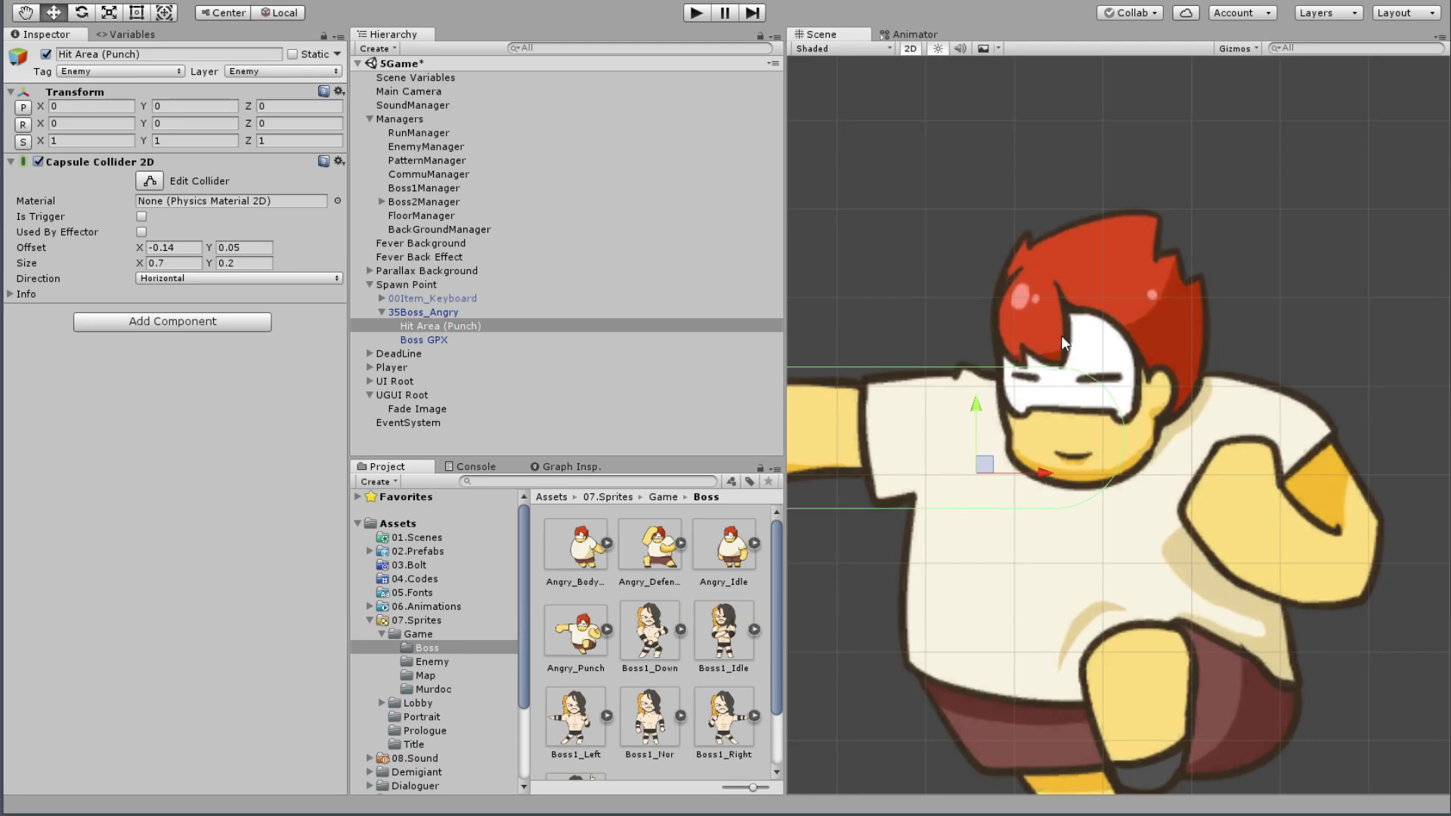
scroll(1065, 343, up, 3)
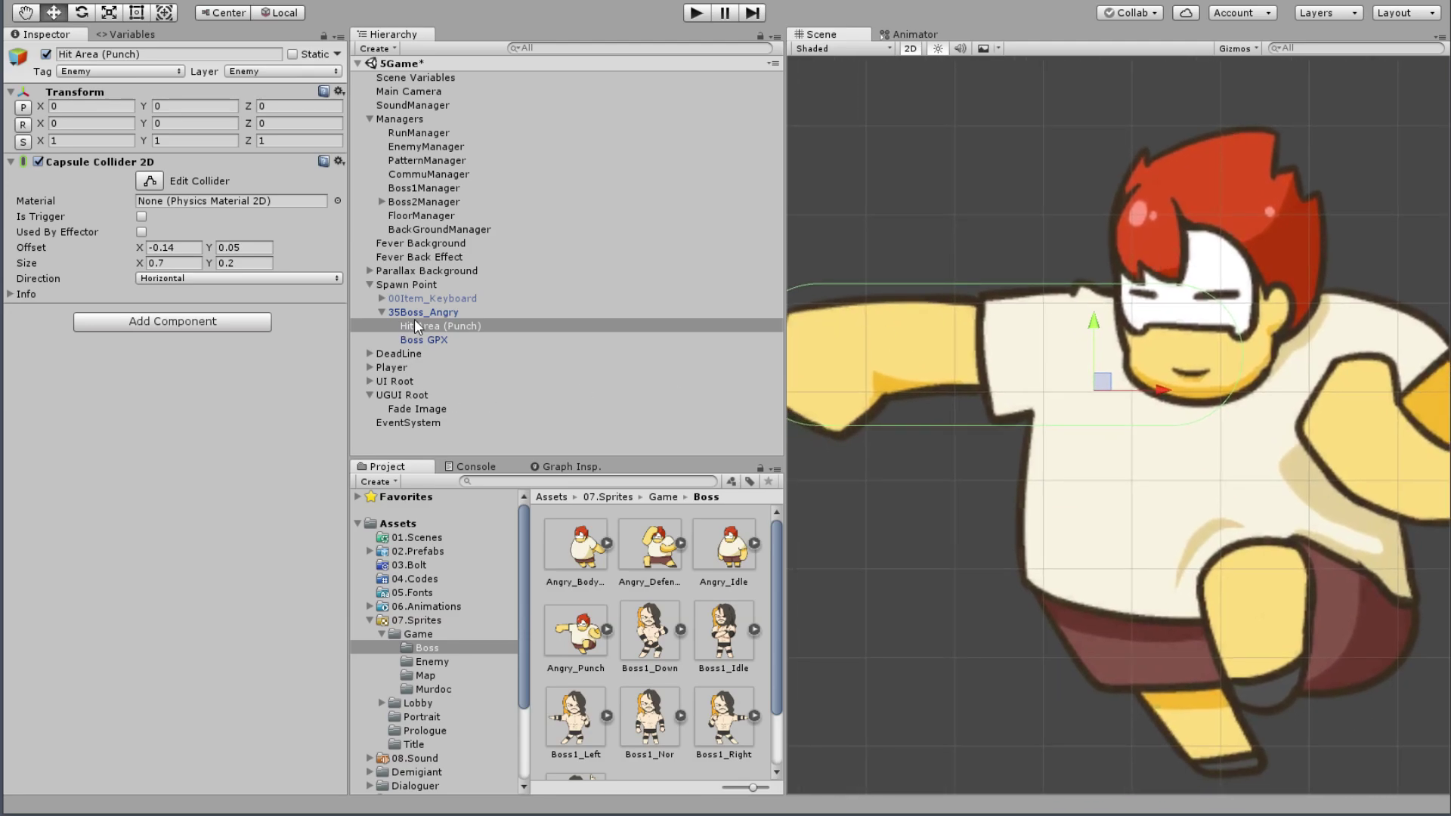
Step: Select 35Boss_Angry and try applying the Angry_Body sprite
click(451, 313)
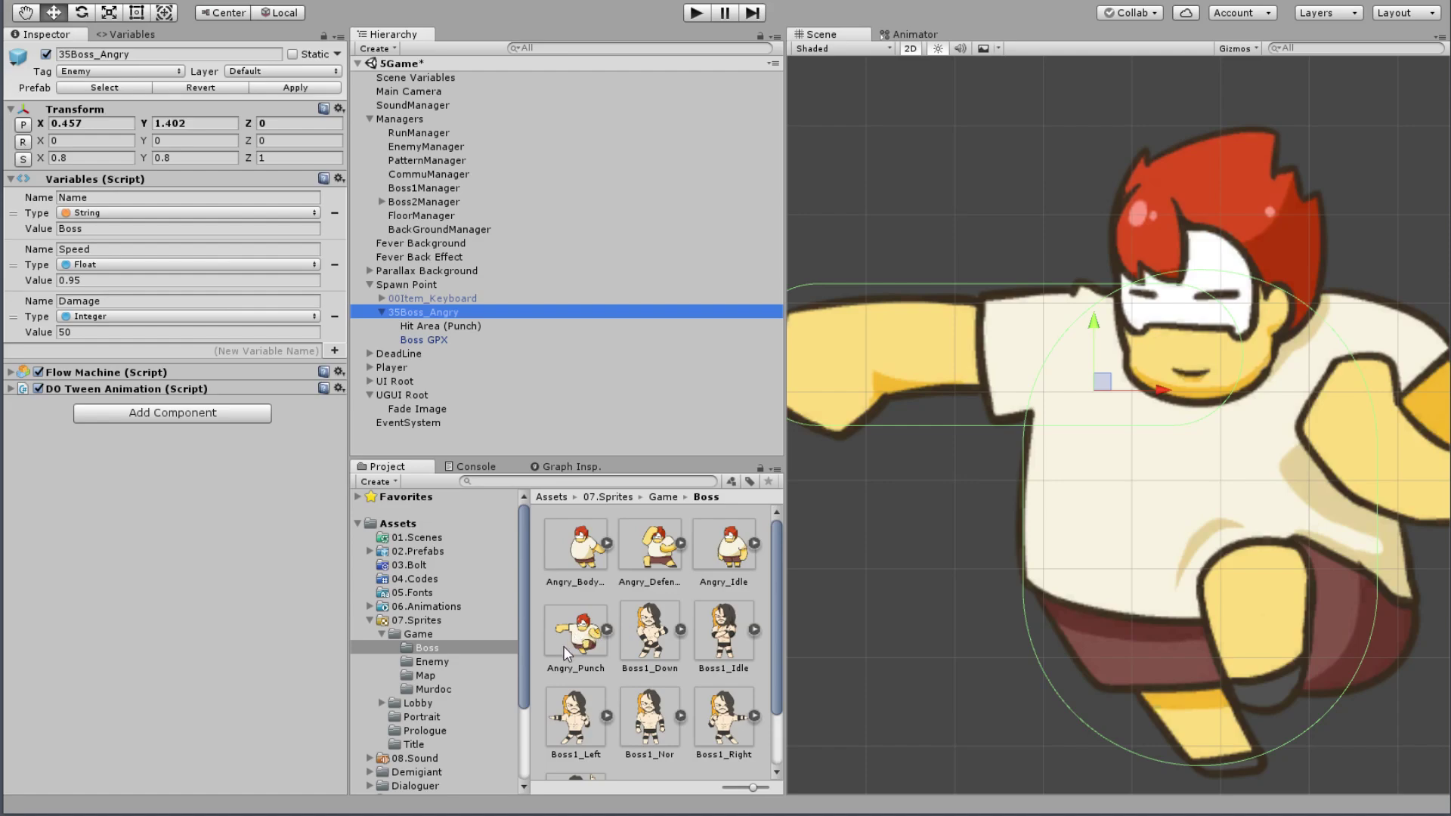
mouse_move(581, 568)
mouse_down()
mouse_move(543, 537)
mouse_move(469, 522)
mouse_up()
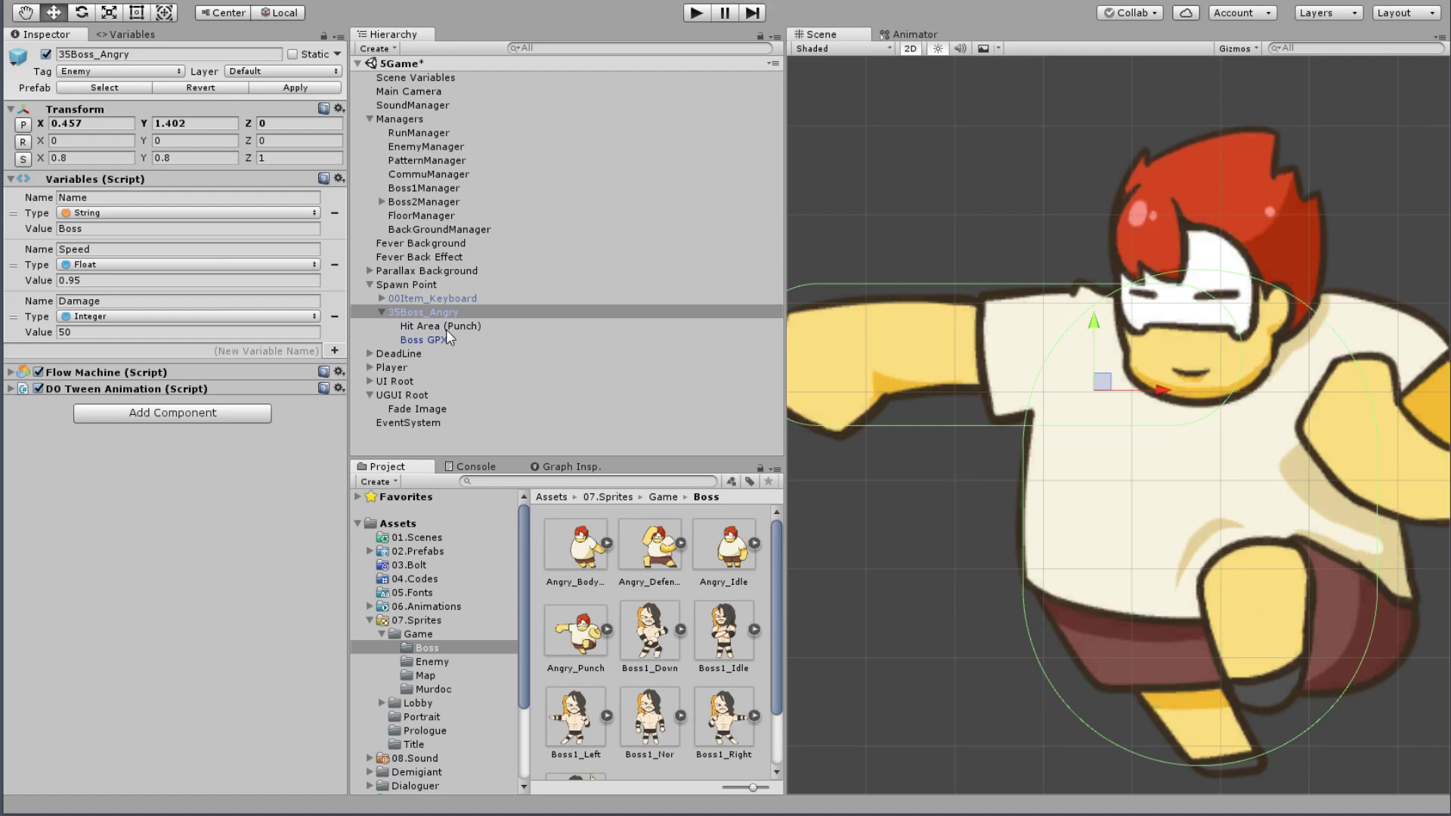
middle_drag(1218, 438, 1083, 342)
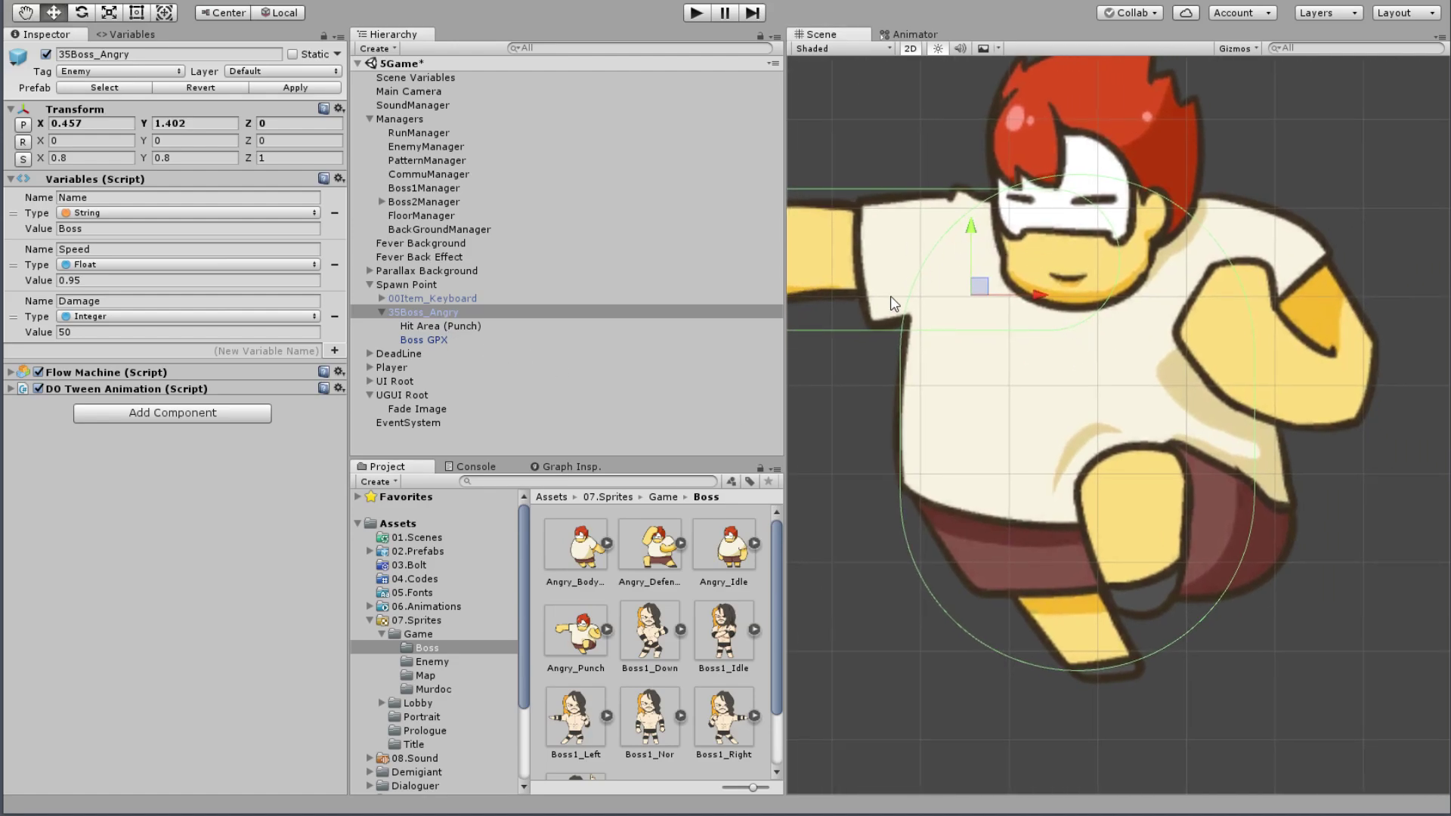
Step: Duplicate Hit Area (Punch) above Boss GPX and rename the copy Hit Area (BodySmash)
click(438, 326)
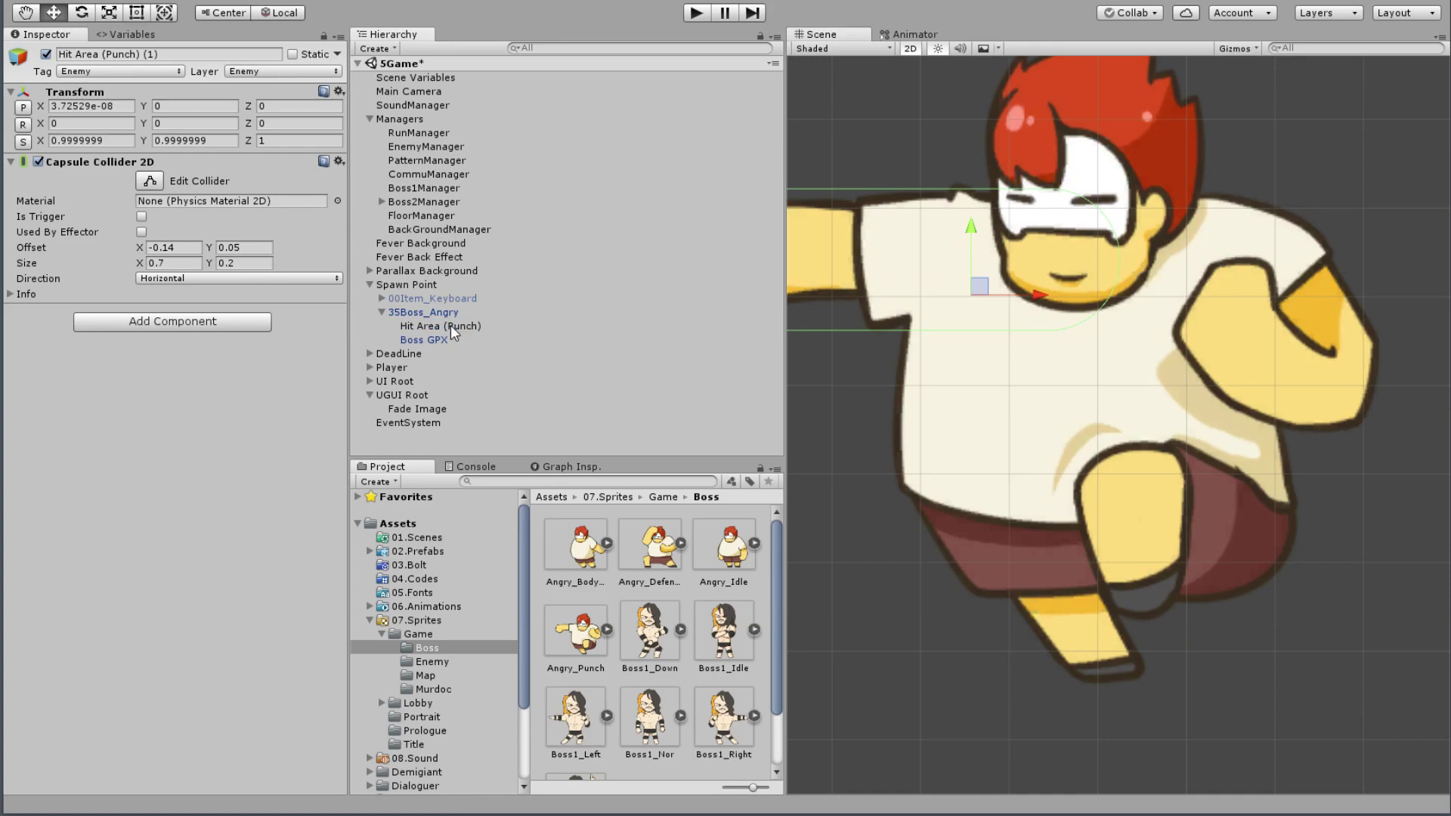
key(ctrl+d)
drag(460, 353, 465, 334)
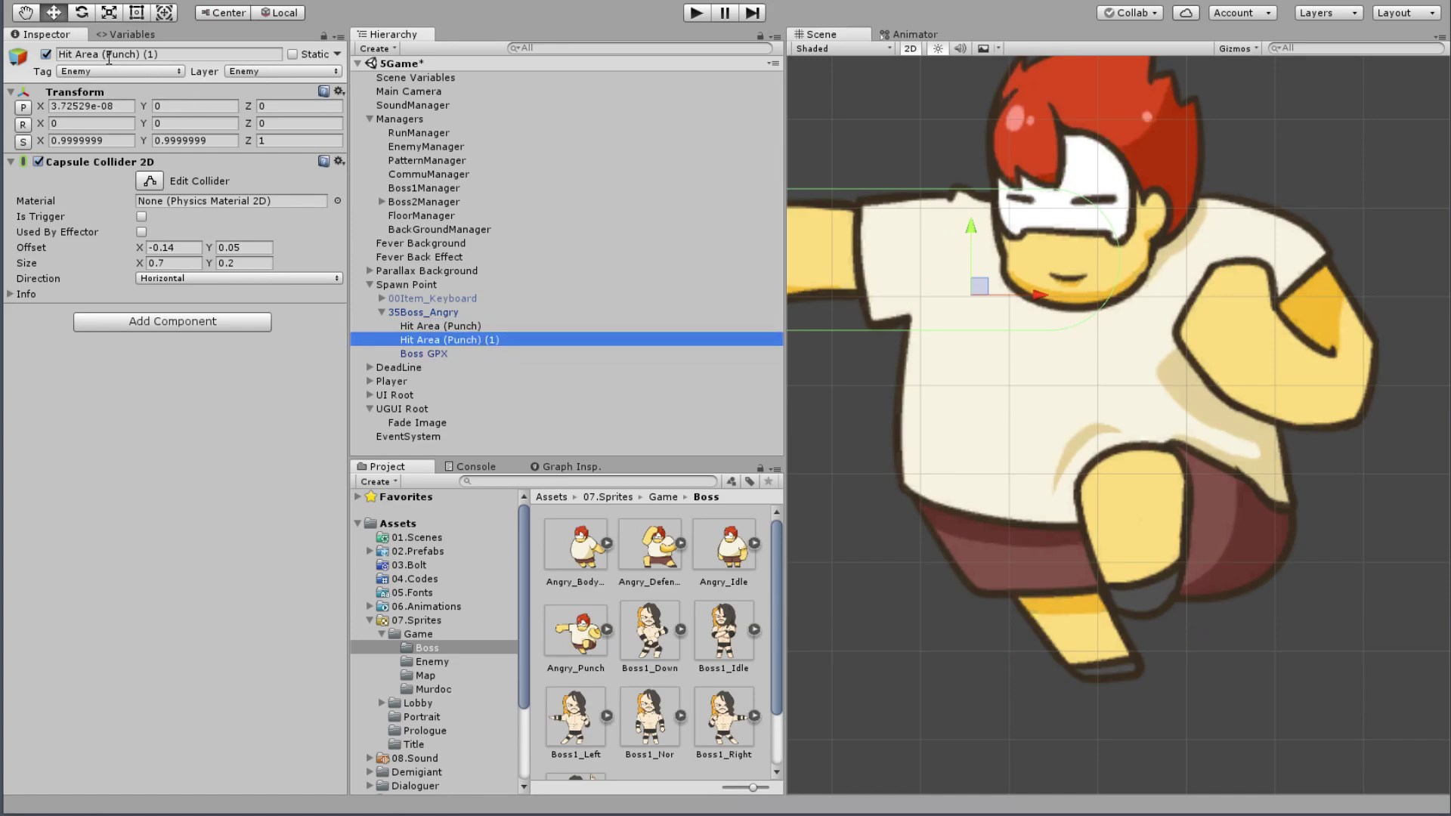
double_click(115, 55)
text(f)
key(BackSpace)
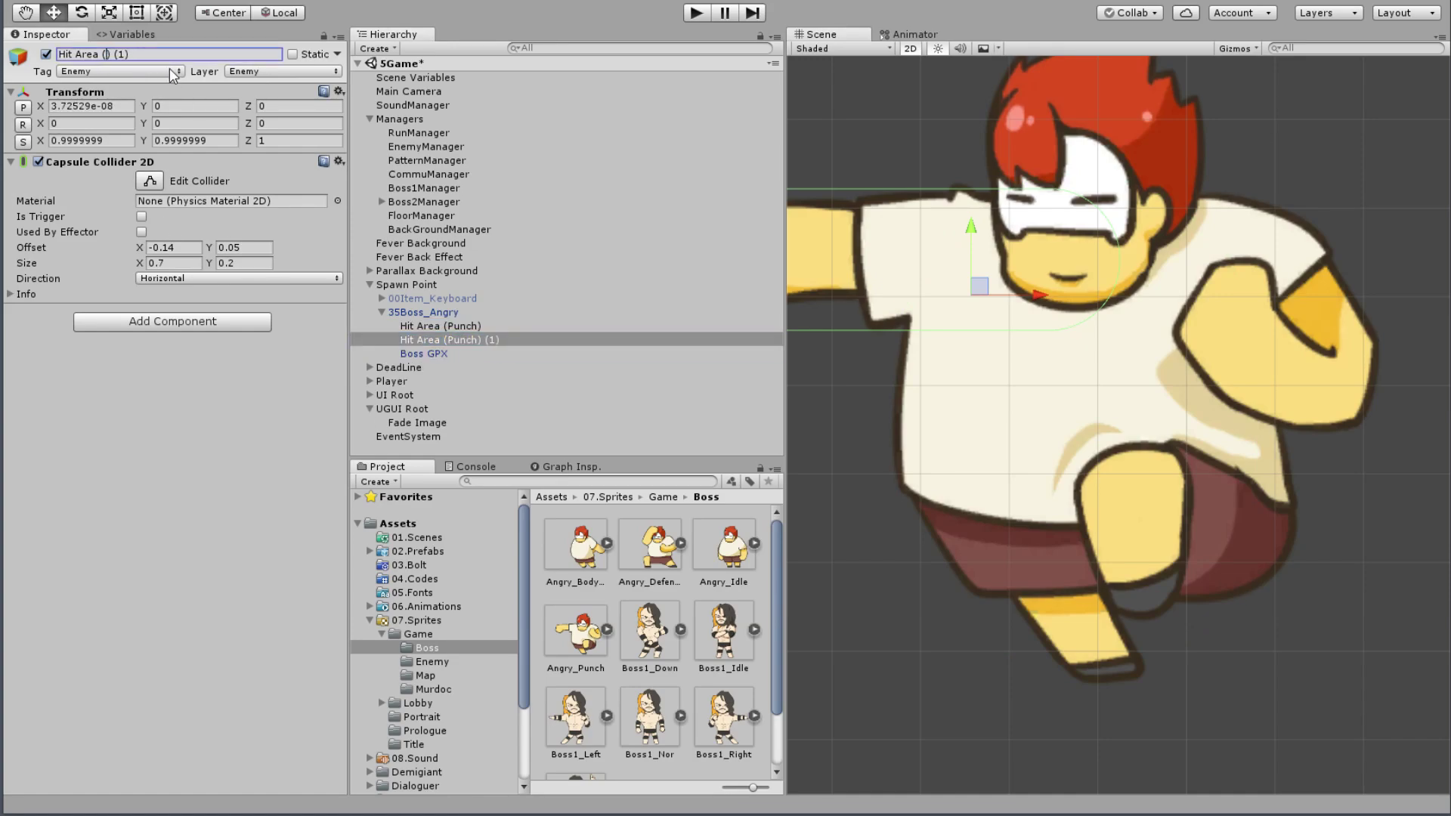
text(Body)
text(S)
key(Delete)
key(Delete)
key(Delete)
key(Return)
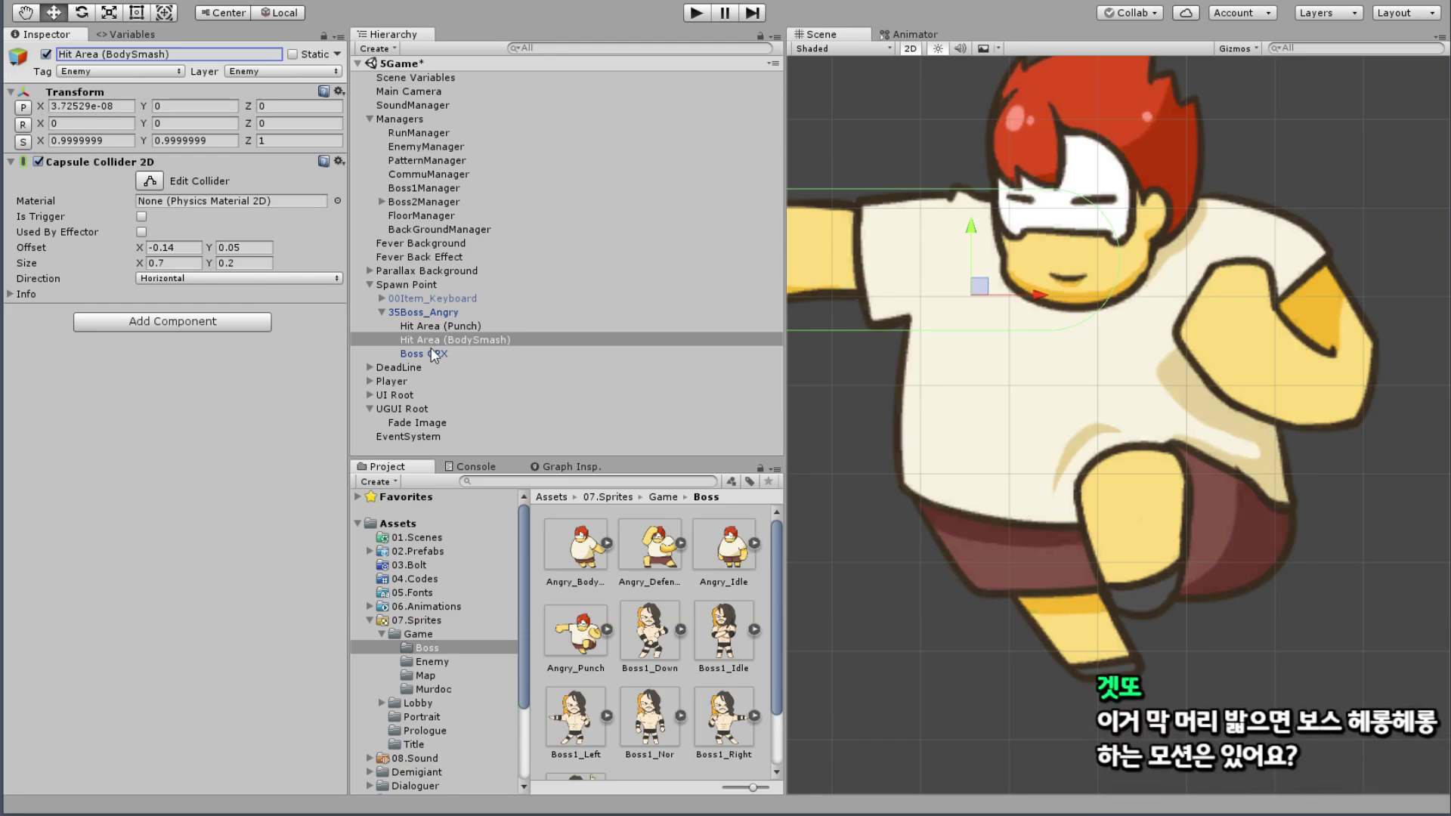
Step: Deactivate Hit Area (Punch) and set Boss GPX's sprite to Angry_BodyShot
click(450, 327)
click(46, 53)
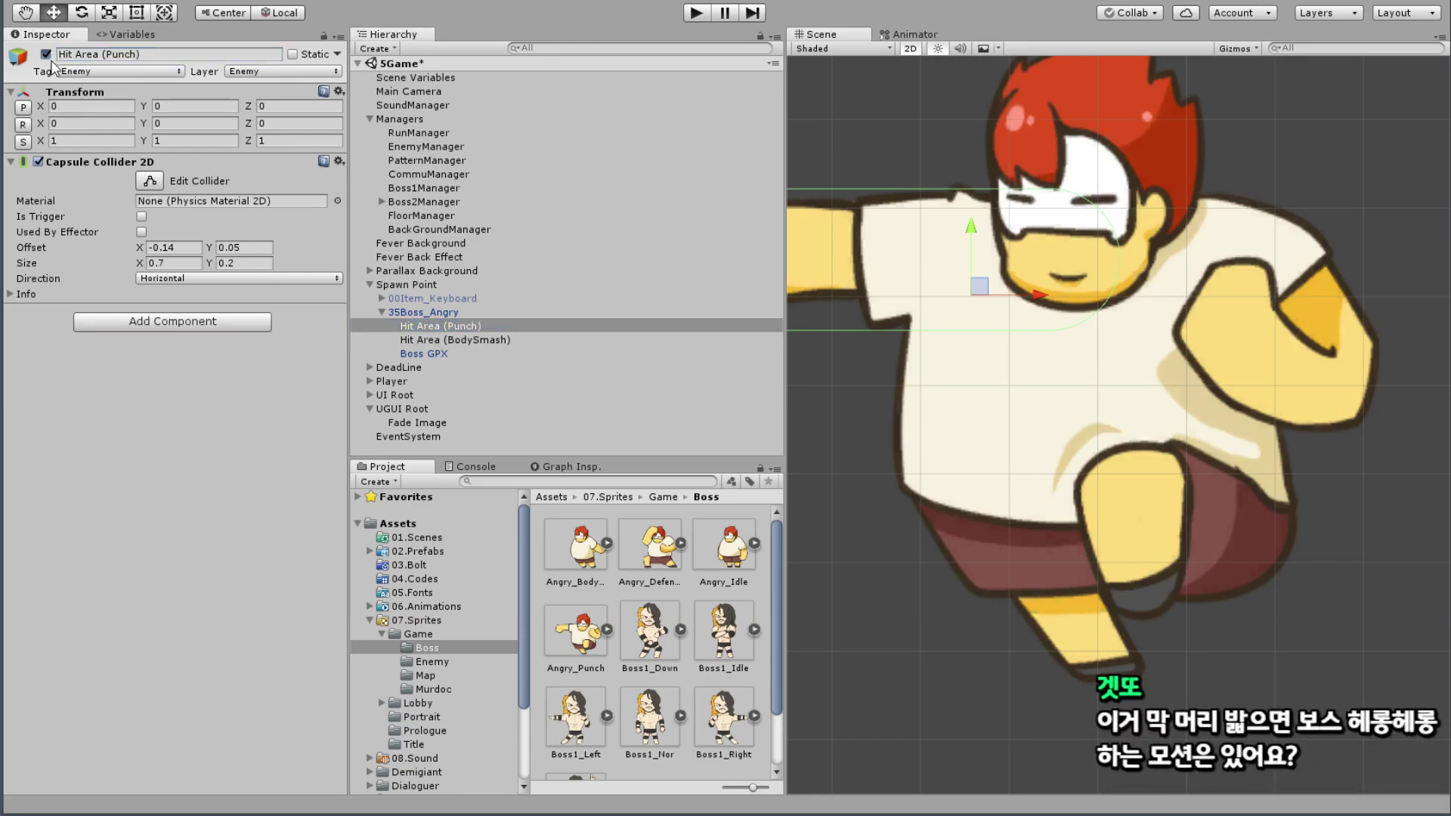
click(462, 340)
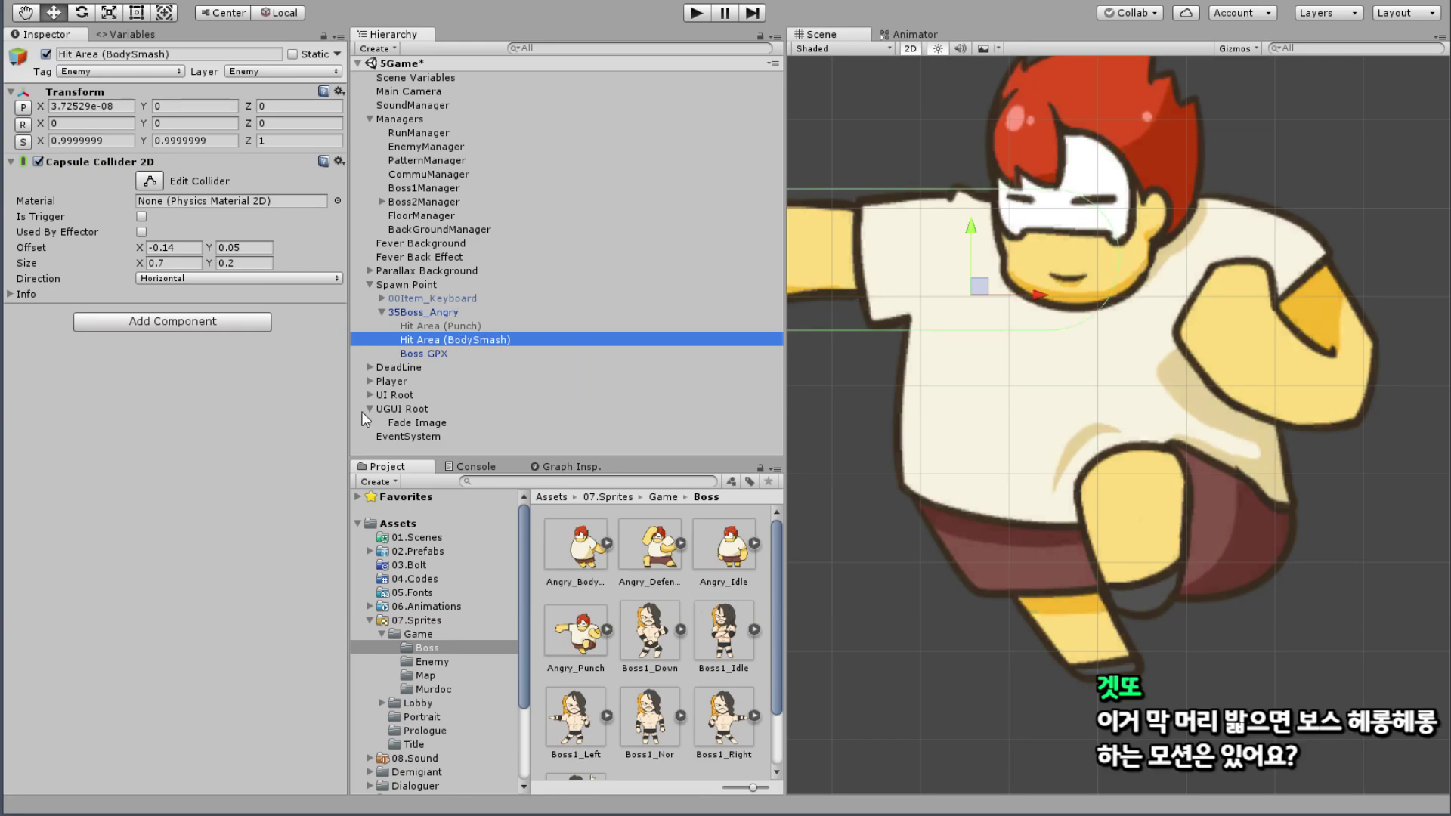
click(423, 353)
drag(575, 548, 219, 195)
mouse_move(1103, 453)
middle_down()
mouse_move(958, 462)
mouse_move(1050, 473)
middle_up()
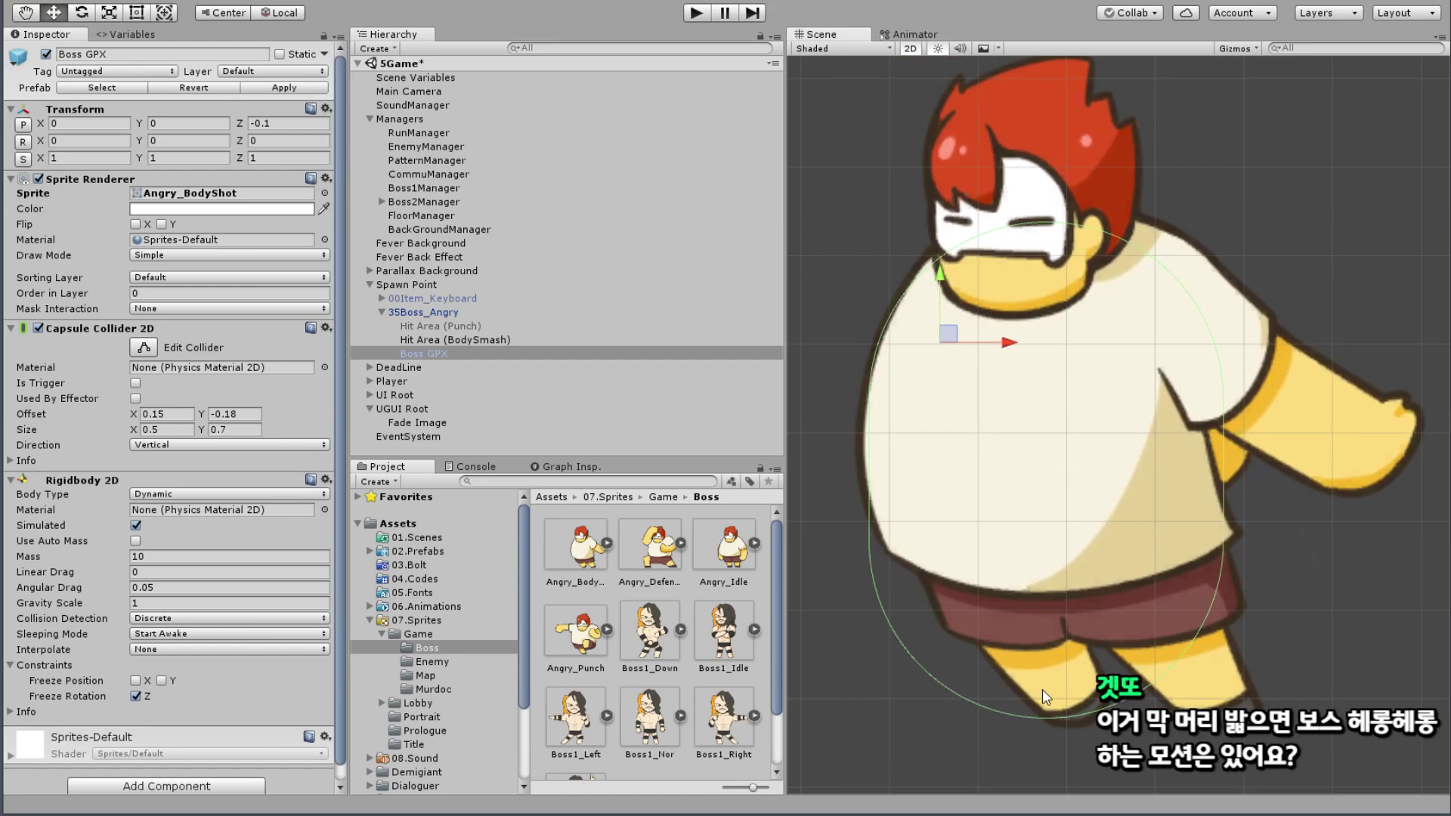
Step: Reset Hit Area (BodySmash)'s scale to 1 and view its capsule collider outline
click(467, 340)
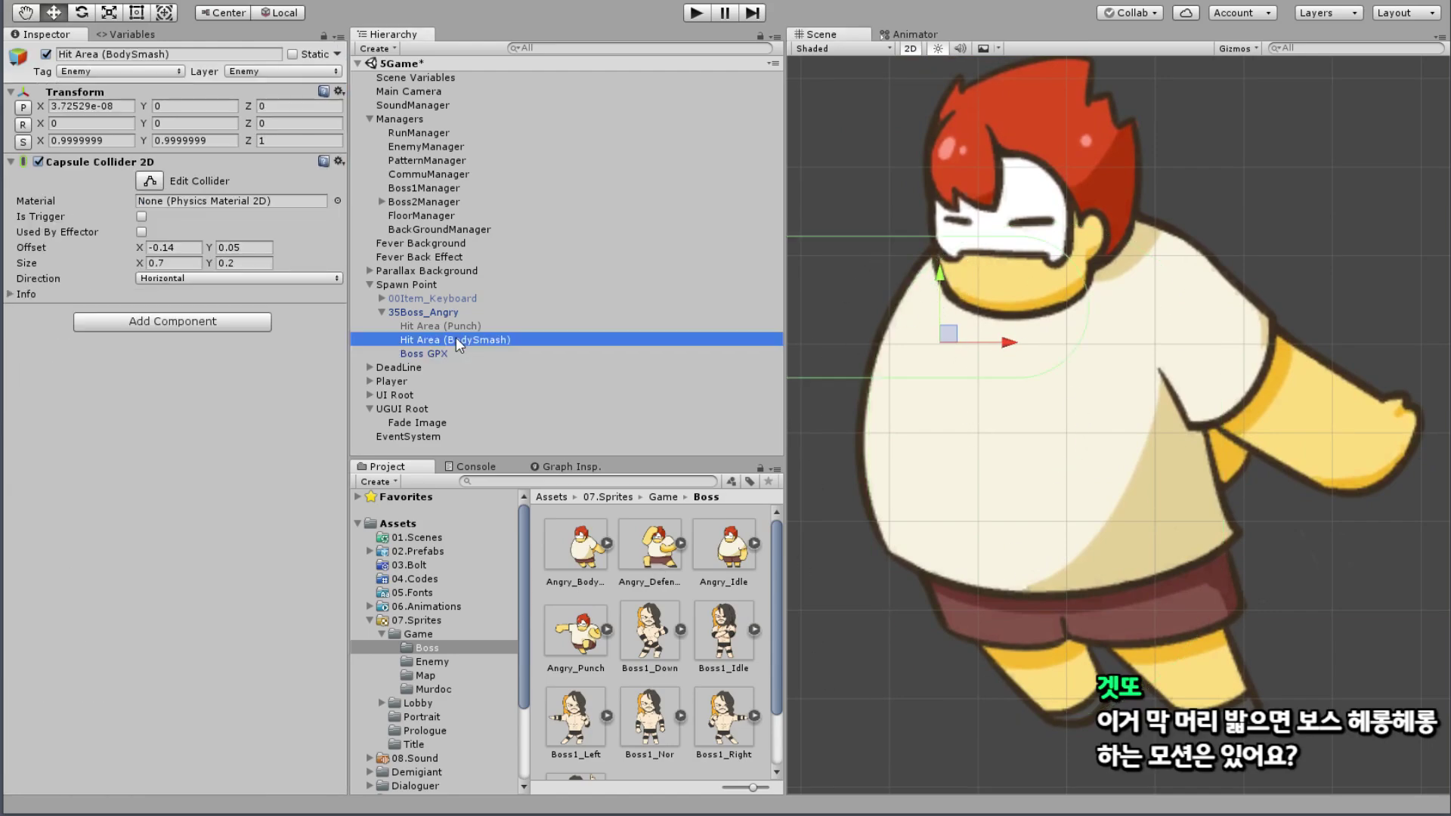
click(24, 142)
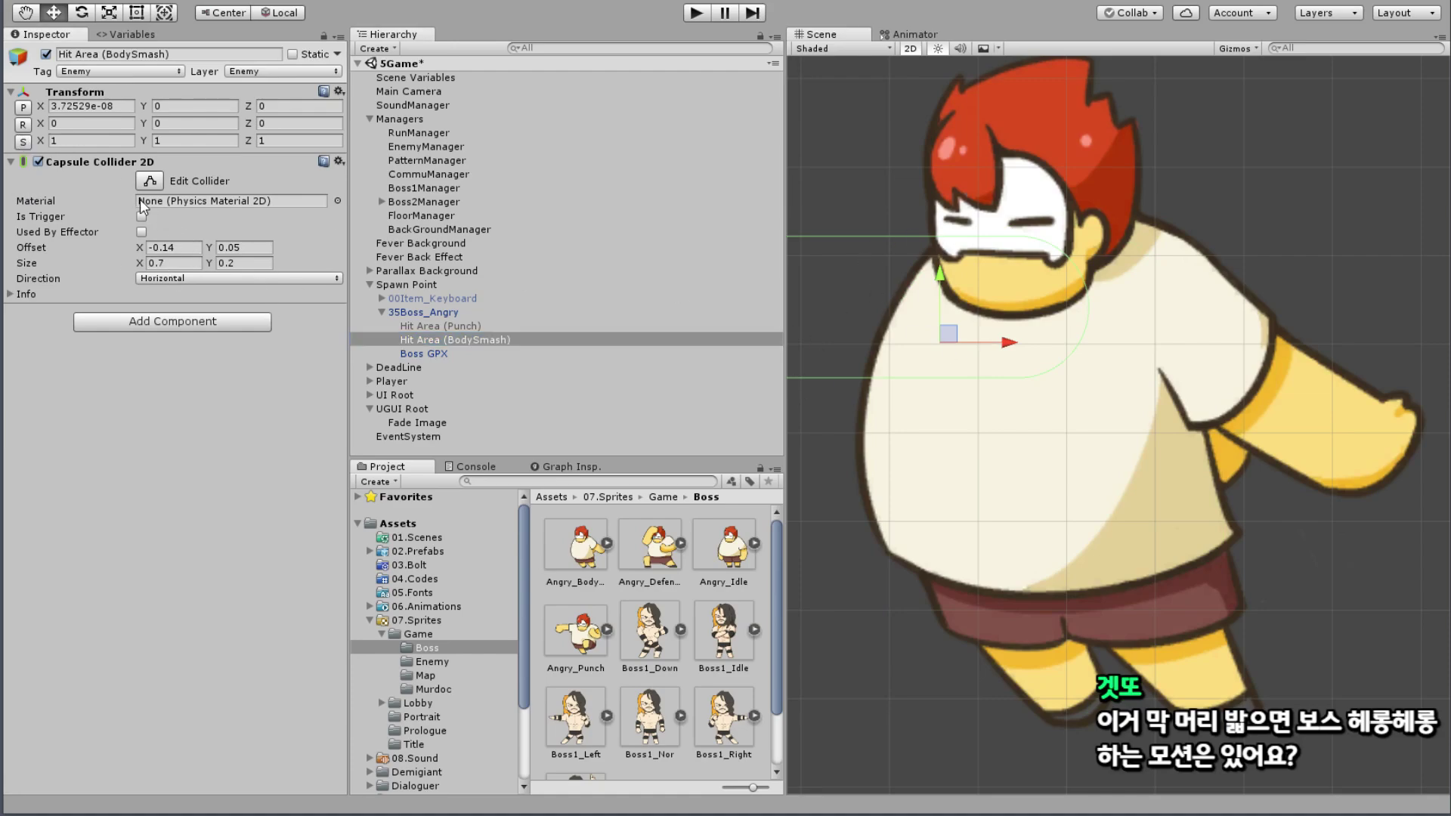
middle_drag(981, 361, 1177, 368)
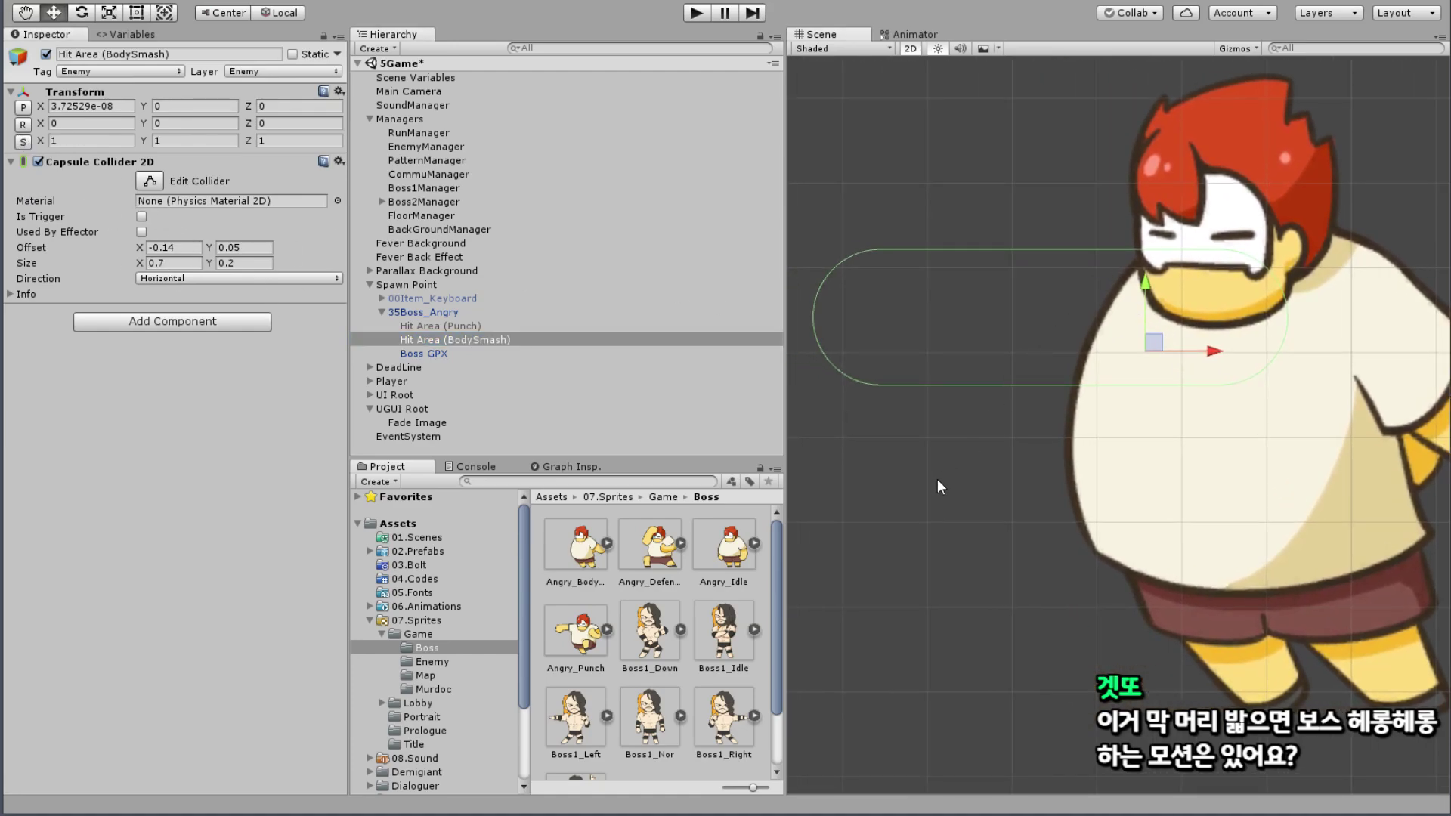
middle_drag(937, 478, 854, 481)
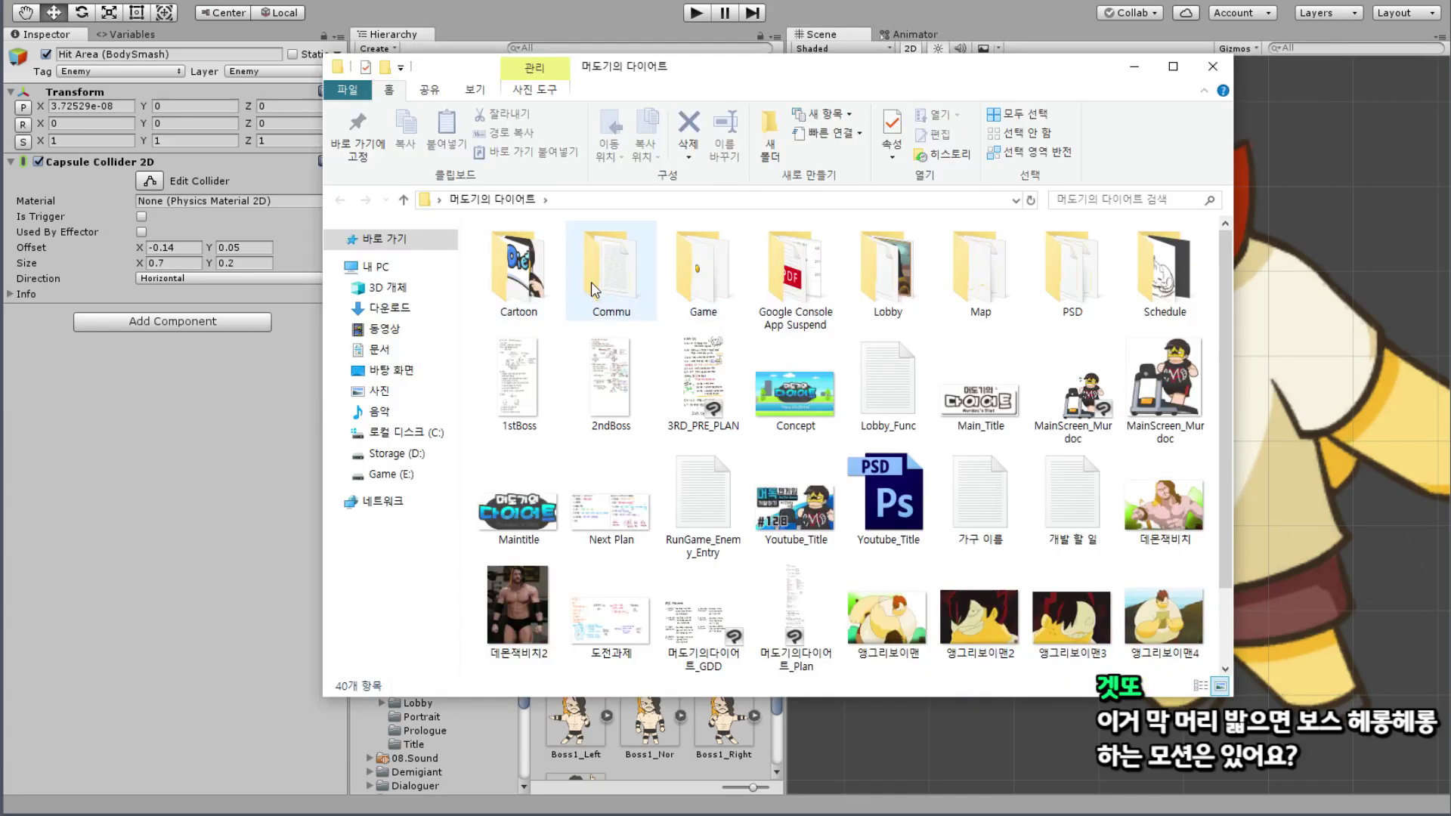
Step: Browse to the Game > Angry sprites folder in File Explorer
click(614, 281)
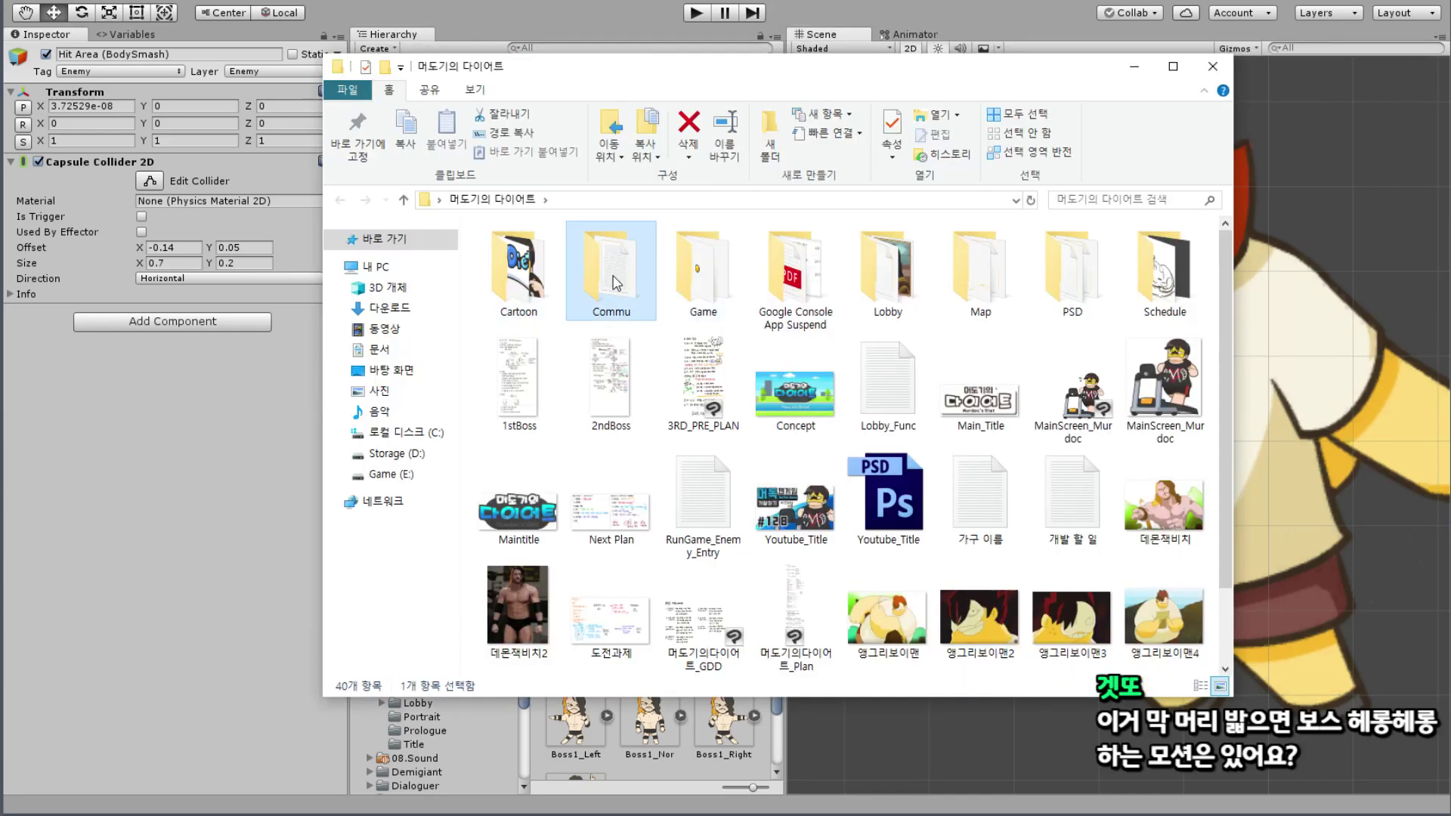
double_click(613, 282)
key(alt+Left)
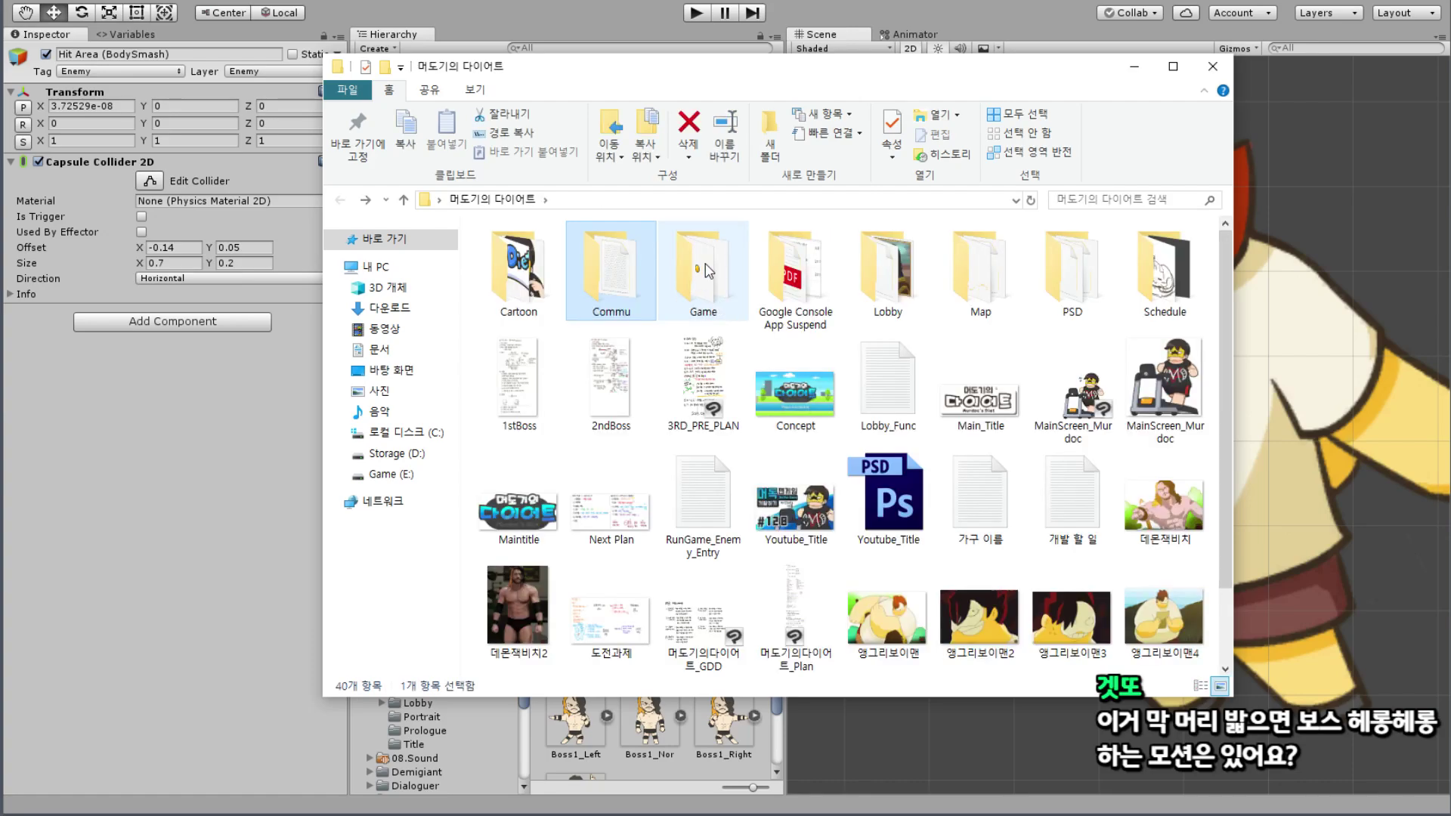
double_click(708, 271)
double_click(618, 272)
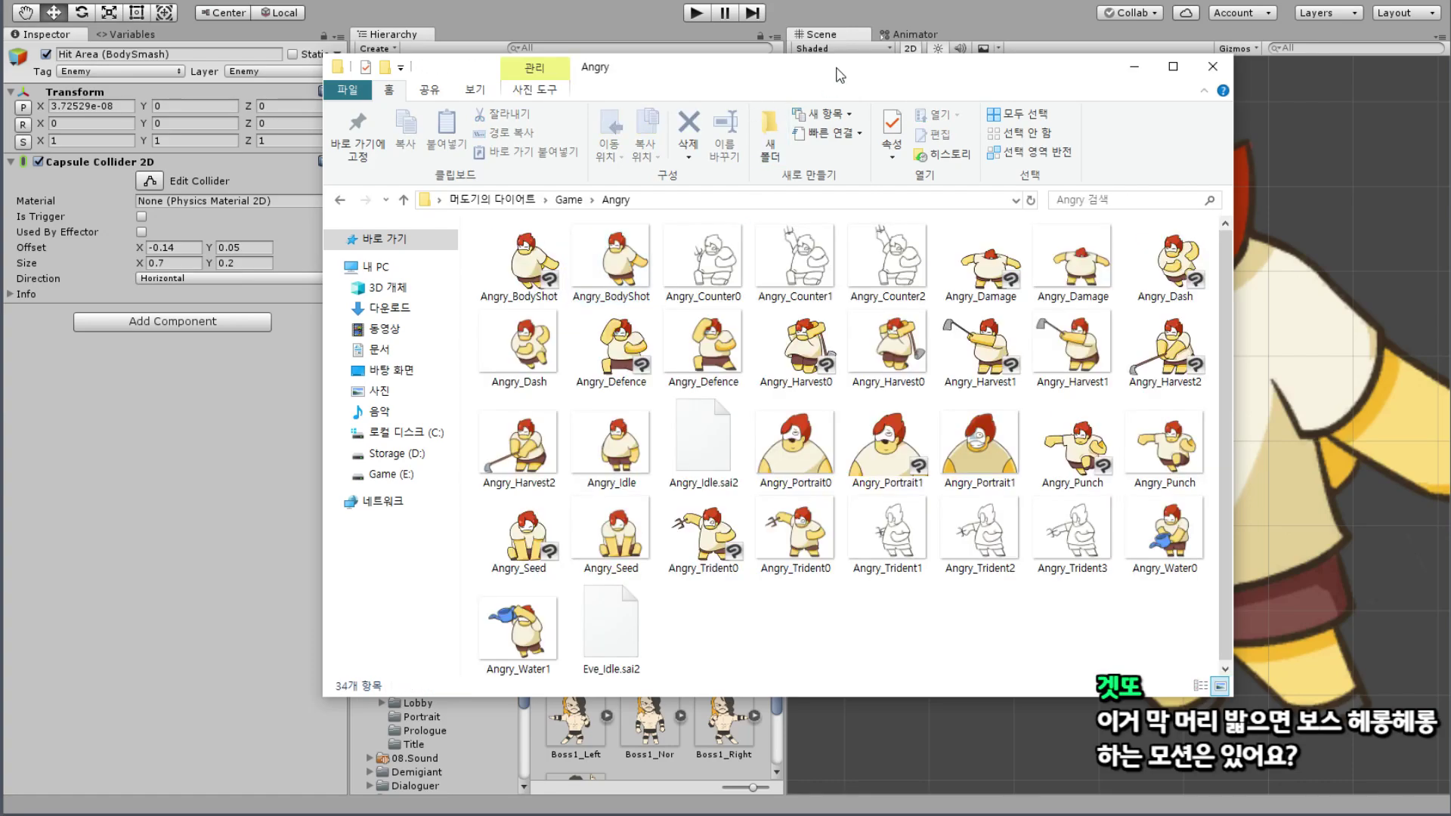
drag(839, 73, 695, 73)
Step: Preview Angry_Damage in Photos, then close the preview and File Explorer
click(923, 265)
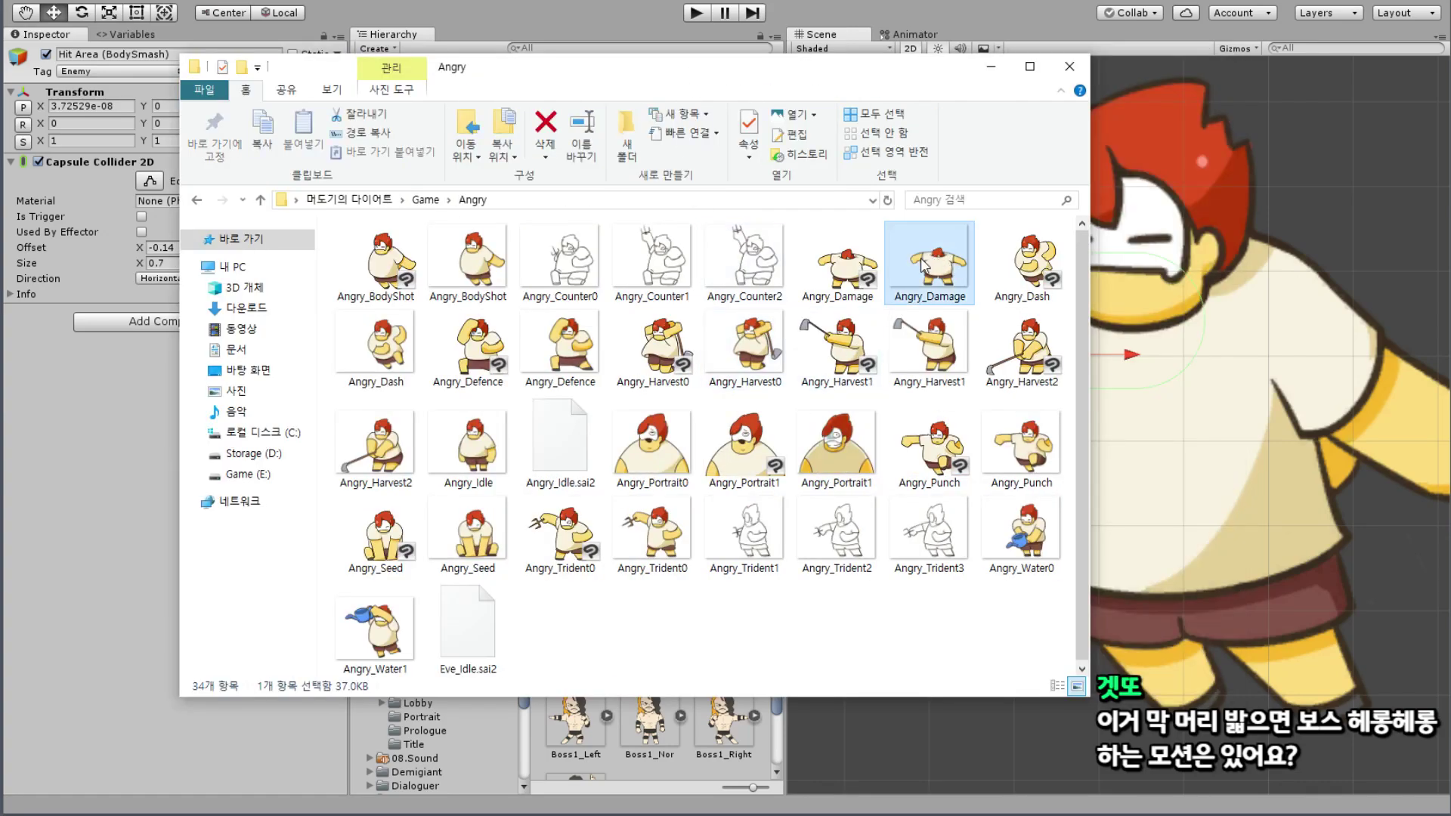
double_click(921, 265)
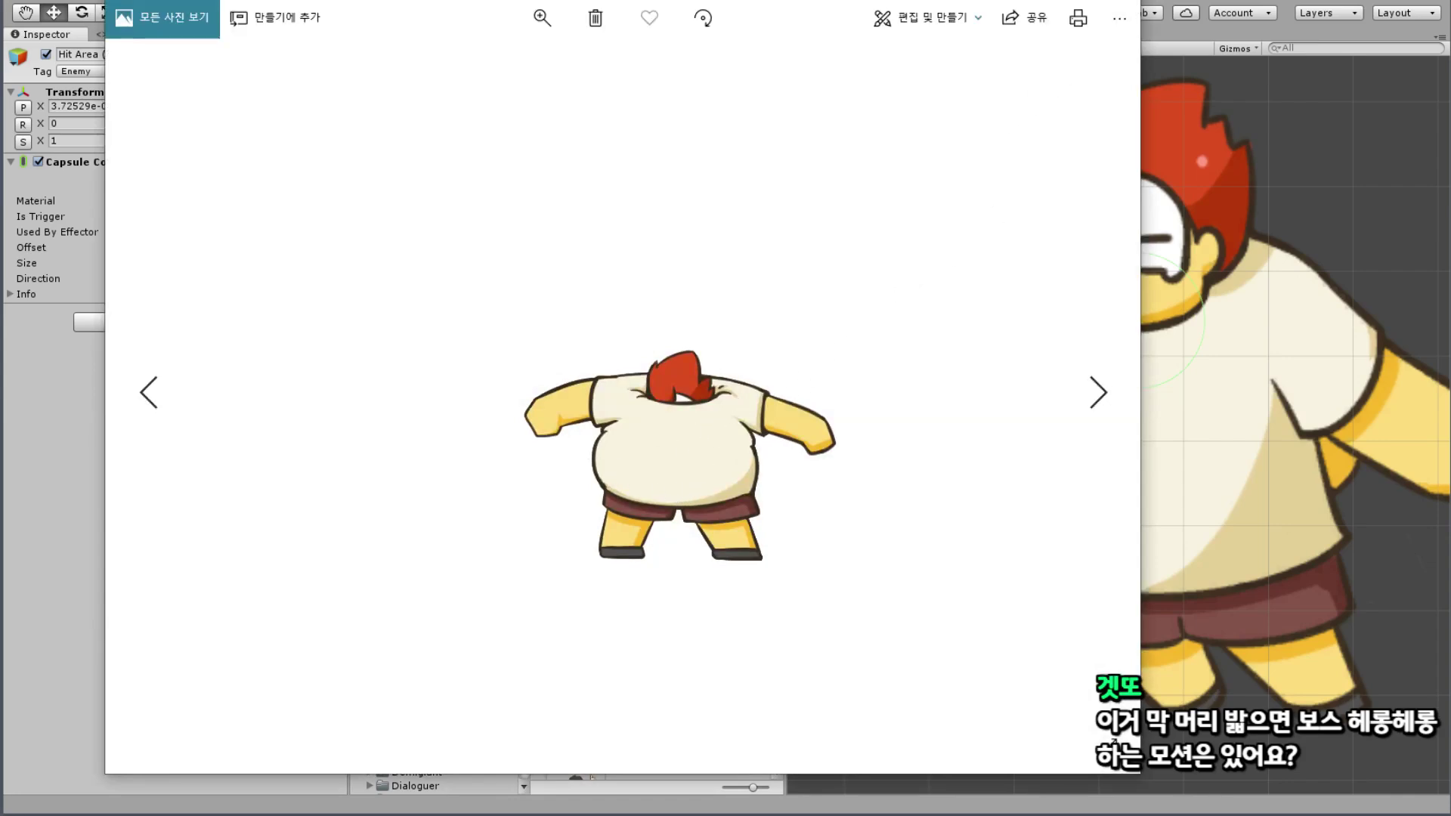
key(alt+F4)
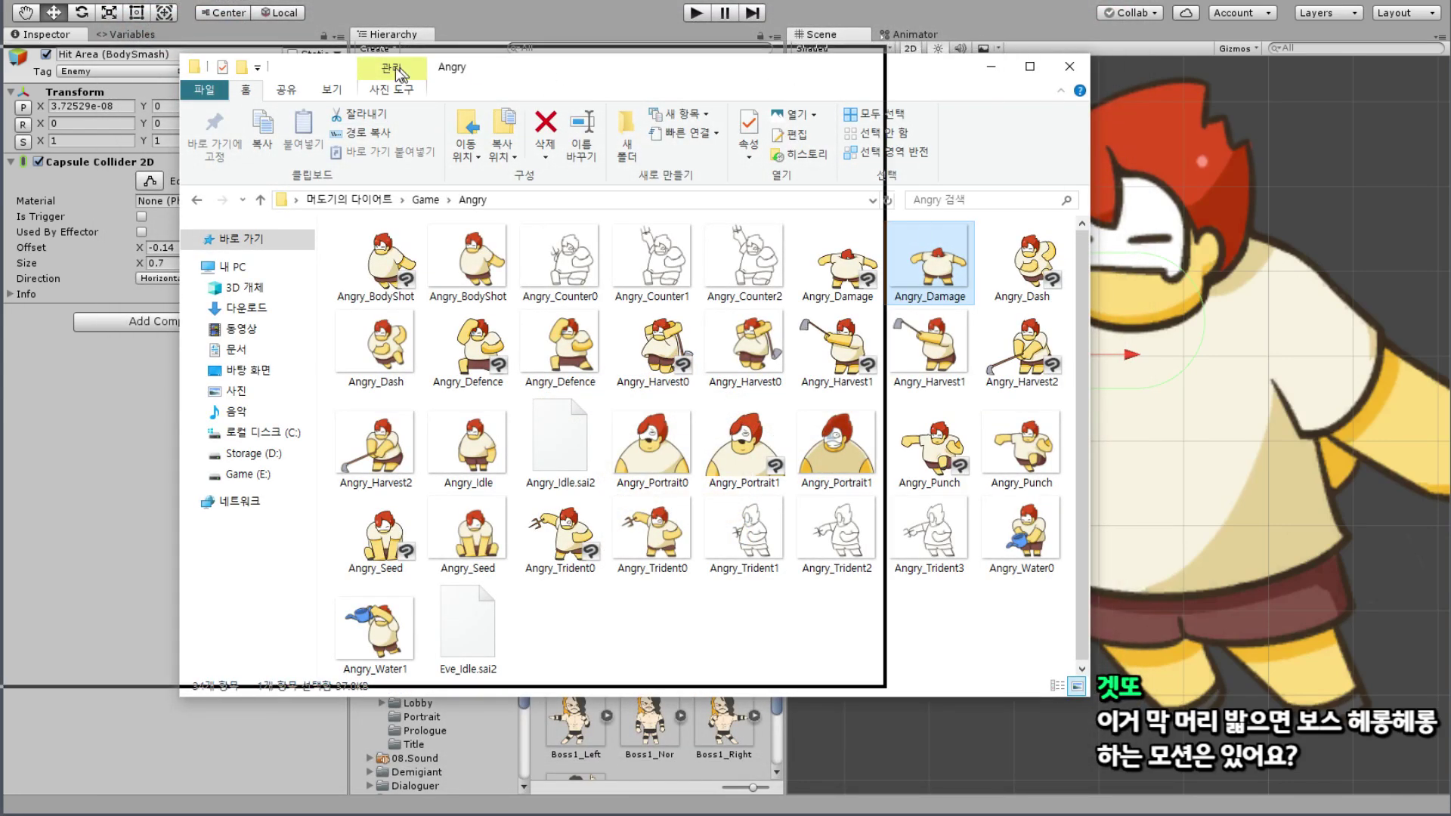
drag(398, 74, 0, 82)
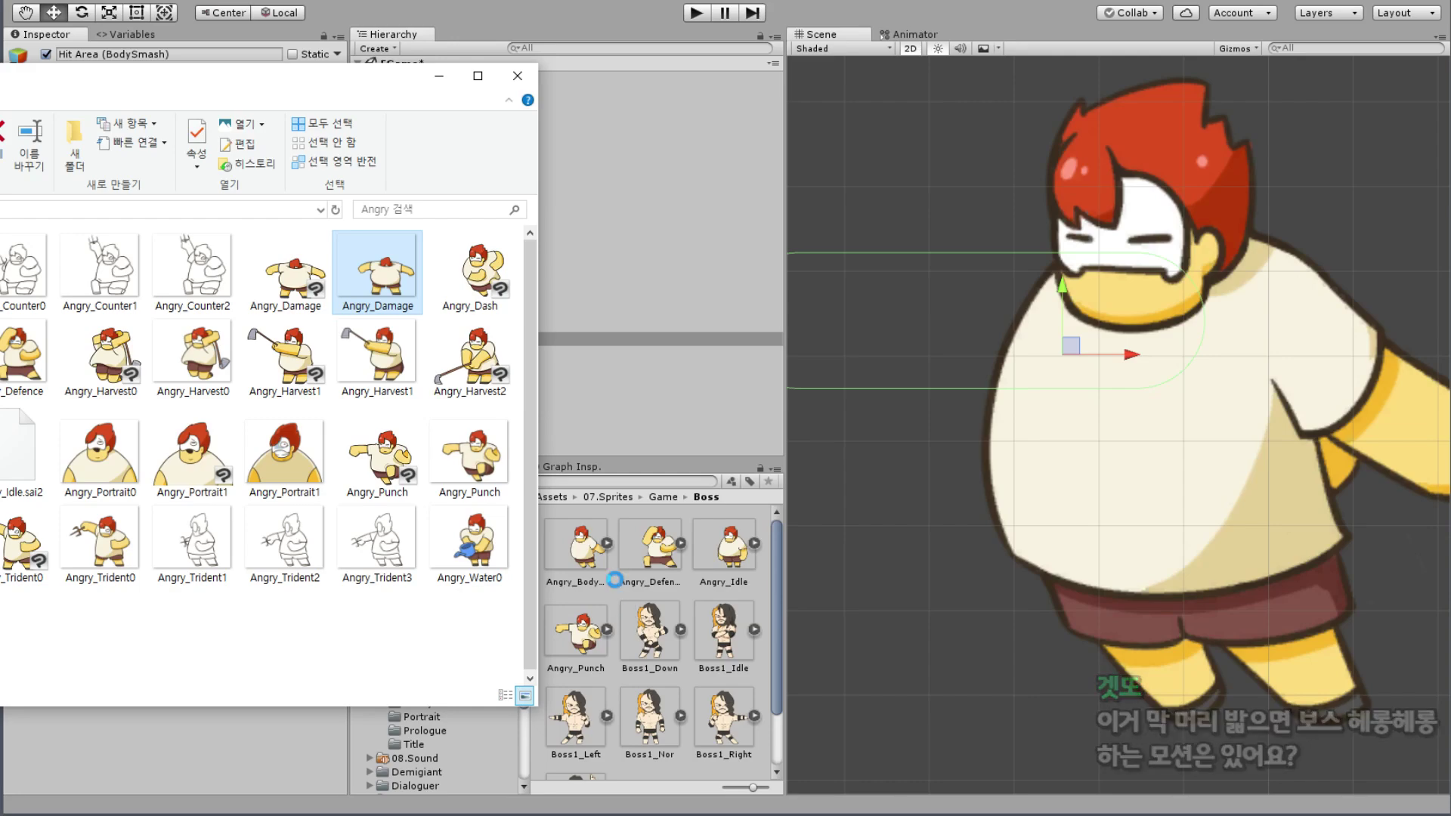
drag(522, 89, 943, 76)
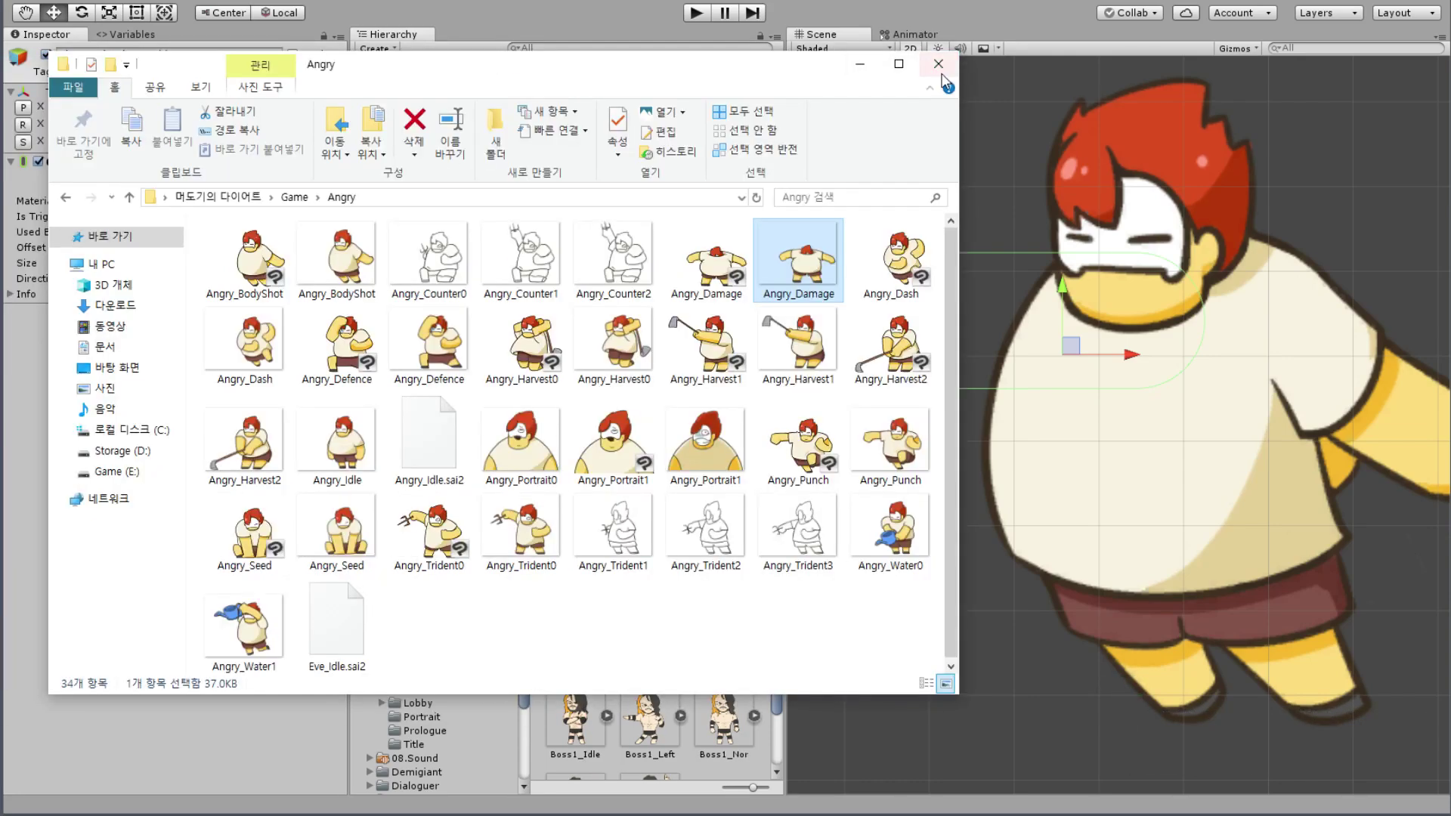
click(940, 68)
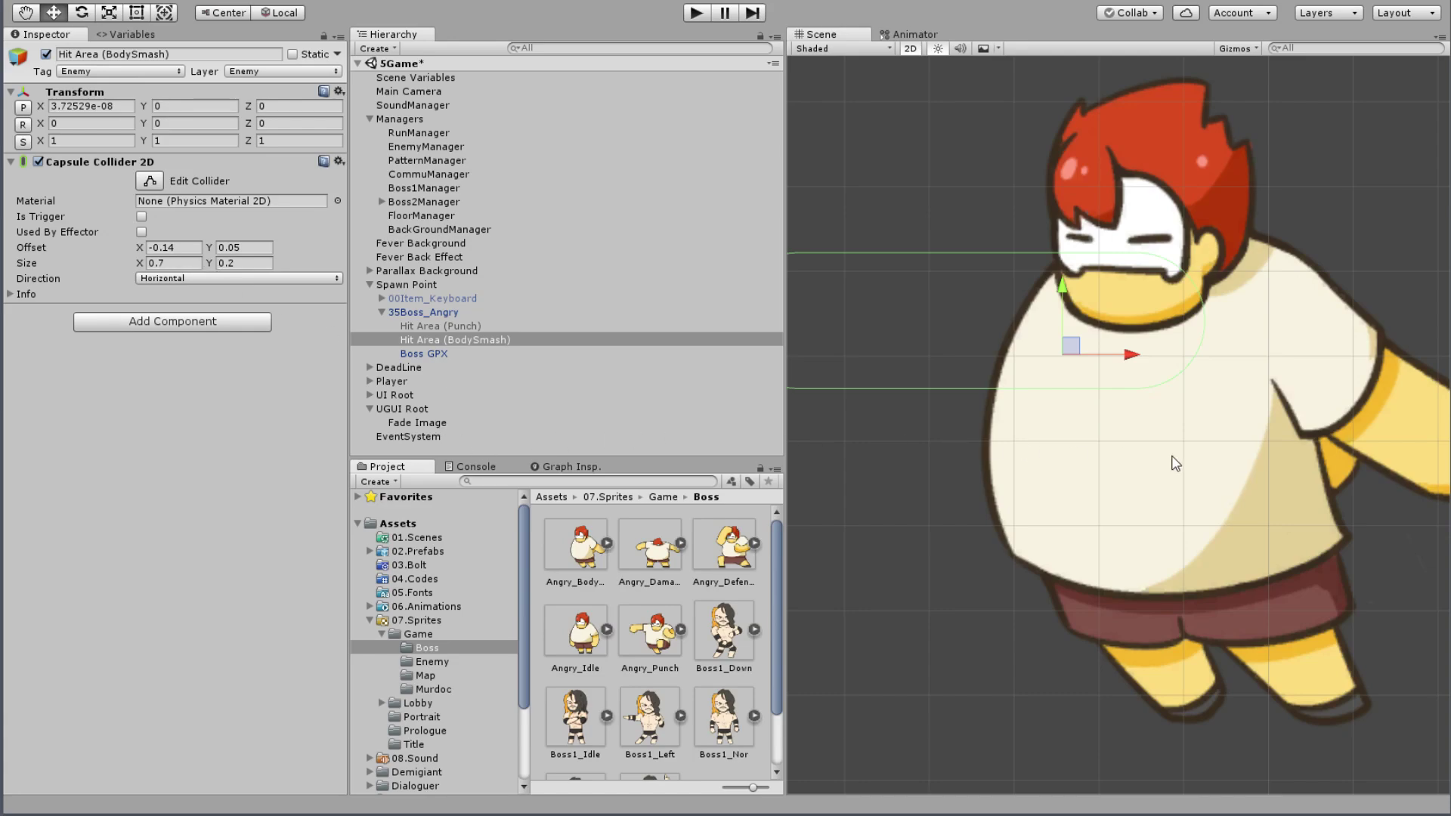
Step: Zero the BodySmash collider's offset and set its height to 0.5
scroll(1114, 434, down, 5)
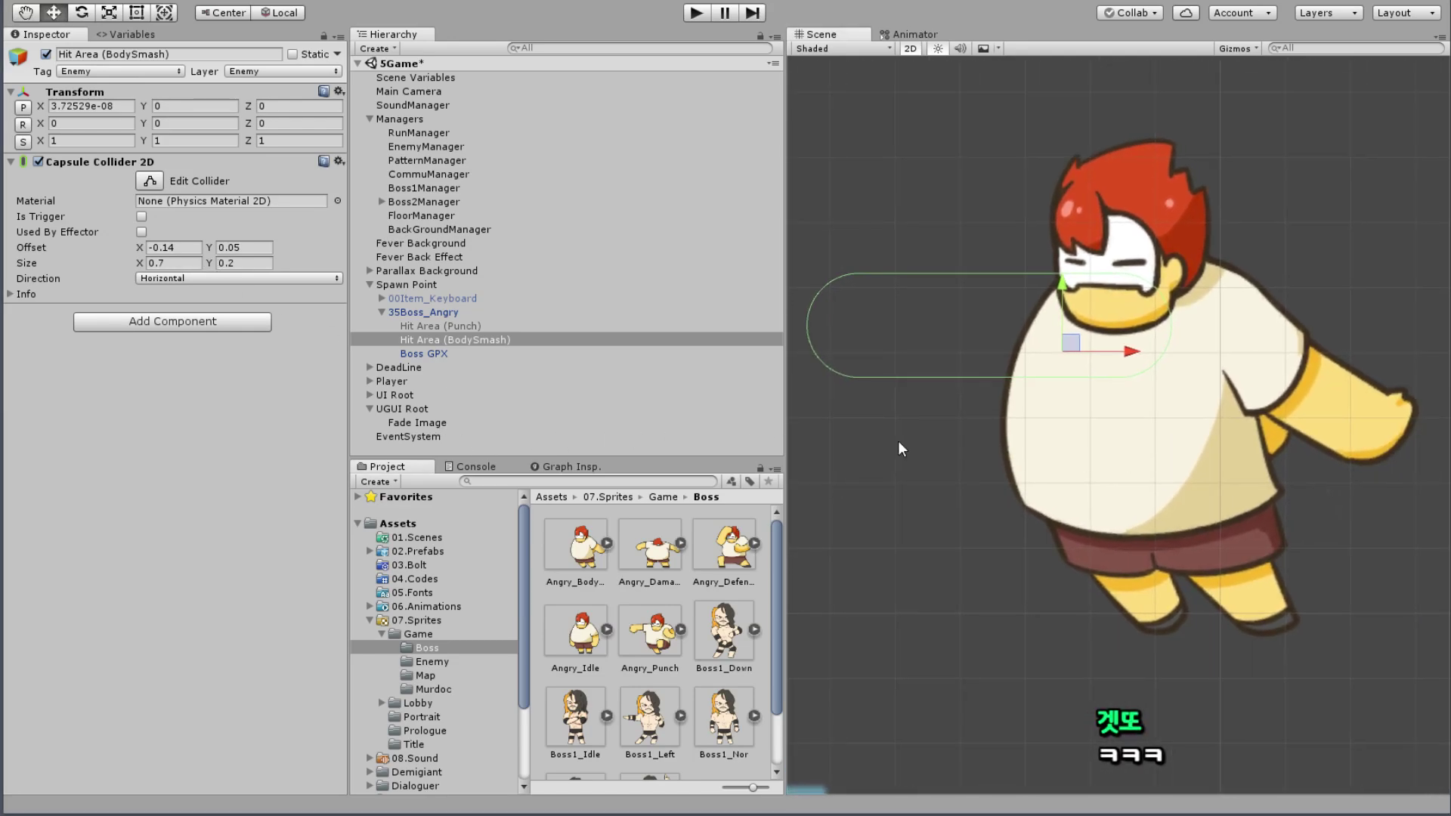
click(174, 247)
text(0)
click(258, 247)
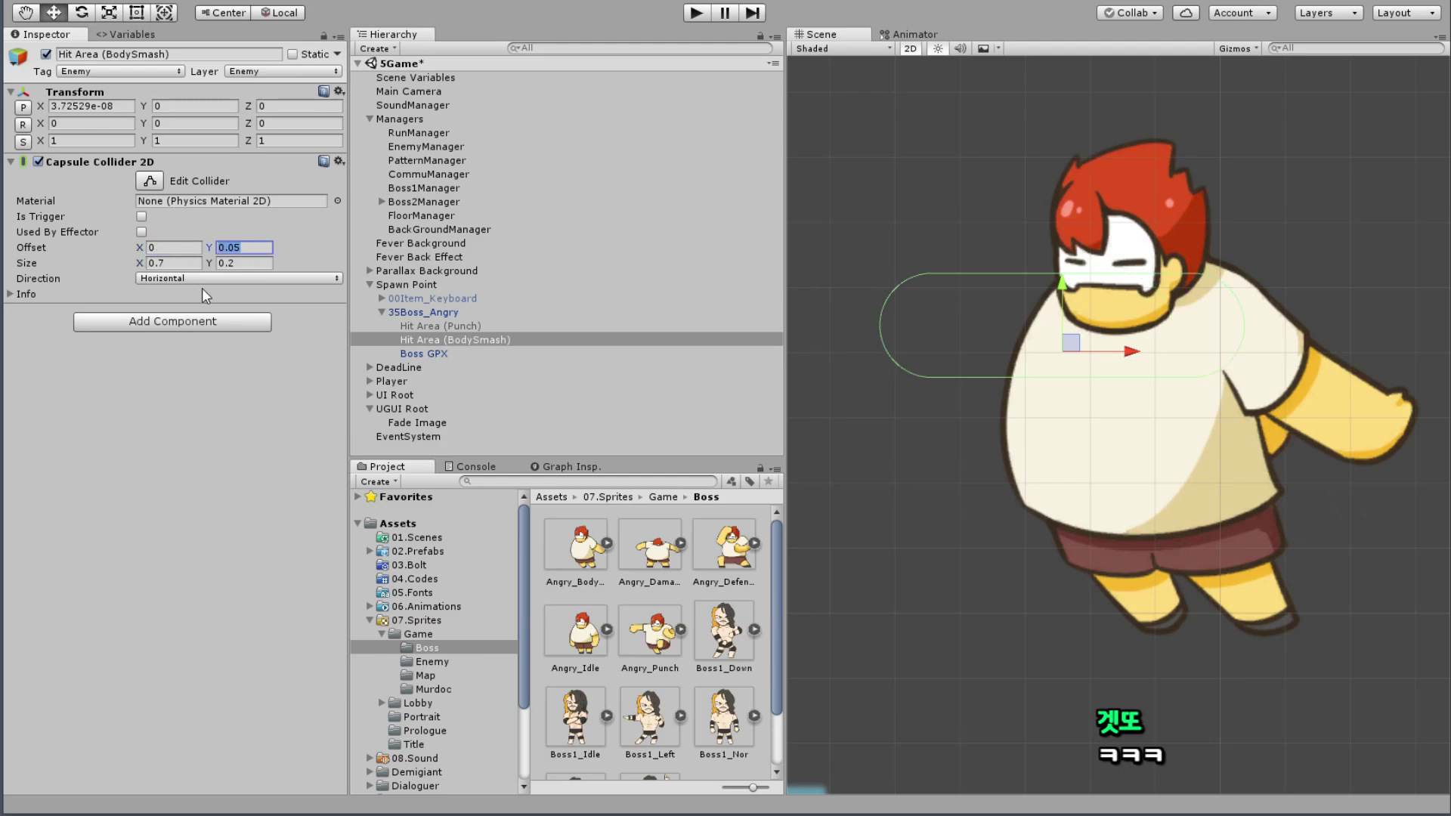
text(0)
click(170, 265)
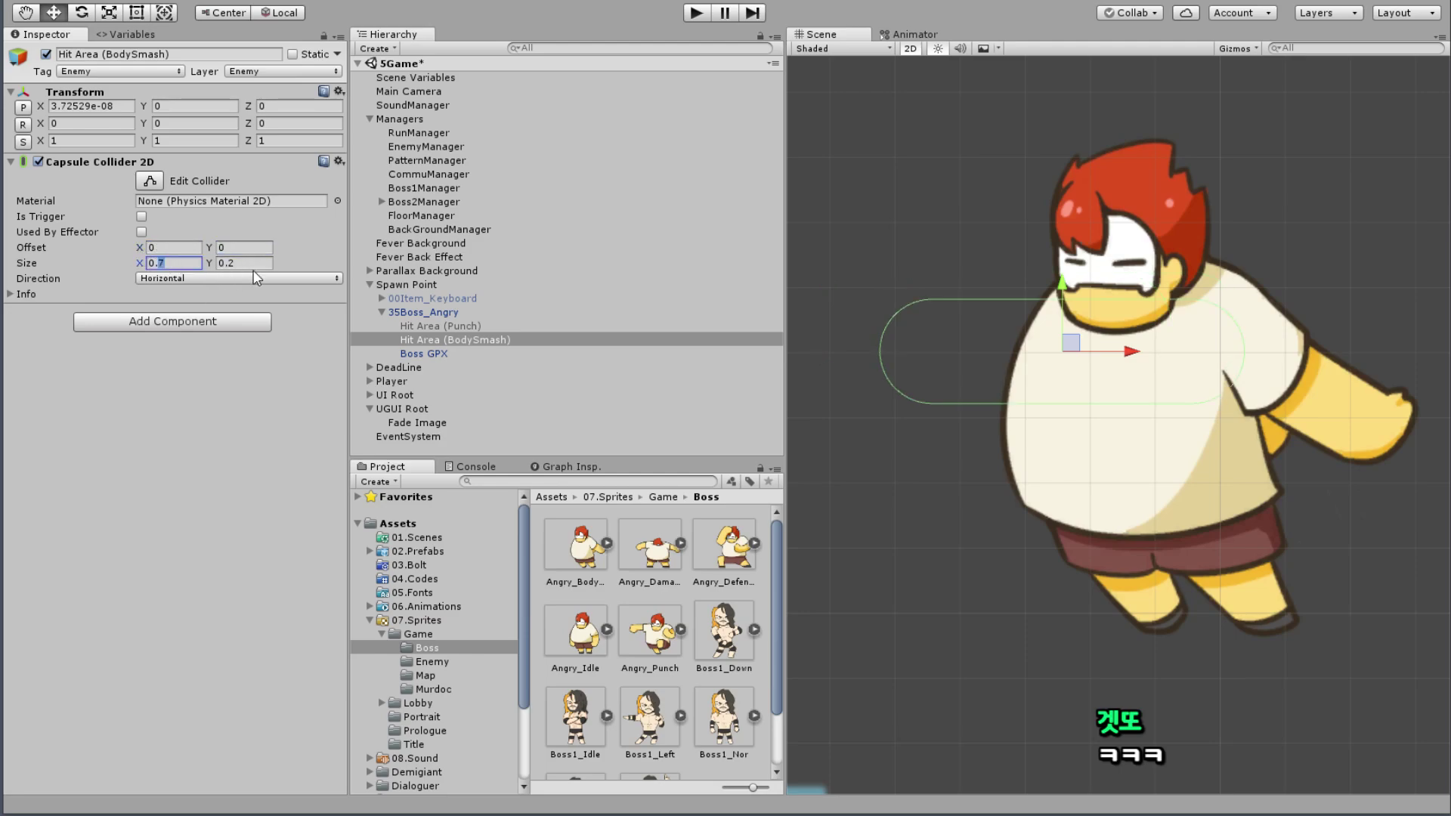
key(Tab)
text(0.)
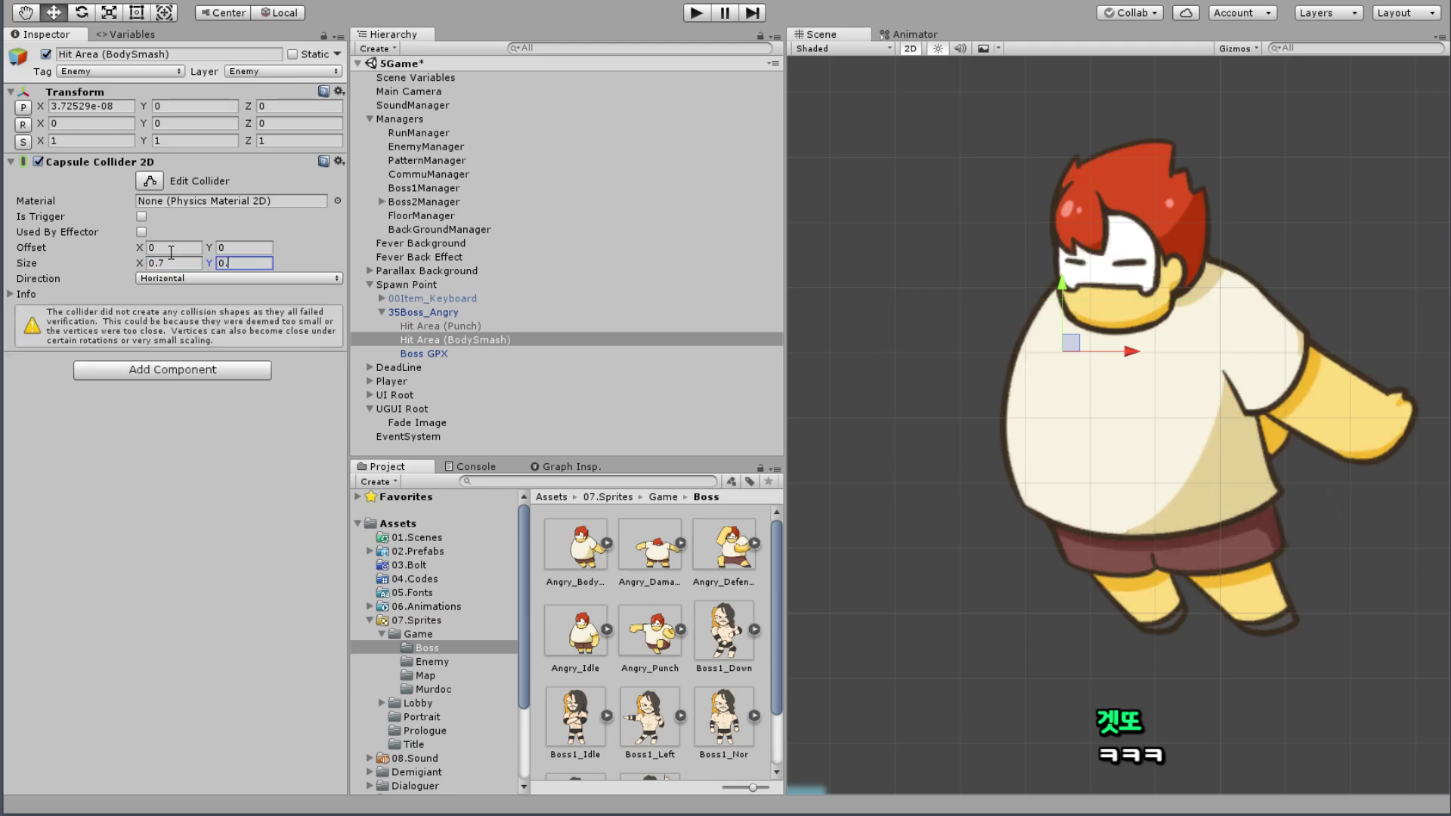
text(7)
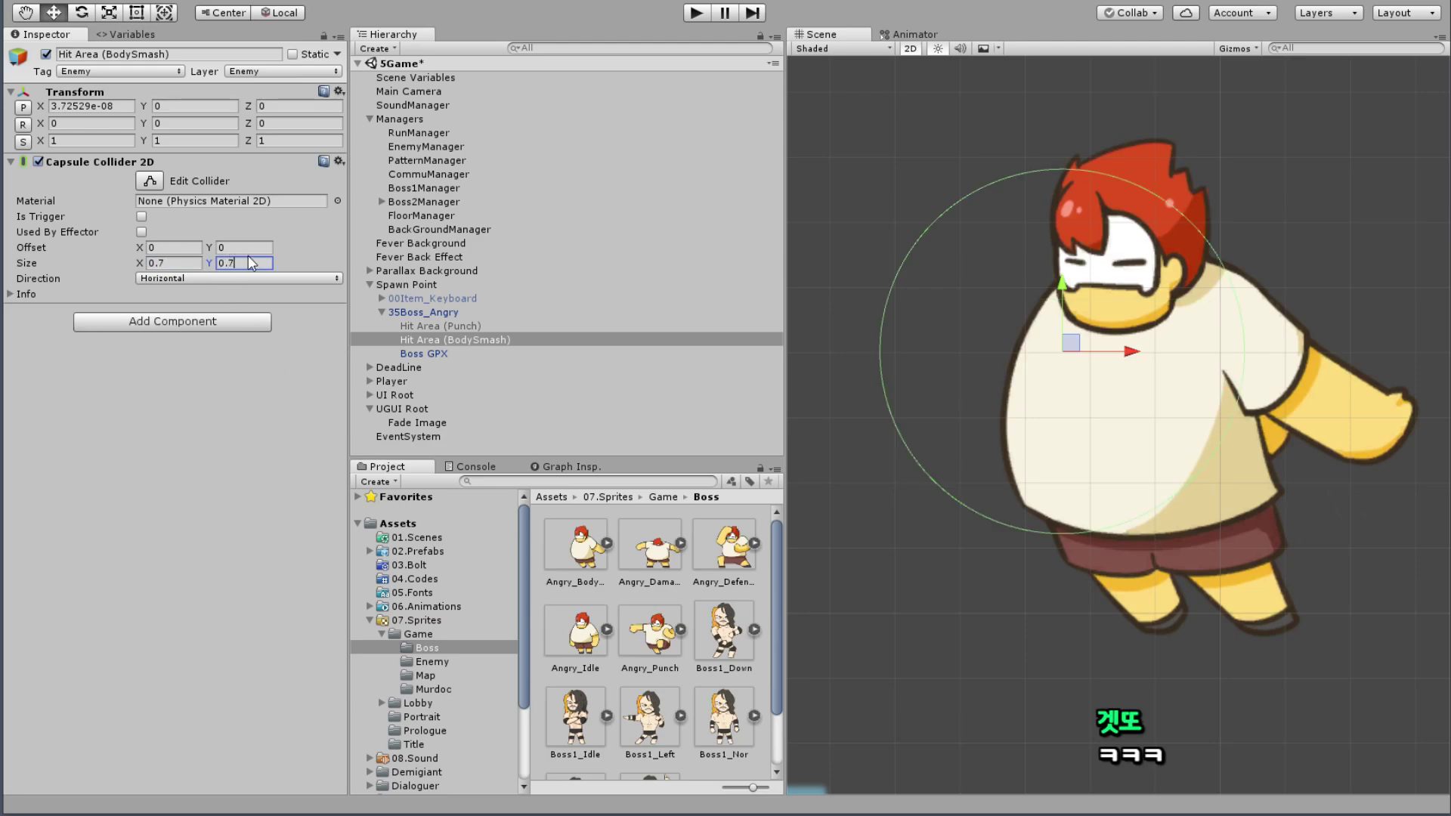
key(BackSpace)
text(5)
key(Return)
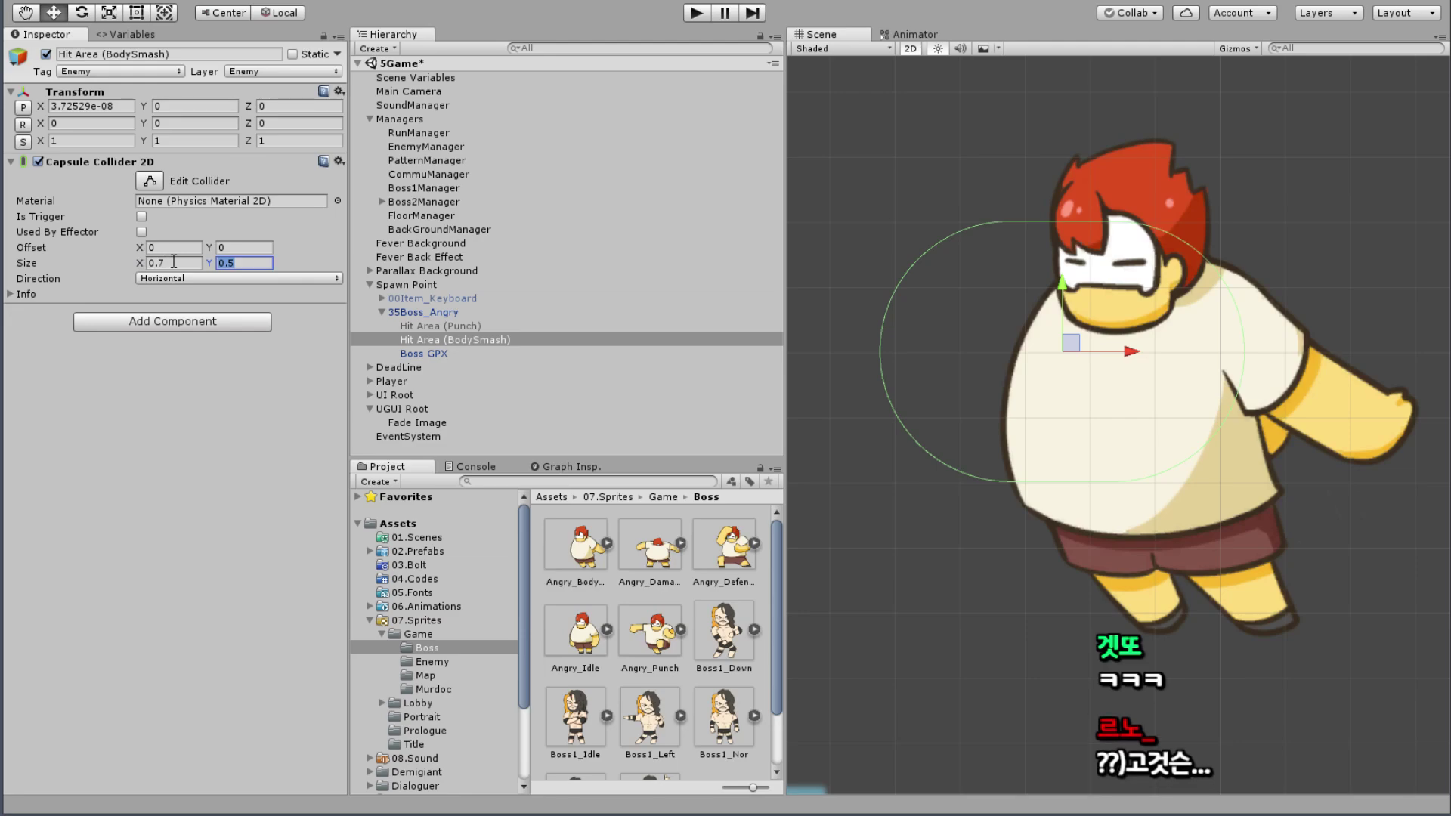
Step: Set the collider width to 0.5 and its offset to 0.1, -0.1
click(173, 261)
text(0.5)
click(221, 248)
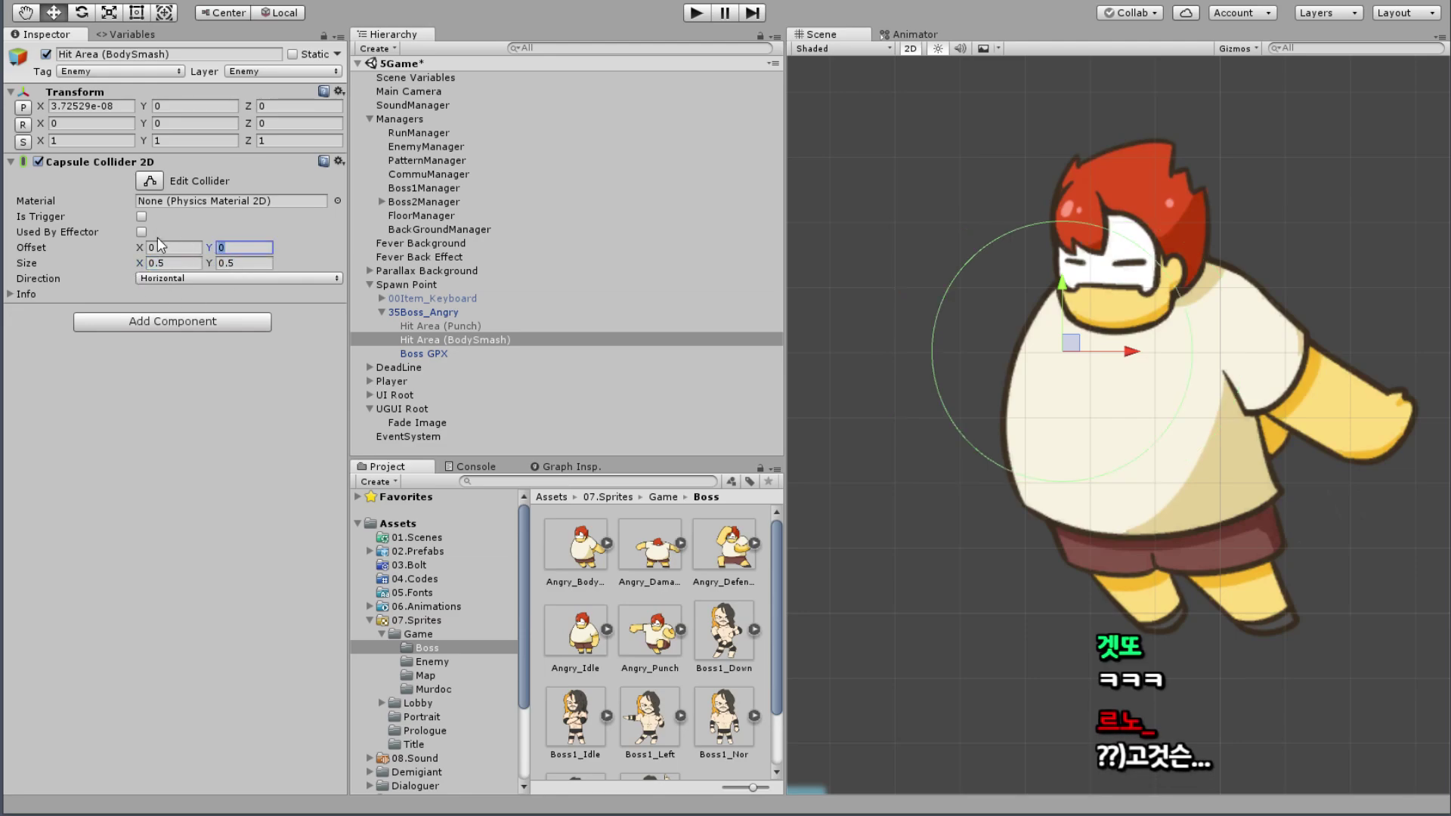
text(-0.1)
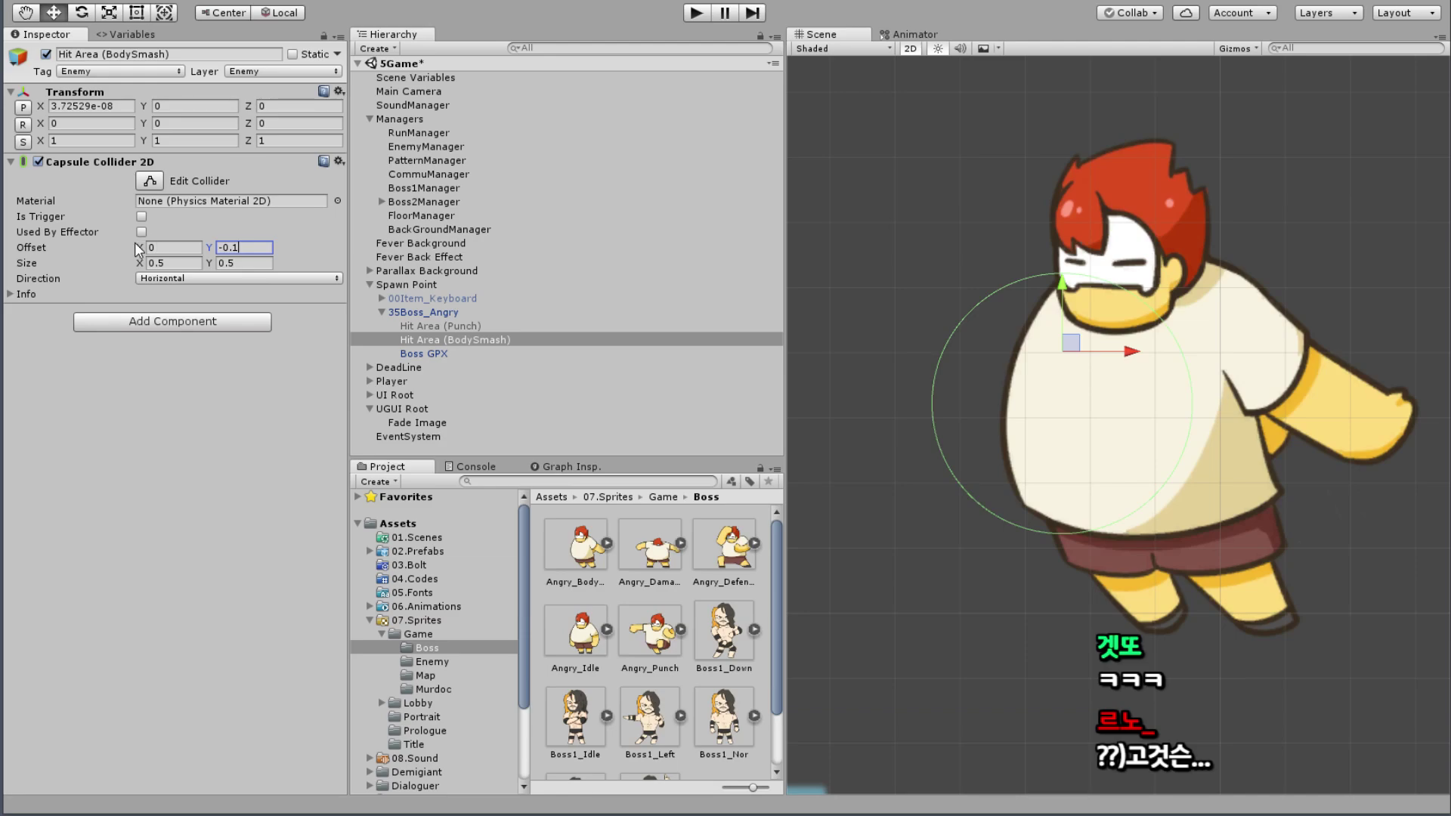
click(154, 247)
text(0.1)
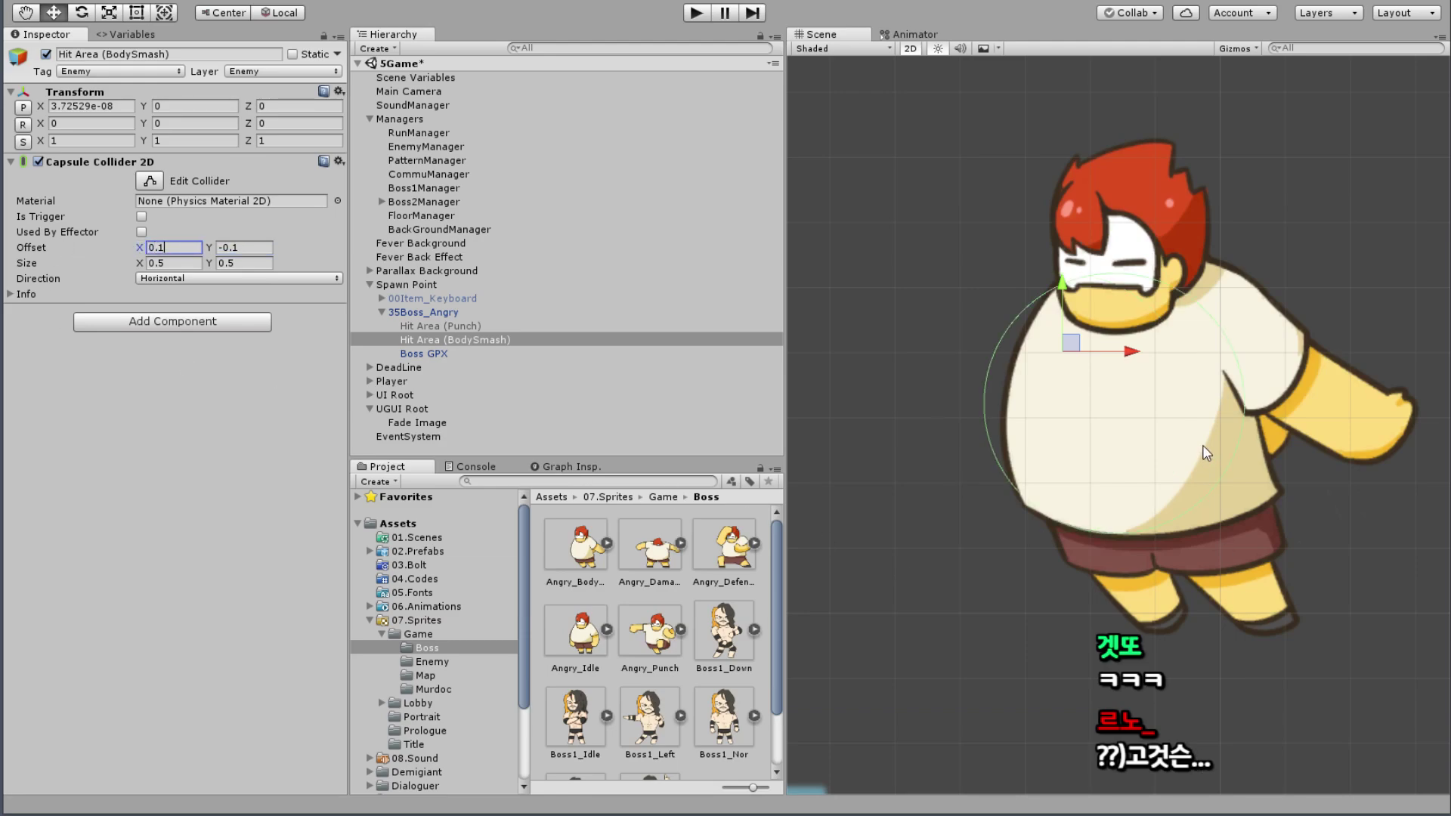
scroll(1253, 429, up, 2)
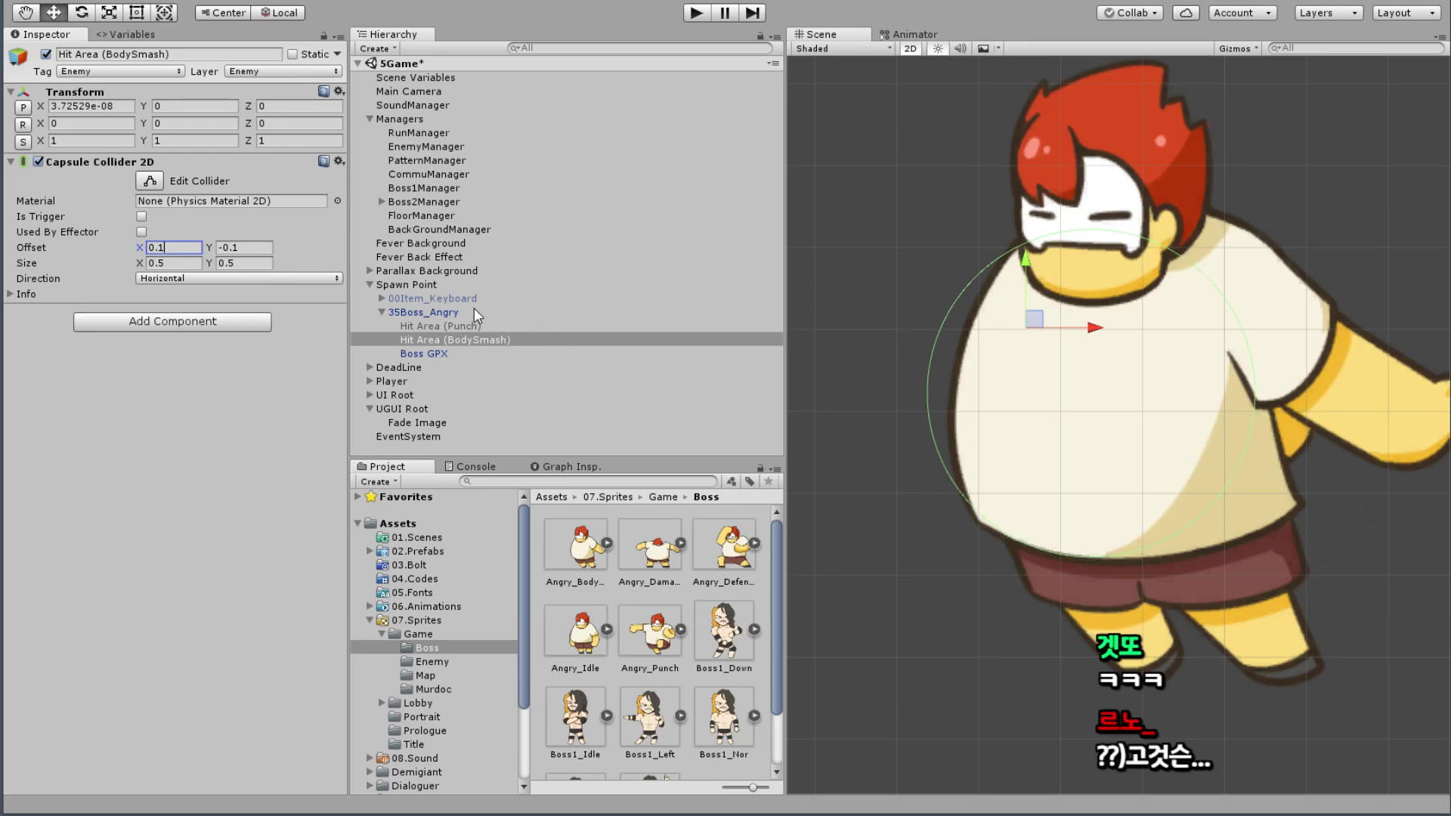
Step: Narrow the collider width to 0.3, then reselect Hit Area (BodySmash)
click(152, 262)
text(0.3)
key(Tab)
click(174, 263)
scroll(1246, 529, down, 3)
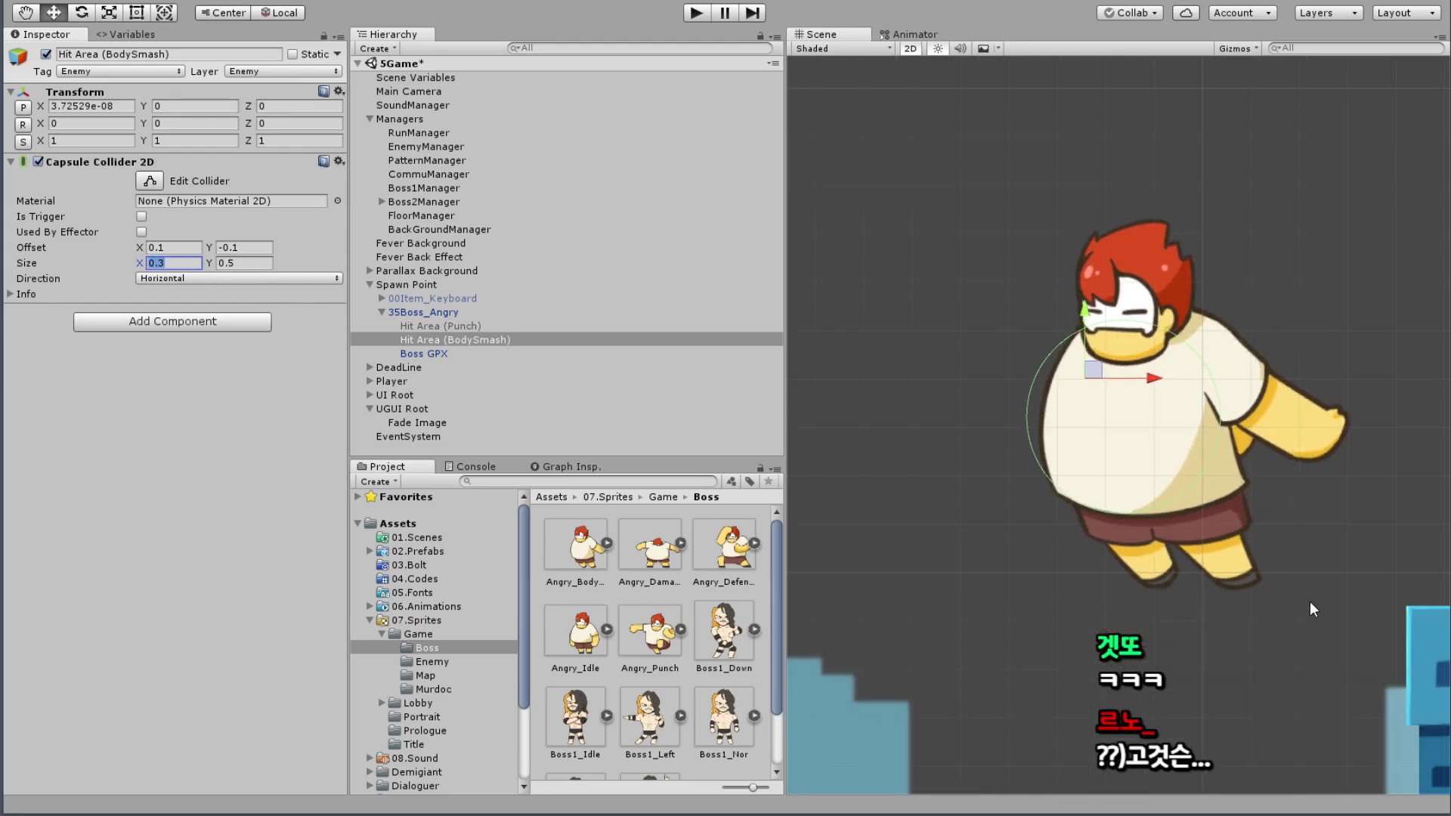
click(1145, 569)
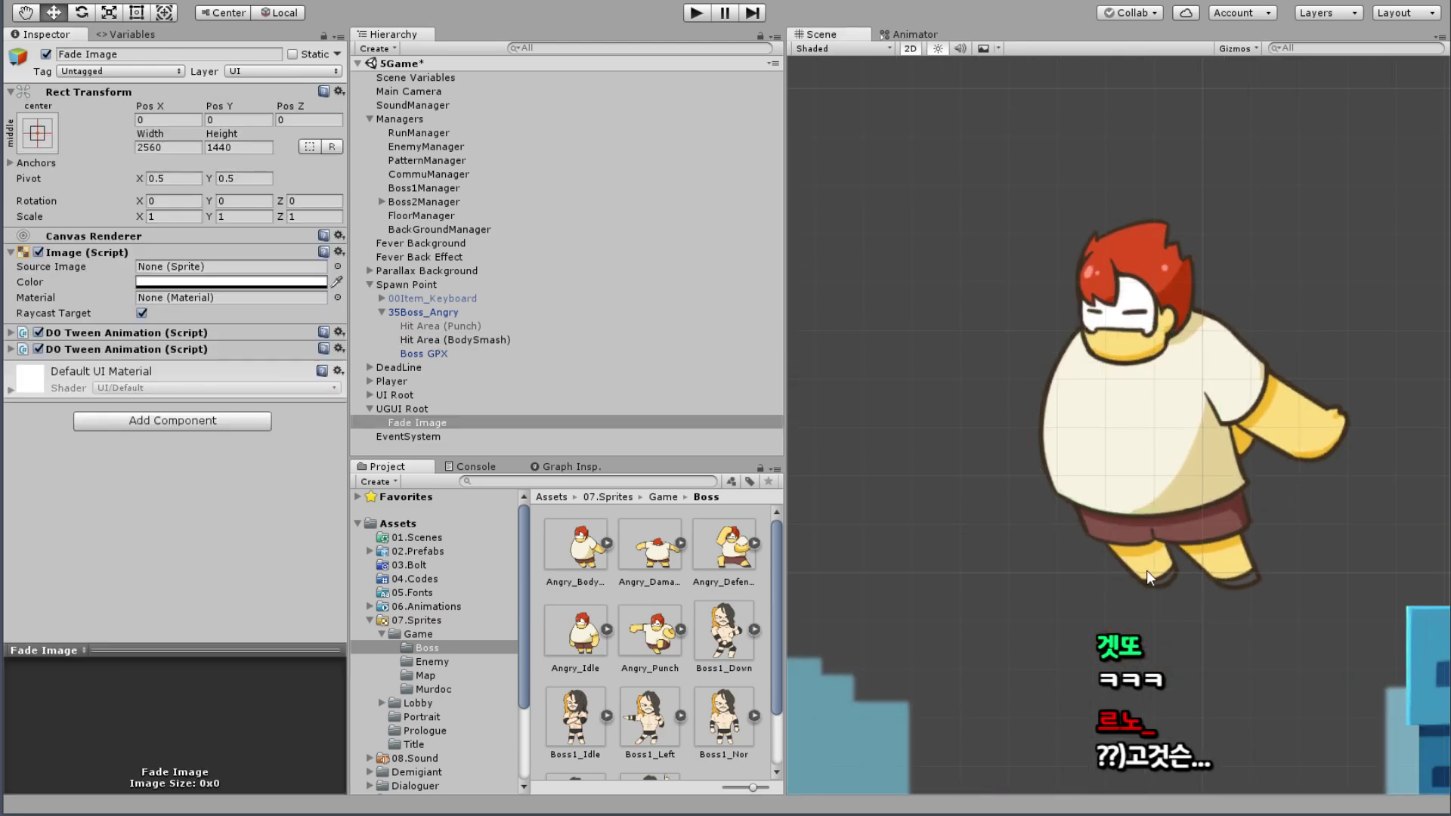
click(463, 300)
click(451, 339)
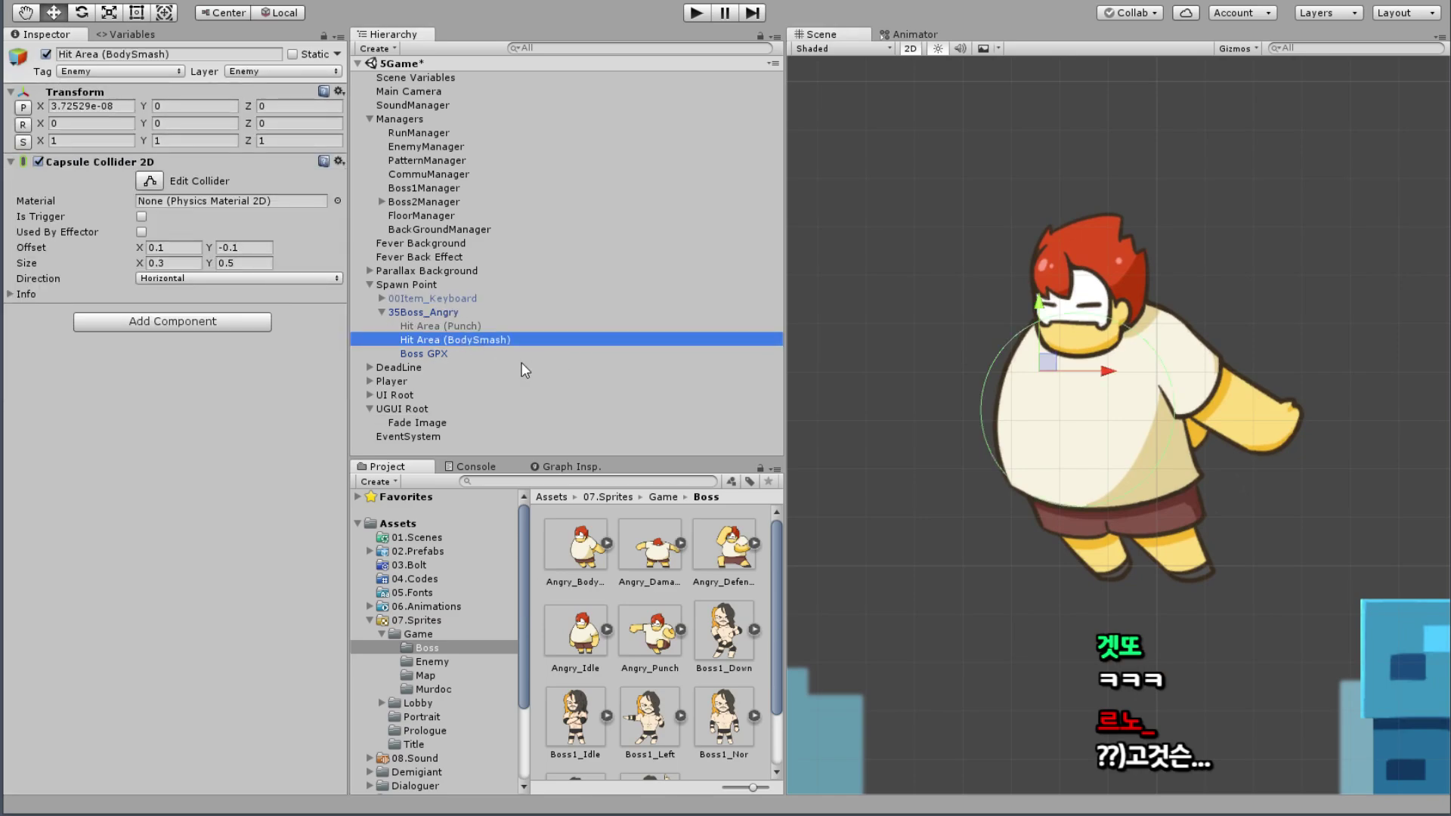
scroll(1020, 387, up, 3)
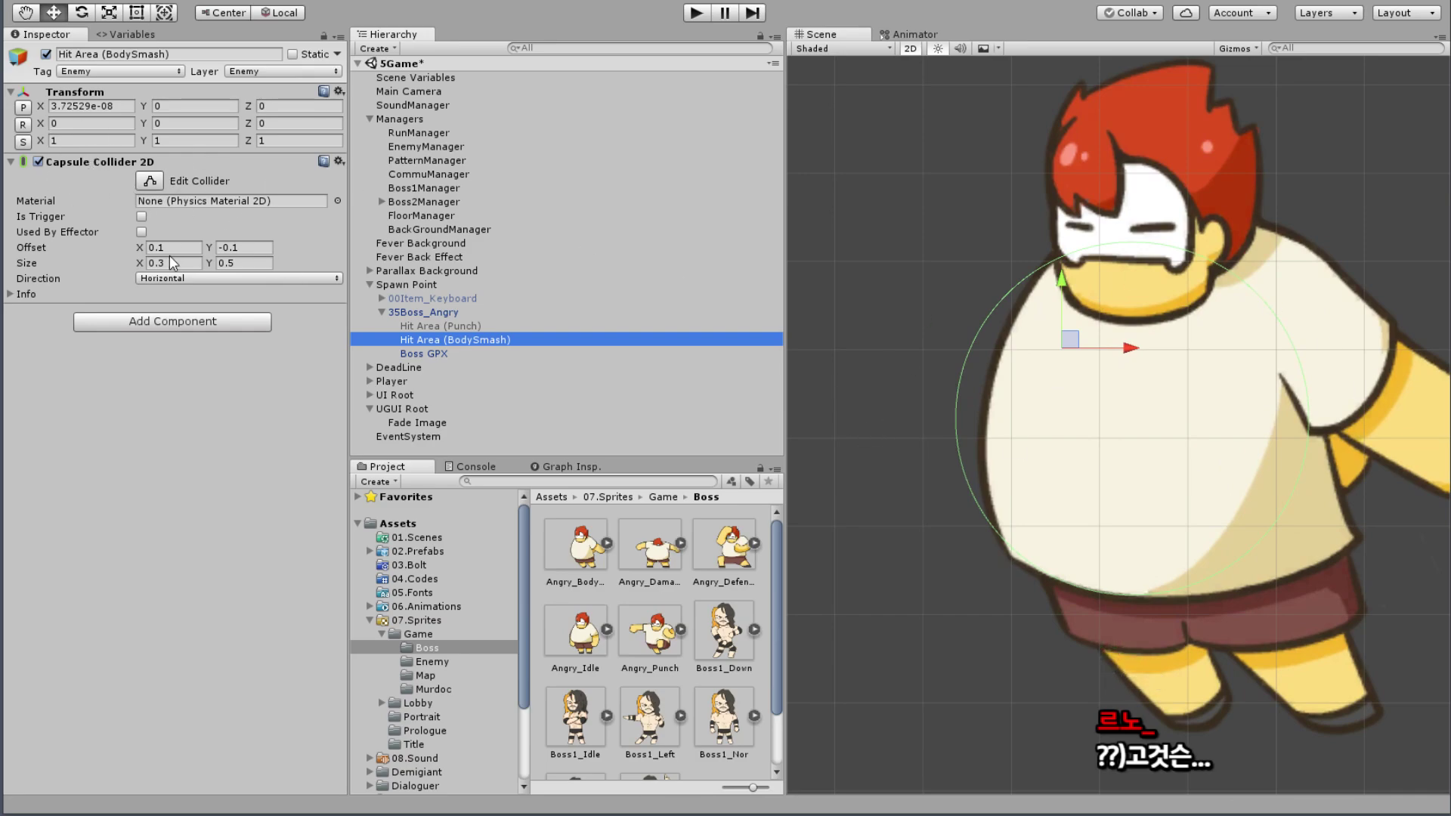
Step: Make the BodySmash capsule collider Vertical and set its Offset X to 0.03
click(183, 280)
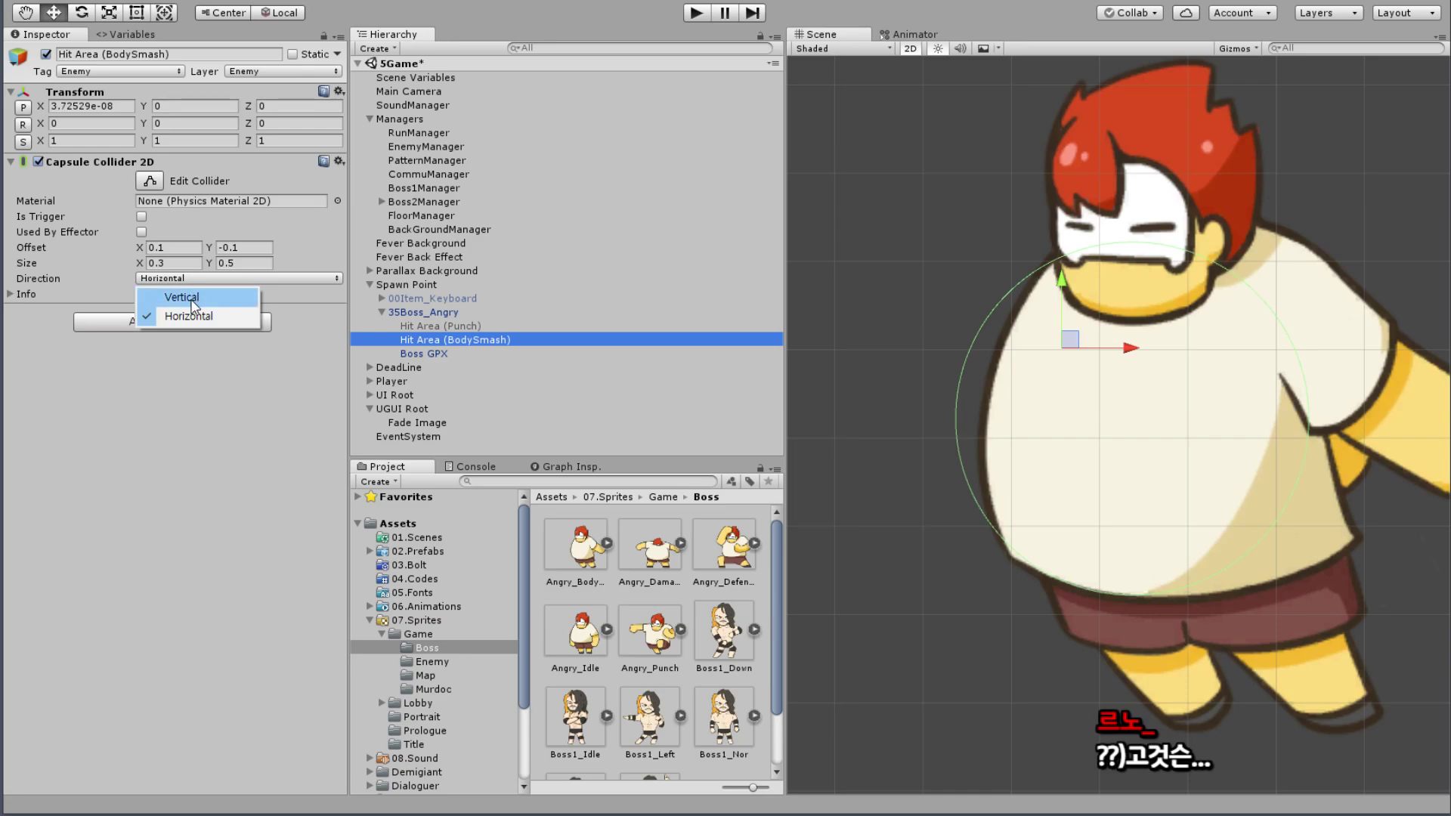
click(189, 295)
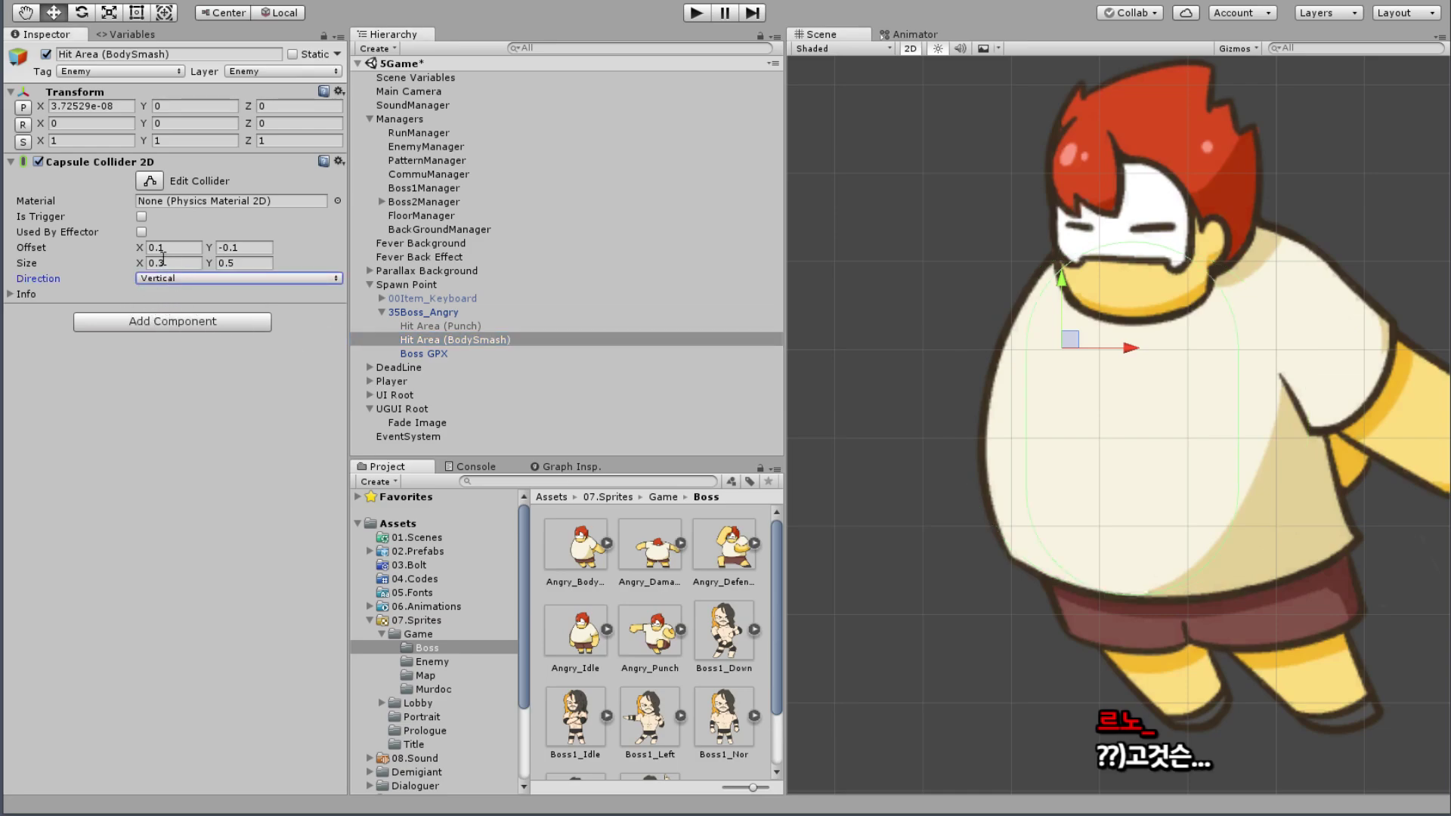
click(184, 247)
text(0)
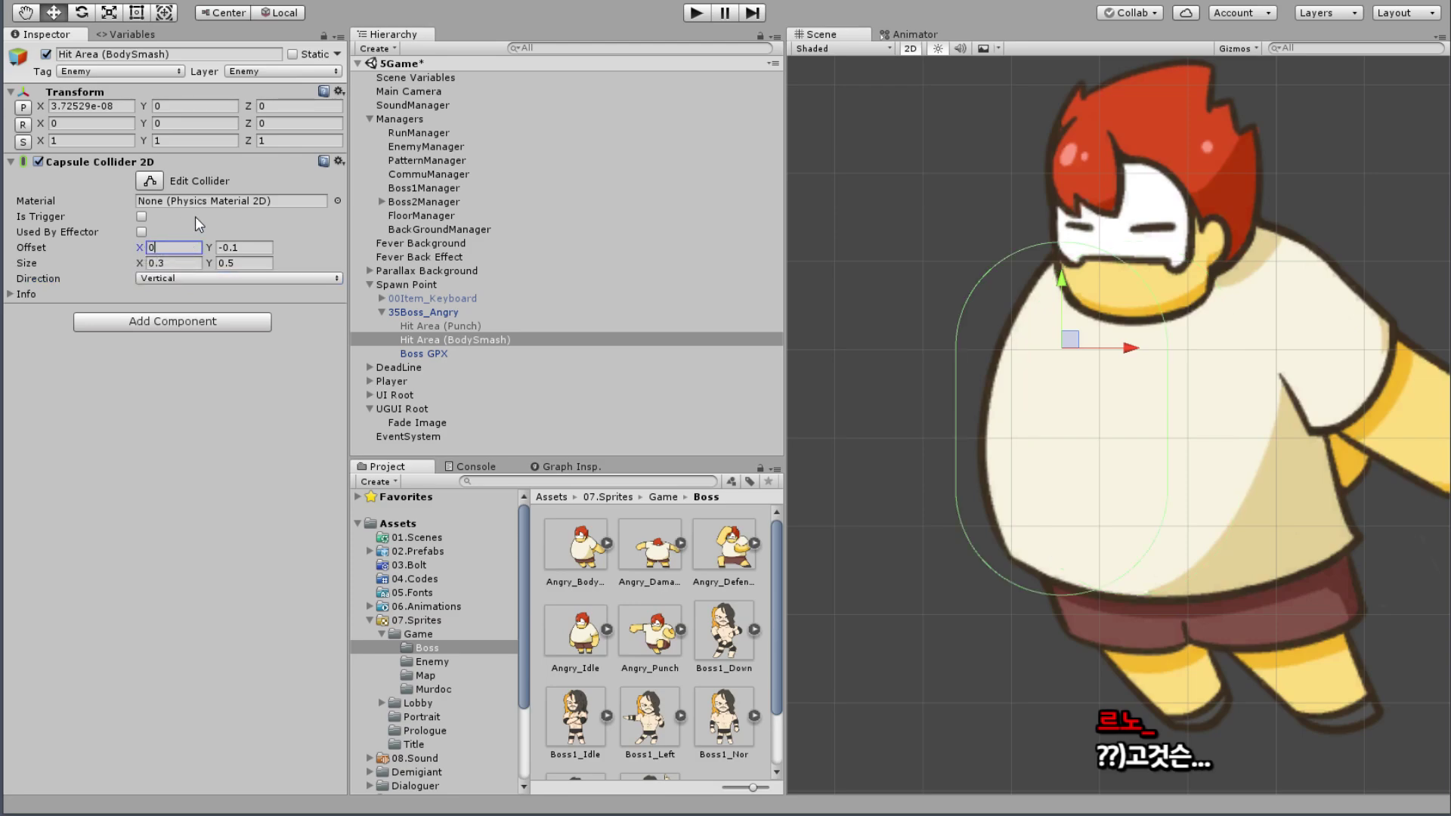
key(BackSpace)
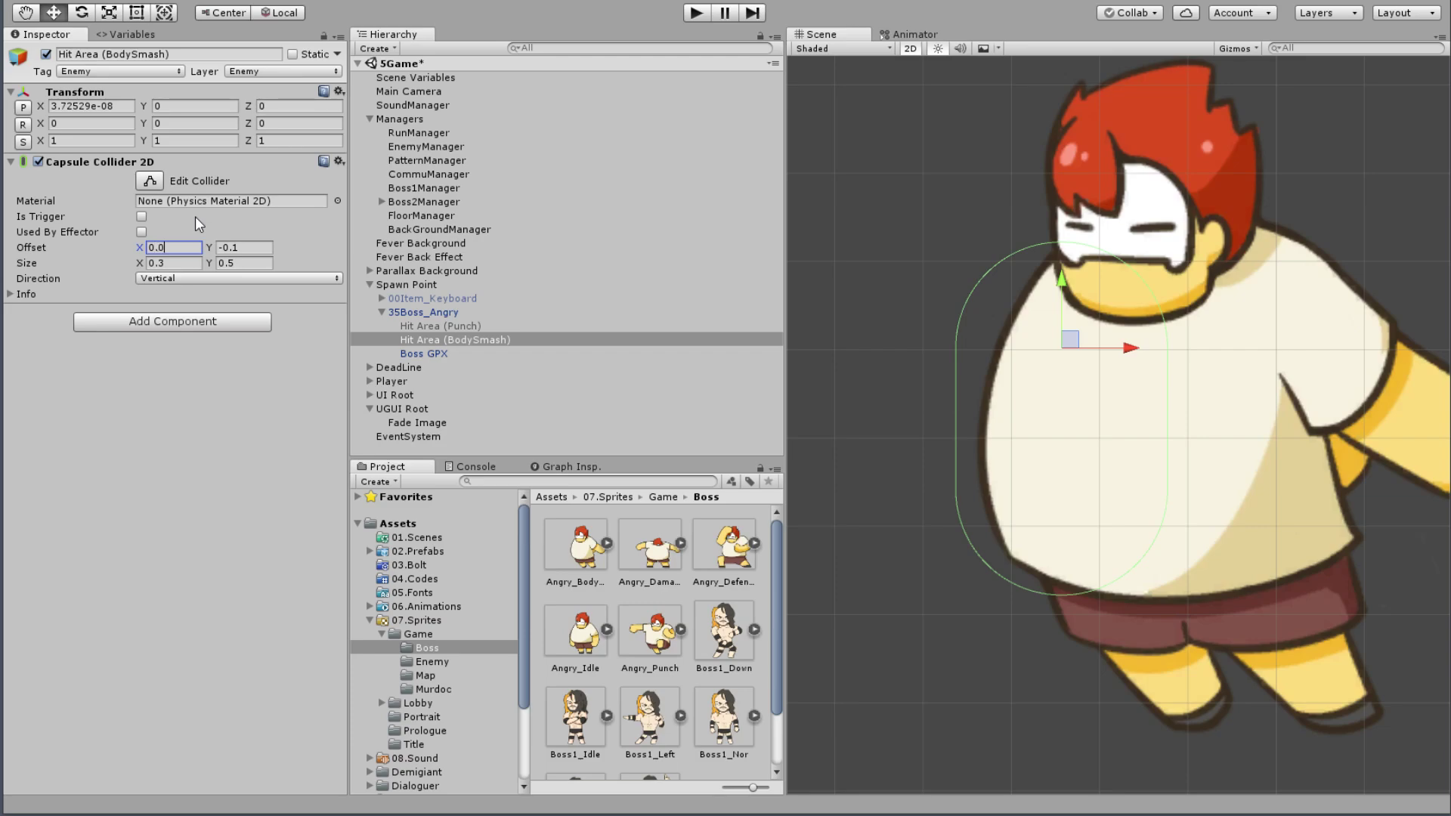
text(4)
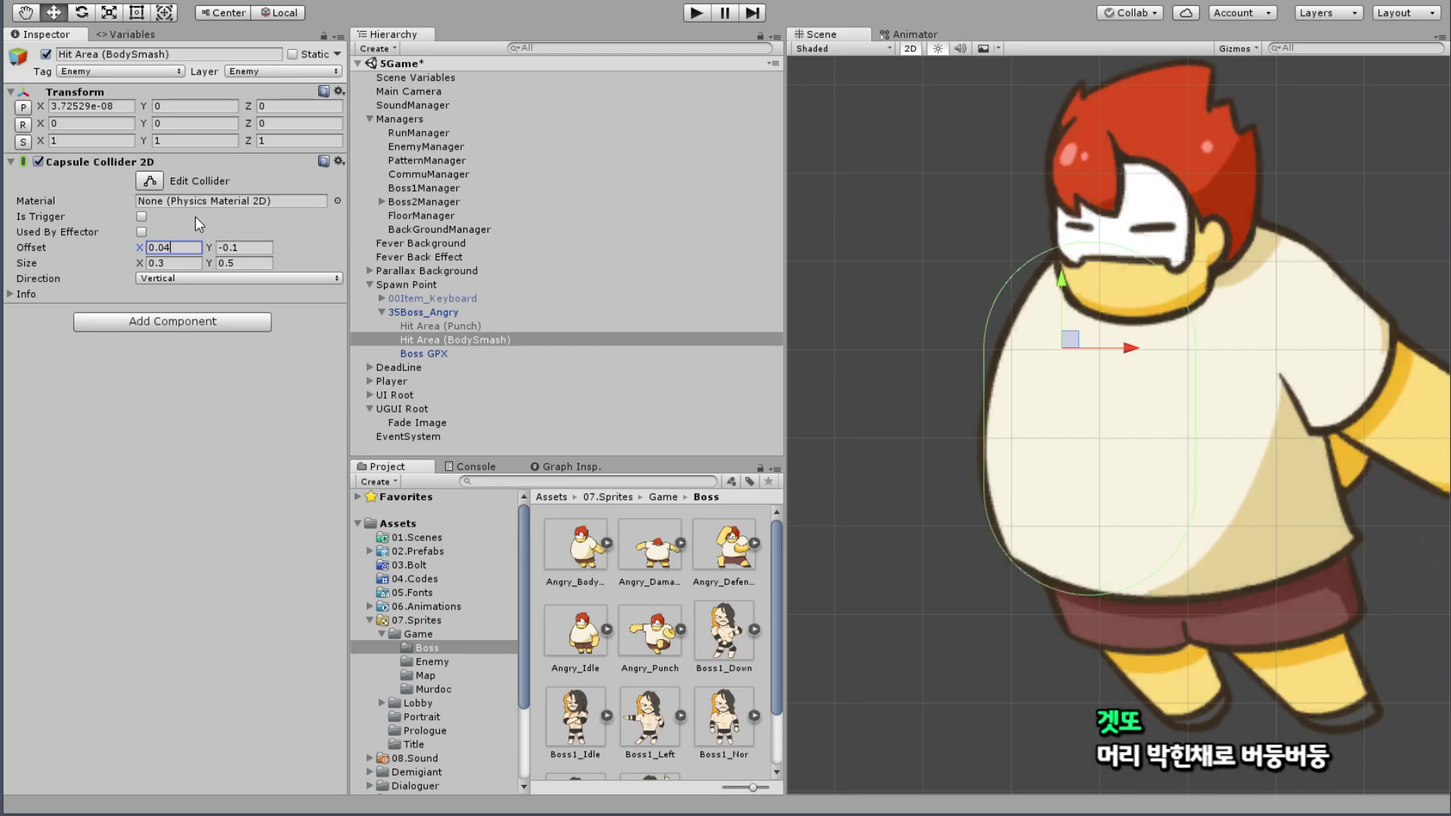
text(3)
key(BackSpace)
key(BackSpace)
text(3)
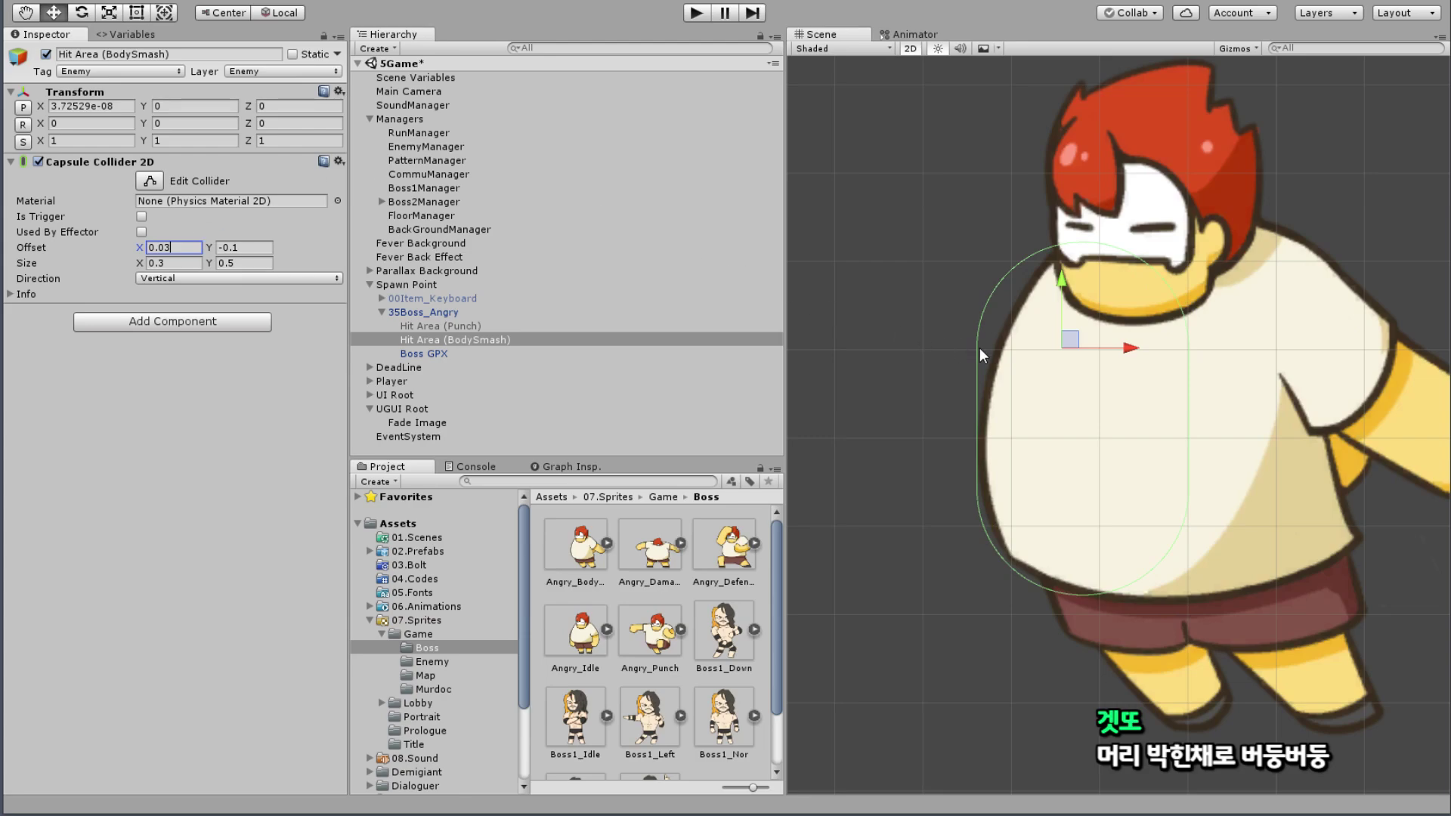
Step: Compare Horizontal against Vertical direction, keep Vertical, and inspect the collider around the boss
middle_drag(979, 348, 808, 324)
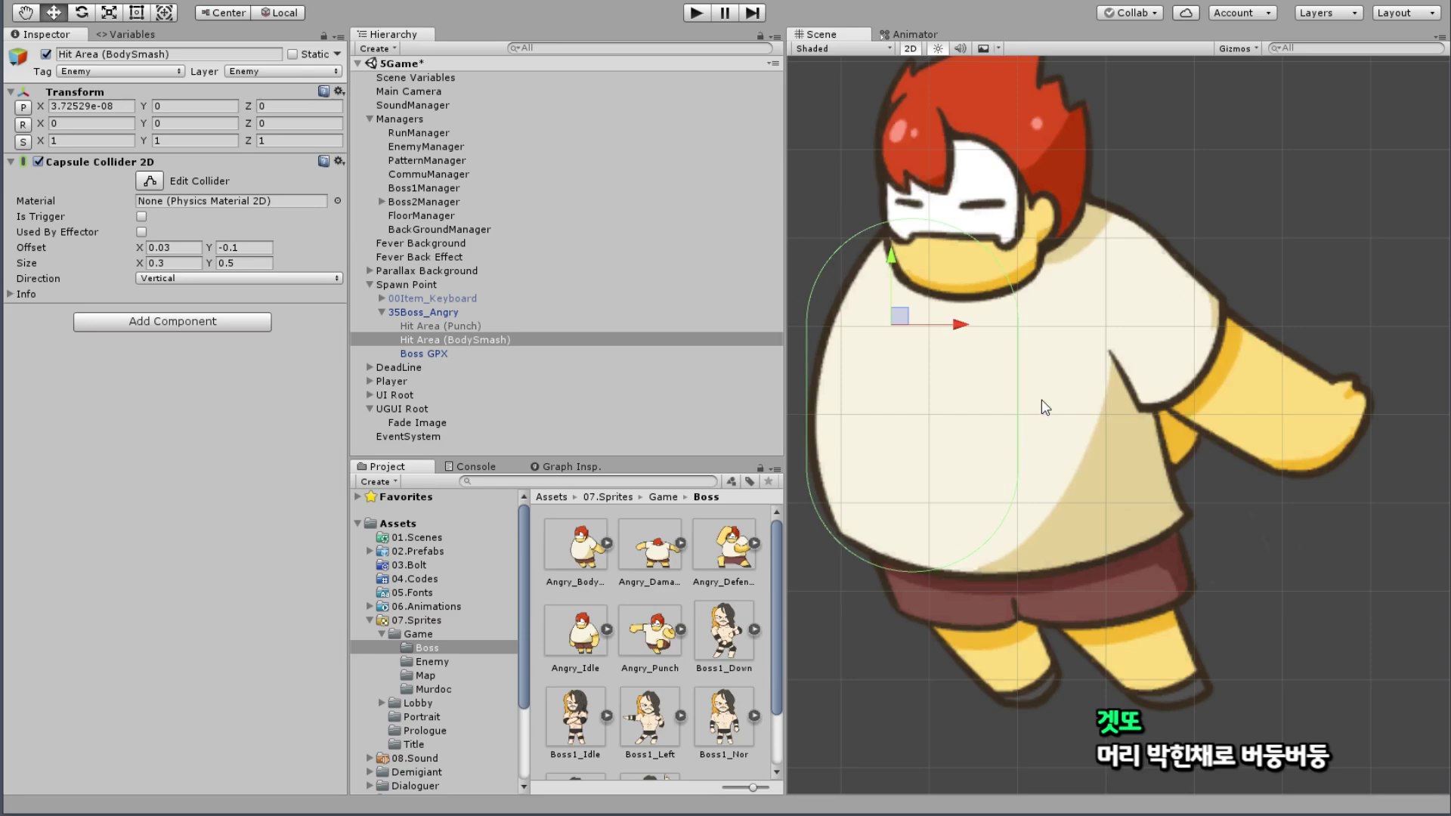
click(158, 277)
click(188, 315)
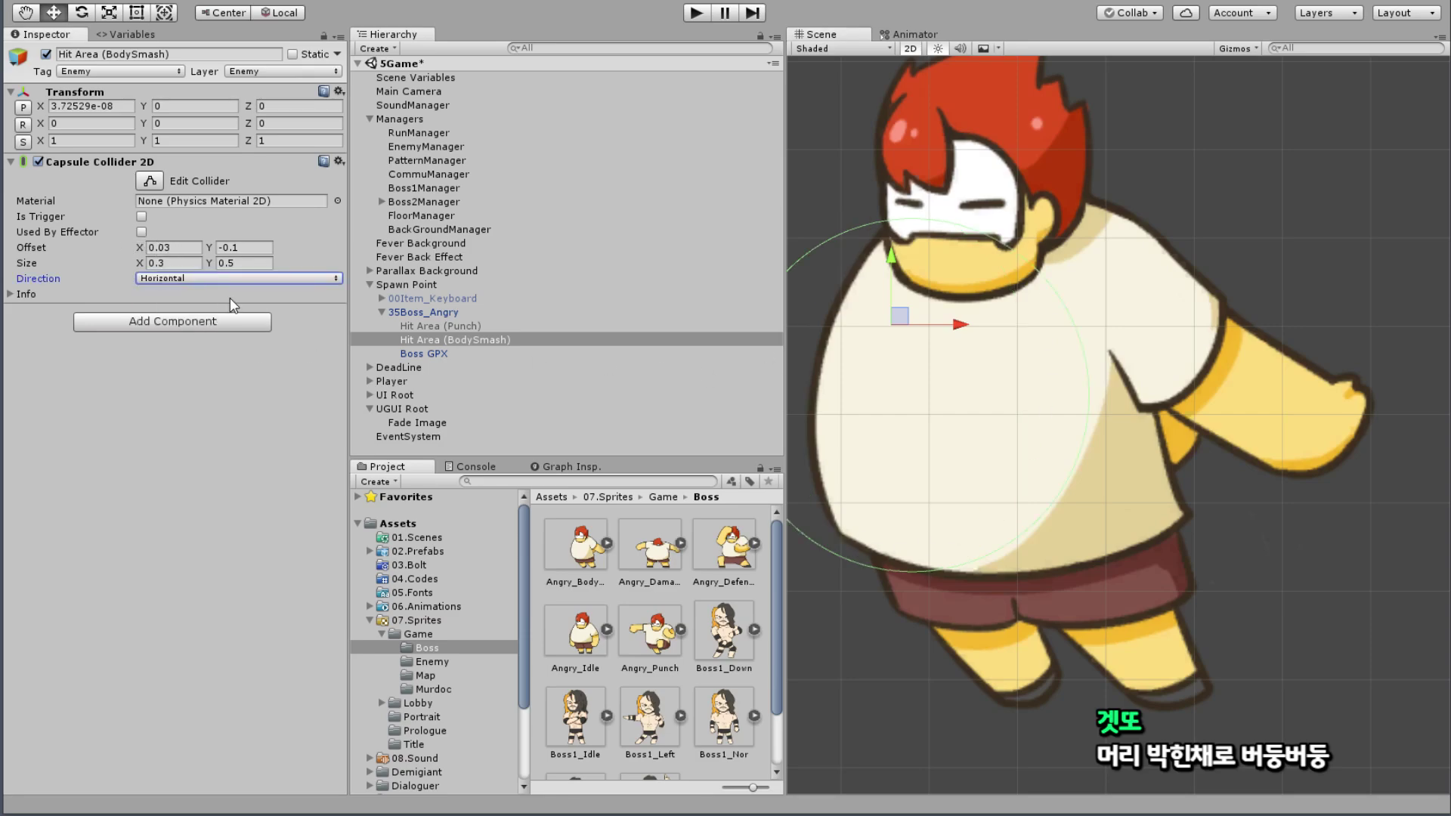
key(f)
click(260, 280)
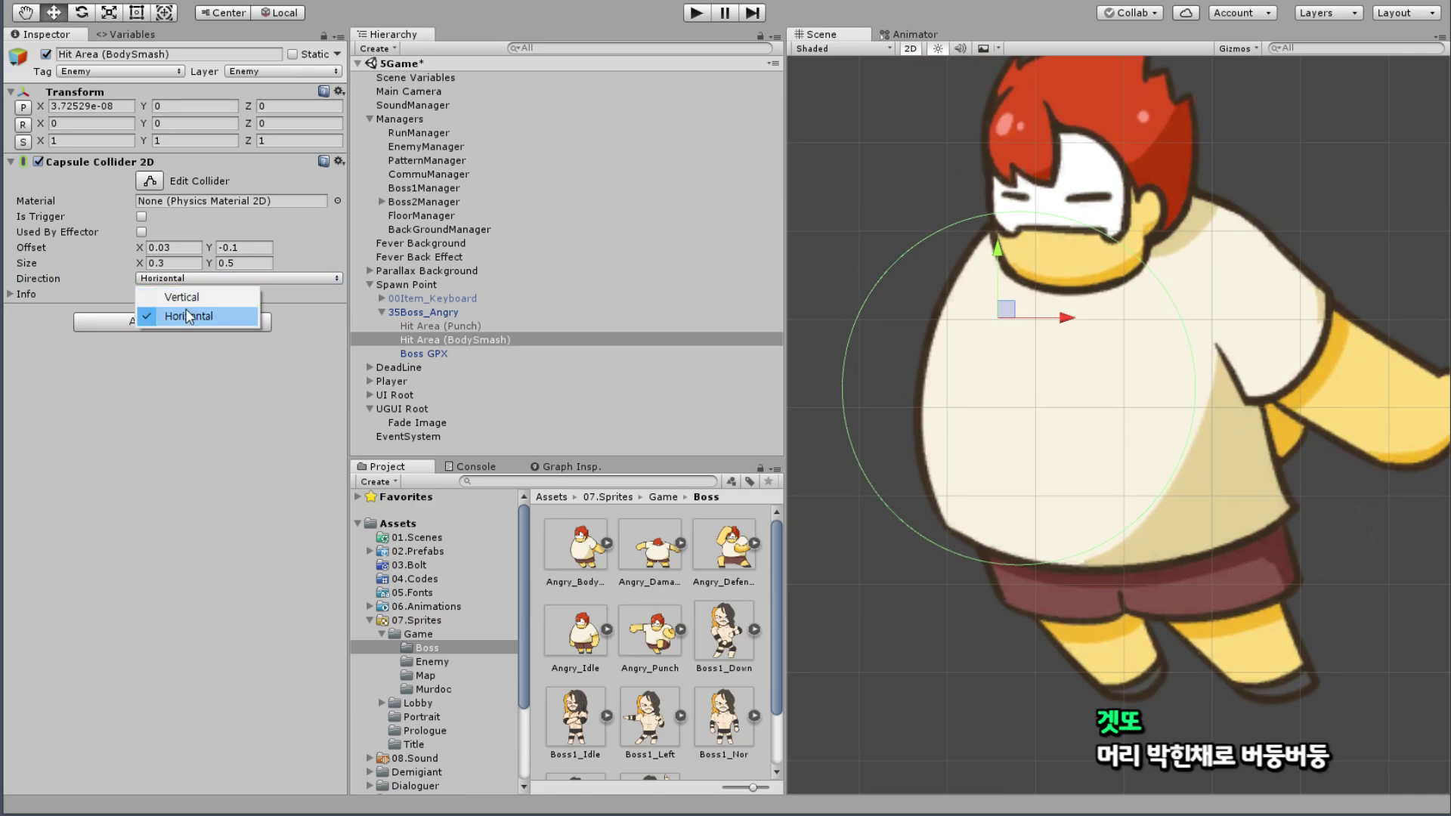
click(189, 296)
key(q)
mouse_move(1167, 301)
mouse_down()
mouse_move(1209, 418)
mouse_move(1184, 397)
mouse_up()
scroll(1184, 397, down, 2)
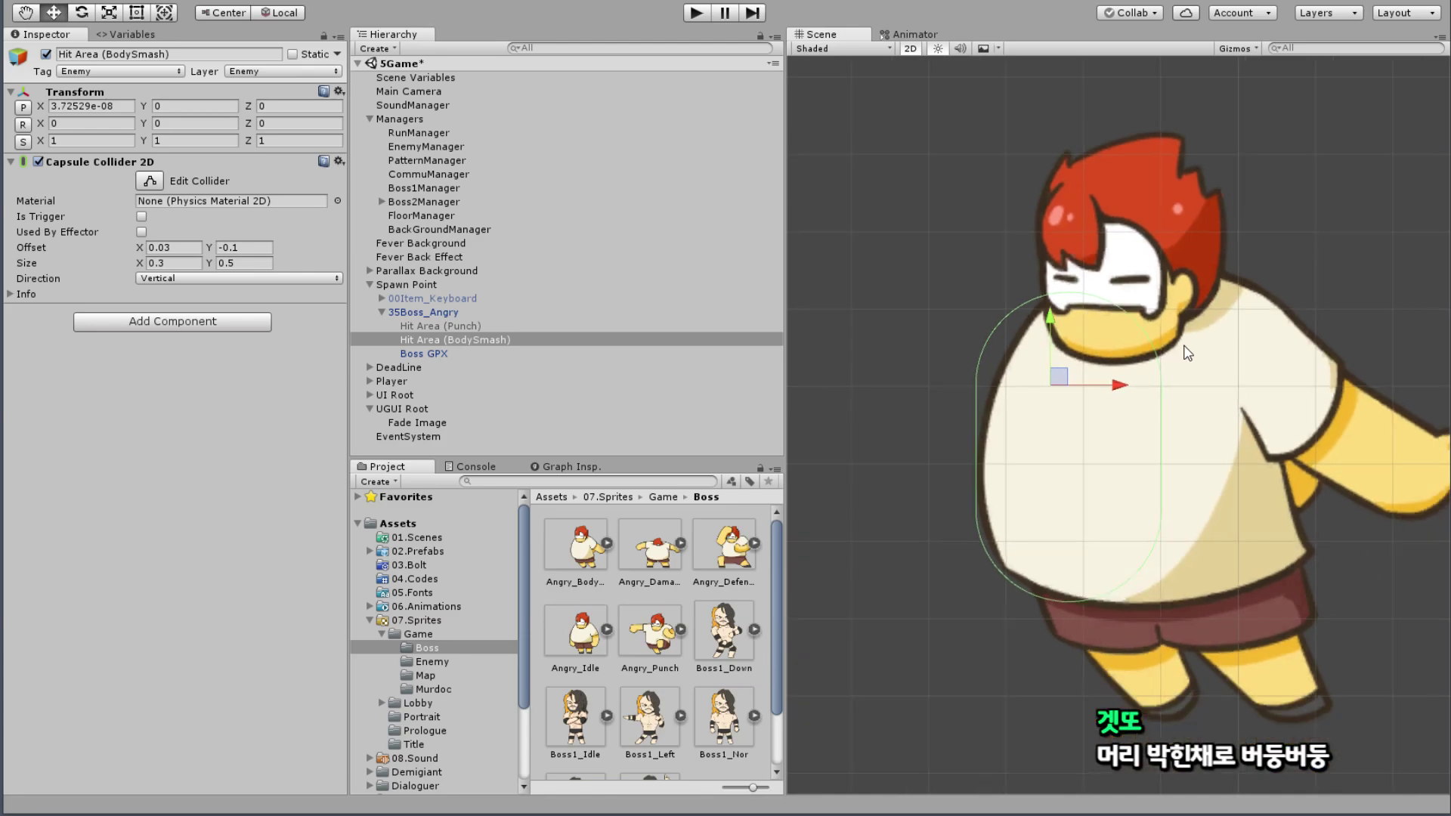
scroll(1096, 363, down, 2)
key(w)
scroll(1058, 347, down, 1)
scroll(1034, 333, down, 2)
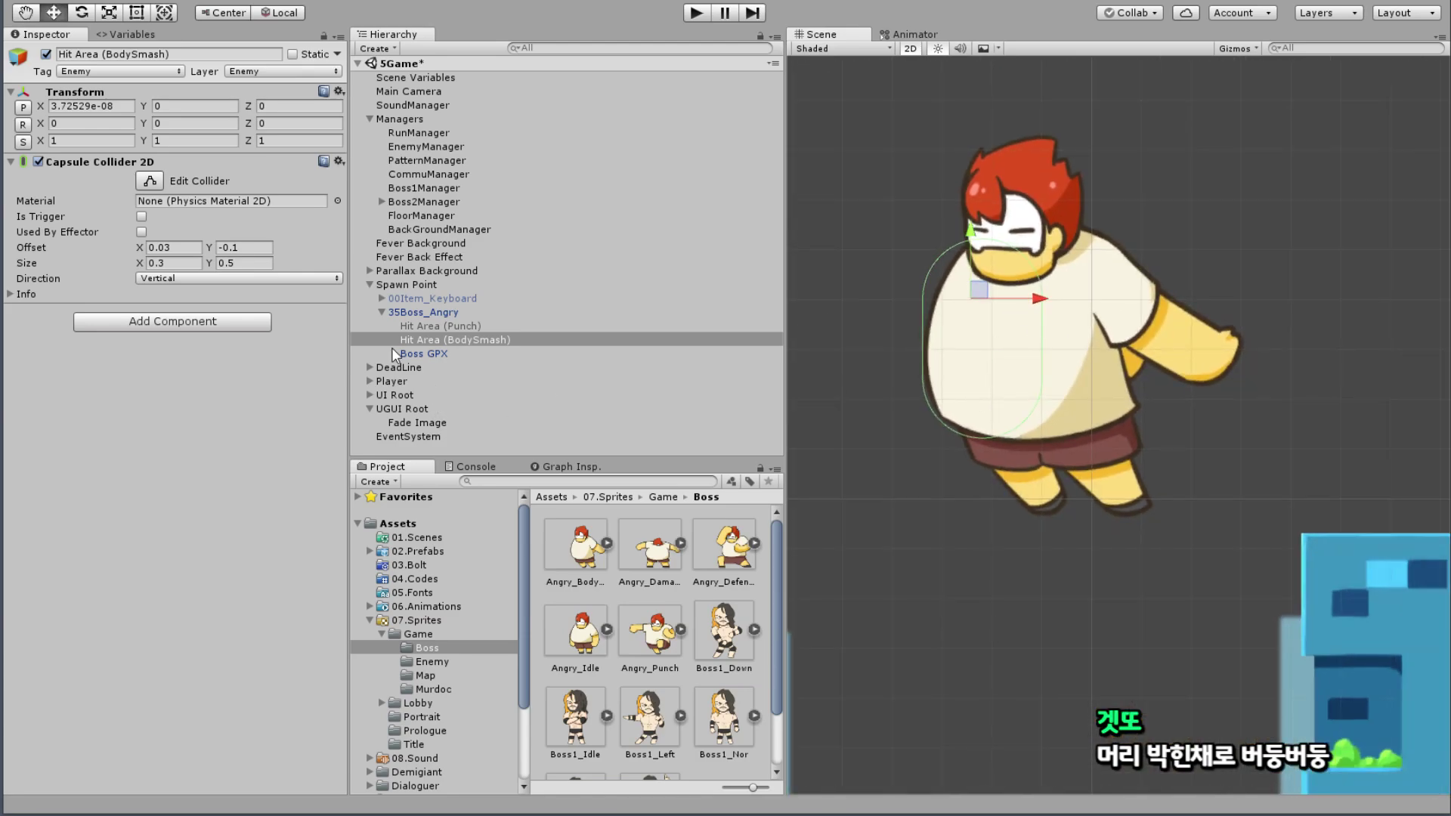
scroll(937, 408, up, 2)
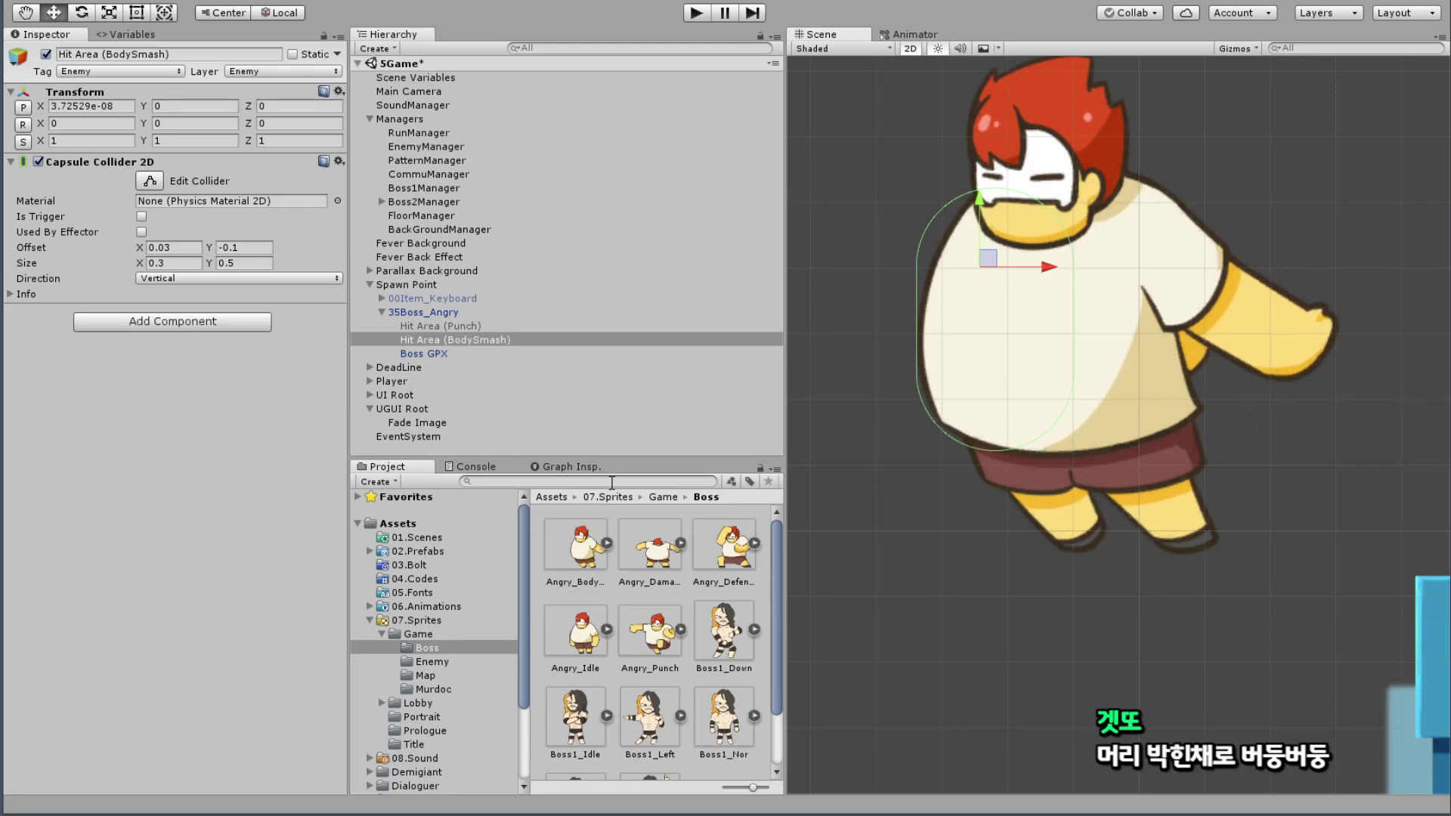
Step: Give Boss GPX the Angry_Defence sprite, deactivate Hit Area (BodySmash), and check the guarding pose
click(446, 354)
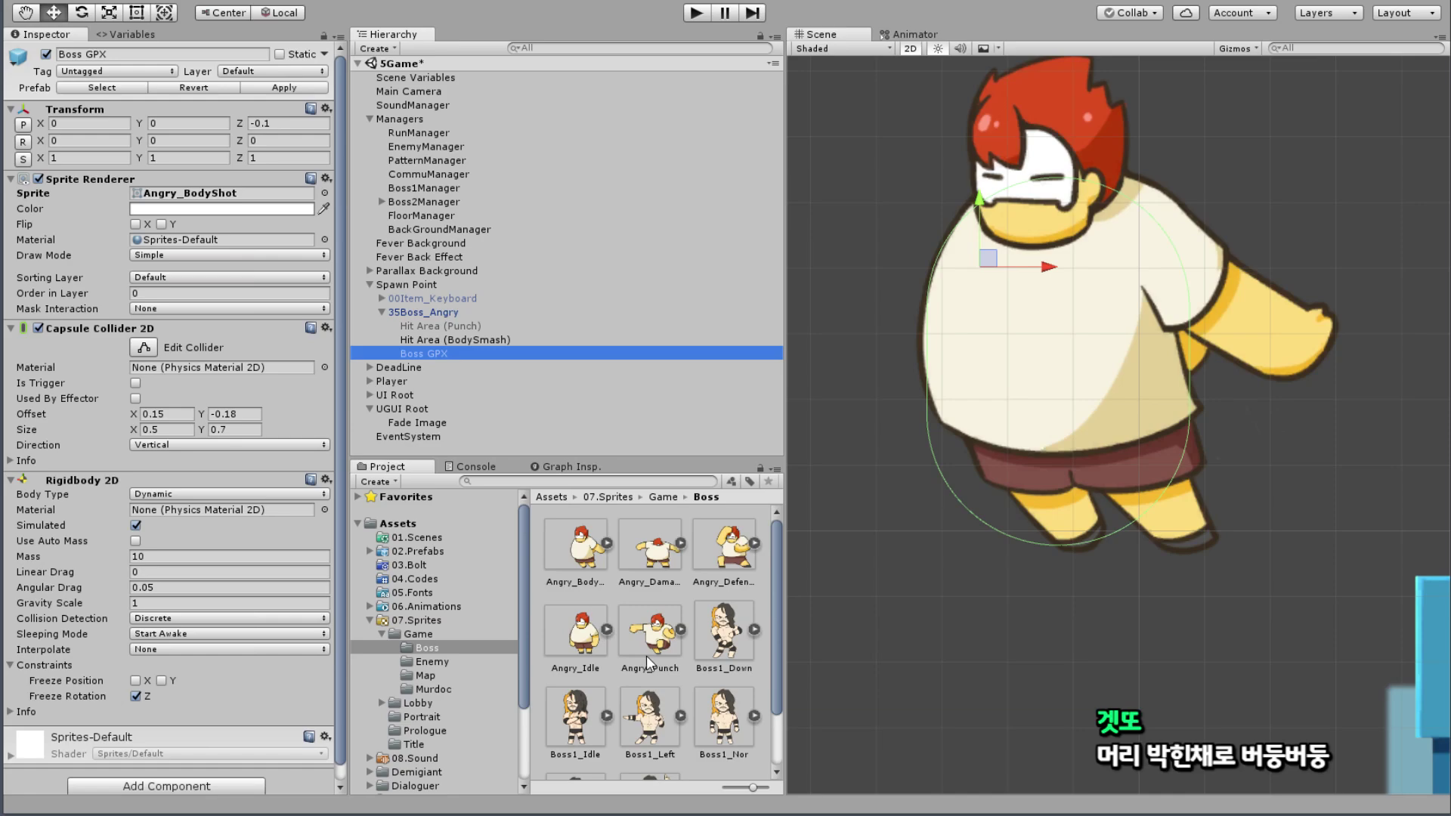
drag(725, 541, 187, 193)
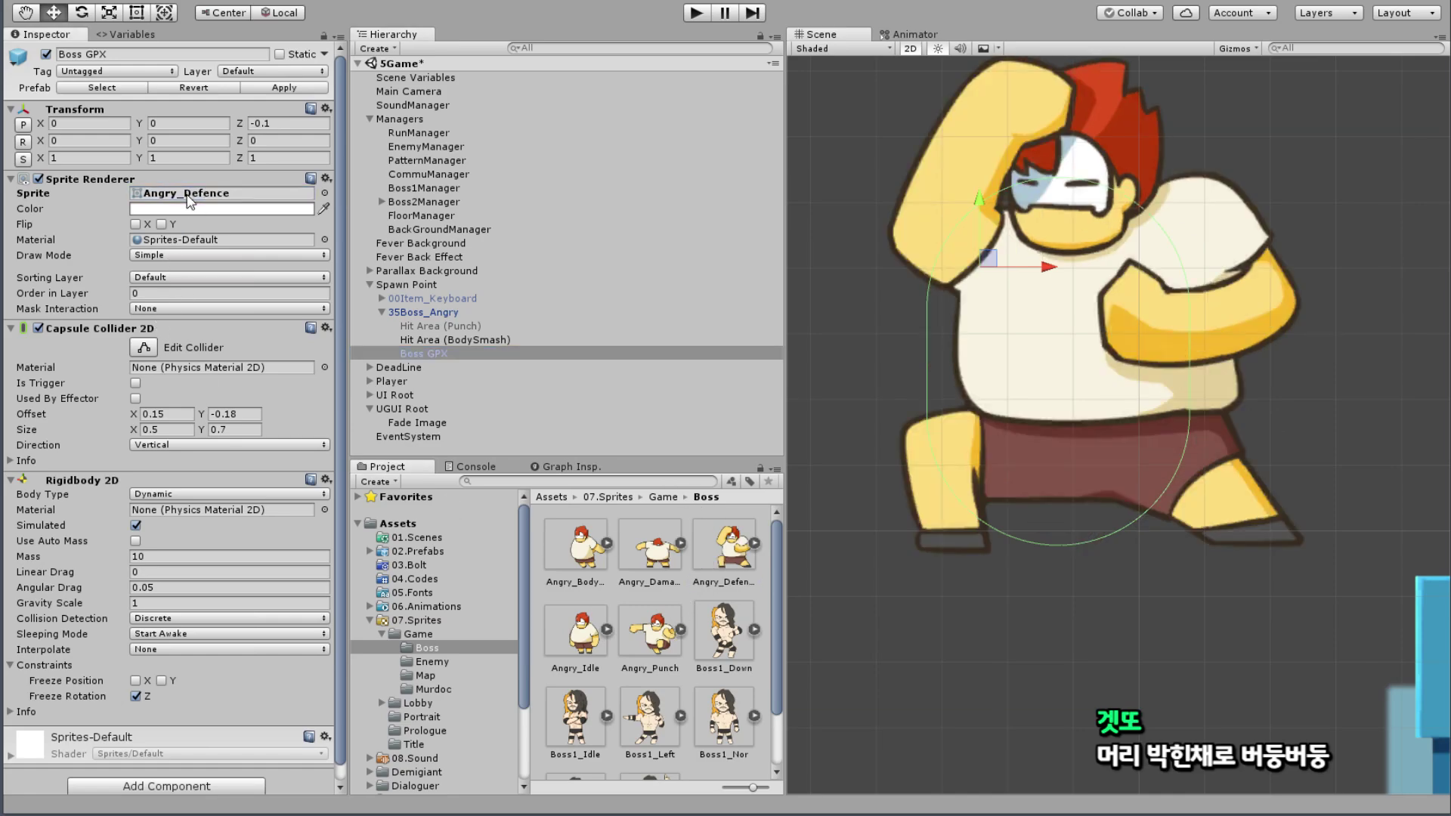
click(499, 338)
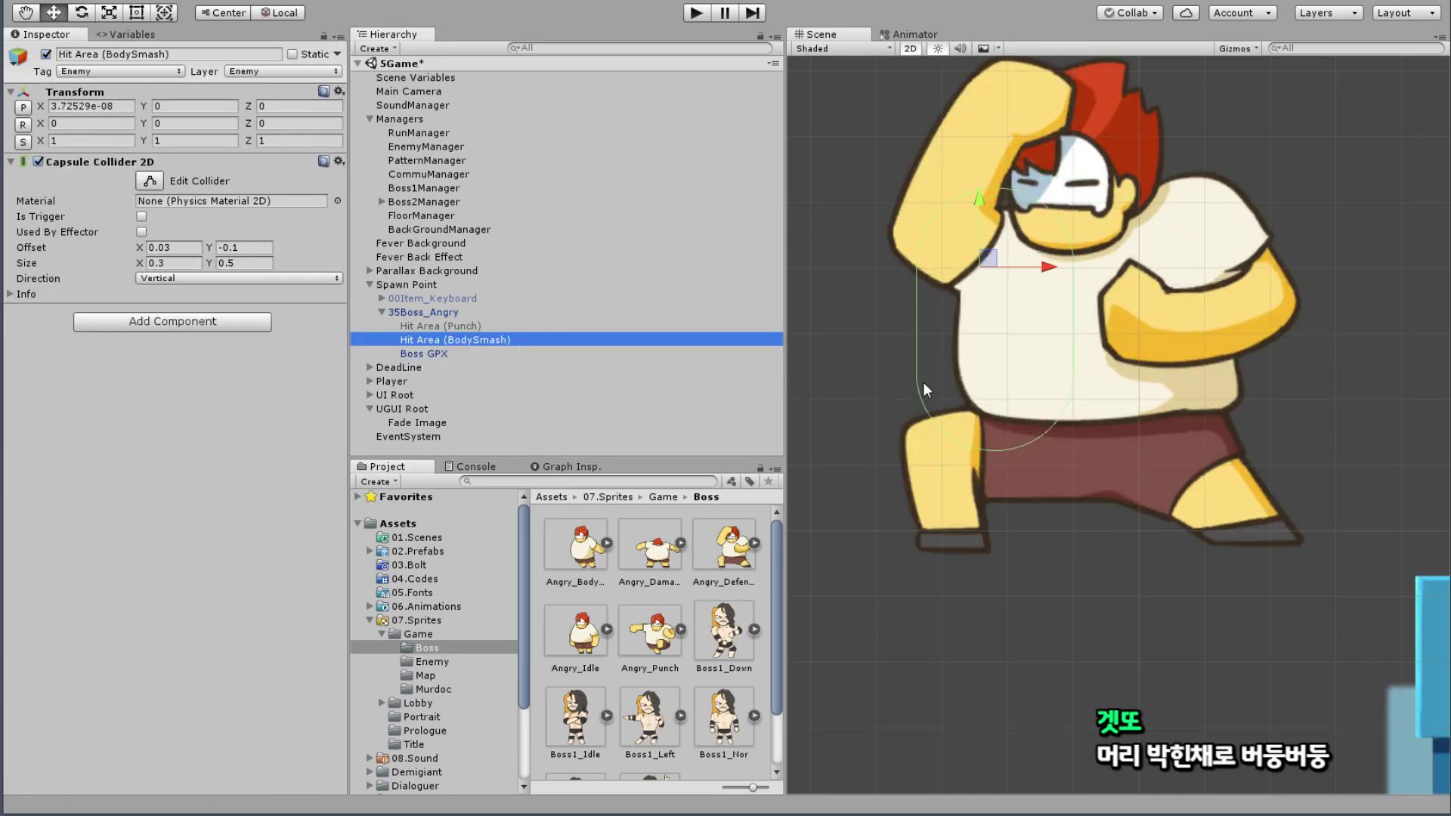
middle_drag(923, 382, 906, 510)
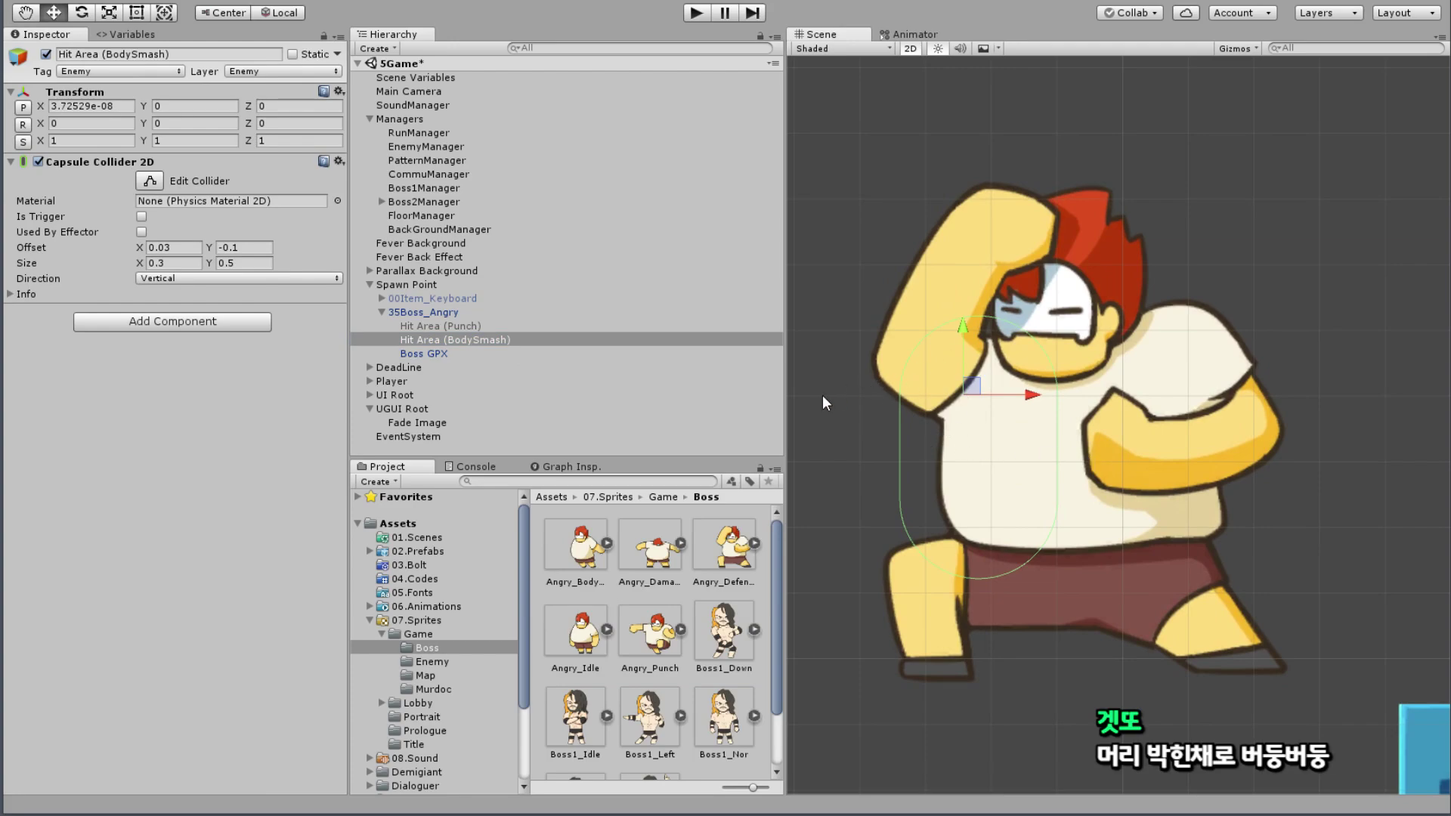
click(45, 55)
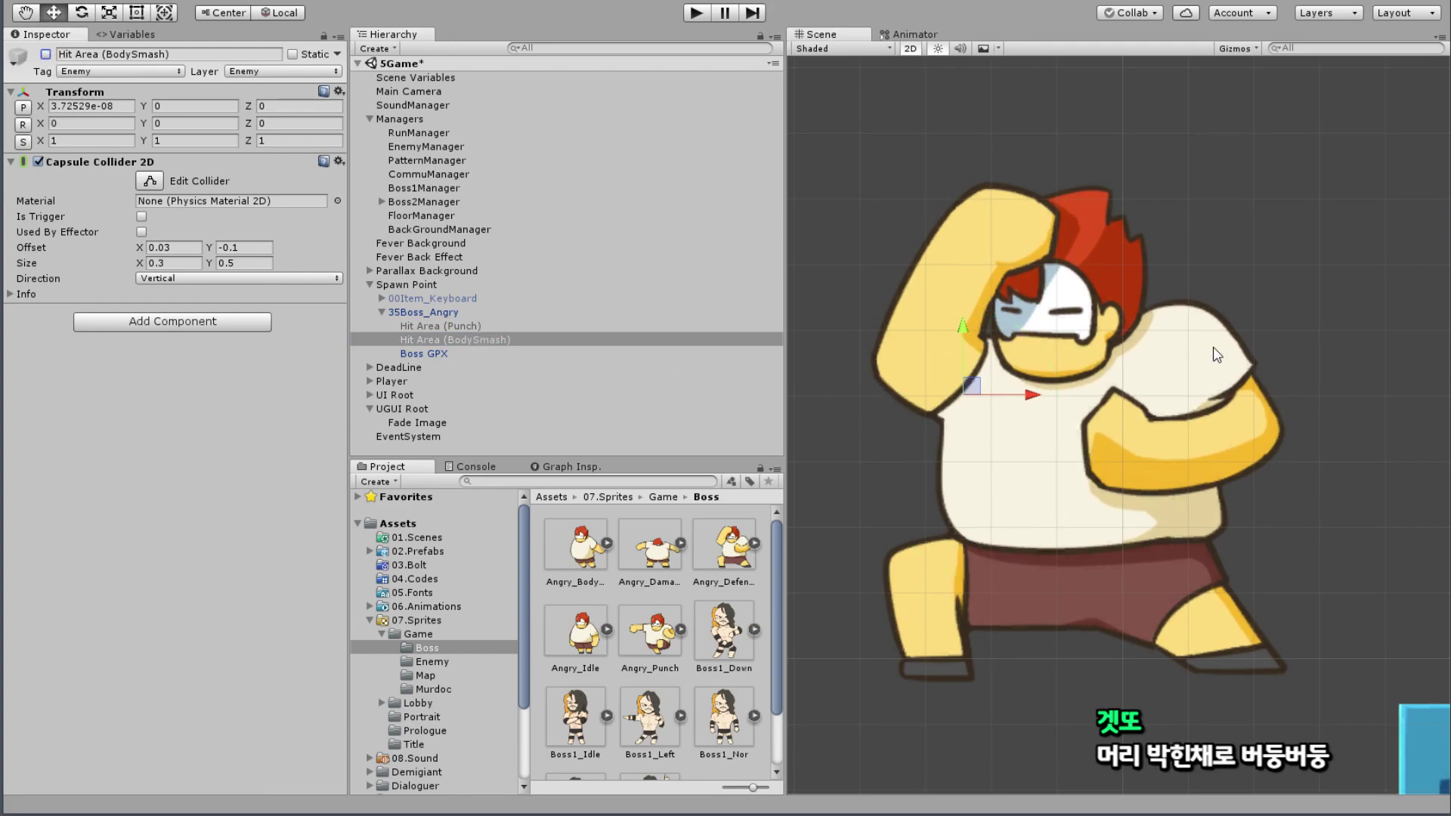
click(1284, 302)
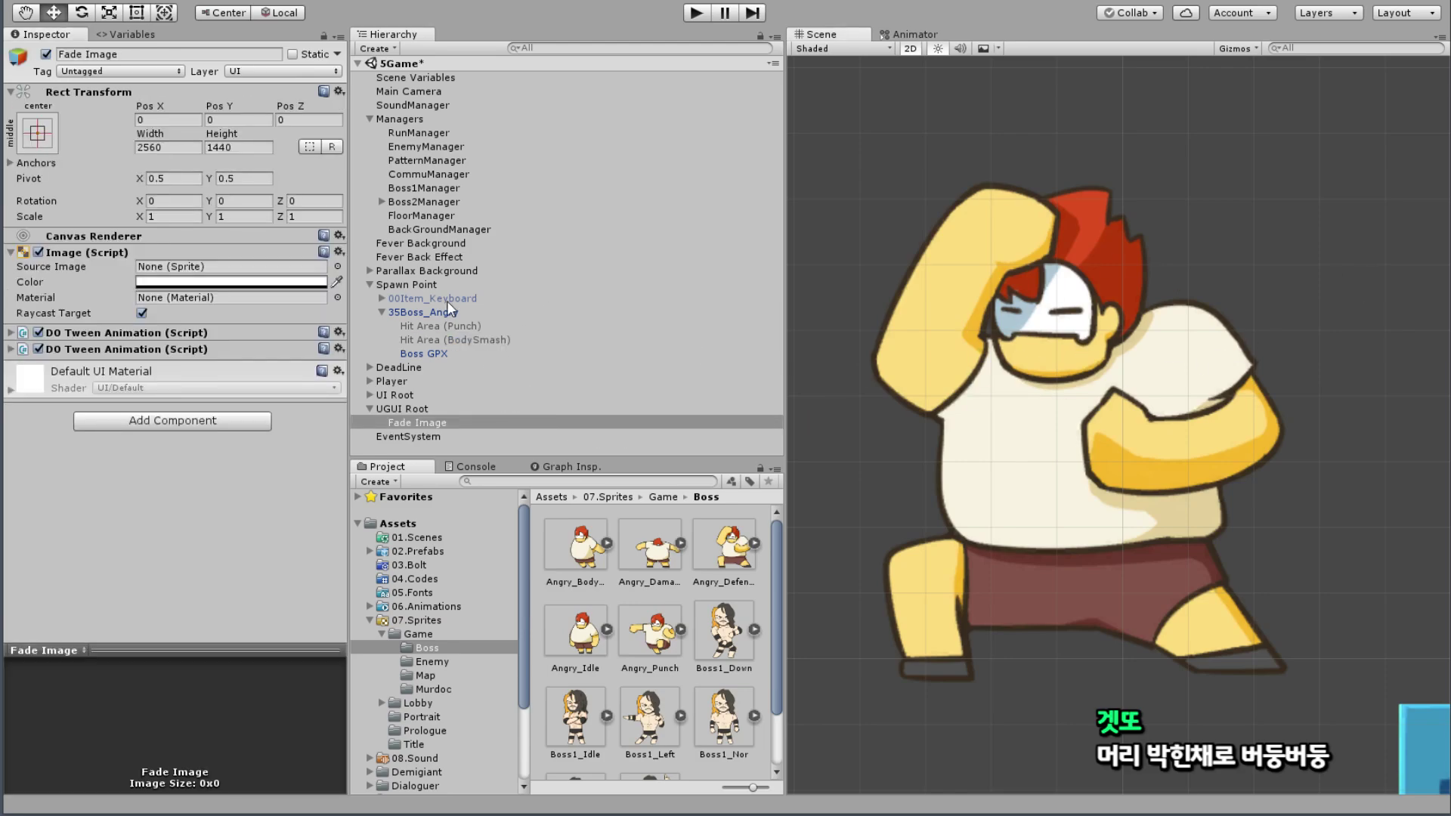
click(441, 354)
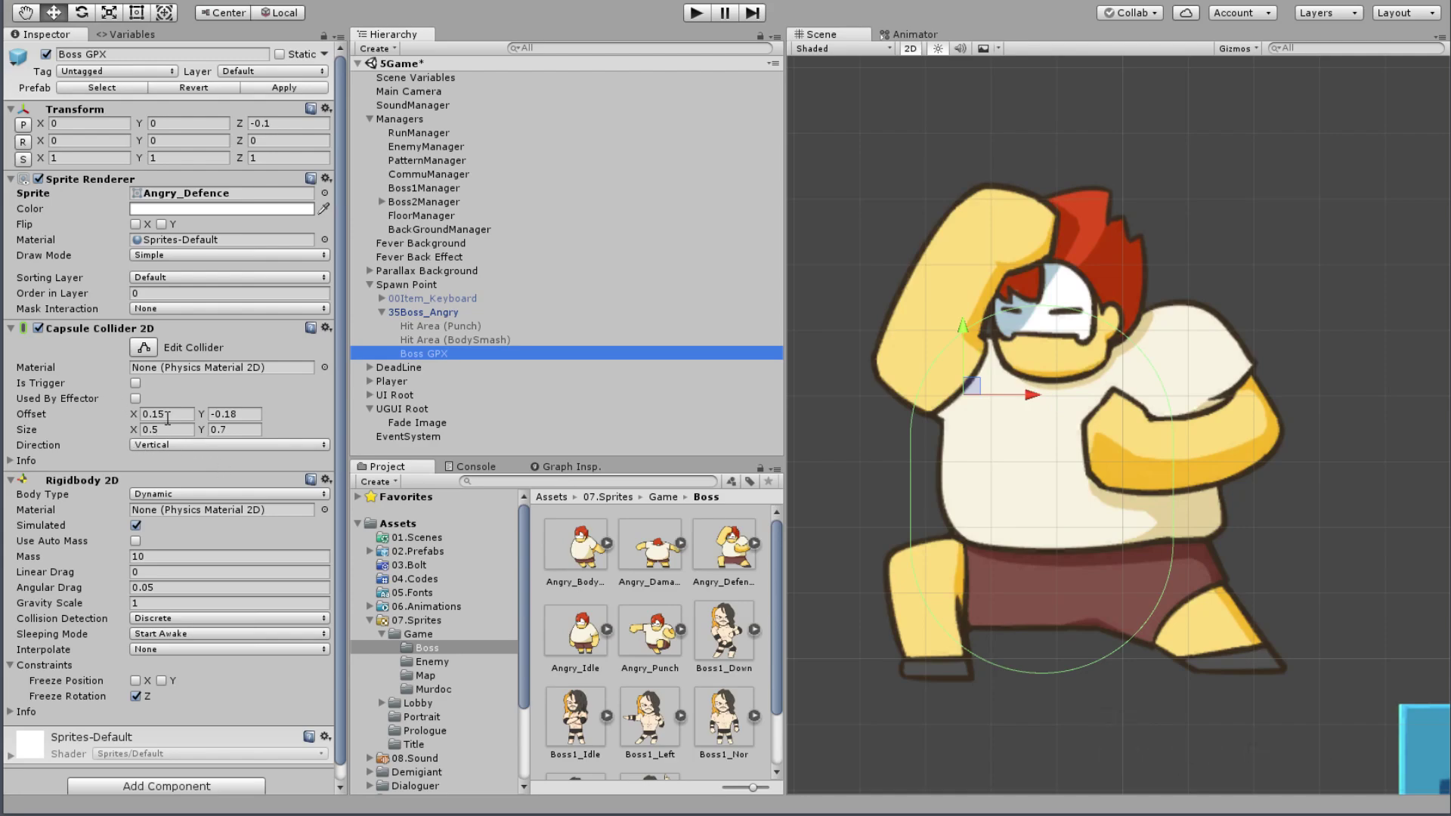
middle_drag(1095, 491, 1123, 396)
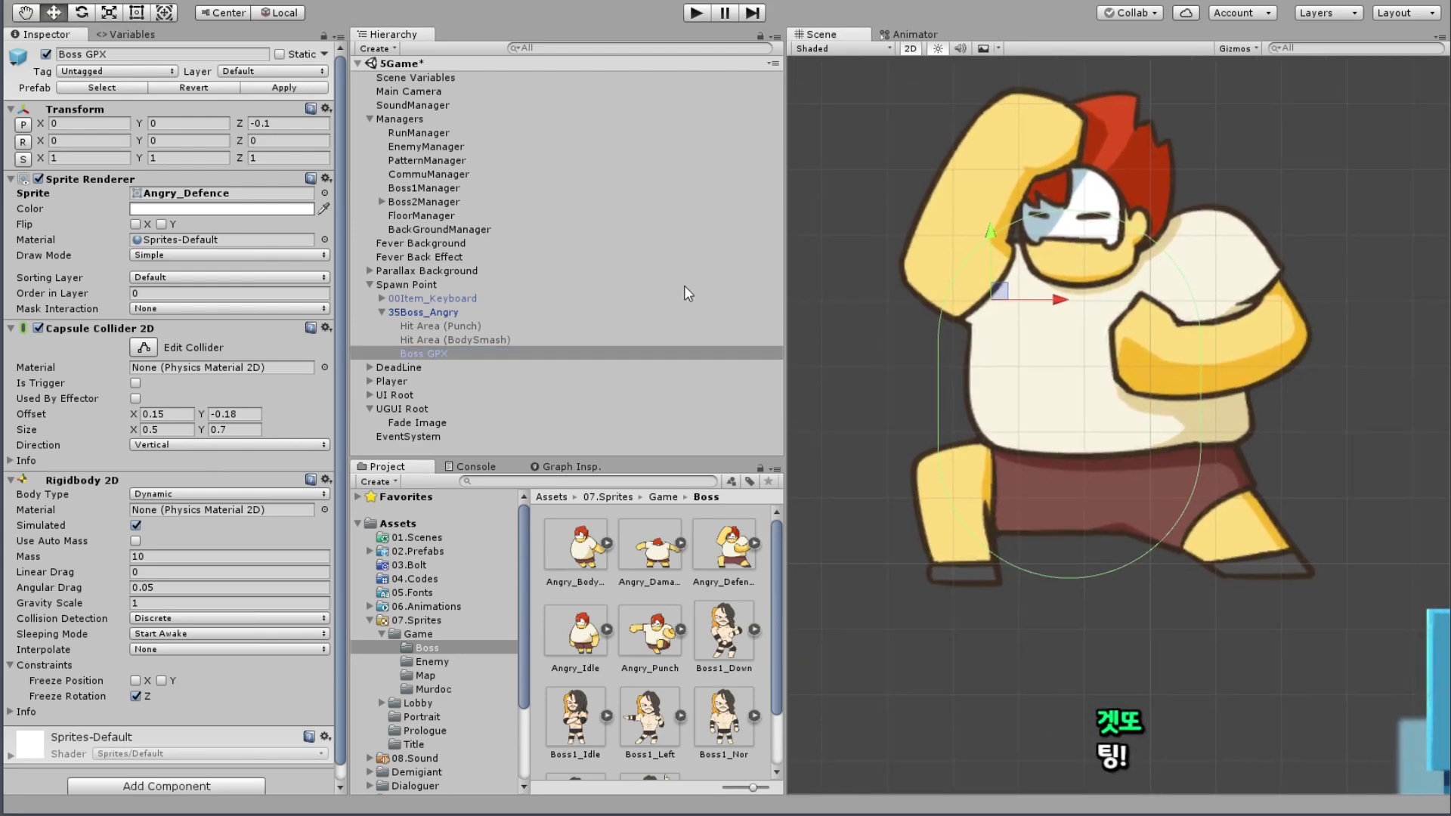
scroll(1103, 226, down, 1)
middle_drag(1099, 188, 1104, 305)
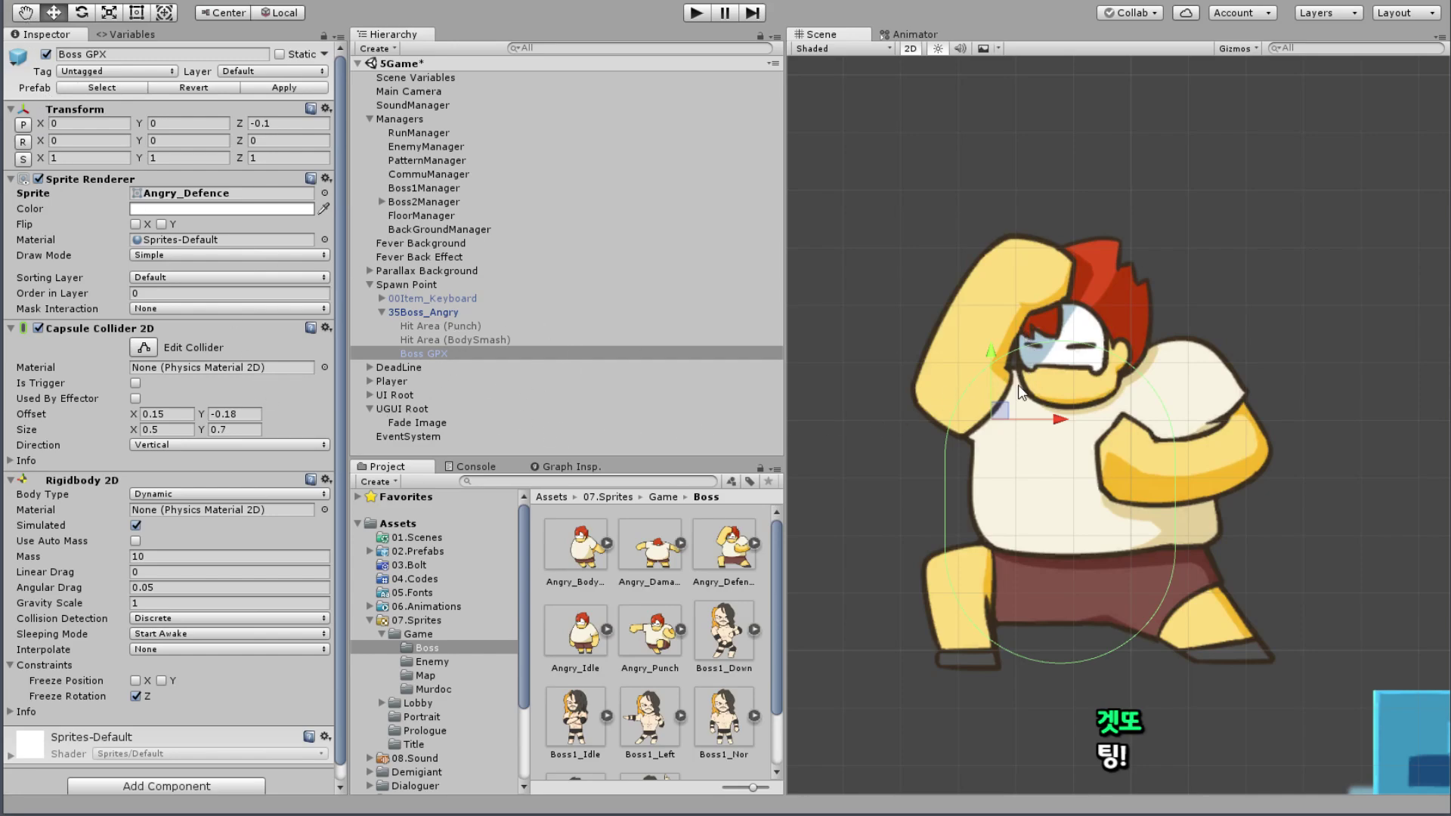
scroll(981, 361, up, 3)
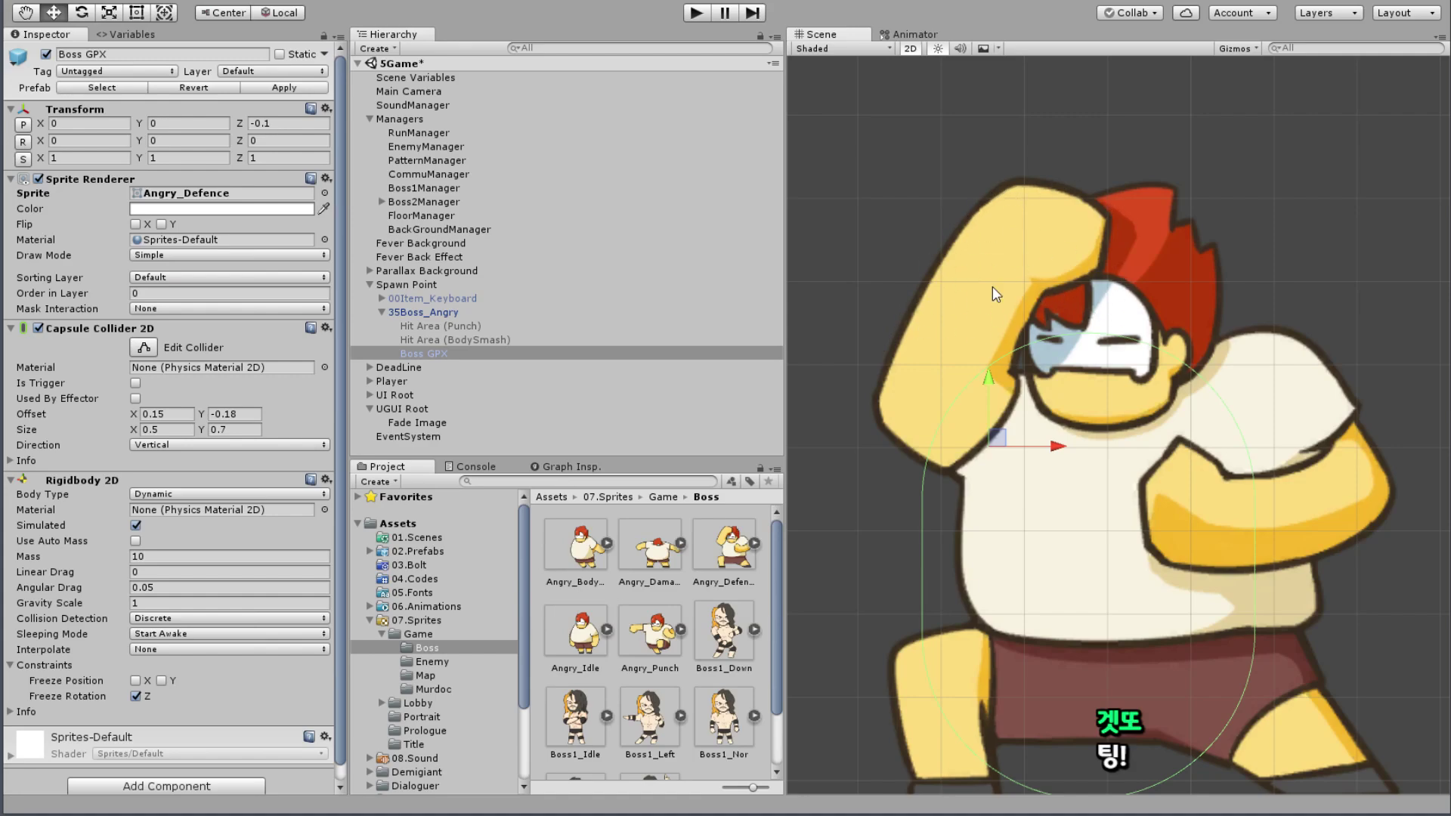
Step: Duplicate the BodySmash hit area, move it up the hierarchy, and rename it Hit Area (Guard)
click(438, 340)
key(ctrl+d)
drag(451, 366, 474, 348)
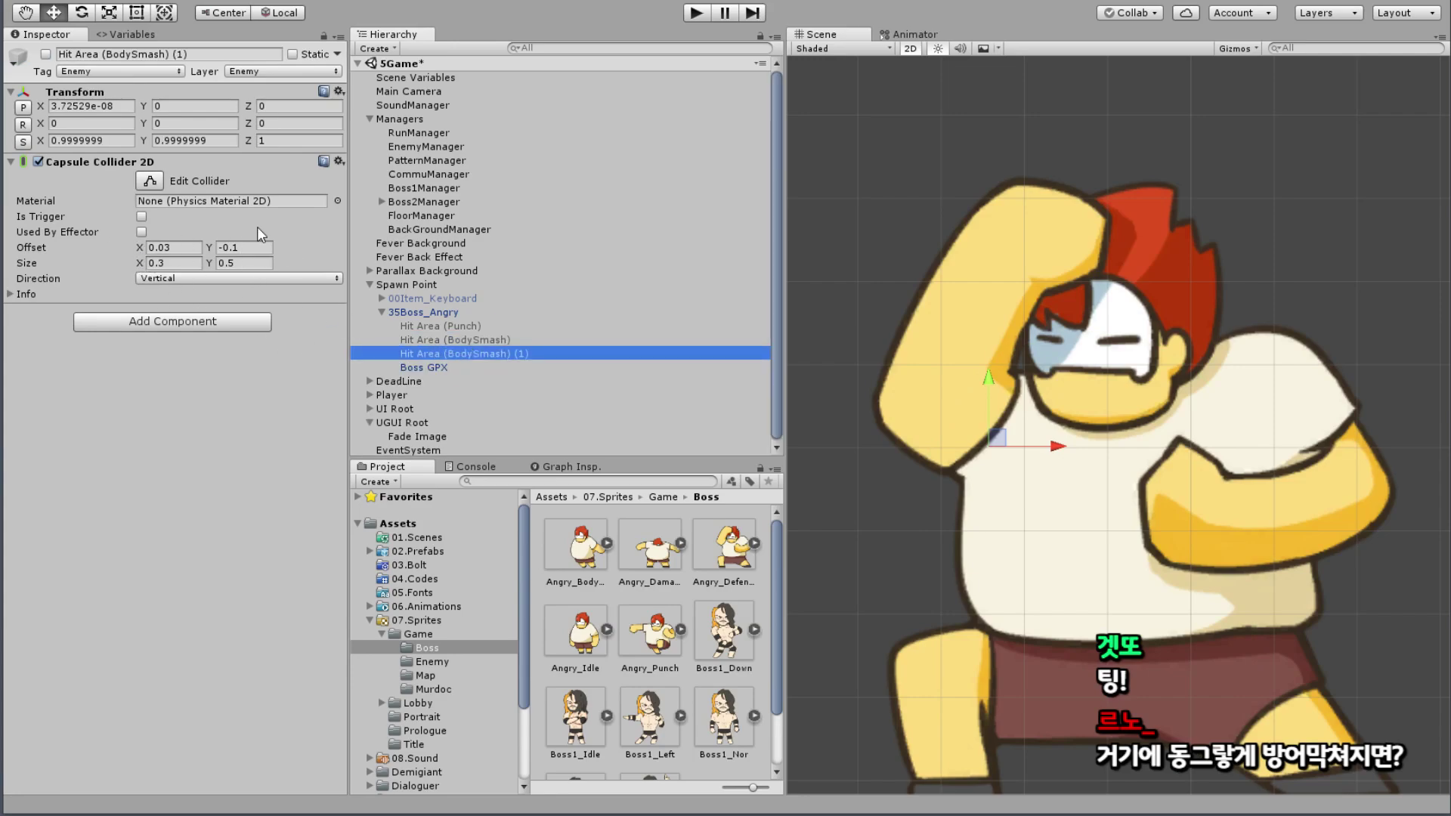
double_click(136, 55)
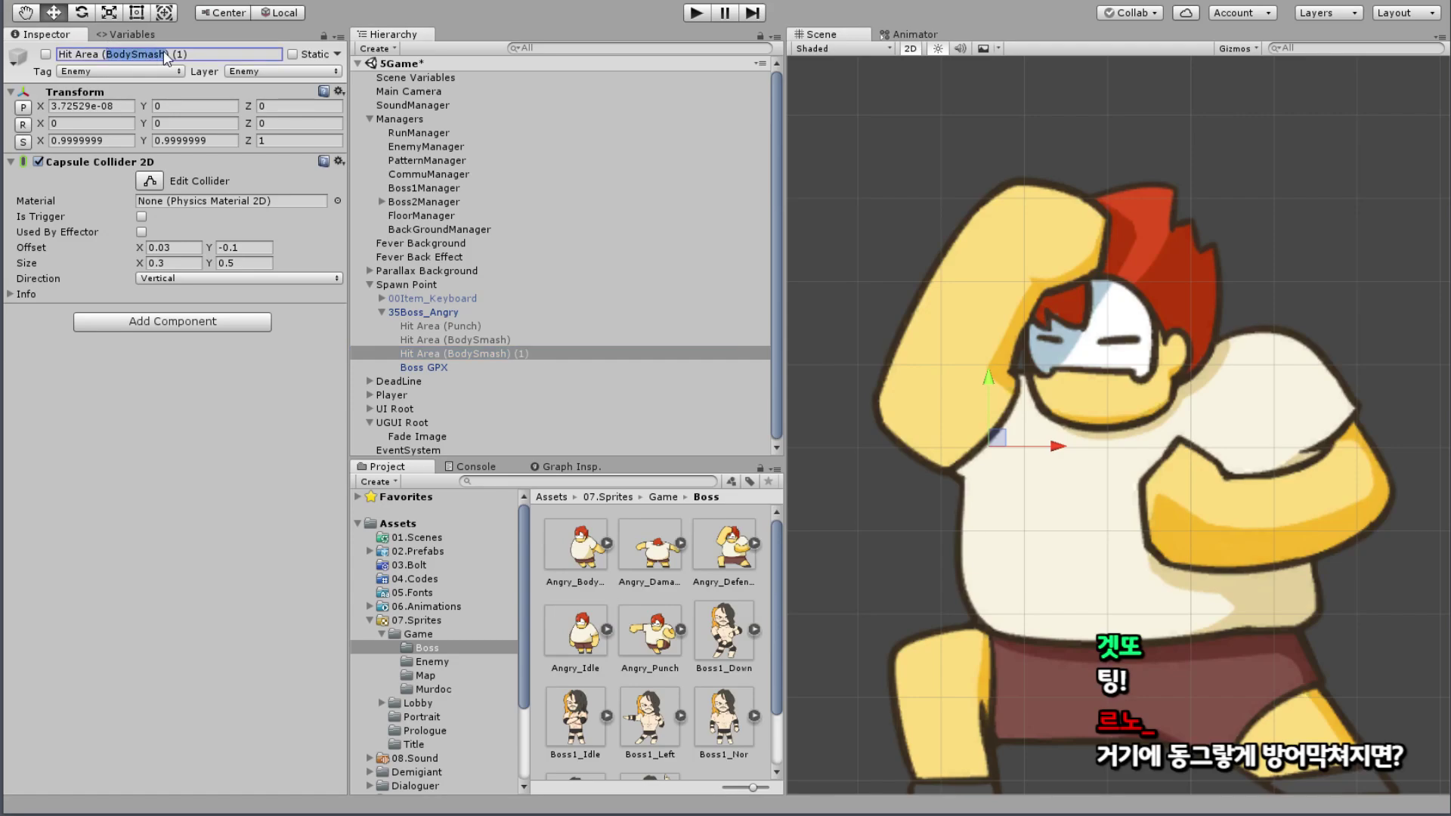
text(Guard)
key(BackSpace)
Step: Set Hit Area (Guard) to Untagged and Default layer, reset its Transform, and activate it
click(127, 70)
click(145, 94)
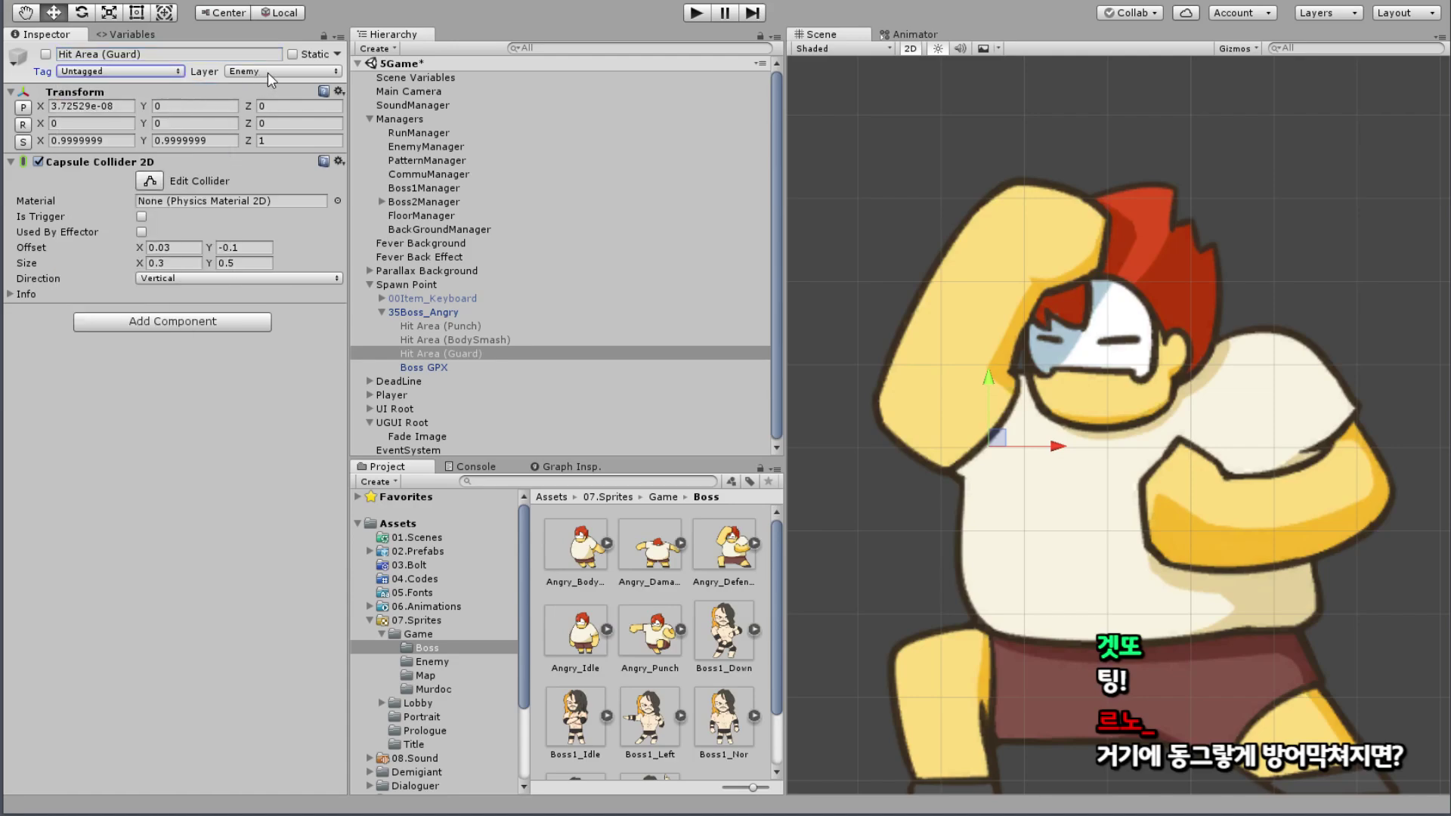
click(268, 72)
click(264, 88)
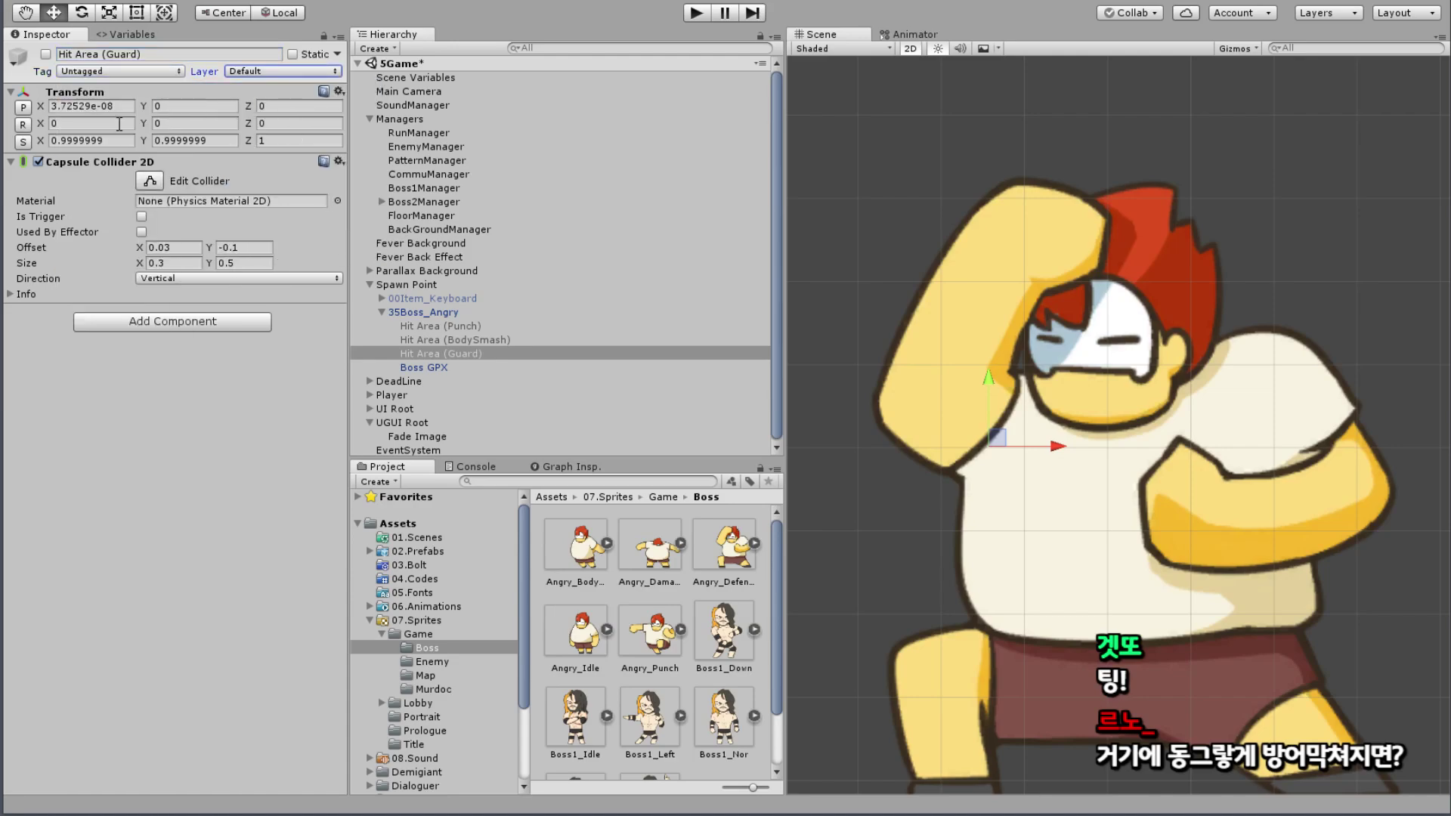
click(23, 141)
click(23, 107)
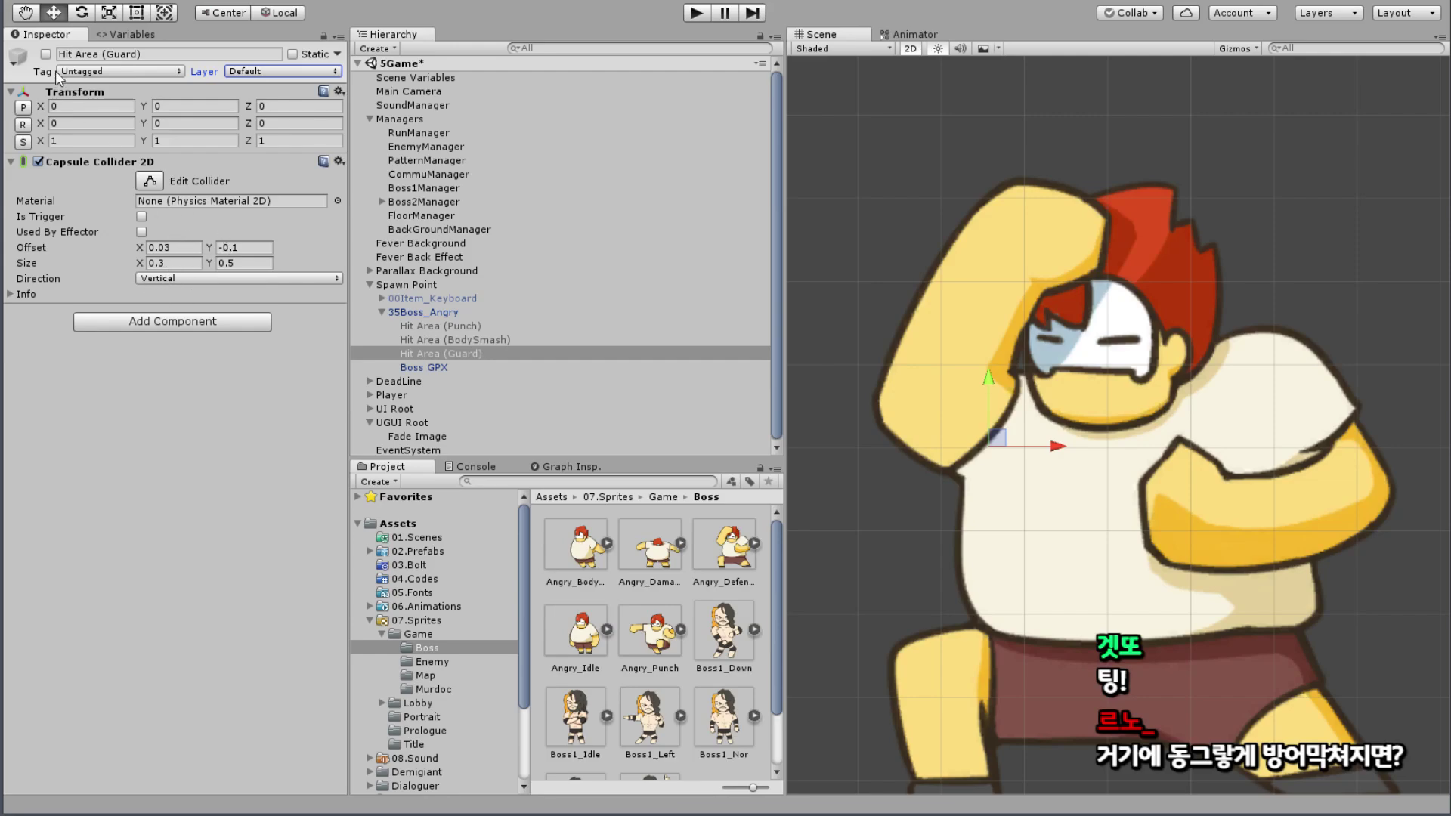
click(46, 54)
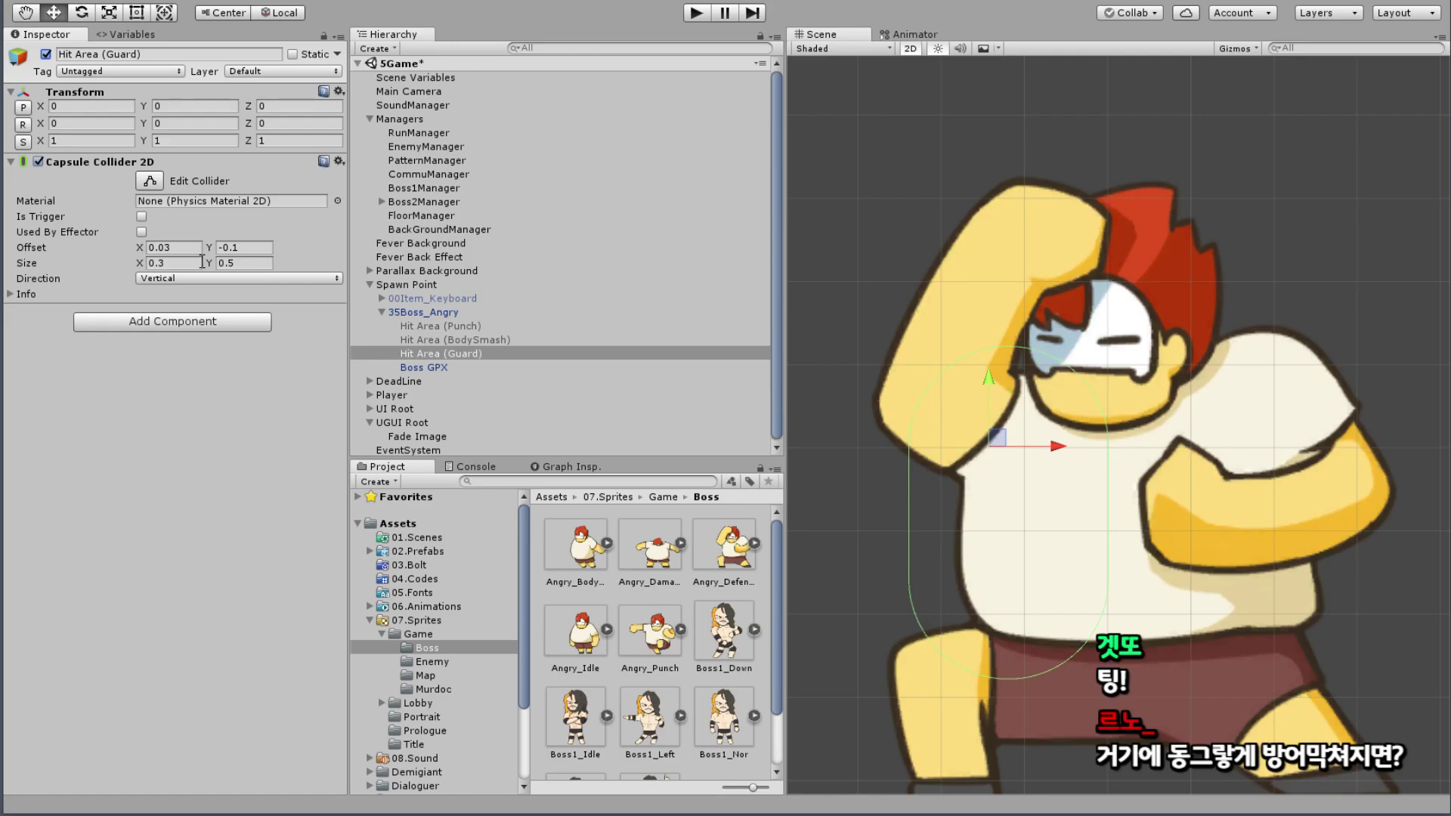
Step: Tilt the Guard hit area about 45 degrees and zero its collider offset to 0, 0
key(e)
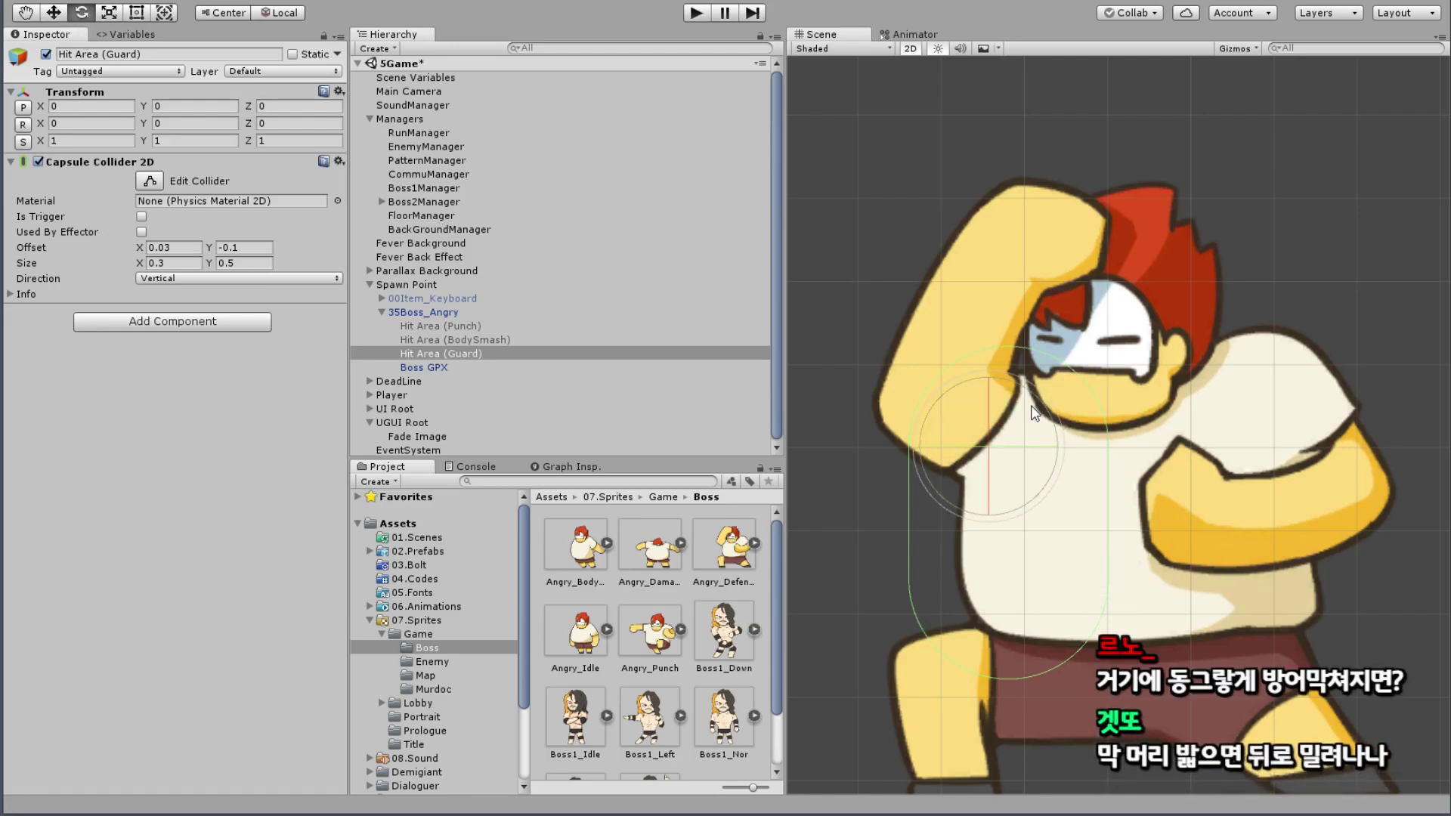
drag(1038, 408, 1088, 510)
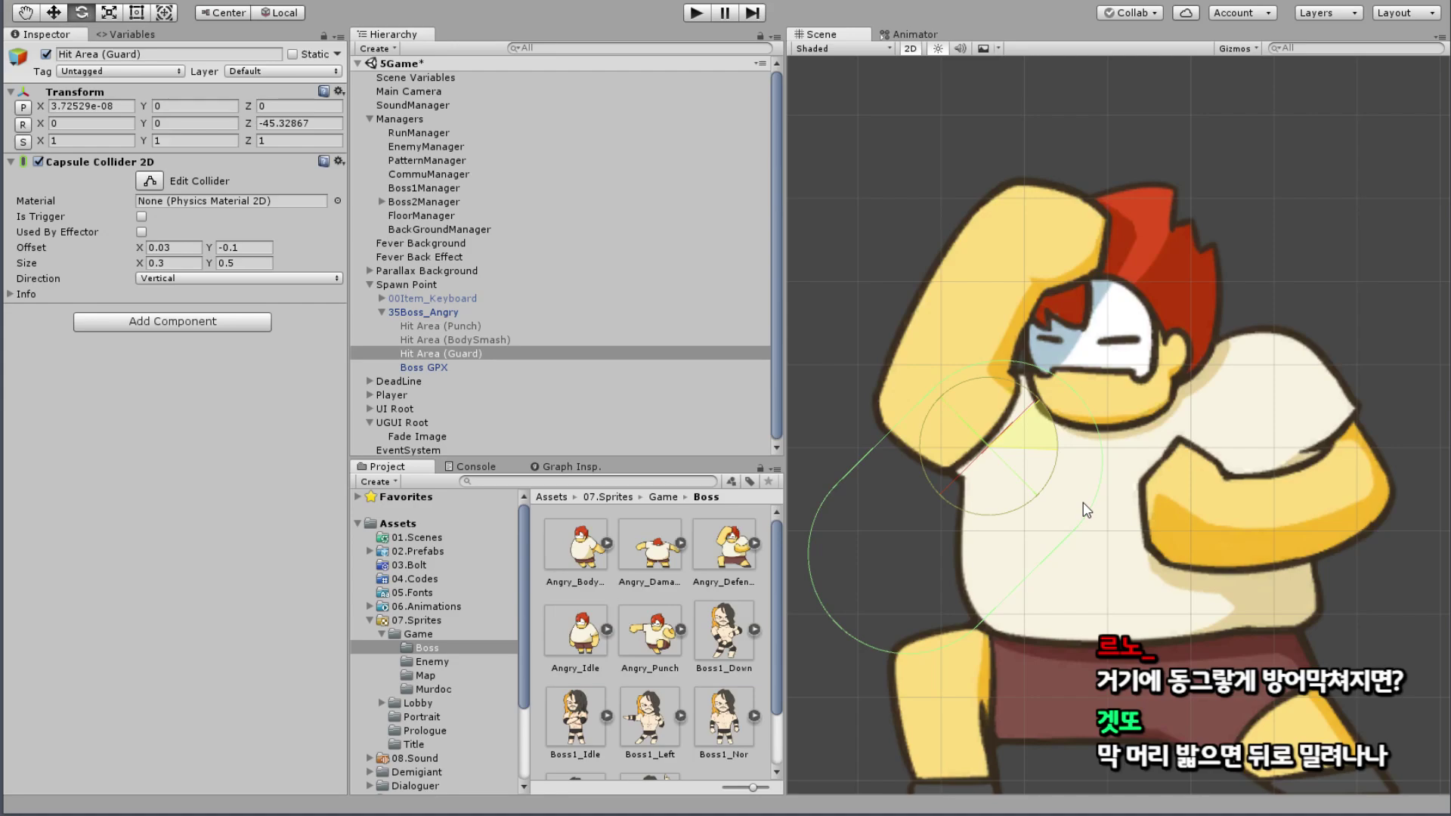
click(173, 247)
text(0)
click(231, 249)
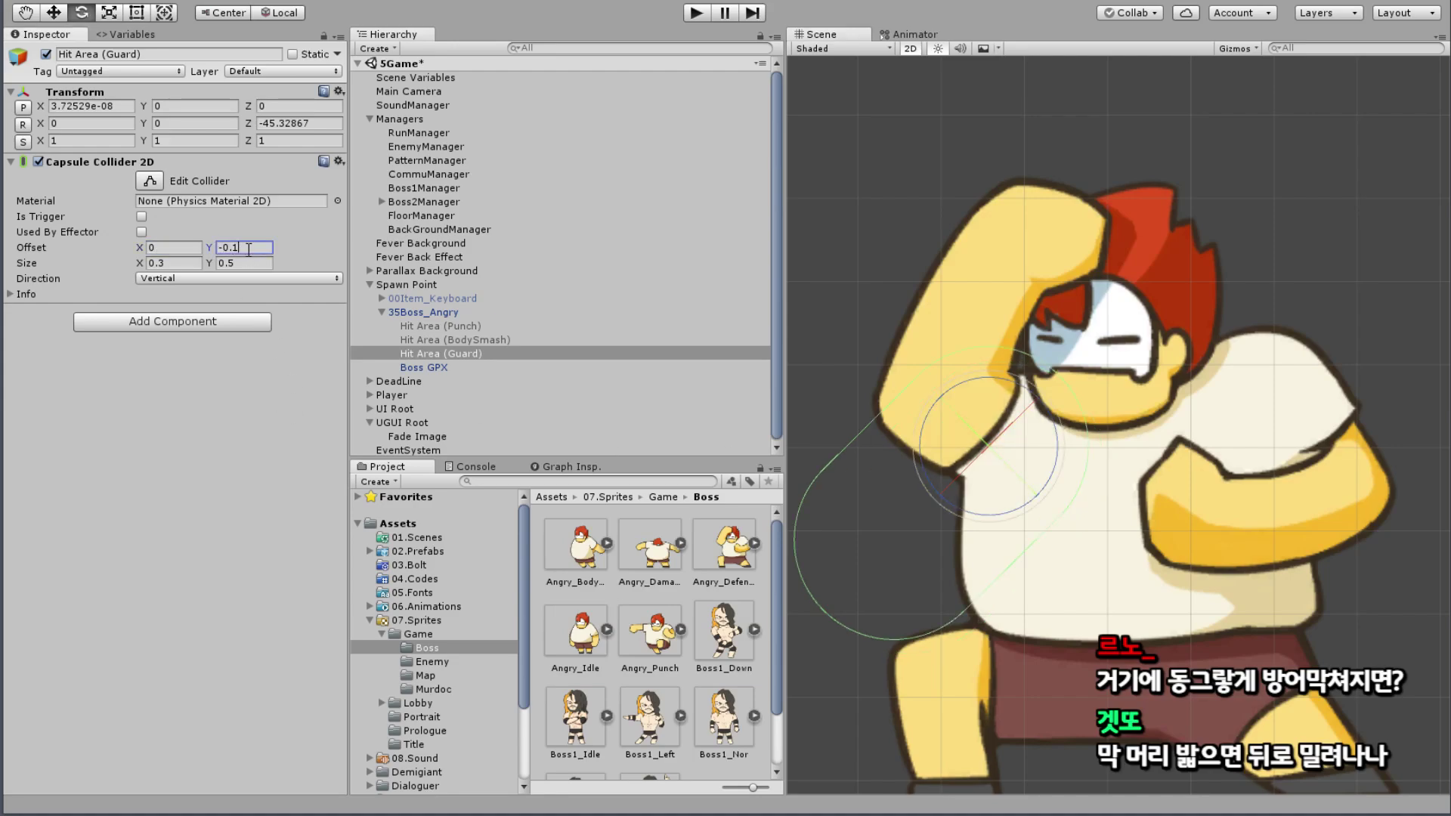
text(0)
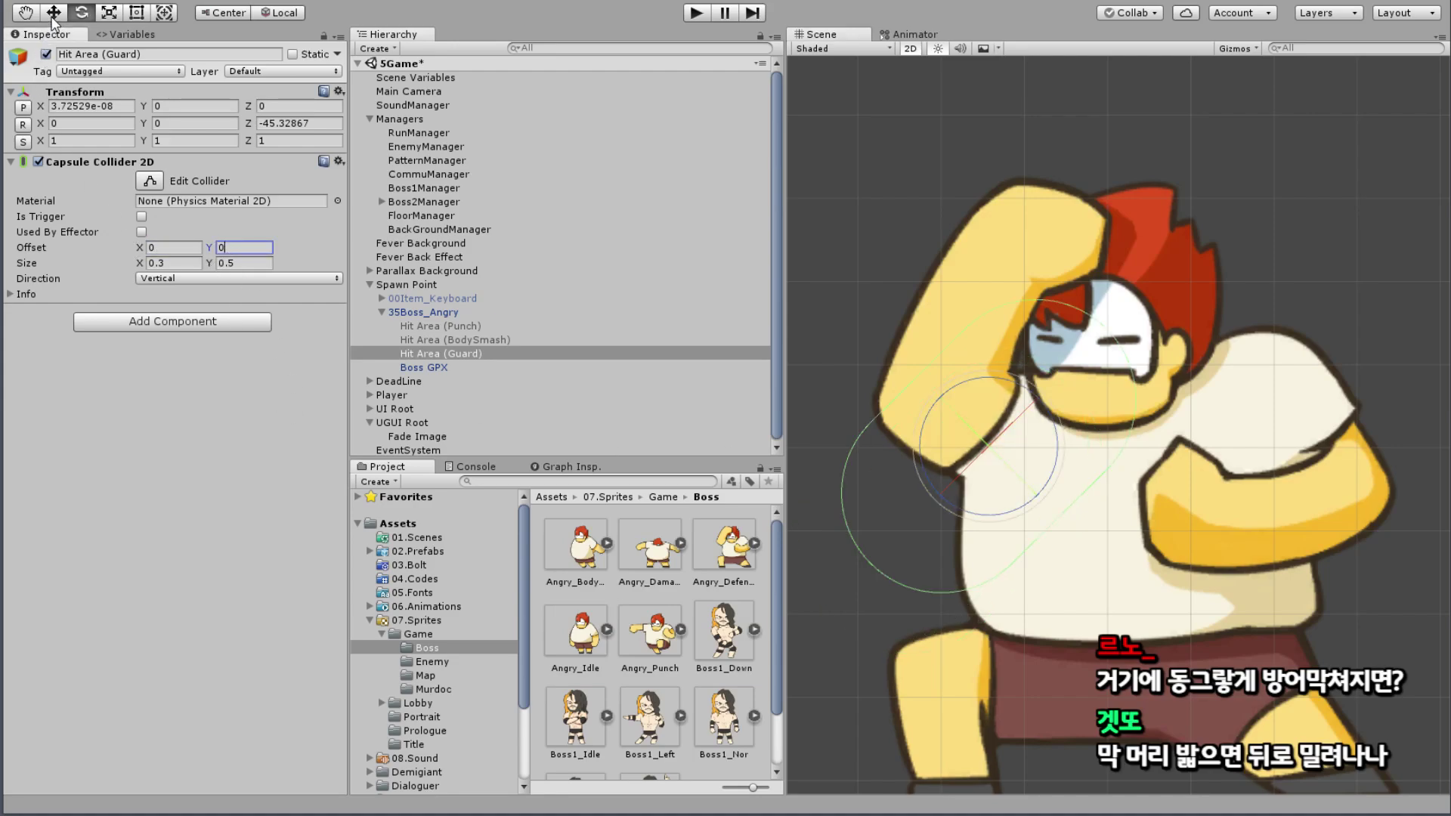
Step: Move the Guard hit area over the head and ease its tilt to about -31 degrees
click(53, 15)
drag(1000, 445, 1031, 278)
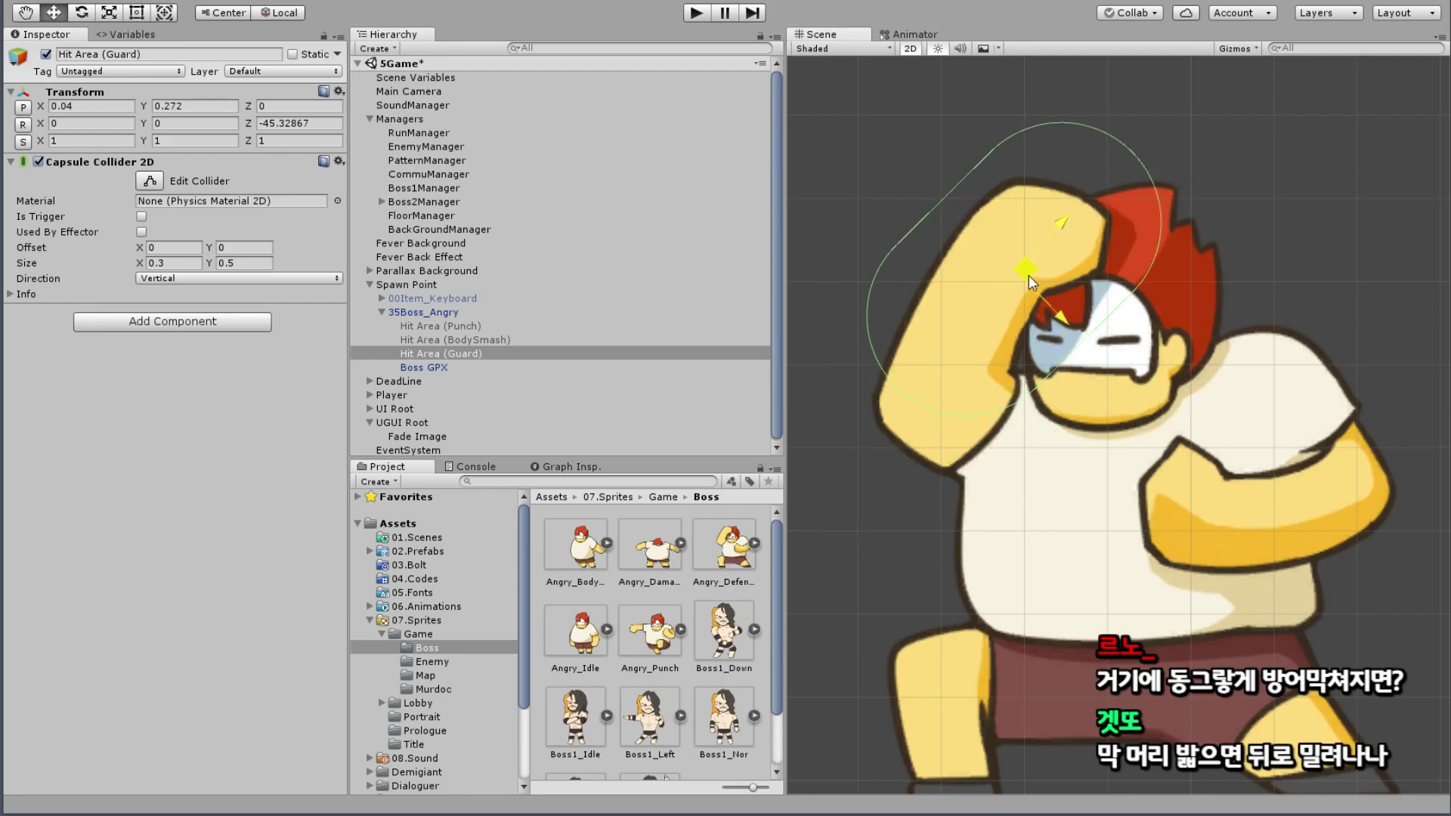
key(e)
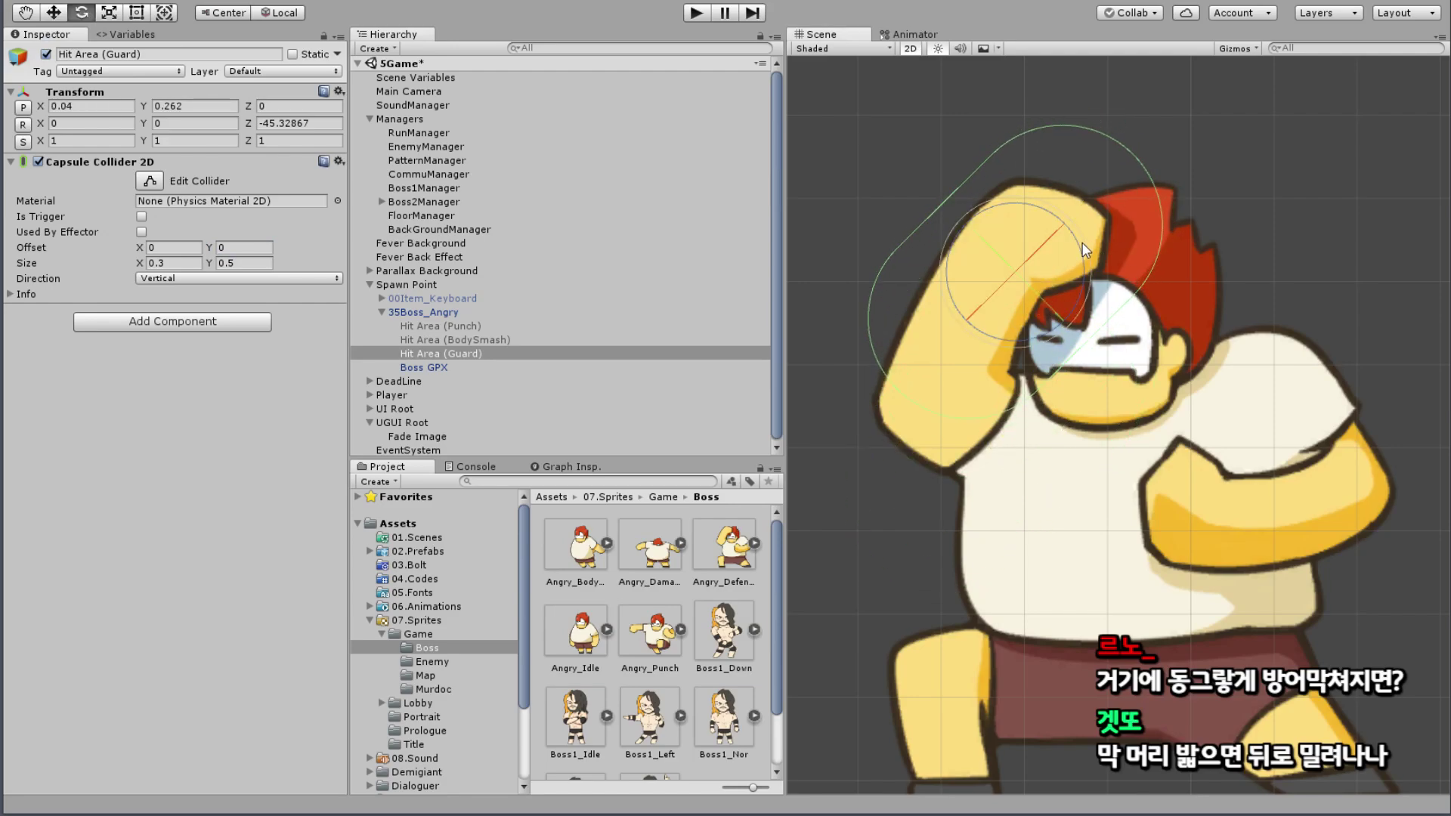
drag(1081, 256, 1060, 223)
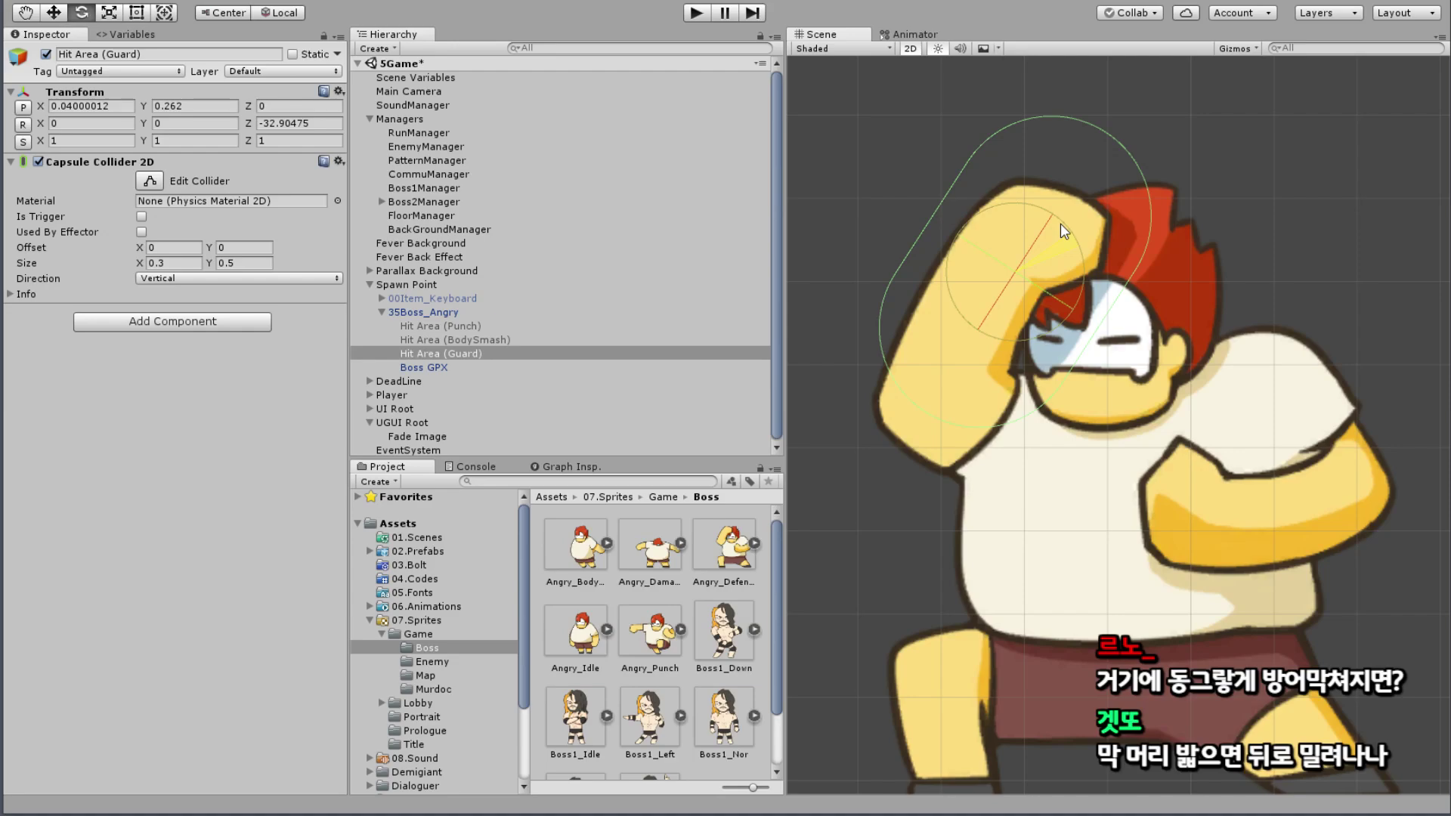
key(w)
drag(1023, 269, 1029, 298)
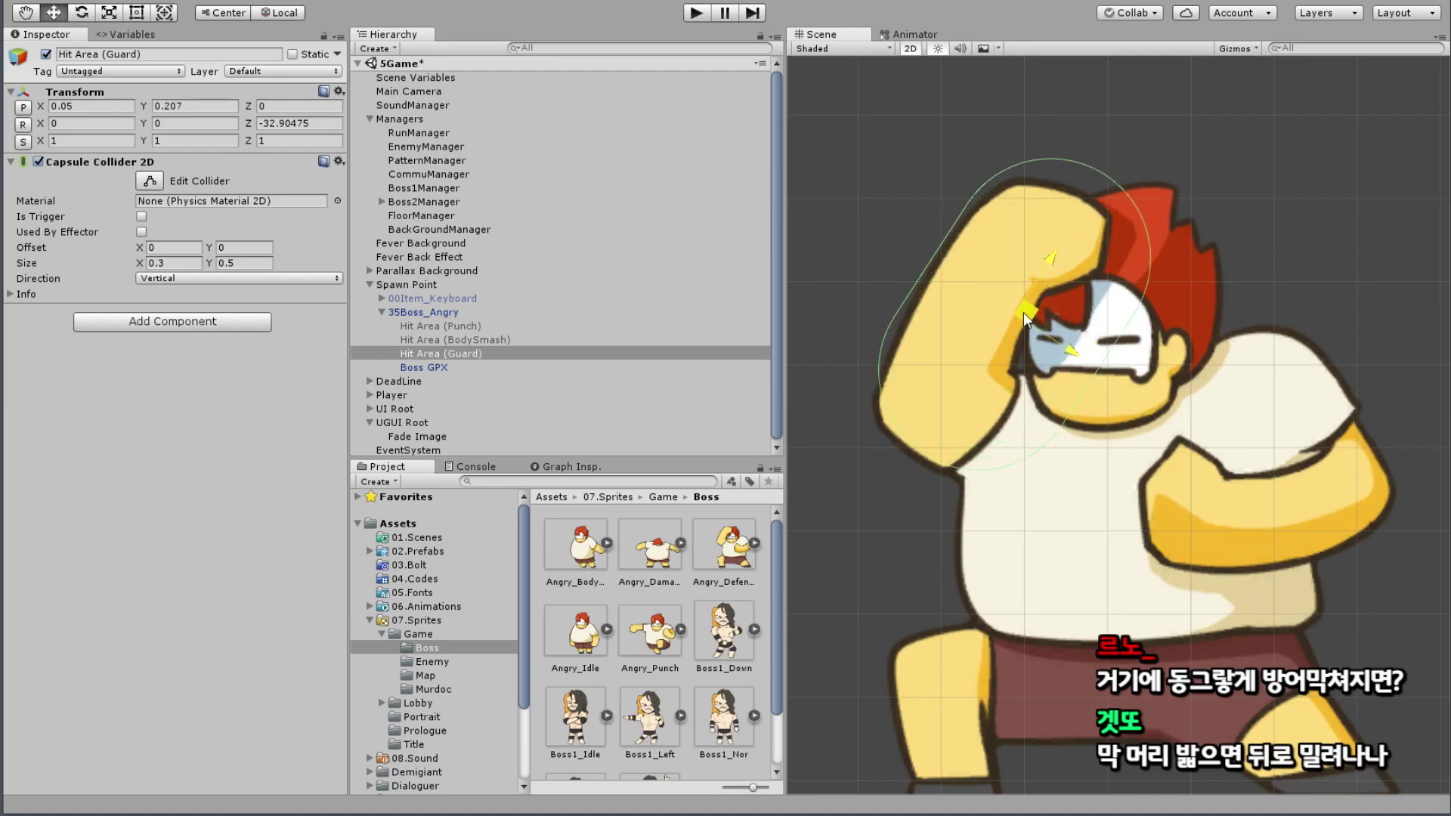
key(e)
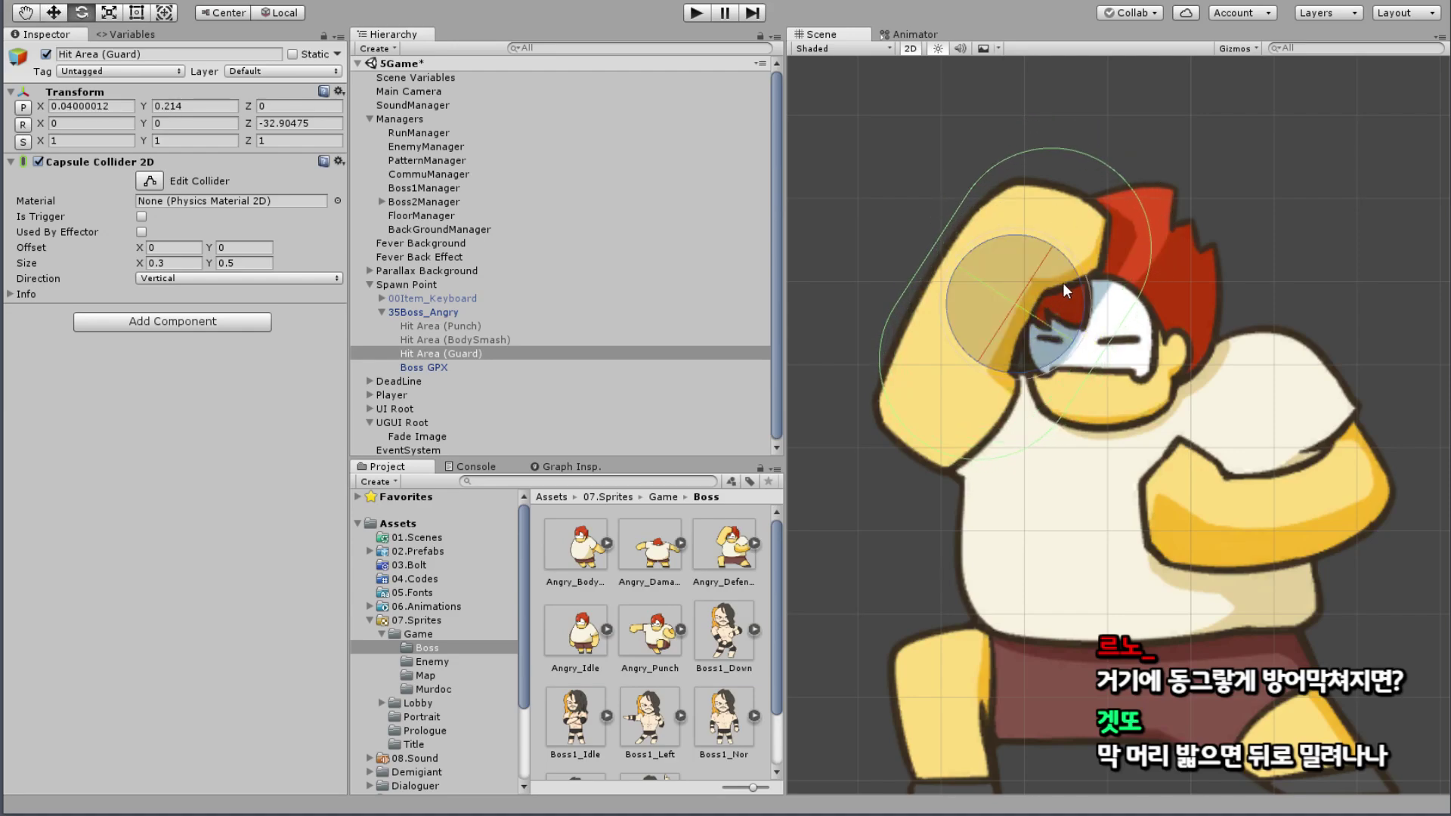
drag(1080, 279, 1027, 307)
key(w)
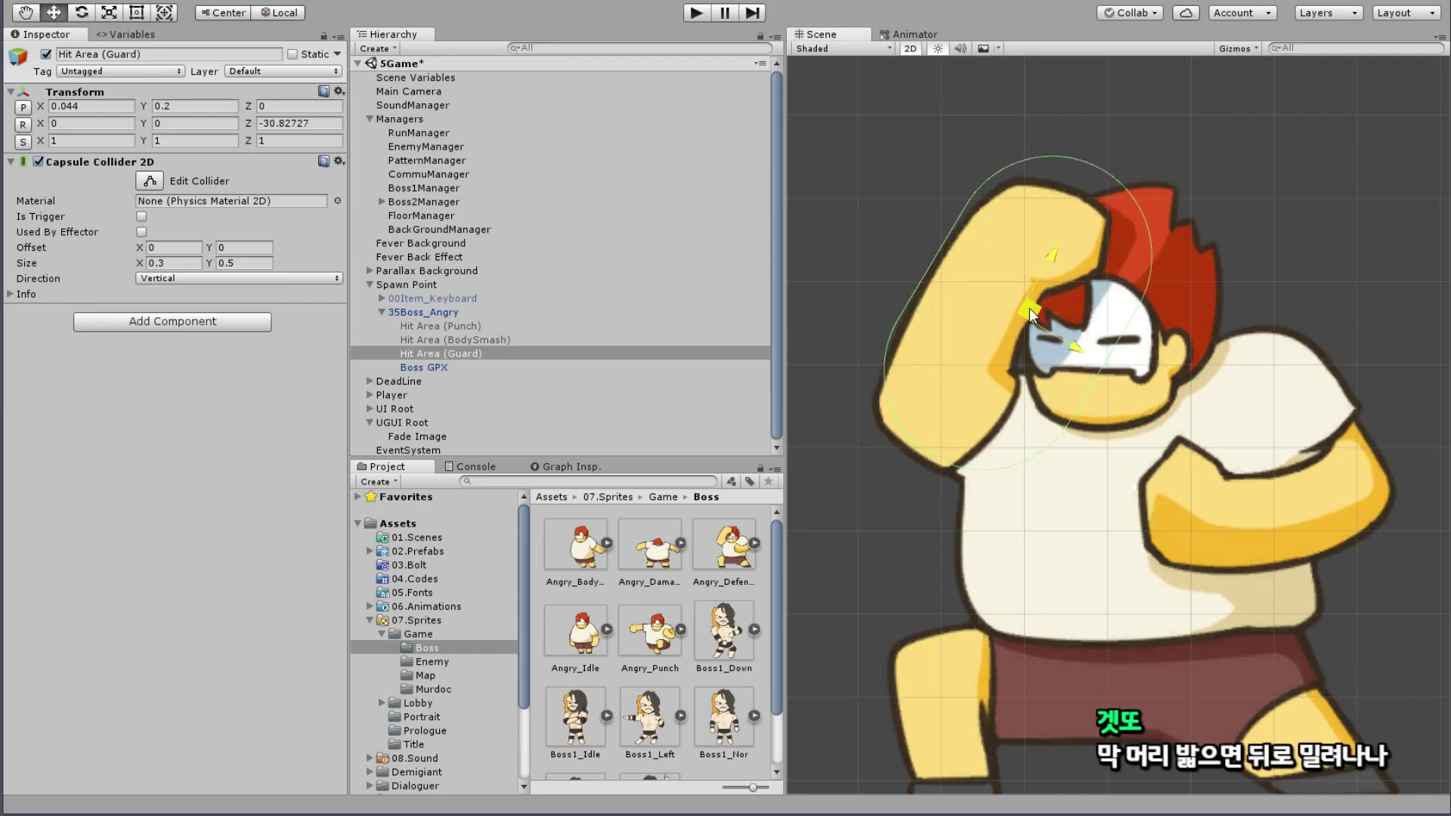
Step: Compare with Boss GPX, then narrow the Guard collider's width to 0.1
click(445, 368)
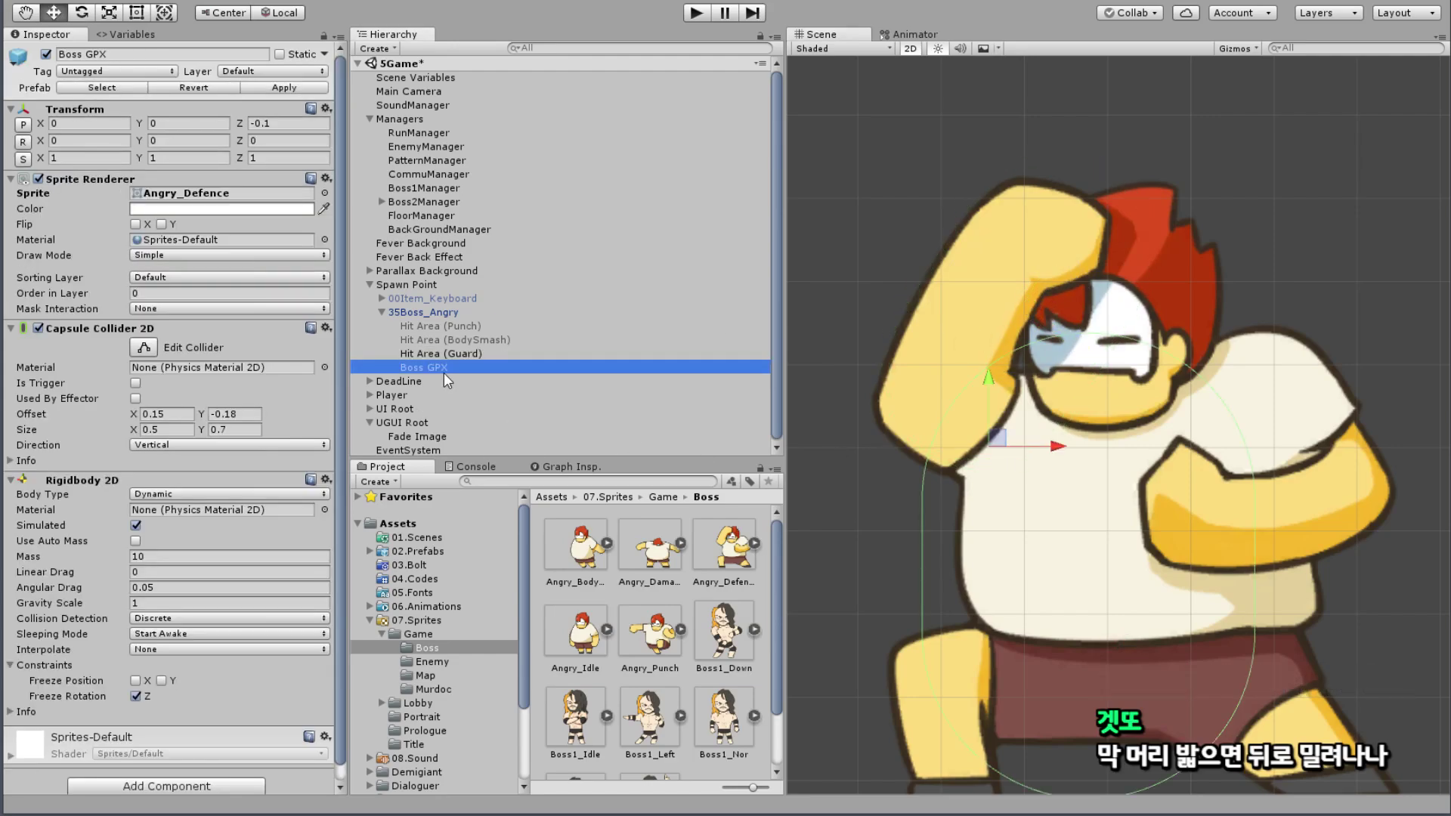
click(460, 354)
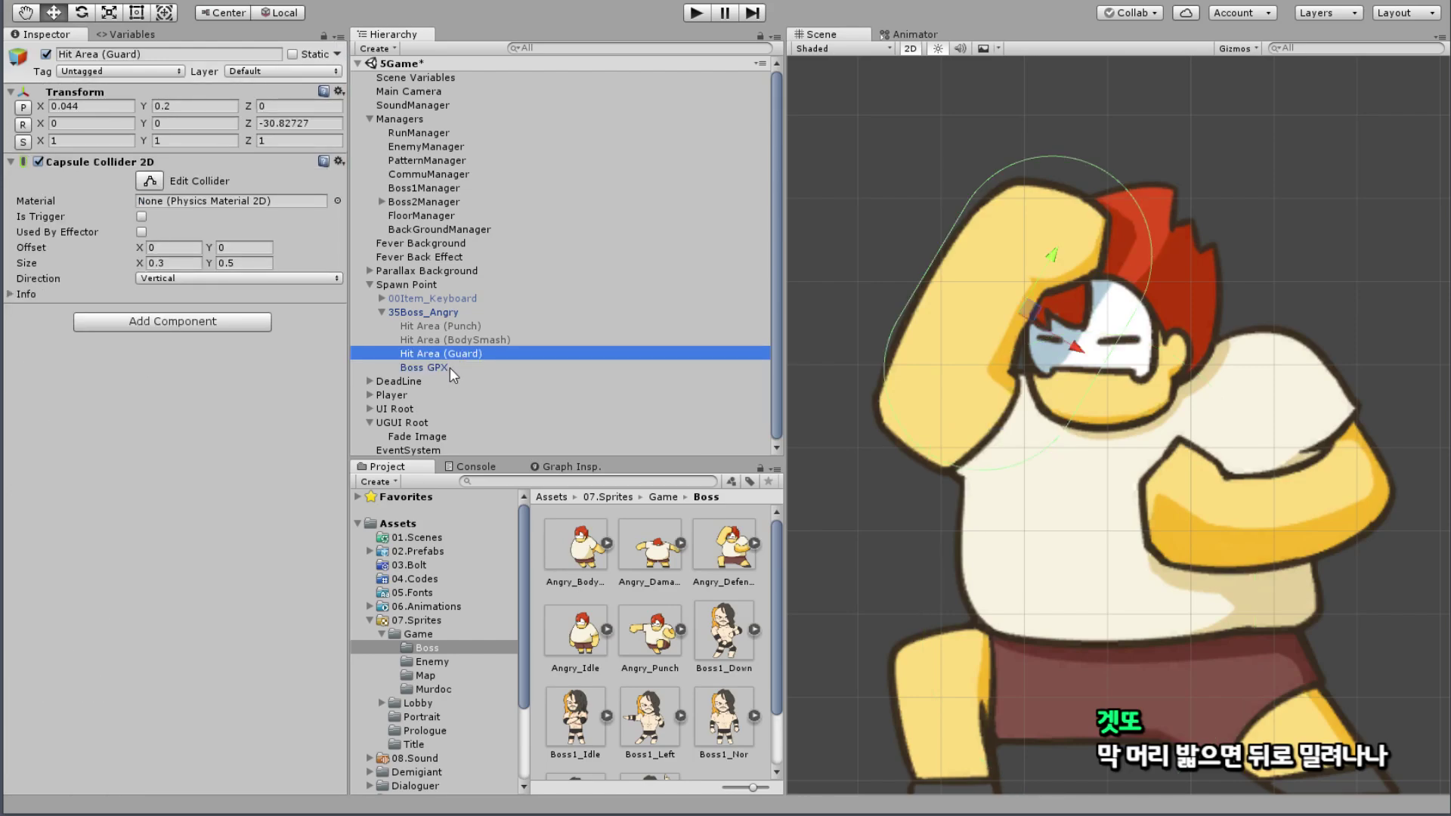
click(450, 368)
click(465, 354)
click(160, 263)
click(175, 263)
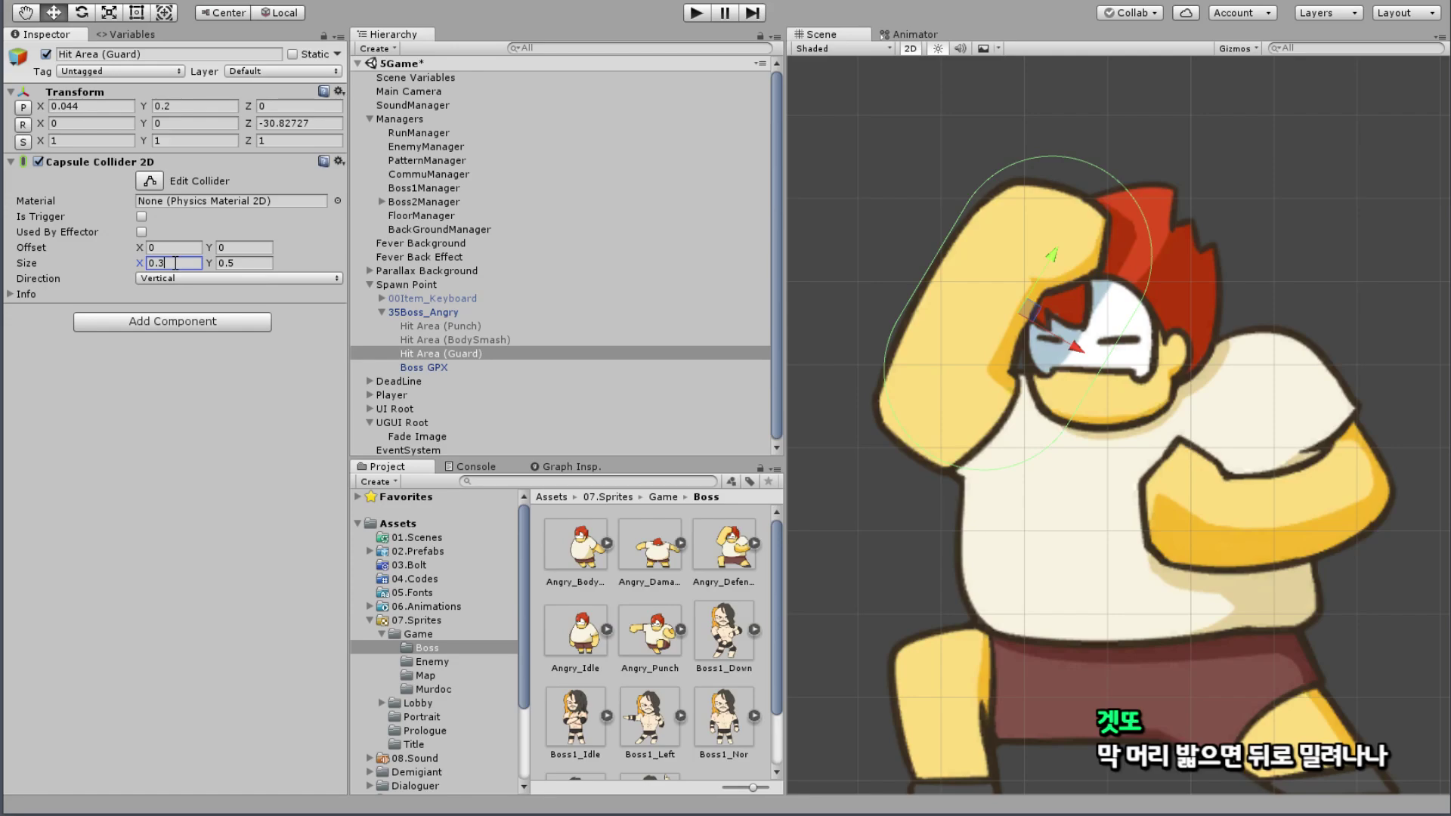
key(BackSpace)
text(1)
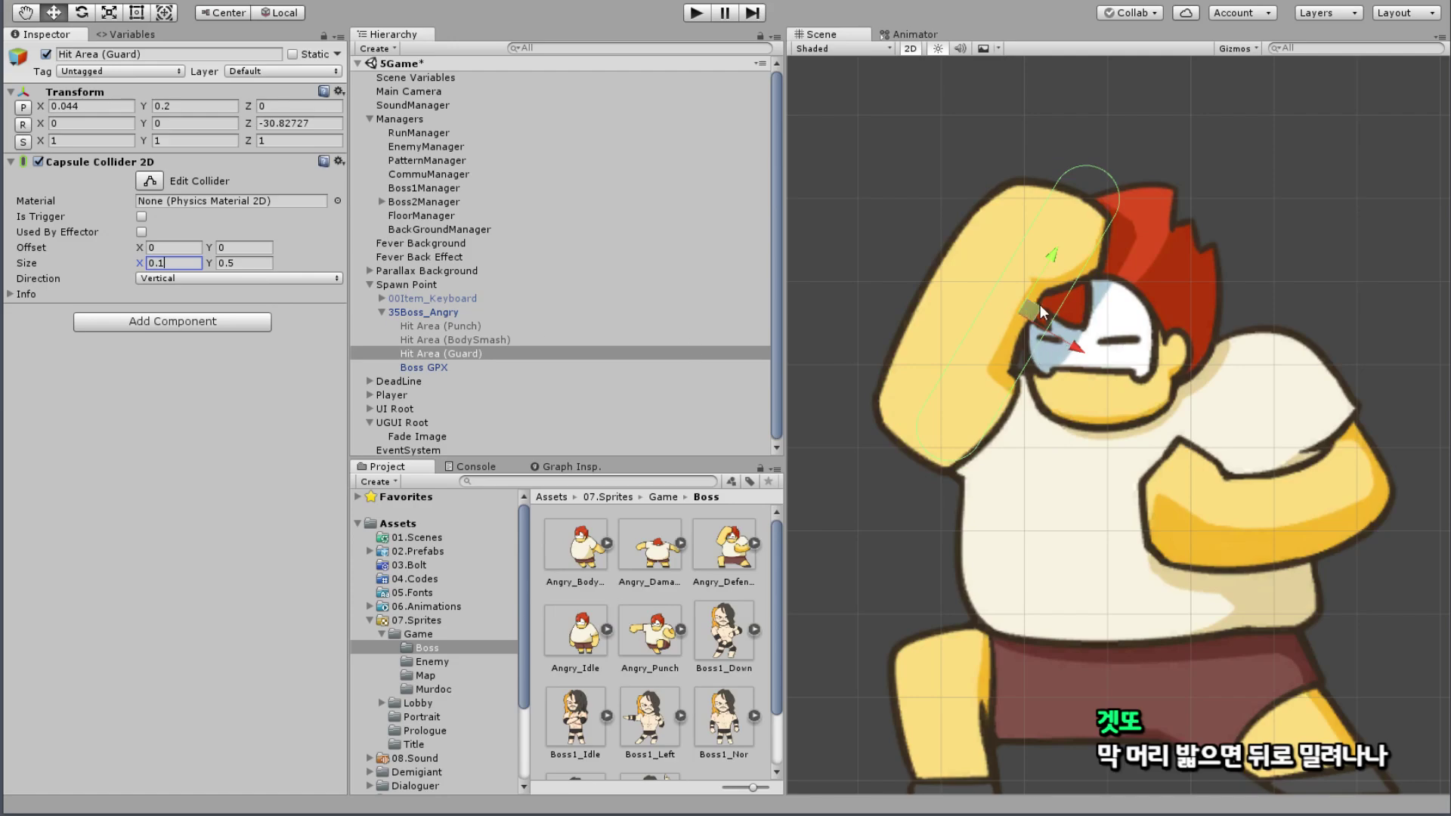
Step: Set the collider height to 0.4 and fit the capsule onto the raised arm at about -29 degrees
drag(1043, 310, 998, 274)
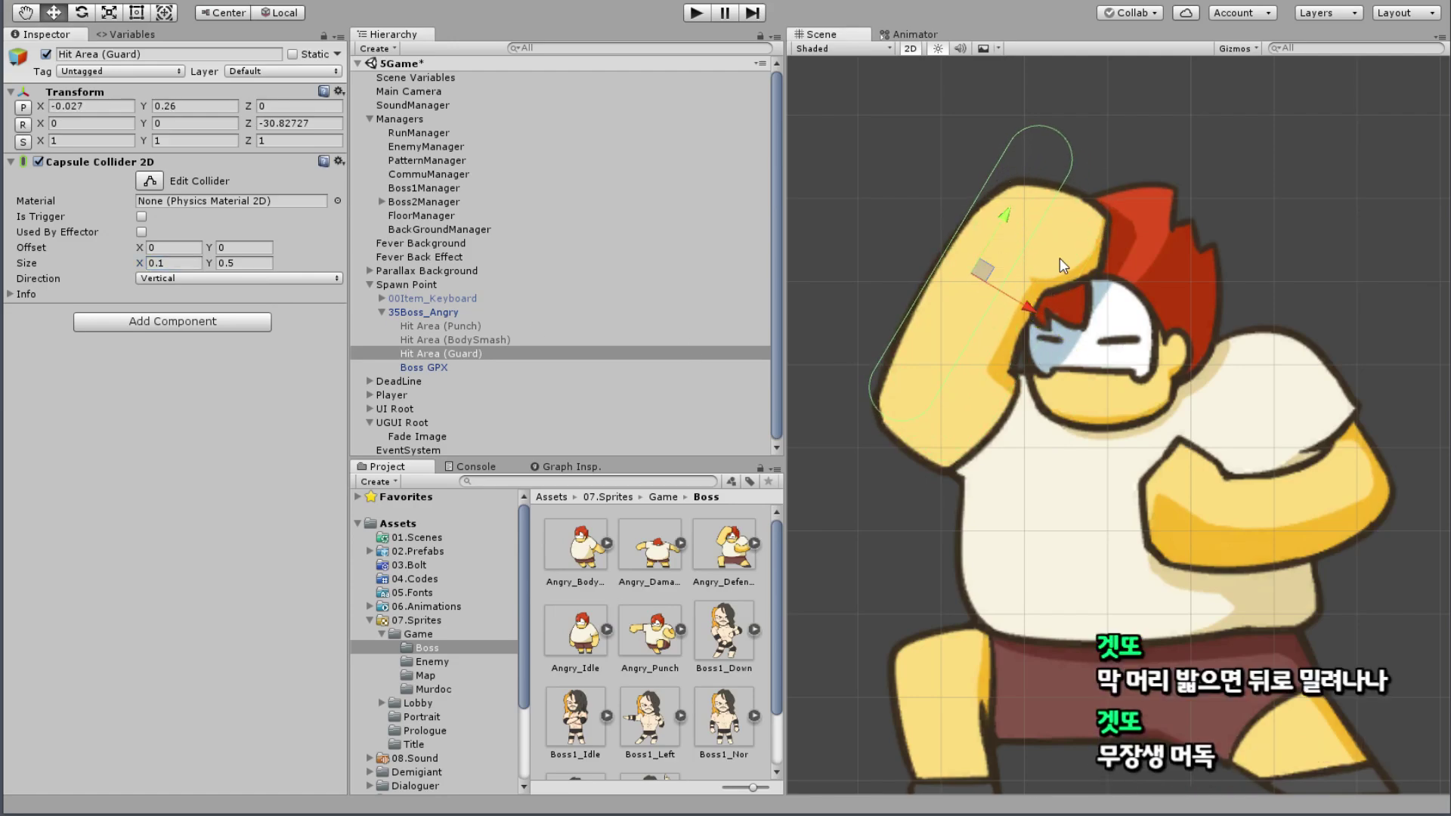
mouse_move(1036, 275)
middle_down()
mouse_move(949, 446)
mouse_move(978, 380)
middle_up()
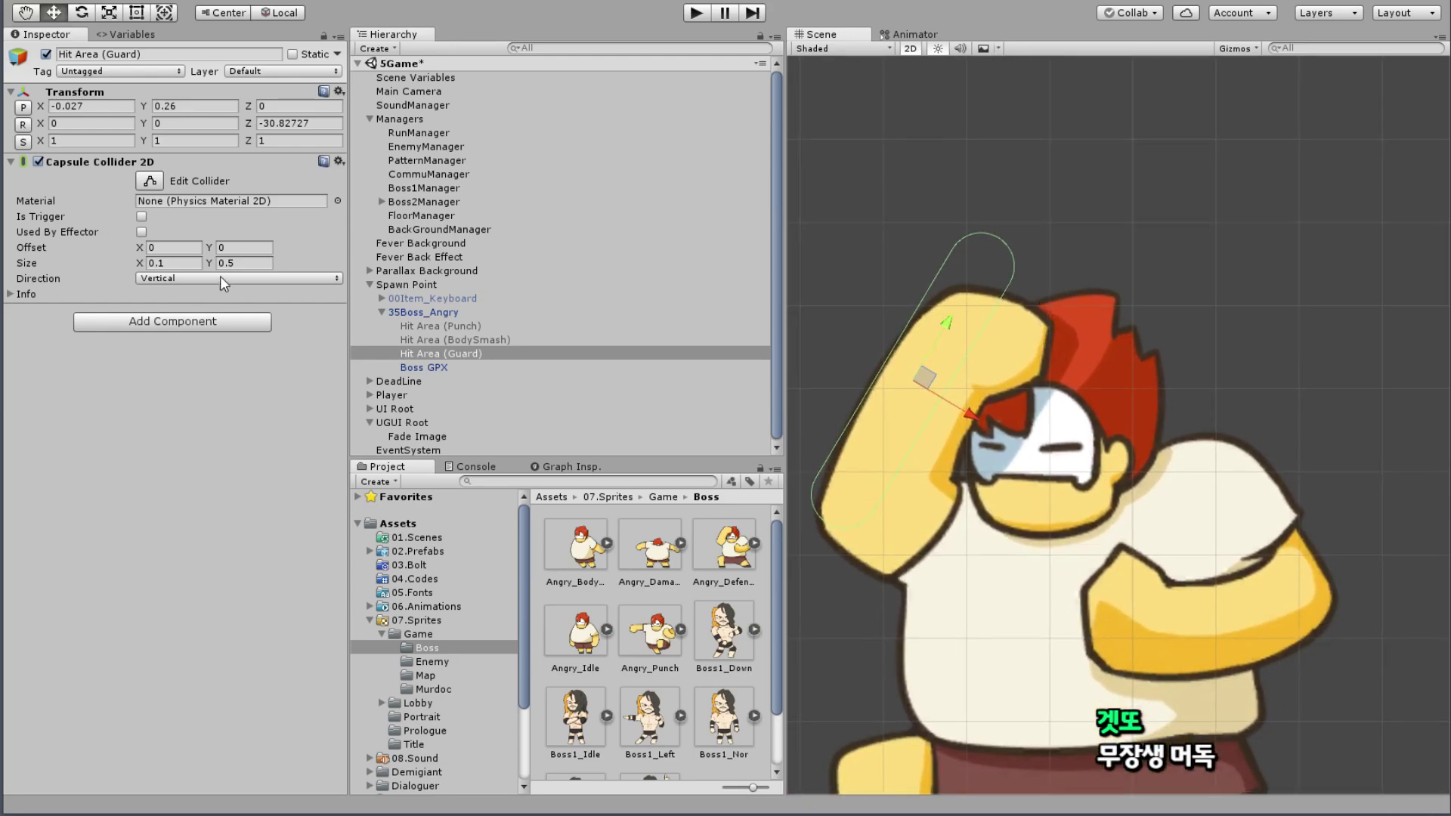
click(249, 263)
text(4)
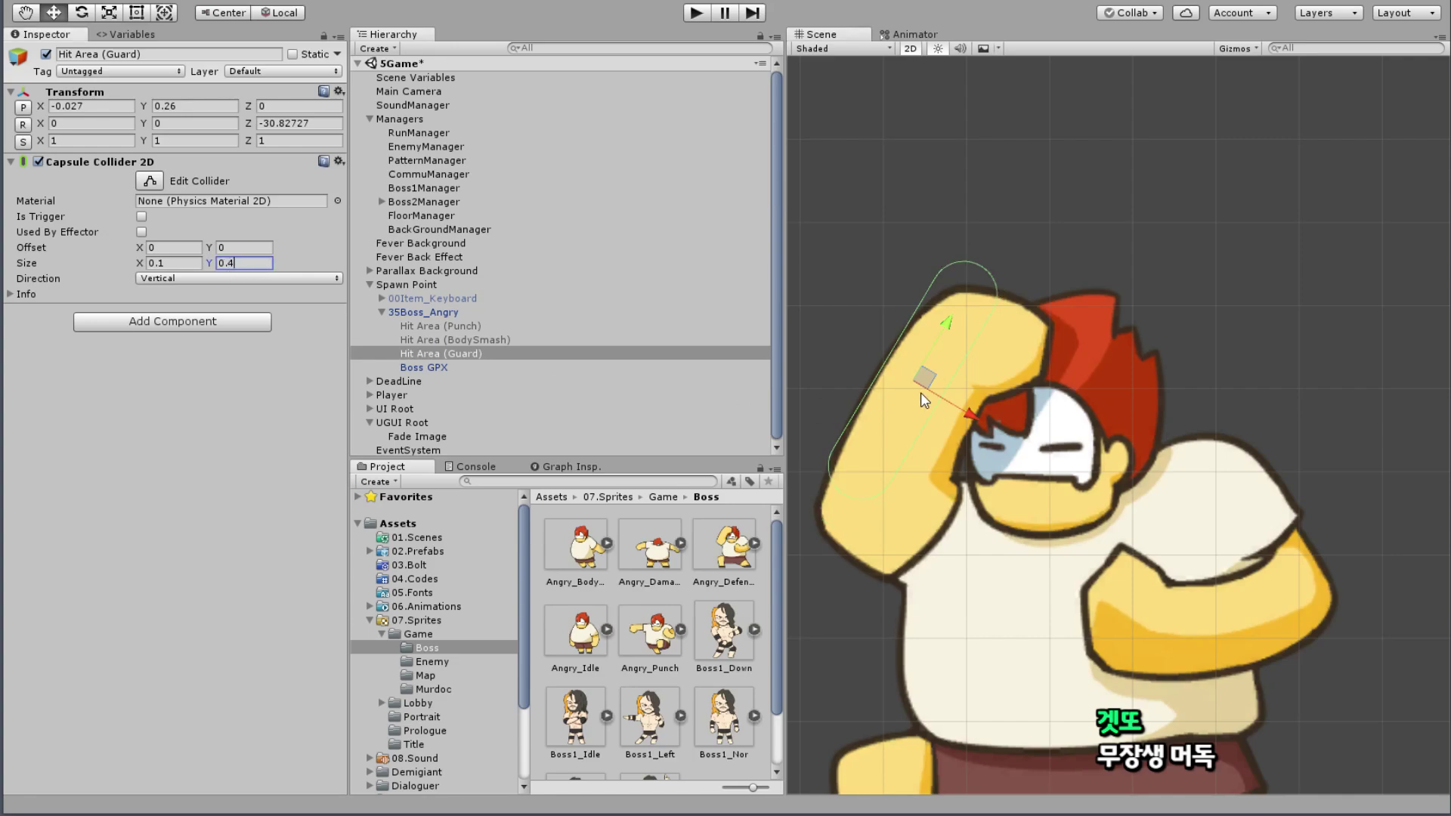
drag(923, 379, 914, 406)
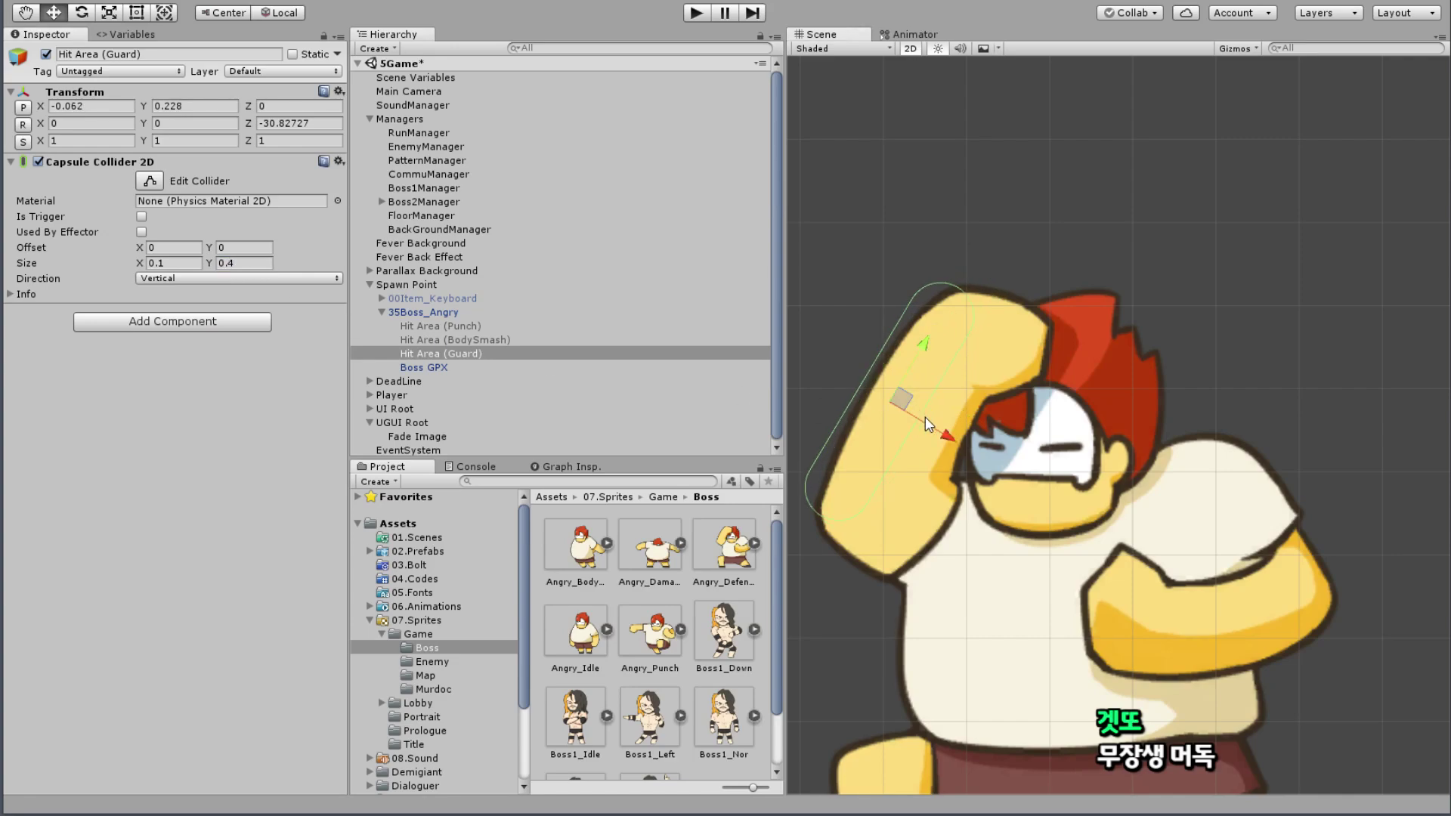
key(e)
drag(951, 380, 949, 376)
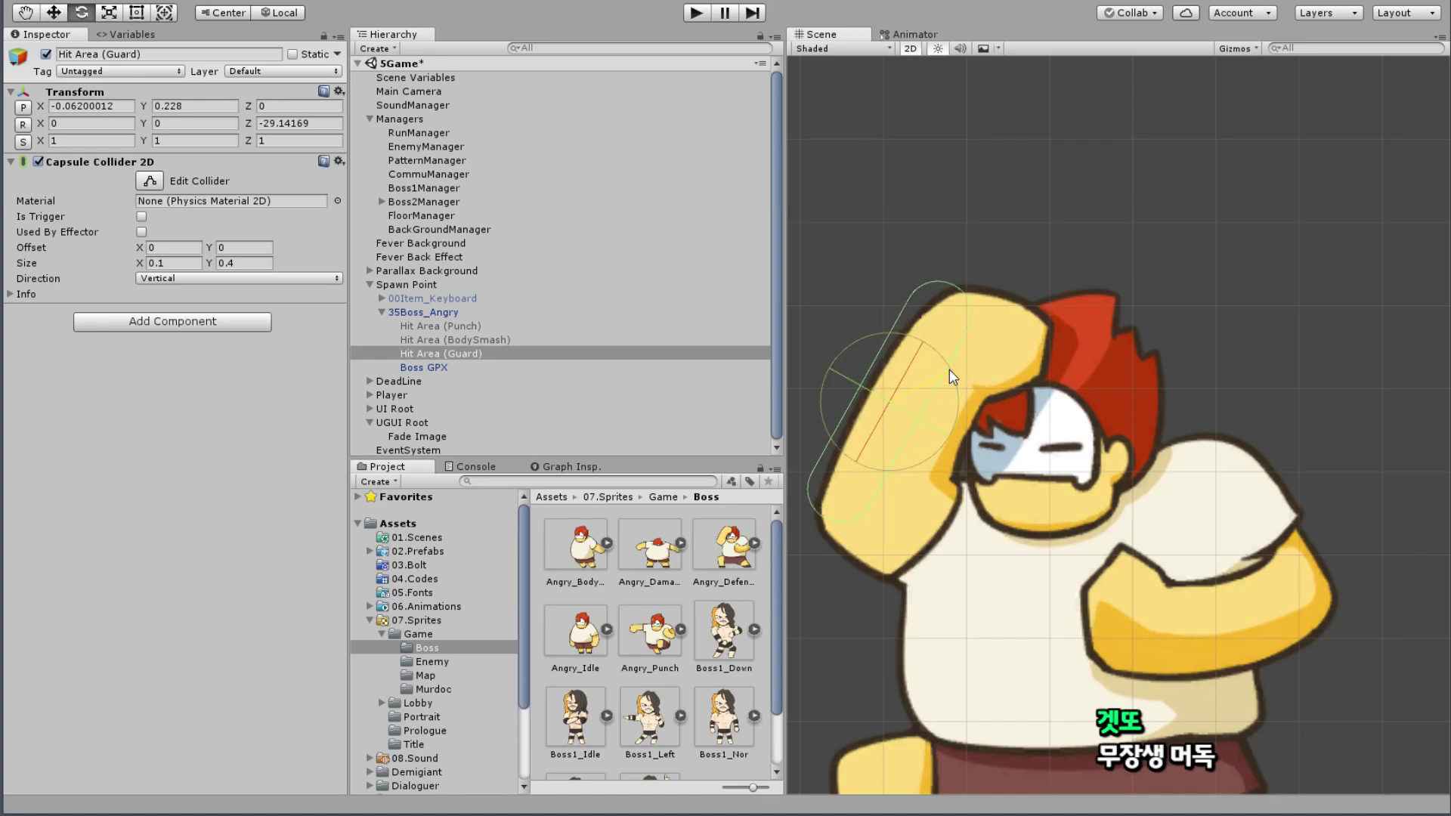
click(457, 312)
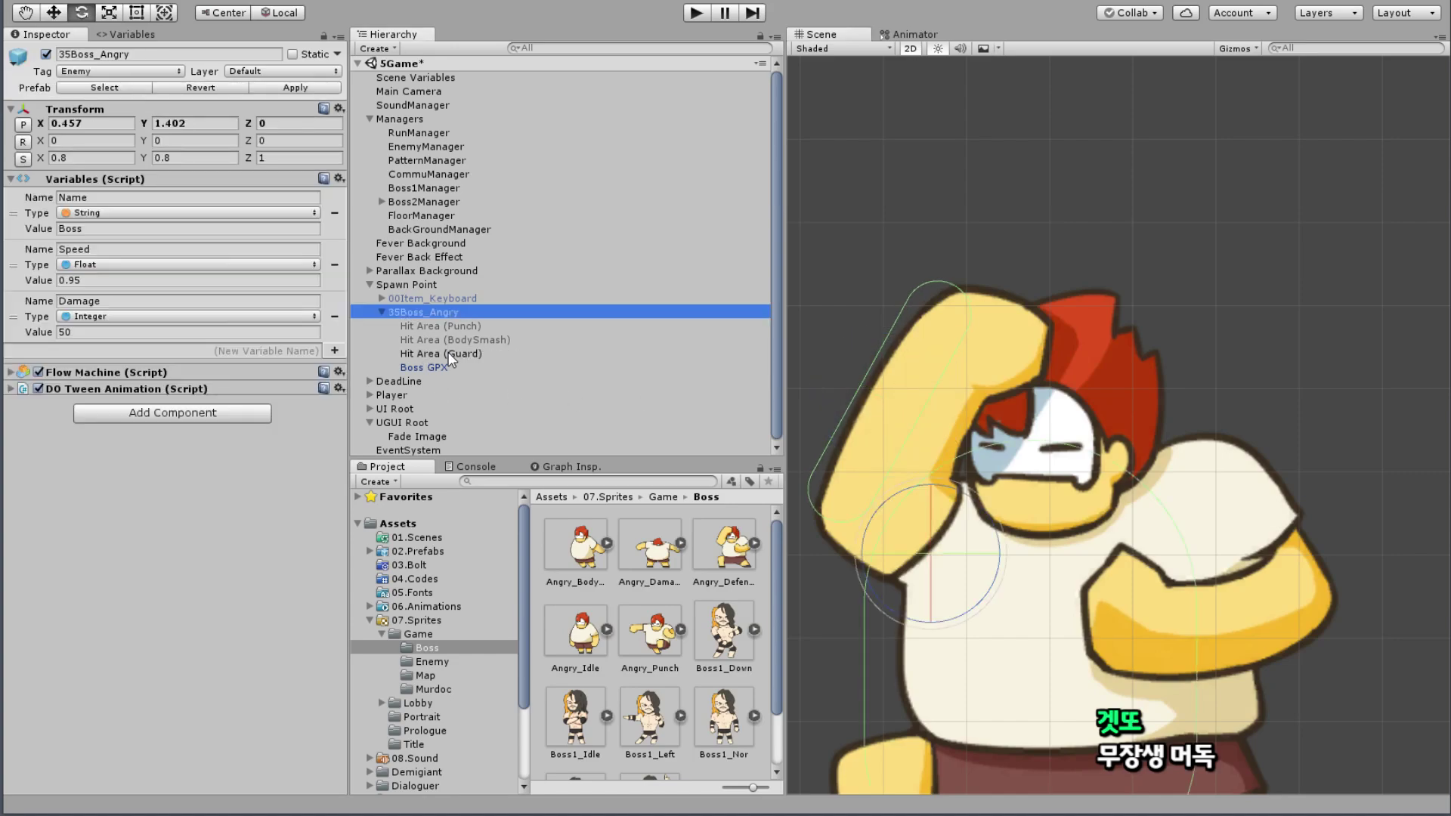
key(f)
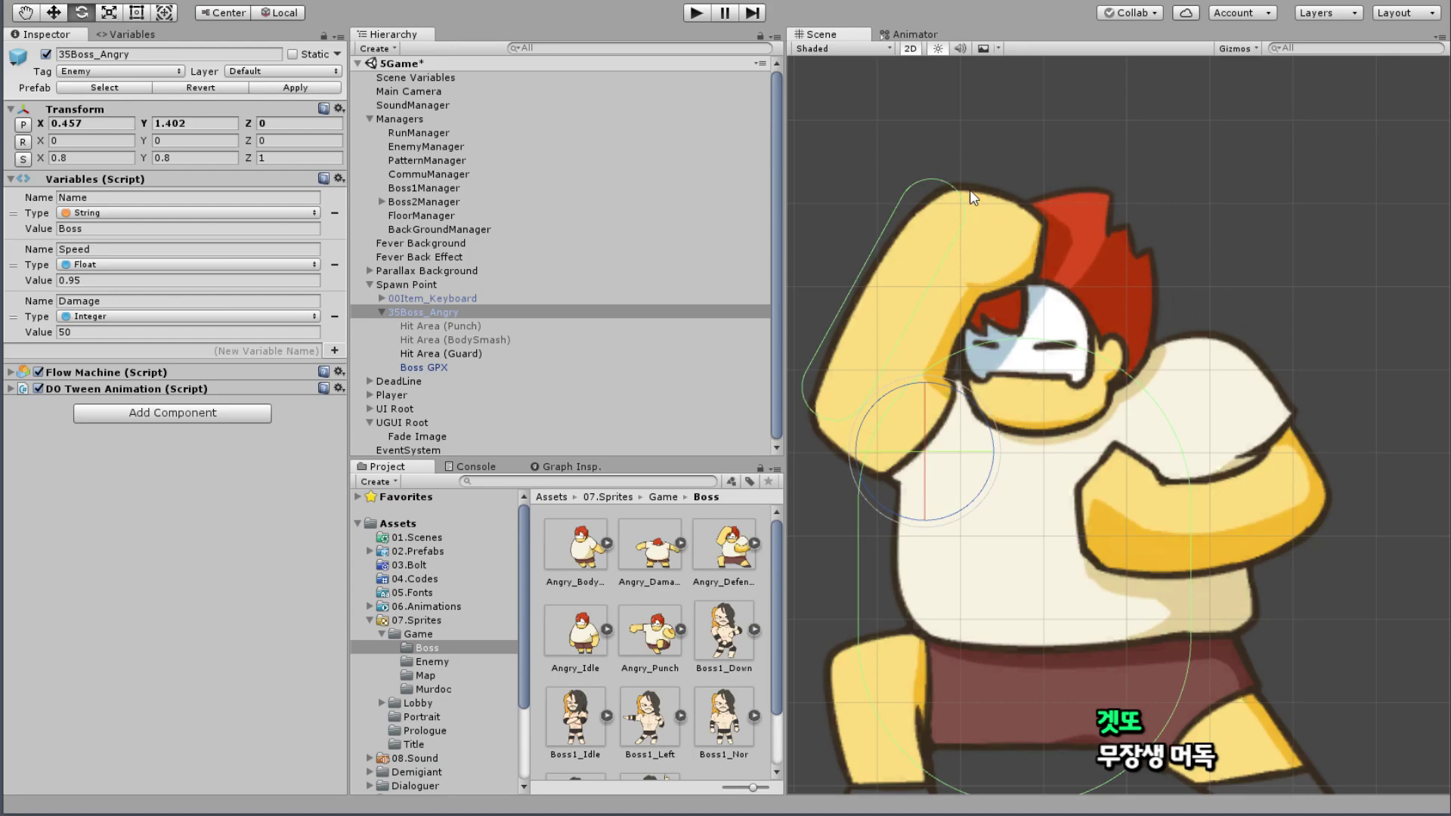
click(455, 354)
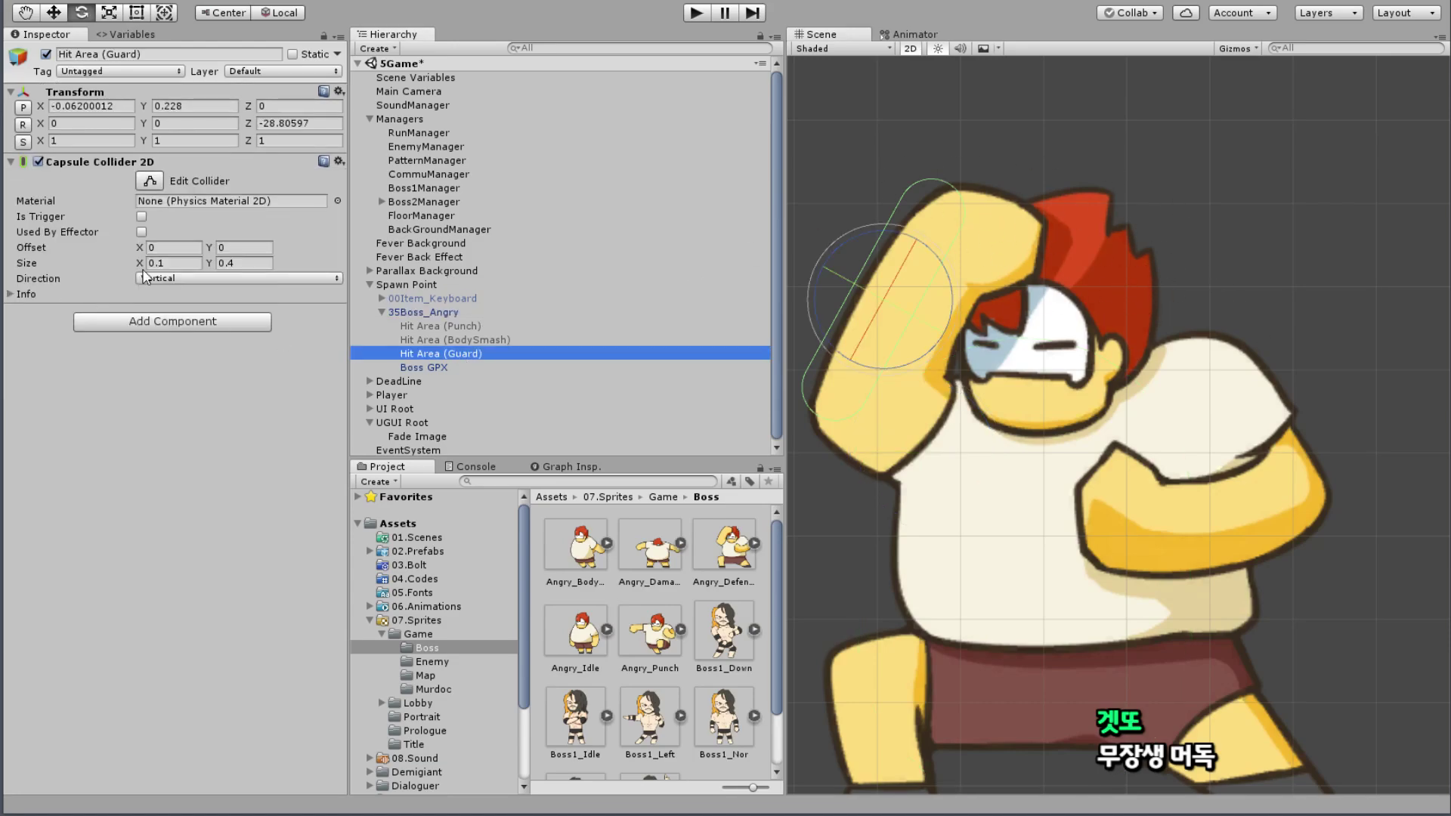
Step: Copy the Capsule Collider 2D and paste it as a second collider on Hit Area (Guard)
click(339, 161)
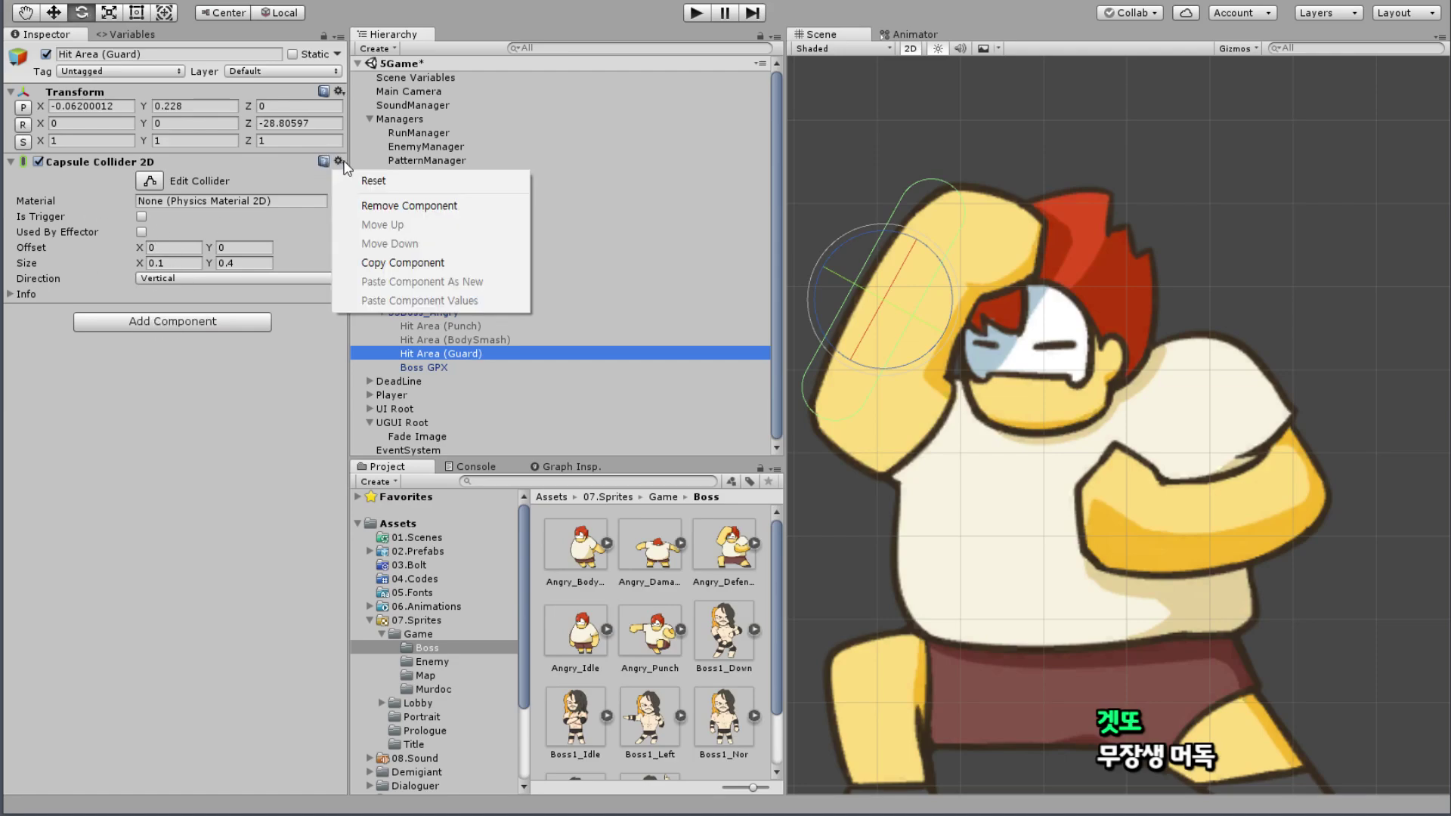
click(414, 270)
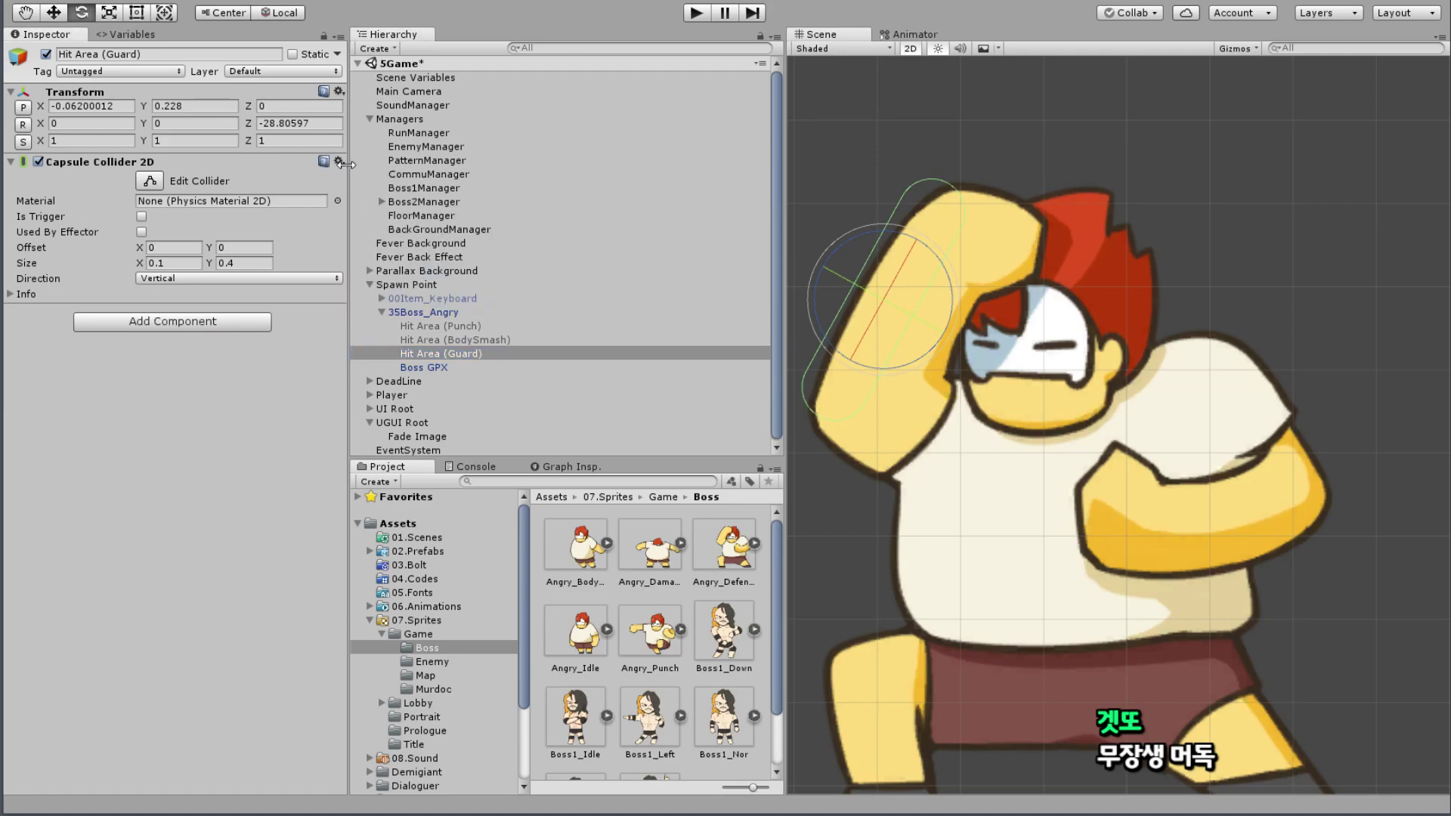
click(339, 162)
click(424, 281)
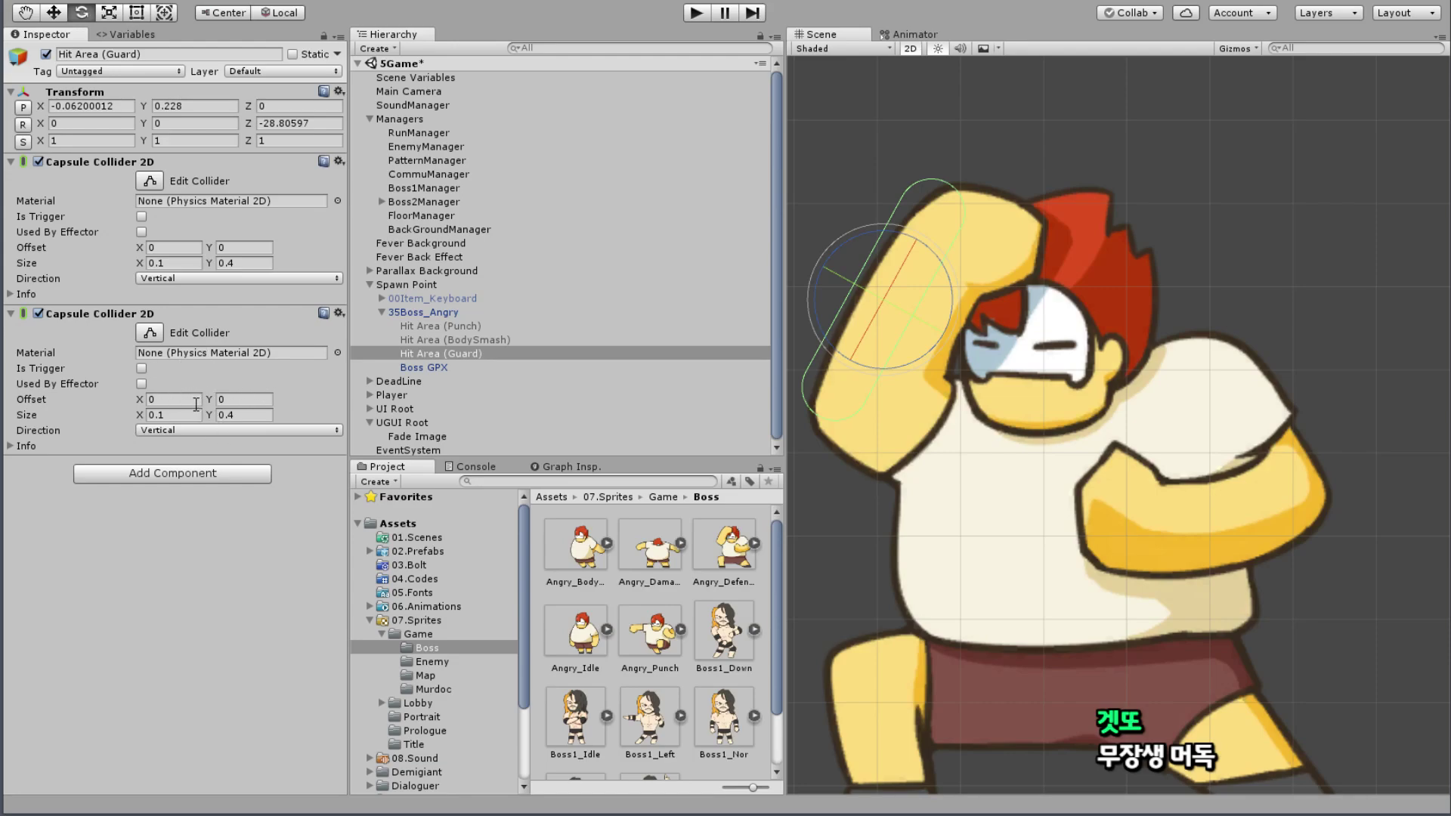
Step: Make the second collider Horizontal with Size 0.4 × 0.1
click(172, 430)
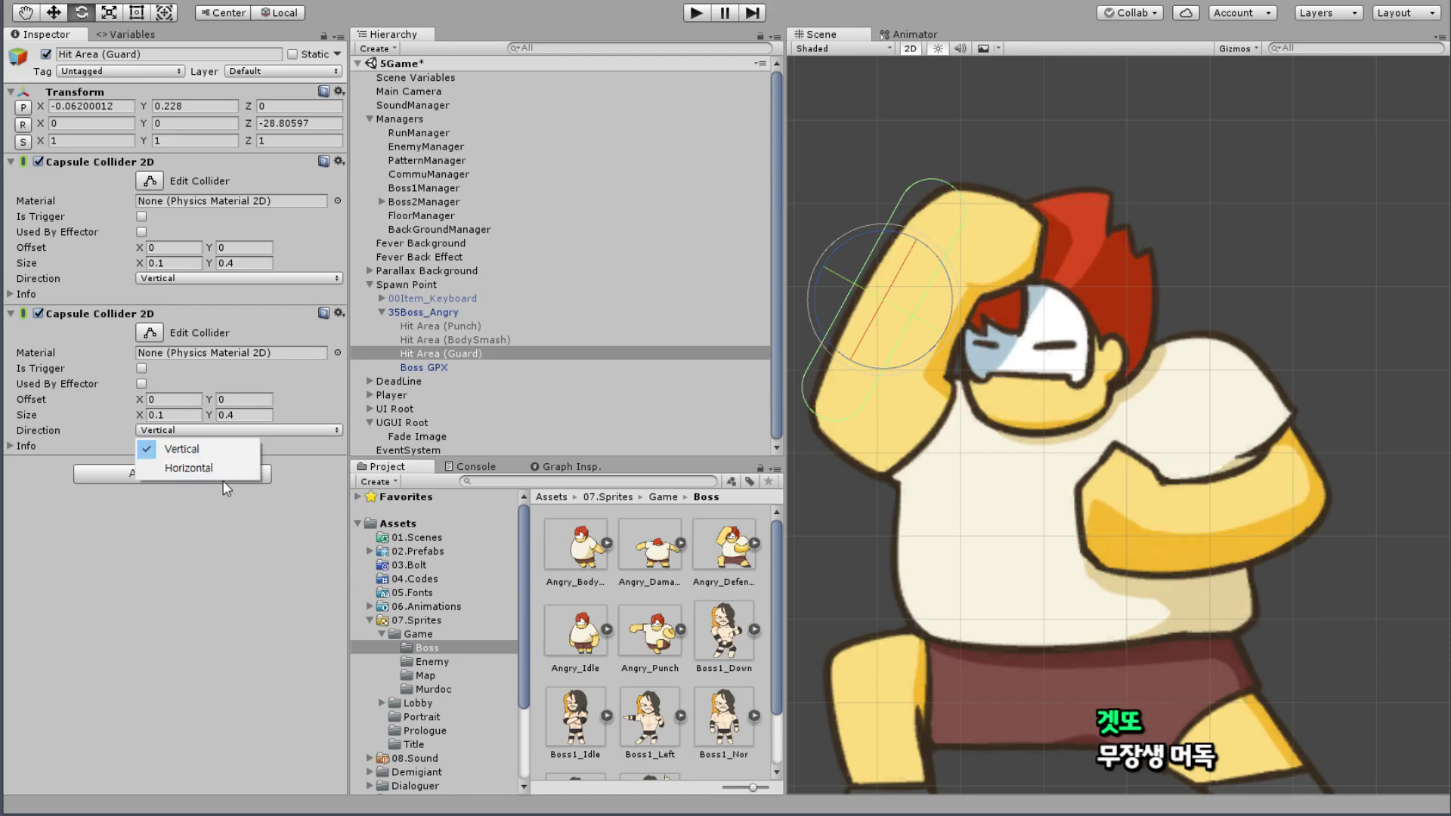
click(221, 471)
click(160, 417)
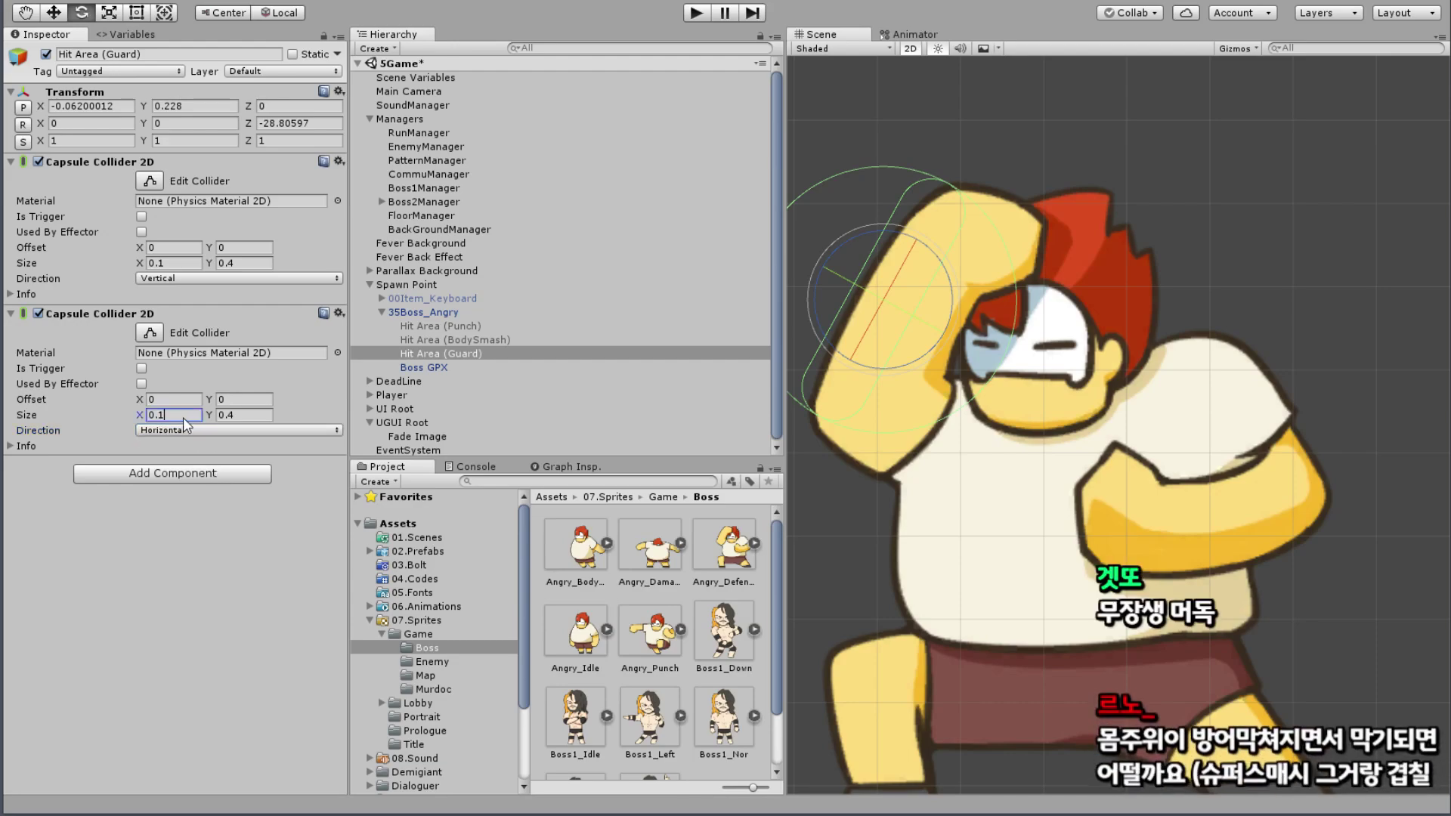
key(BackSpace)
text(4)
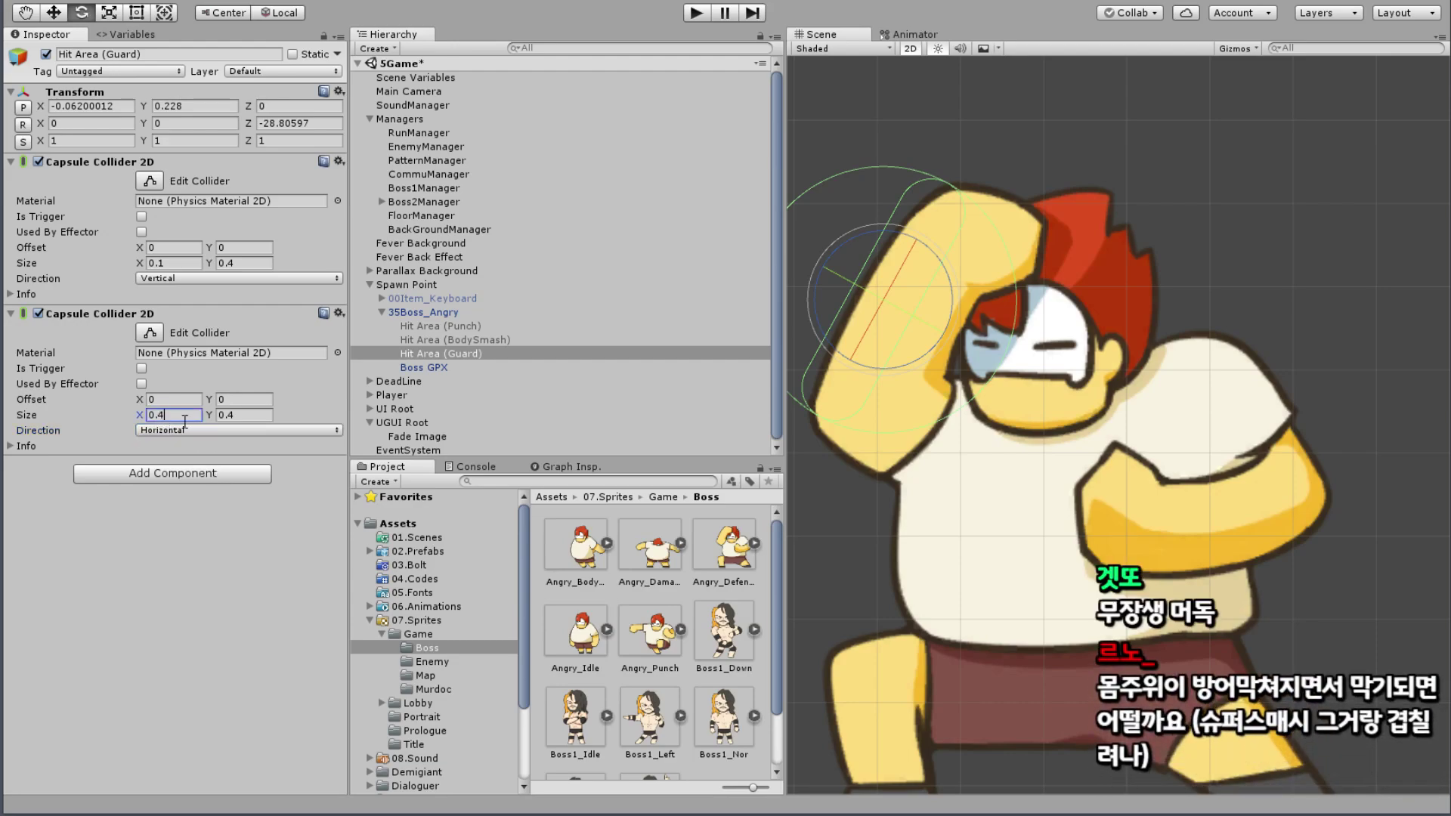
click(231, 415)
text(0.1)
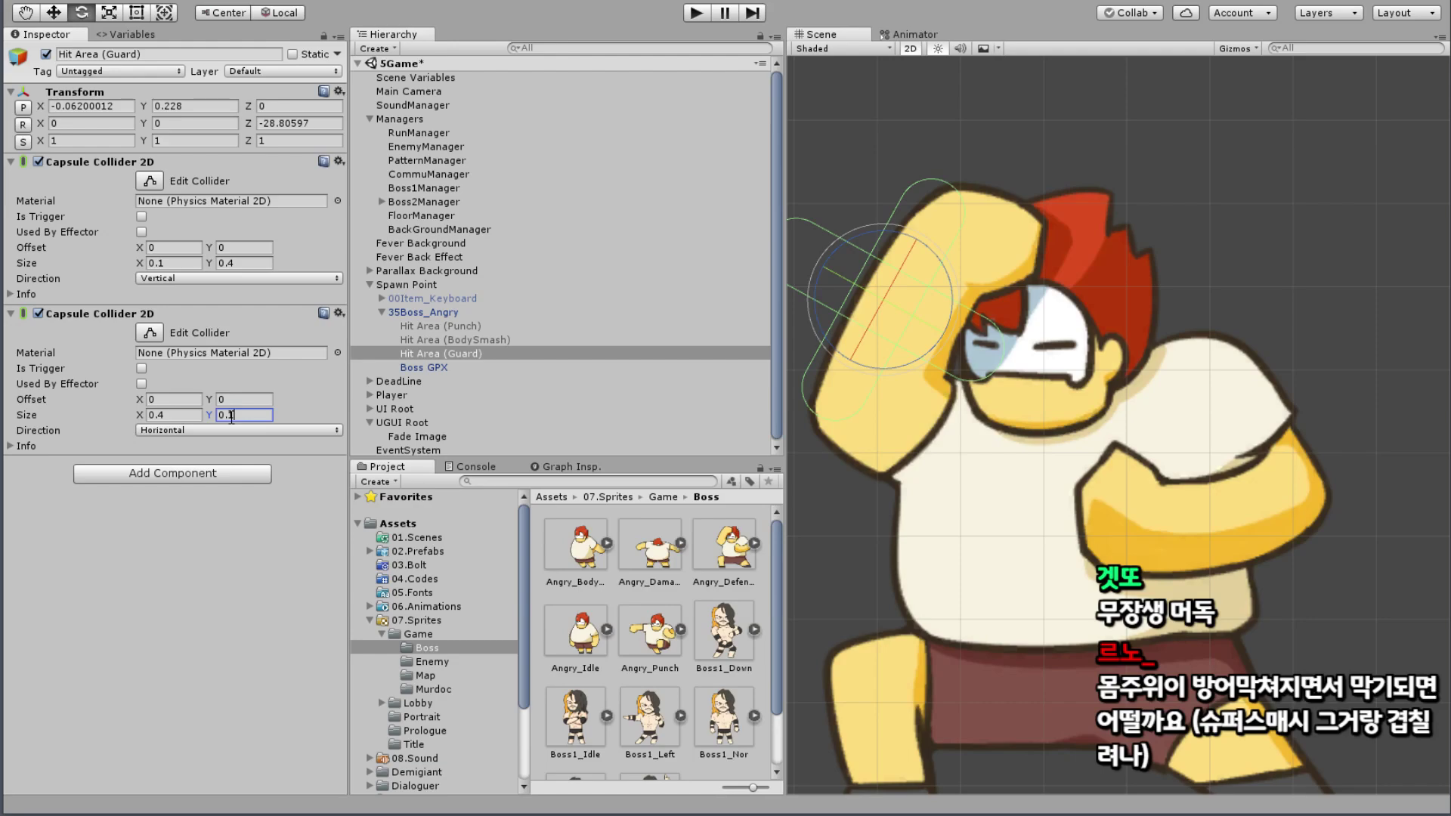
Step: Set the second collider's offset to X 0.2 and Y 0.2
middle_drag(906, 301, 975, 346)
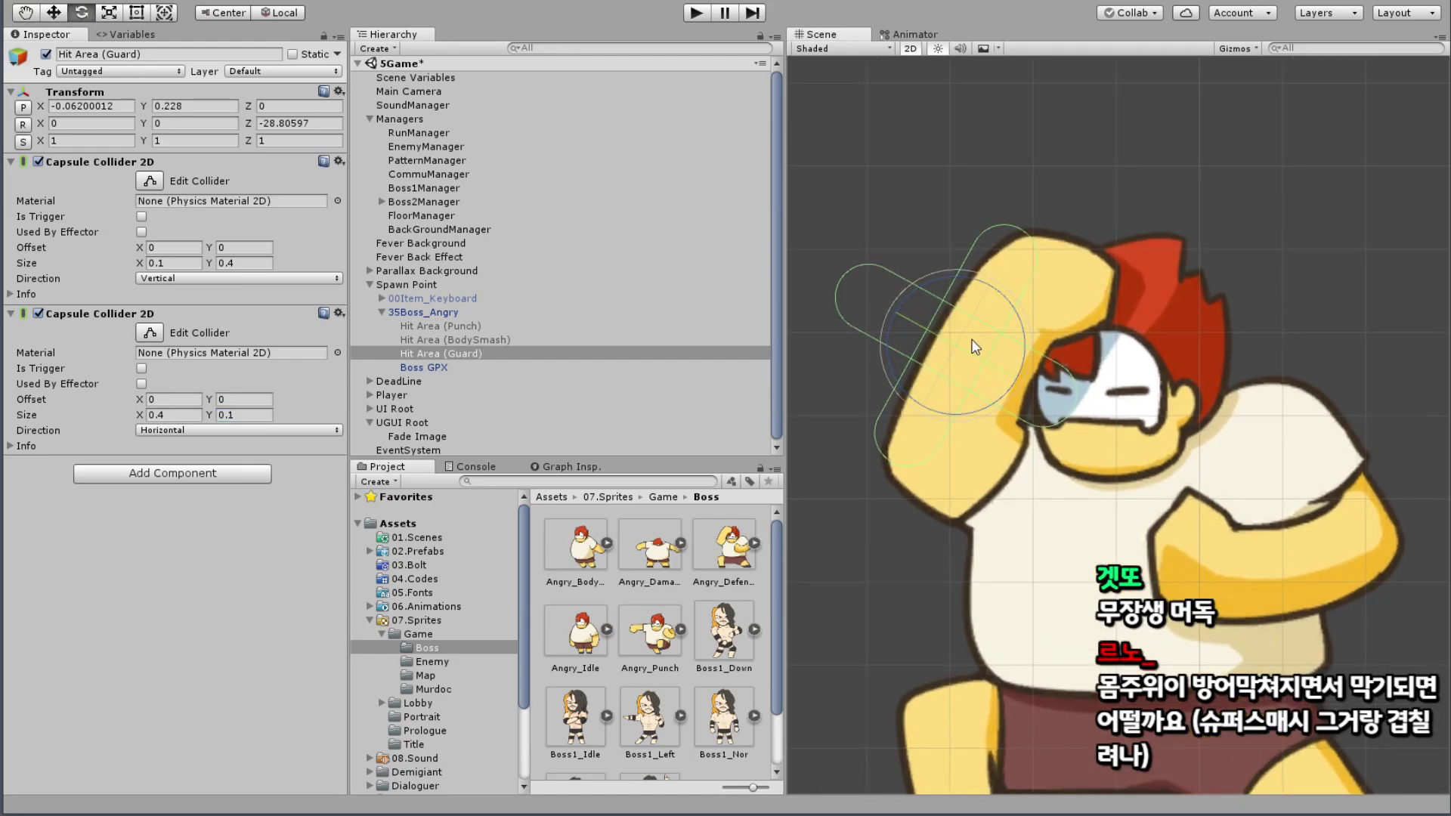
click(243, 400)
click(183, 400)
text(0.5)
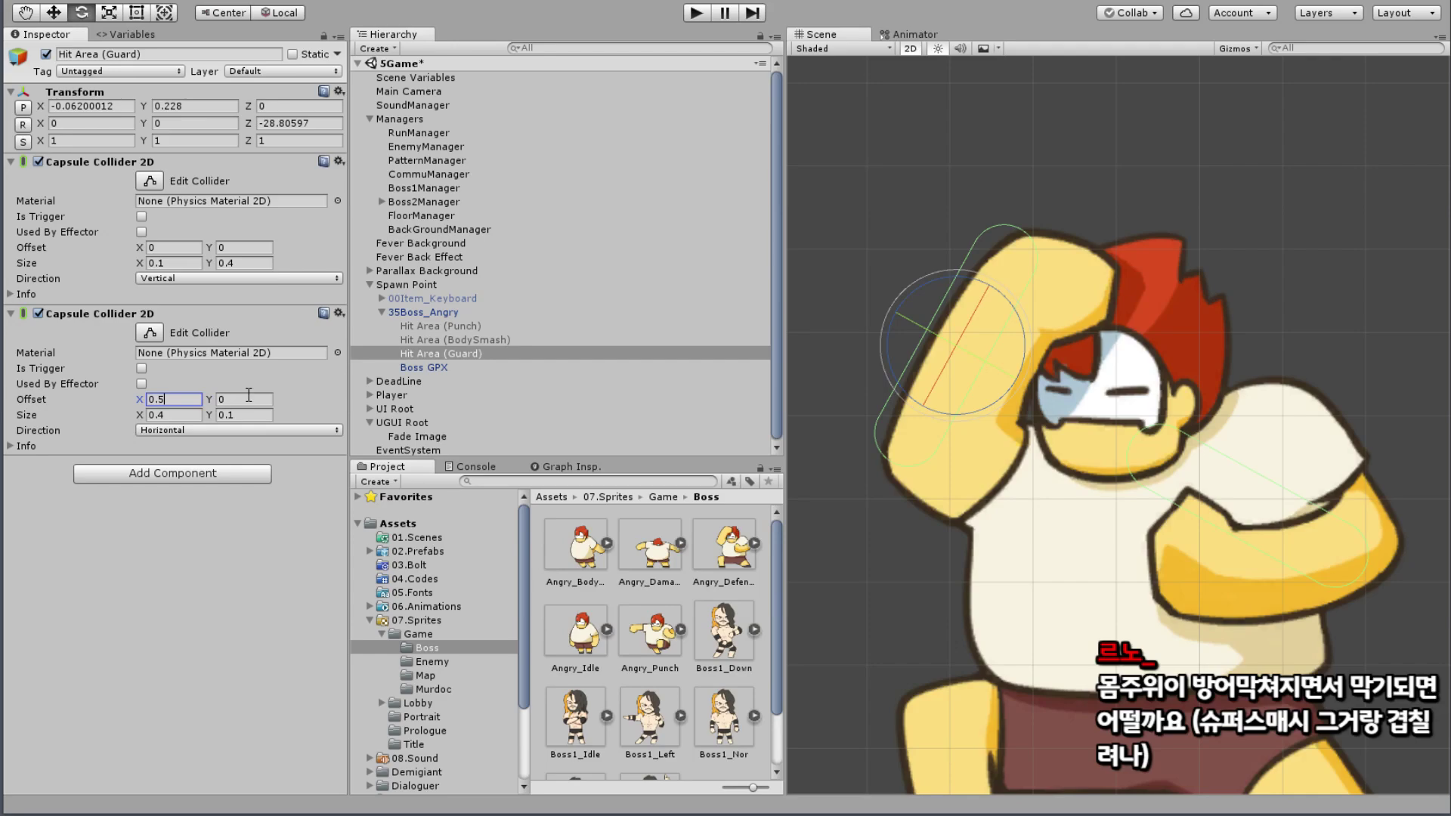
key(BackSpace)
text(2)
click(241, 400)
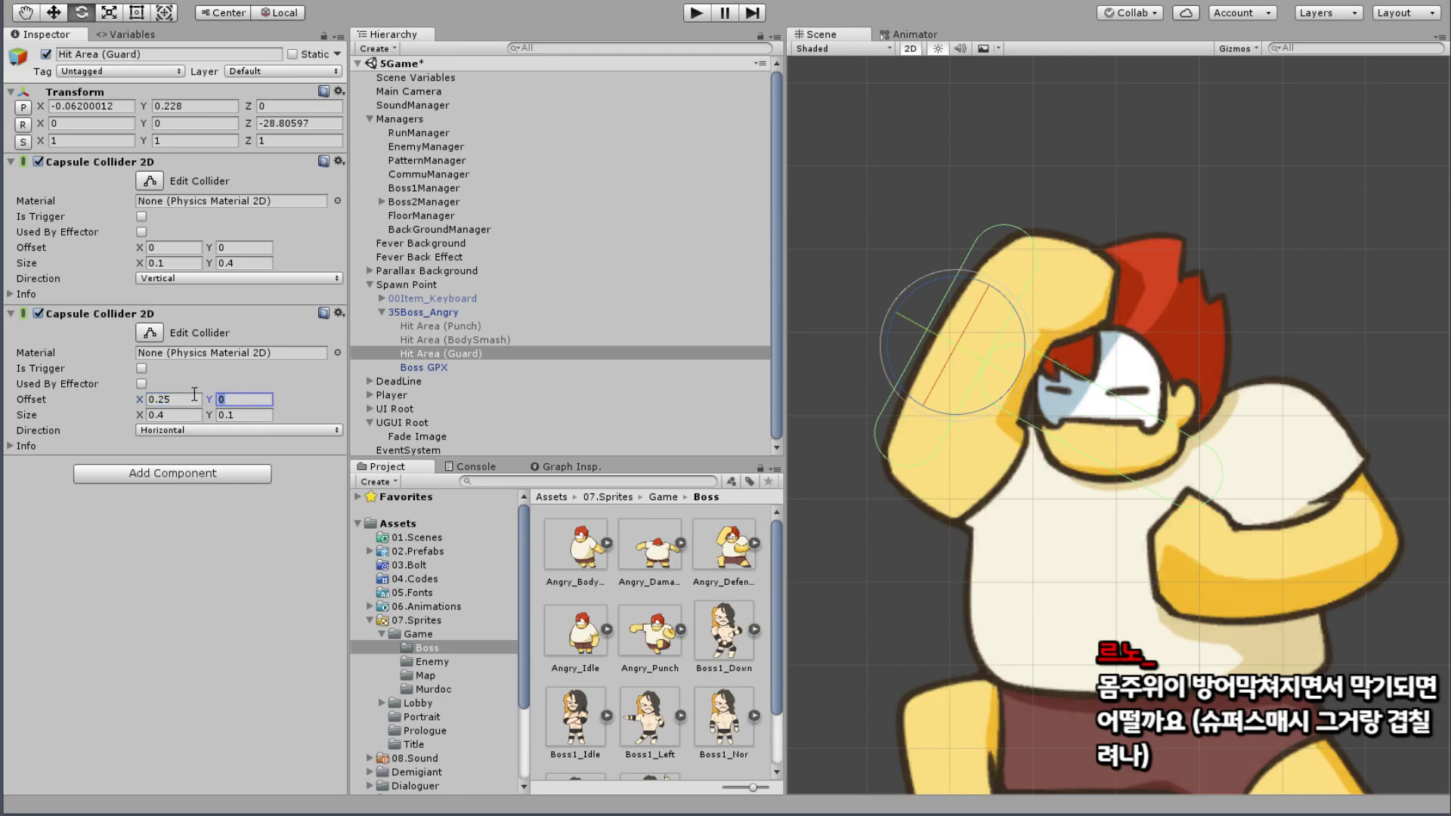
text(.1)
key(BackSpace)
text(2)
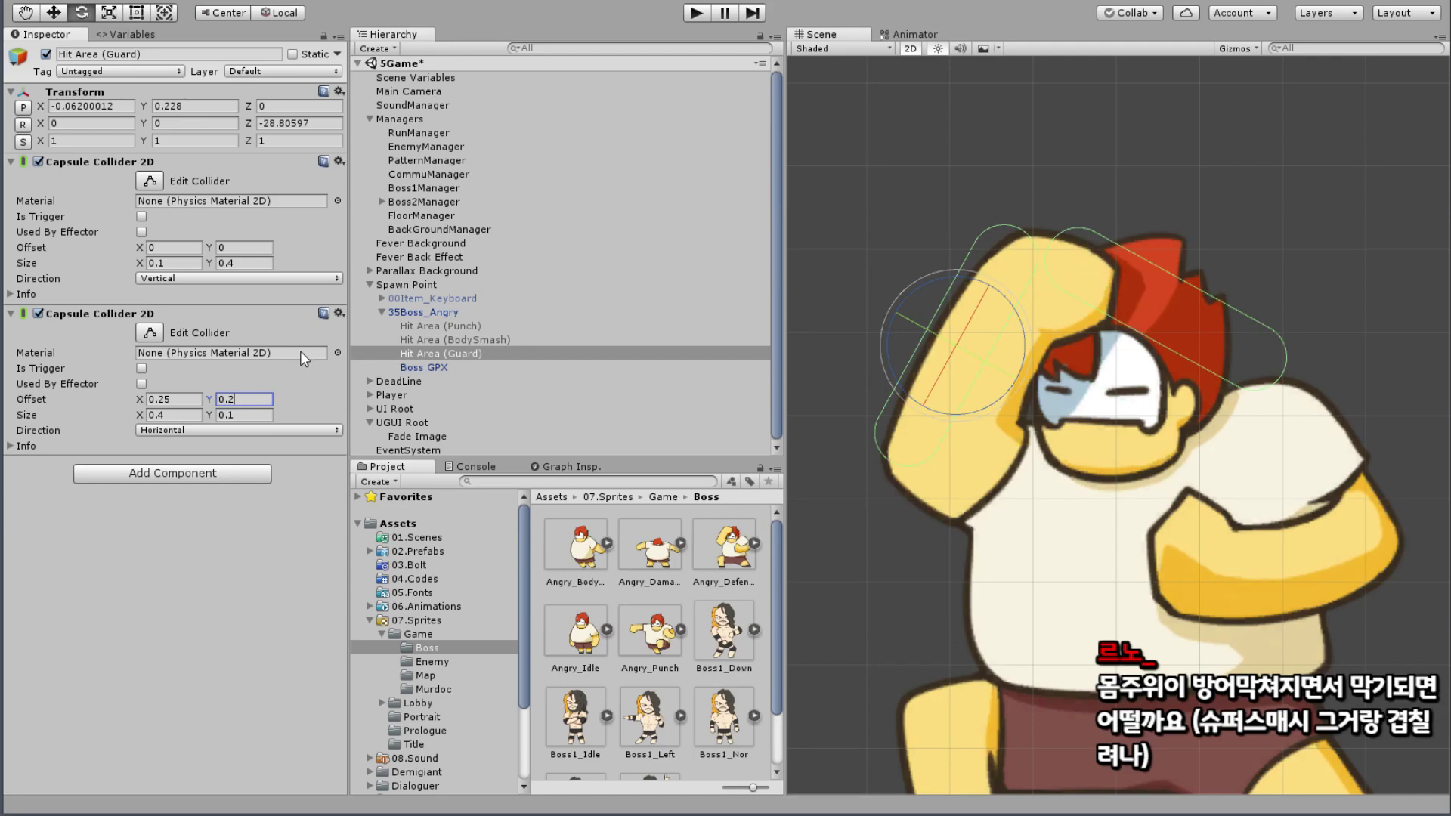
Step: Fine-tune the second collider's Offset X to 0.236 and check the crossed capsules on the boss
click(169, 401)
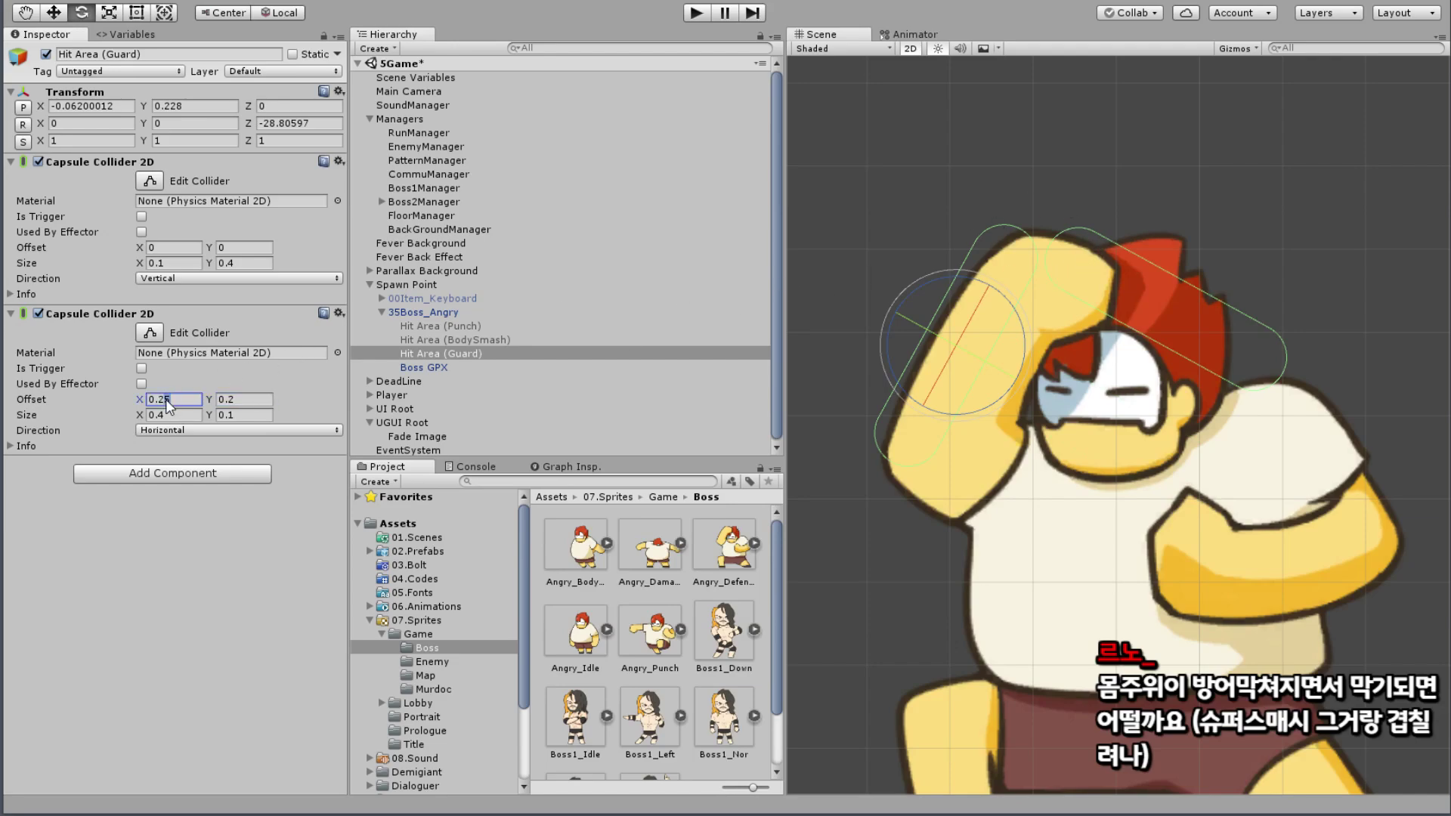
key(BackSpace)
text(3)
text(5)
key(BackSpace)
text(6)
middle_drag(1199, 233, 1142, 198)
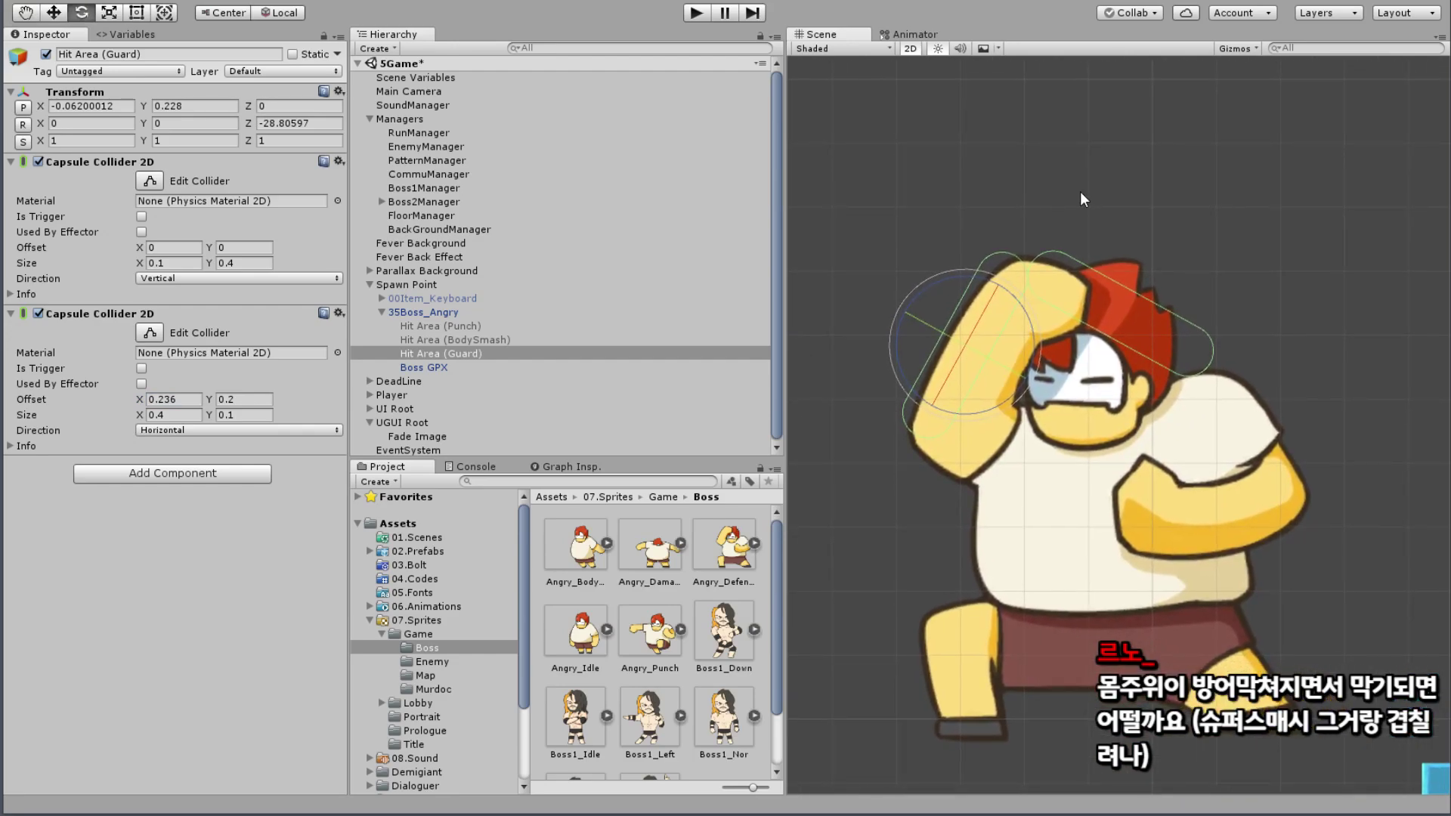
mouse_move(1090, 212)
middle_down()
mouse_move(1097, 182)
mouse_move(1066, 186)
middle_up()
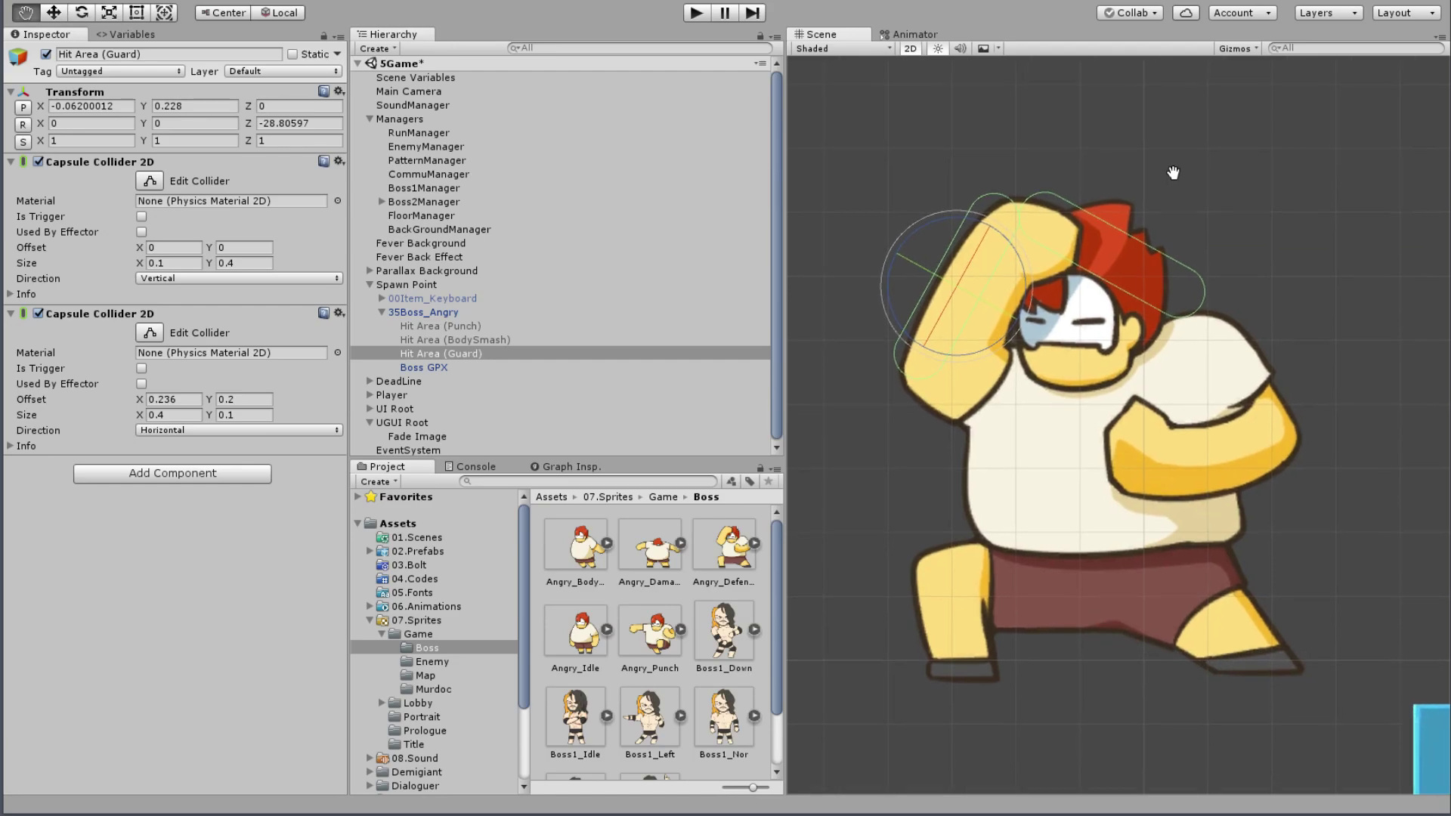
click(441, 360)
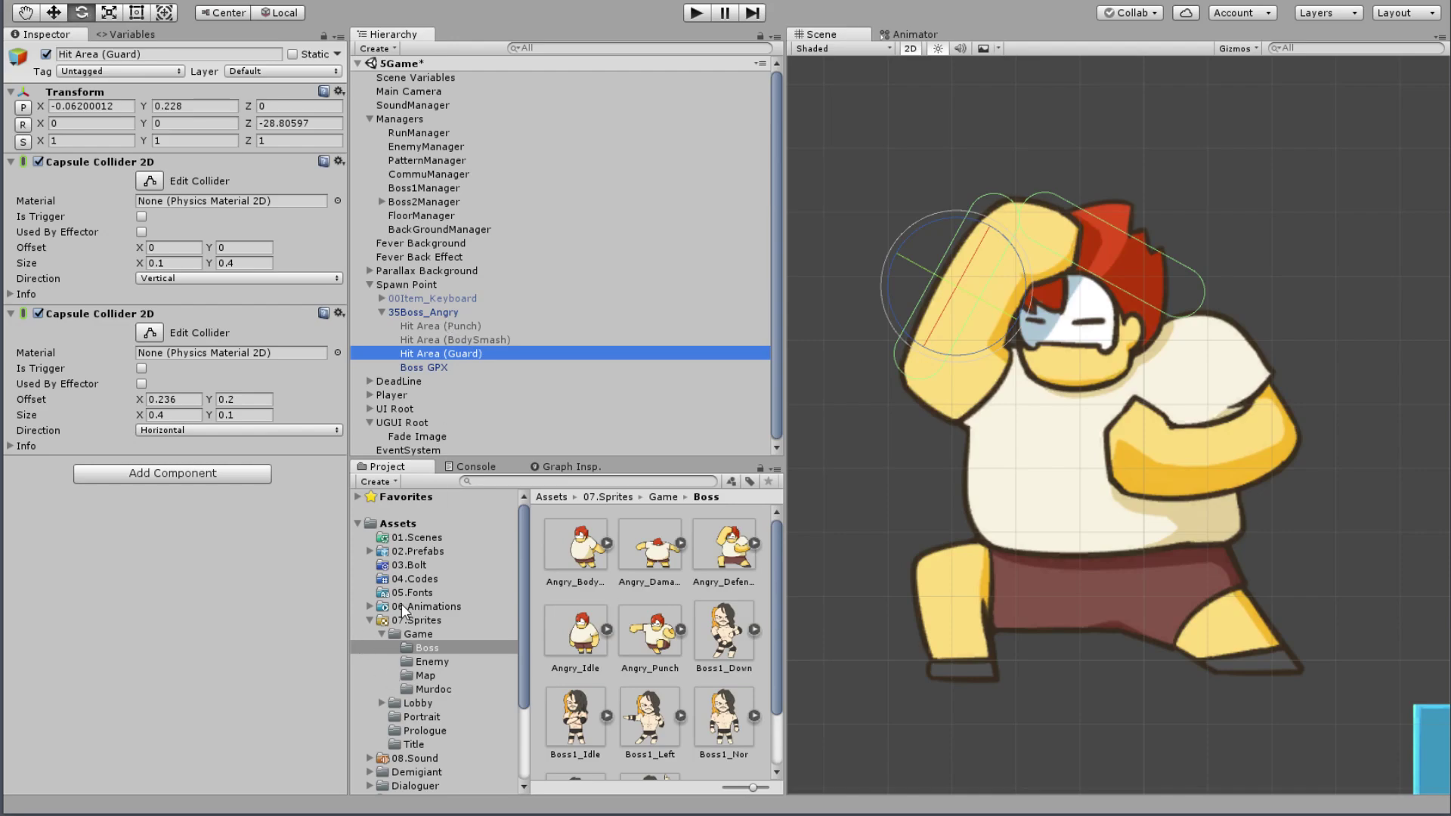
Step: Collapse 07.Sprites and expand the Epic Toon FX Combat effects folder
click(367, 620)
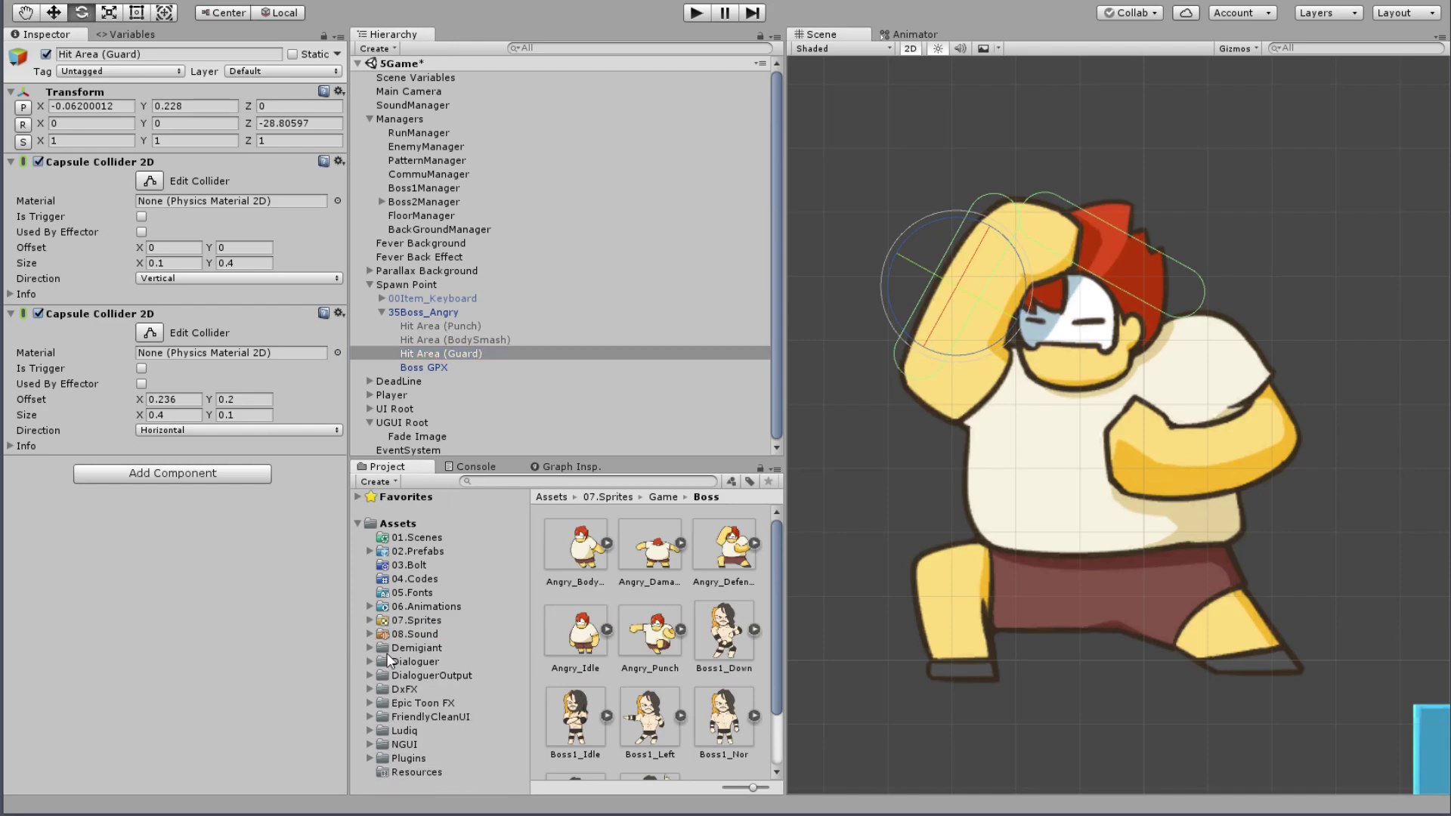
click(370, 703)
scroll(469, 672, down, 3)
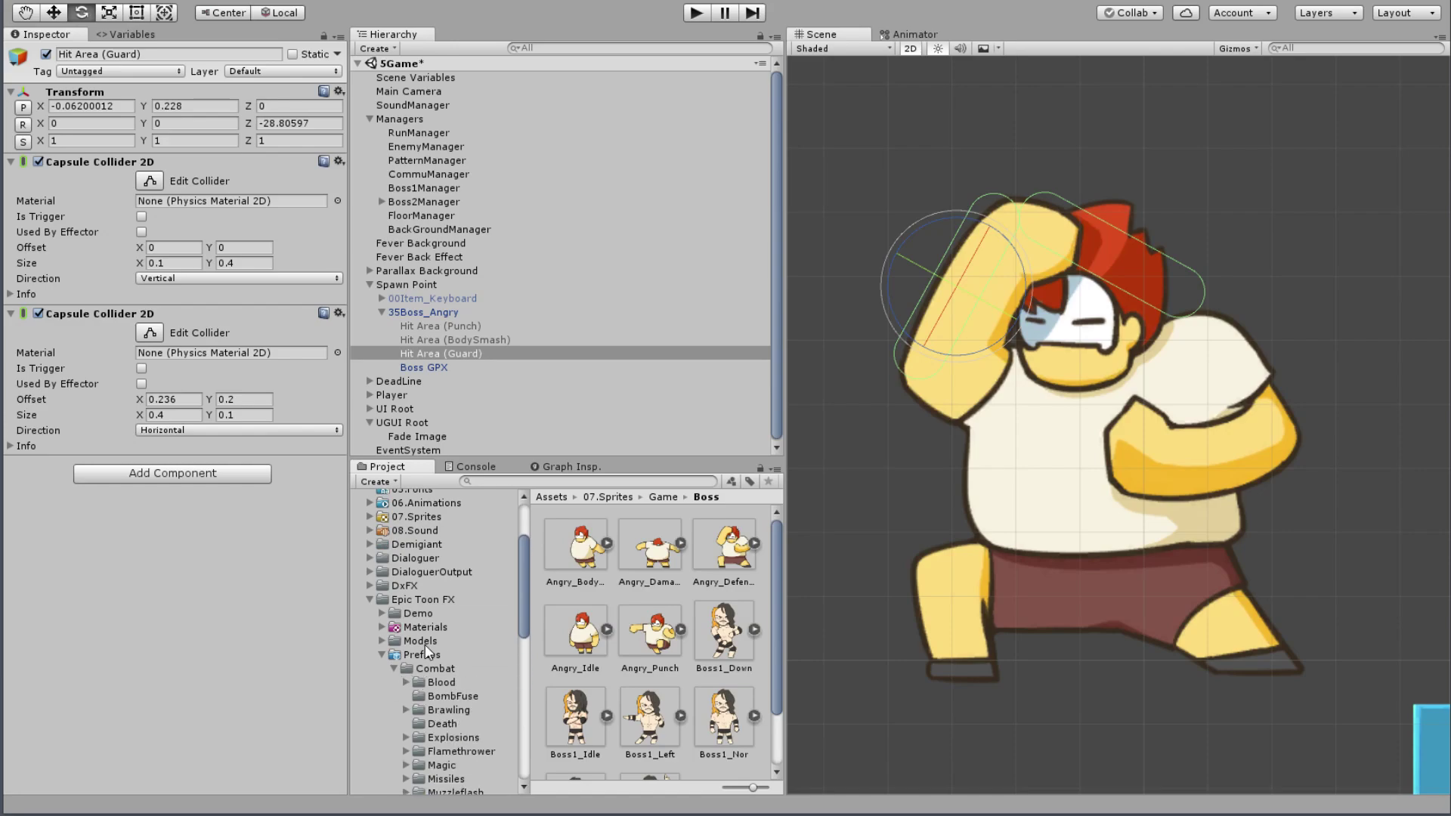
click(393, 668)
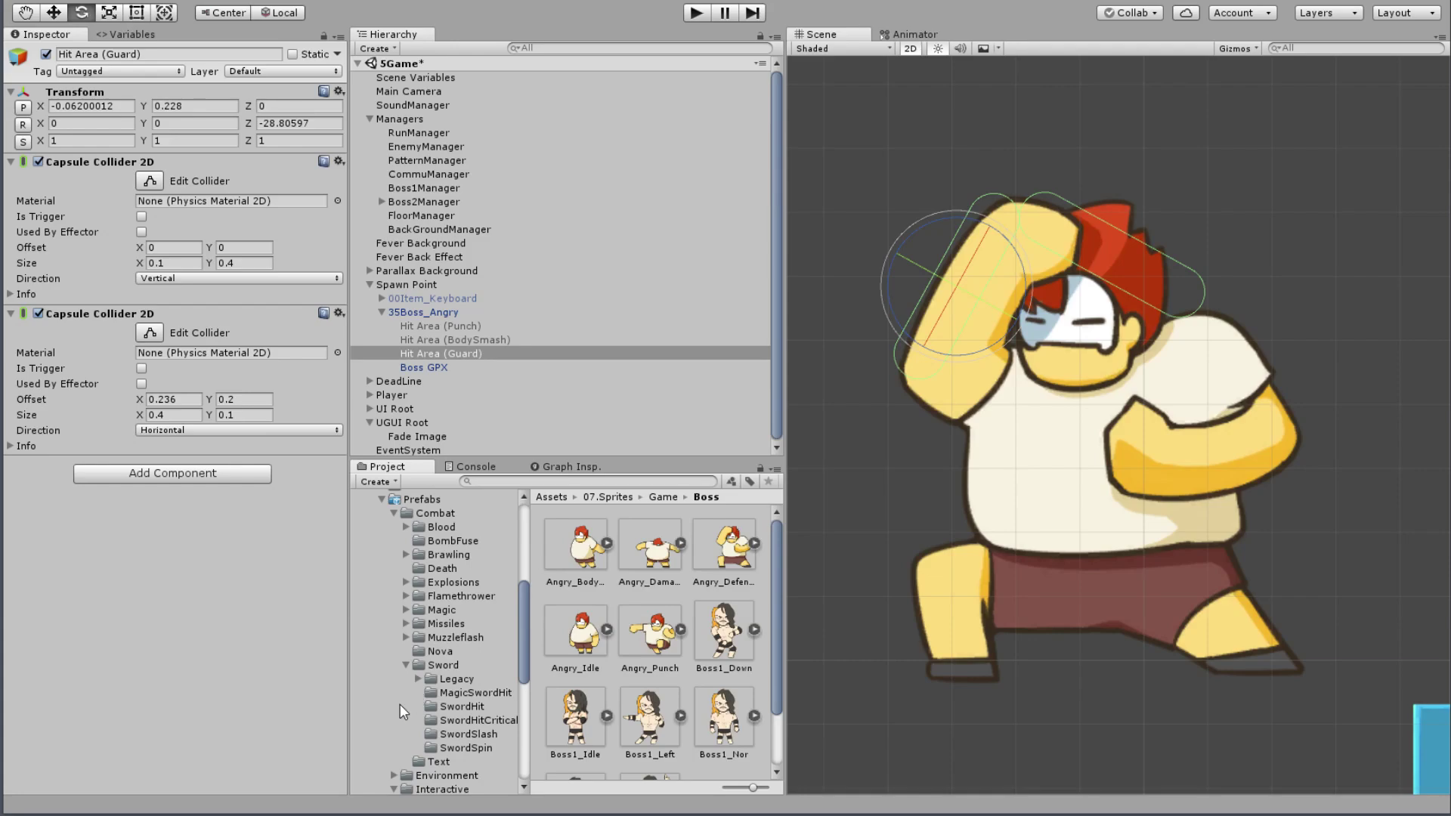
scroll(403, 692, down, 2)
scroll(416, 680, down, 3)
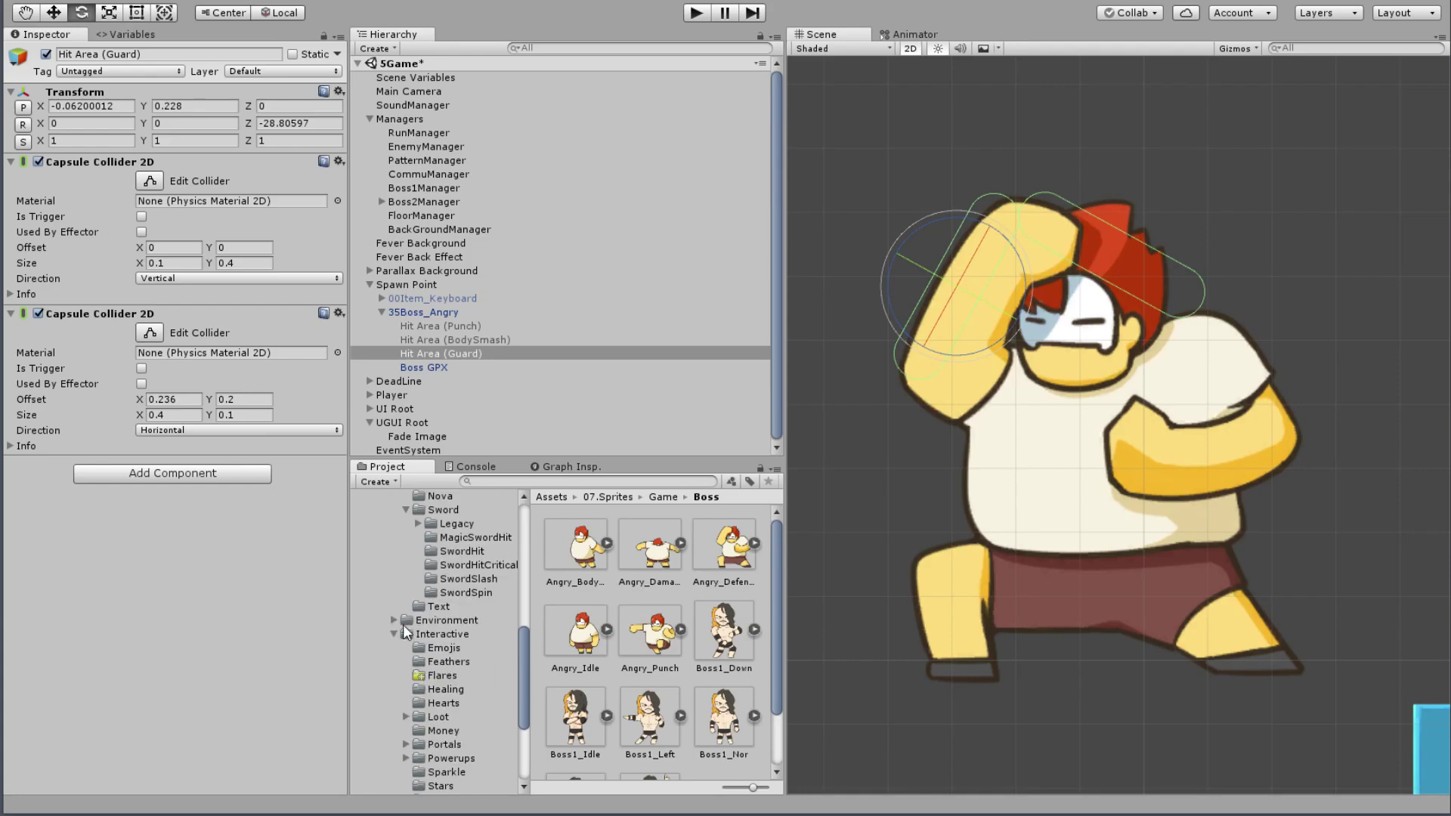
scroll(471, 683, down, 5)
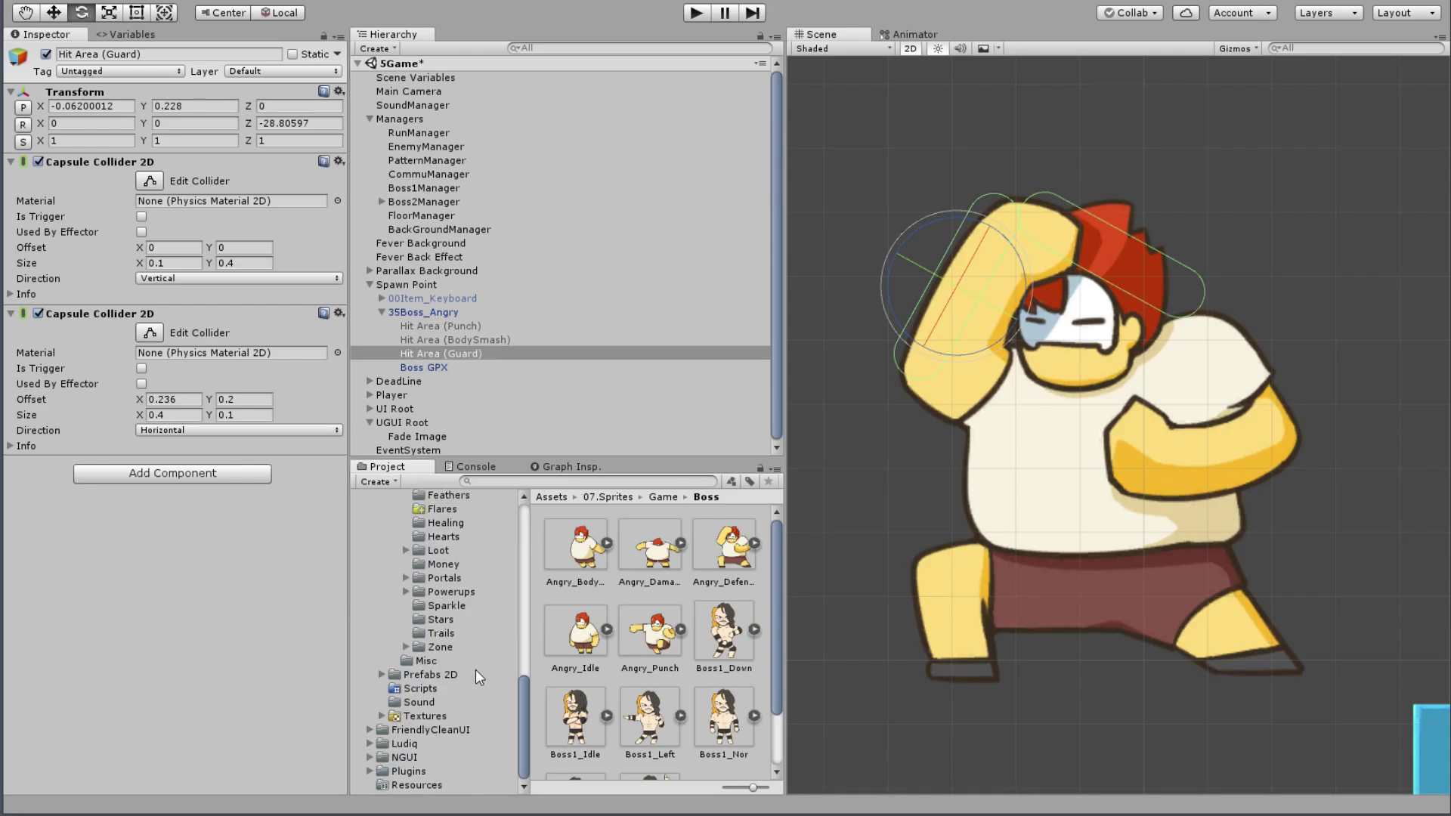
scroll(469, 650, up, 2)
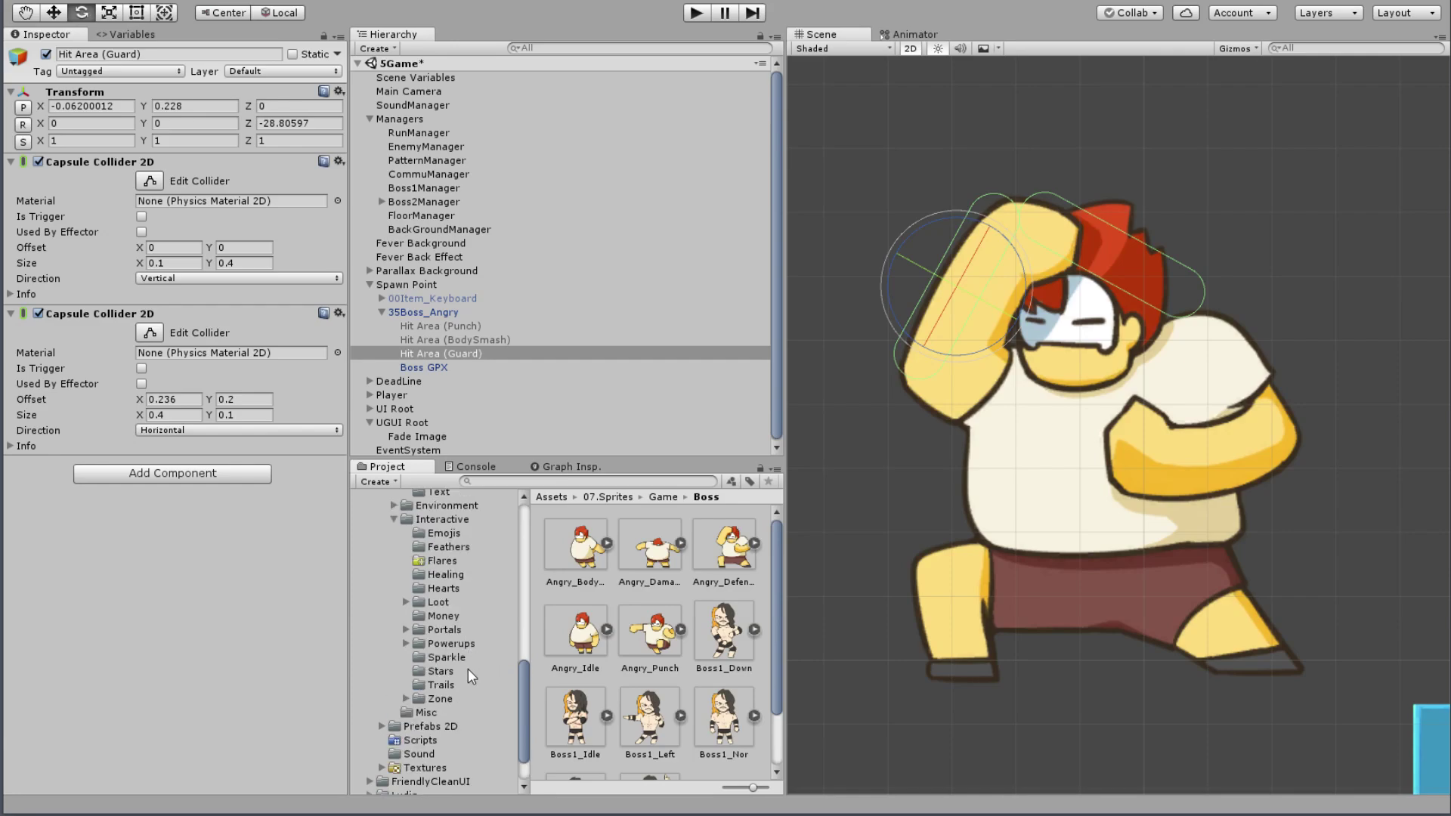
scroll(462, 669, up, 1)
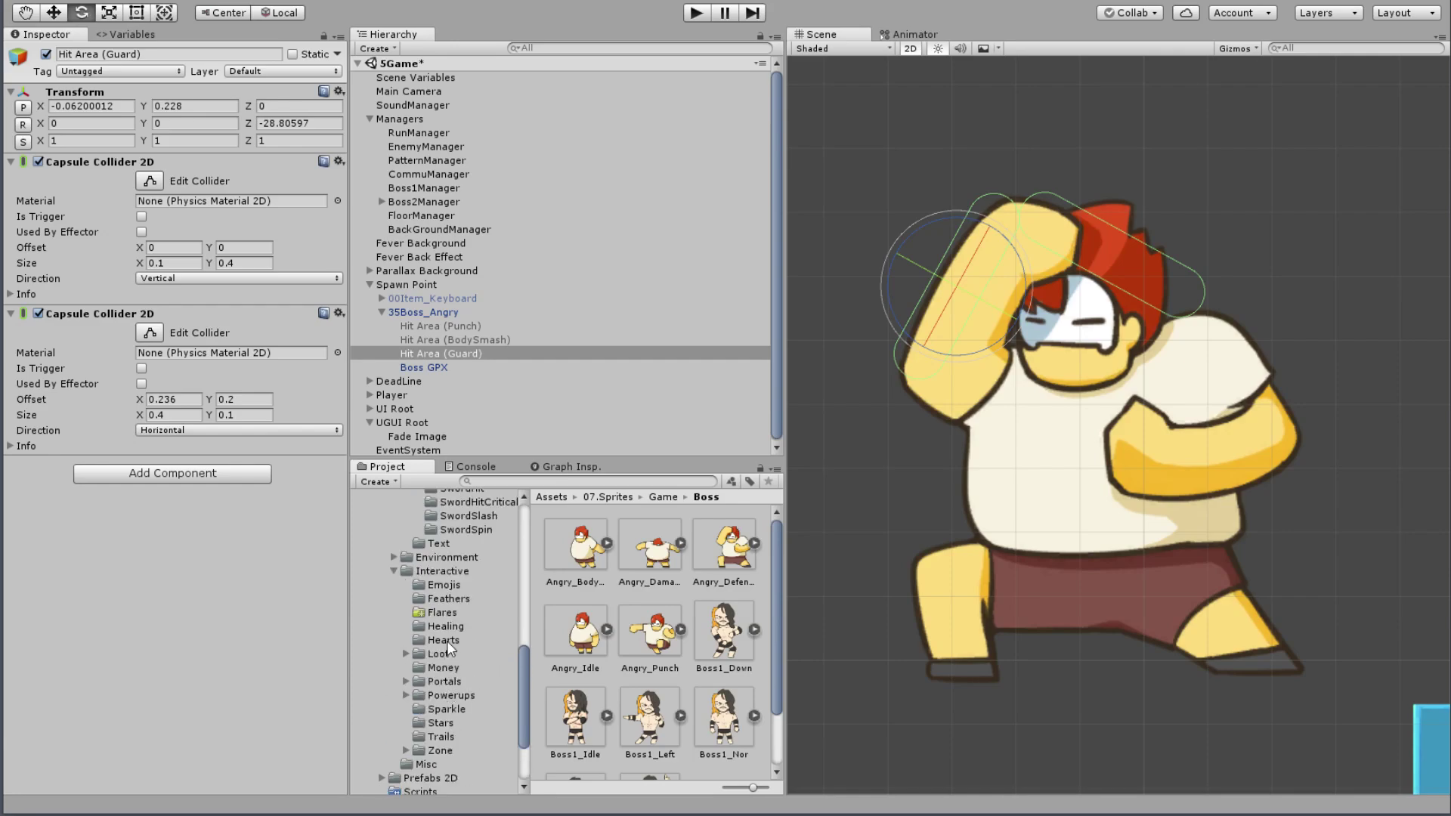
scroll(446, 641, up, 2)
scroll(440, 618, up, 1)
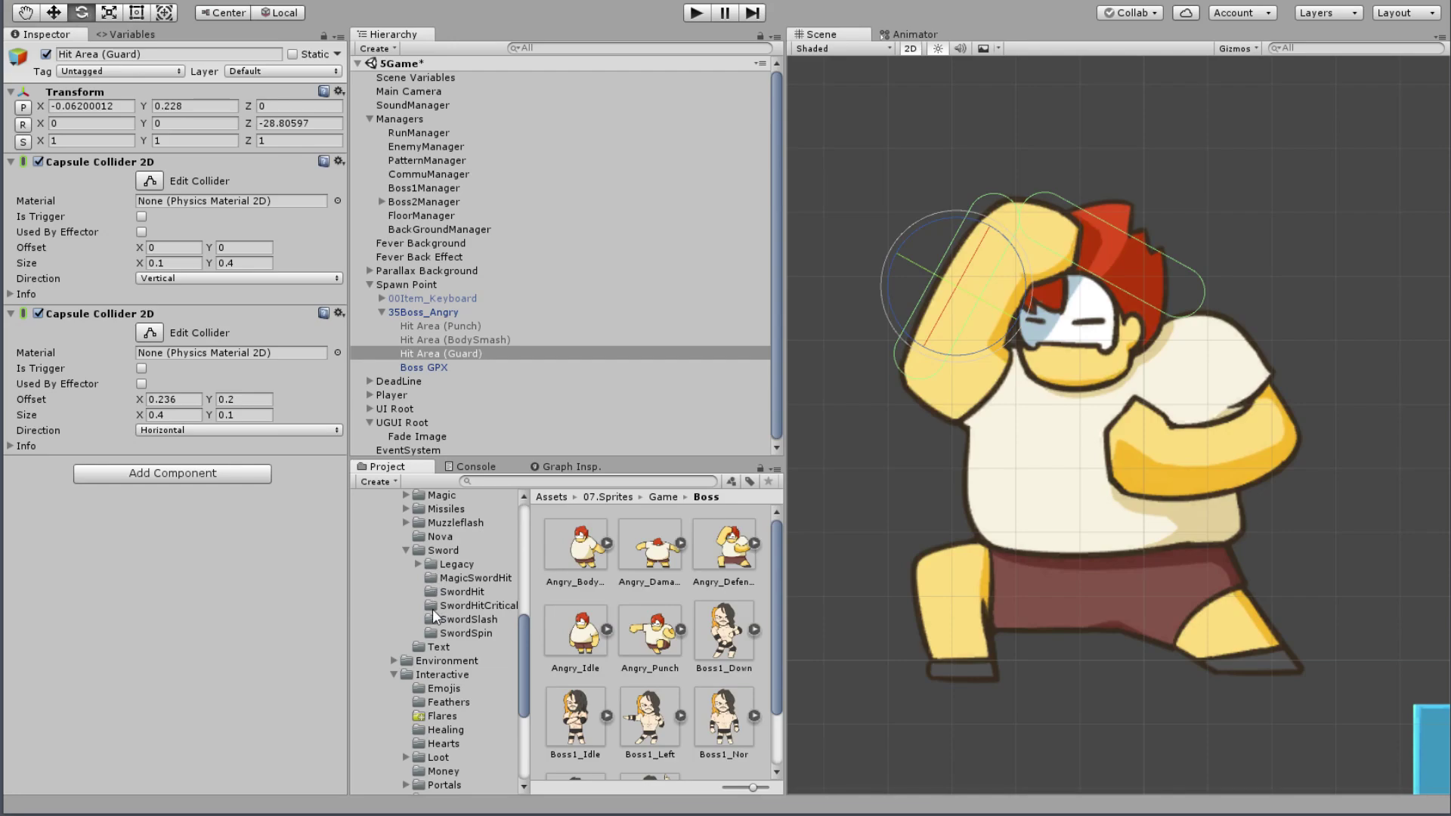
Step: Collapse the Sword folder and open Magic > Shield to list the Shield prefabs
click(406, 550)
scroll(484, 593, up, 2)
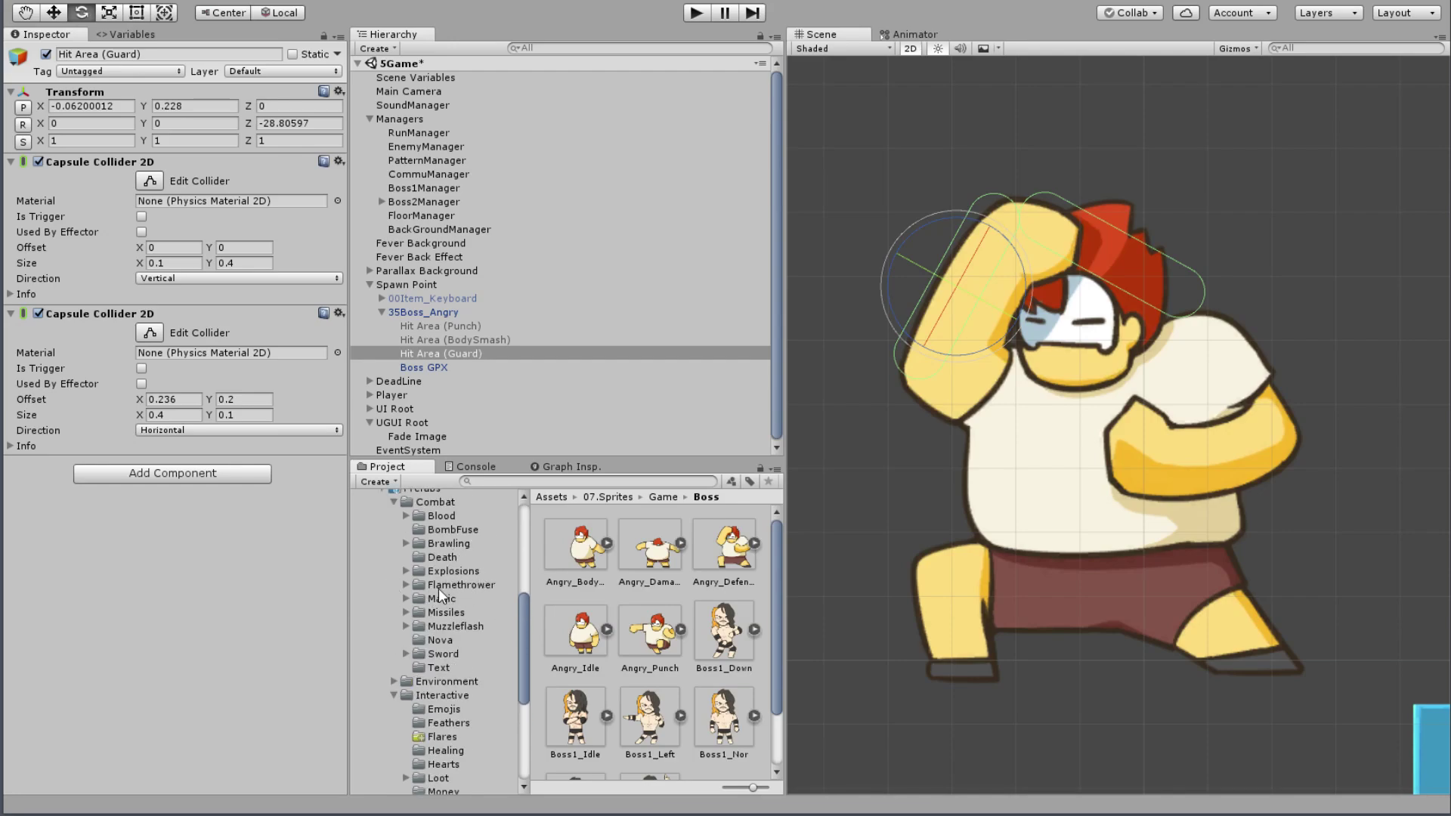
click(420, 600)
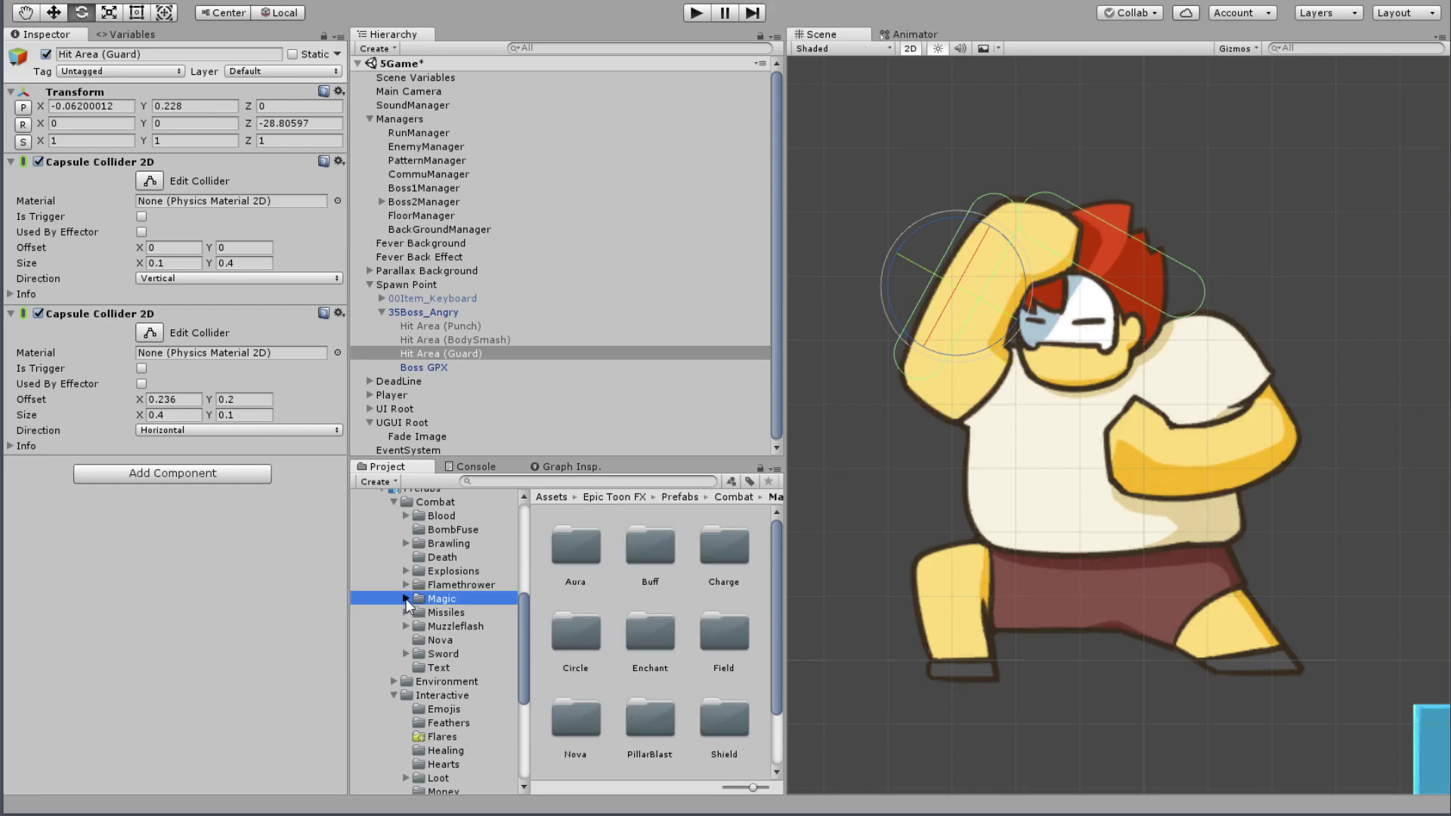
click(406, 599)
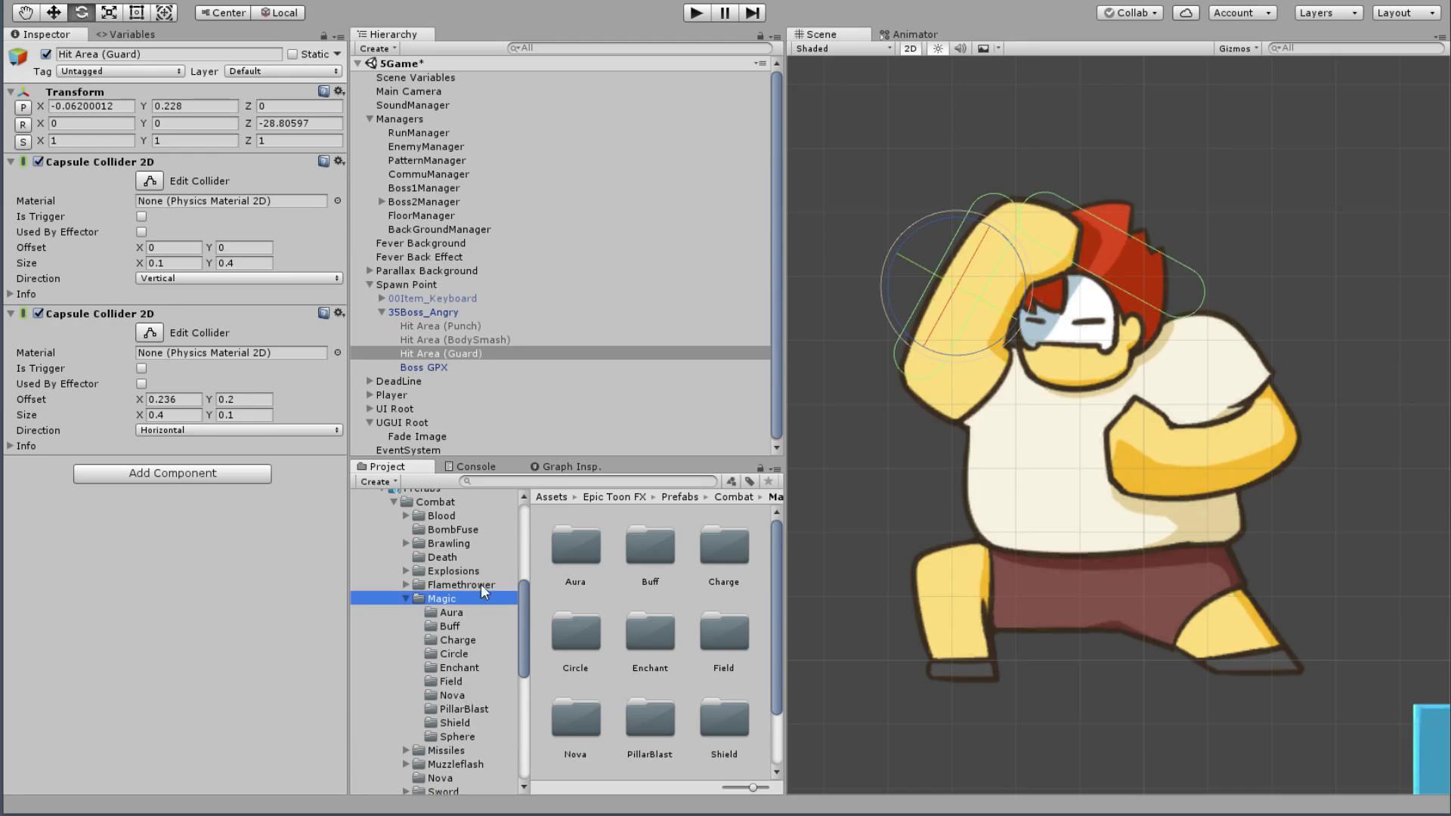
click(456, 723)
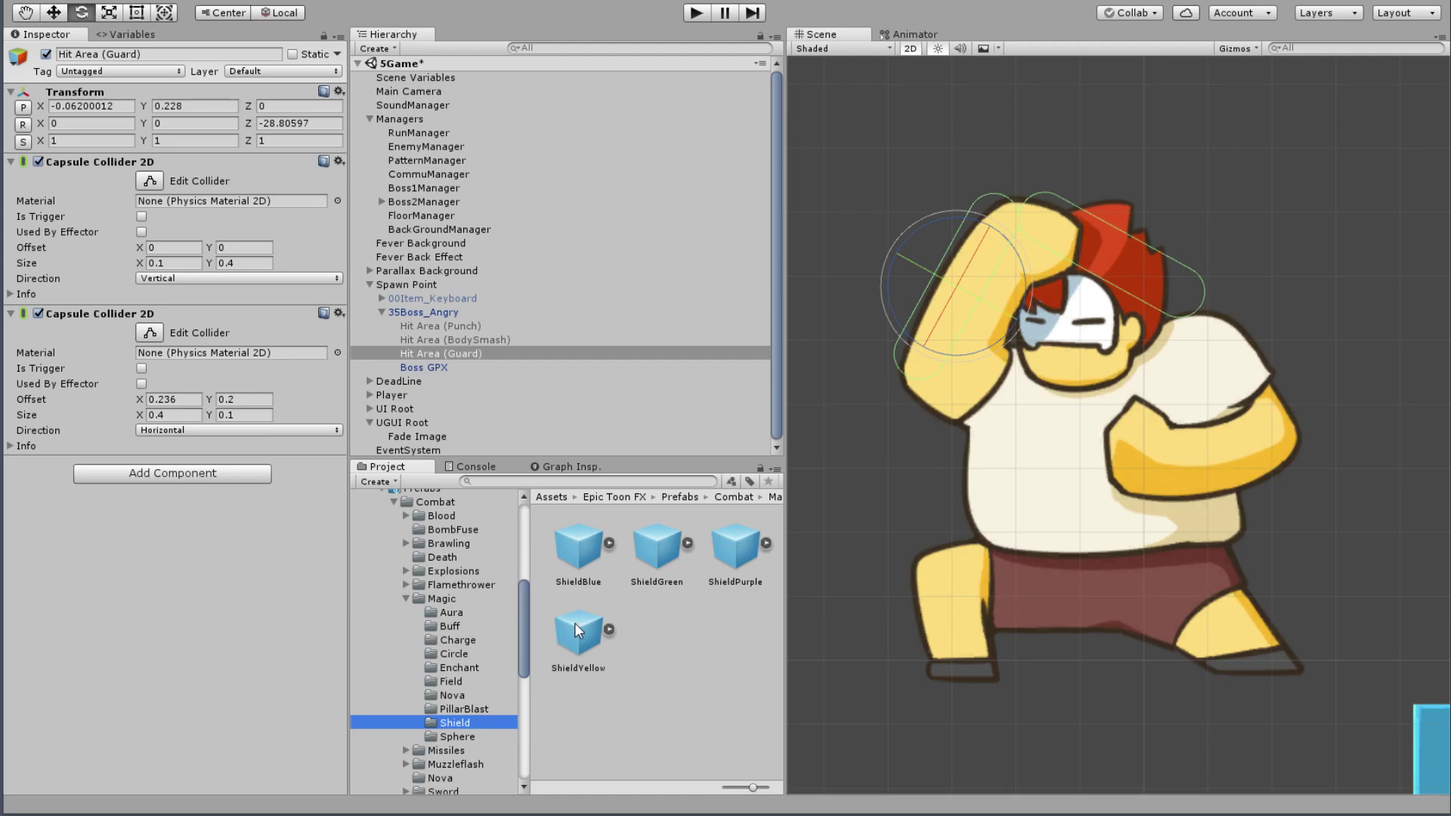
Step: Drop the ShieldYellow prefab under 35Boss_Angry in the Hierarchy and zoom out the Scene view
mouse_move(577, 623)
mouse_down()
mouse_move(414, 313)
mouse_move(470, 316)
mouse_up()
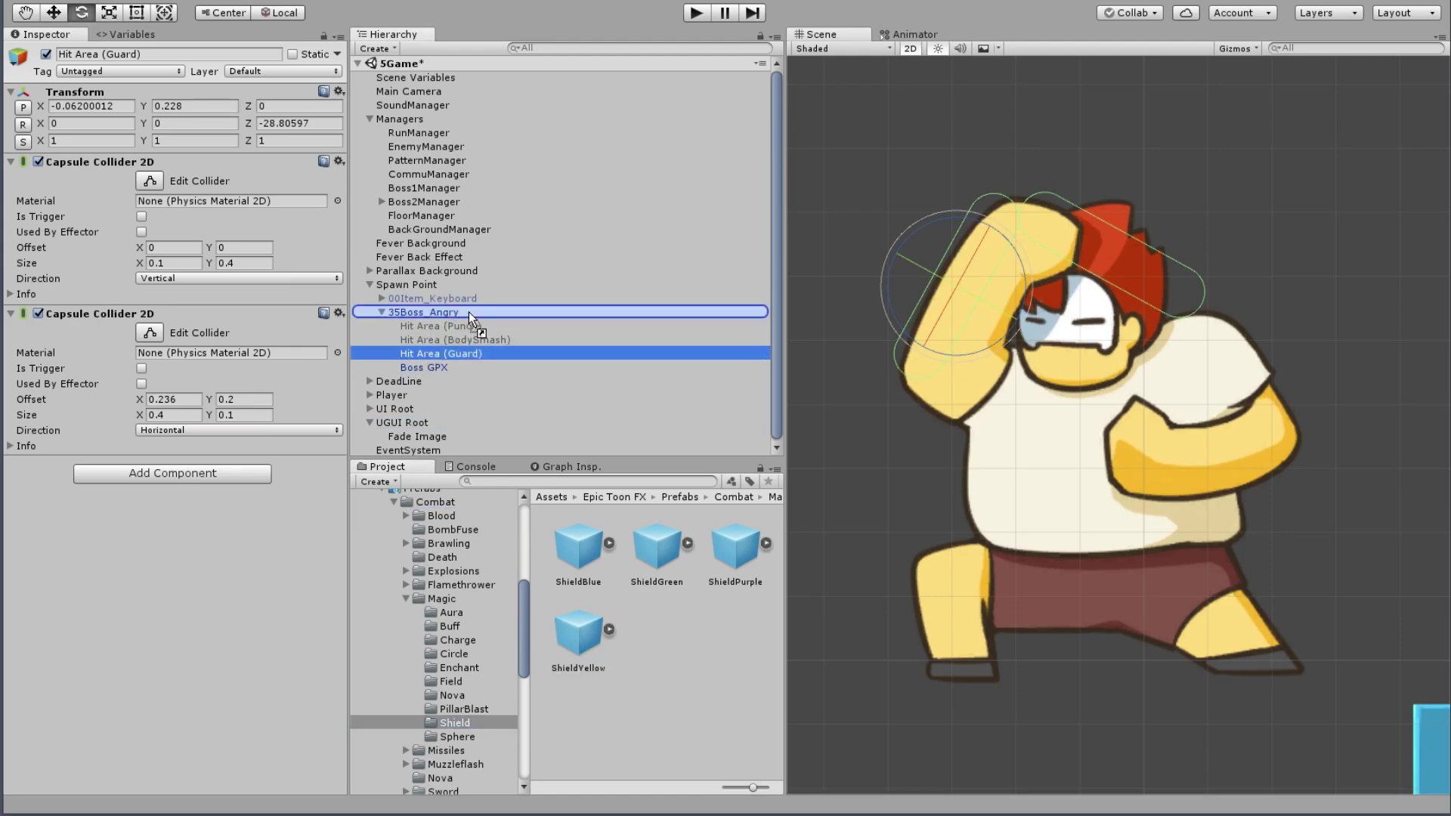
drag(469, 311, 469, 312)
scroll(1144, 295, down, 2)
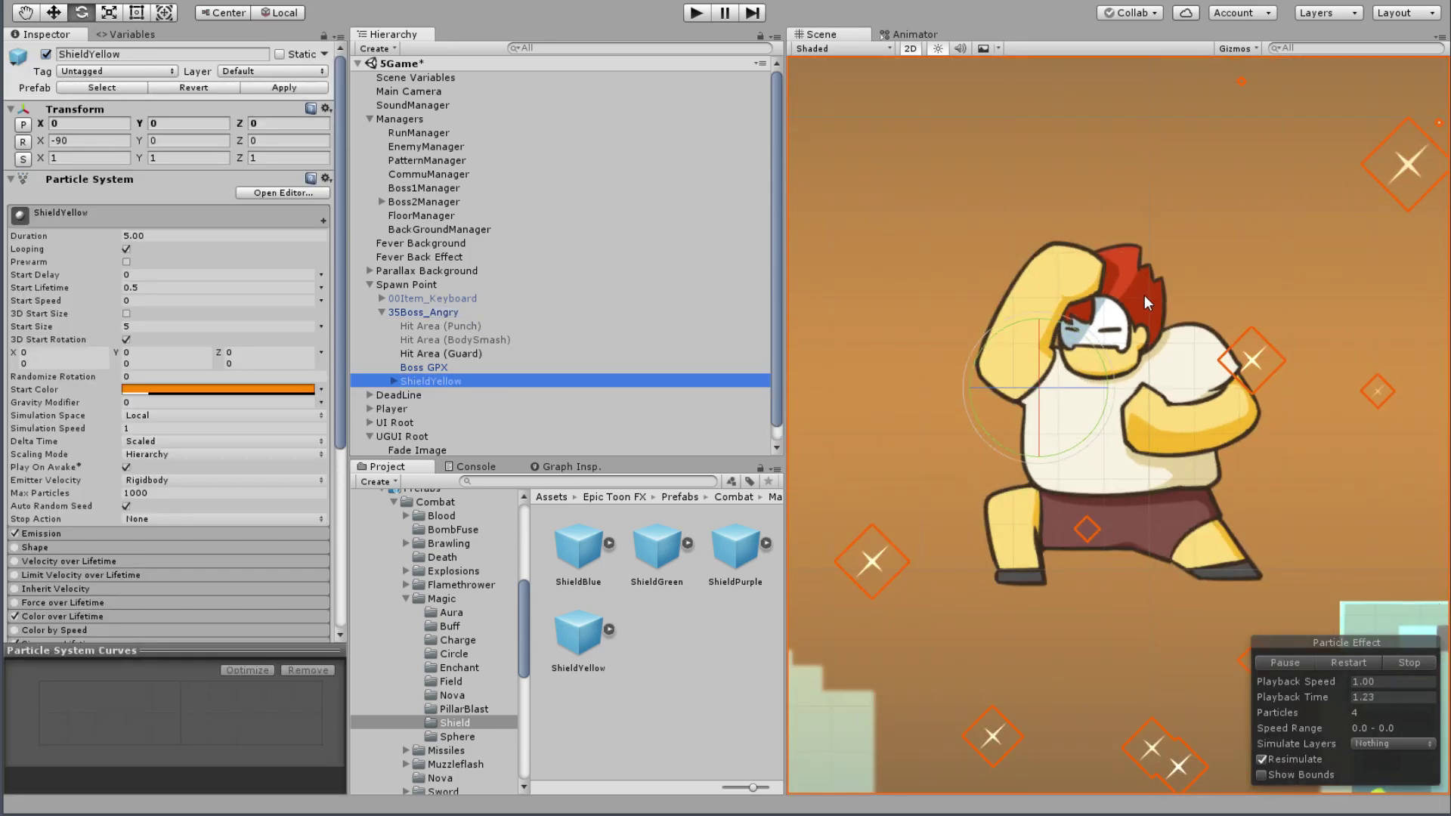
scroll(1144, 295, down, 2)
scroll(1136, 296, down, 2)
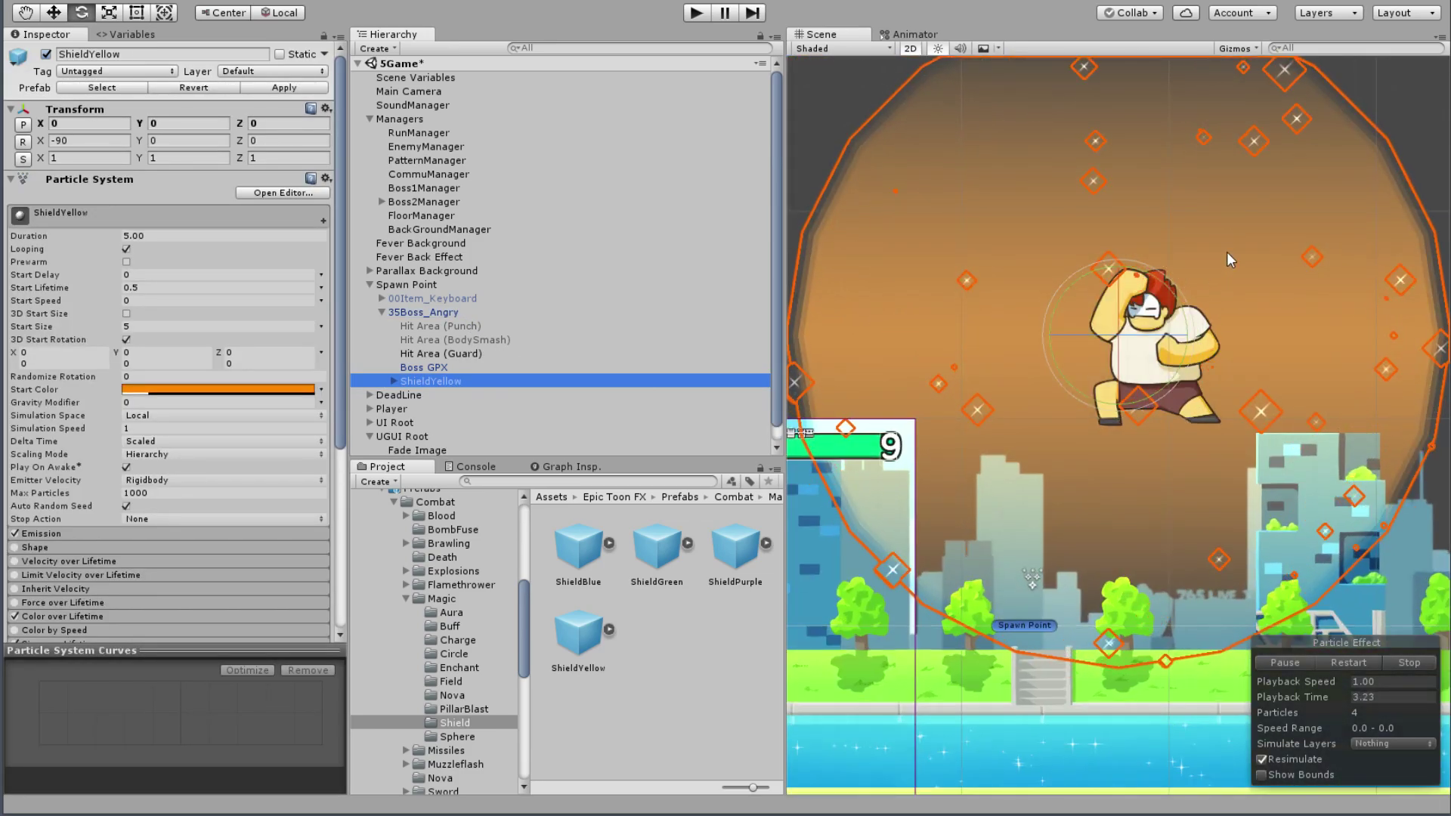
scroll(1028, 331, up, 2)
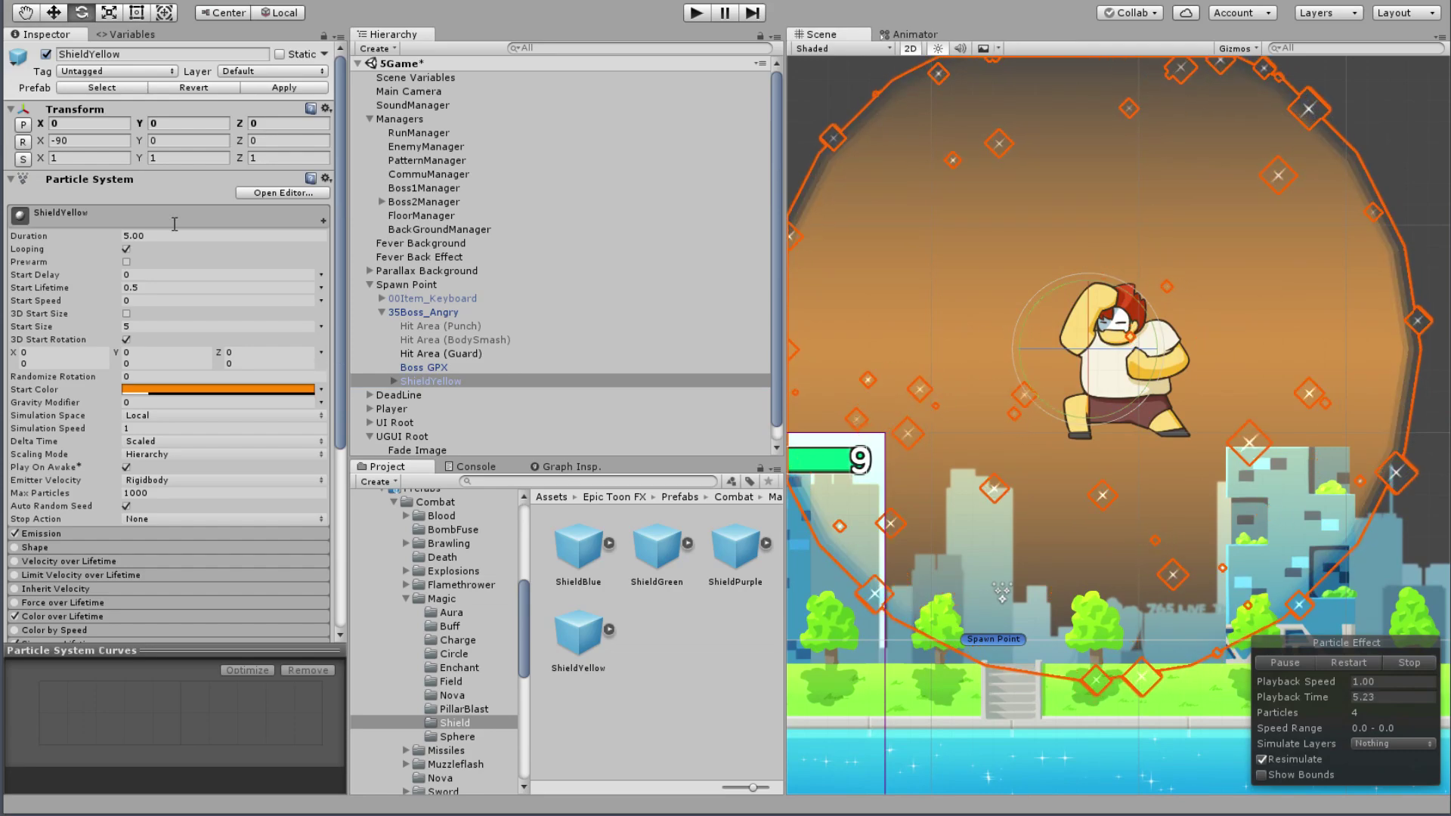
Step: Try a ShieldYellow scale of 0.4 on X, Y and Z
click(125, 155)
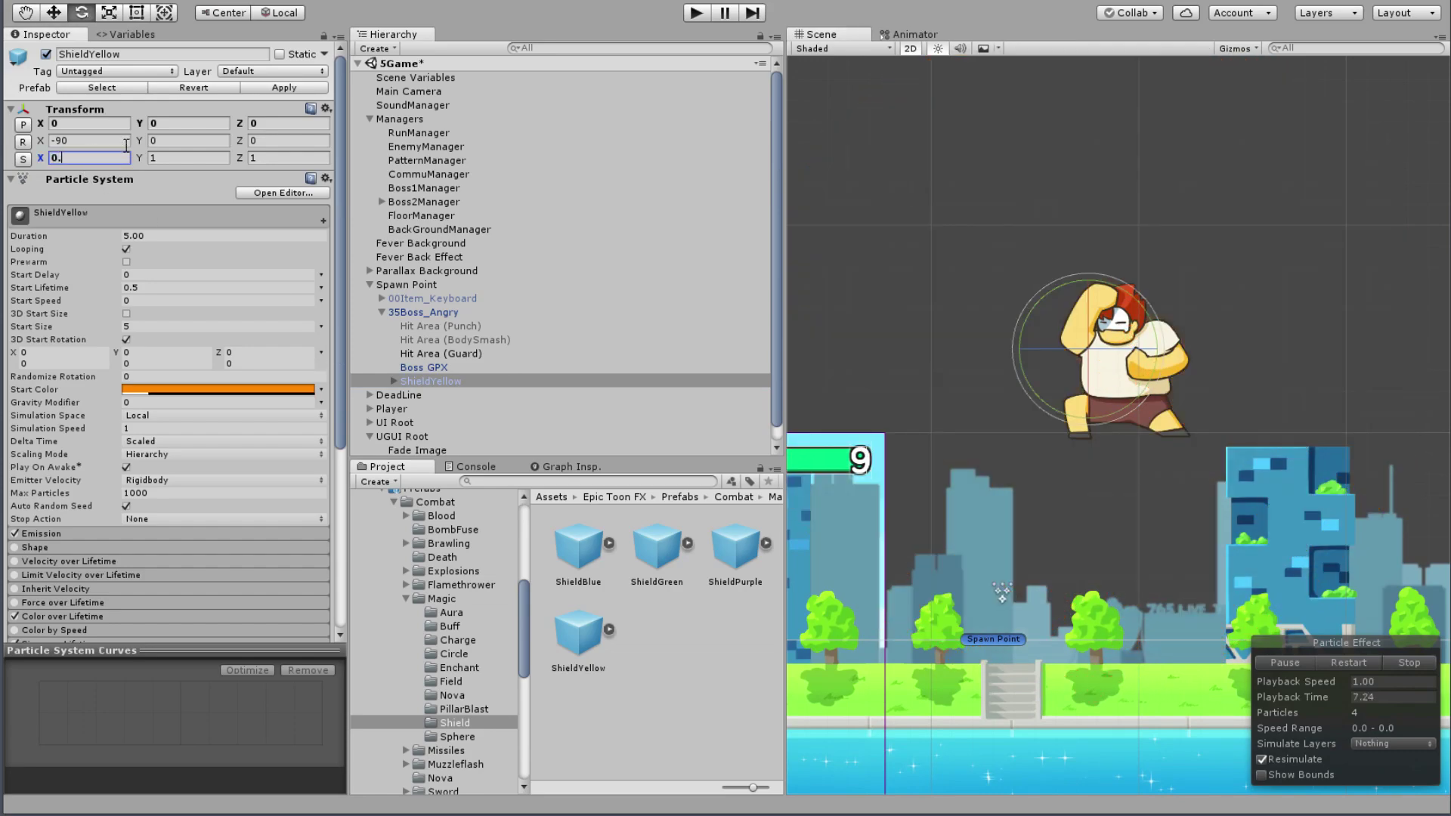
text(0.4)
click(170, 158)
text(0.4)
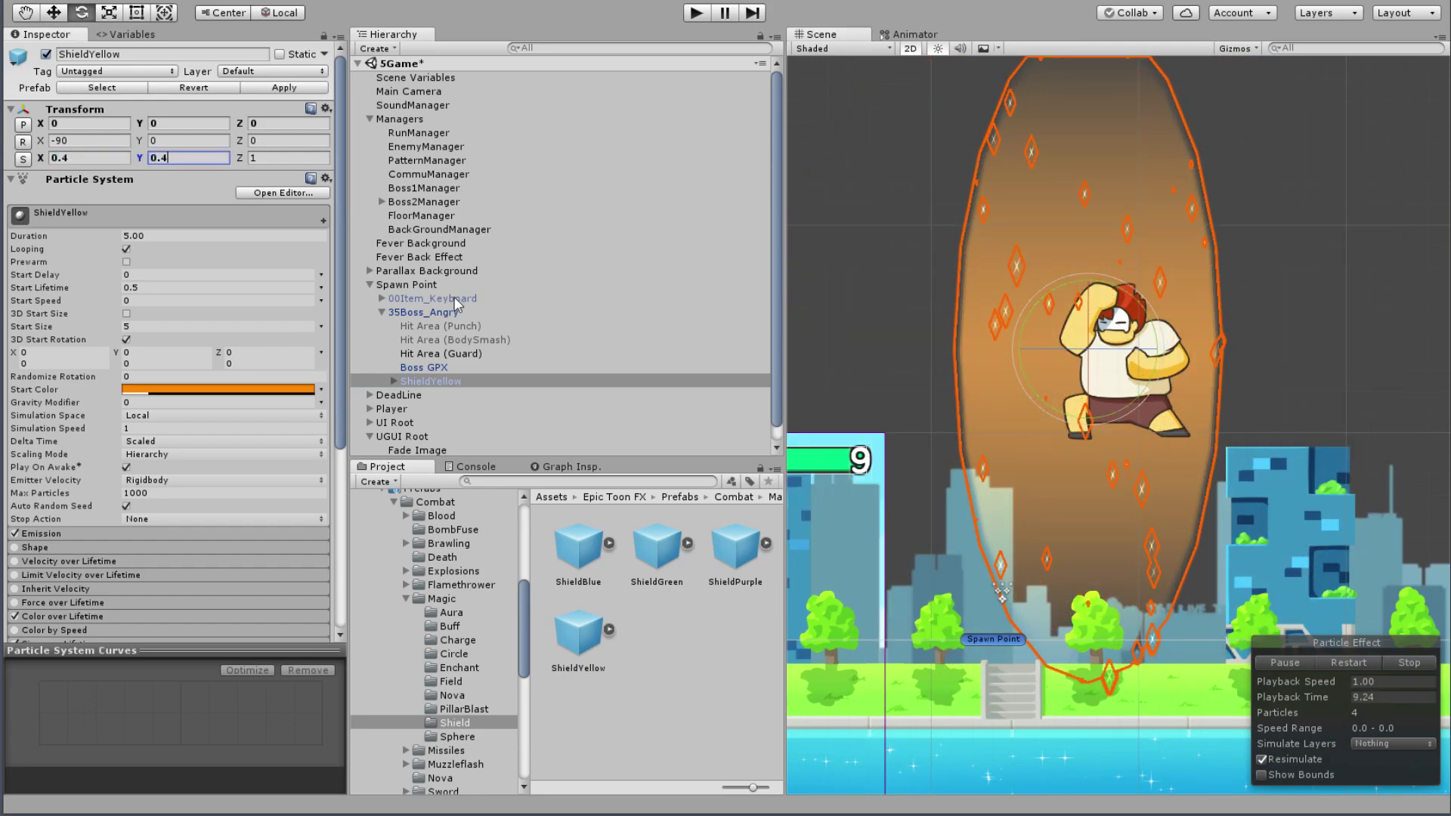
key(Tab)
text(0.4)
scroll(1177, 332, up, 4)
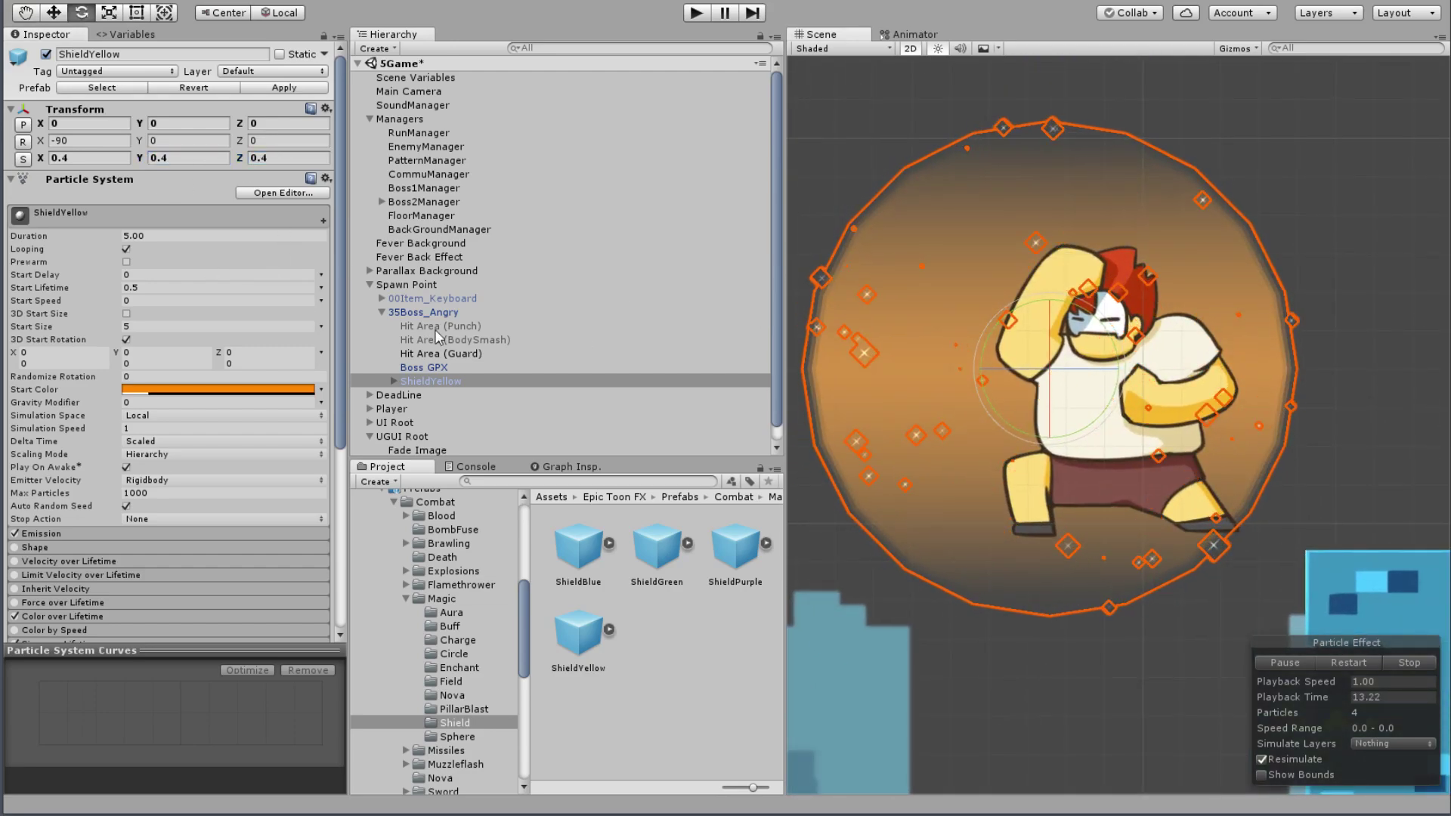
Step: Reduce the ShieldYellow scale to 0.3 on all three axes
click(64, 157)
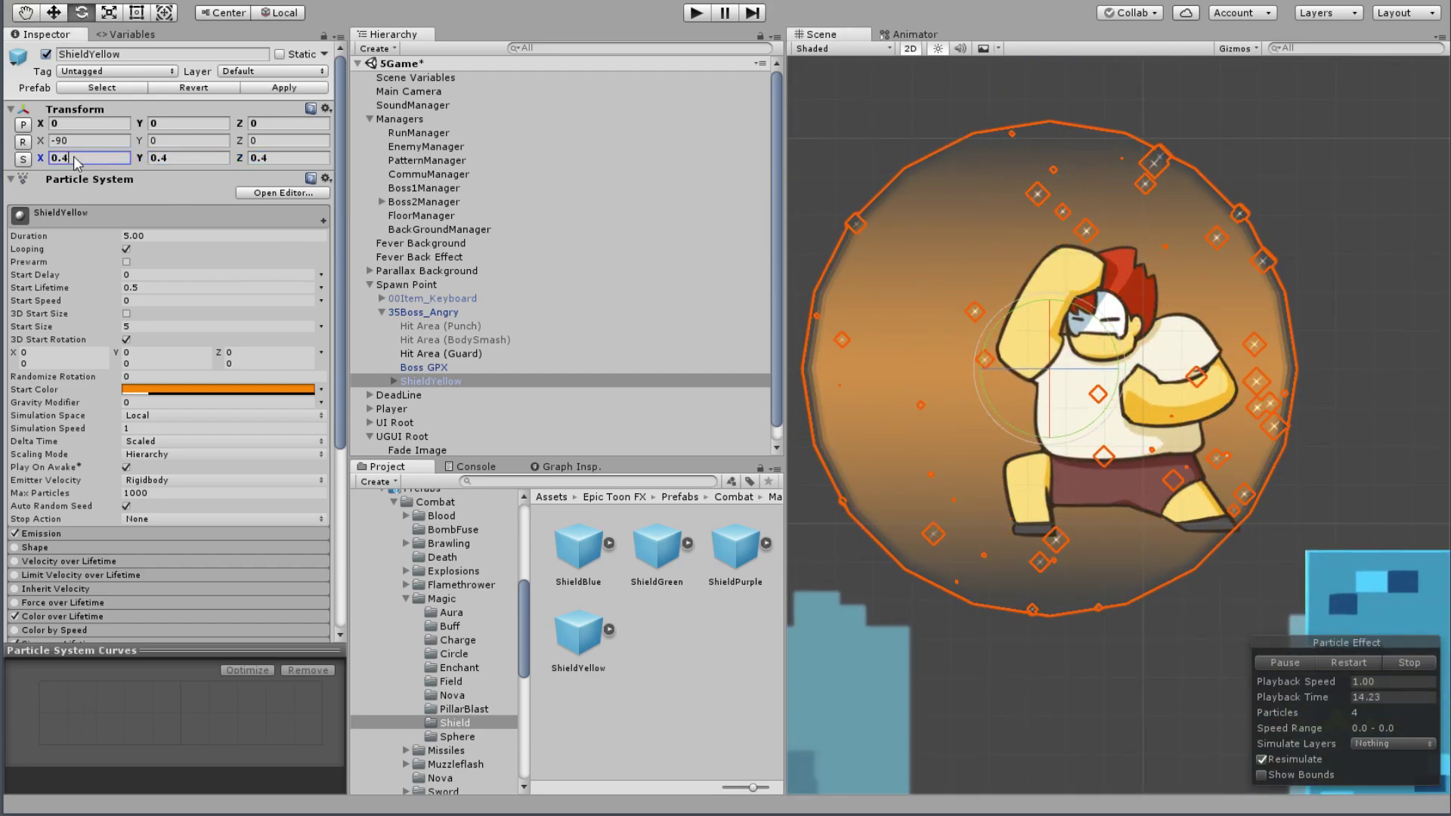
text(0.3)
click(160, 160)
text(0.3)
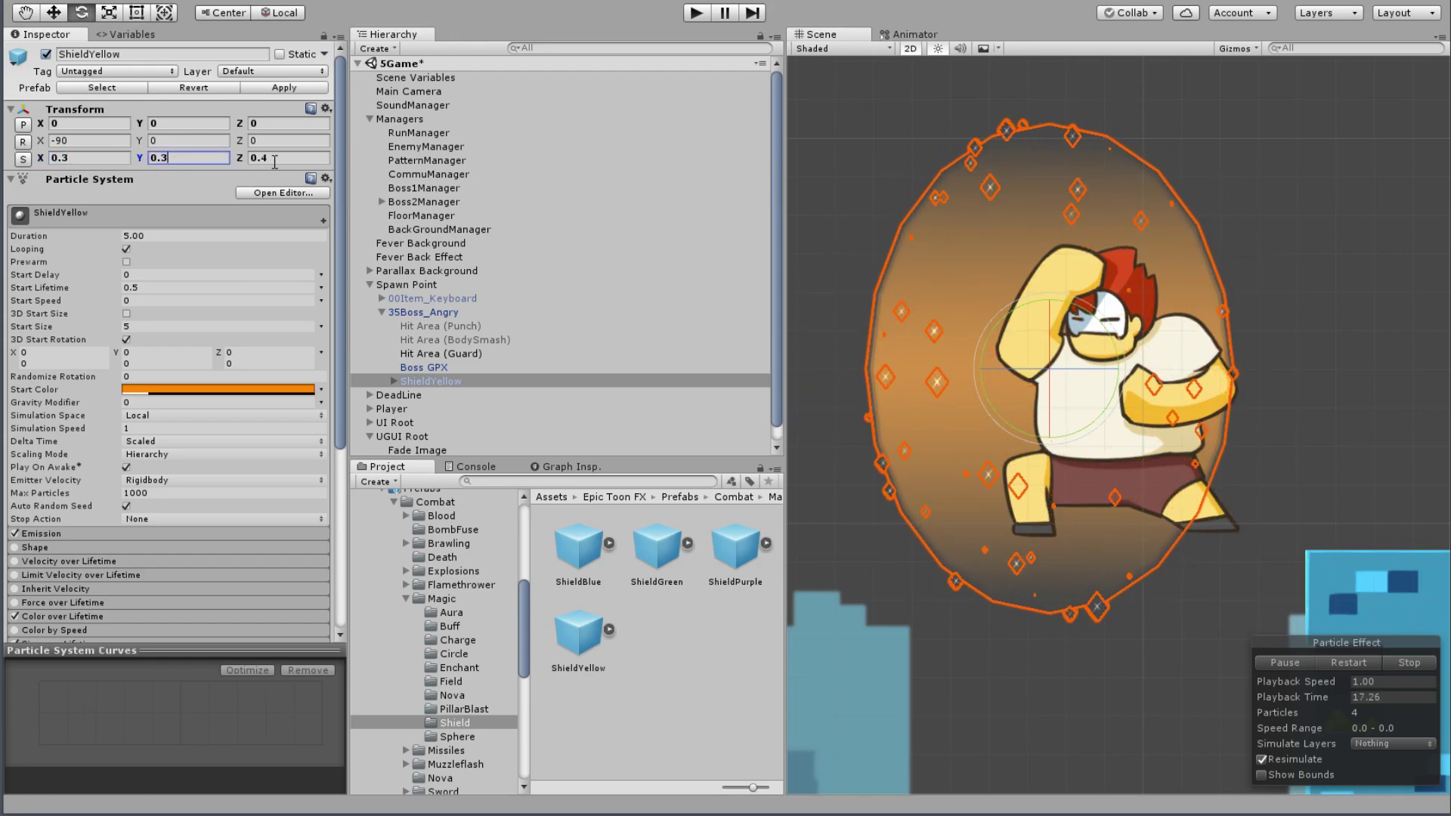
key(Tab)
text(0.3)
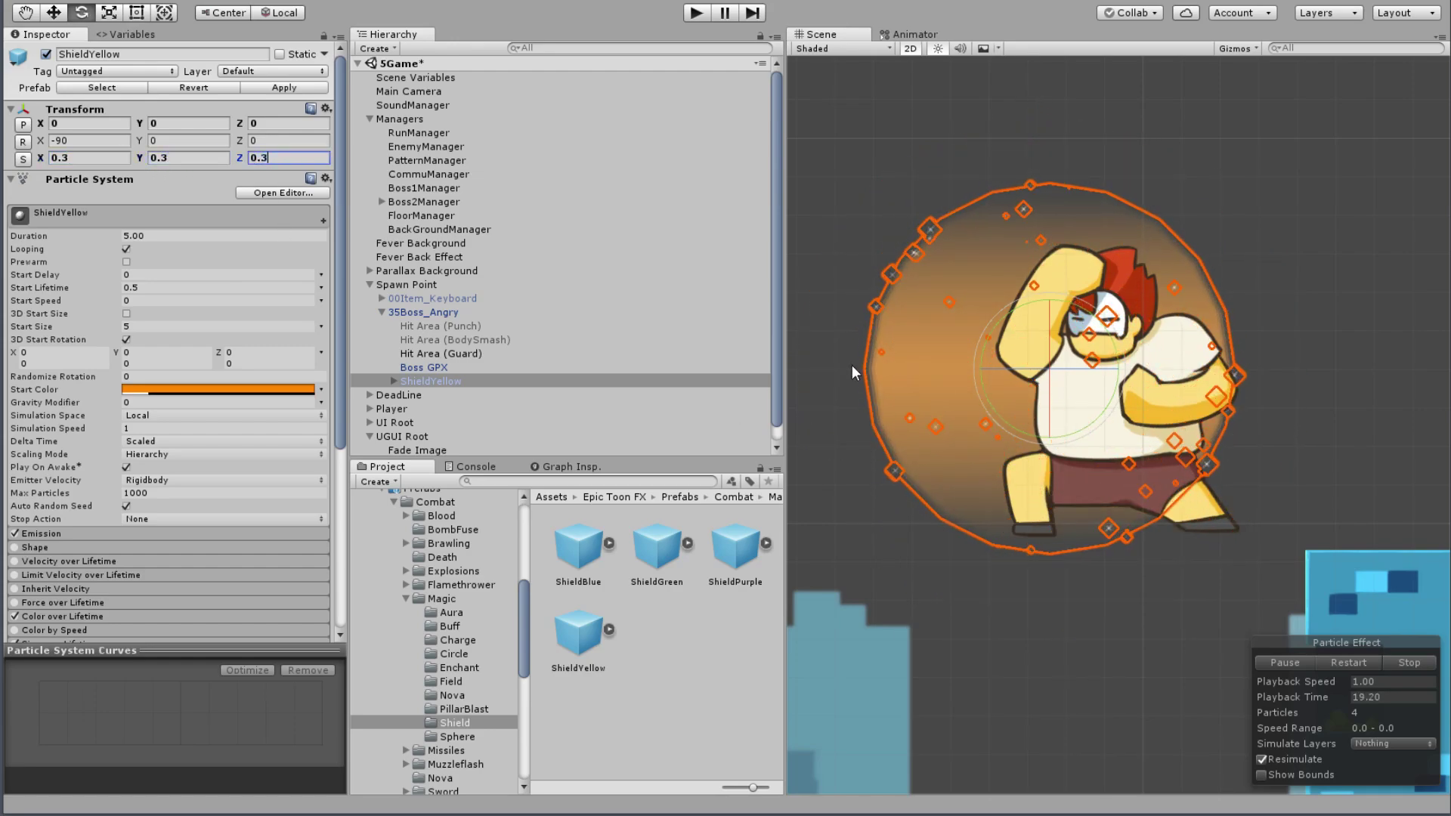
scroll(1020, 325, up, 2)
key(Return)
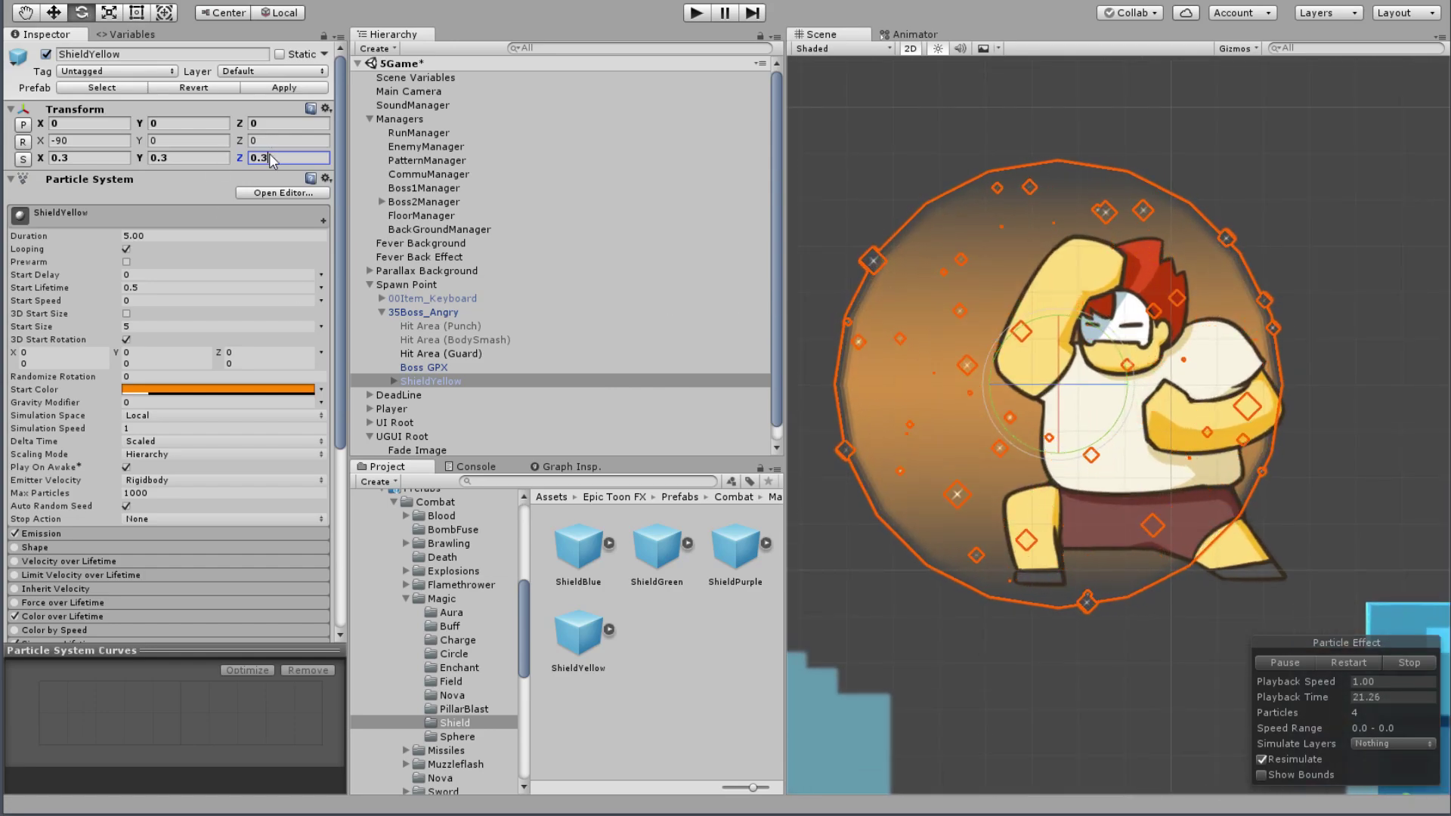
Step: Shrink the ShieldYellow scale further to 0.2 on X, Y and Z
text(0.2)
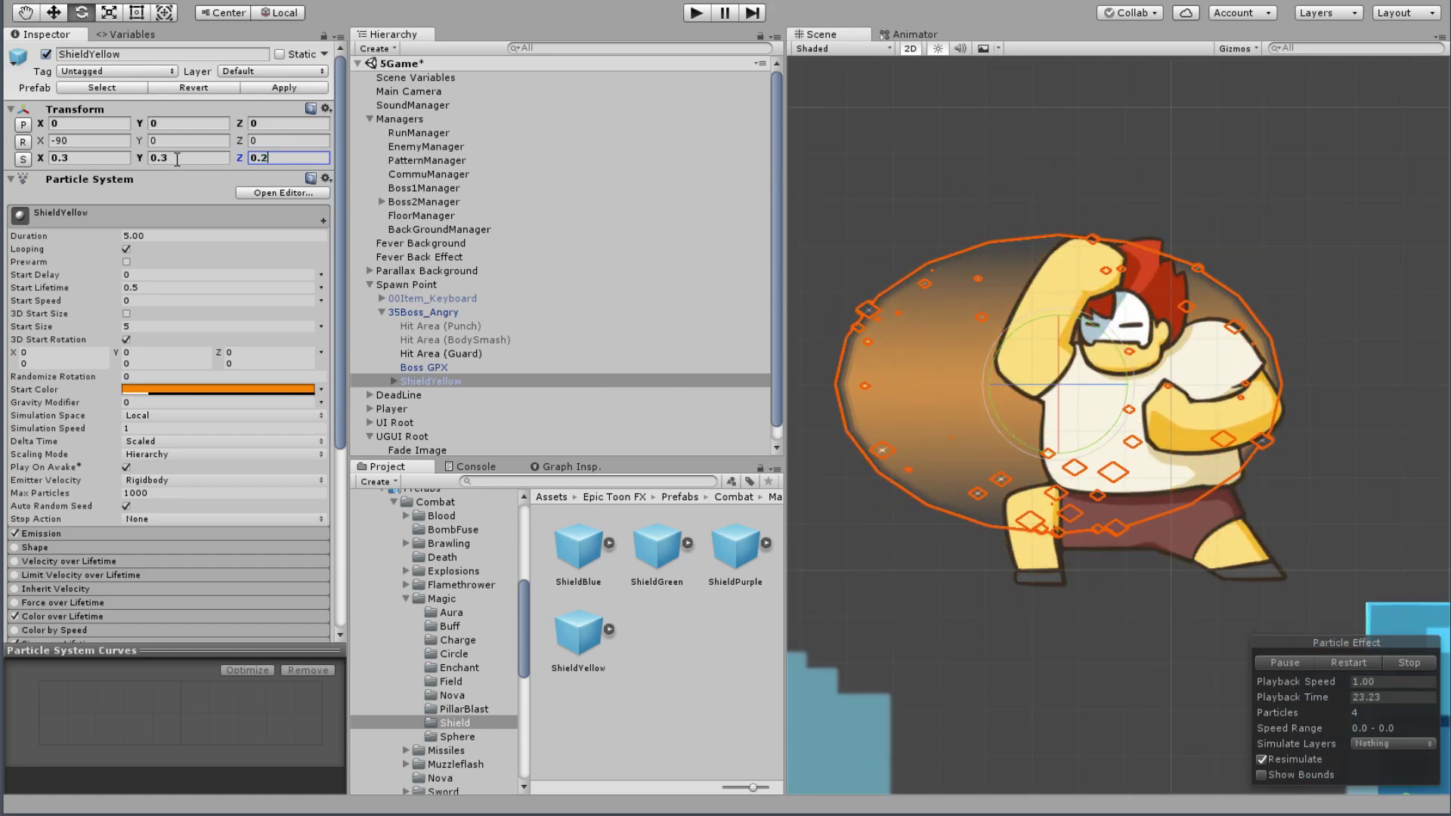
click(150, 159)
text(0.2)
click(66, 163)
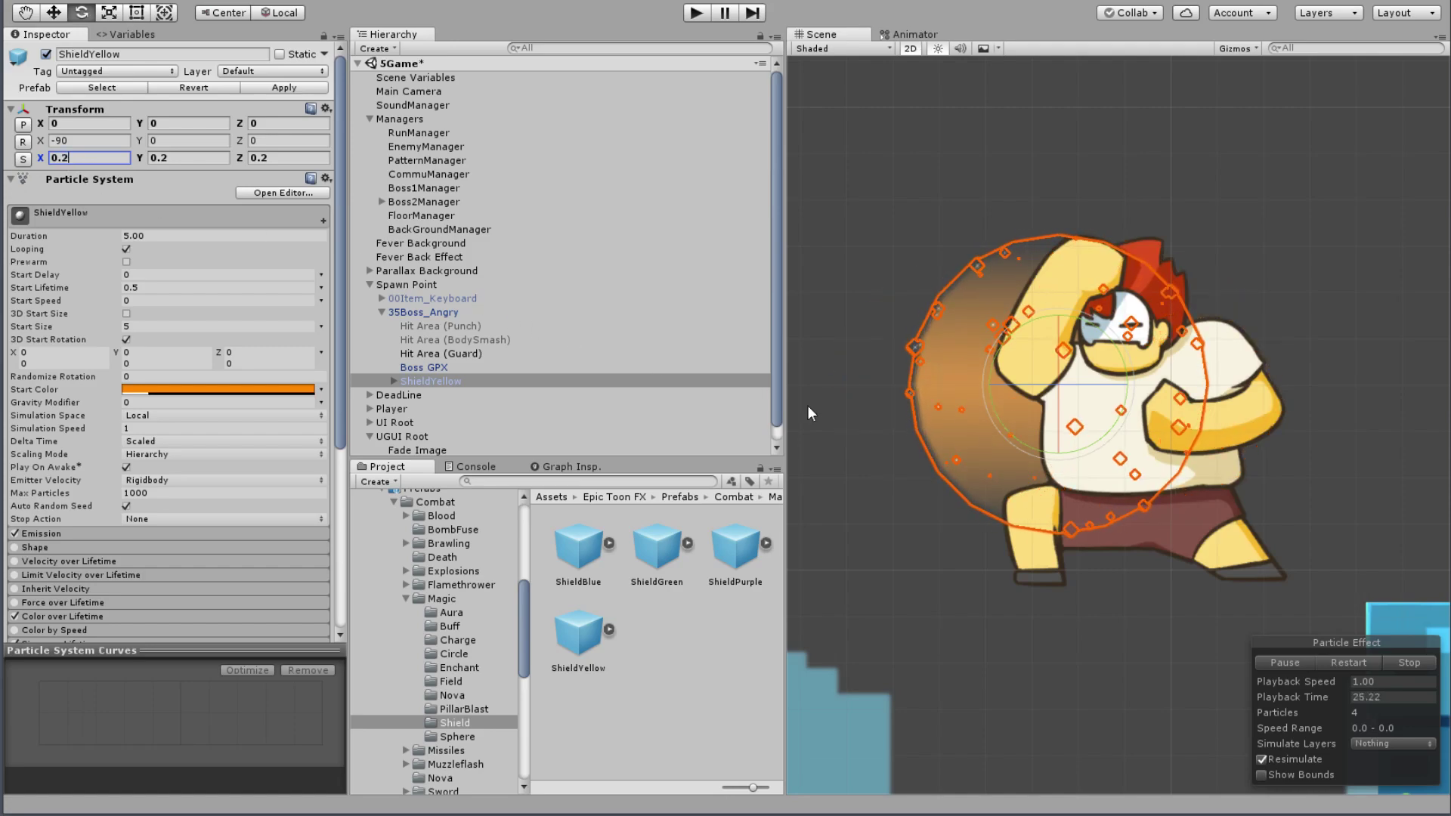
text(0.2)
key(Return)
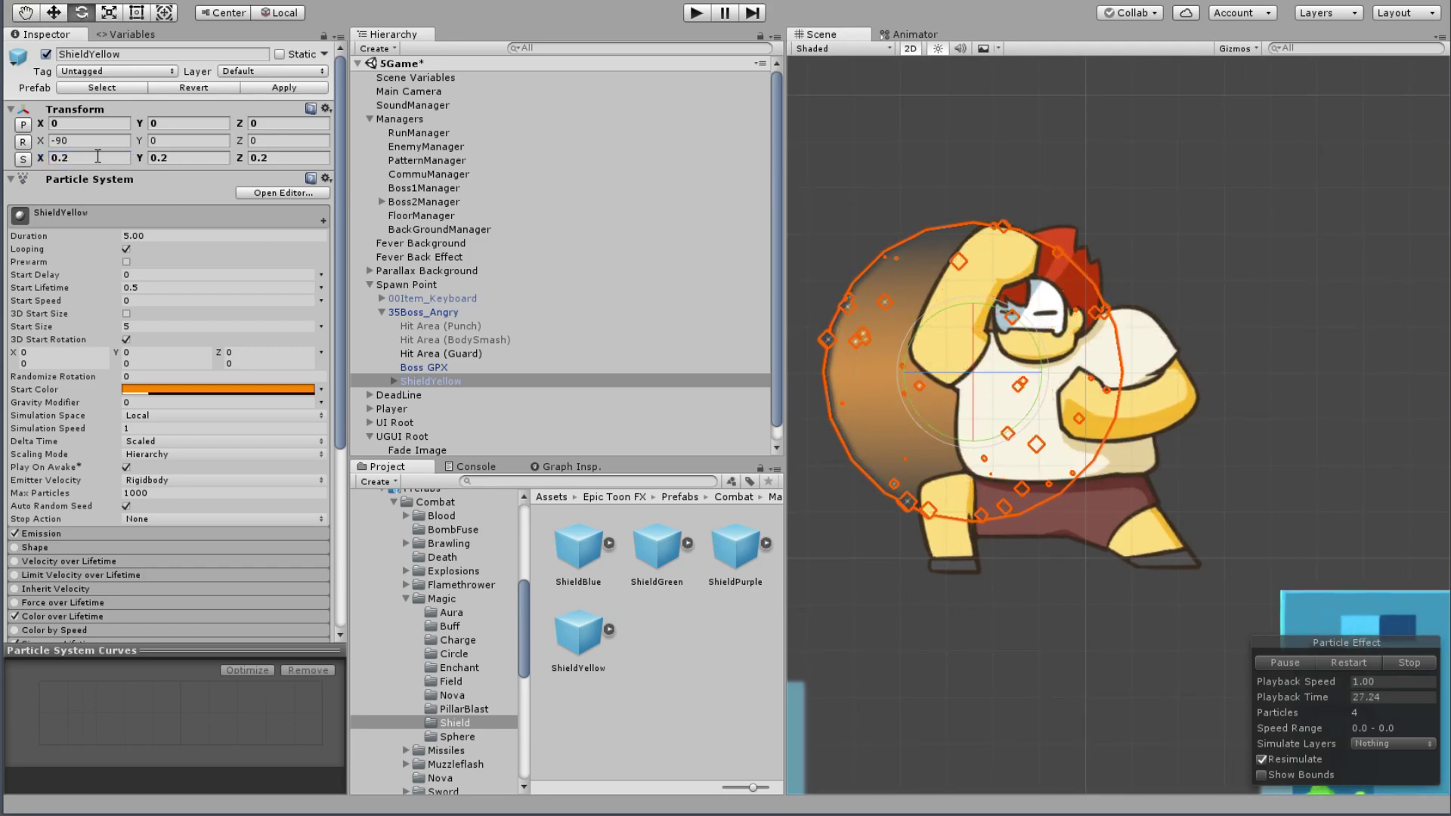
Step: Settle the ShieldYellow scale at 0.25 on X, Y and Z
click(83, 157)
text(5)
click(163, 157)
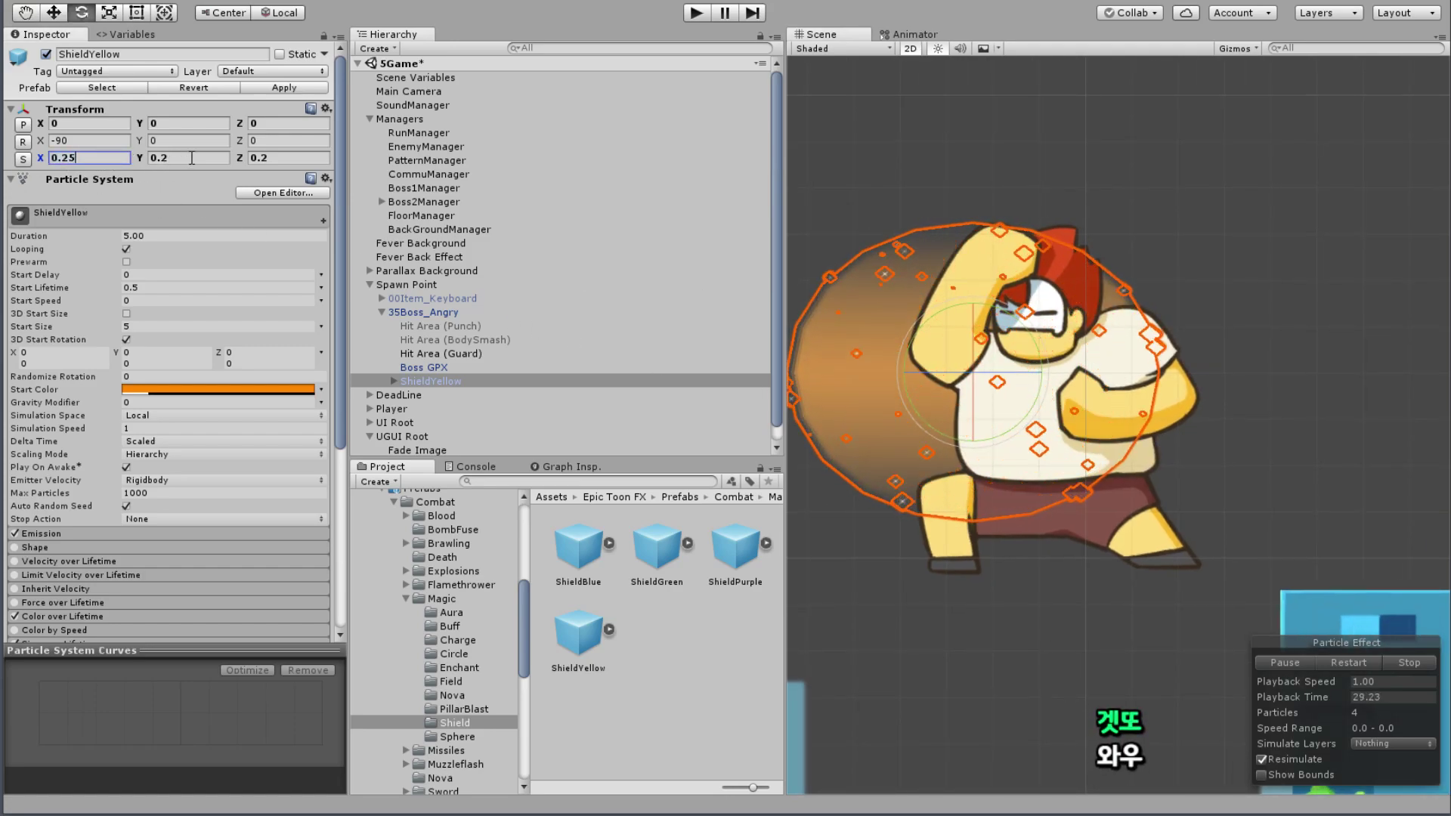
text(0.25)
click(304, 157)
text(0.25)
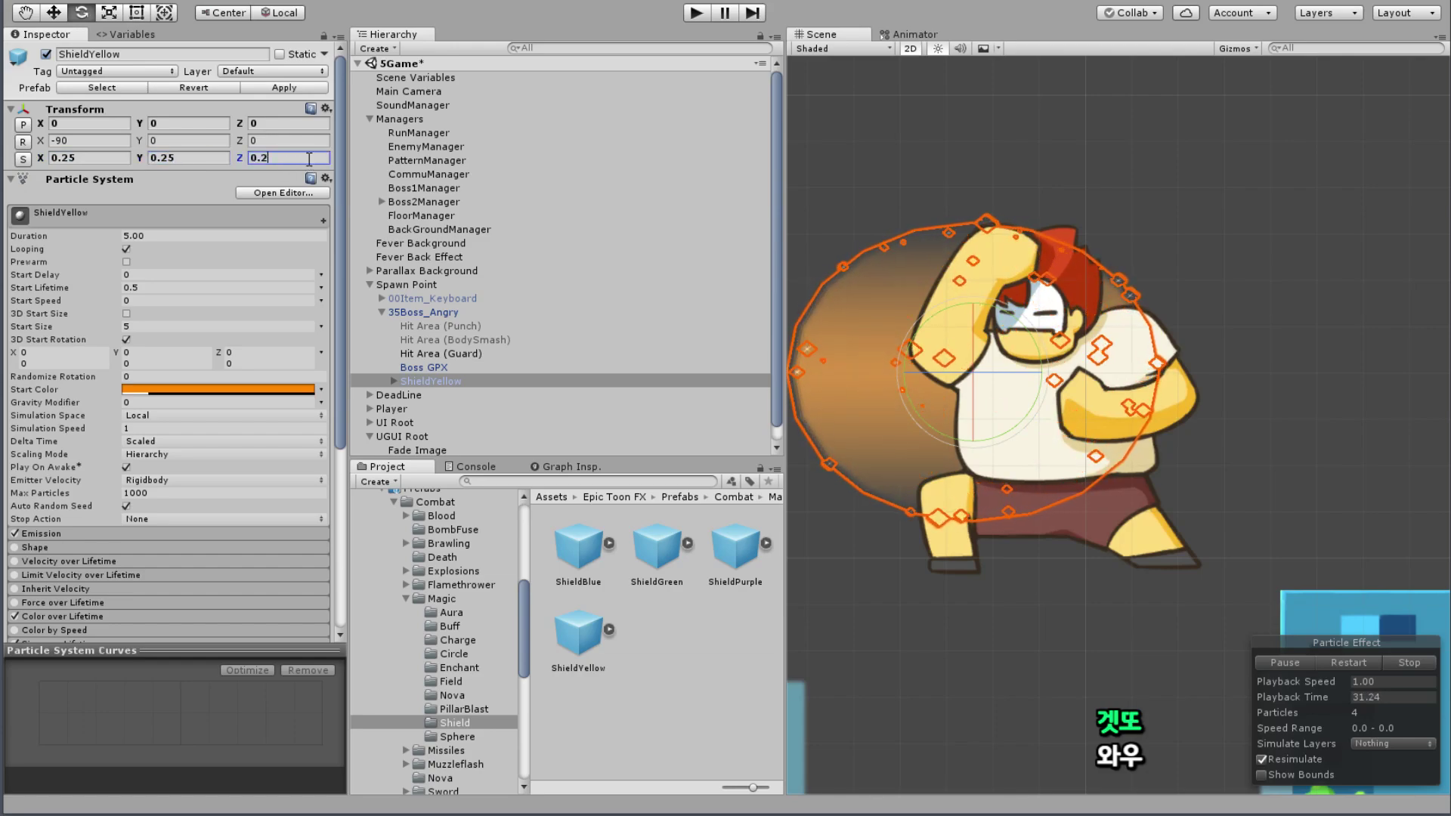
click(58, 13)
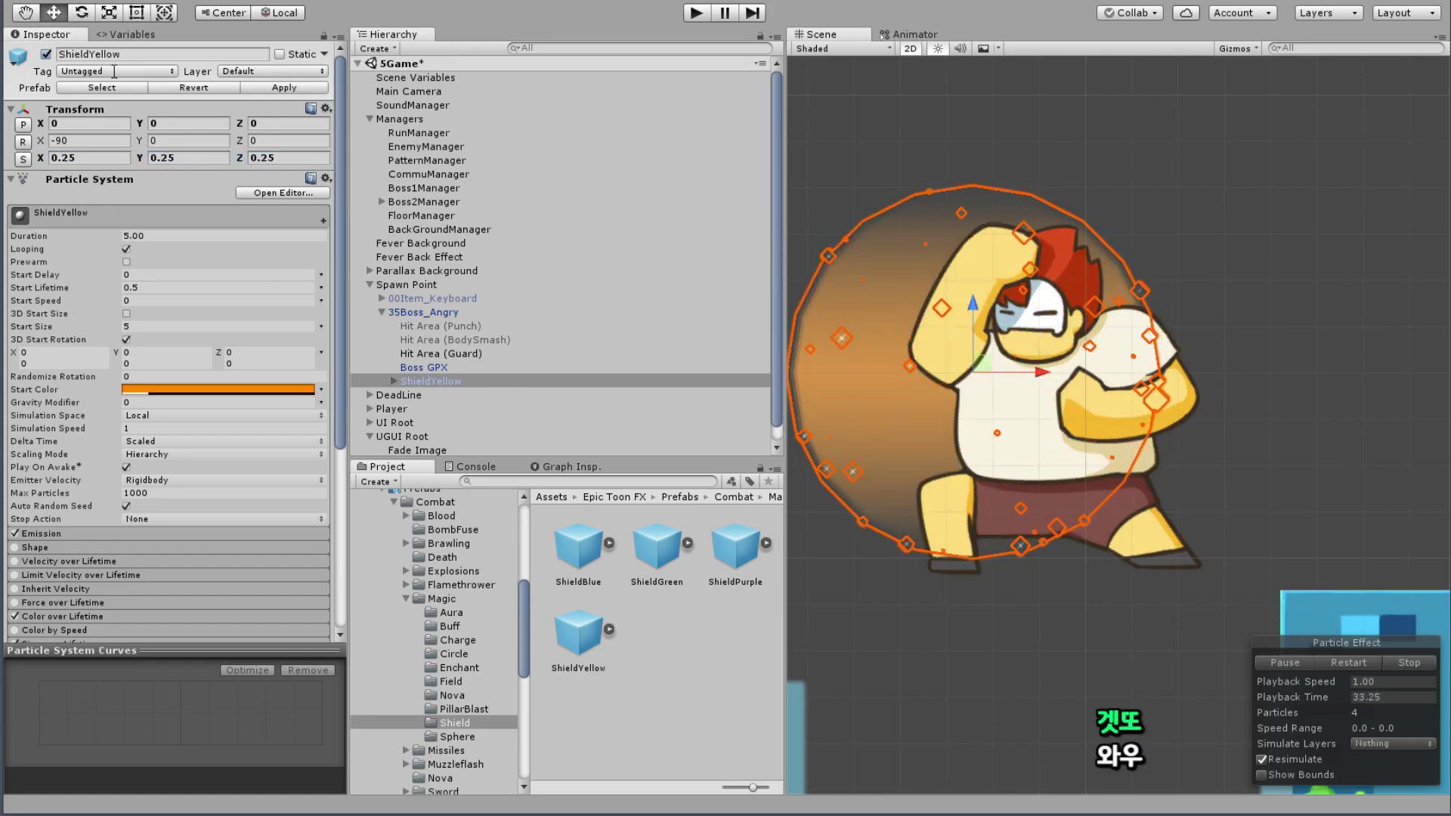
Step: Drag the shield right and slightly down, then deselect it to preview the effect
drag(1049, 378, 1110, 383)
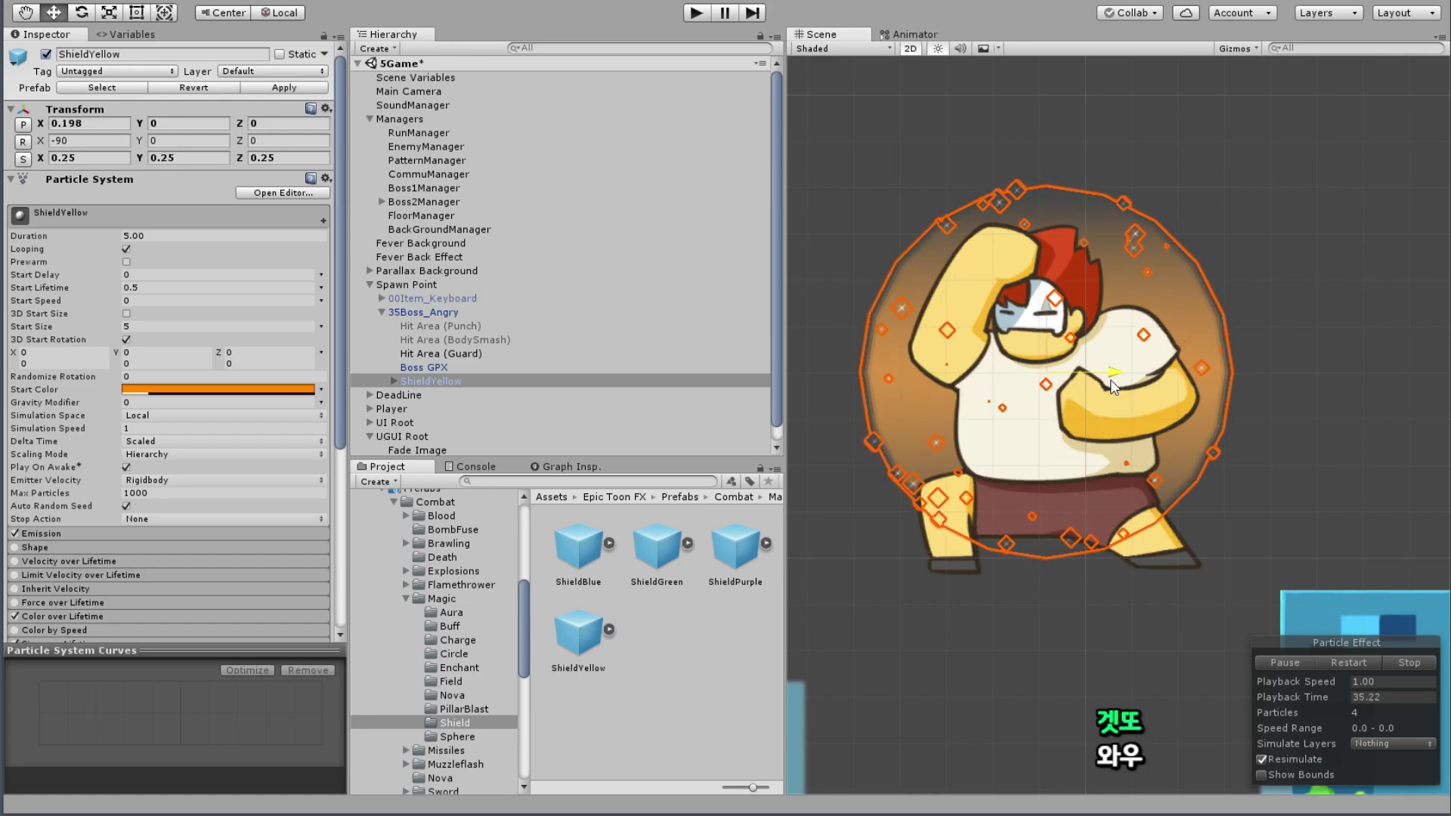
drag(1038, 314, 1041, 333)
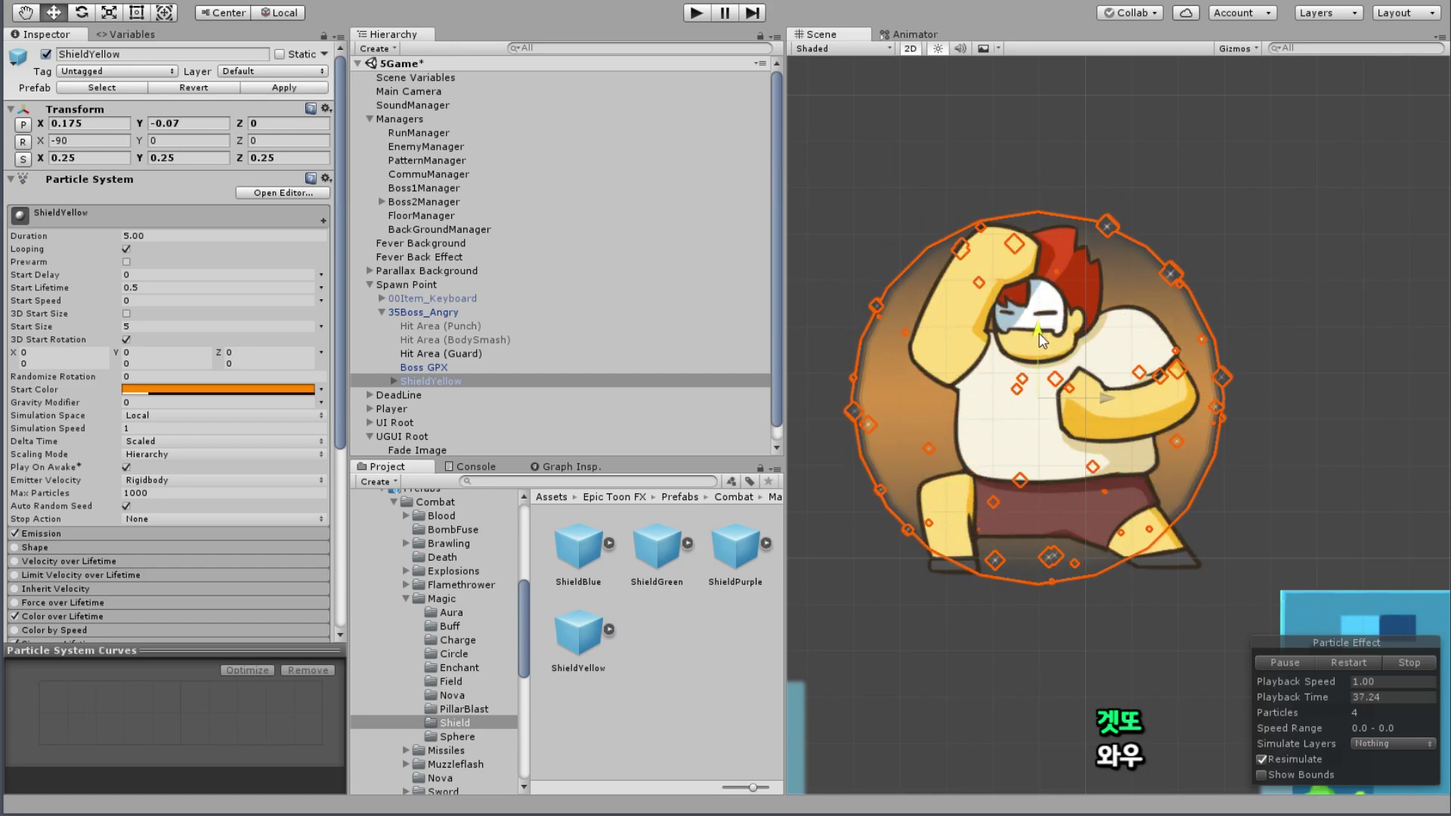
click(1322, 307)
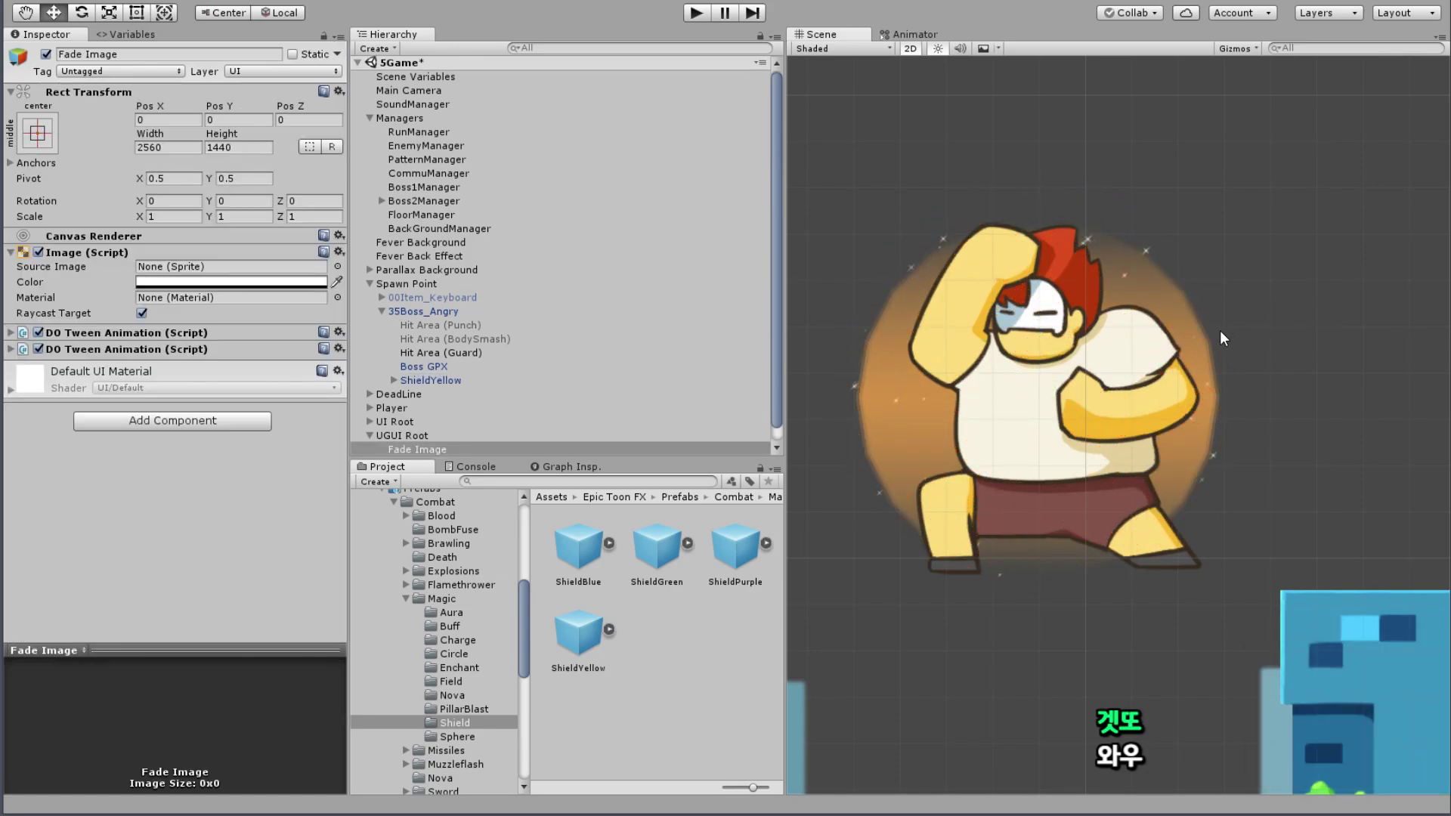
scroll(940, 385, up, 1)
scroll(940, 386, up, 1)
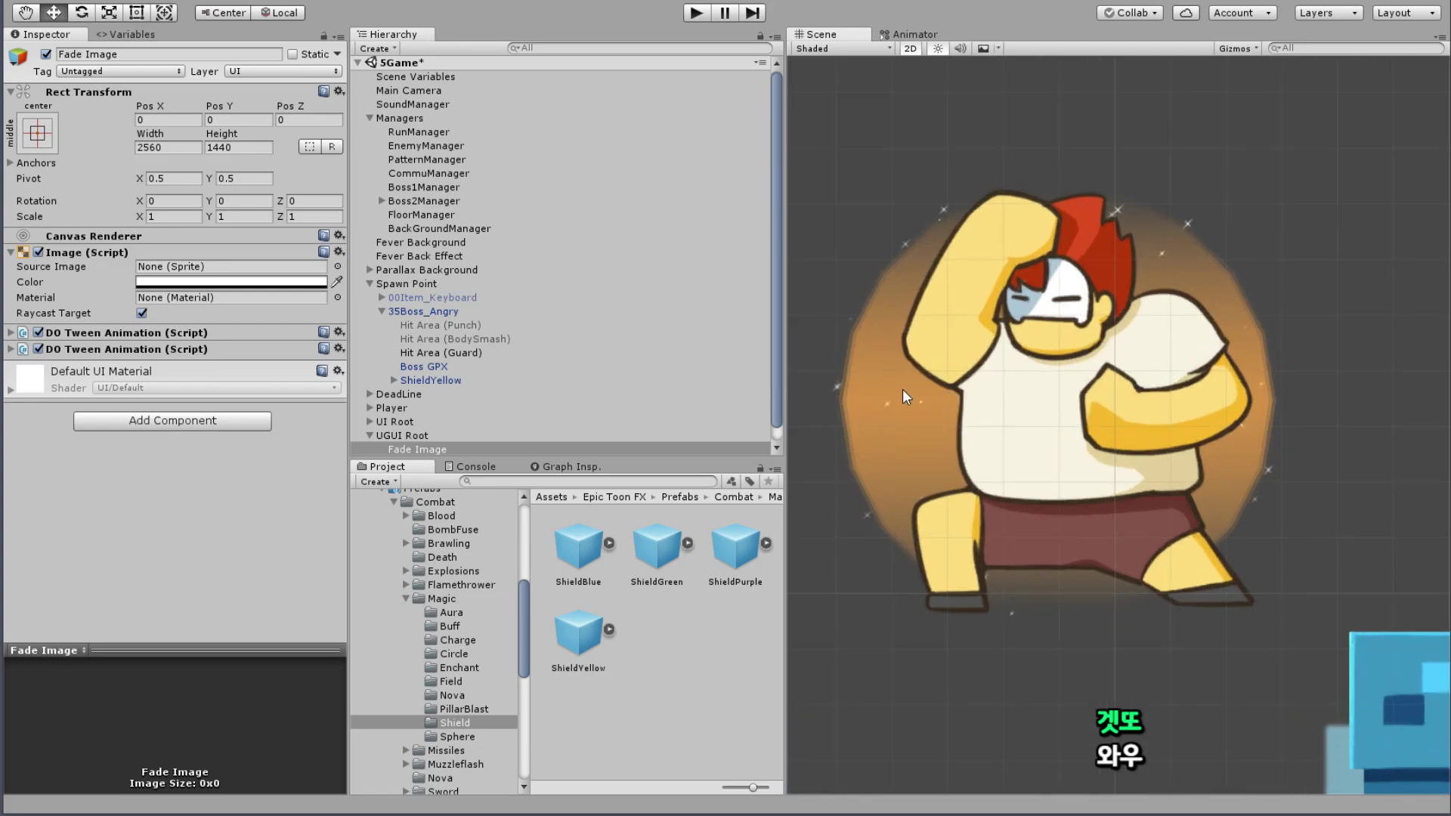
Step: Move ShieldYellow up and left to about (-0.021, 0.18, 0) over the boss
click(446, 383)
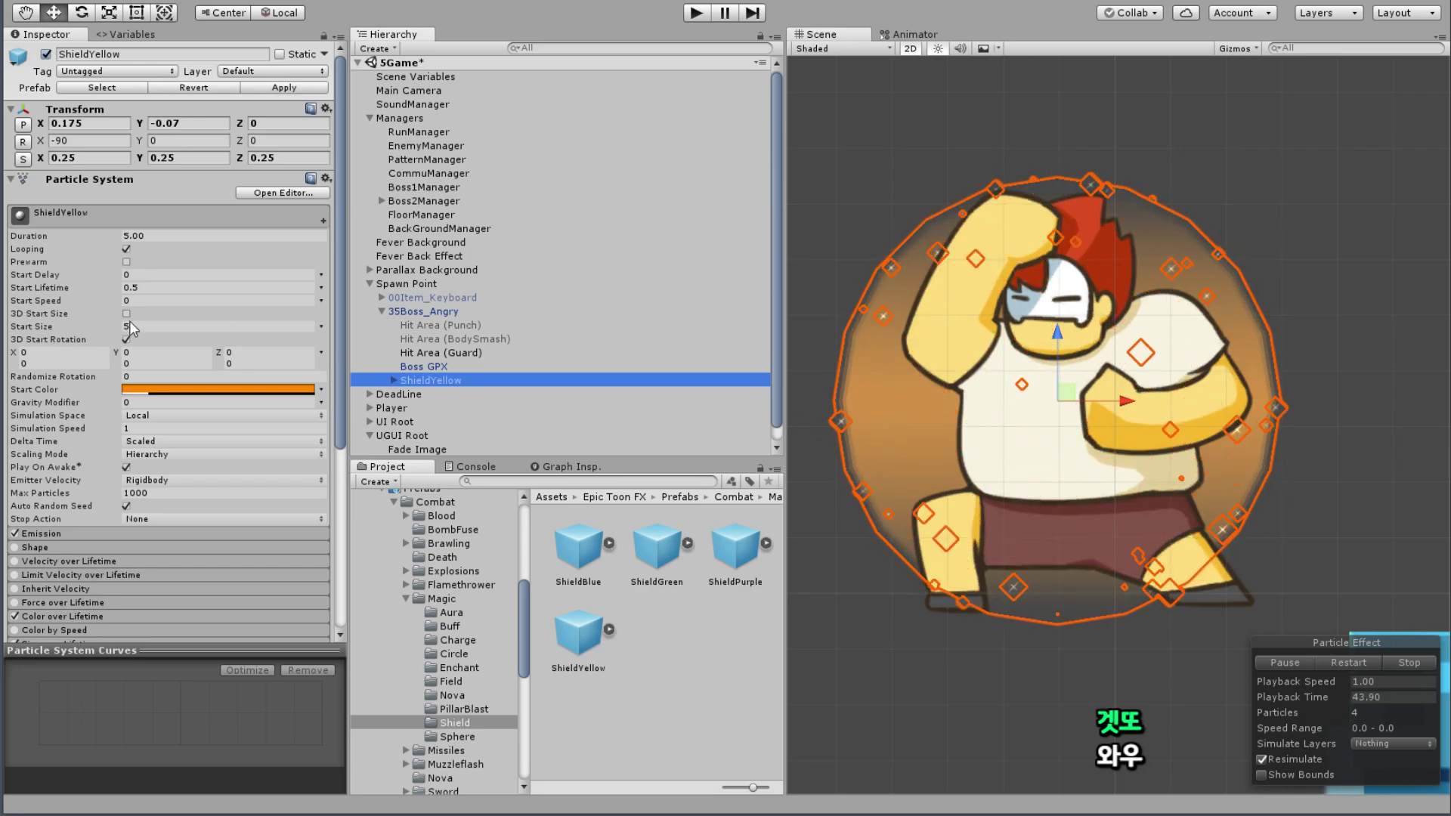
middle_drag(795, 301, 818, 375)
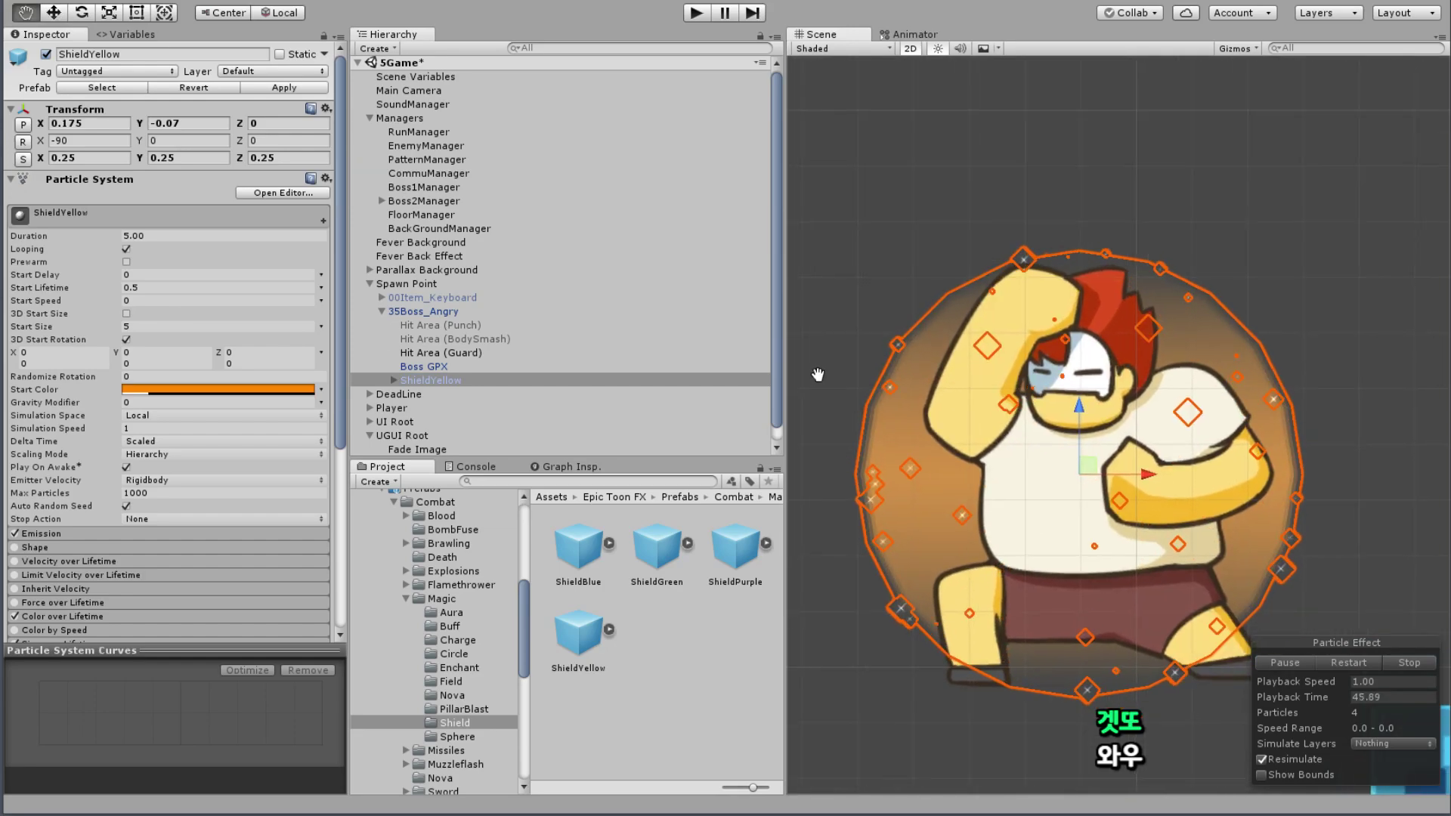
mouse_move(1036, 451)
mouse_down()
mouse_move(998, 382)
mouse_move(1004, 347)
mouse_up()
click(1288, 281)
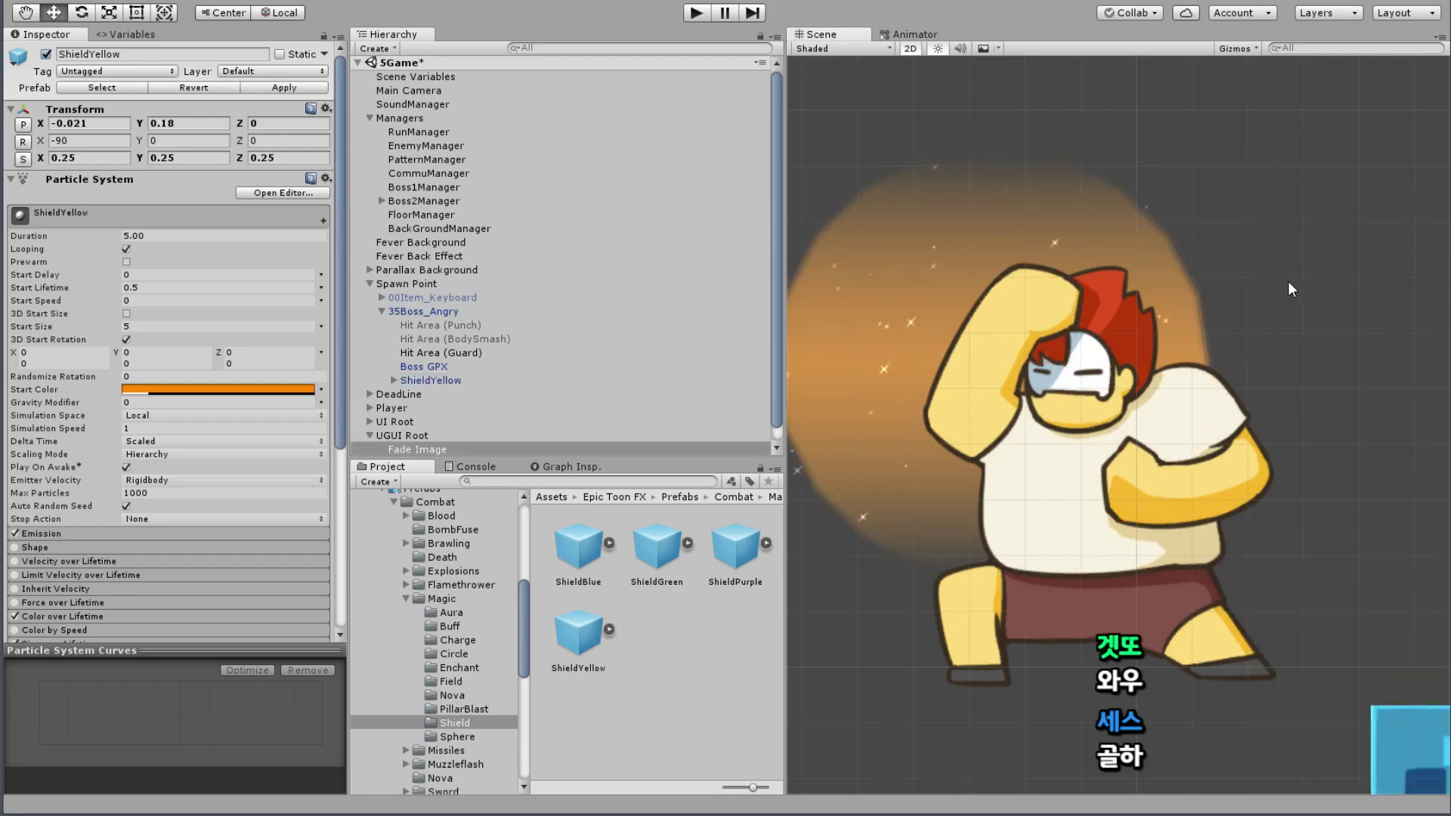
scroll(1307, 310, down, 3)
scroll(1346, 318, up, 3)
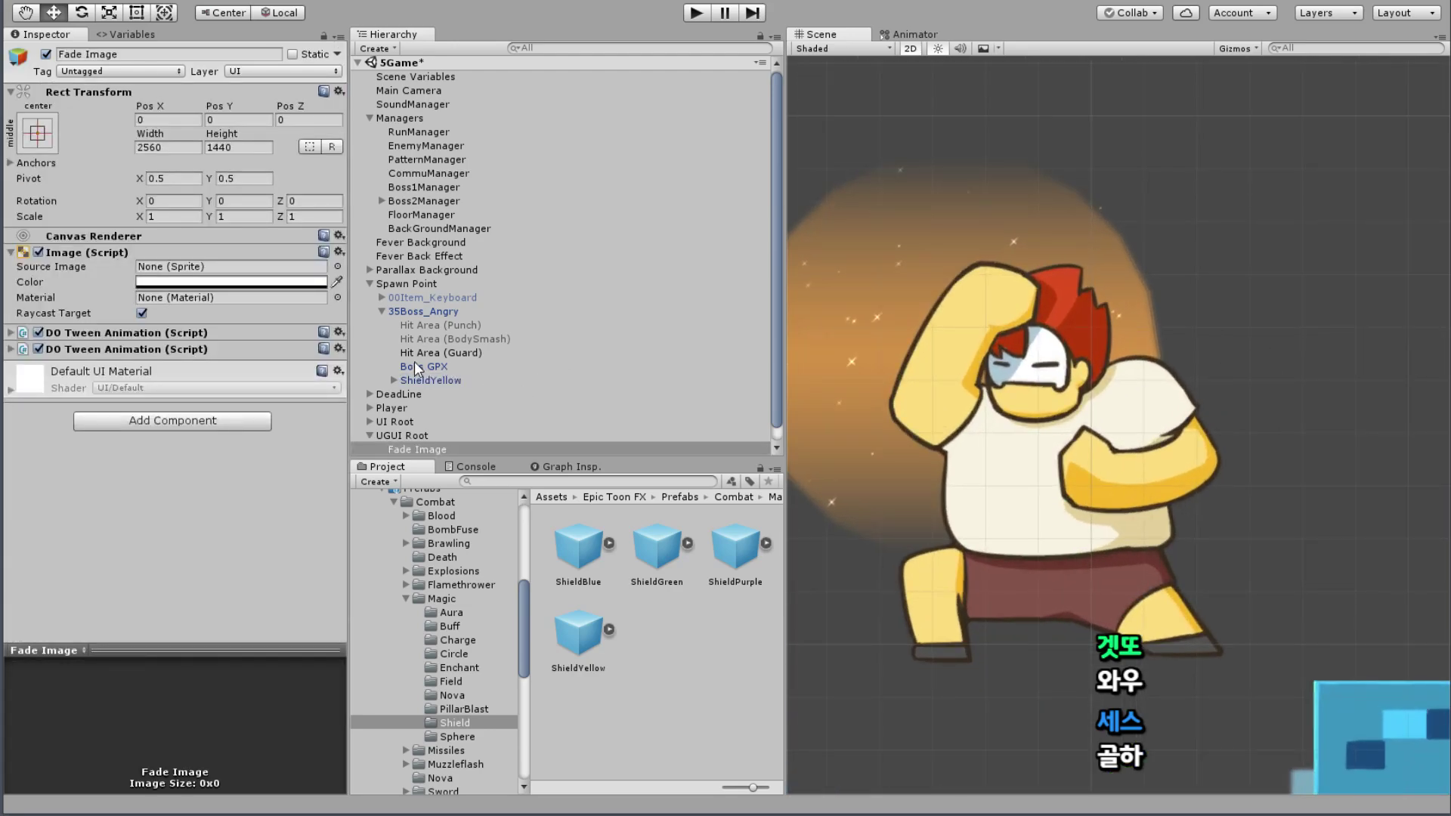
click(442, 367)
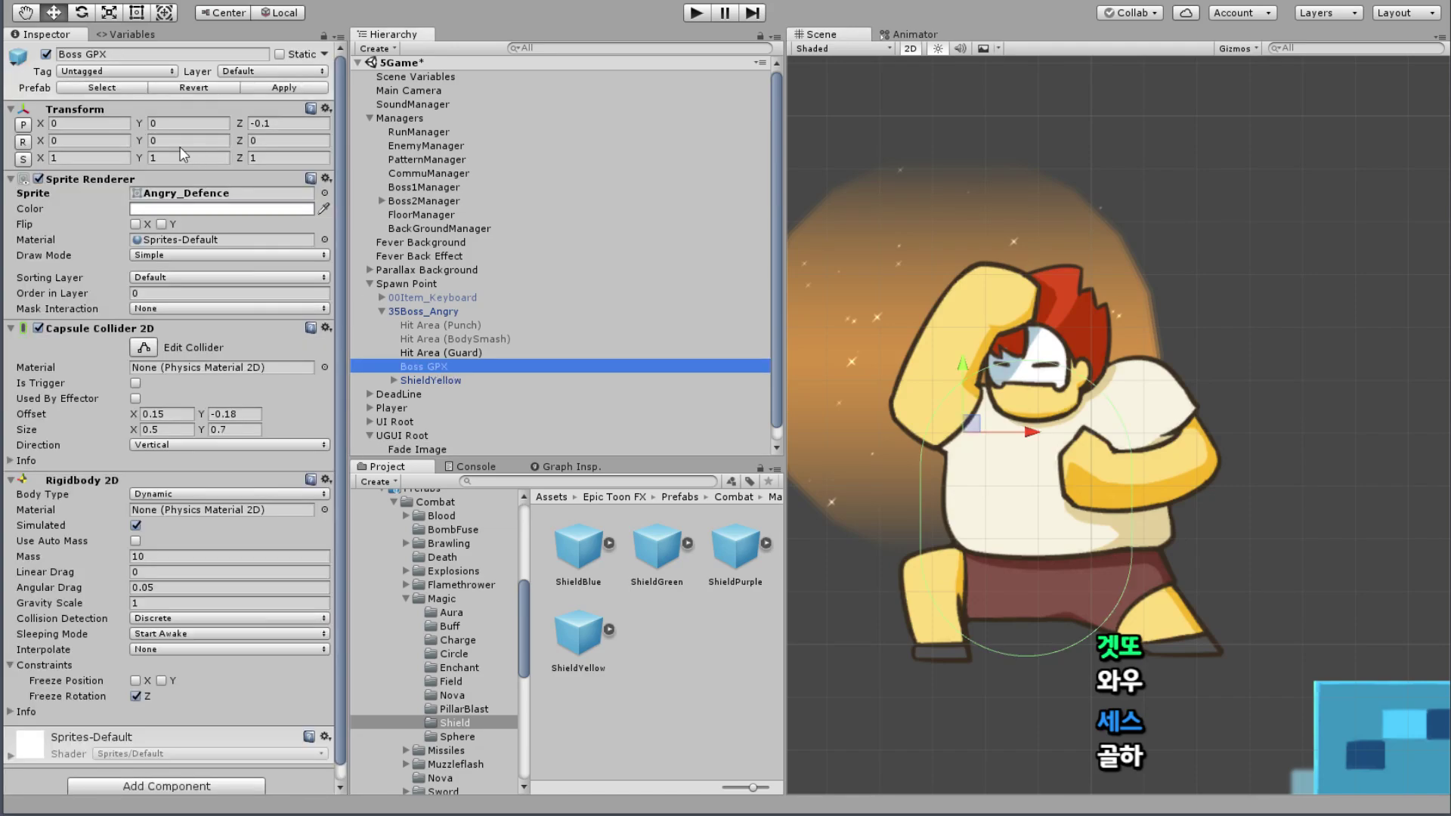
click(451, 380)
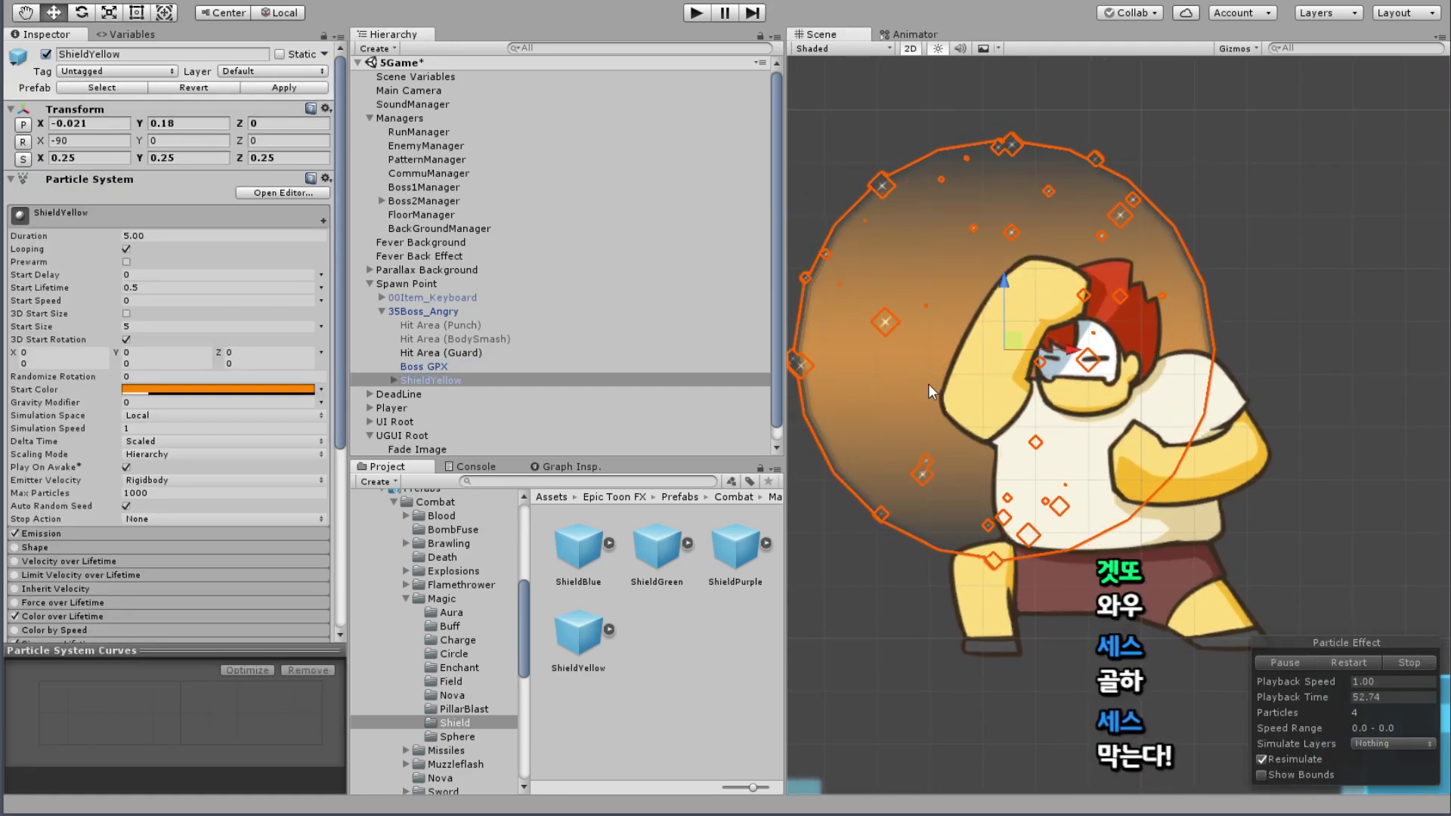
Step: Narrow the ShieldYellow scale to X 0.1, Y 0.25, Z 0.2
click(65, 158)
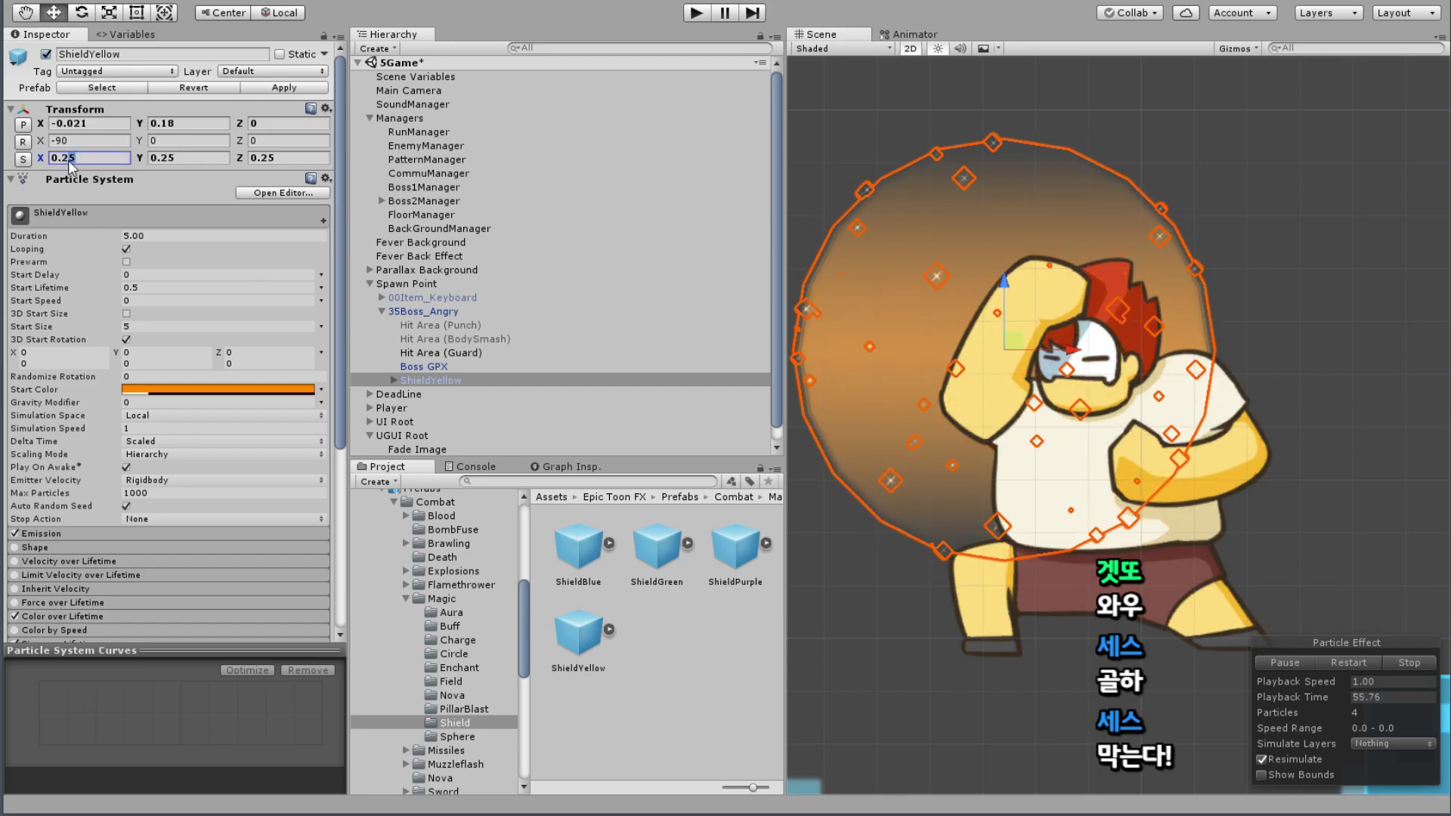
click(269, 156)
text(0.2)
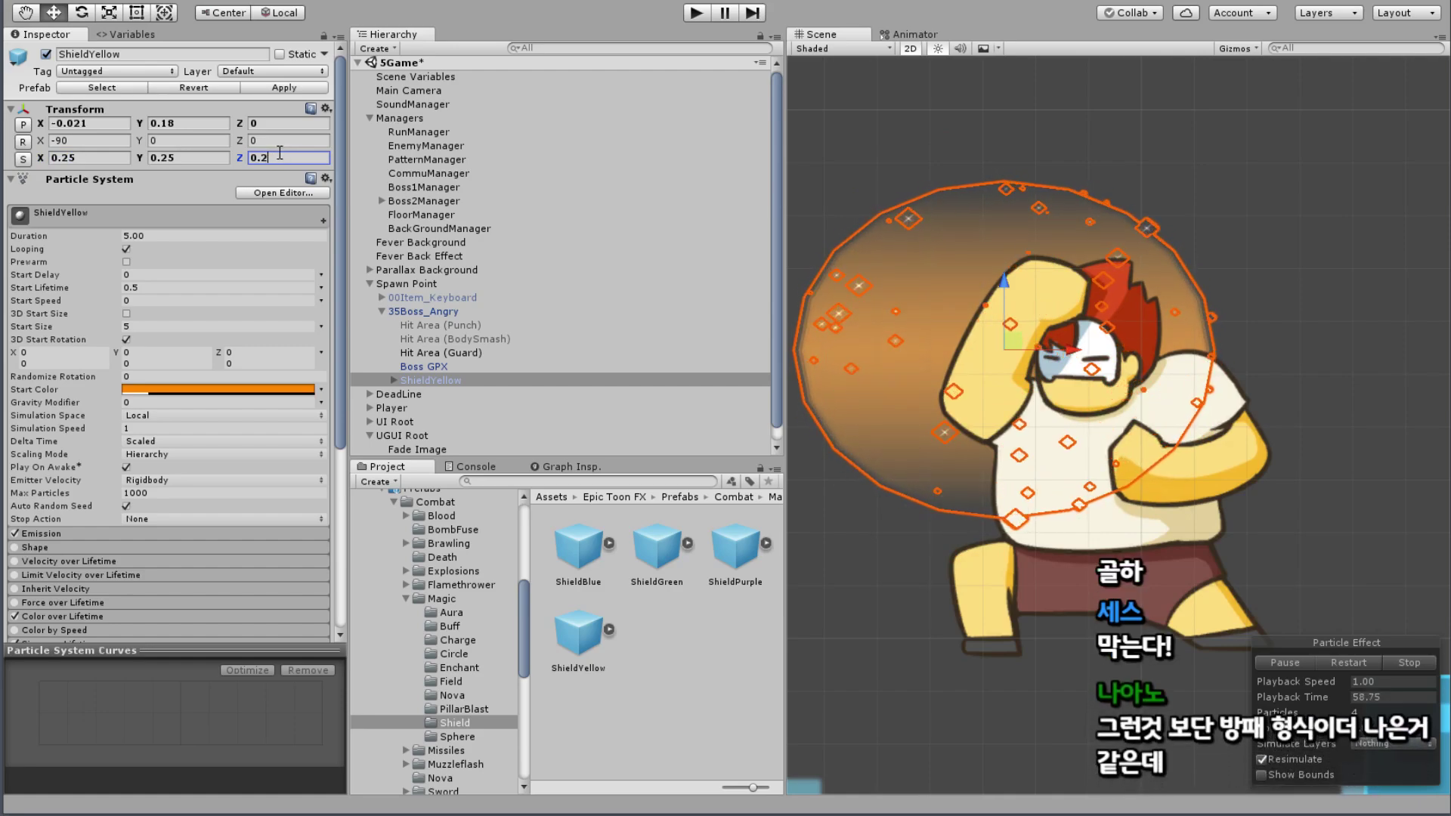
text(5)
click(79, 159)
text(0.2)
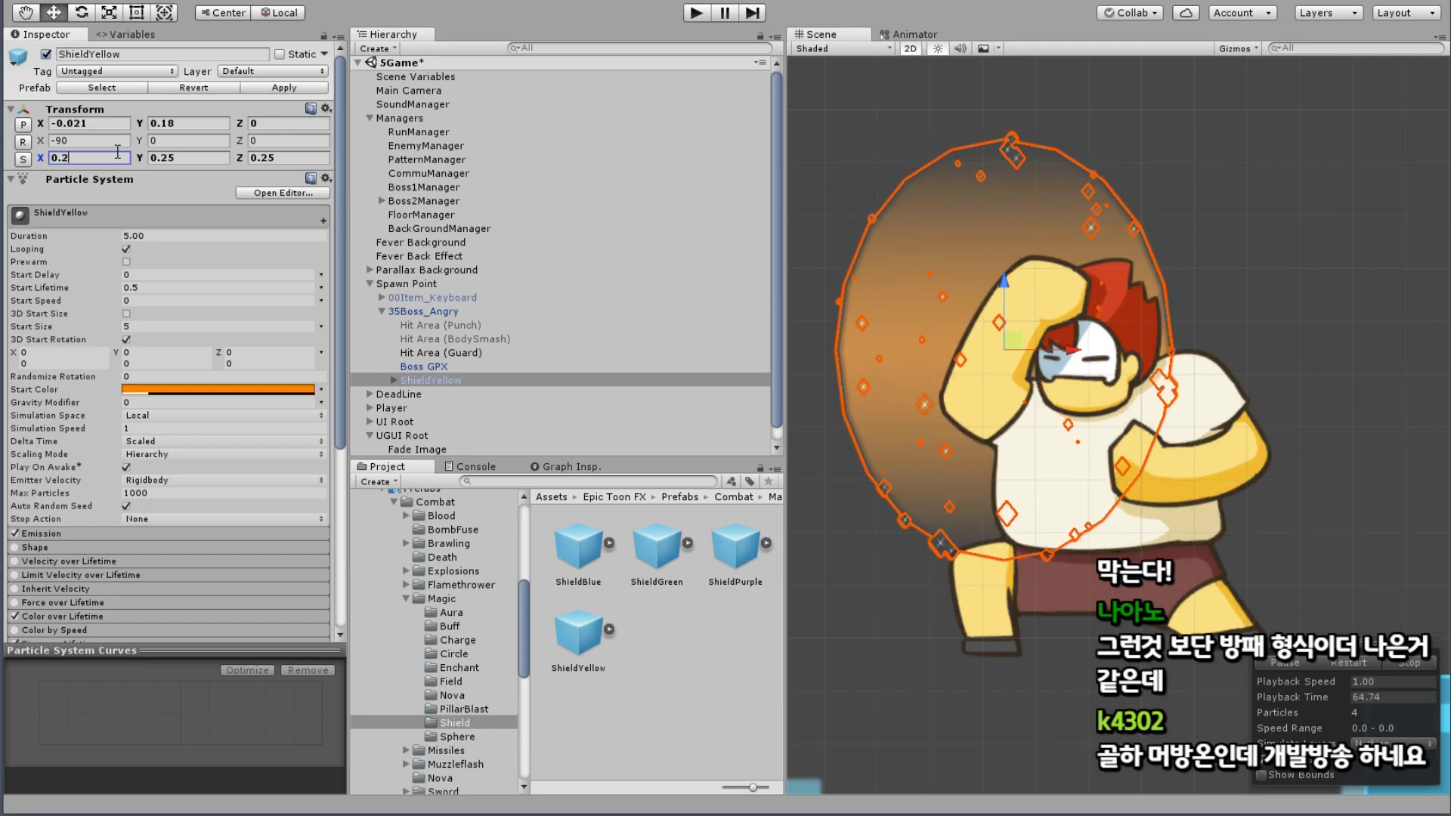
key(BackSpace)
text(1)
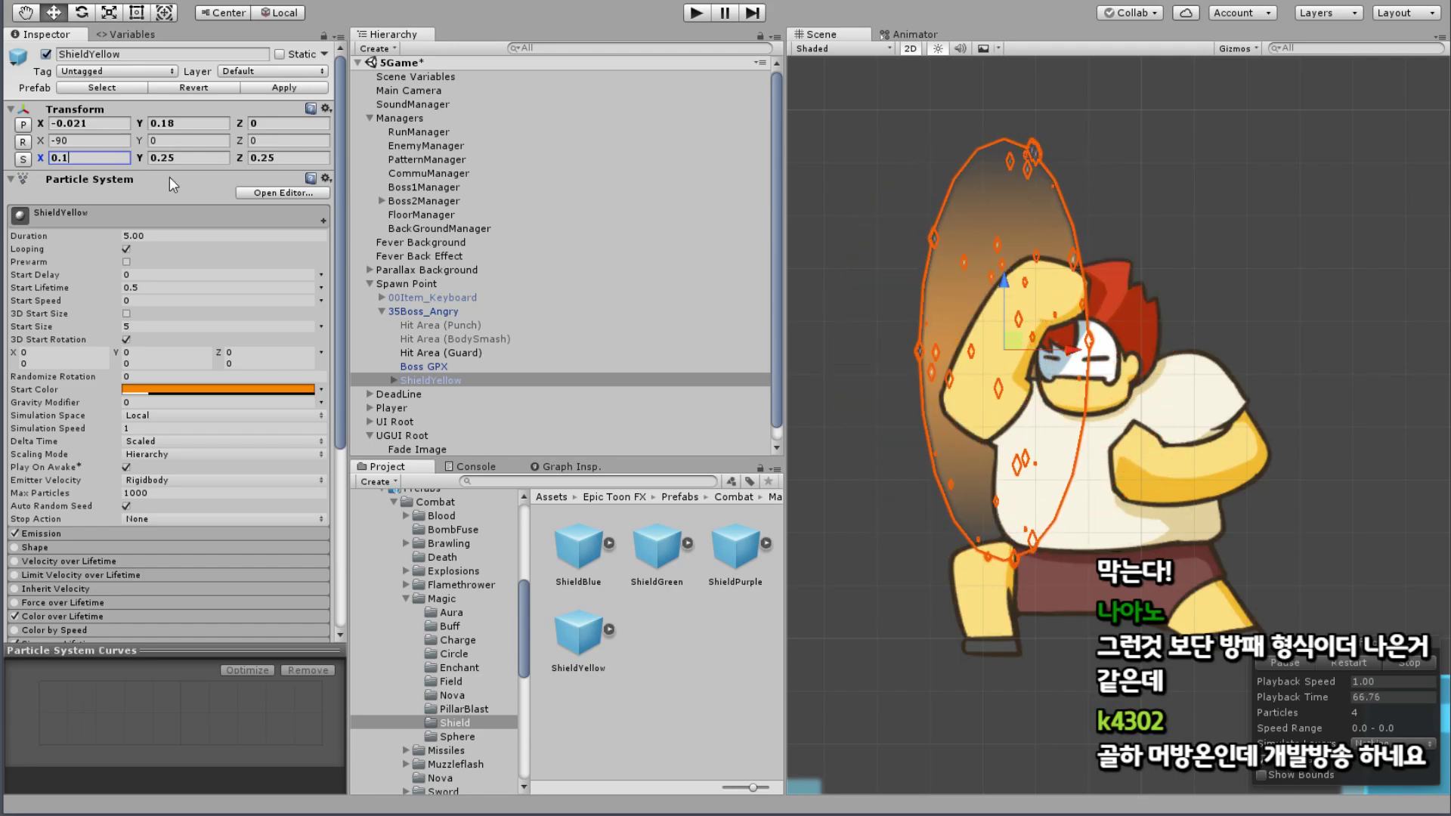
scroll(974, 327, up, 2)
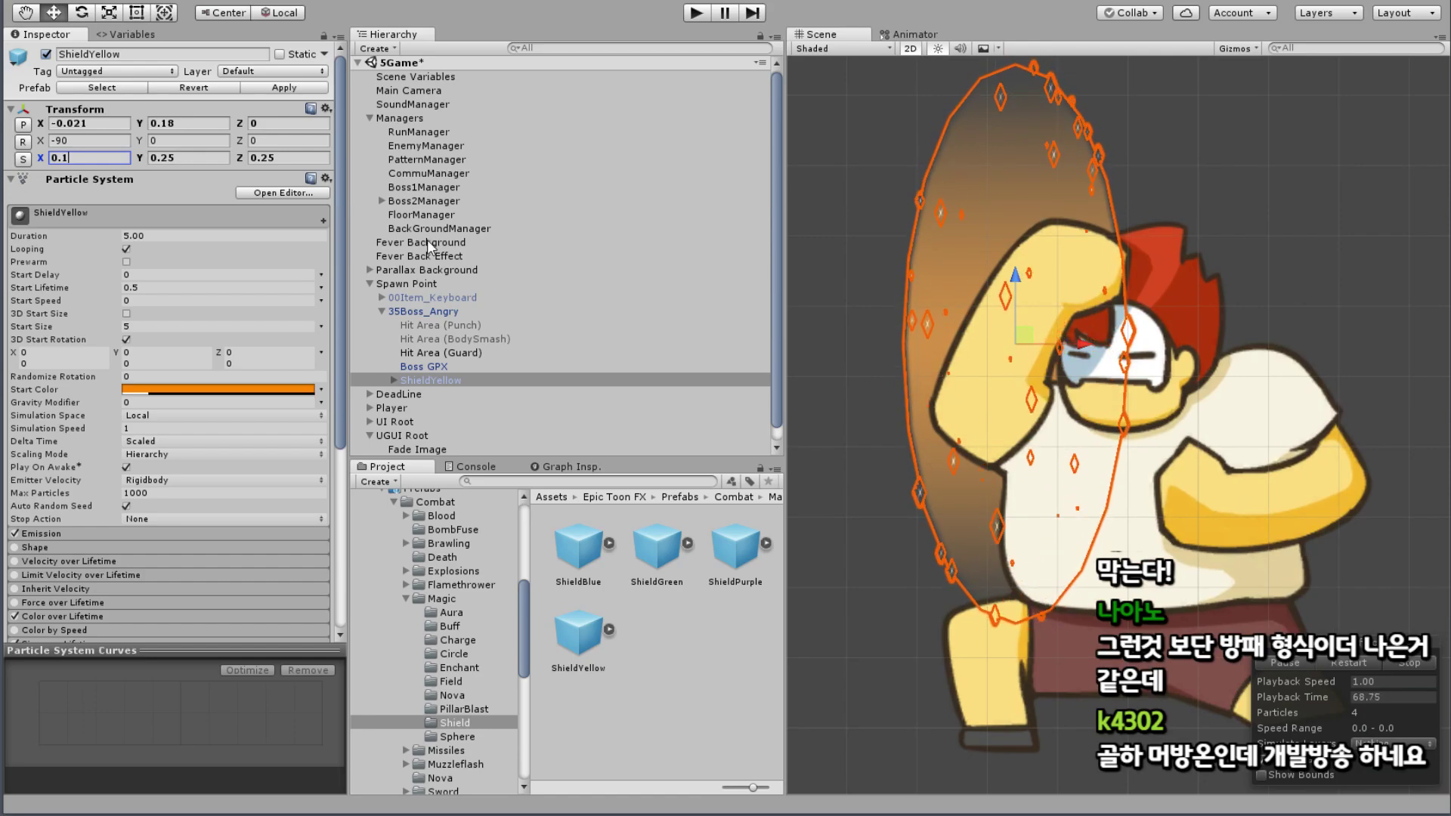
click(269, 159)
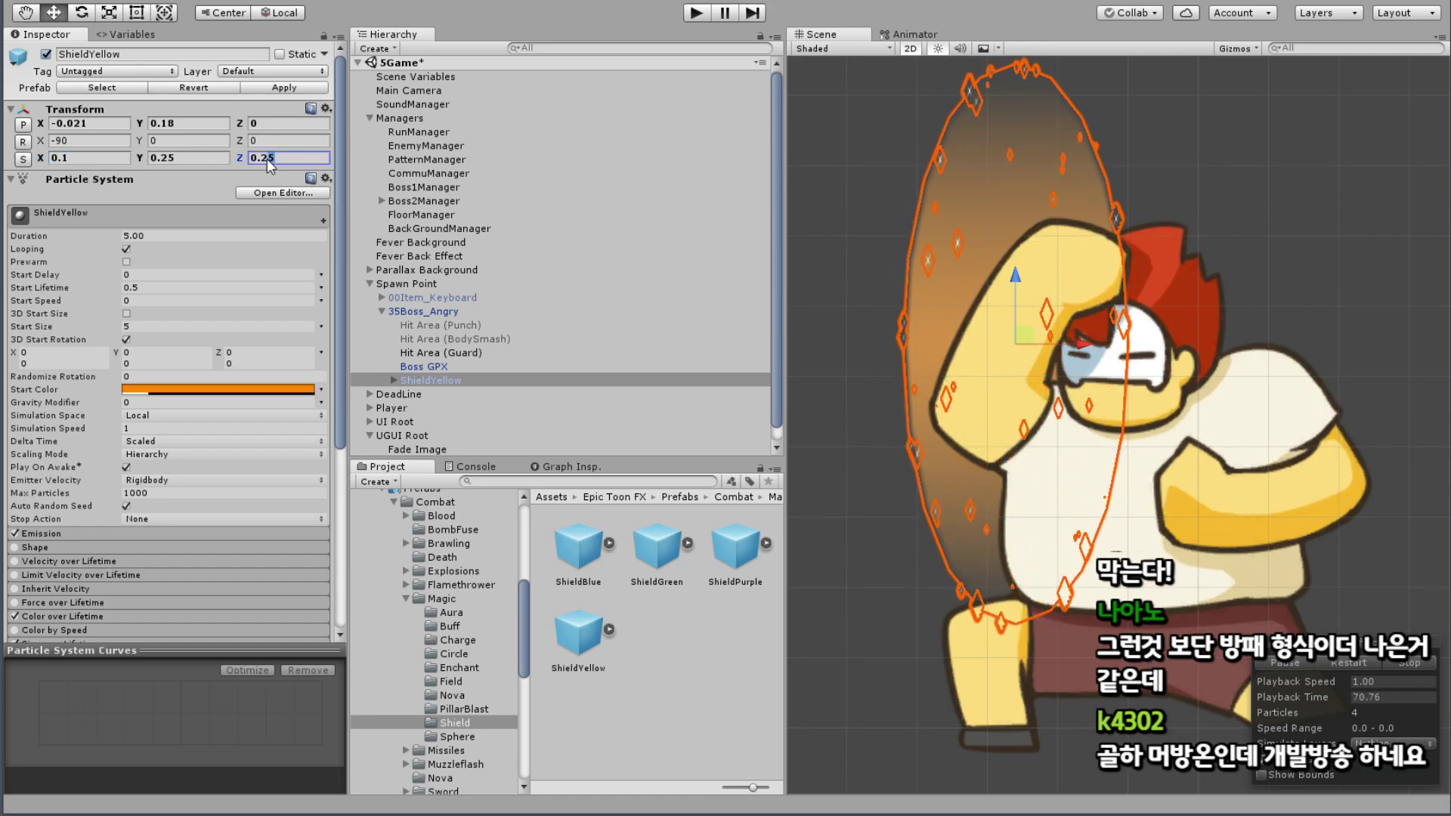
key(BackSpace)
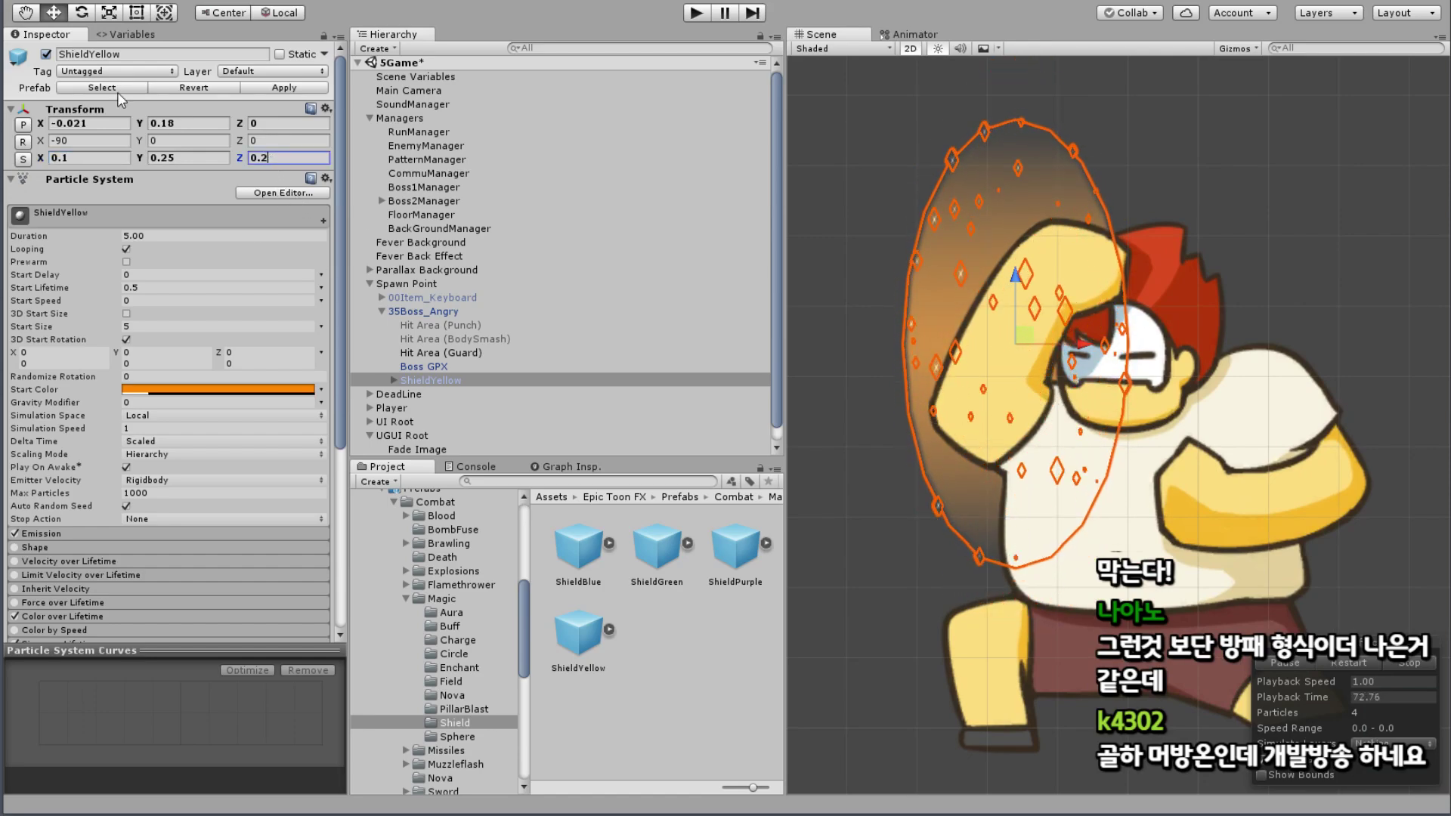
Step: Tilt the shield ellipse over the boss's raised arm with the Rotate tool
click(78, 13)
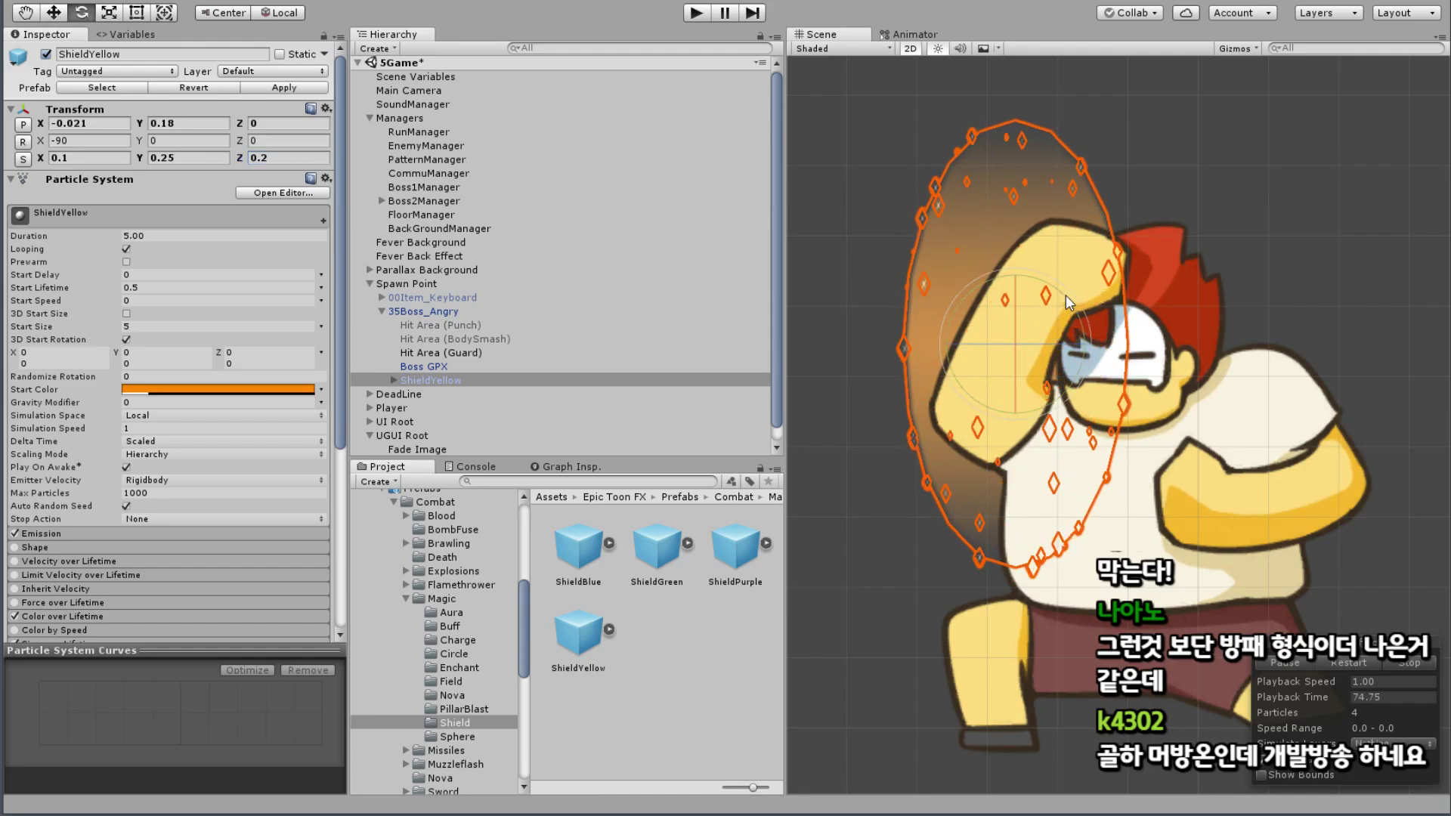
drag(1065, 295, 1085, 307)
click(1166, 315)
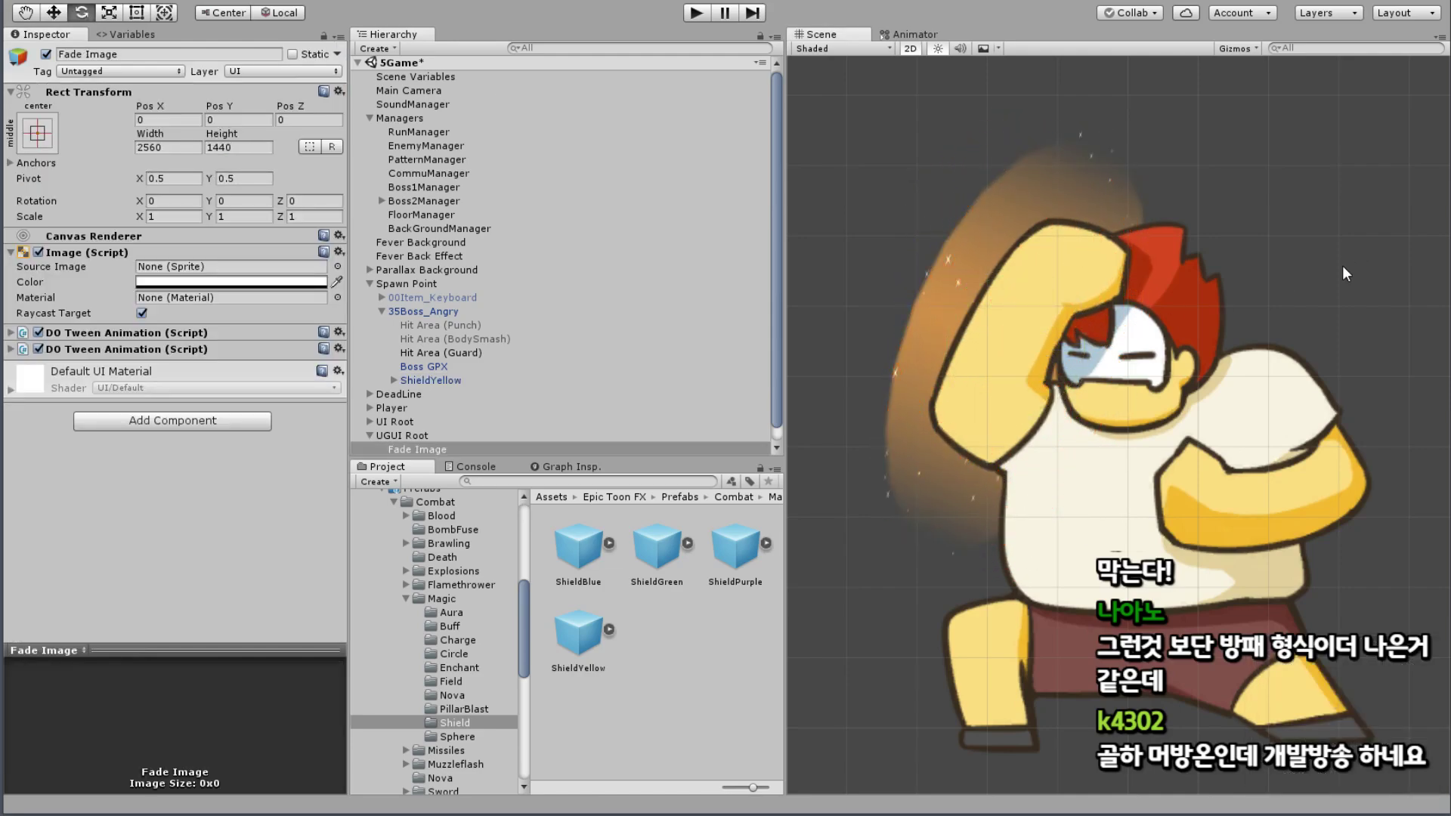
scroll(1257, 329, down, 2)
middle_drag(1256, 329, 1084, 318)
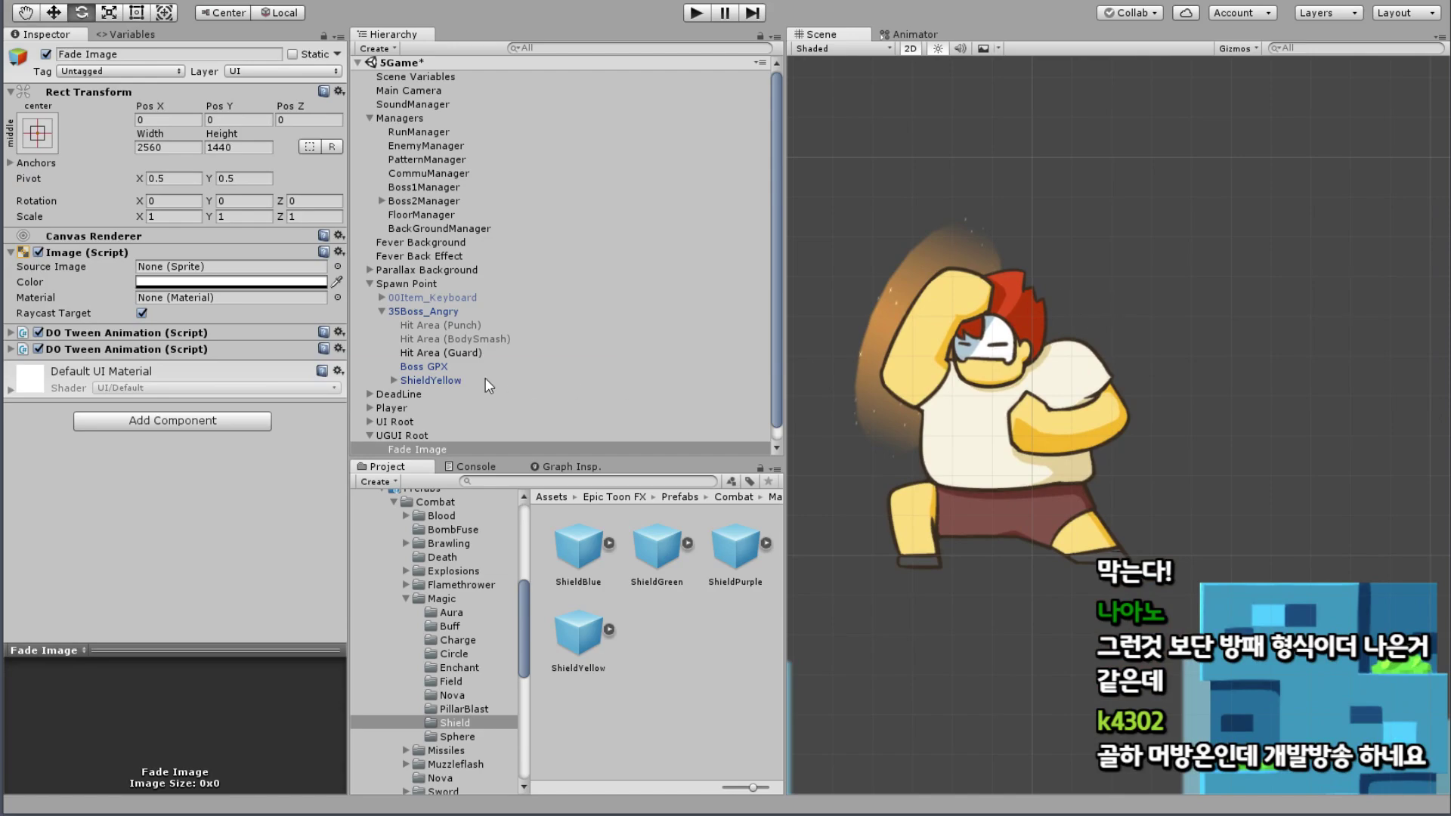
scroll(800, 378, up, 2)
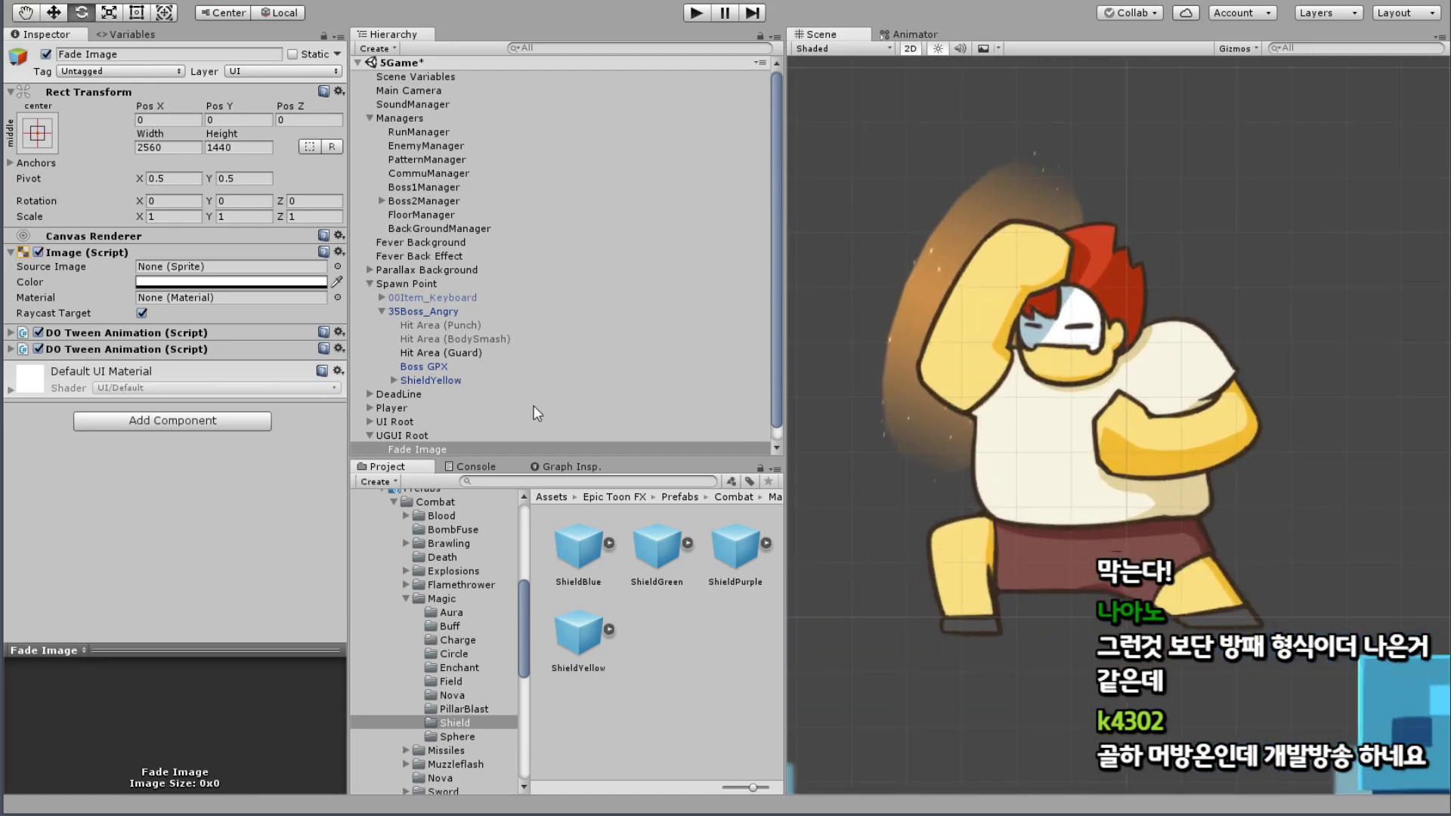
Step: Move the ShieldYellow shield with the Move tool so it sits over the raised arm
click(446, 381)
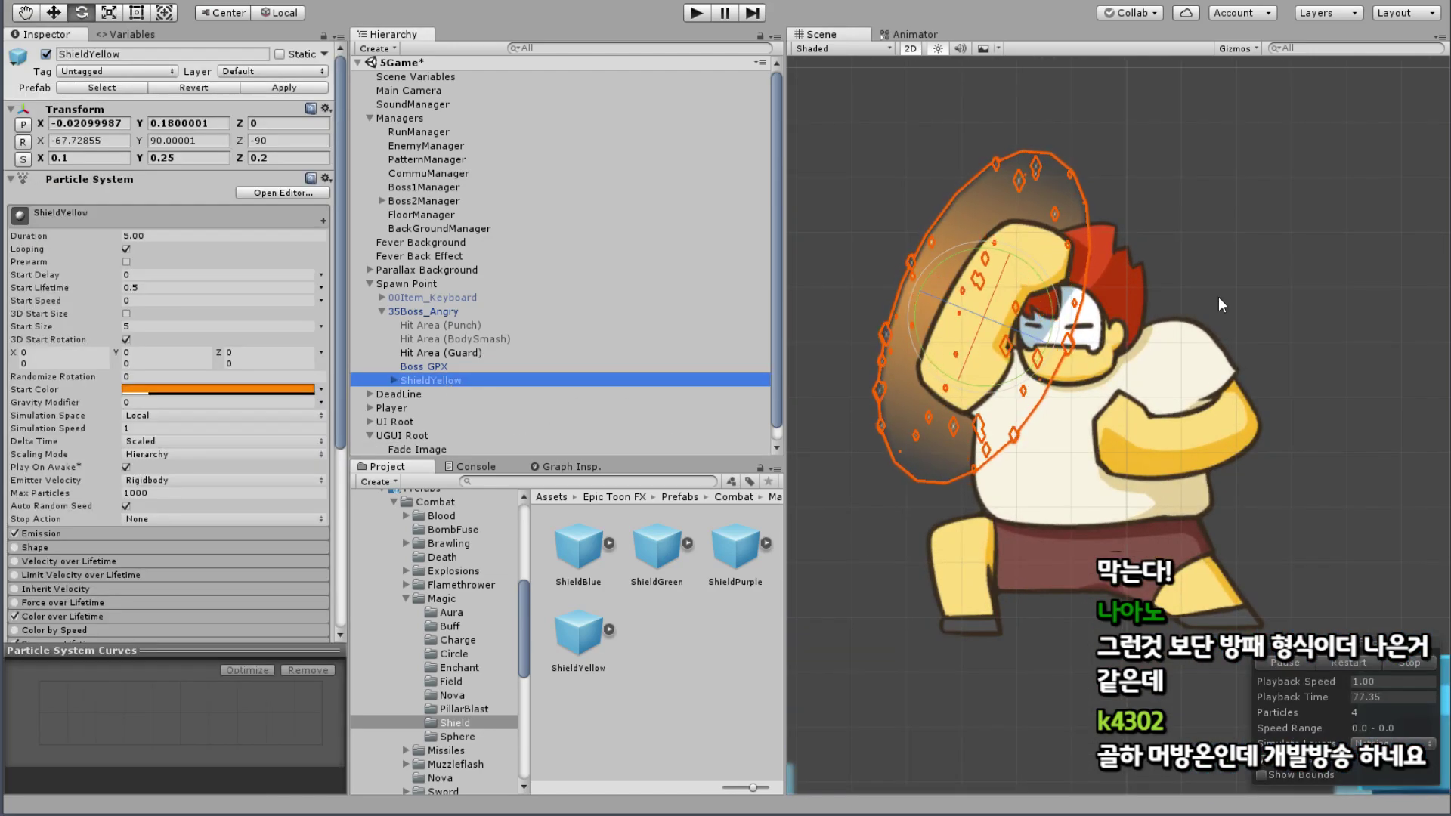
click(53, 12)
drag(998, 315, 985, 311)
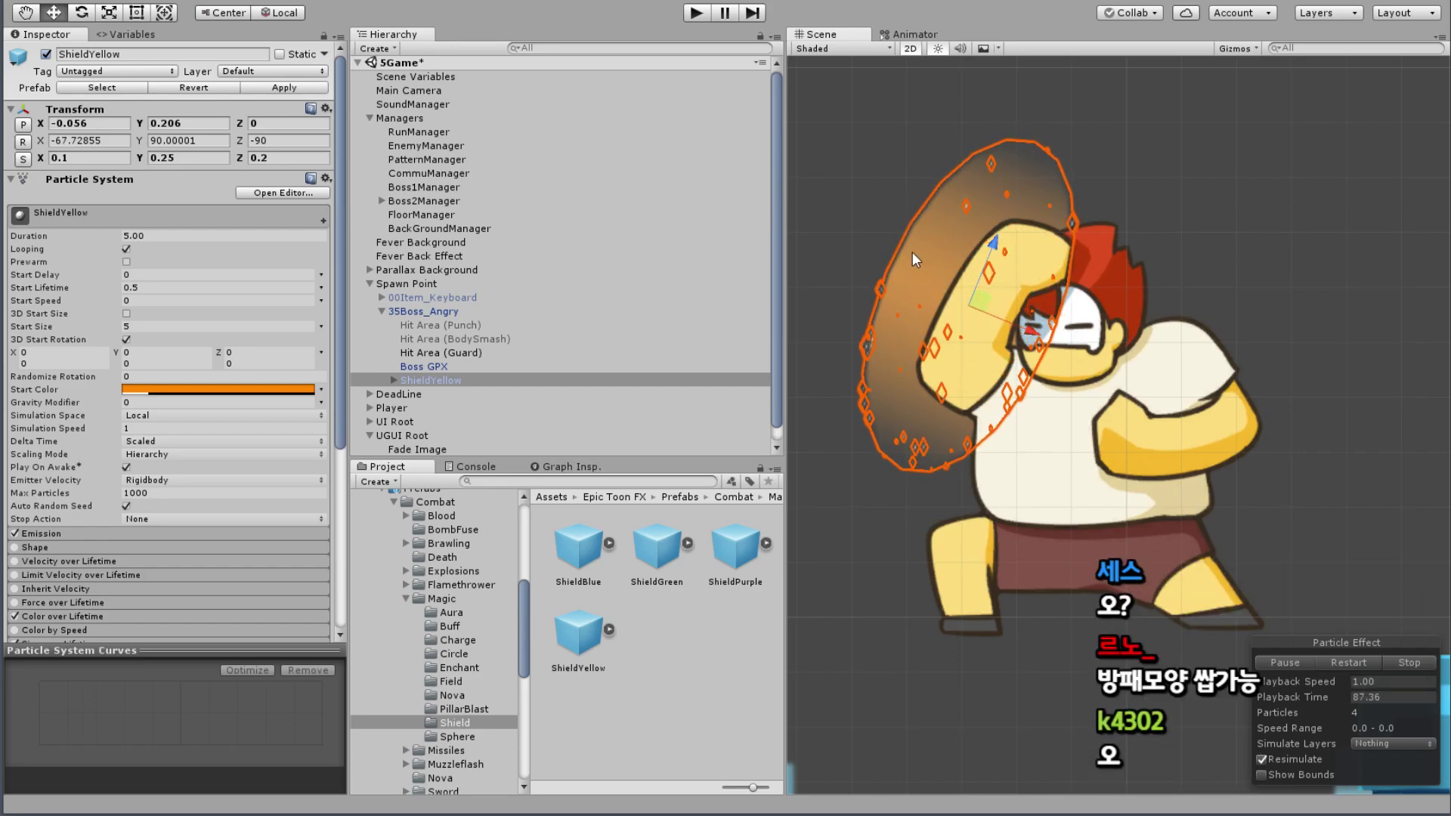
drag(982, 308, 999, 317)
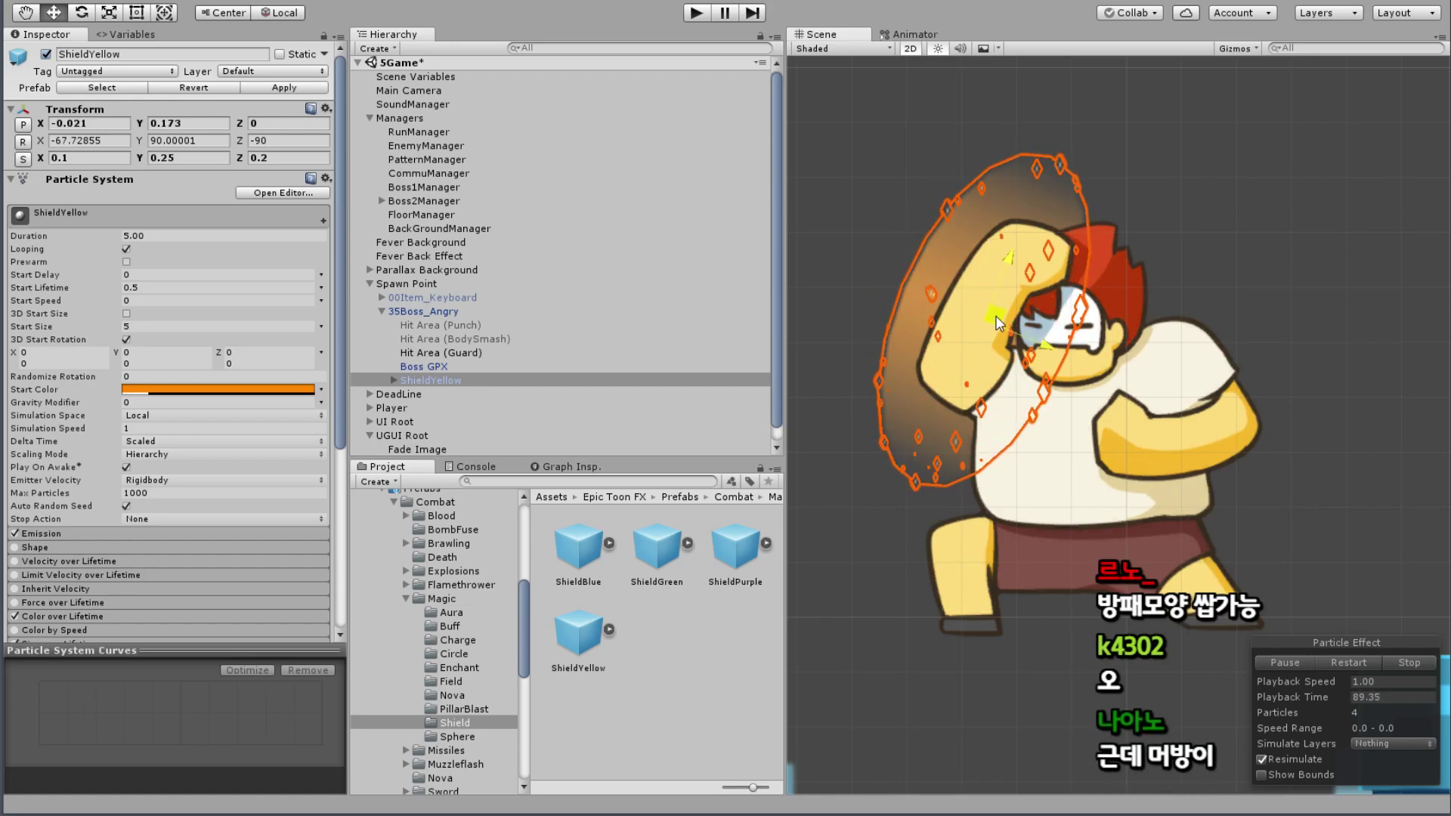
click(1280, 245)
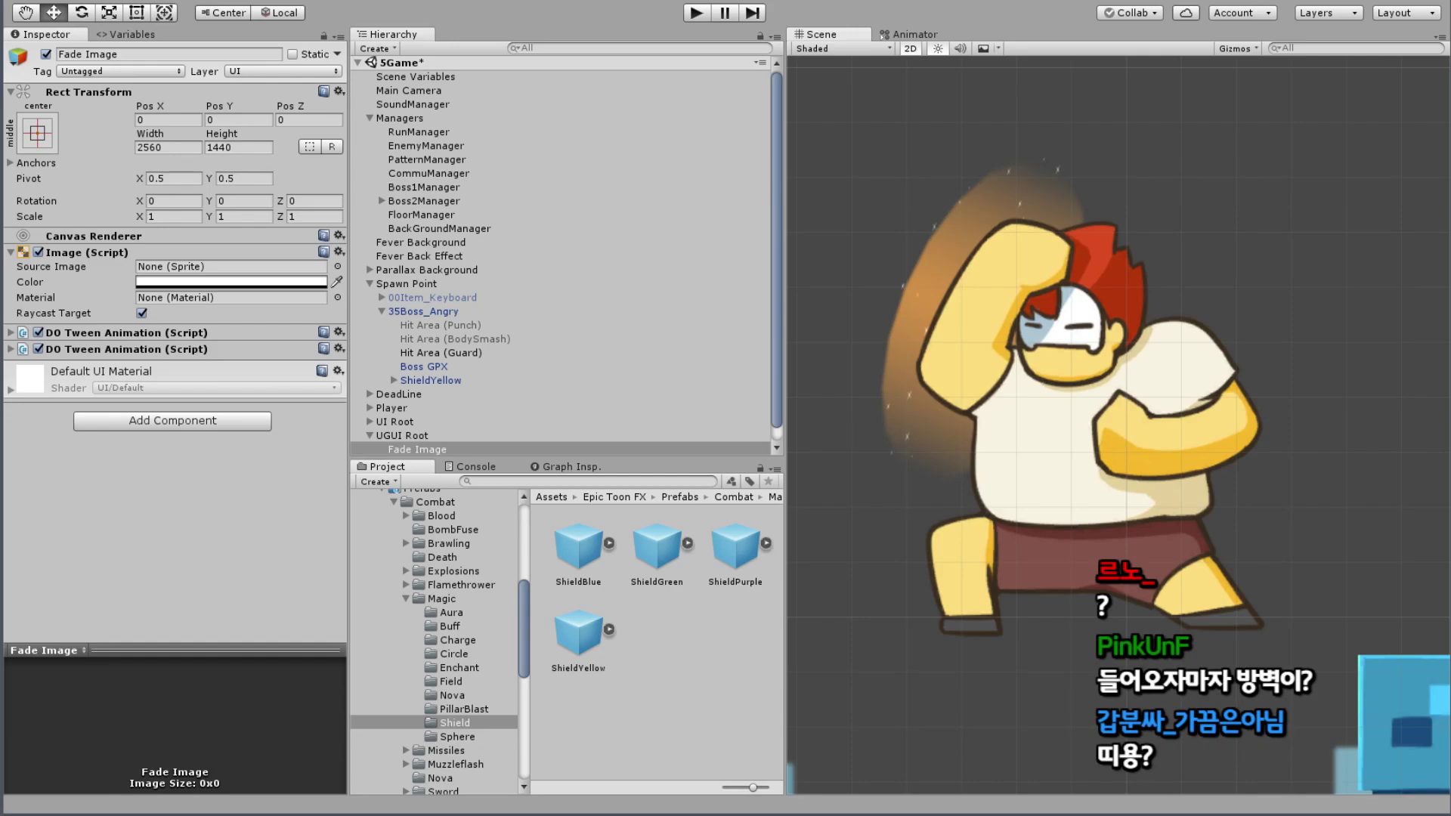
Step: Select 35Boss_Angry in the Hierarchy and pan the scene to centre the boss
click(1146, 483)
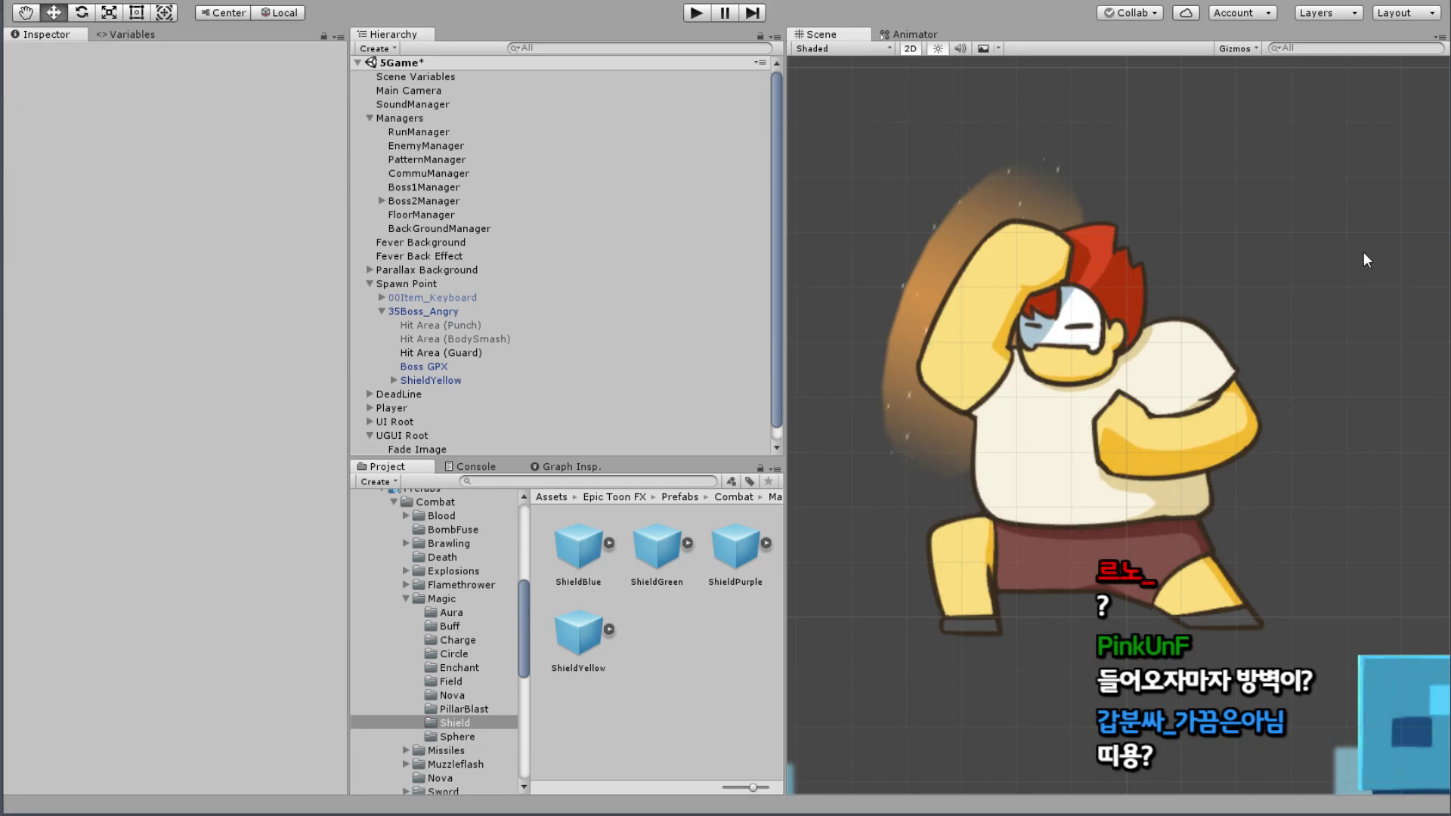
scroll(1118, 480, down, 2)
scroll(1095, 479, down, 2)
scroll(1082, 478, down, 1)
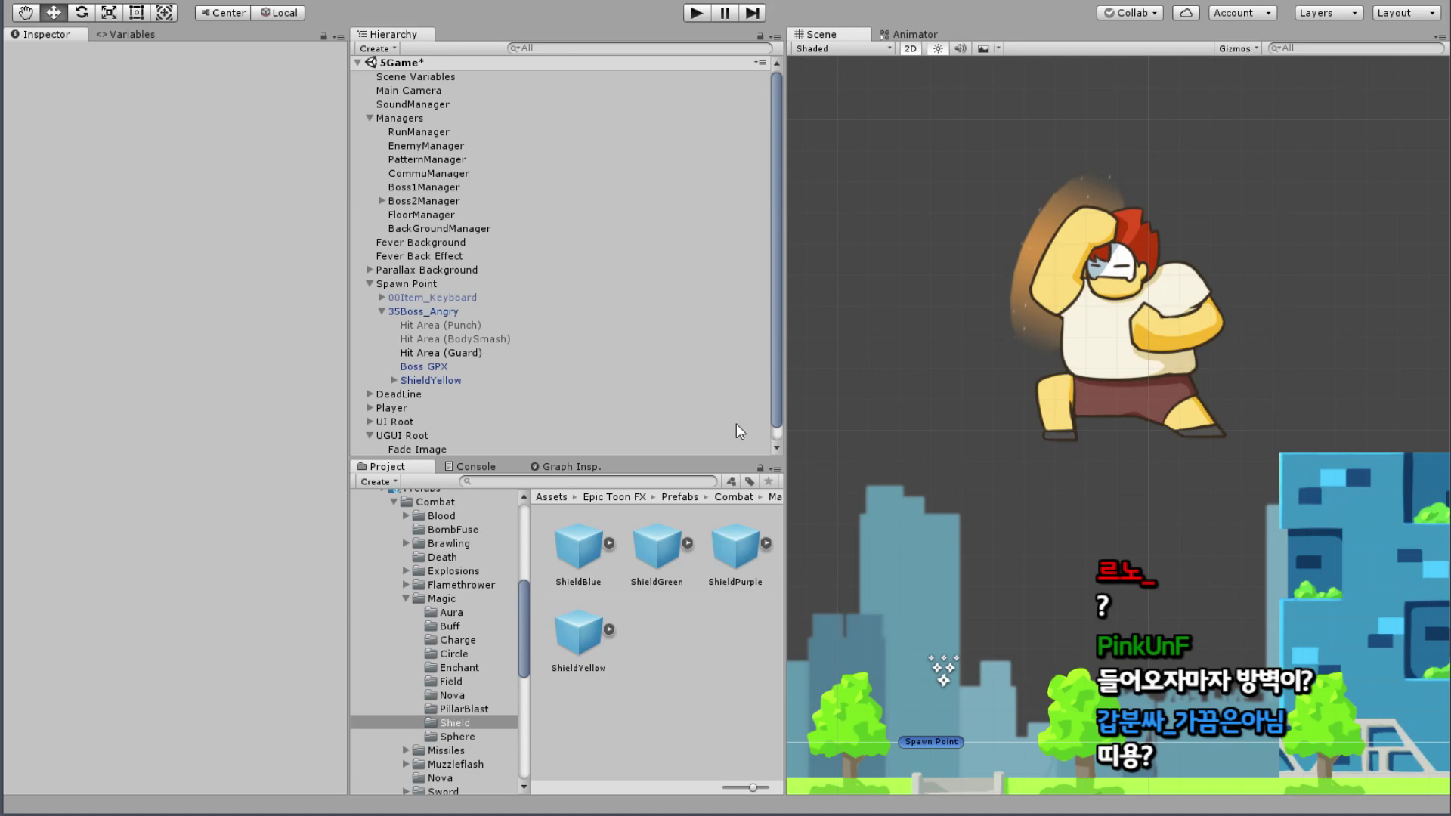
click(445, 310)
scroll(1077, 414, up, 1)
scroll(1023, 472, up, 3)
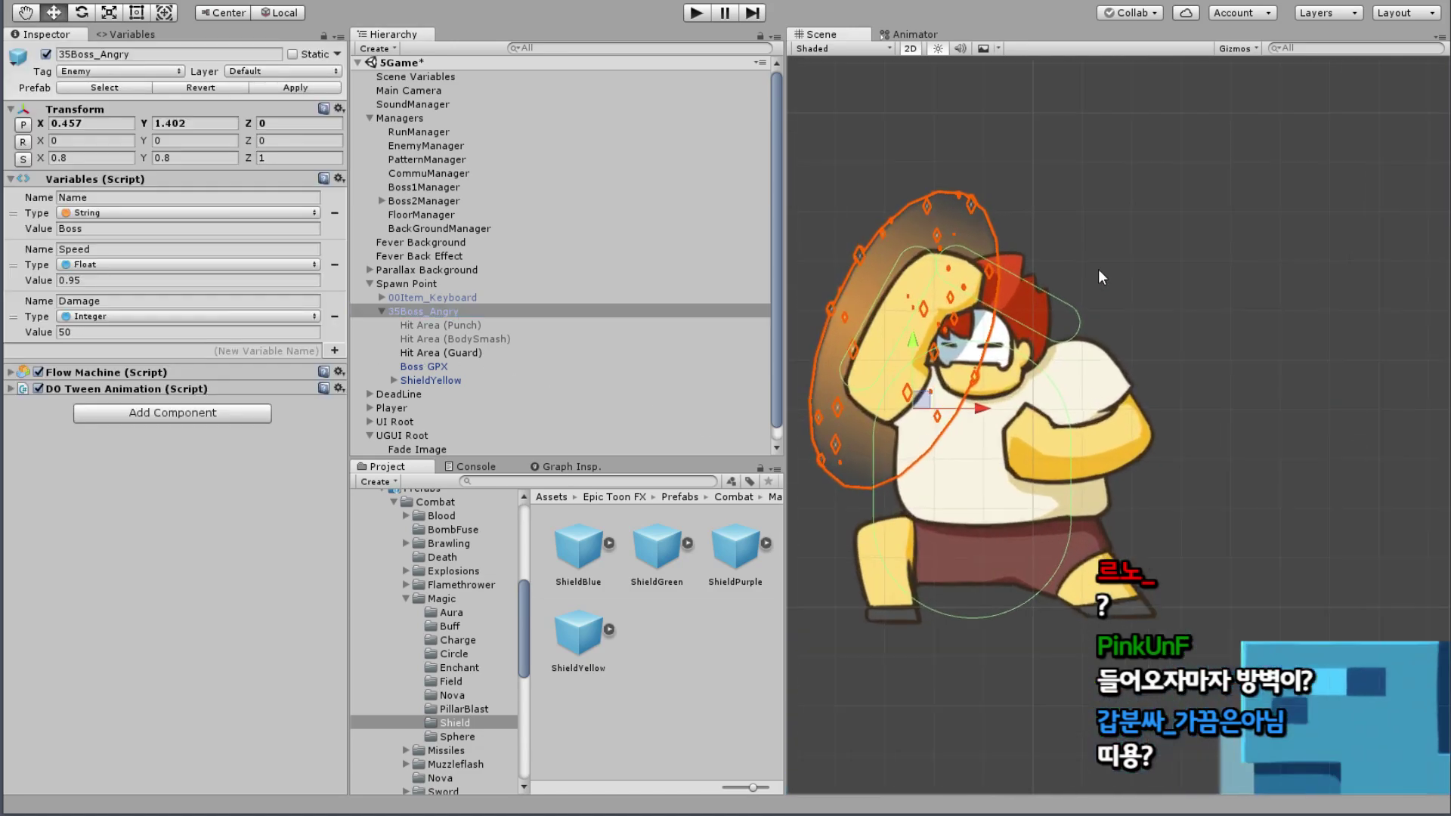
middle_drag(1099, 269, 1190, 288)
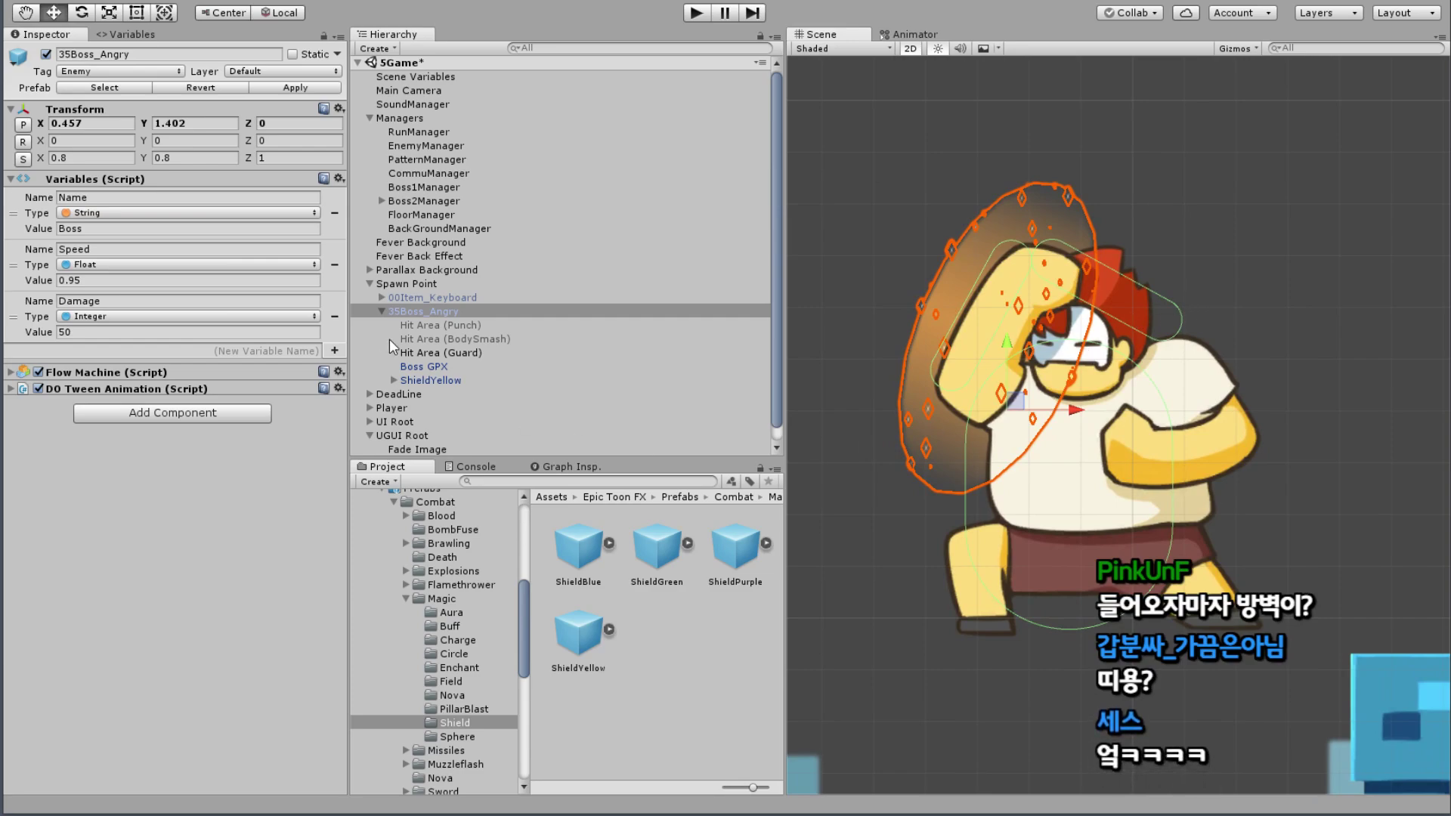
Step: Save the SGame scene through File > Save Scenes
click(443, 312)
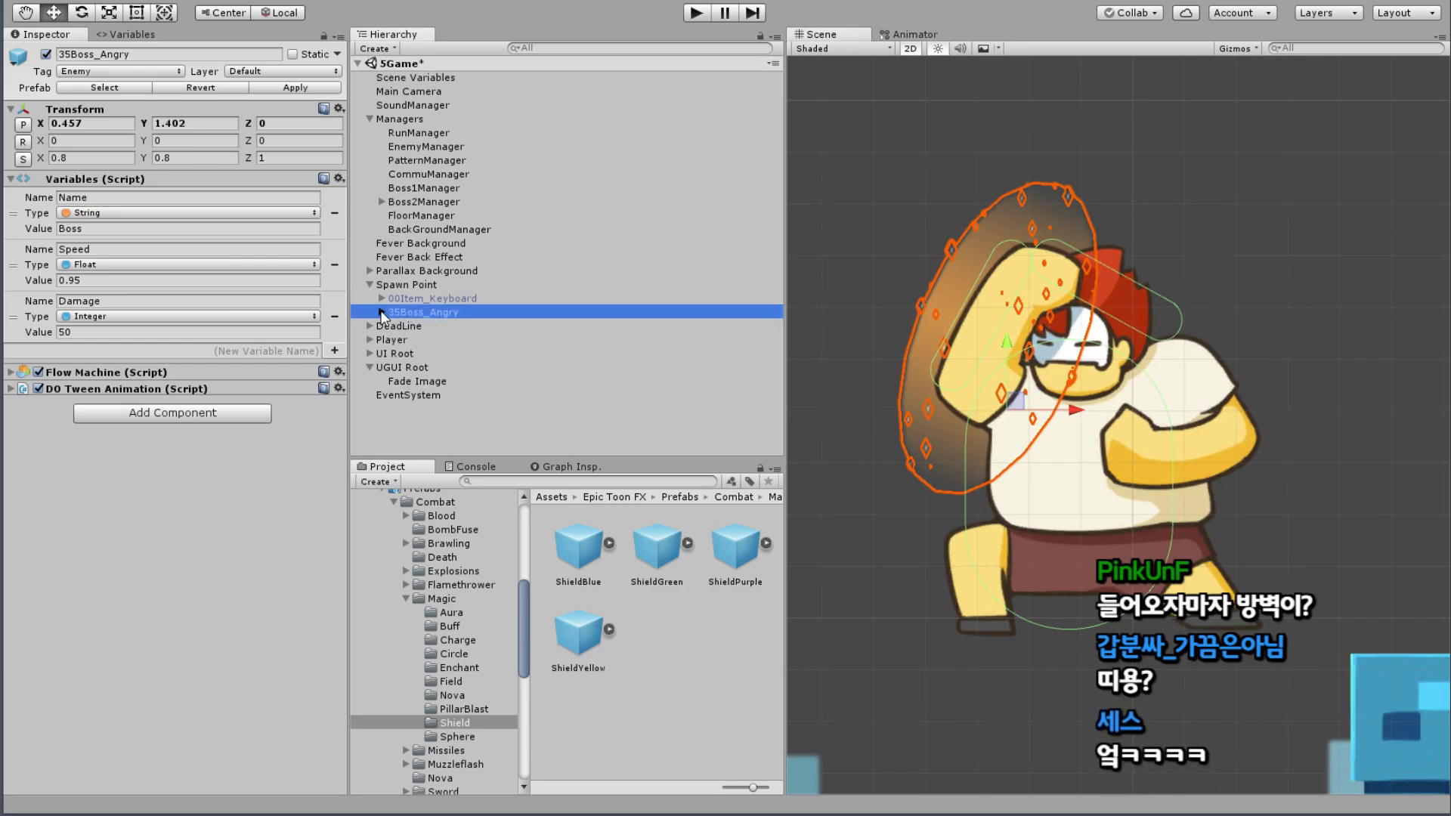
click(18, 3)
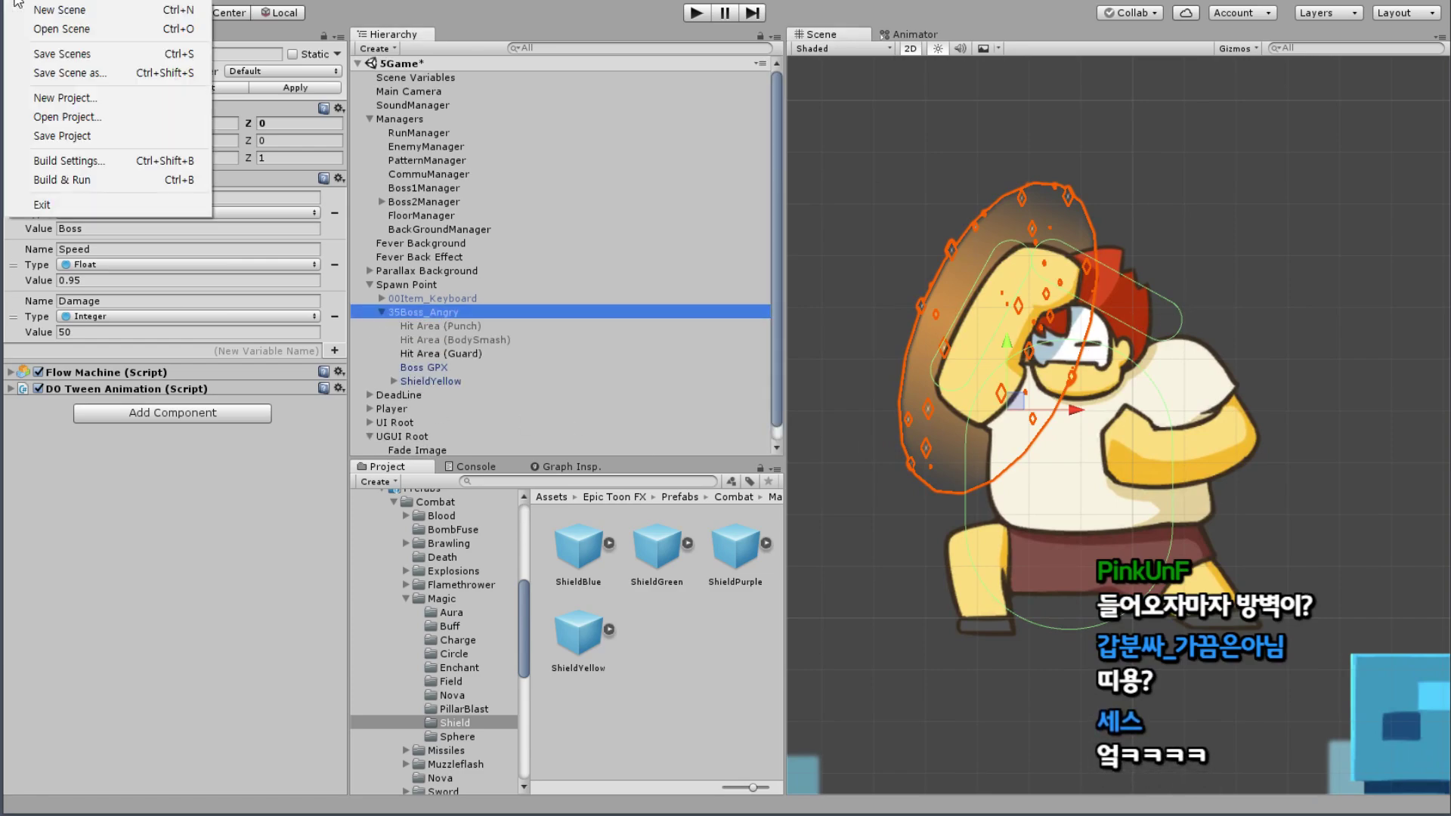
click(81, 57)
click(18, 2)
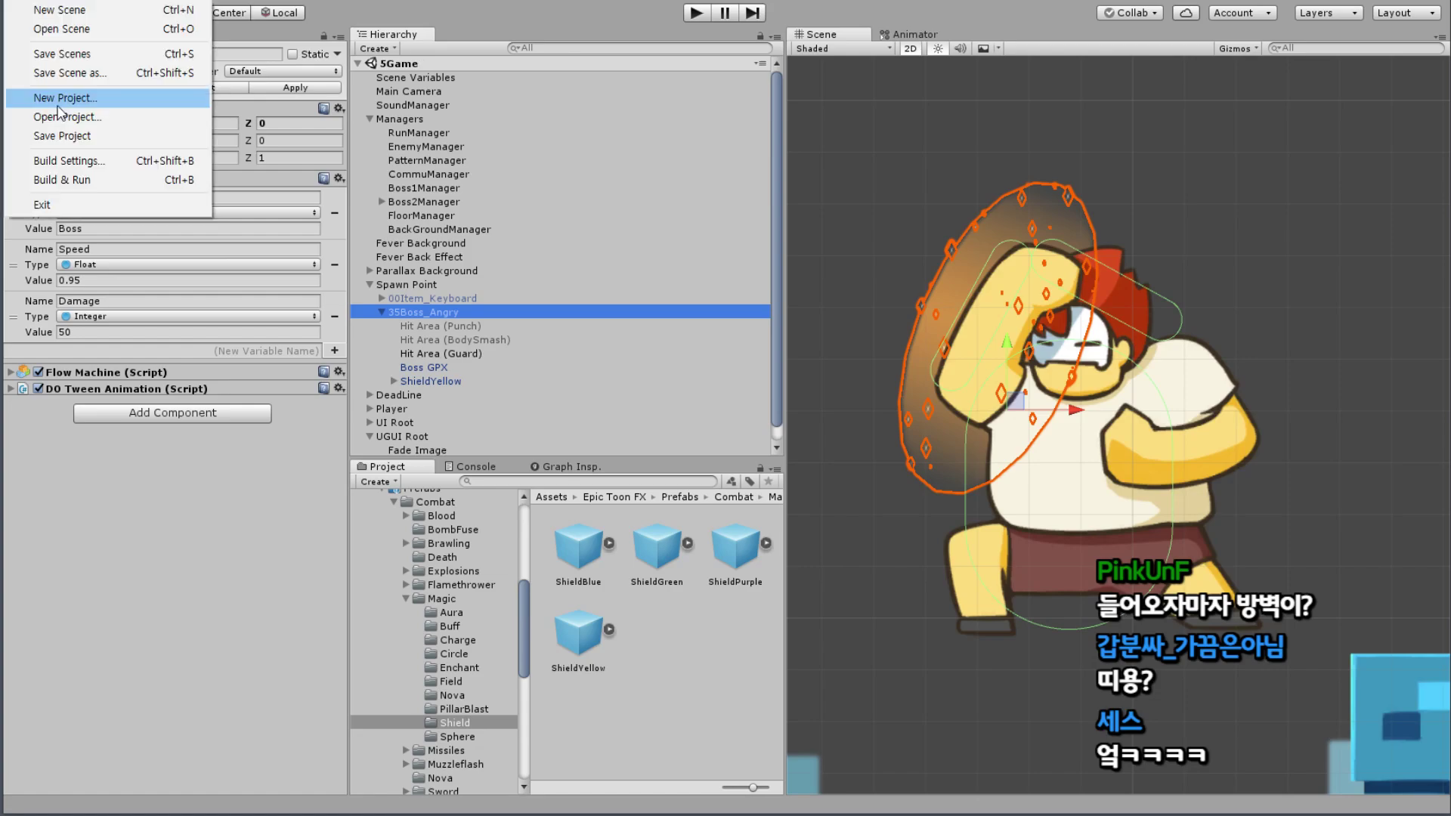
click(65, 137)
Step: Inspect Hit Area (Guard), Fade Image and then 35Boss_Angry in the Hierarchy
click(500, 351)
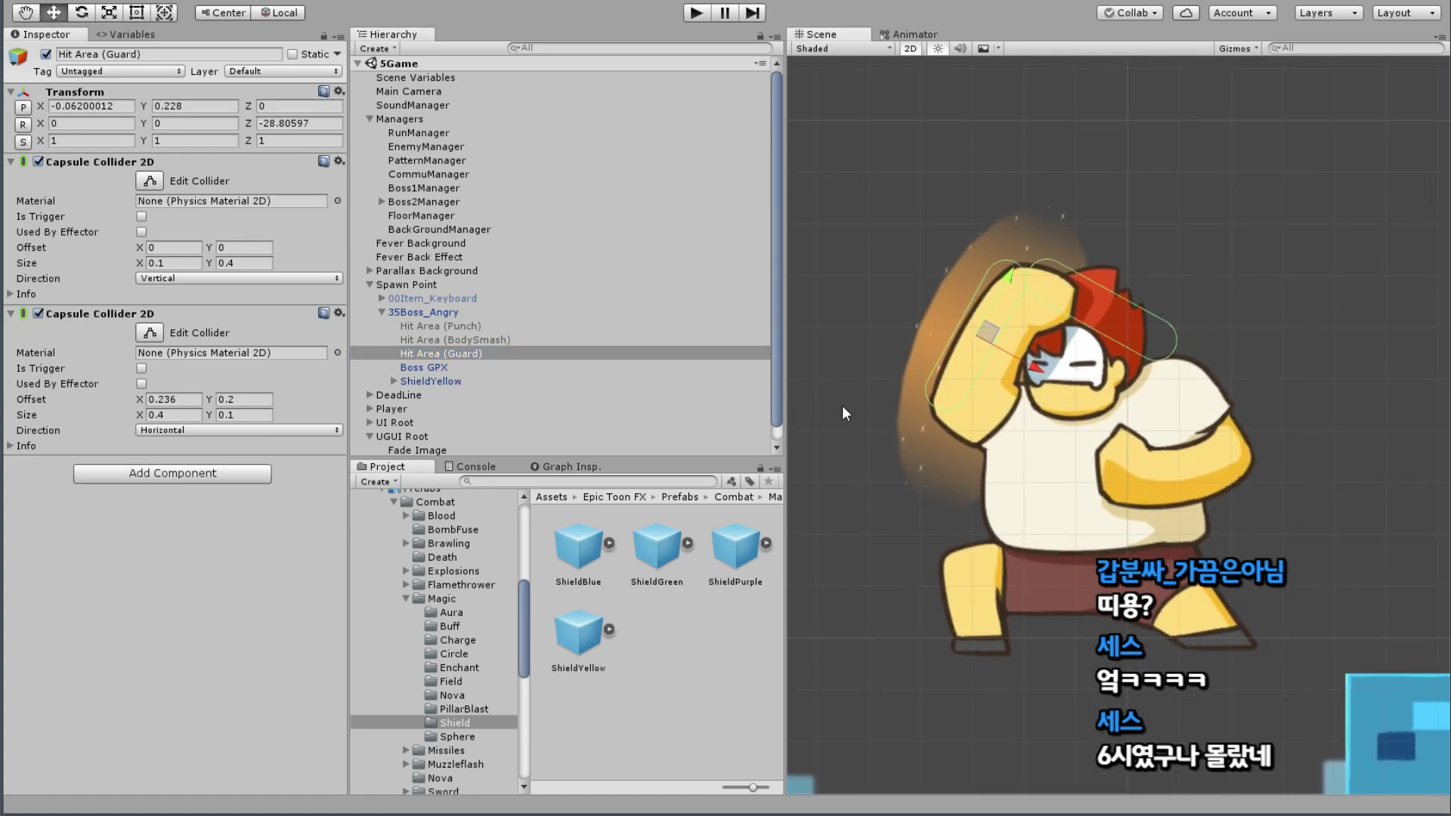
scroll(839, 408, up, 2)
middle_drag(805, 353, 778, 323)
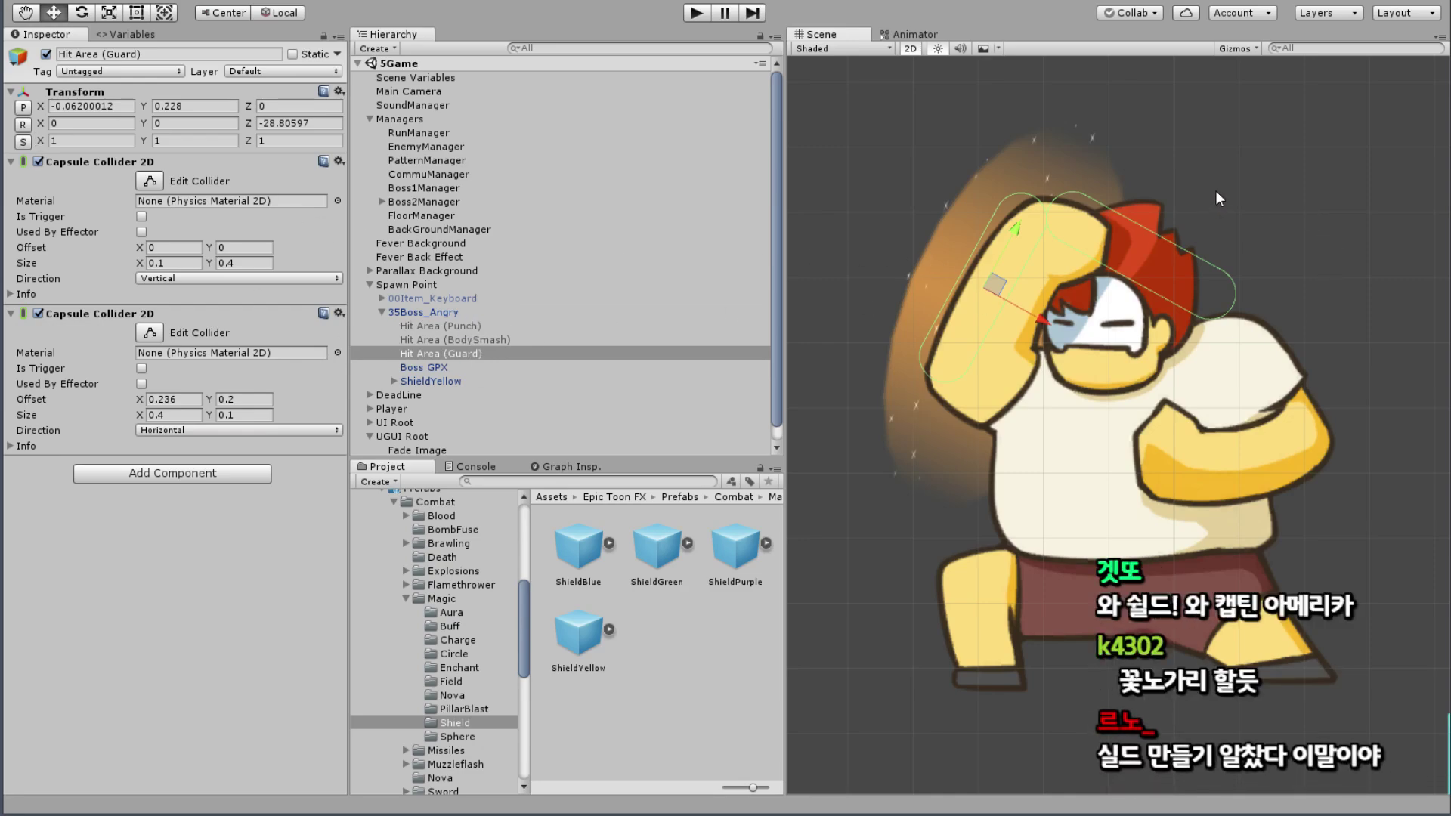
click(1272, 132)
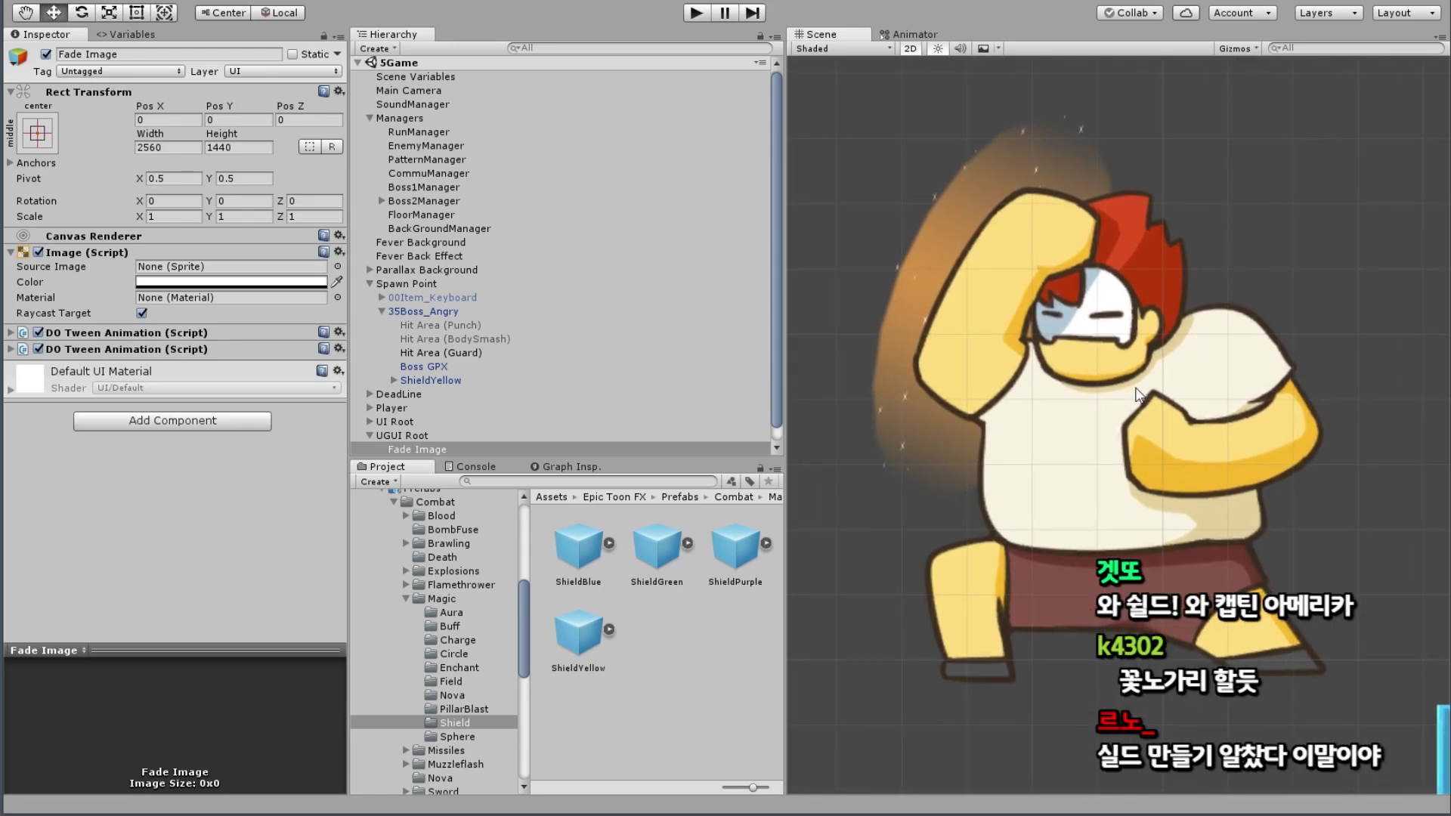
scroll(1202, 339, down, 3)
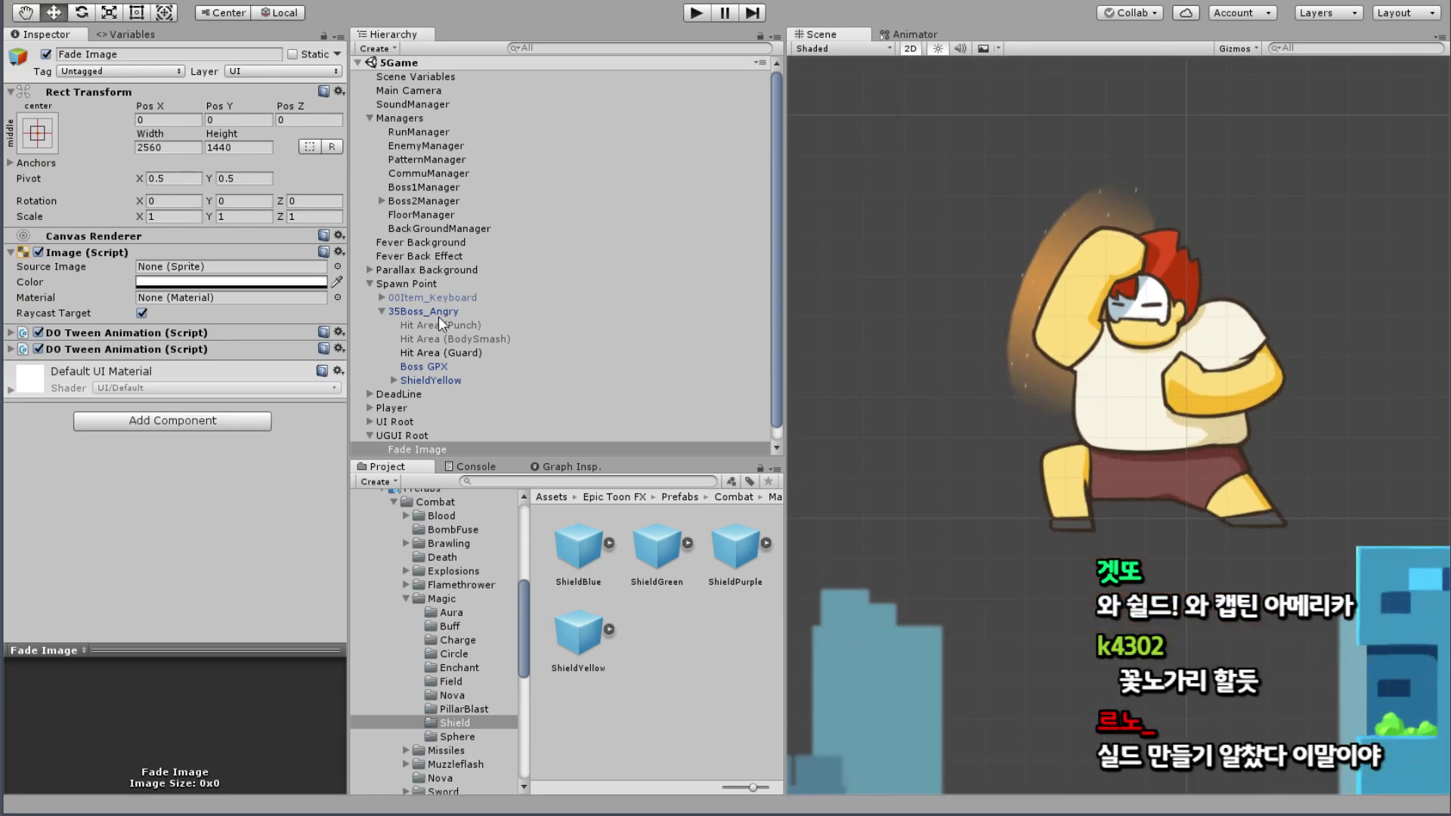
click(438, 314)
Step: Set the 35Boss_Angry scale to 0.8
click(87, 158)
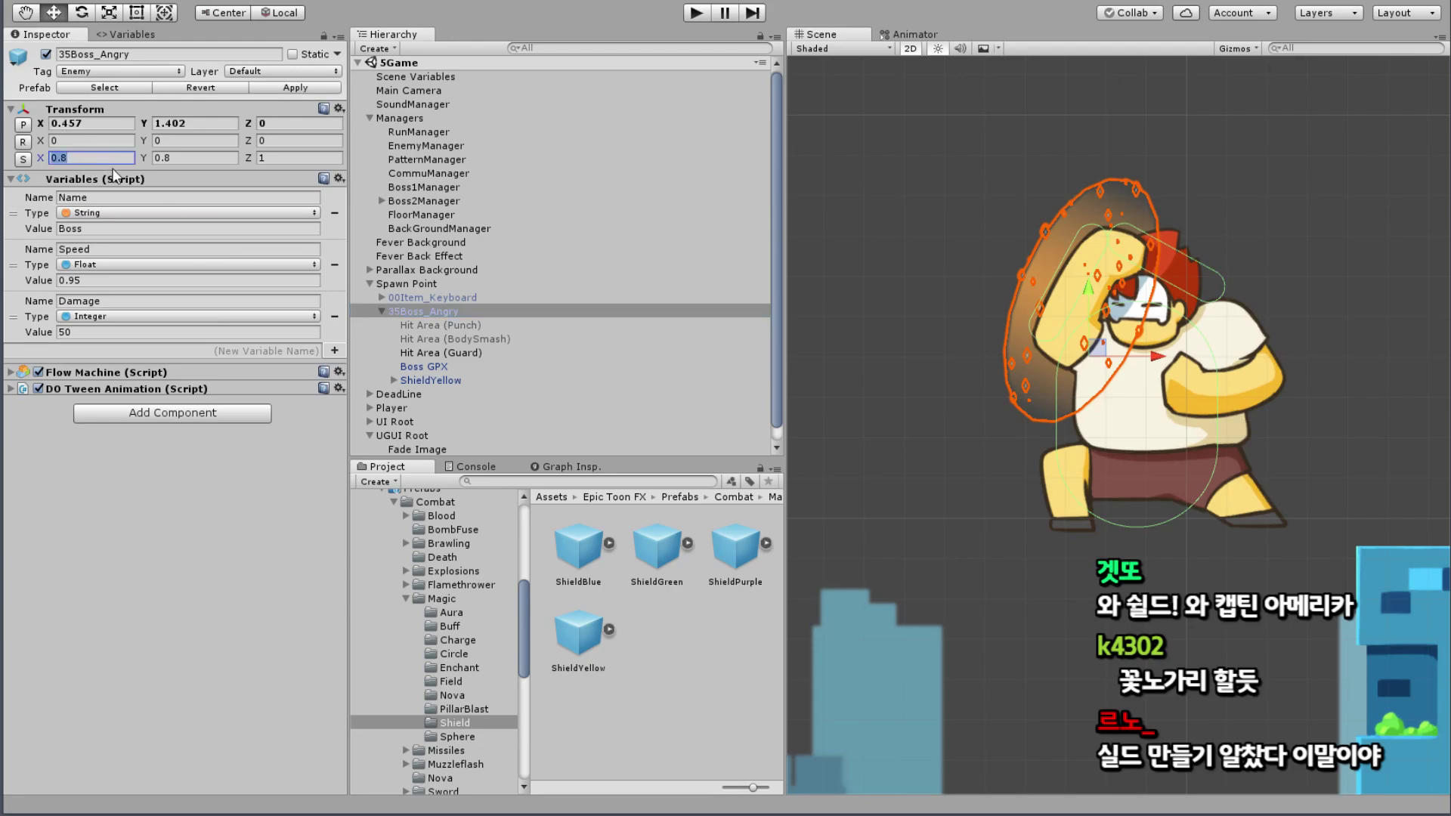
text(1)
key(Tab)
text(1)
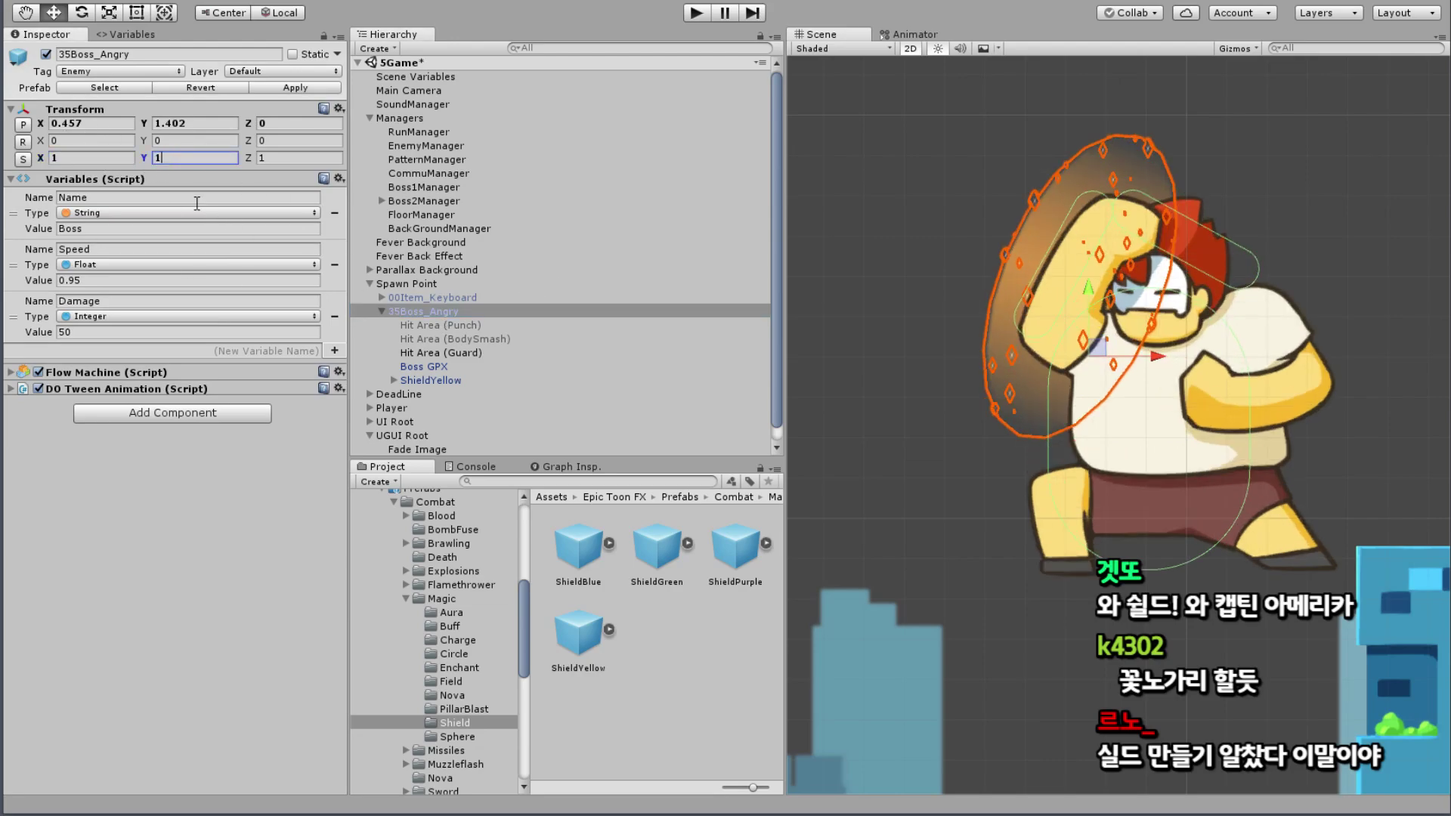
text(0)
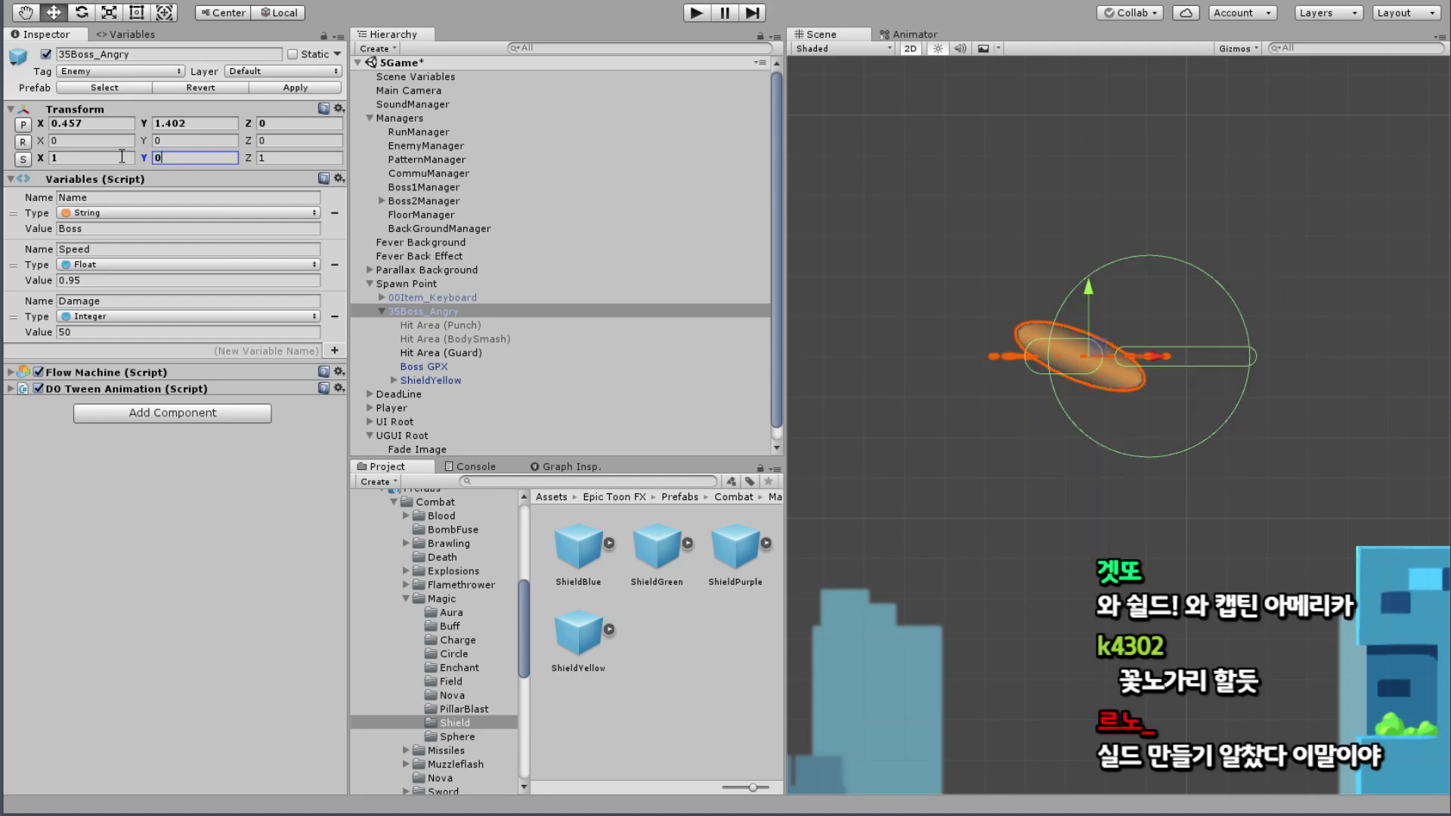
text(.8)
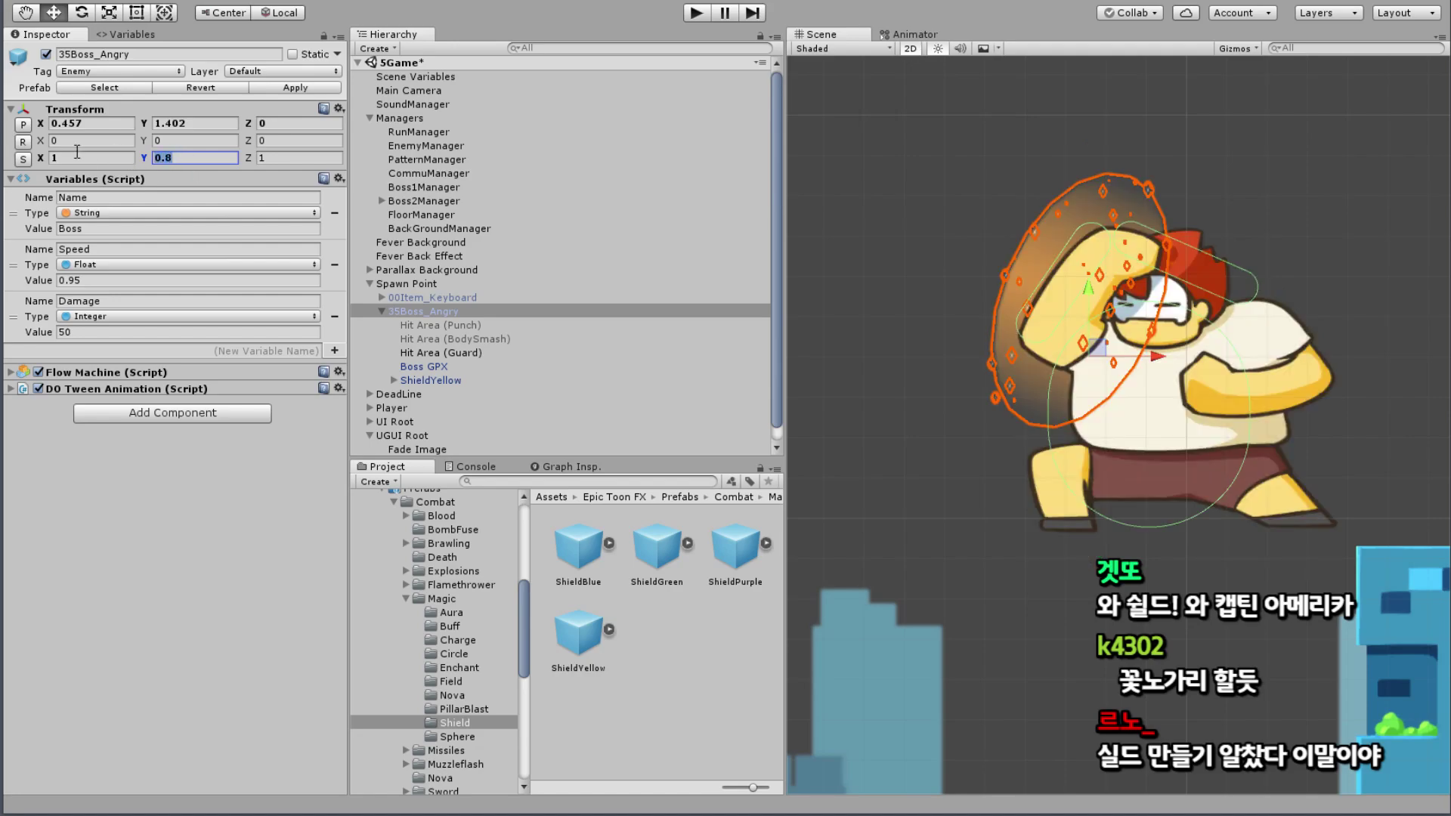
text(0.8)
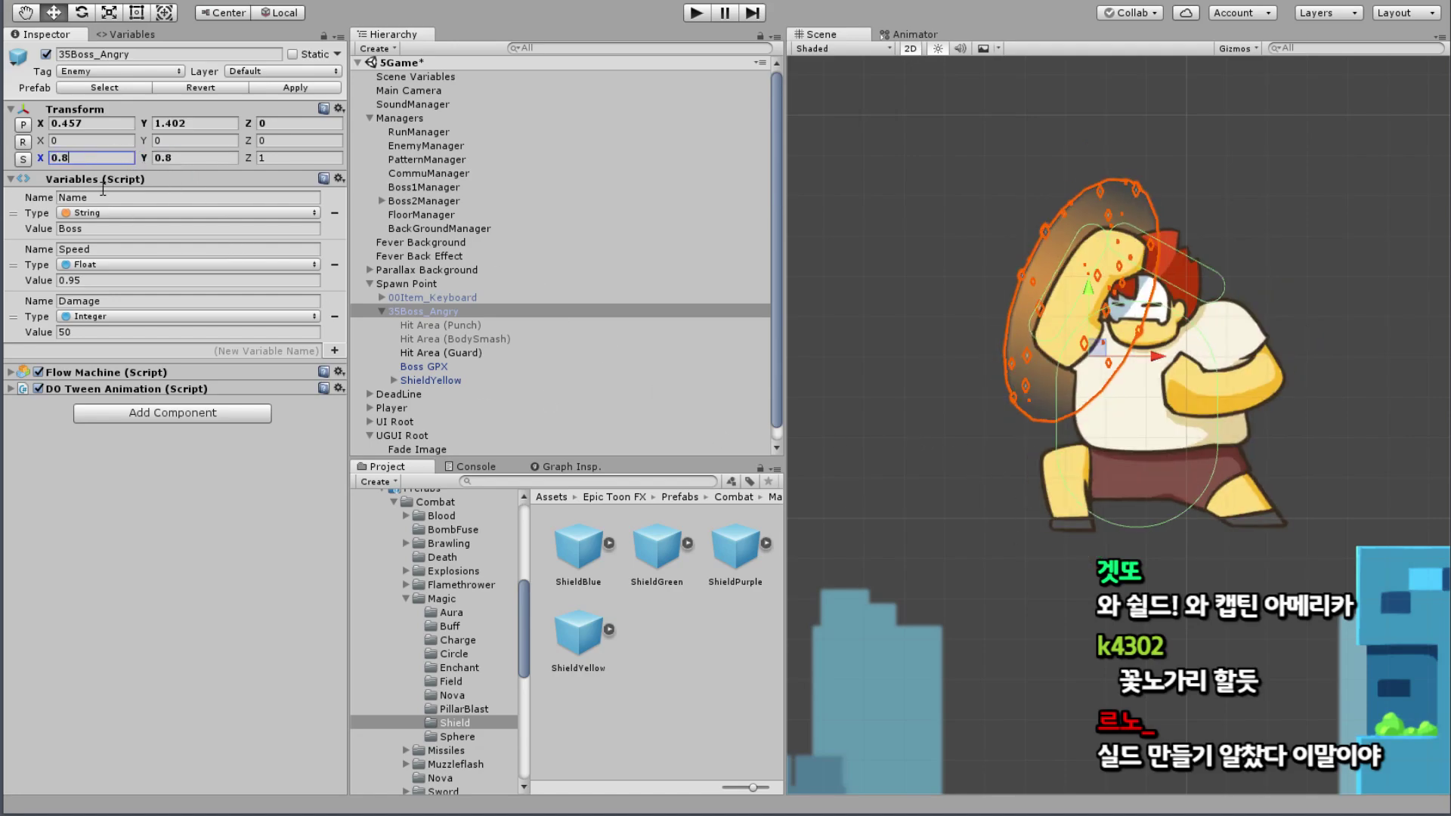
click(419, 309)
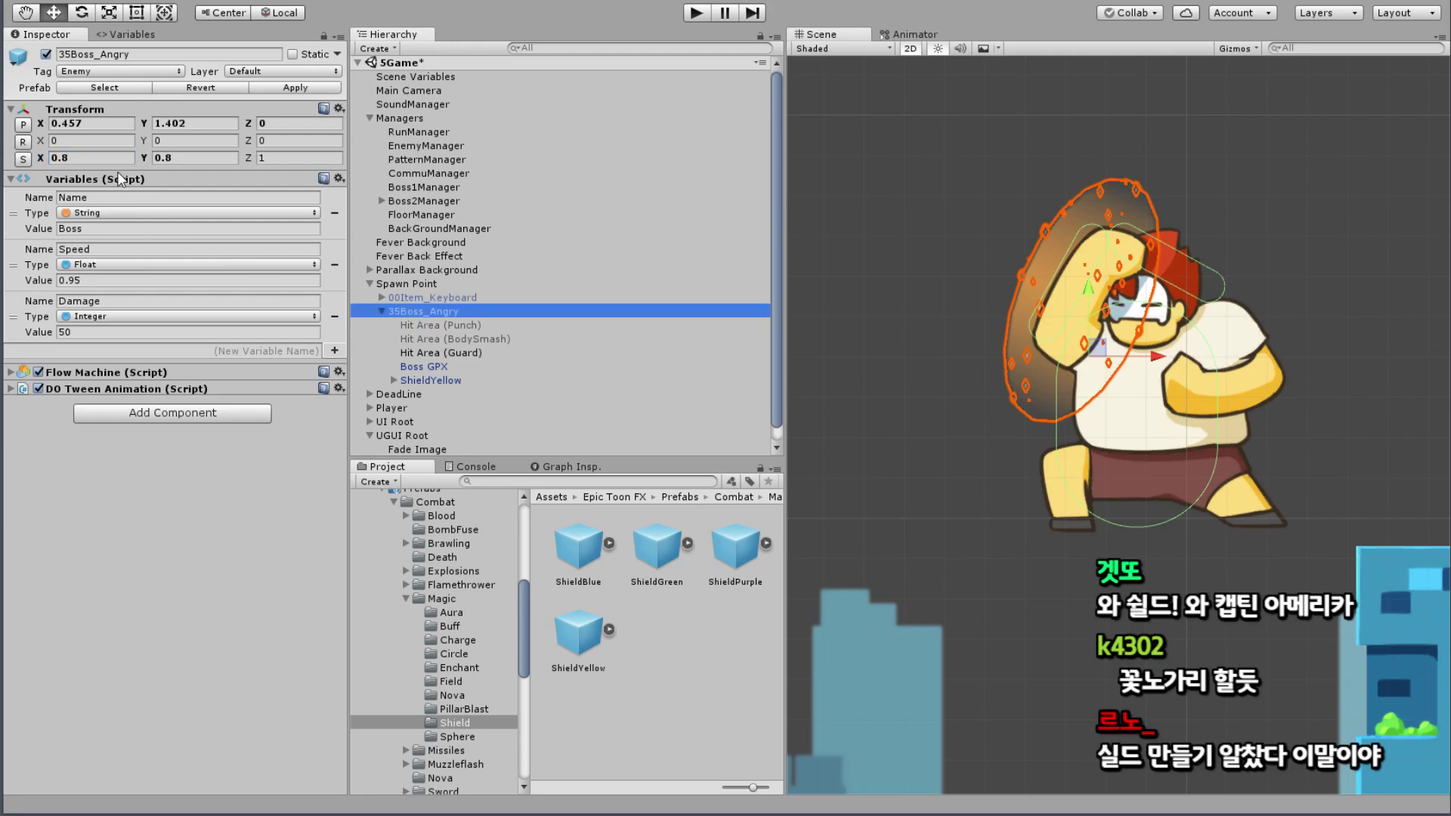
Step: Move the boss down onto the Spawn Point with Position X 0, Y about -0.345
click(52, 15)
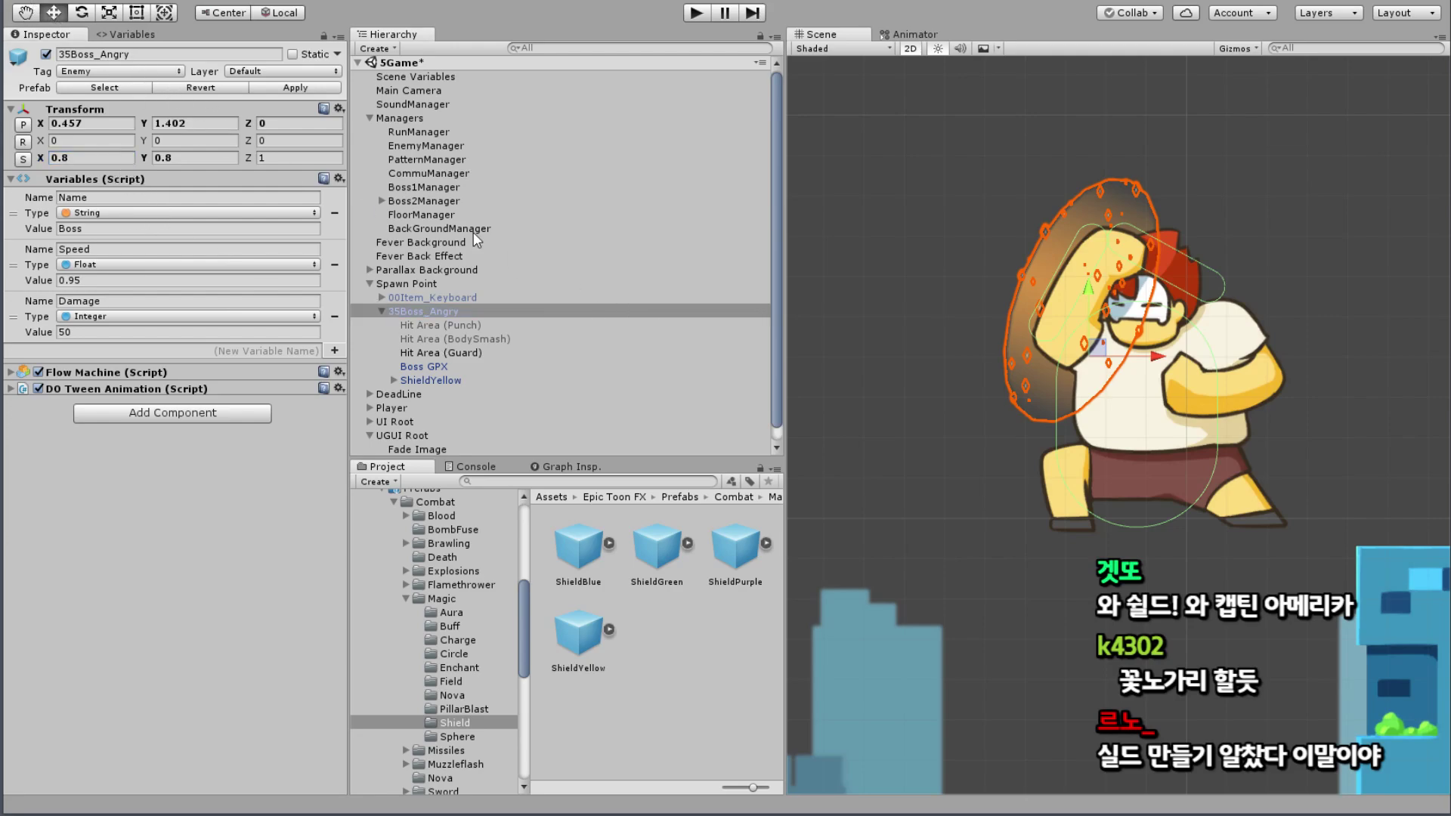
middle_drag(1040, 550, 909, 338)
scroll(1072, 202, down, 2)
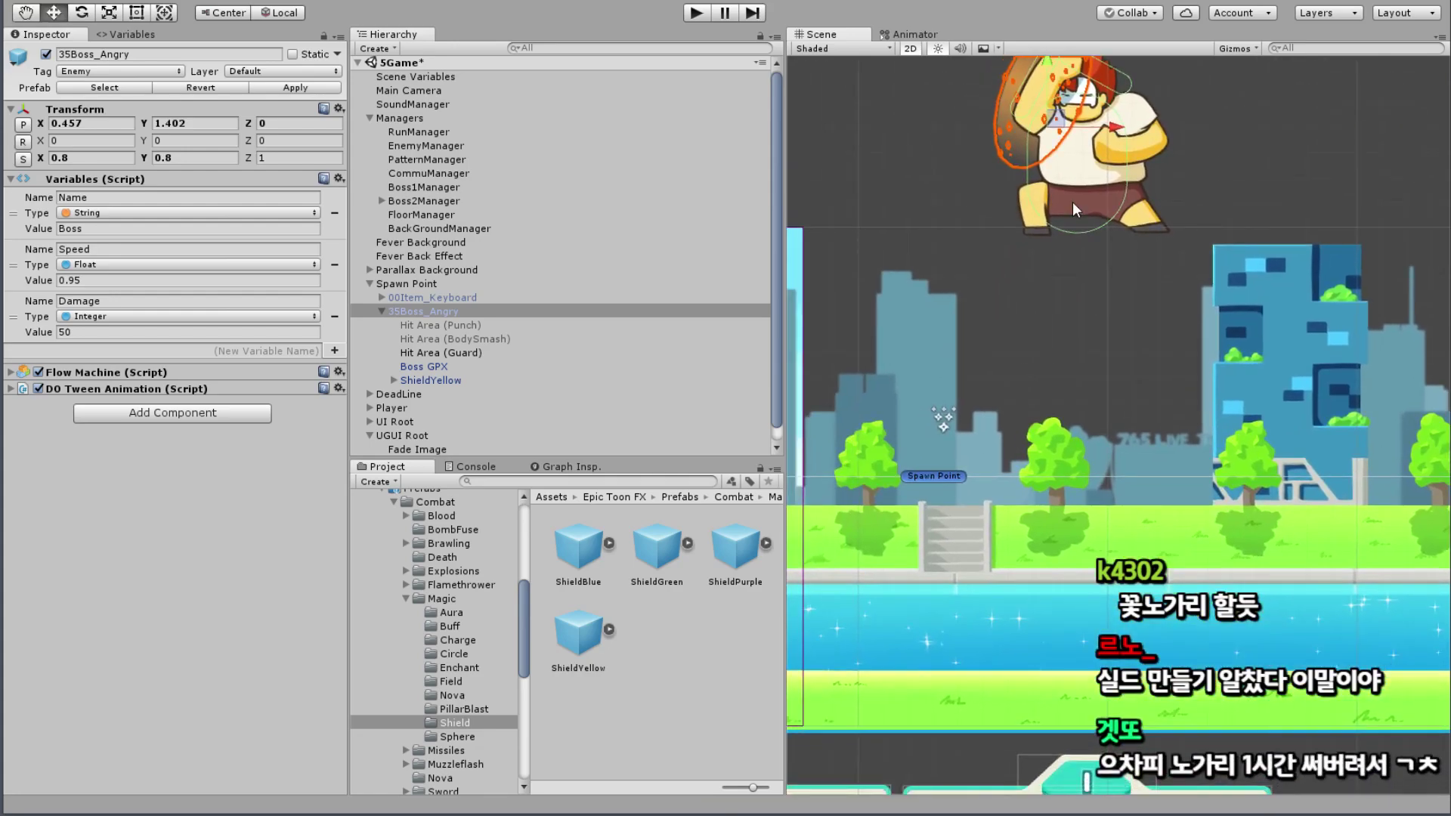
drag(1048, 119, 901, 541)
scroll(1153, 423, up, 3)
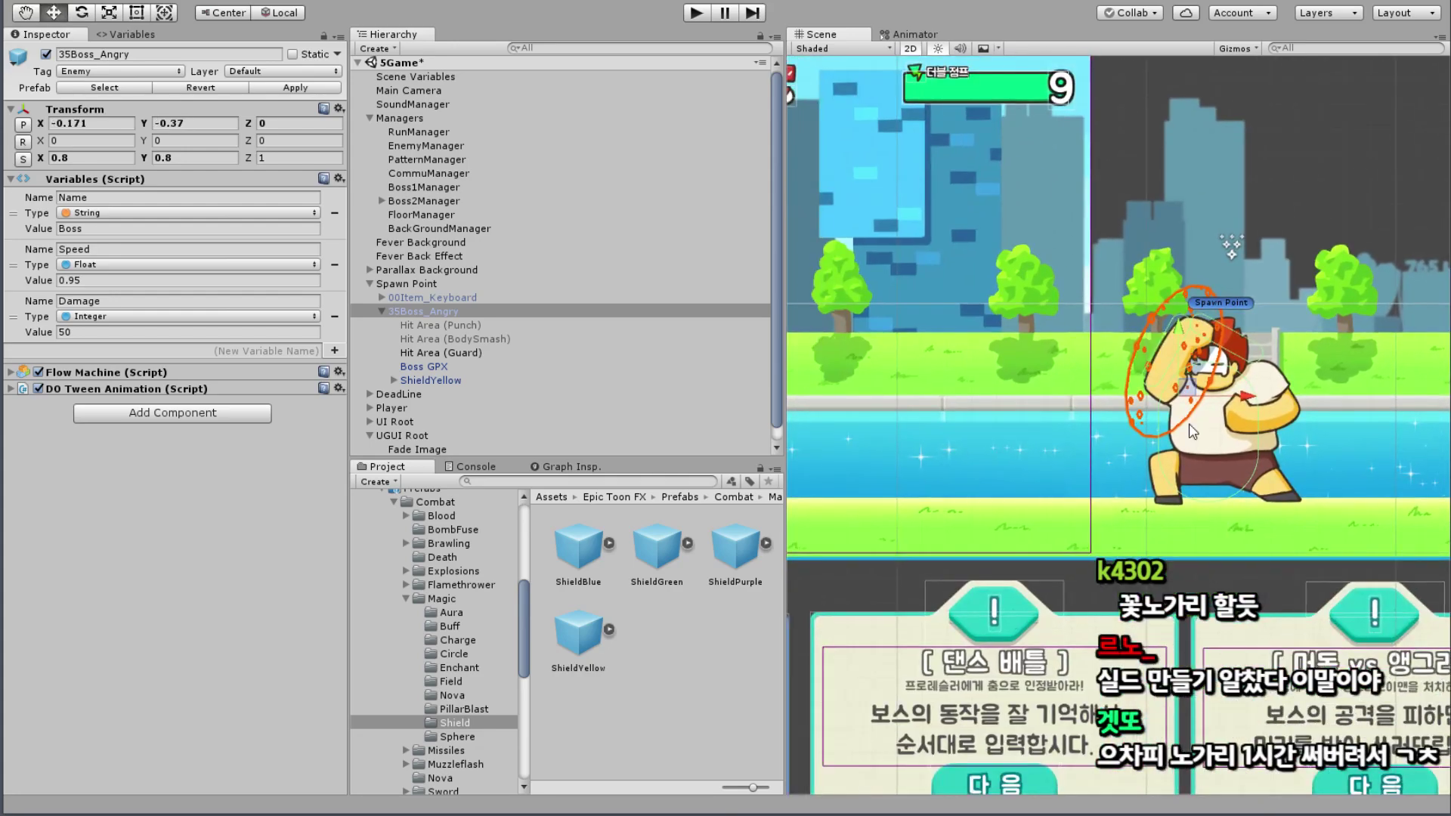
middle_drag(1154, 423, 866, 459)
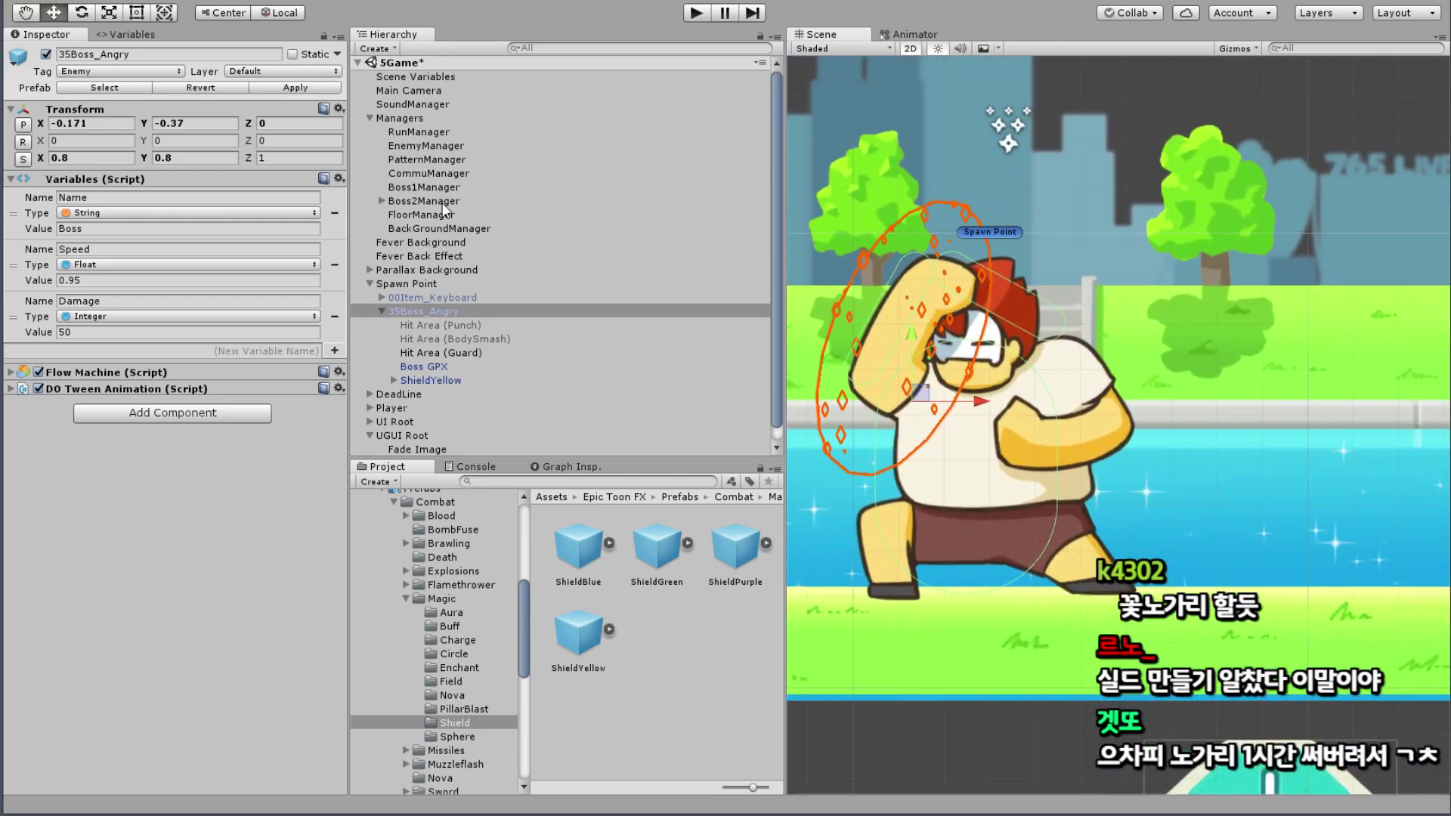
drag(925, 392, 963, 388)
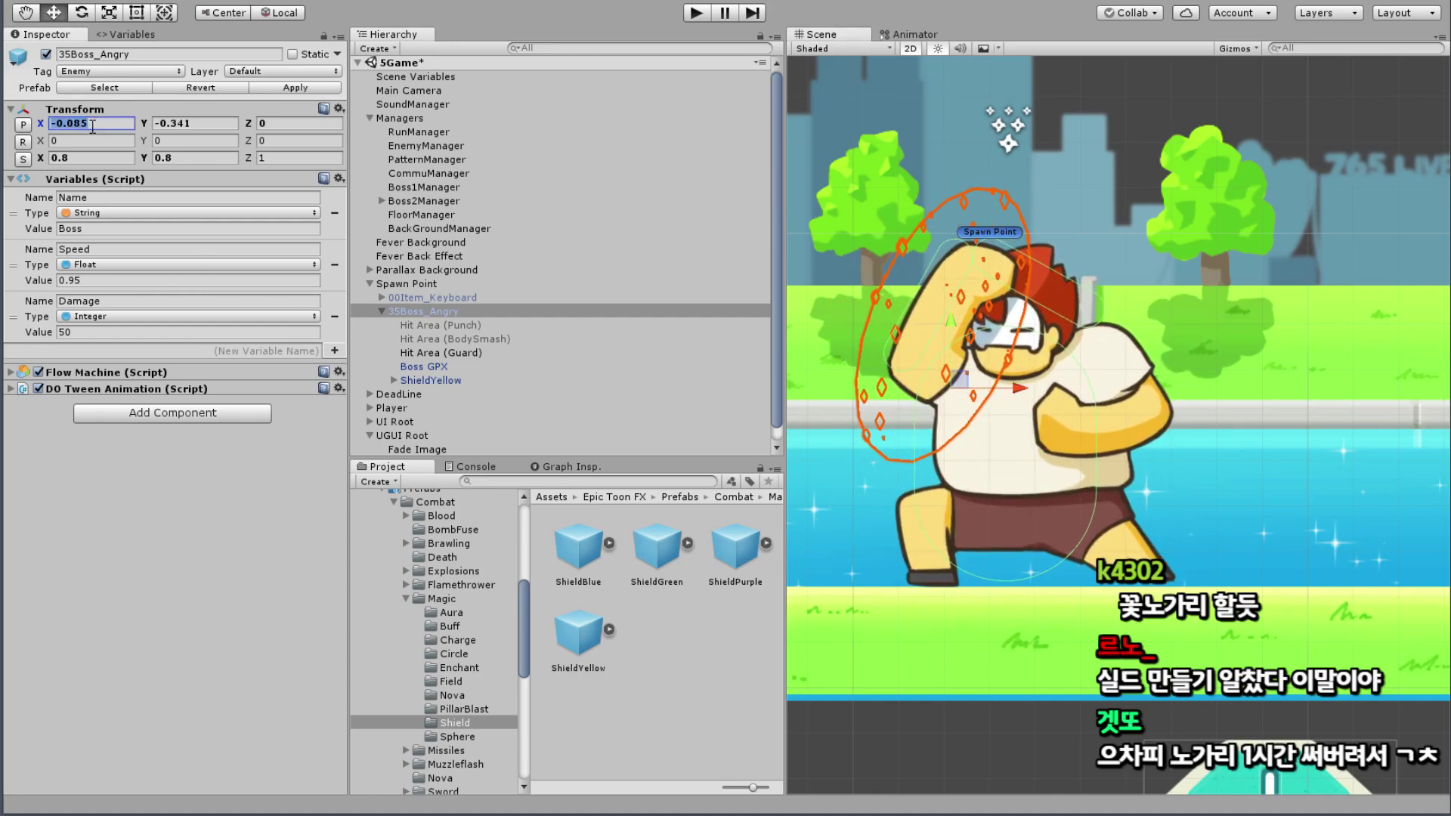
text(0)
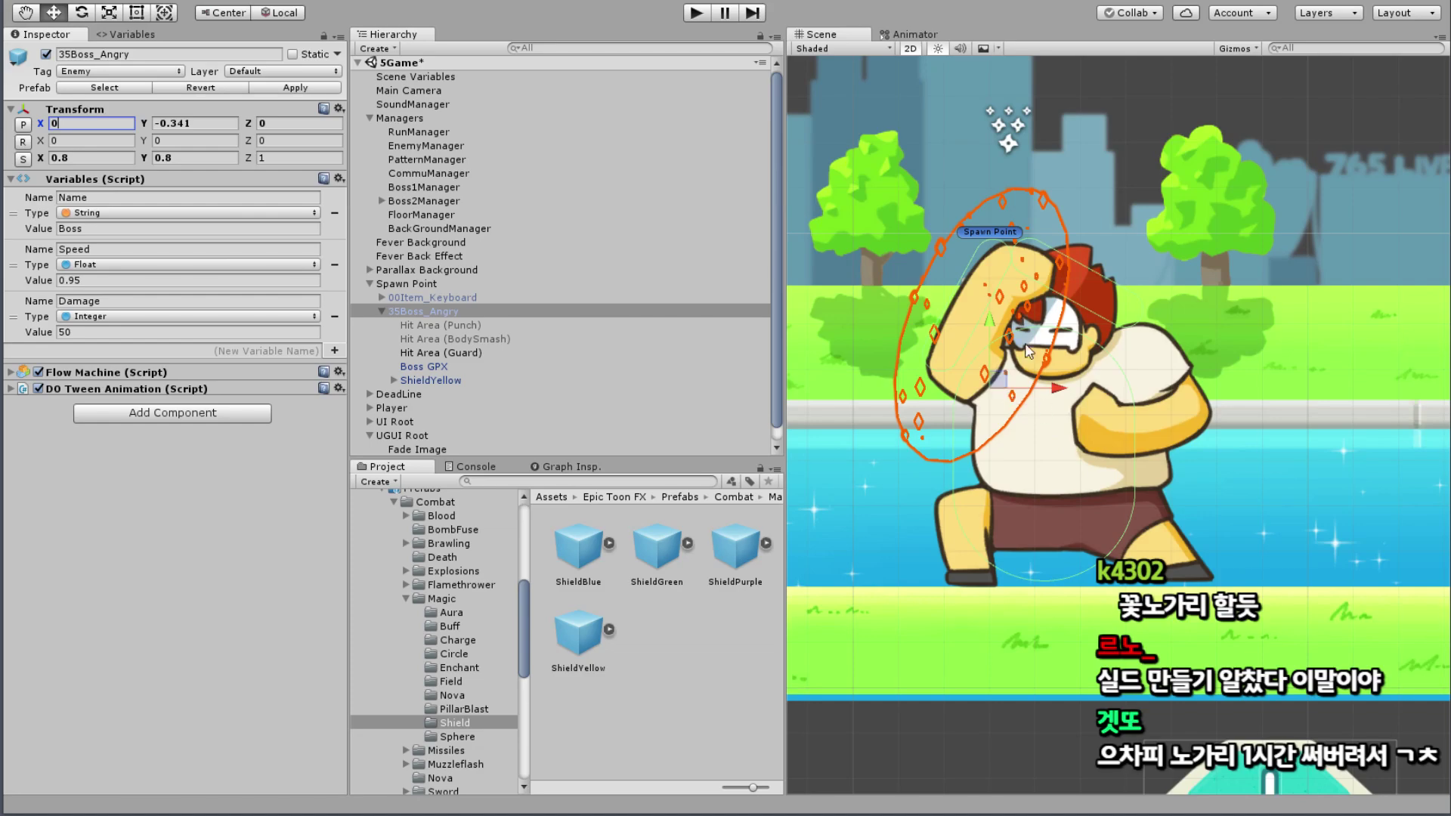
drag(988, 324, 987, 327)
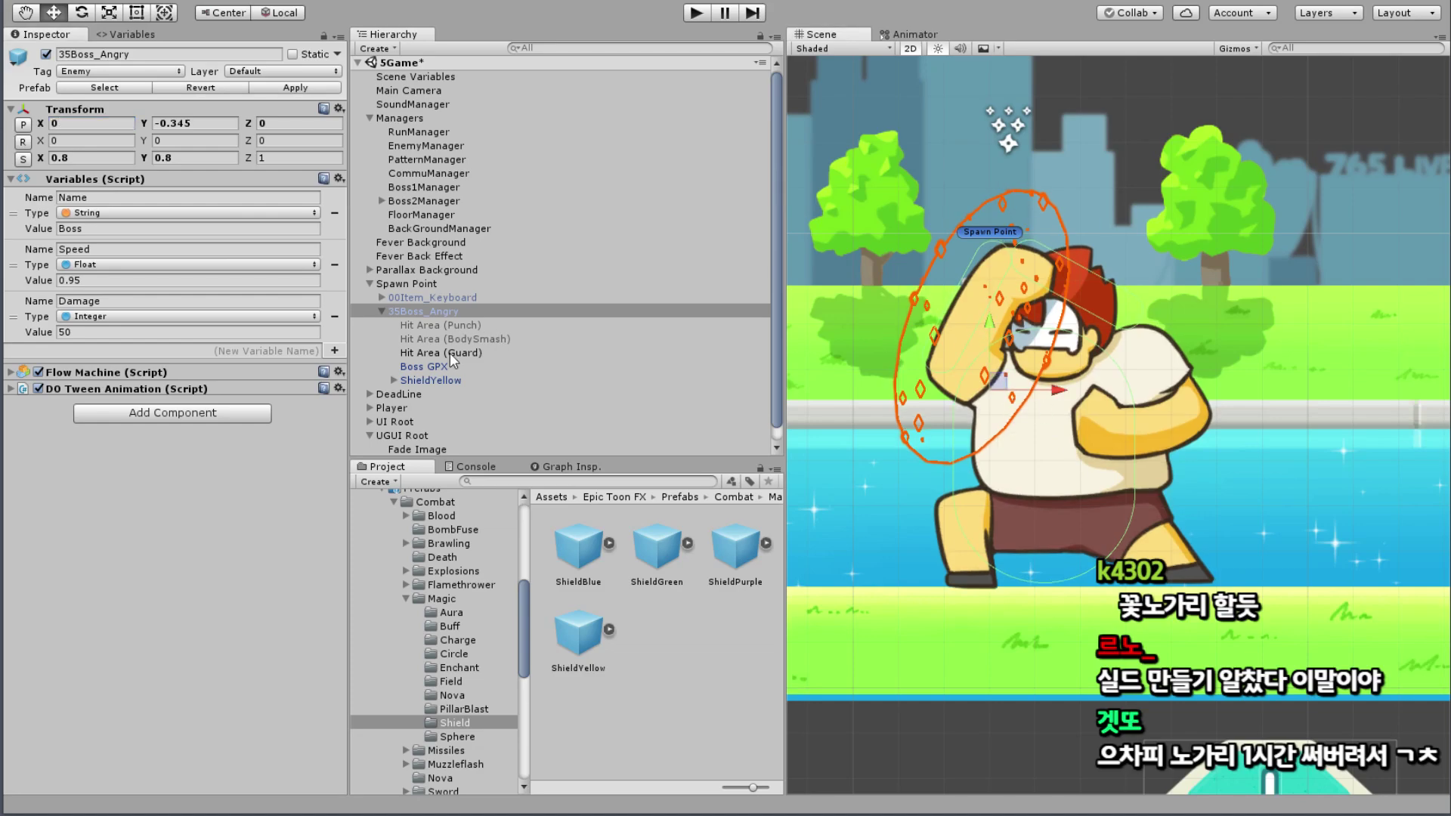
click(451, 353)
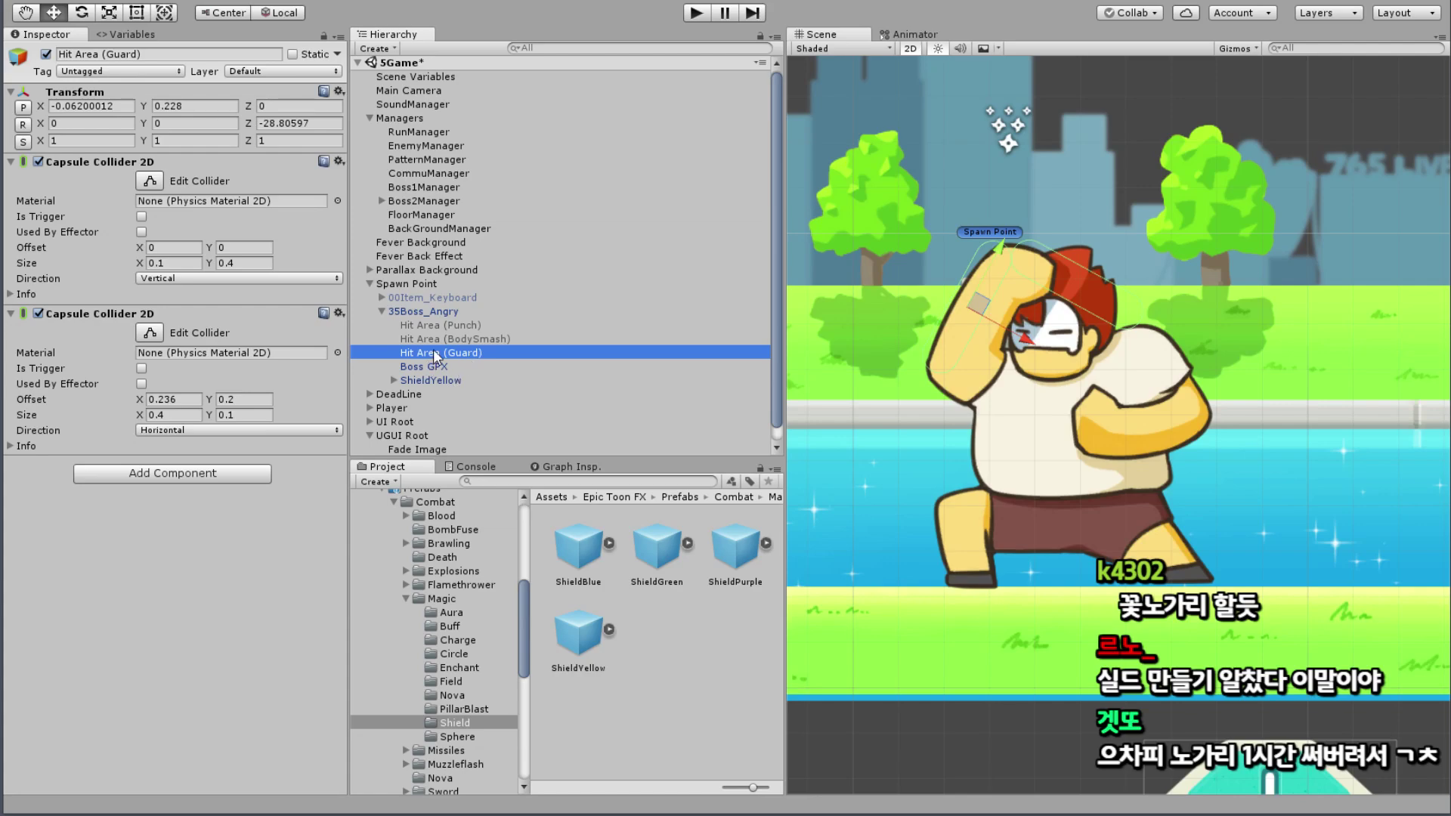
Step: Parent ShieldYellow under Hit Area (Guard), then deactivate Hit Area (Guard) to hide it
drag(432, 378, 443, 354)
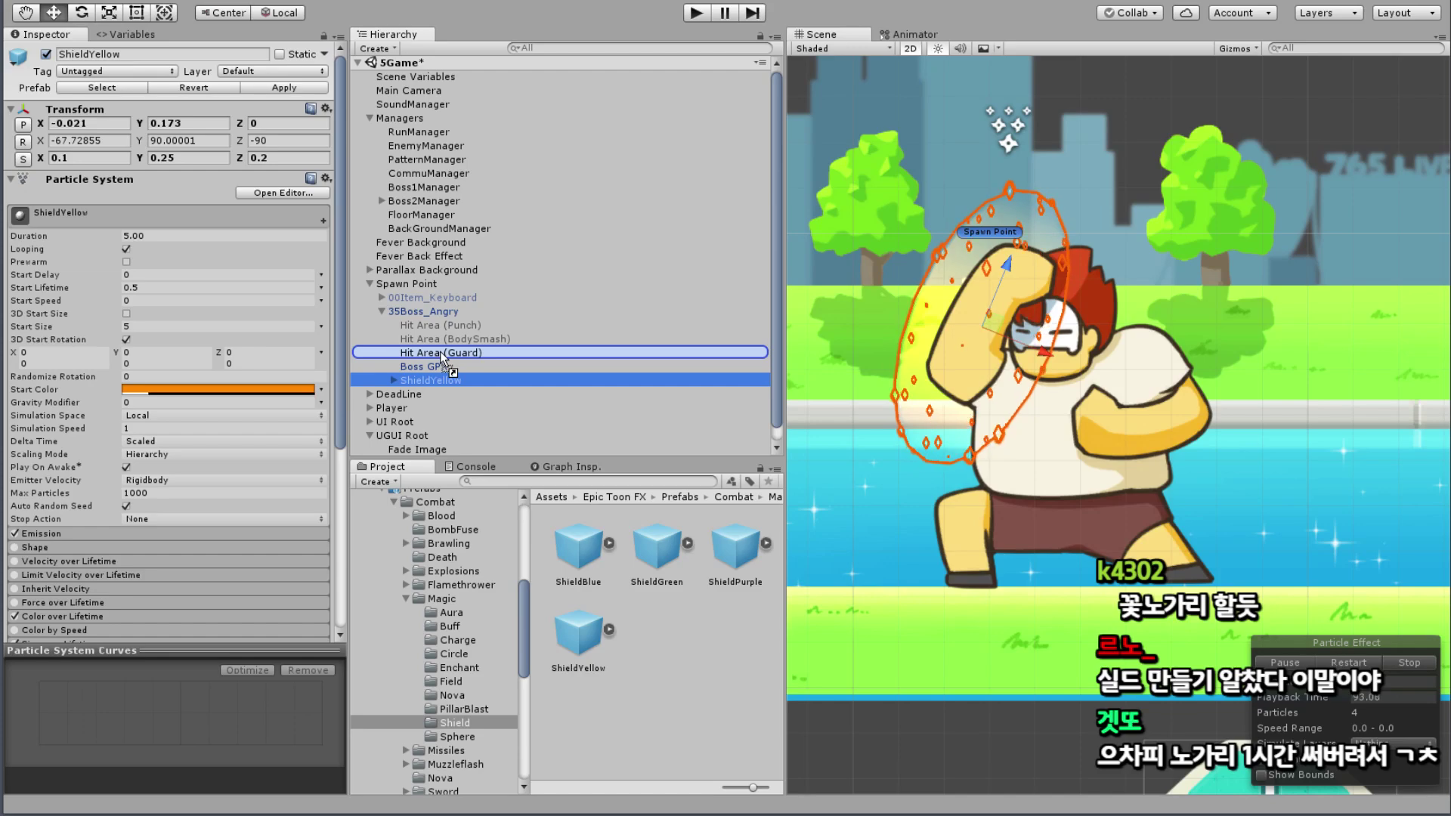
drag(444, 354, 443, 354)
key(Left)
key(Left)
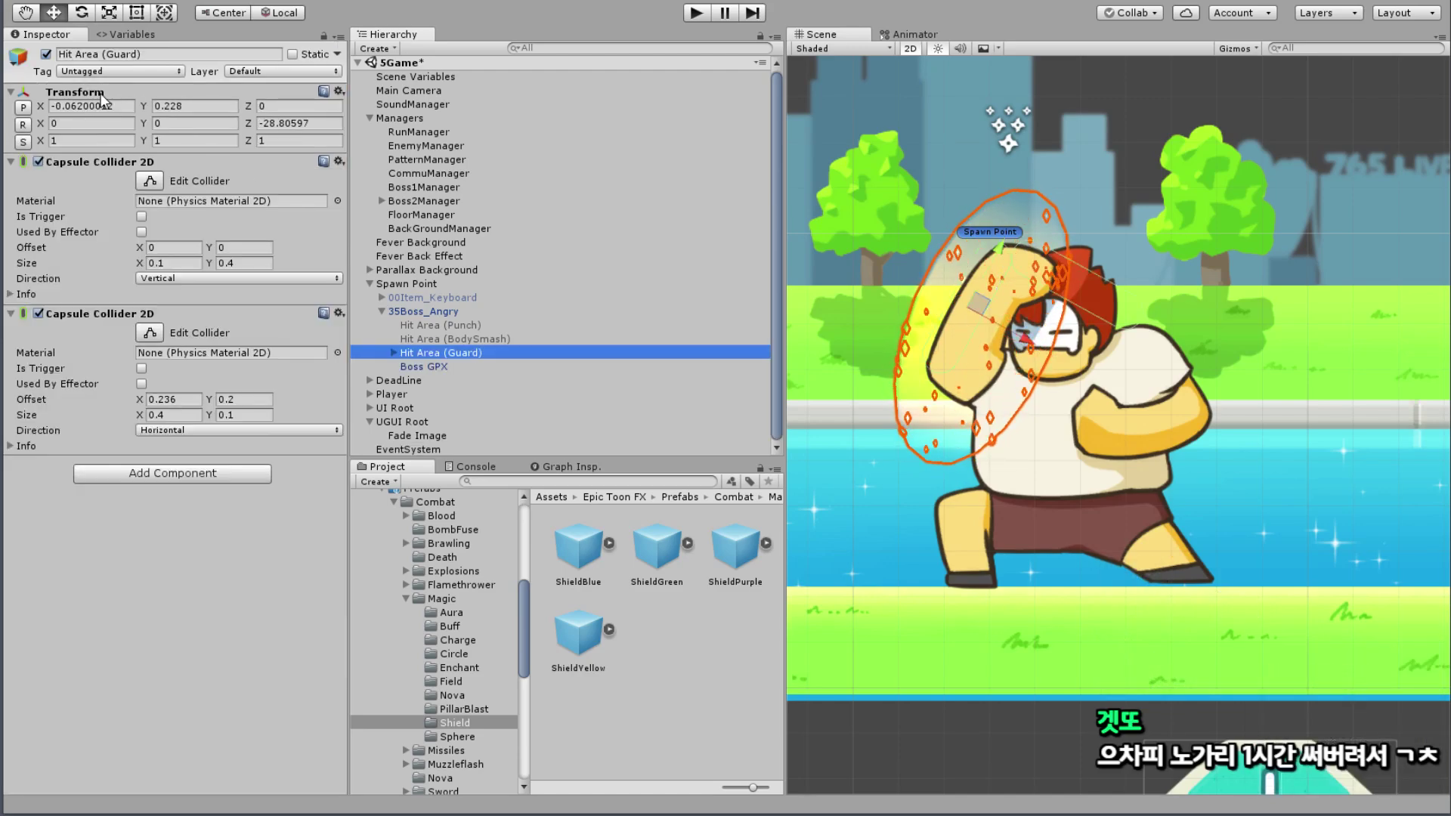
click(47, 54)
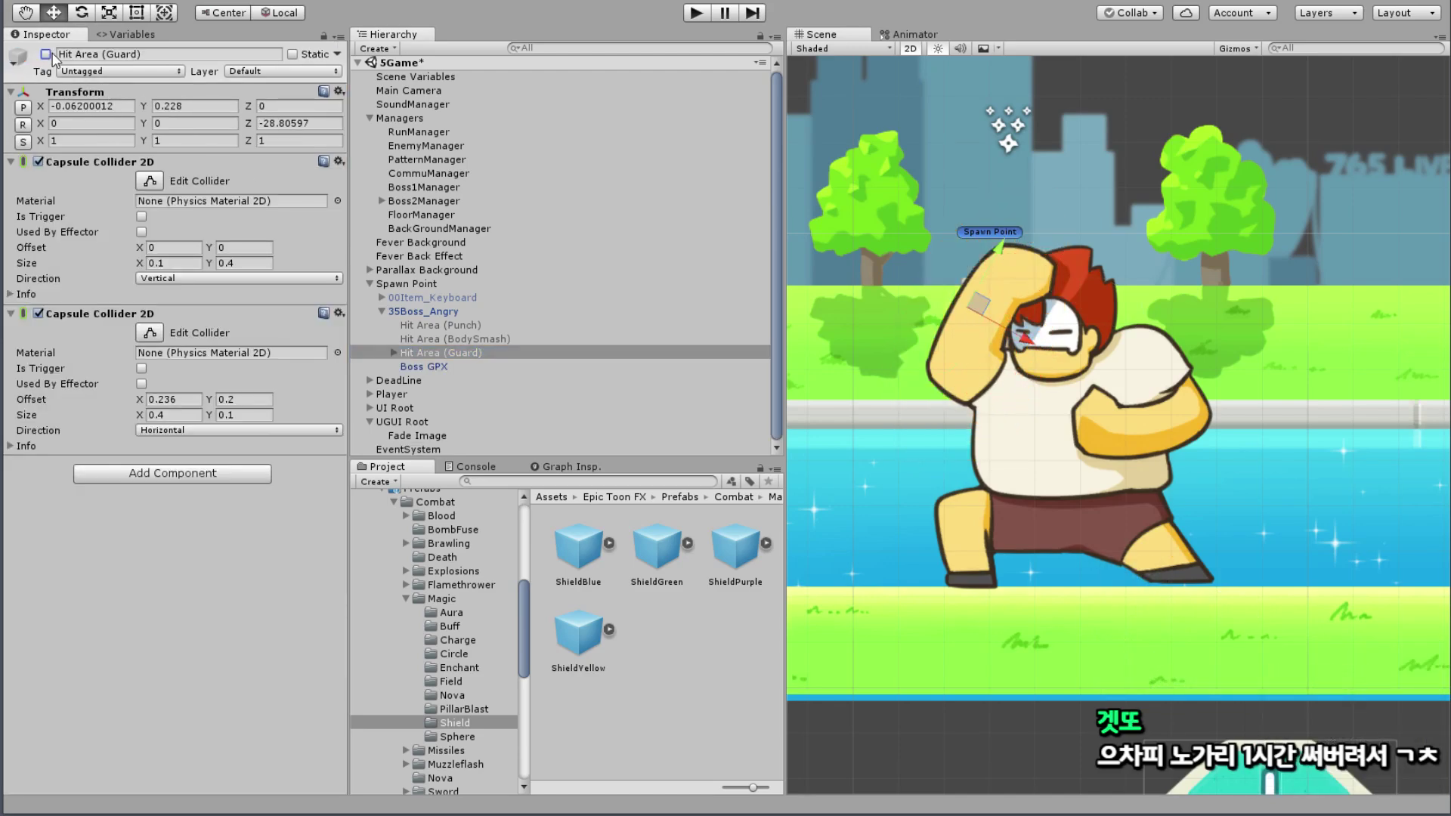
click(428, 366)
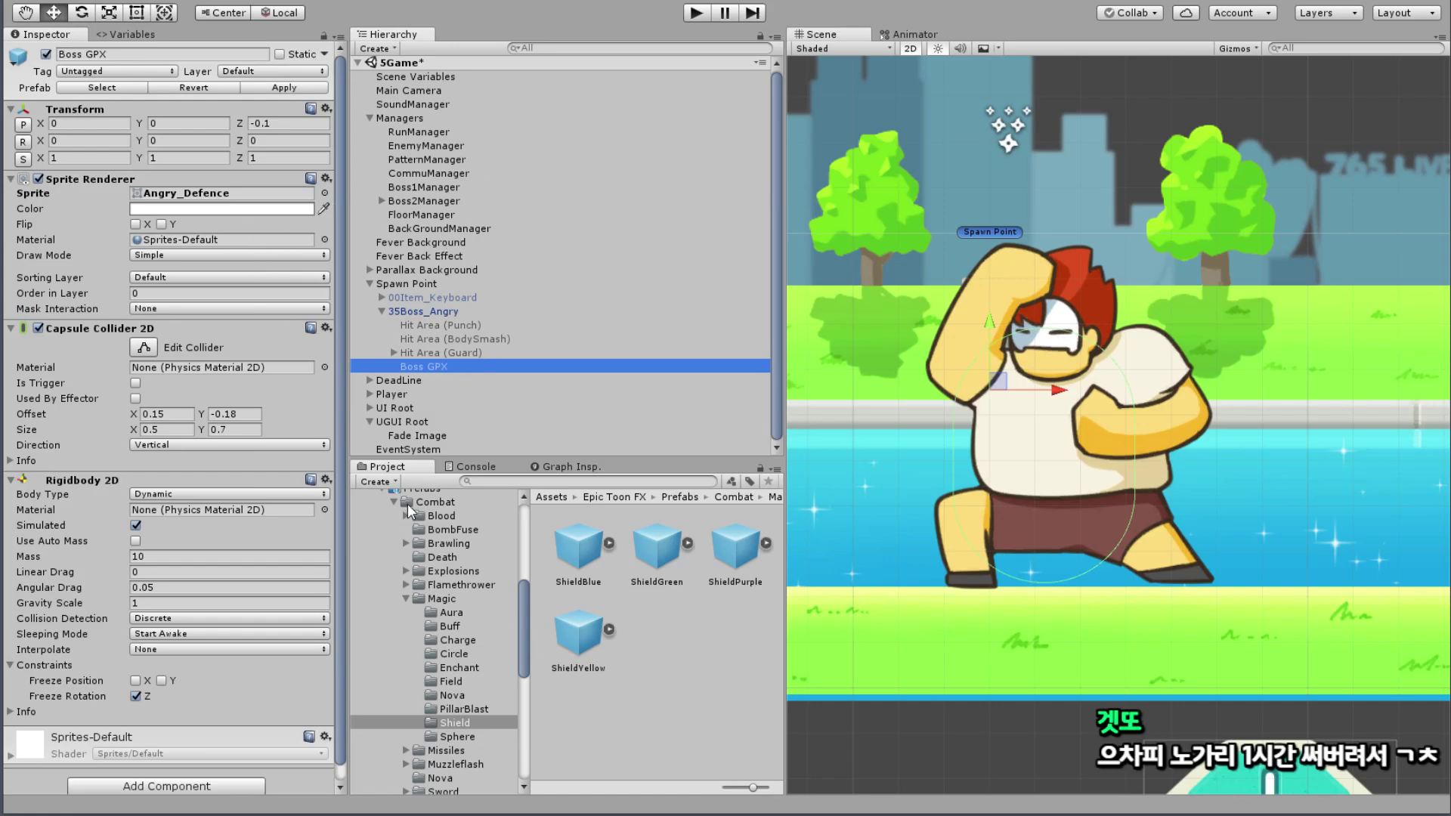
Step: Browse to the Assets > 07.Sprites > Game > Boss folder
scroll(407, 503, up, 5)
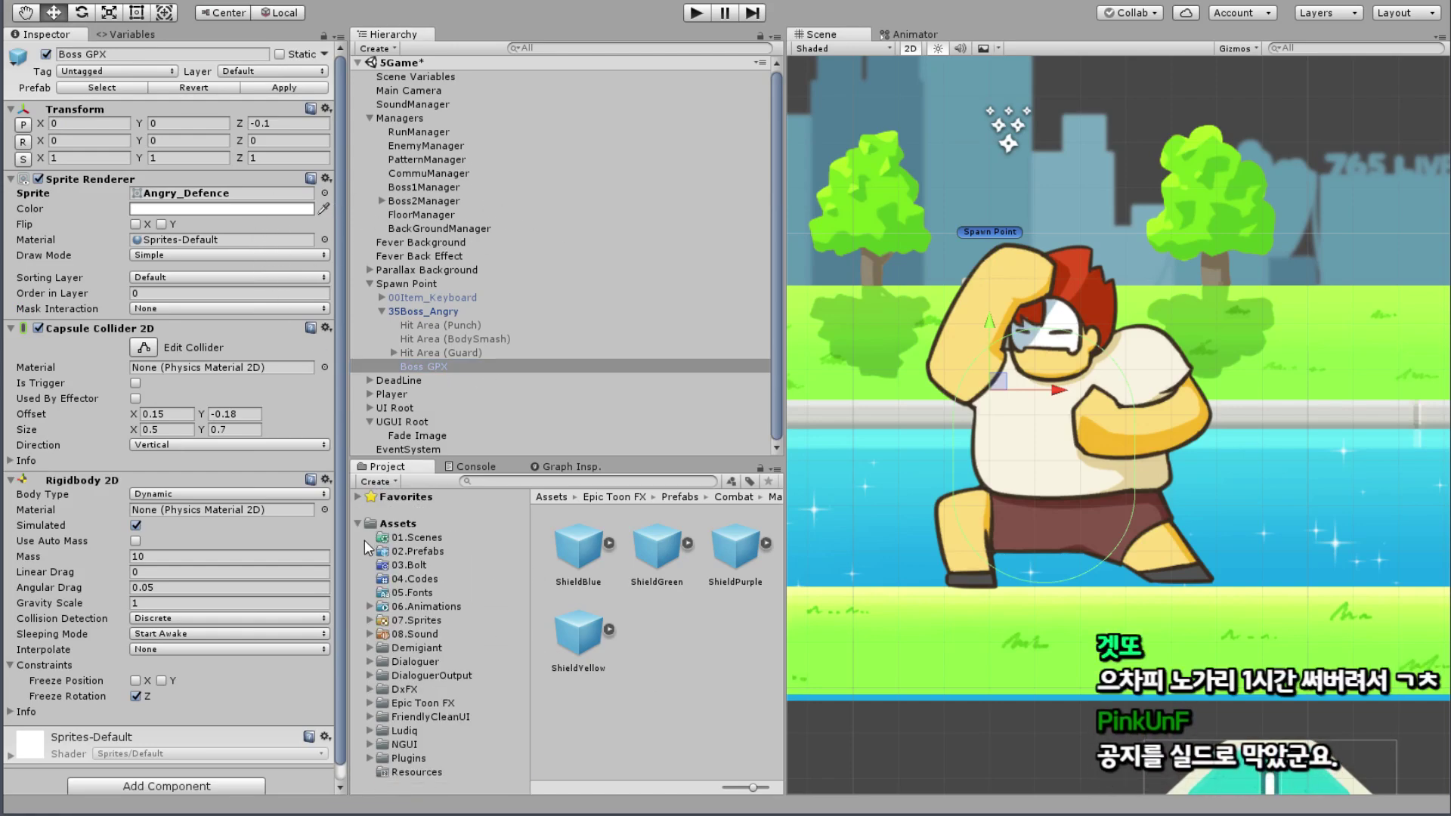
click(417, 620)
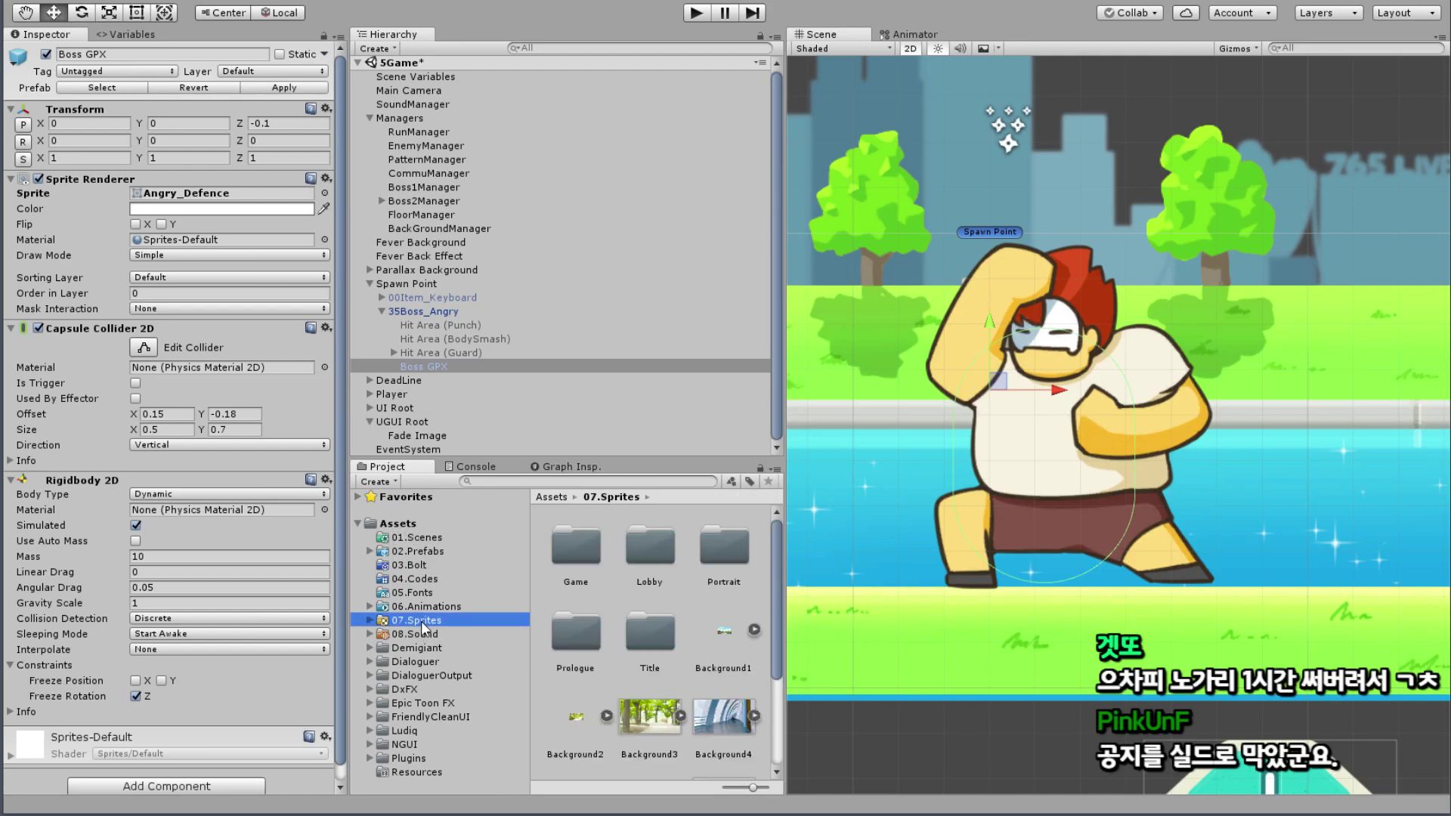
click(580, 546)
double_click(579, 547)
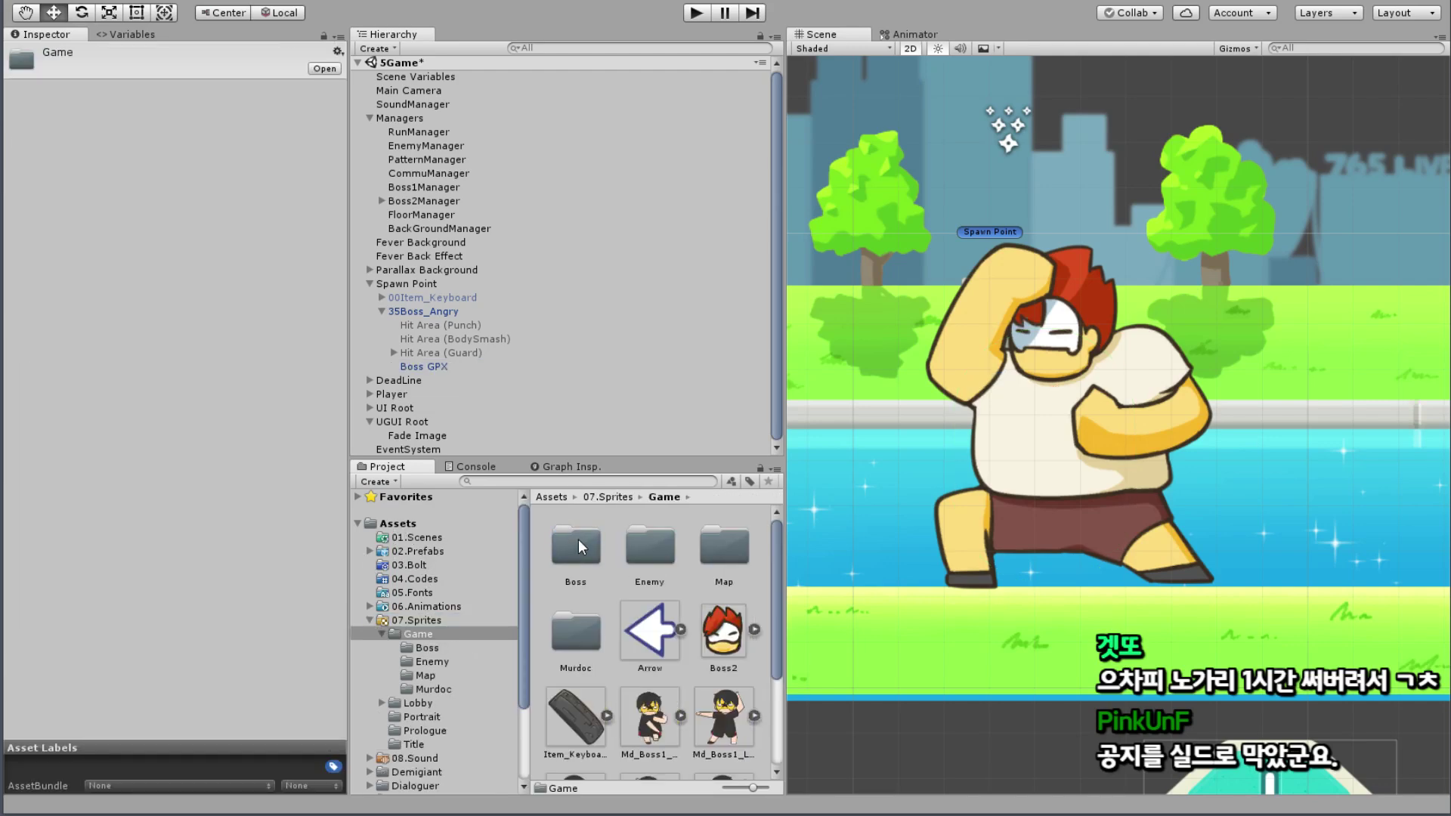
double_click(568, 552)
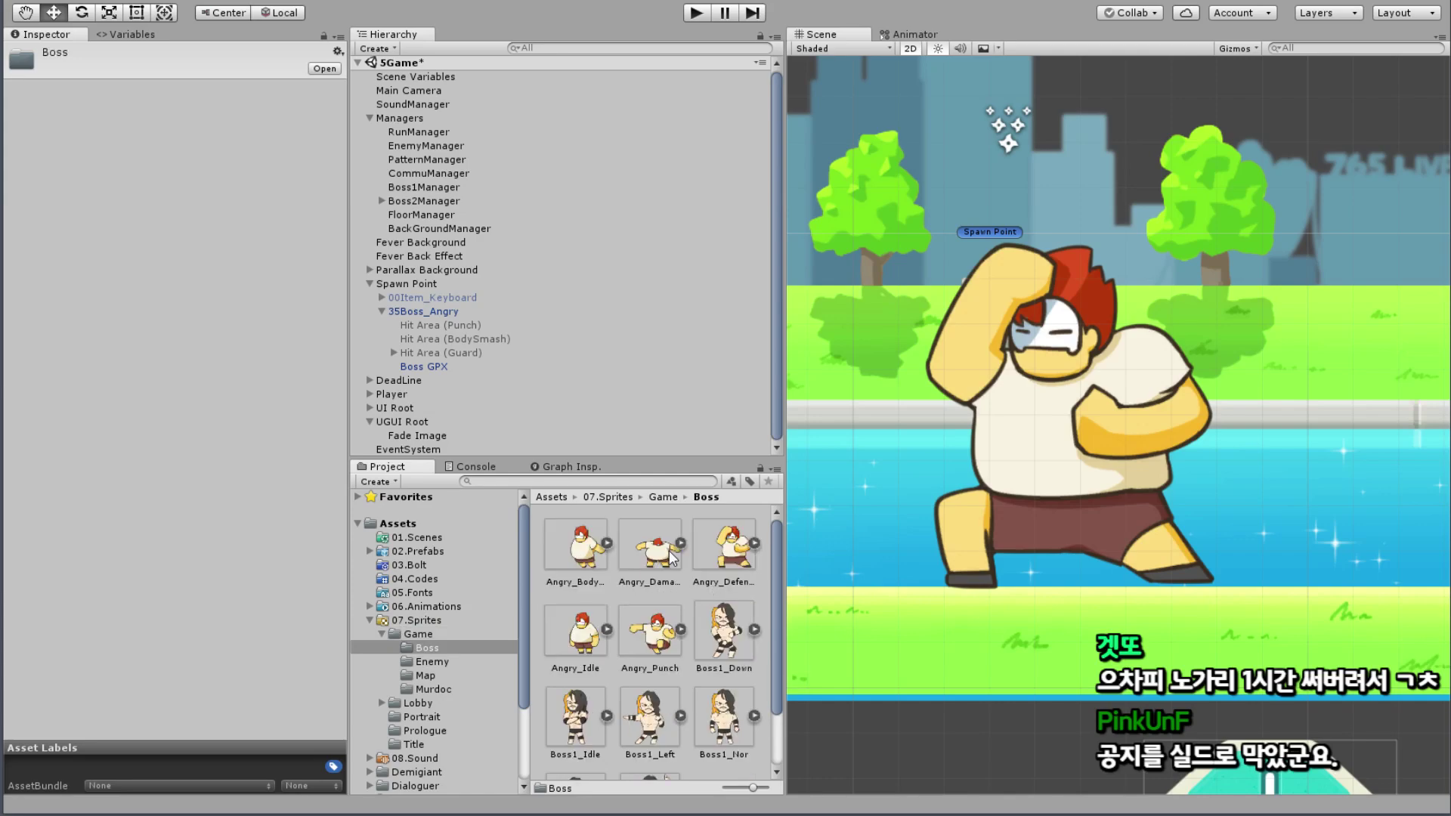
Step: Assign the Angry_Idle sprite to Boss GPX's Sprite Renderer
click(434, 313)
mouse_move(575, 631)
mouse_down()
mouse_move(206, 278)
mouse_move(583, 646)
mouse_up()
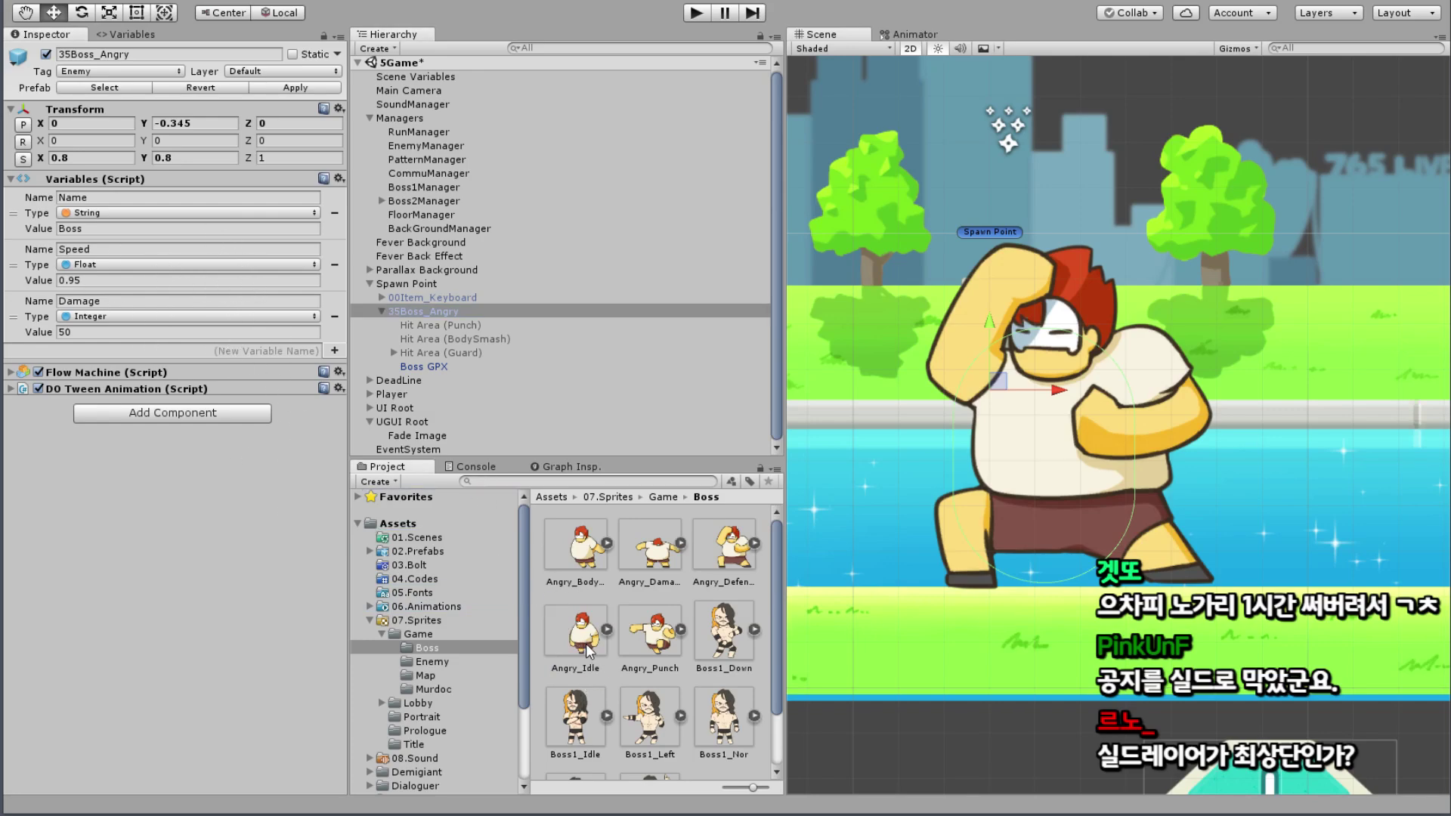
drag(583, 646, 589, 651)
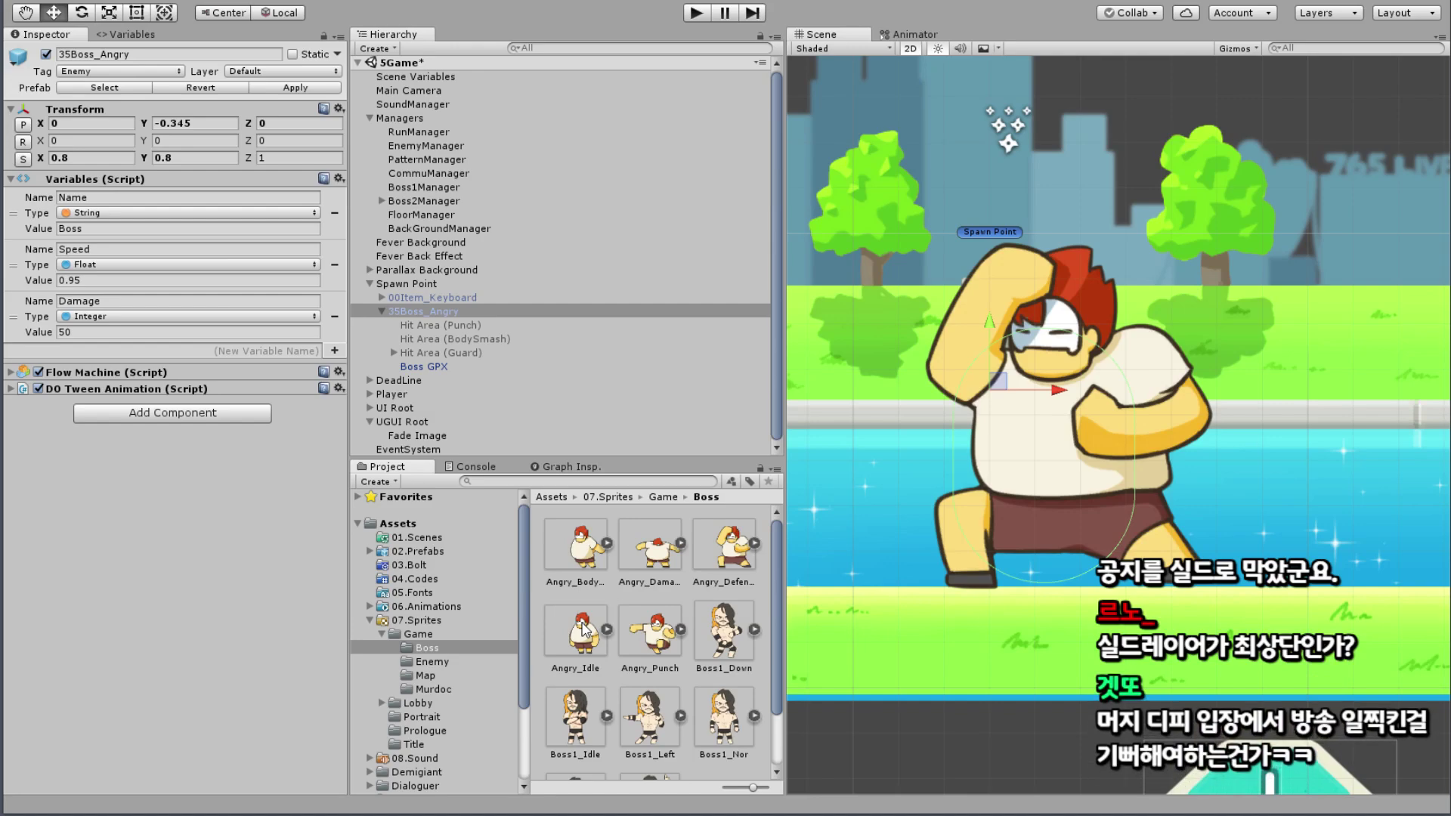
click(424, 365)
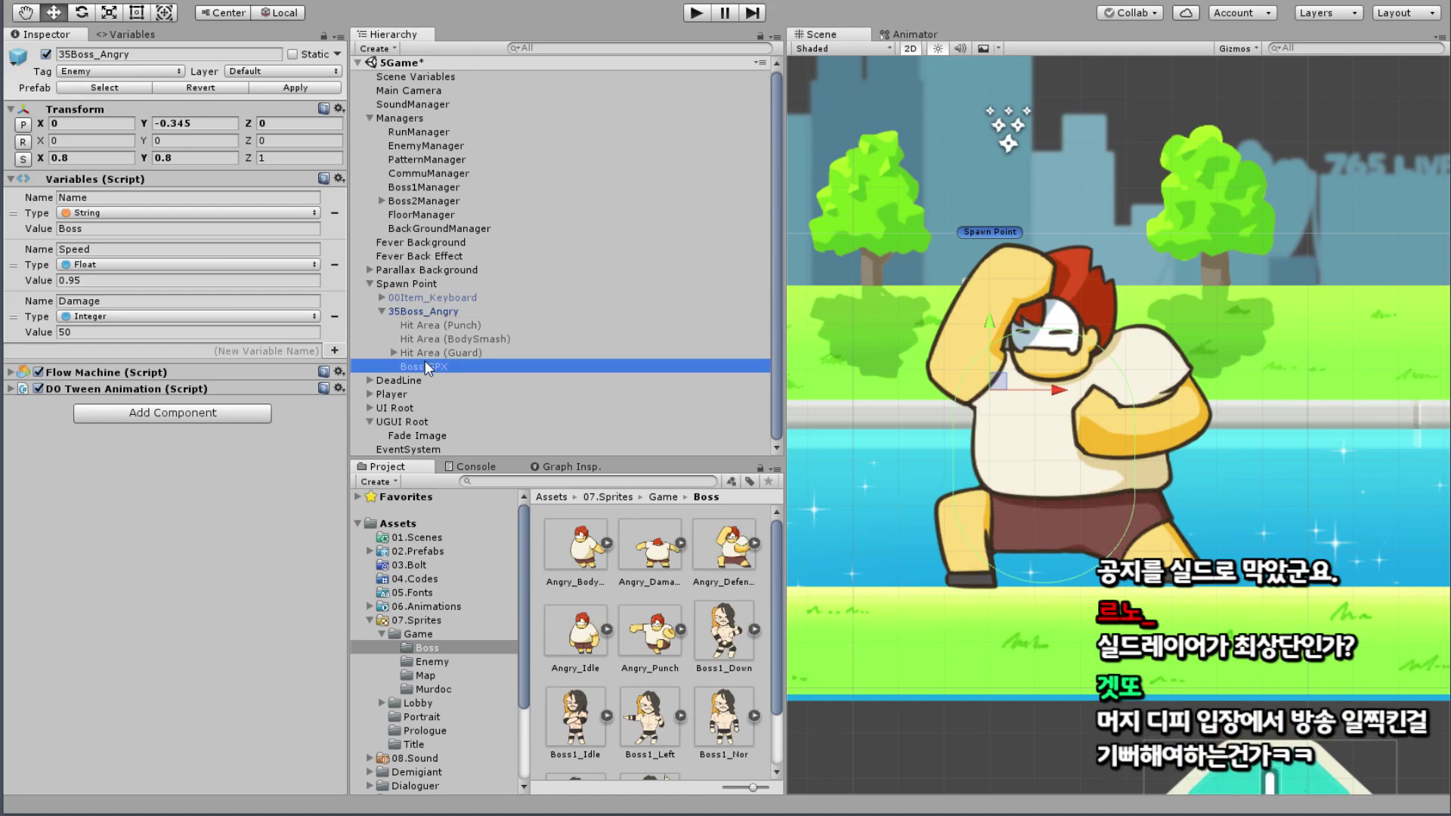
drag(595, 645, 293, 467)
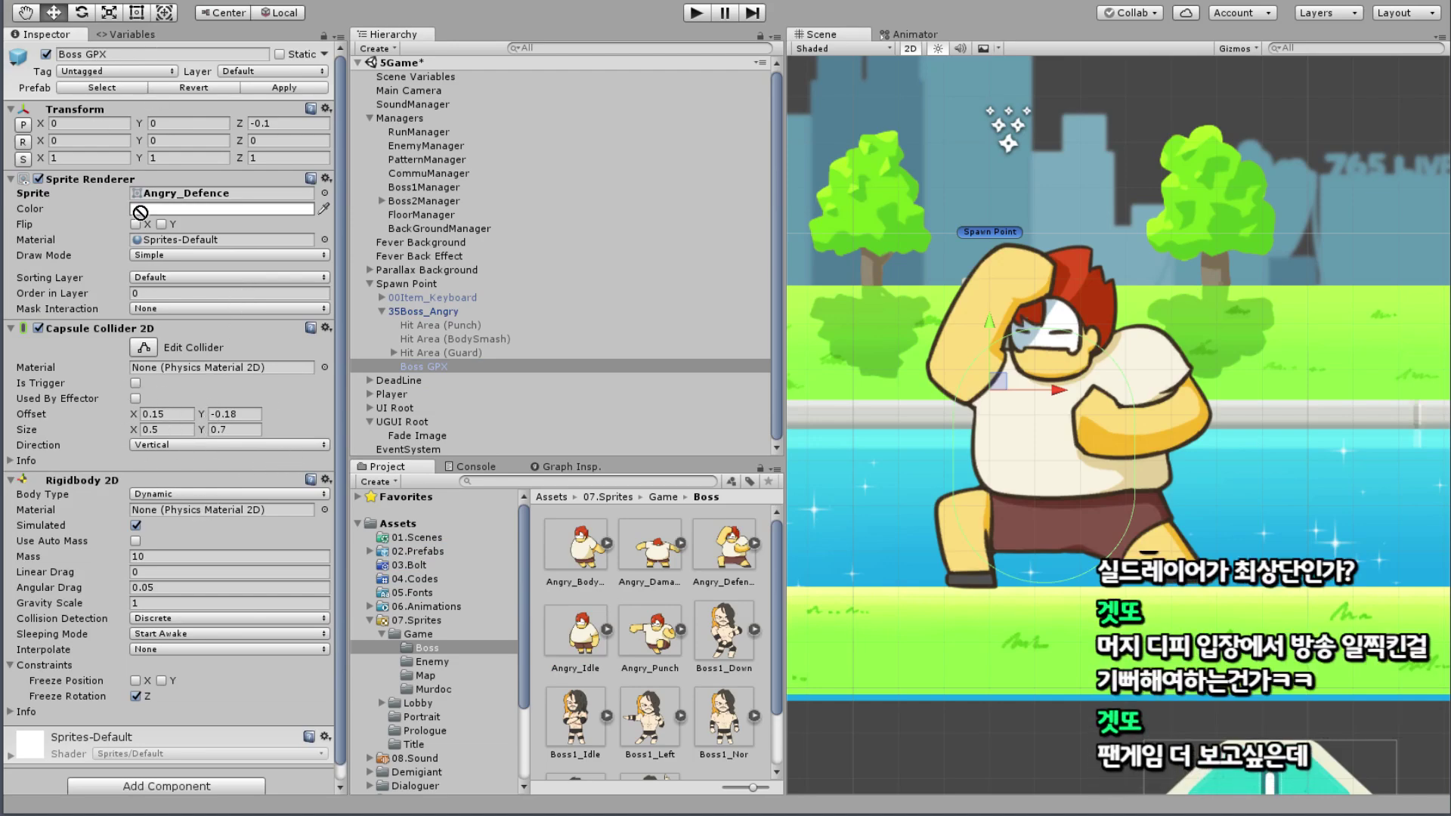
drag(293, 467, 184, 195)
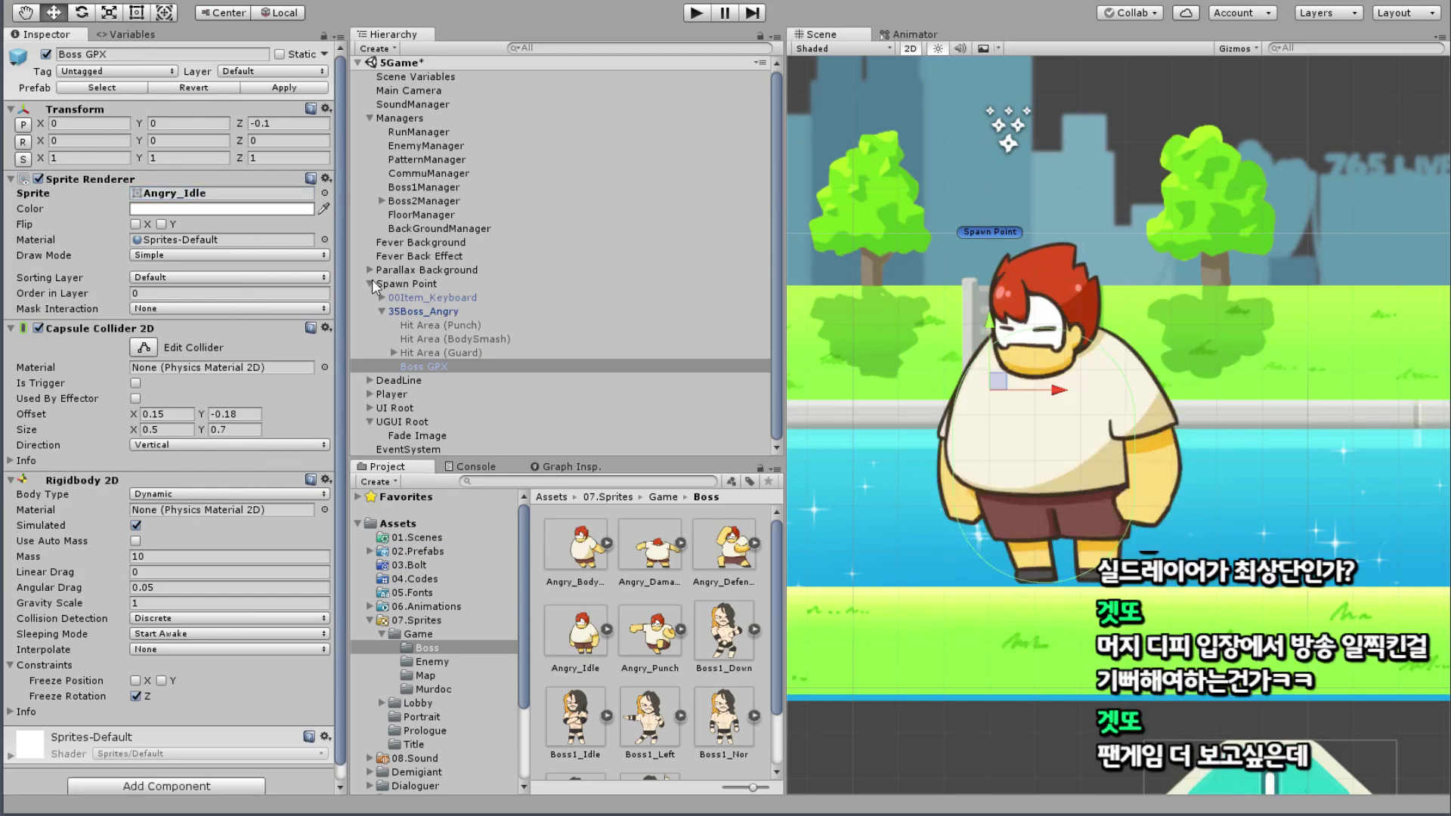
click(428, 313)
Step: Add a new variable named HitList to 35Boss_Angry
click(88, 353)
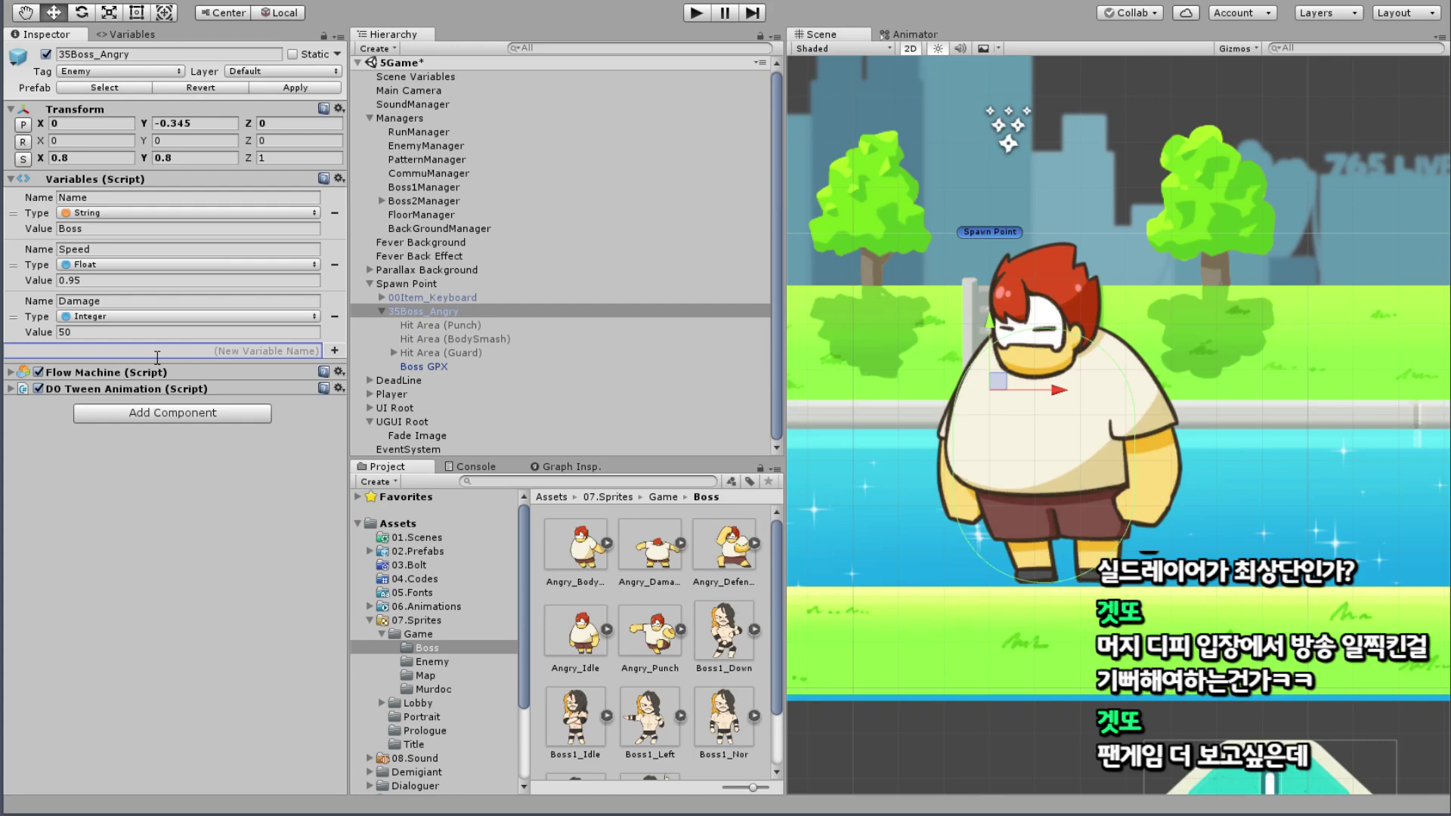
text(Colliu)
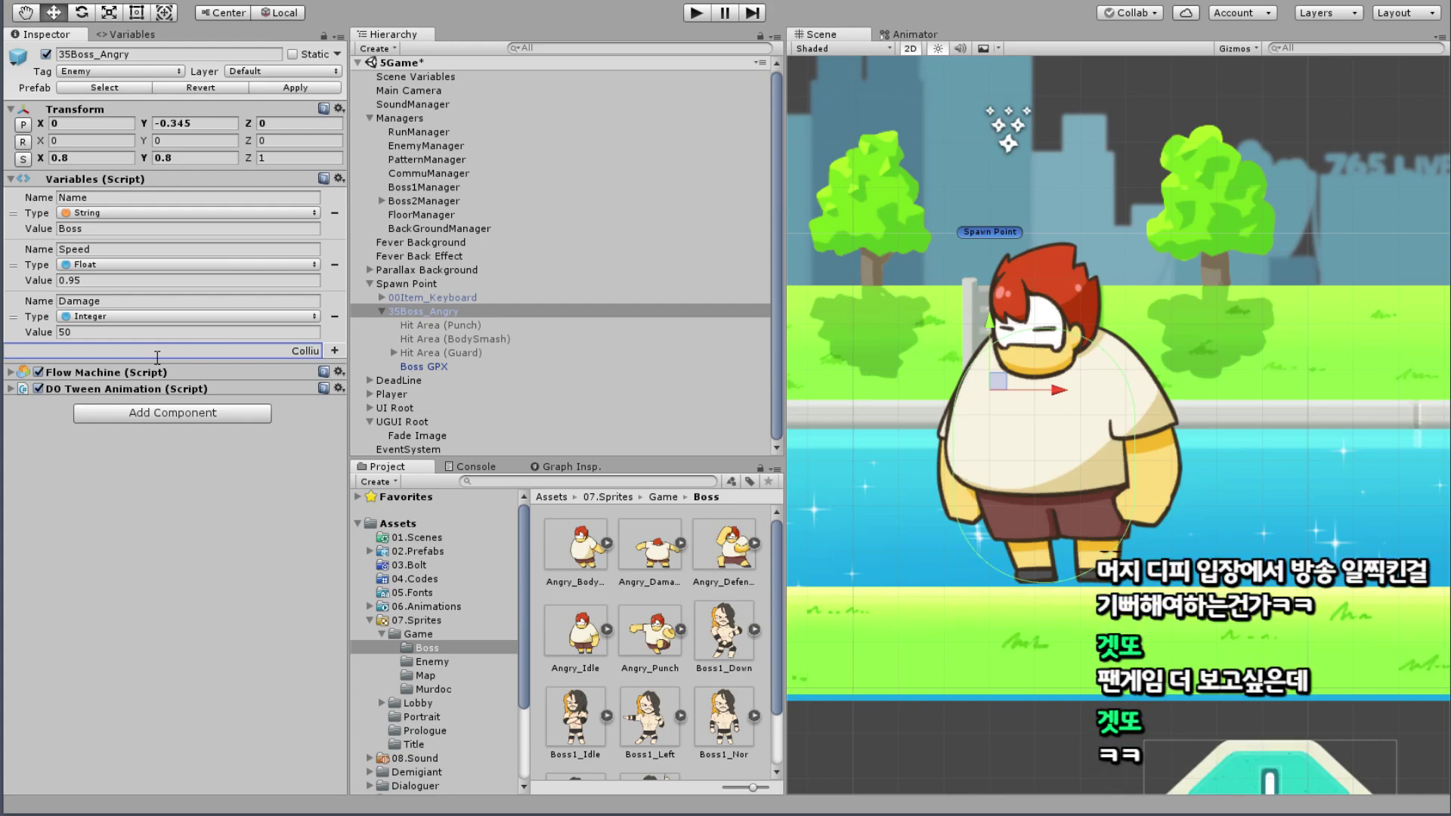
key(BackSpace)
key(BackSpace)
key(BackSpace)
key(BackSpace)
text(Hi)
text(t)
text(List)
key(Return)
Step: Change HitList's type to List of Game Object
click(123, 368)
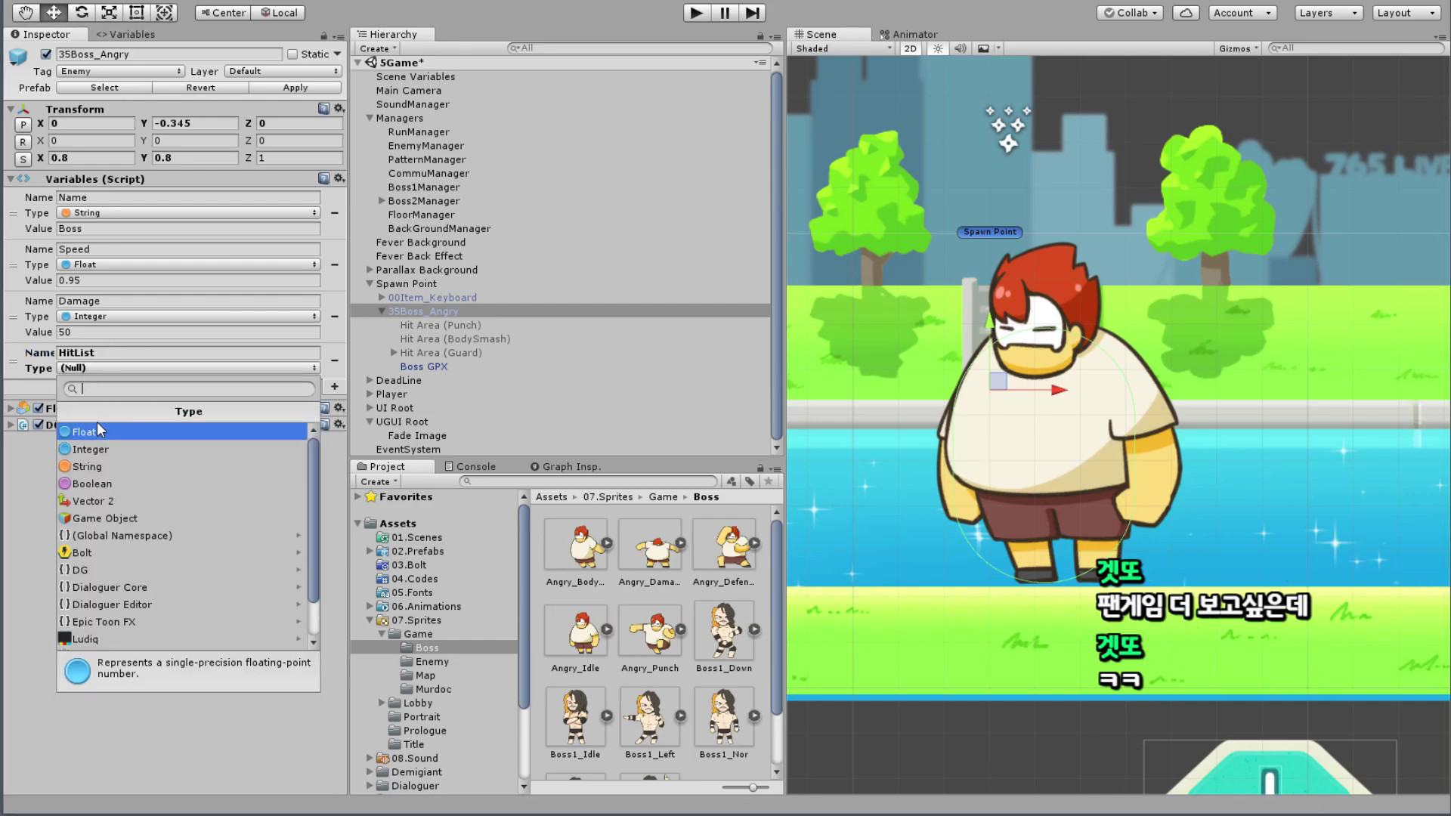
click(139, 513)
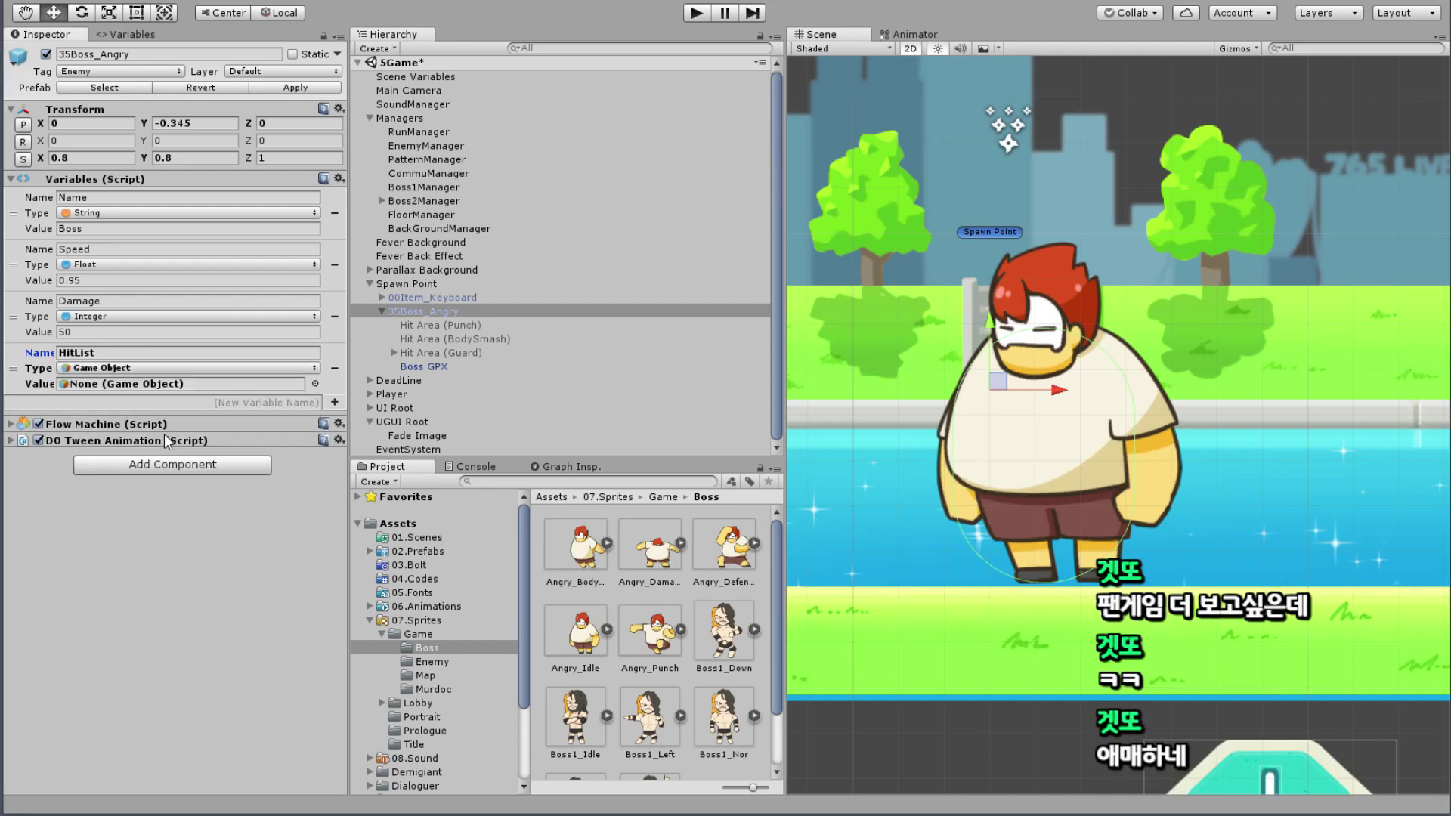
click(126, 365)
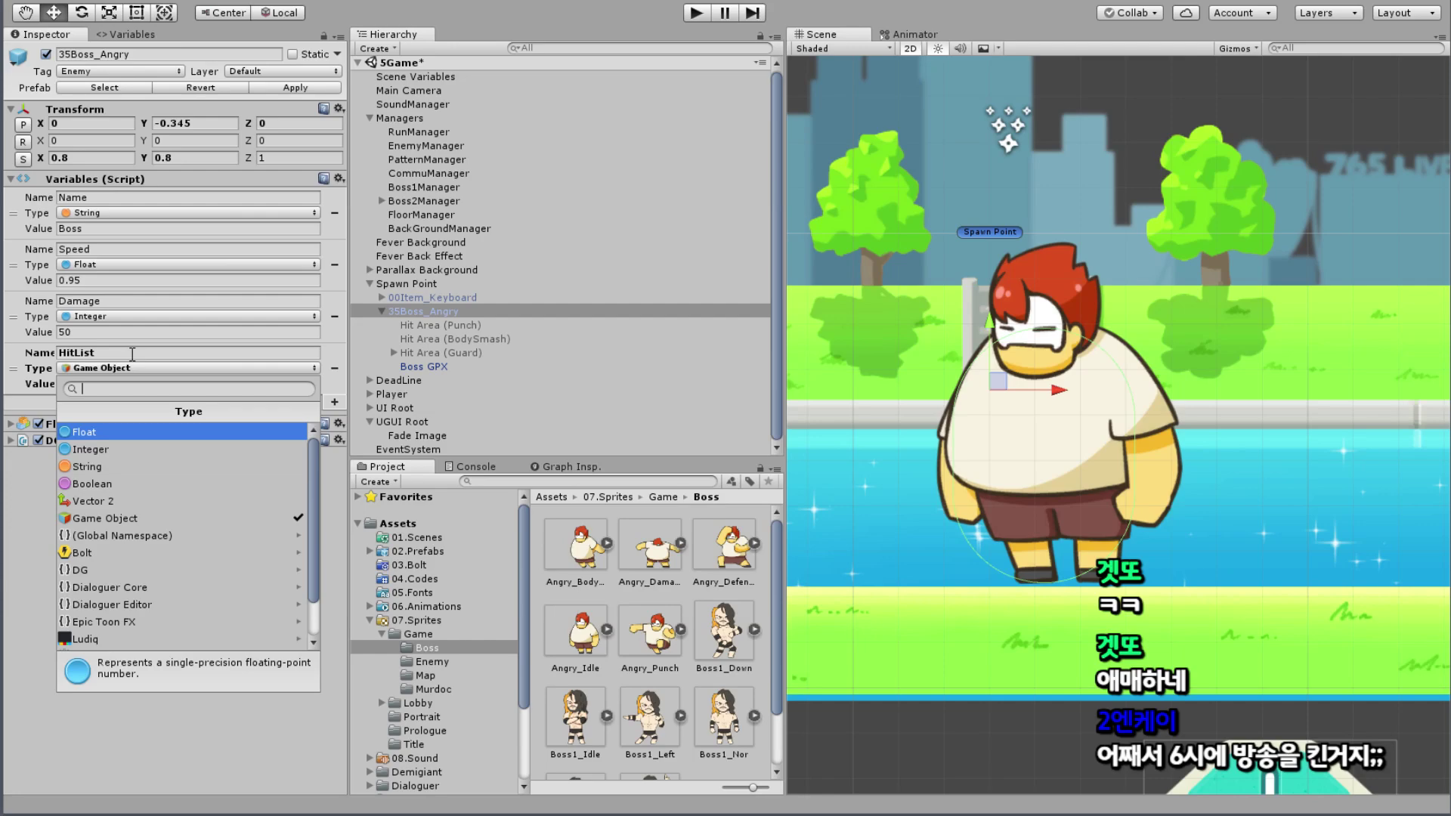
text(Lis)
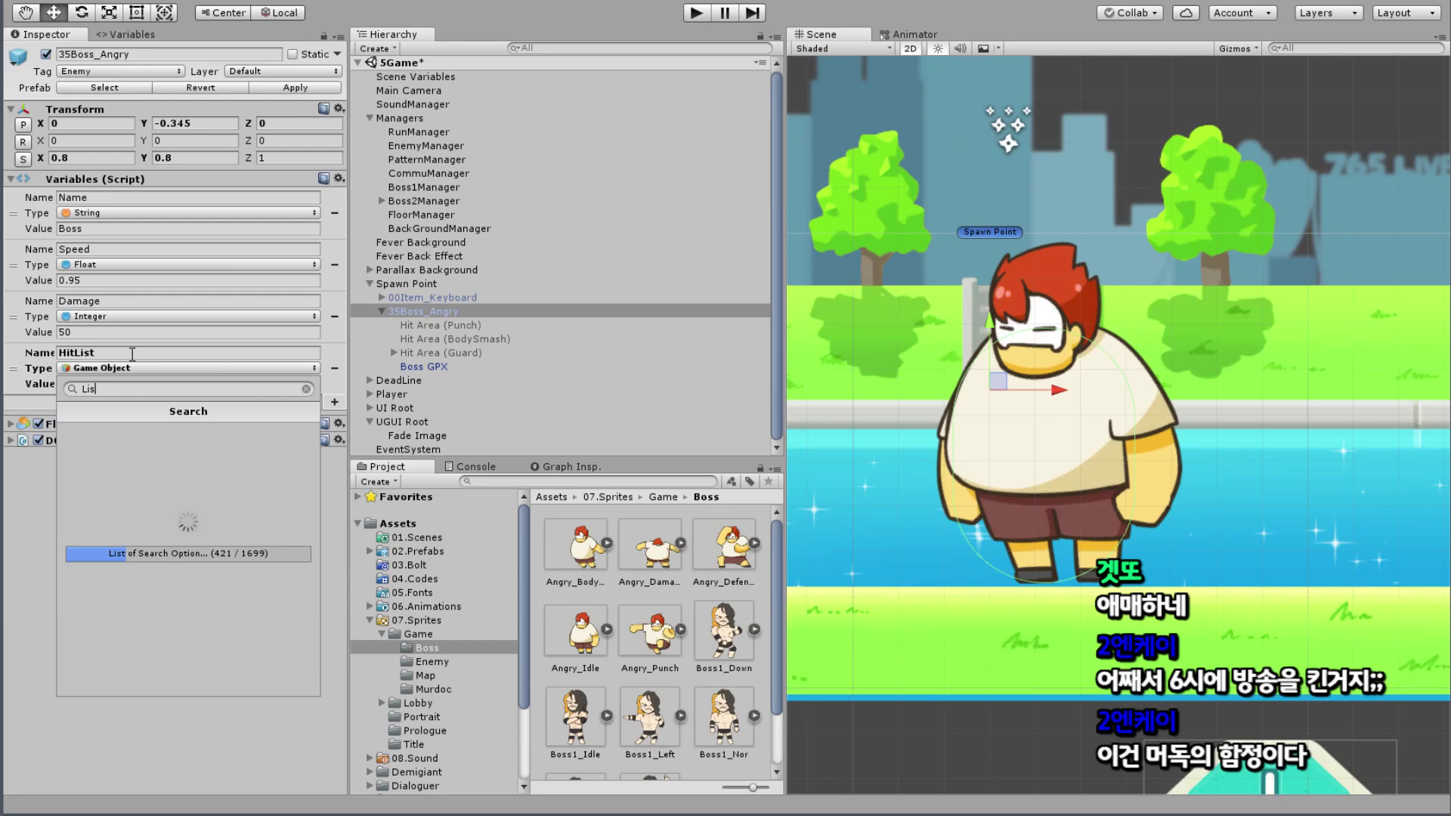
text(t )
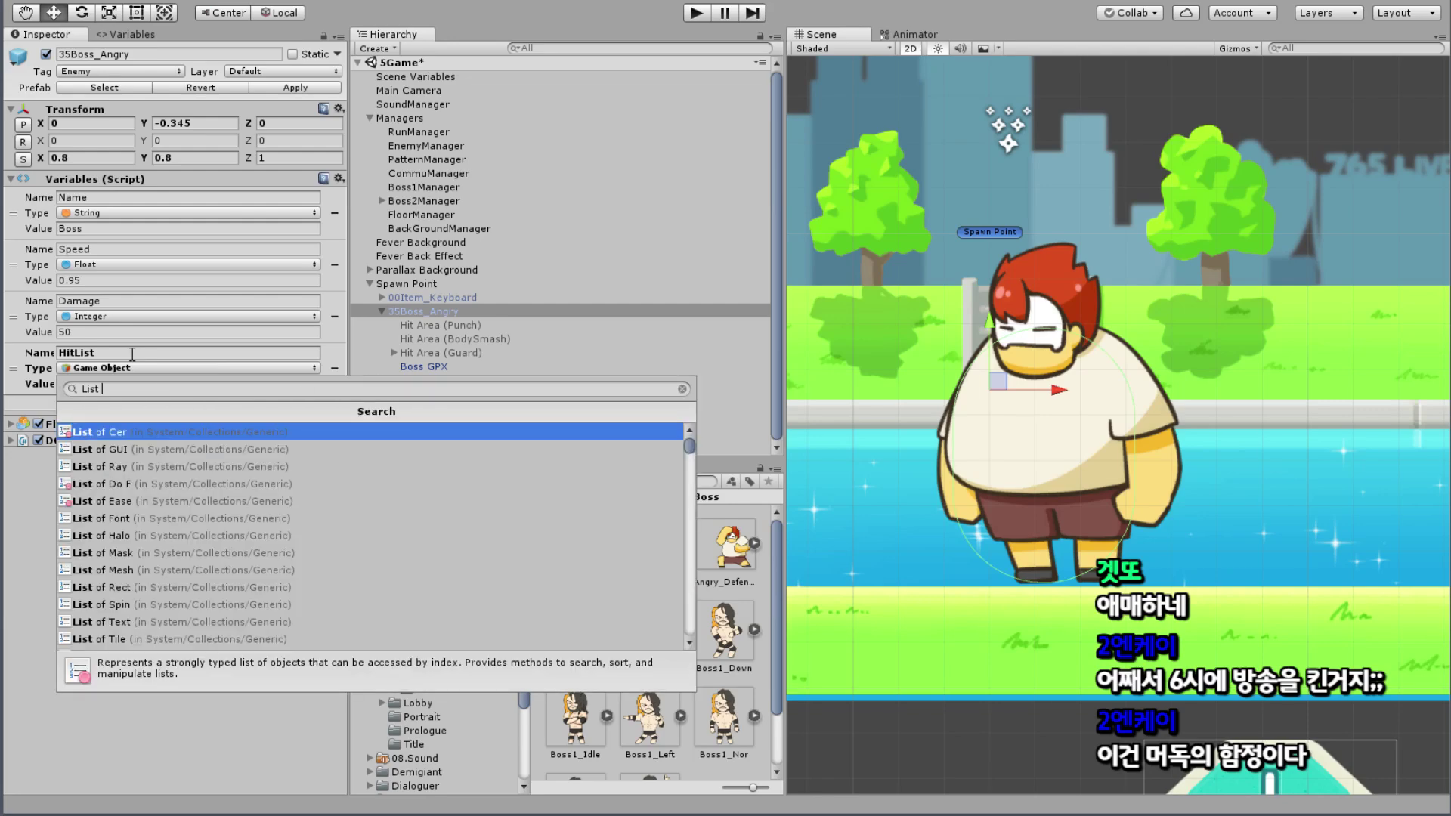
text(of)
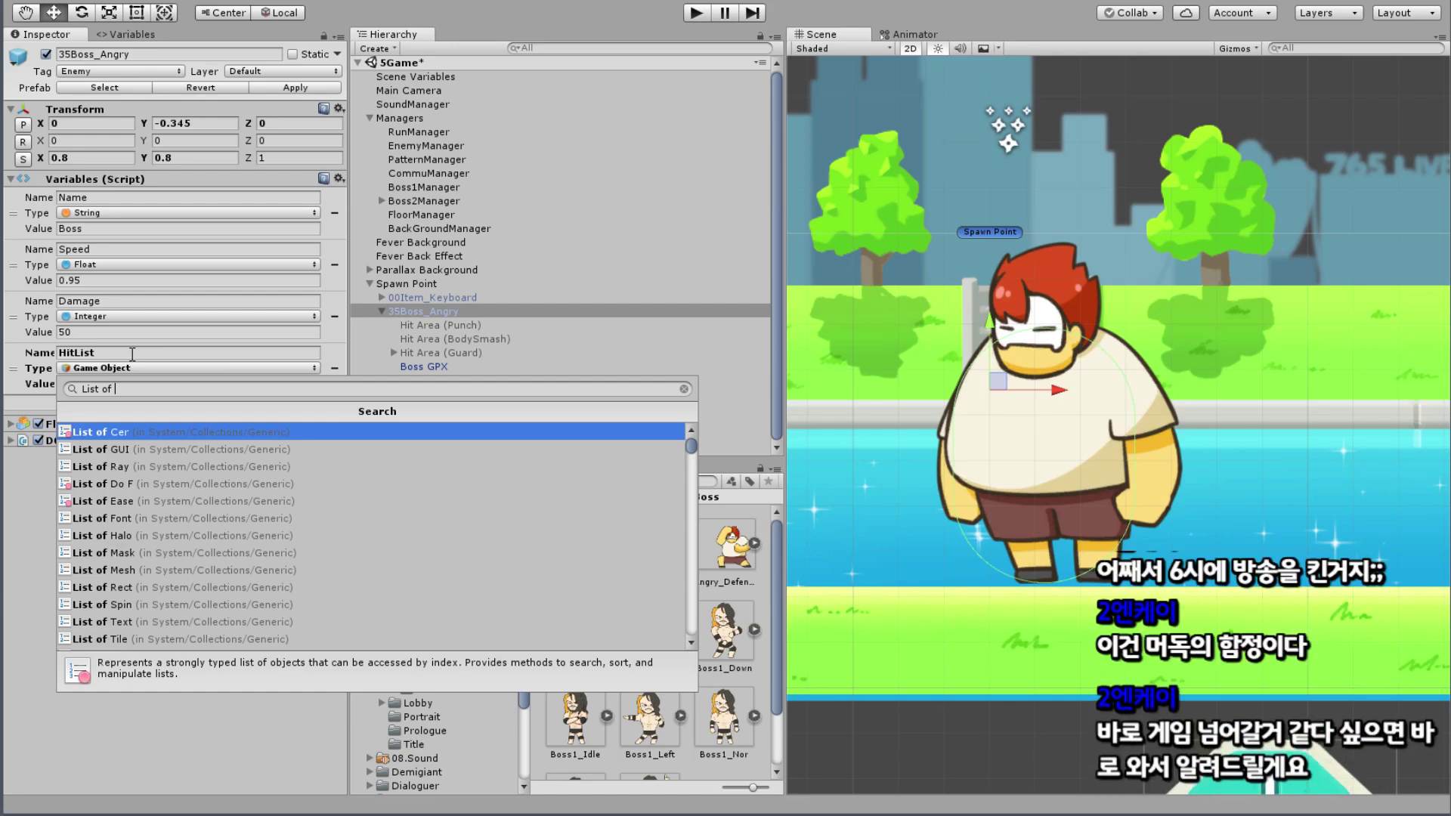
text(Game Object)
key(Return)
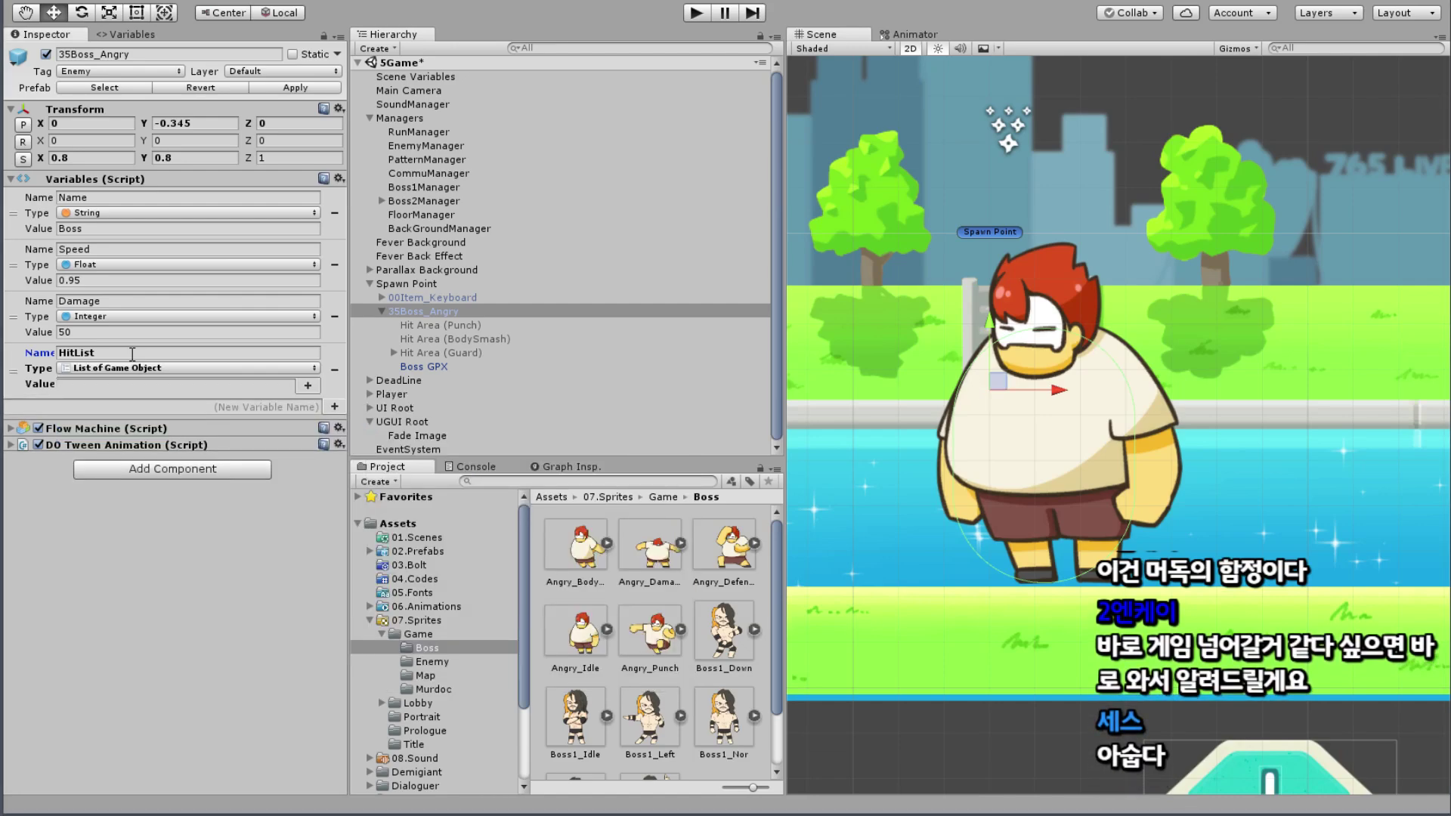
Step: Add three empty HitList entries, removing the stray 35Boss_Angry entry
click(308, 385)
click(307, 403)
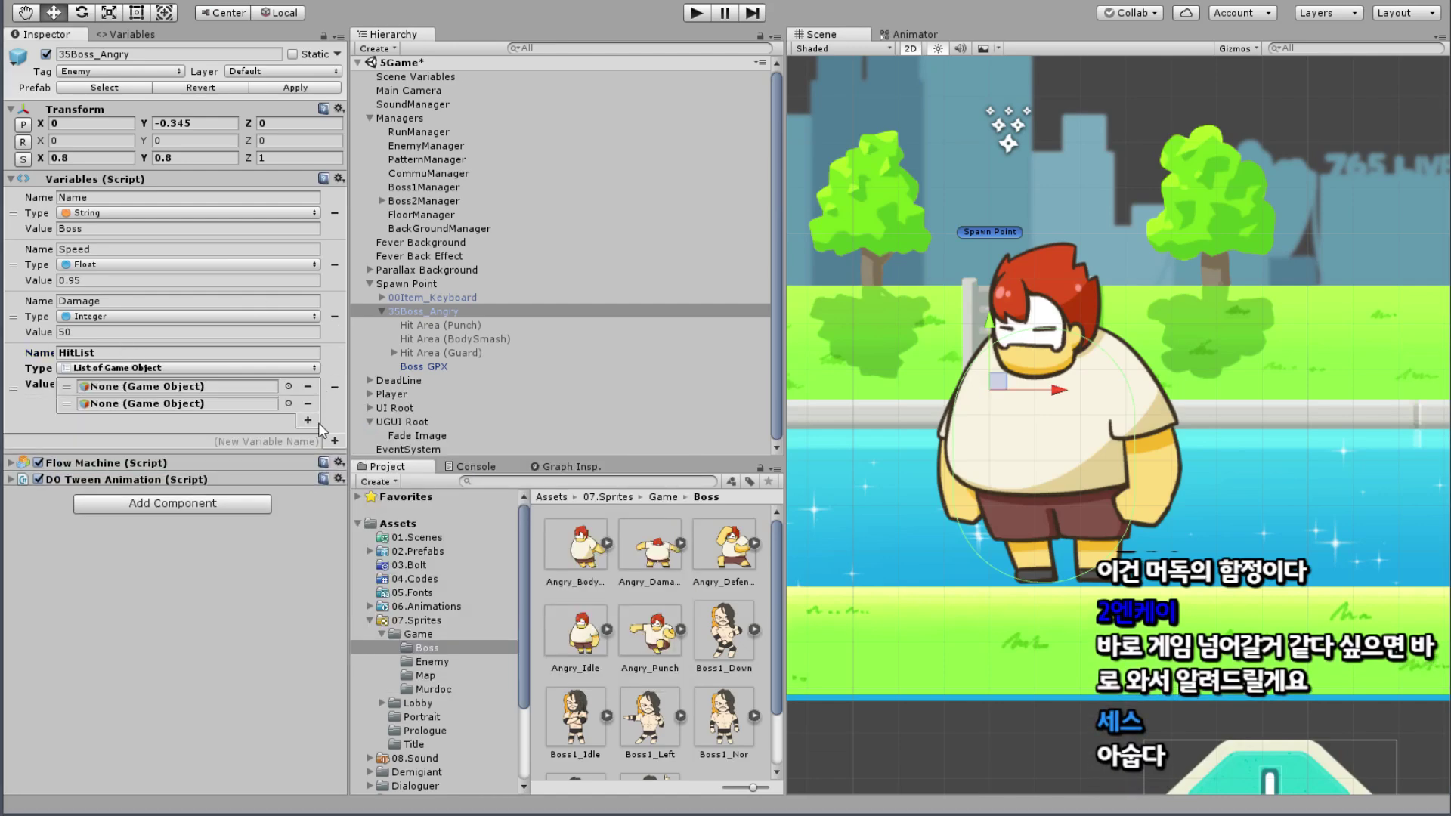
click(307, 420)
drag(431, 311, 181, 386)
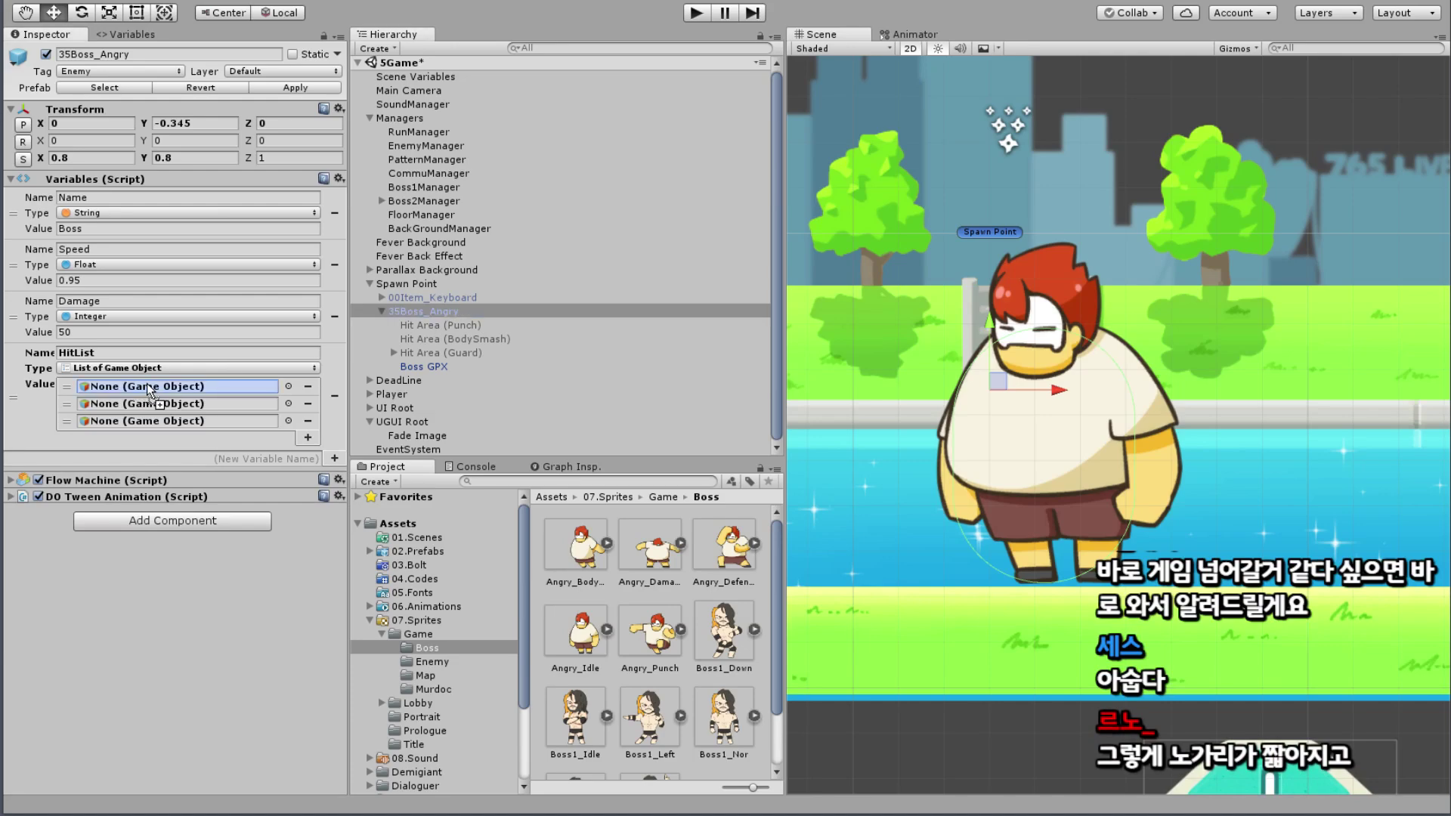
click(308, 387)
click(426, 323)
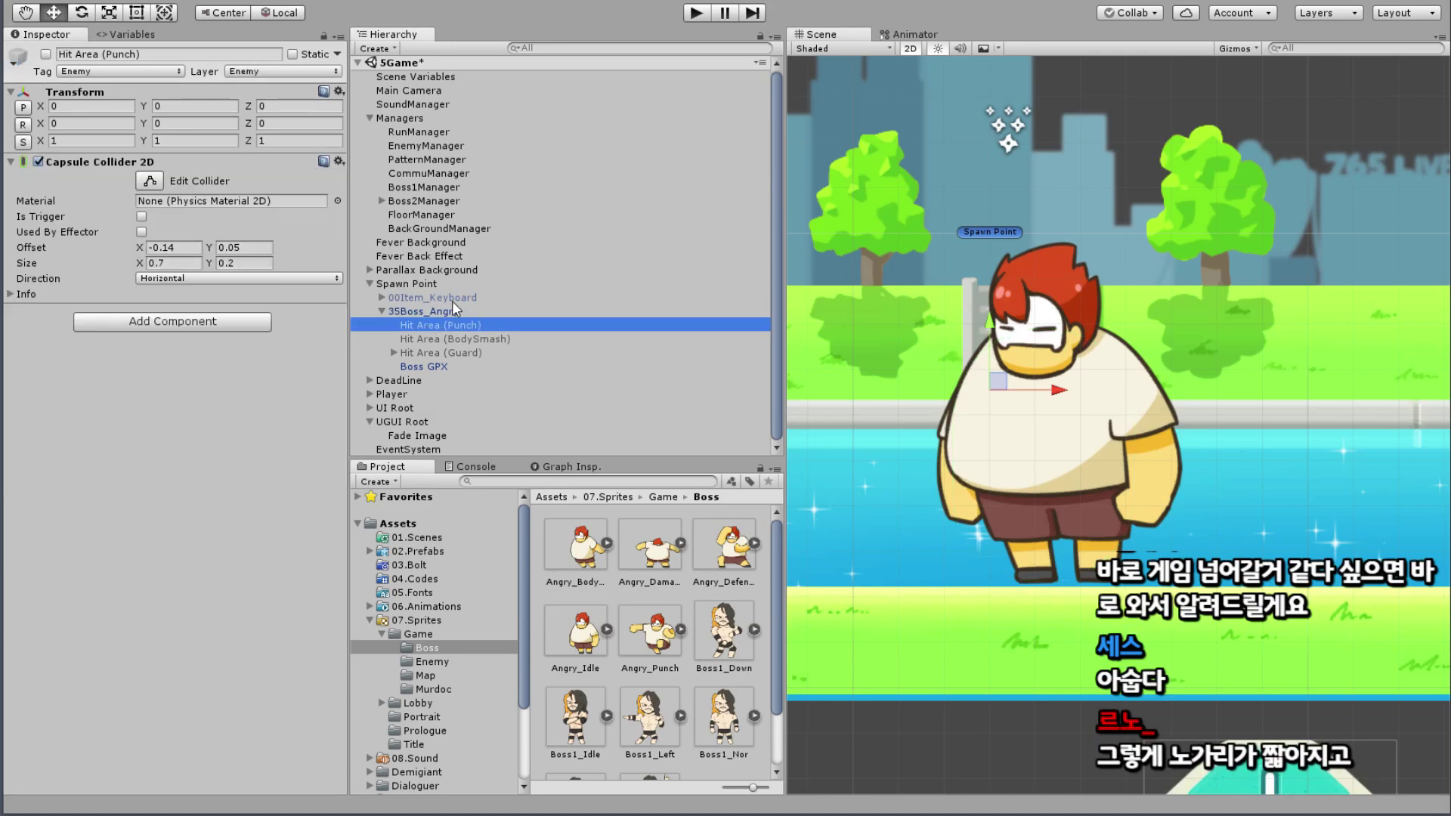
Step: Add a third HitList slot and fill the slots with Hit Area (Punch), Hit Area (BodySmash) and Hit Area (Guard)
click(423, 311)
click(307, 419)
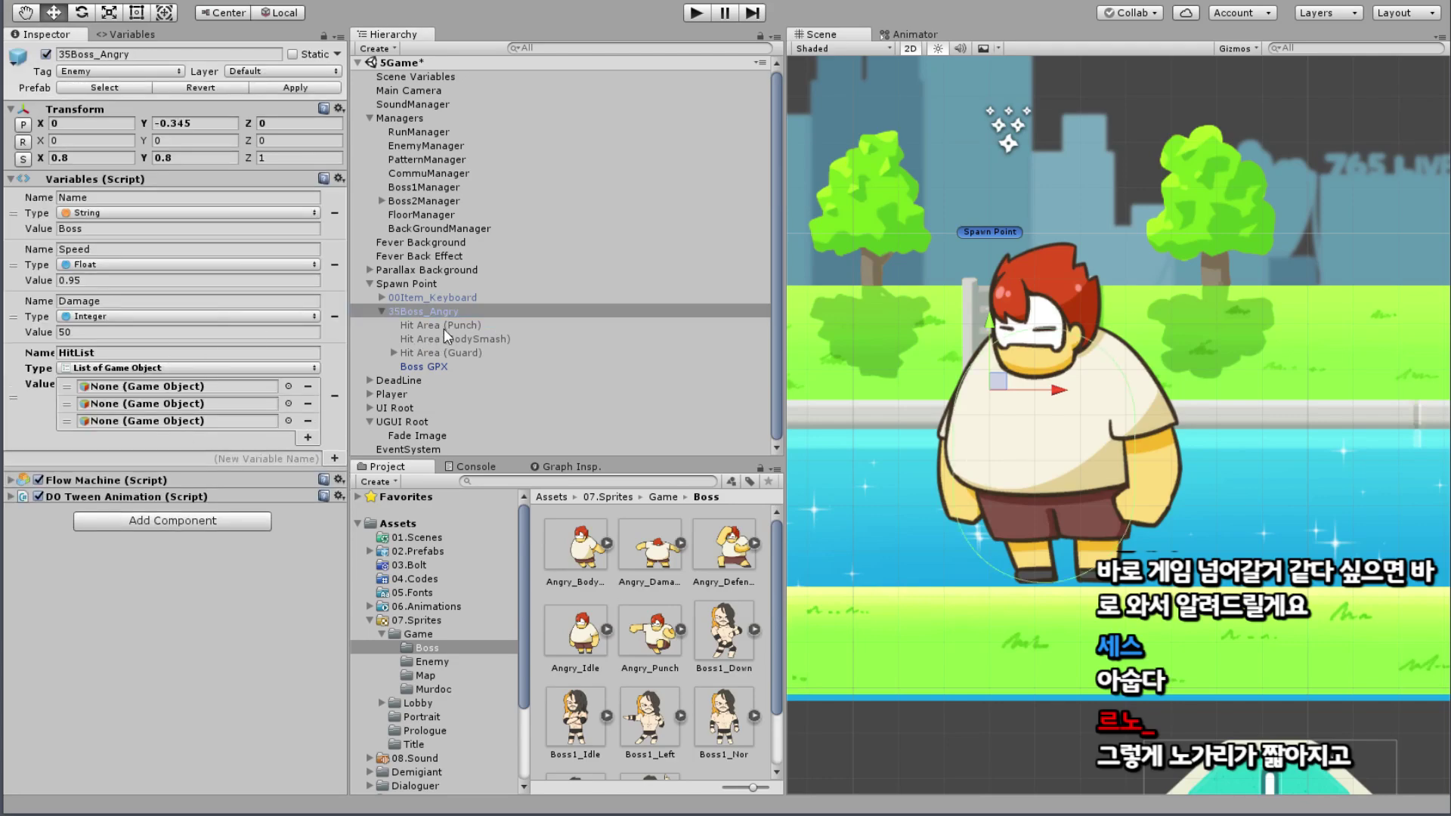
drag(443, 326, 189, 386)
drag(452, 340, 177, 403)
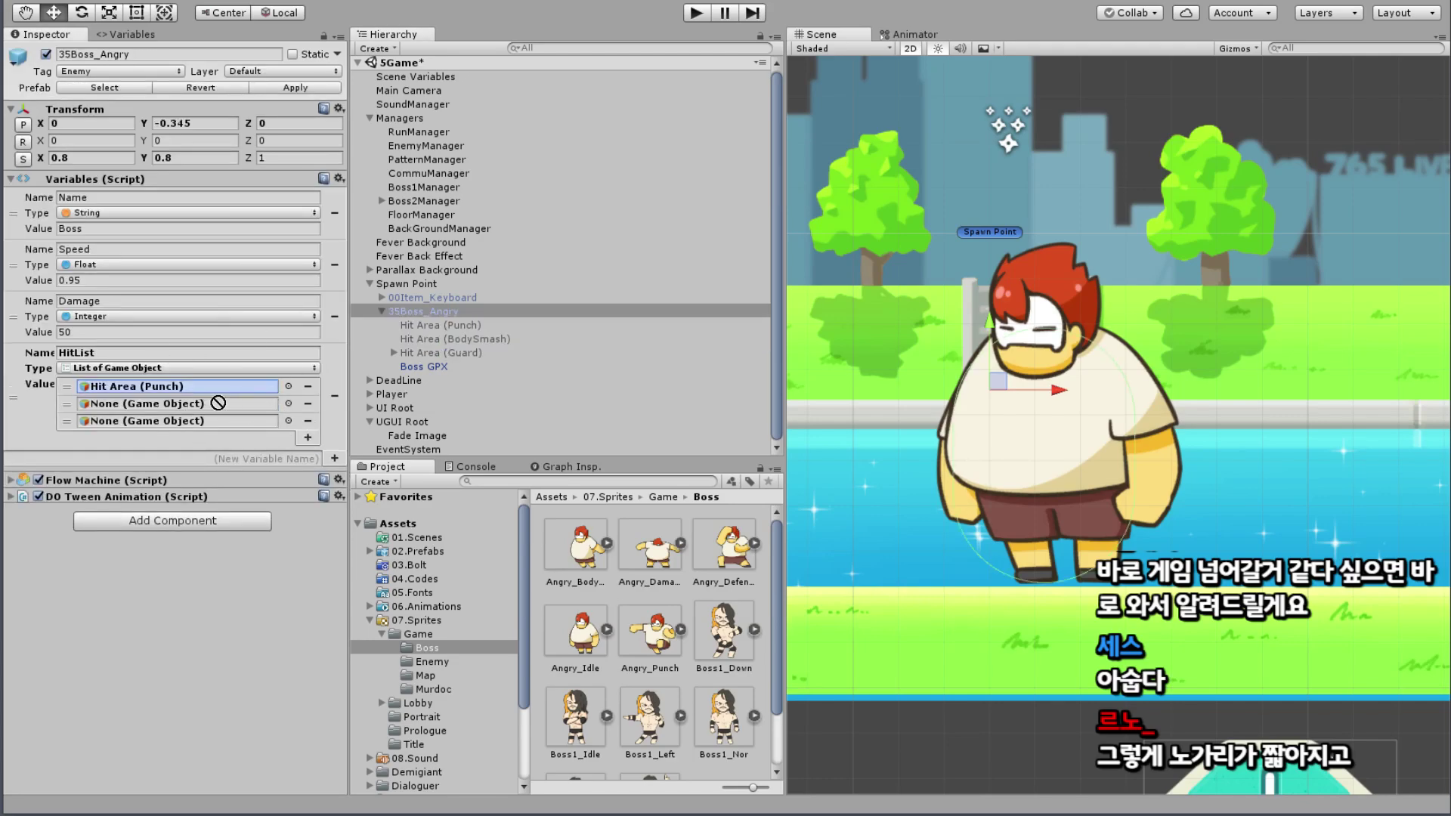
drag(451, 353, 182, 420)
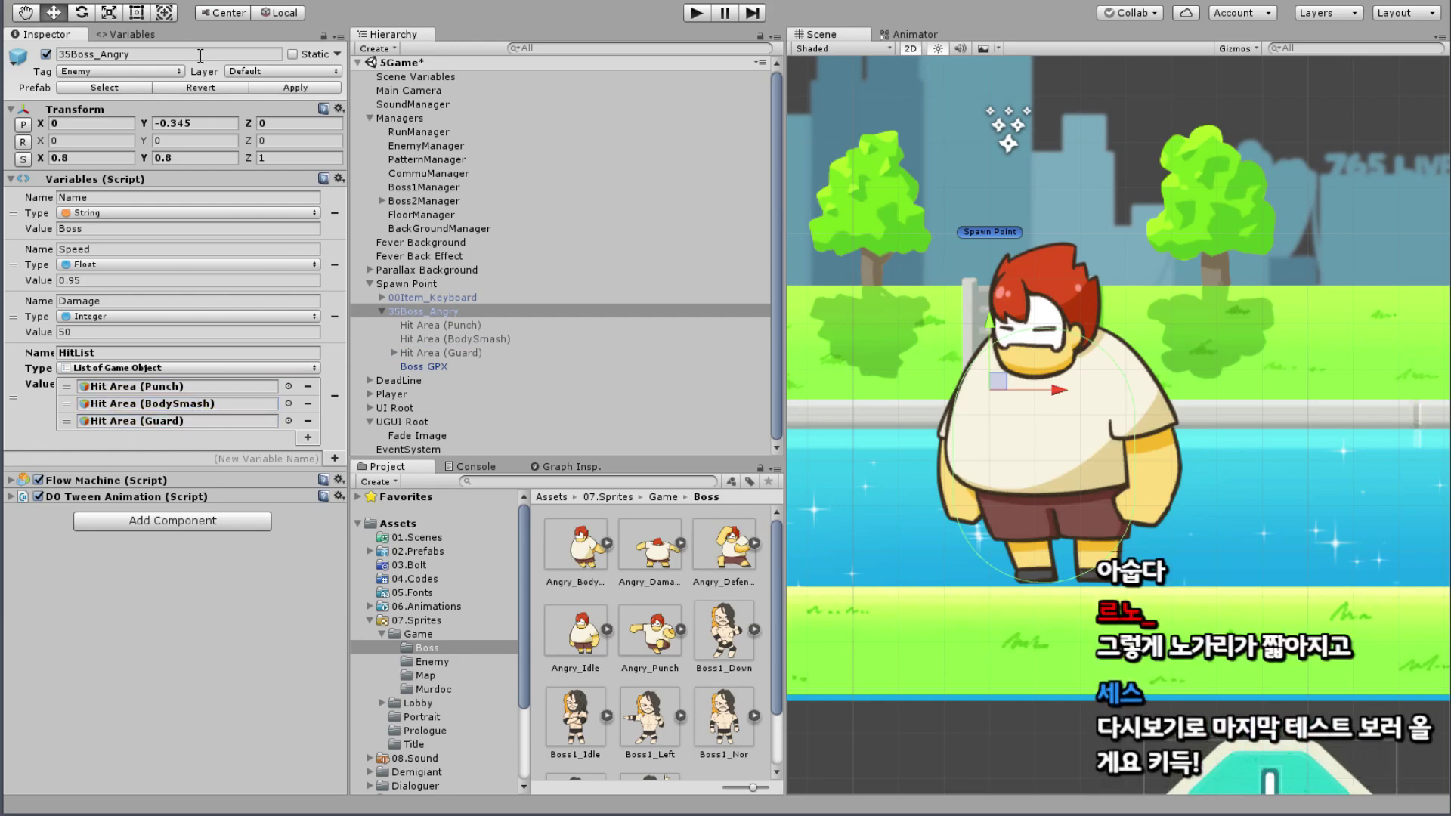
Step: Apply prefab changes for 35Boss_Angry, Hit Area (Punch), Hit Area (BodySmash) and Boss GPX
click(327, 89)
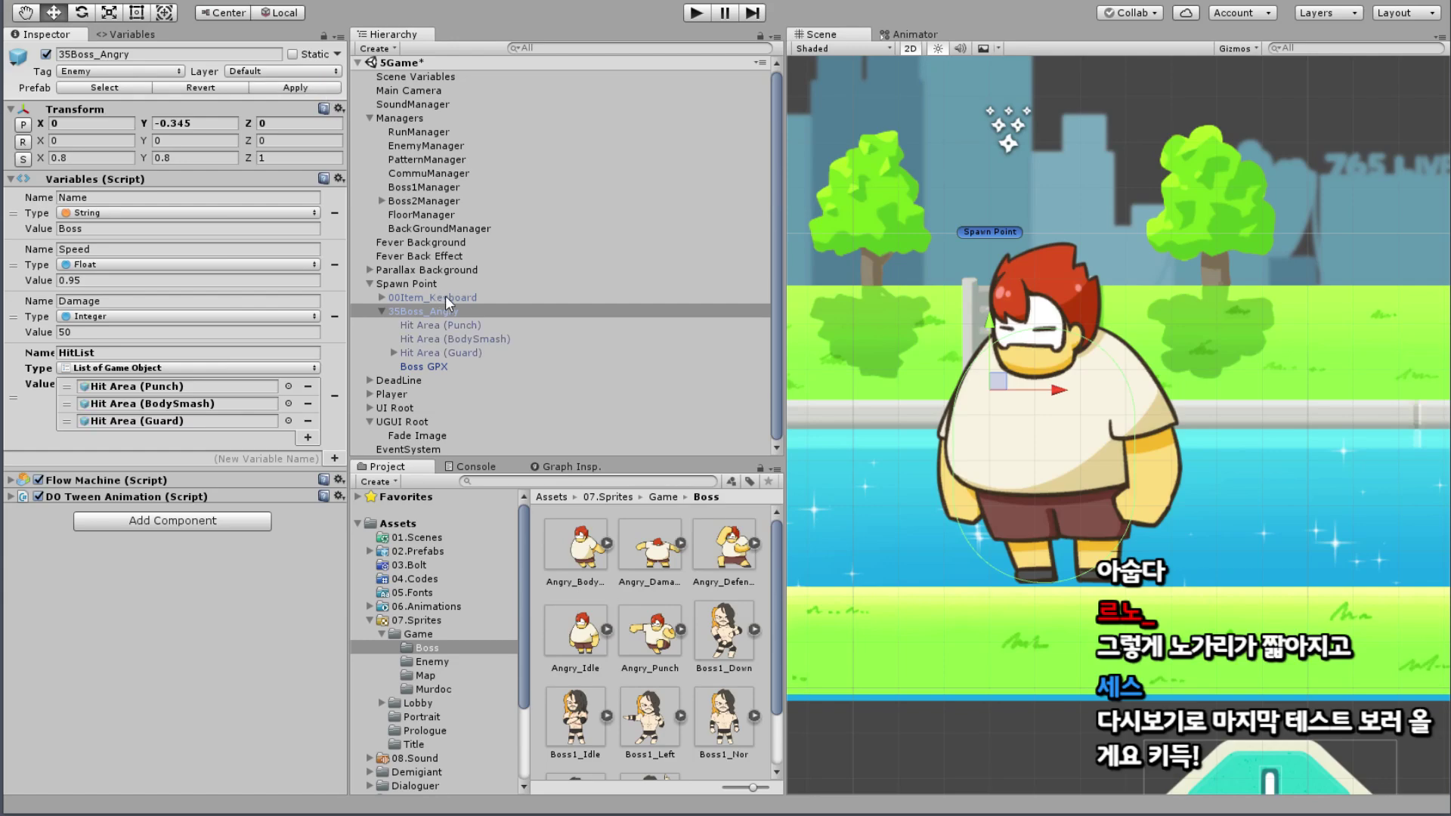
click(451, 327)
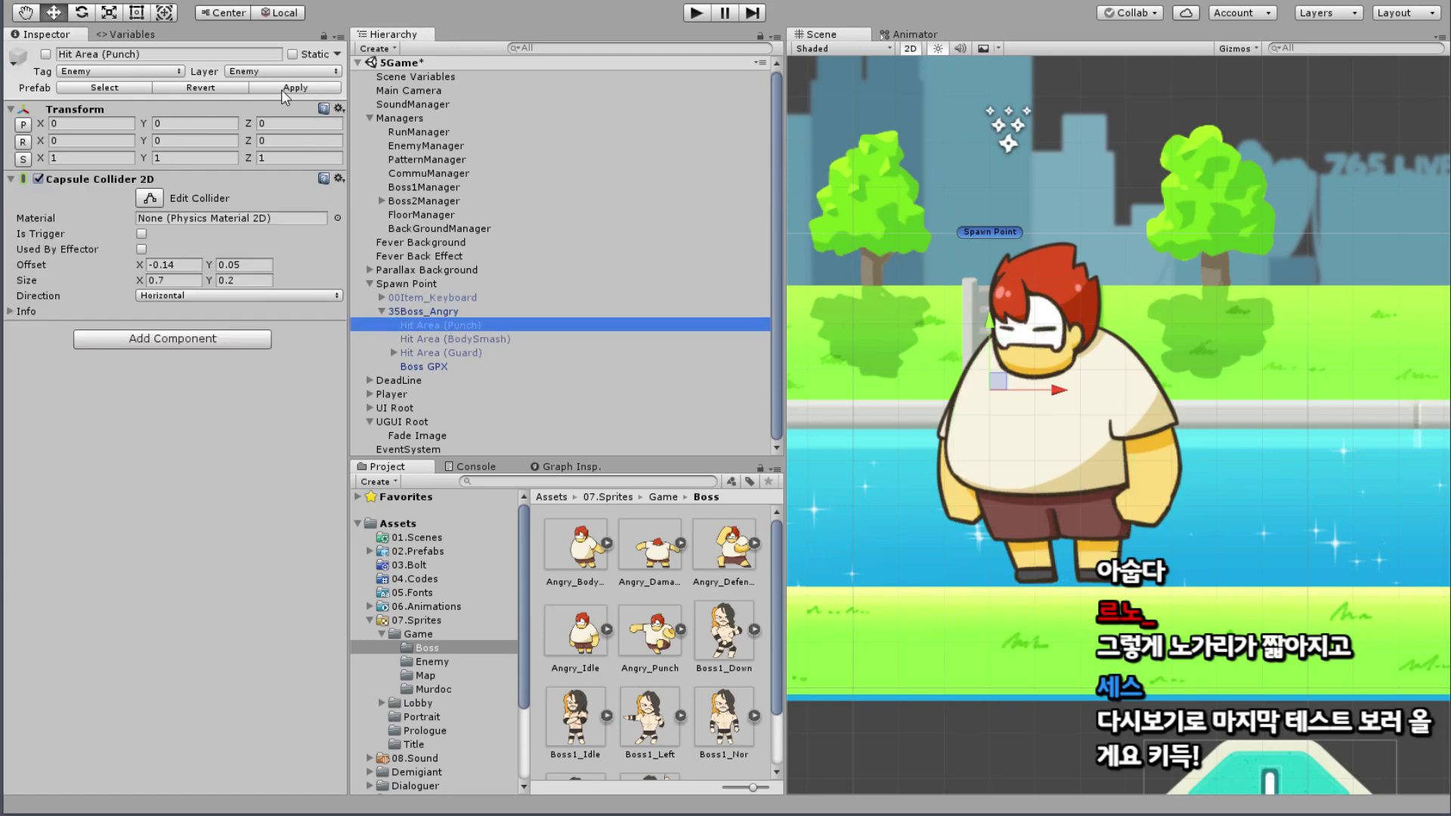
click(281, 89)
click(434, 339)
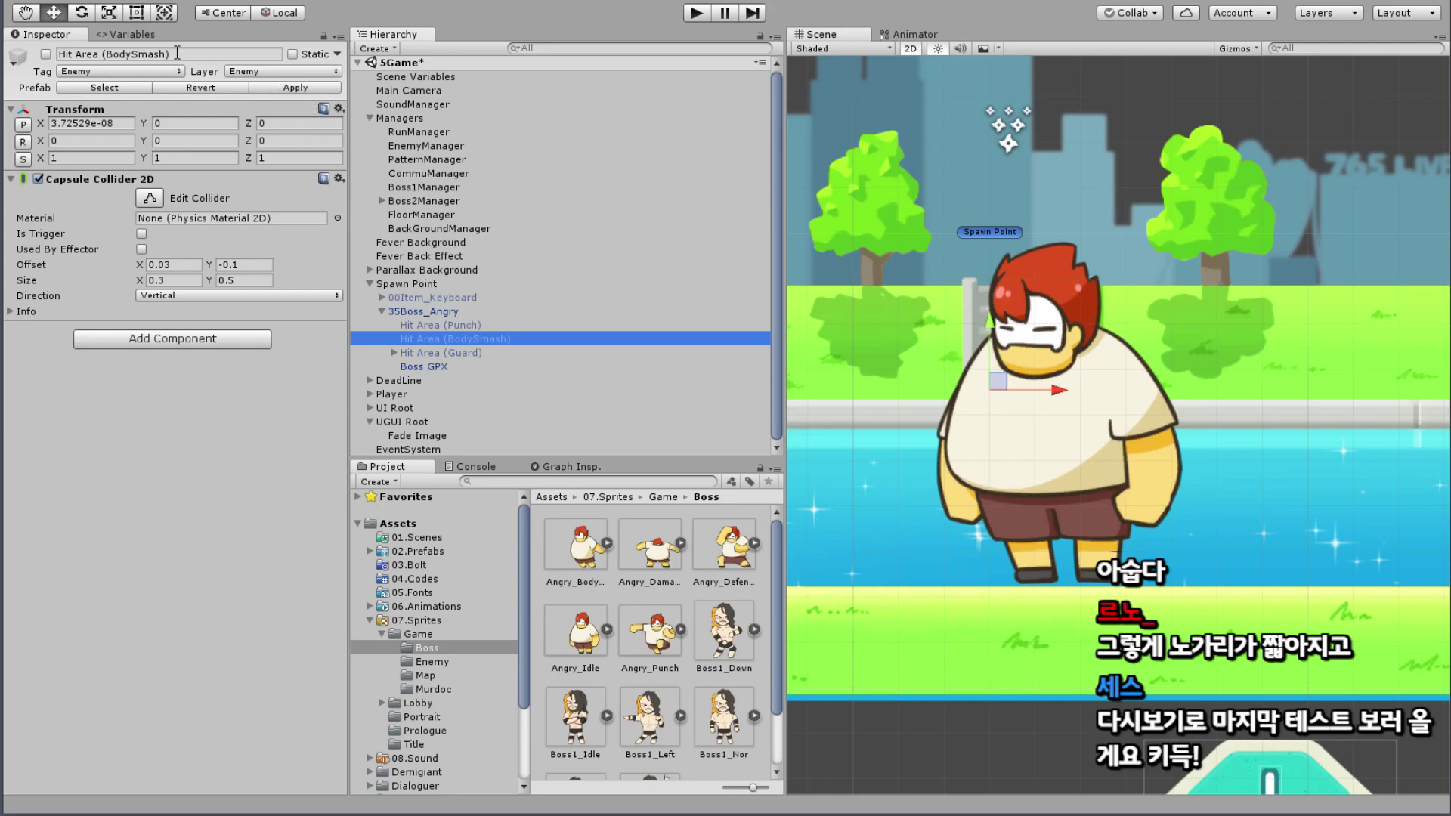
click(324, 90)
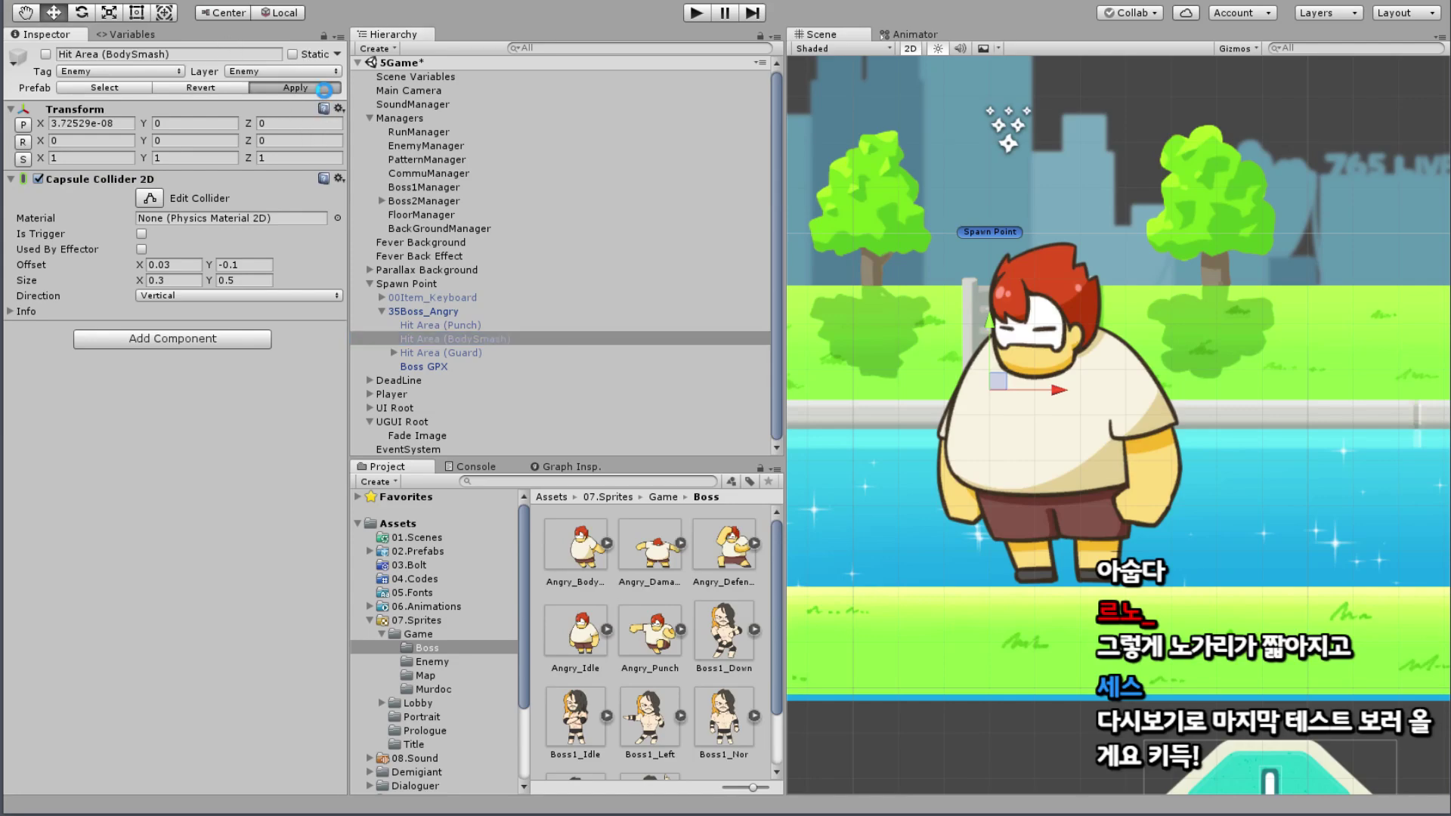
click(446, 367)
click(302, 88)
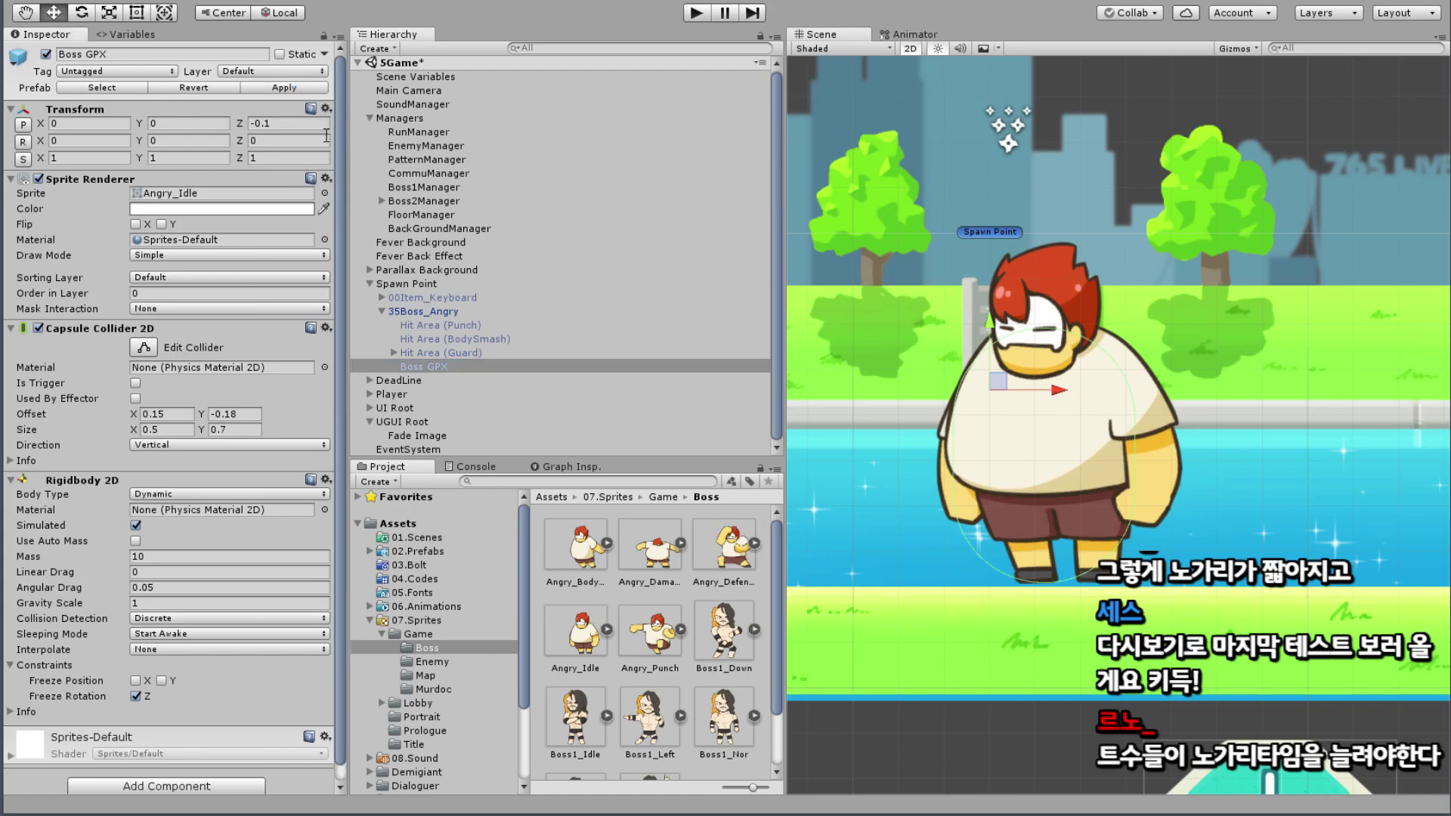
click(427, 312)
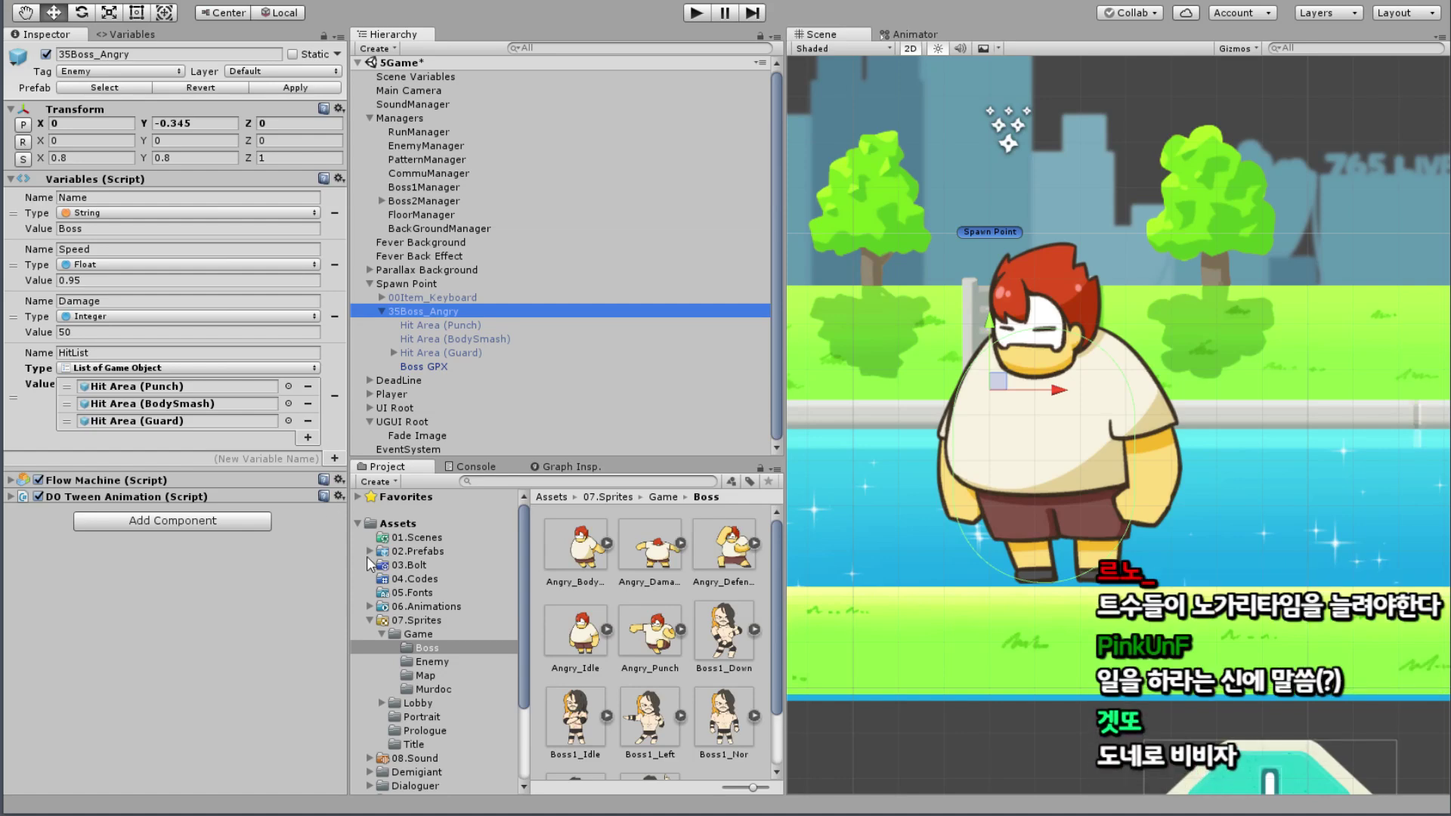
key(alt+Tab)
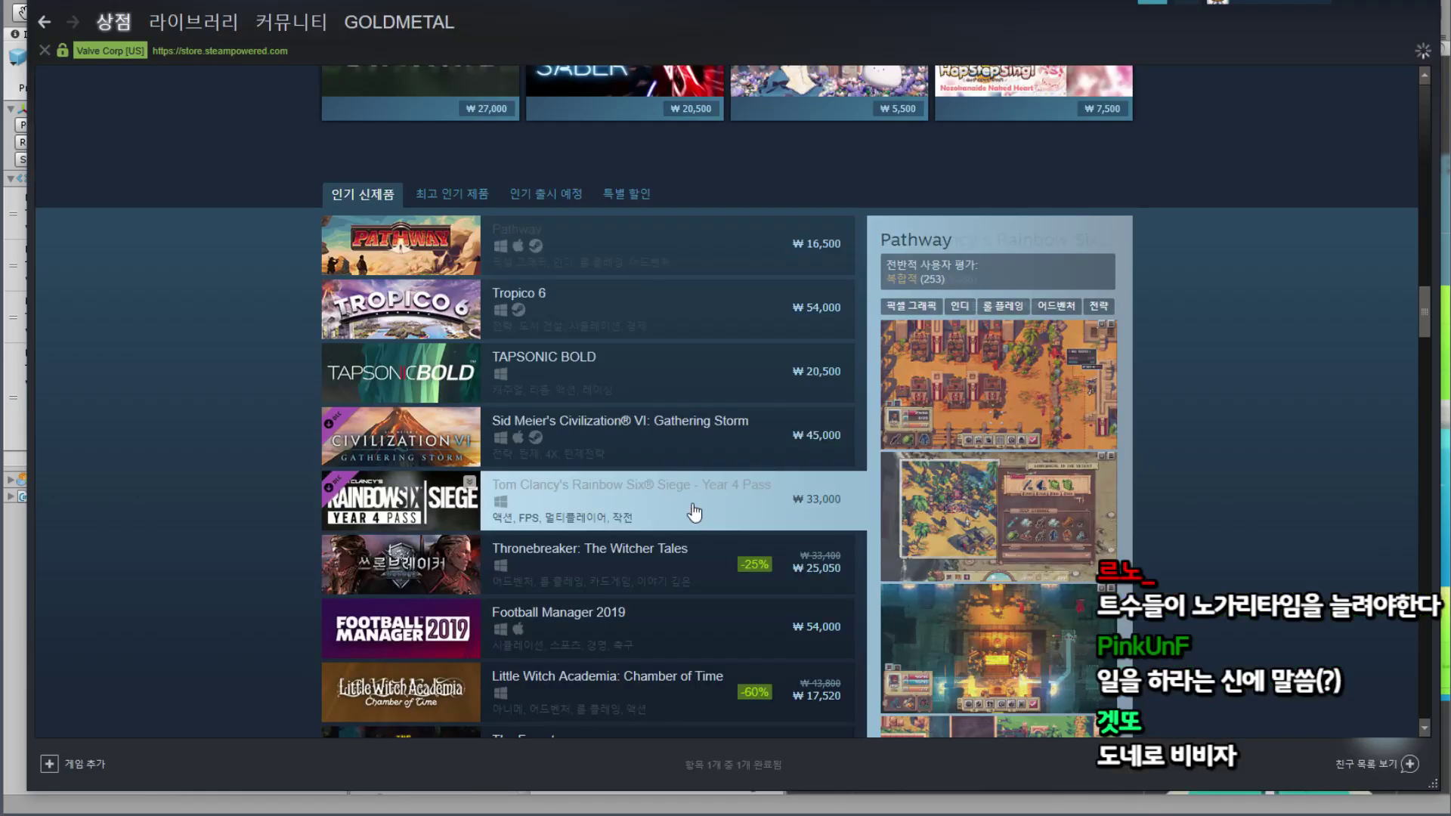
scroll(445, 302, down, 5)
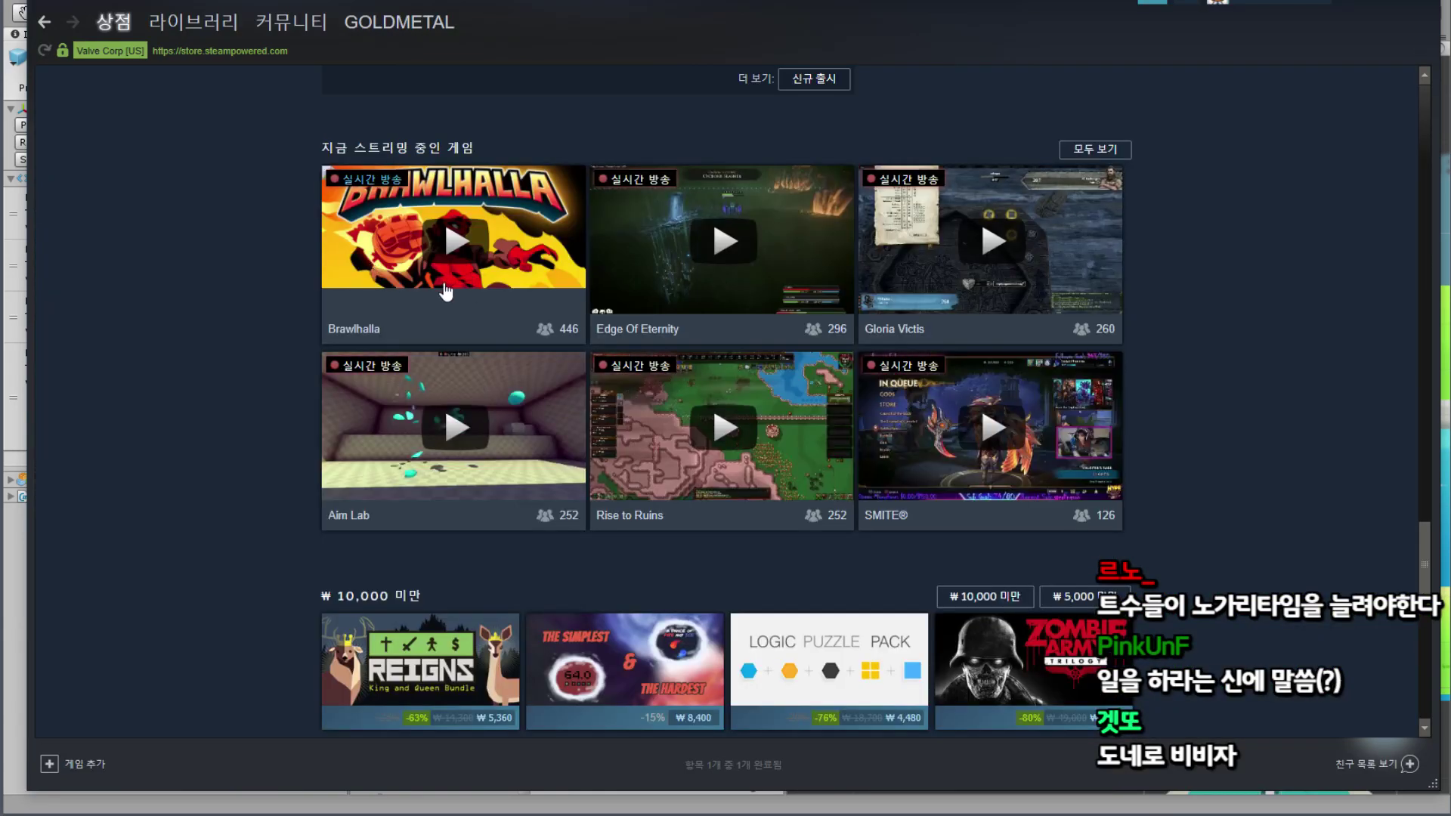
scroll(616, 392, down, 10)
click(193, 22)
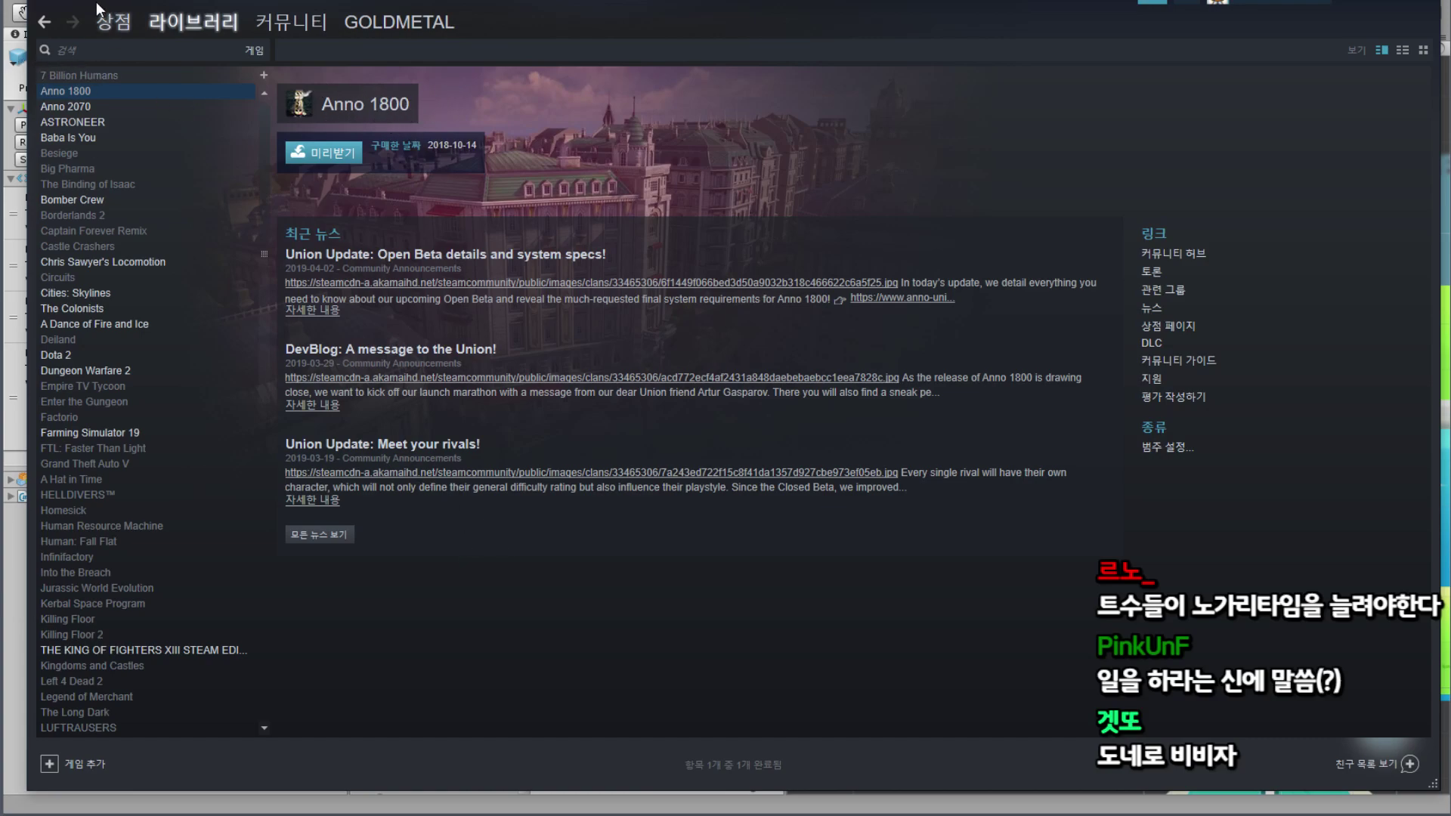
click(111, 23)
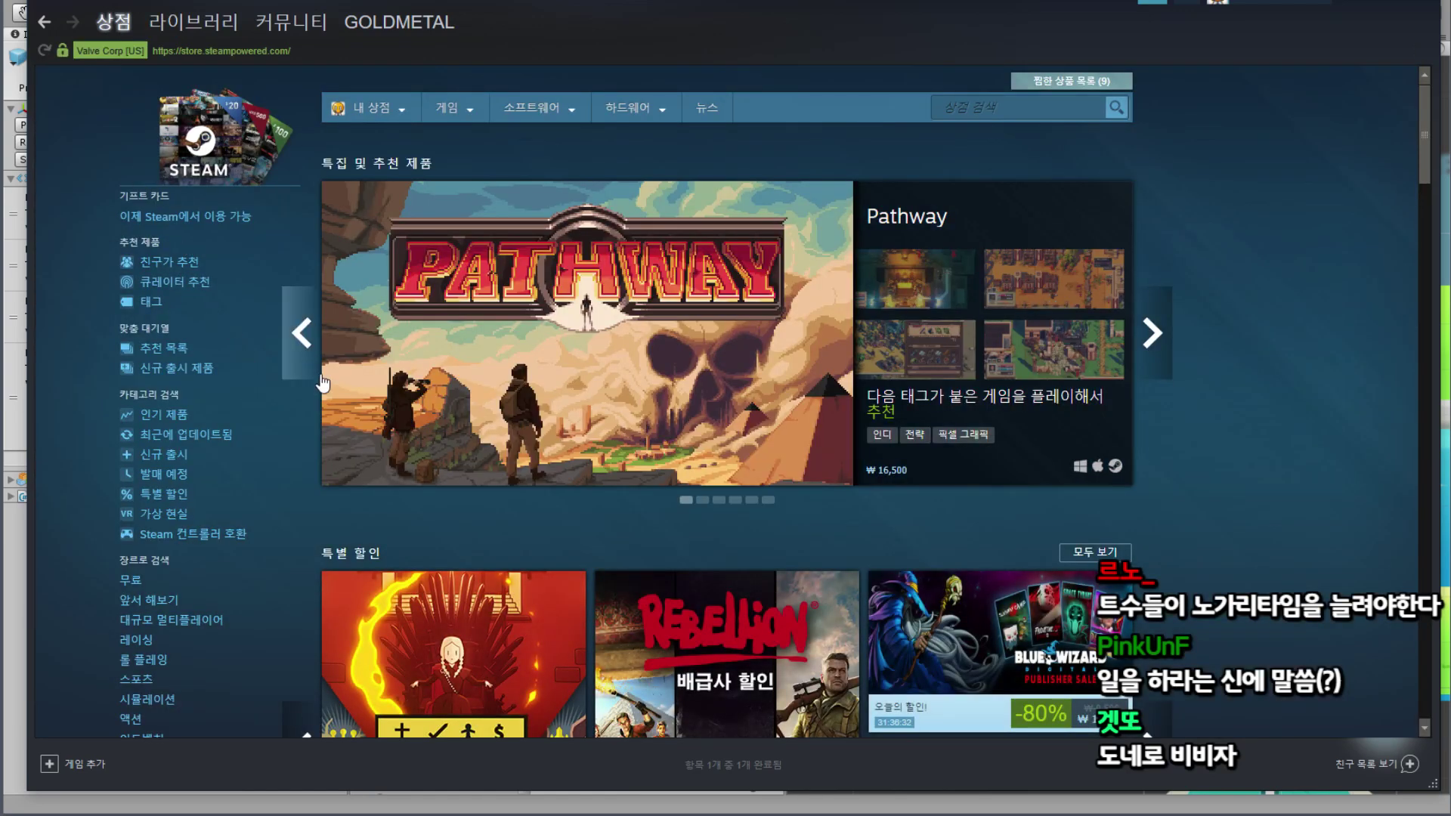
scroll(907, 362, down, 5)
scroll(1184, 354, up, 5)
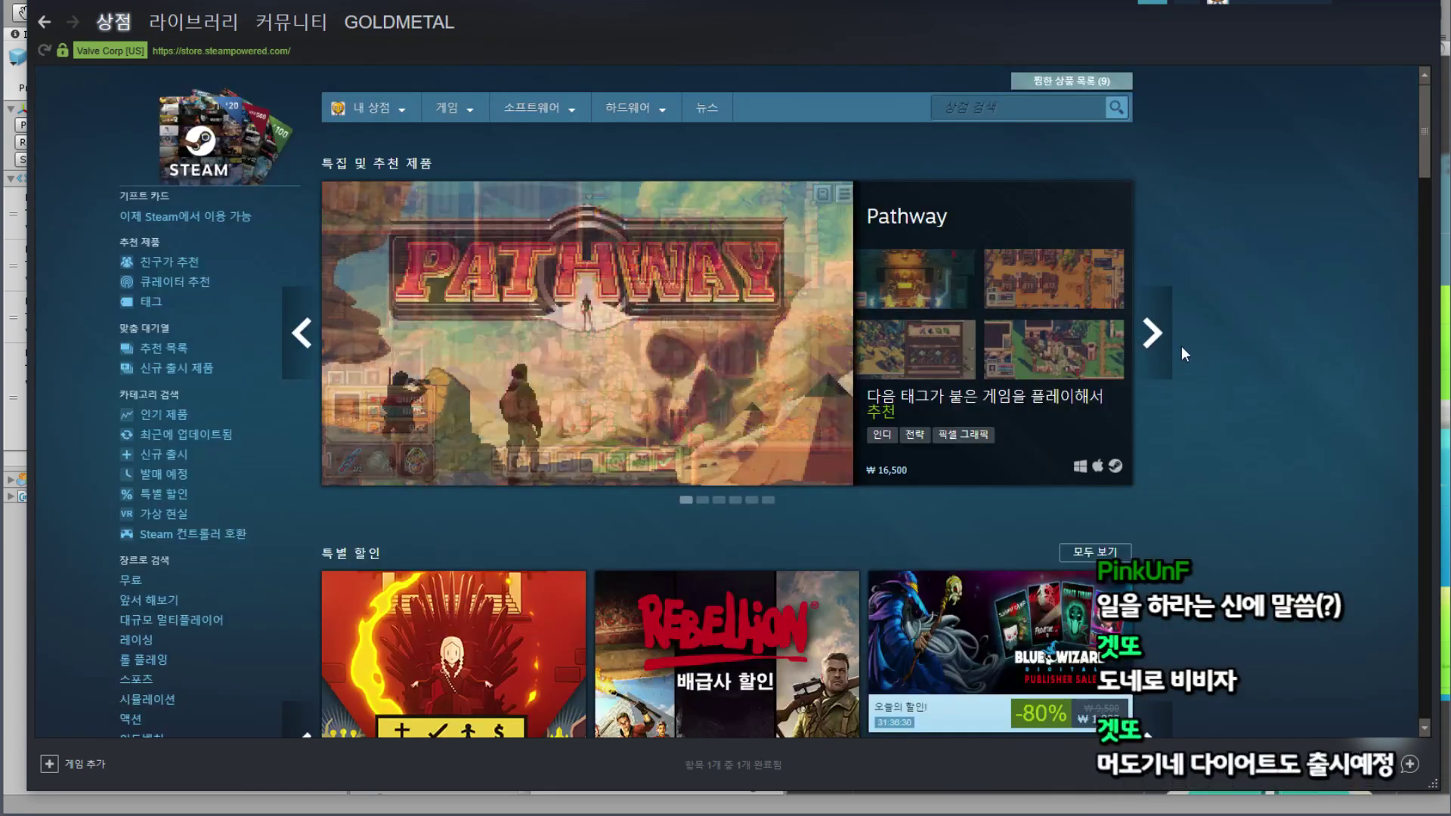
click(1152, 333)
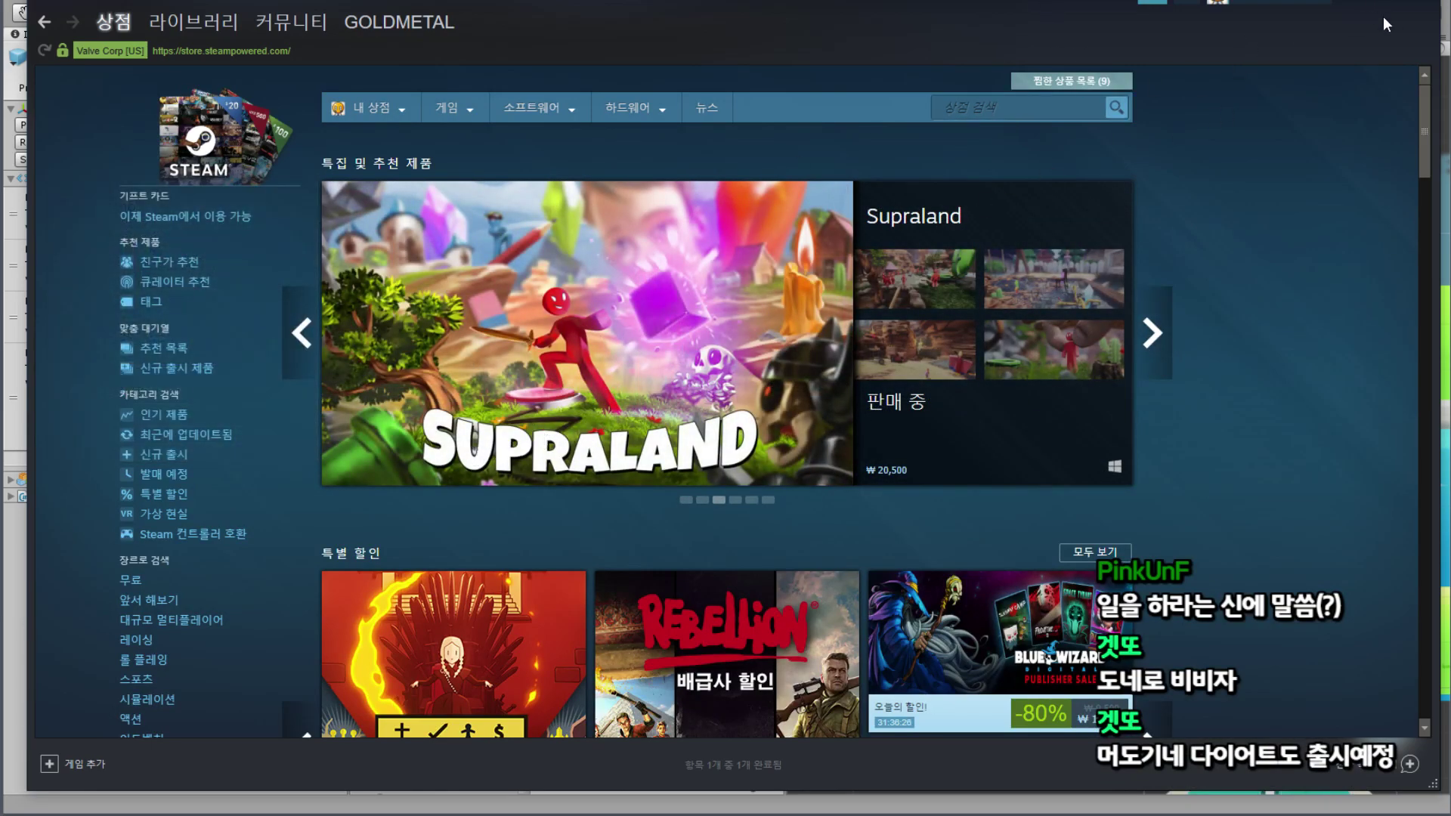
click(1428, 7)
Step: Collapse 35Boss_Angry's child objects and save the scene
middle_drag(1077, 211, 1133, 228)
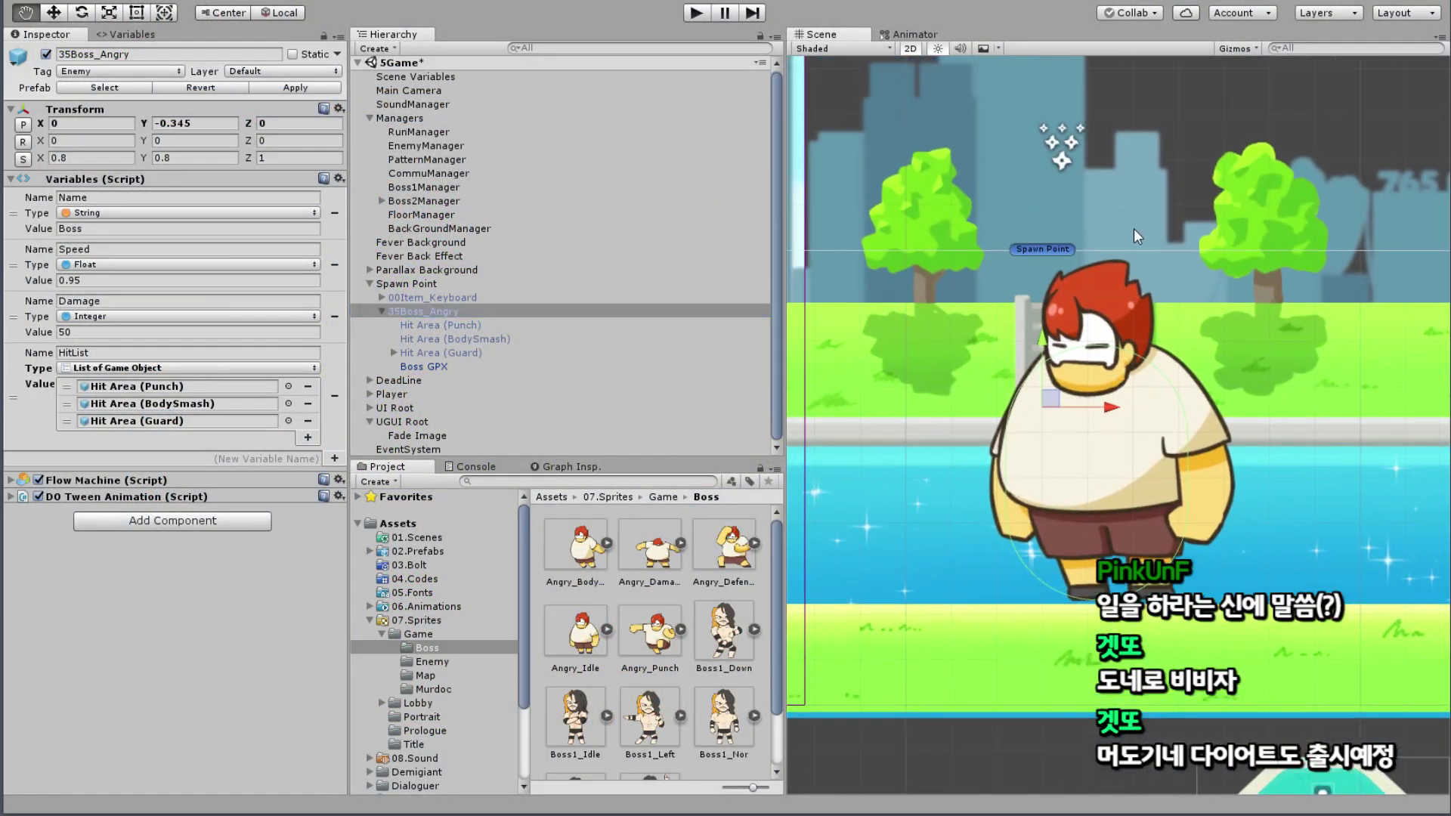
click(456, 312)
click(383, 309)
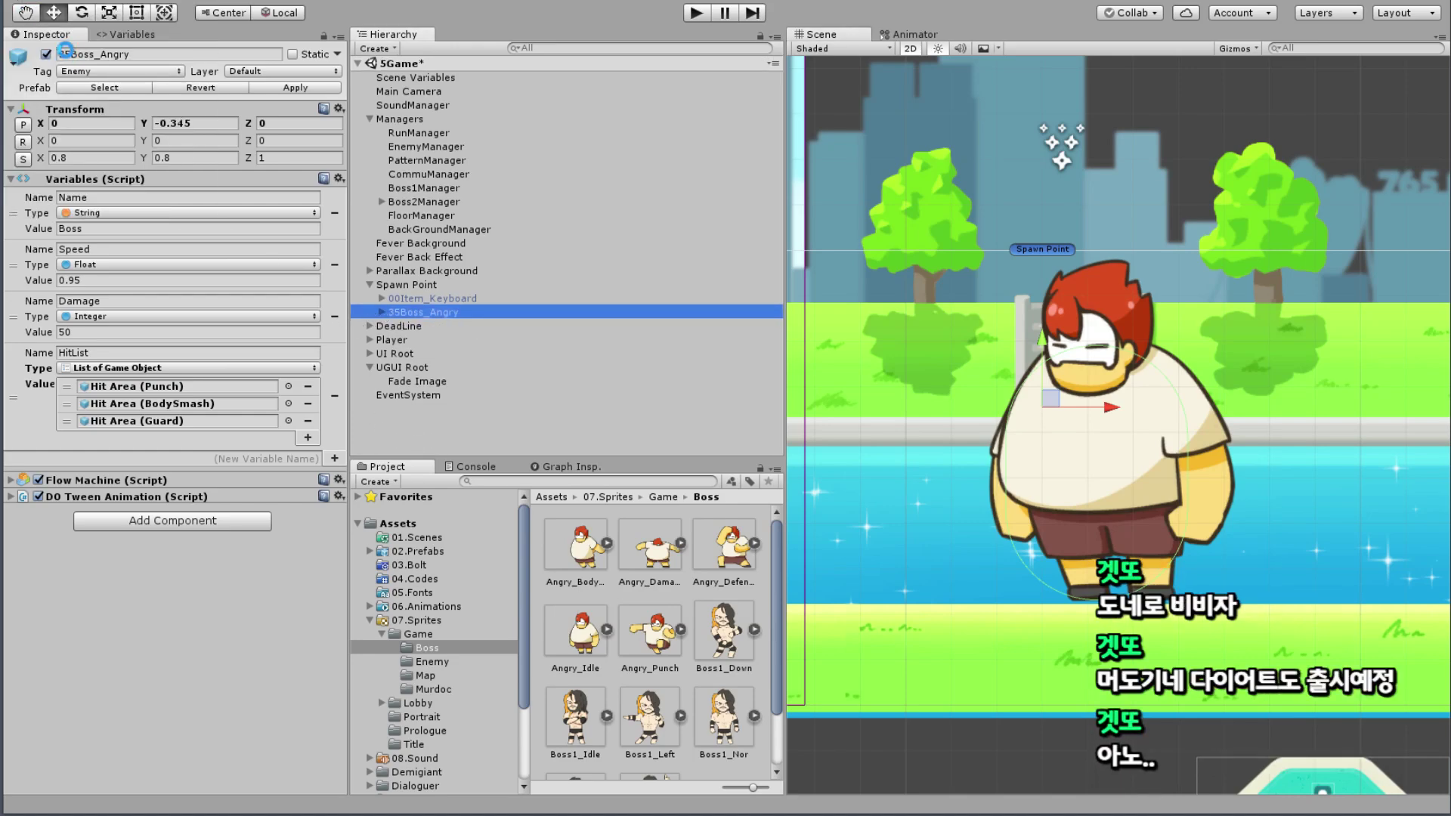
click(15, 1)
click(45, 155)
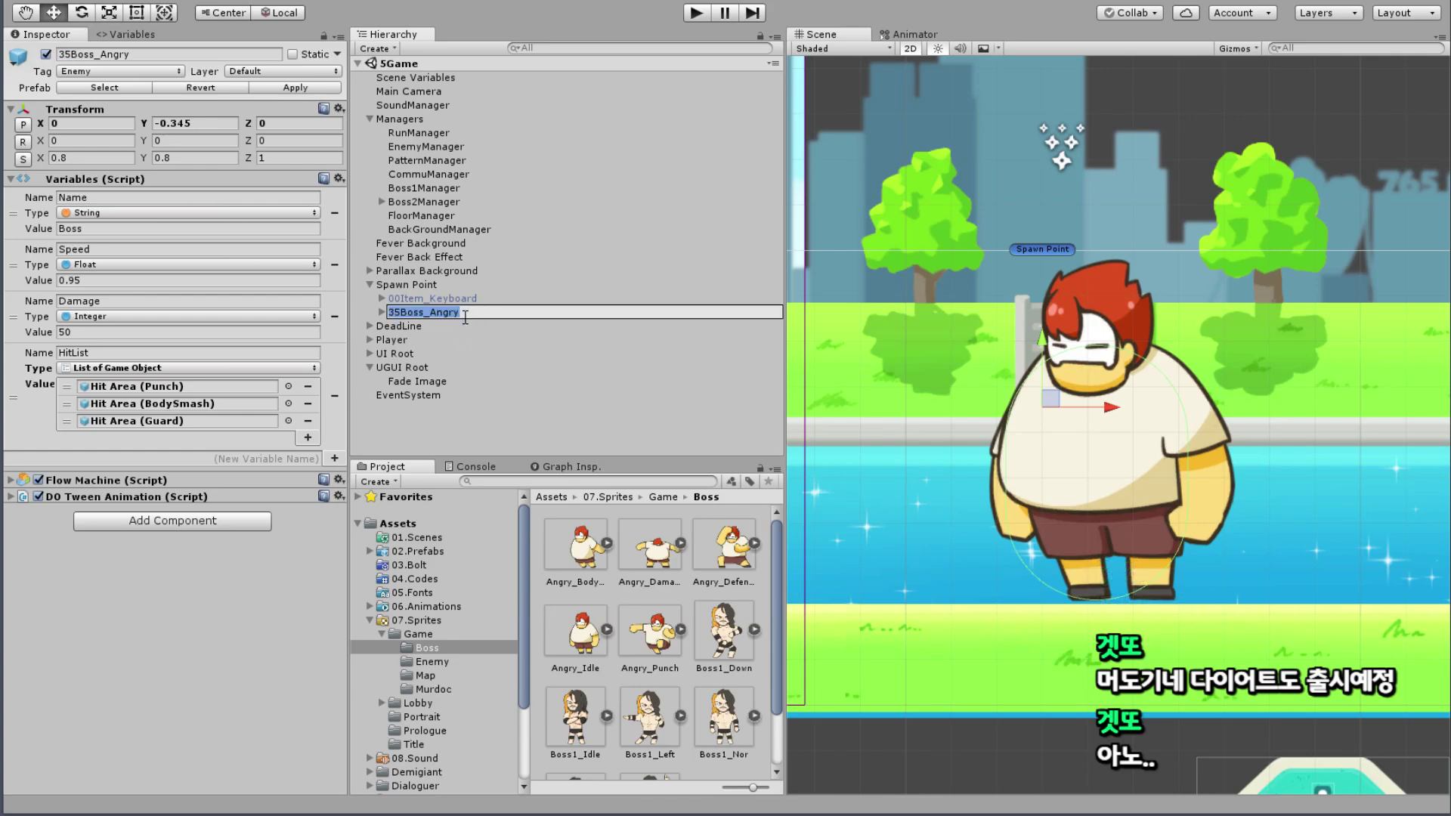
Step: Deactivate 35Boss_Angry and look at the Fade Image object
click(441, 301)
click(430, 313)
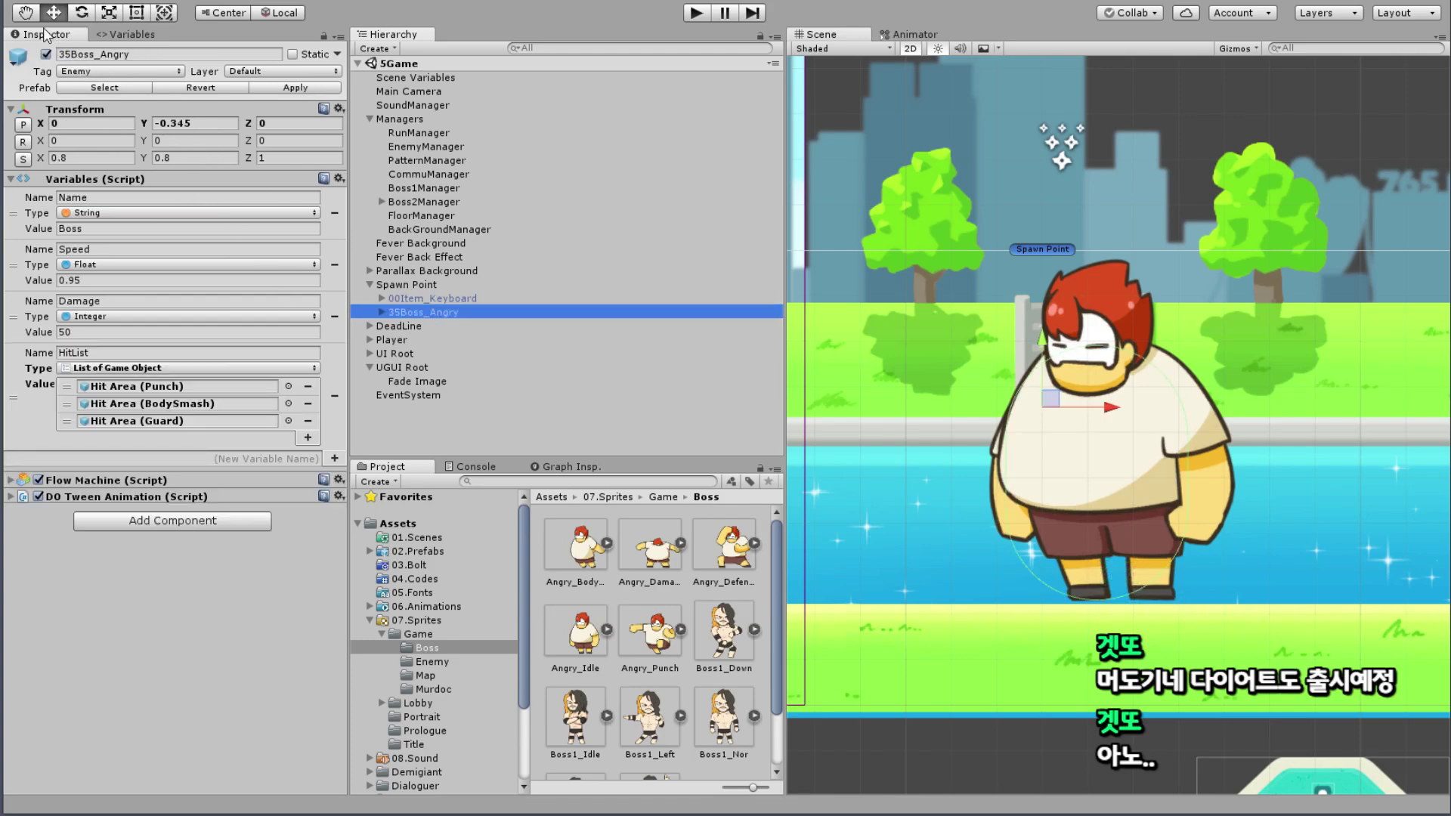
click(46, 55)
scroll(993, 365, down, 5)
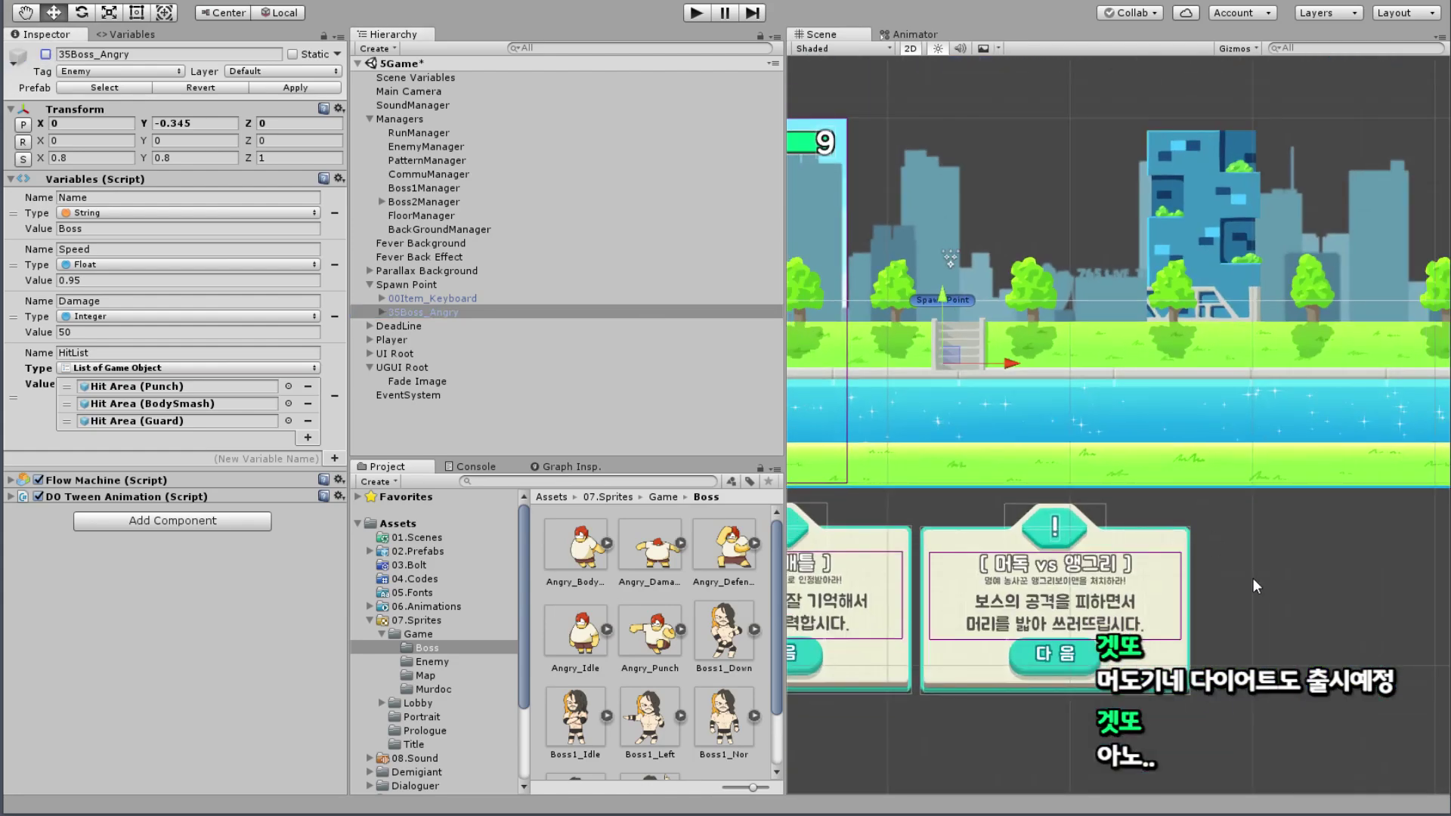
click(1253, 578)
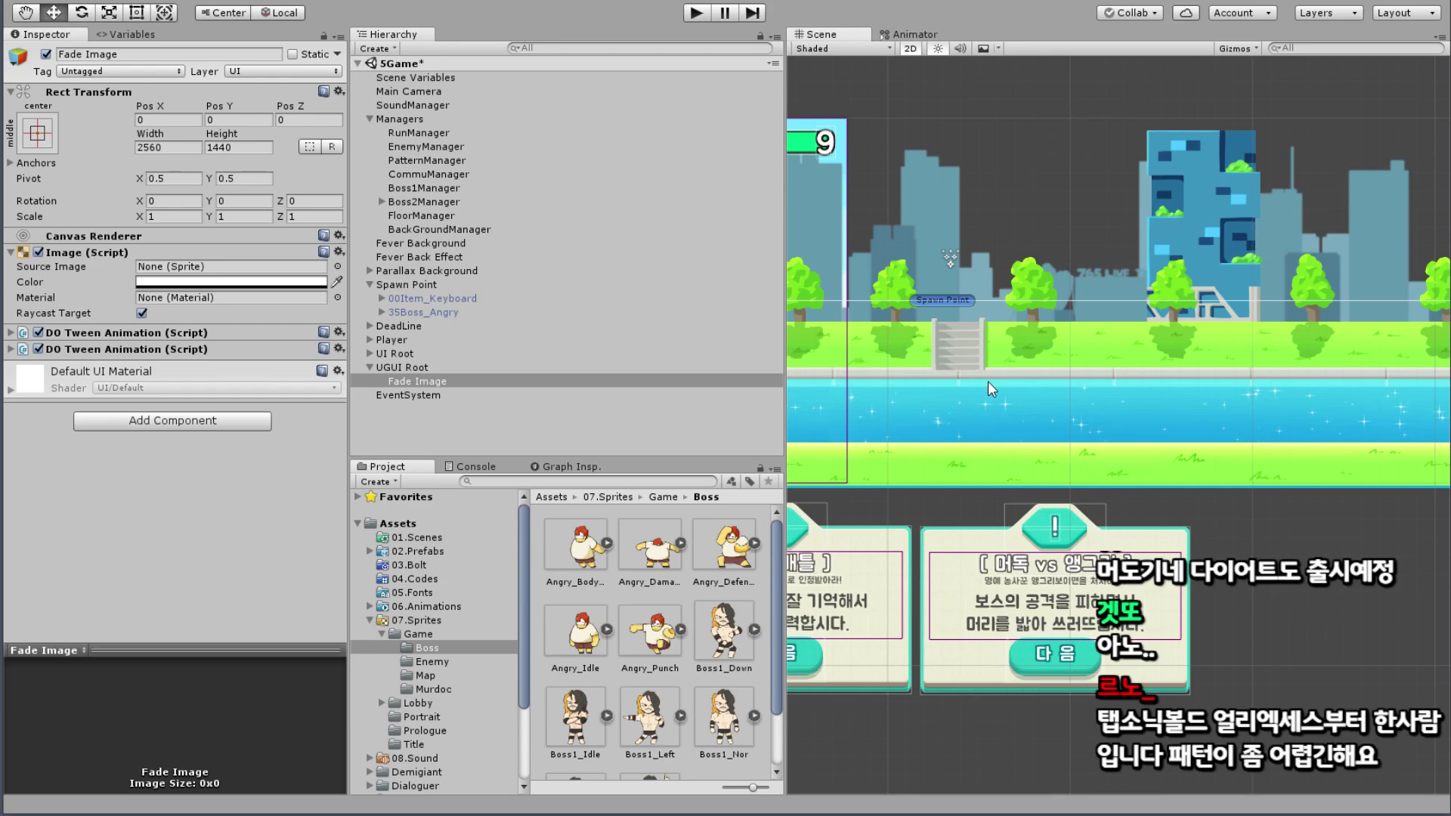
scroll(982, 380, up, 3)
Step: Expand 35Boss_Angry, check Boss GPX, then reactivate the boss so it appears in the scene
click(423, 313)
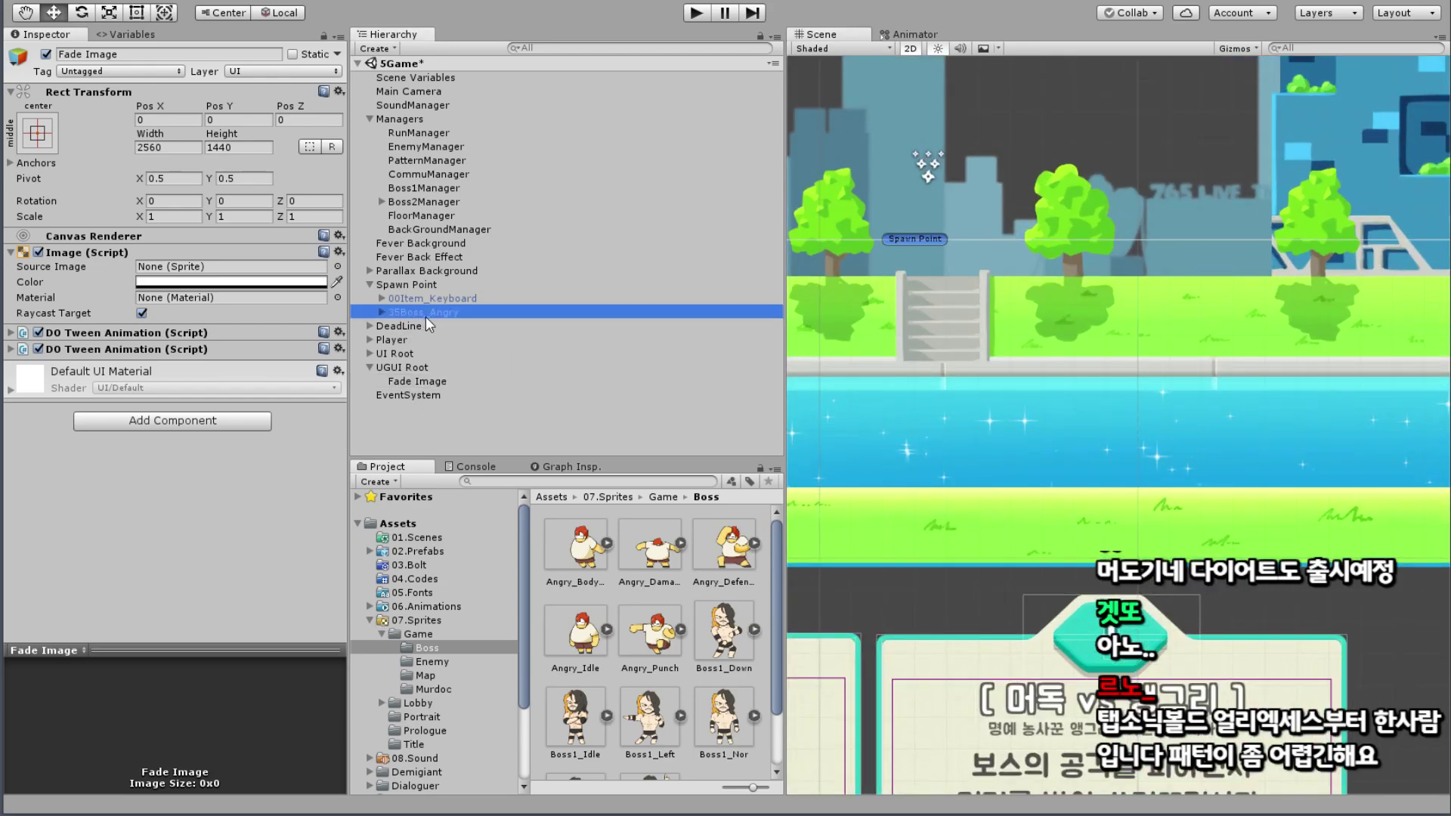
click(382, 311)
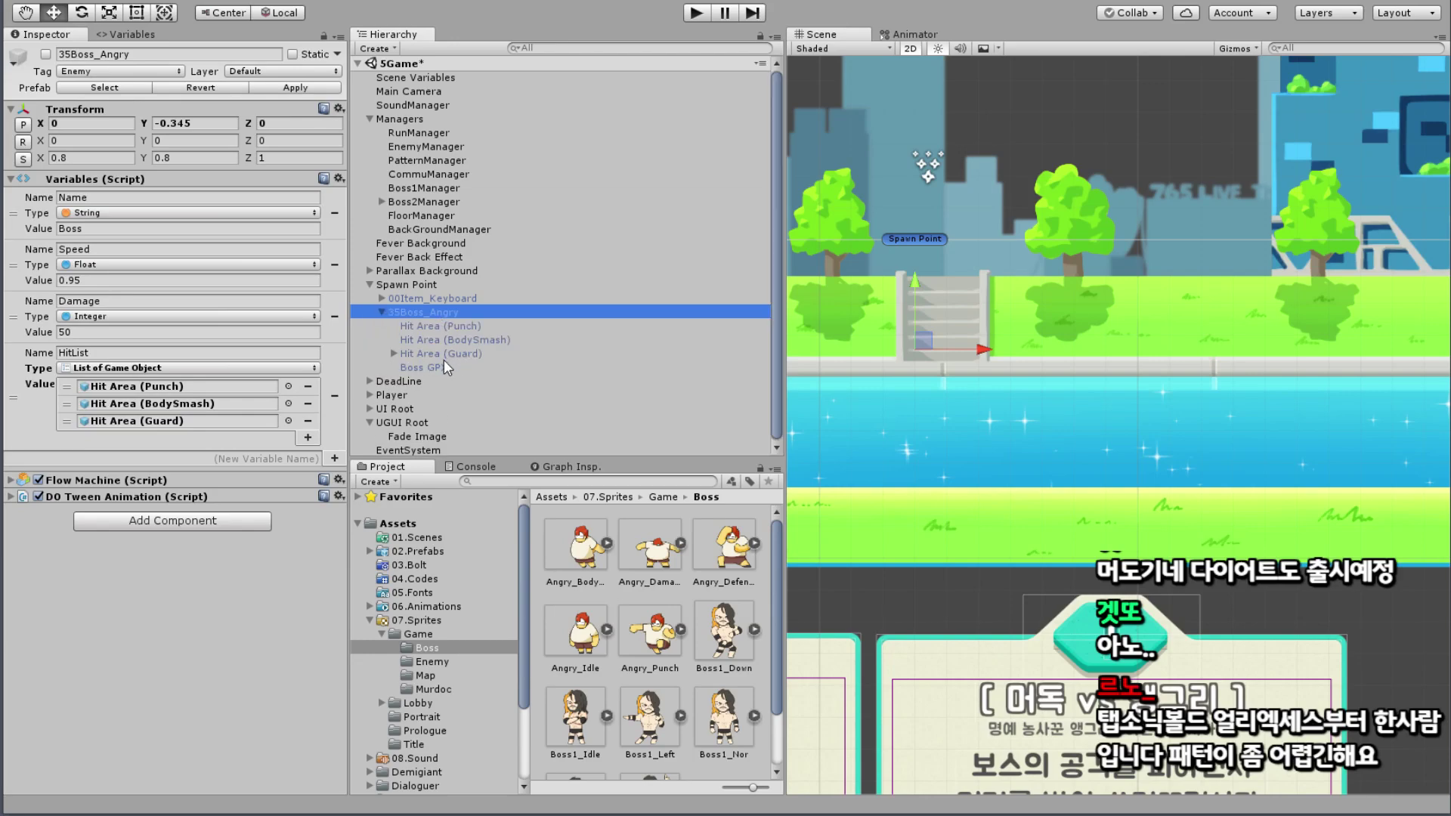
click(436, 368)
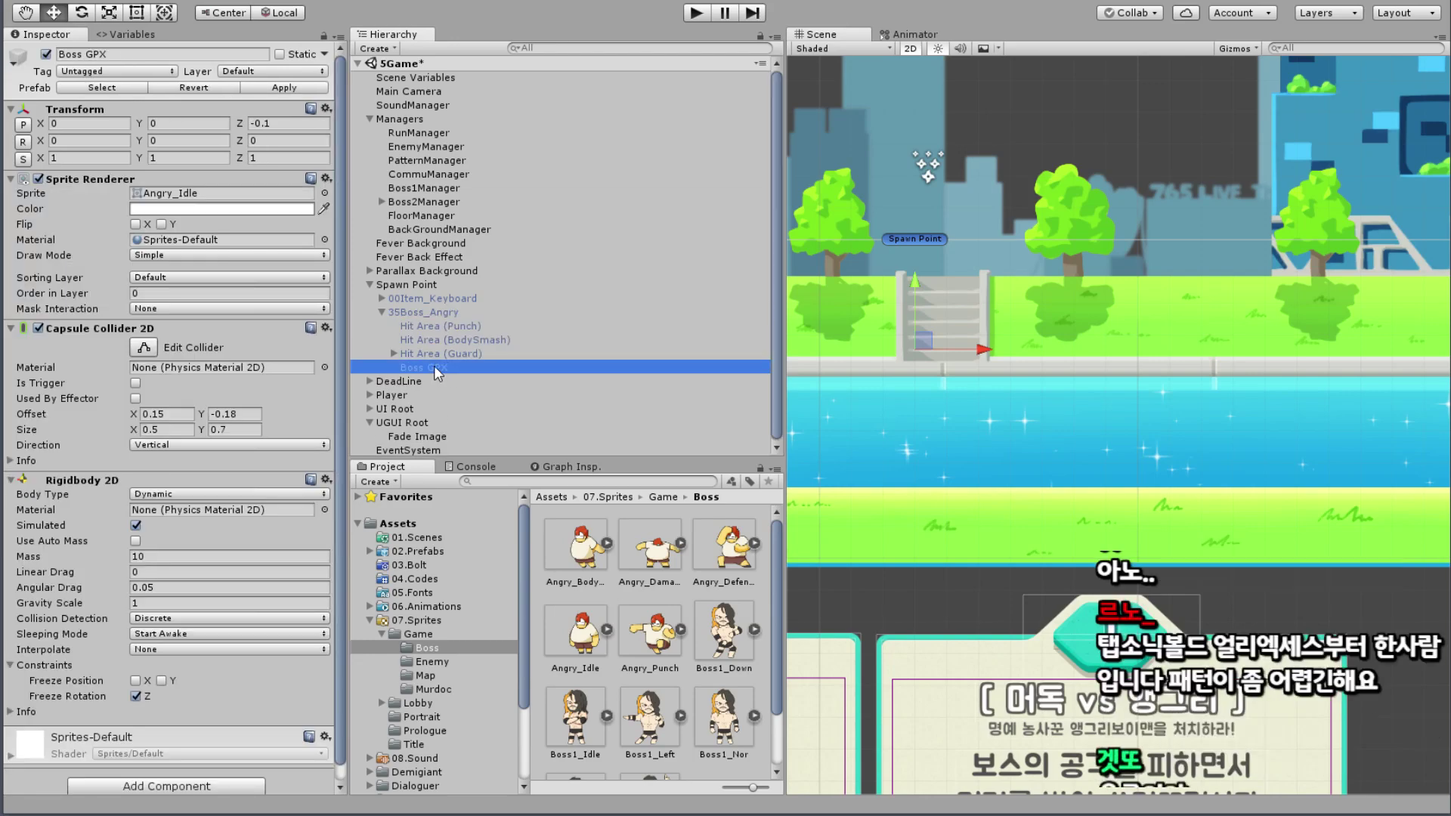
scroll(116, 412, down, 1)
click(434, 312)
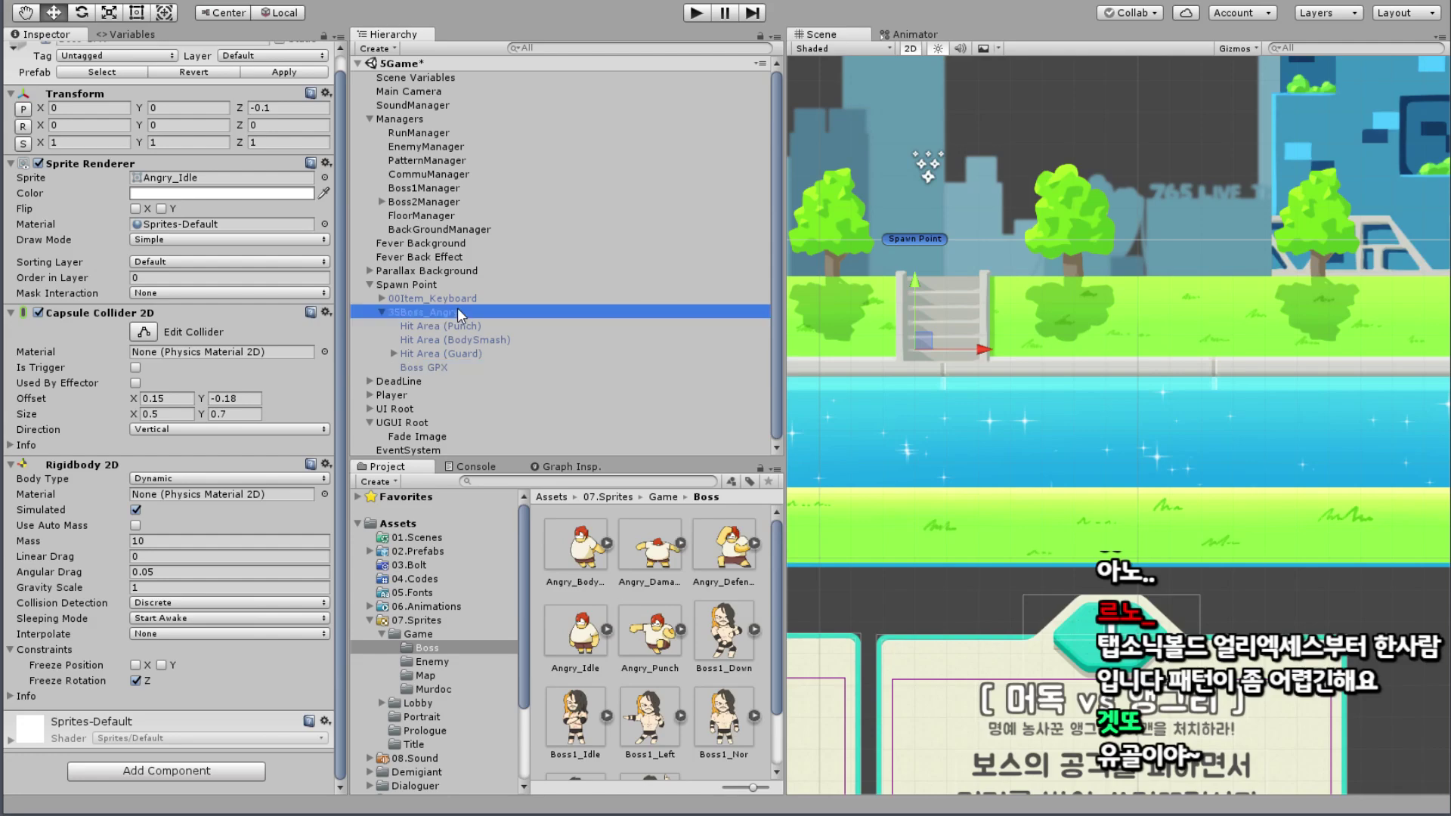
click(46, 55)
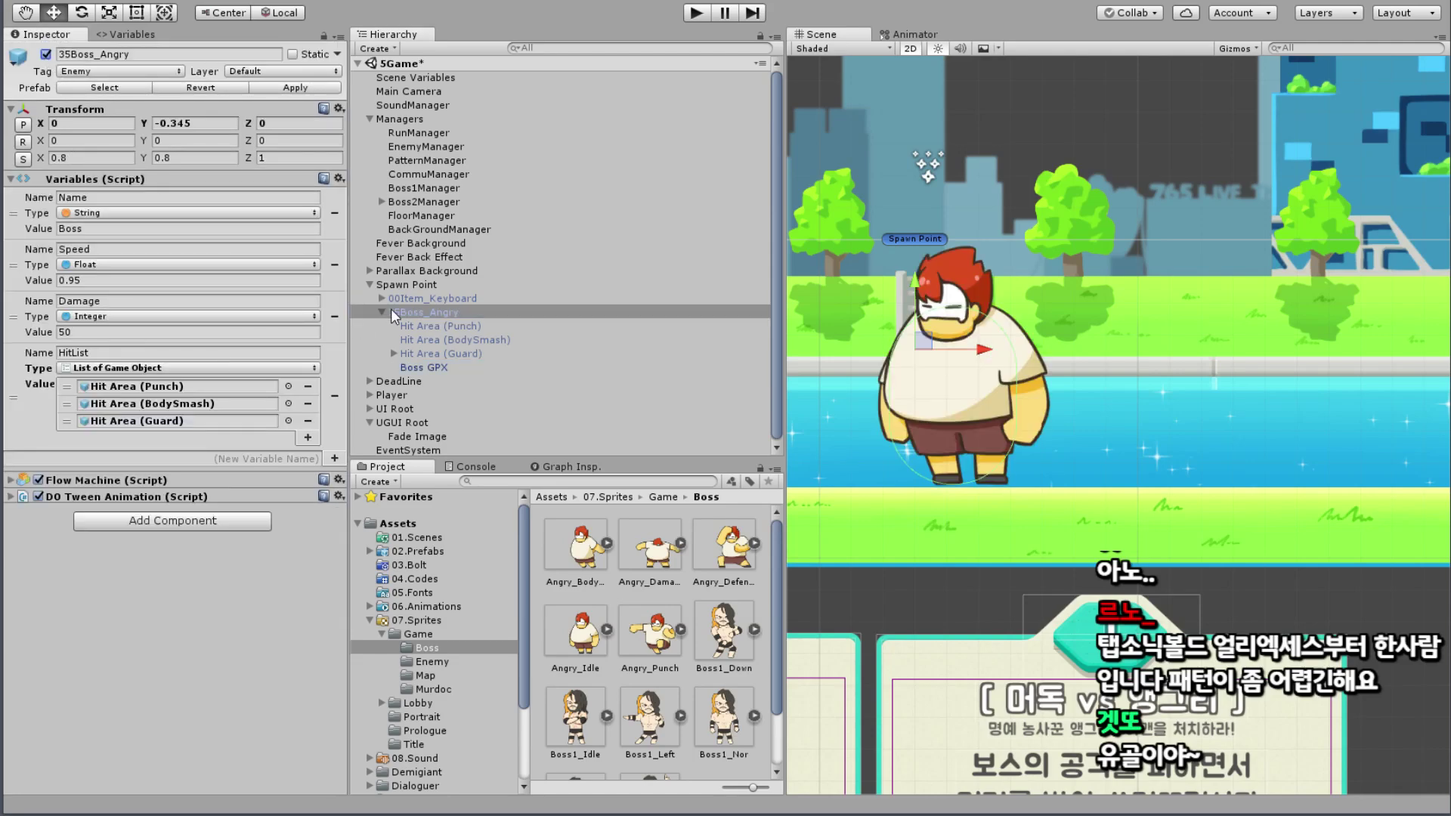
Step: Set Boss GPX's sprite to Angry_Punch and enable the Hit Area (Punch) object
click(415, 366)
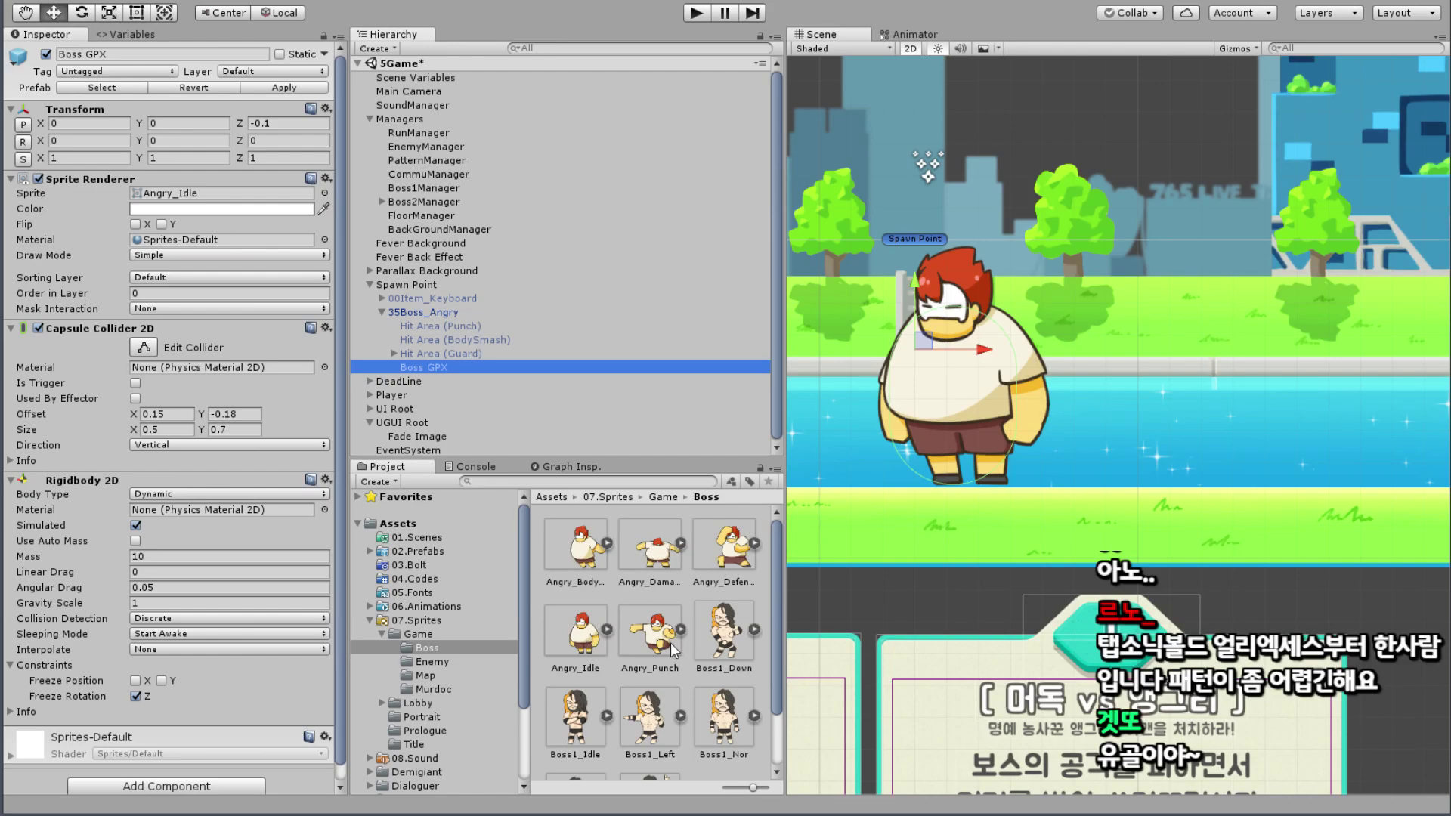
drag(672, 651, 216, 195)
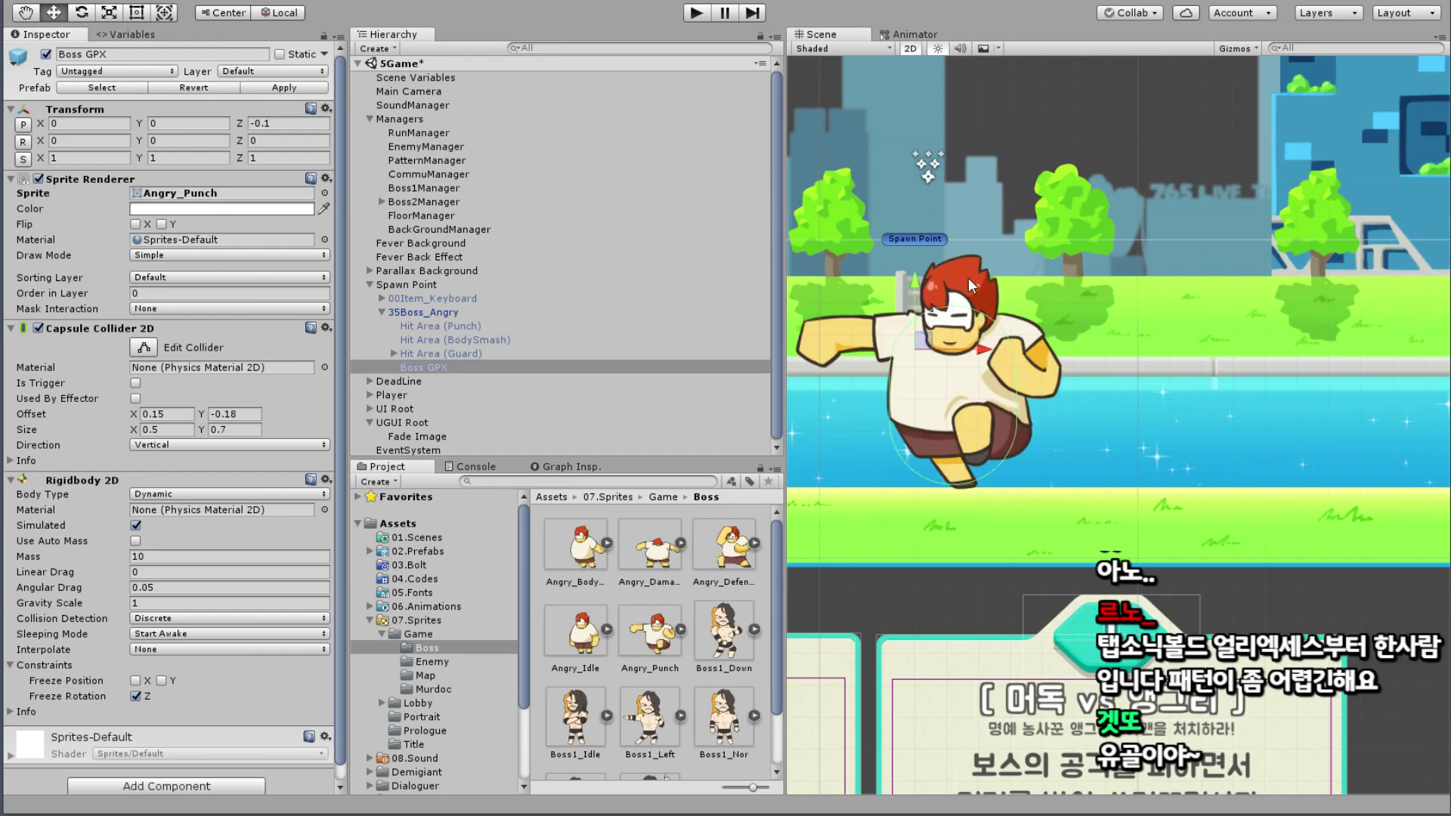
click(454, 325)
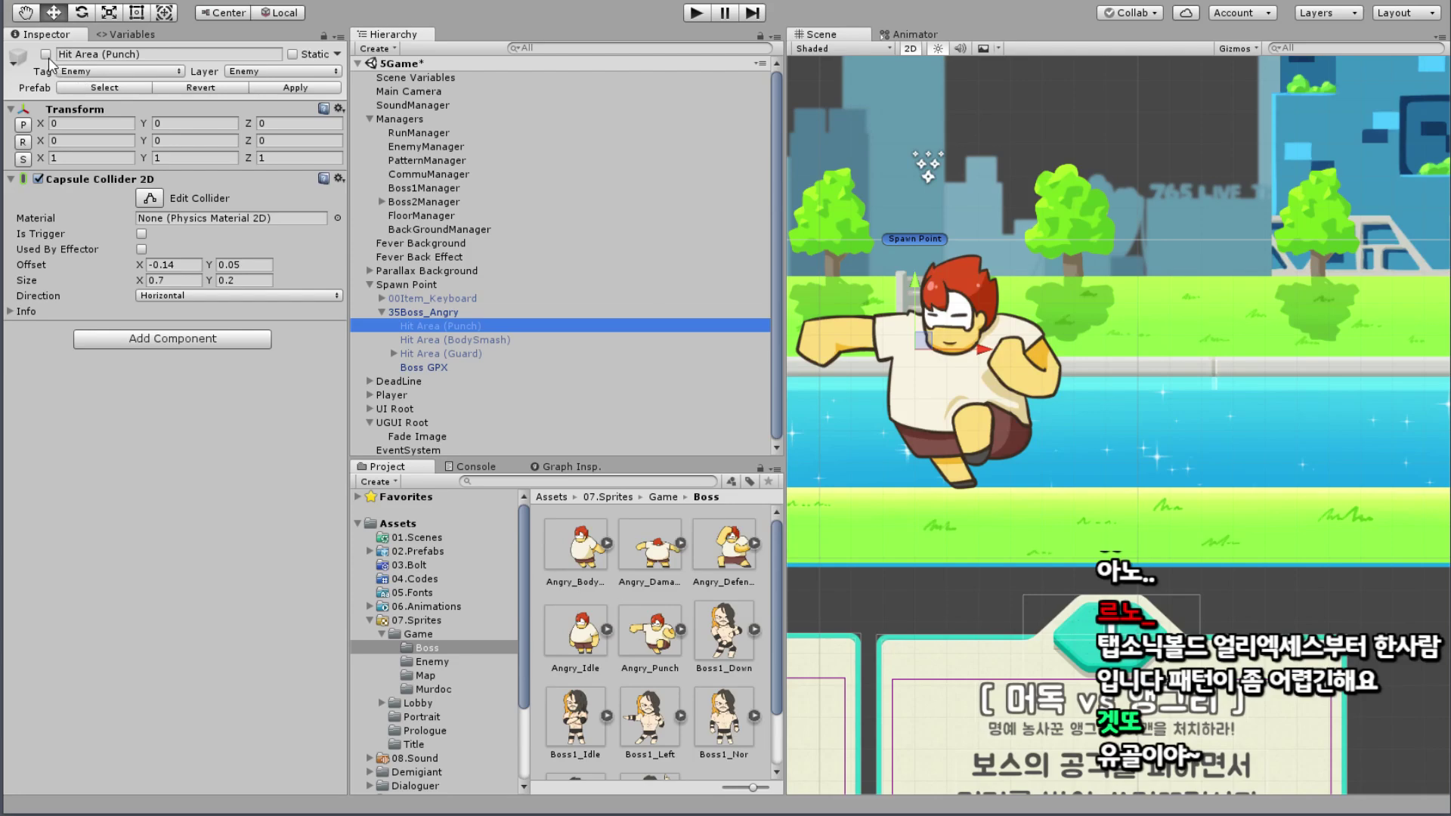
click(46, 54)
key(f)
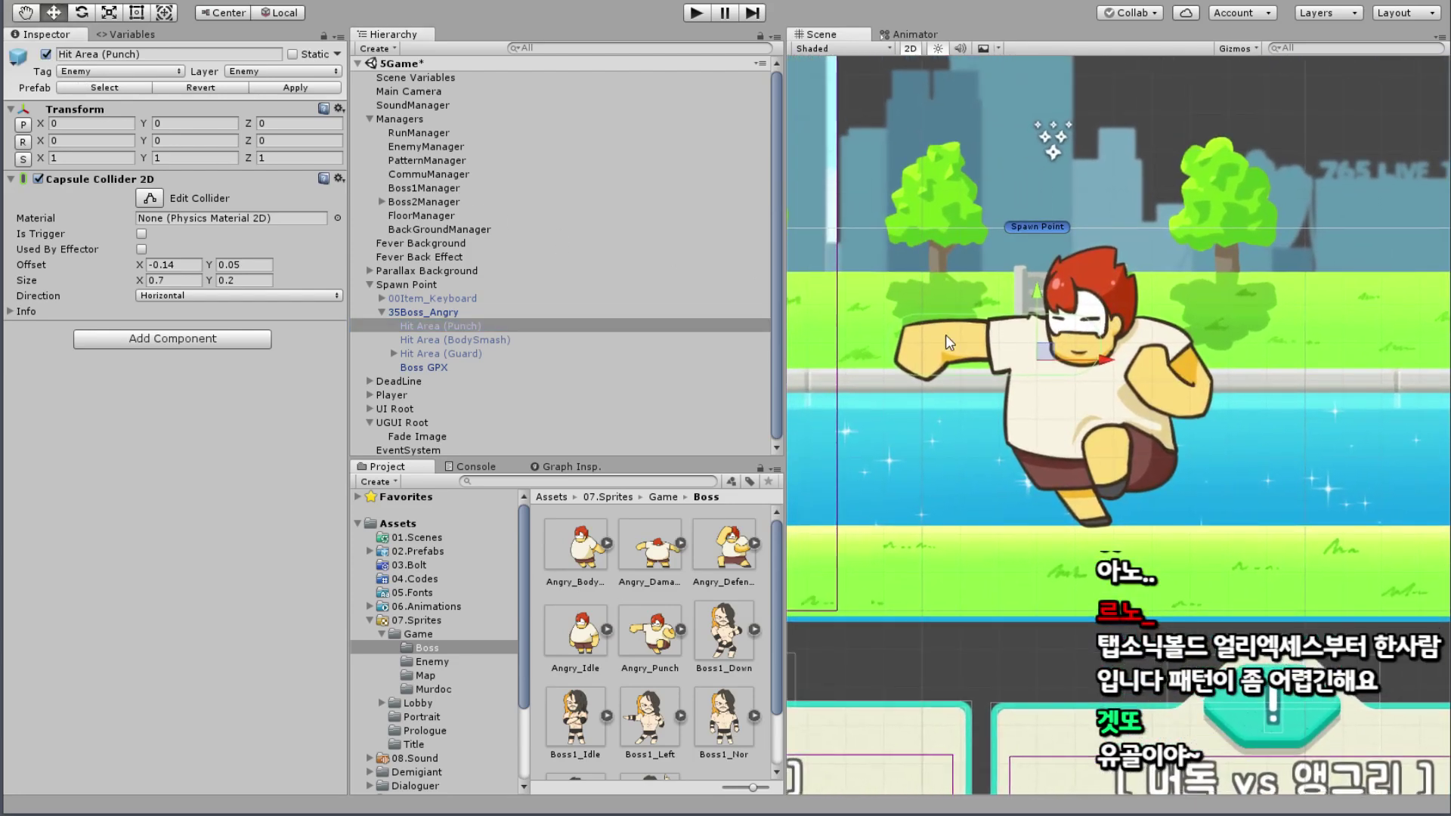
Step: Apply 35Boss_Angry's changes to its prefab and deactivate the boss
click(444, 312)
click(330, 91)
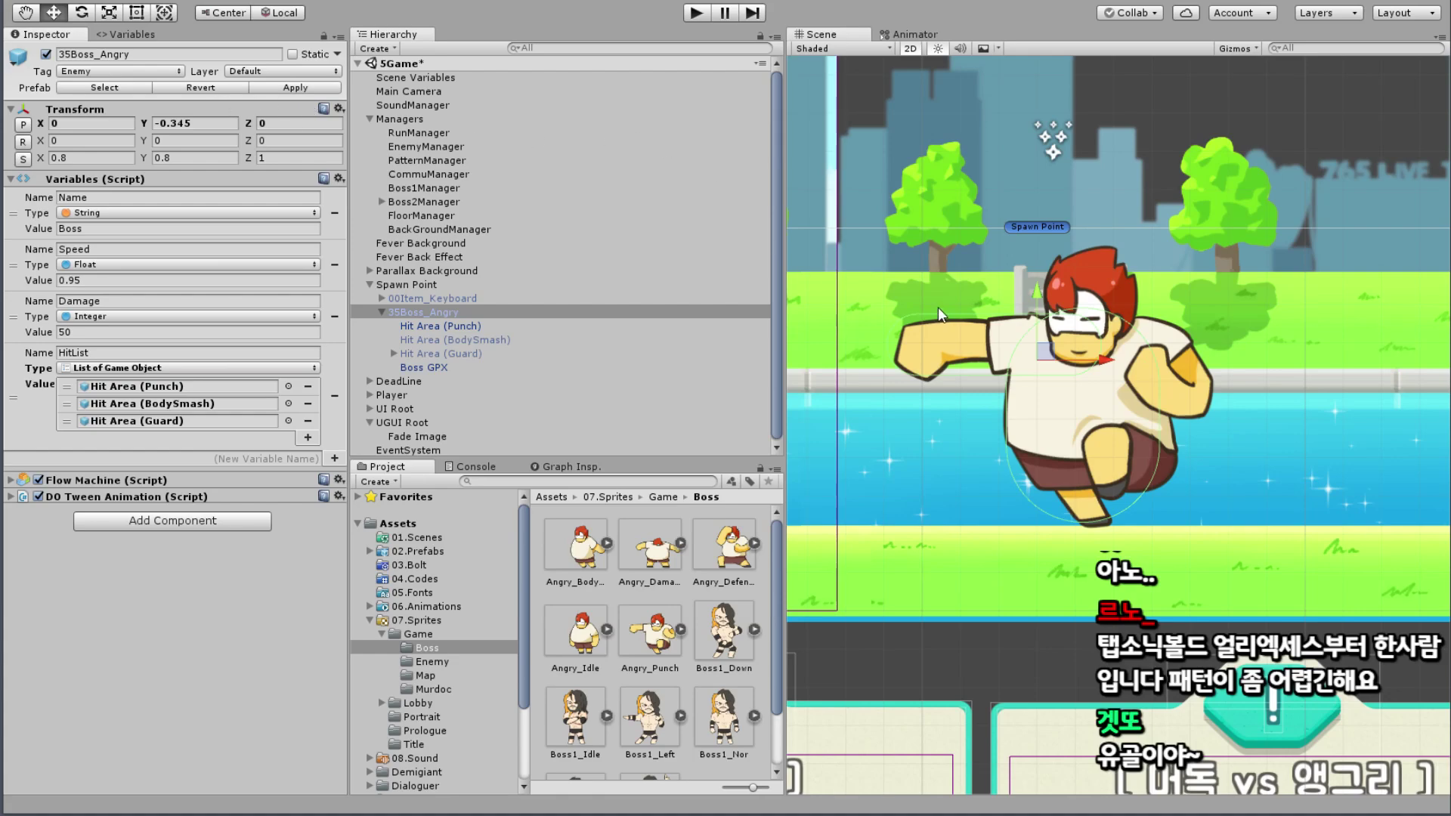
scroll(939, 313, up, 3)
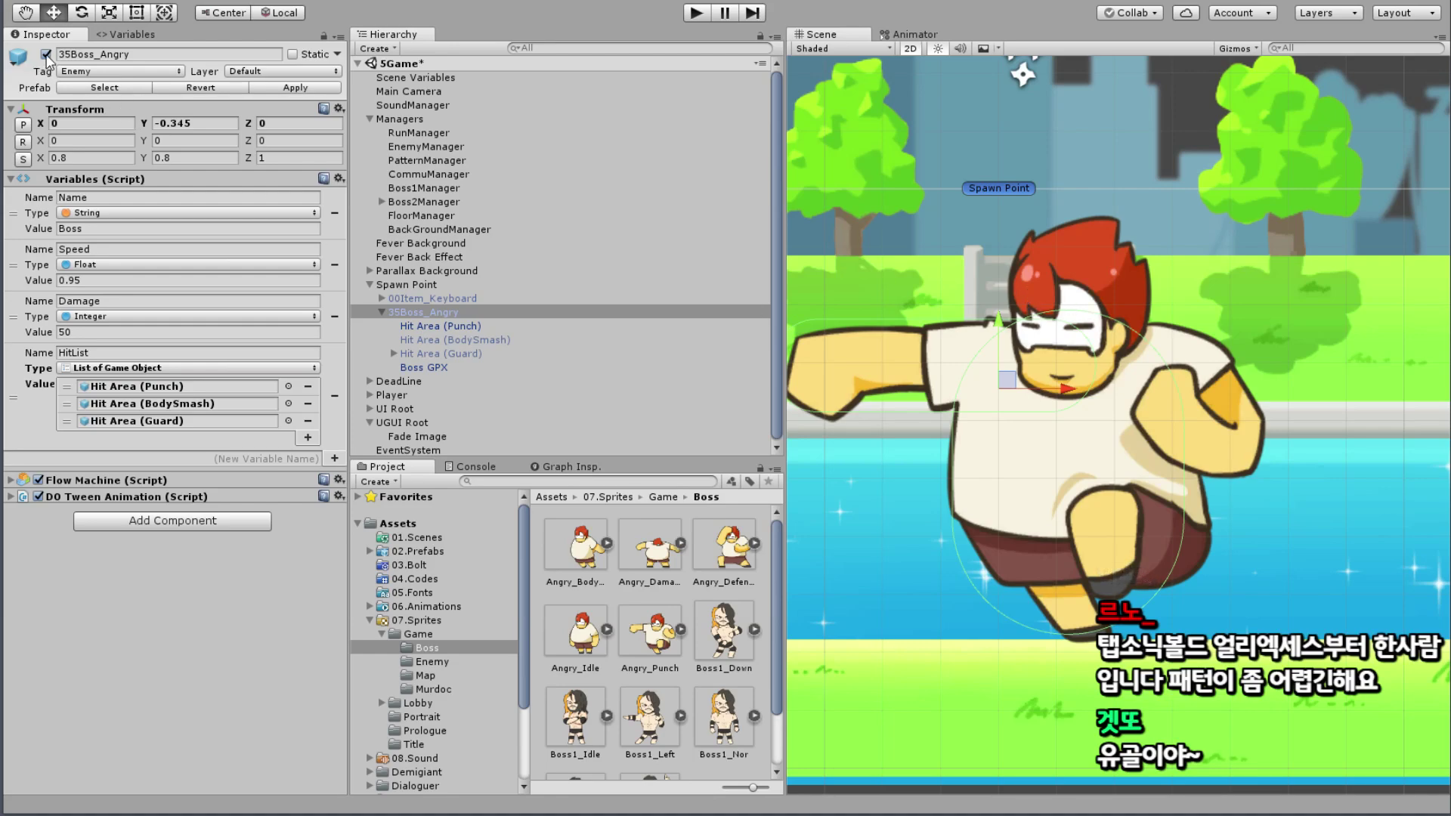
click(46, 54)
Step: Save the scene and the project
click(25, 3)
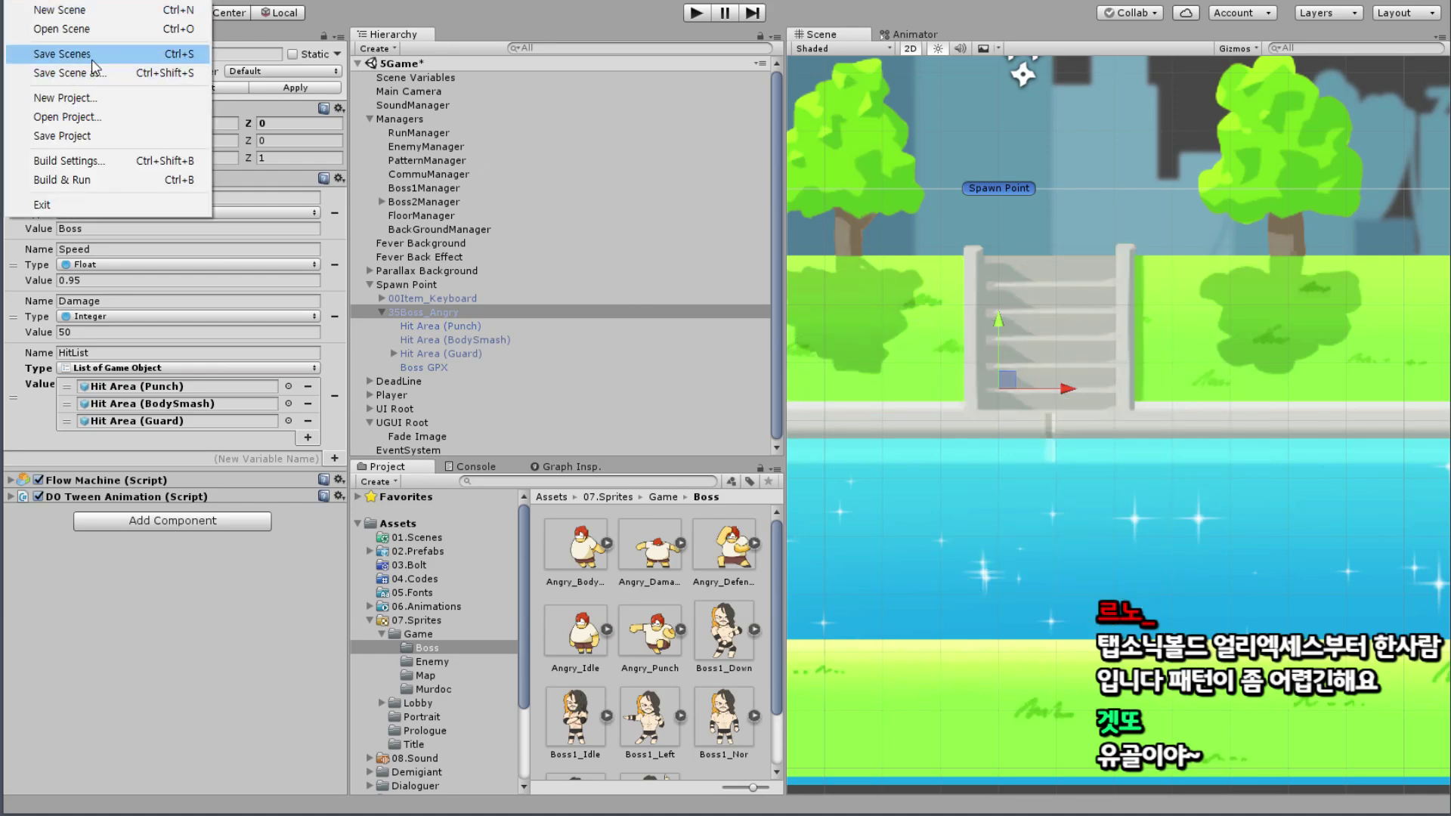
click(47, 45)
click(21, 4)
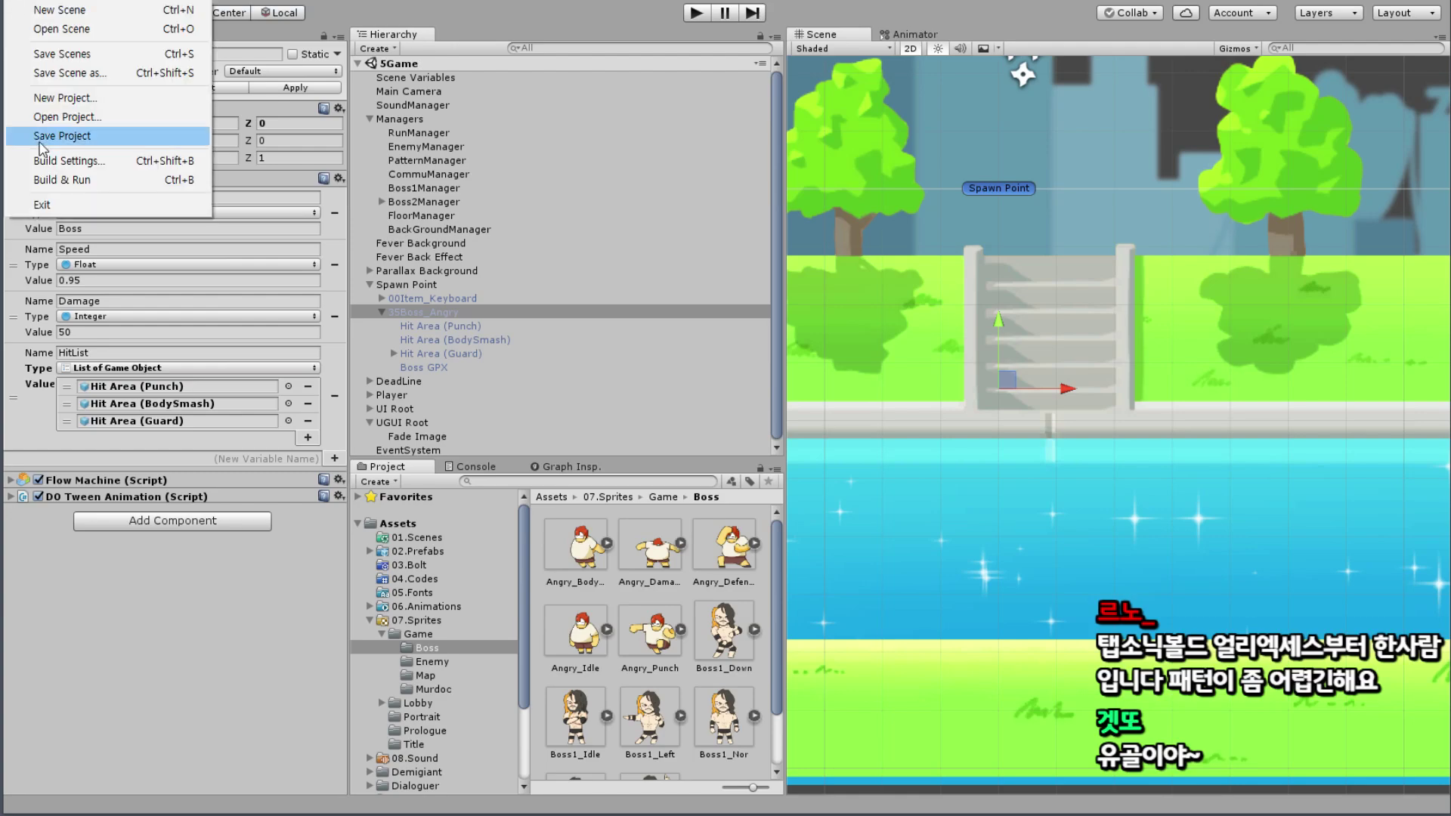
click(38, 133)
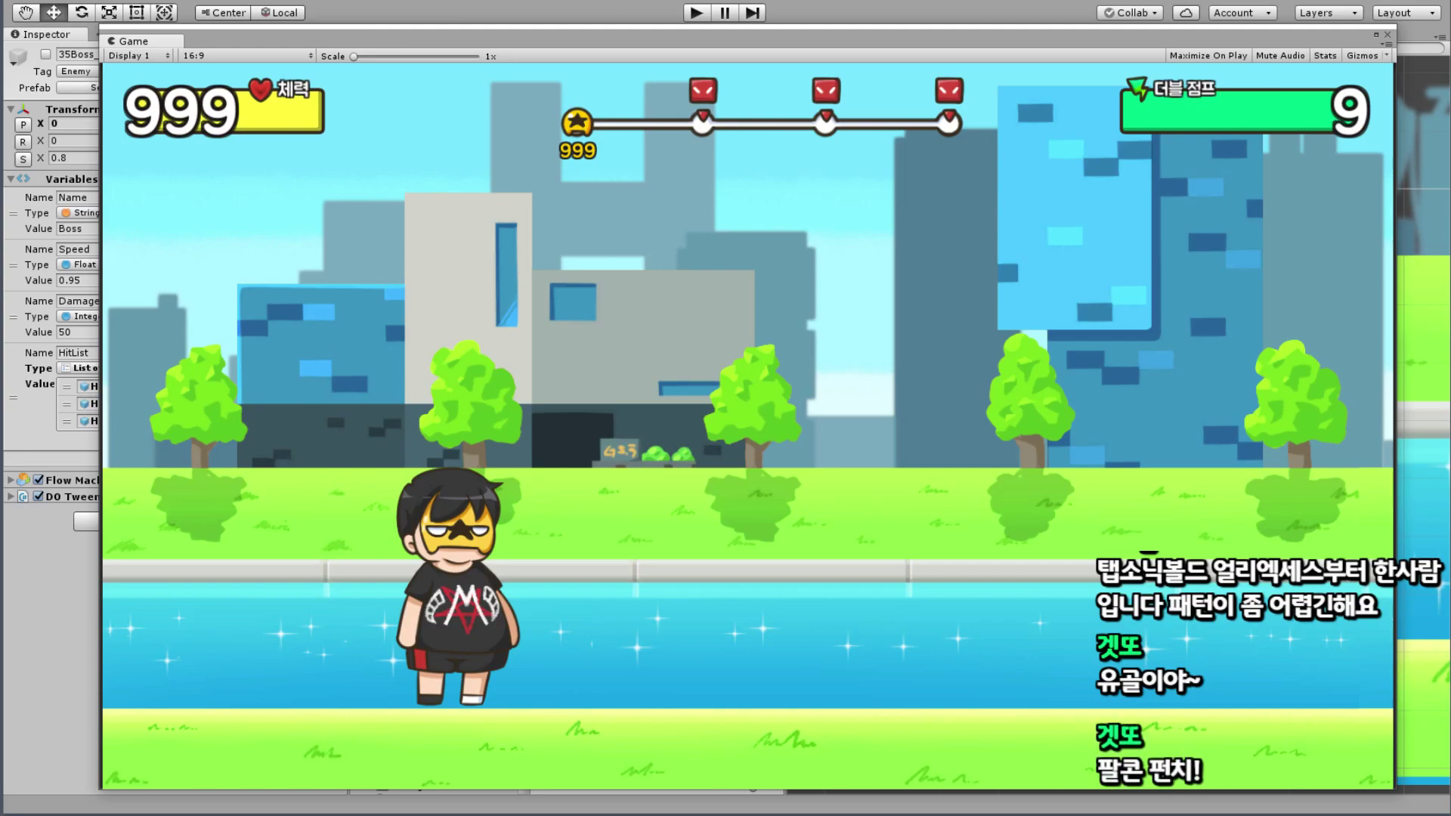
Step: Start the playtest and skip through the boss dialogue and tutorial
key(ctrl+p)
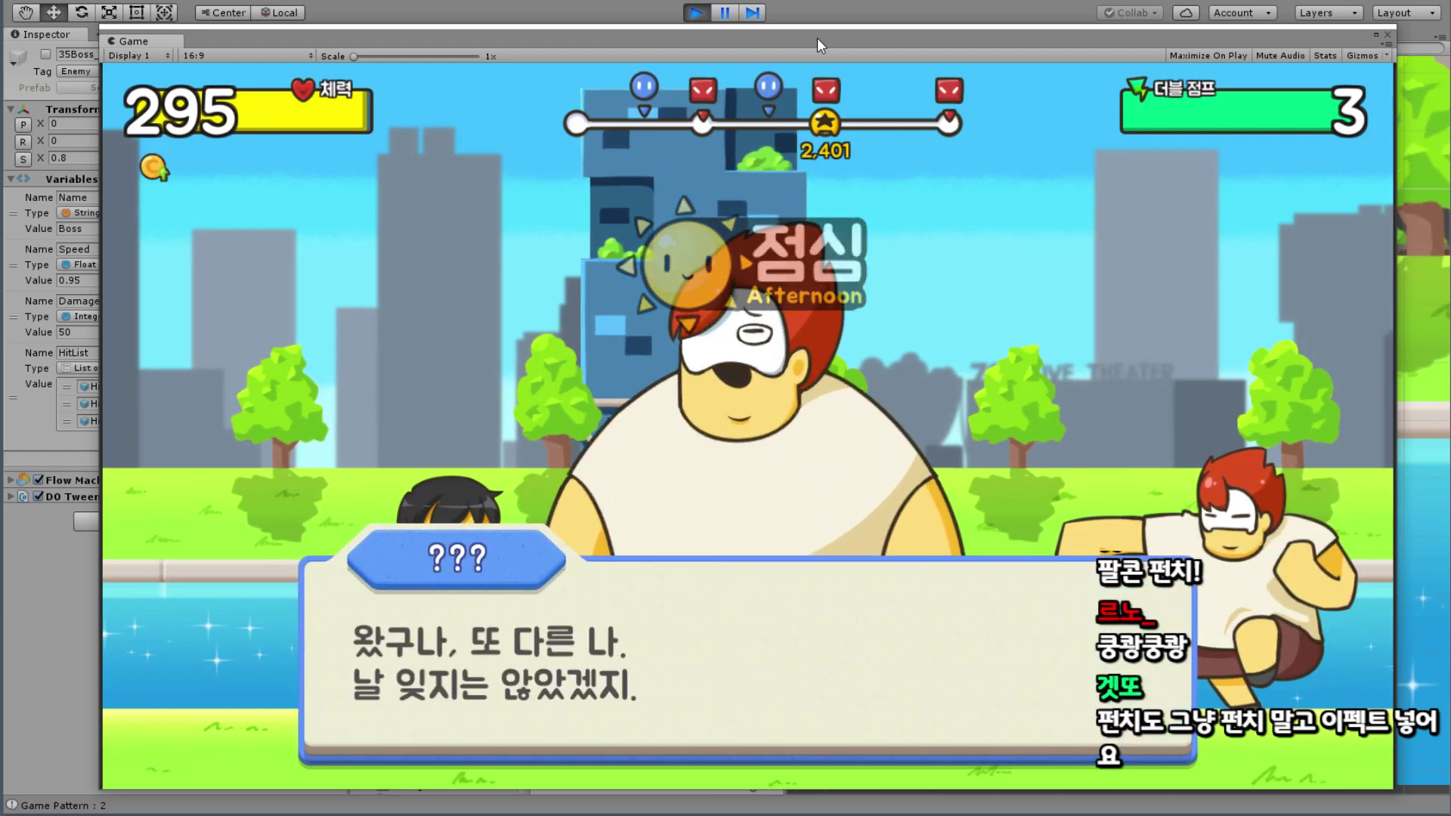
click(815, 615)
click(816, 615)
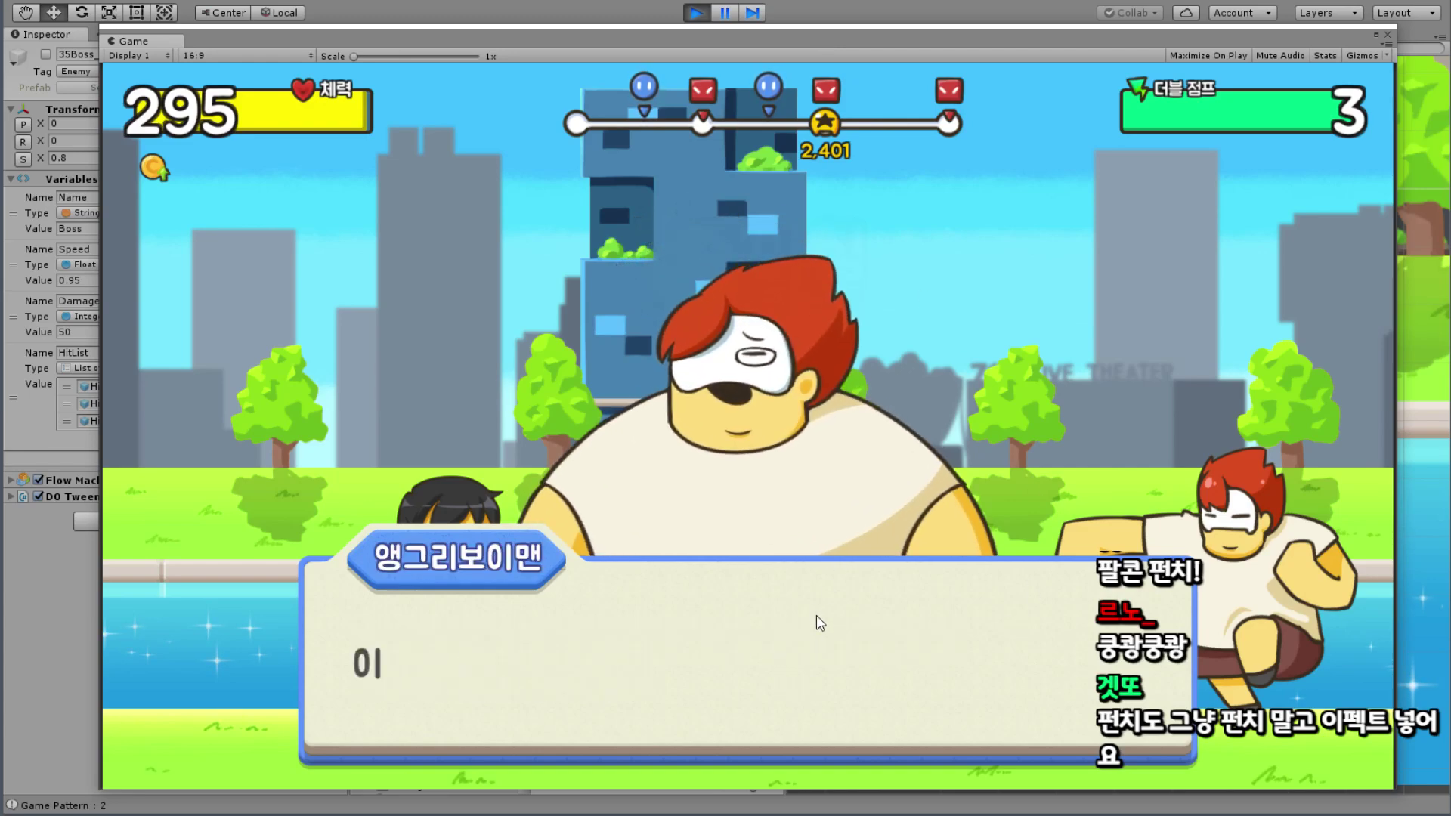
click(822, 628)
click(768, 667)
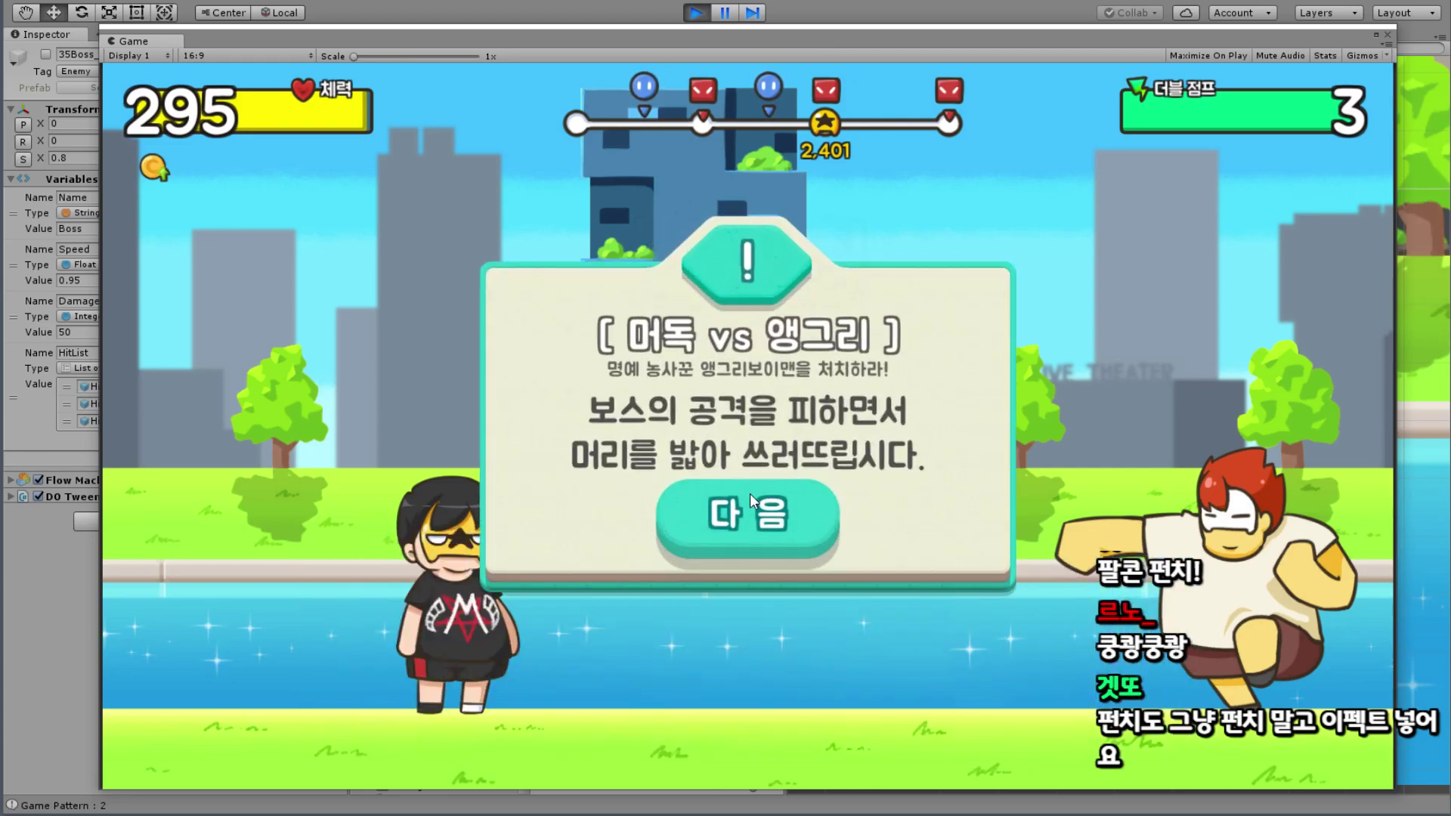
click(750, 514)
click(749, 524)
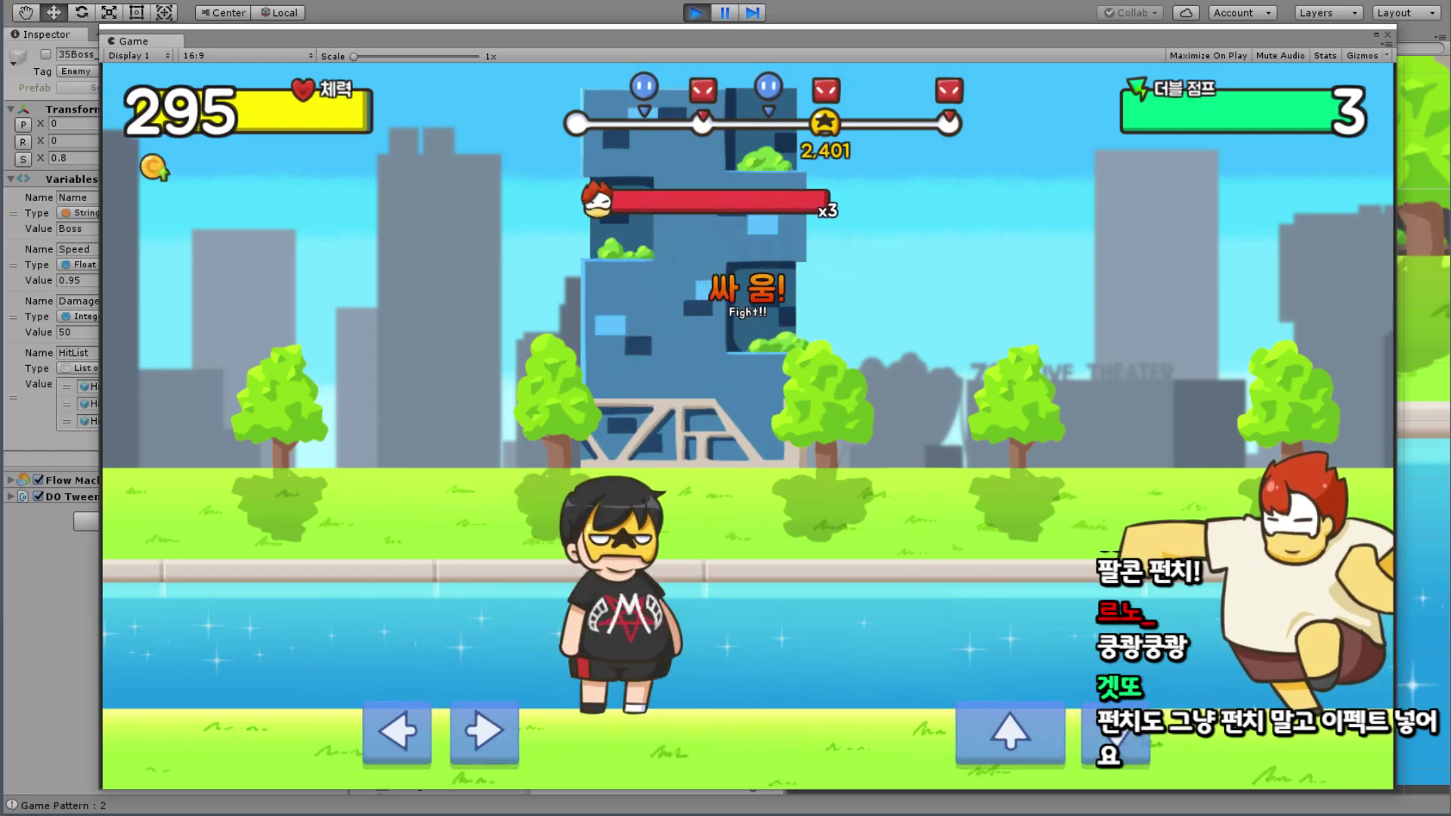
Step: Walk the player right until it stands near the boss
key(Right)
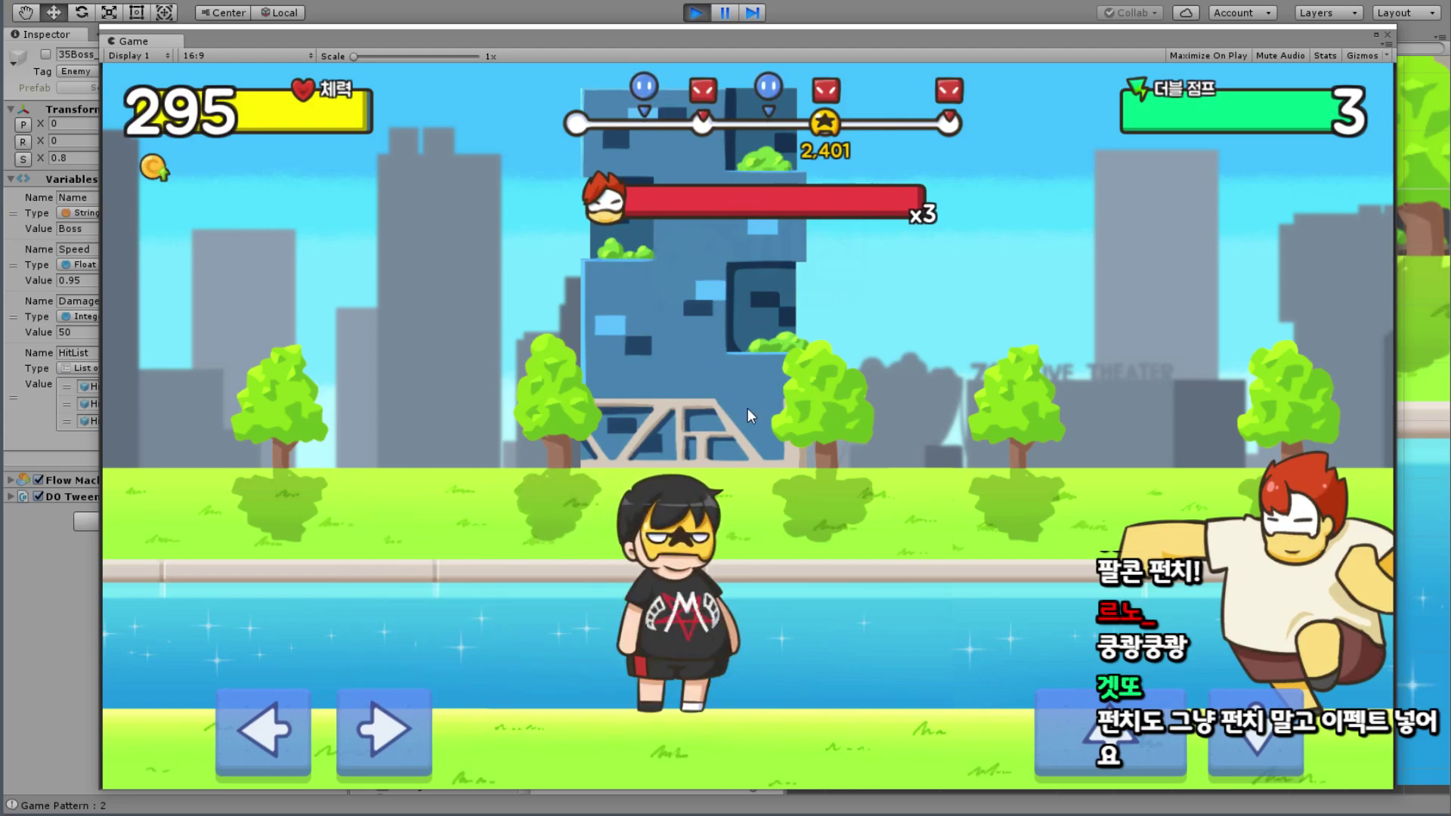
key(Right)
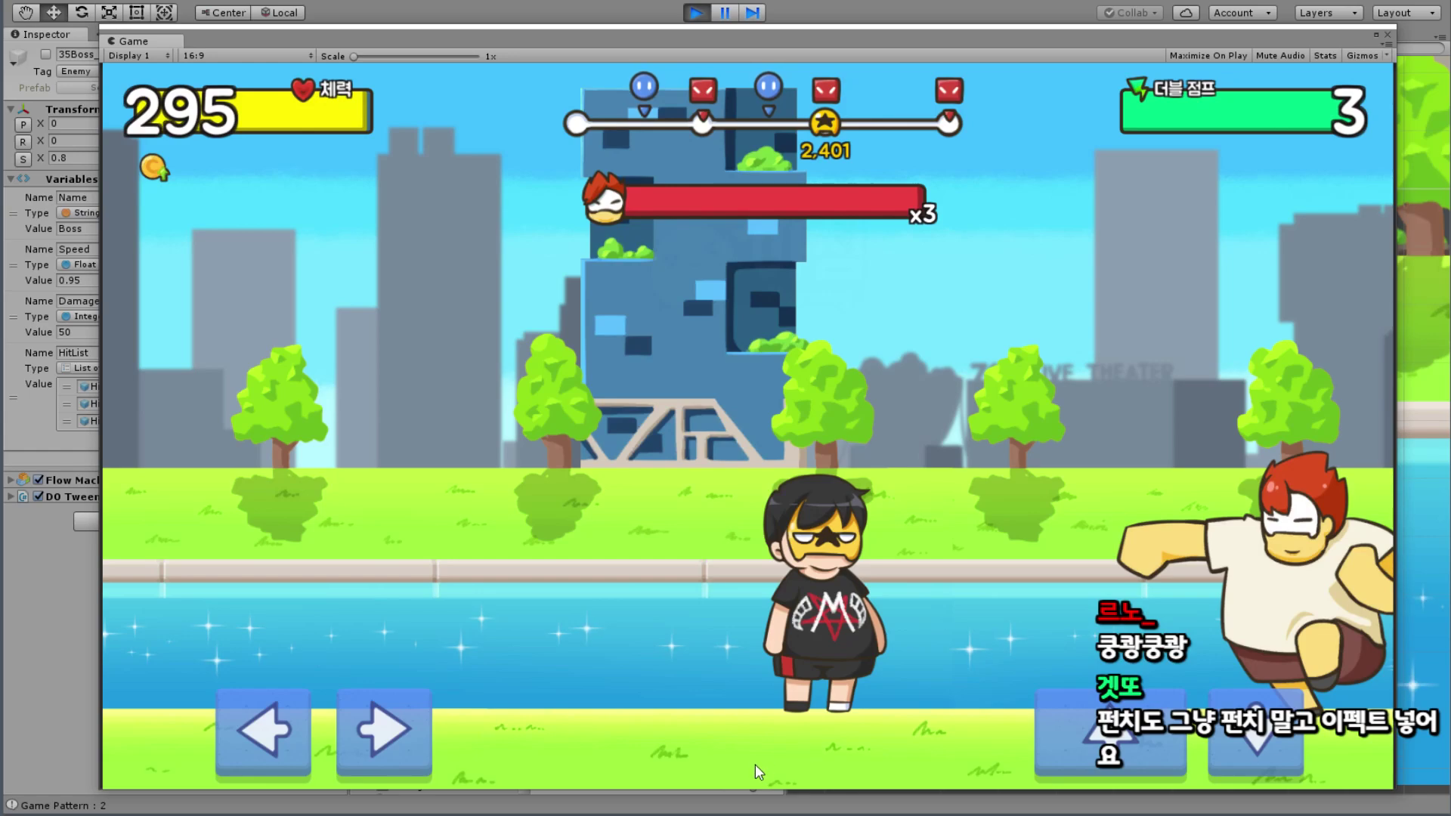
key(Right)
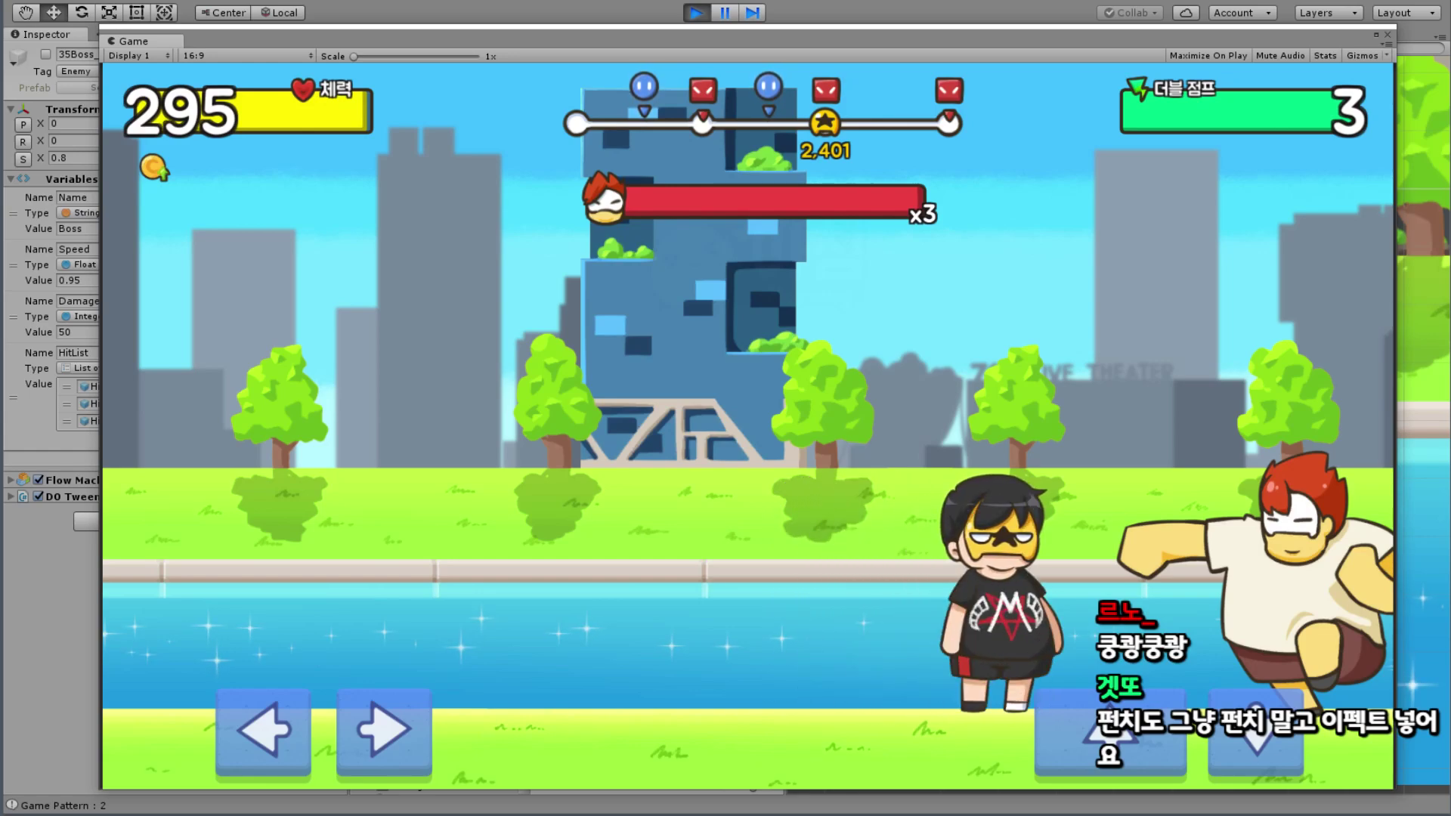
key(Left)
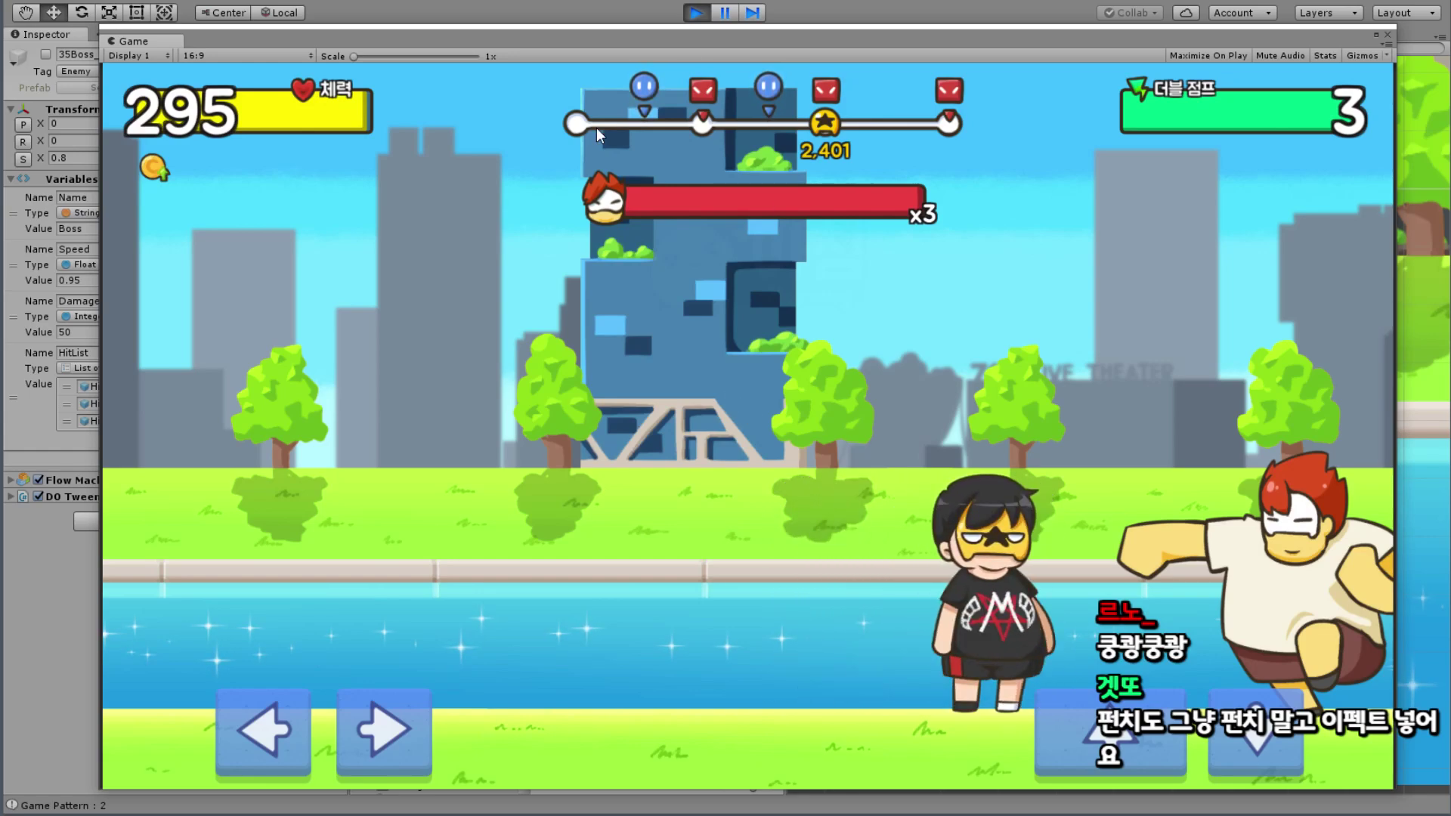
Step: Turn on Is Trigger for the running 35Boss_Angry(Clone)'s Hit Area (Punch)
drag(701, 38, 505, 567)
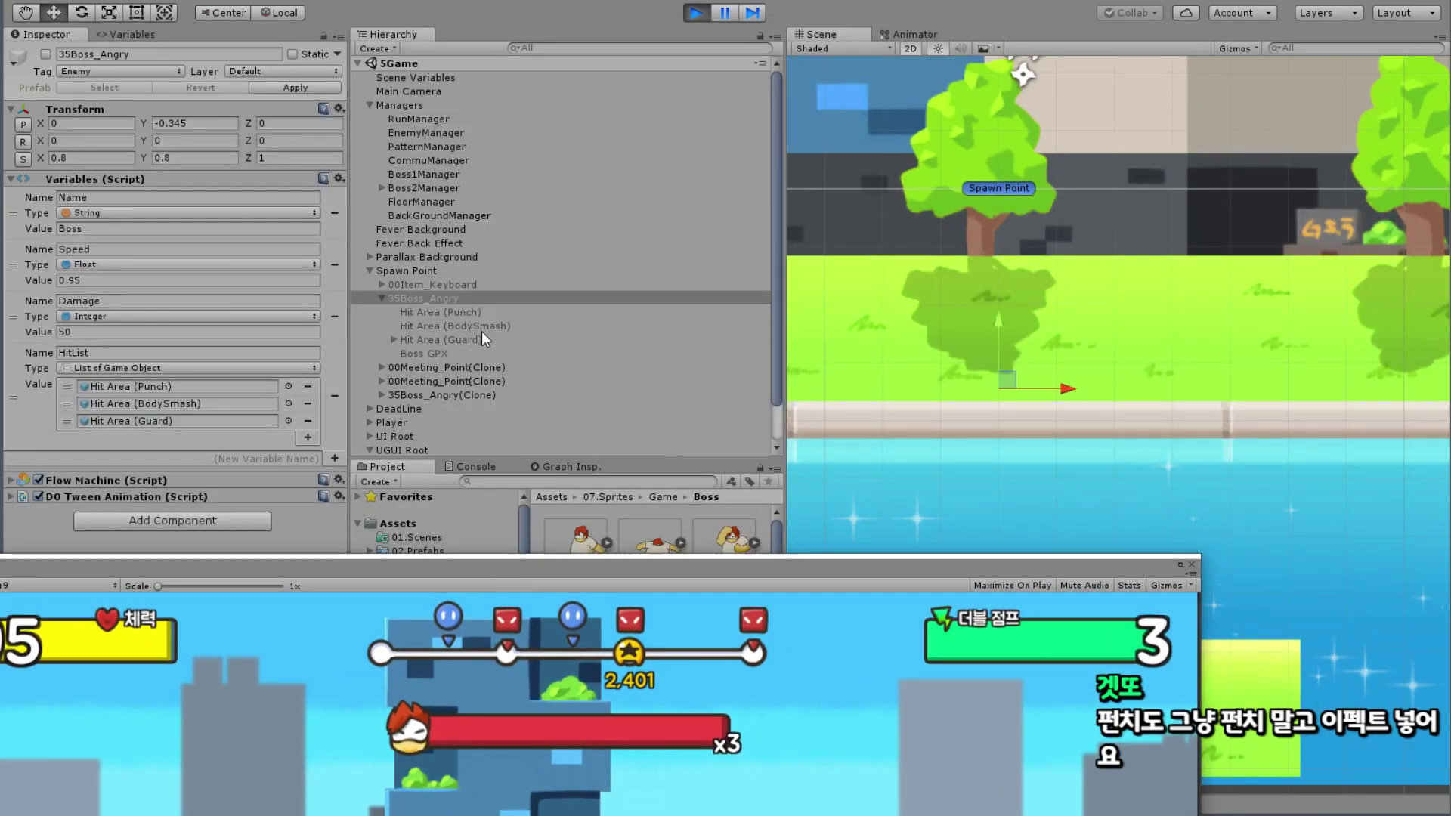
click(466, 313)
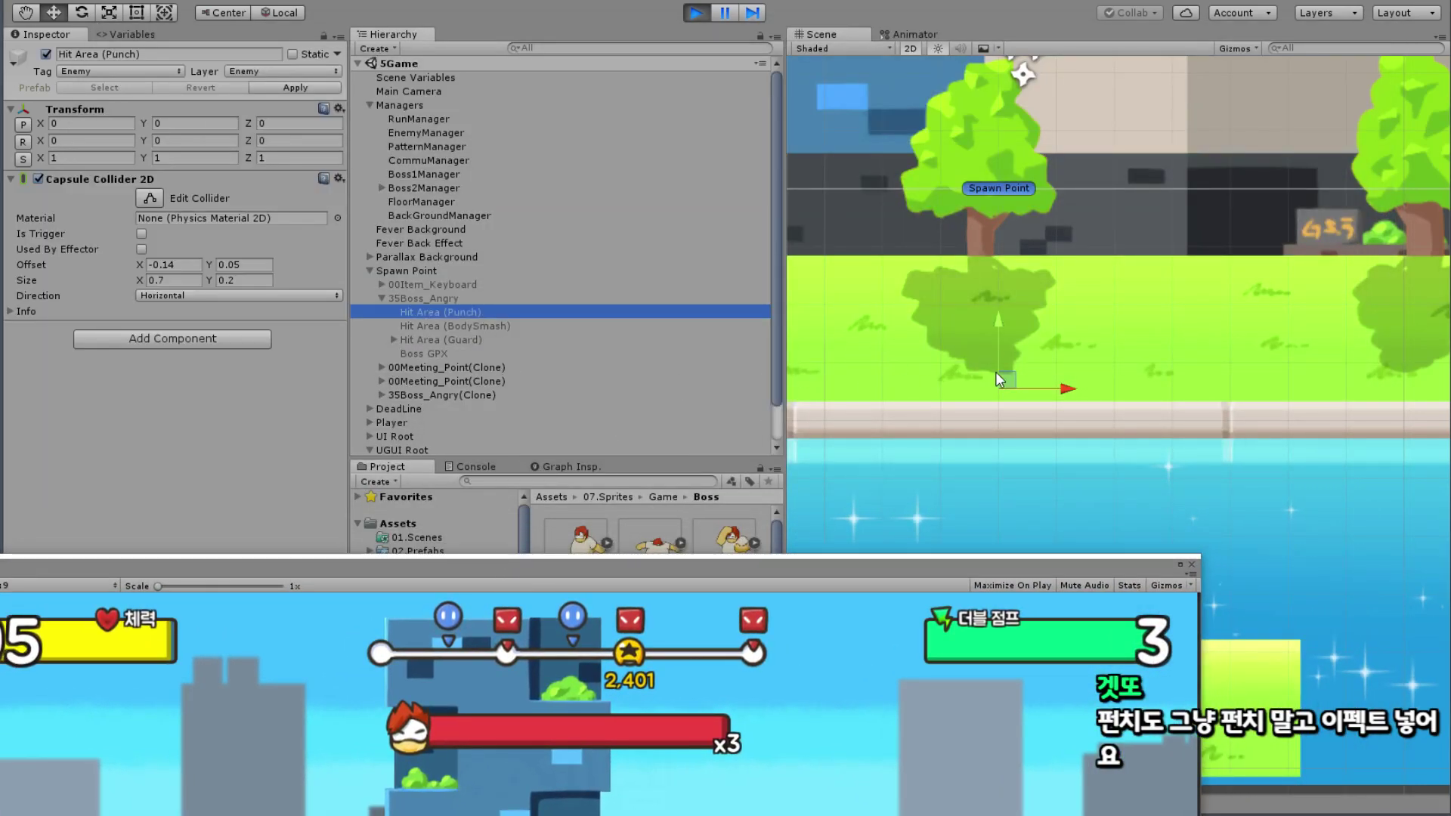
click(381, 394)
click(438, 408)
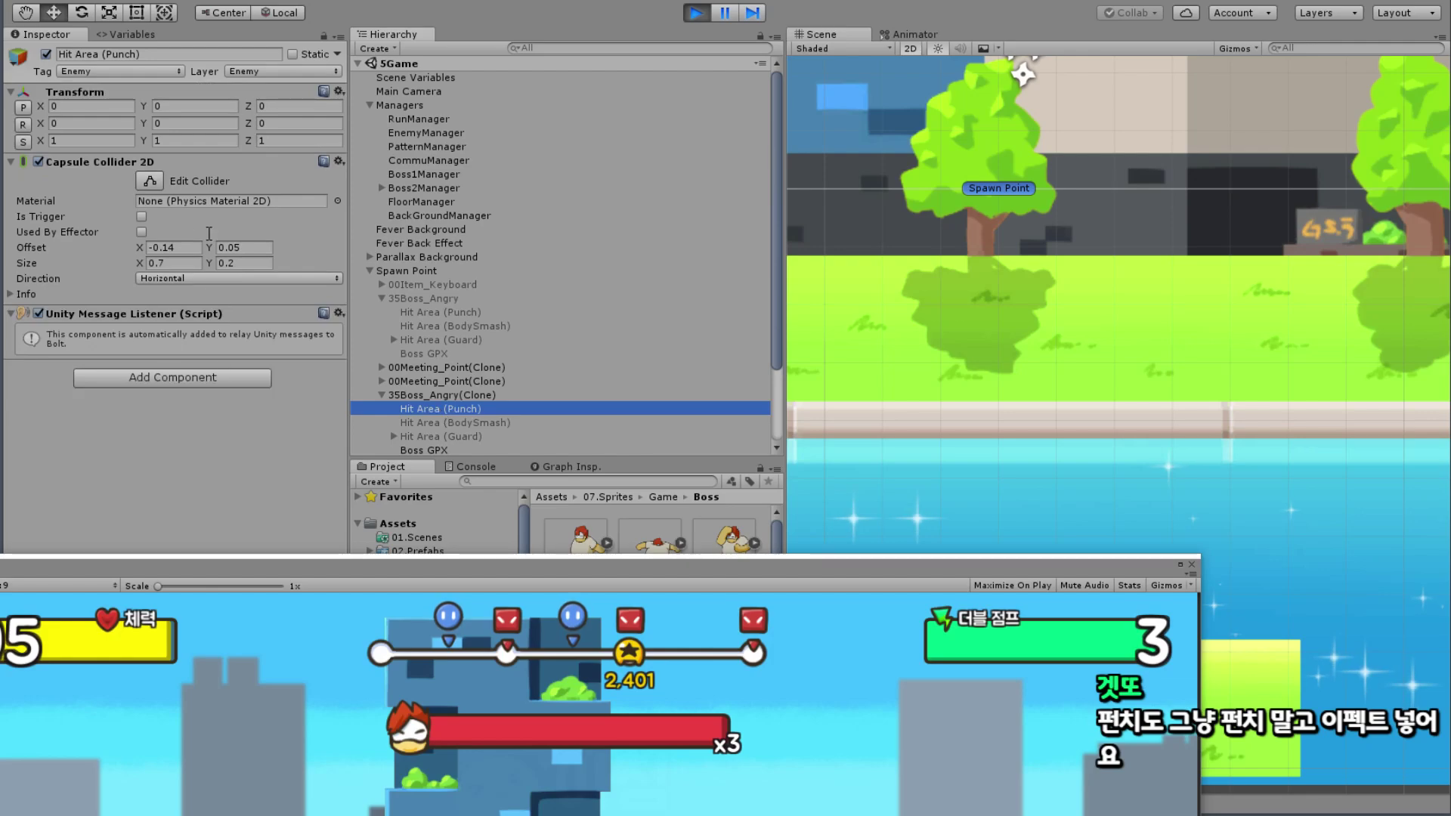
click(141, 217)
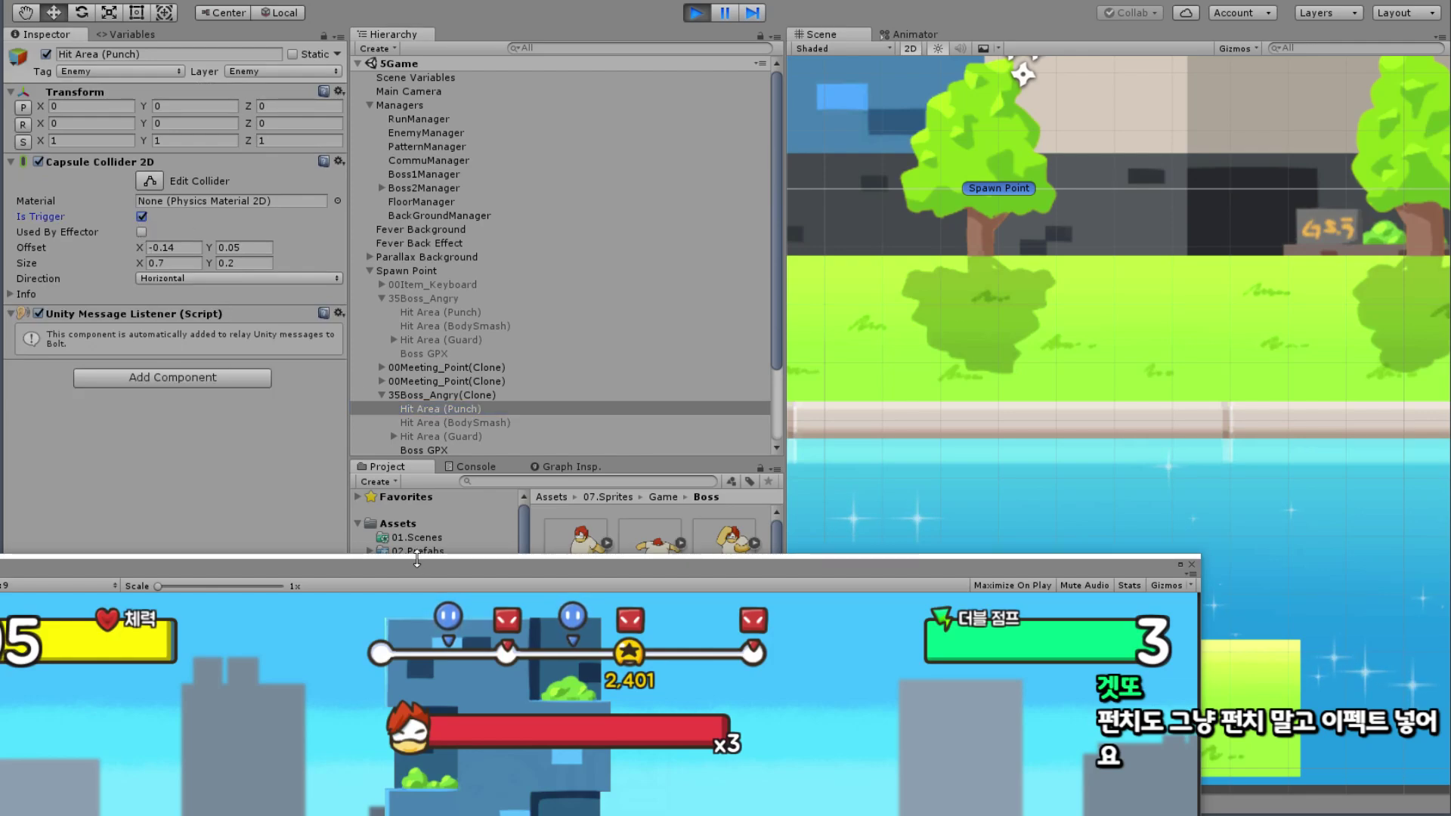
Step: Jump the player into the boss's punch to test that health drops
drag(409, 571, 547, 25)
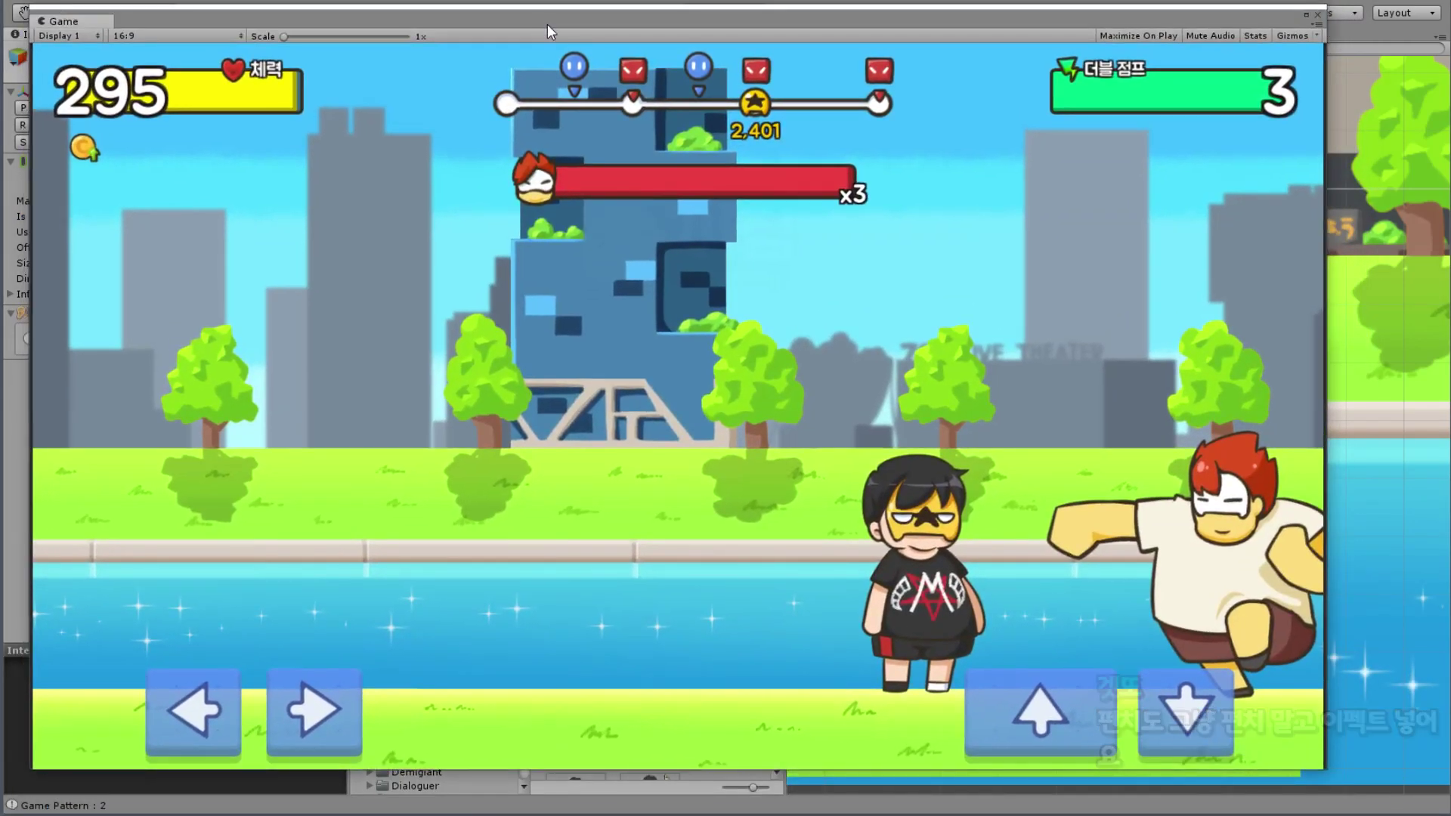
key(Up)
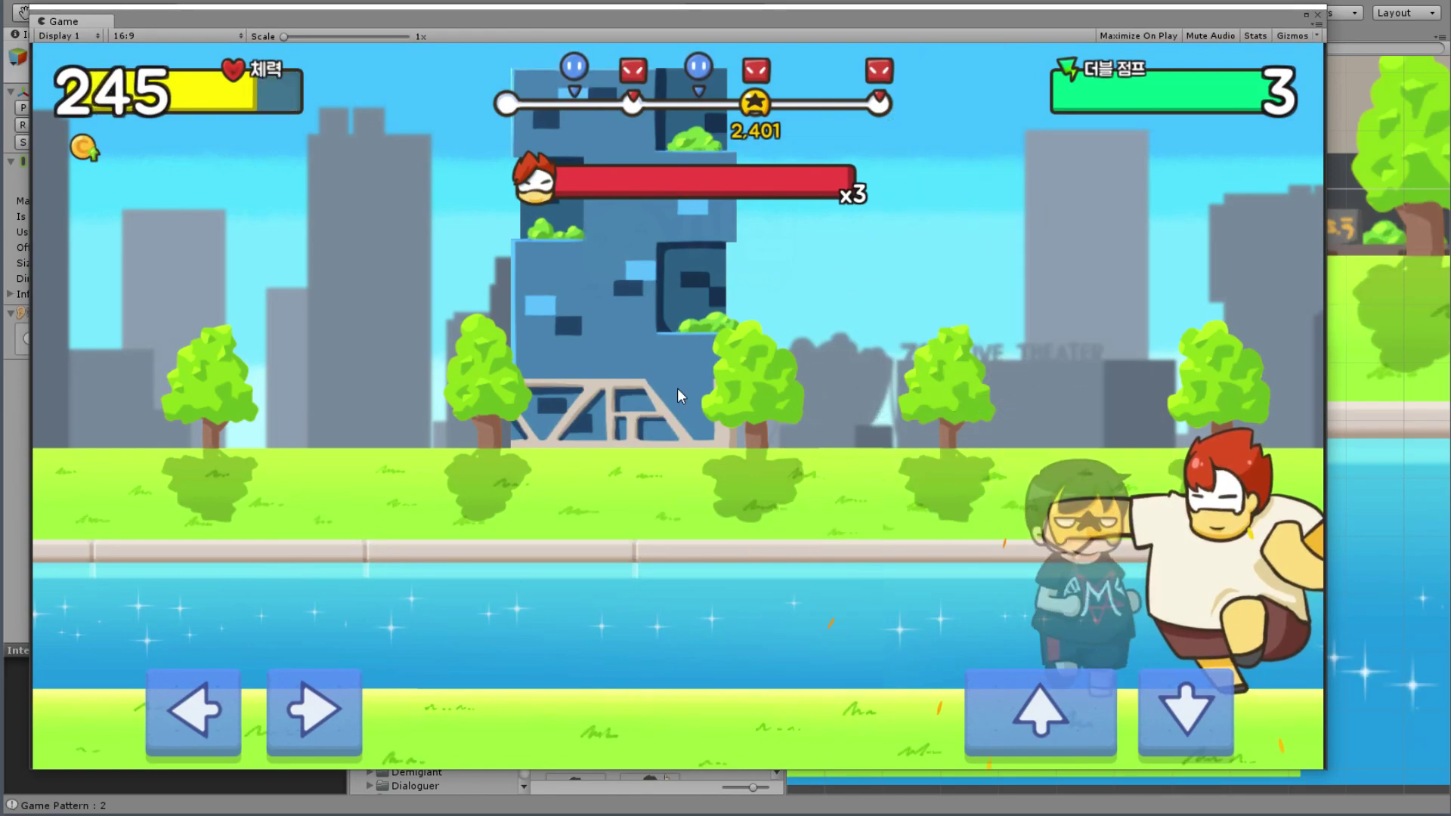
key(Up)
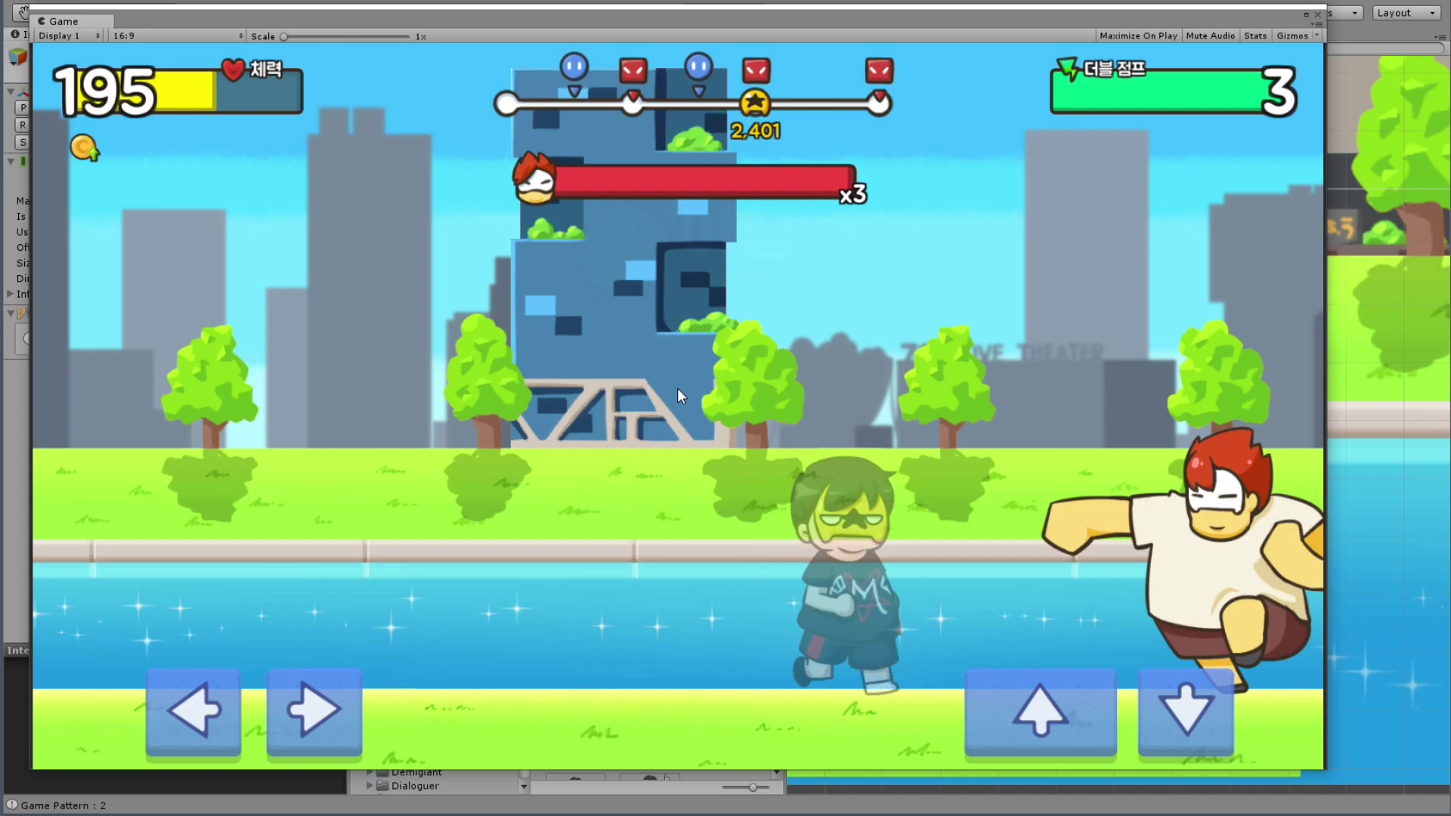
key(Up)
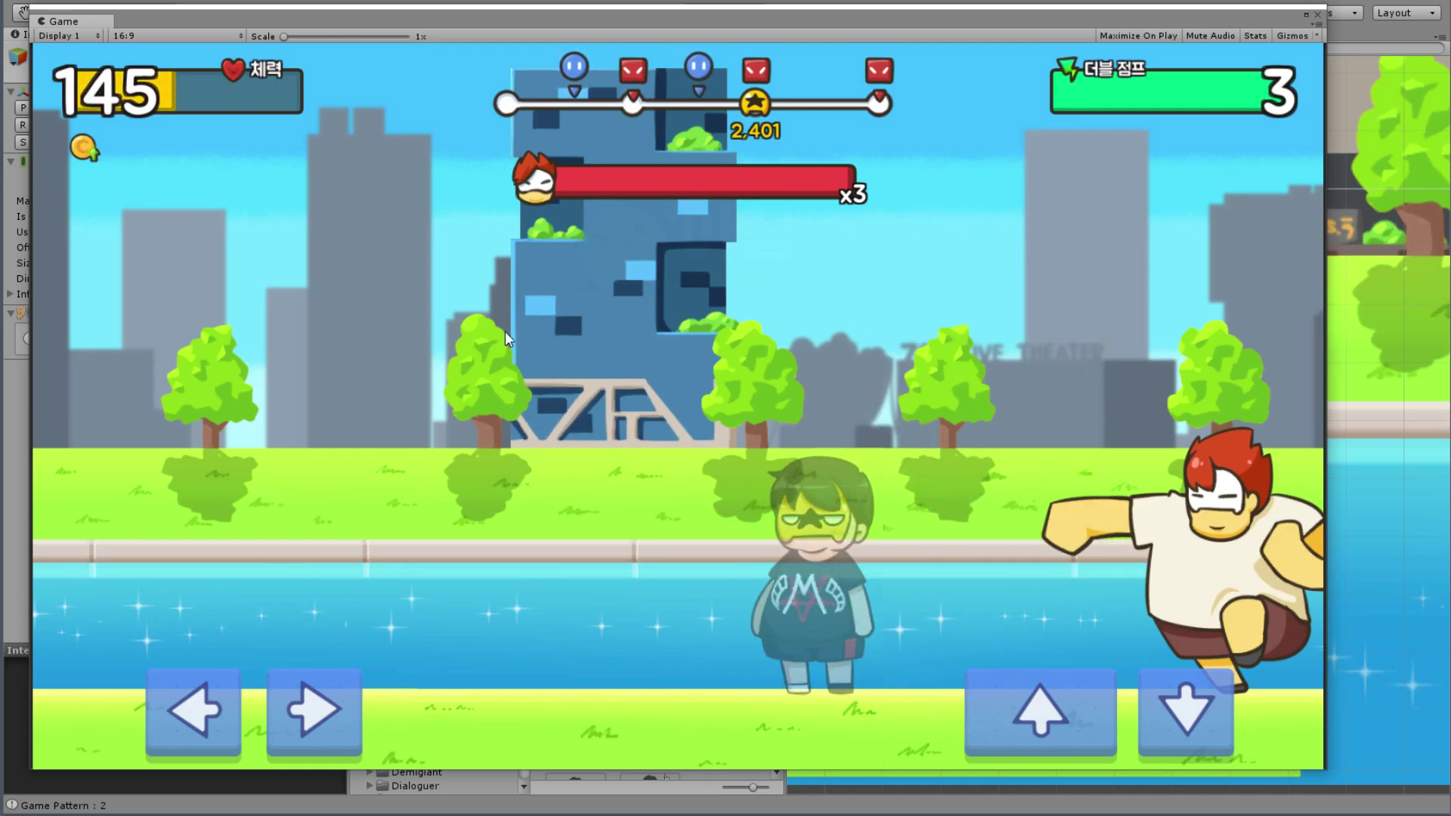
drag(568, 24, 433, 515)
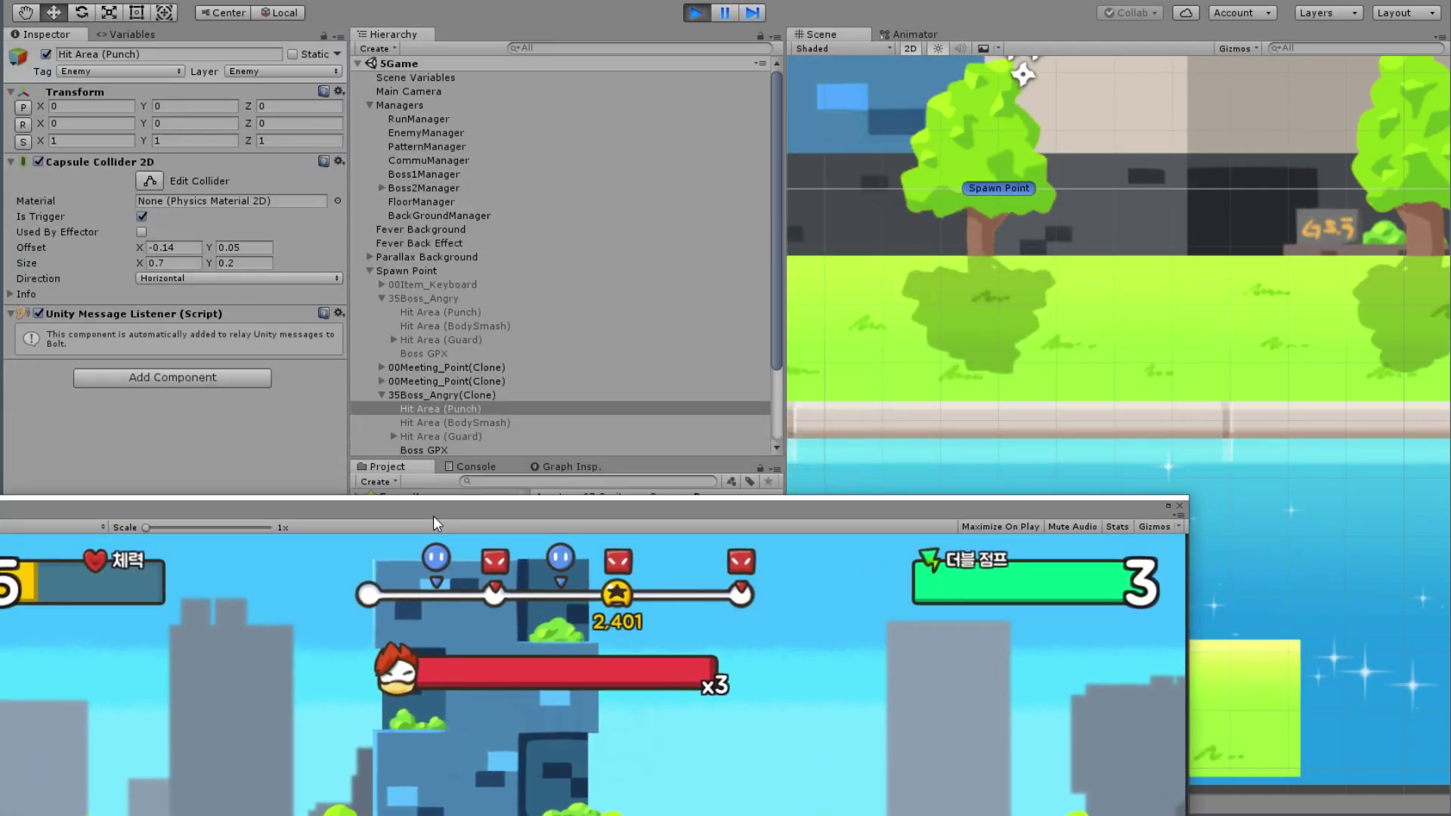
Step: Change the running boss clone's Damage value from 50 to 100
click(452, 396)
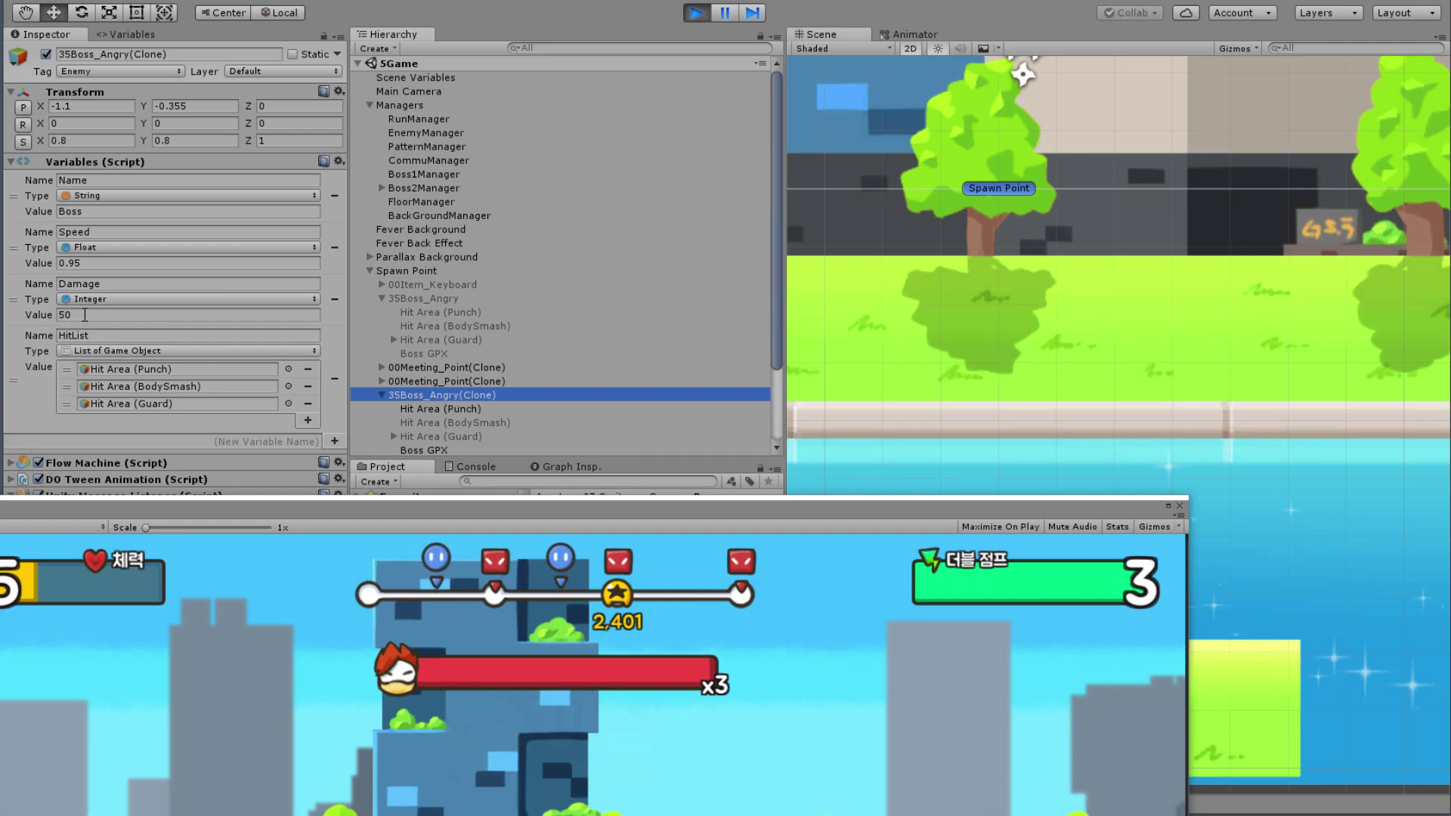
click(84, 315)
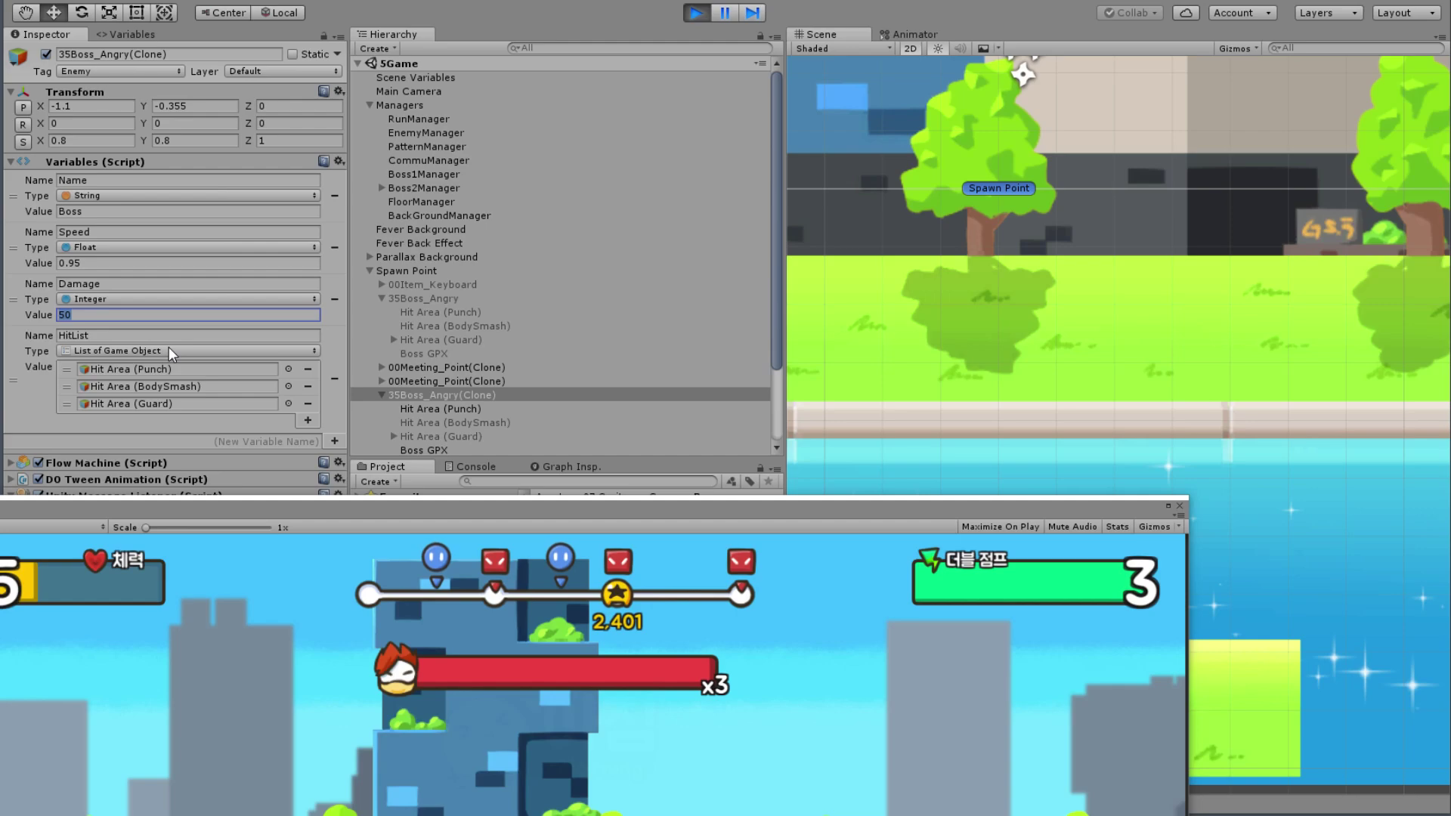
text(100)
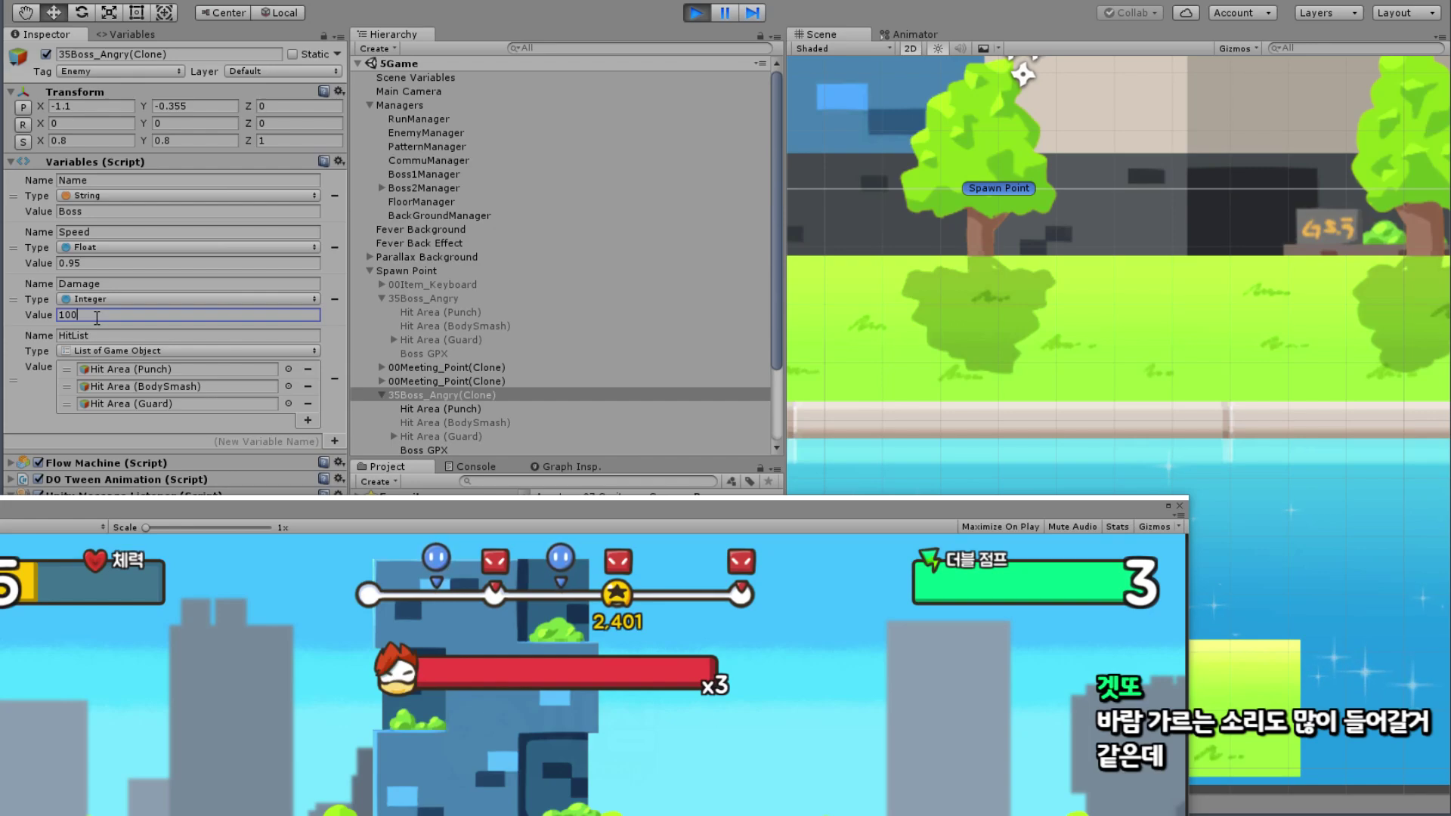
drag(403, 516, 572, 4)
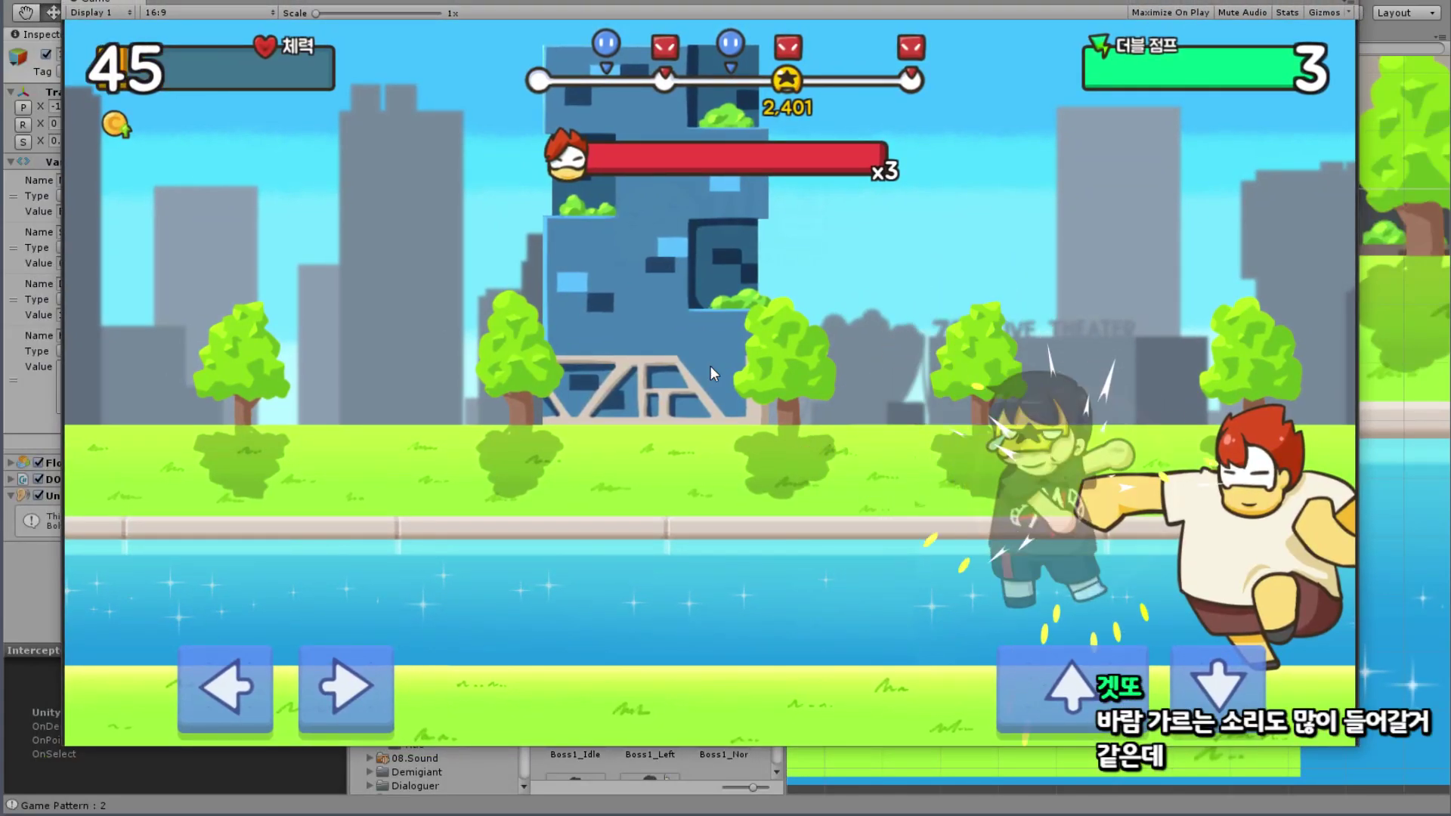
Step: Run and jump the player into the boss so a punch drops health from 45 to -55
key(Right)
key(Up)
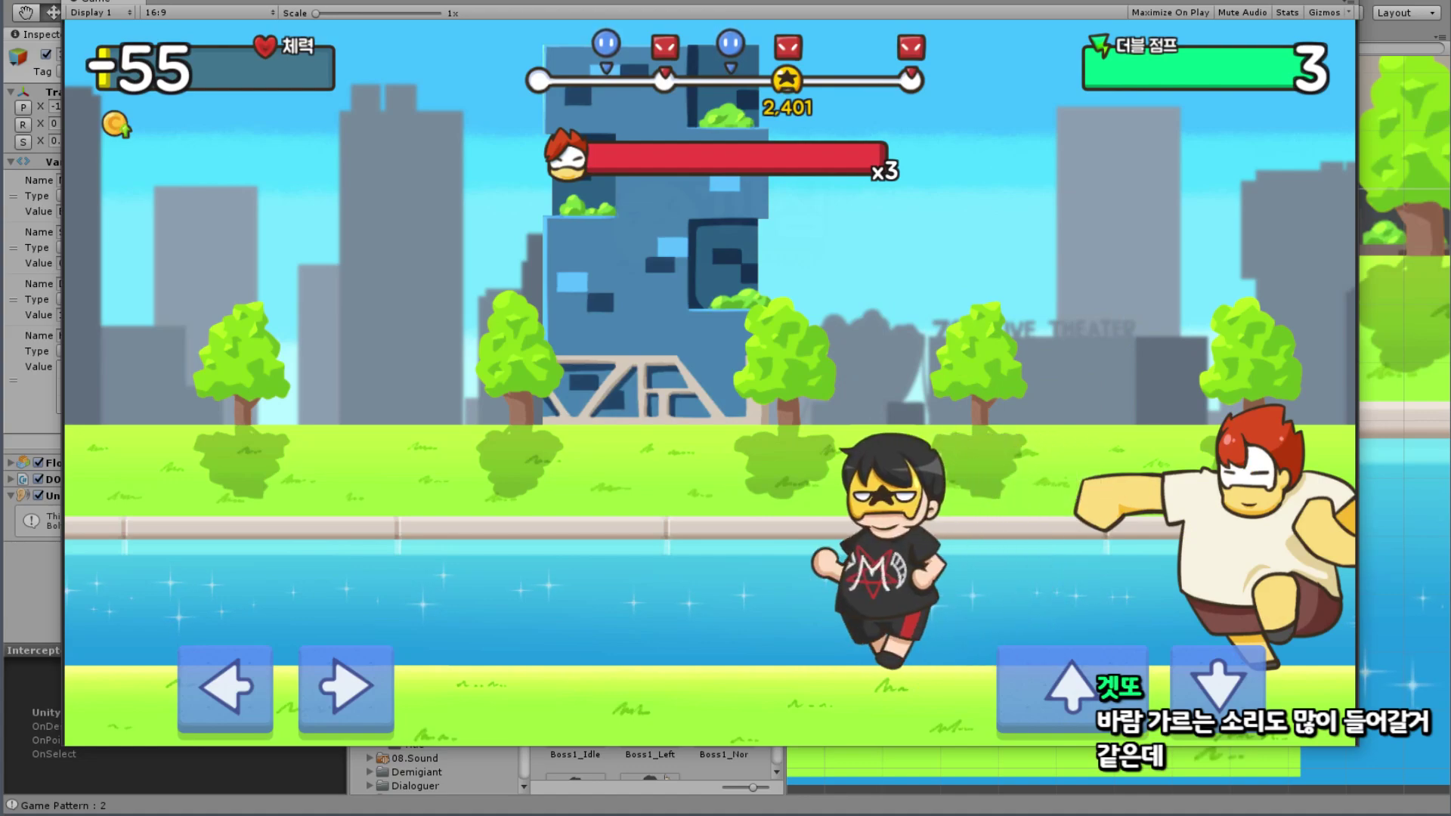
key(Right)
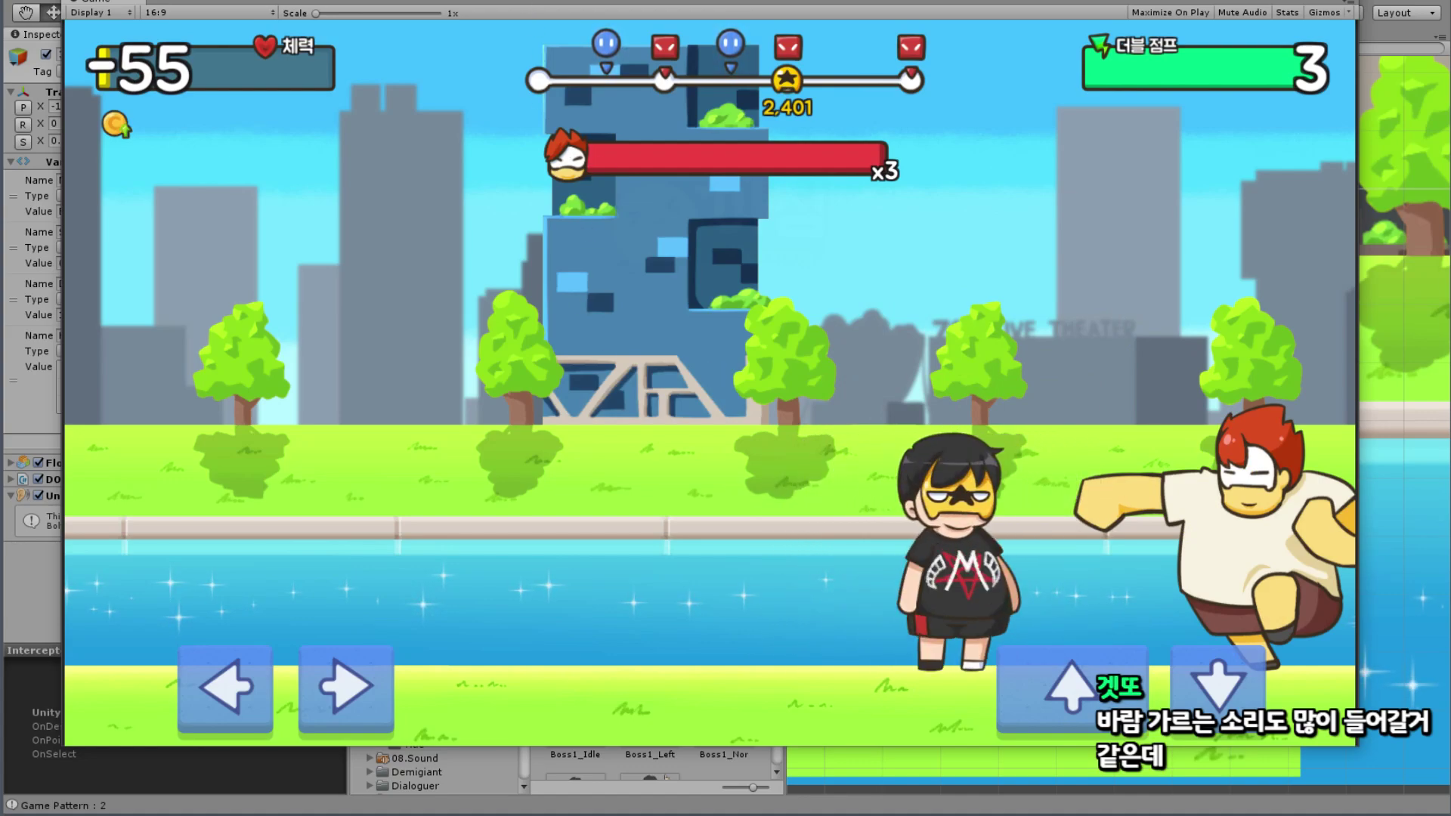
mouse_move(537, 3)
mouse_down()
mouse_move(468, 41)
mouse_move(469, 105)
mouse_move(349, 580)
mouse_up()
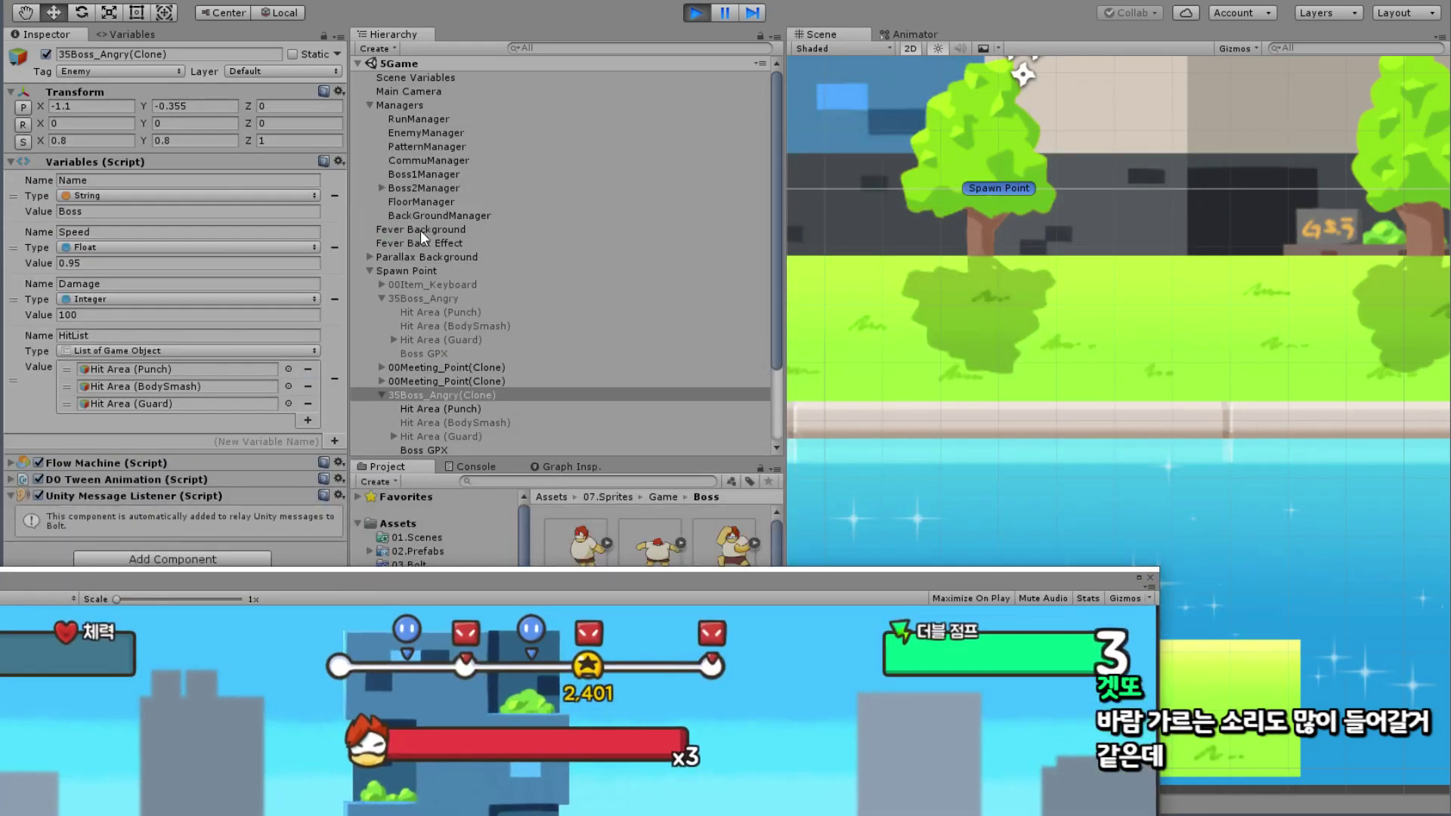
Step: Show RunManager's Run Manager flow graph and browse its health, fever and double jump groups
click(420, 121)
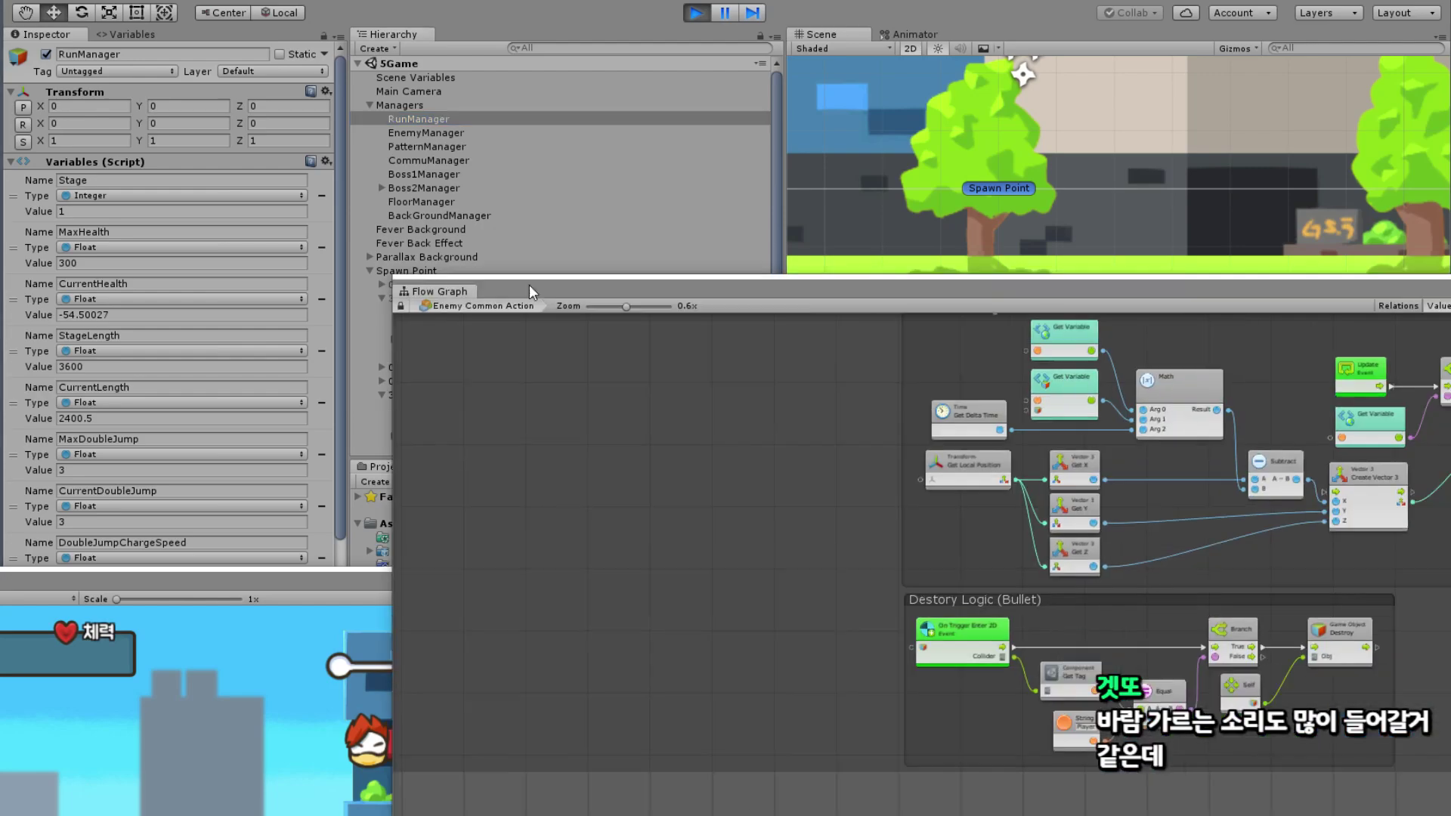
drag(529, 284, 358, 133)
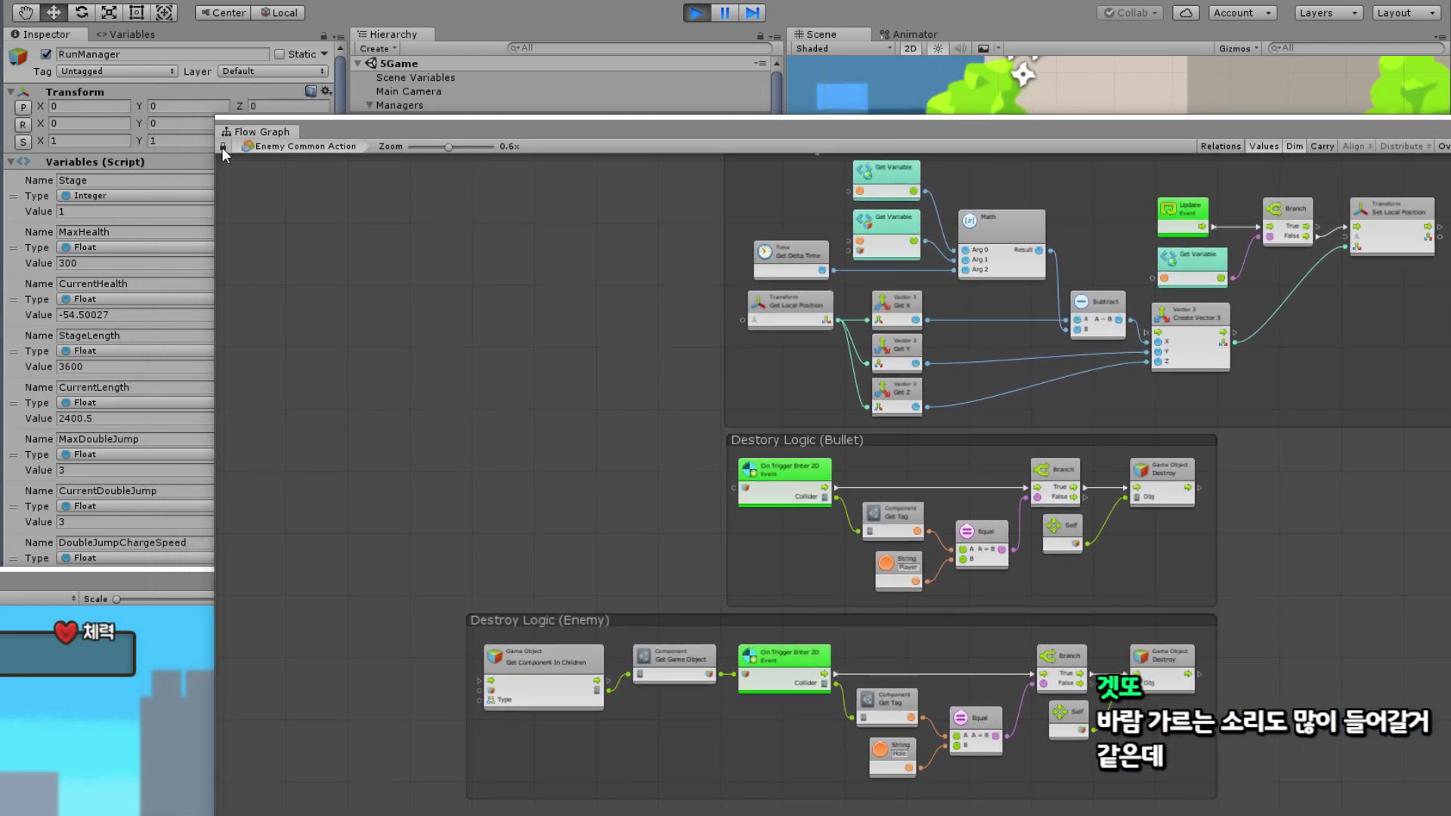
click(221, 146)
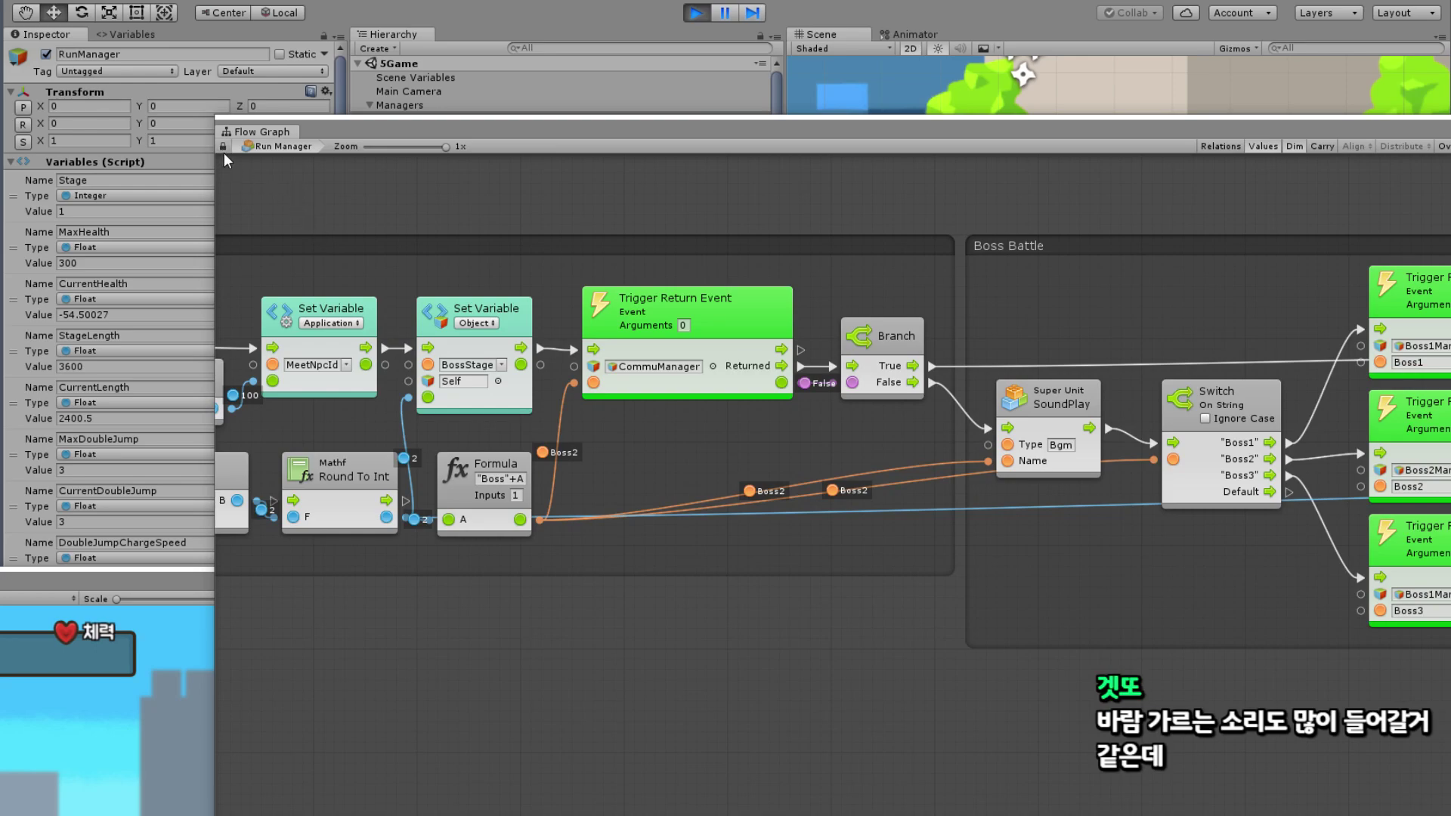
scroll(536, 264, down, 4)
middle_drag(546, 288, 1144, 690)
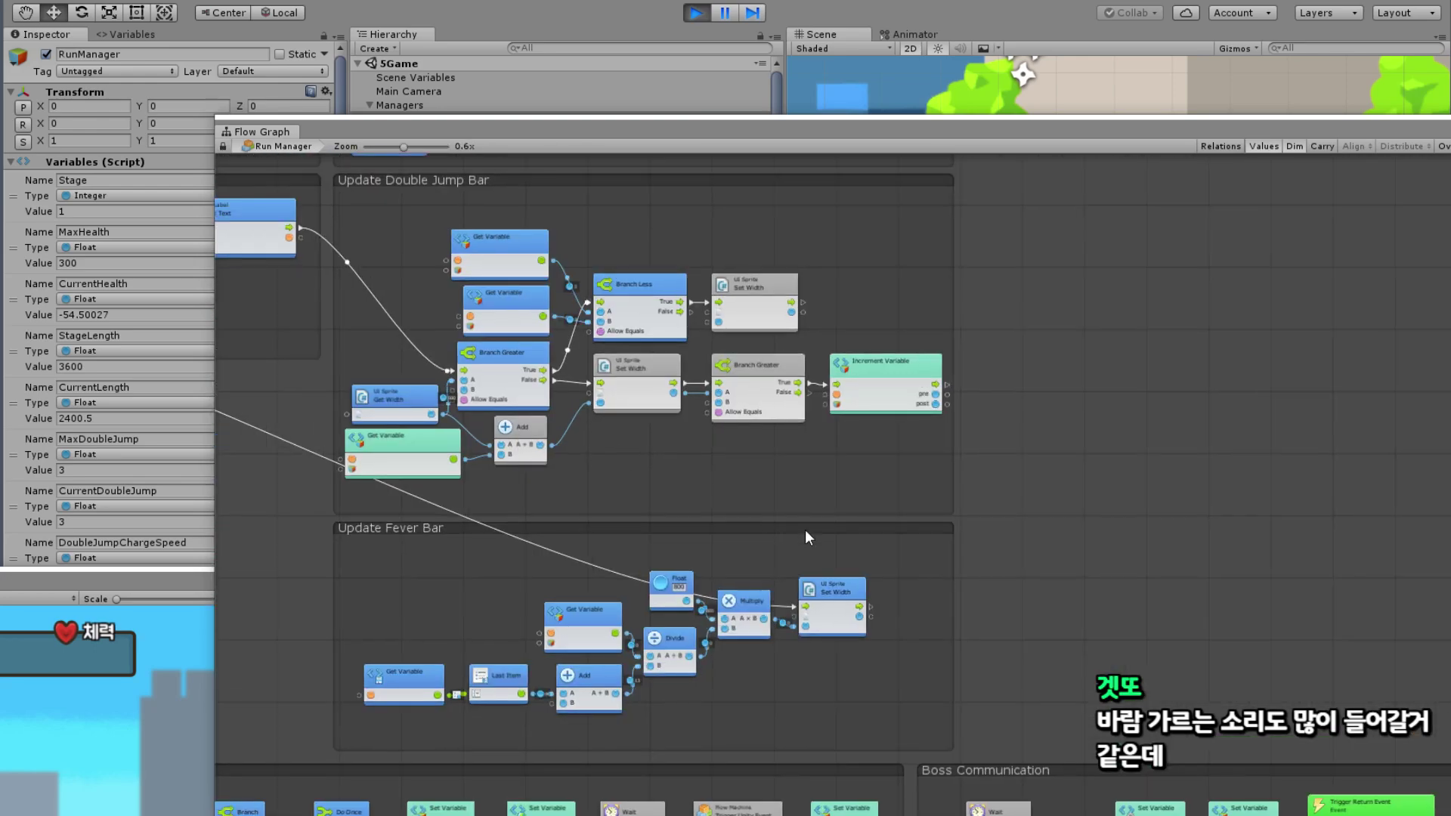
scroll(804, 529, down, 3)
middle_drag(987, 249, 741, 568)
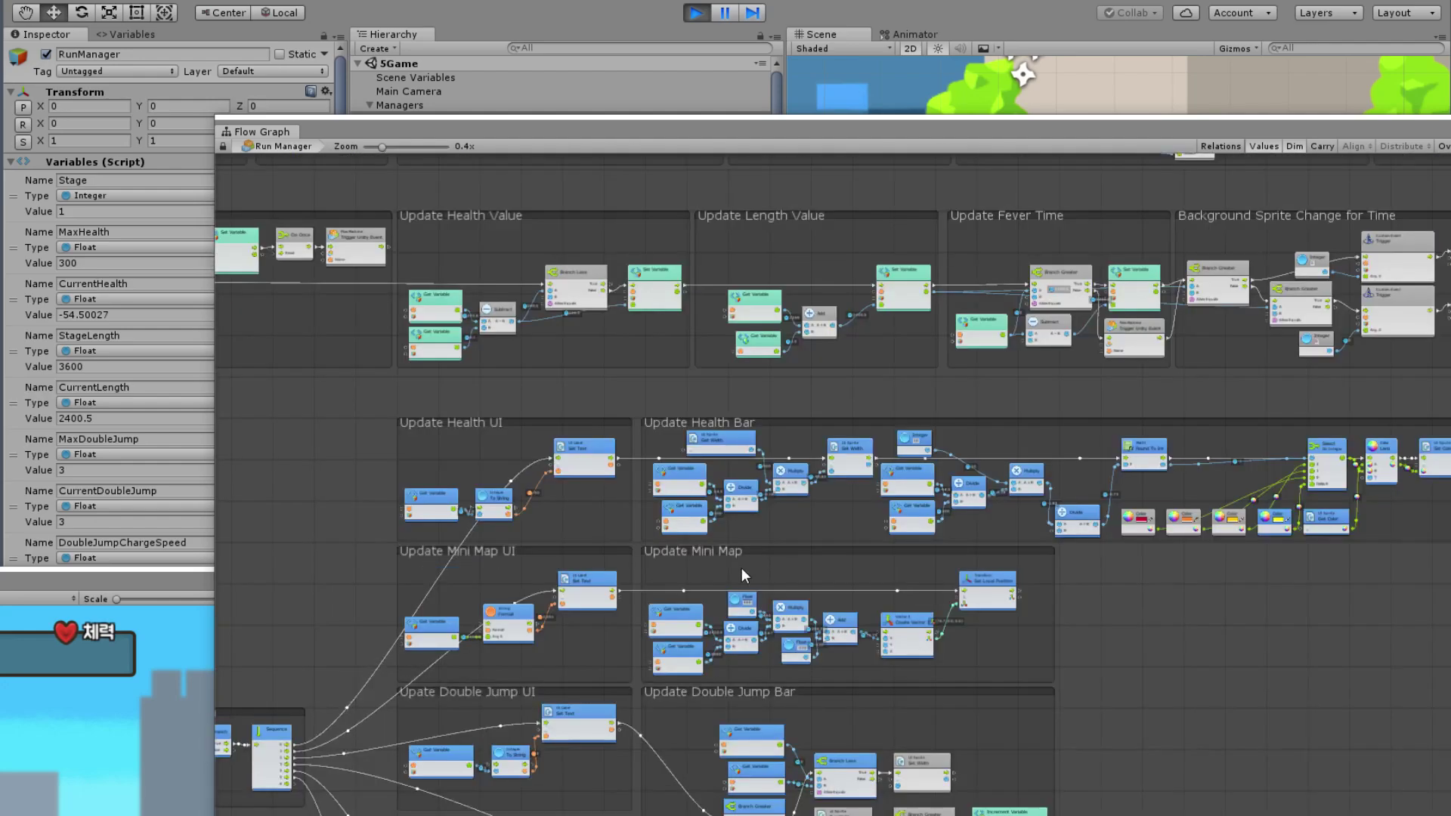
scroll(514, 349, up, 3)
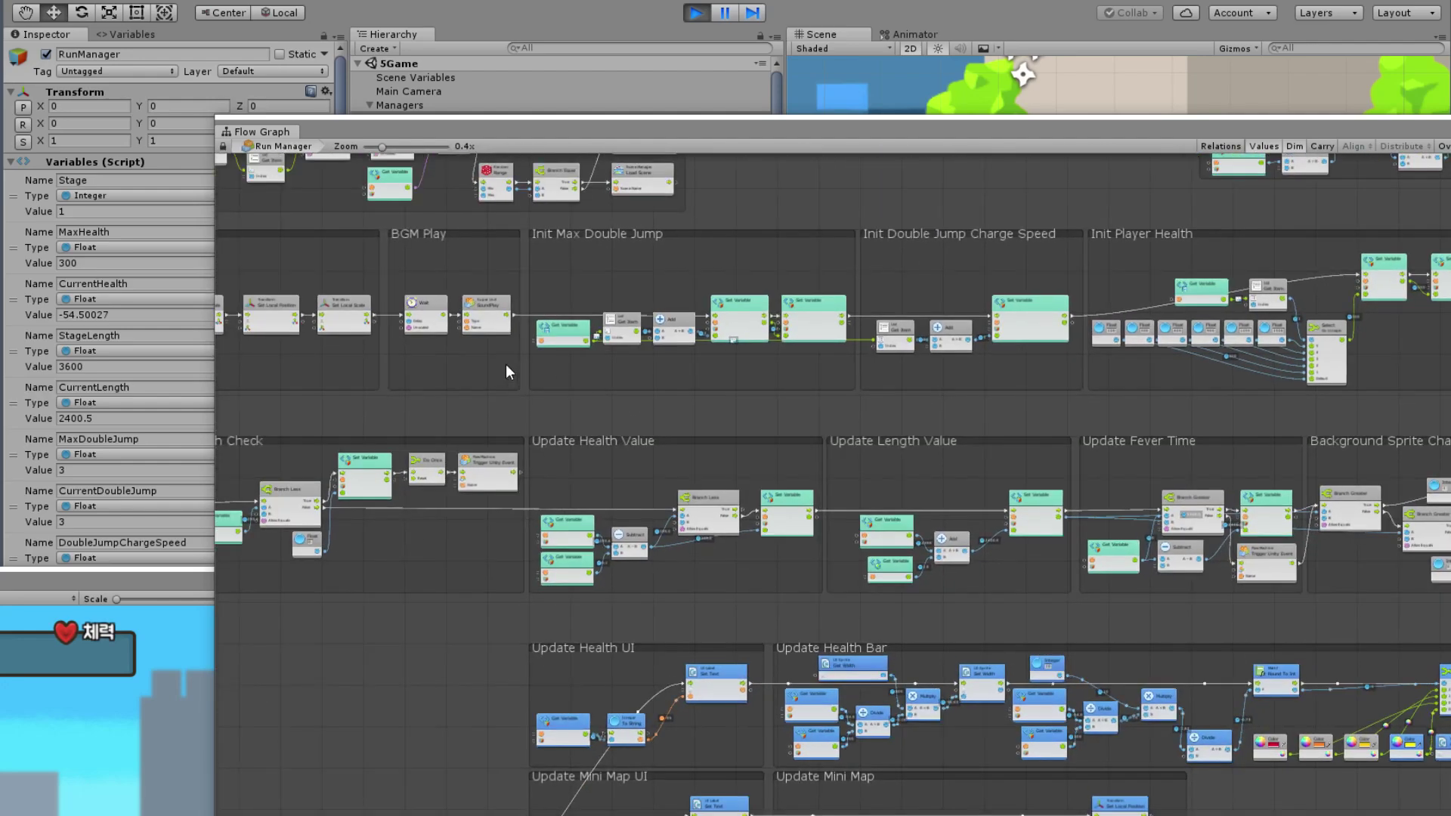
scroll(611, 325, up, 3)
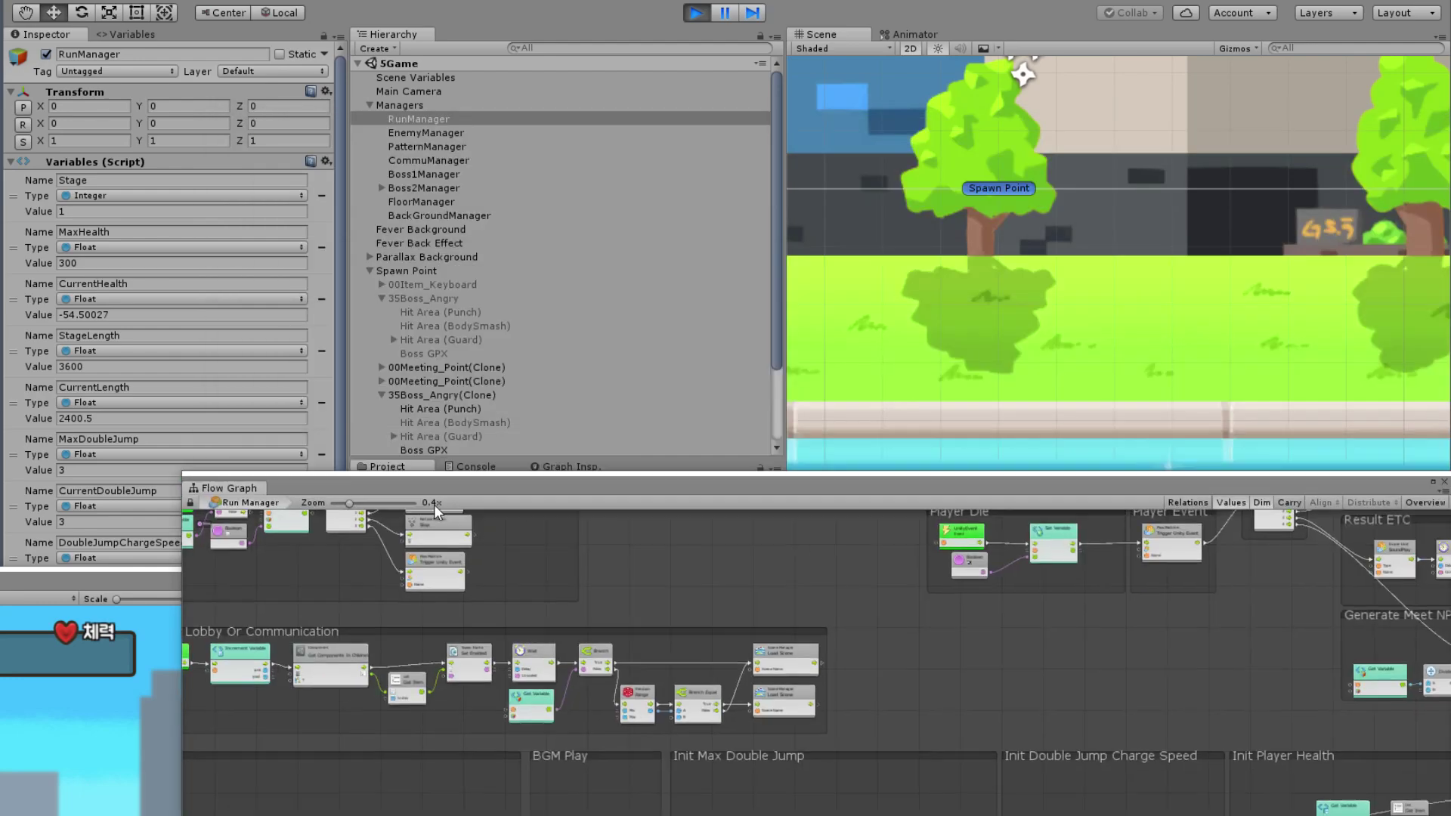
drag(474, 134, 400, 581)
scroll(423, 412, down, 3)
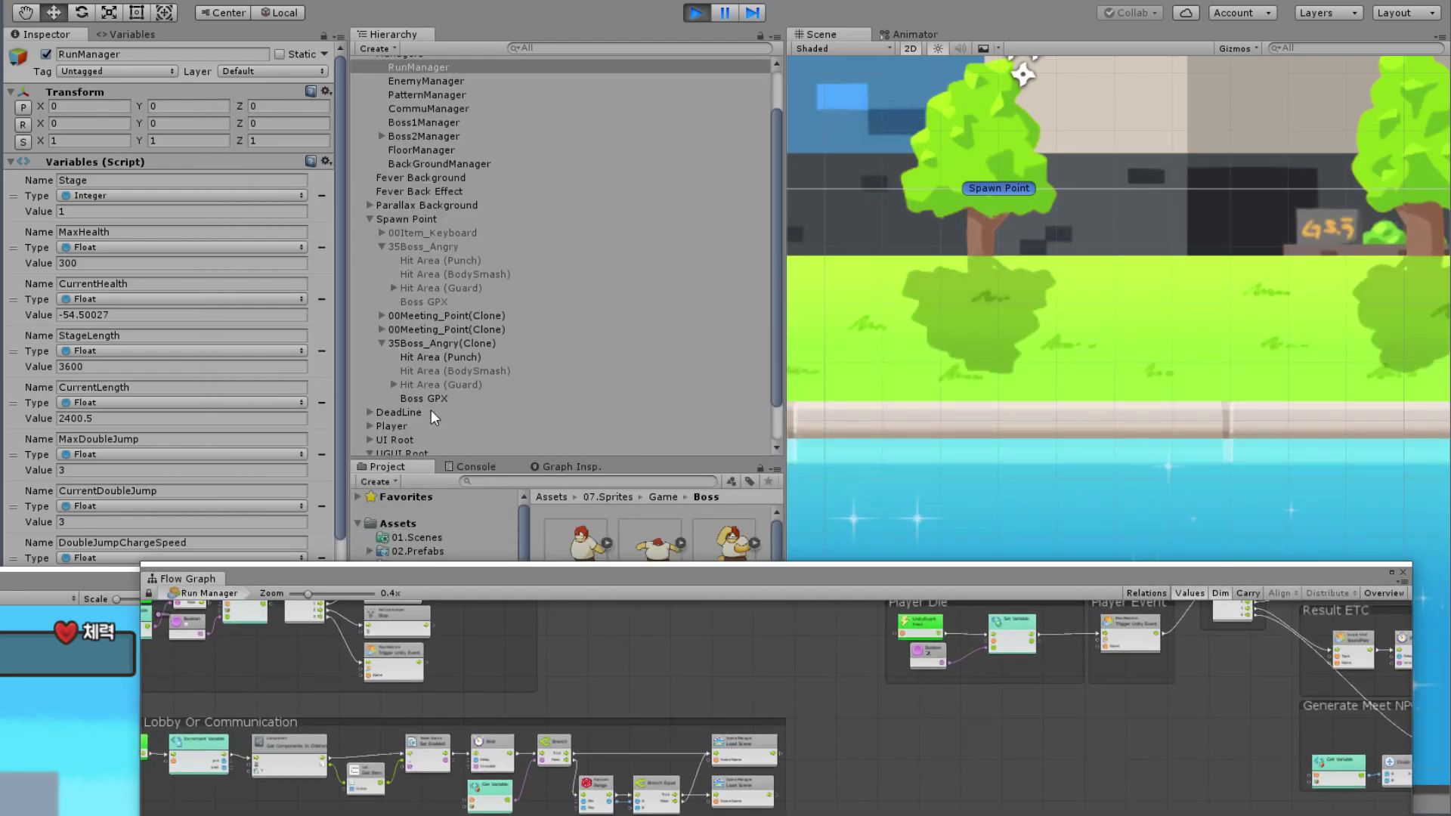
scroll(408, 378, down, 2)
click(378, 173)
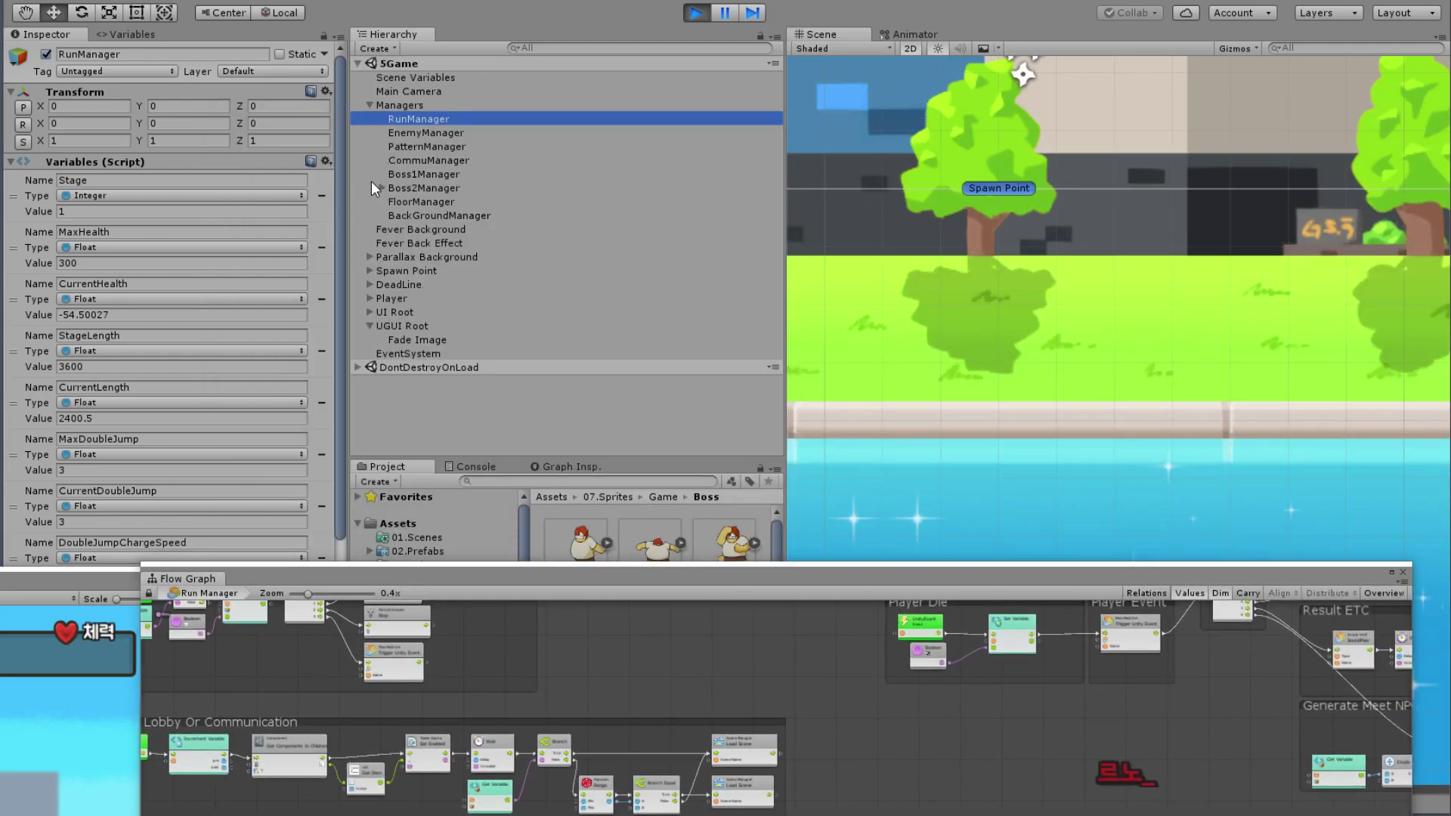
Step: Trace the Player Logic Damage Health chain through Subtract, Set Variable, effects and Immortal Time
click(395, 299)
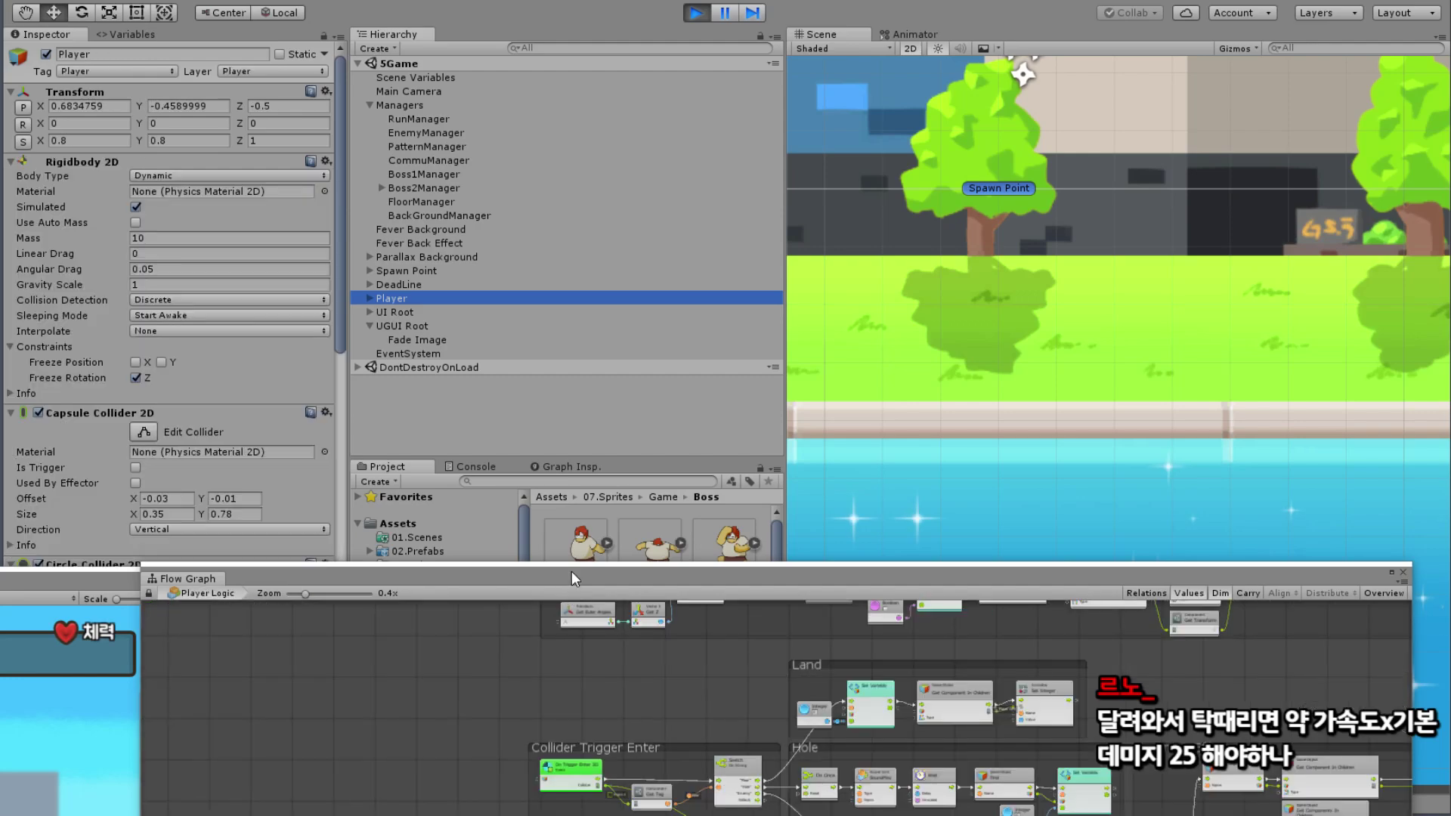
drag(571, 576, 532, 32)
middle_drag(688, 514, 460, 254)
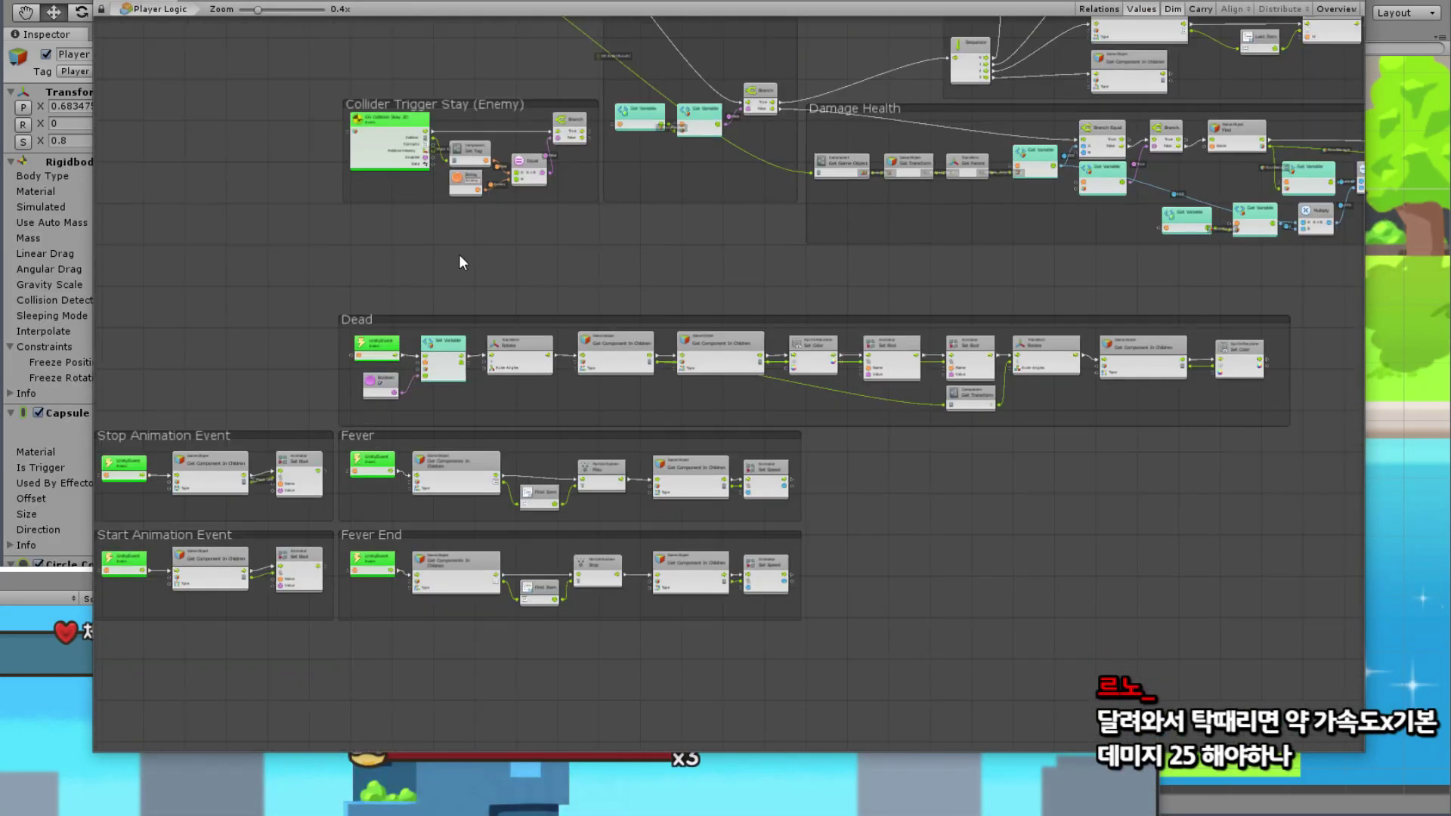
middle_drag(710, 388, 537, 269)
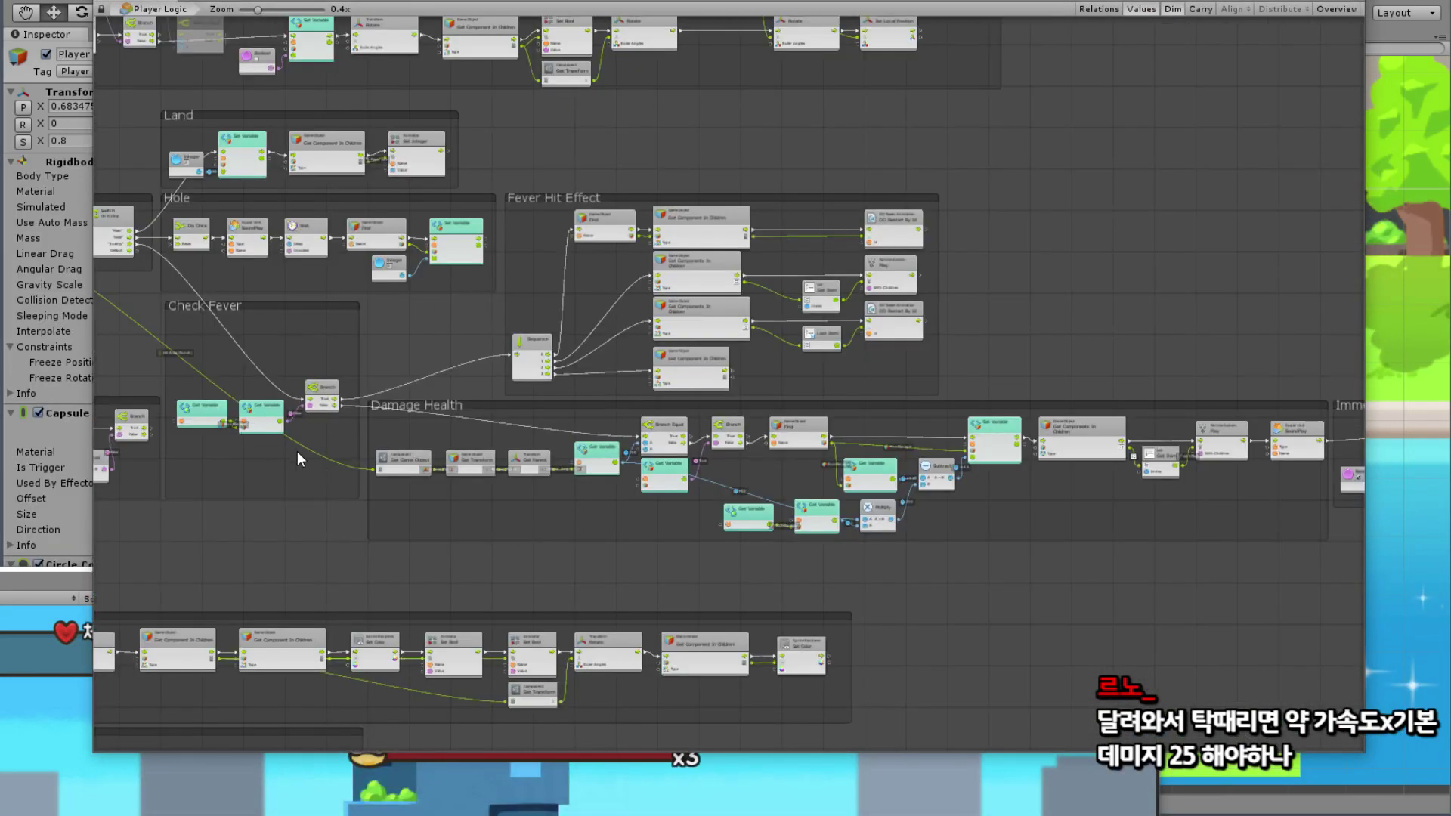
scroll(297, 451, up, 3)
scroll(463, 474, up, 3)
middle_drag(737, 386, 373, 382)
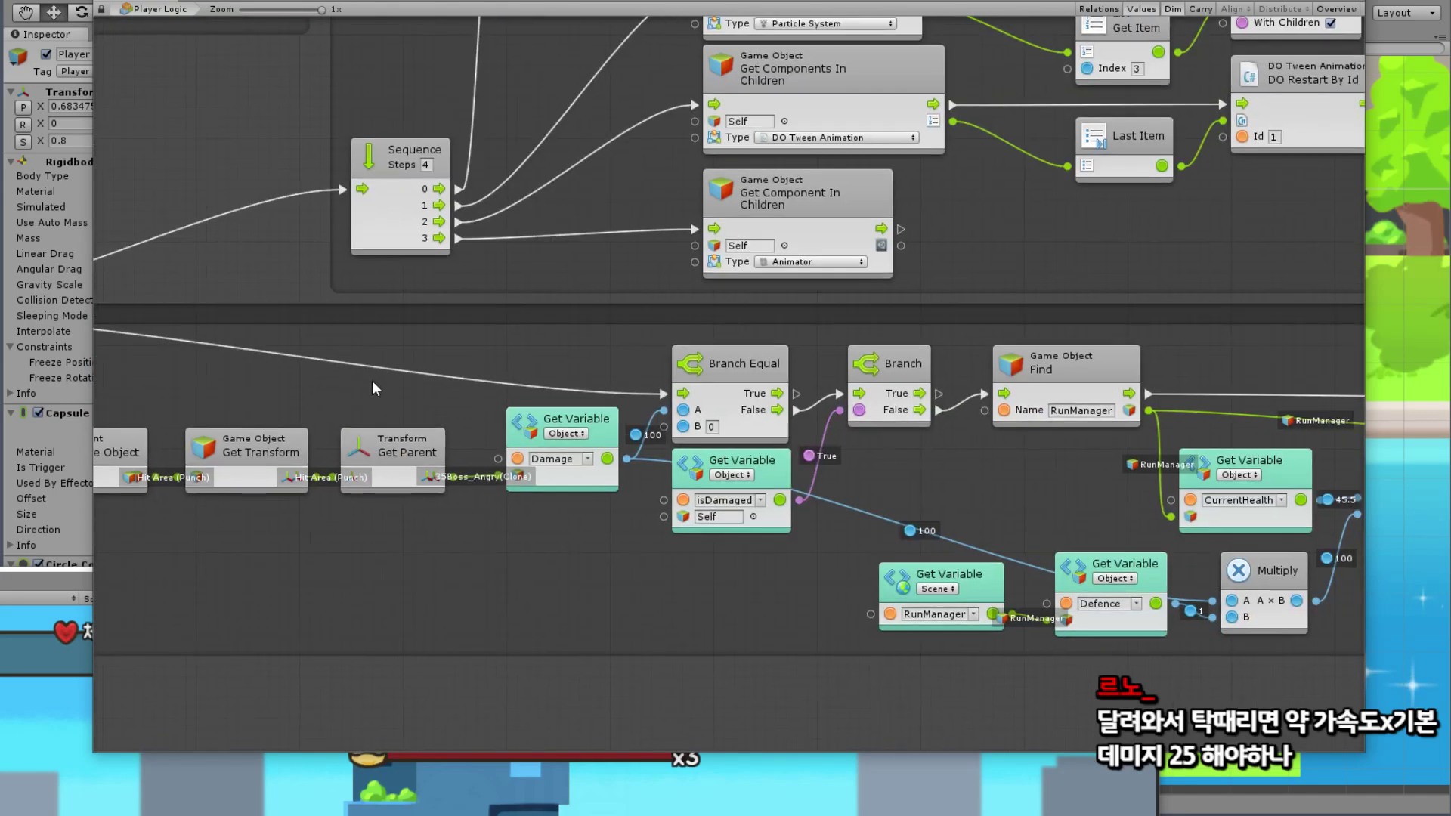
middle_drag(709, 573, 445, 508)
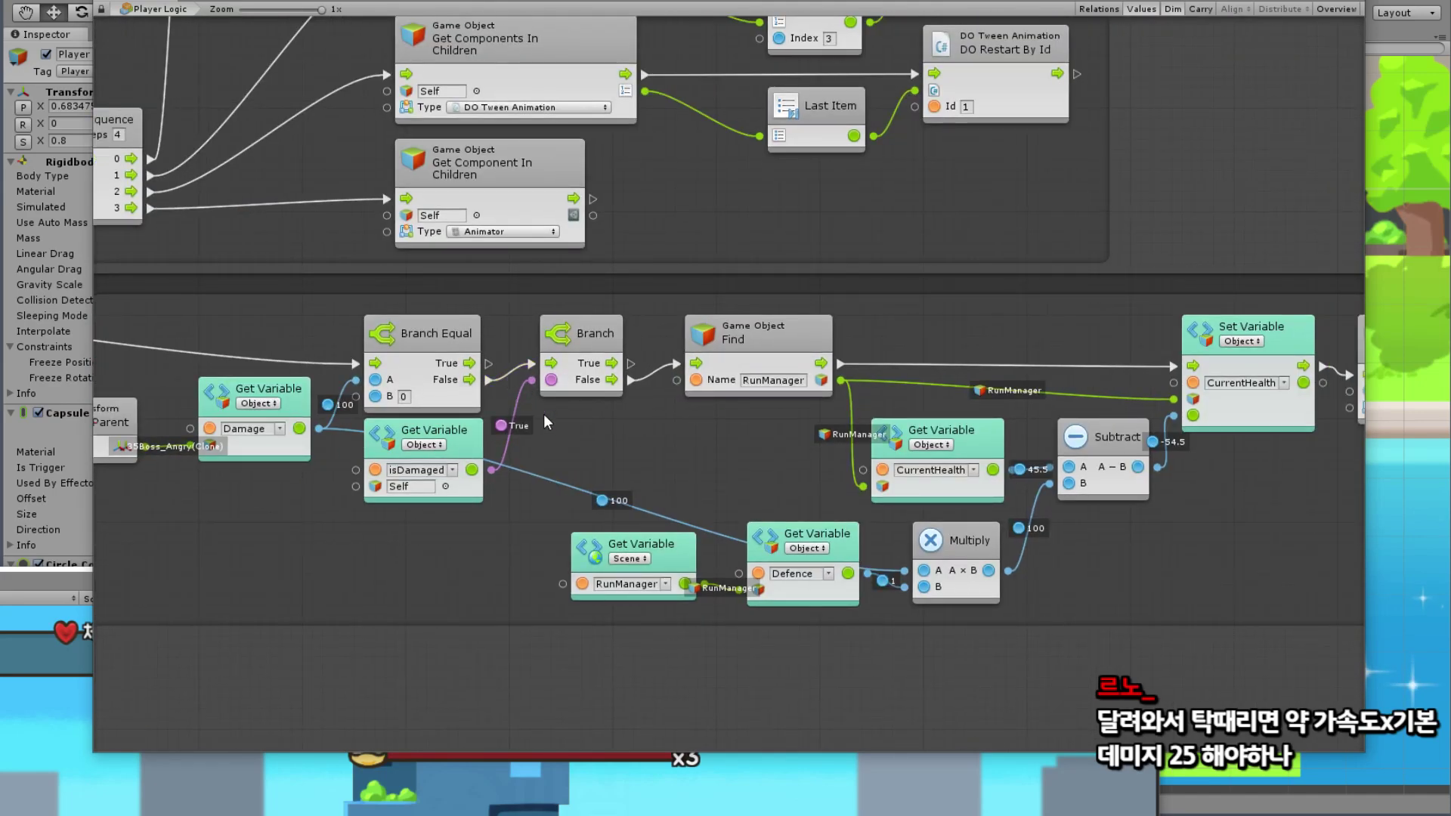
middle_drag(718, 490, 519, 586)
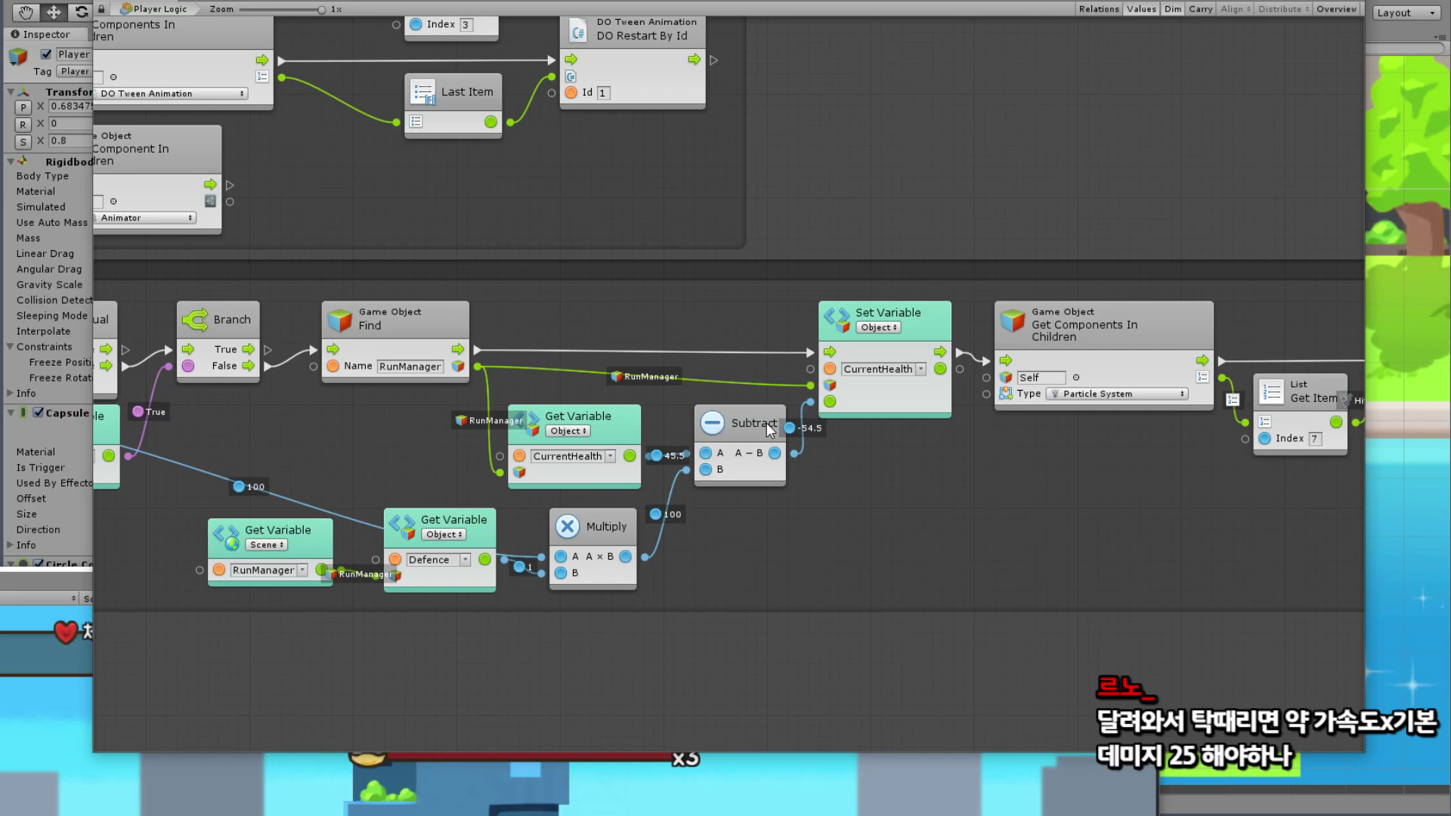
middle_drag(858, 427, 622, 479)
middle_drag(853, 483, 434, 526)
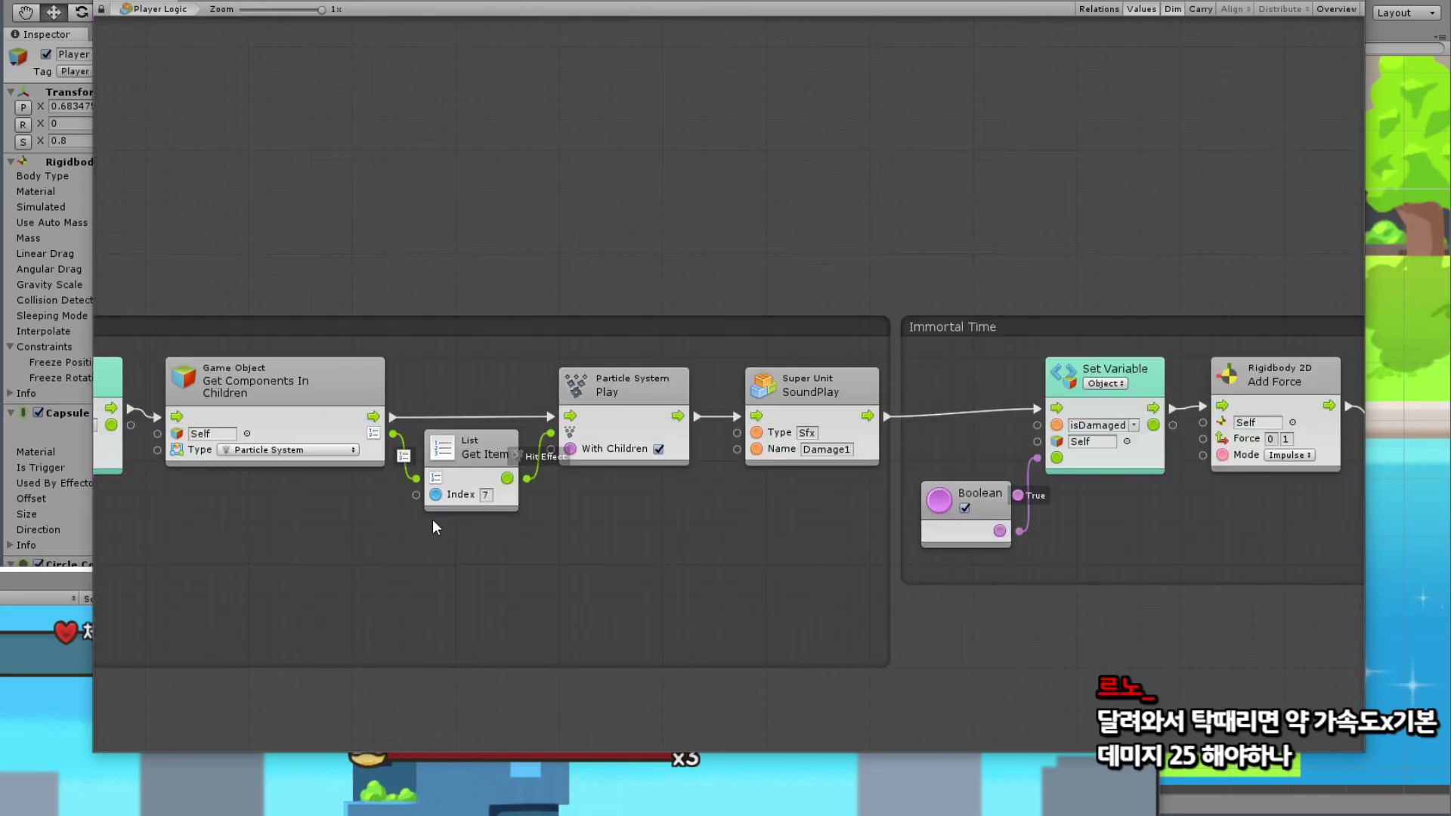
middle_drag(859, 534, 705, 511)
scroll(944, 476, down, 3)
scroll(452, 478, up, 1)
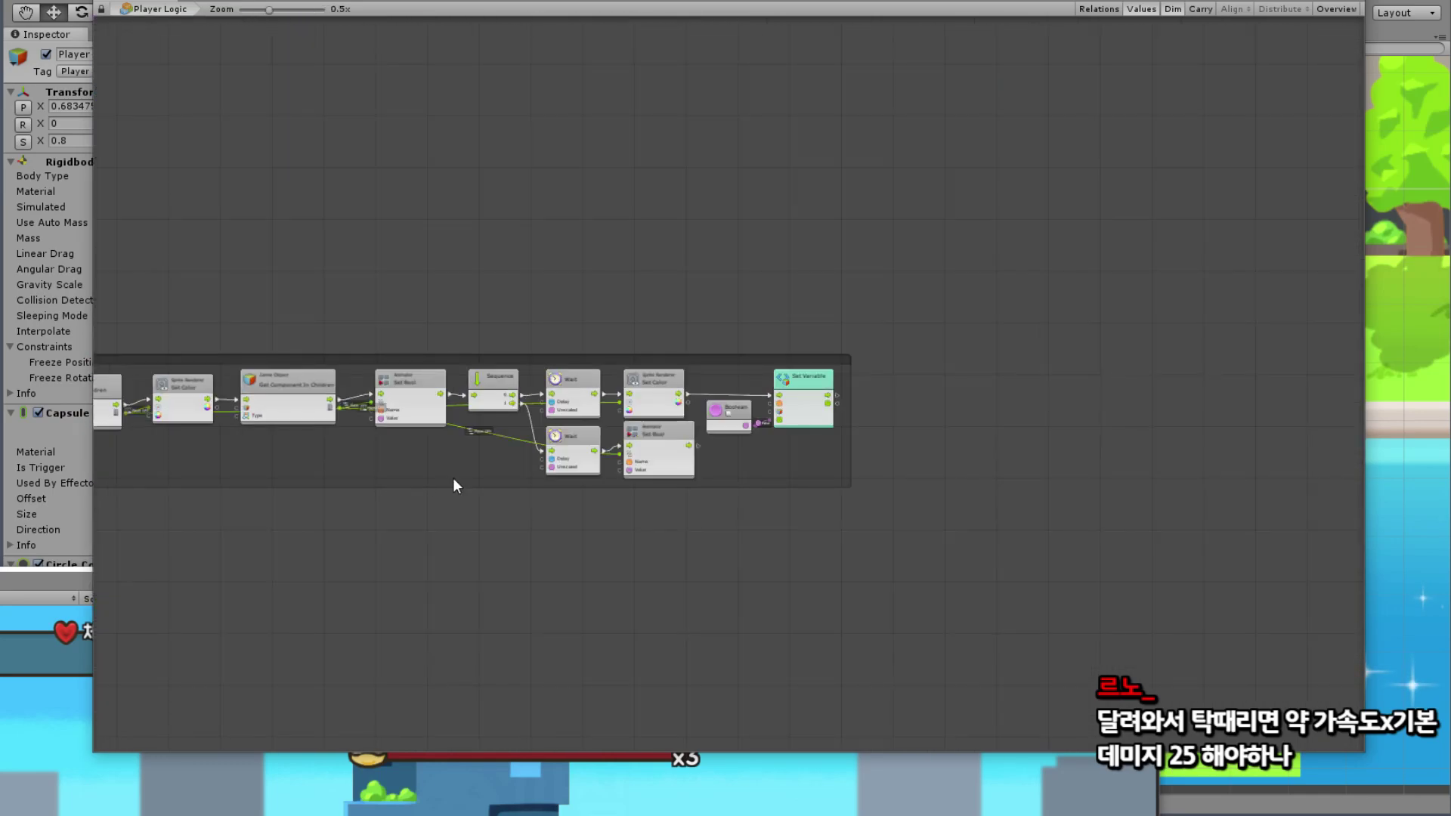
Step: Centre the Damage Health variable nodes and make the graph a floating window again
mouse_move(1133, 505)
middle_down()
mouse_move(315, 489)
mouse_move(468, 447)
middle_up()
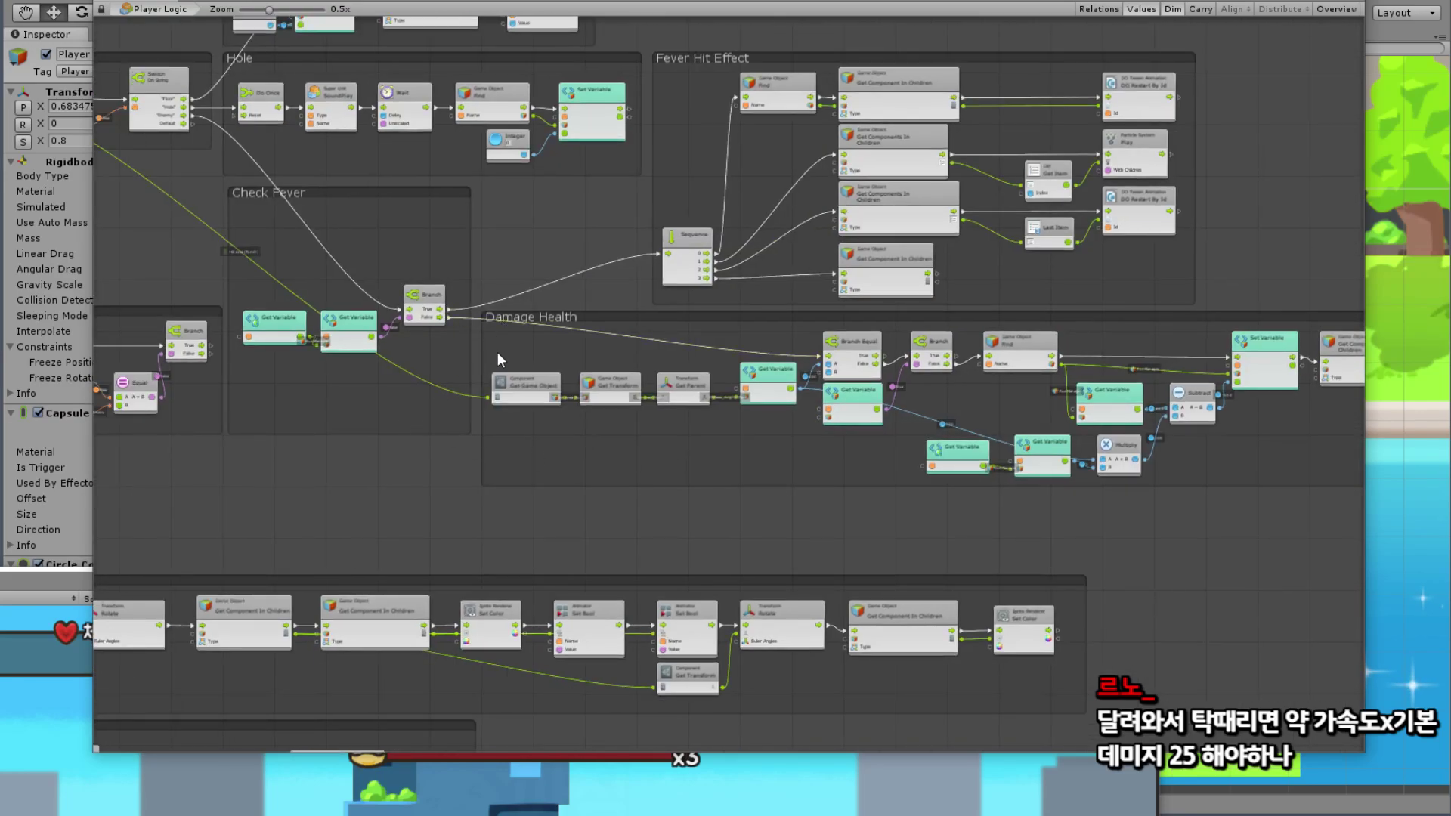
scroll(854, 411, up, 4)
middle_drag(677, 356, 781, 626)
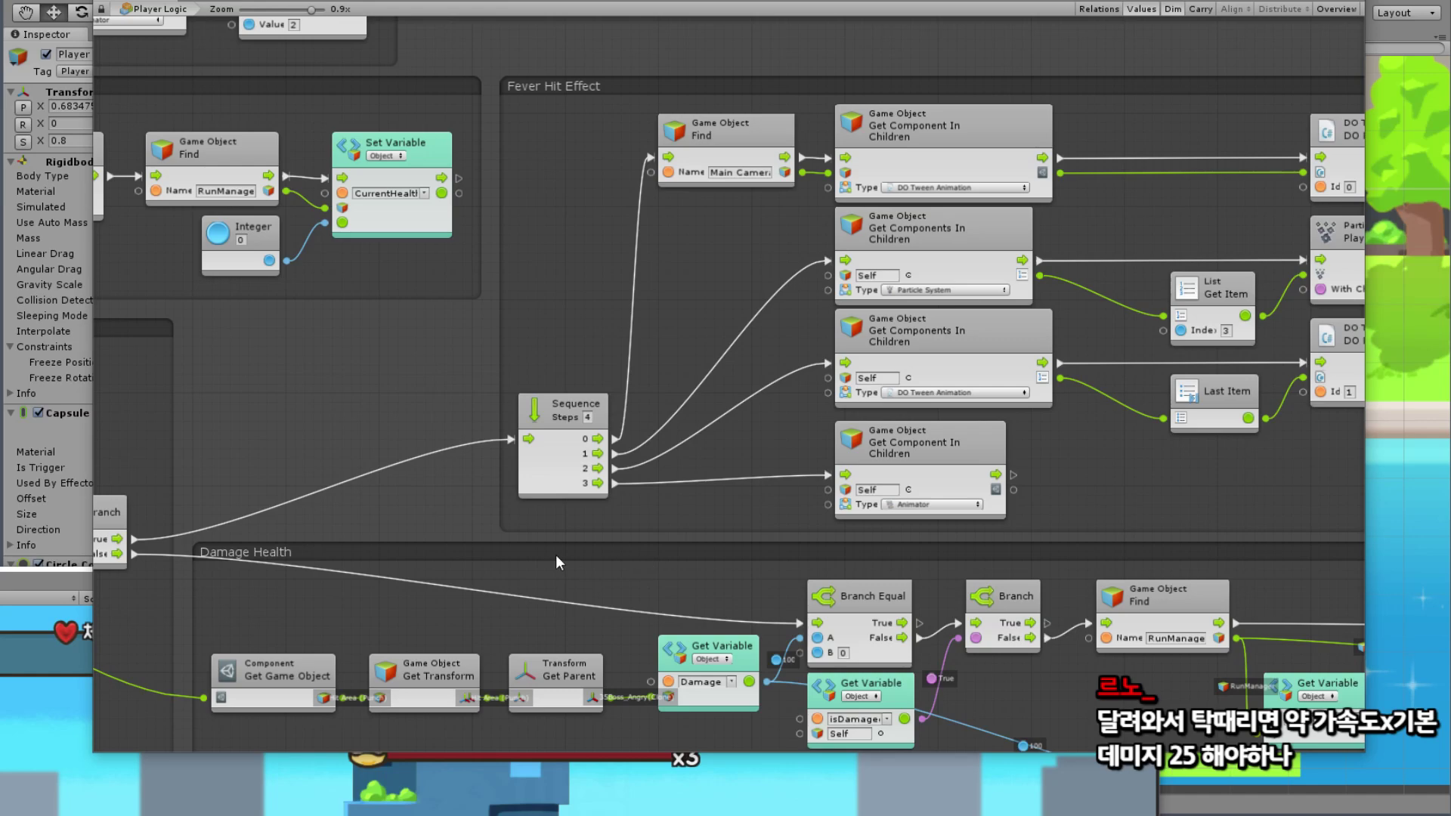
scroll(556, 562, down, 5)
scroll(704, 401, up, 1)
middle_drag(704, 401, 718, 351)
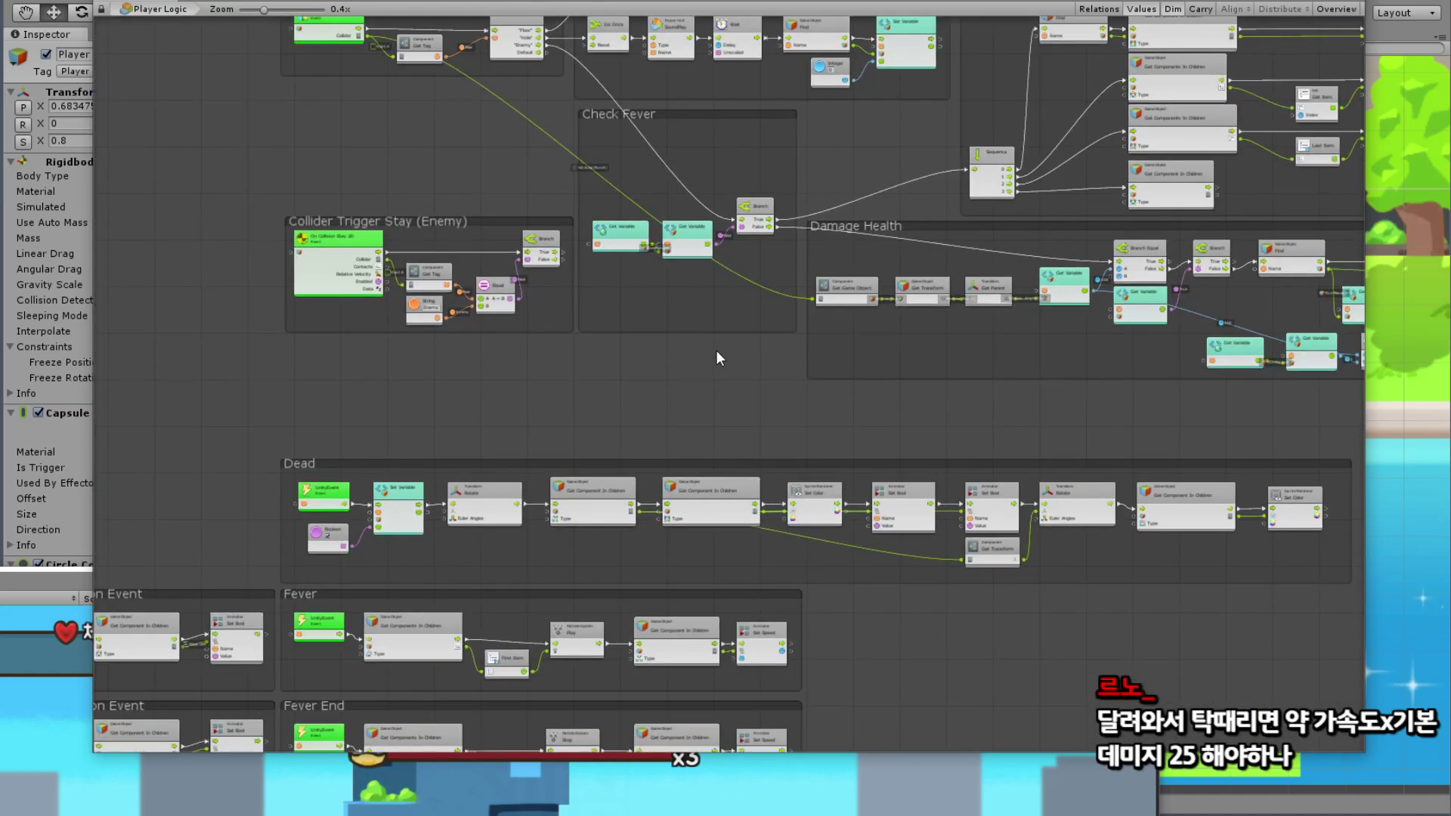
scroll(260, 523, up, 3)
scroll(324, 533, up, 3)
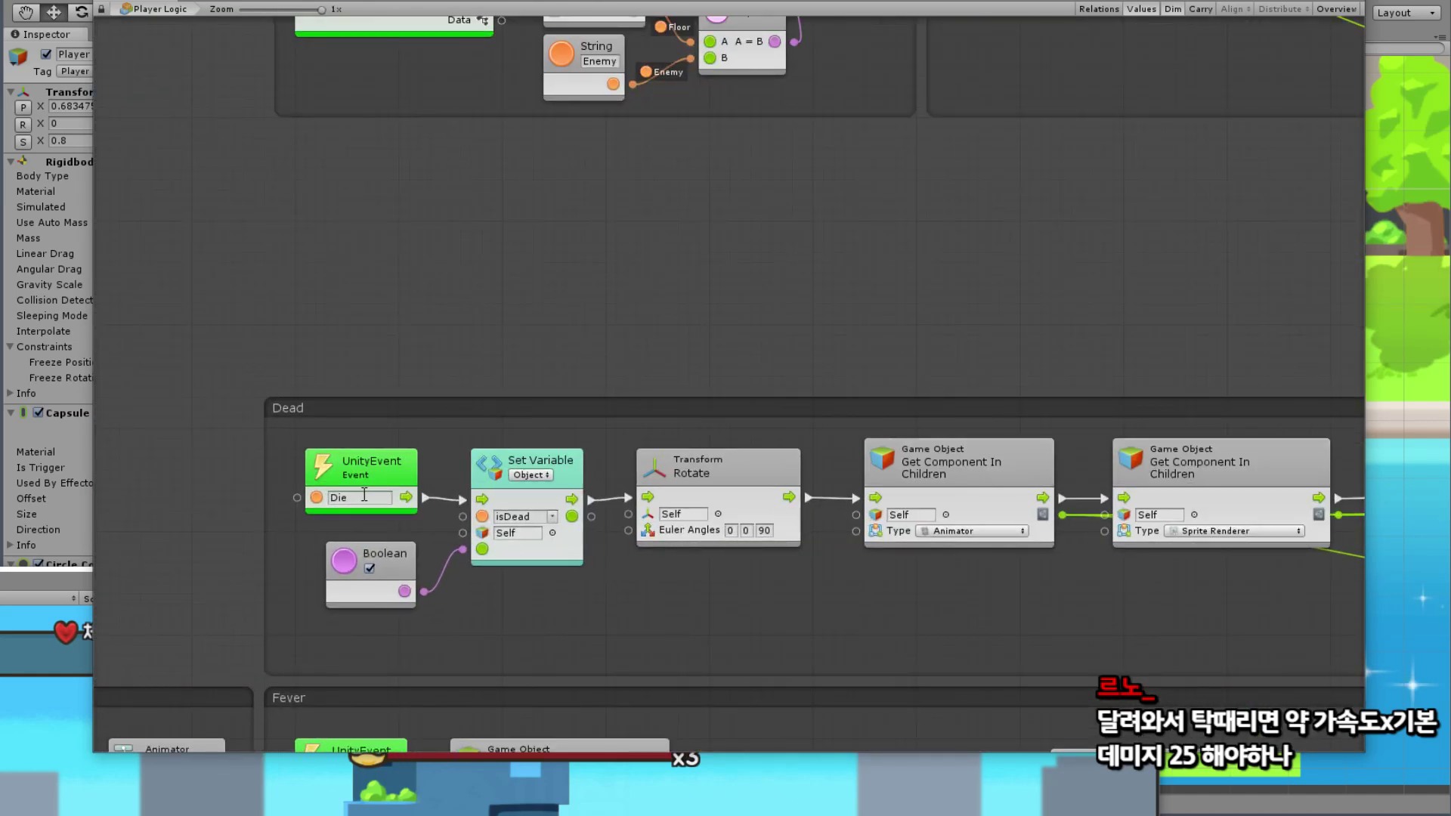
mouse_move(877, 355)
middle_down()
mouse_move(815, 334)
mouse_move(673, 416)
middle_up()
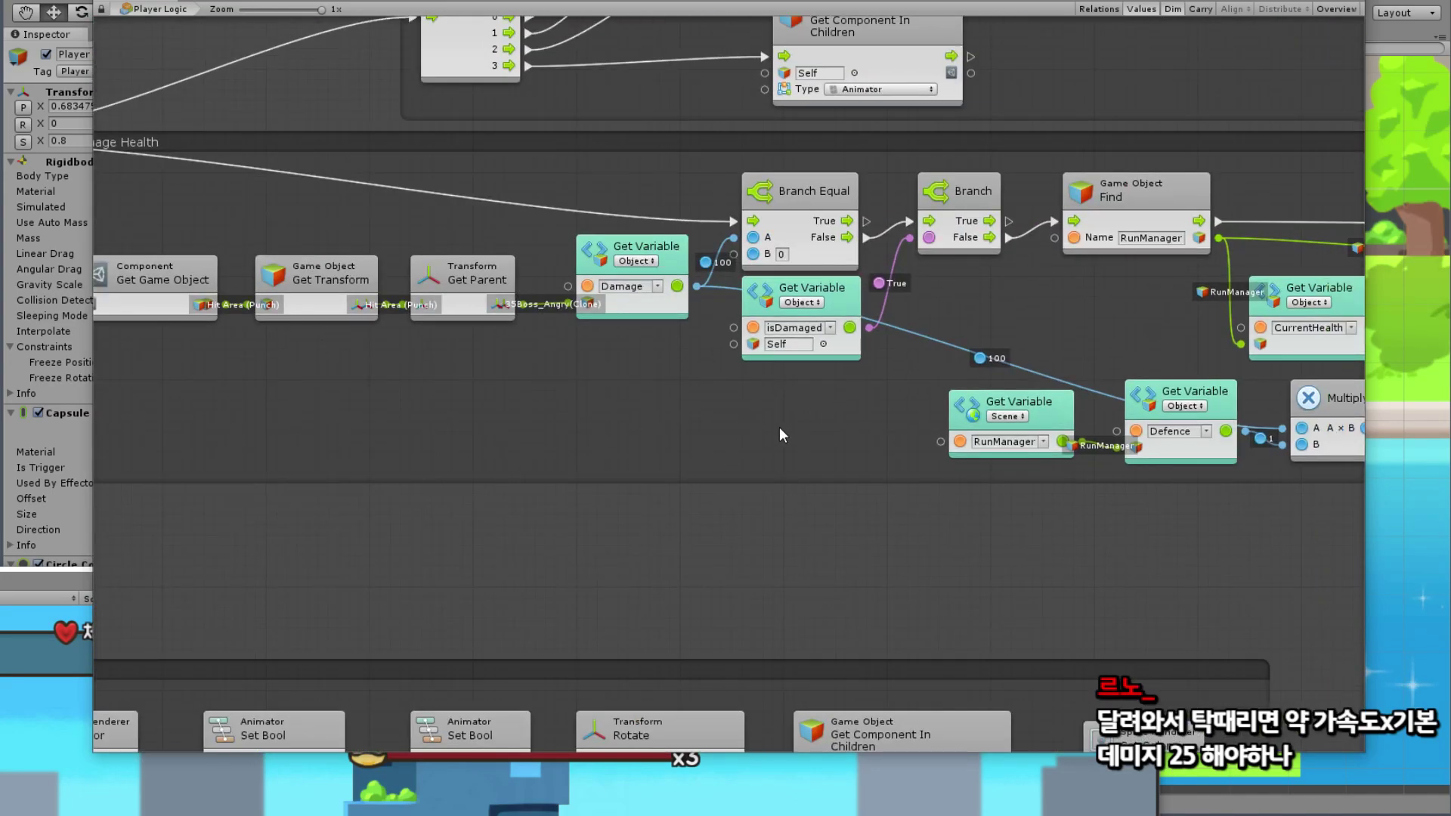
middle_drag(780, 429, 528, 449)
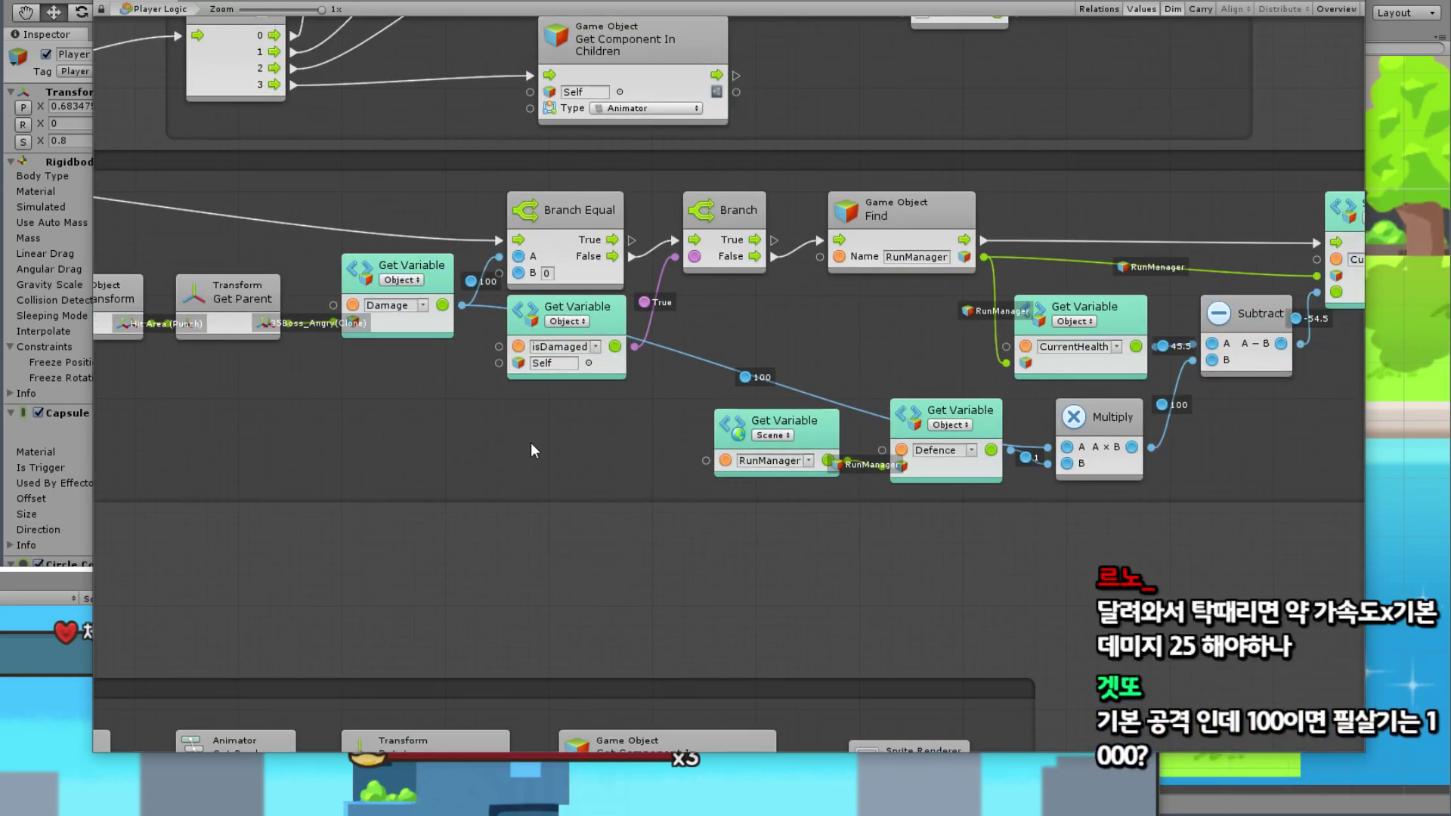
mouse_move(578, 1)
mouse_down()
mouse_move(623, 81)
mouse_move(623, 66)
mouse_move(573, 291)
mouse_up()
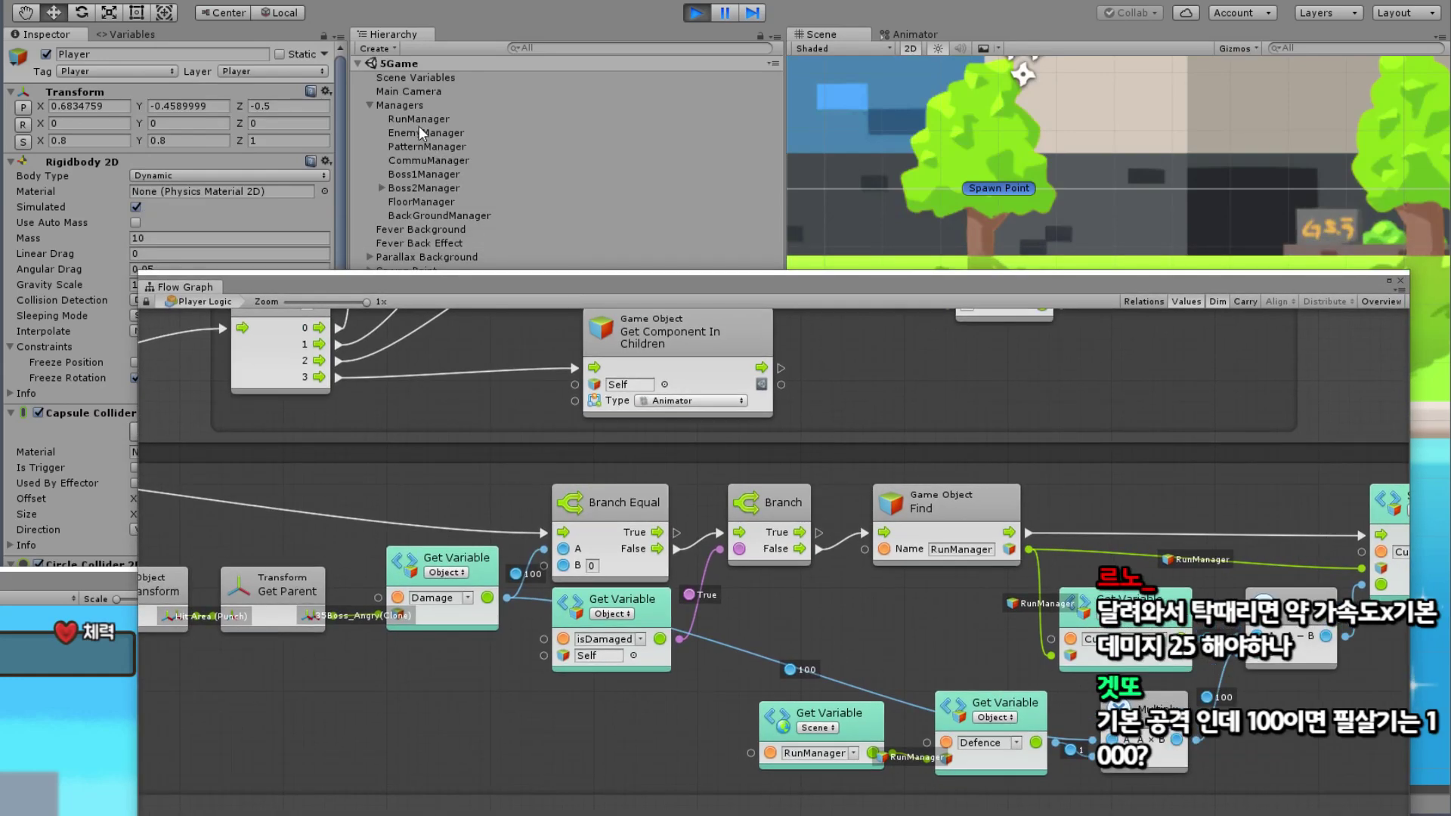
click(423, 123)
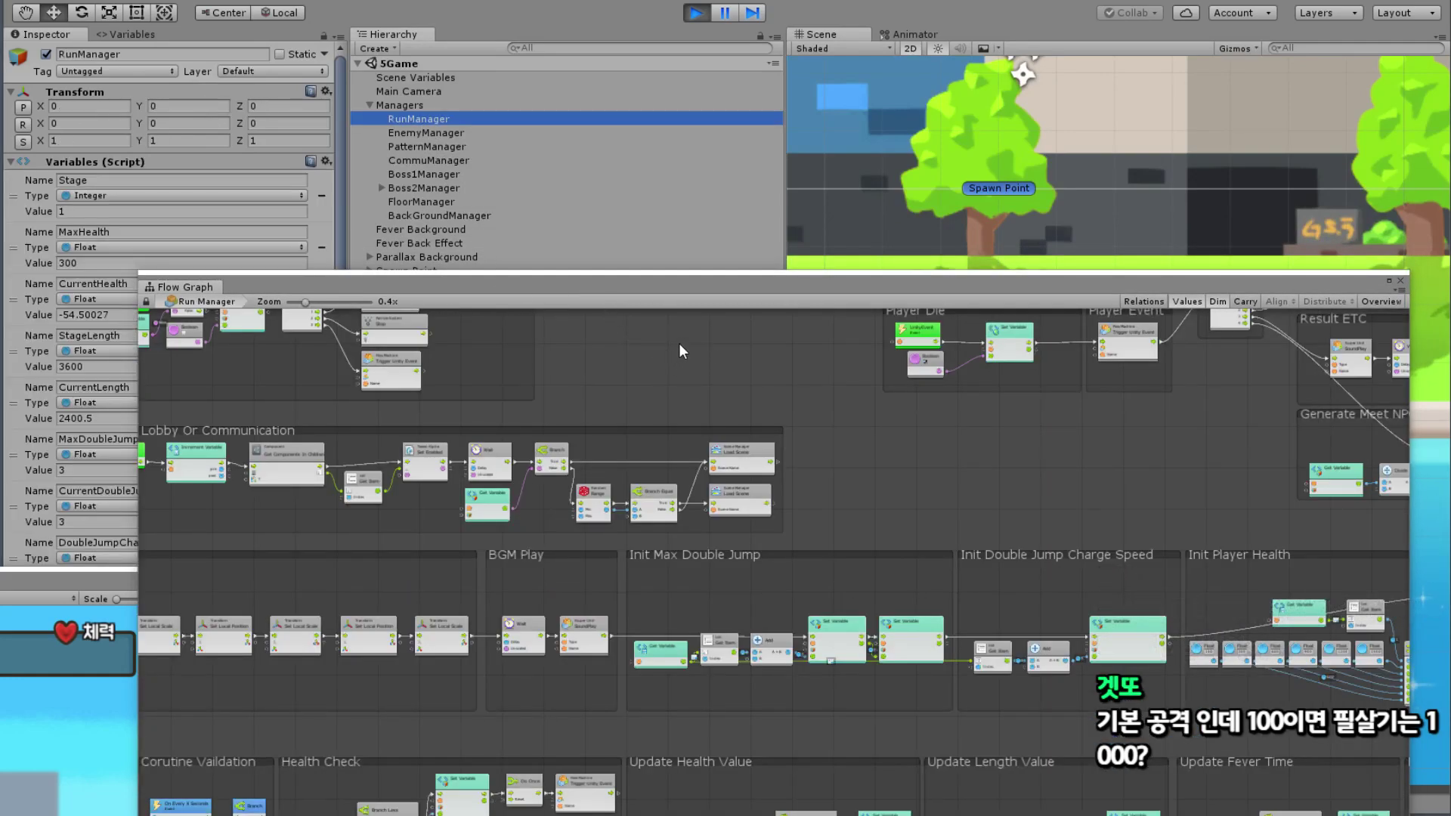
drag(727, 298, 726, 54)
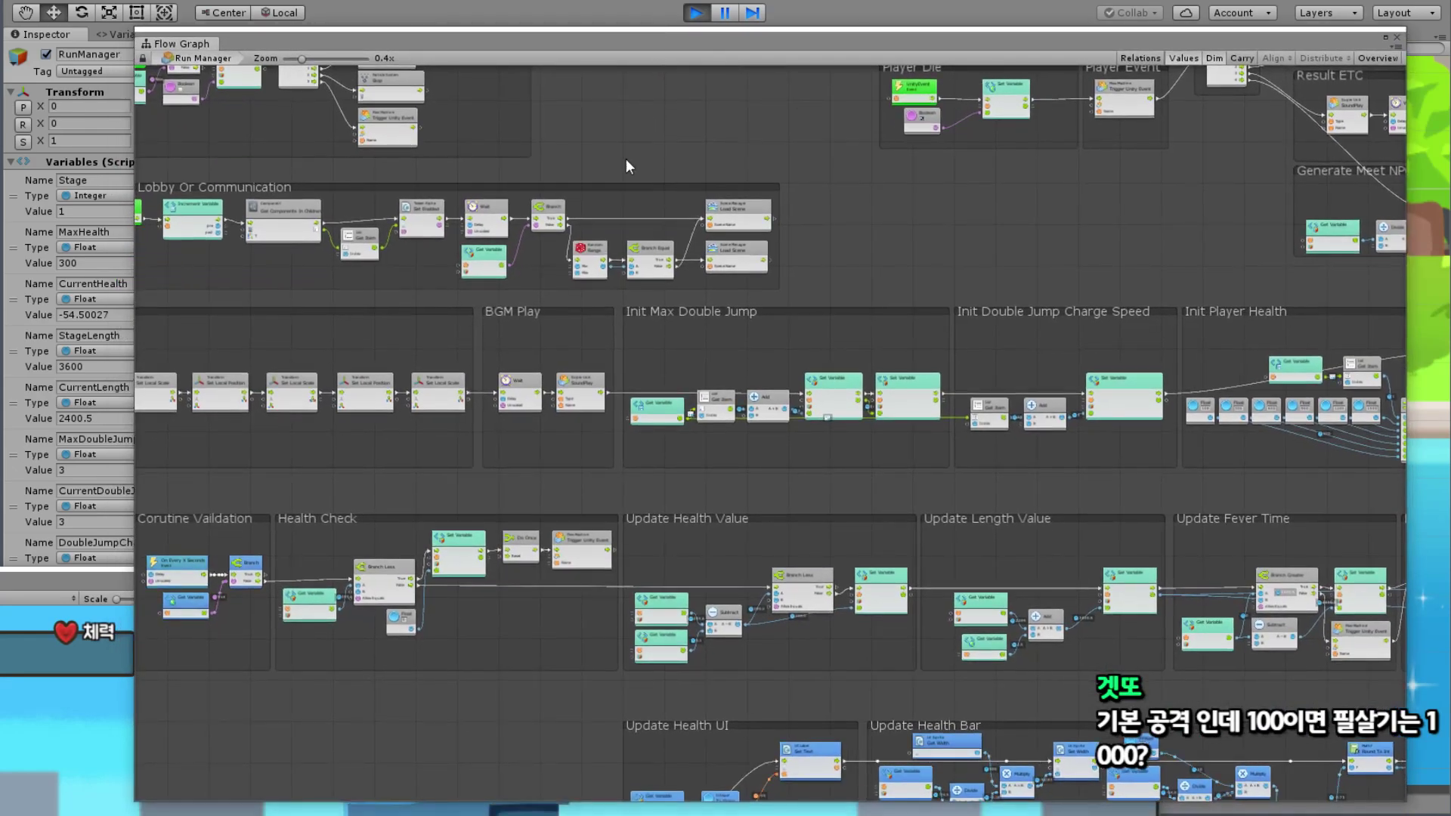
scroll(731, 296, down, 2)
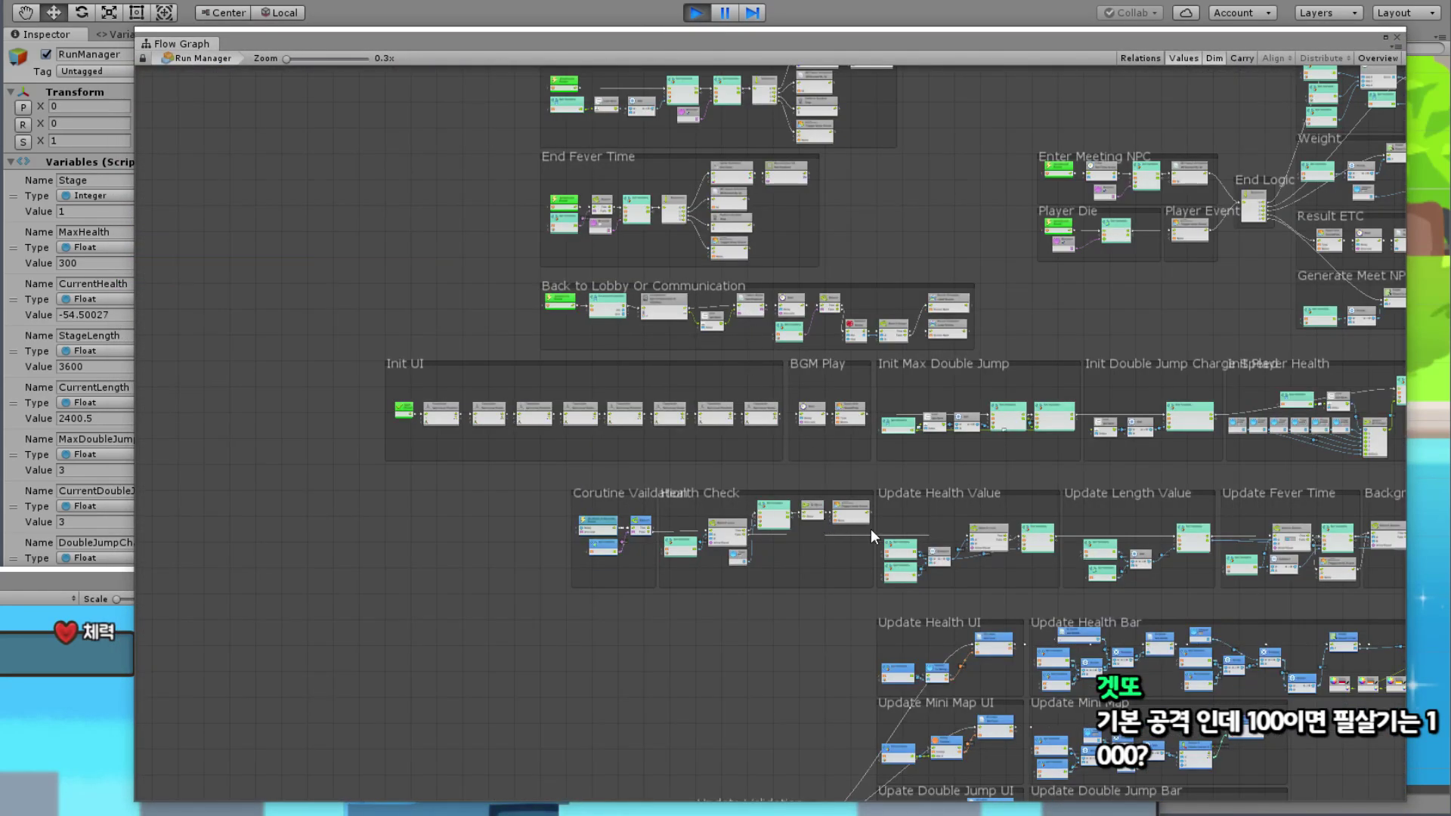
mouse_move(871, 529)
middle_down()
mouse_move(869, 482)
mouse_move(620, 457)
mouse_move(692, 257)
mouse_move(849, 587)
middle_up()
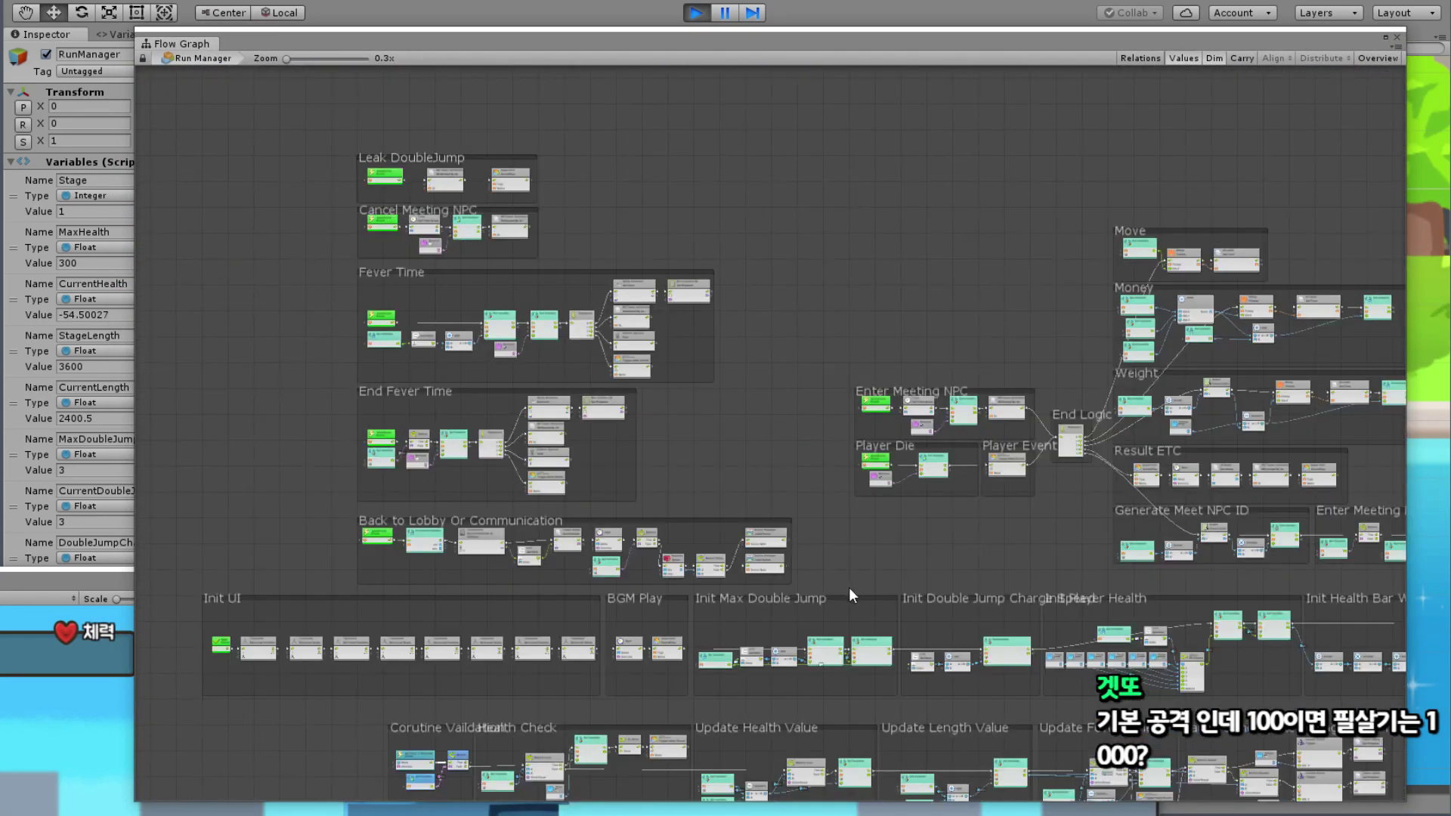
middle_drag(931, 518, 562, 527)
scroll(562, 527, up, 7)
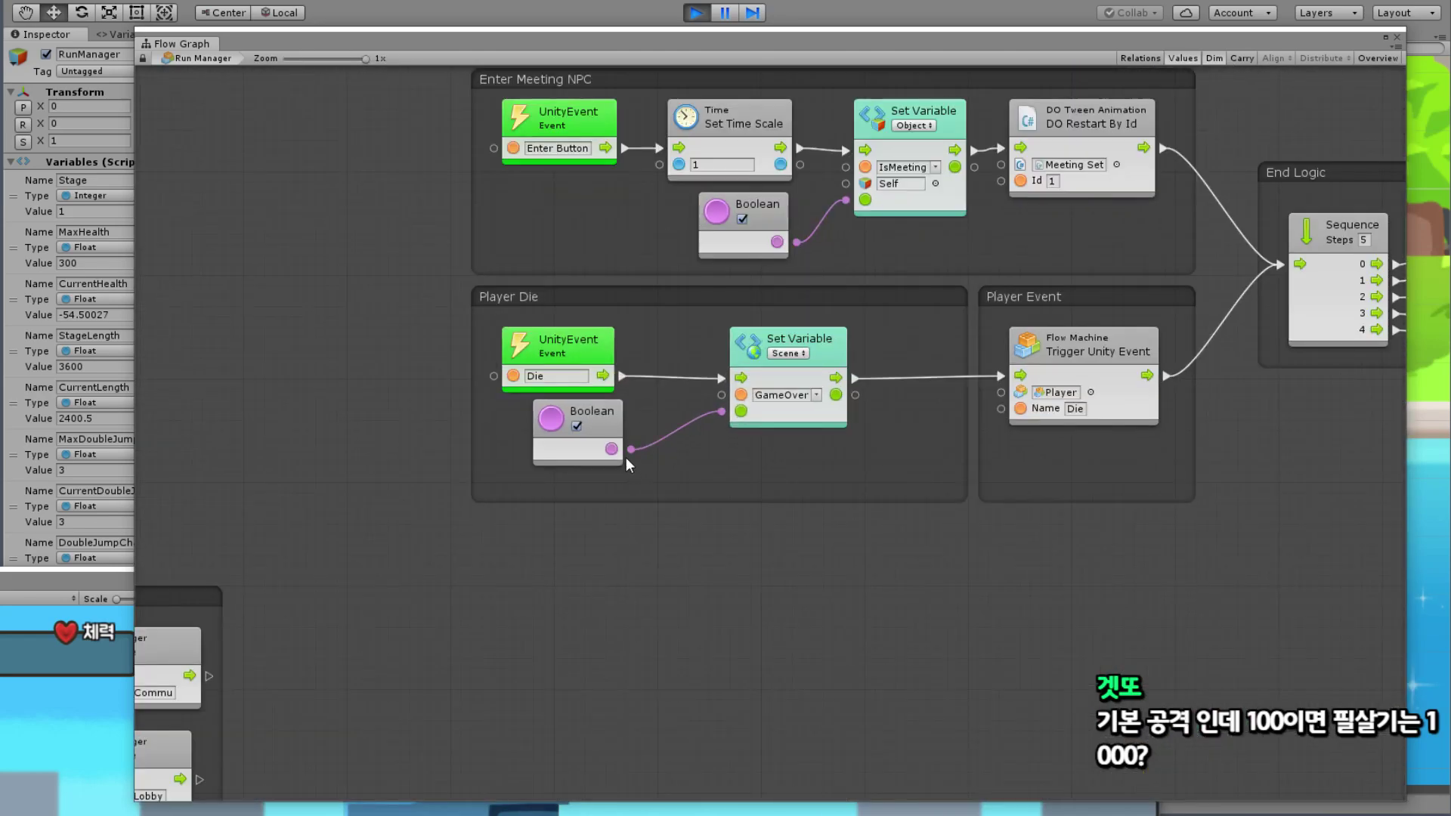
click(583, 359)
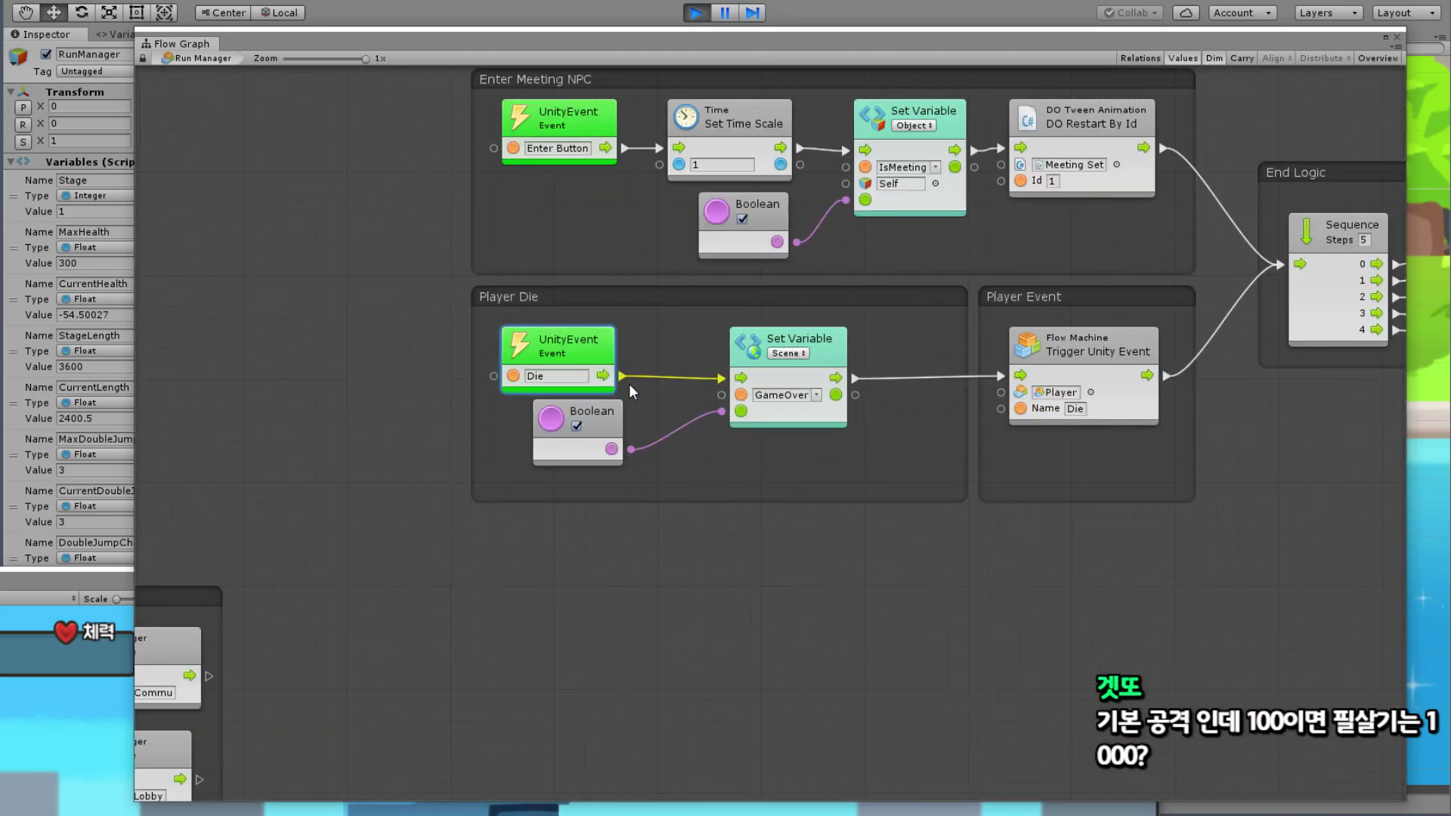
click(545, 376)
drag(586, 52, 584, 232)
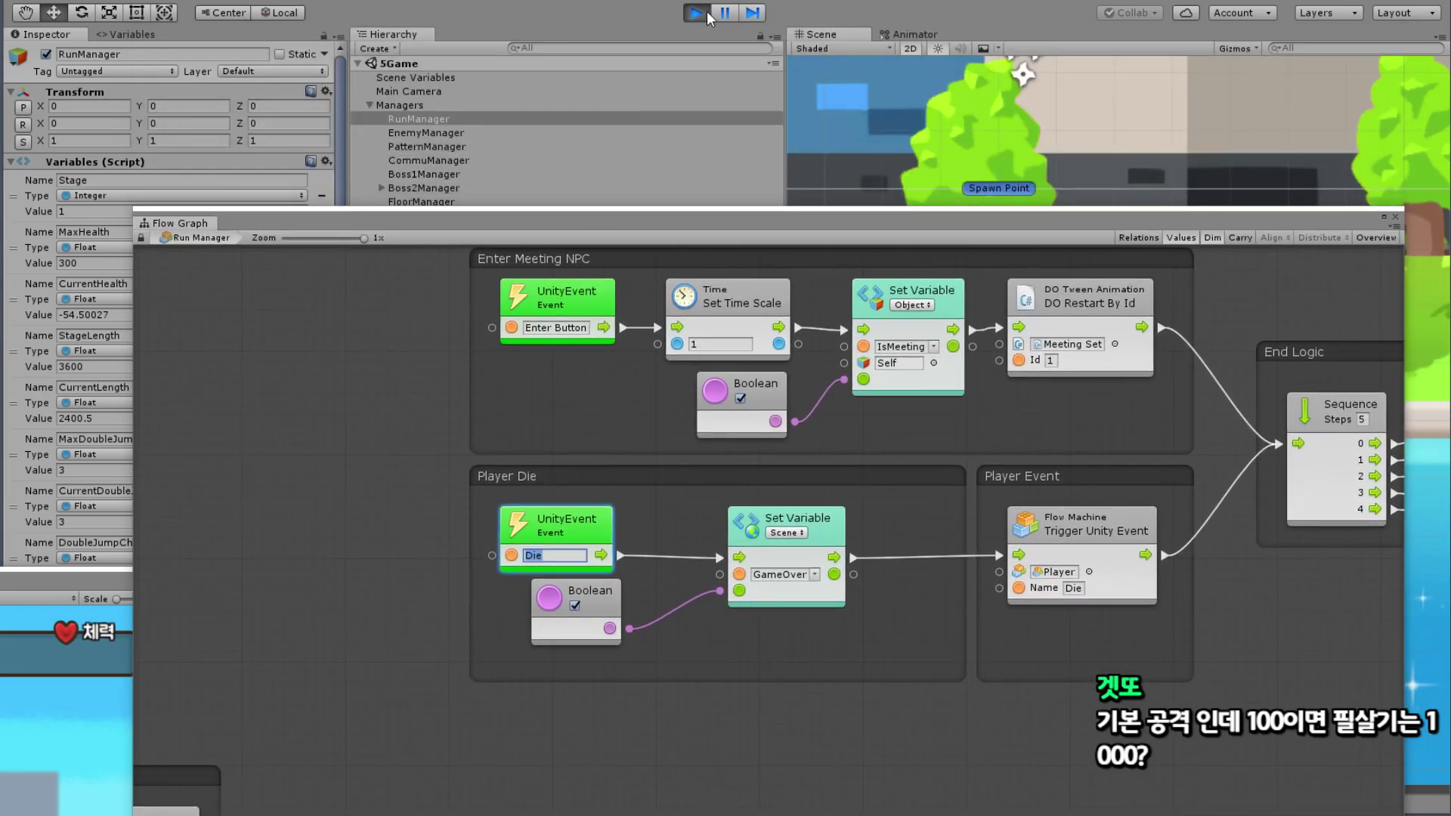
click(547, 234)
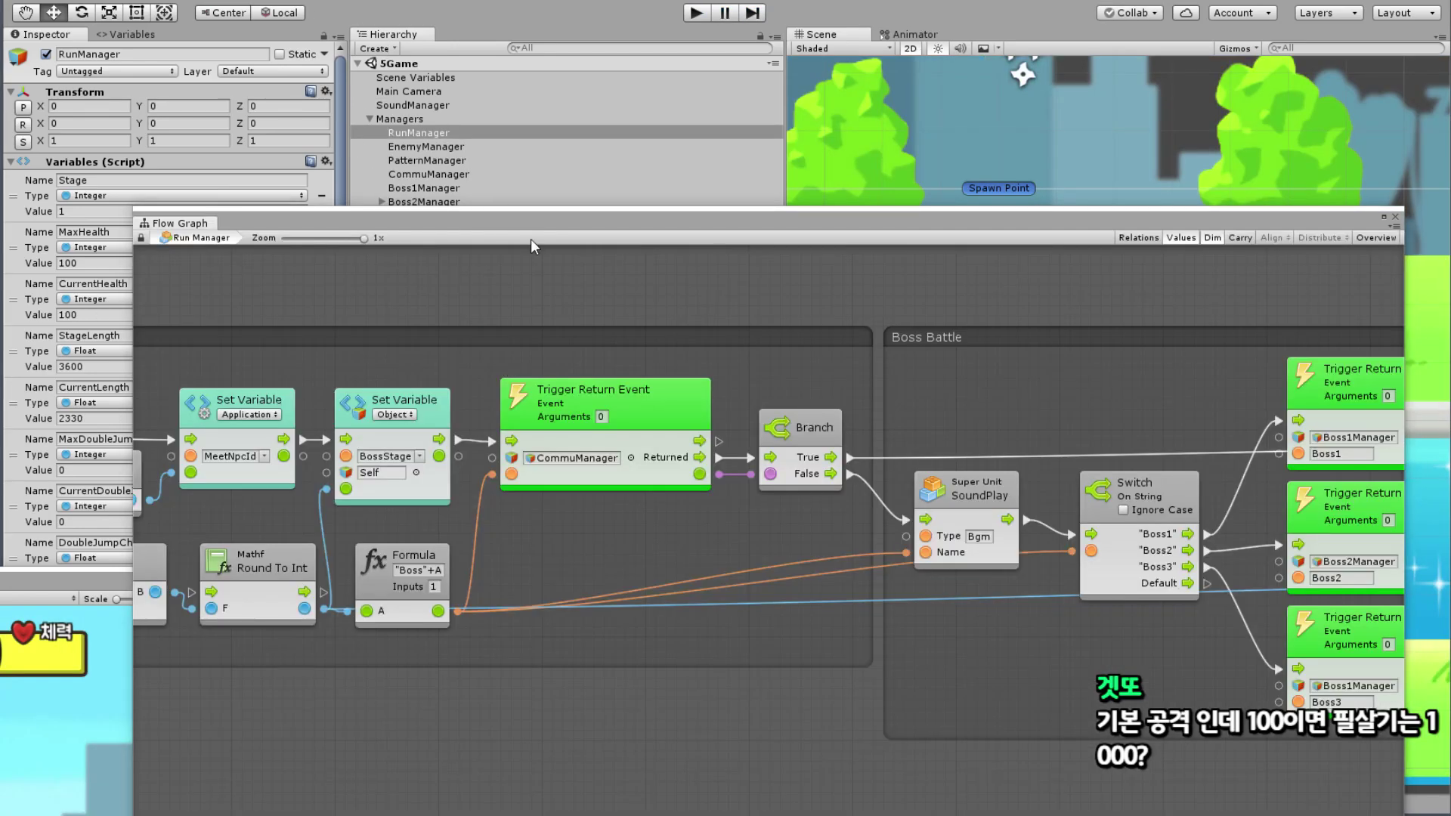
mouse_move(566, 215)
mouse_down()
mouse_move(486, 482)
mouse_move(497, 349)
mouse_move(426, 409)
mouse_move(438, 7)
mouse_up()
click(405, 312)
scroll(728, 319, down, 3)
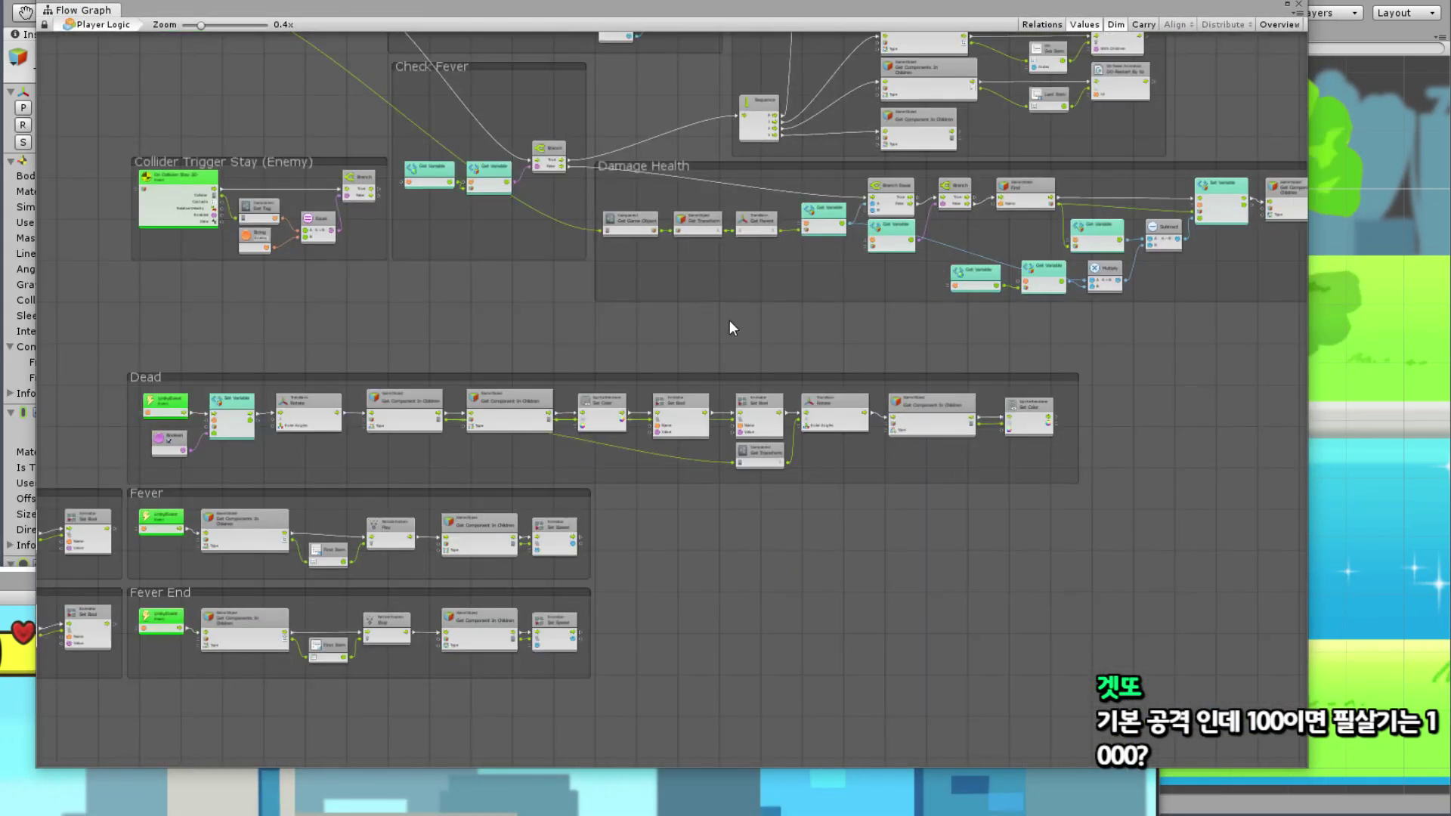
ctrl+scroll(210, 380, up, 5)
Step: Move the RunManager scene variable and Defence nodes left along the damage chain
click(283, 367)
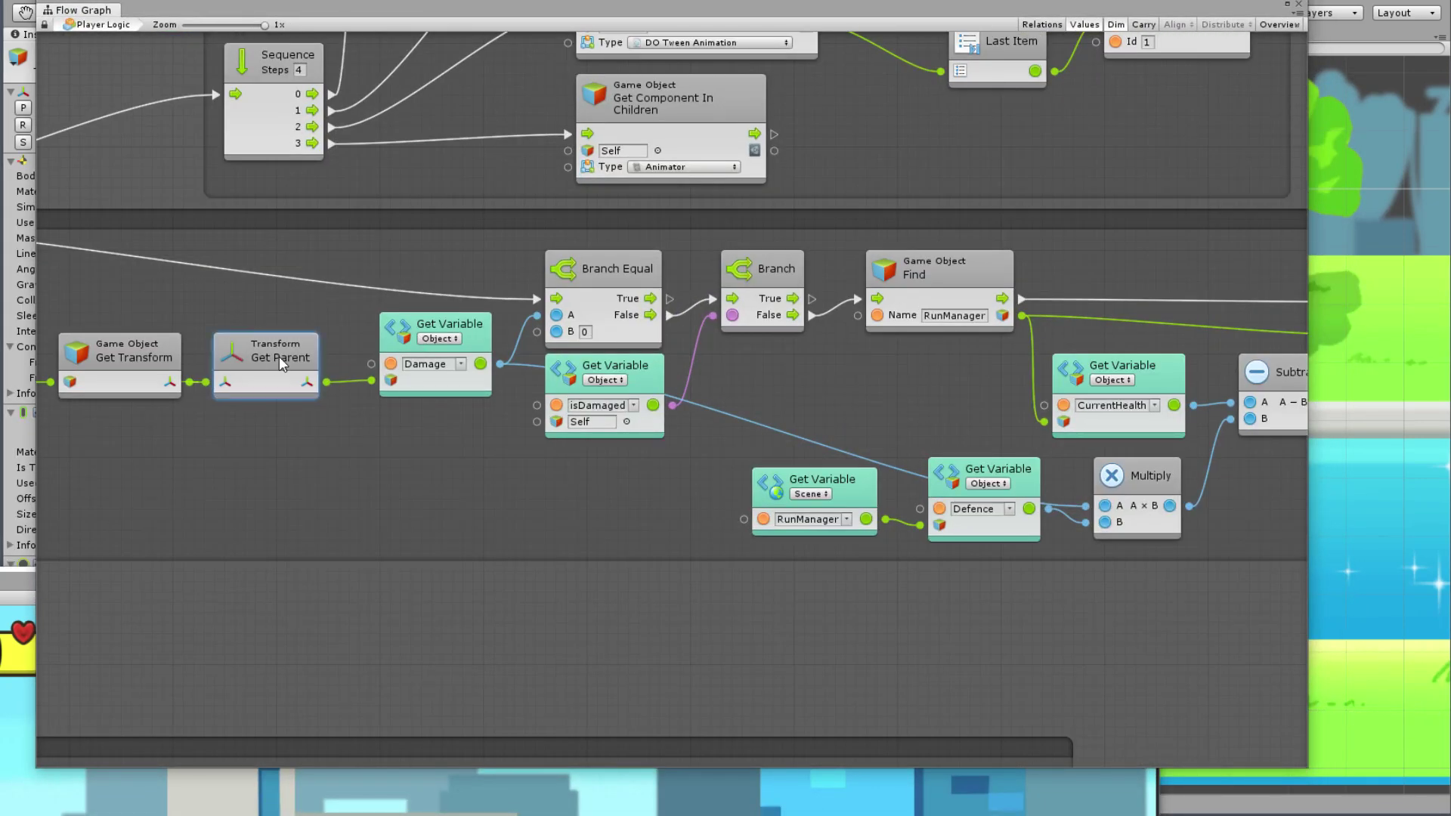
click(458, 351)
middle_drag(643, 348, 420, 355)
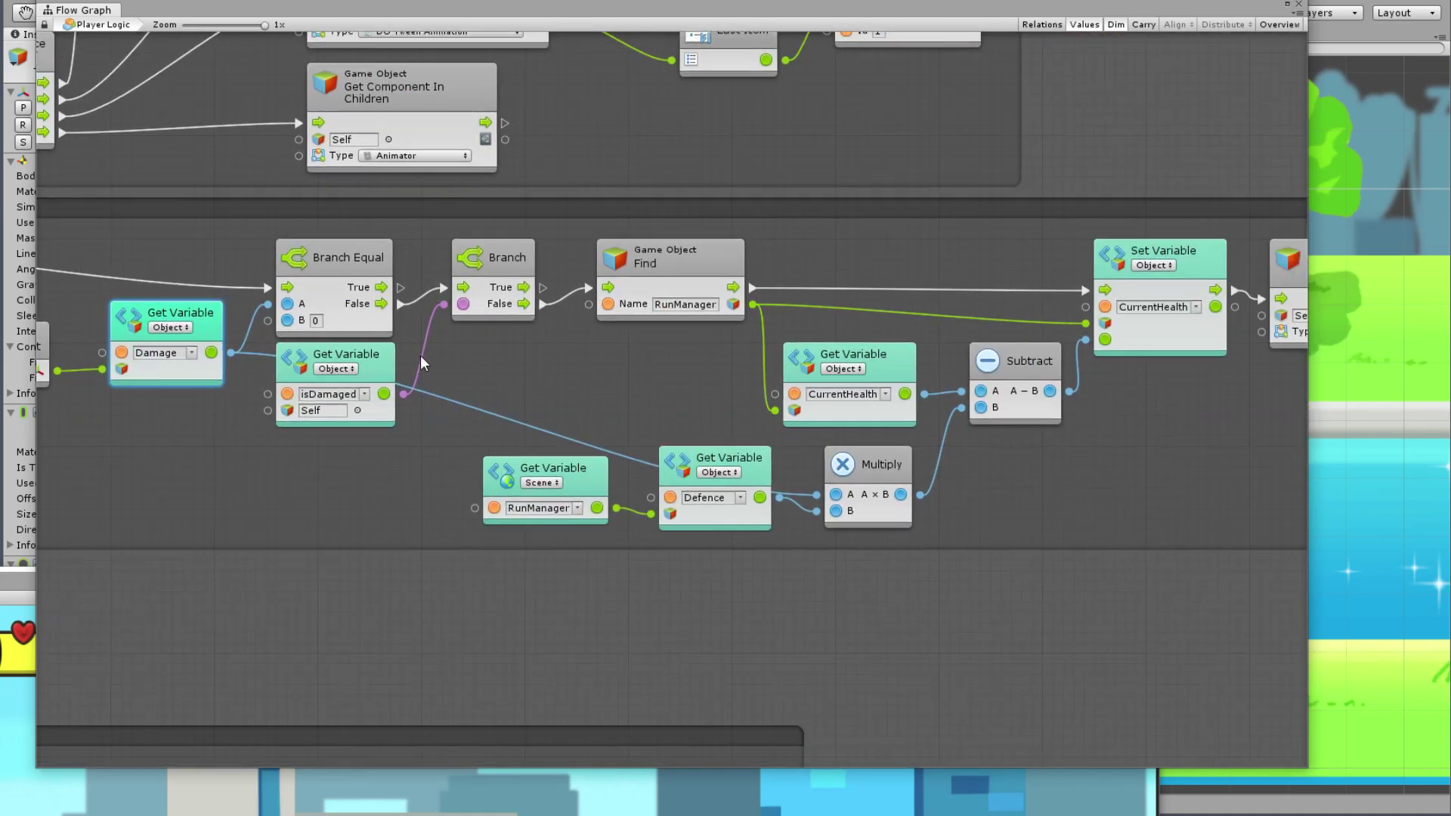
click(605, 469)
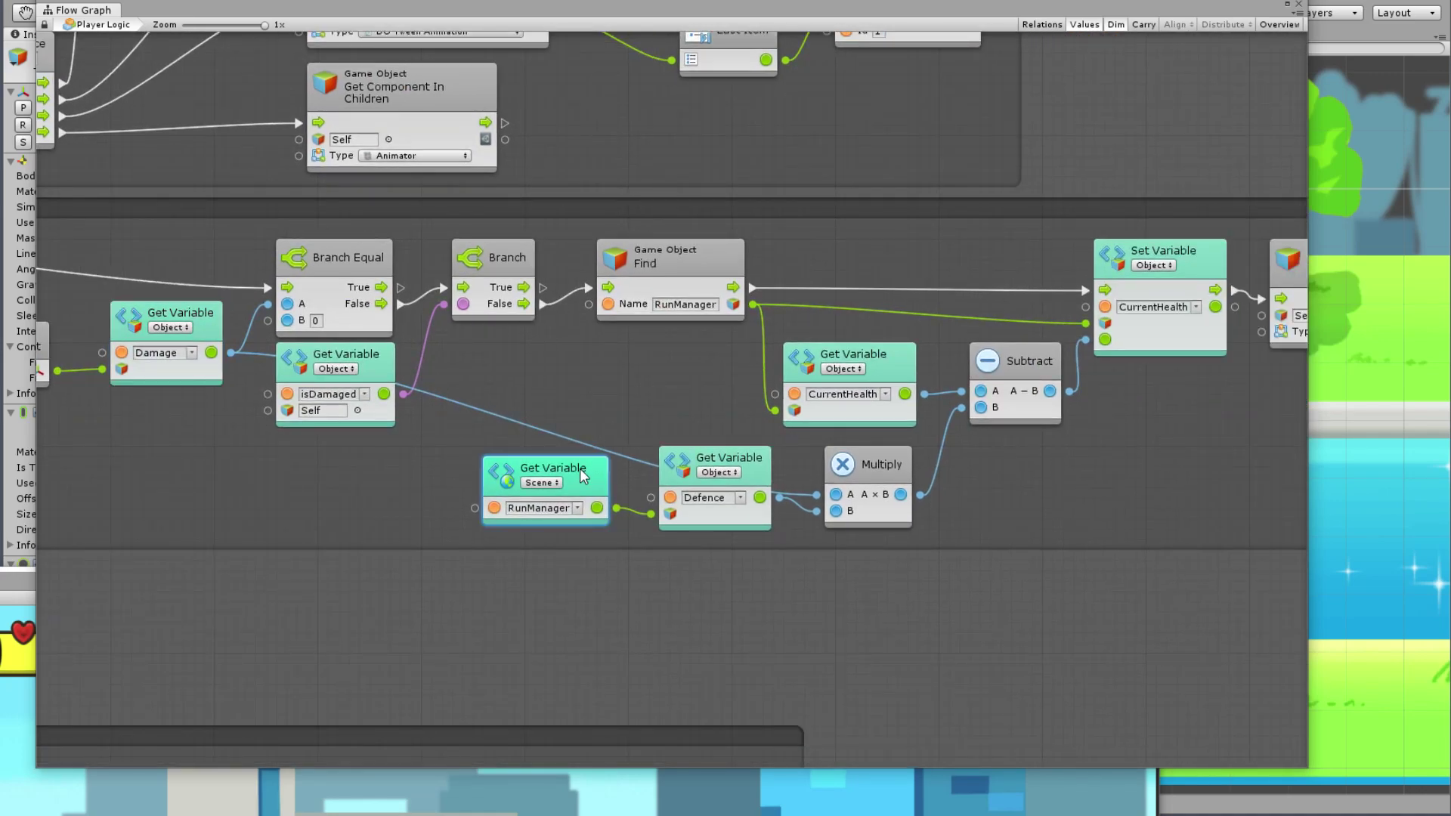
middle_drag(716, 382, 568, 370)
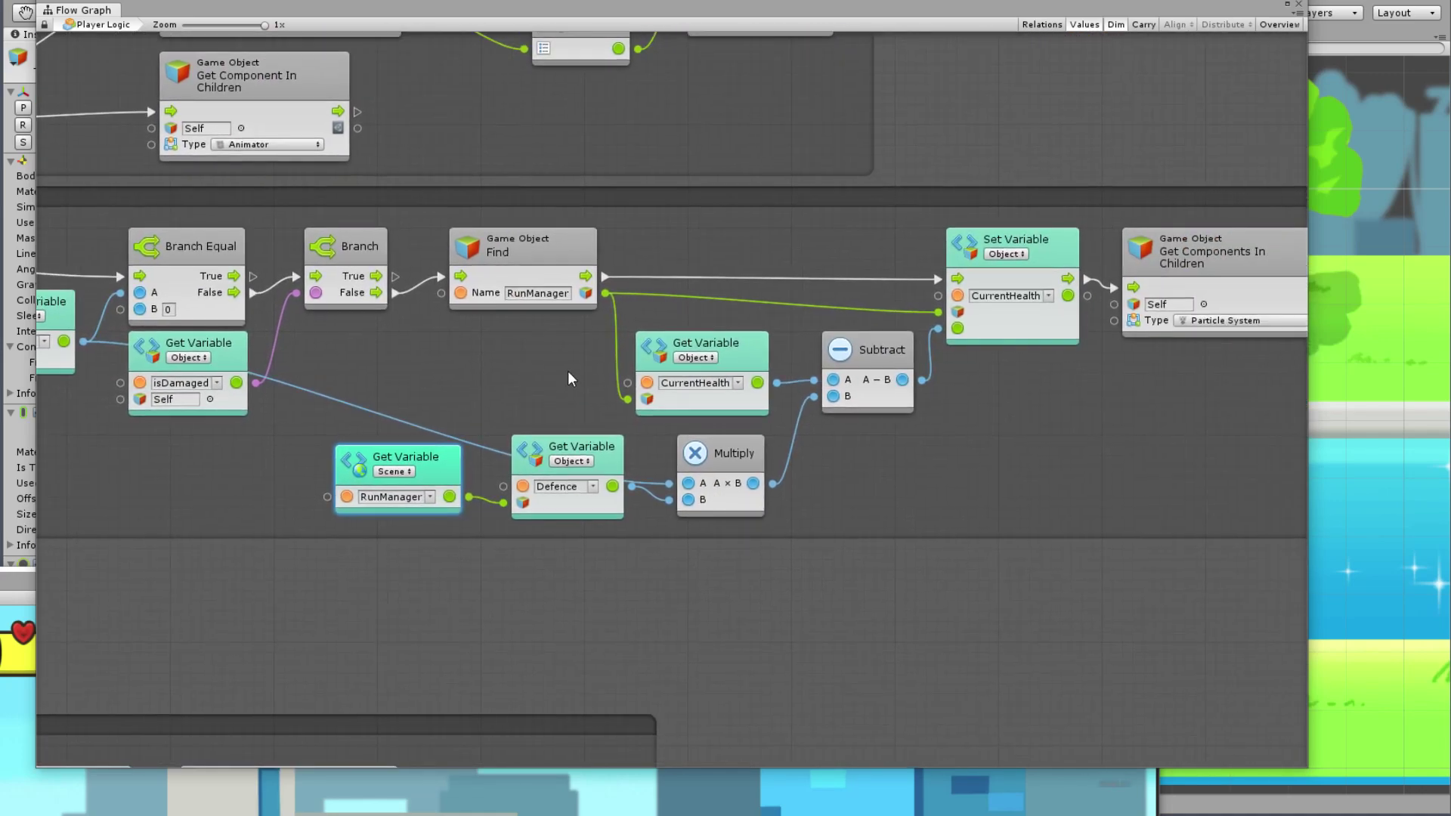
click(617, 460)
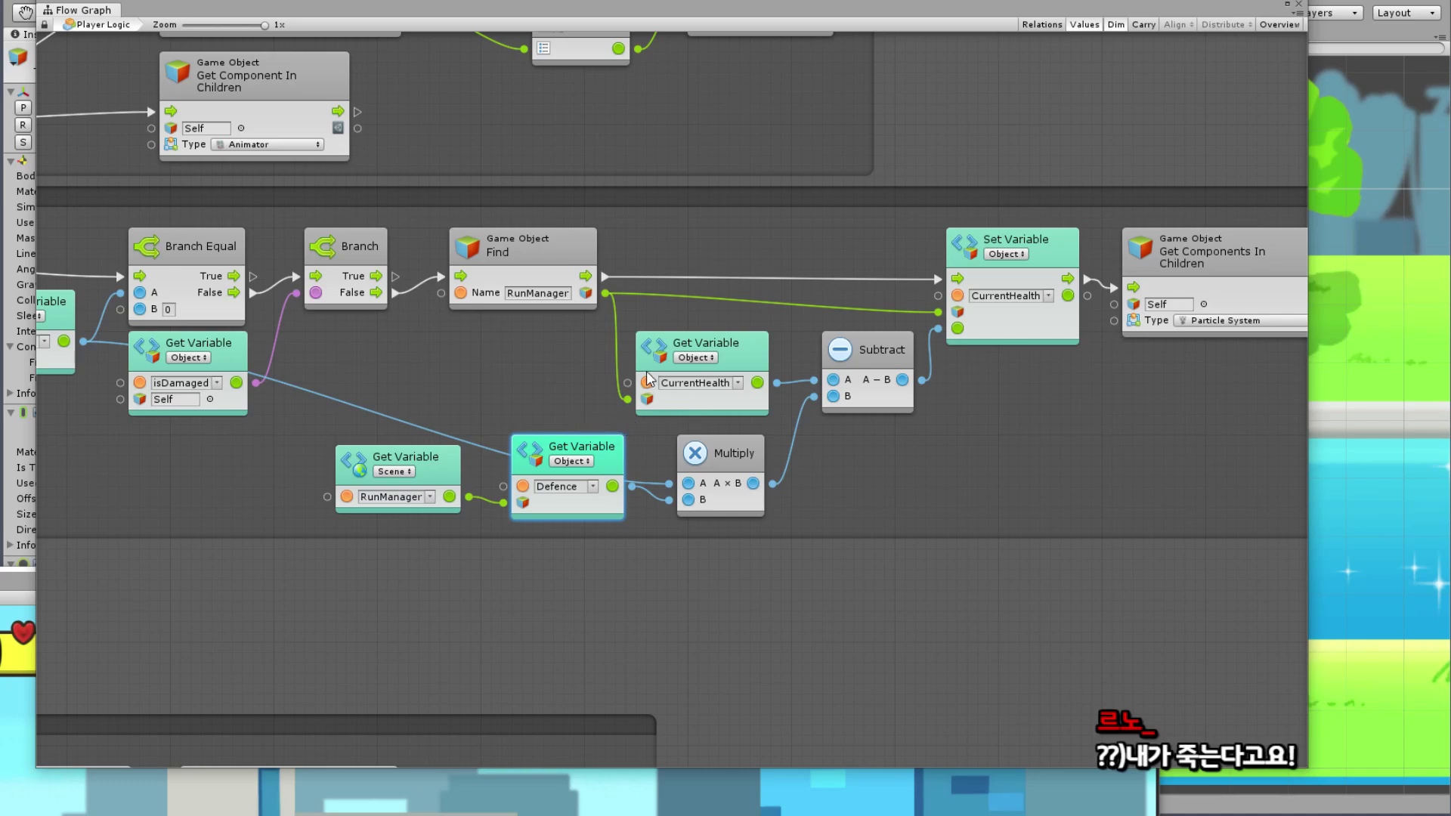
drag(578, 415, 332, 516)
drag(605, 461, 573, 461)
click(908, 480)
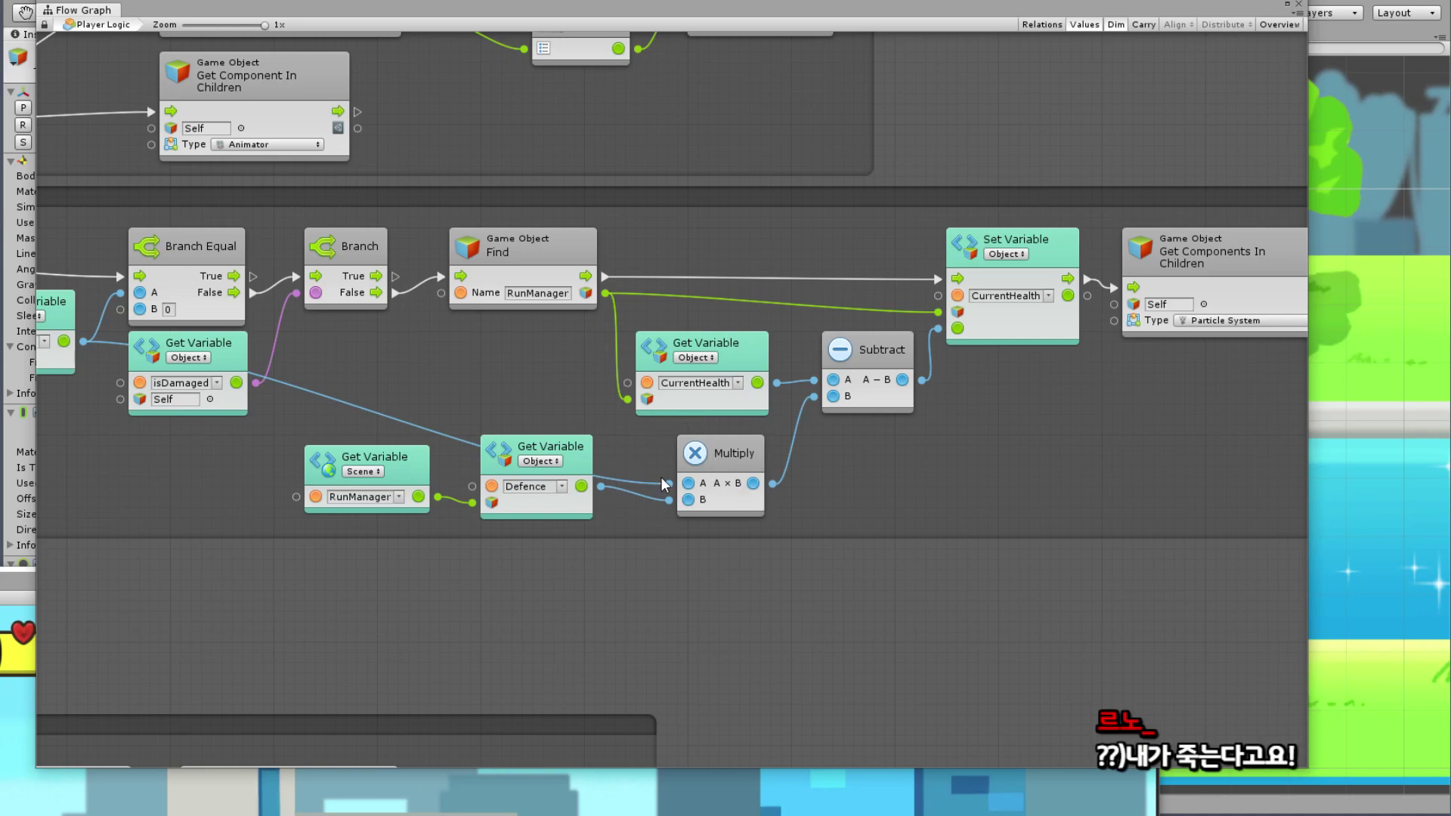
middle_drag(791, 411, 865, 414)
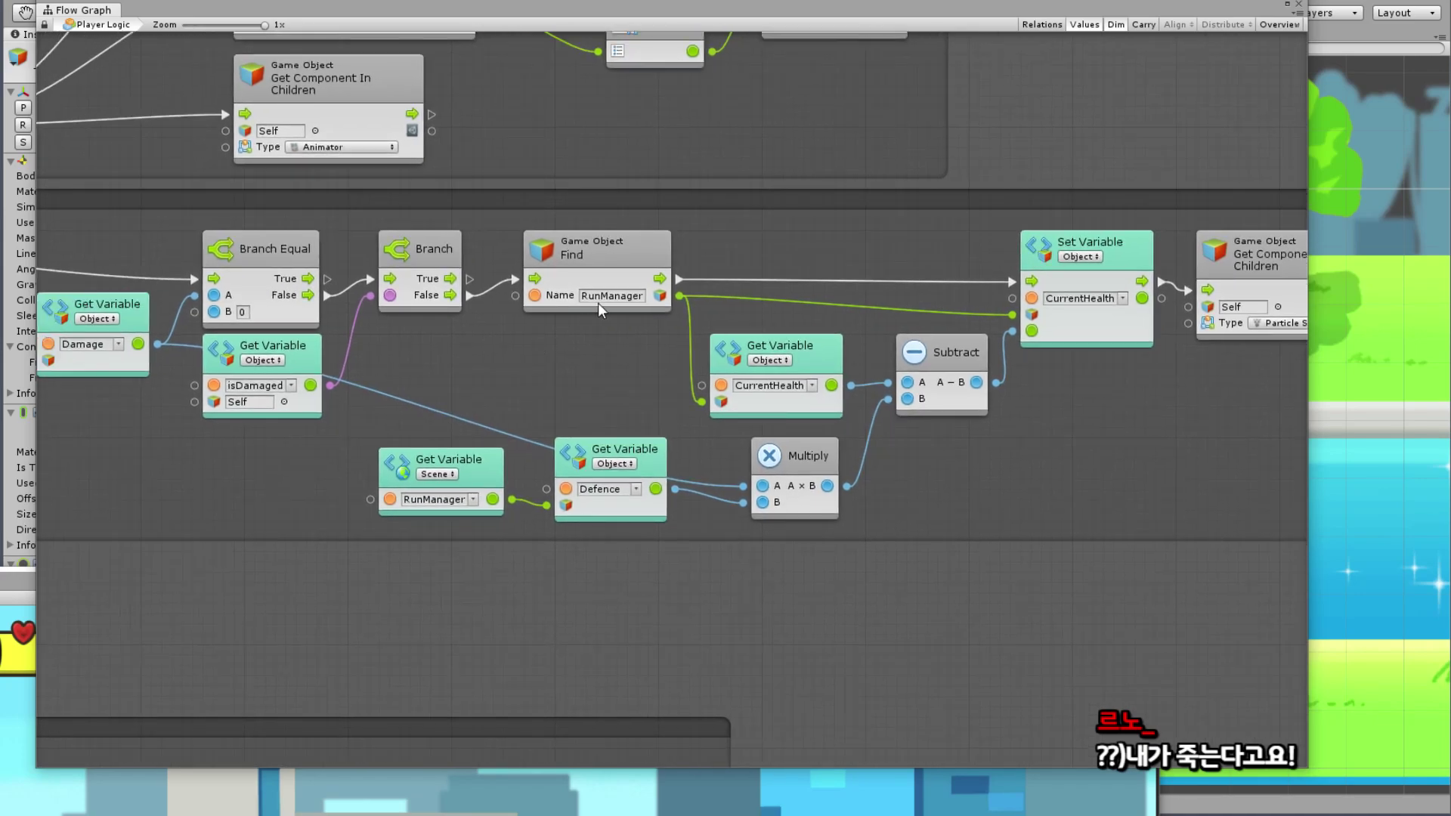
Step: Place RunManager beside the Branch and wire it into the CurrentHealth getter and Set Variable
click(598, 241)
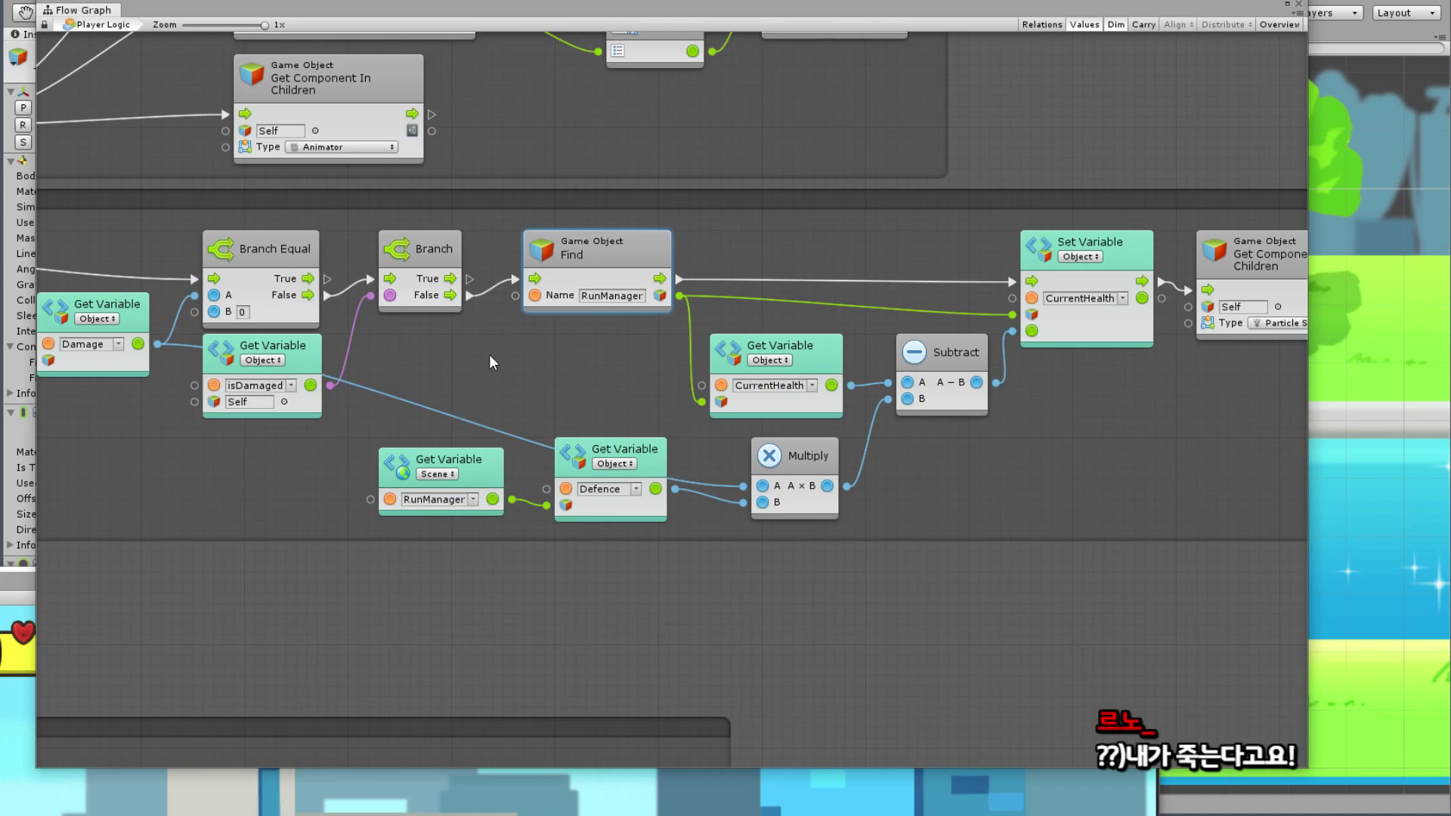
drag(625, 244, 622, 269)
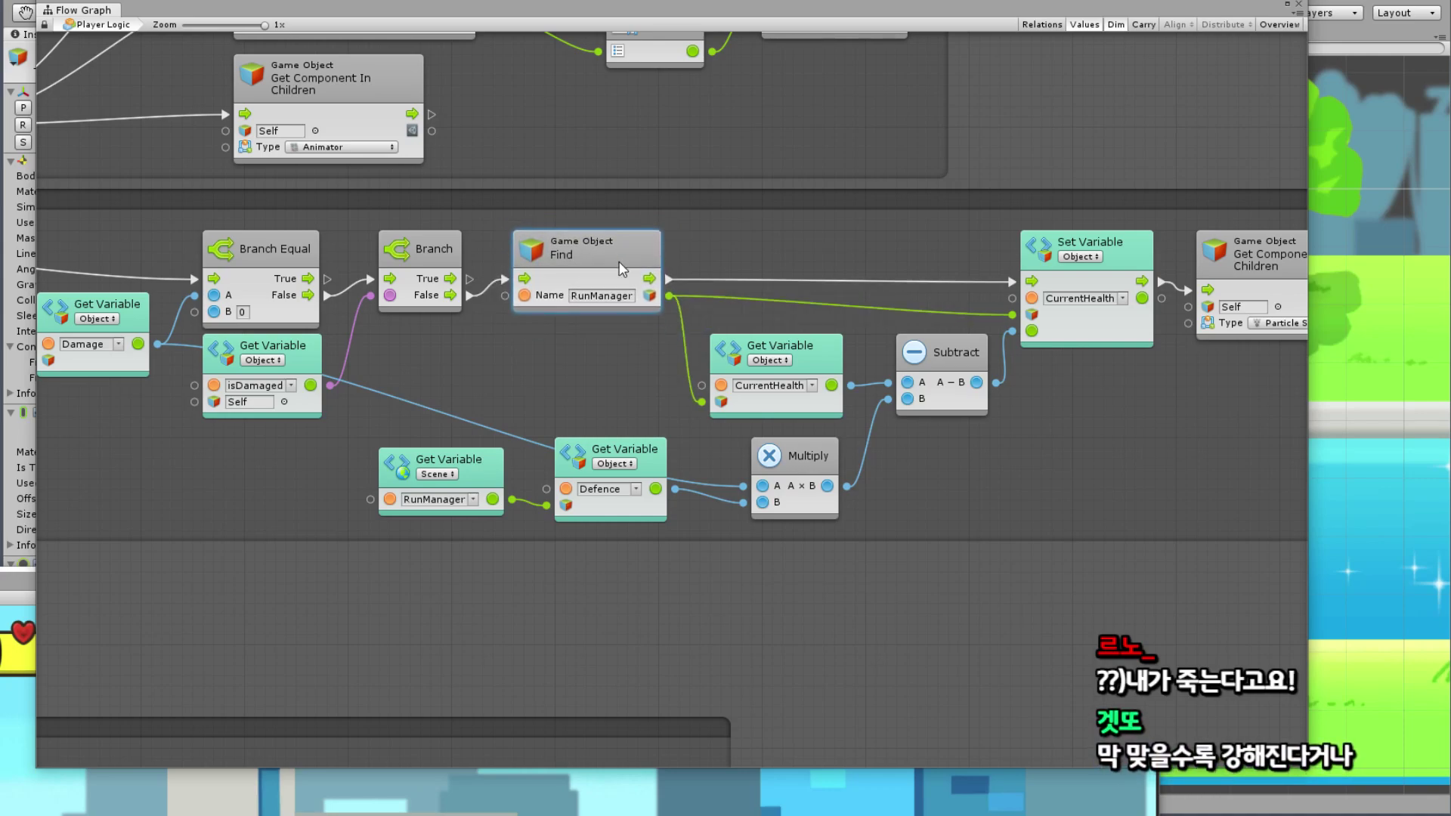
click(495, 483)
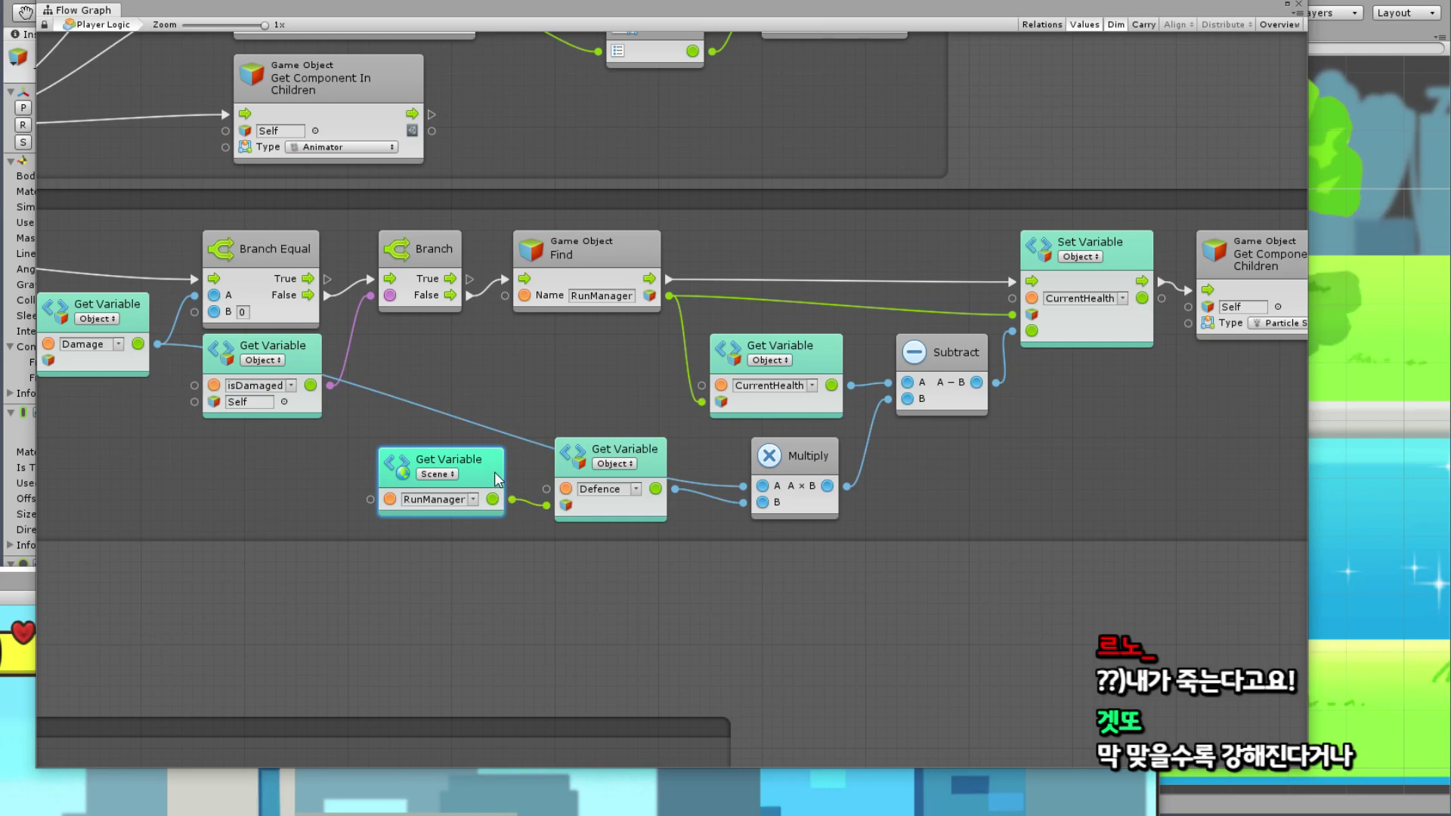
drag(494, 478, 516, 354)
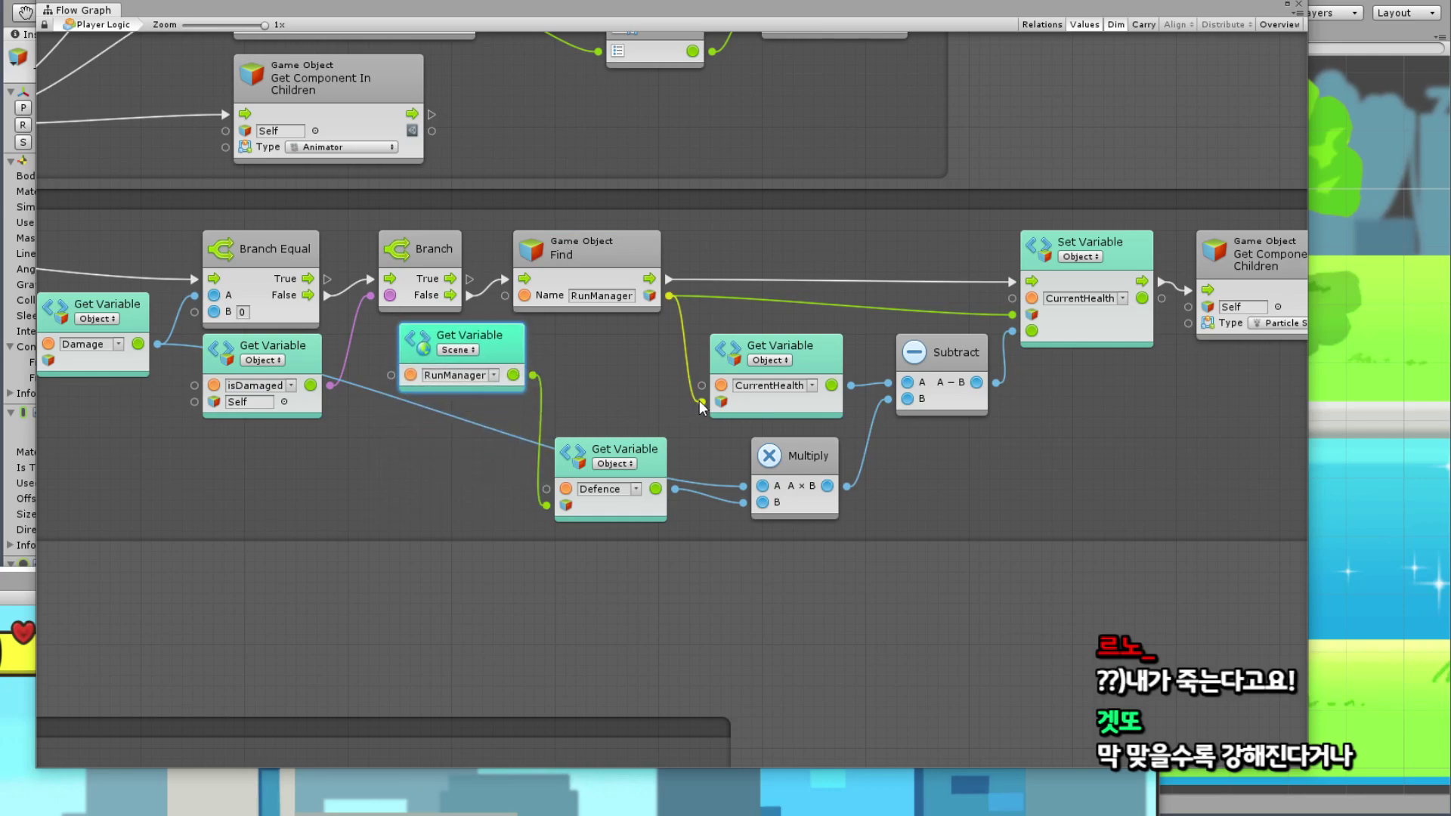
drag(533, 375, 702, 401)
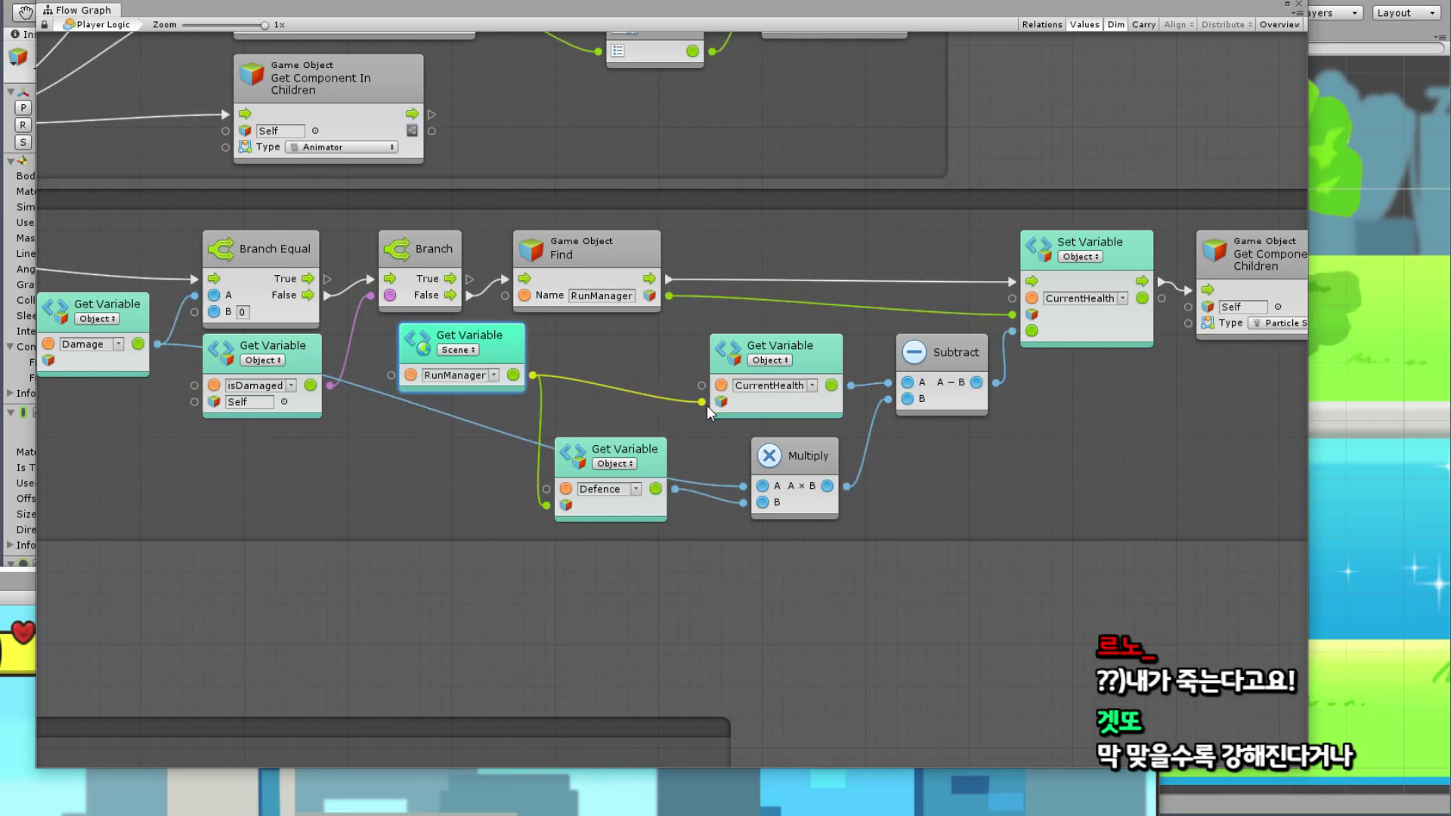
drag(513, 374, 1011, 315)
click(559, 298)
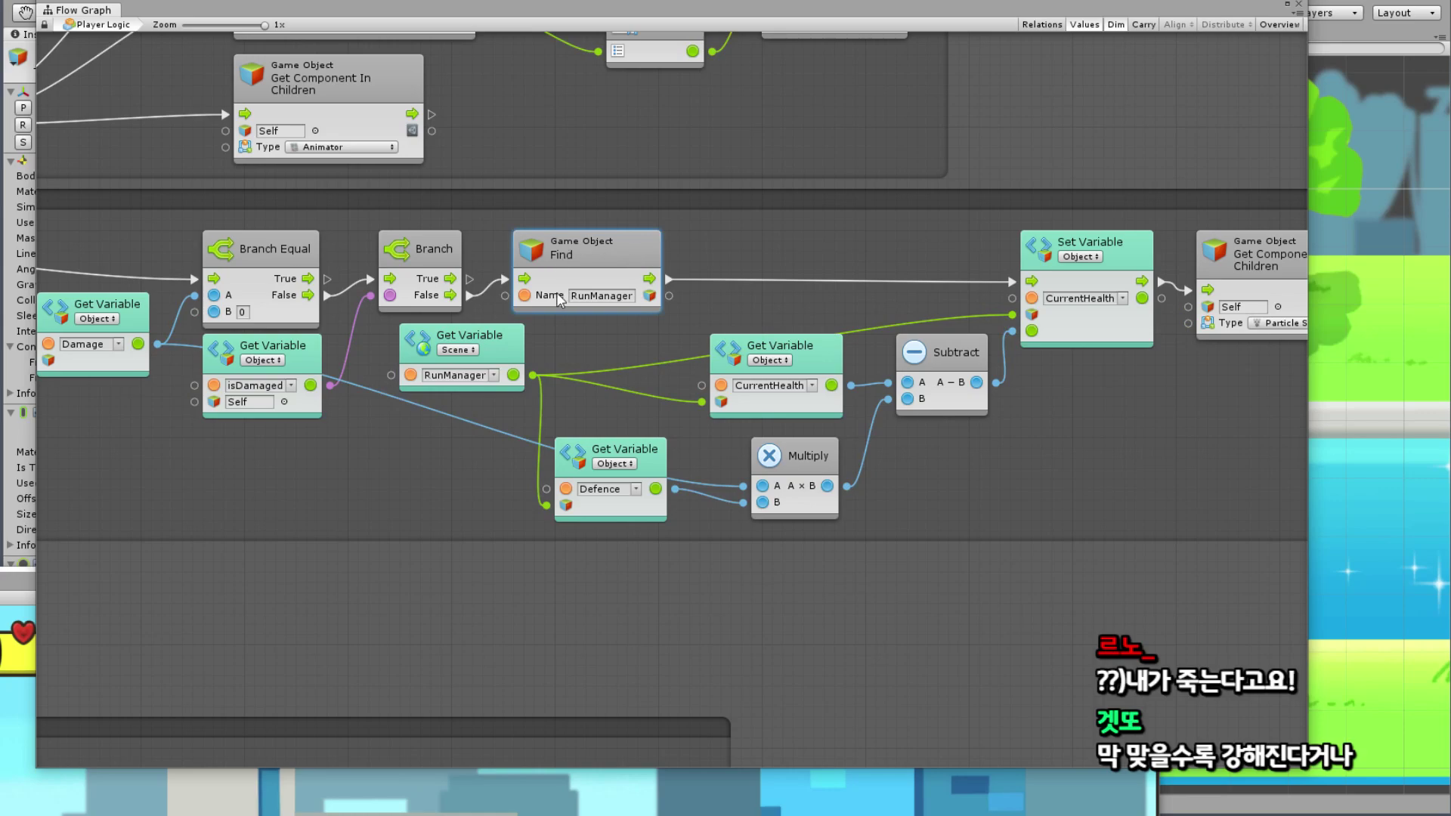
Step: Delete the Game Object Find node and connect Branch False directly to Set Variable
key(Delete)
mouse_move(469, 295)
mouse_down()
mouse_move(955, 230)
mouse_move(1011, 281)
mouse_up()
click(492, 355)
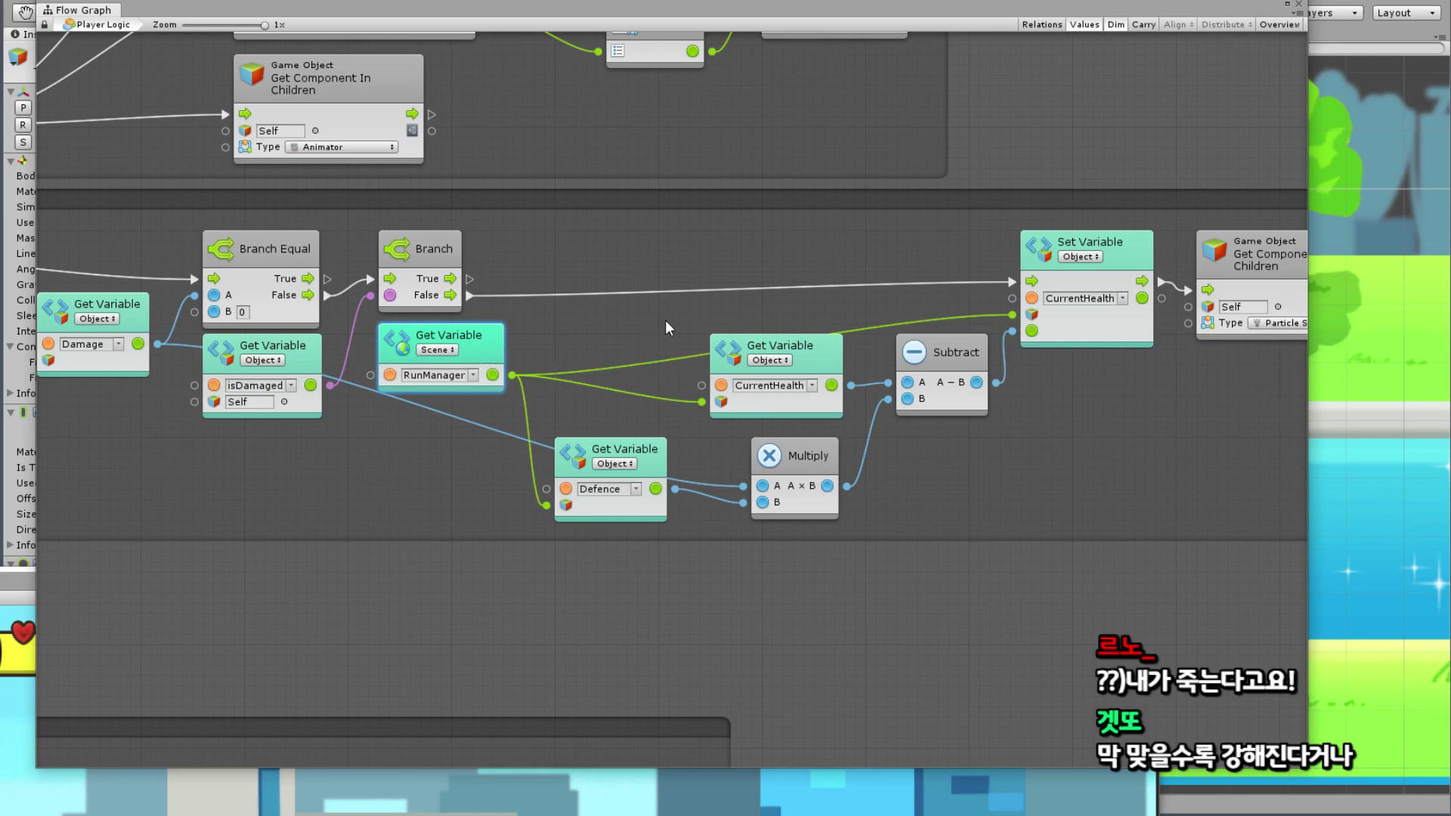
middle_drag(668, 327, 498, 332)
Step: Rearrange the CurrentHealth/Subtract and Defence/Multiply node pairs within the damage chain
click(635, 352)
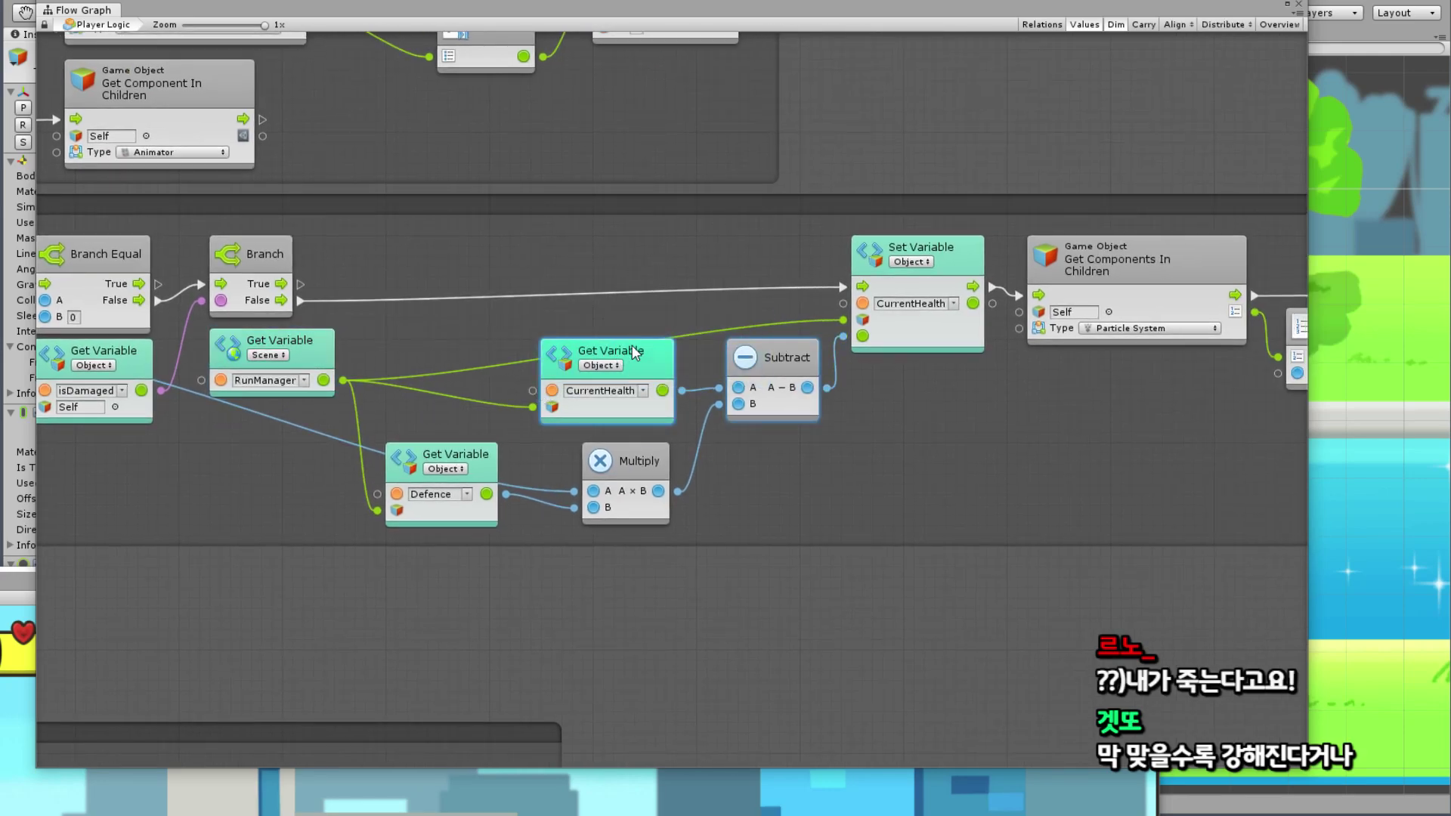
drag(634, 353, 562, 352)
drag(779, 451, 460, 471)
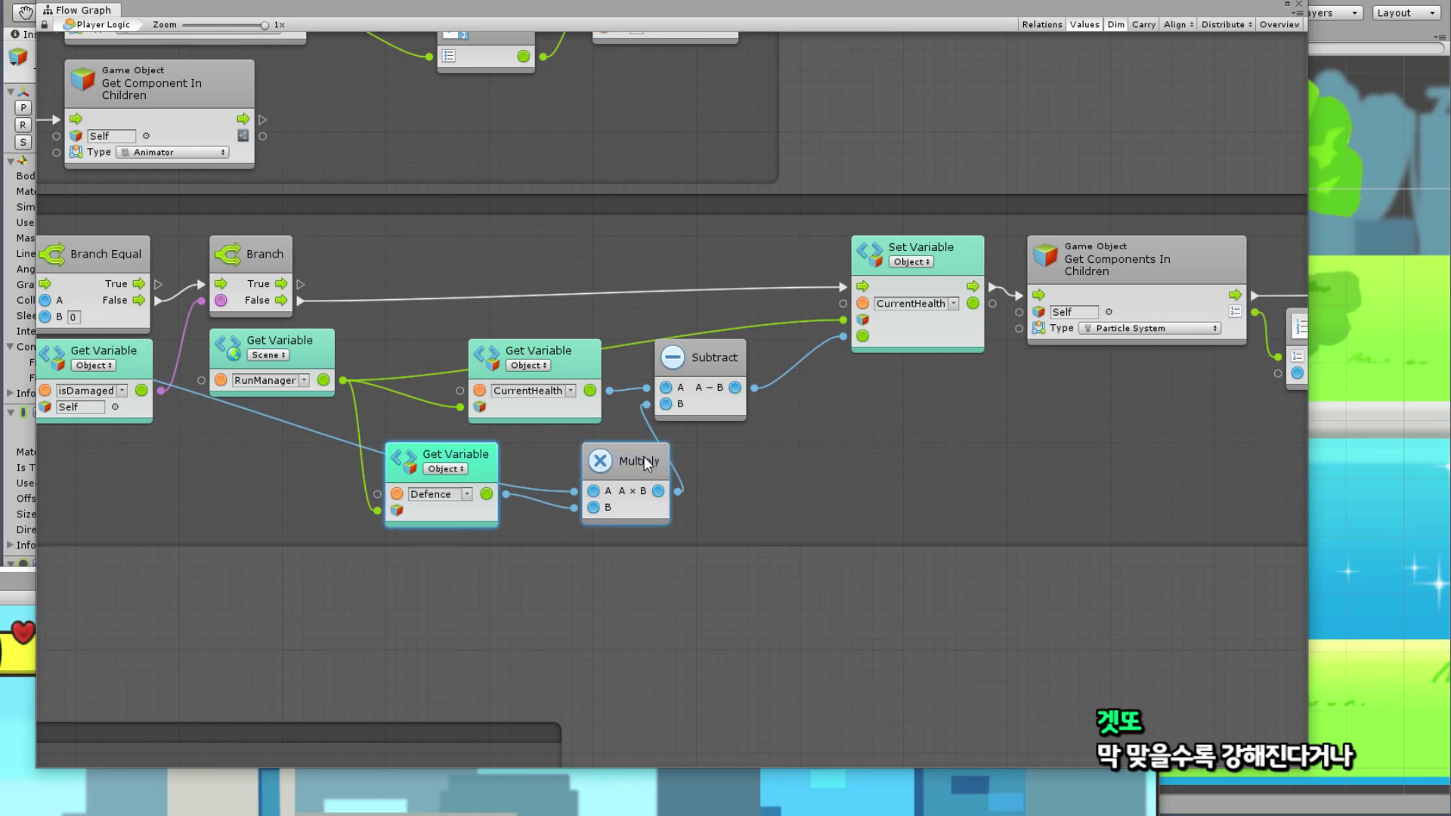
drag(645, 463, 615, 451)
drag(759, 313, 593, 355)
drag(728, 363, 759, 362)
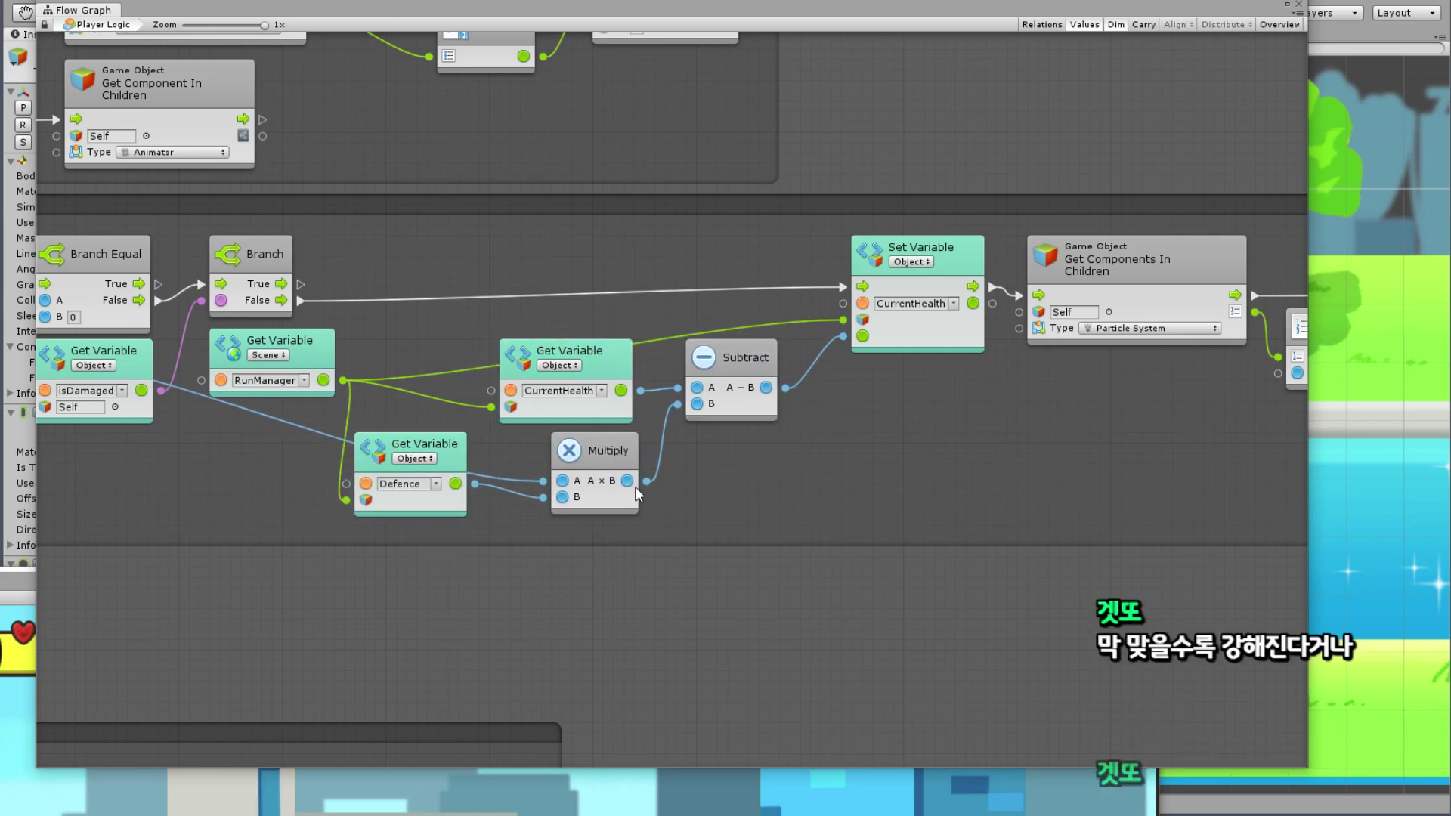
click(731, 470)
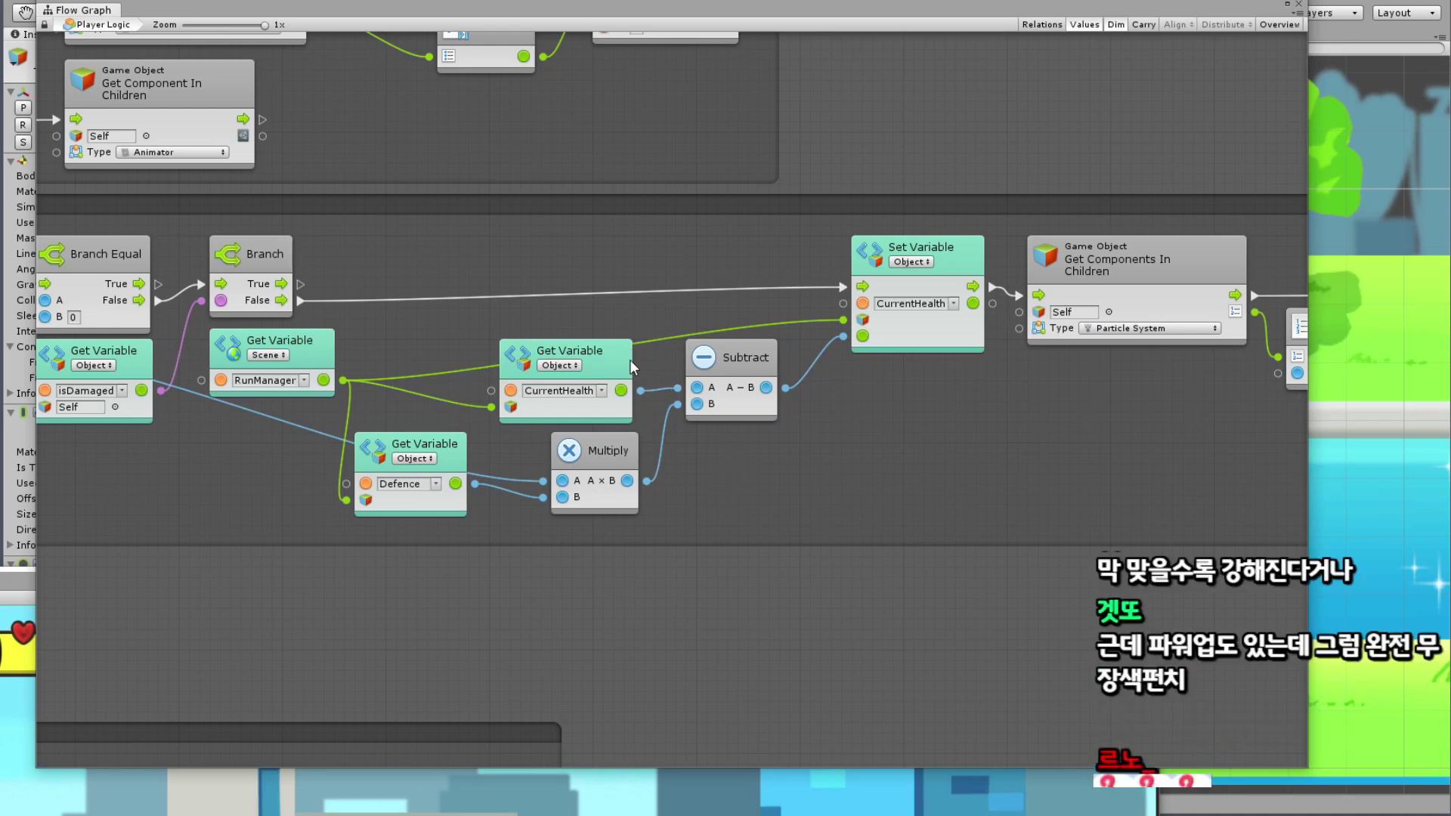
drag(566, 355, 577, 355)
drag(728, 391, 739, 392)
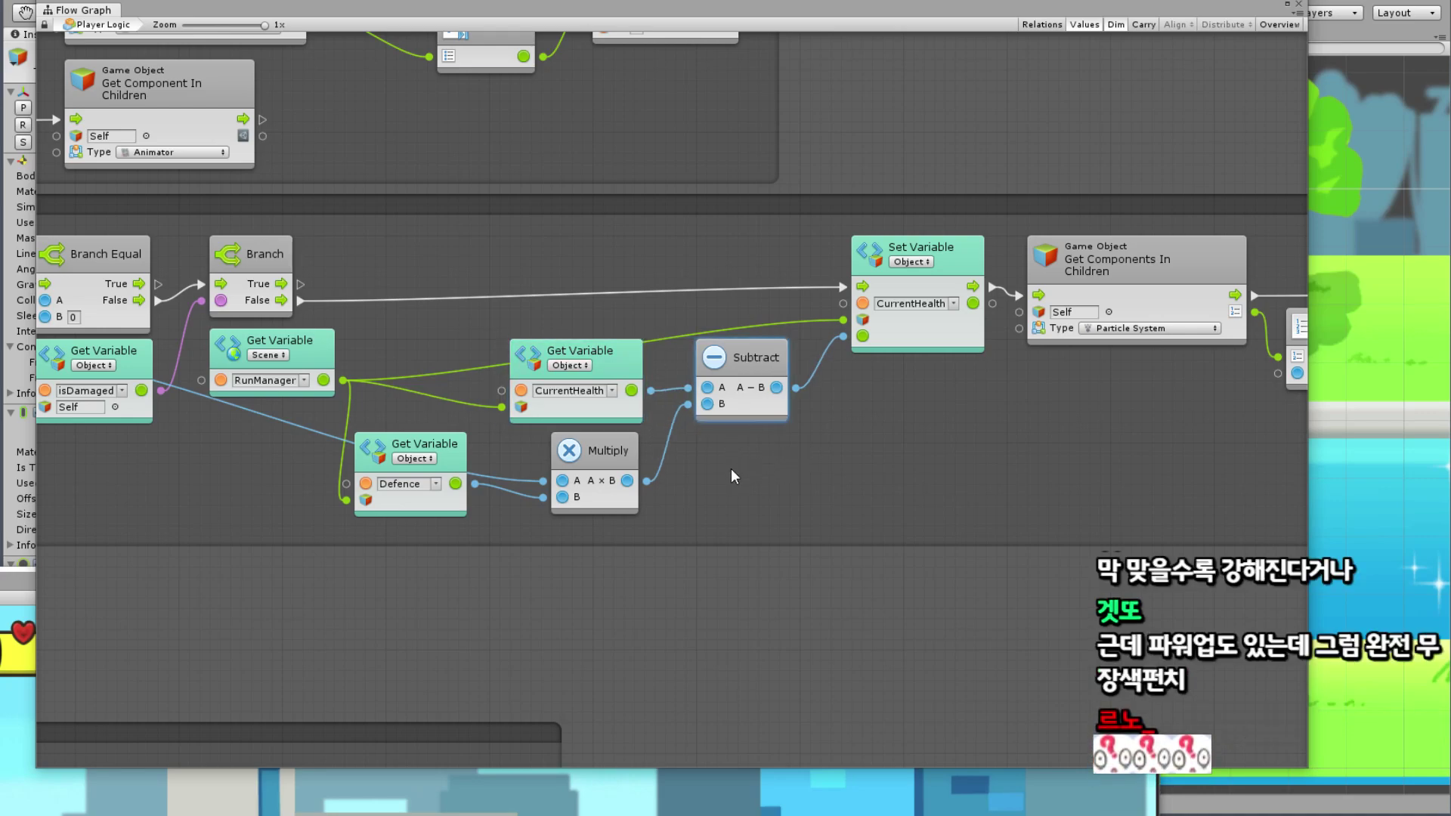
Step: Shift the single CurrentHealth Get Variable node a few pixels to the left
middle_drag(624, 453, 886, 411)
middle_drag(295, 427, 415, 412)
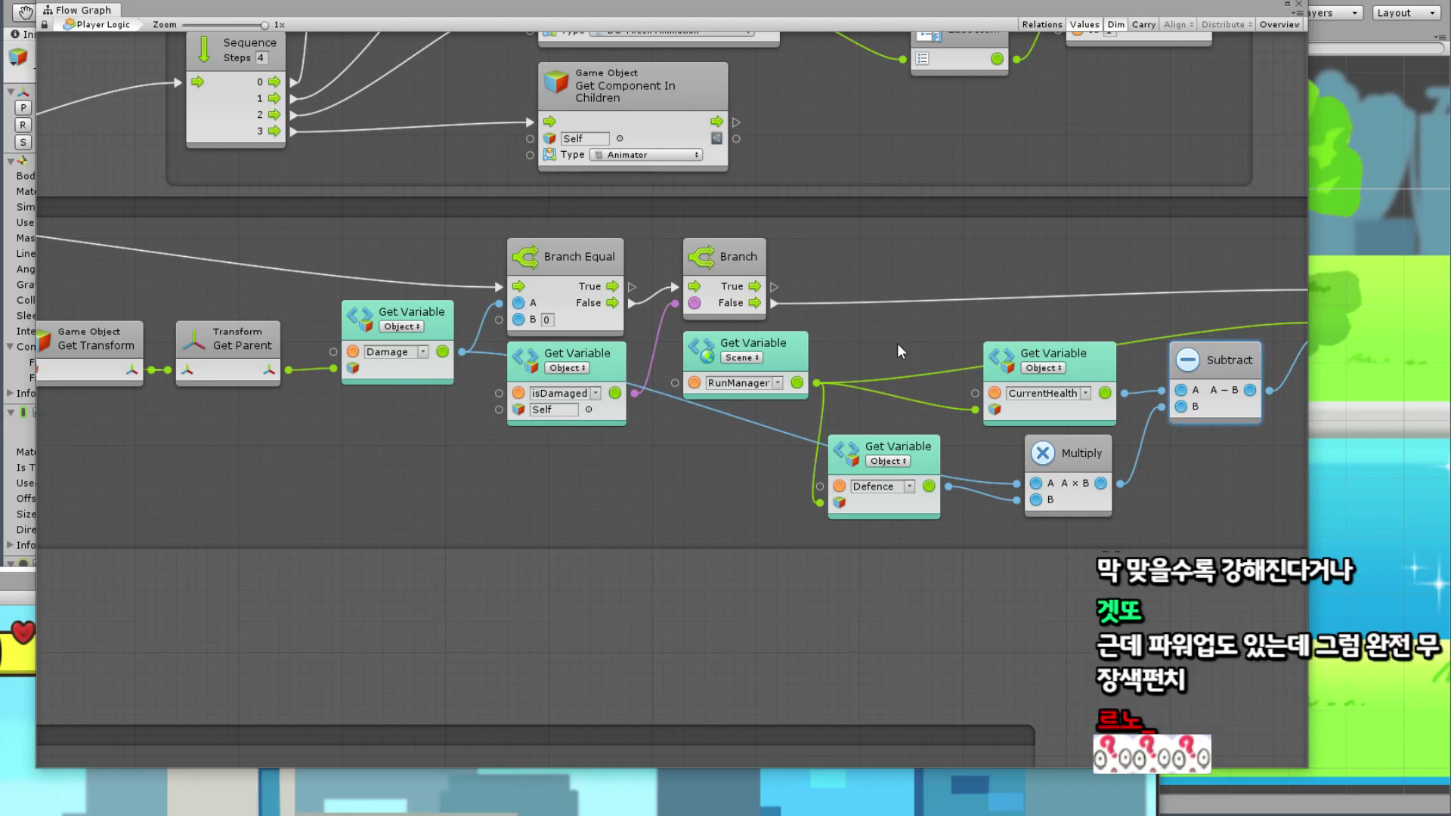
middle_drag(896, 343, 661, 372)
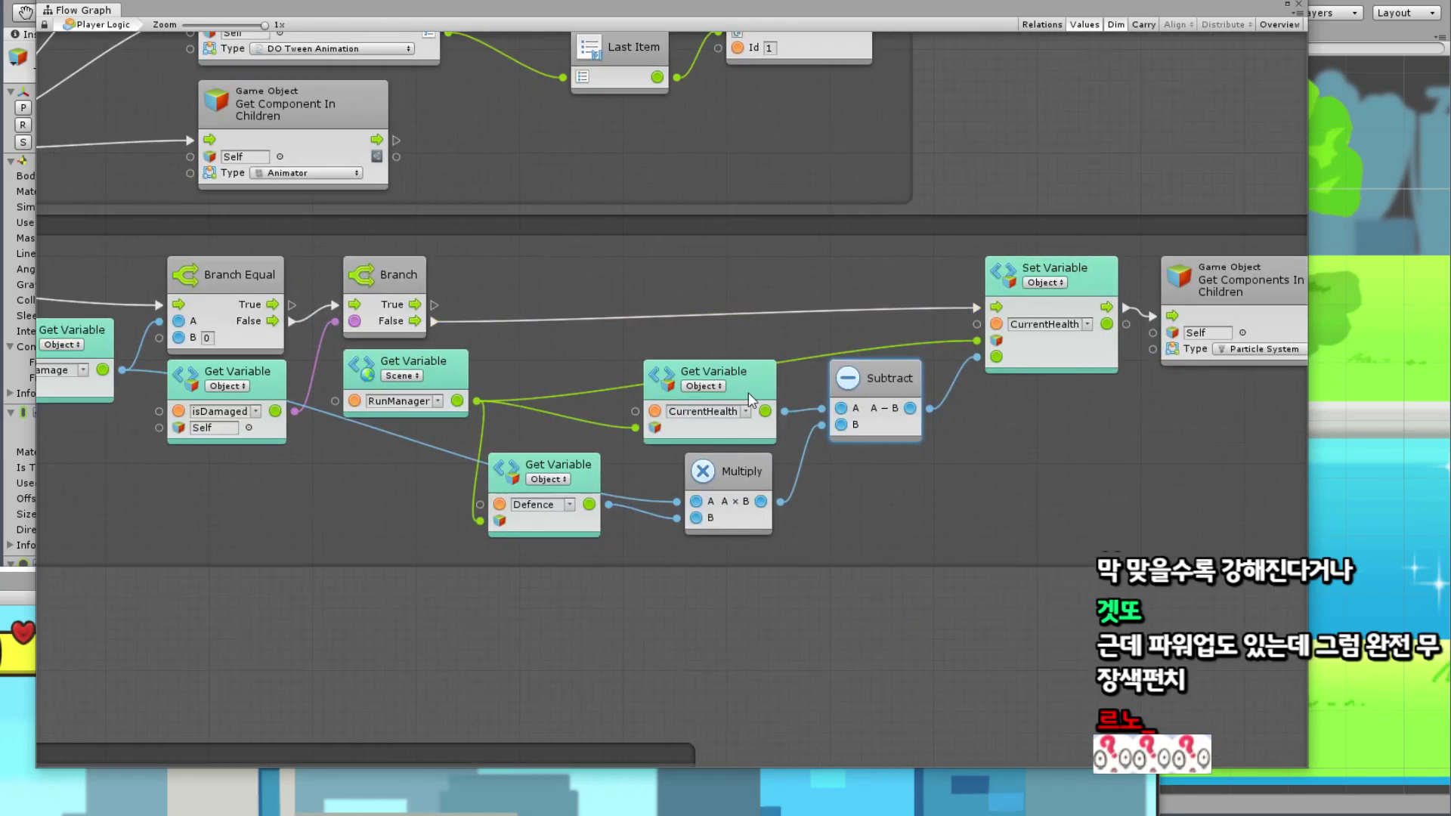
click(749, 389)
click(746, 489)
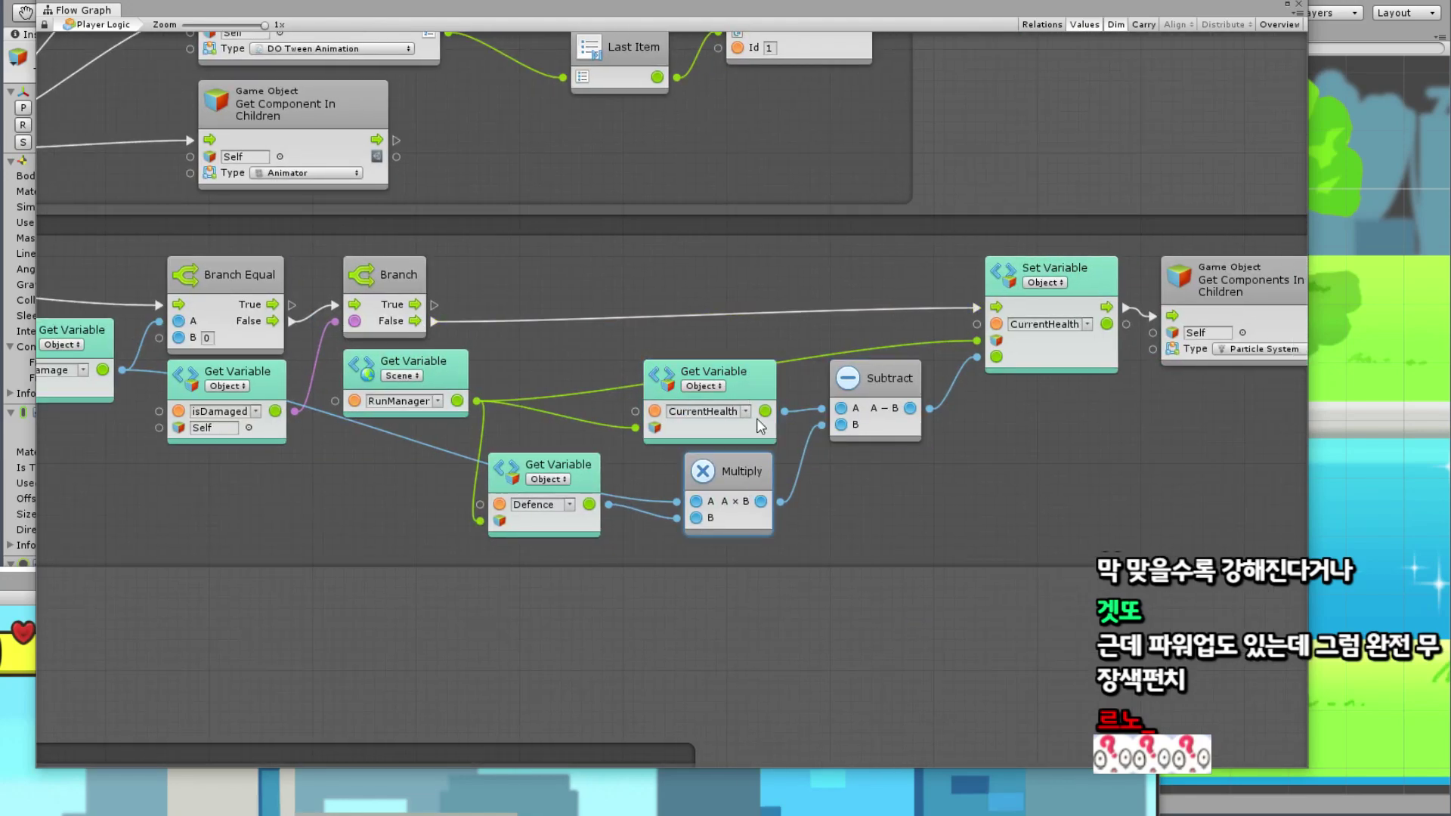
click(722, 440)
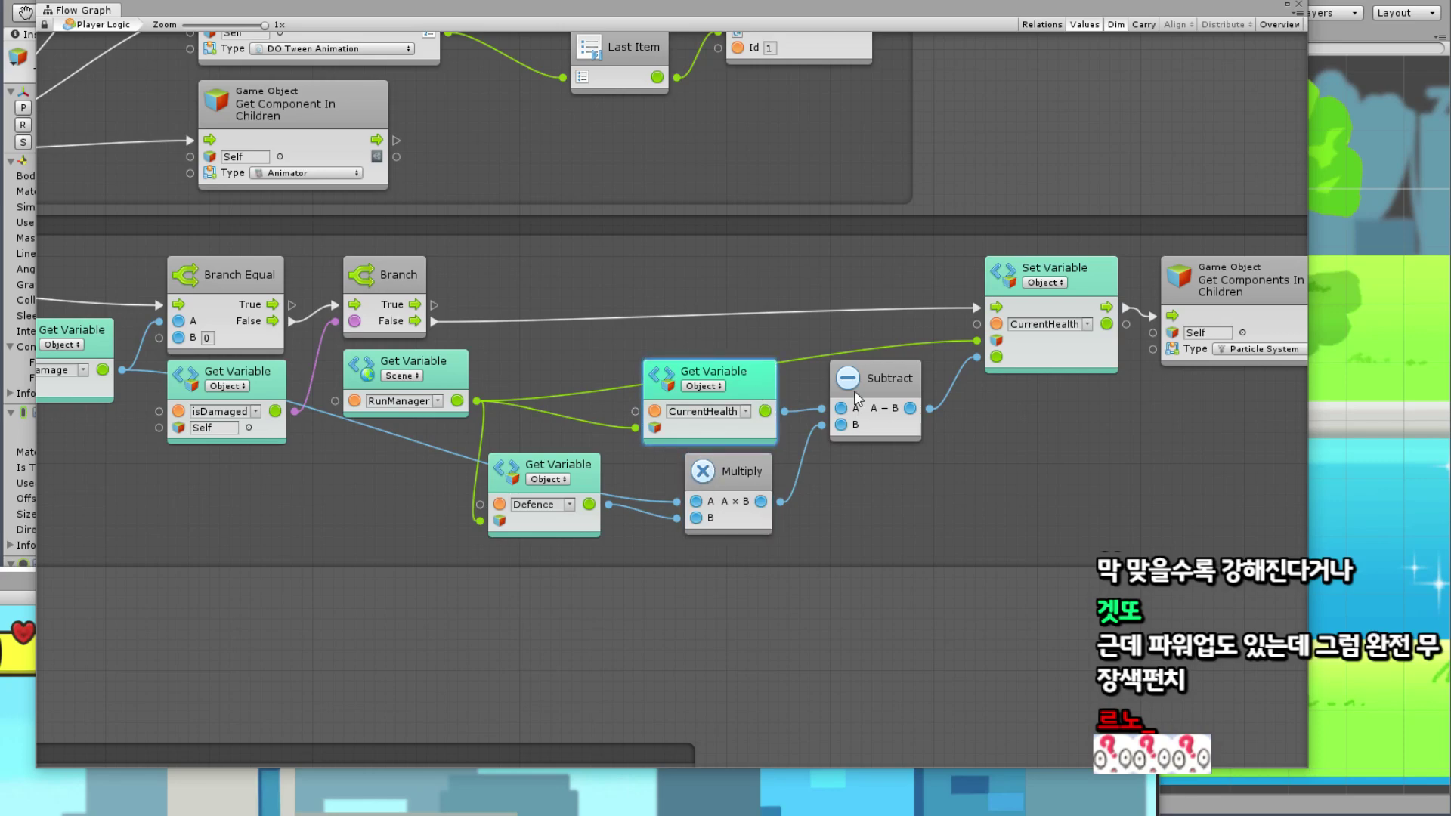
drag(764, 382, 754, 382)
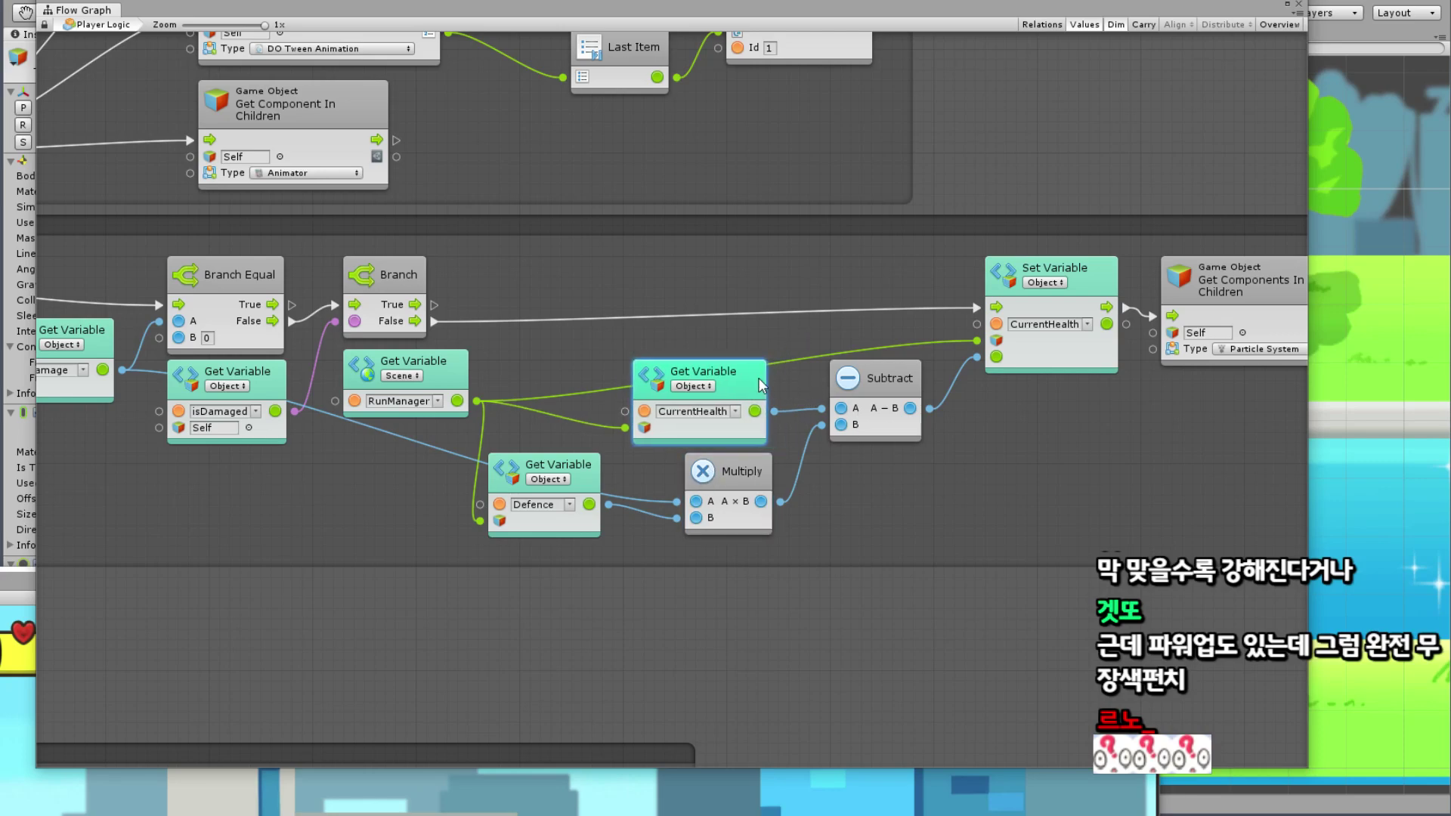
middle_drag(987, 473, 566, 405)
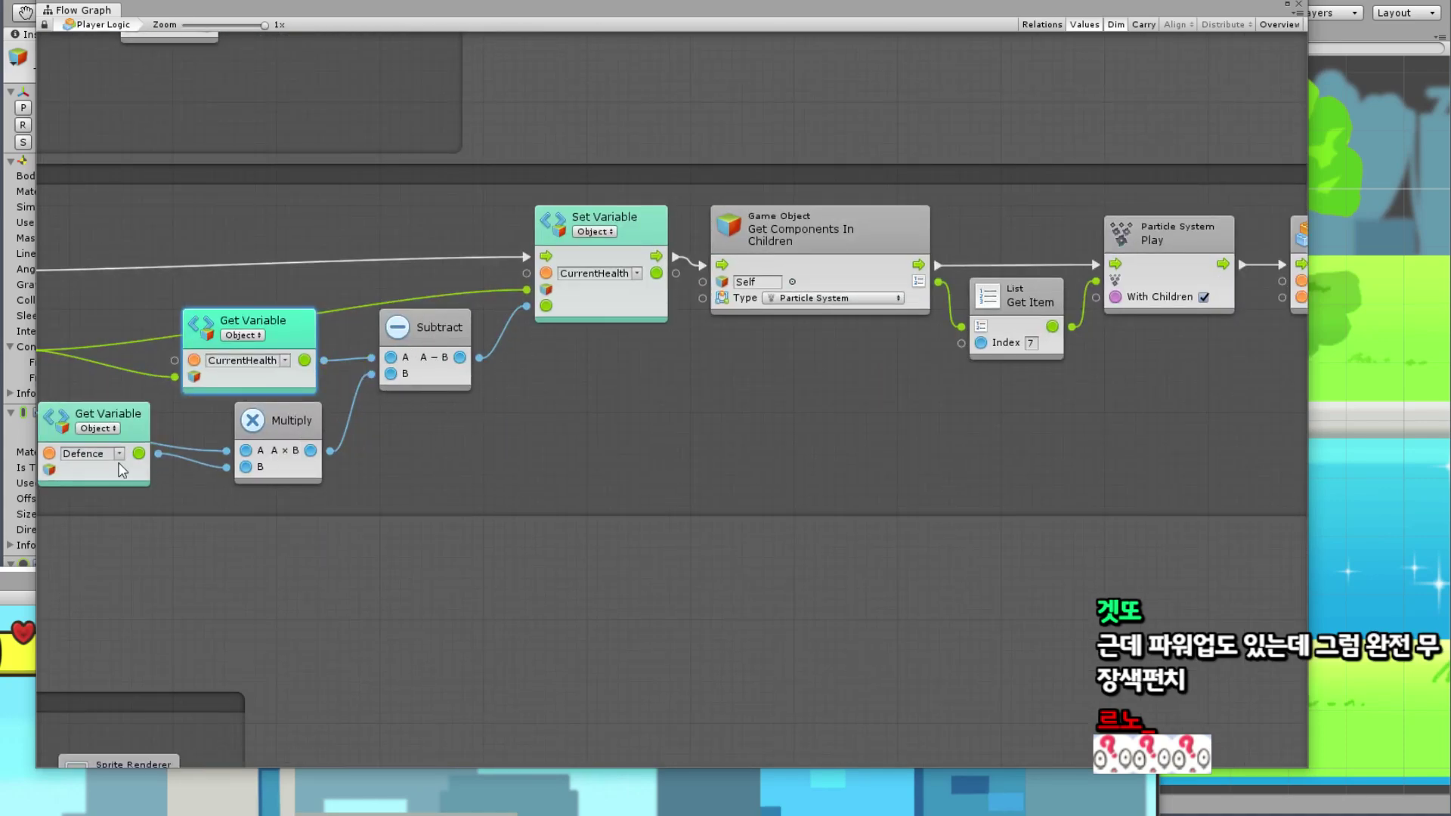
Step: Add a one-input Formula node with the expression A < 0 ? 0 : A
right_click(586, 409)
click(666, 424)
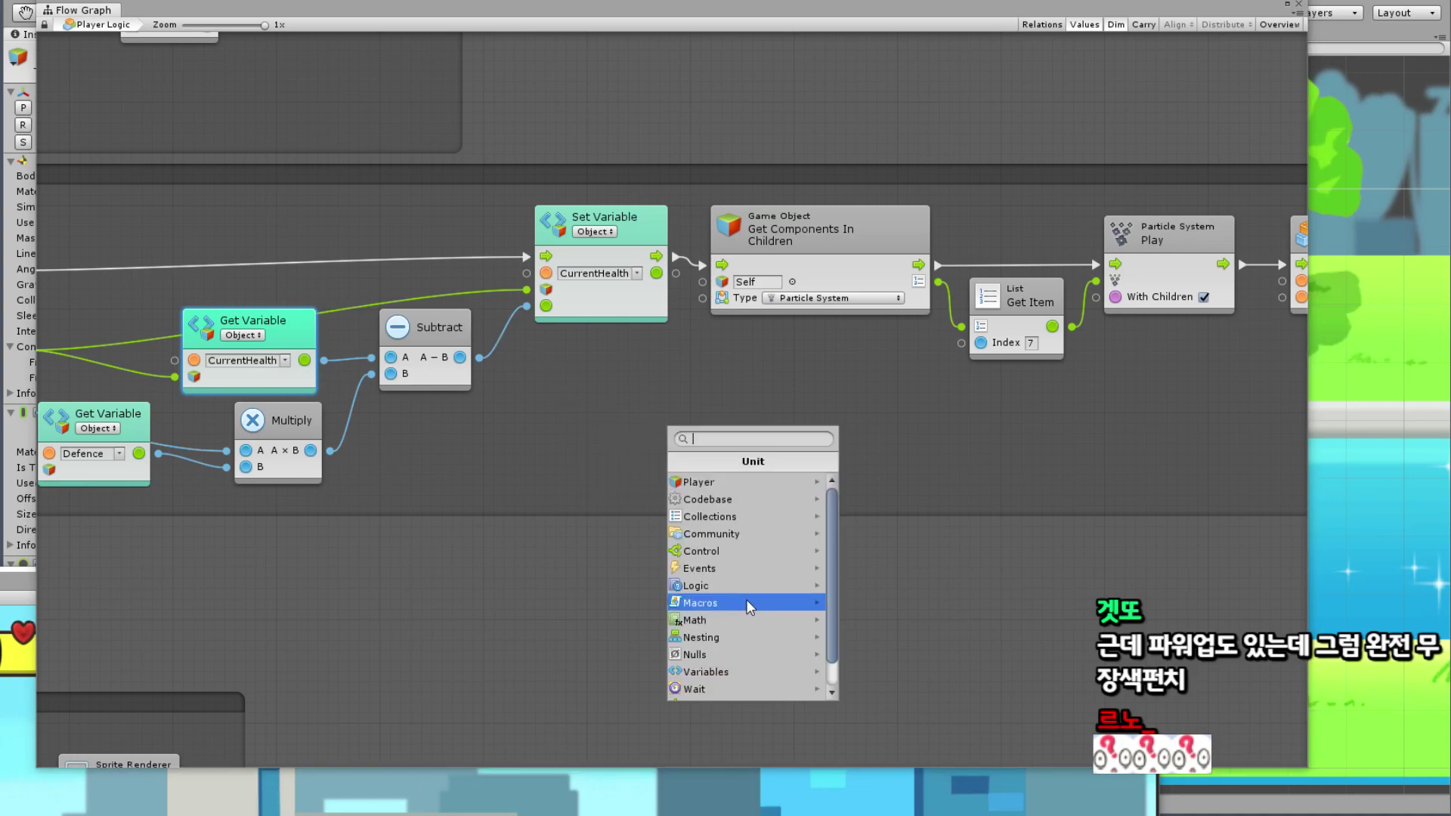
scroll(744, 642, down, 2)
click(731, 690)
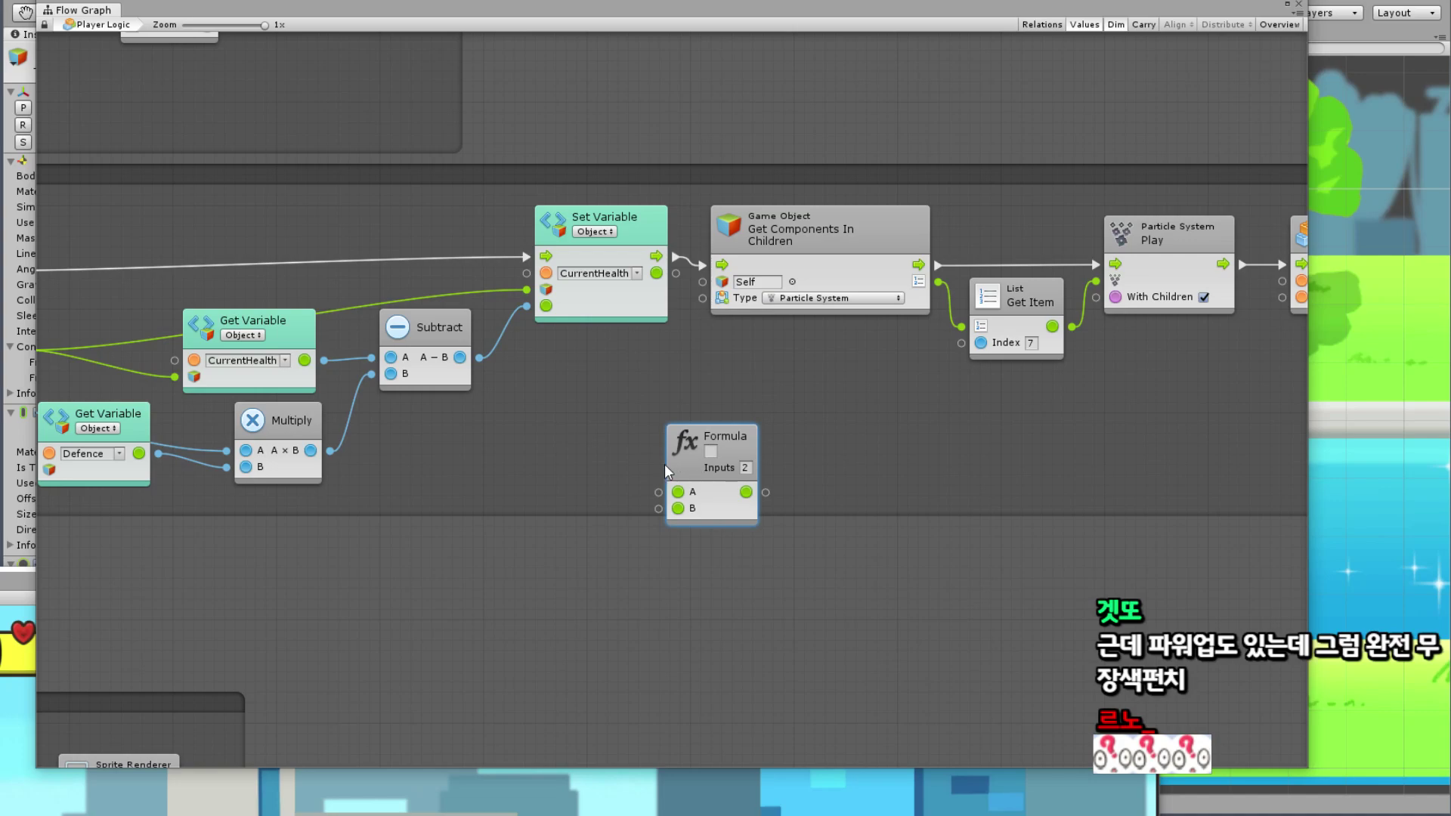
mouse_move(664, 464)
mouse_down()
mouse_move(597, 397)
mouse_move(563, 400)
mouse_up()
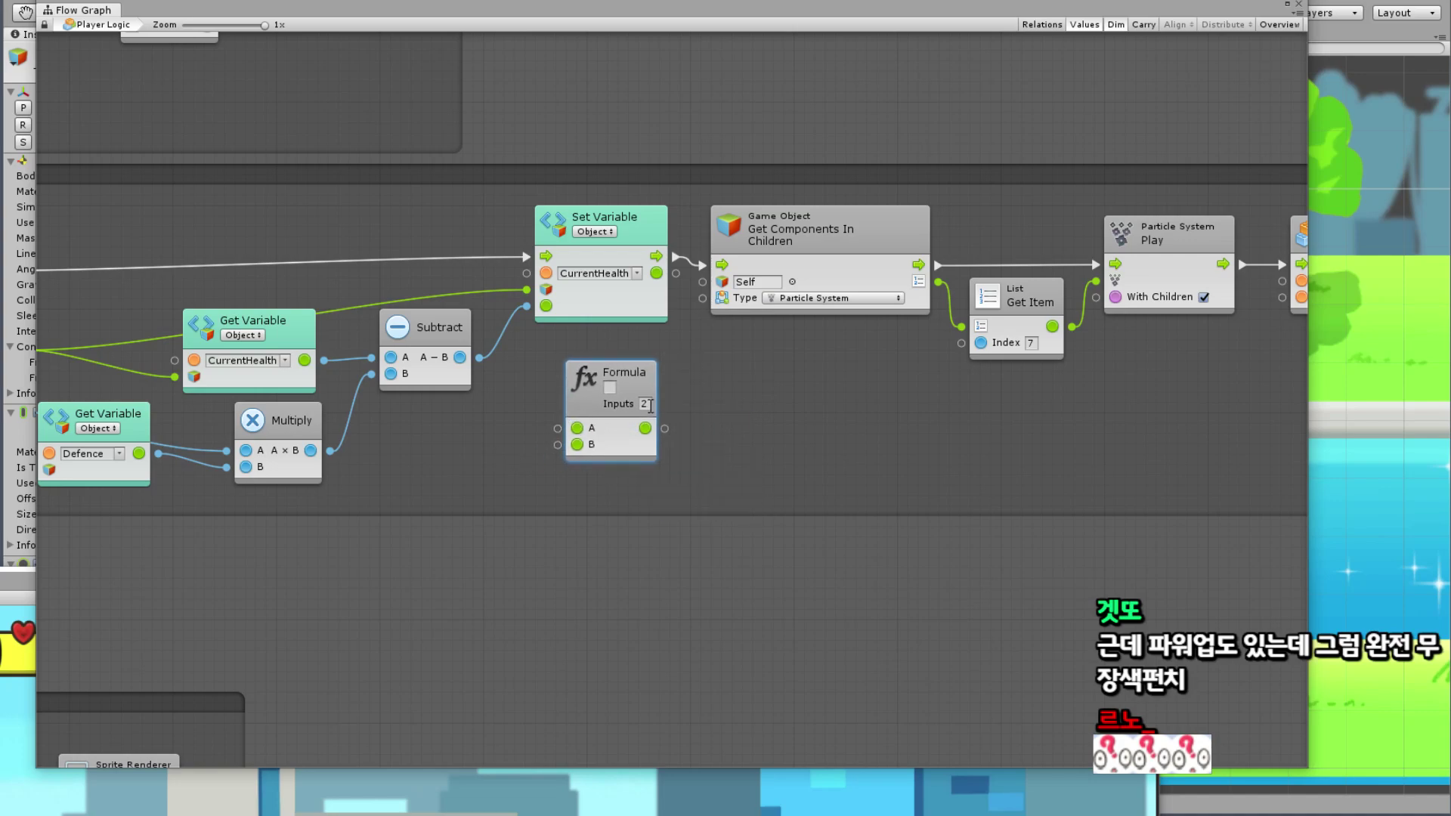
click(646, 404)
text(1)
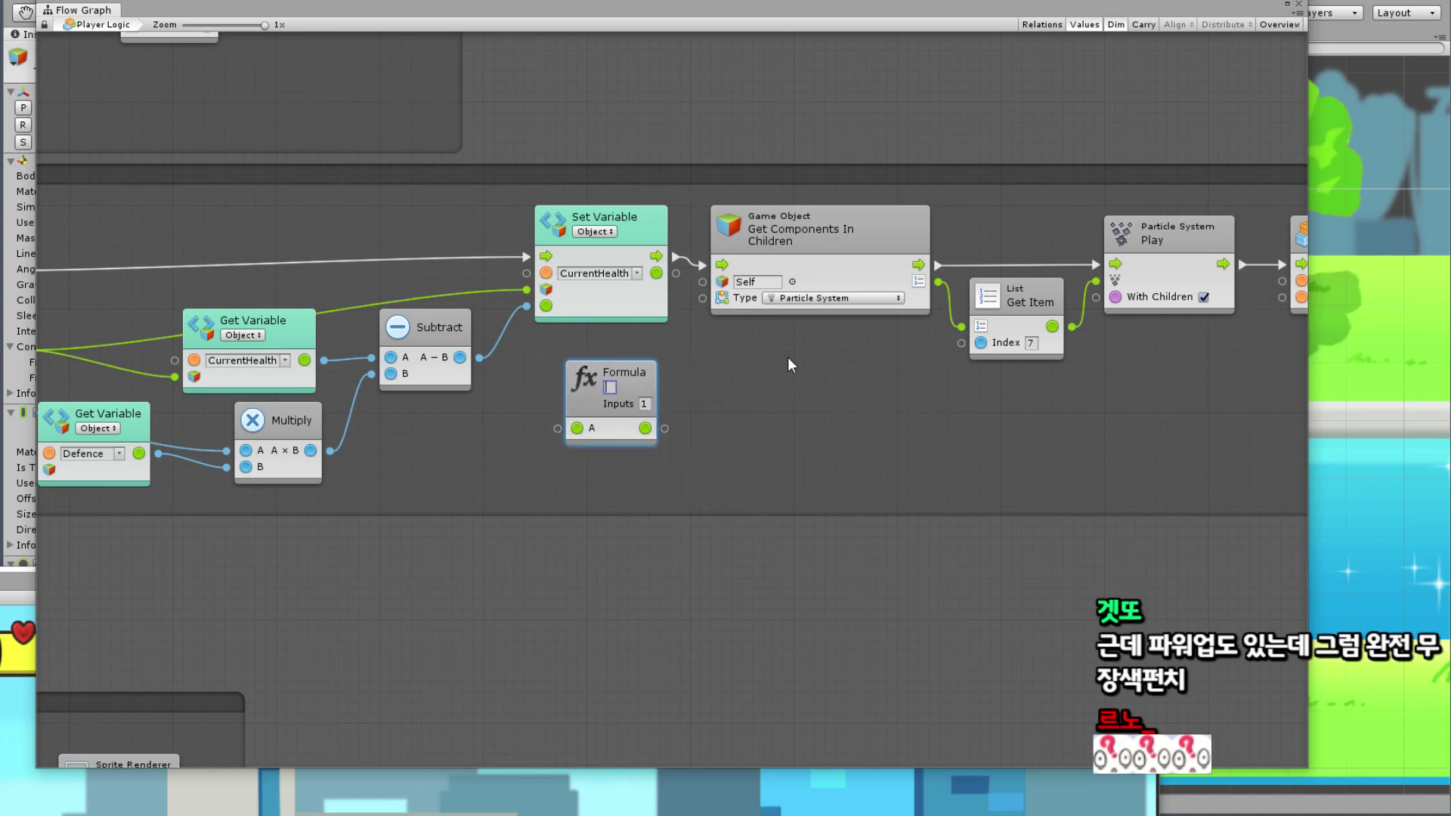
text(A)
text( < 0)
text( ? 0 )
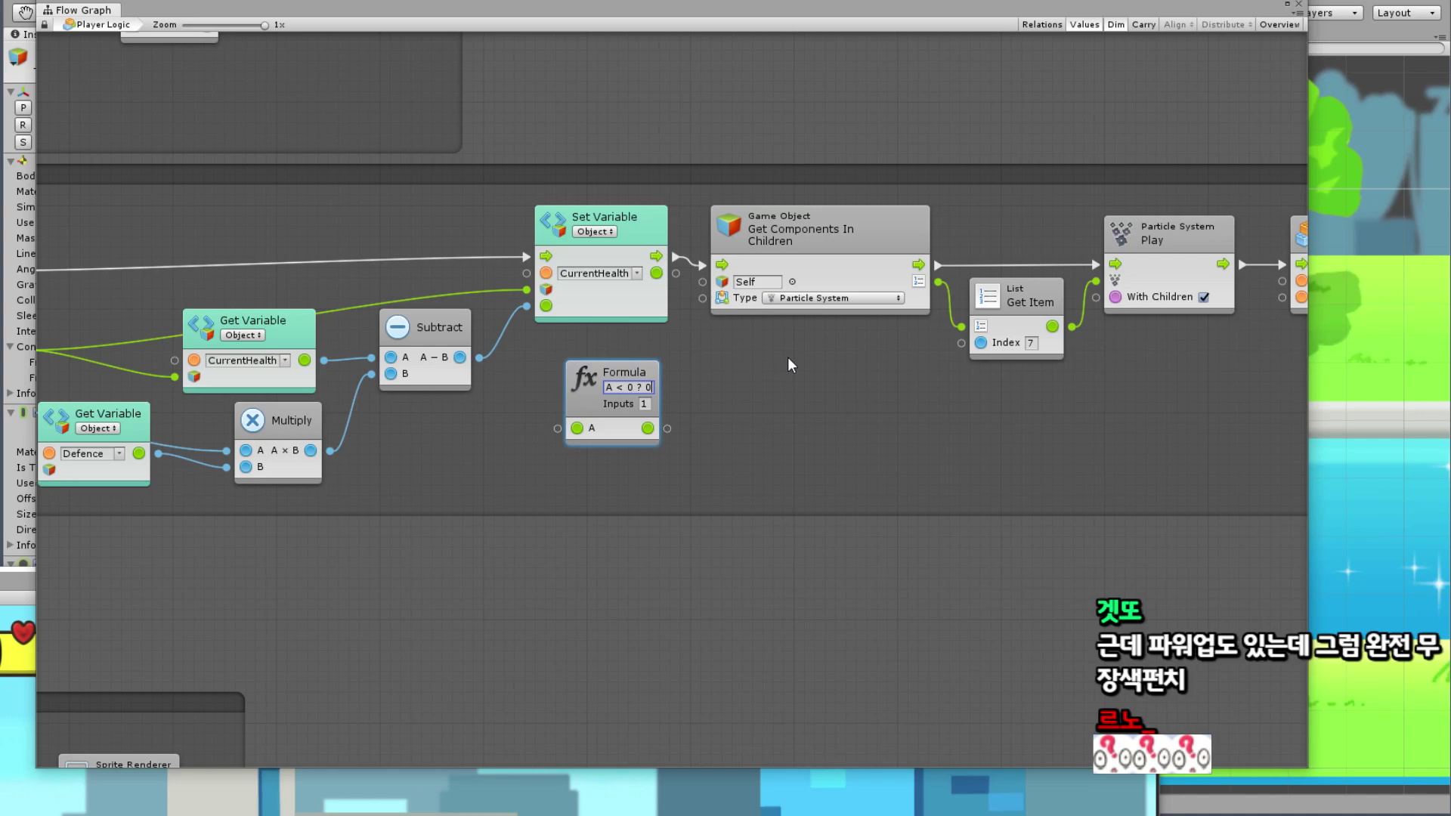
text(: A)
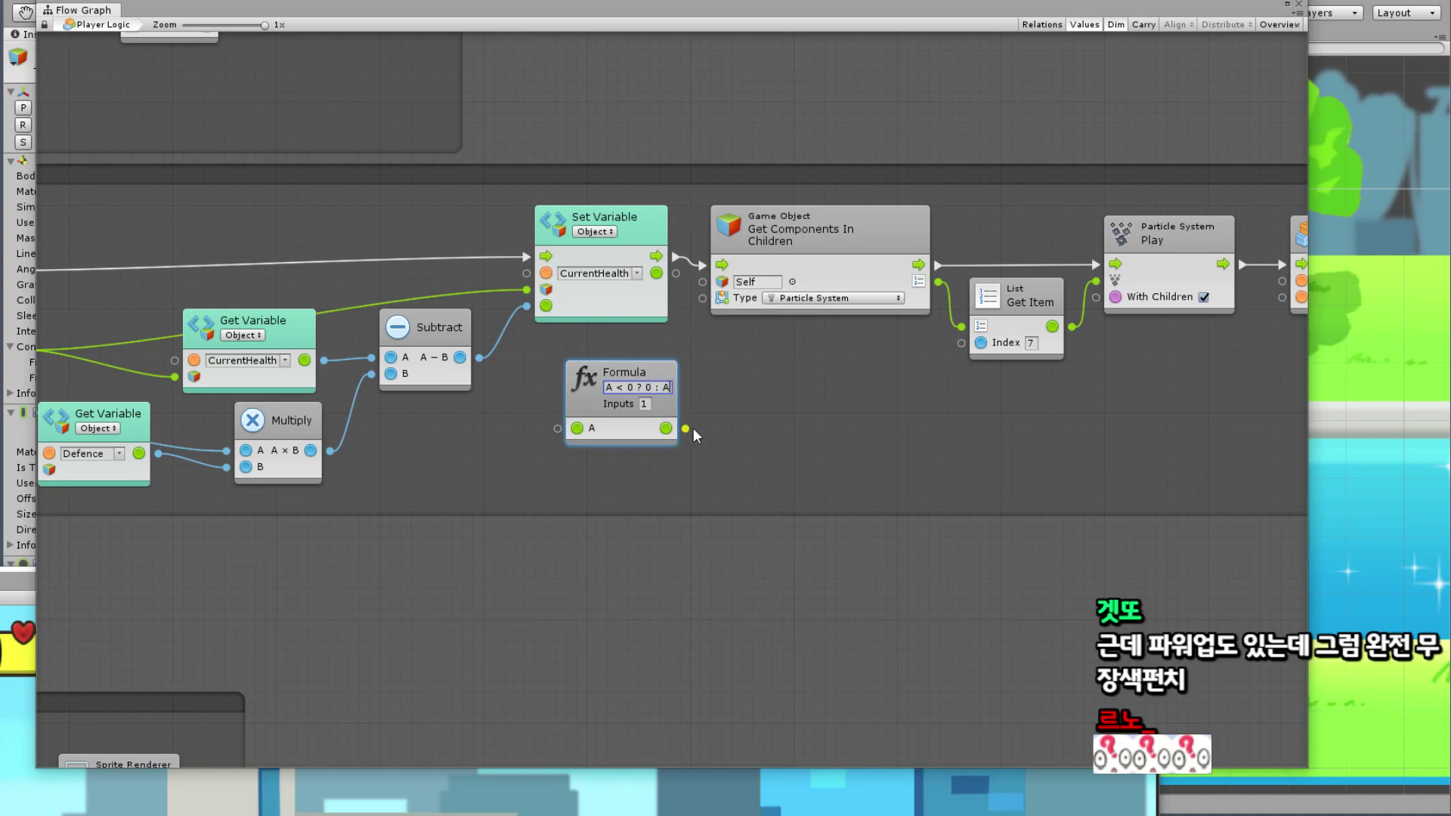
Step: Wire Subtract into the Formula's A input and its result into Set Variable's value
drag(685, 428, 527, 309)
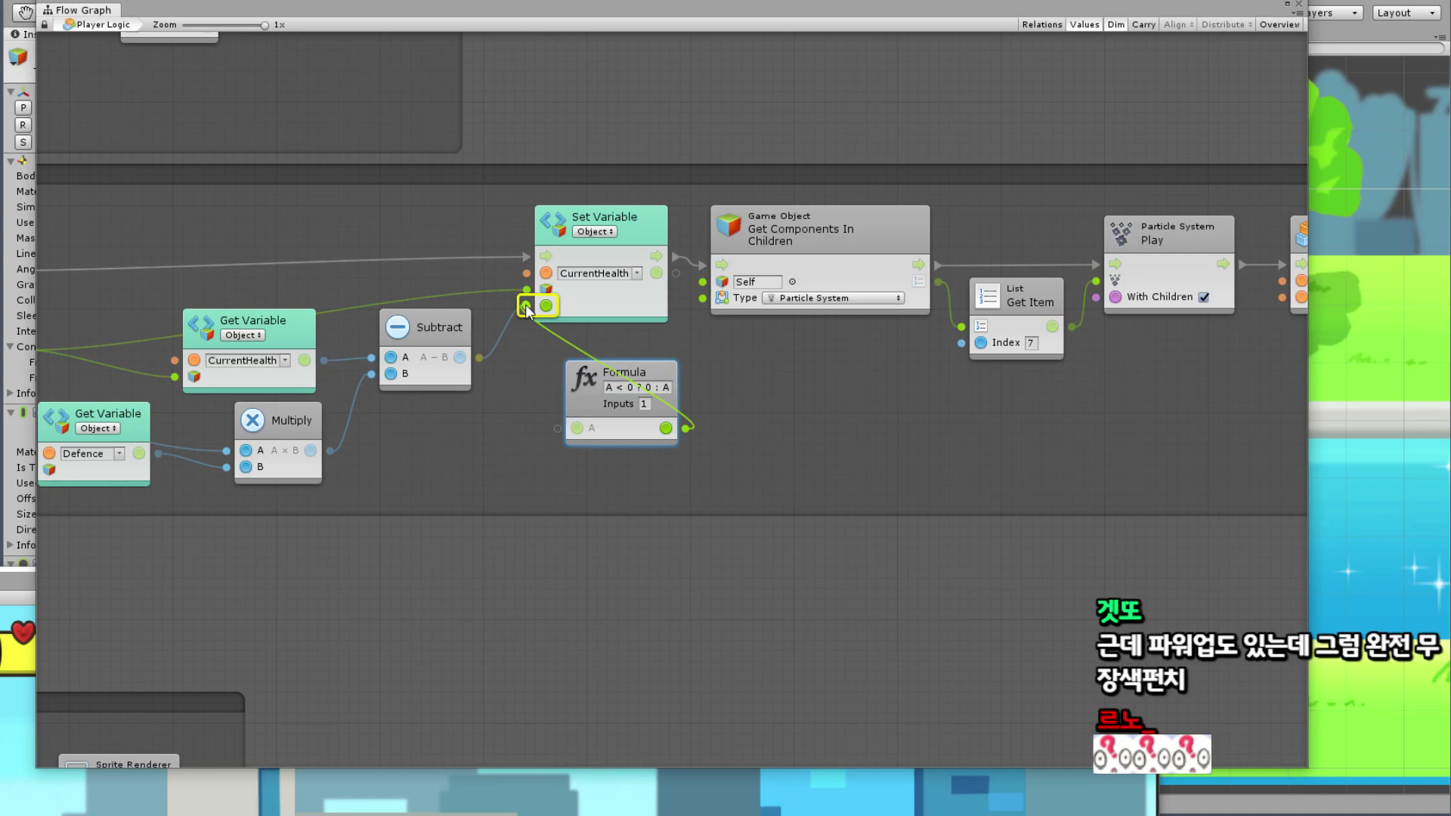
mouse_move(479, 358)
mouse_down()
mouse_move(591, 383)
mouse_move(519, 361)
mouse_up()
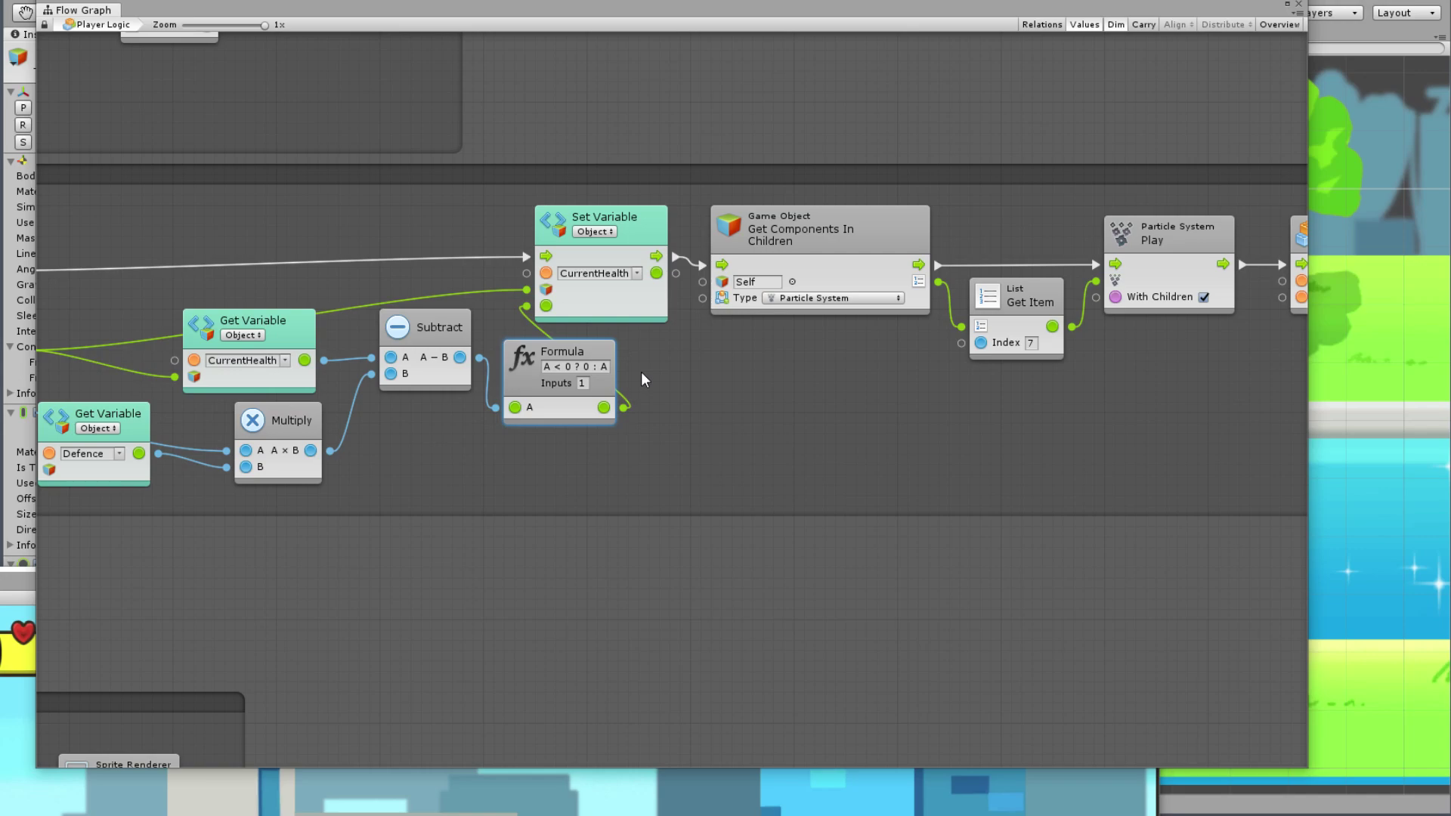
drag(523, 360, 528, 333)
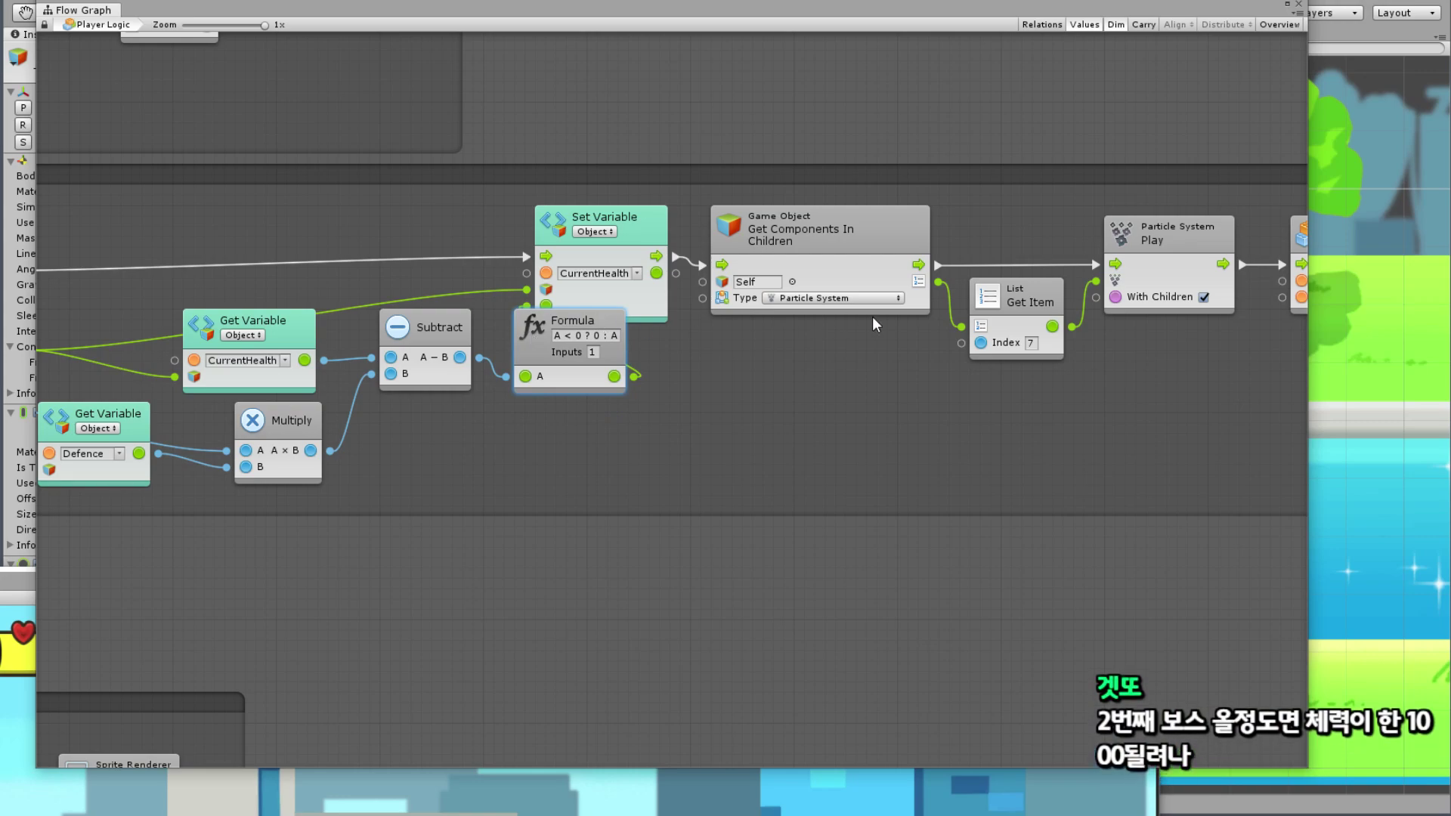
Step: Shift the Set Variable-to-SoundPlay nodes and the Immortal Time group right, widening the left group
scroll(891, 272, right, 5)
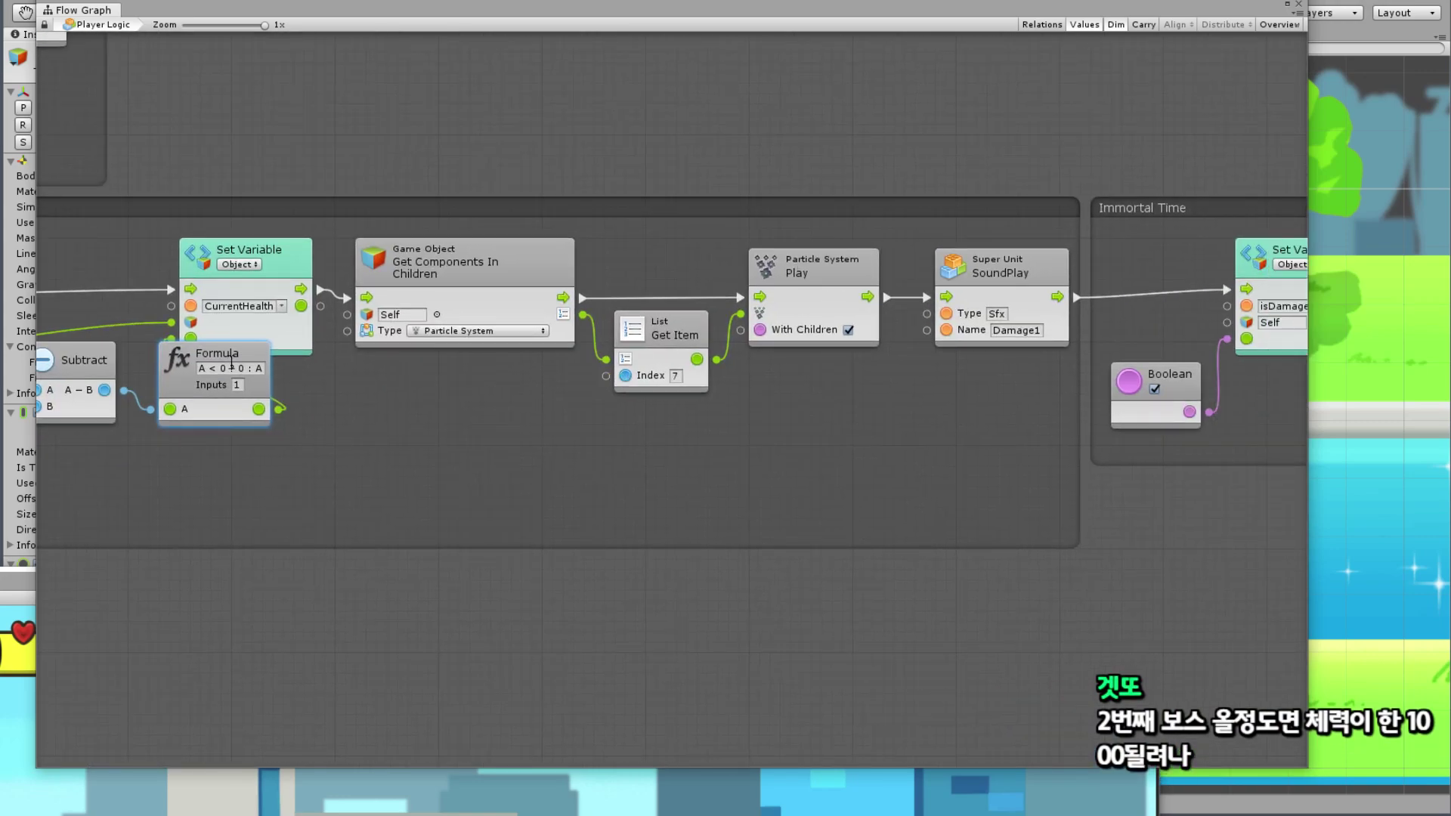
drag(1016, 222, 285, 454)
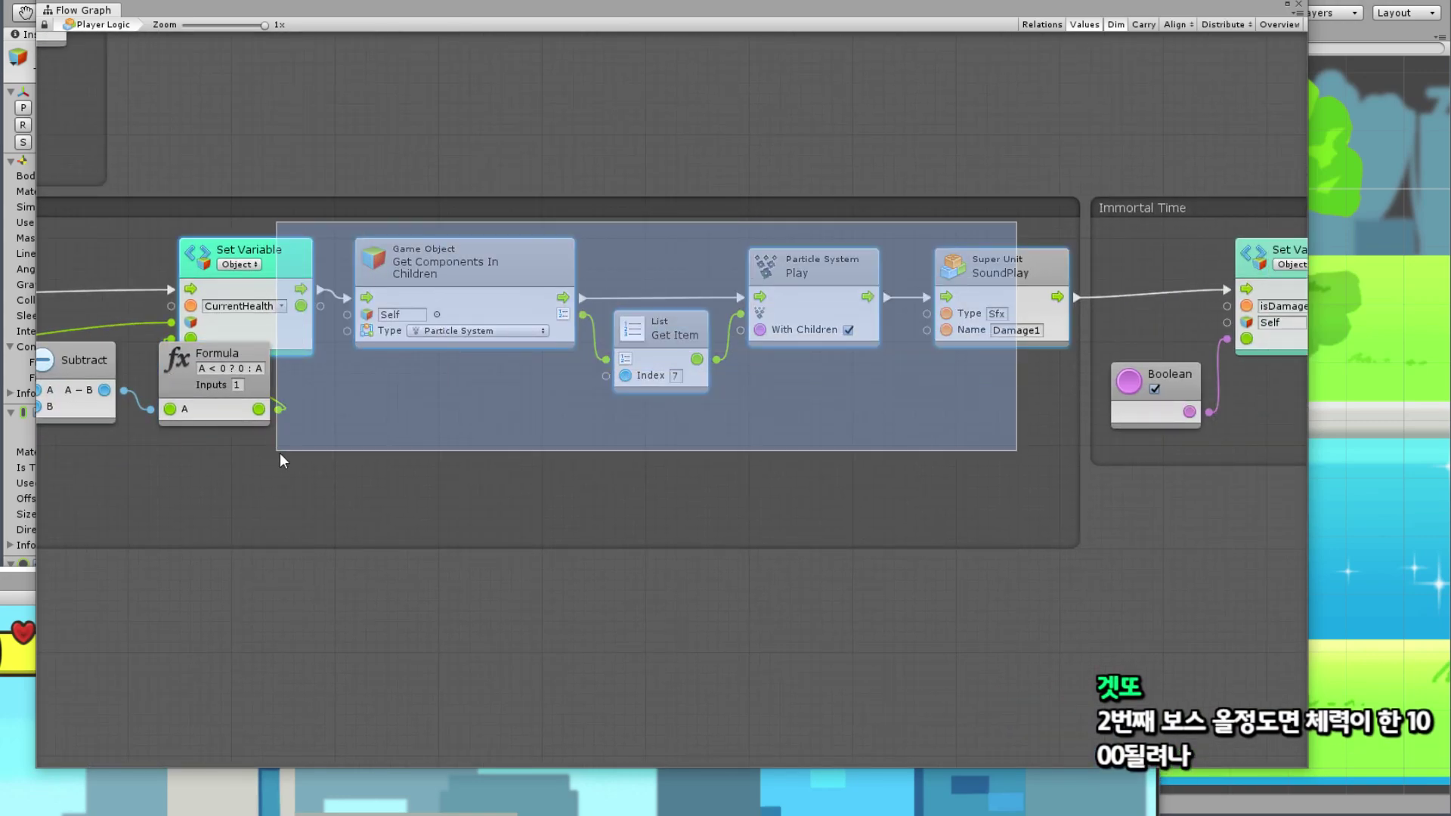
drag(302, 253, 427, 253)
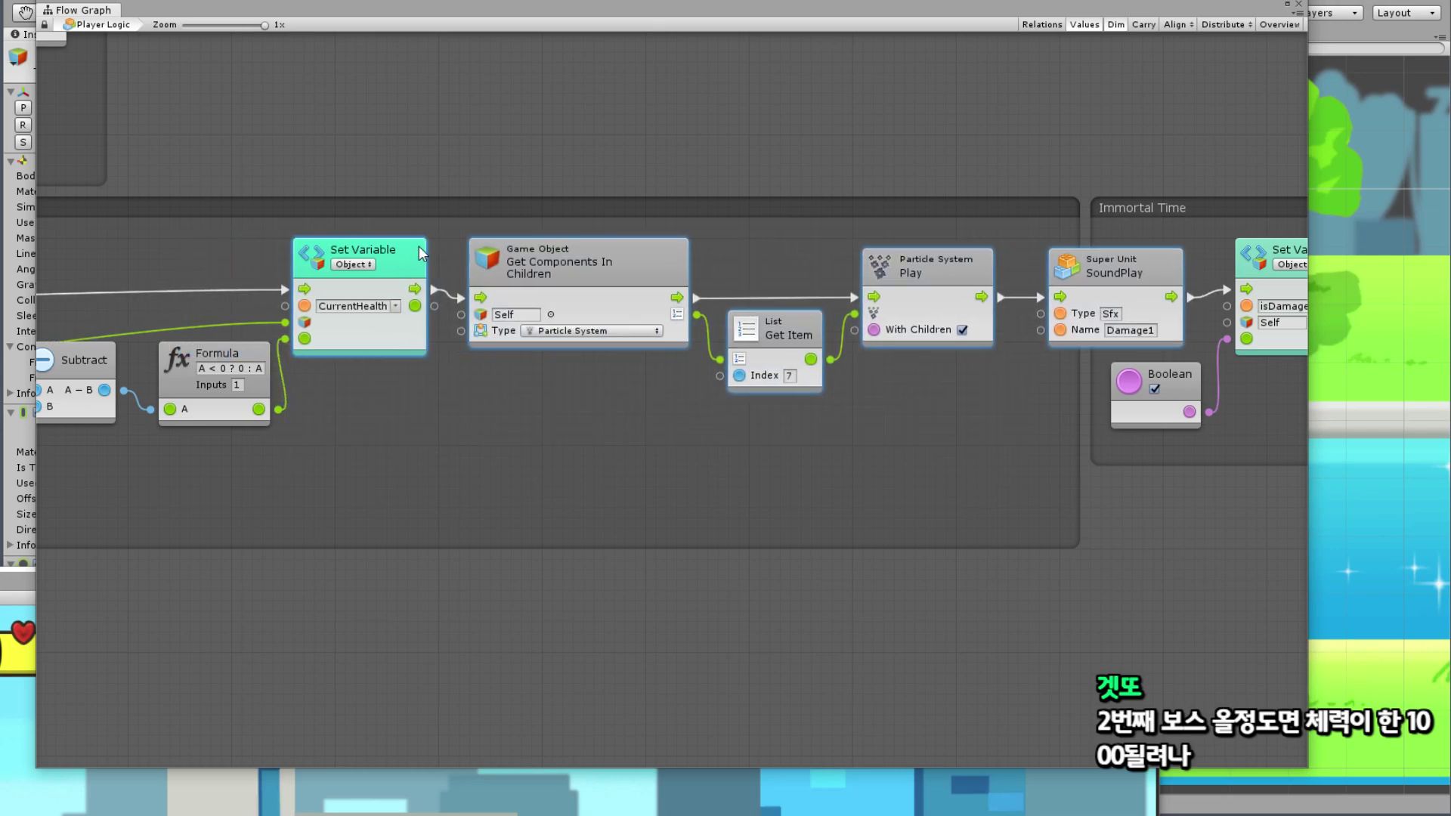
scroll(453, 393, right, 10)
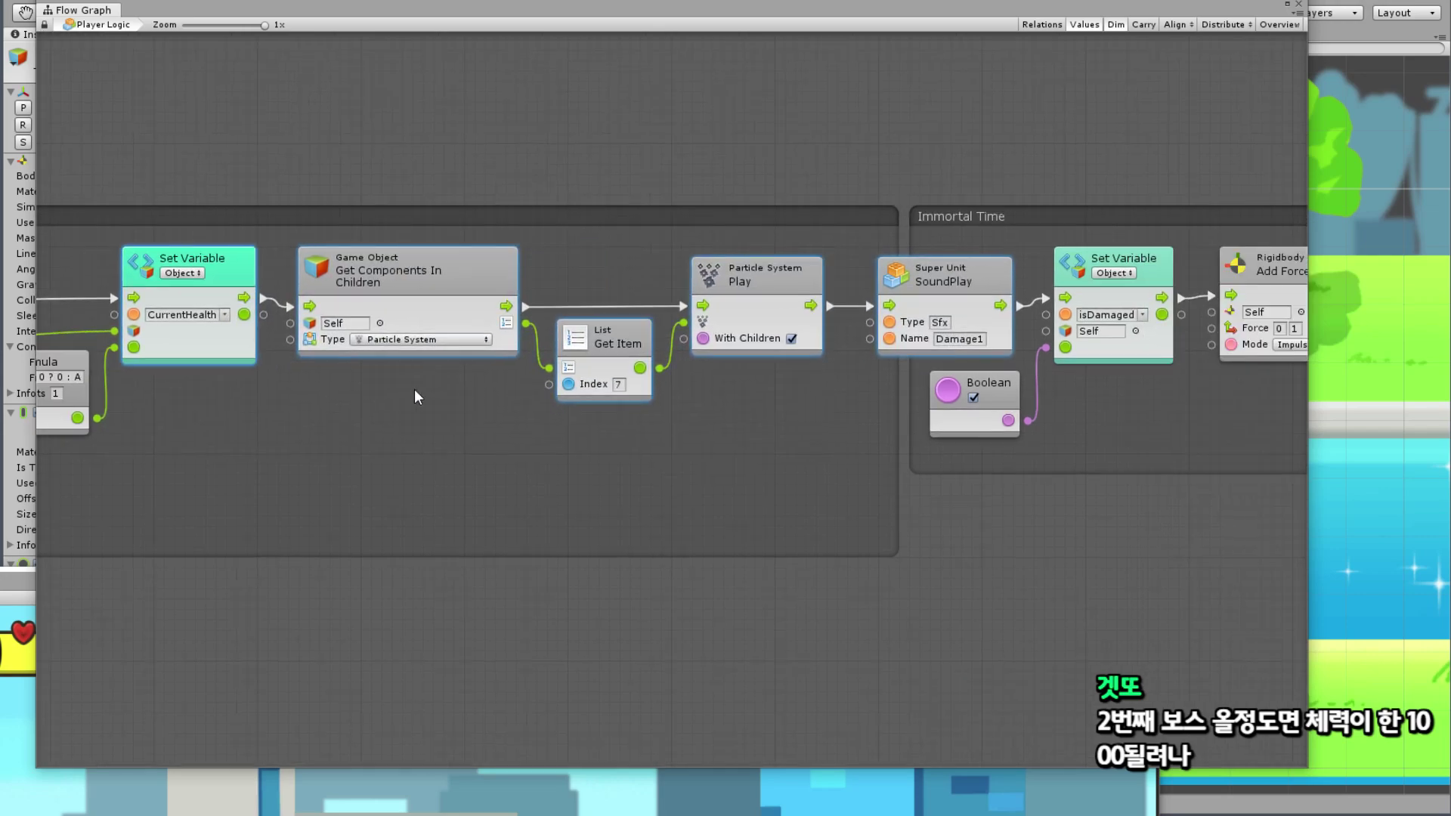
drag(657, 201, 824, 212)
click(438, 446)
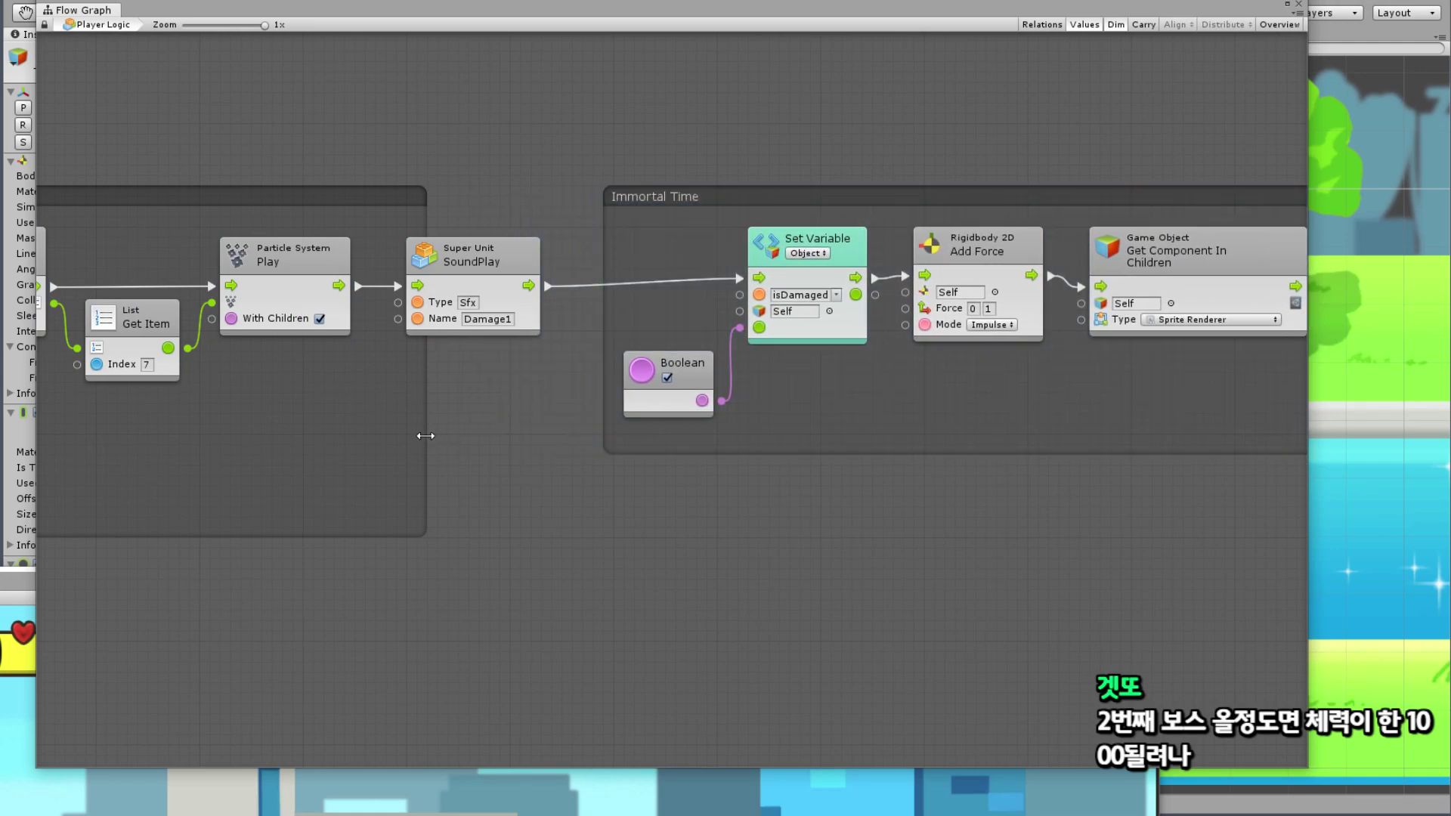
drag(425, 435, 573, 431)
click(447, 601)
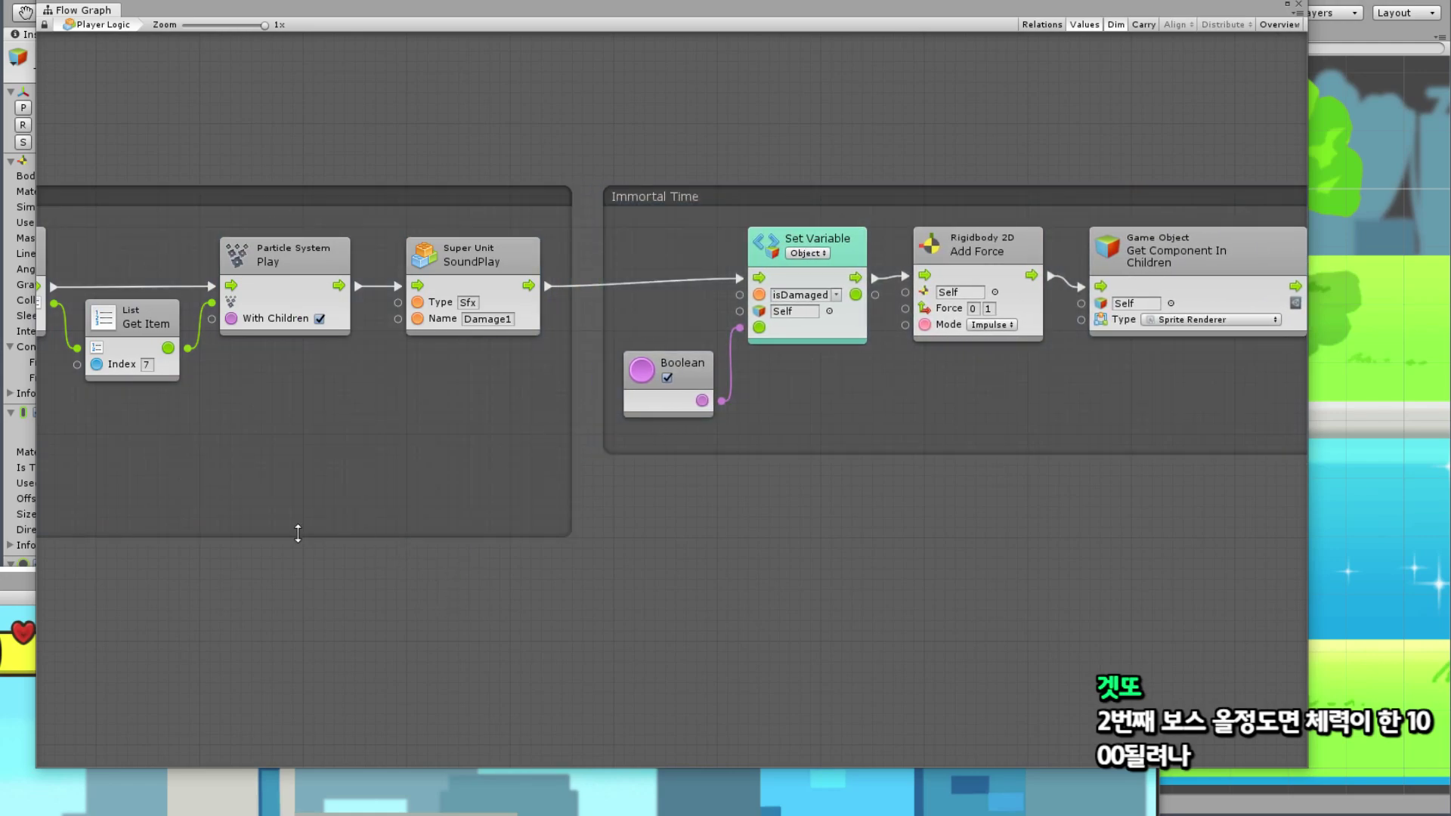
Step: Move the CurrentHealth Get Variable and Multiply nodes slightly right
mouse_move(298, 534)
middle_down()
mouse_move(759, 453)
mouse_move(500, 333)
middle_up()
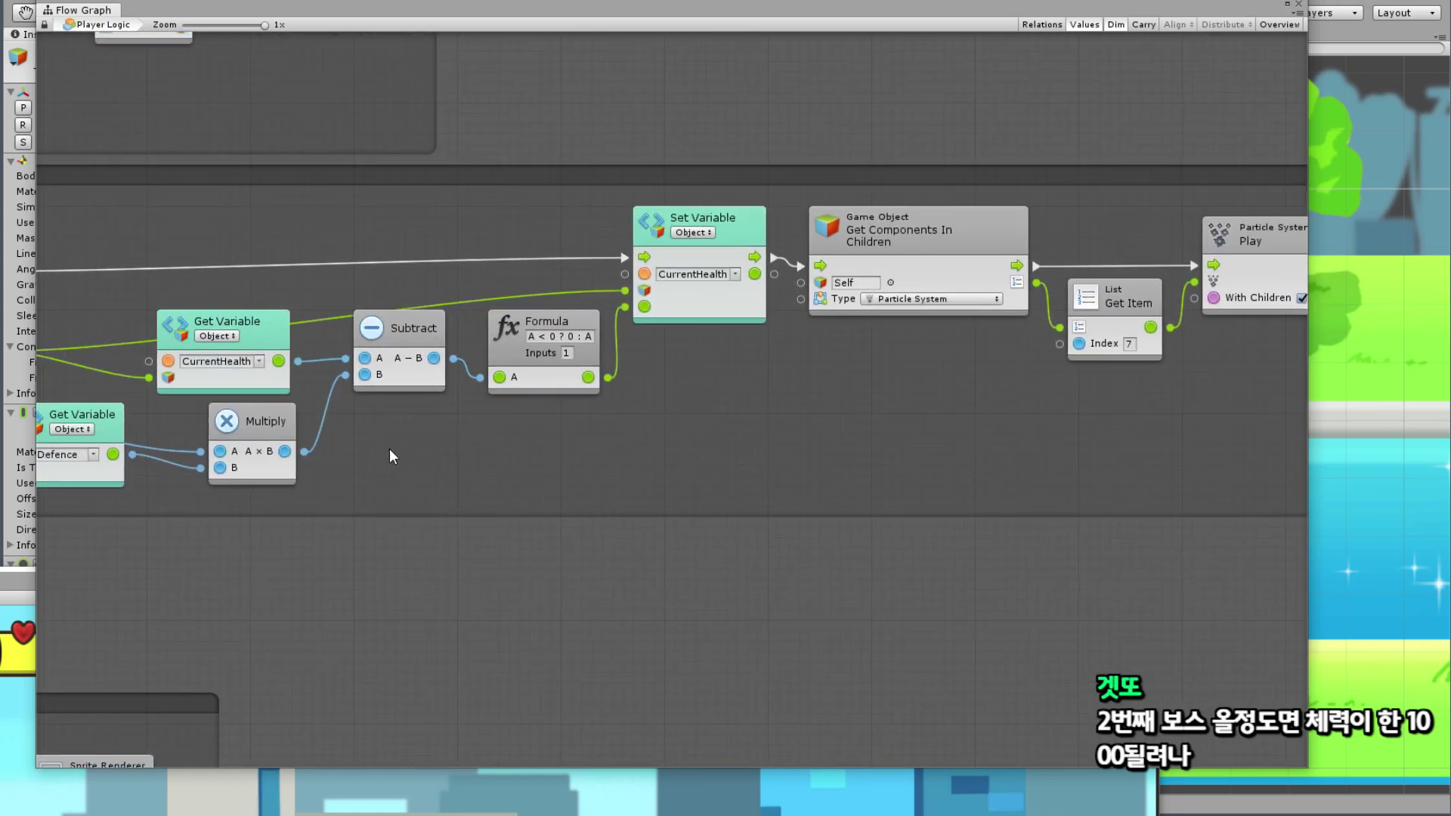
middle_drag(304, 474, 612, 476)
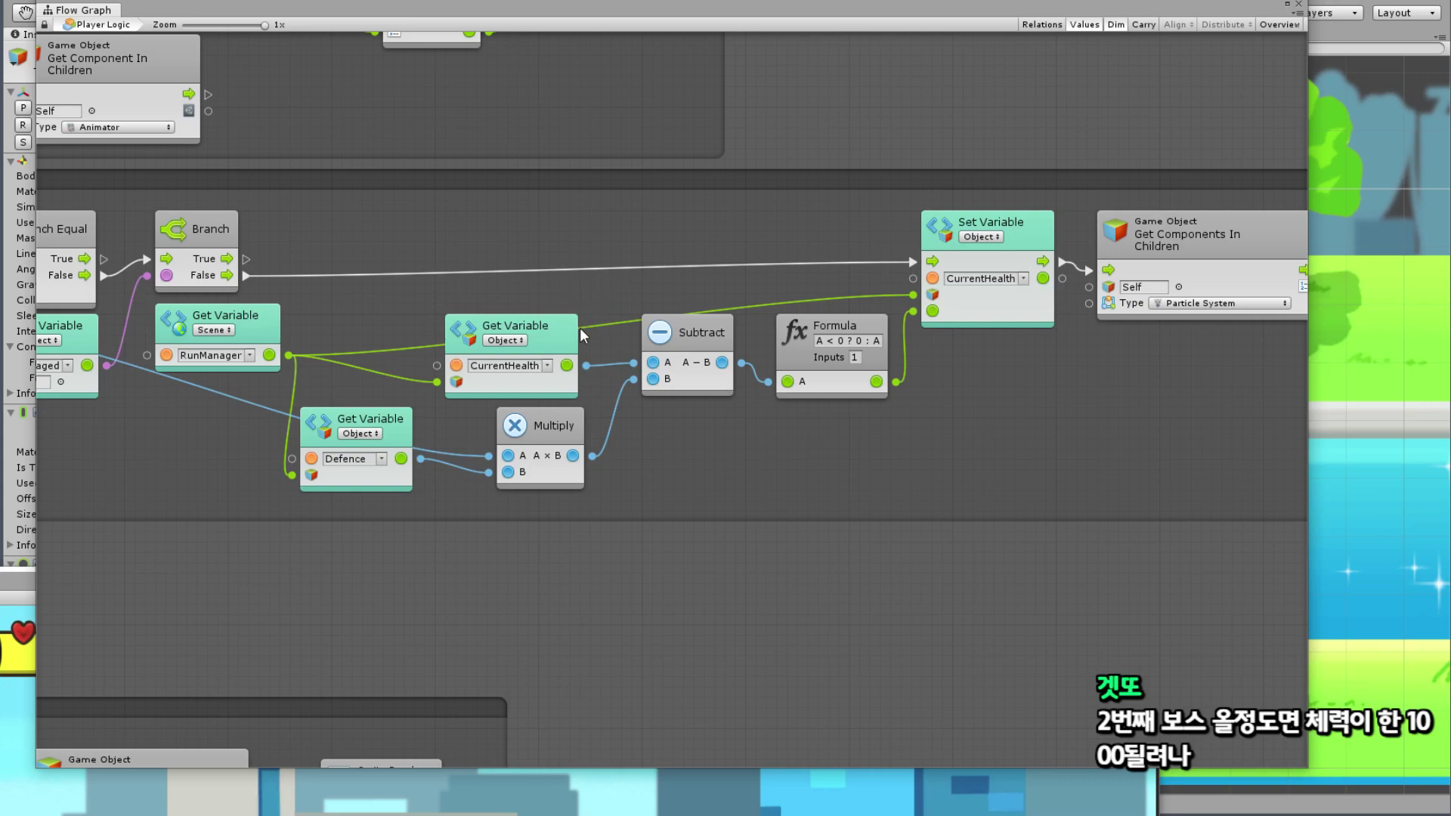
drag(580, 336, 538, 484)
drag(577, 340, 587, 340)
click(760, 440)
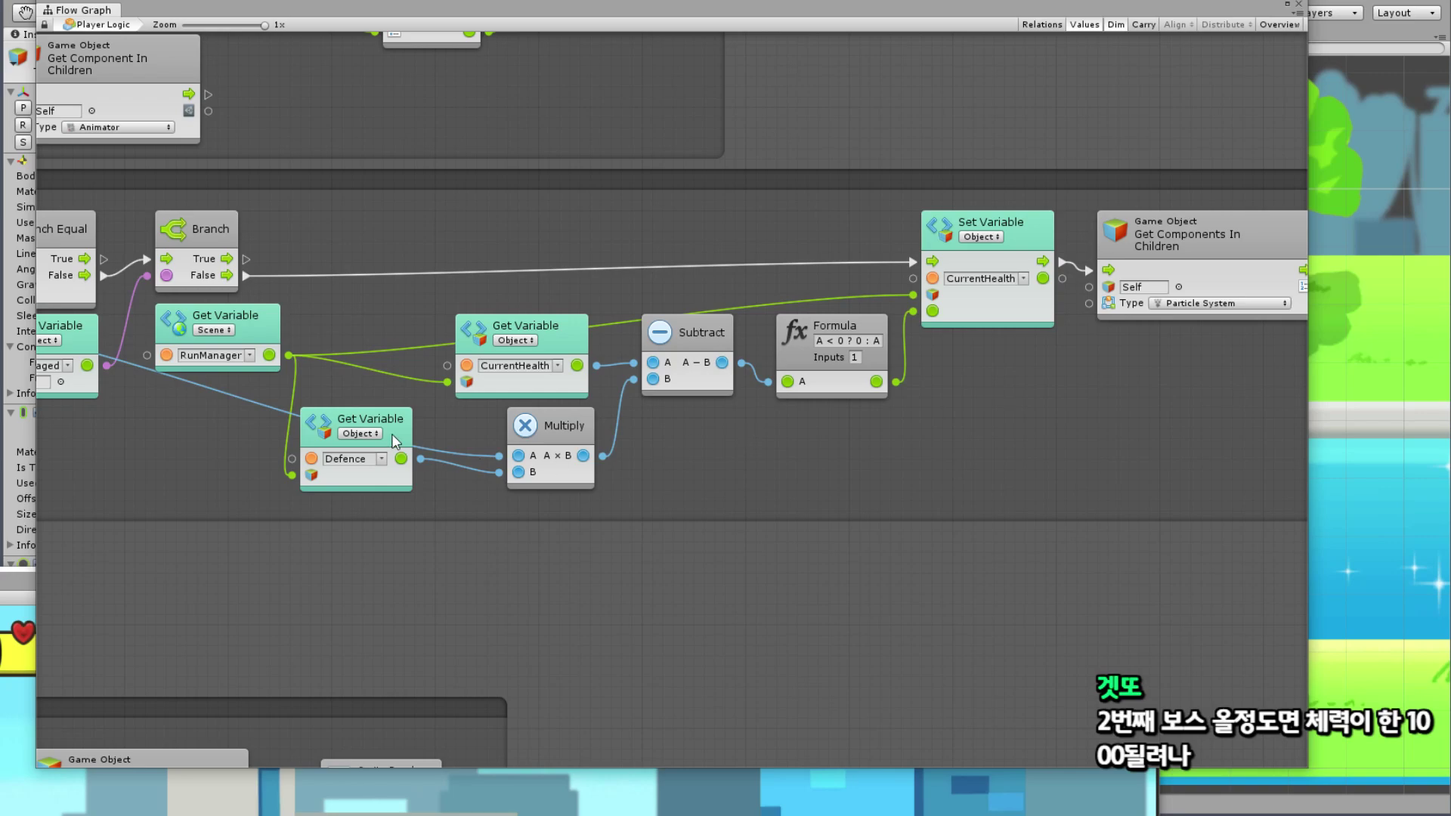
Step: Duplicate the Scene RunManager Get Variable node and place the copy below the Formula node
drag(400, 438, 420, 439)
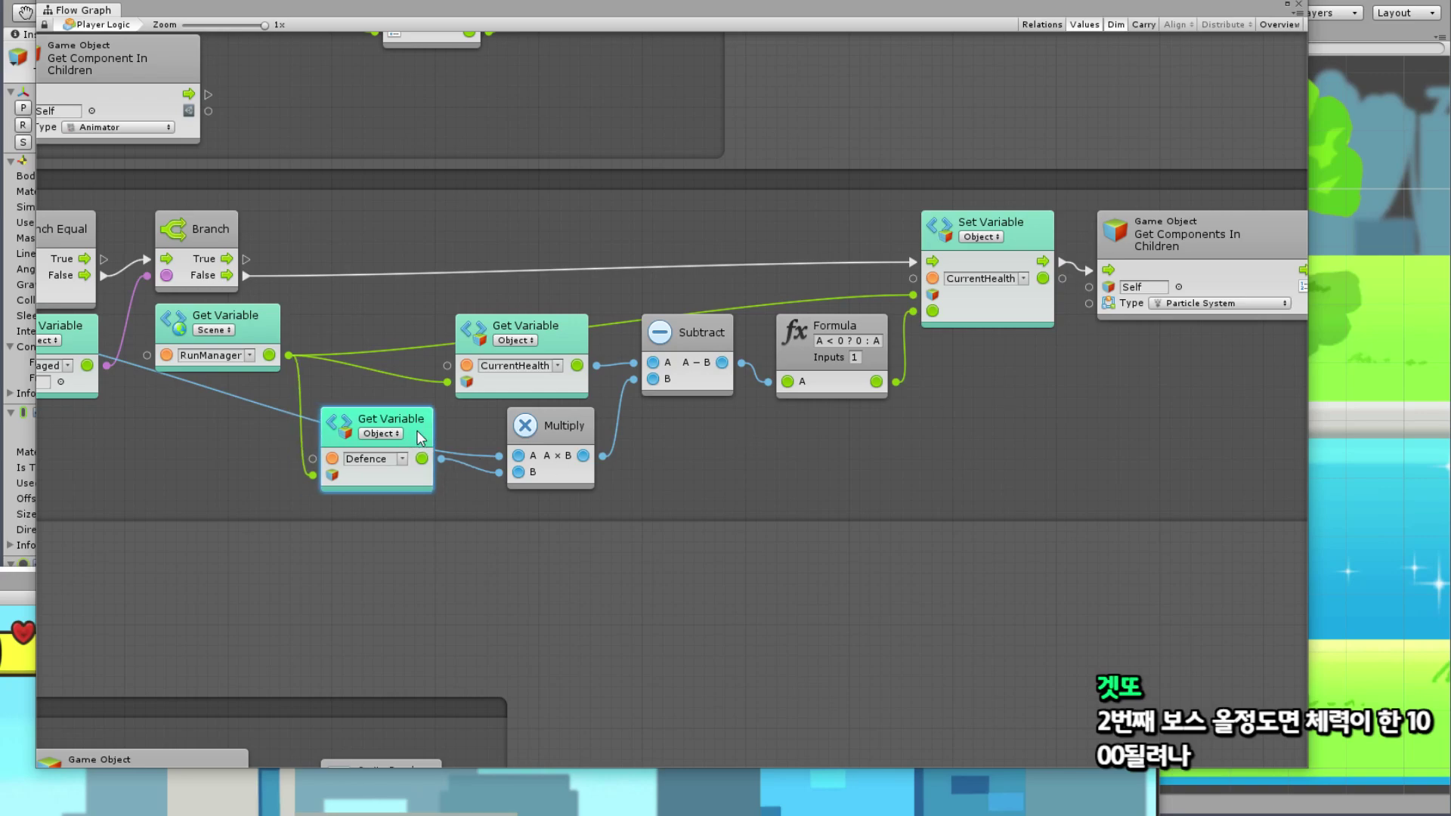
middle_drag(811, 453, 735, 464)
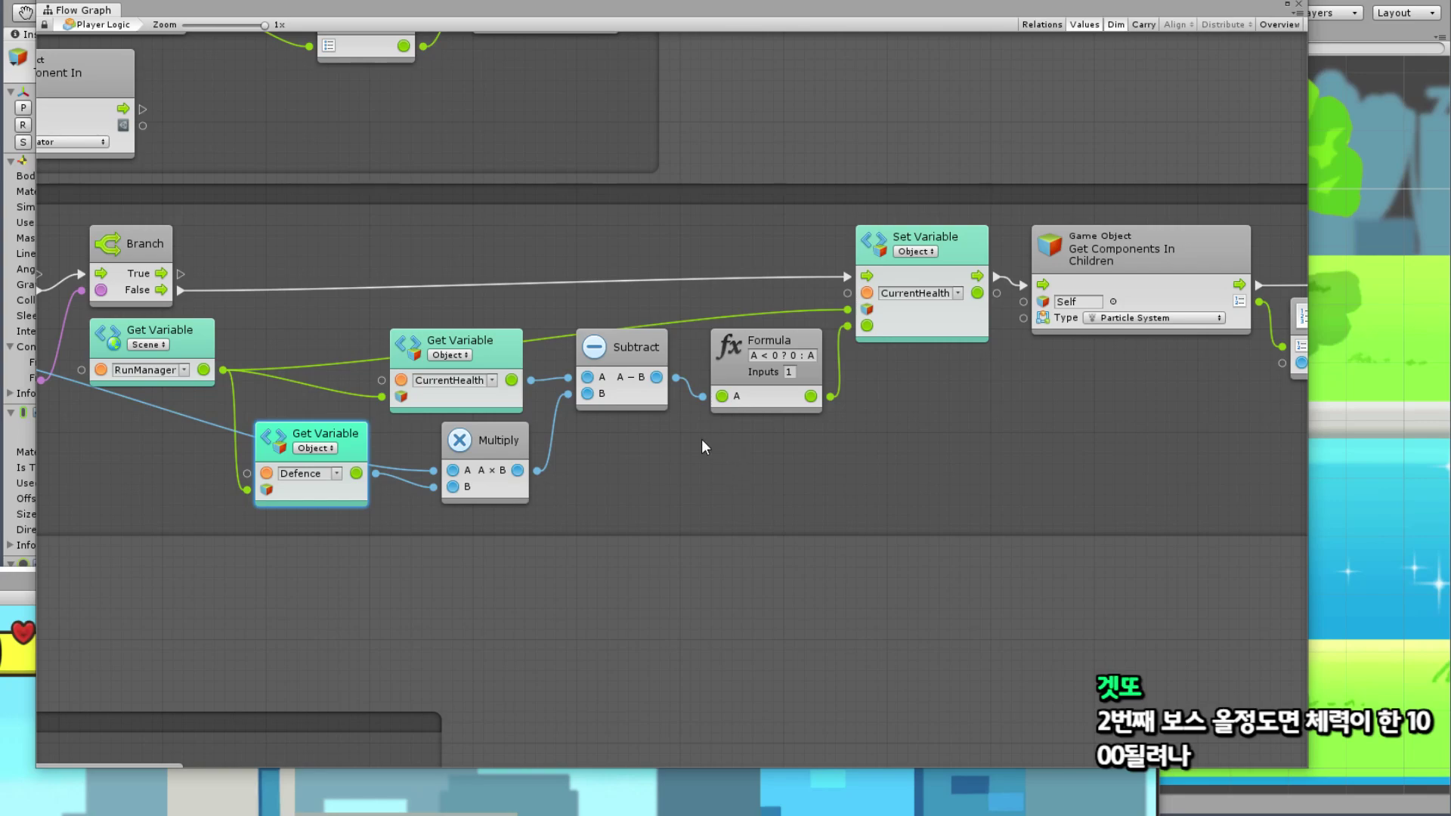
middle_drag(730, 470, 487, 464)
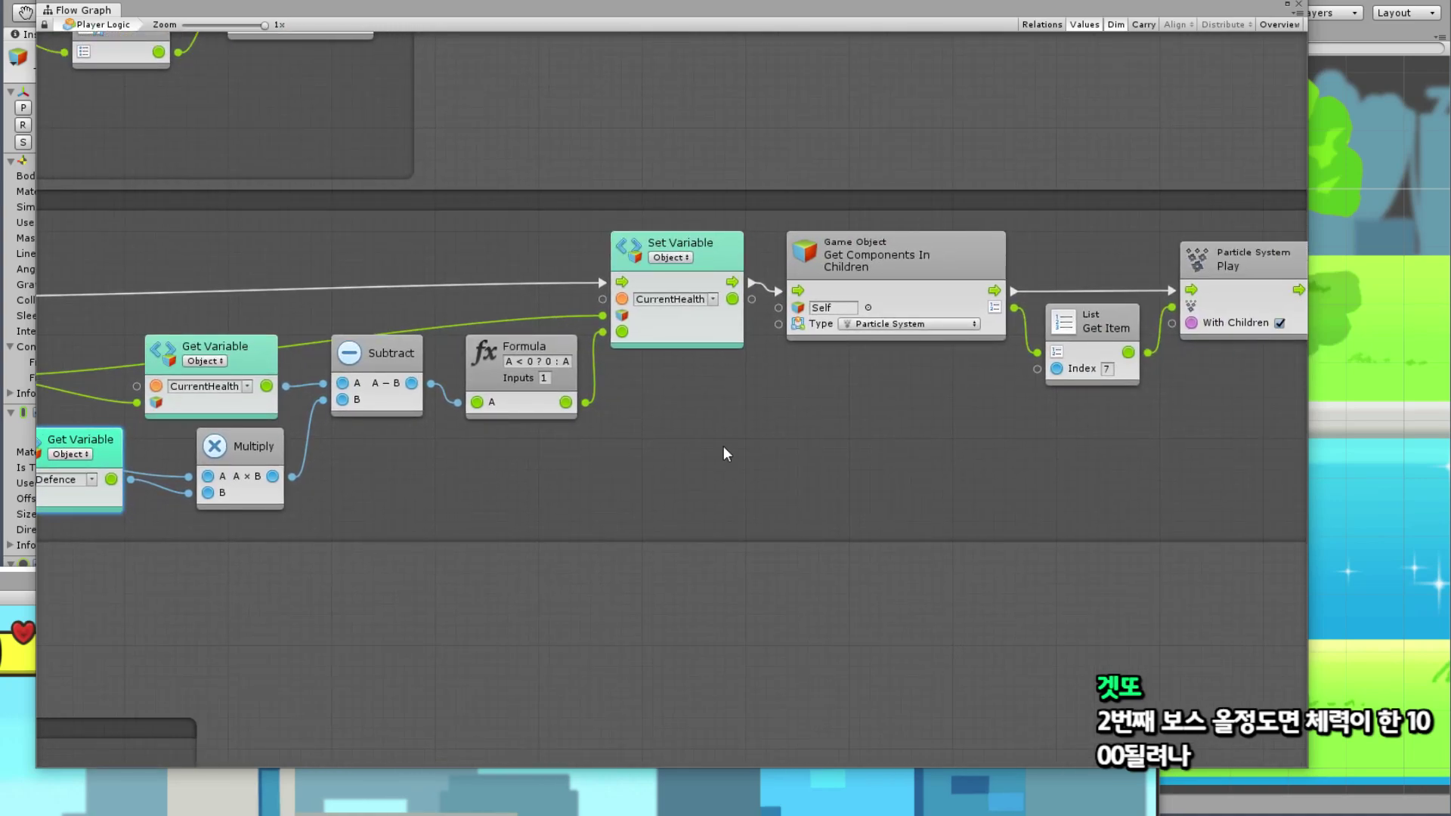
middle_drag(723, 453, 615, 460)
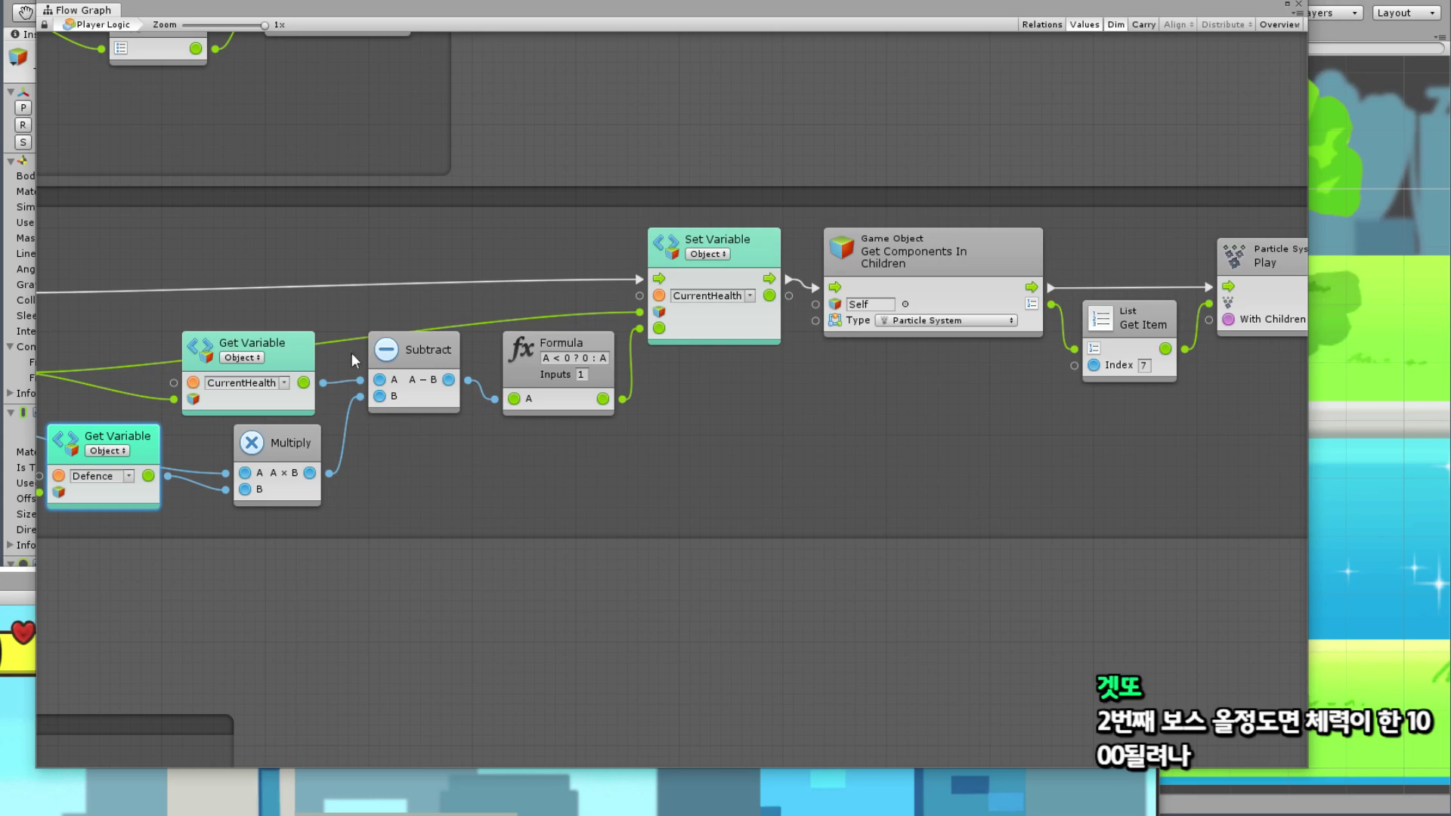
middle_drag(780, 421, 604, 384)
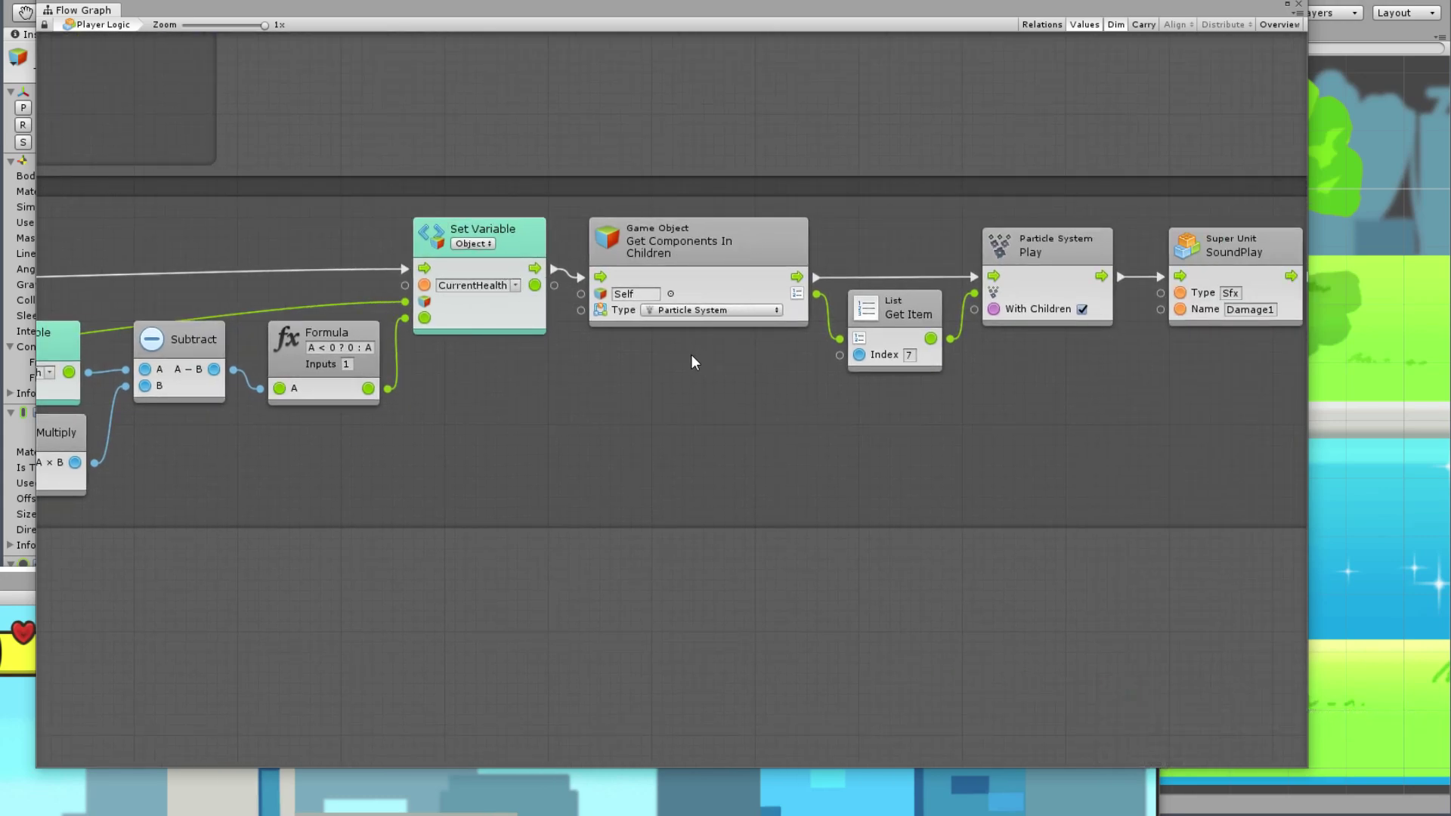
middle_drag(754, 407, 541, 396)
right_click(474, 423)
click(543, 433)
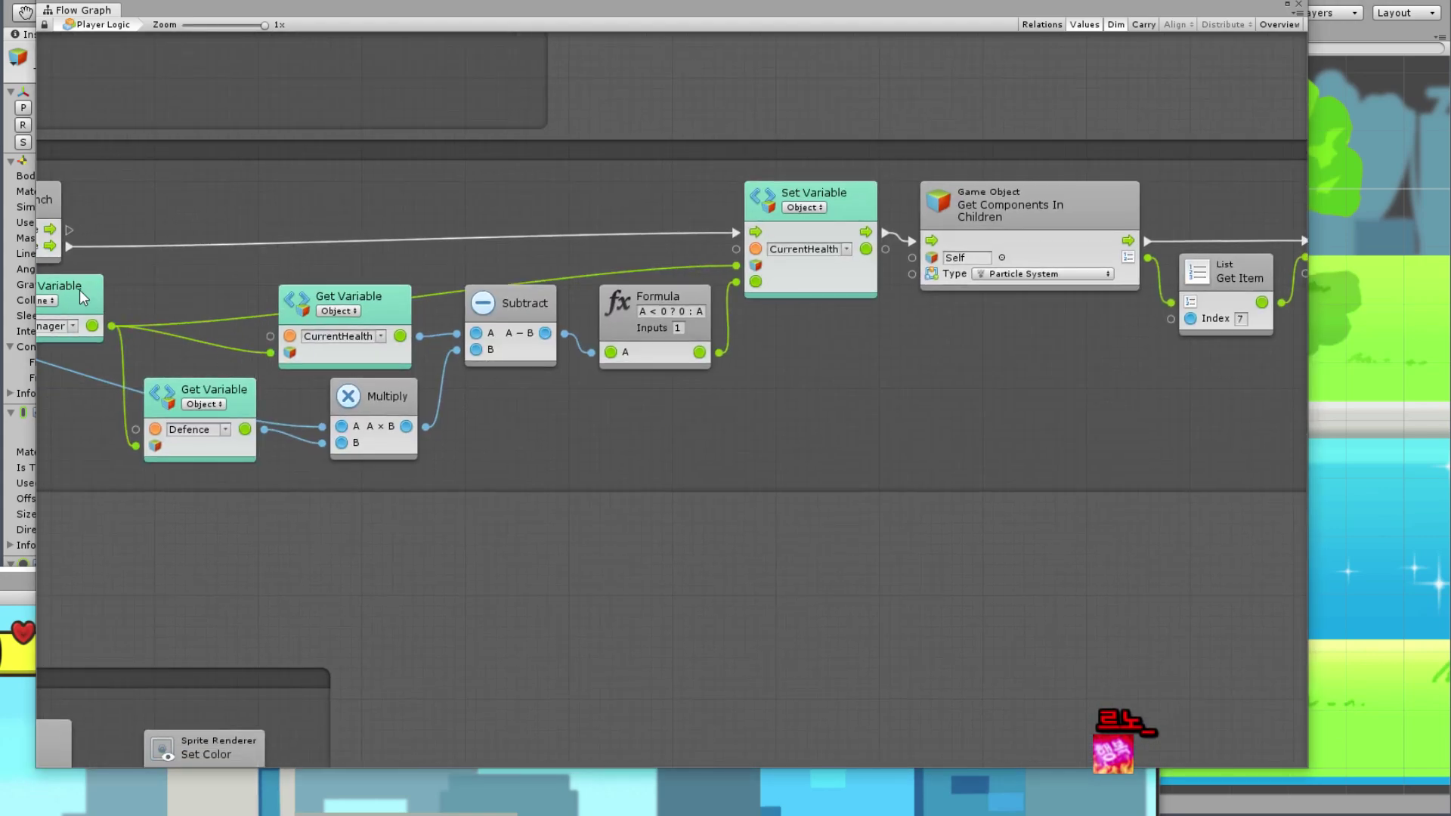
key(ctrl+d)
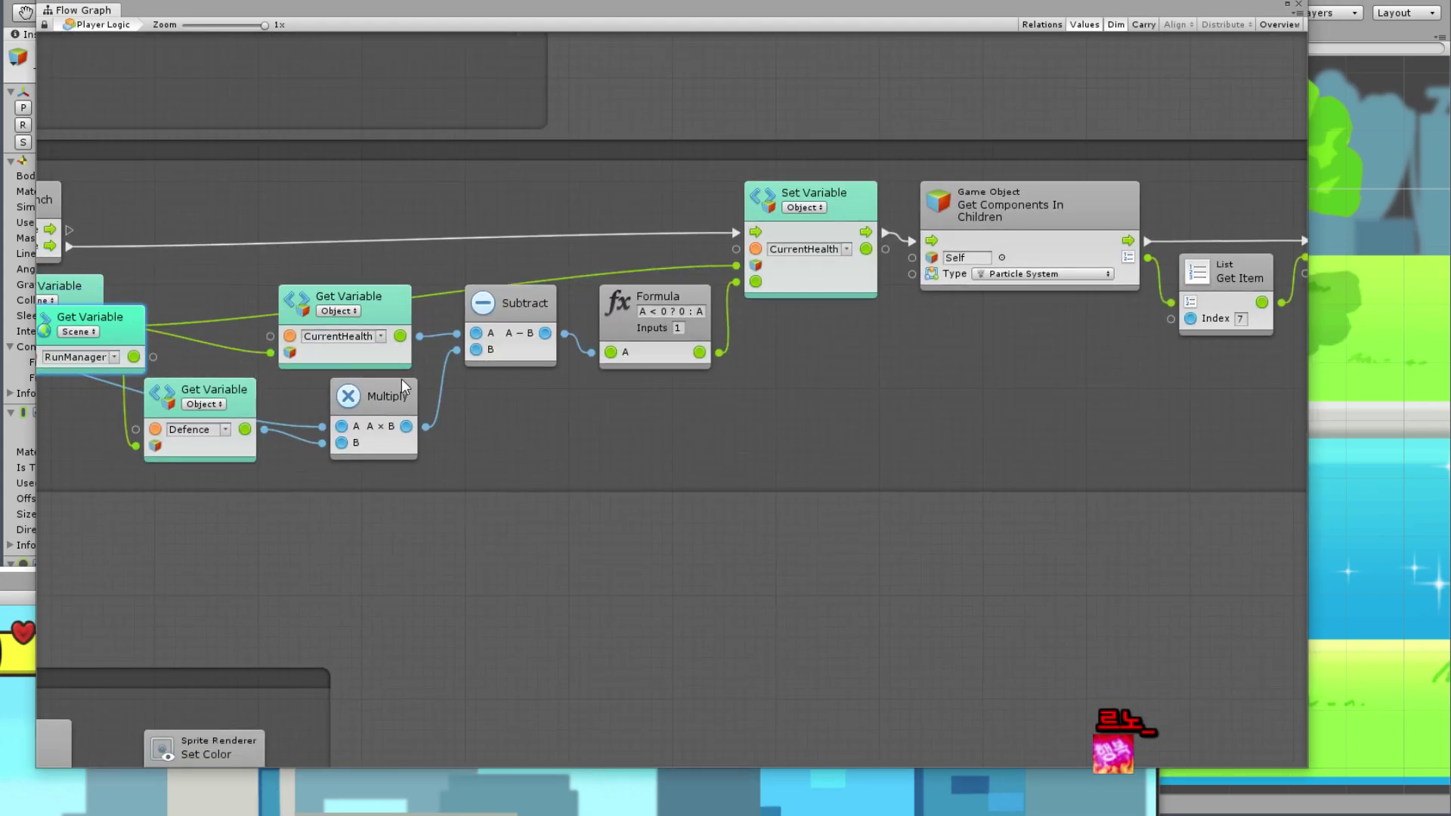
drag(90, 321, 642, 407)
Step: Add a Flow Machine Trigger Unity Event unit with the event name Die
right_click(842, 397)
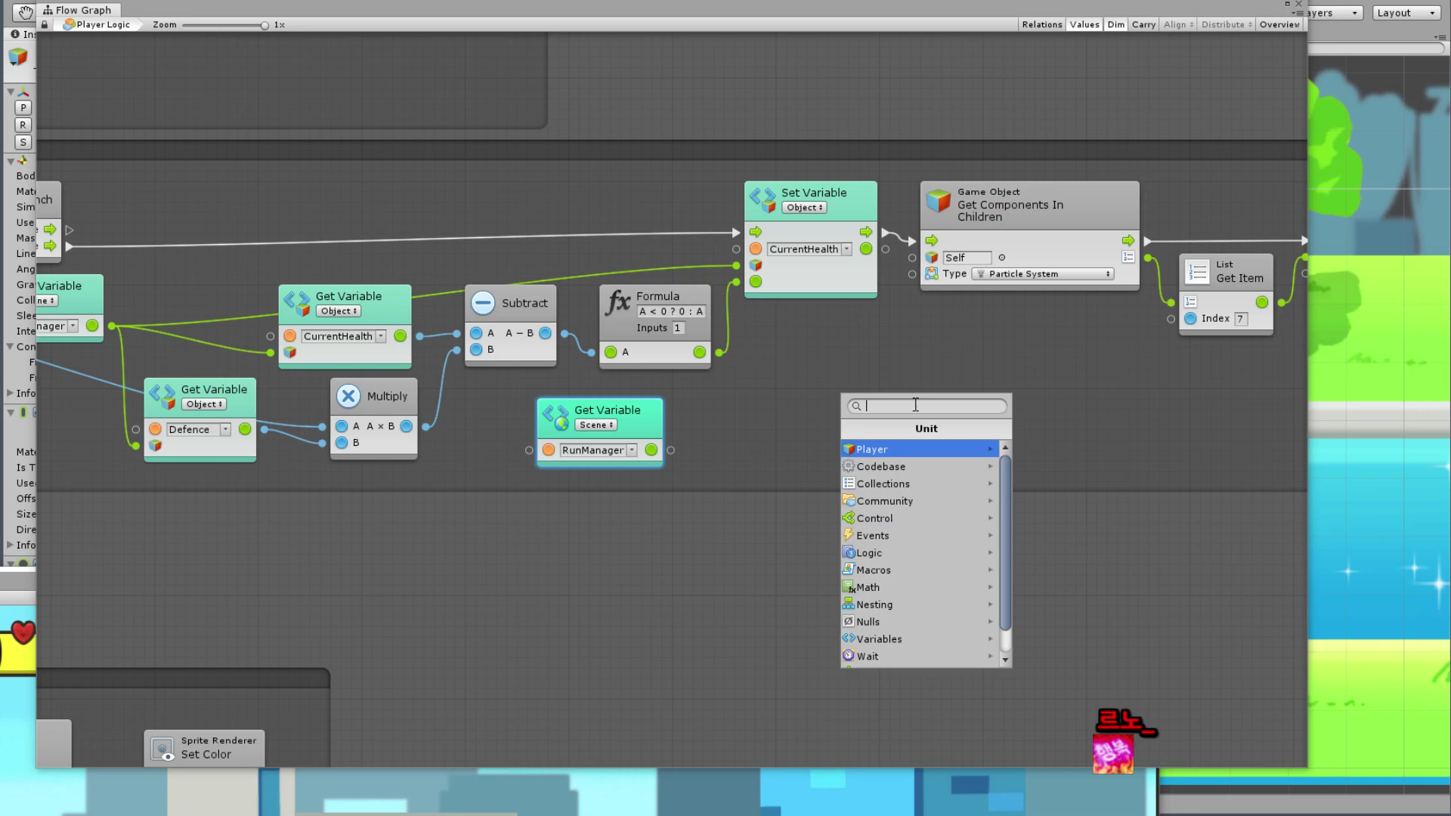
text(Trigger)
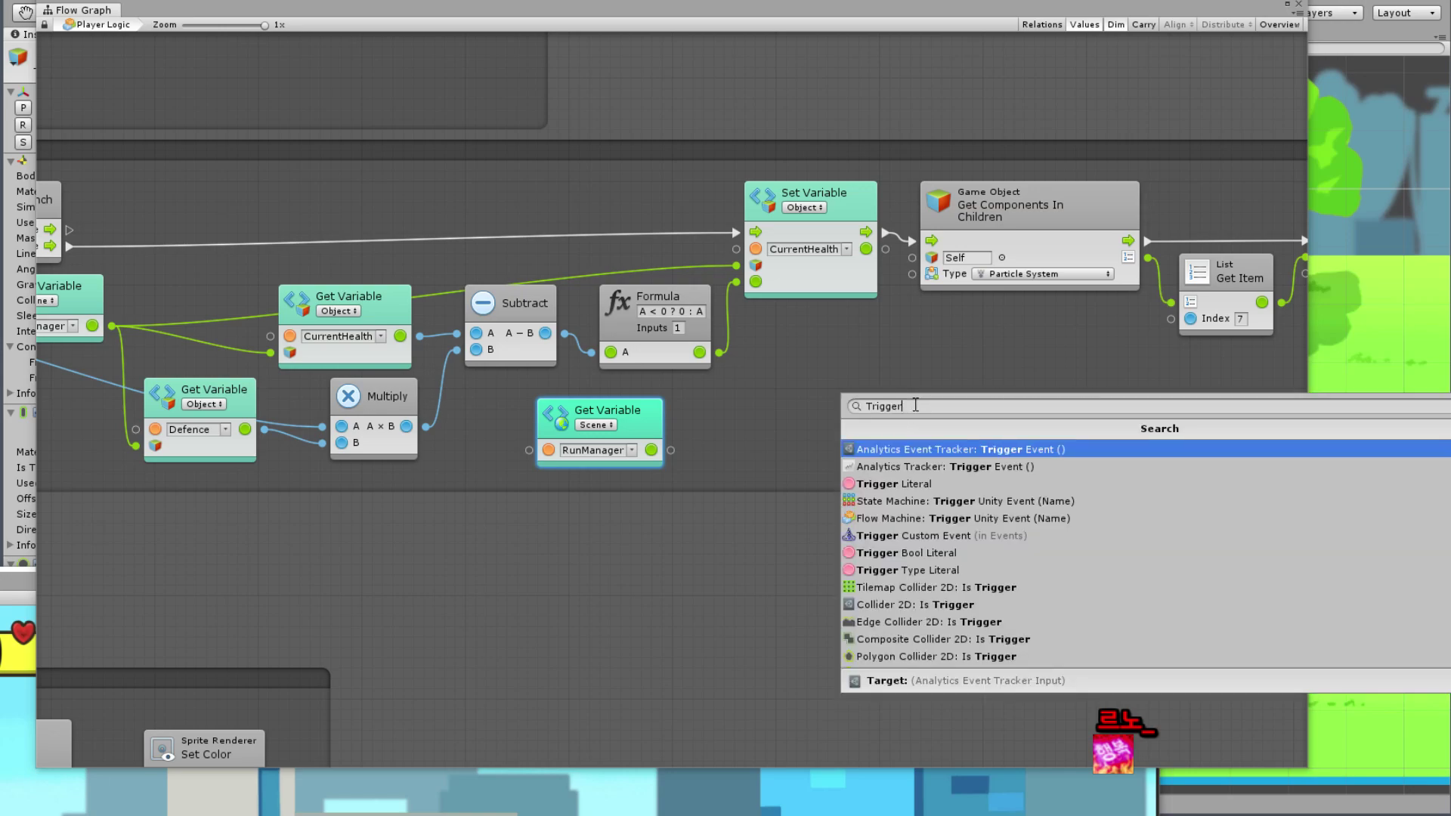
key(Down)
key(Down)
key(Down)
key(Down)
key(Return)
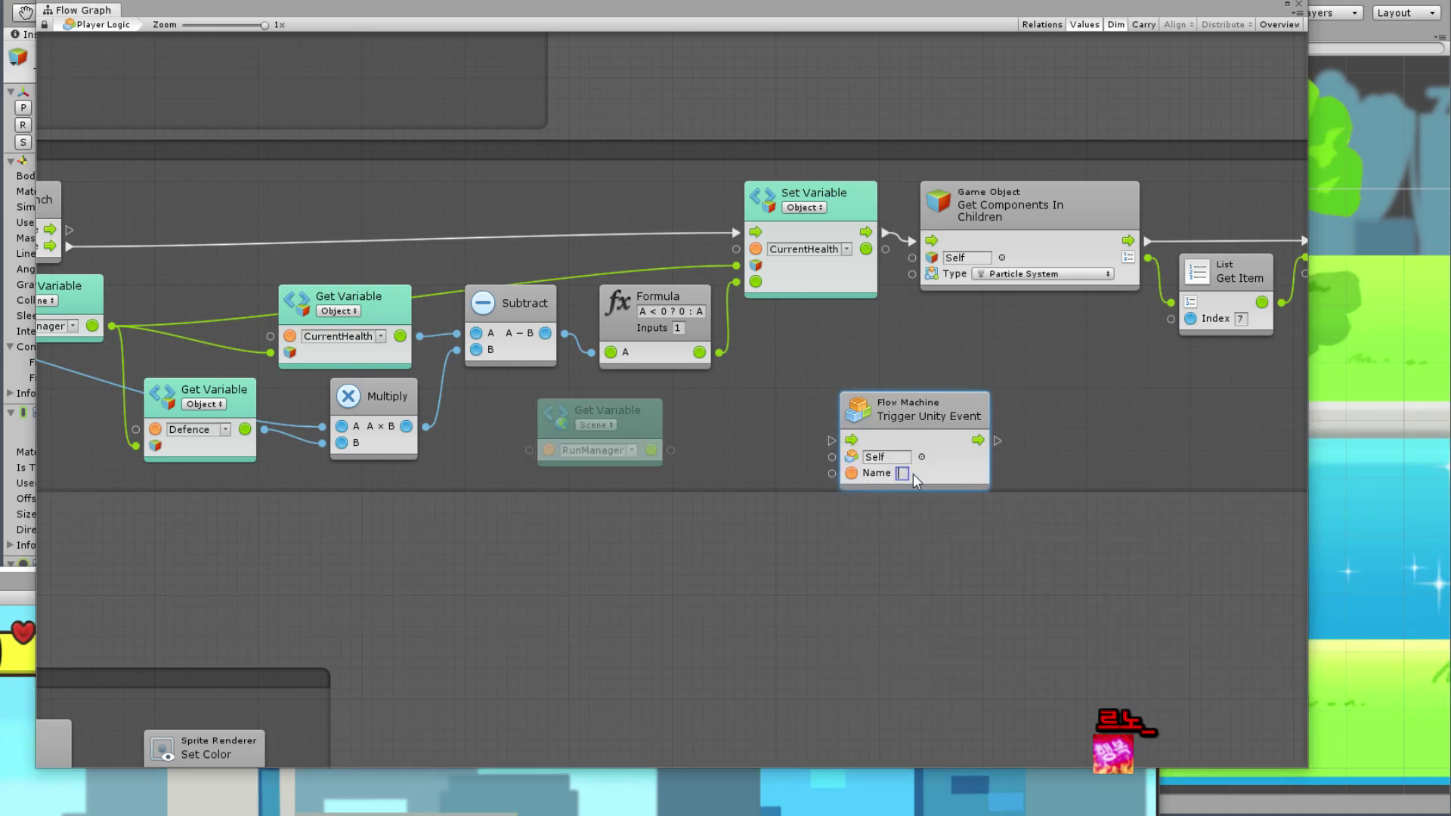
text(Die)
Step: Wire the RunManager variable into the Die event's target input and arrange the two nodes
drag(901, 410, 856, 355)
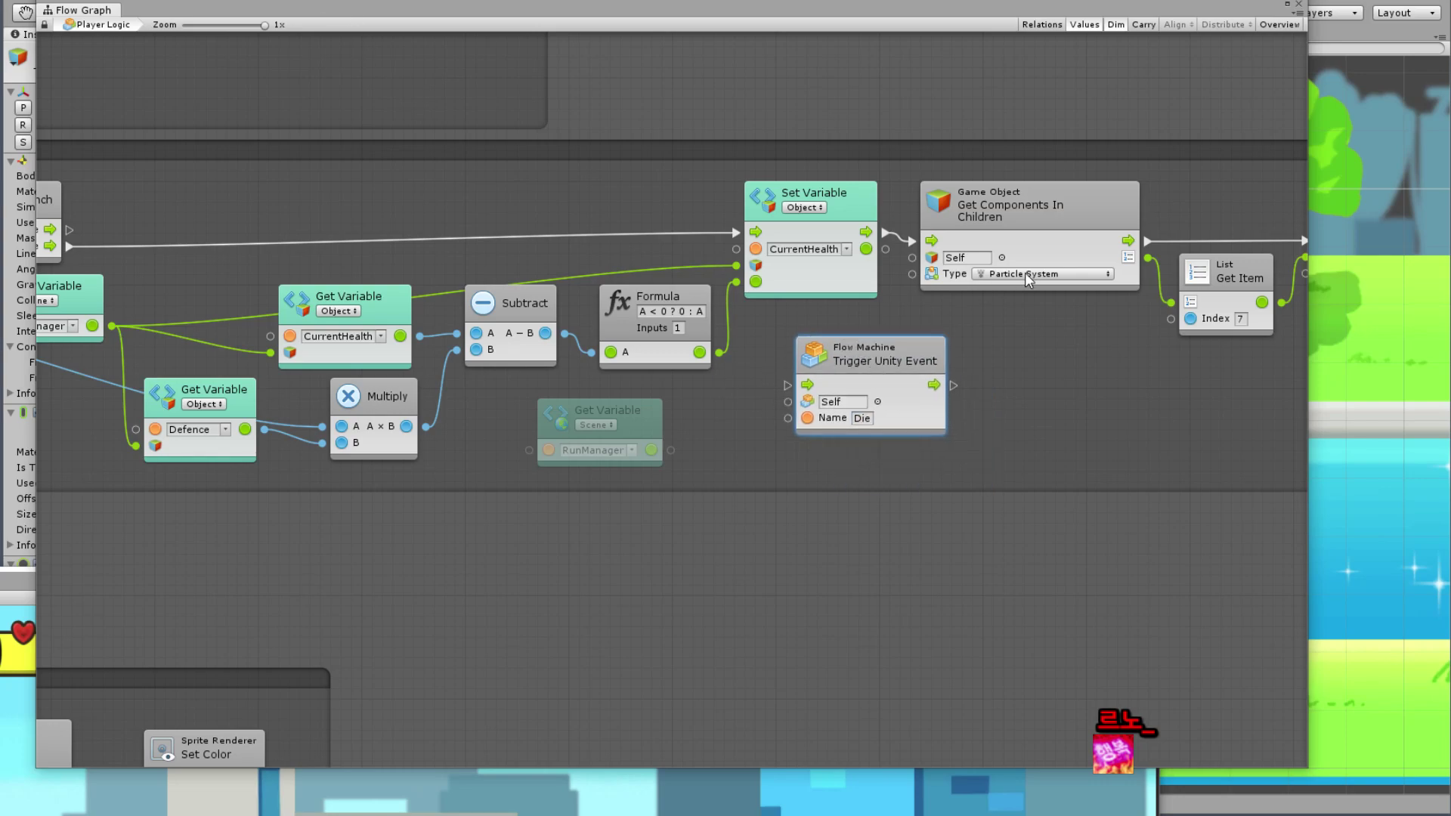
middle_drag(677, 440, 328, 477)
drag(319, 489, 439, 441)
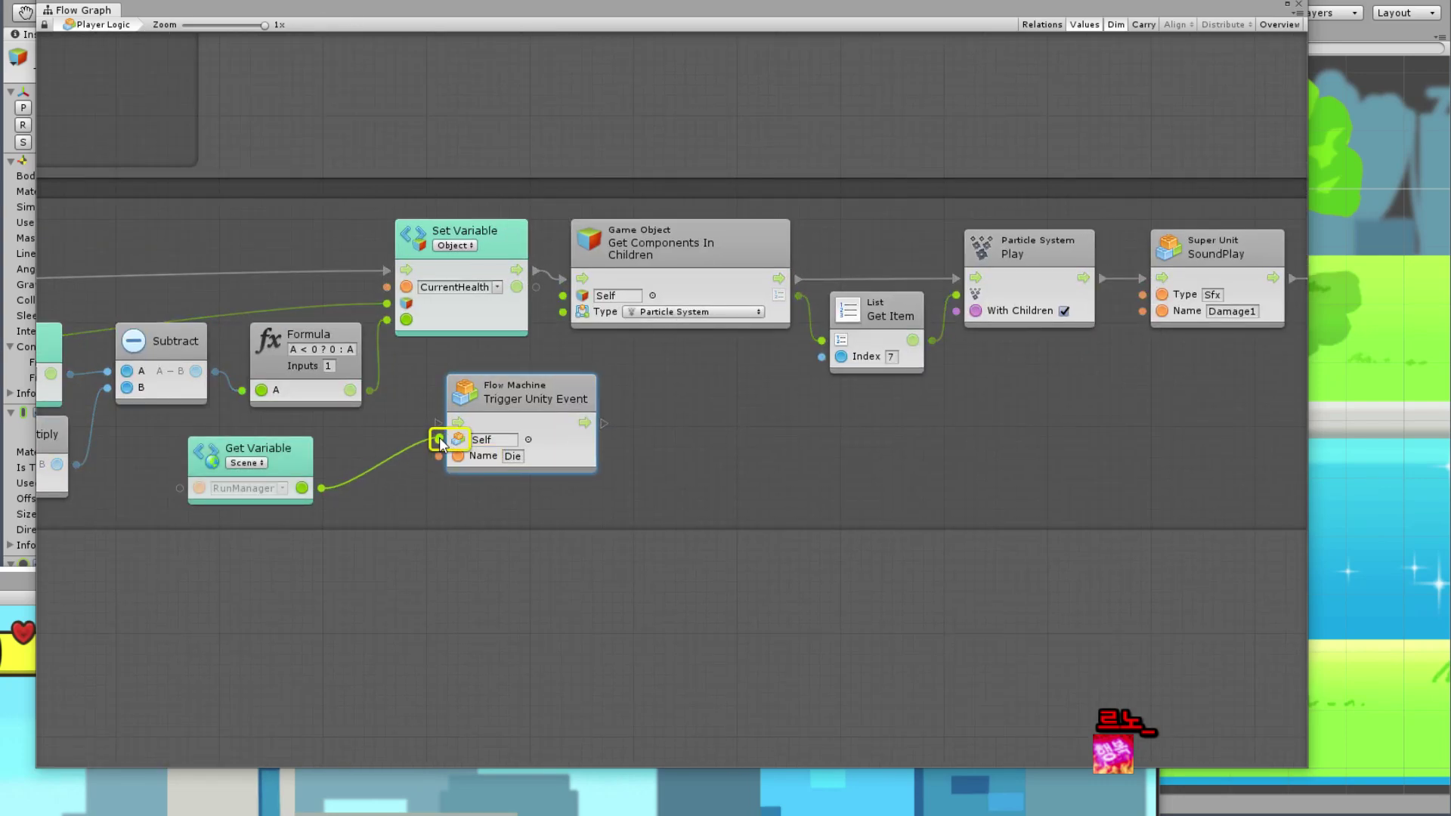
drag(518, 392, 631, 402)
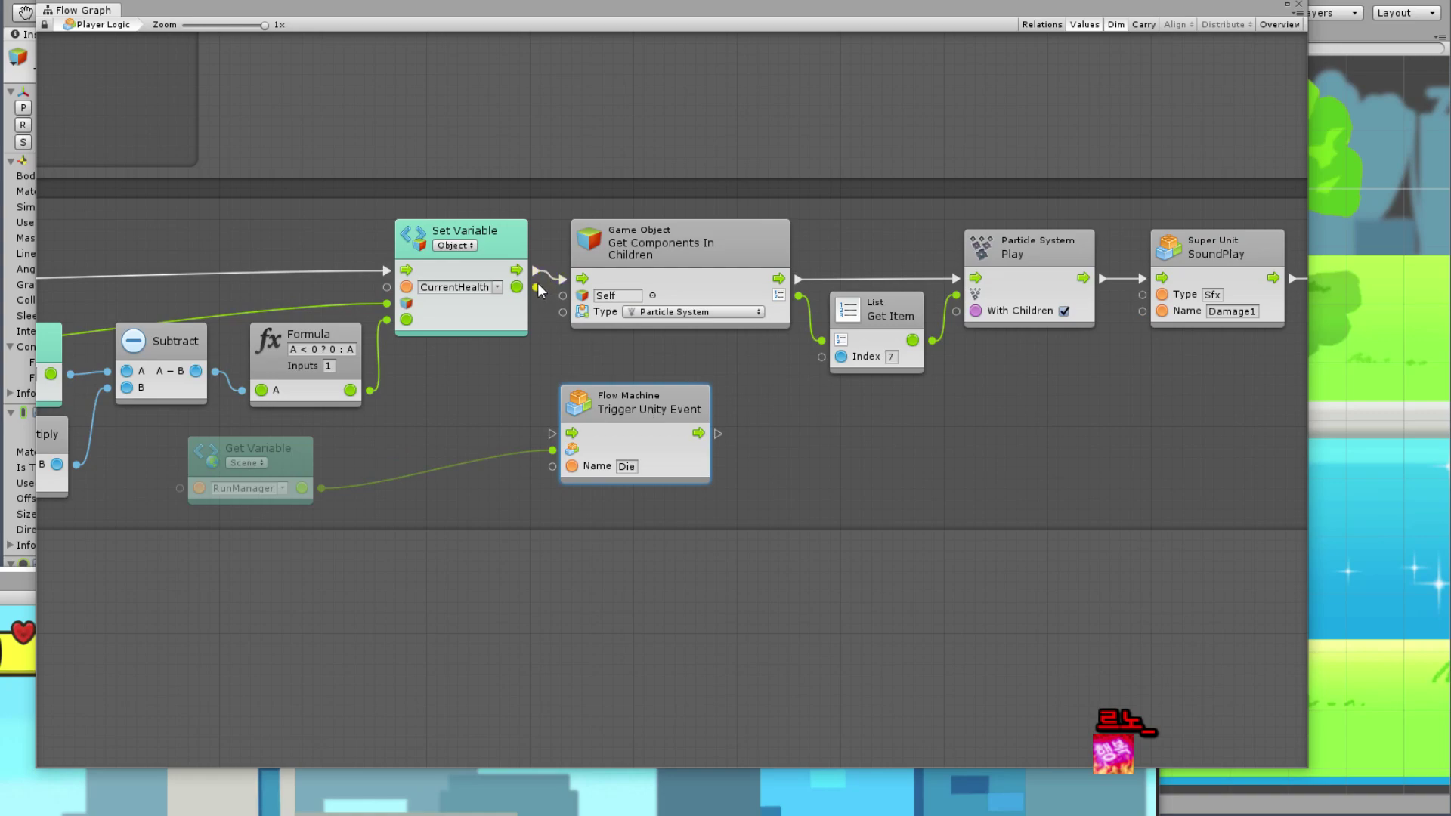
mouse_move(537, 286)
mouse_down()
mouse_move(515, 460)
mouse_move(555, 474)
mouse_up()
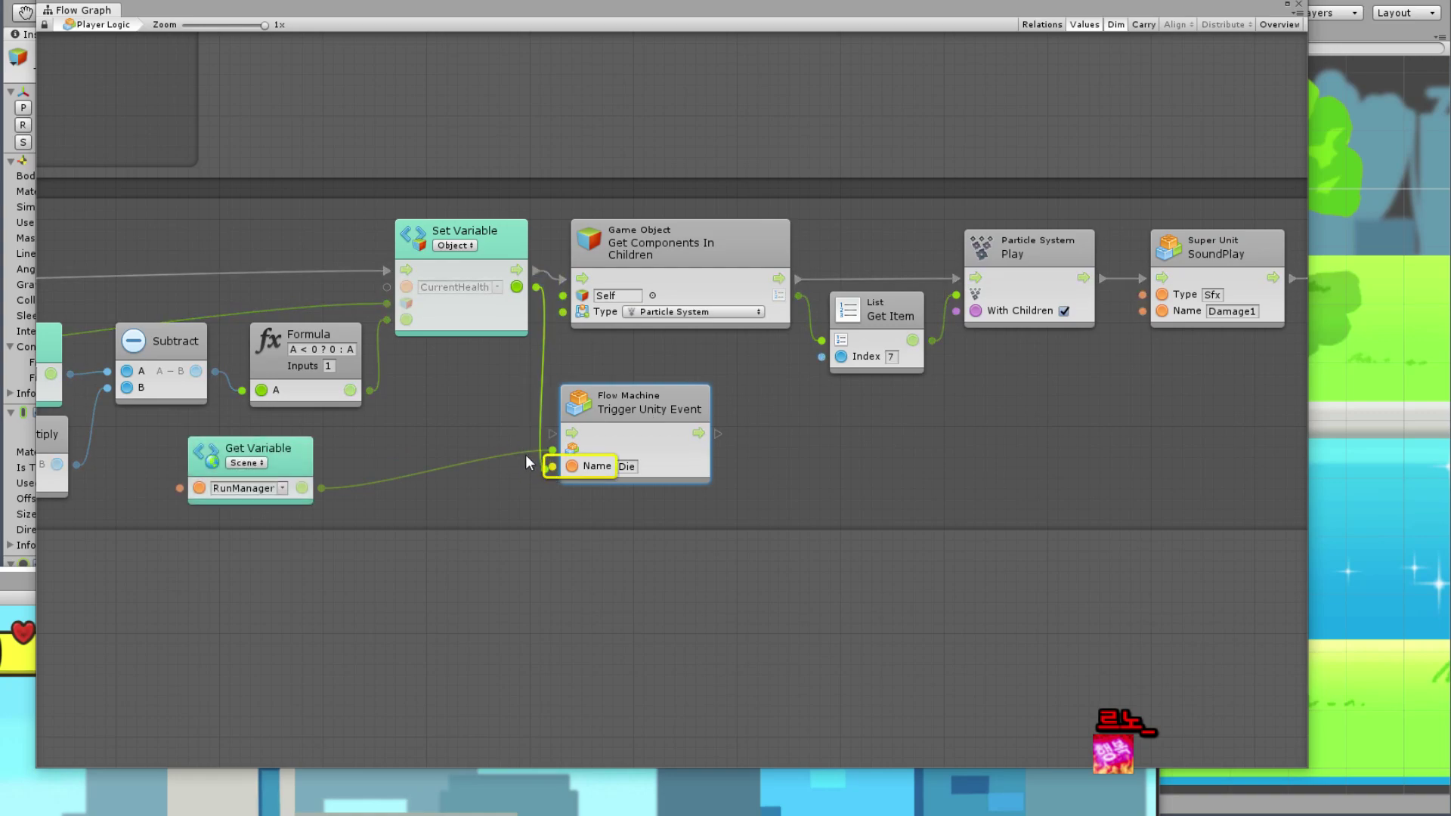
Step: Reposition the Trigger Unity Event and RunManager nodes to make room for the next unit
drag(628, 411, 712, 400)
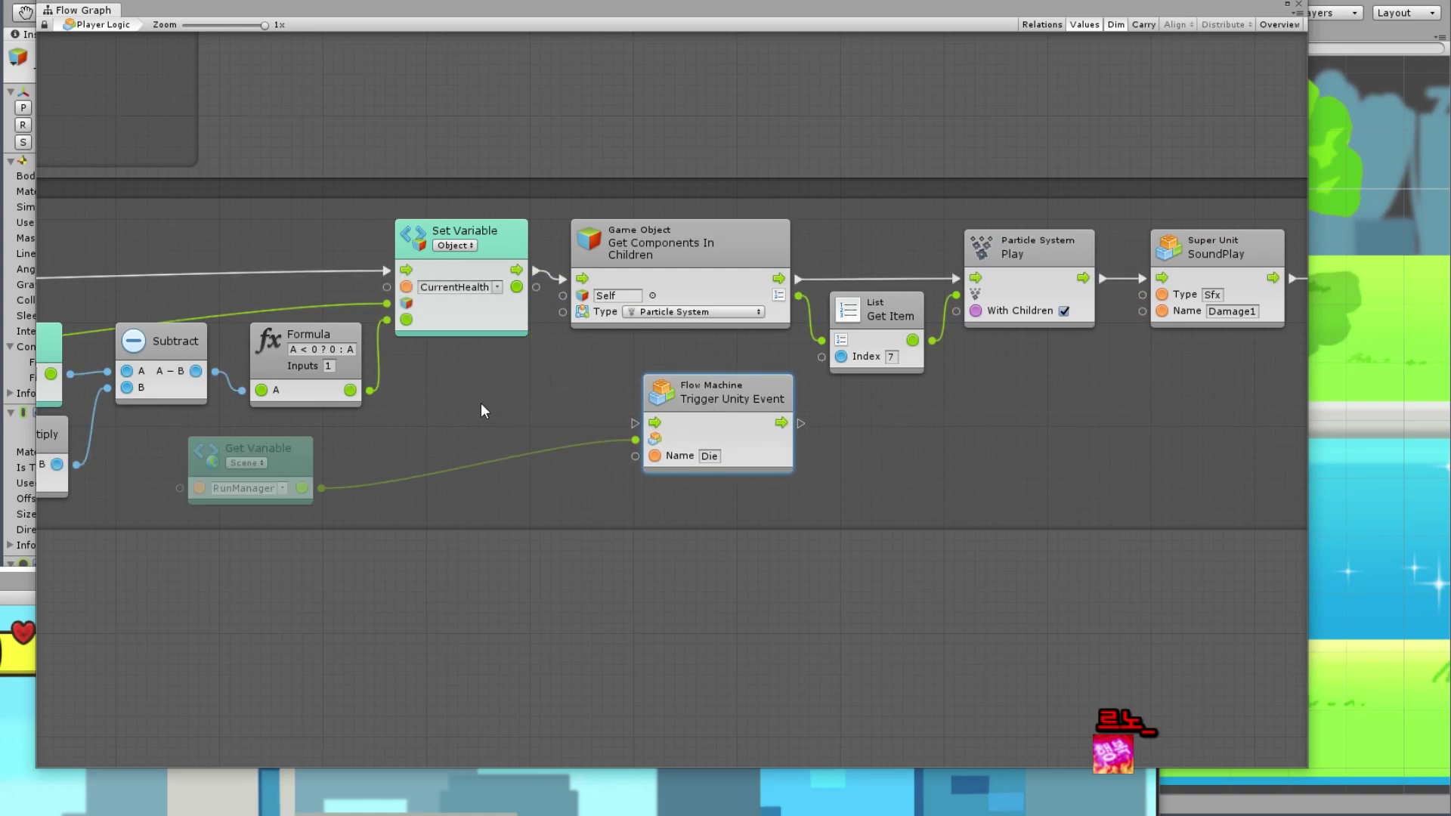
right_click(480, 404)
click(522, 414)
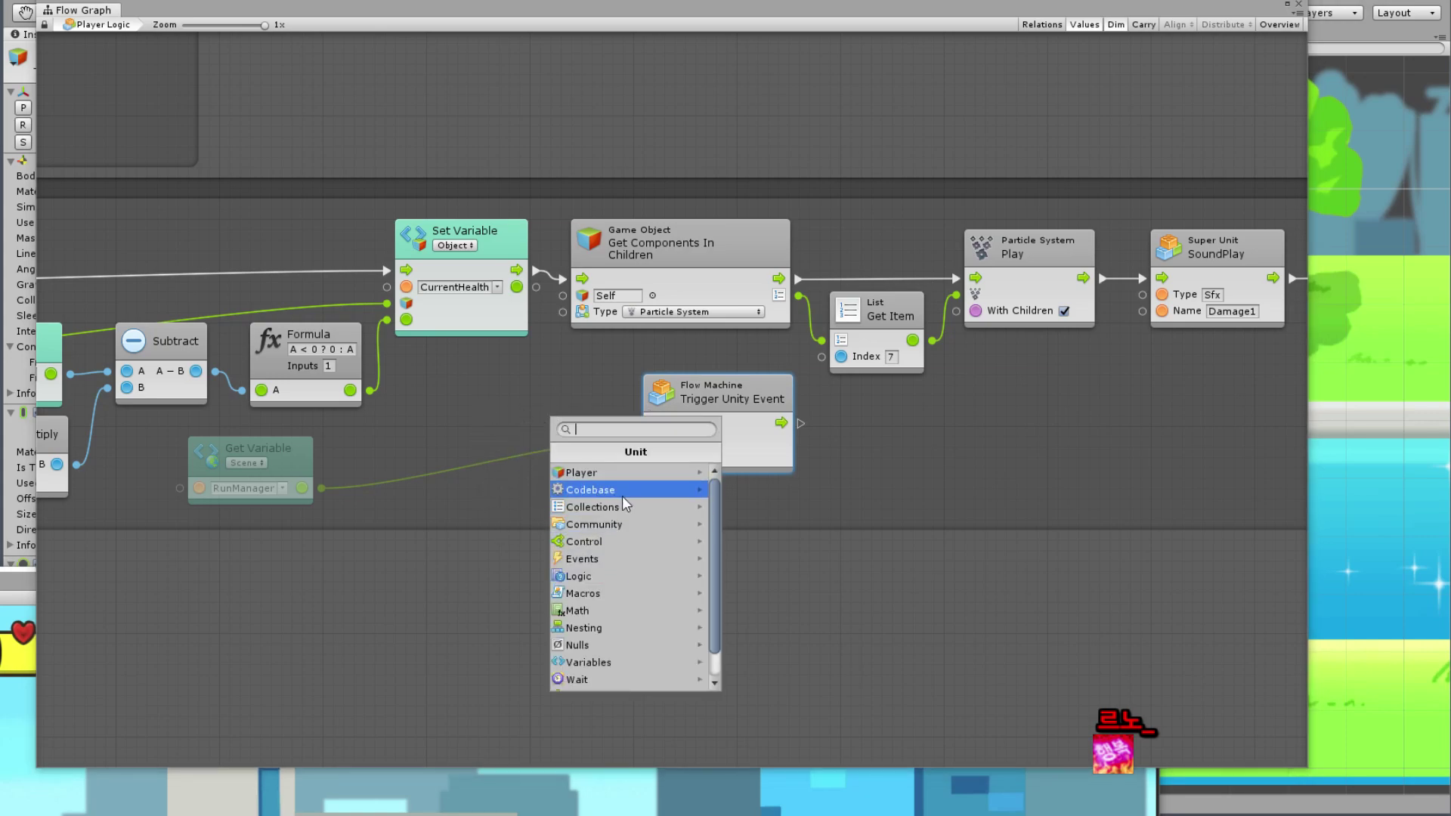
click(941, 447)
drag(249, 461, 519, 451)
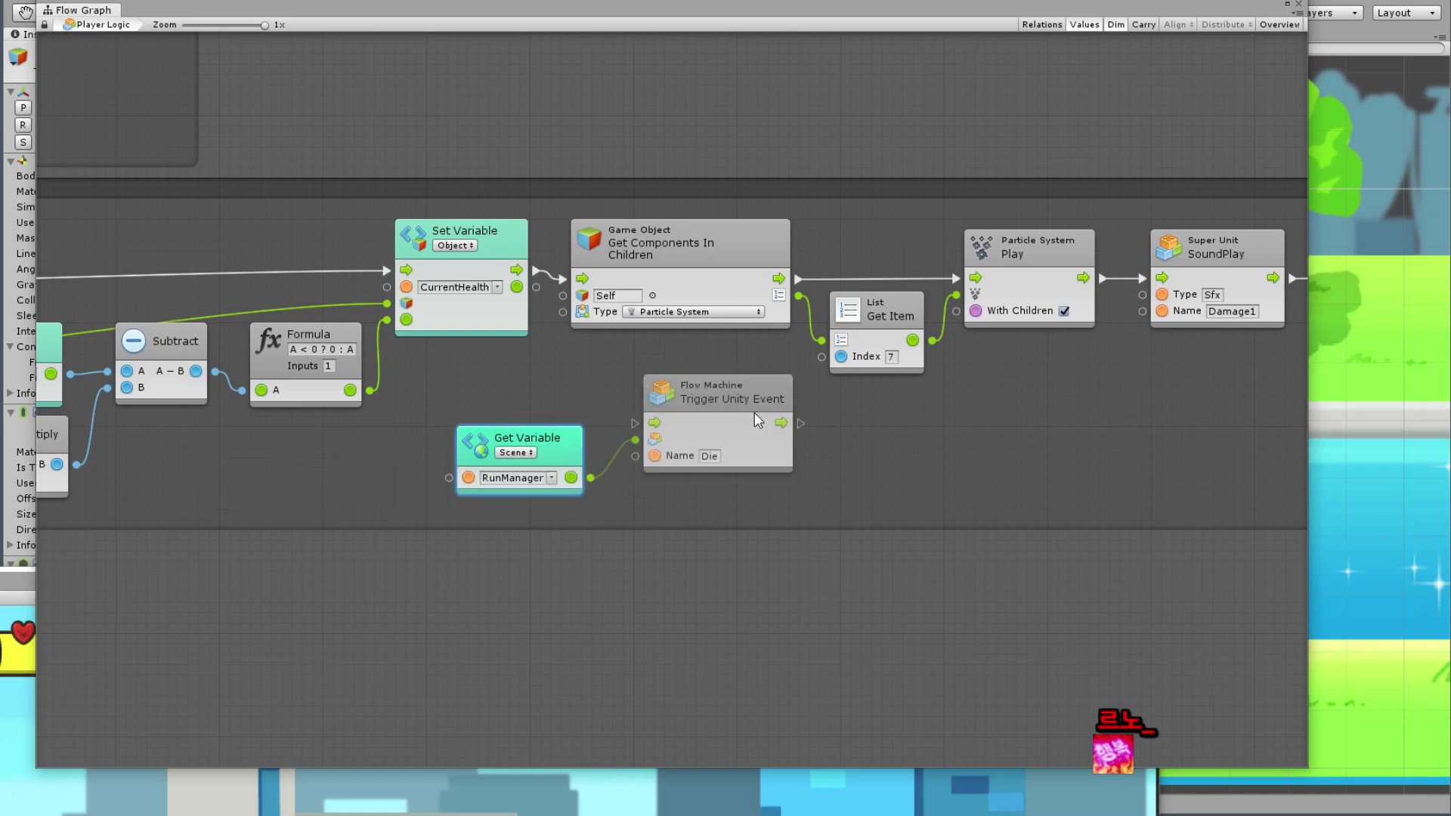
drag(749, 412, 811, 433)
Step: Add a Branch Equal unit from Community > Control
right_click(603, 382)
click(618, 392)
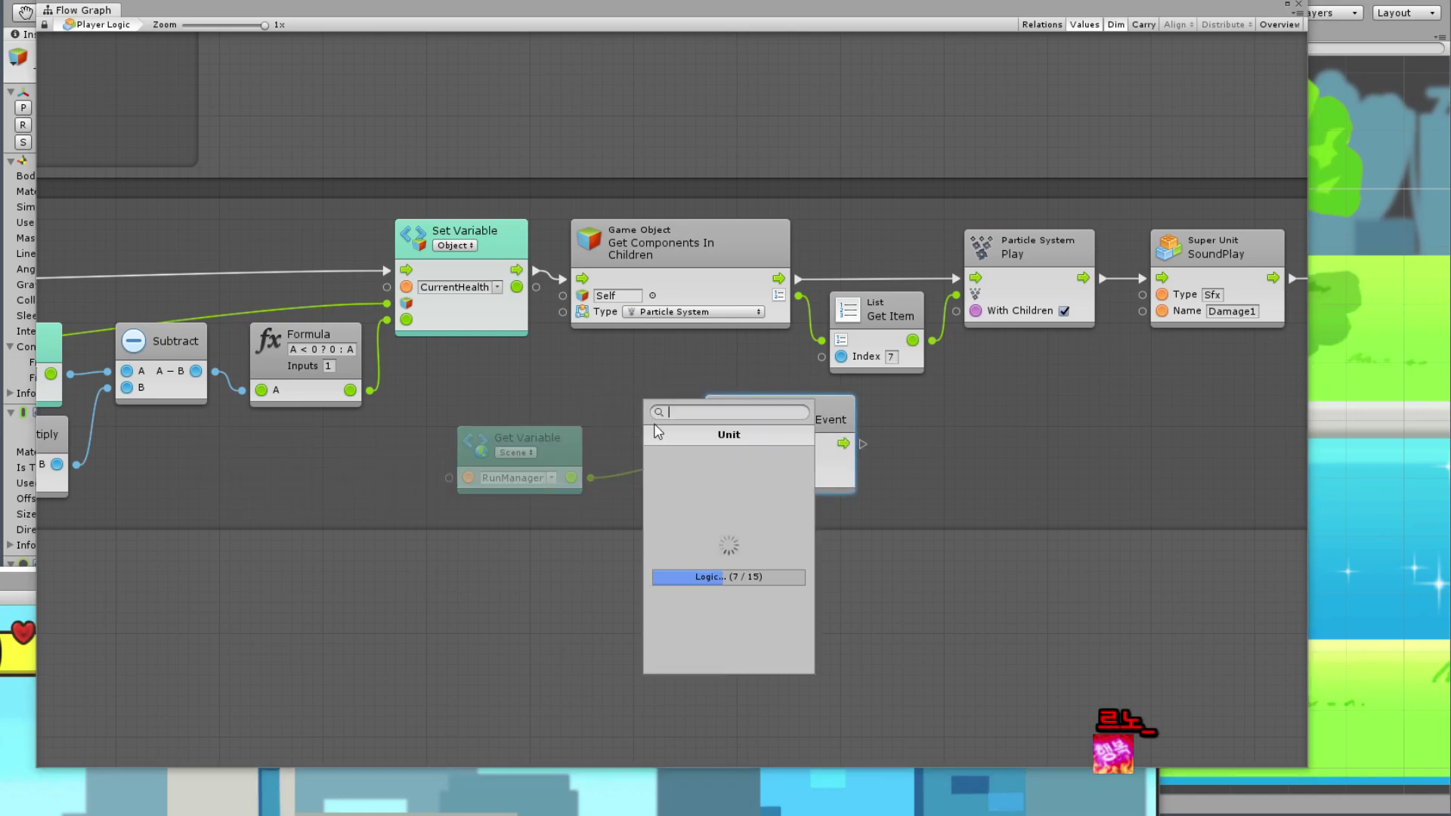
click(687, 507)
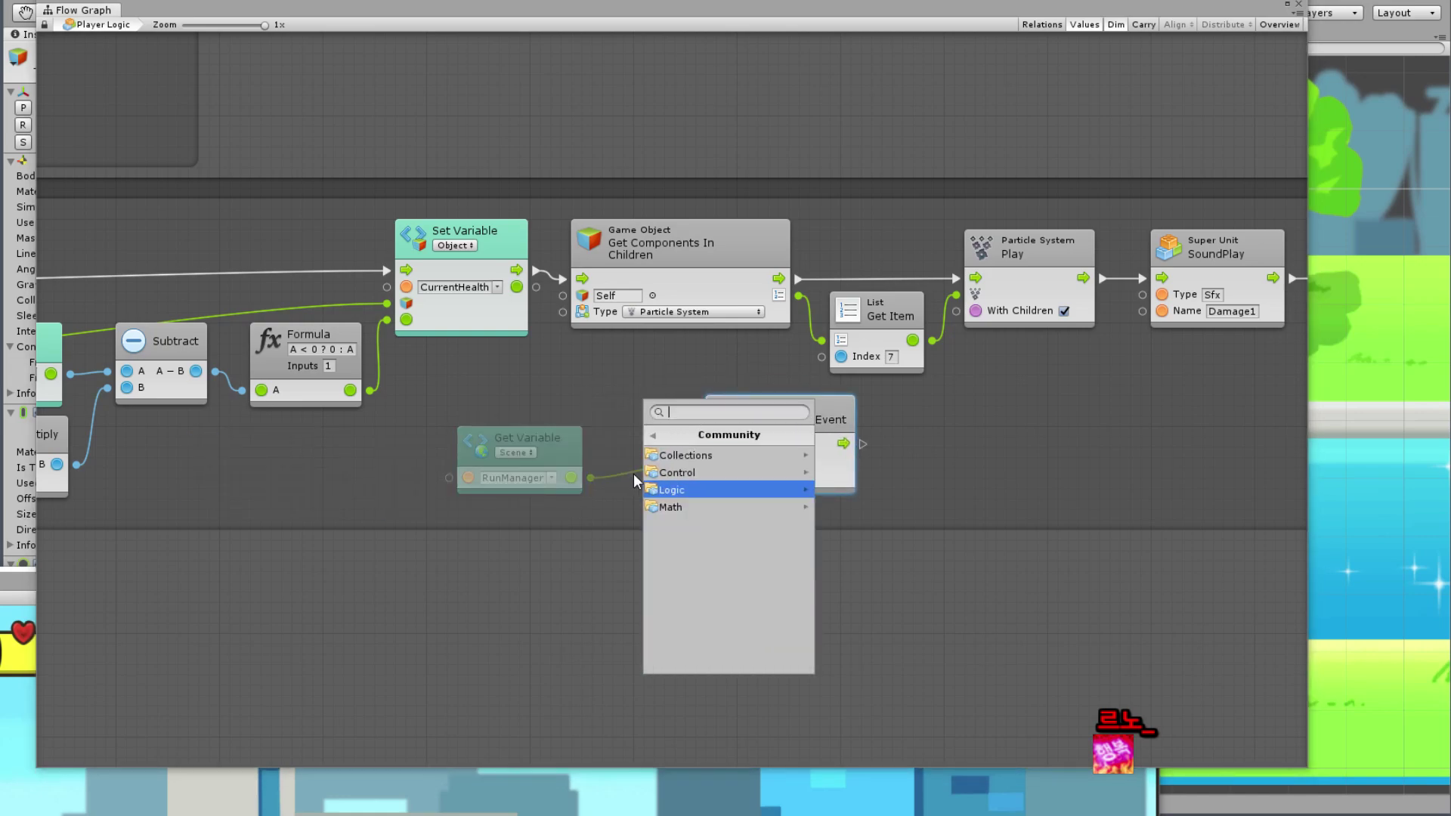
click(677, 473)
click(677, 473)
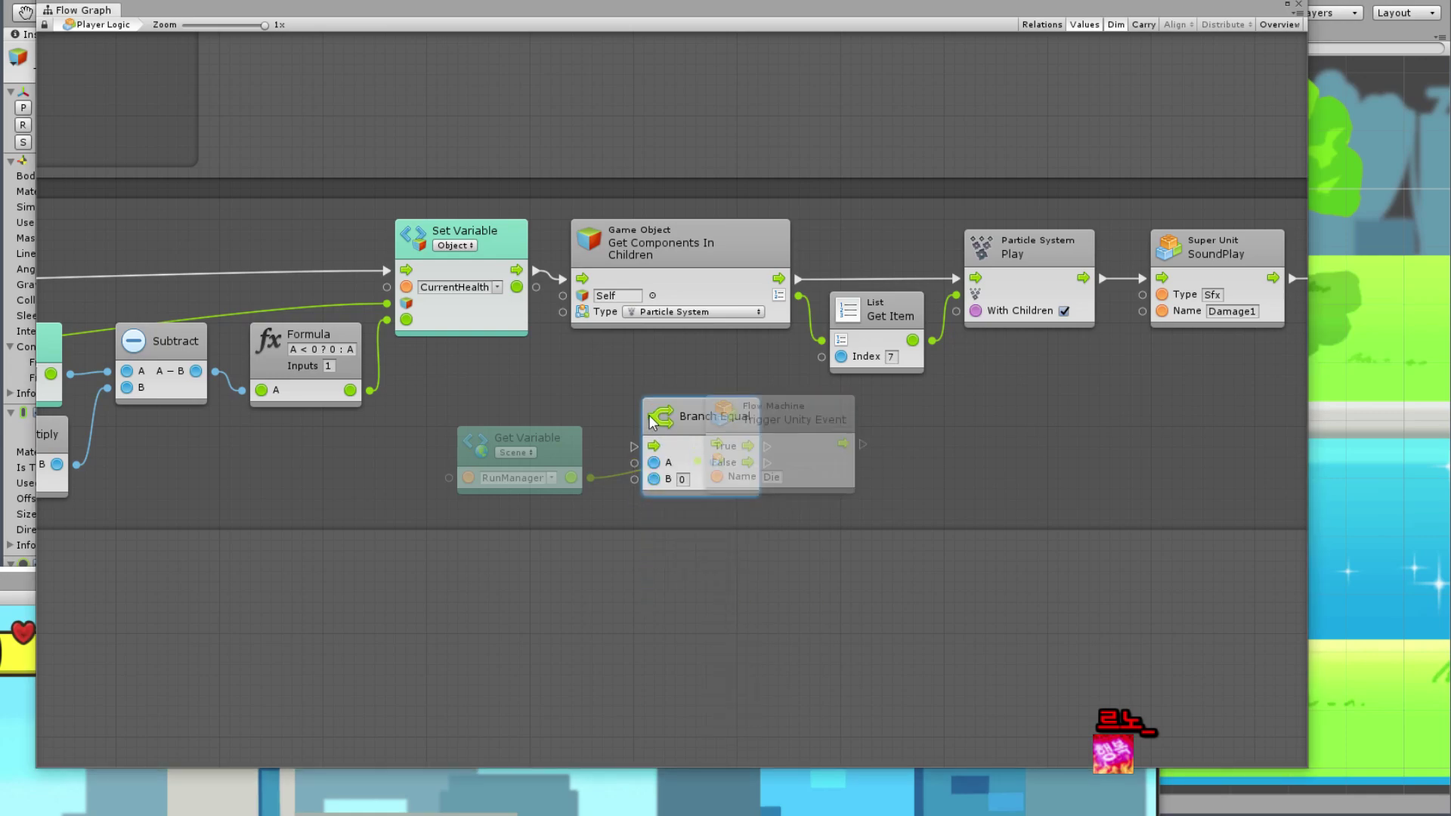
Step: Feed the new CurrentHealth value into Branch Equal's A input and Set Variable's flow into Branch Equal
drag(654, 440, 592, 378)
drag(536, 287, 563, 420)
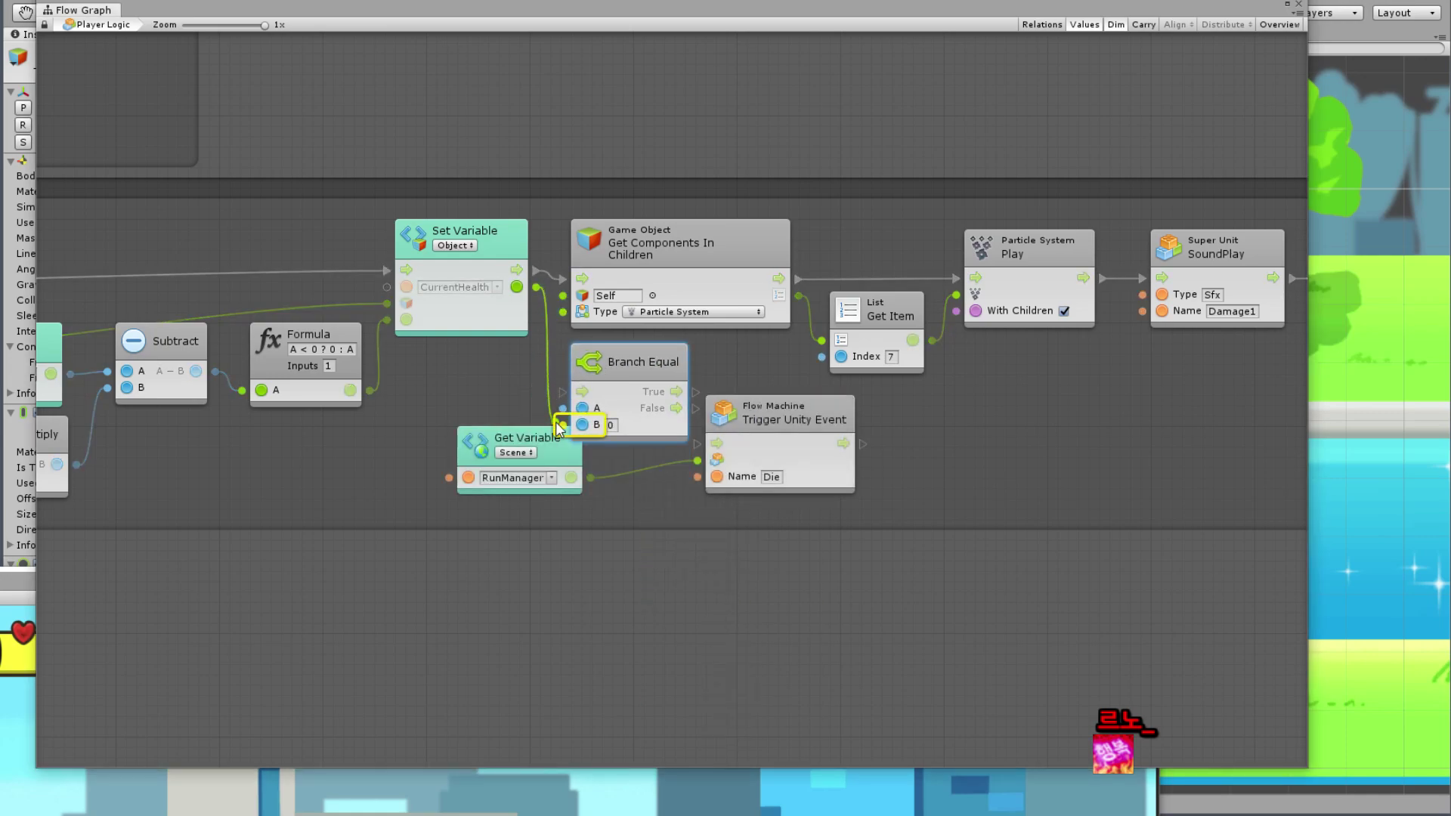
drag(606, 375, 627, 375)
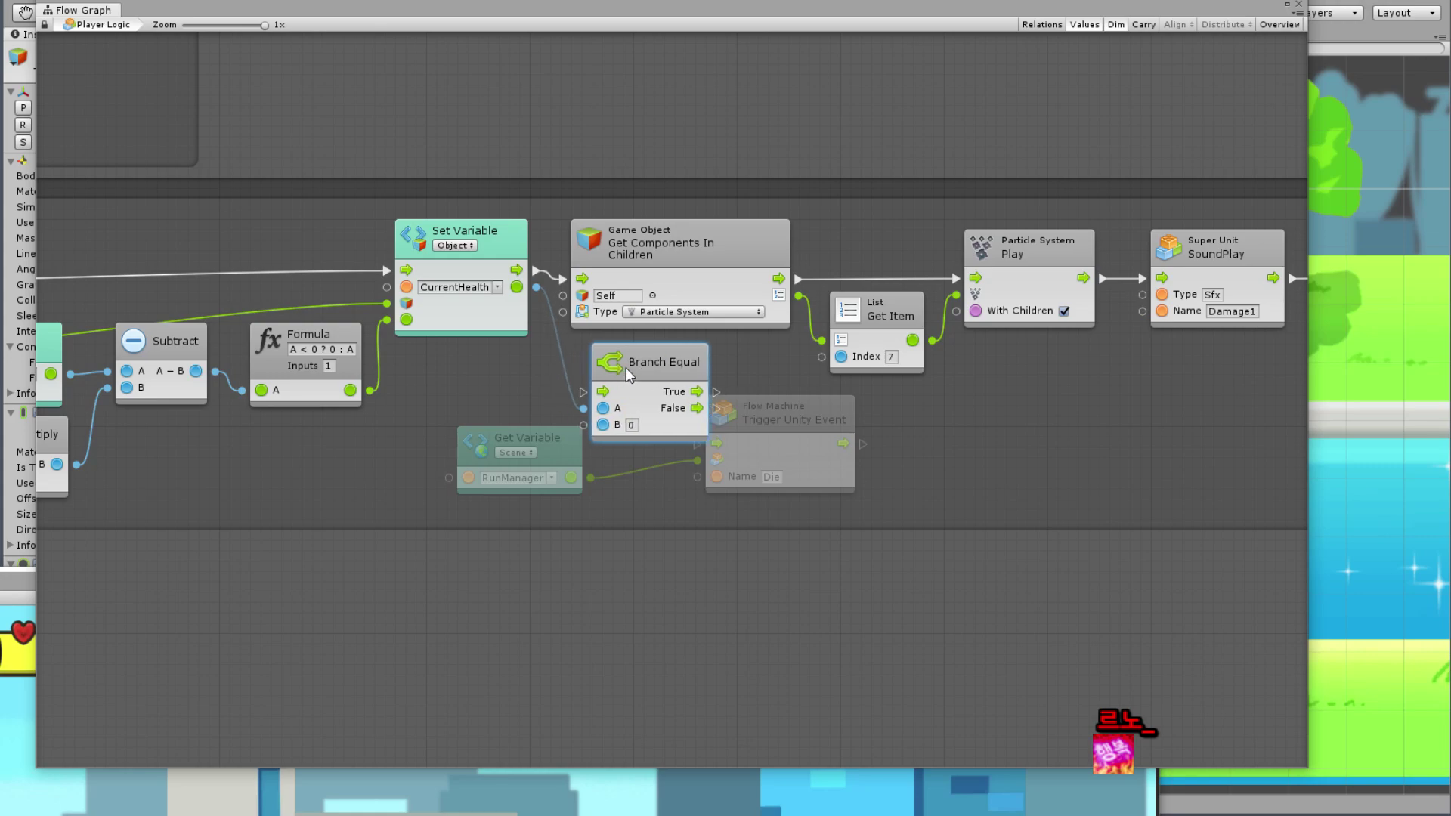
drag(538, 271, 578, 402)
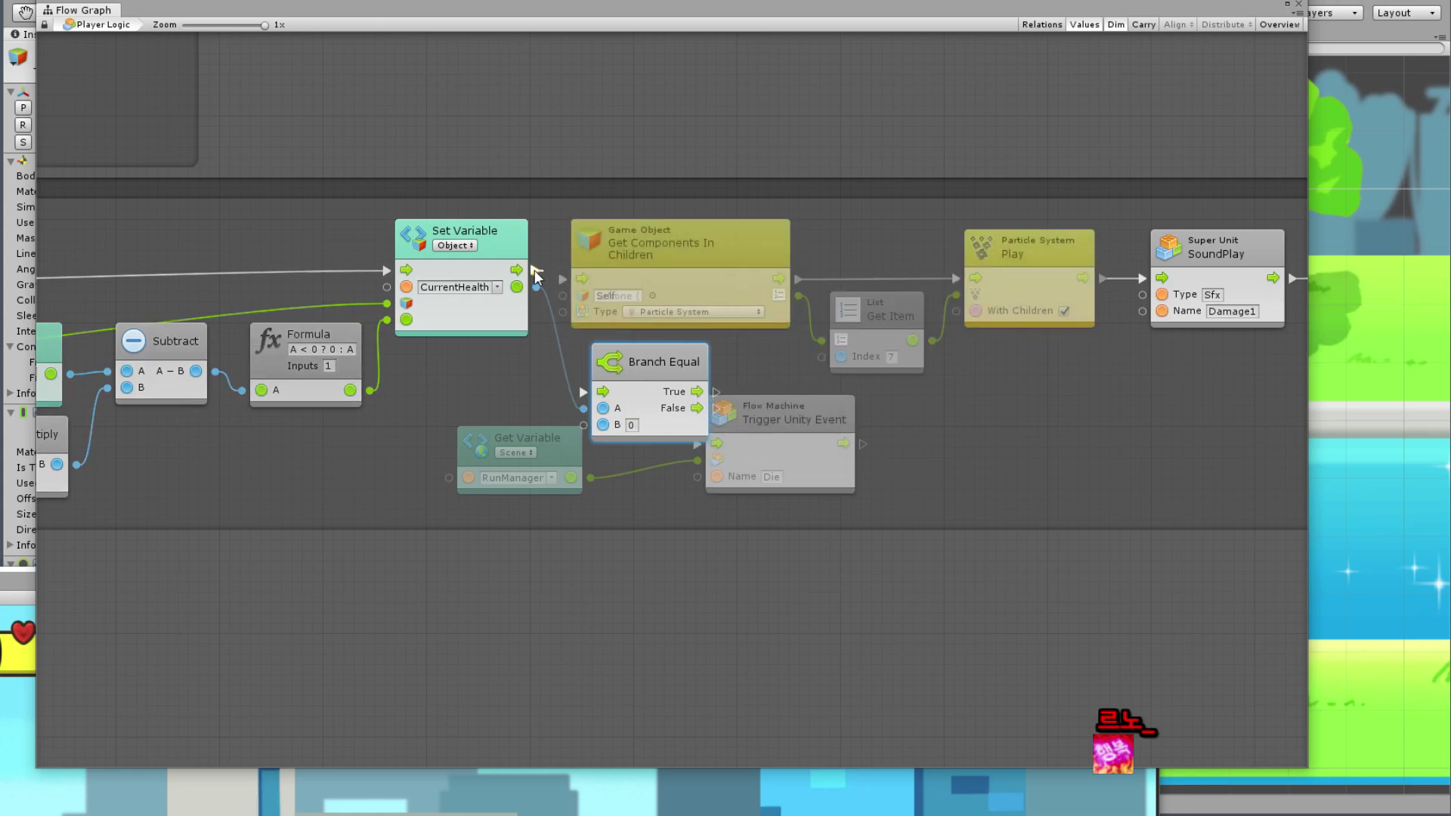
drag(807, 416, 867, 416)
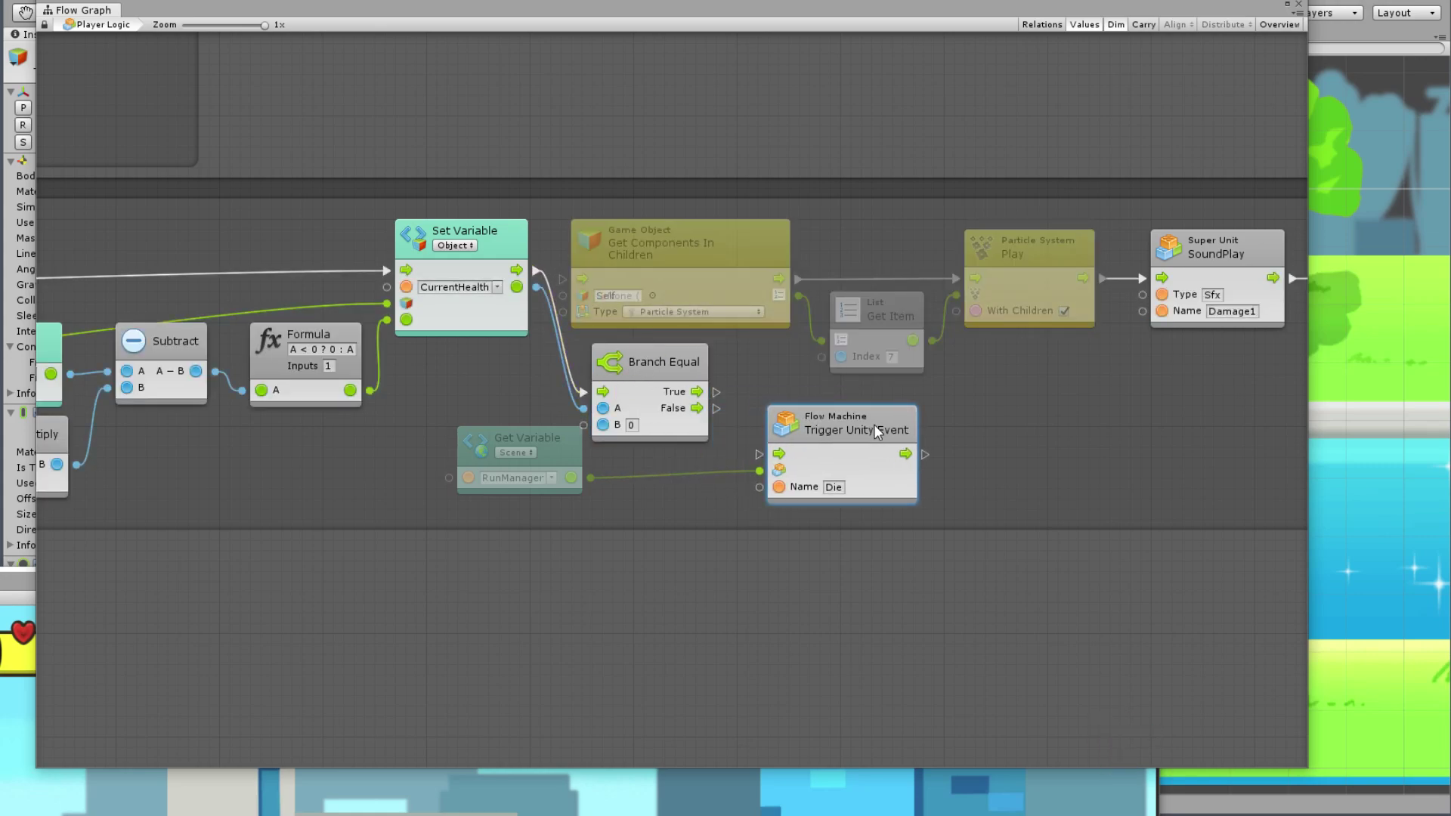
click(521, 439)
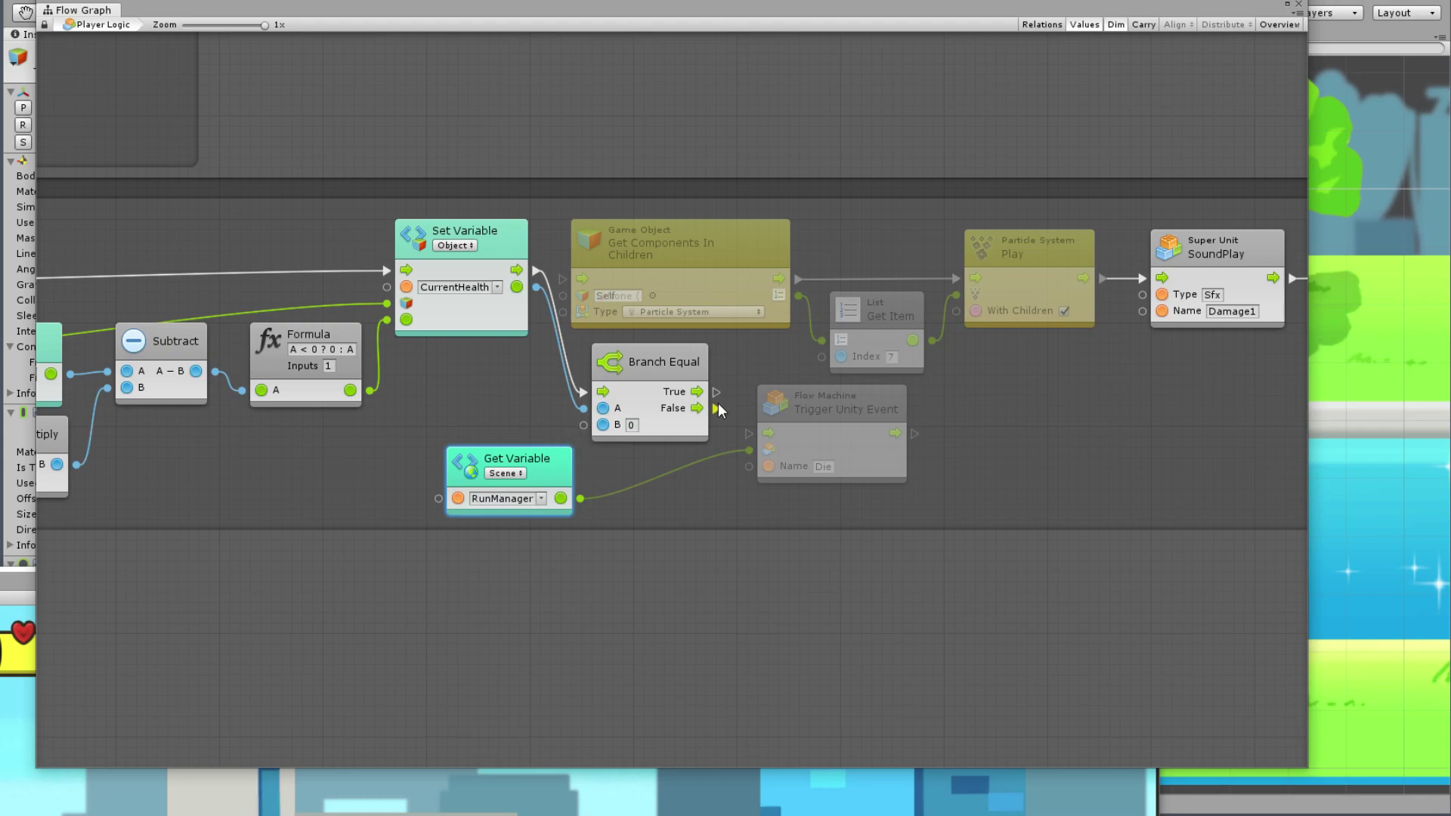
Step: Move the Immortal Time group right and route SoundPlay's output into Branch Equal
scroll(766, 417, right, 5)
scroll(821, 397, right, 5)
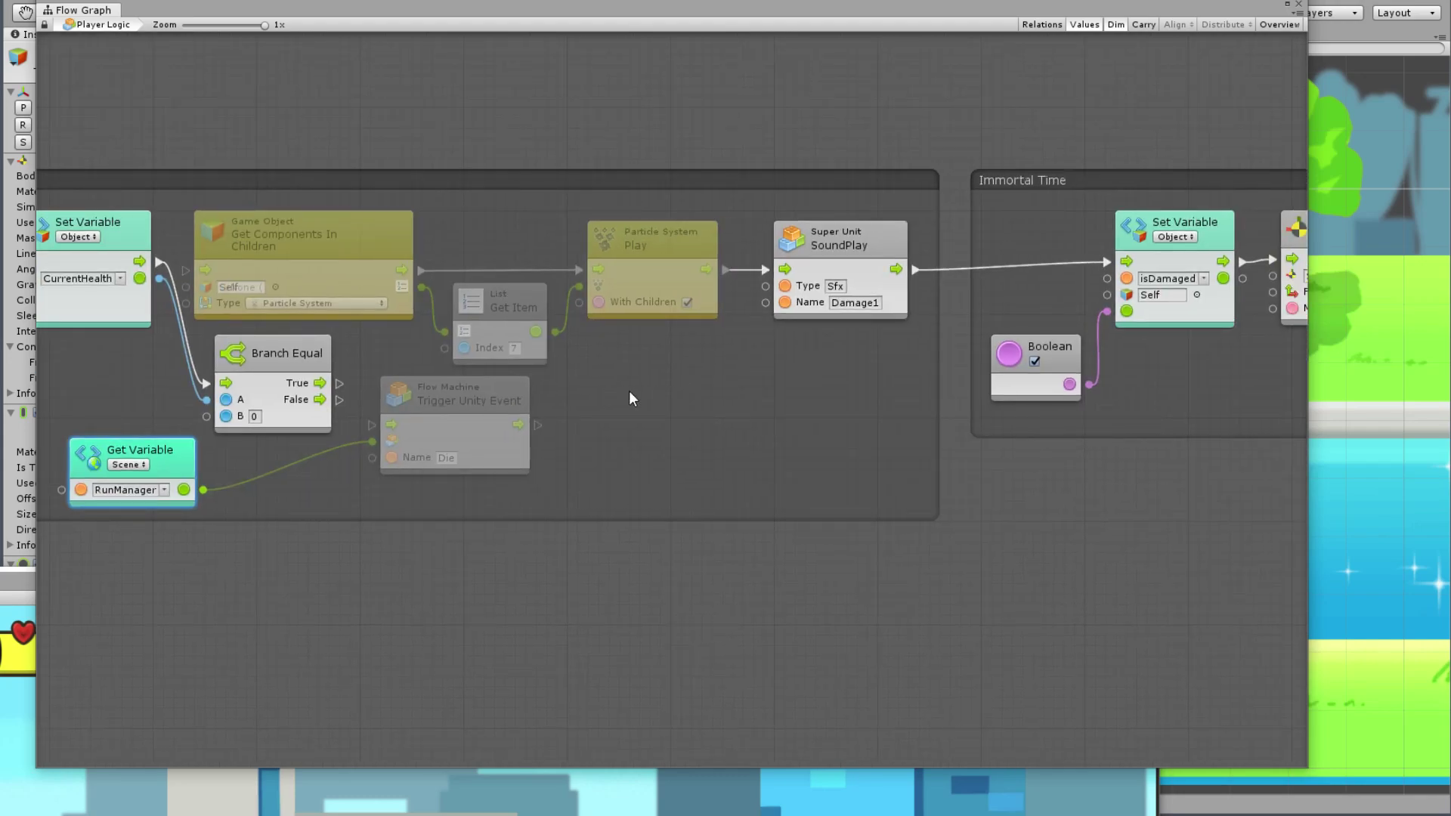
scroll(574, 370, right, 3)
scroll(564, 244, right, 10)
drag(642, 199, 931, 201)
scroll(540, 353, left, 10)
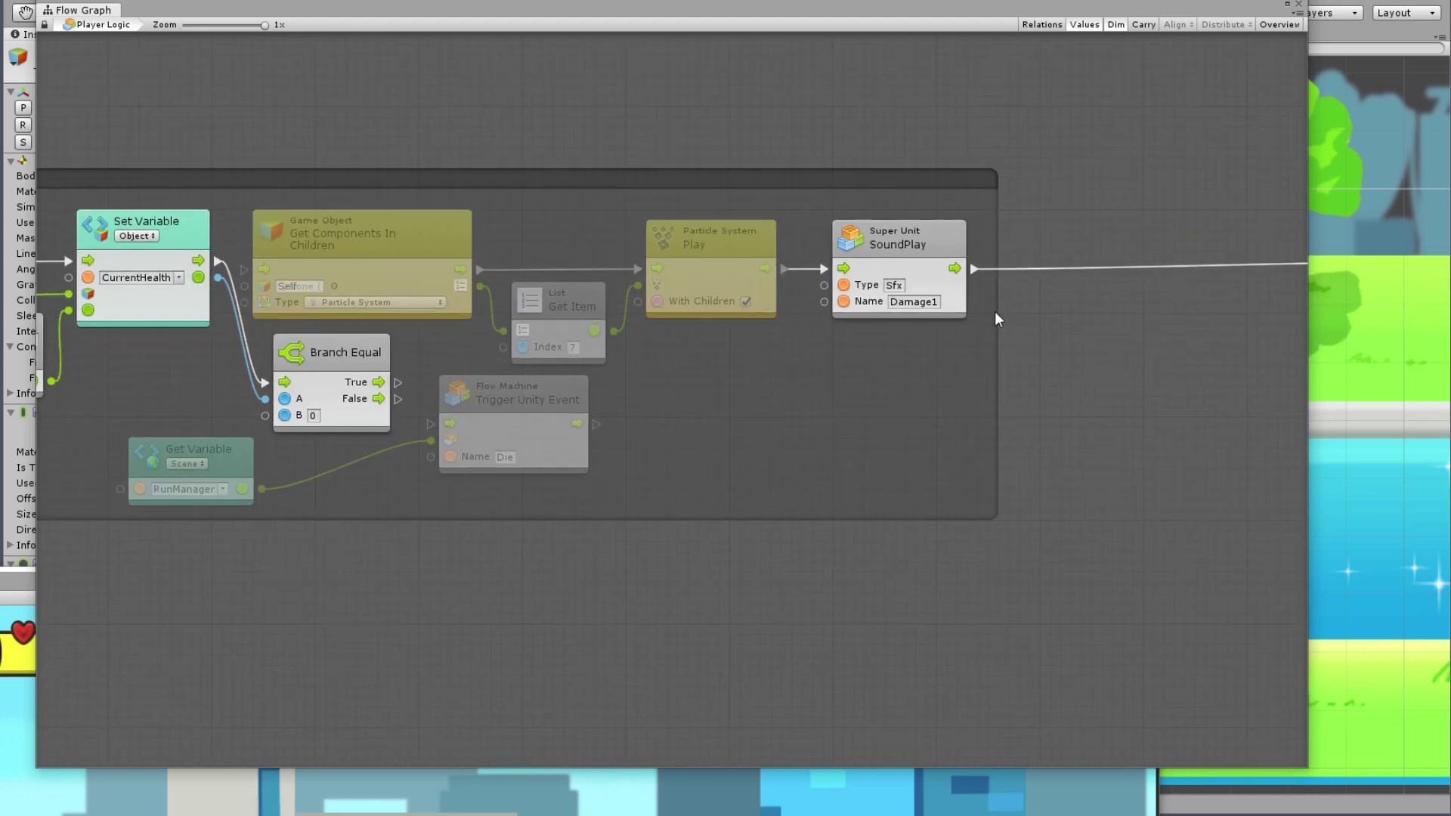
drag(243, 264, 244, 269)
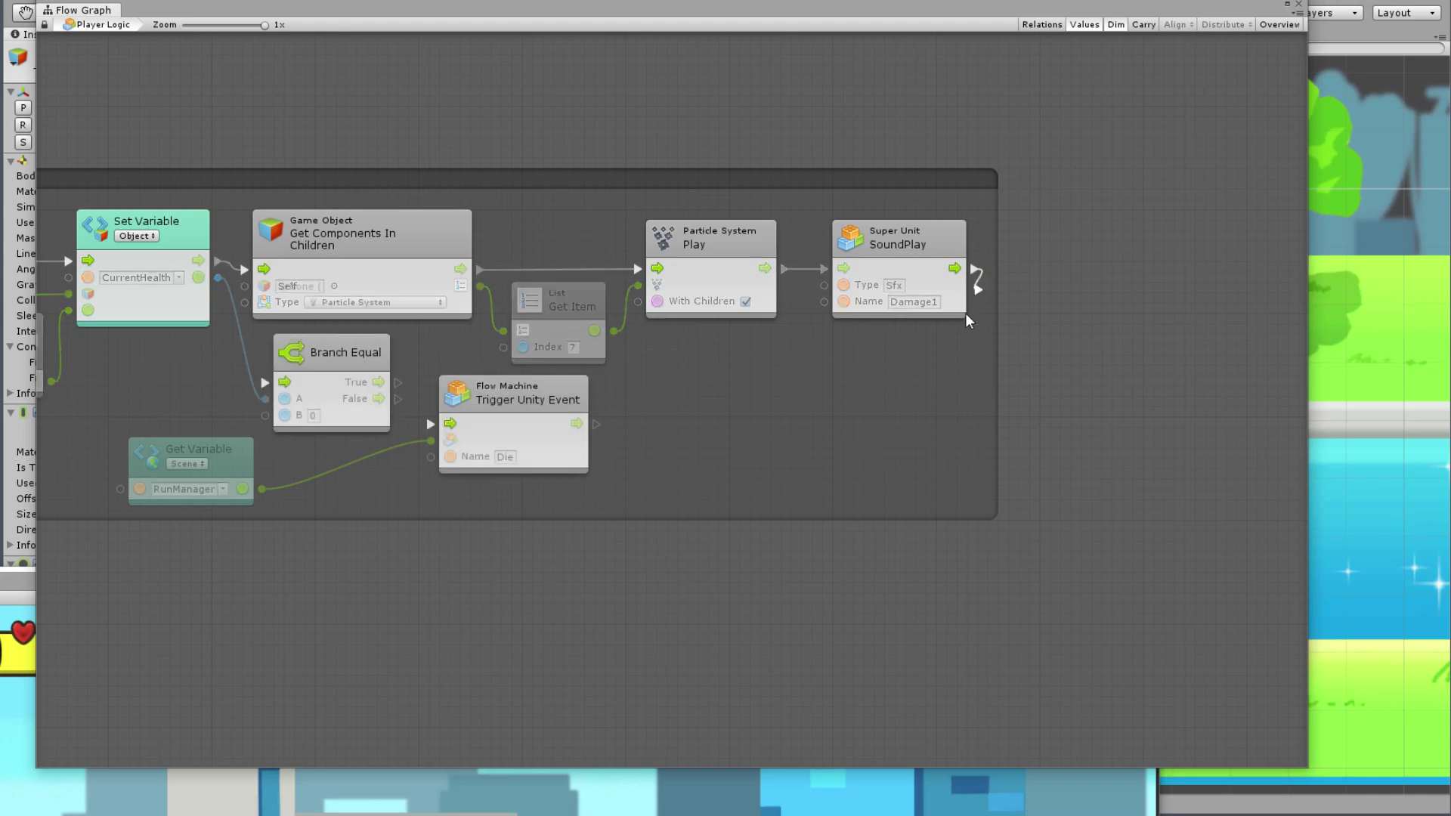
drag(974, 268, 264, 381)
drag(348, 363, 379, 383)
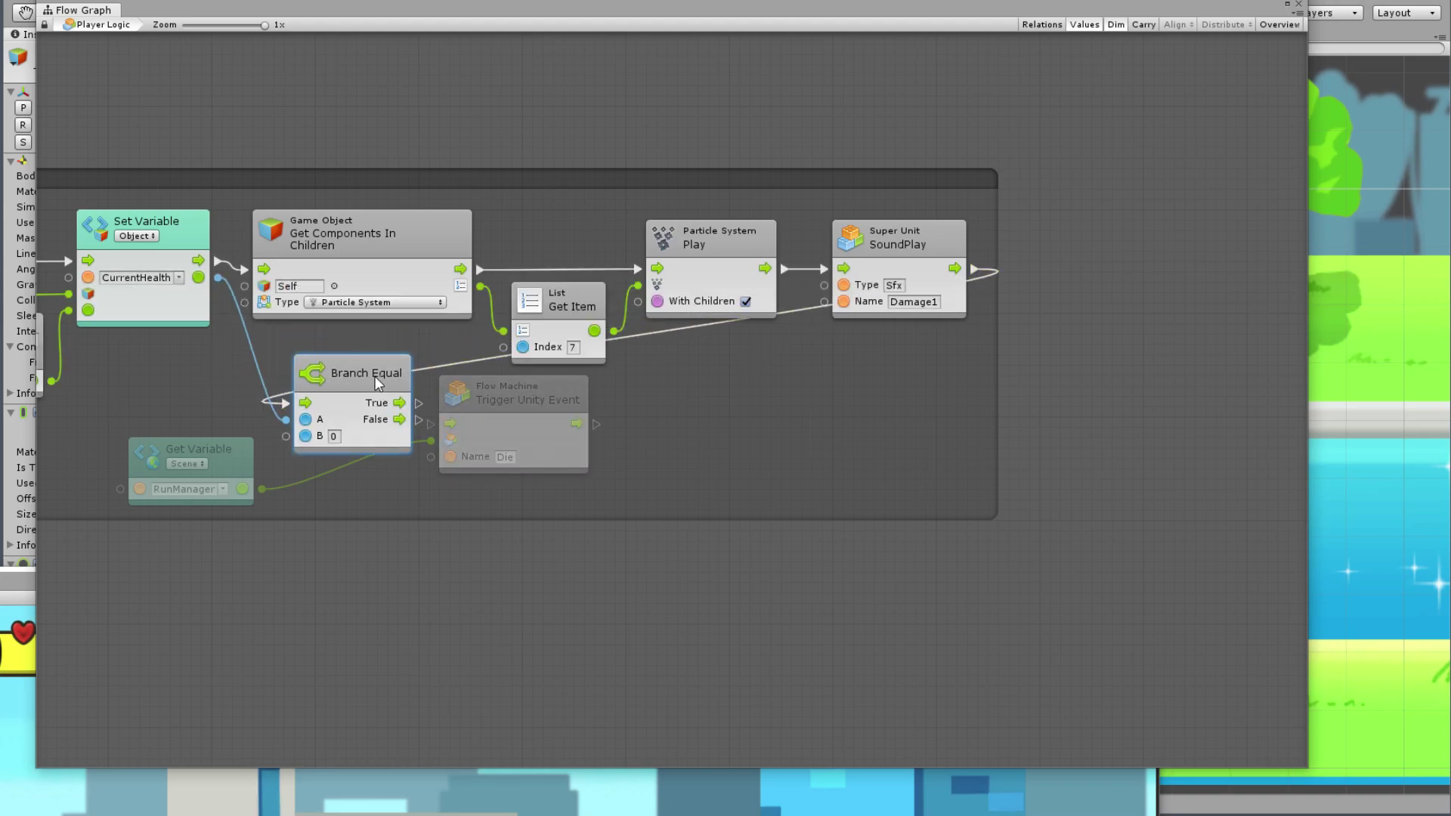
Step: Connect Branch Equal's True output to the Die event and False to the isDamaged Set Variable
drag(529, 394, 632, 478)
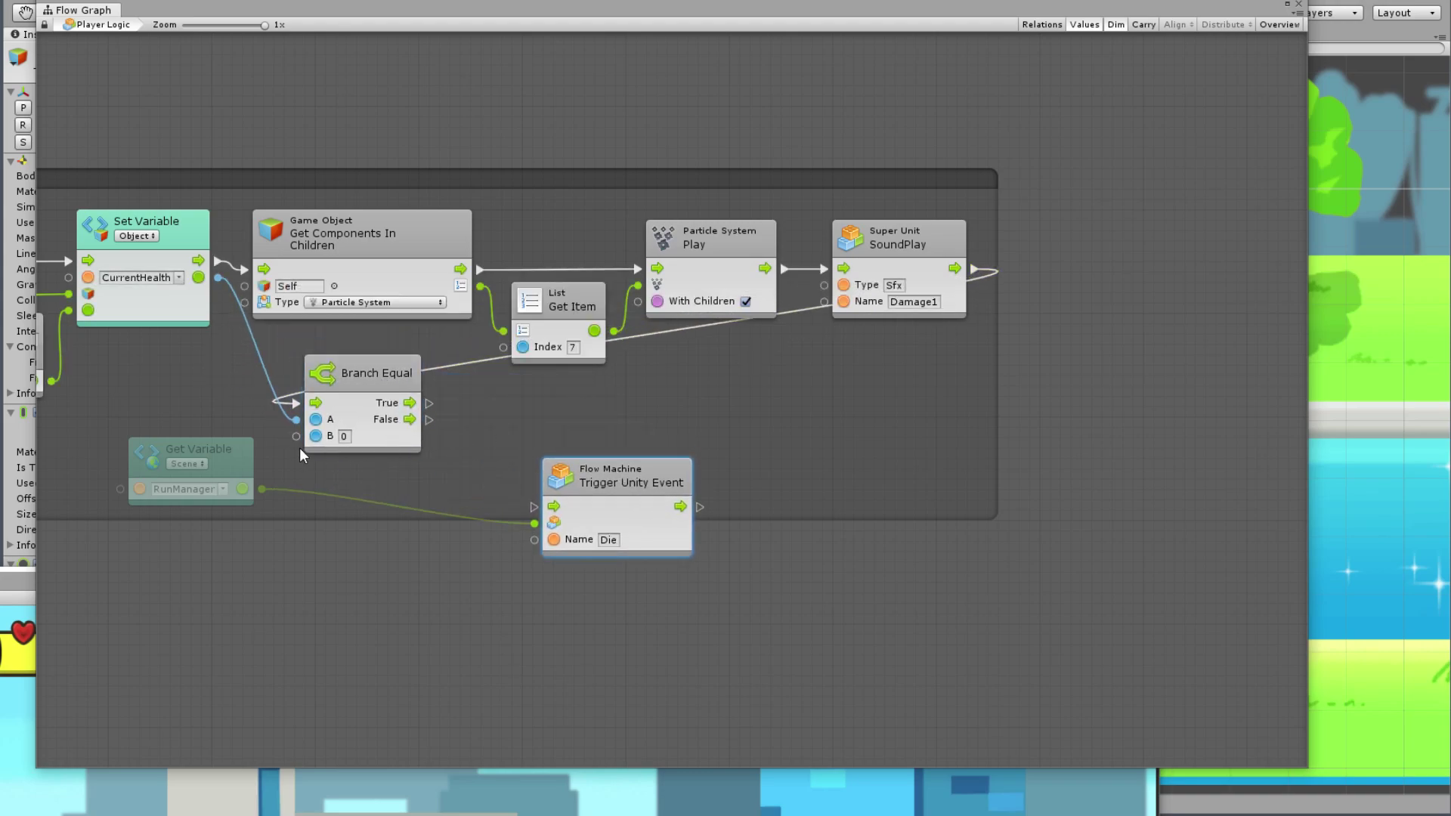
drag(428, 403, 534, 506)
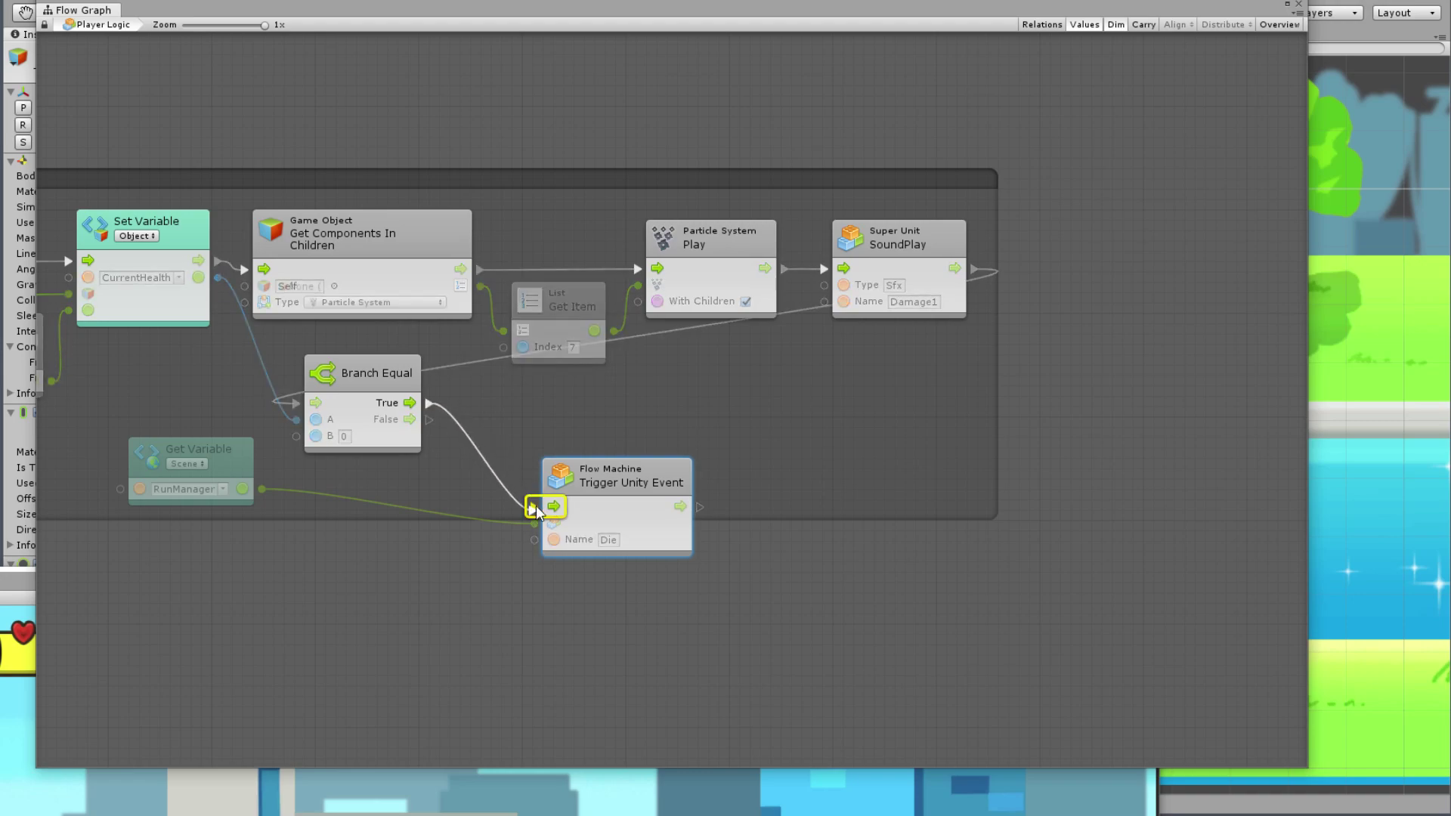
middle_drag(429, 424, 147, 417)
drag(146, 413, 1183, 254)
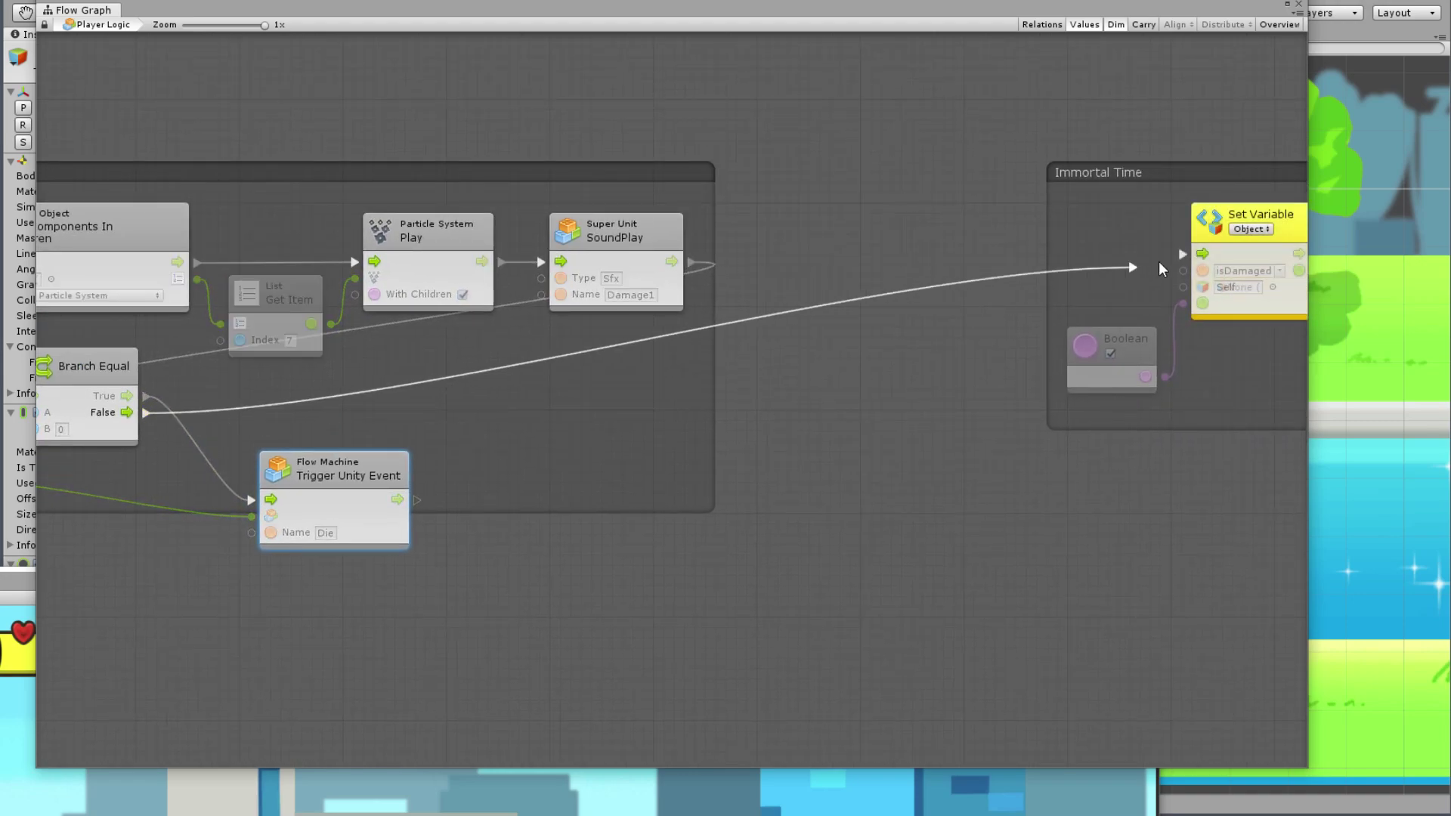
Step: Line up Branch Equal, the Die event and the RunManager Get Variable after SoundPlay
drag(90, 372, 805, 237)
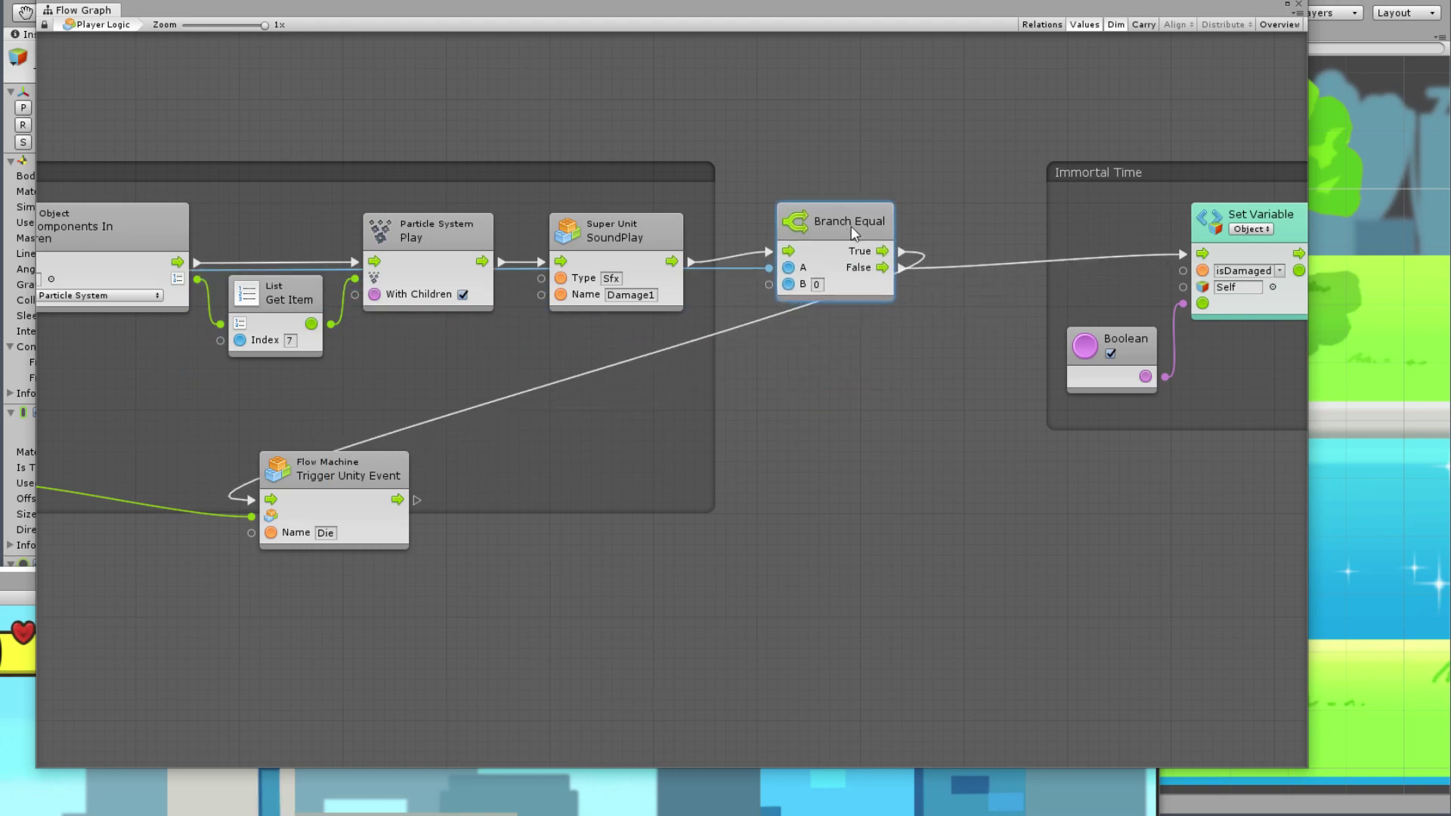
drag(371, 476, 994, 147)
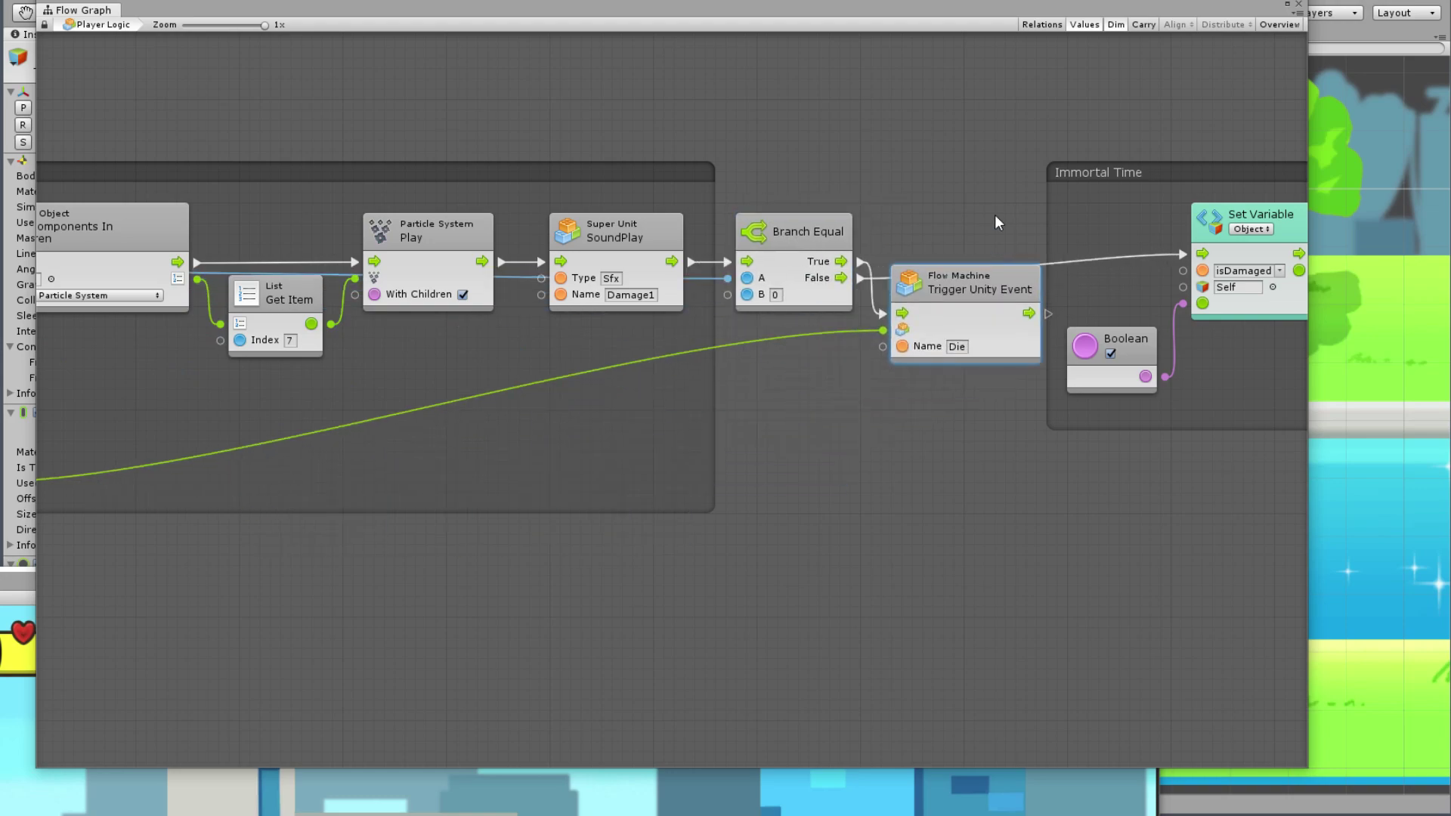
middle_drag(638, 330, 969, 344)
drag(243, 459, 998, 103)
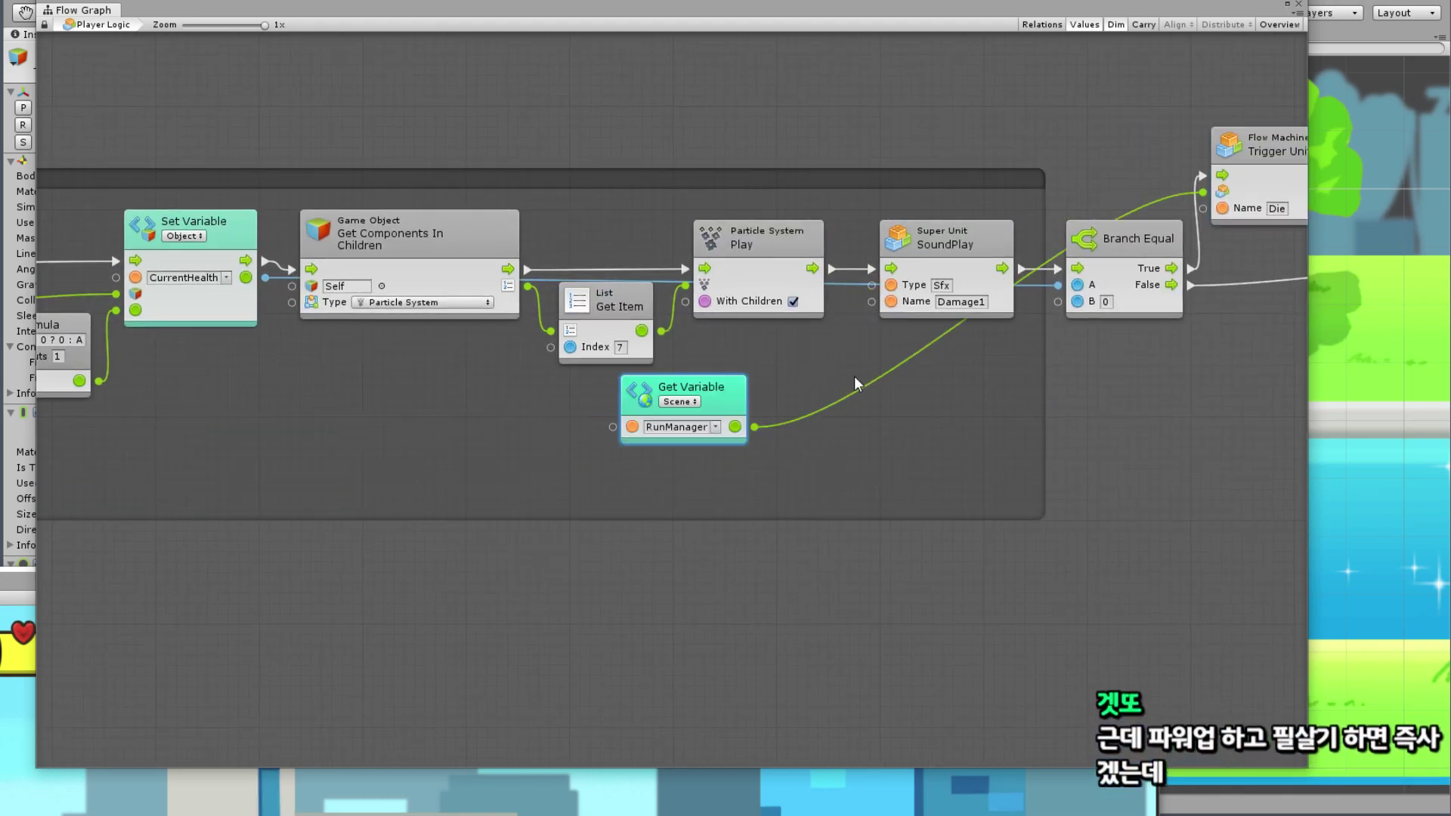
middle_drag(1094, 144, 541, 214)
drag(903, 281, 976, 281)
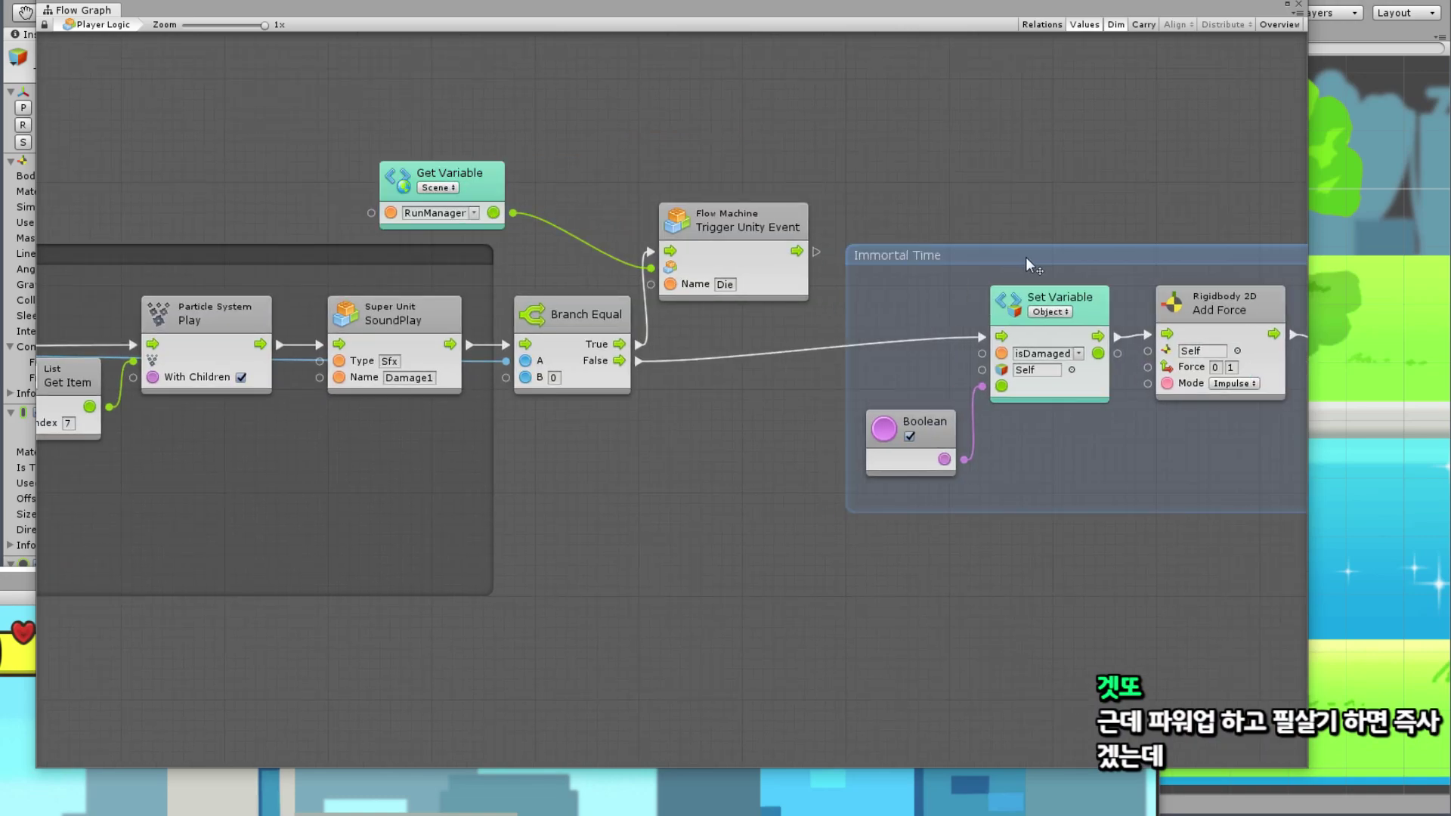
drag(494, 174, 618, 215)
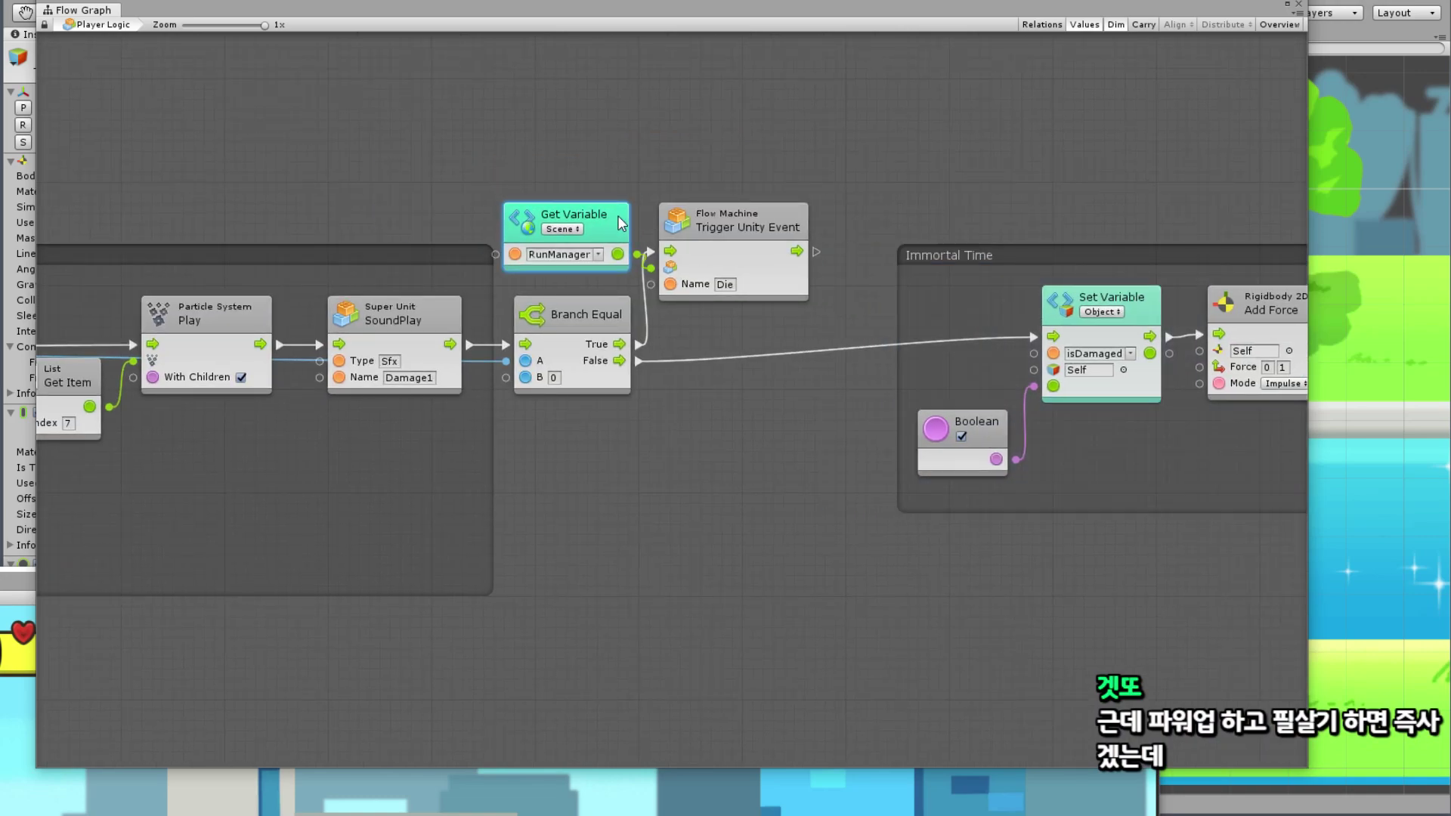
drag(775, 228, 795, 260)
Step: Shift the three Die-check nodes and the Immortal Time group further right
drag(828, 165, 623, 329)
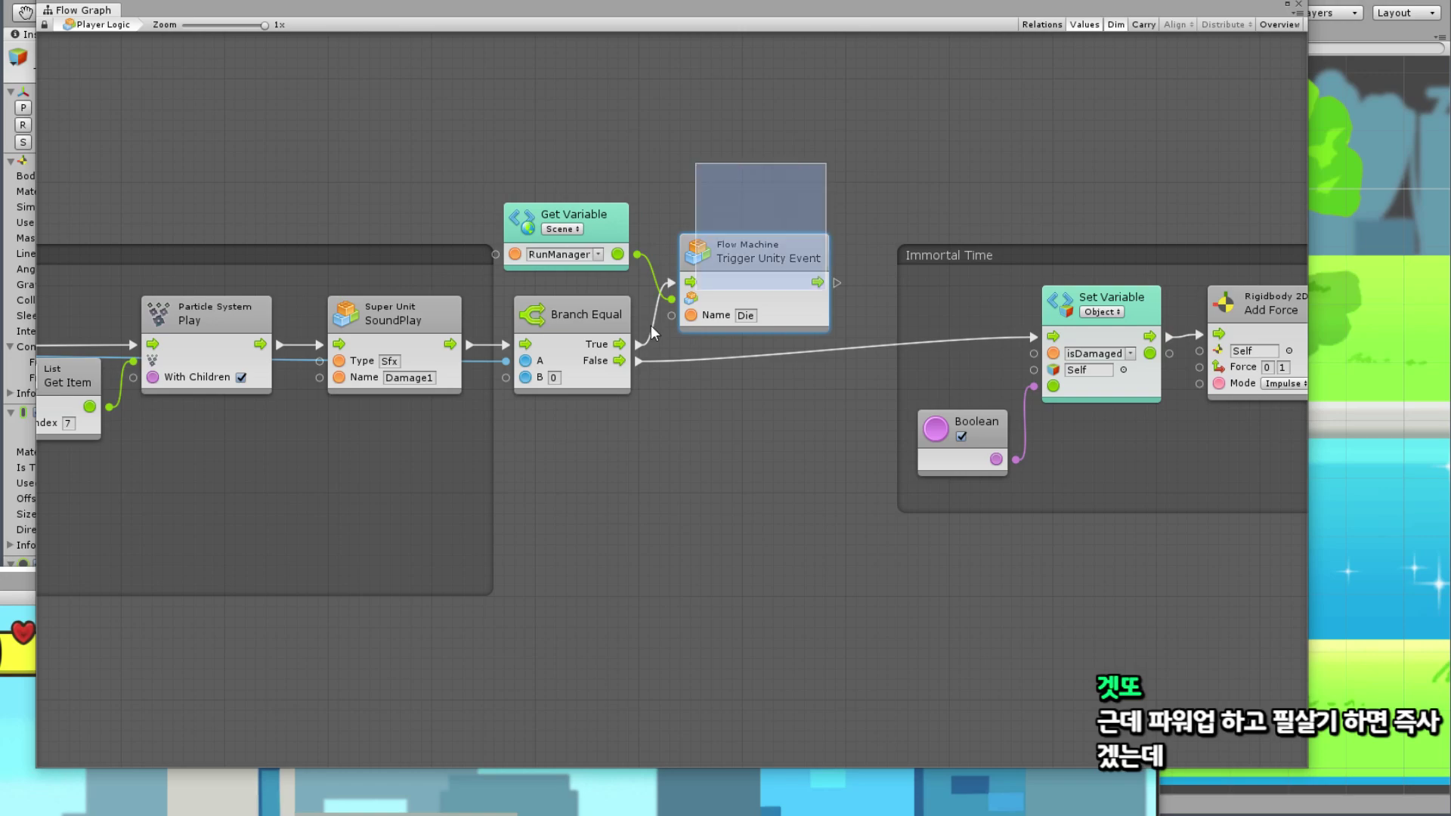
drag(767, 242, 809, 243)
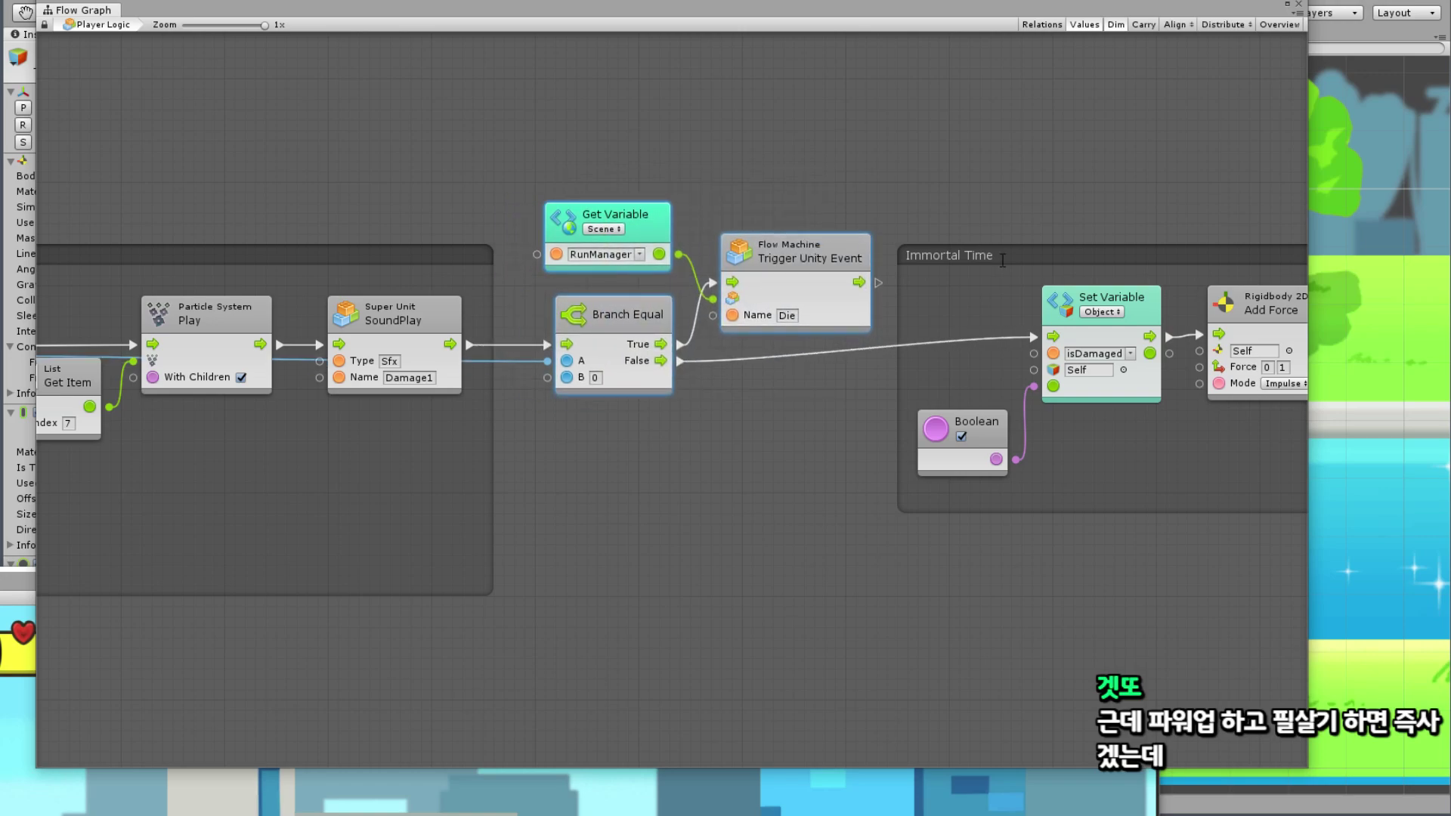
drag(1025, 260, 1118, 266)
drag(844, 84, 548, 397)
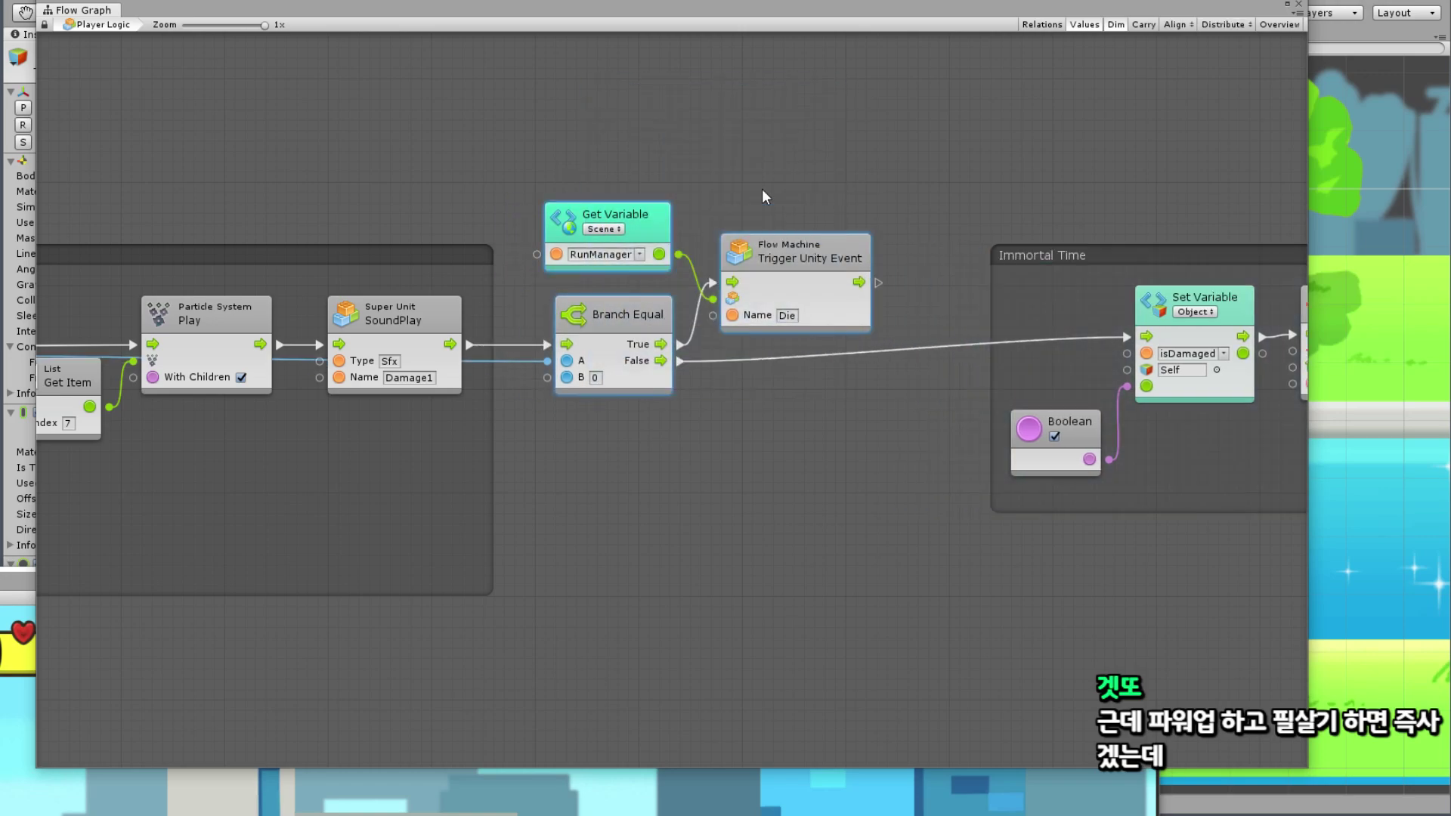
drag(794, 253, 837, 257)
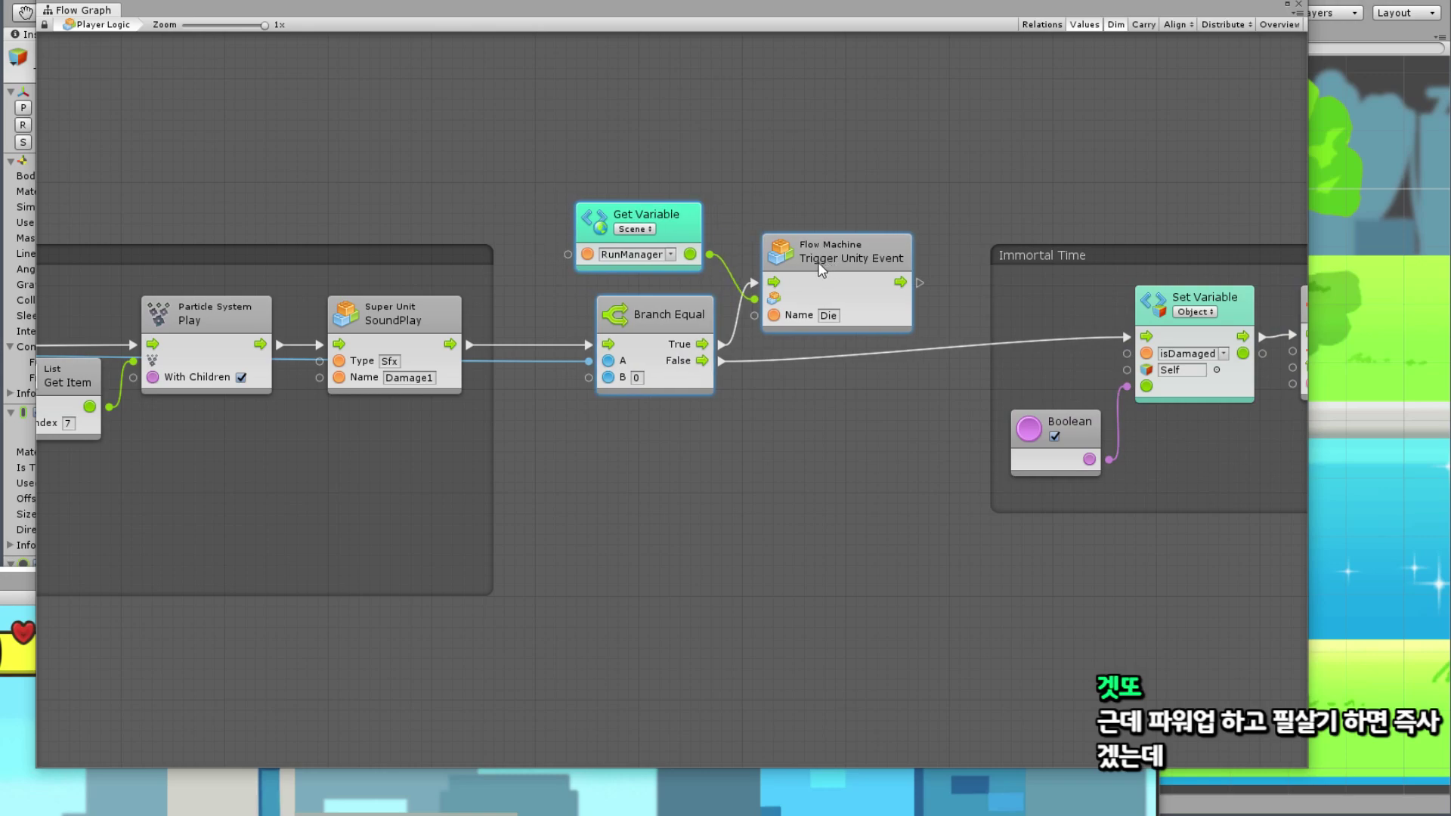
Step: Draw a group around the three Die-check nodes and title it Check Die
click(795, 174)
drag(679, 230, 711, 221)
ctrl+drag(537, 147, 964, 496)
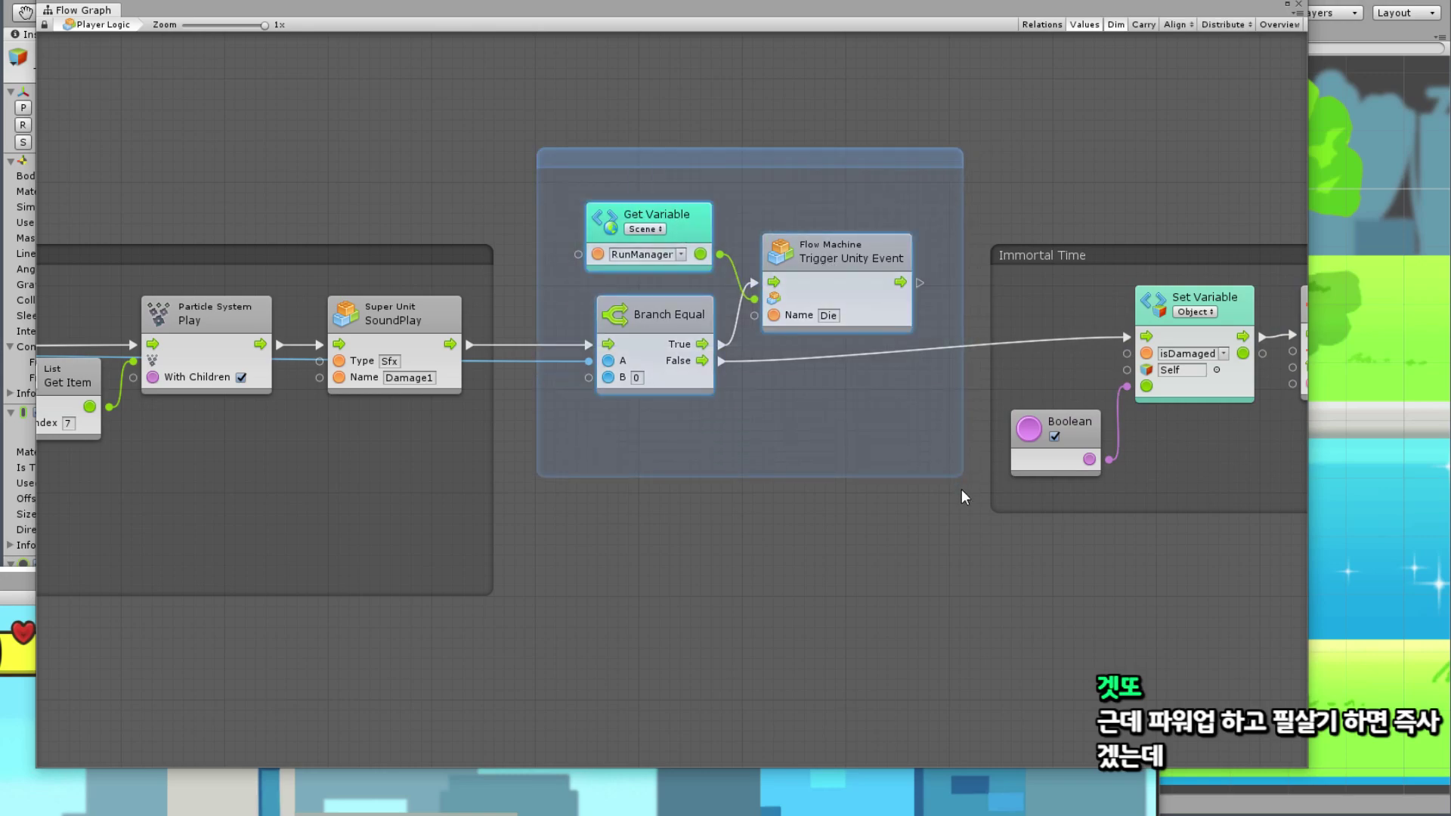
double_click(604, 155)
text(f)
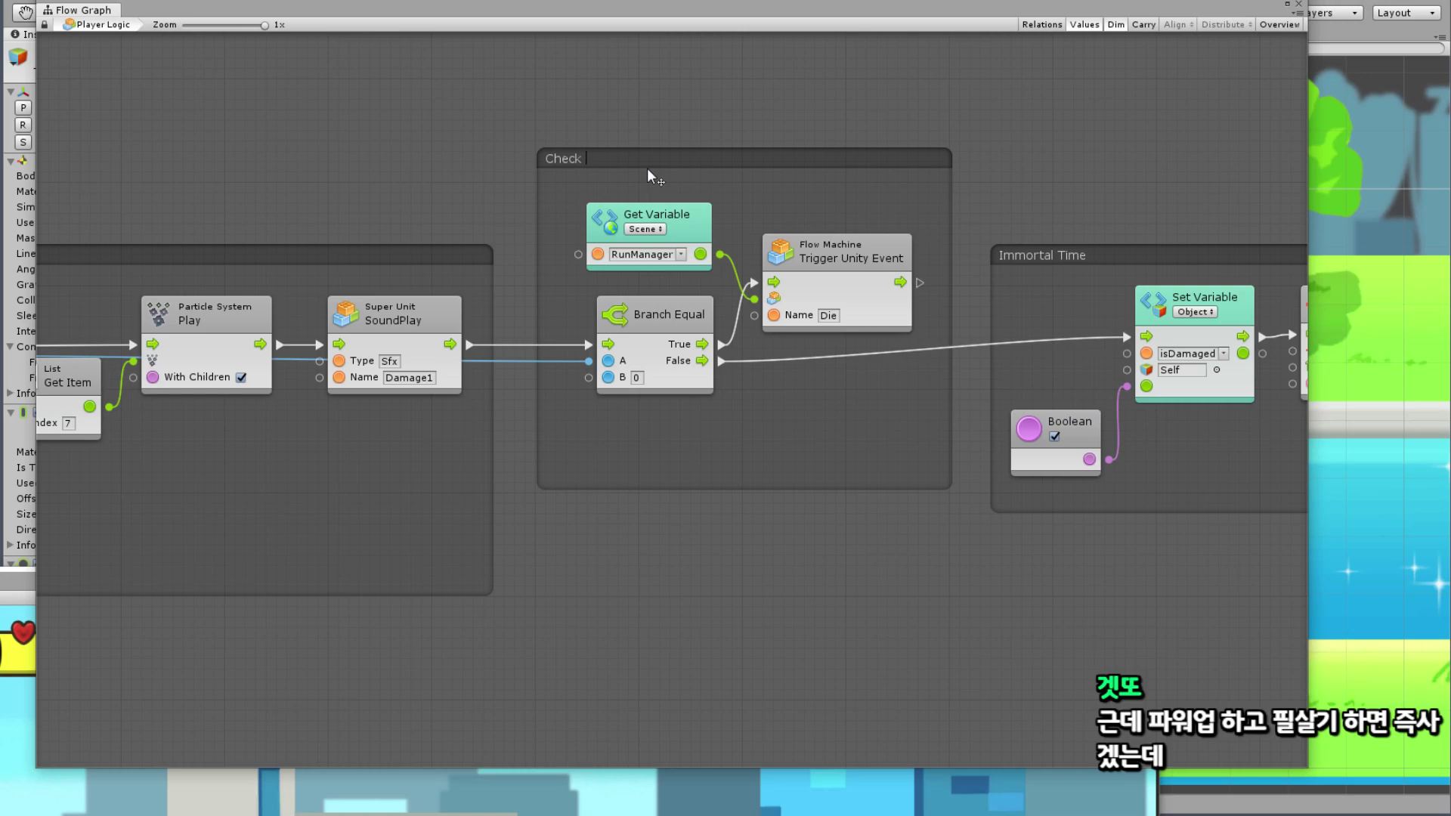
text(ie)
key(Return)
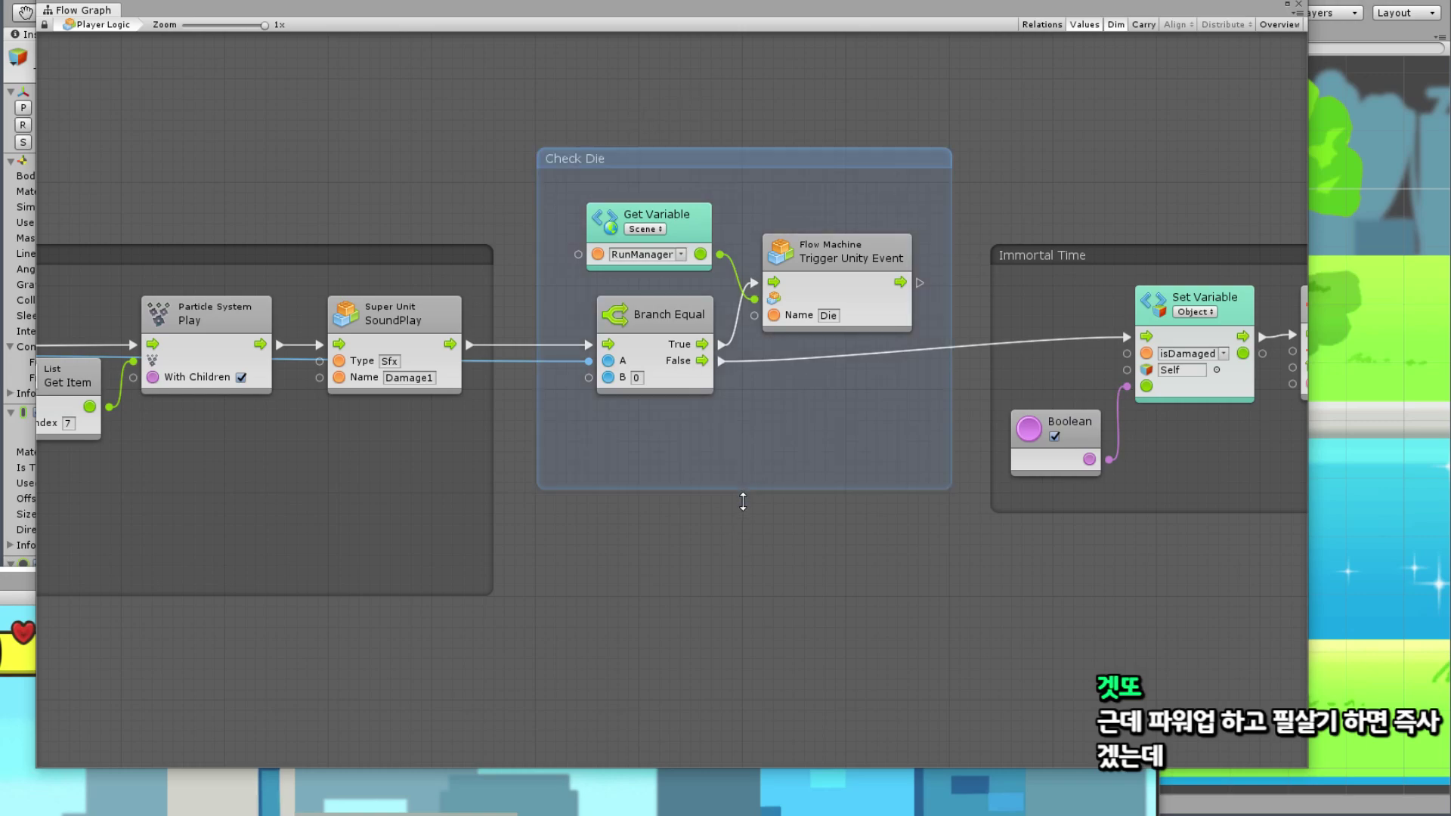
Step: Resize the Check Die group's edges so it neatly encloses the three nodes
drag(741, 488, 744, 511)
drag(951, 233, 977, 233)
click(993, 205)
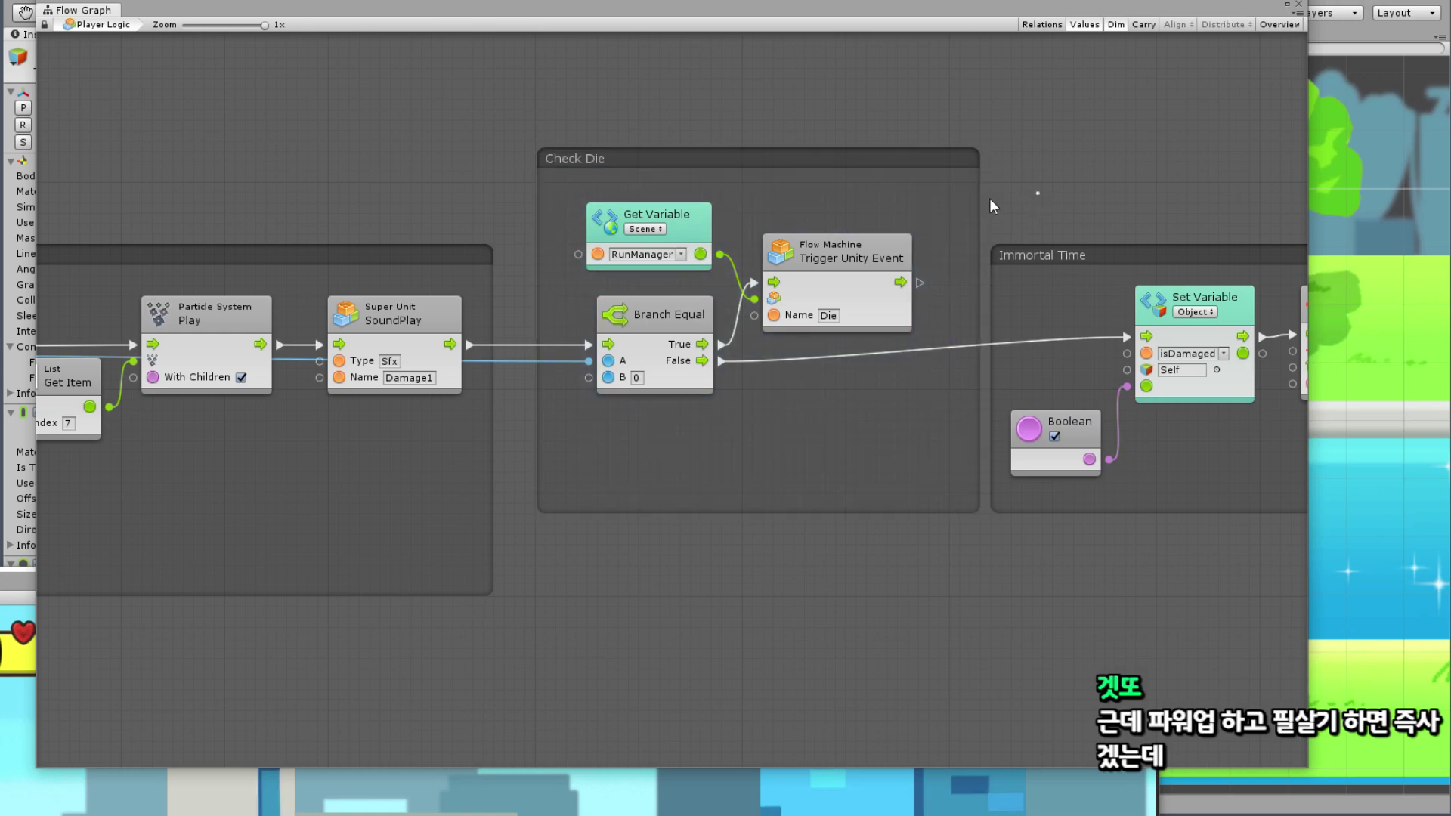
drag(529, 200, 496, 201)
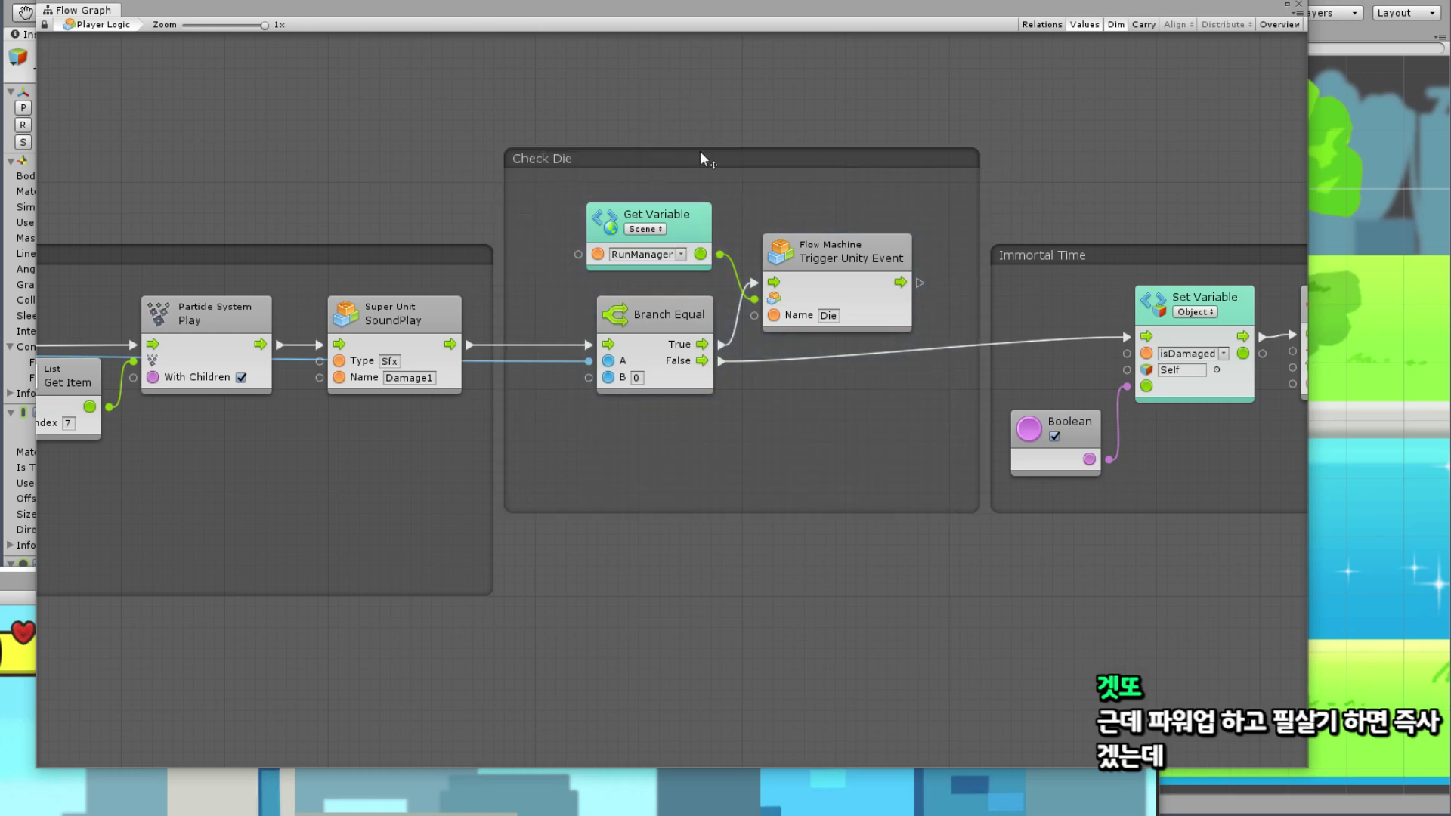
drag(707, 147, 710, 156)
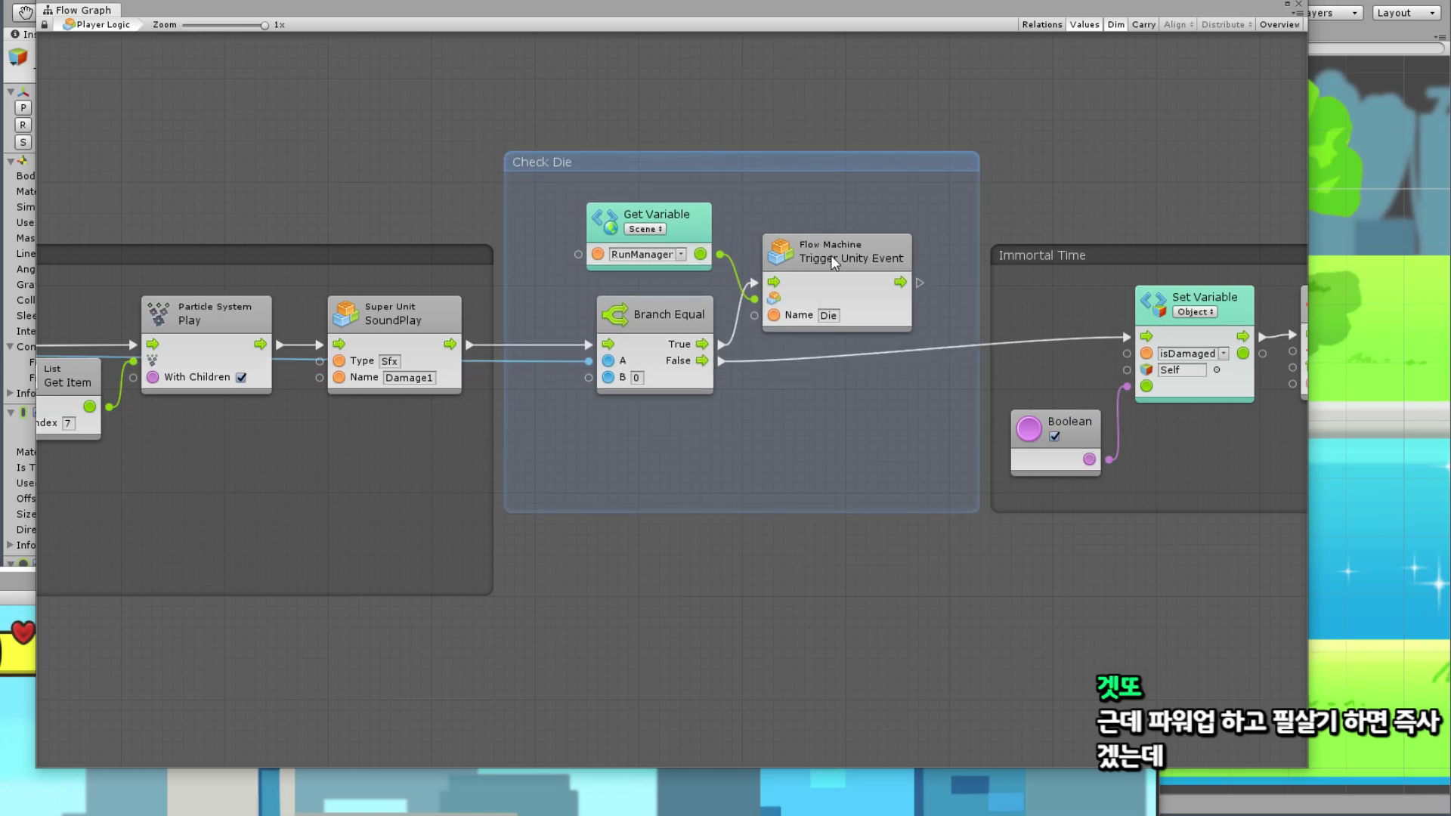
click(861, 132)
drag(816, 151, 821, 182)
click(876, 132)
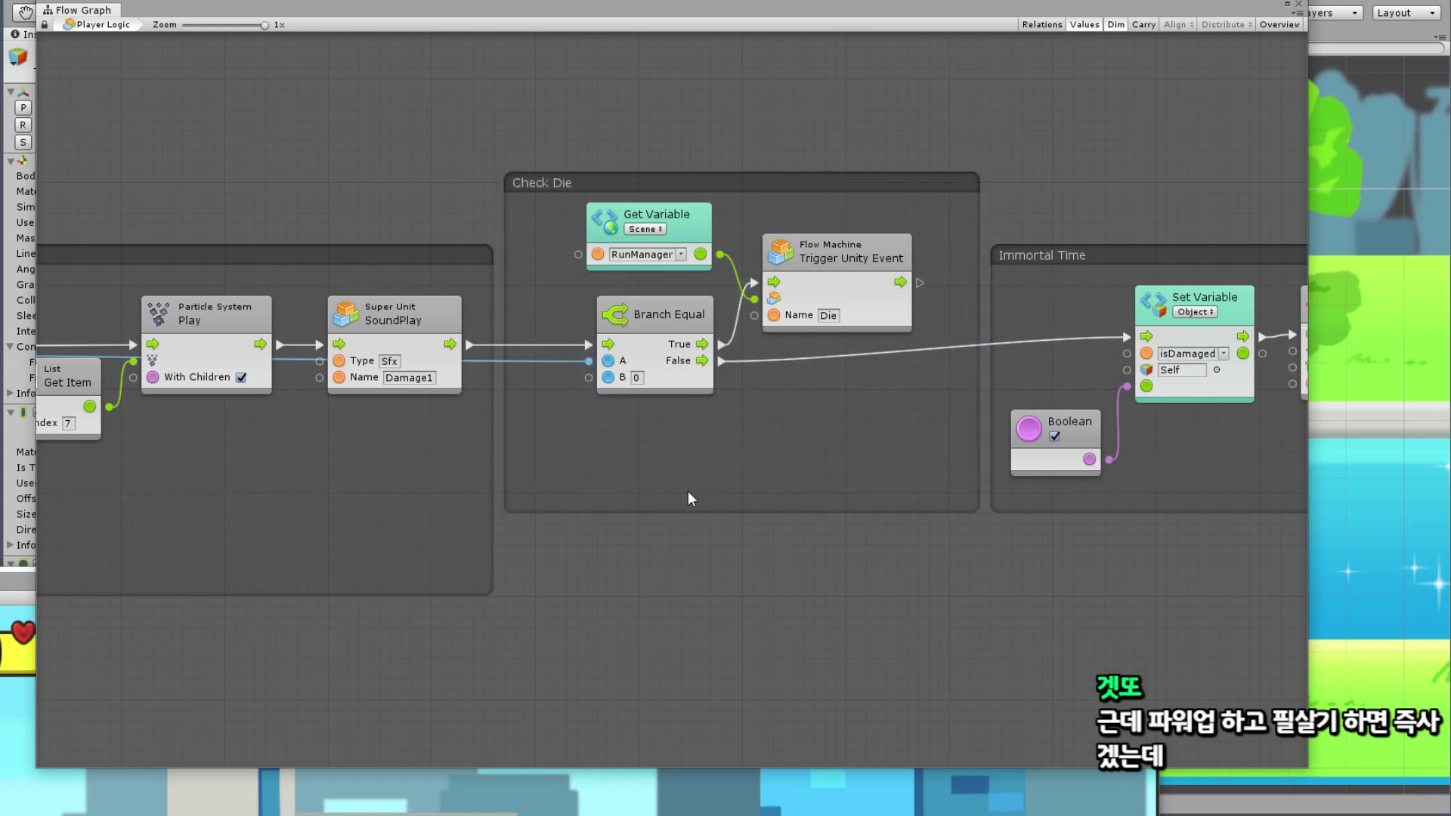
Step: Browse the Land, Hole and Fever groups and select the DeadLine object
scroll(689, 498, down, 4)
scroll(567, 527, down, 2)
scroll(393, 469, down, 2)
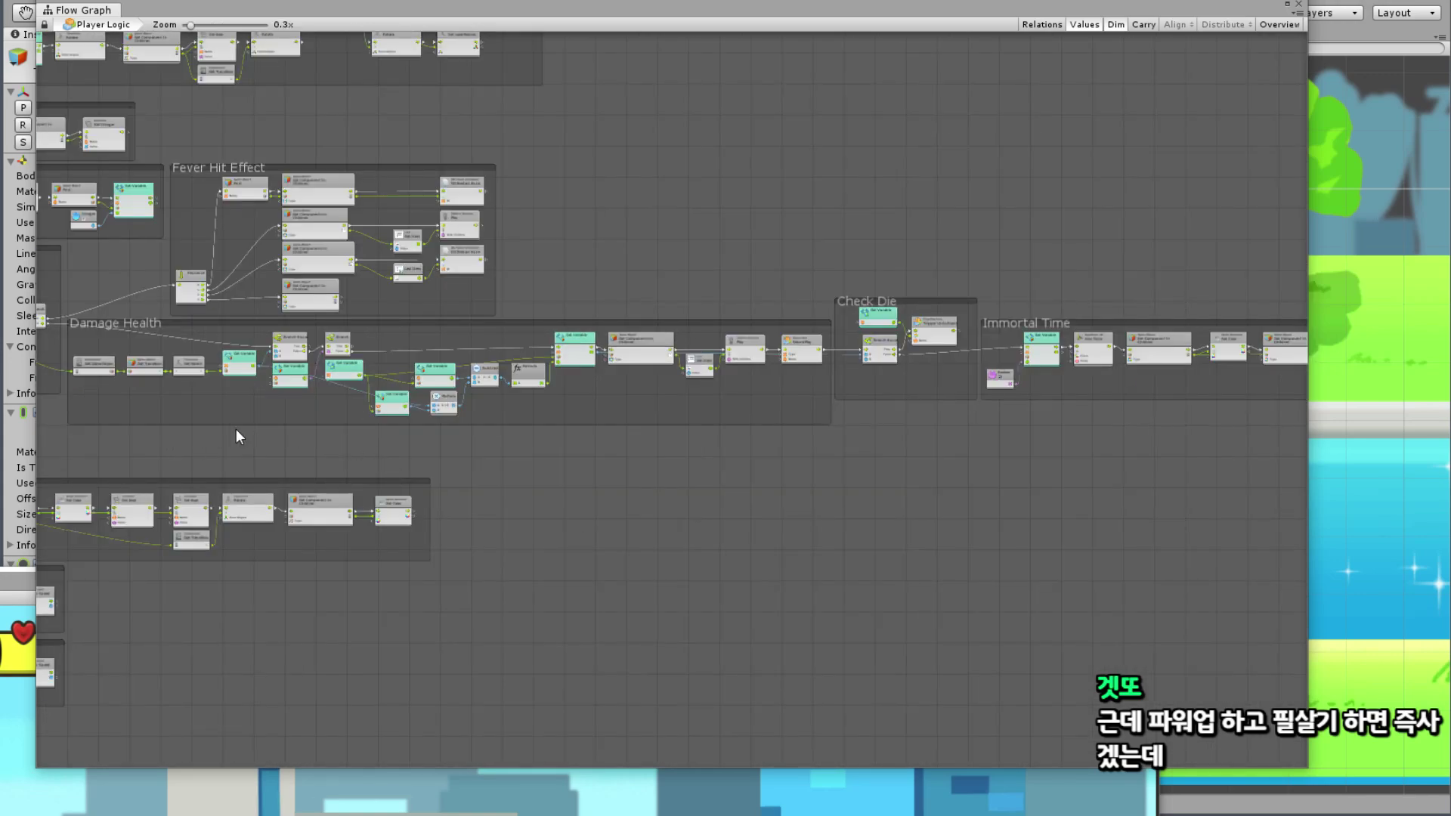
middle_drag(236, 437, 481, 415)
scroll(339, 178, up, 1)
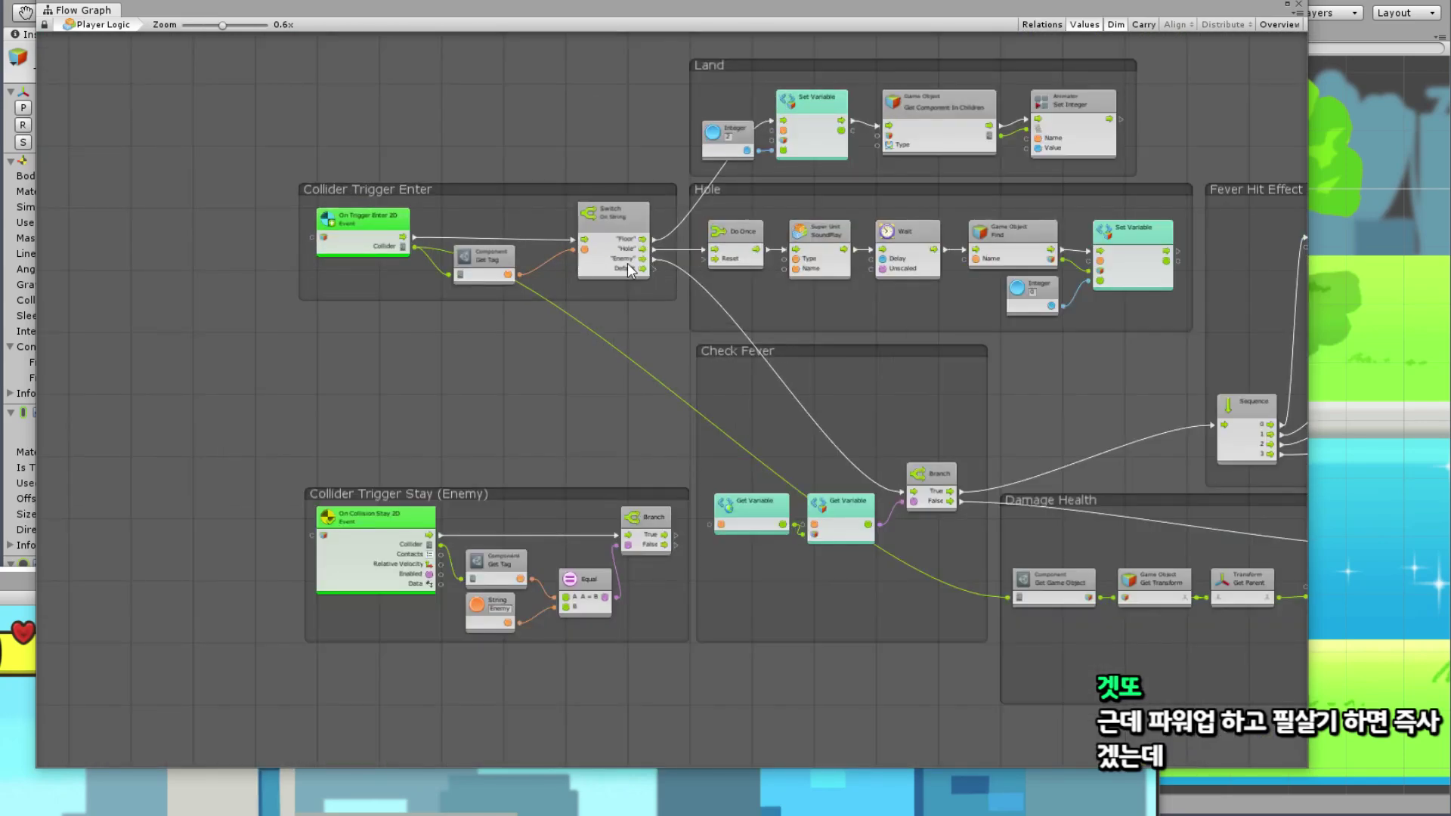
scroll(396, 252, up, 1)
scroll(378, 257, up, 1)
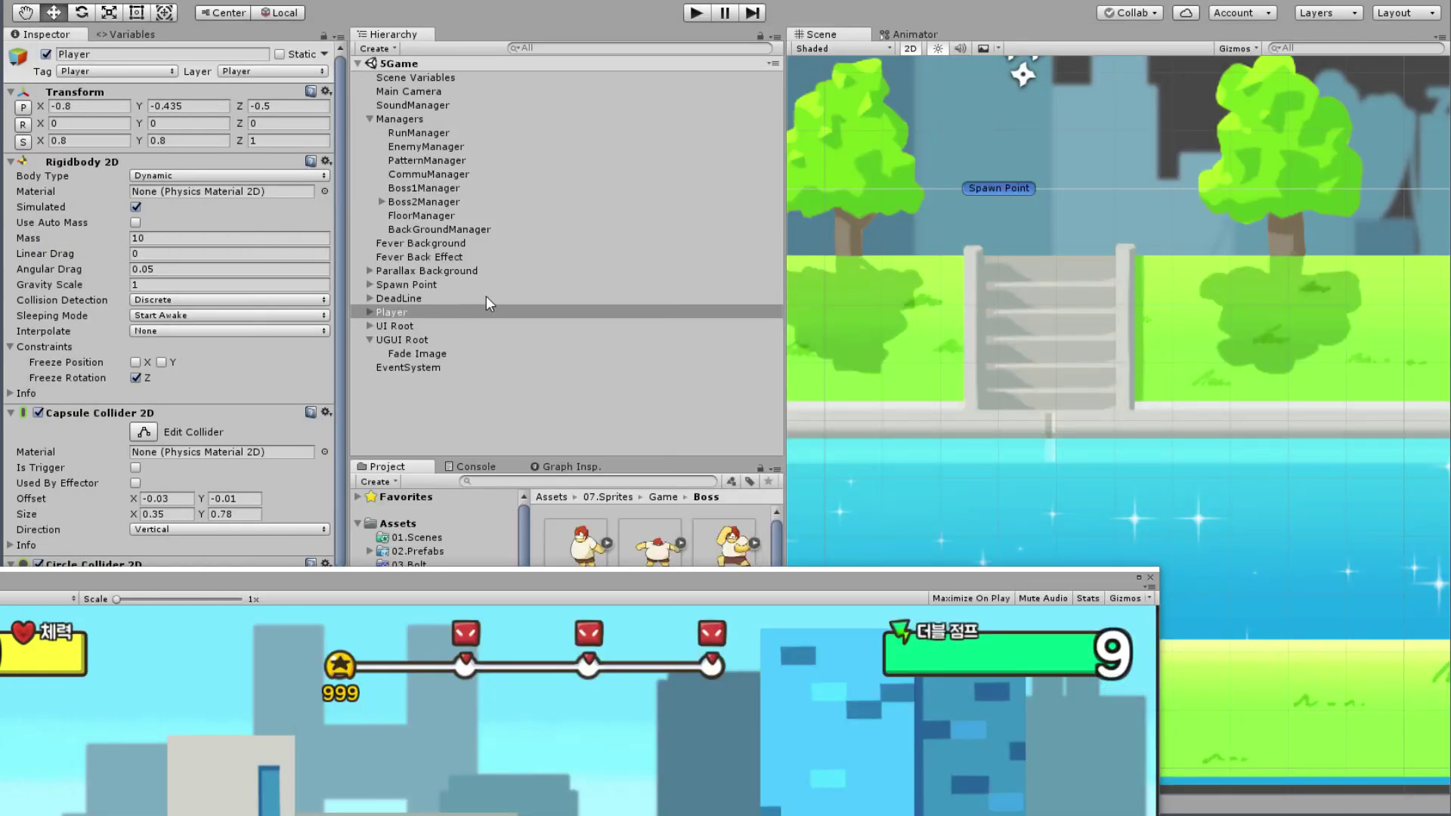
click(487, 297)
Step: Save the open scenes, then save the whole project
click(15, 2)
click(61, 54)
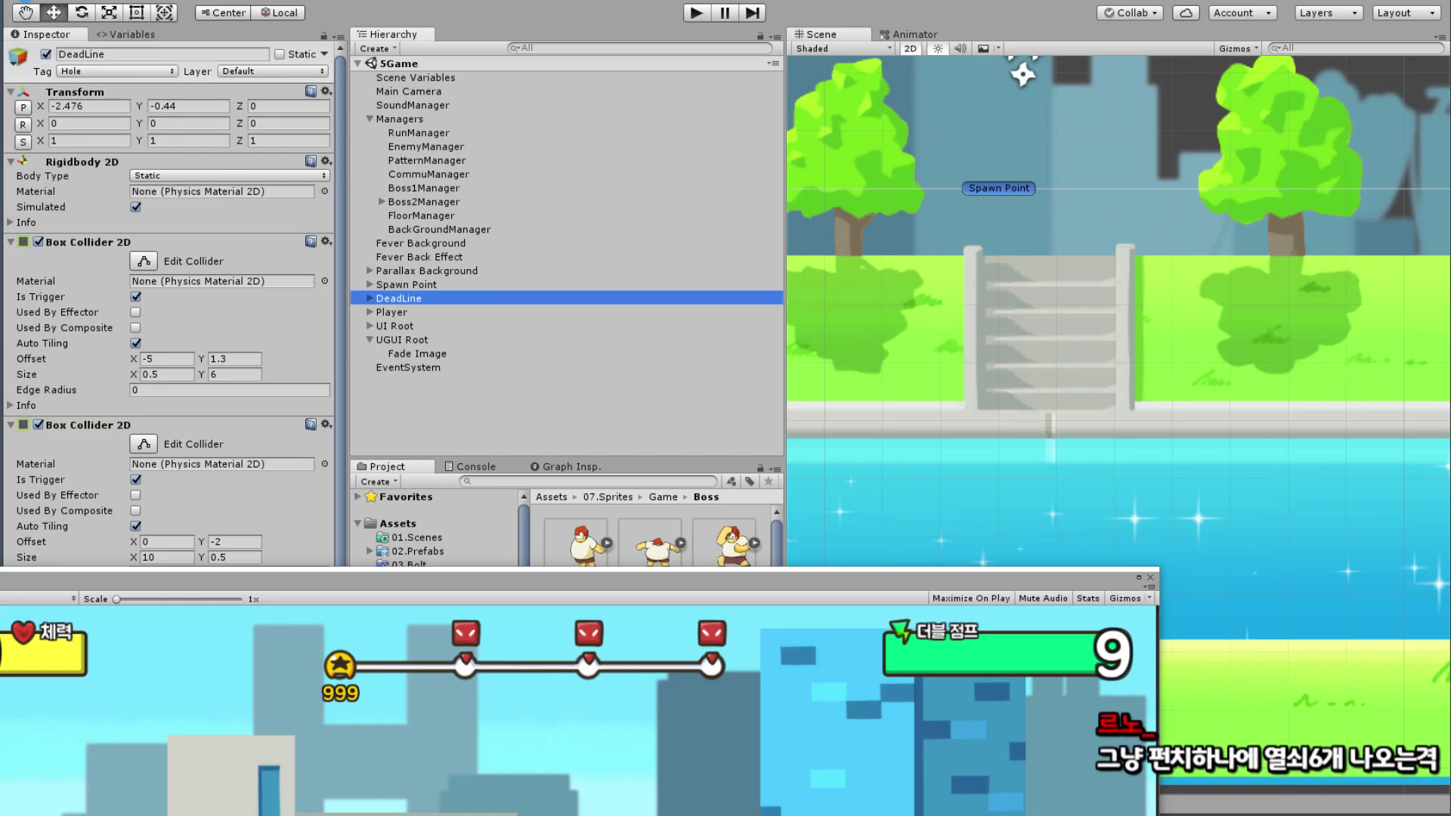
click(22, 4)
click(130, 147)
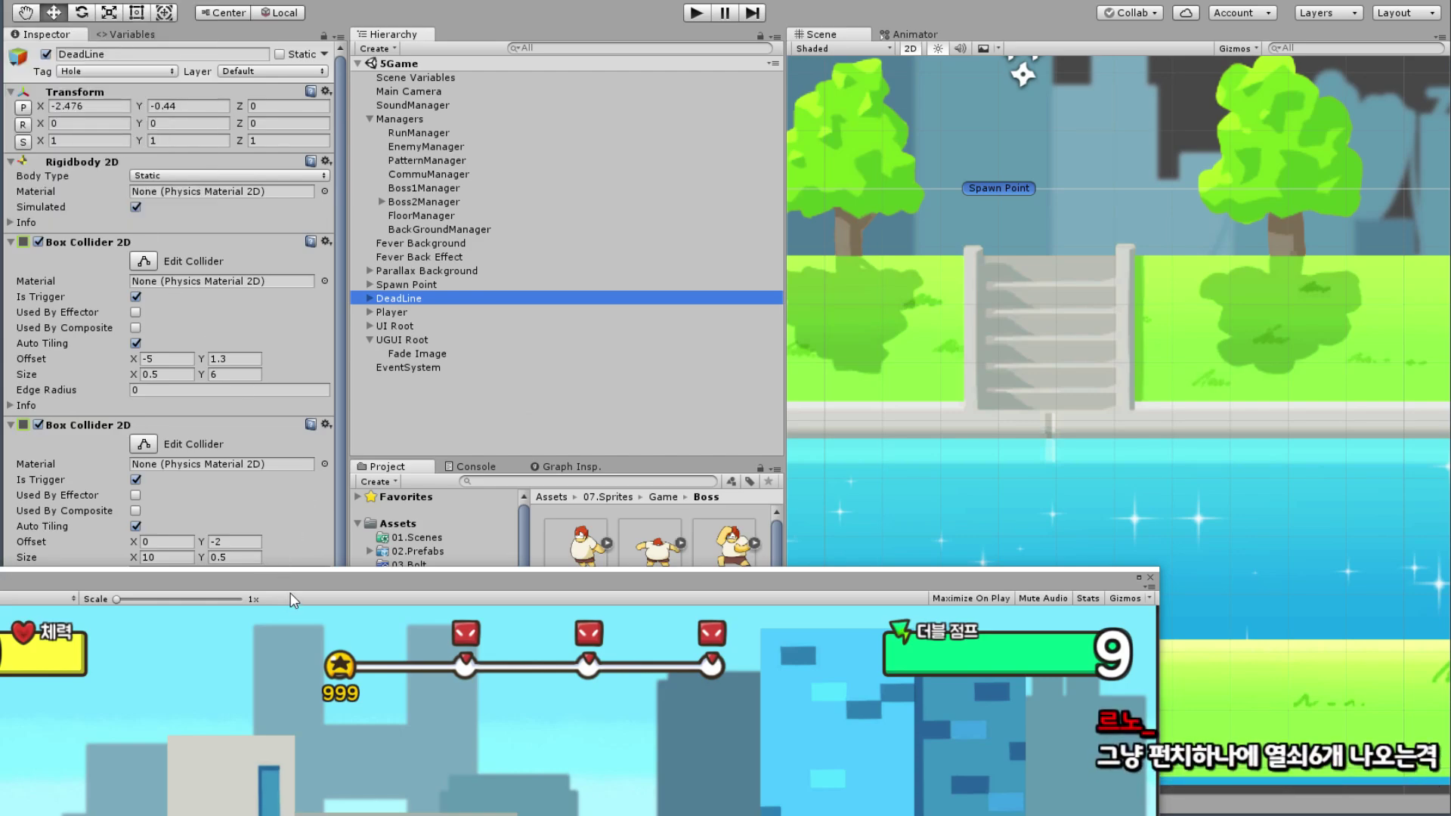
Step: Arrange the windows with the flow graph lower left and the Game view on the right
mouse_move(290, 592)
mouse_down()
mouse_move(583, 236)
mouse_move(531, 41)
mouse_move(510, 44)
mouse_up()
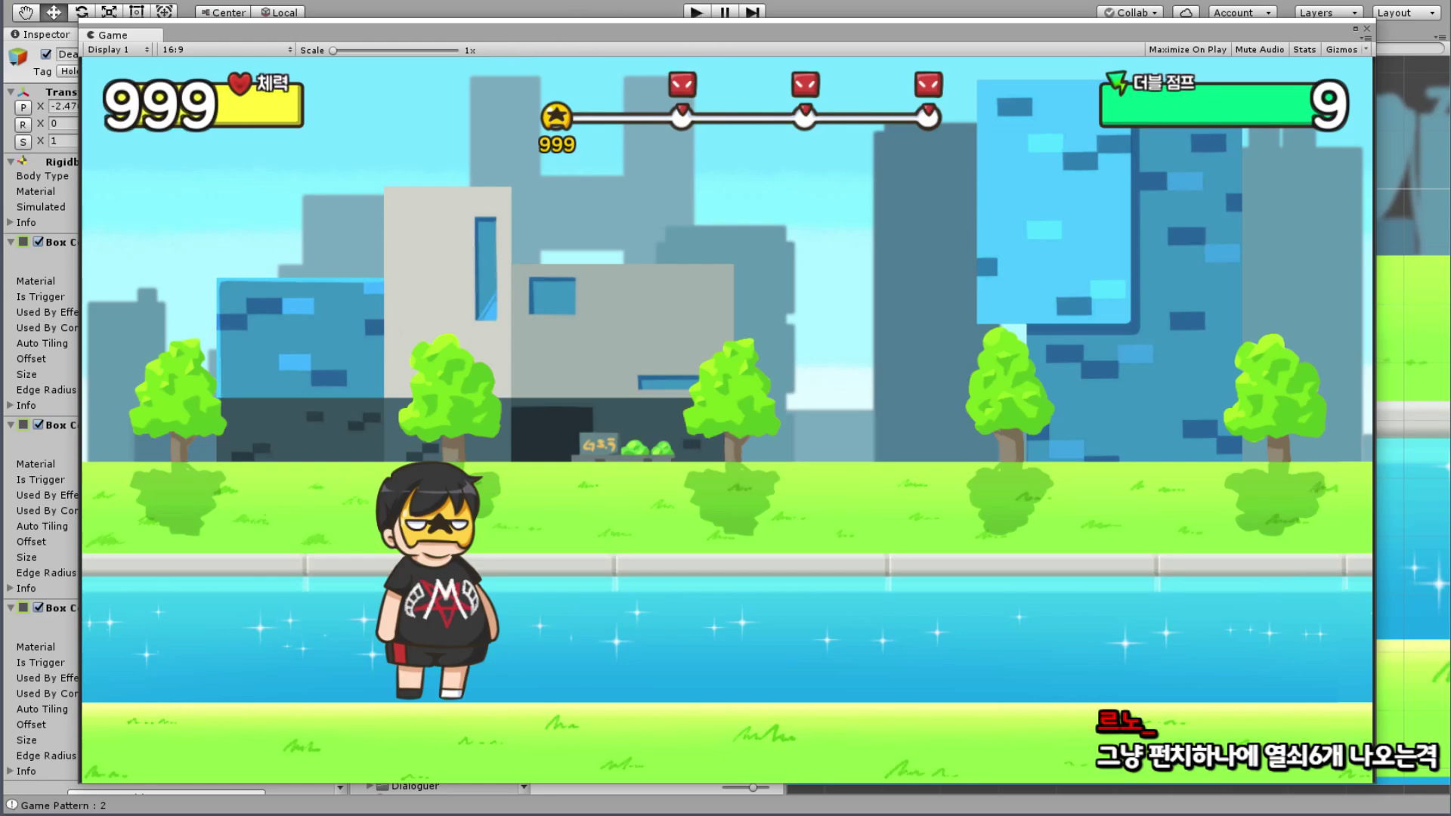
drag(376, 615, 227, 70)
scroll(529, 369, right, 5)
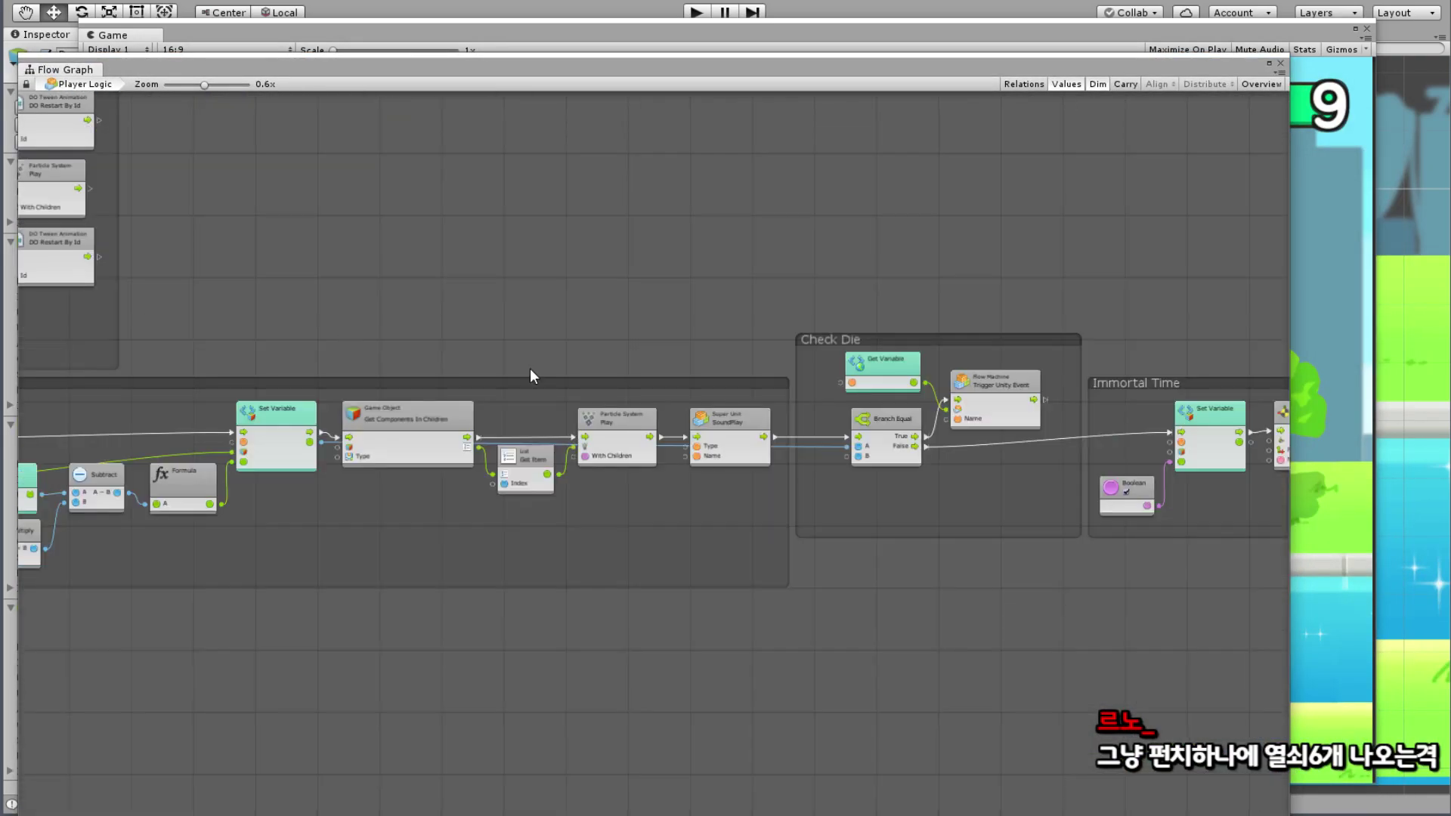
scroll(498, 363, right, 5)
scroll(466, 357, up, 3)
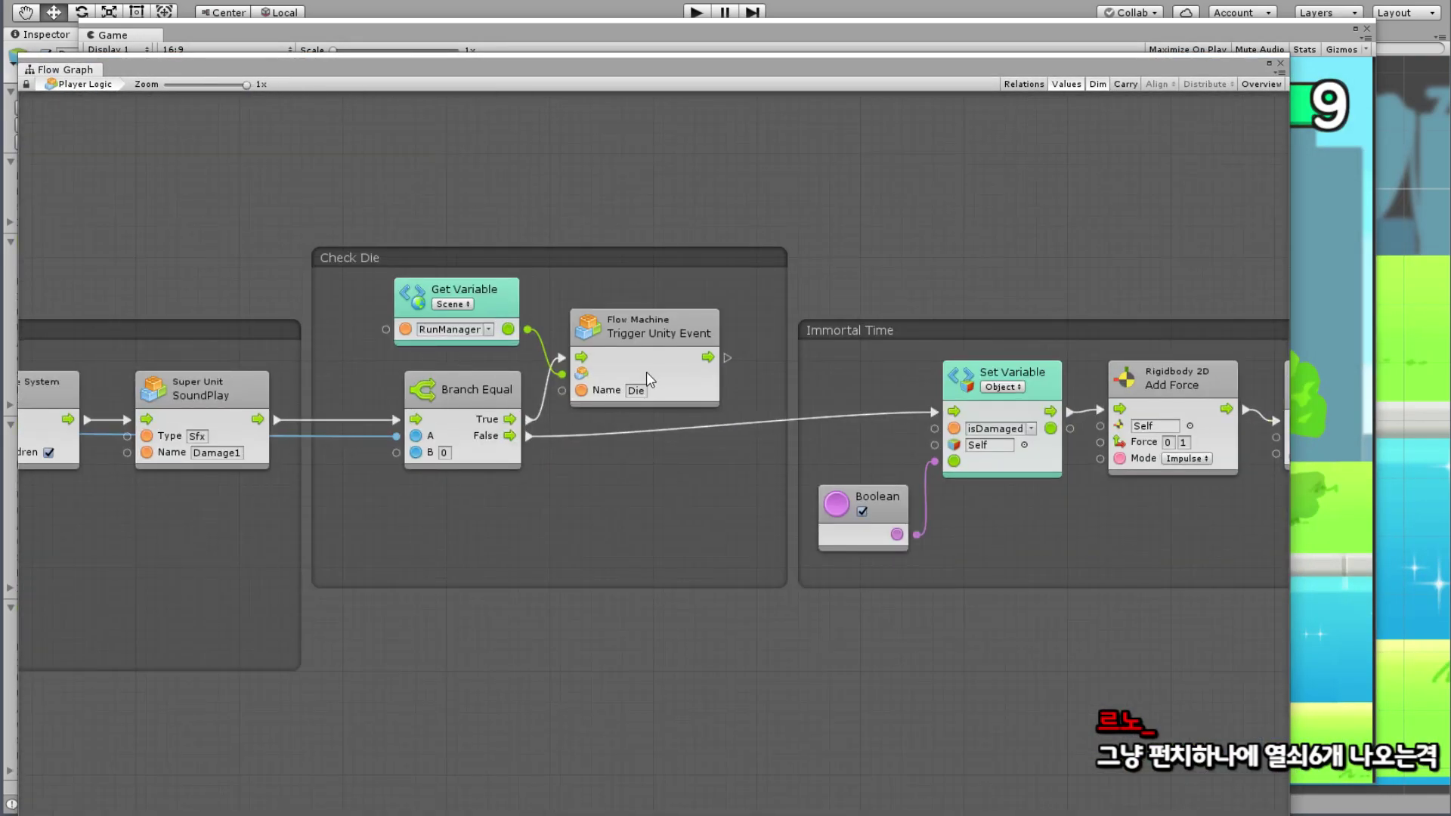
drag(373, 62, 202, 361)
drag(408, 37, 792, 257)
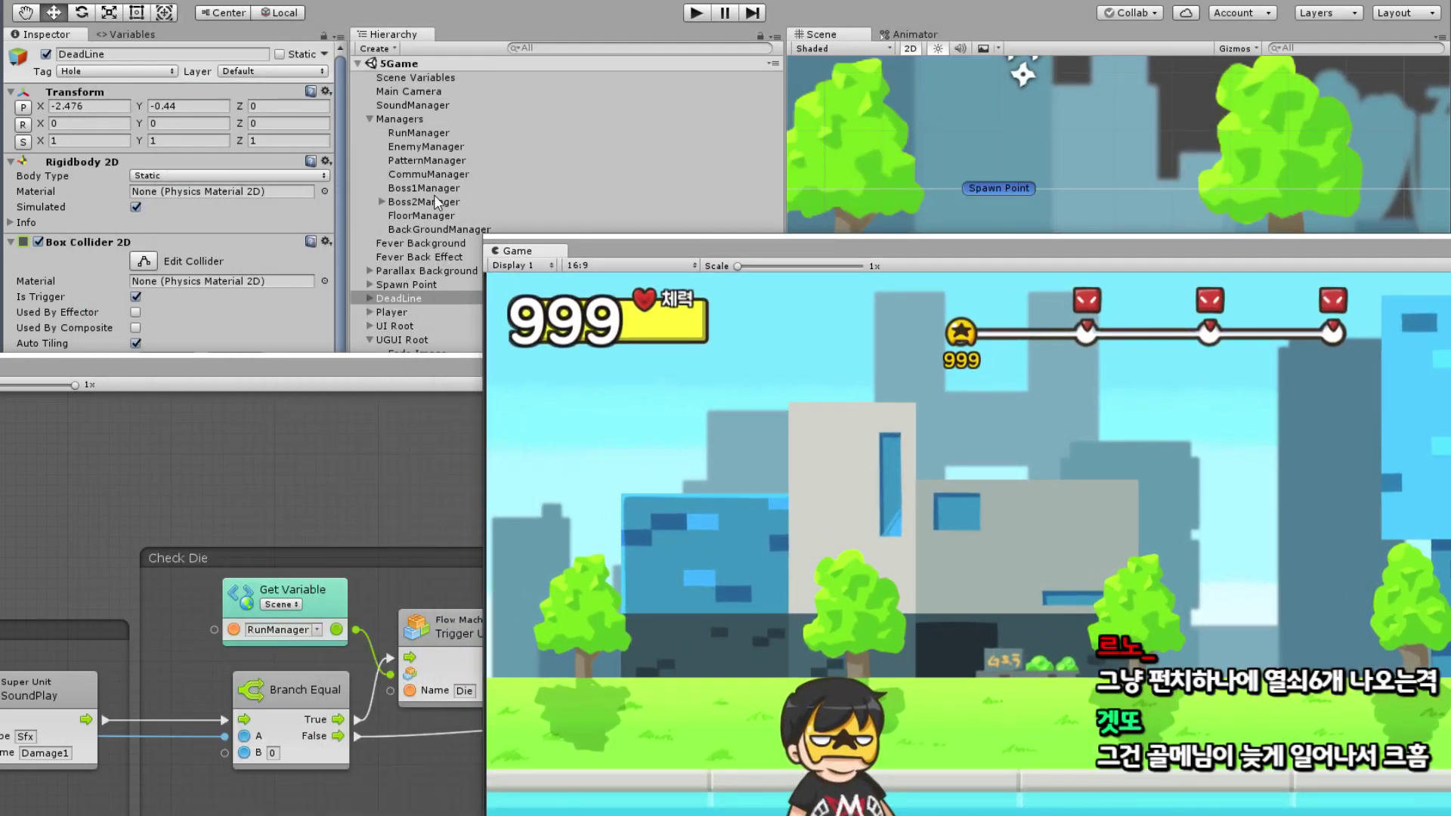
Step: Select RunManager and browse its flow graph groups, including Enter Meeting NPC and Player Die
click(419, 133)
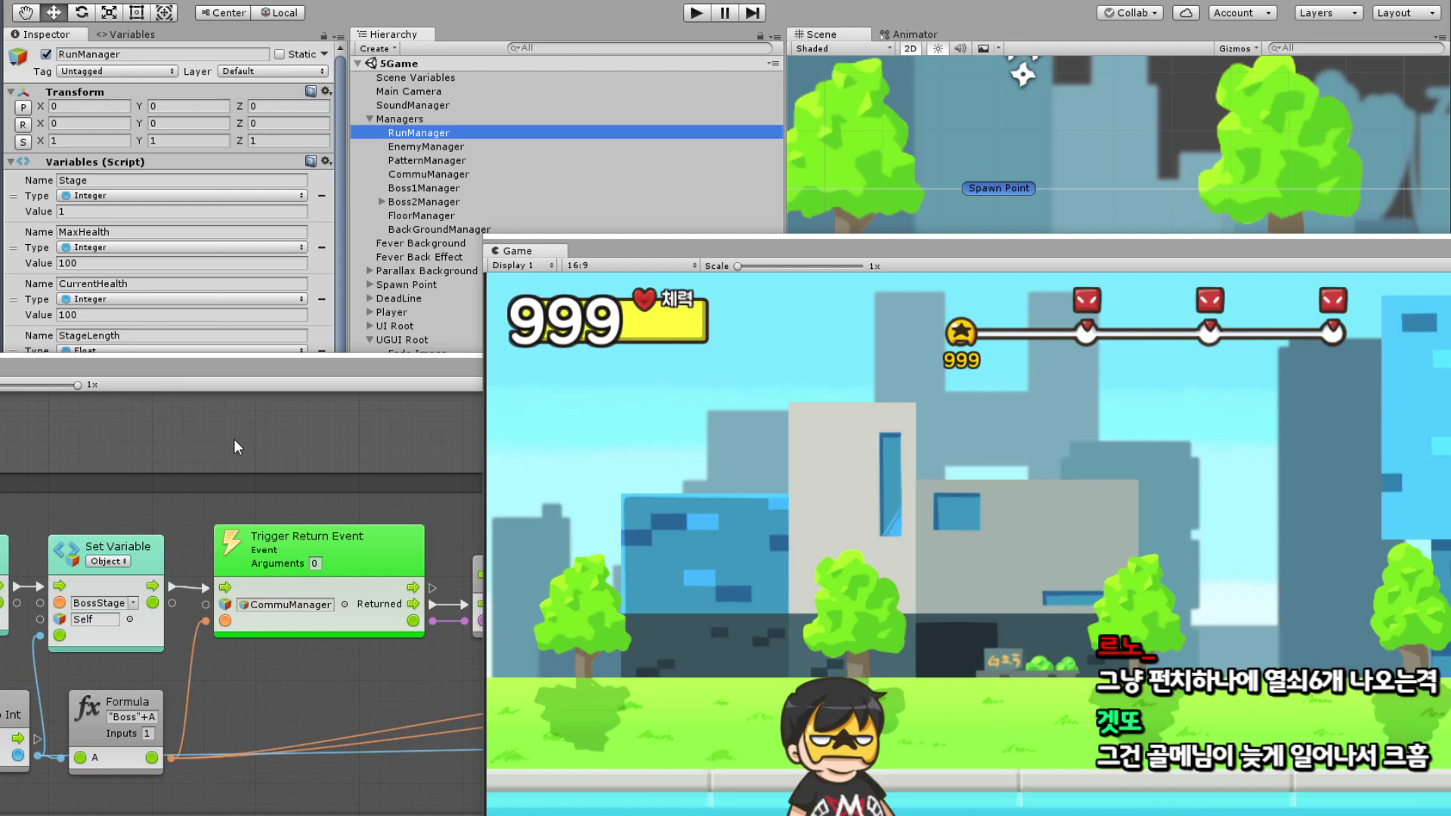
drag(298, 369, 386, 346)
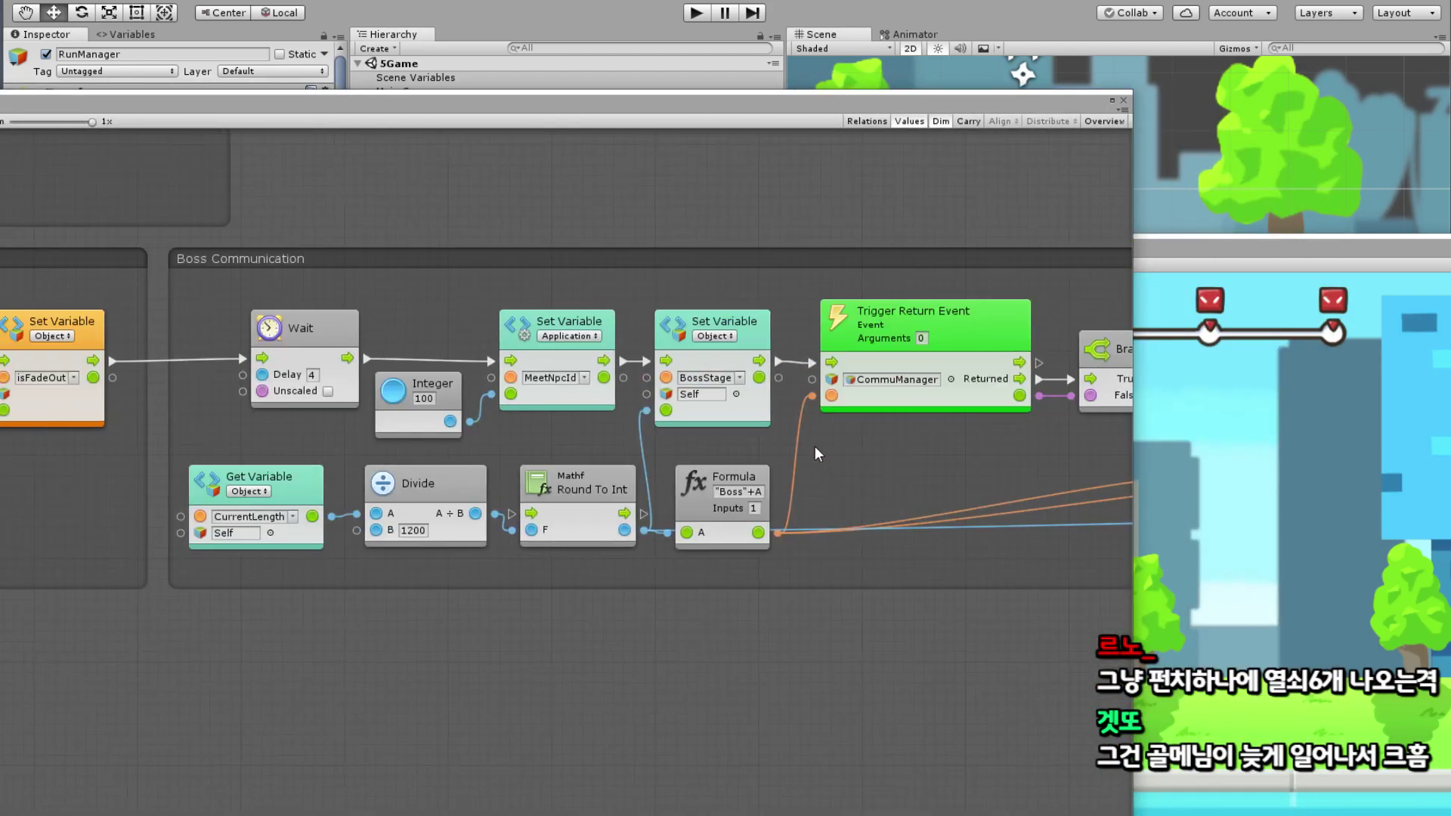
middle_drag(386, 346, 483, 504)
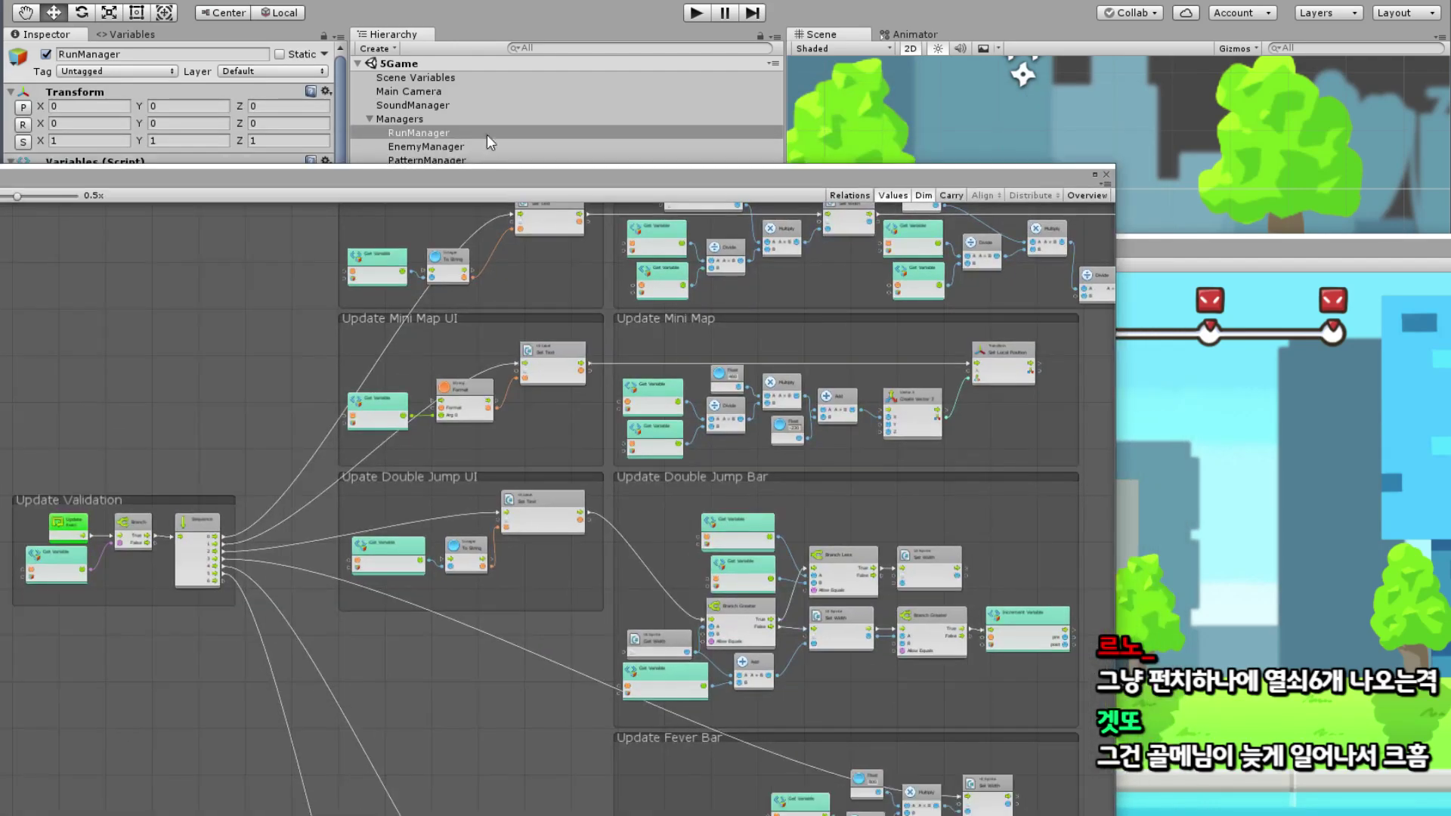
drag(498, 118, 406, 209)
scroll(693, 526, down, 2)
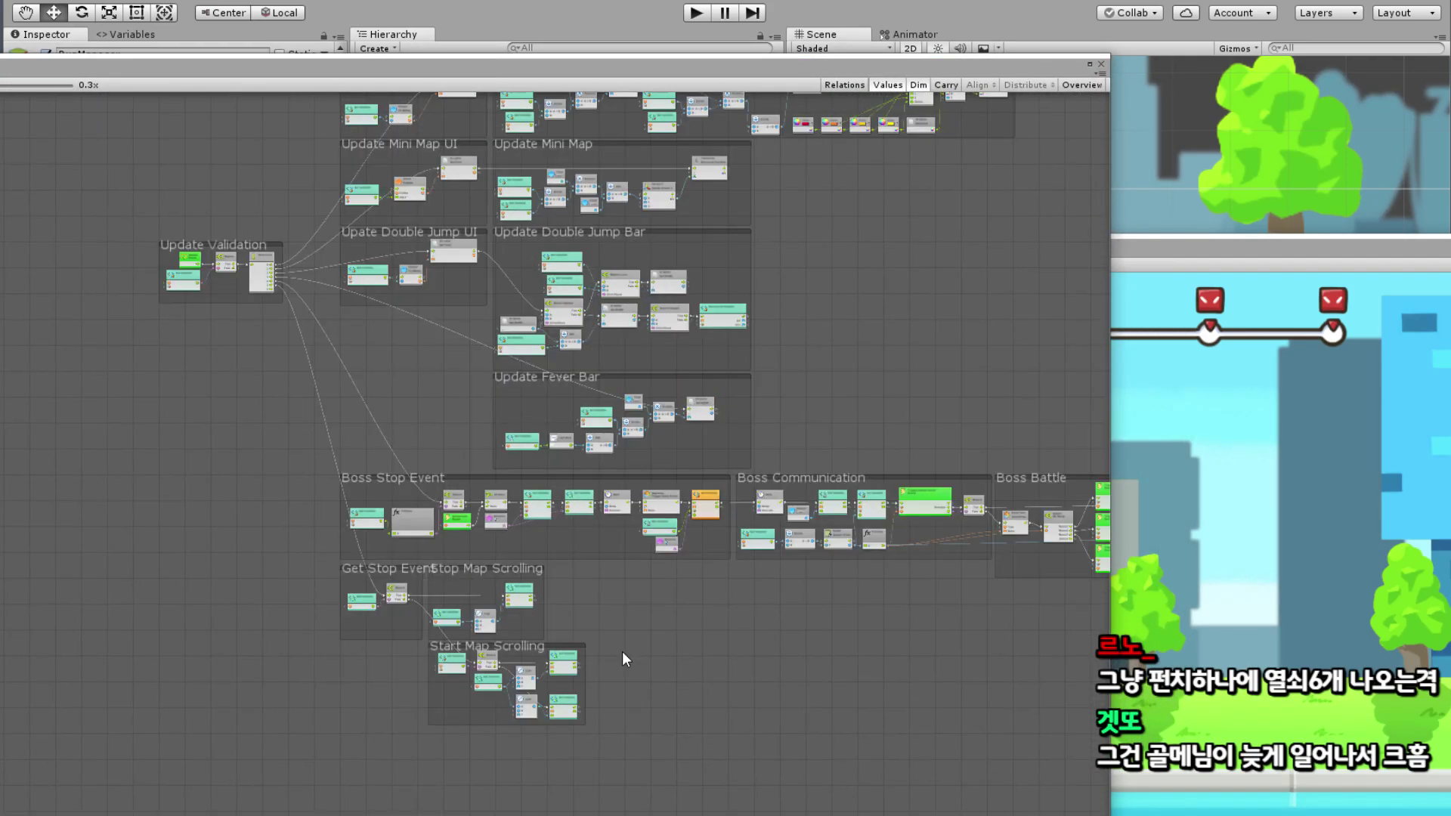
mouse_move(692, 524)
middle_down()
mouse_move(225, 591)
mouse_move(708, 423)
middle_up()
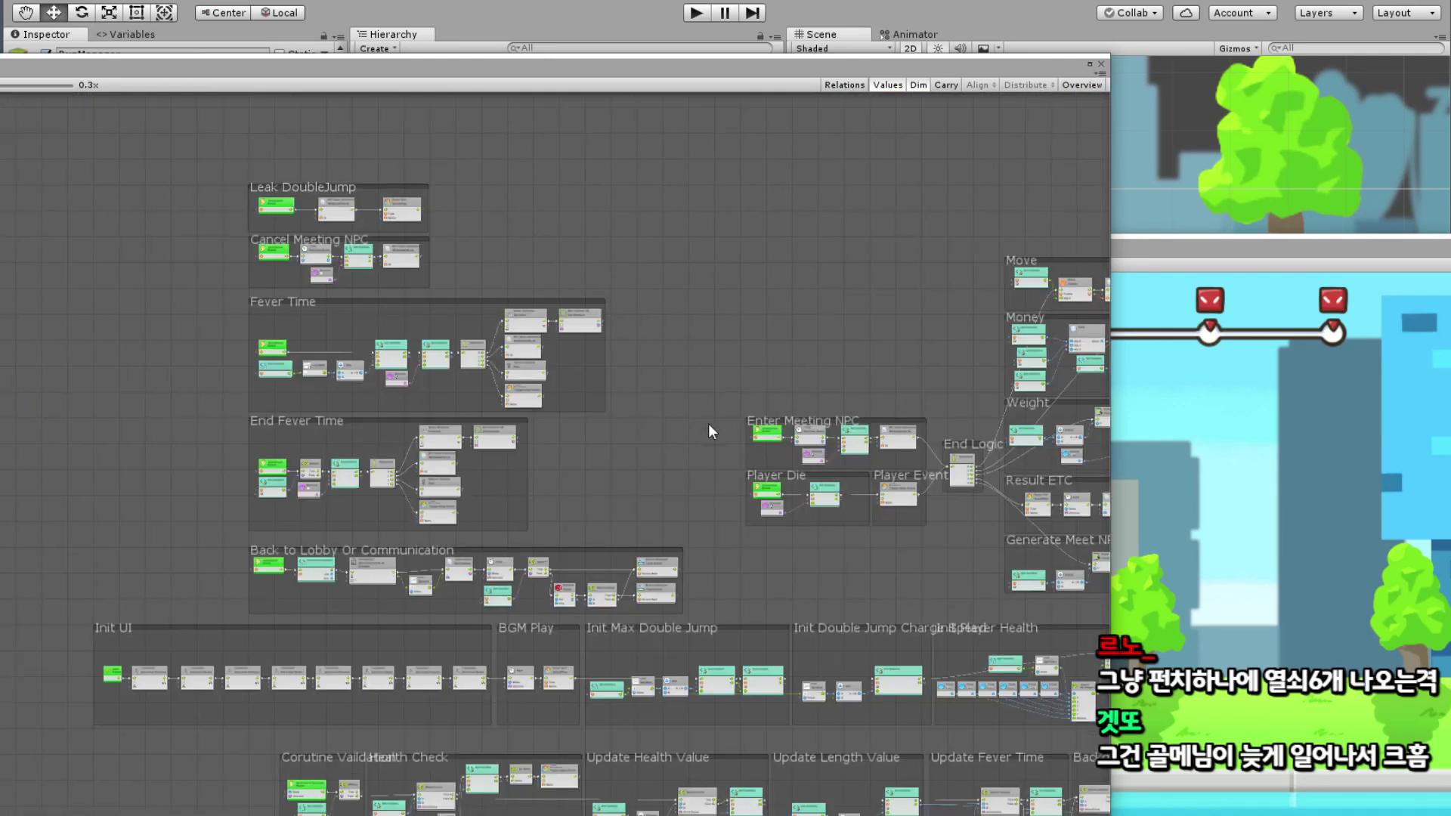
scroll(782, 474, up, 3)
middle_drag(782, 474, 280, 251)
scroll(469, 506, up, 2)
scroll(352, 475, up, 2)
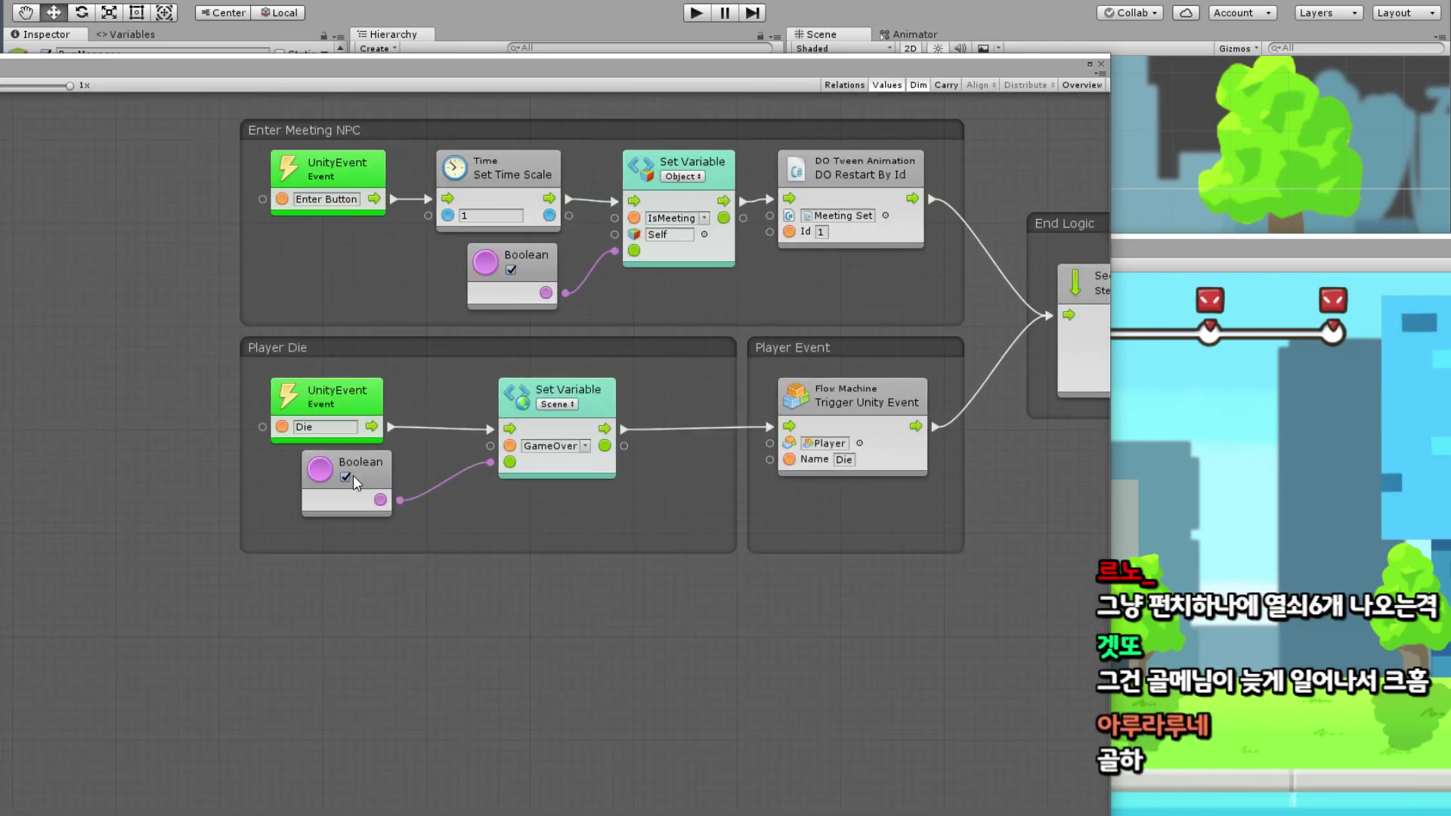
Step: Close the flow graph, select Managers and Fever Background, and enlarge the Game view over the editor
click(547, 79)
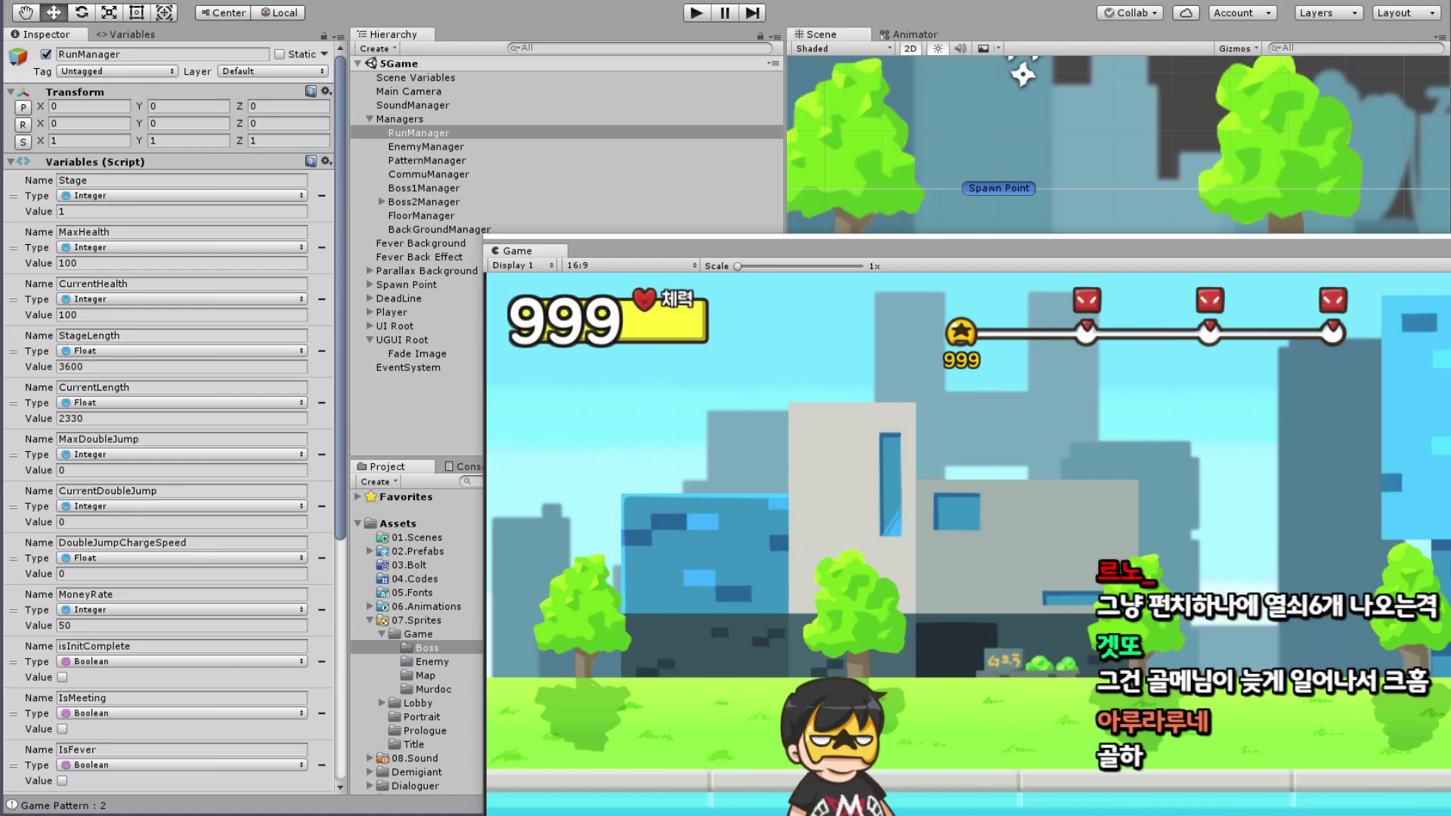
click(366, 119)
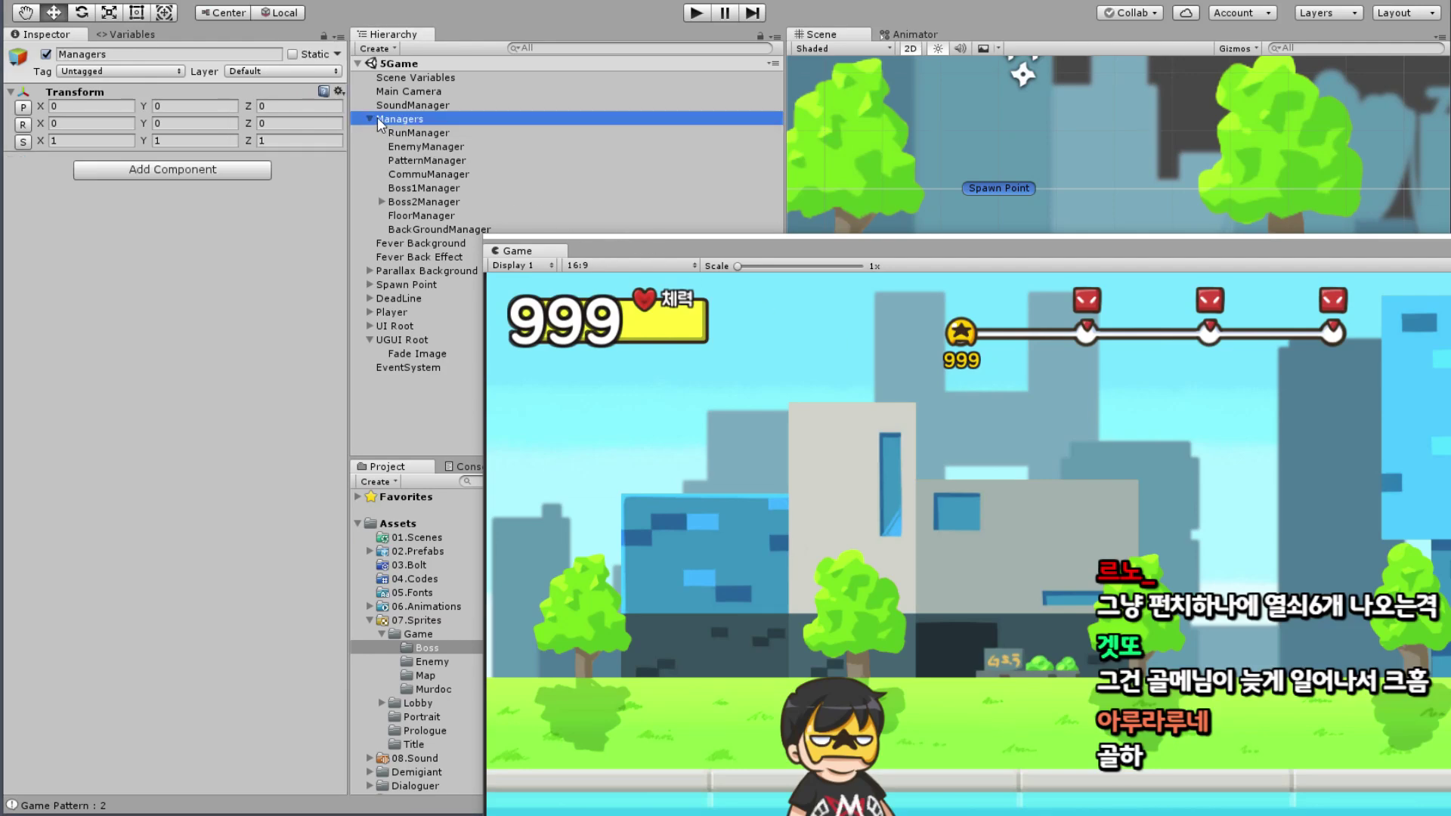
click(369, 118)
click(428, 133)
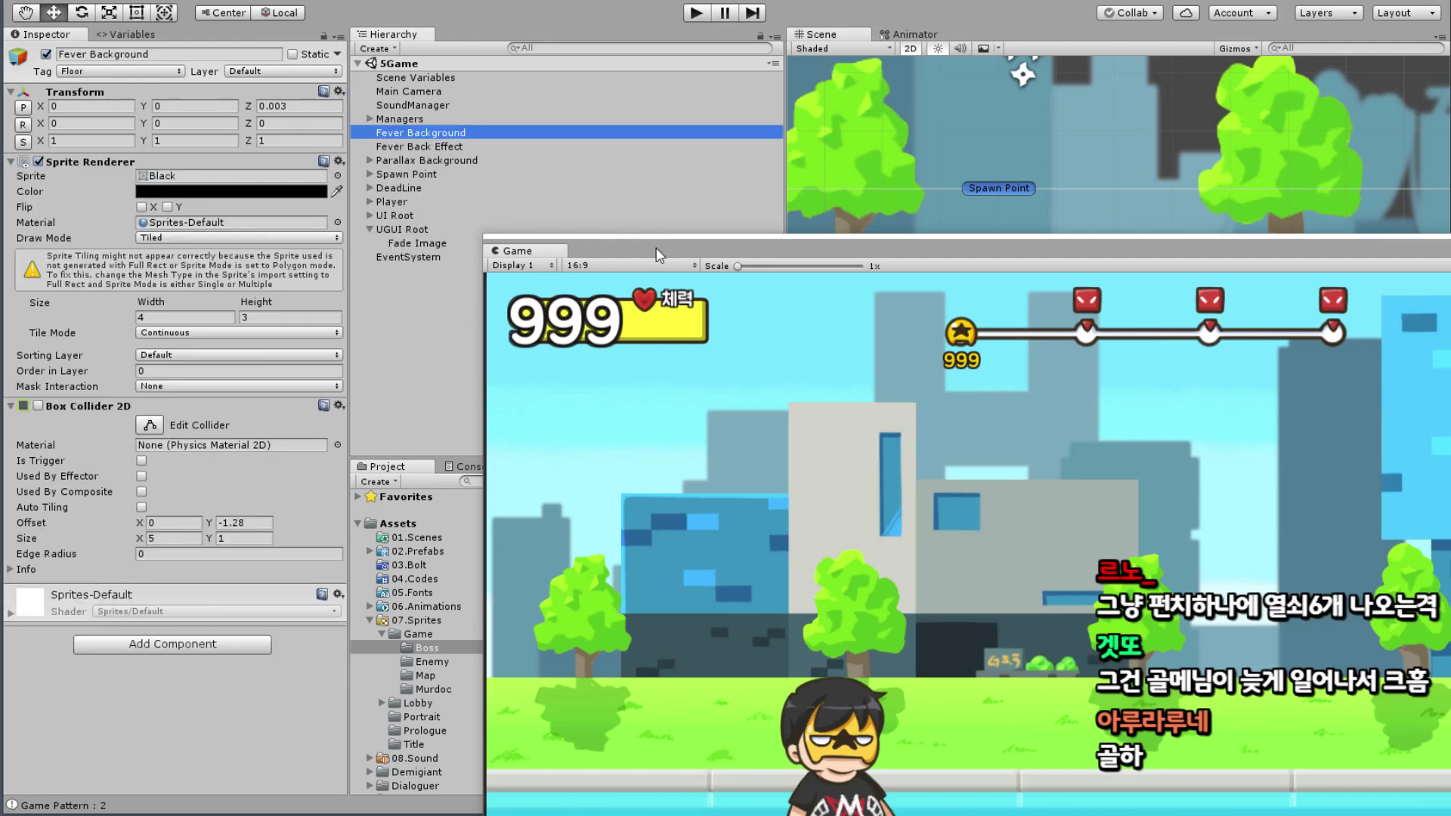
drag(654, 247, 264, 37)
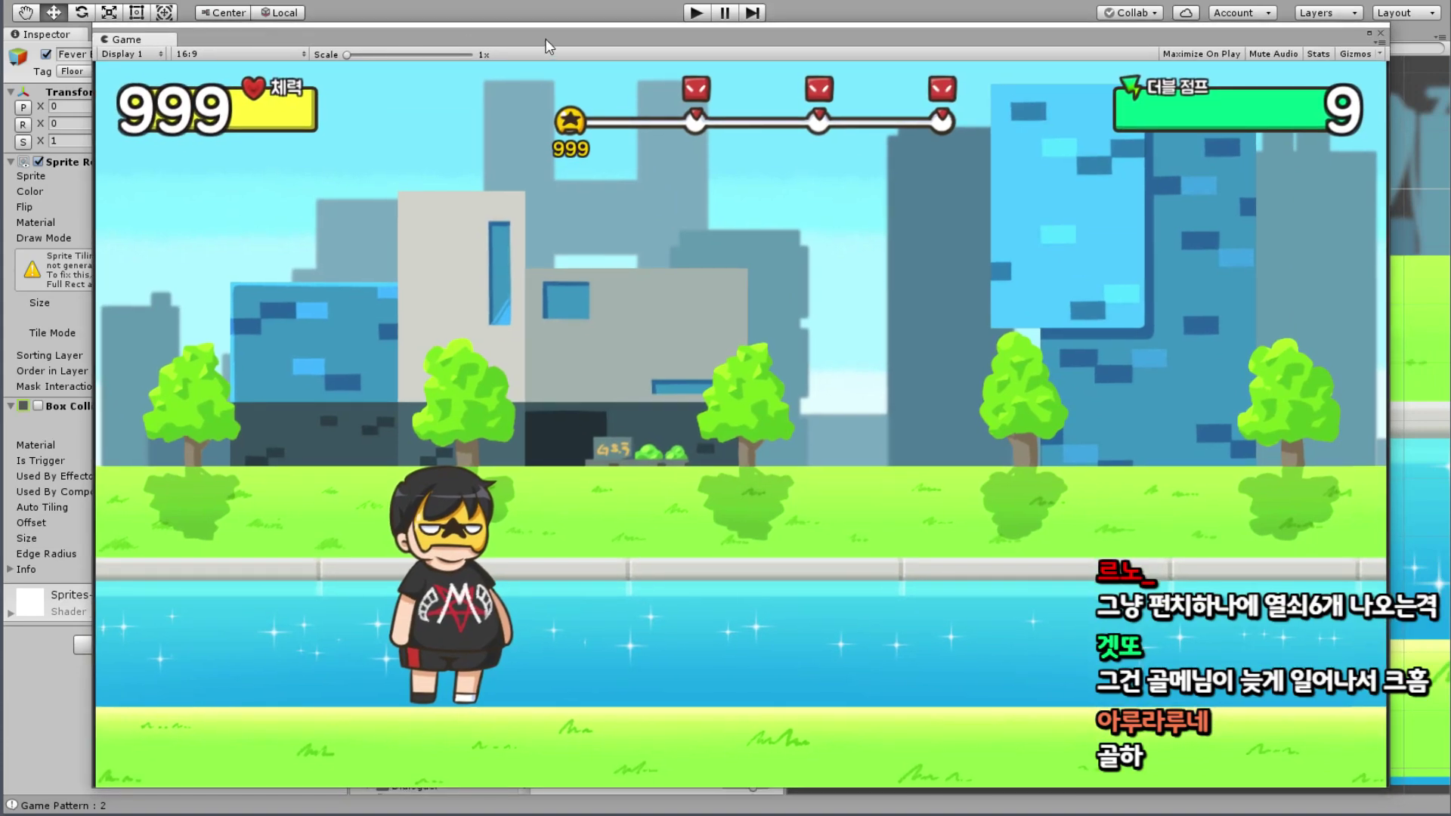
Step: Play the game through the Angry boss dialogue and matchup popup to start the fight
click(696, 14)
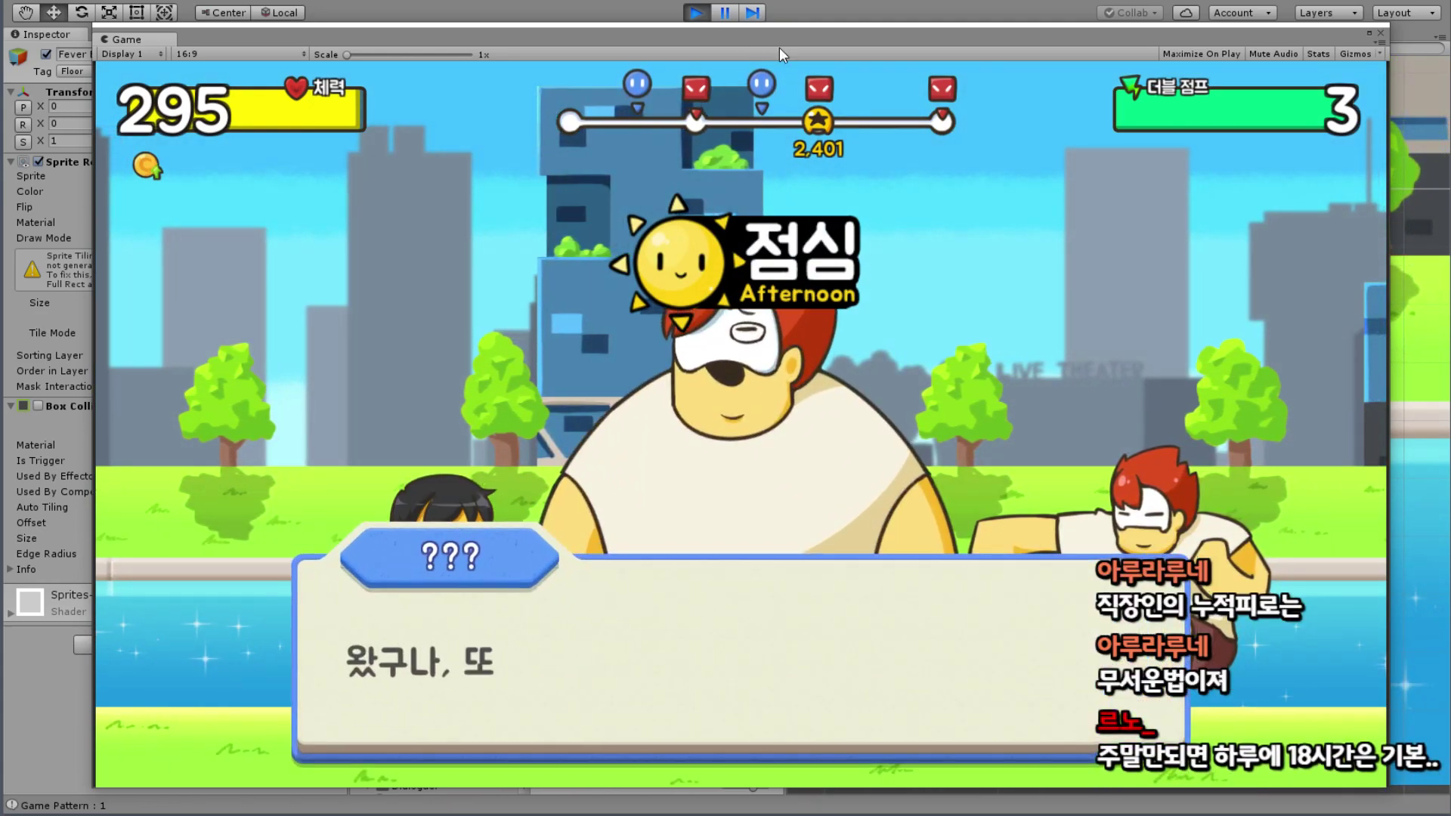
click(819, 625)
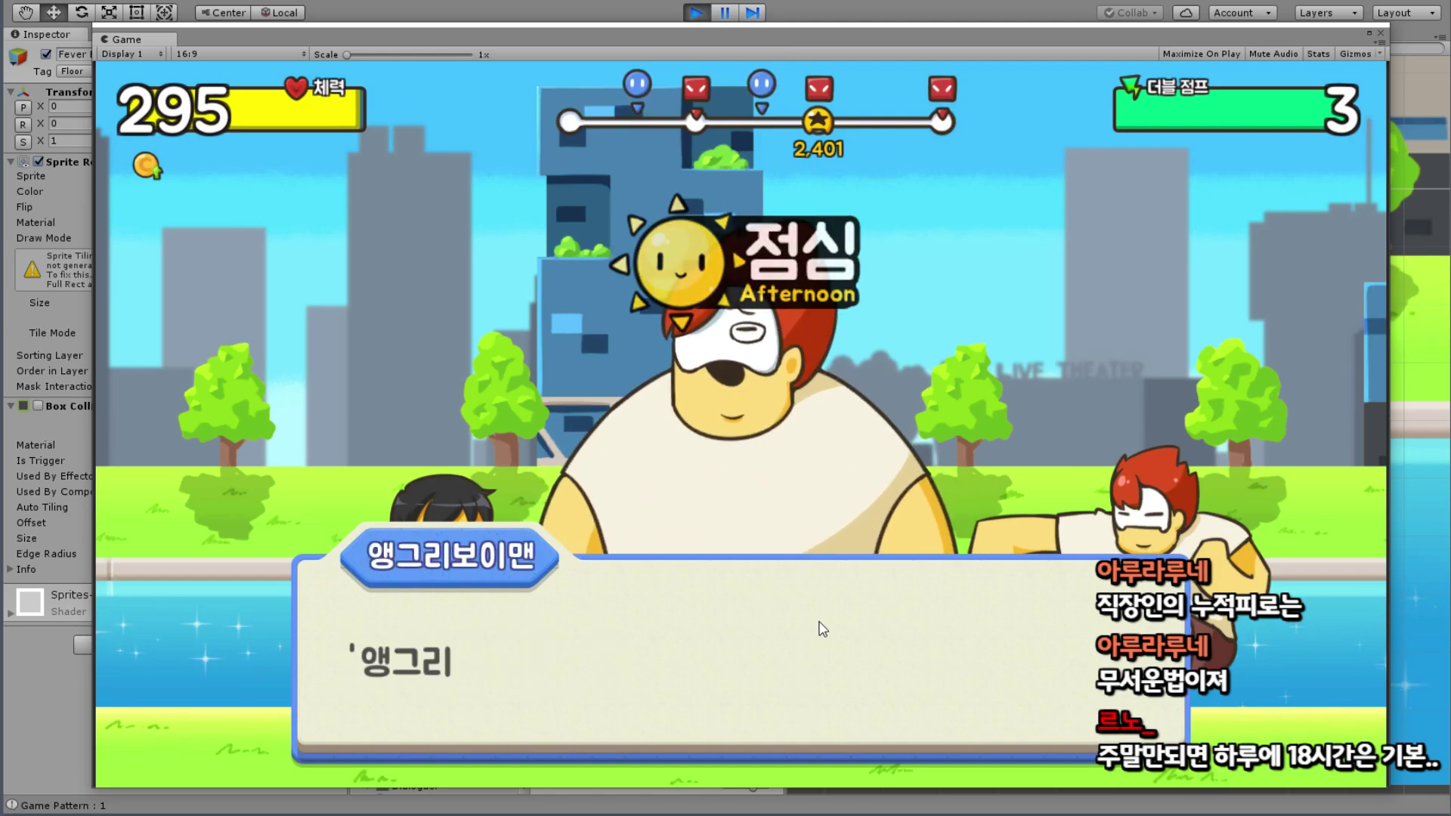
click(827, 631)
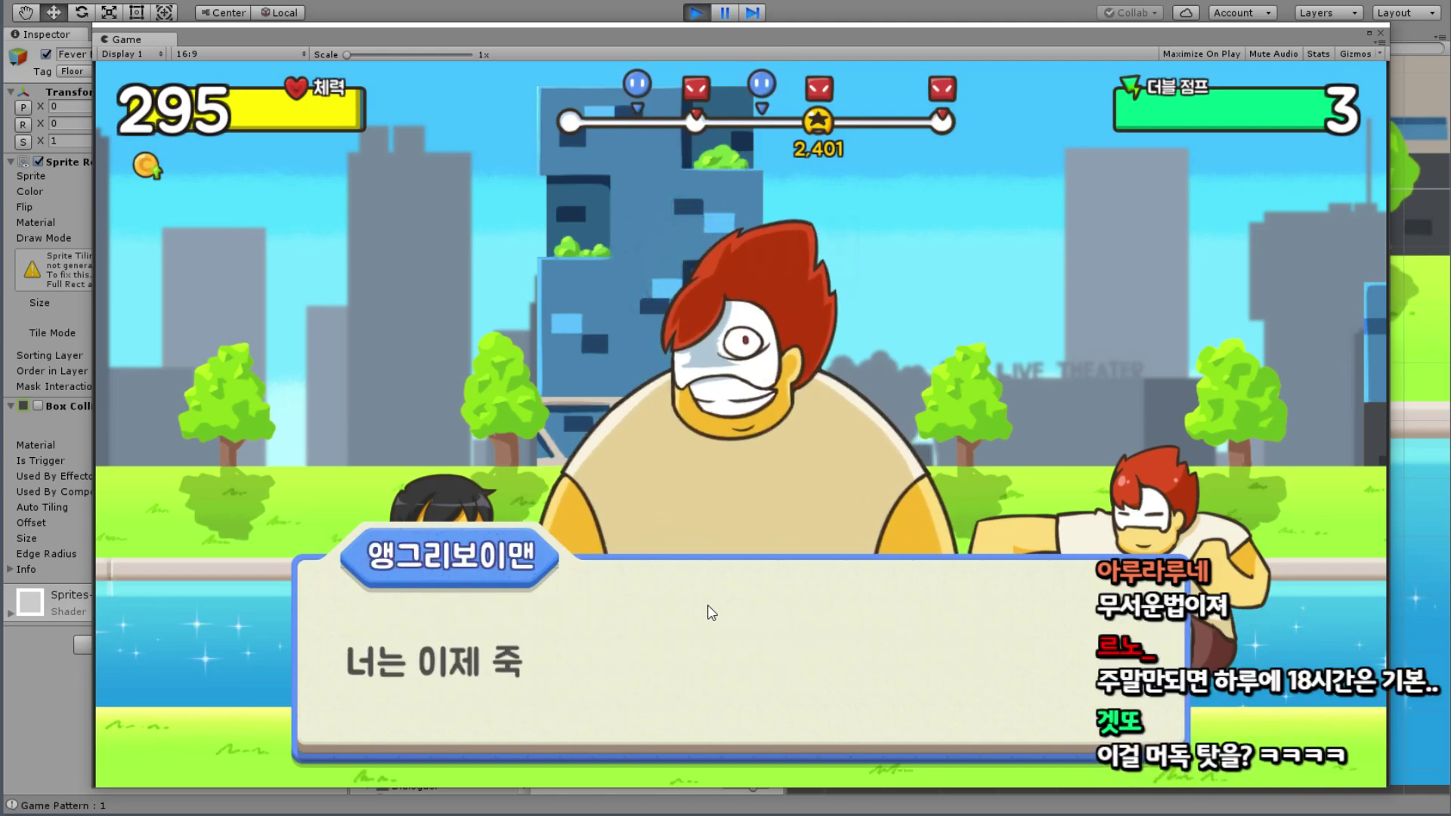
click(756, 604)
click(763, 523)
click(750, 528)
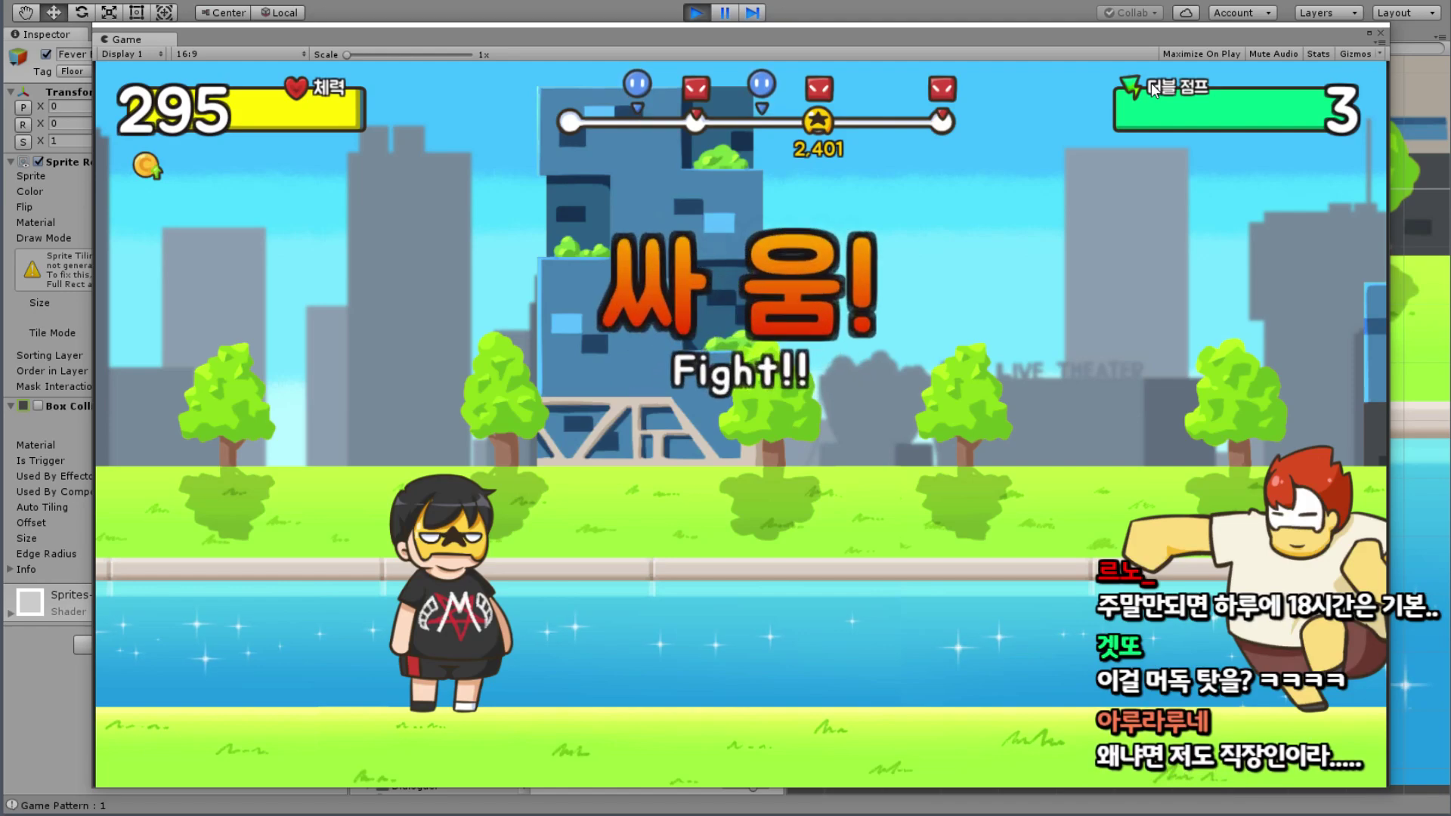
Step: Fight the boss with arrow-key moves and jumps, then drag the Game view out of the way
key(Left)
key(Right)
key(Up)
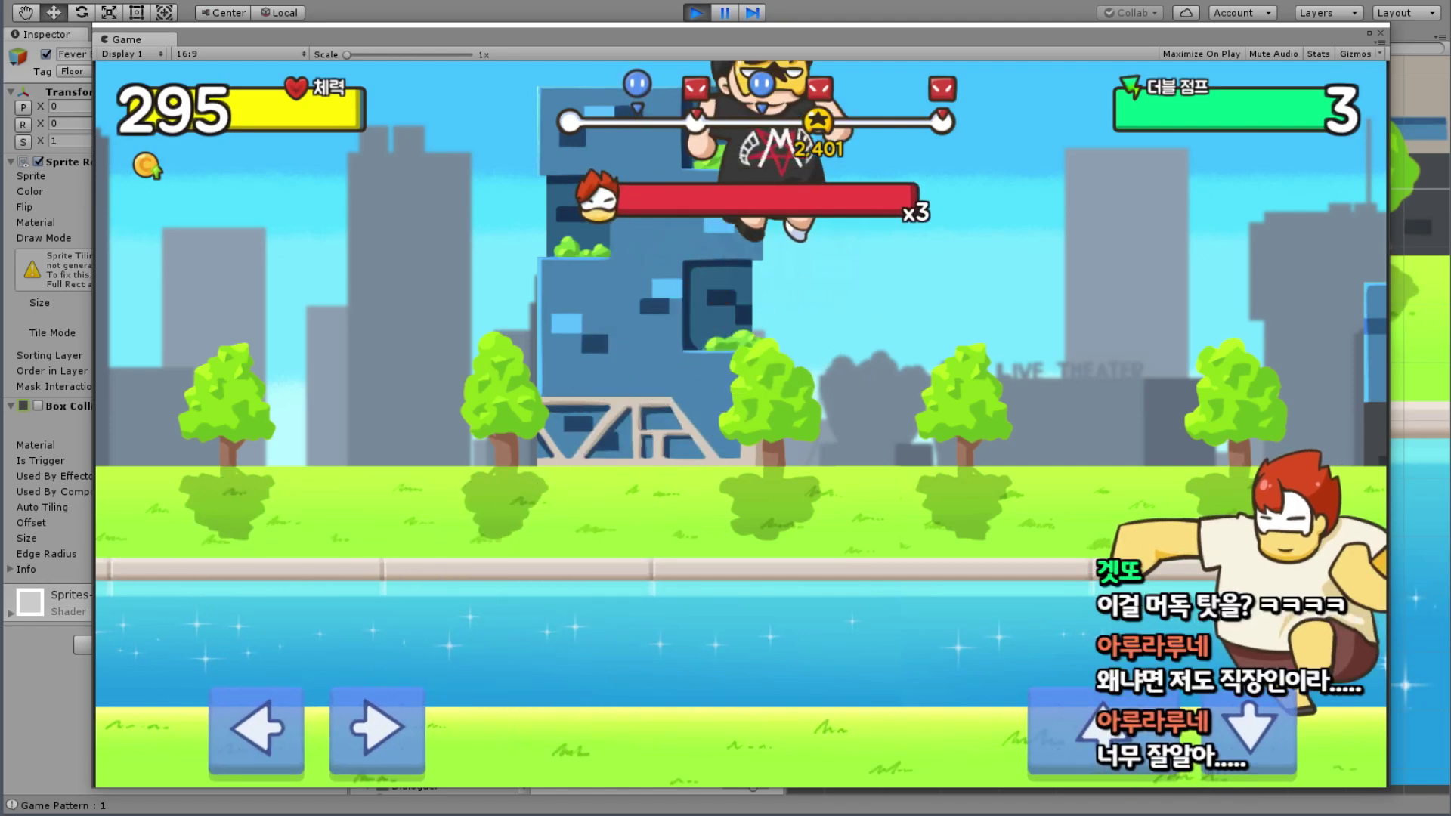
key(Left)
key(Right)
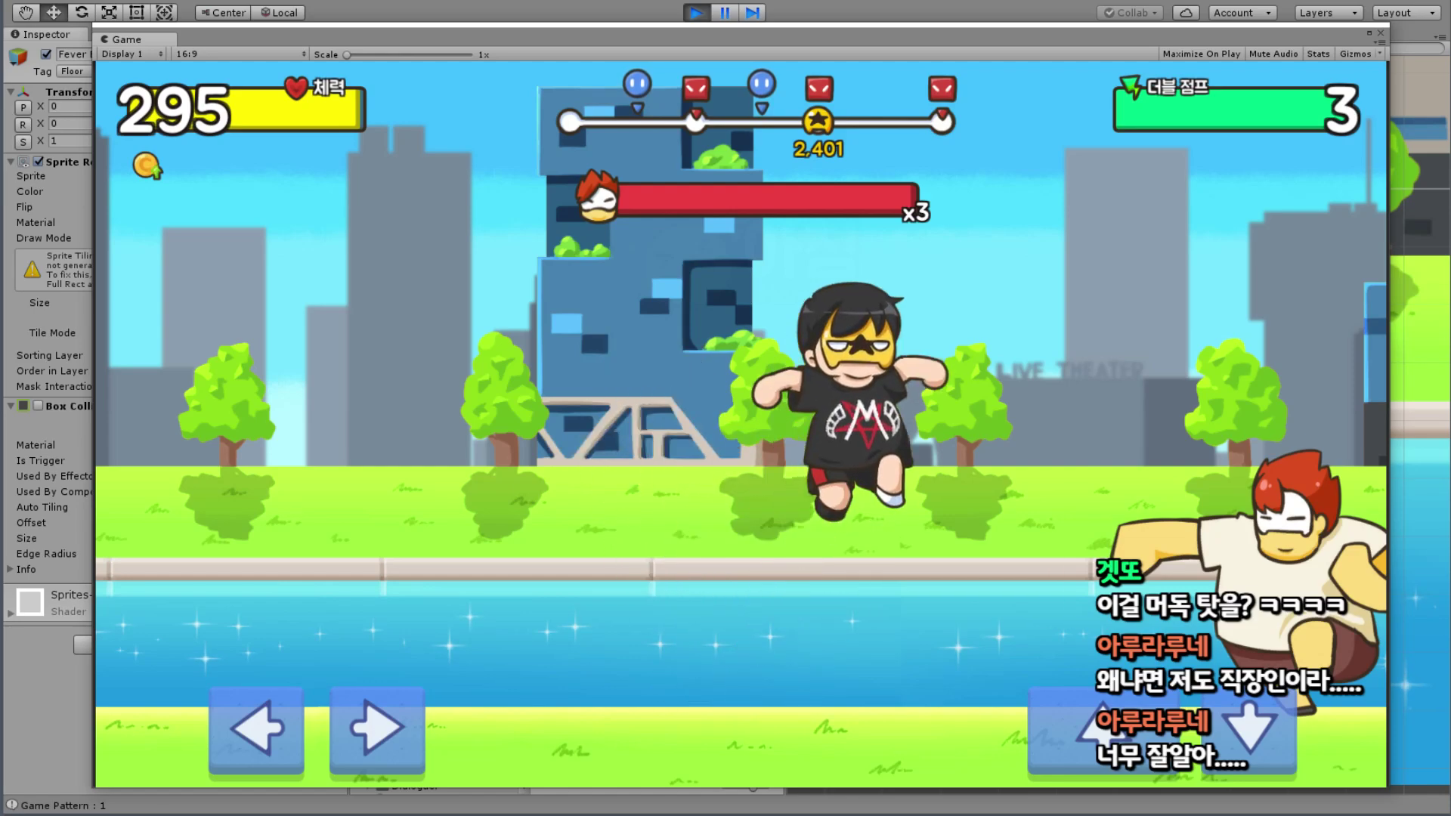
key(Down)
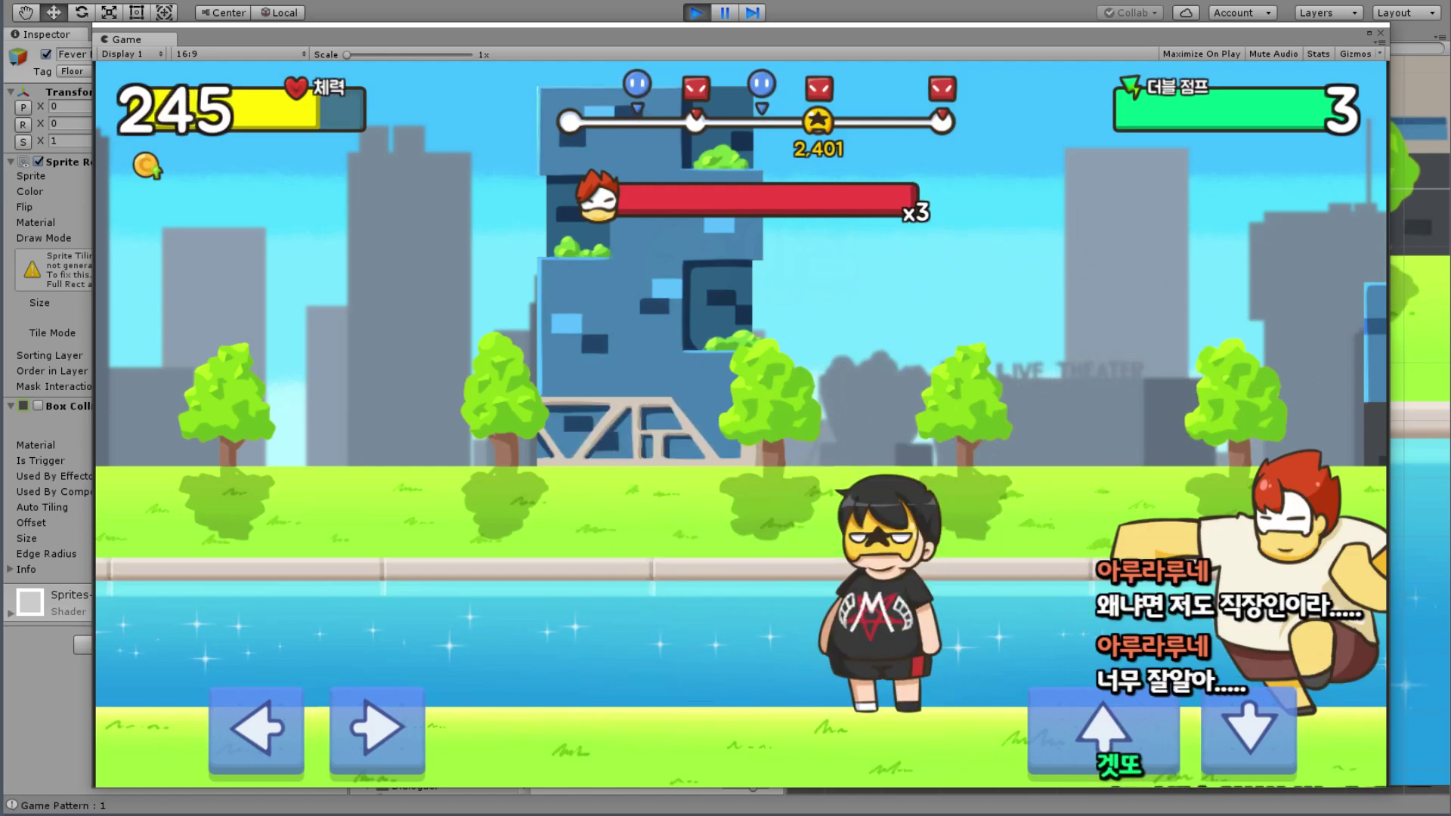
drag(623, 44, 360, 591)
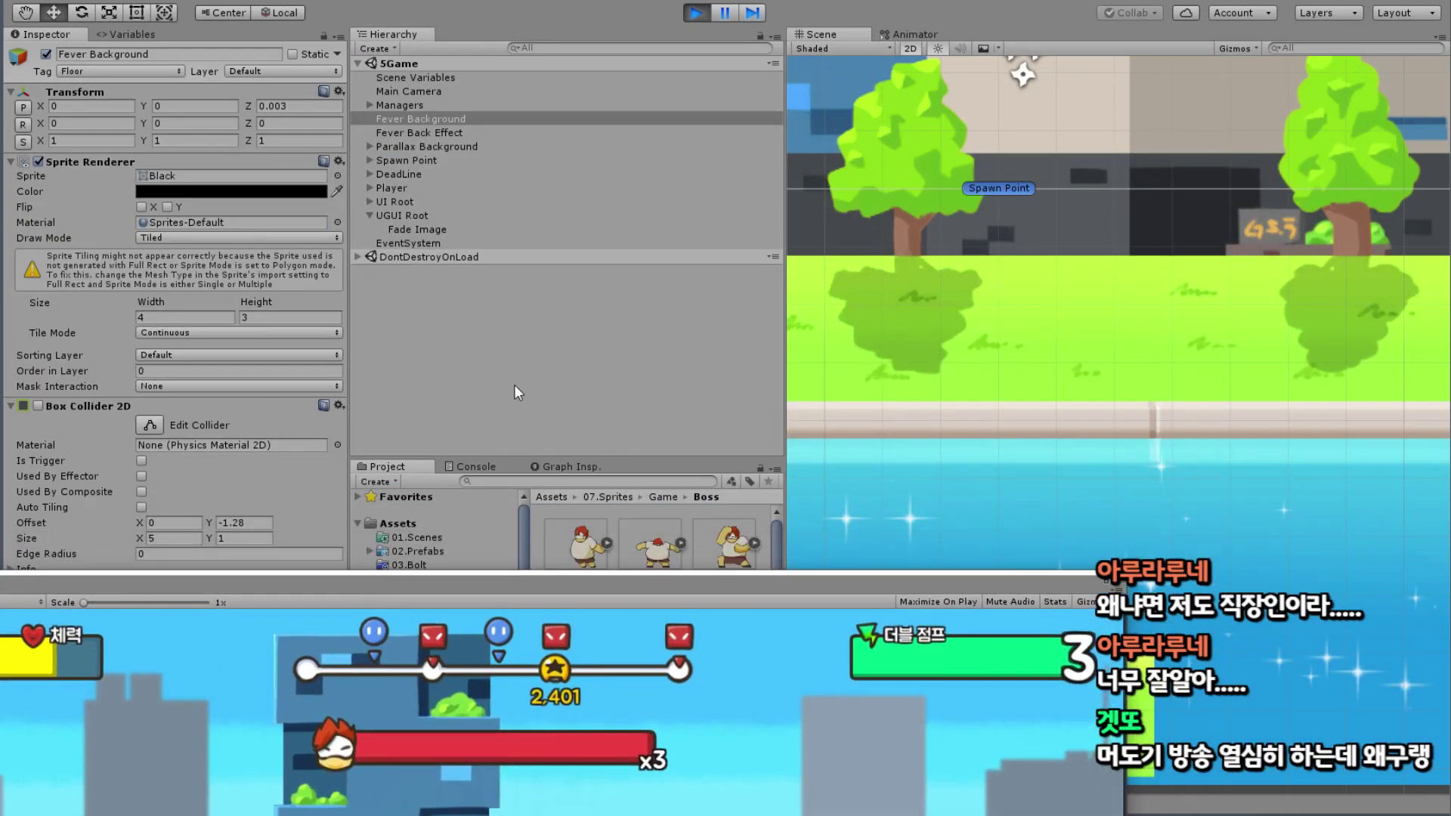
Step: Expand Spawn Point and 35Boss_Angry(Clone) in the Hierarchy and select its Hit Area (Punch)
click(369, 203)
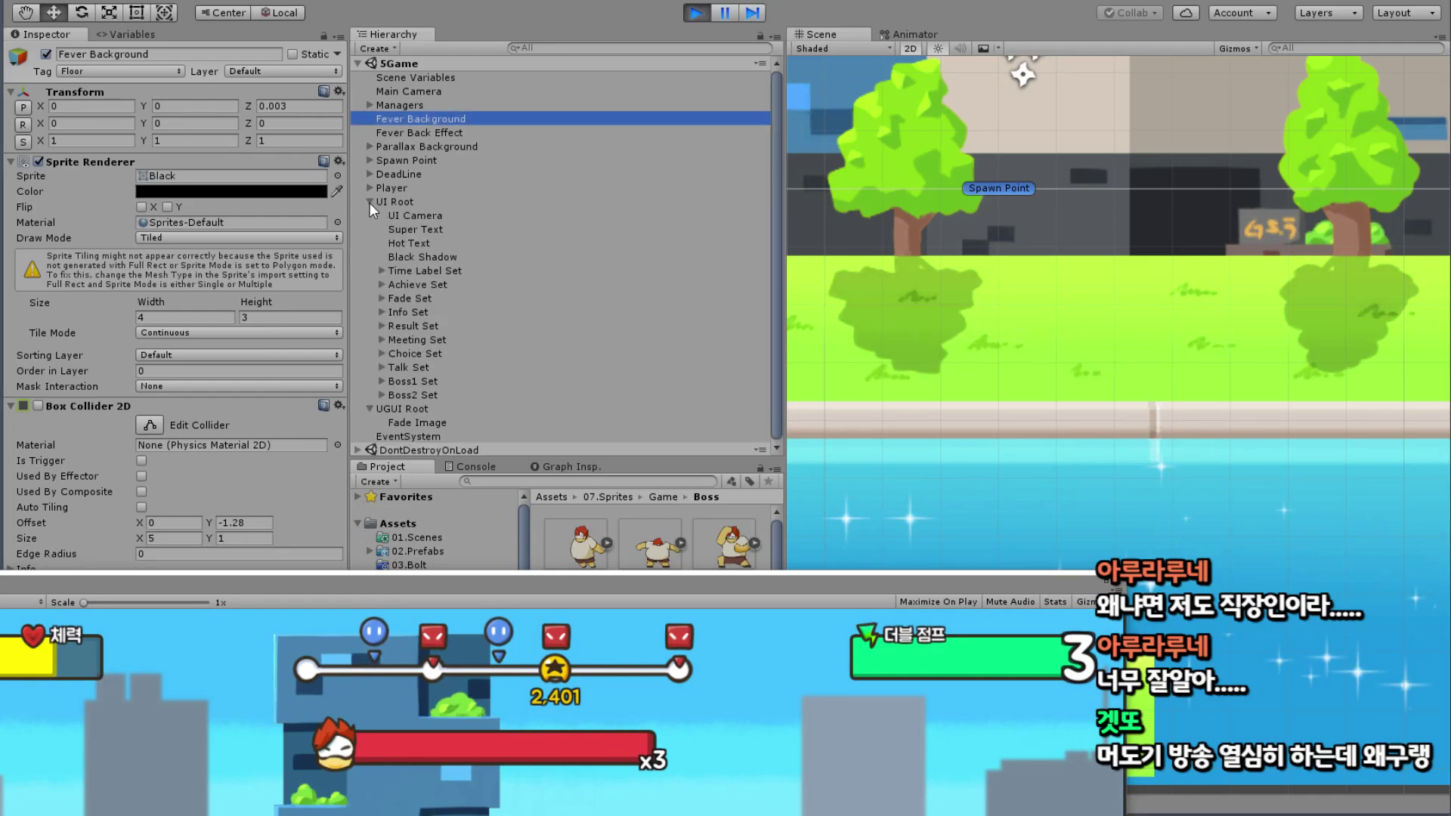
click(369, 202)
click(370, 186)
click(400, 201)
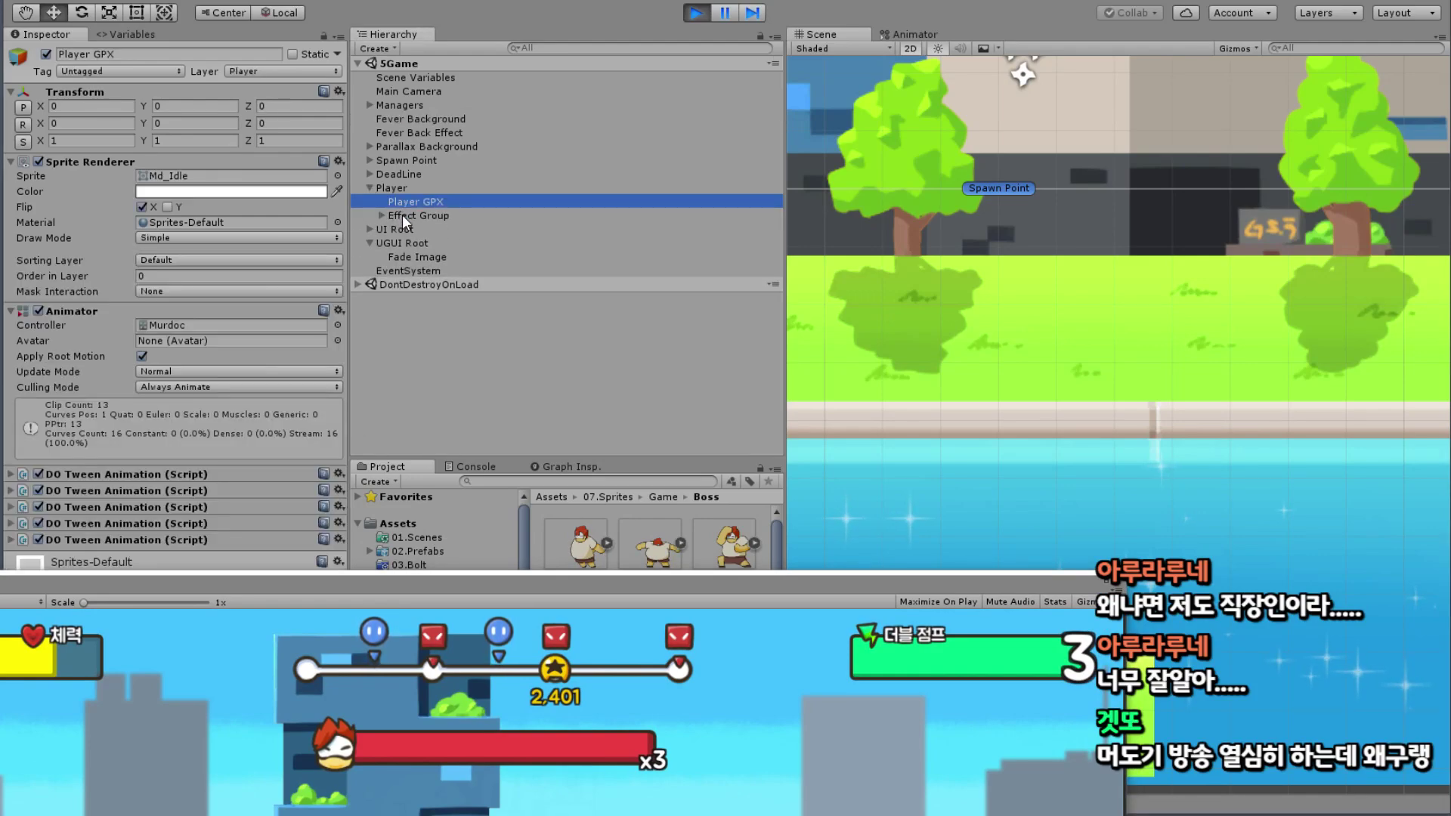
click(369, 187)
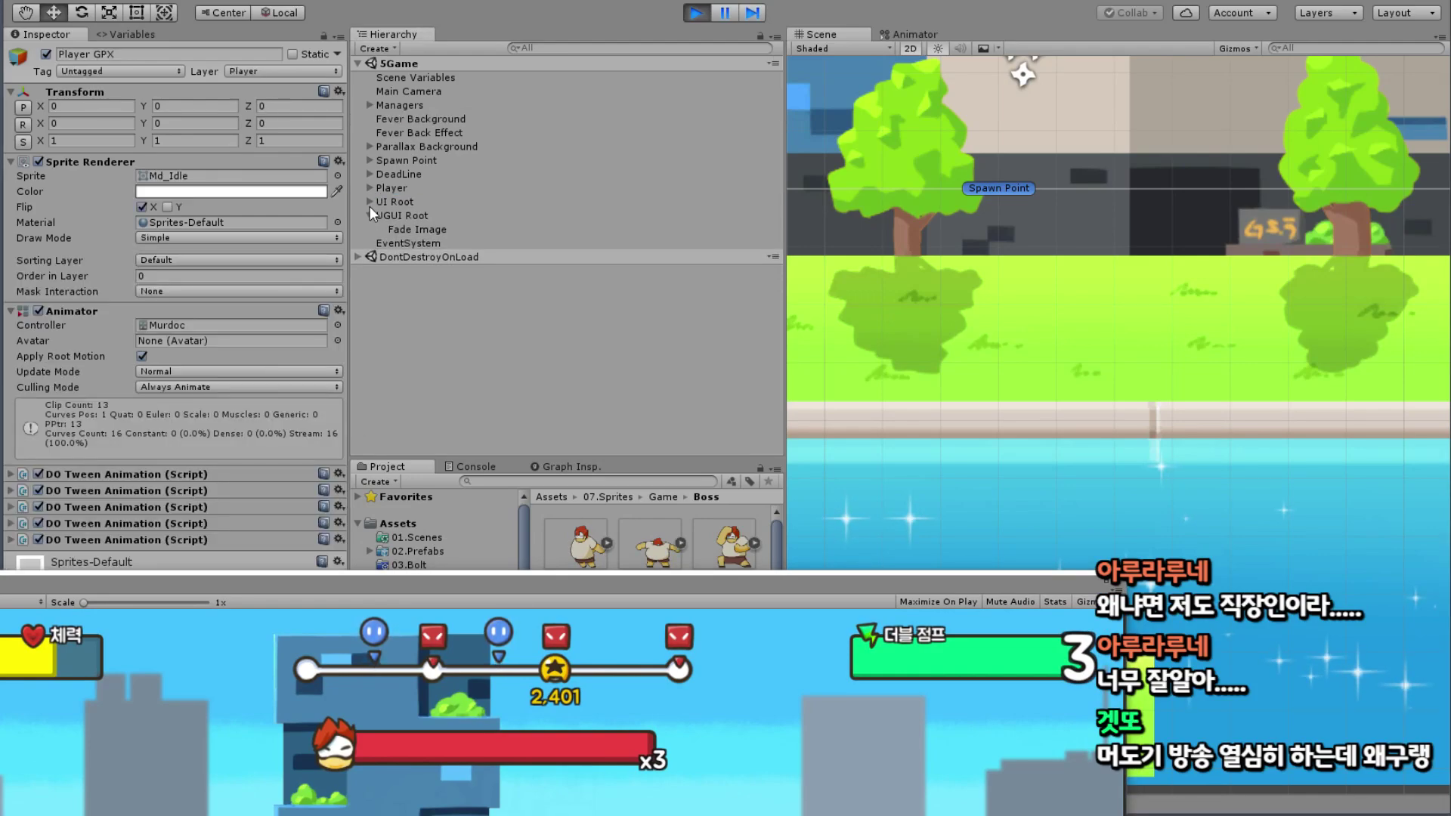
click(369, 160)
click(381, 284)
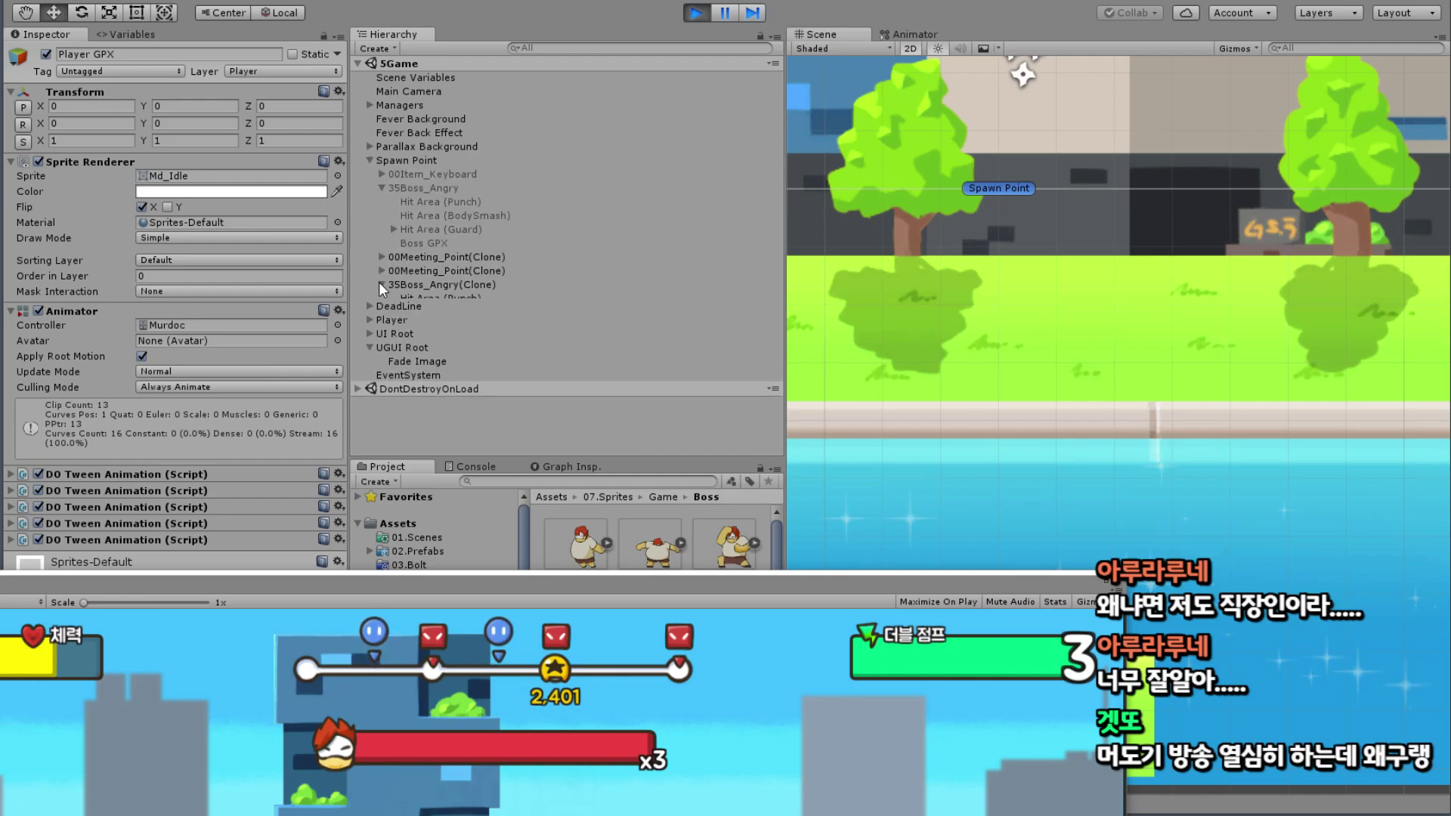
click(437, 298)
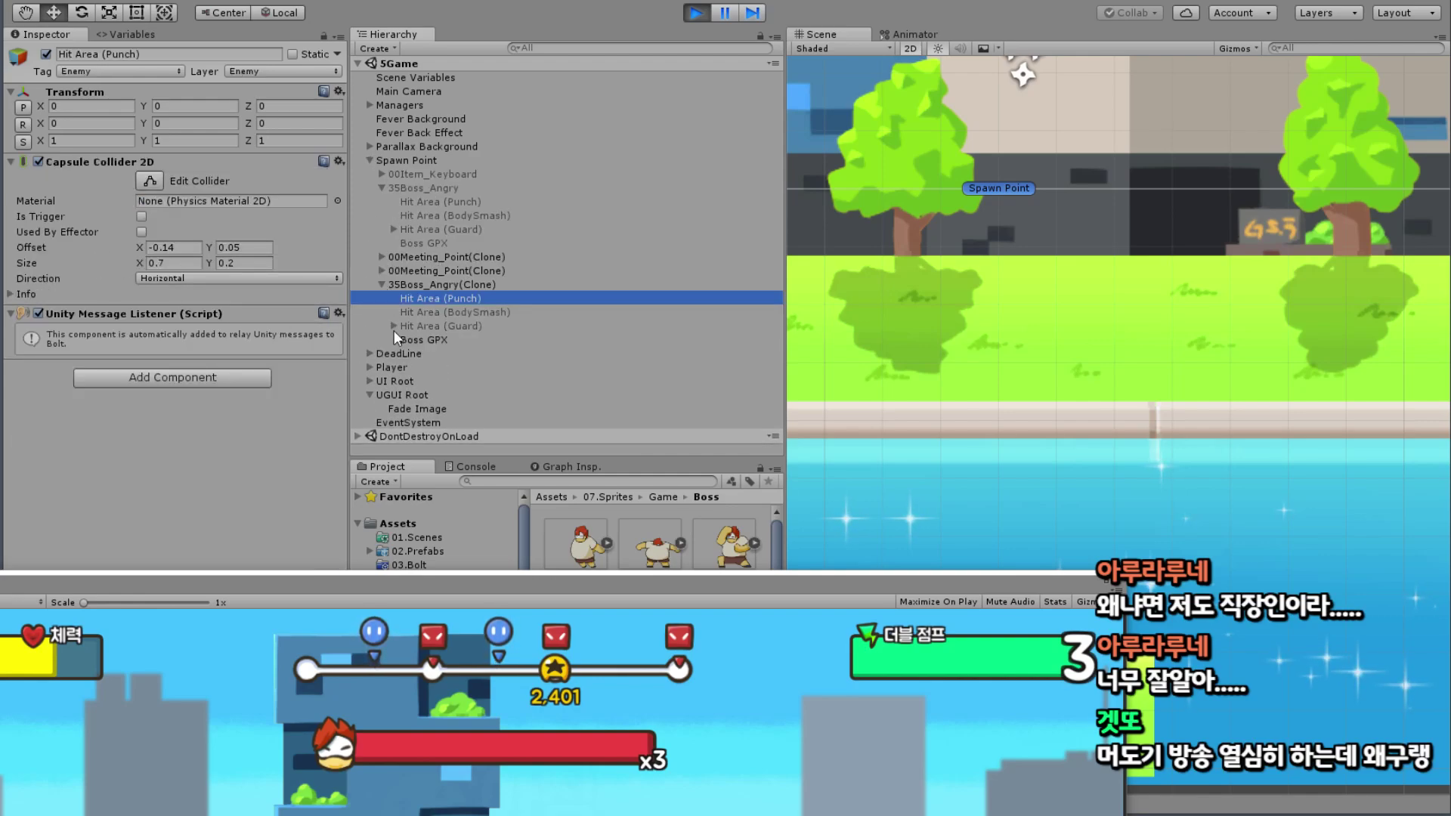
click(421, 339)
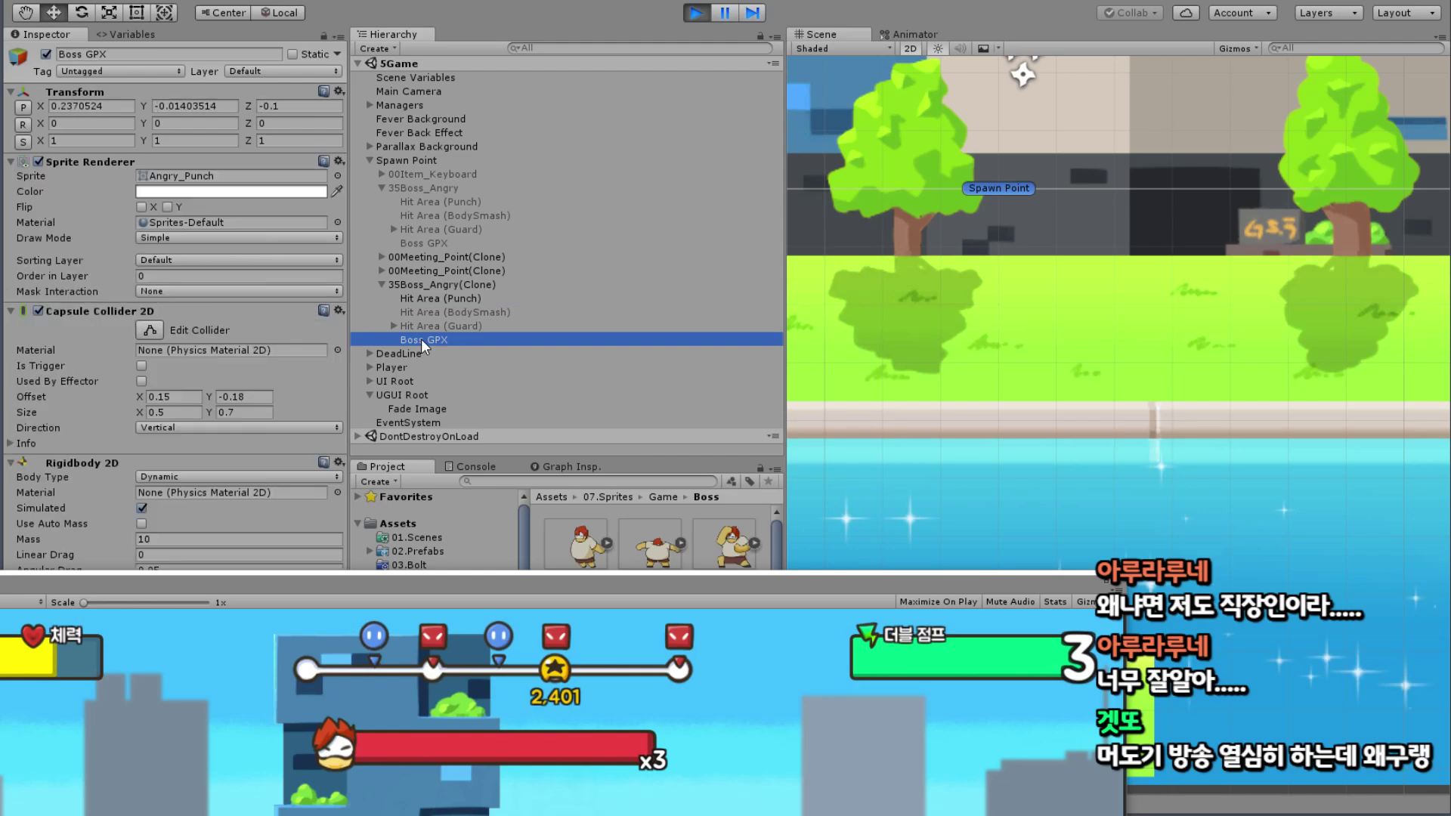
click(425, 297)
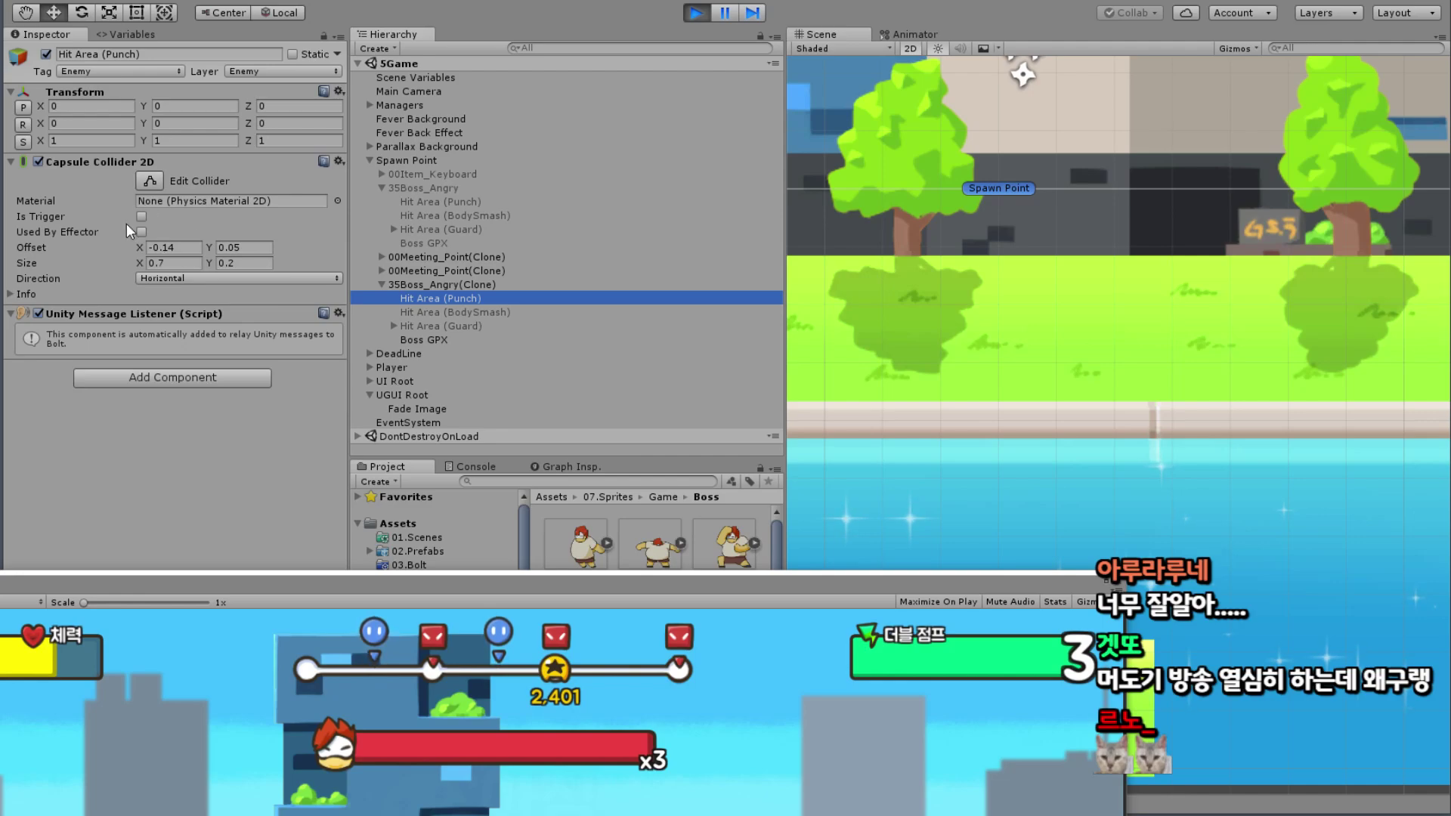
Step: Enable Is Trigger on the Hit Area (Punch) Capsule Collider 2D and play on to dismiss the results screen
click(141, 218)
drag(574, 592, 809, 21)
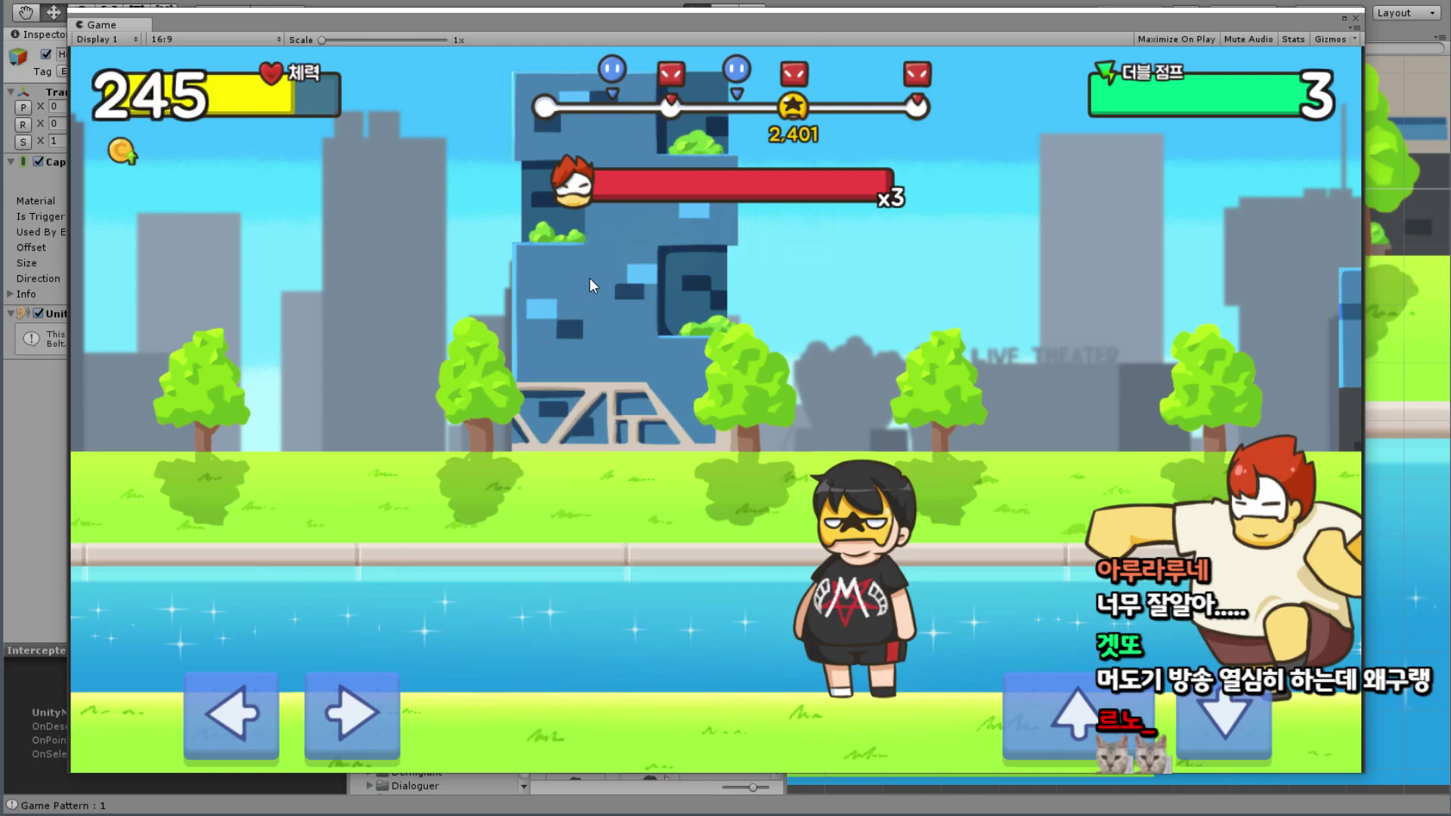
drag(809, 30, 827, 24)
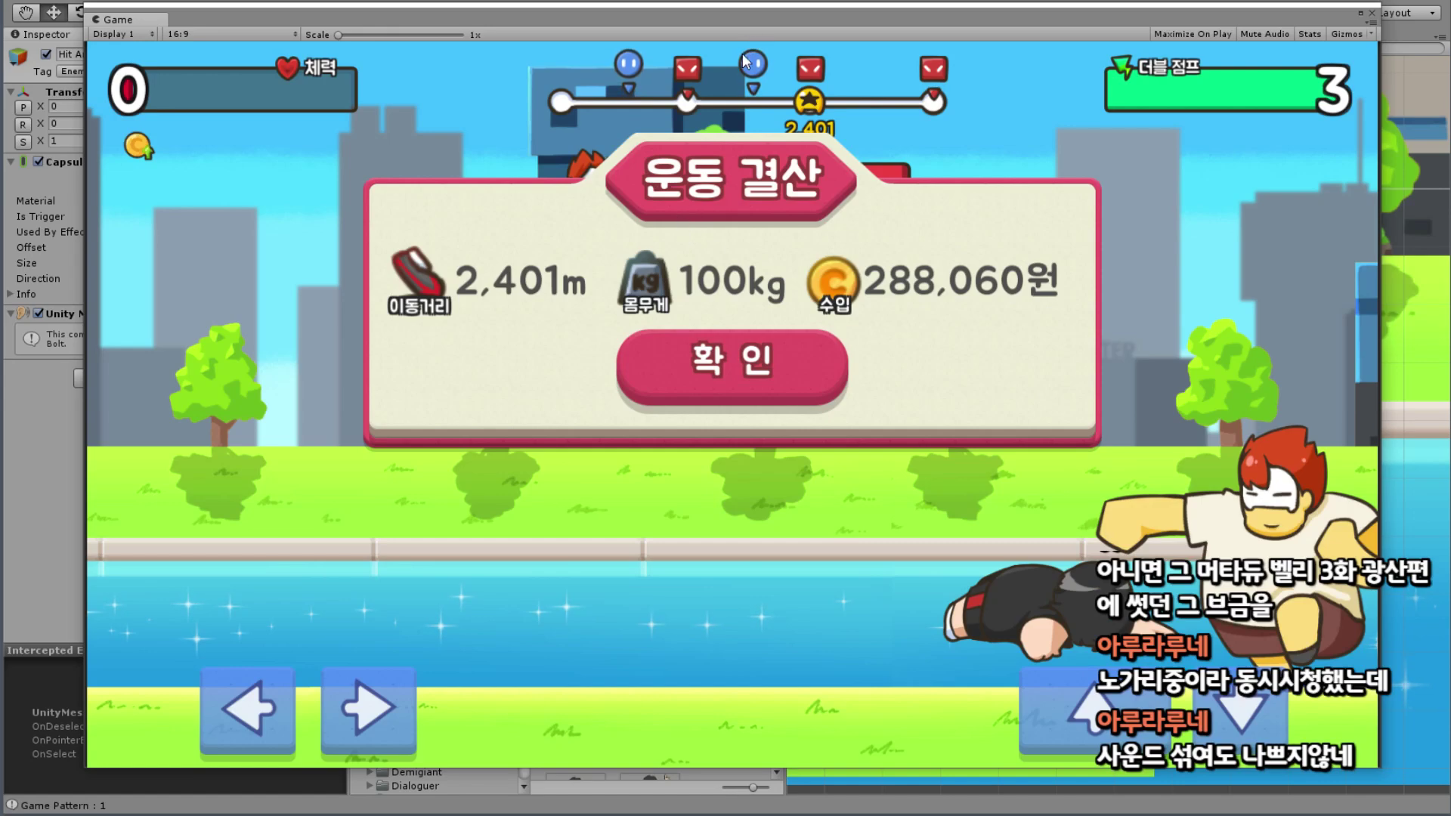
click(708, 375)
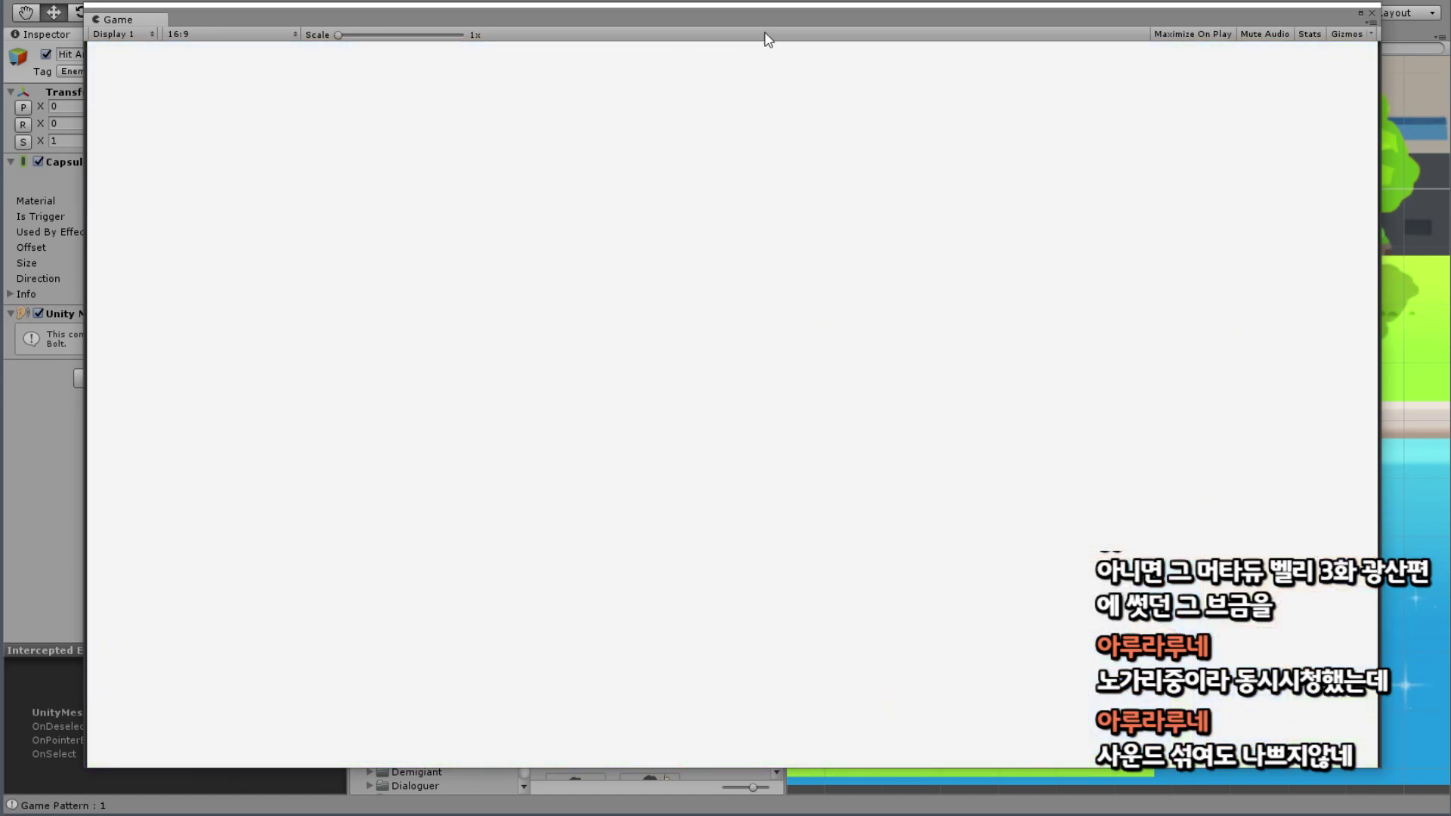
Step: Move the Game view aside and inspect 35Boss_Angry and Player in the Hierarchy
drag(768, 39, 618, 256)
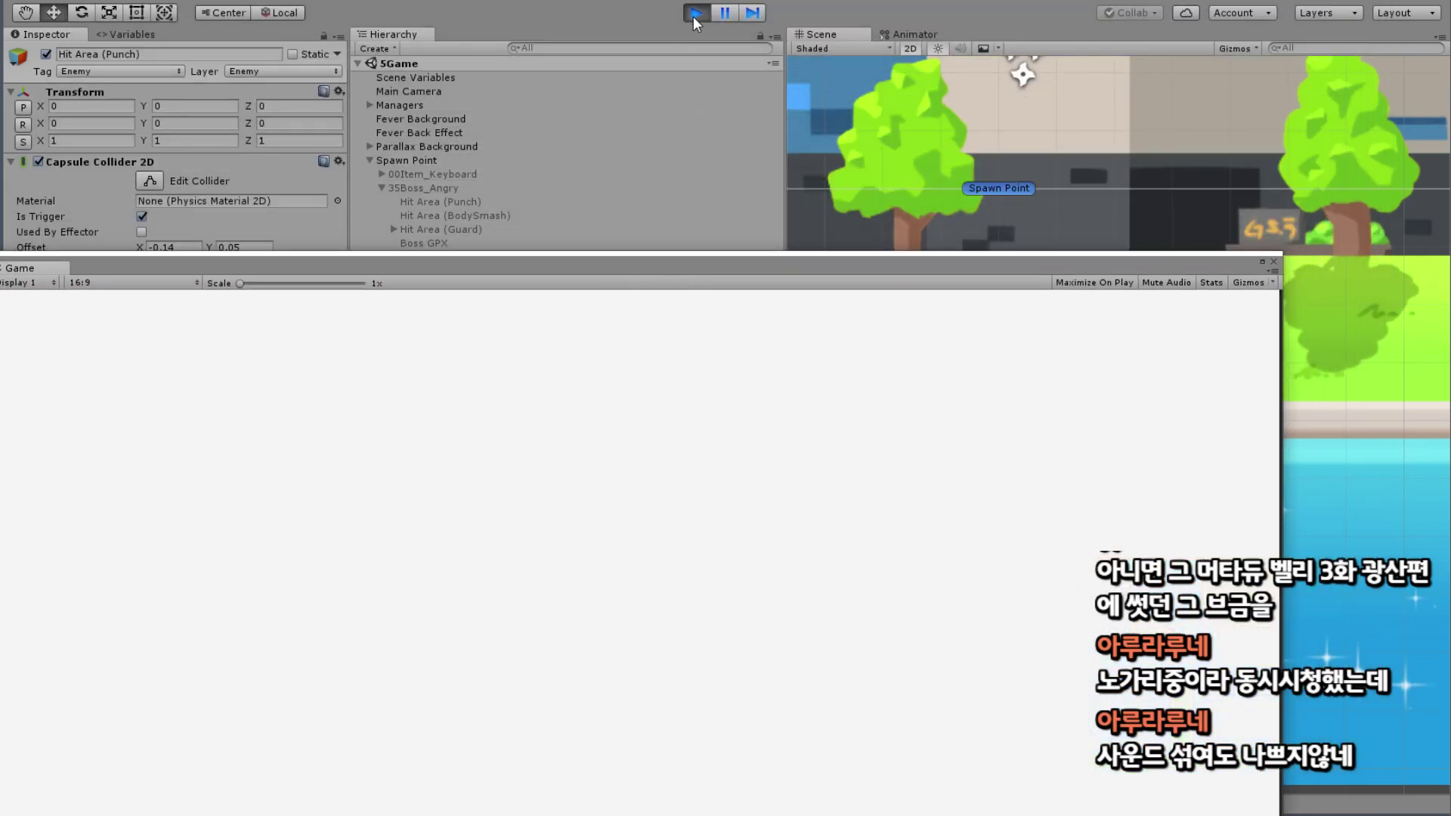
drag(644, 285, 469, 64)
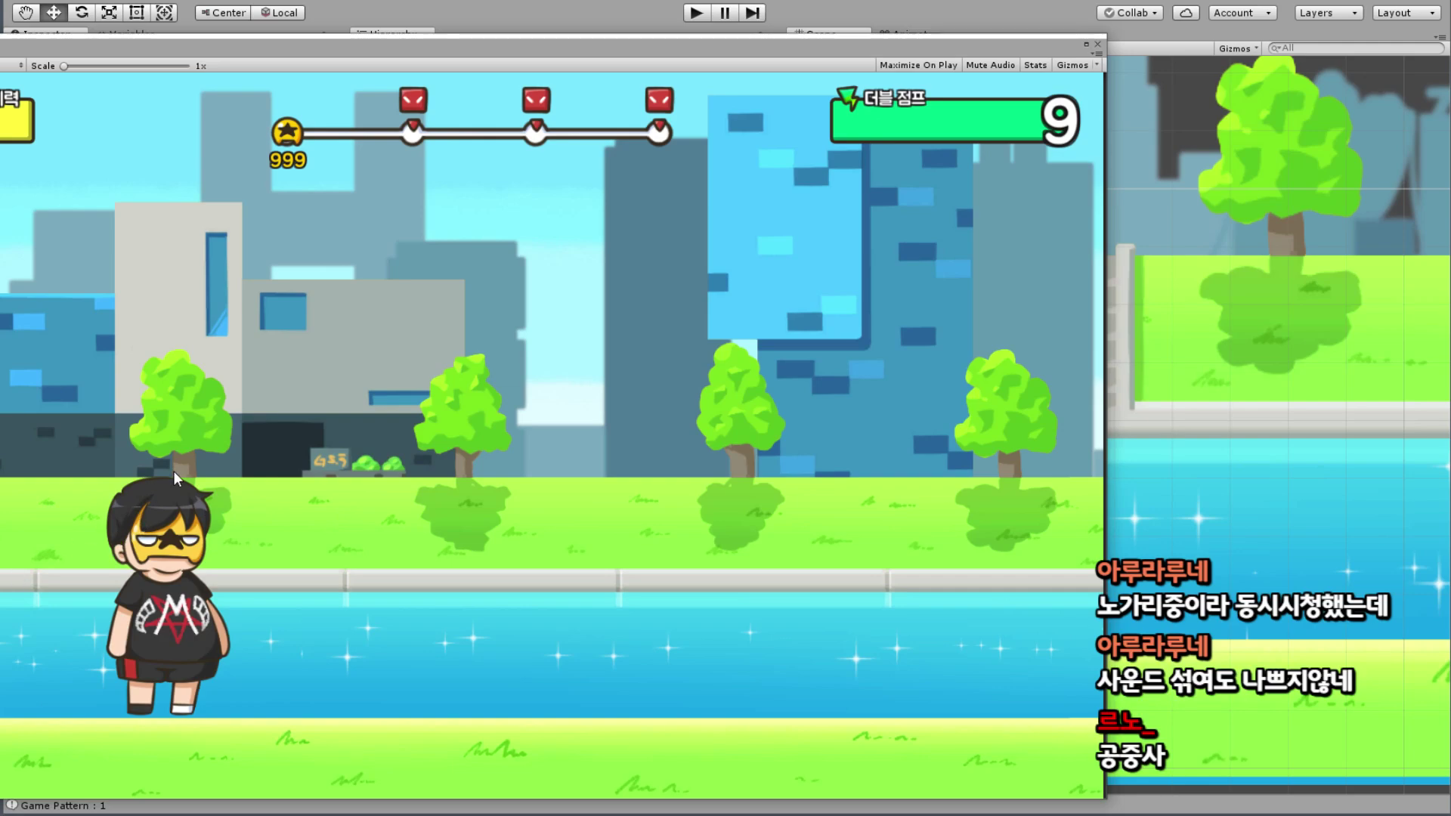
drag(646, 58, 716, 434)
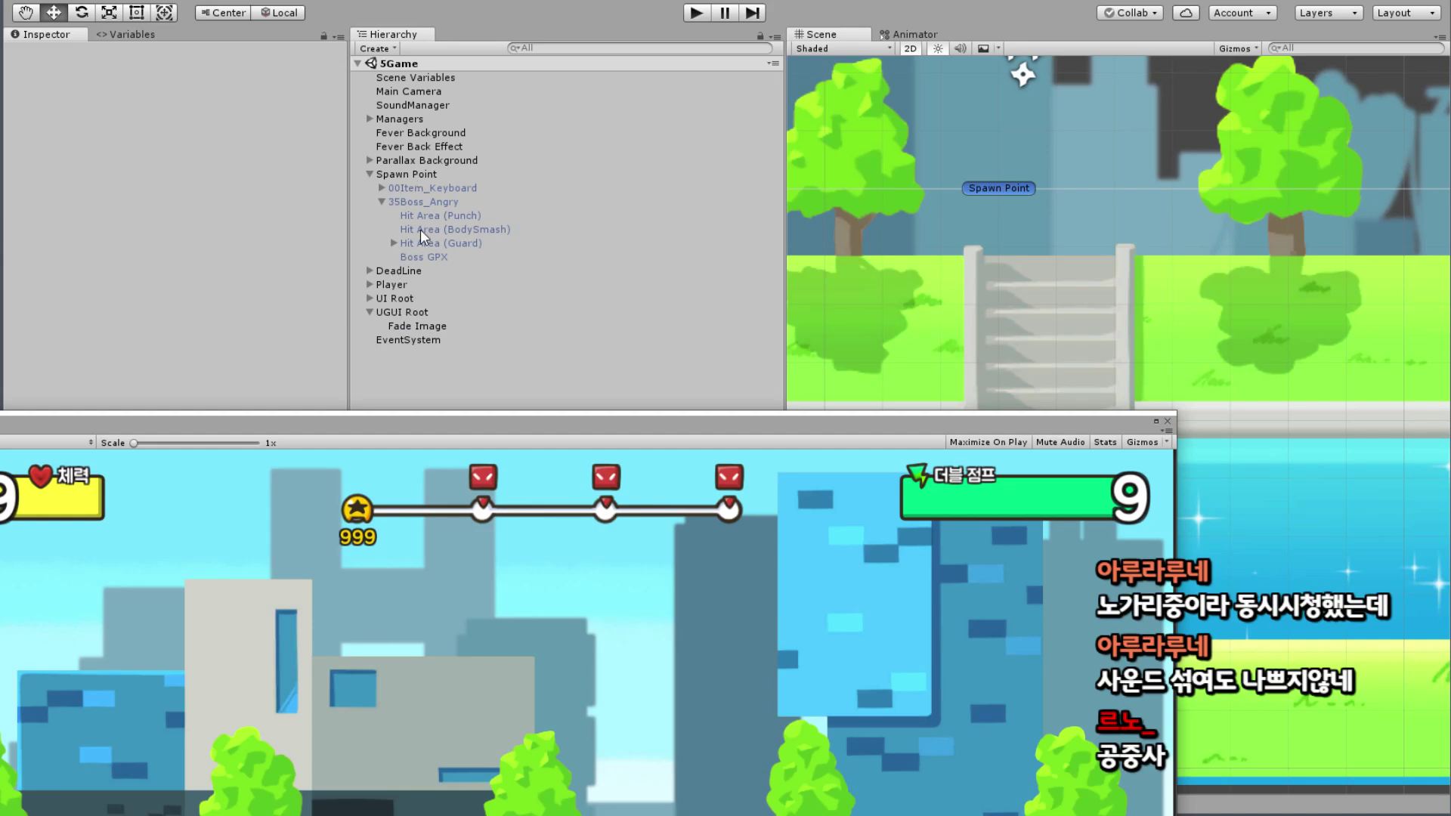
click(433, 202)
click(418, 285)
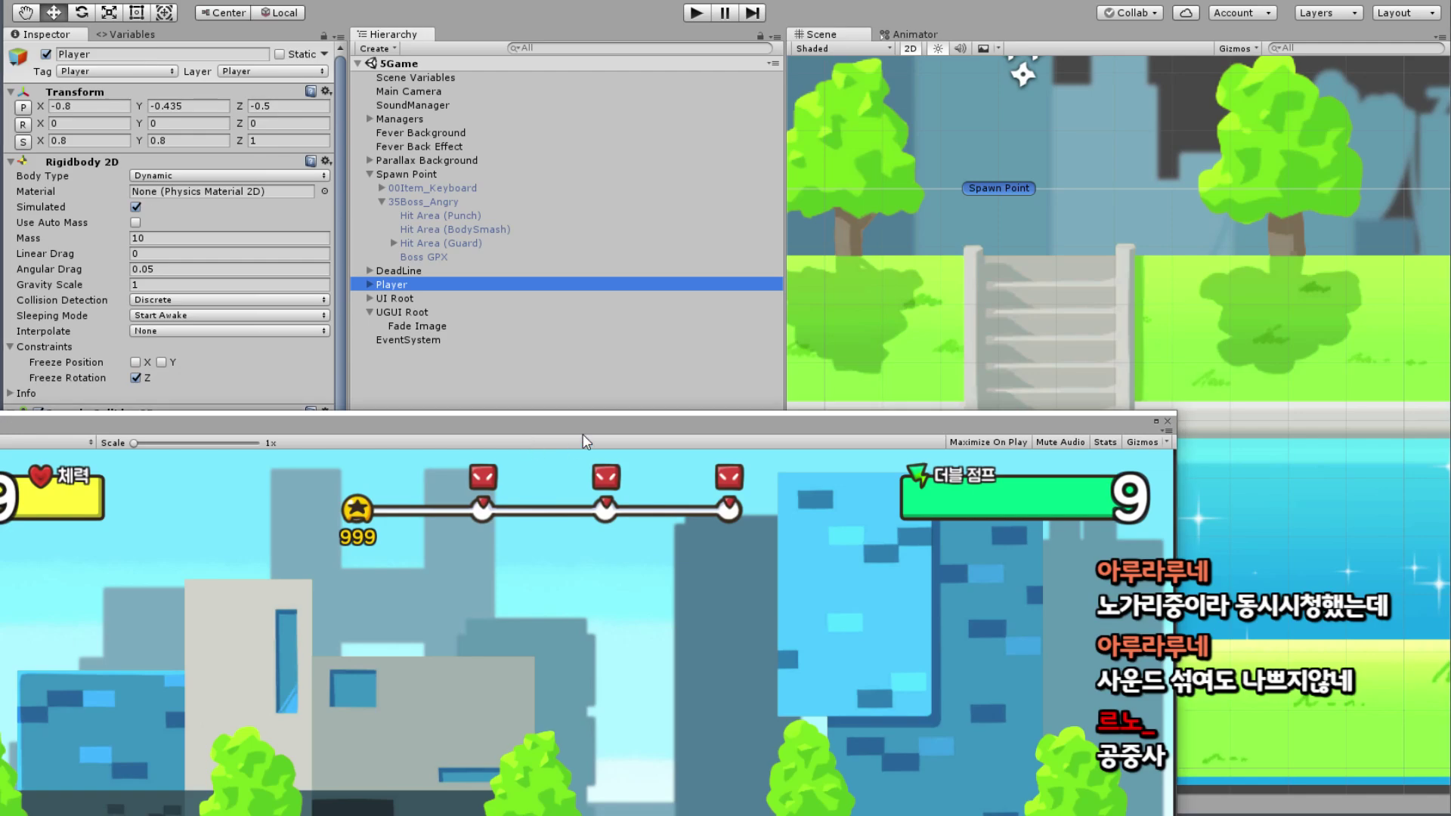
Step: Raise the Game view back over the editor, ready for another test run
mouse_move(524, 444)
mouse_down()
mouse_move(605, 187)
mouse_move(532, 478)
mouse_move(564, 475)
mouse_move(776, 47)
mouse_move(778, 114)
mouse_move(805, 59)
mouse_up()
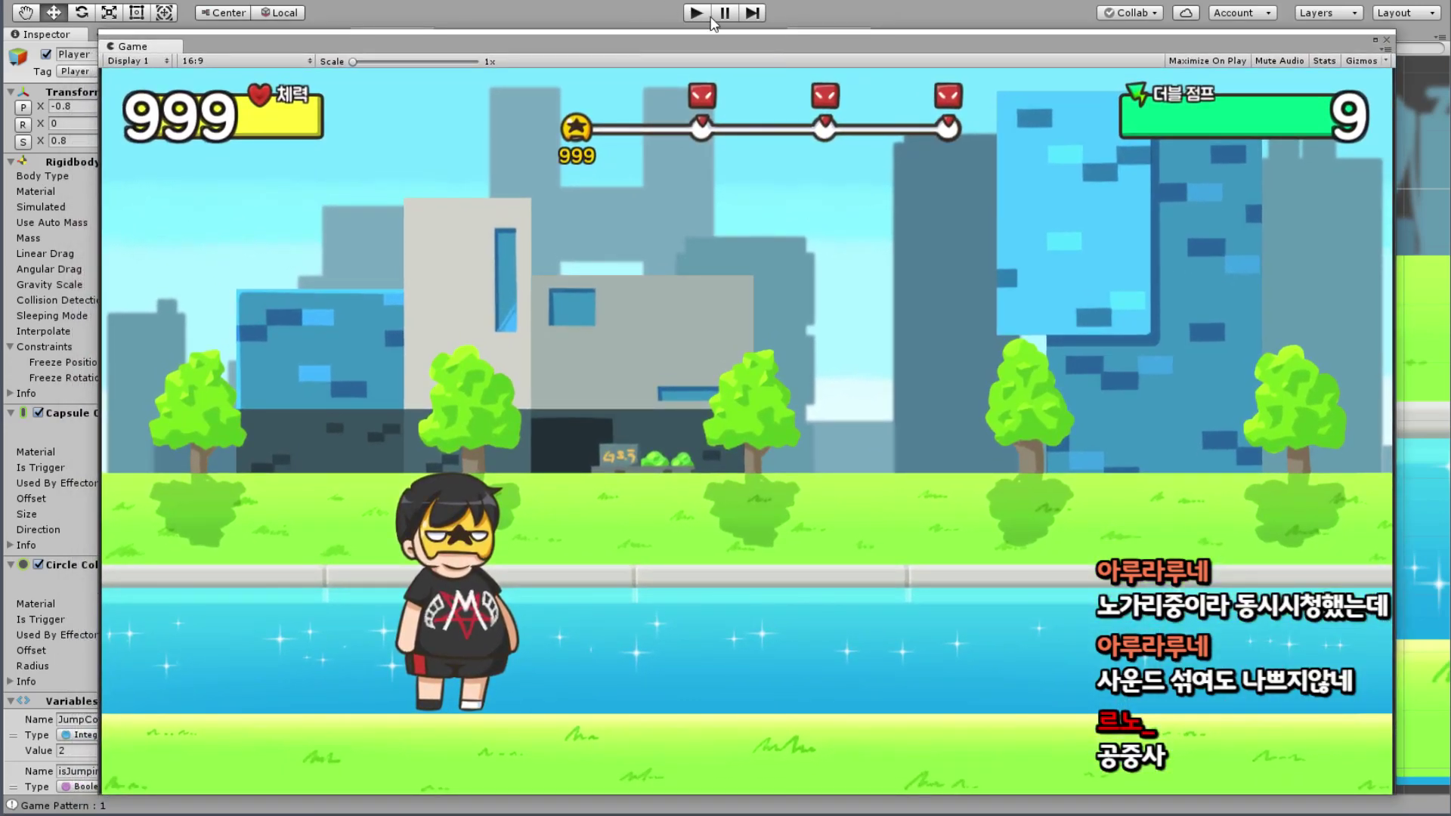
drag(671, 35, 644, 41)
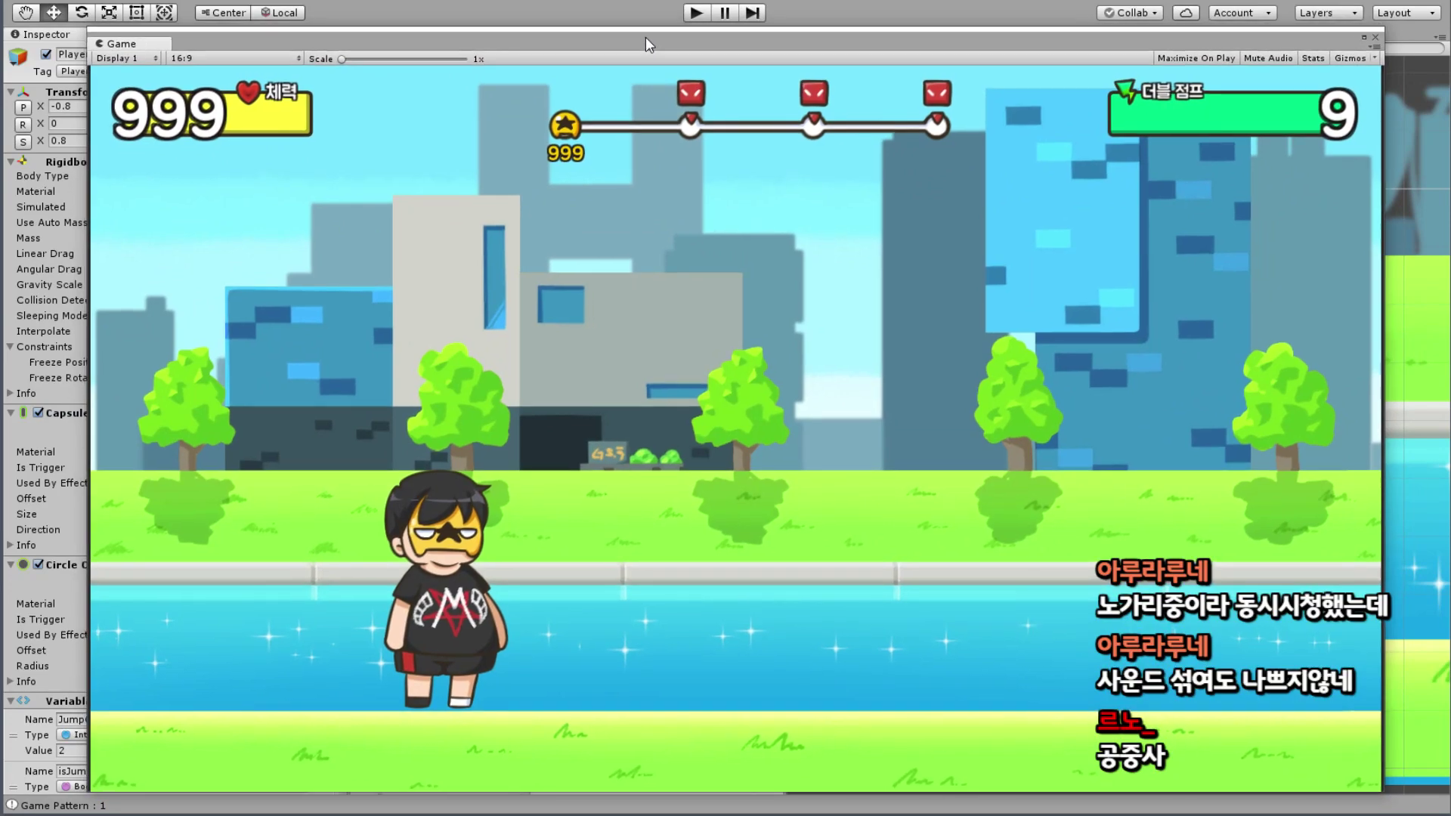
drag(645, 42, 654, 48)
Step: Restart the game, get through the boss dialogue and intro panels, and run right toward the boss
click(697, 13)
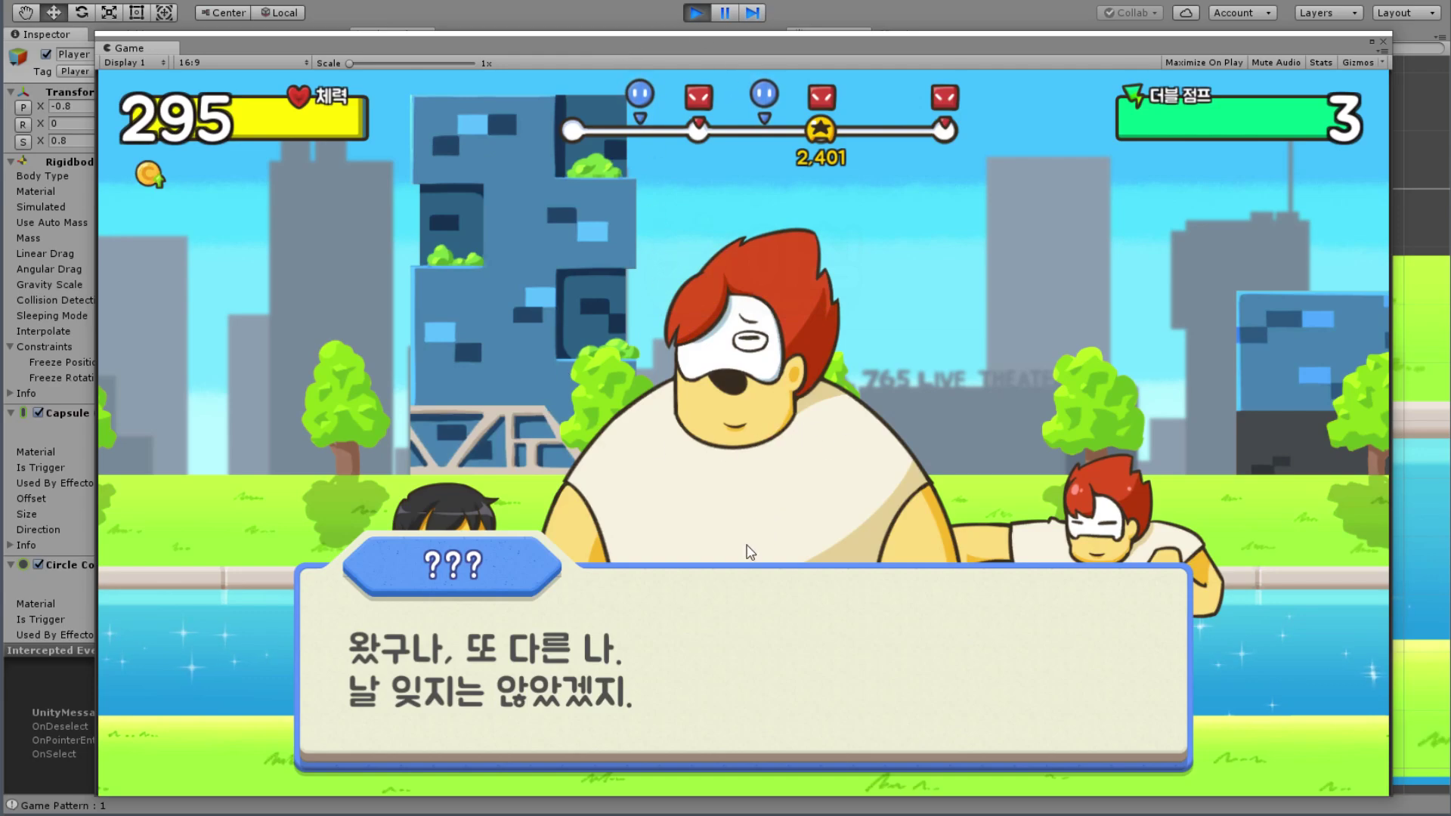
click(785, 631)
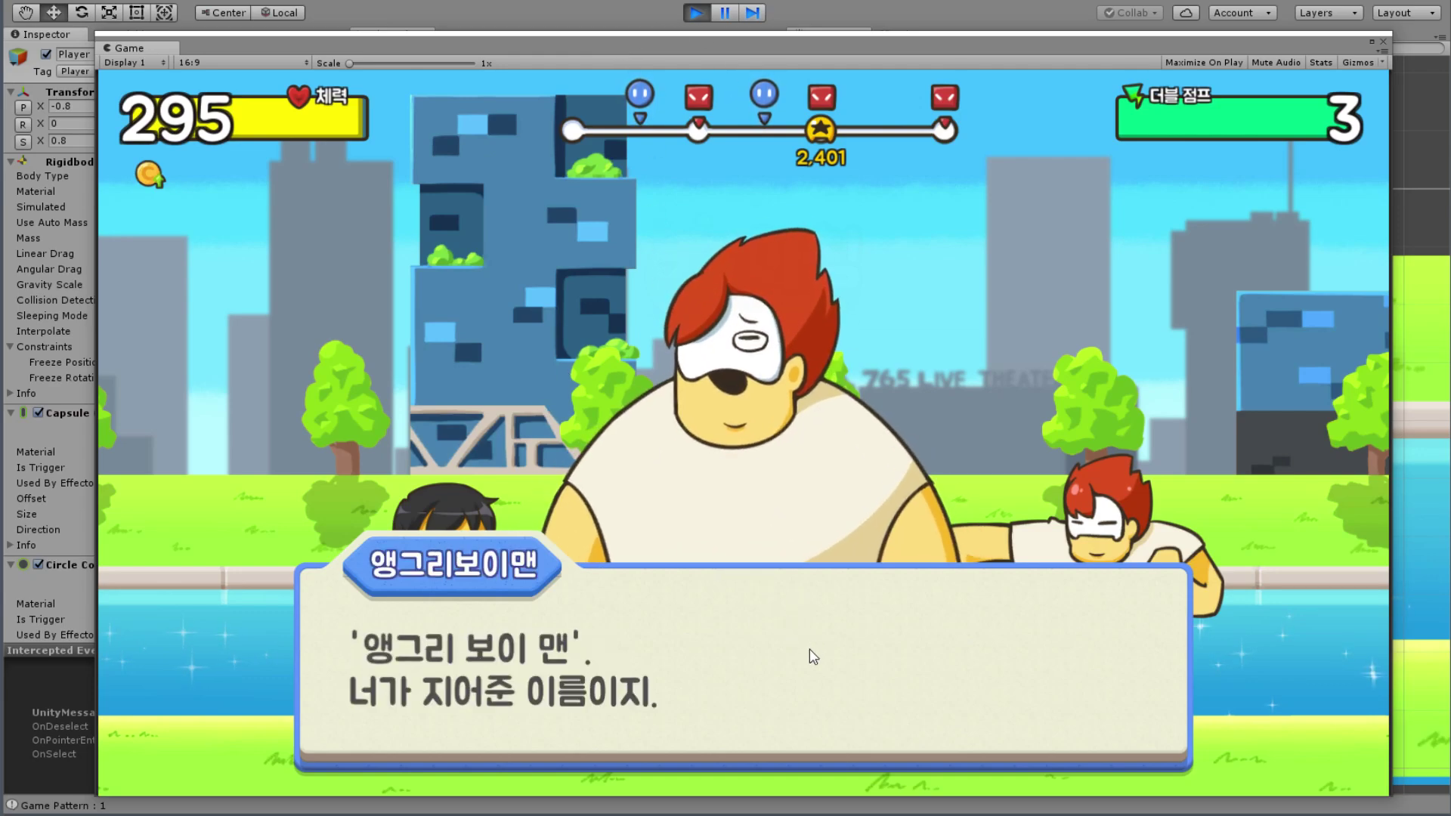
click(809, 650)
click(814, 672)
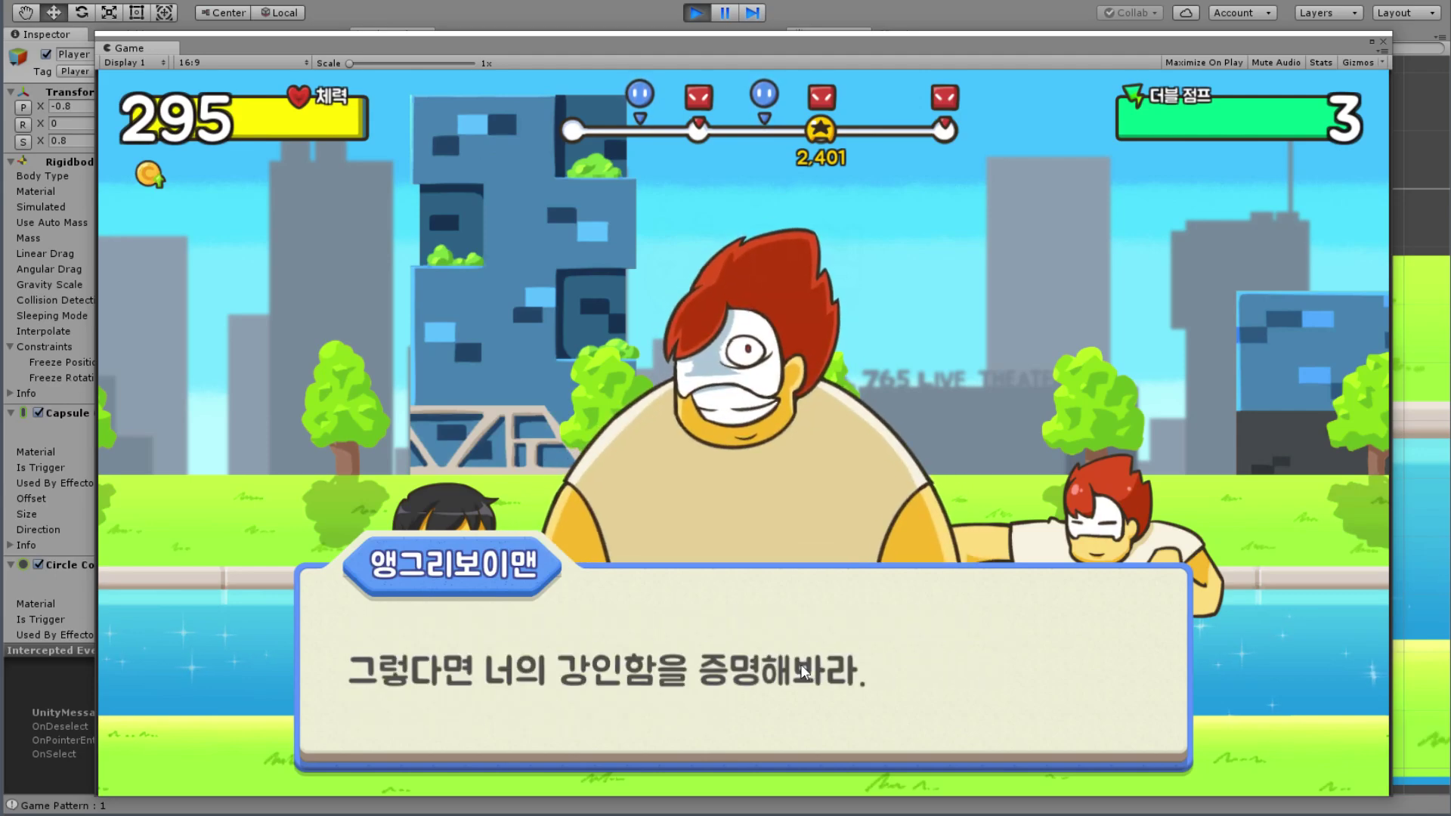
click(835, 628)
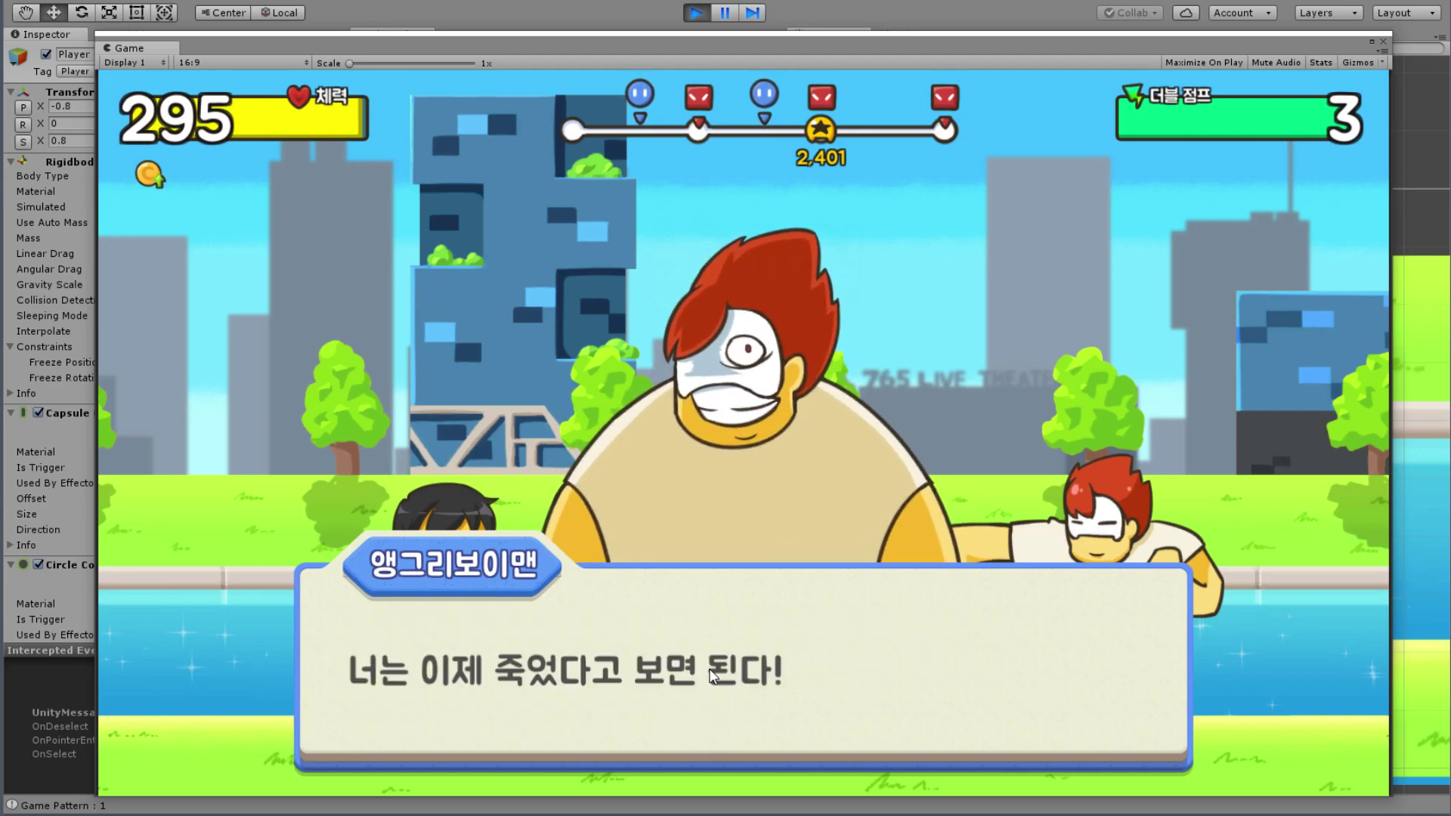
click(725, 677)
click(726, 514)
click(748, 514)
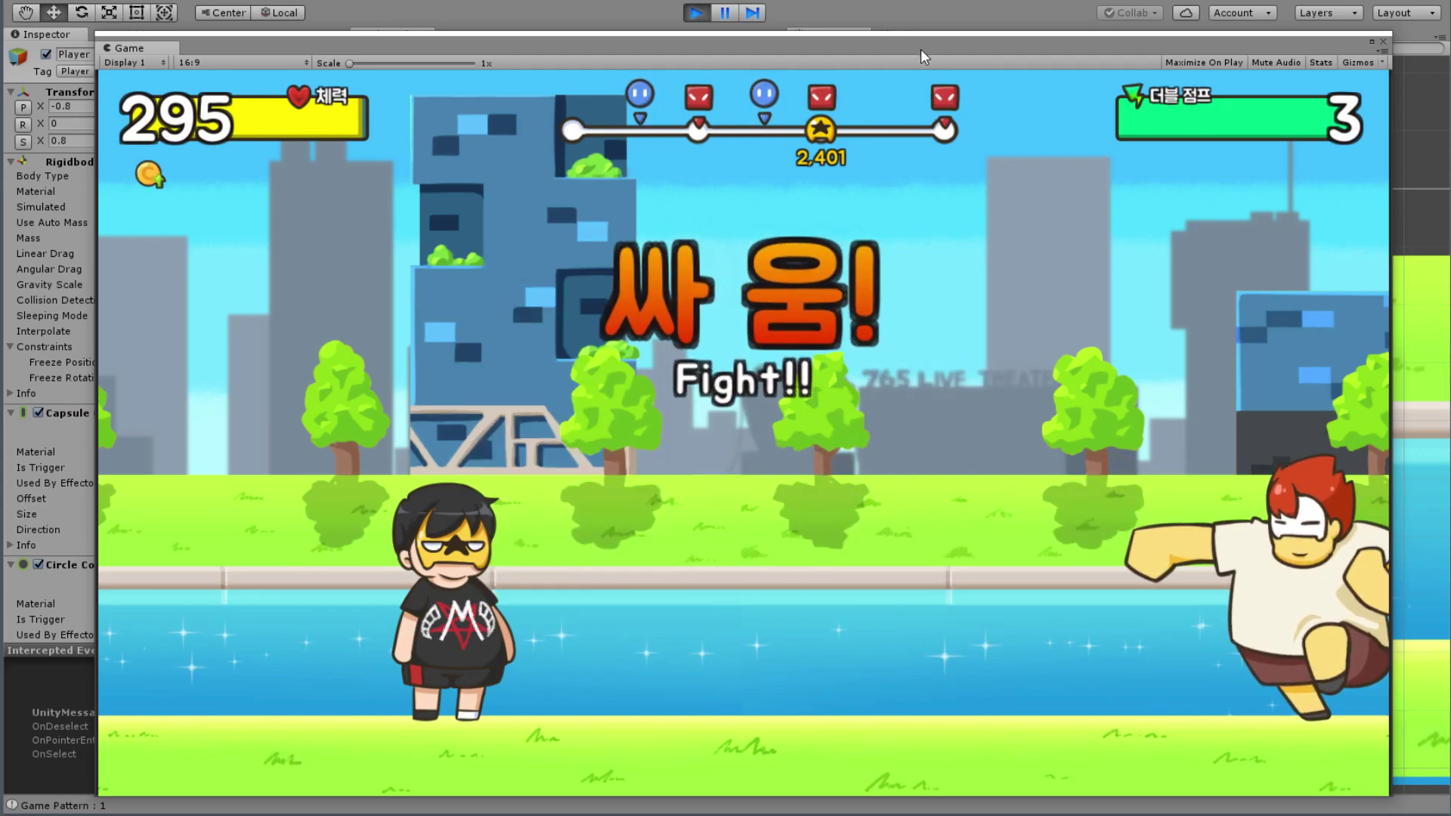
key(Right)
key(Right)
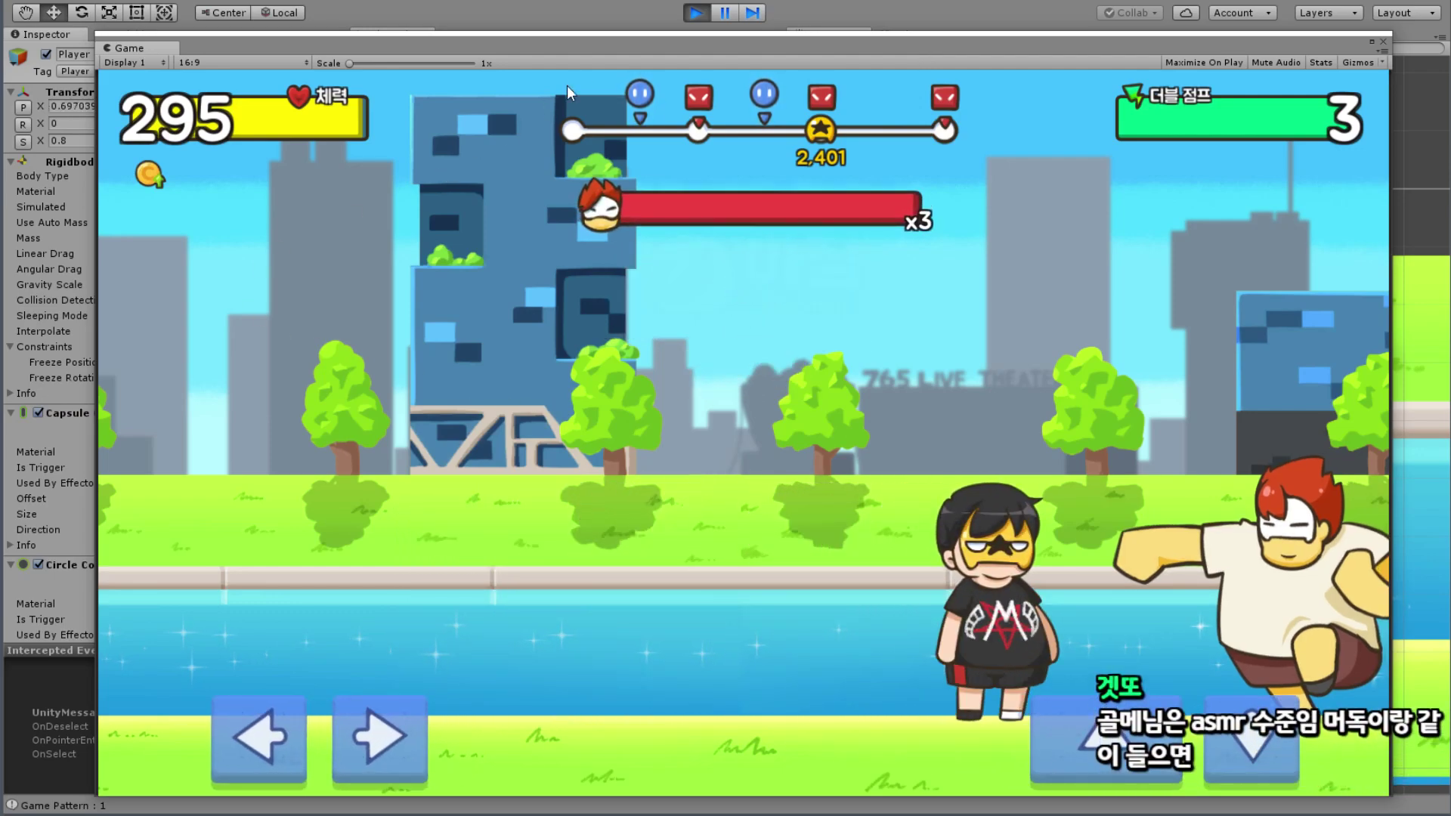
Step: Make 35Boss_Angry(Clone)'s Hit Area (Punch) collider a trigger with Is Trigger
drag(613, 43, 364, 637)
click(405, 284)
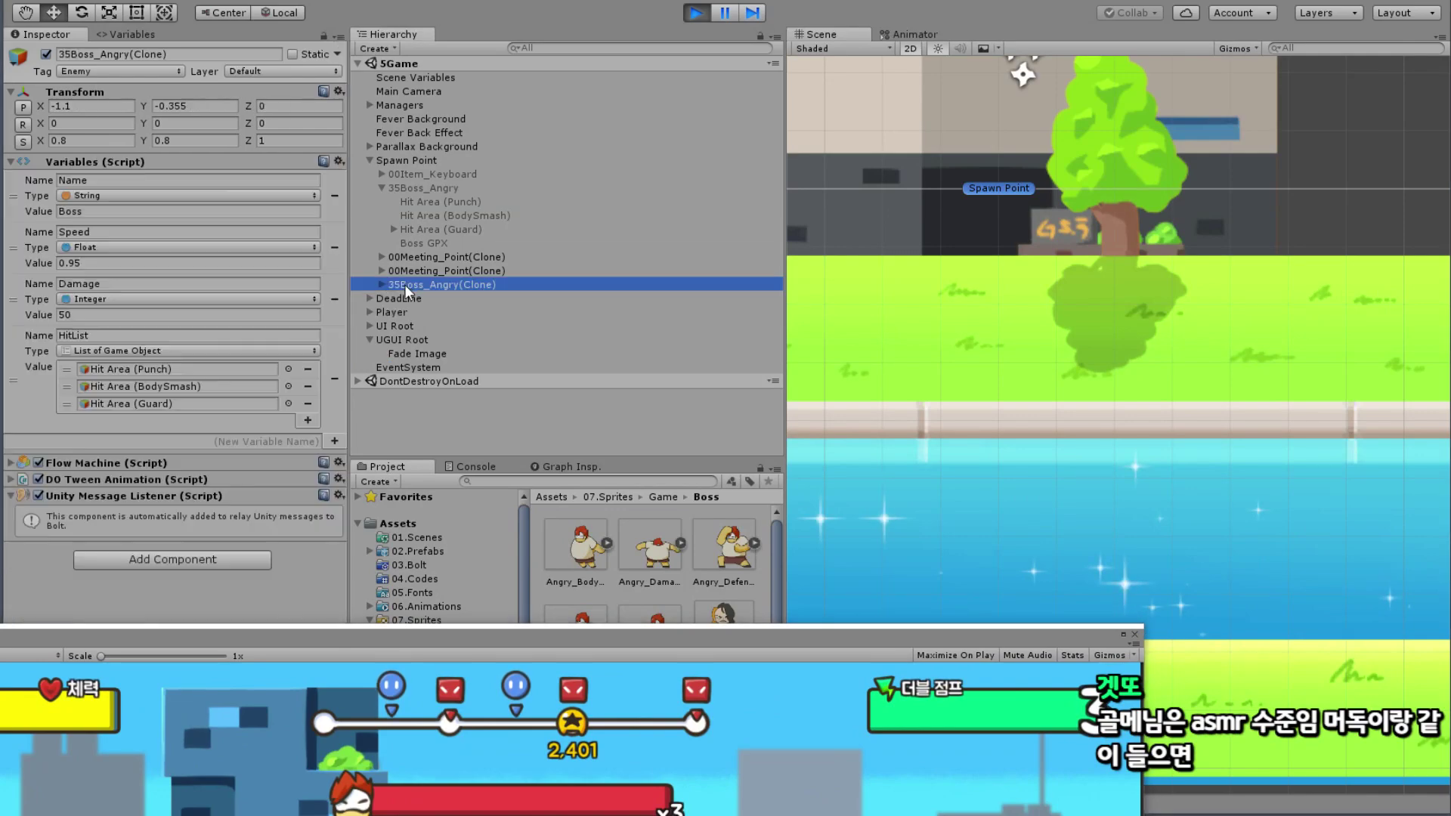
click(380, 284)
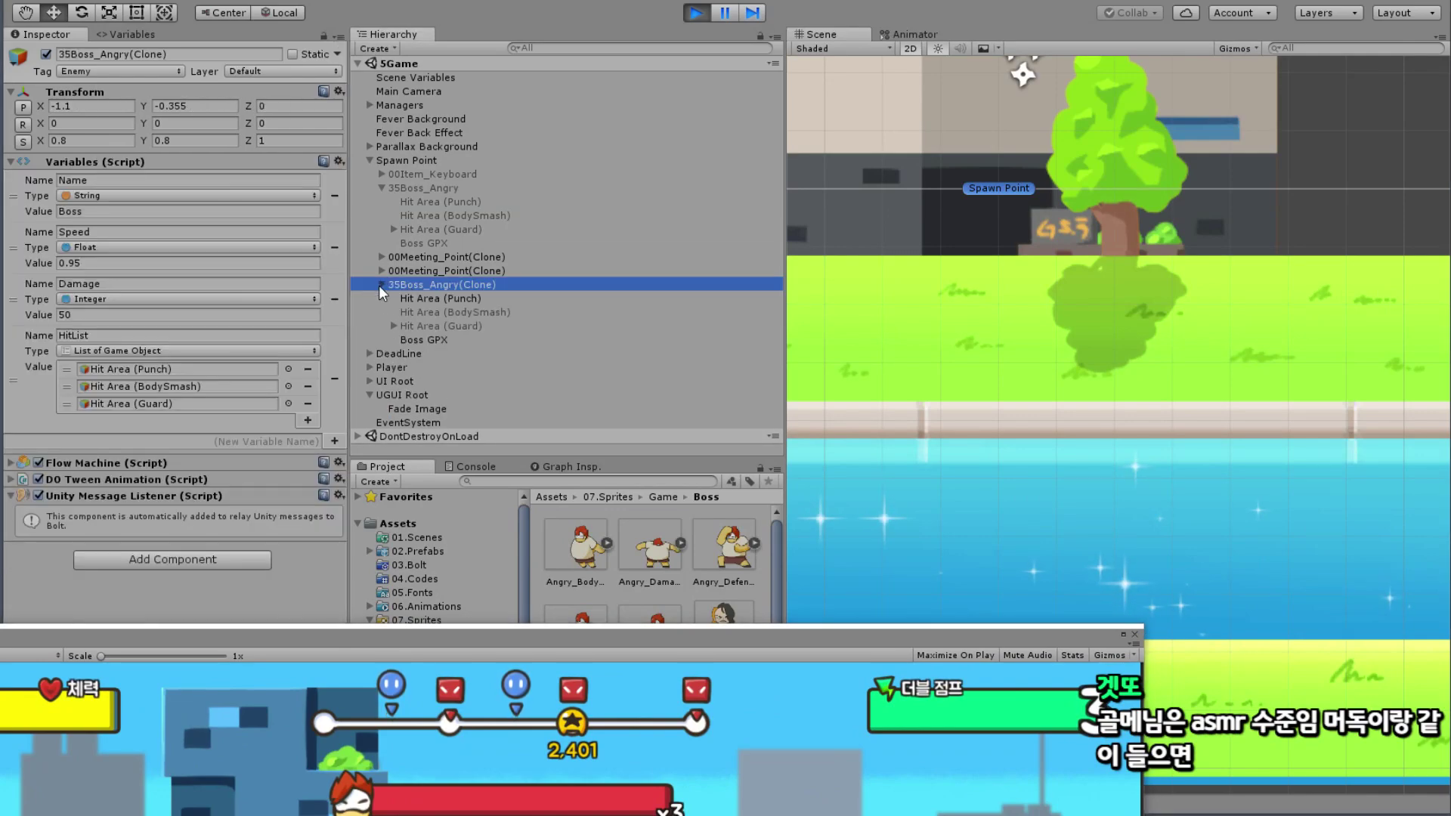
click(441, 300)
click(140, 217)
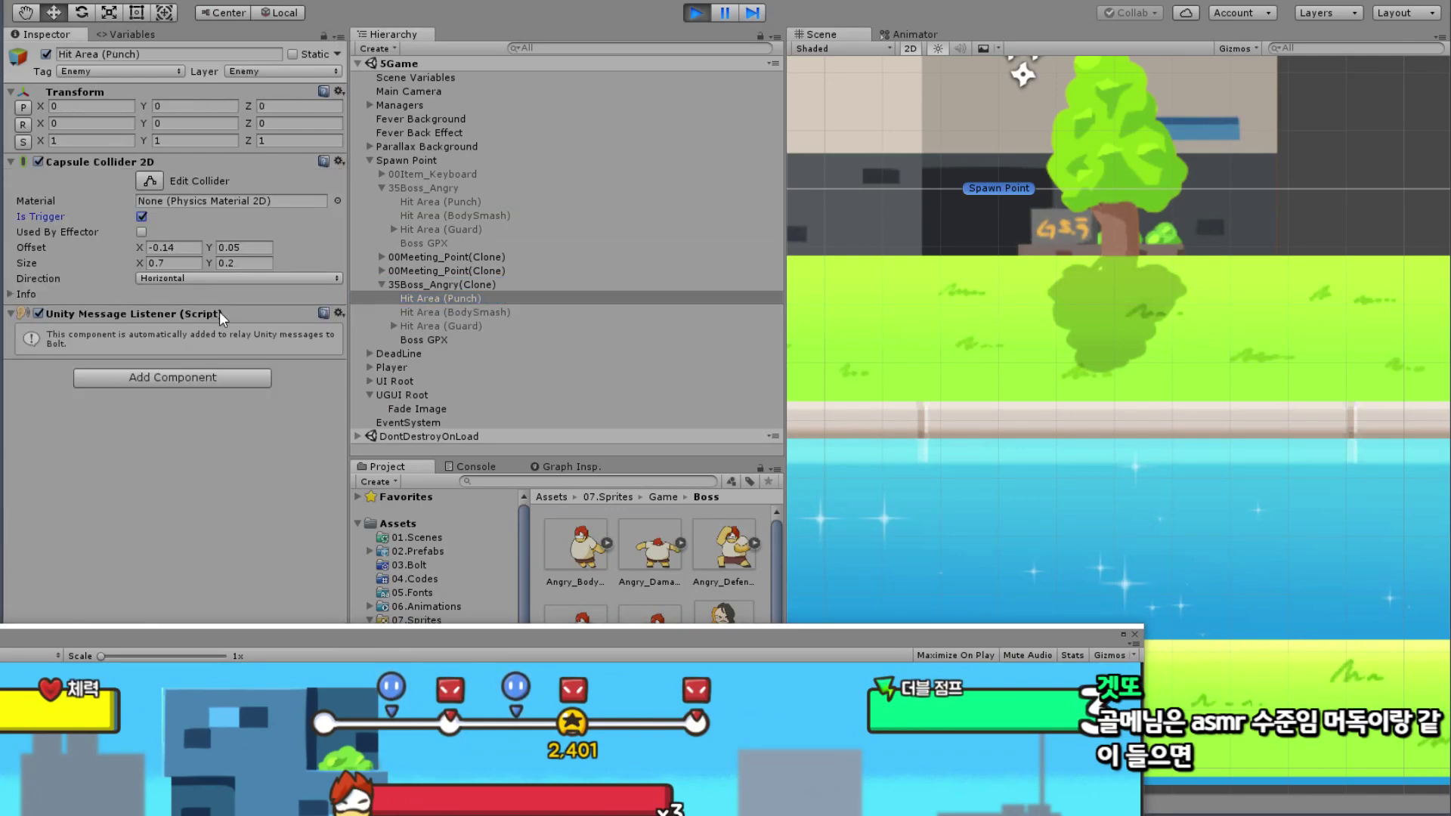
Step: Resume fighting in the Game view, moving the player left, then move the Game view aside
mouse_move(483, 643)
mouse_down()
mouse_move(716, 269)
mouse_move(693, 3)
mouse_up()
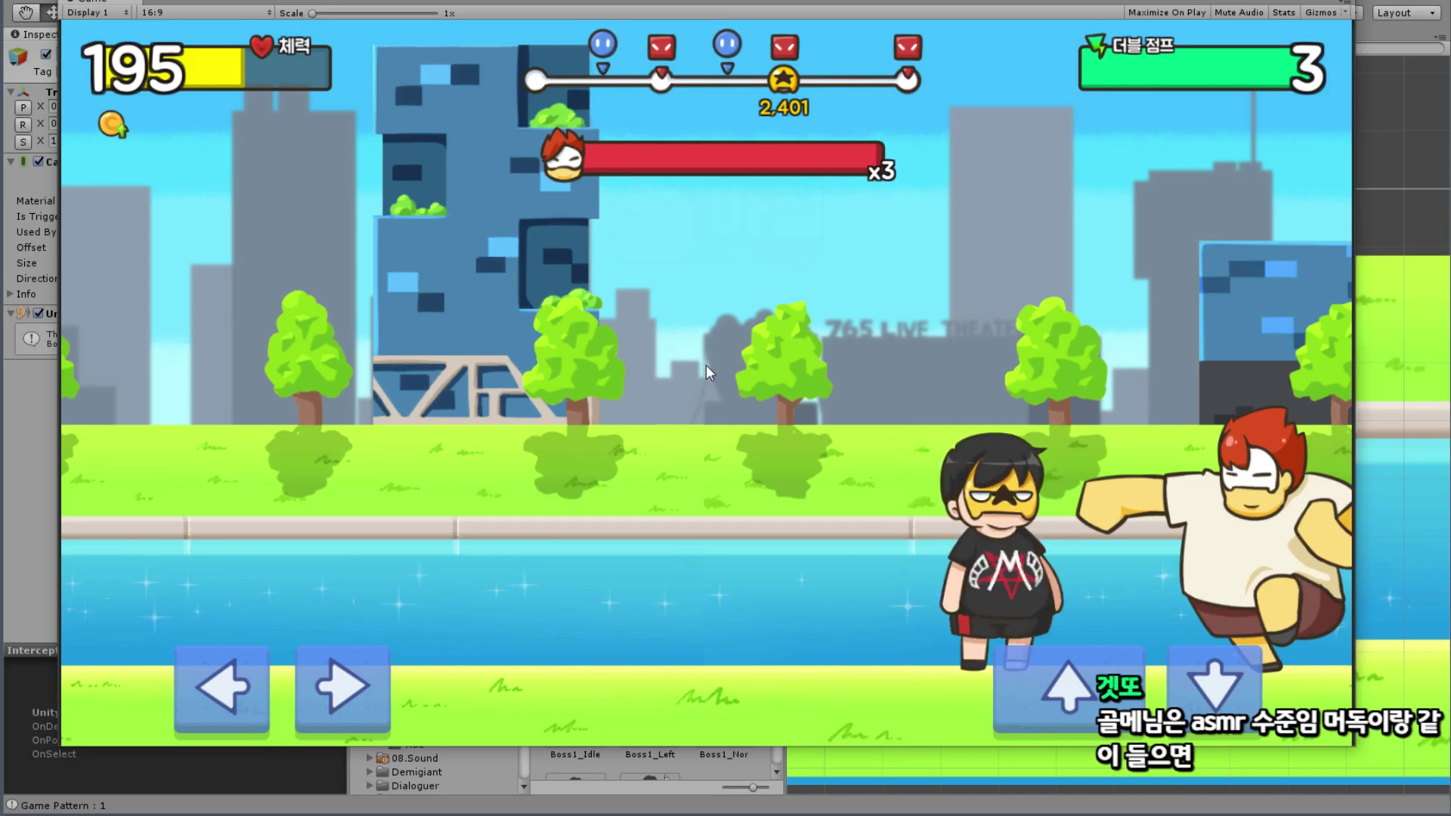
key(Left)
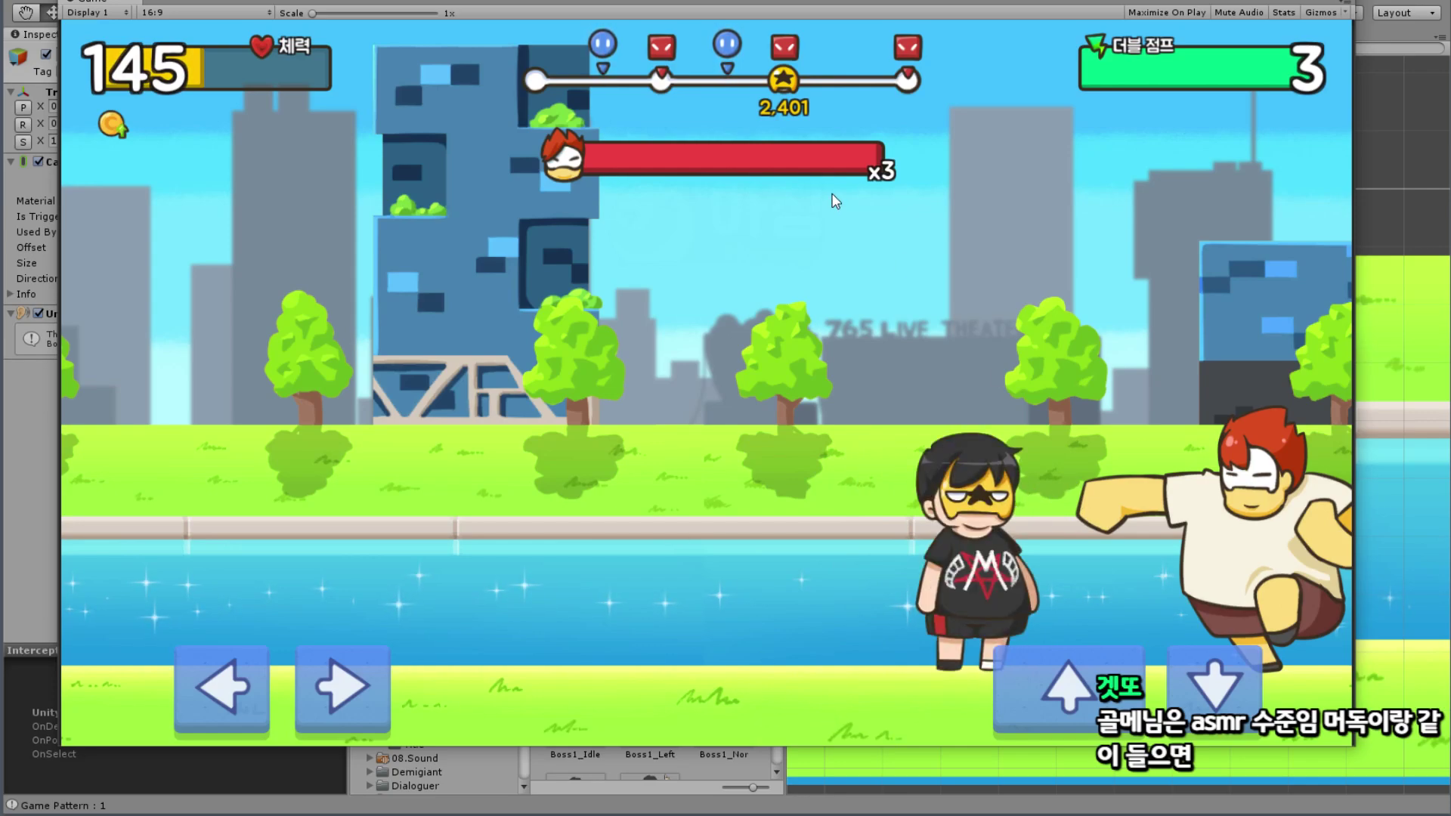
mouse_move(914, 2)
mouse_down()
mouse_move(816, 547)
mouse_move(756, 672)
mouse_up()
Step: Frame Hit Area (Punch), drag it right to X 0.205, and bring the Game view back to keep playing
middle_drag(1120, 457, 992, 408)
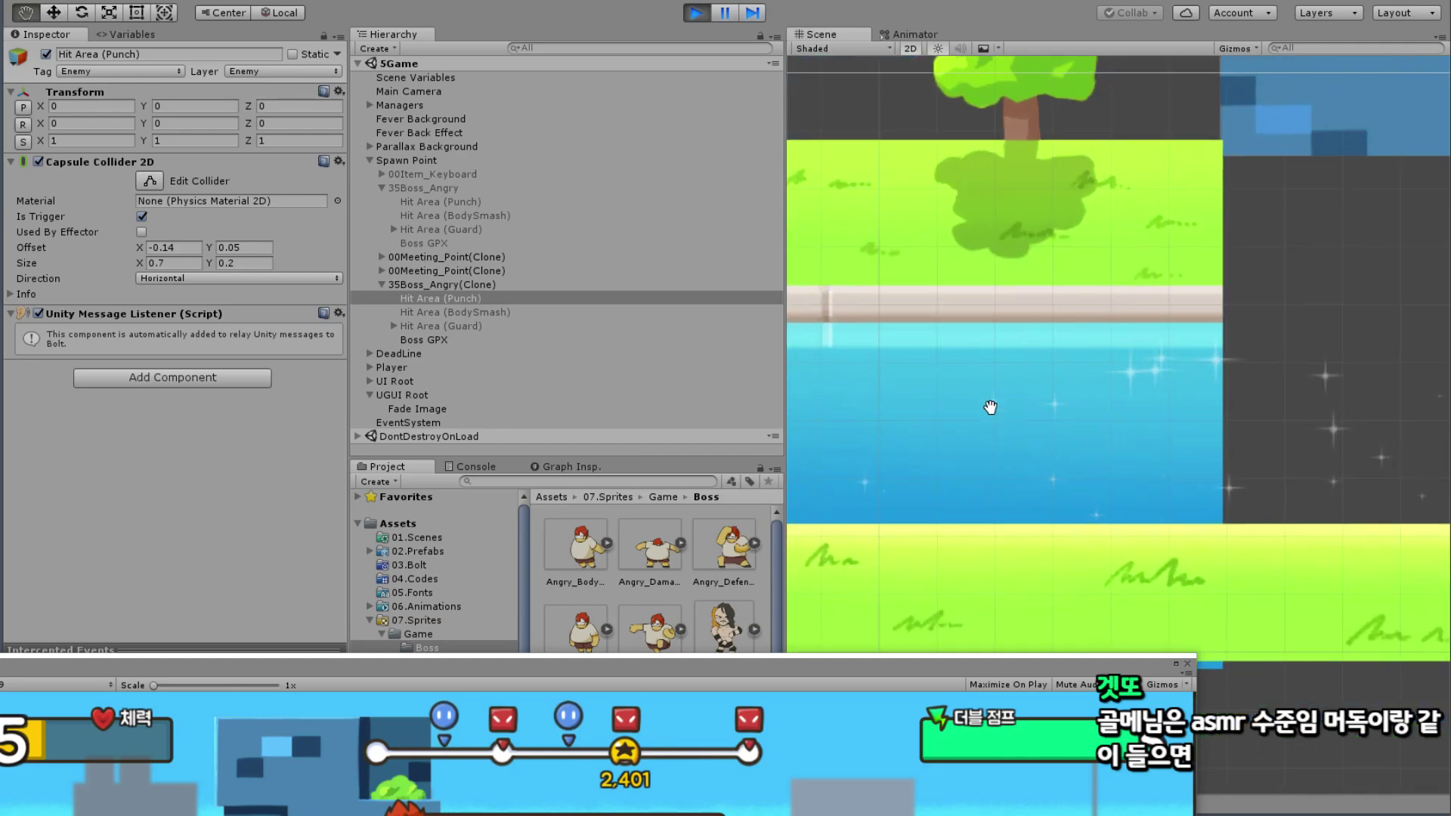
scroll(992, 408, down, 3)
scroll(1045, 424, down, 2)
scroll(1045, 424, up, 3)
scroll(1027, 421, up, 3)
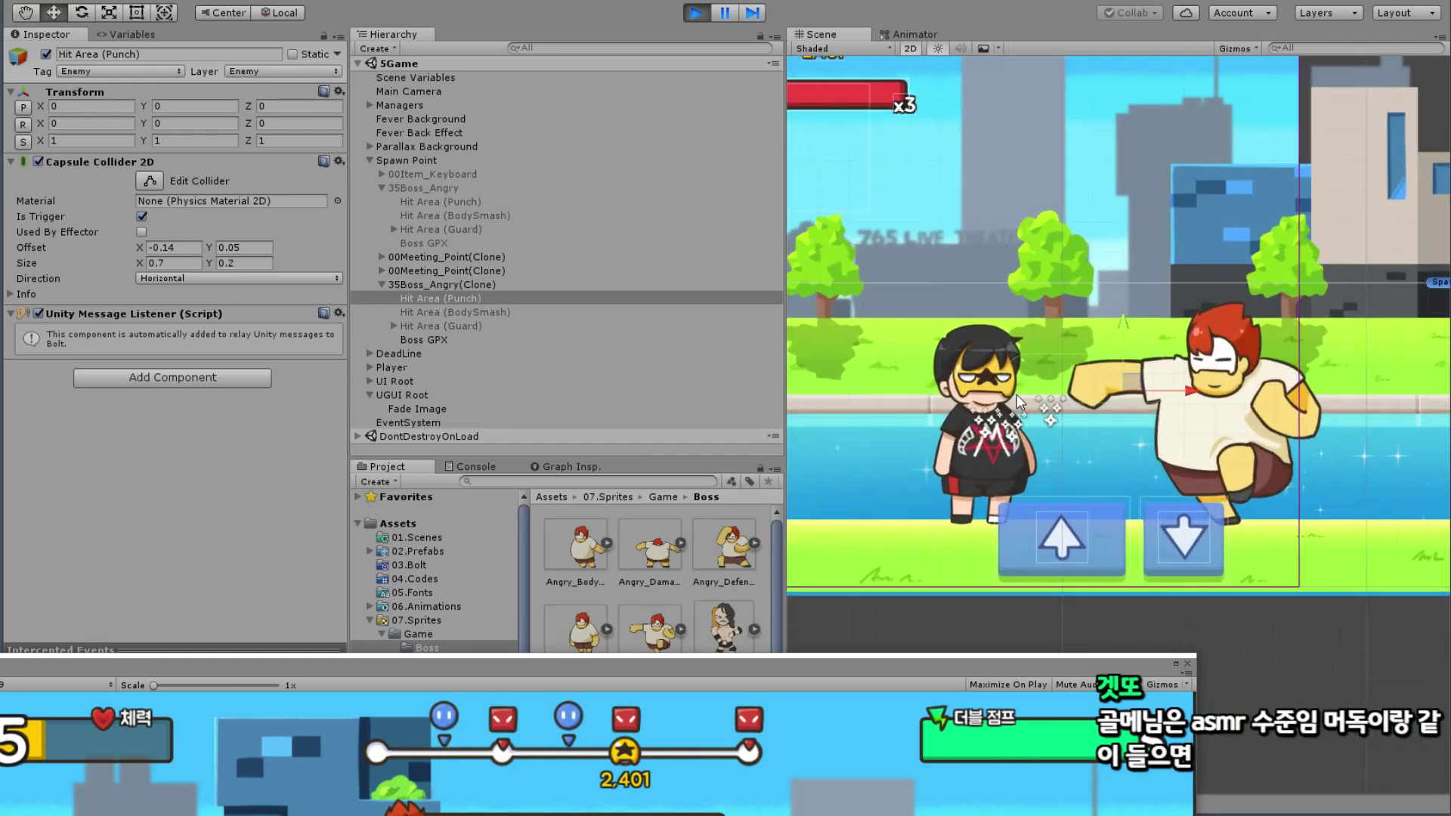
scroll(1008, 418, up, 3)
key(f)
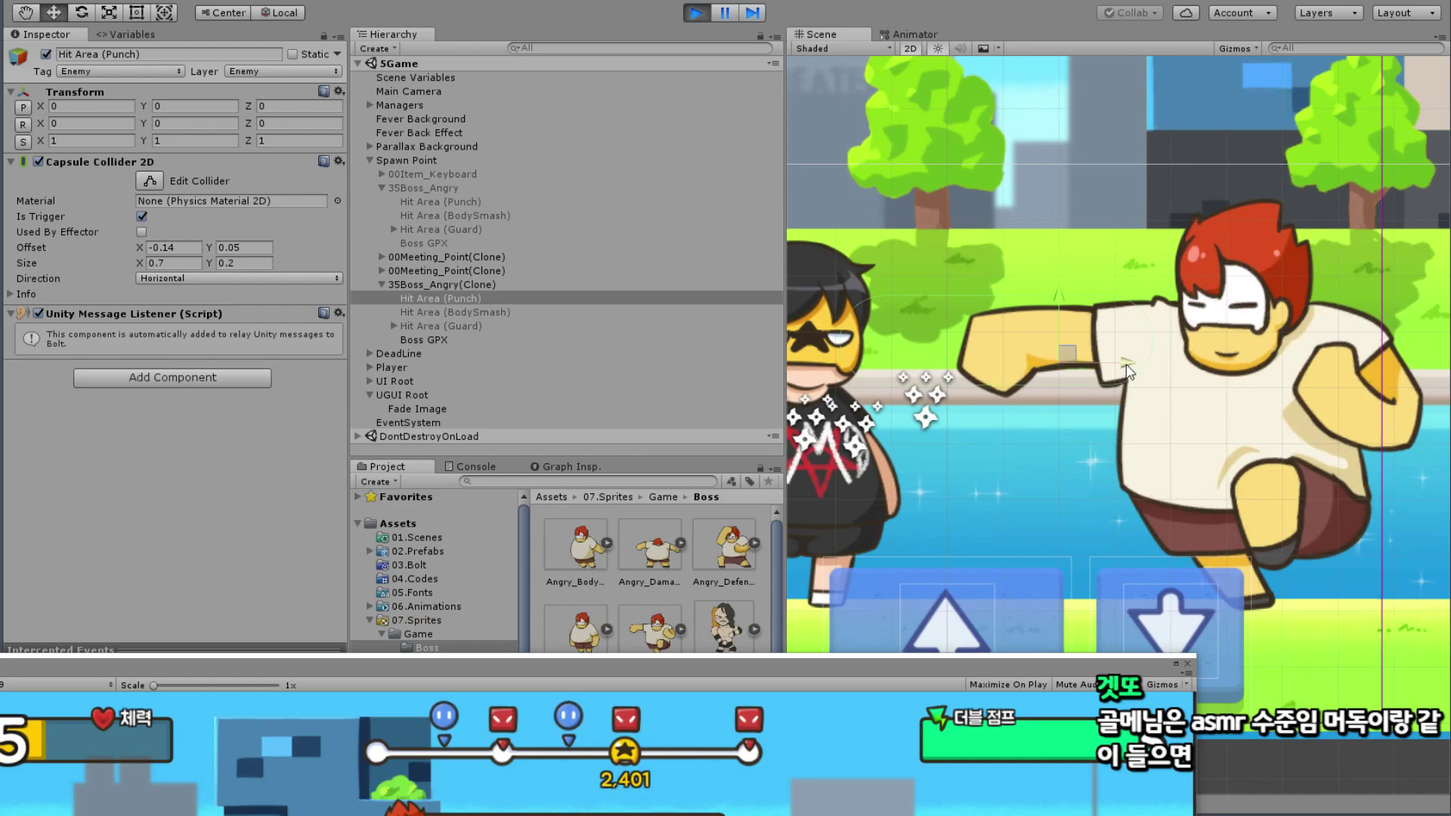
drag(1126, 370, 1222, 359)
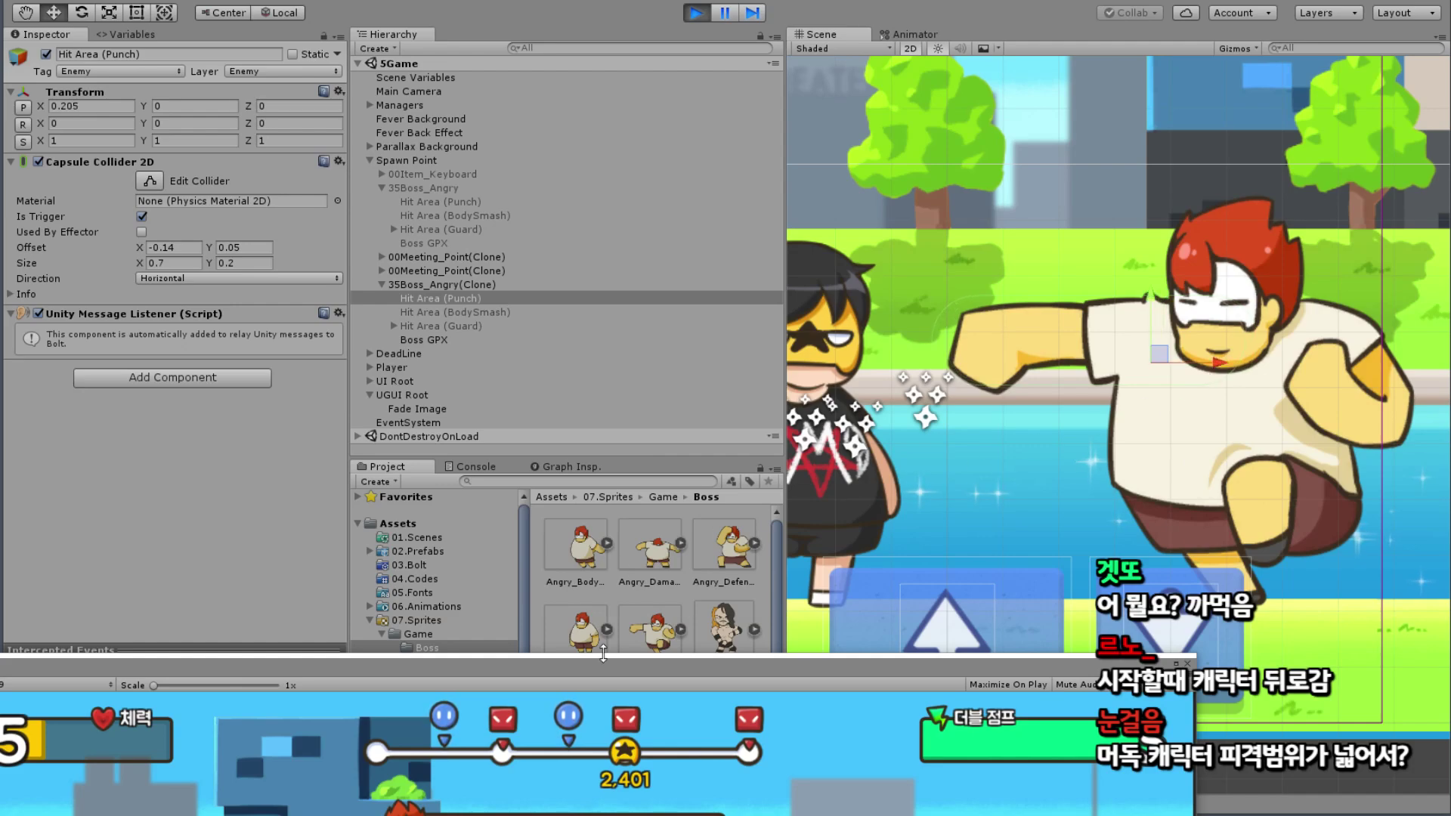
drag(675, 676, 791, 56)
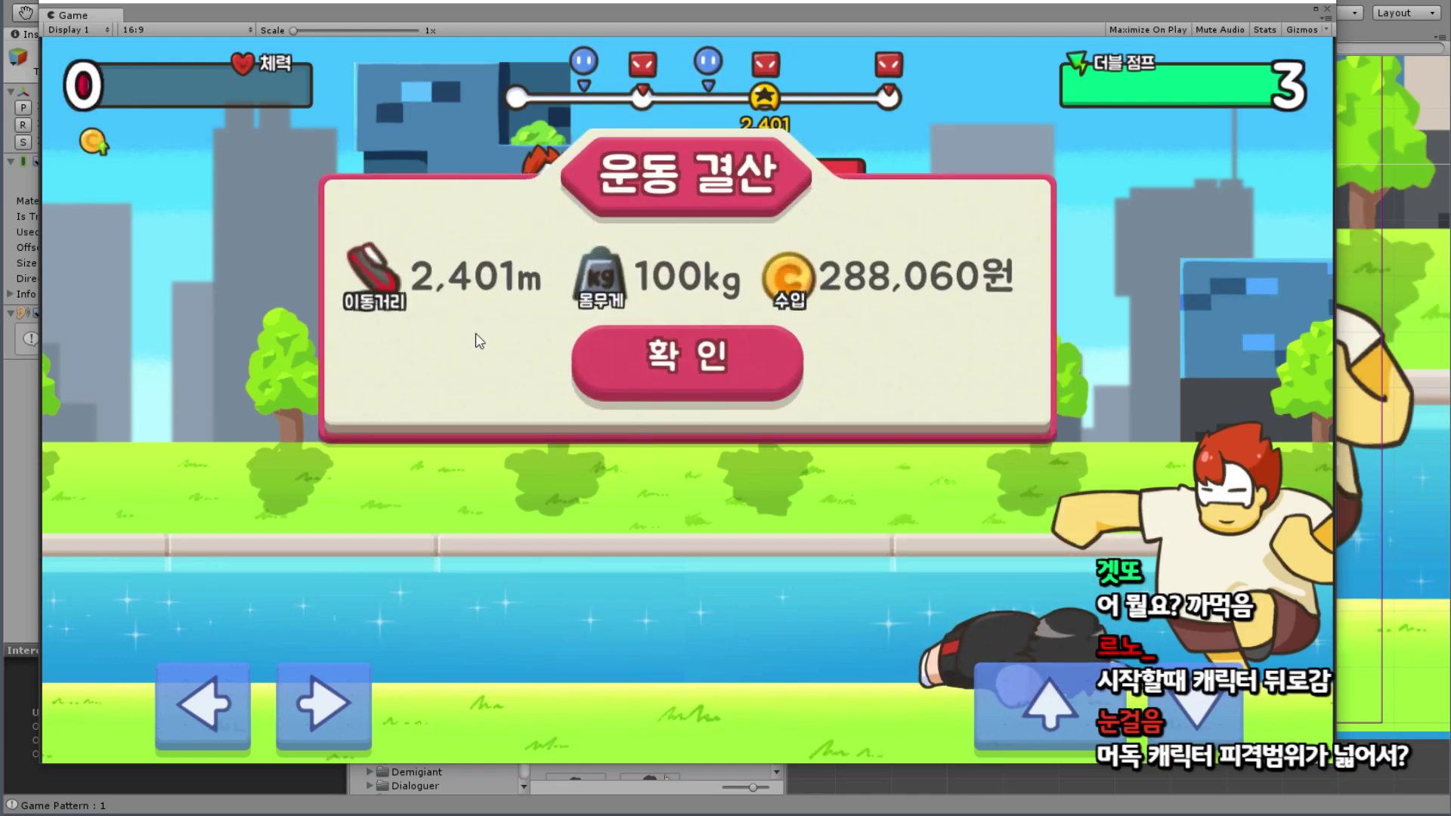
mouse_move(609, 22)
mouse_down()
mouse_move(398, 496)
mouse_move(397, 567)
mouse_up()
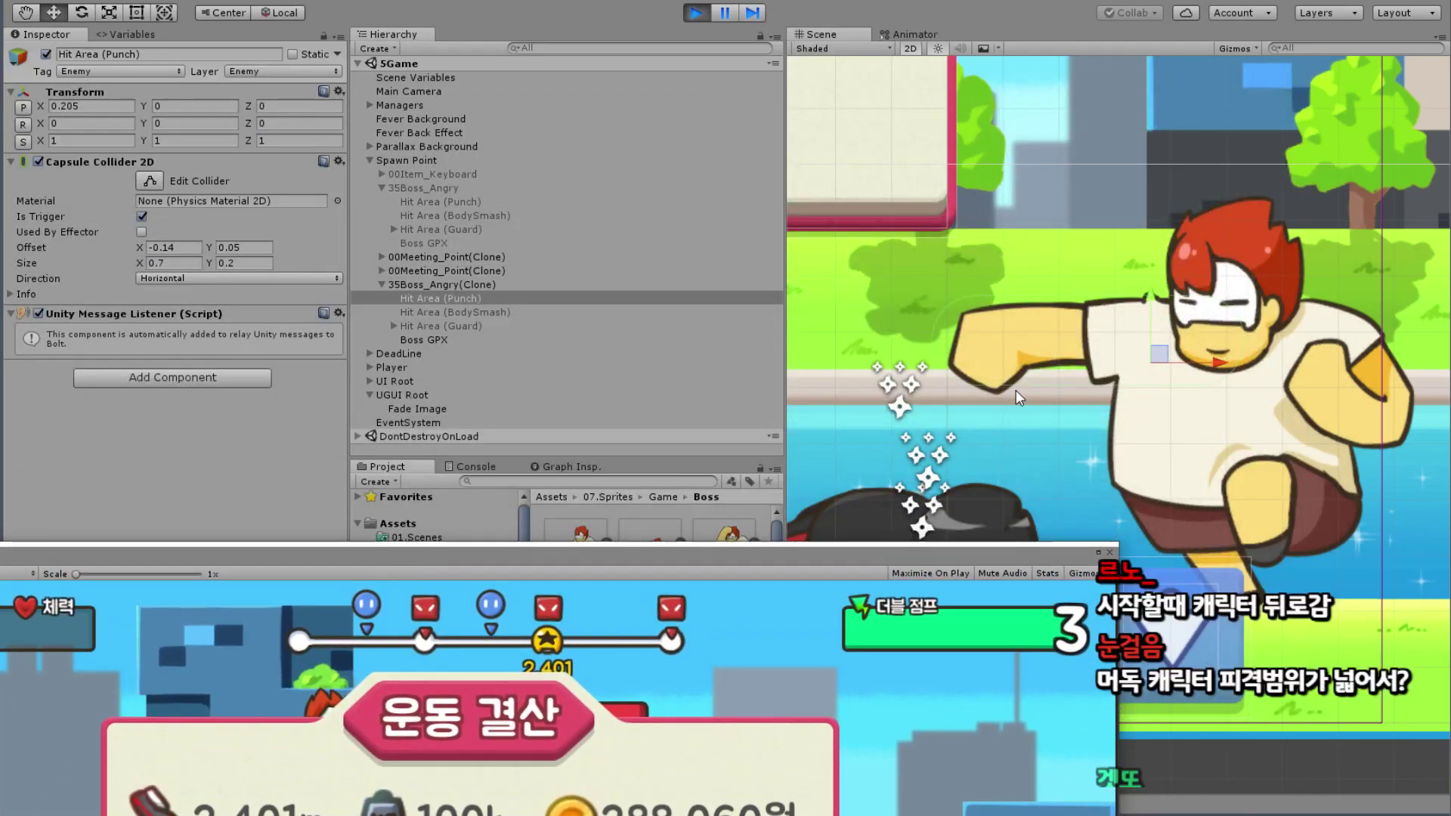
scroll(1015, 389, down, 3)
mouse_move(925, 362)
mouse_down()
mouse_move(1030, 363)
mouse_move(1071, 405)
mouse_up()
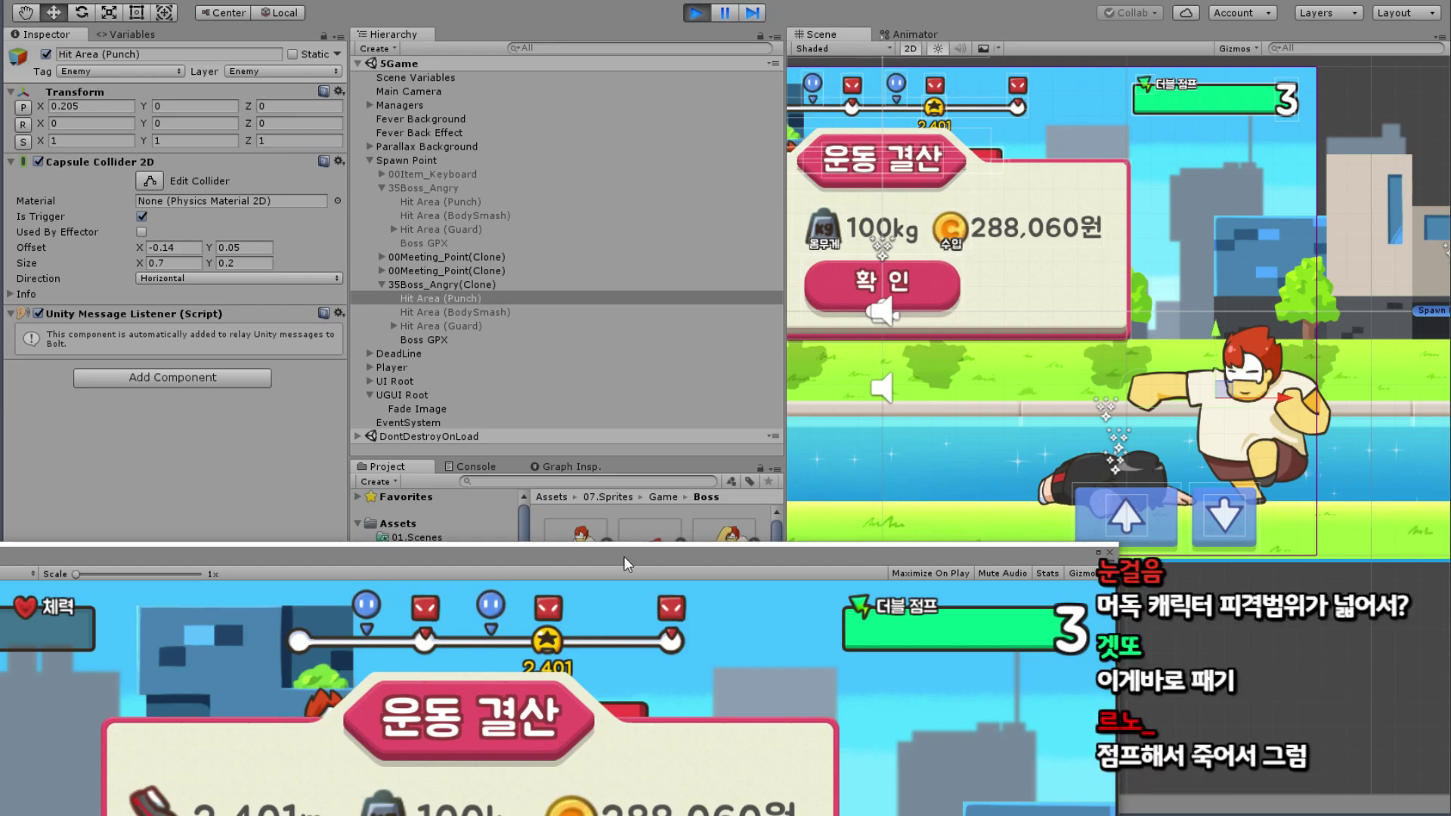
mouse_move(638, 553)
mouse_down()
mouse_move(754, 404)
mouse_move(722, 404)
mouse_move(774, 18)
mouse_up()
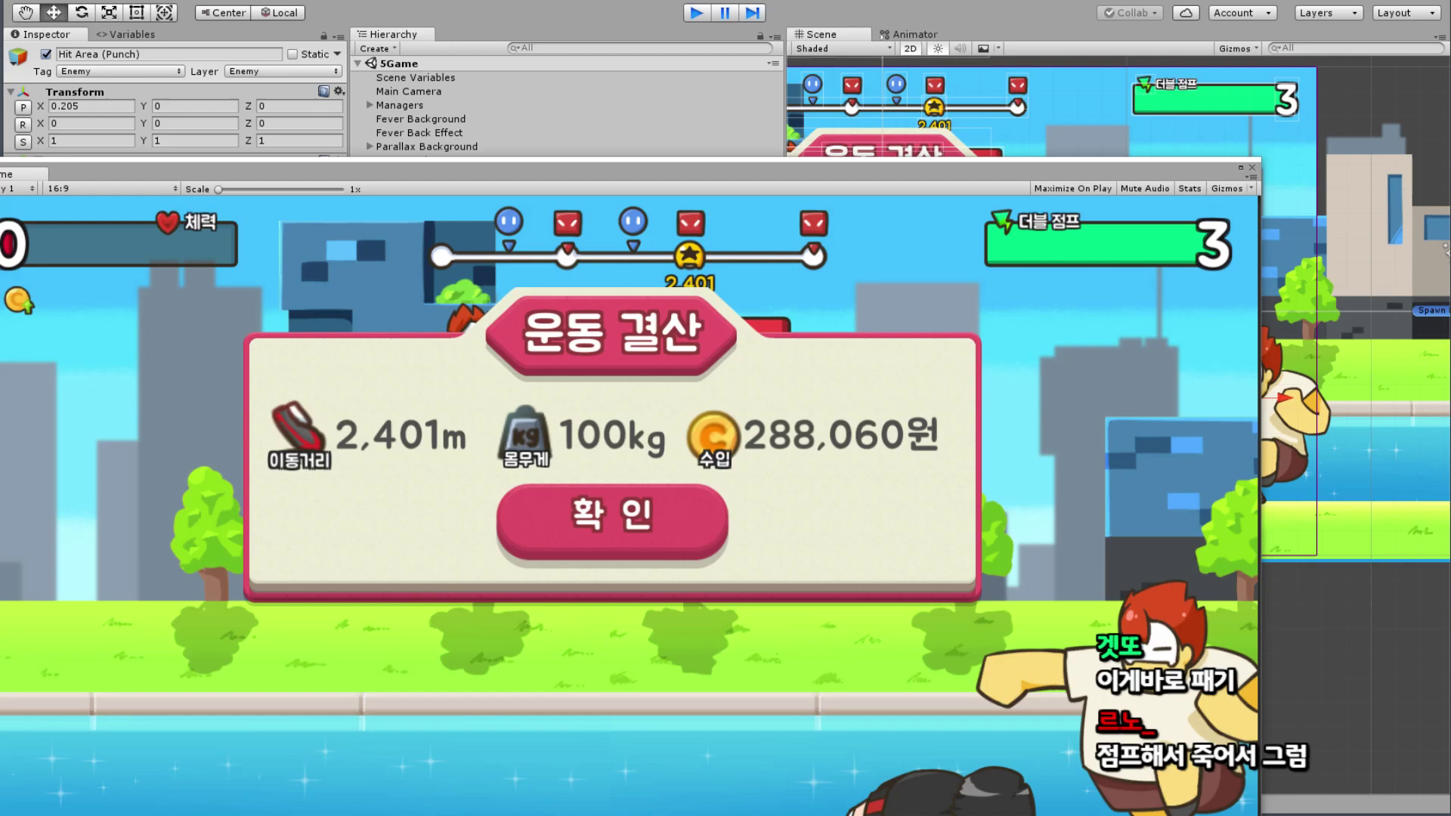
Step: Stop the game, then activate 35Boss_Angry and frame it in the Scene view
key(ctrl+p)
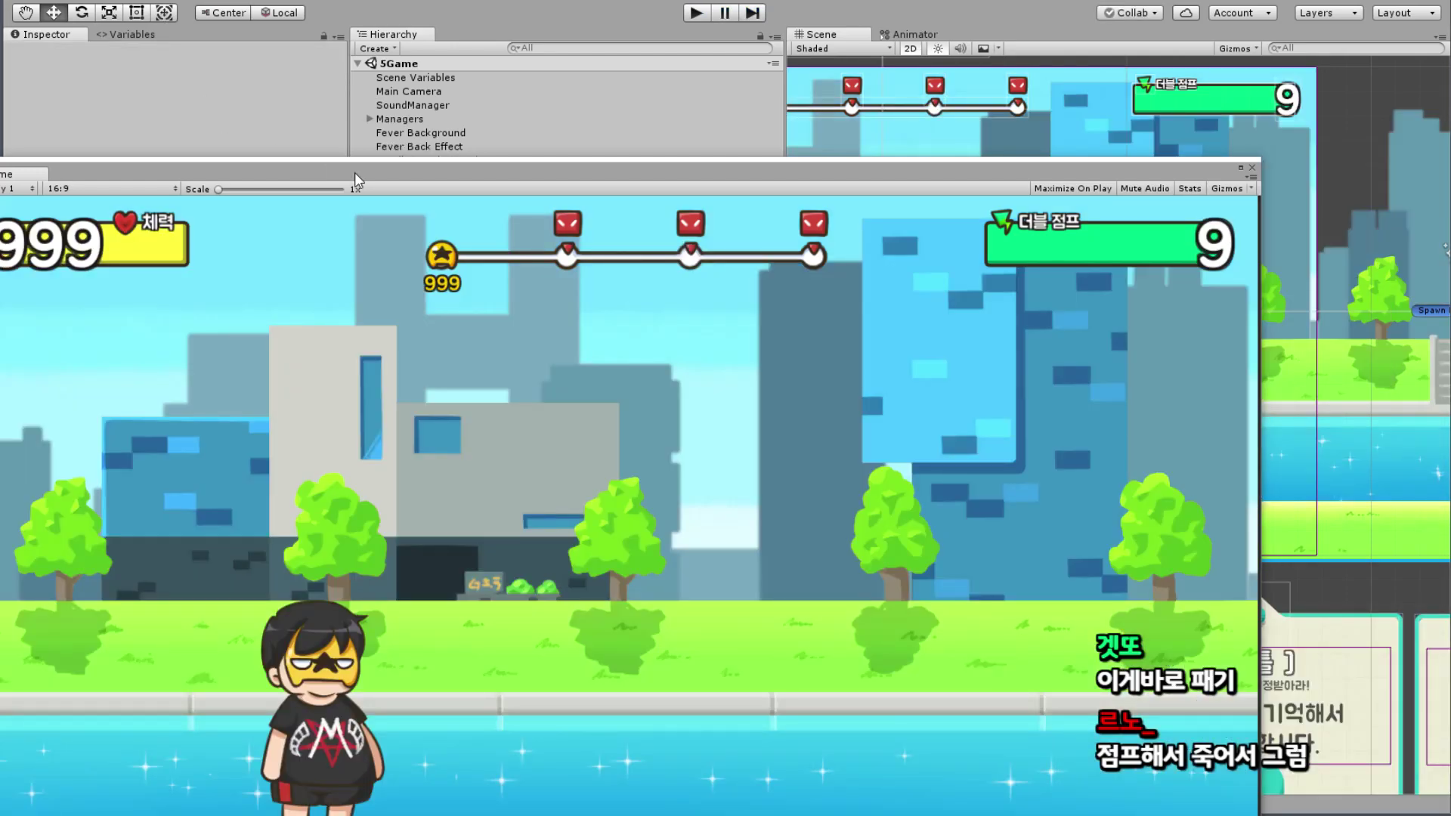
drag(370, 174, 286, 813)
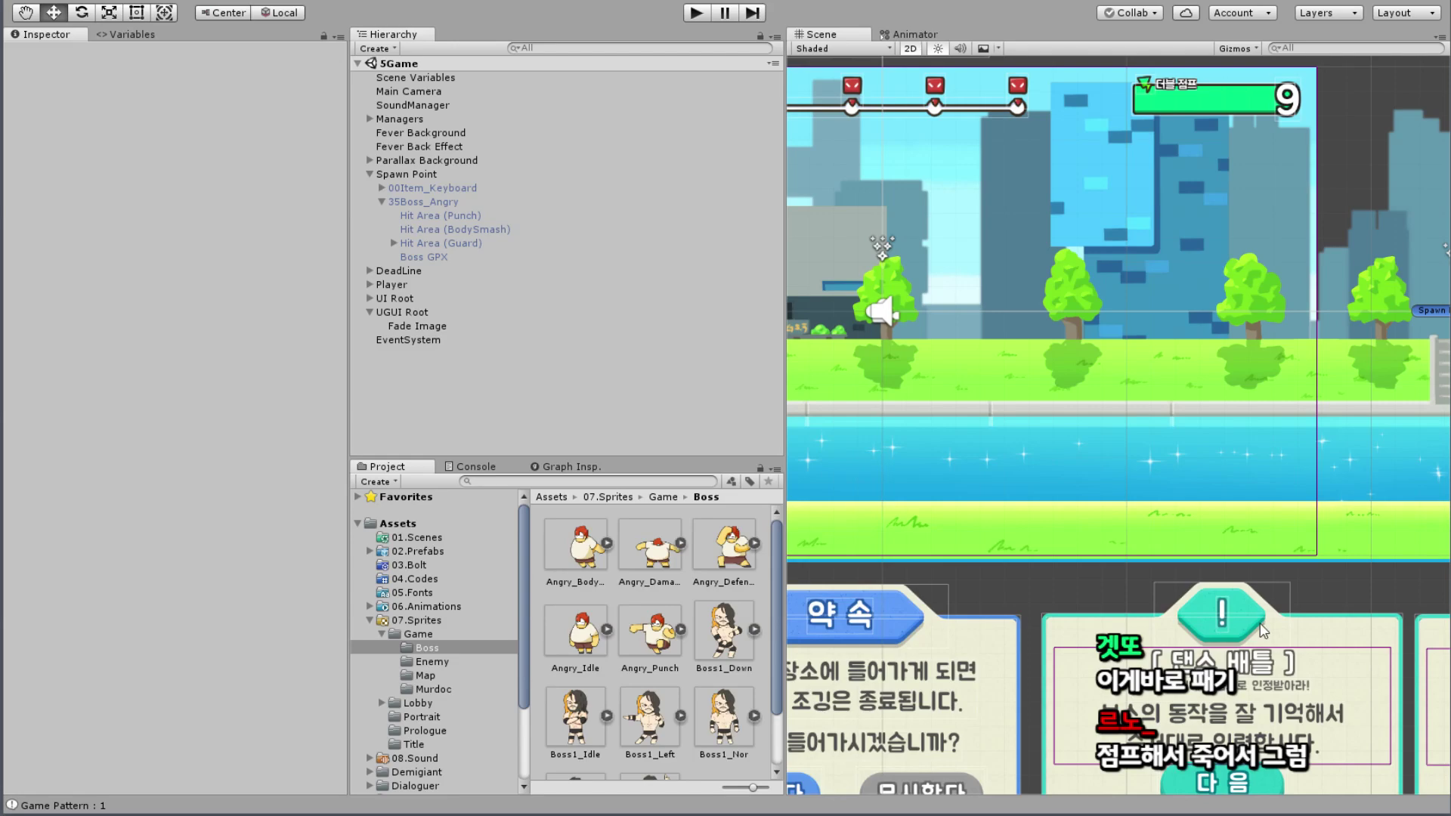
click(445, 202)
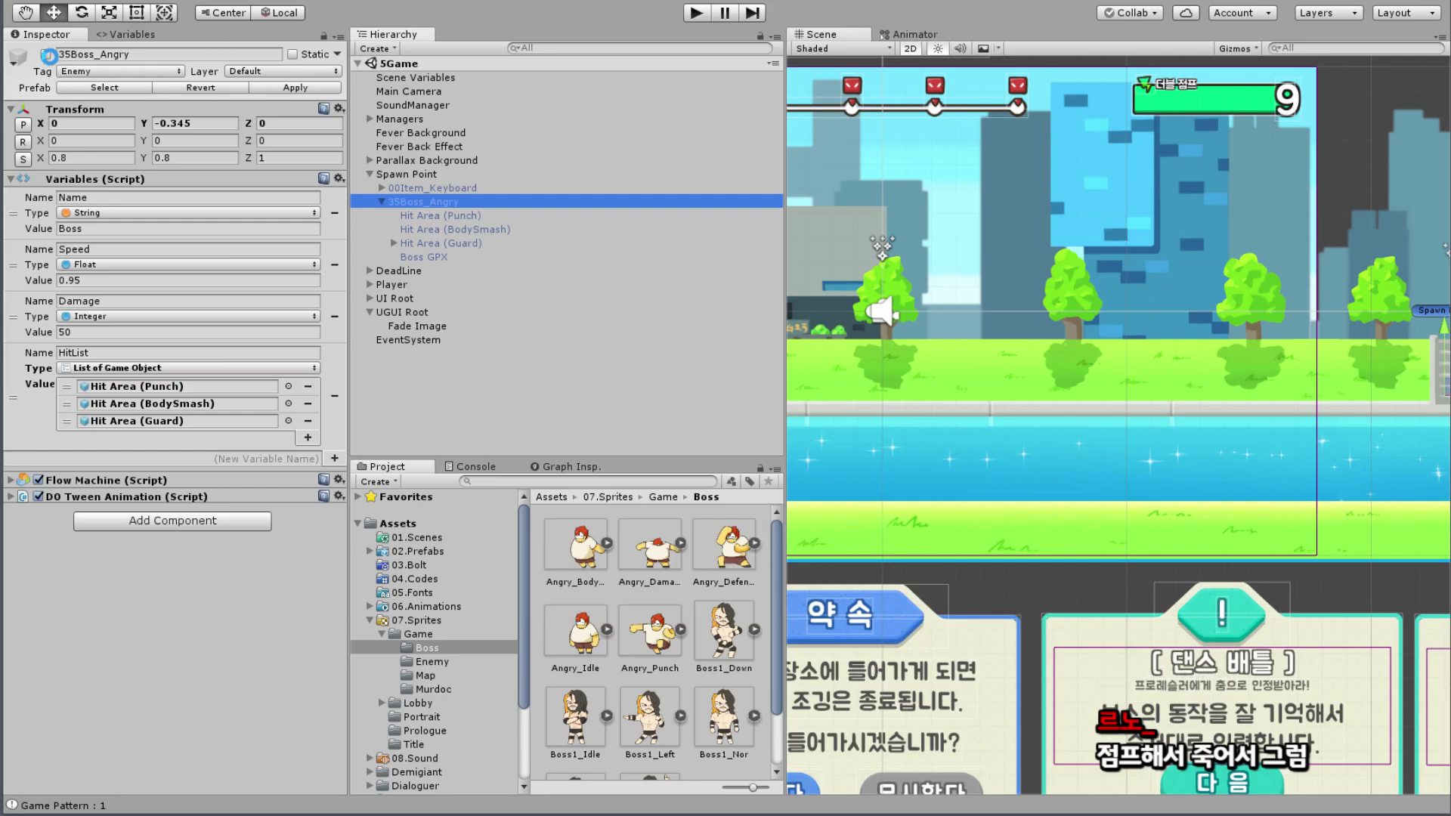
click(68, 71)
key(alt+shift+a)
click(489, 202)
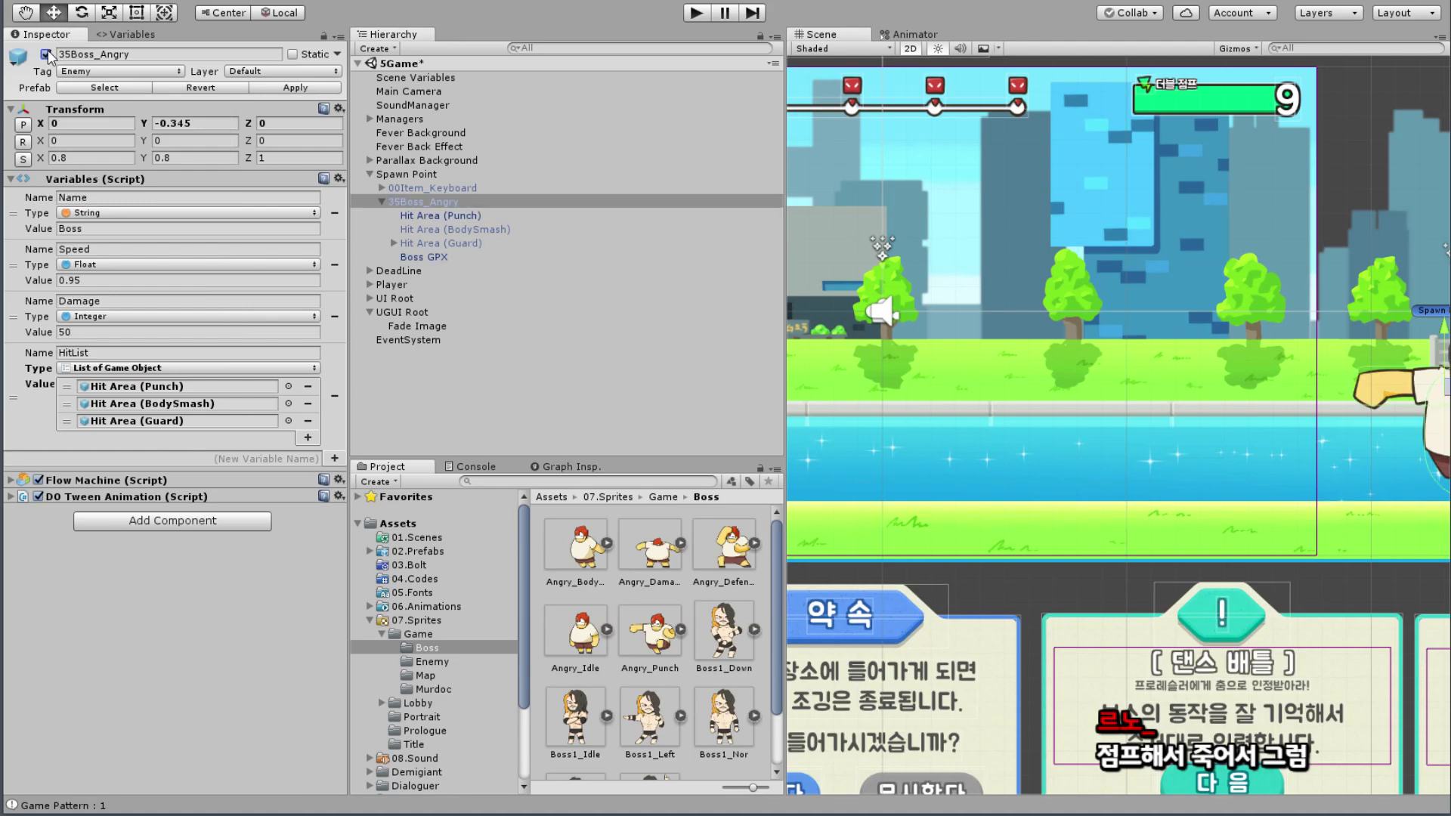
double_click(490, 202)
scroll(1056, 383, up, 5)
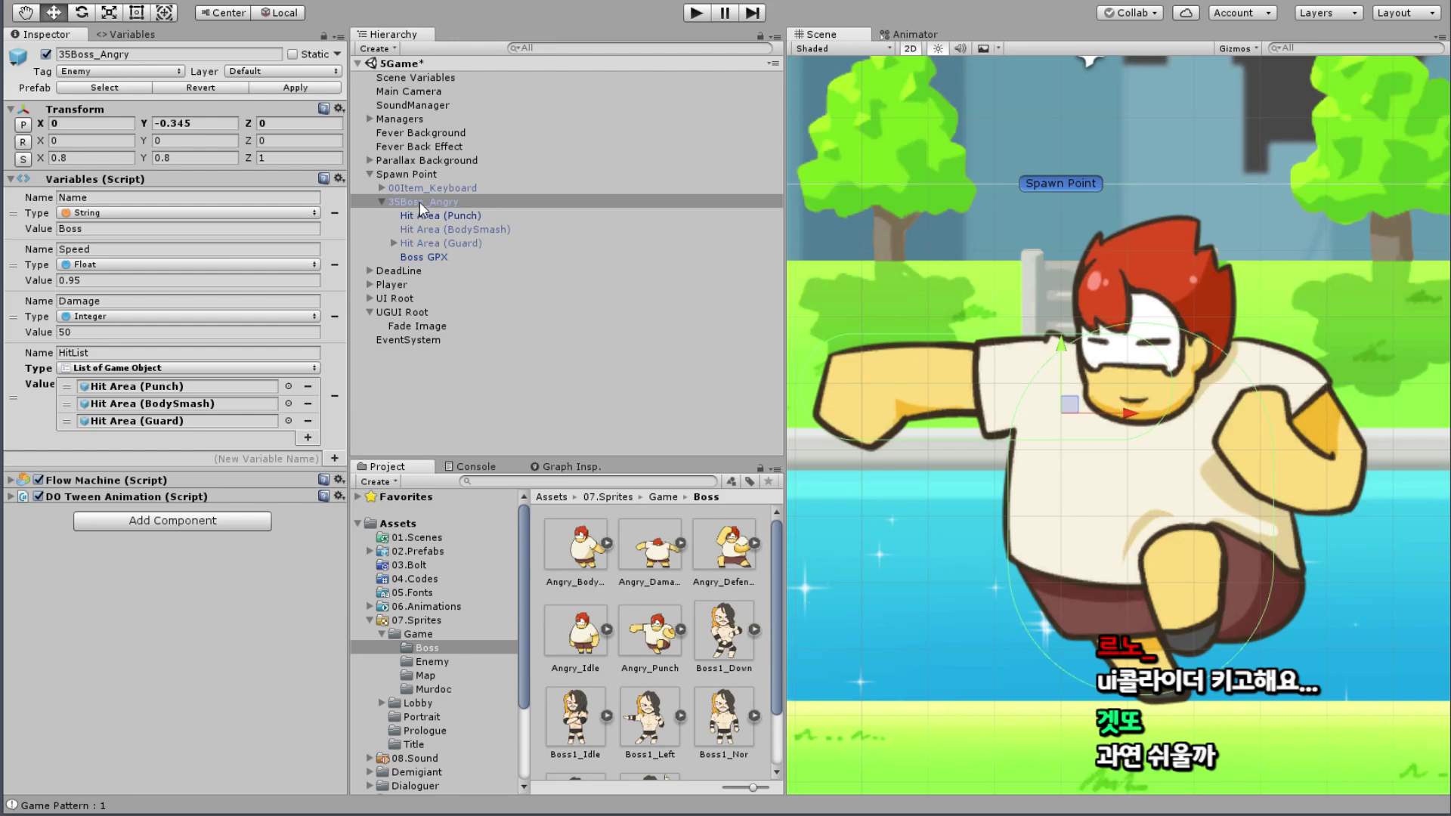
Step: Inspect the boss's Punch, BodySmash and Guard hit areas, ending on Hit Area (Punch)
right_click(433, 198)
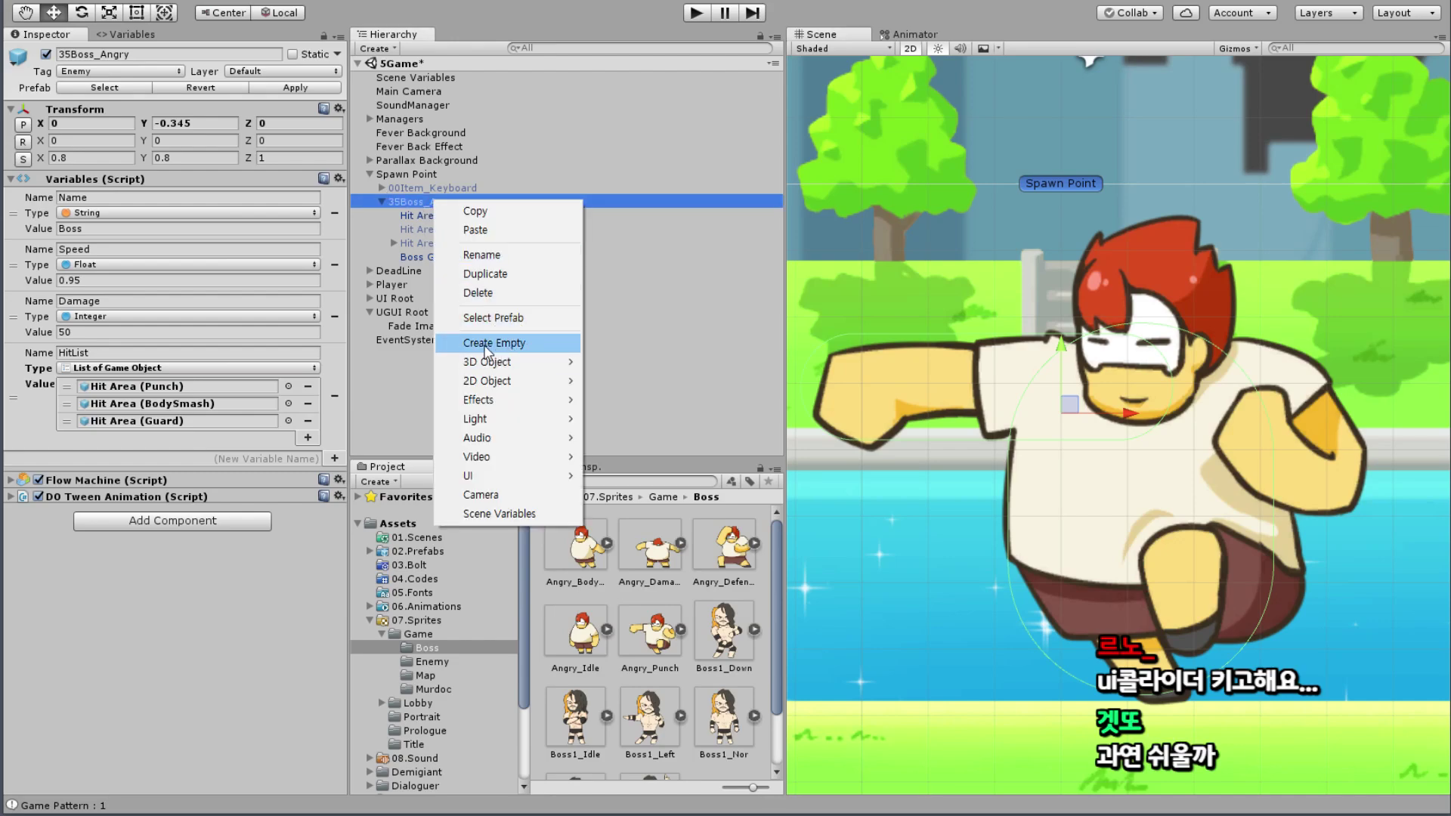
click(414, 217)
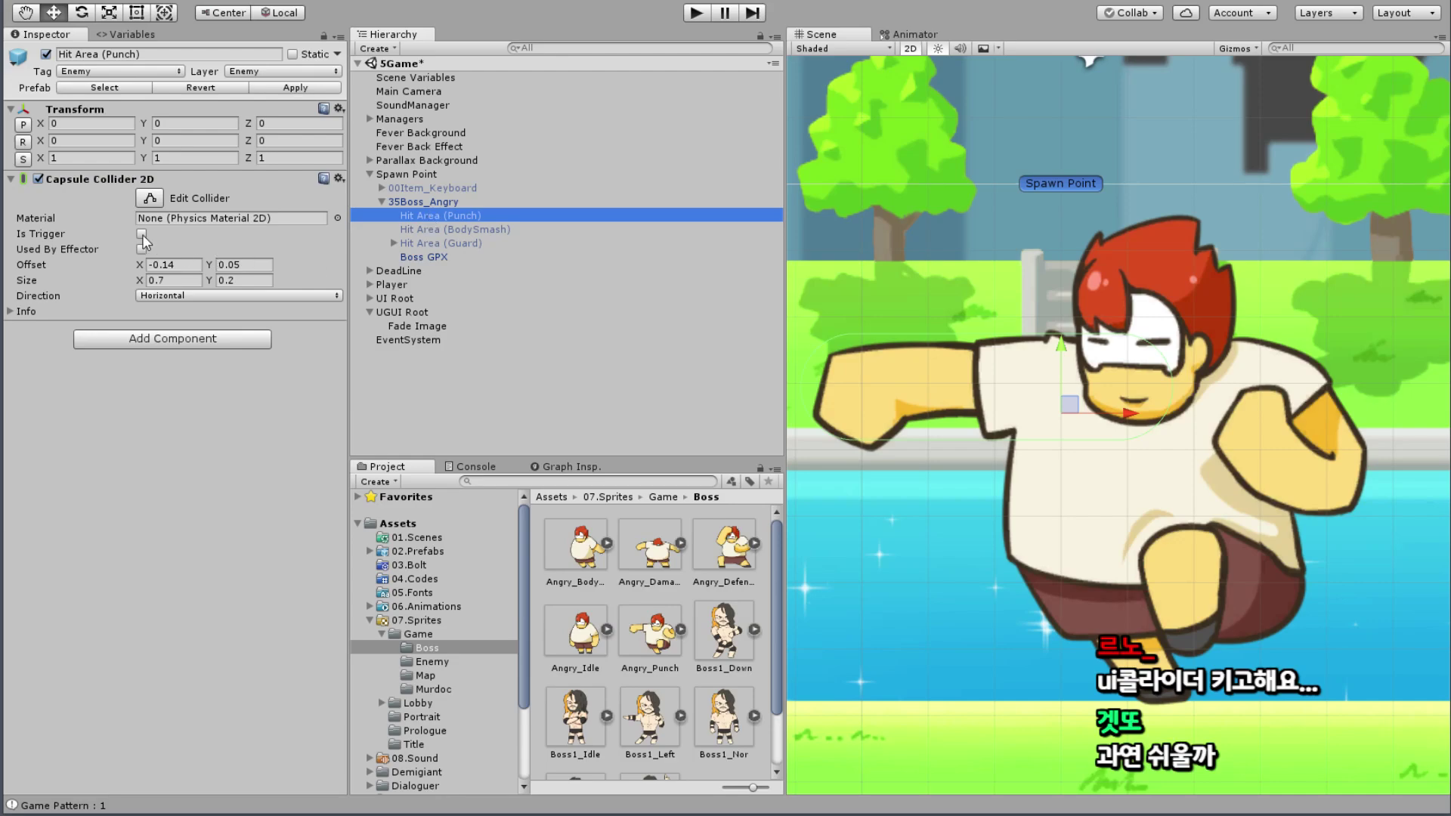
click(433, 229)
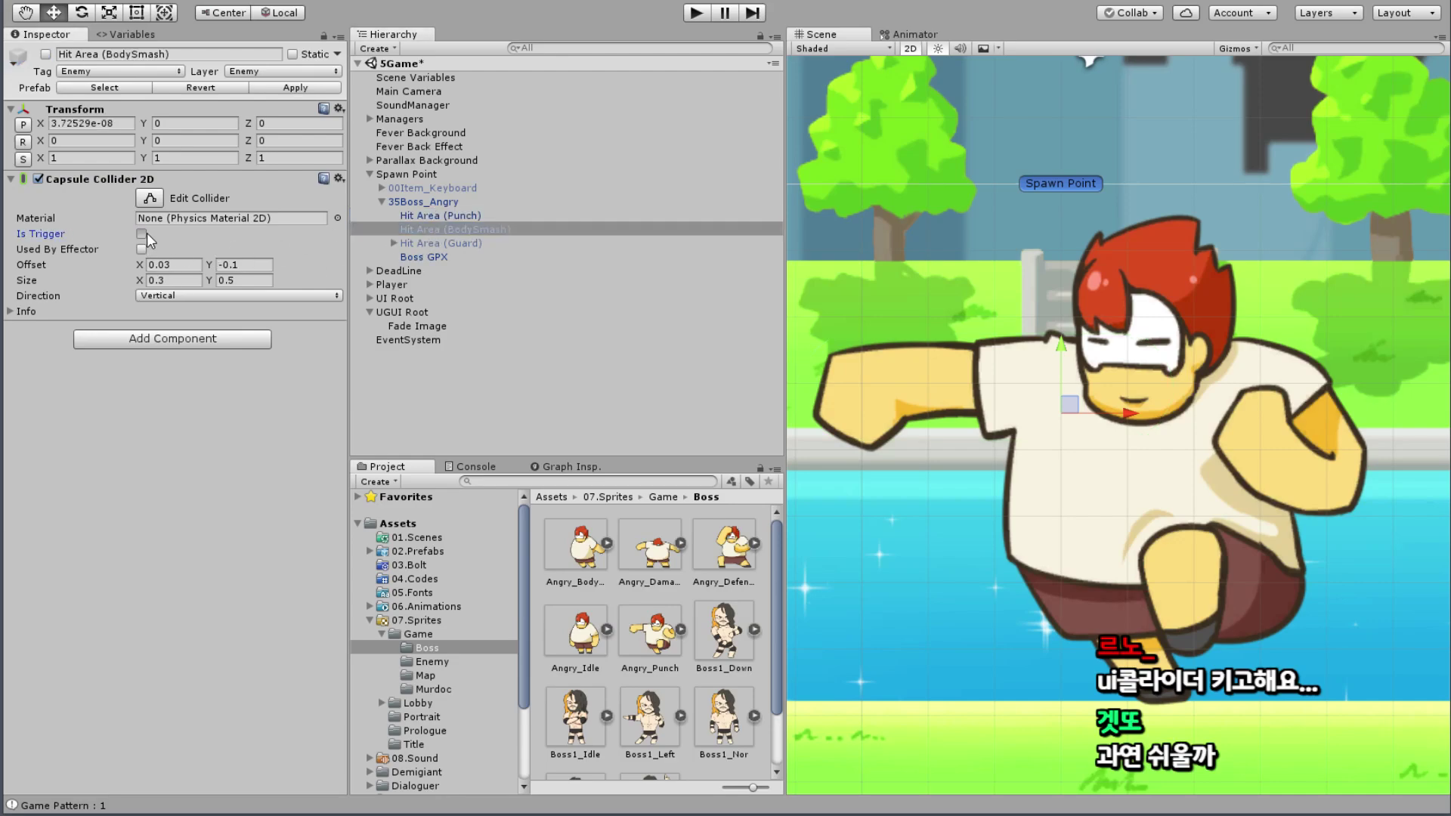
click(452, 241)
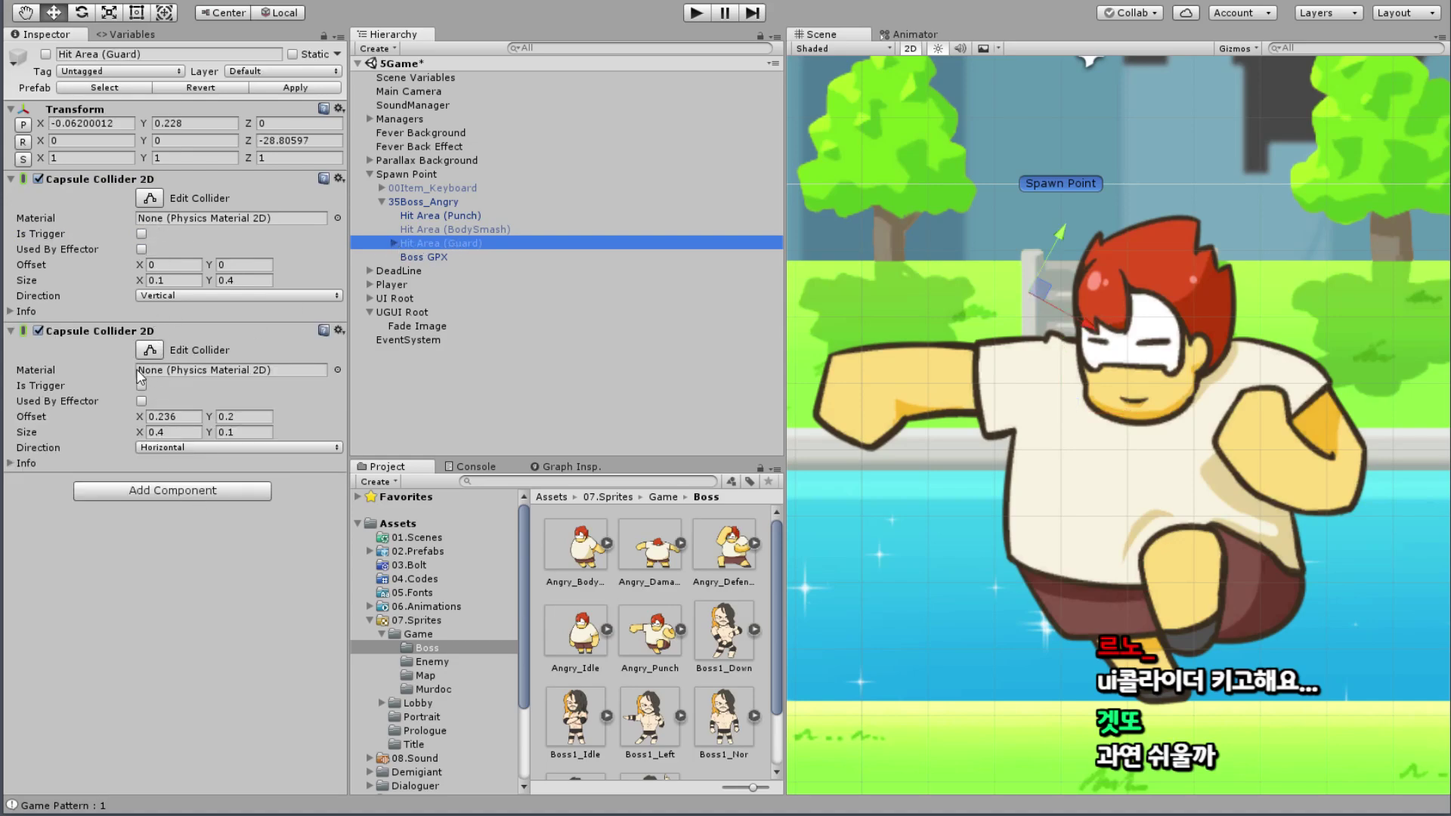
click(449, 216)
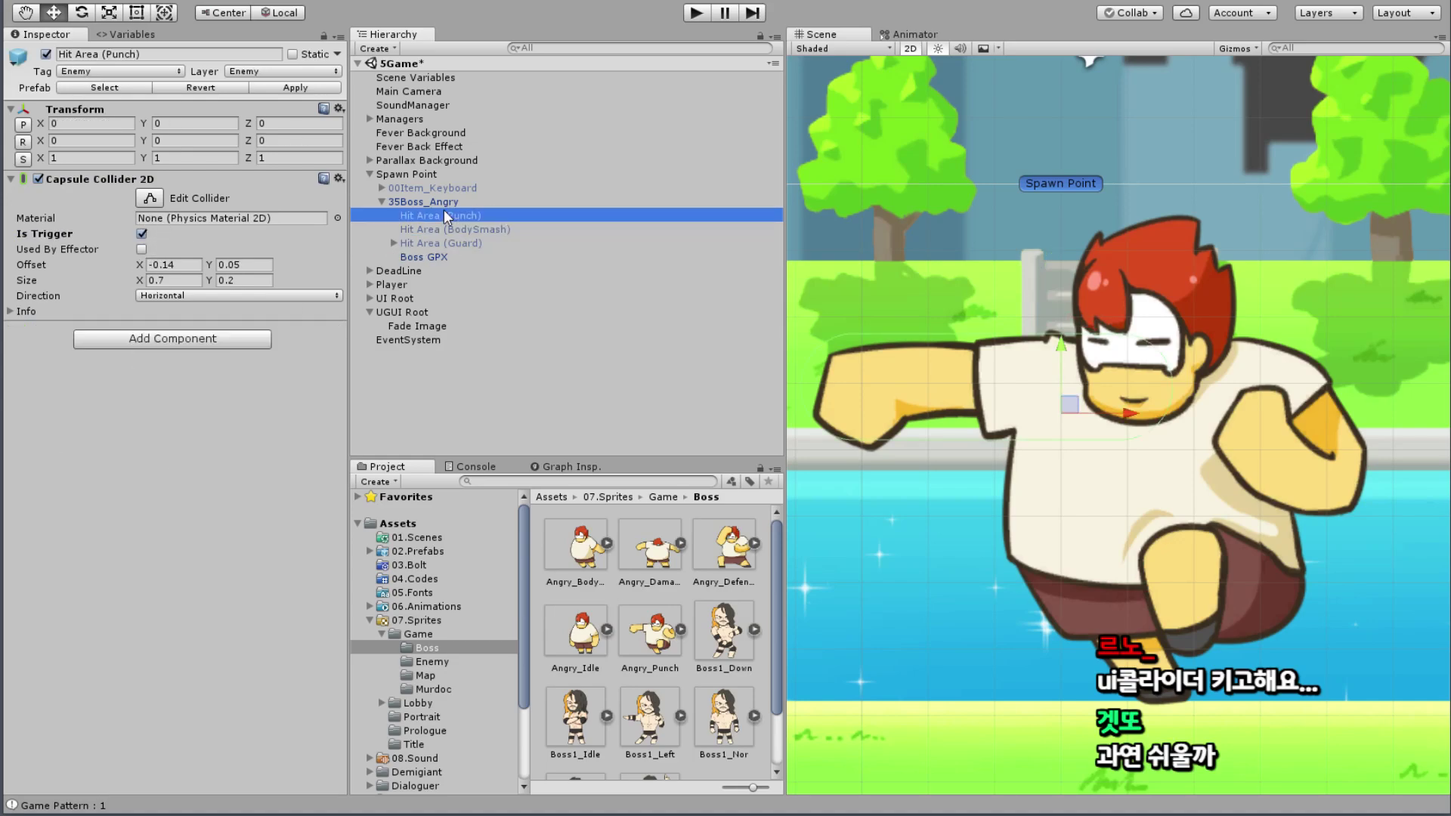
middle_drag(1115, 241, 1016, 282)
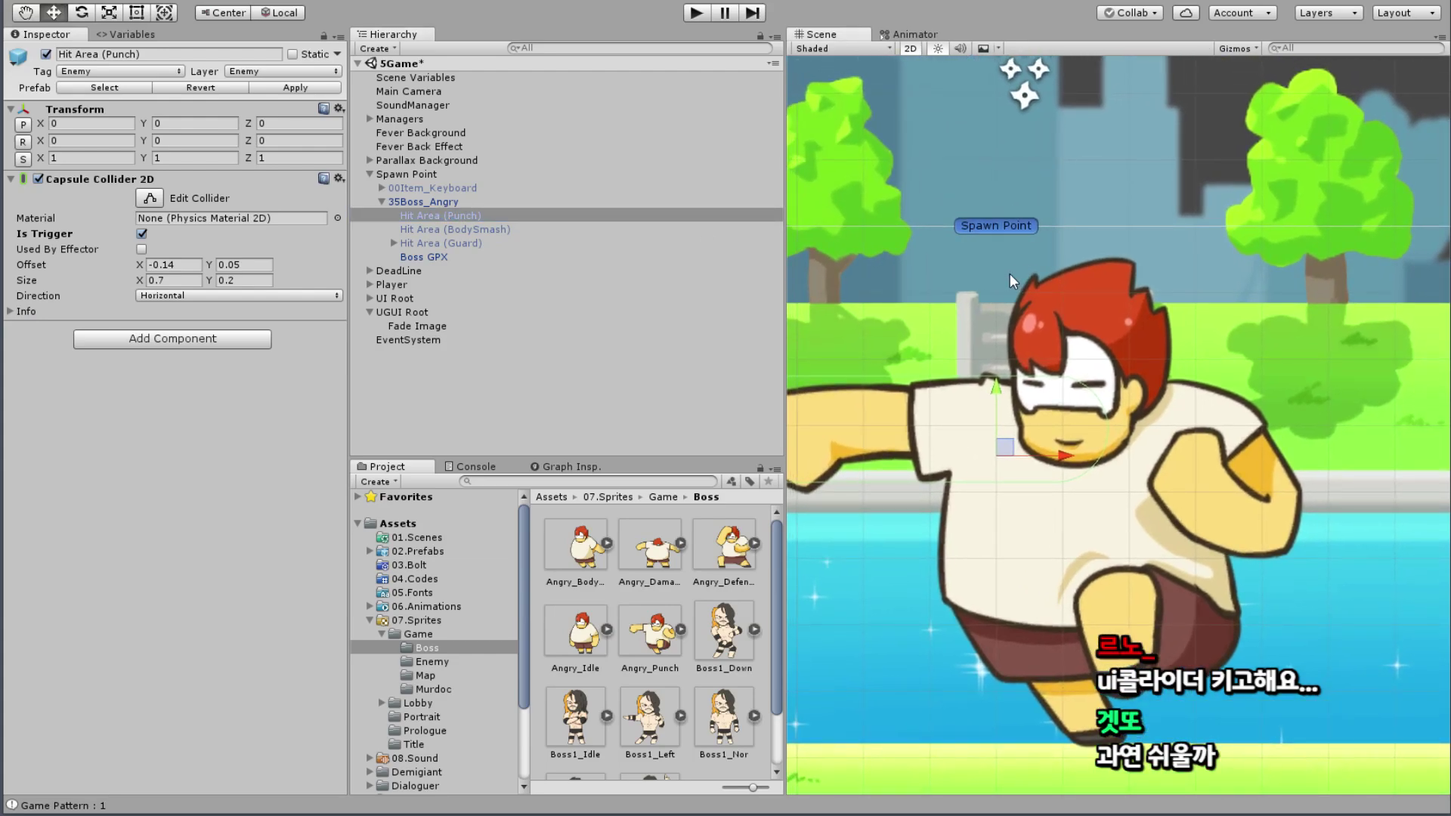
scroll(891, 280, down, 2)
scroll(1010, 199, down, 3)
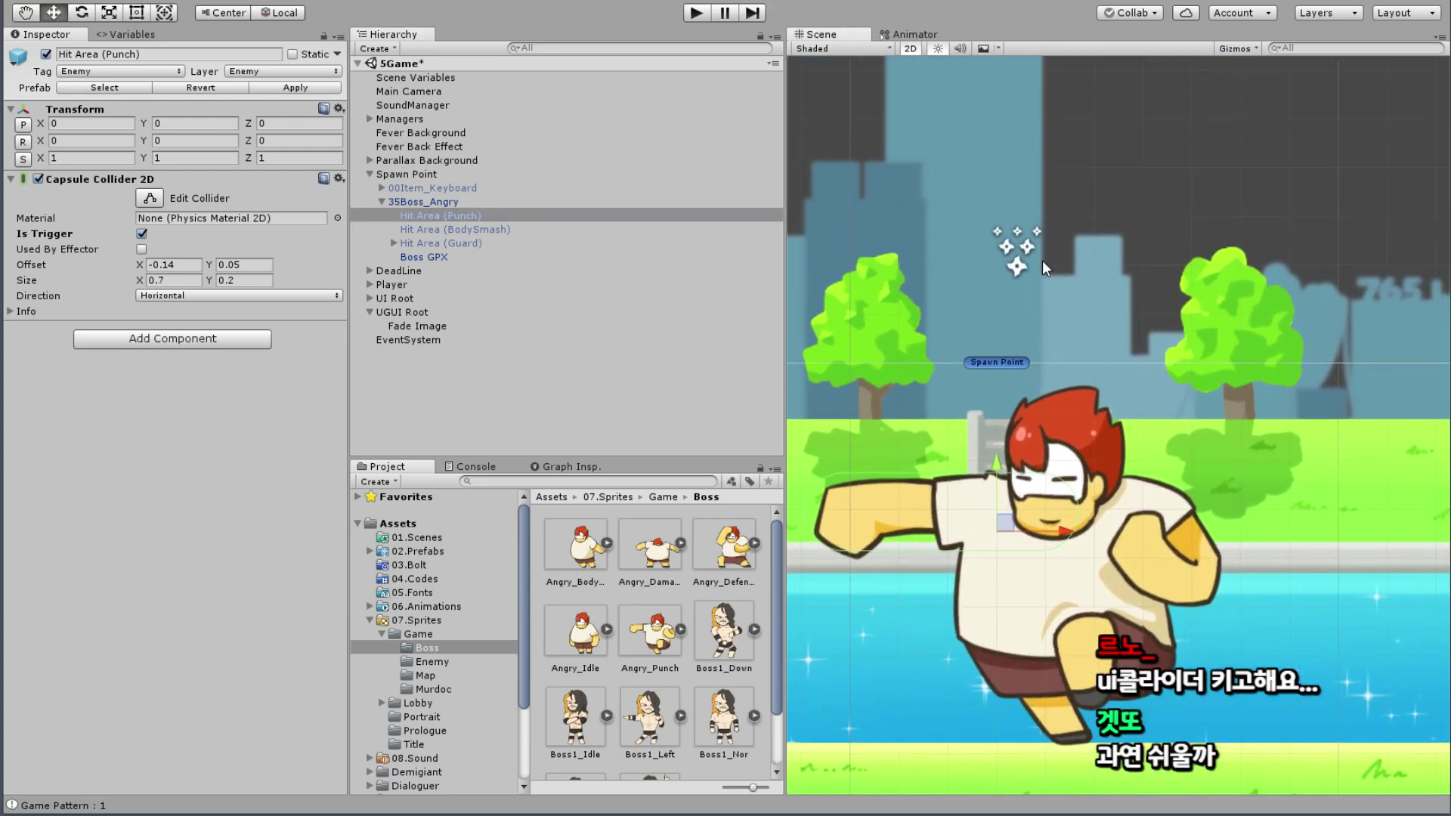
scroll(937, 306, up, 5)
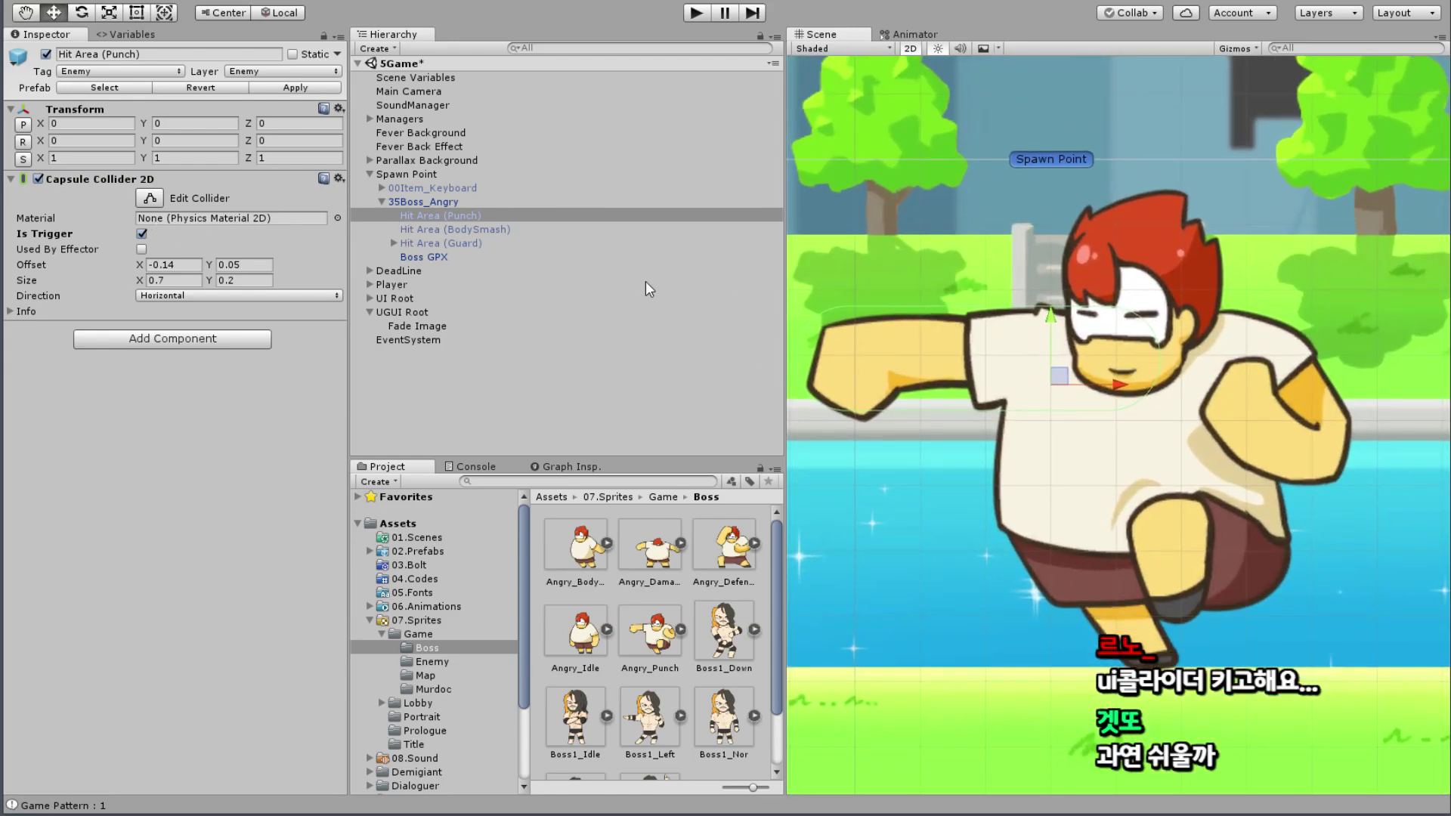
Step: Duplicate 35Boss_Angry's Hit Area (Punch) and place the Hit Area (Punch) (1) copy above Boss GPX
click(446, 203)
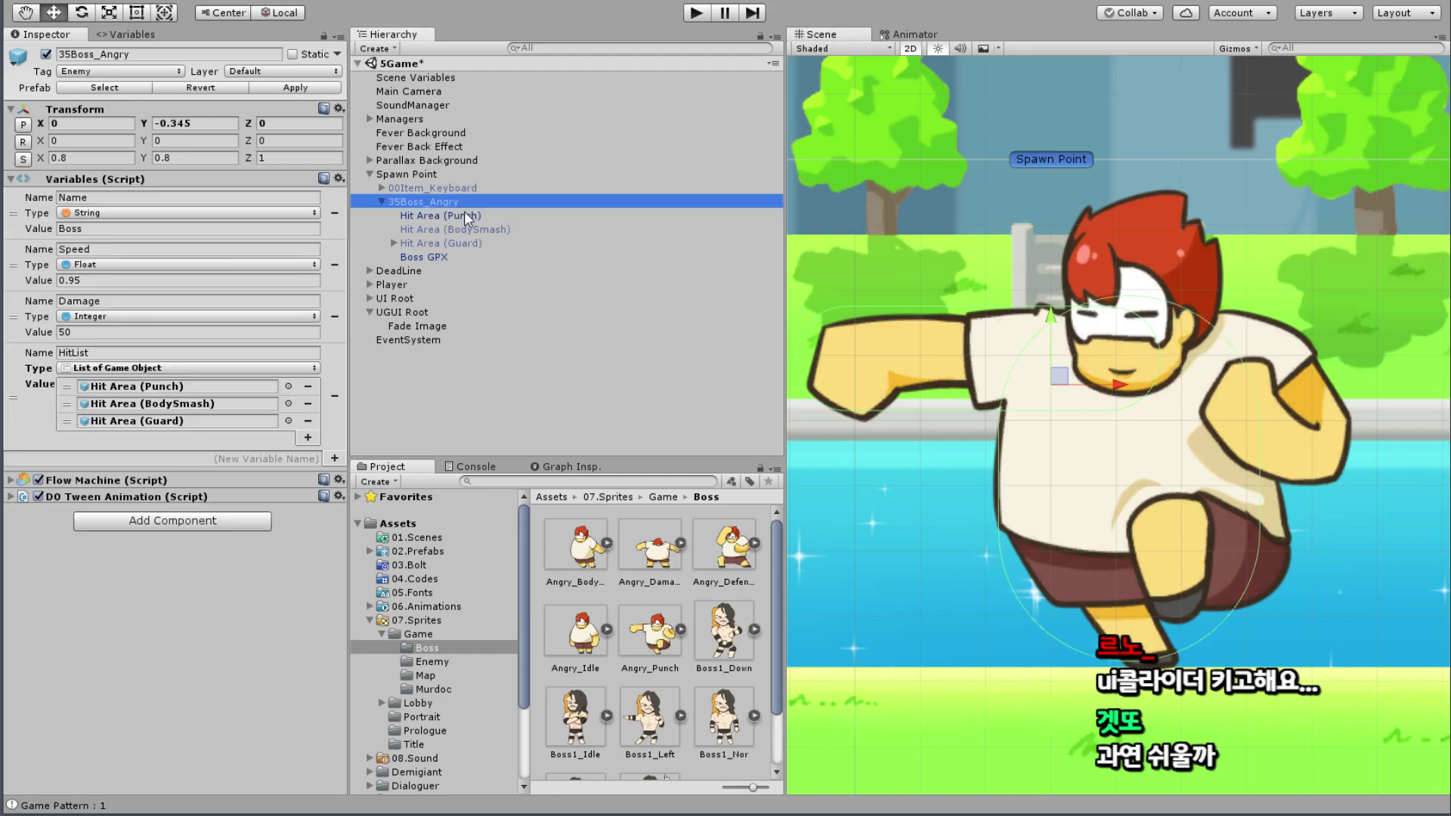
click(456, 215)
key(ctrl+d)
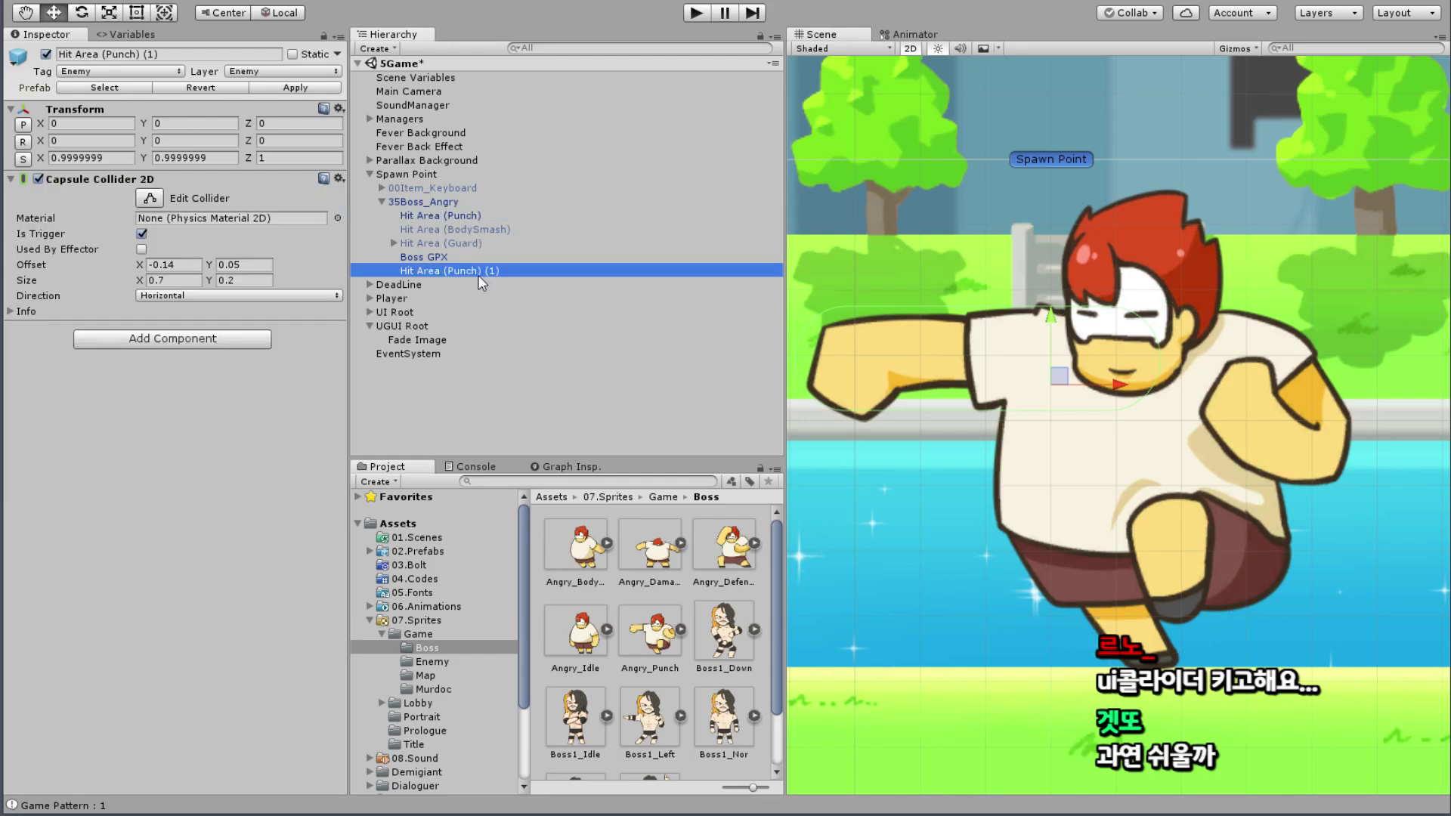
click(484, 216)
mouse_move(455, 269)
mouse_down()
mouse_move(464, 207)
mouse_move(470, 261)
mouse_up()
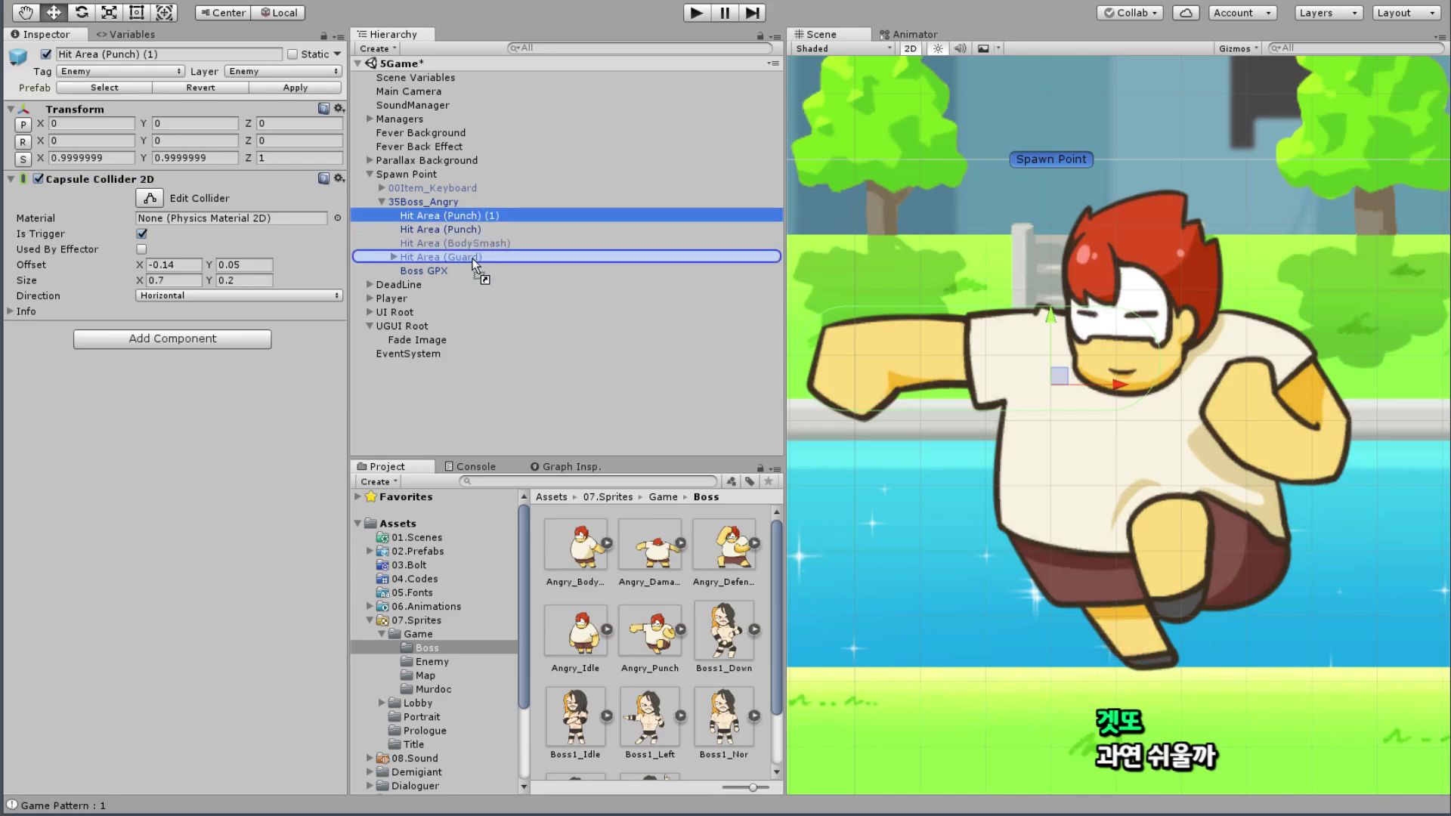
click(424, 201)
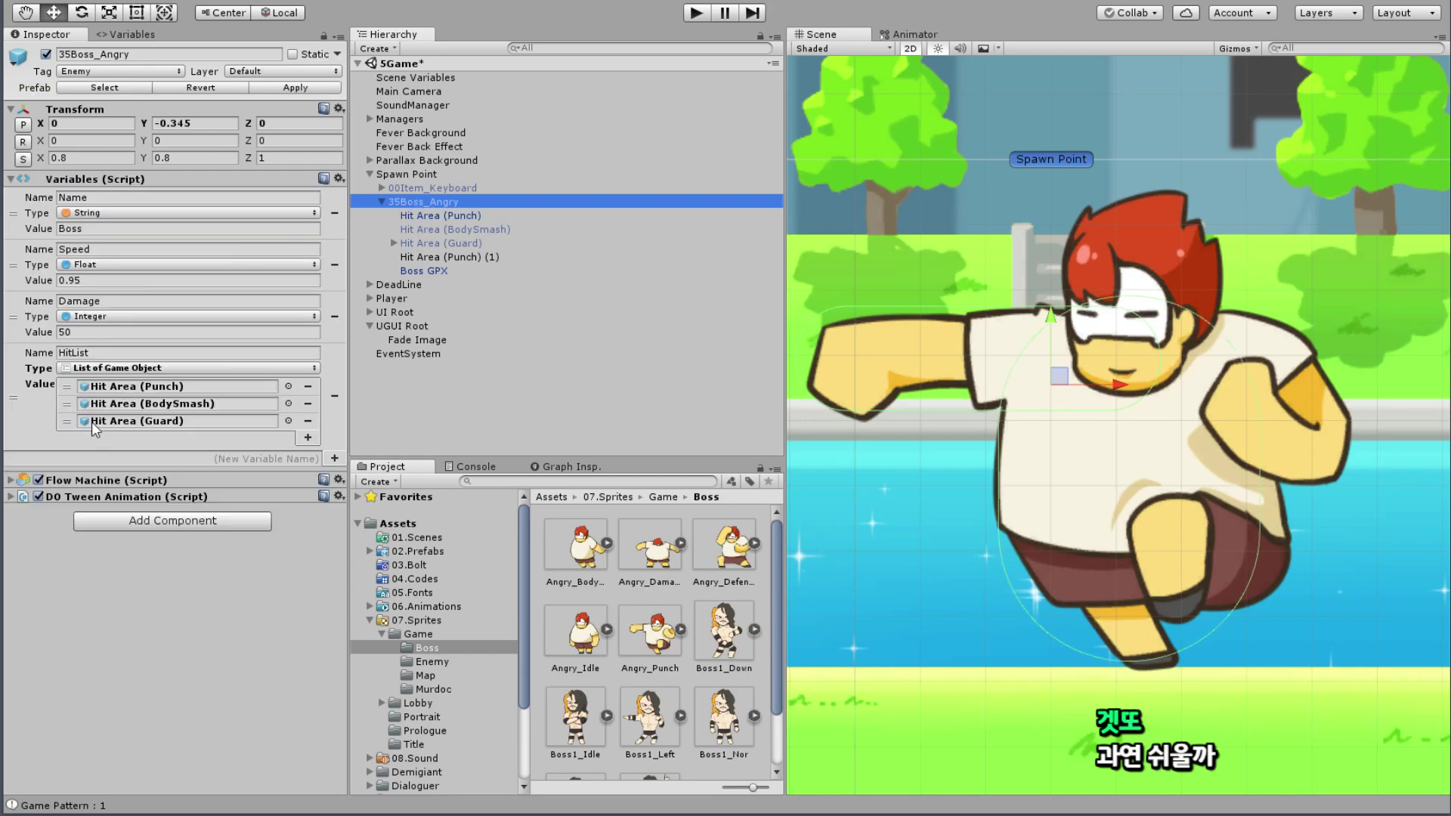
click(462, 257)
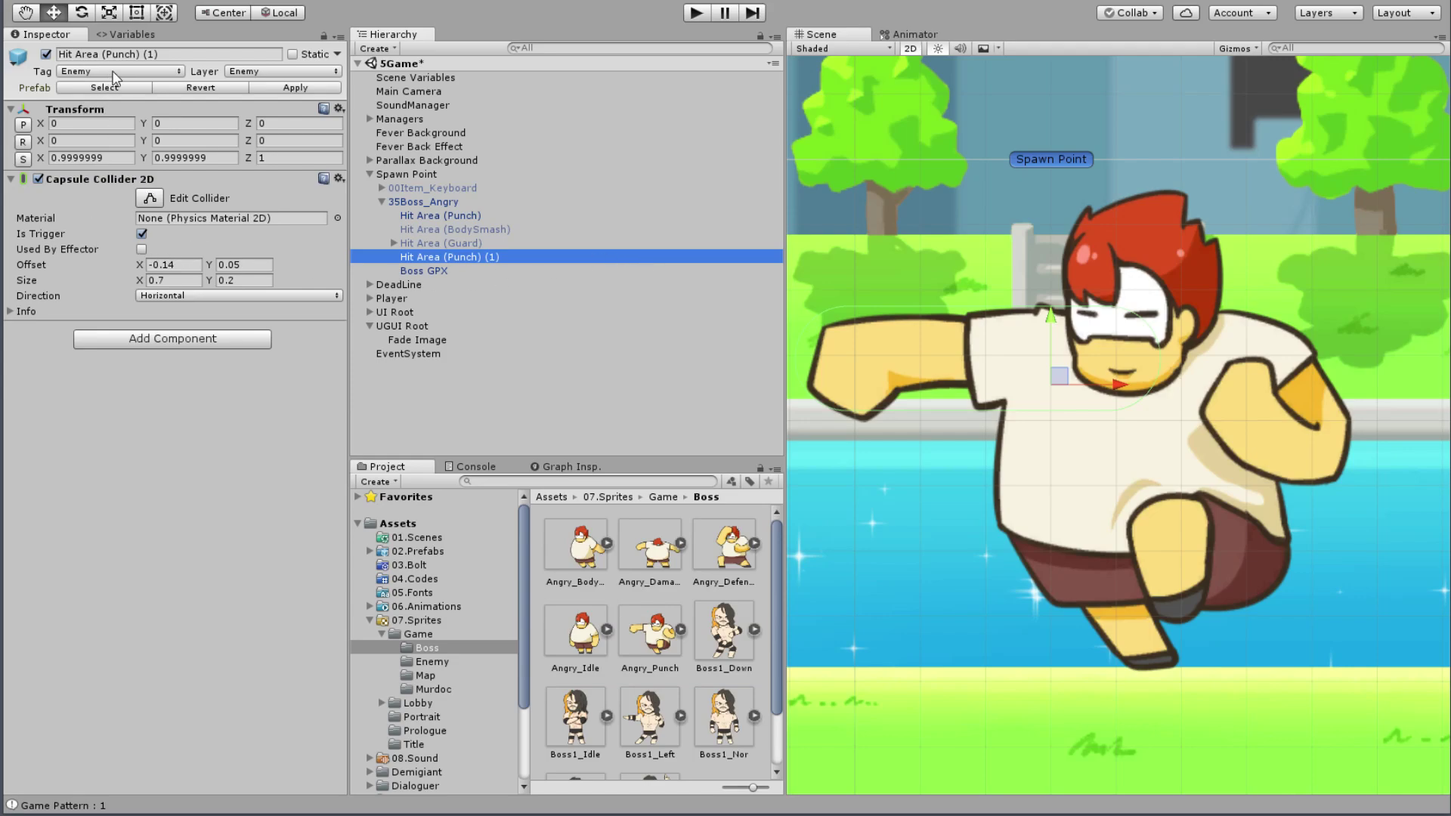
Step: Create a new Boss tag through the Tag dropdown's Add Tag option, then reselect Hit Area (Punch) (1)
click(115, 72)
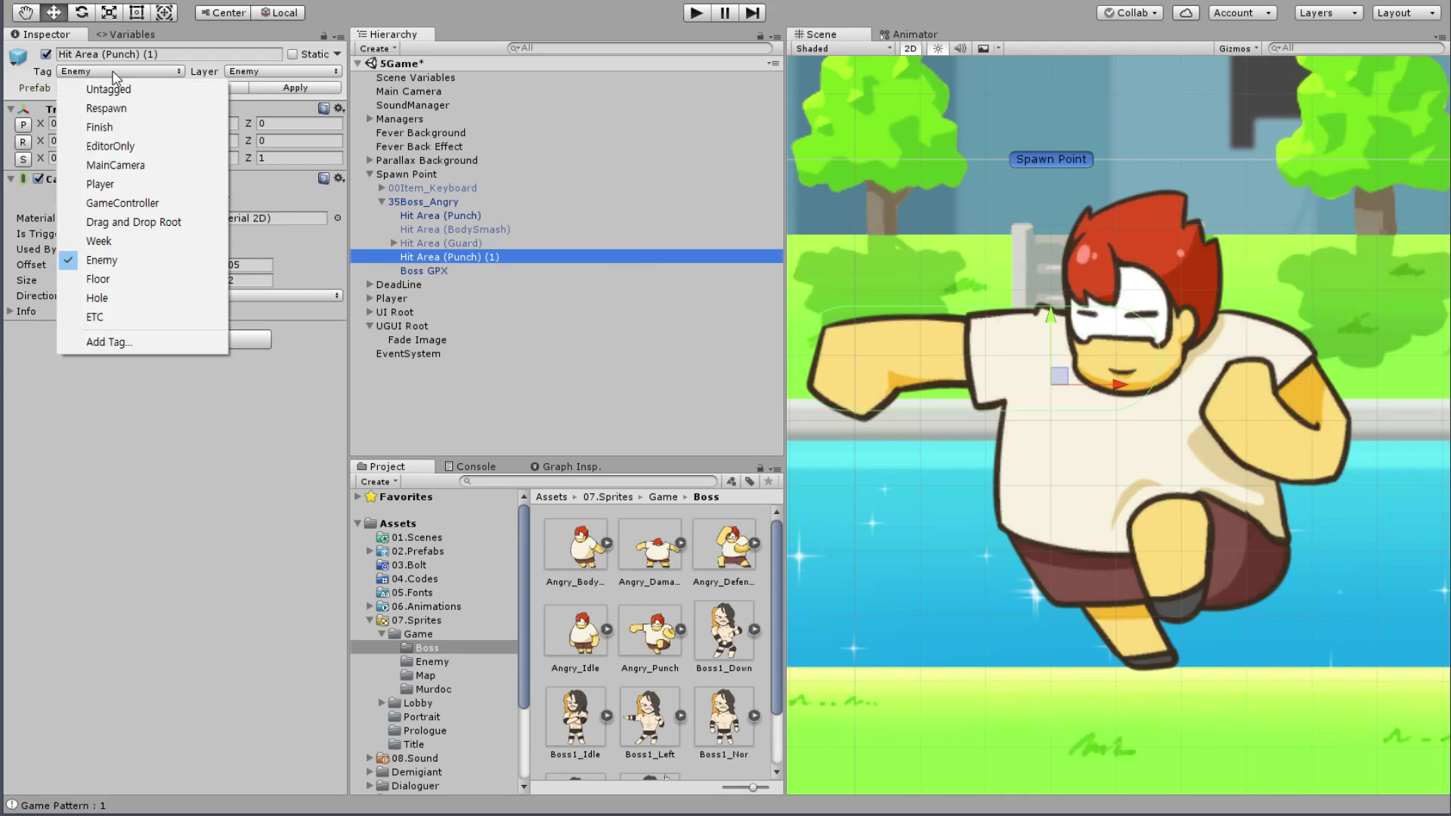
click(151, 342)
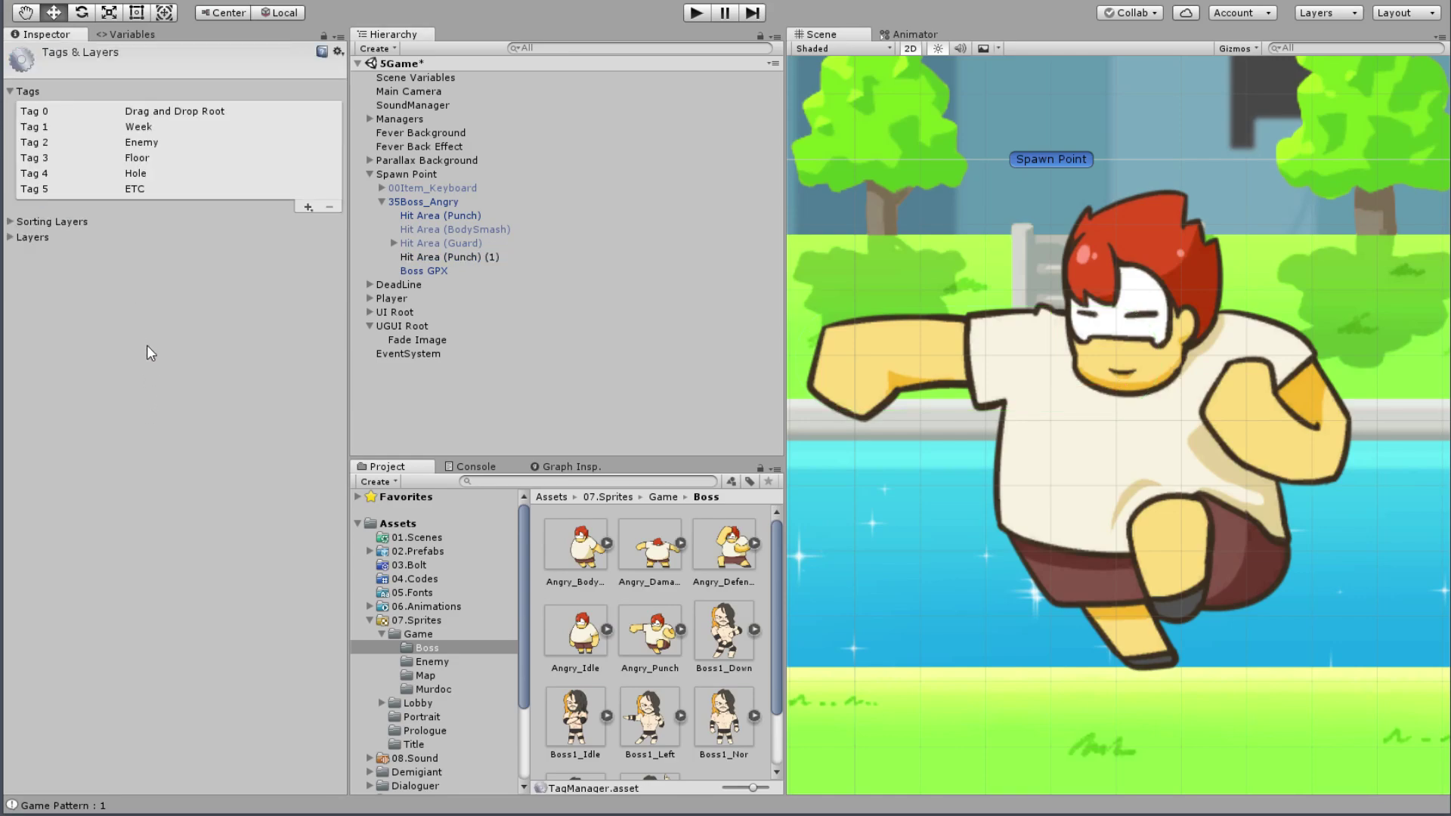
click(307, 207)
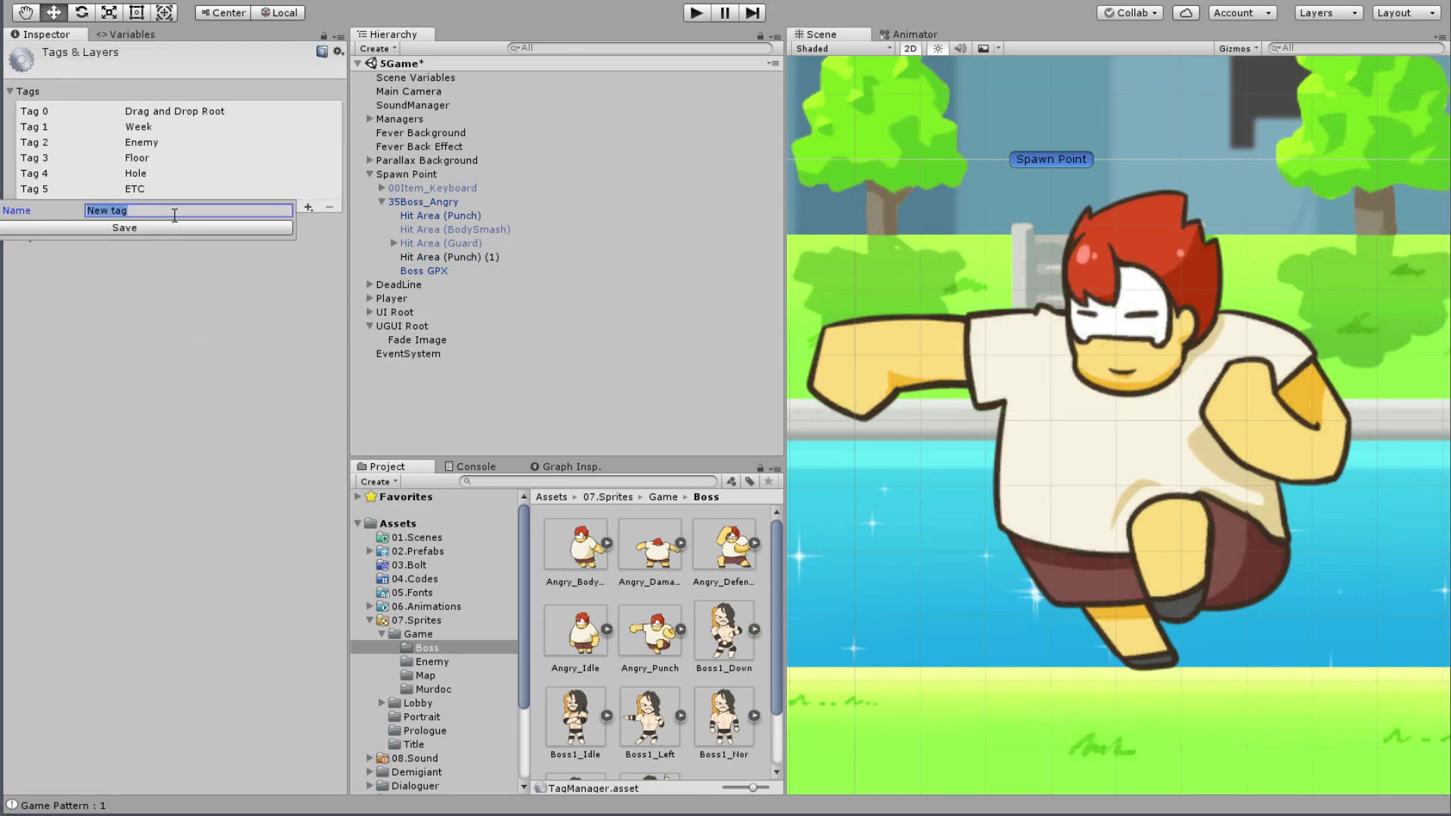
text(Boss)
key(Return)
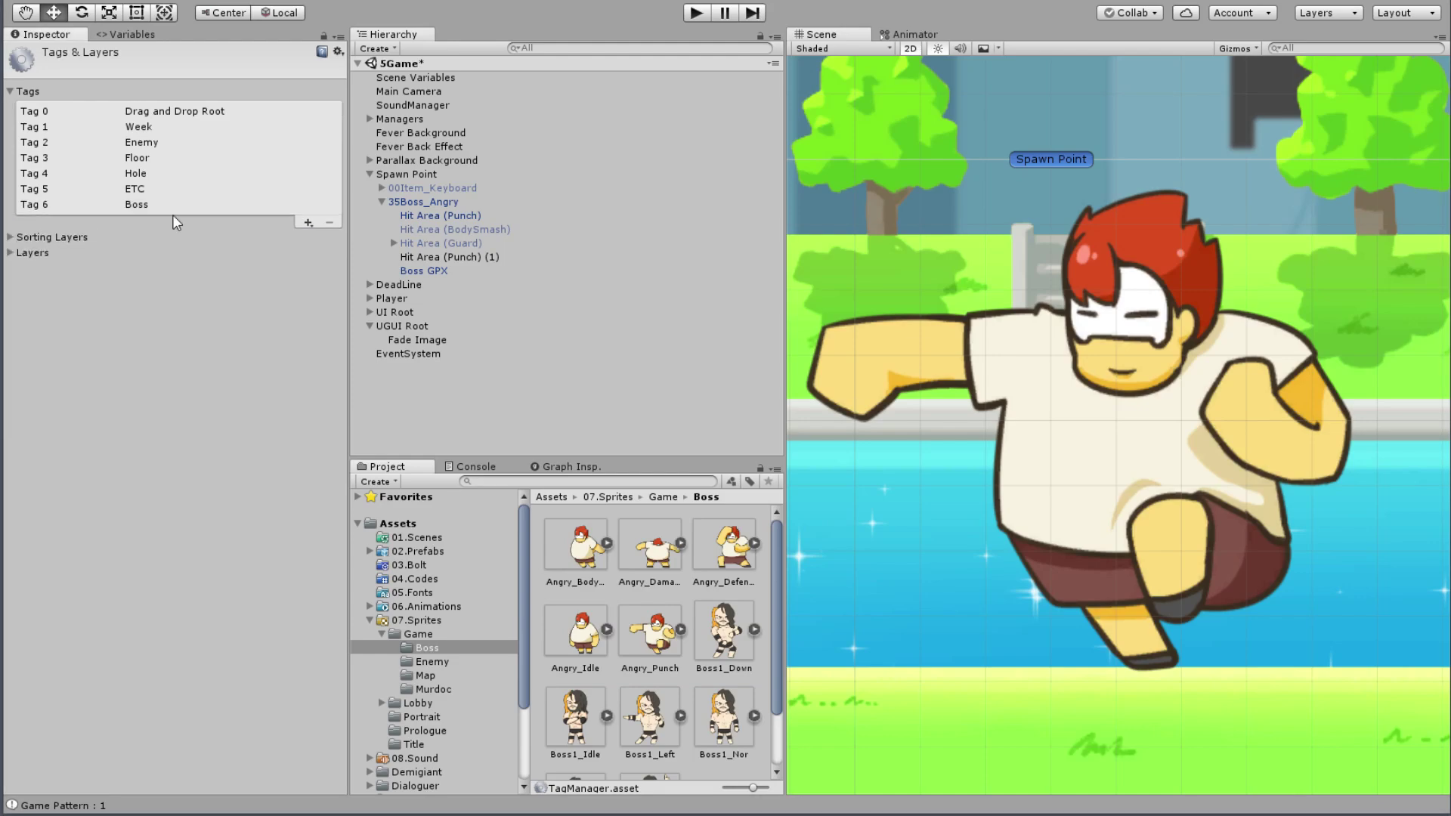
click(440, 257)
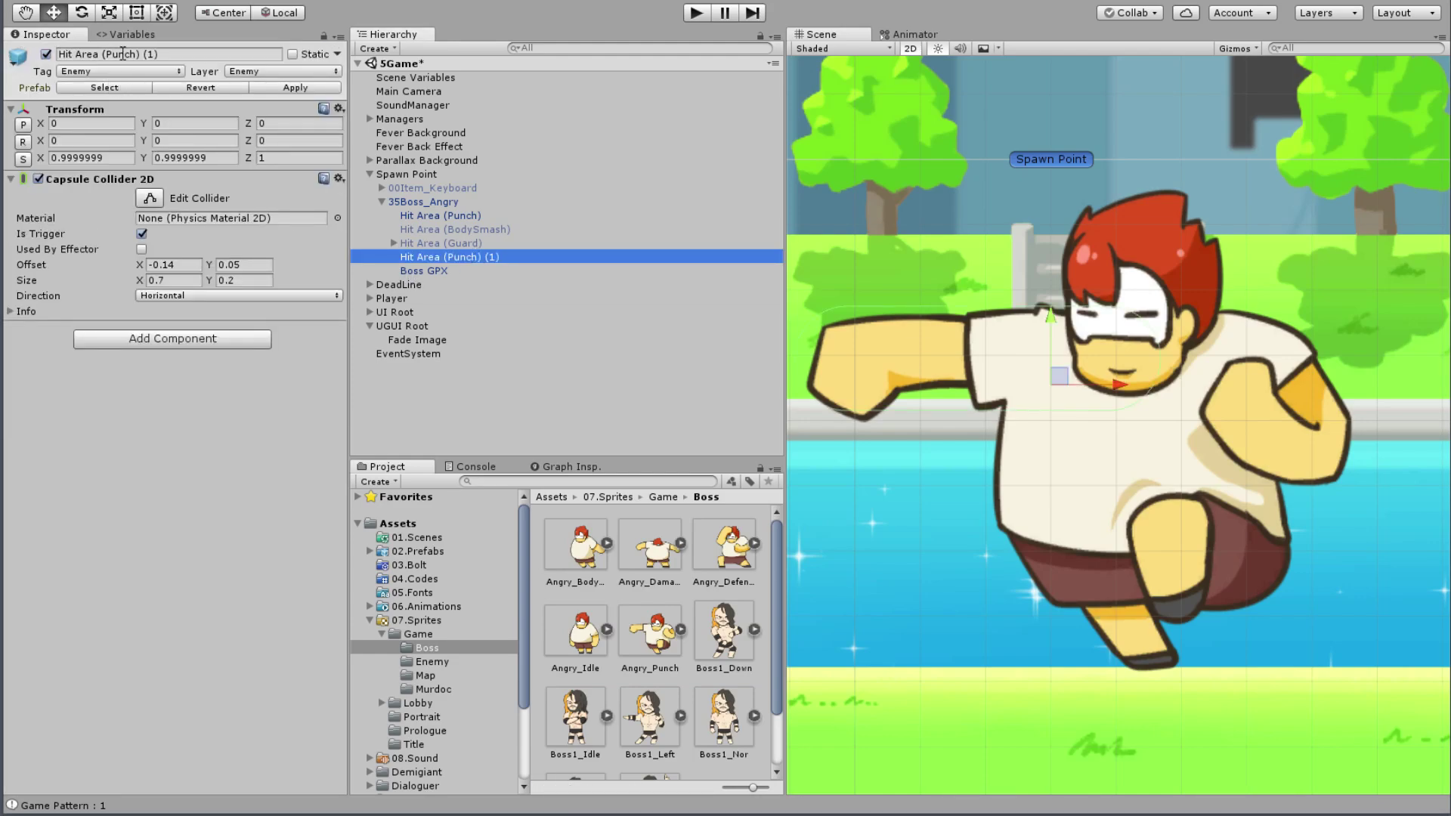
Step: Rename the copy from Hit Area (Punch) (1) to Head Area
double_click(76, 54)
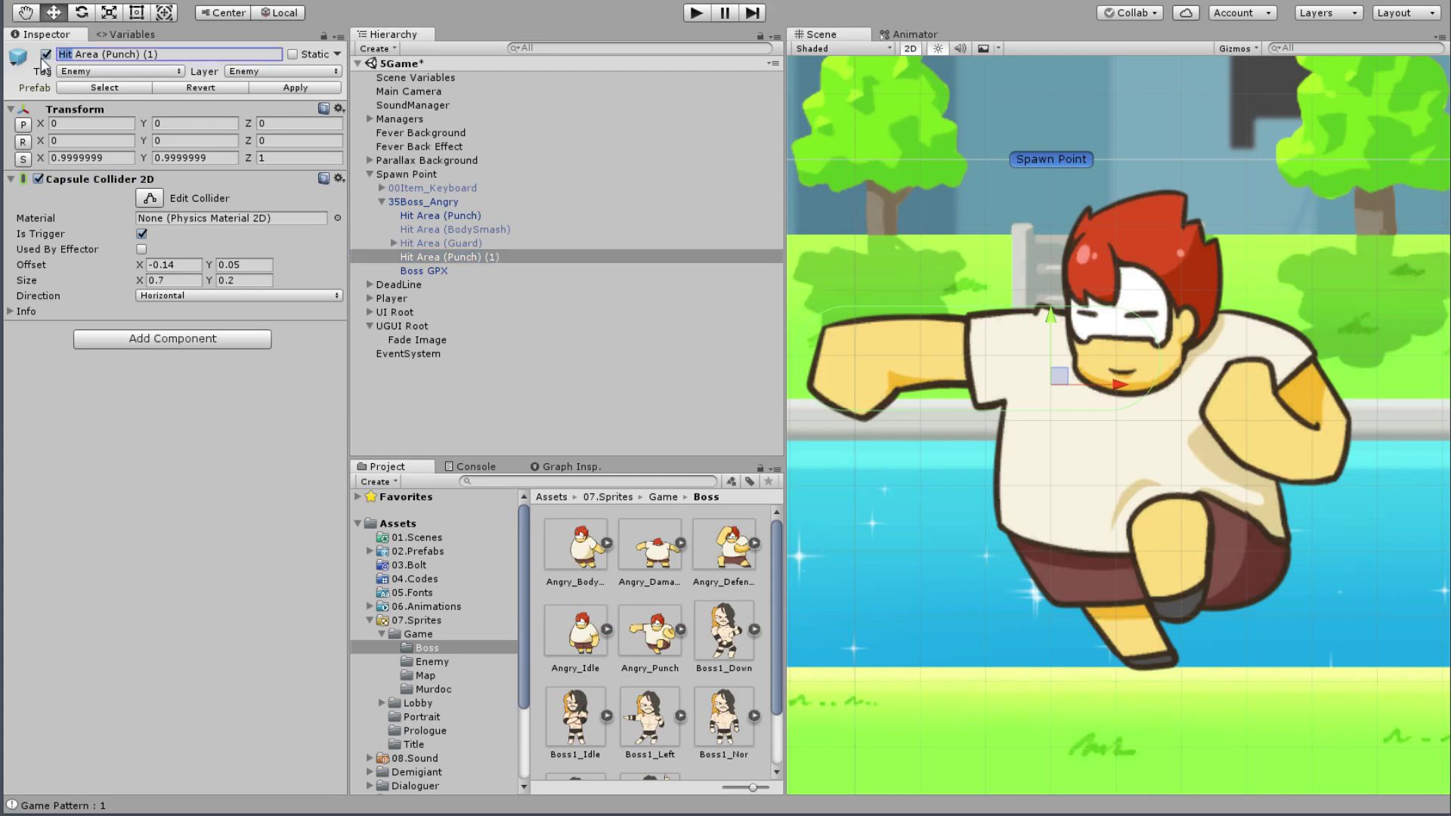
key(BackSpace)
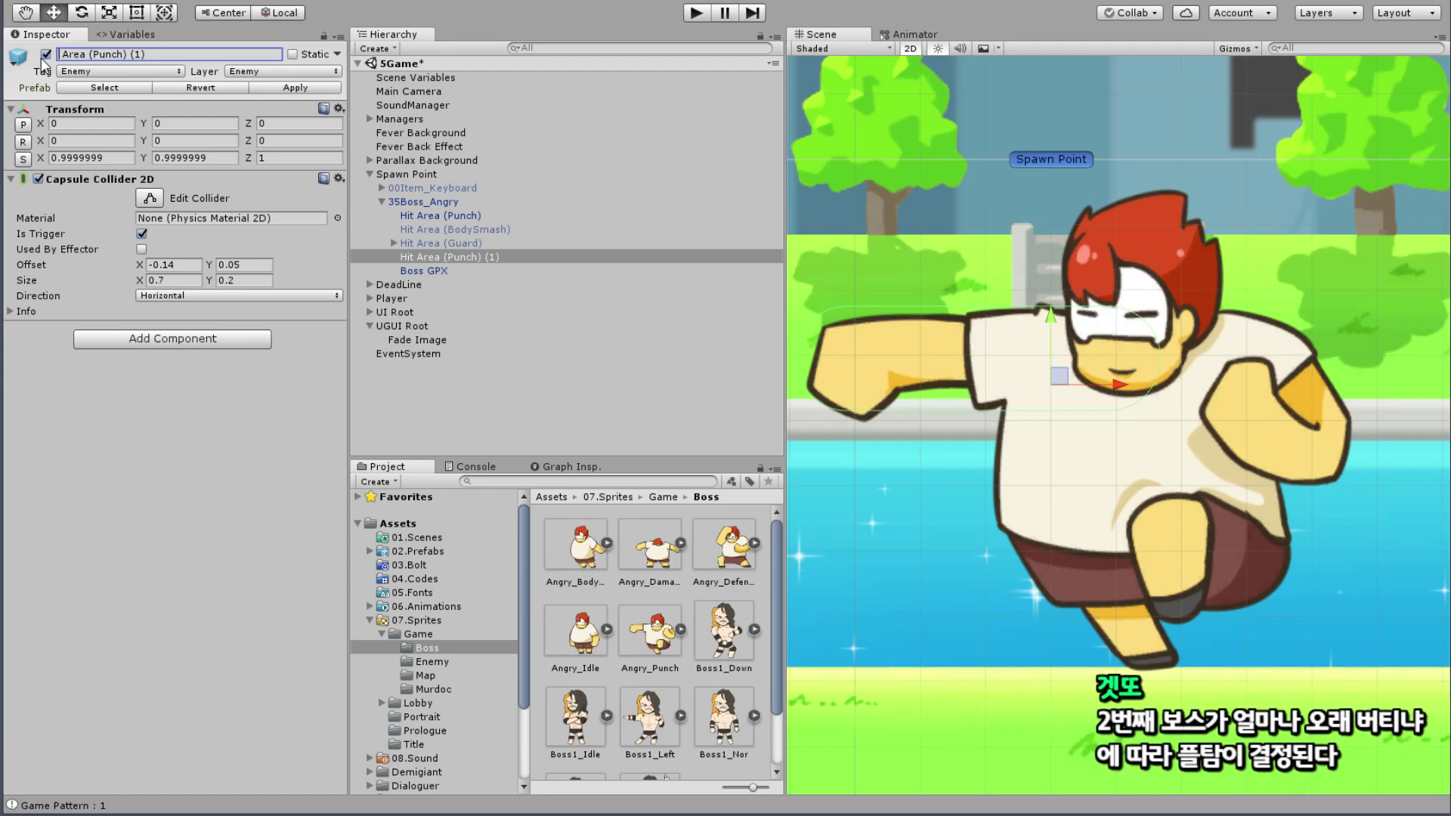
text(Head)
key(shift+Right)
key(shift+Right)
key(shift+Right)
key(shift+Right)
key(shift+Right)
key(shift+Right)
key(shift+Right)
key(shift+Right)
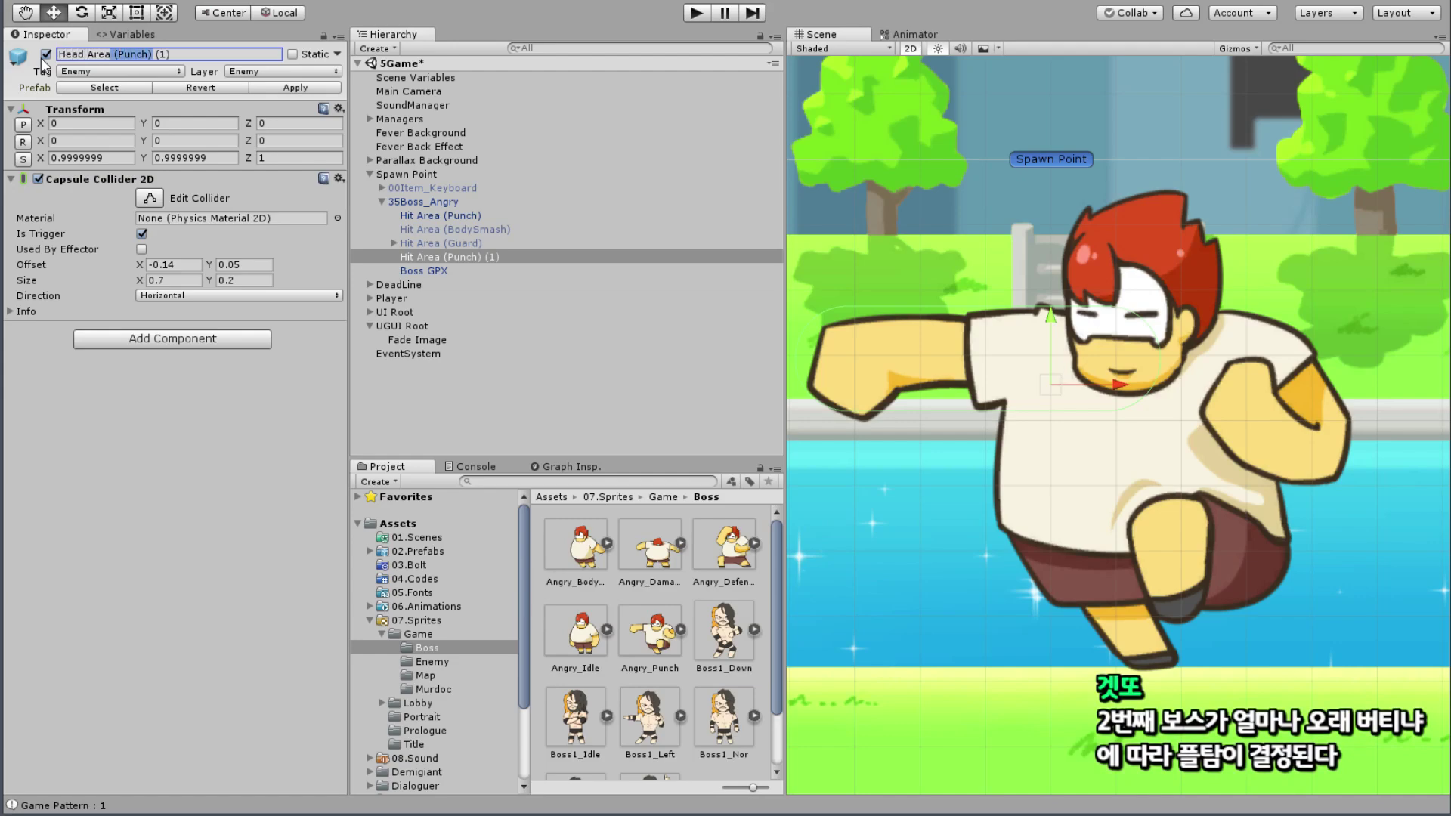
key(shift+Right)
key(shift+Right)
key(shift+Right)
key(Delete)
key(Return)
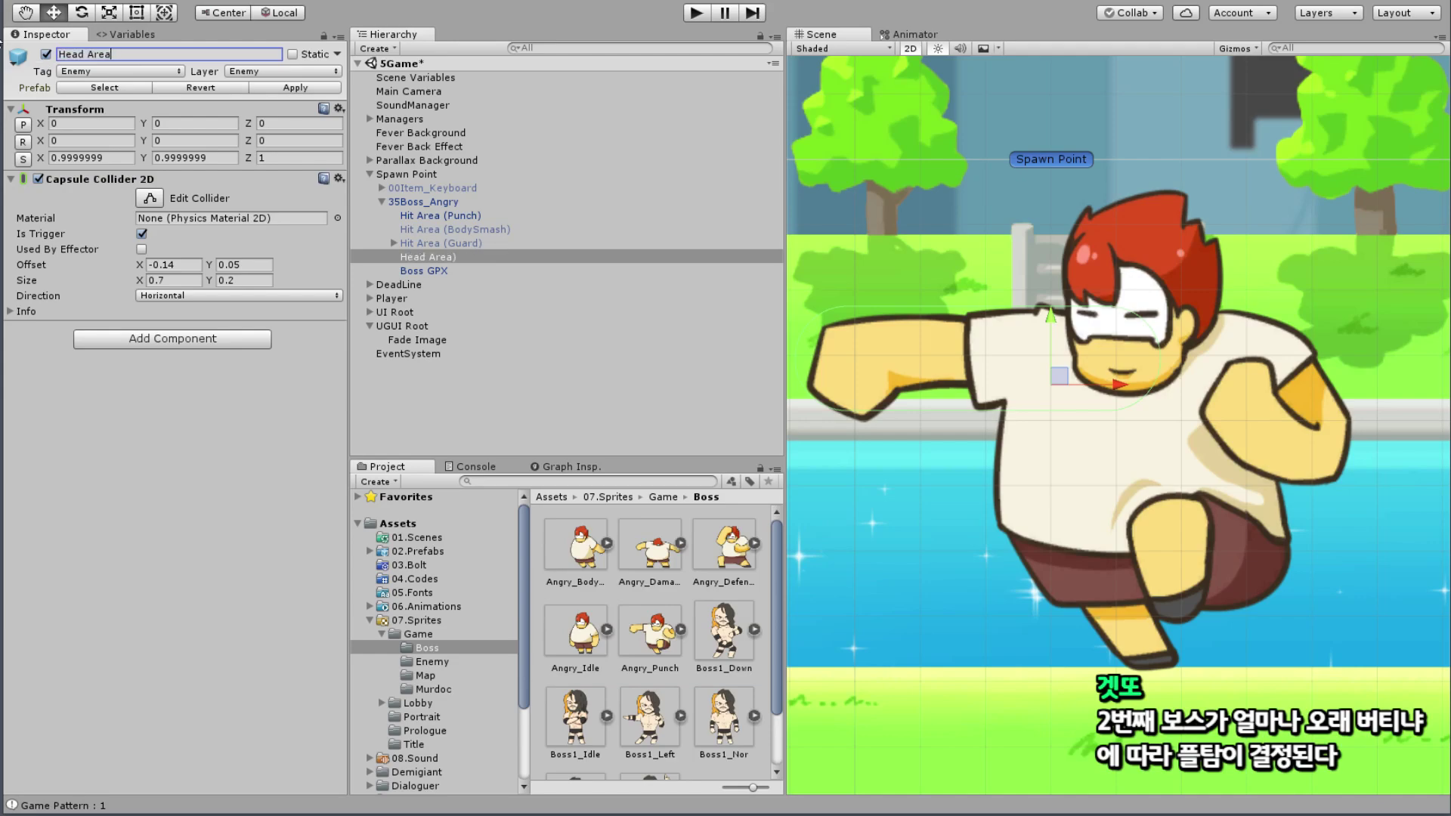
Step: Reset its scale to 1, set collider Offset to 0,0, and move it to the boss's head
click(28, 160)
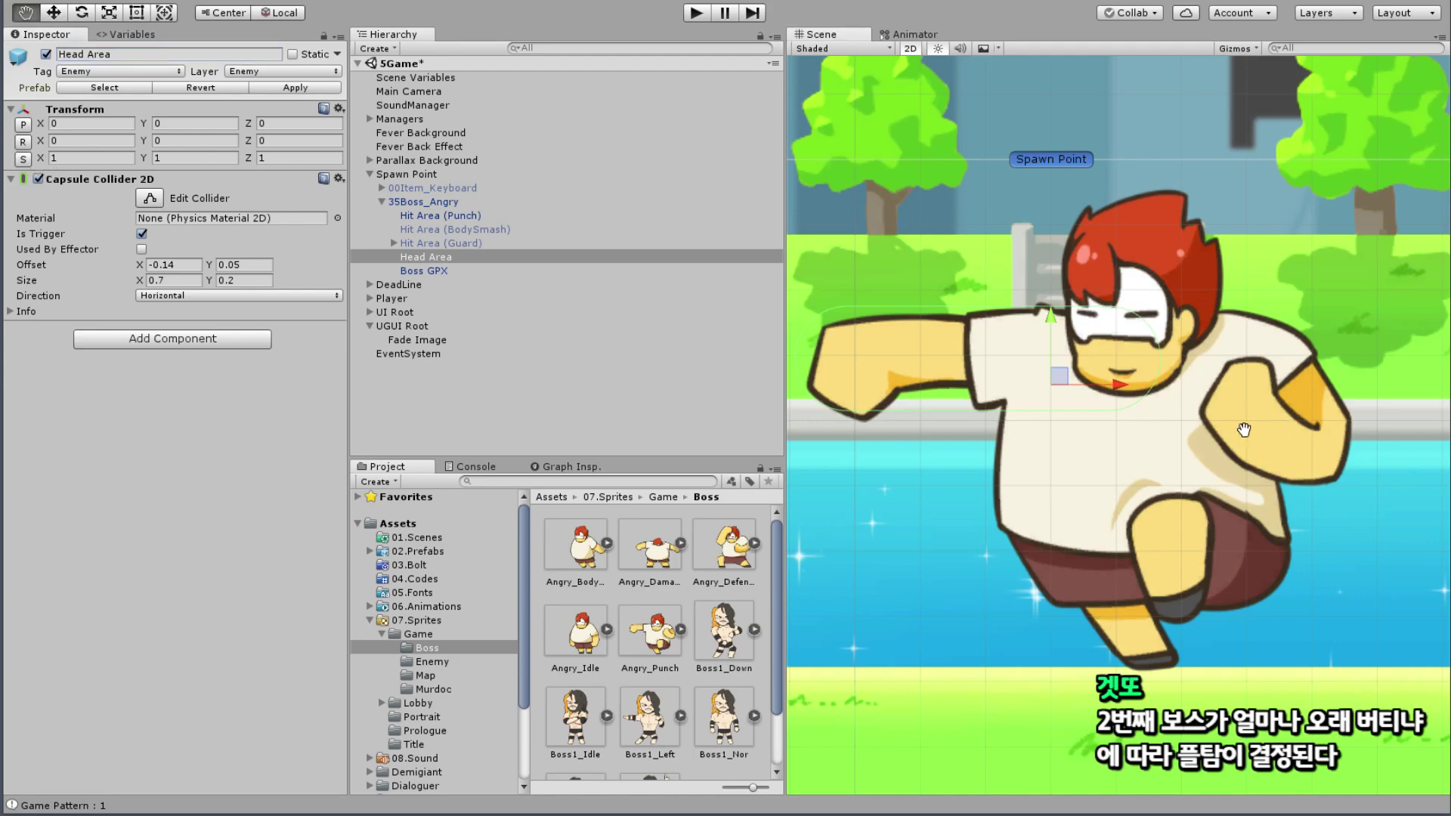
middle_drag(1242, 417, 1216, 444)
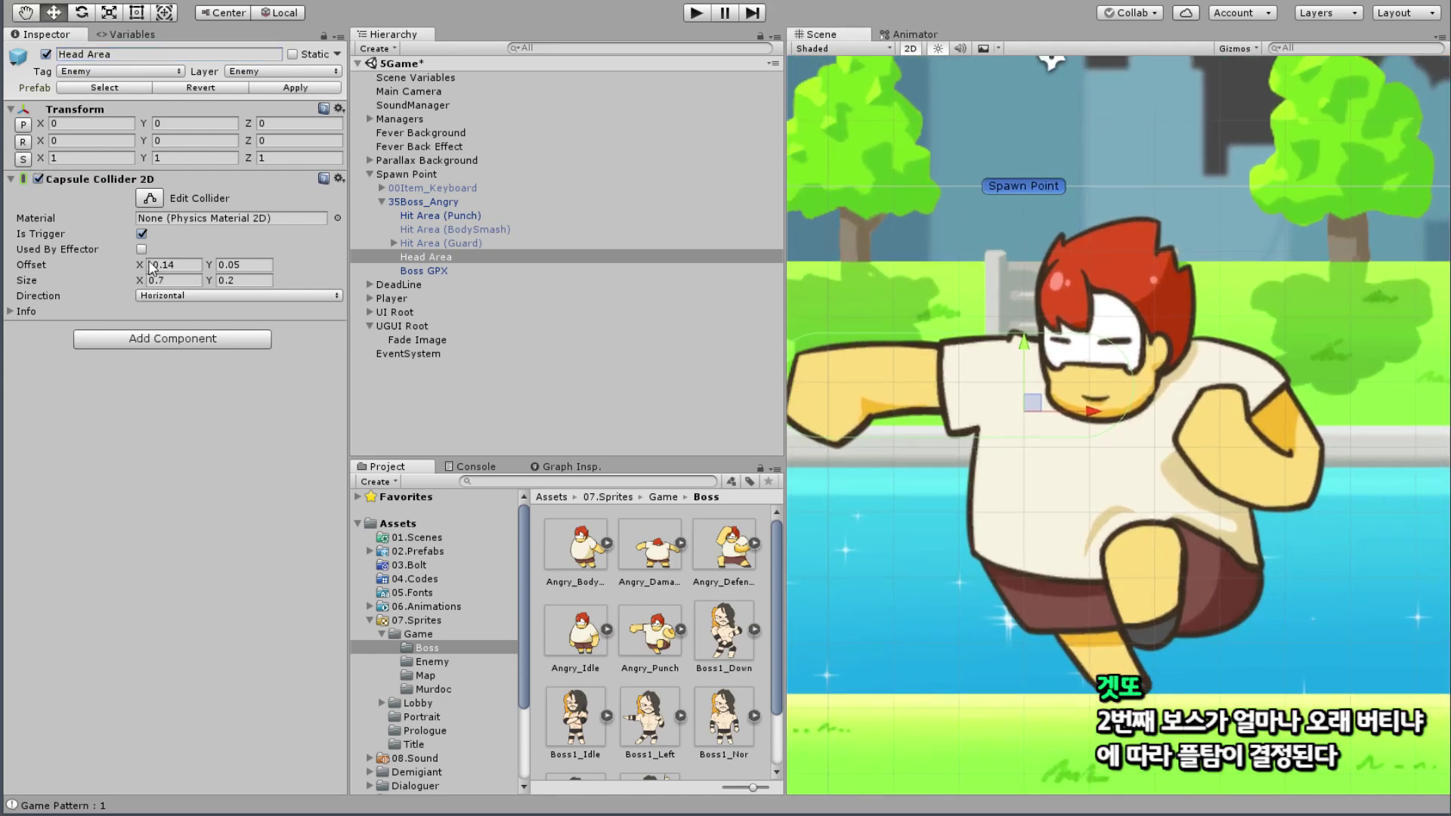
click(171, 266)
text(0)
key(Tab)
text(0)
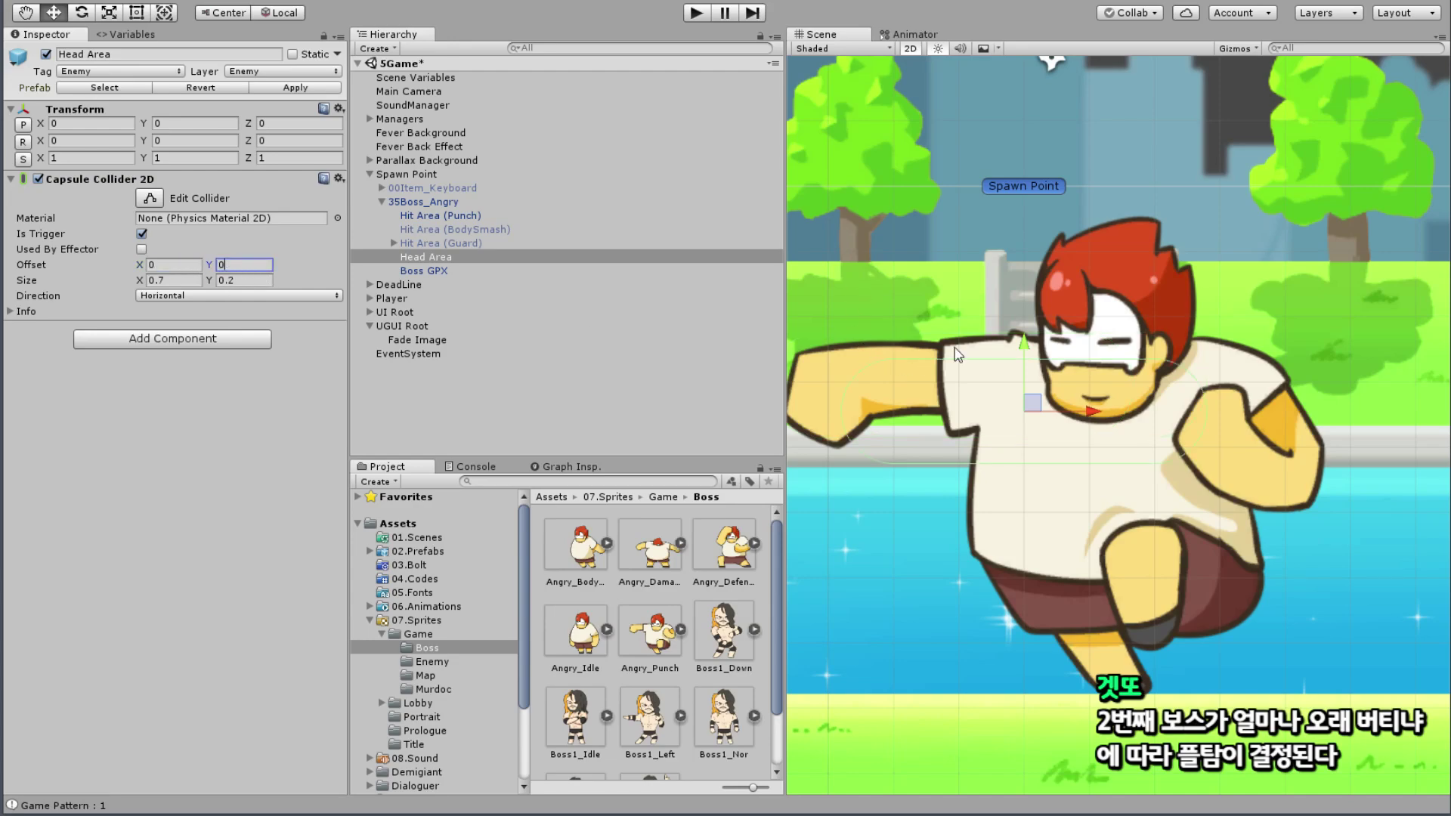
drag(1041, 405, 1118, 271)
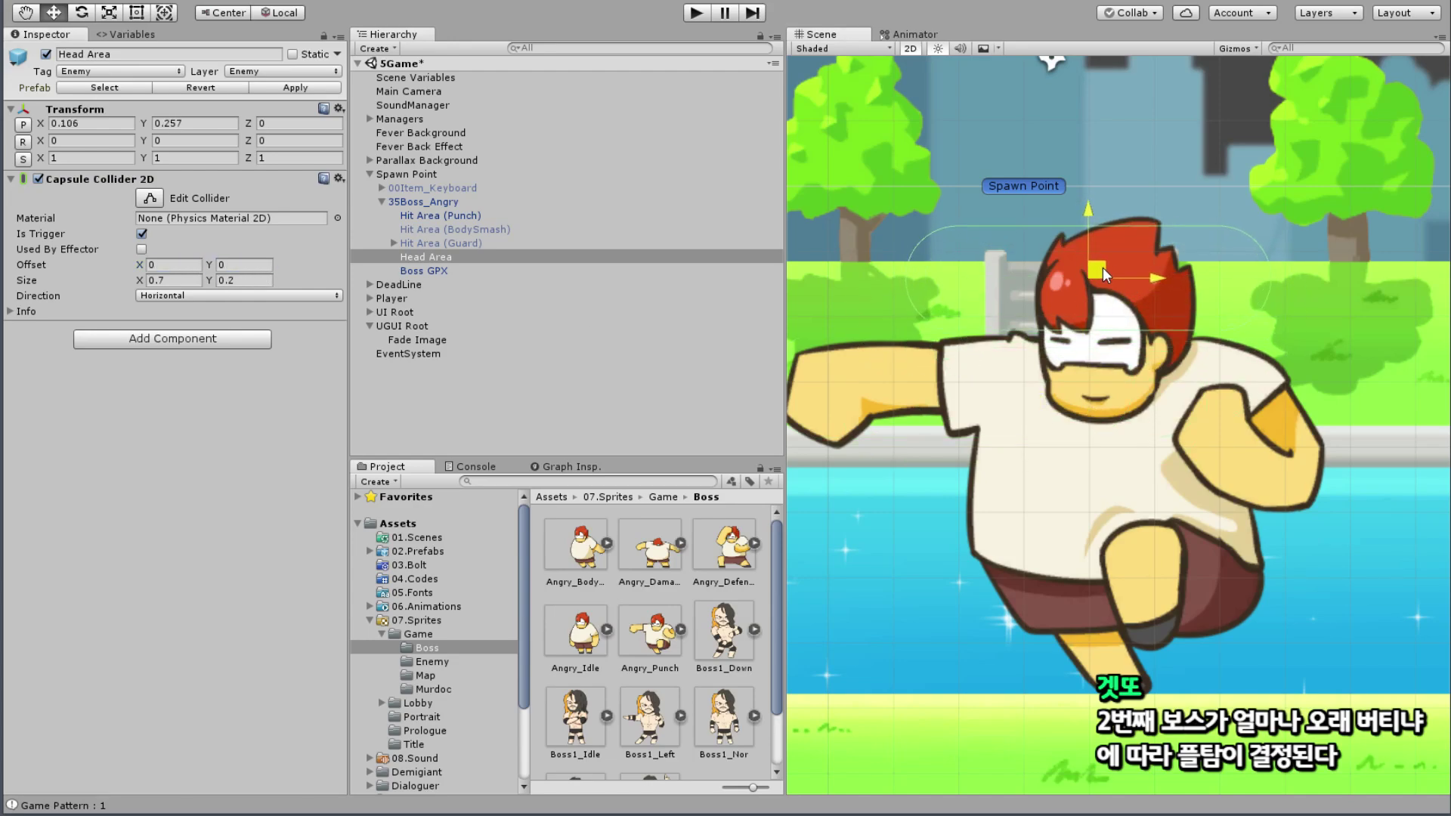
scroll(1119, 323, up, 3)
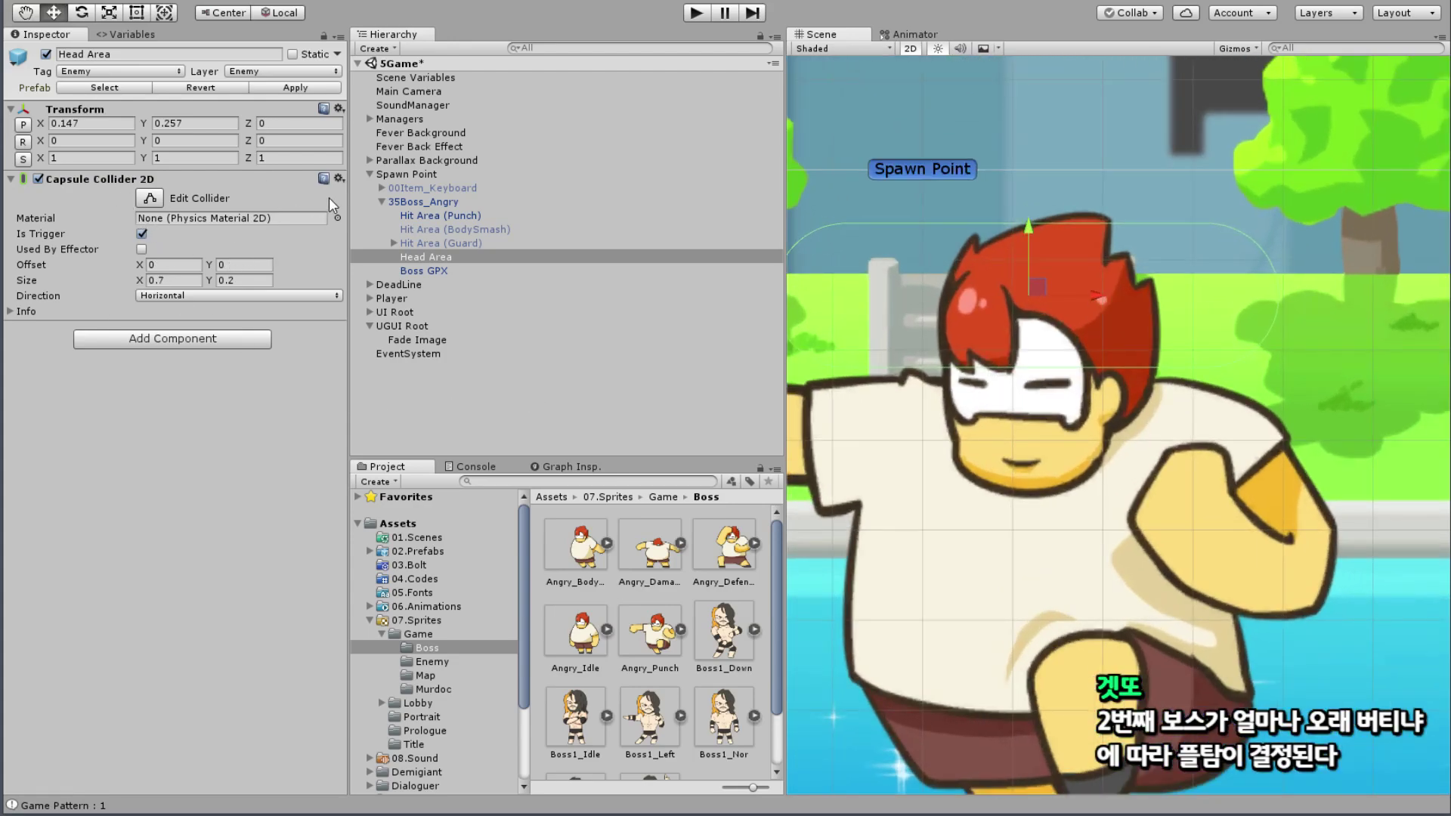
click(338, 179)
Step: Replace Head Area's Capsule Collider 2D with a Circle Collider 2D
click(392, 221)
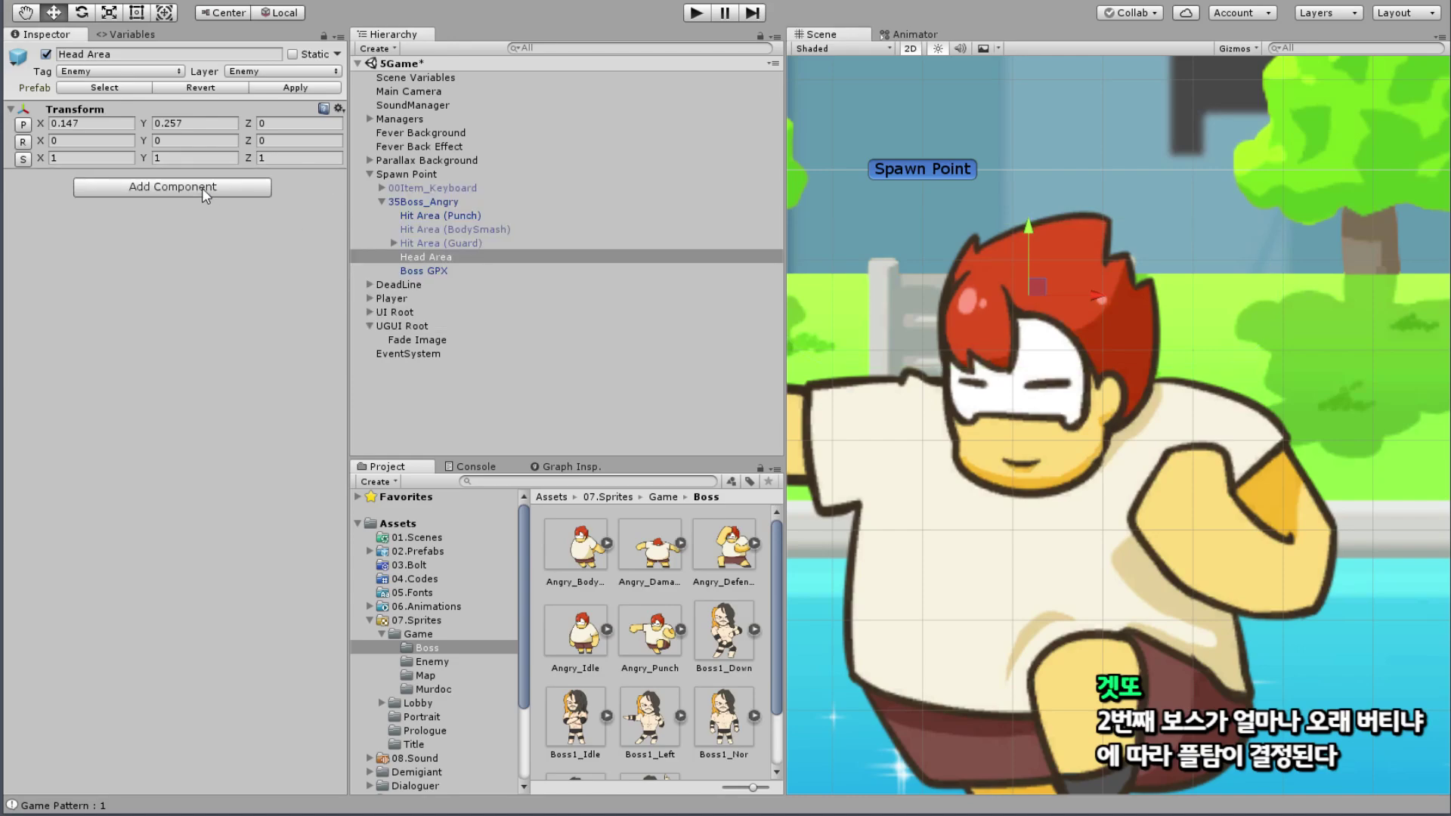
click(202, 187)
text(Ci)
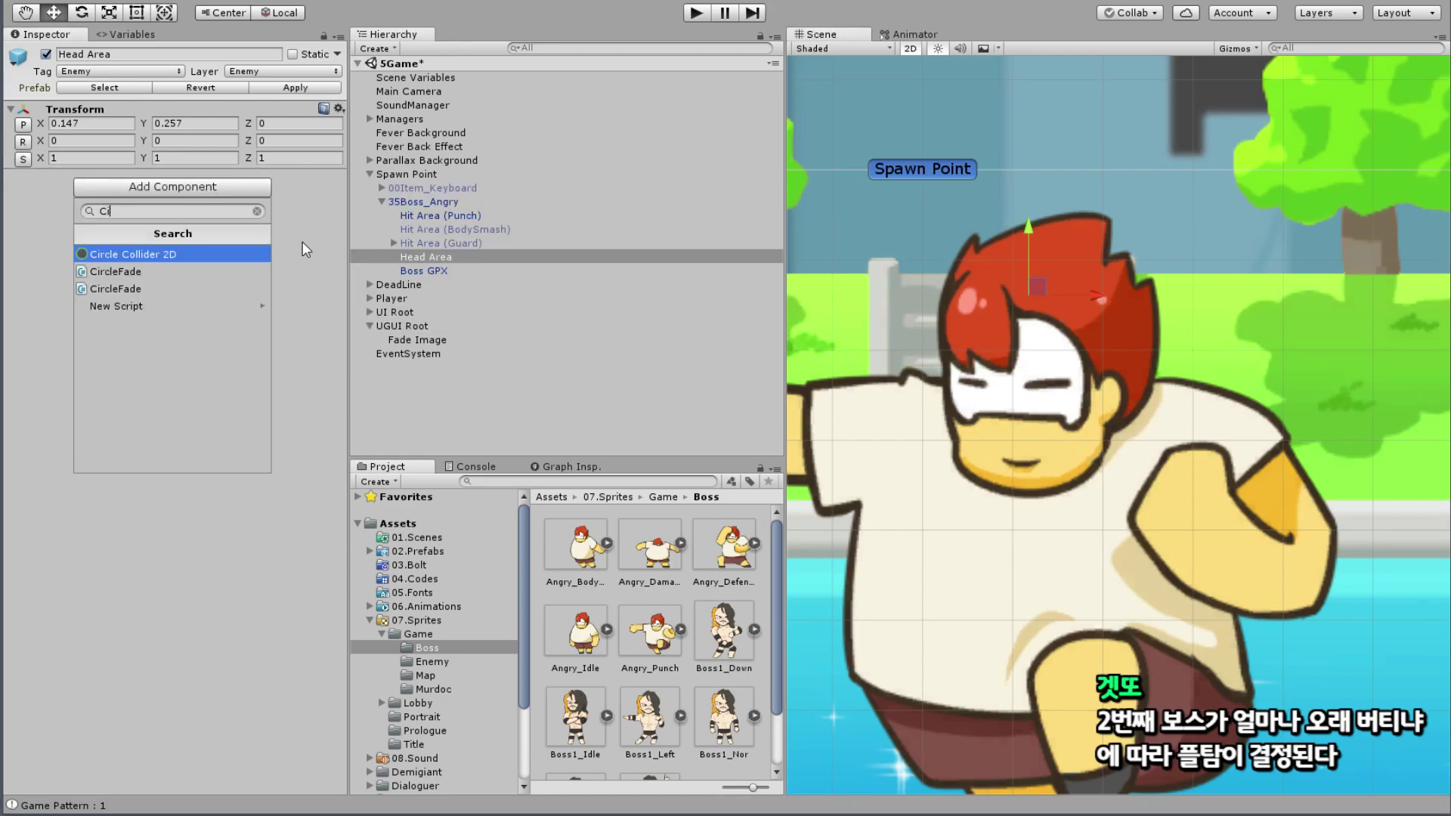
text(cle)
key(BackSpace)
text(rcle)
key(Return)
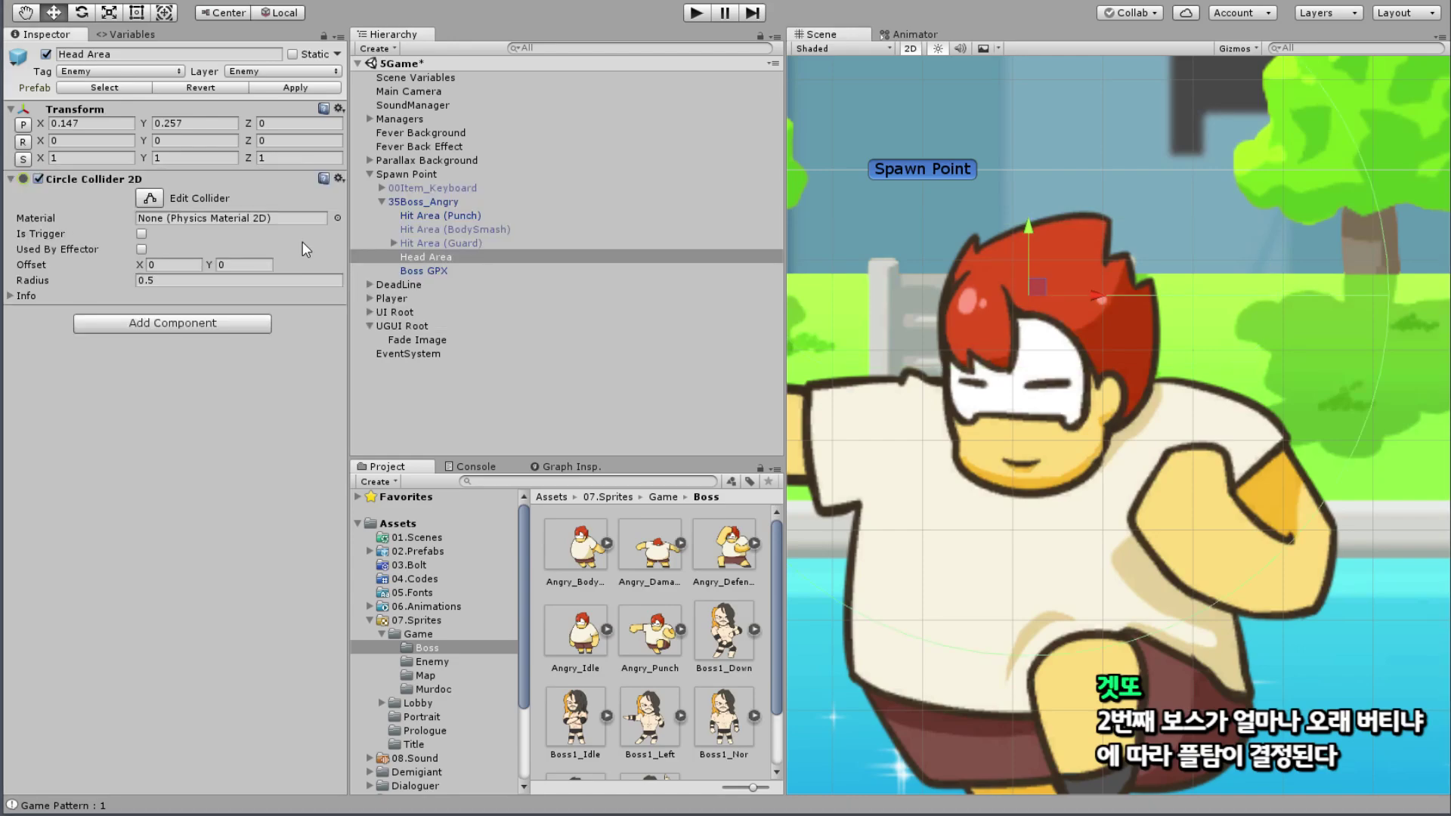
Step: Set the circle collider radius to 0.15 and move Head Area onto the head
scroll(1057, 257, down, 4)
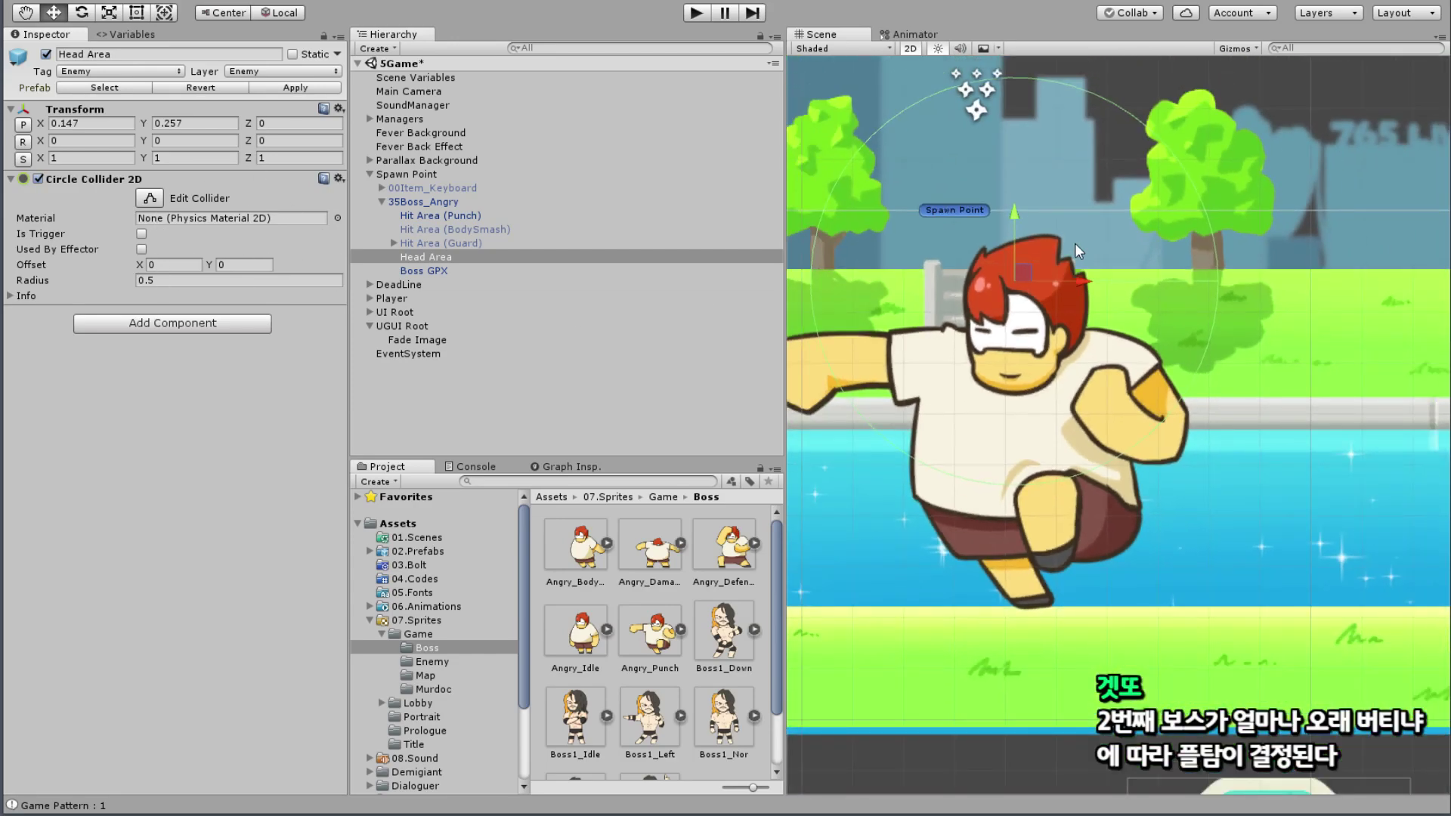
drag(213, 280, 149, 284)
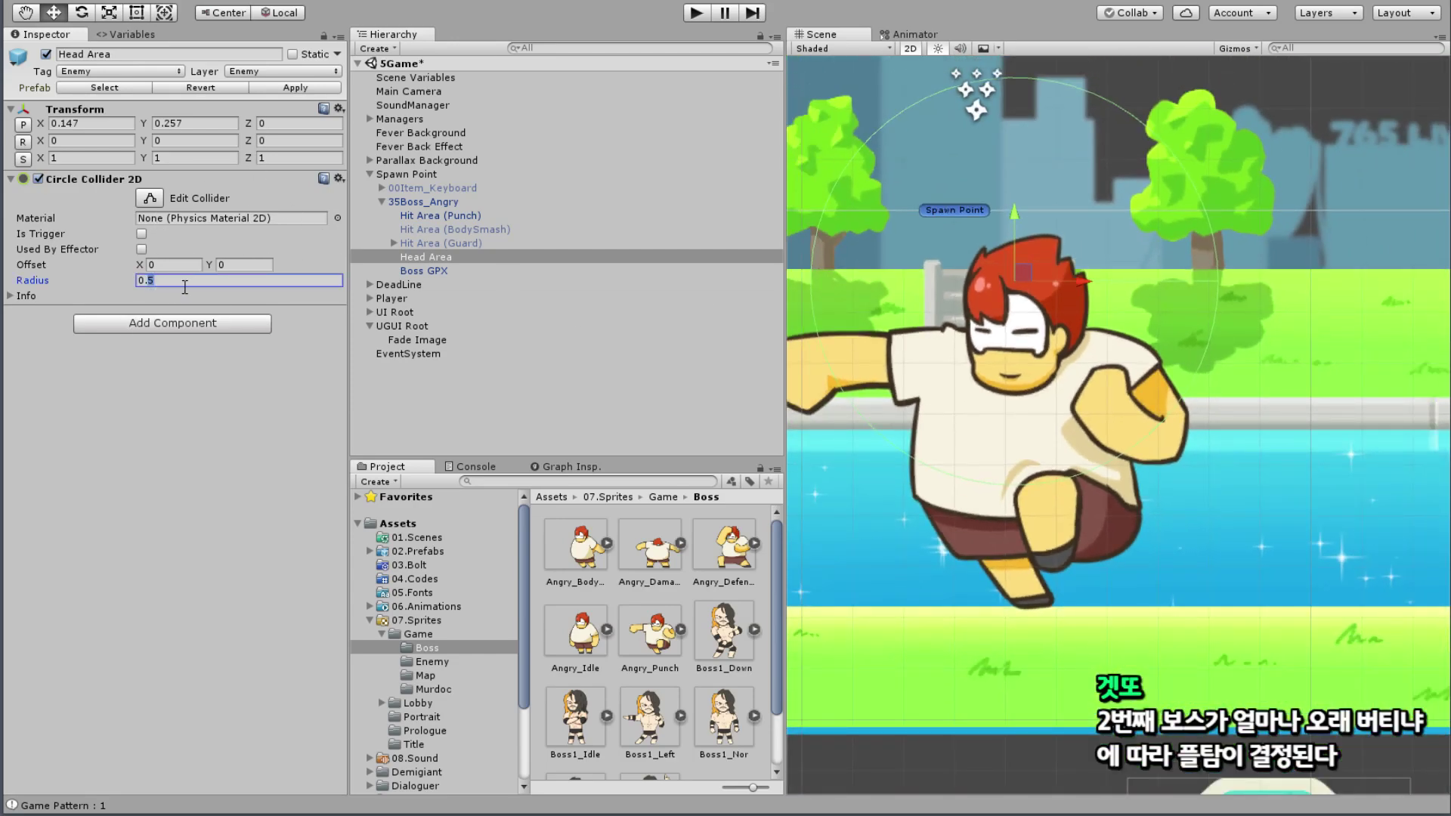
text(2)
scroll(1058, 294, up, 3)
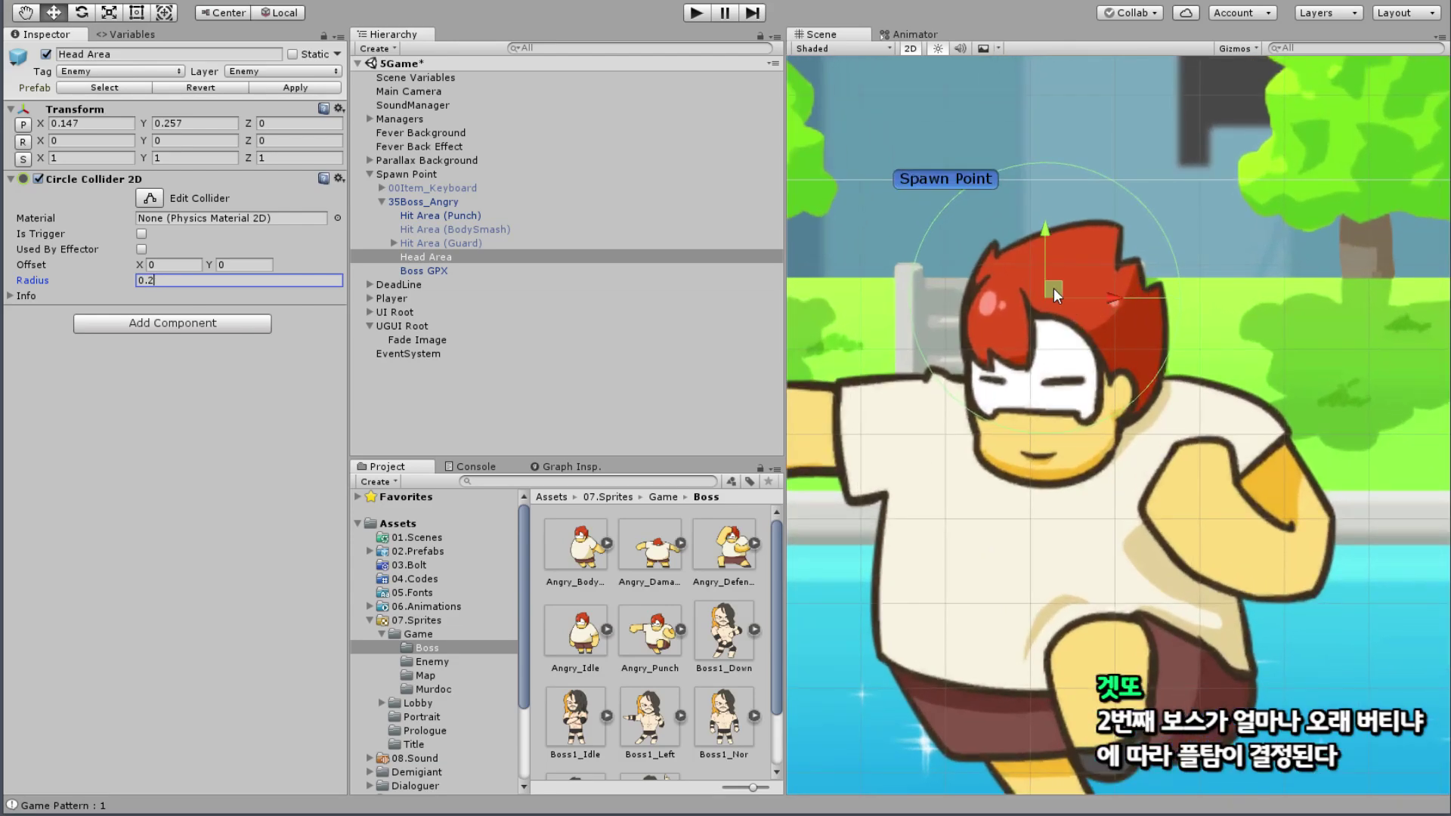
drag(1058, 297, 1075, 347)
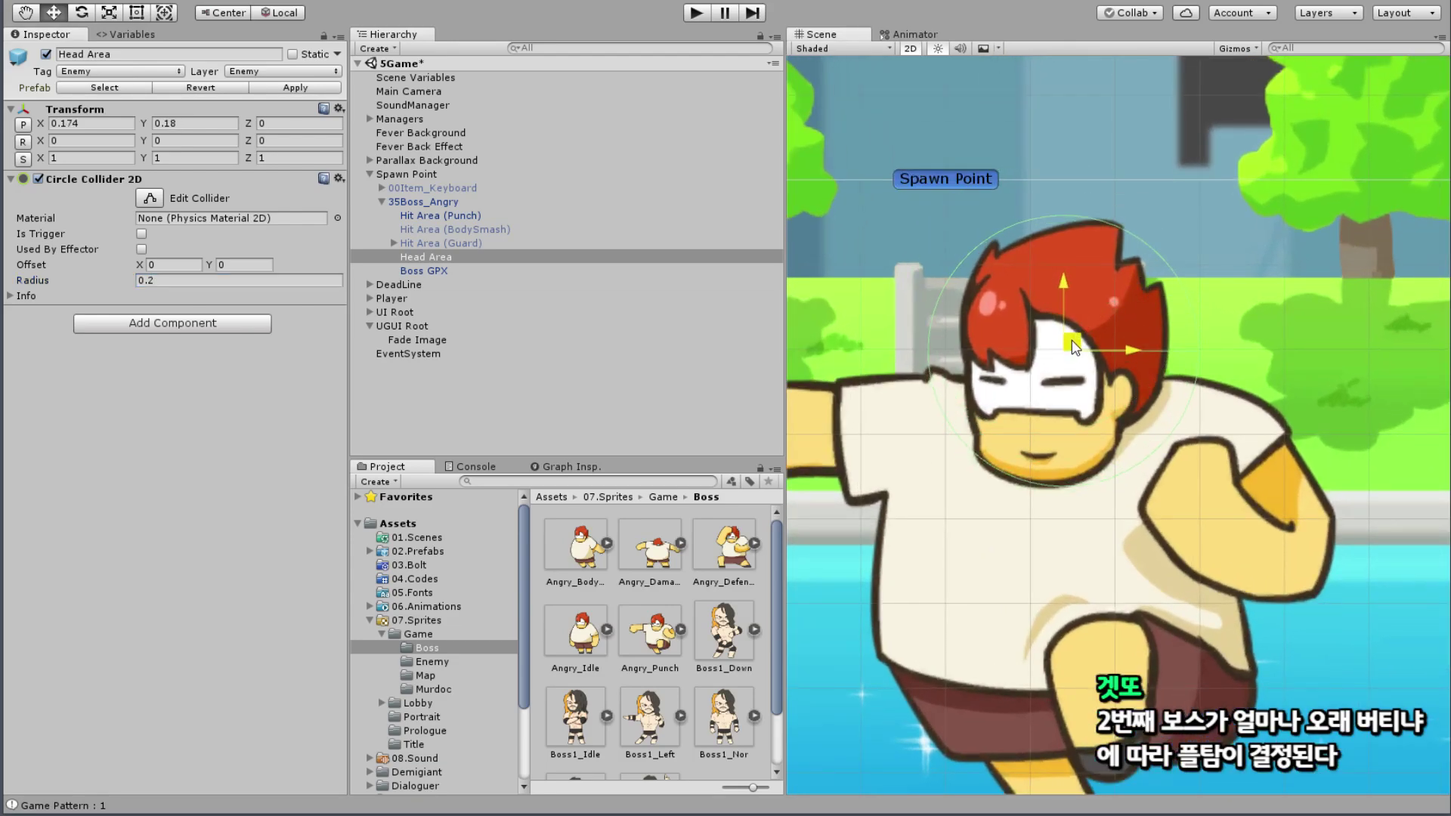
scroll(1153, 285, up, 2)
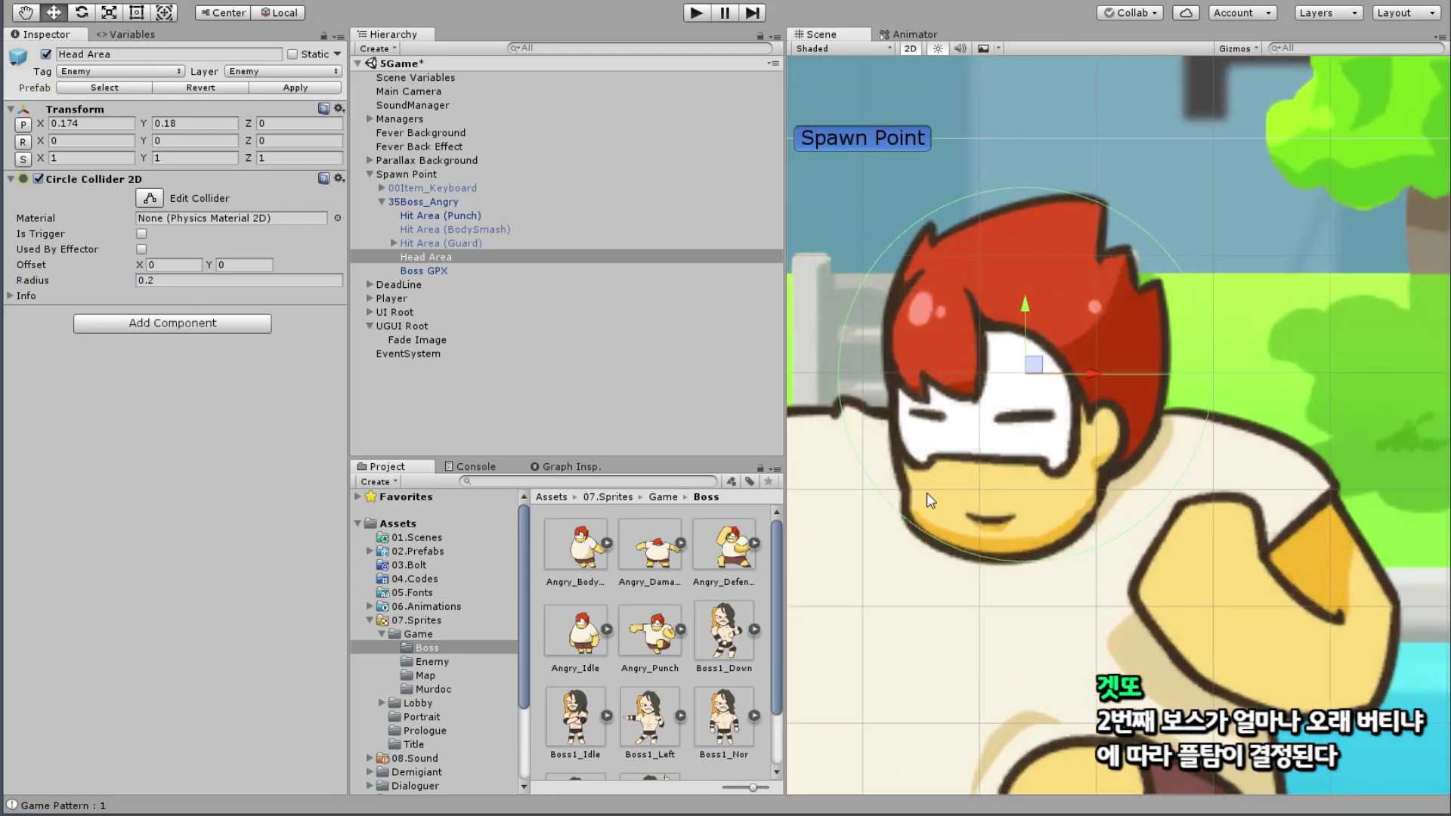
click(154, 280)
double_click(153, 281)
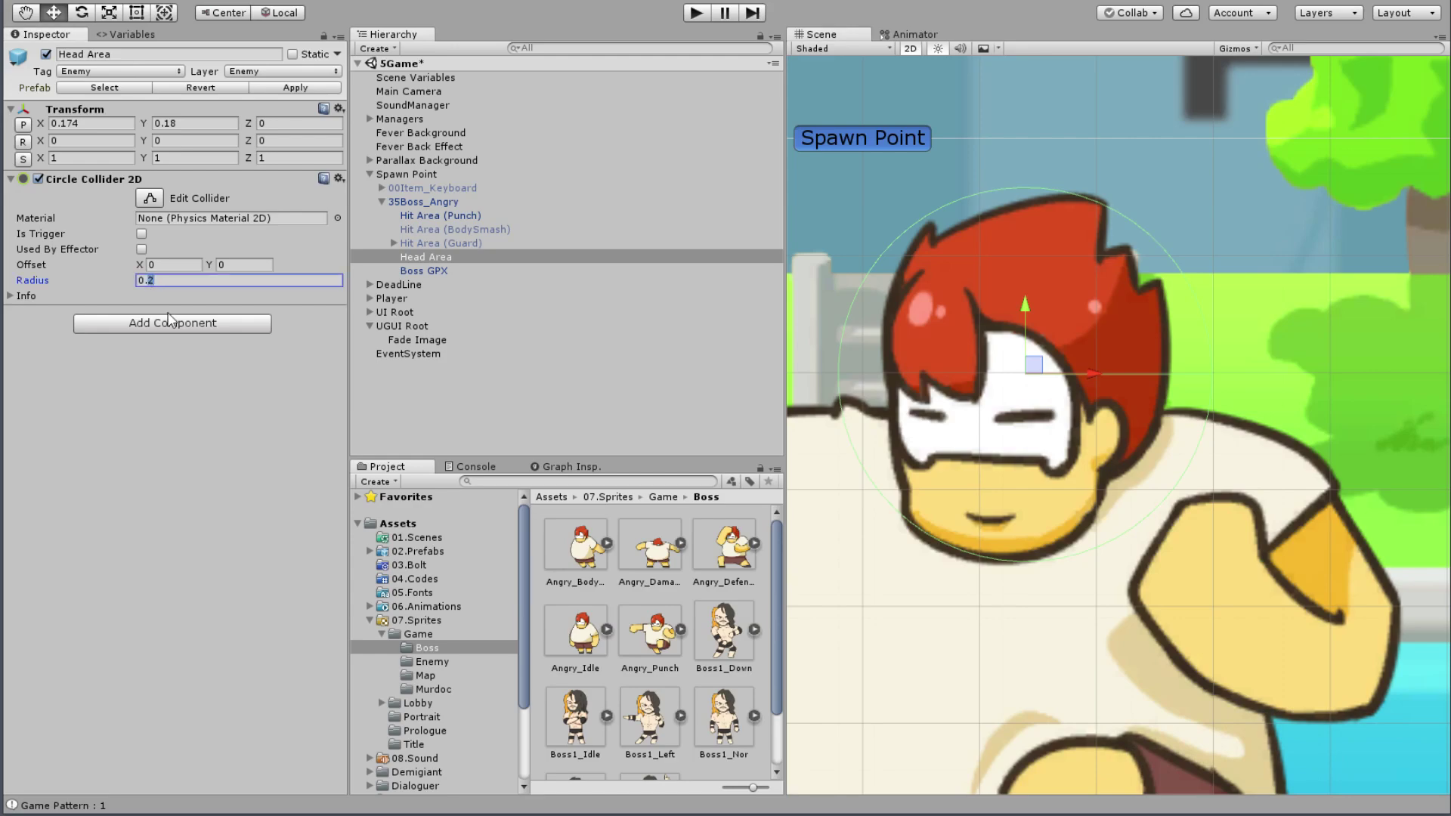
text(1)
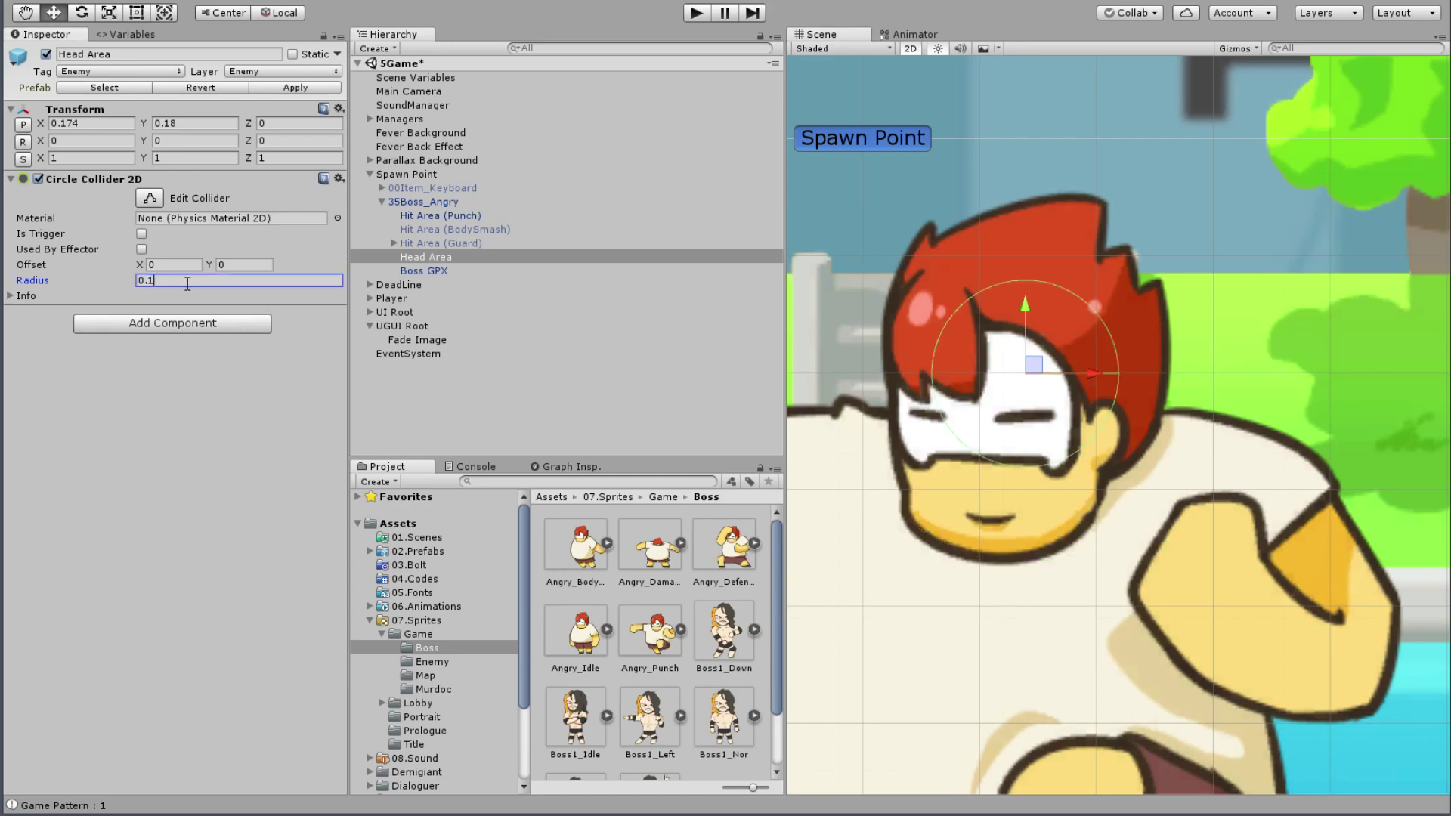
text(5)
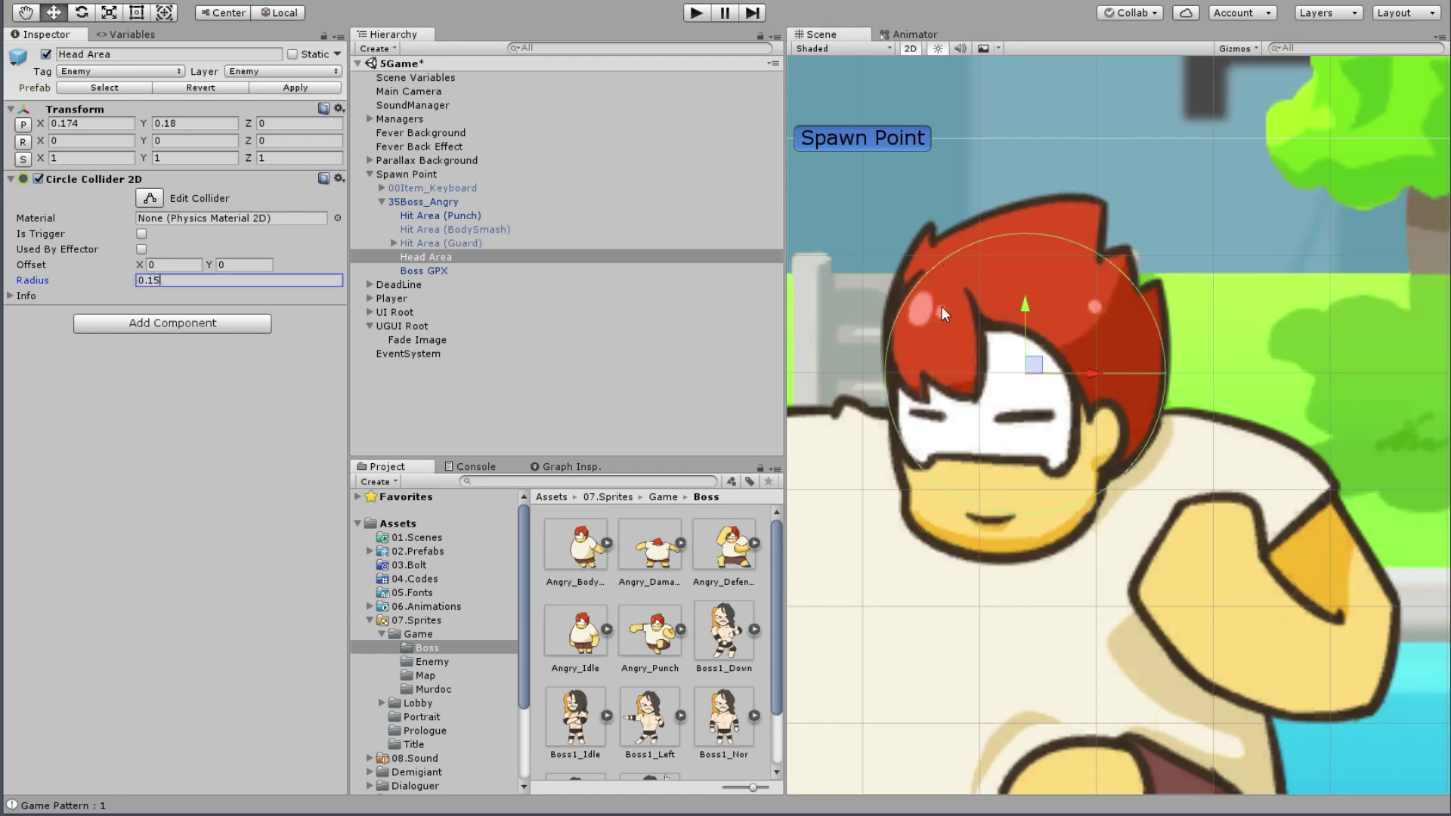
Step: Fine-tune Head Area's position to X 0.1648, Y 0.198 over the boss's head
drag(1039, 370, 1030, 351)
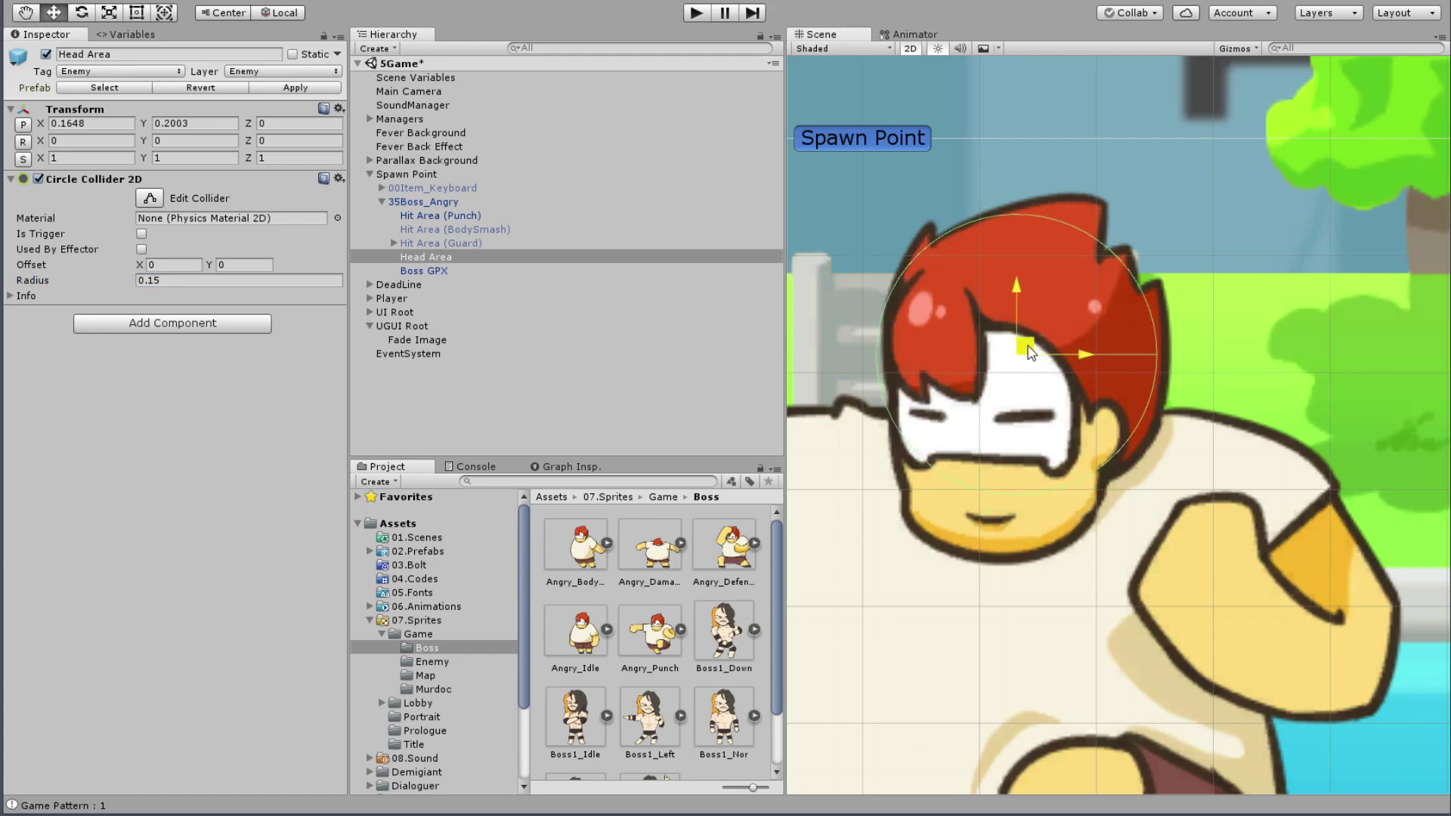
scroll(1156, 284, down, 3)
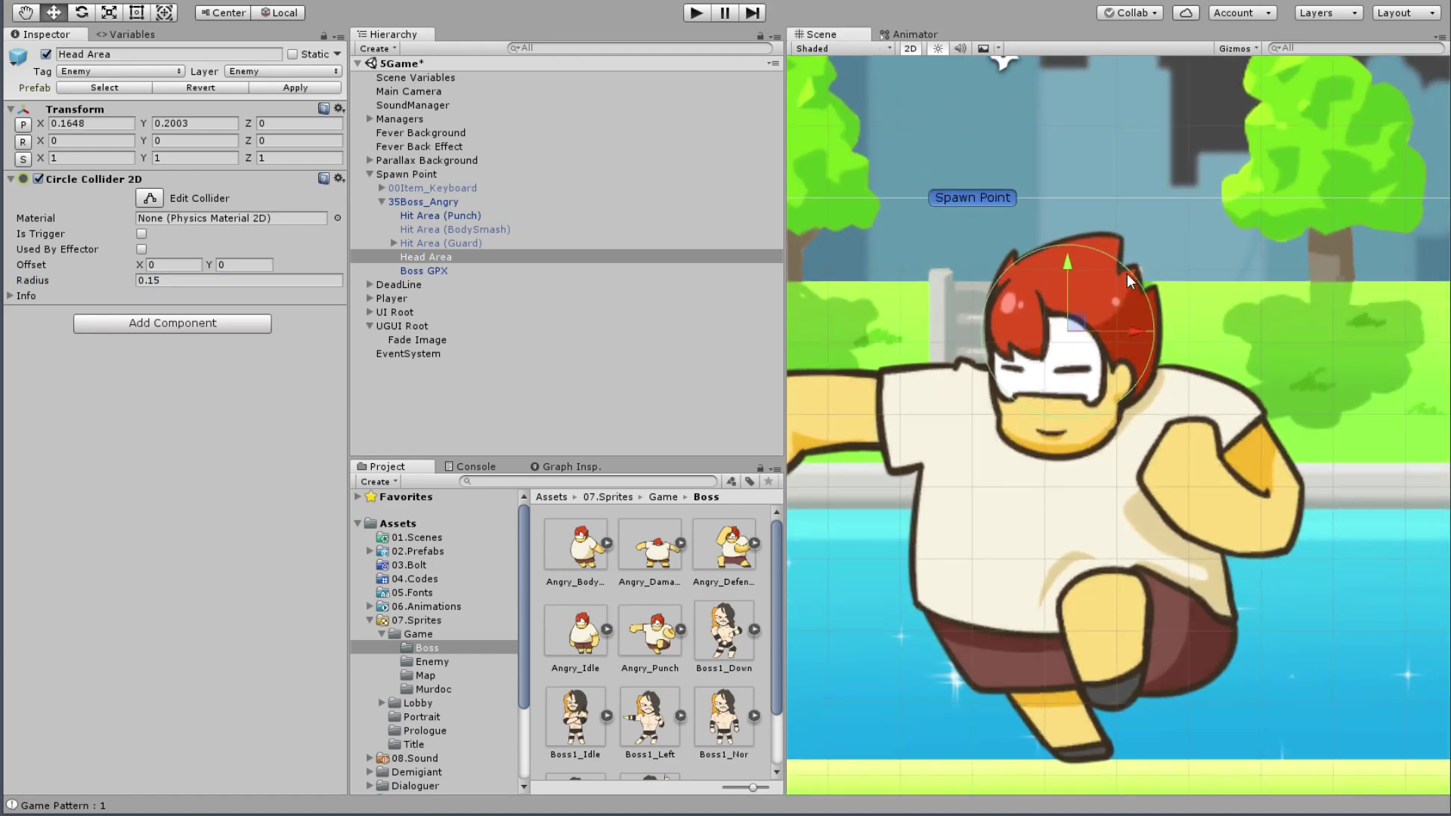
scroll(920, 330, up, 4)
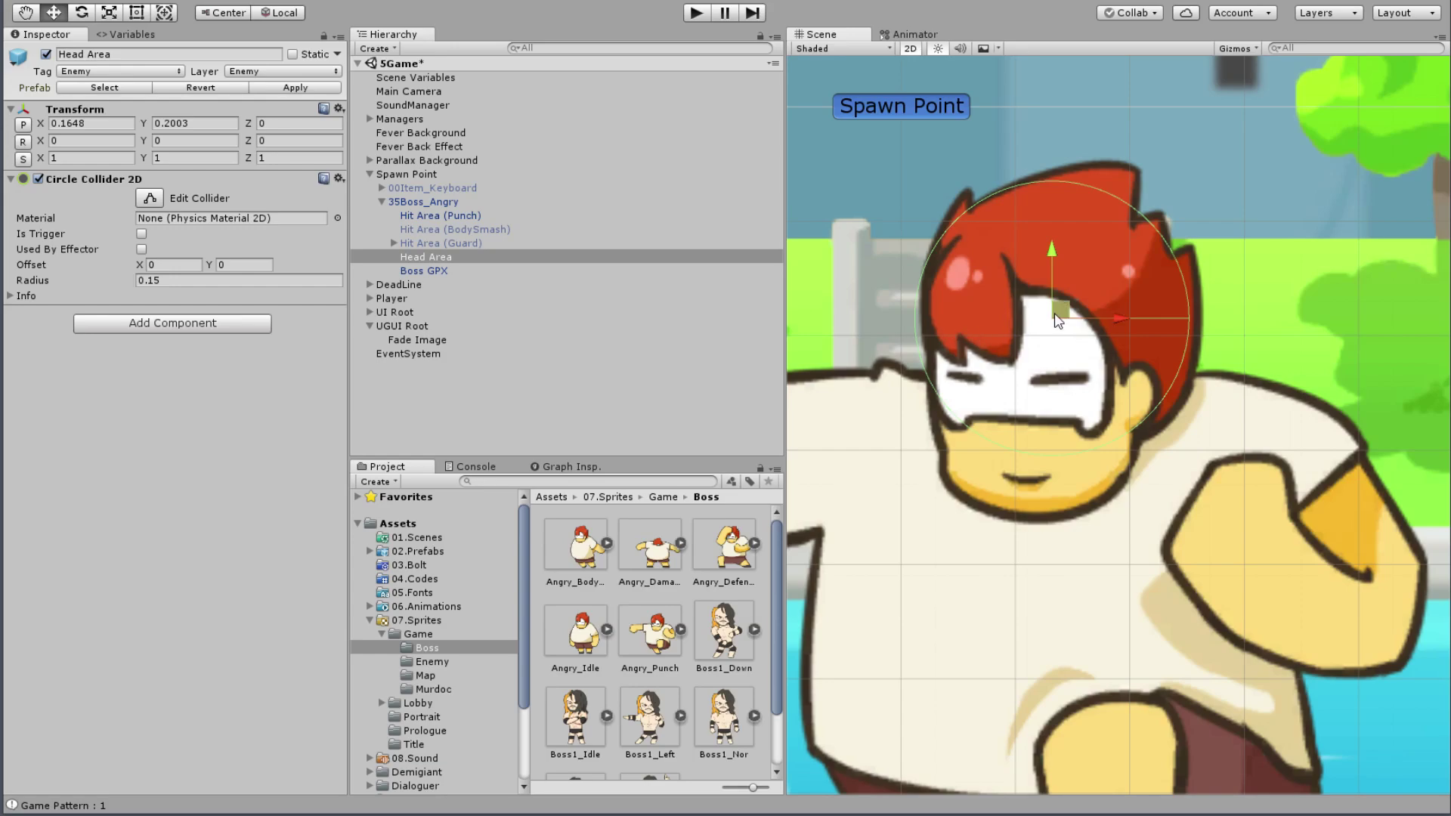
scroll(1193, 316, down, 3)
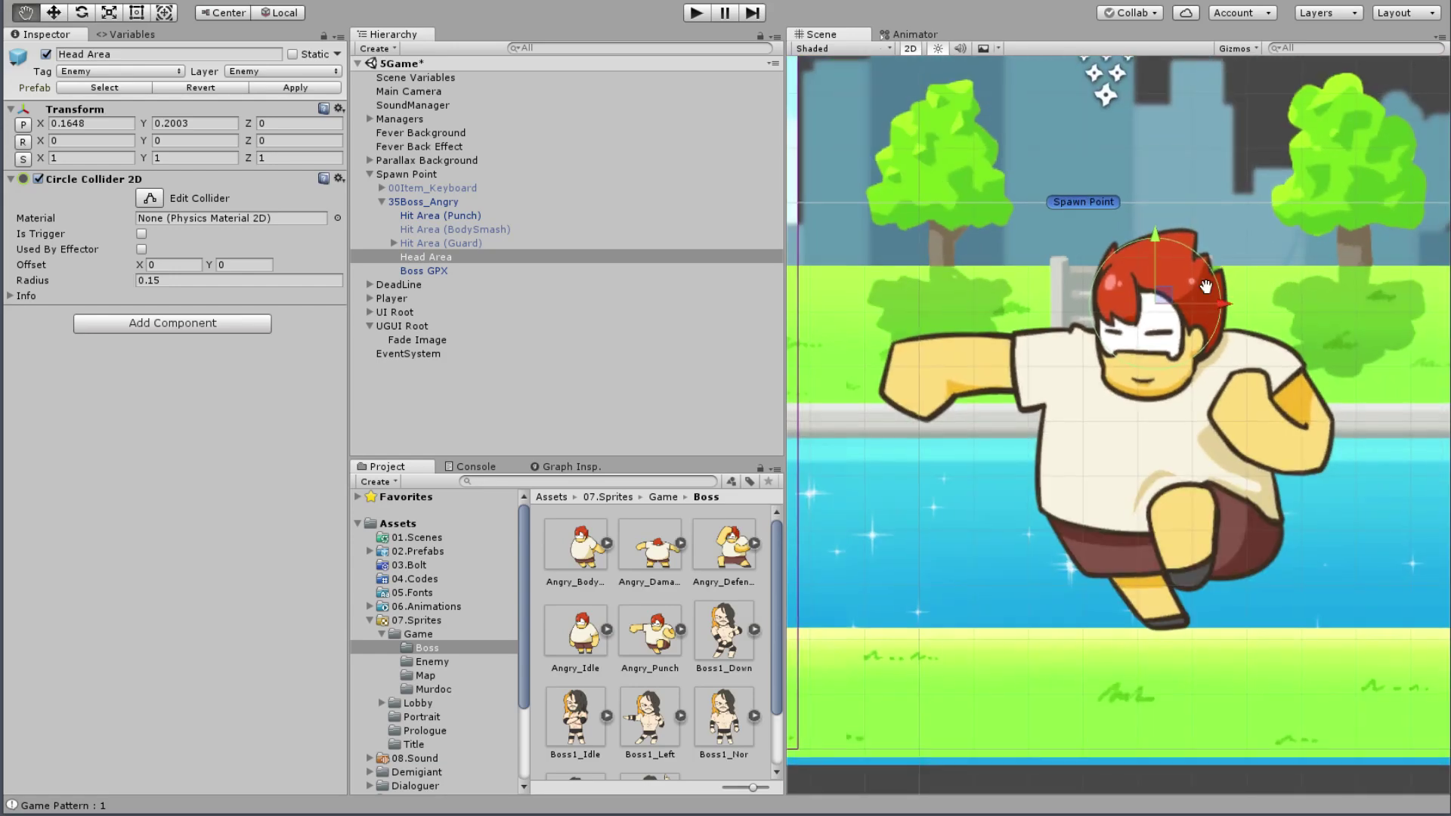
scroll(1083, 360, up, 1)
scroll(1077, 346, up, 3)
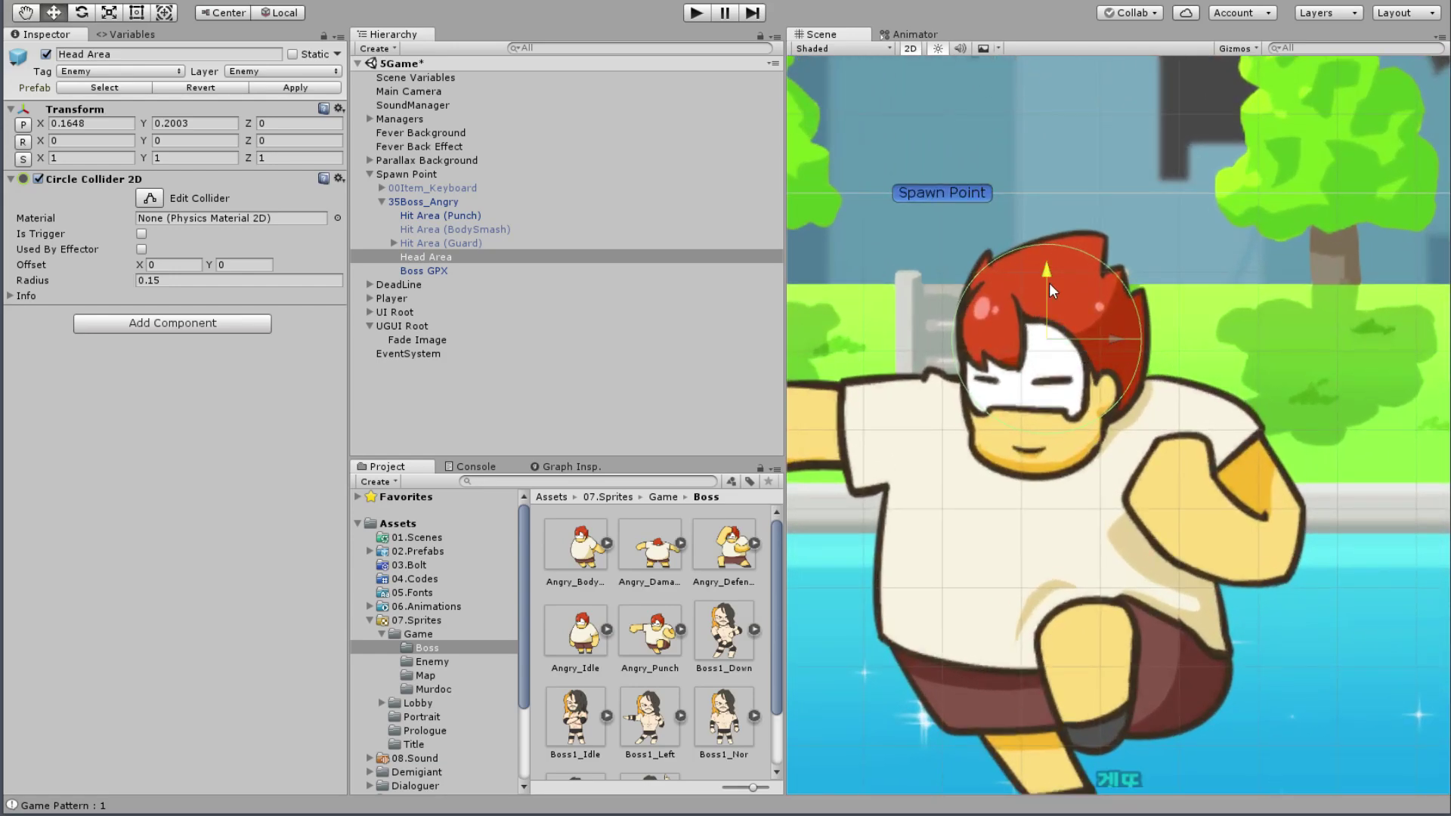
drag(1049, 283, 1048, 284)
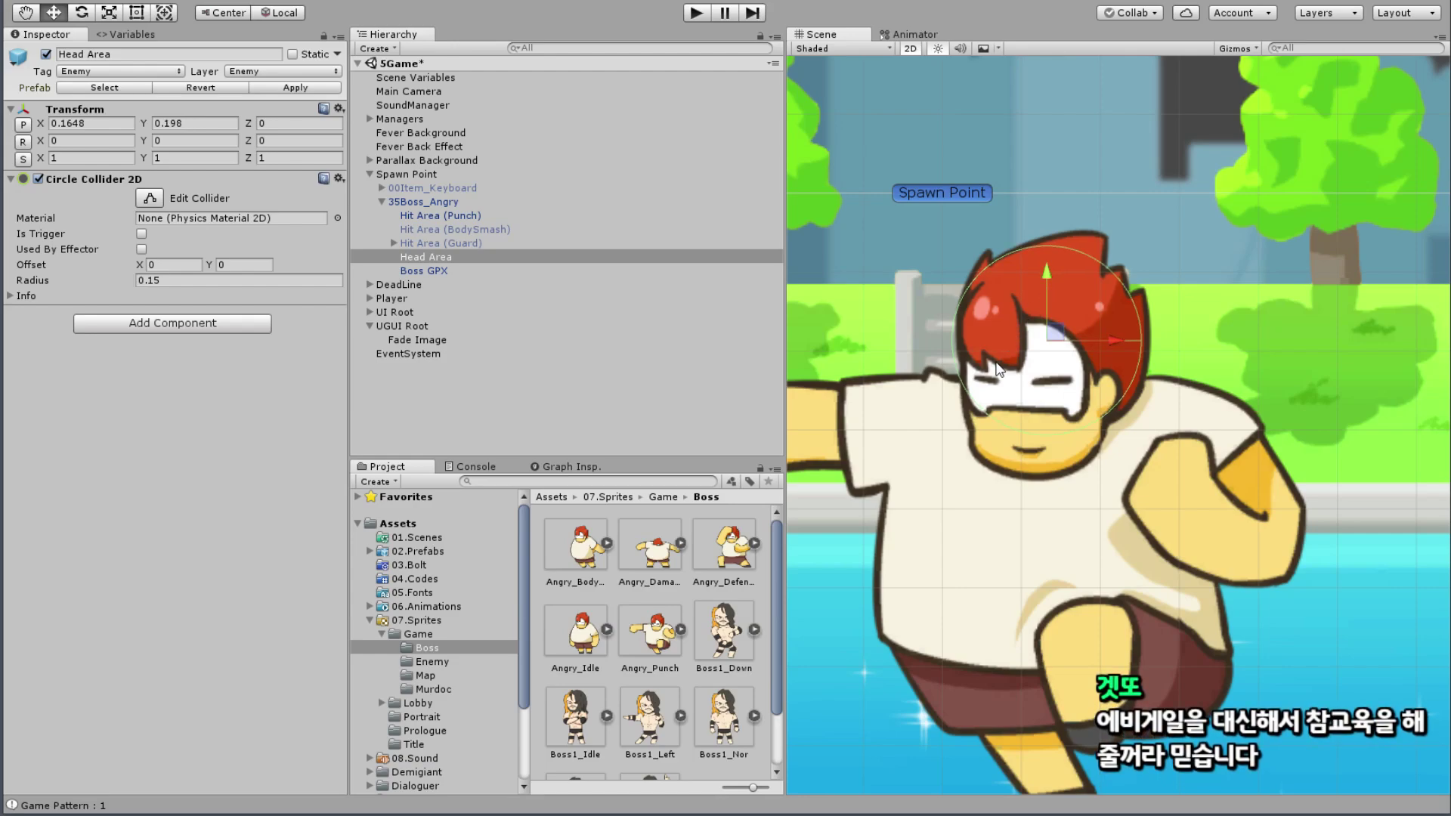
drag(1002, 268, 958, 265)
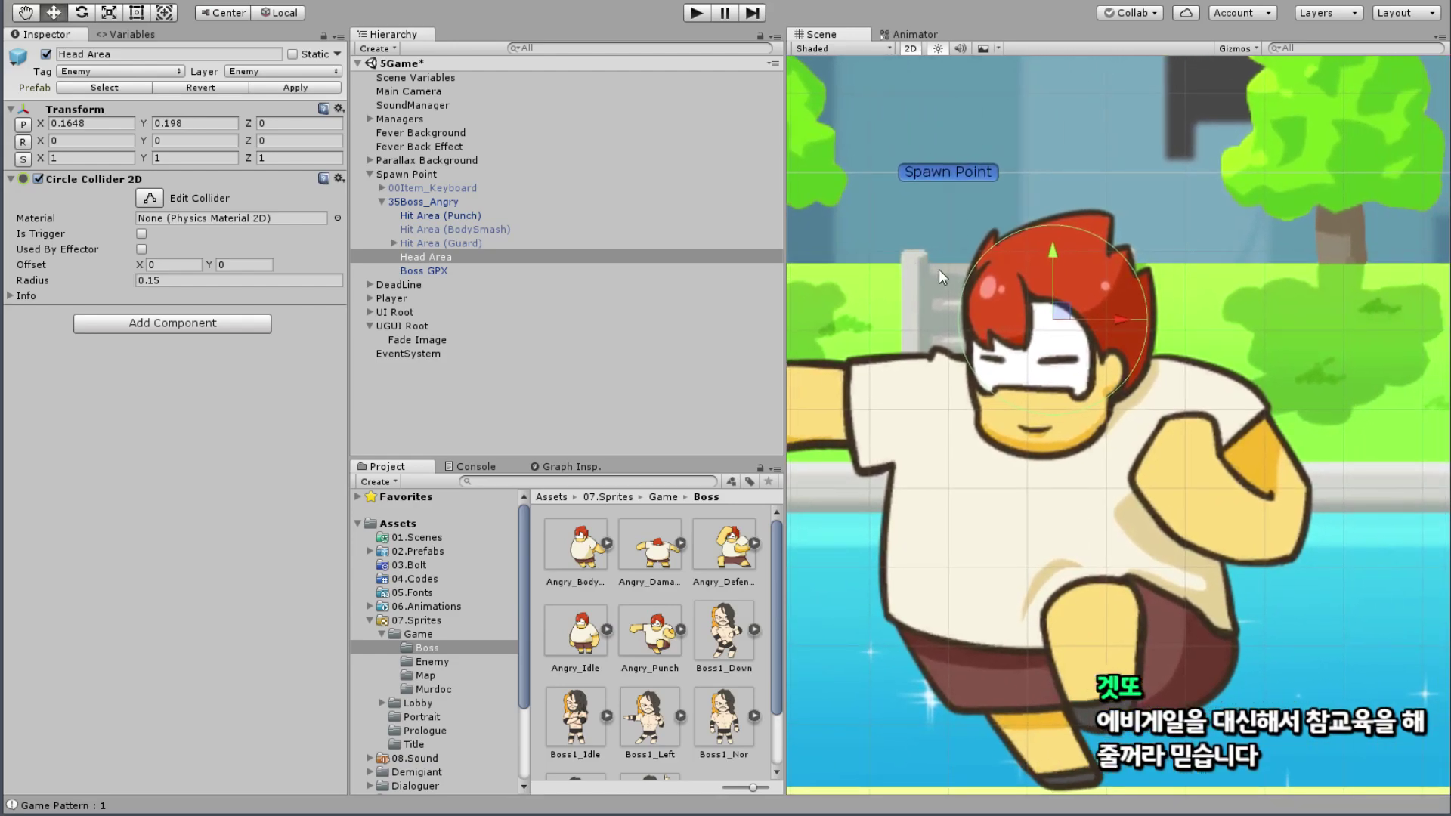
Step: Tick Is Trigger on Head Area's Circle Collider 2D, tag it Boss, and set Layer 0: Default
click(141, 233)
click(121, 71)
click(97, 335)
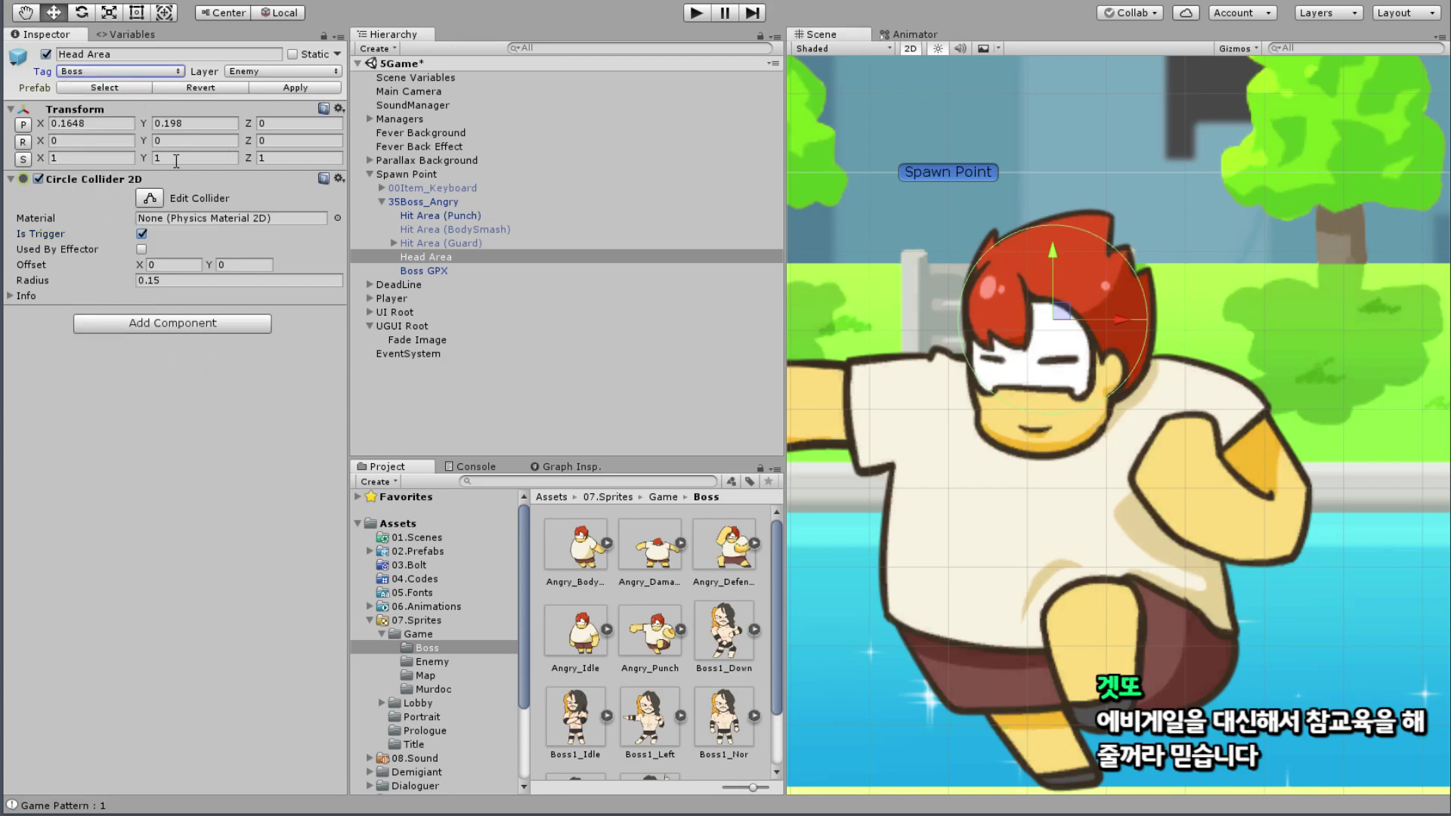
click(244, 73)
click(264, 89)
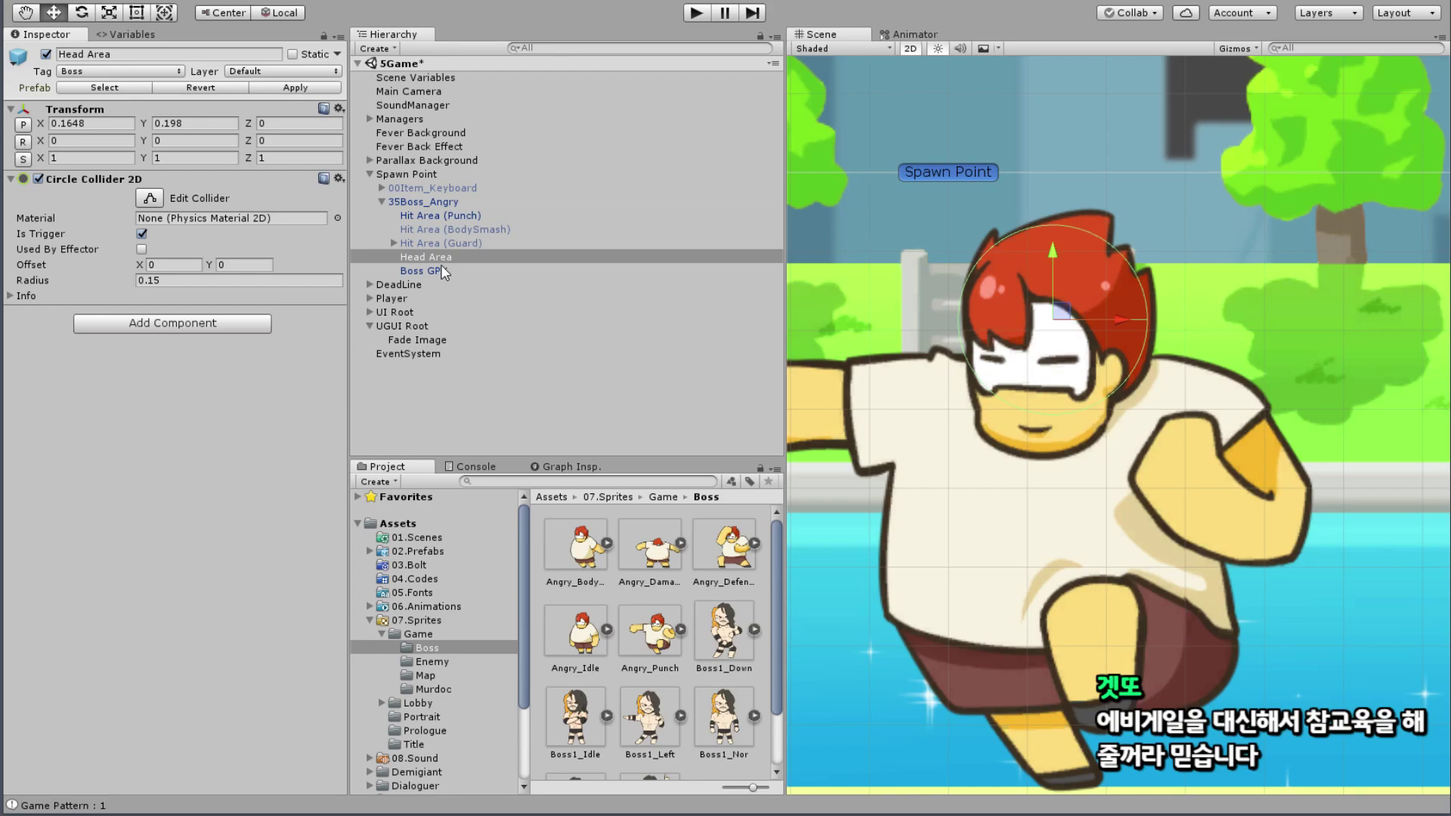
click(424, 242)
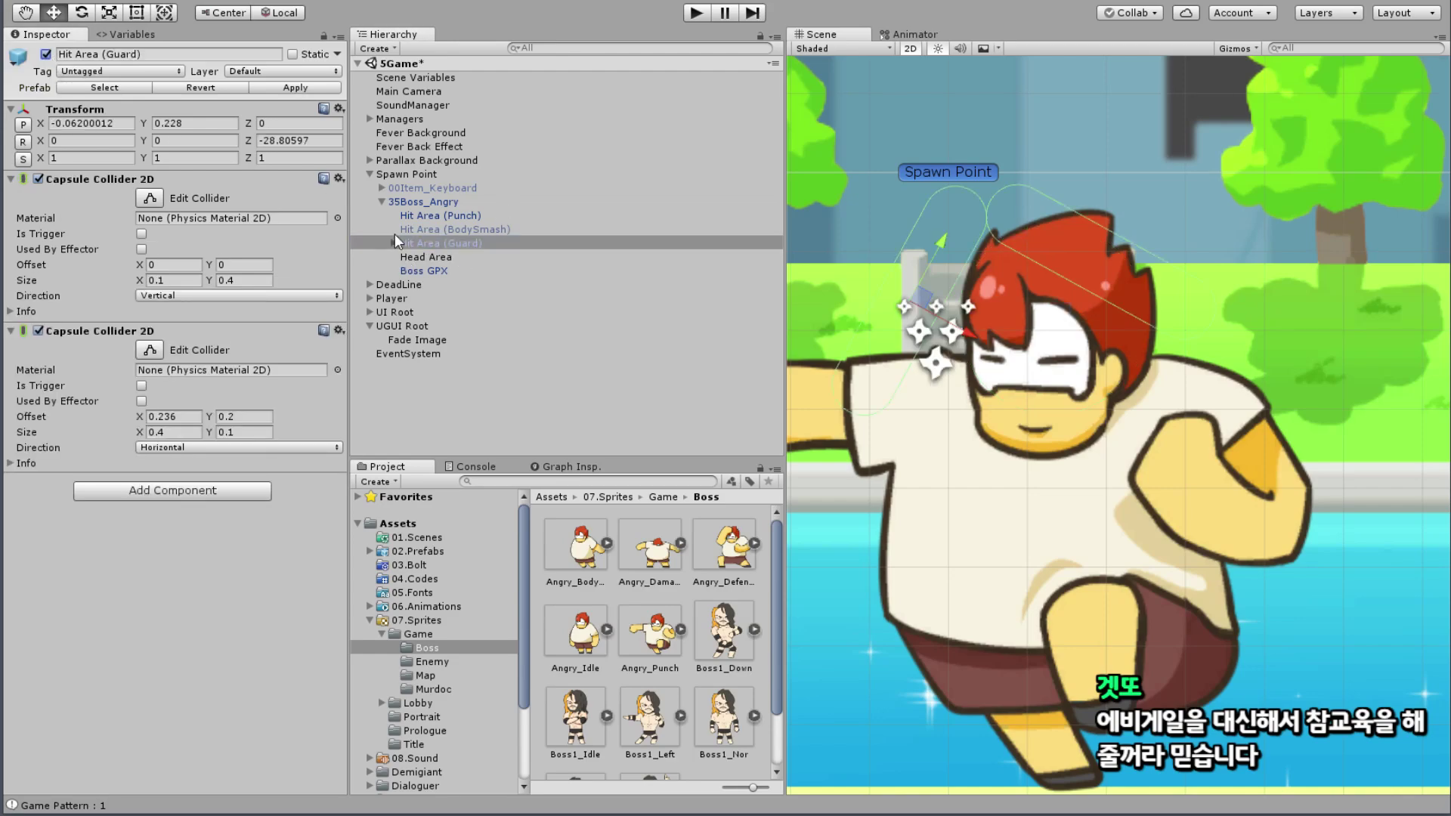
click(437, 257)
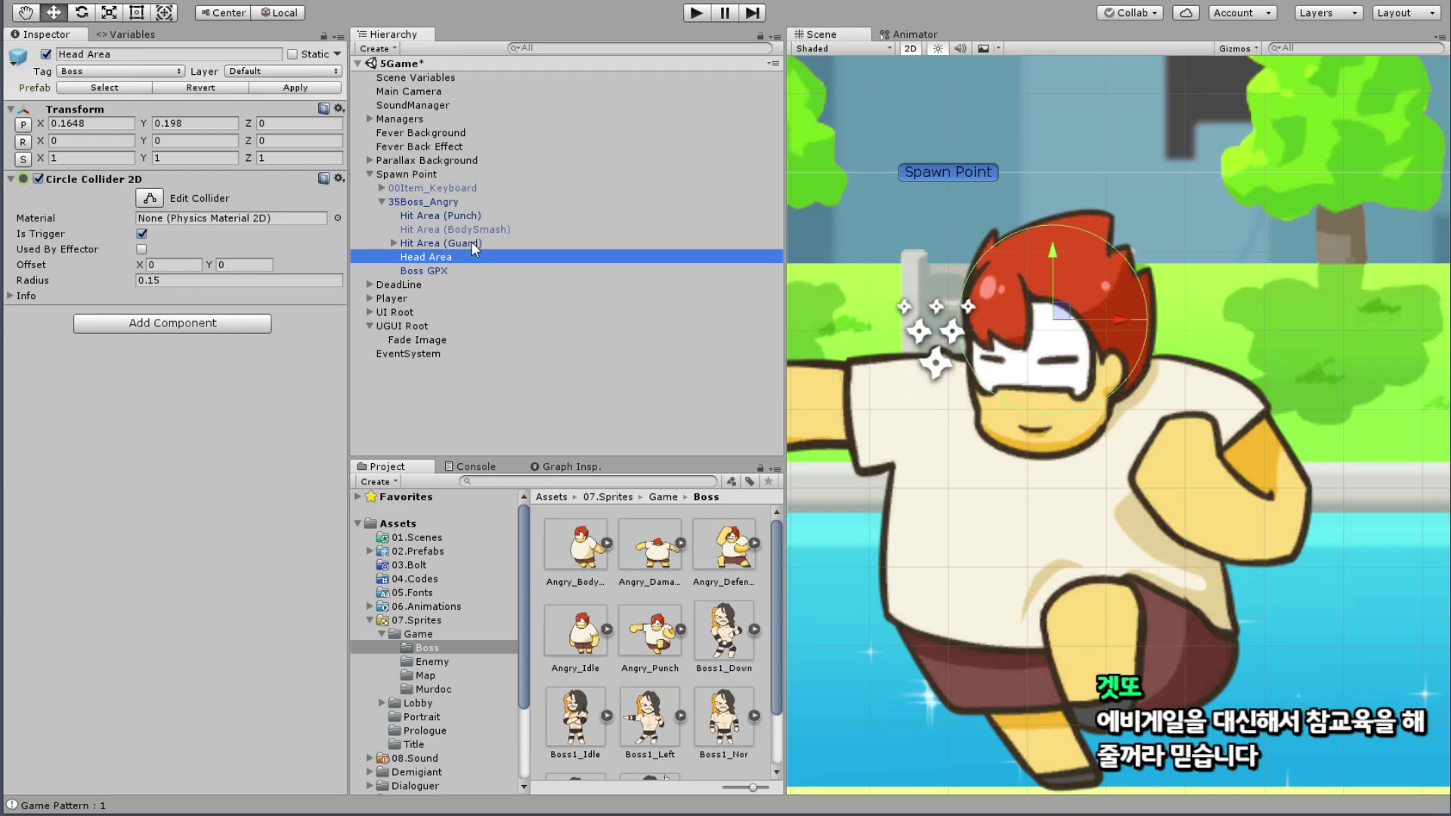
Step: Nudge the Hit Area (Guard) collider slightly up and to the right in the Scene view
ctrl+click(470, 242)
scroll(1107, 320, up, 2)
middle_drag(1048, 174, 1053, 128)
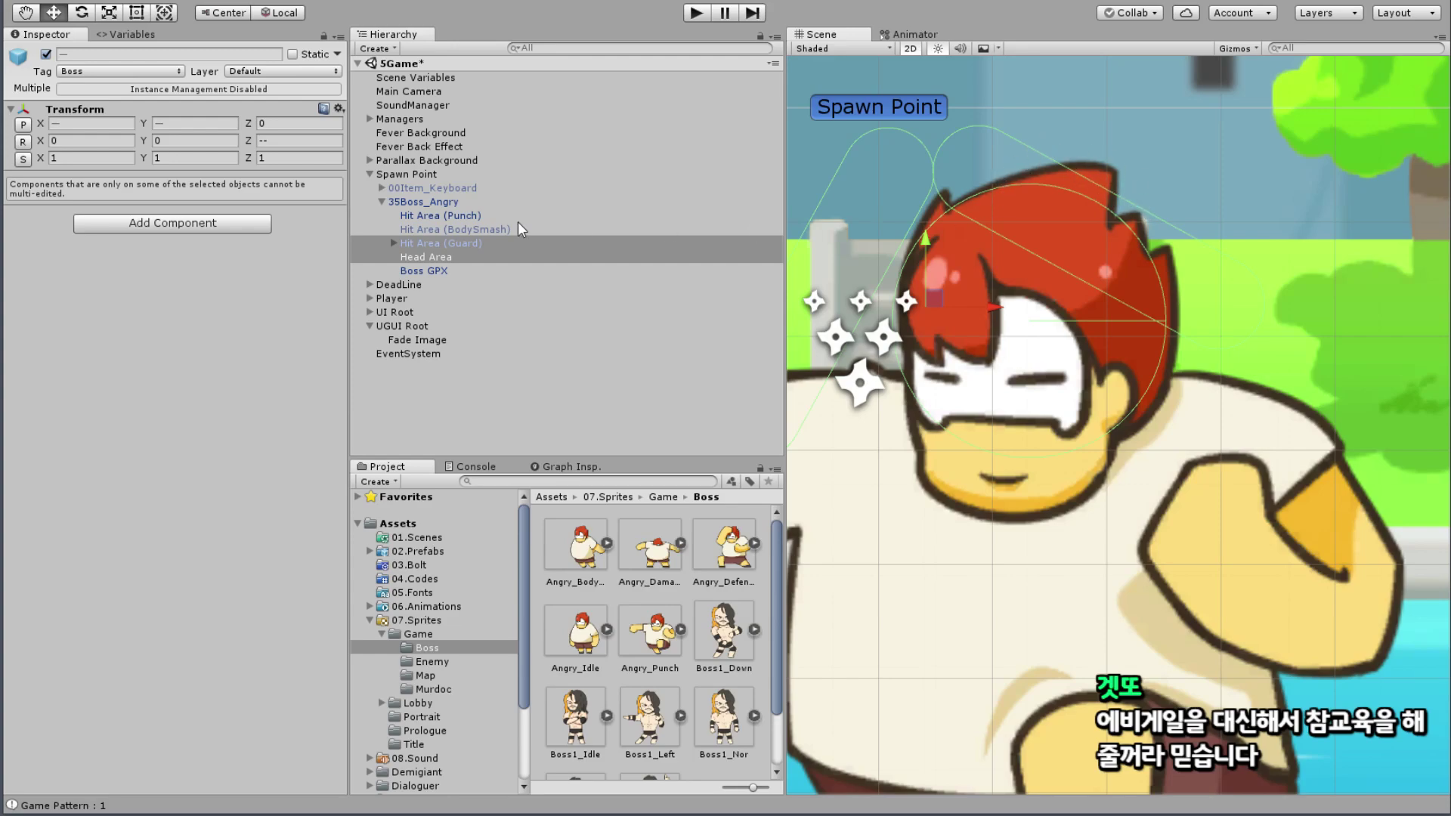
click(470, 240)
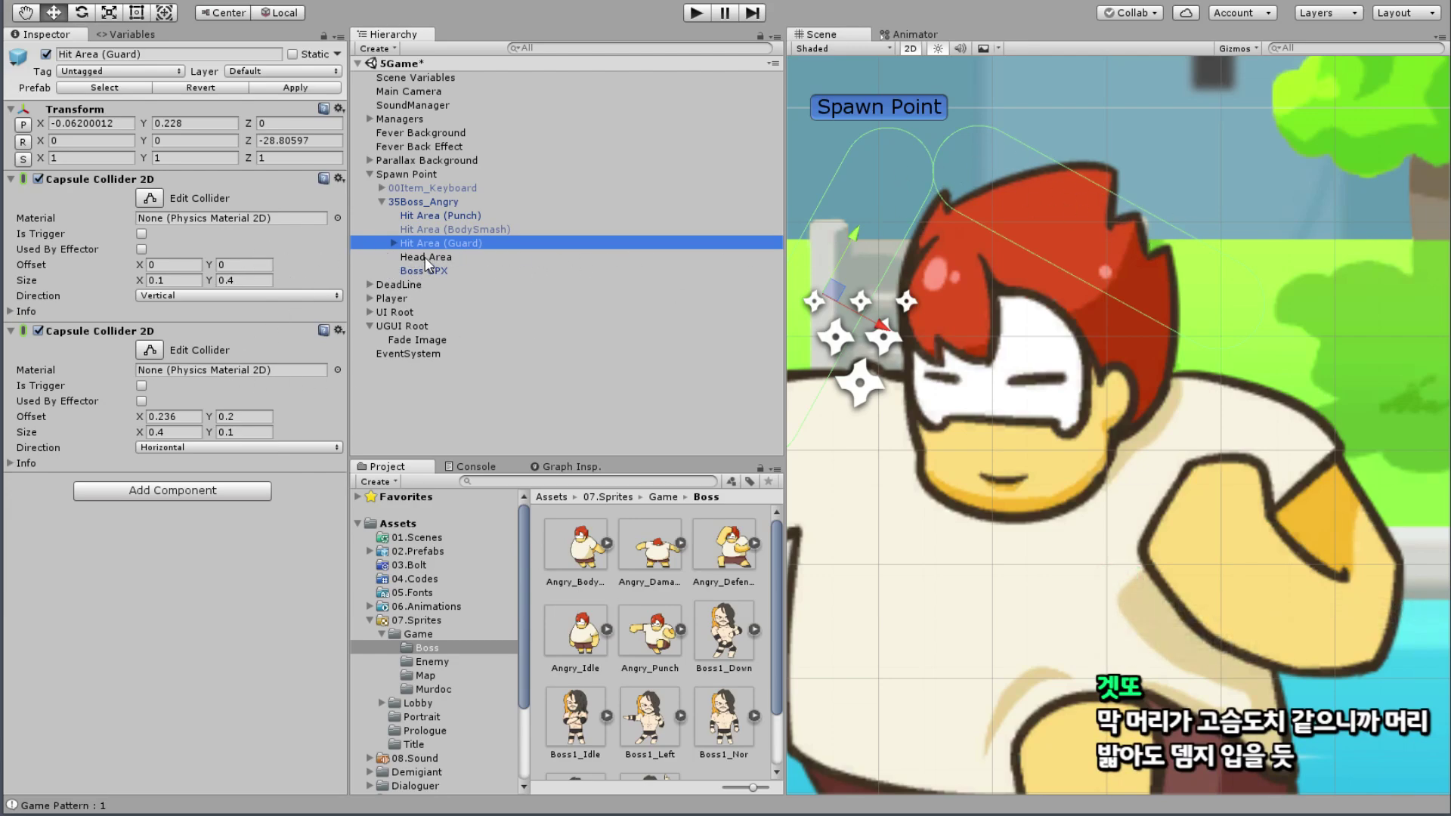
drag(854, 229, 848, 193)
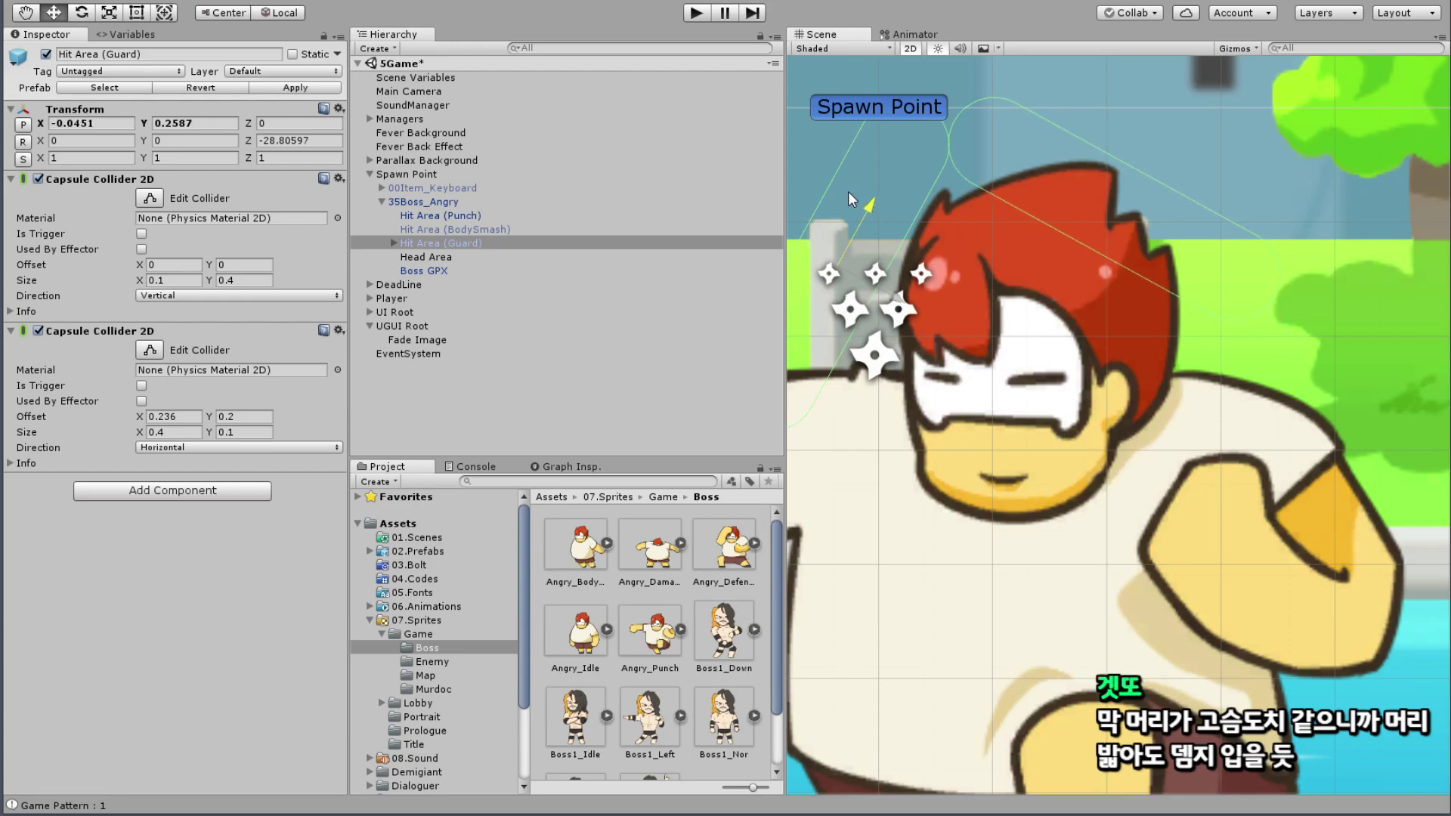
scroll(981, 183, down, 3)
mouse_move(1009, 211)
middle_down()
mouse_move(1065, 264)
mouse_move(1043, 273)
middle_up()
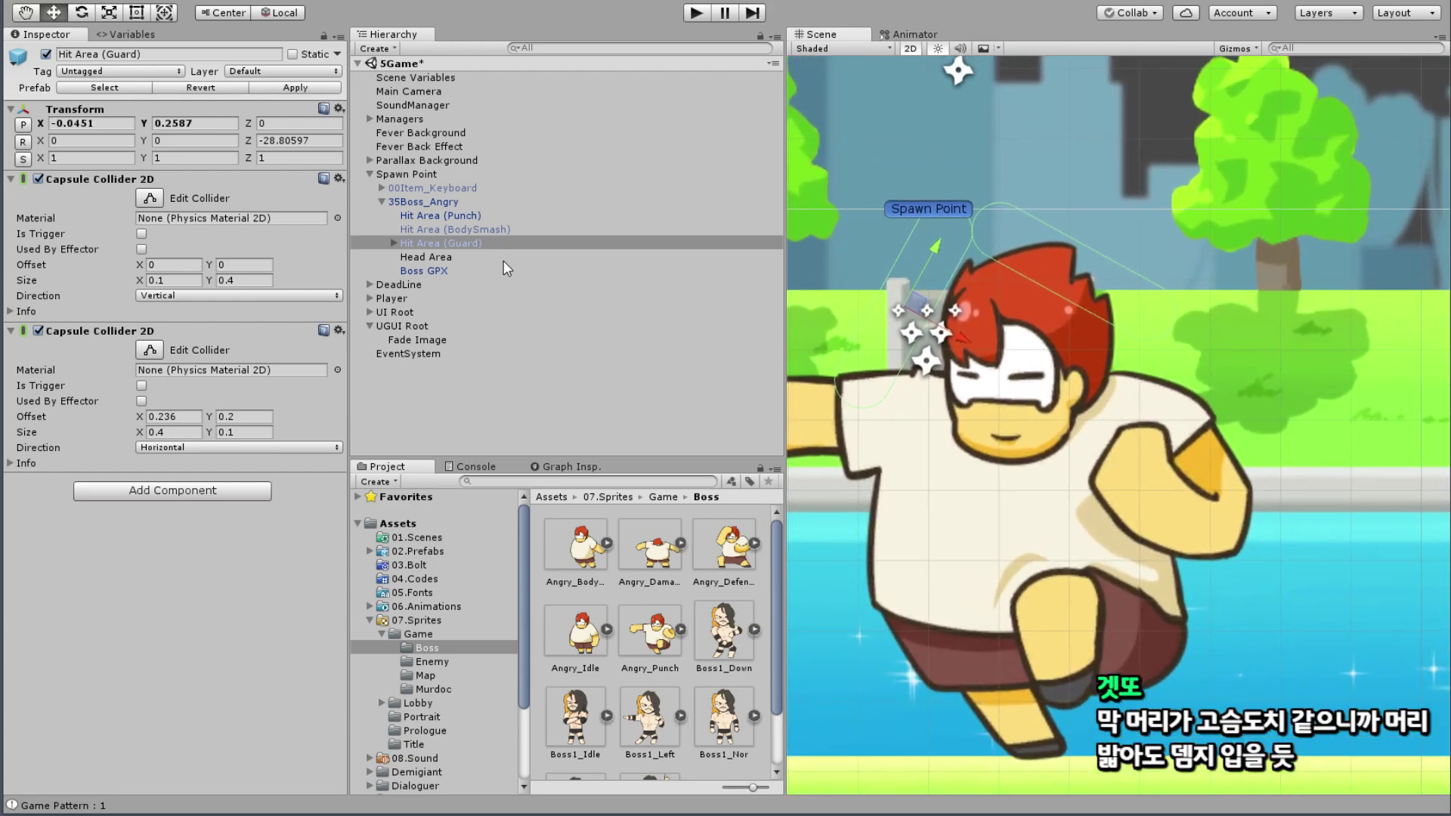
Step: Shrink the Head Area circle collider radius to 0.13
click(421, 256)
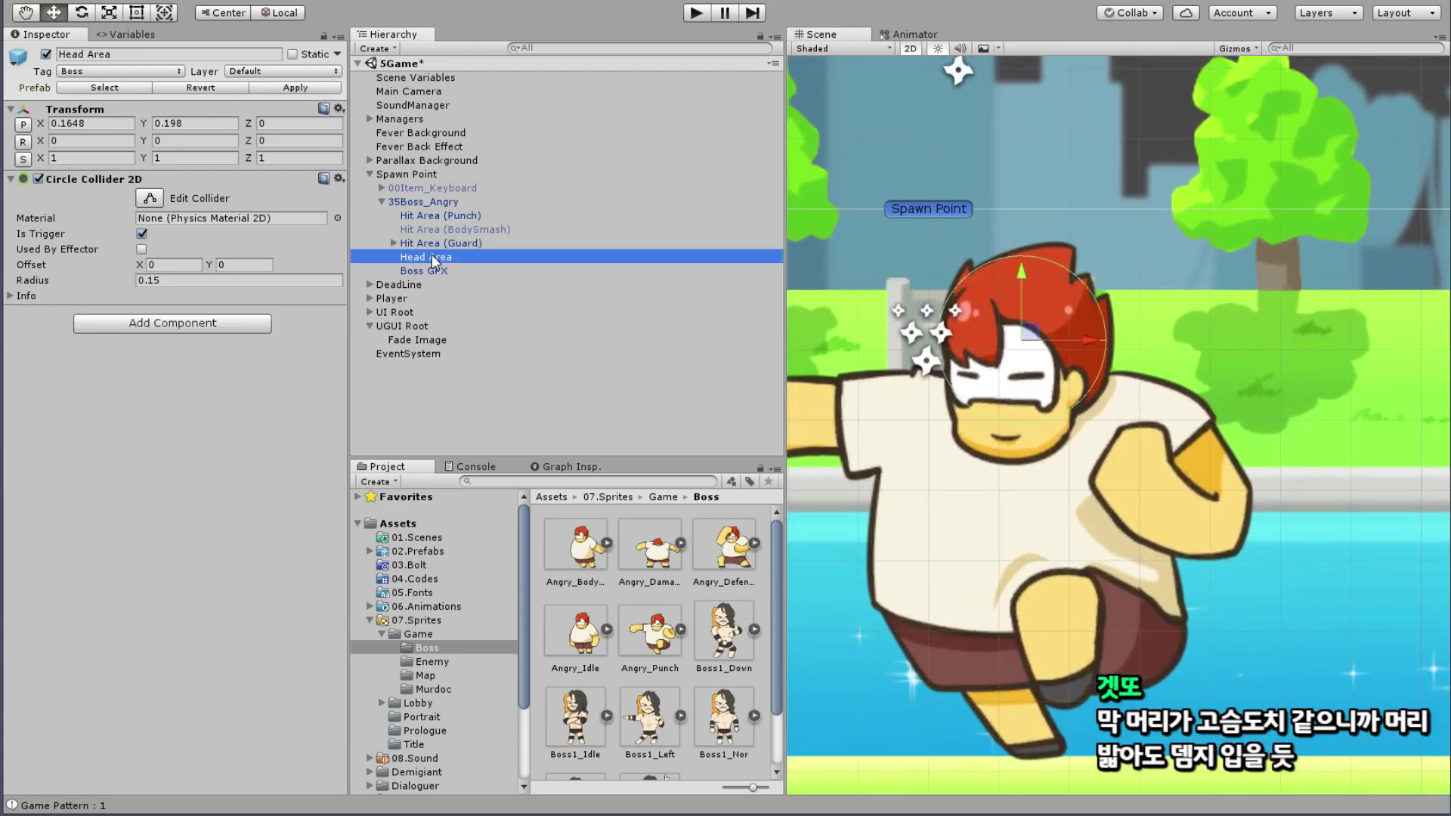
click(488, 243)
click(482, 258)
click(160, 280)
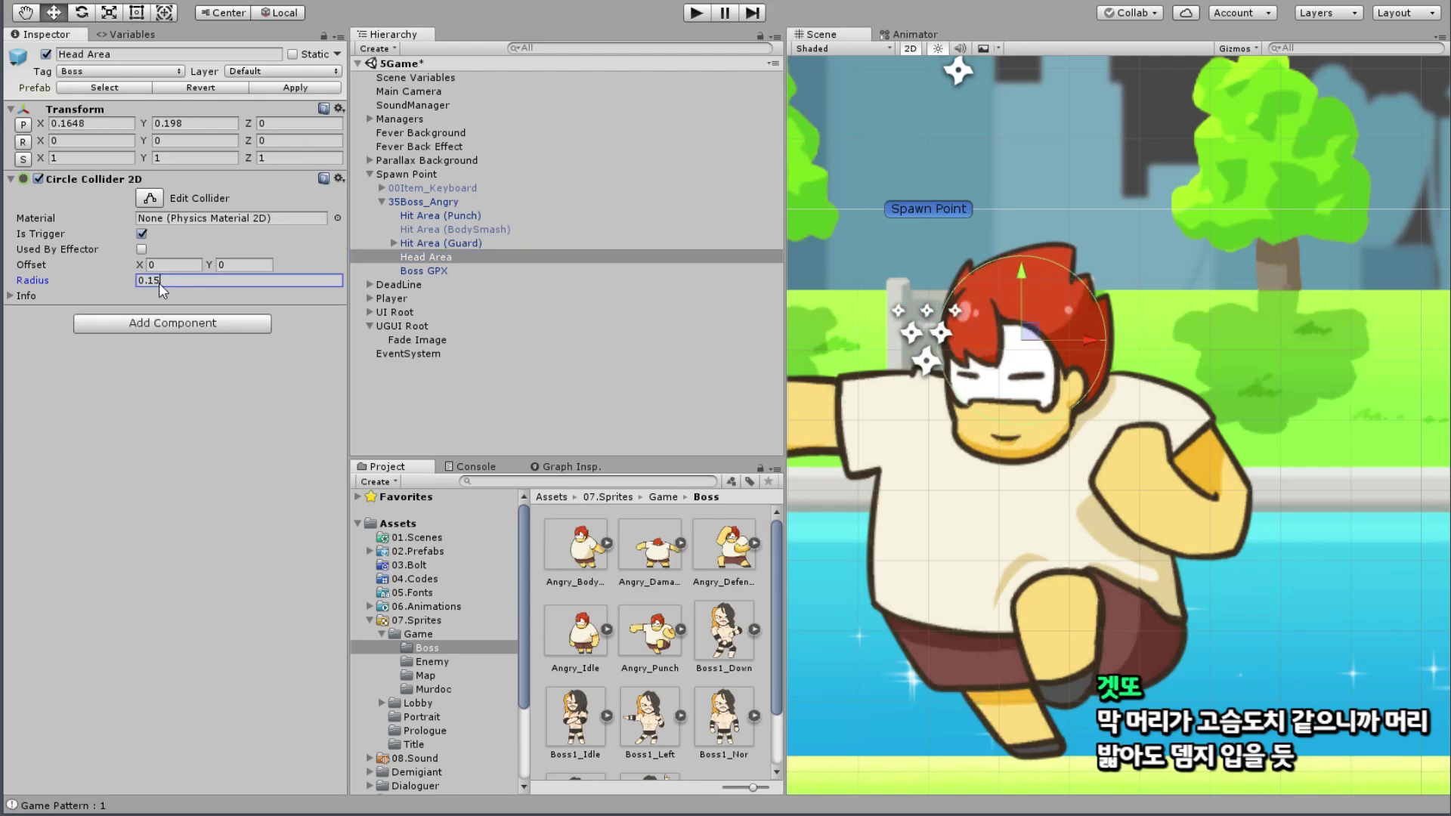
key(BackSpace)
text(4)
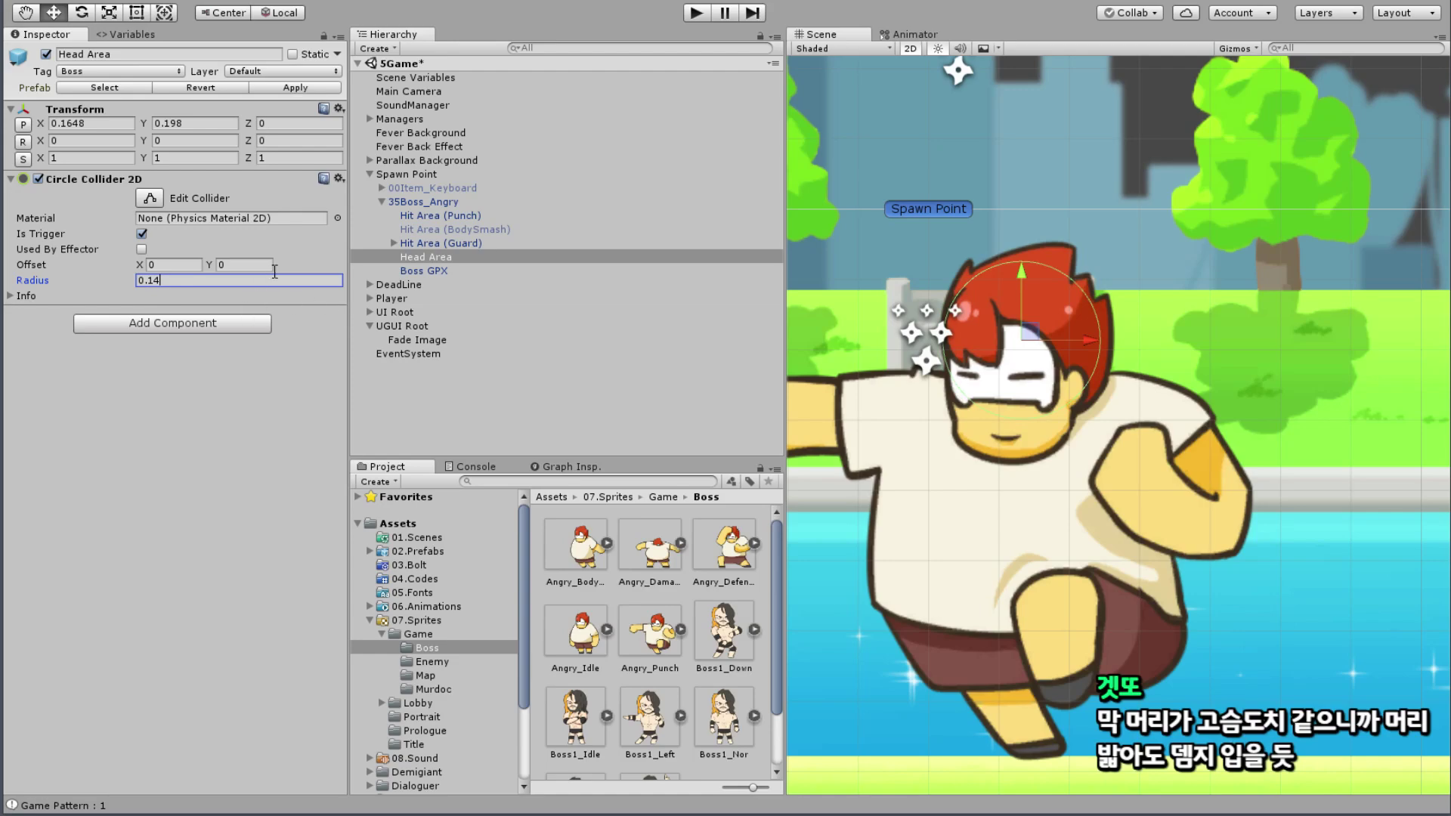
key(BackSpace)
text(3)
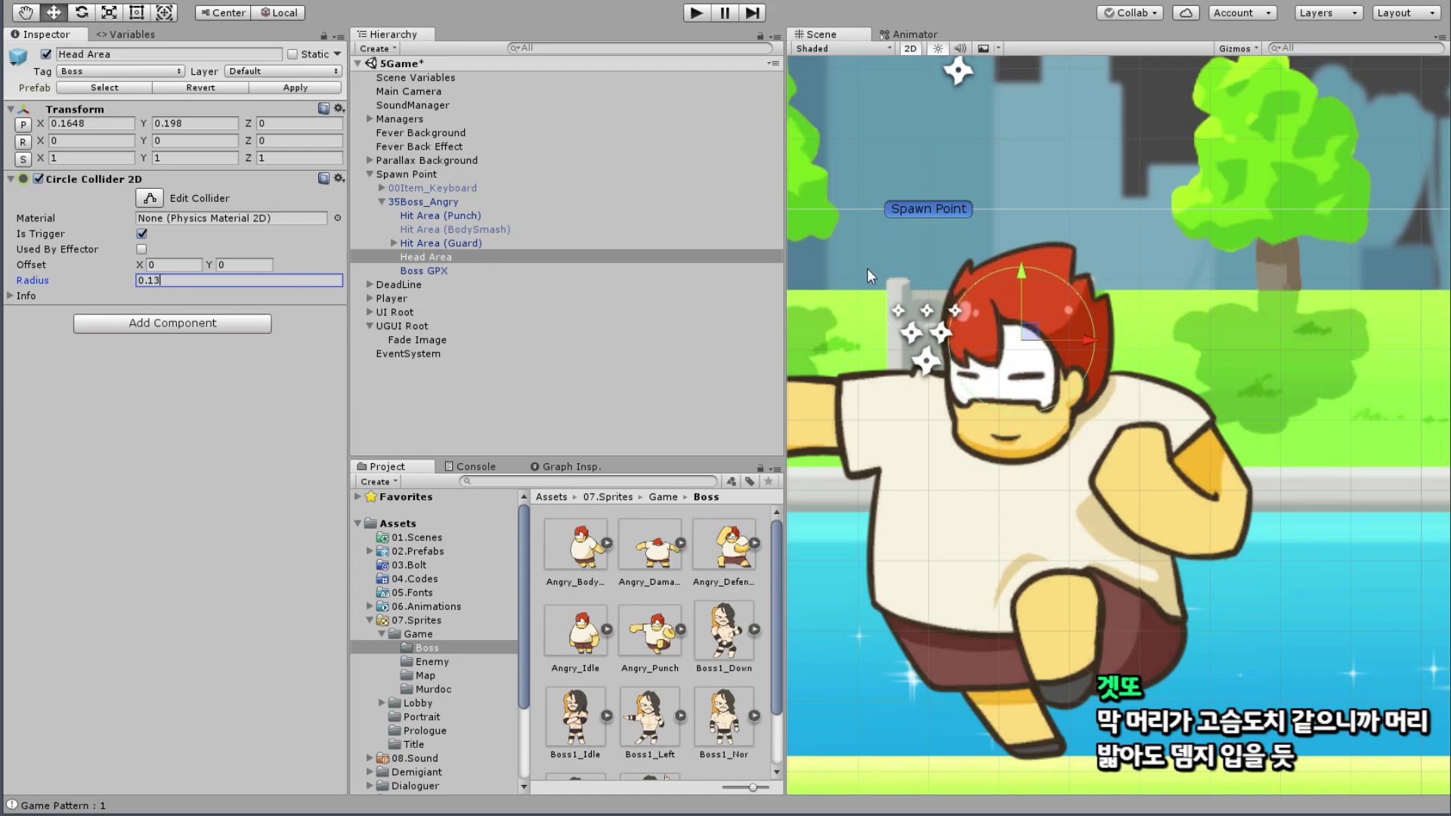
Step: Re-enter the object name 'Head Area', then reselect Hit Area (Guard)
scroll(1034, 281, up, 1)
scroll(1052, 292, up, 2)
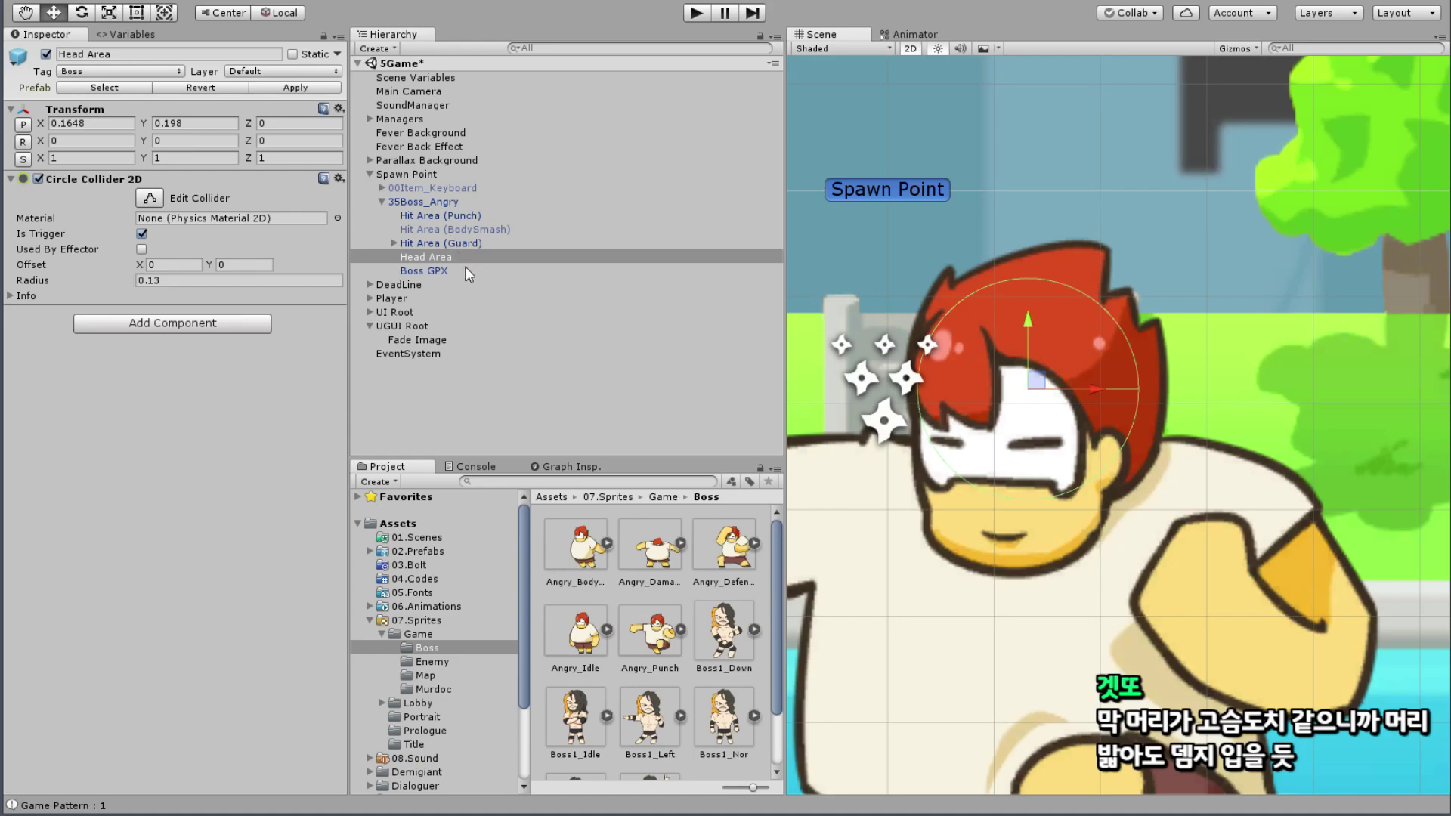
mouse_move(958, 379)
middle_down()
mouse_move(1126, 383)
mouse_move(846, 511)
middle_up()
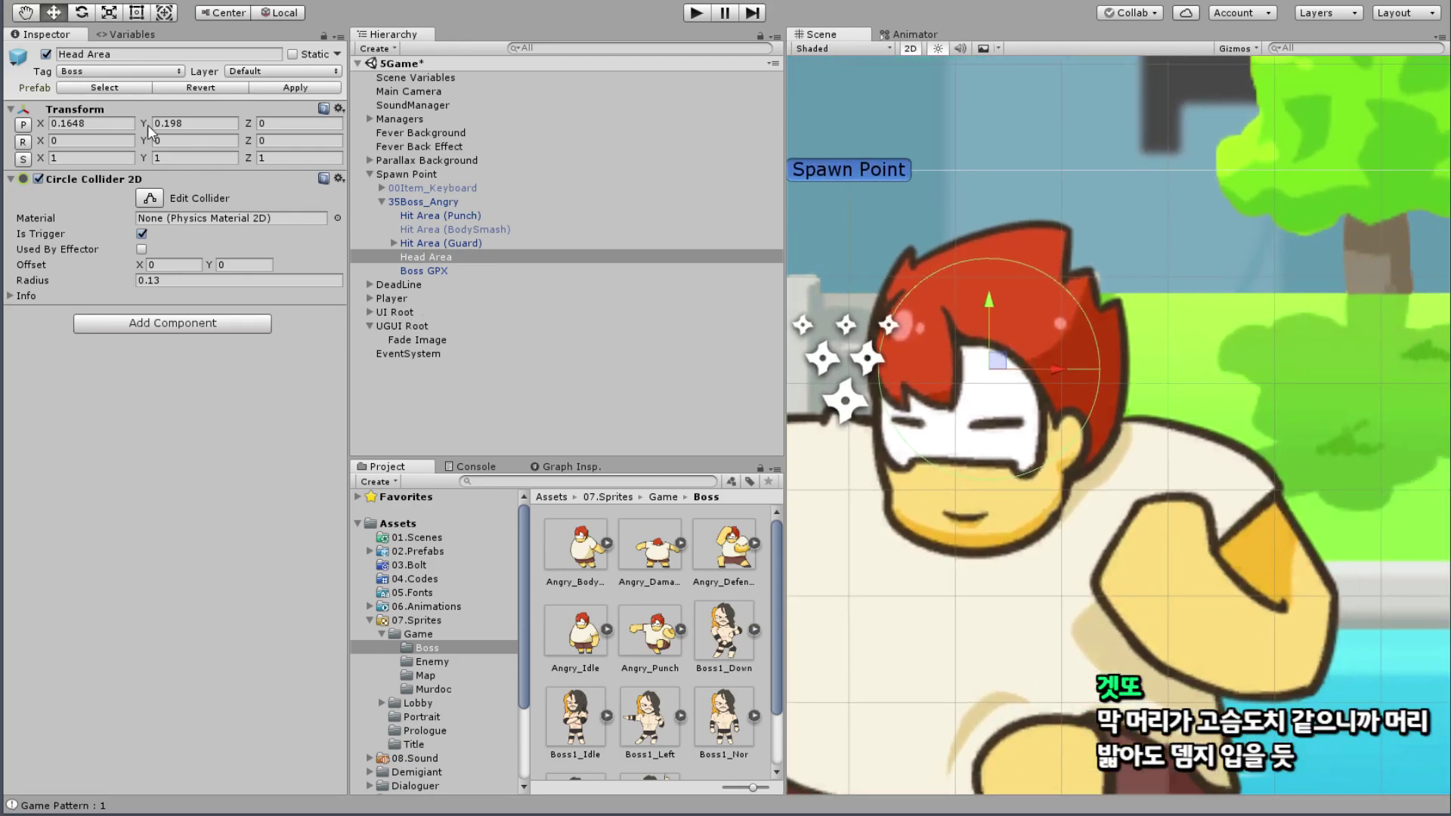
click(122, 56)
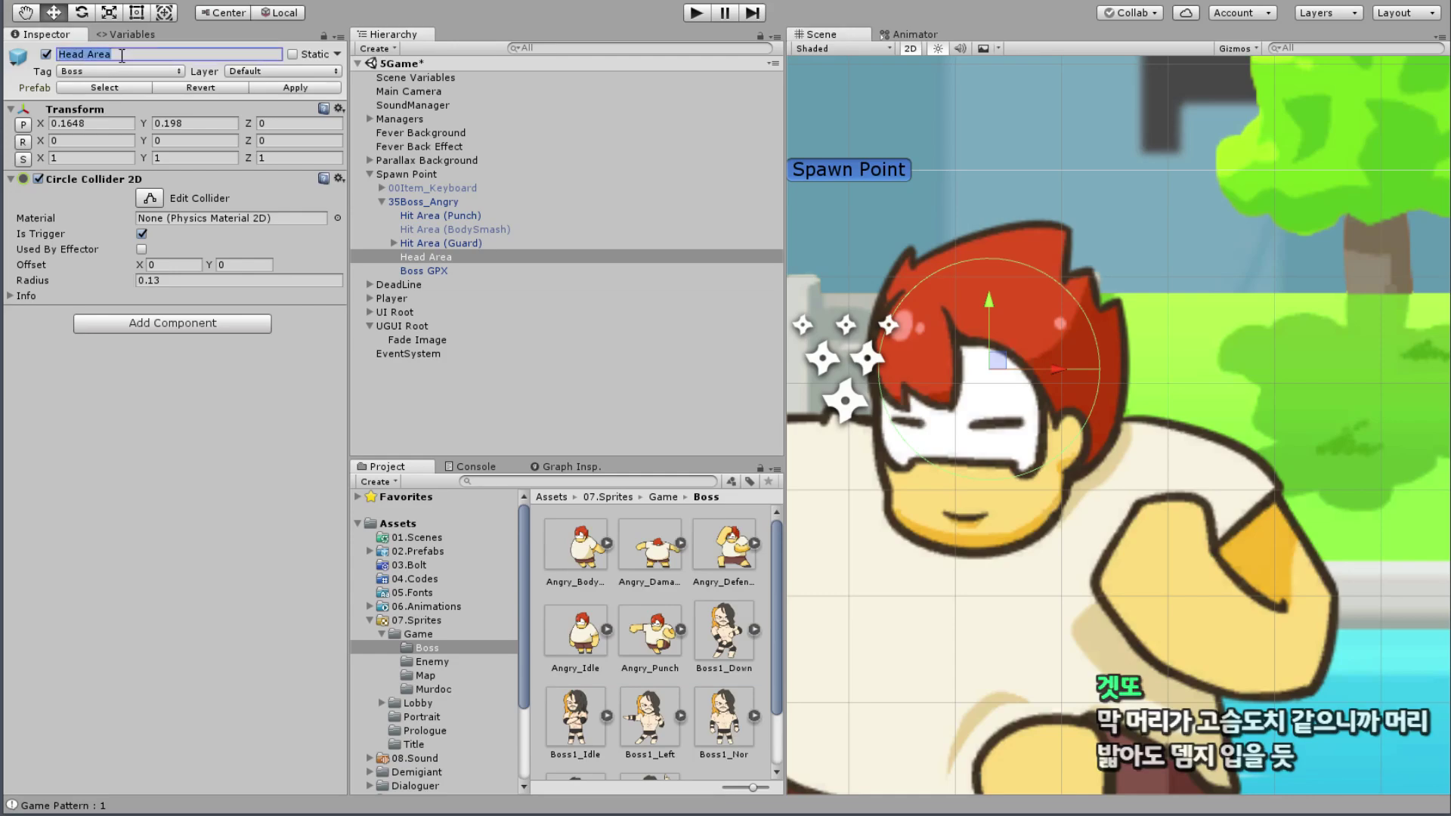
text(H)
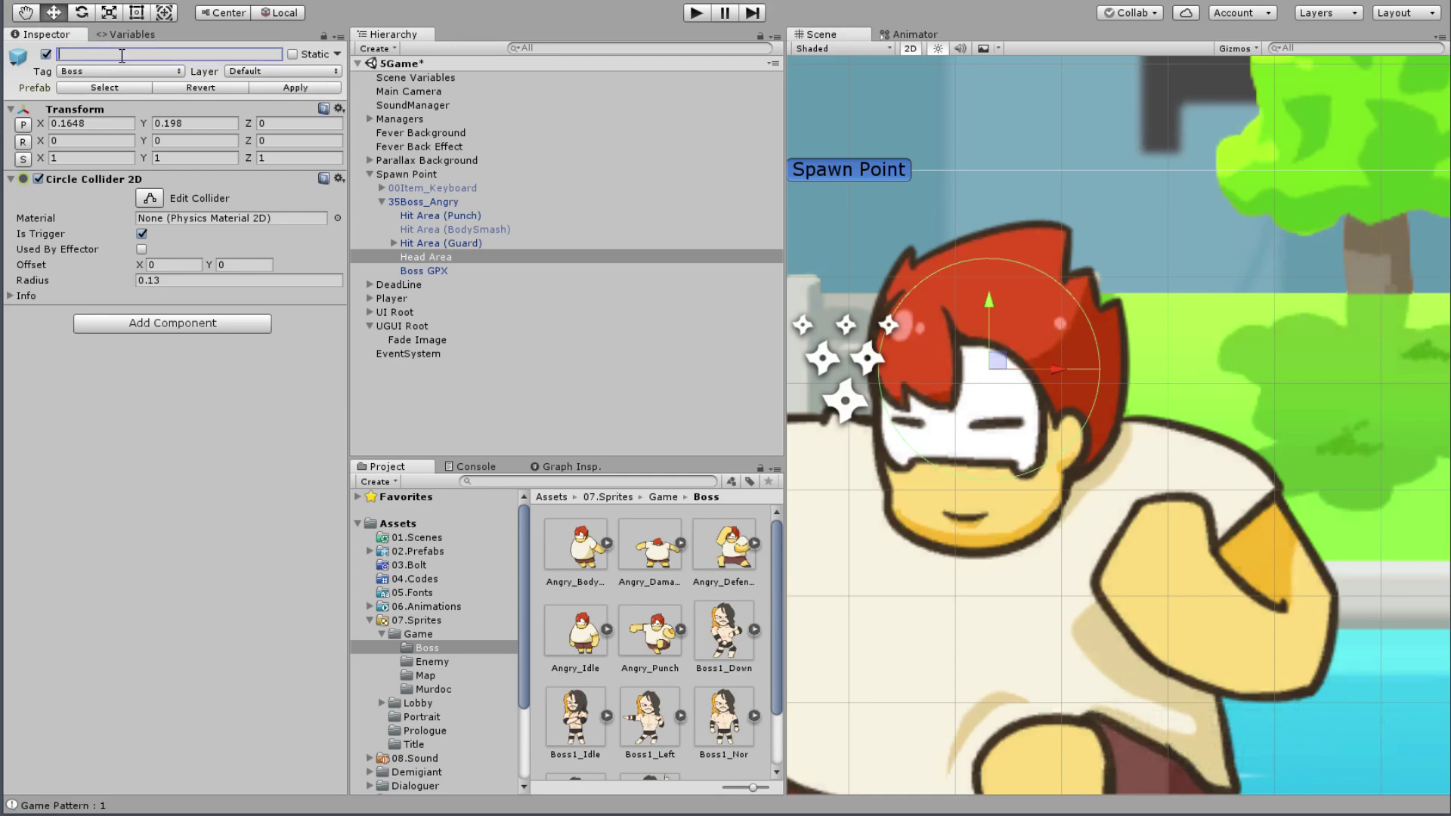
text(ead )
text(Area)
scroll(1107, 243, down, 2)
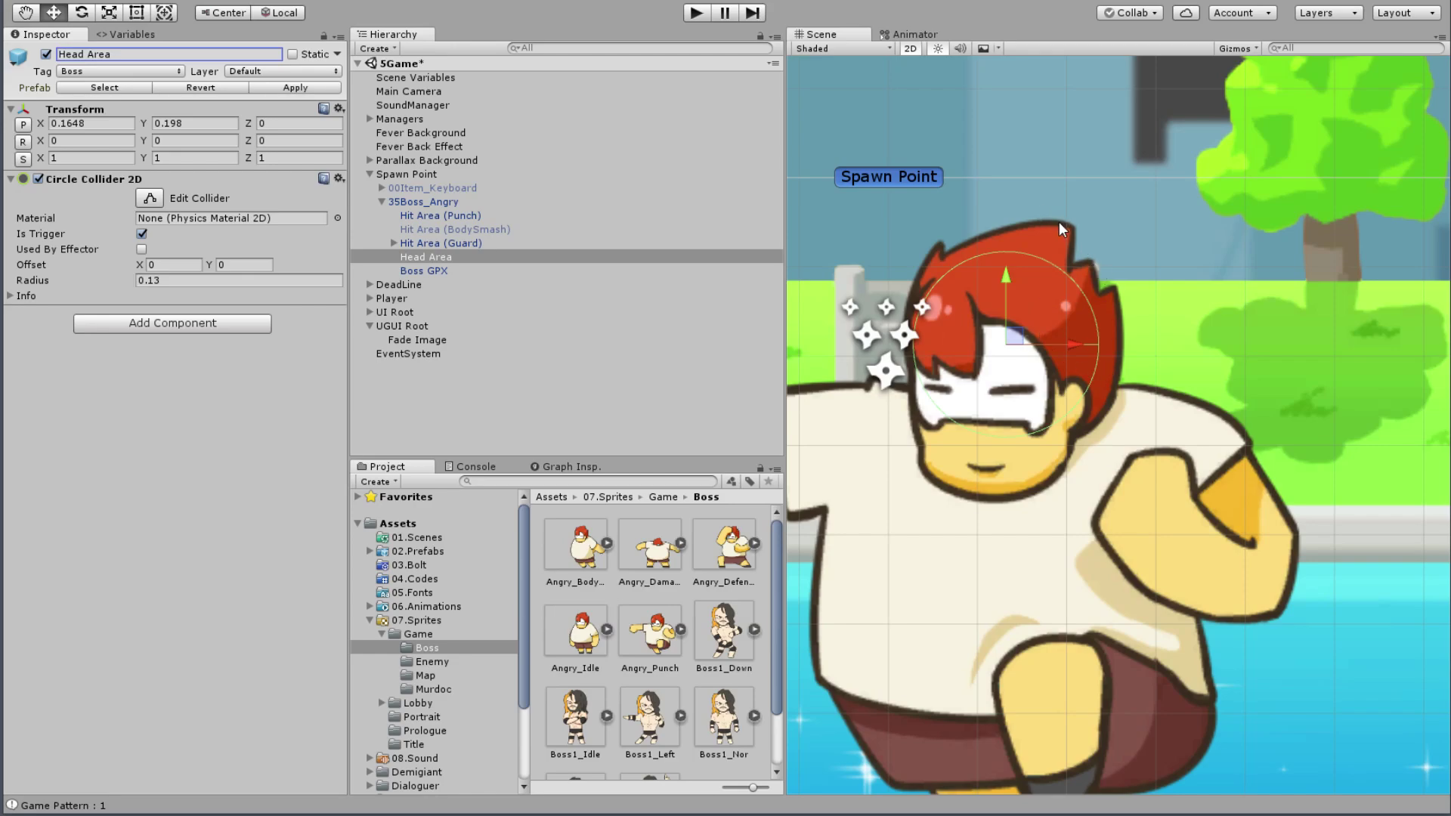
click(453, 242)
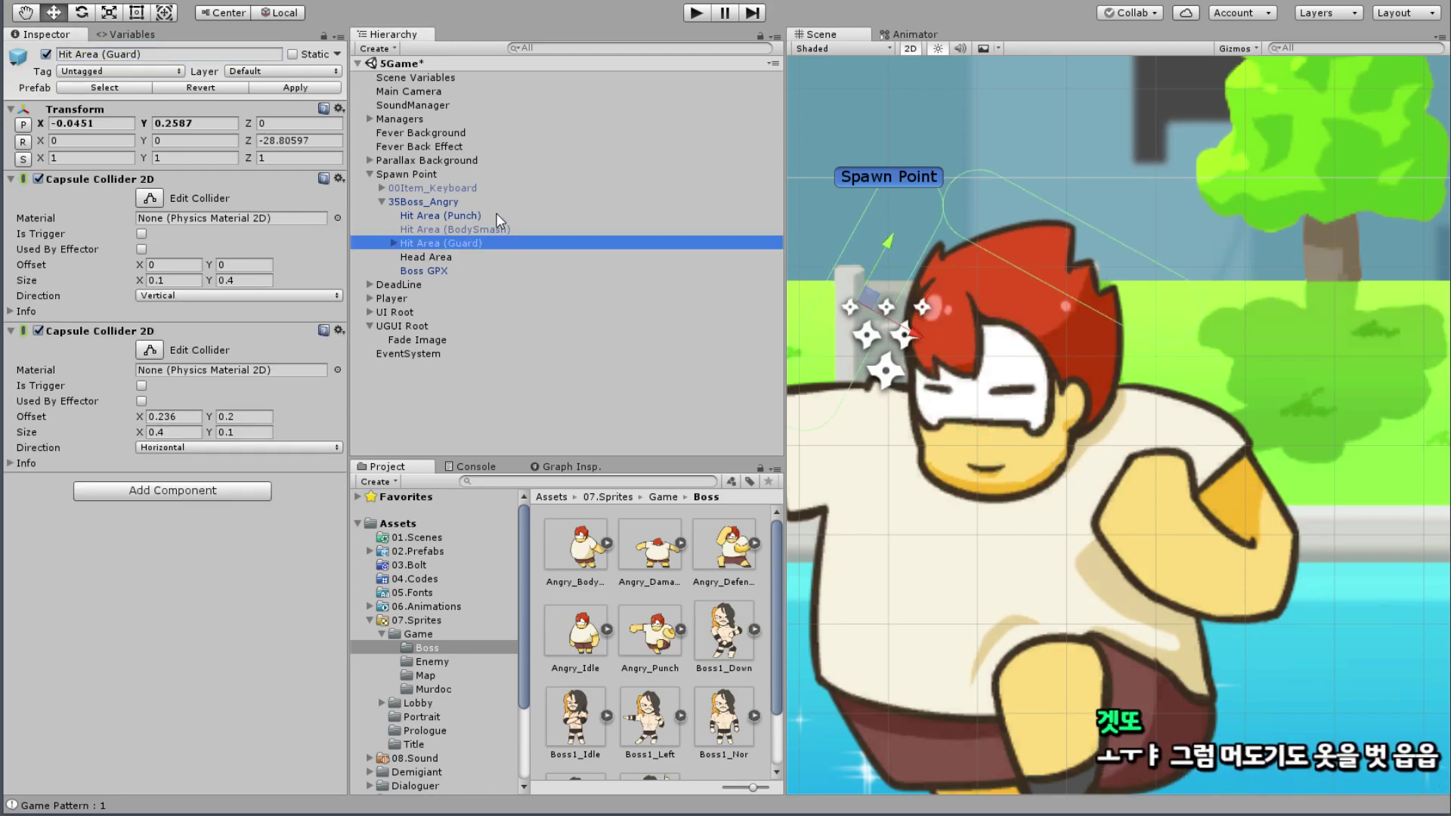
Step: Set the Guard's second Capsule Collider 2D offset to X 0.23, Y 0.22
ctrl+click(449, 257)
scroll(1038, 284, up, 2)
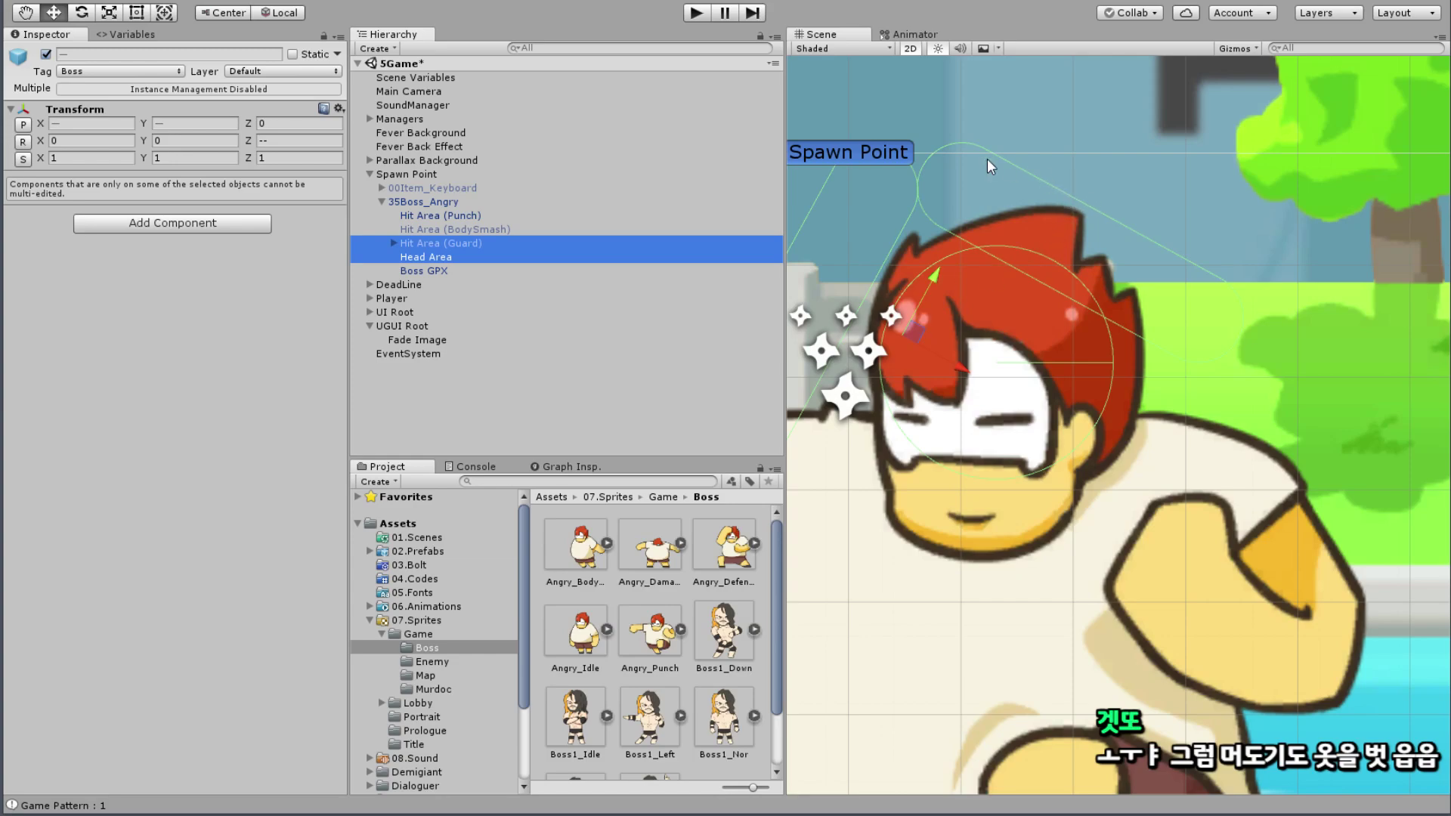
click(467, 245)
click(230, 416)
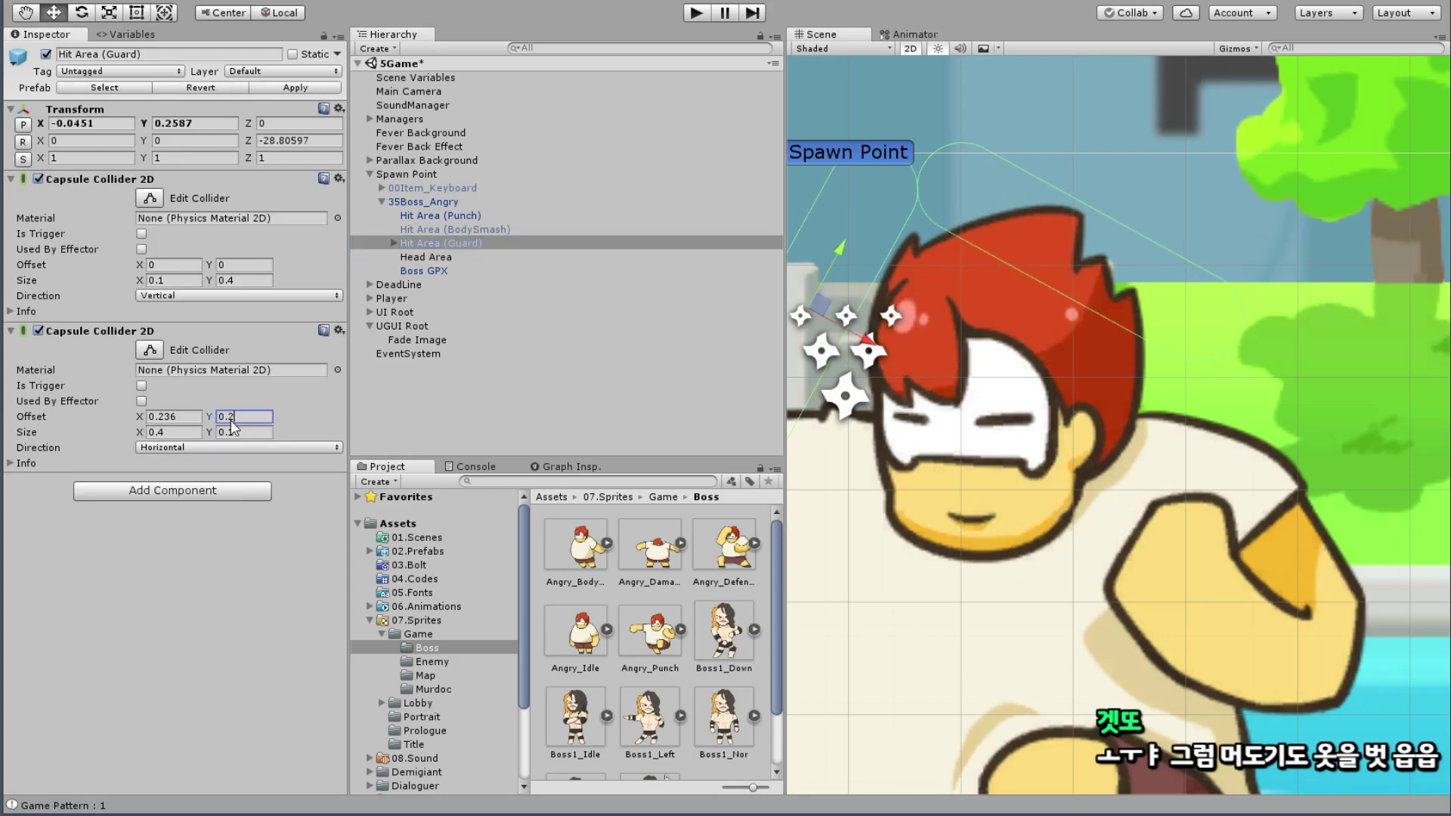
text(0.3)
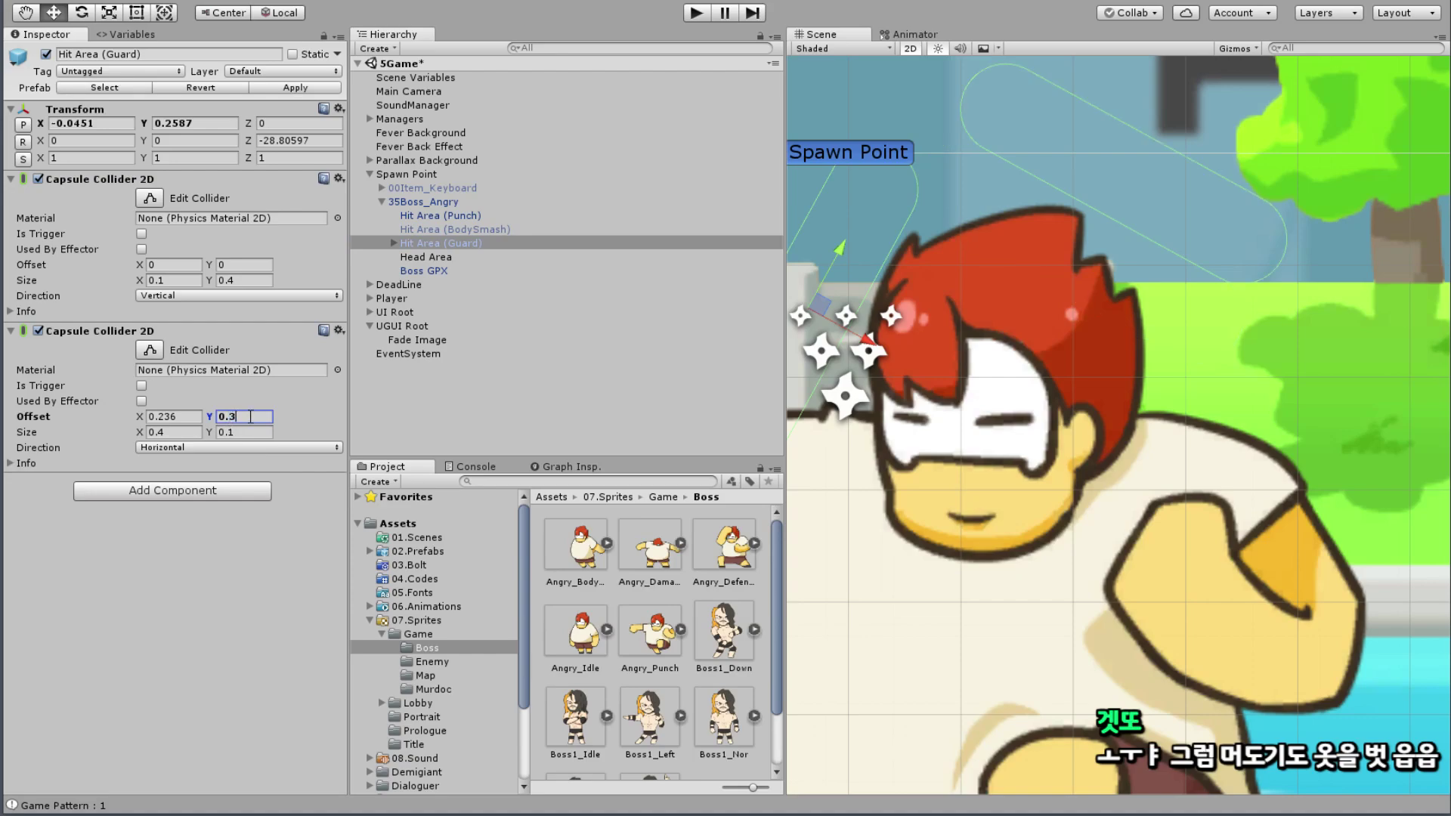
key(BackSpace)
text(21)
key(BackSpace)
text(2)
click(182, 418)
key(BackSpace)
text(4)
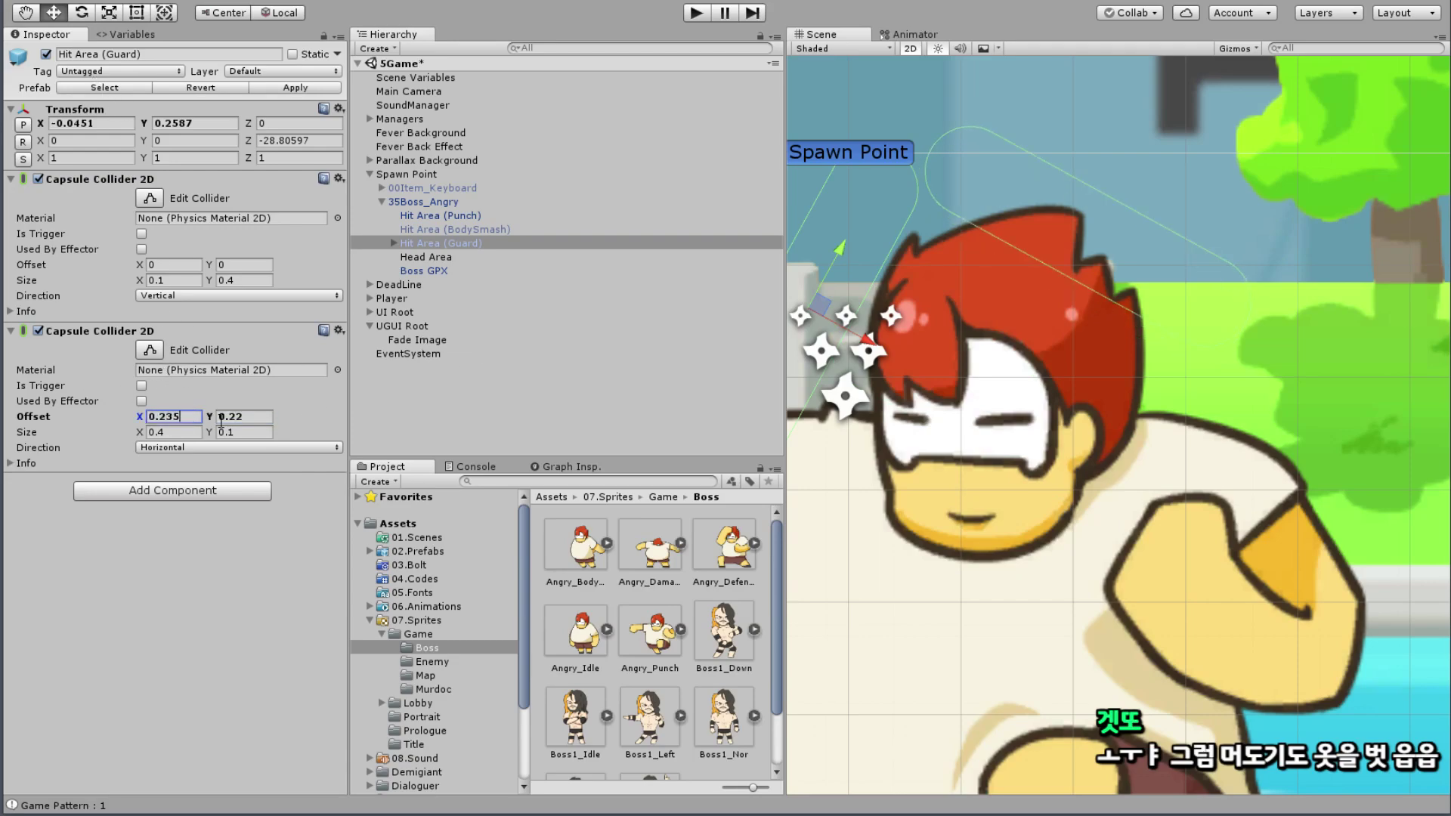
key(BackSpace)
text(1)
key(BackSpace)
Step: Save the scene, deactivate Hit Area (Guard), and select Boss GPX
click(31, 4)
click(45, 51)
click(23, 3)
click(45, 136)
click(46, 54)
click(415, 271)
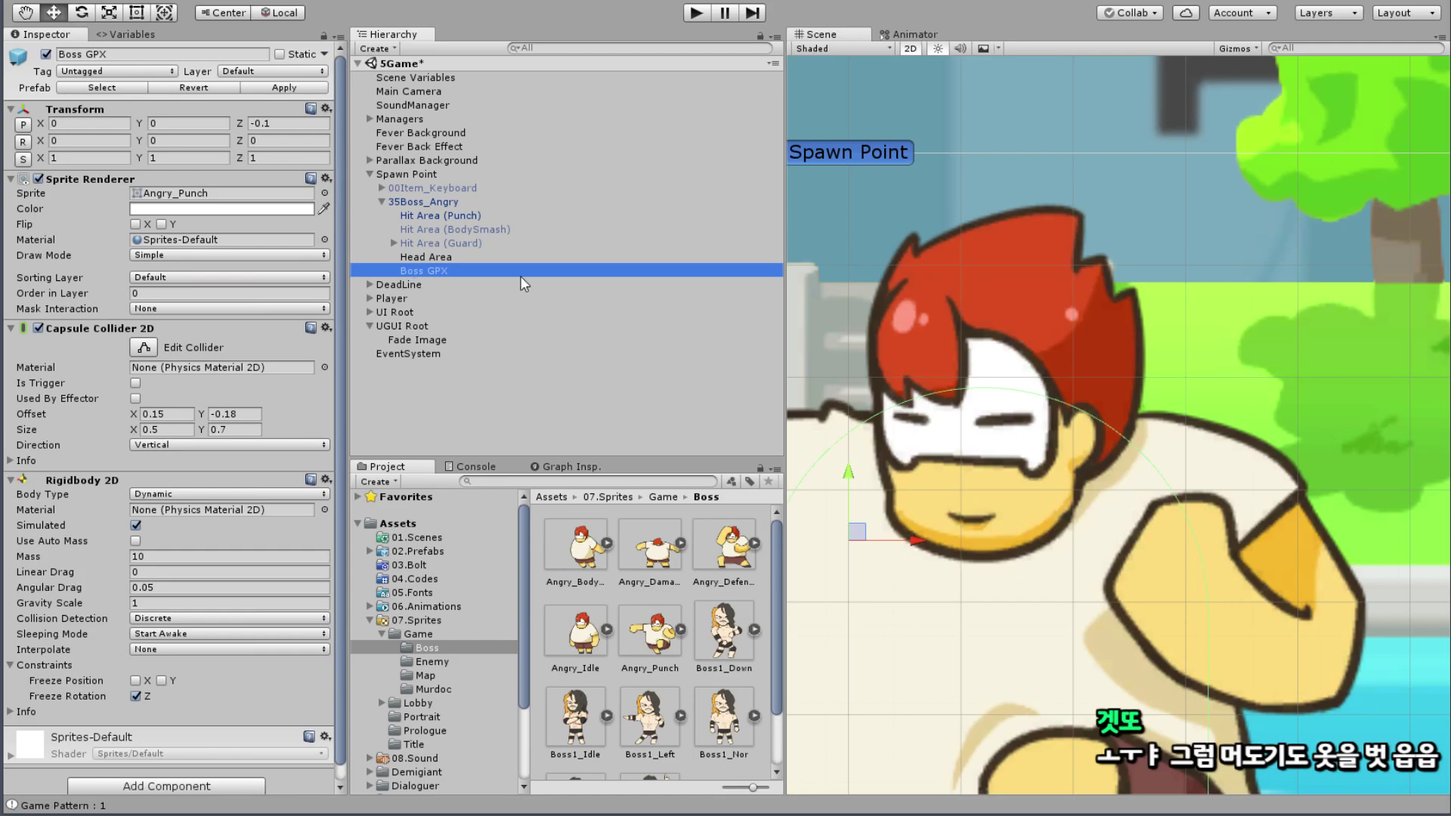
Step: Apply the changes to the 35Boss_Angry prefab and zoom out around the boss
click(423, 202)
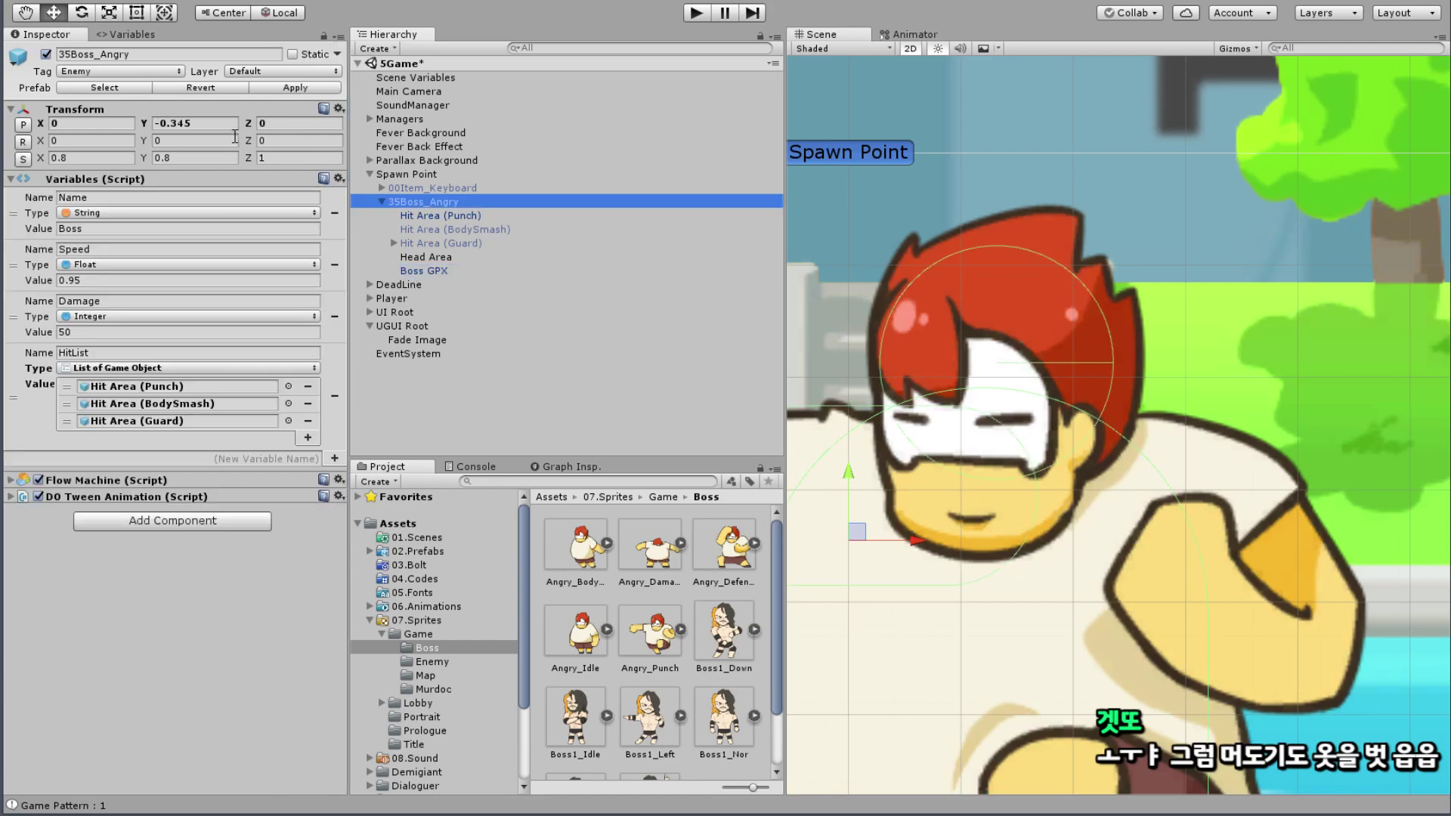
click(296, 88)
middle_drag(1105, 243, 1133, 132)
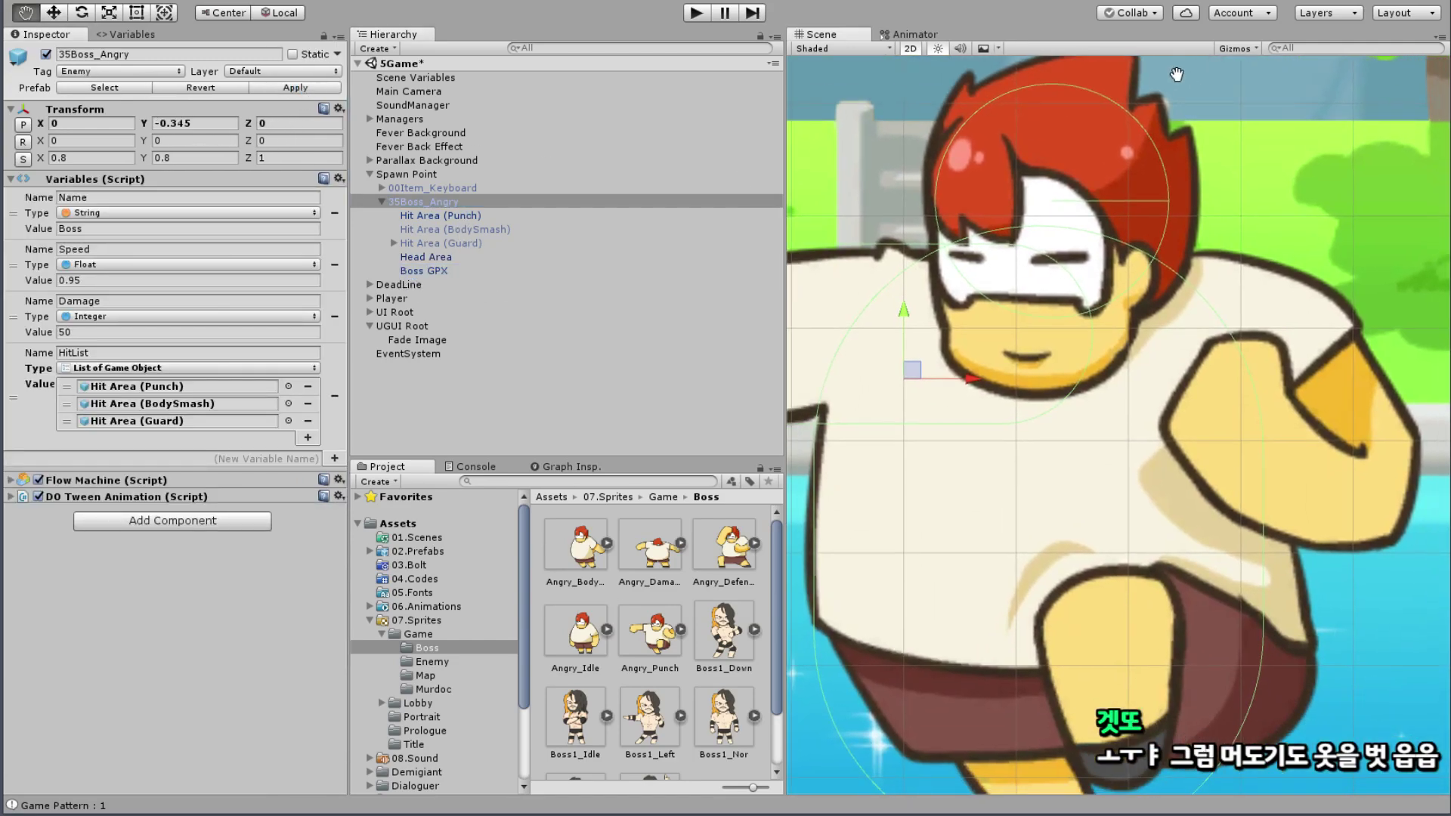
scroll(1133, 132, down, 3)
middle_drag(1208, 174, 1176, 244)
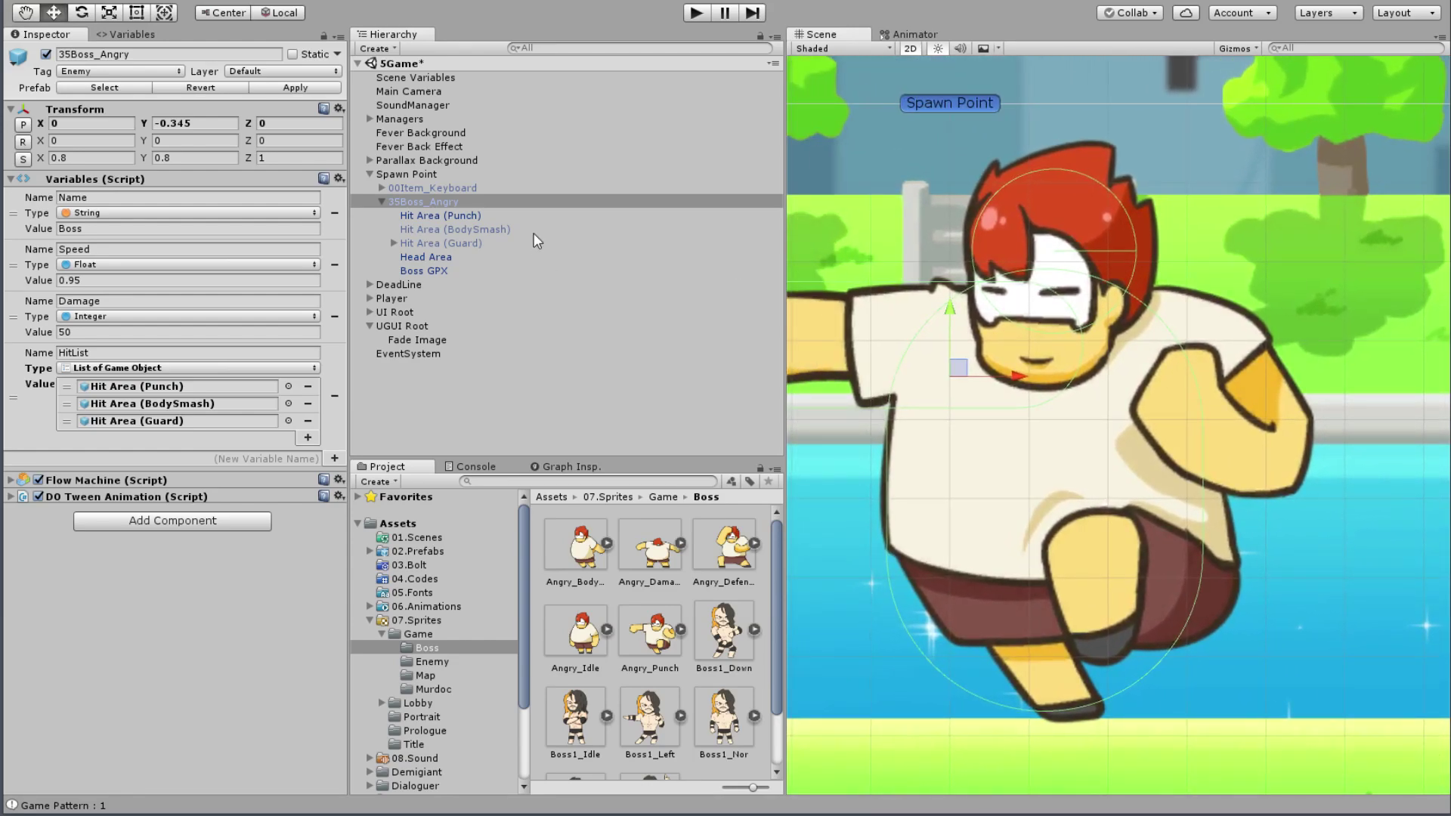
Step: Review Head Area, Player and 35Boss_Angry, then start adding a component to Head Area
click(451, 254)
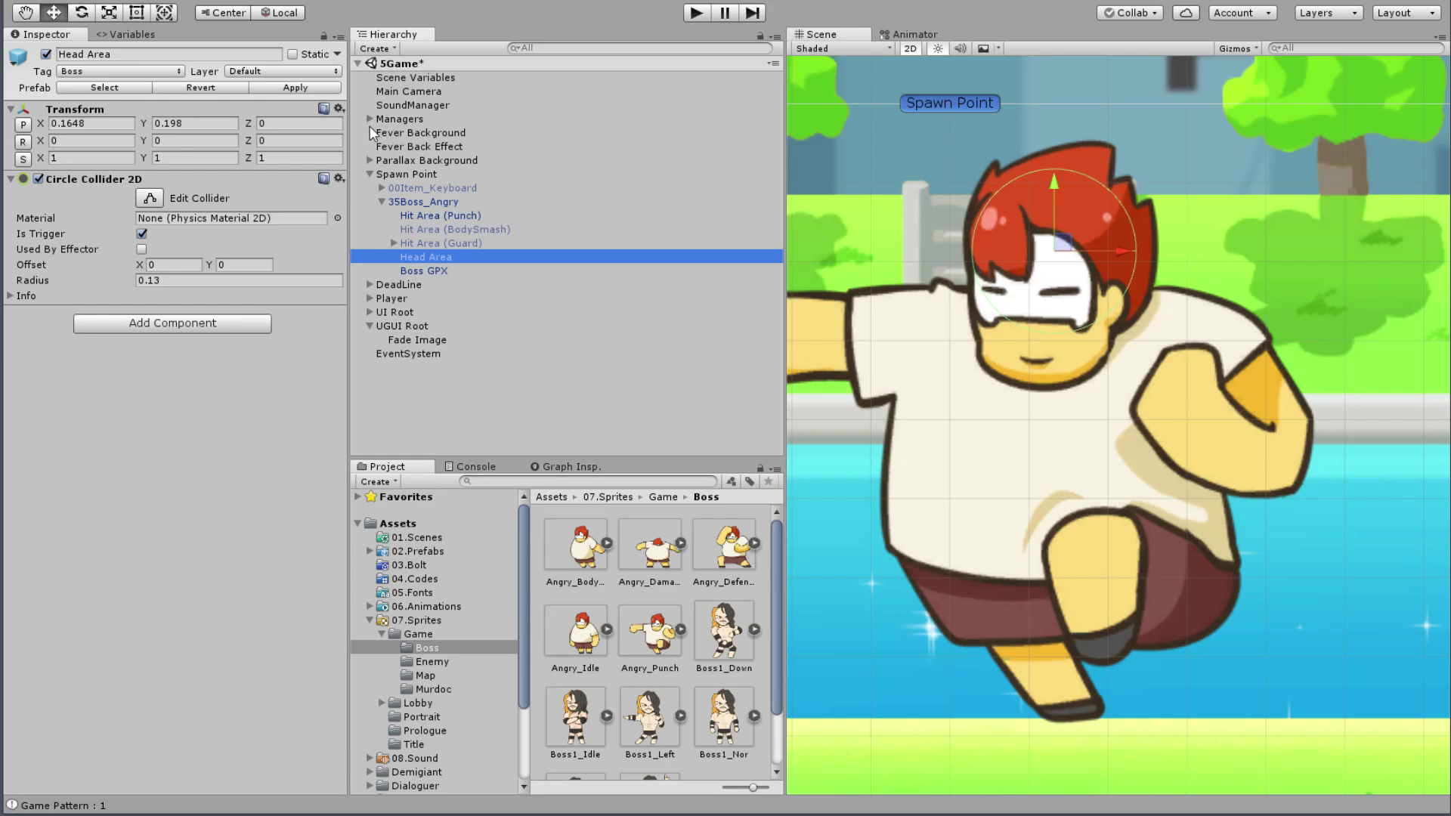
click(407, 299)
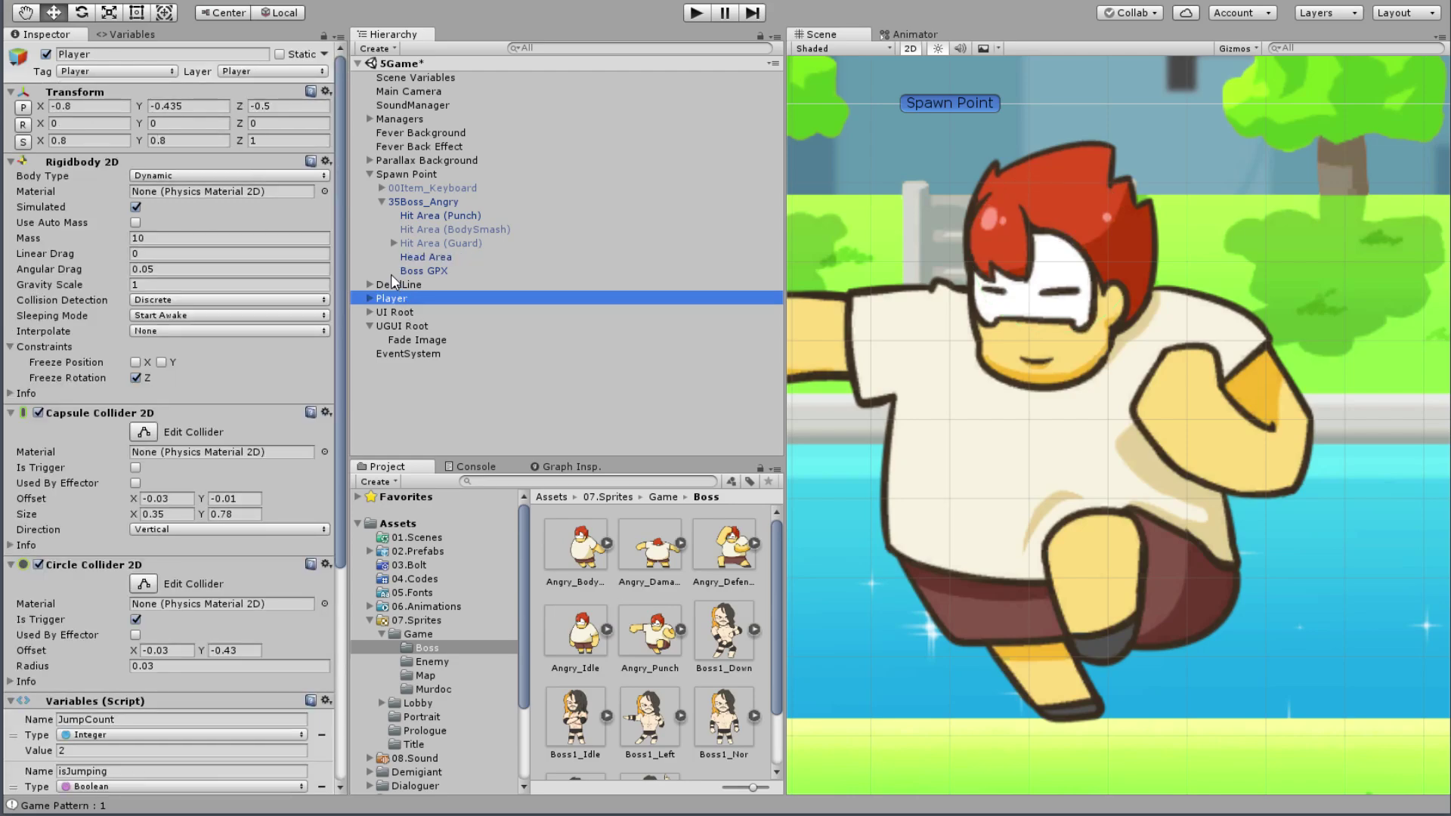
click(456, 203)
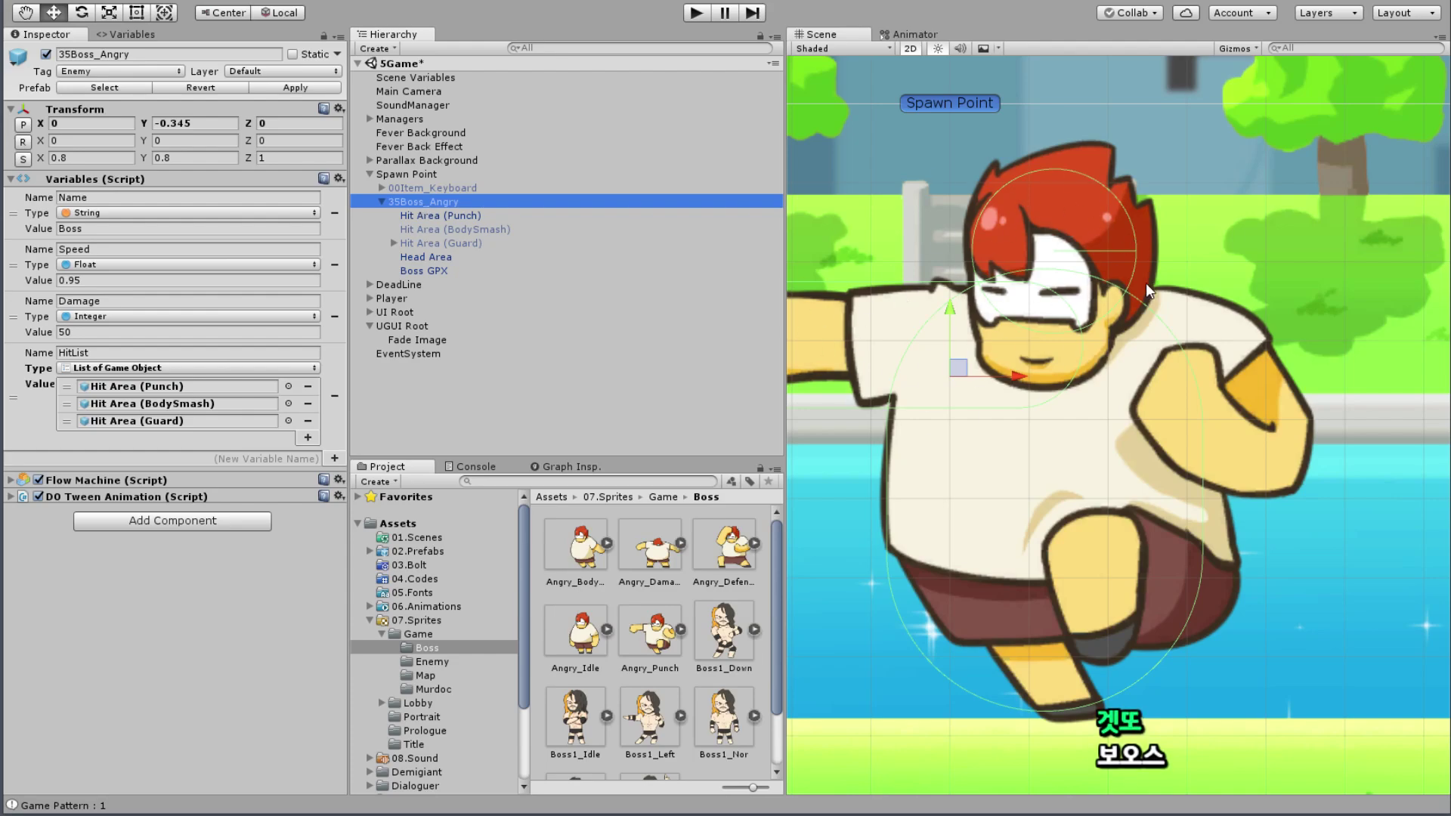
click(441, 257)
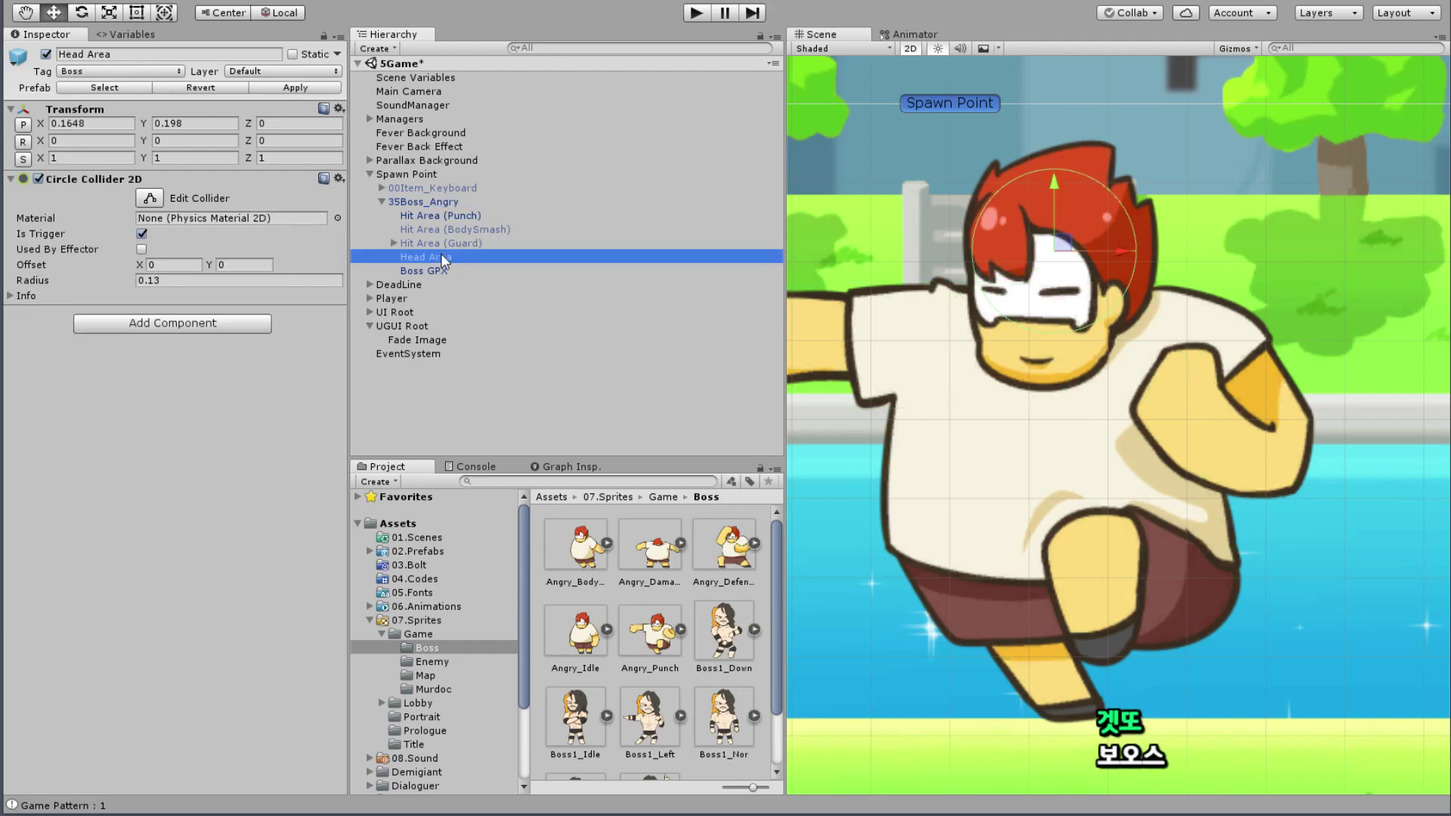
click(113, 321)
key(BackSpace)
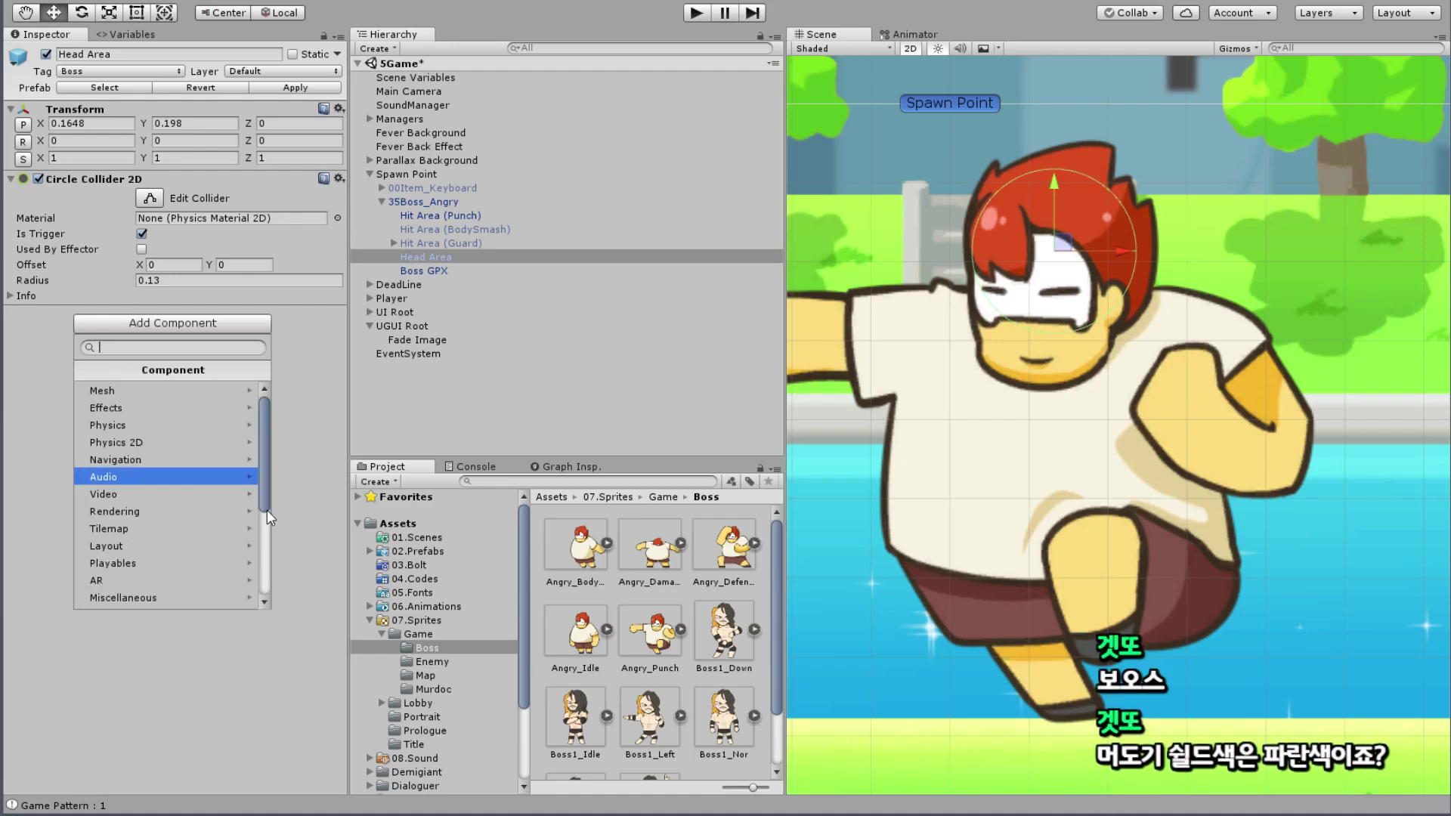
Step: Add a Bolt Flow Machine to Head Area with its source set to Embed
scroll(147, 453, down, 5)
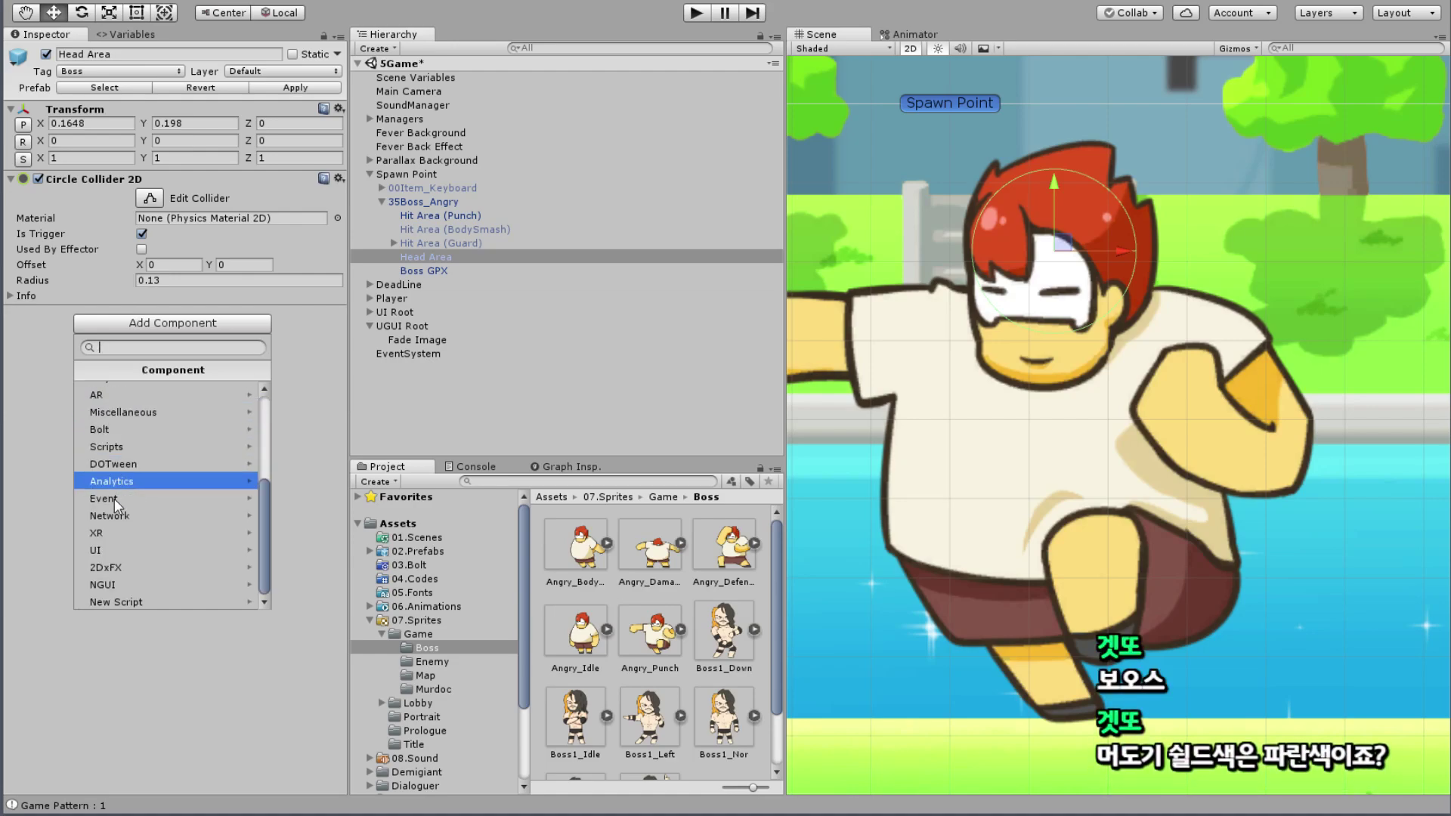
click(165, 429)
click(152, 390)
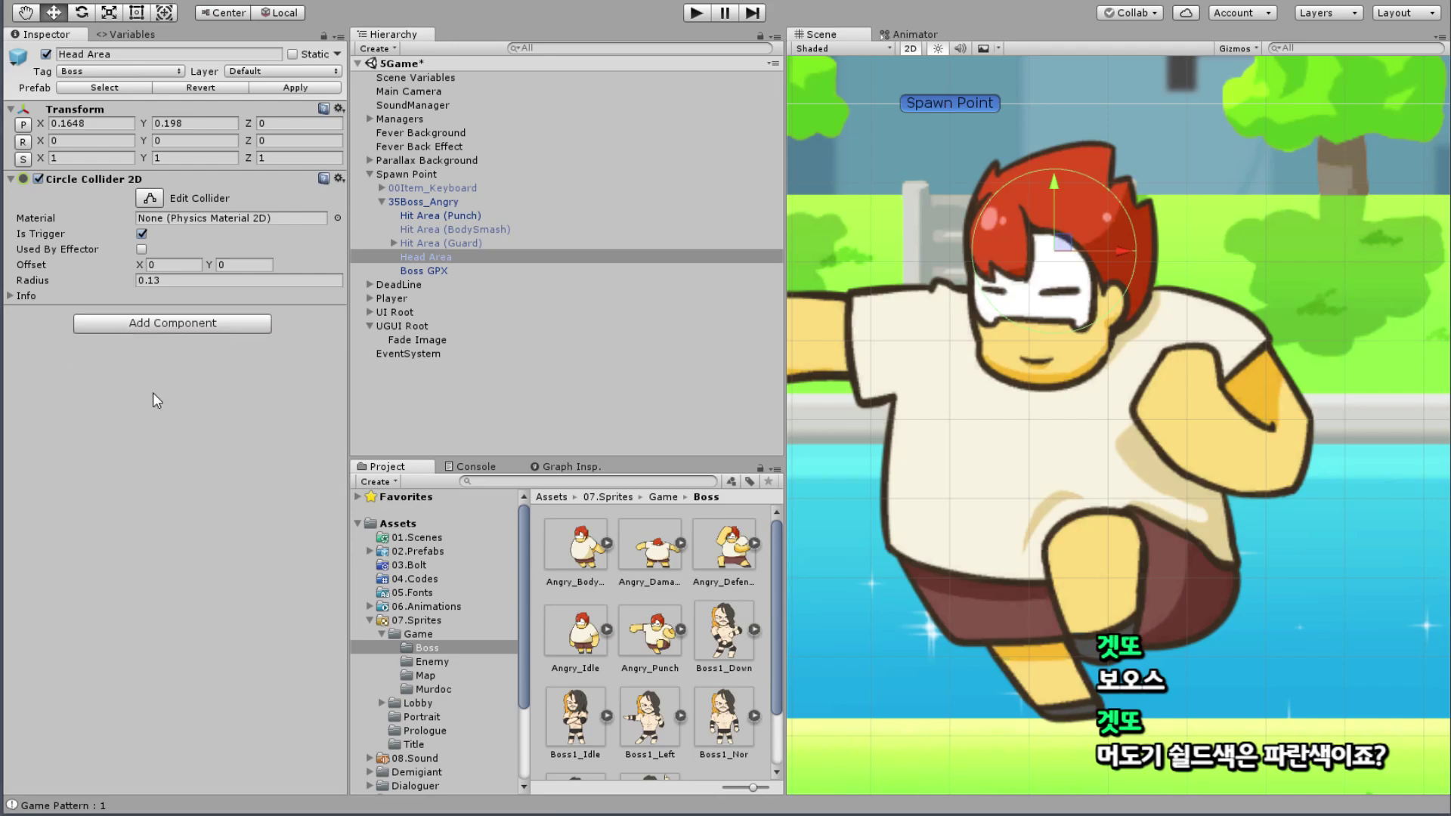
click(9, 354)
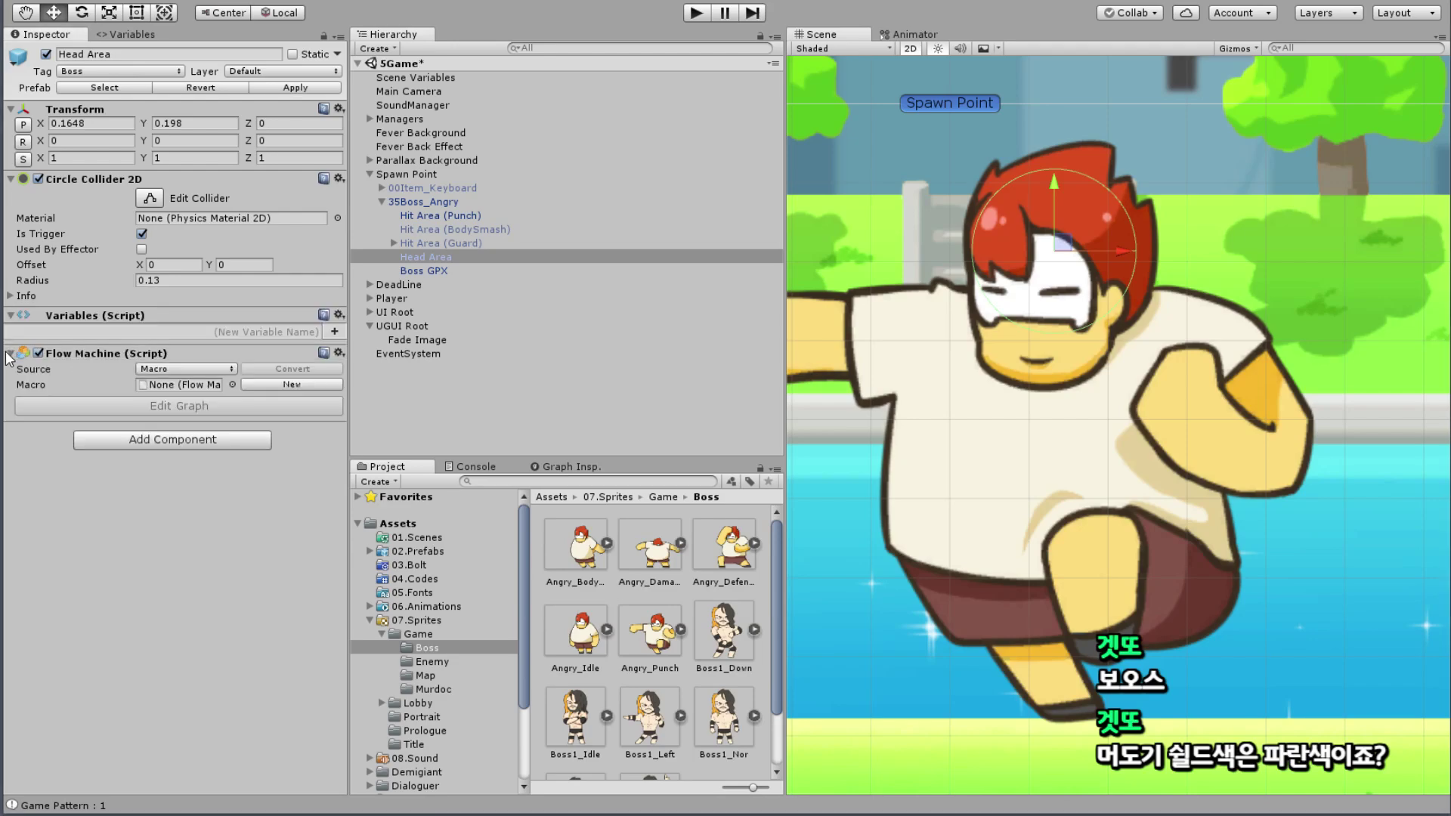
click(193, 369)
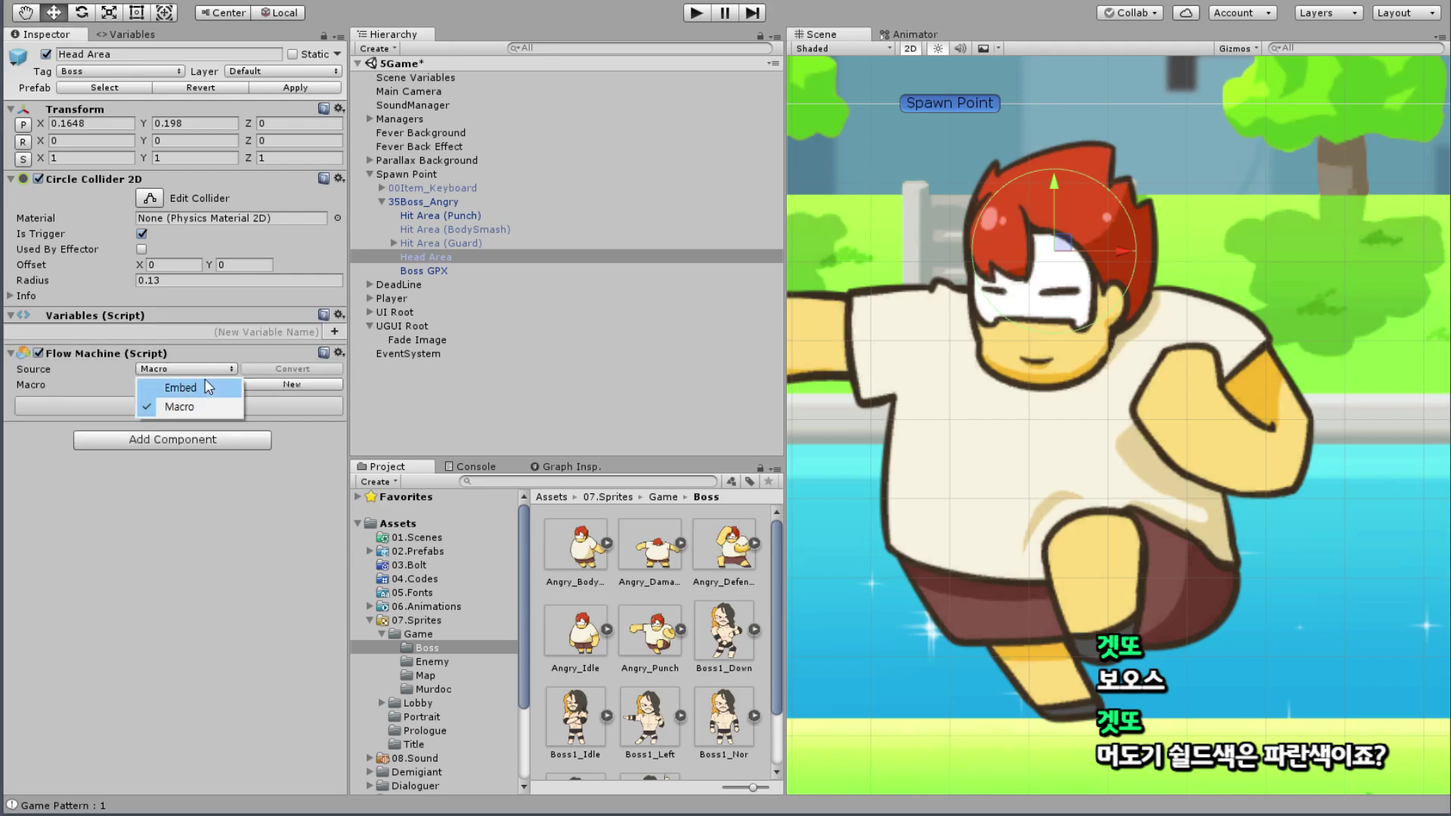
click(181, 388)
Step: Title the embedded graph 'Head Hit Box'
click(188, 375)
text(f)
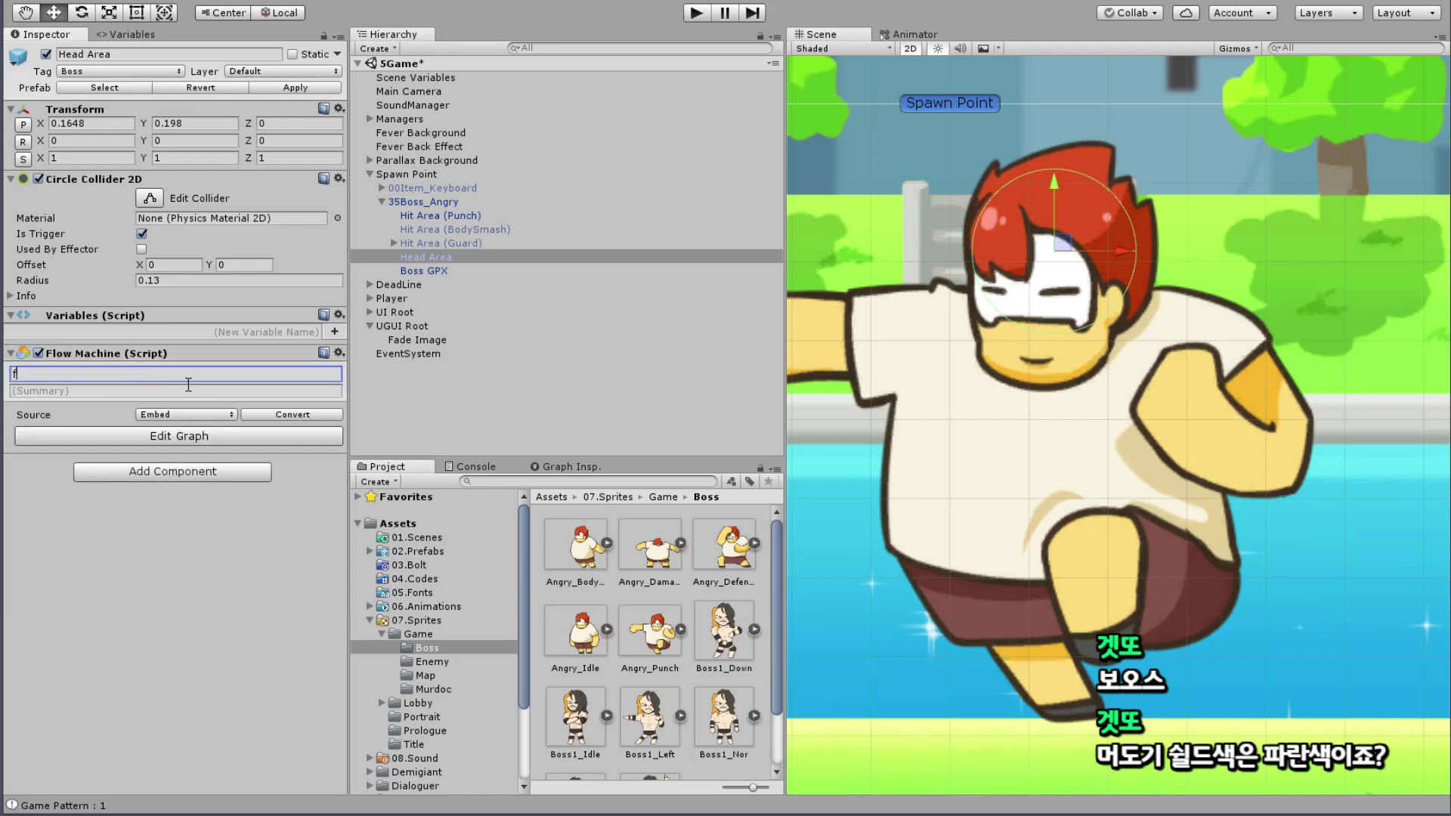
key(BackSpace)
text(Head)
key(BackSpace)
key(BackSpace)
key(BackSpace)
text(ead)
text( Hit Bo)
text(x)
Step: Set the summary to 'Boss Damaged By Player Logics', fixing the typo, and open the graph
click(50, 391)
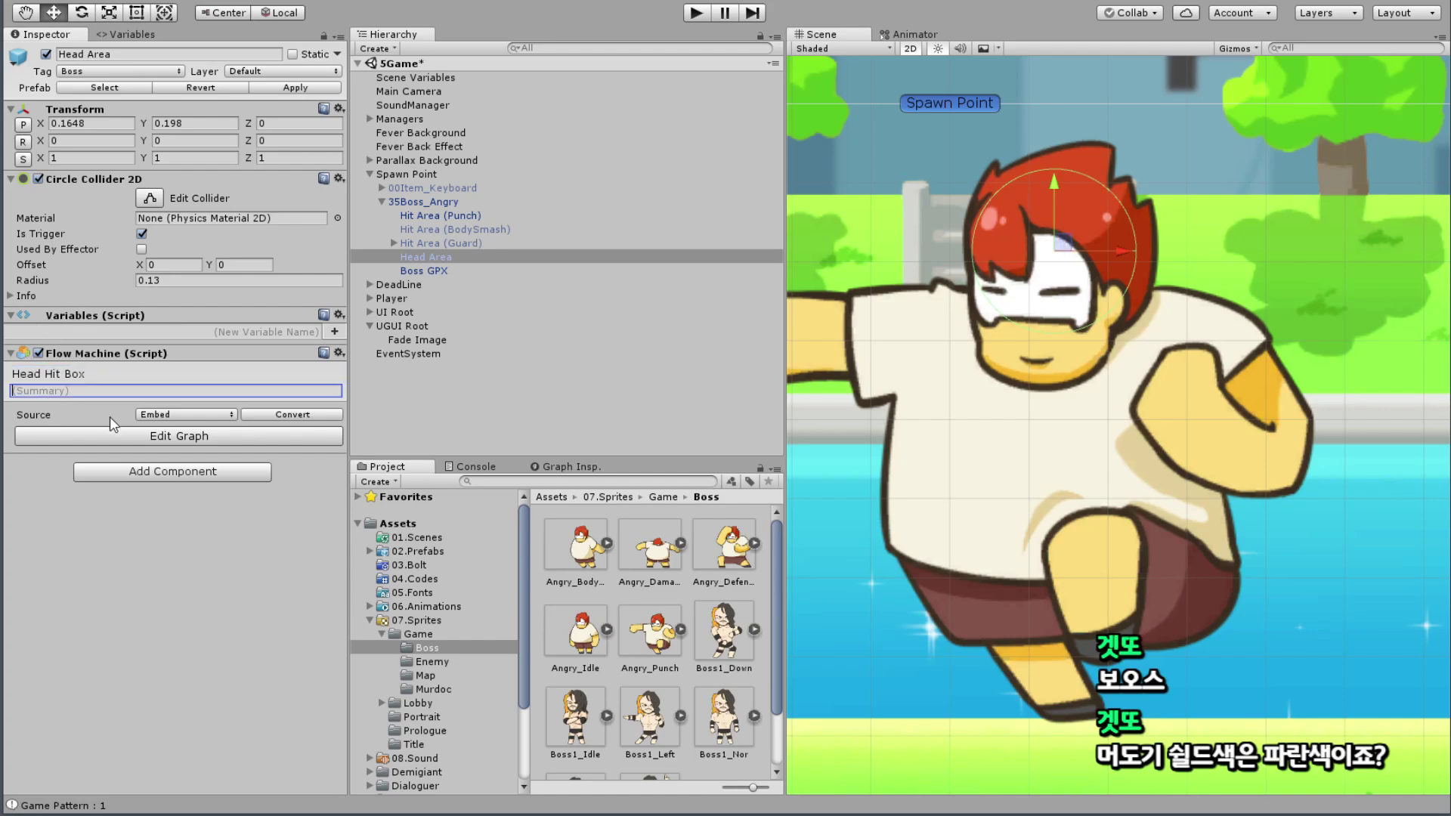
text(B)
text(oss Damaged )
text(By)
text(Payer Lo)
text(gics)
key(Return)
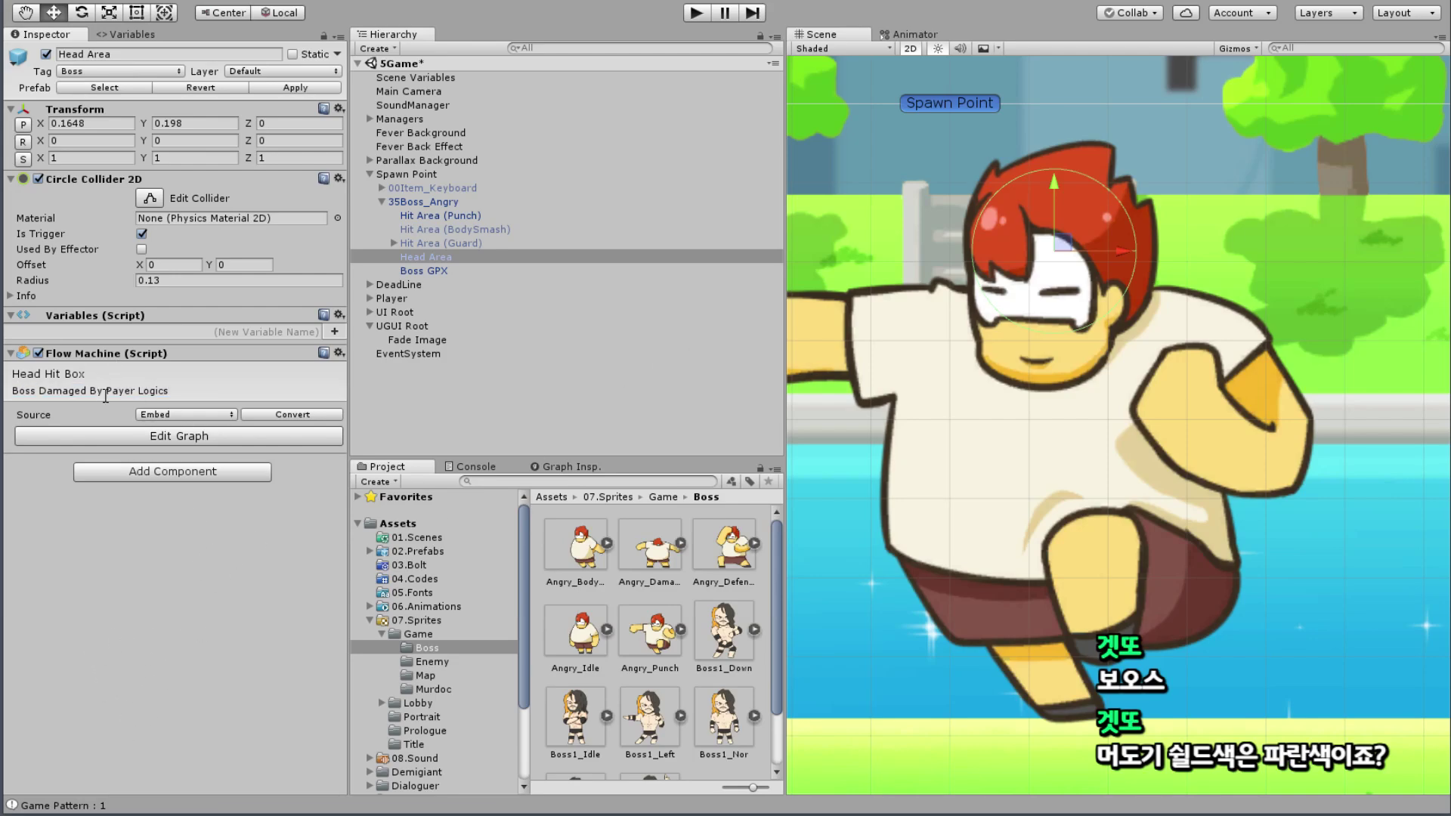
click(106, 395)
click(132, 391)
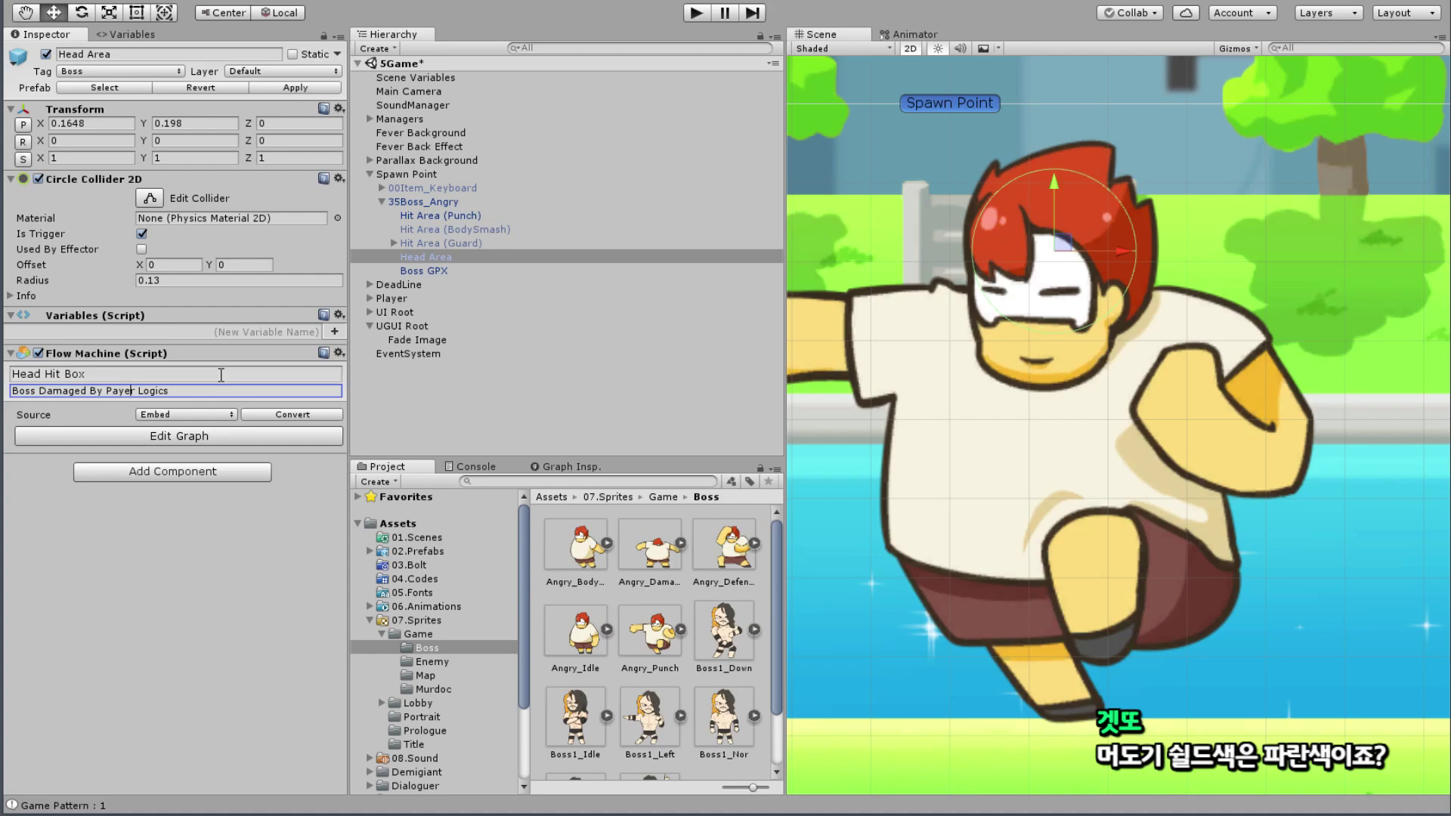
key(BackSpace)
text(laye)
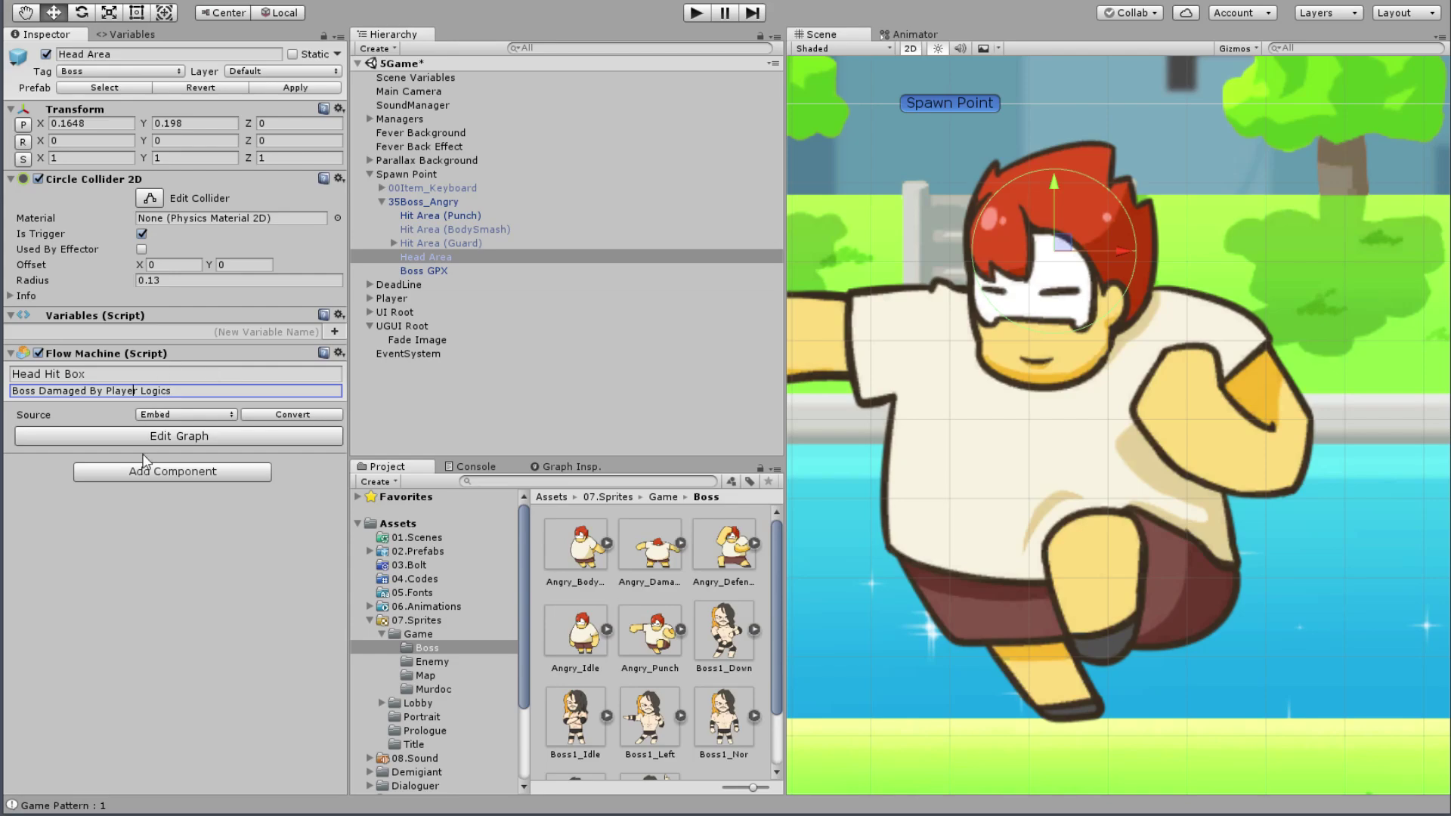
click(295, 374)
click(224, 618)
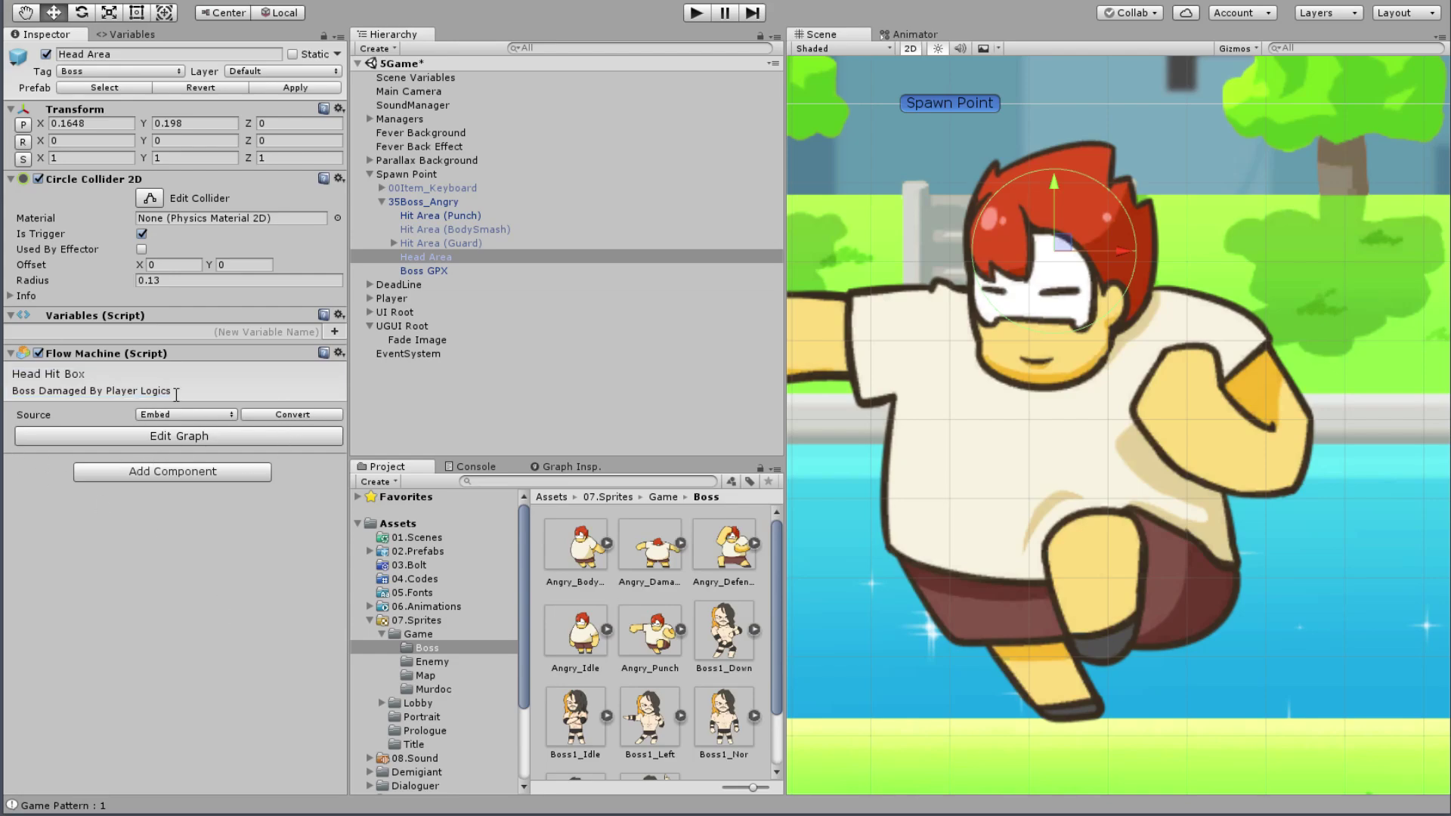
click(179, 435)
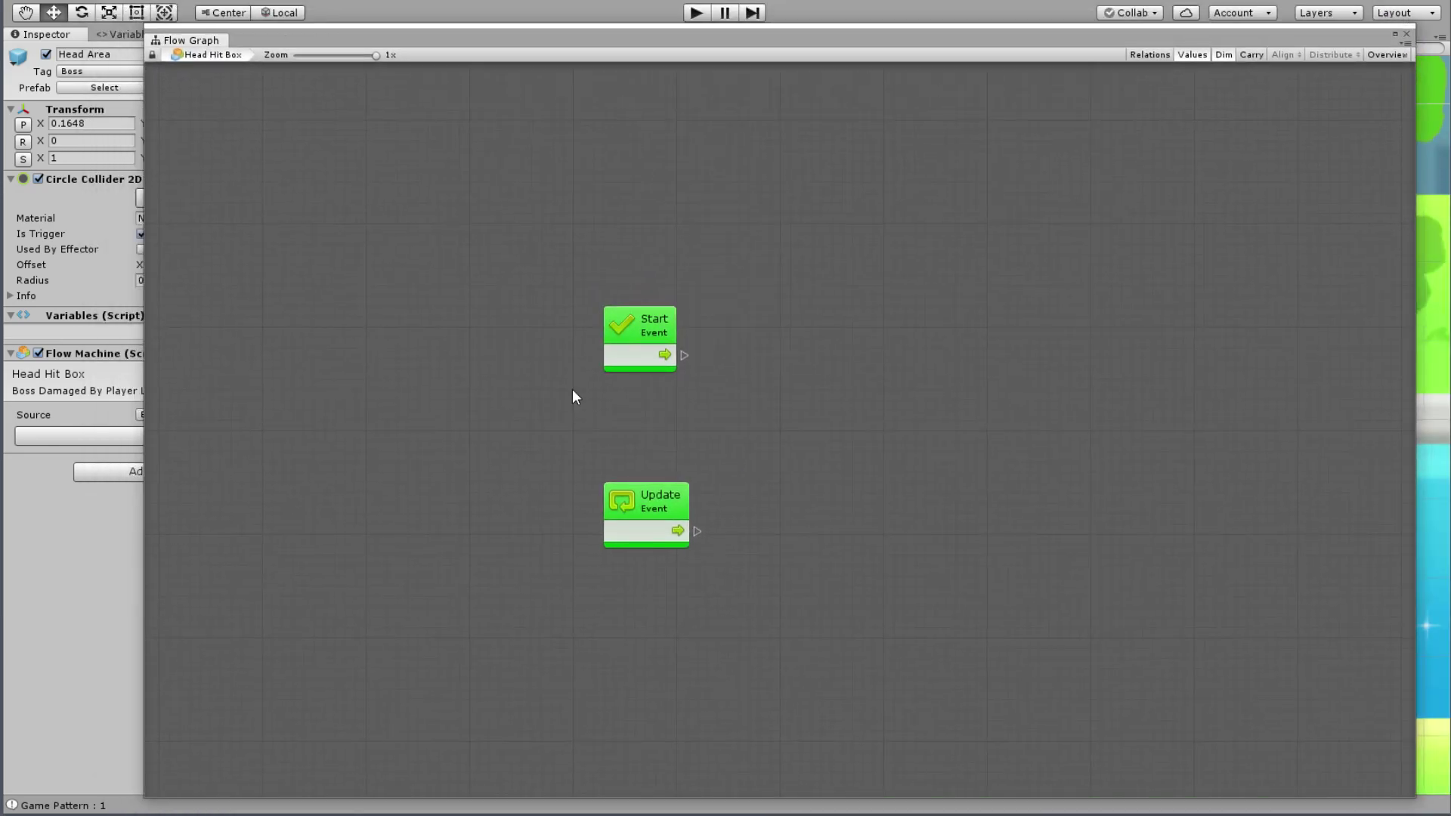
Step: Delete the default Start and Update events and search the unit finder for 'On Trigger'
key(ctrl+a)
key(Delete)
right_click(311, 199)
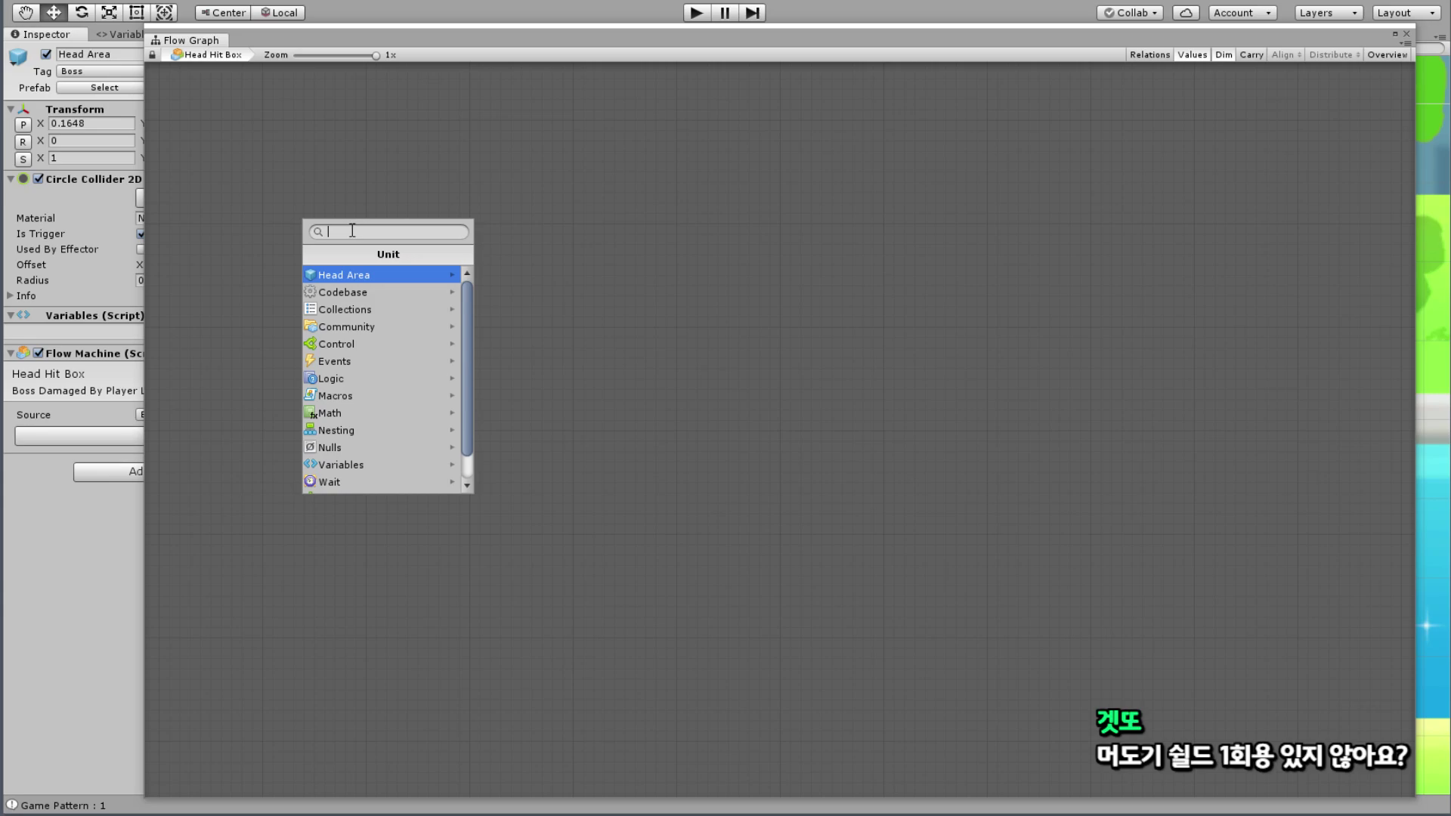
text(On Trigger)
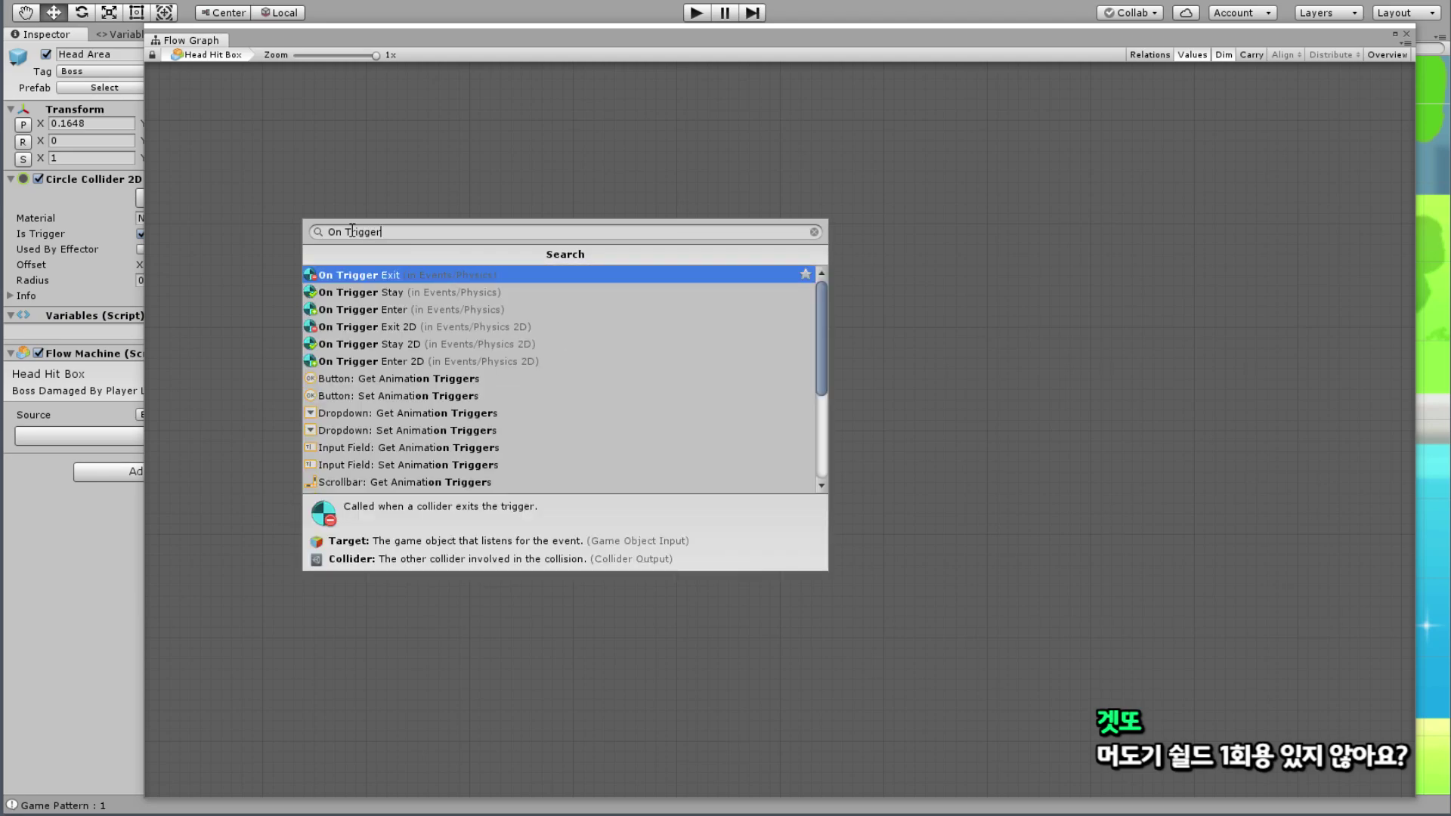
Step: Add an On Trigger Enter 2D event node and position it on the canvas
key(Down)
key(Down)
key(Down)
key(Down)
key(Down)
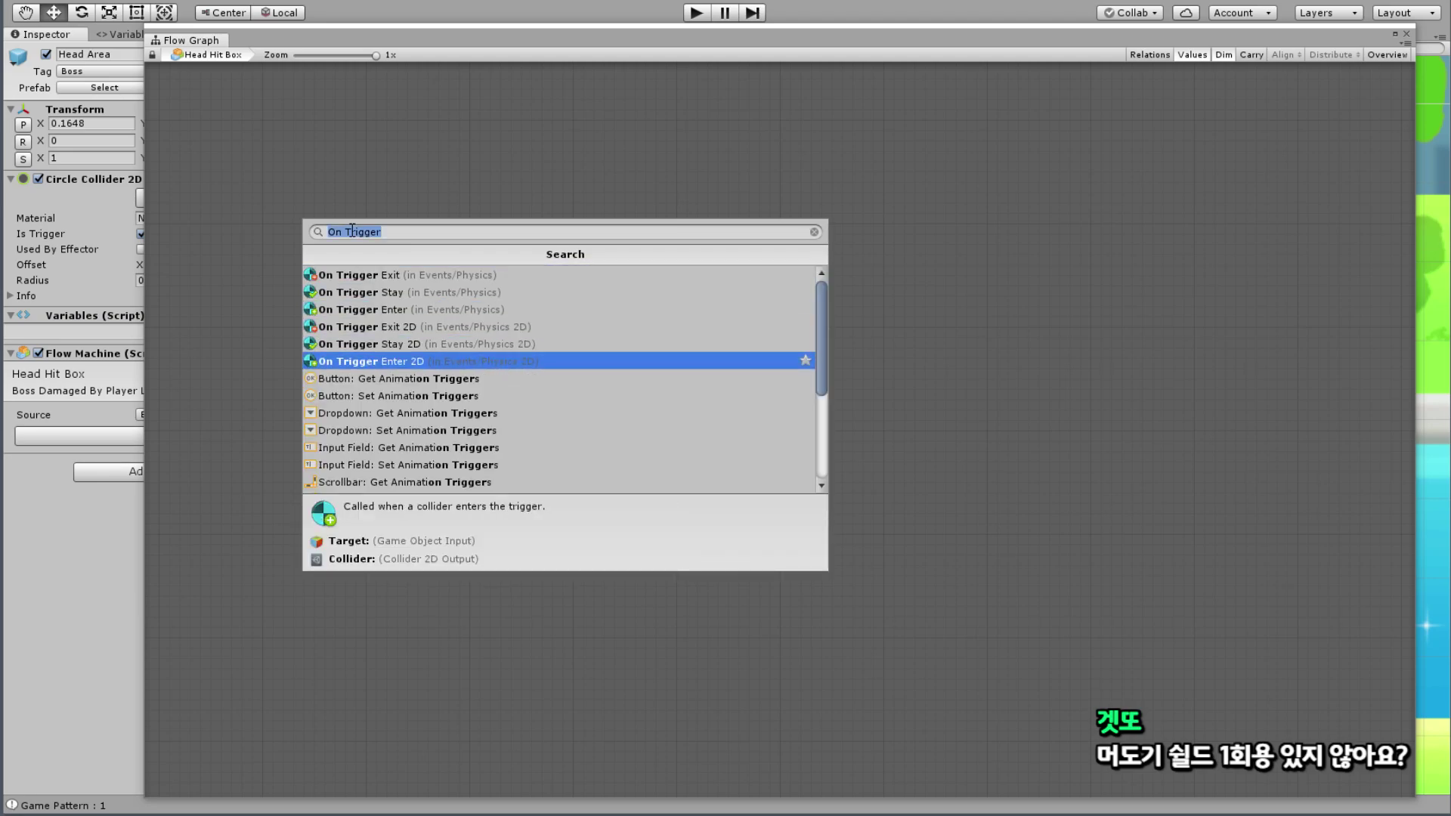
key(Up)
key(Up)
key(Down)
key(Down)
key(Up)
key(Down)
key(Up)
key(Down)
key(Up)
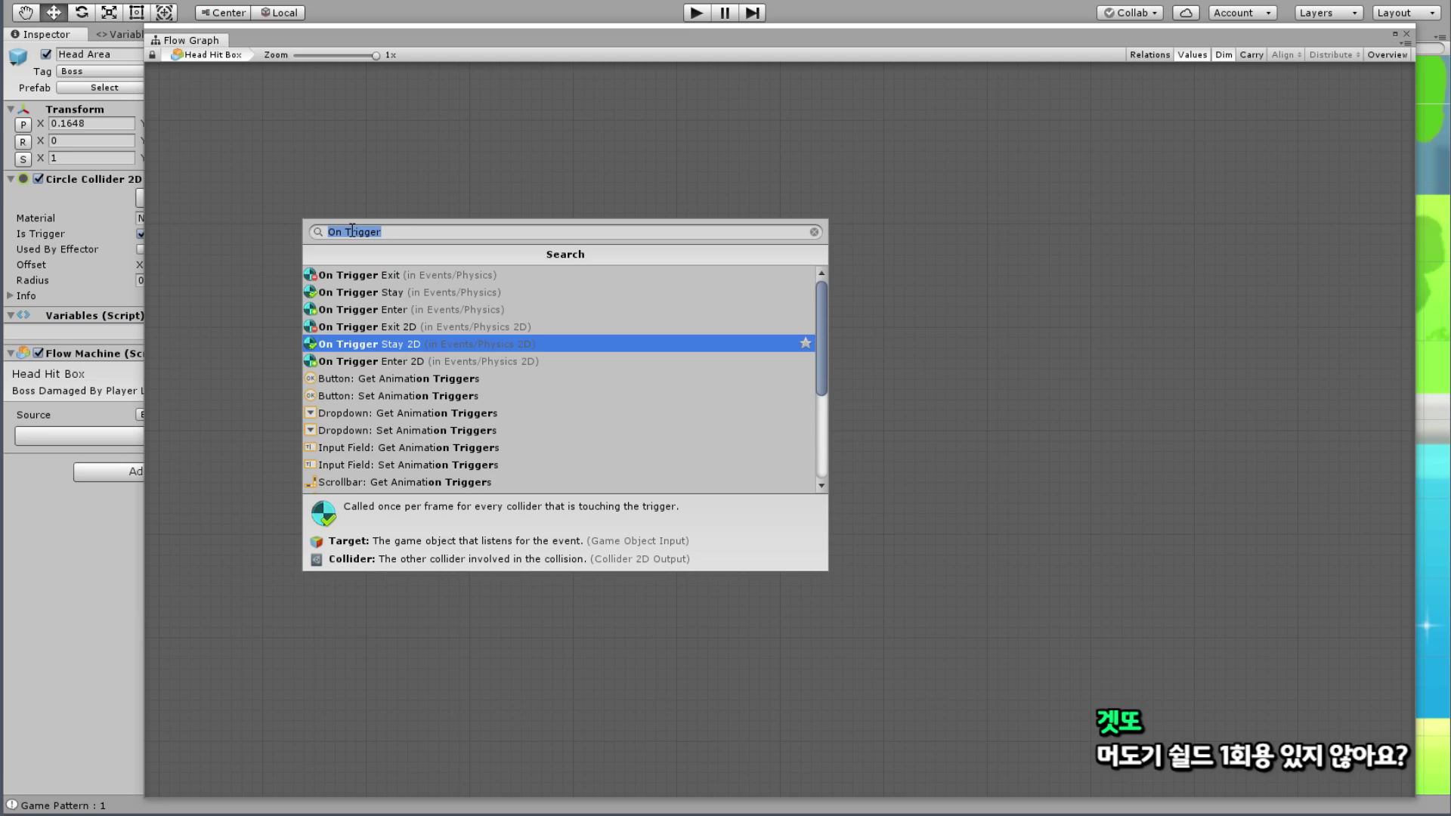
key(Up)
key(Down)
key(Down)
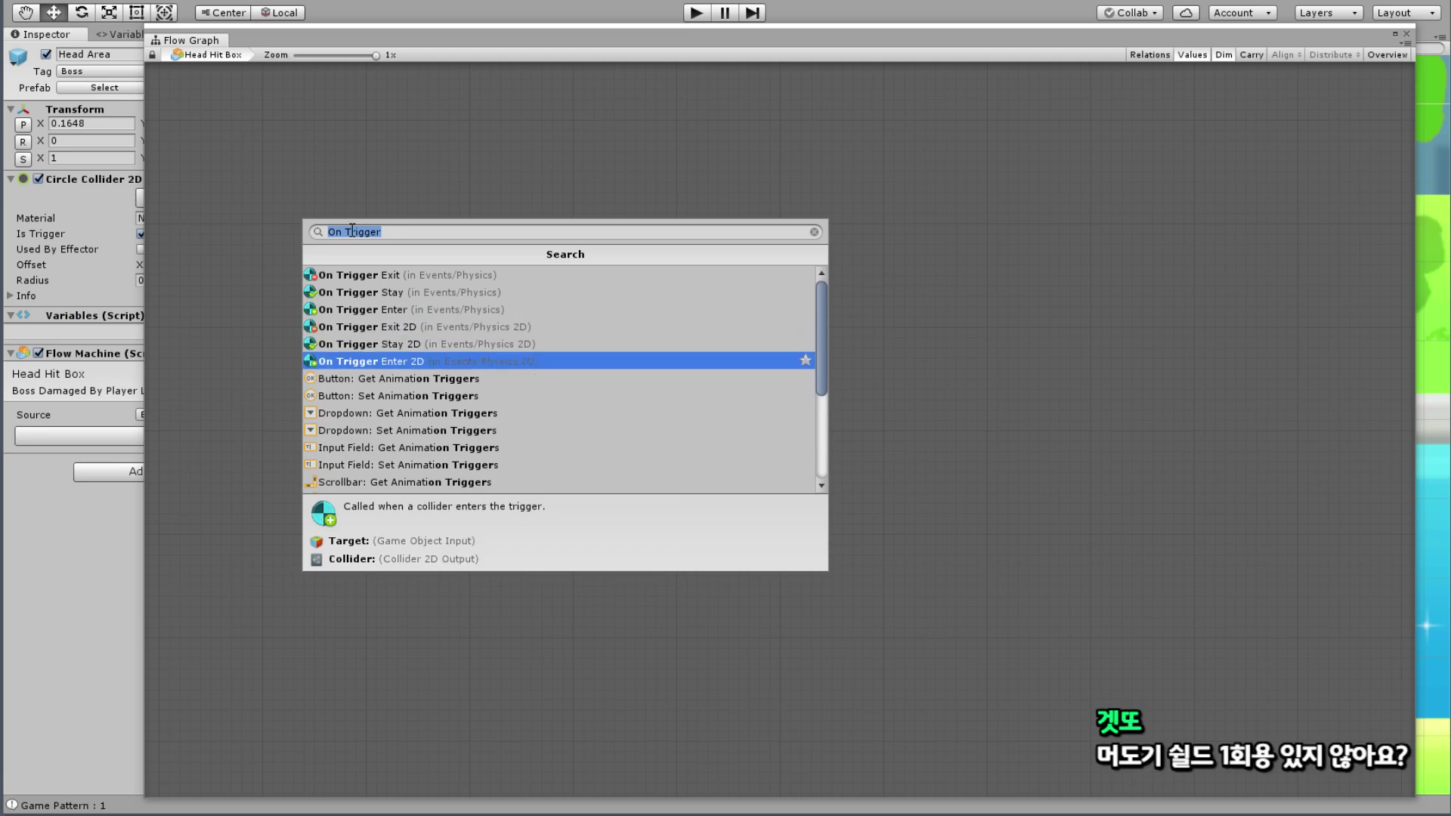
key(Return)
drag(417, 230, 429, 236)
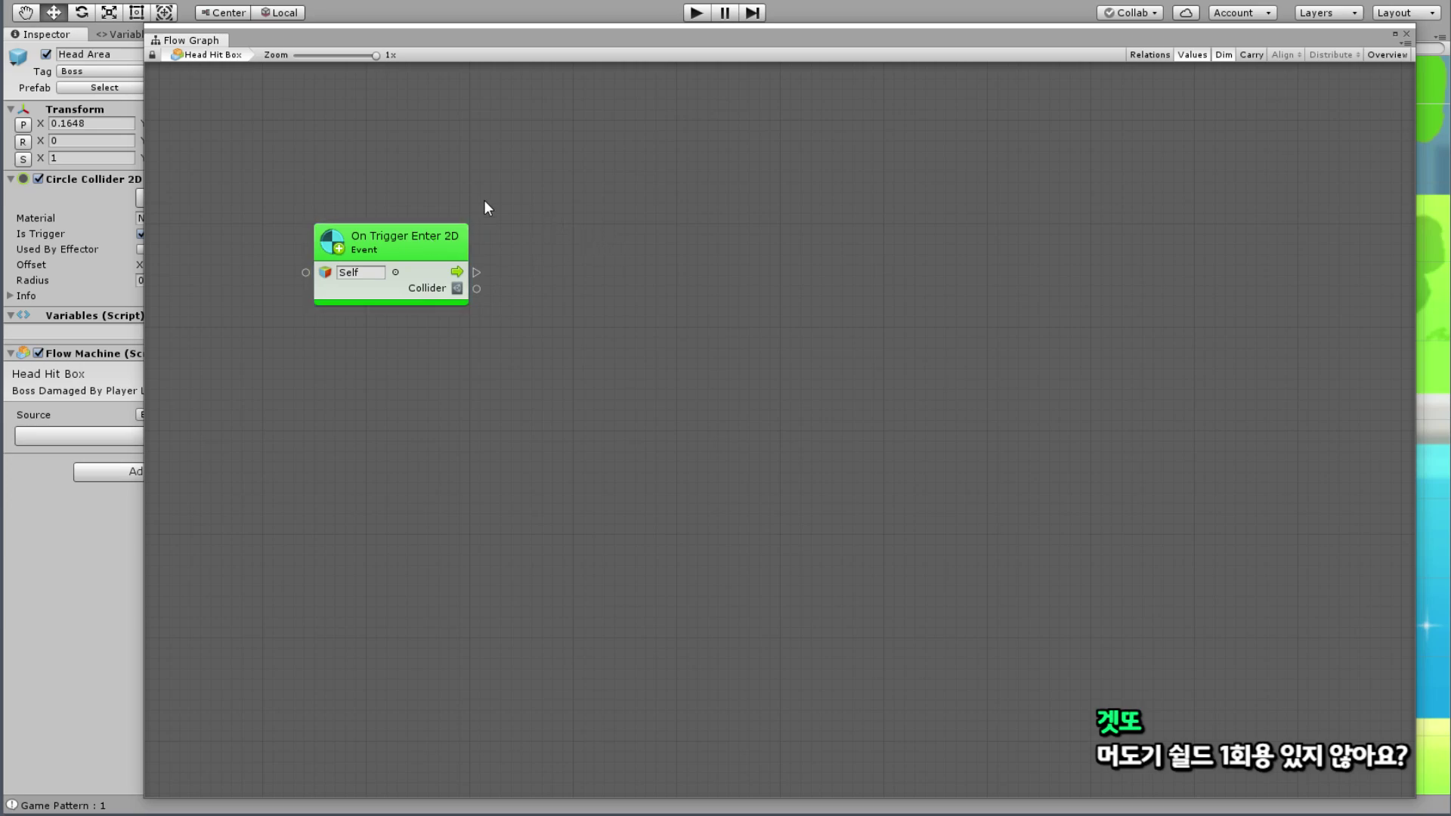
middle_drag(483, 200, 519, 332)
Step: Add a Component: Get Tag node below the trigger event
middle_drag(502, 284, 461, 164)
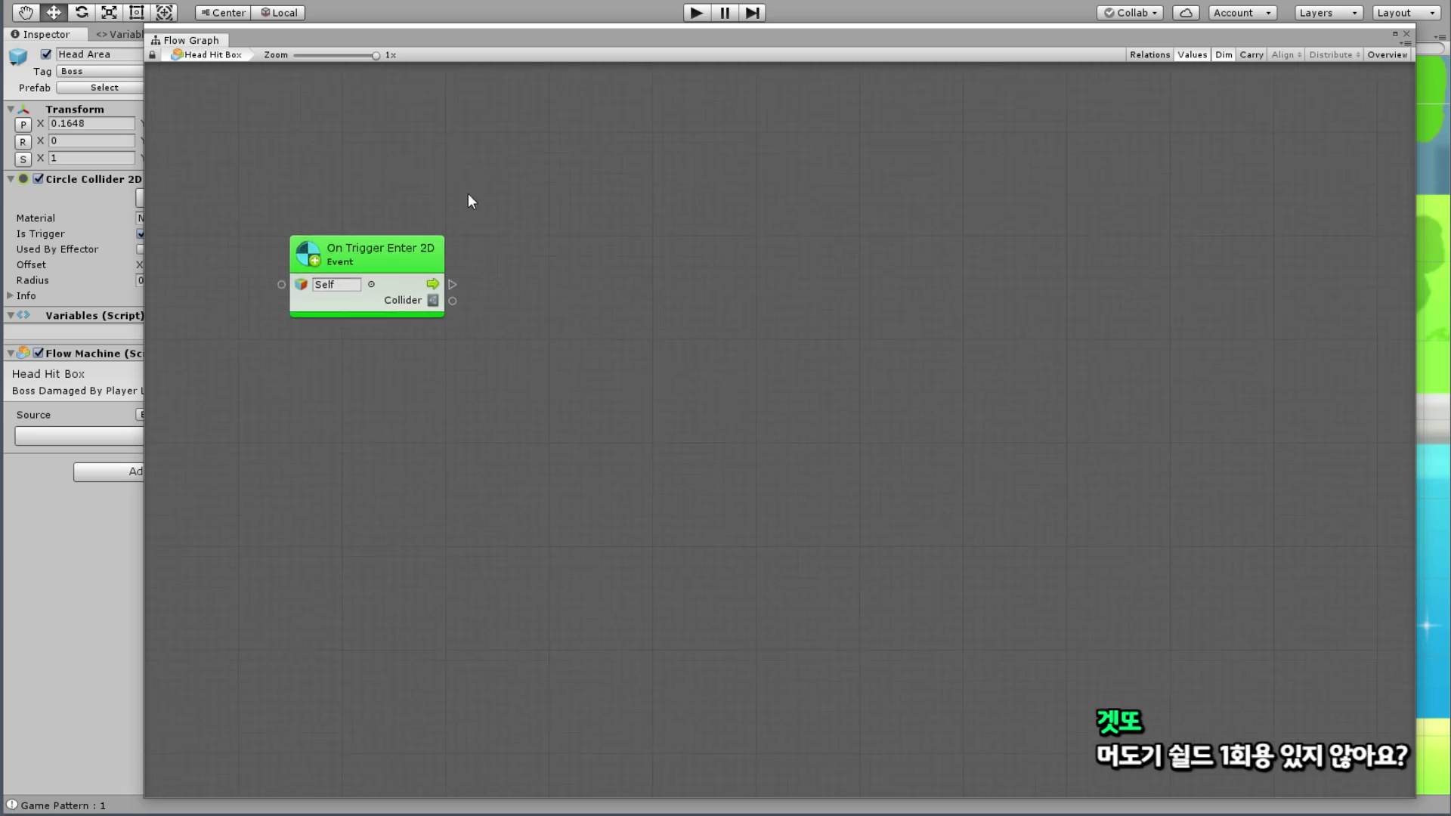
right_click(515, 304)
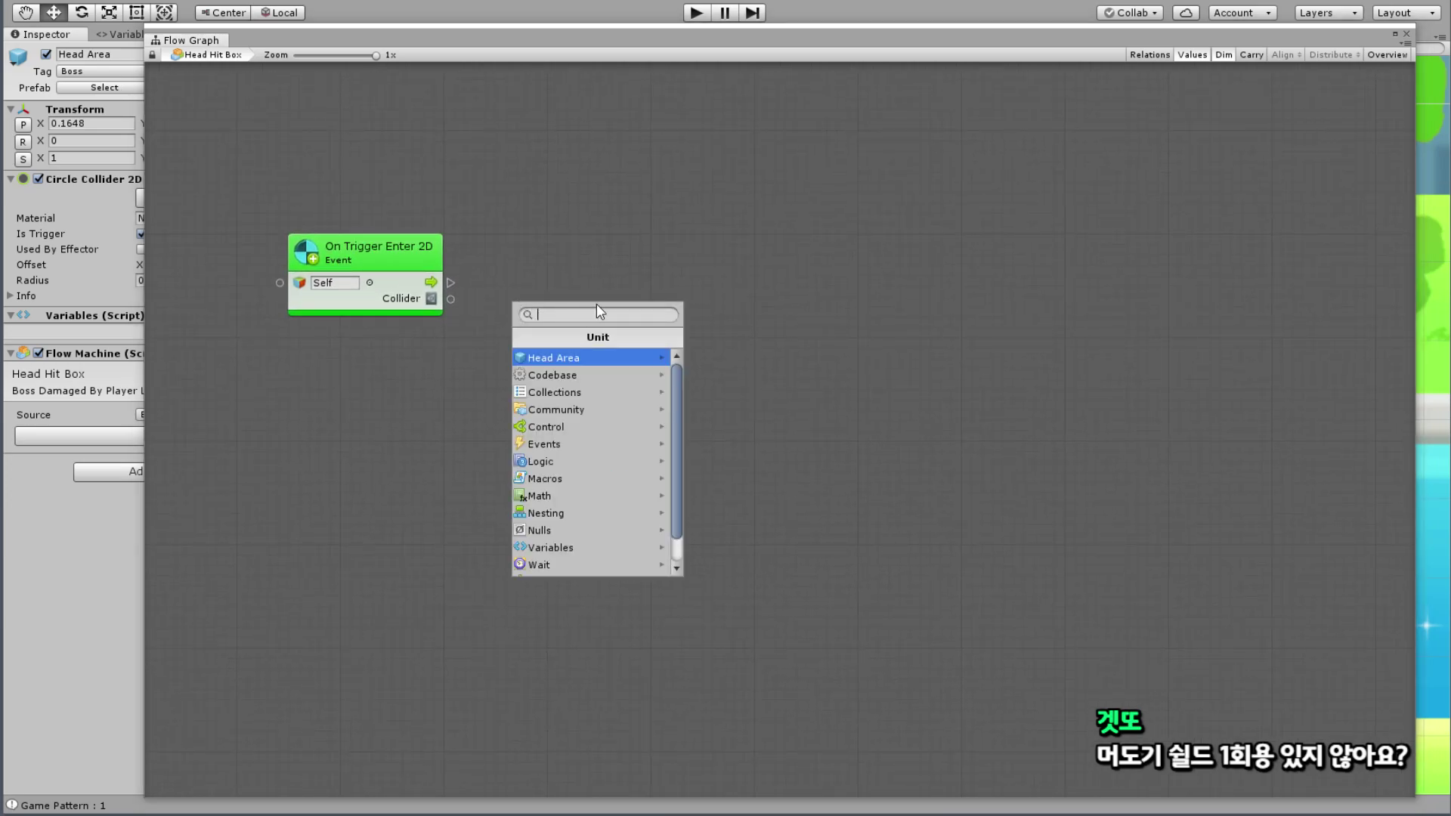
text(Get Tag)
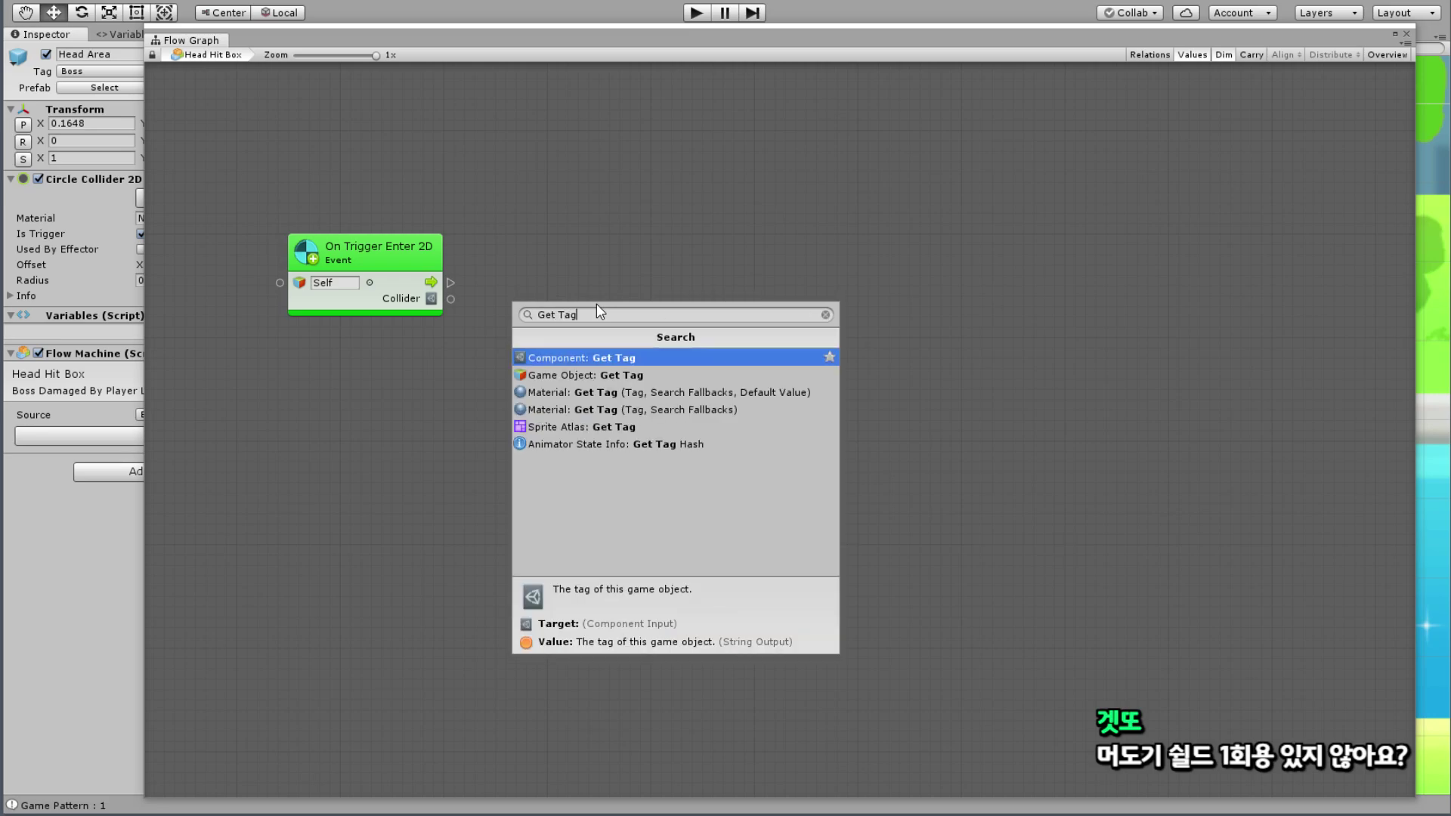
key(Down)
key(Down)
key(Up)
key(Up)
key(Return)
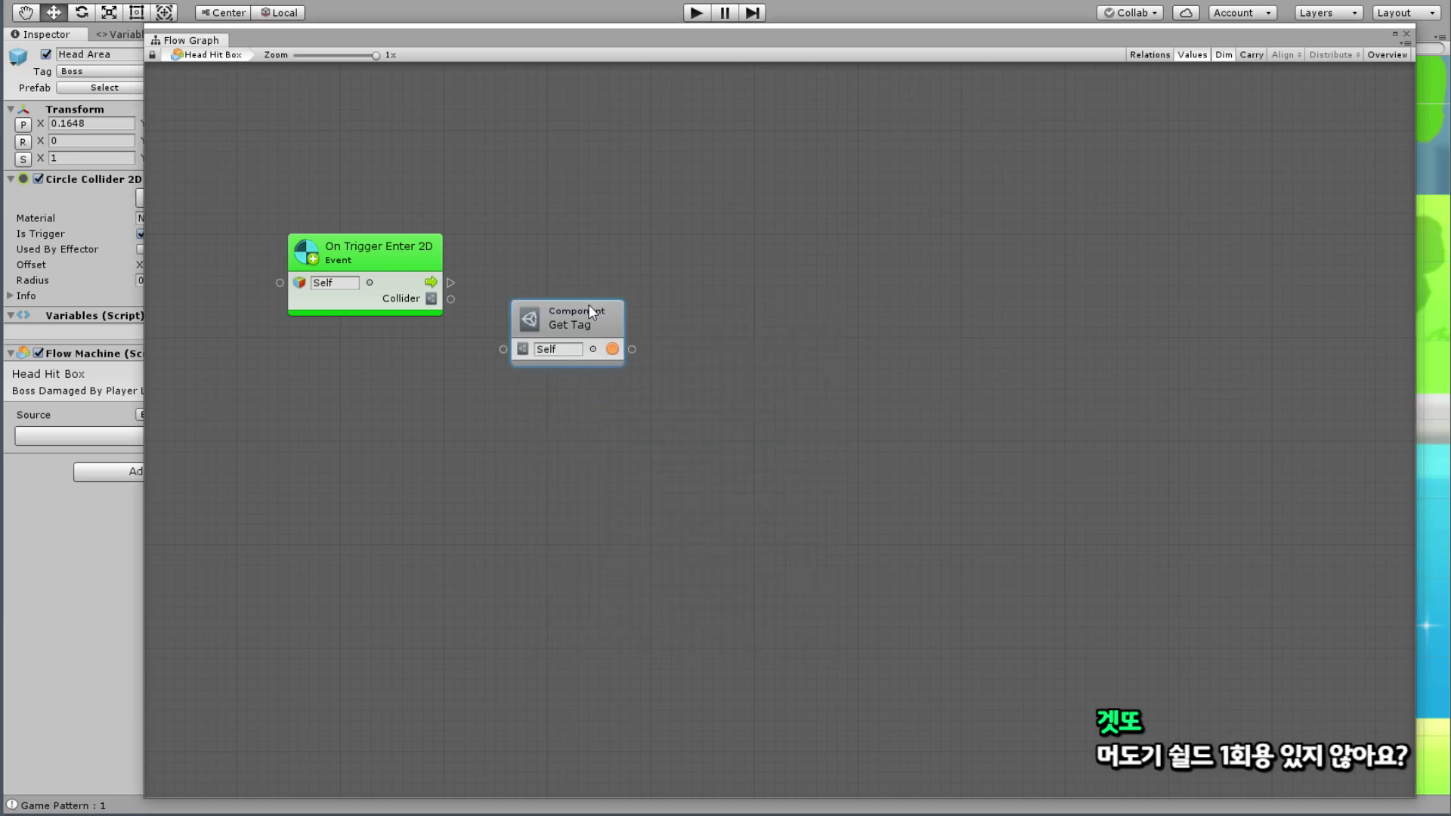
drag(591, 317, 478, 376)
Step: Add a String literal node with the value 'Player'
right_click(618, 344)
click(634, 353)
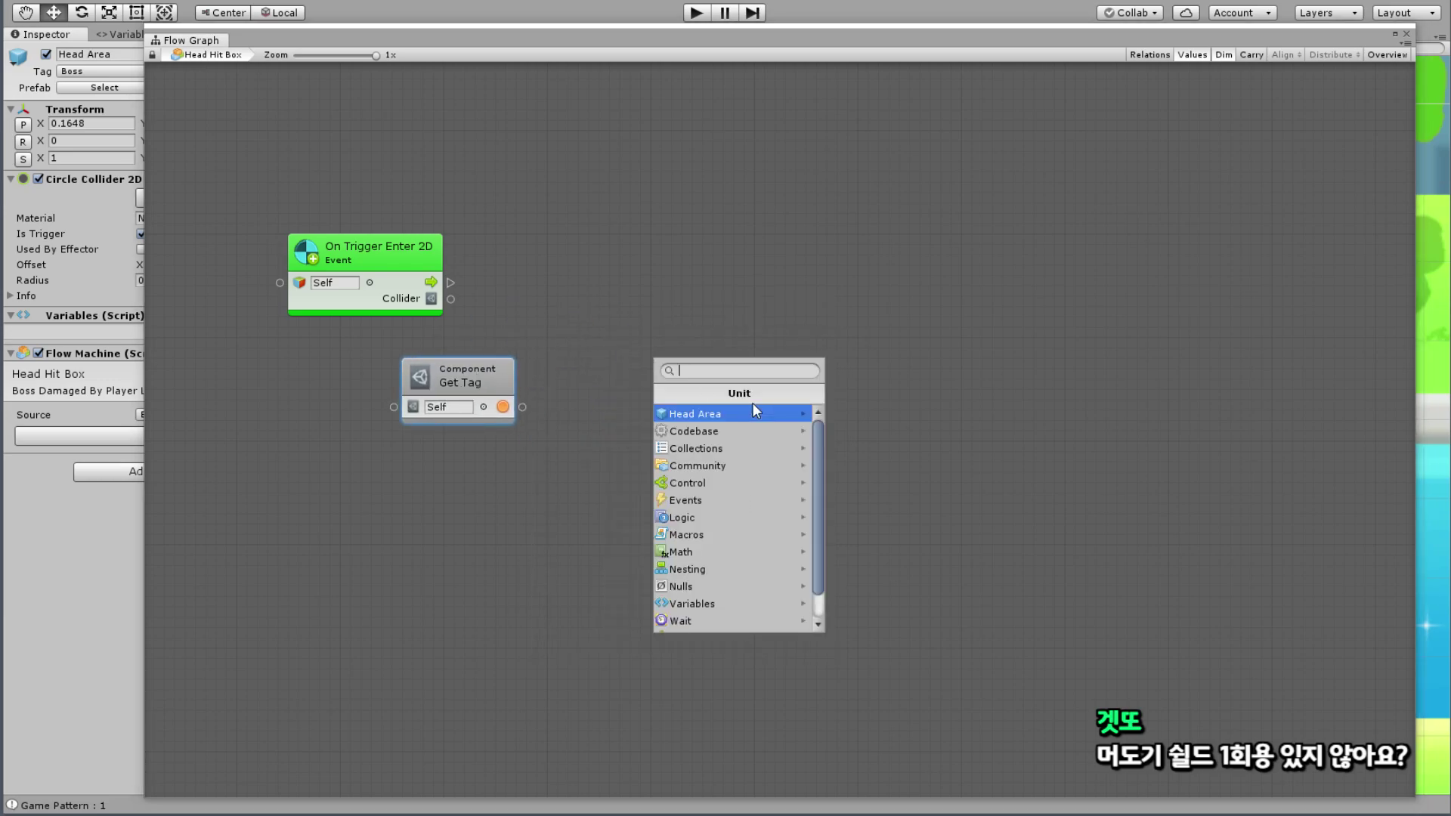
text(string)
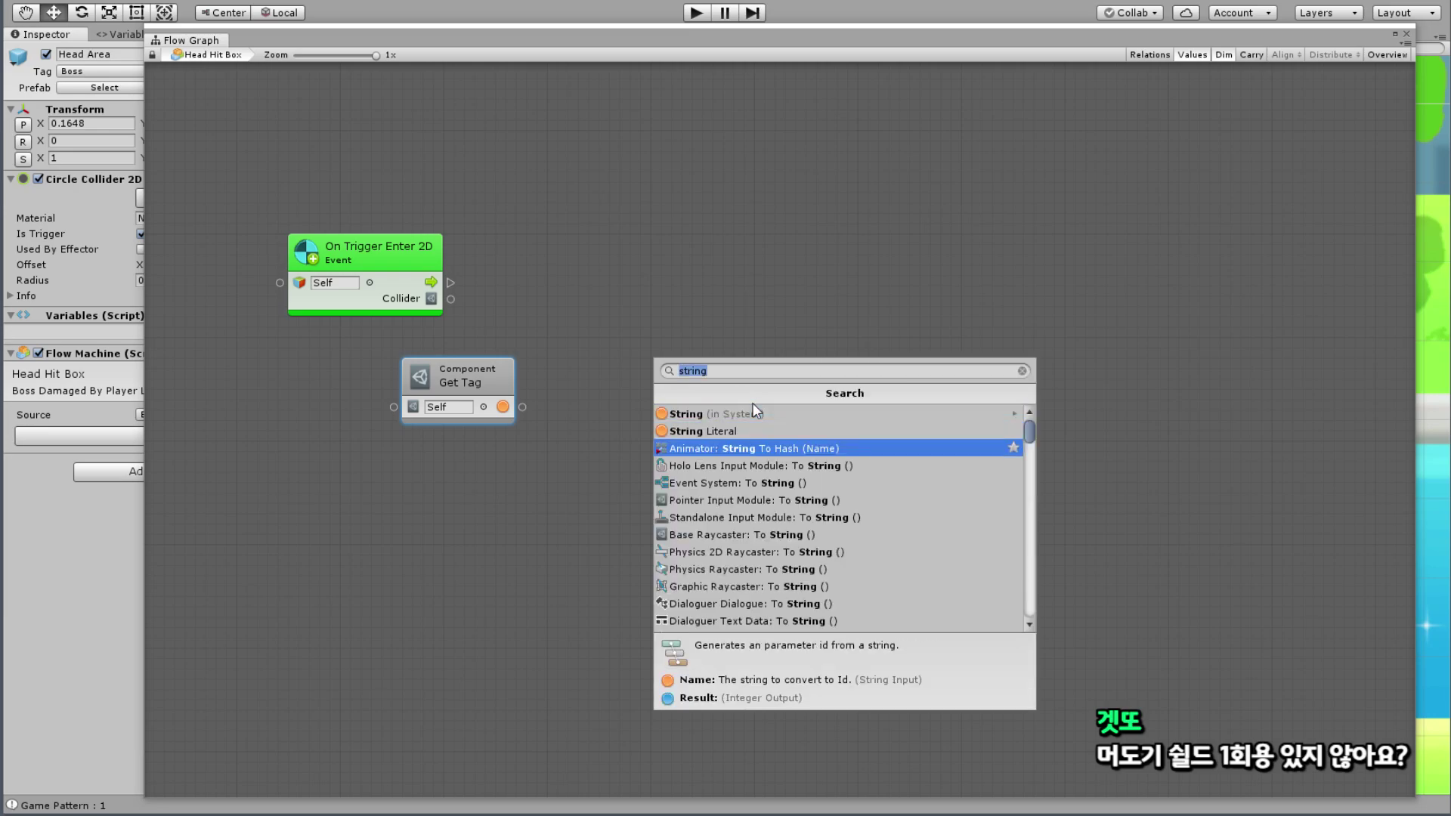
click(753, 408)
click(695, 385)
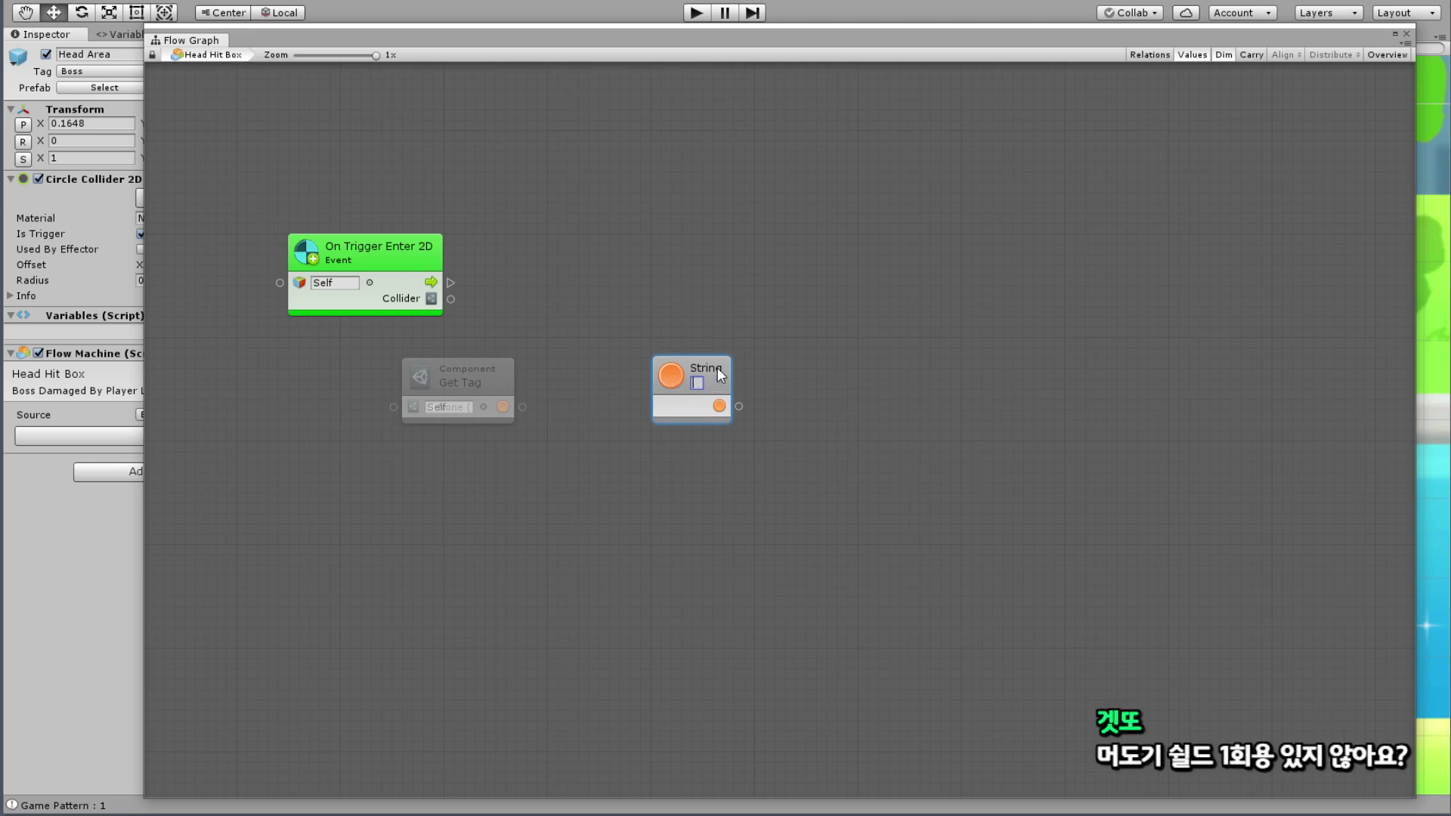
text(Player)
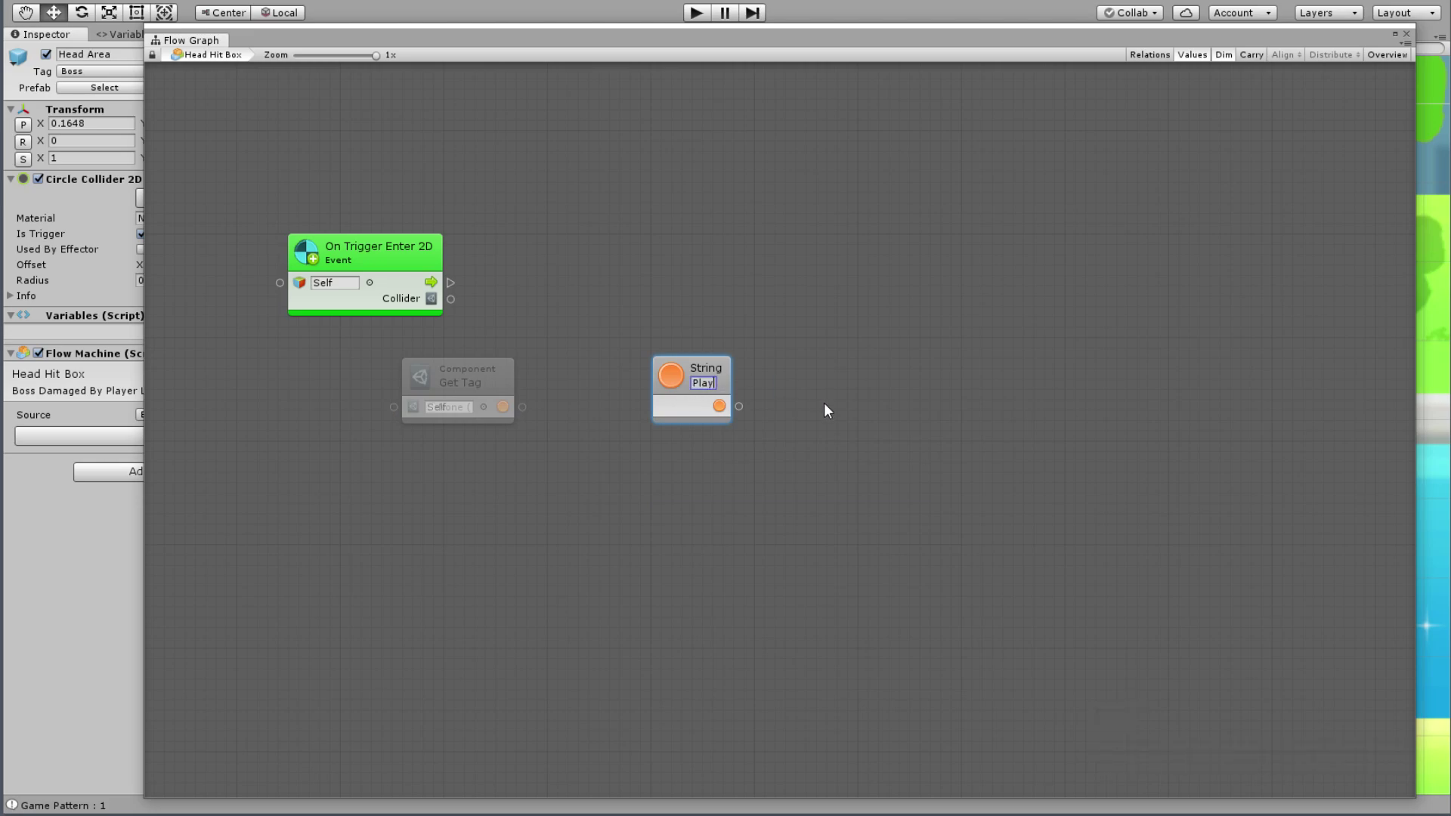
Step: Arrange the Get Tag and String nodes together under On Trigger Enter 2D
drag(698, 368, 551, 453)
mouse_move(475, 382)
mouse_down()
mouse_move(548, 383)
mouse_move(477, 364)
mouse_move(524, 530)
mouse_up()
drag(568, 392, 585, 347)
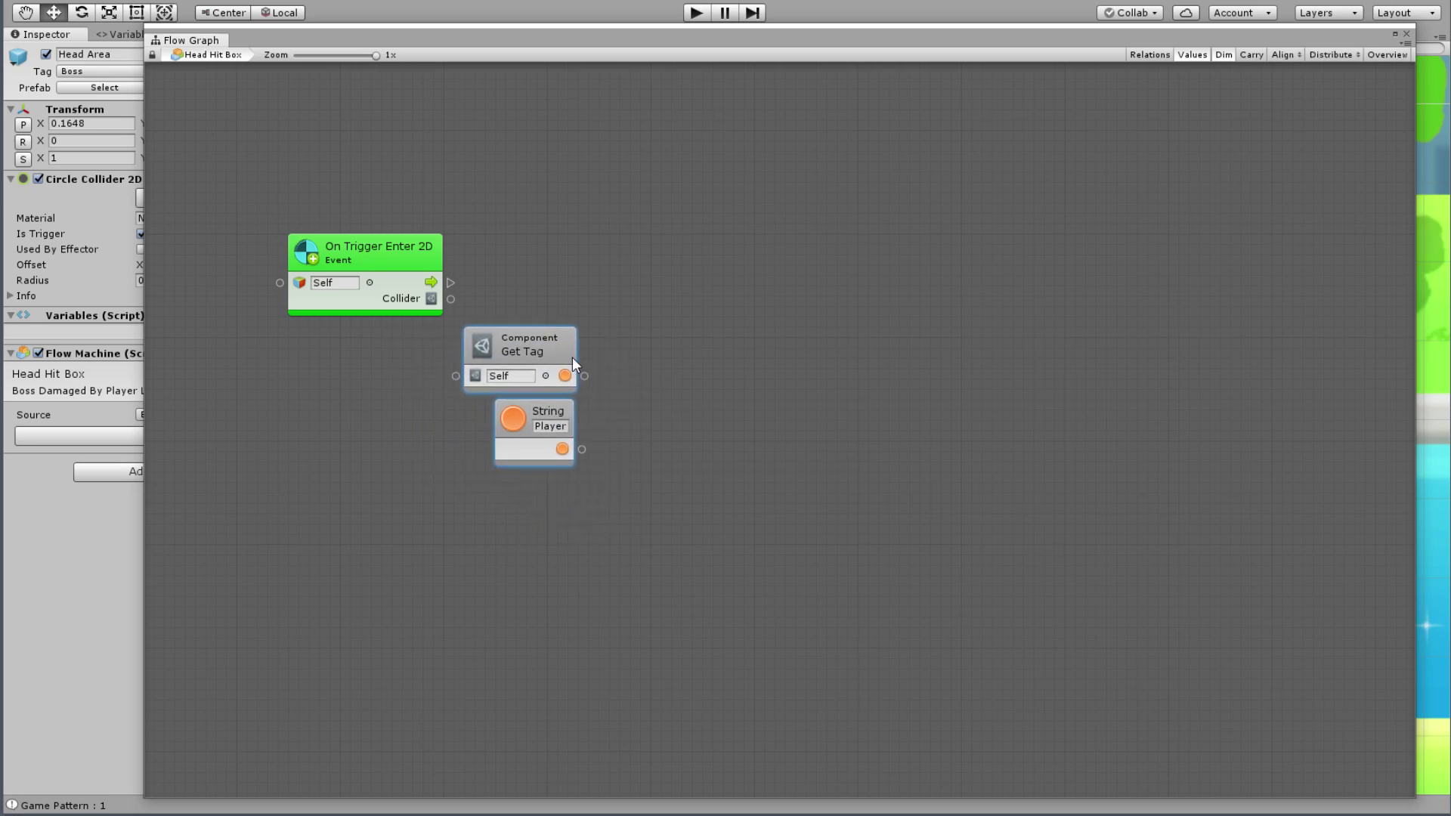
click(586, 191)
scroll(529, 208, up, 3)
Step: Add a Start event unit and place it at the upper left
right_click(479, 221)
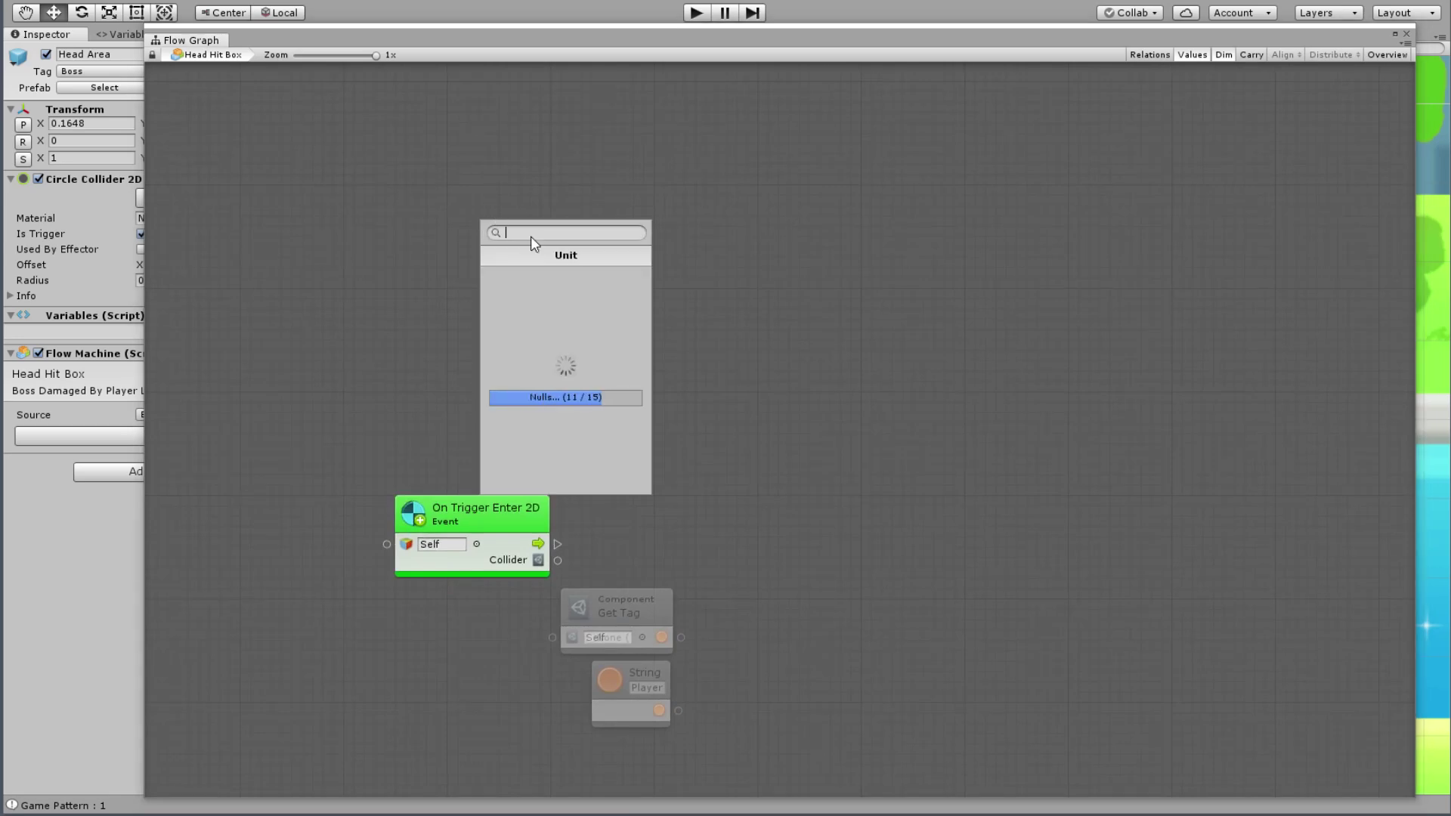
text(Start)
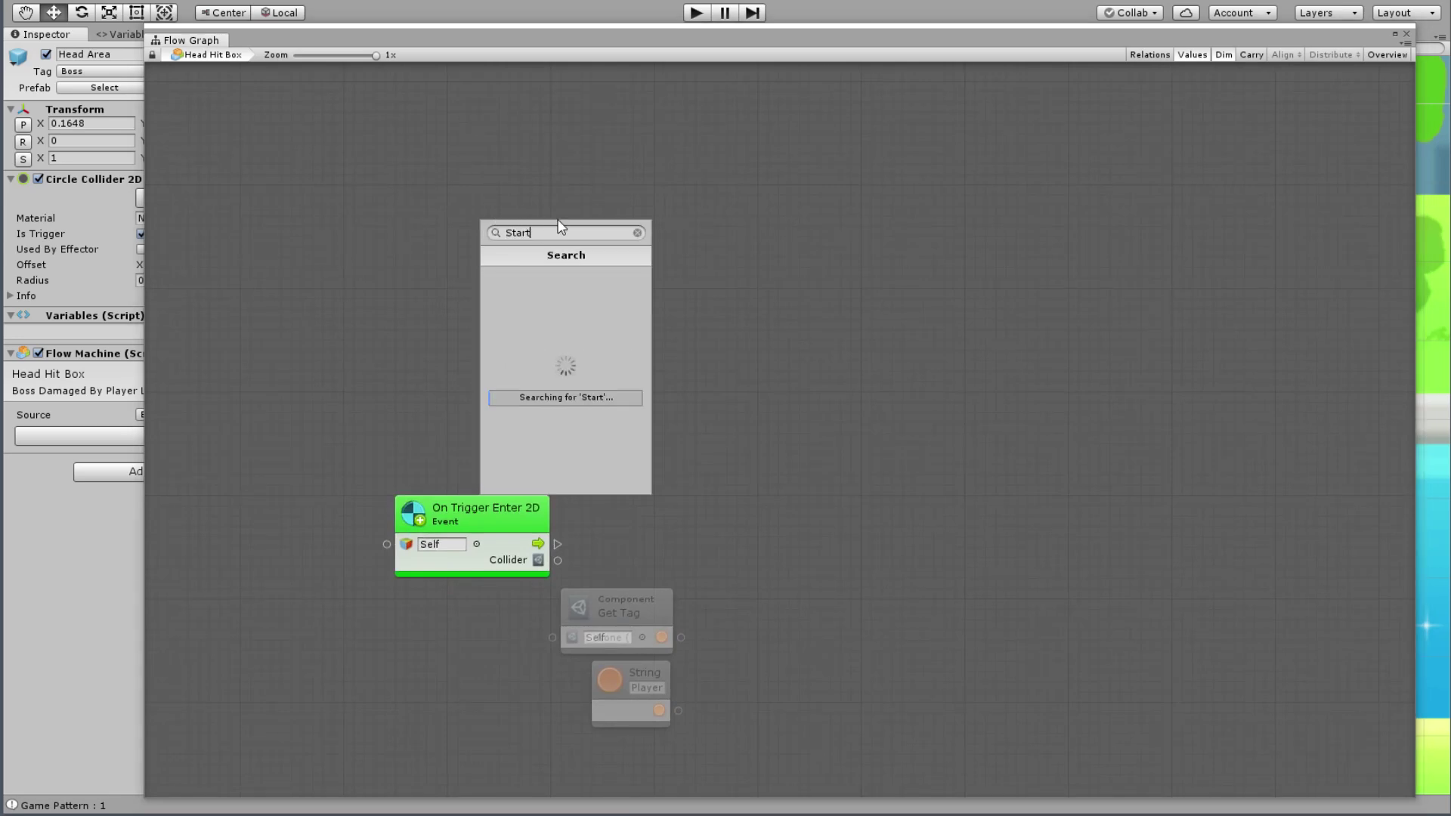
key(Down)
key(Down)
key(Down)
key(Down)
key(Down)
key(Down)
key(Down)
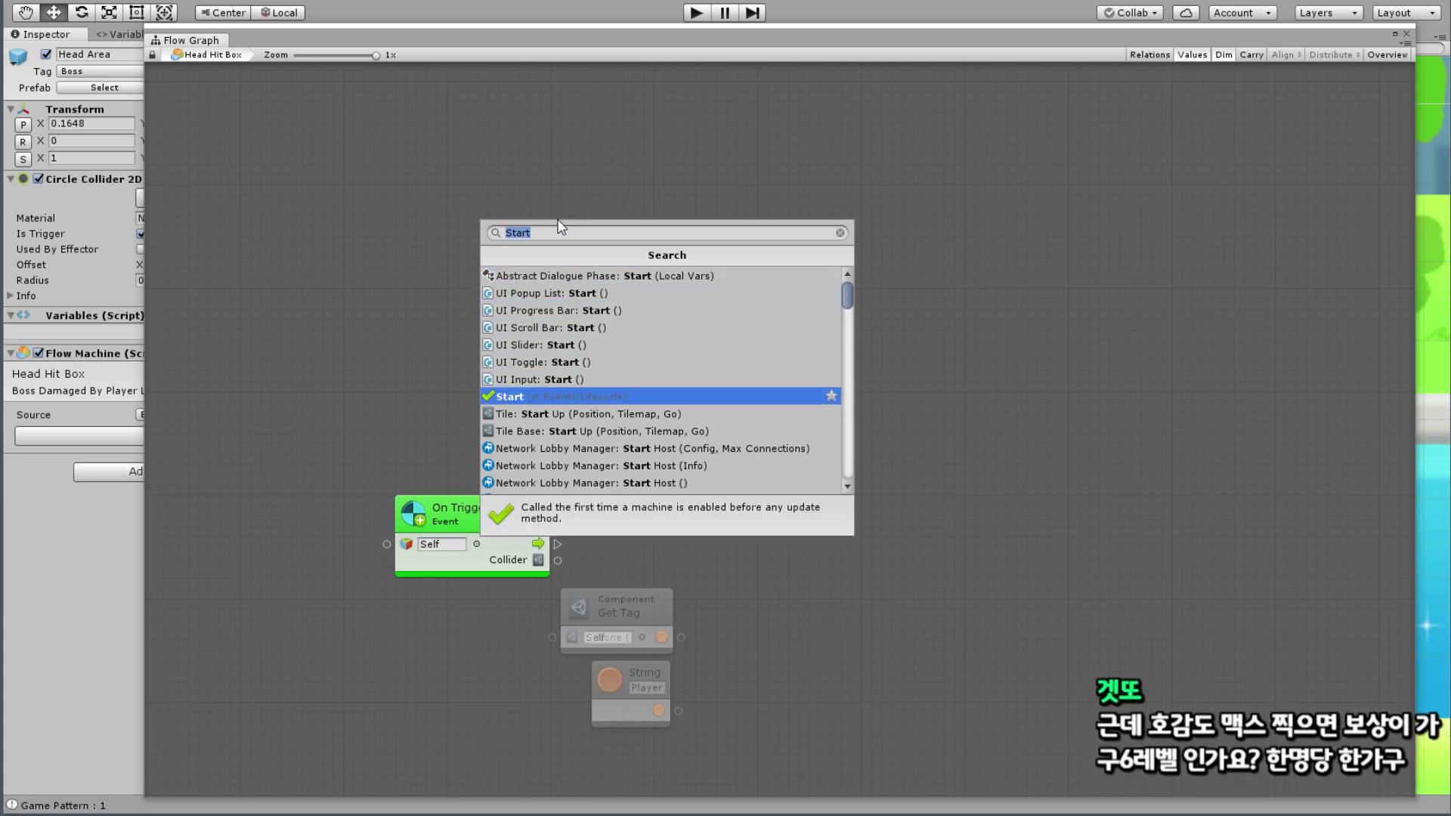
key(Return)
drag(521, 249, 448, 133)
Step: Add a Game Object Find unit for 'Boss2Manager' and connect Start's flow to it
right_click(534, 160)
click(578, 168)
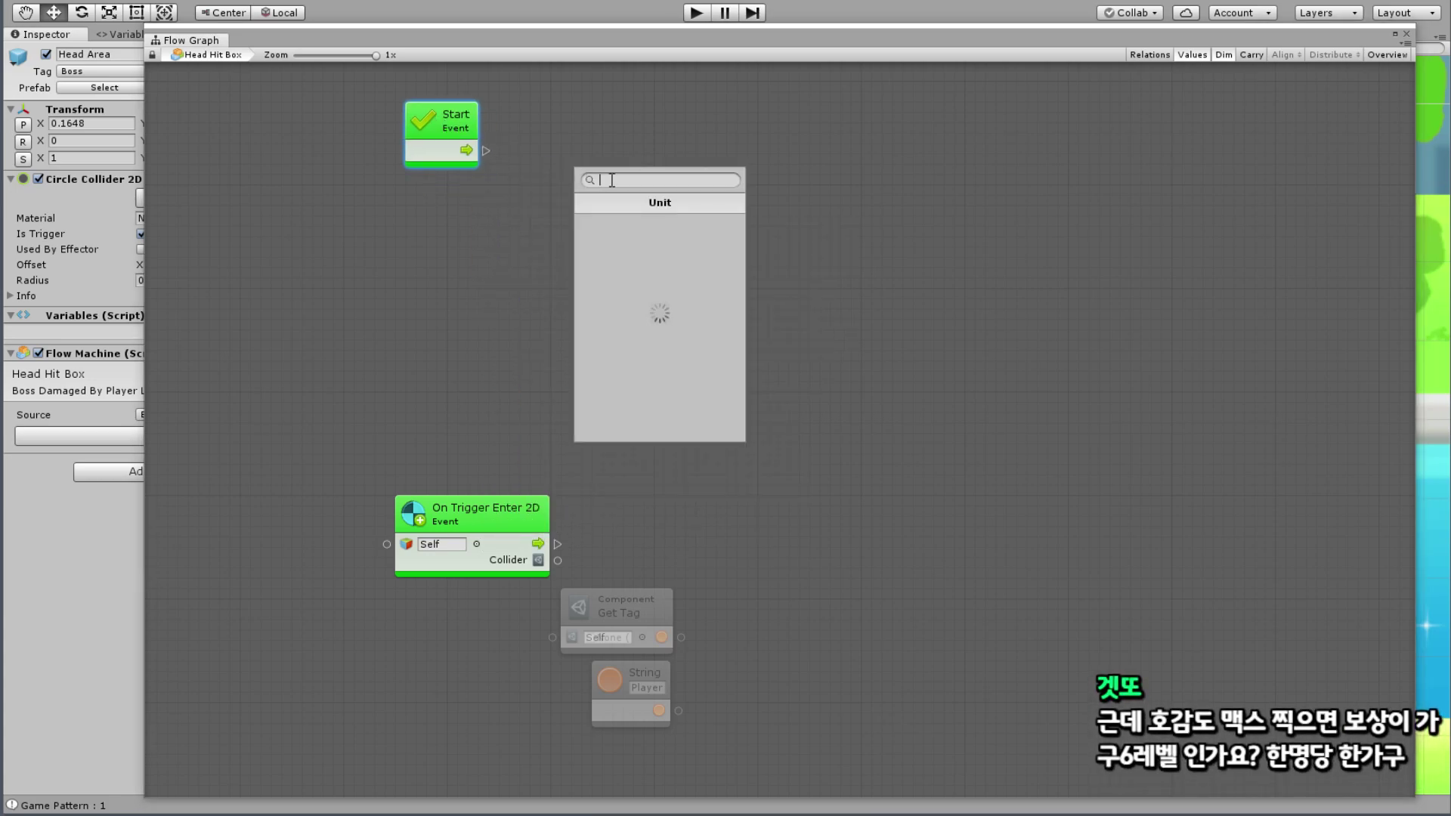
text(Find)
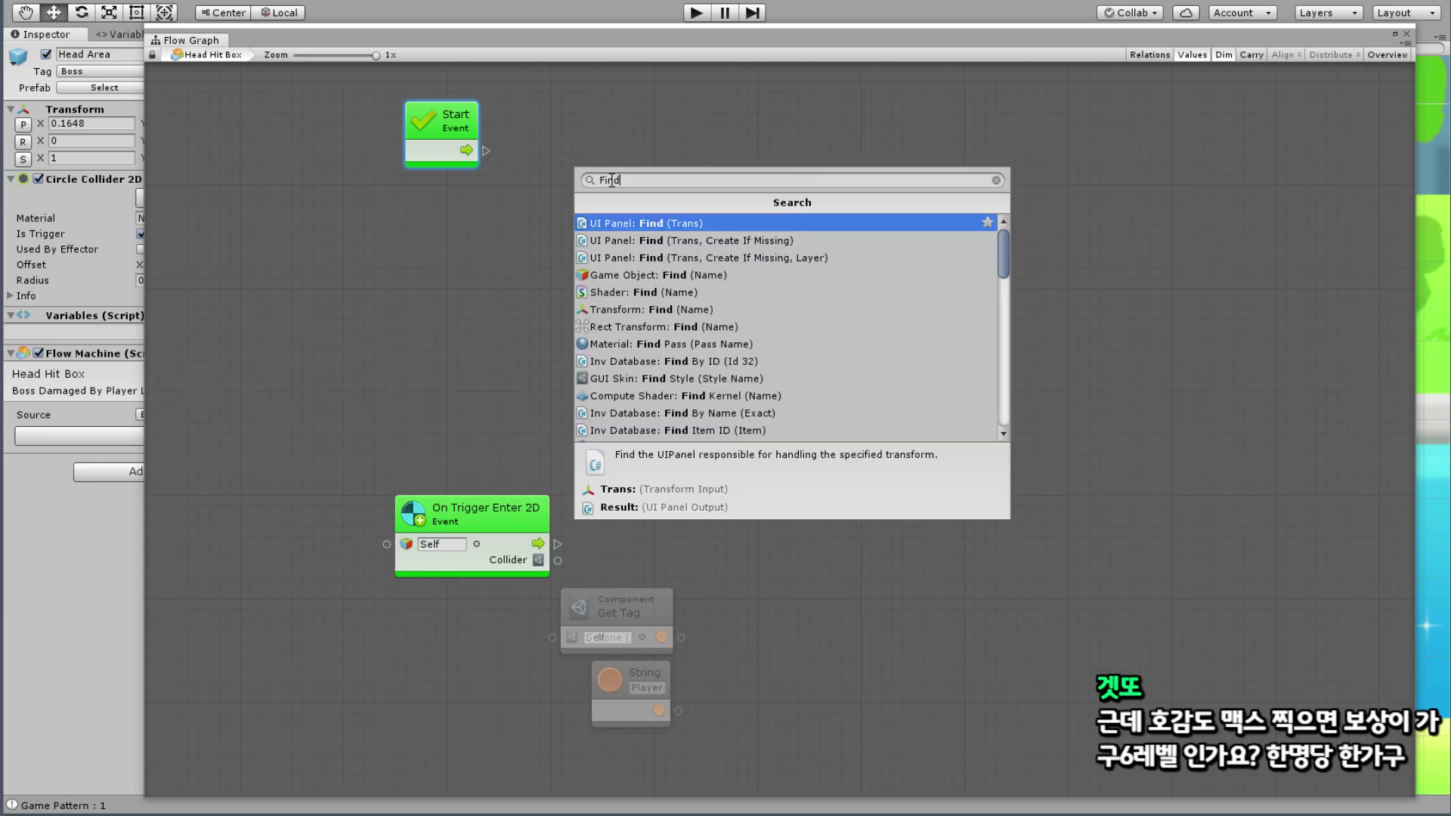
key(Down)
key(Down)
key(Down)
key(Return)
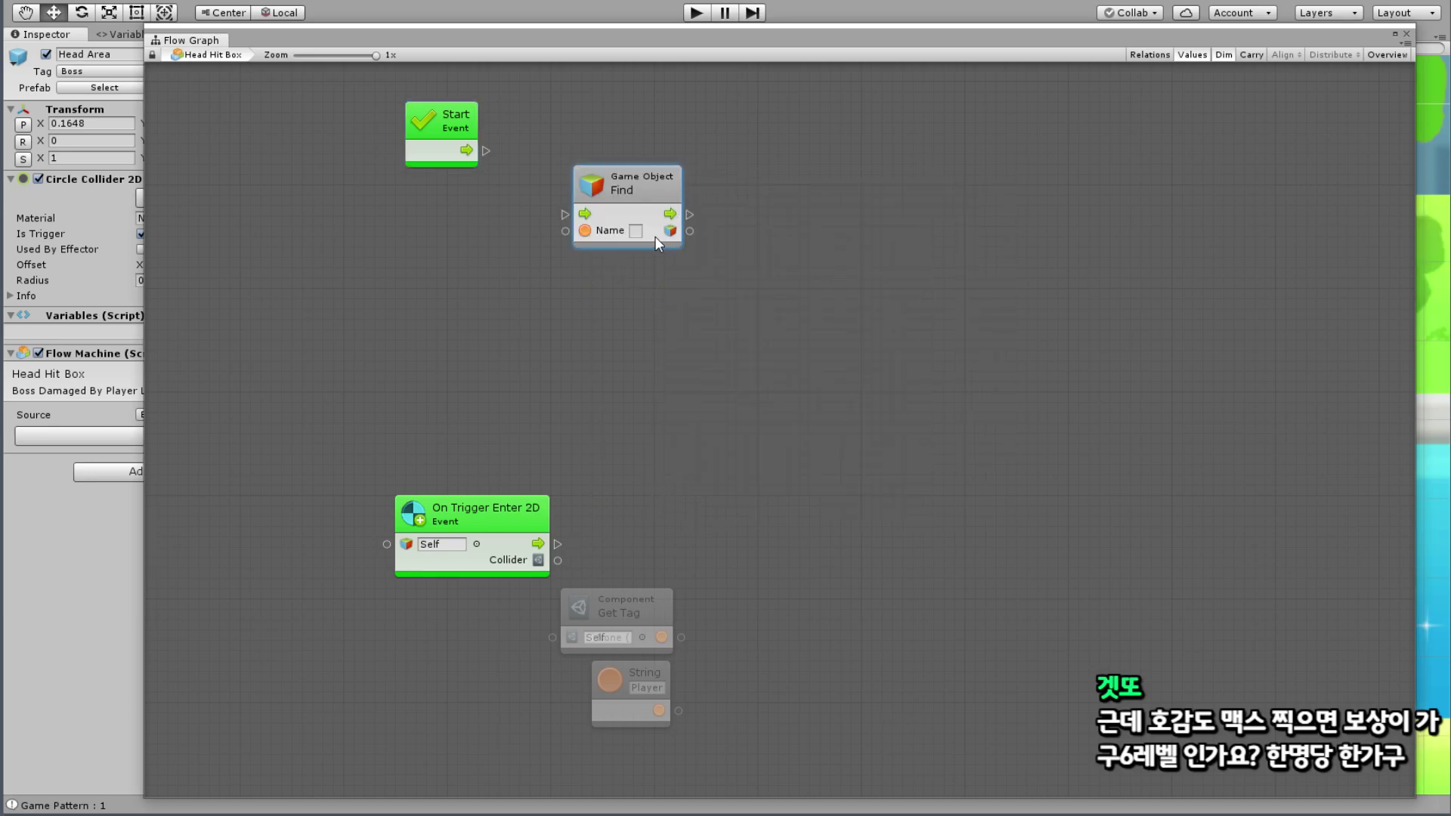
text(Boss2)
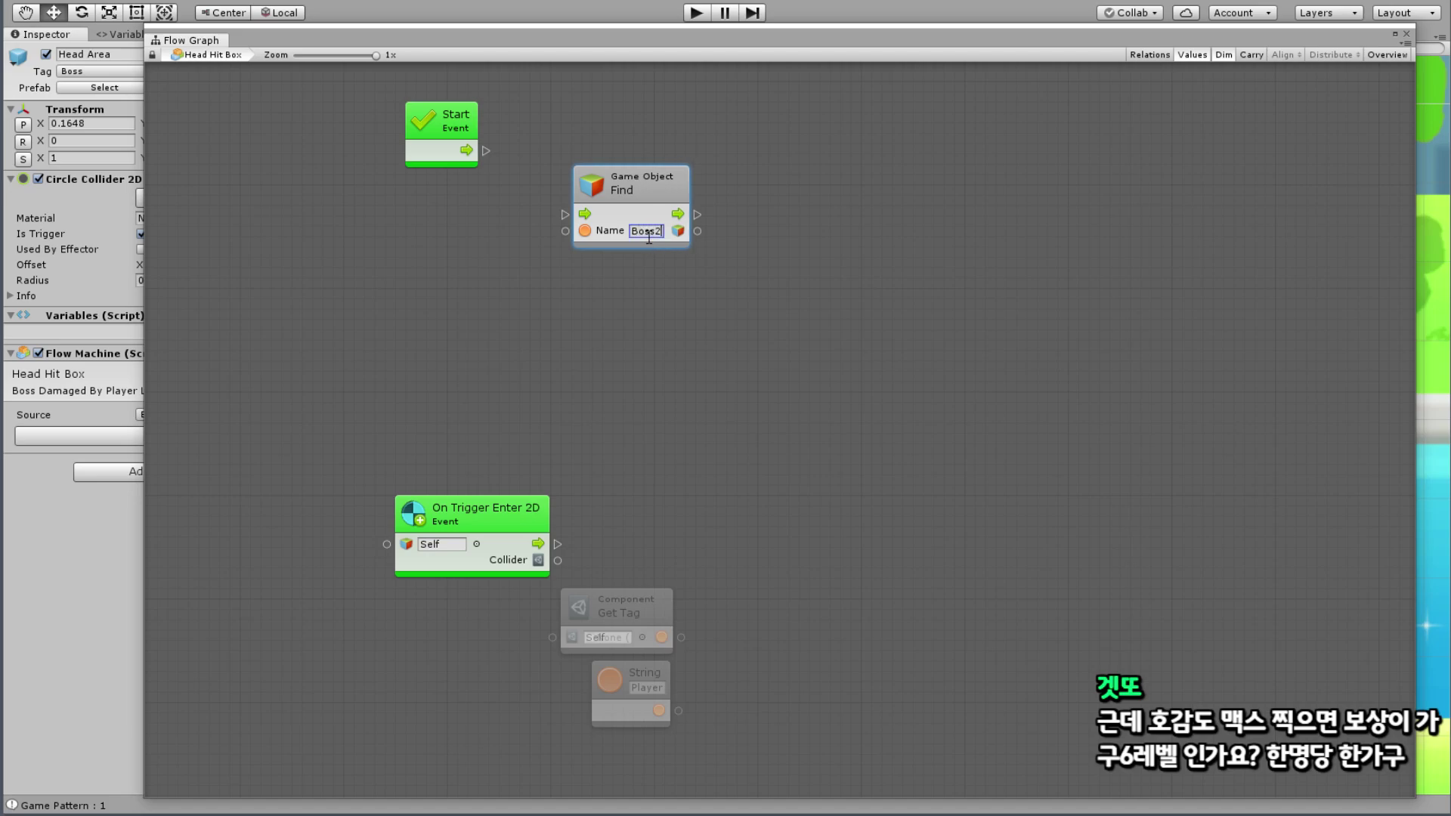
text(Manager)
click(609, 339)
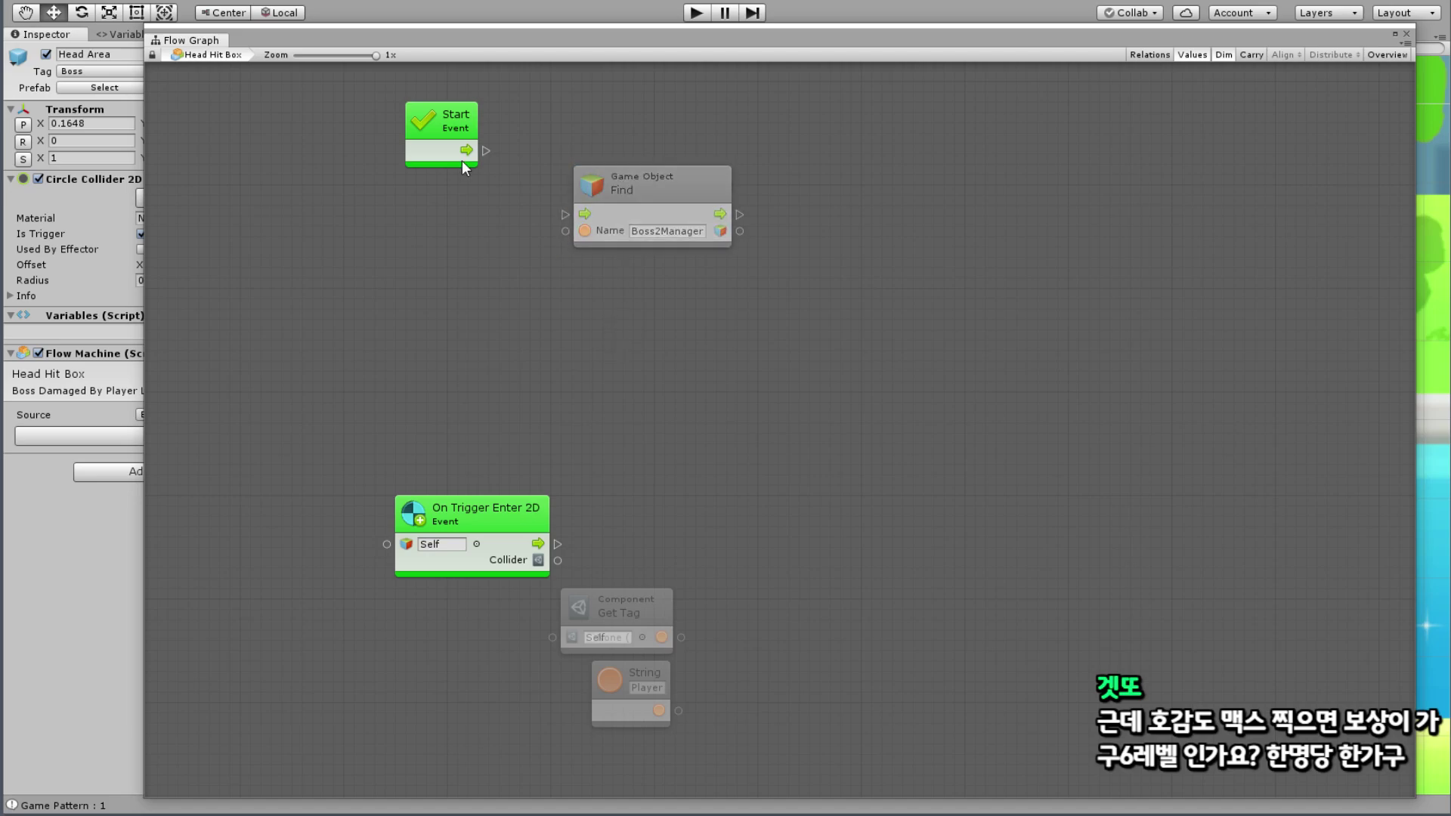
drag(488, 152, 565, 214)
drag(650, 170, 618, 112)
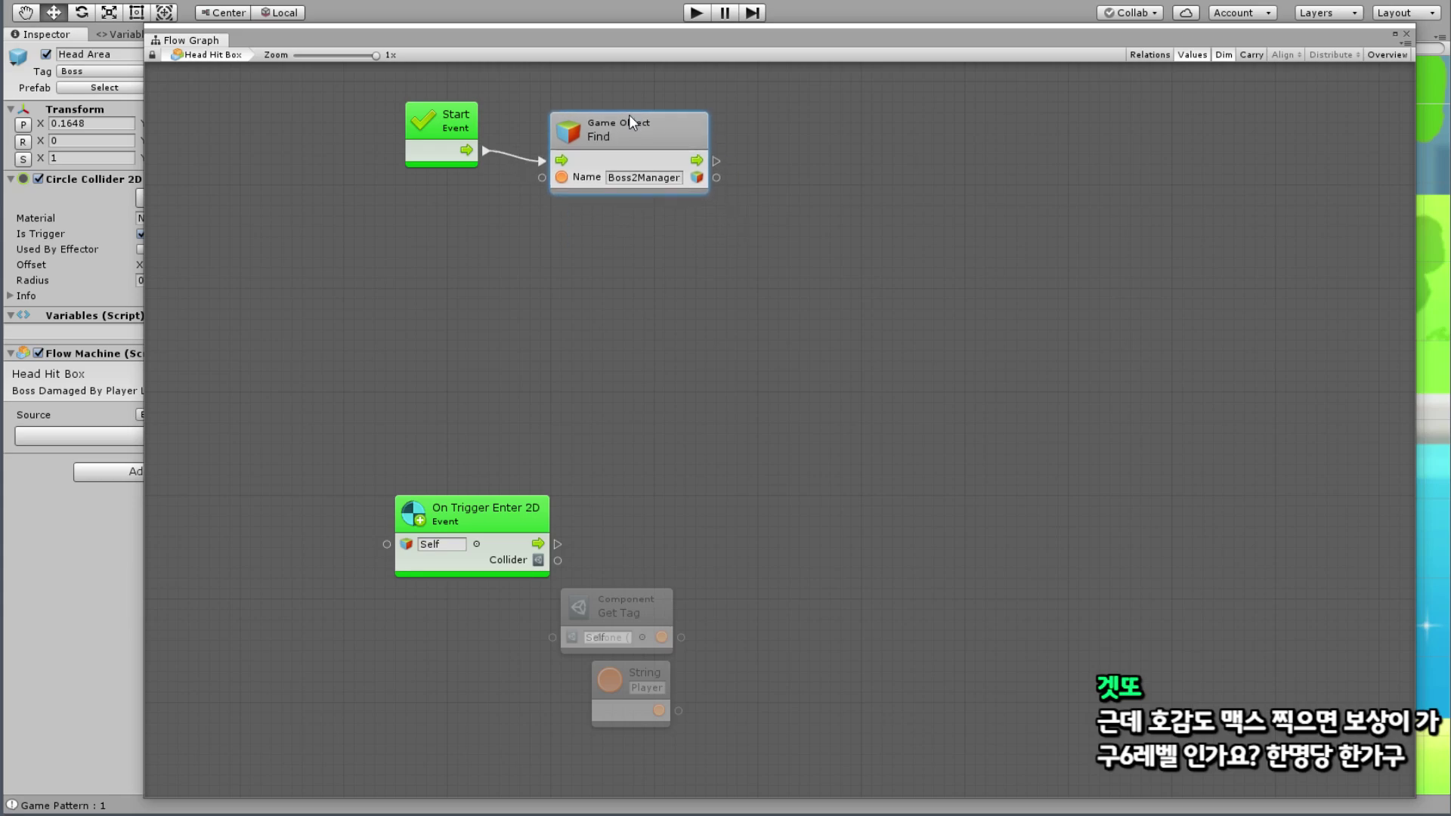
Step: Add a Set Object Variable unit beside the Find unit
right_click(443, 251)
click(551, 263)
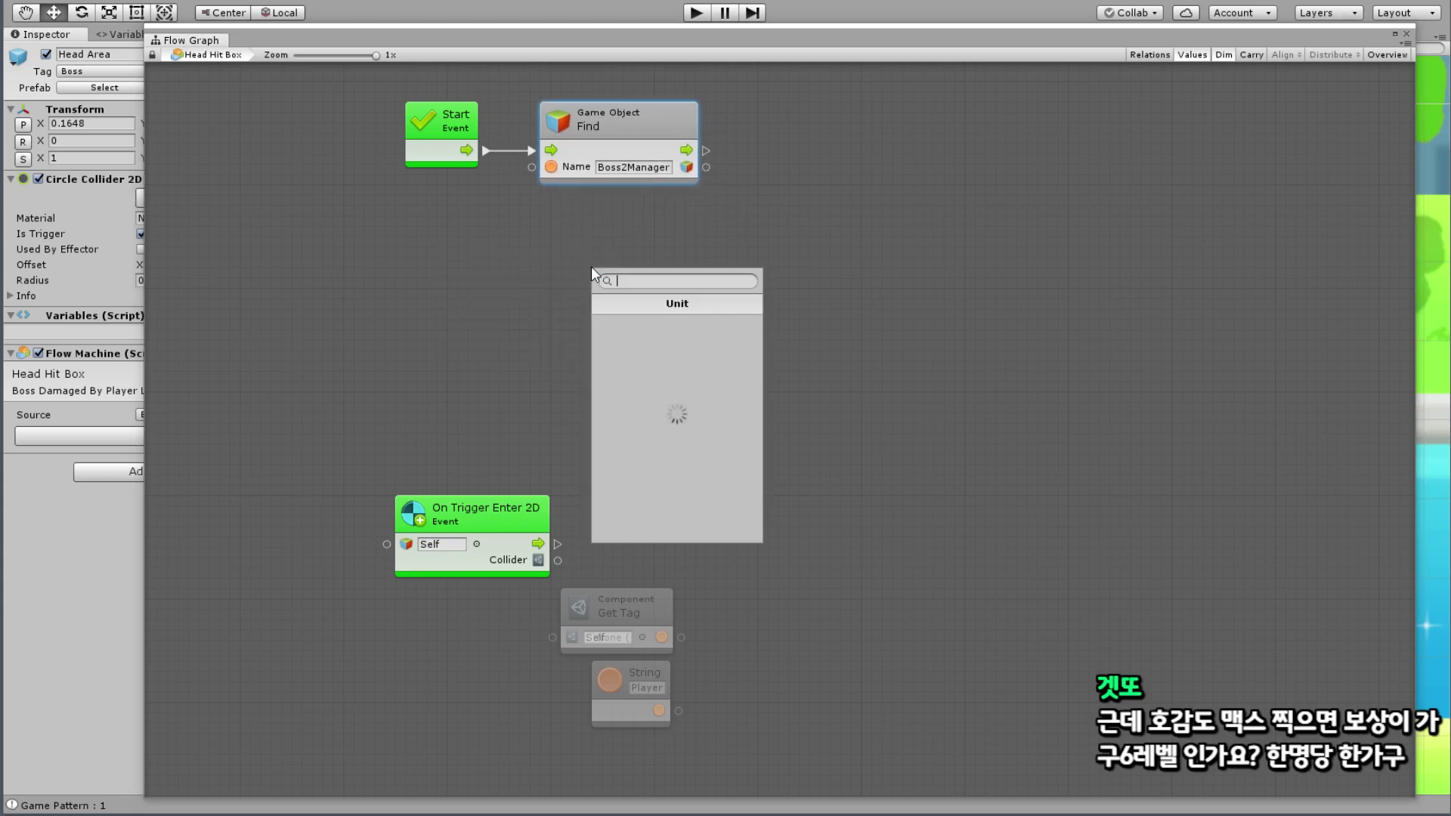
click(638, 508)
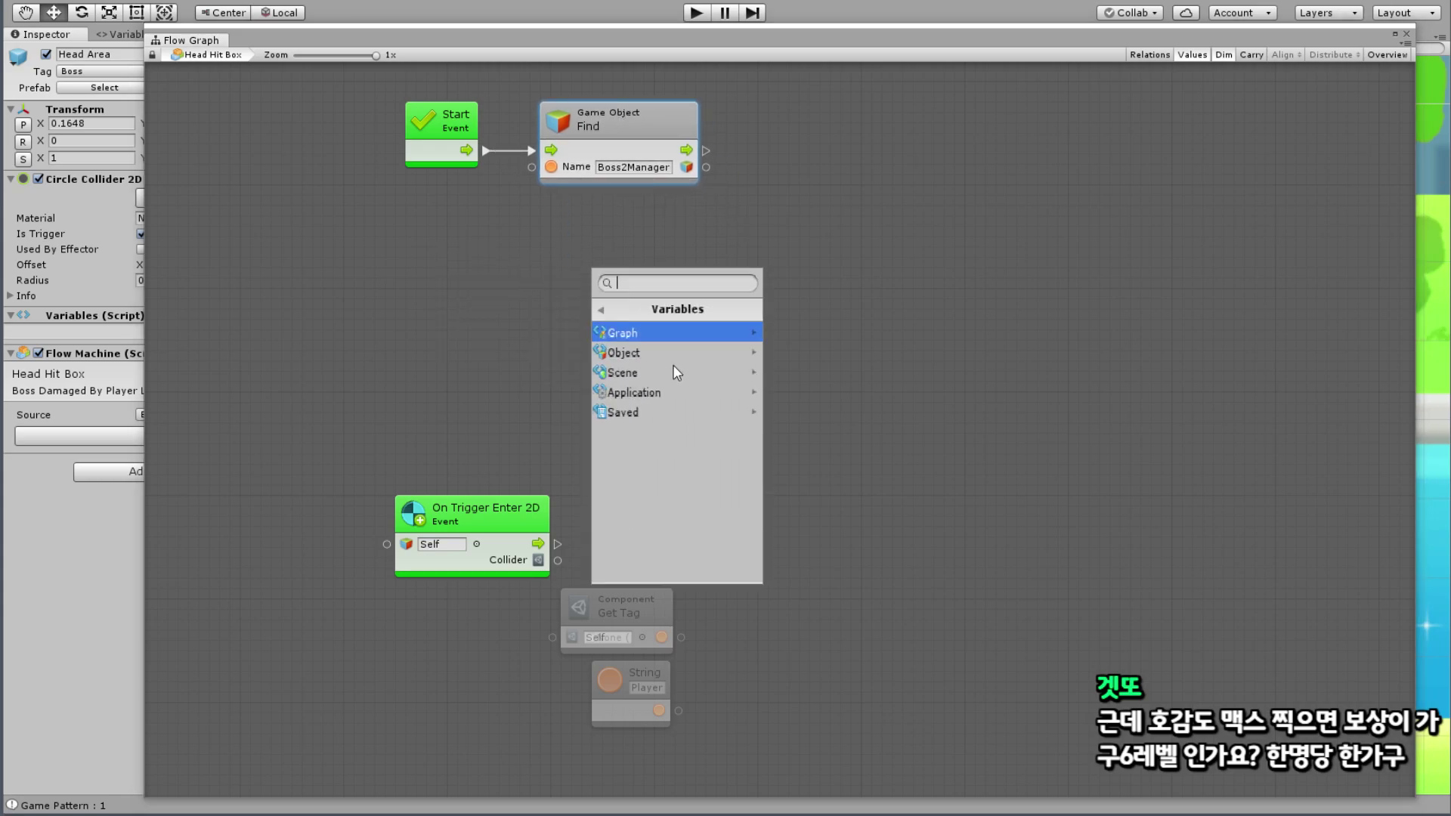
click(627, 344)
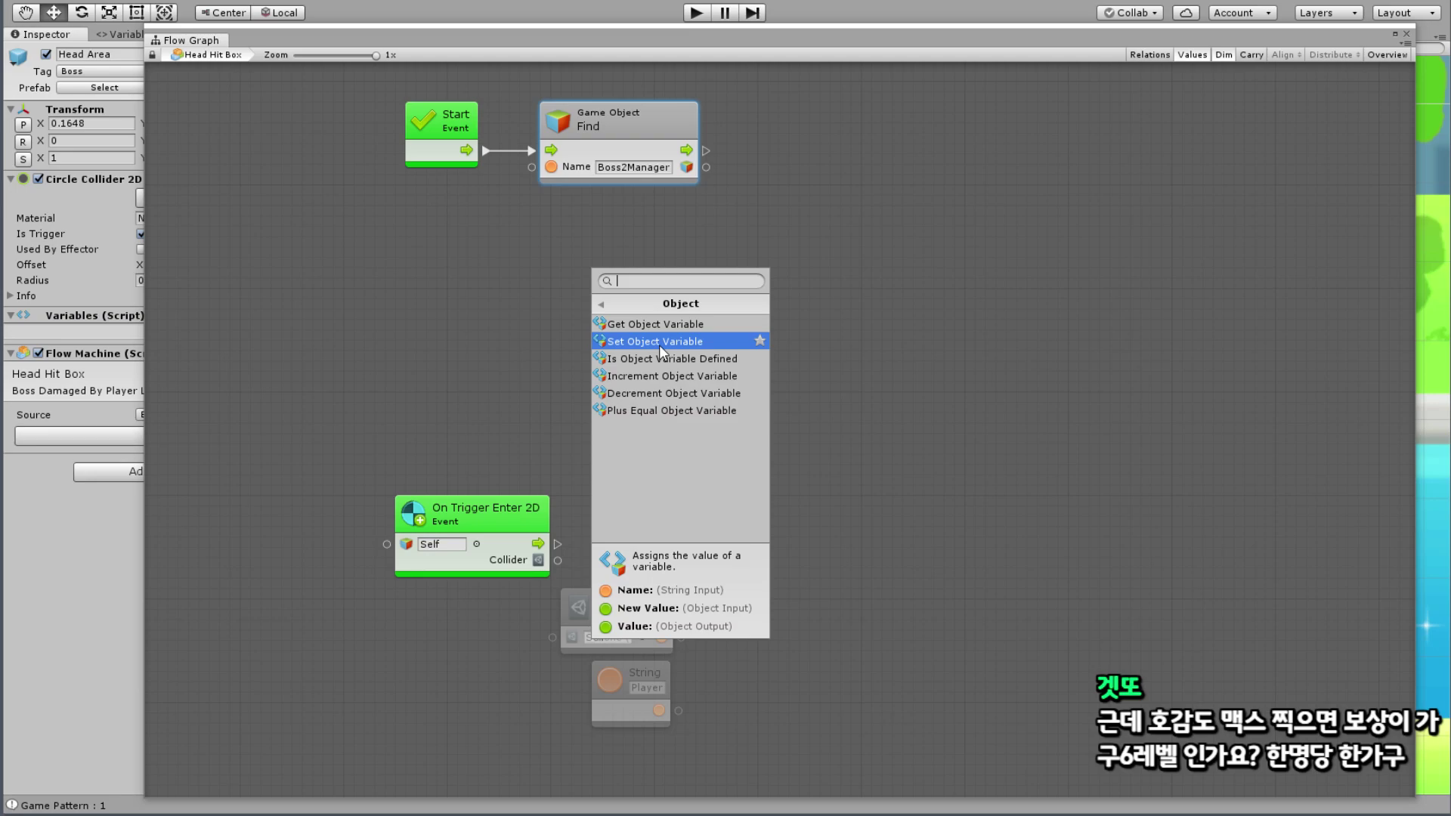
click(662, 341)
drag(664, 350, 830, 195)
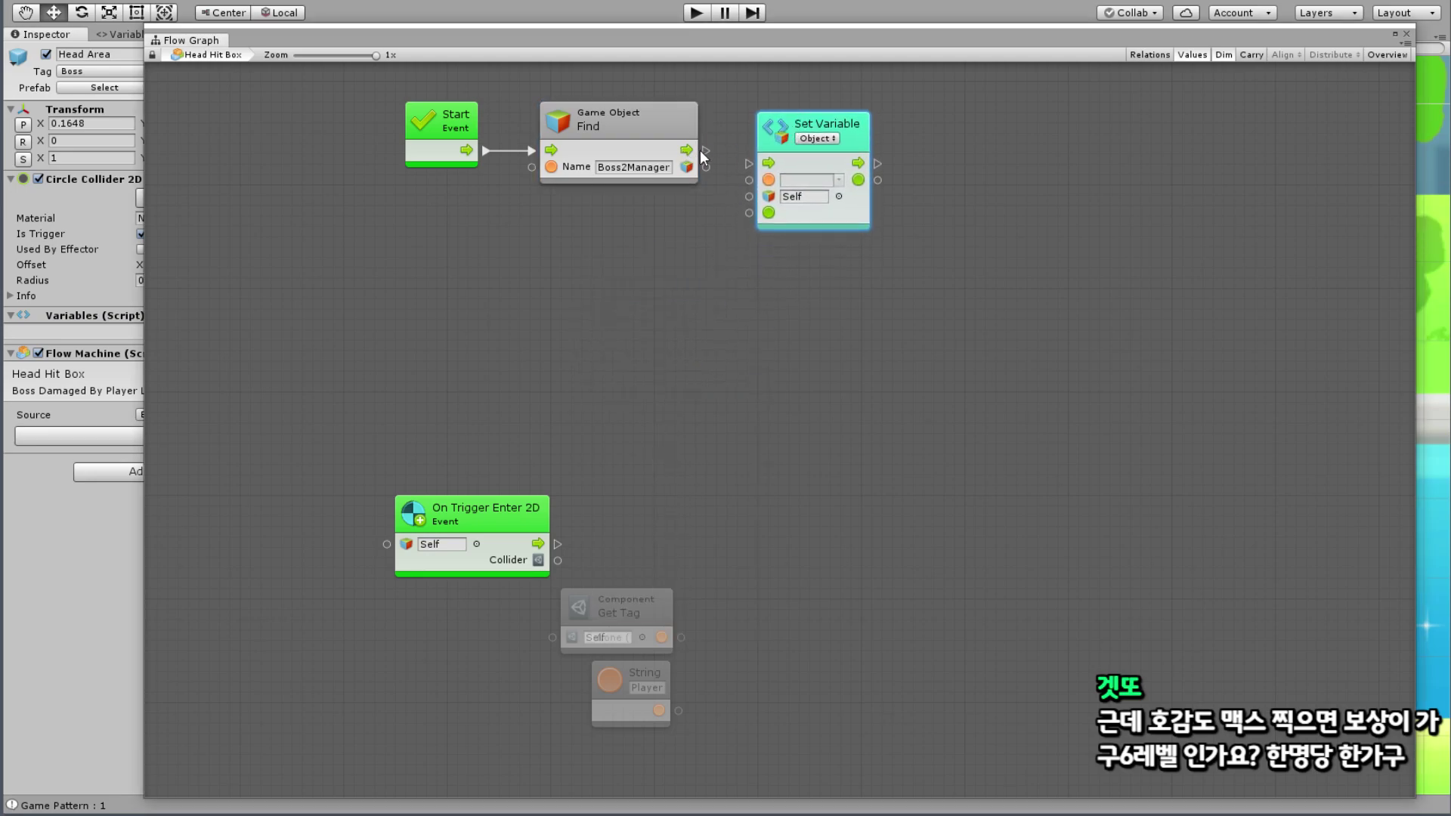
Step: Name the variable 'Manager', wire Find's flow and result into it, and group the three units
drag(705, 150, 748, 163)
click(808, 180)
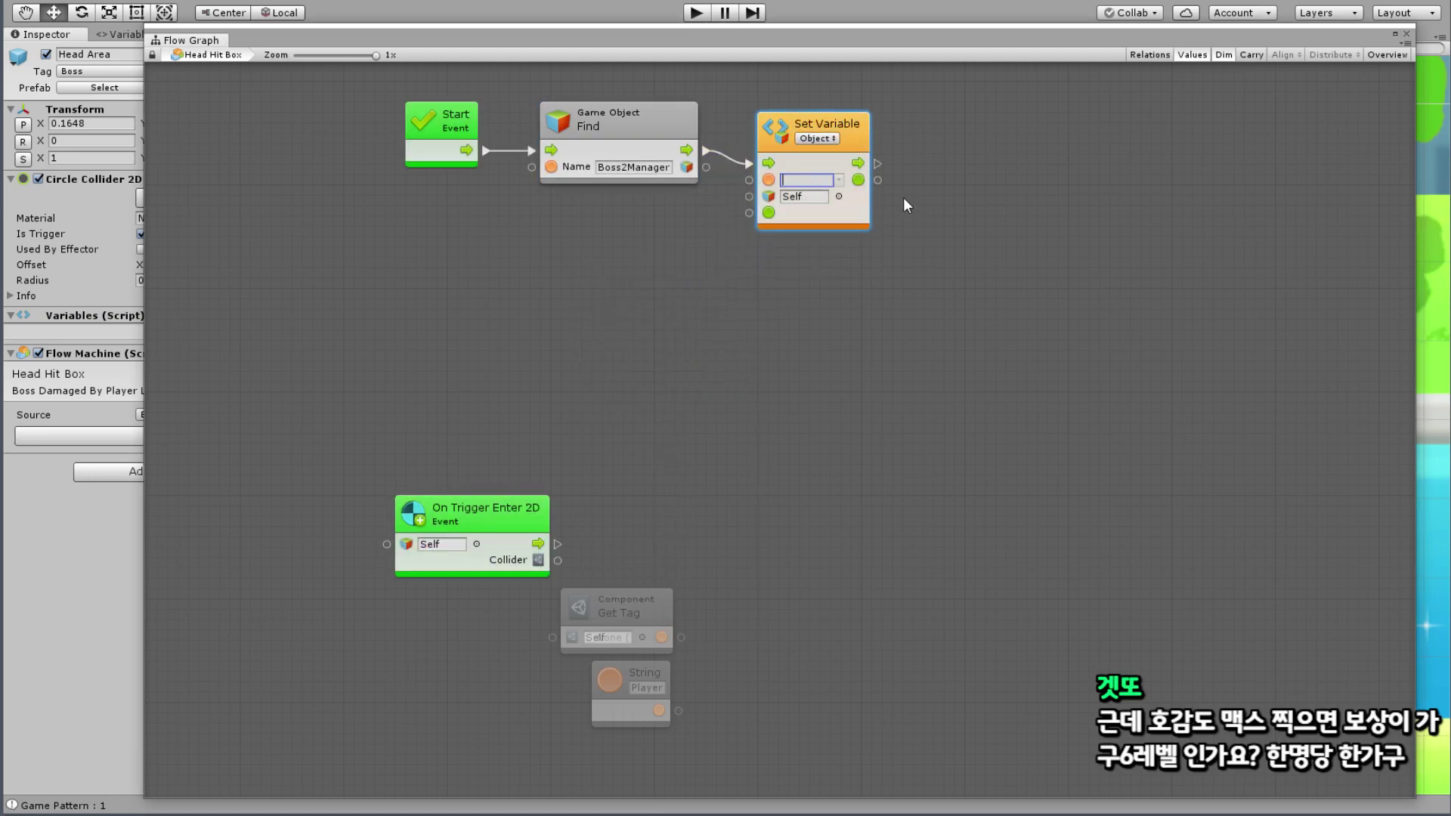
text(Manager)
drag(746, 211, 706, 168)
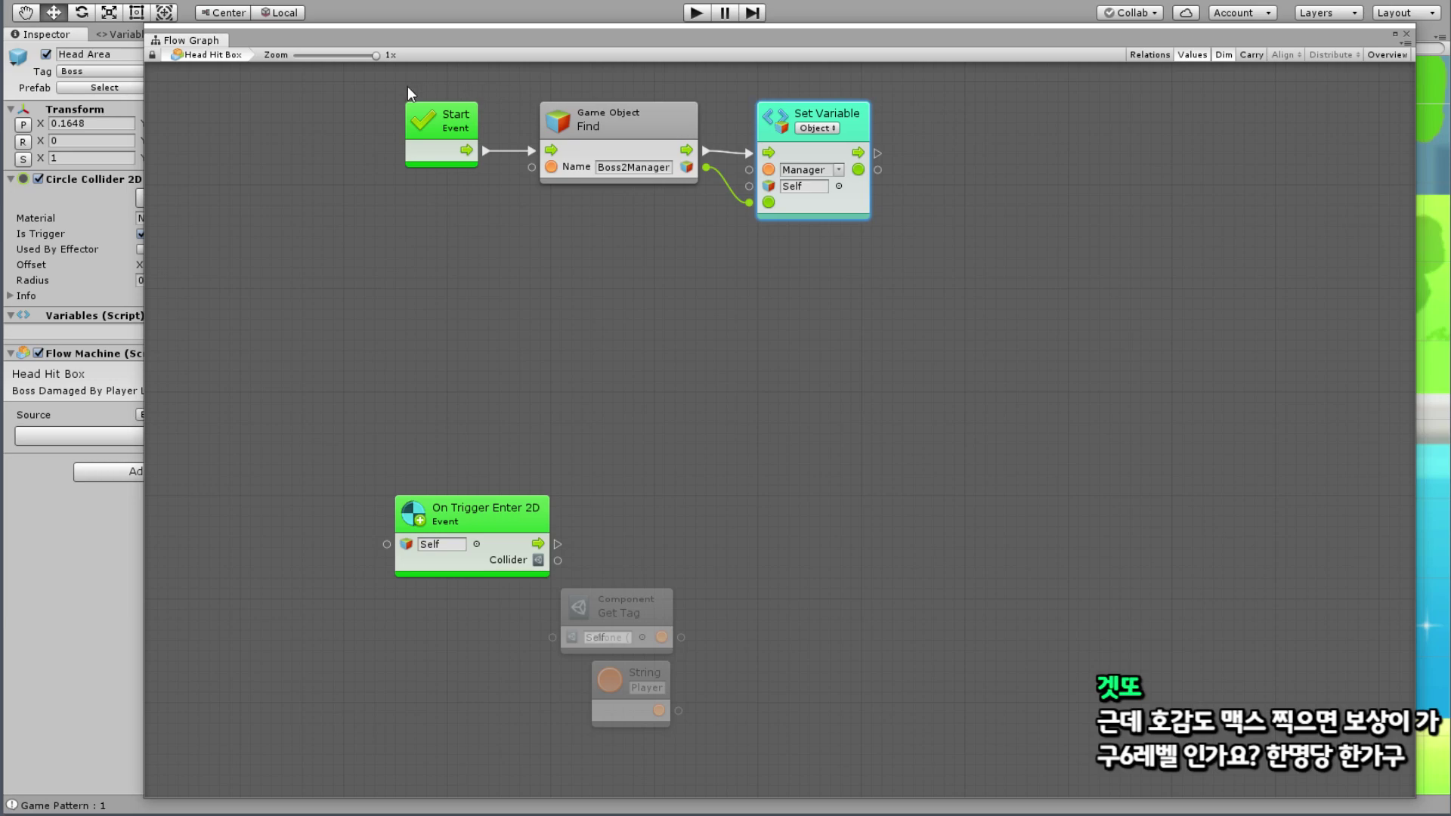
ctrl+drag(362, 66, 910, 247)
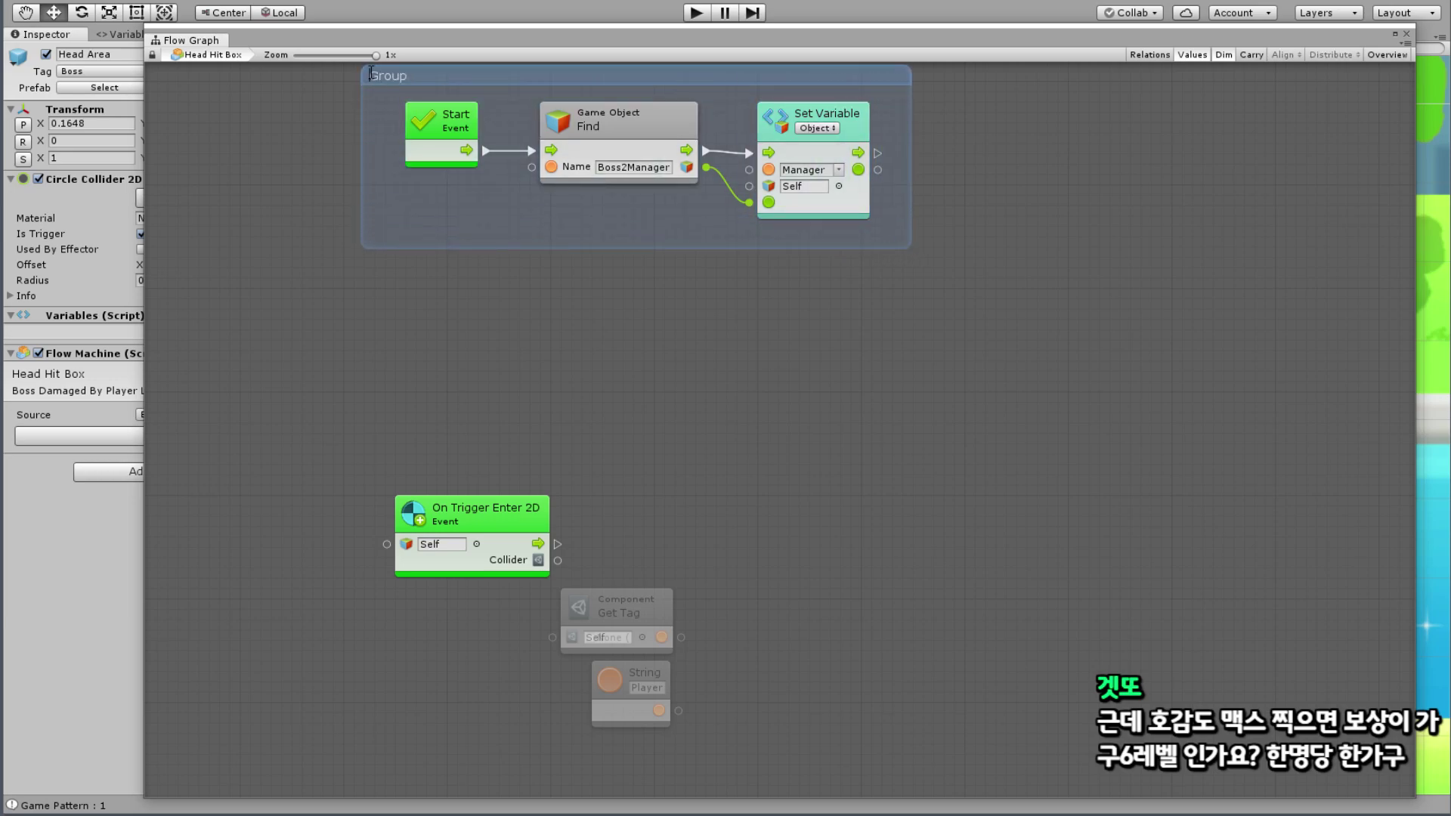
Step: Title the group 'Setting Manager'
text(Ge)
key(BackSpace)
key(BackSpace)
text(Setting )
text(M)
text(anager)
click(482, 309)
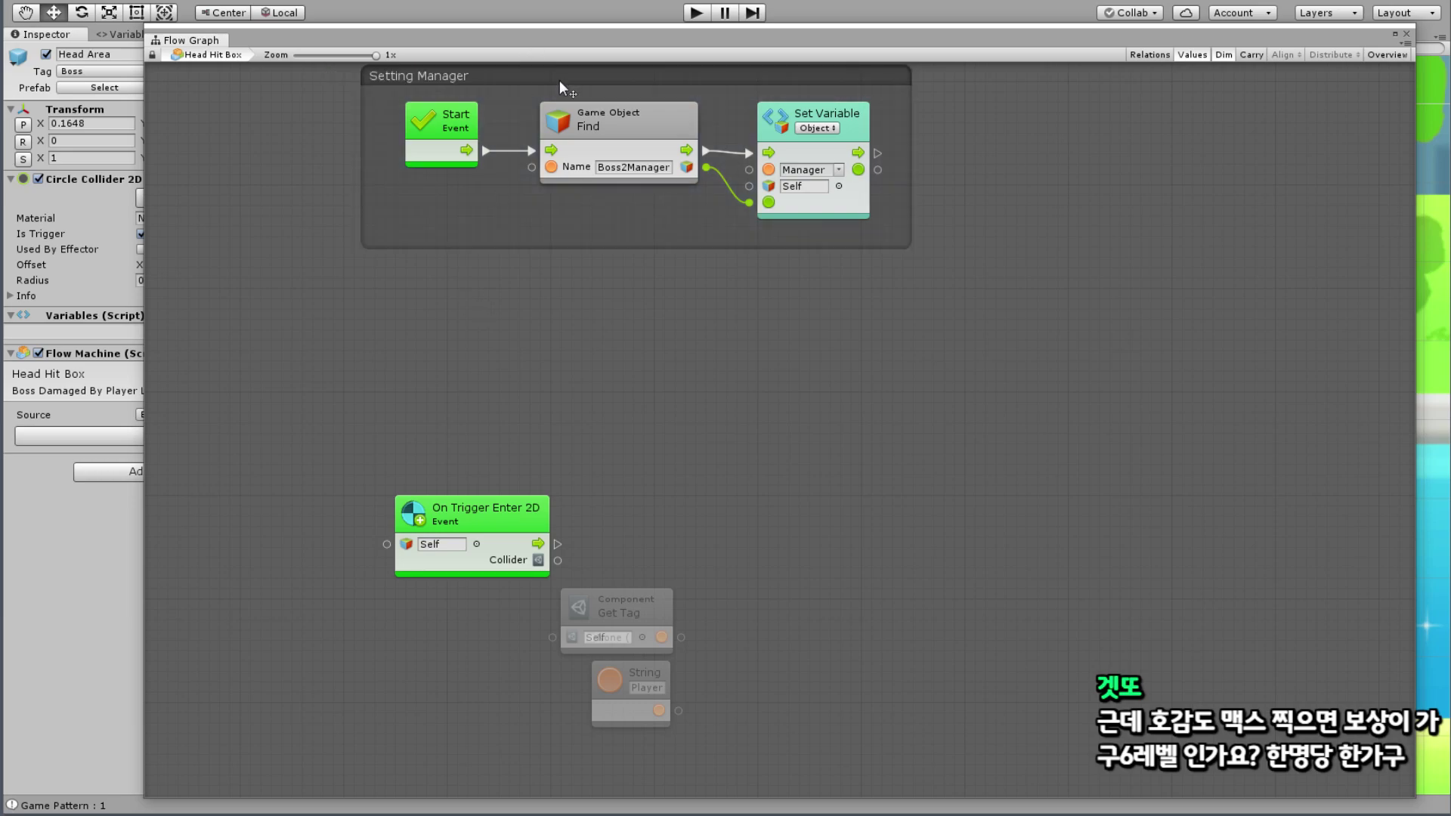
Step: Shift the group and its Start, Find and Set Variable units slightly down and right
drag(562, 88, 587, 136)
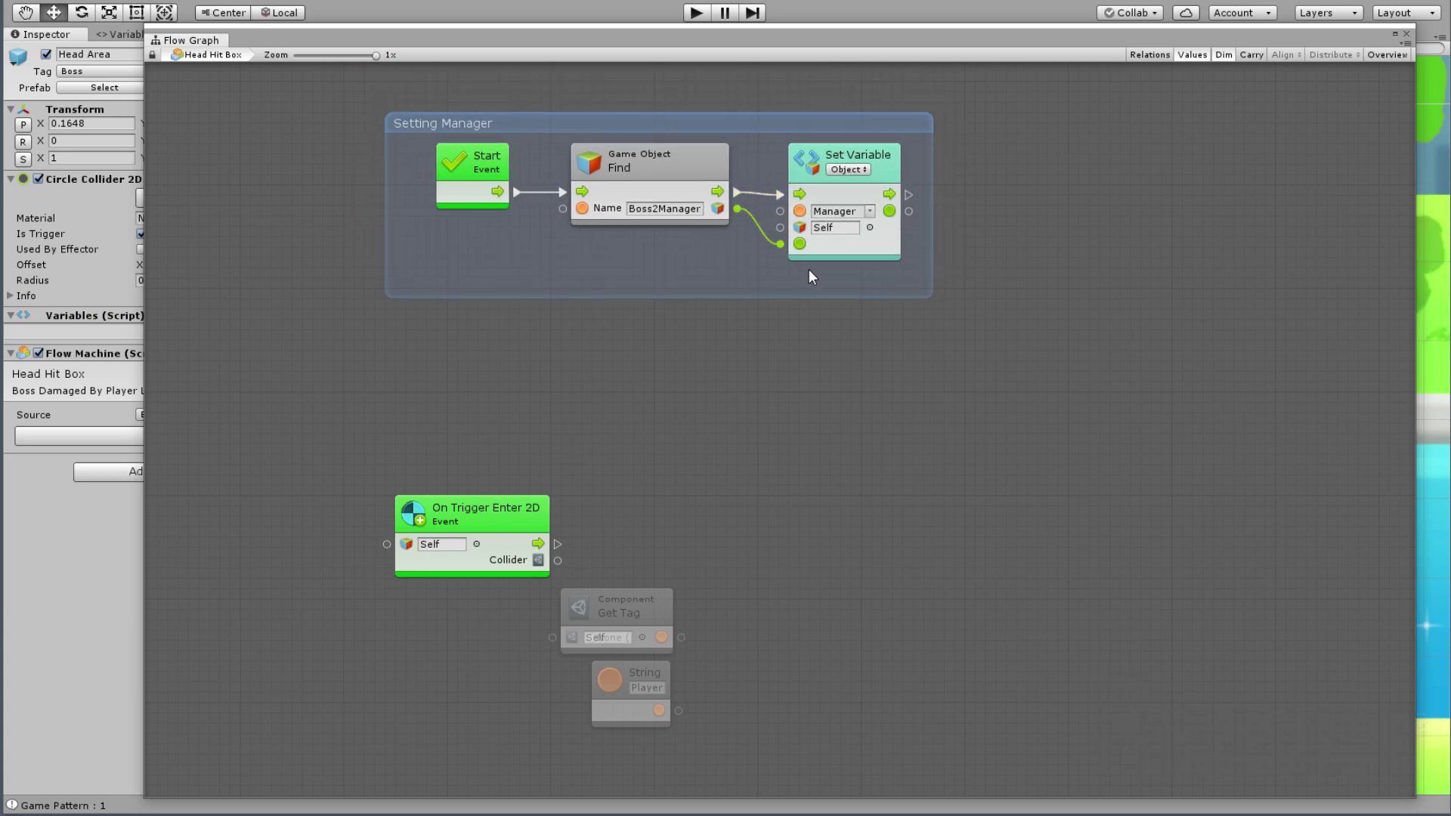
drag(808, 269, 434, 147)
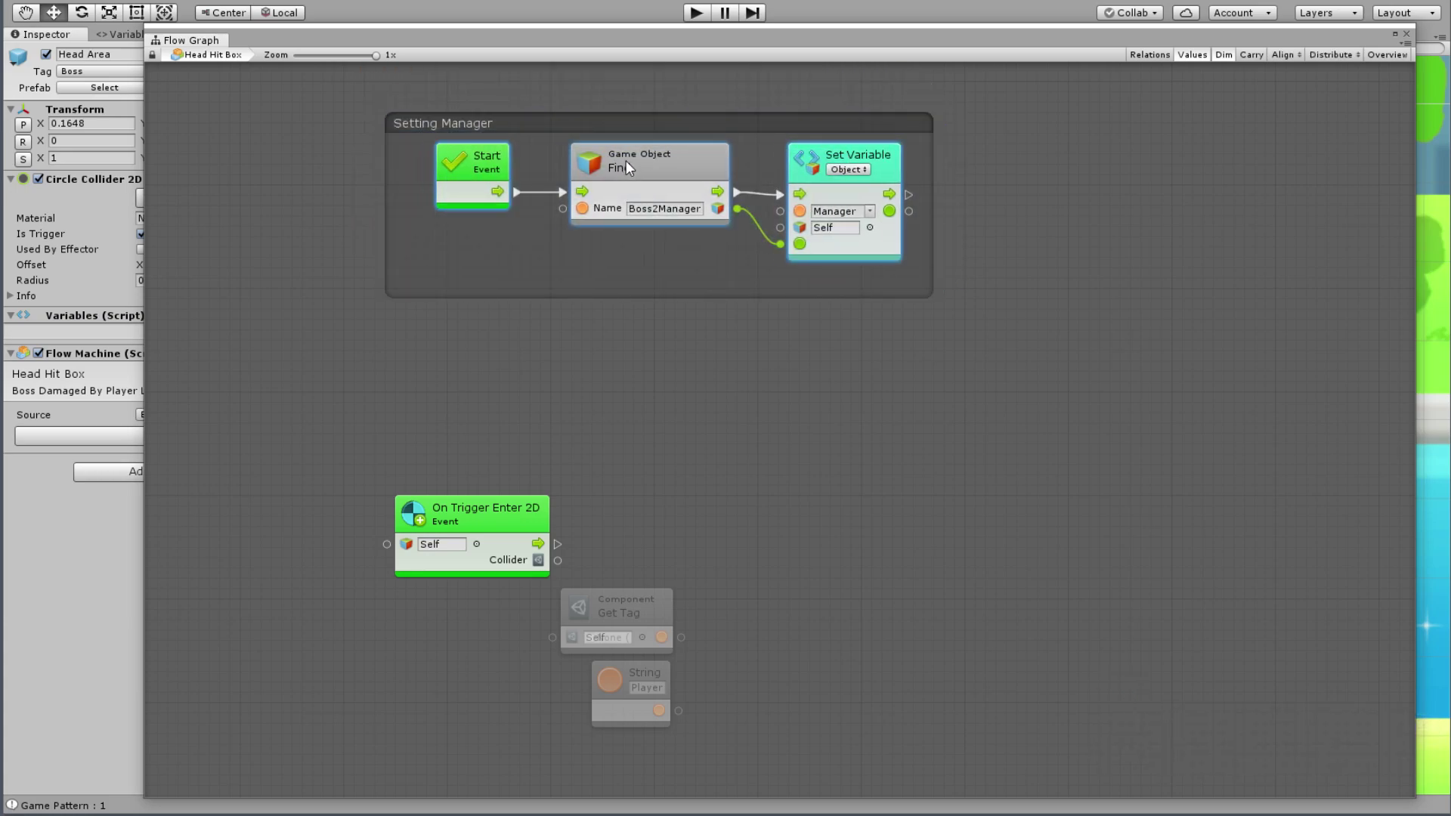
drag(626, 160, 625, 170)
click(800, 391)
Step: Add a Set Object Variable unit from the Variables > Object category
right_click(626, 366)
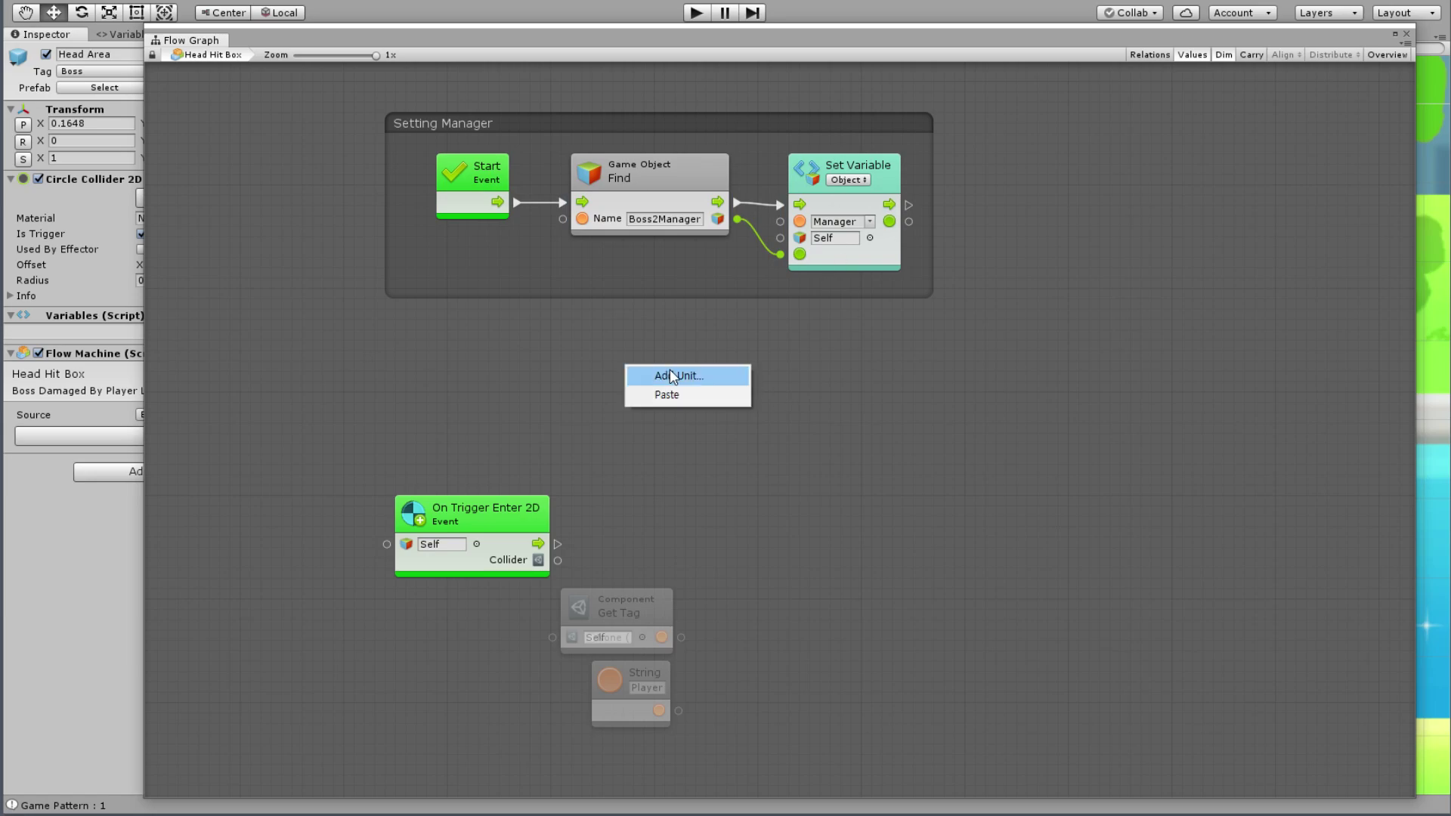
click(672, 376)
click(725, 616)
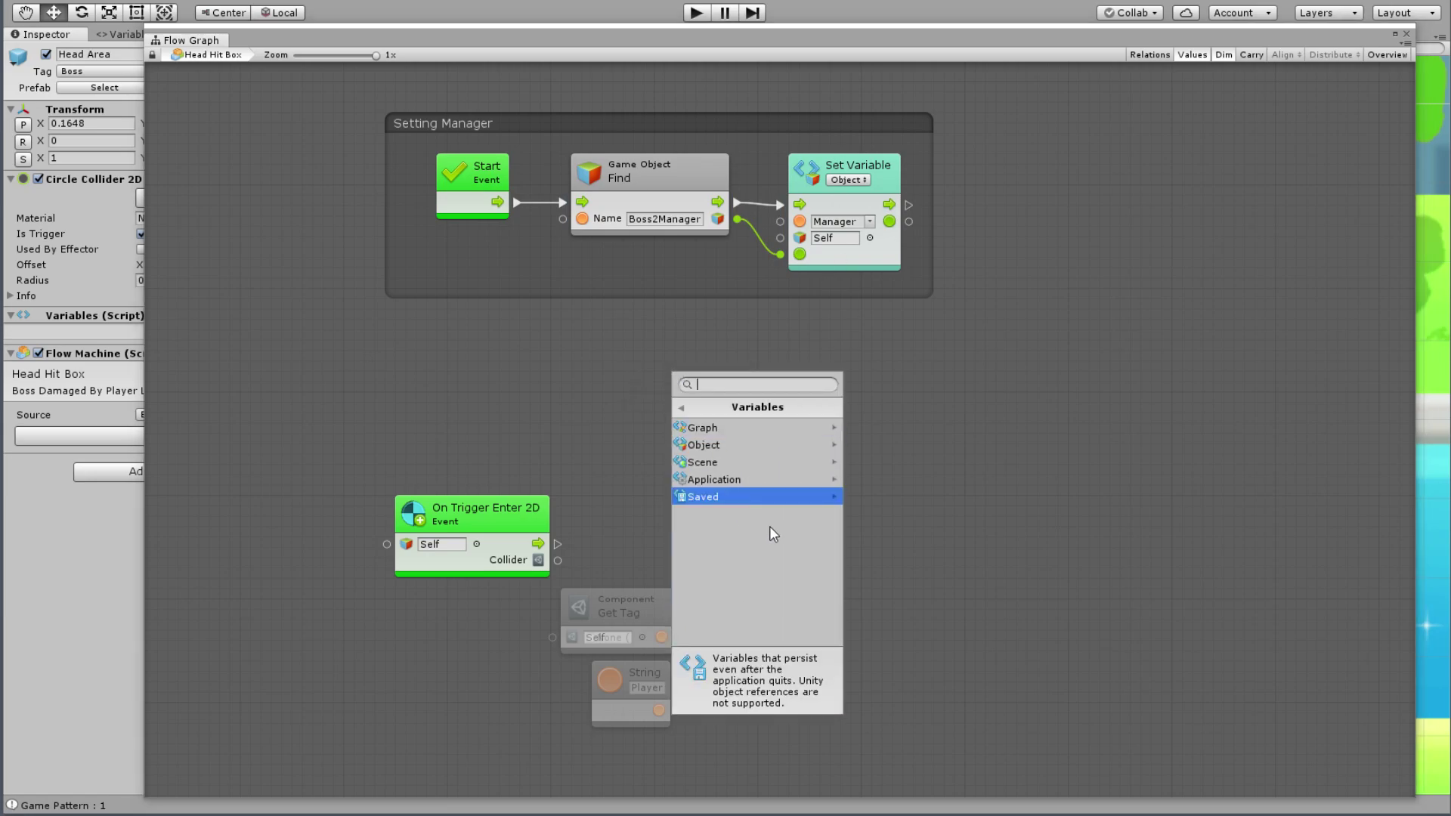
click(742, 443)
click(733, 537)
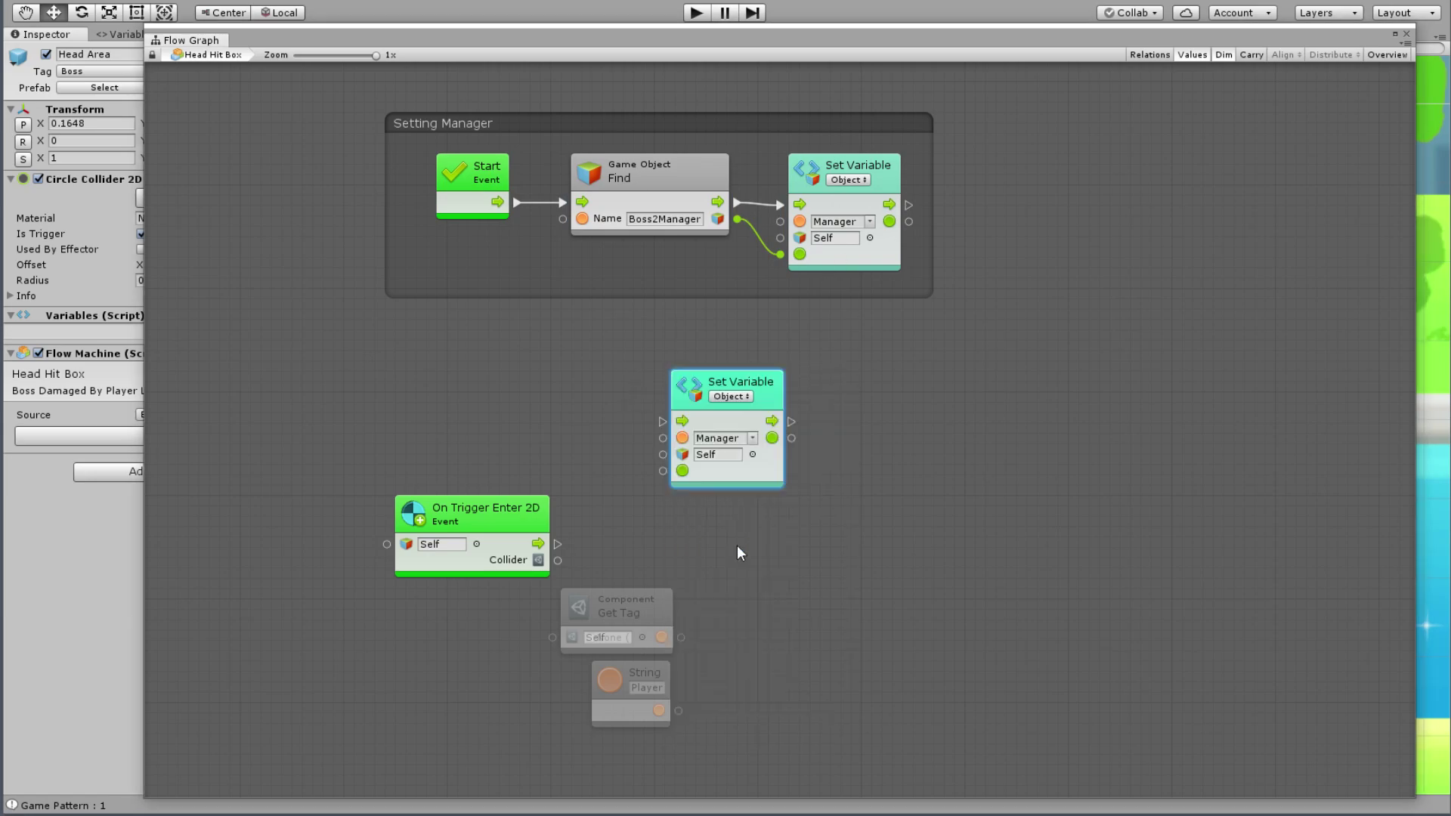
Step: Delete the extra Set Variable unit and list the Object variable units again
key(Delete)
right_click(754, 393)
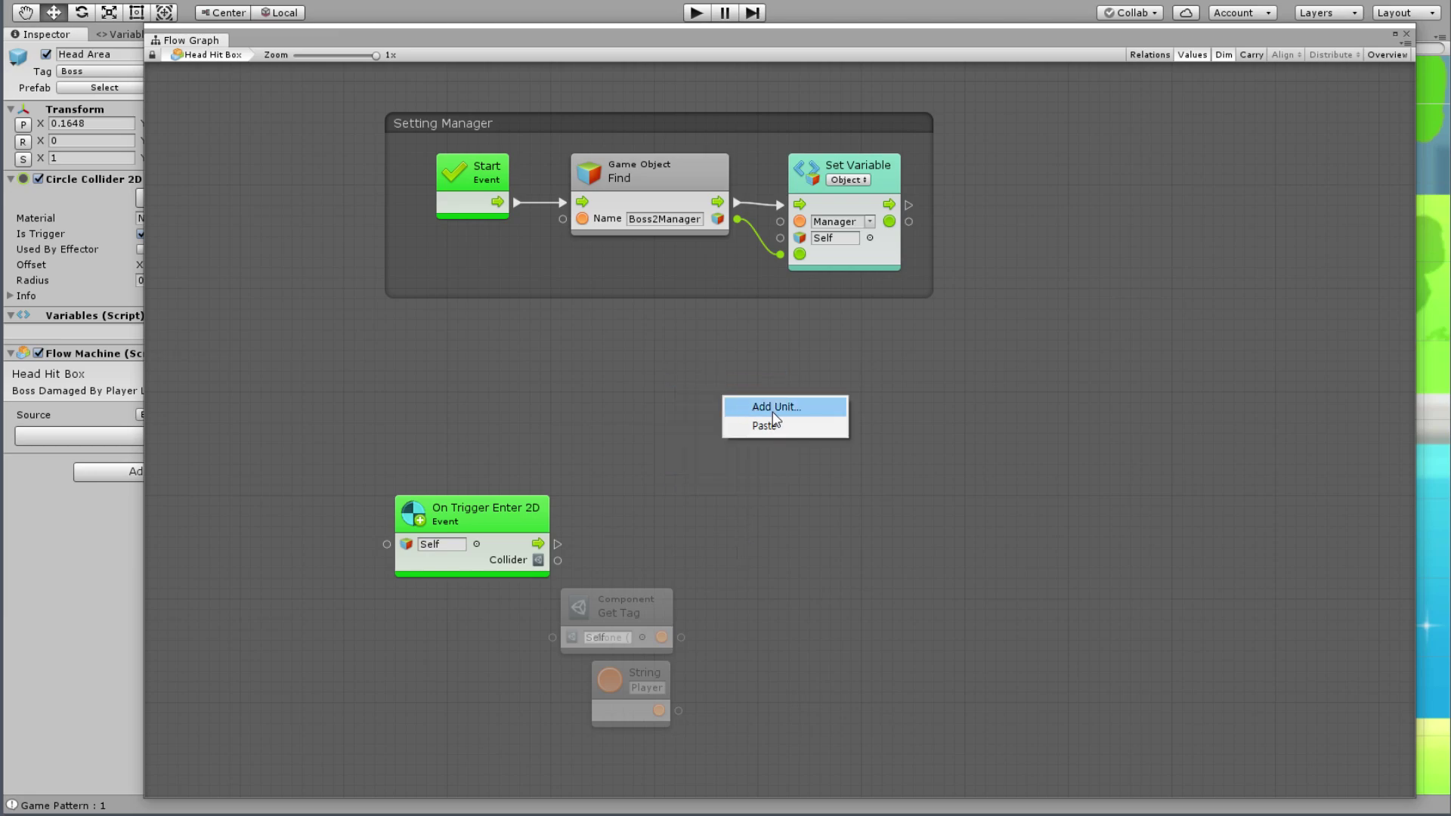
click(773, 412)
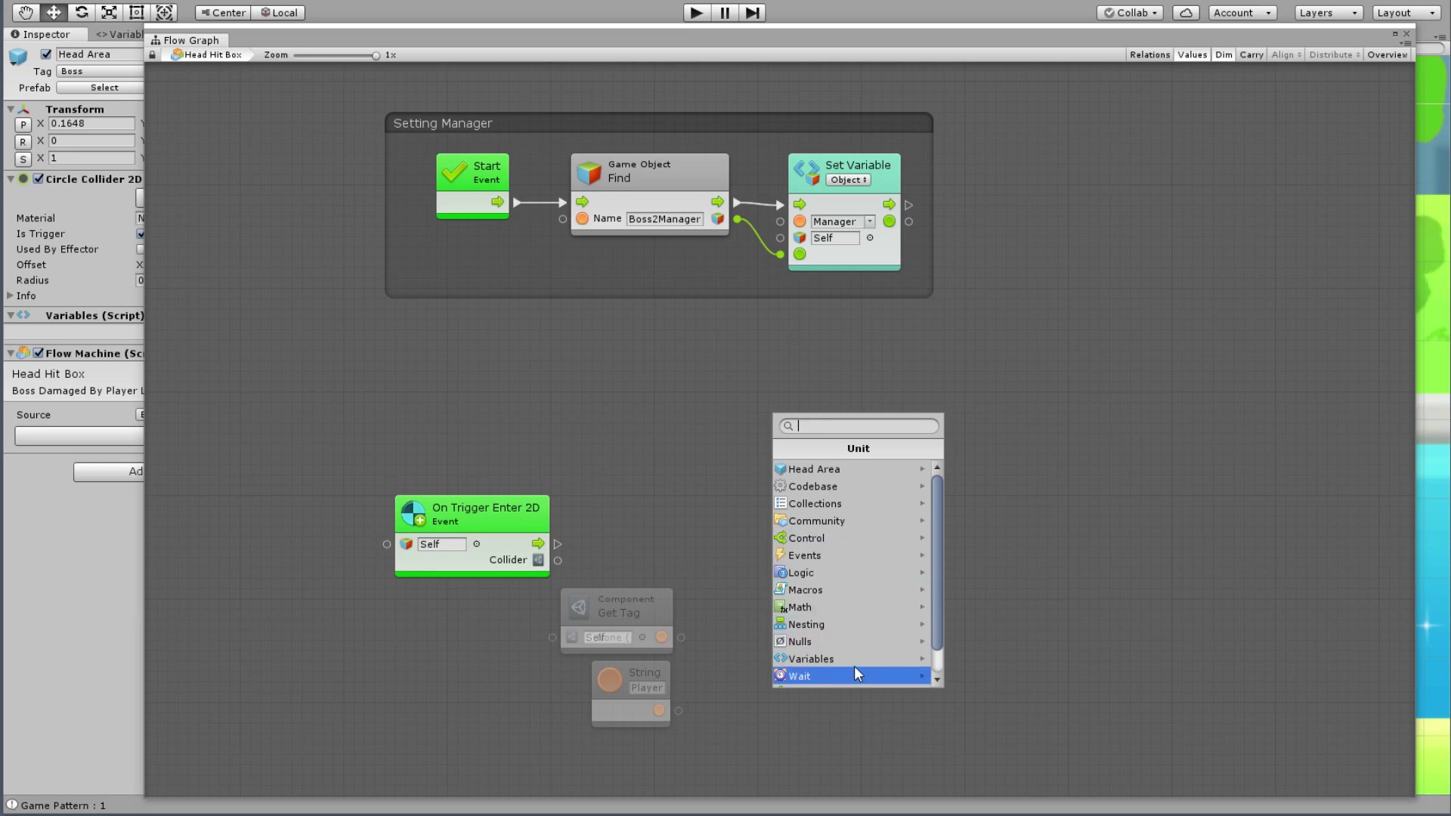
scroll(823, 609, down, 1)
click(823, 624)
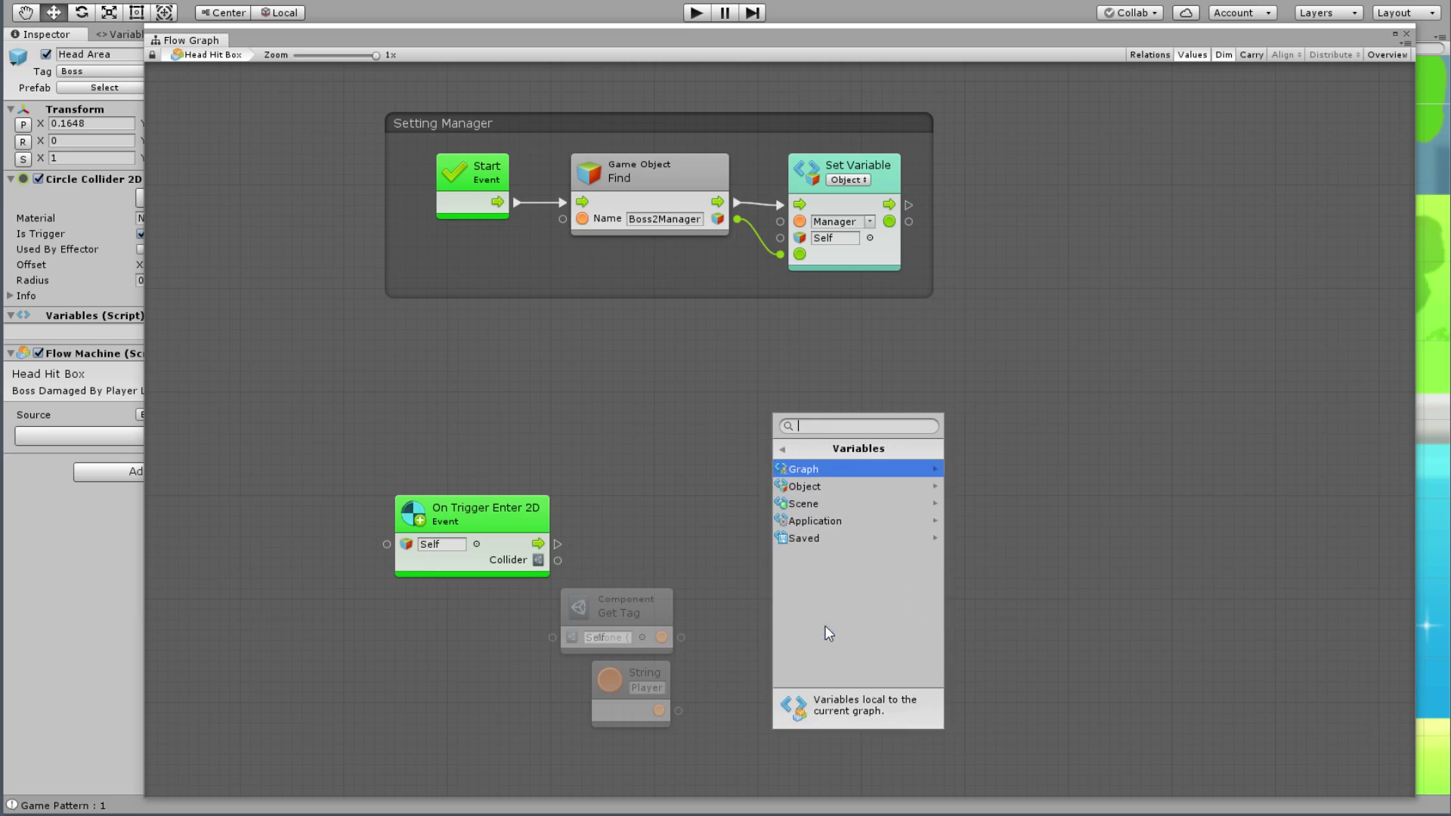
click(822, 486)
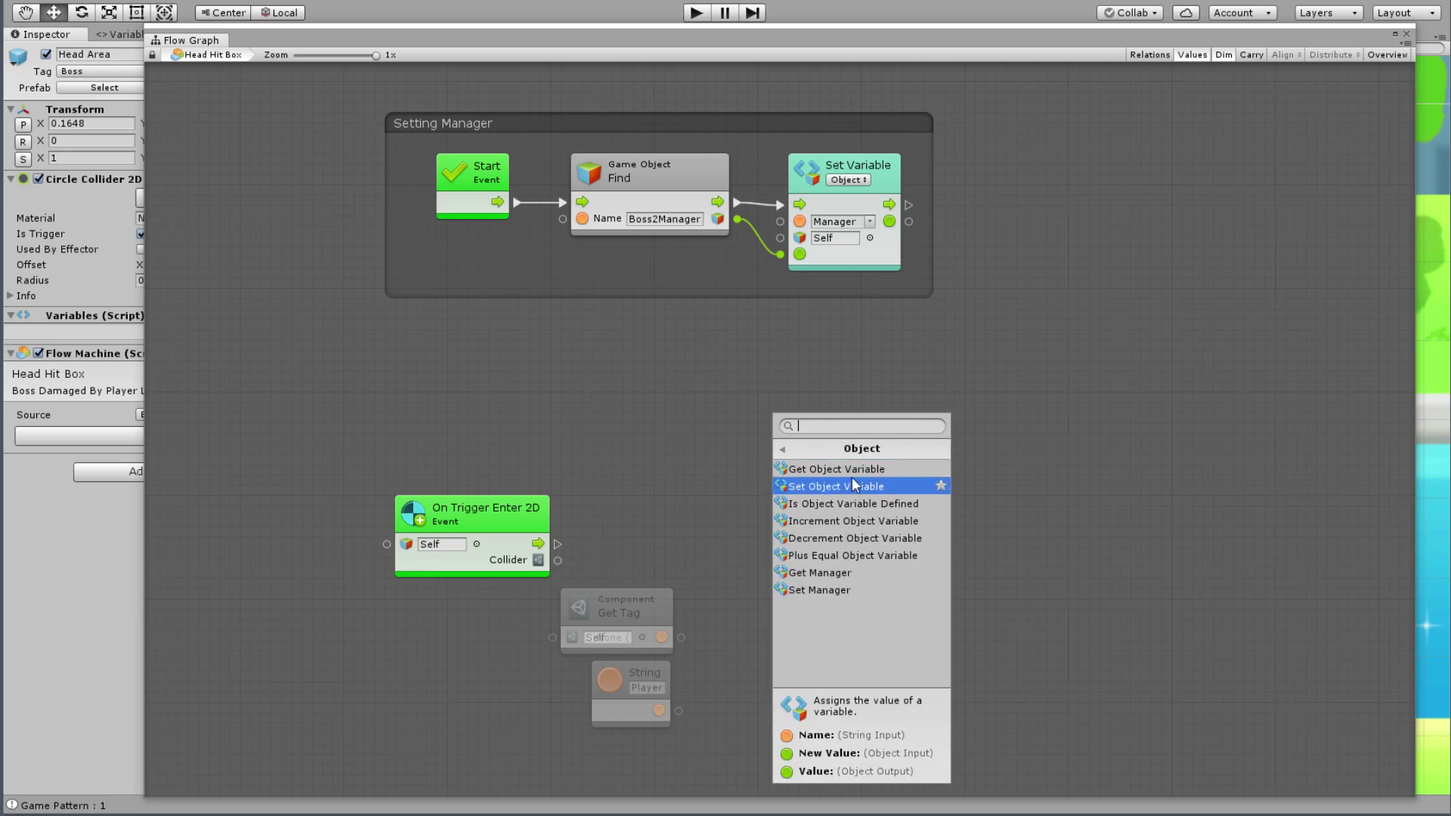
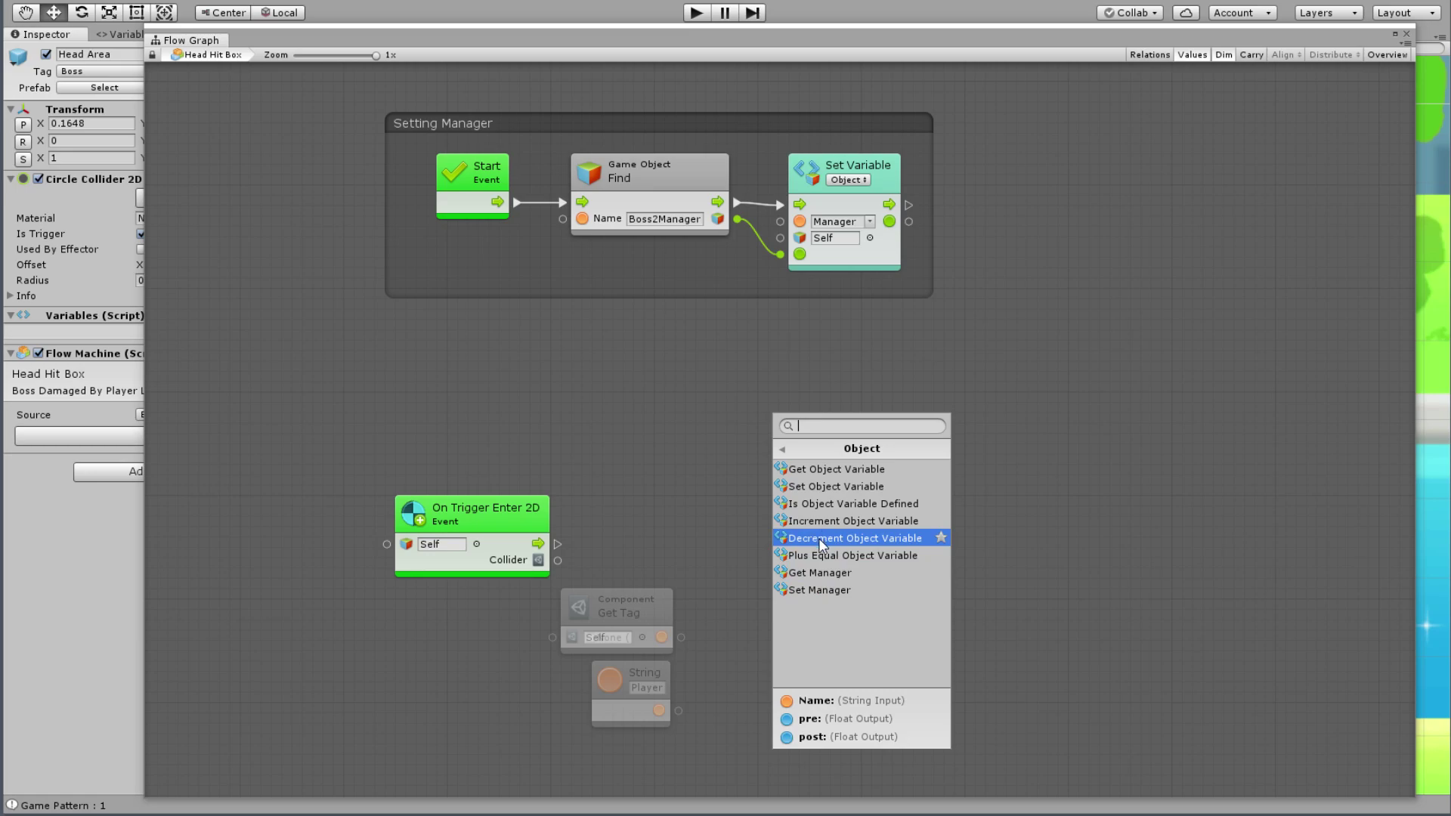
Step: Add a Get Object Variable node for Manager beside Get Tag and feed the trigger's Collider into Get Tag
click(833, 468)
middle_drag(991, 466, 836, 333)
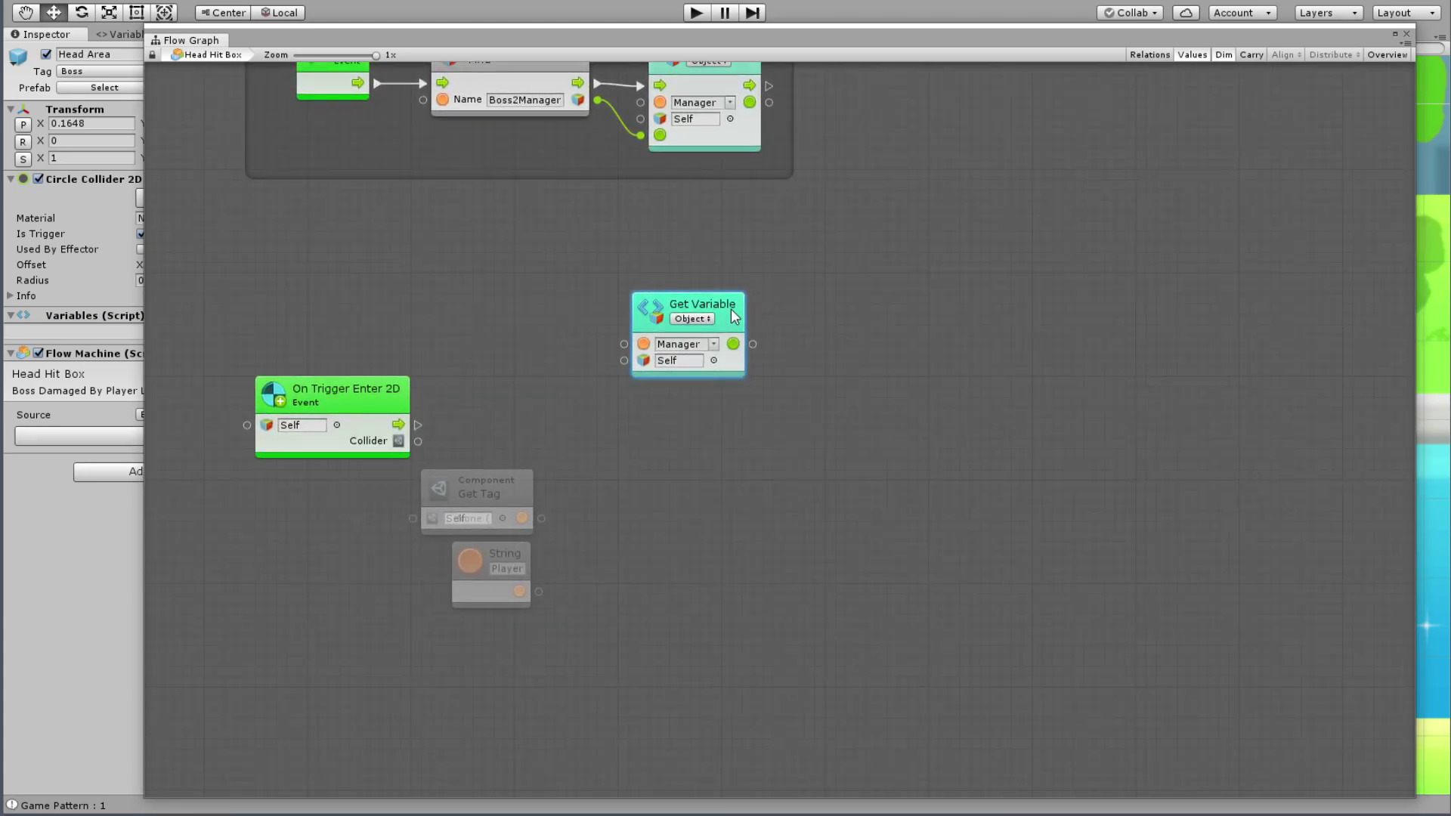
drag(702, 306, 346, 502)
drag(418, 441, 419, 501)
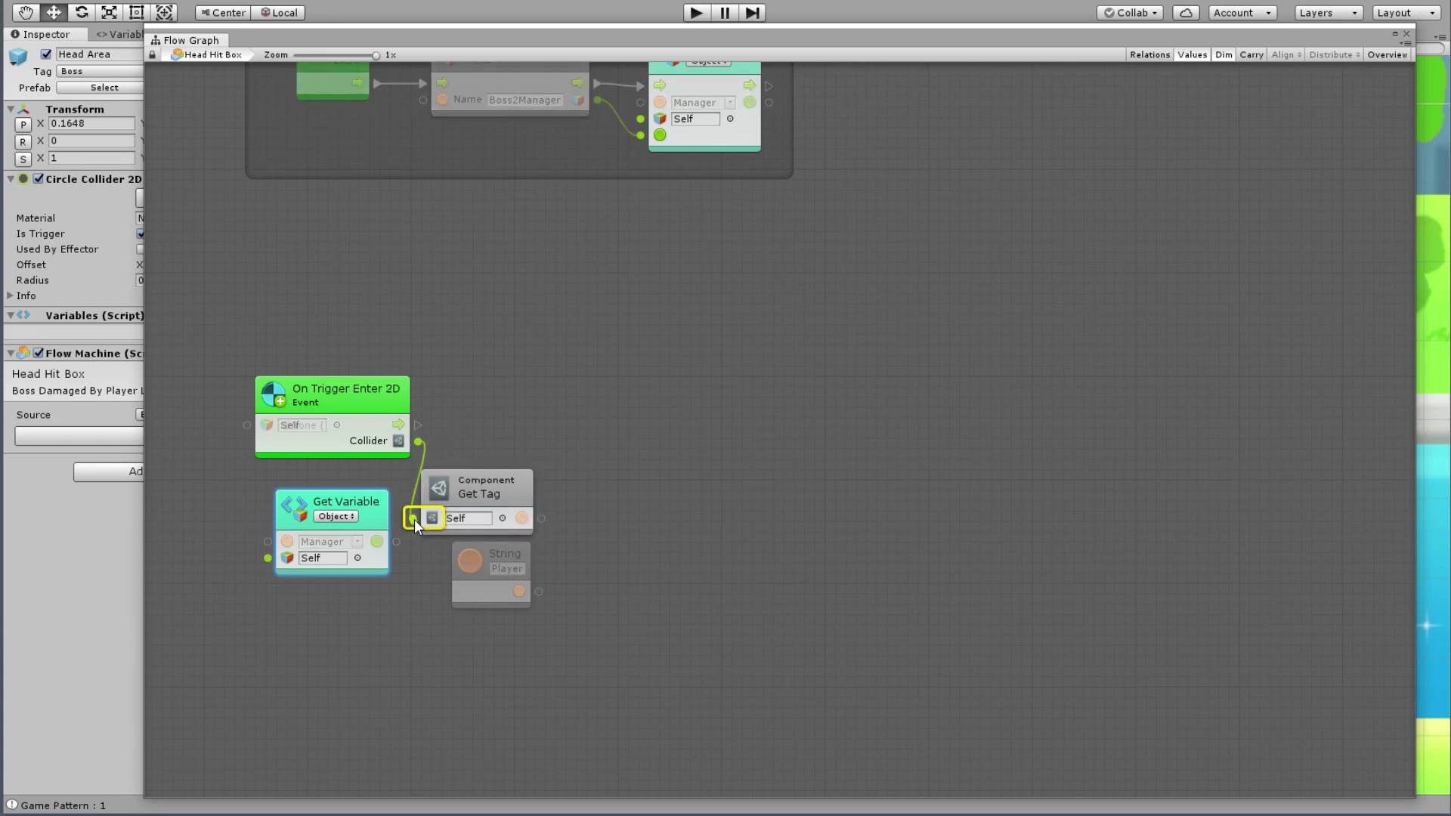
Step: Add a String Equals node from the String category of the fuzzy finder
right_click(664, 453)
click(714, 462)
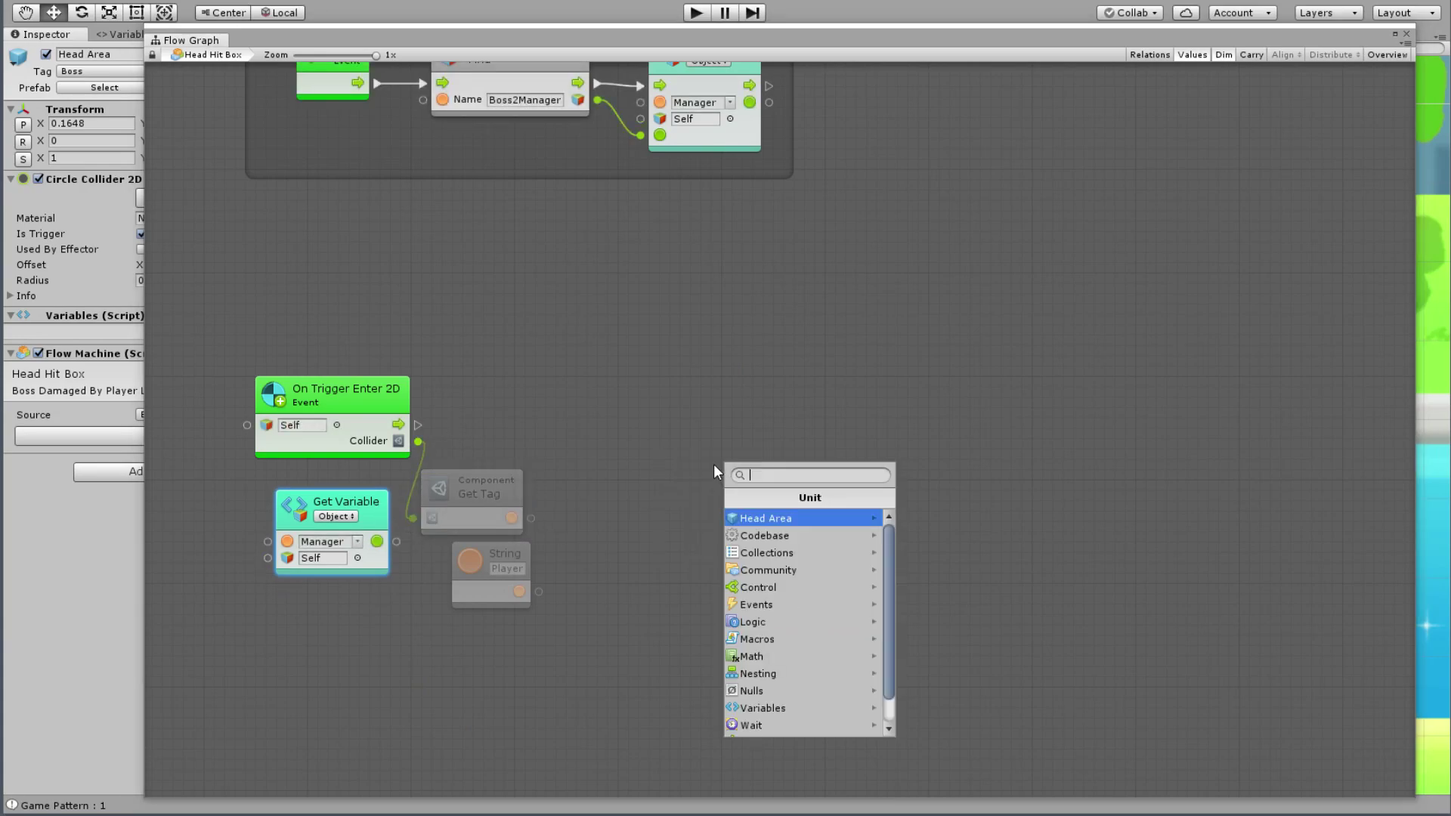
text(st)
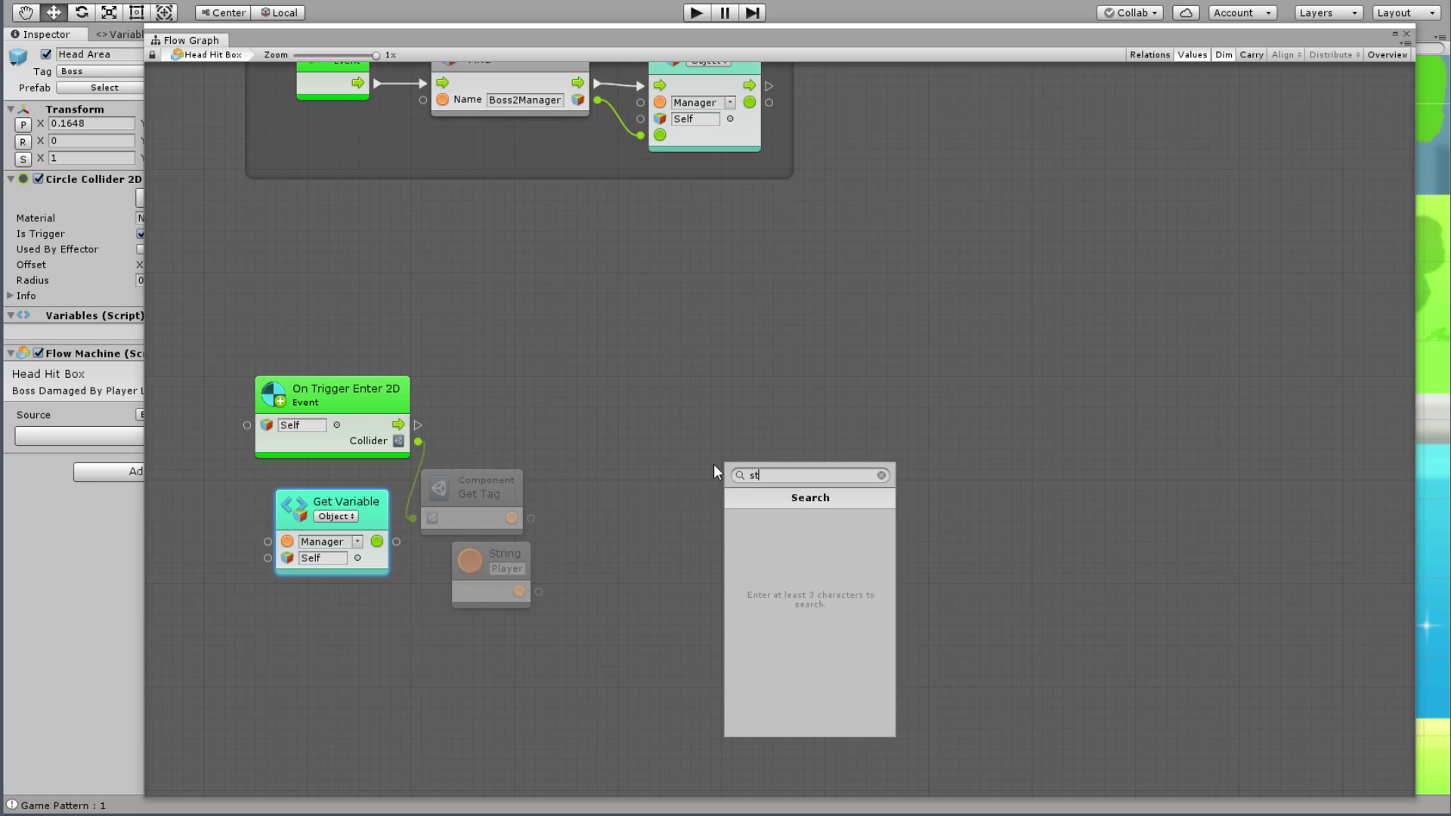
text(ring)
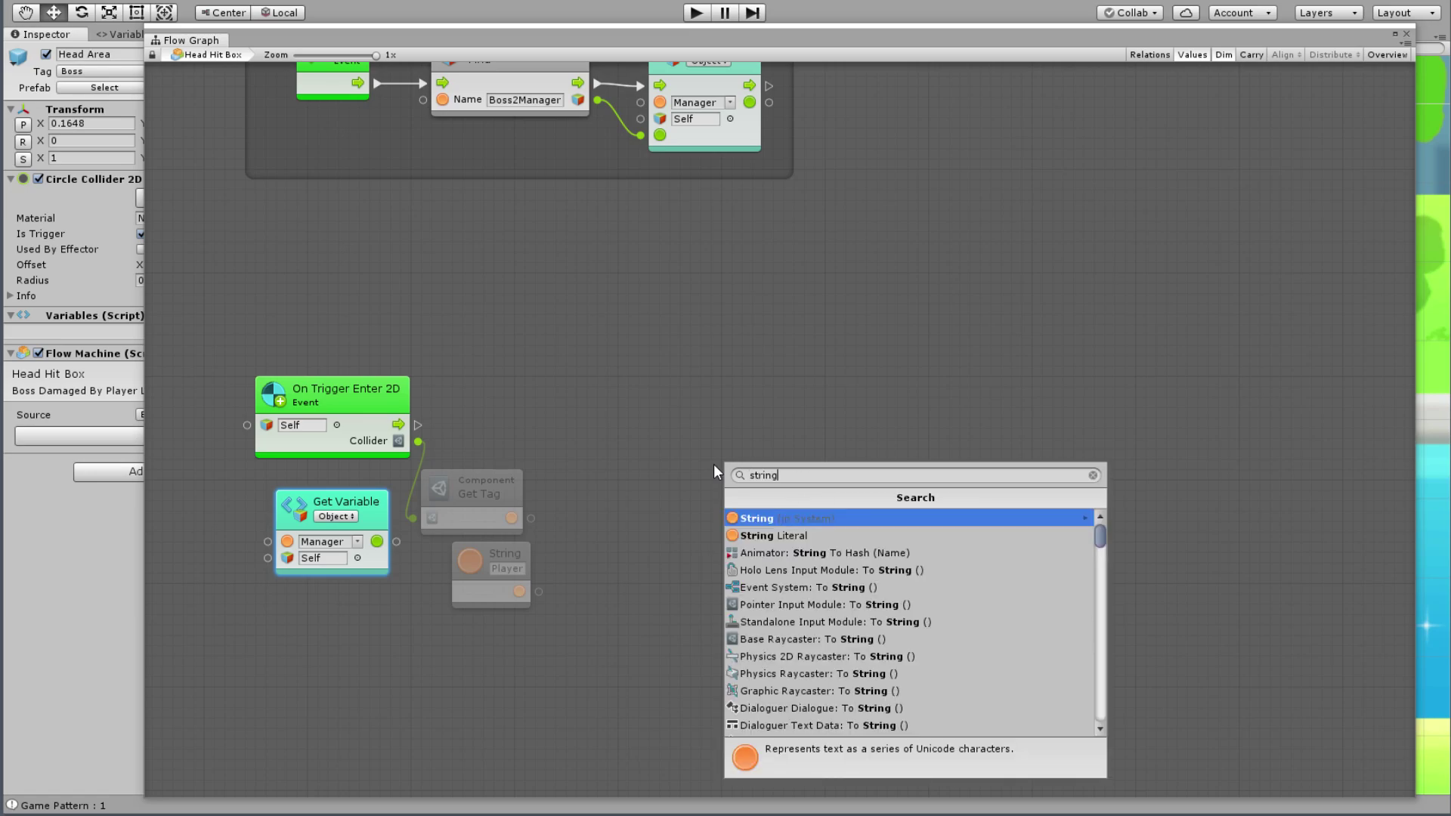
key(Right)
key(Down)
key(Down)
key(Down)
key(Down)
key(Down)
key(Down)
key(Down)
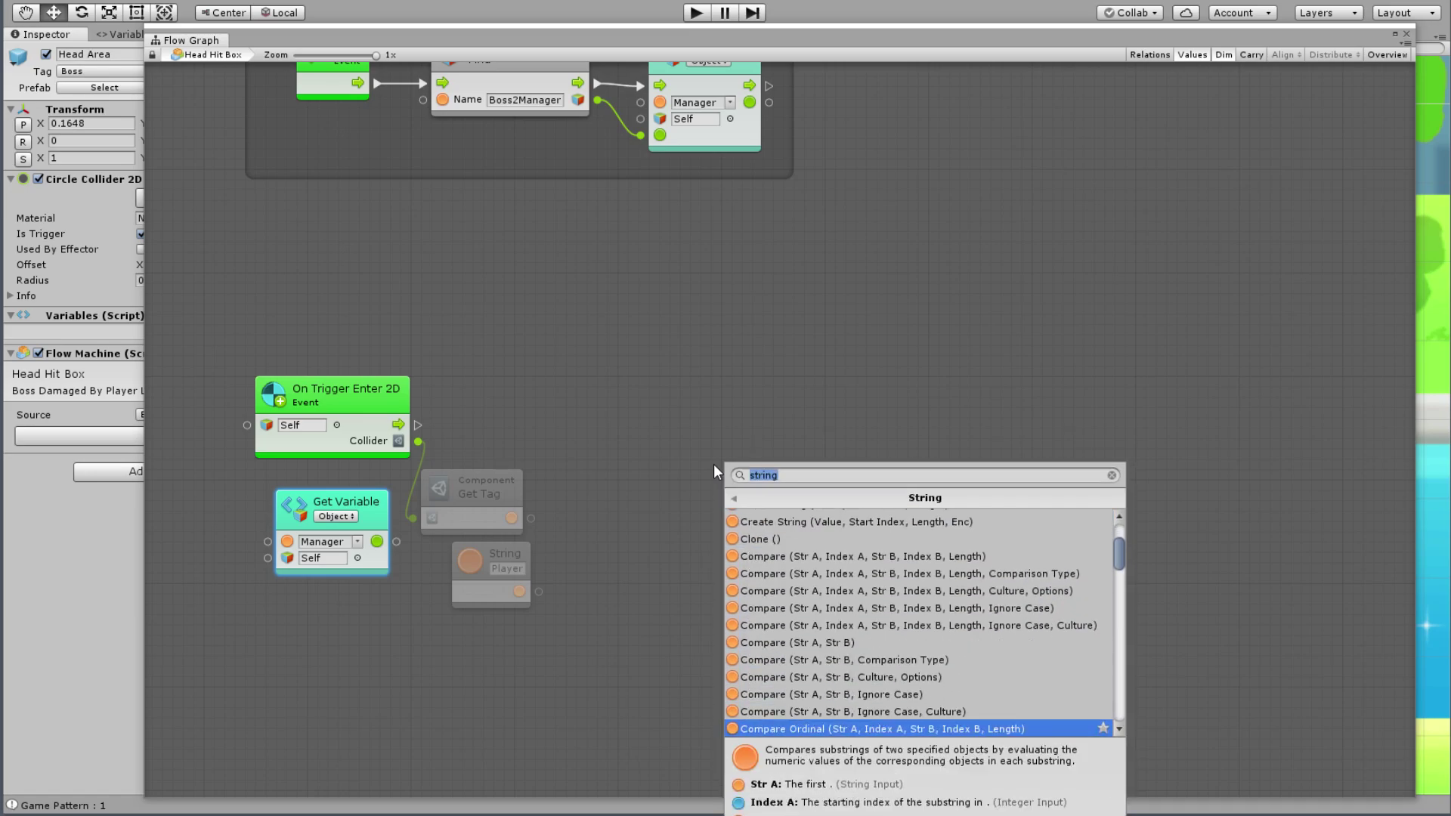
key(Down)
key(Down)
key(Down)
key(Down)
key(Down)
key(Down)
key(Up)
key(Up)
key(Up)
key(Up)
key(Up)
key(Up)
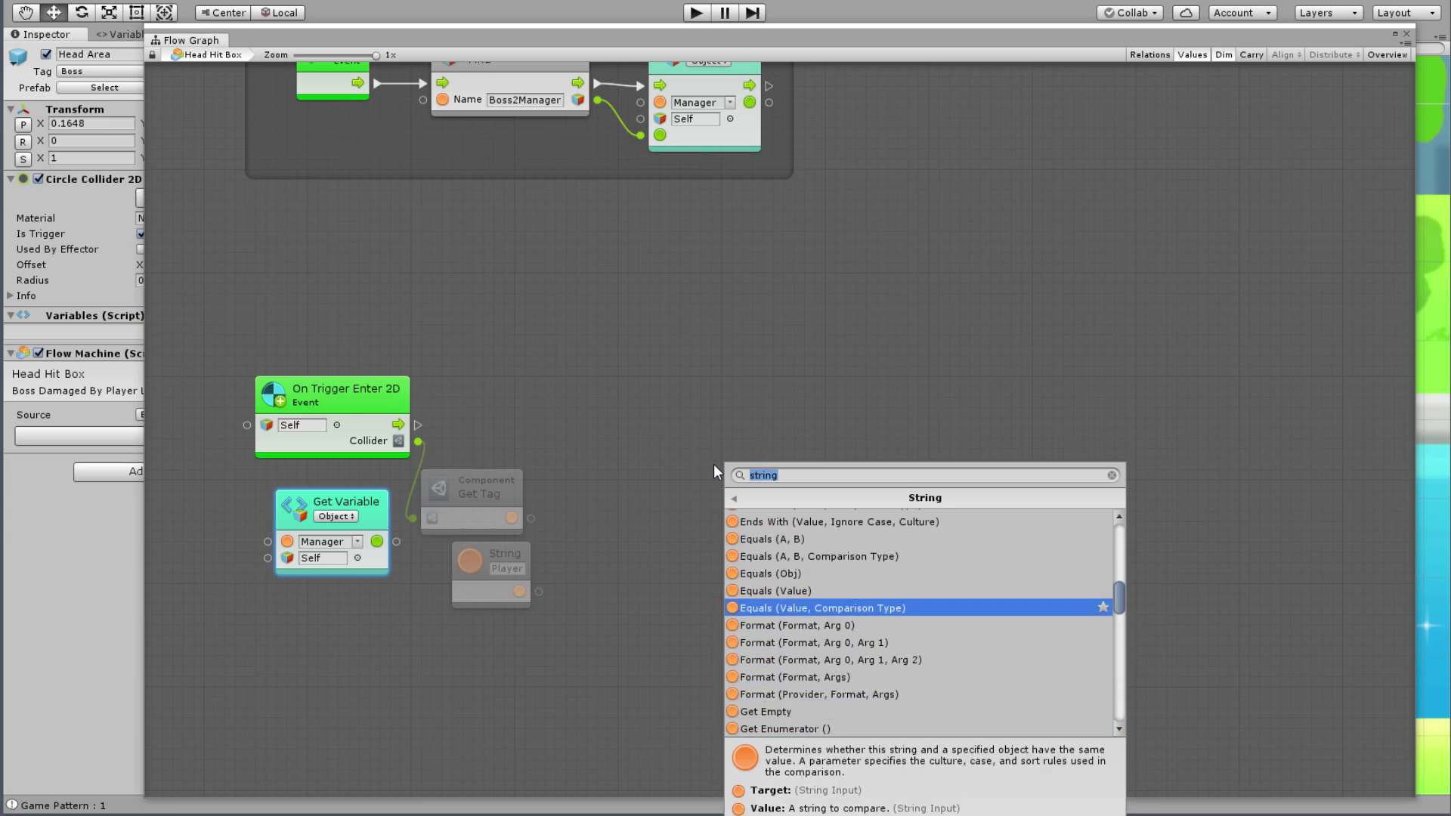
key(Up)
key(Up)
key(Up)
key(Up)
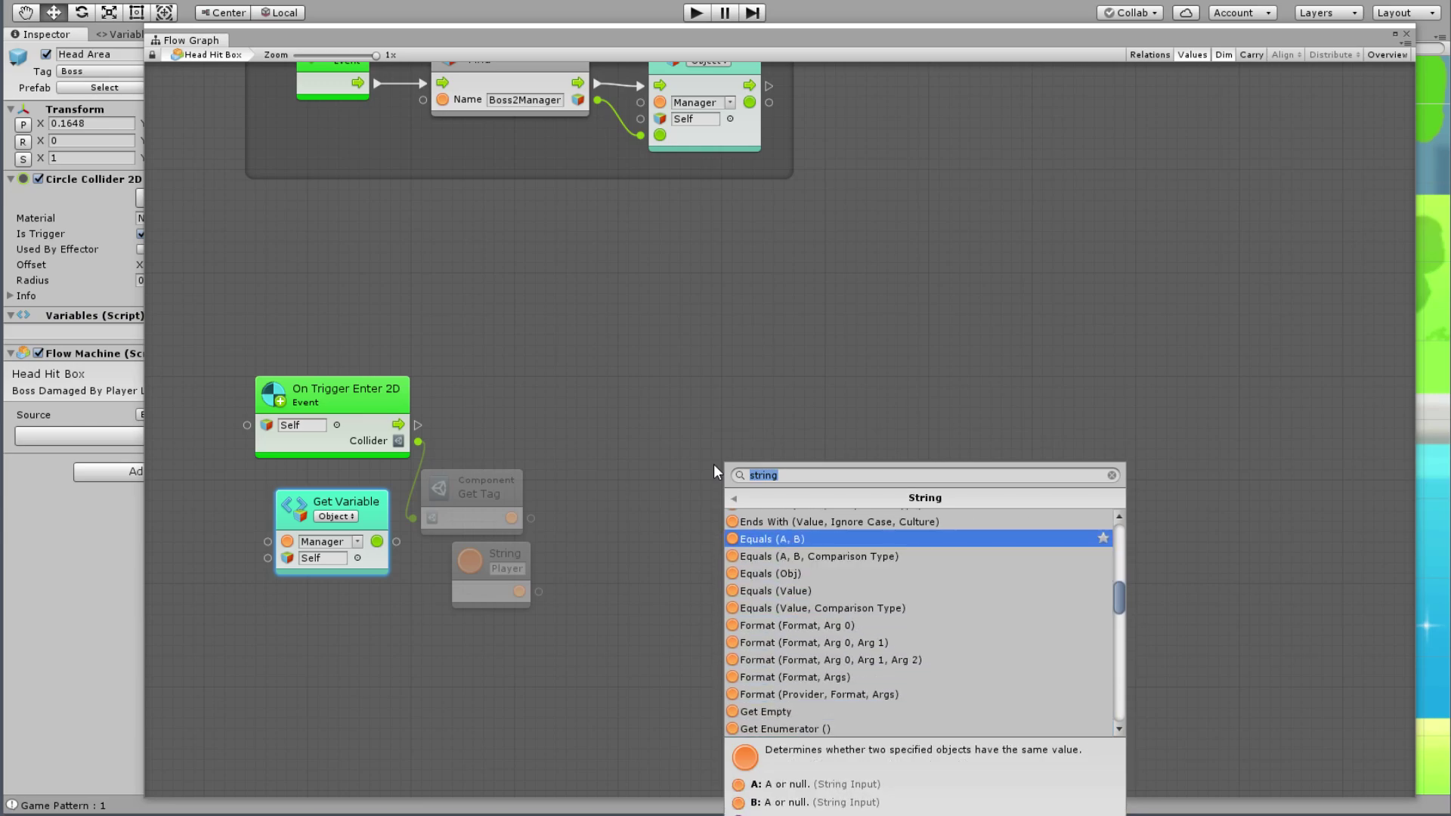
key(Return)
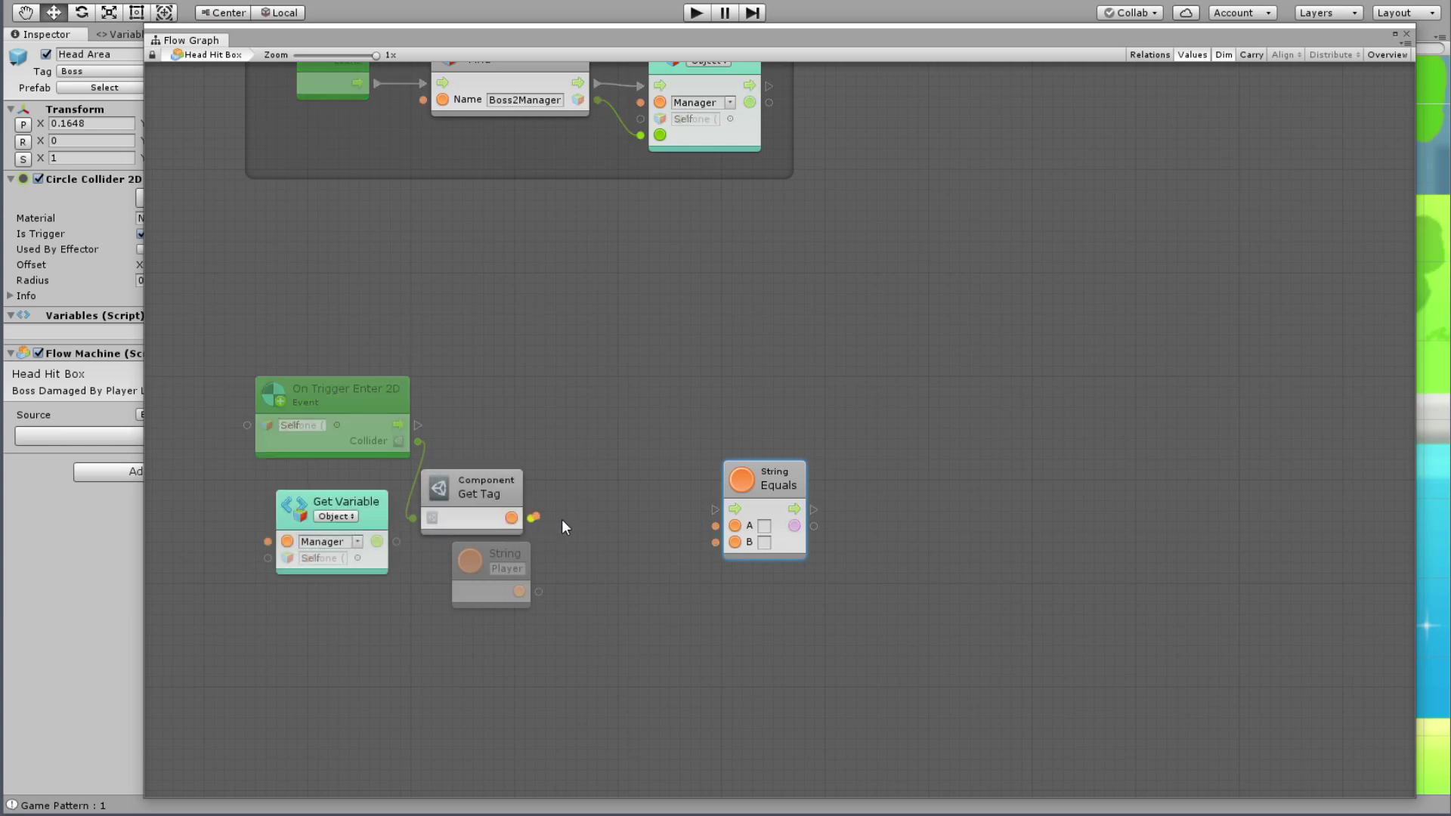
Step: Compare Get Tag's output (A) with the 'Player' string (B), and arrange Equals and the Manager node
drag(531, 518, 715, 526)
drag(527, 563, 568, 583)
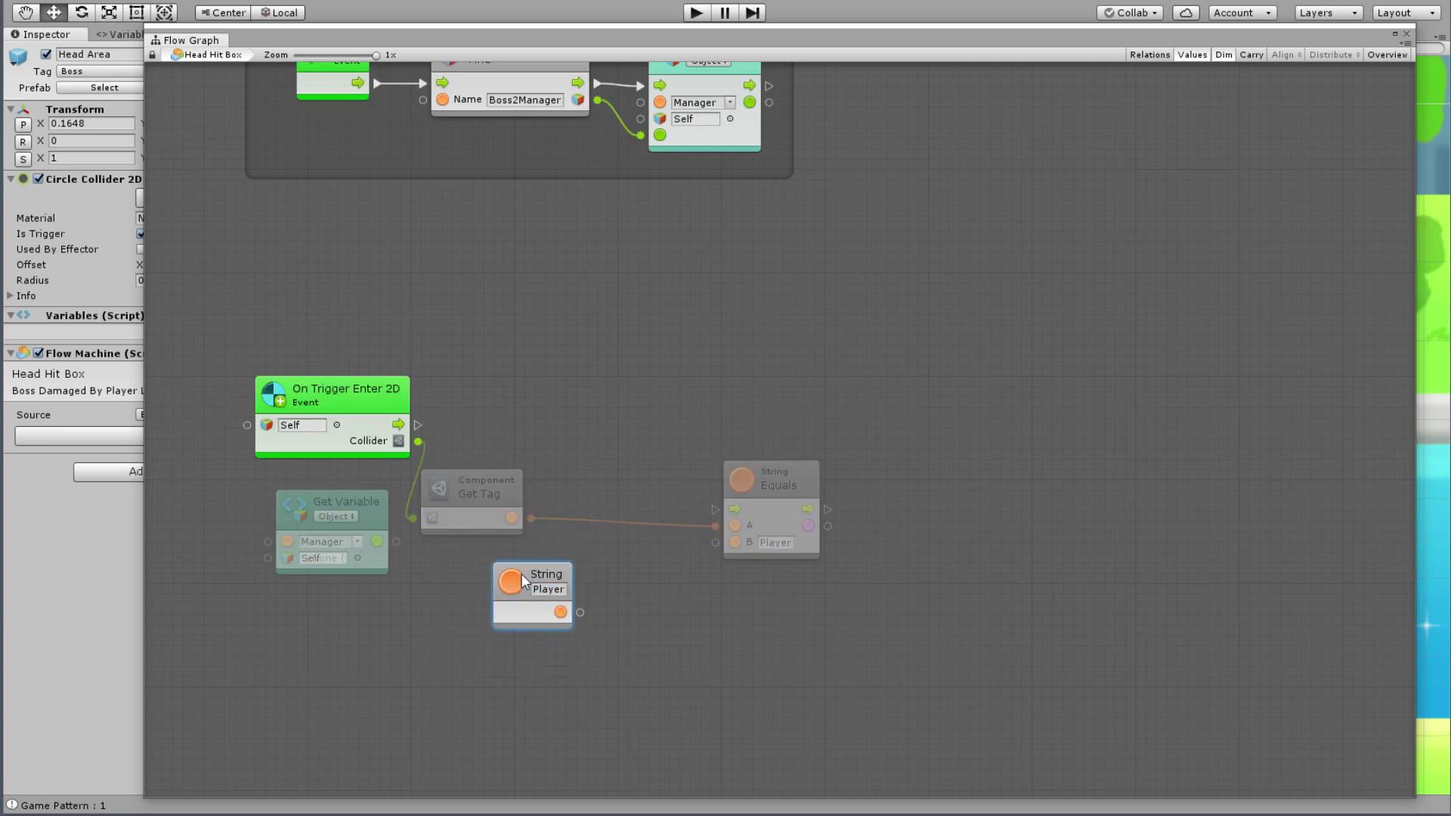
drag(510, 563, 759, 542)
mouse_move(767, 478)
mouse_down()
mouse_move(579, 466)
mouse_move(613, 490)
mouse_up()
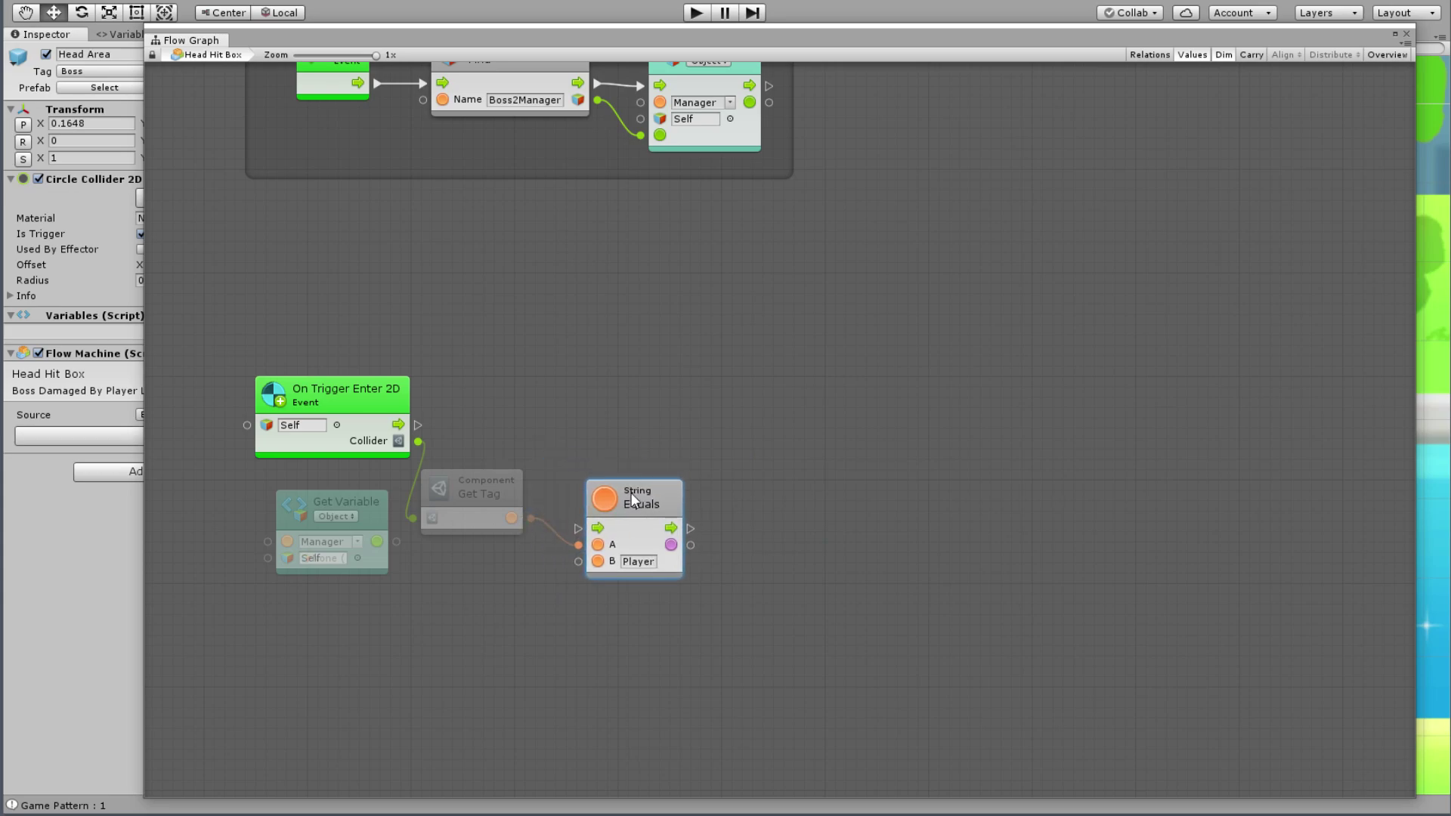
drag(367, 514, 645, 607)
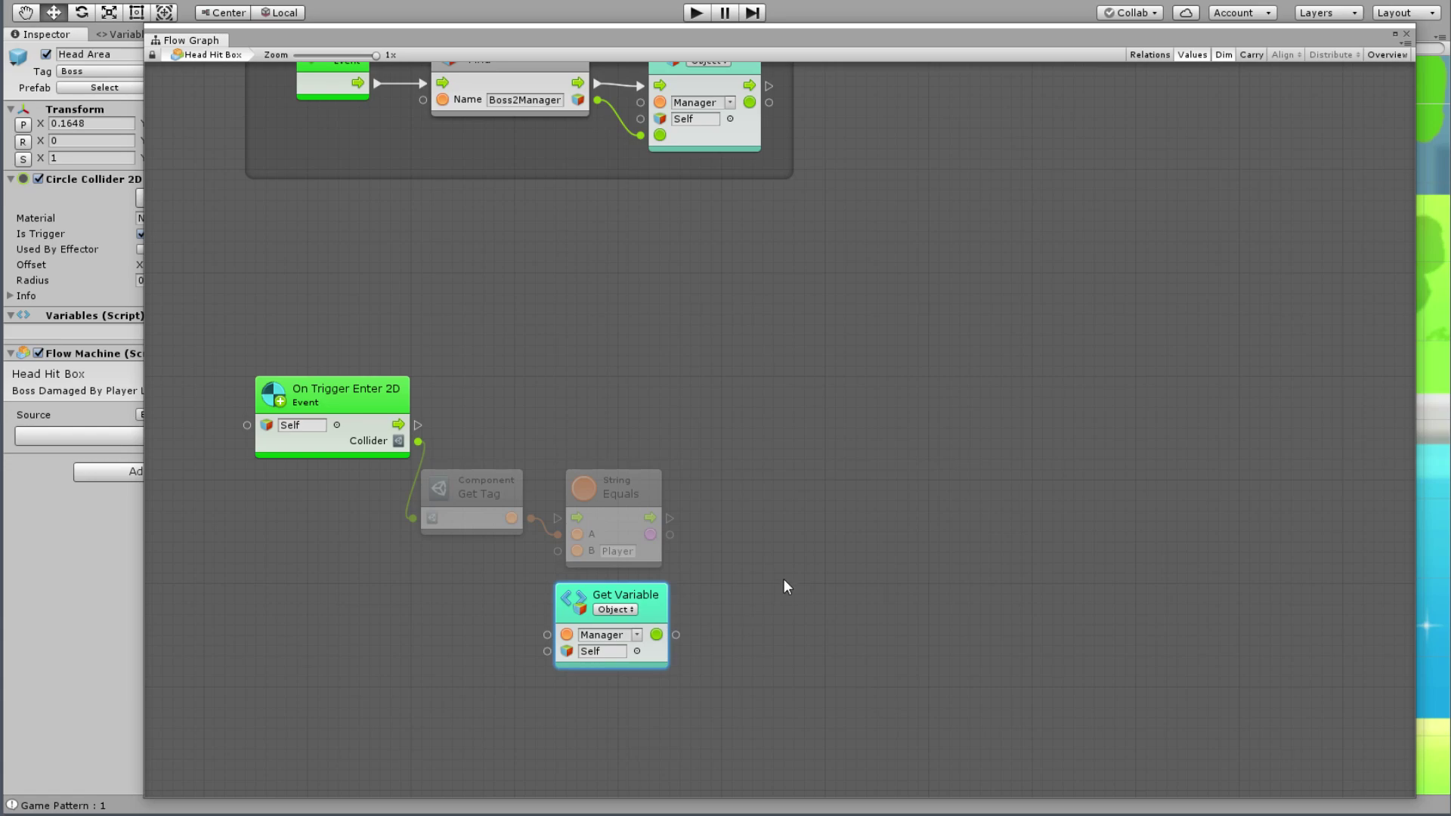
middle_drag(782, 578, 723, 432)
Step: Add a second Get Object Variable reading IsAttack from the Manager object
right_click(723, 432)
click(755, 441)
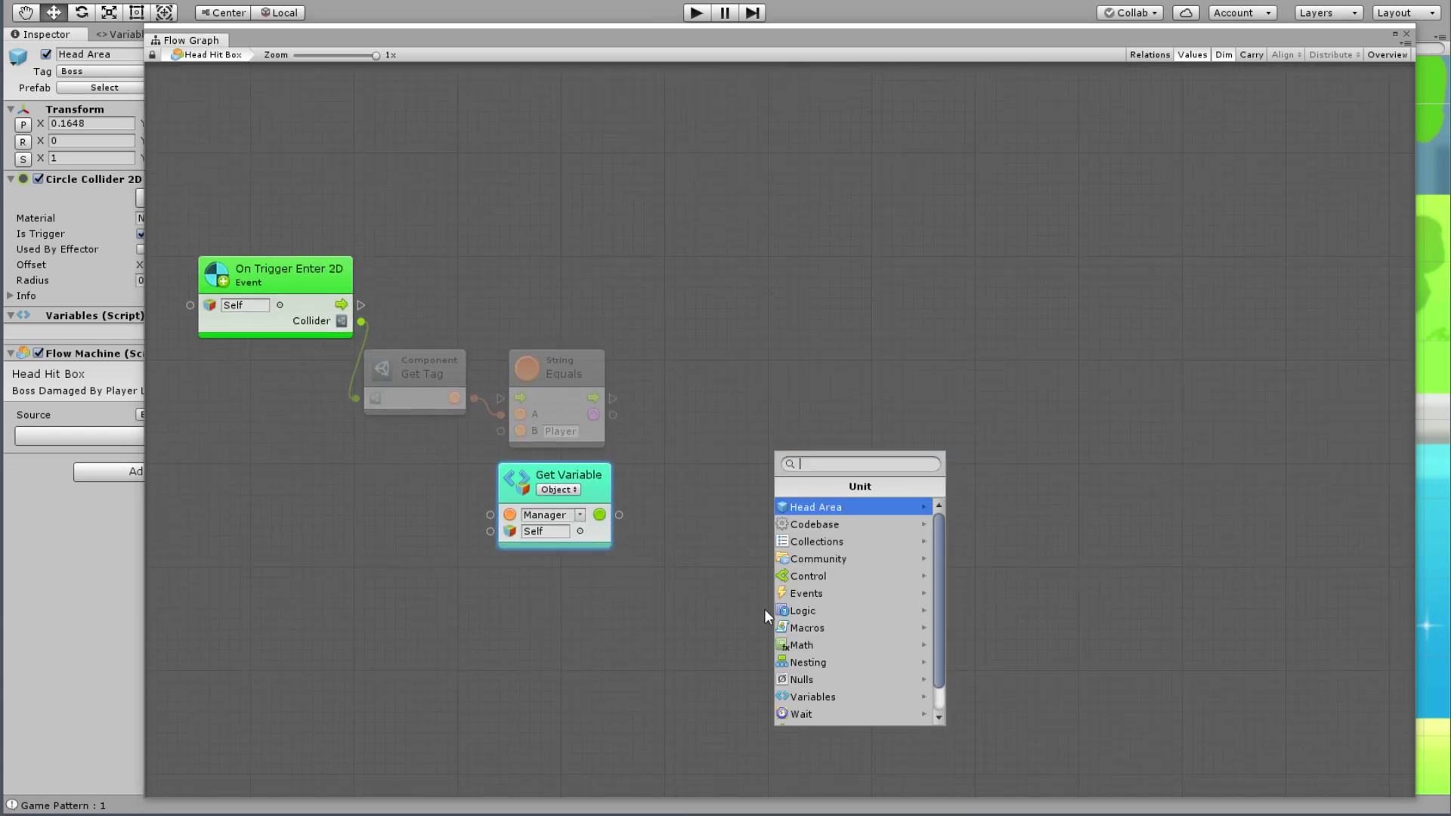
click(831, 693)
click(836, 523)
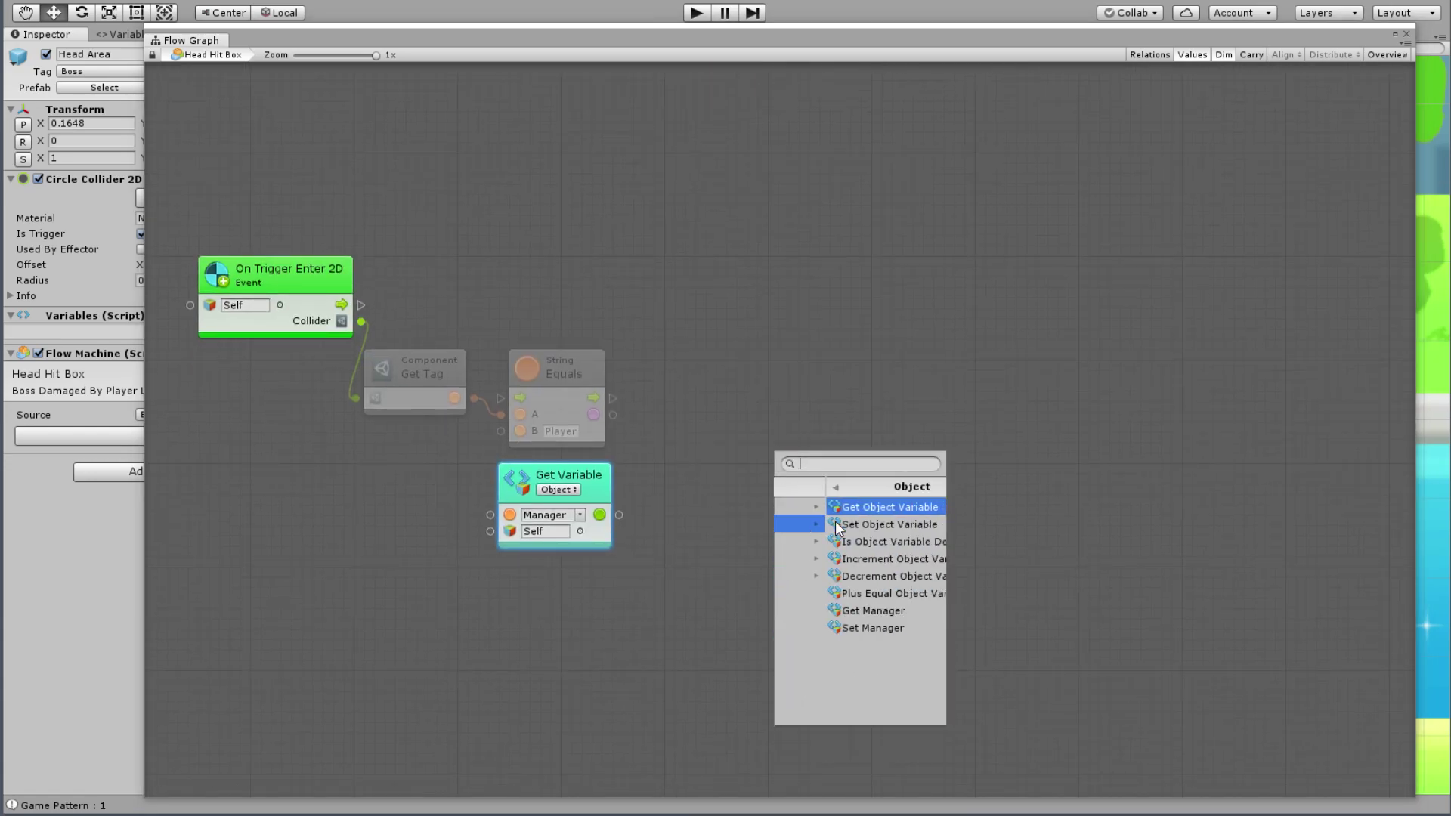
click(835, 507)
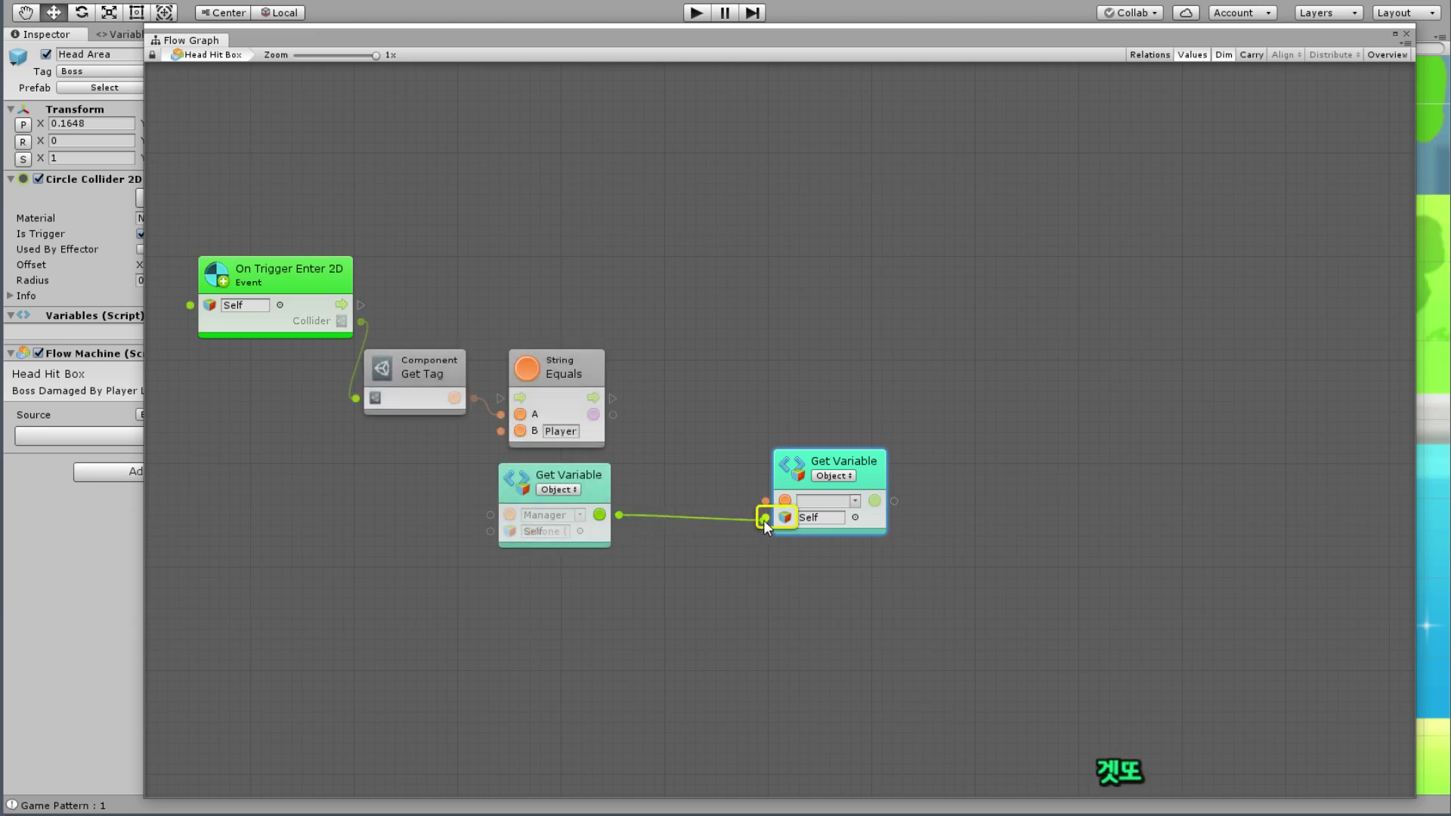
drag(618, 514, 765, 518)
click(823, 501)
text(s)
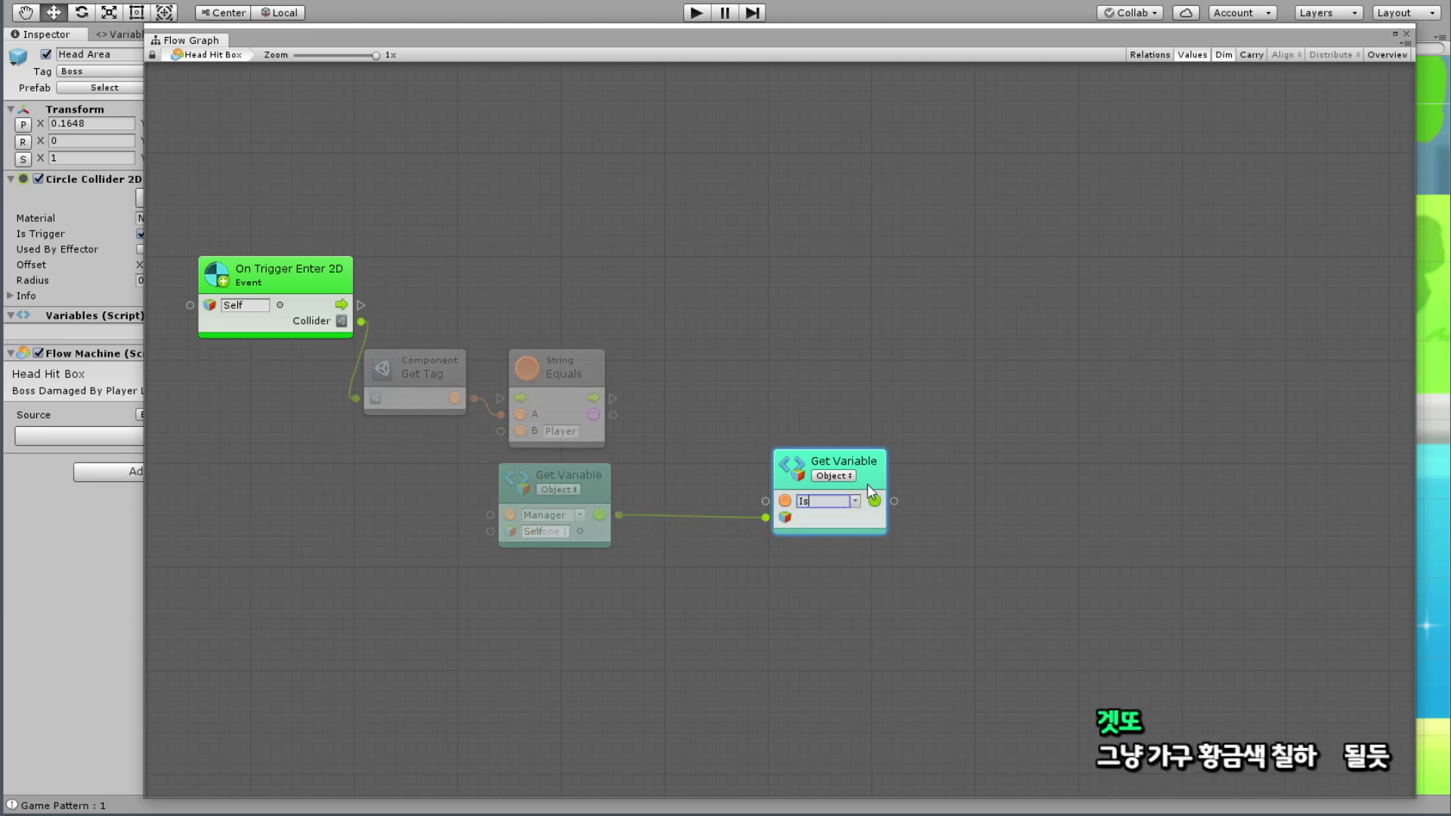
text(Attac)
text(k)
drag(873, 476, 598, 489)
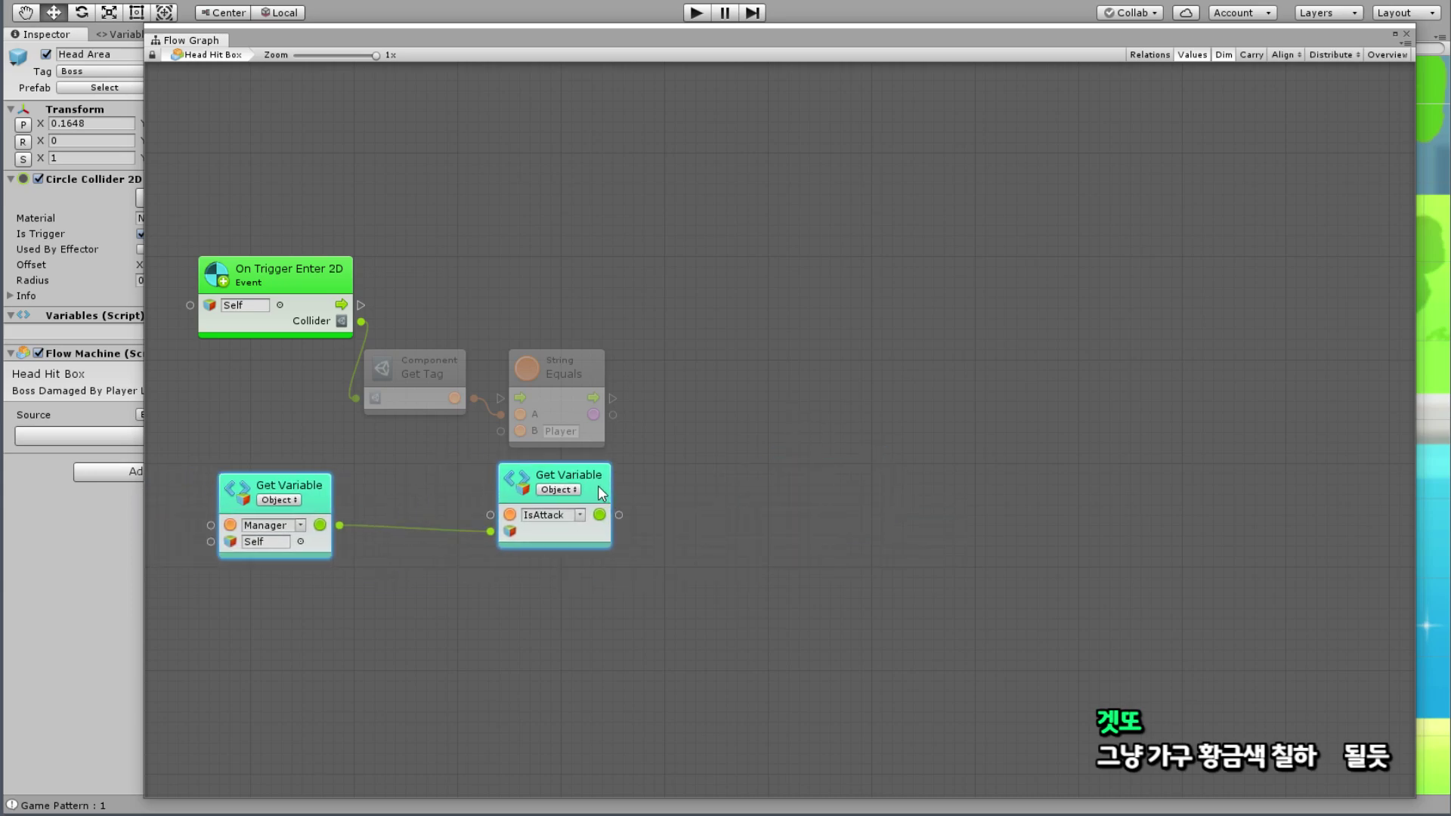
Step: Add a Branch (Params) node from Community > Control, placed right of Equals
right_click(790, 315)
click(816, 324)
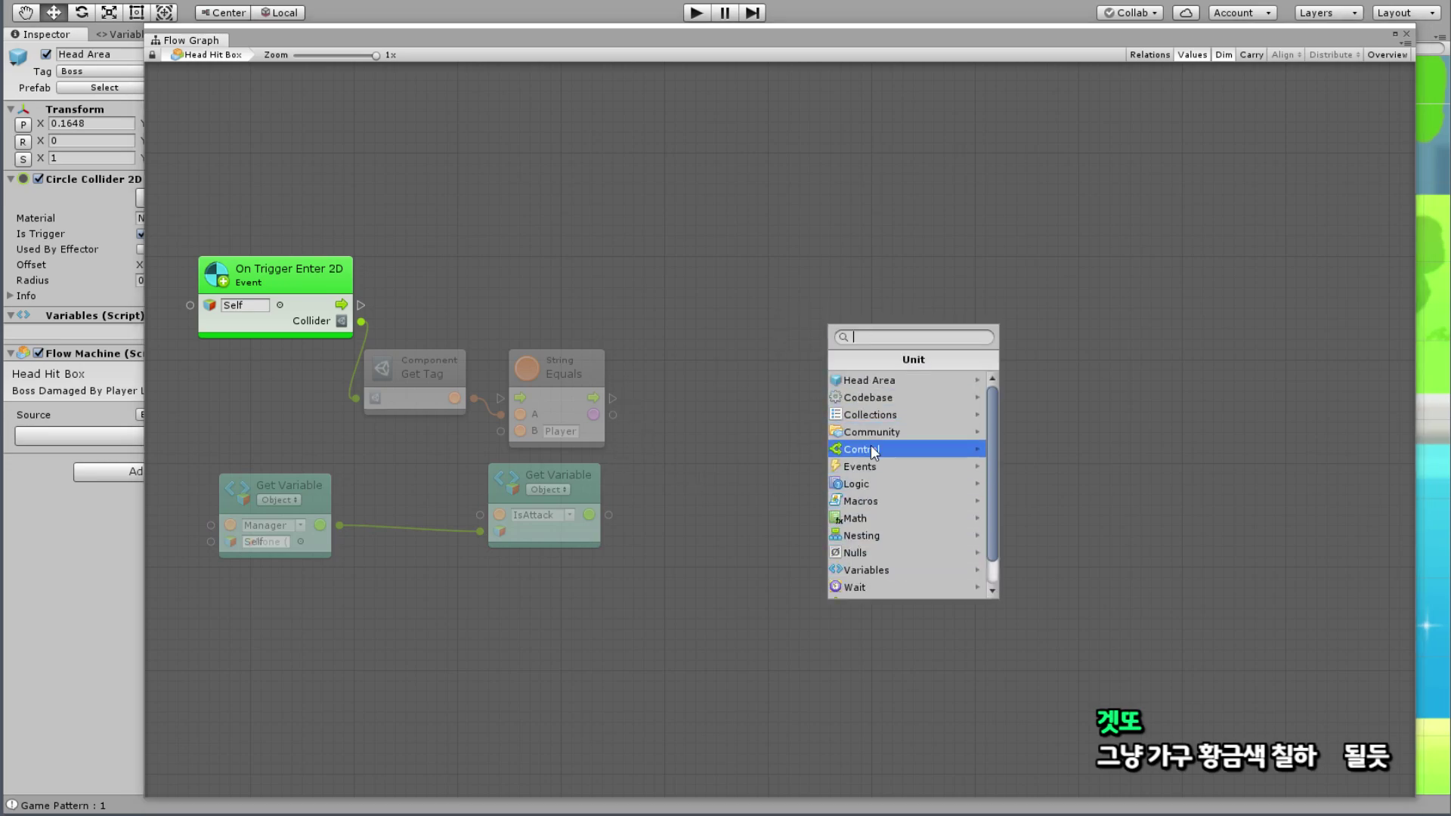
click(876, 432)
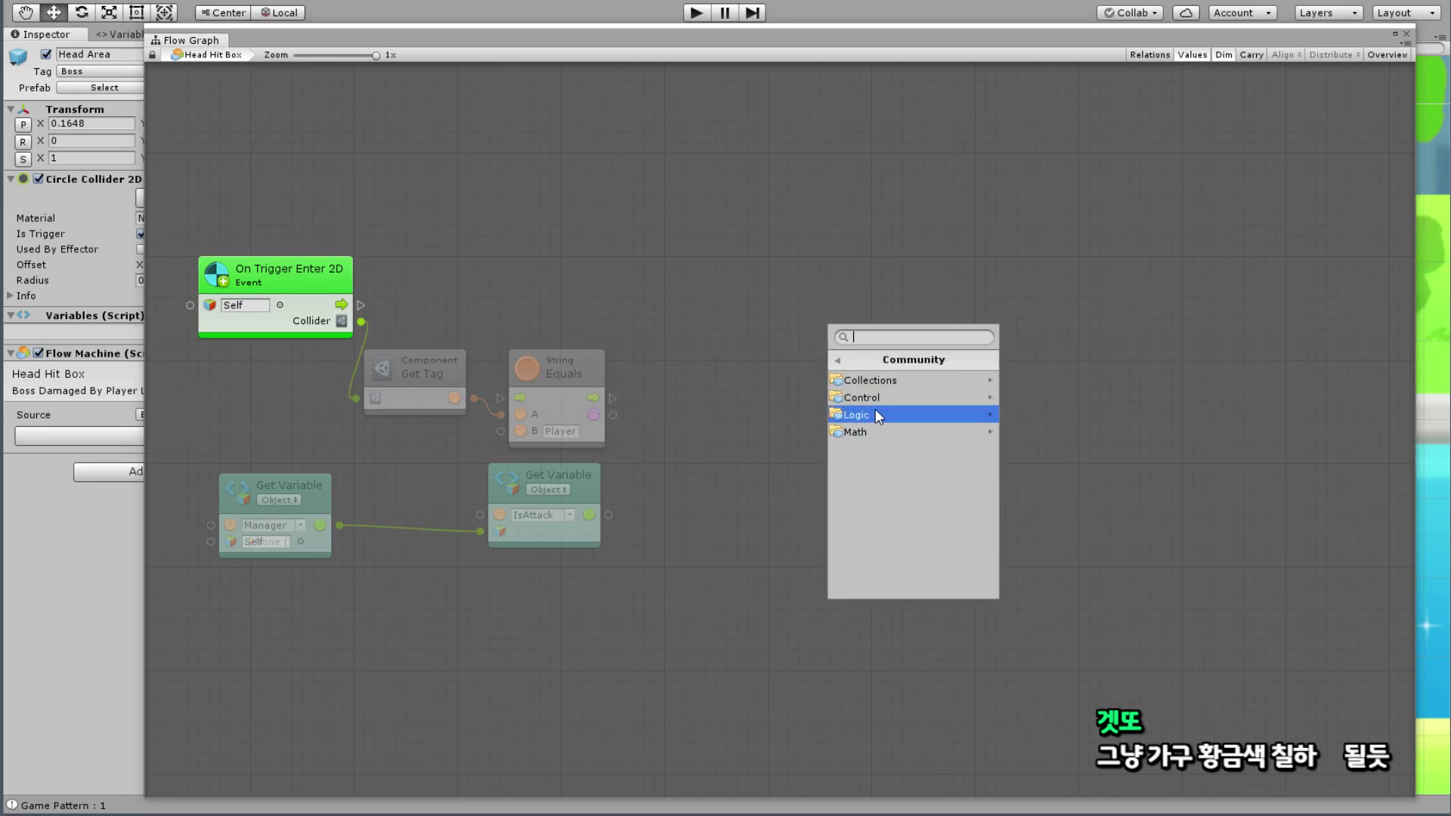
click(883, 397)
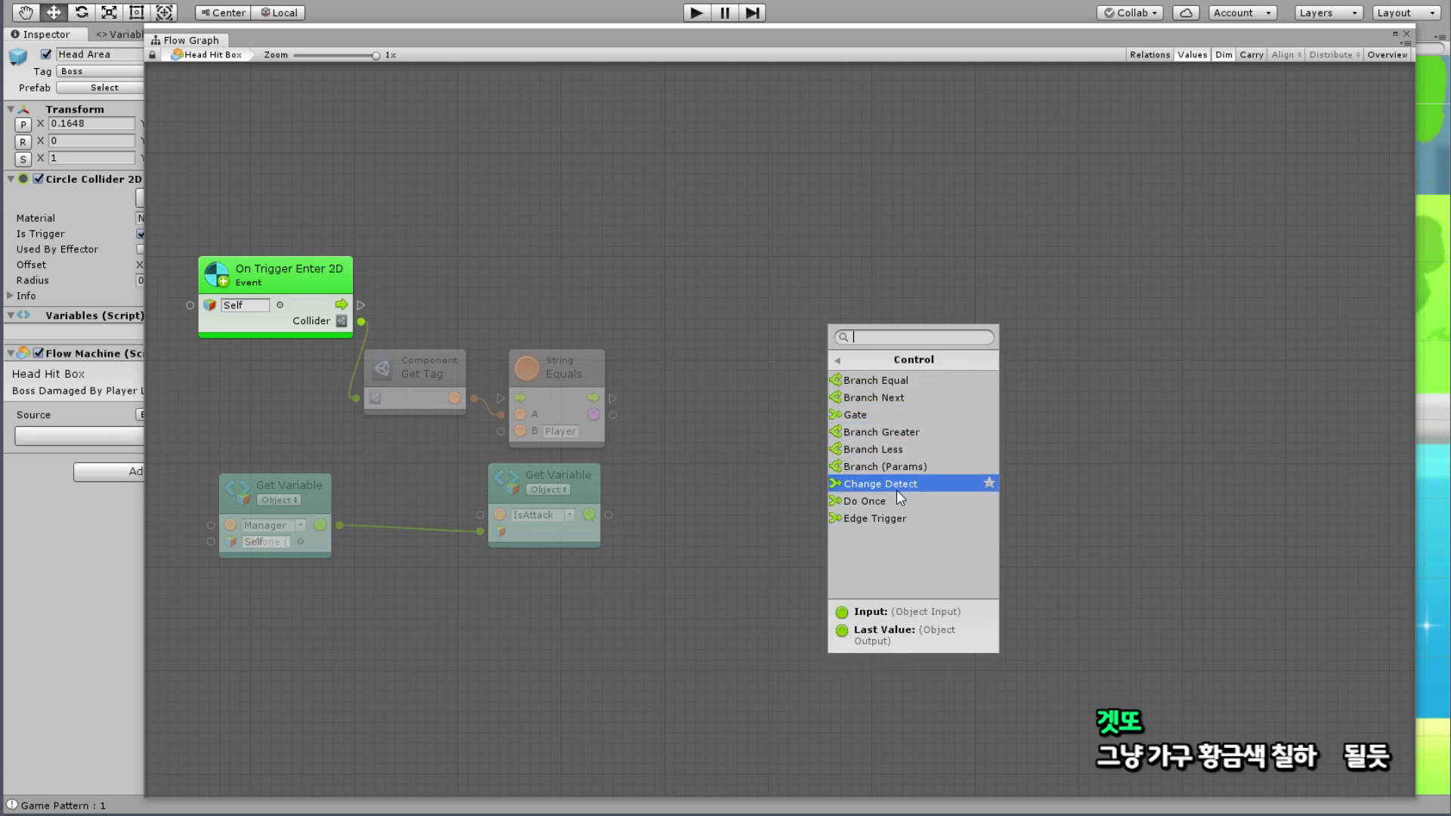
click(902, 466)
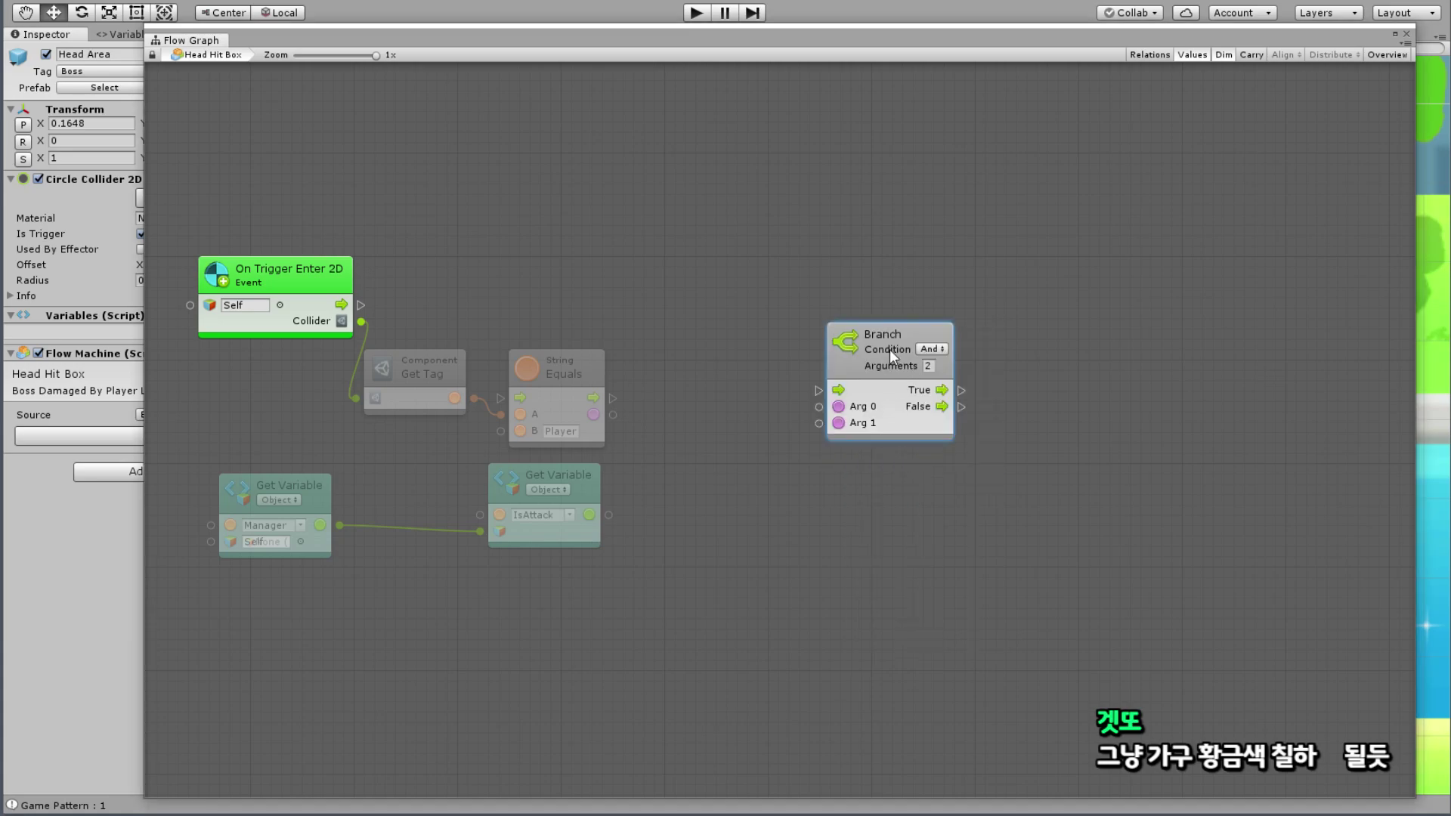
drag(890, 349, 715, 278)
Step: Wire Equals and IsAttack into Branch Arg 0 and Arg 1, trigger it from On Trigger Enter 2D, and tidy nodes
drag(613, 414, 665, 350)
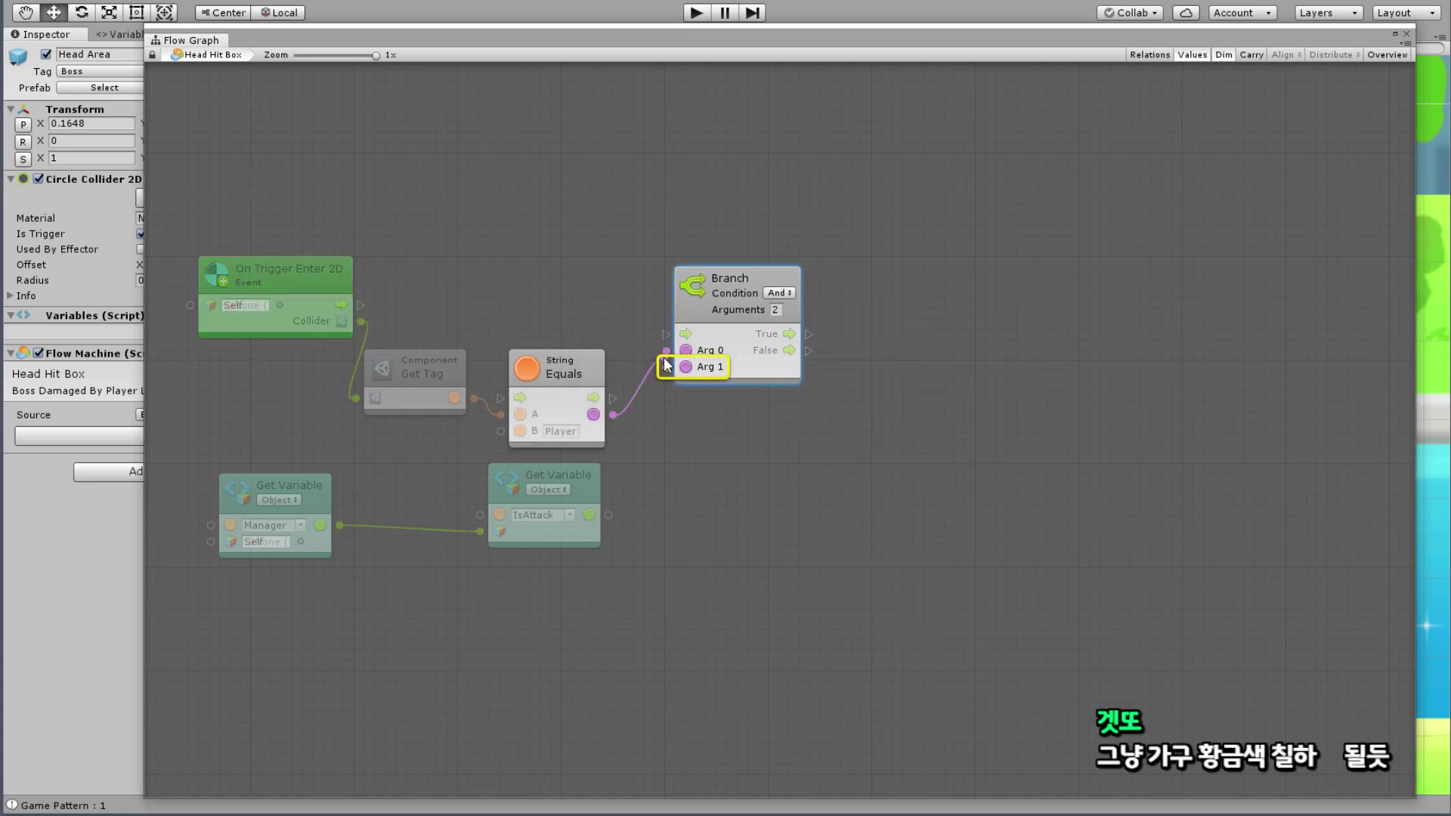
drag(589, 515, 668, 366)
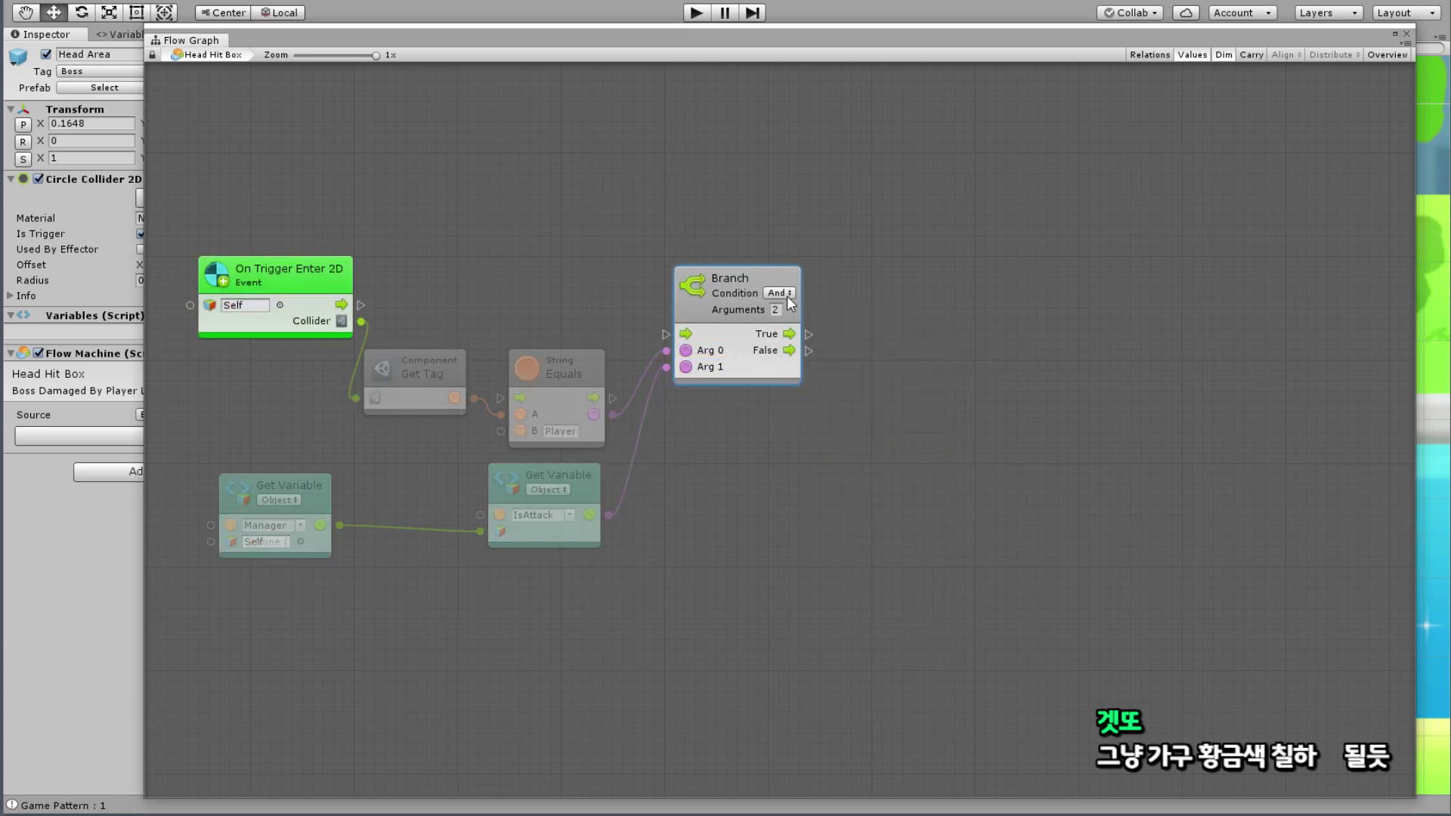
drag(361, 304, 666, 334)
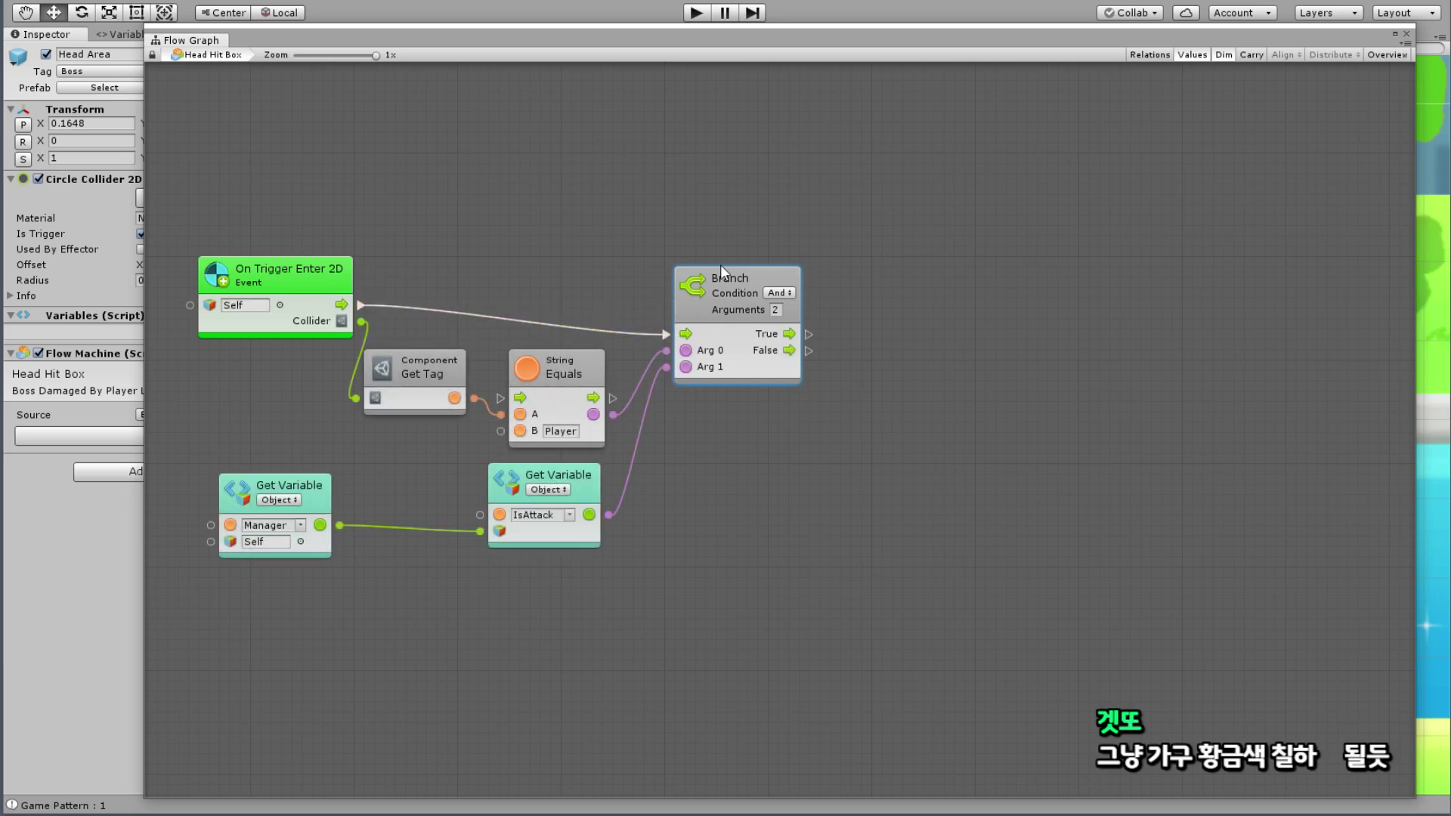
drag(706, 282, 701, 252)
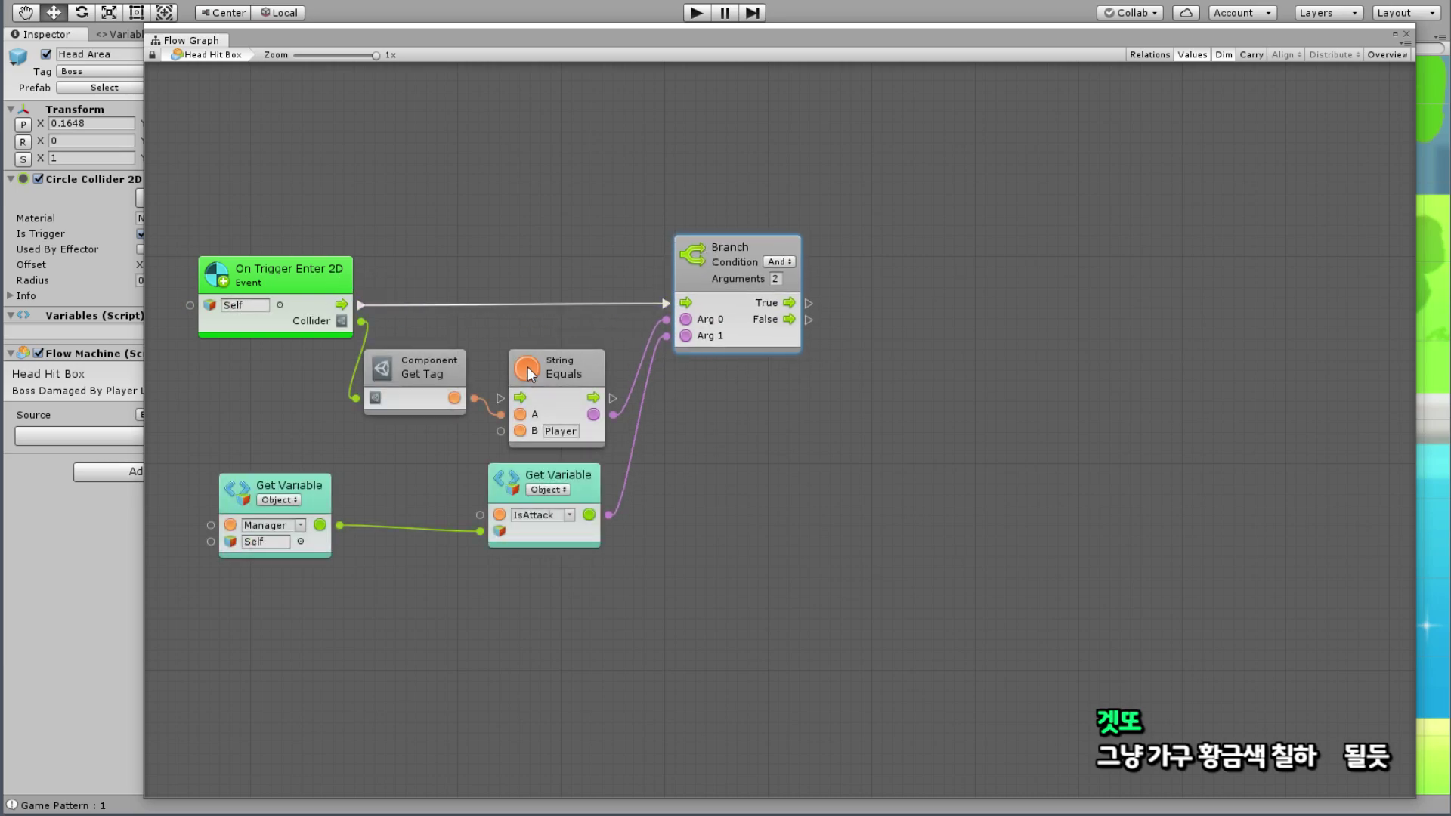
drag(563, 374, 583, 343)
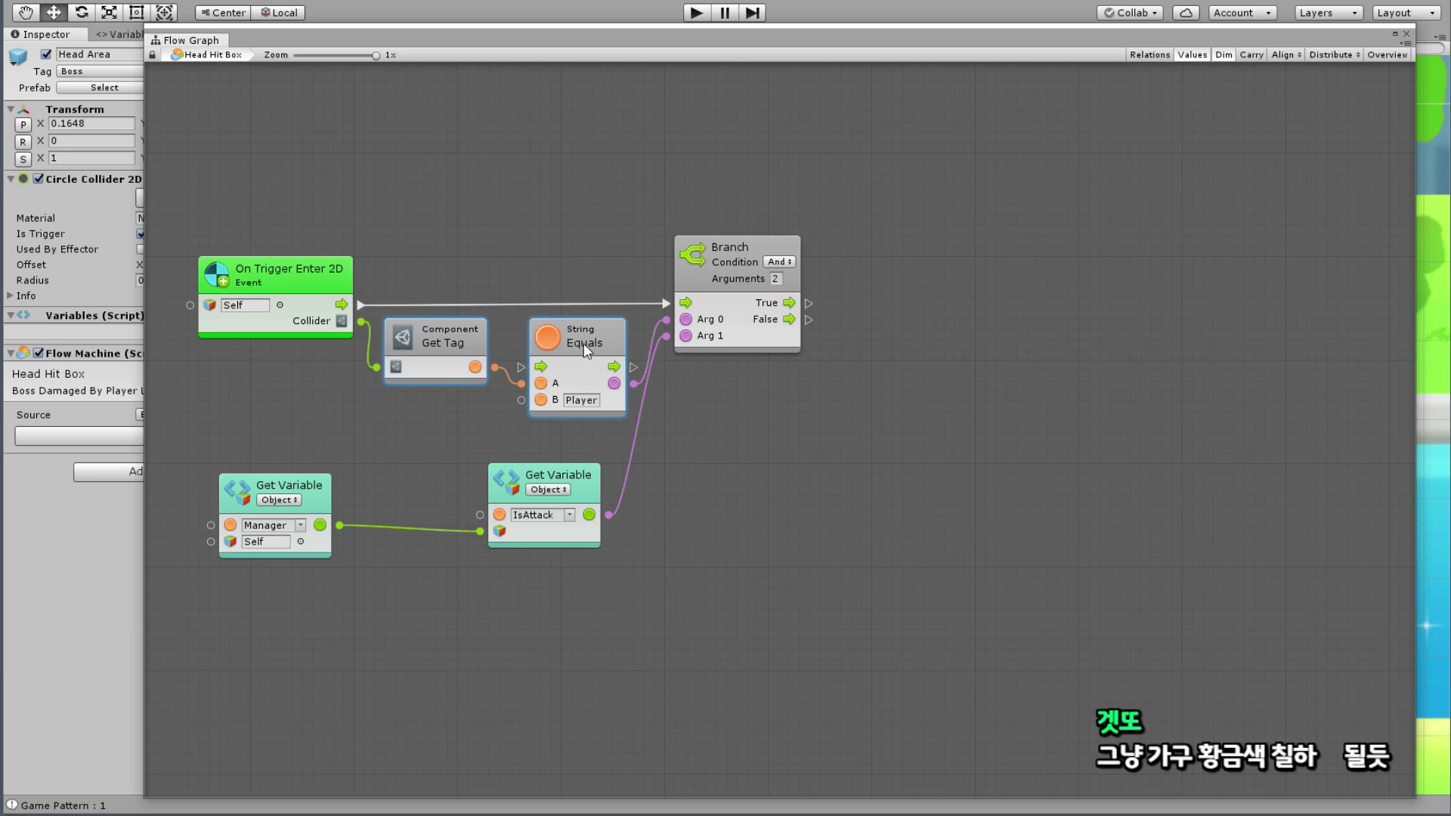
drag(584, 479, 615, 438)
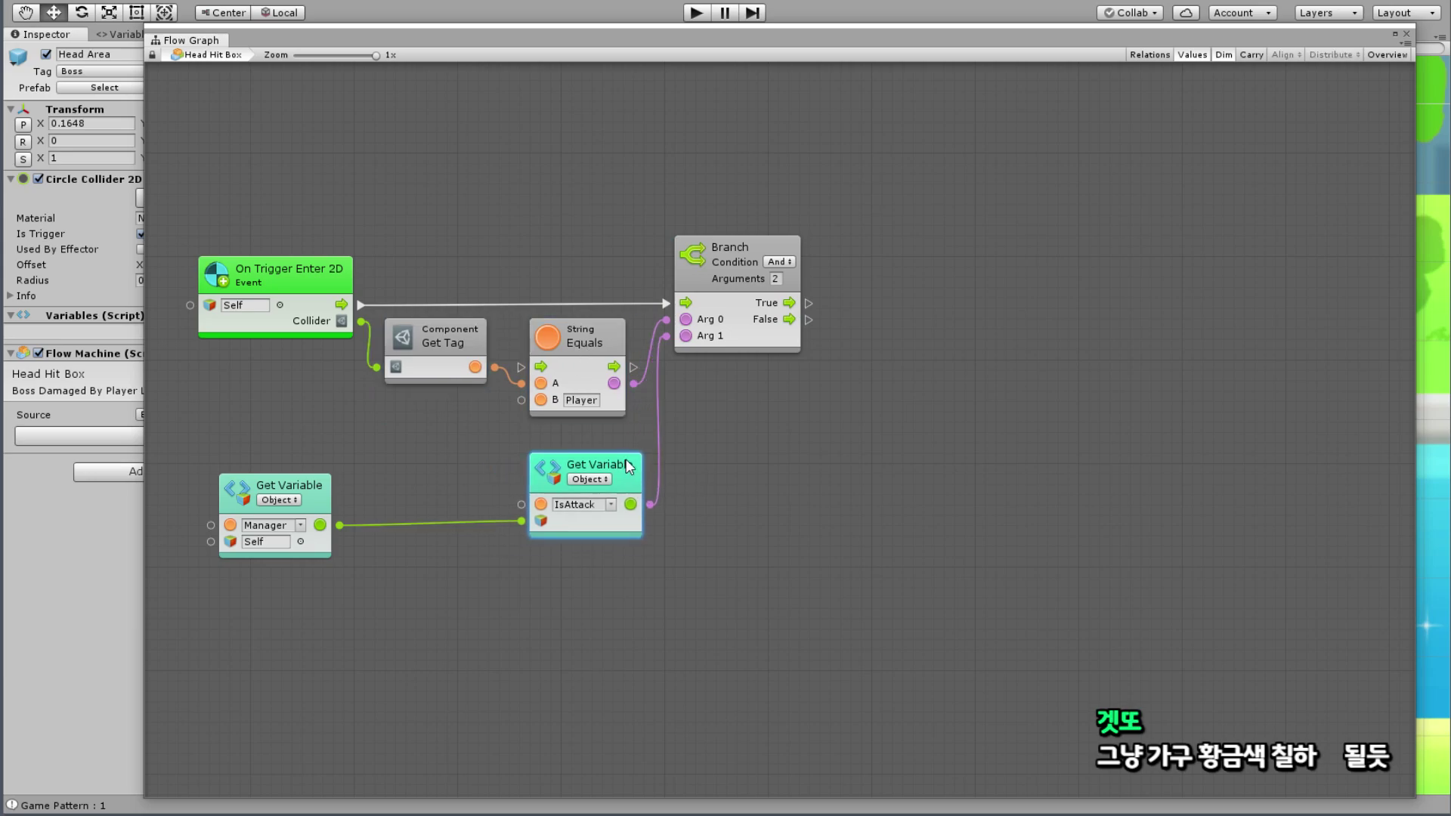
drag(323, 495, 478, 448)
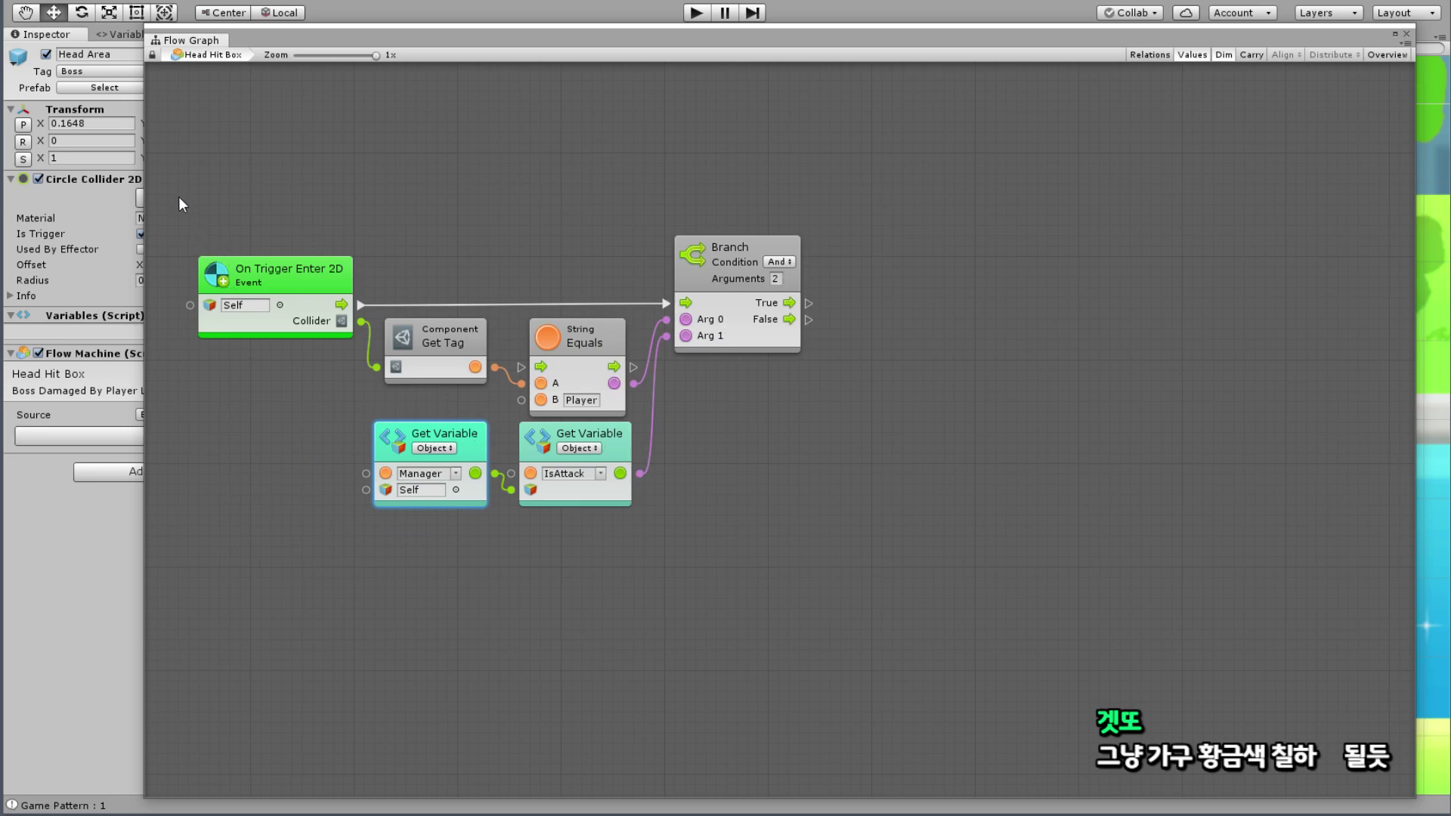
Step: Group all the trigger-check nodes and title the group 'Vaildation'
ctrl+drag(179, 167, 843, 549)
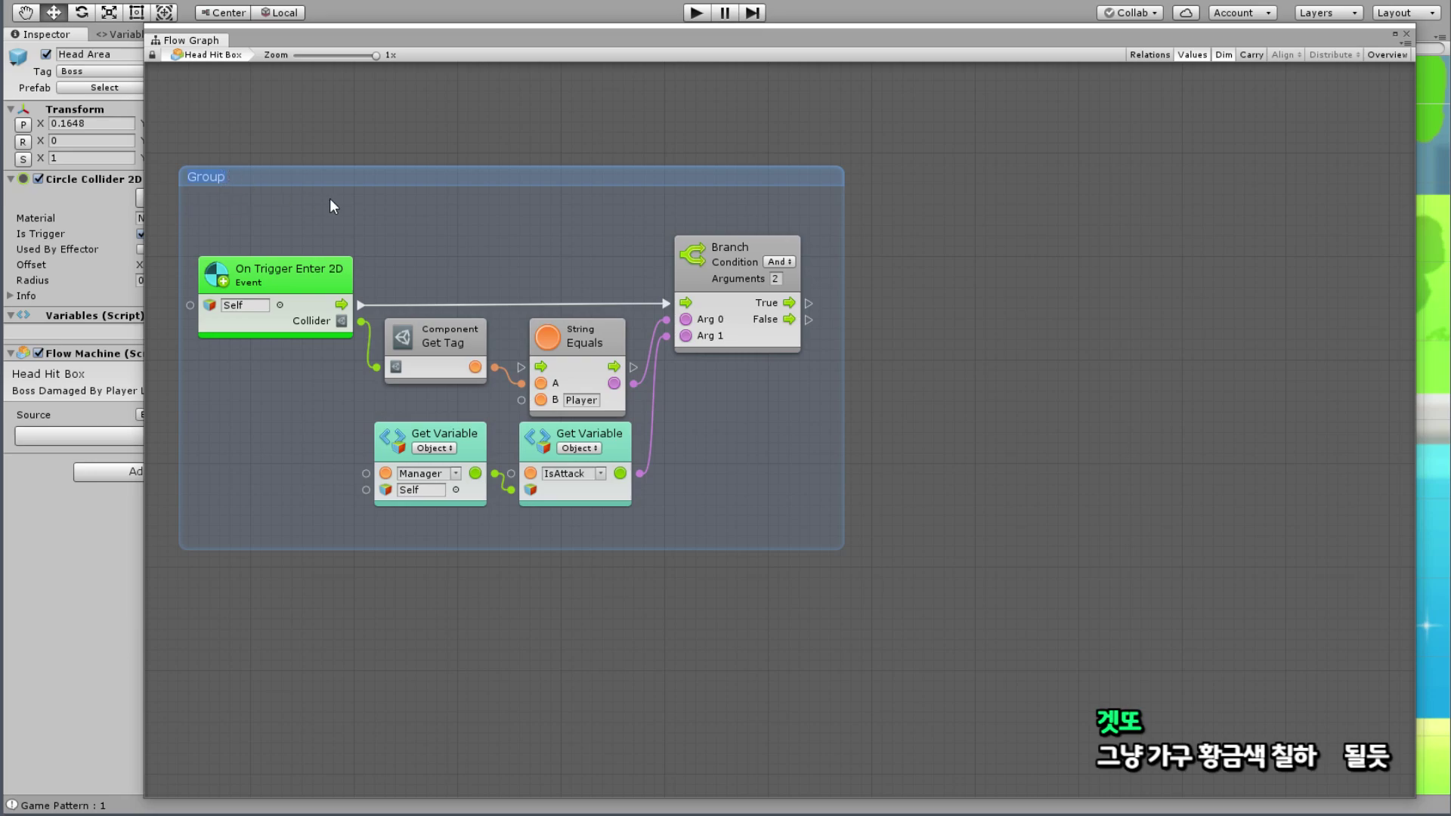
key(BackSpace)
text(V)
text(aildadation)
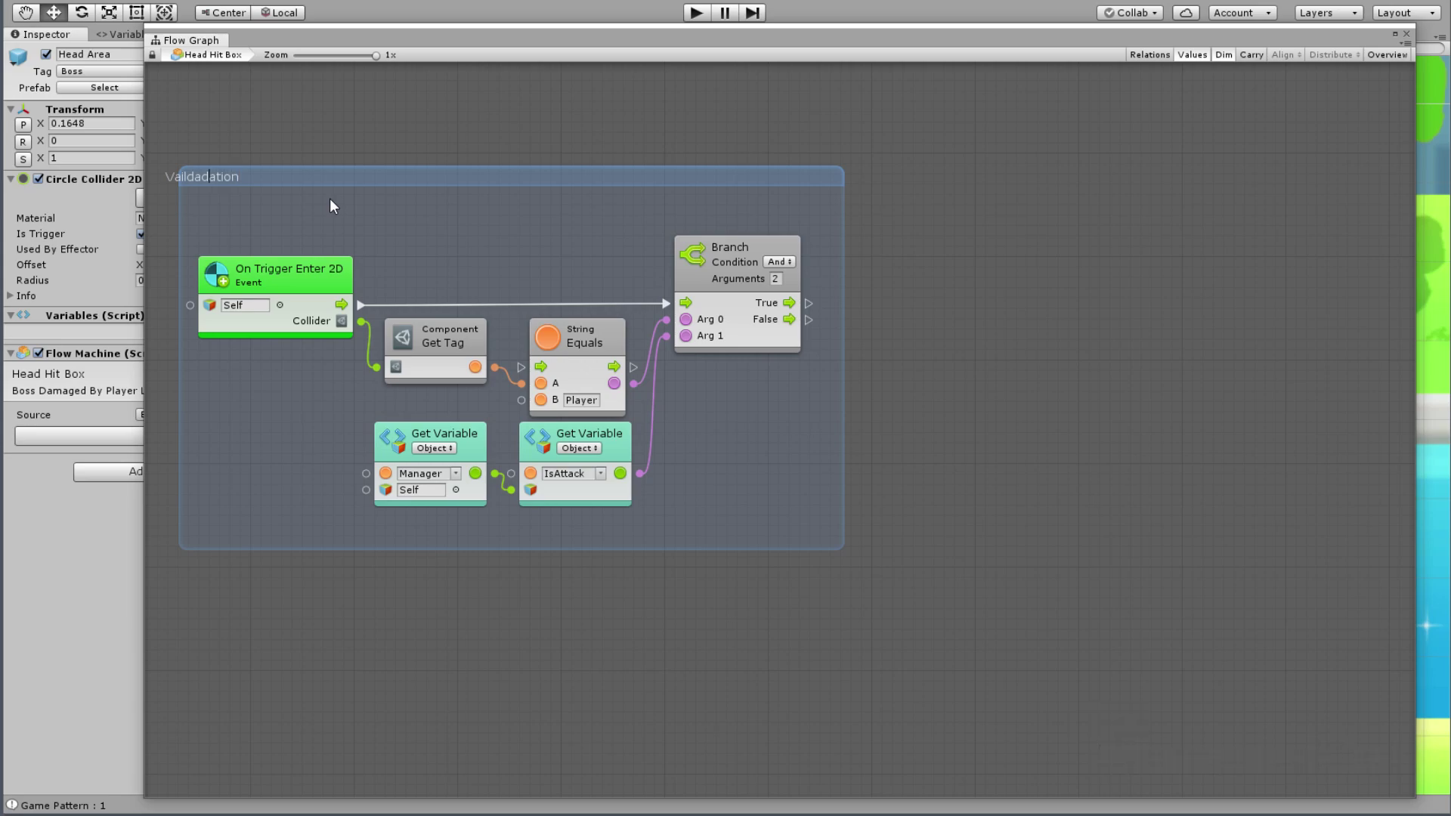
key(Left)
key(Left)
key(Left)
key(BackSpace)
key(Delete)
click(594, 142)
Step: Center the Vaildation group, trim its top and bottom edges, and shift its nodes slightly right
middle_drag(477, 163, 605, 202)
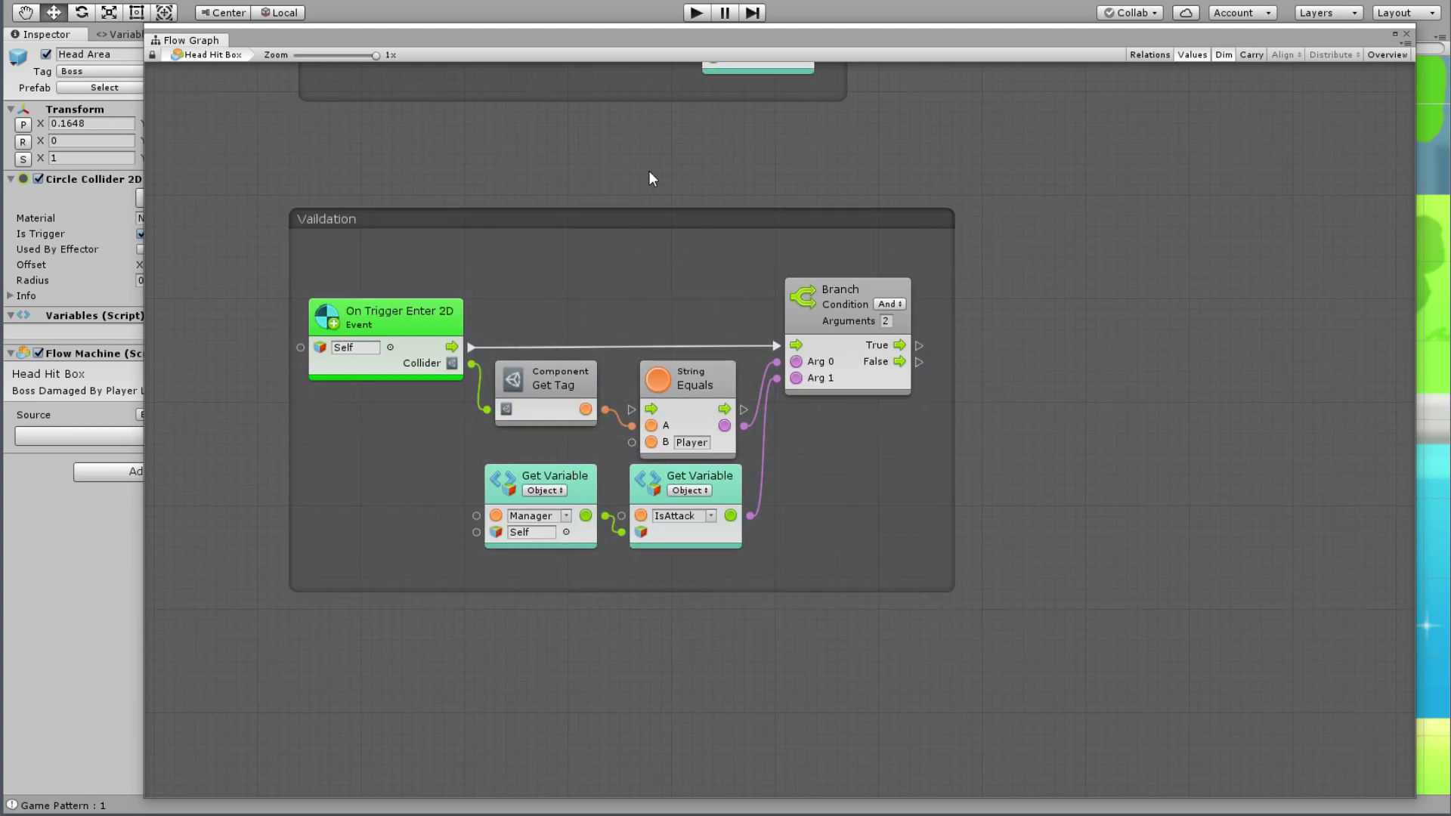
drag(626, 207, 637, 201)
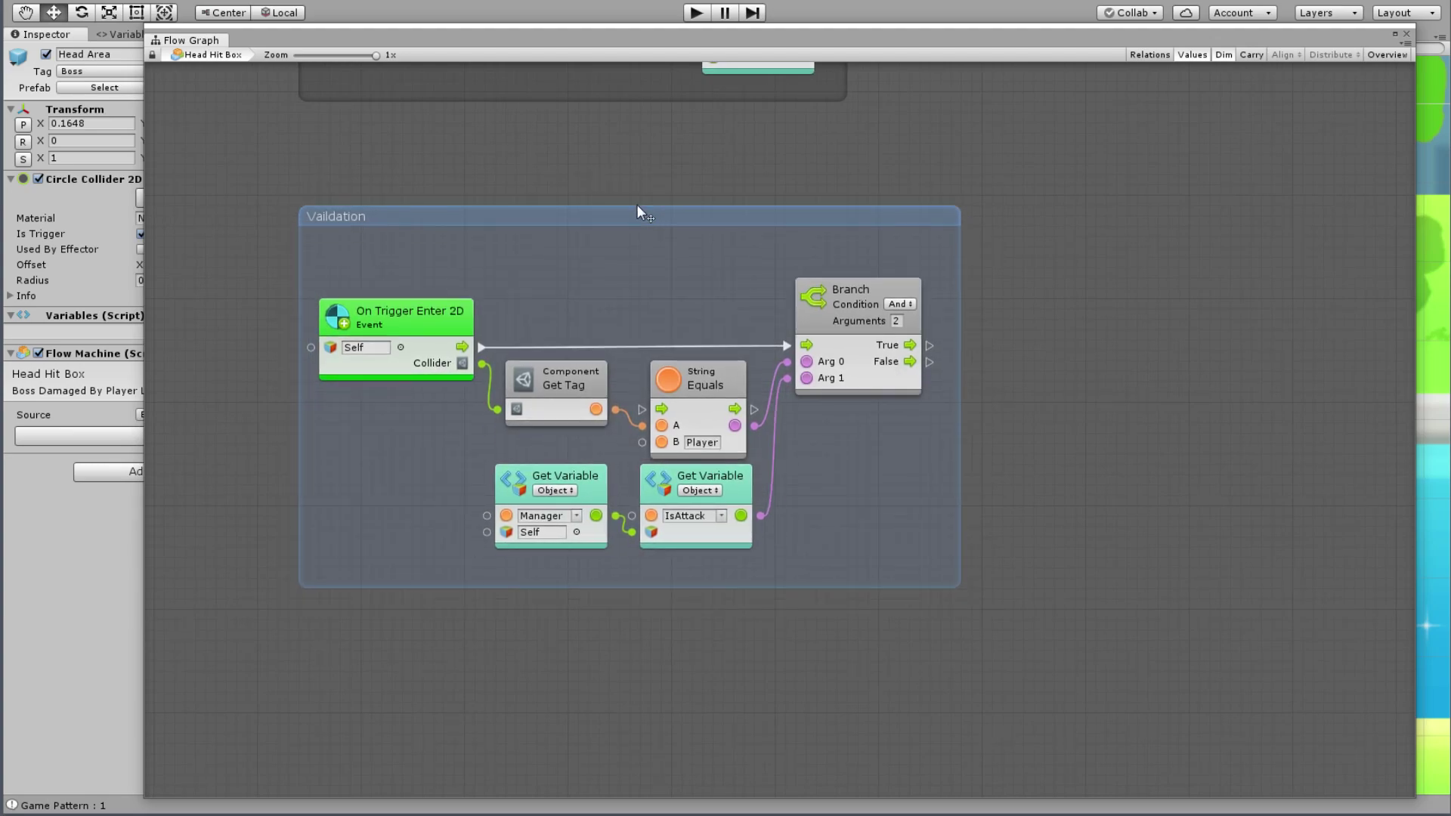
drag(644, 195, 646, 230)
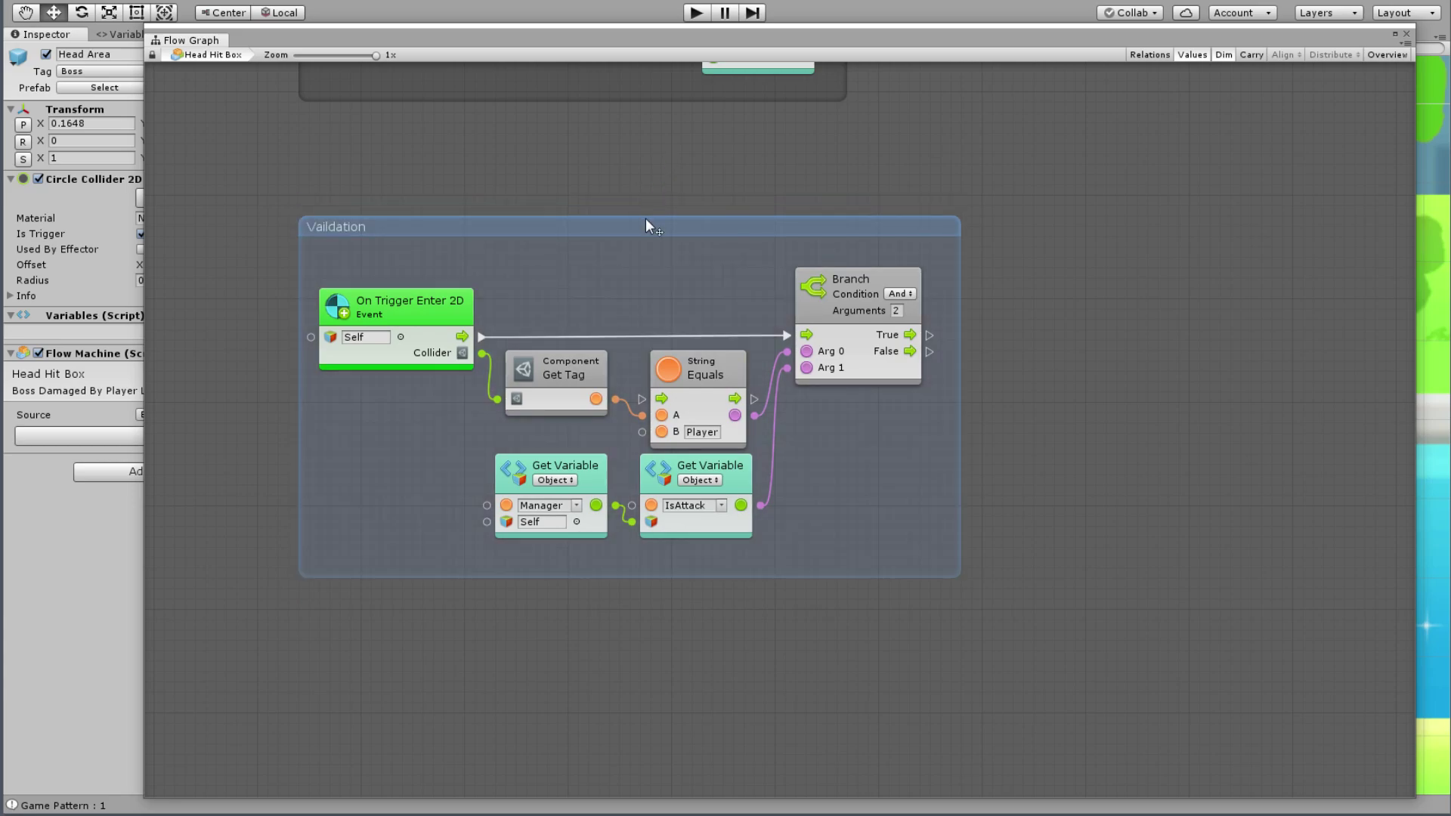
drag(642, 578, 642, 557)
click(626, 586)
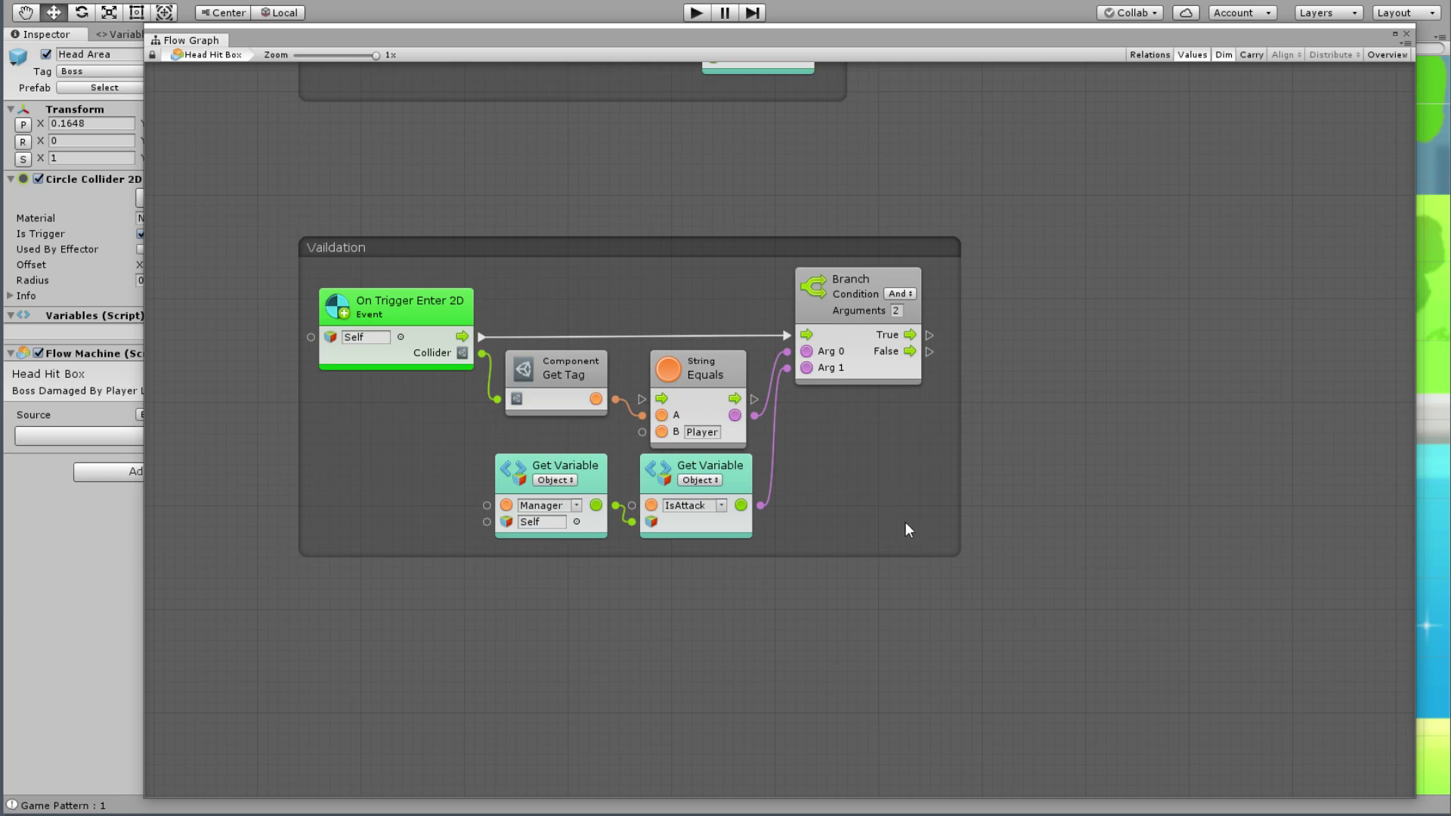
drag(923, 541, 316, 264)
drag(829, 288, 837, 289)
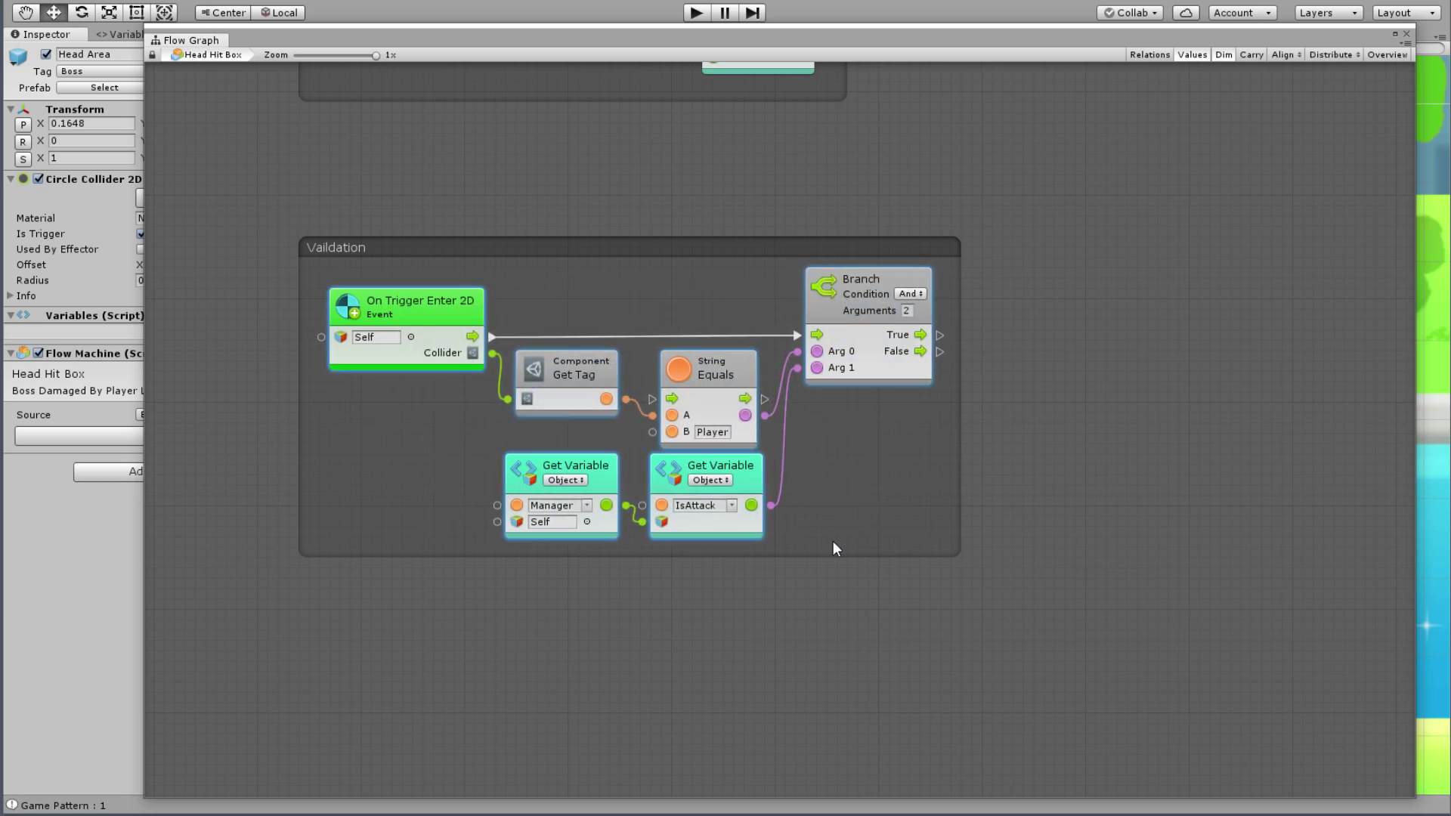
click(804, 507)
Step: Stack the Vaildation group beneath Setting Manager and align the two Get Variable nodes
scroll(831, 412, up, 5)
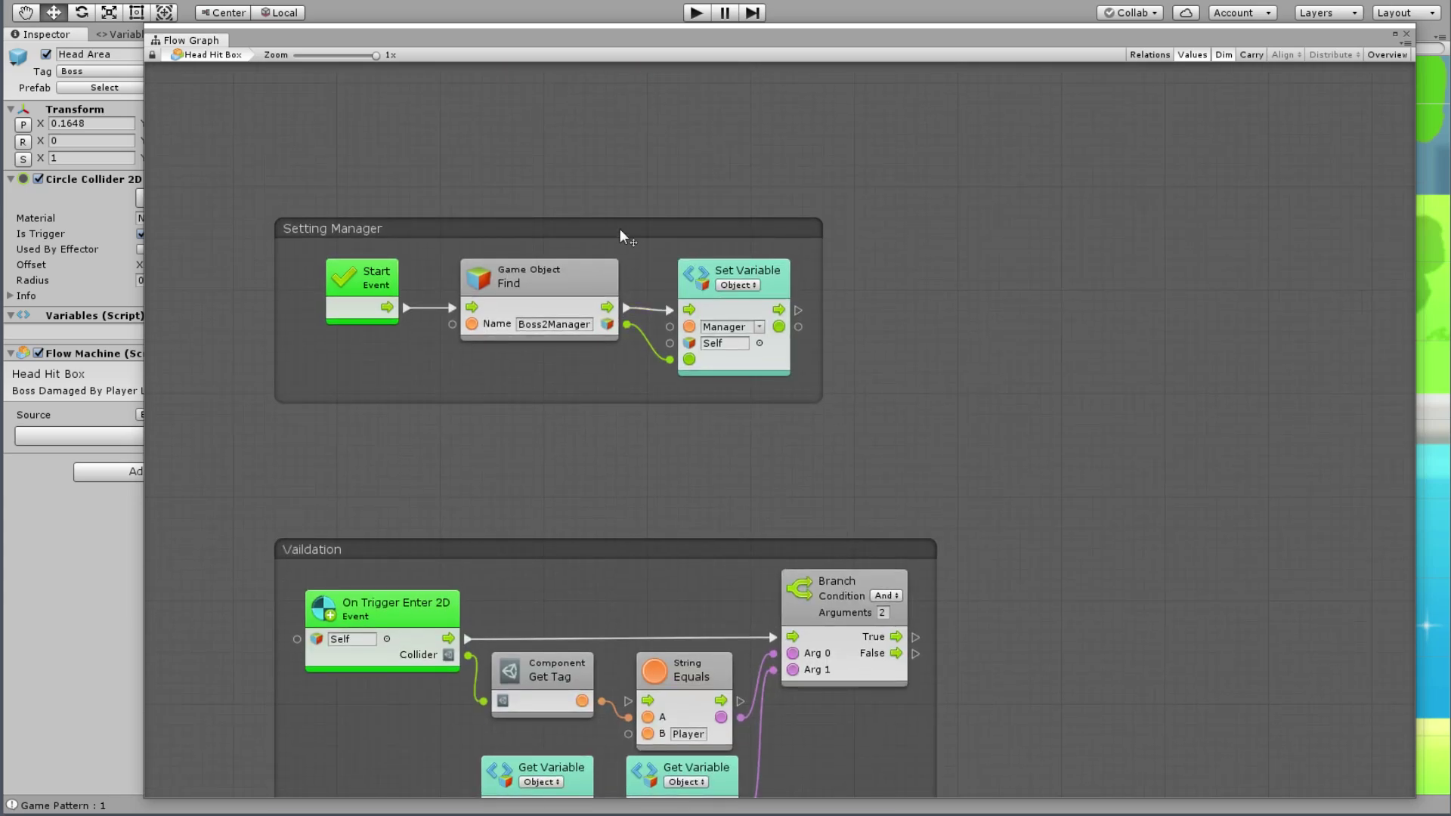
drag(619, 234, 681, 327)
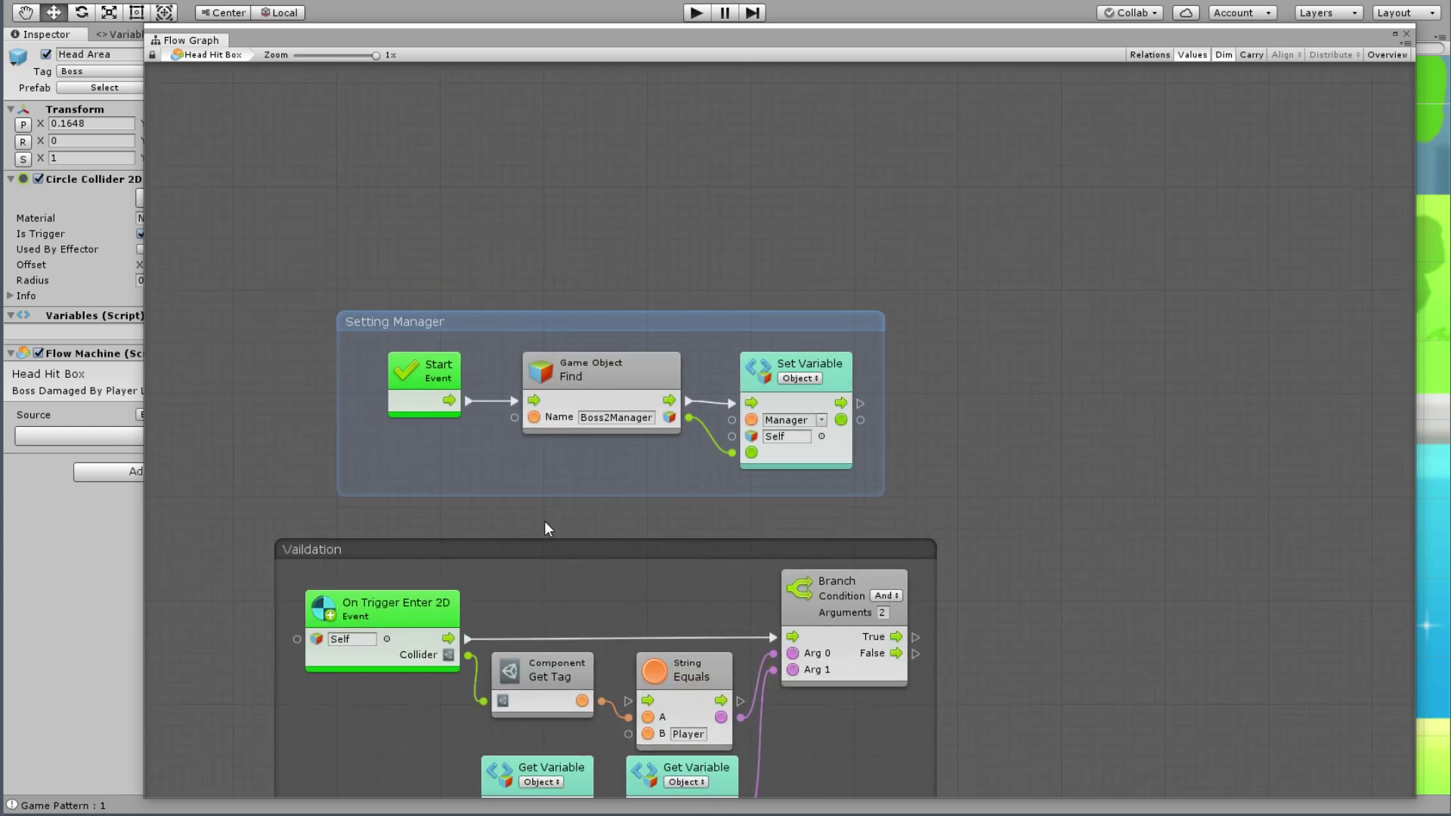
drag(535, 556, 597, 537)
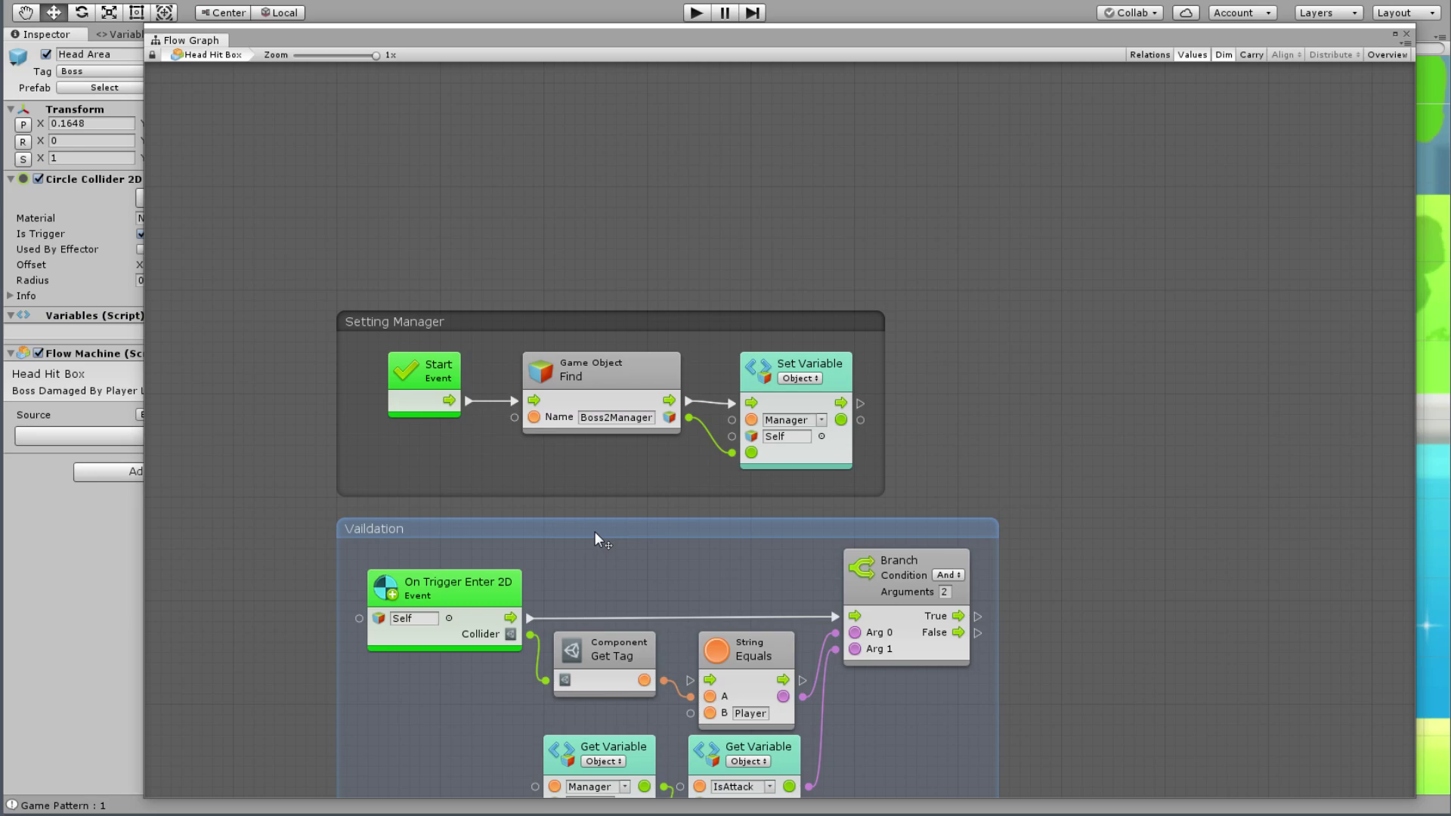
middle_drag(1067, 484, 941, 261)
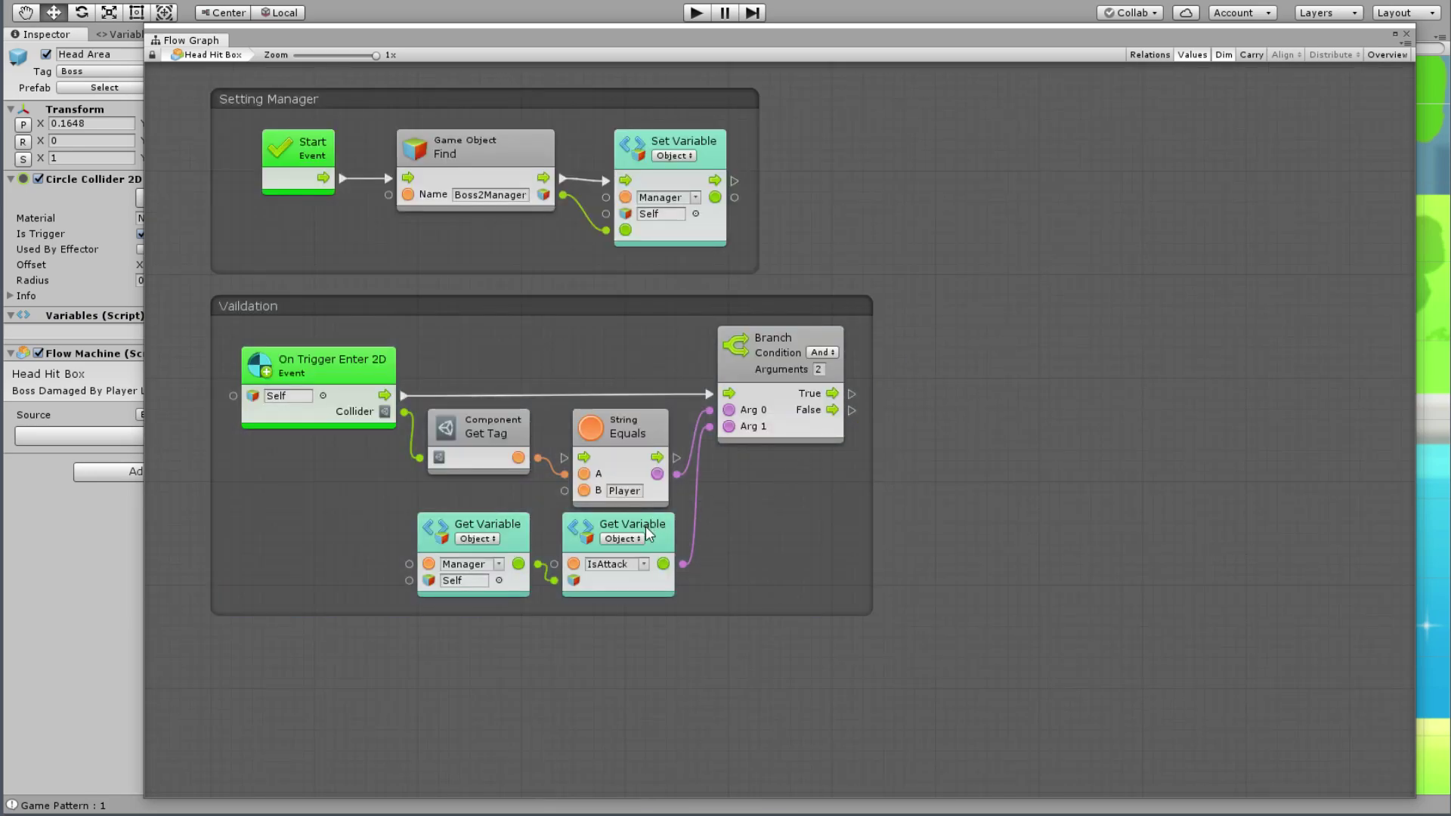
drag(743, 565, 442, 561)
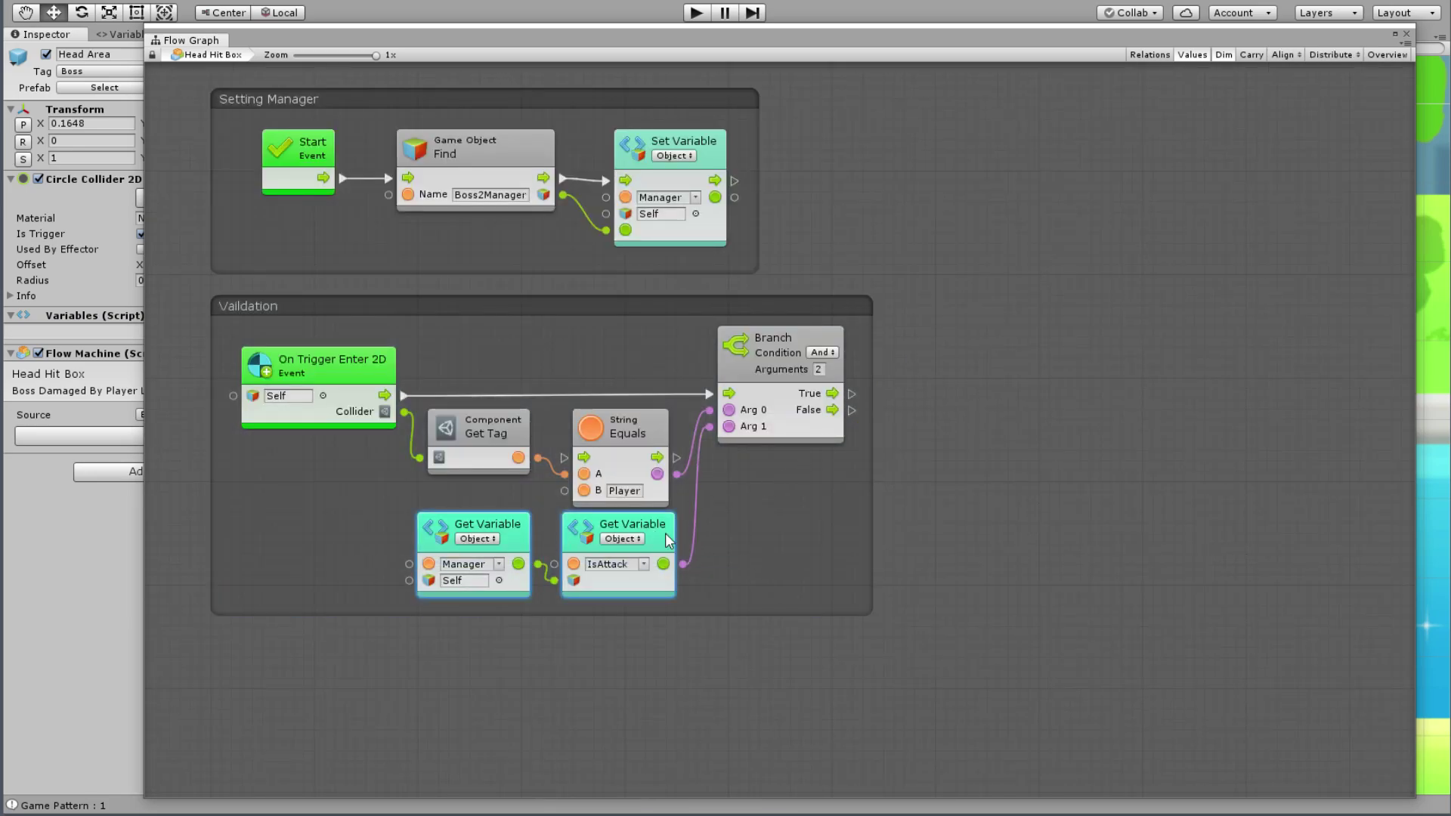
mouse_move(670, 534)
mouse_down()
mouse_move(650, 536)
mouse_move(664, 542)
mouse_up()
click(773, 538)
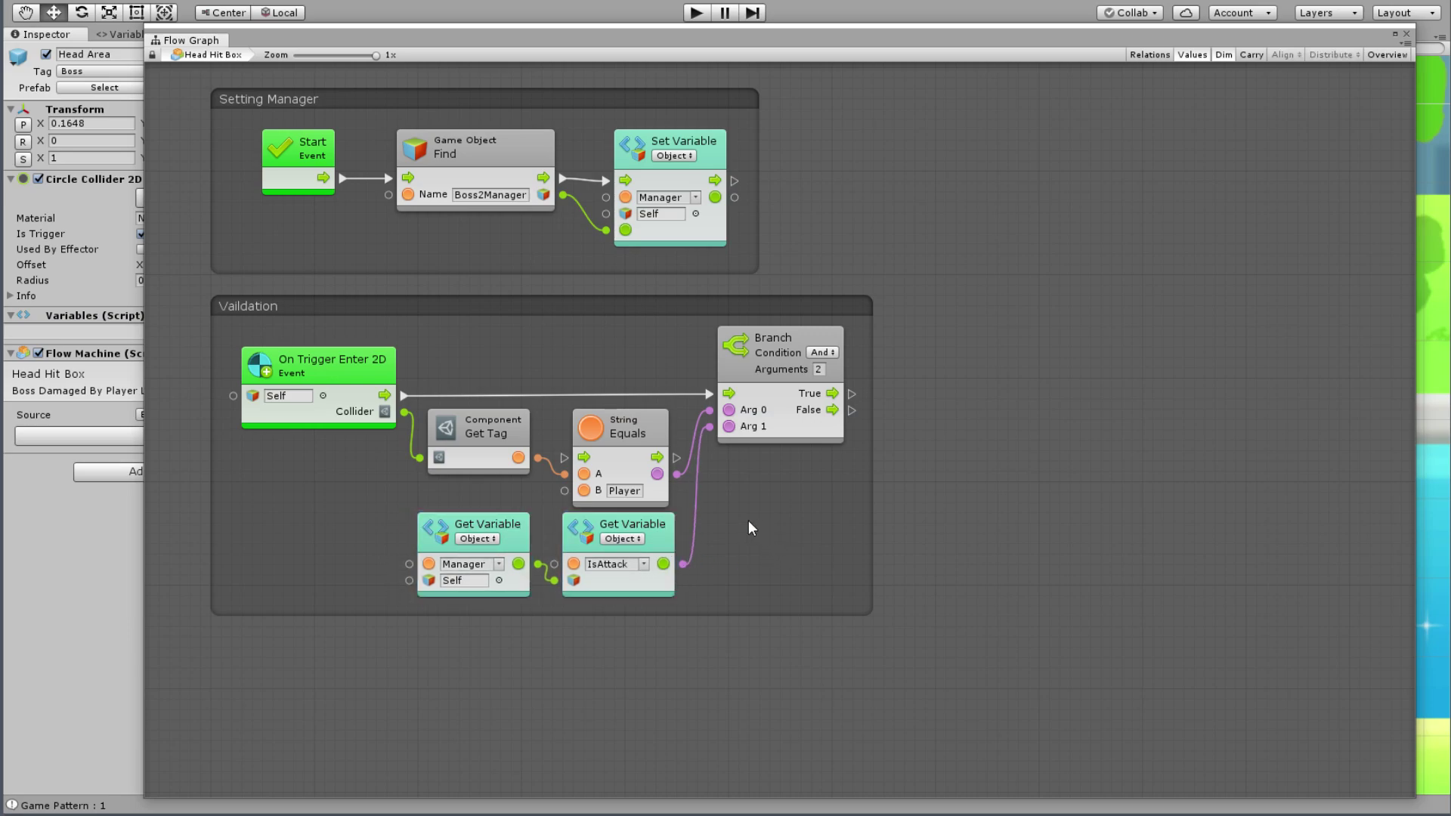
Step: Select the Branch node and clear canvas space to its right
middle_drag(907, 501, 909, 476)
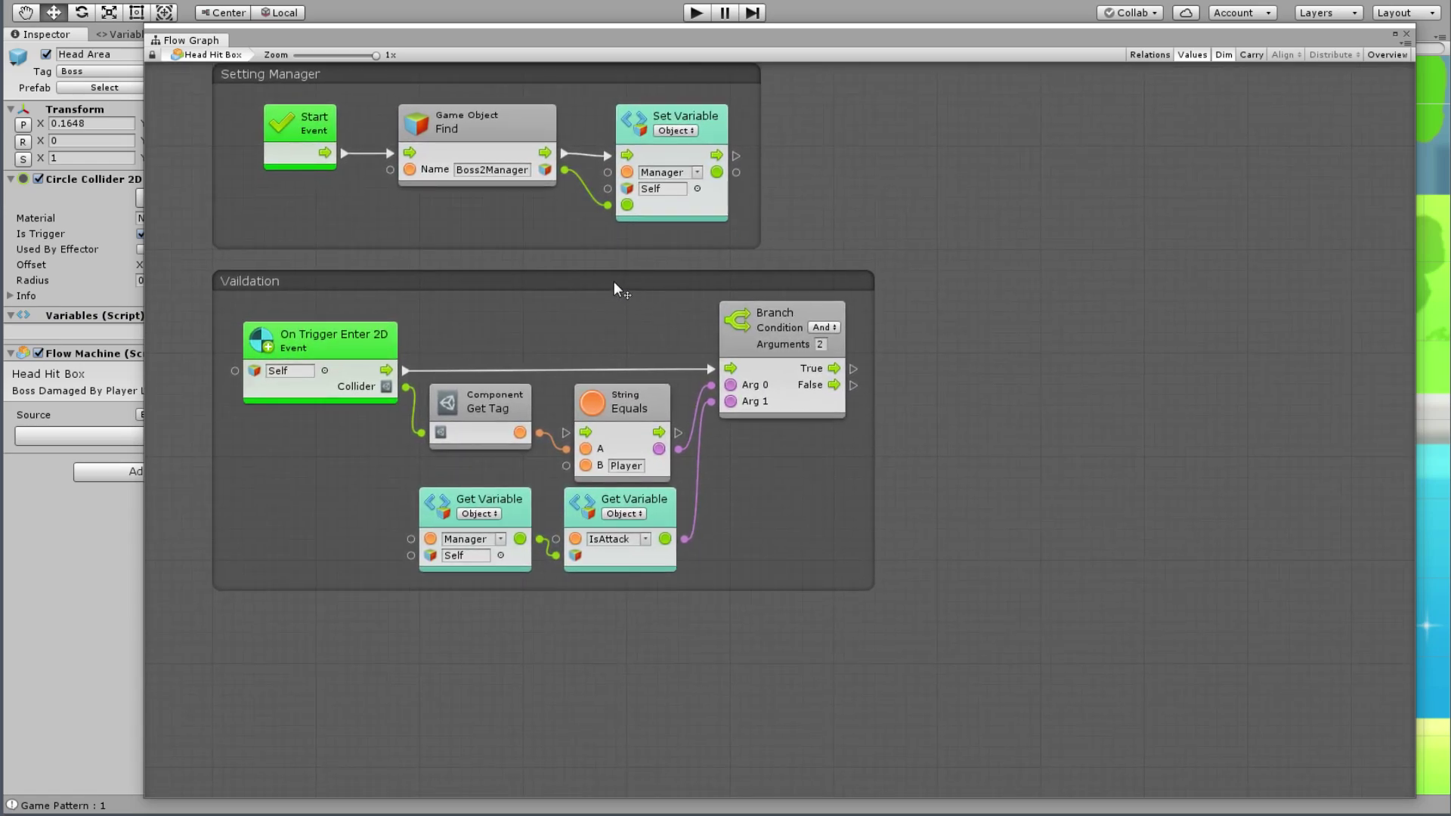
middle_drag(1012, 363, 1088, 461)
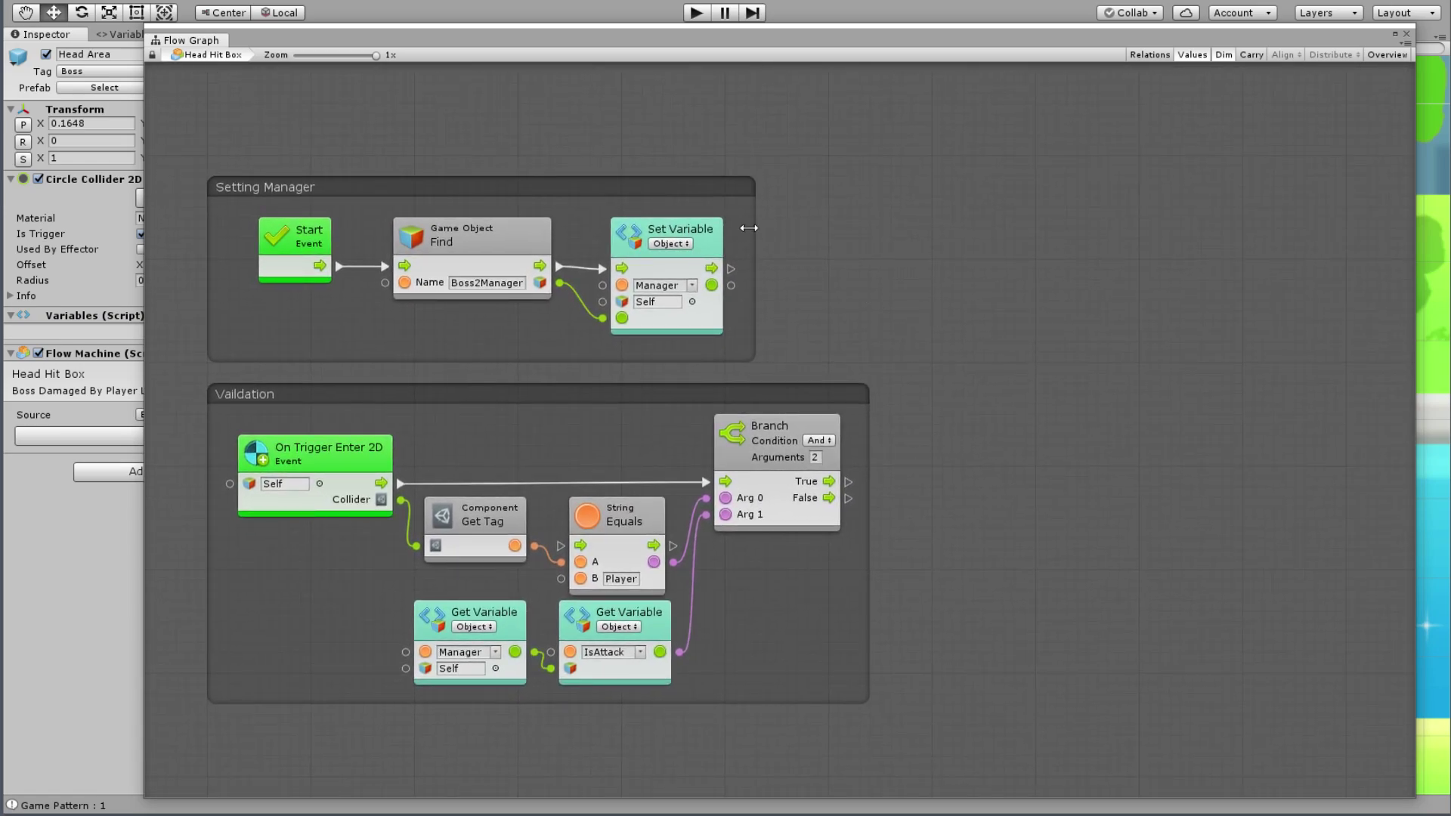
middle_drag(835, 279, 790, 234)
click(699, 389)
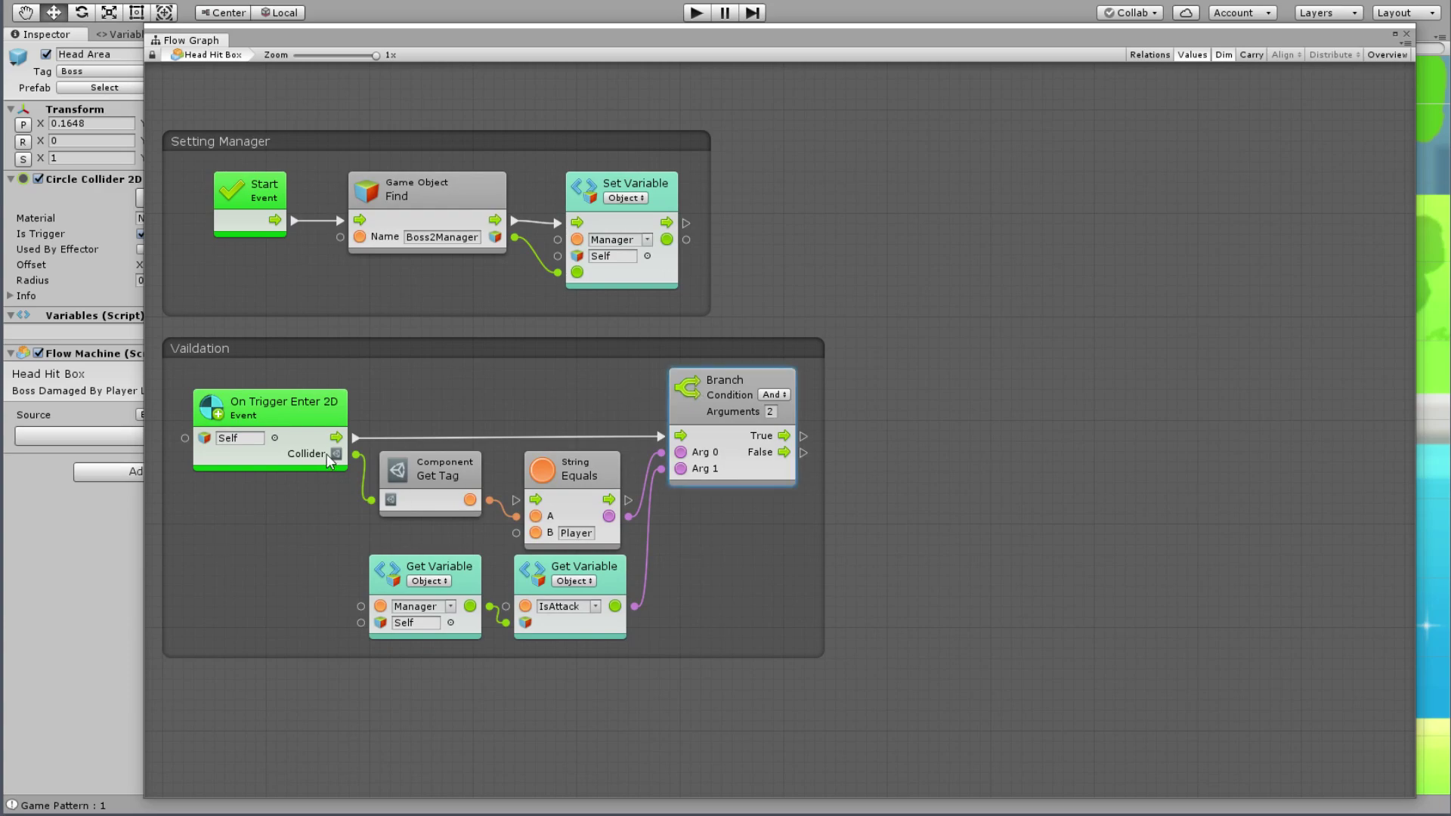
middle_drag(444, 429, 443, 417)
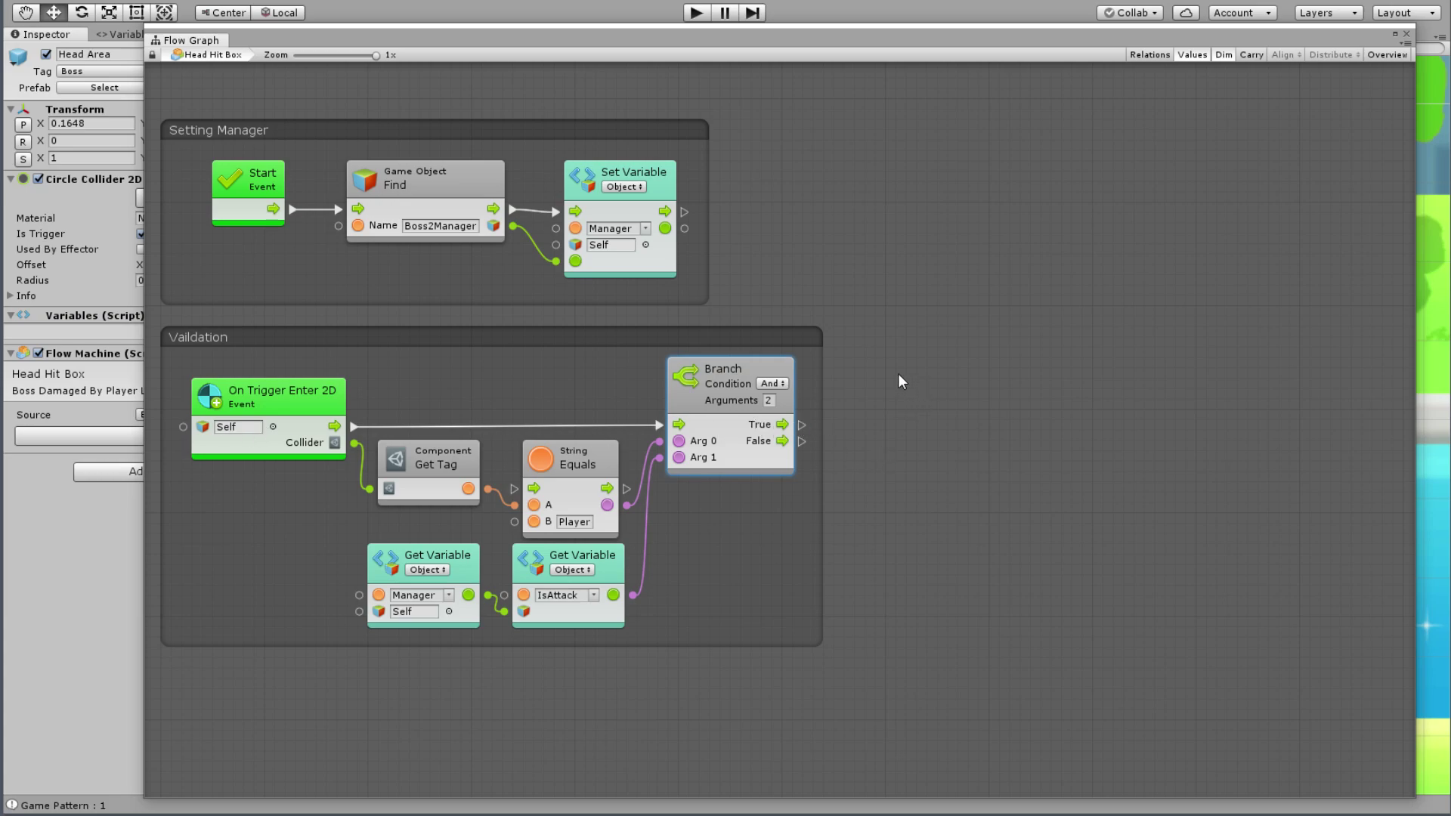
middle_drag(899, 375, 666, 323)
right_click(678, 278)
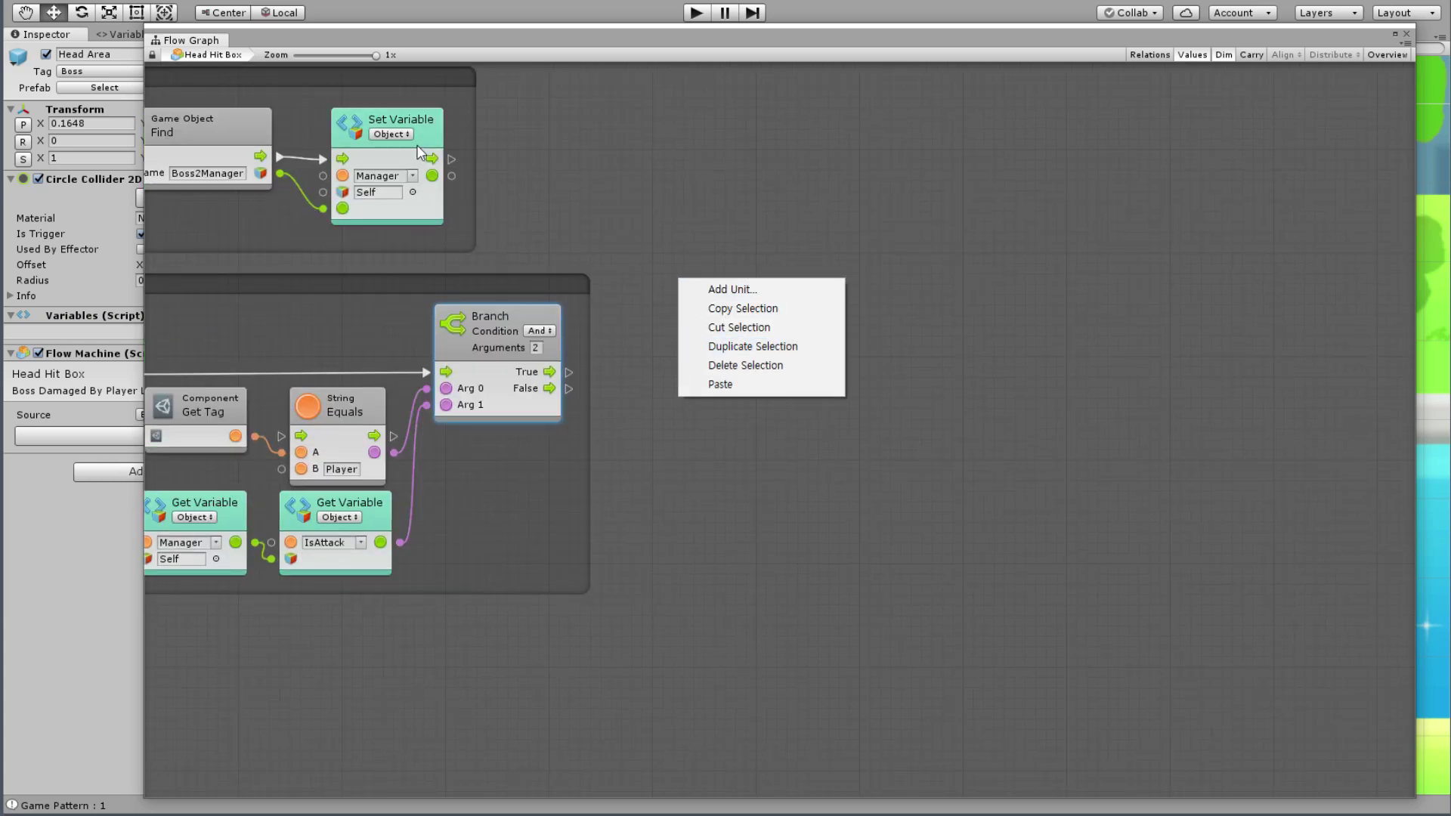
Step: Duplicate the Manager Get Variable node and place the copy right of the Branch
click(233, 523)
key(ctrl+d)
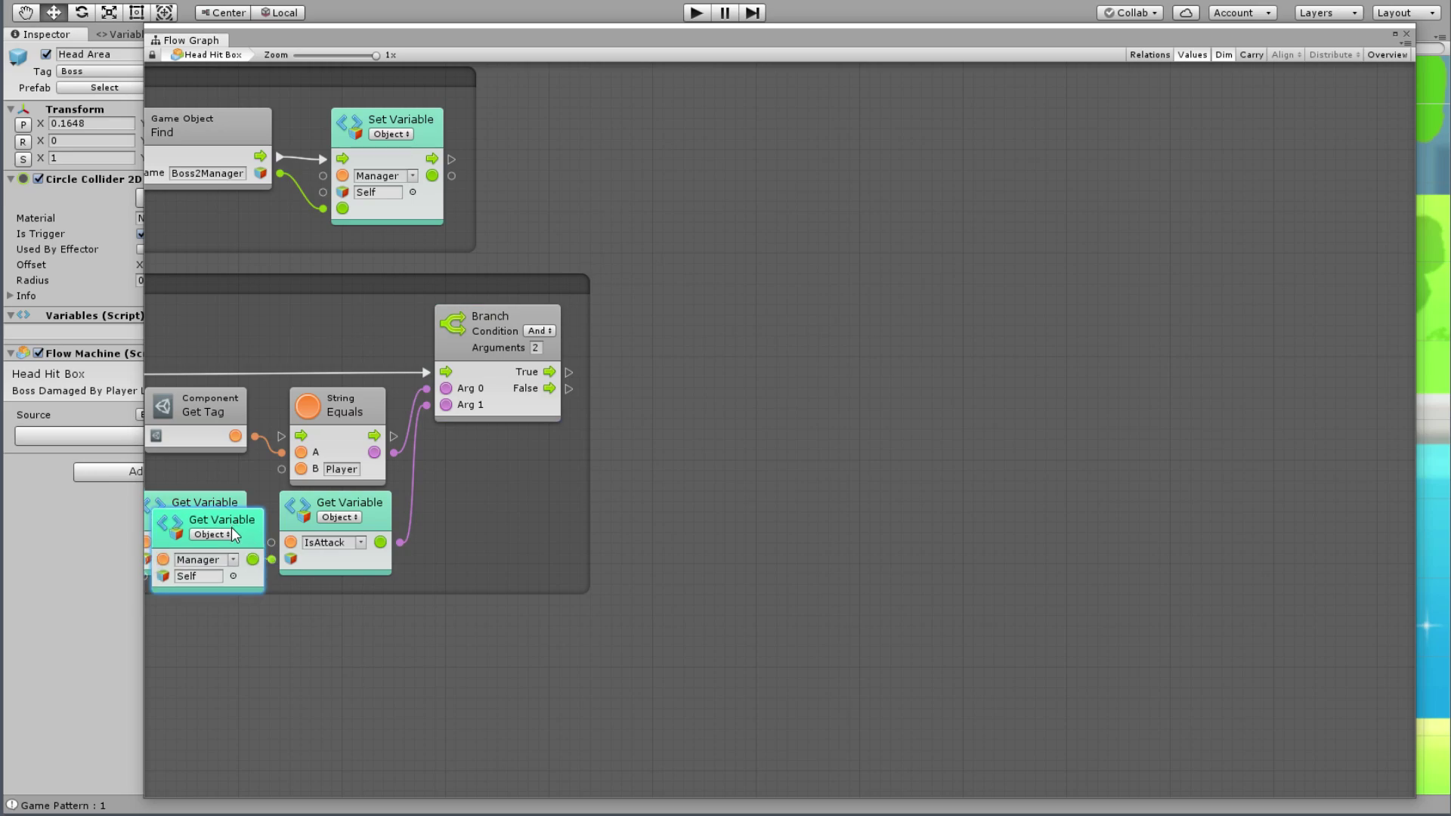
drag(231, 527, 680, 442)
Step: Add a Trigger Unity Event named 'Hit' targeting the Manager copy
right_click(760, 424)
click(790, 432)
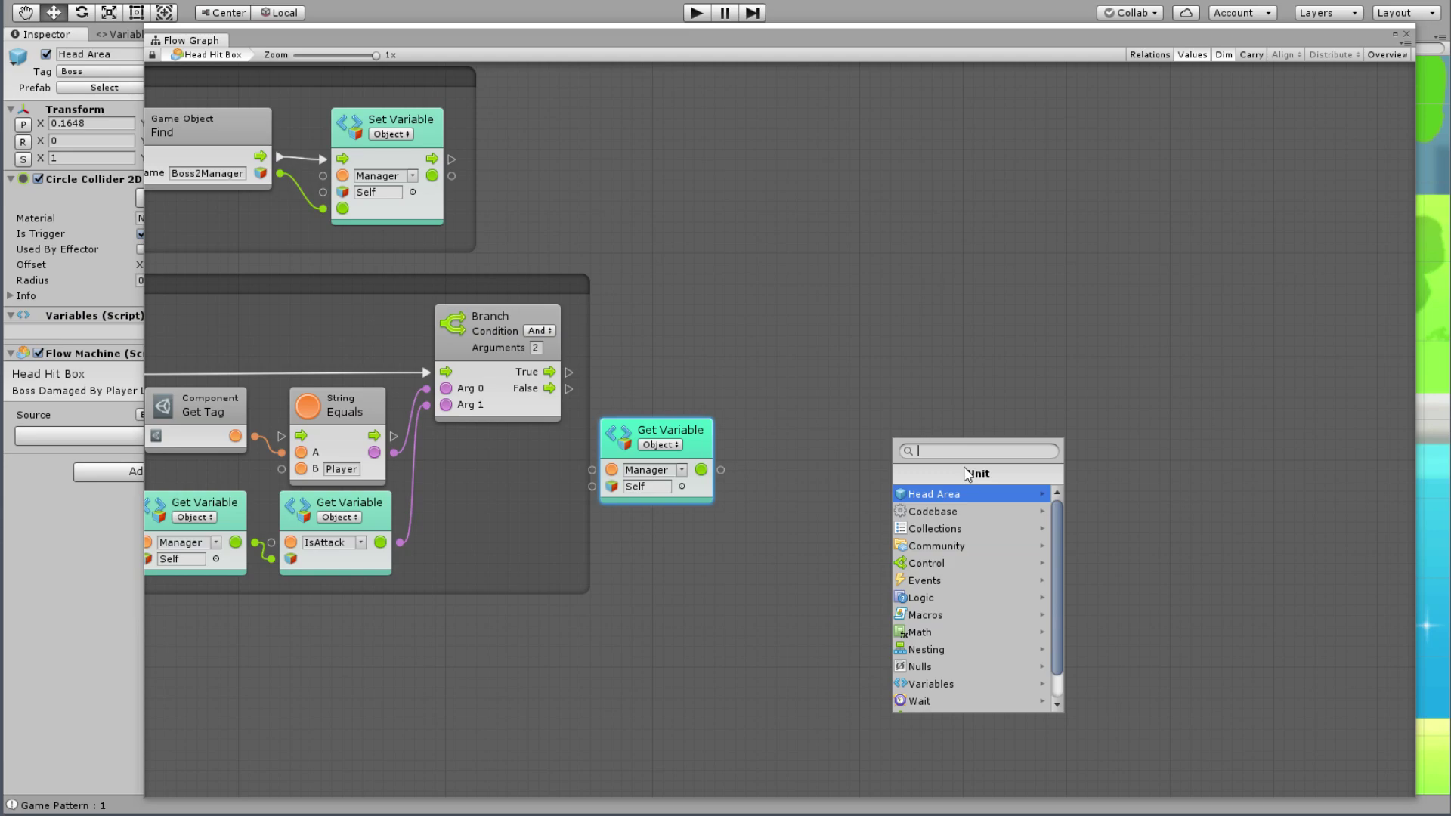
text(Trigger Uni)
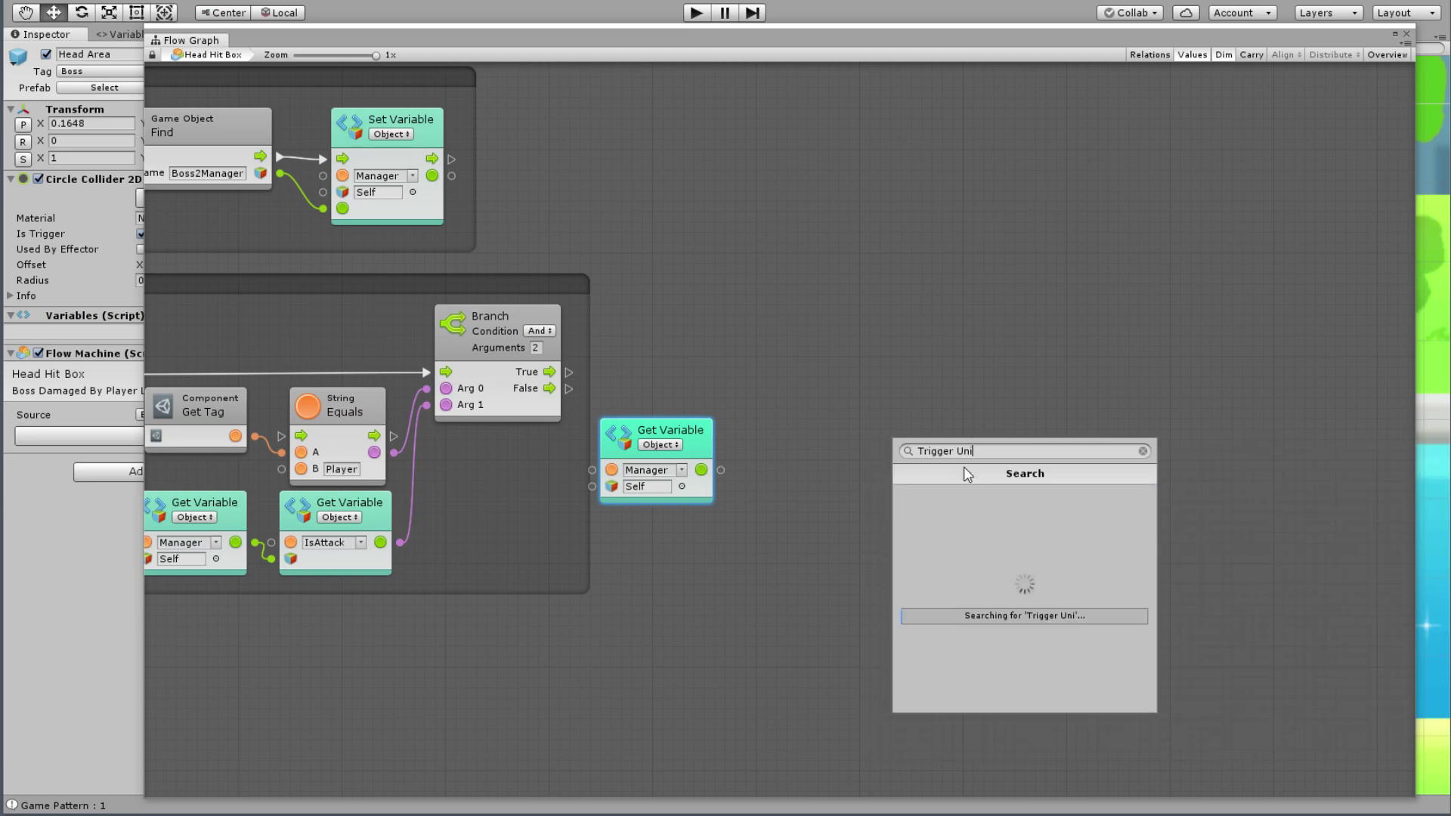
key(Return)
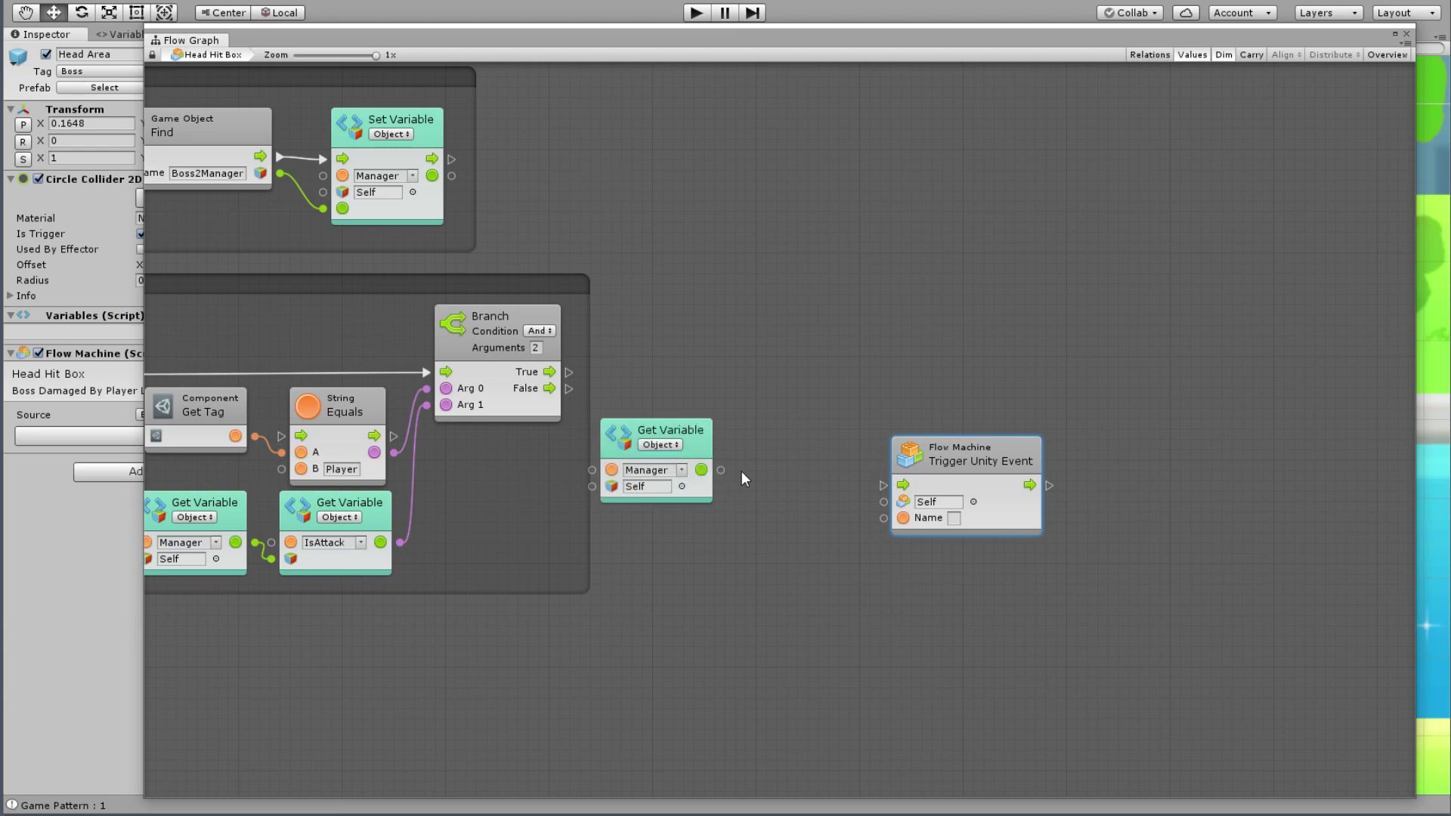
drag(721, 470, 883, 501)
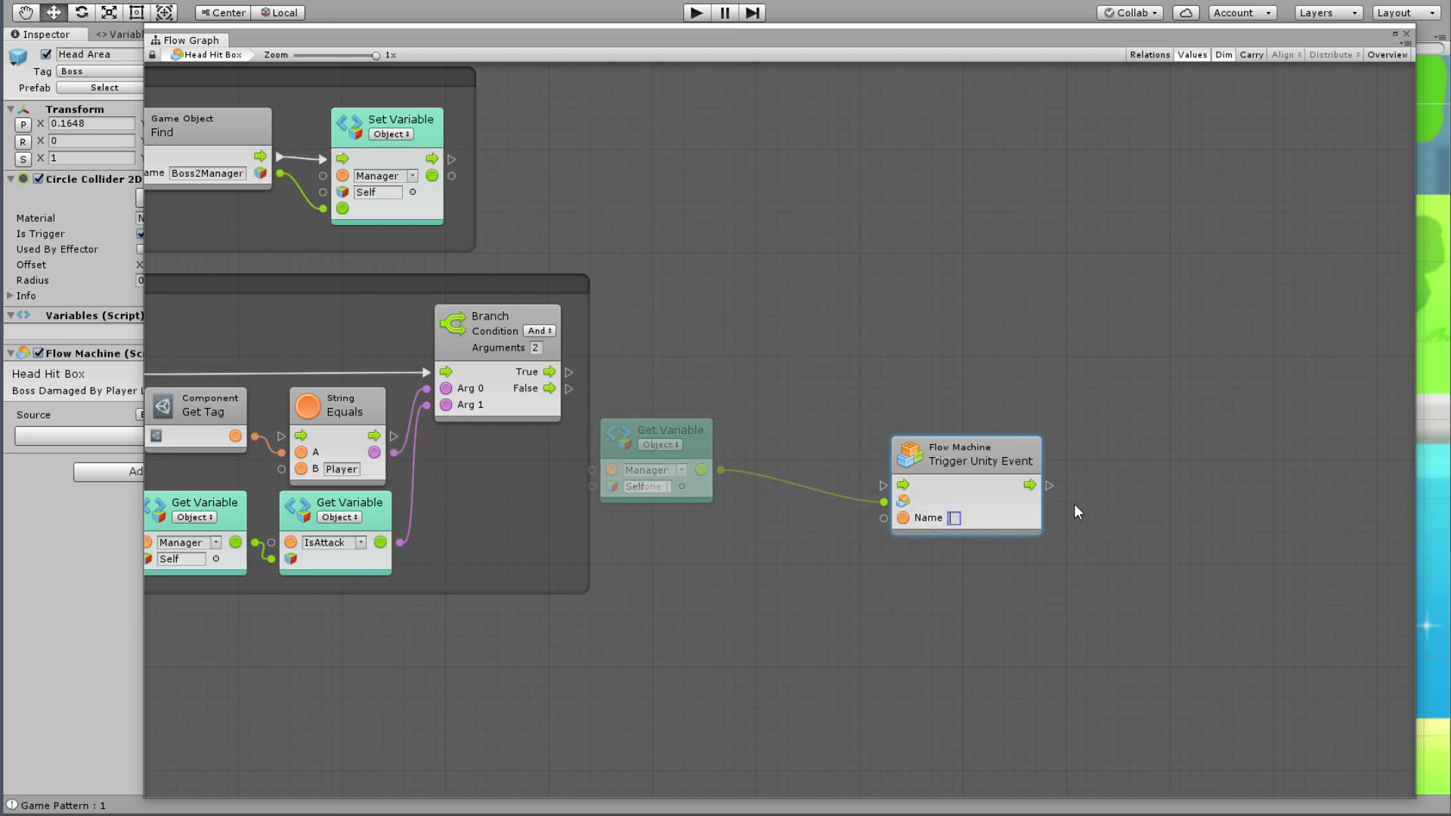
text(Hit)
Step: Run the Branch True flow into the Hit event and group the two new nodes
drag(1013, 457, 796, 353)
mouse_move(568, 374)
mouse_down()
mouse_move(830, 322)
mouse_move(888, 356)
mouse_up()
drag(722, 444, 794, 414)
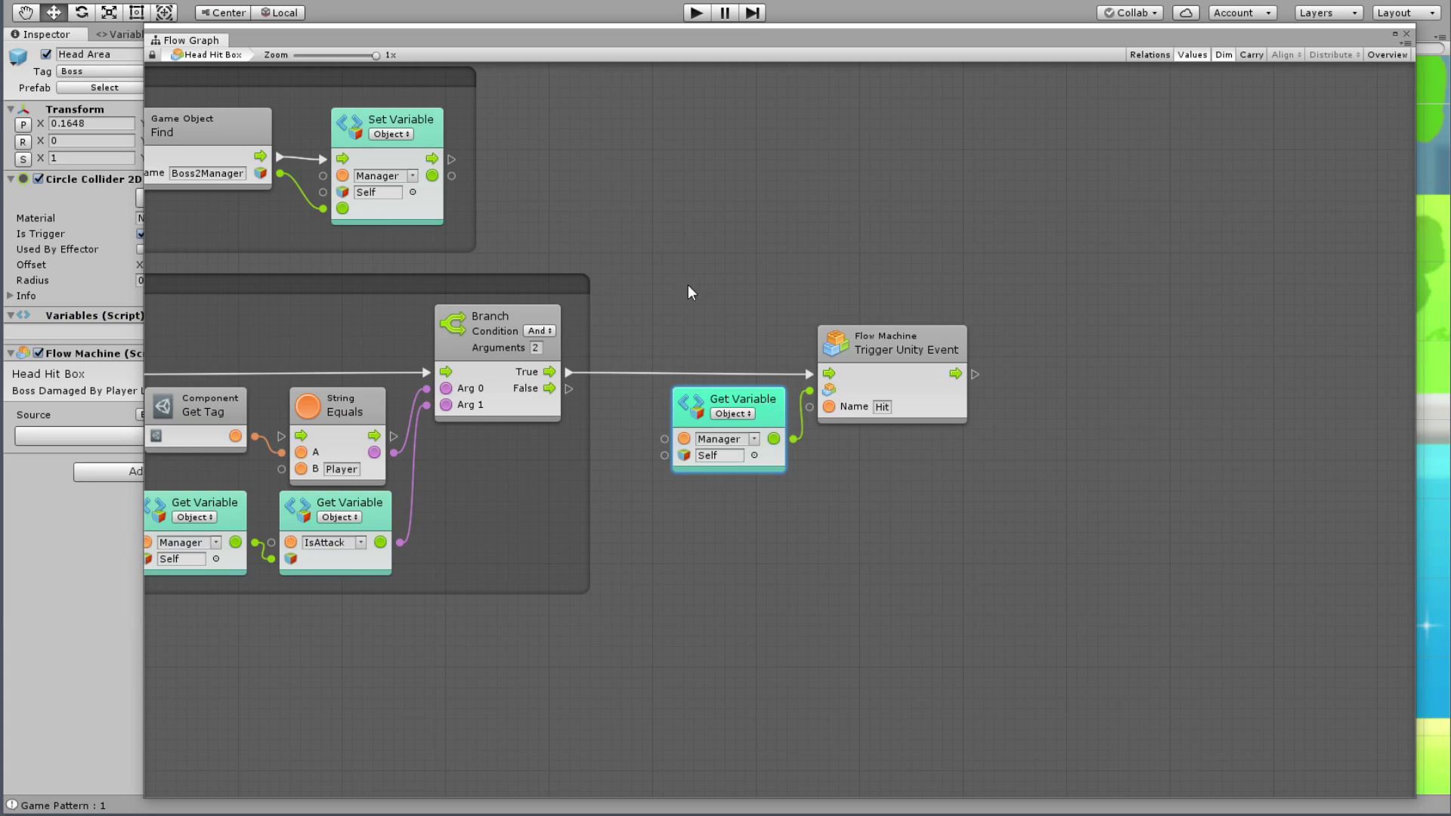
ctrl+drag(610, 269, 1033, 522)
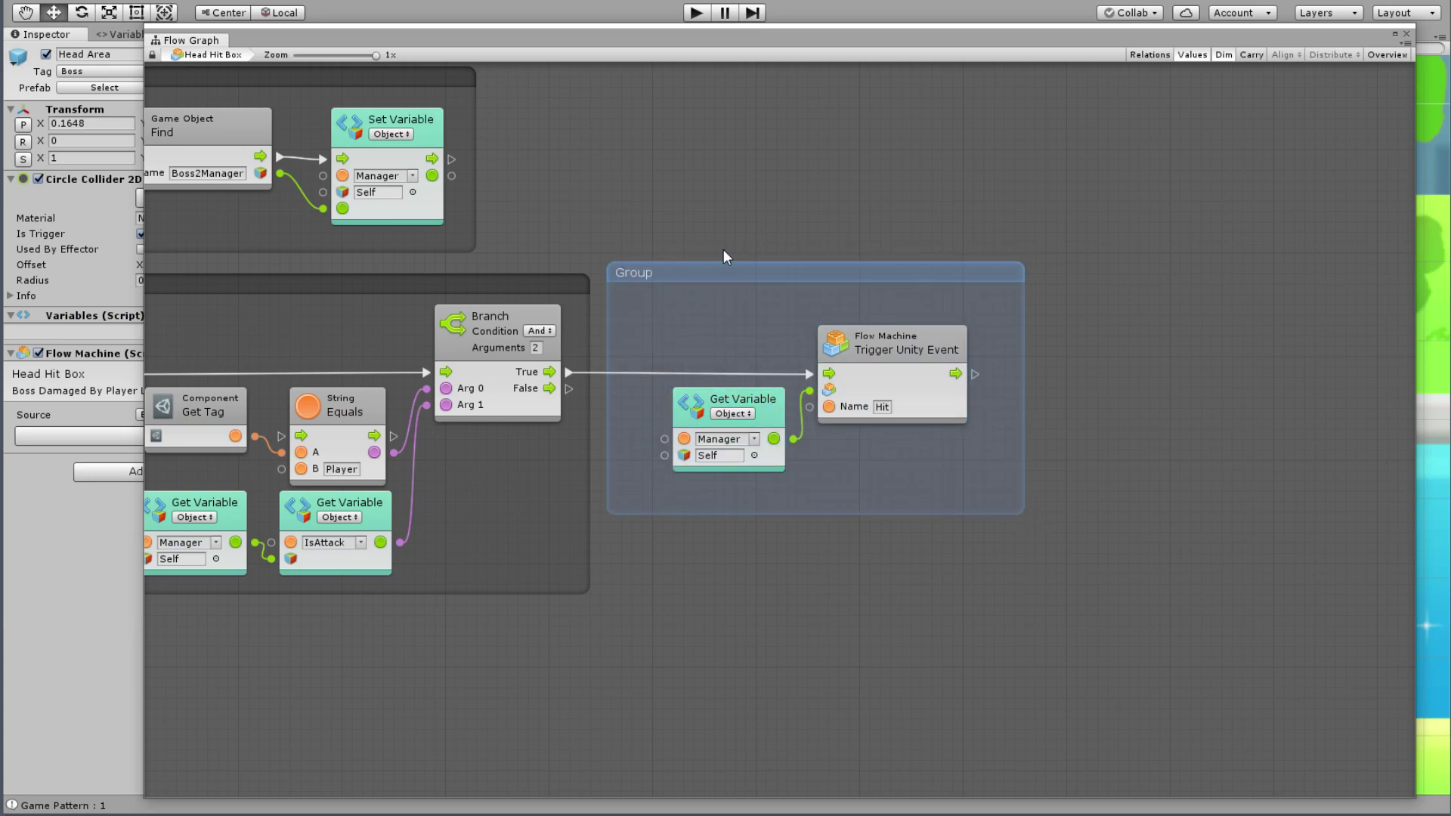
Step: Title the new group 'Boss Hit Event' and move the graph window aside to reveal the Hierarchy and Scene
drag(751, 259, 754, 270)
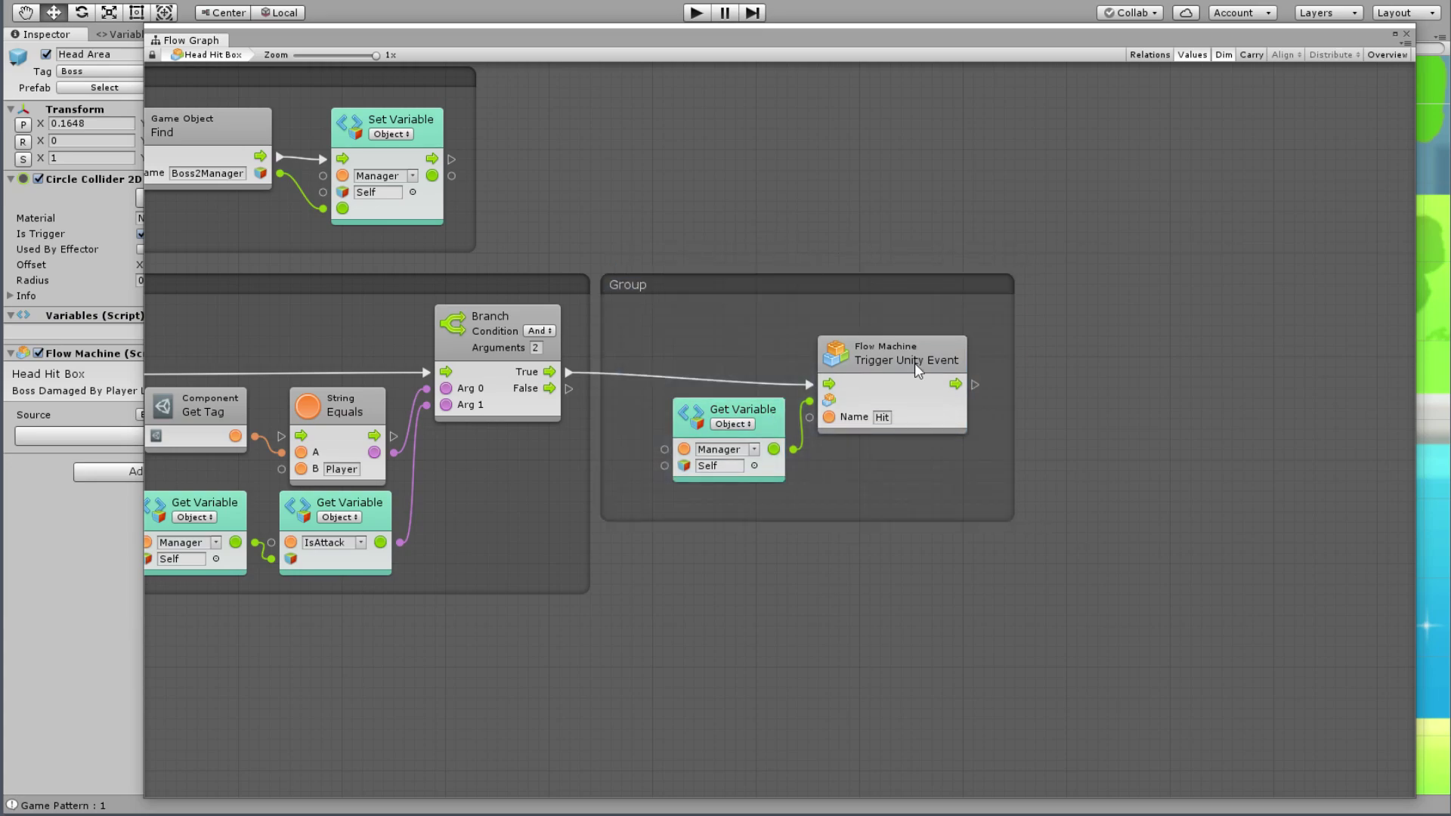
drag(918, 345, 925, 333)
double_click(652, 286)
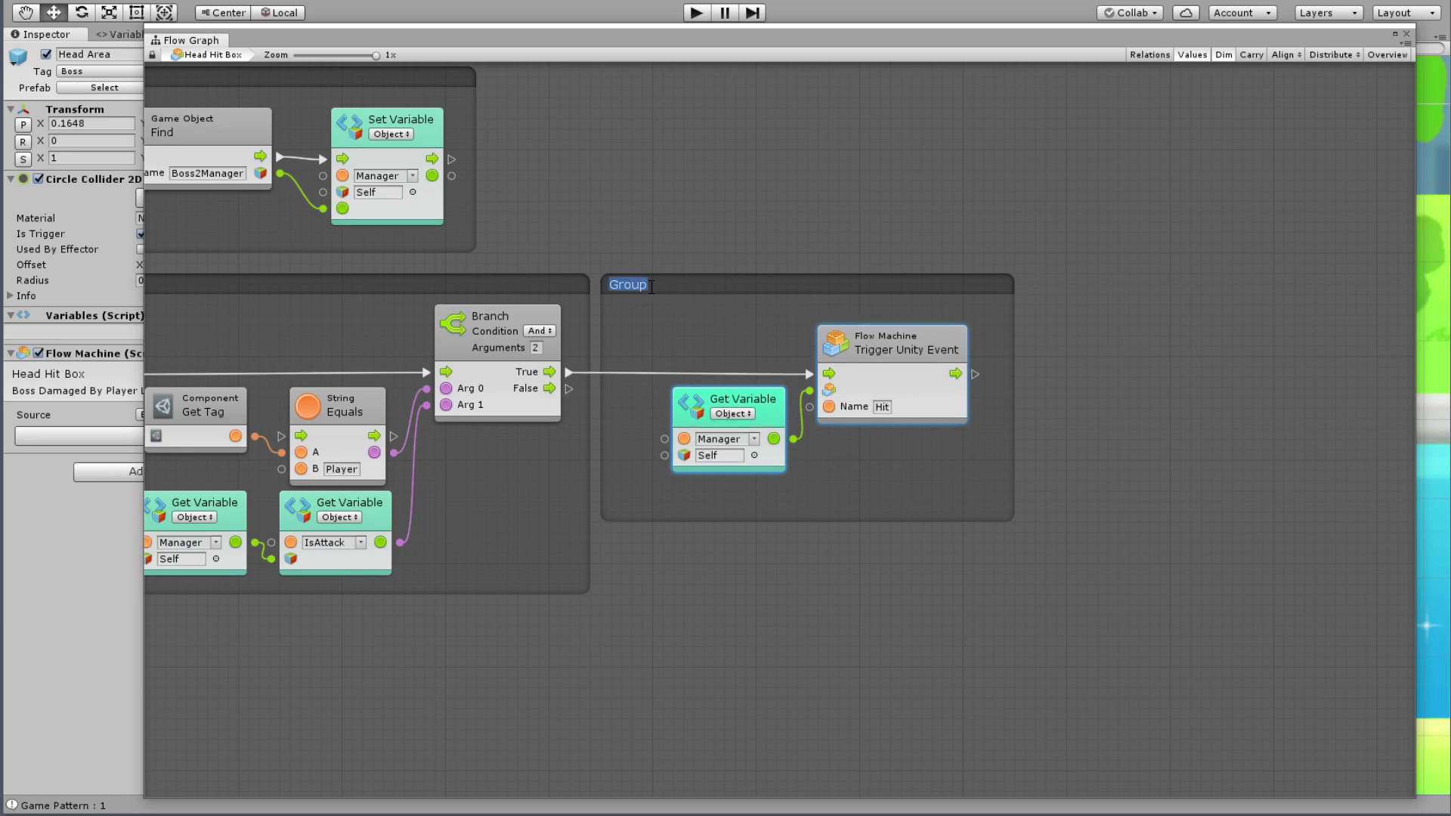
text(Boss)
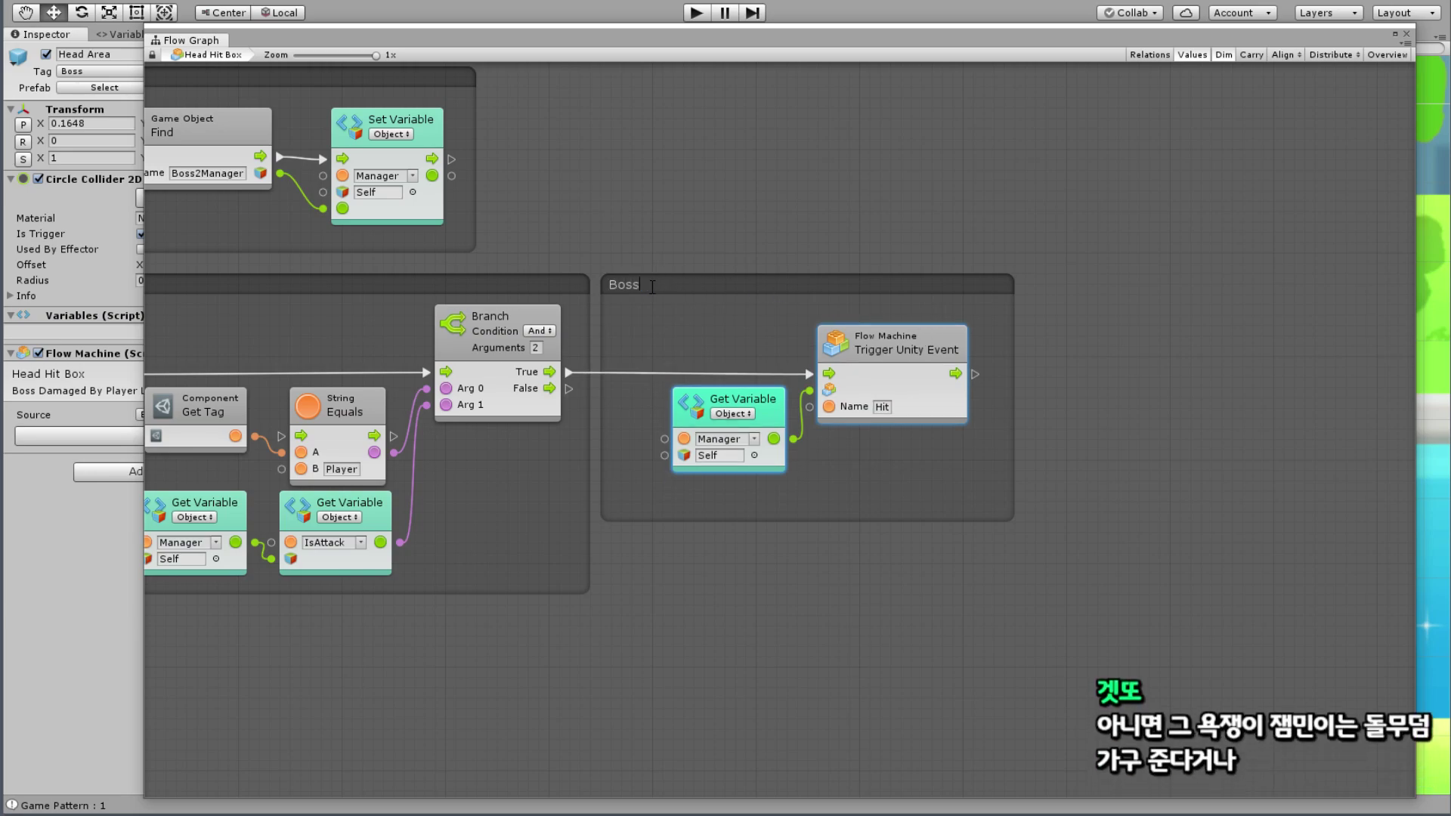
text( Hit)
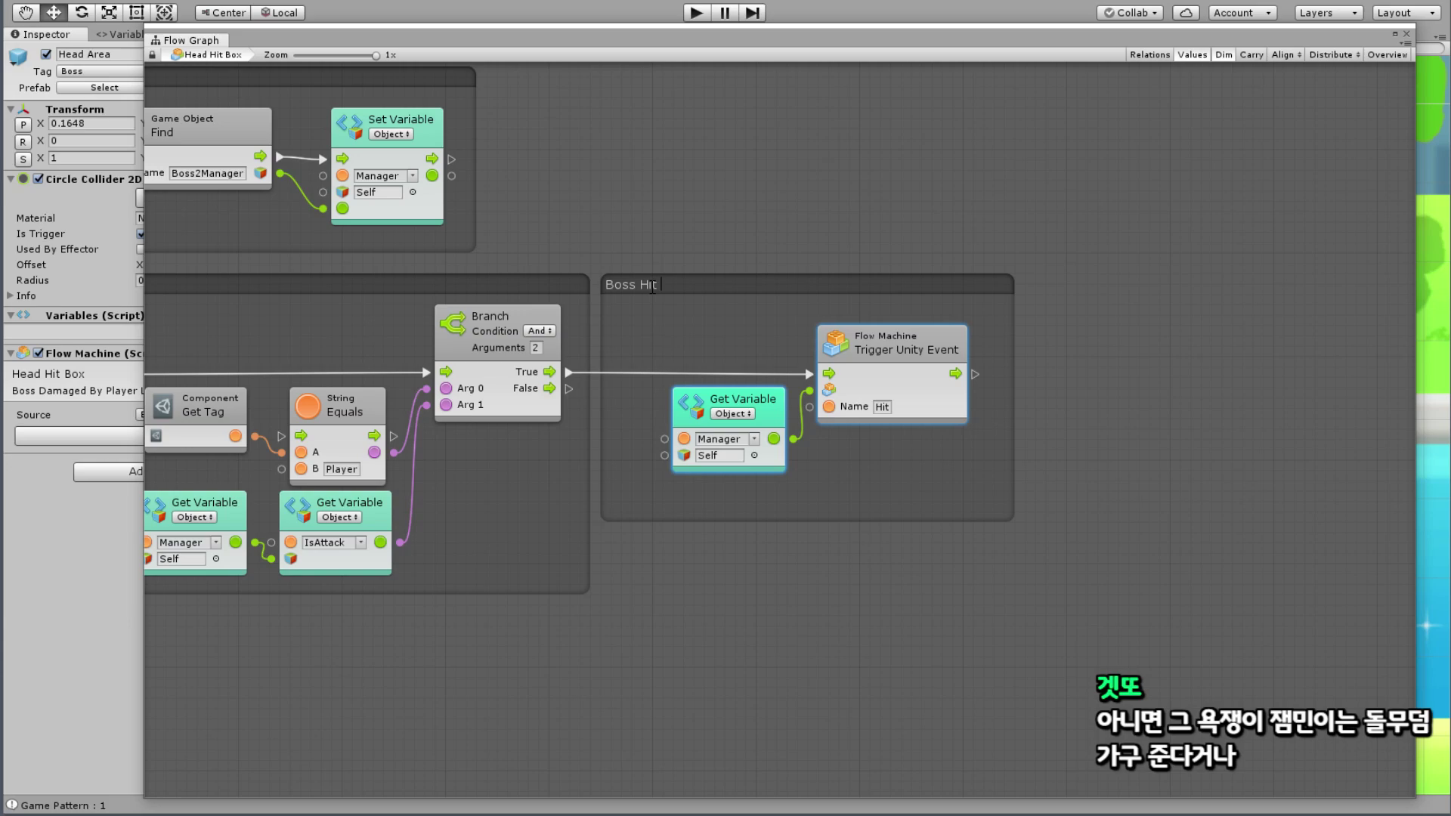
text( Event)
click(816, 204)
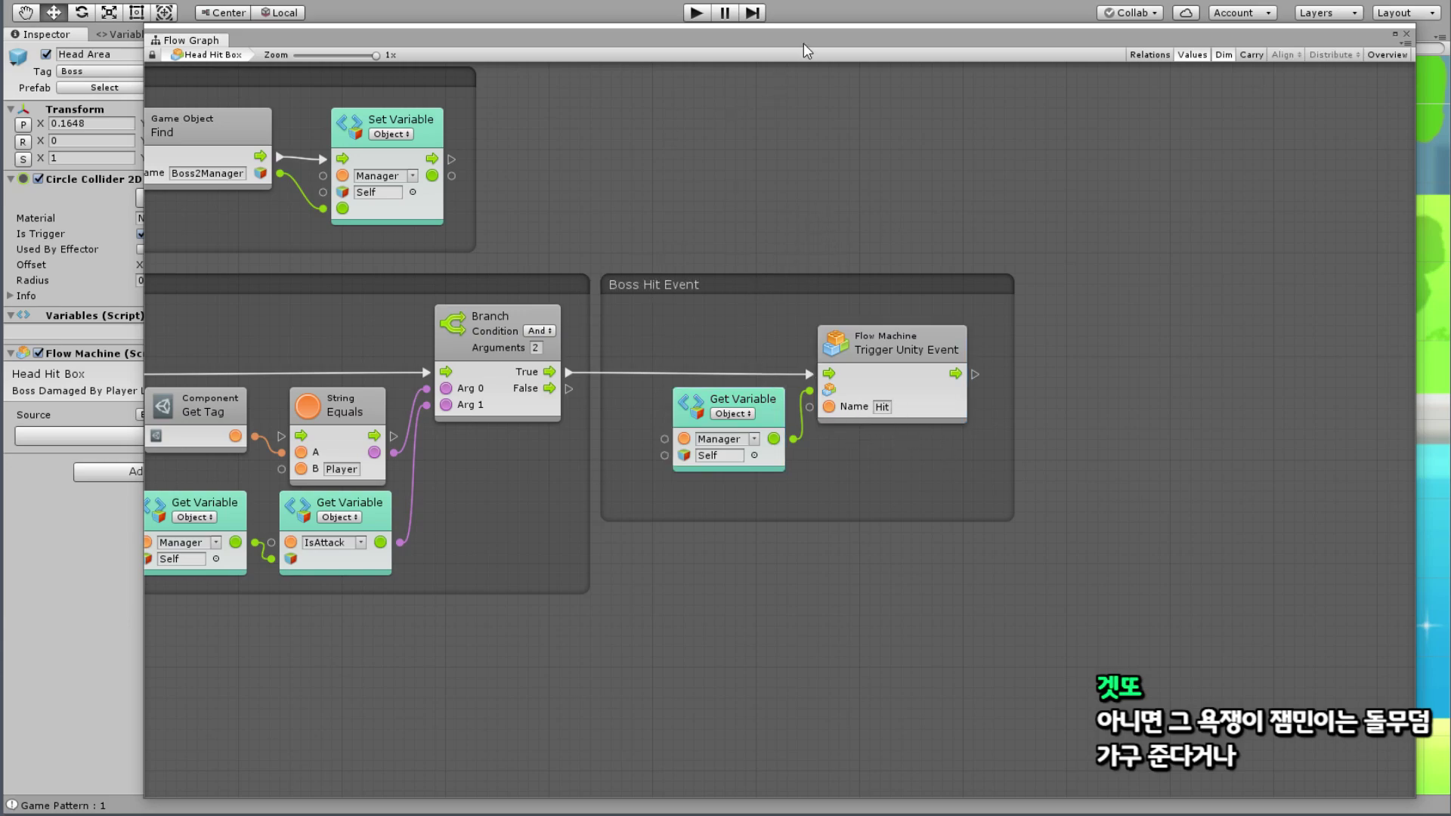
drag(804, 43, 591, 485)
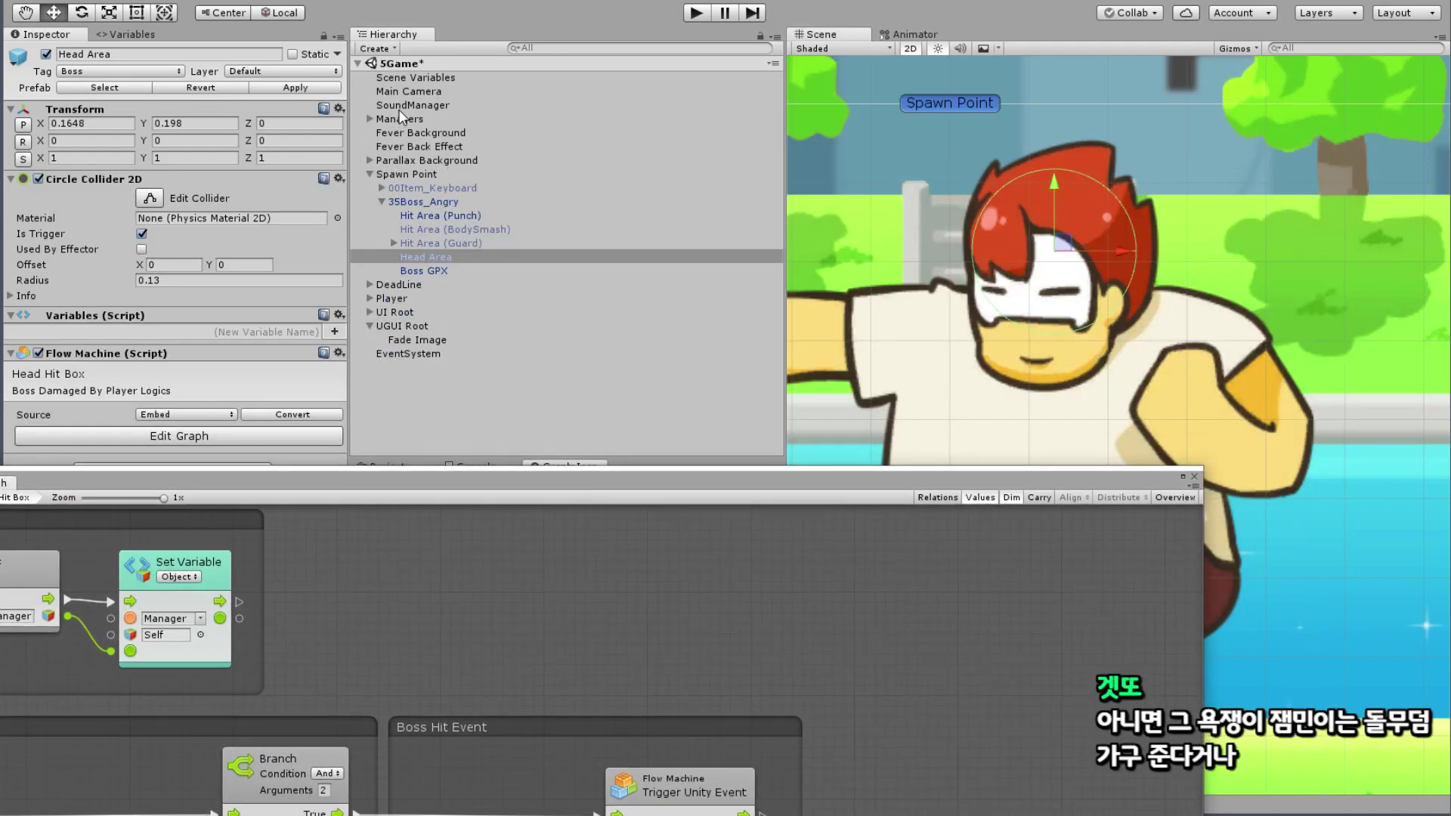
Step: Select Boss2Manager under Managers in the Hierarchy and bring its graph window back
click(369, 117)
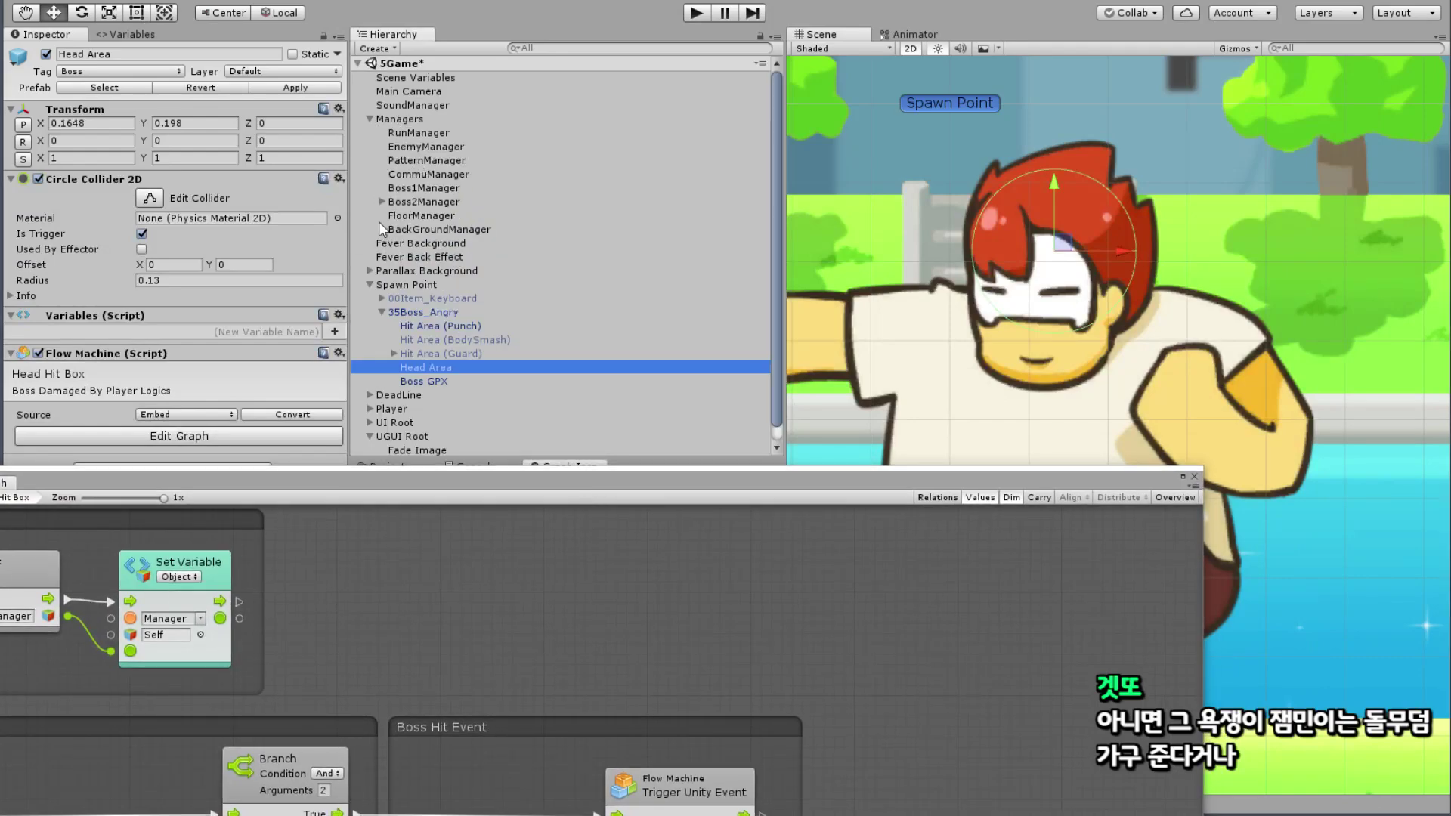
click(439, 203)
drag(565, 485, 760, 44)
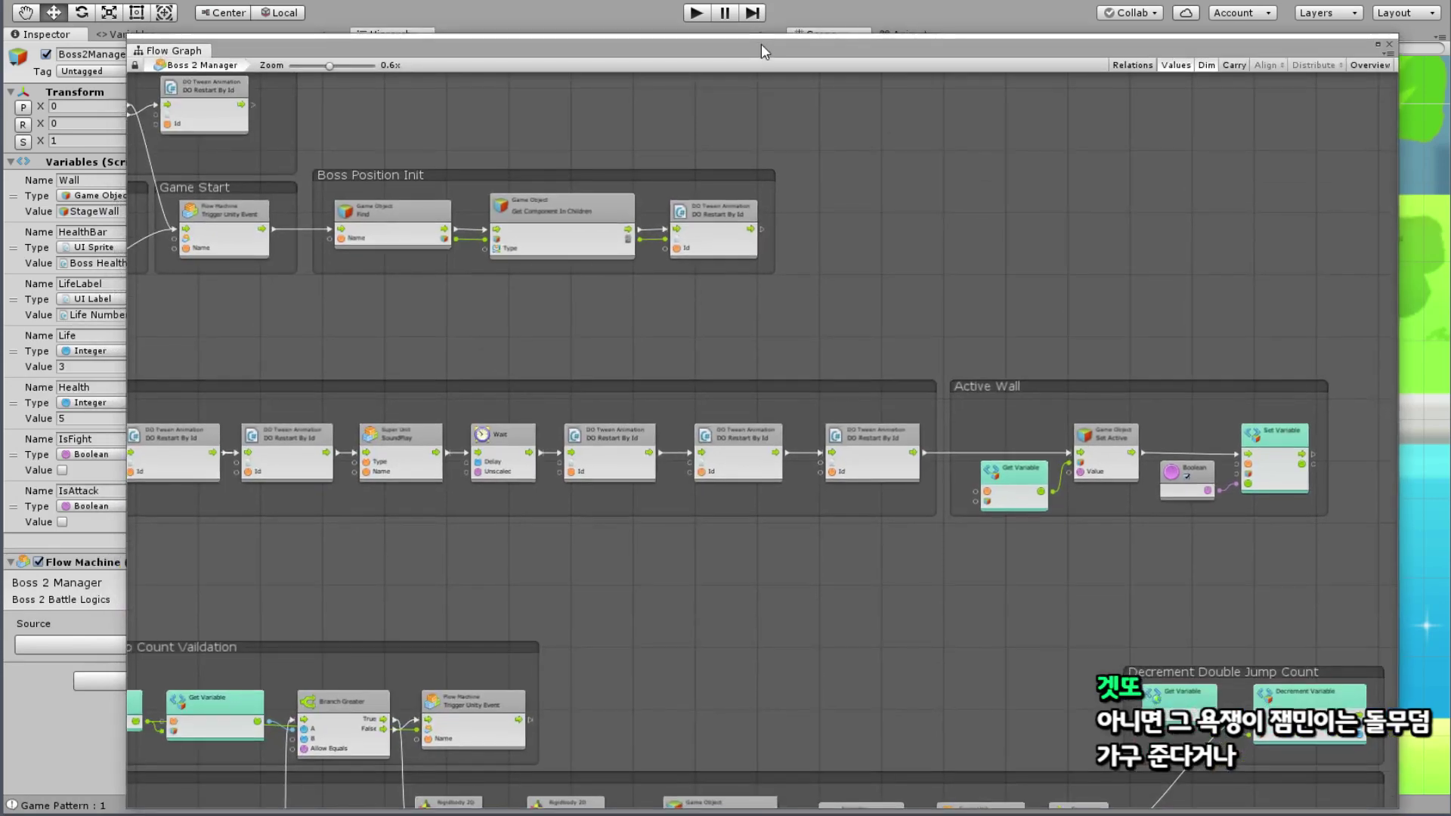
Step: Move the jump, slide and player movement groups further down the graph
scroll(606, 310, down, 5)
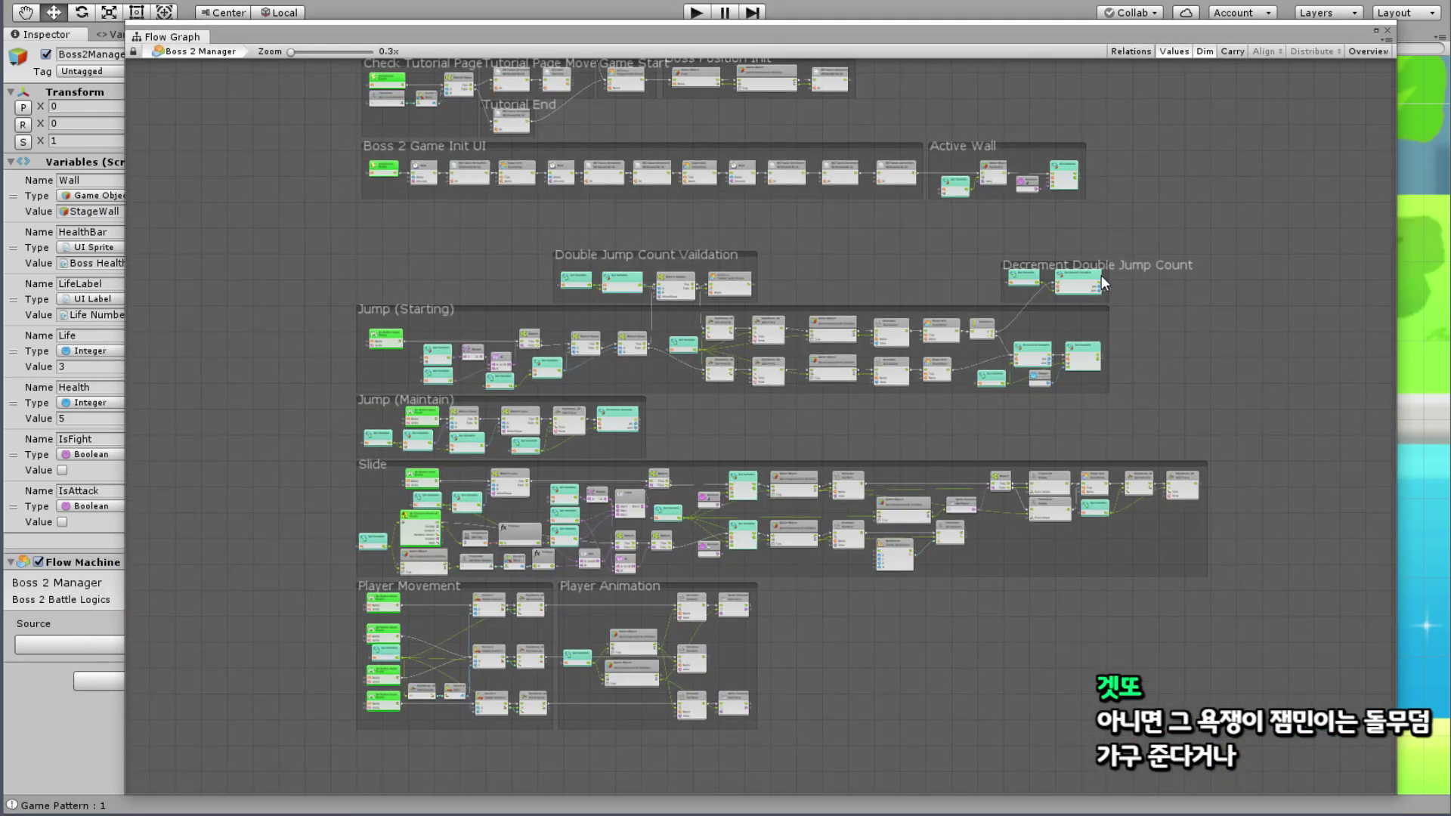
scroll(1100, 275, down, 1)
drag(1197, 174, 355, 665)
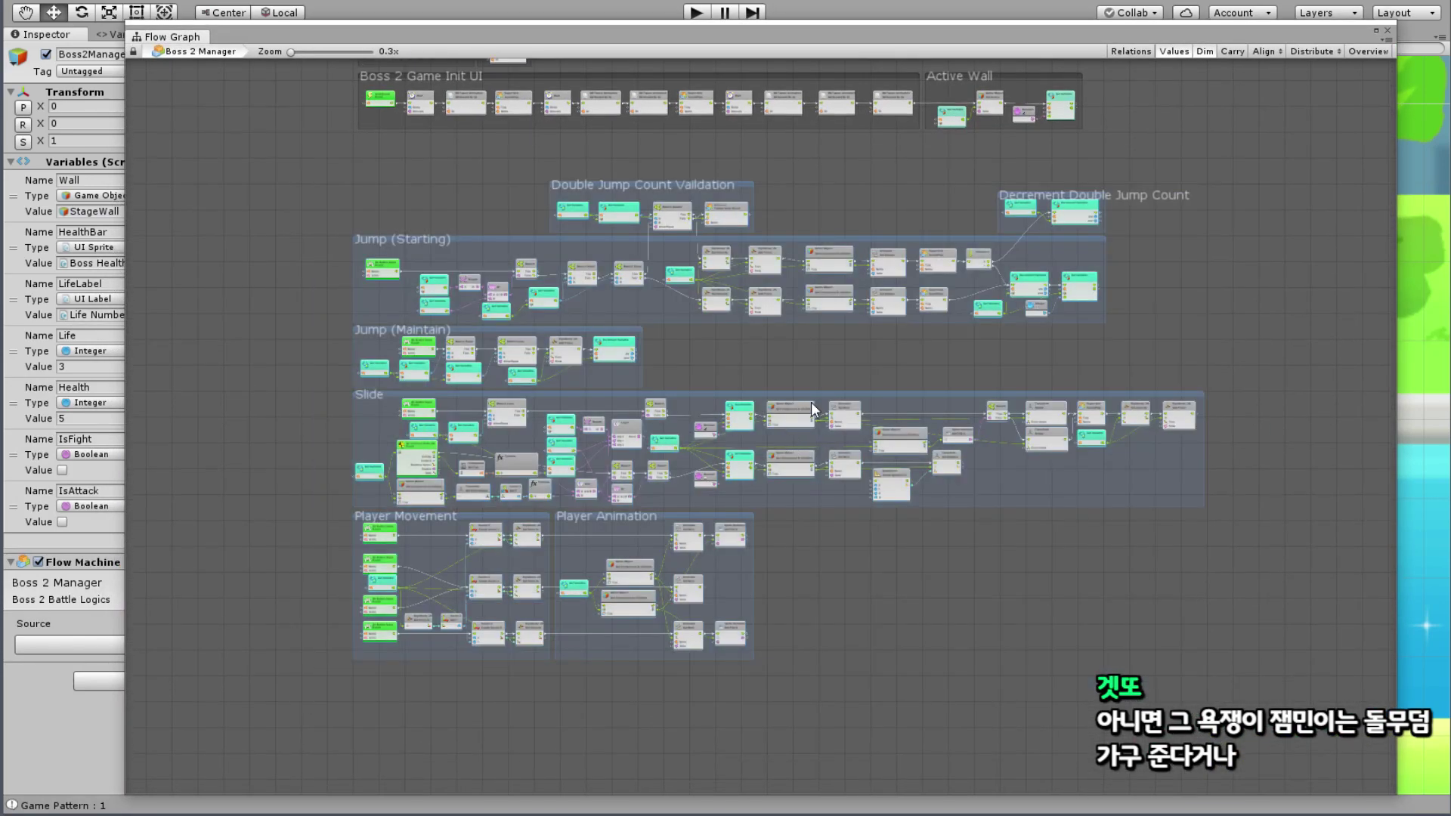
drag(822, 401, 827, 540)
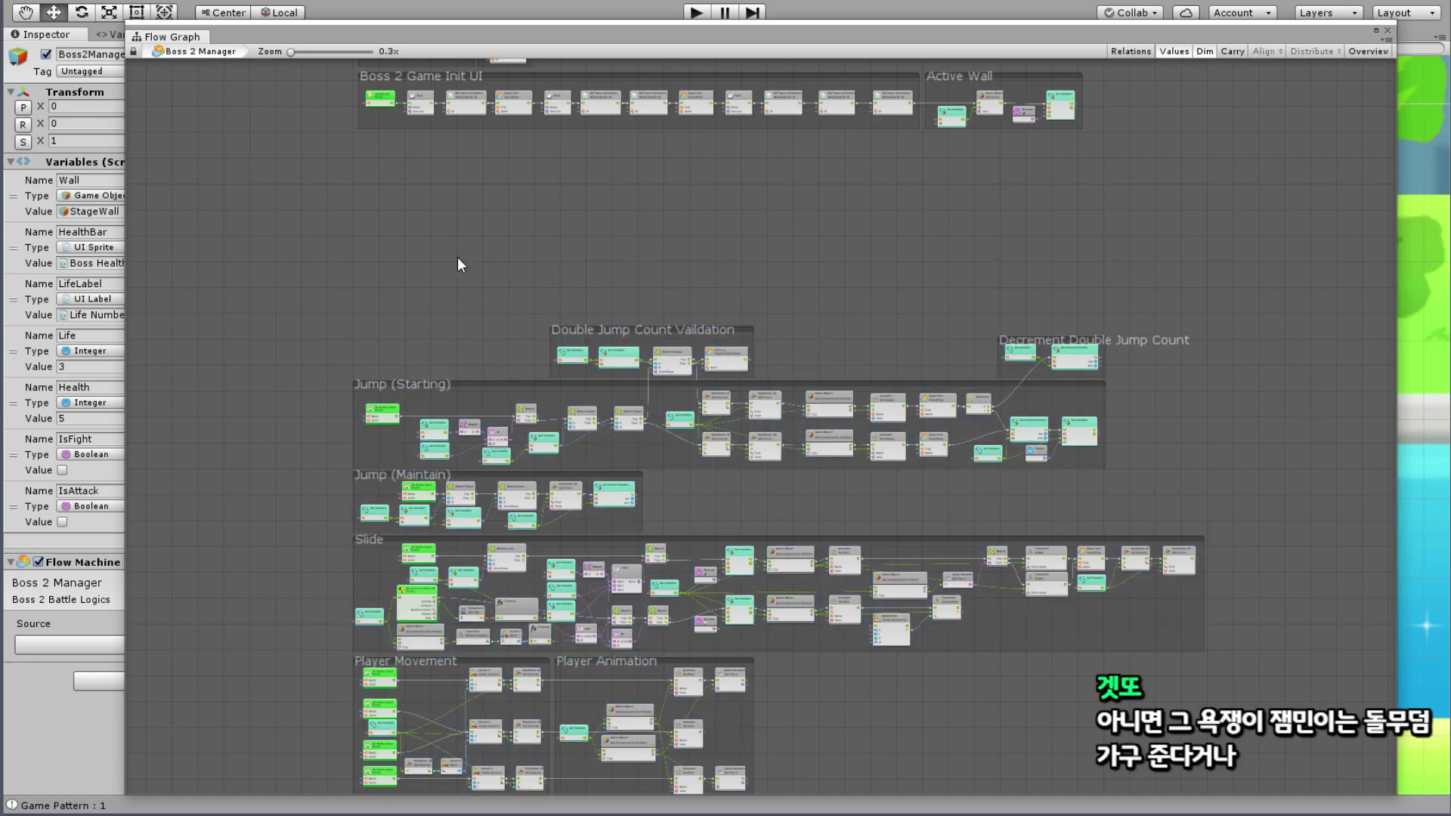
scroll(371, 227, down, 2)
click(283, 197)
Step: Wrap those groups in a new group titled 'Player Control Logics' and position it
ctrl+drag(829, 560, 1202, 705)
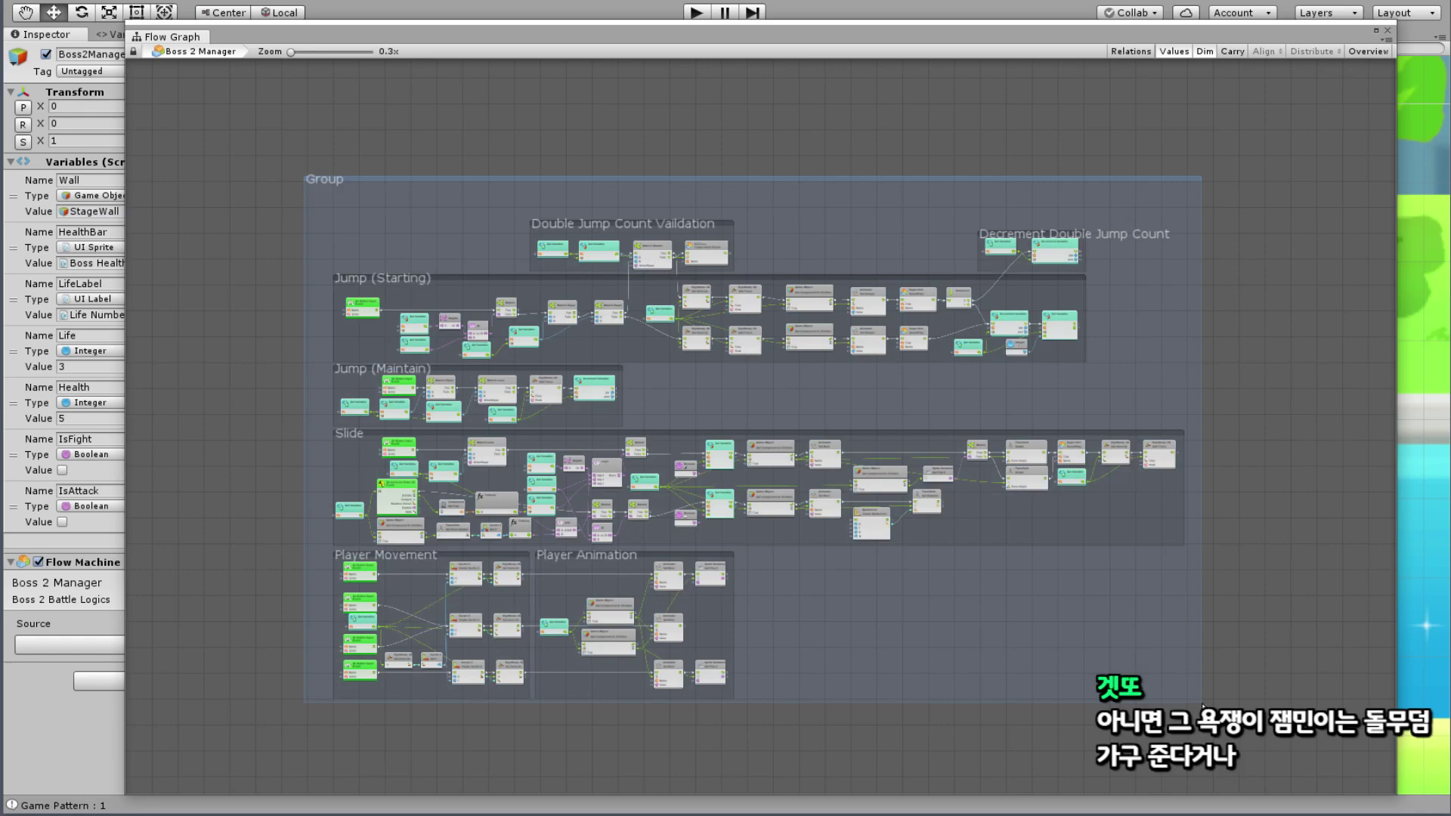
scroll(348, 182, up, 3)
scroll(350, 184, up, 3)
double_click(352, 221)
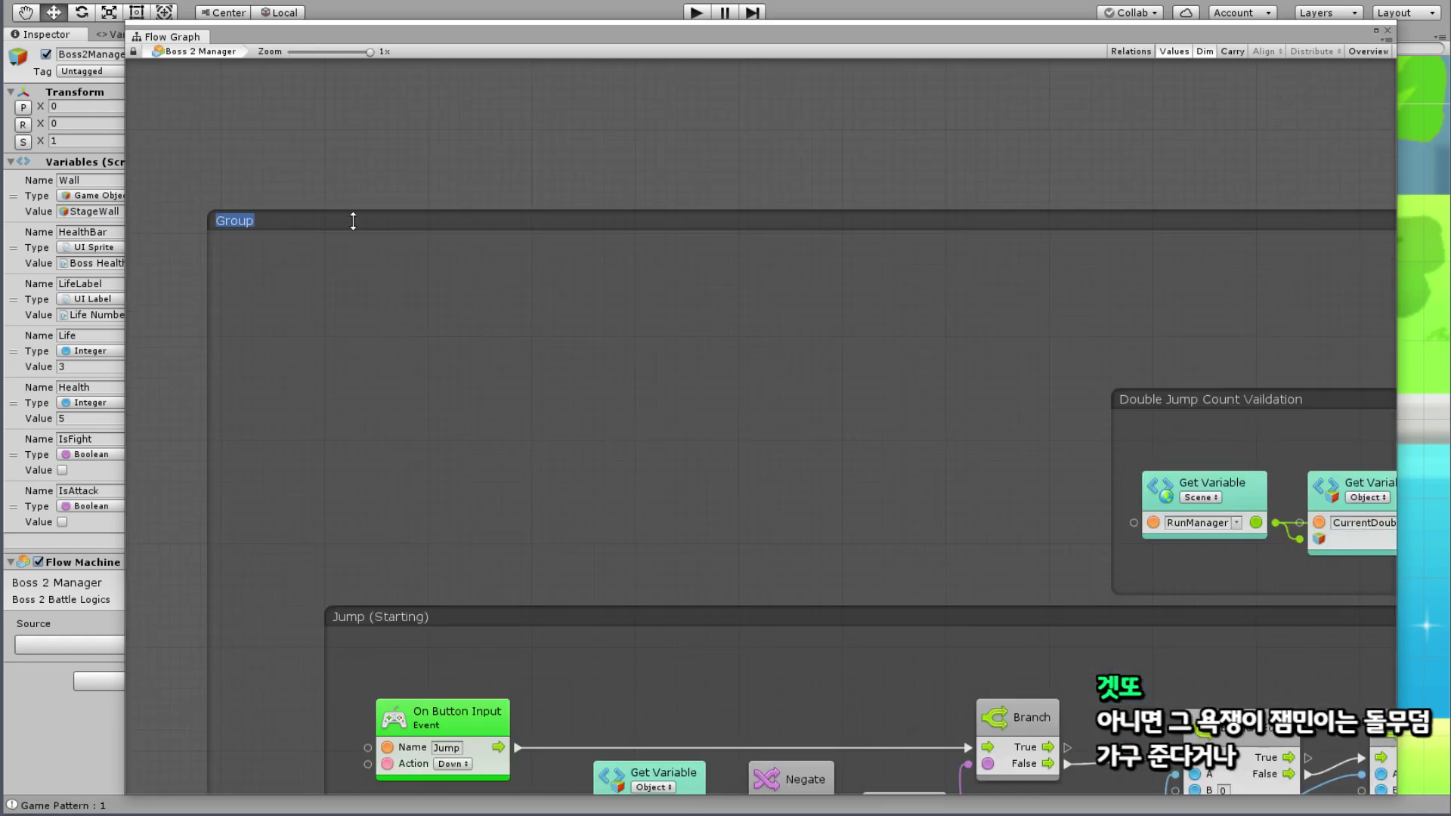
text(Player Co)
text(ntrol )
text(Logics)
click(428, 161)
scroll(1061, 199, right, 8)
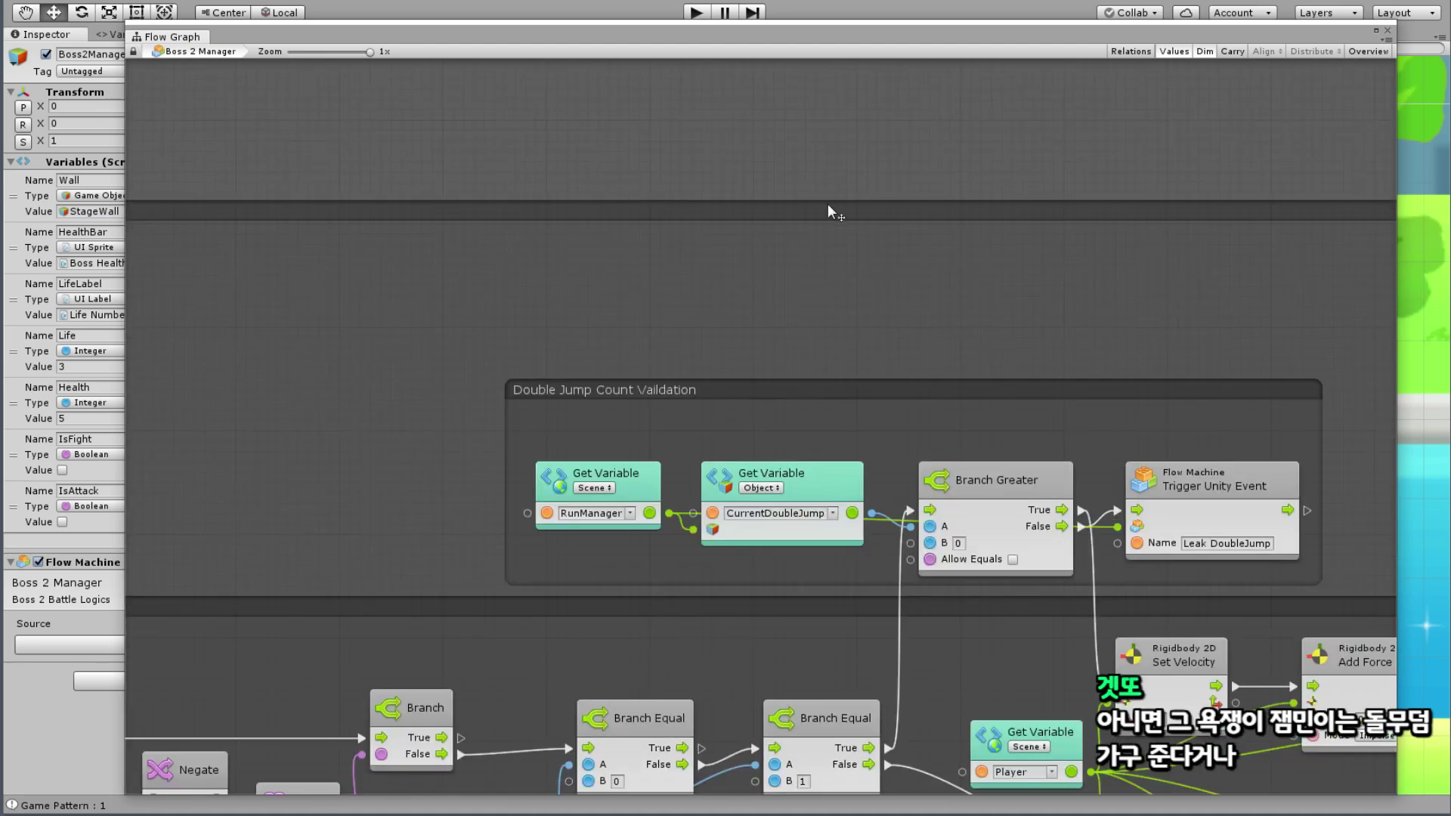
drag(828, 202, 869, 369)
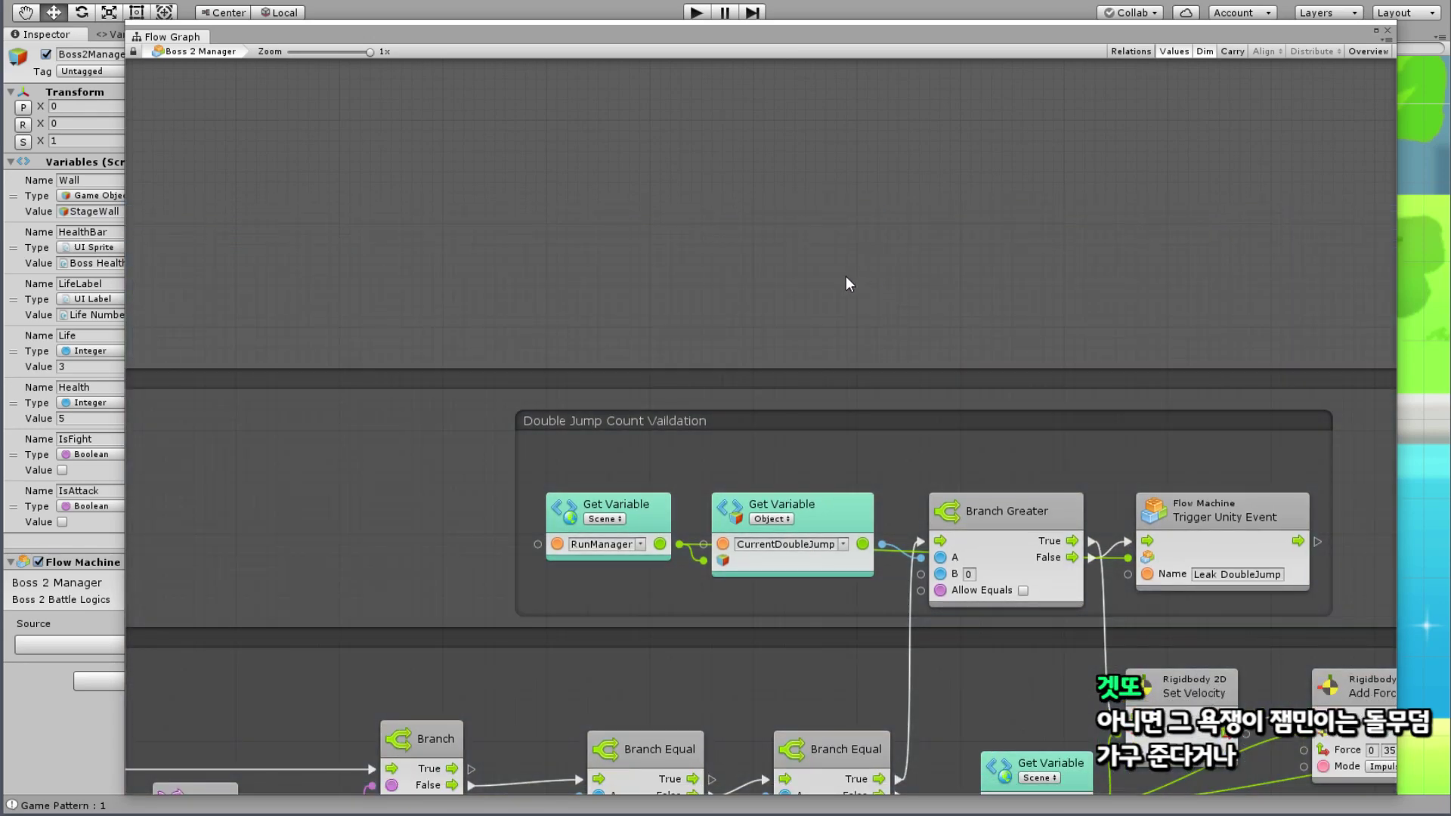
scroll(742, 369, down, 7)
drag(676, 419, 720, 392)
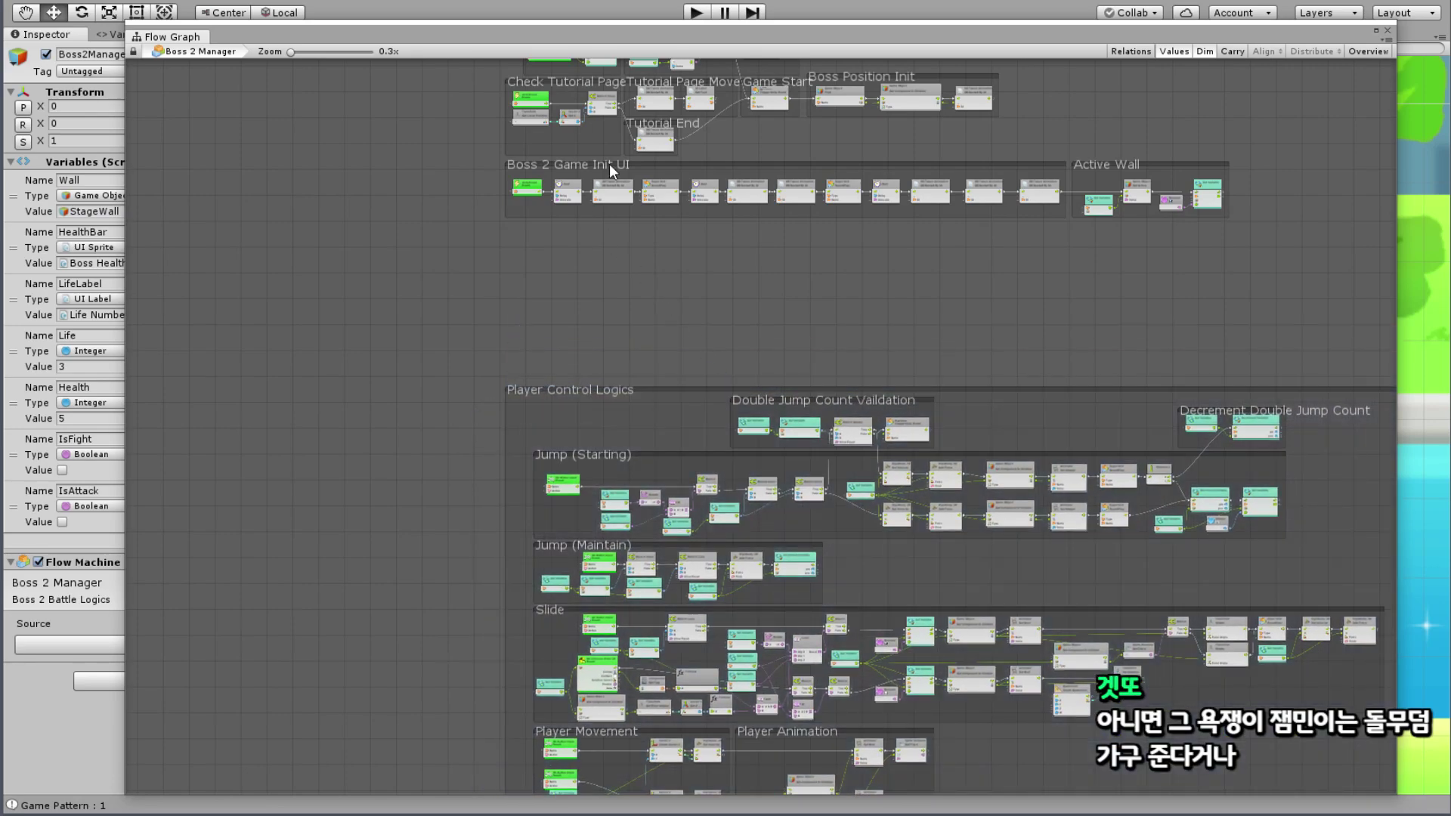
Step: Duplicate the Boss2 Game UnityEvent node below the init group and rename its event to 'Hit'
scroll(619, 166, up, 7)
click(438, 224)
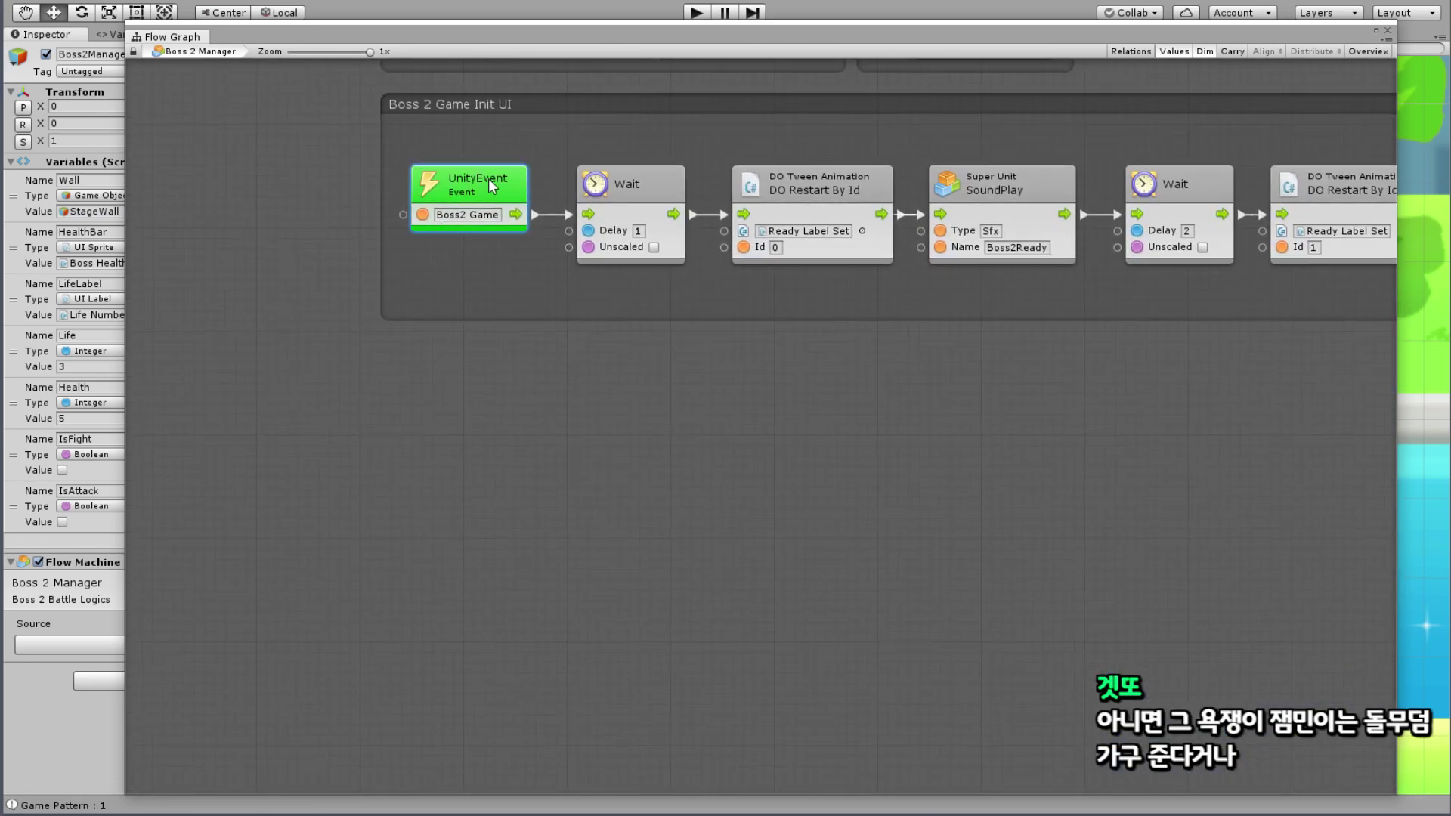
key(ctrl+d)
mouse_move(499, 207)
mouse_down()
mouse_move(498, 484)
mouse_move(497, 460)
mouse_up()
click(628, 441)
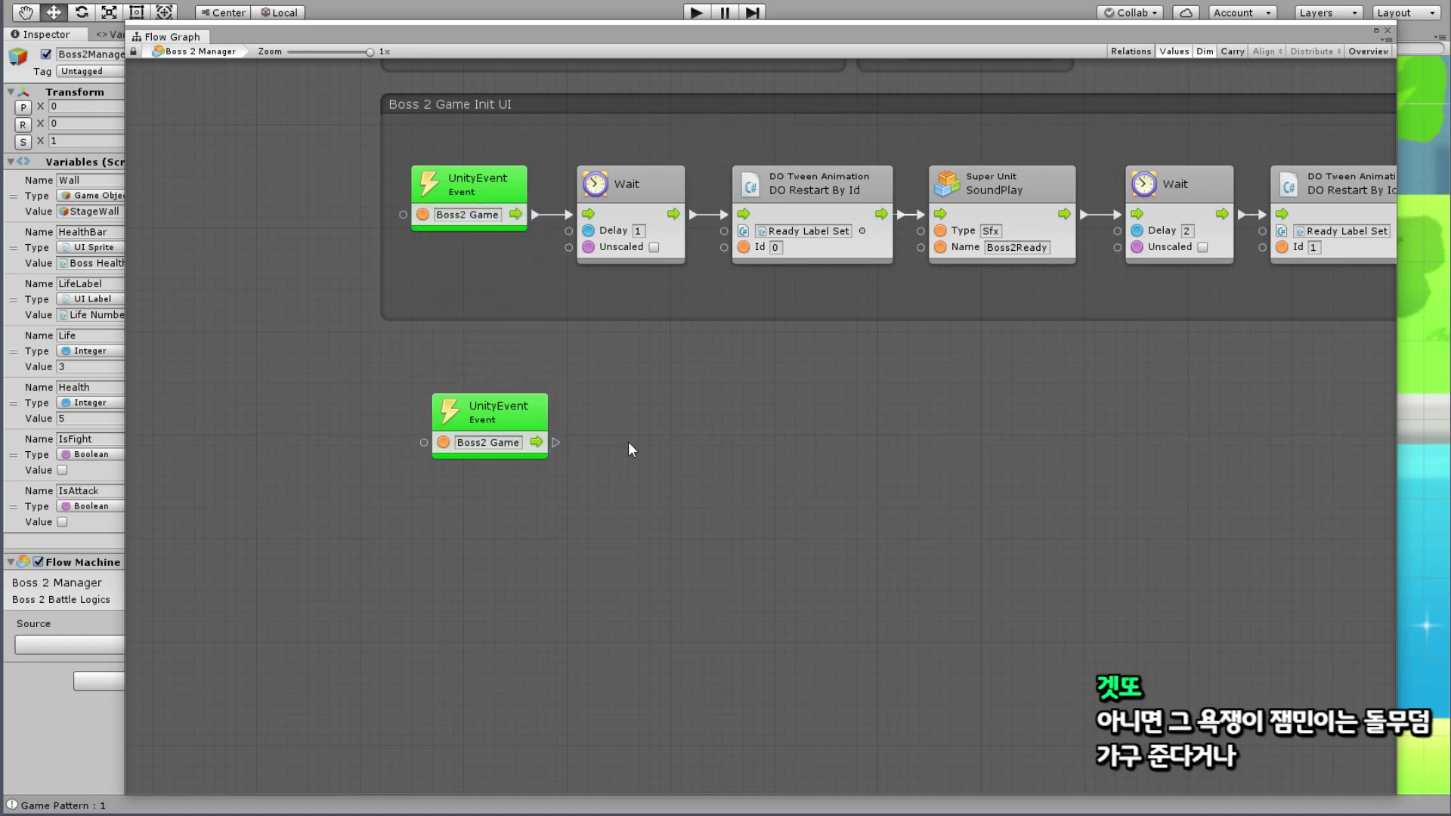
click(487, 441)
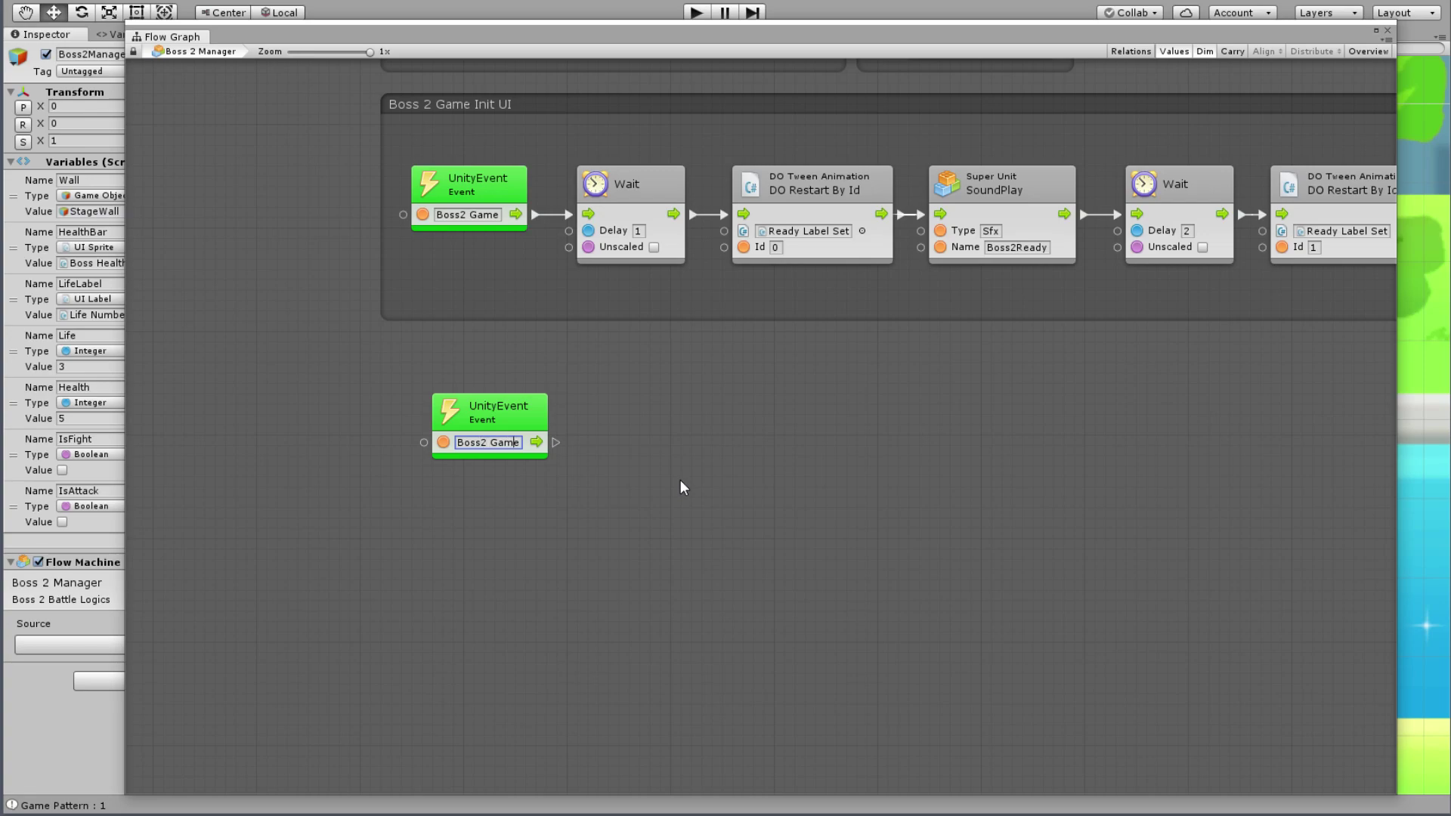
key(shift+Left)
key(shift+Left)
key(shift+Left)
key(shift+Left)
key(shift+Left)
key(shift+Left)
key(shift+Left)
key(shift+Left)
key(shift+Left)
key(shift+Left)
text(Hit)
mouse_move(488, 411)
mouse_down()
mouse_move(467, 430)
mouse_move(482, 481)
mouse_up()
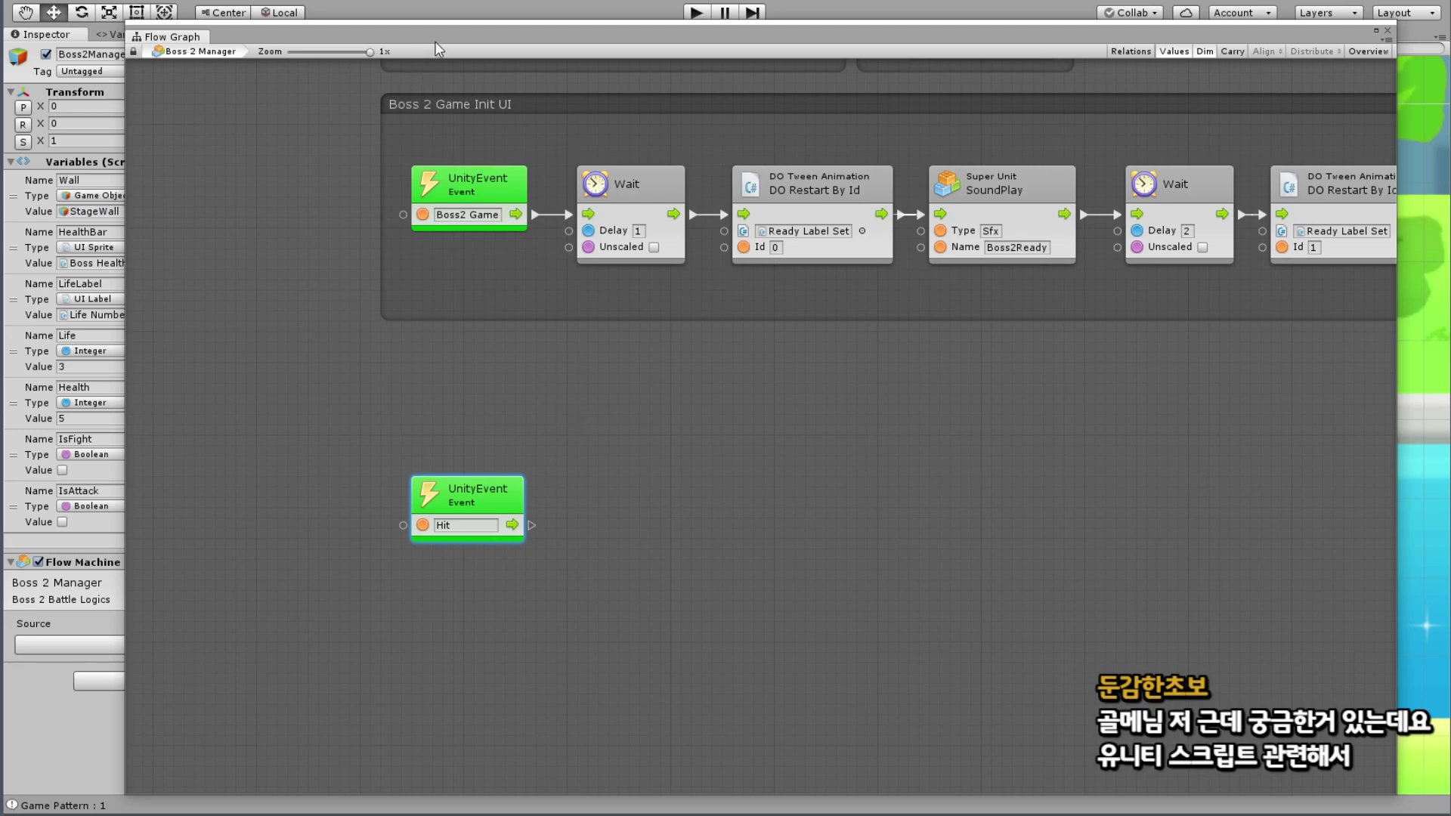
drag(435, 43, 571, 4)
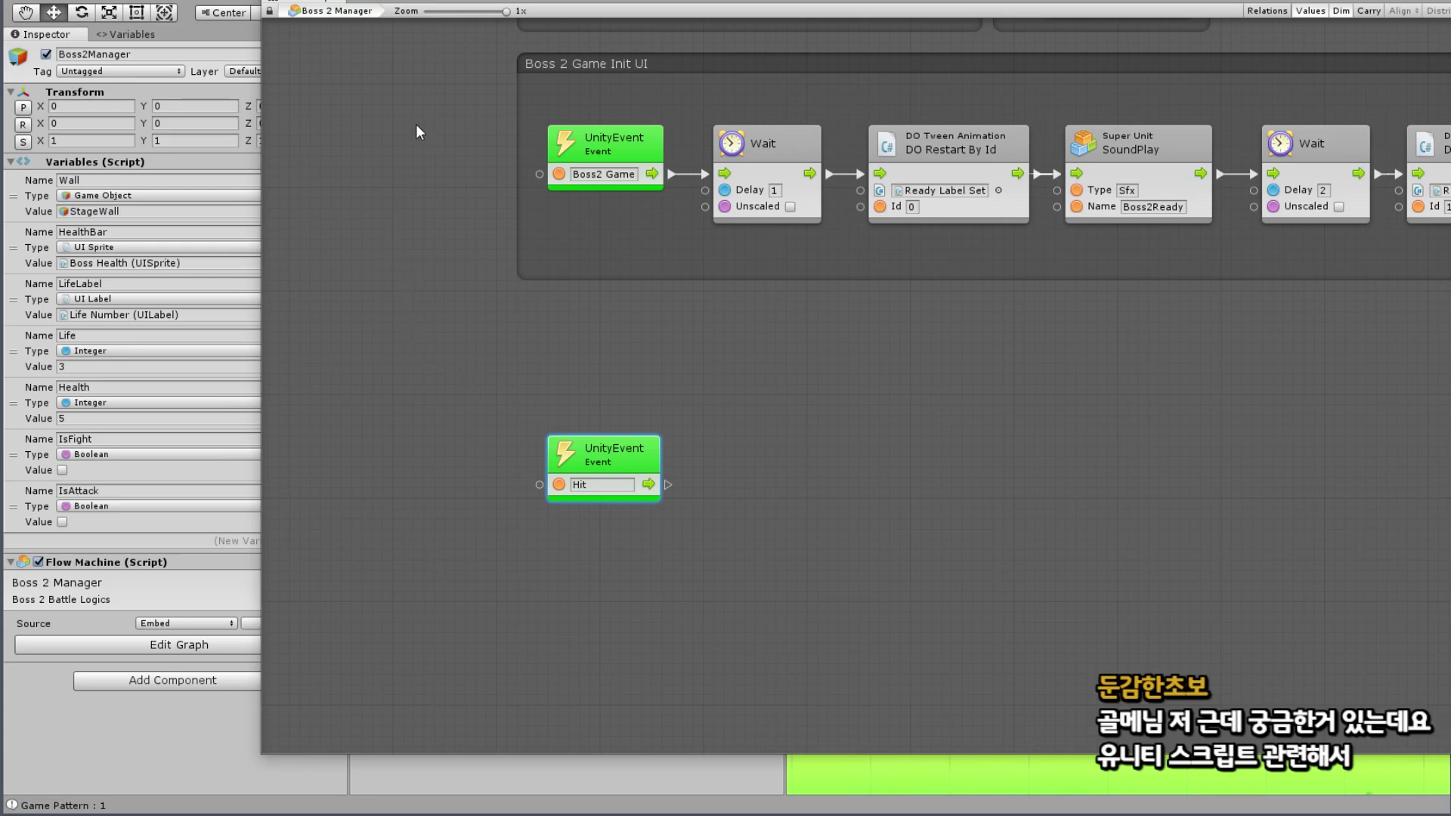
drag(493, 4, 413, 43)
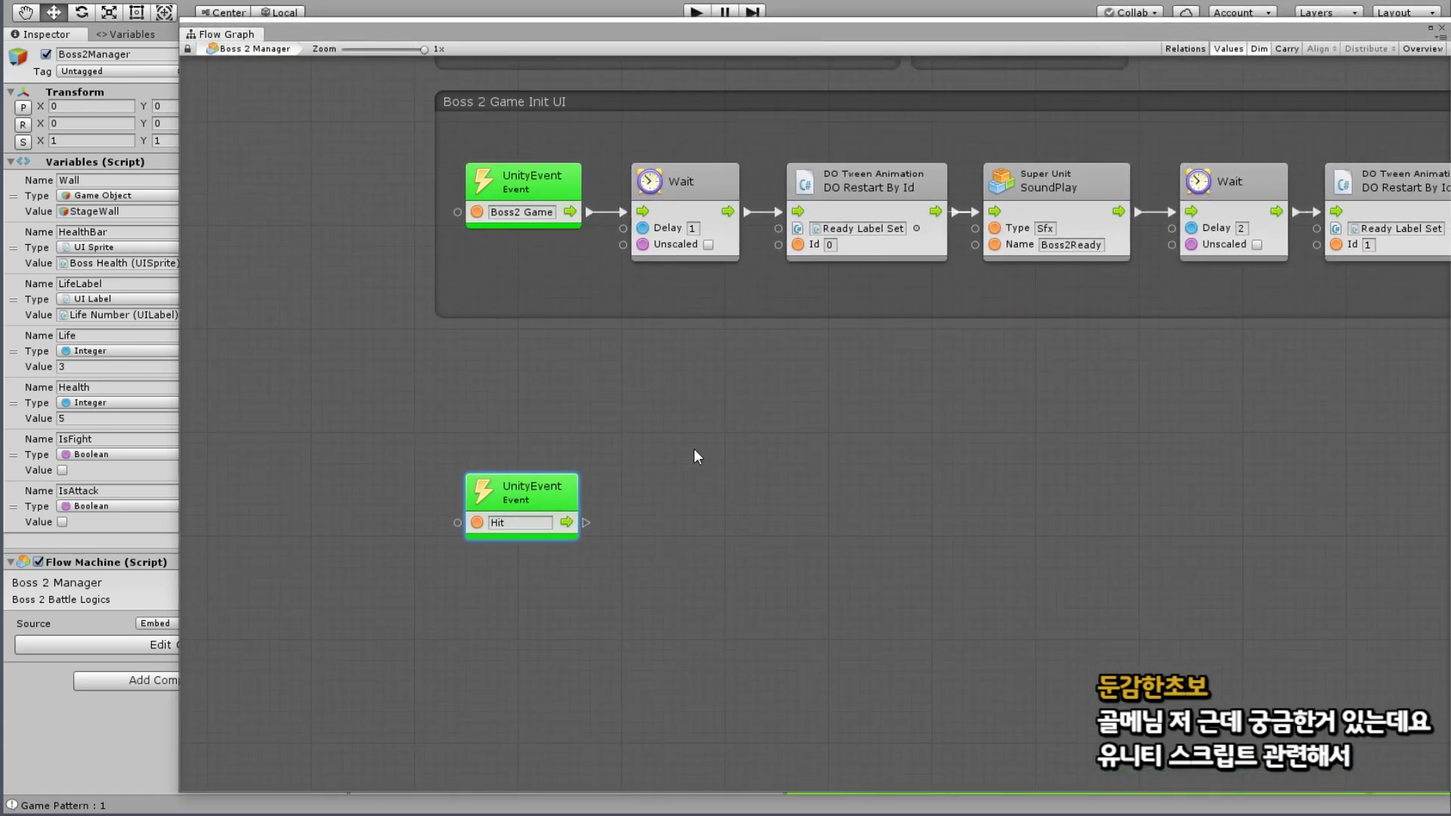
Step: Add a Sequence node from the Control units and connect the Hit event's output to it
right_click(707, 410)
click(713, 398)
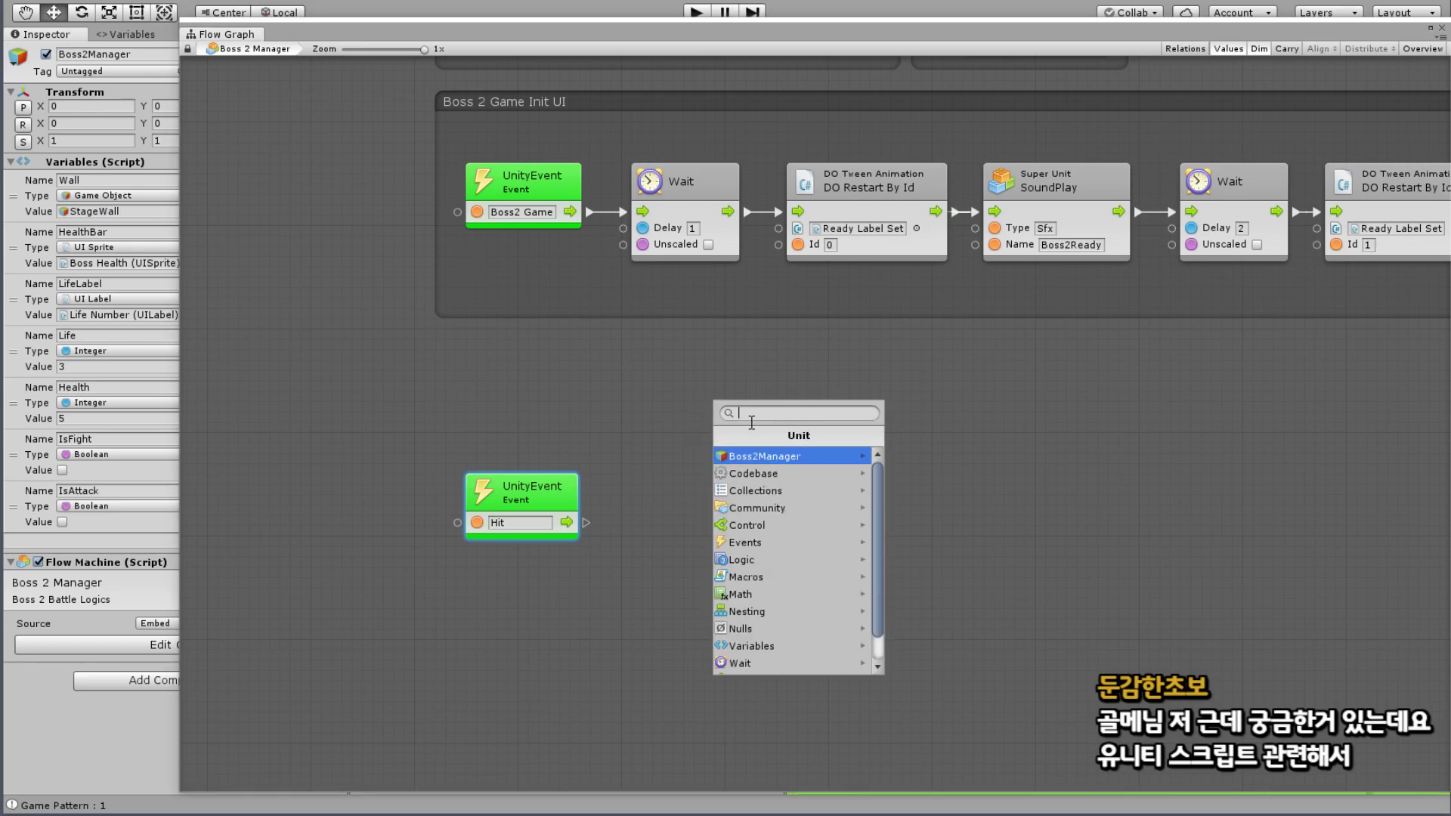
click(775, 524)
scroll(785, 642, down, 2)
click(793, 672)
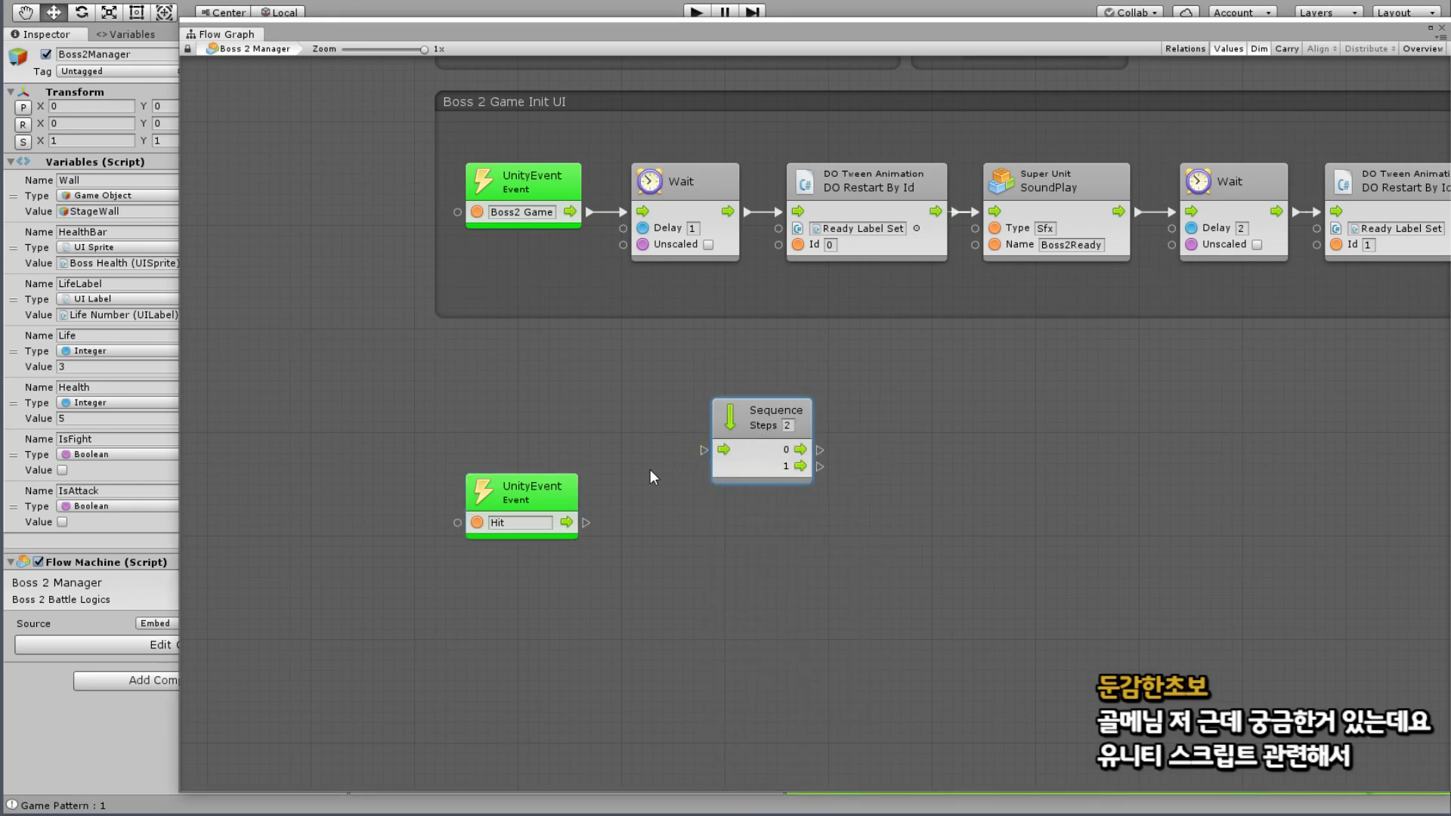
mouse_move(586, 522)
mouse_down()
mouse_move(704, 449)
mouse_move(646, 497)
mouse_up()
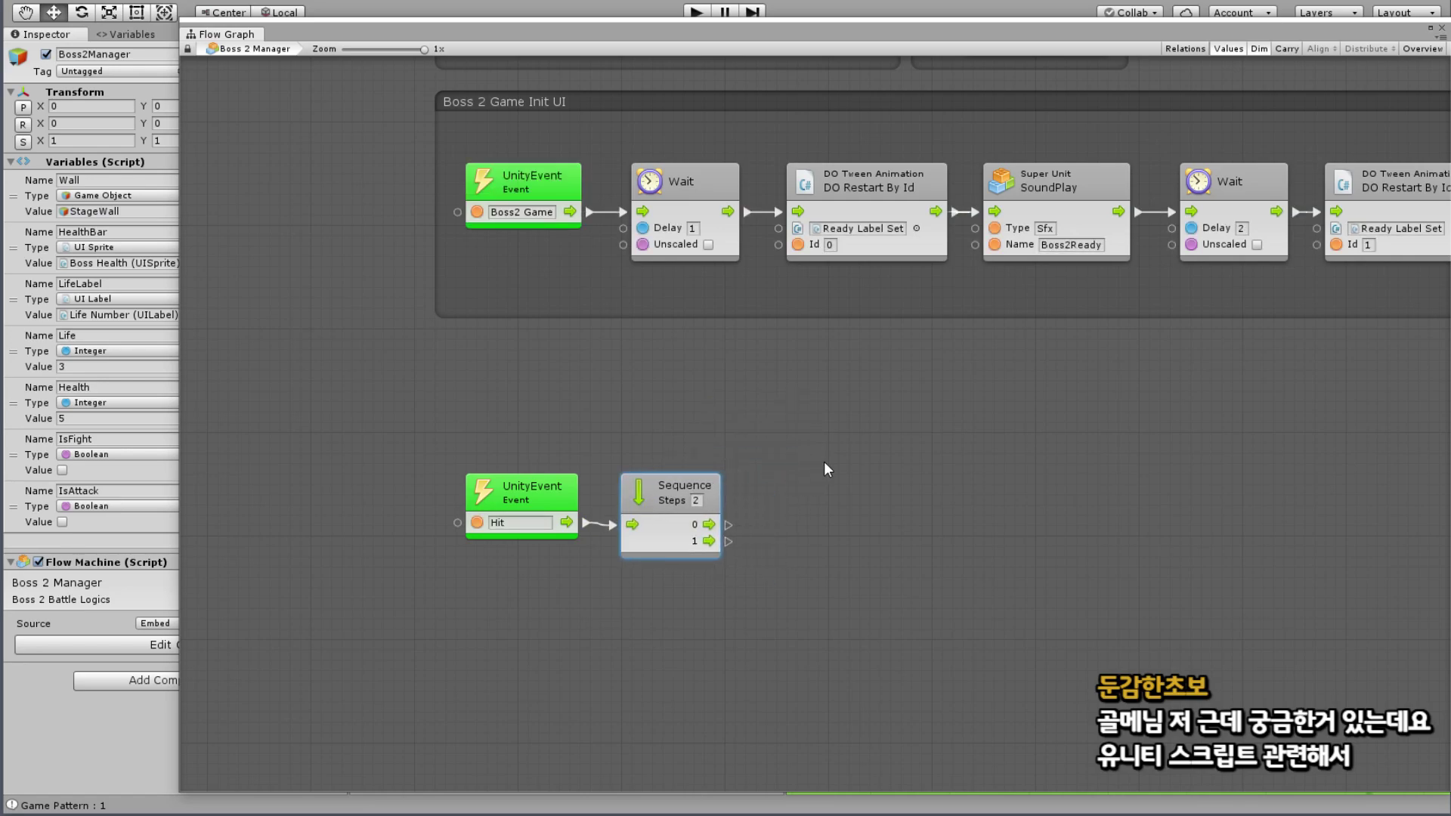
ctrl+click(402, 514)
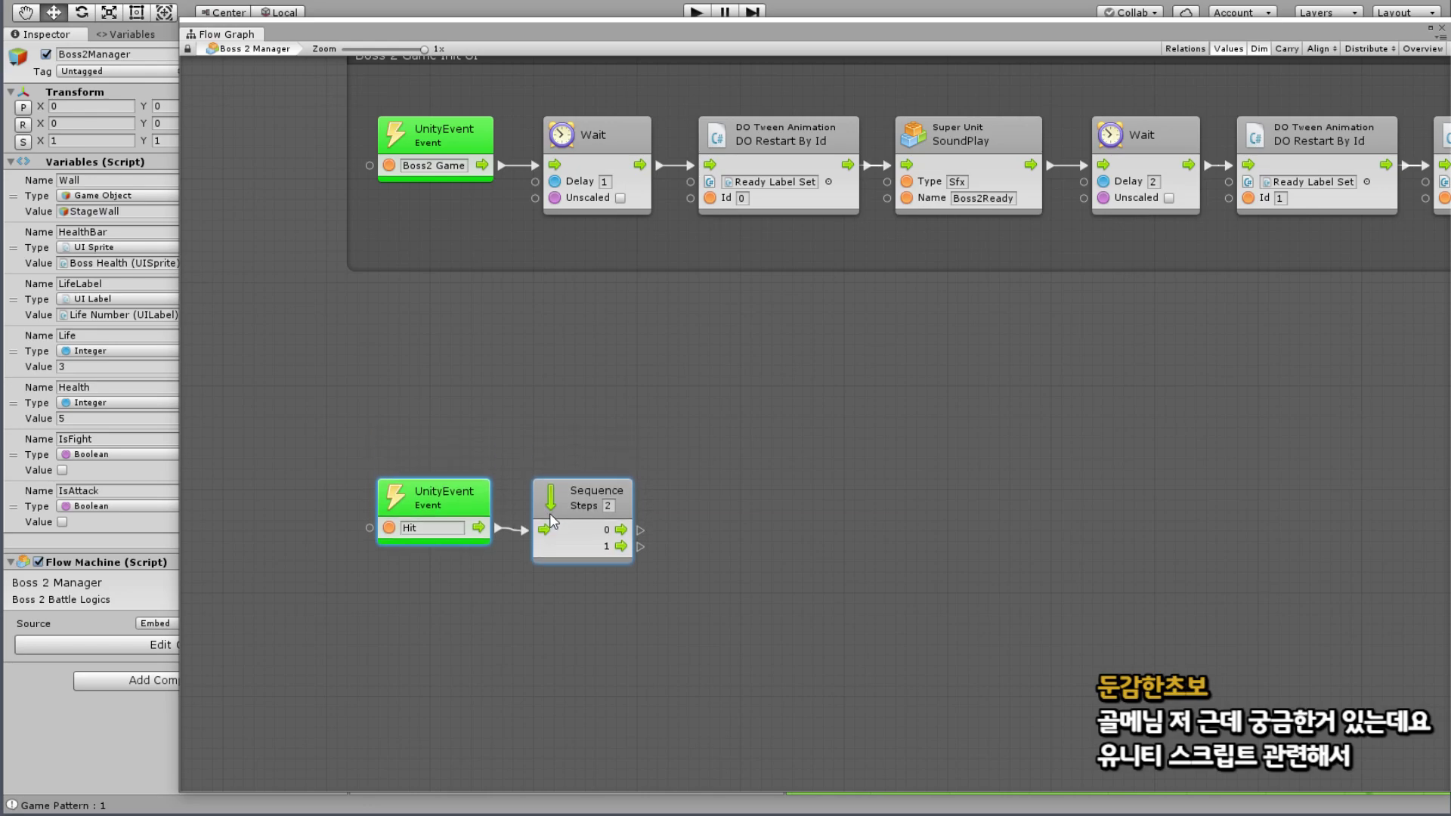
click(615, 479)
right_click(616, 325)
click(584, 315)
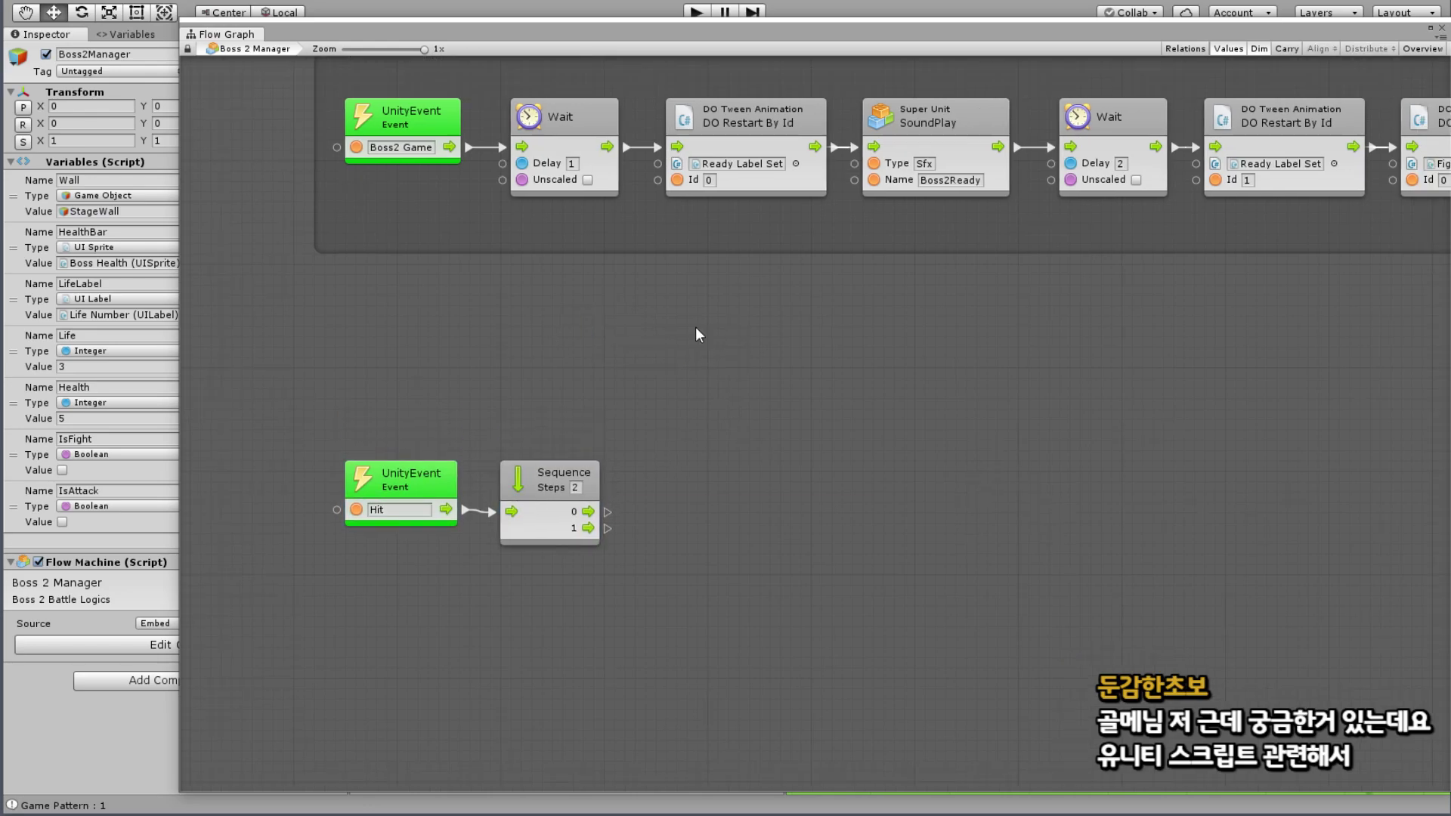
Step: Add an object Decrement Variable node and set its variable to Health
right_click(788, 368)
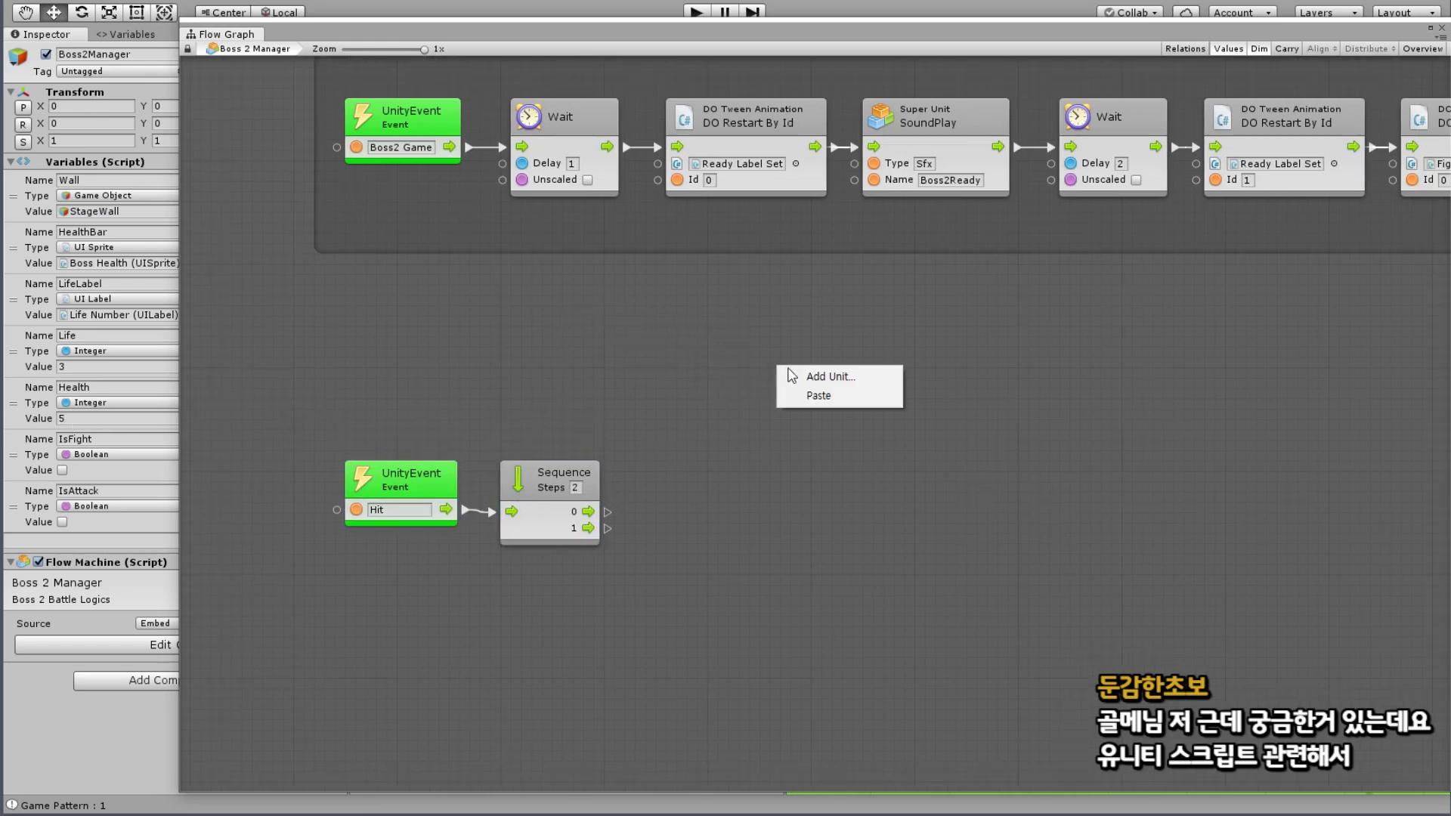
click(791, 375)
scroll(772, 547, down, 5)
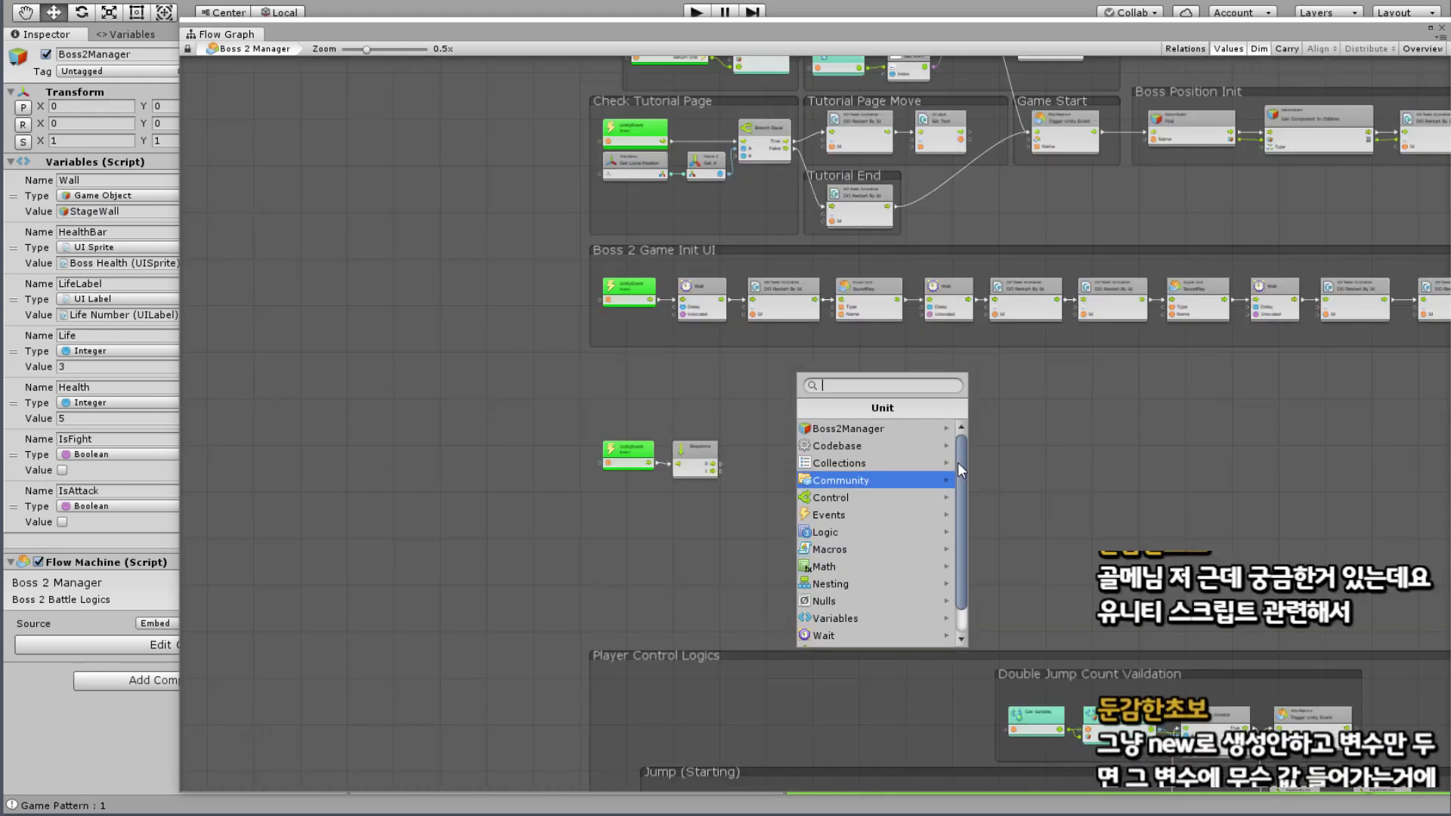
click(846, 617)
click(854, 446)
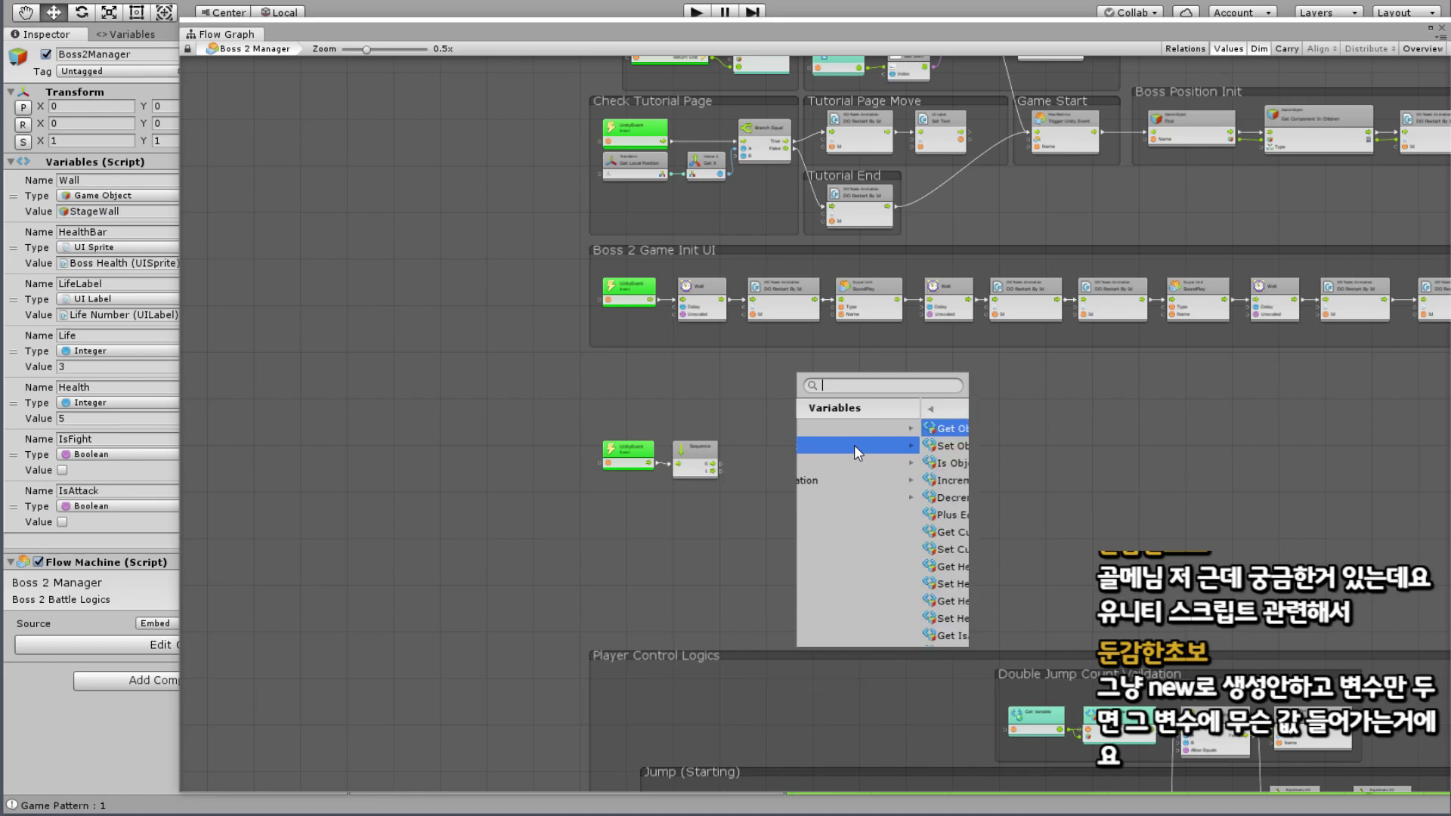
click(854, 496)
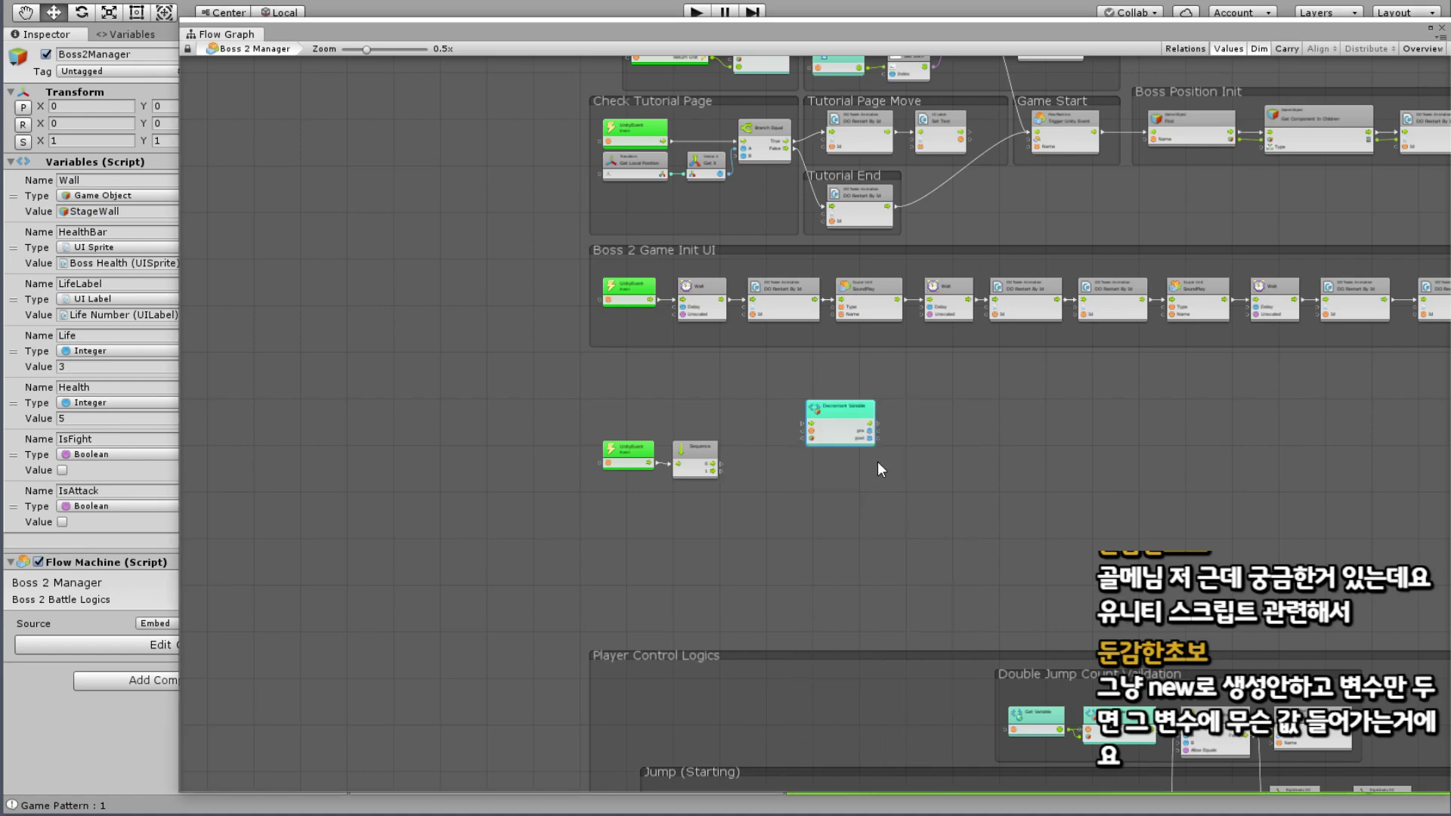
scroll(877, 465, up, 5)
click(853, 429)
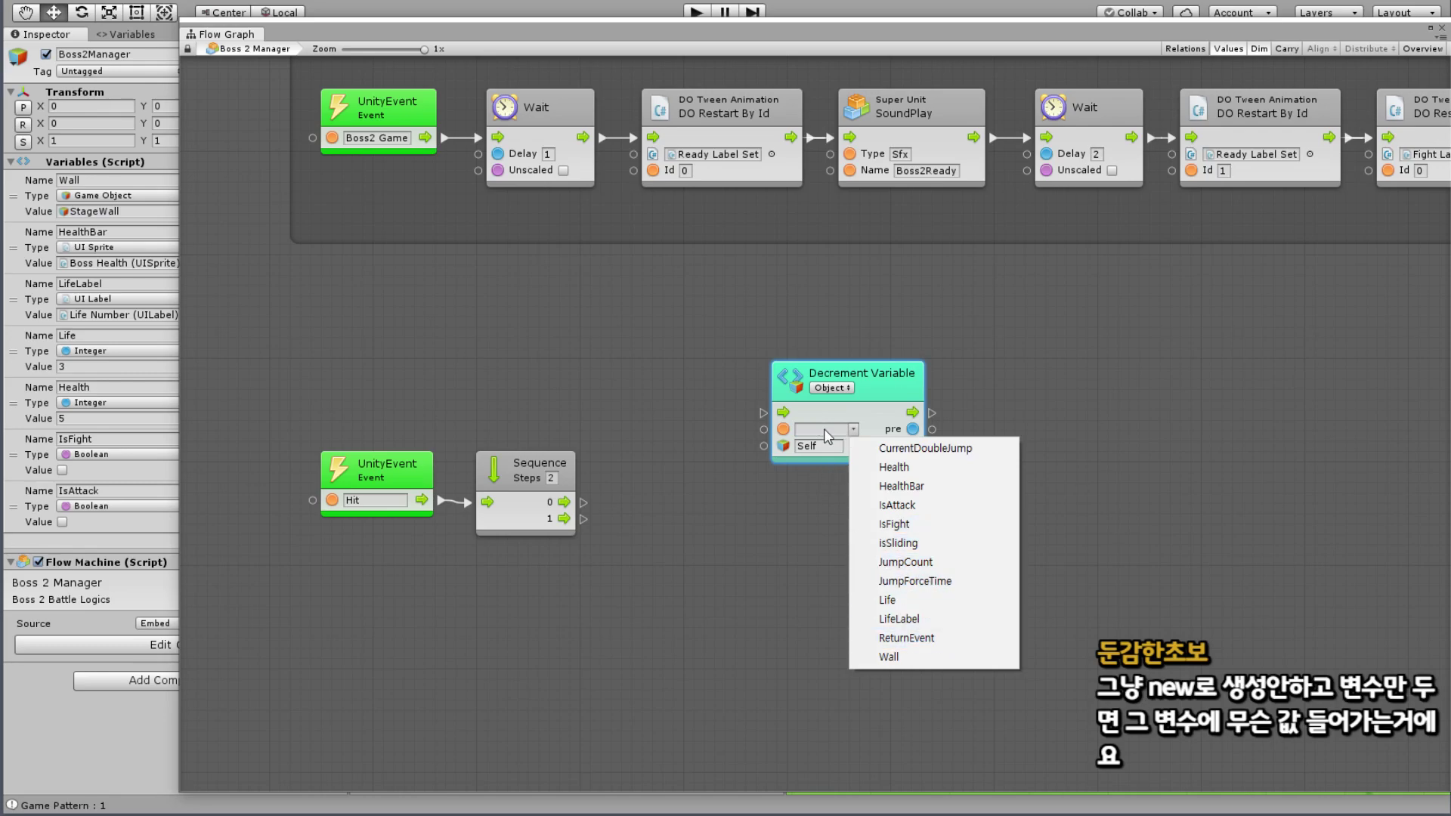
click(892, 599)
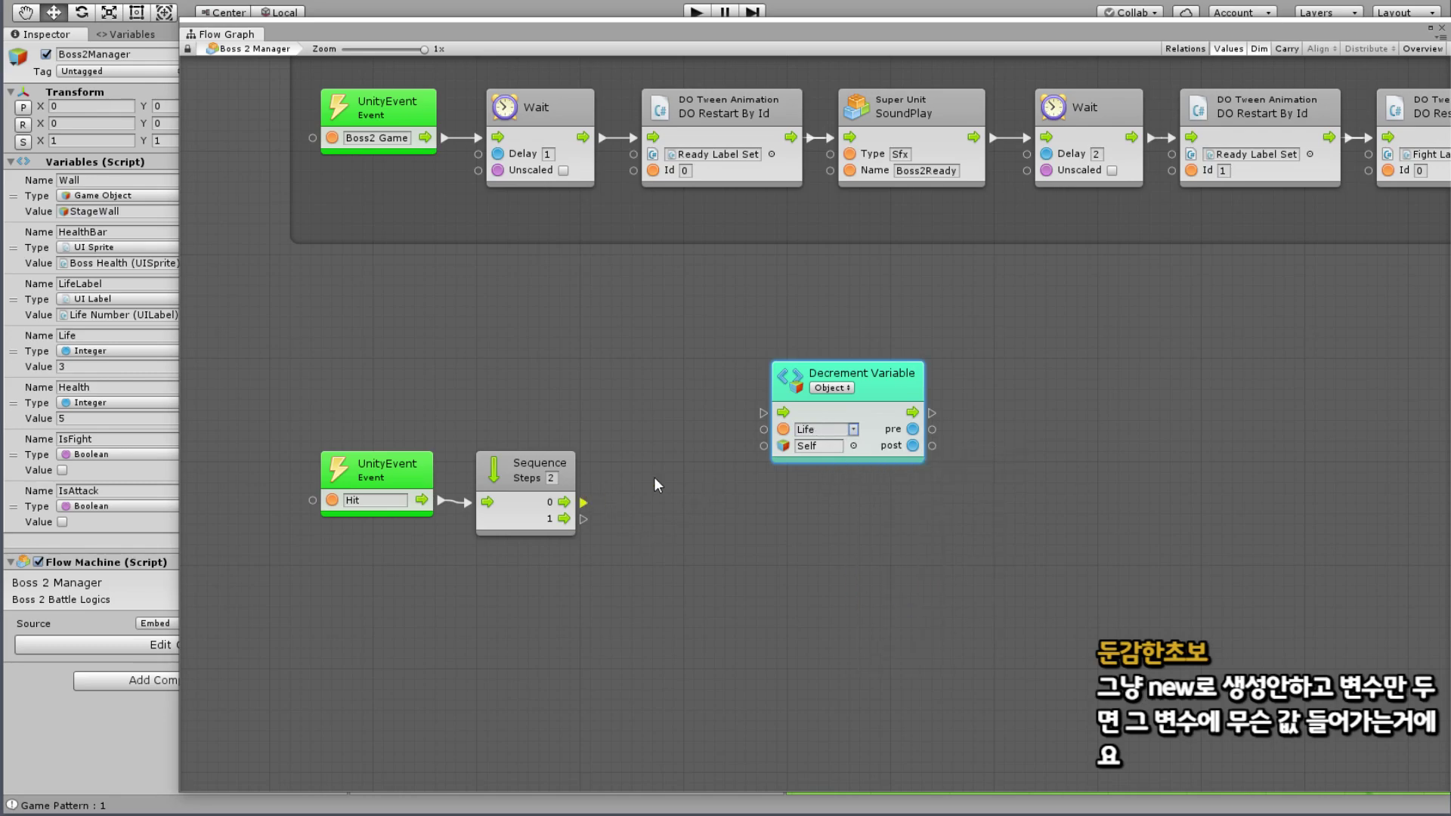
click(853, 429)
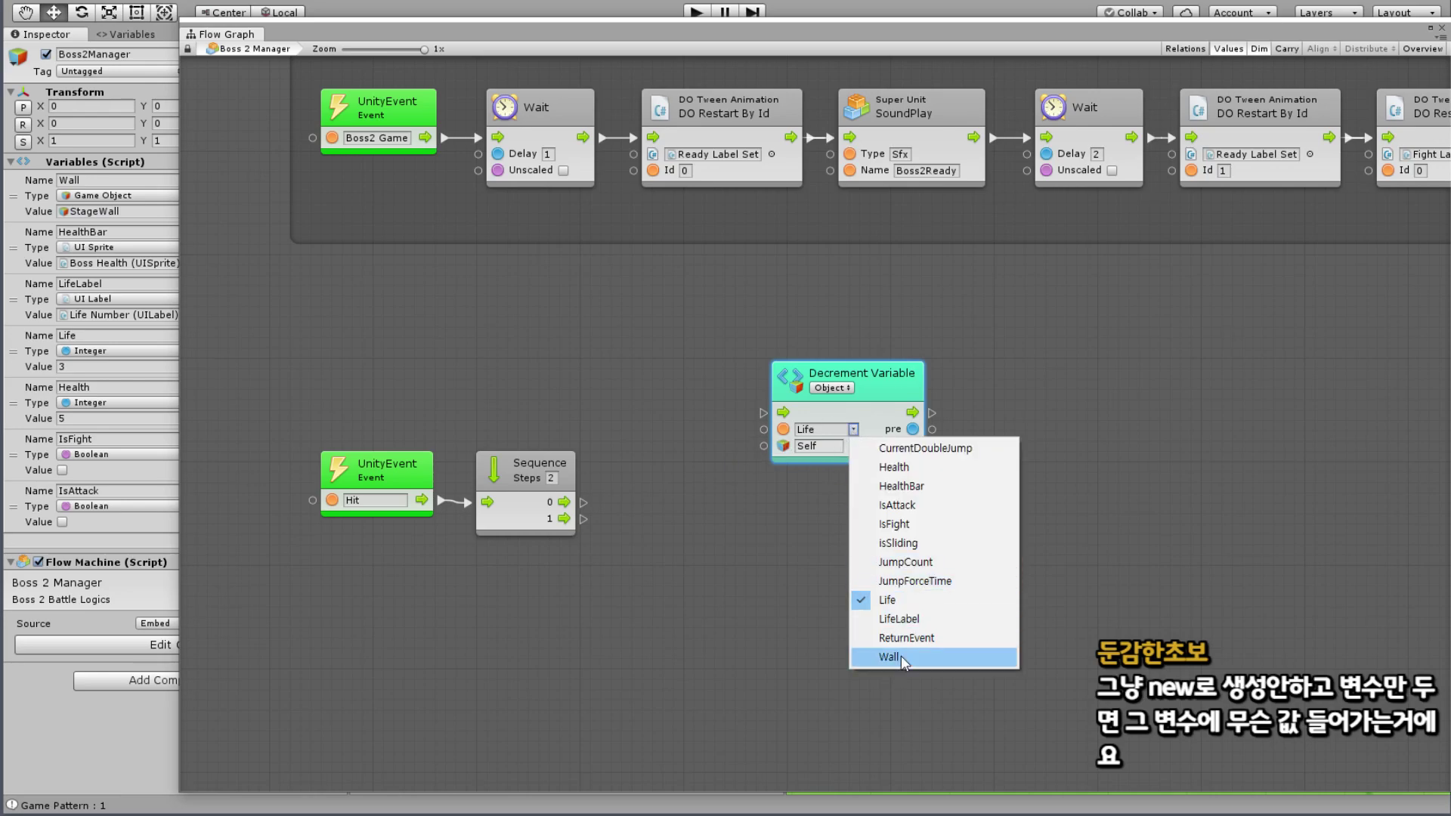
click(894, 467)
Step: Wire Sequence output 0 into the Decrement Variable node and position it beside the Sequence
drag(784, 366, 655, 335)
drag(583, 502, 633, 378)
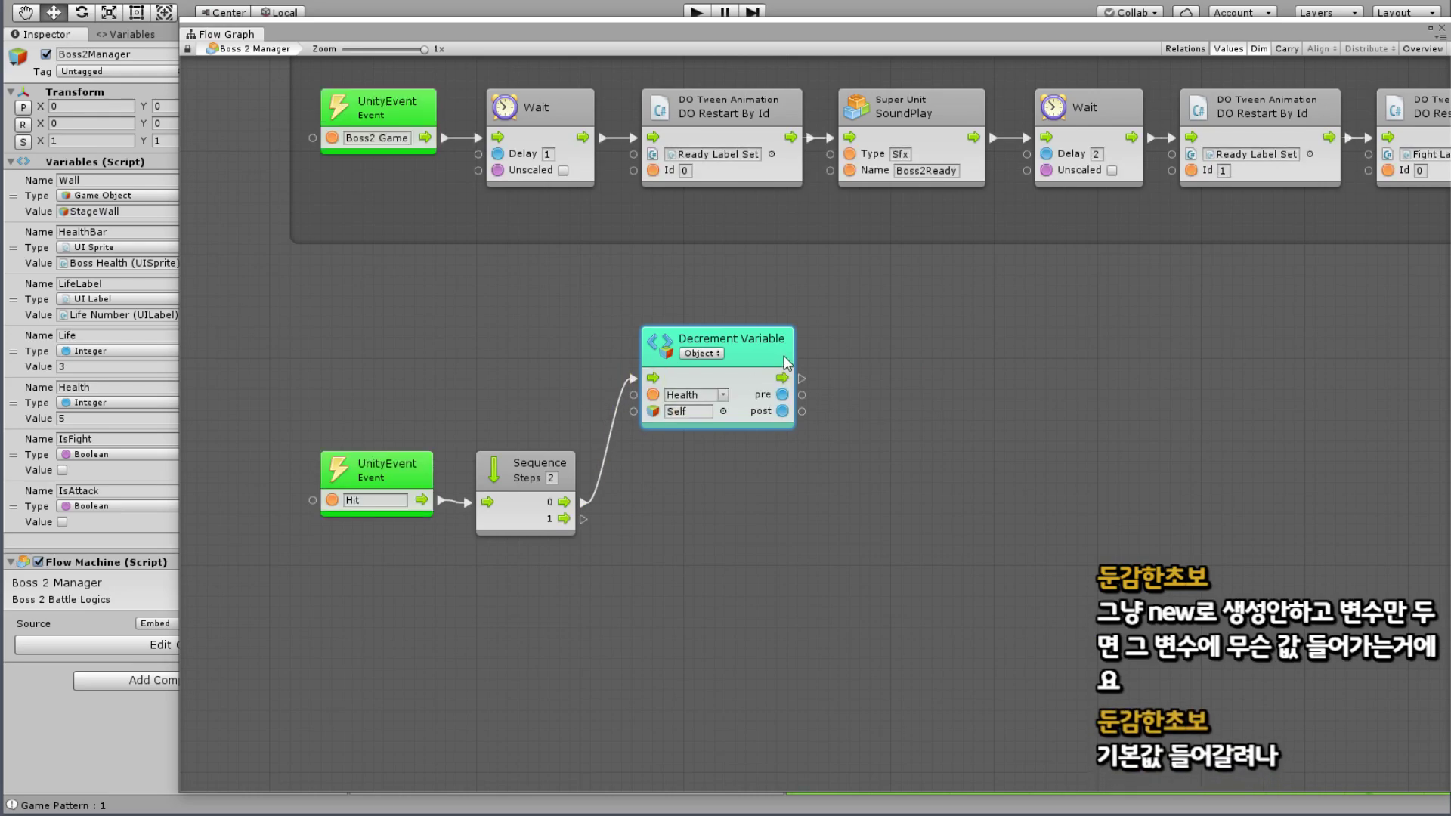
drag(783, 355, 779, 386)
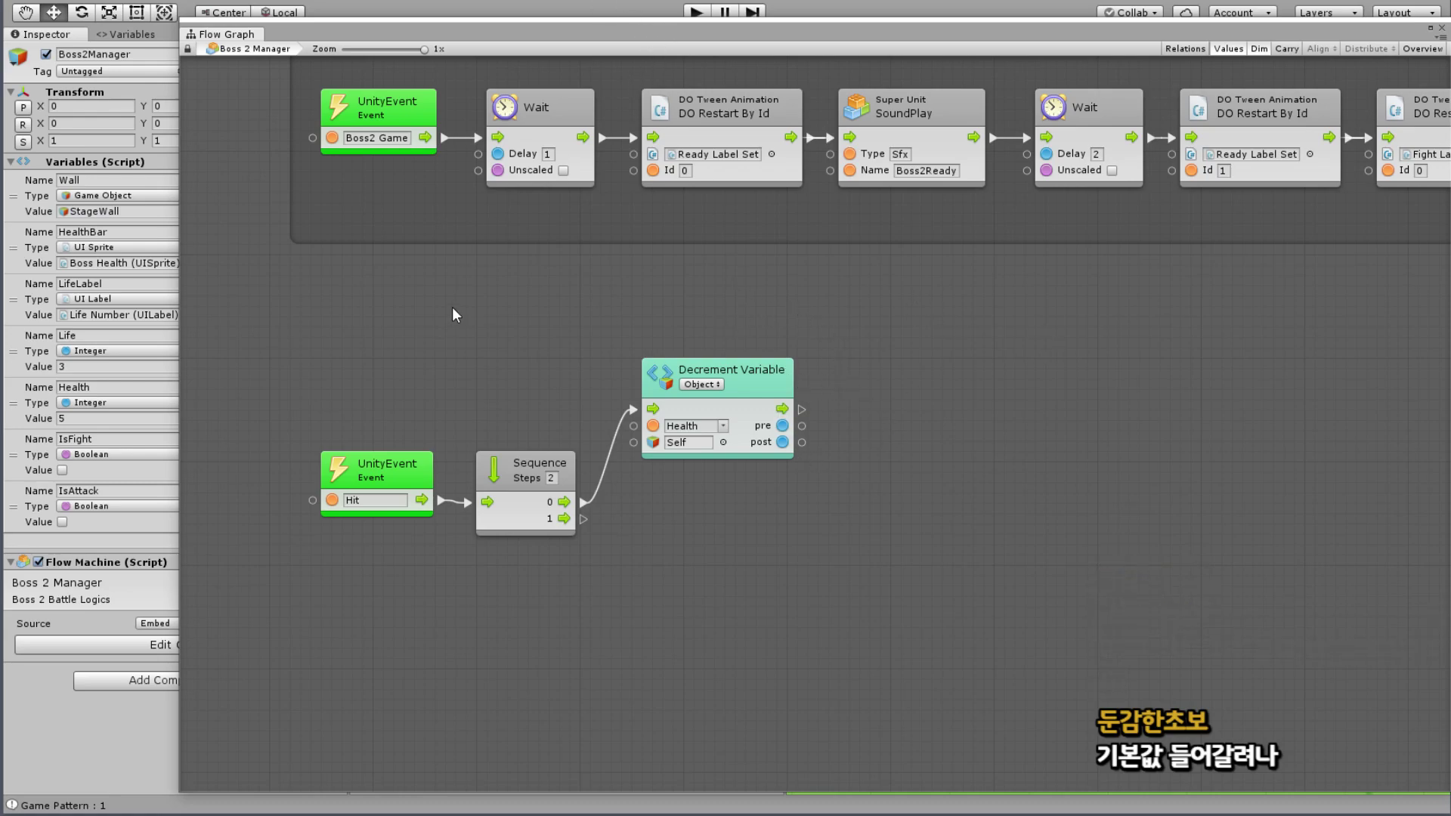
drag(785, 380, 764, 401)
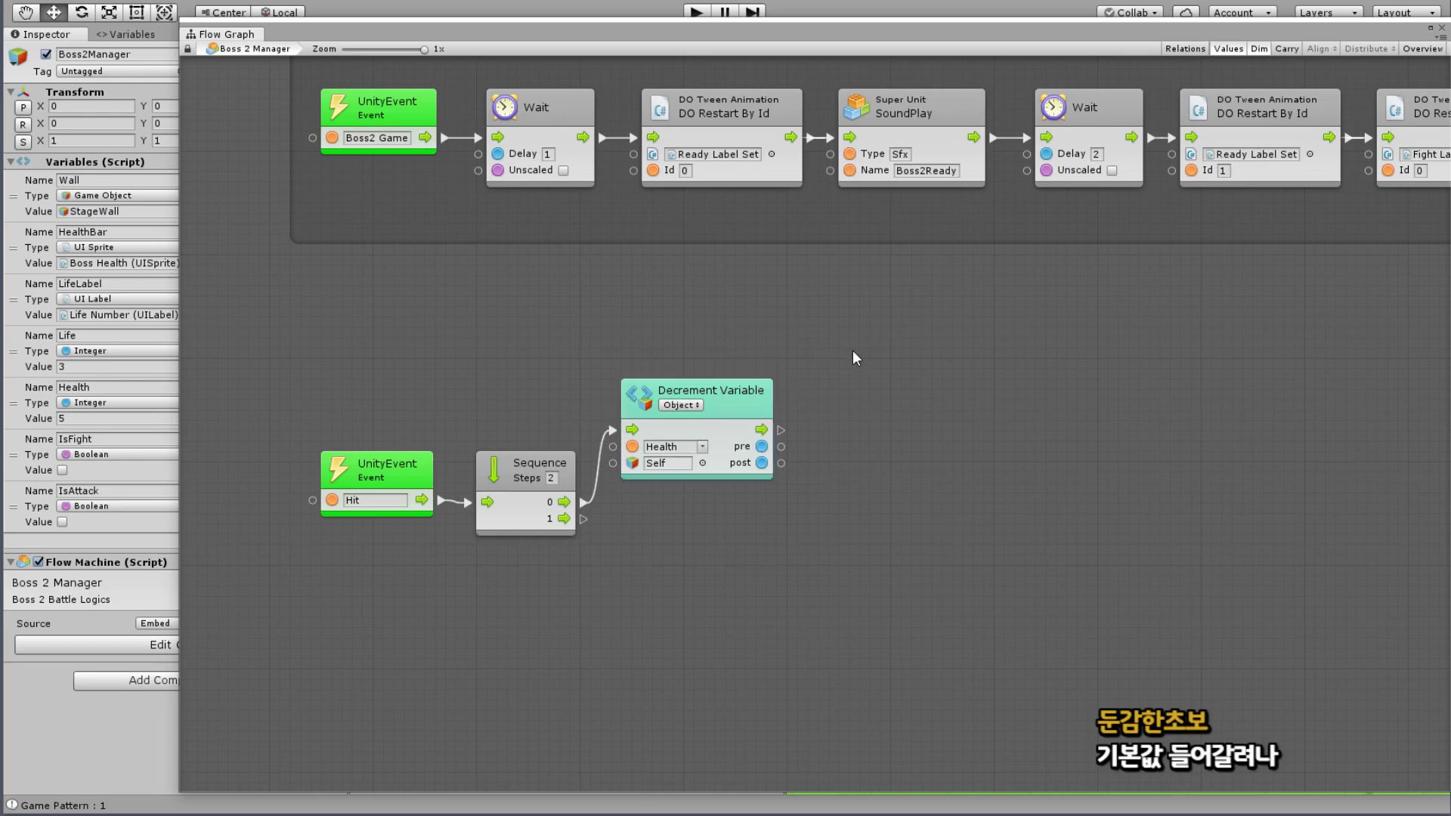
scroll(813, 306, down, 3)
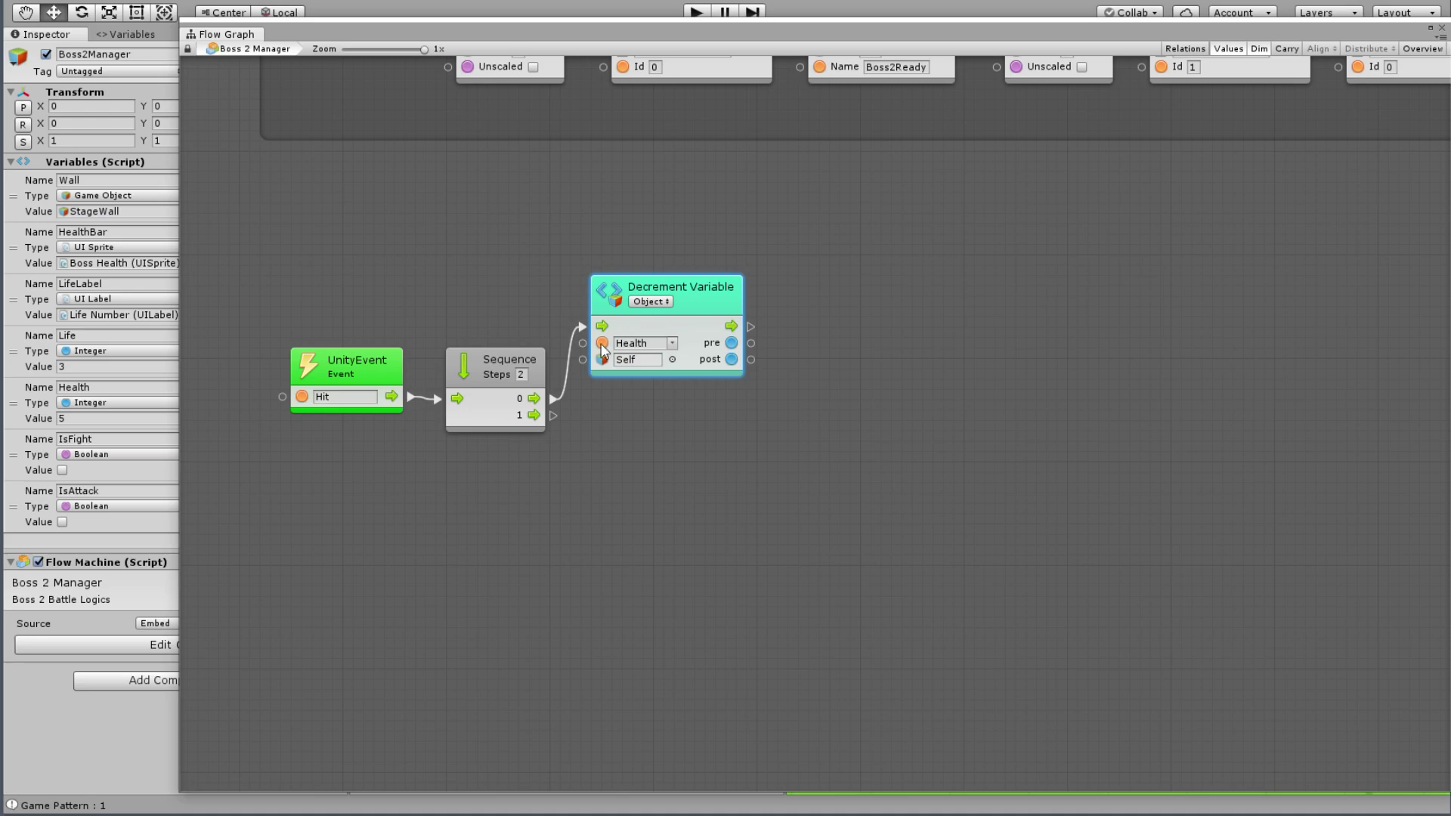
click(659, 453)
middle_drag(677, 450, 737, 474)
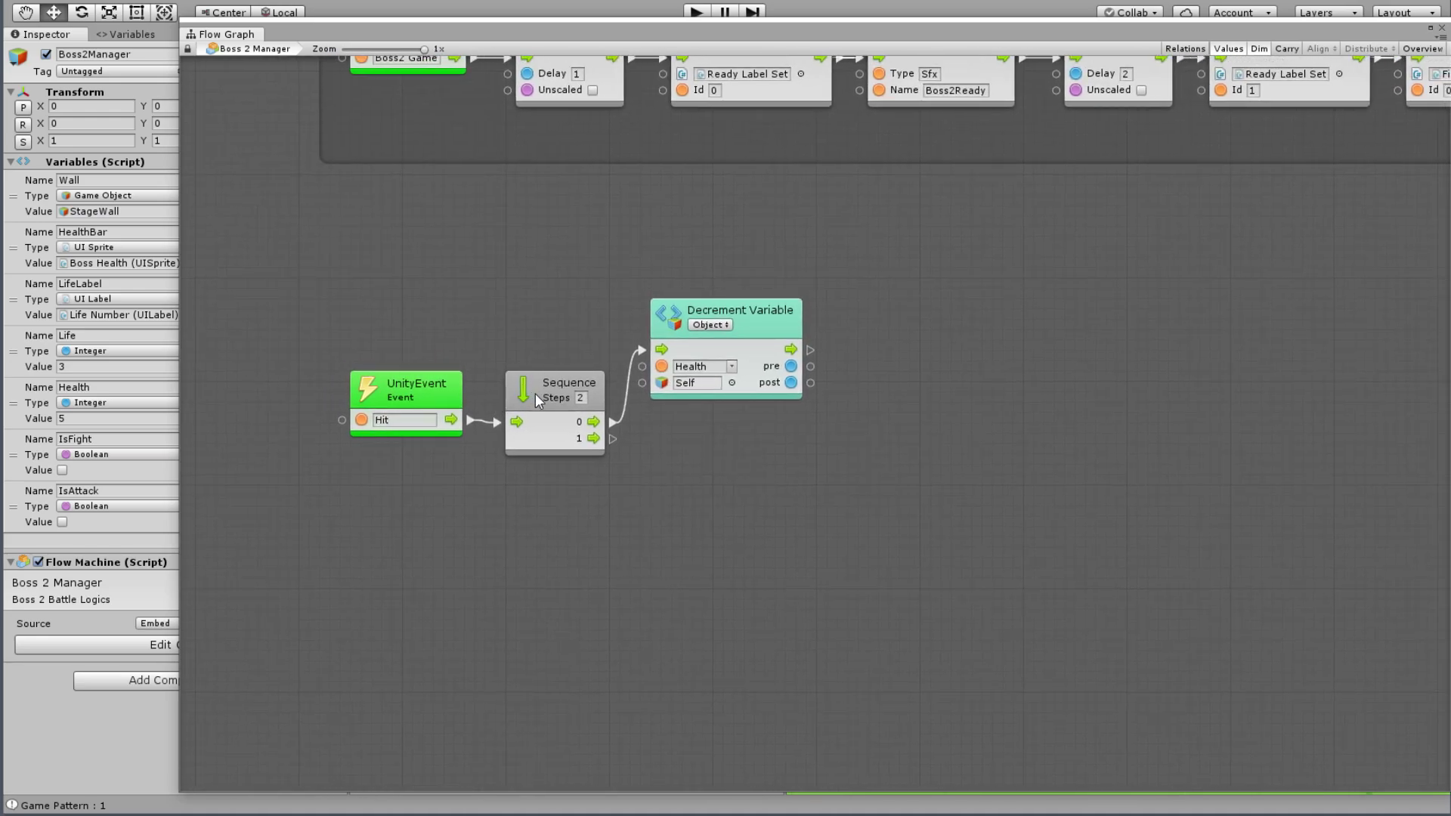
middle_drag(638, 496, 590, 414)
Step: Realign the Decrement Variable, UnityEvent and Sequence nodes into a tidy layout
click(742, 251)
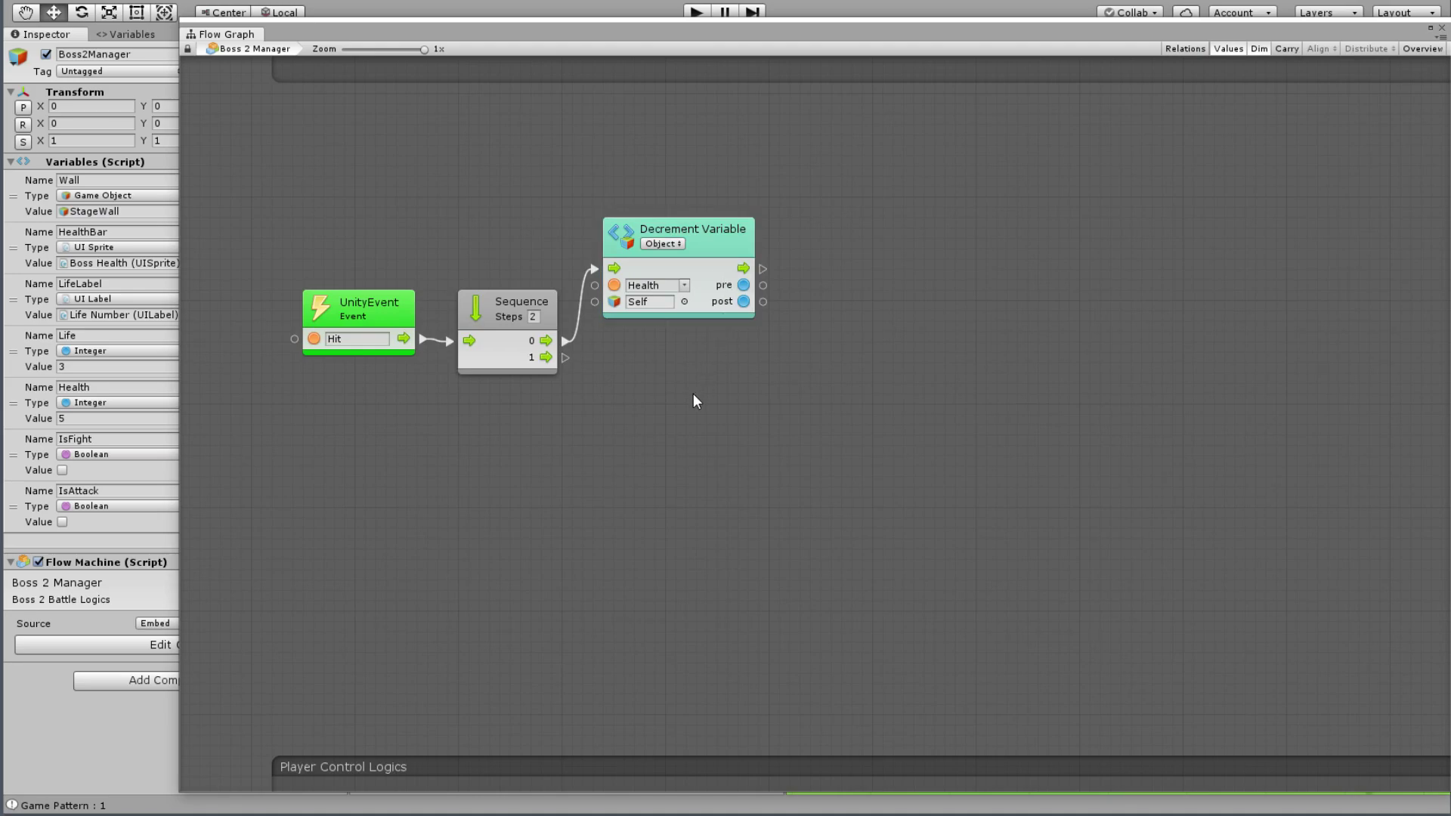
drag(731, 252, 742, 232)
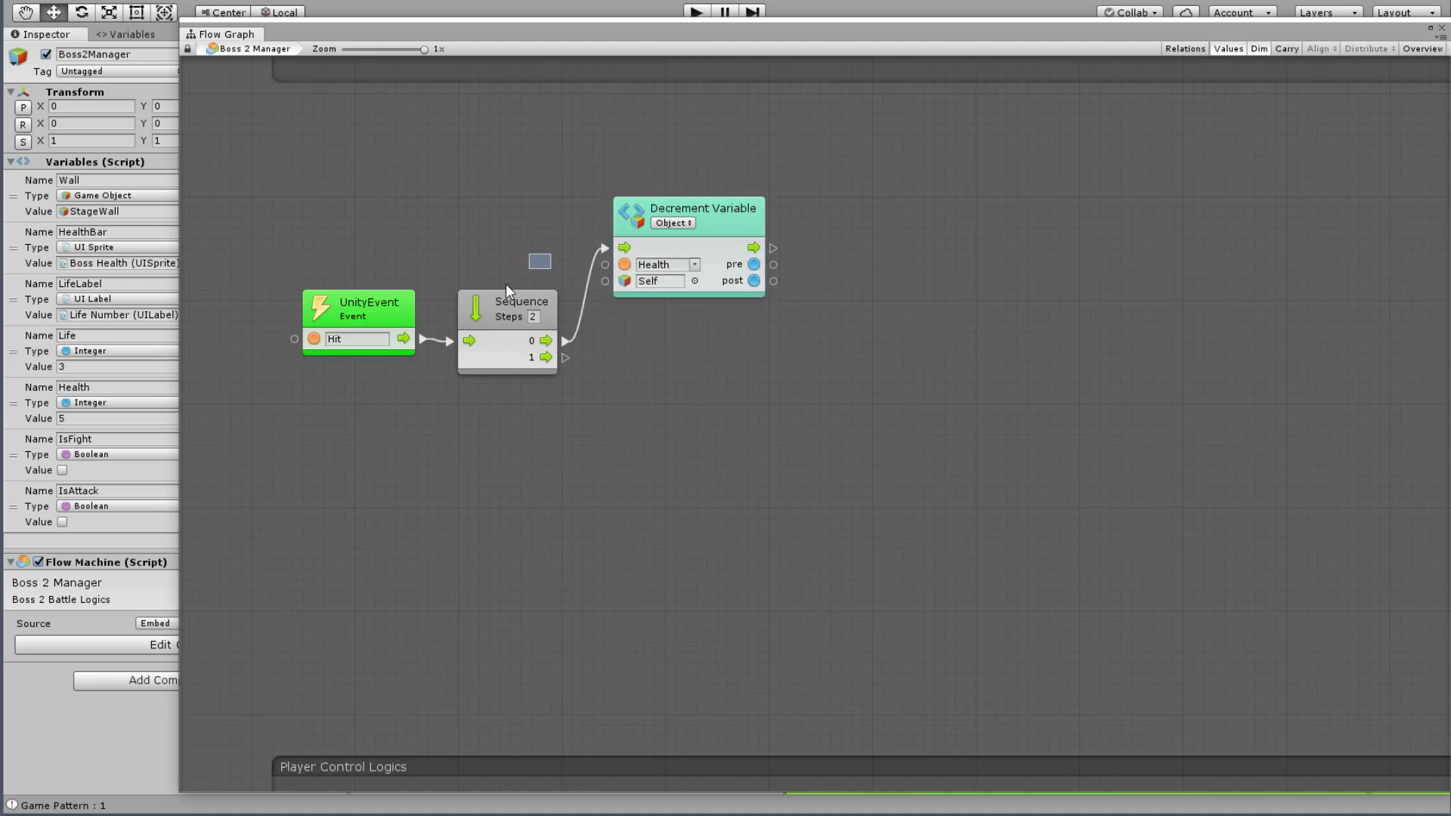
drag(559, 254, 301, 376)
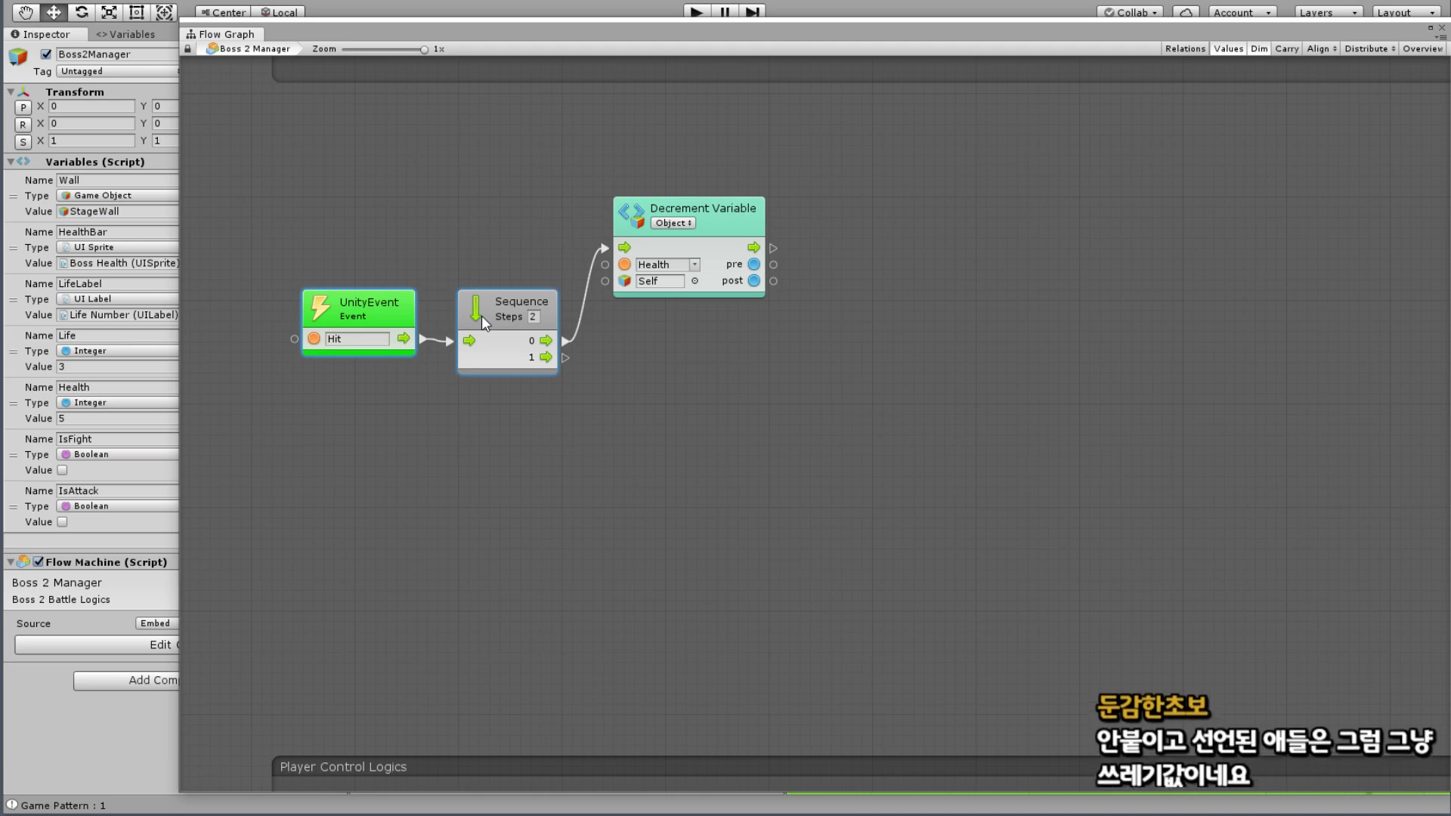
drag(483, 315, 494, 304)
click(469, 440)
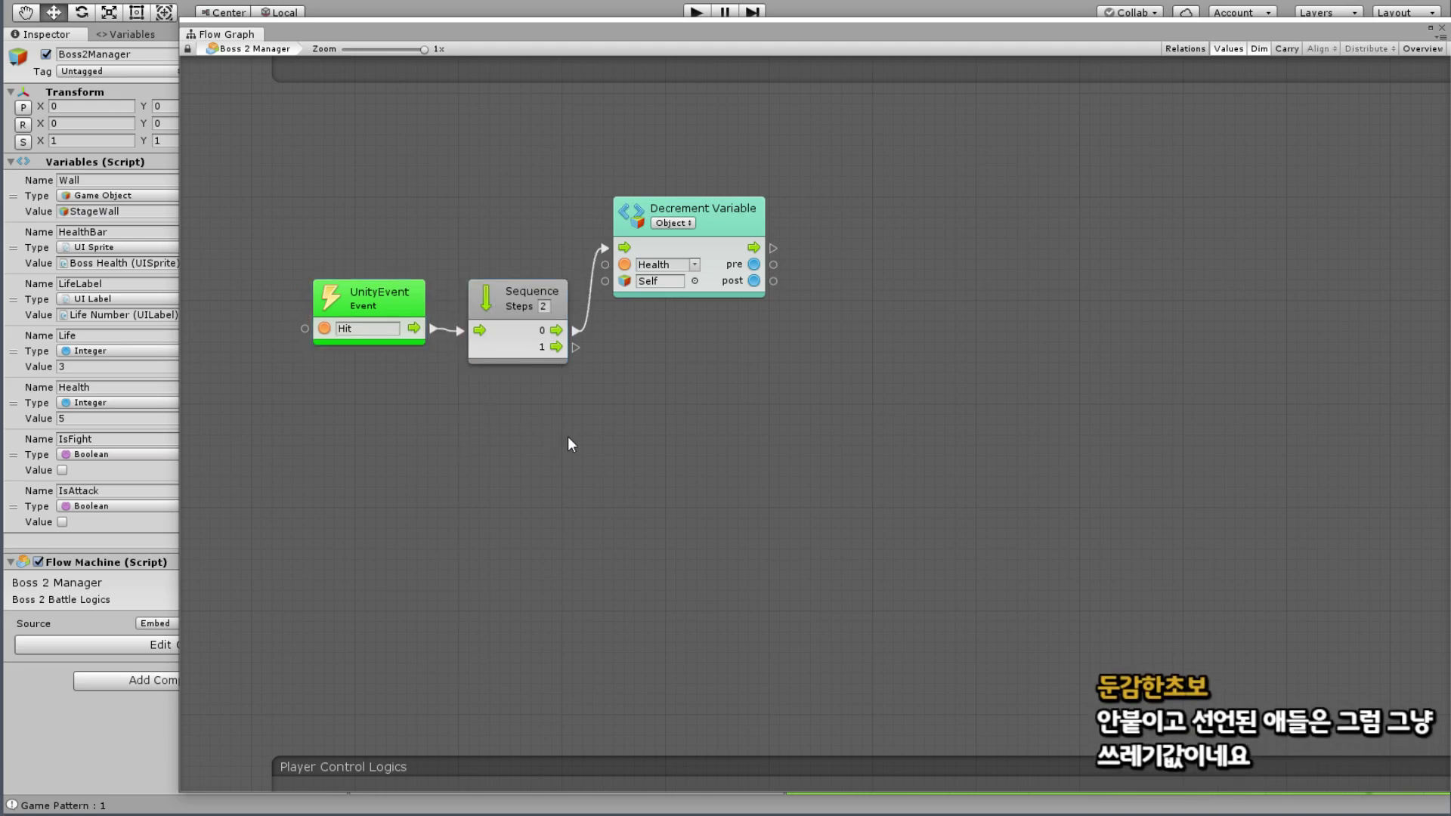
scroll(685, 415, right, 1)
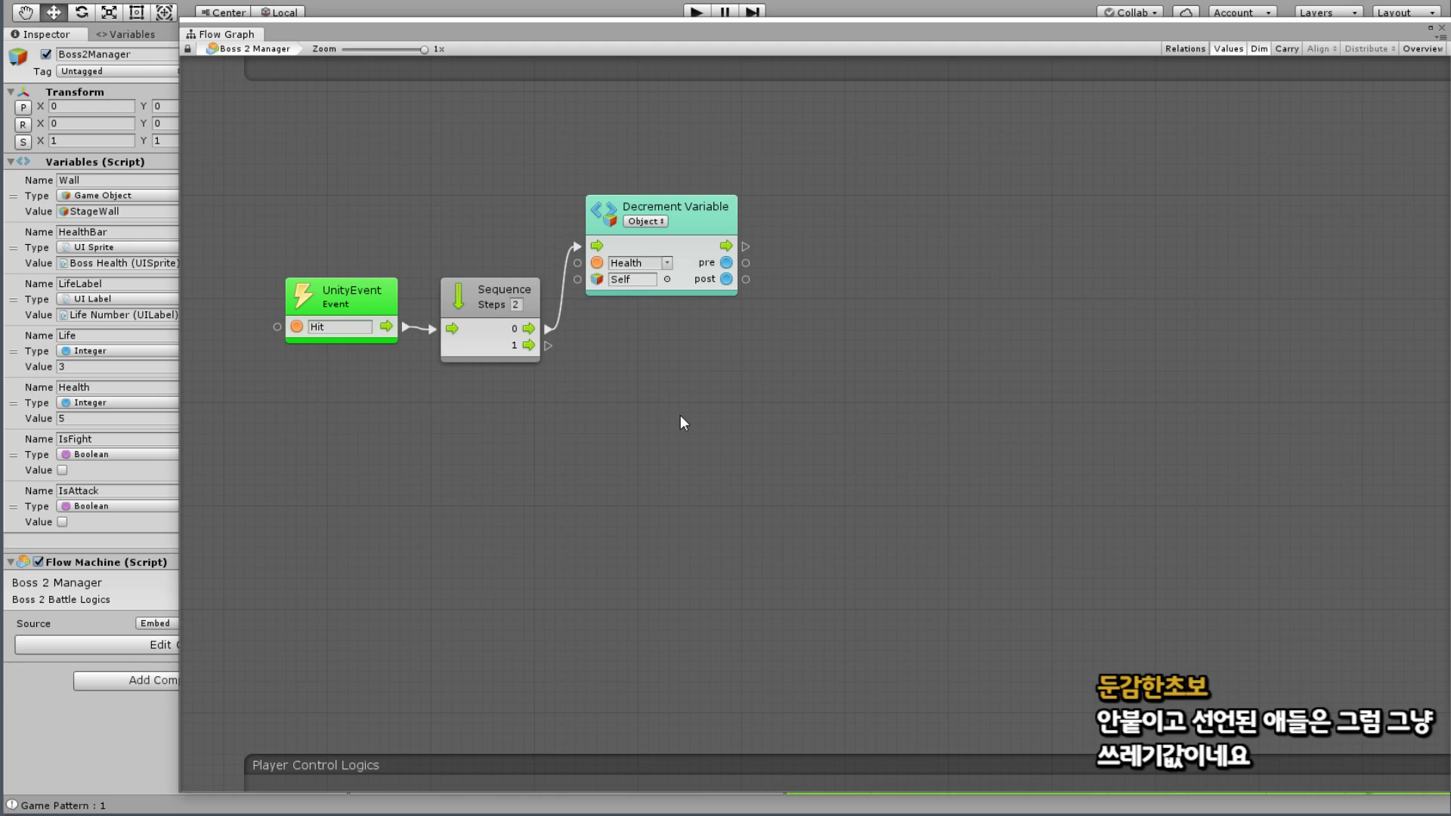
click(714, 229)
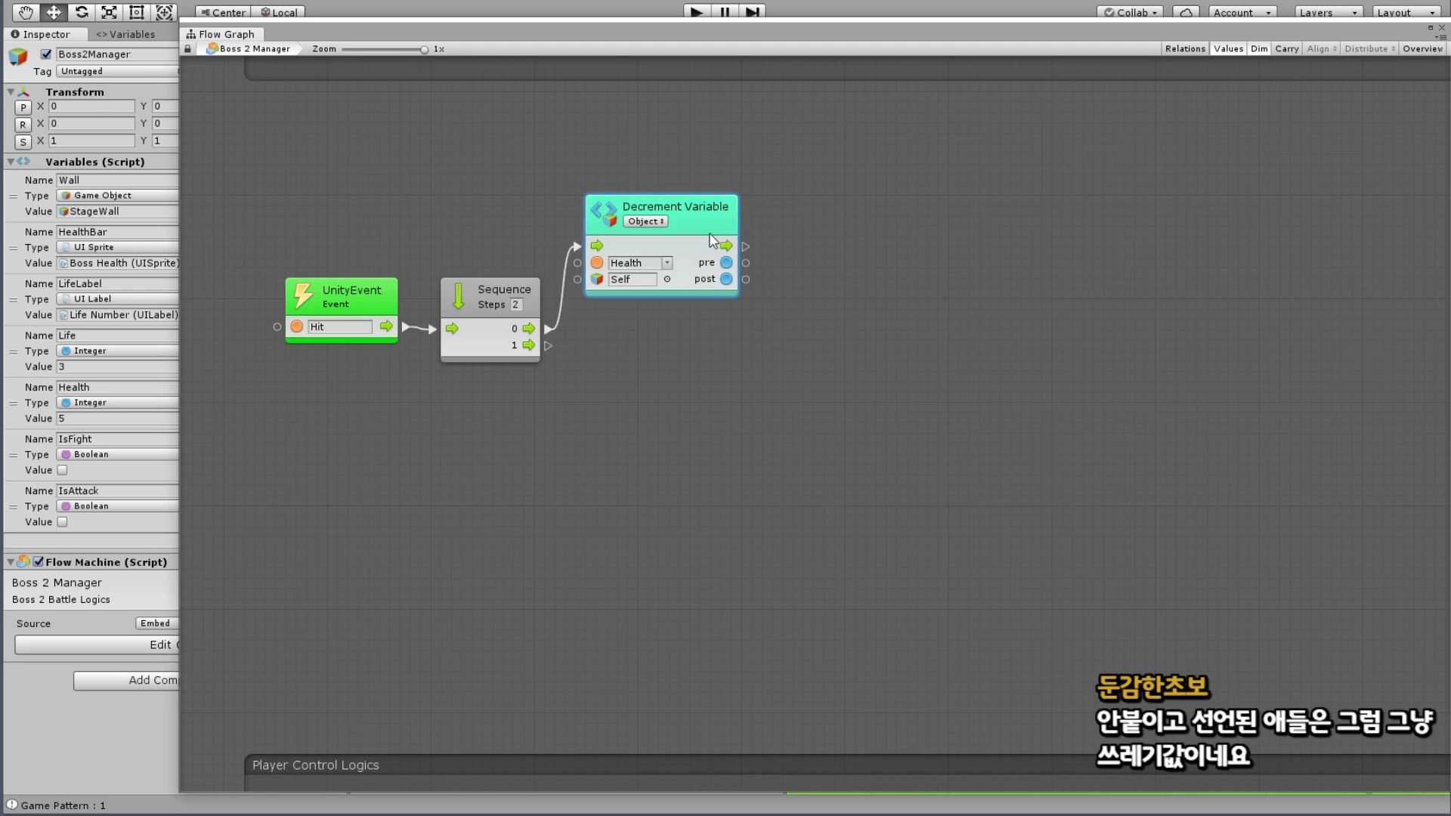
drag(716, 225, 722, 236)
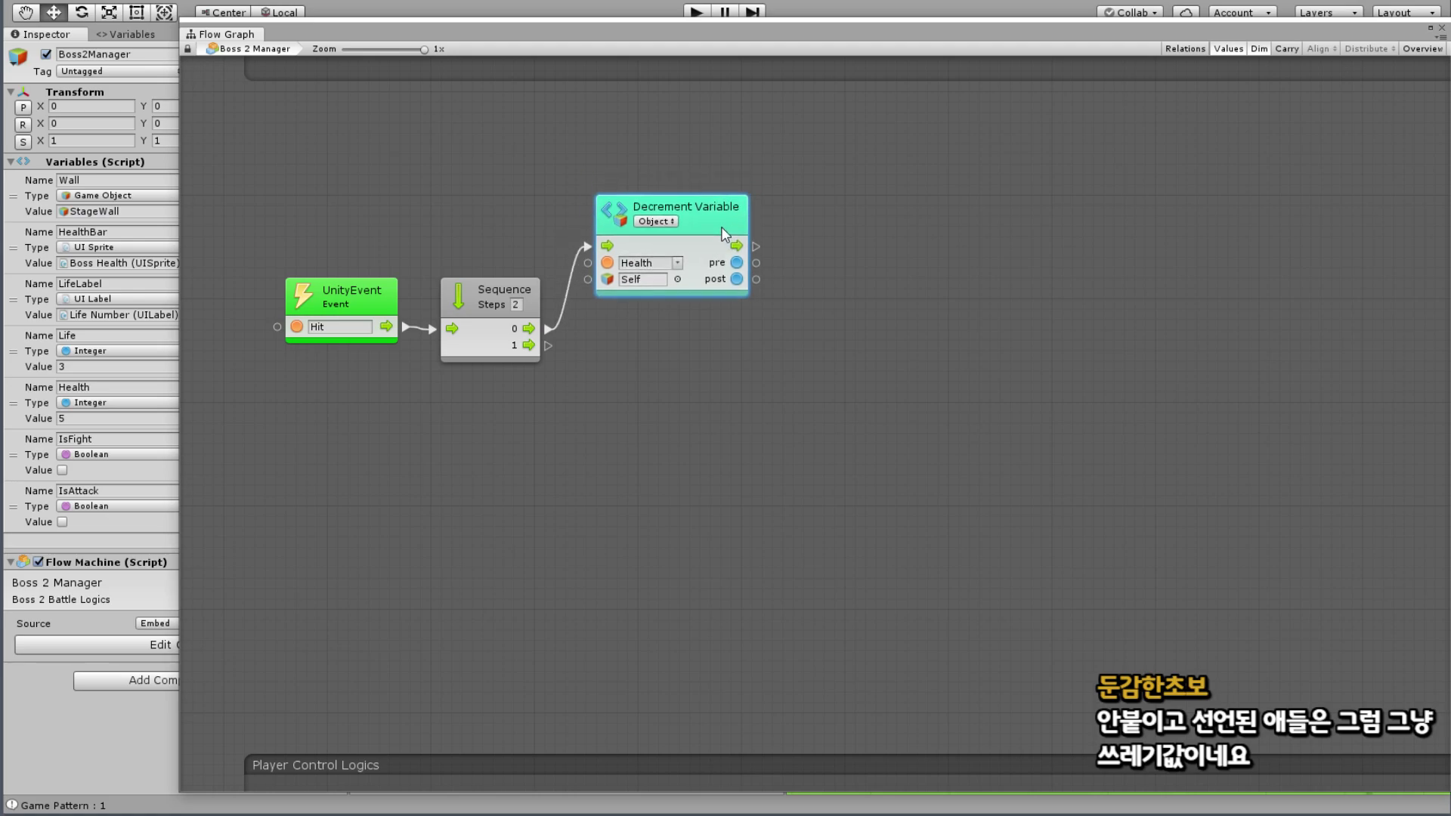
mouse_move(537, 381)
mouse_down()
mouse_move(389, 318)
mouse_move(433, 328)
mouse_up()
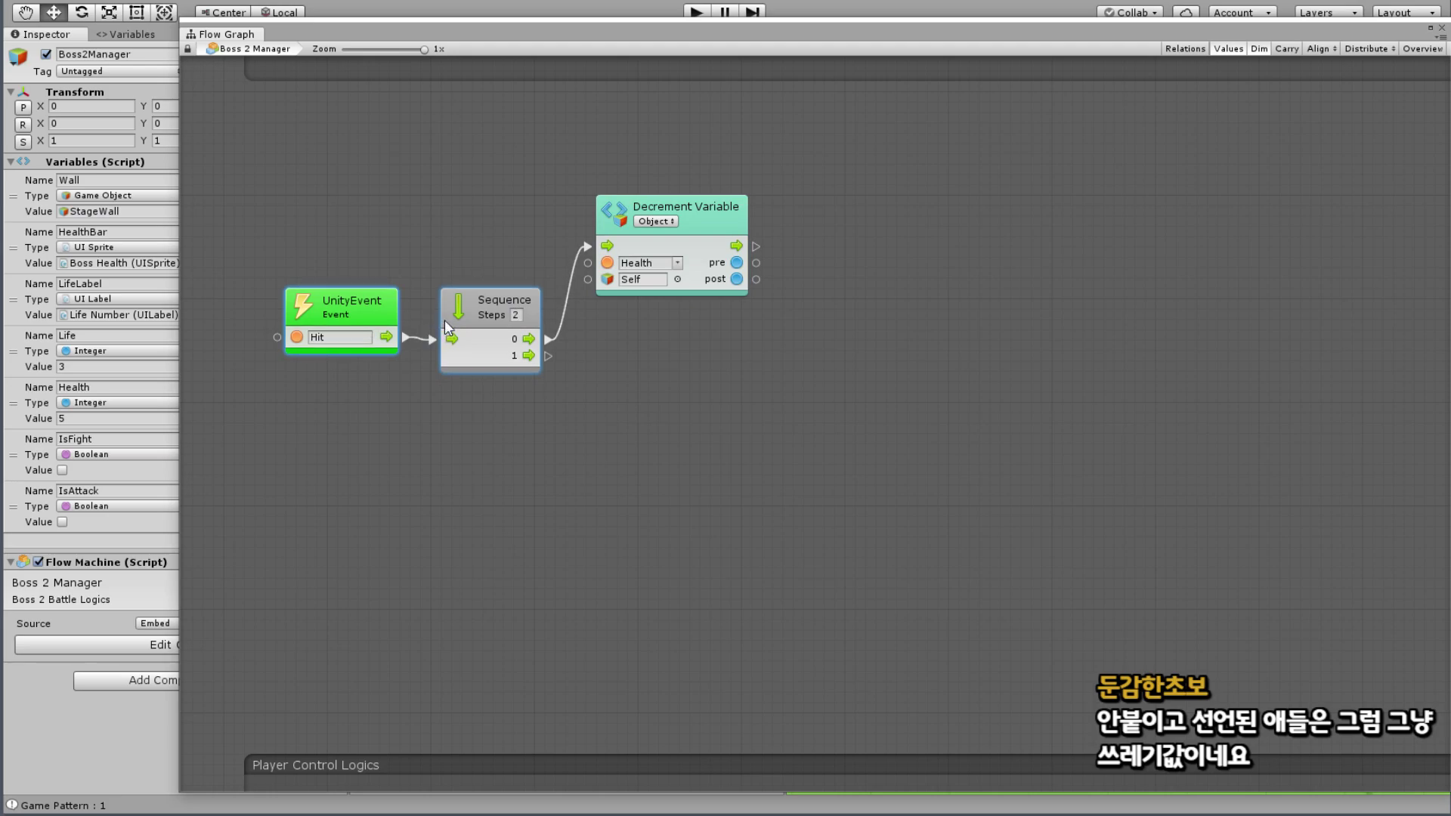
click(642, 471)
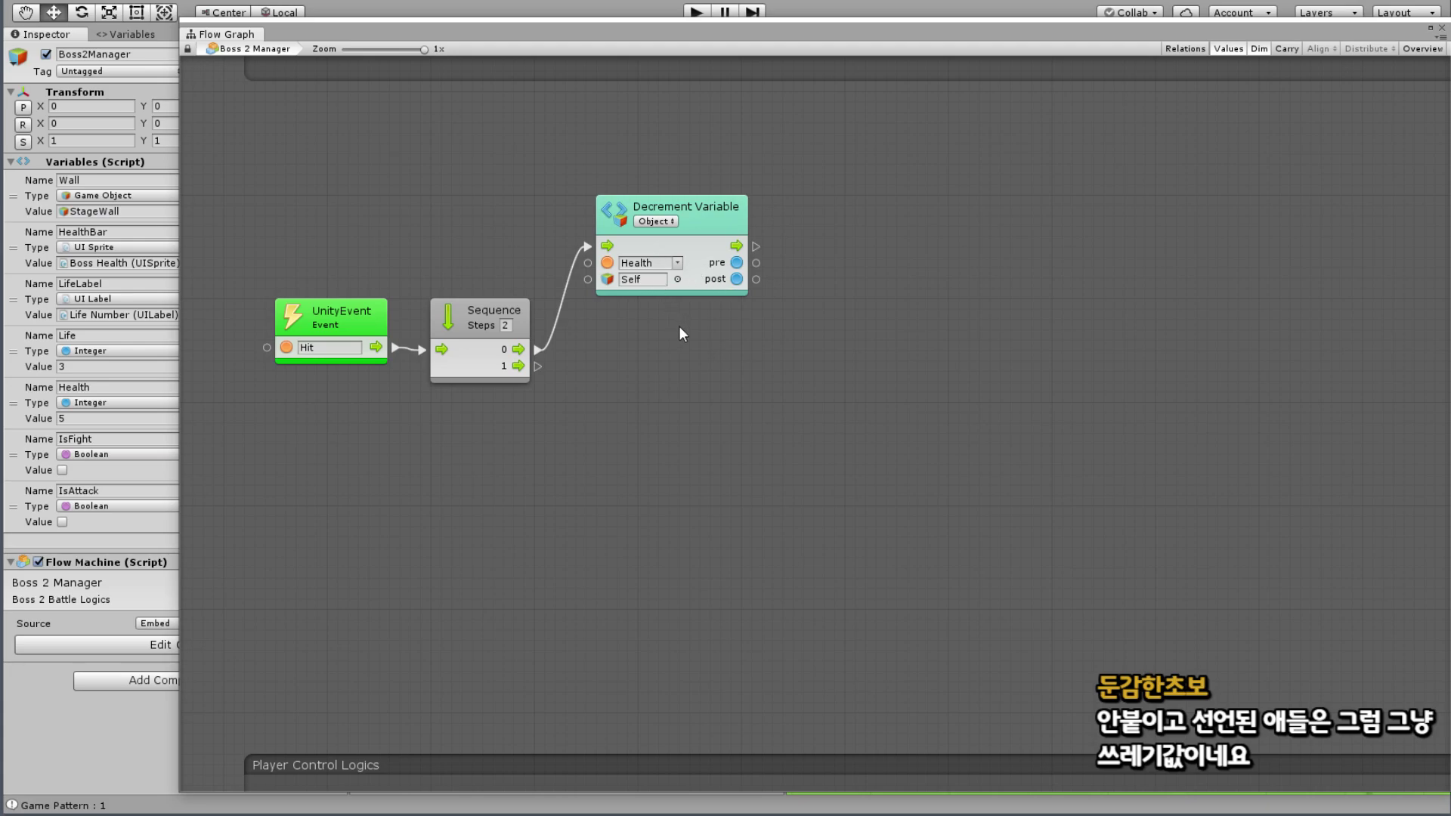
middle_drag(678, 325, 551, 356)
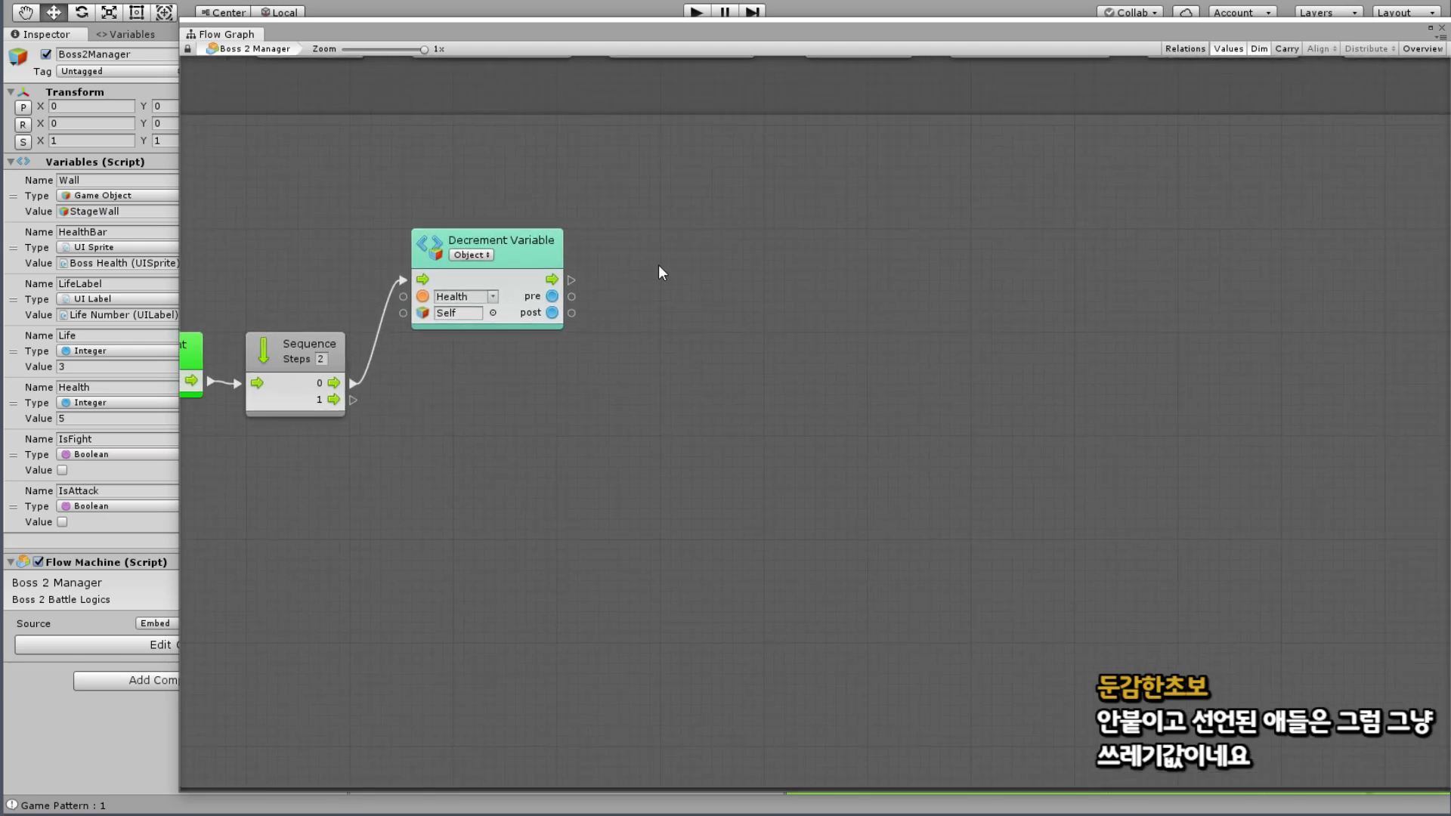
Step: Add a Branch Equal unit from Community > Control
right_click(716, 266)
click(717, 266)
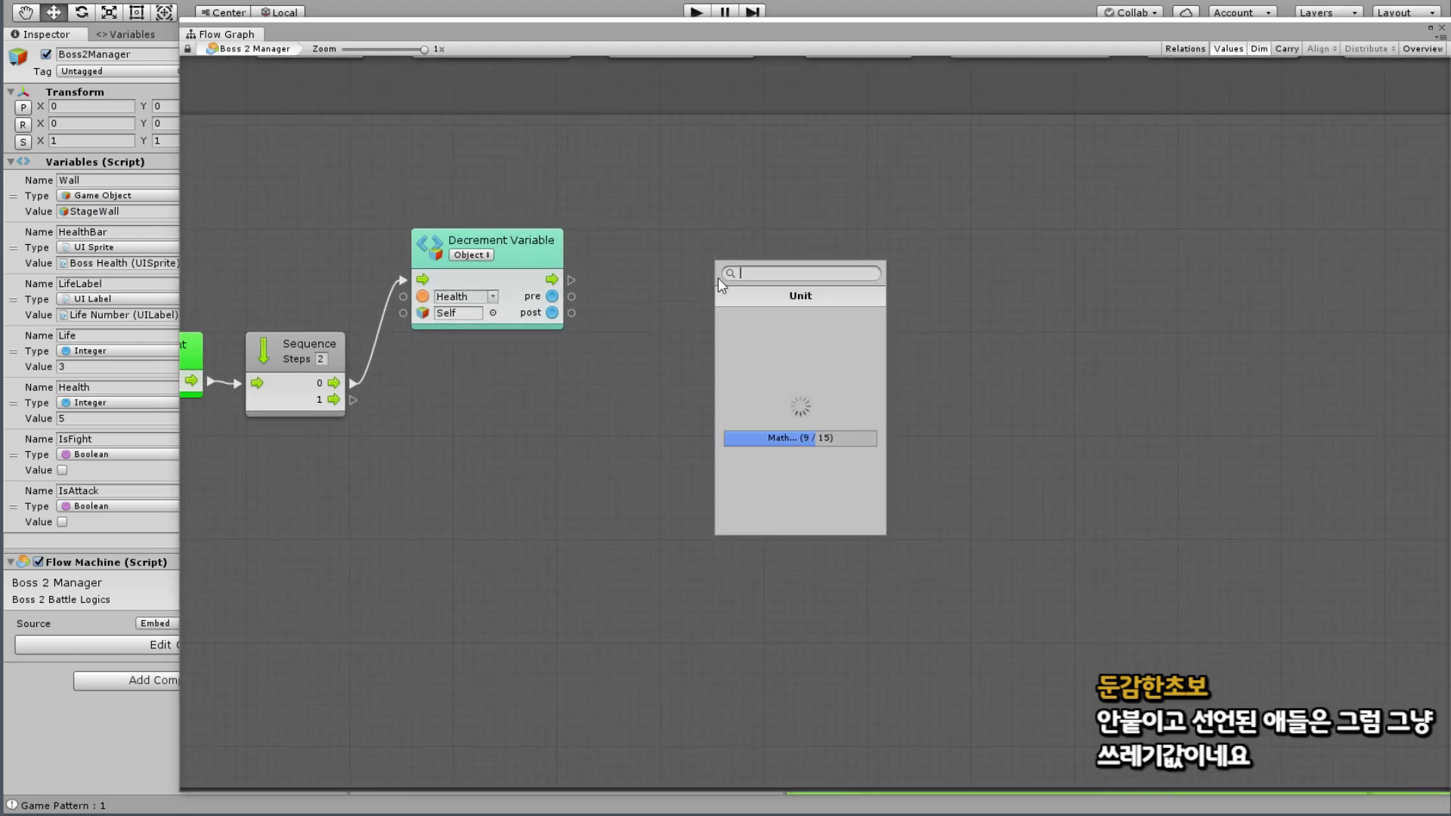
click(780, 384)
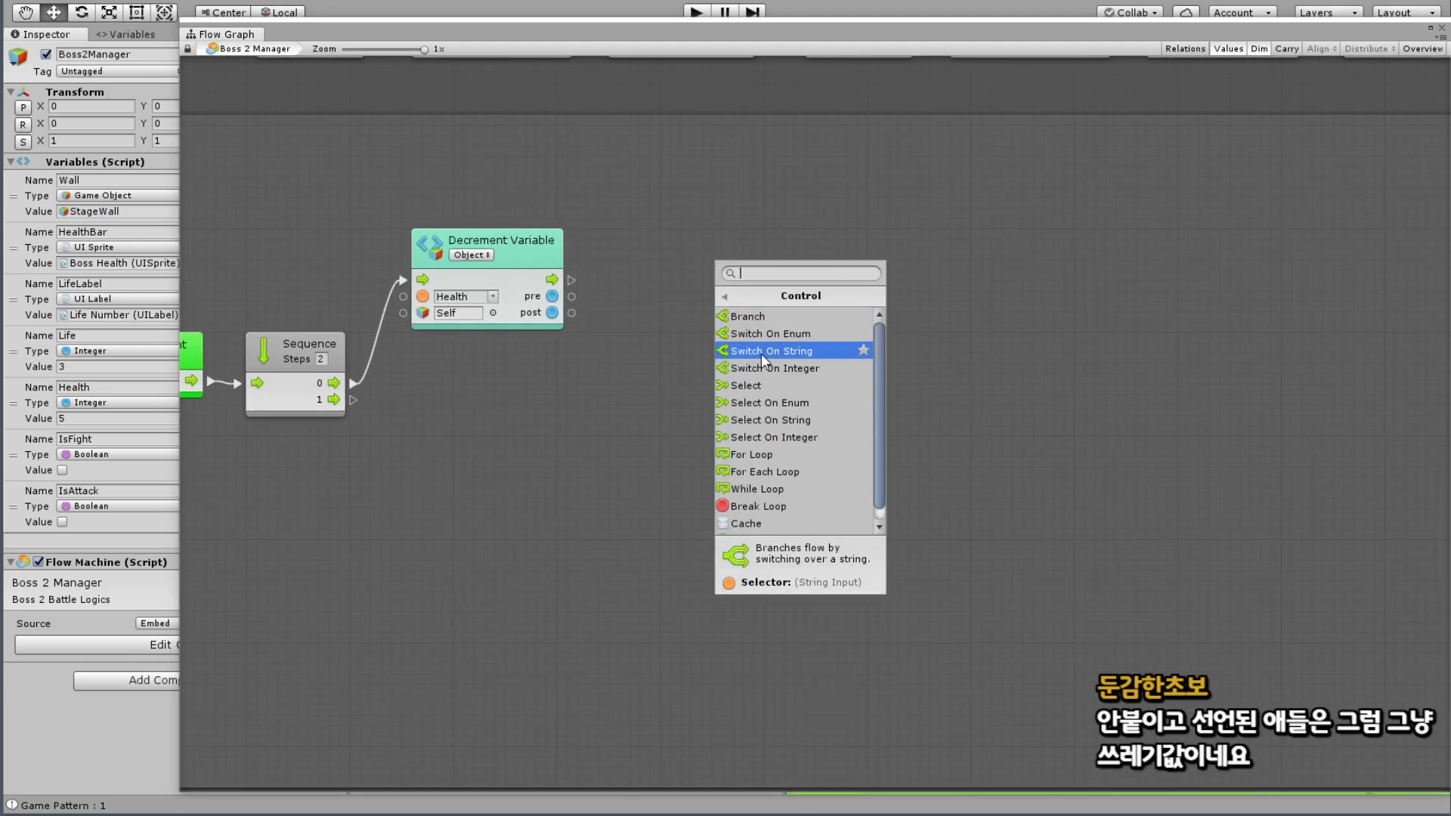
click(723, 297)
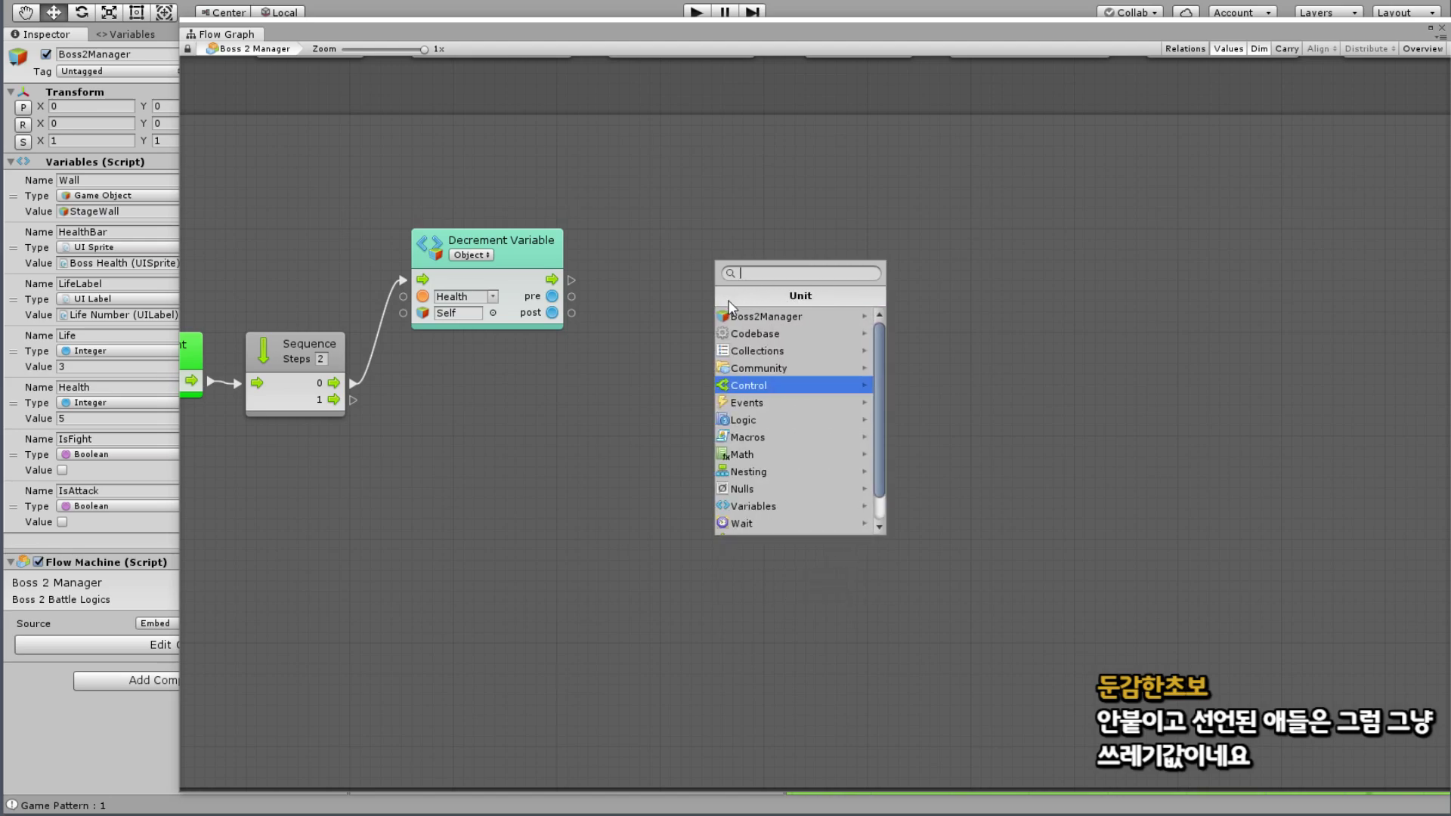
click(760, 371)
click(772, 335)
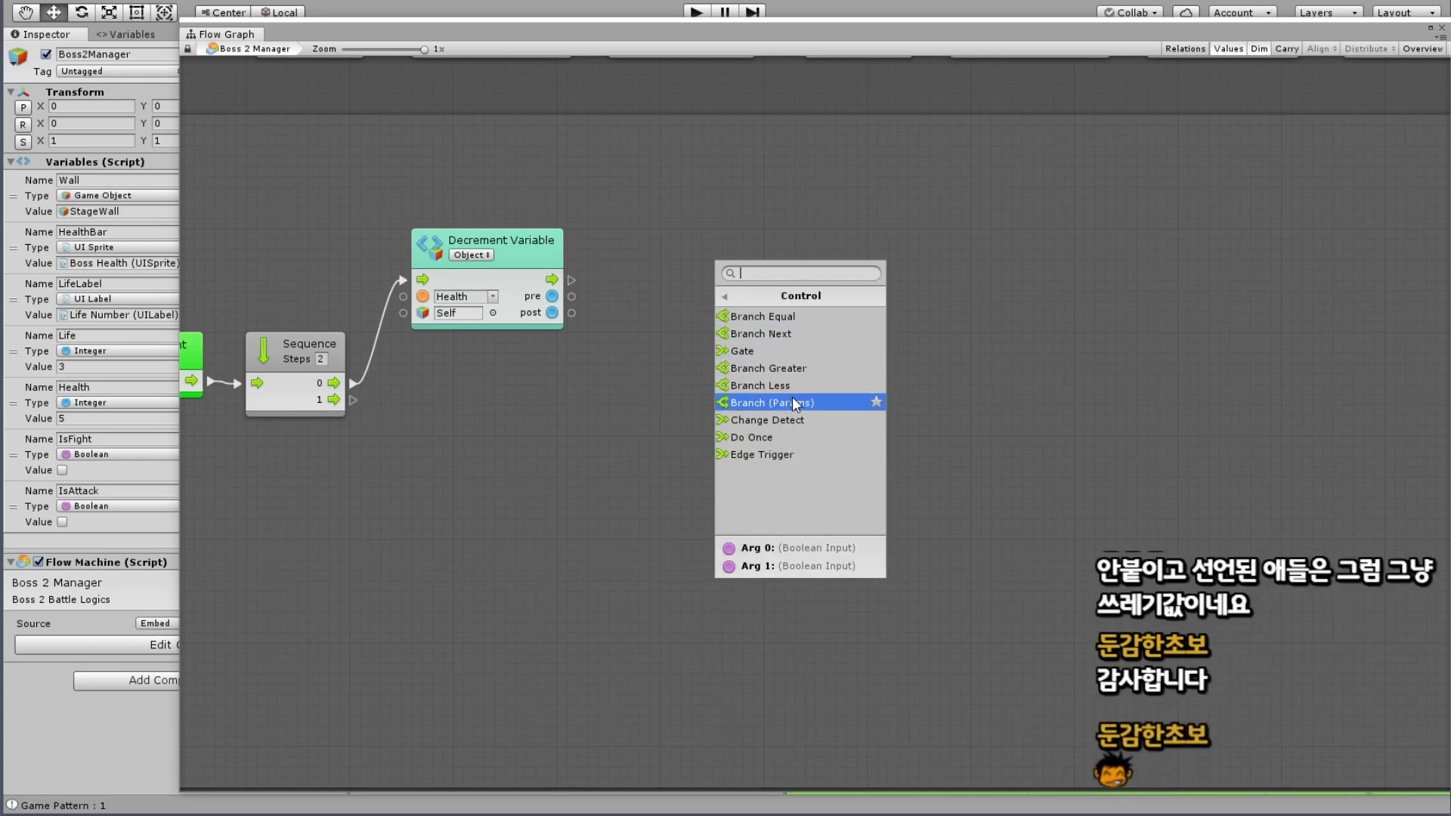
click(795, 321)
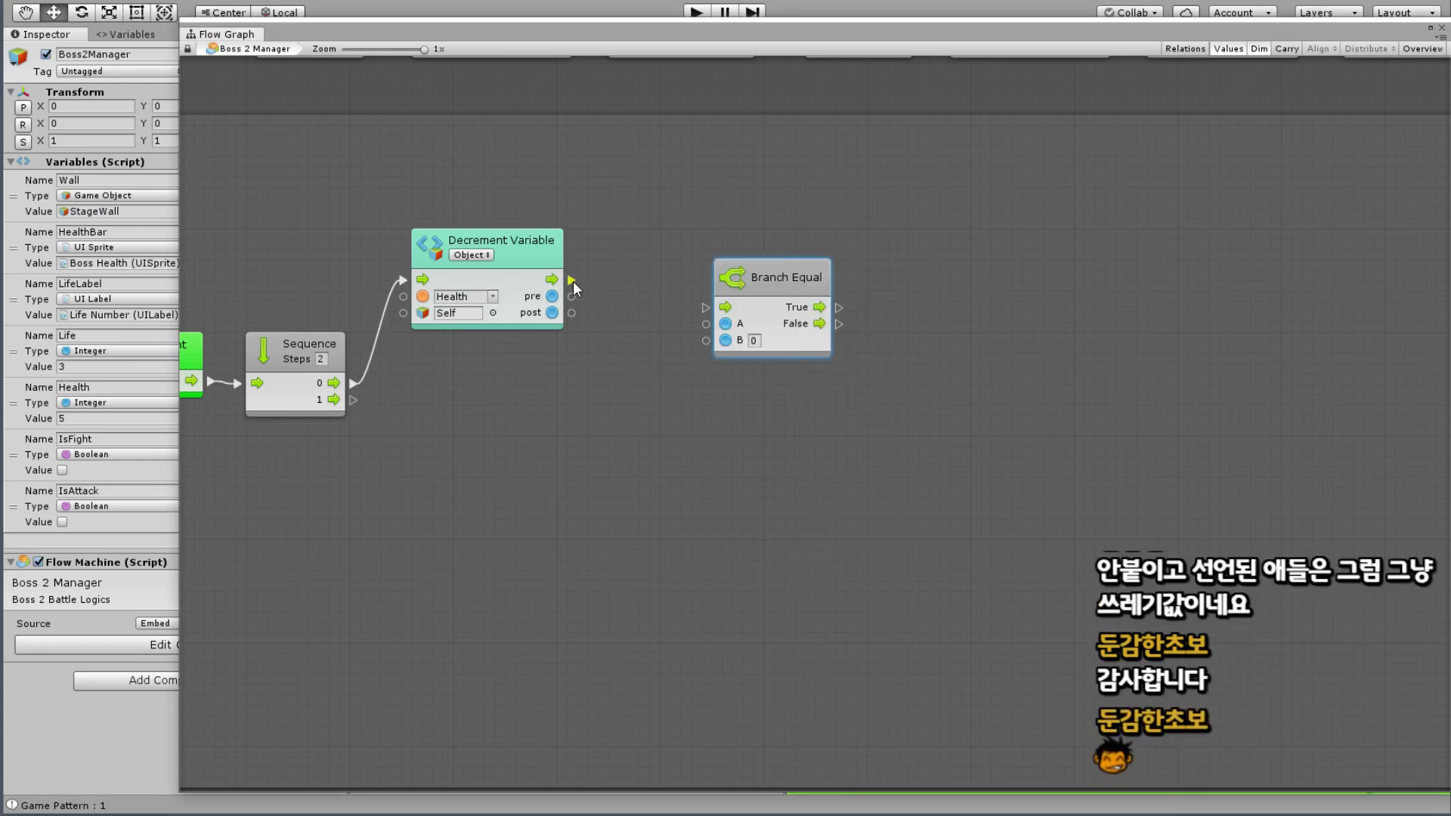
Step: Run Branch Equal from Decrement Variable's flow and feed its post value into input A
drag(571, 280, 705, 308)
drag(571, 312, 726, 324)
drag(725, 272, 693, 241)
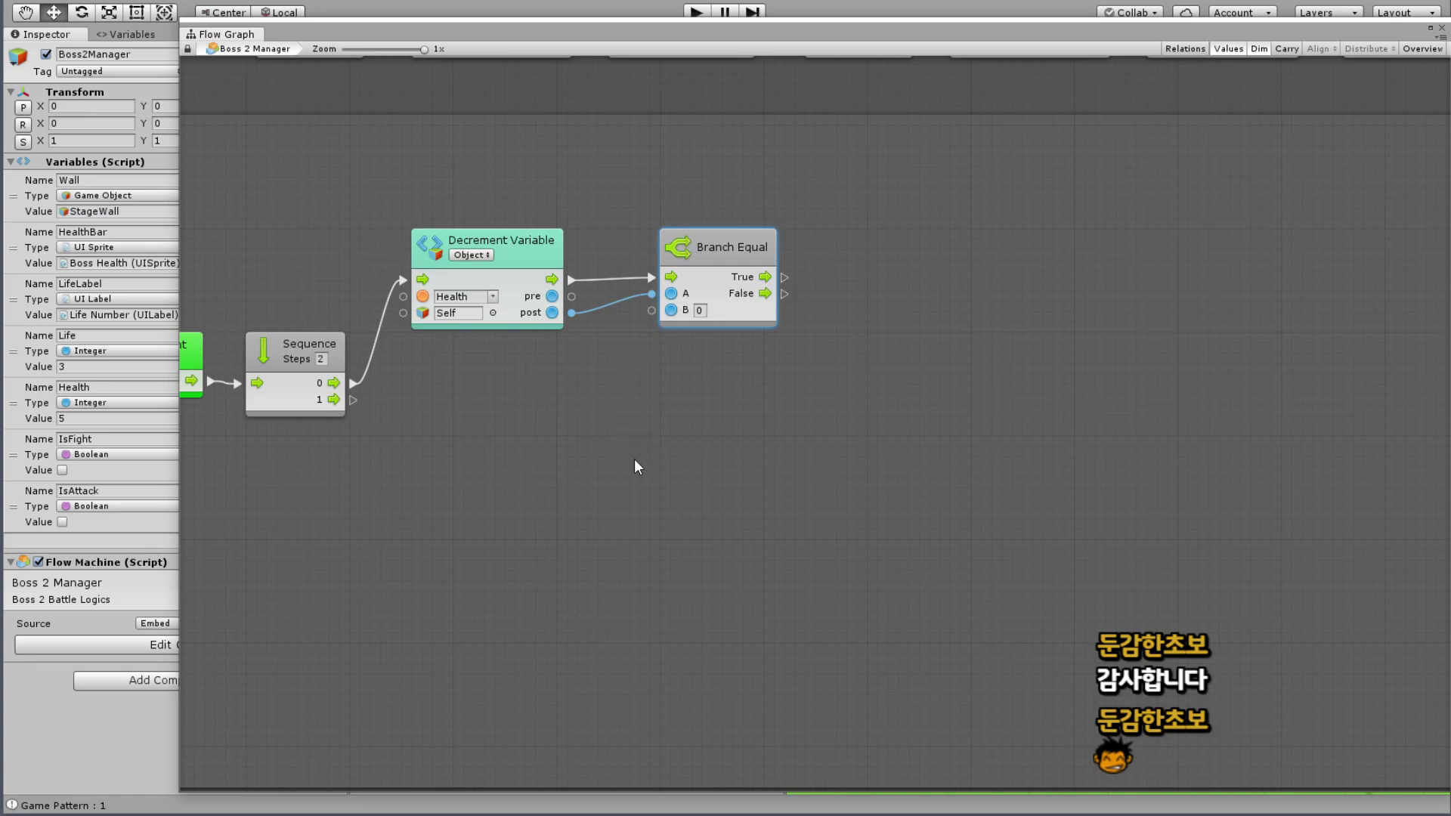
middle_drag(781, 411, 639, 415)
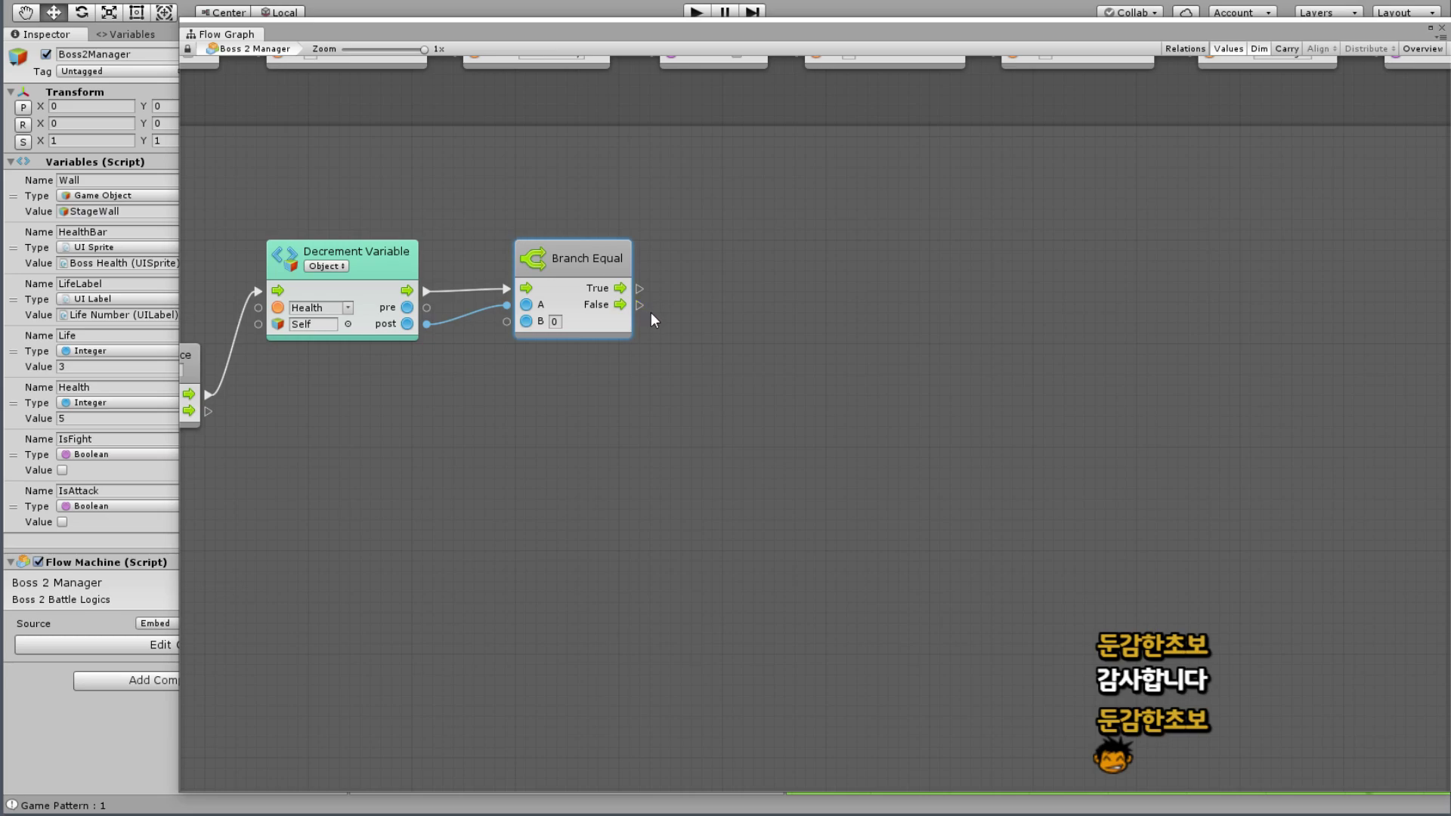
Step: Add a Get Variable node for the HealthBar object variable below Branch Equal
right_click(709, 335)
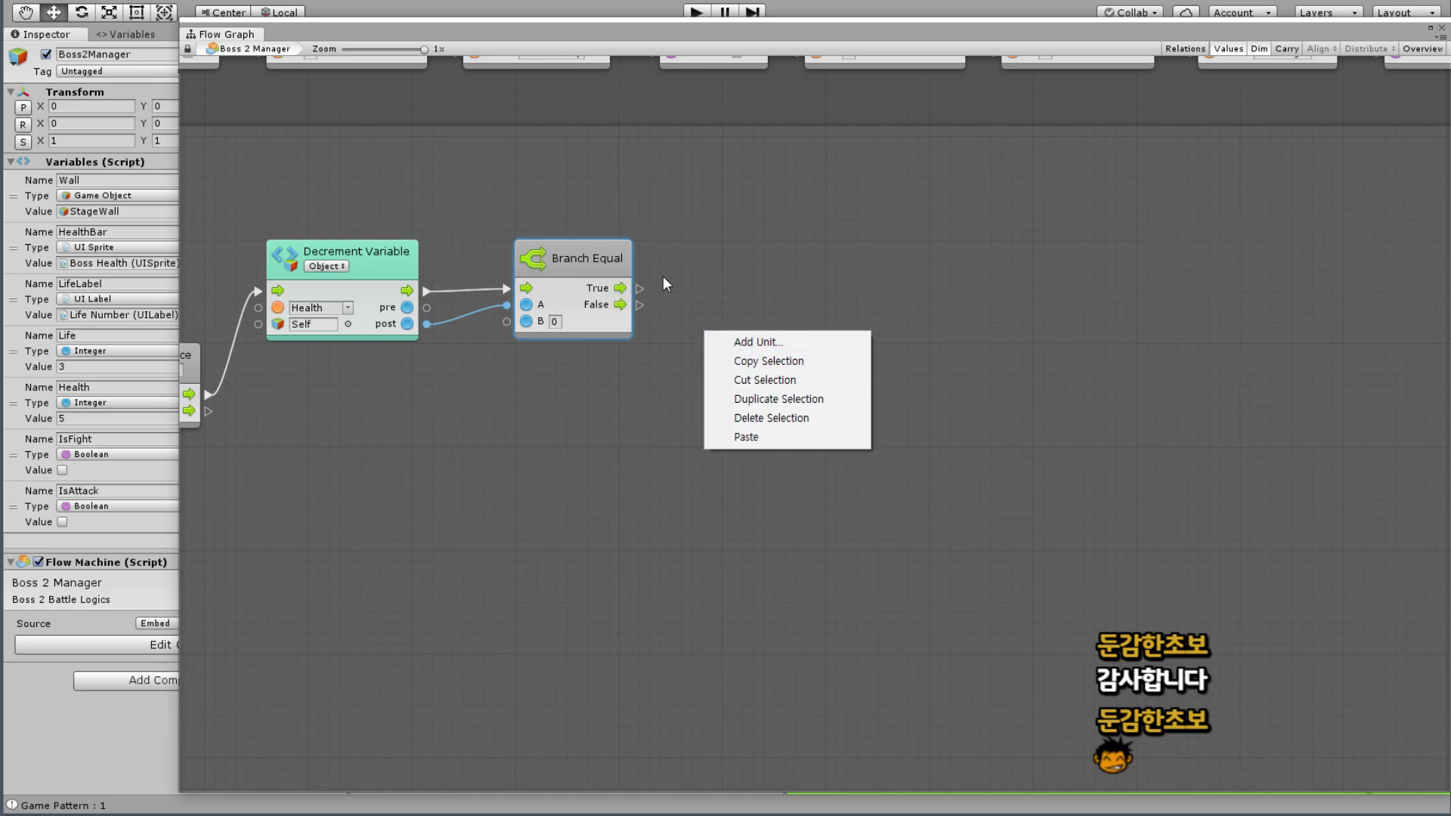
click(710, 343)
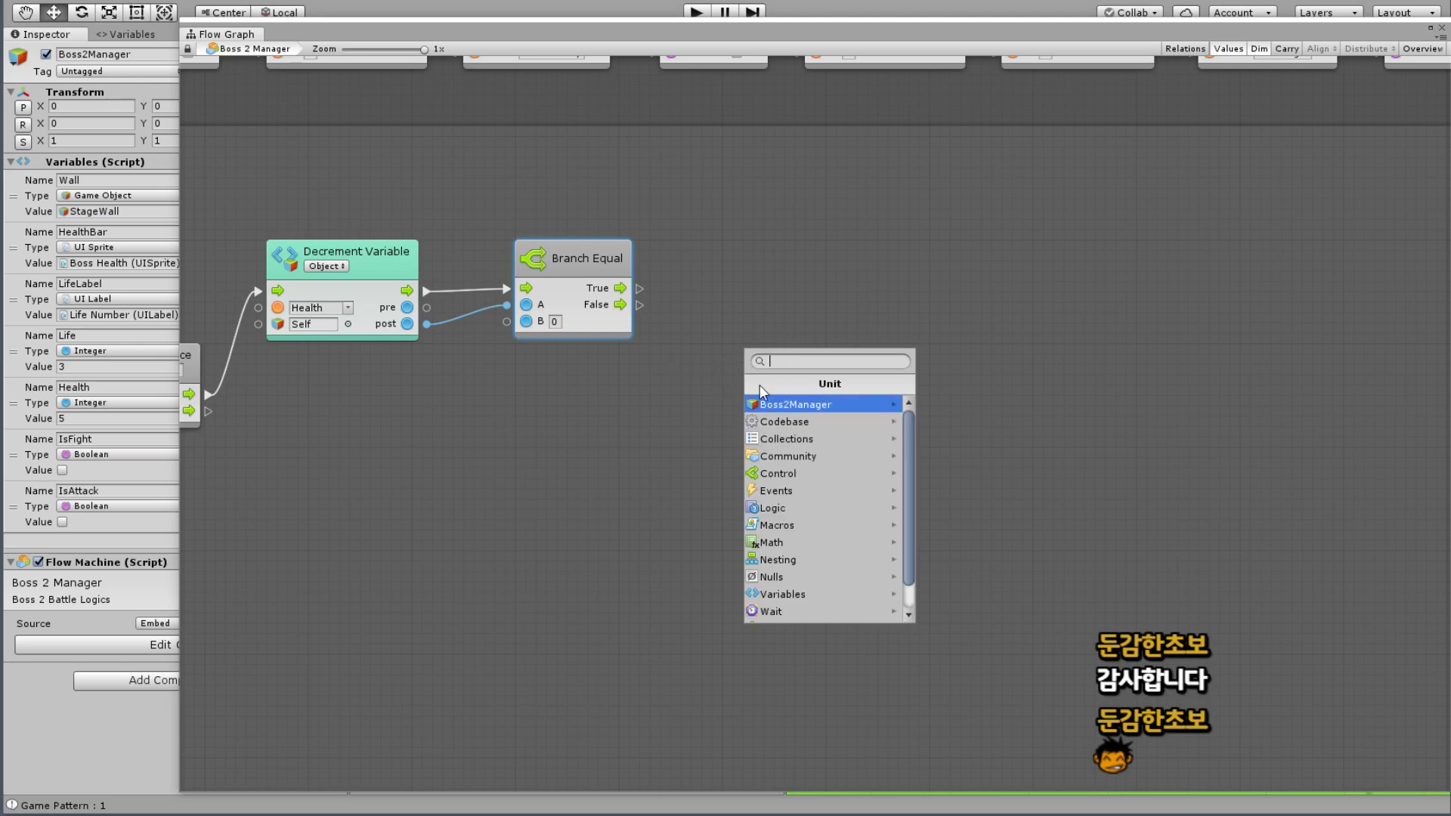
click(802, 567)
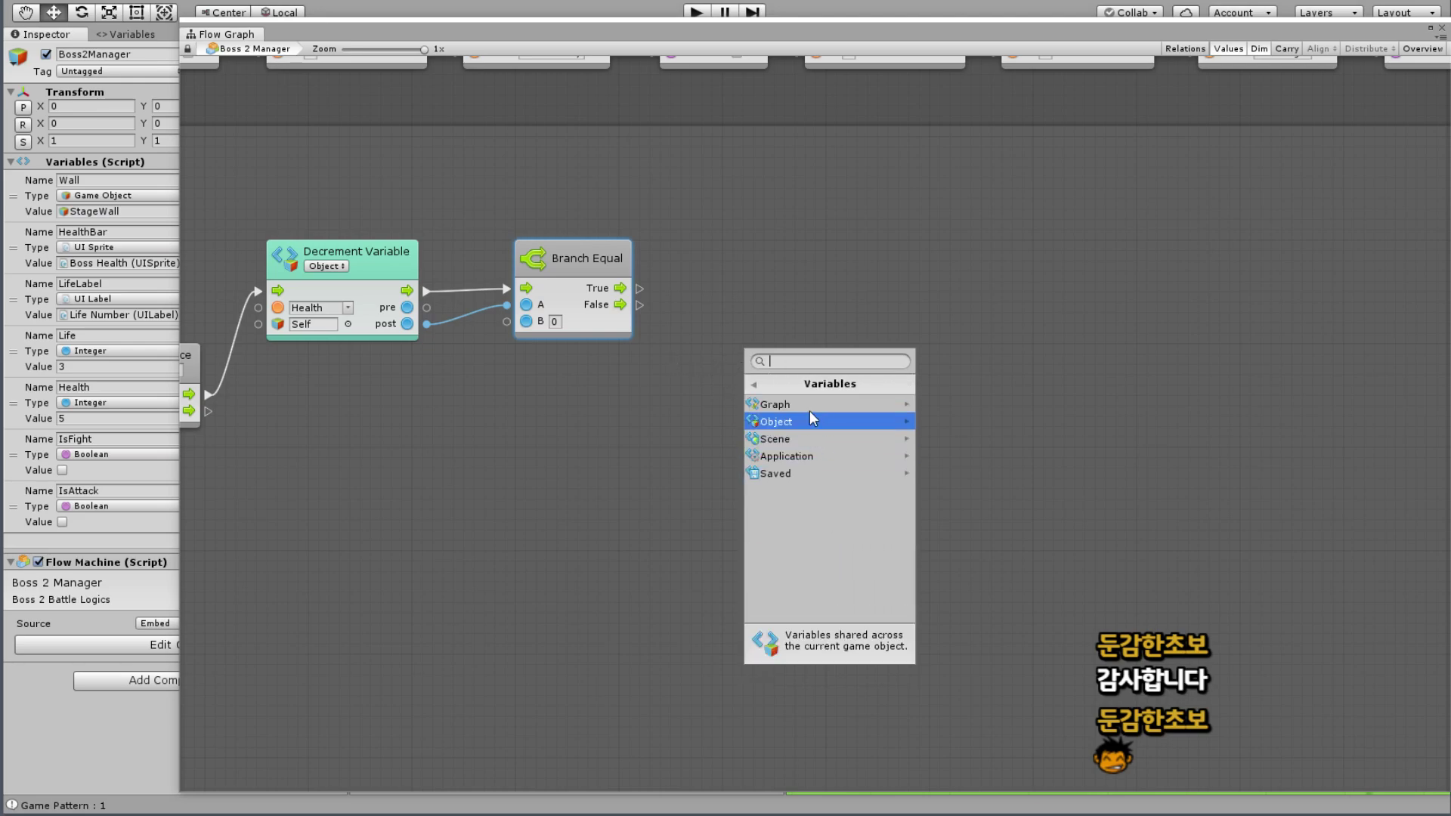
click(814, 420)
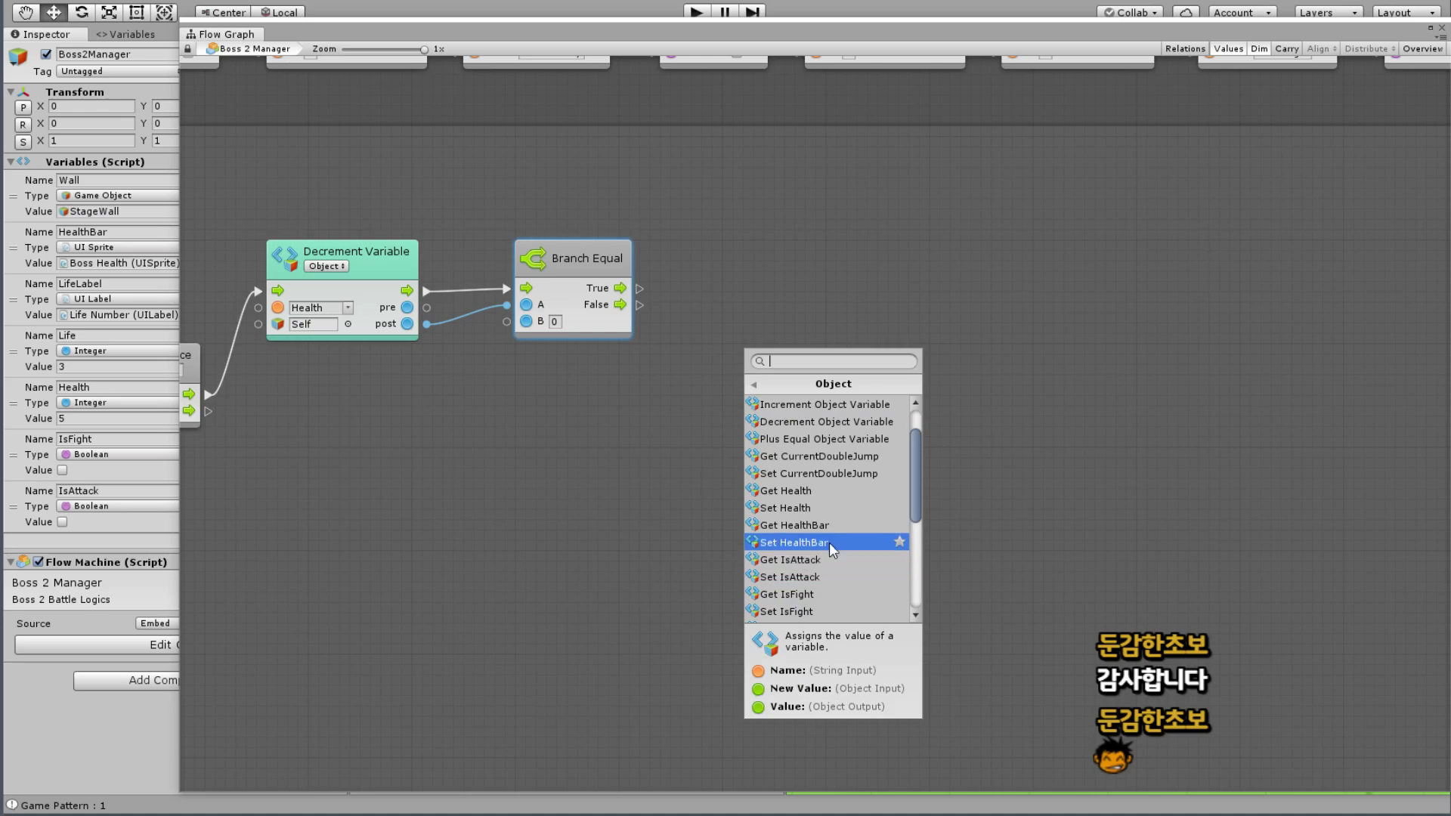
click(837, 532)
drag(814, 371, 585, 379)
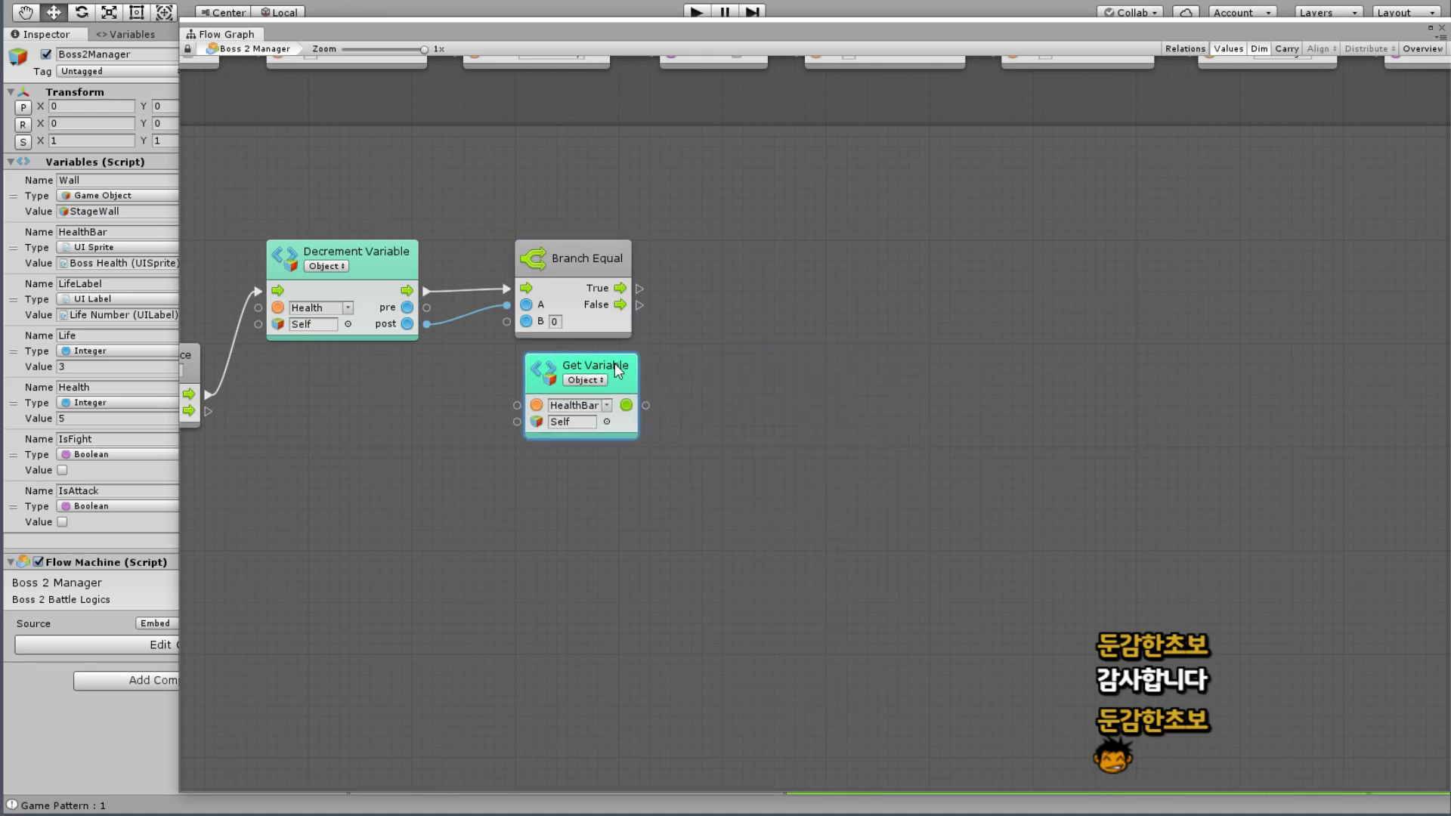
Step: Add a UI Sprite: Set Width unit and feed HealthBar into its Self port
right_click(761, 350)
click(778, 356)
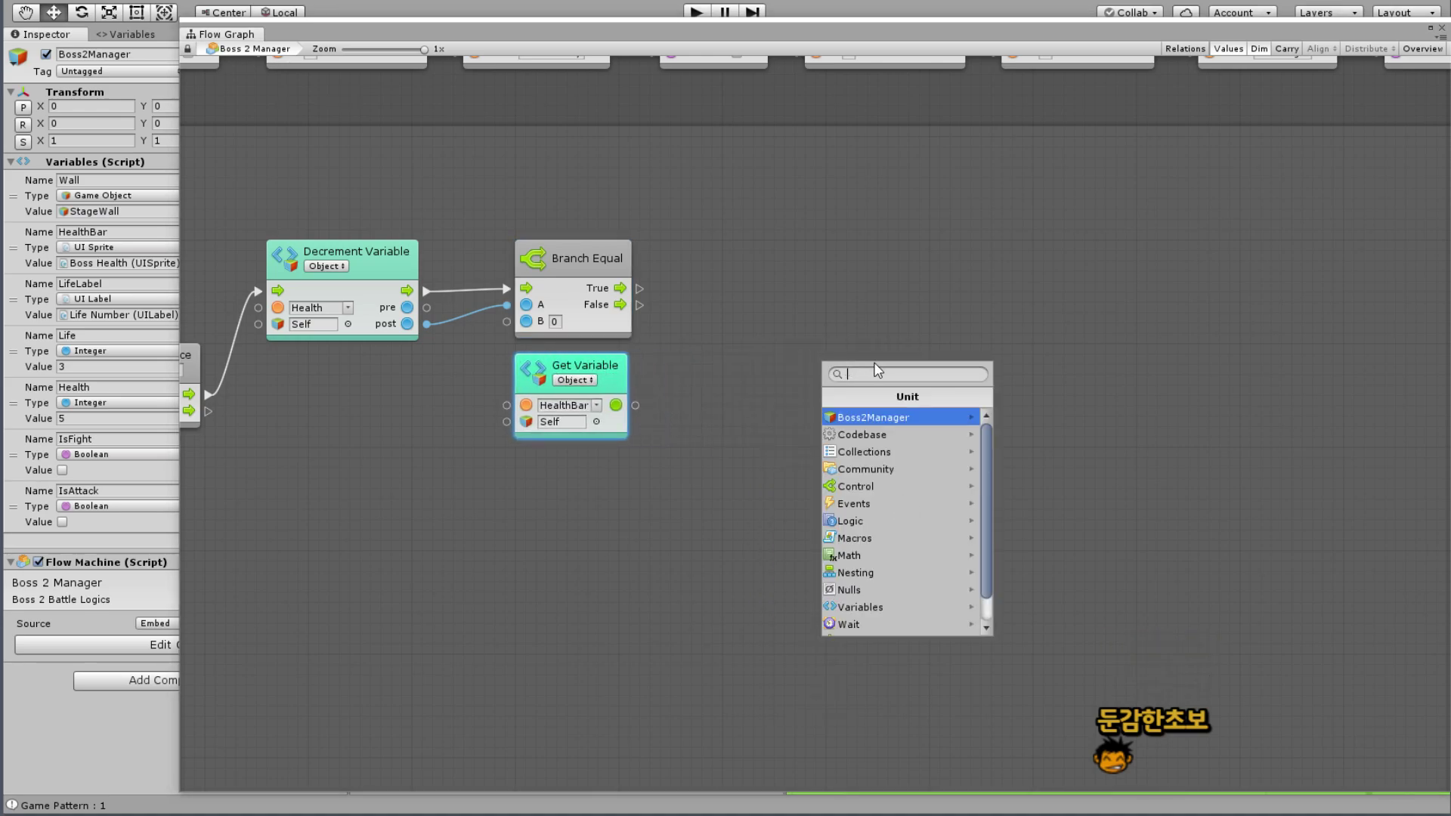
text(Set Wid)
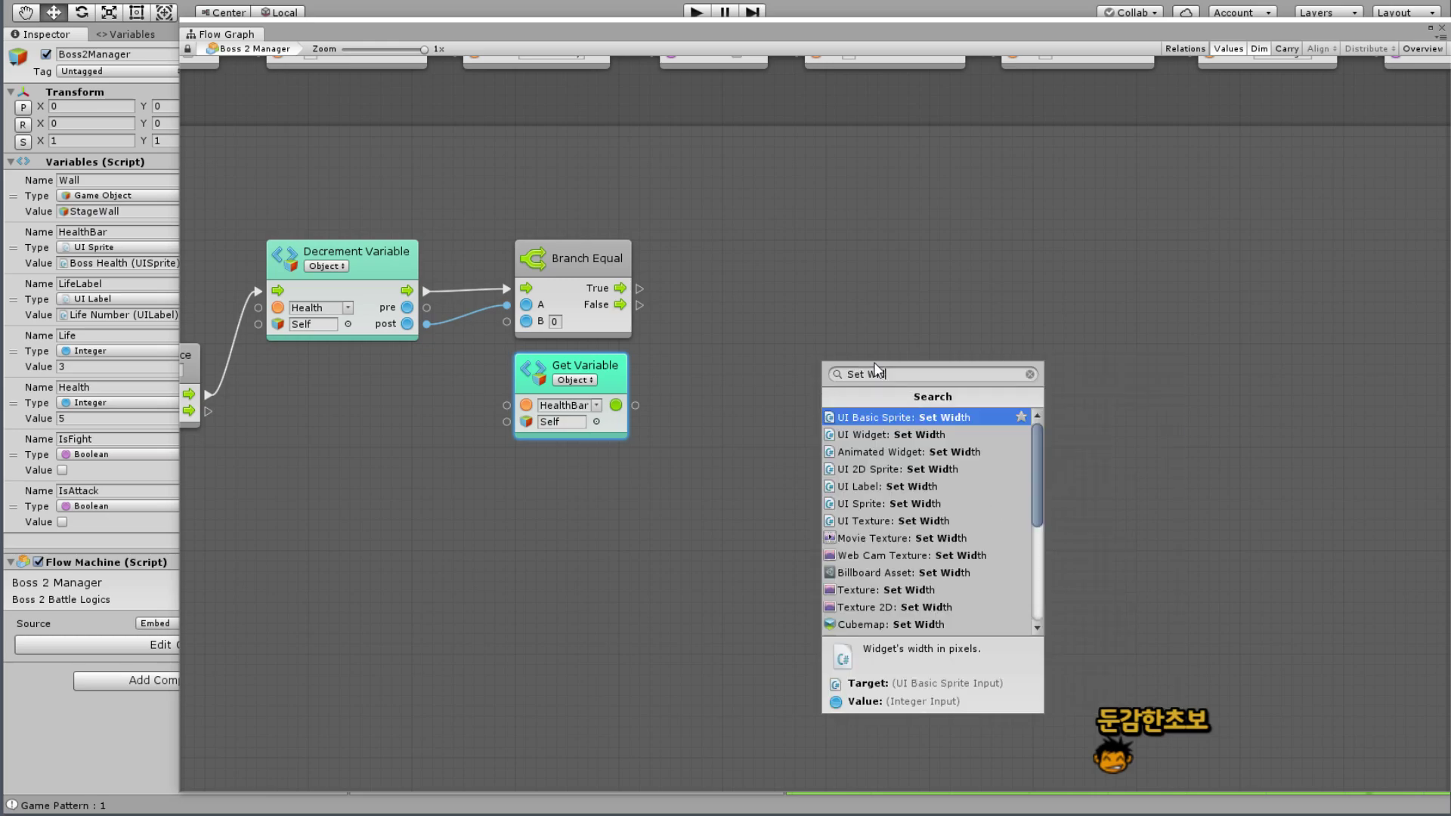
text(th)
key(Down)
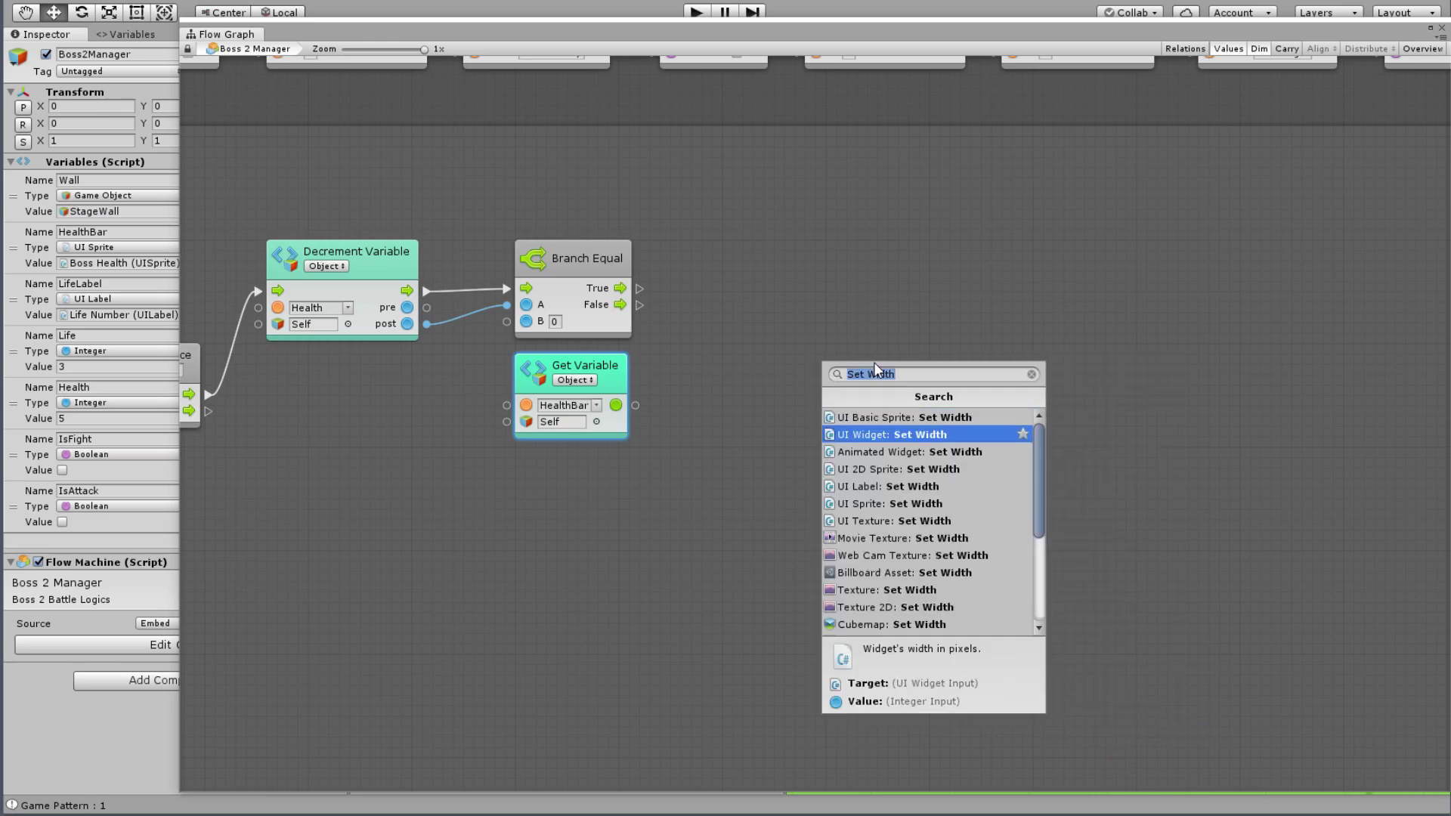
key(Down)
key(Down)
key(Down)
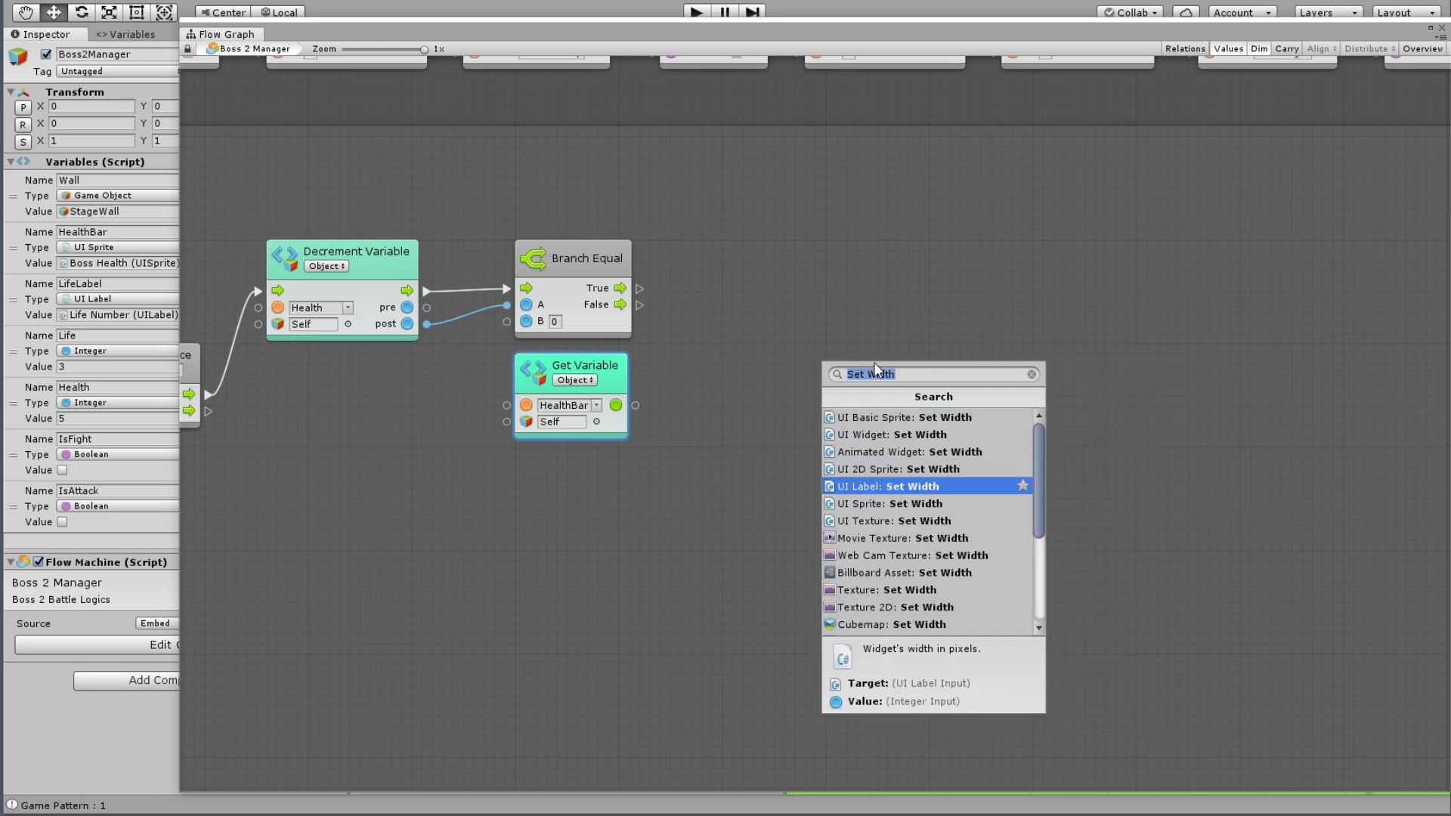
key(Down)
key(Return)
drag(864, 366, 854, 312)
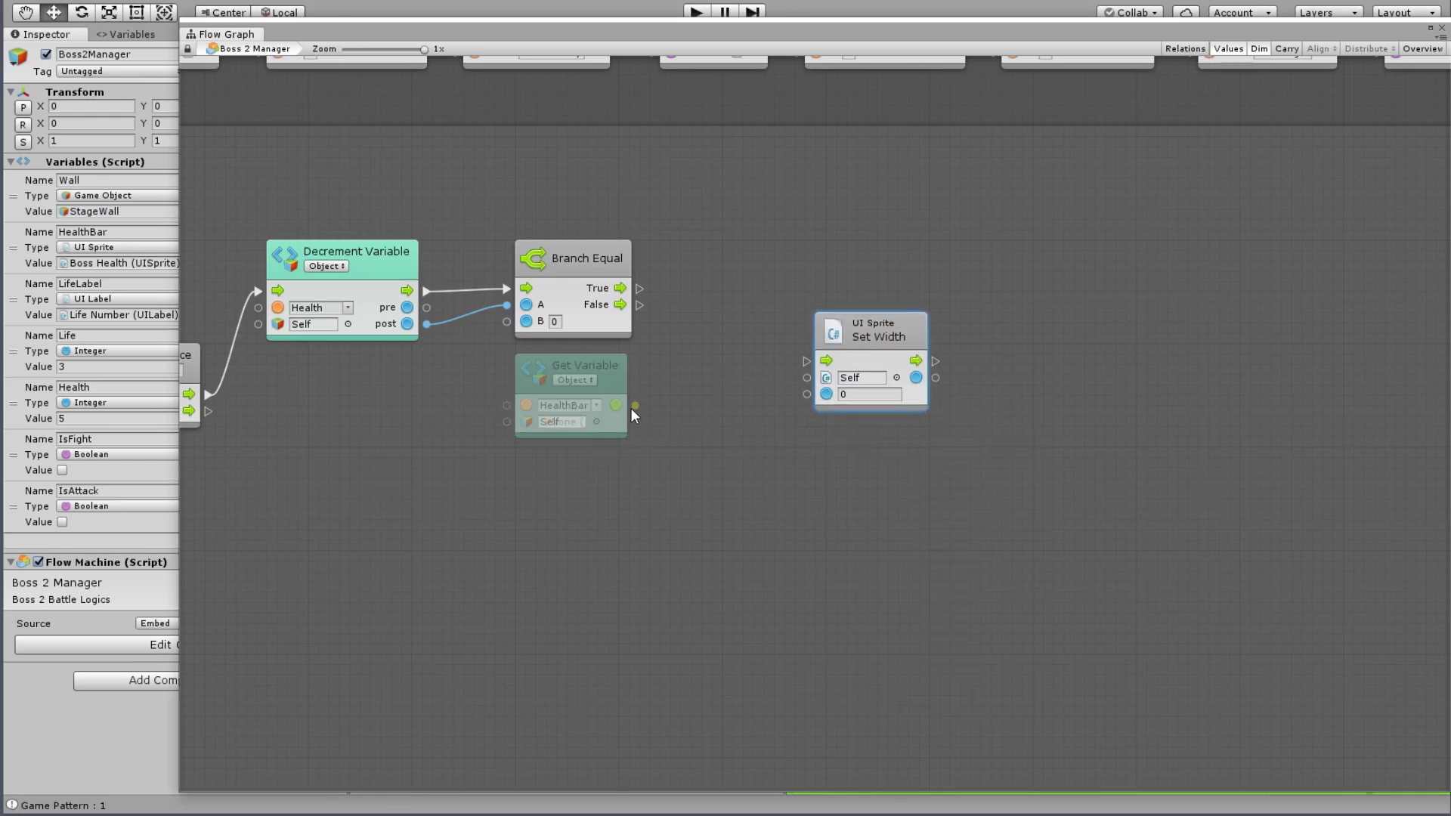
drag(633, 406, 806, 379)
middle_drag(679, 493, 725, 488)
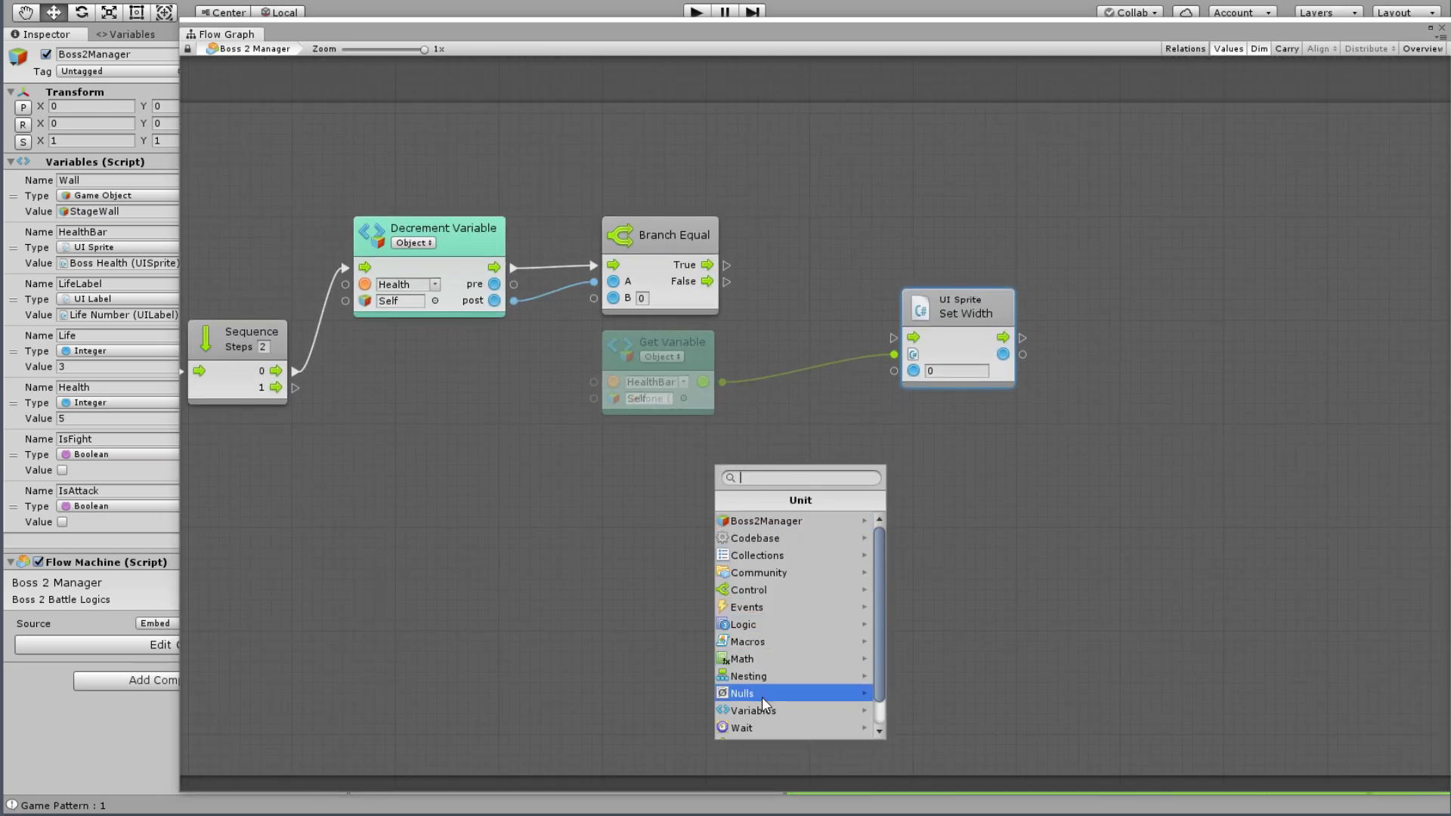
Step: Add a Scalar Multiply of Decrement's post value by 100, wired into Set Width's value
click(751, 657)
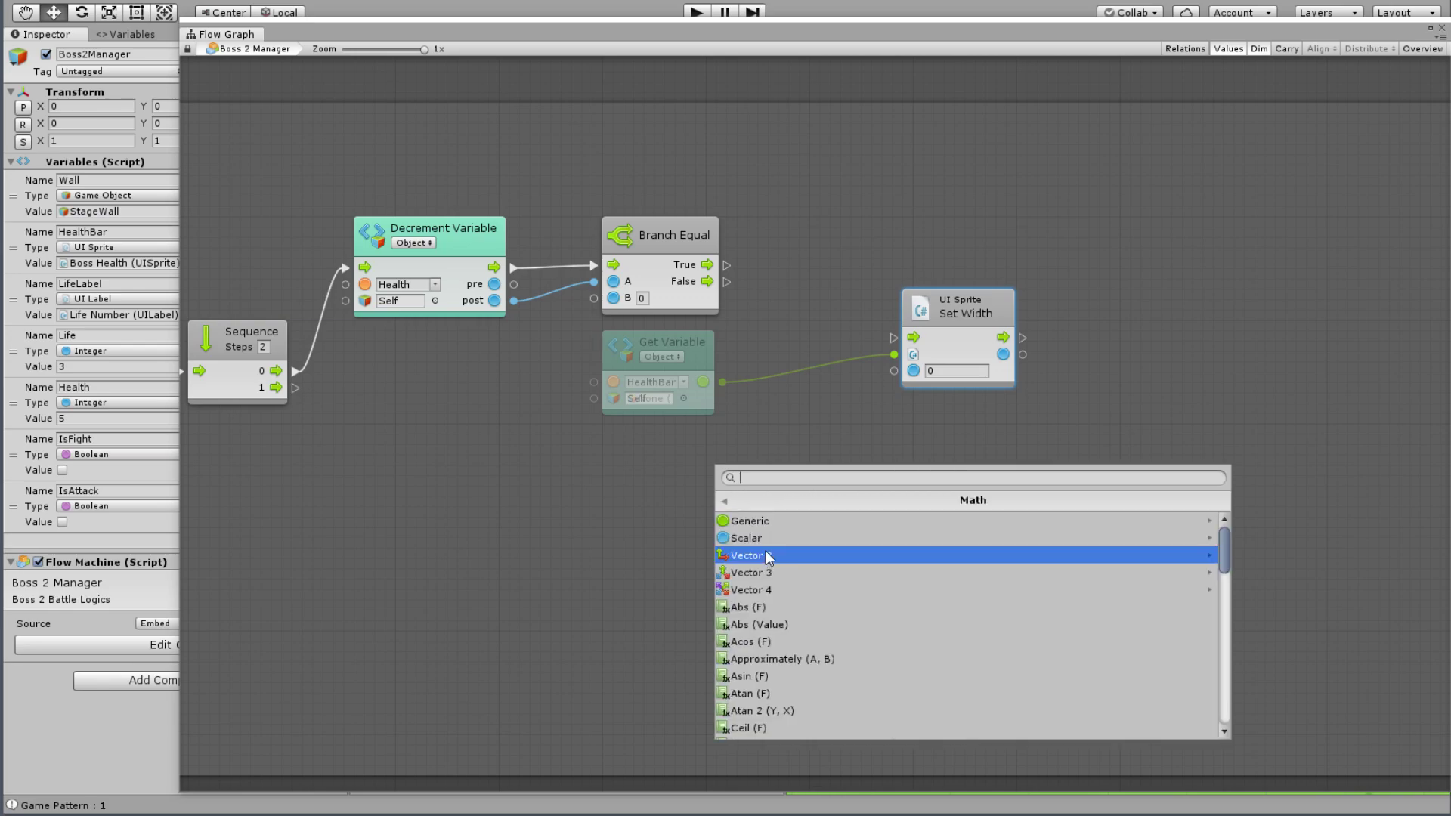
click(766, 540)
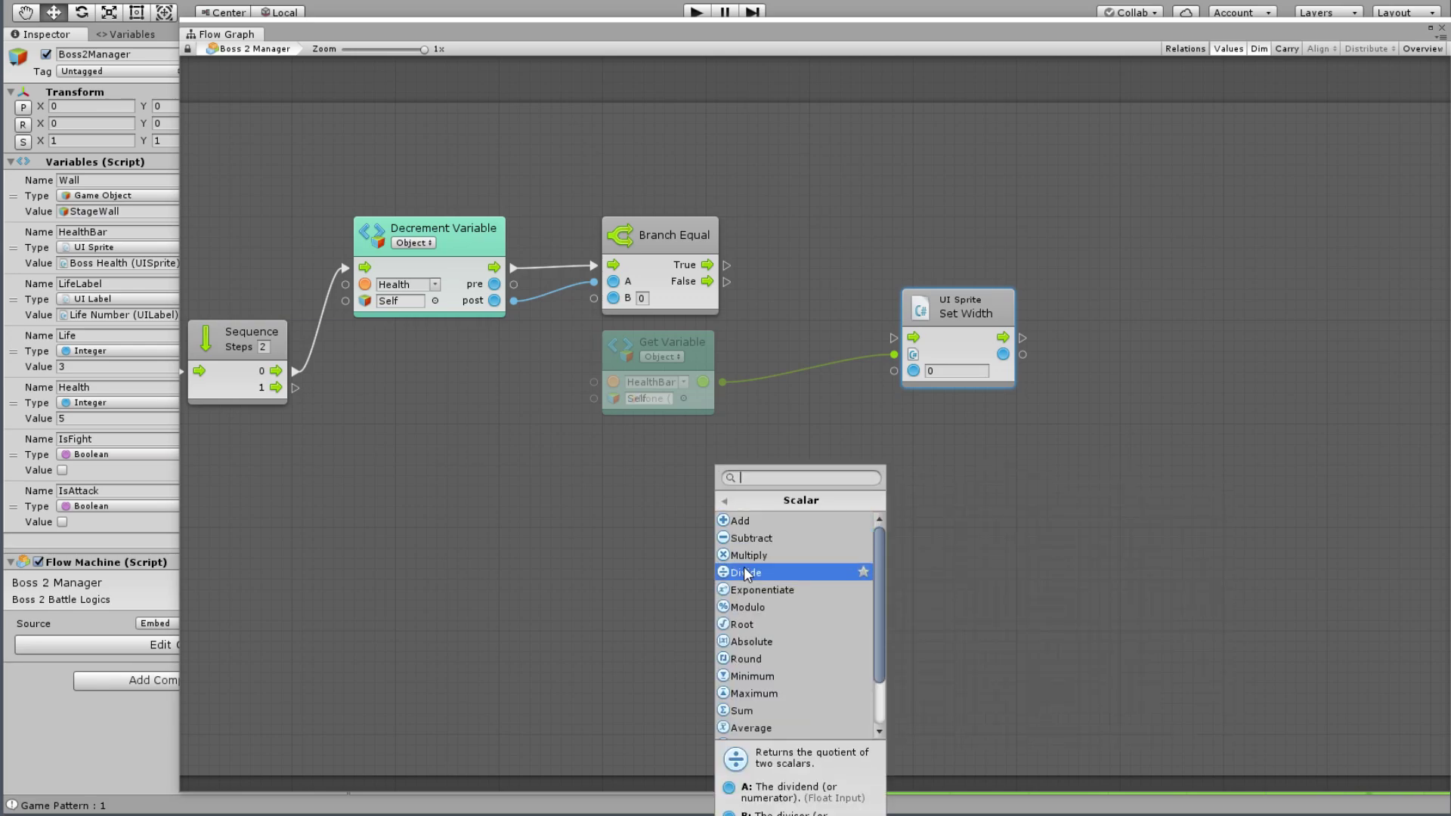
click(754, 556)
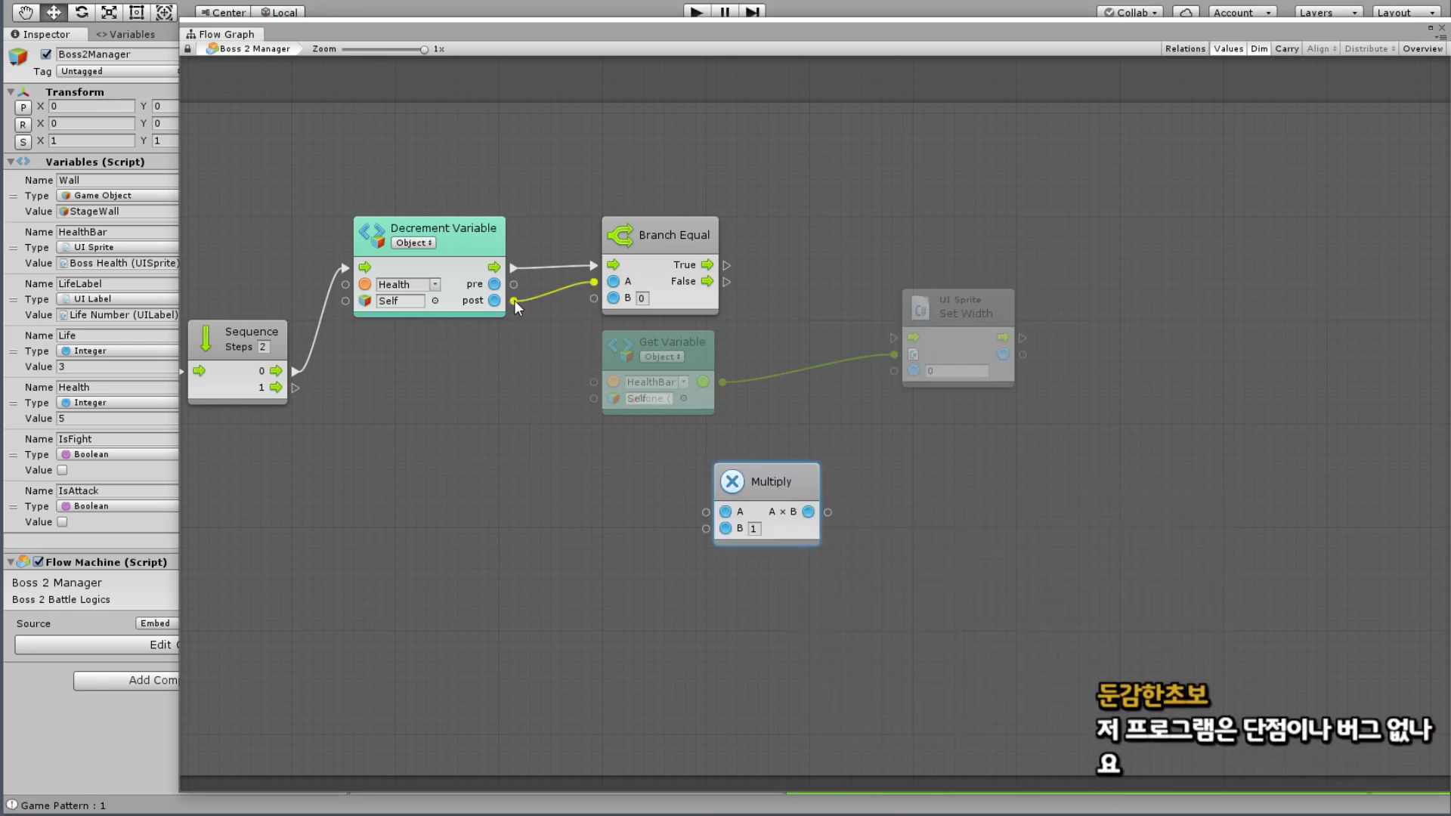
mouse_move(514, 299)
mouse_down()
mouse_move(630, 573)
mouse_move(704, 513)
mouse_up()
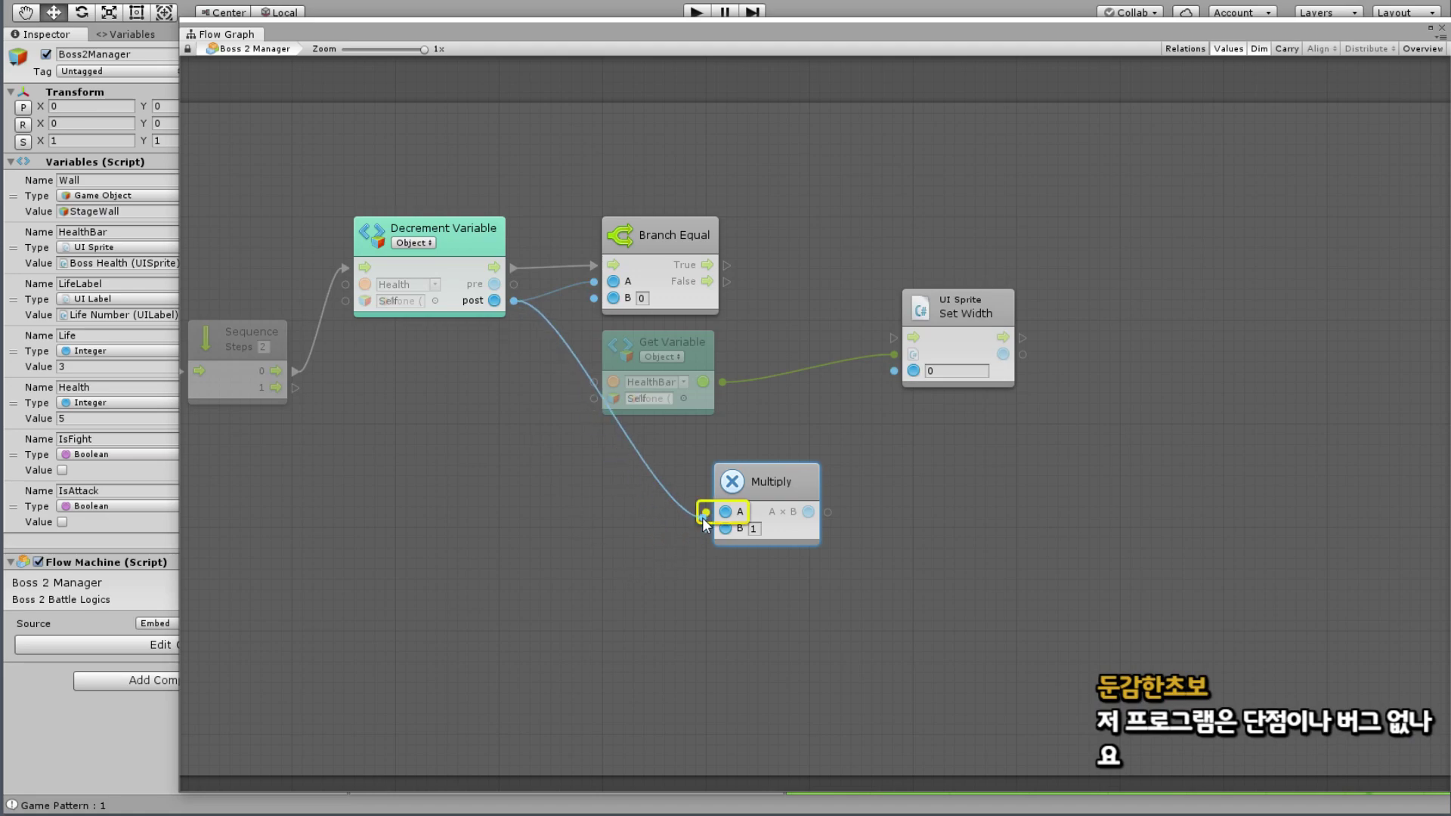
drag(704, 521, 706, 514)
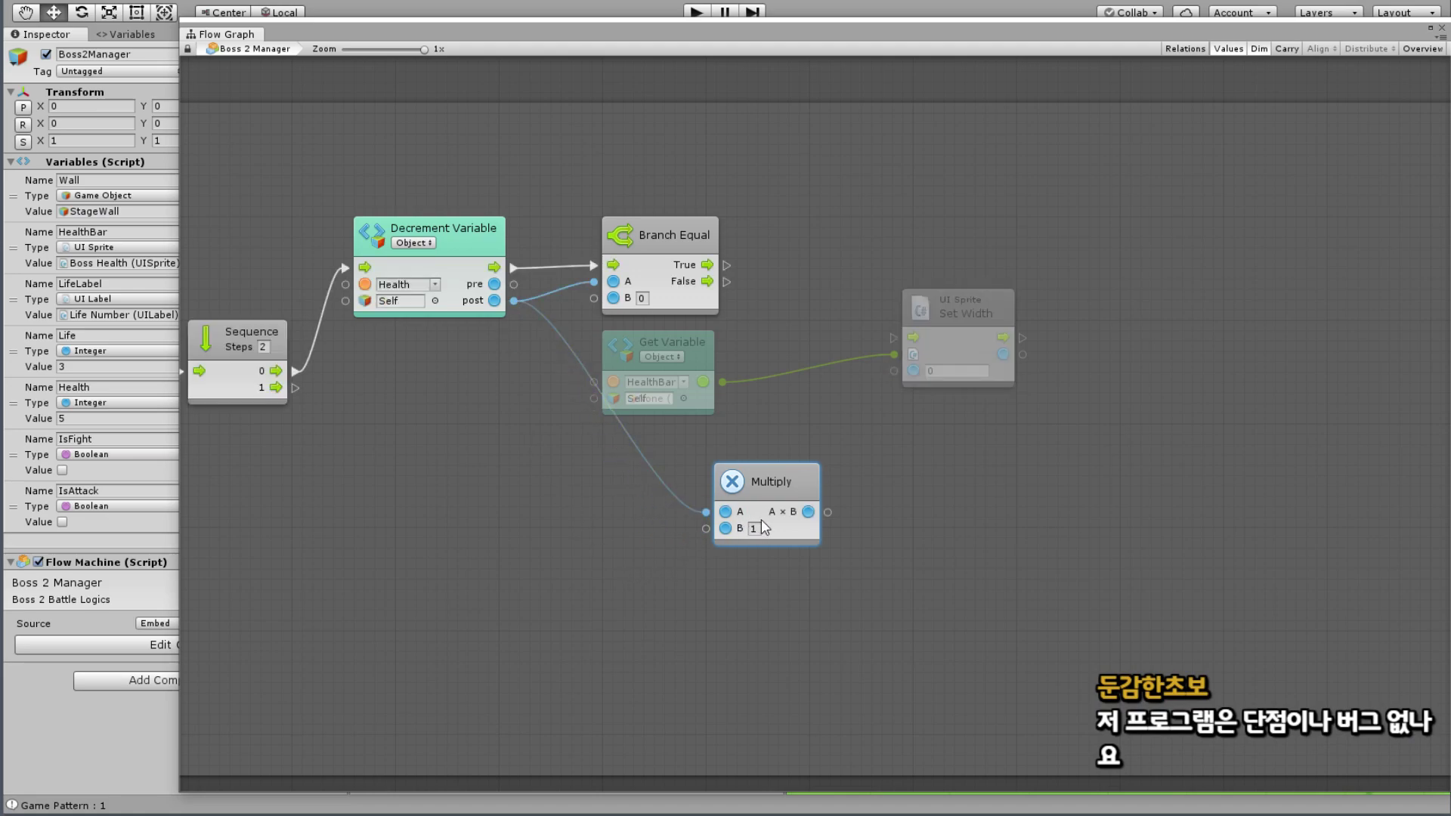
click(755, 529)
text(00)
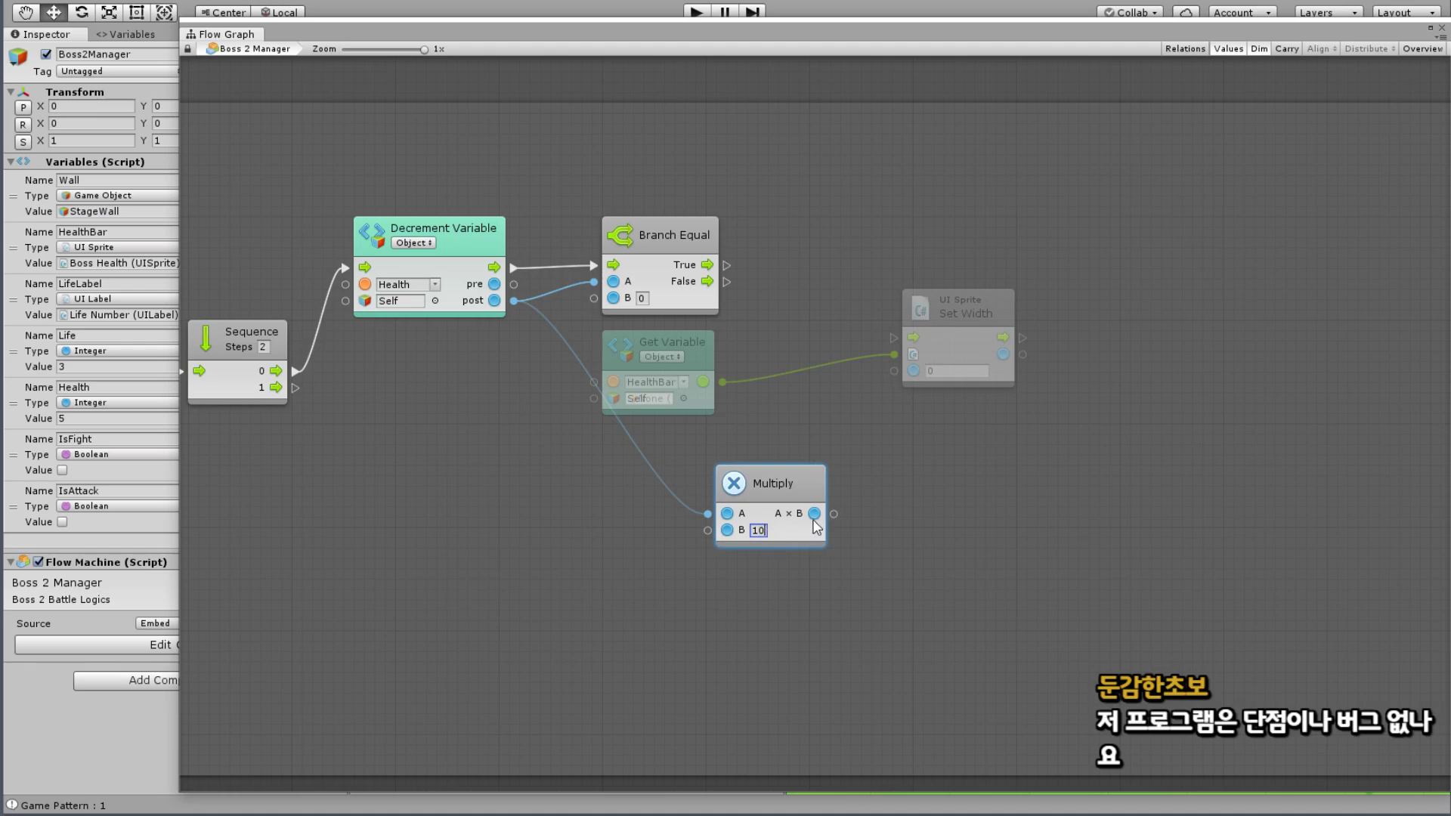
drag(839, 514, 899, 378)
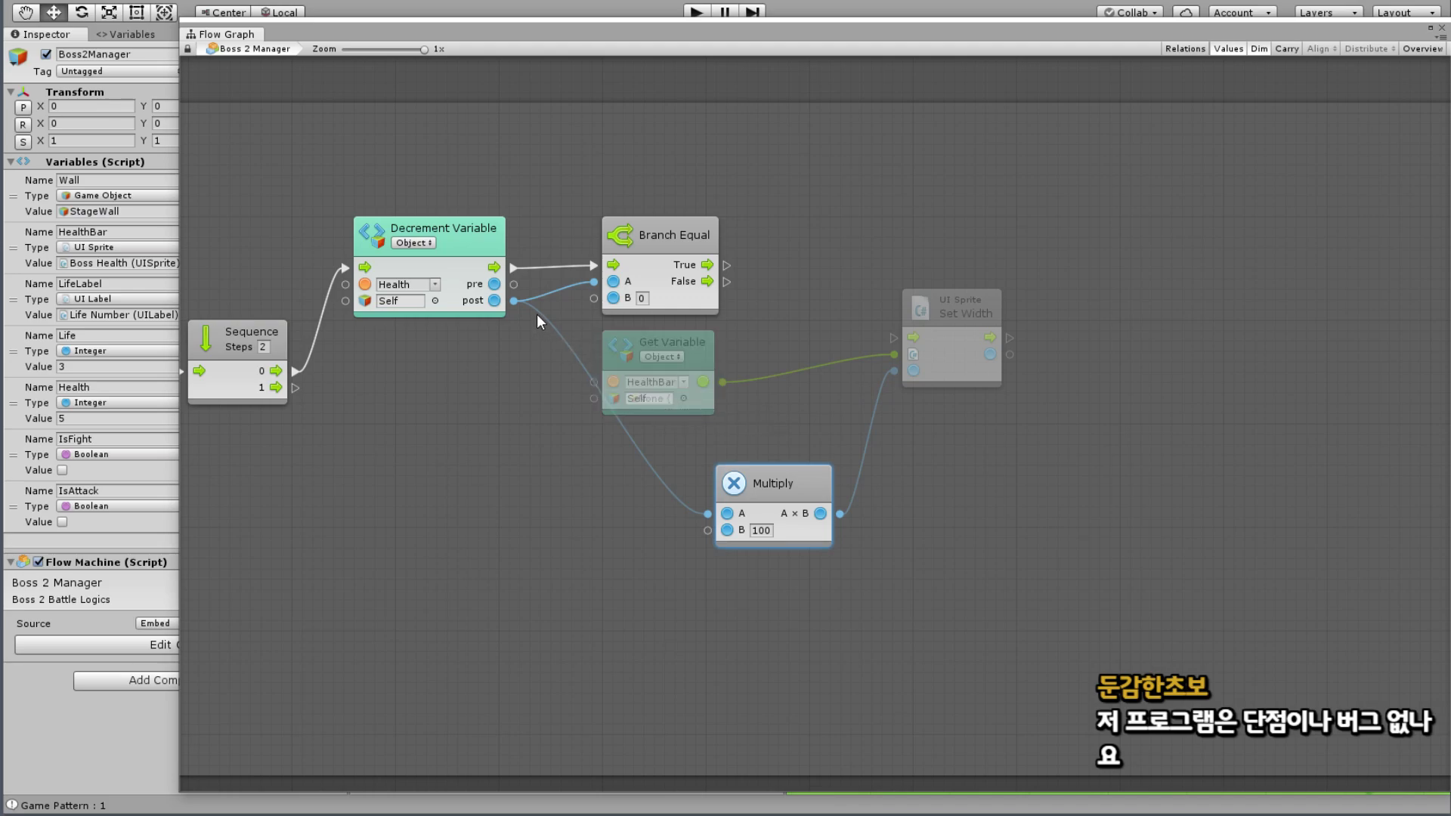
Step: Disconnect Branch Equal's flow and A inputs and move it off to the right
right_click(590, 264)
mouse_move(659, 235)
mouse_down()
mouse_move(782, 211)
mouse_move(1049, 200)
mouse_up()
right_click(718, 260)
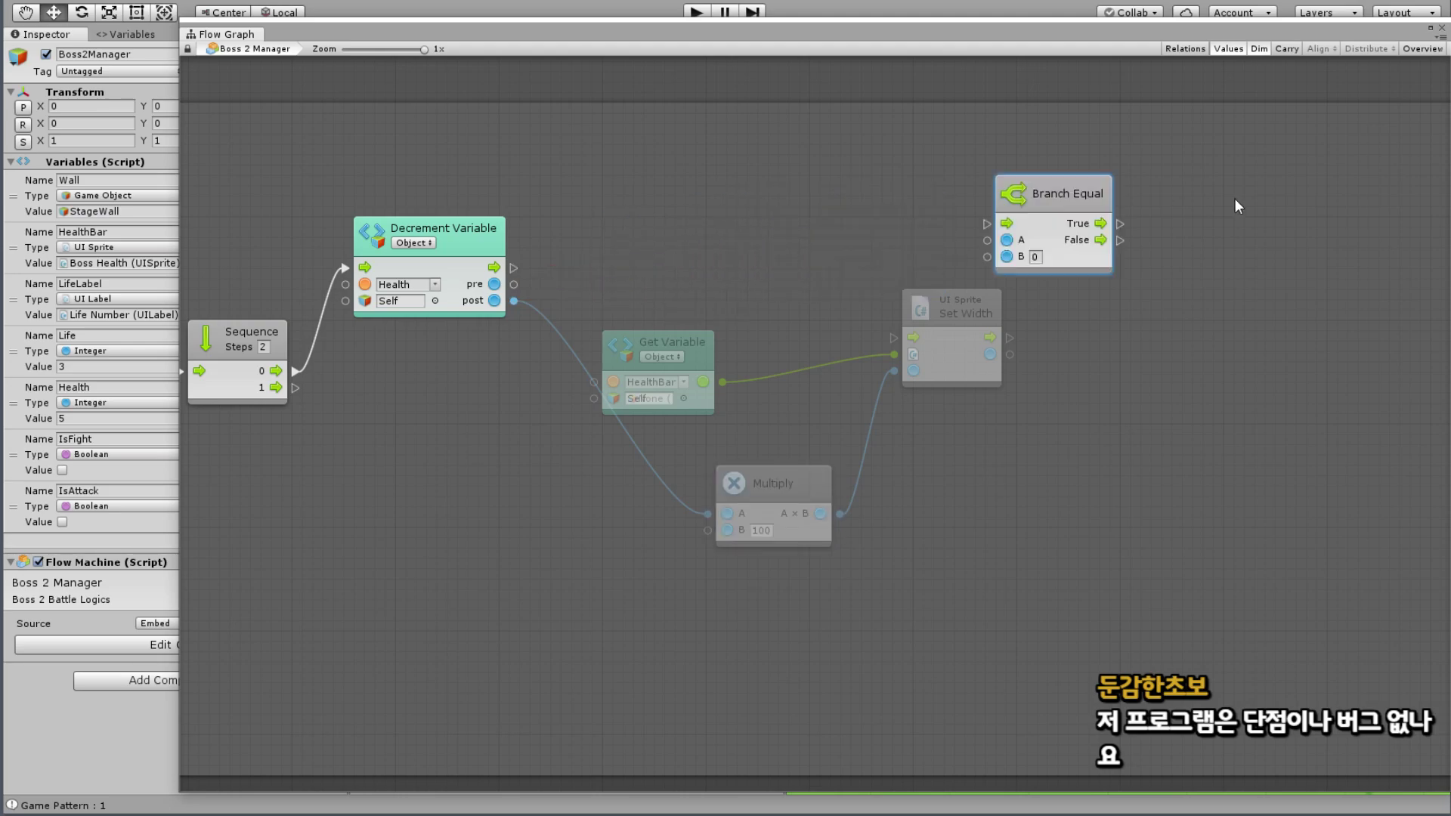
drag(1237, 206, 1281, 248)
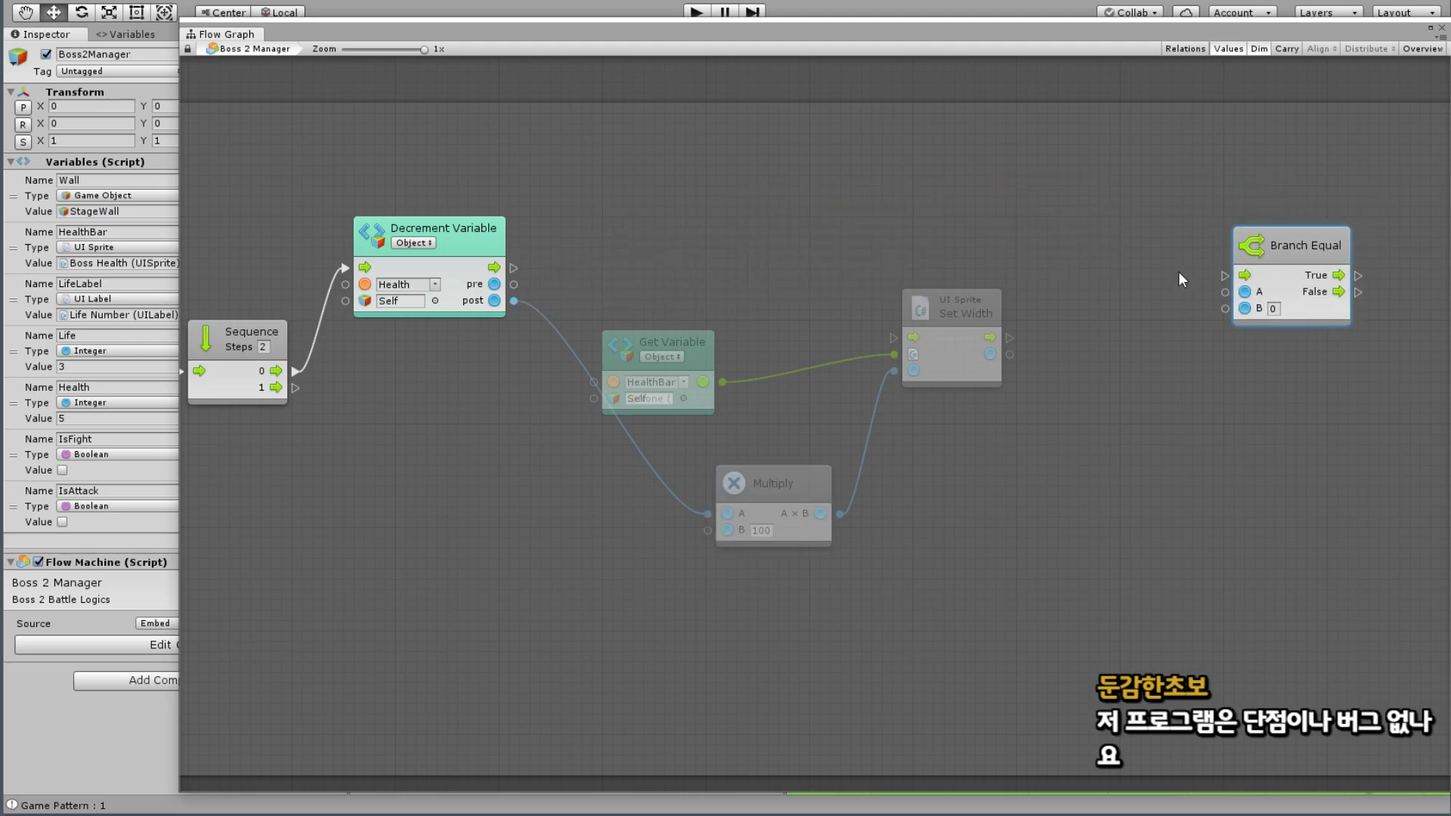
Step: Run Set Width right after Decrement Variable and cluster Get Variable, Multiply and Set Width
click(699, 355)
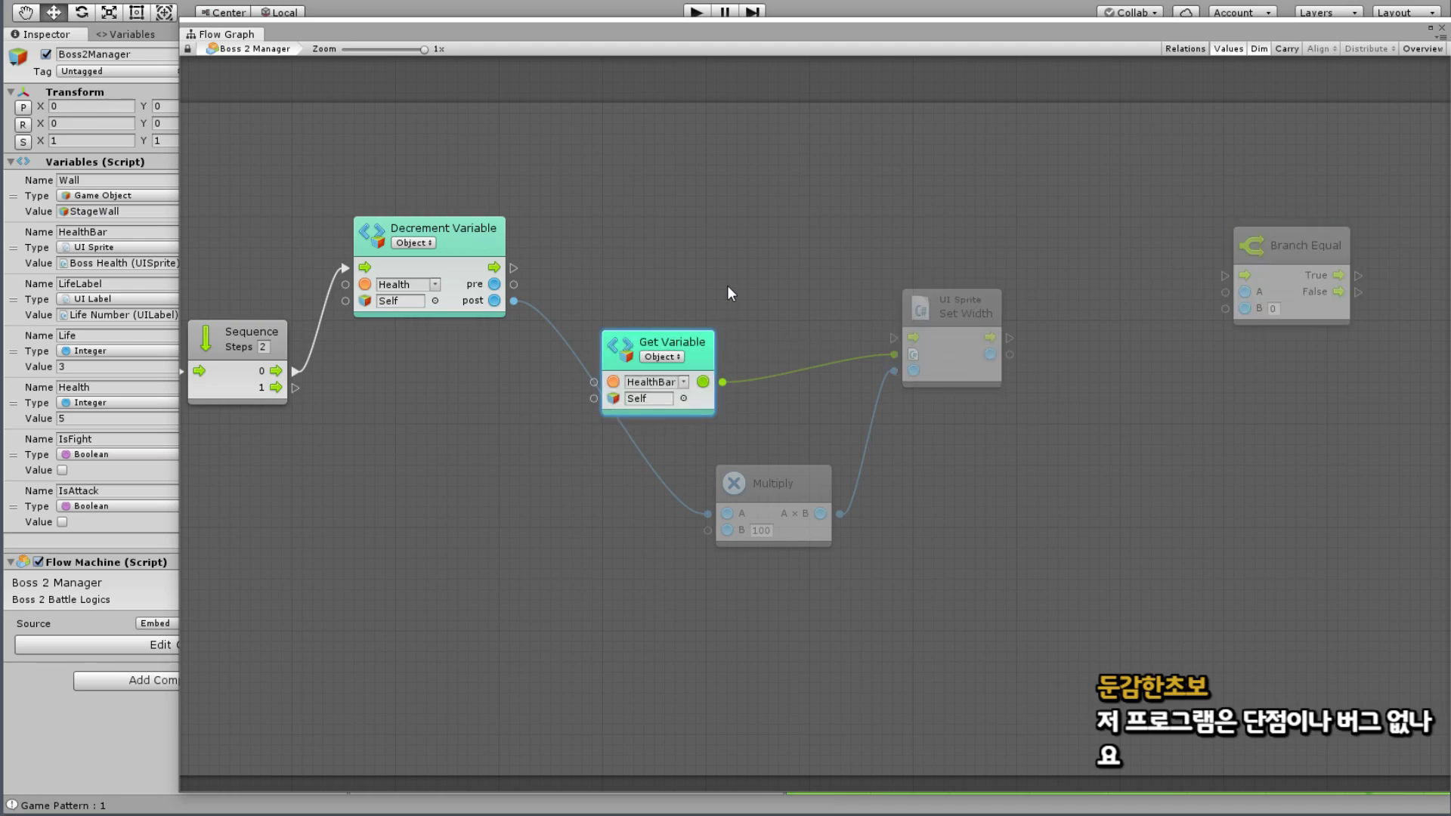
drag(727, 292, 696, 351)
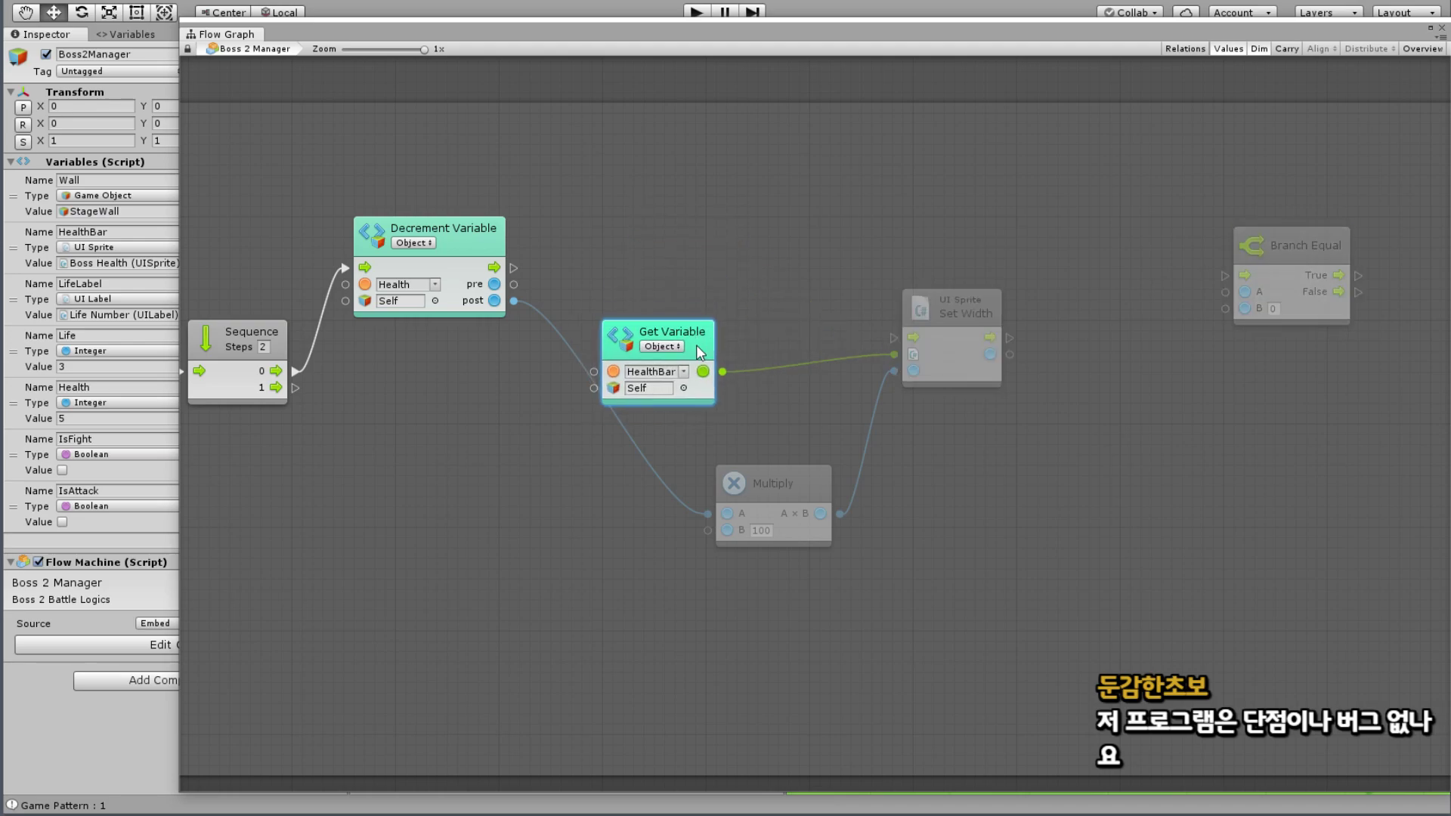
drag(761, 482, 647, 430)
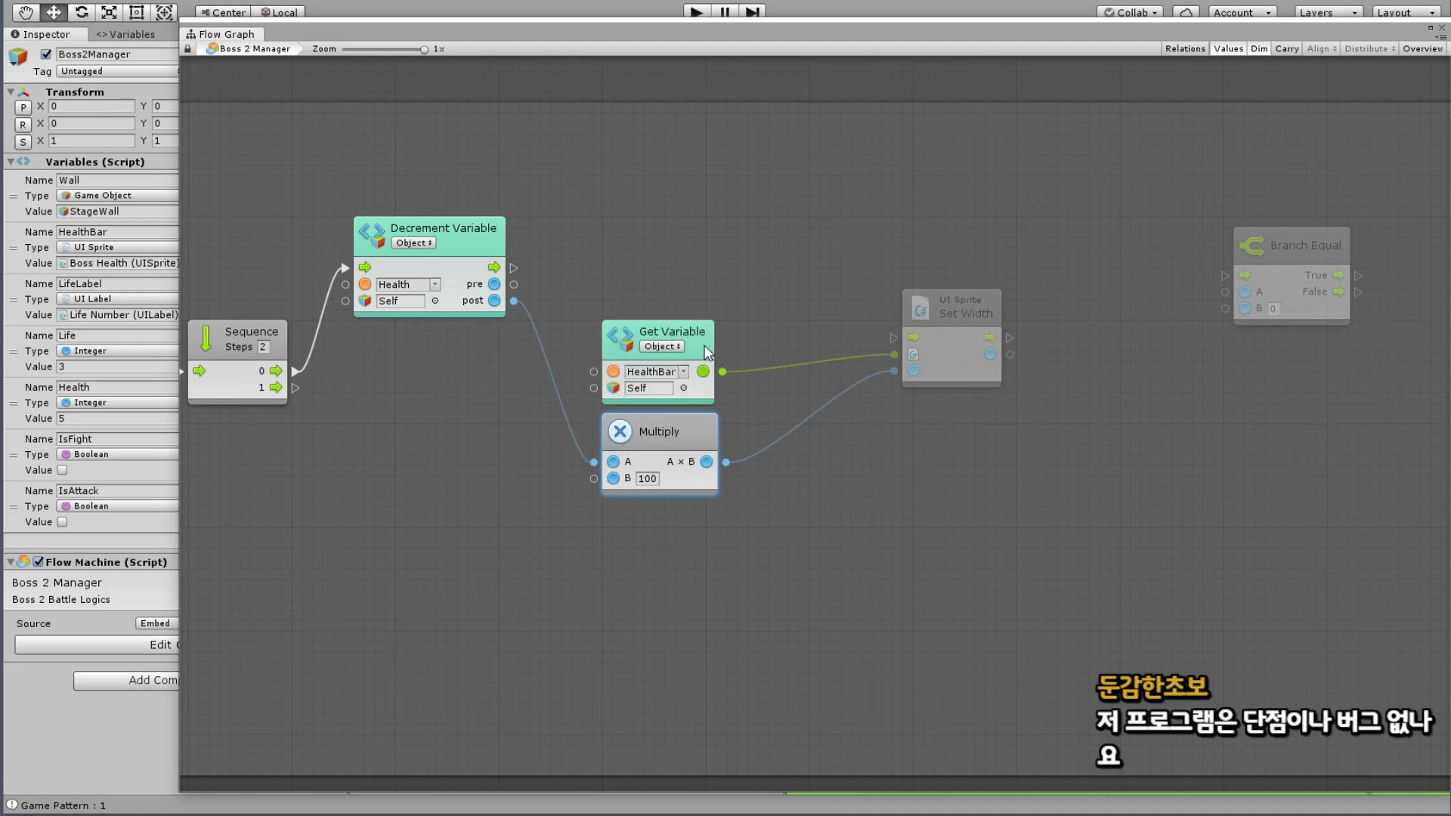
drag(950, 327, 847, 274)
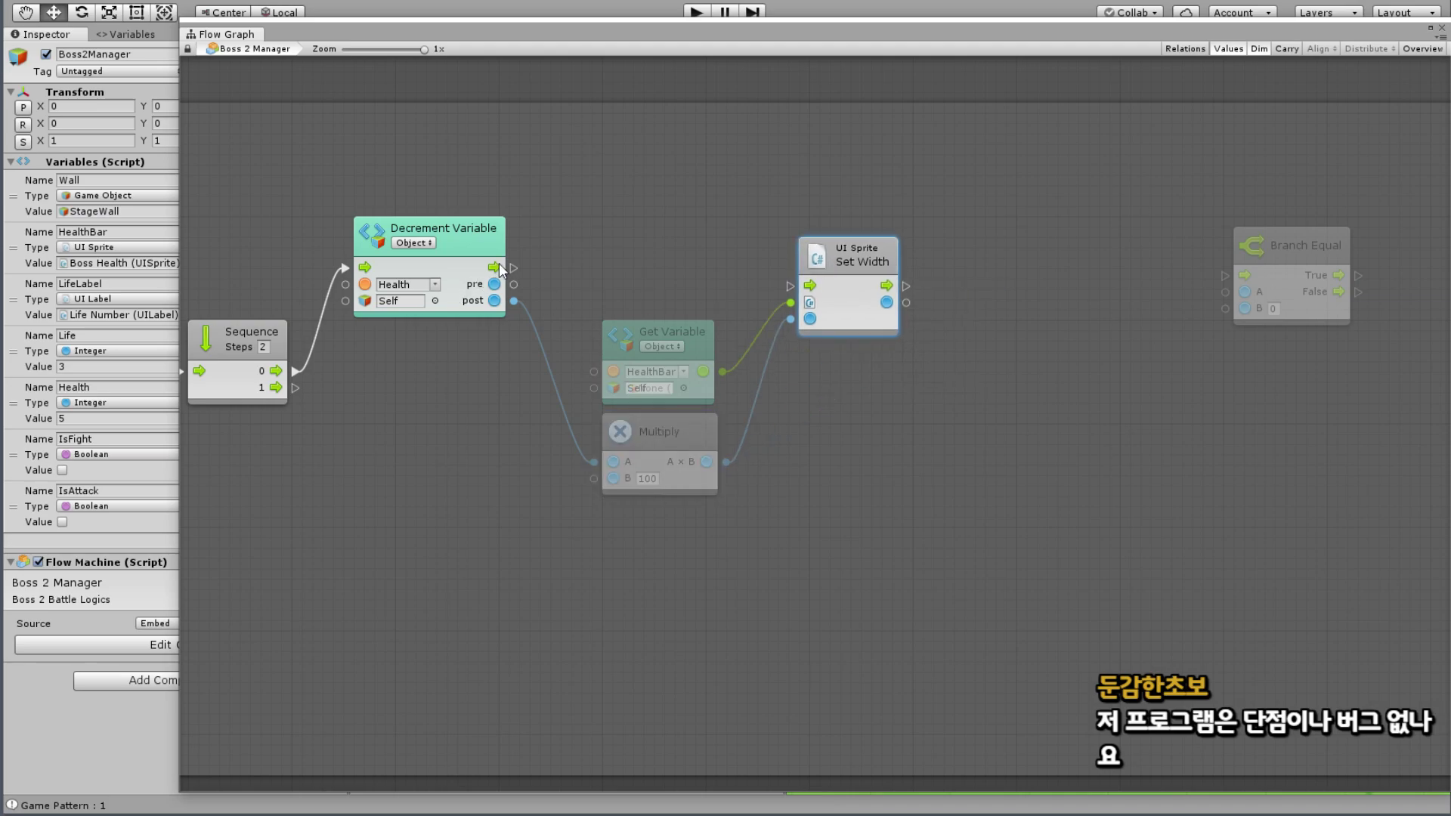
mouse_move(513, 269)
mouse_down()
mouse_move(793, 286)
mouse_move(825, 239)
mouse_up()
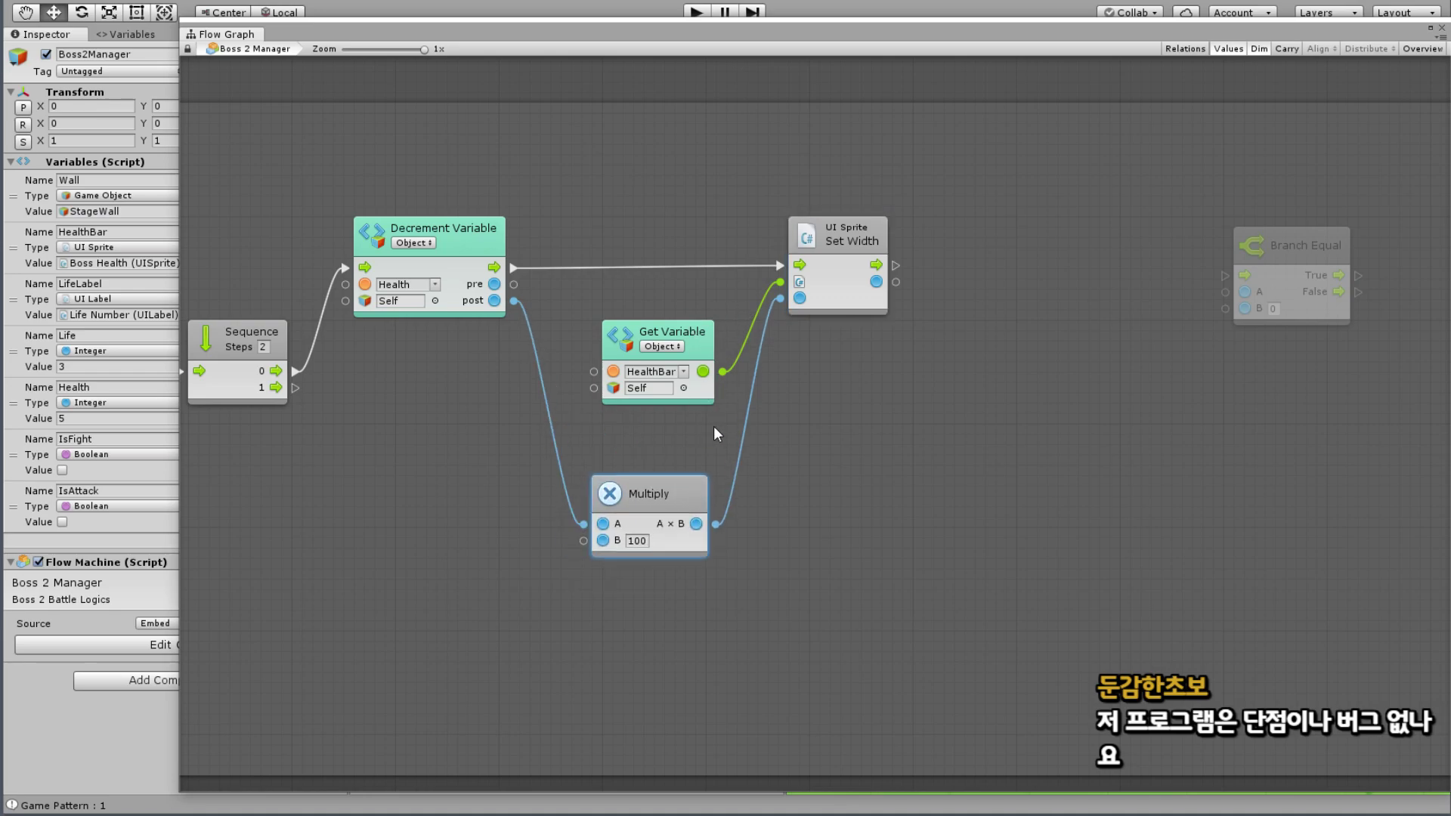
drag(700, 449, 701, 438)
key(ctrl+z)
drag(751, 314, 609, 551)
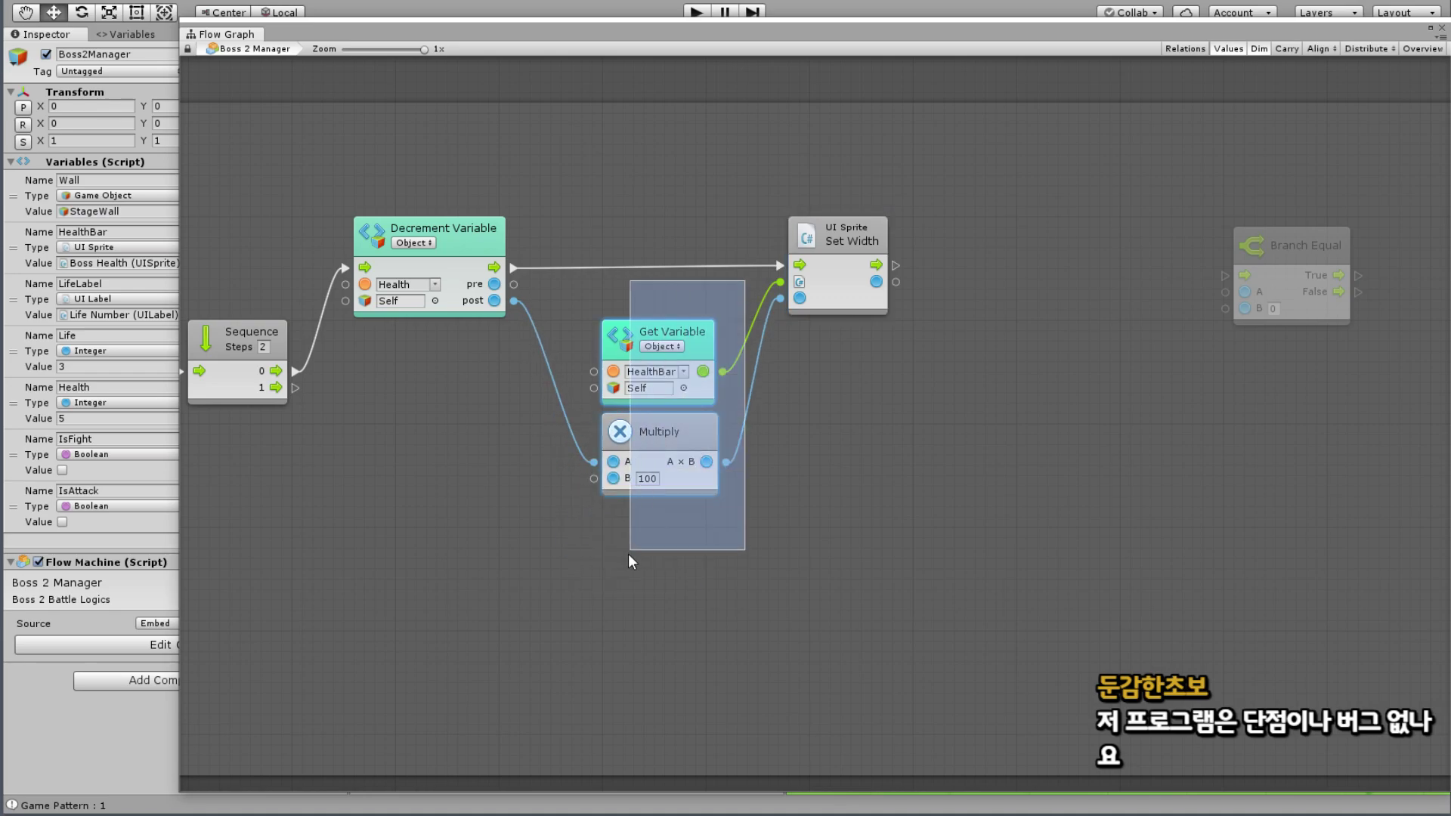
drag(706, 351, 670, 318)
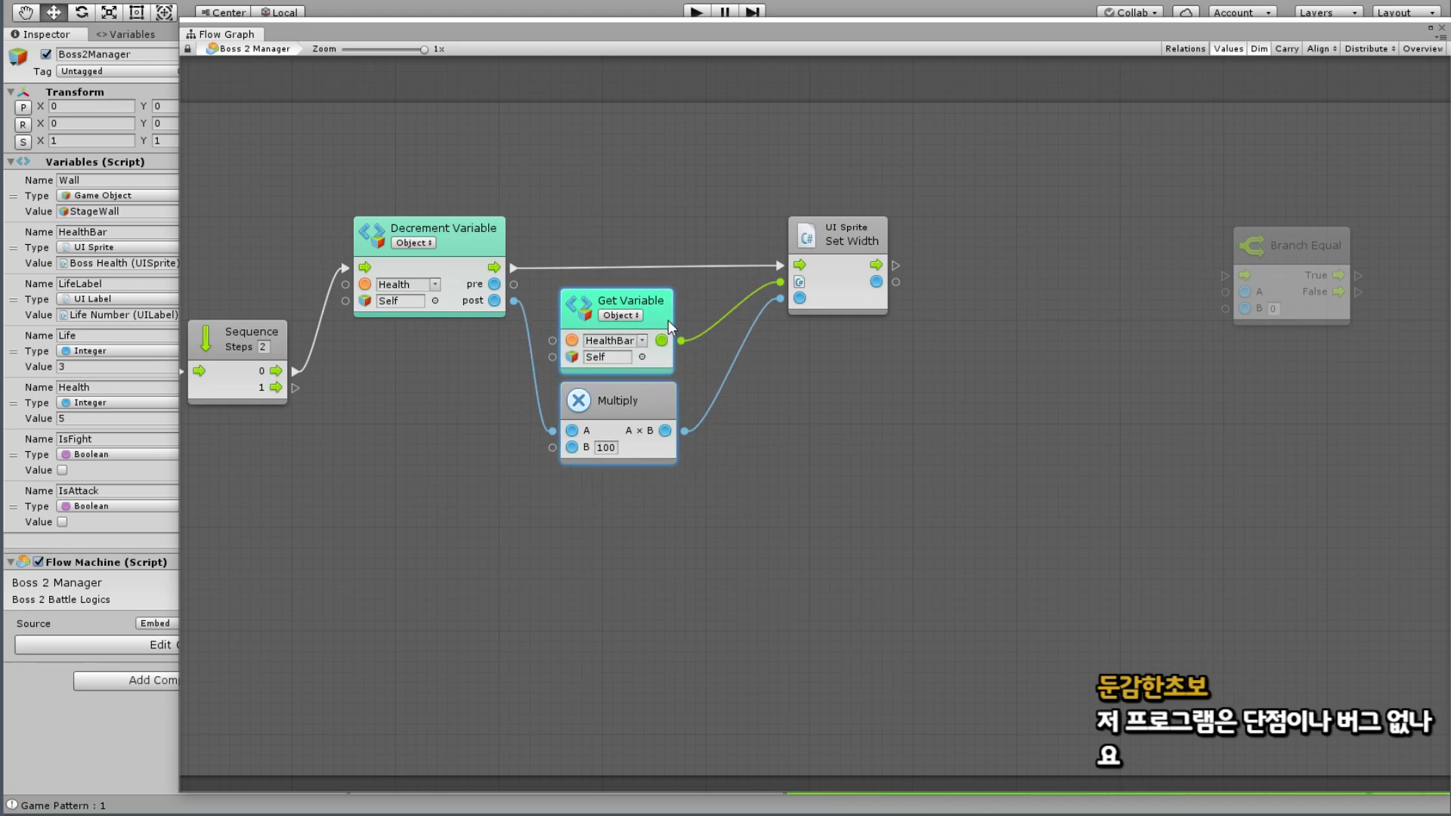
click(870, 232)
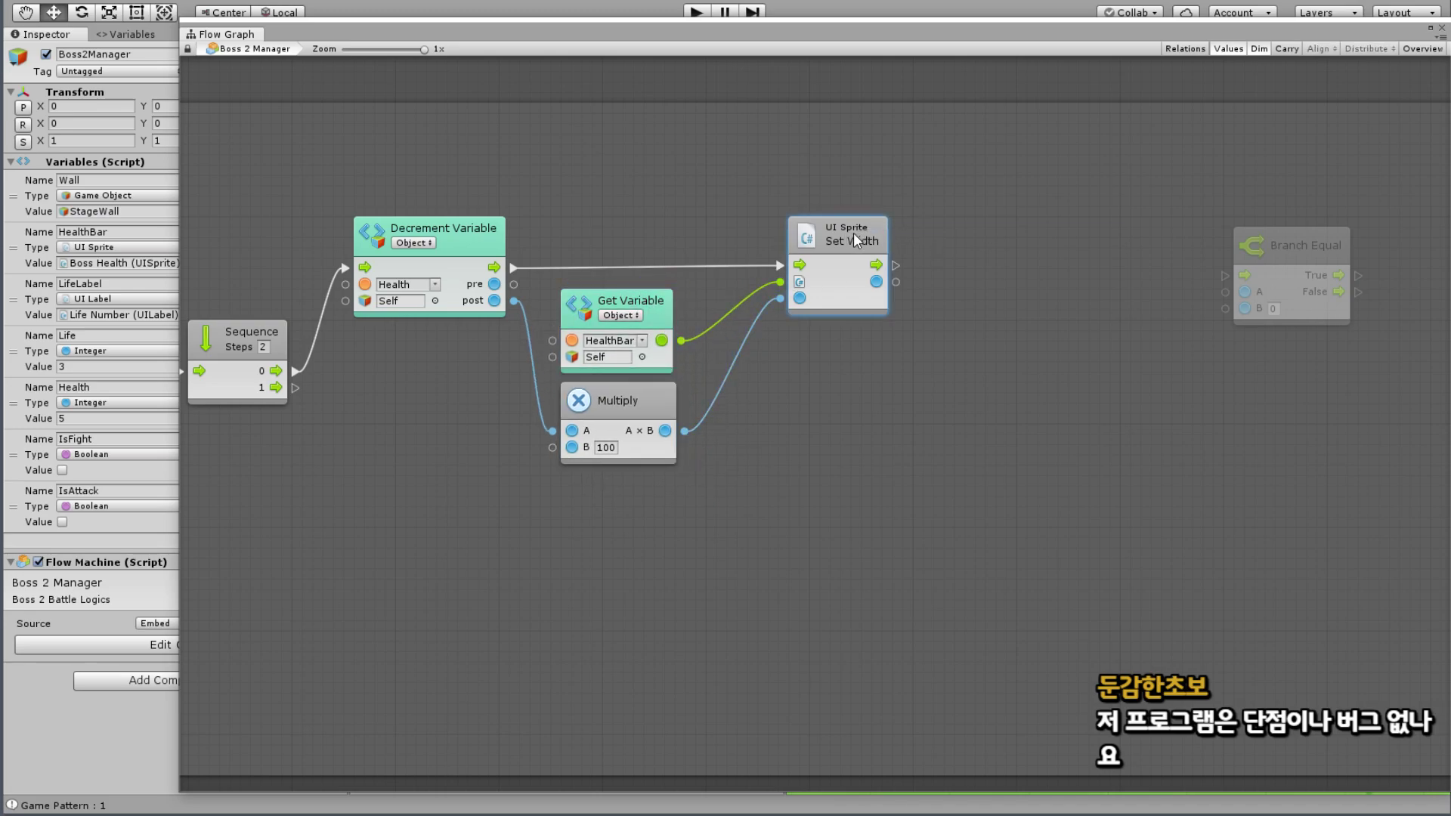
drag(854, 234, 804, 233)
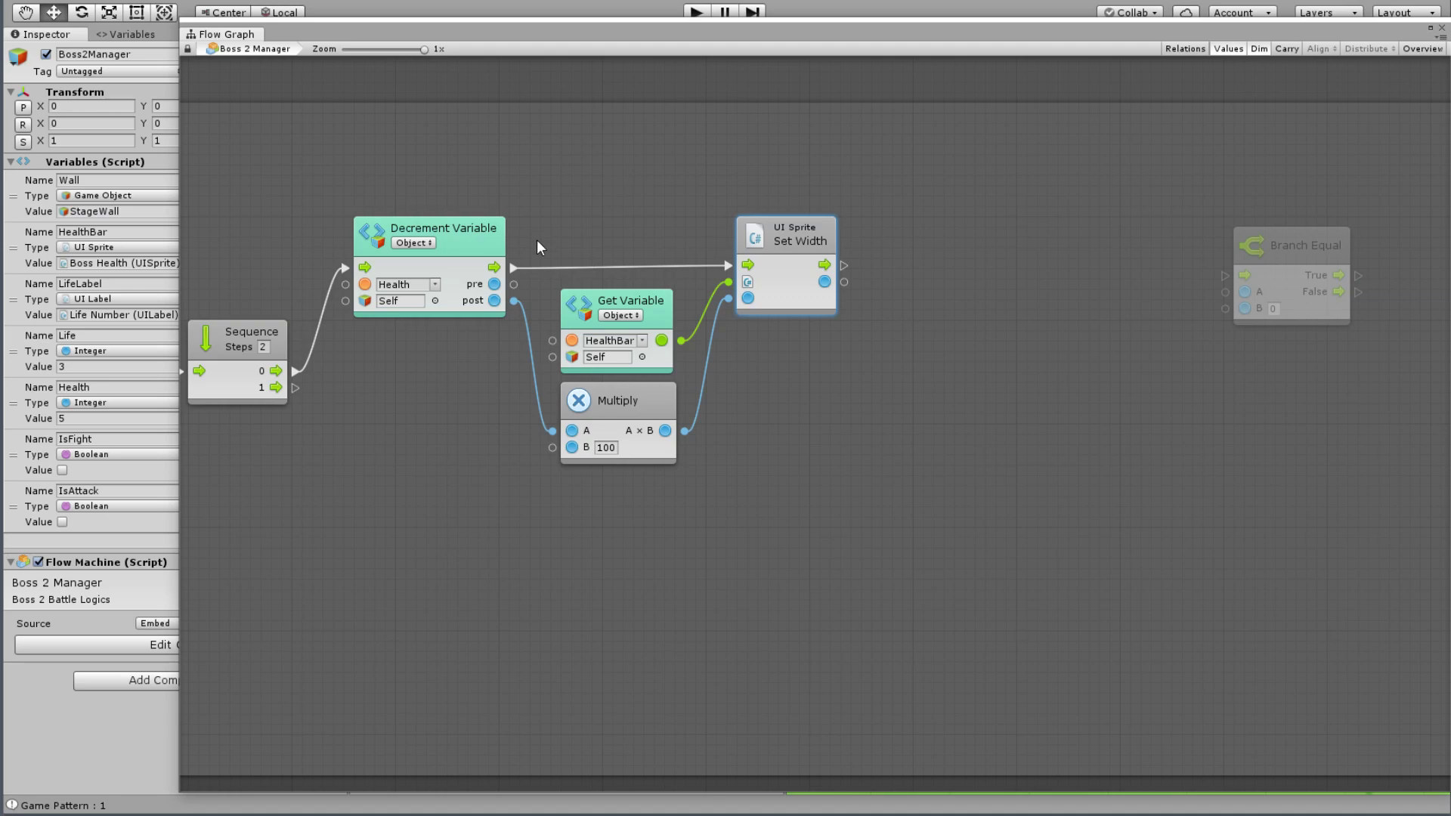
Step: Wrap Get Variable, Multiply and Set Width in a group and title it 'Health Bar UI'
ctrl+drag(533, 198, 870, 497)
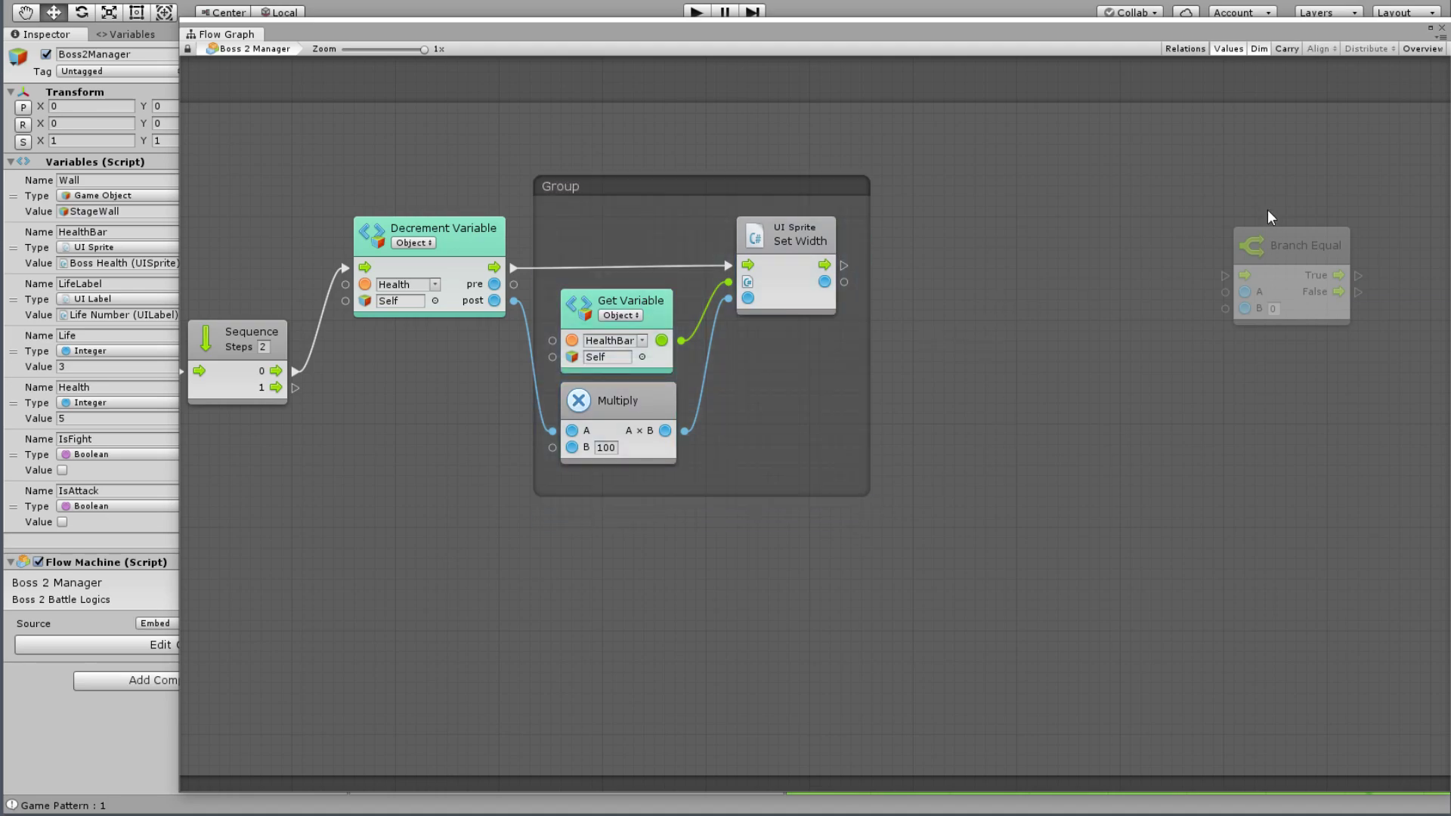
drag(1306, 247, 1139, 278)
scroll(1139, 278, down, 5)
scroll(982, 381, up, 5)
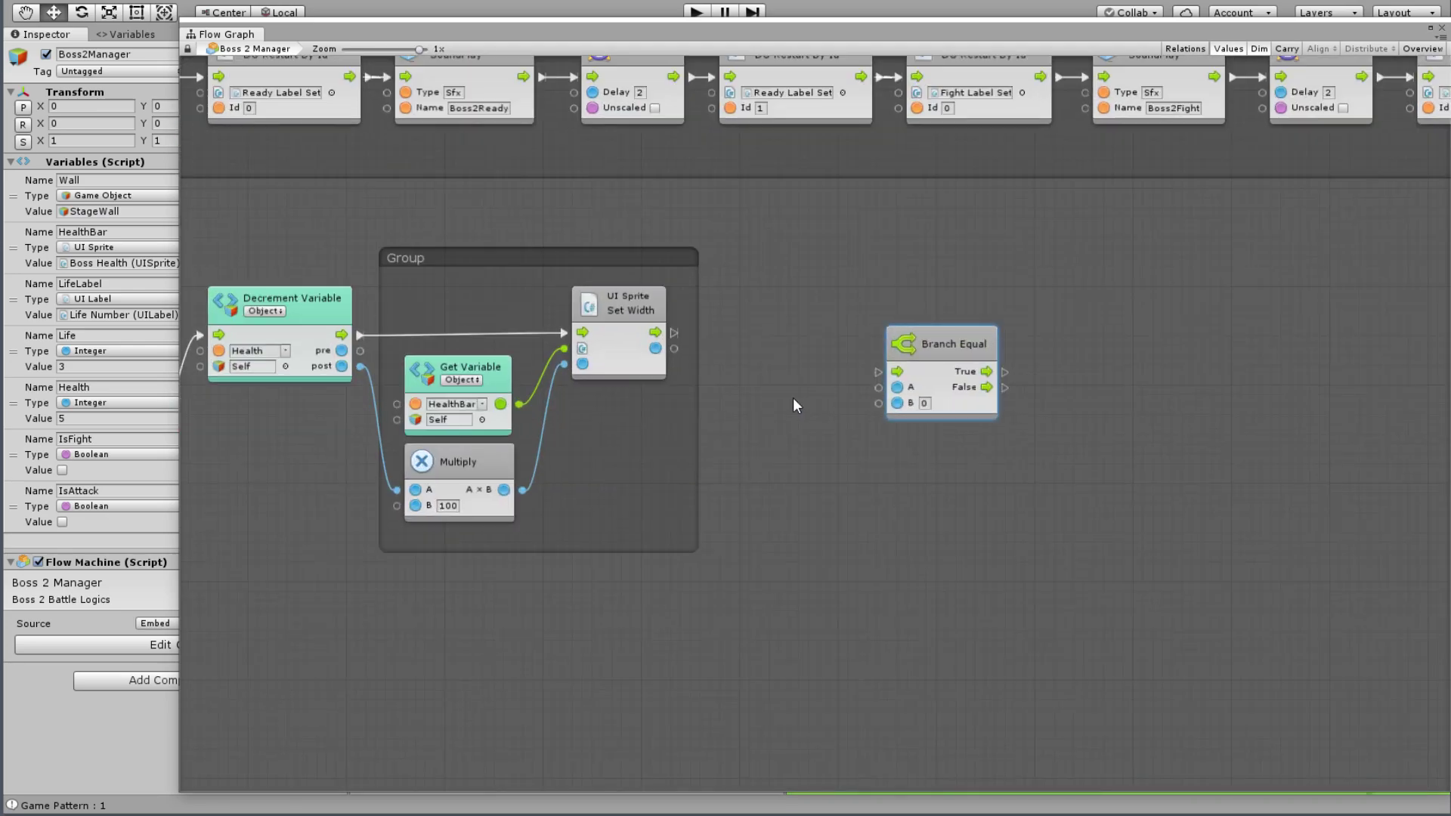
middle_drag(754, 382, 959, 442)
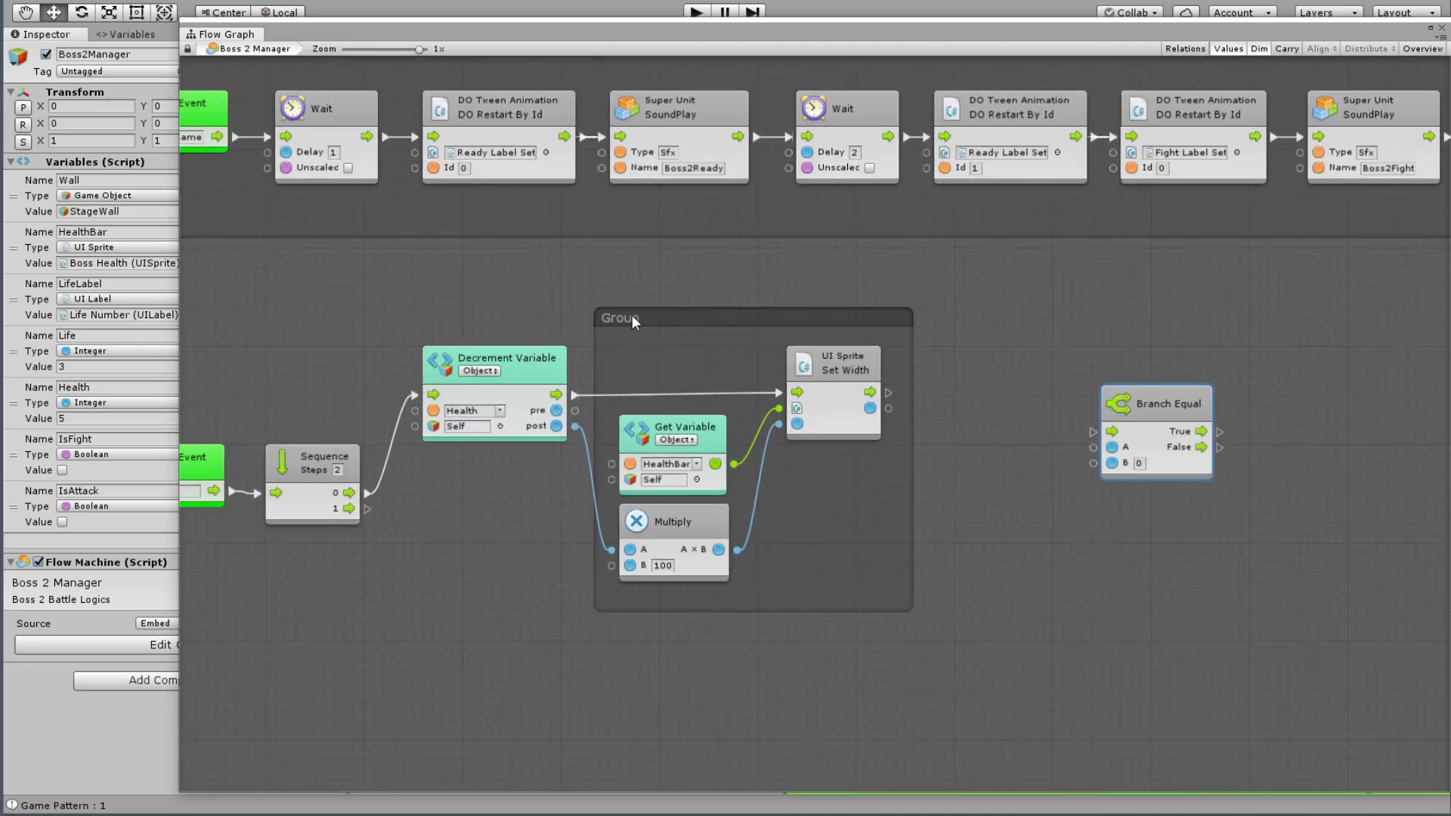
key(BackSpace)
text(Health)
text( b)
key(BackSpace)
text(B)
text(ar UI)
Step: Confirm the Health Bar UI title and move Branch Equal toward the group
click(892, 461)
ctrl+scroll(986, 532, down, 4)
scroll(1031, 467, down, 5)
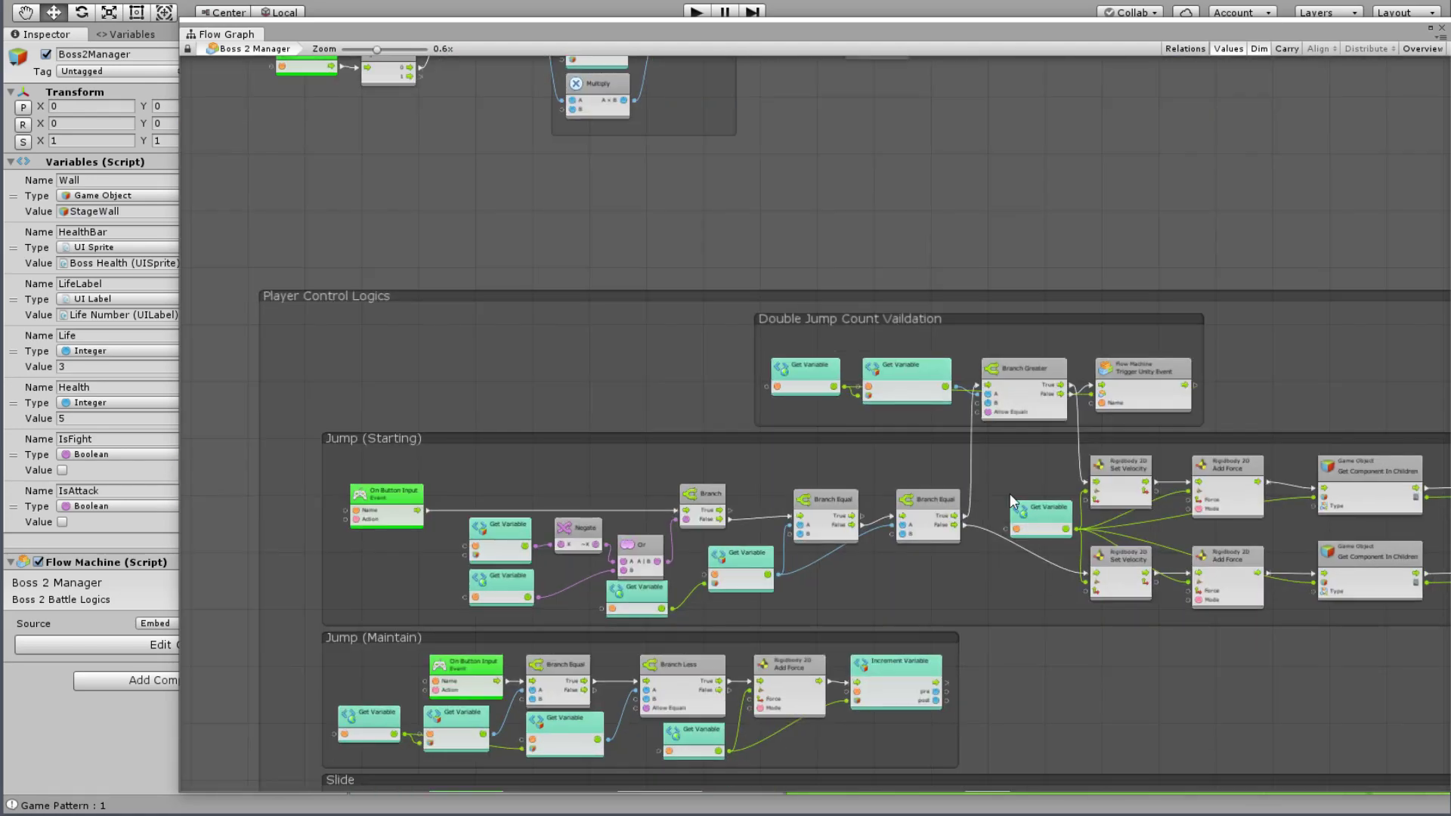
ctrl+scroll(1009, 493, down, 3)
ctrl+scroll(883, 274, down, 3)
middle_drag(696, 284, 813, 433)
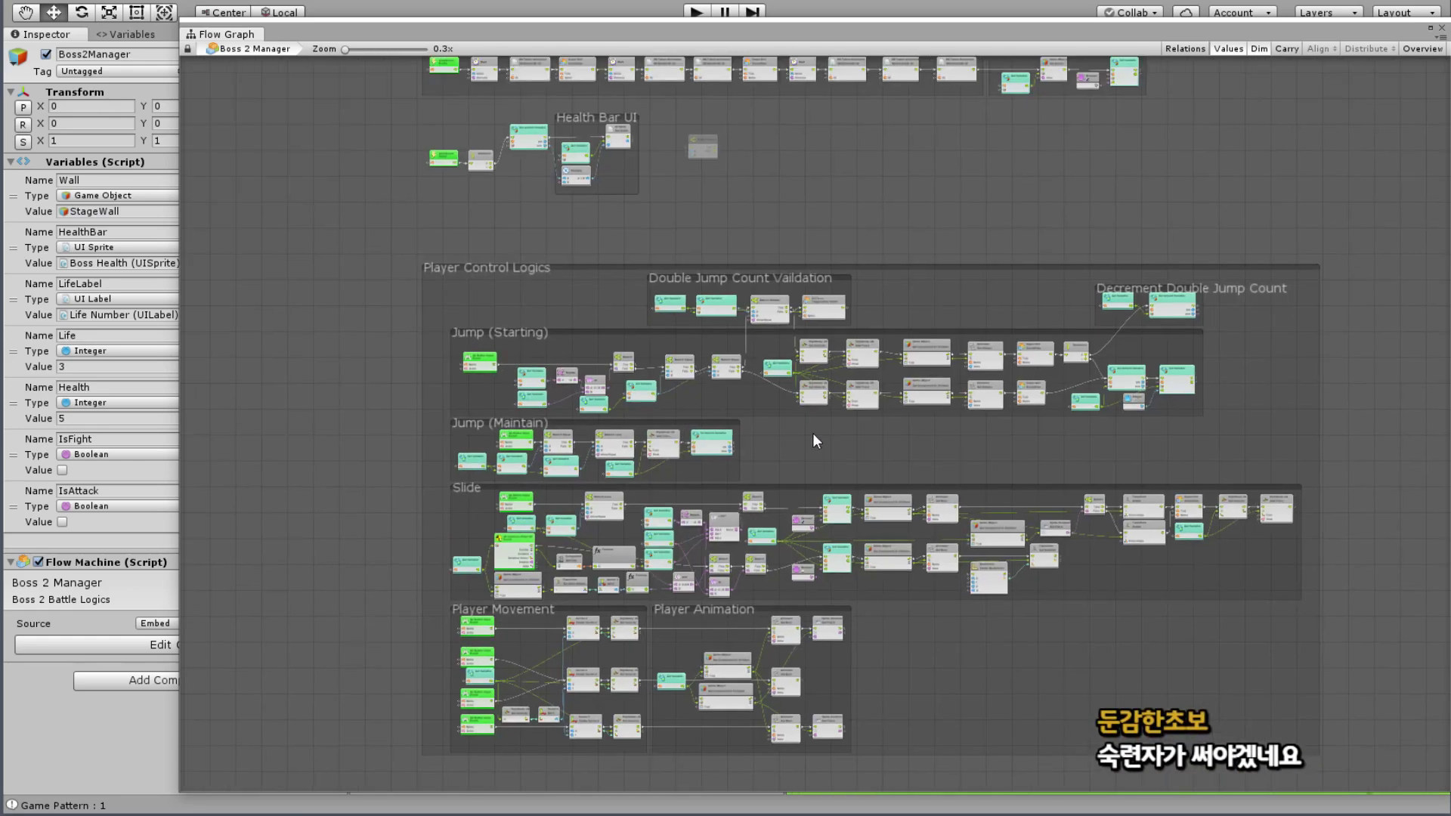
middle_drag(768, 124, 793, 633)
middle_drag(823, 566, 743, 180)
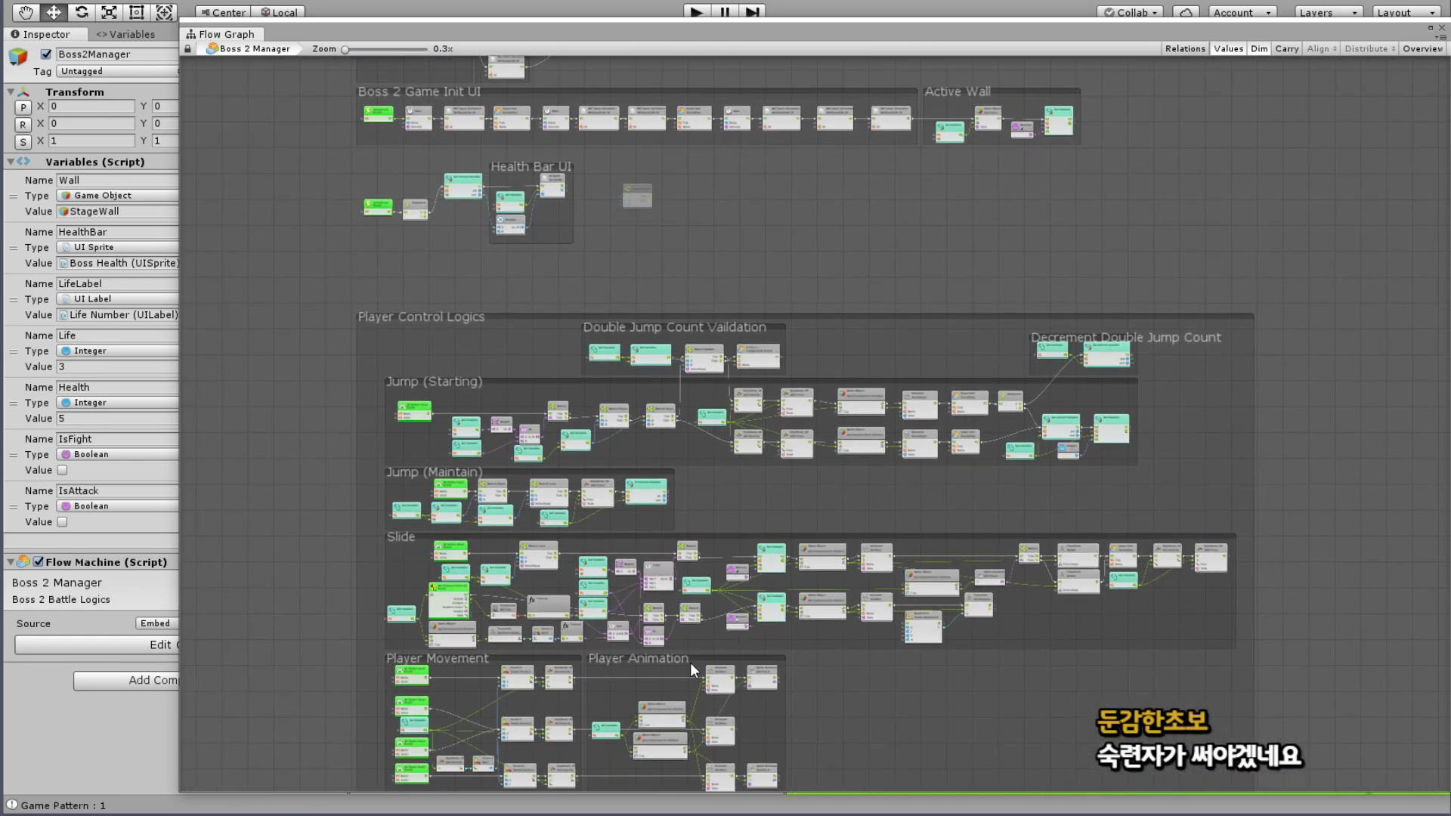
ctrl+scroll(511, 187, up, 5)
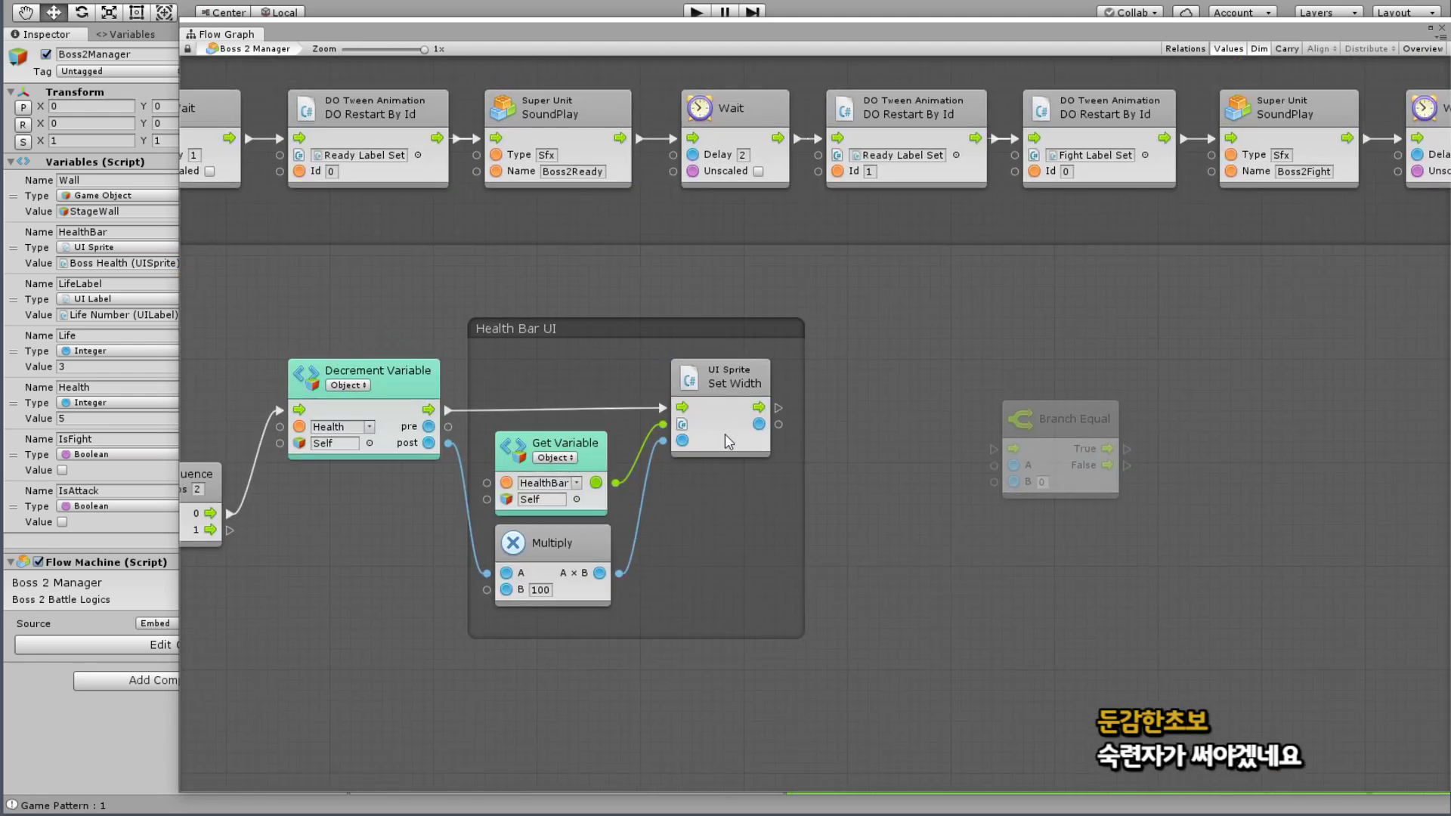
drag(1040, 408, 981, 408)
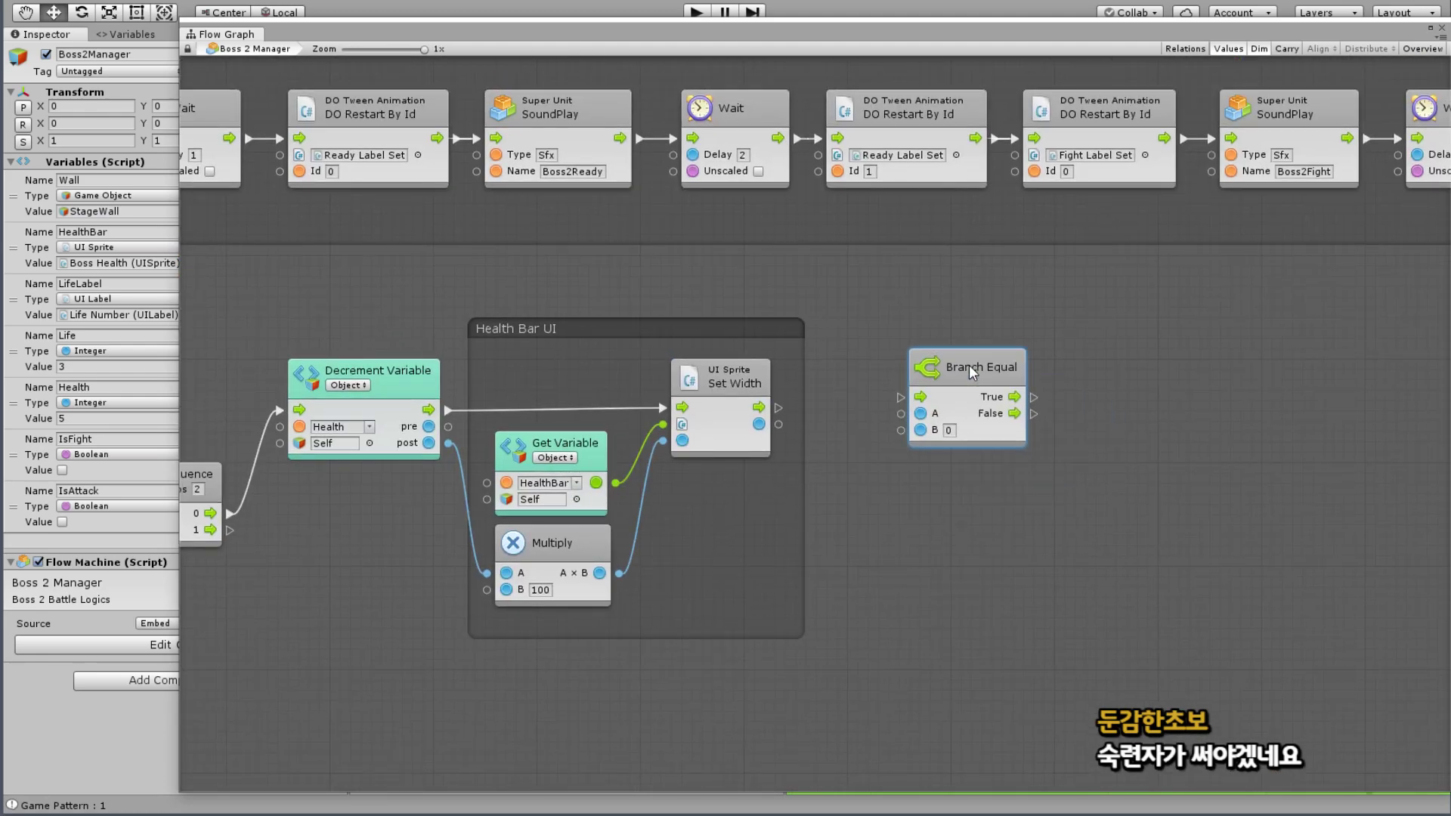
Step: Shift the Player Control Logics group down and place Branch Equal beside Set Width
scroll(793, 454, down, 10)
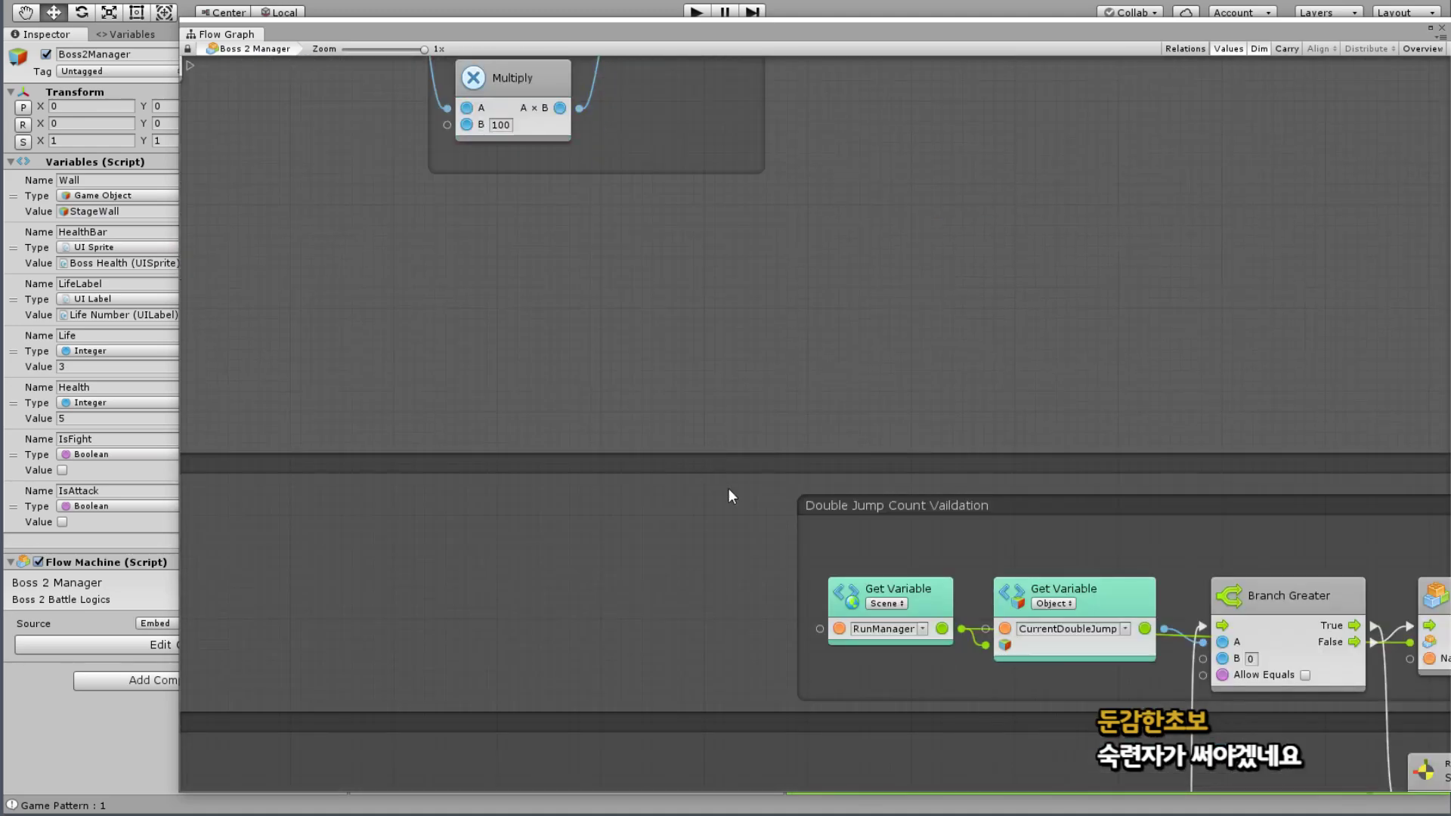
ctrl+scroll(767, 460, down, 7)
ctrl+scroll(869, 408, down, 1)
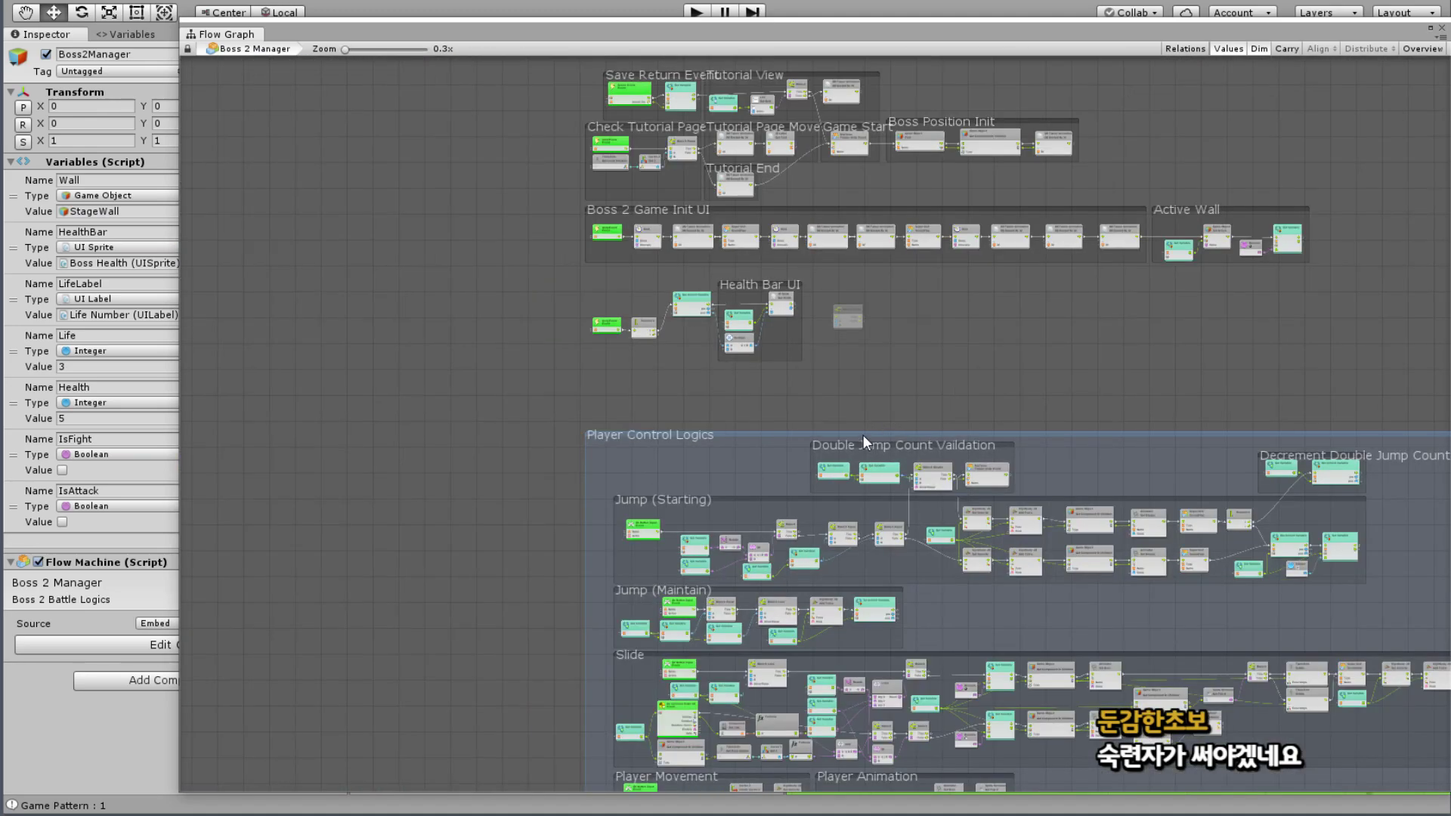
ctrl+scroll(876, 434, down, 1)
drag(884, 440, 876, 470)
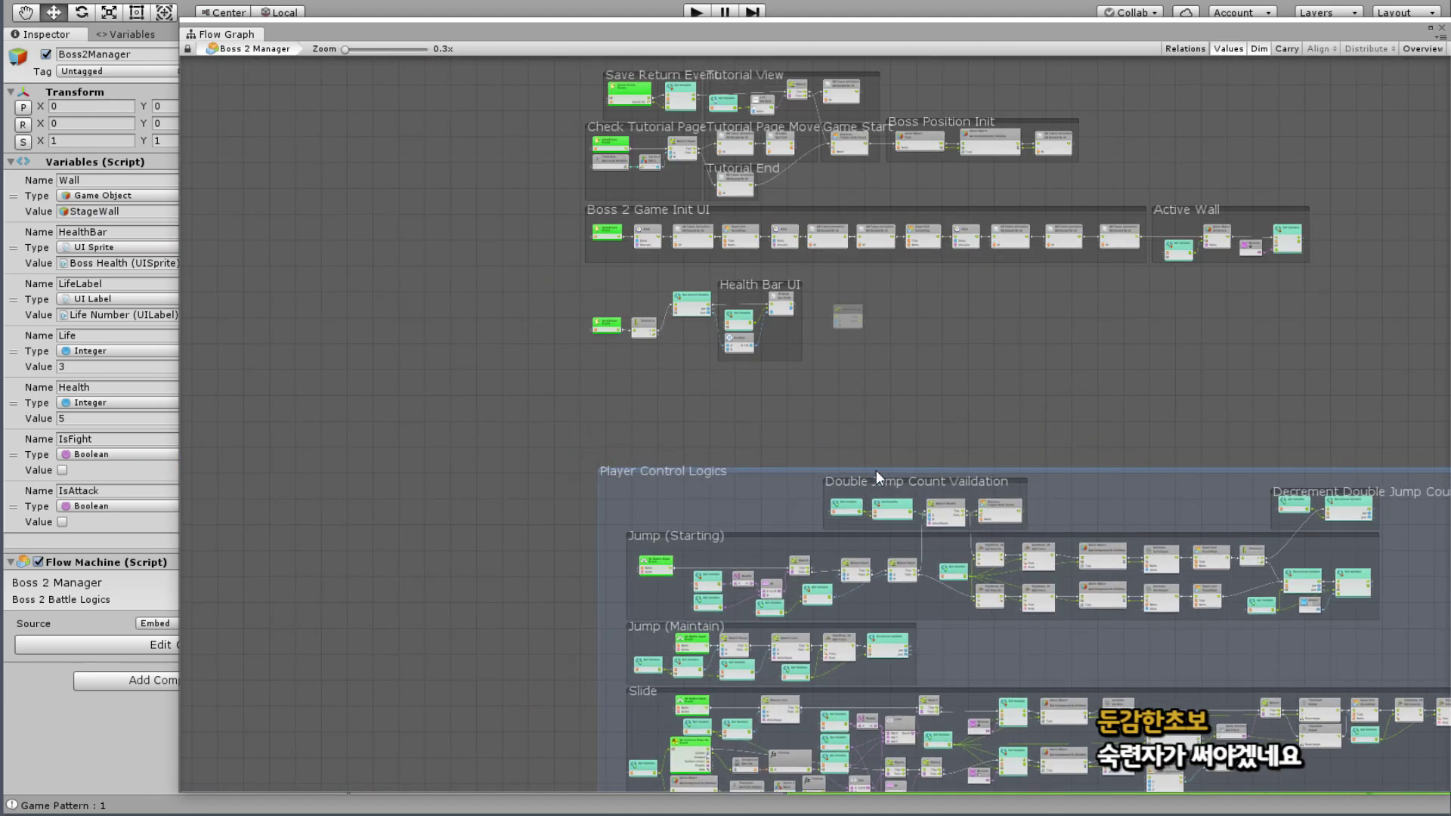
ctrl+scroll(876, 317, up, 7)
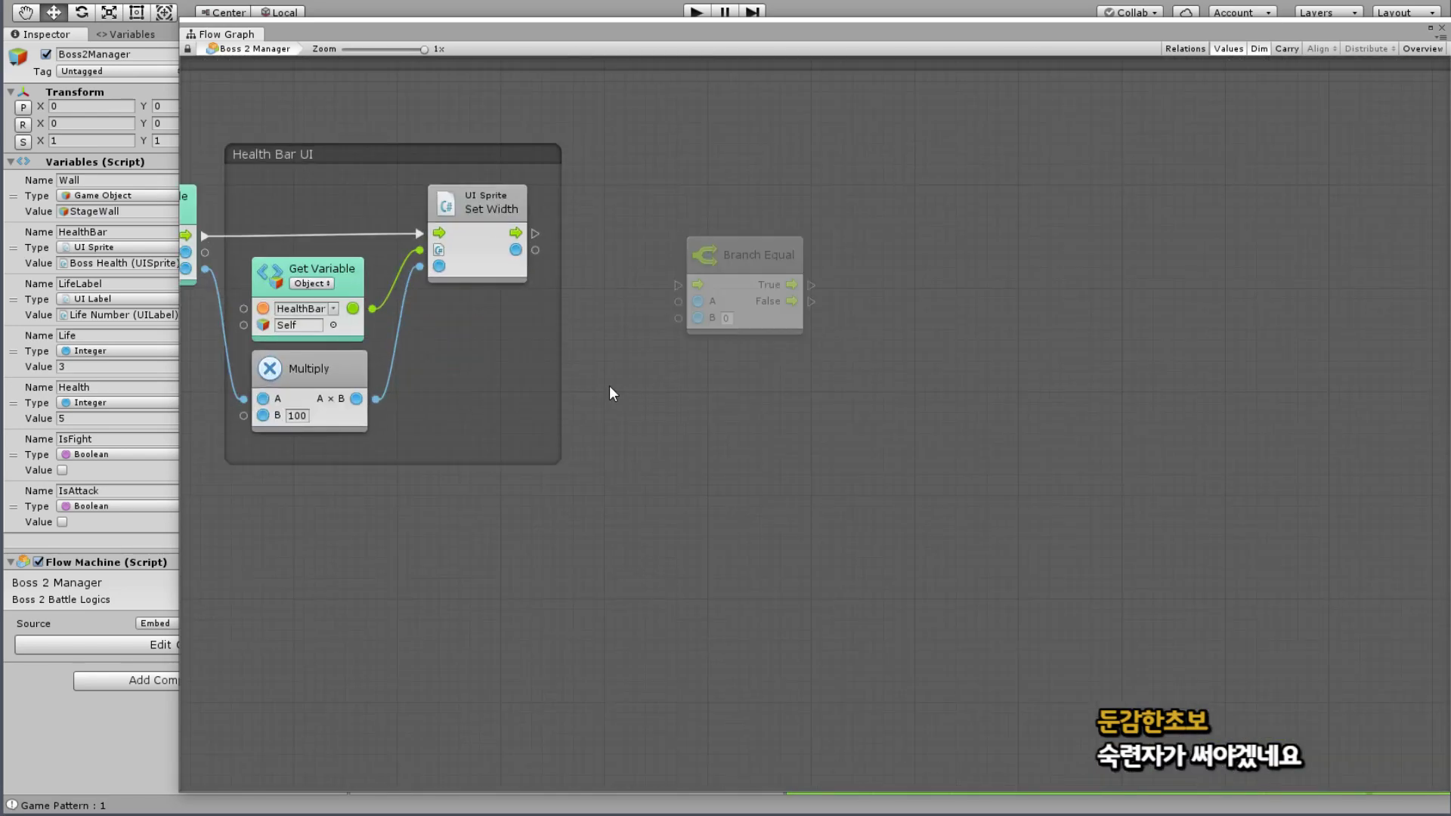
middle_drag(609, 392, 861, 537)
drag(949, 417, 879, 355)
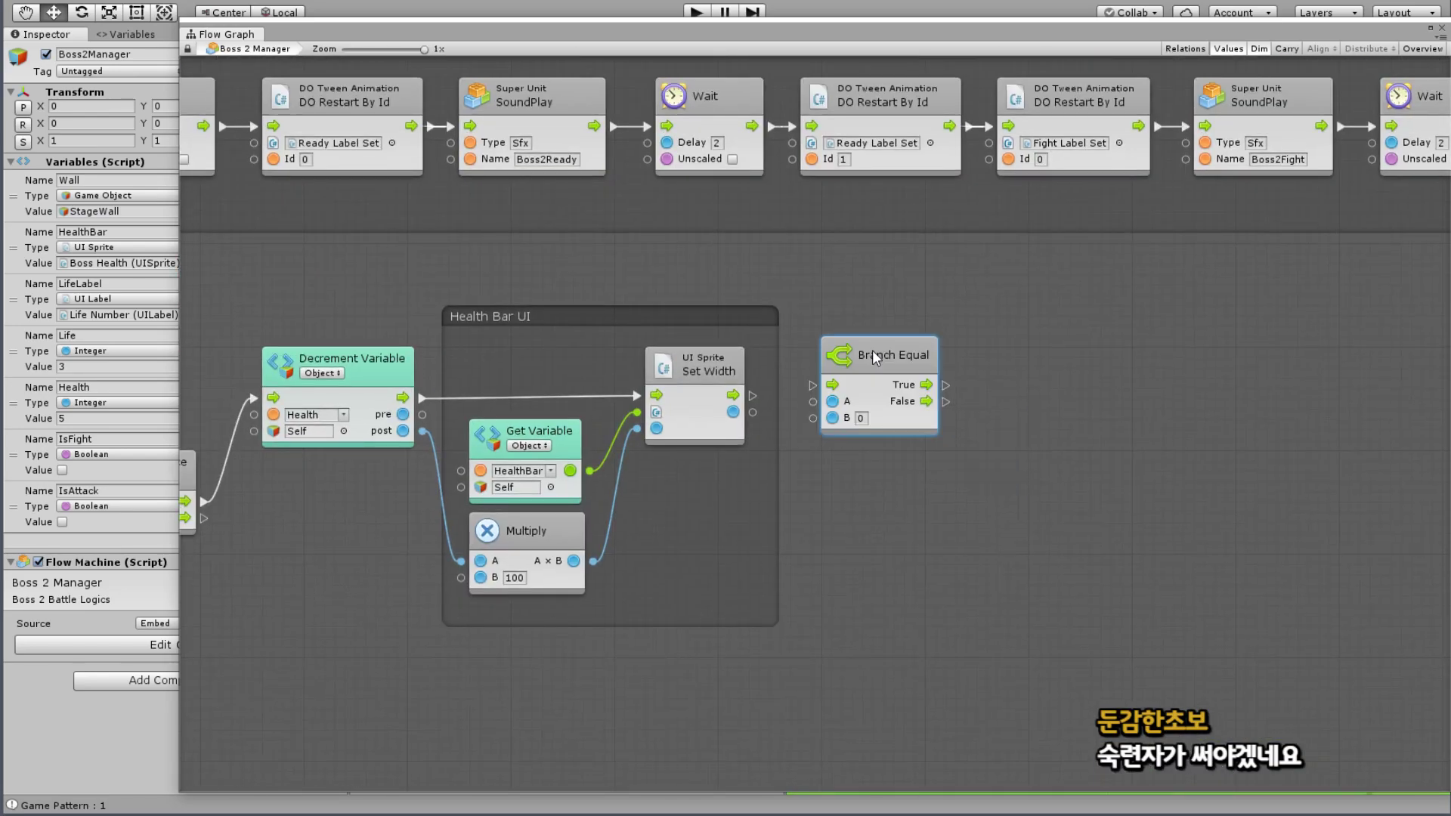
Step: Move all nodes out of Player Control Logics and delete the empty group
ctrl+scroll(880, 355, down, 7)
middle_drag(1004, 539, 860, 221)
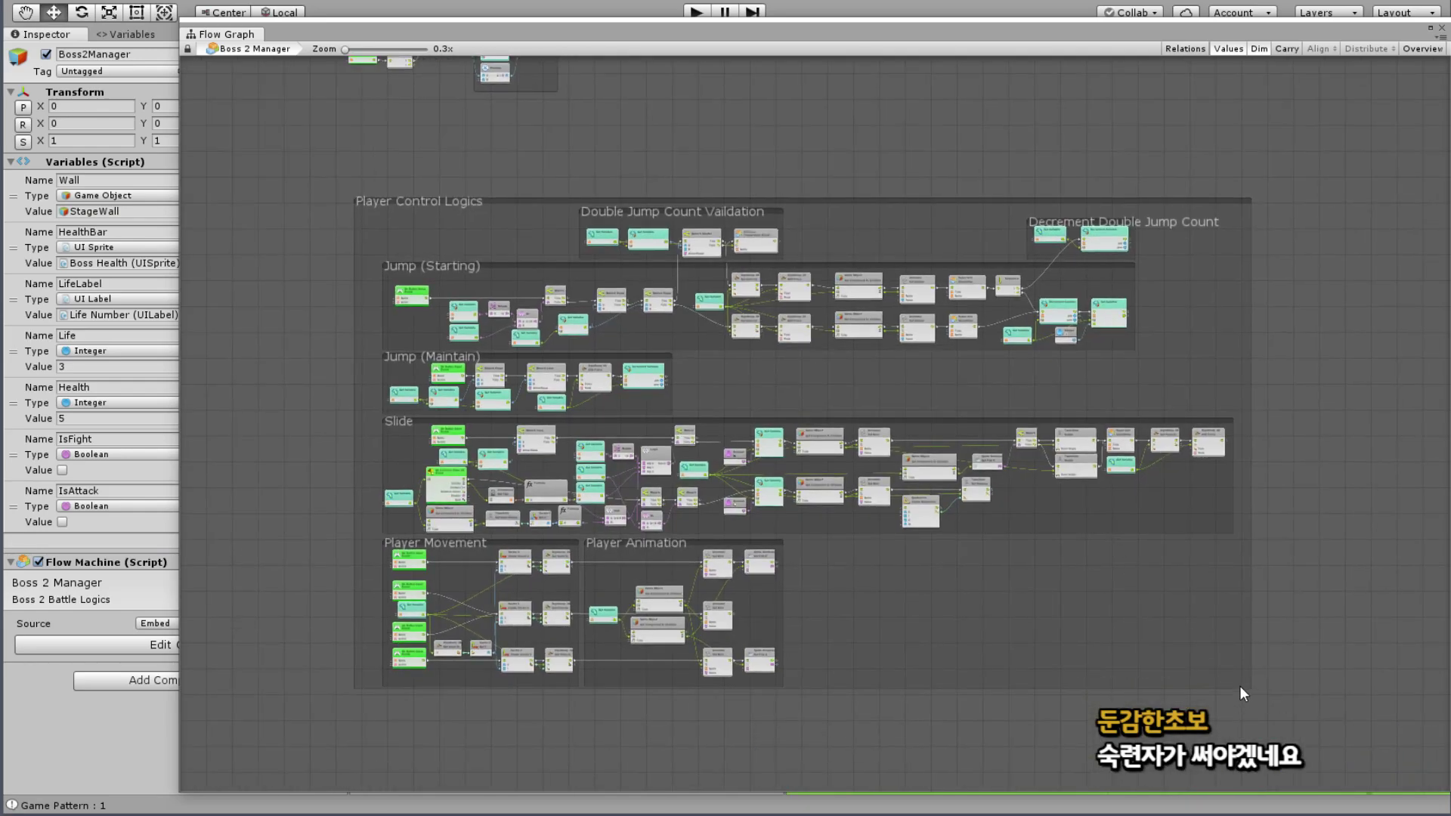
mouse_move(1243, 684)
mouse_down()
mouse_move(382, 232)
mouse_move(374, 209)
mouse_up()
drag(780, 208, 674, 731)
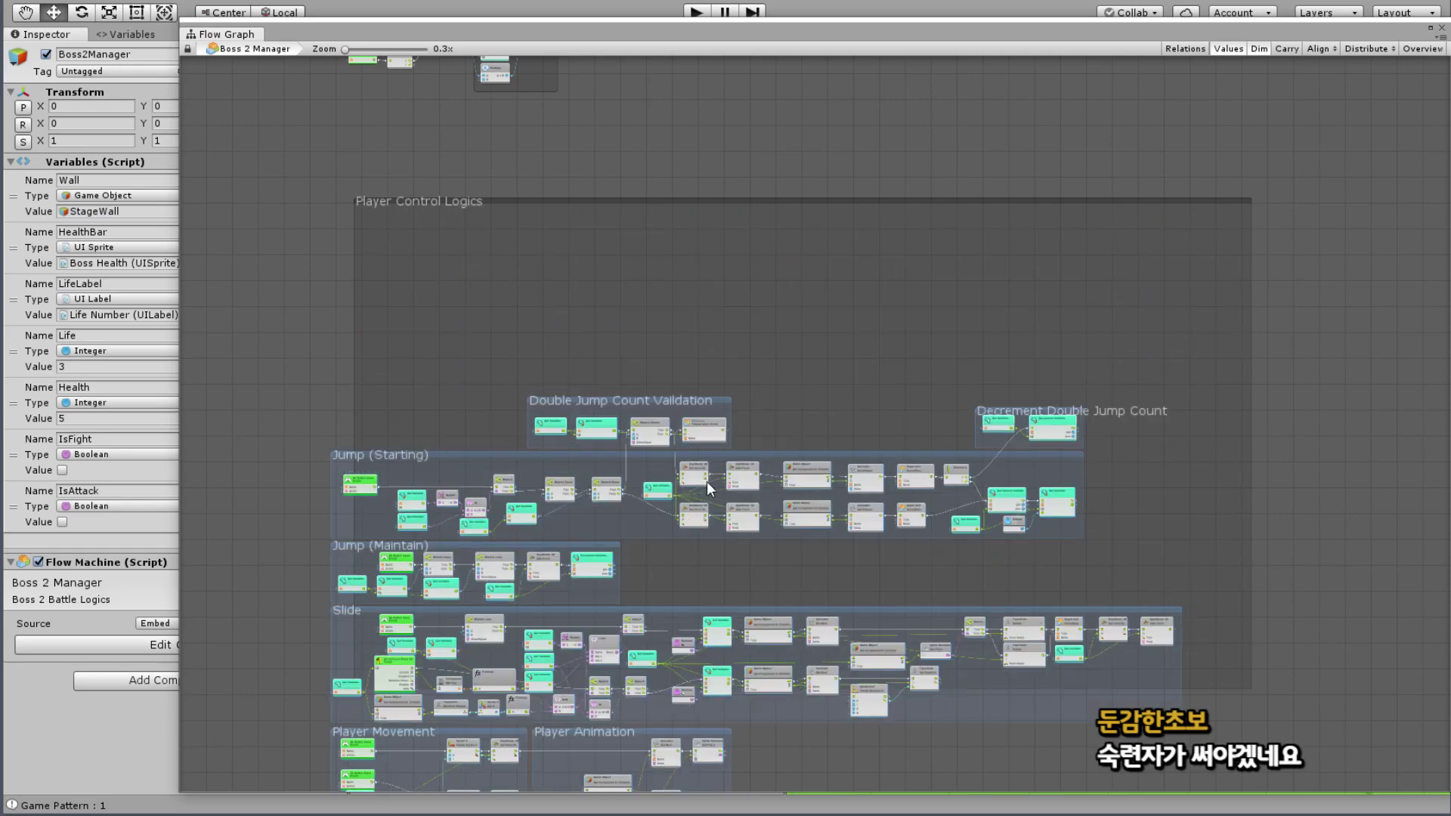
click(706, 202)
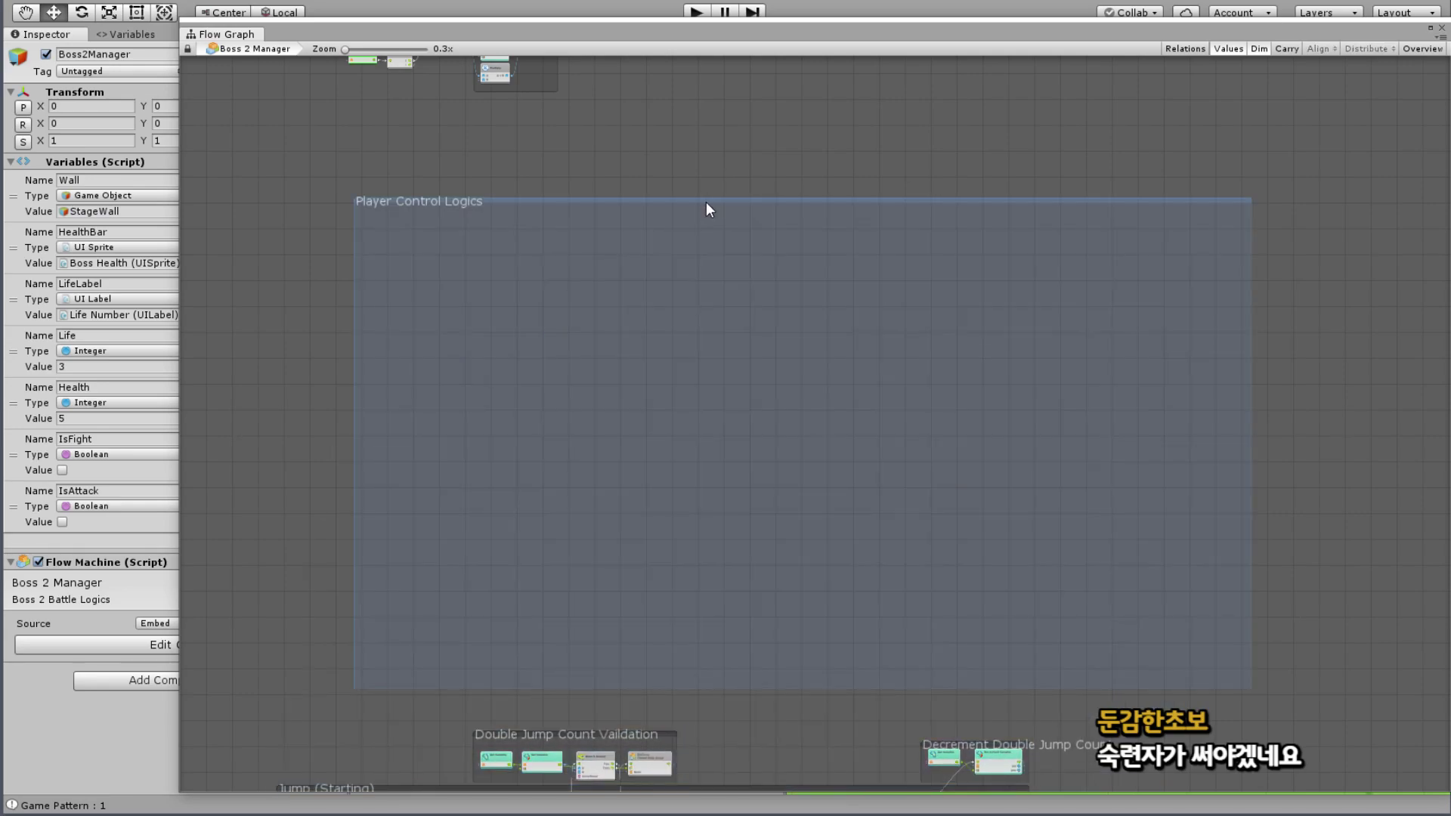
key(Delete)
scroll(968, 366, down, 5)
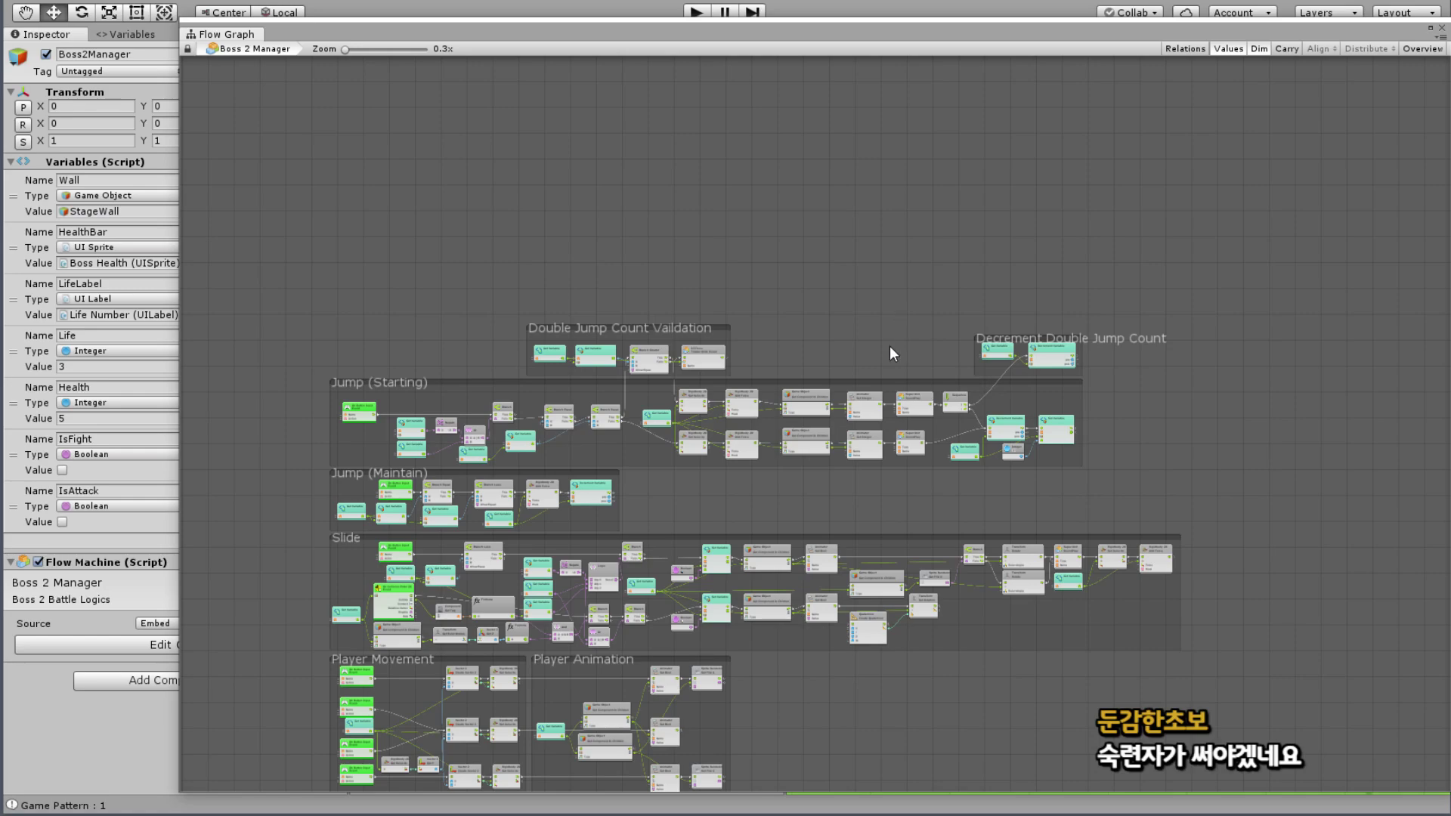
scroll(890, 352, down, 3)
Step: Rearrange the remaining groups, moving the jump and slide groups up and right
drag(1246, 163, 261, 721)
mouse_move(723, 176)
middle_down()
mouse_move(763, 430)
mouse_move(759, 562)
middle_up()
double_click(744, 560)
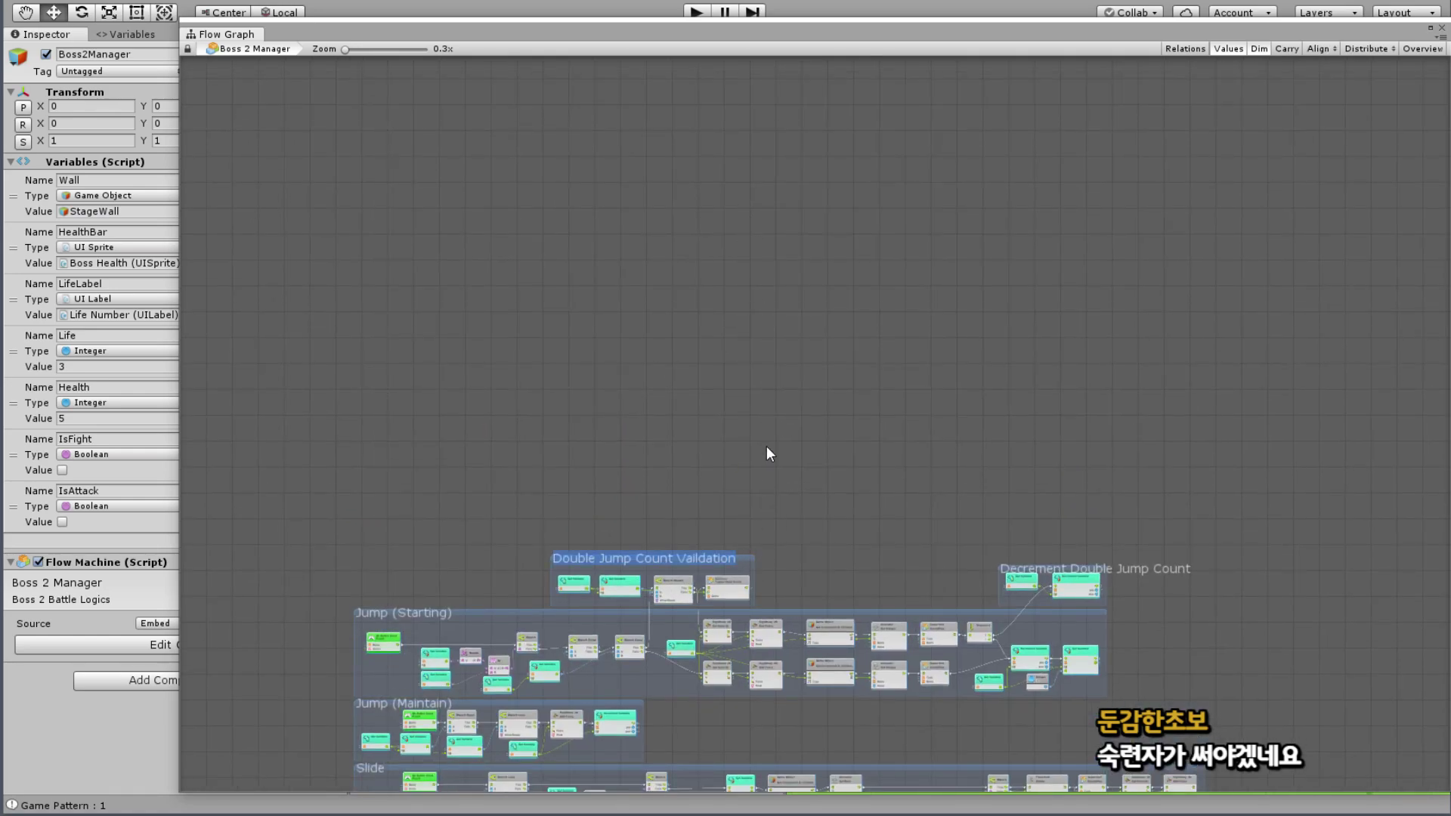
middle_drag(751, 567, 763, 250)
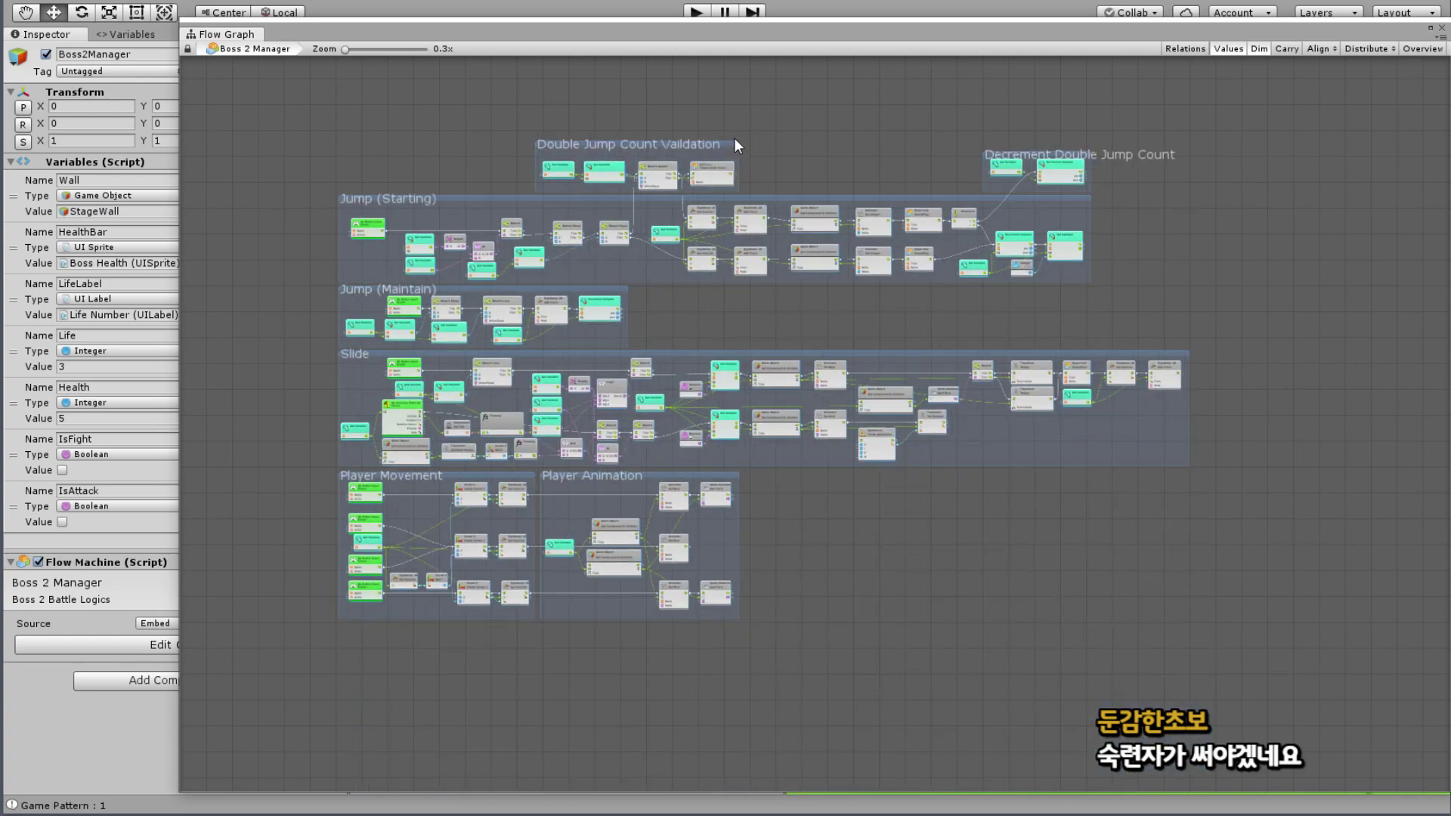
mouse_move(866, 261)
middle_down()
mouse_move(865, 412)
mouse_move(829, 472)
middle_up()
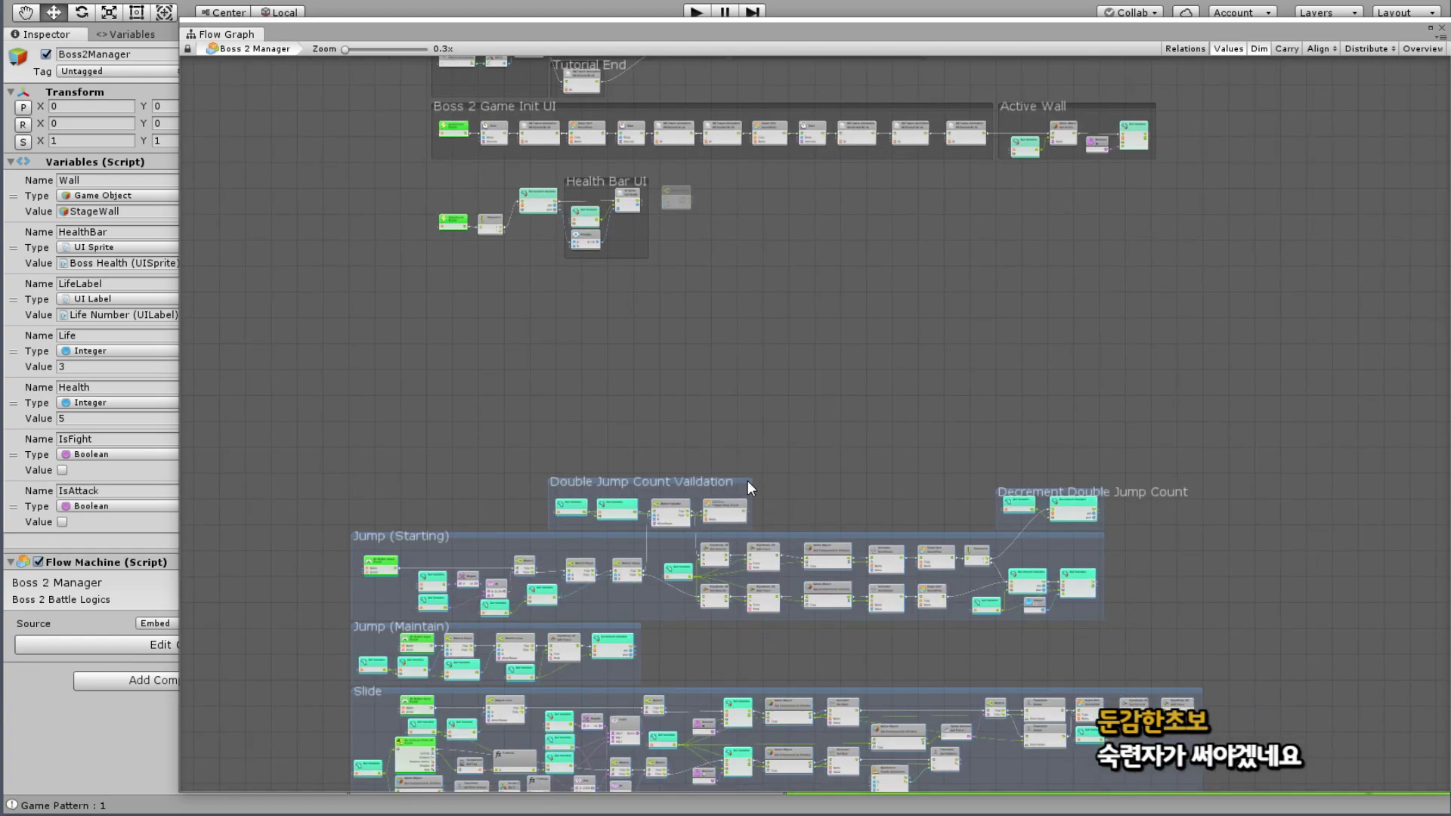
drag(747, 480, 824, 401)
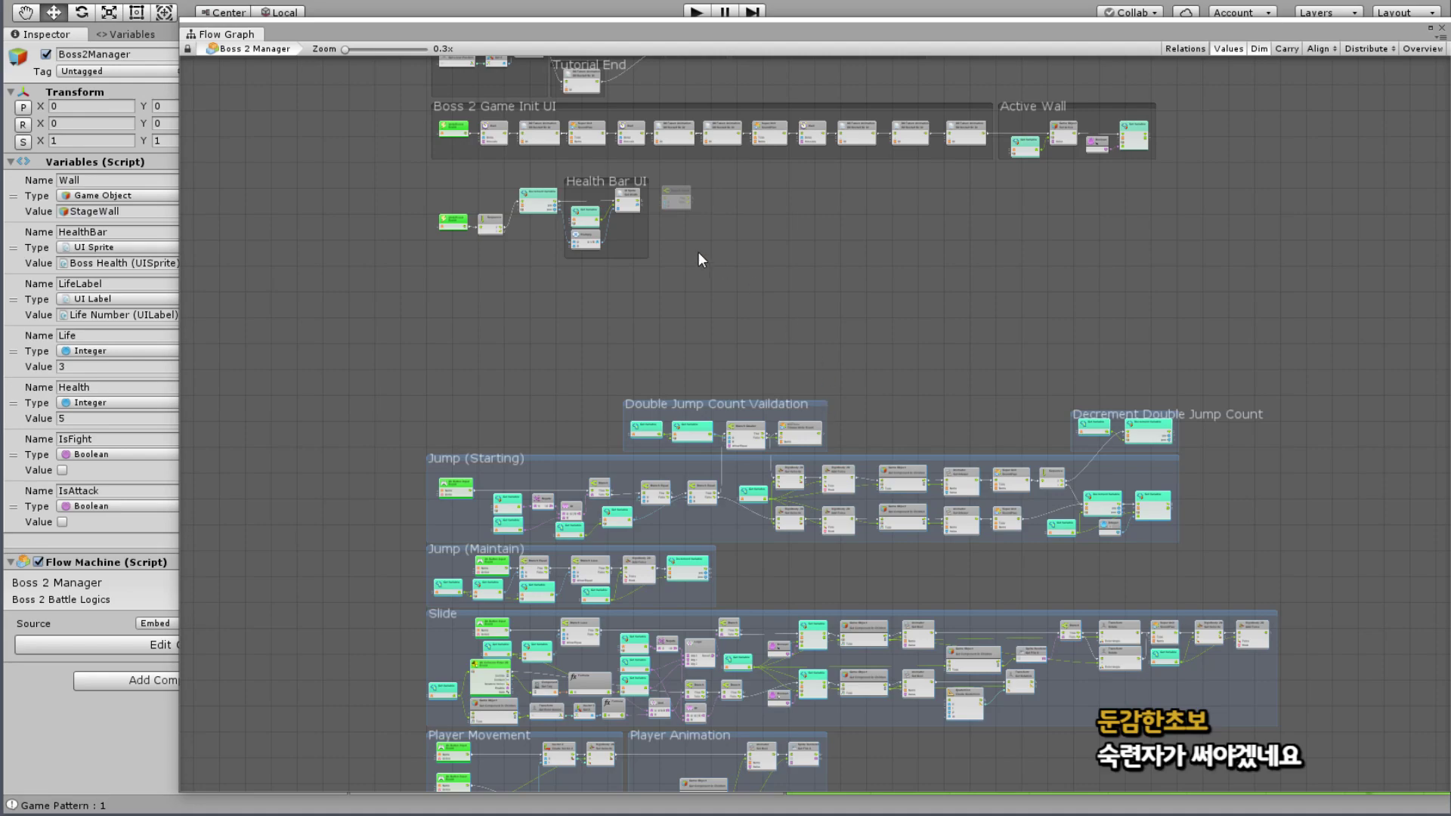
click(764, 226)
scroll(696, 216, up, 6)
middle_drag(648, 207, 780, 401)
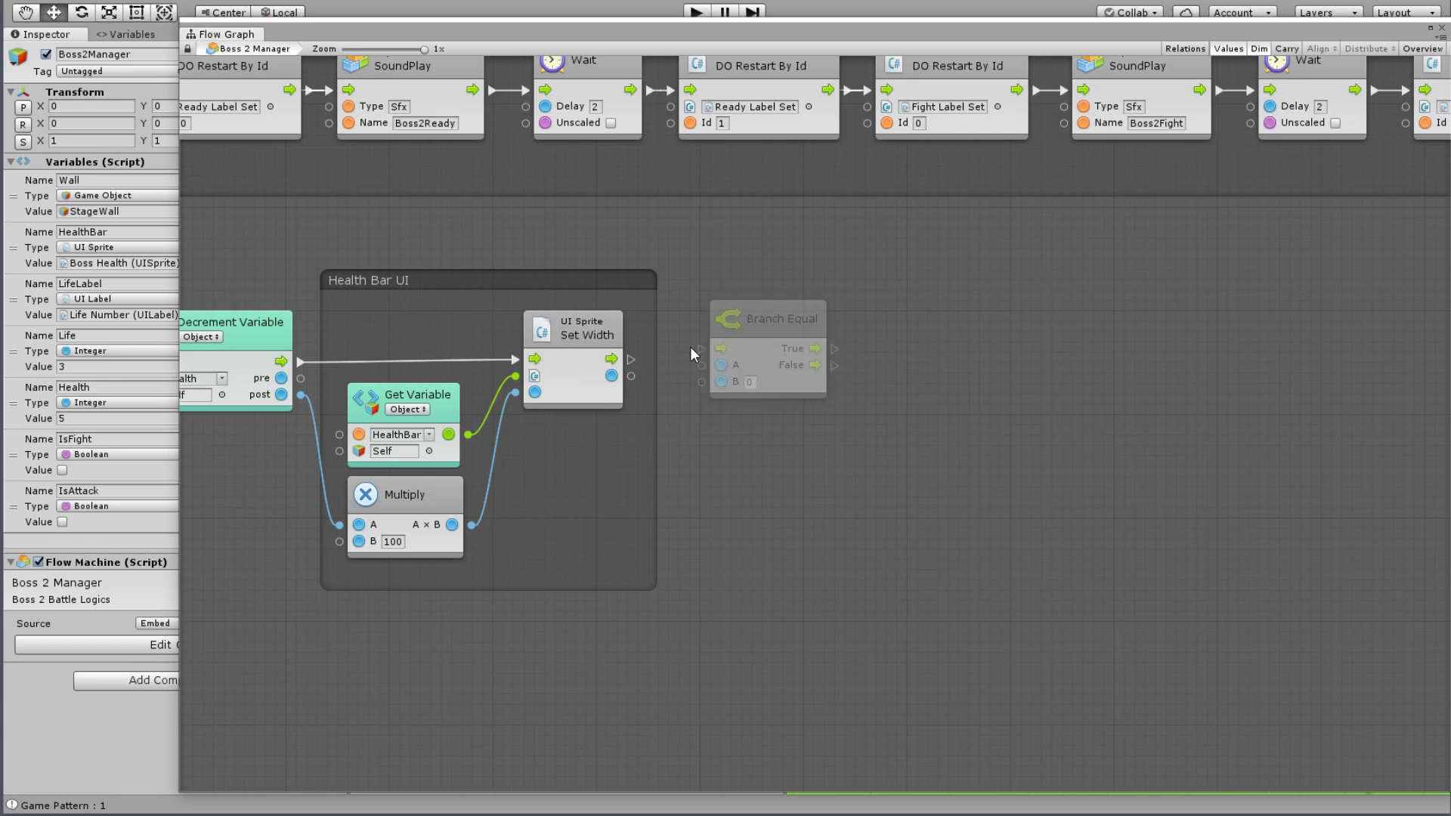
Step: Create a group titled 'Health Value' around the Decrement Variable node
middle_drag(612, 437, 920, 469)
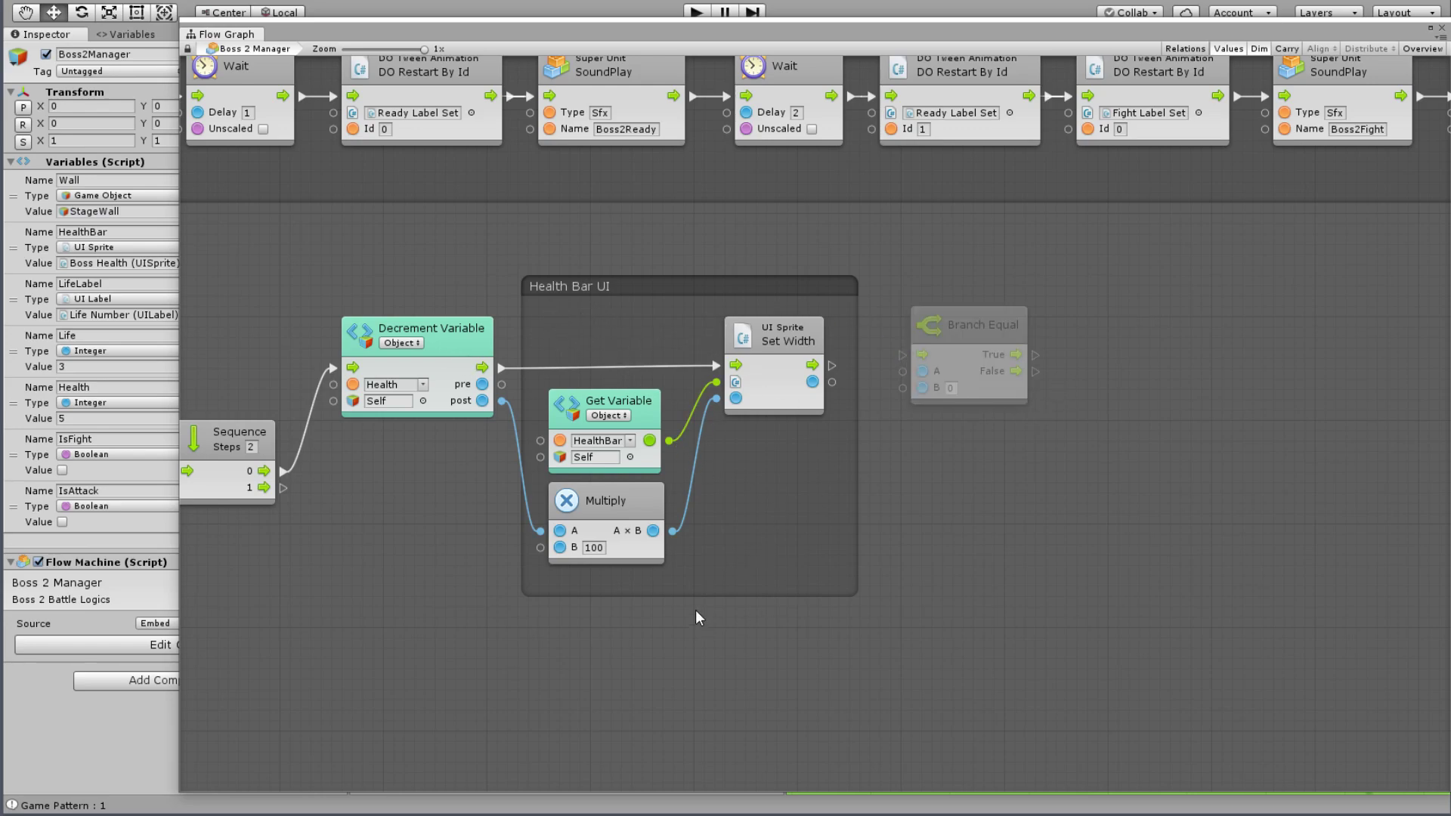
middle_drag(695, 610, 876, 179)
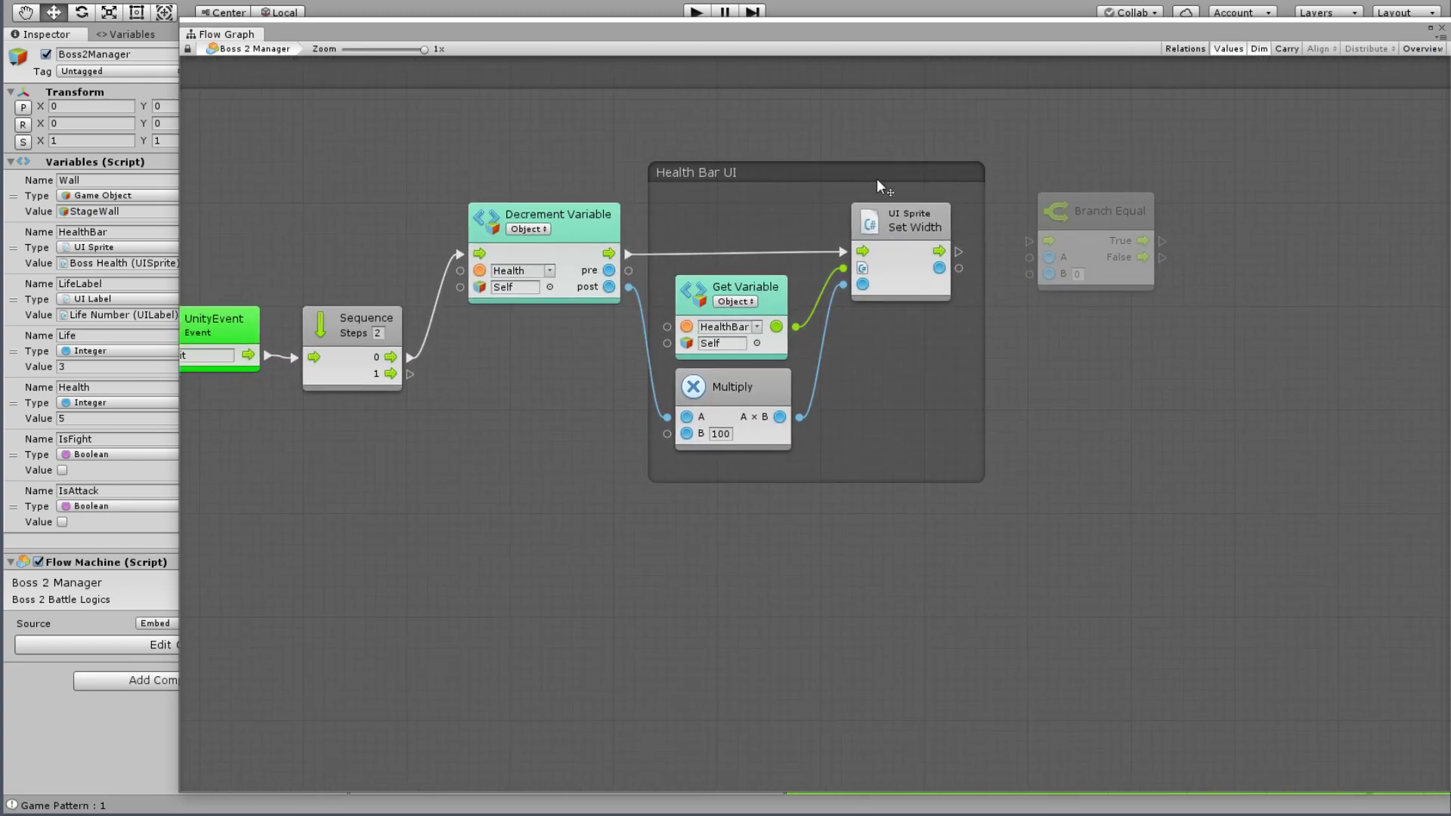
click(901, 184)
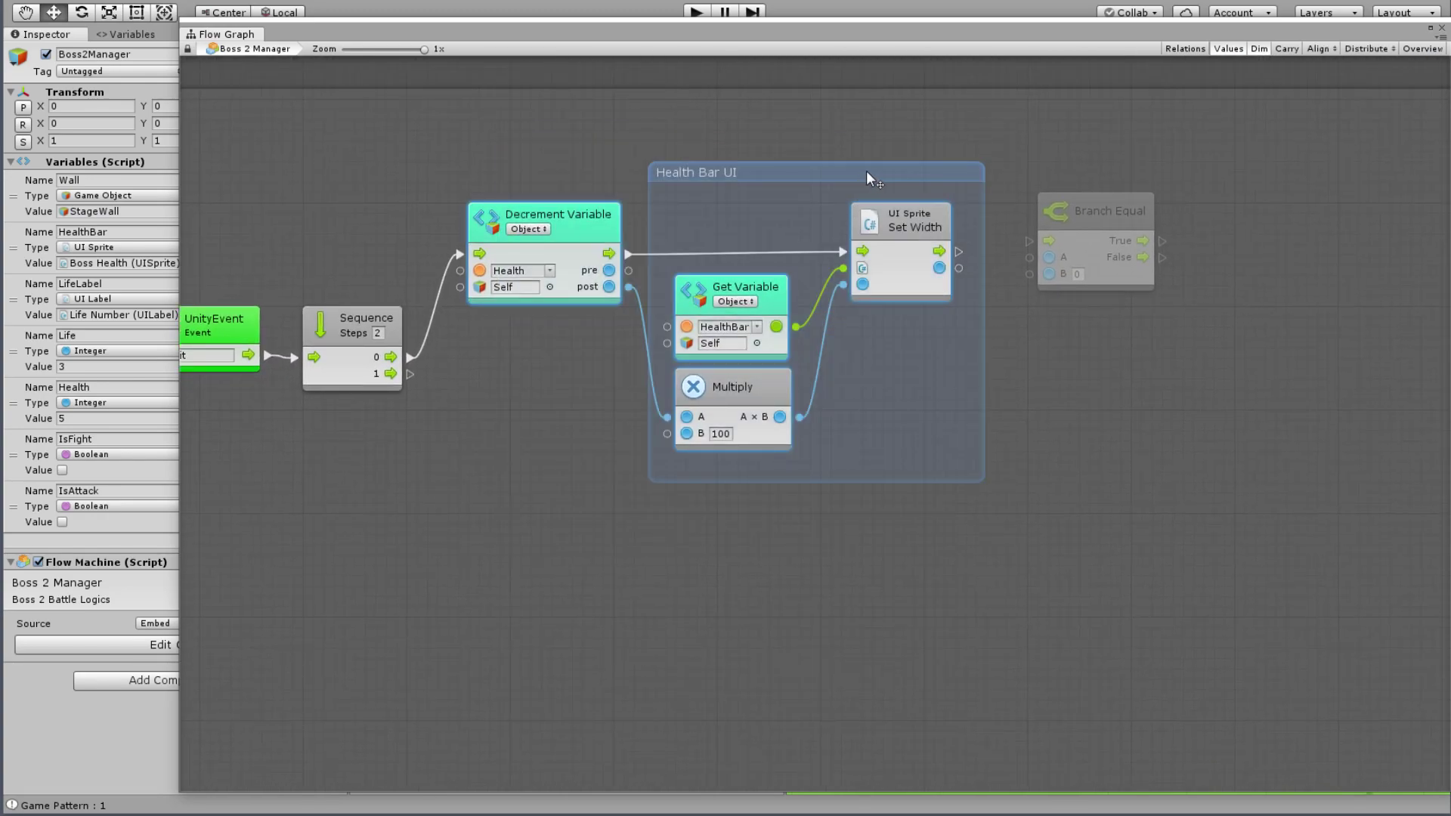
drag(866, 174, 892, 124)
drag(442, 96, 664, 349)
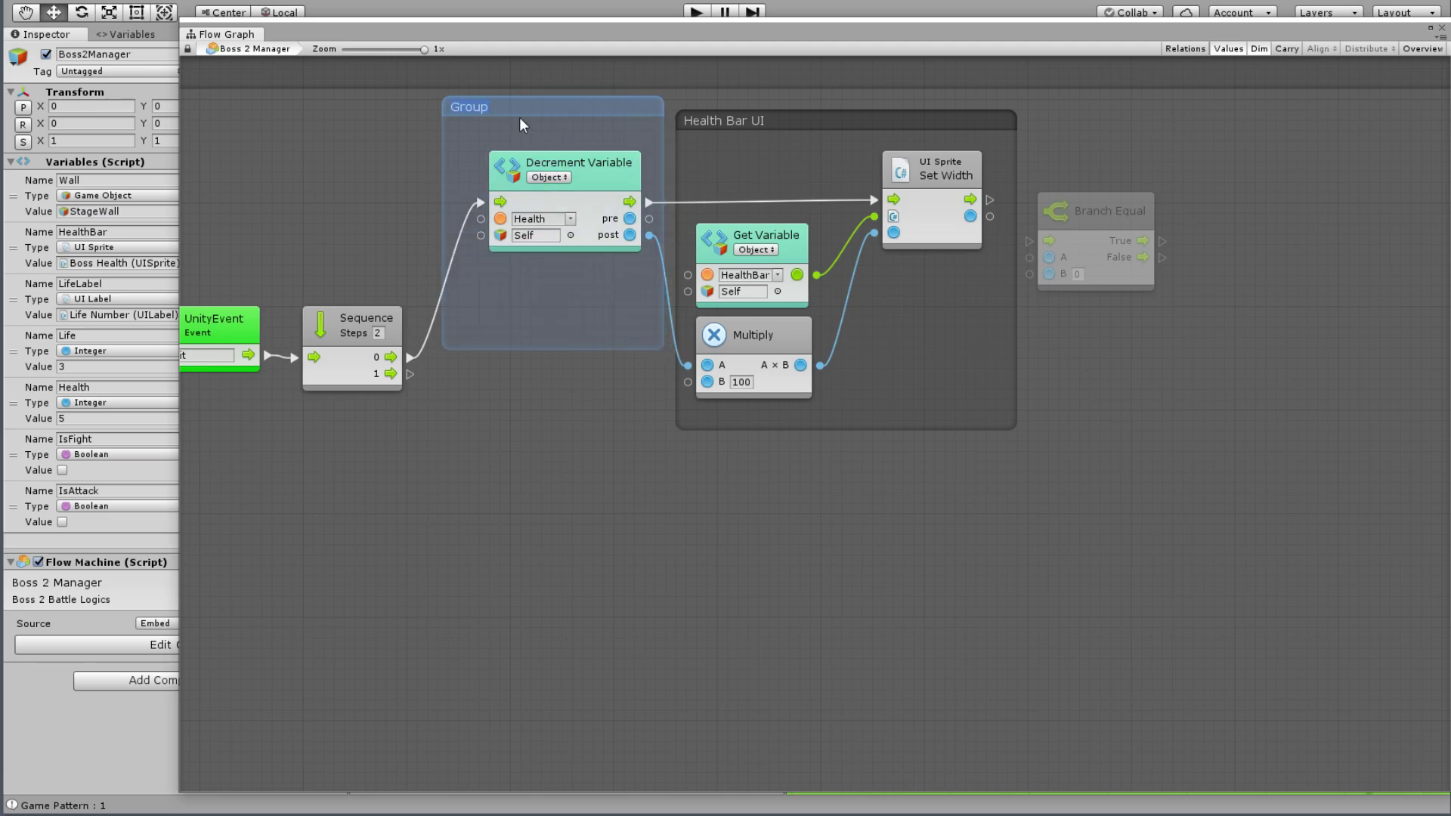
text(Health Valu)
text(e)
key(Return)
Step: Reposition Decrement Variable and shorten the Health Value and Health Bar UI groups
click(621, 332)
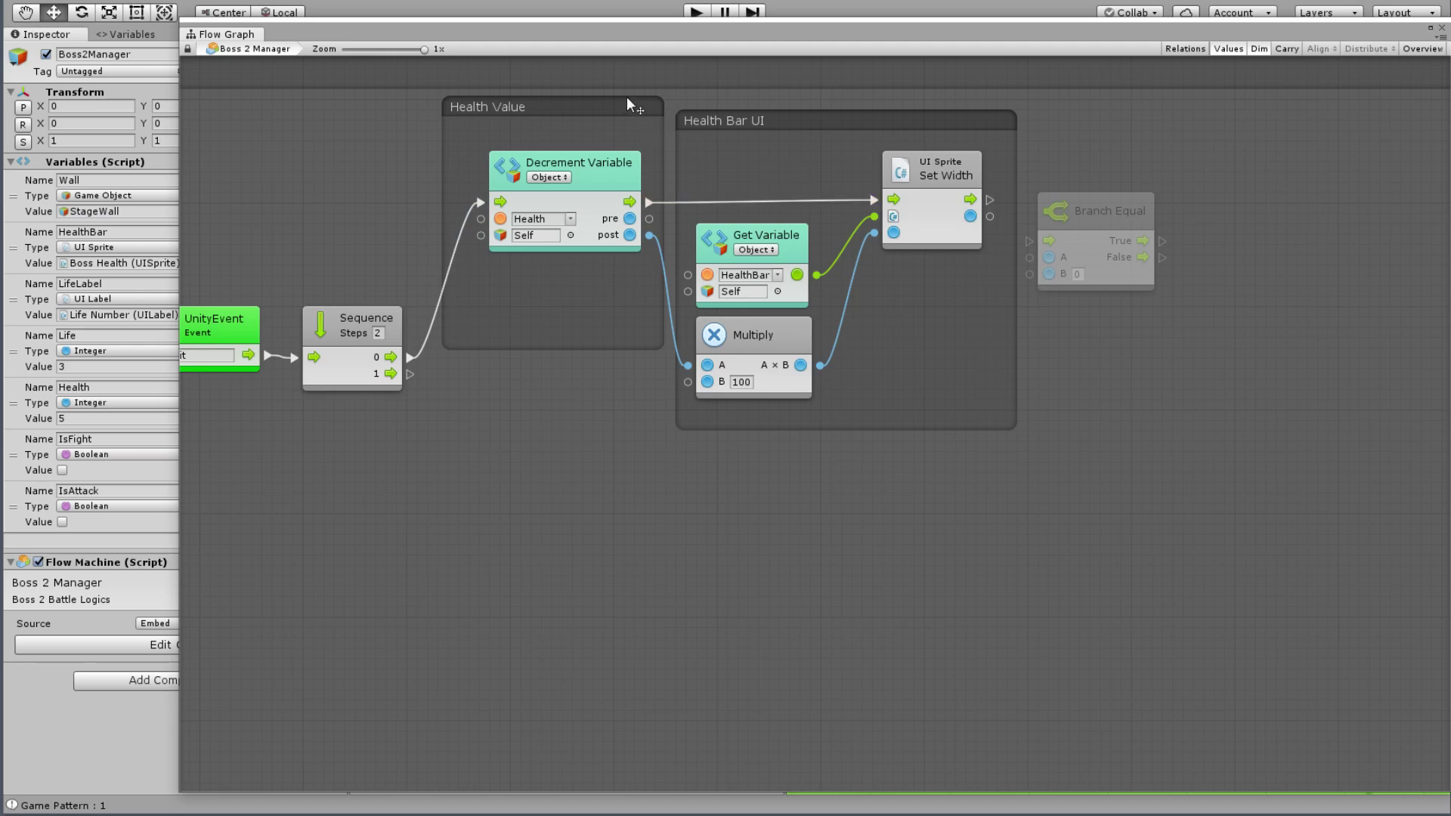
drag(625, 97, 613, 111)
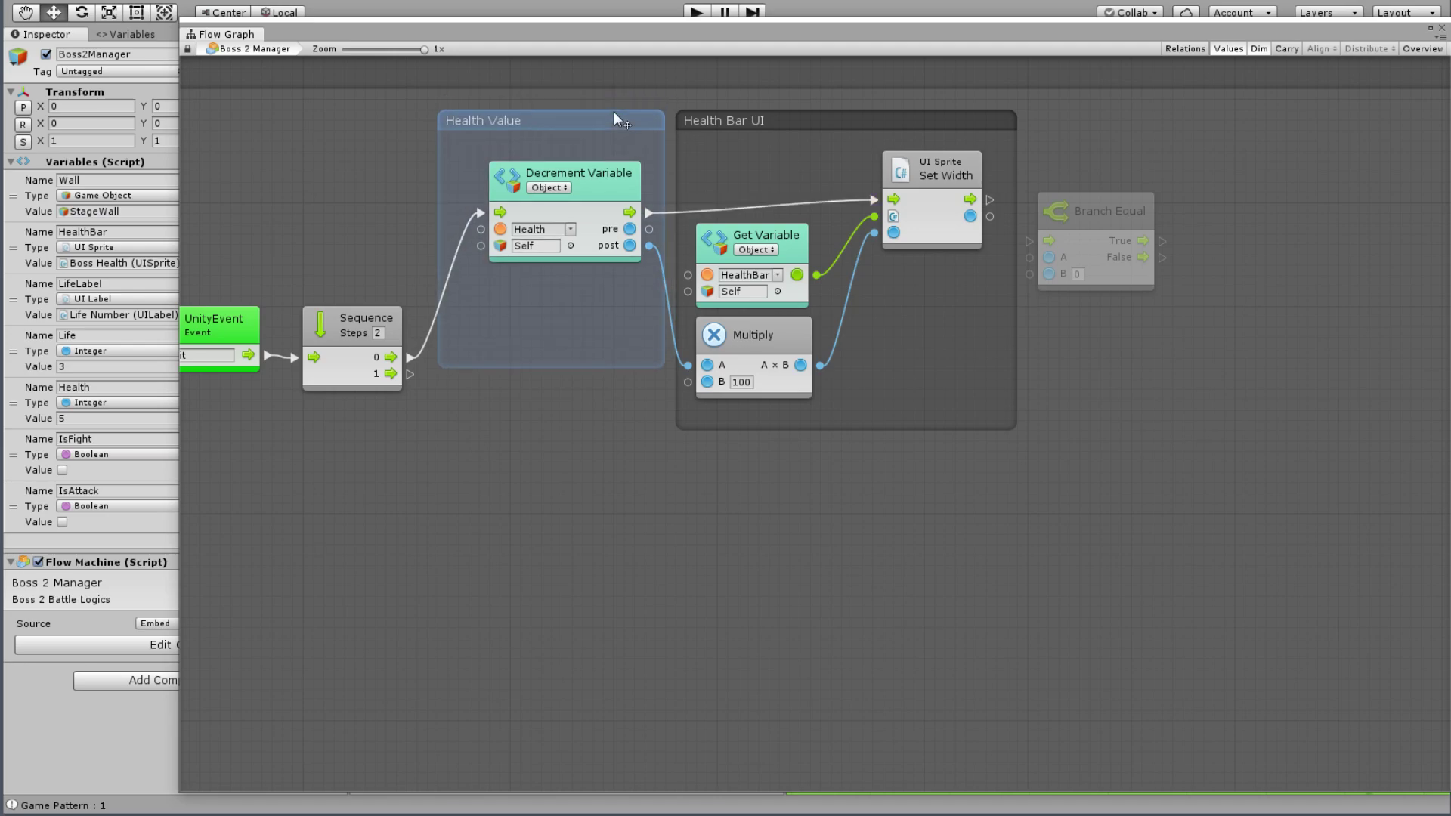
drag(609, 172, 596, 172)
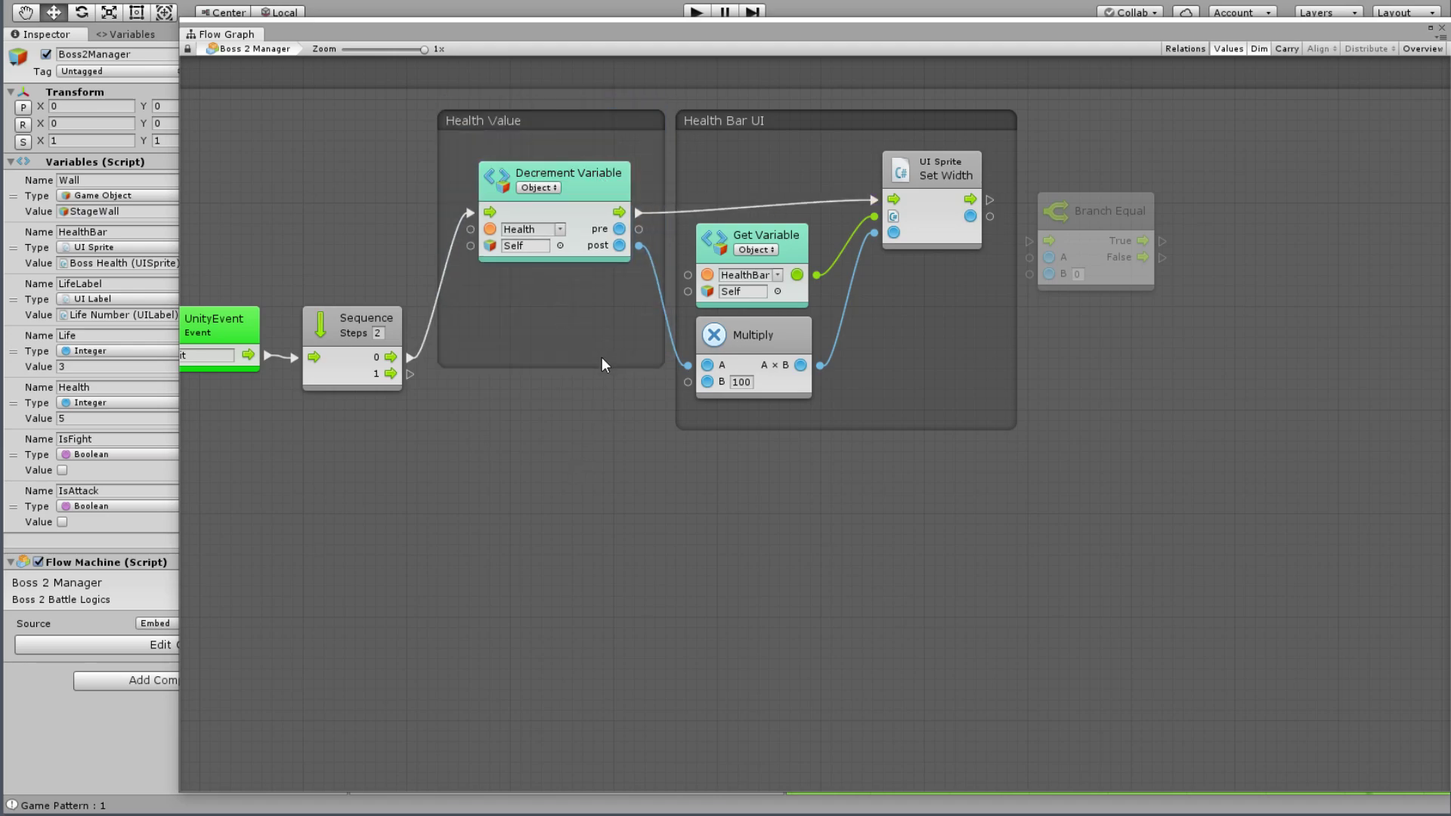
drag(601, 358, 612, 285)
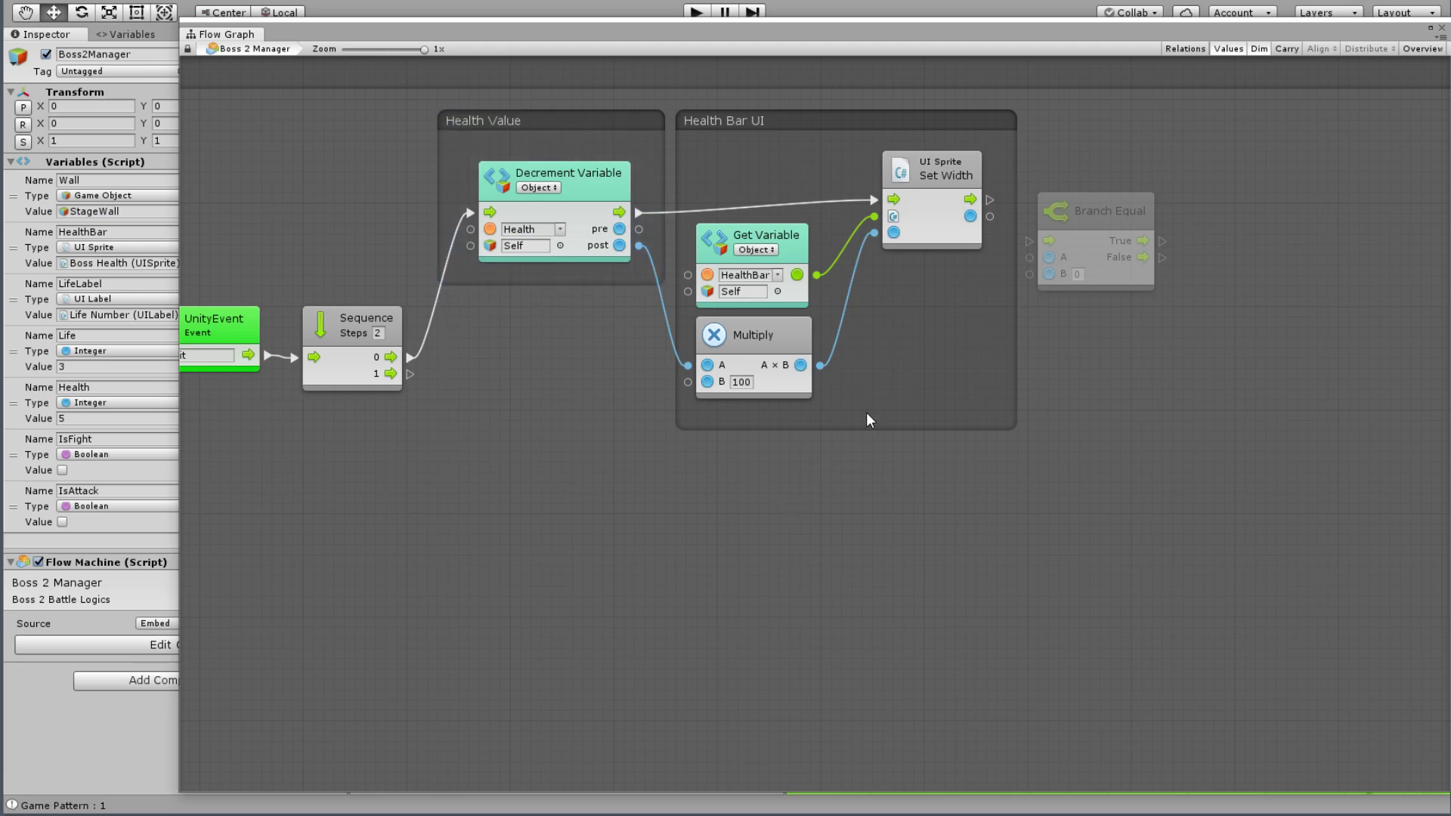
drag(867, 423, 858, 402)
Step: Place Branch Equal beside Set Width and connect Set Width's flow output into it
middle_drag(1106, 295, 767, 343)
drag(756, 258, 879, 217)
mouse_move(649, 247)
mouse_down()
mouse_move(813, 247)
mouse_move(829, 222)
mouse_up()
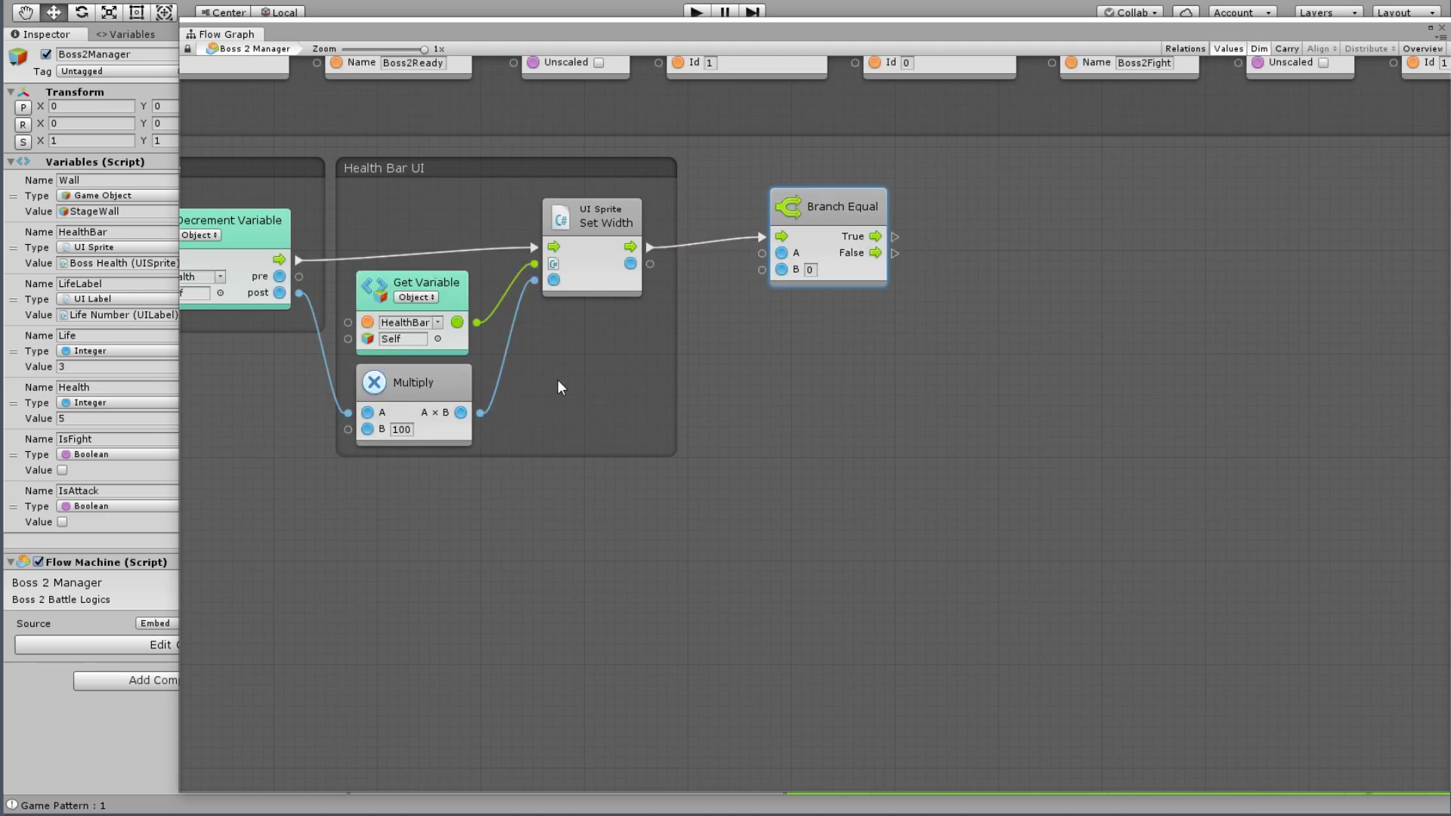
Step: Feed Set Width's output into the health Branch Equal's A input
middle_drag(675, 285, 725, 293)
mouse_move(679, 270)
mouse_down()
mouse_move(830, 258)
mouse_move(834, 236)
mouse_up()
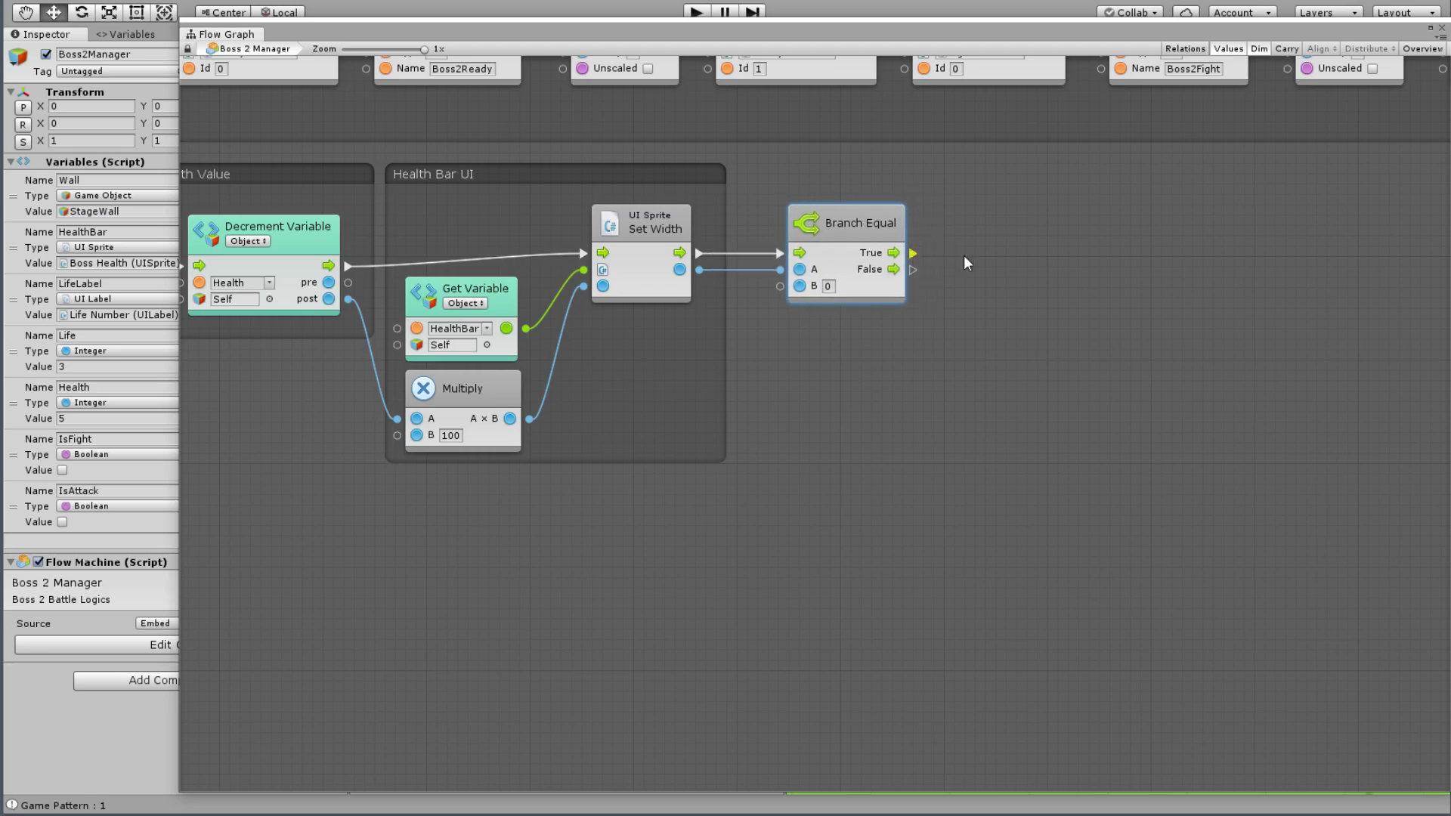
drag(845, 240, 834, 242)
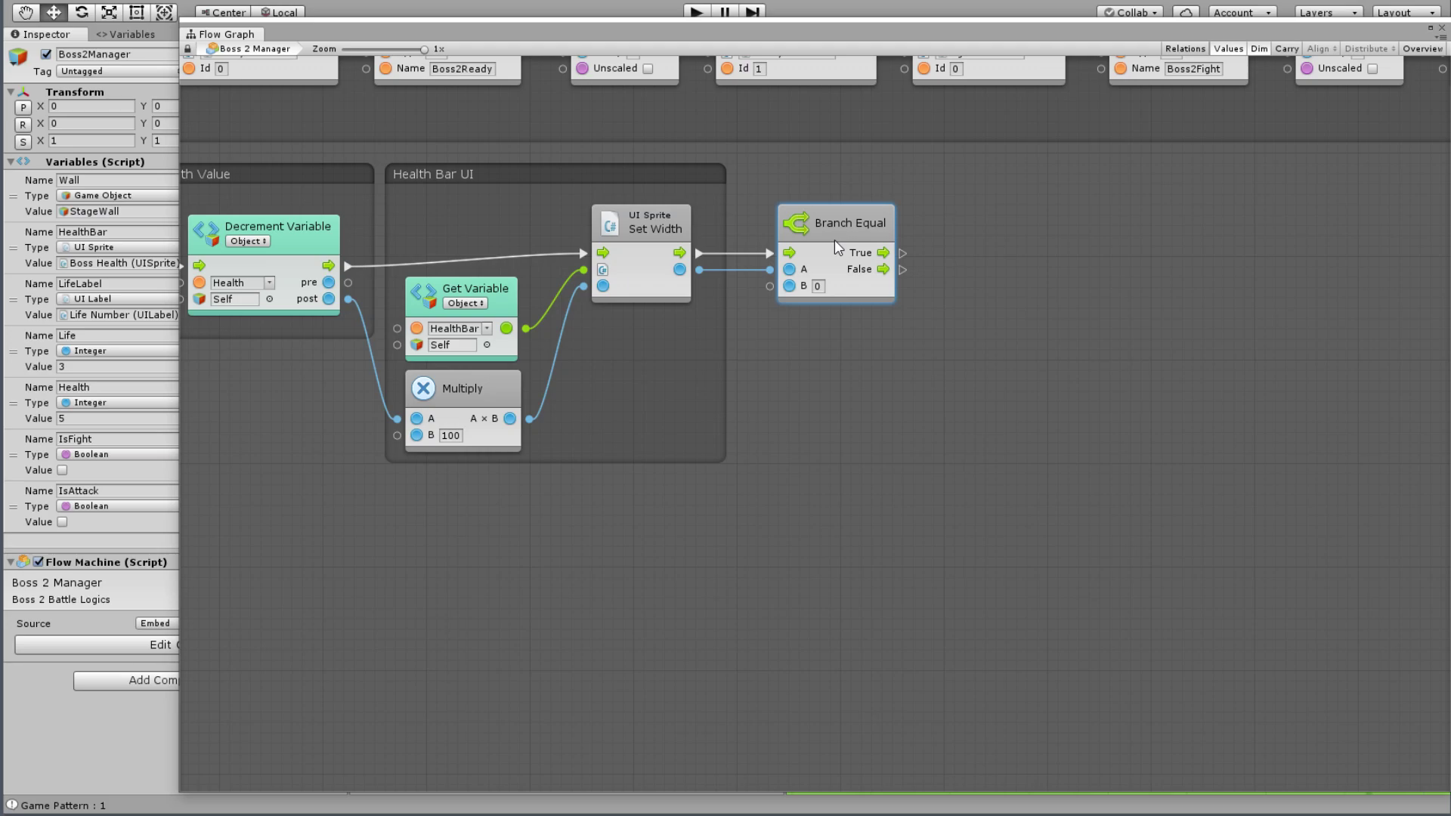
Step: Add a Wait For Seconds node with a 3-second delay after Branch Equal's True output
middle_drag(956, 412, 881, 392)
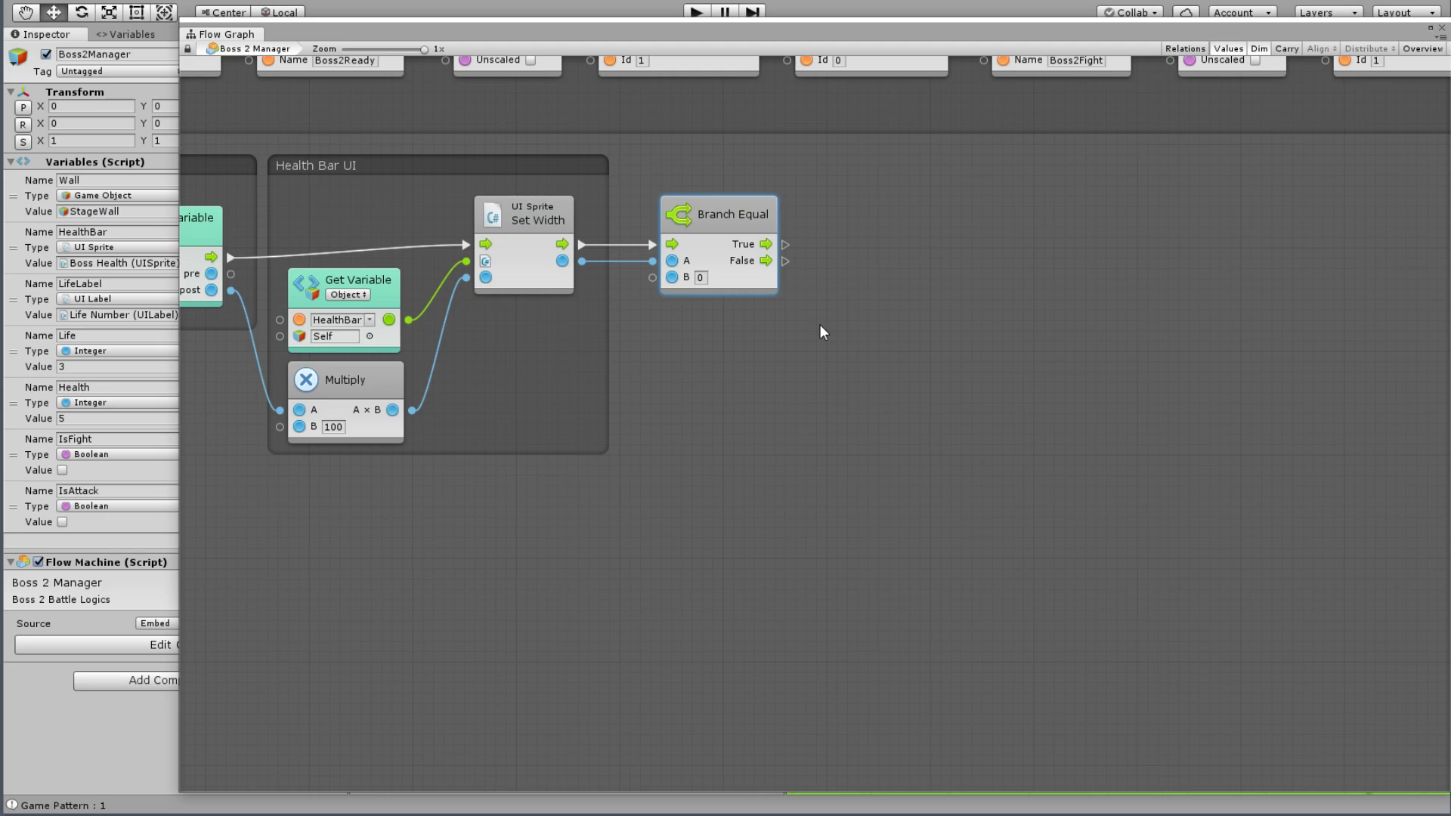
right_click(820, 326)
click(846, 331)
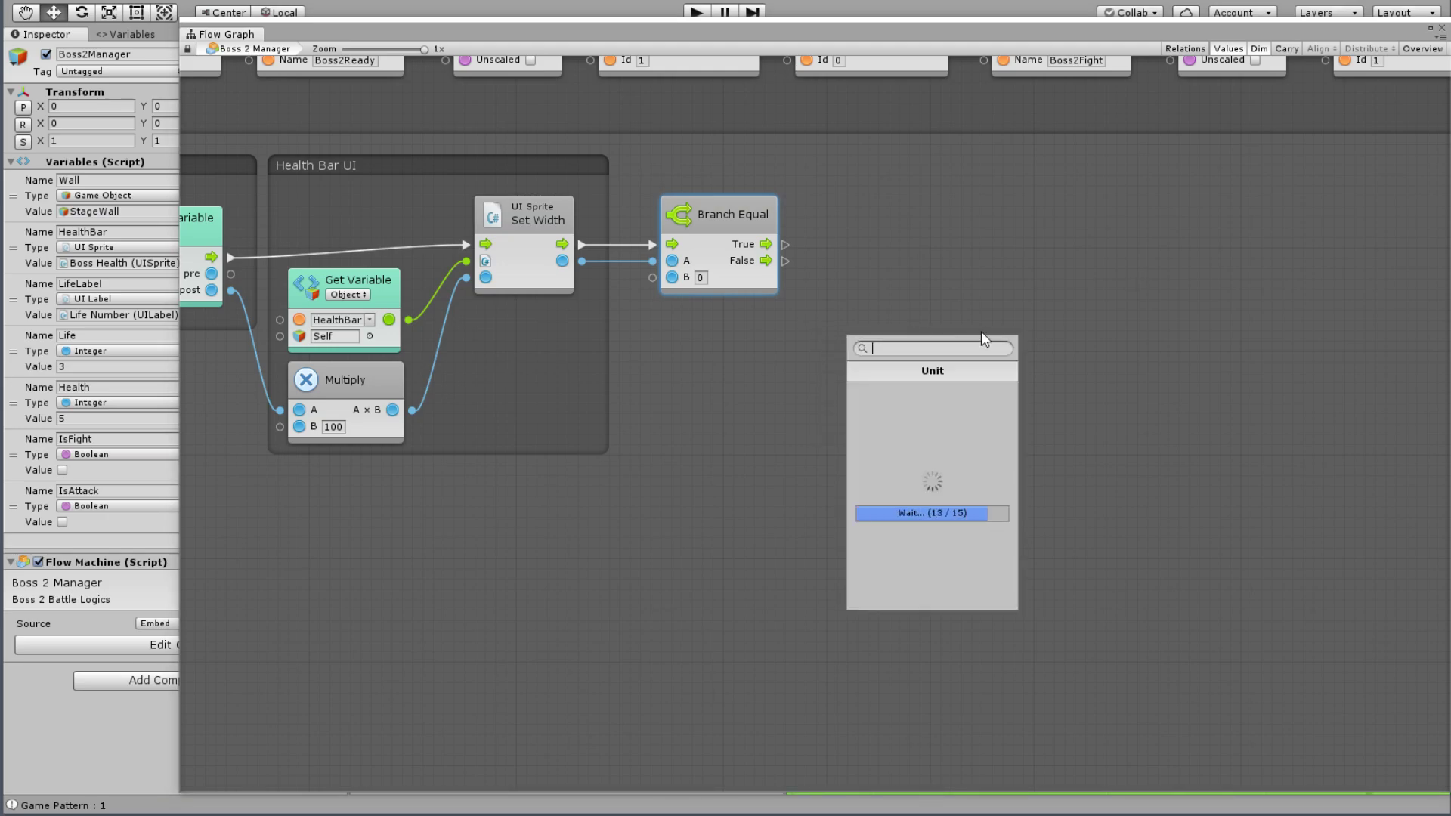
text(wait)
key(Down)
key(Down)
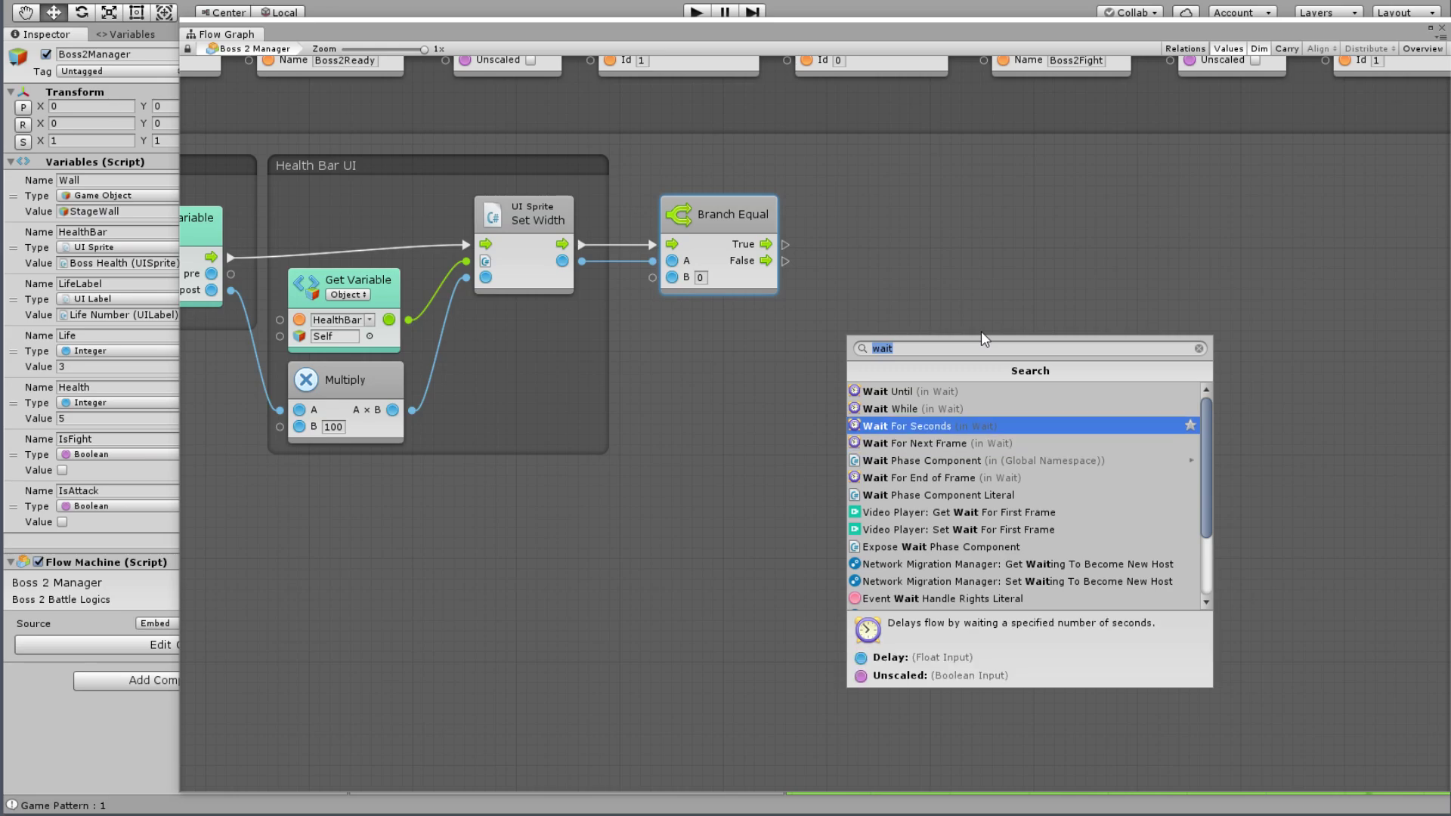
key(Return)
text(3)
drag(889, 353, 910, 225)
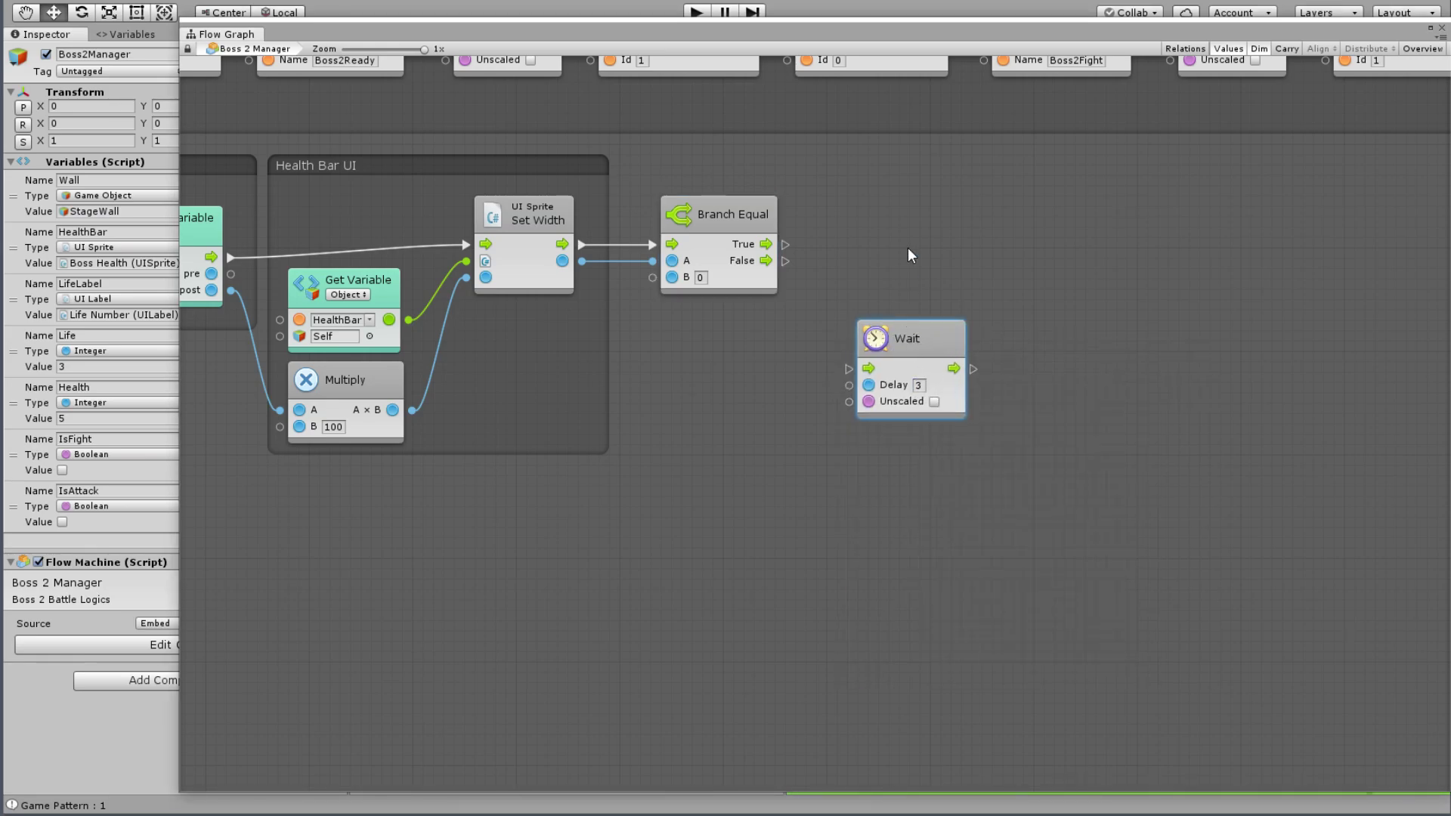
mouse_move(766, 243)
mouse_down()
mouse_move(876, 255)
mouse_move(872, 215)
mouse_up()
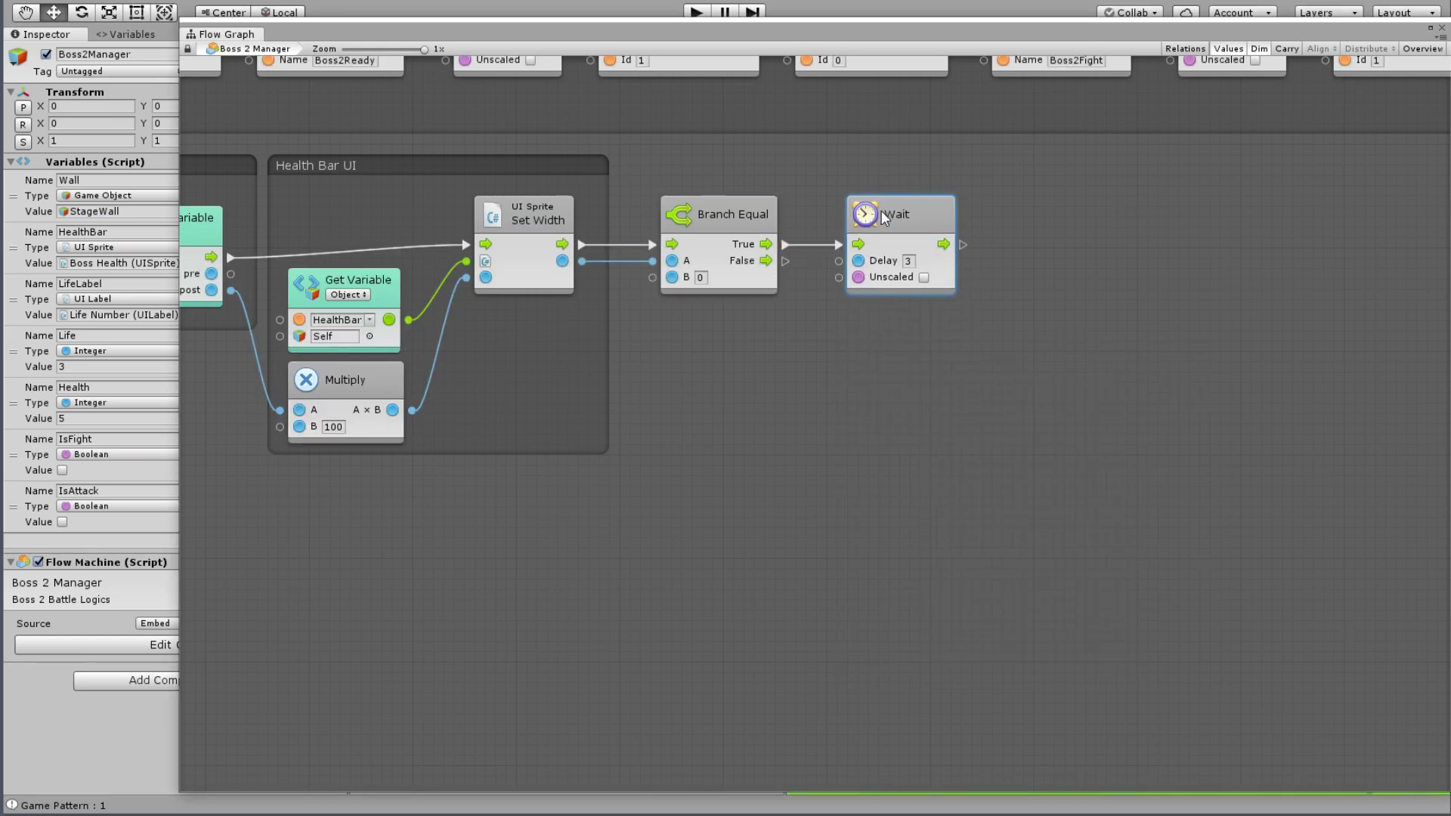
click(857, 408)
middle_drag(755, 369, 815, 392)
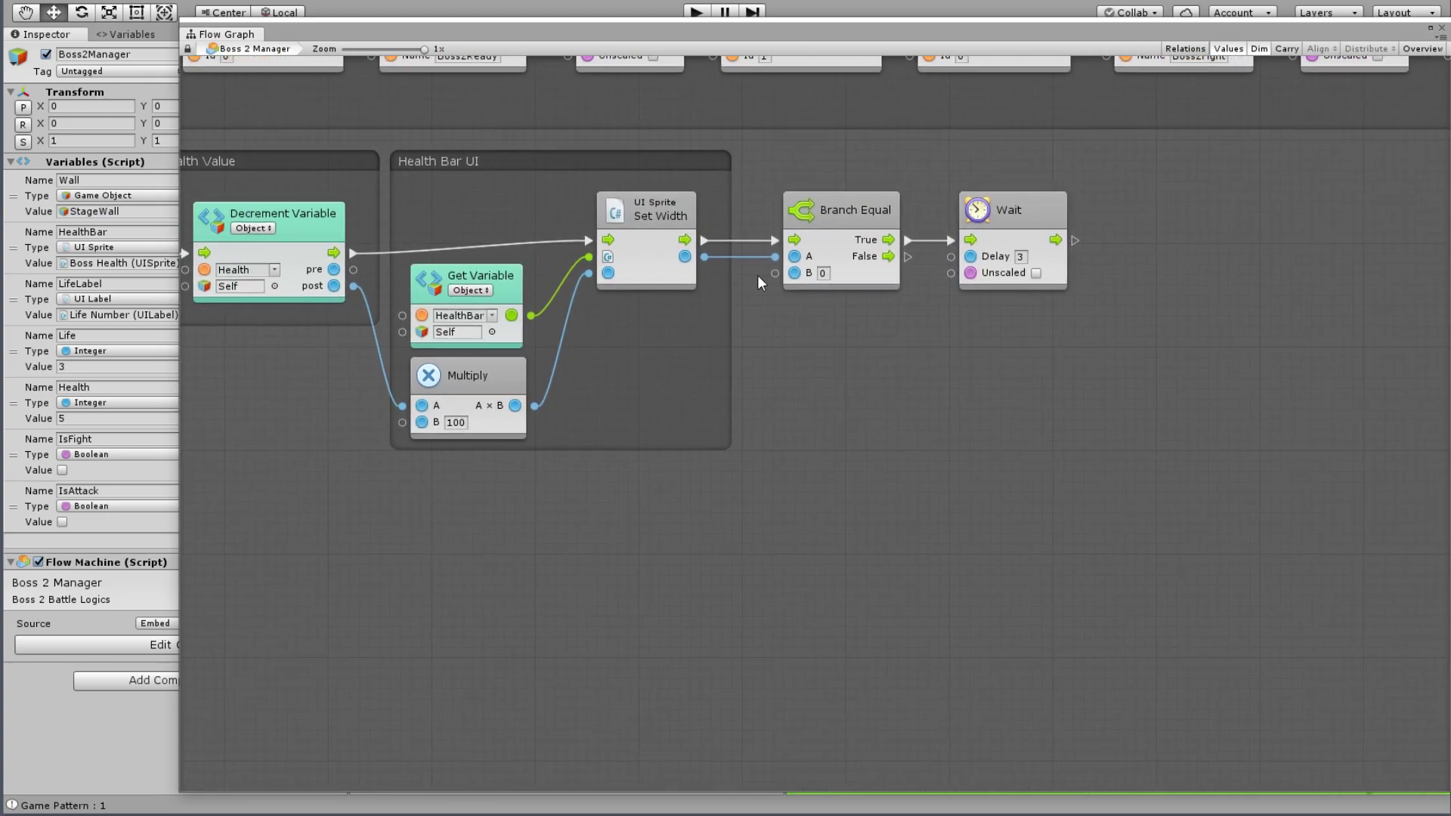
Step: Duplicate the Health Decrement Variable node, chain it after Wait, and switch it to Life
click(333, 233)
key(ctrl+d)
drag(344, 257, 1259, 229)
middle_drag(1233, 213, 783, 228)
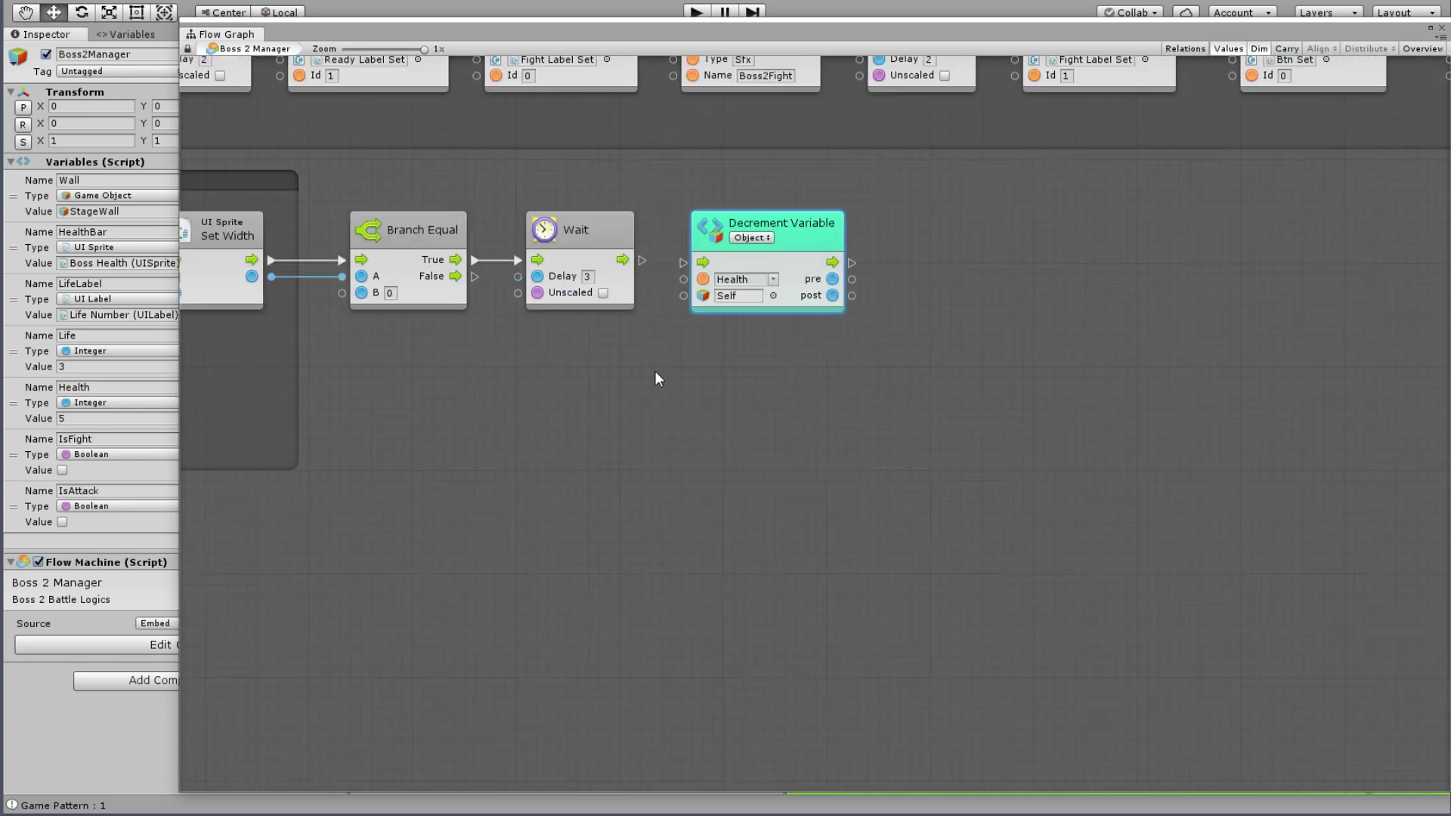
drag(783, 228, 873, 226)
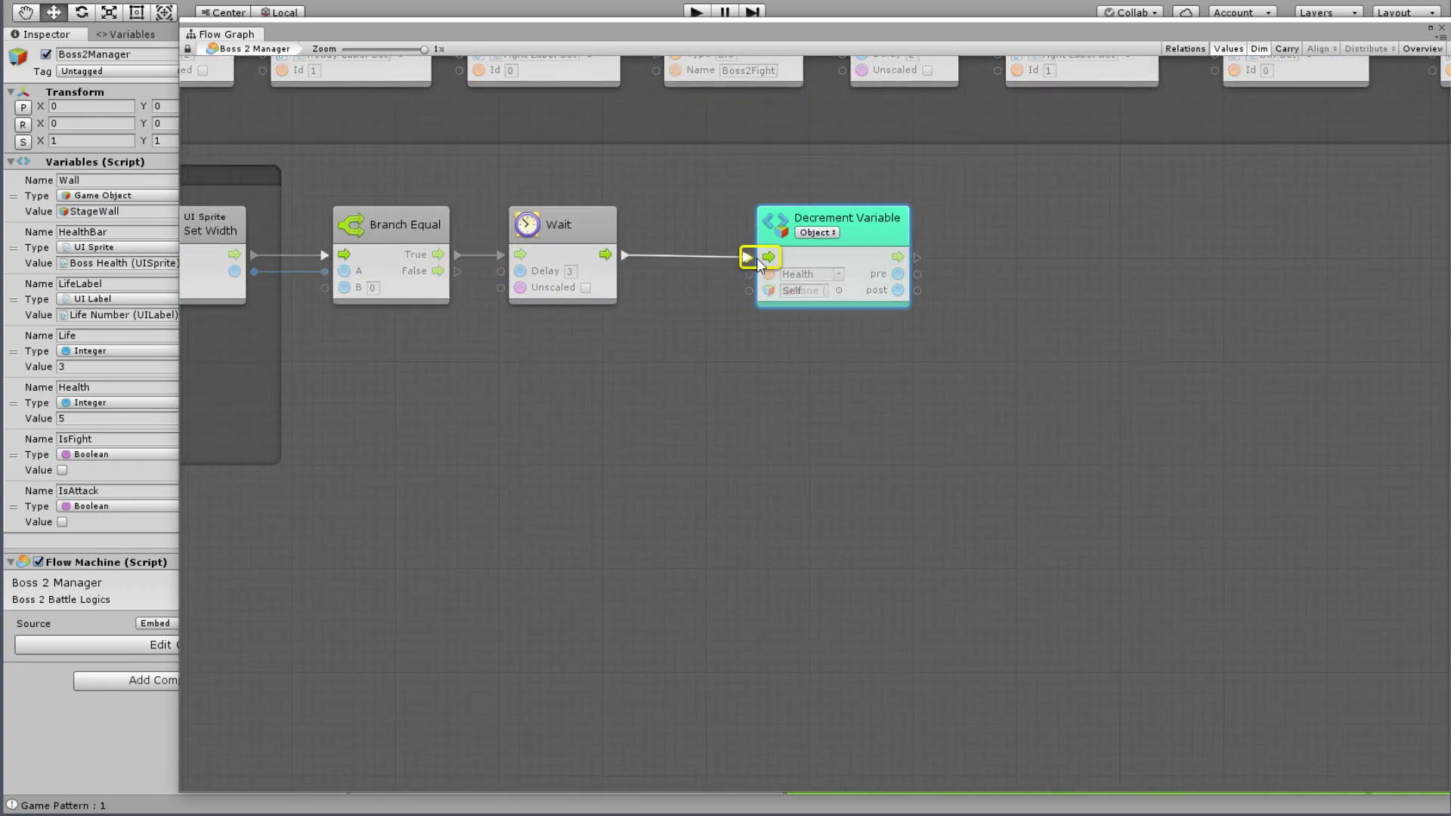
drag(624, 257, 767, 257)
drag(839, 290, 746, 290)
click(745, 276)
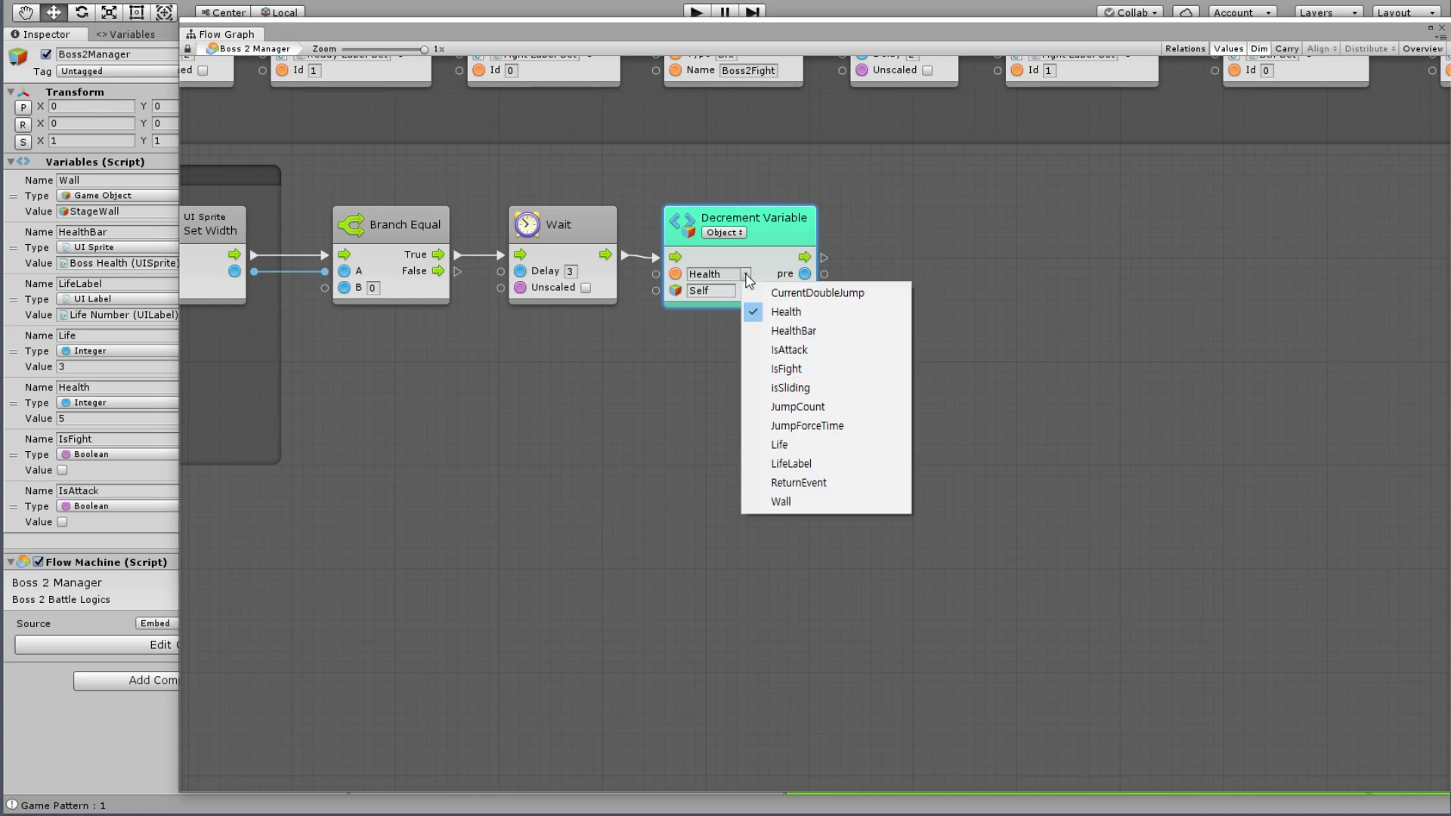
click(778, 446)
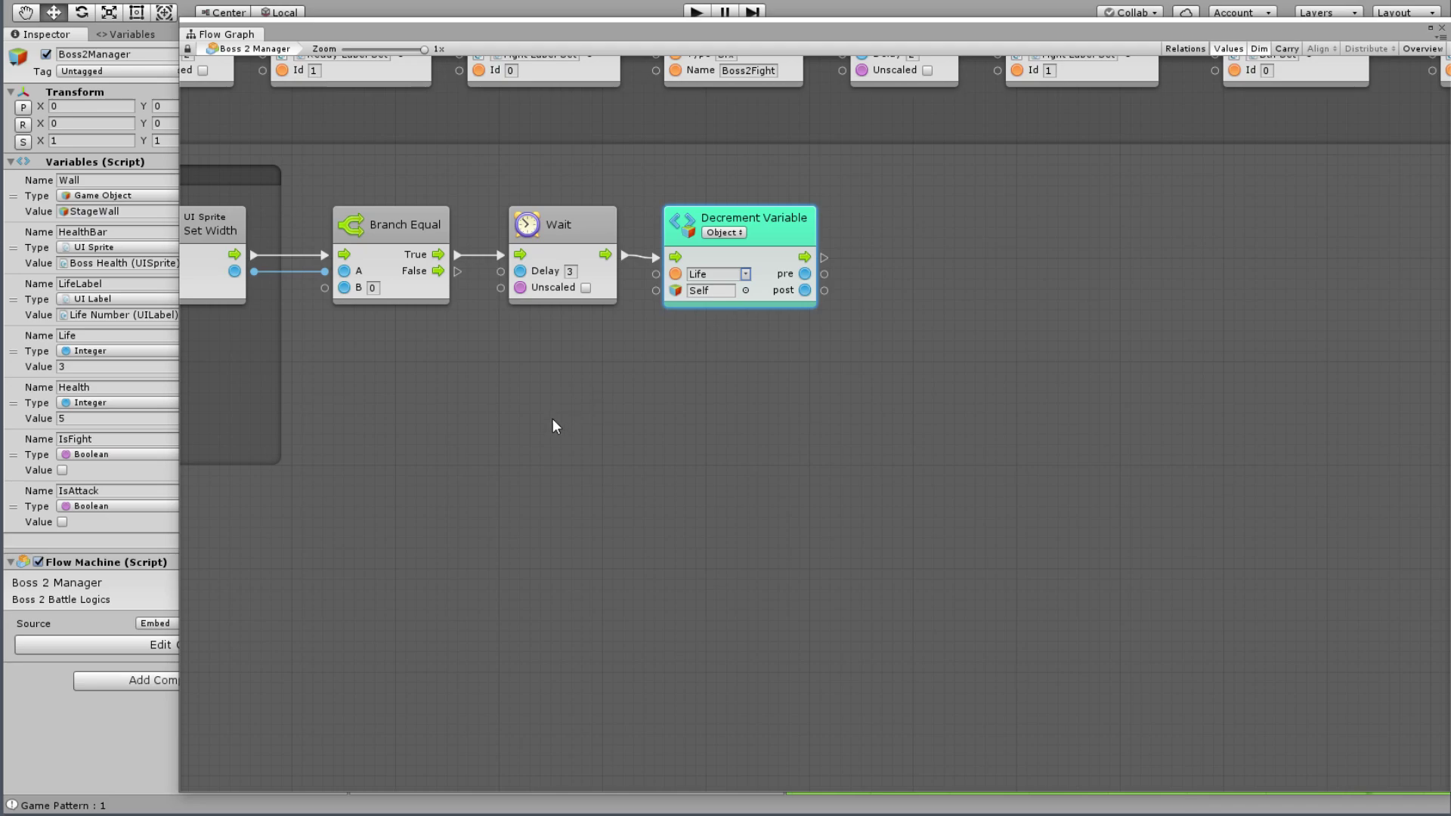
Step: Bring the Health Bar UI group into view and open the node finder
middle_drag(552, 419, 742, 408)
middle_drag(463, 310, 511, 361)
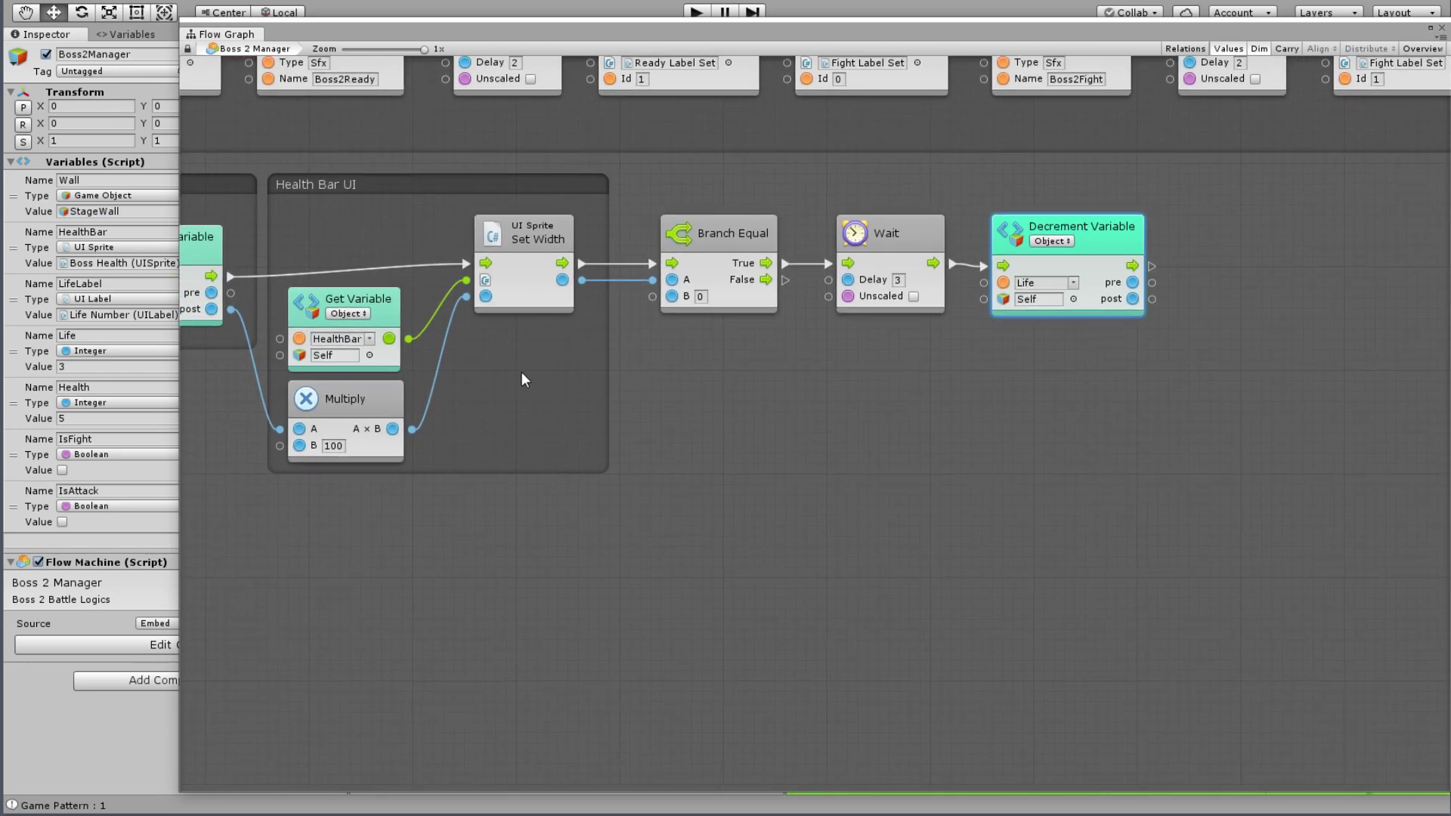
right_click(590, 412)
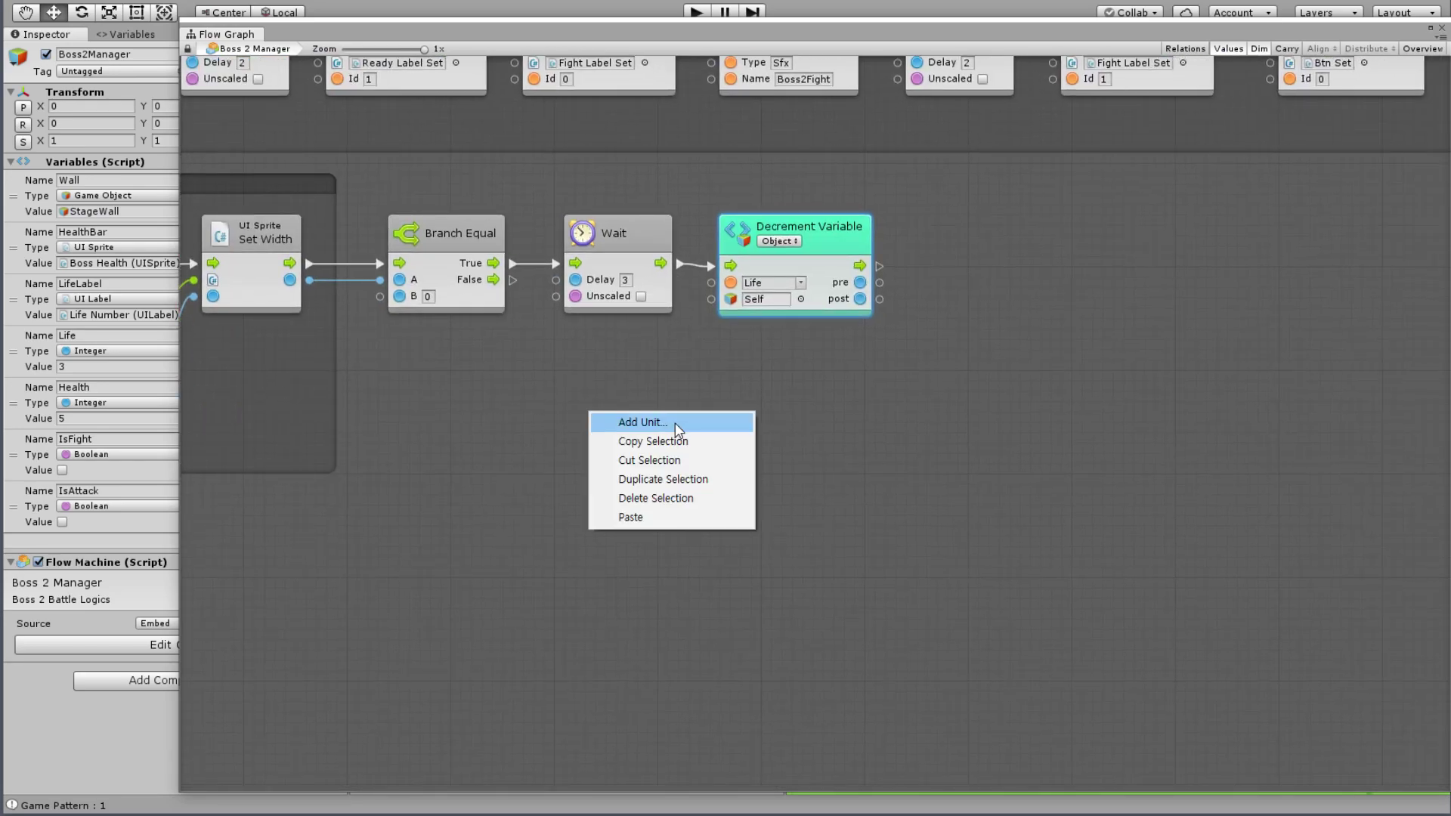
click(677, 430)
Step: Add a Control Branch Equal after the Life decrement, with Life's new value feeding A to compare with 0
click(726, 530)
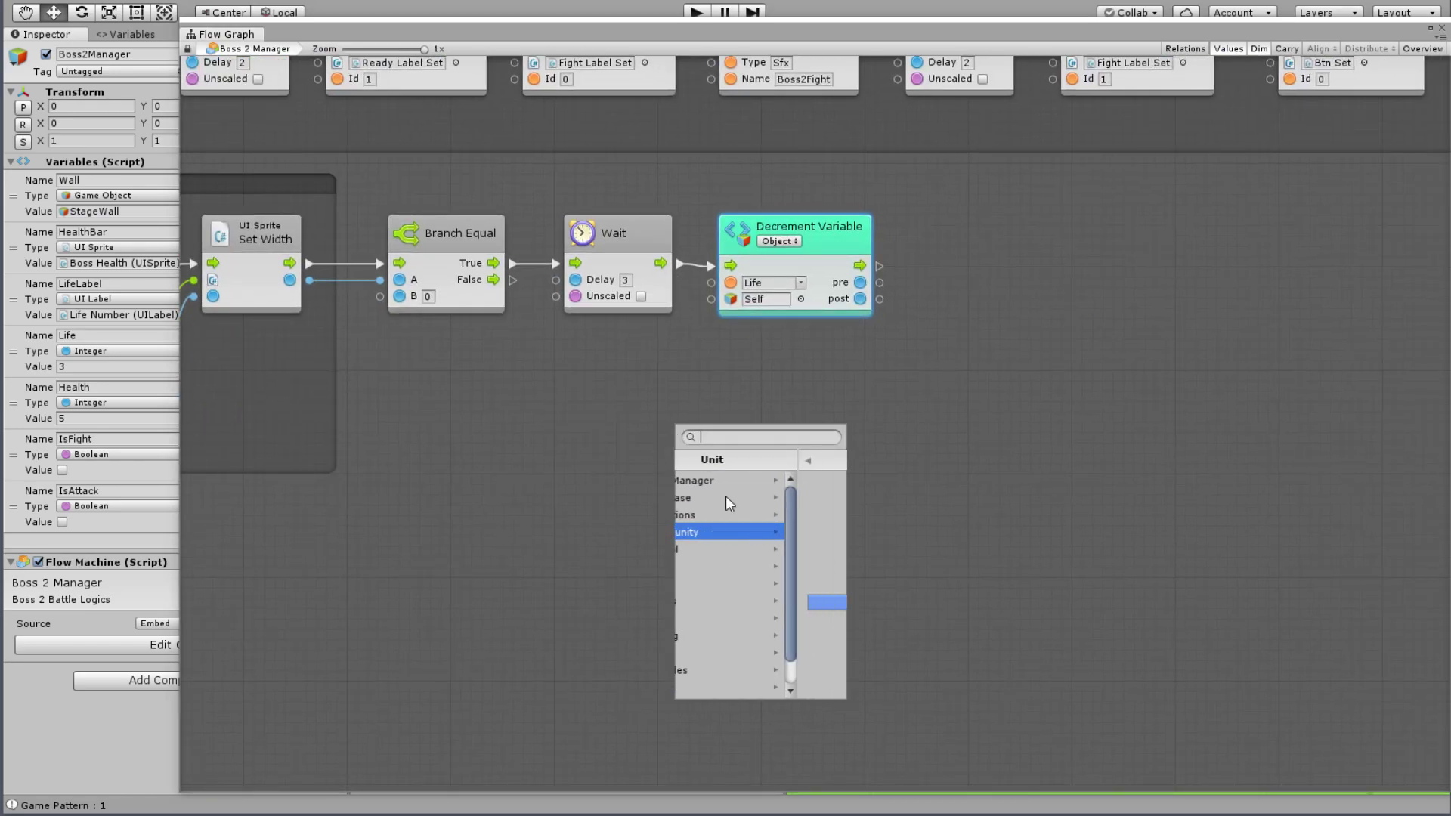
click(684, 459)
click(718, 549)
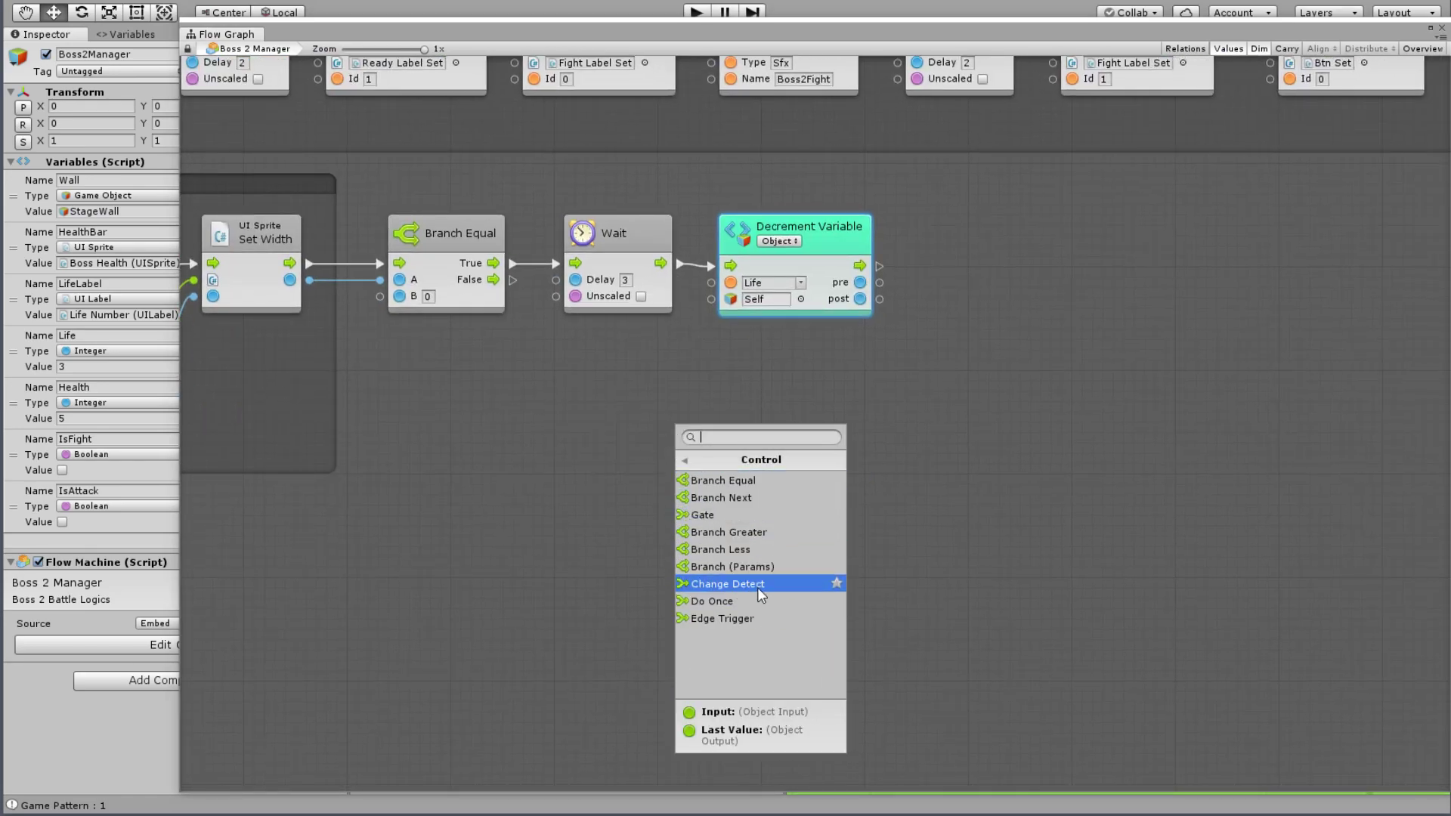
click(722, 481)
drag(727, 433, 984, 248)
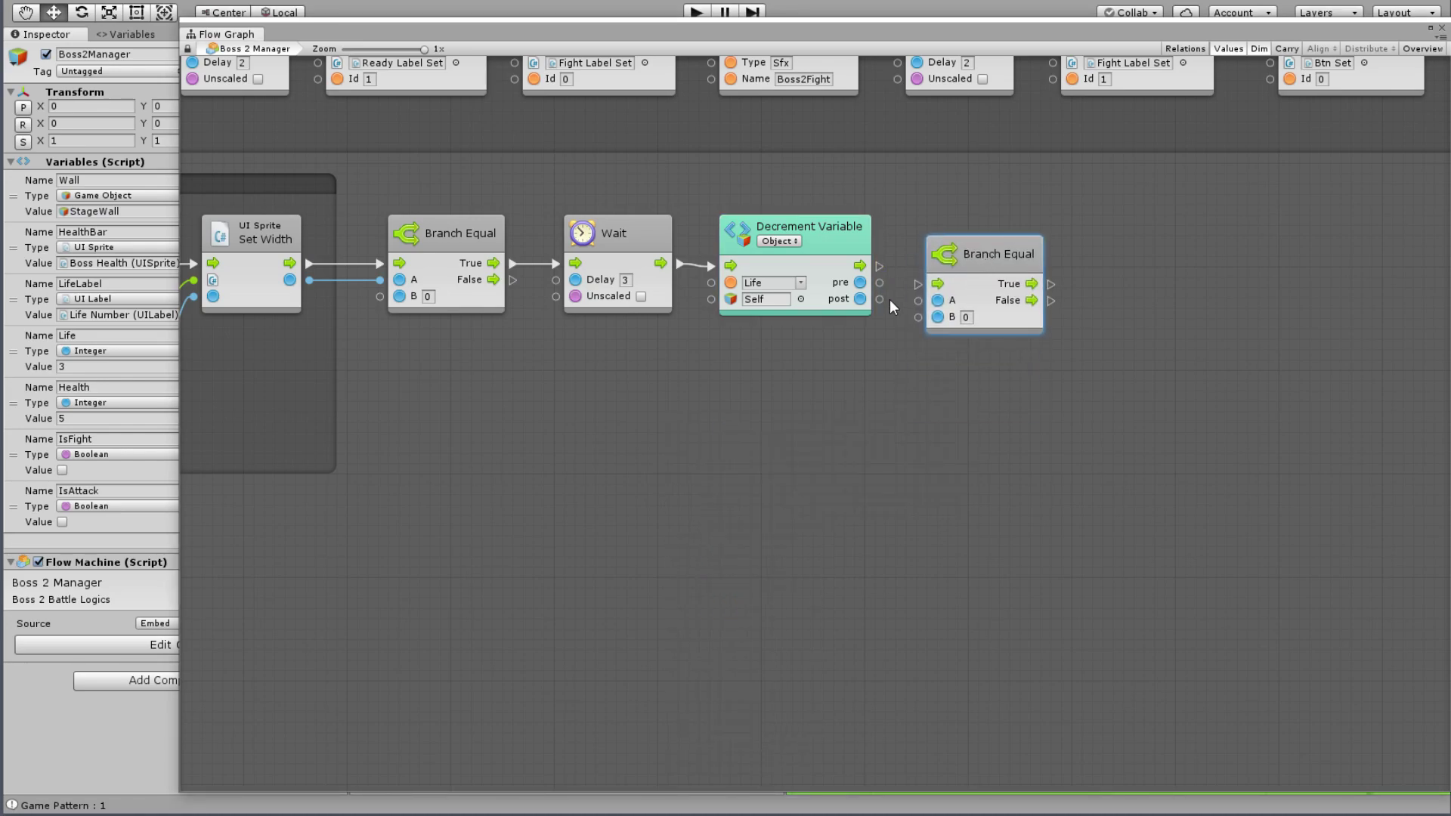
mouse_move(879, 299)
mouse_down()
mouse_move(917, 300)
mouse_move(909, 282)
mouse_move(936, 283)
mouse_move(962, 244)
mouse_up()
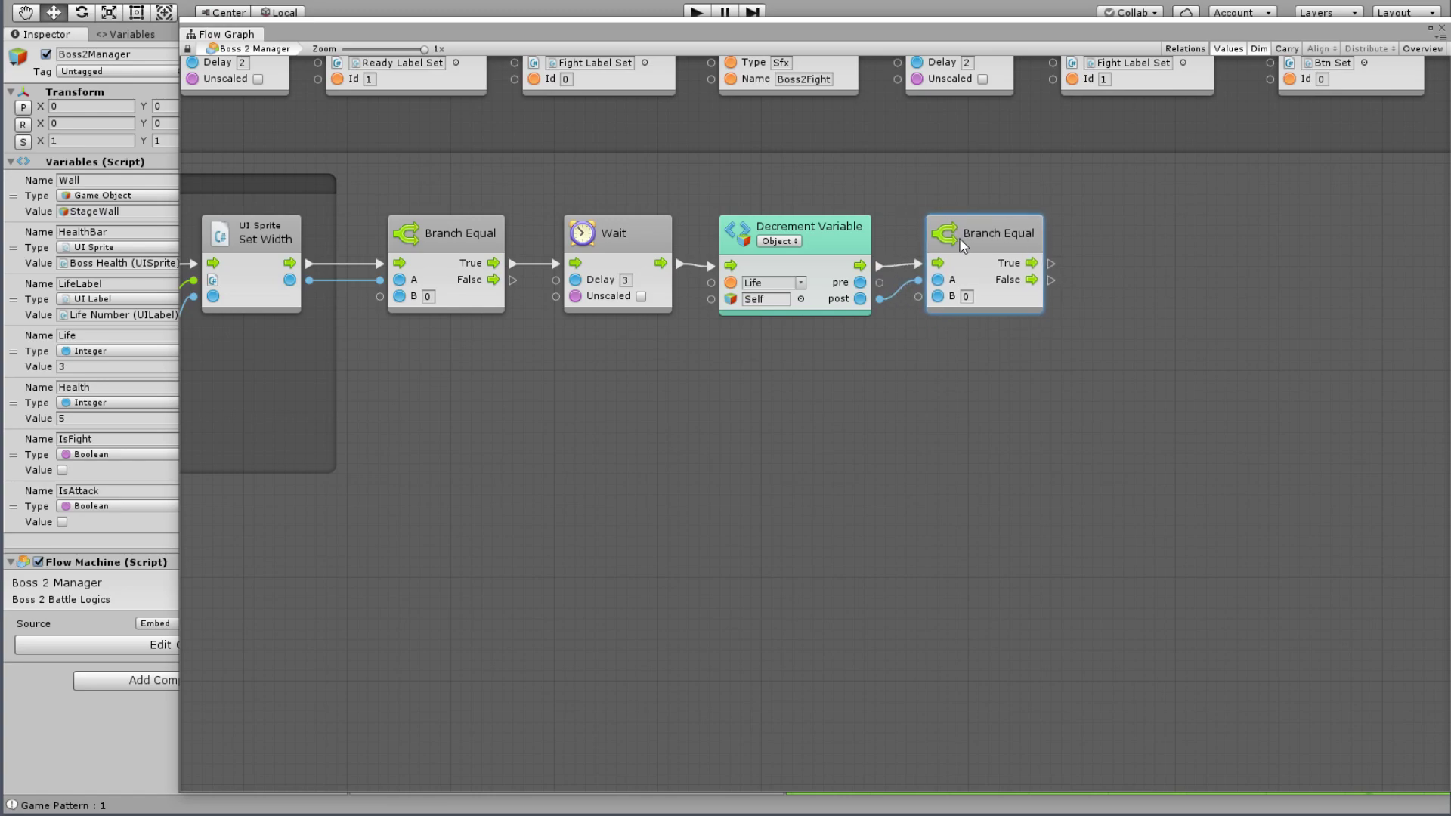
middle_drag(925, 389, 680, 414)
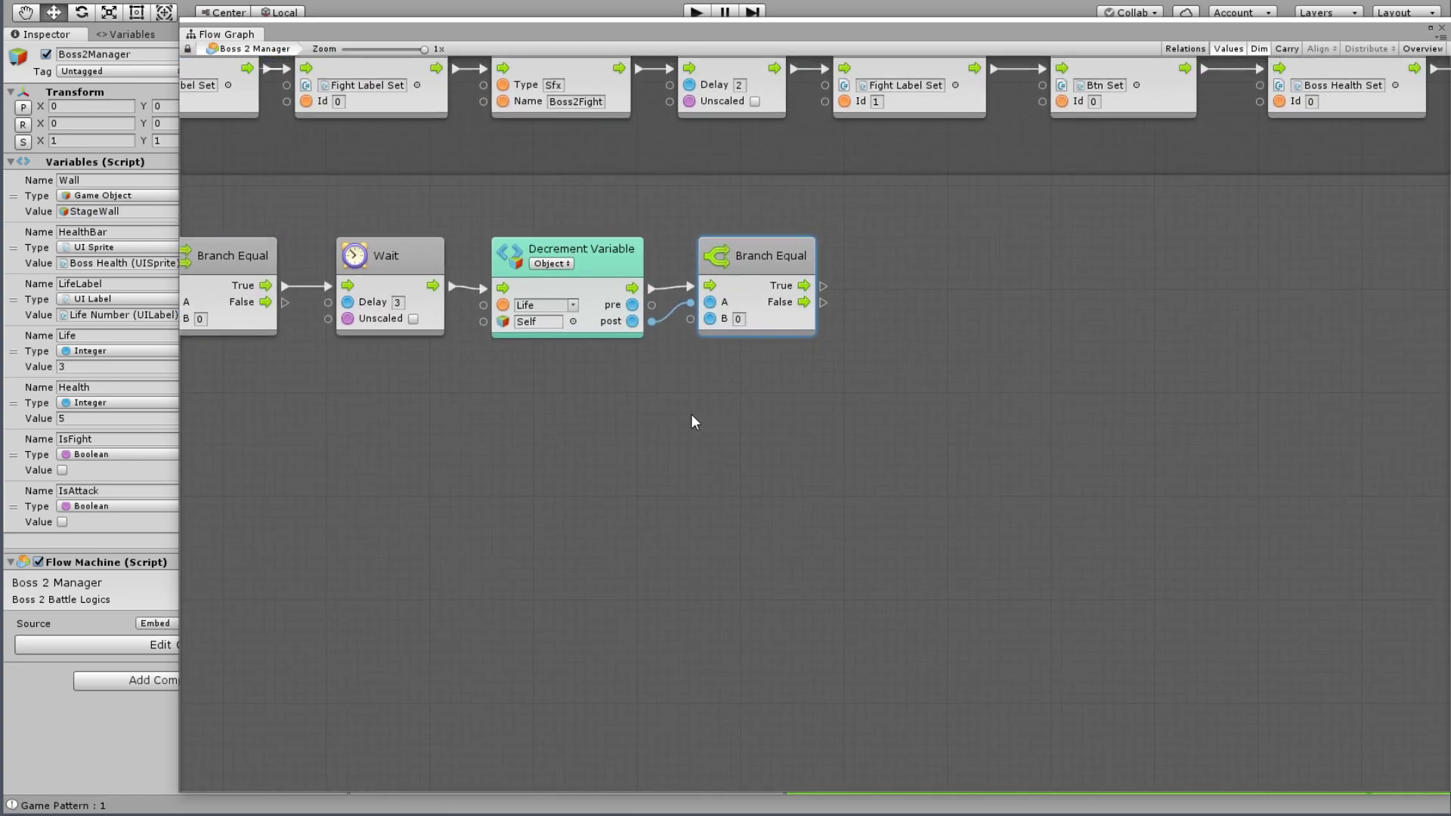
mouse_move(821, 196)
mouse_down()
mouse_move(610, 259)
mouse_move(628, 252)
mouse_up()
drag(781, 260, 792, 260)
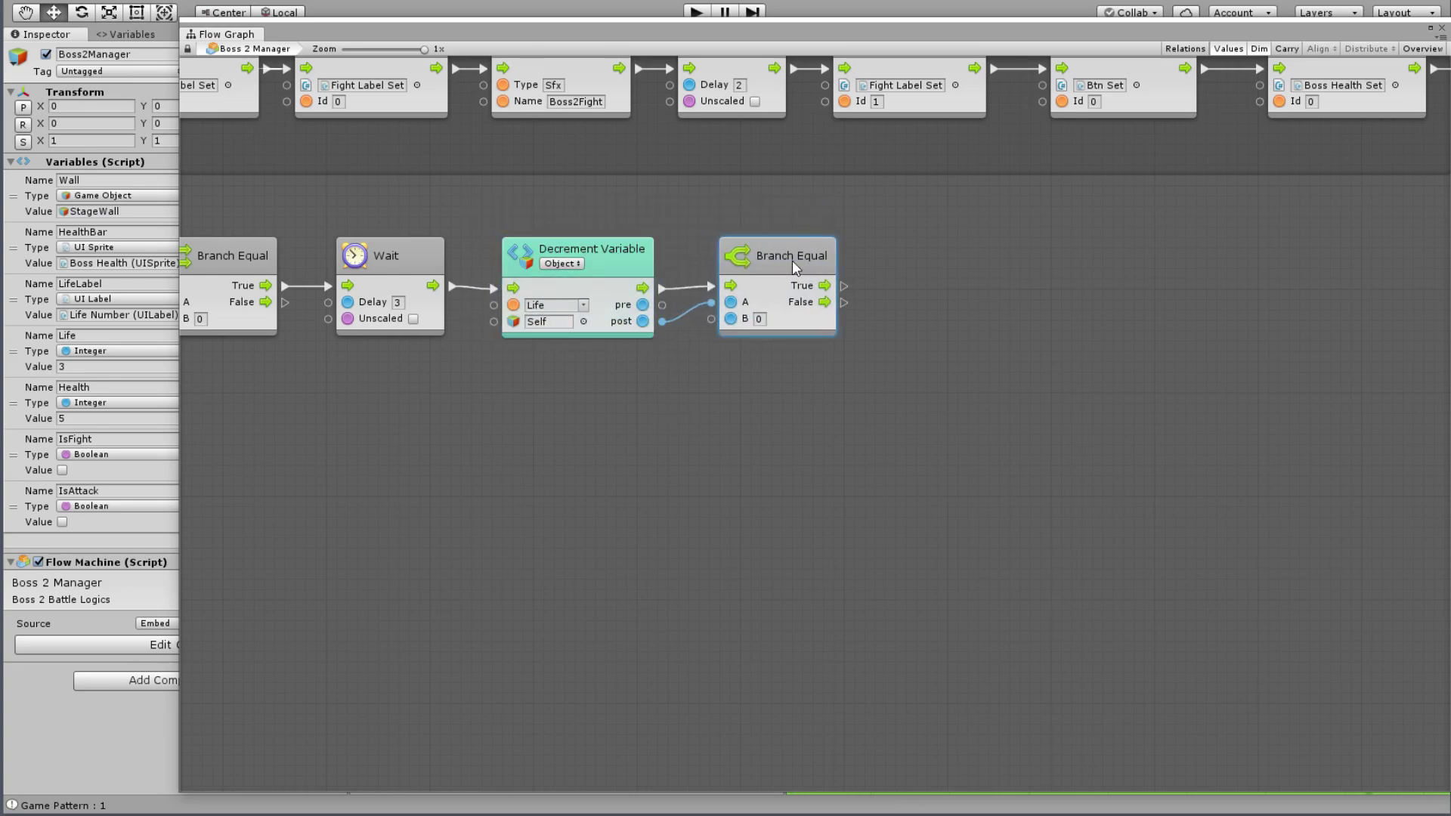
click(749, 357)
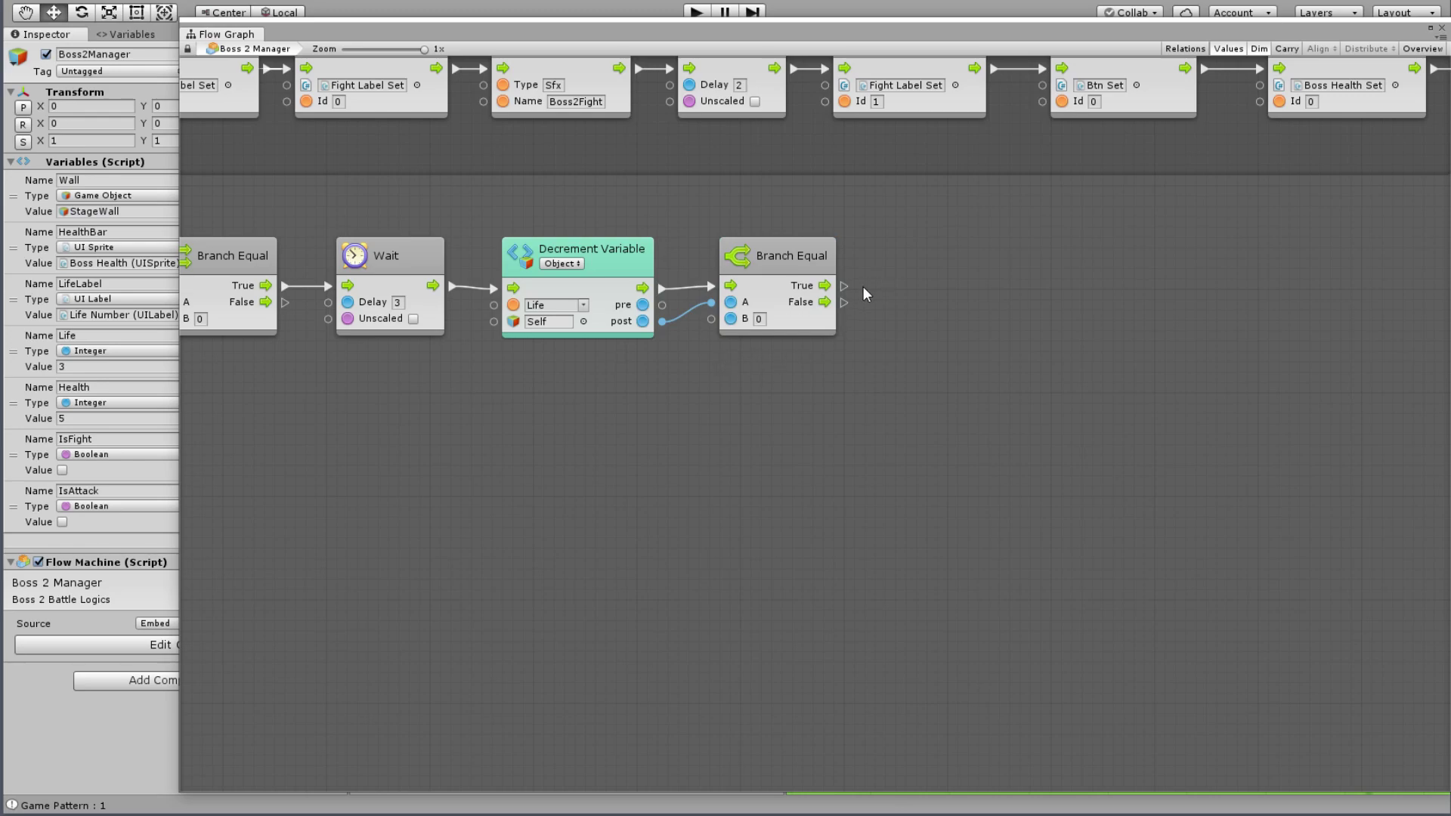
Step: Add a Trigger Unity Event named End, fired from the Life Branch Equal's True output
right_click(999, 264)
click(1041, 270)
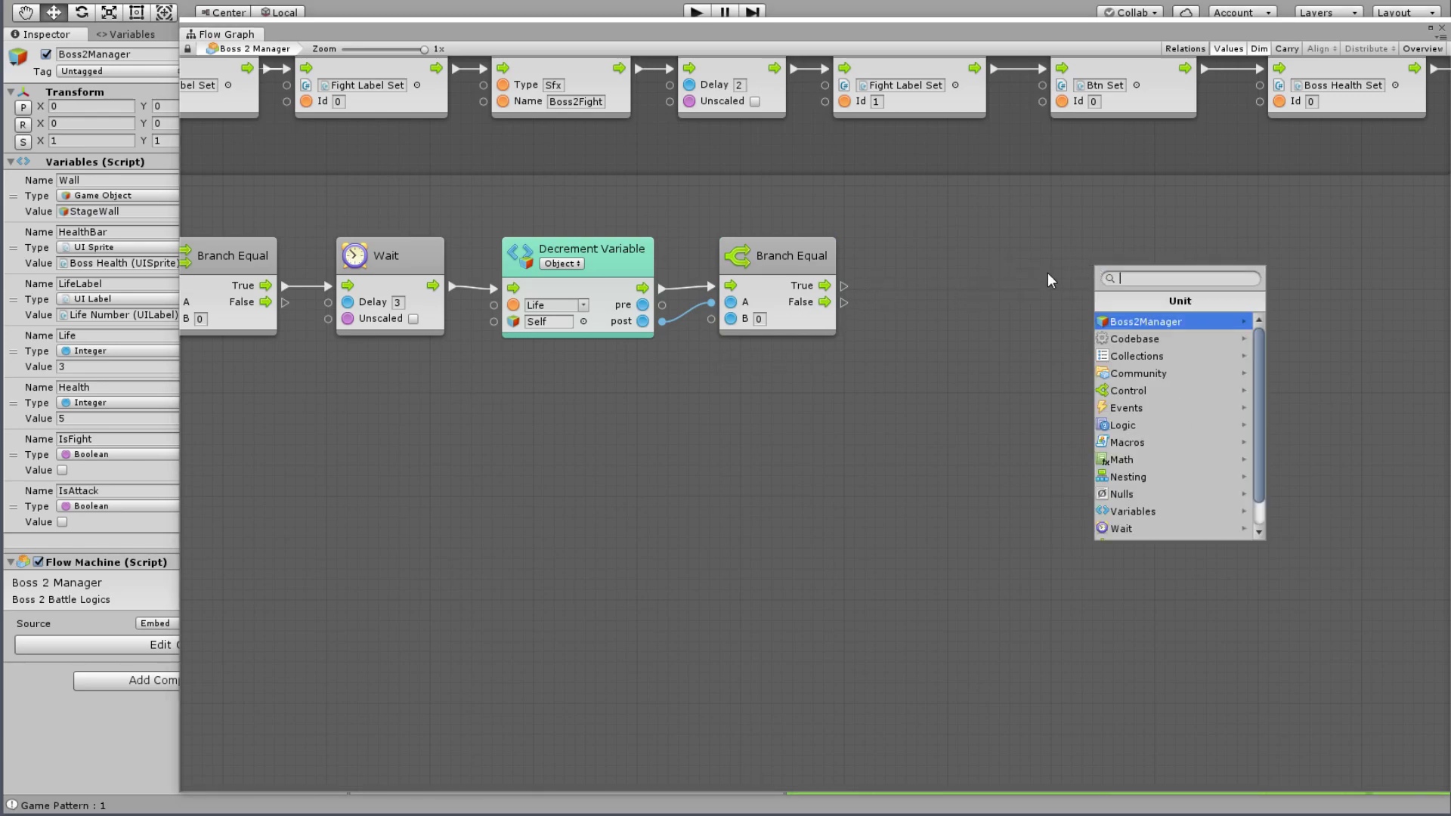
text(Trigger)
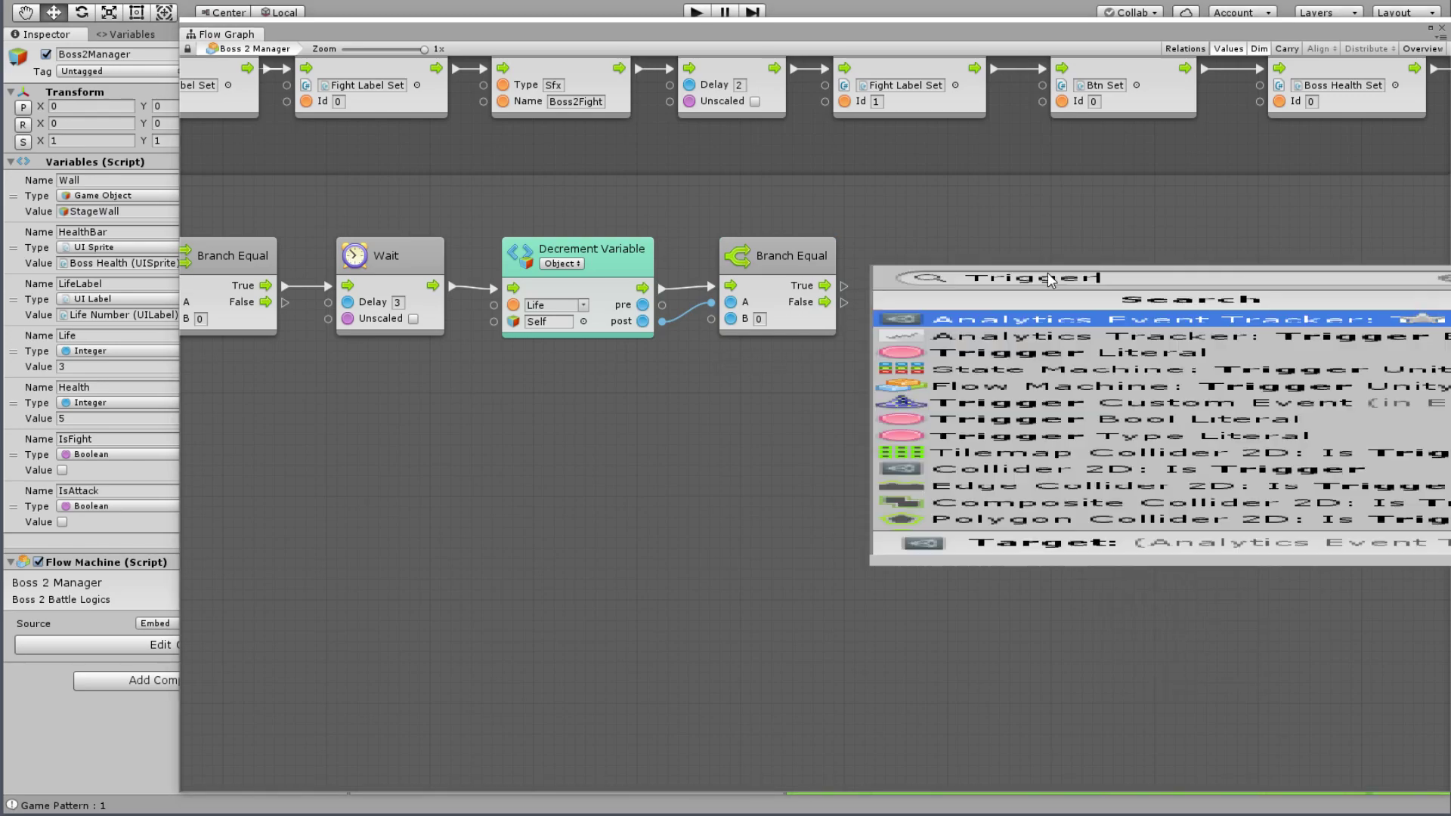
key(Down)
key(Down)
key(Down)
key(Return)
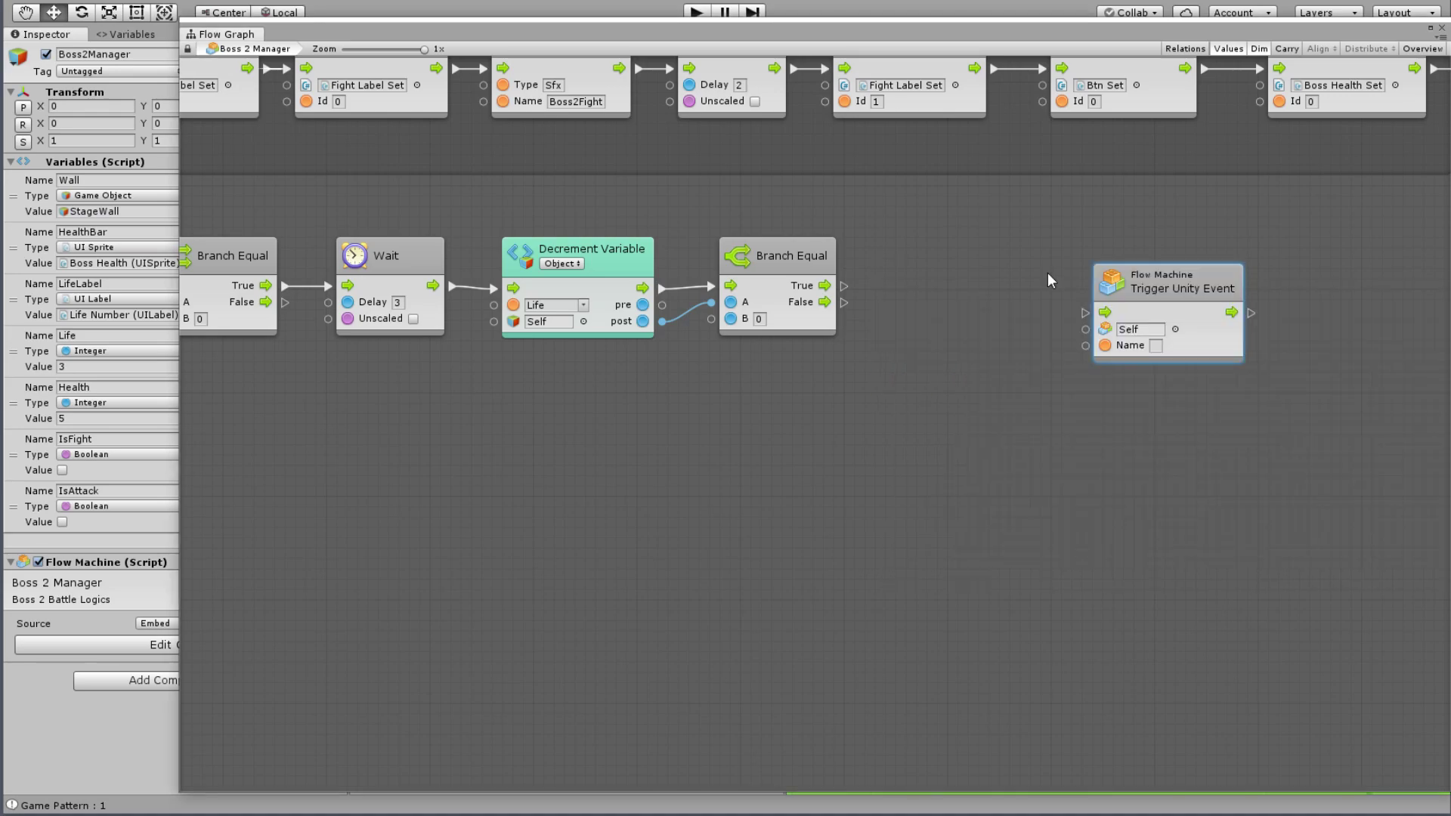
drag(844, 286, 1085, 312)
mouse_move(1151, 279)
mouse_down()
mouse_move(953, 262)
mouse_move(964, 252)
mouse_up()
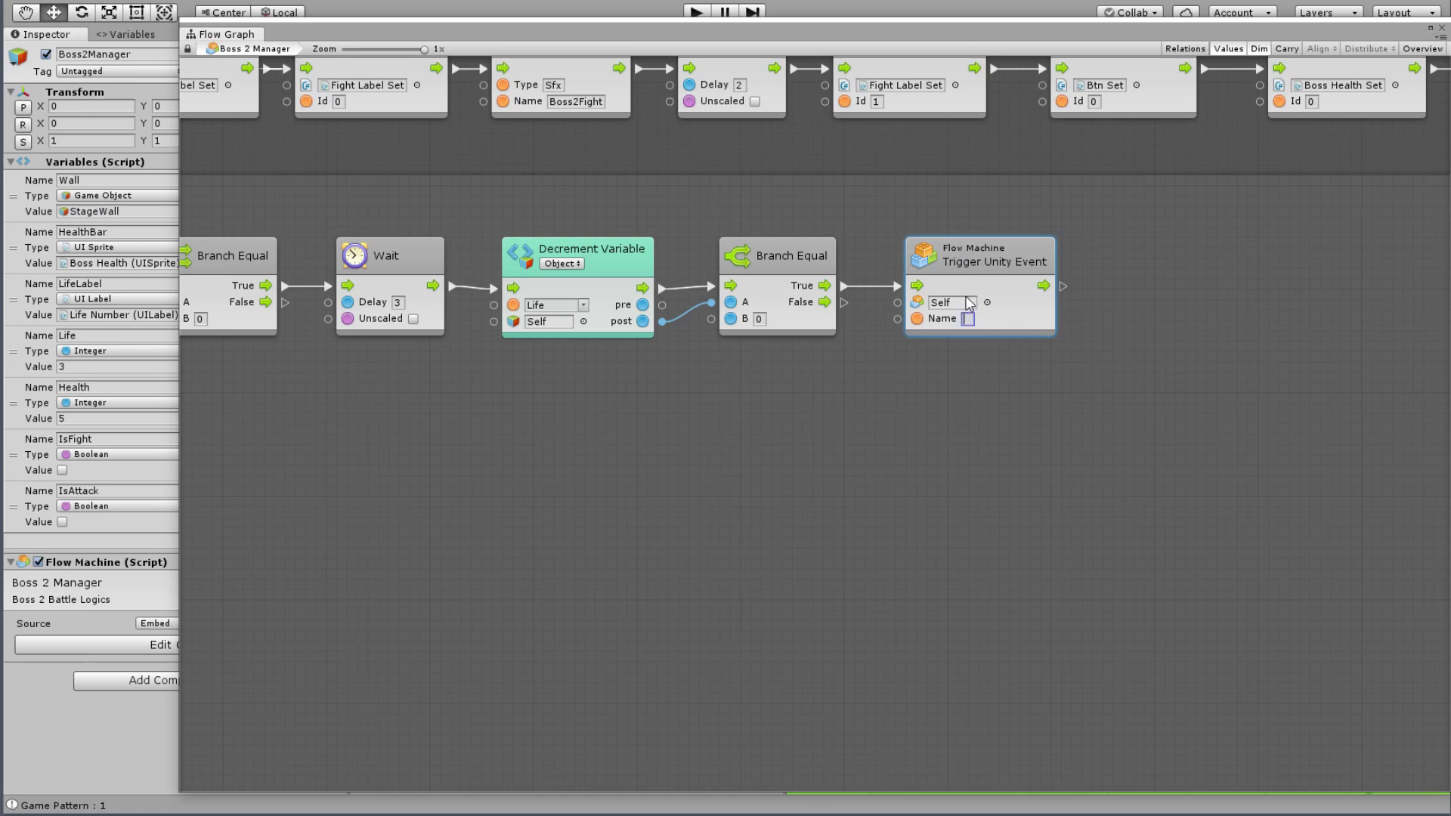
text(End)
click(962, 374)
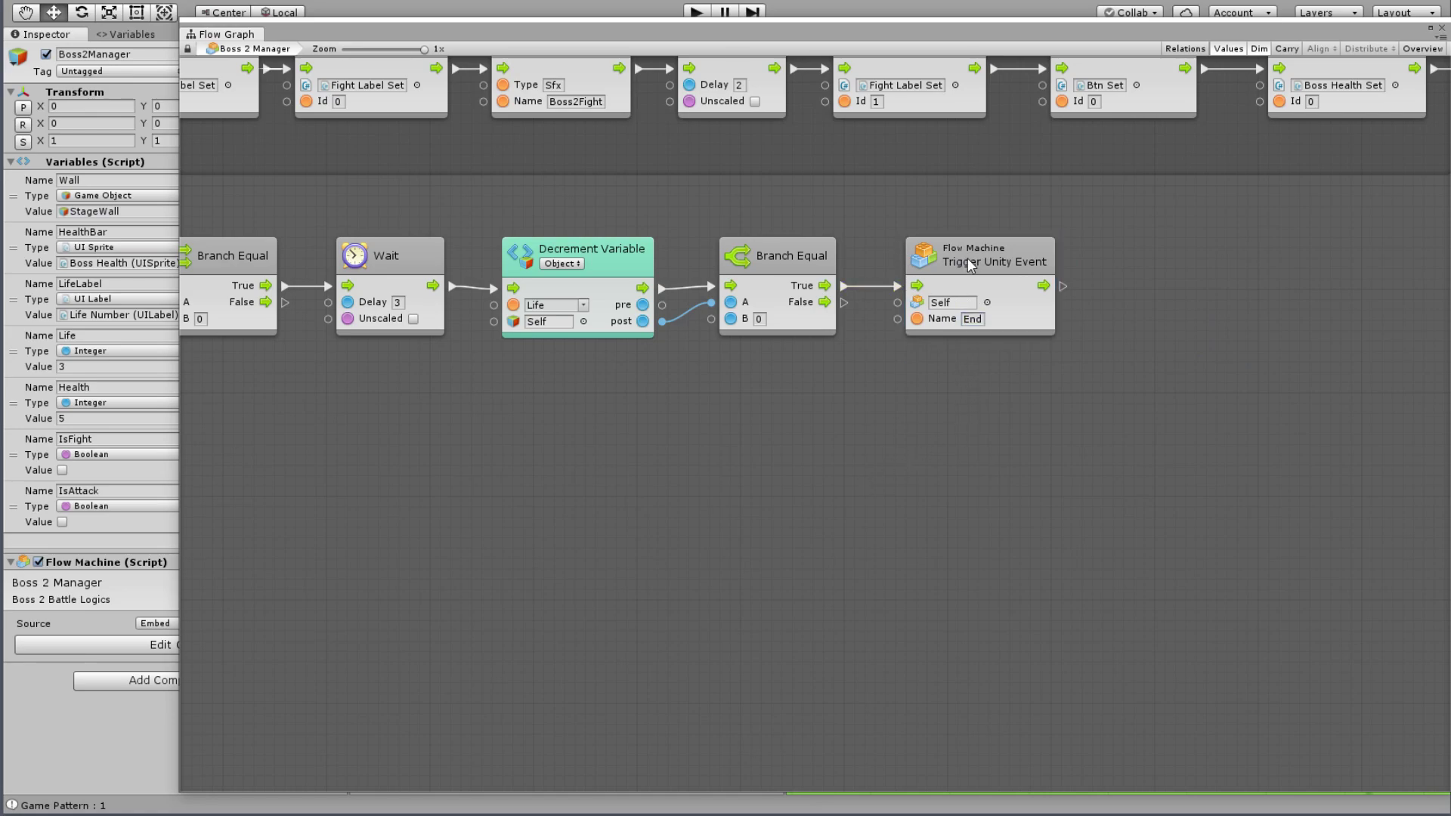
scroll(651, 354, down, 1)
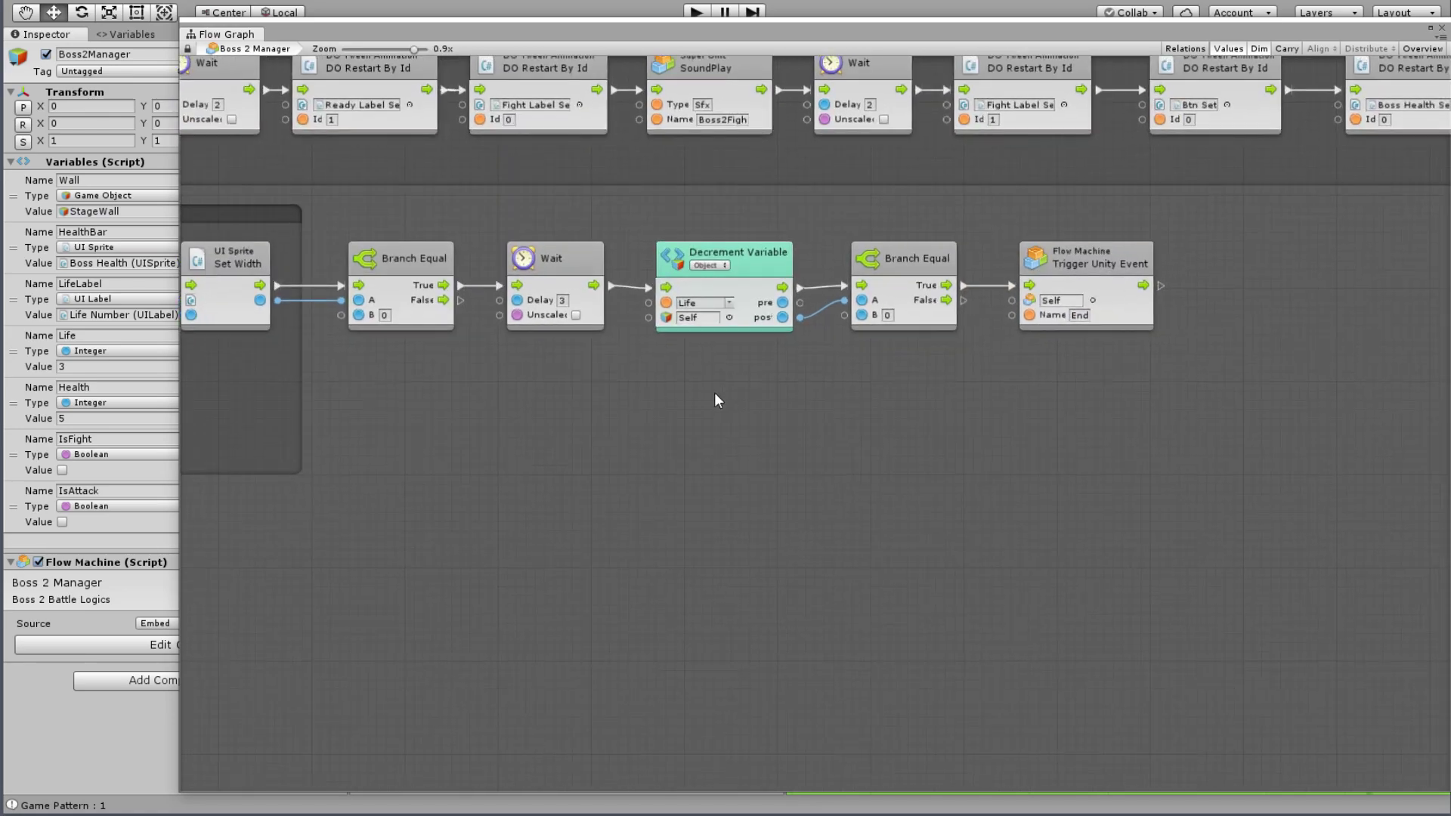
drag(955, 264, 1067, 263)
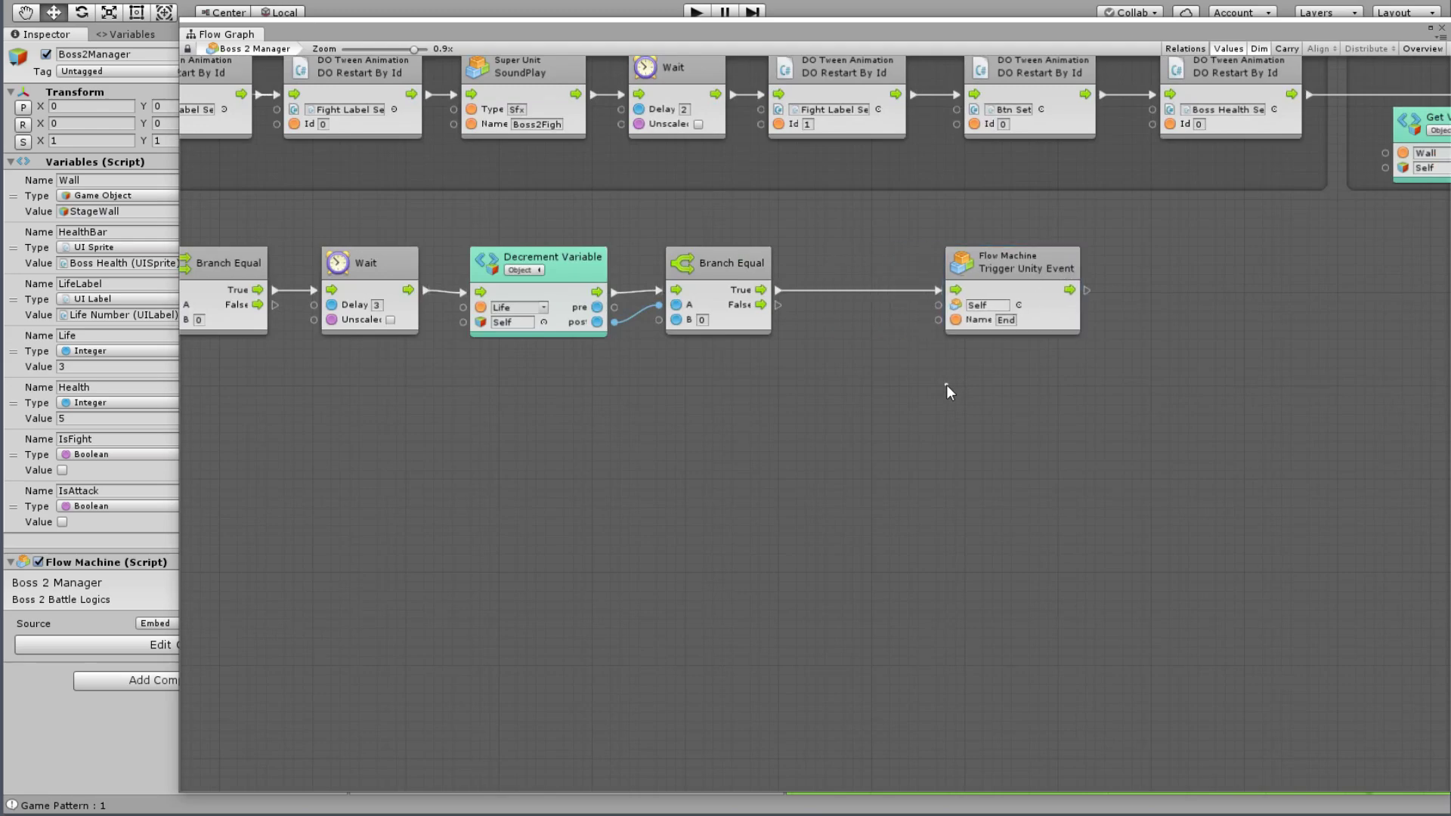
scroll(807, 332, up, 1)
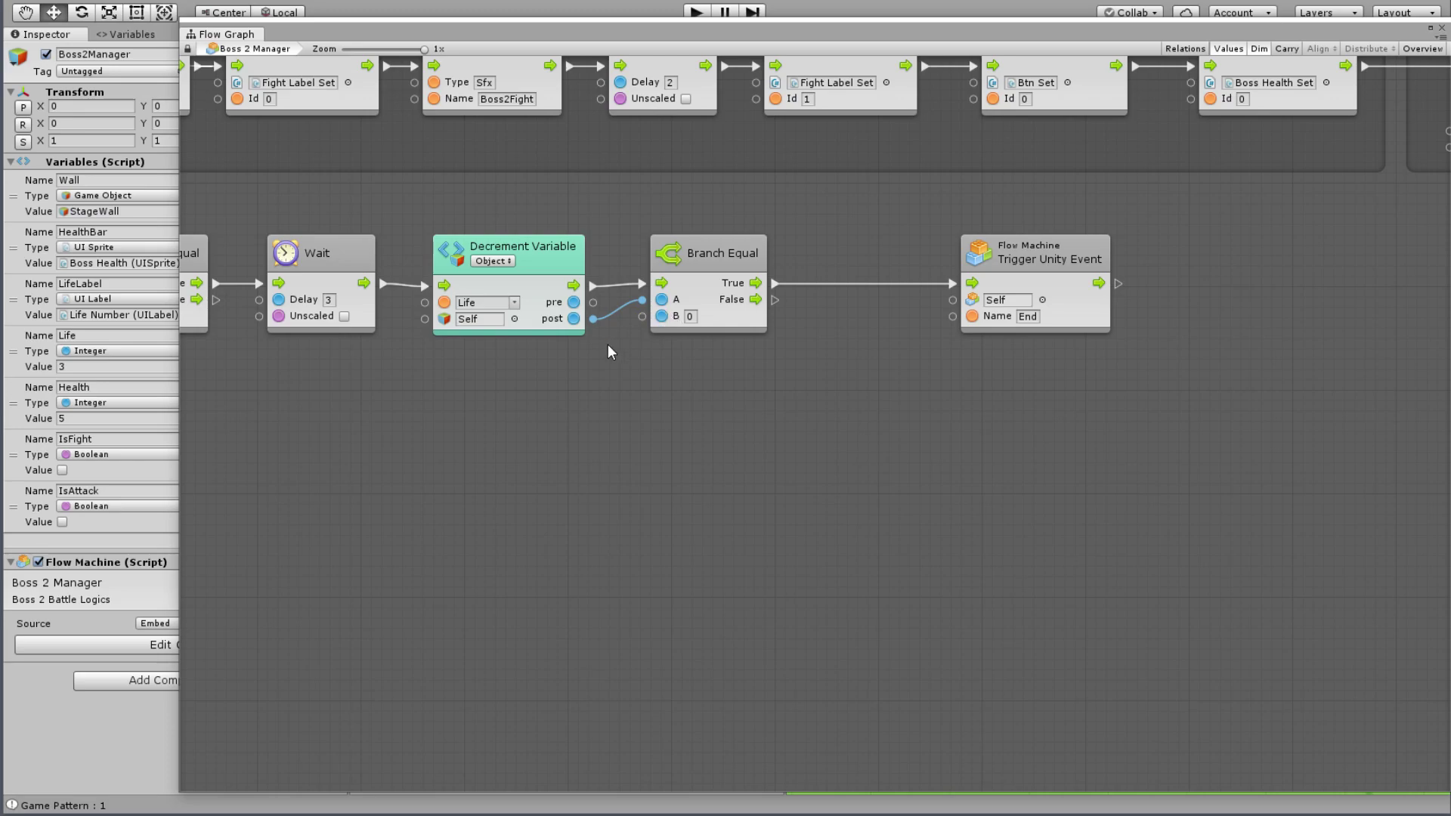
middle_drag(579, 450, 1311, 354)
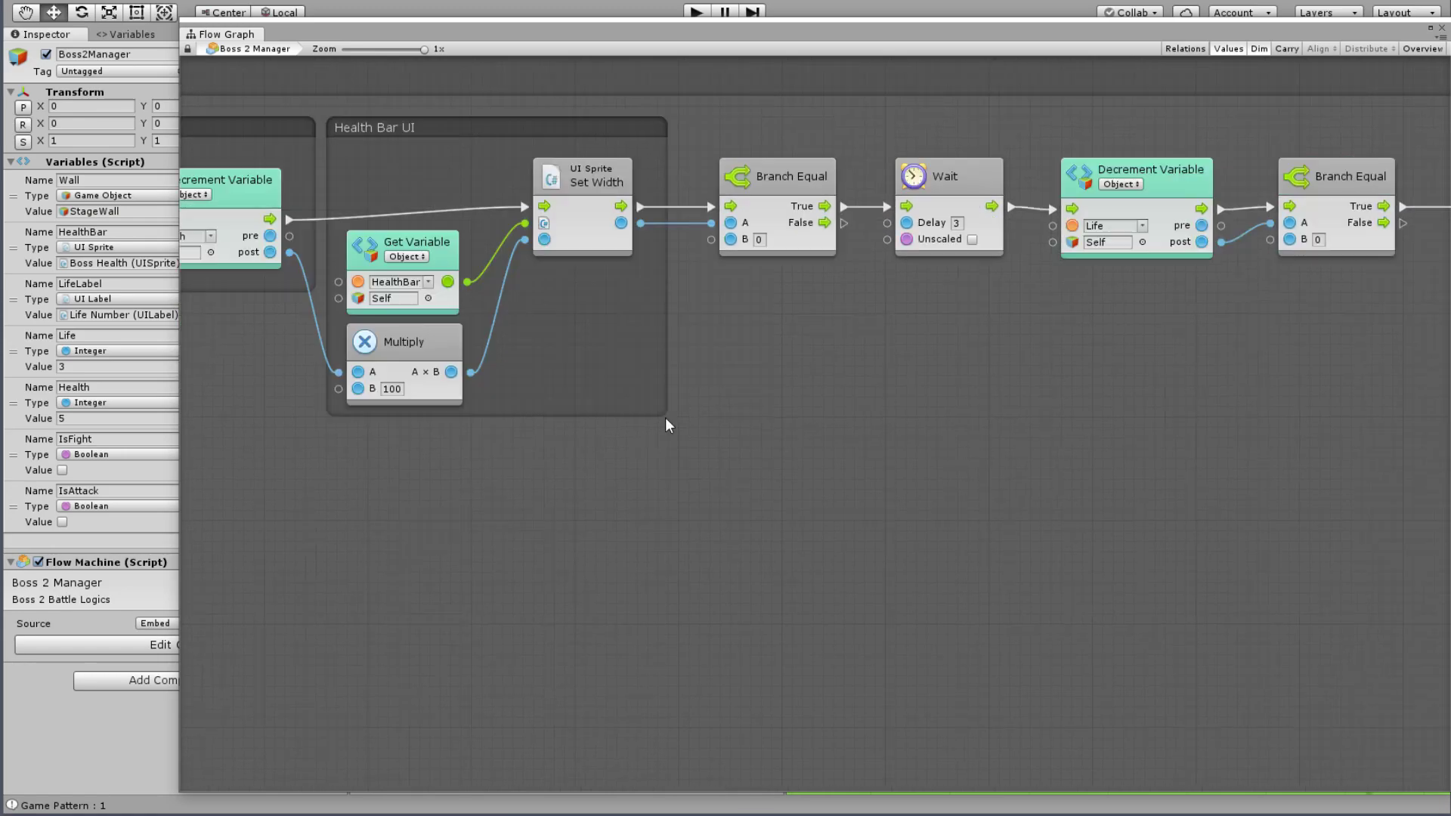
Step: Add an object-variable Set Variable node for Health from the Variables category
middle_drag(861, 416, 413, 420)
right_click(765, 377)
click(789, 389)
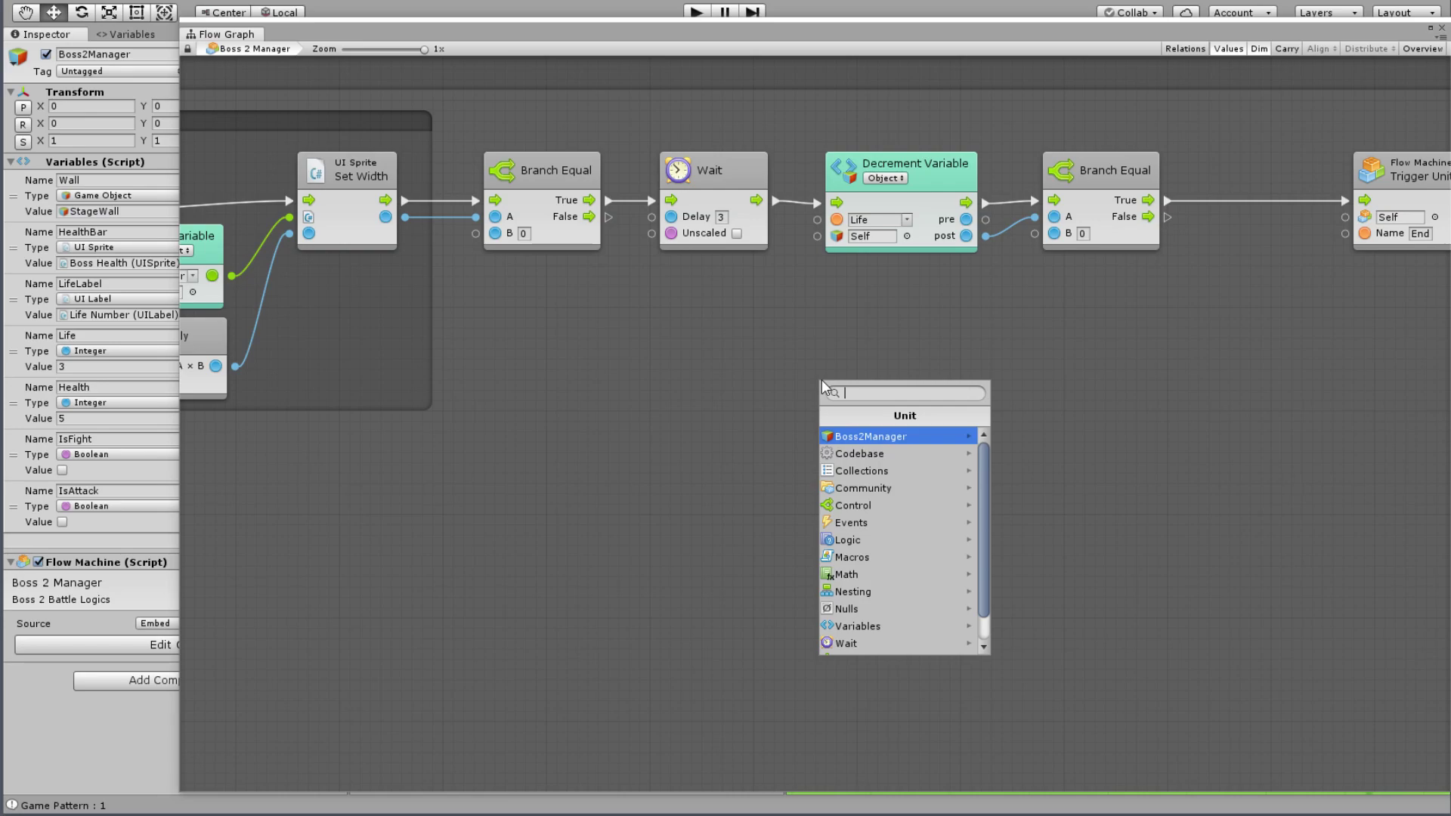
text(Heal)
key(BackSpace)
key(BackSpace)
key(BackSpace)
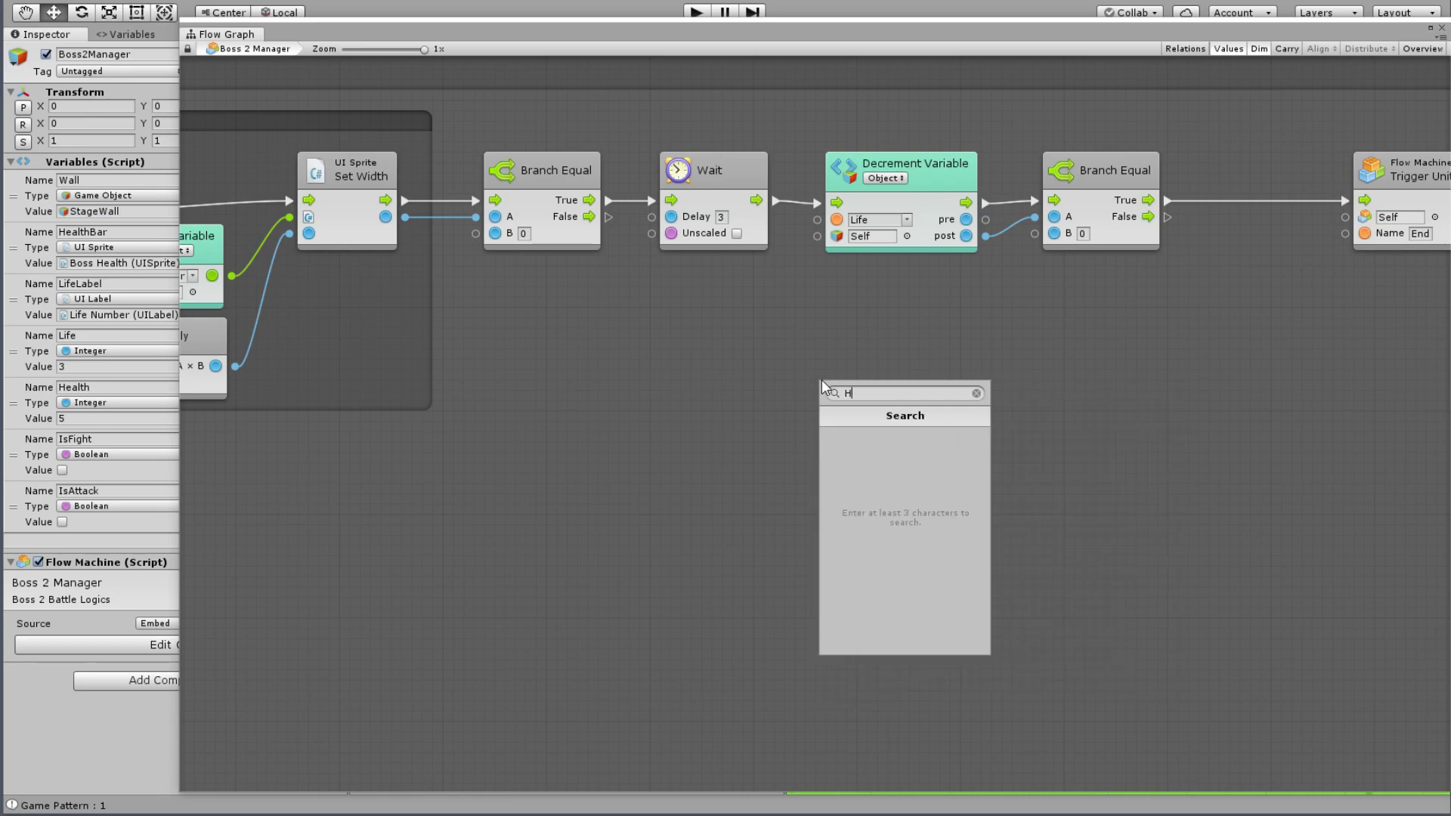
key(BackSpace)
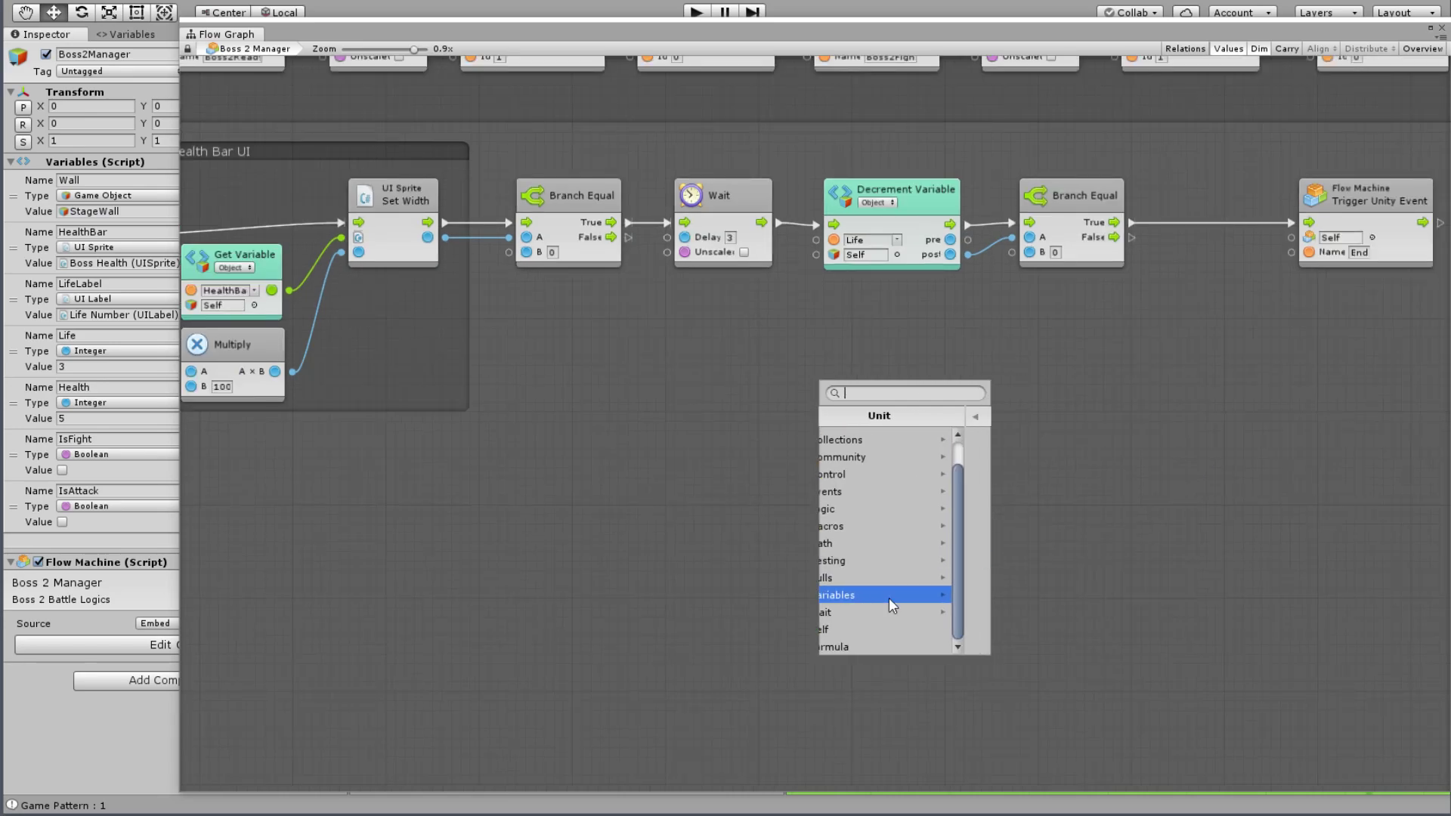
click(888, 597)
click(877, 451)
scroll(878, 532, down, 5)
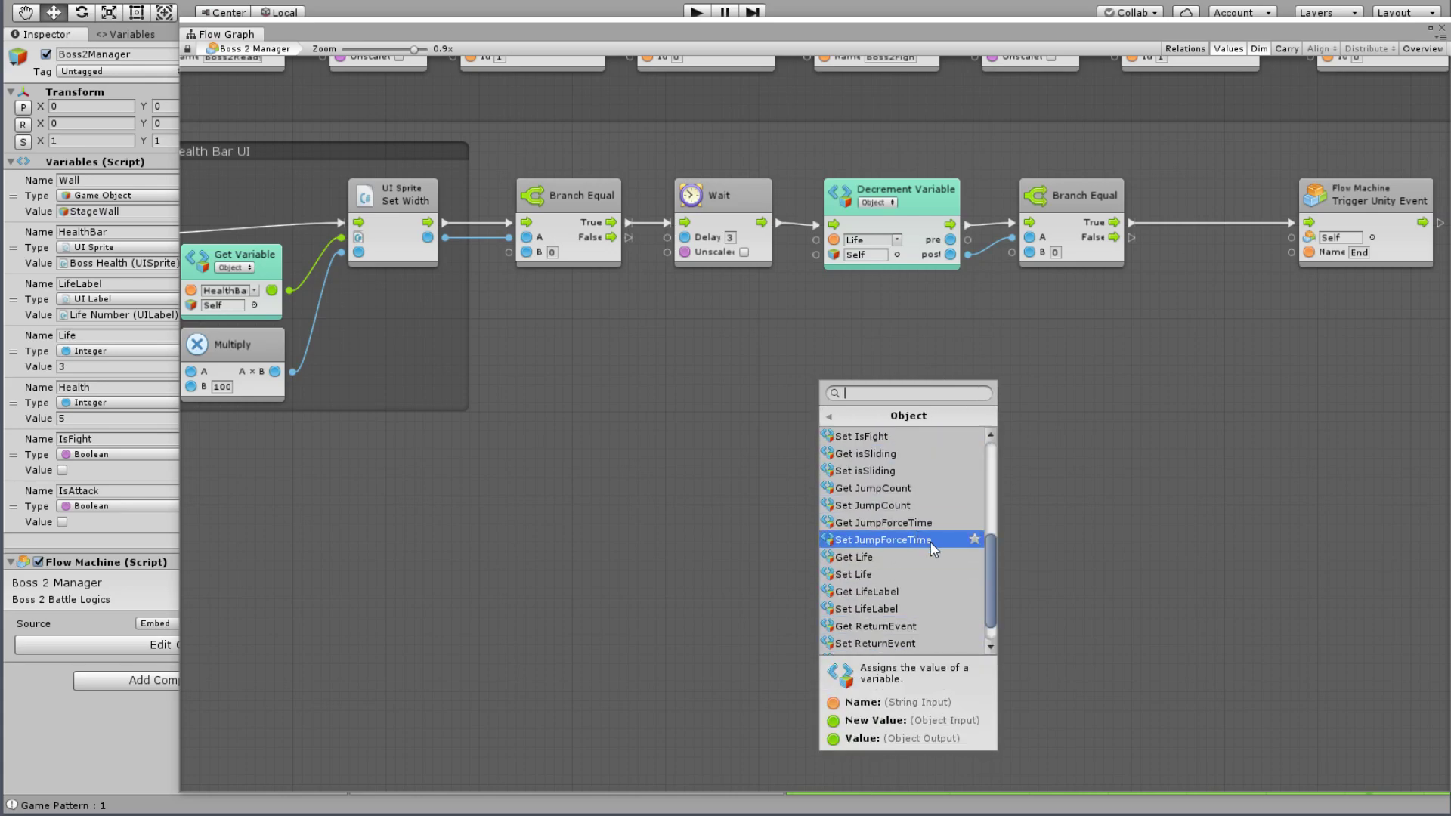
scroll(900, 508, down, 2)
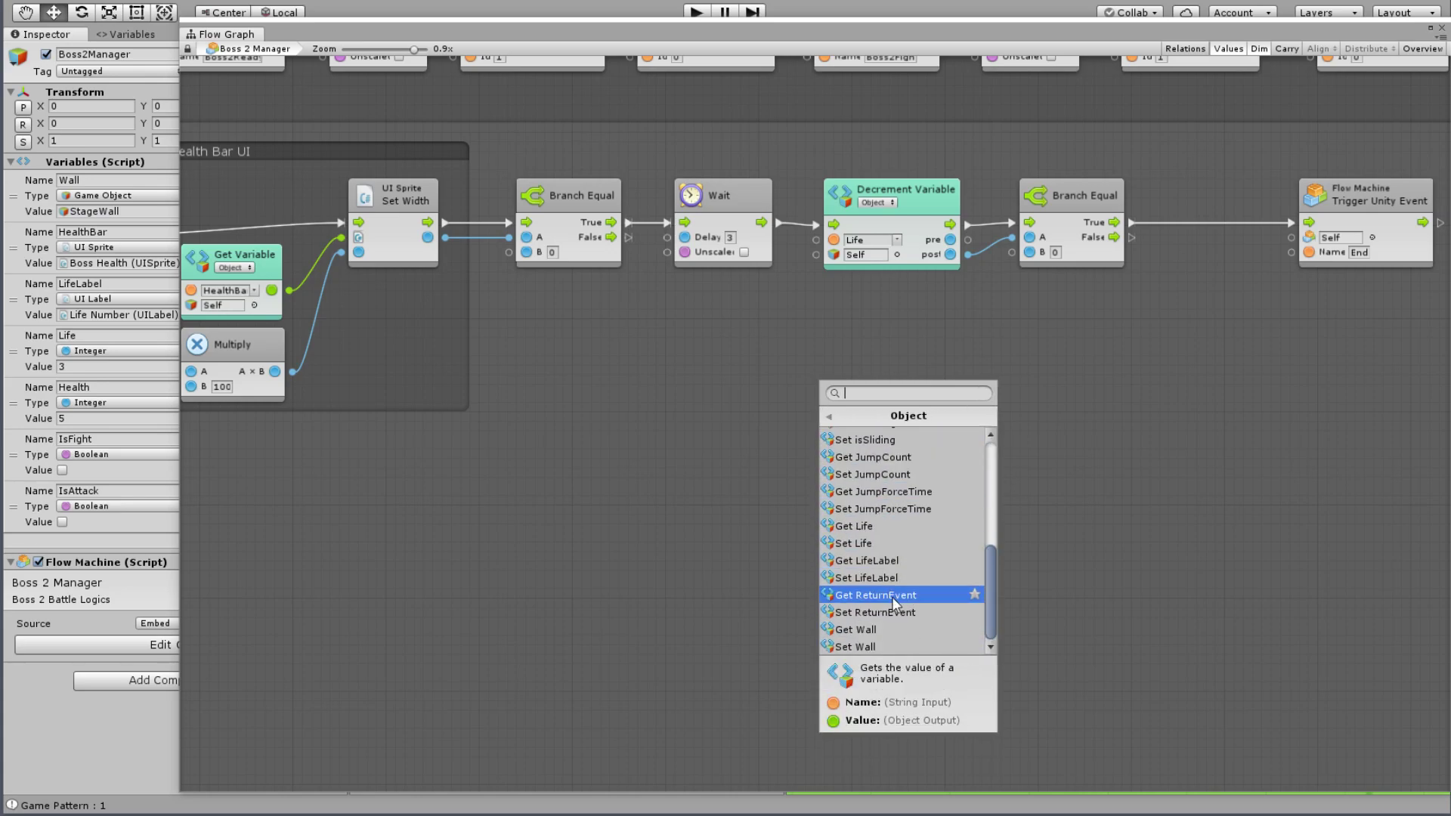
scroll(893, 596, up, 5)
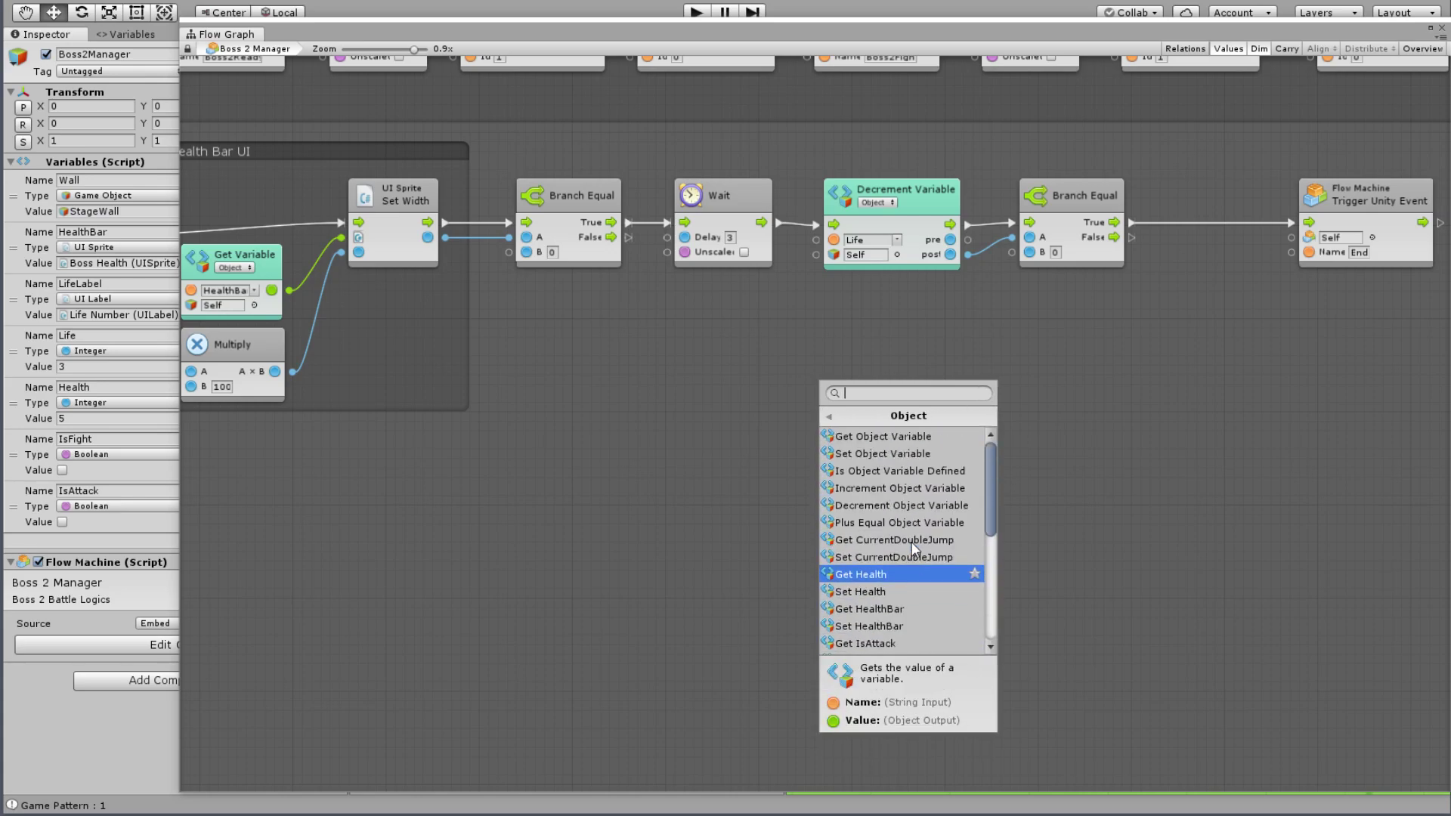
click(886, 592)
scroll(1030, 420, up, 1)
drag(853, 419, 1163, 348)
Step: Add an Integer literal of 5 and feed it into Health's new value
right_click(878, 410)
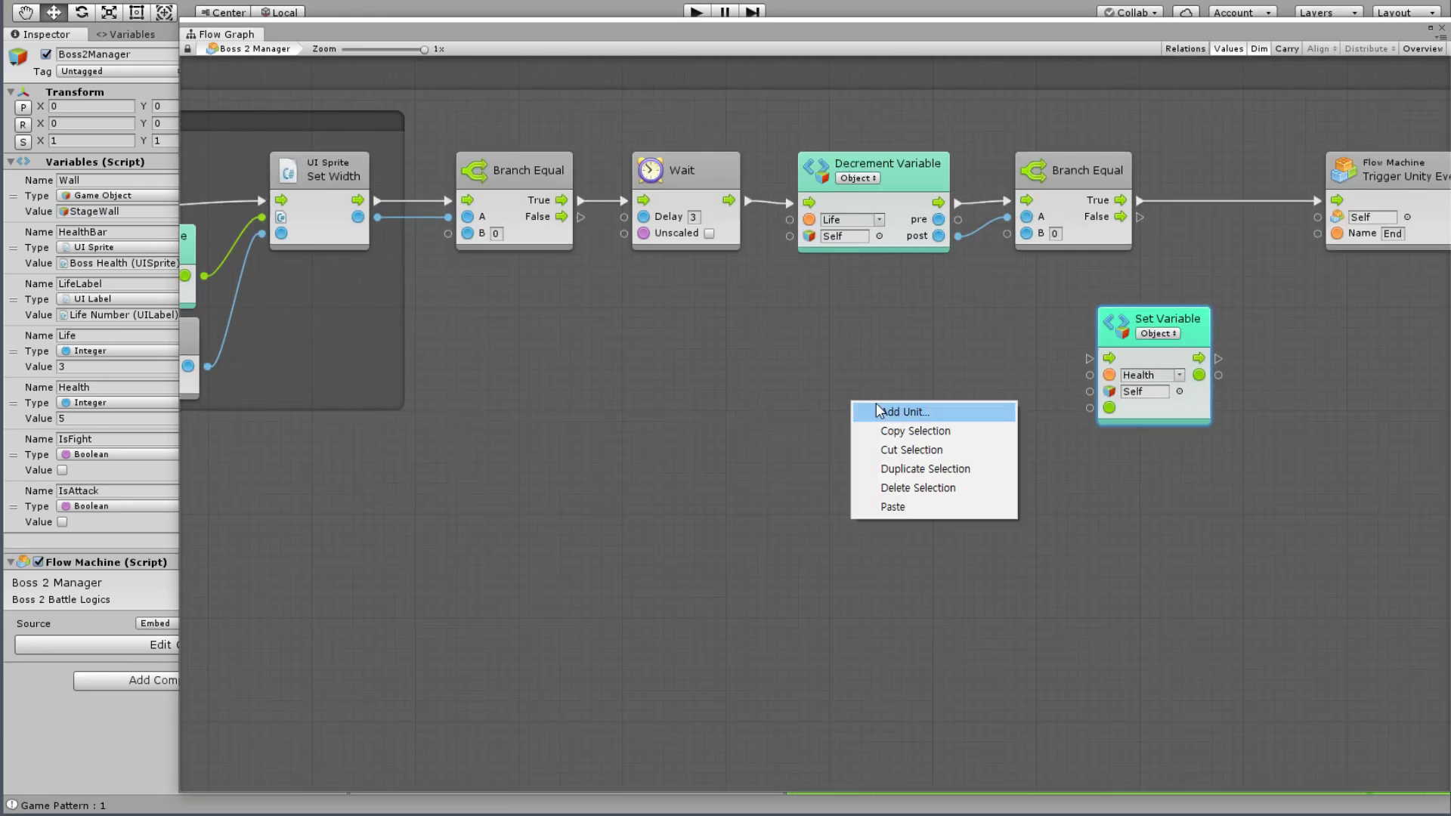
click(878, 410)
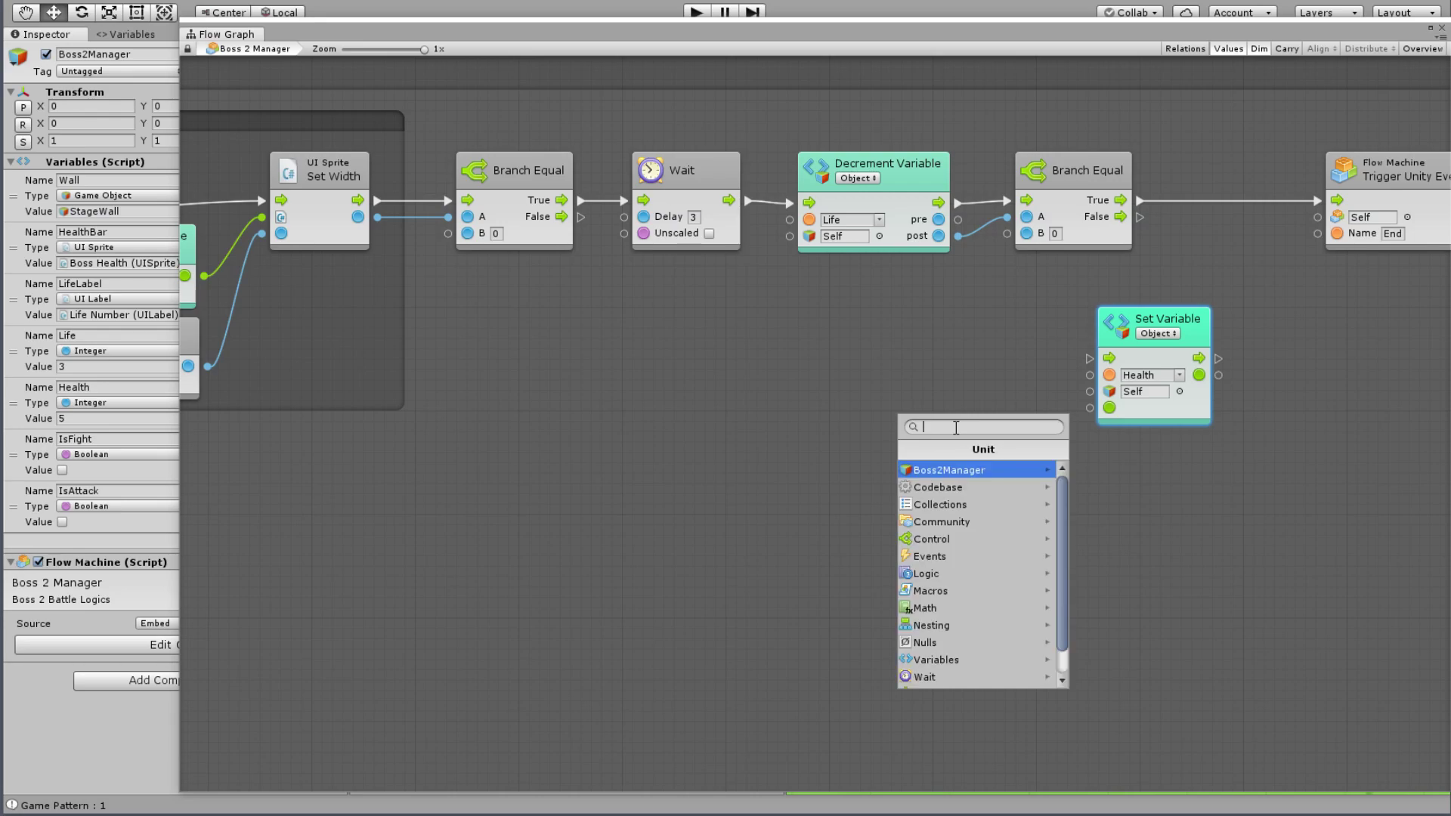
text(int)
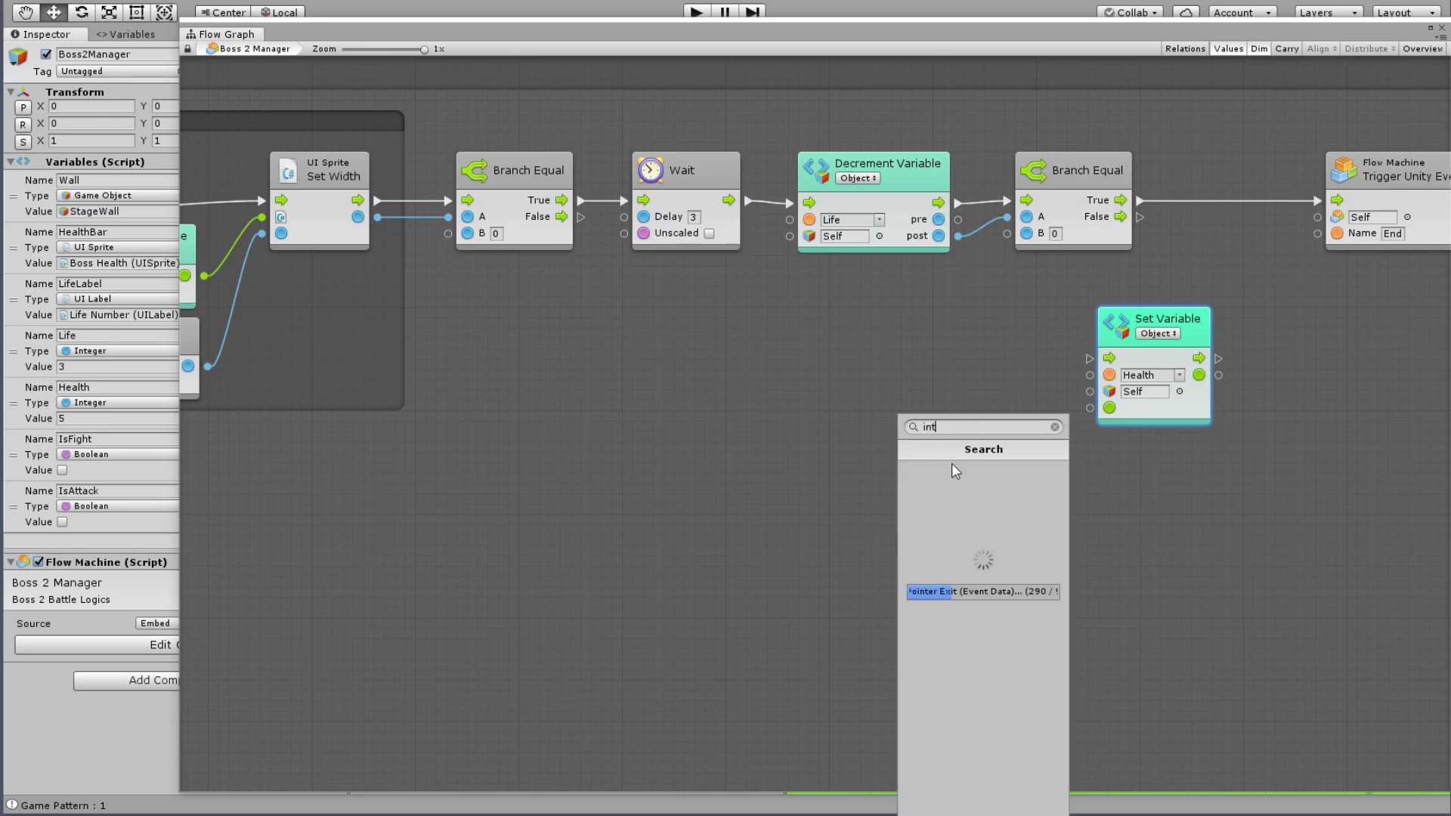
text(e)
click(970, 484)
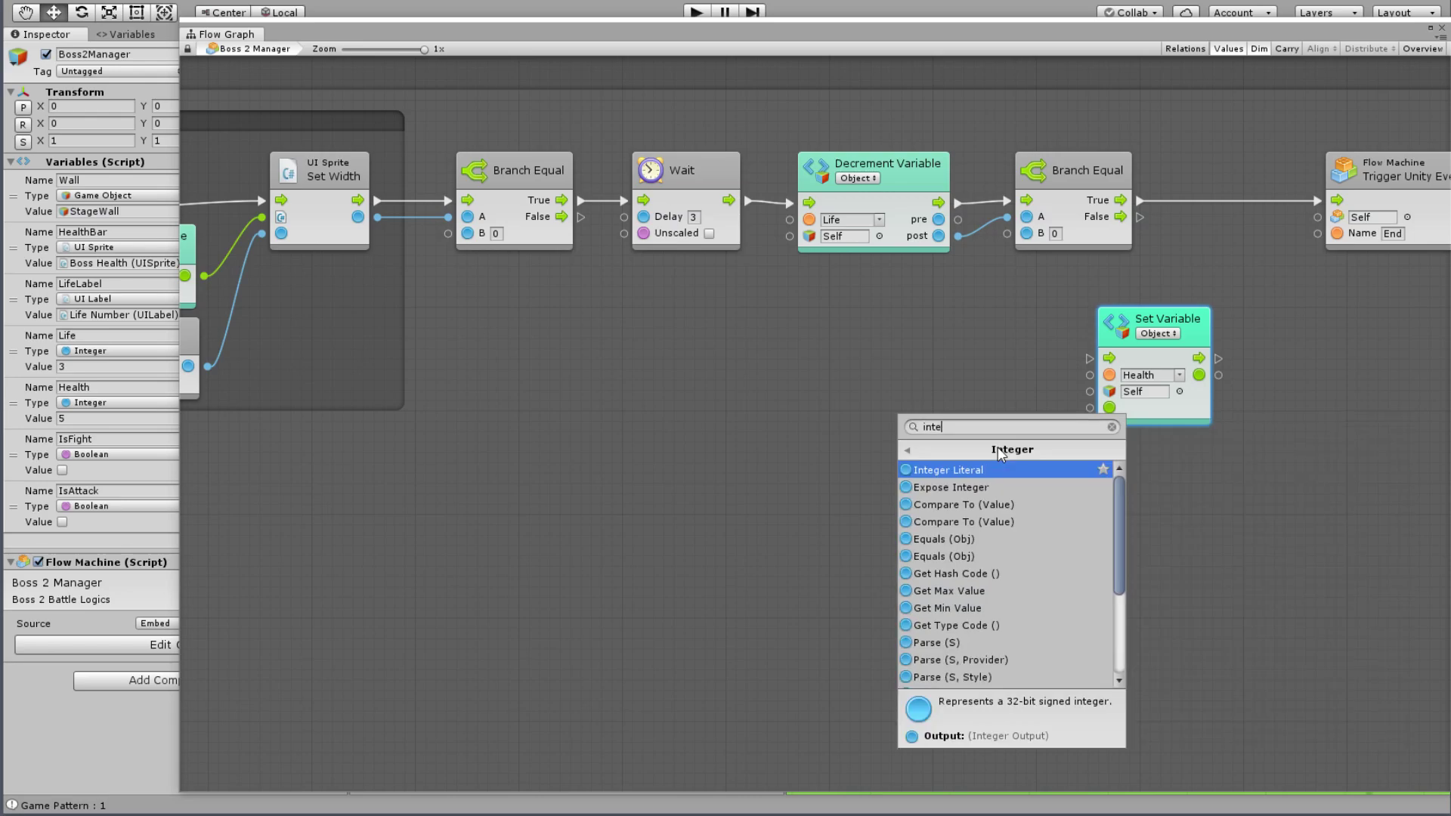
click(970, 476)
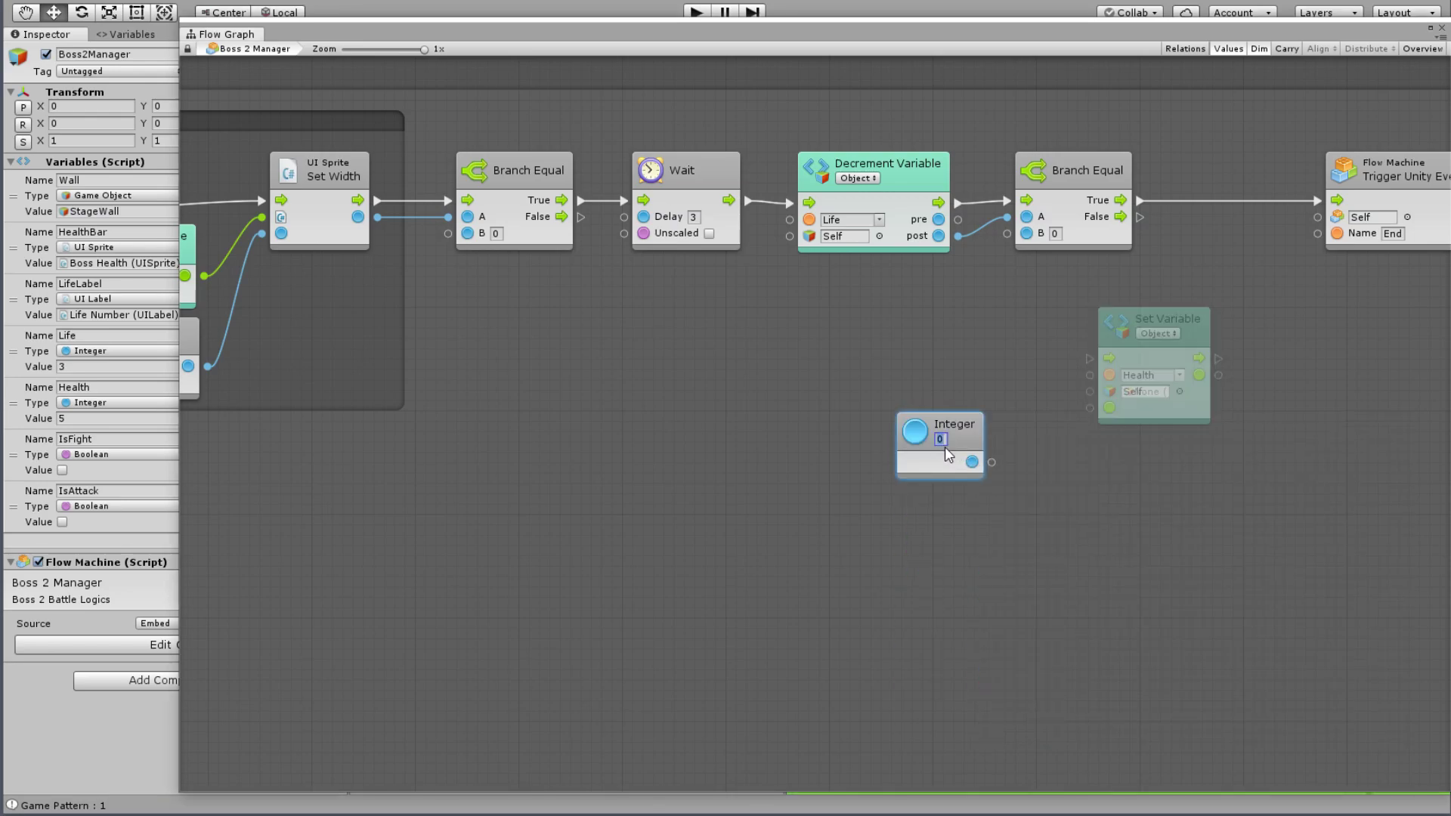
drag(991, 460, 1088, 408)
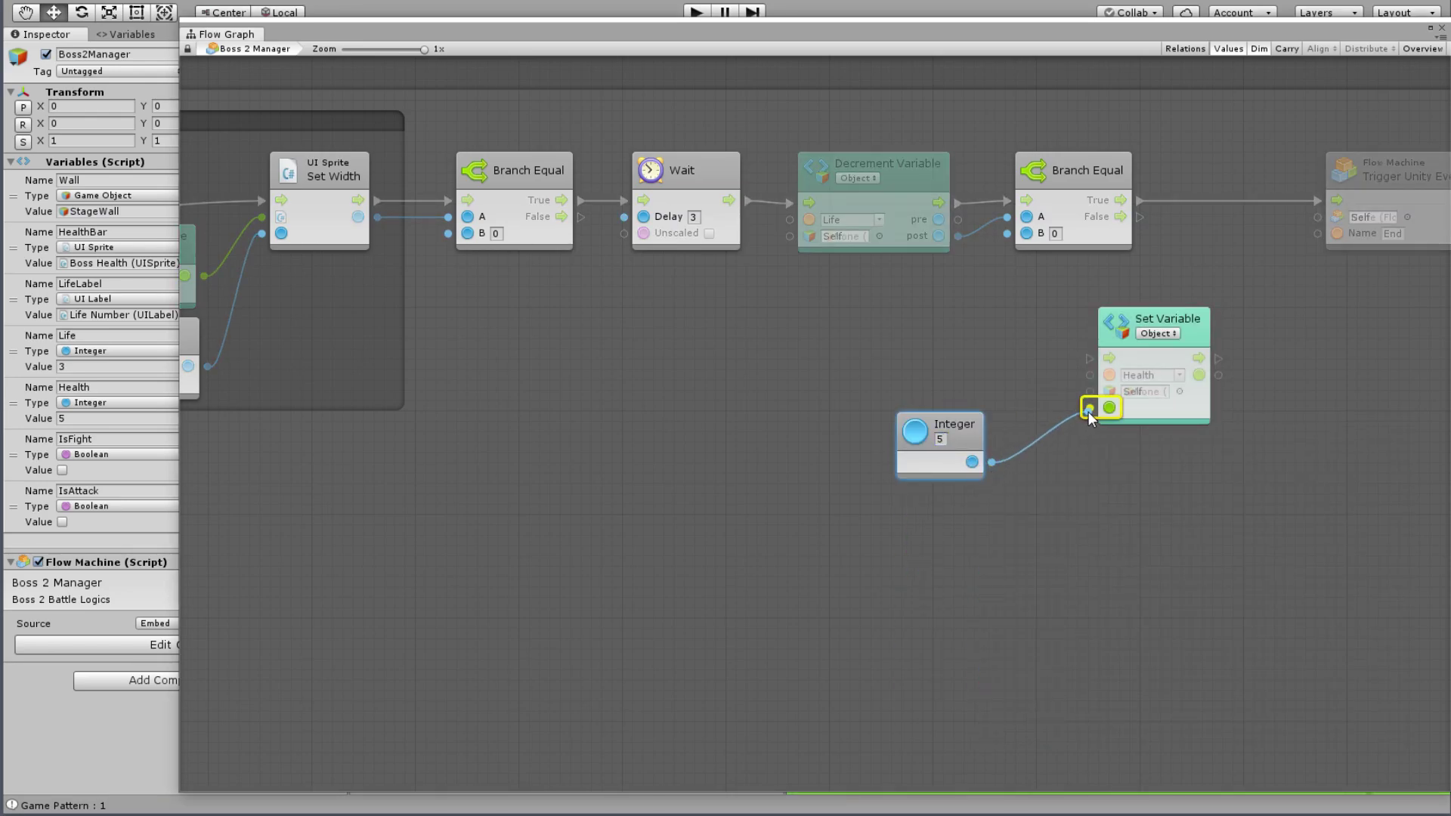
Step: Wire the Life Branch Equal's False output into the Health setter and arrange the nodes
middle_drag(1147, 308, 730, 337)
drag(730, 344, 853, 302)
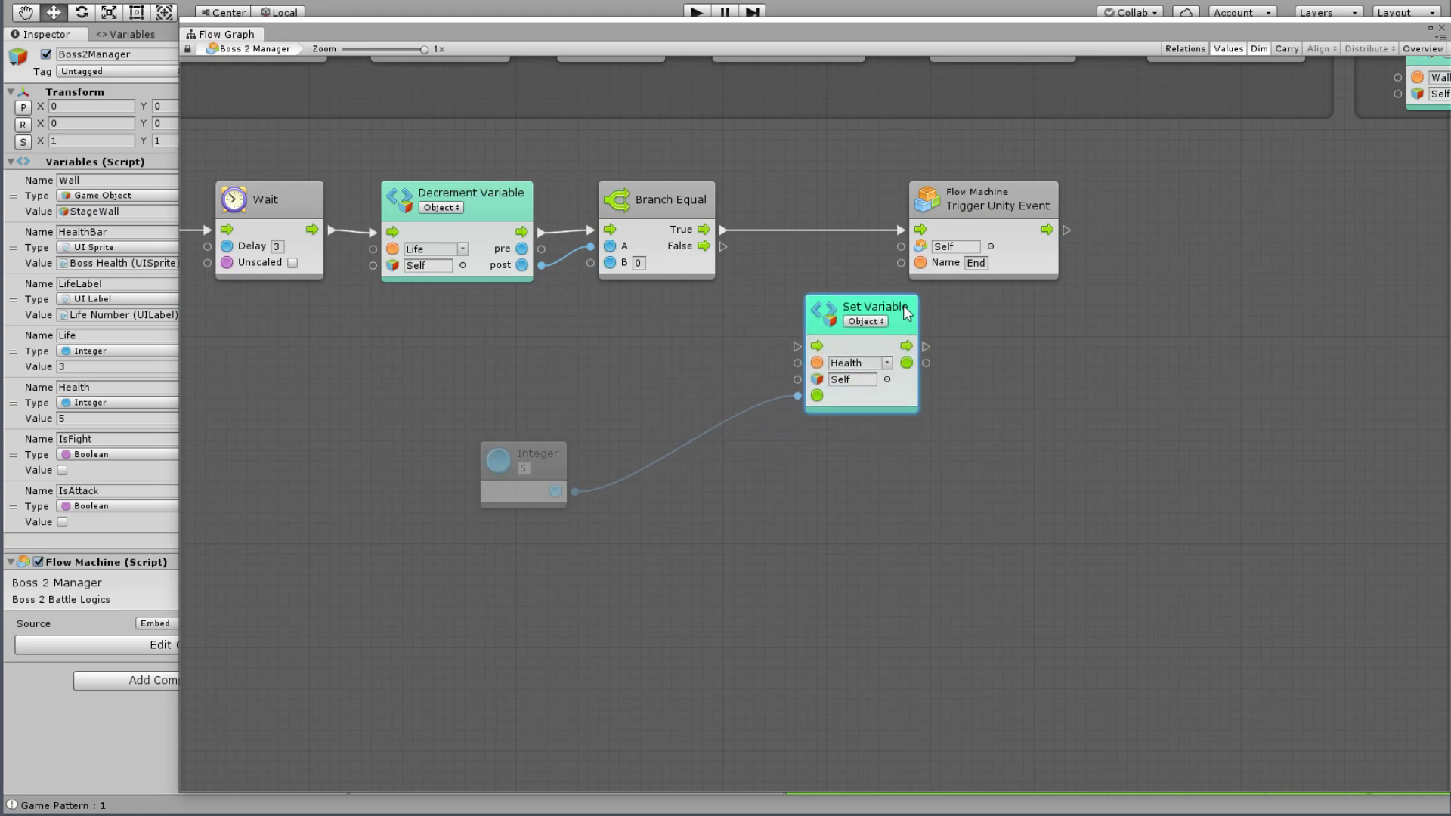
mouse_move(723, 247)
mouse_down()
mouse_move(783, 364)
mouse_move(797, 346)
mouse_up()
drag(914, 318, 955, 349)
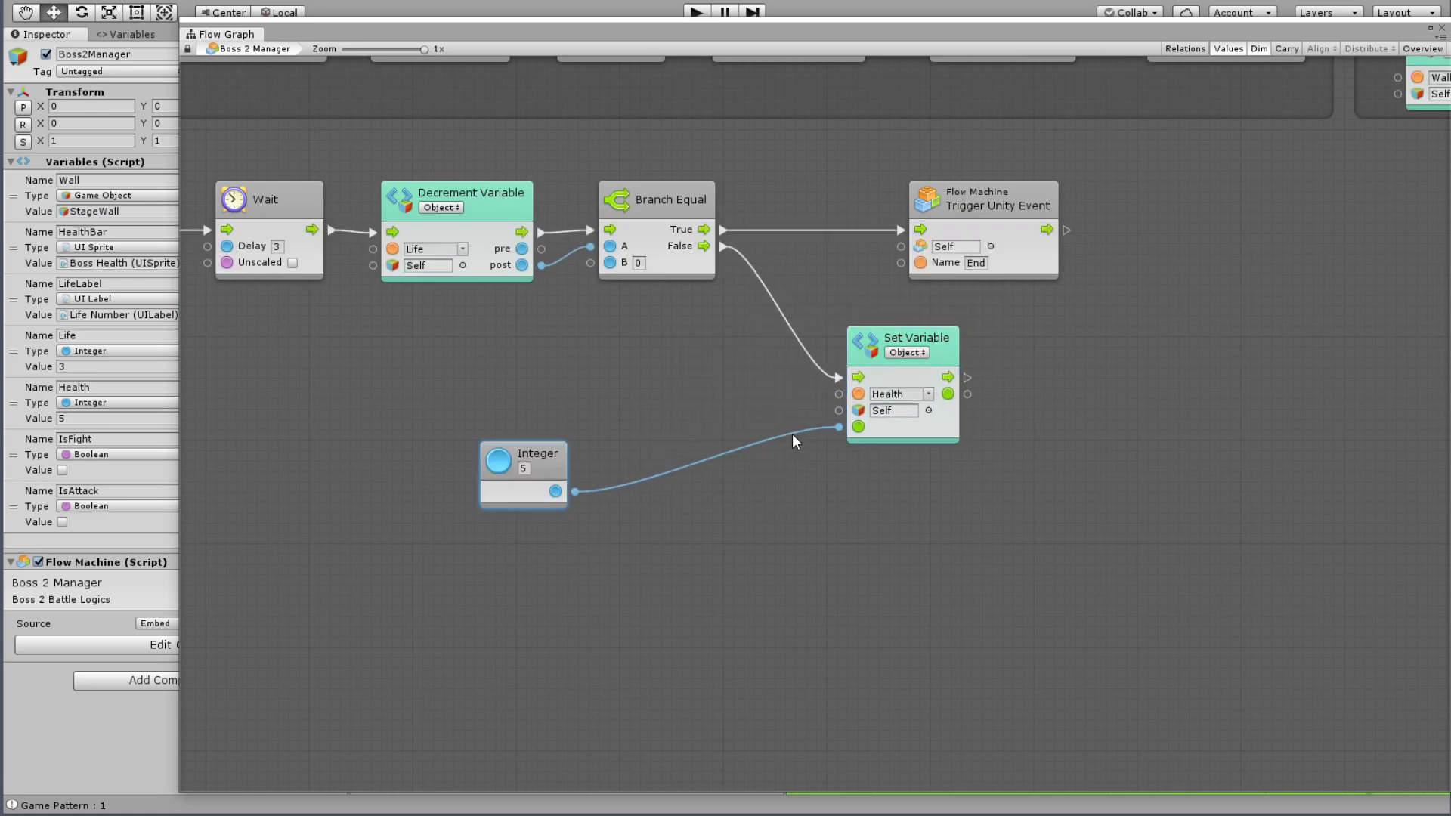
drag(544, 455, 788, 407)
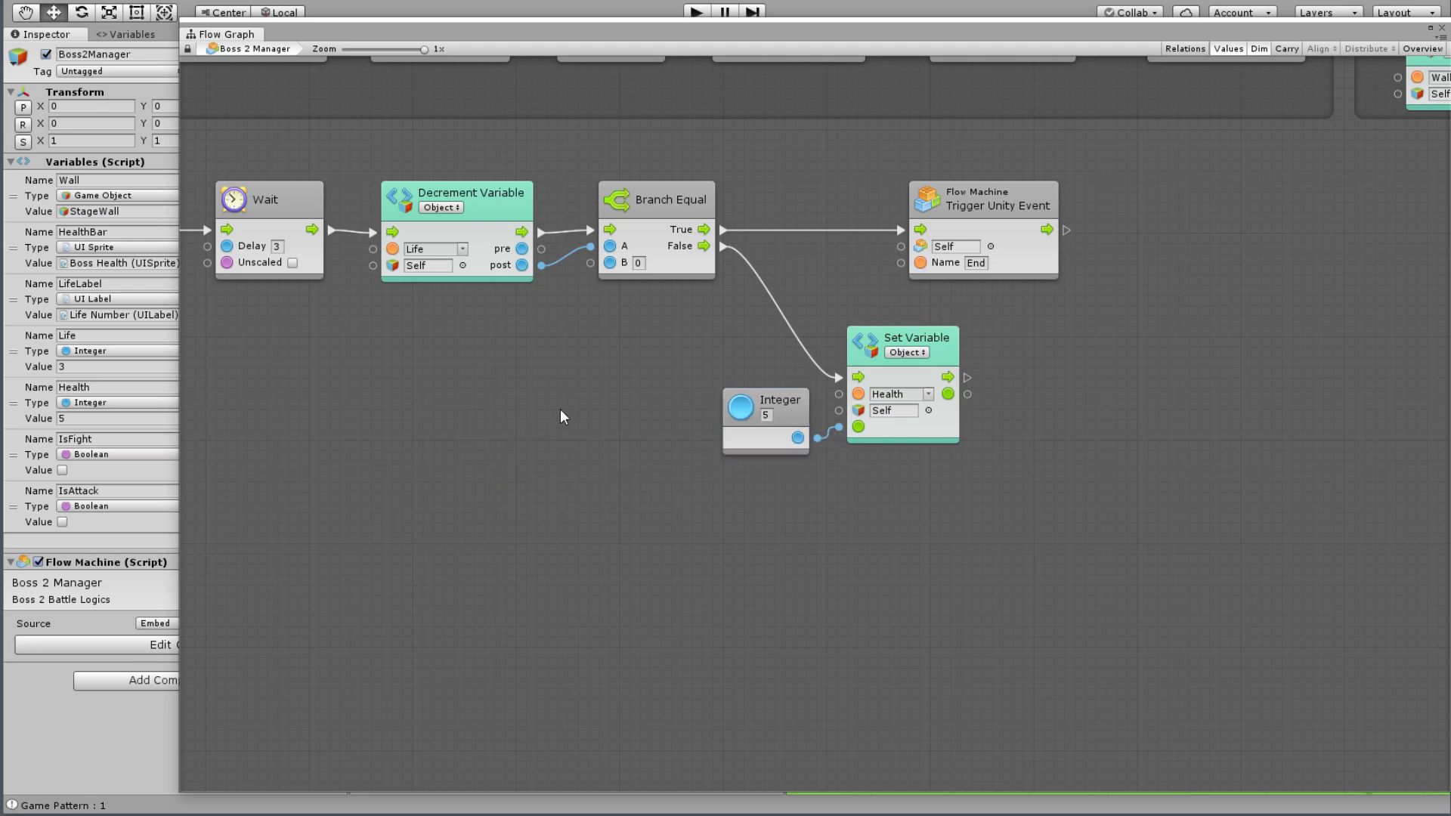
middle_drag(404, 410, 934, 421)
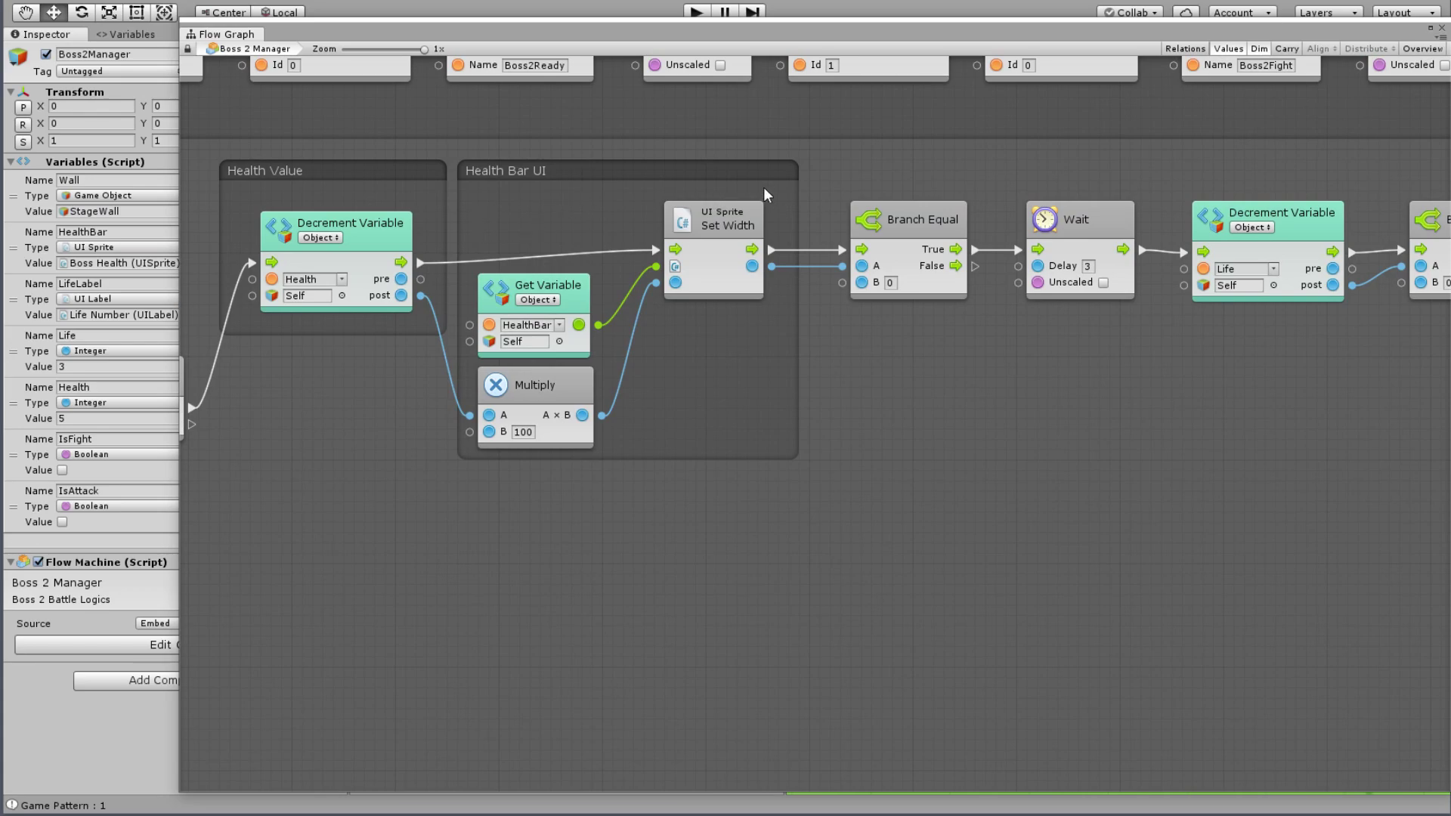
Step: Copy the Health Bar Set Width node beside the Health setter, discarding the extra Multiply copy
drag(822, 157, 483, 529)
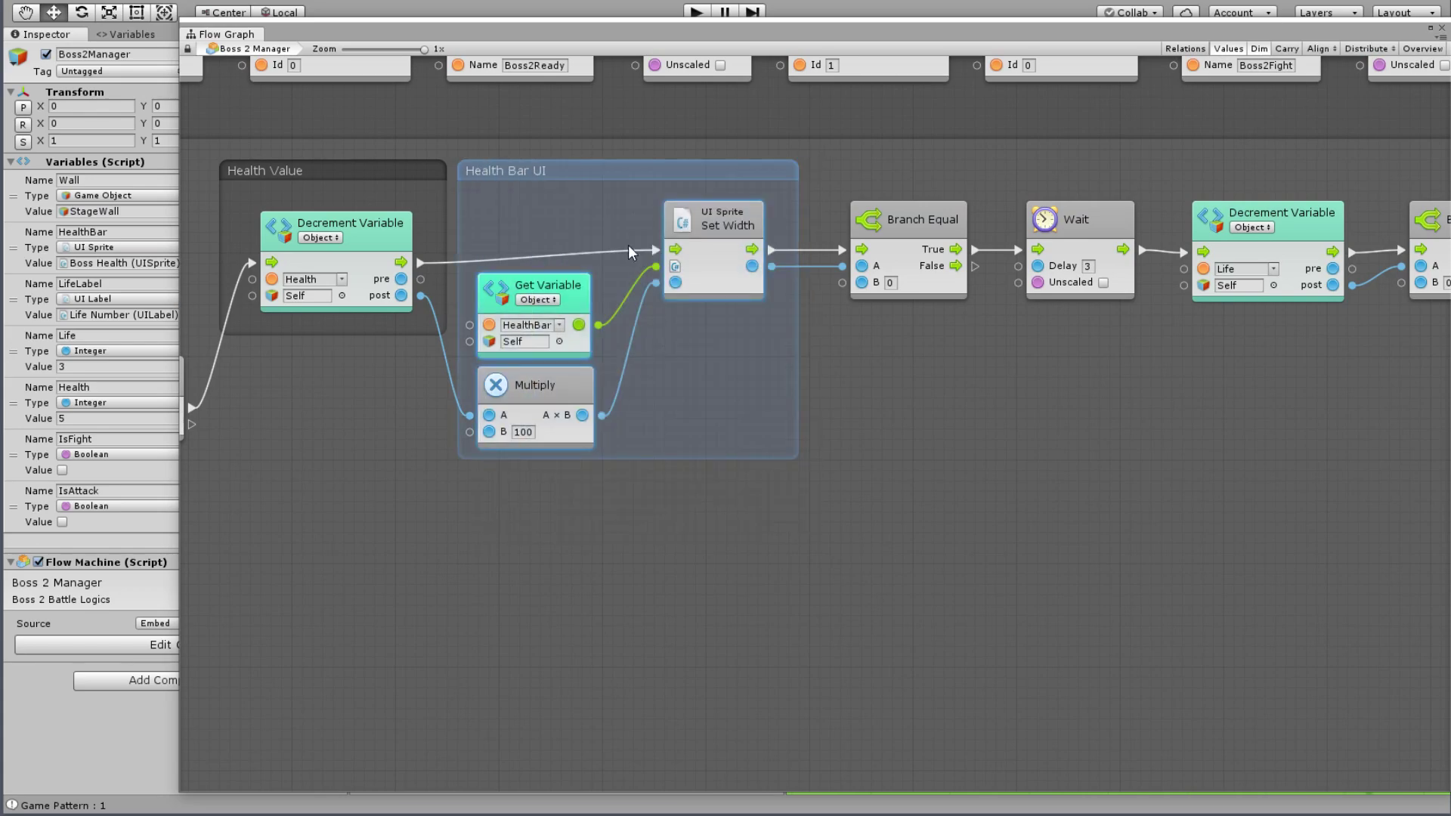
click(665, 409)
click(731, 214)
key(ctrl+d)
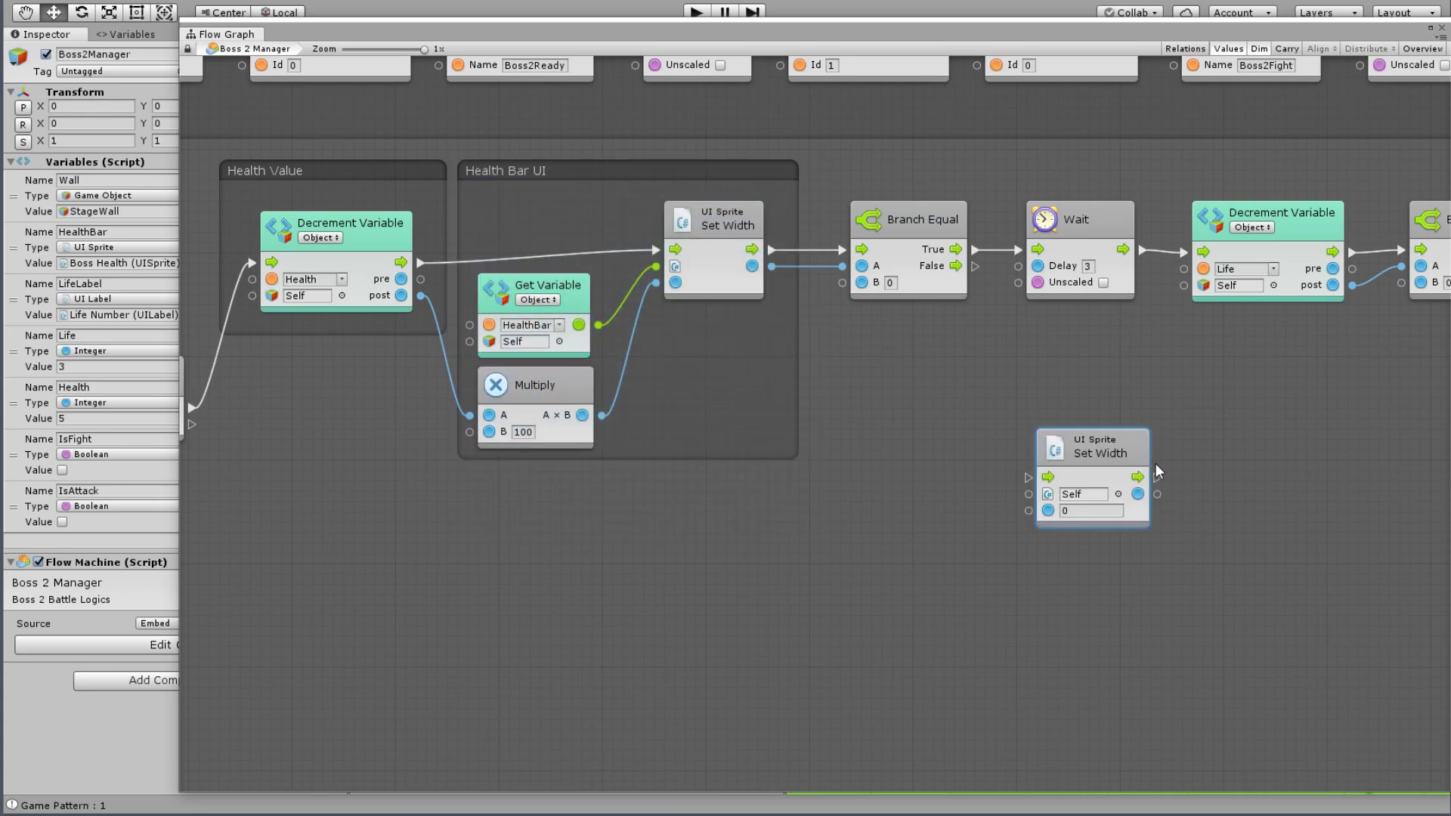
click(583, 384)
key(ctrl+d)
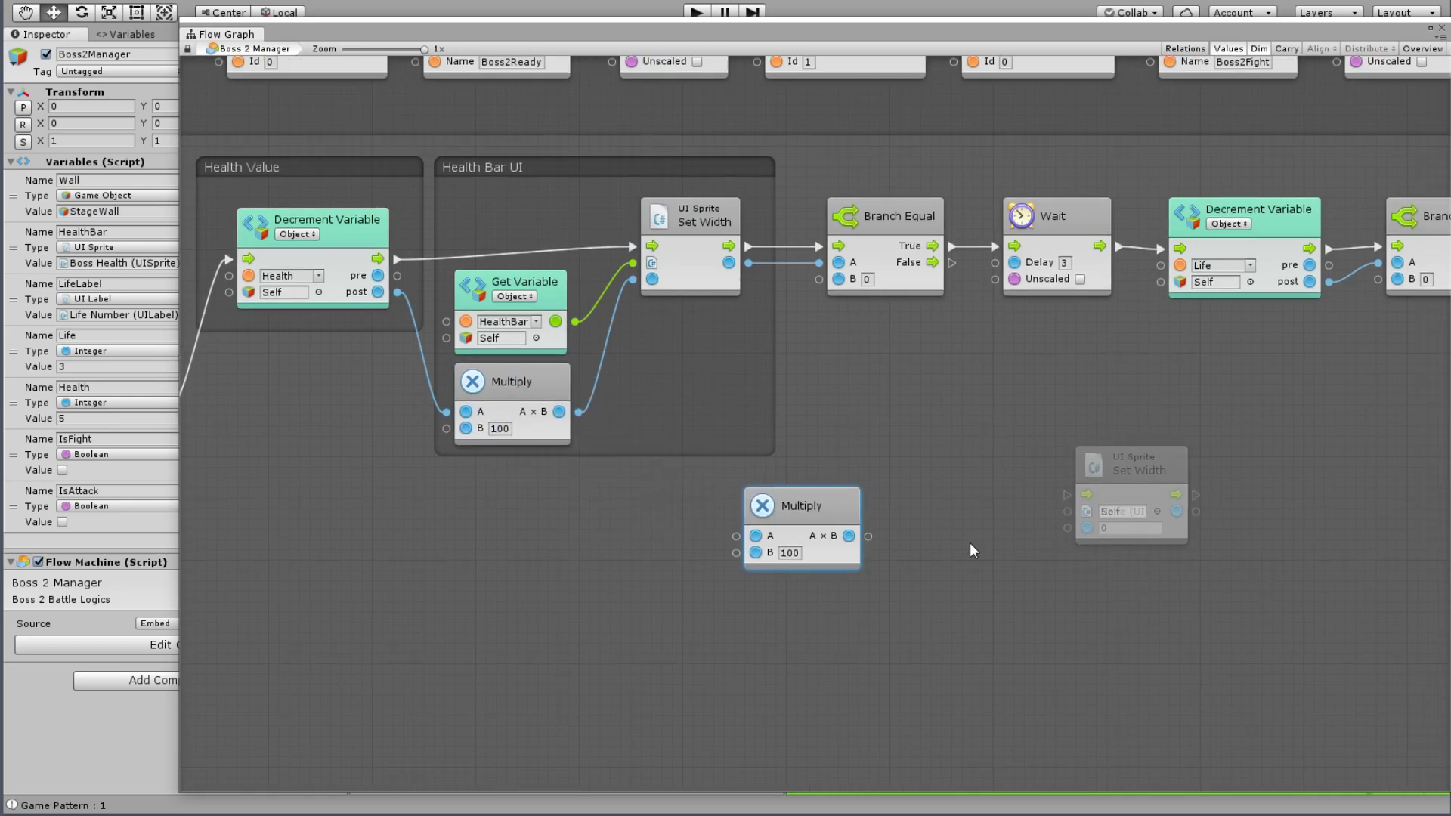
middle_drag(973, 550, 490, 482)
mouse_move(250, 502)
mouse_down()
mouse_move(645, 433)
mouse_move(1399, 382)
mouse_up()
middle_drag(1137, 291, 977, 333)
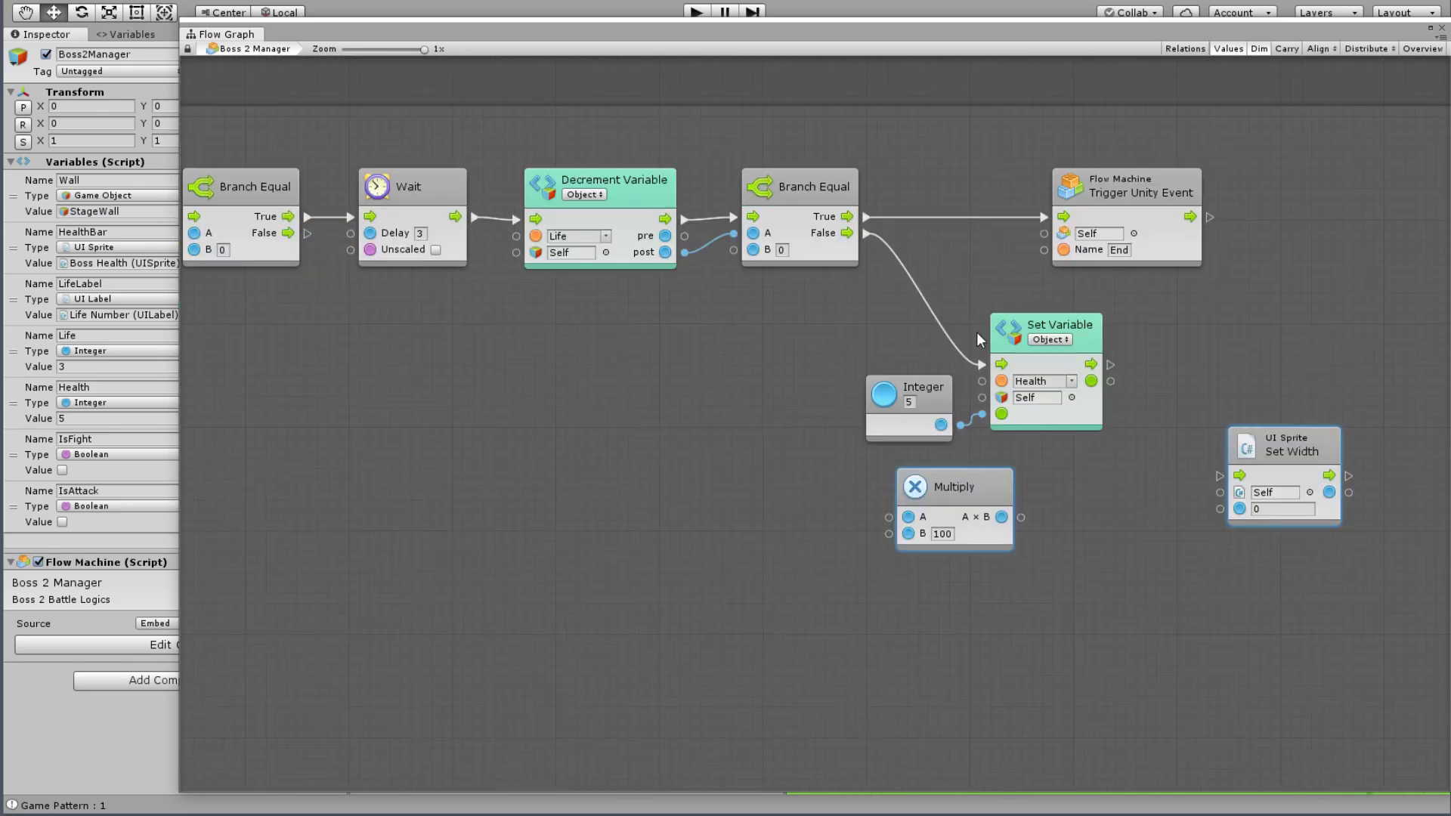
click(1103, 361)
drag(1109, 456, 1054, 350)
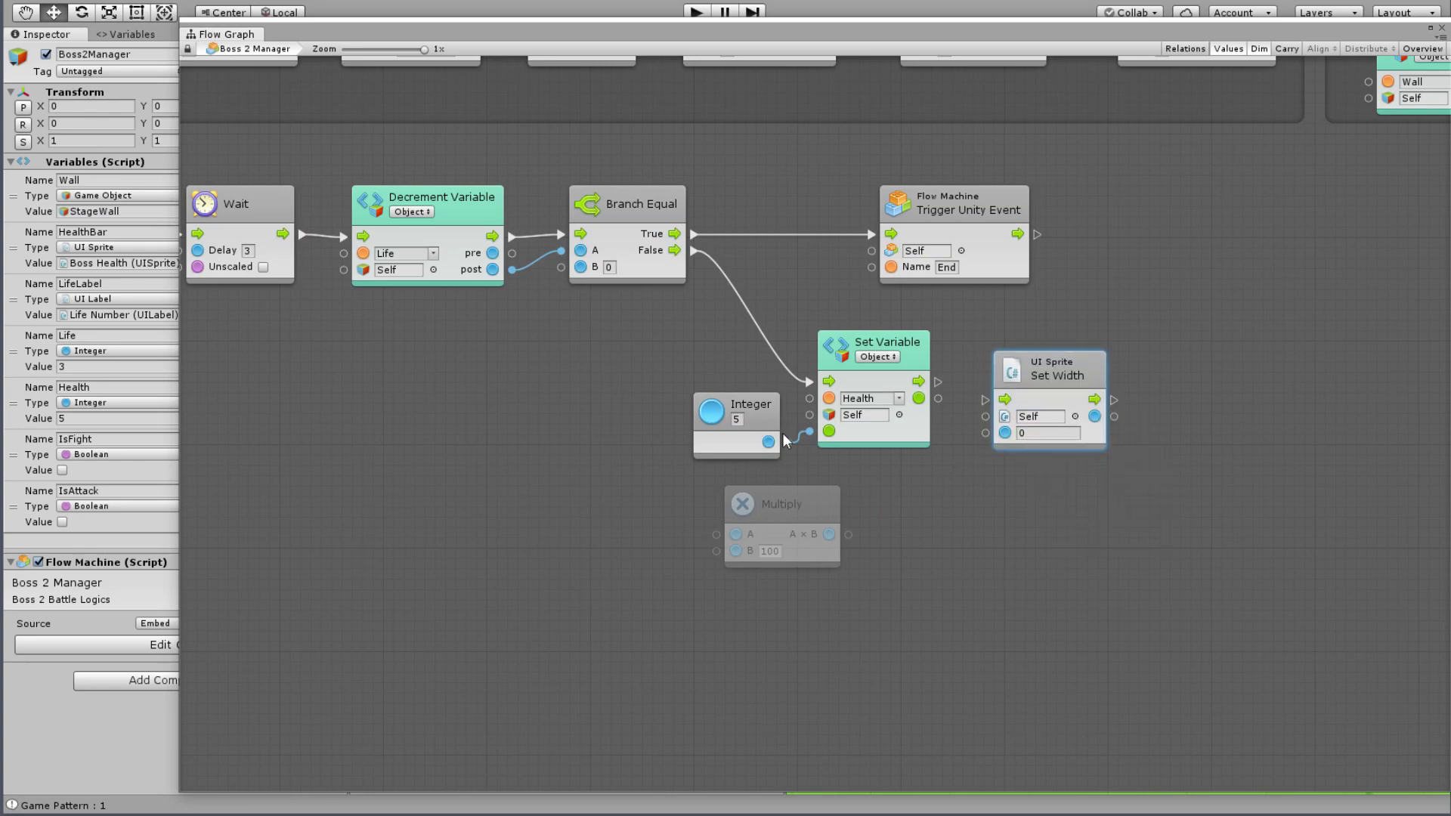
mouse_move(783, 437)
mouse_down()
mouse_move(695, 533)
mouse_move(716, 551)
mouse_up()
drag(763, 504, 877, 494)
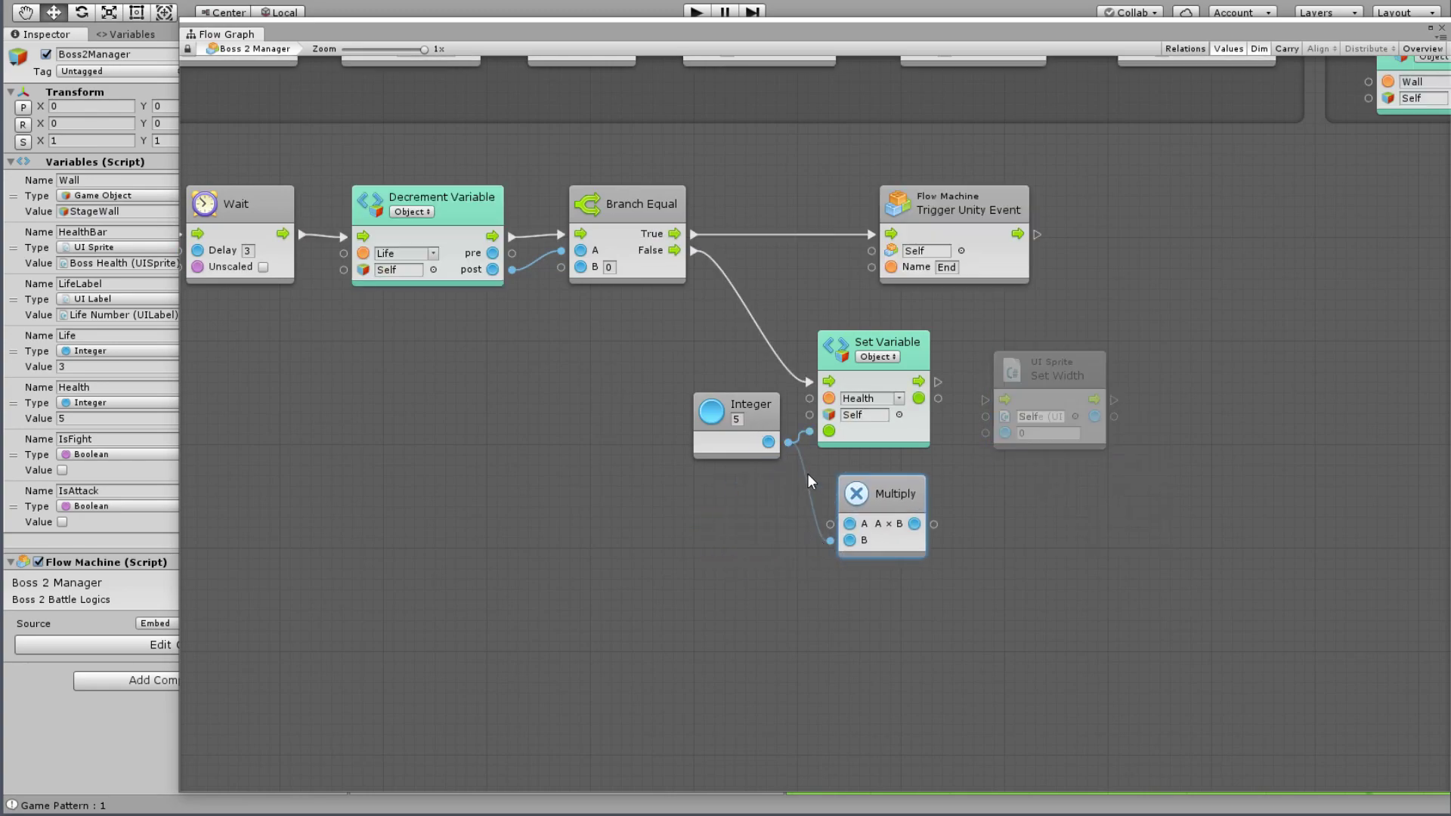
key(Delete)
Step: Set the Set Width copy's width to 500 and chain it after the Health setter
click(1046, 434)
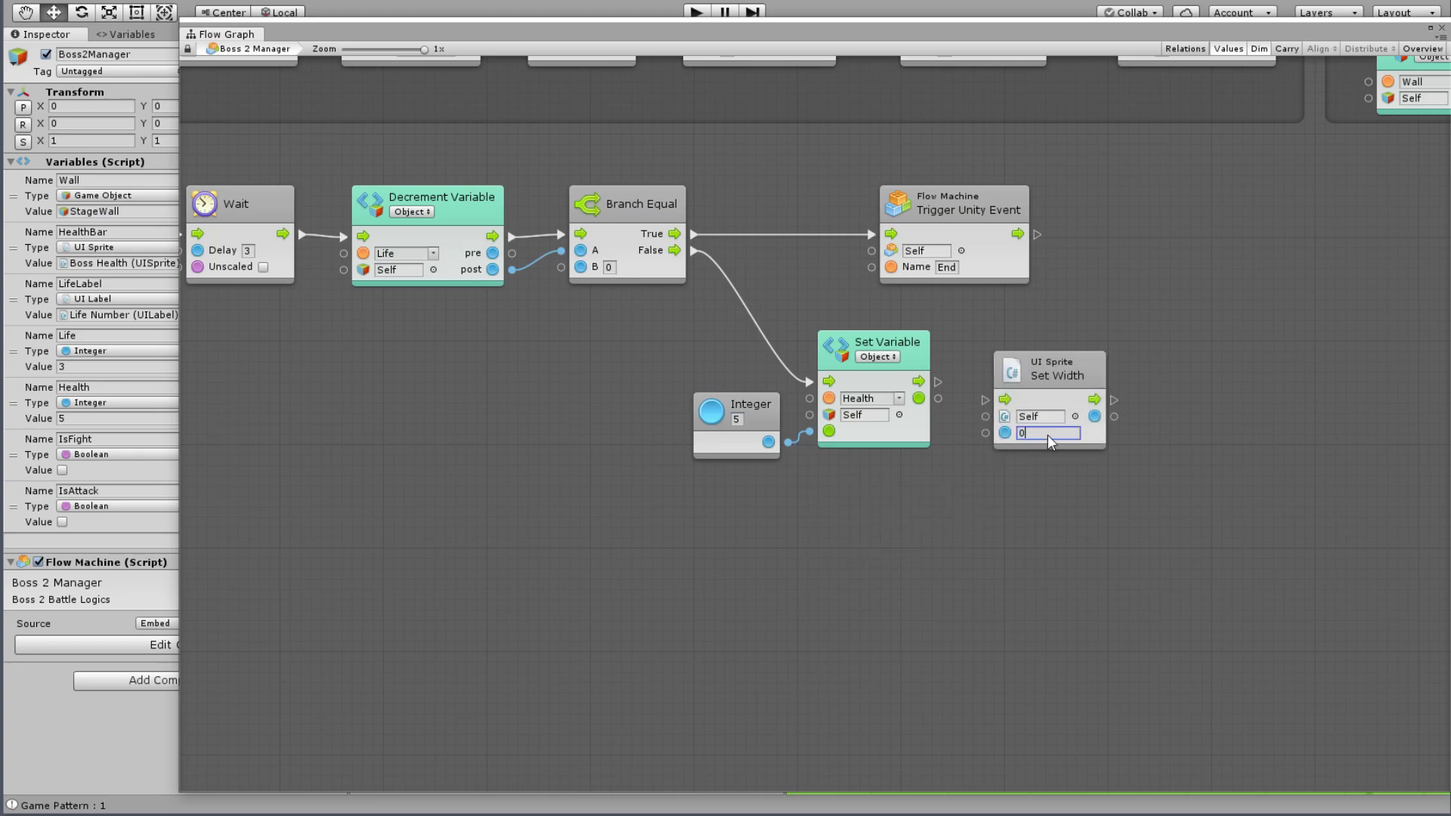
text(500)
key(Return)
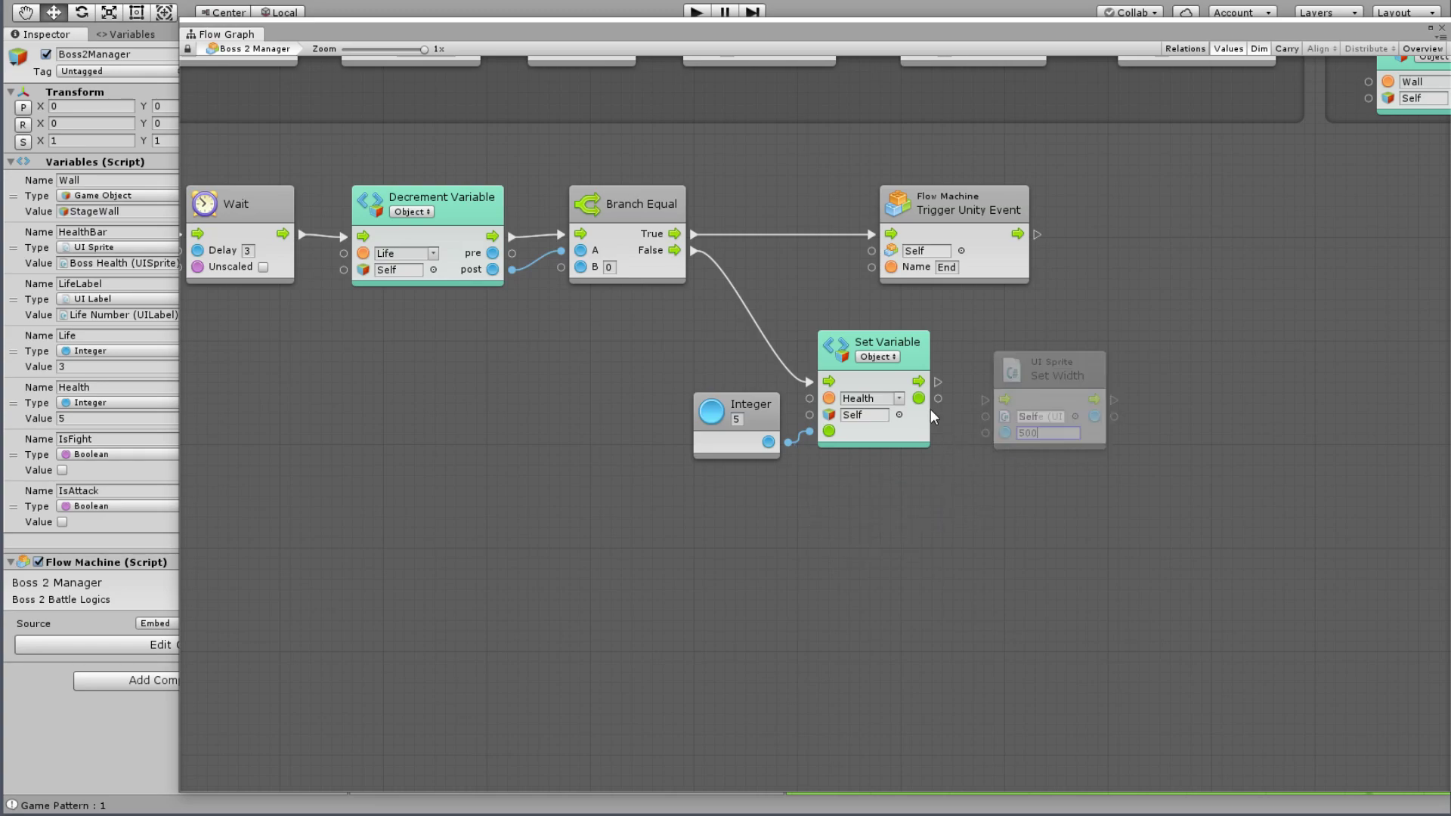
mouse_move(937, 381)
mouse_down()
mouse_move(995, 399)
mouse_move(1025, 365)
mouse_up()
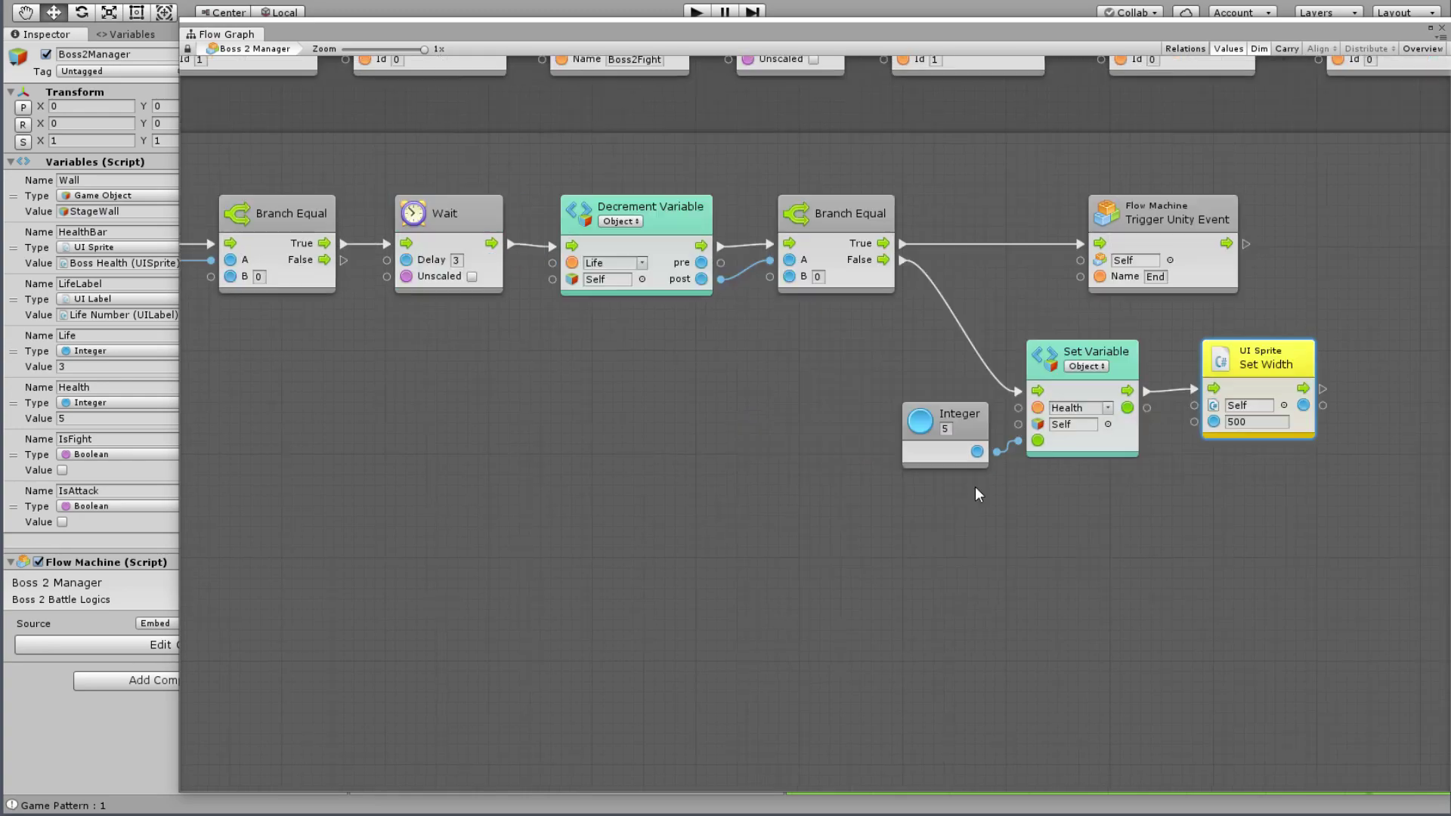
Step: Feed a HealthBar Get Variable into Set Width's sprite input and group the reset nodes
drag(438, 271, 1359, 508)
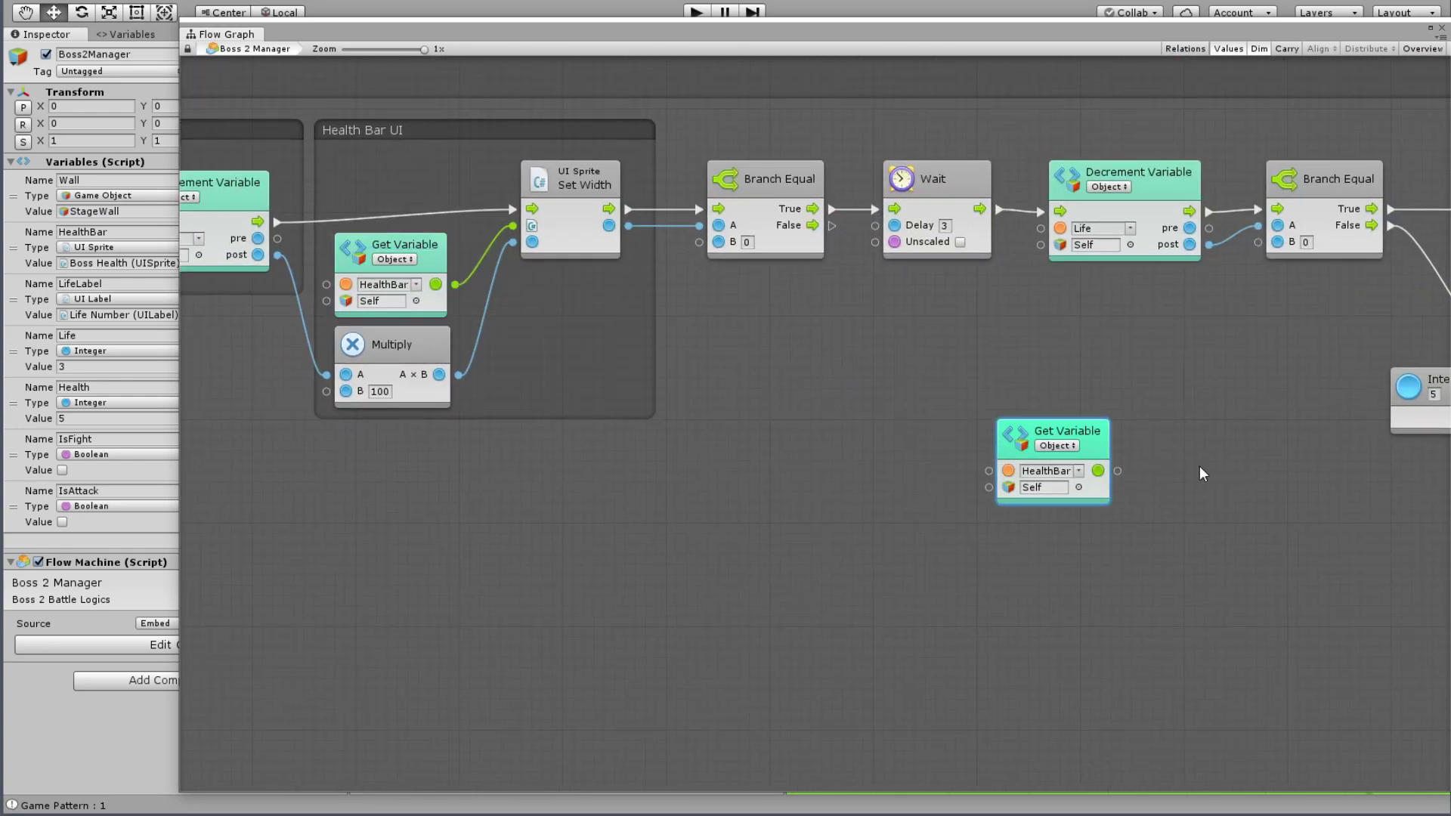
mouse_move(586, 428)
mouse_down()
mouse_move(844, 386)
mouse_move(903, 318)
mouse_up()
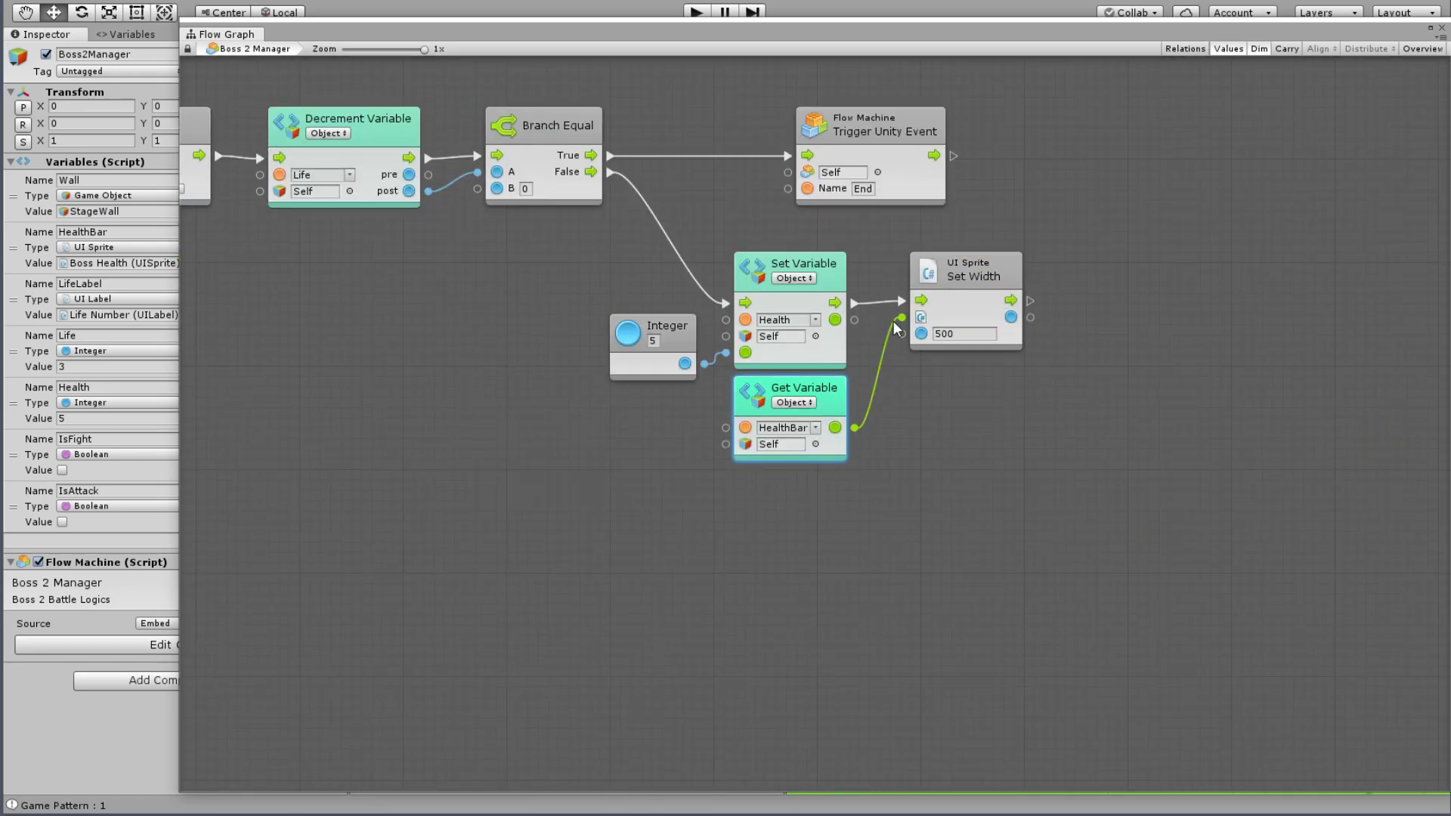
click(1047, 287)
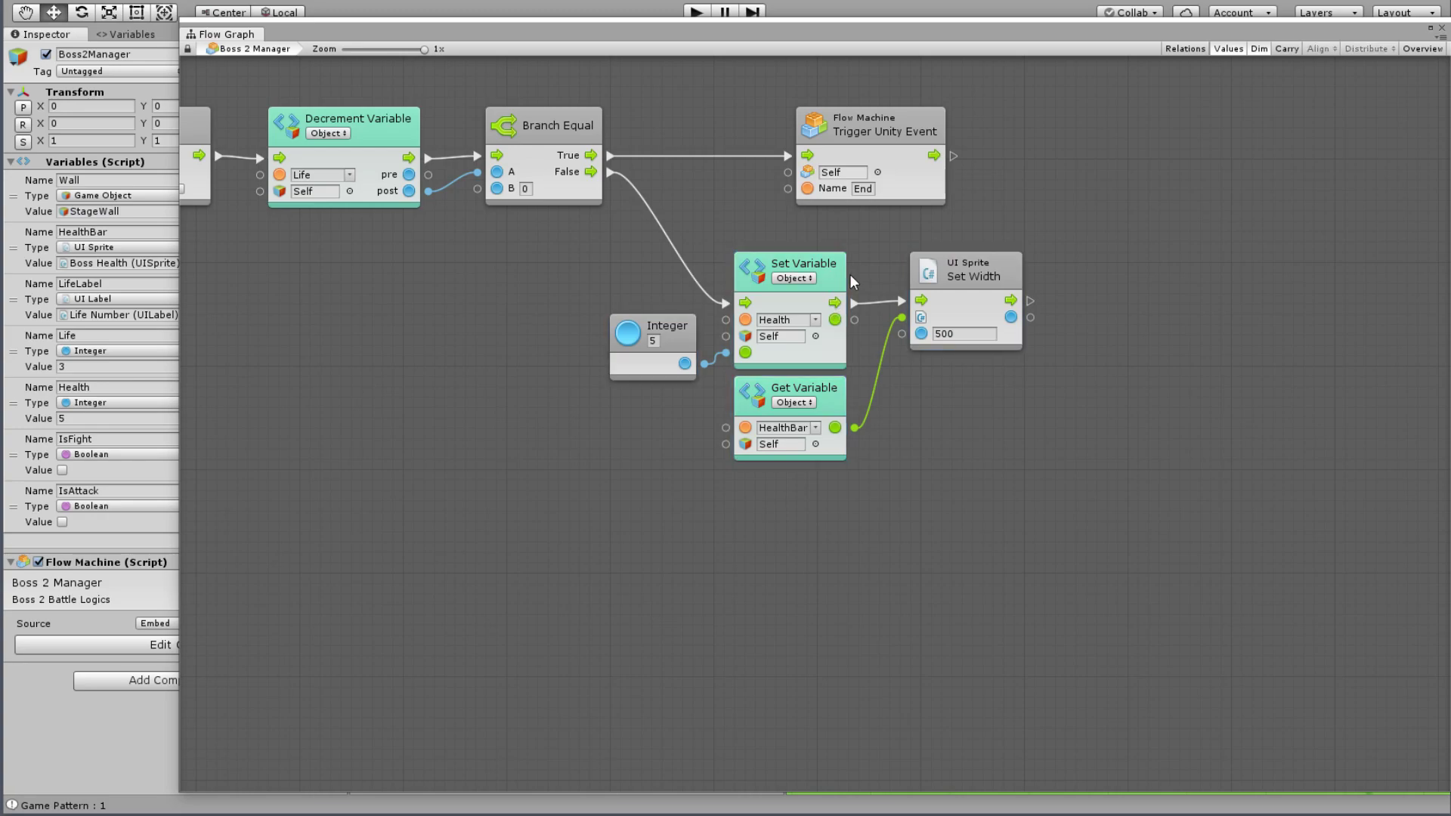
drag(1047, 250, 595, 477)
drag(845, 289, 863, 300)
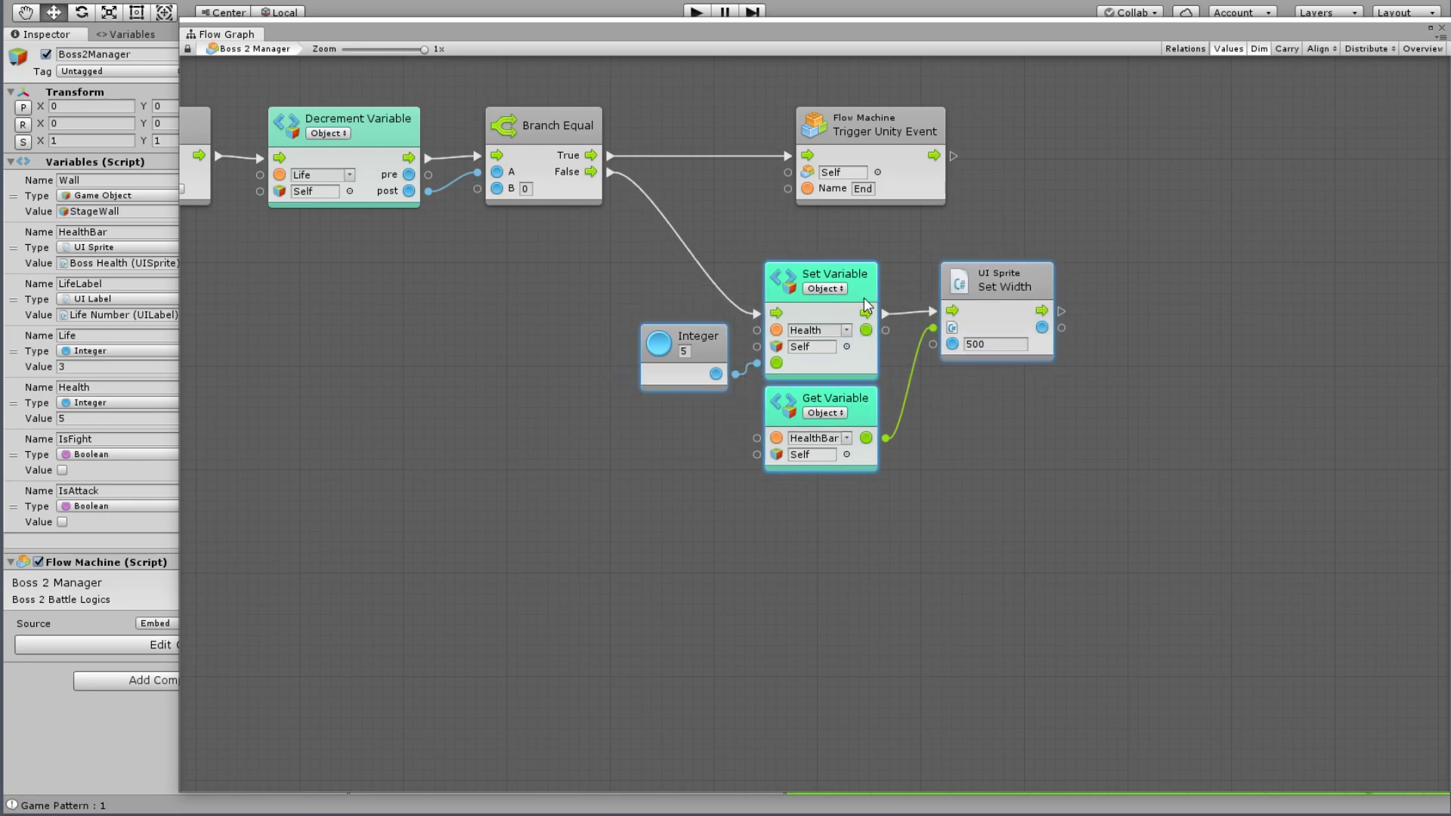
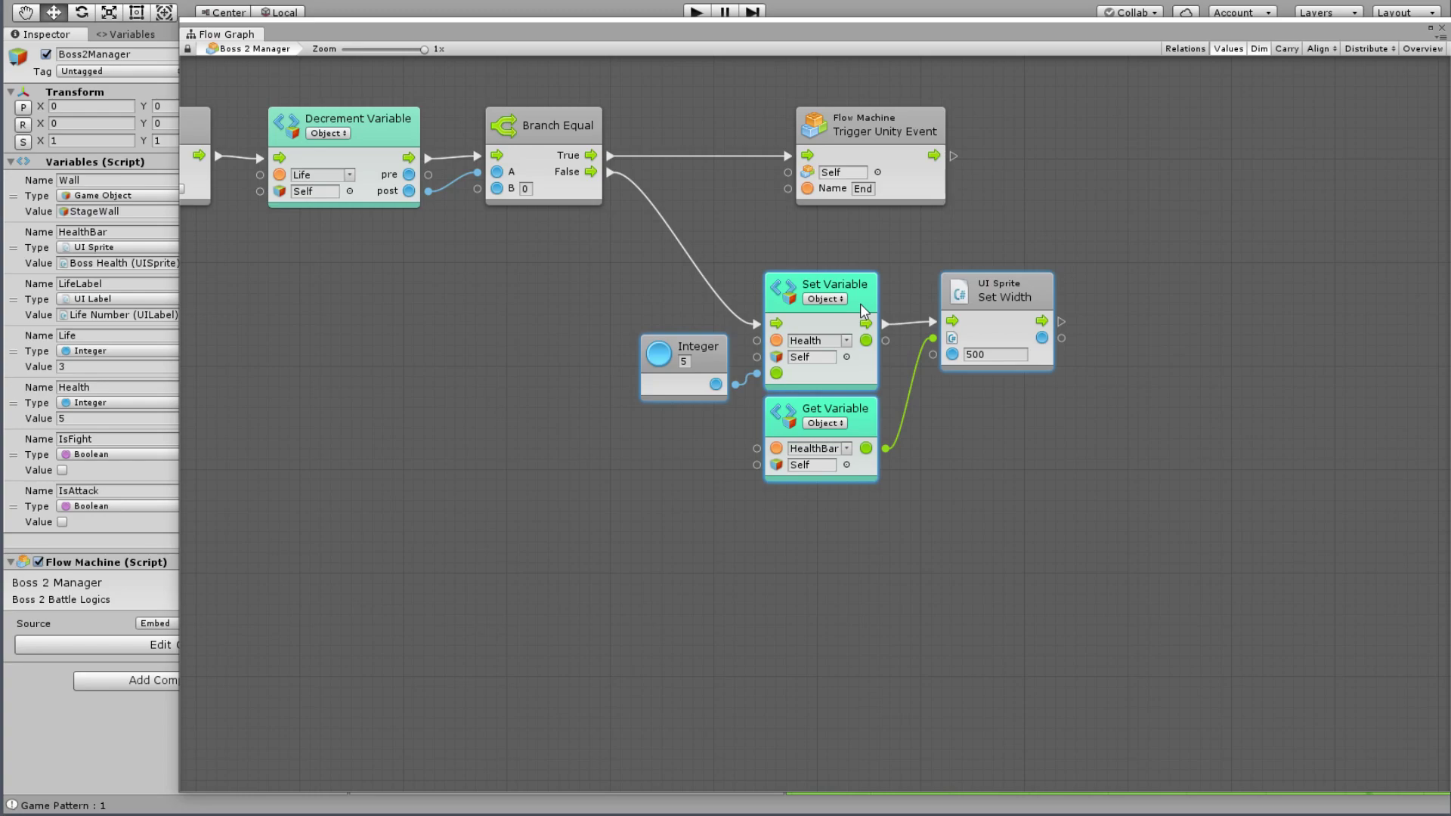
Step: Wrap the health recharge nodes in a new group titled Recharge Health
click(634, 300)
ctrl+drag(624, 220, 1109, 518)
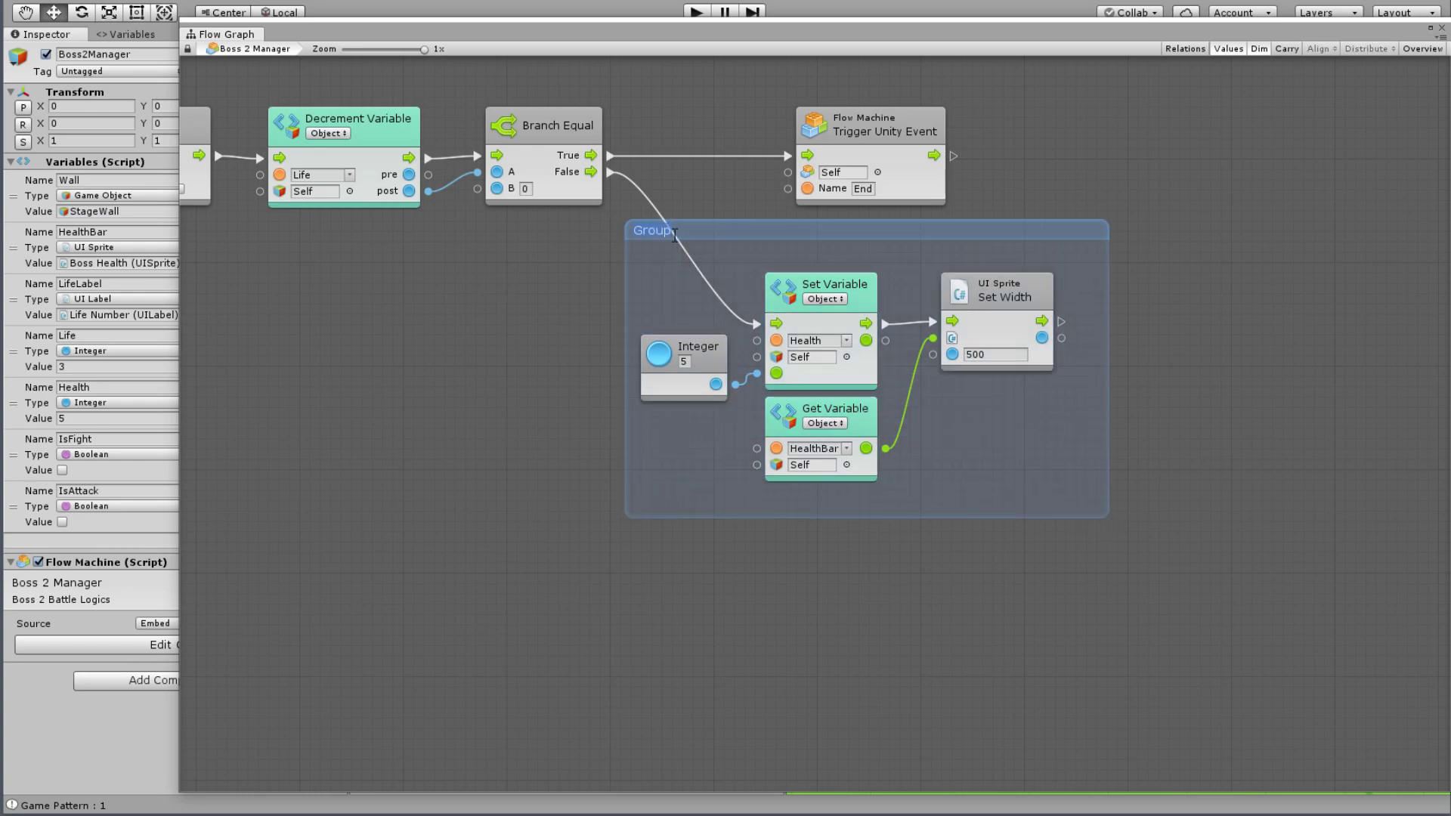
text(Recharg)
text(e Health)
click(1171, 186)
drag(1036, 226, 1053, 259)
scroll(974, 113, up, 3)
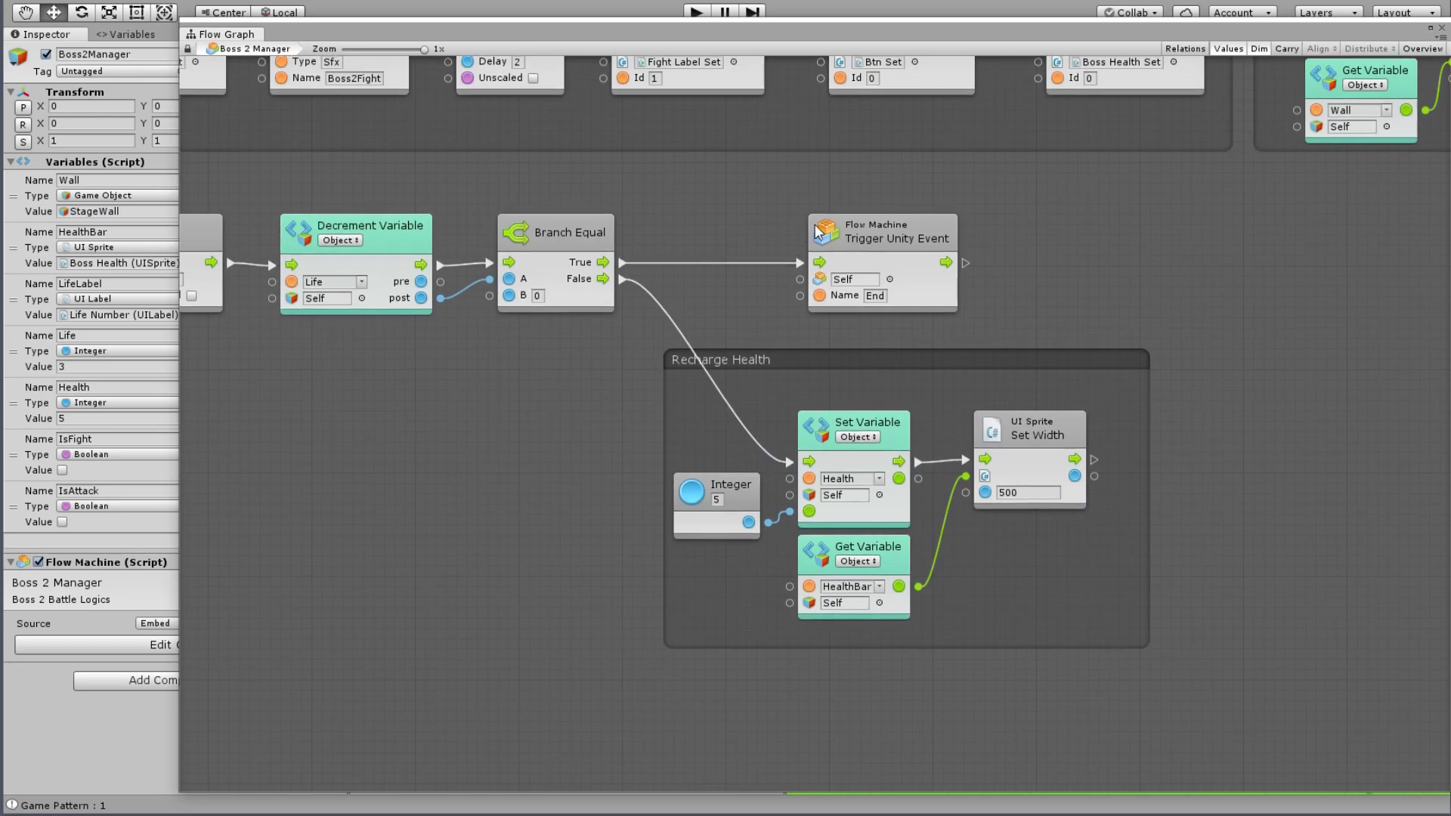
Step: Group the Trigger Unity Event node as Boss End, centring the node and resizing the frame
ctrl+drag(699, 168, 1017, 325)
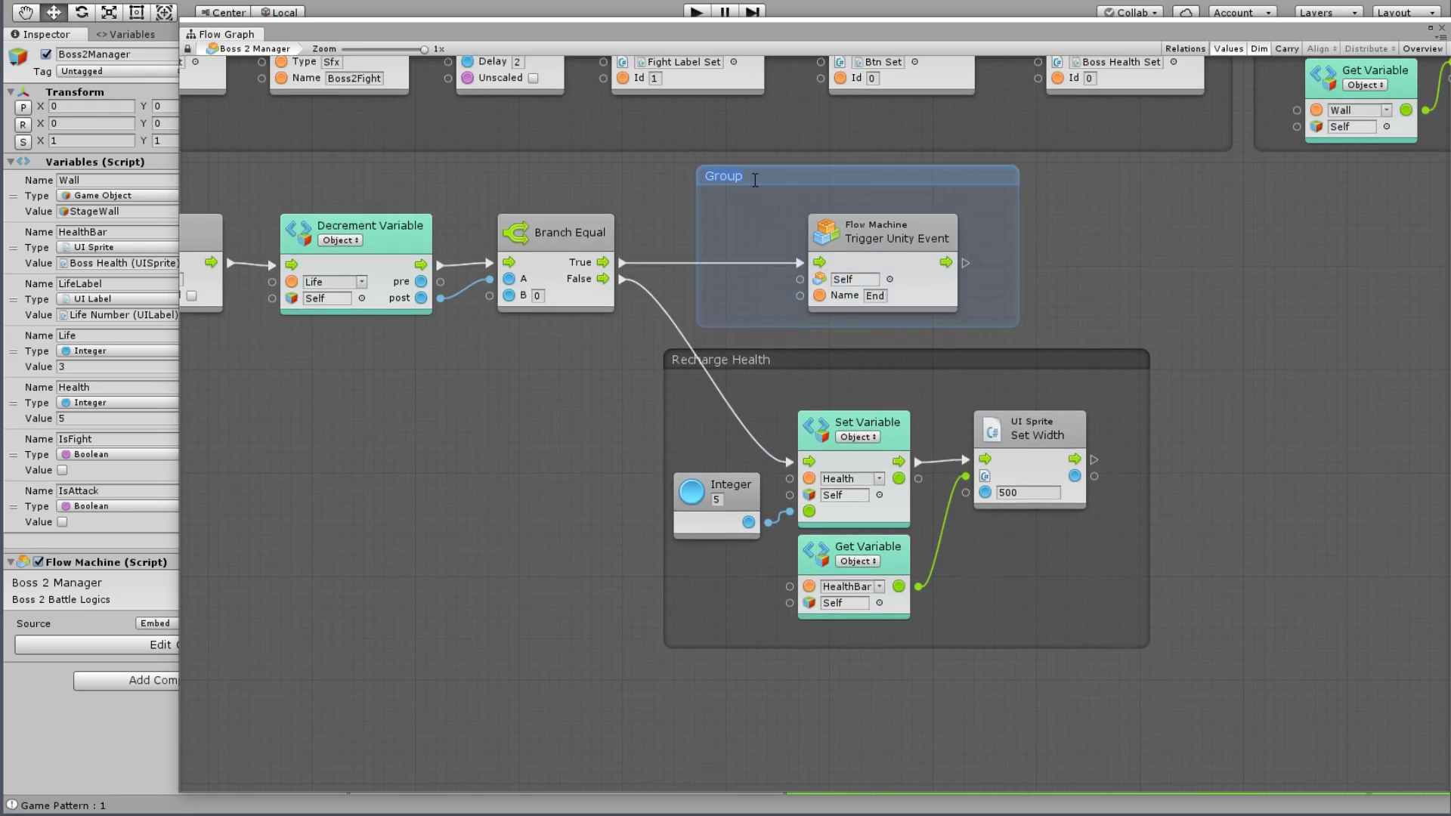
double_click(754, 180)
text(Boss En)
text(d)
click(1277, 339)
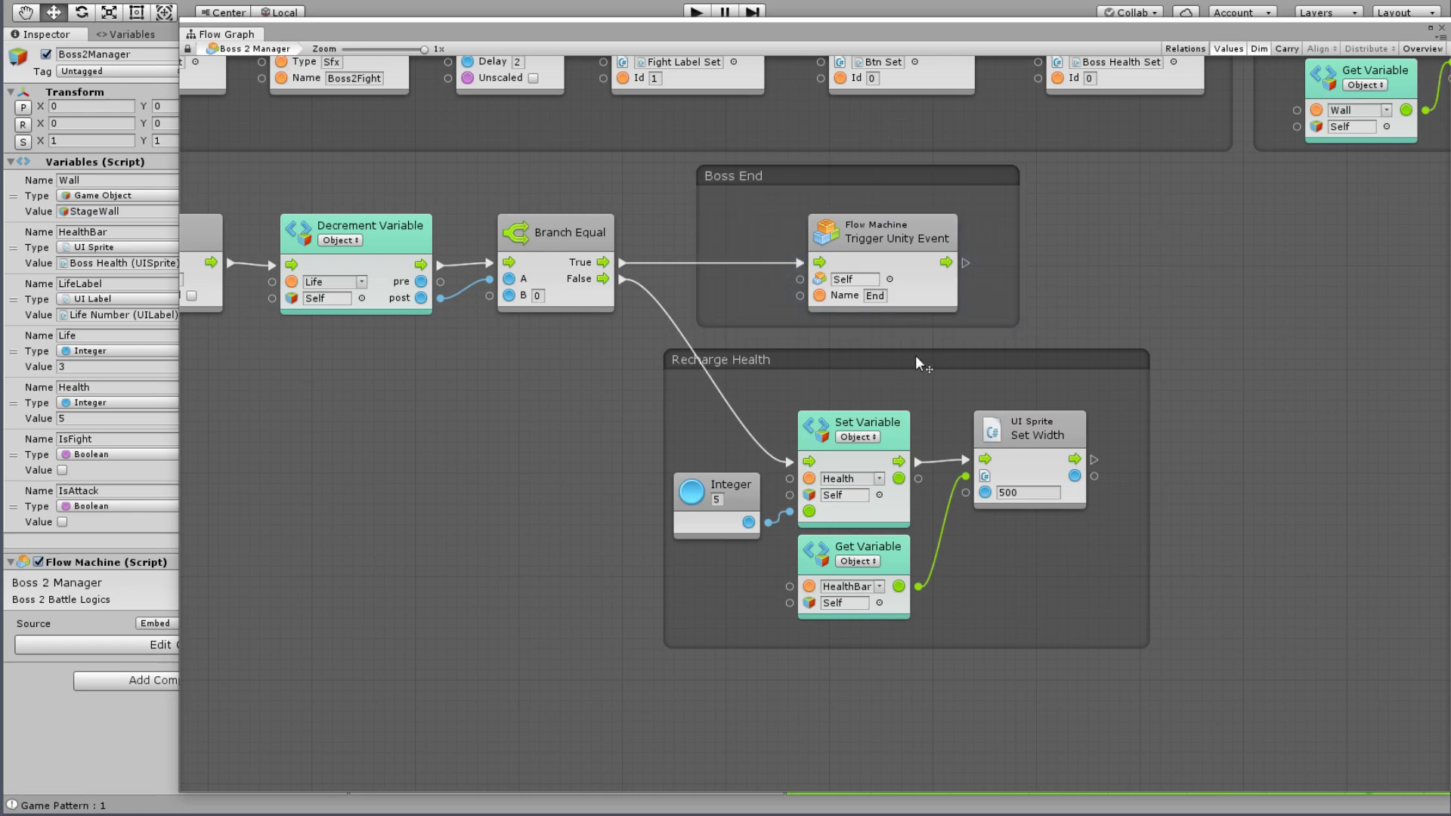
drag(917, 358, 947, 348)
click(927, 229)
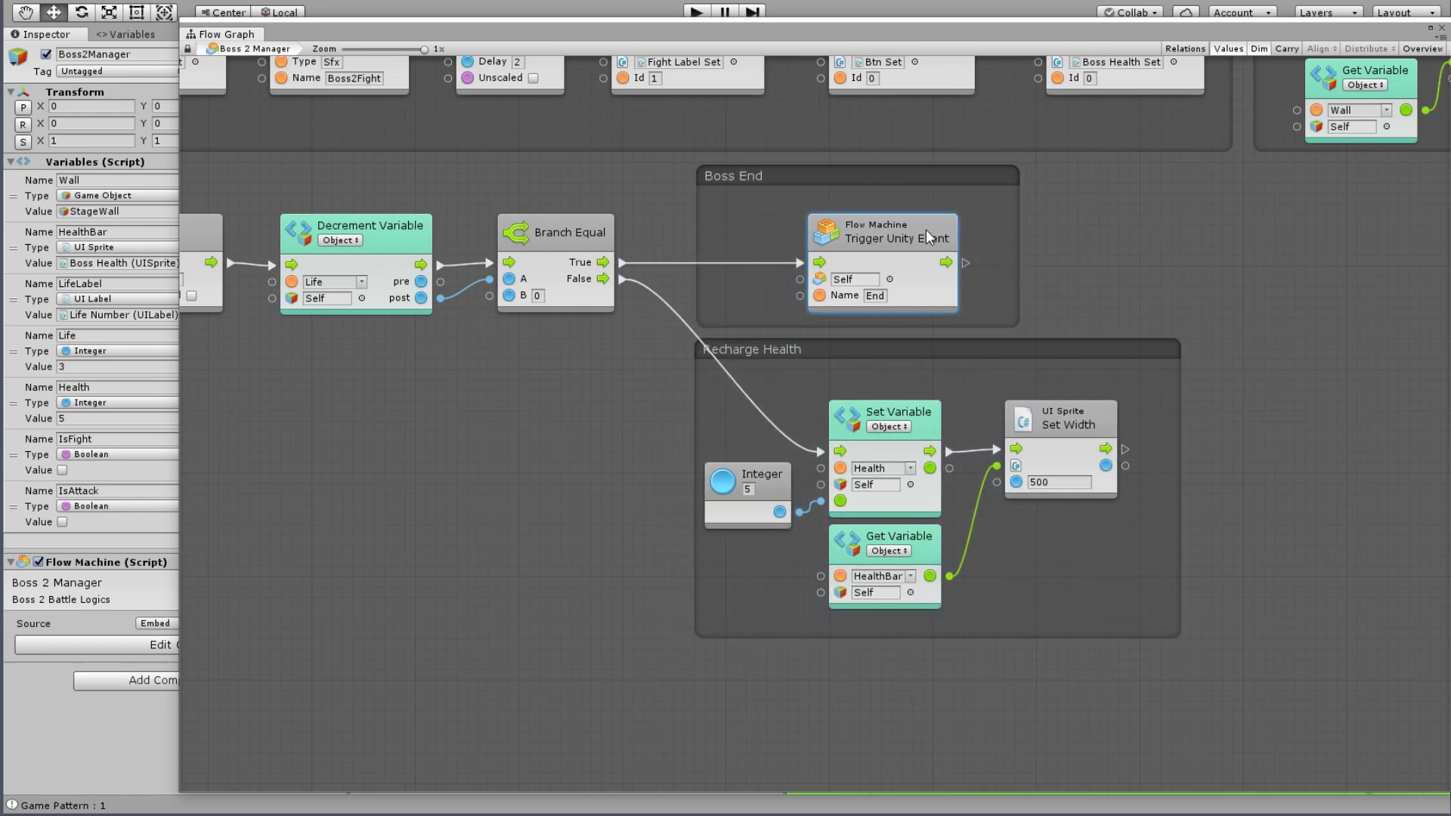
drag(926, 229, 906, 230)
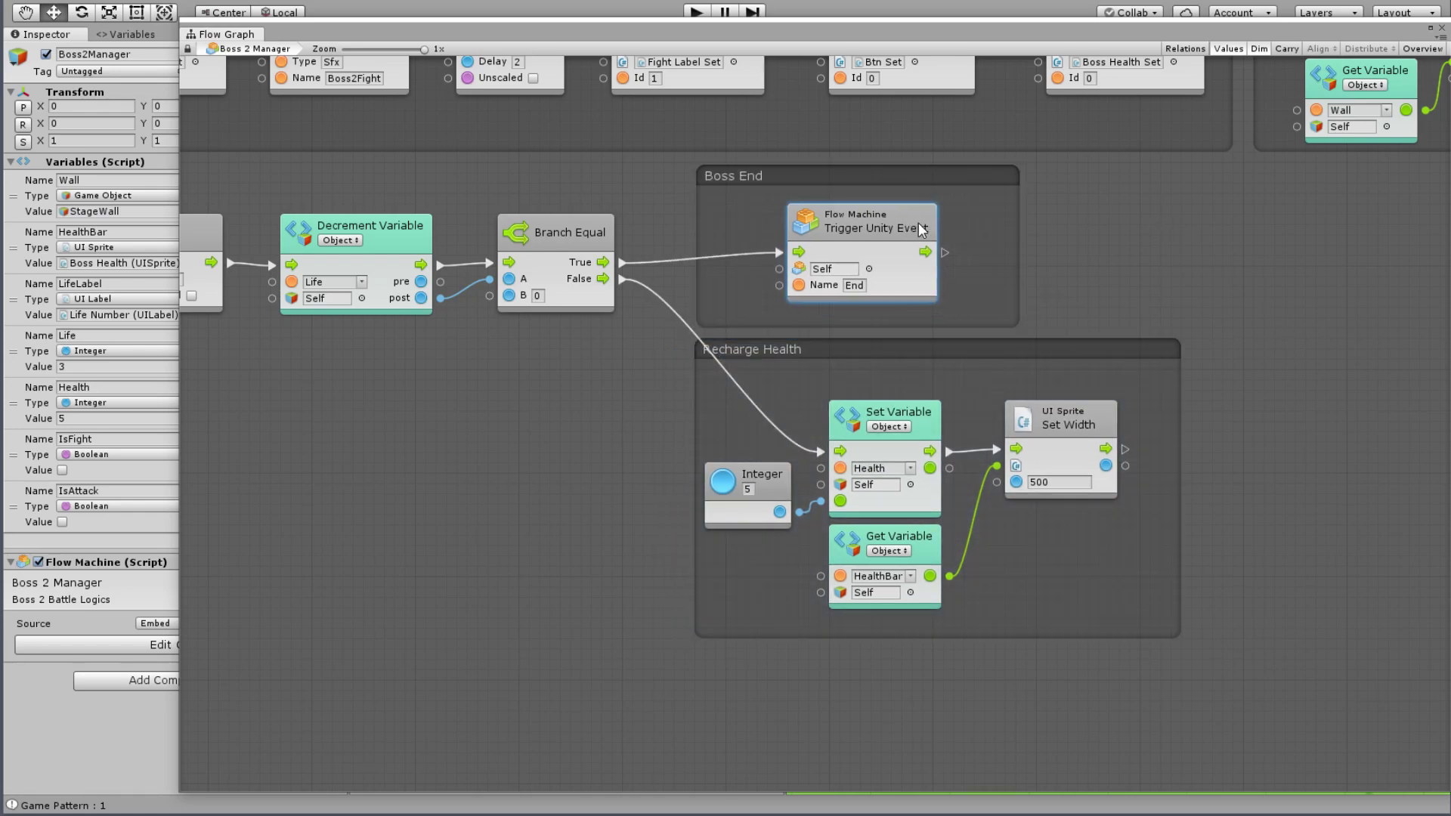
click(900, 163)
drag(900, 174, 944, 176)
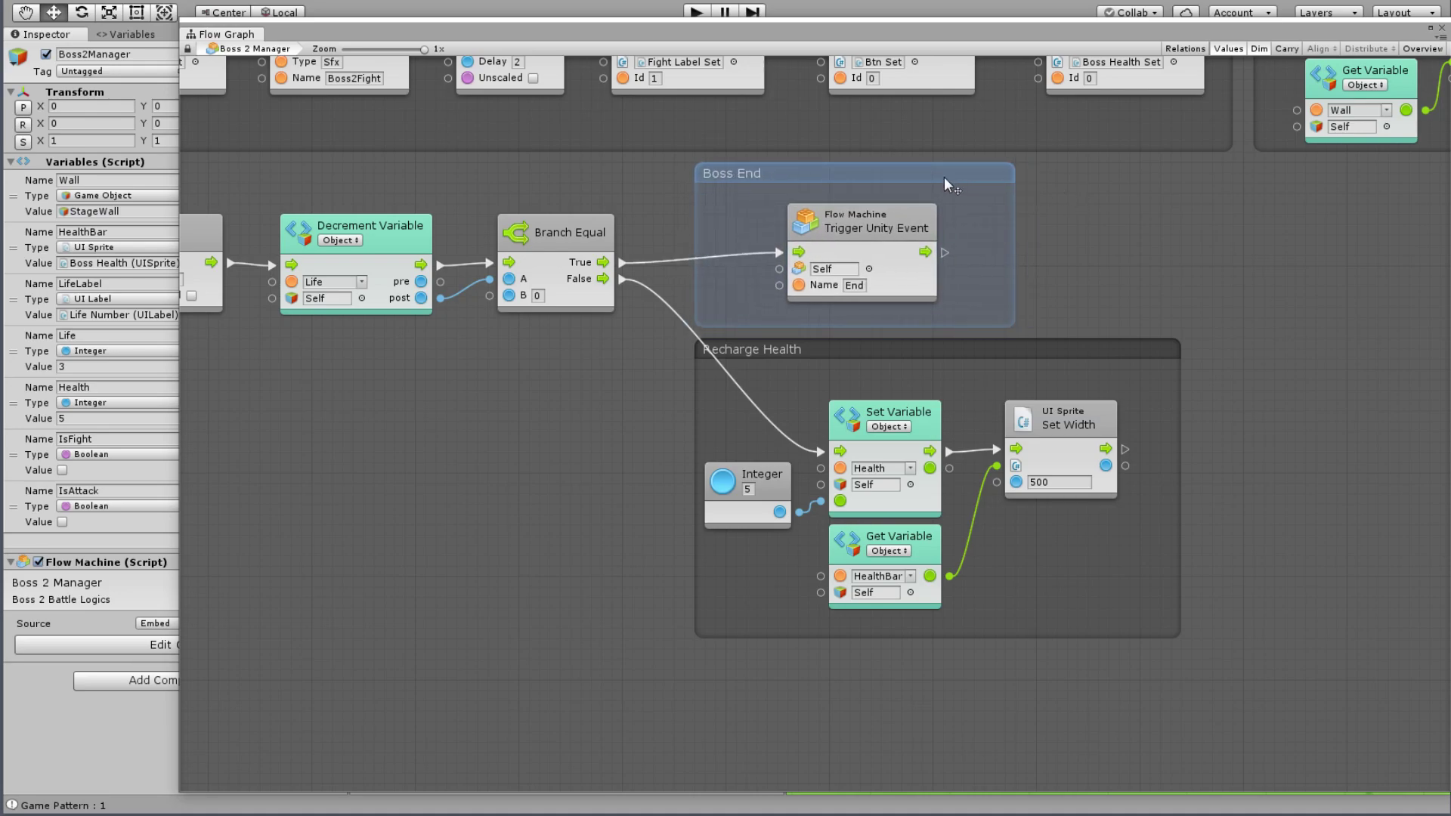
click(559, 409)
Step: Group the Branch, Wait and Decrement nodes as Check Life and tighten the frame
middle_drag(559, 409, 813, 430)
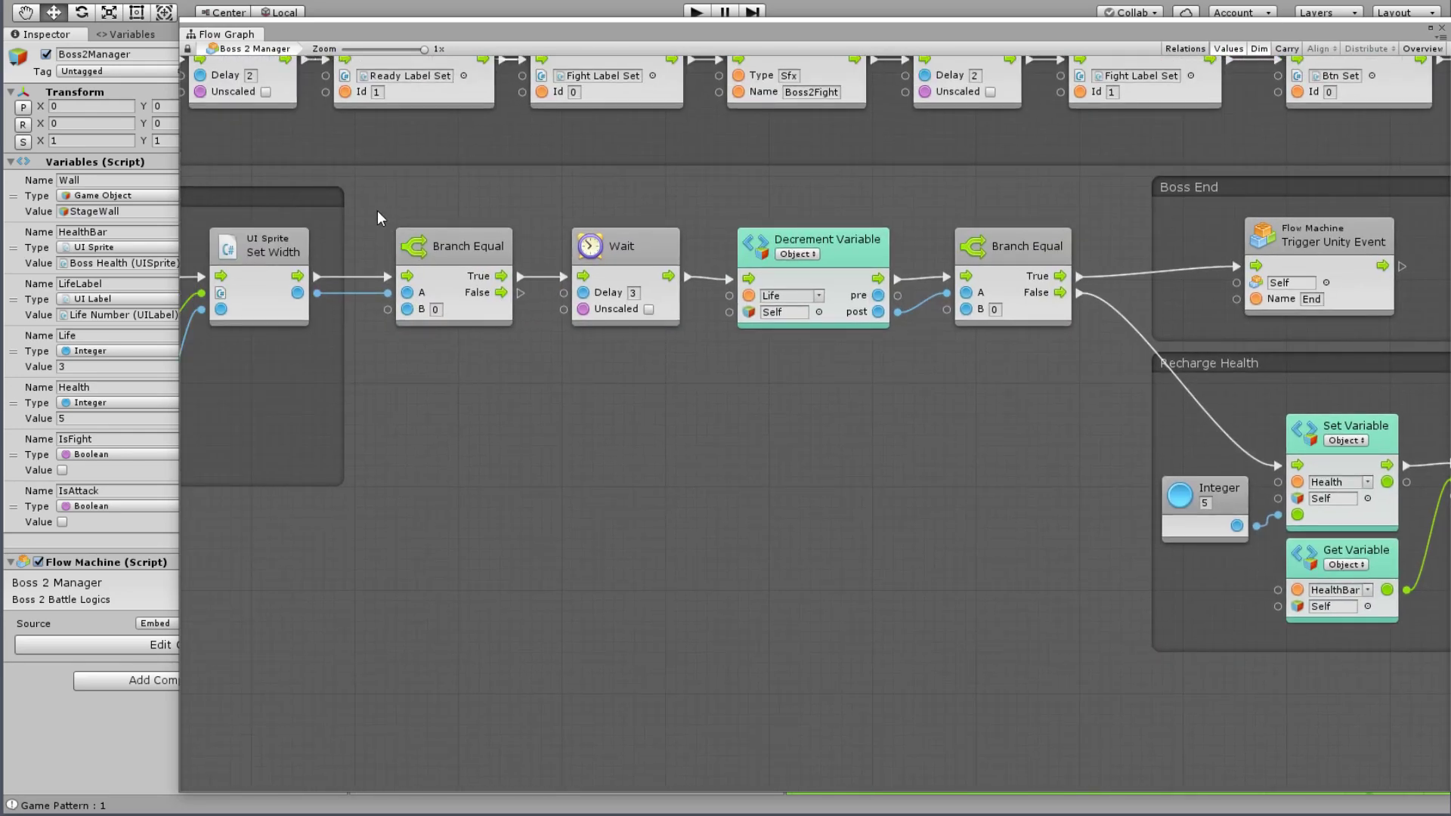
ctrl+drag(362, 178, 1099, 389)
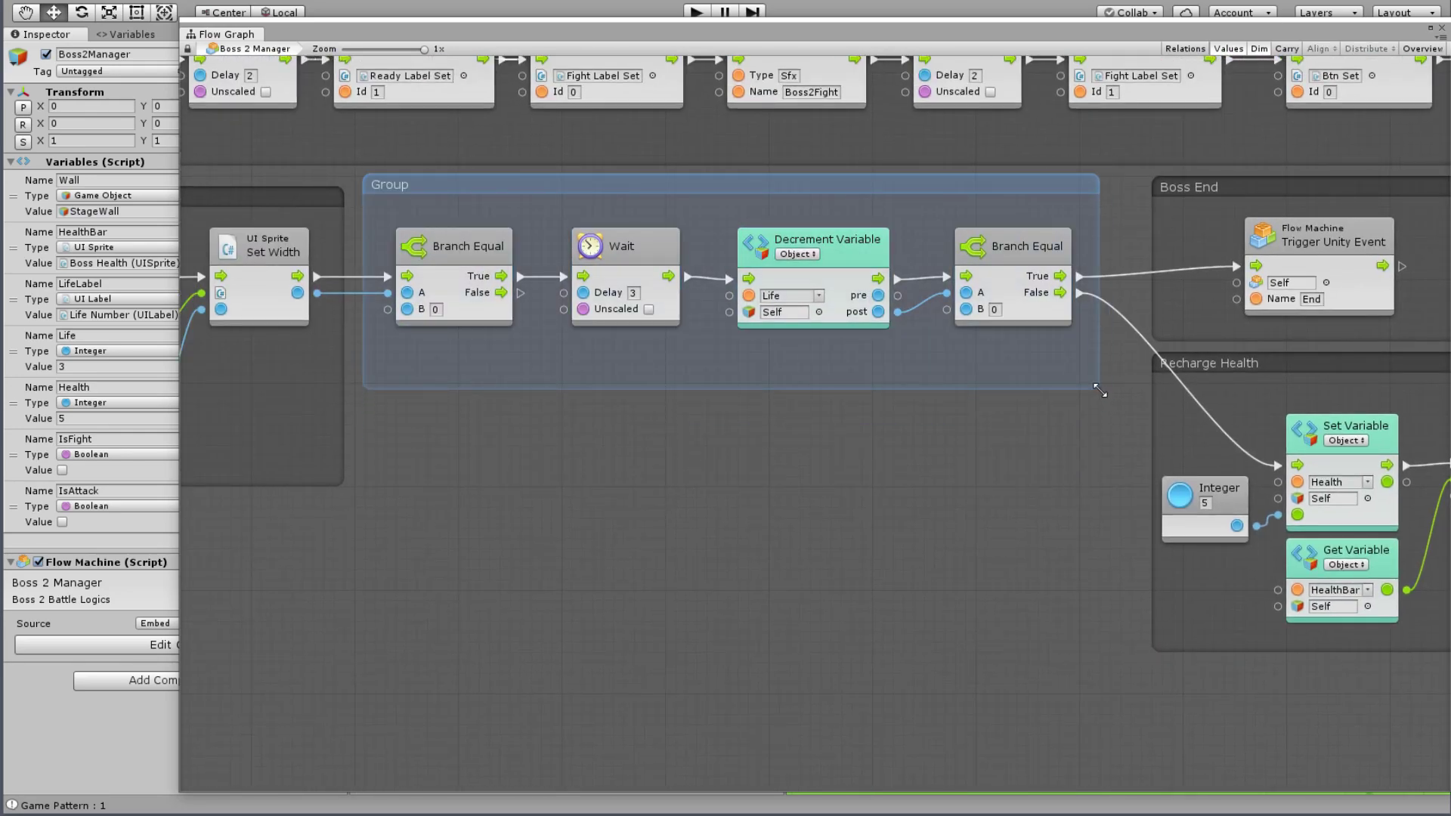
text(Che)
text(ck )
text(Life)
key(Return)
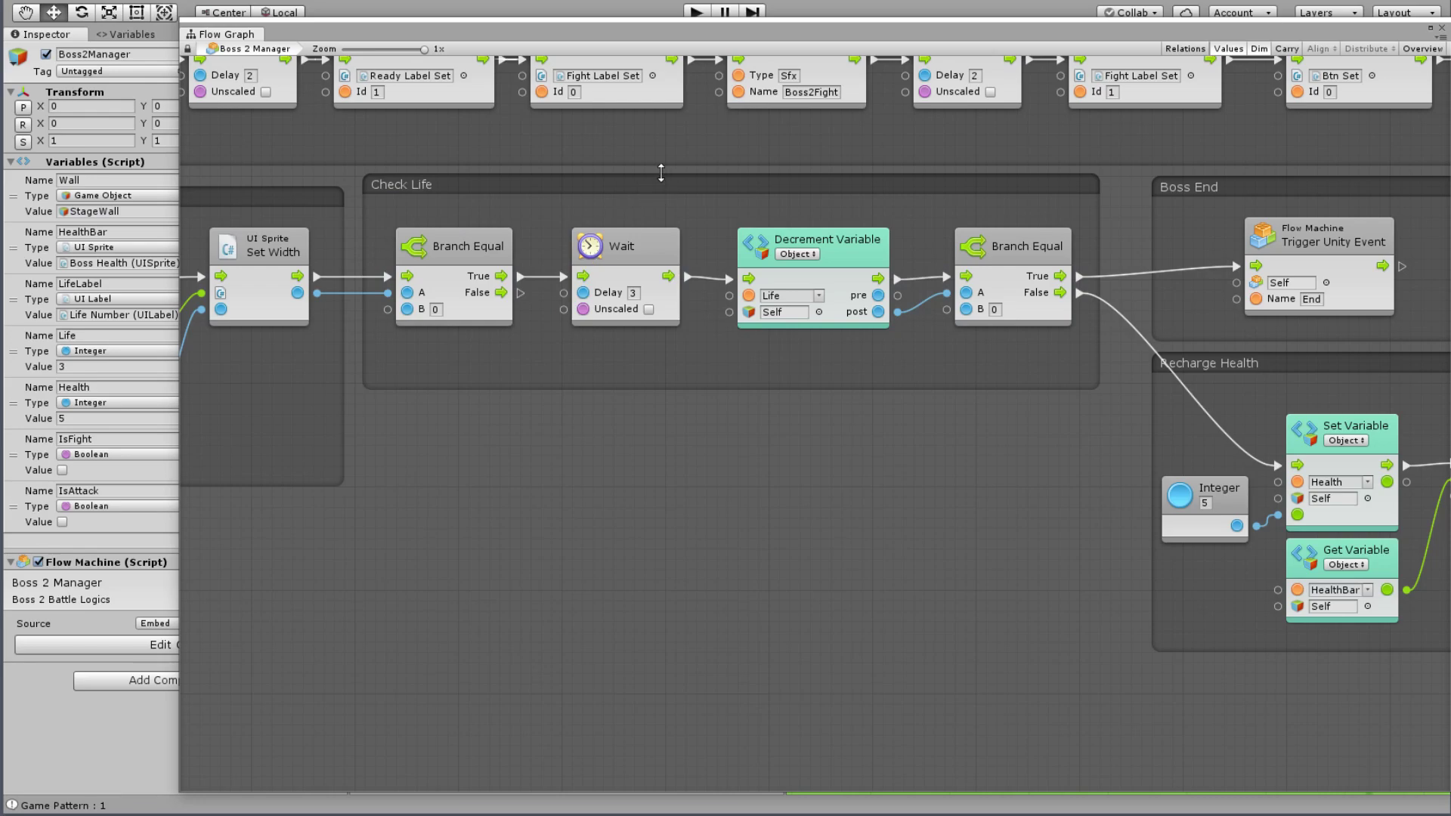
click(661, 173)
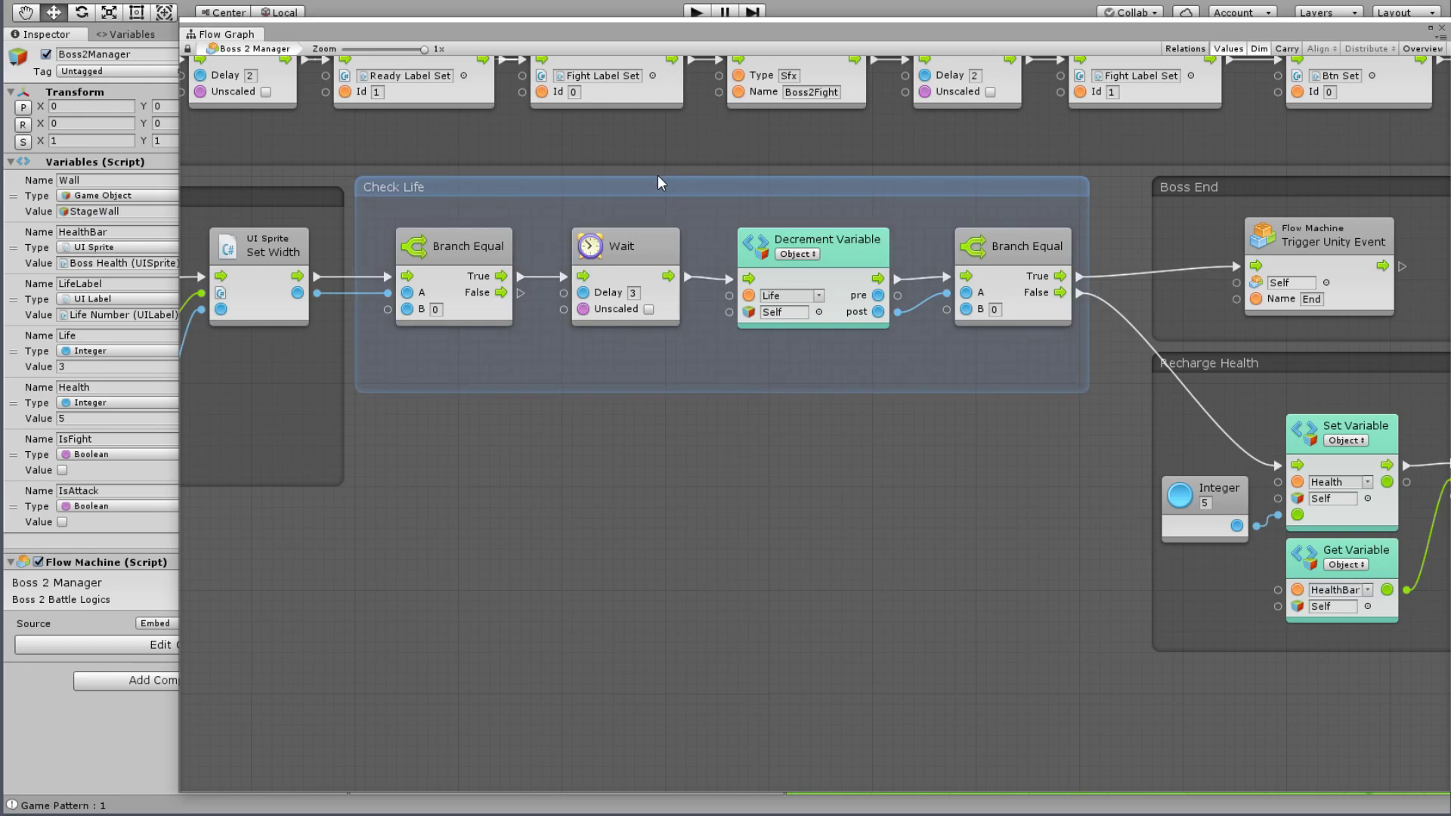
drag(674, 186, 674, 195)
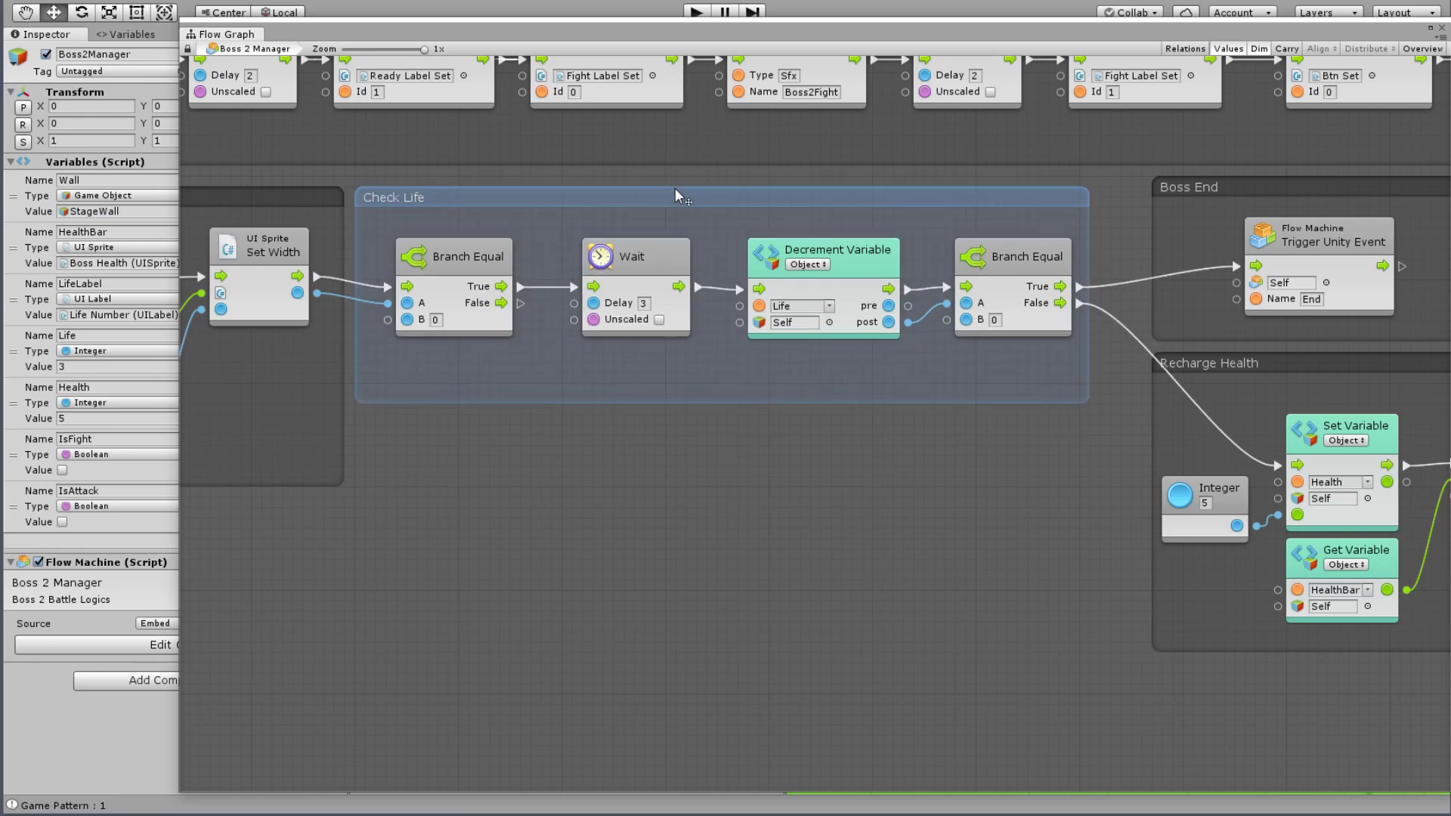
drag(1013, 356, 488, 270)
click(656, 420)
drag(663, 398, 663, 358)
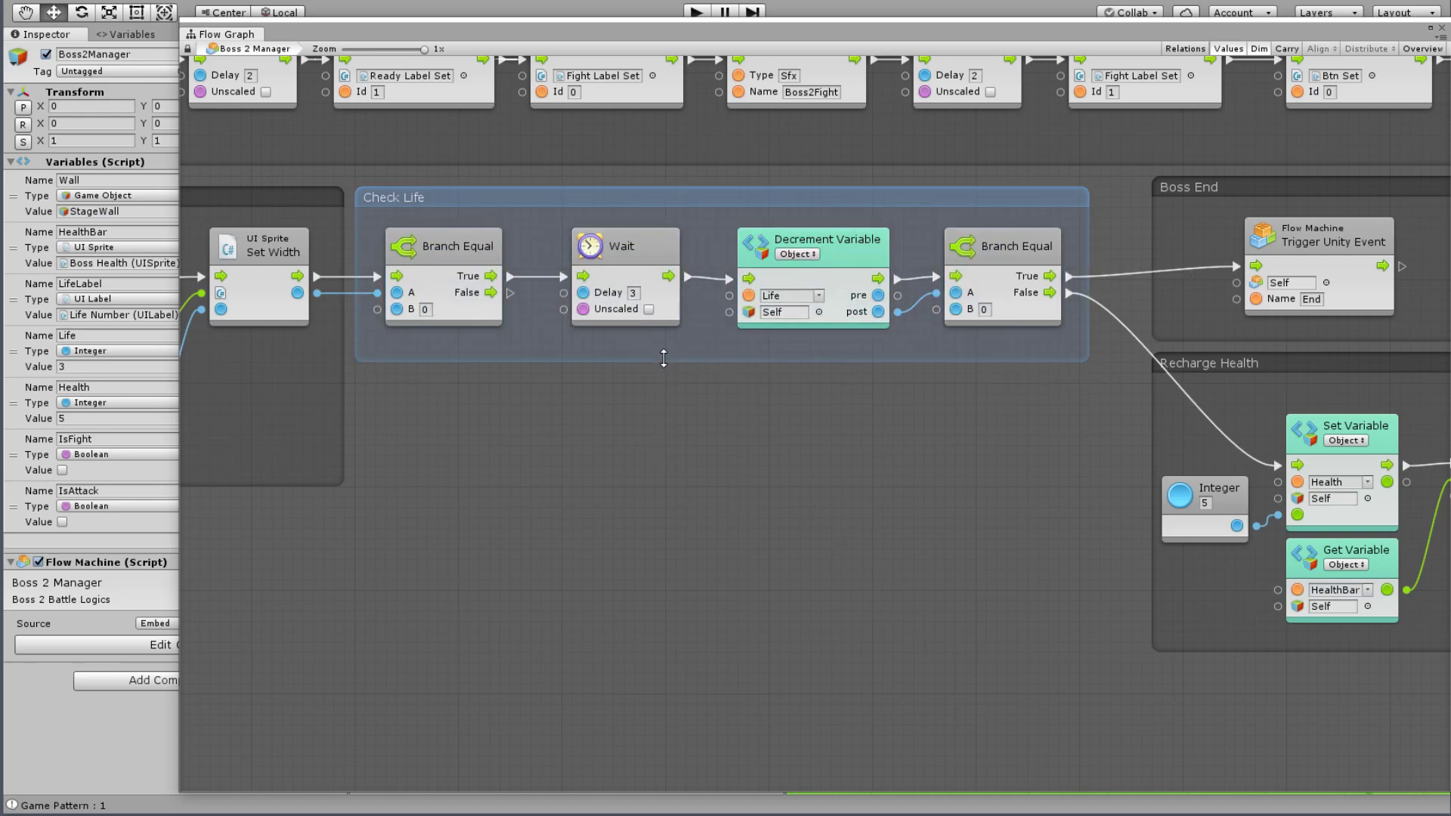
click(718, 450)
Step: Realign the Recharge Health and Boss End groups next to Check Life
middle_drag(1267, 389, 818, 331)
click(809, 337)
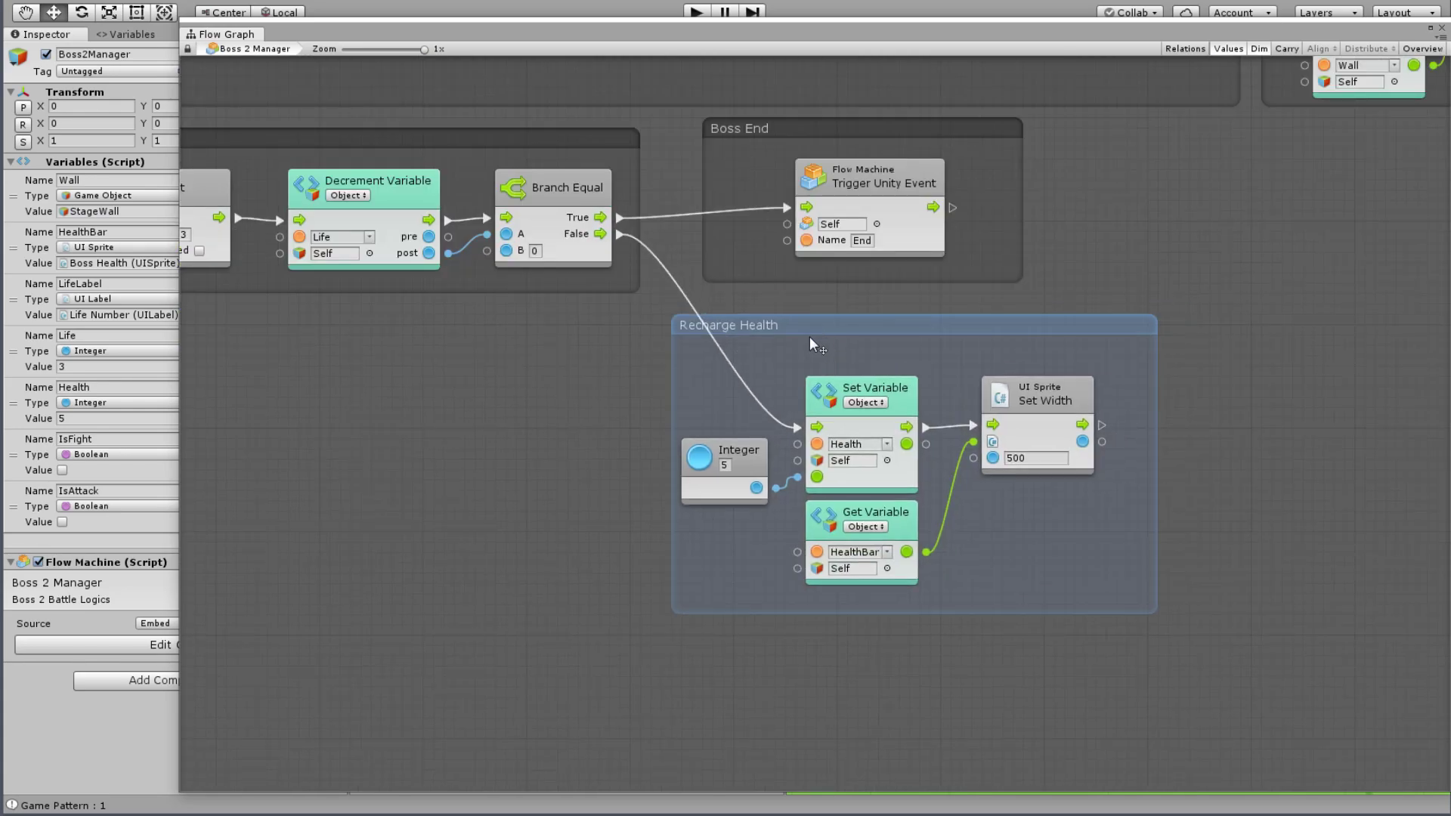
drag(809, 337, 778, 357)
drag(903, 131, 850, 142)
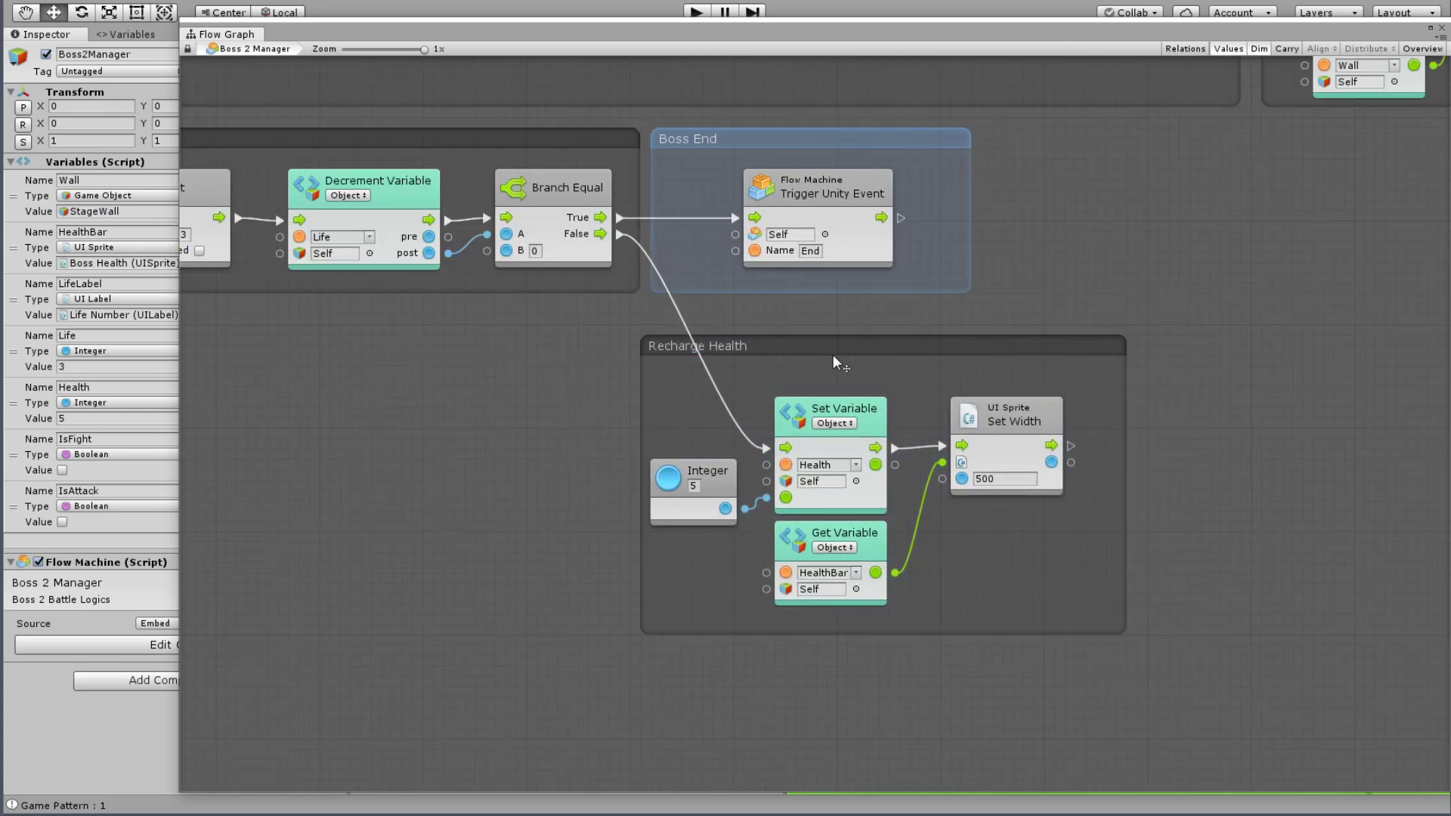
drag(833, 355, 852, 325)
click(445, 474)
middle_drag(571, 436, 804, 437)
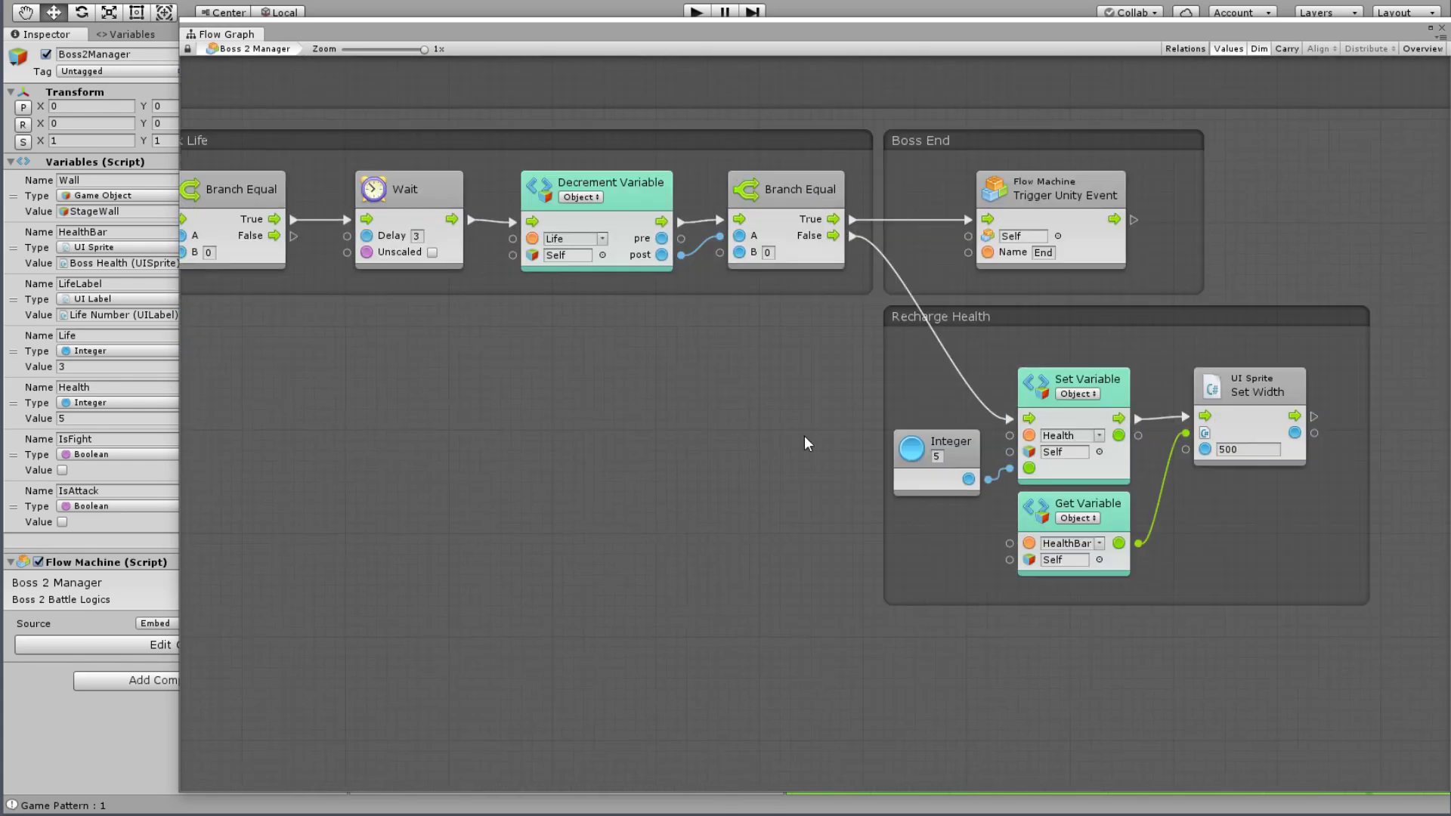
scroll(804, 443, down, 4)
middle_drag(557, 453, 872, 449)
Step: Bring the Hit UnityEvent node into view; open and close the unit finder without adding anything
scroll(738, 419, up, 4)
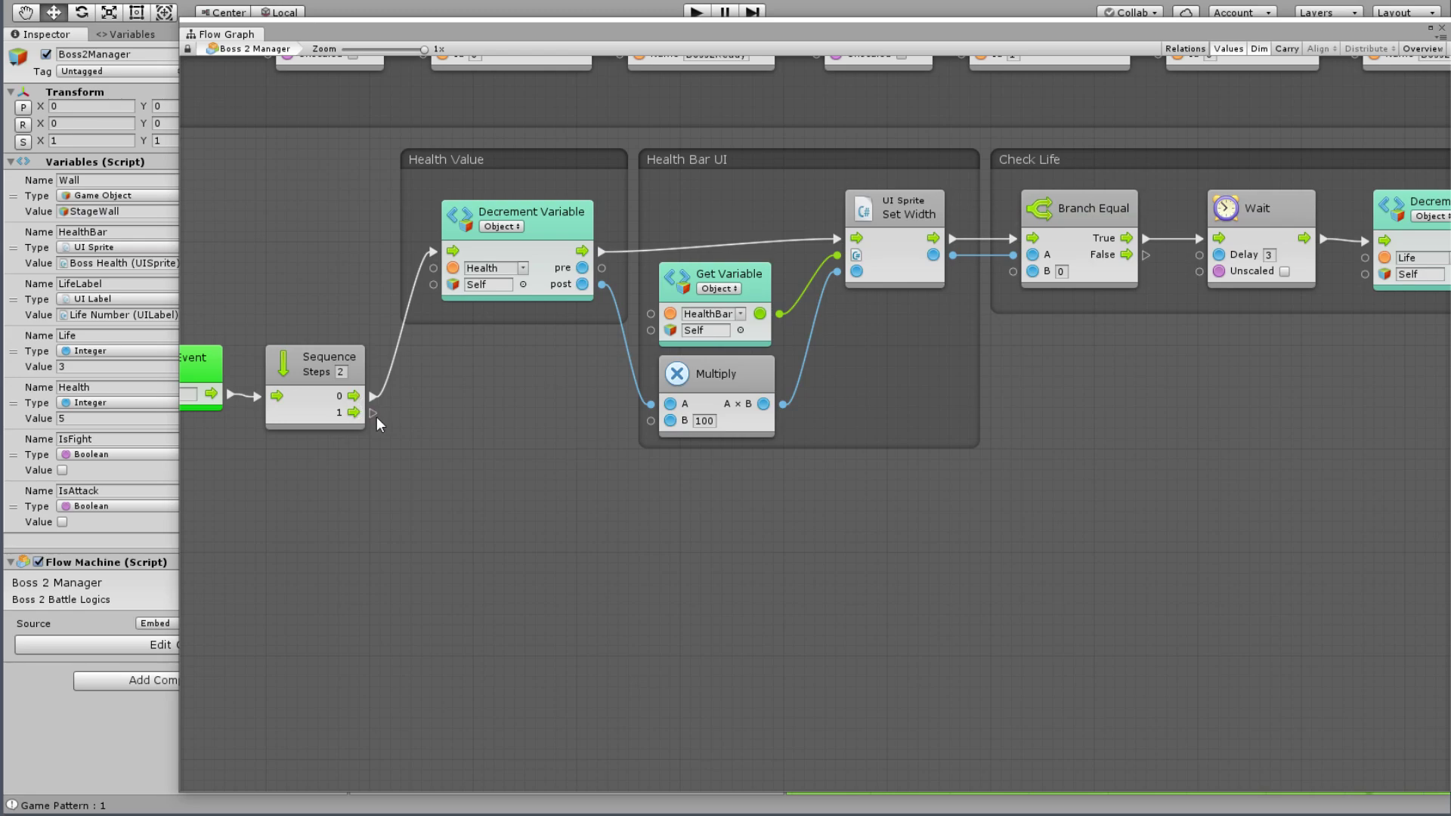
middle_drag(462, 419, 565, 355)
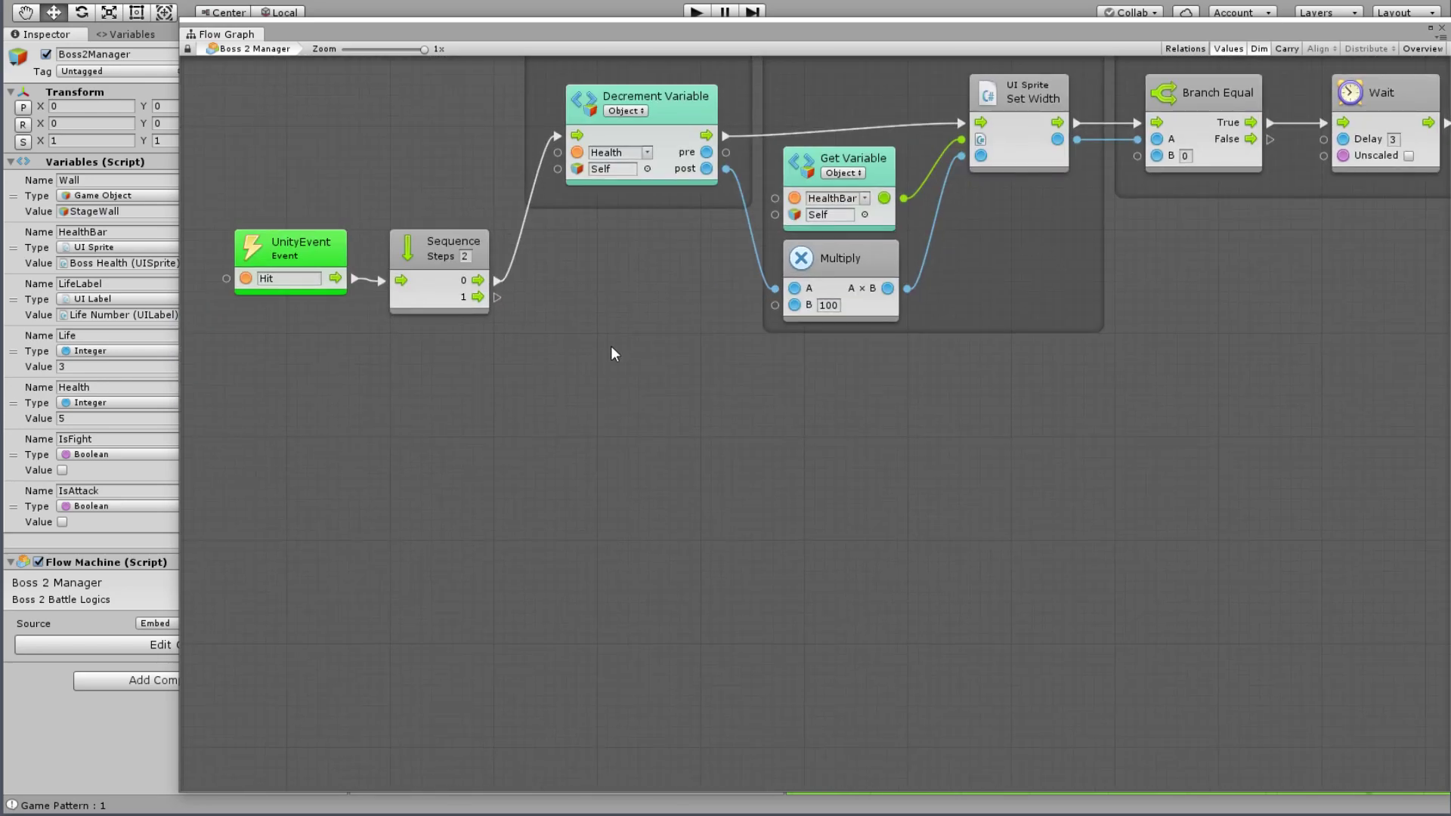
right_click(541, 424)
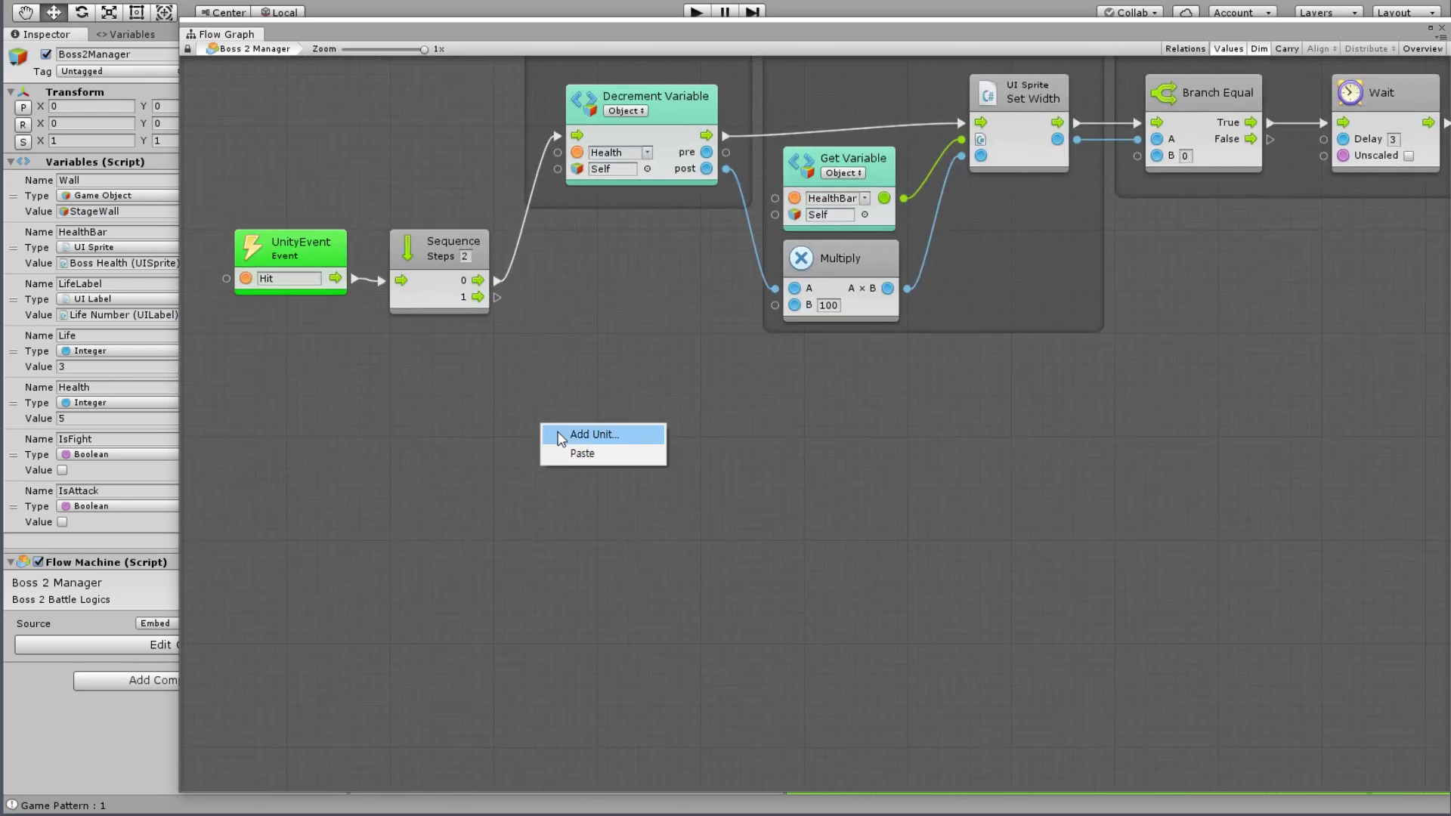
click(611, 435)
click(657, 411)
scroll(719, 437, down, 6)
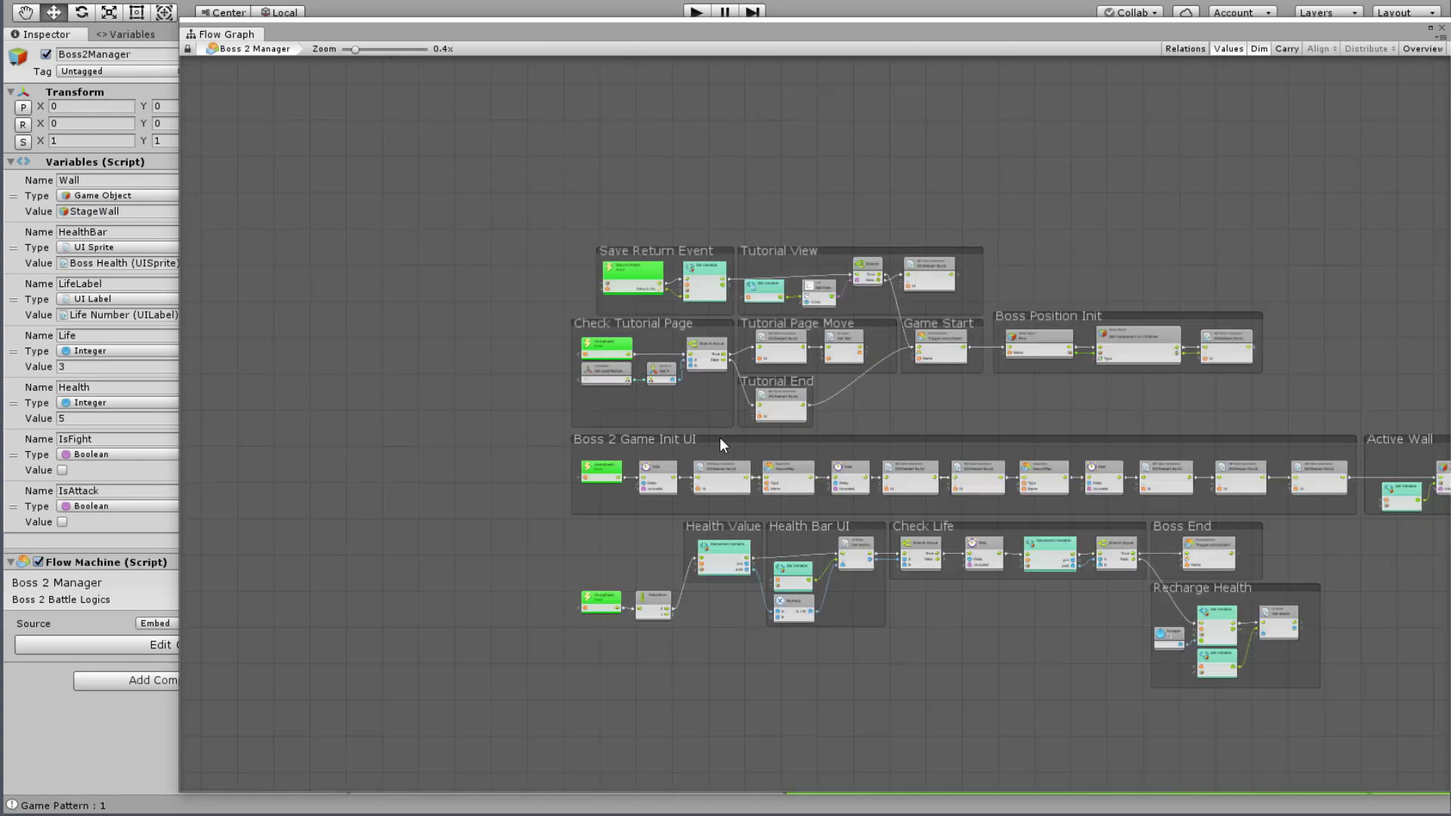
scroll(674, 446, up, 6)
Step: Centre the Boss Position Init group and select its Game Object Find node
middle_drag(534, 209, 635, 274)
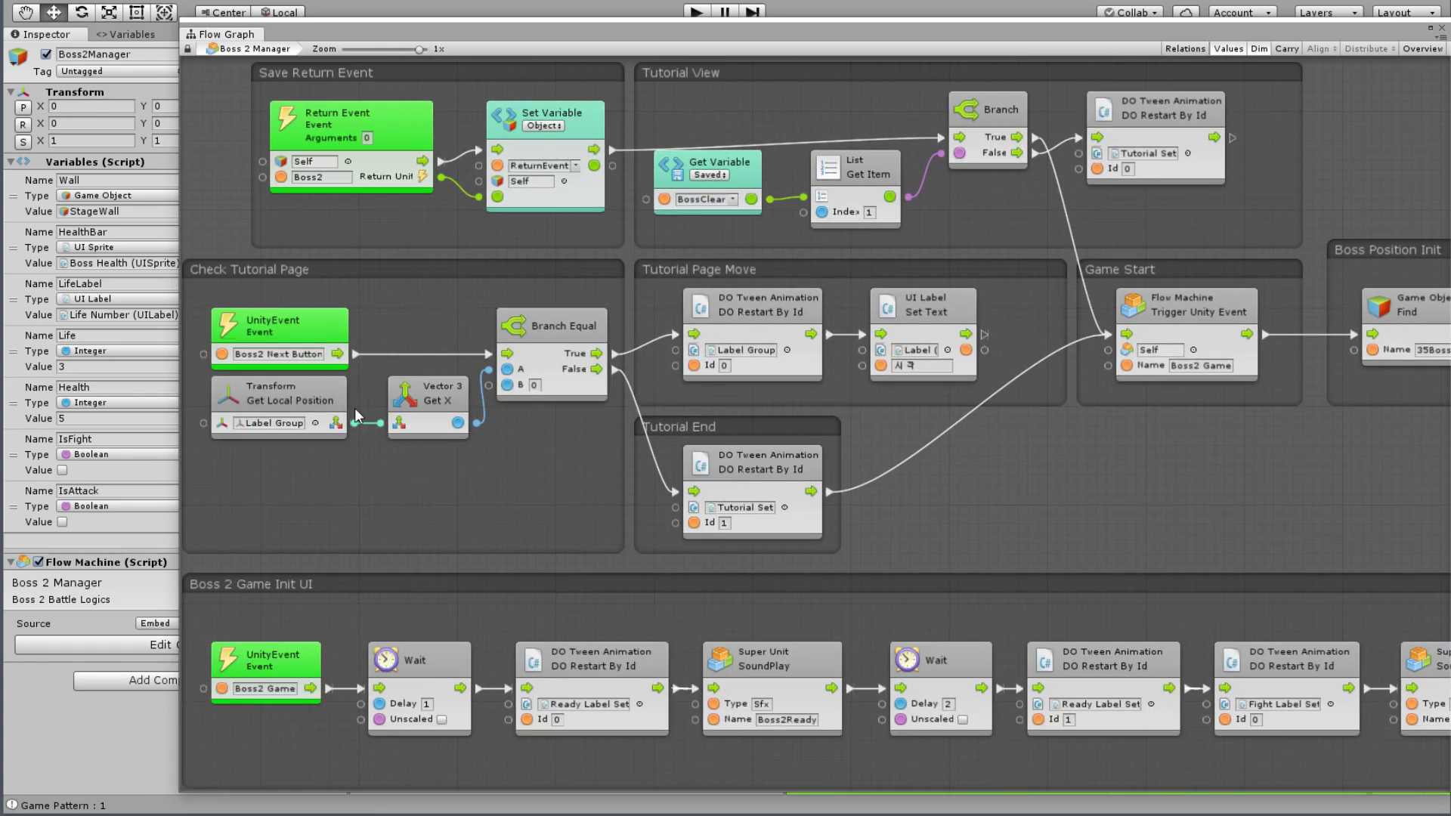
middle_drag(522, 401, 461, 398)
middle_drag(1077, 418, 513, 411)
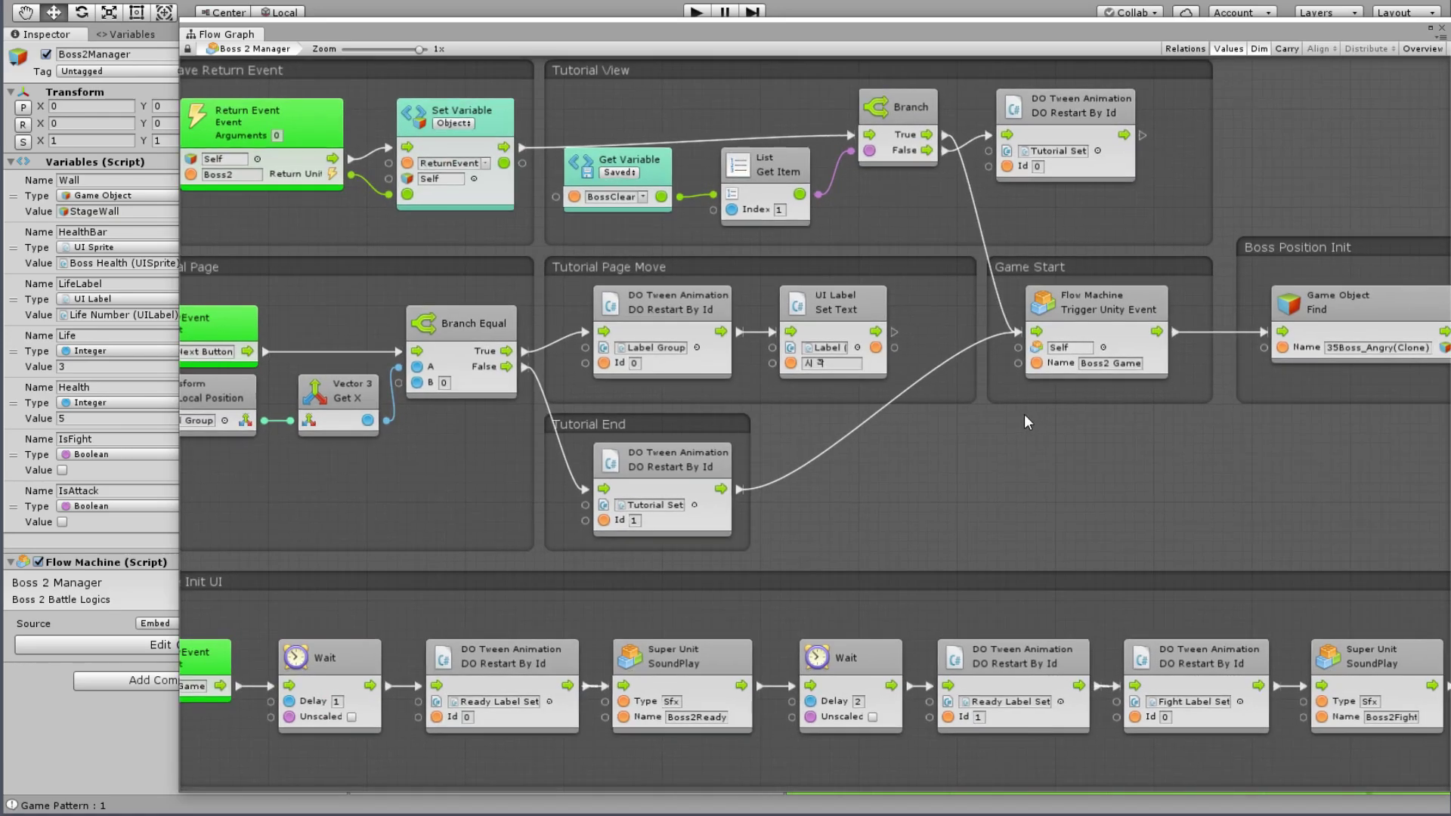
scroll(1049, 355, down, 3)
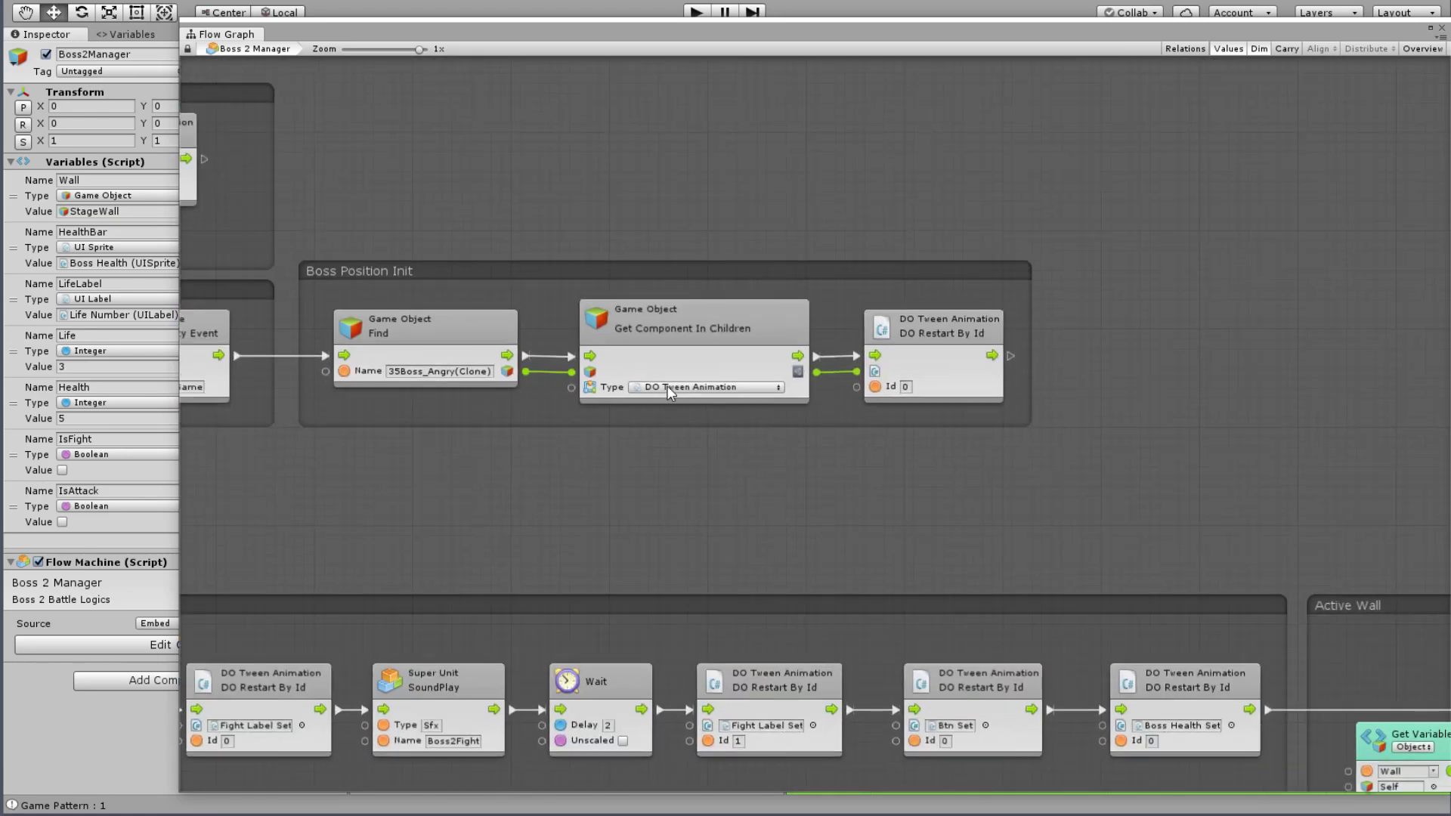
scroll(705, 354, up, 3)
click(431, 318)
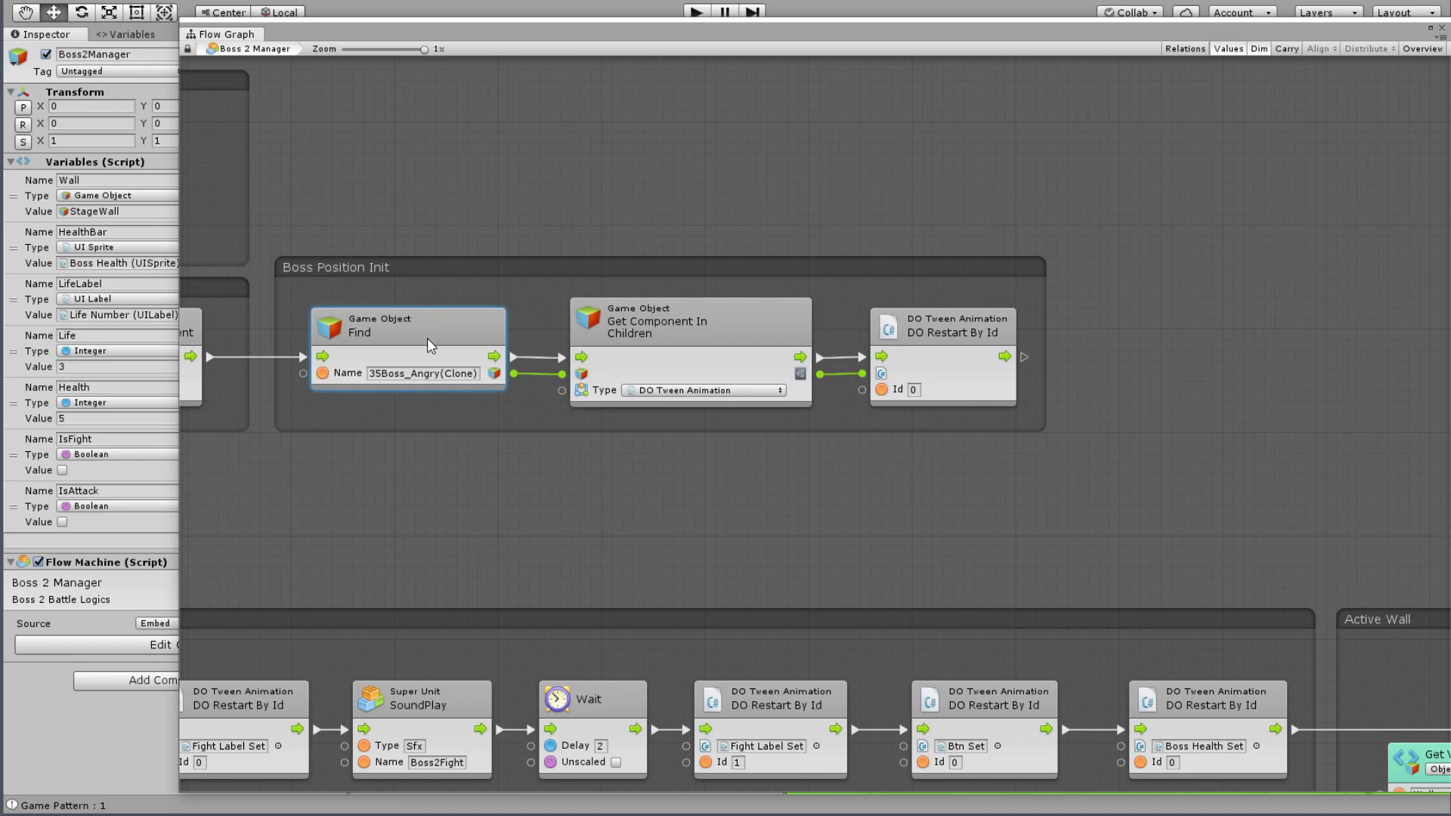
Step: Add a Set Object Variable unit and place it right of DO Restart By Id
right_click(534, 195)
click(552, 143)
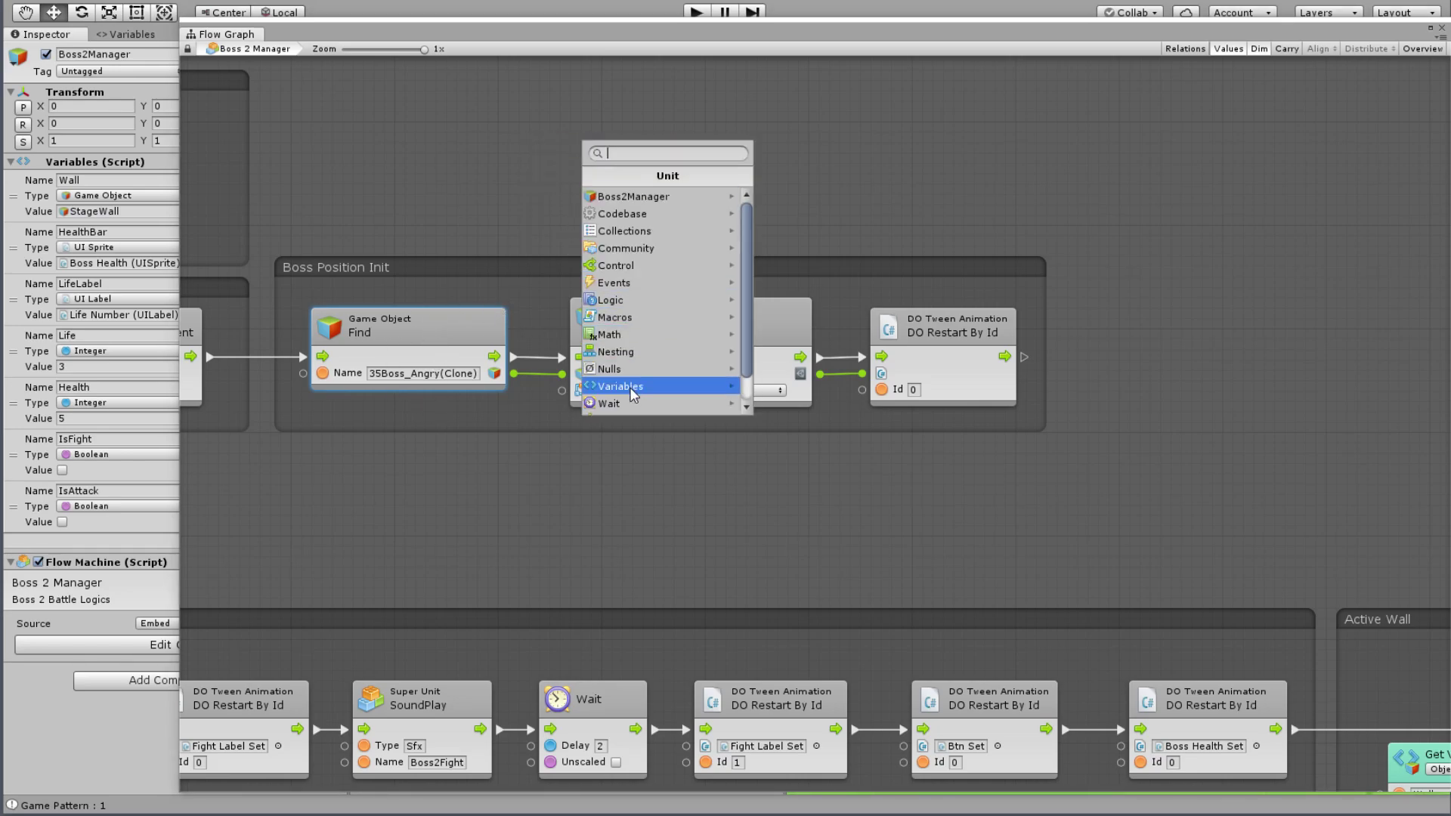
click(629, 386)
click(643, 215)
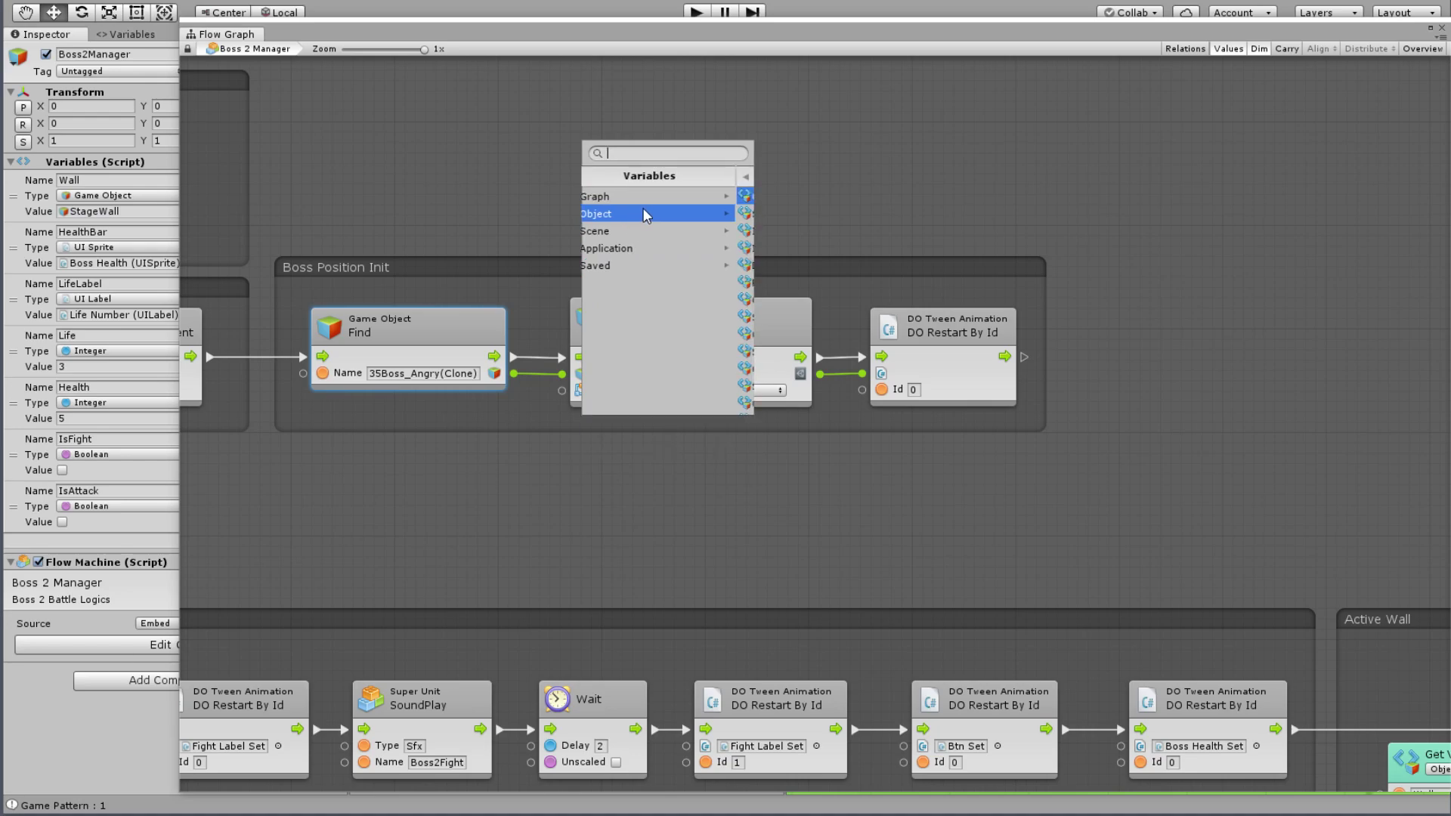
click(635, 215)
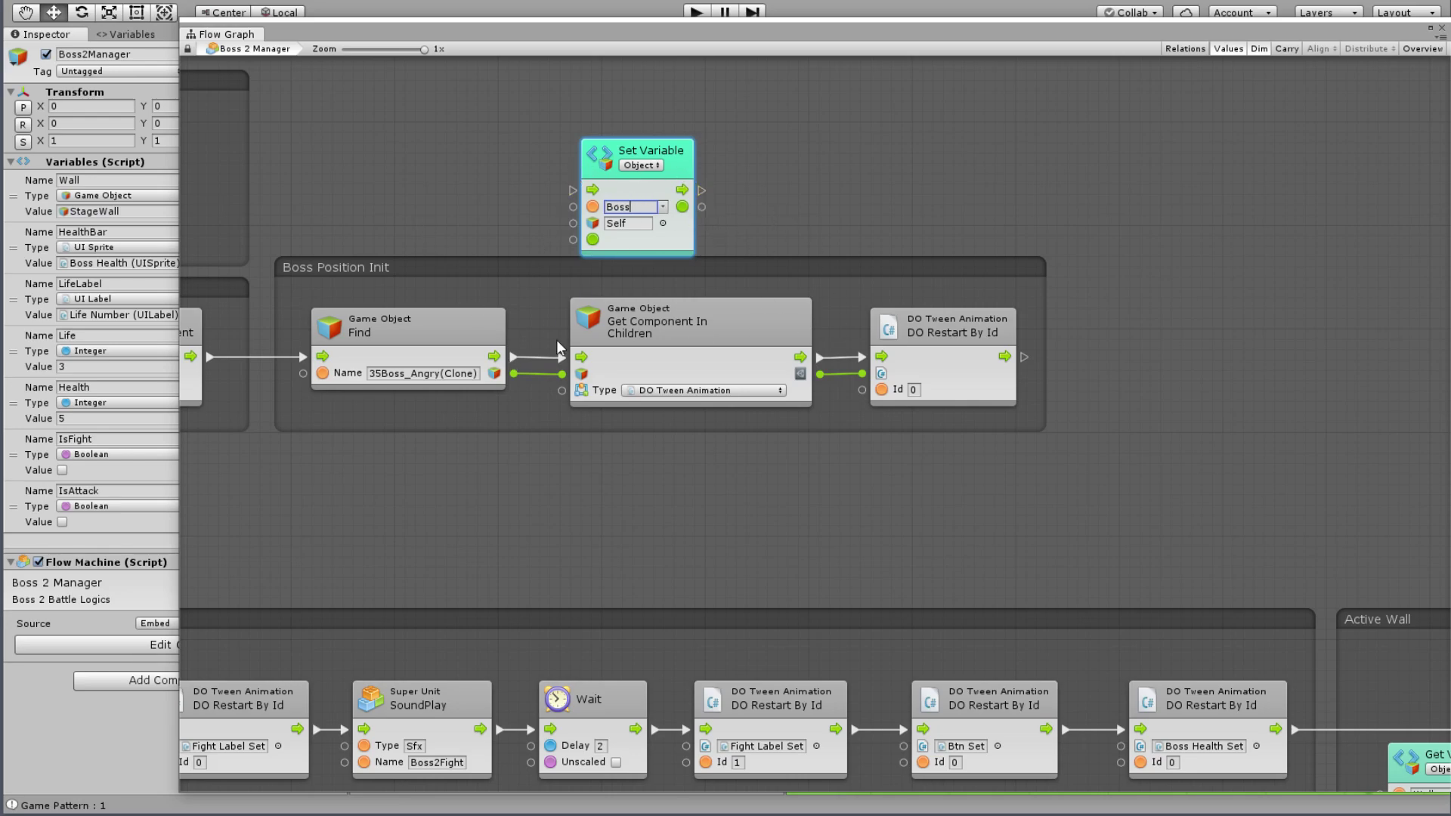
mouse_move(596, 189)
mouse_down()
mouse_move(1026, 358)
mouse_move(1068, 349)
mouse_up()
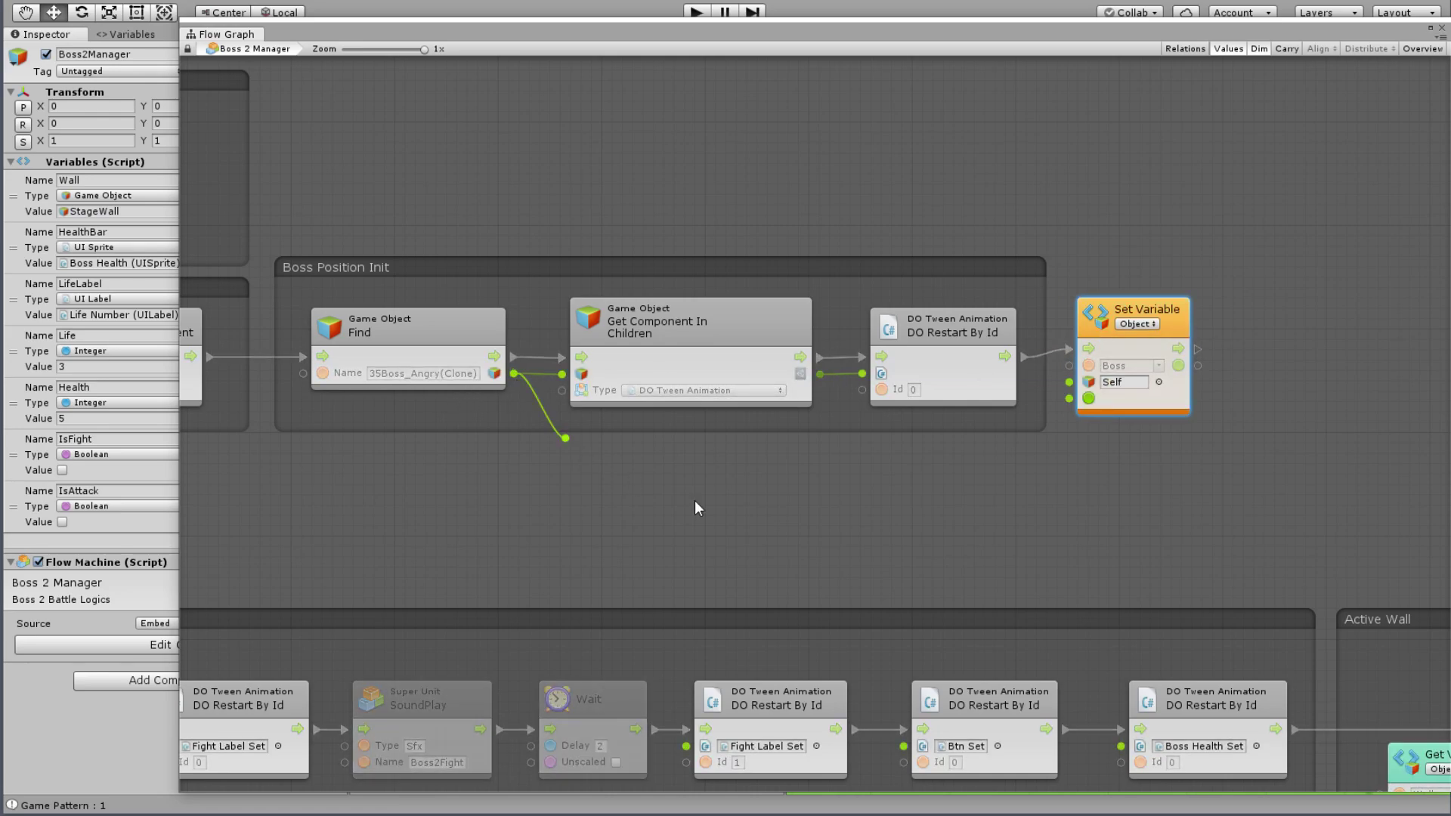
Step: Connect the found boss object to Set Variable and enclose it in Boss Position Init
mouse_move(800, 373)
mouse_down()
mouse_move(1068, 381)
mouse_move(1199, 405)
mouse_up()
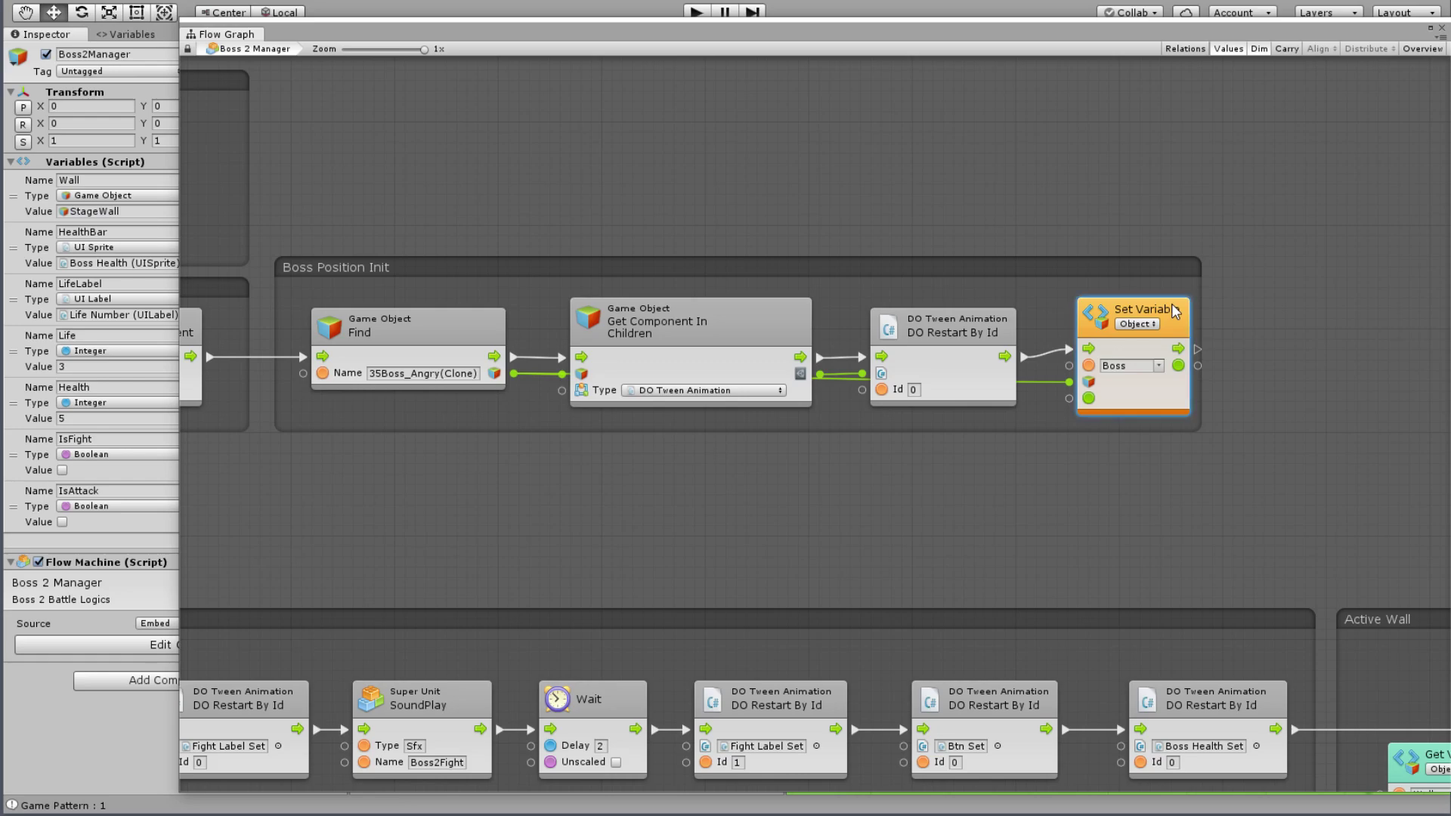
drag(1177, 306, 1156, 316)
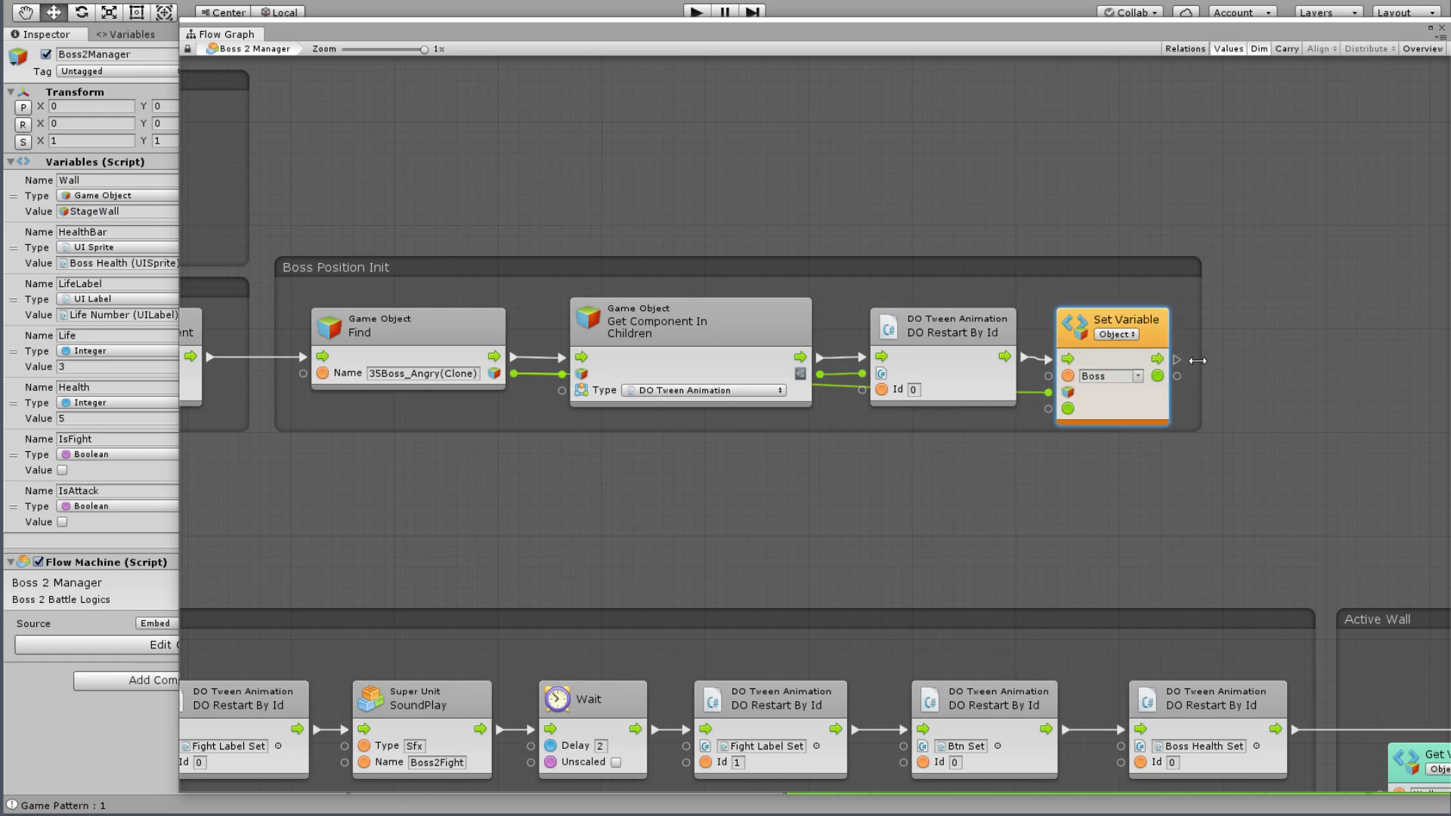
click(1157, 330)
drag(1157, 338, 1167, 337)
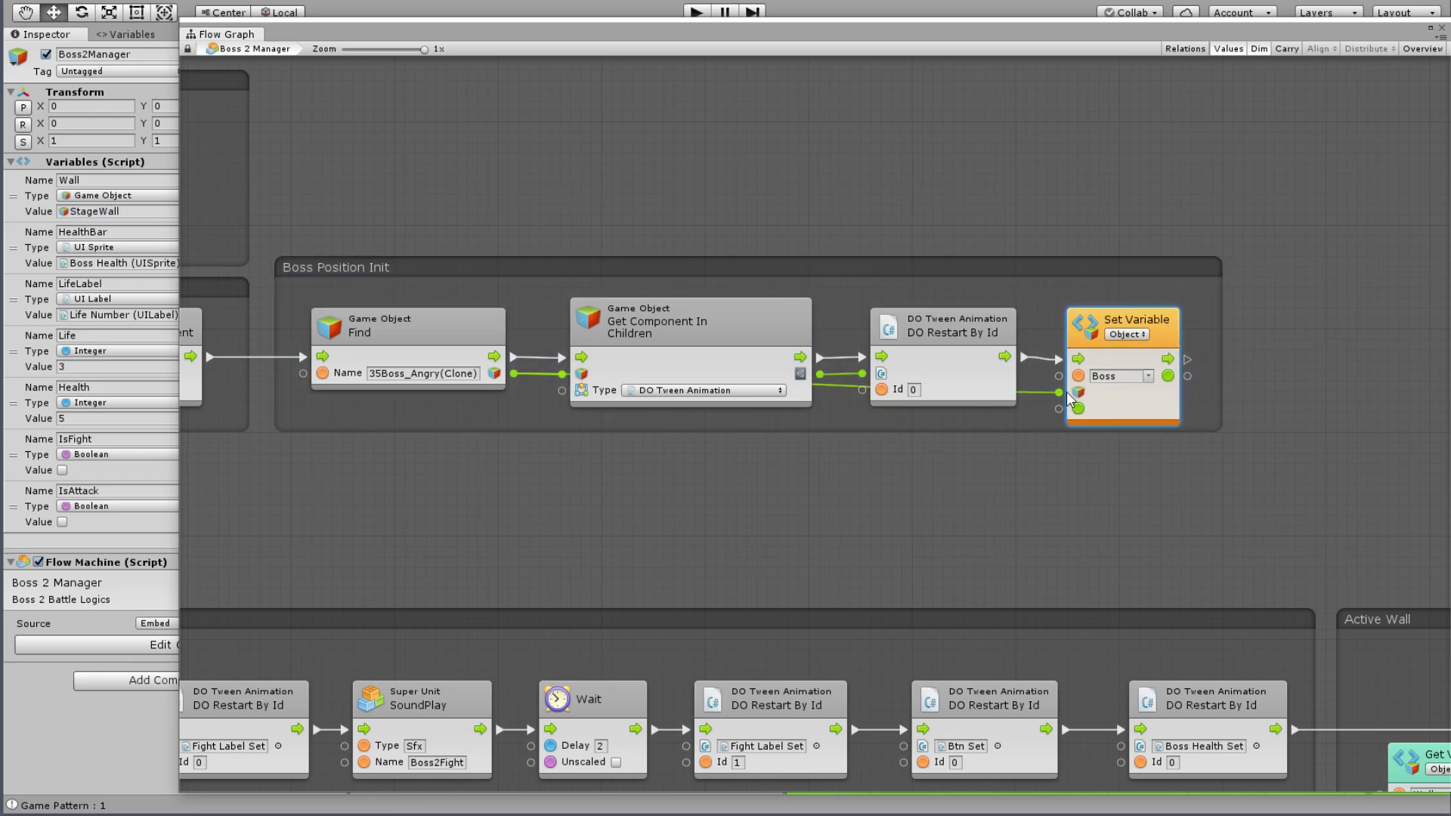
right_click(1057, 392)
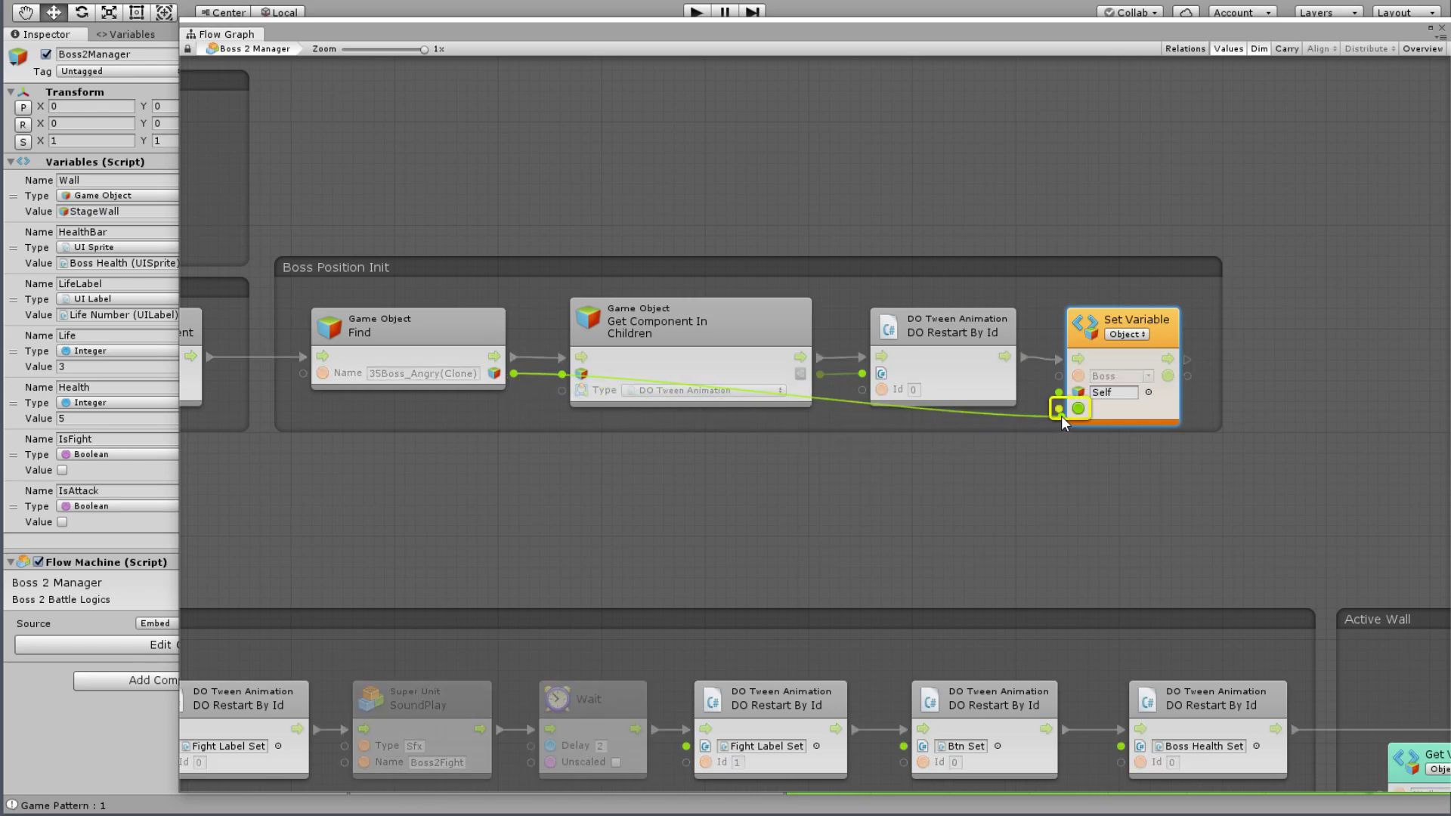
drag(514, 373, 1058, 409)
Step: Place a copied Get Variable node below Sequence and rename its variable to Boss
scroll(498, 621, down, 5)
scroll(582, 453, down, 5)
scroll(560, 304, down, 5)
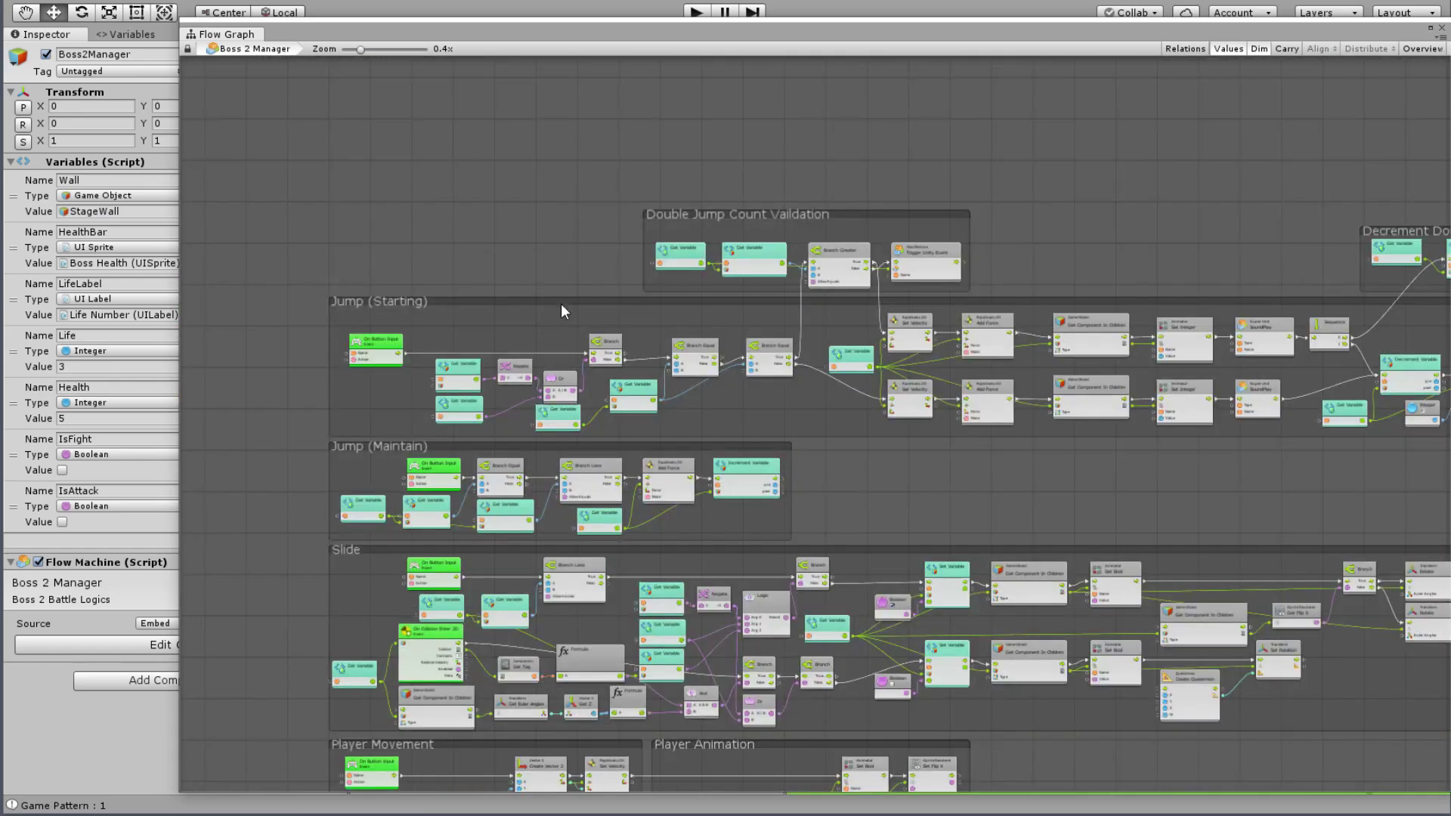
scroll(442, 503, up, 5)
scroll(538, 288, up, 5)
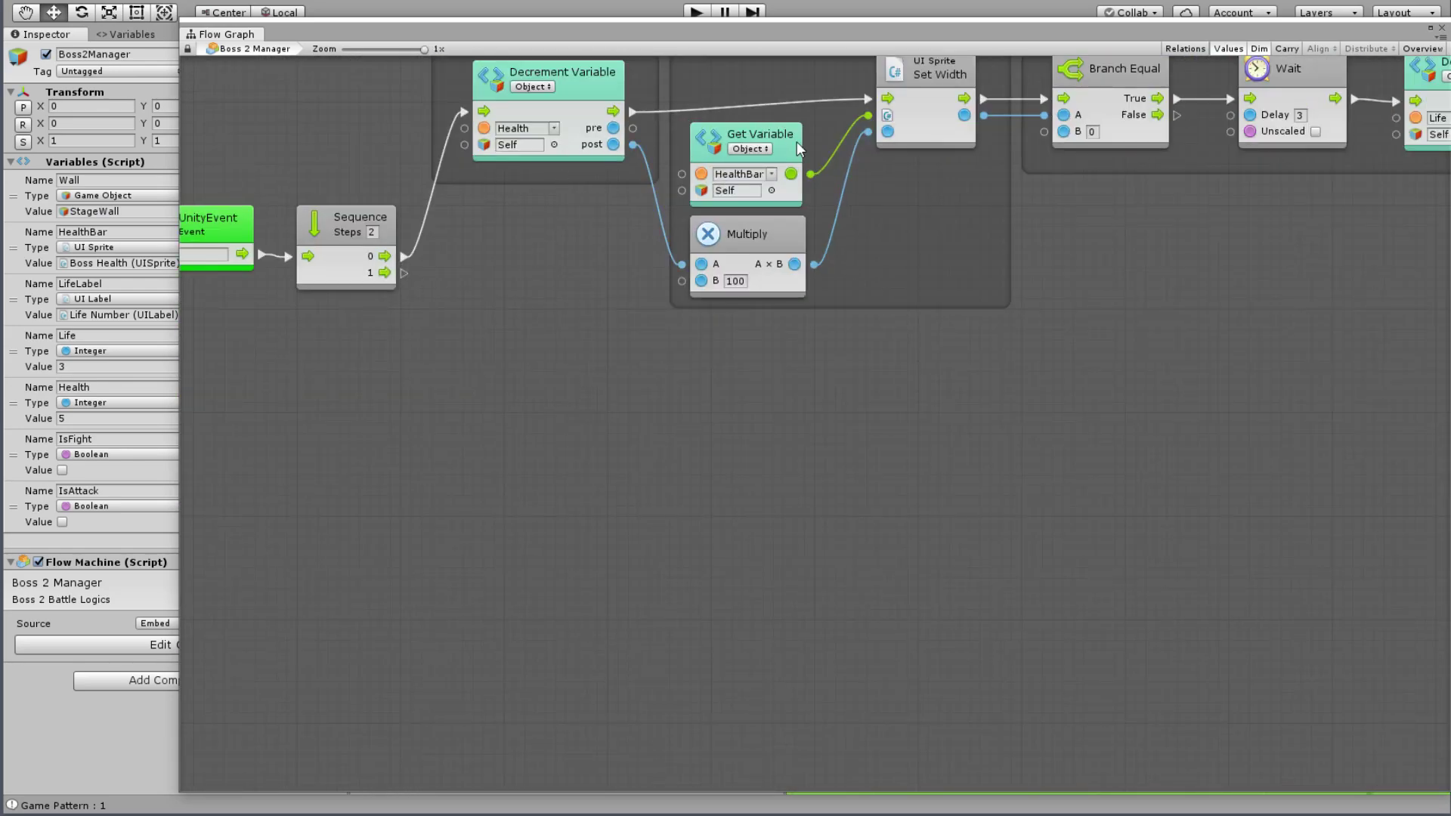
mouse_move(779, 152)
mouse_down()
mouse_move(796, 170)
mouse_move(376, 378)
mouse_up()
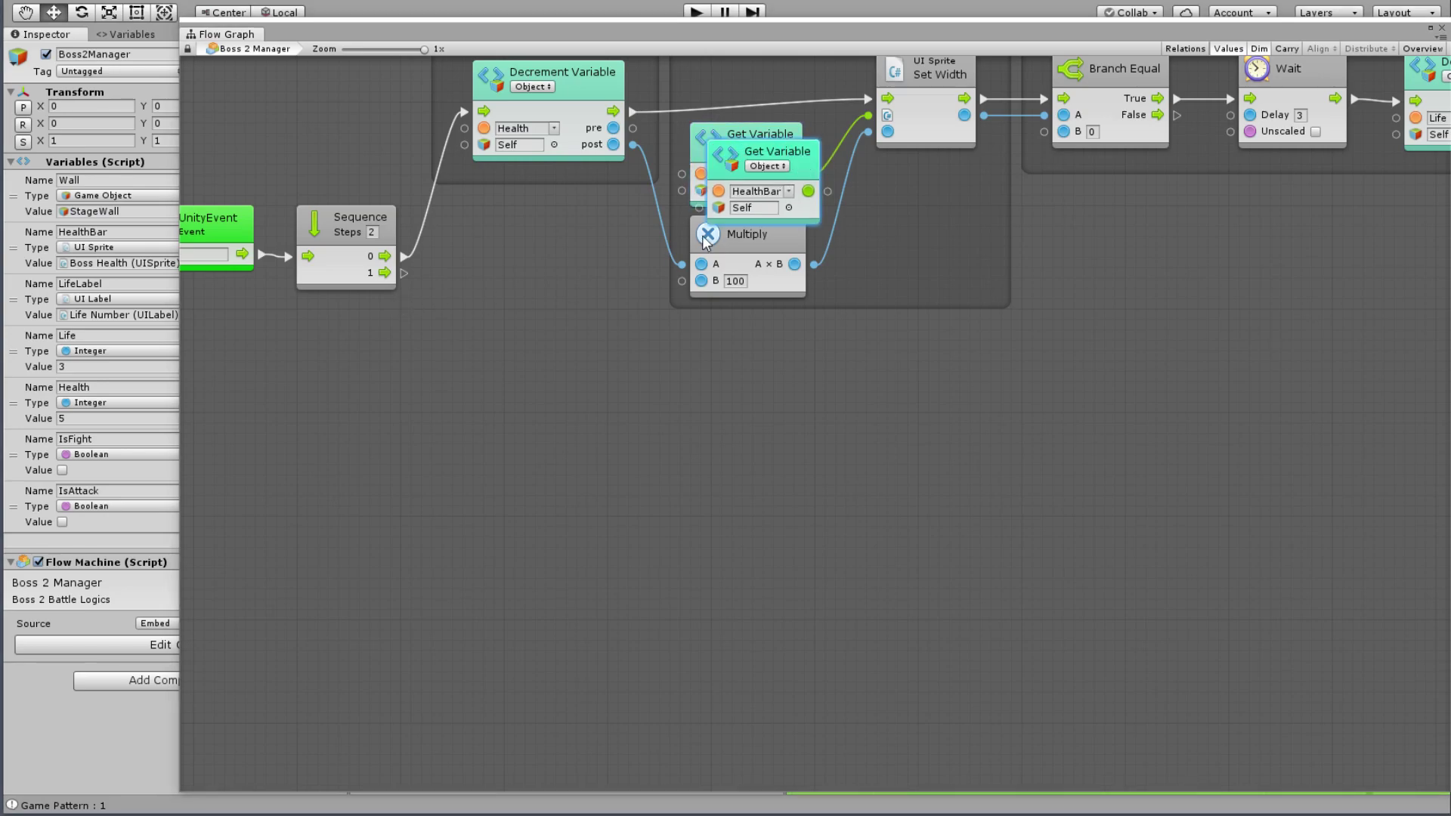
click(342, 362)
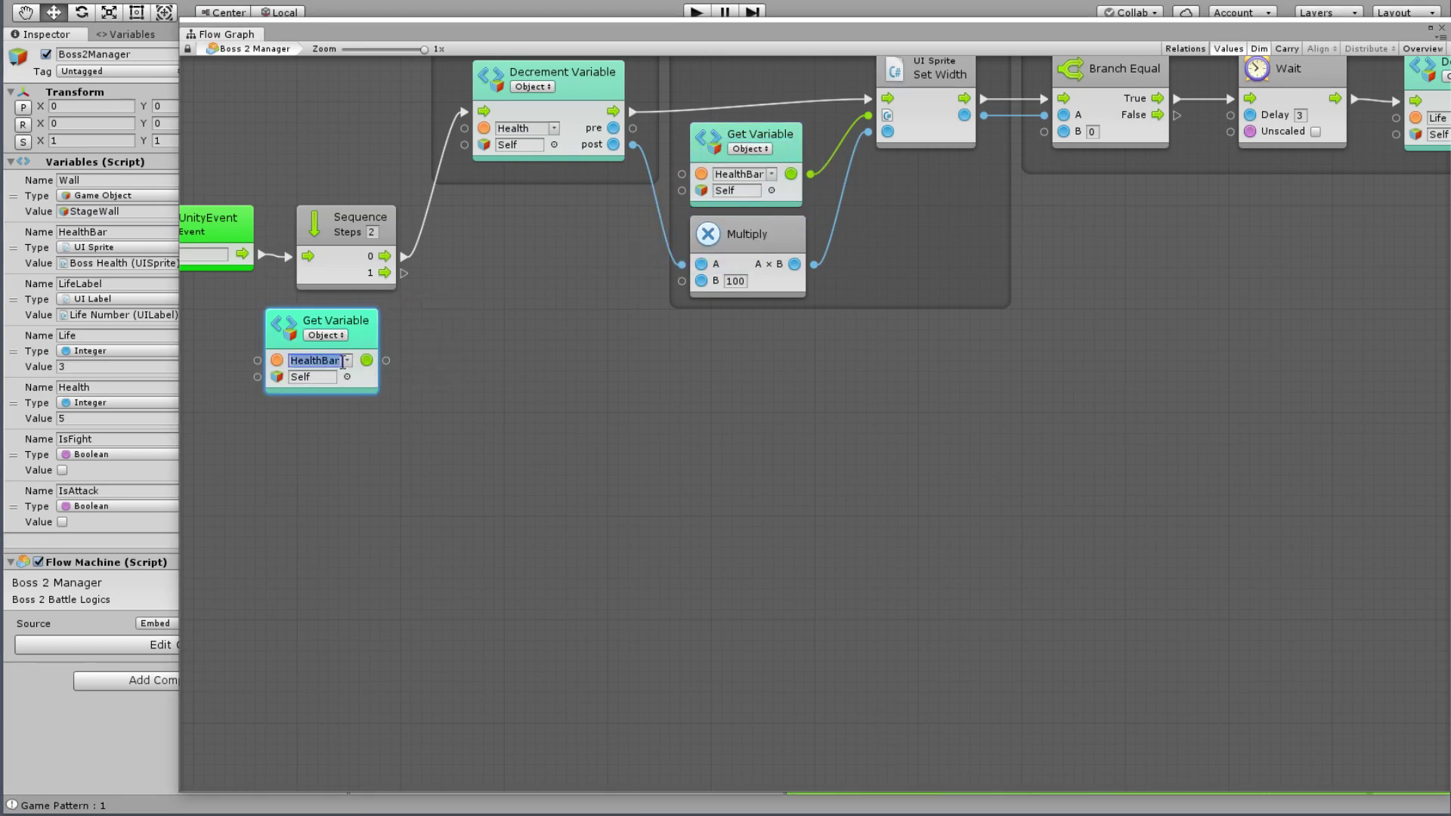
text(Boss)
click(401, 511)
drag(374, 340, 395, 475)
Step: Add a Get Component In Children node beside the Boss Get Variable
right_click(488, 405)
click(529, 423)
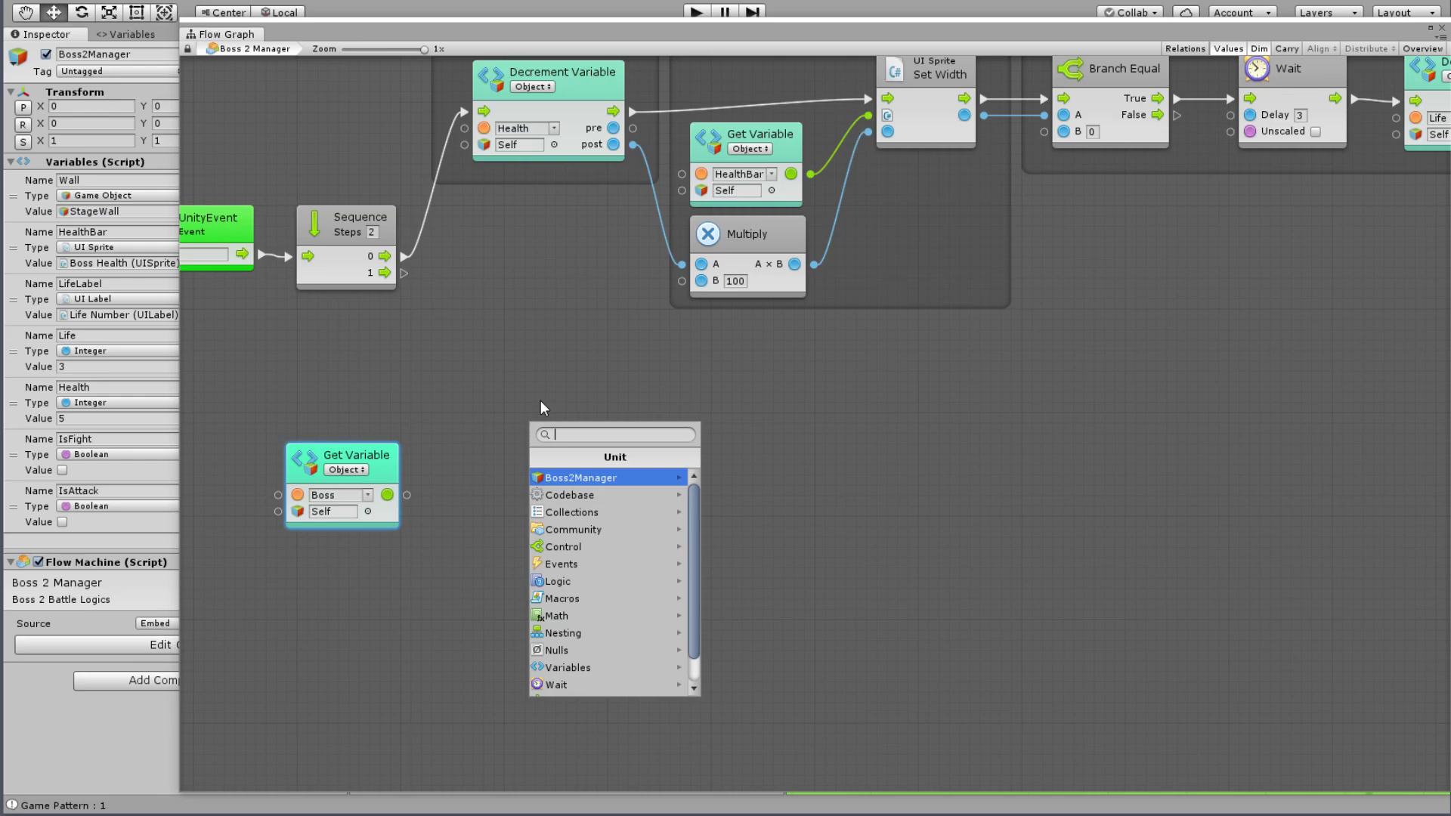
text(Get )
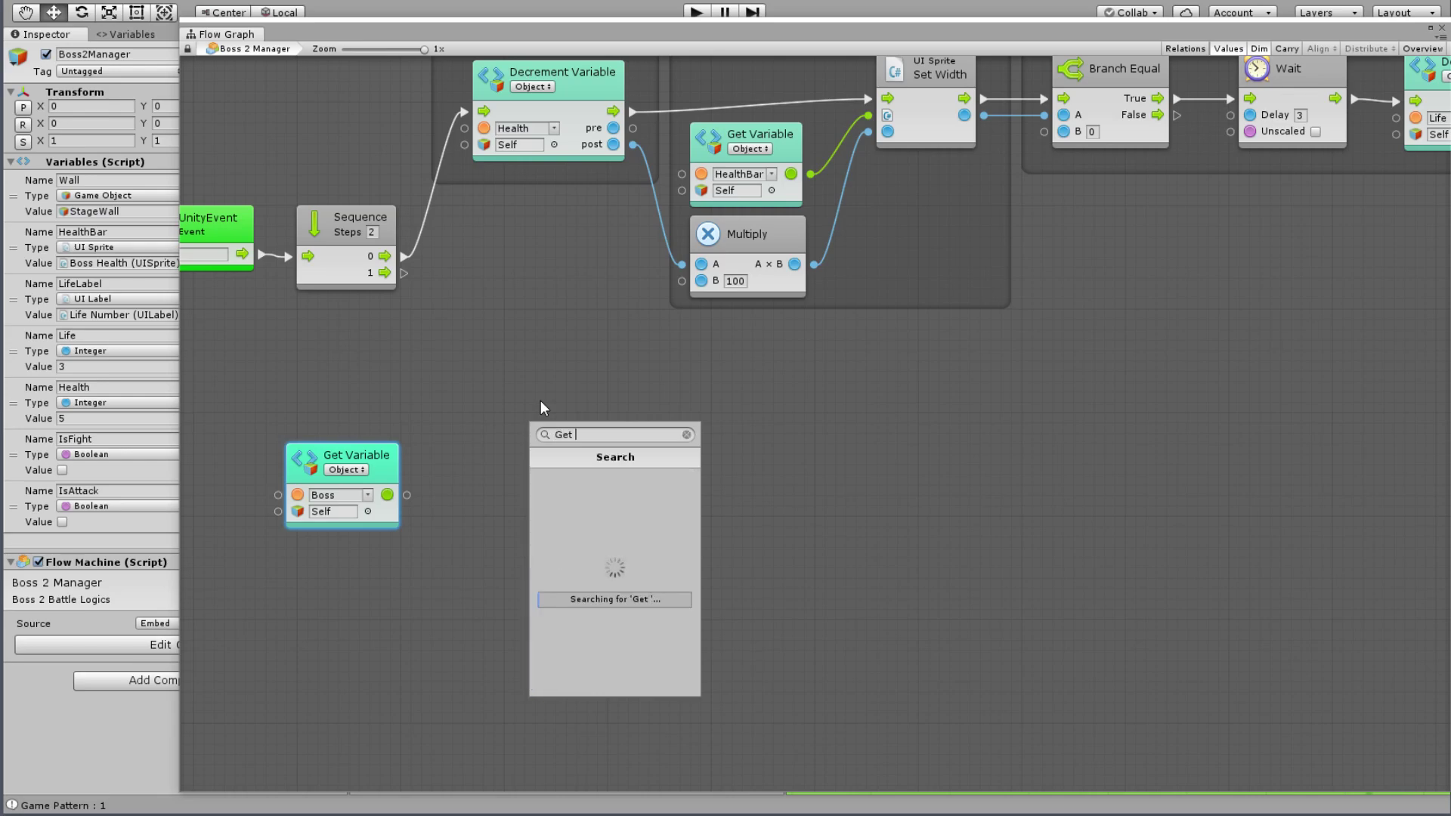
text(Component )
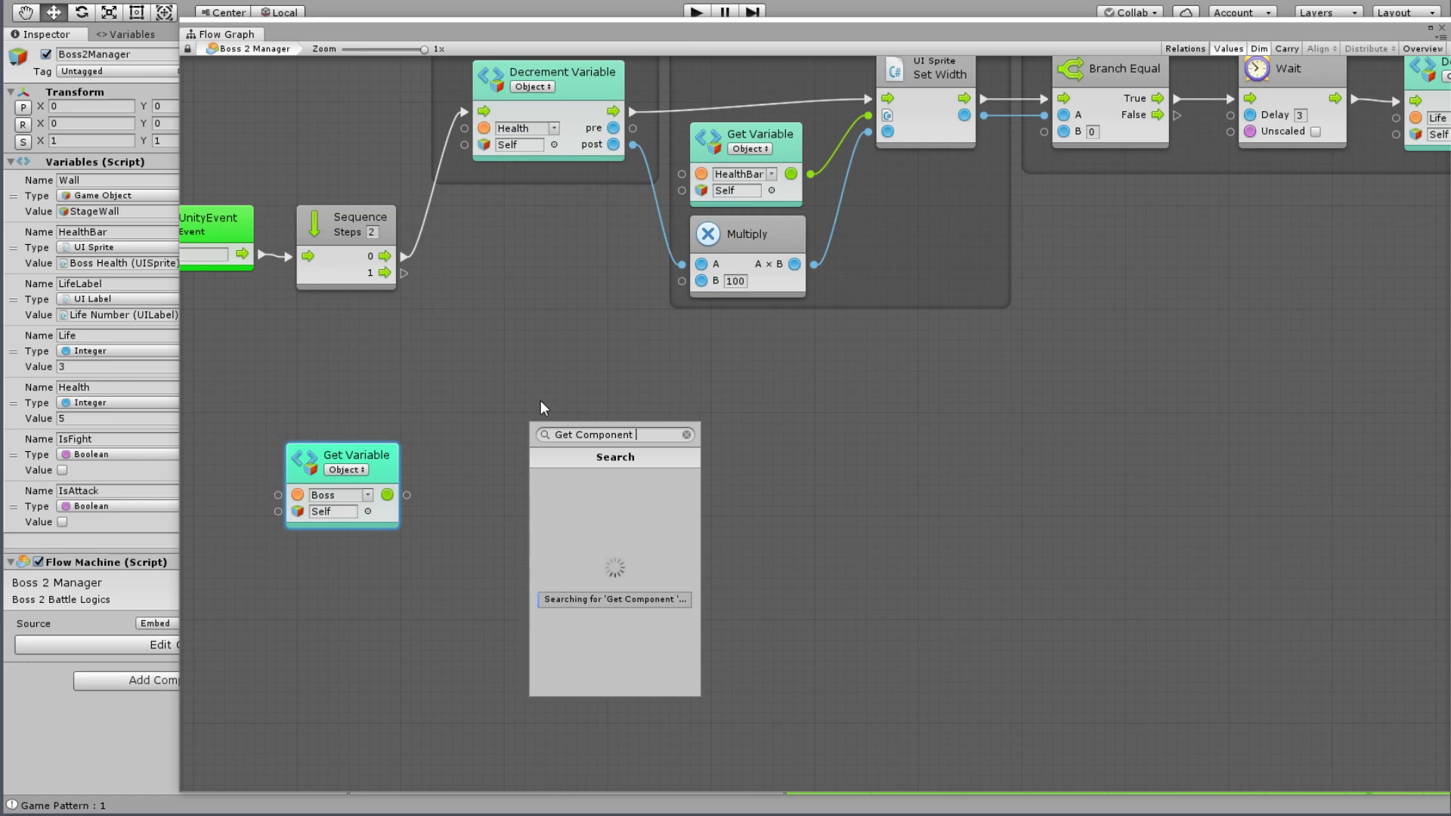
text(by)
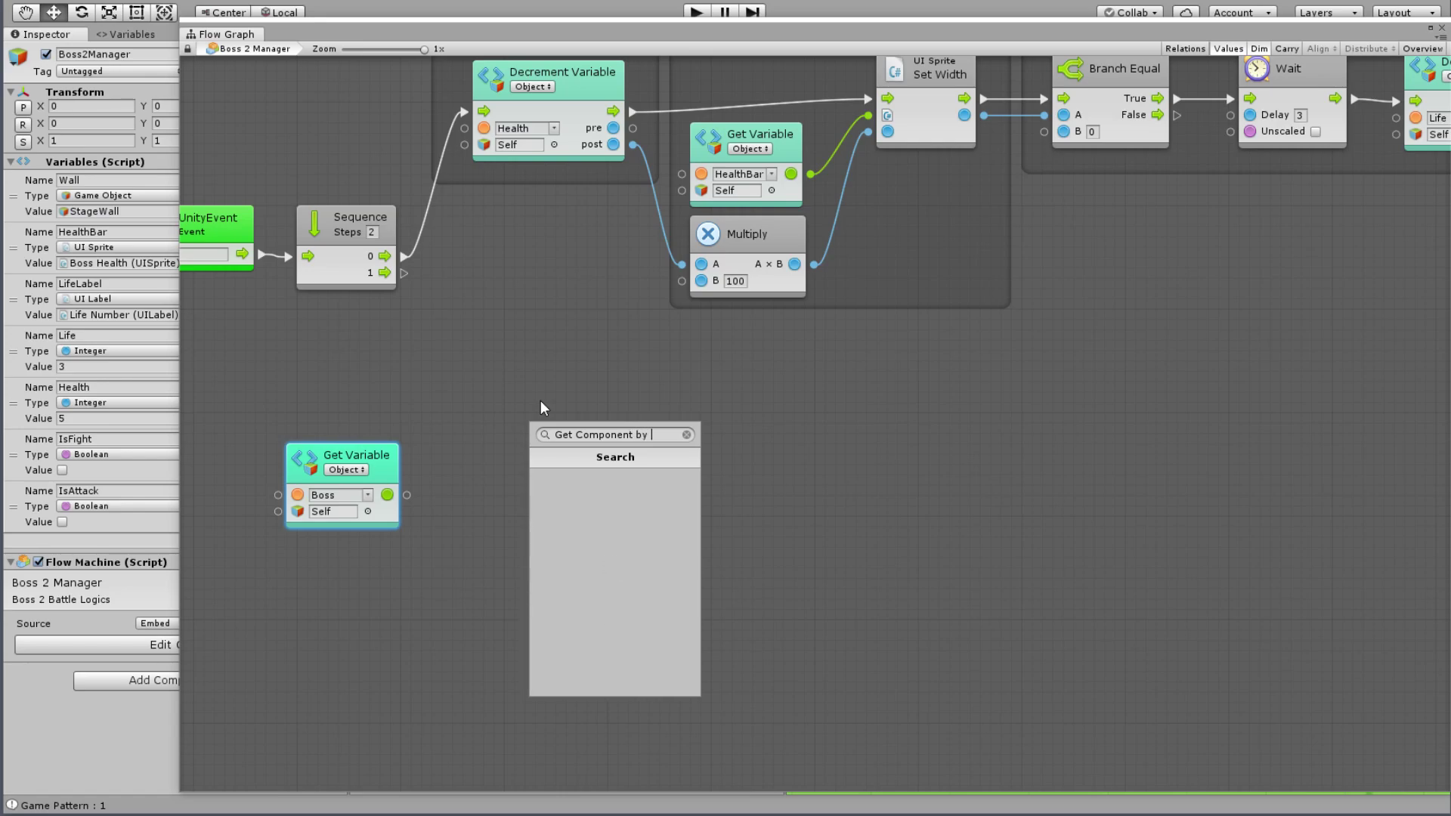
key(BackSpace)
key(BackSpace)
key(BackSpace)
key(Down)
key(Down)
key(Down)
key(Down)
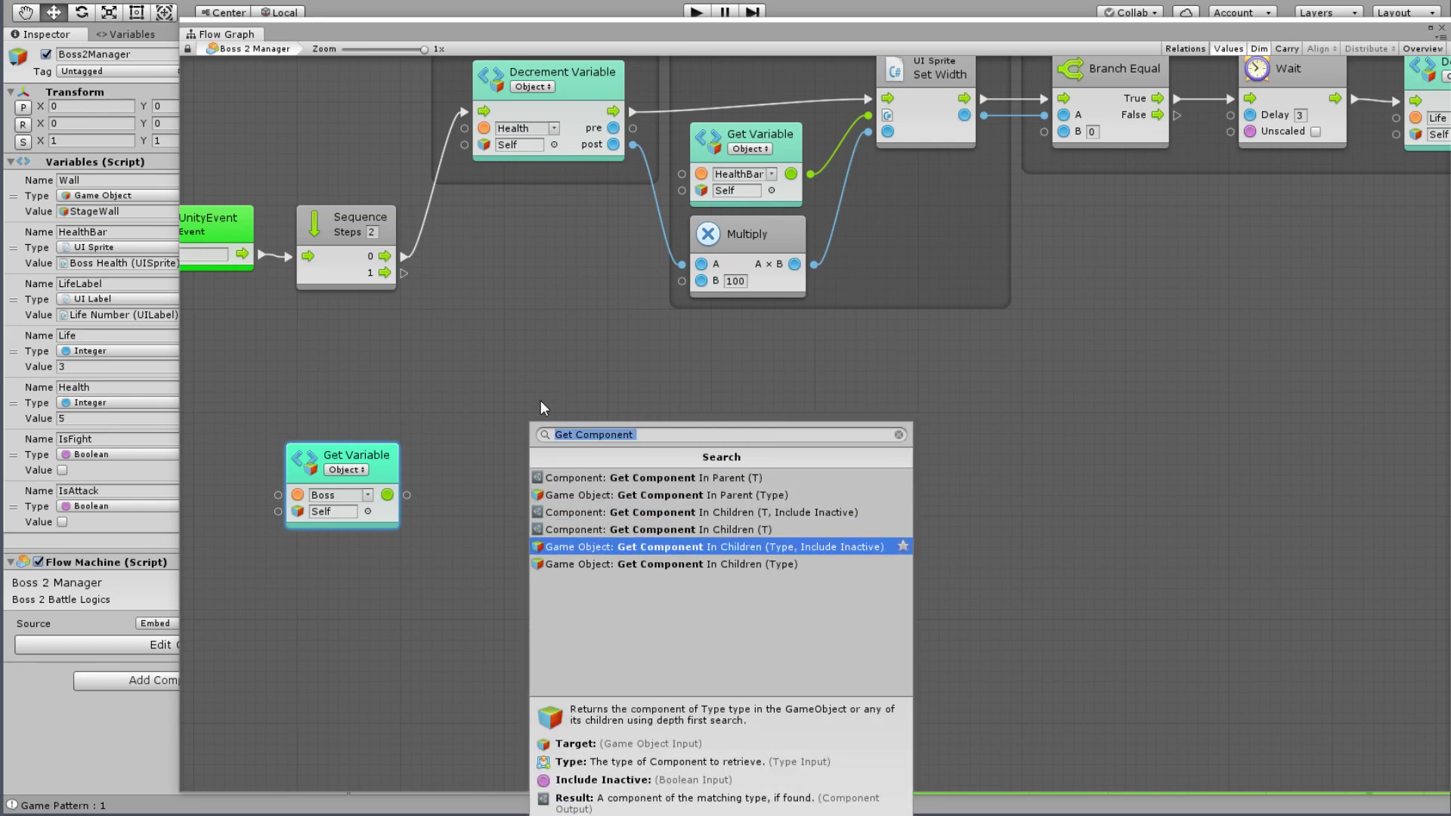
key(Up)
key(Down)
key(Down)
key(Return)
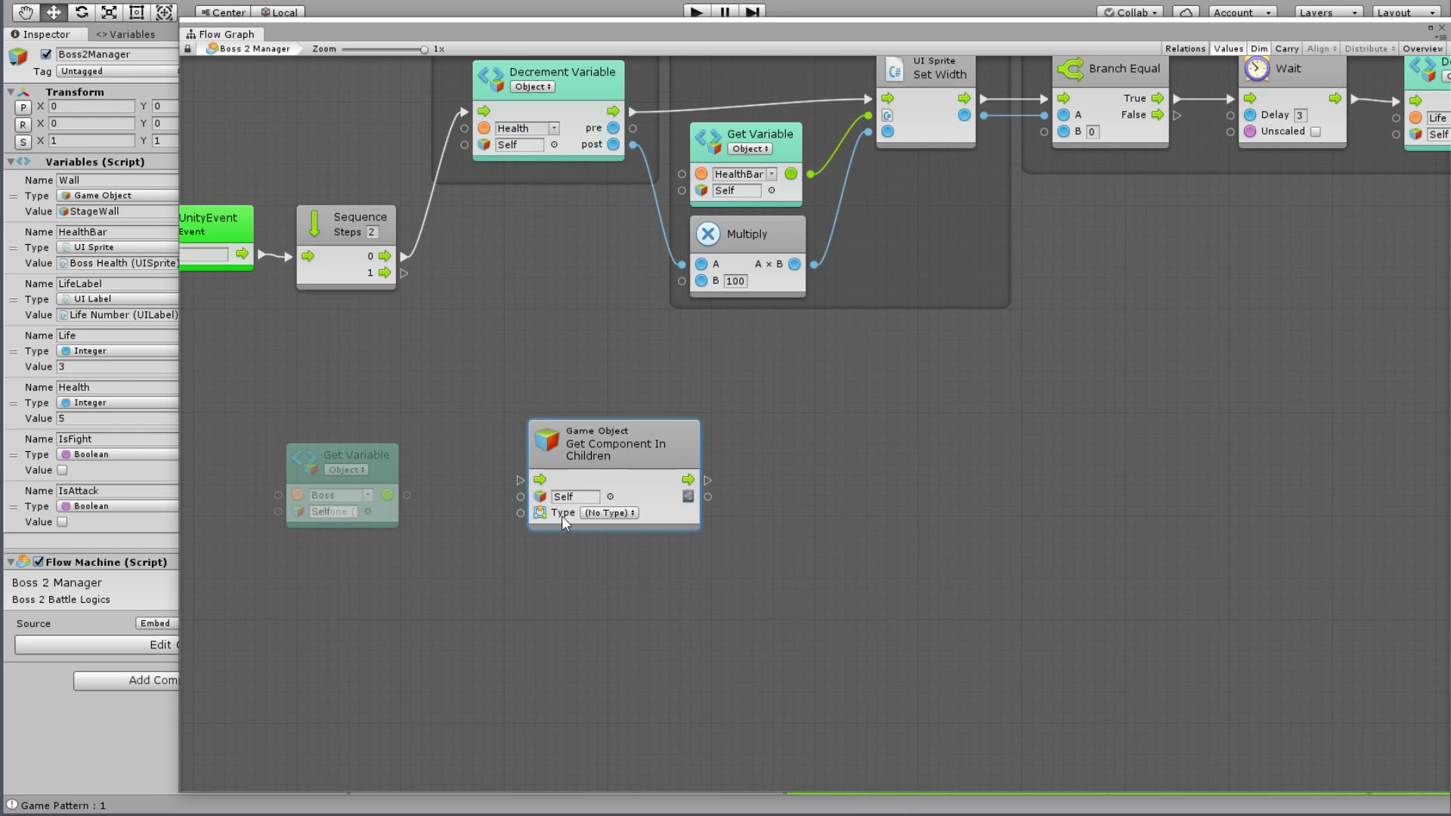
Step: Set Get Component In Children's type to Sprite Renderer and wire the Boss object into it
click(609, 513)
text(Sprite)
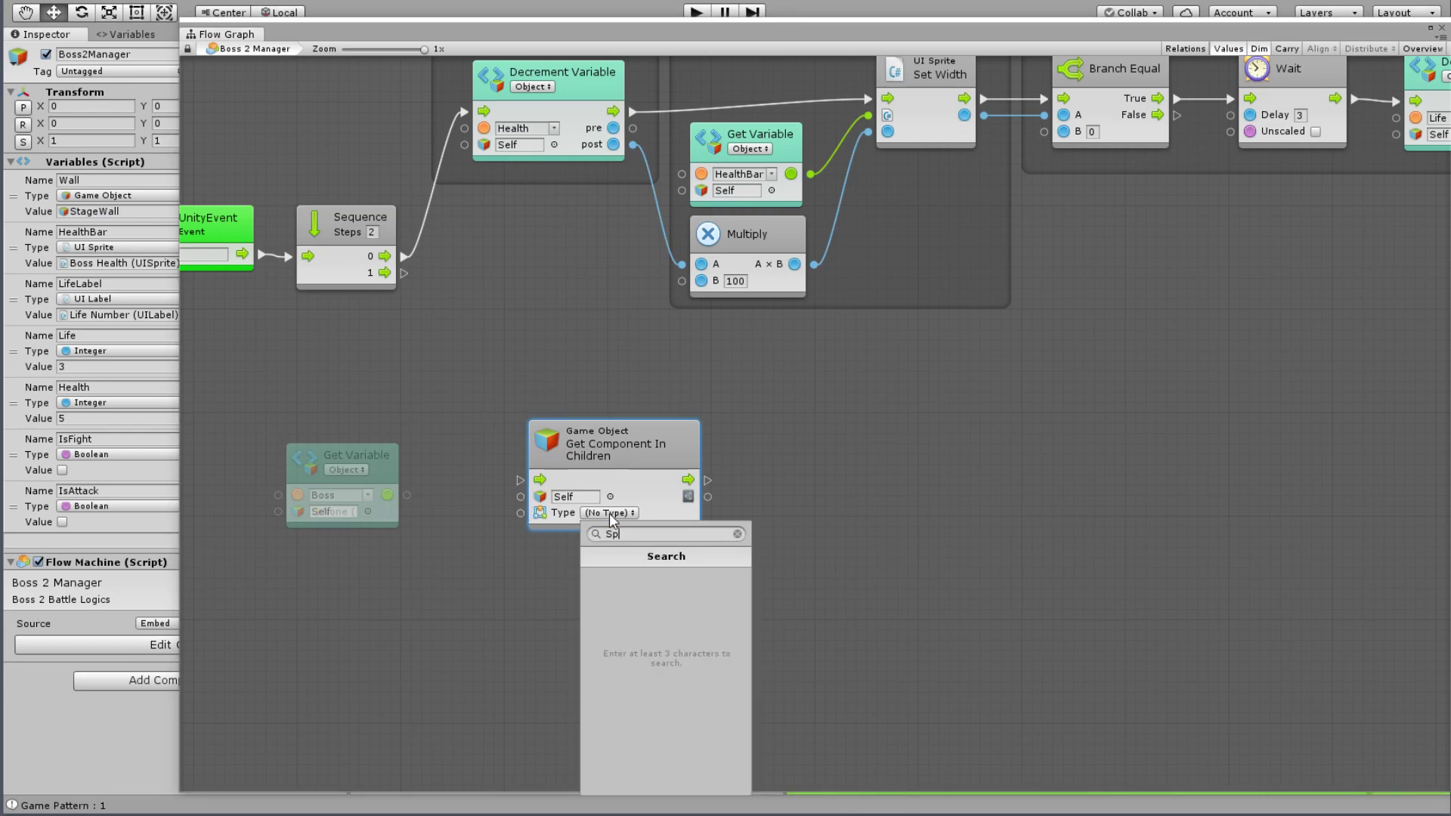
key(Down)
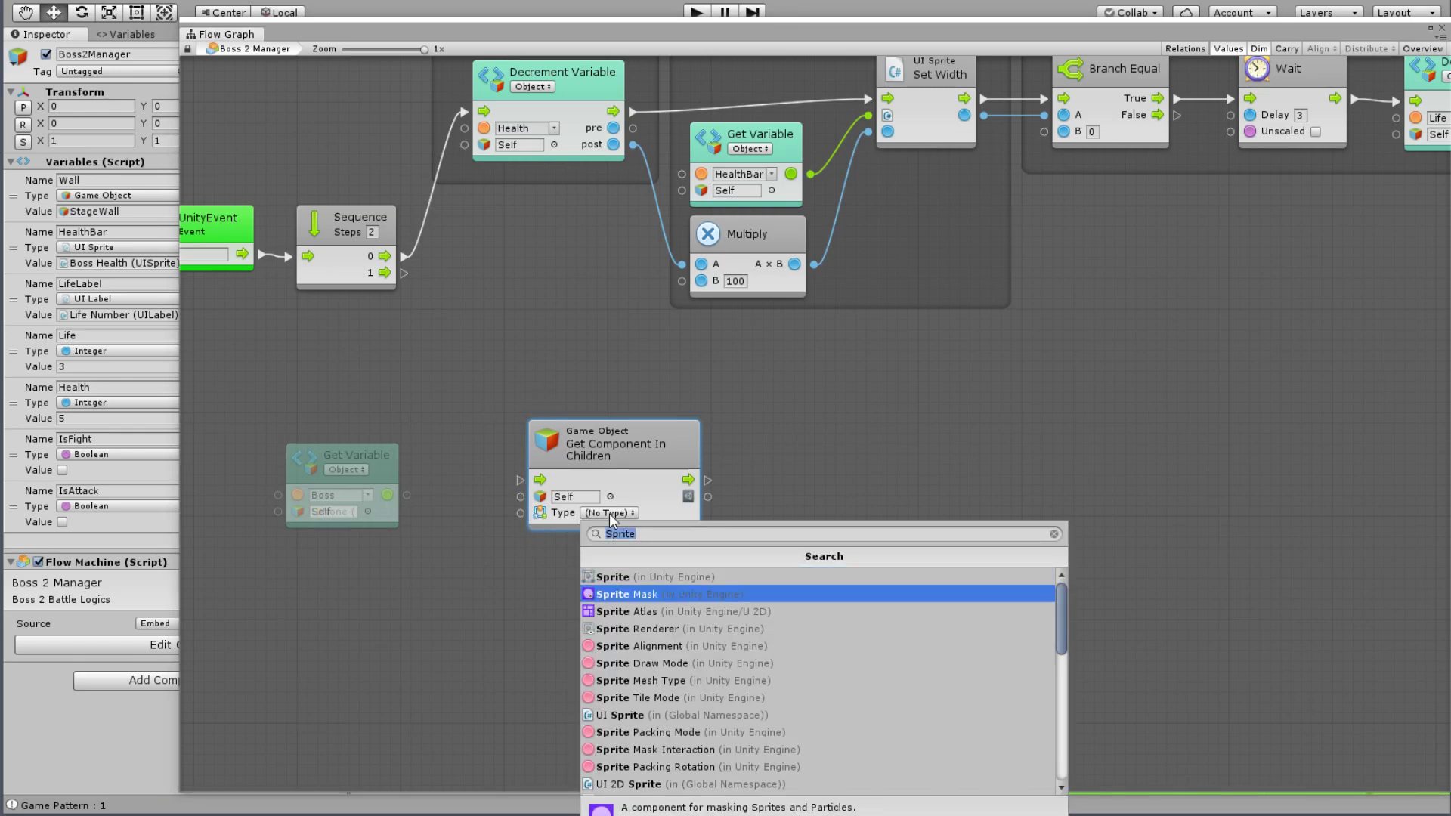
key(Down)
key(Down)
key(Return)
drag(407, 495, 520, 504)
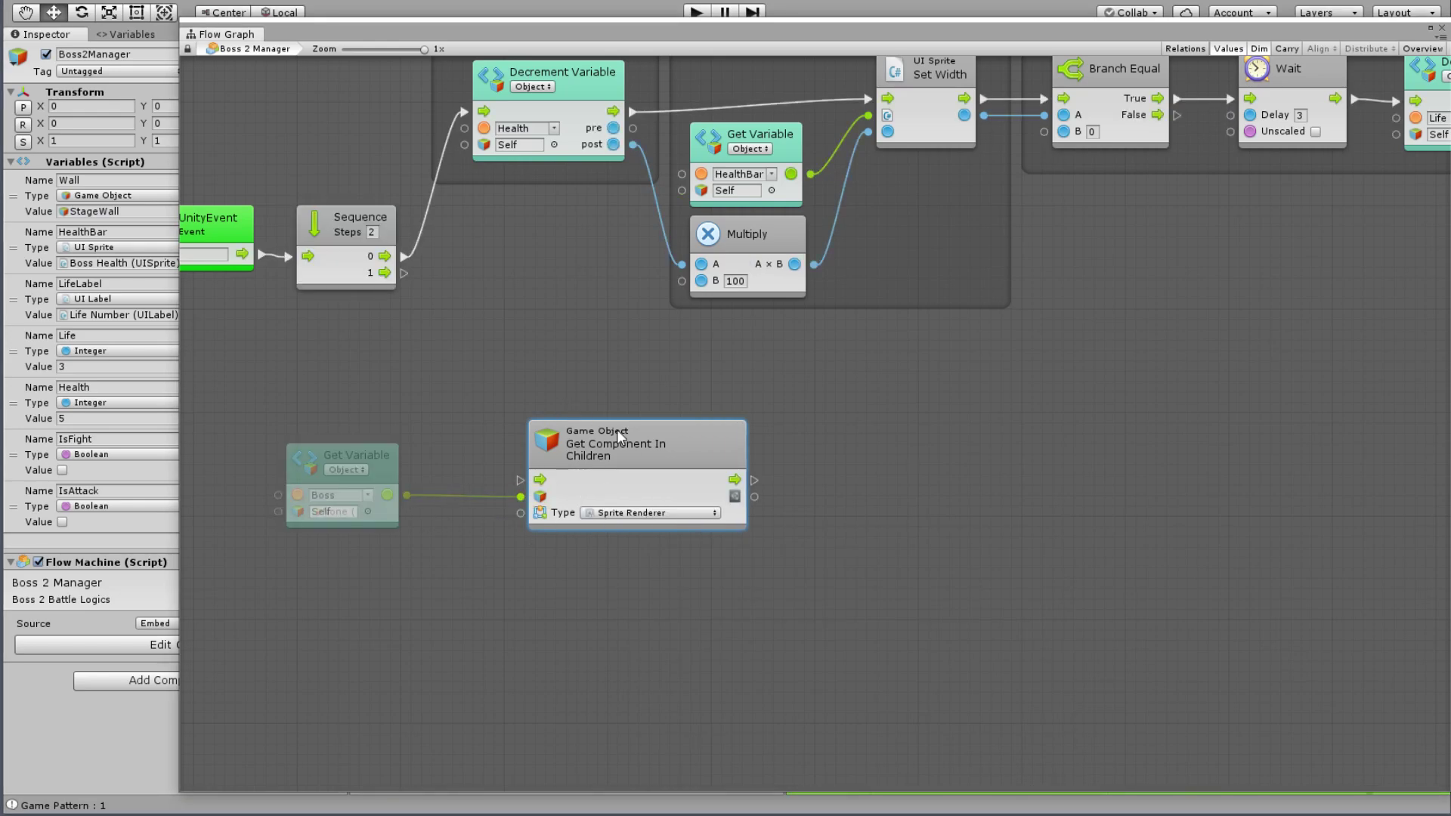
drag(620, 445, 554, 458)
Step: Add a Sprite Renderer Set Sprite node fed by Get Component, then restore the editor panels
right_click(812, 416)
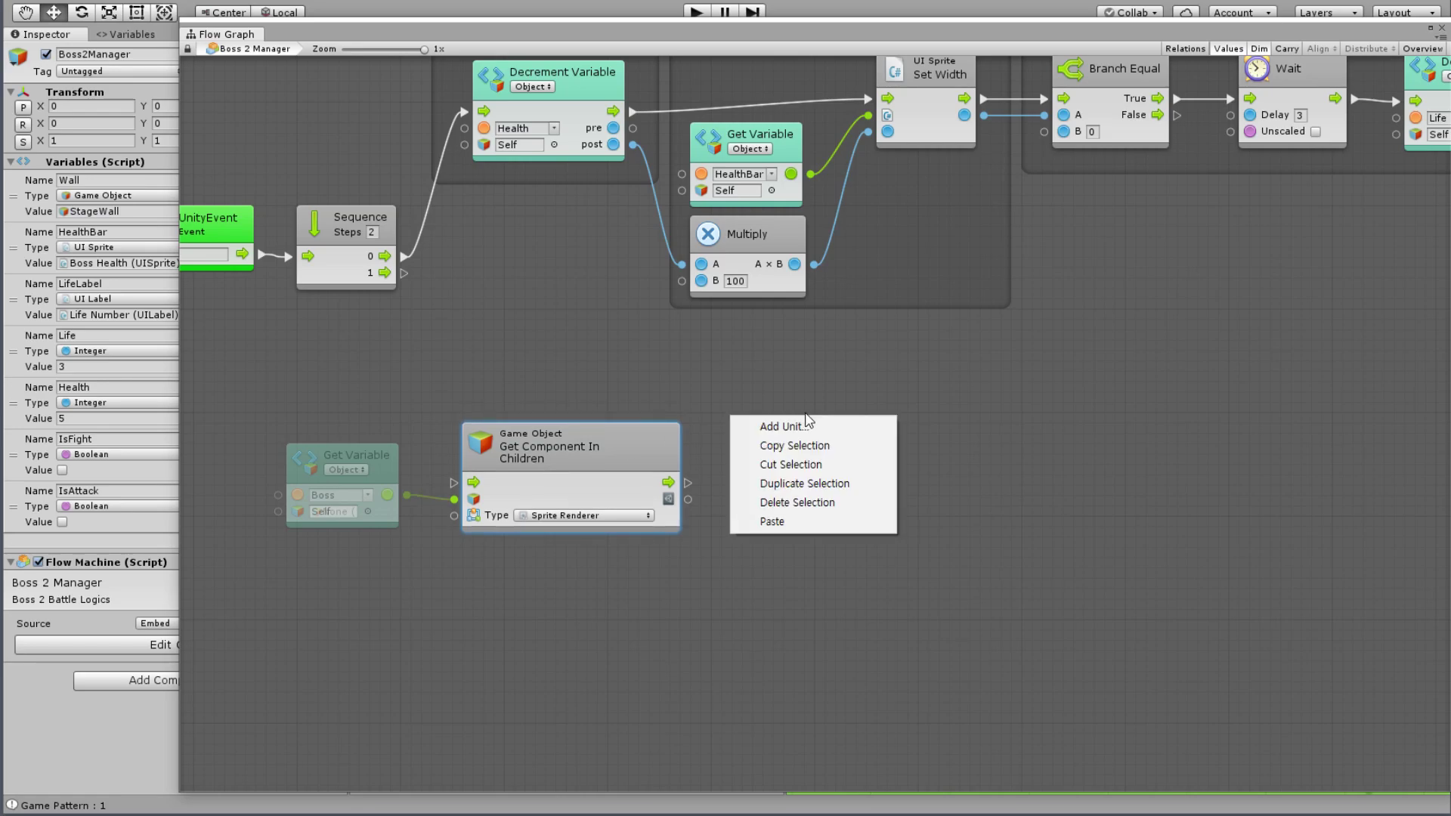
click(839, 423)
text(Set S)
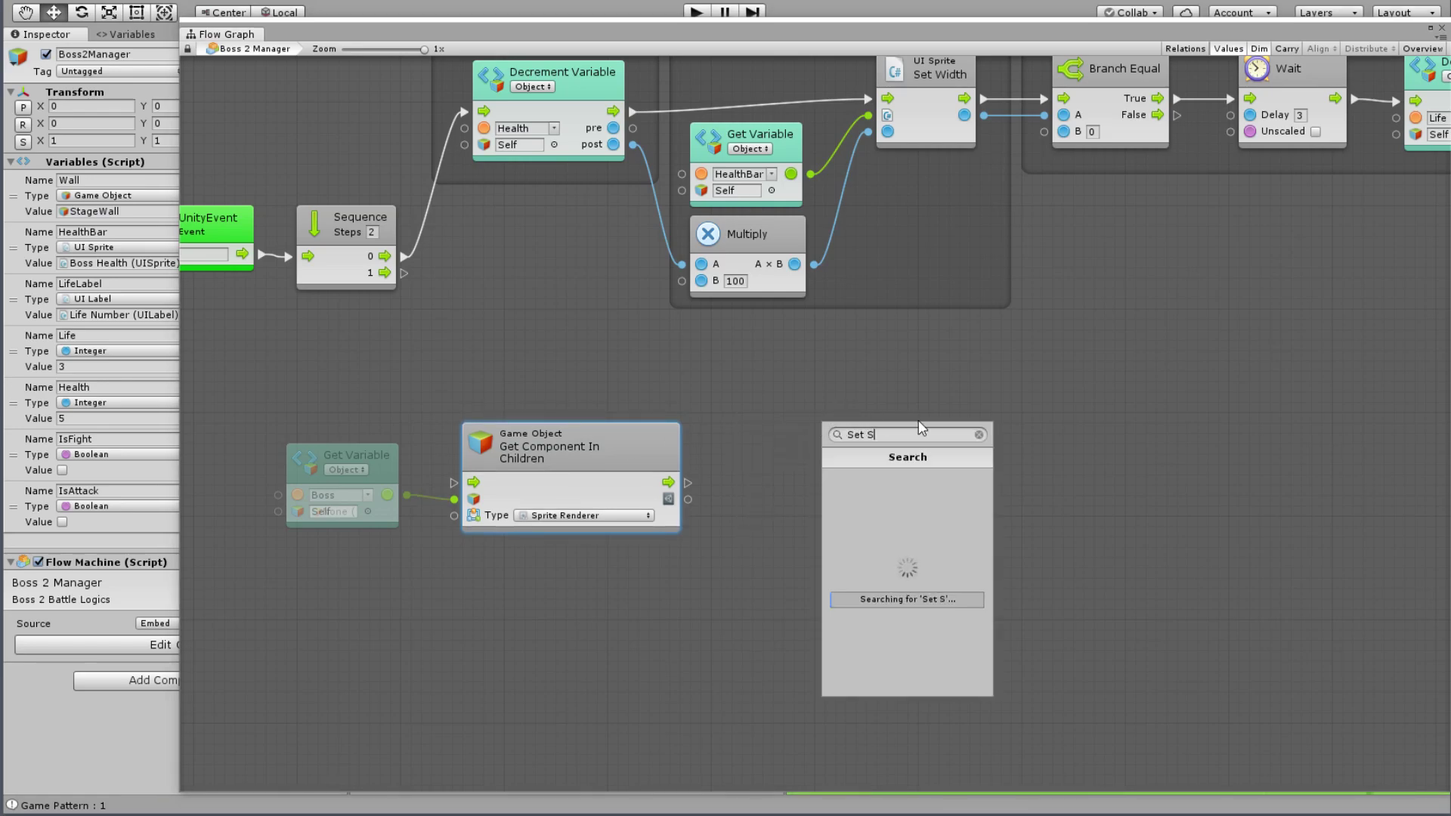
text(prite)
key(Down)
key(Down)
key(Down)
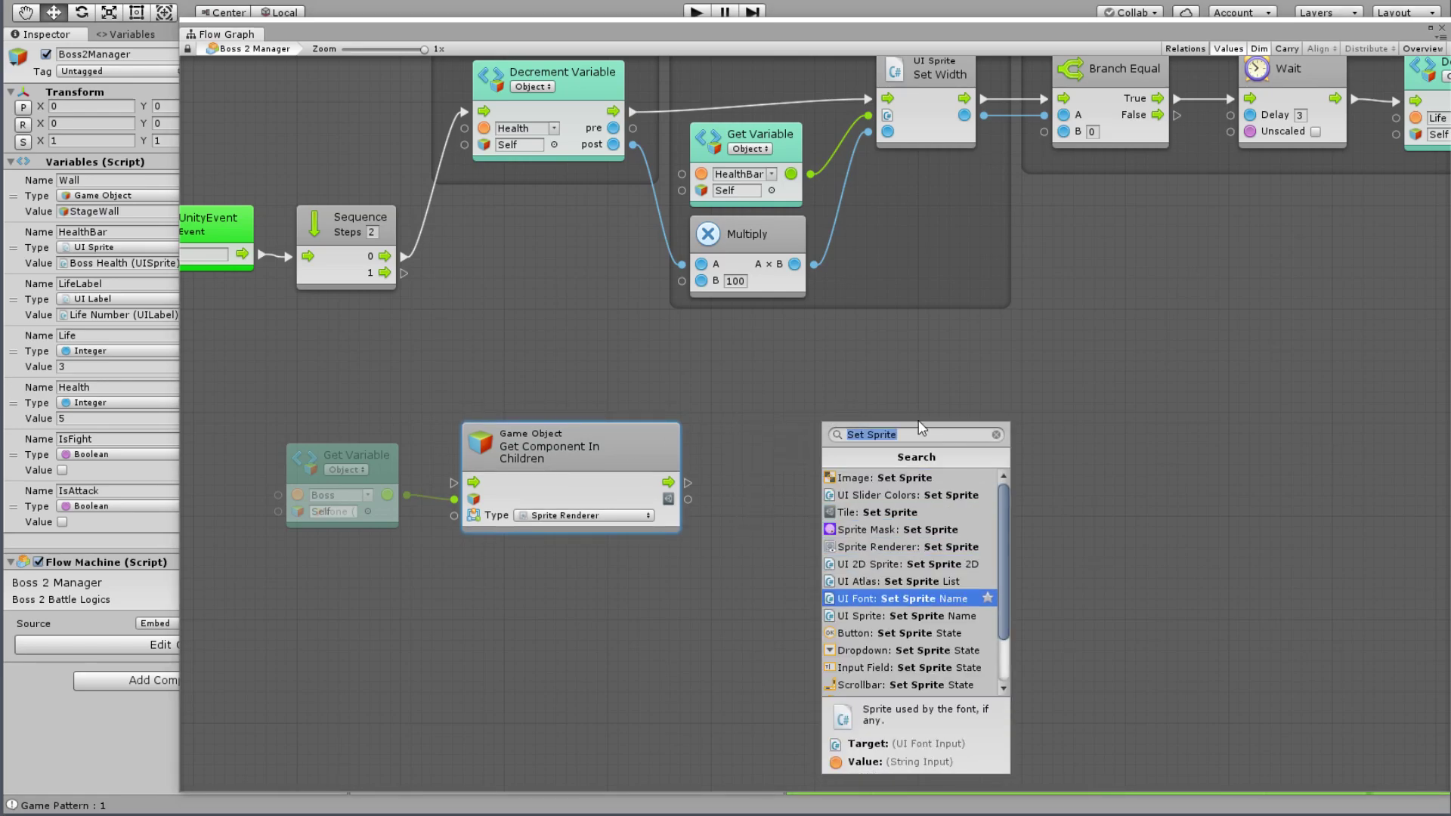
key(Escape)
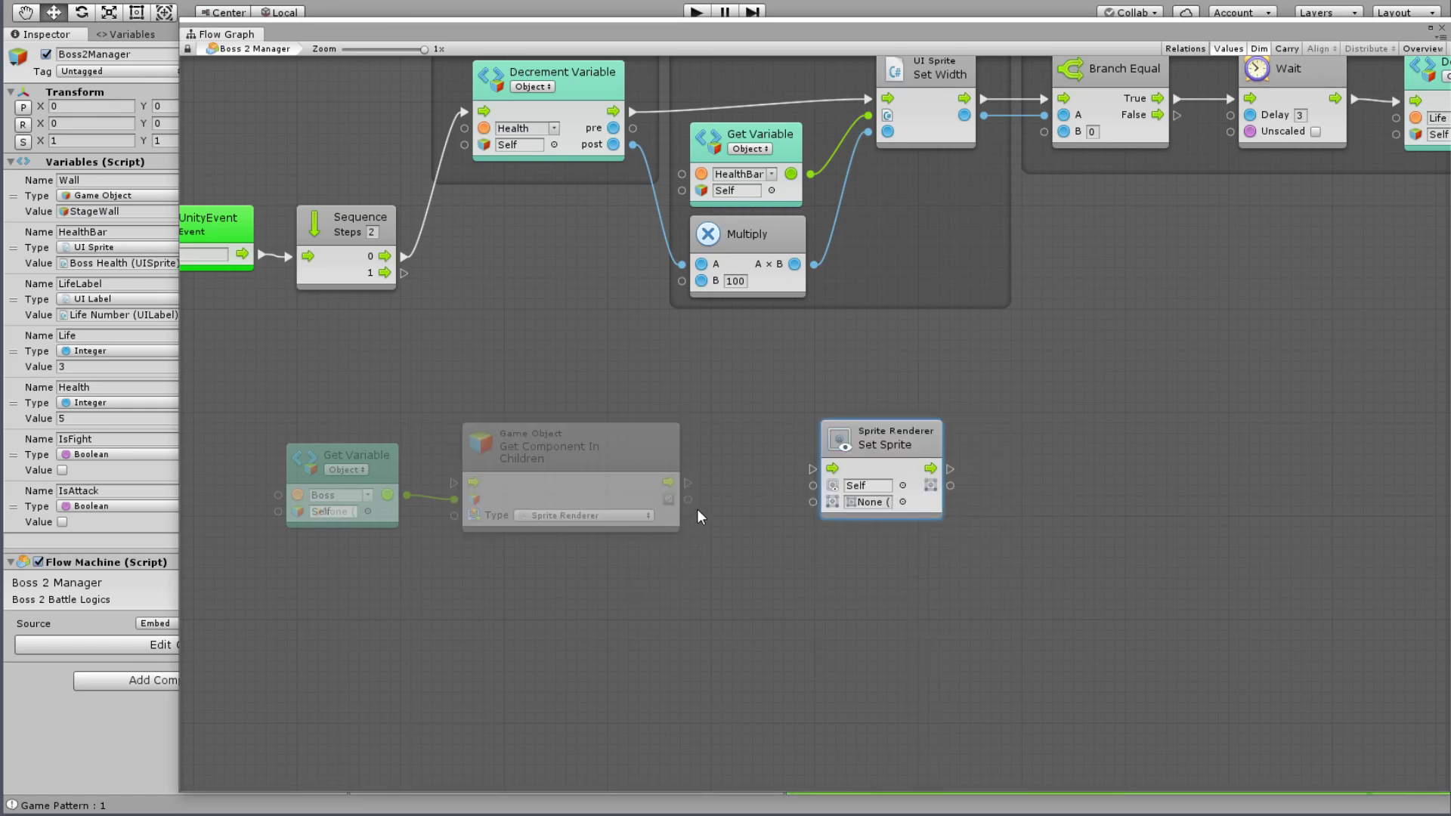
drag(688, 499, 812, 486)
double_click(621, 31)
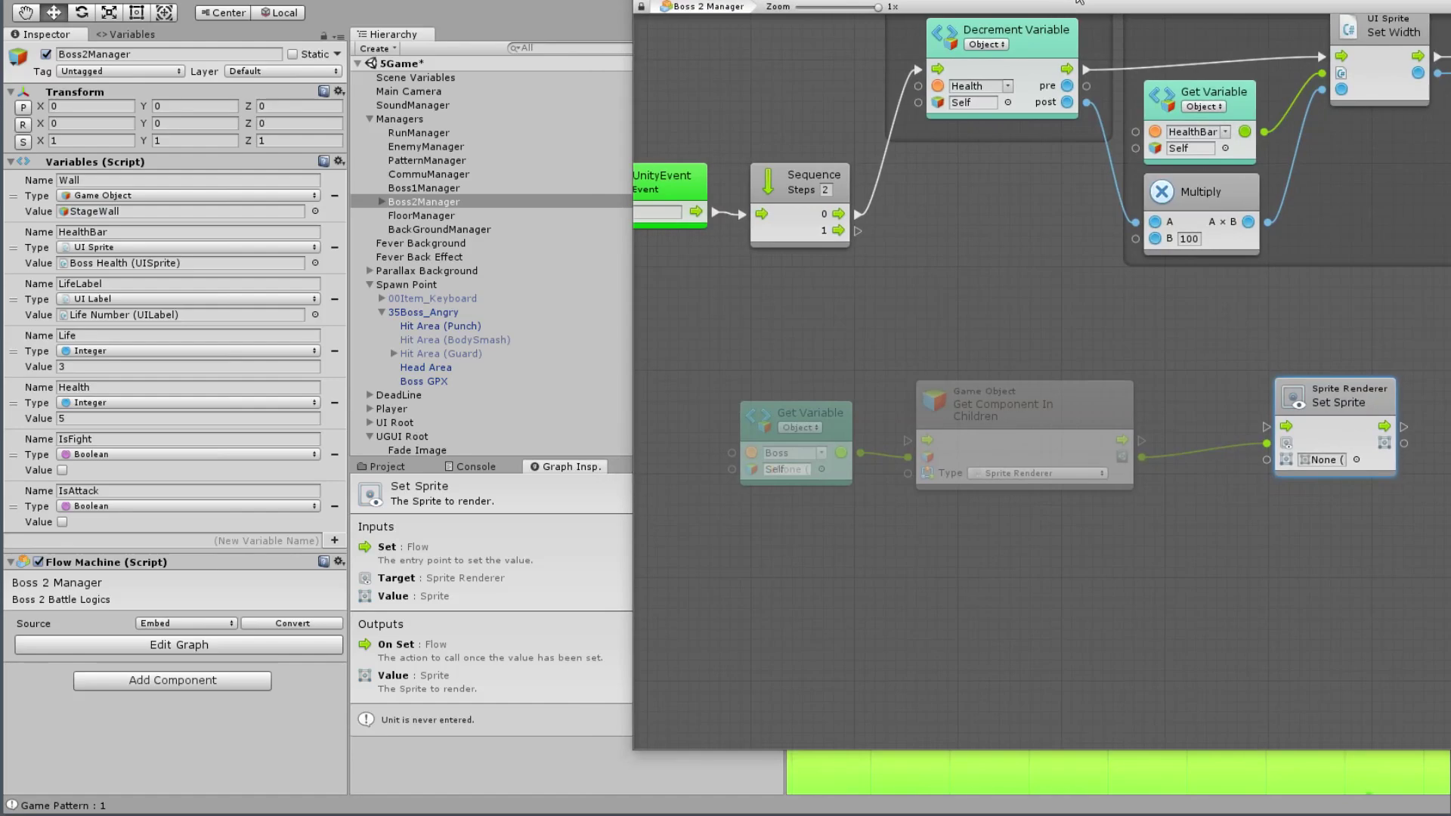
Step: Assign the Angry_Damage sprite from the project assets to the Set Sprite node
drag(1030, 5, 1064, 18)
click(372, 468)
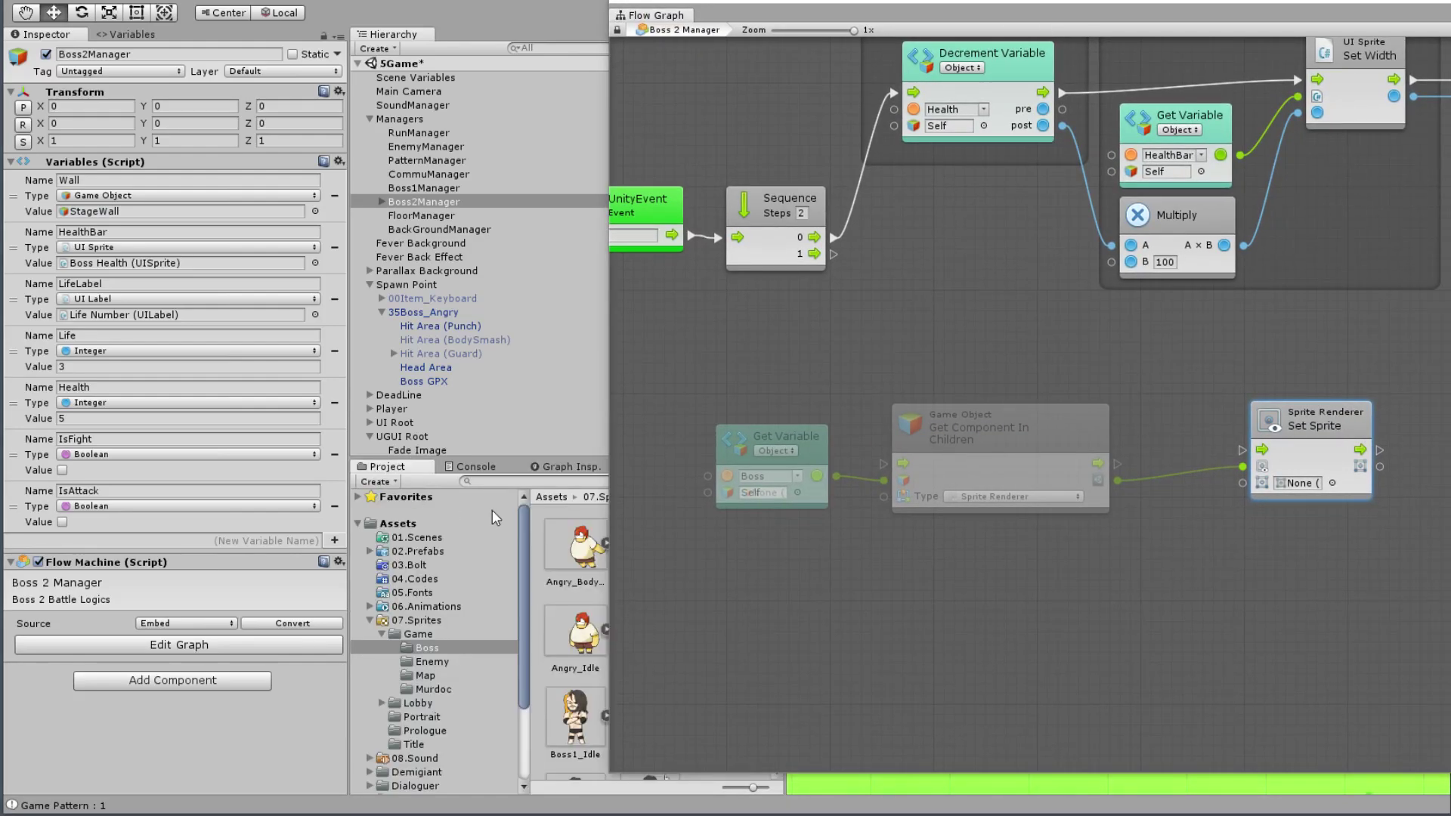
drag(941, 23, 1096, 17)
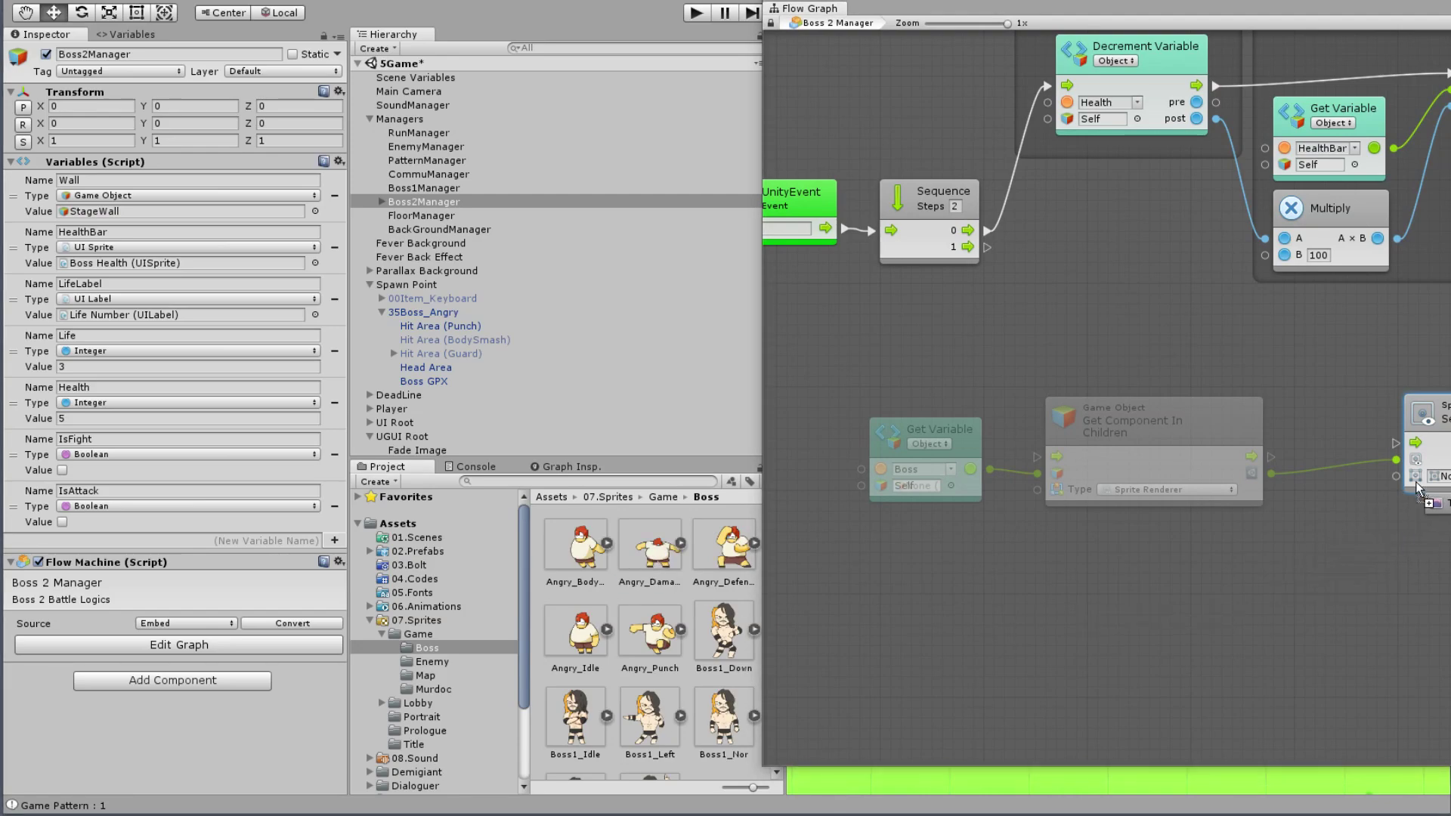
drag(649, 563, 1433, 476)
drag(884, 12, 223, 28)
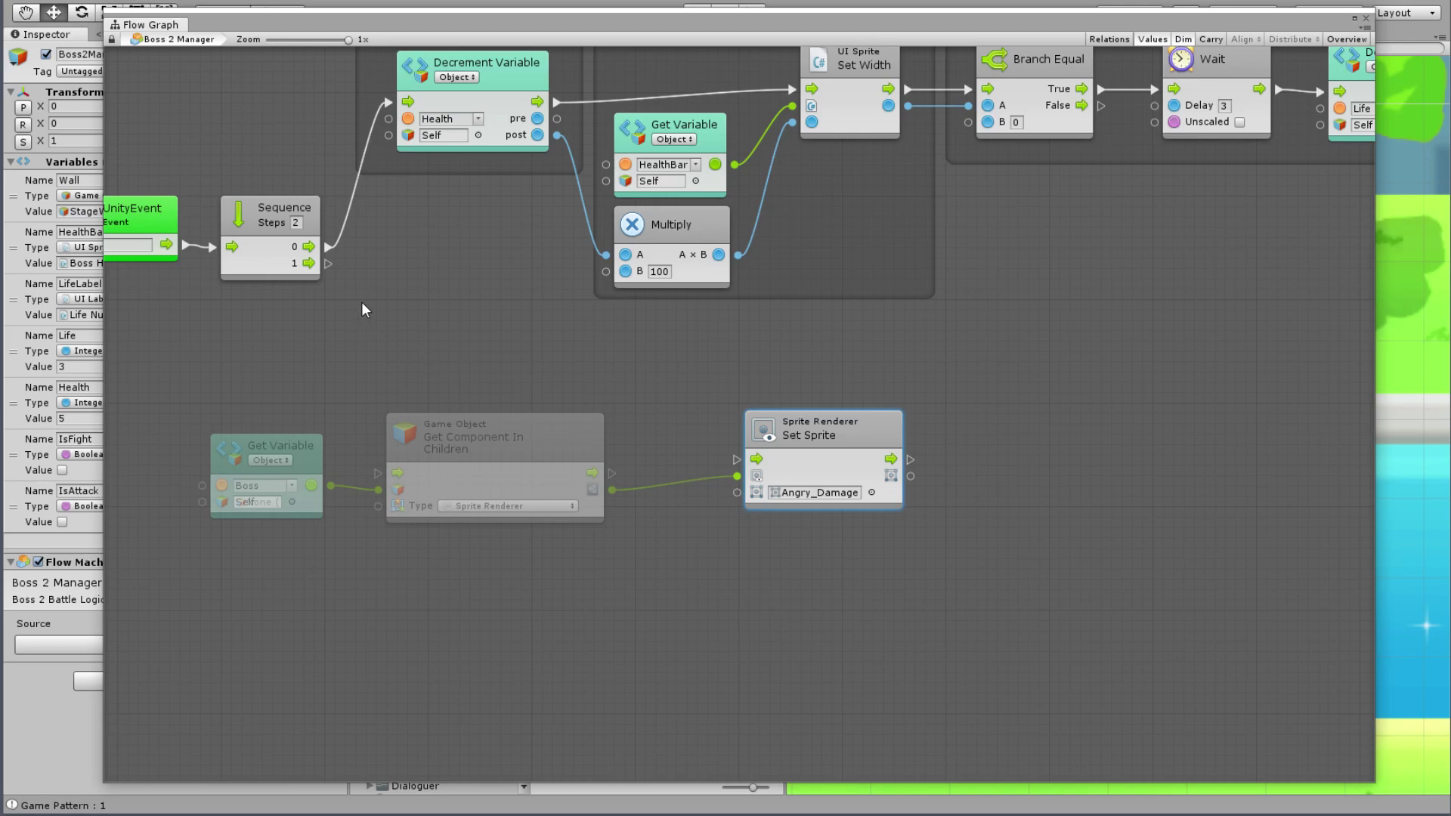
Step: Run Sequence output 1 into Get Component In Children, then chain it into Set Sprite
drag(328, 263, 792, 455)
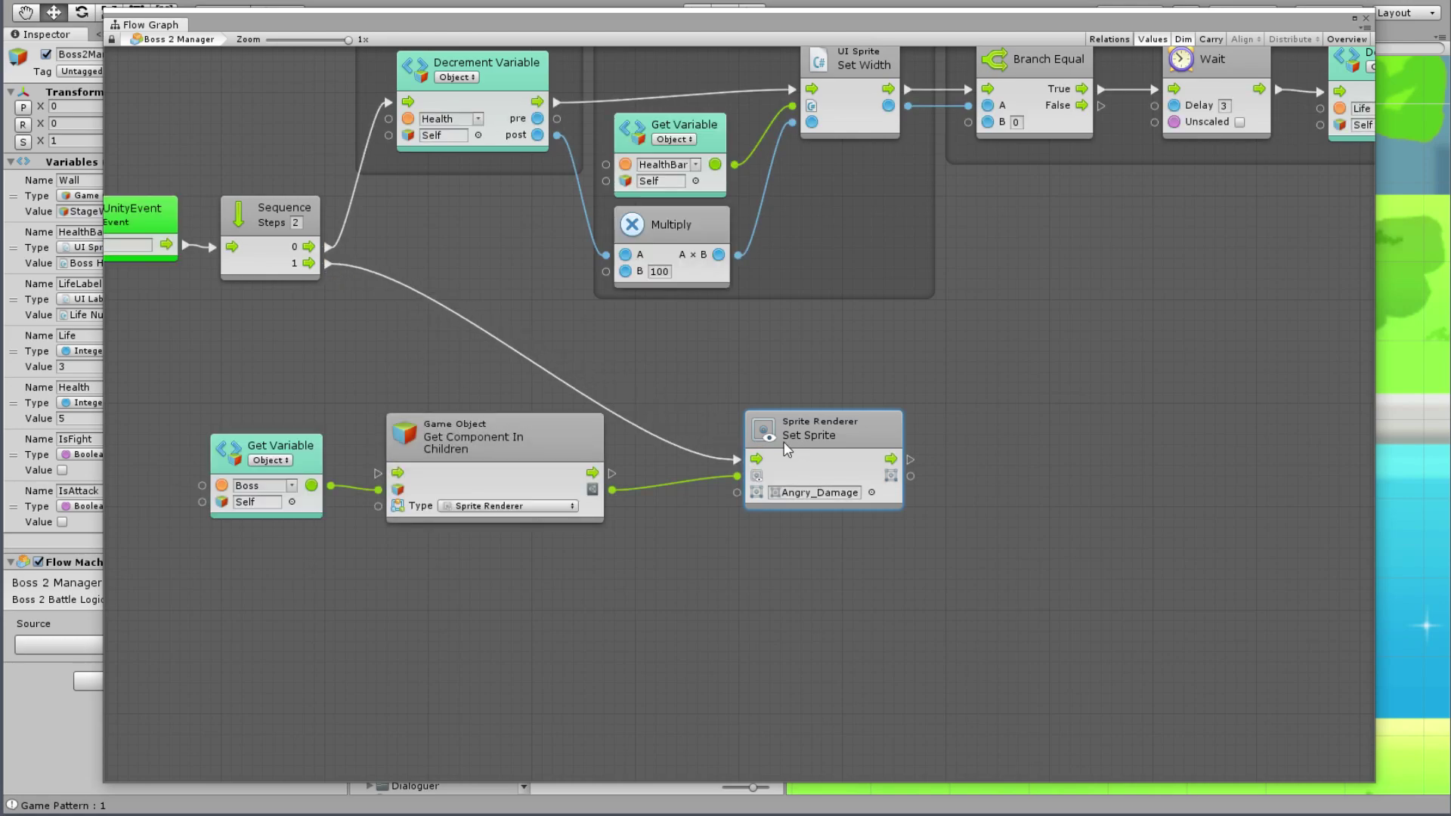
click(329, 266)
key(Delete)
drag(344, 300, 389, 487)
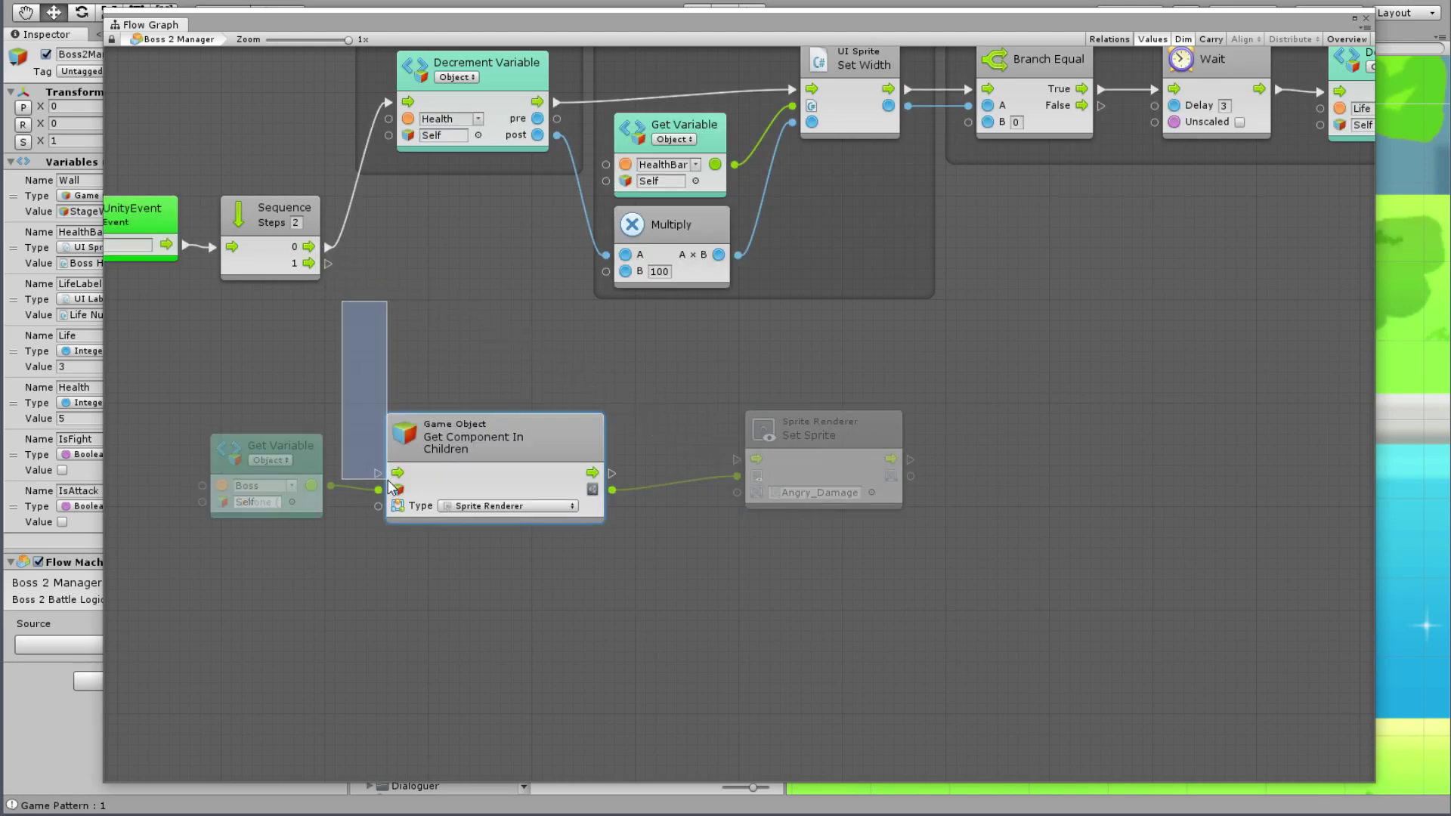
drag(332, 264, 376, 484)
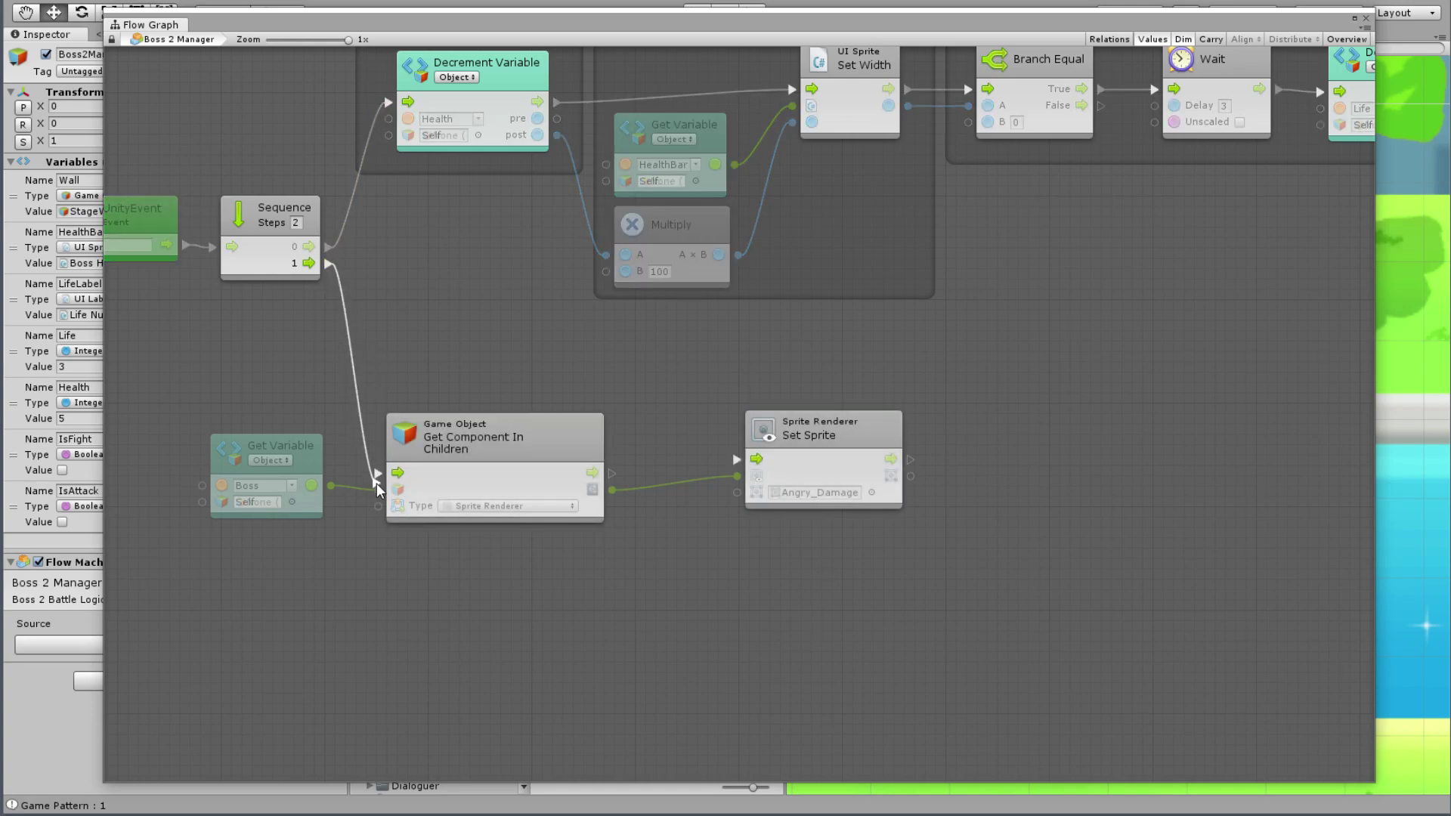
key(Escape)
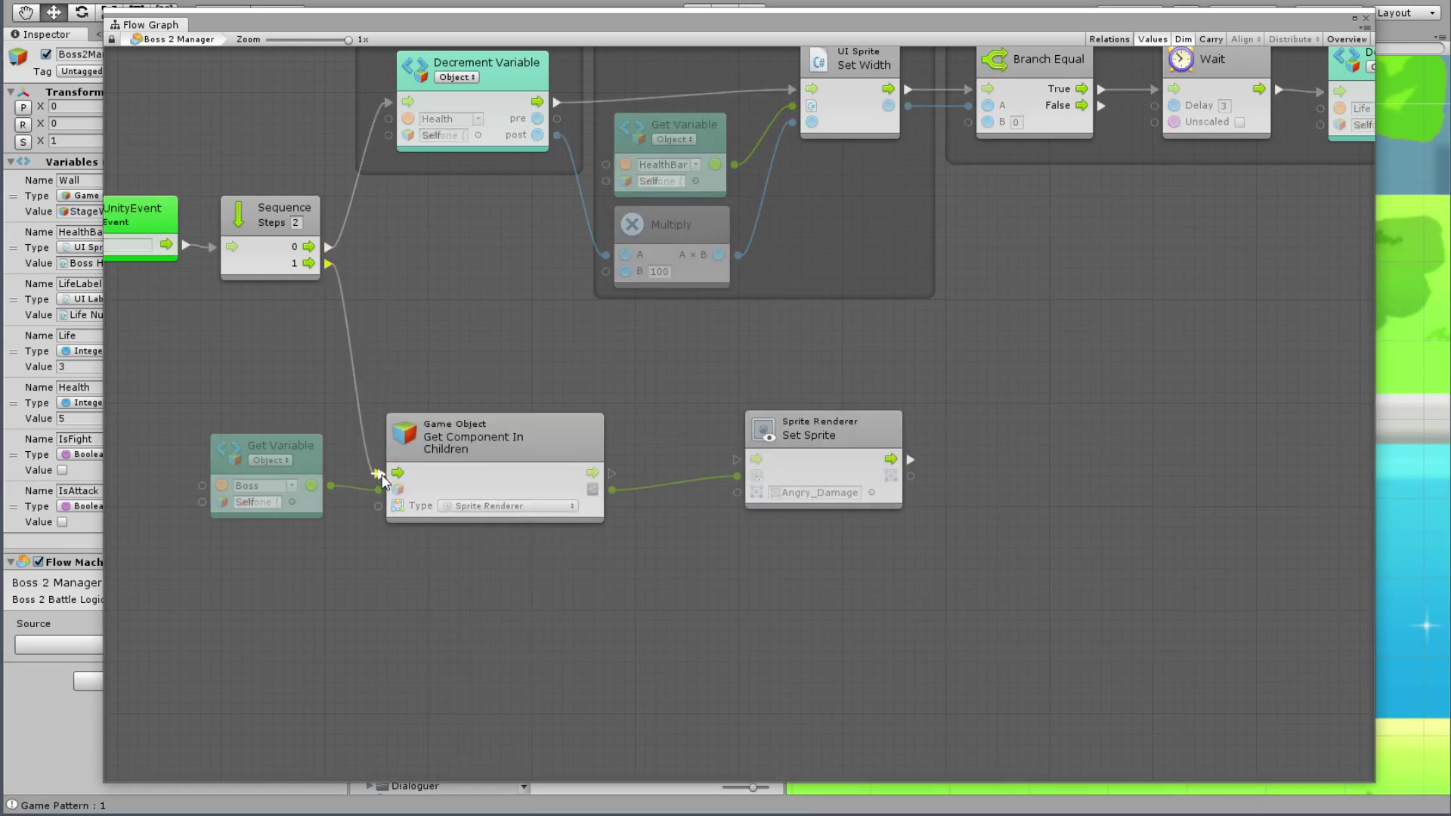
drag(612, 473, 738, 460)
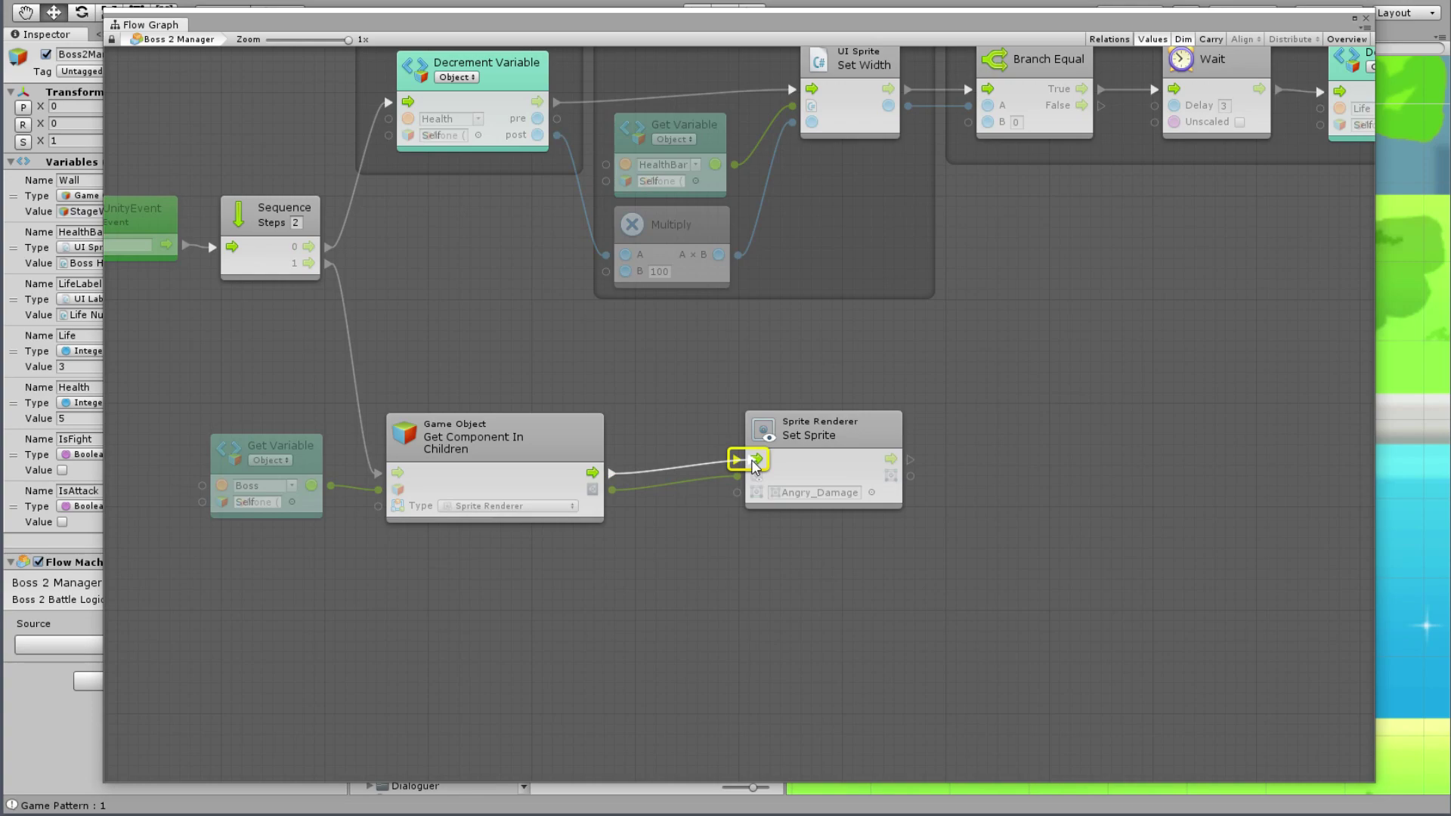
drag(843, 441, 743, 453)
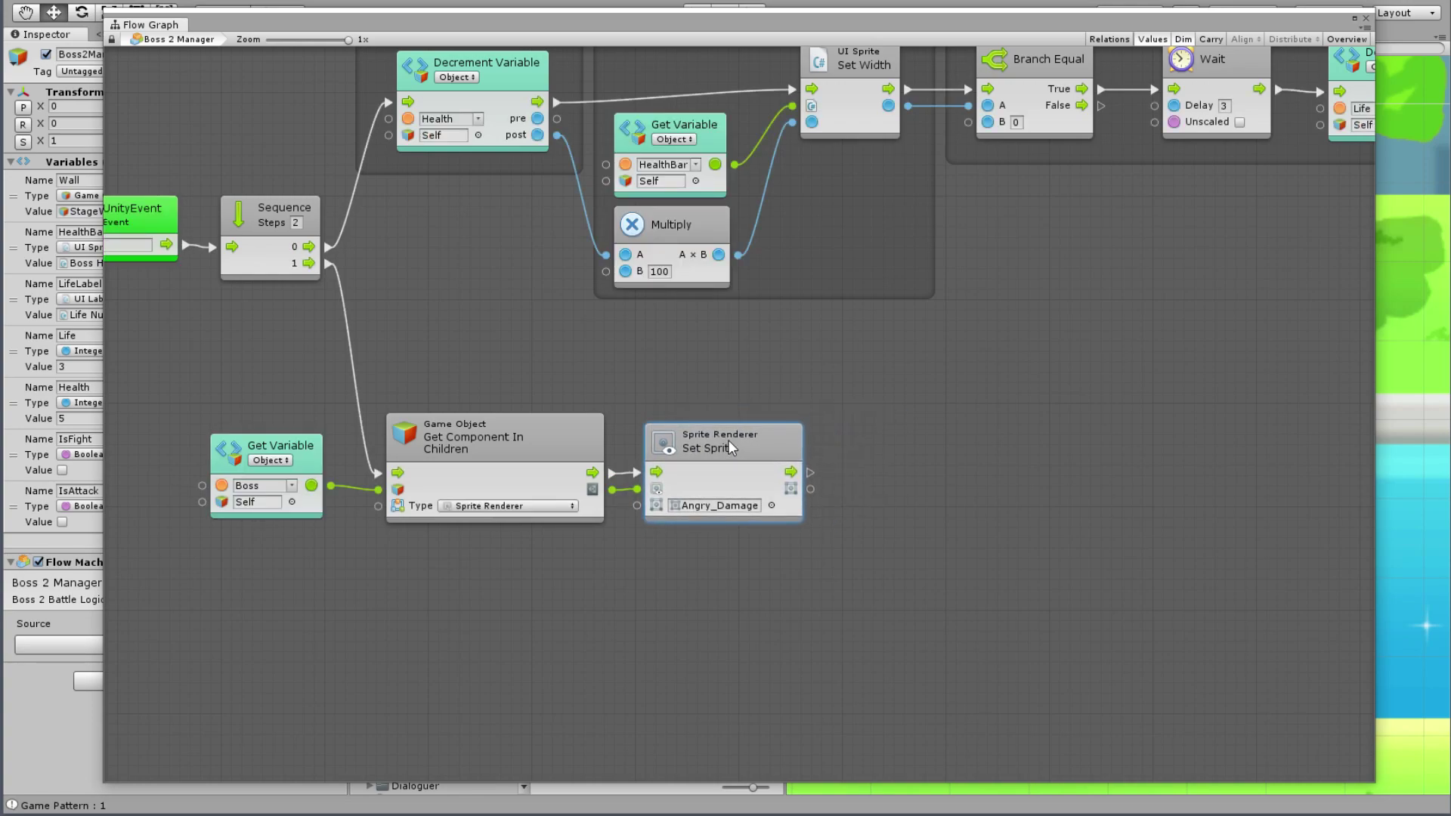
drag(310, 447, 320, 448)
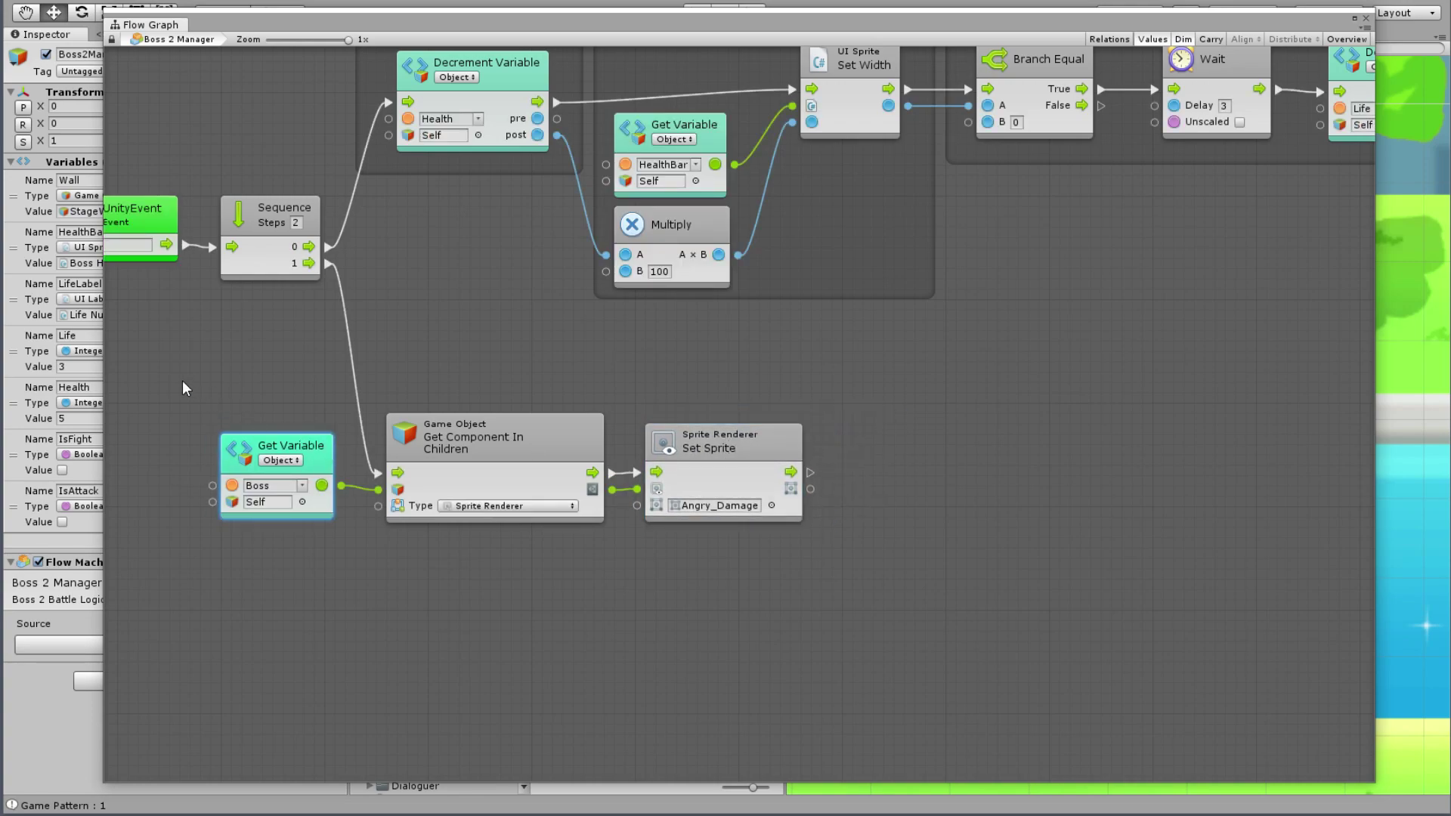
Step: Group the three new nodes as Boss Hi Animation and move the group right
drag(184, 356, 841, 560)
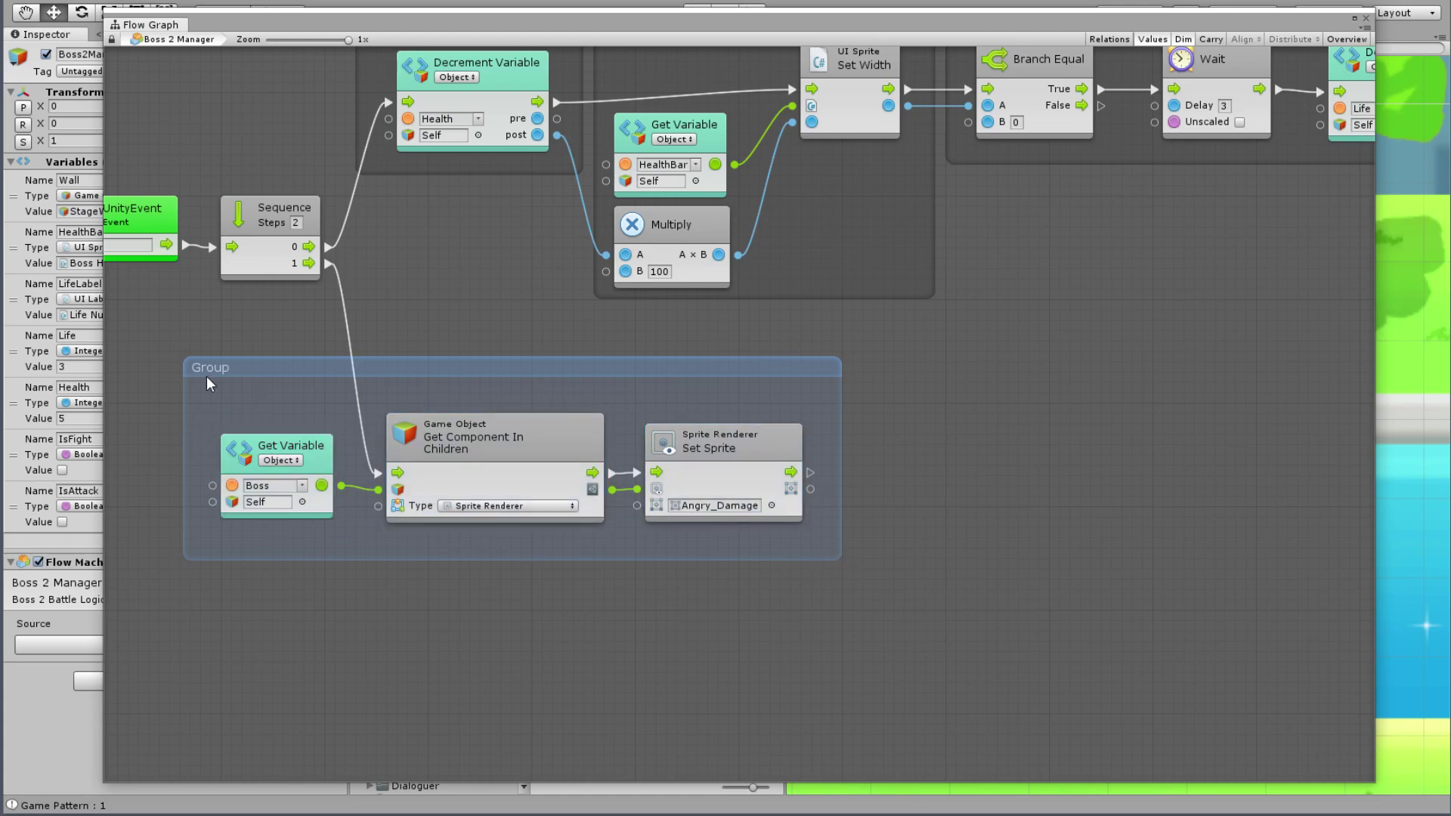
double_click(258, 366)
text(Boss)
text( Hi Animation)
key(Return)
mouse_move(570, 367)
mouse_down()
mouse_move(742, 362)
mouse_move(744, 333)
mouse_up()
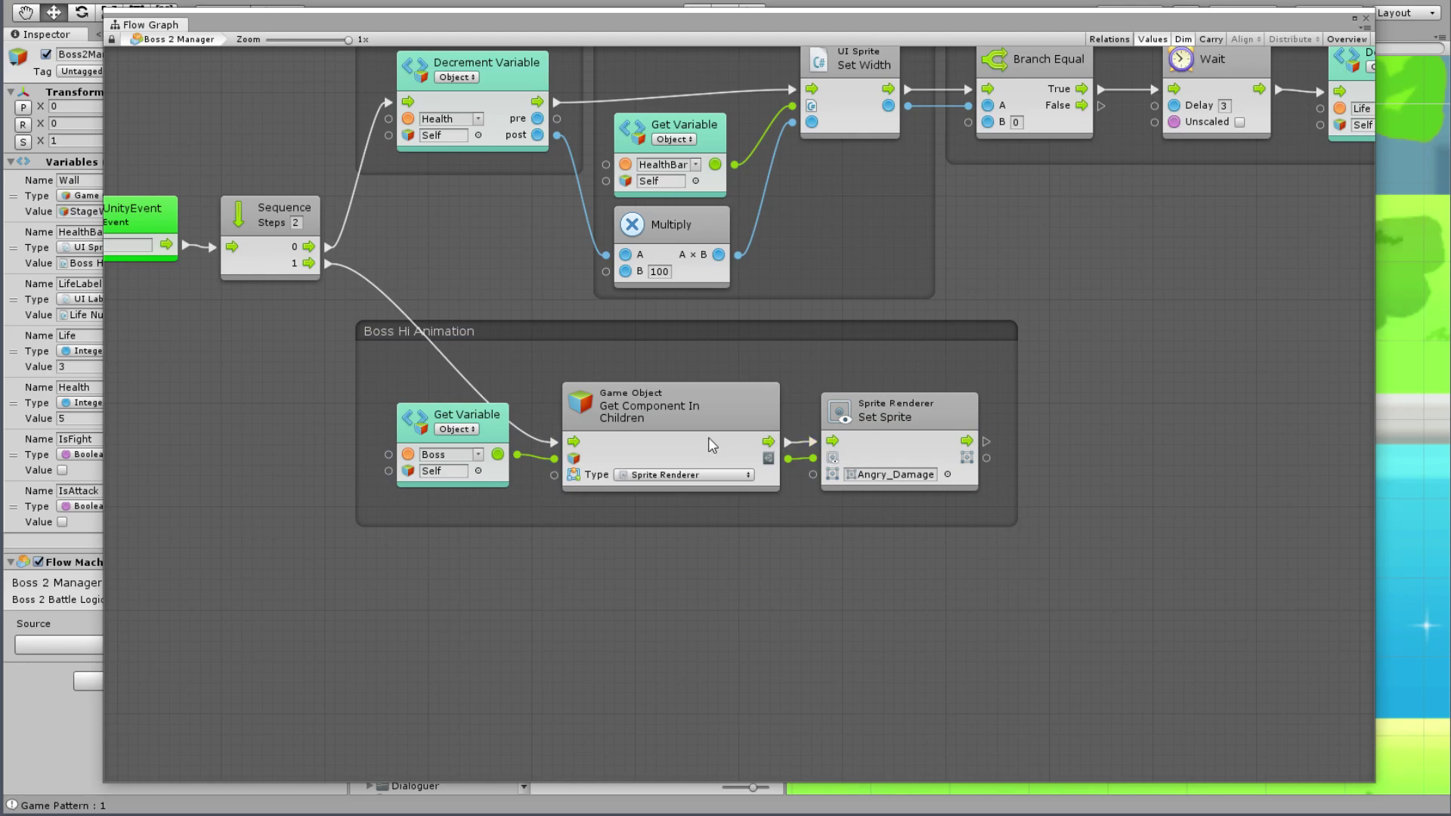
mouse_move(292, 519)
middle_down()
mouse_move(436, 617)
mouse_move(495, 476)
middle_up()
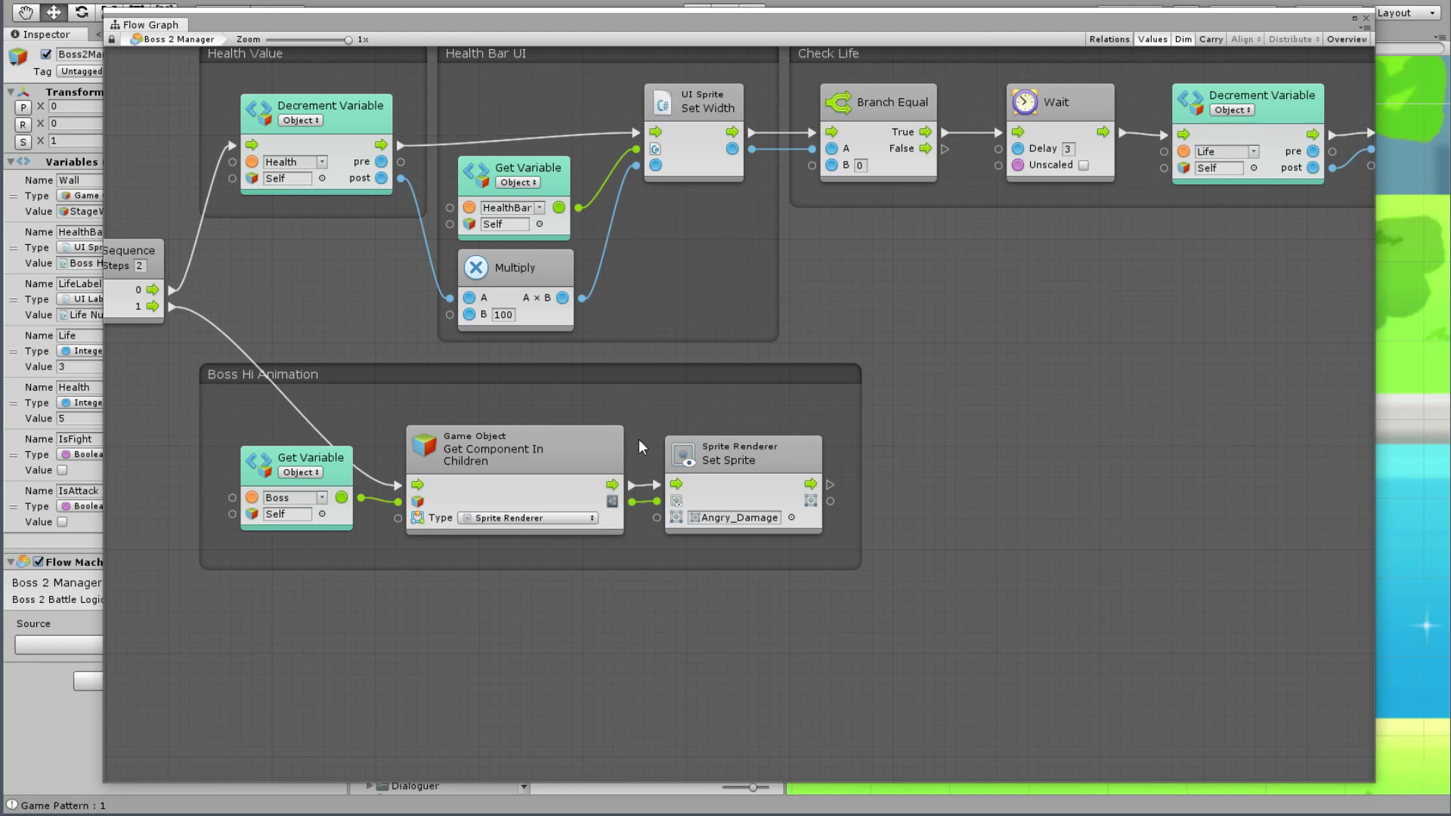
scroll(591, 363, right, 5)
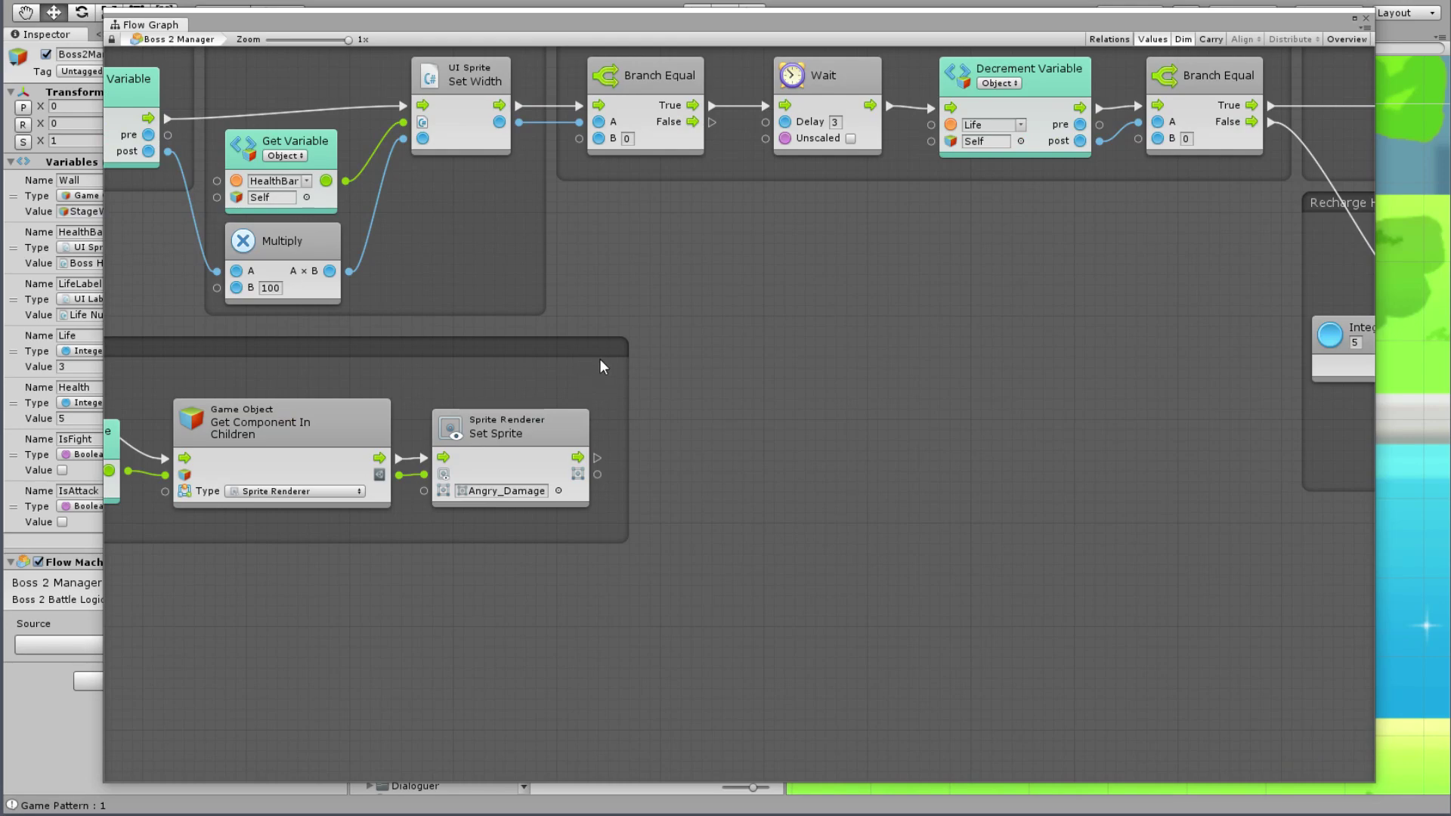
Step: Add a Scene variable node for Player and place it lower left
right_click(665, 390)
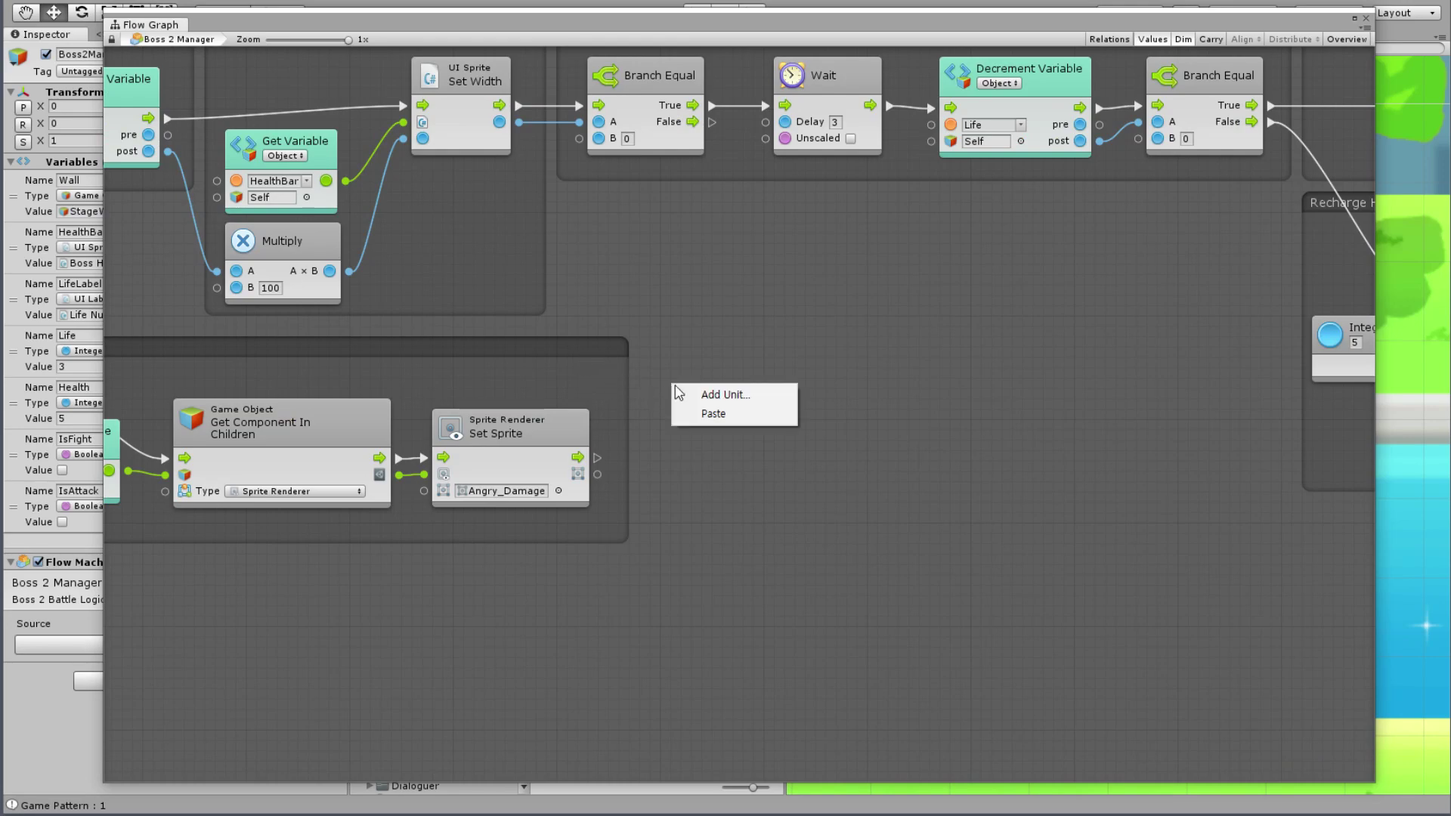
click(687, 390)
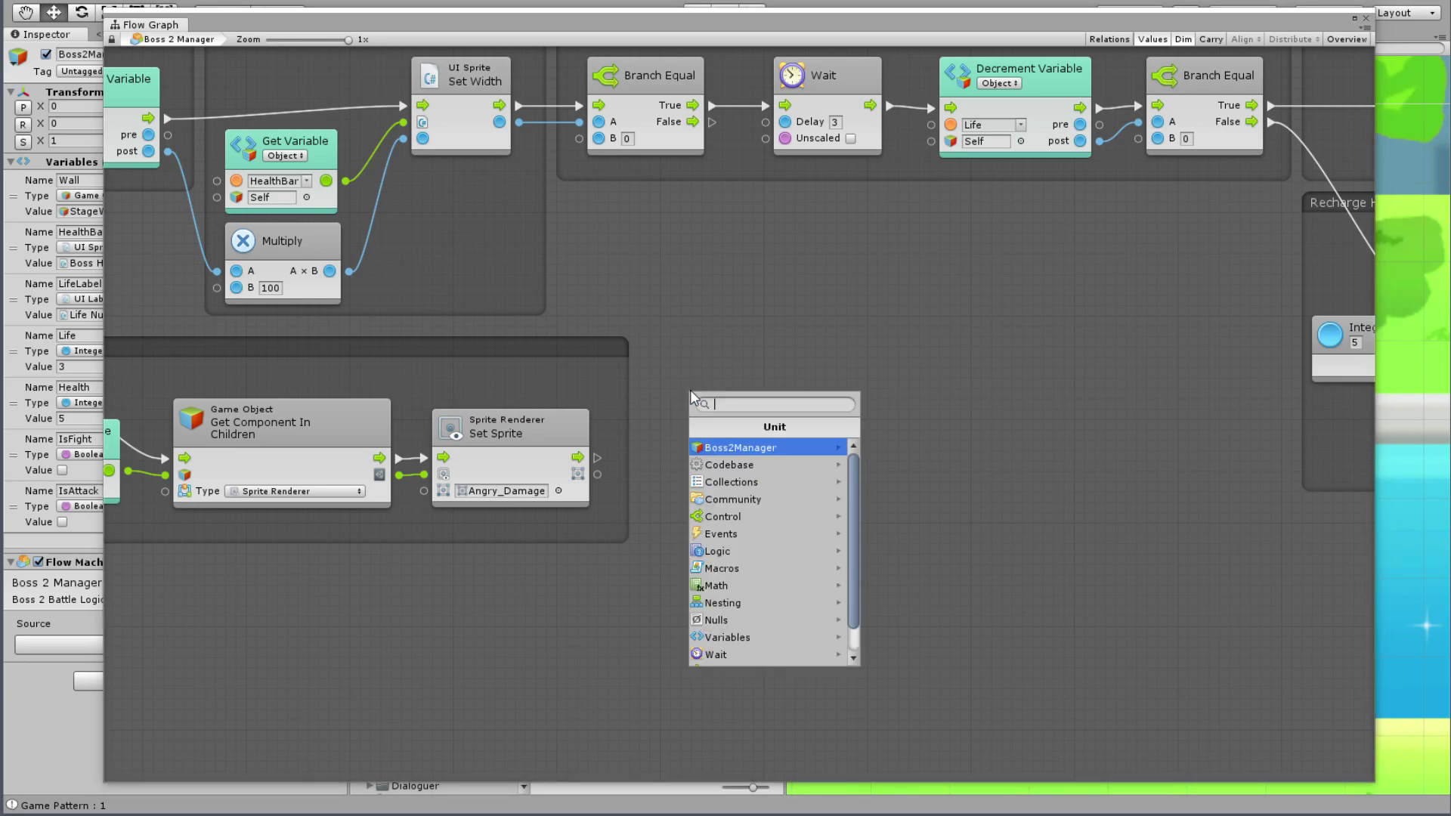
scroll(725, 559, down, 1)
click(738, 611)
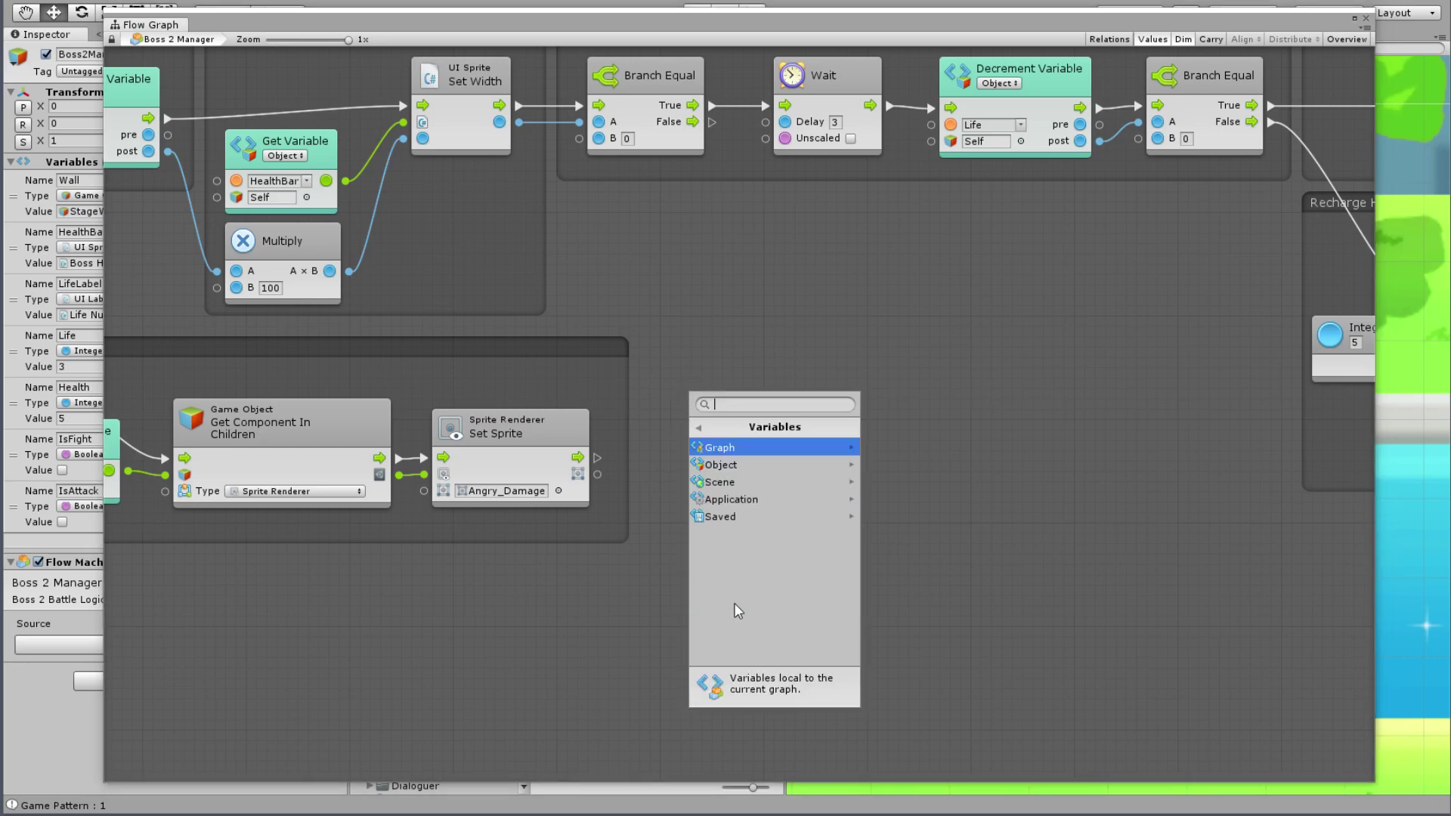
click(722, 482)
scroll(730, 546, down, 5)
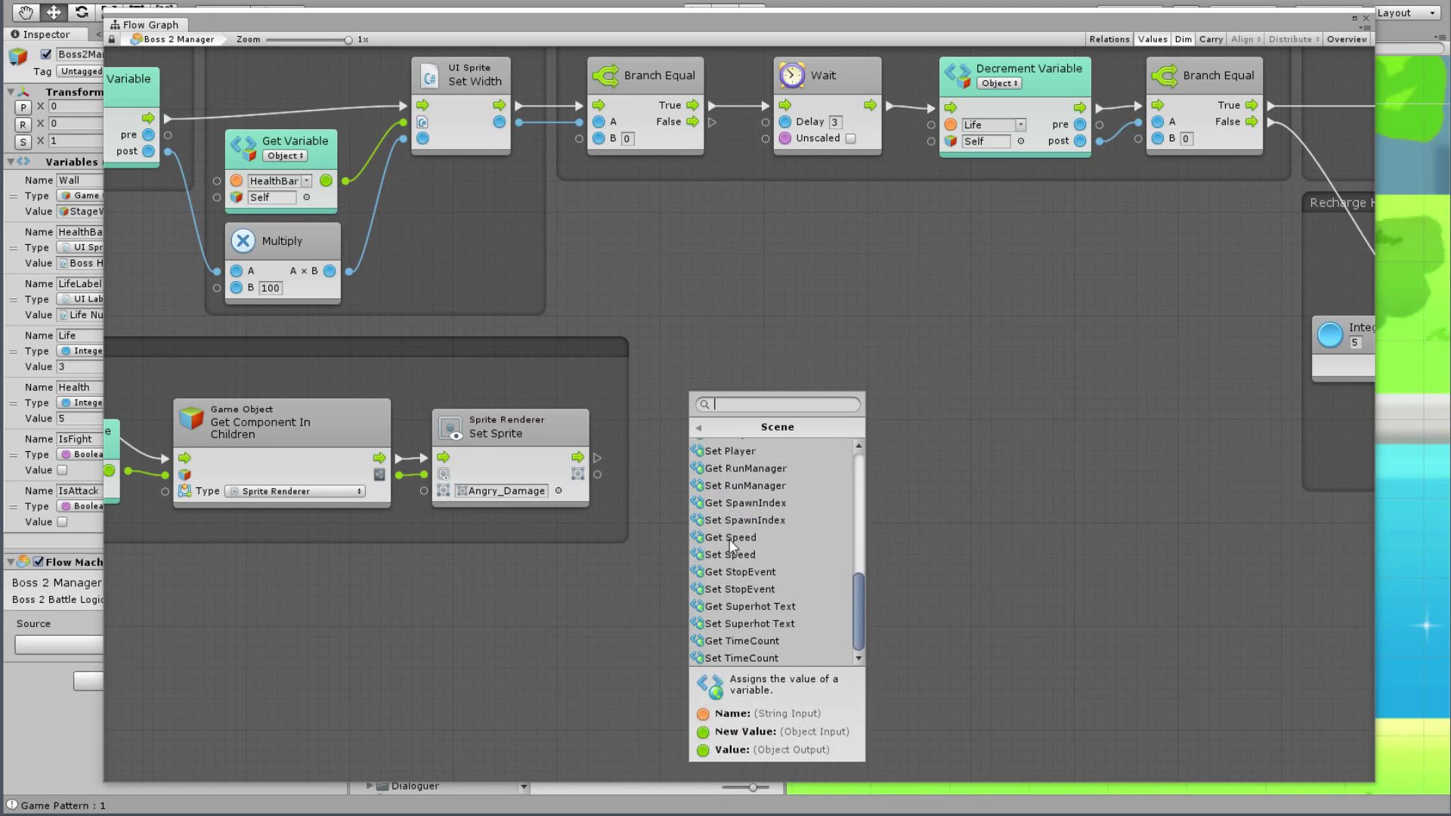
scroll(736, 540, up, 3)
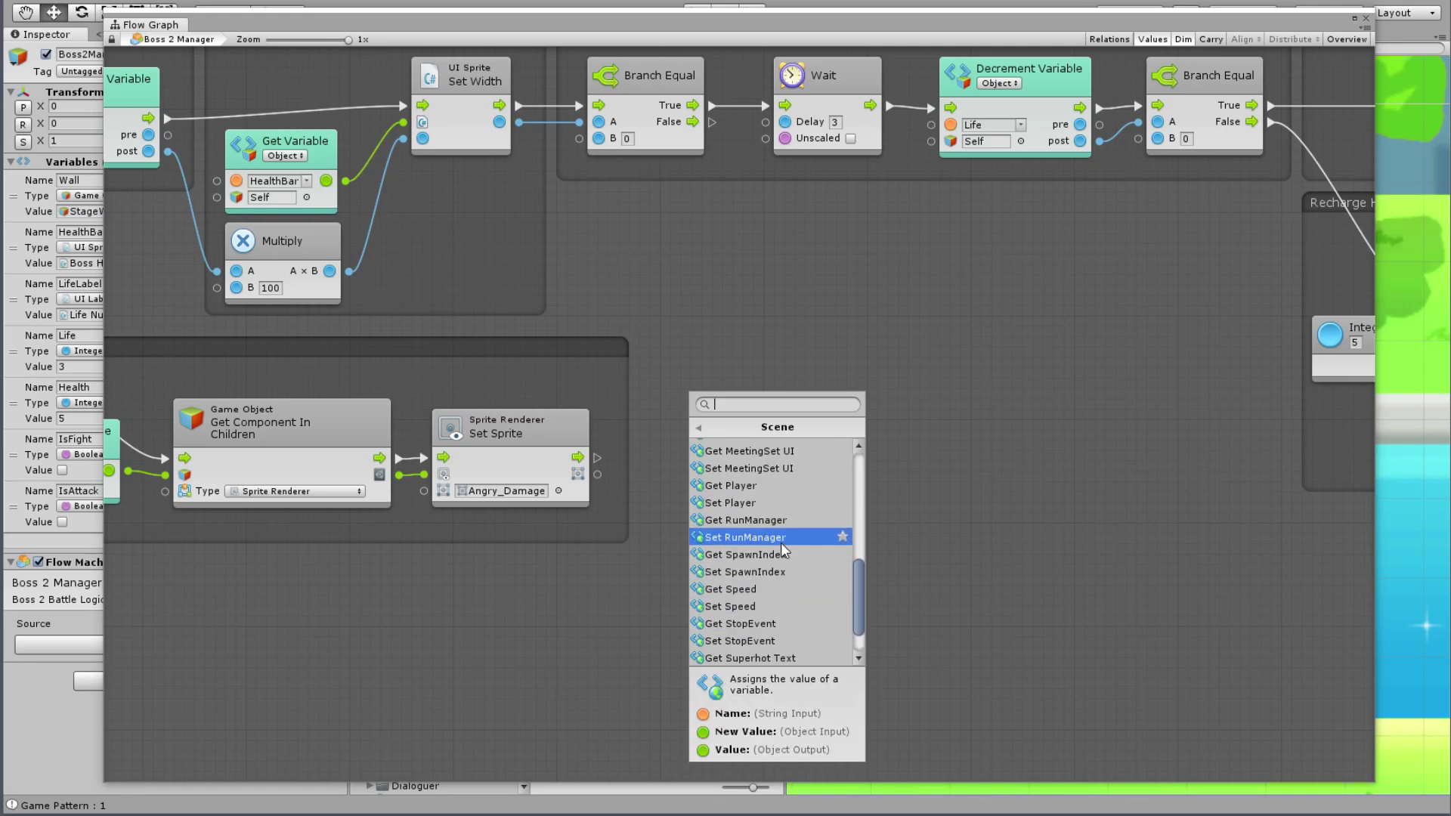
click(748, 485)
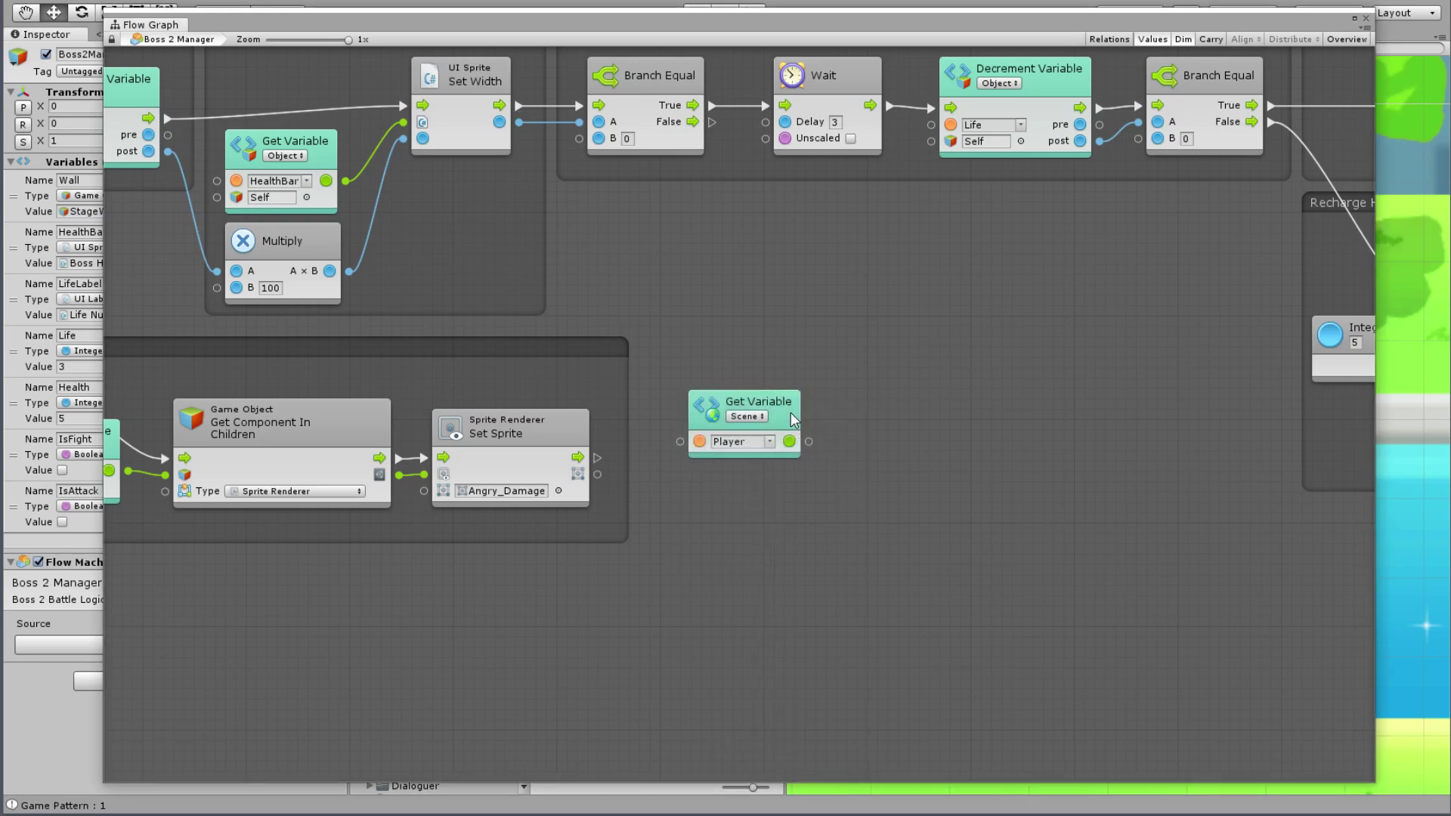
drag(791, 419, 639, 583)
Step: Add a Rigidbody 2D Add Force node targeting Player, running after Set Sprite
right_click(782, 396)
click(816, 406)
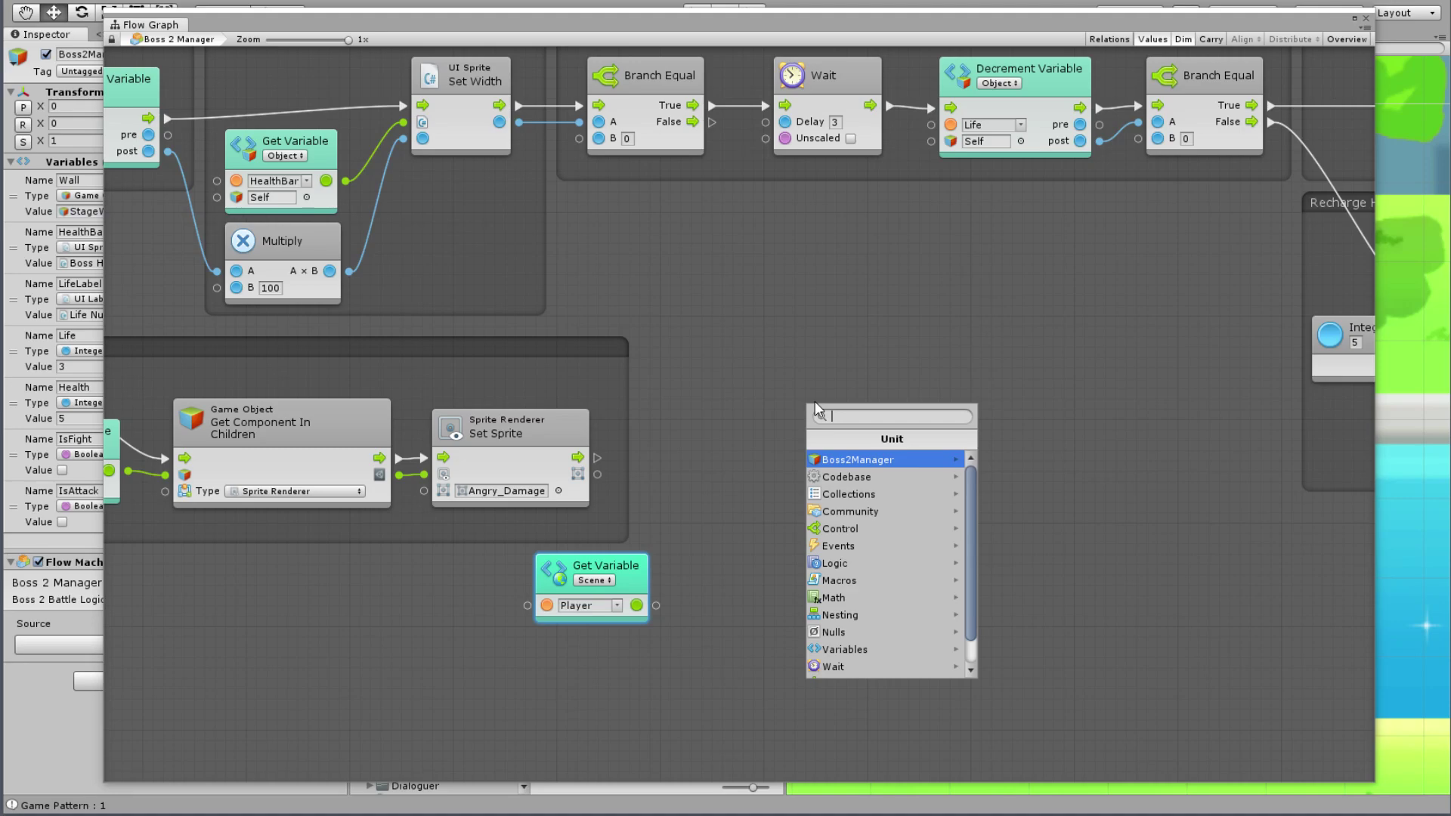
text(Add for)
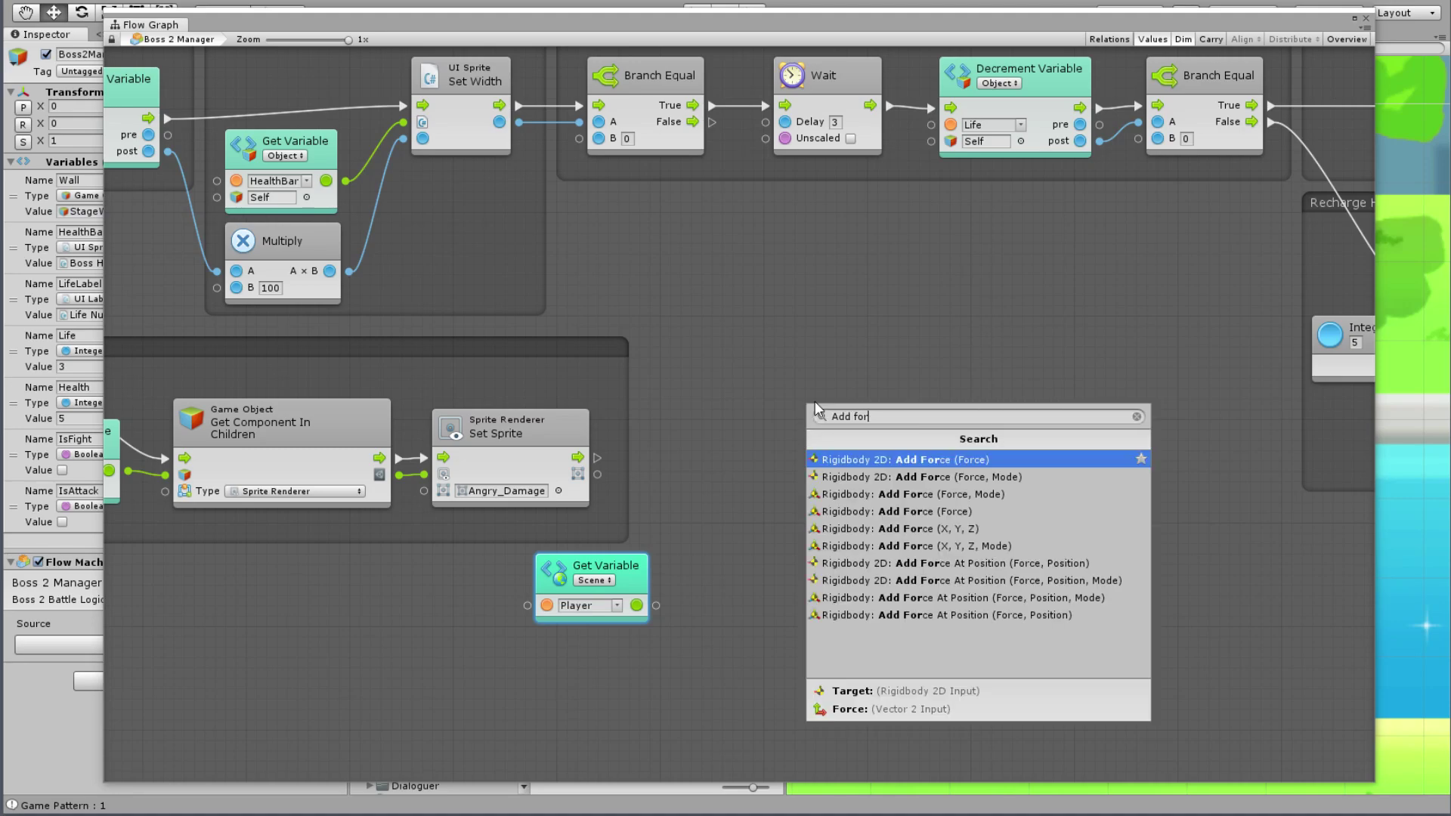
key(Down)
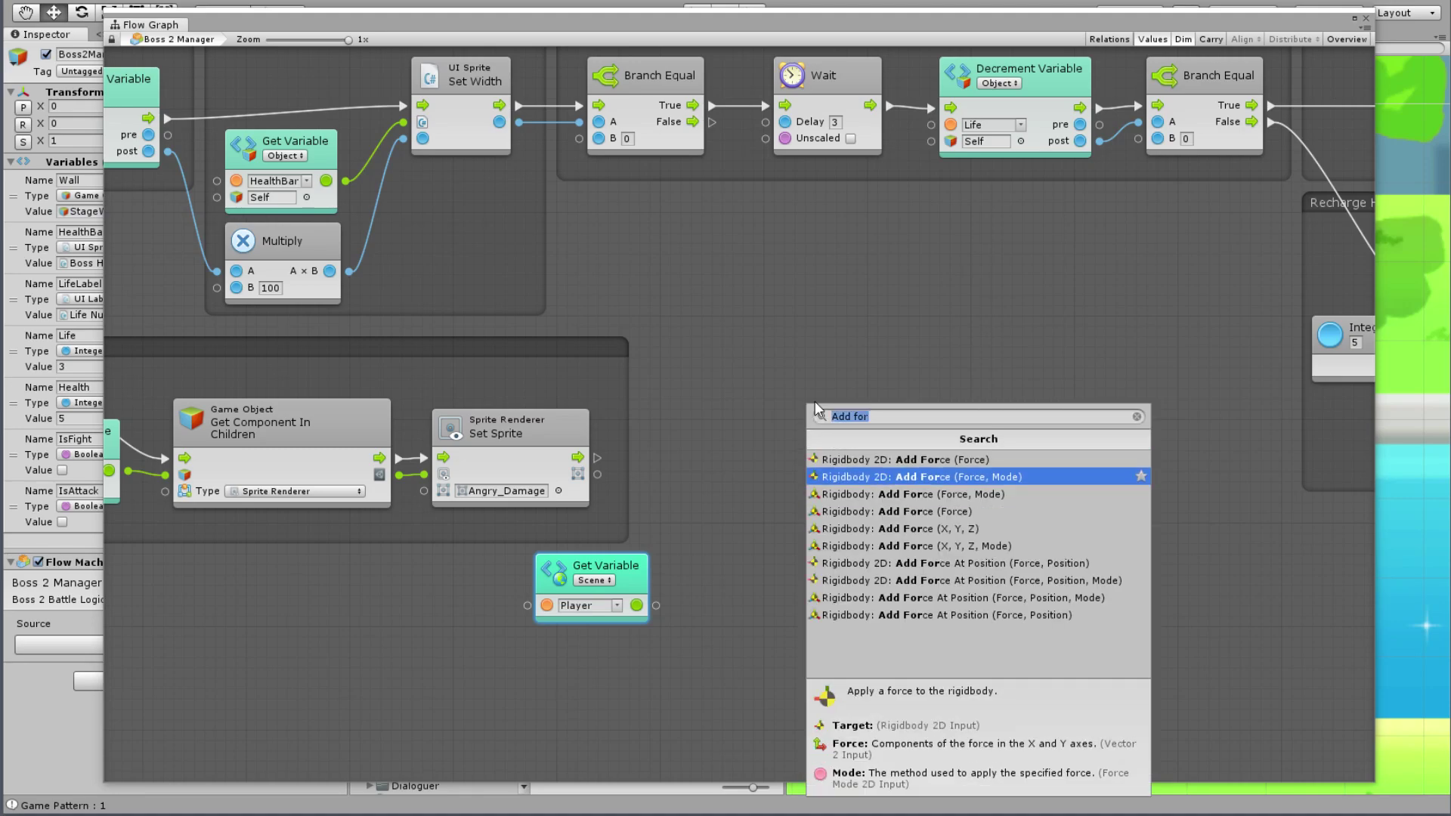
key(Return)
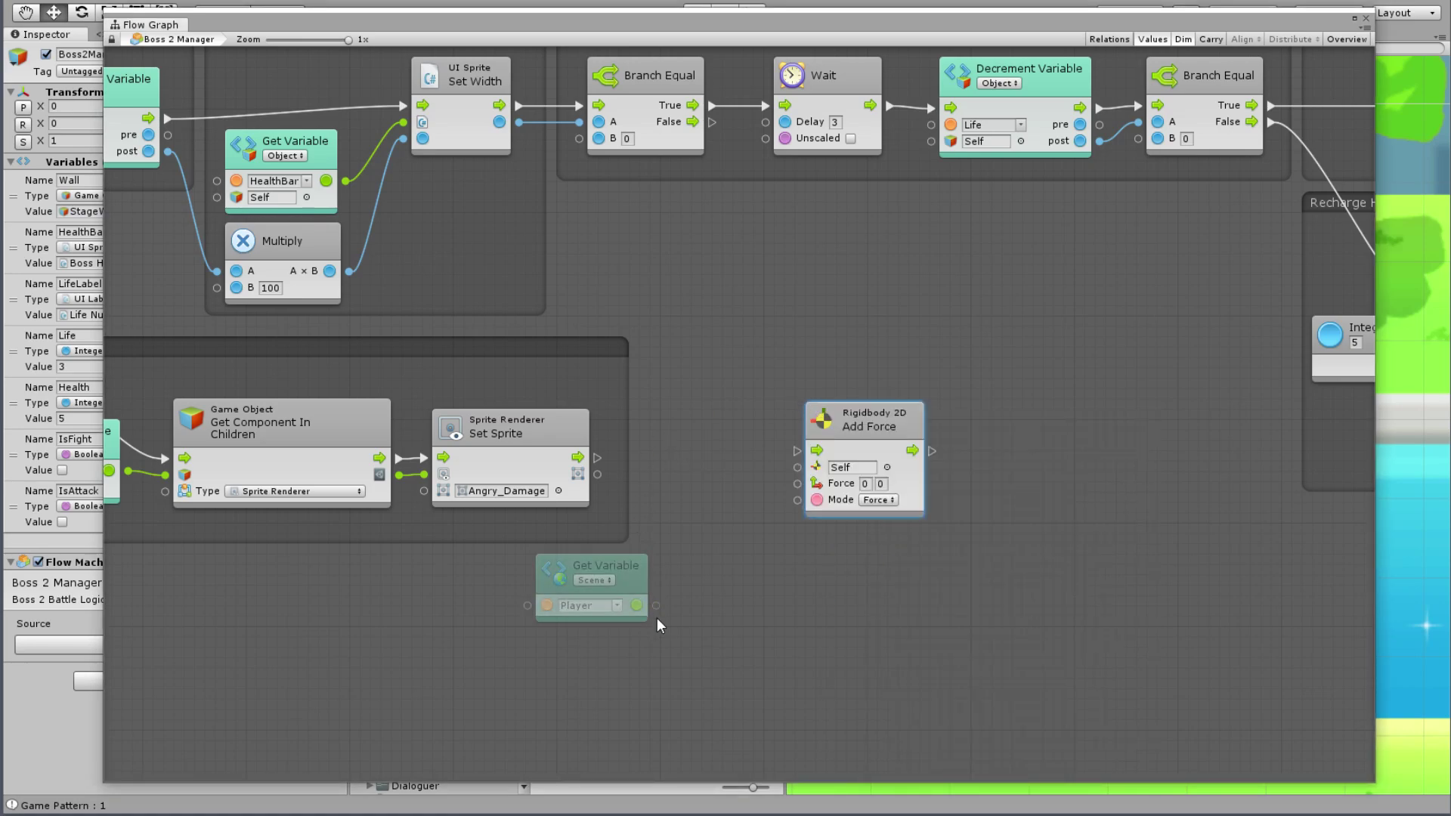
drag(657, 606, 797, 467)
drag(597, 457, 816, 453)
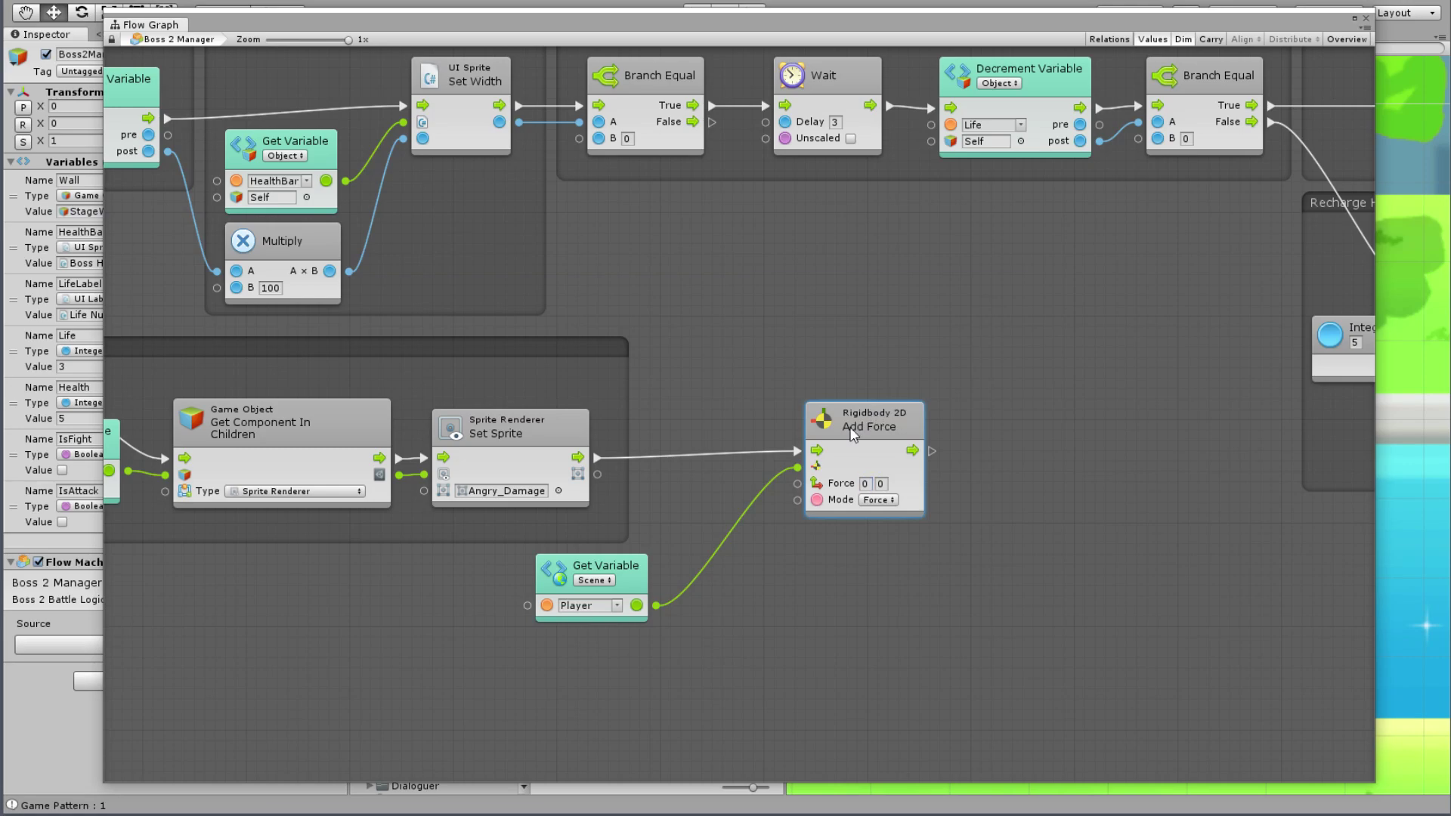
mouse_move(873, 415)
mouse_down()
mouse_move(841, 443)
mouse_move(831, 423)
mouse_up()
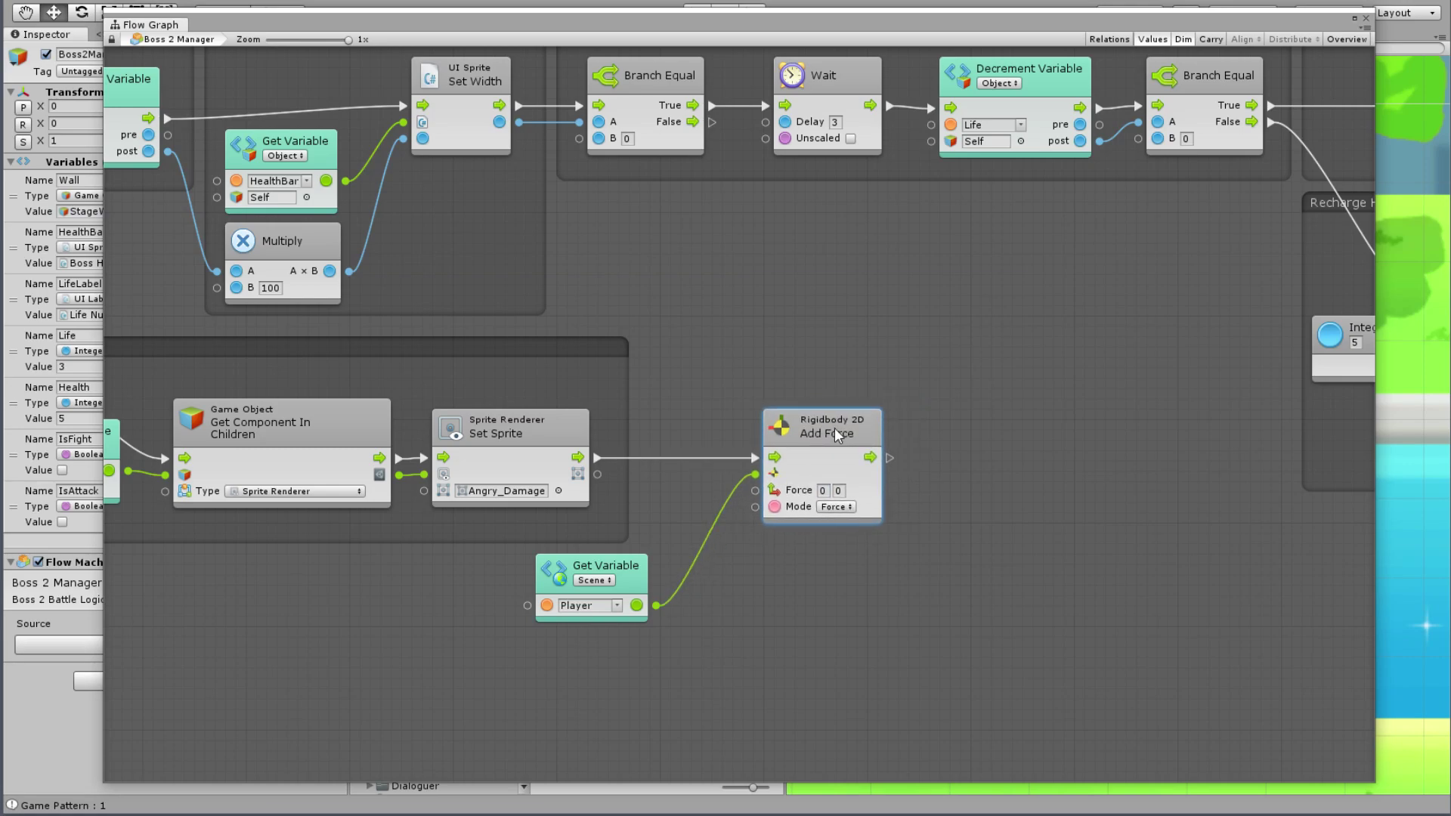
Step: Set the Add Force vector Y to 24 and the force mode to Impulse
click(838, 490)
text(2)
text(4)
drag(641, 593, 744, 552)
click(838, 507)
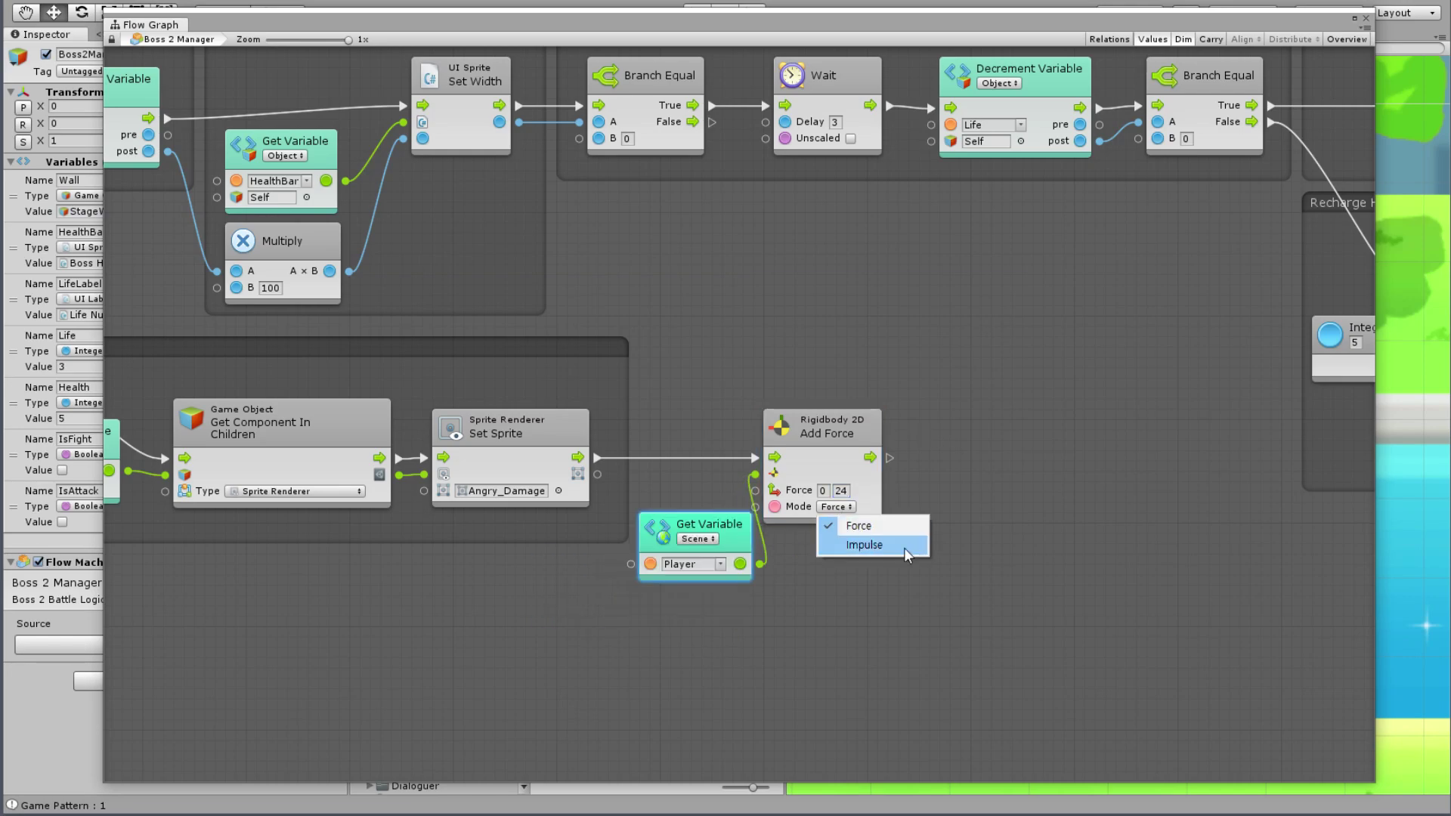
click(904, 549)
drag(886, 487, 928, 487)
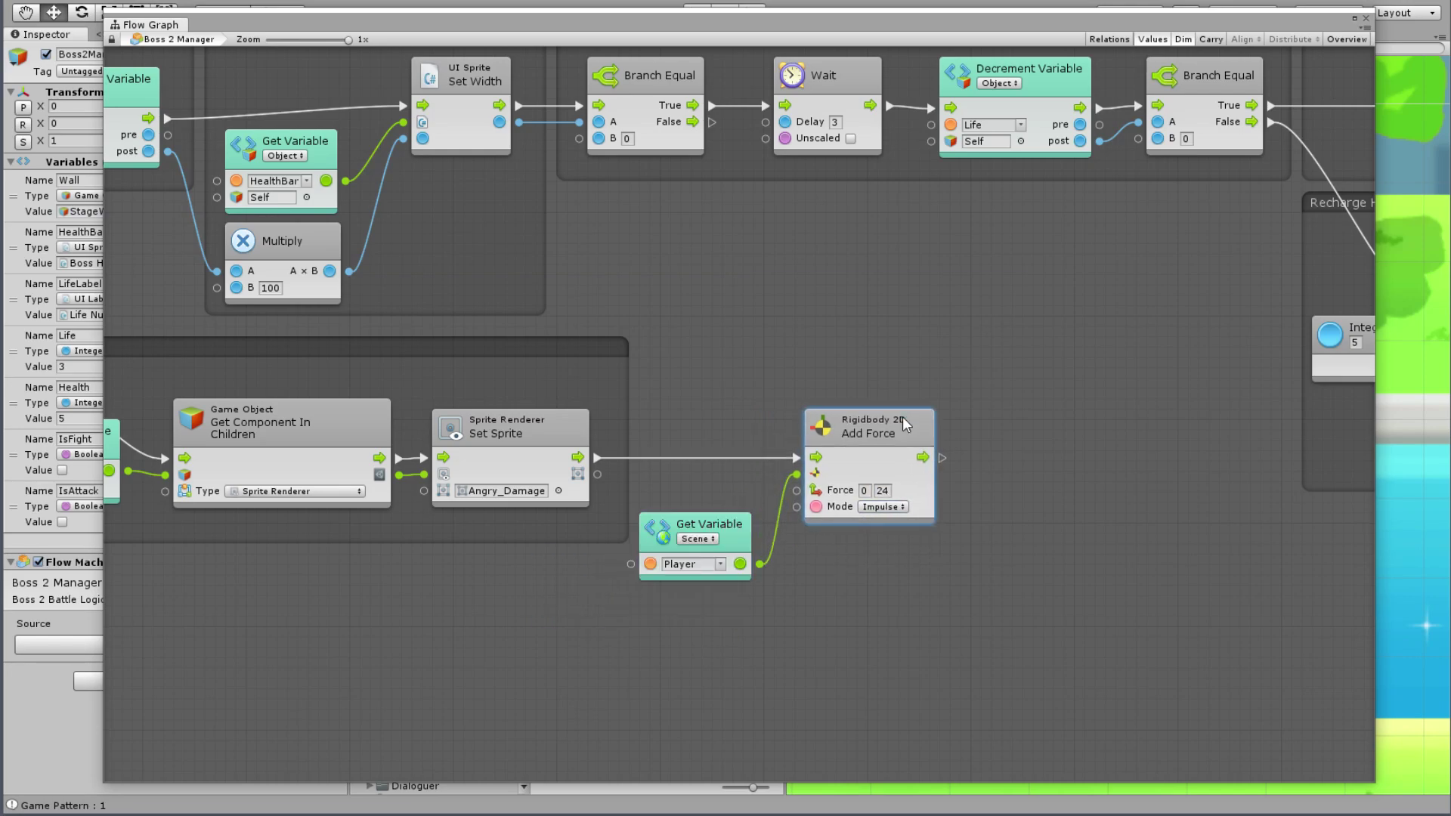
drag(741, 543, 761, 501)
Step: Group the Player and Add Force nodes as 'Player React' and position the group
drag(642, 323, 992, 547)
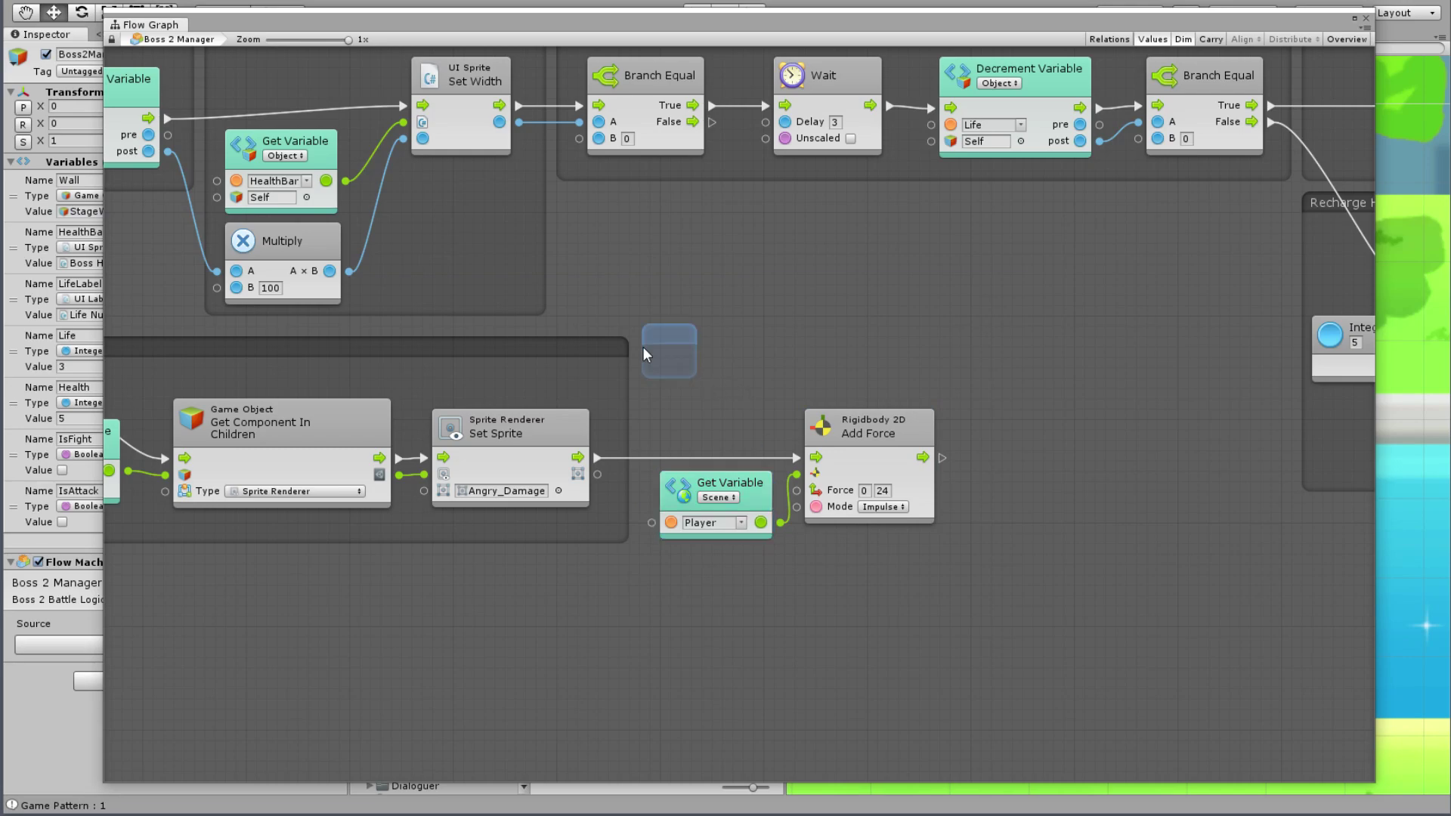
click(689, 336)
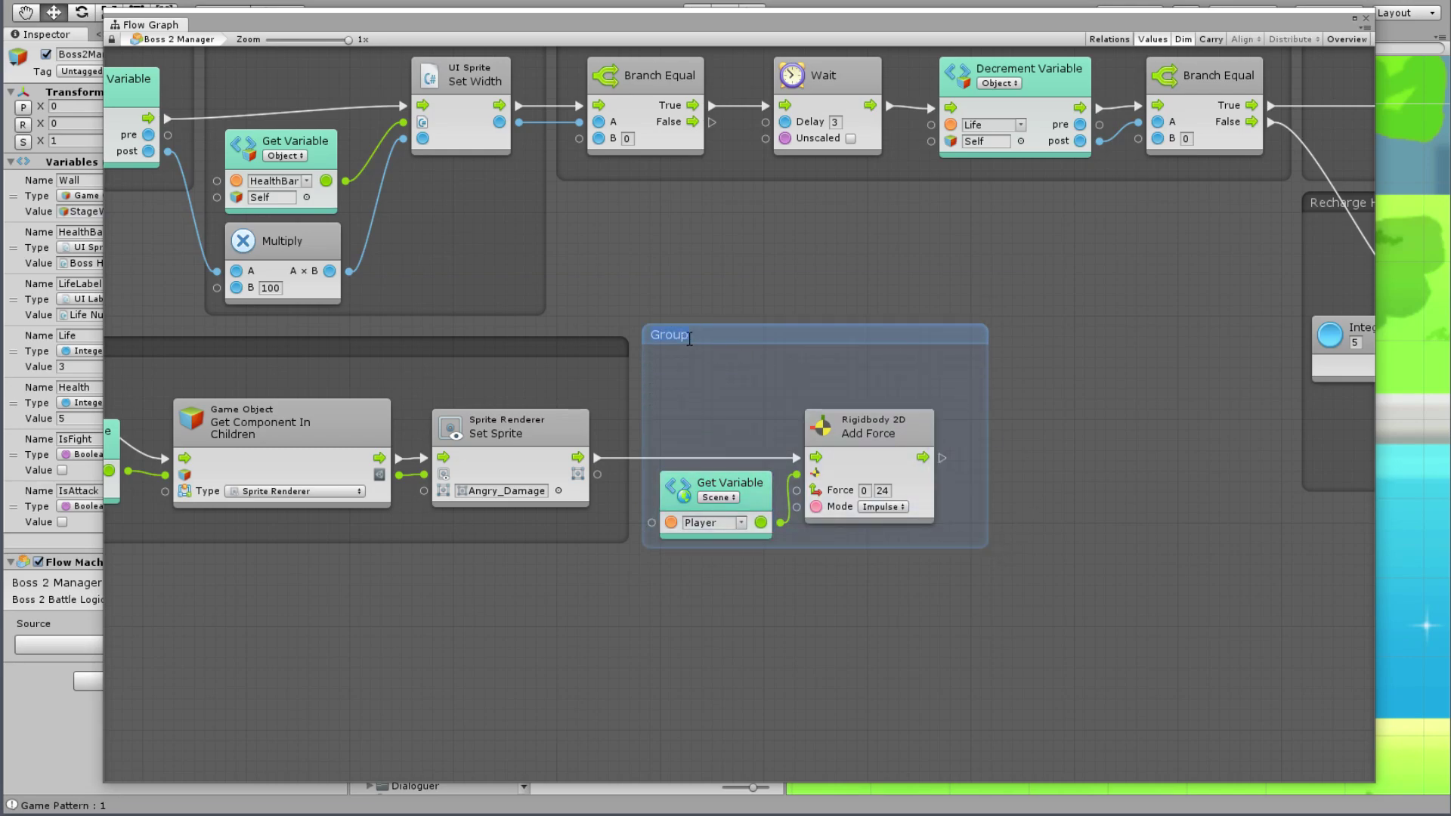
text(Player)
text(React)
click(803, 302)
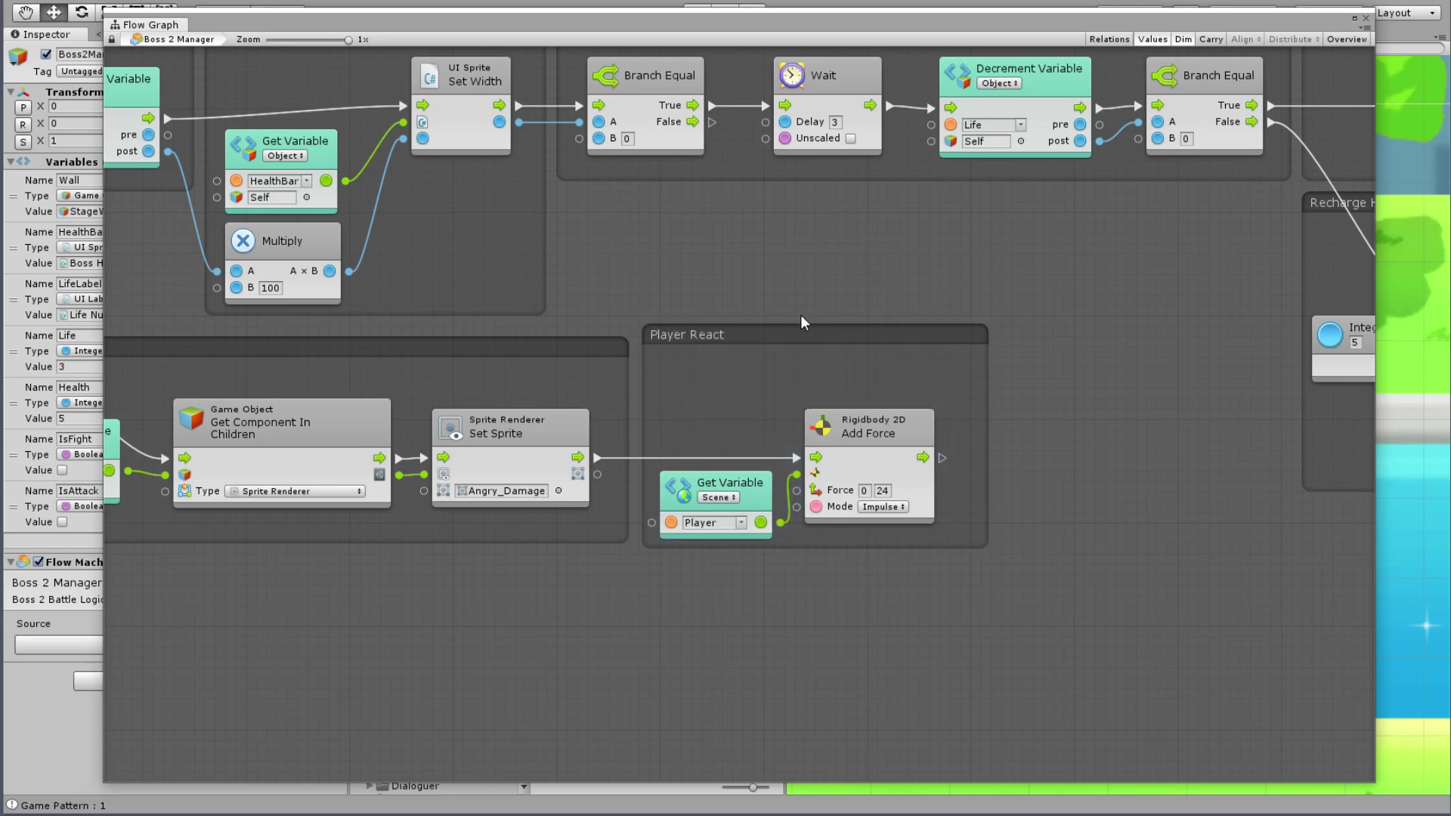
drag(803, 324, 803, 337)
drag(928, 391, 744, 491)
drag(899, 436, 910, 437)
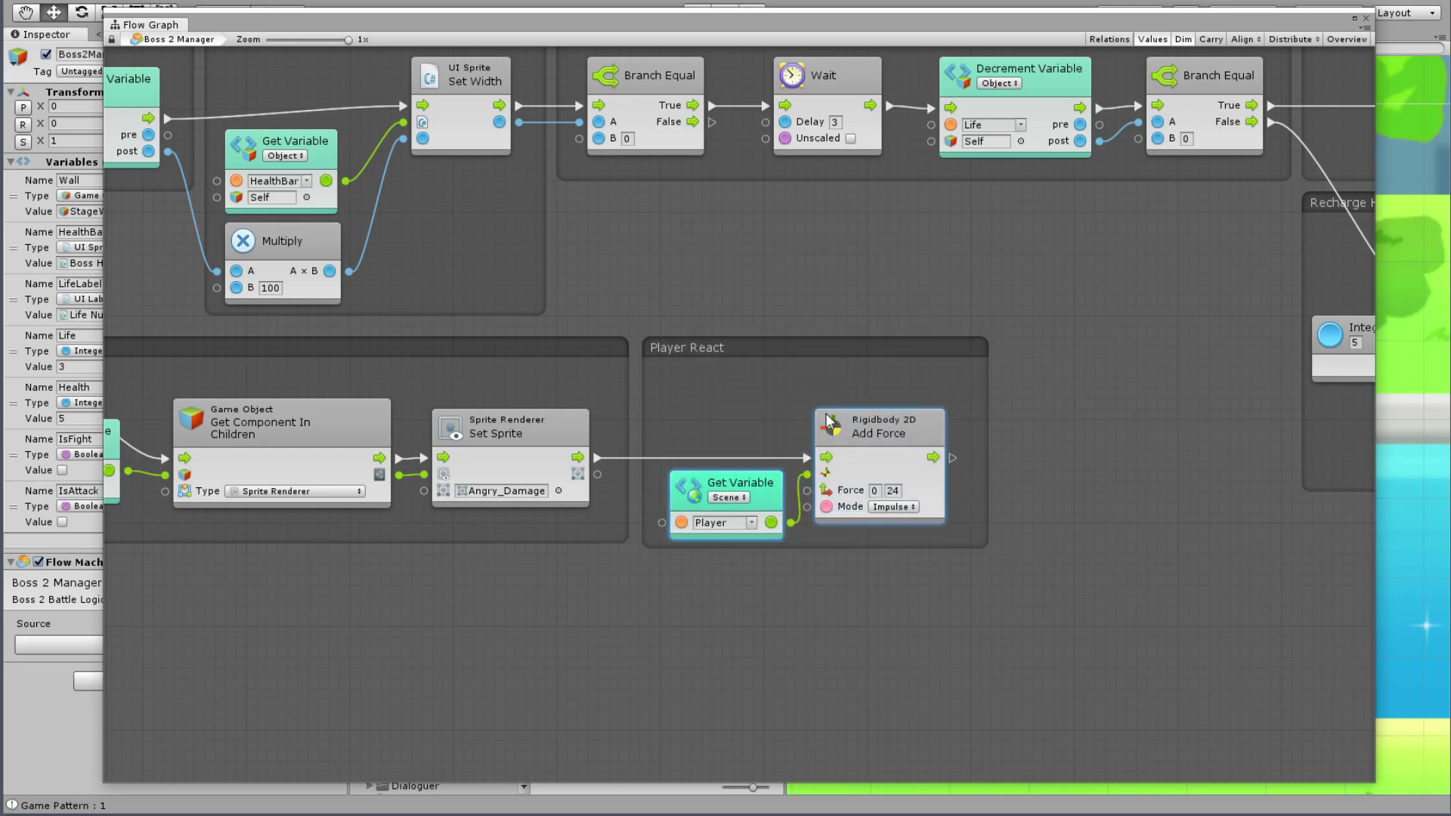
click(797, 427)
middle_drag(551, 638, 744, 574)
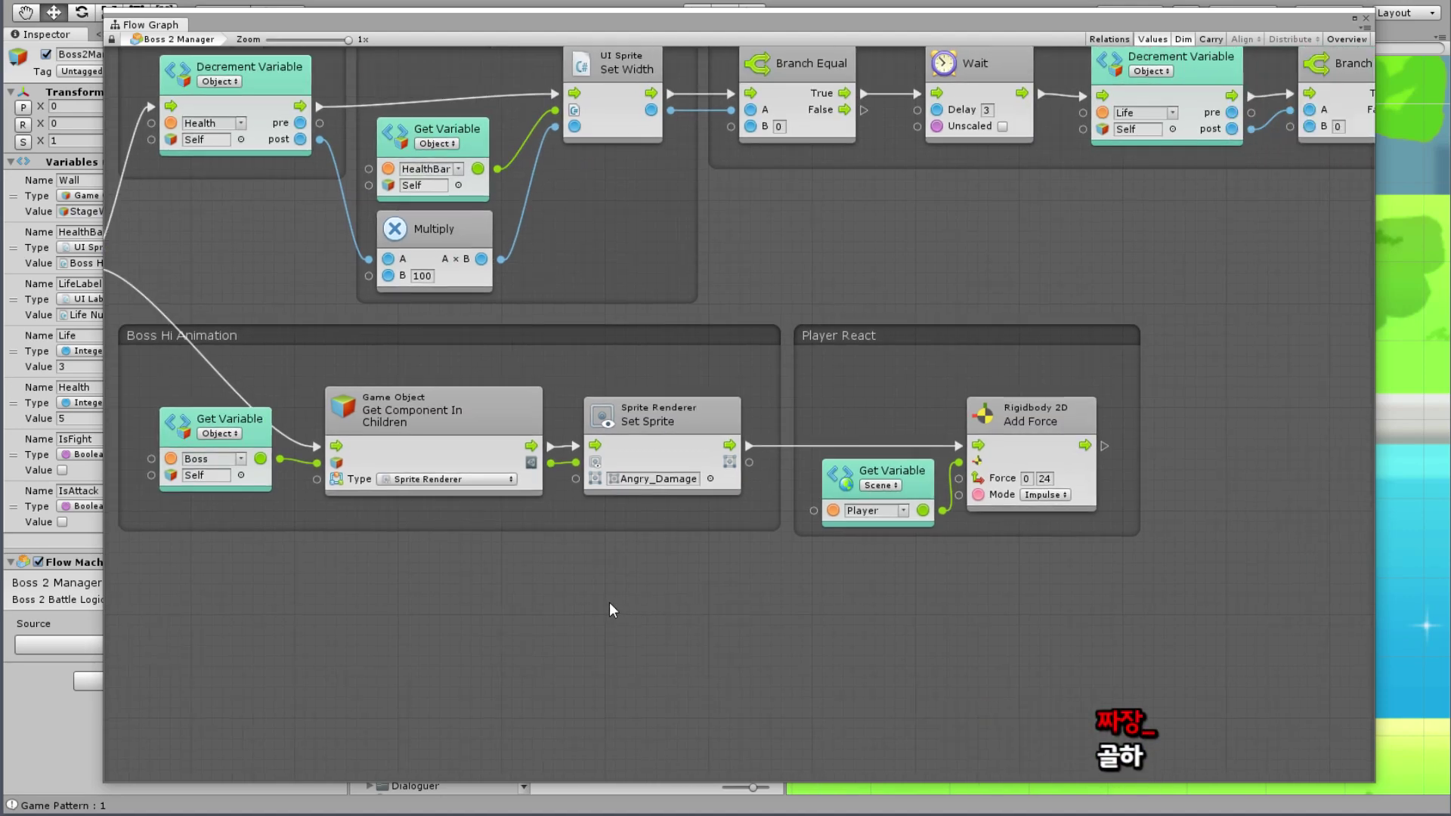
drag(899, 333, 1155, 333)
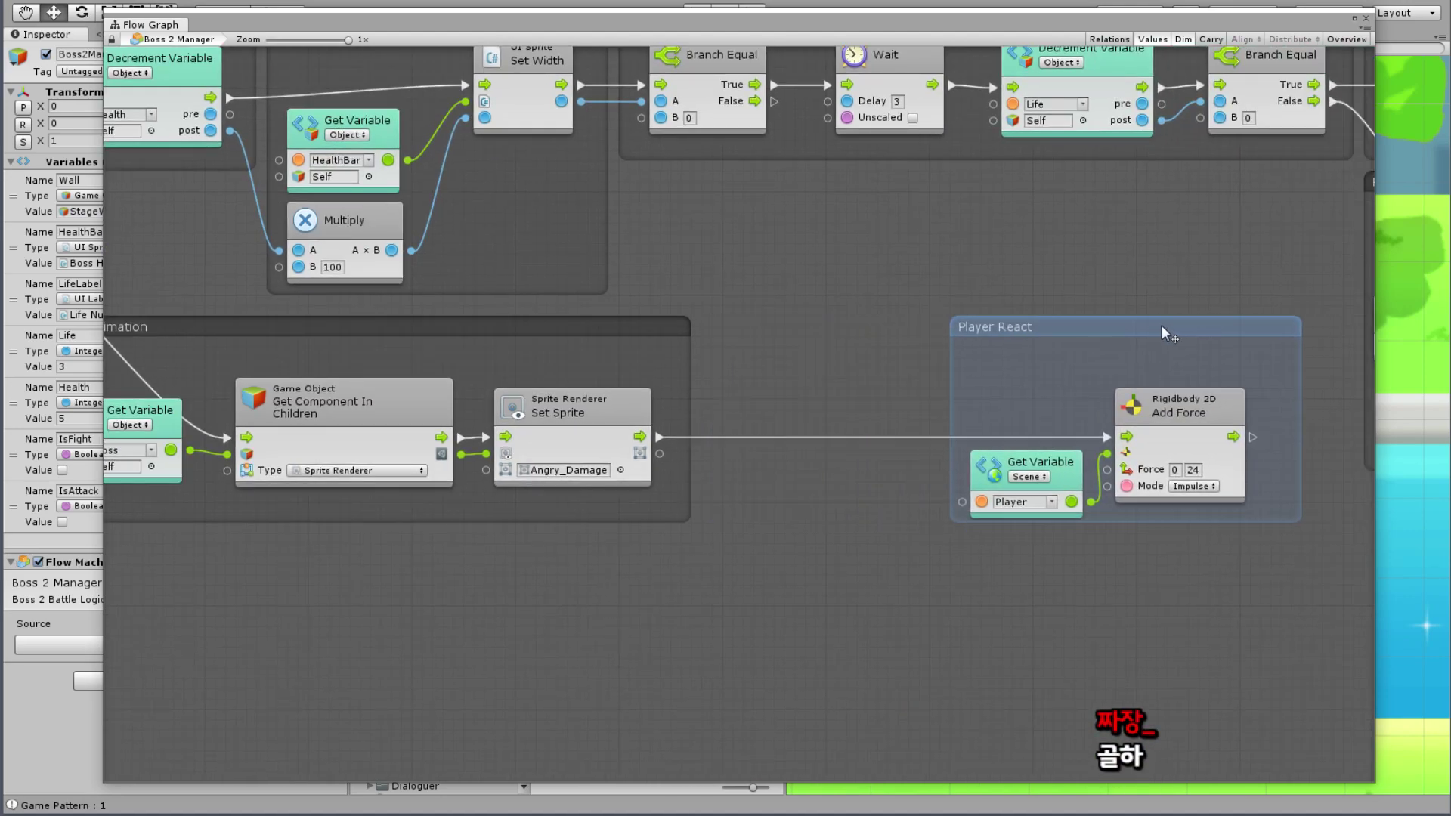
Step: Select Set Sprite and begin adding another unit below it
click(597, 419)
right_click(673, 613)
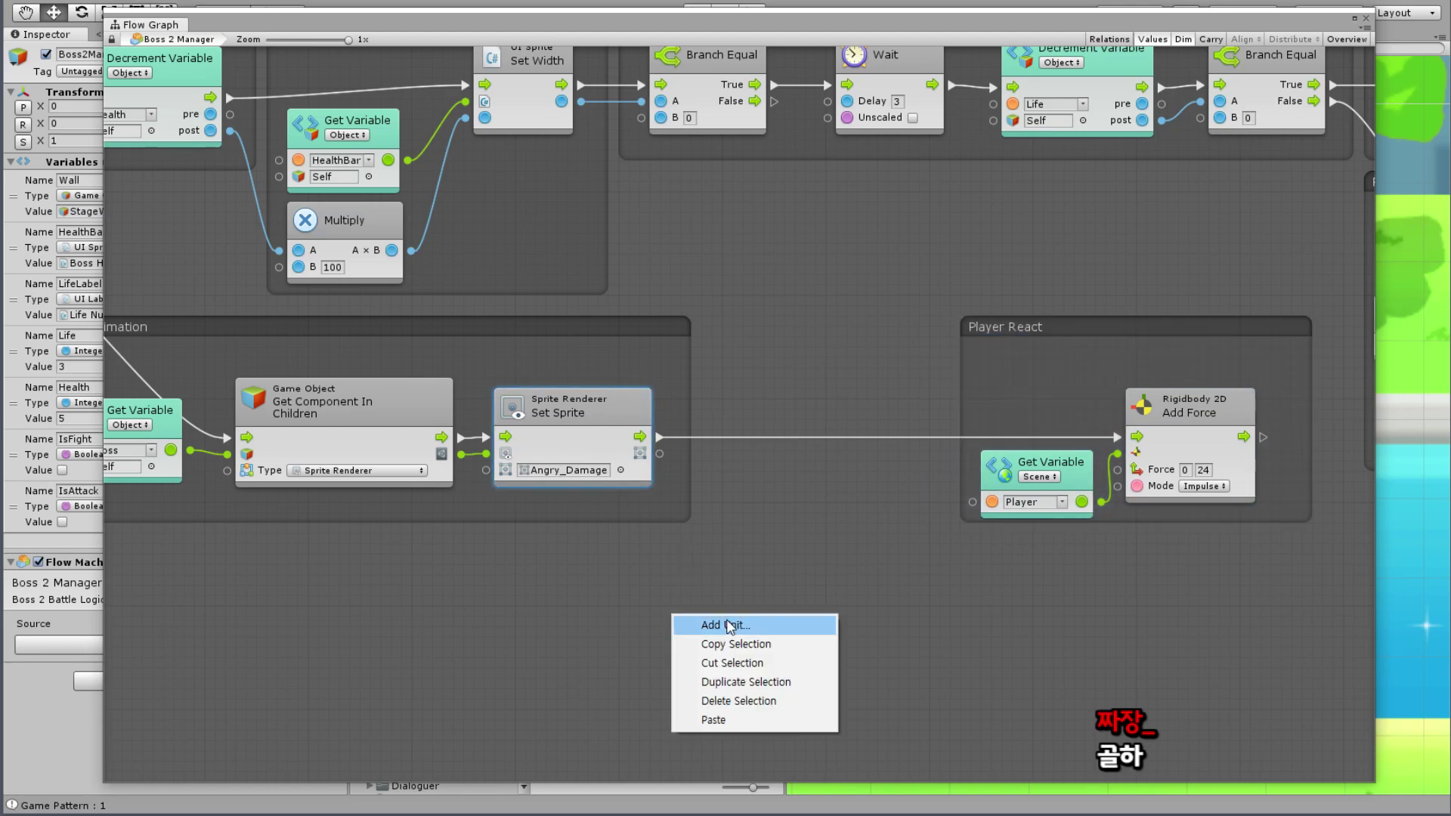
click(698, 621)
Step: Create a Sprite Renderer Set Color node and place it right after Set Sprite
text(Set Color)
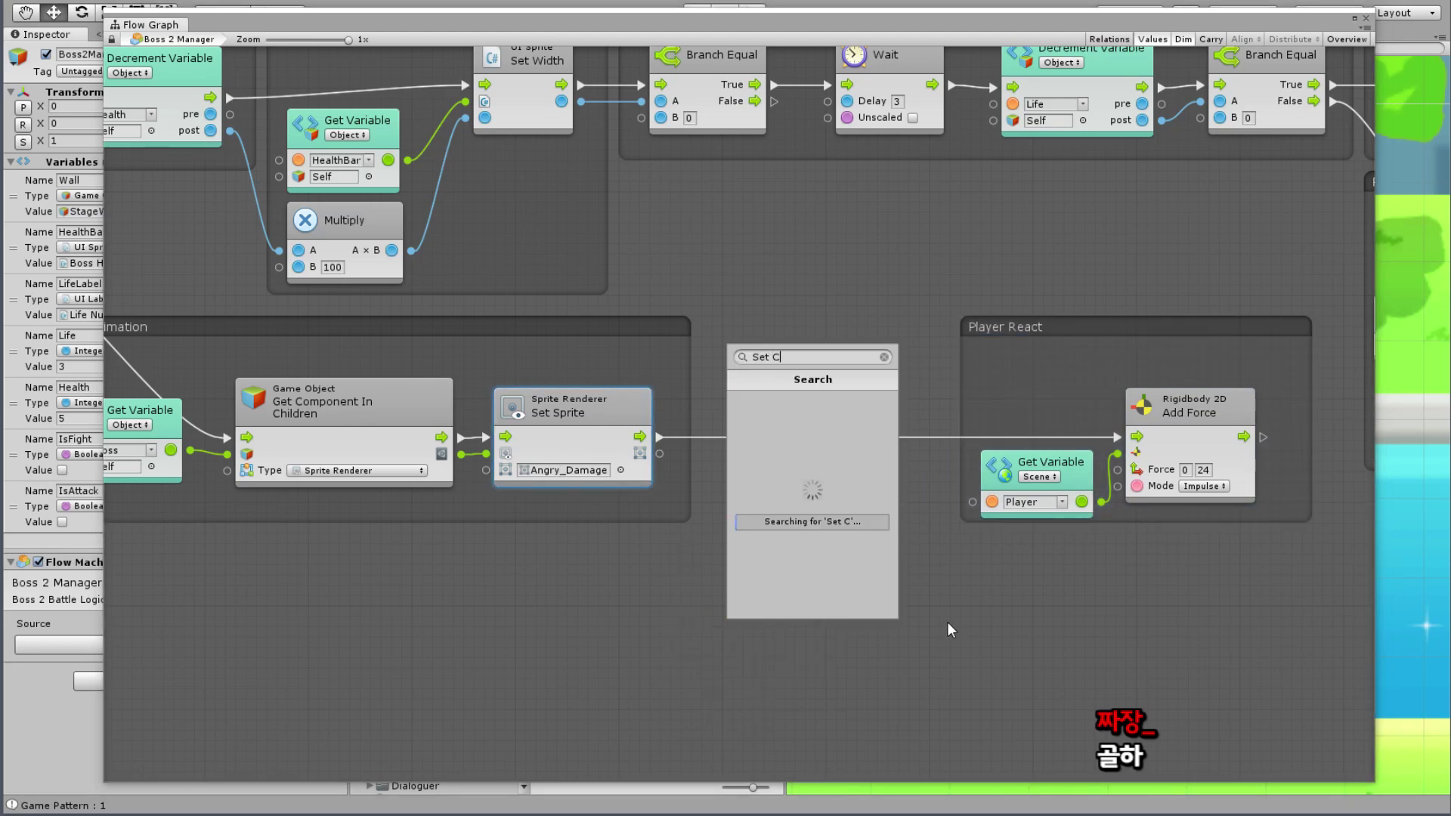
key(Down)
key(Down)
key(Down)
key(Down)
key(Down)
key(Down)
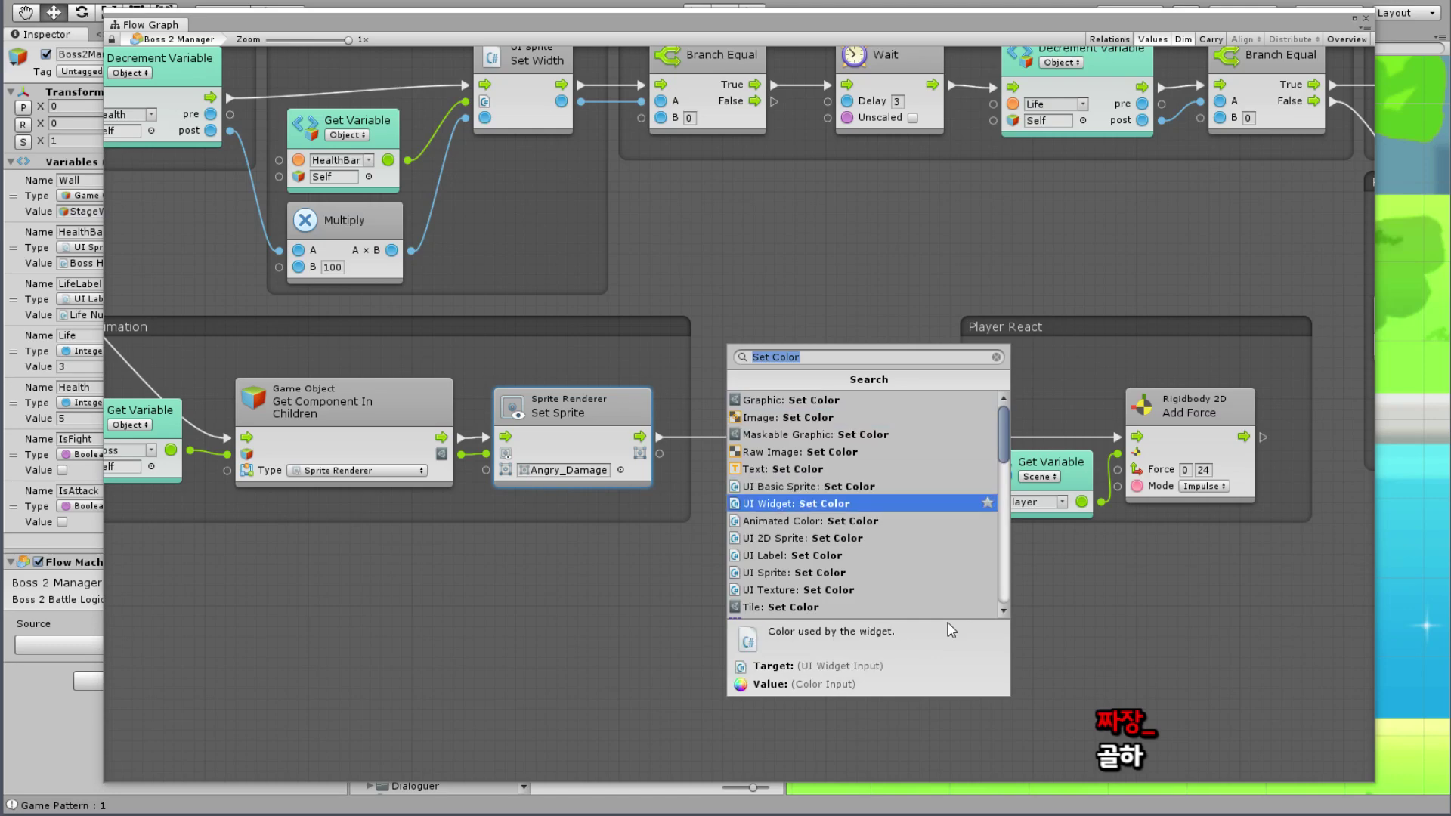
key(Down)
key(Down)
key(Down)
key(Down)
key(Down)
key(Down)
key(Down)
key(Down)
key(Down)
key(Down)
key(Down)
key(Down)
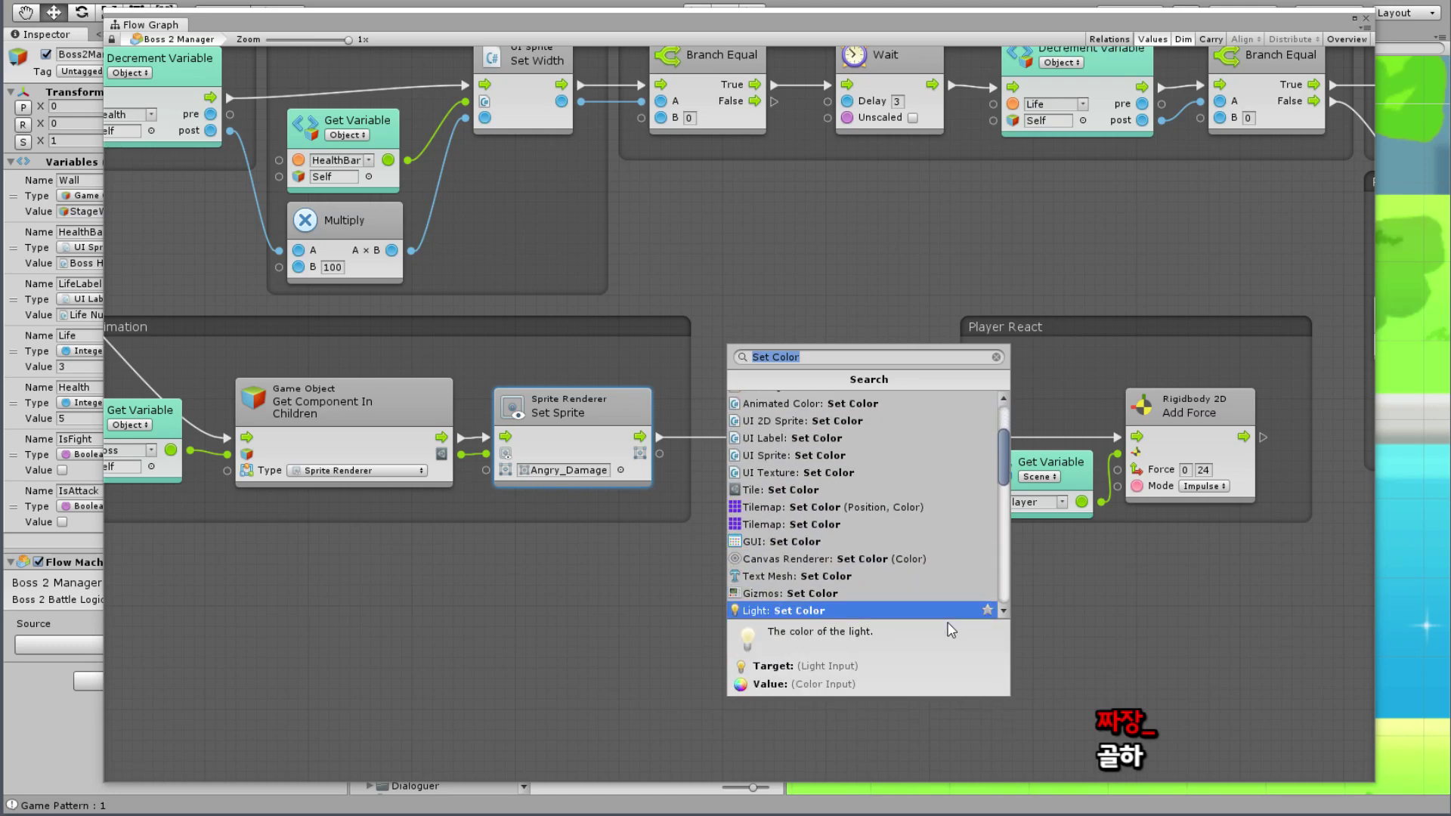
key(Down)
key(Down)
key(Down)
key(Down)
key(Down)
key(Down)
key(Down)
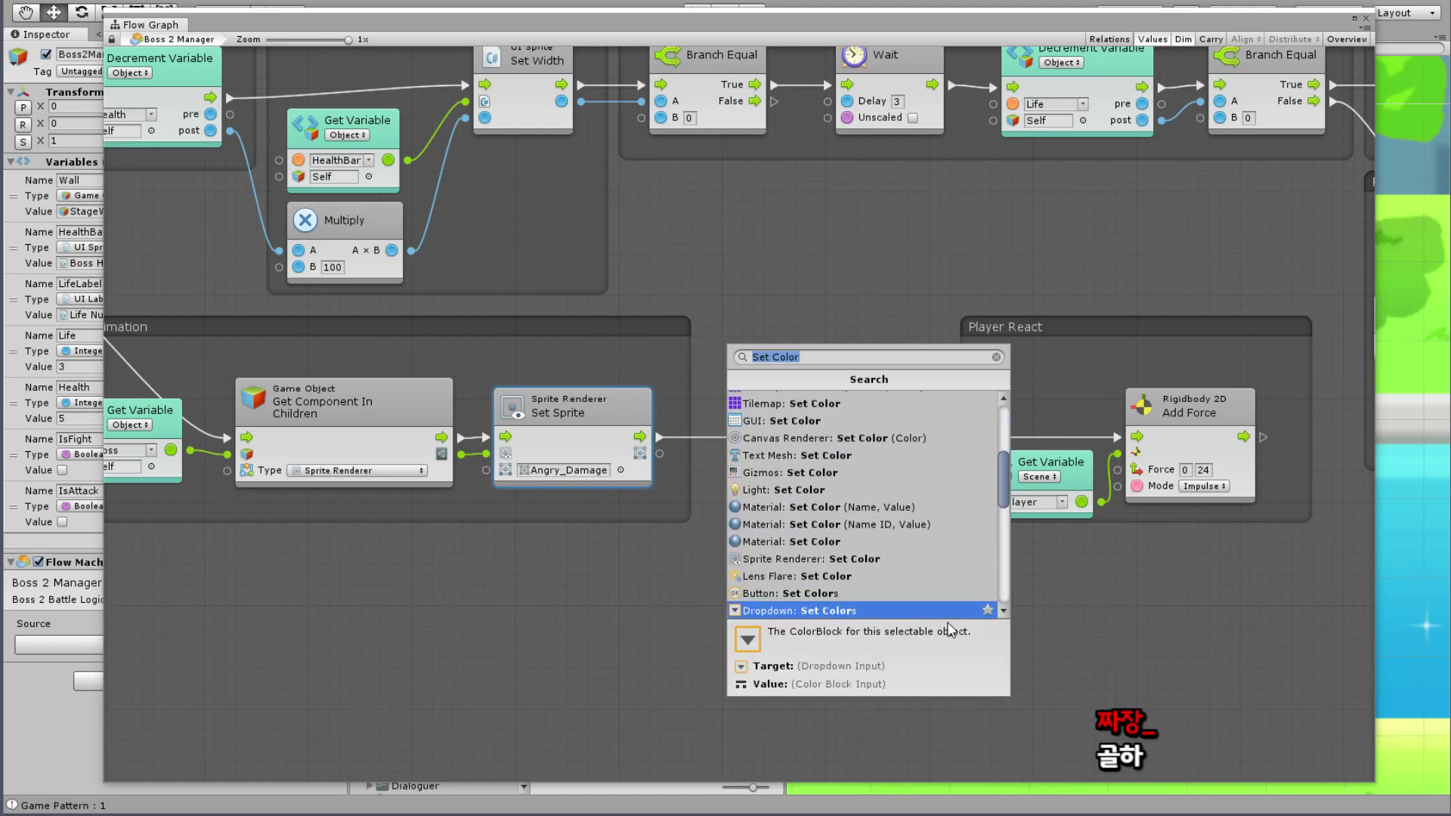
key(Up)
key(Up)
key(Up)
key(Return)
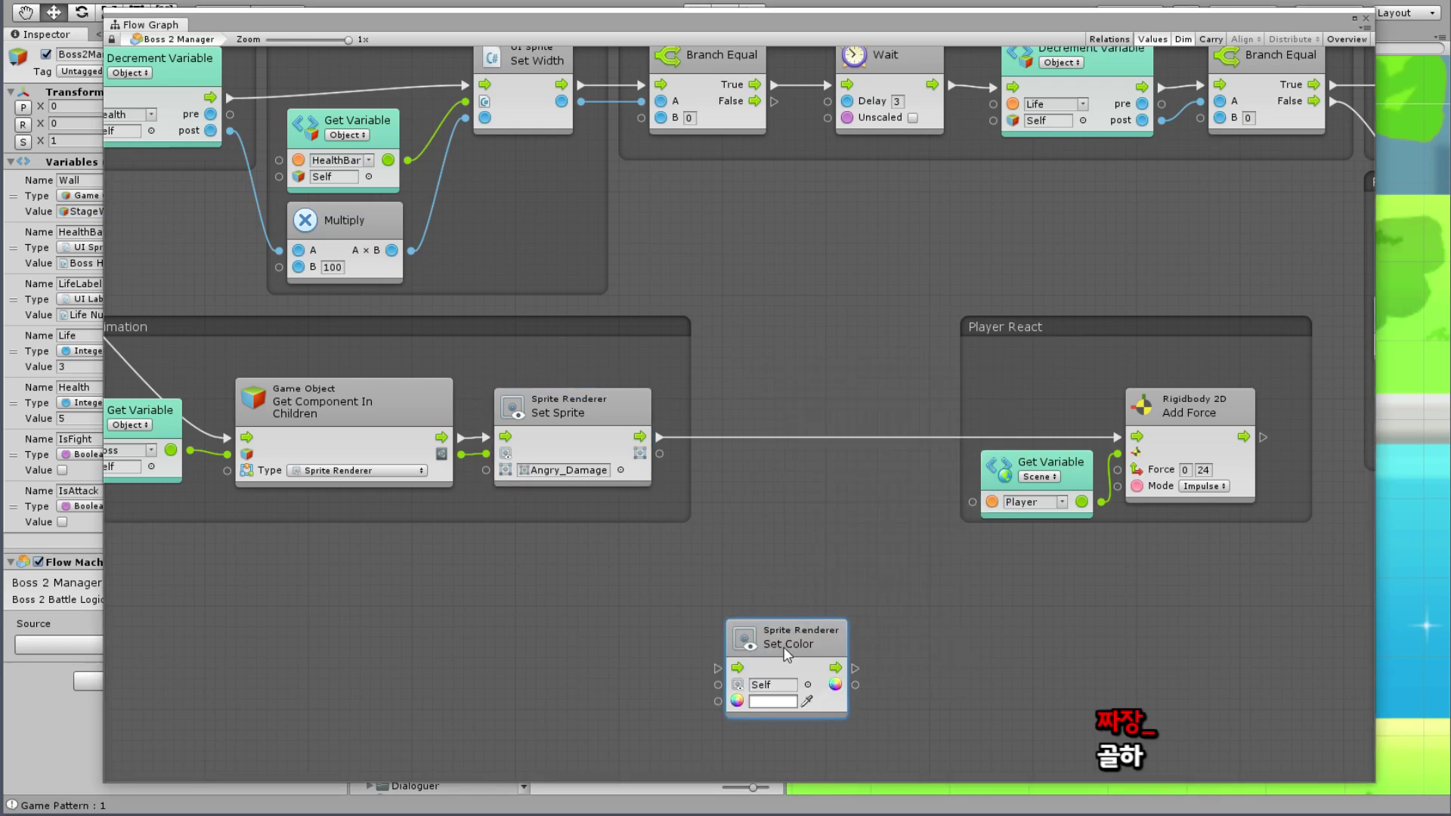
mouse_move(778, 627)
mouse_down()
mouse_move(763, 418)
mouse_move(774, 428)
mouse_up()
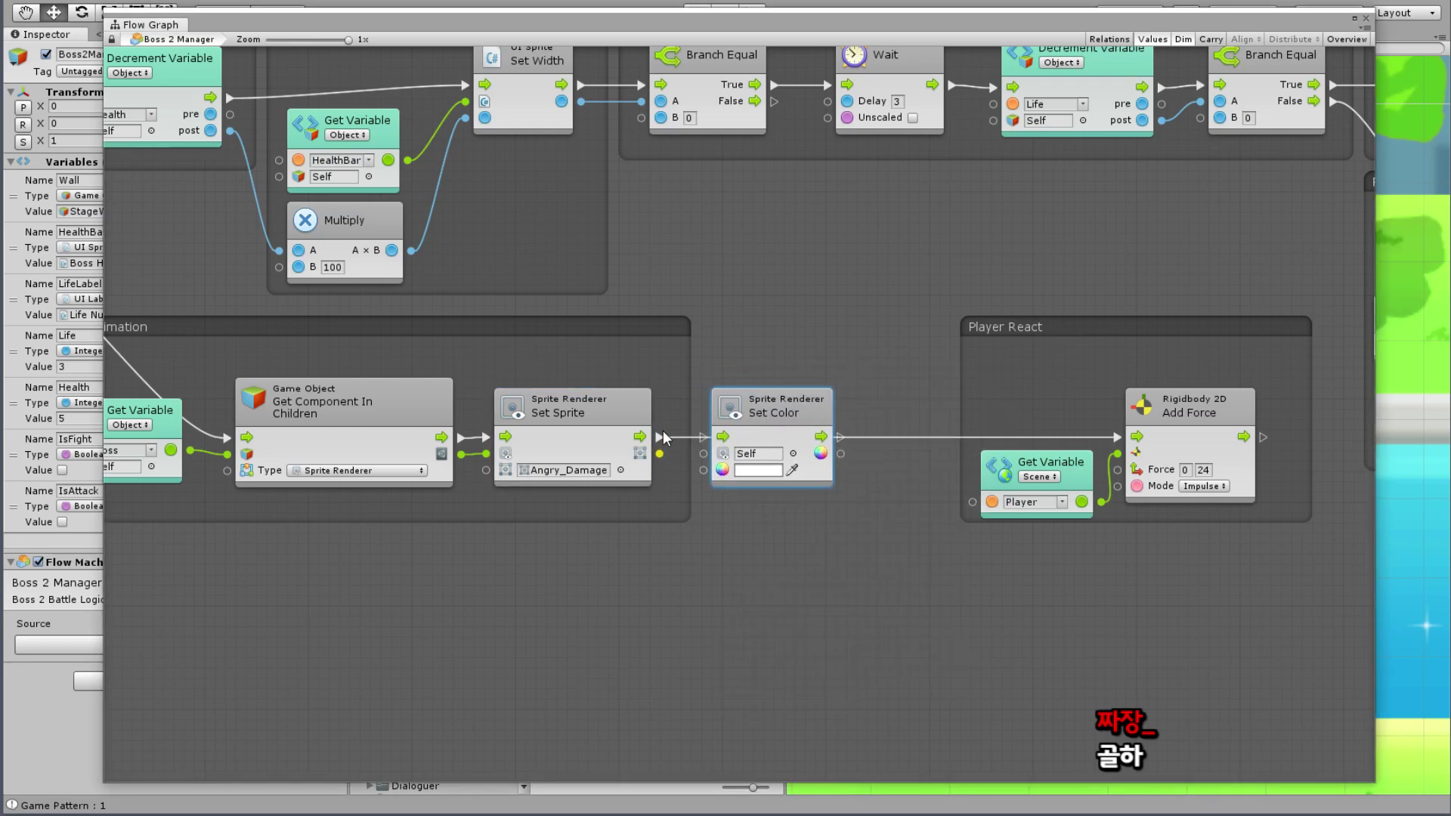
drag(660, 437, 702, 444)
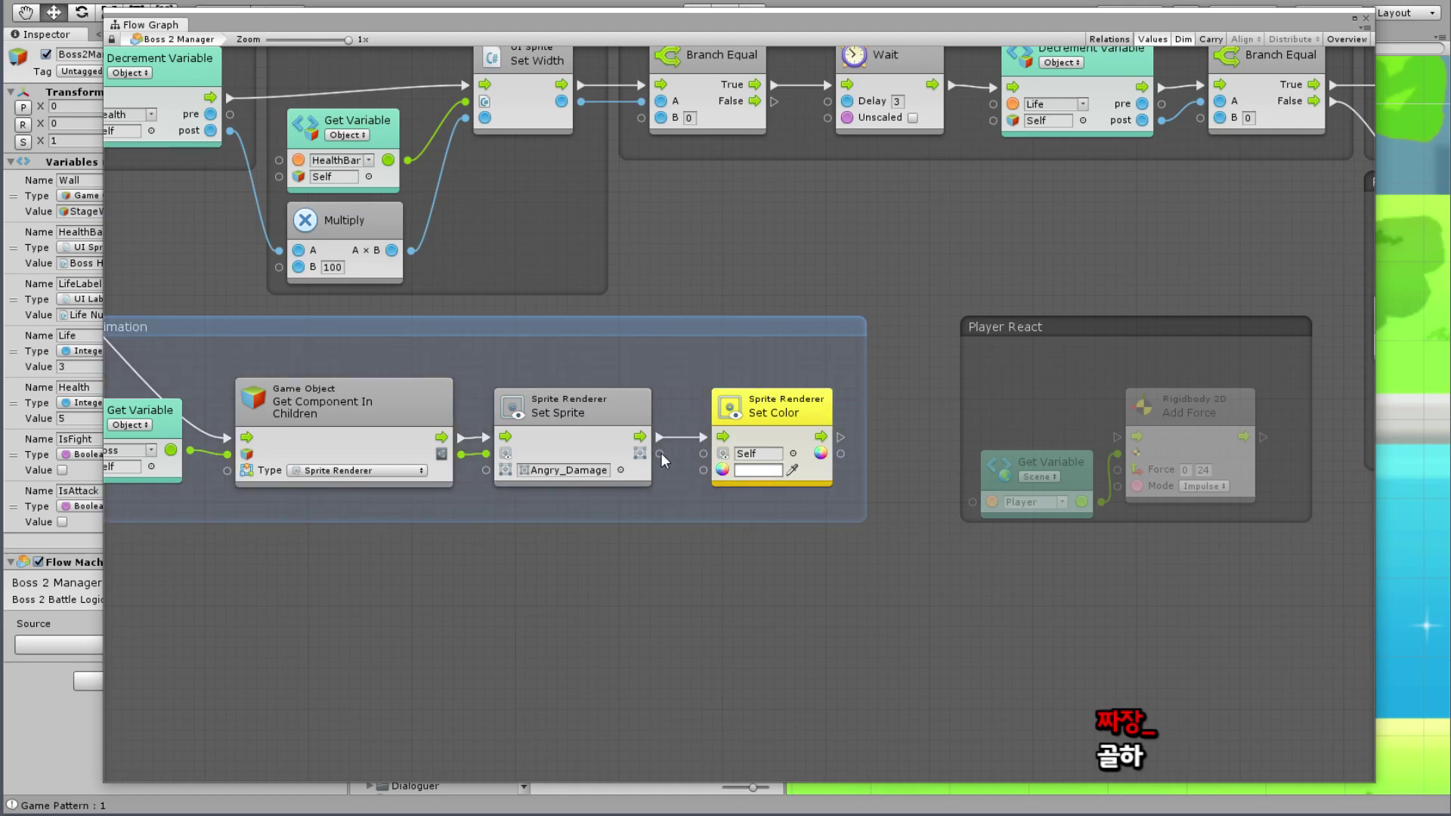
Step: Feed the found Sprite Renderer into Set Color and tidy the layout
drag(660, 453, 701, 451)
key(Escape)
drag(462, 455, 702, 453)
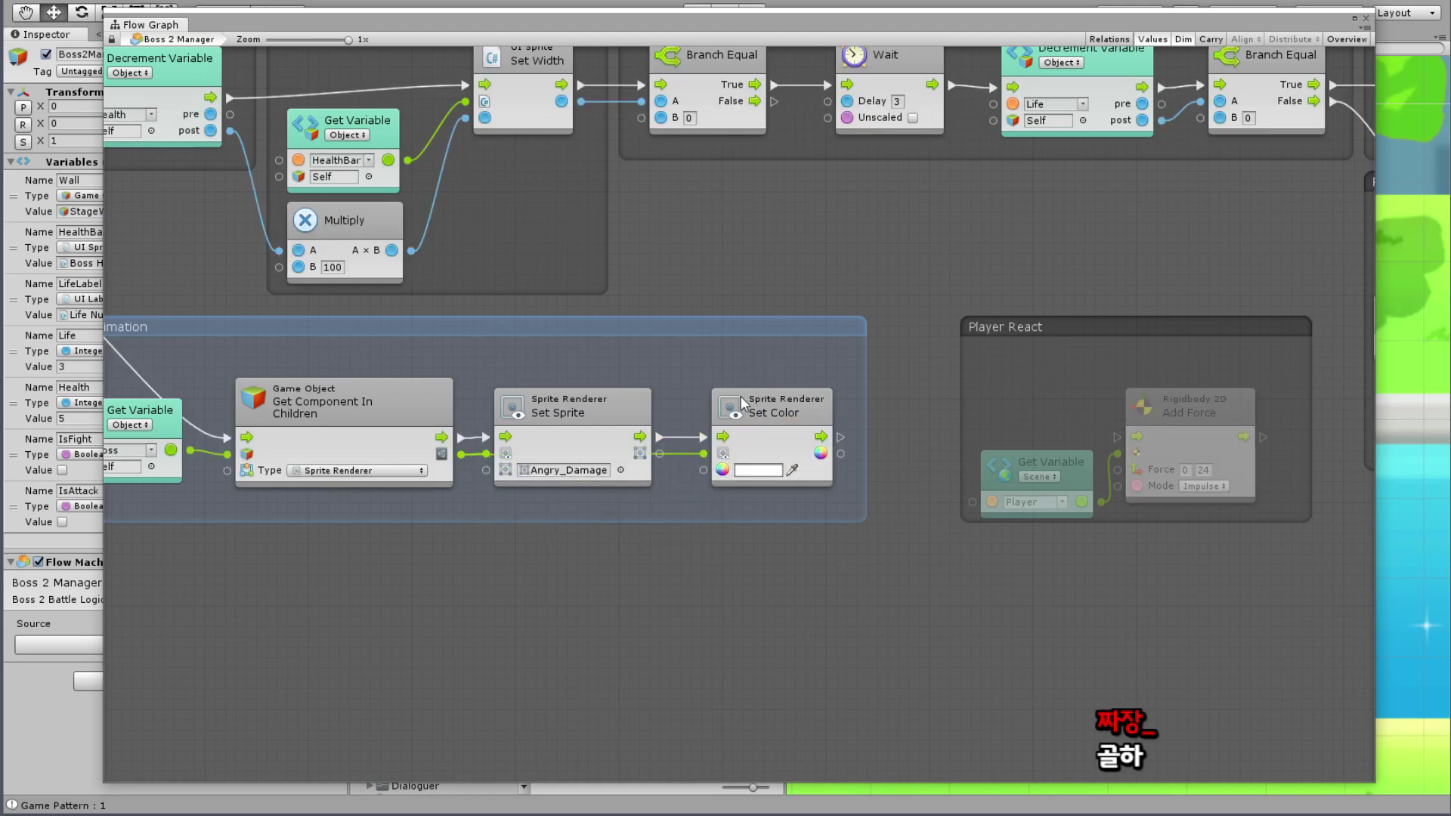
drag(741, 404, 730, 404)
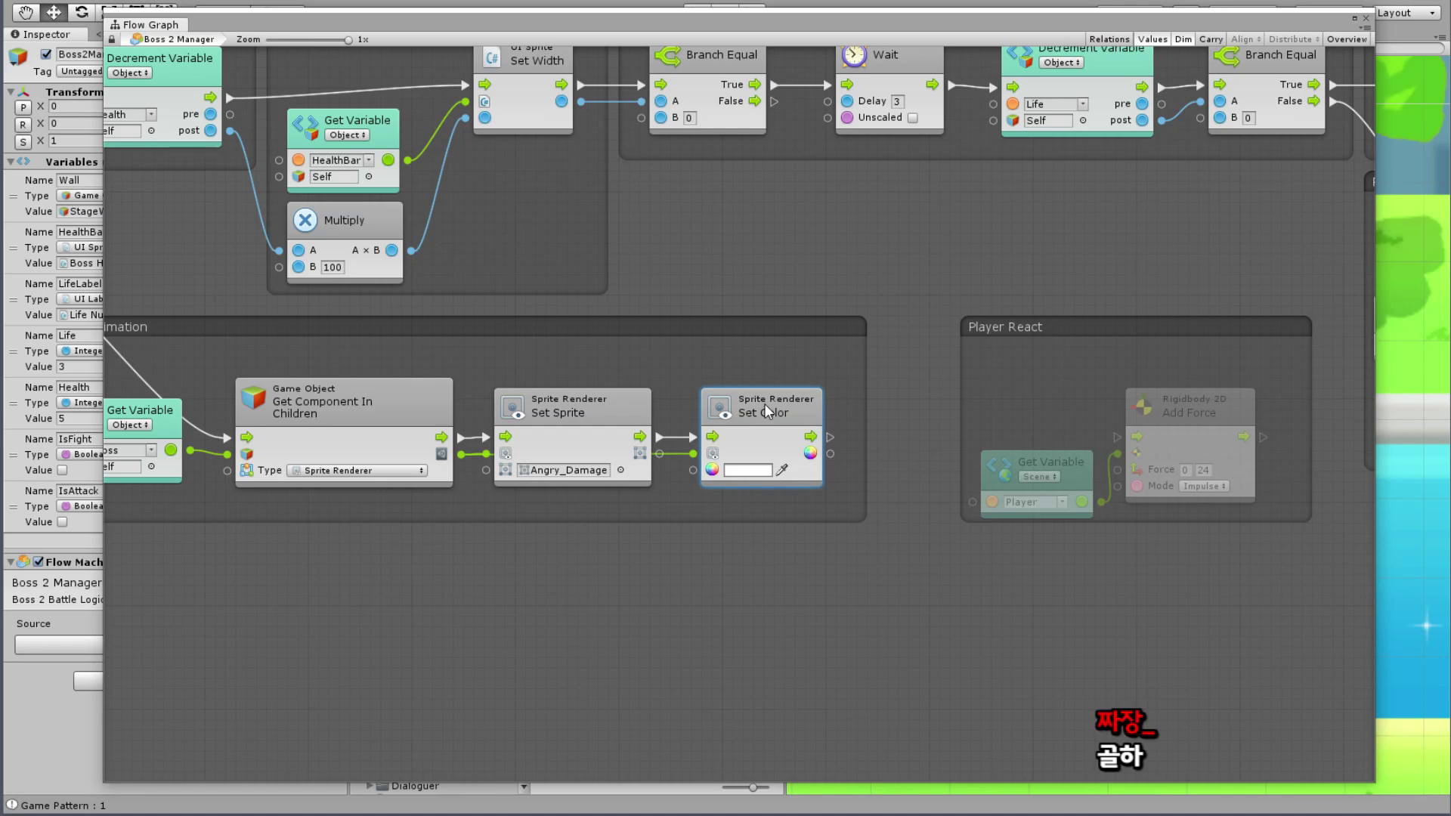
drag(1063, 325, 1025, 325)
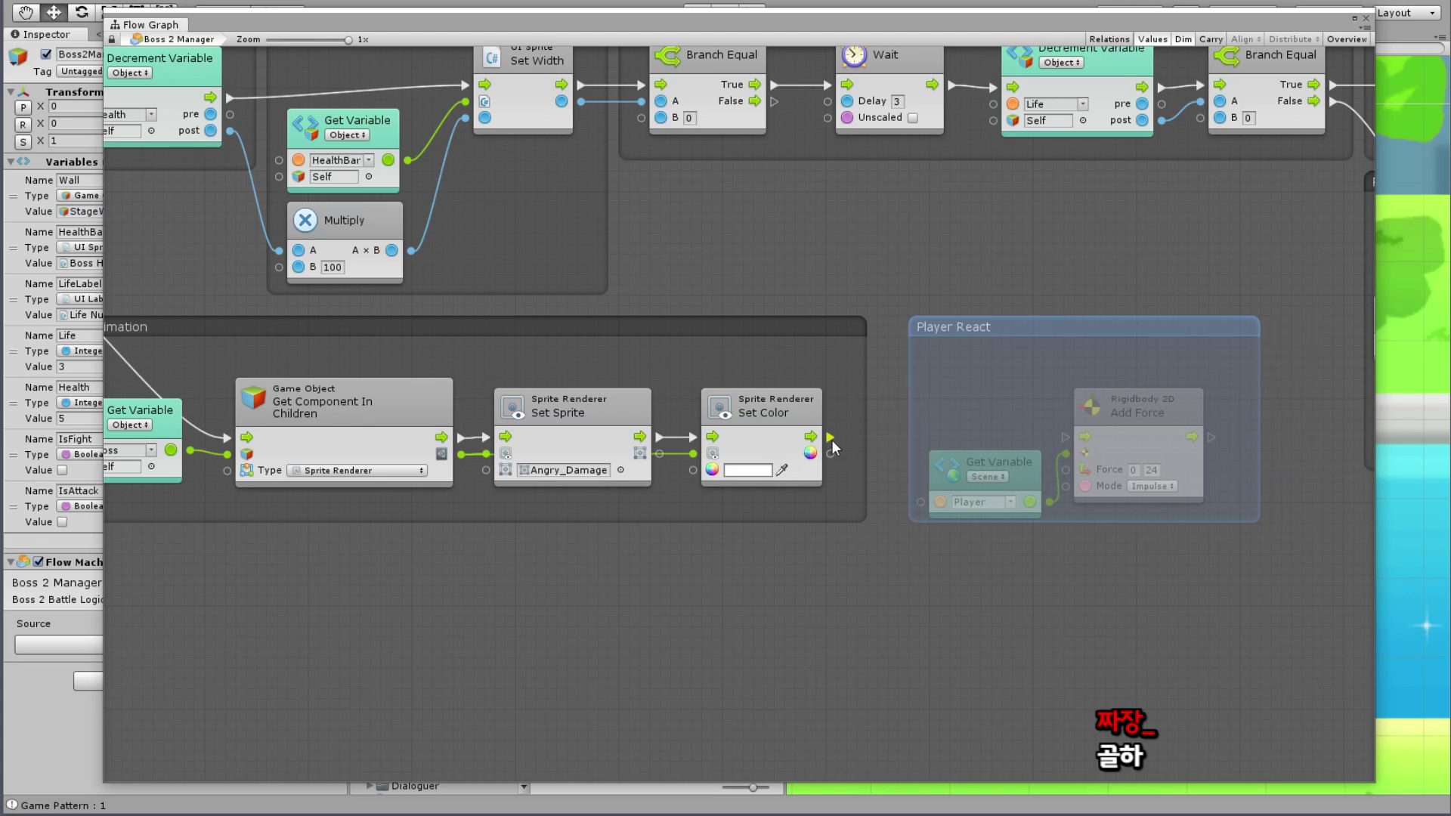
Step: Set the Set Color tint's alpha to 200
click(732, 472)
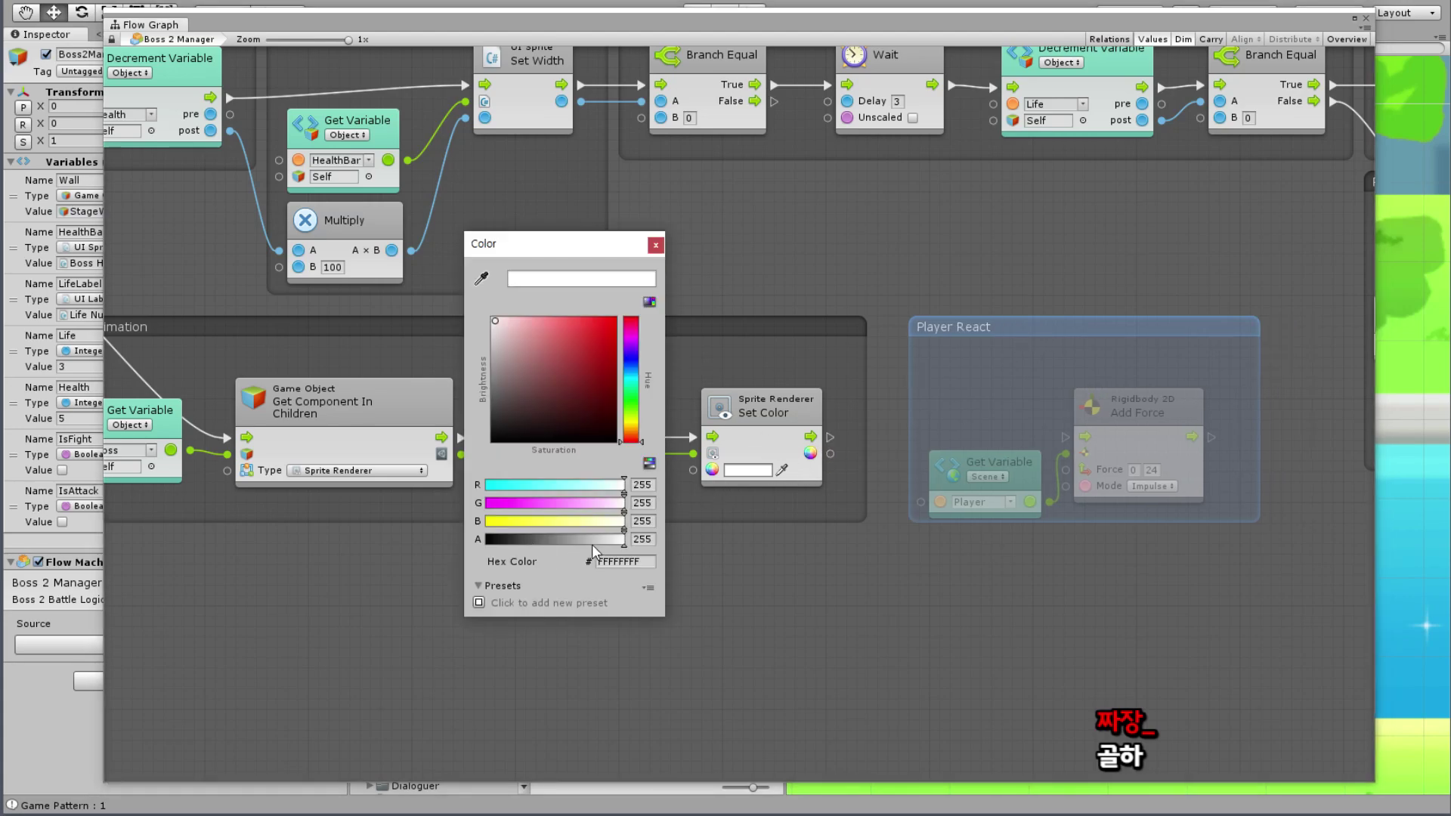
click(643, 539)
text(200)
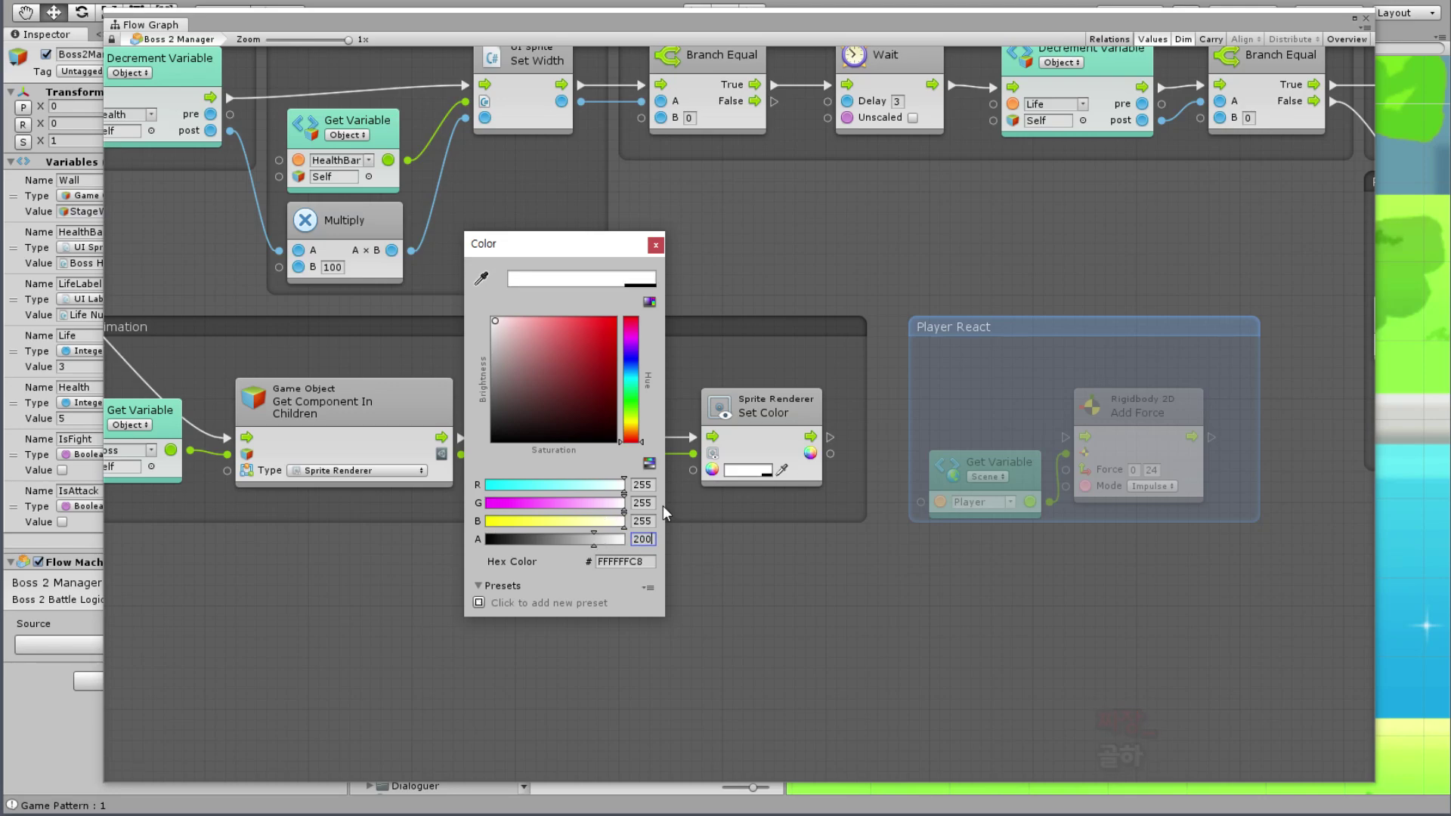
click(914, 628)
Step: Connect Set Color's flow into Player React's Add Force
drag(831, 438, 1084, 437)
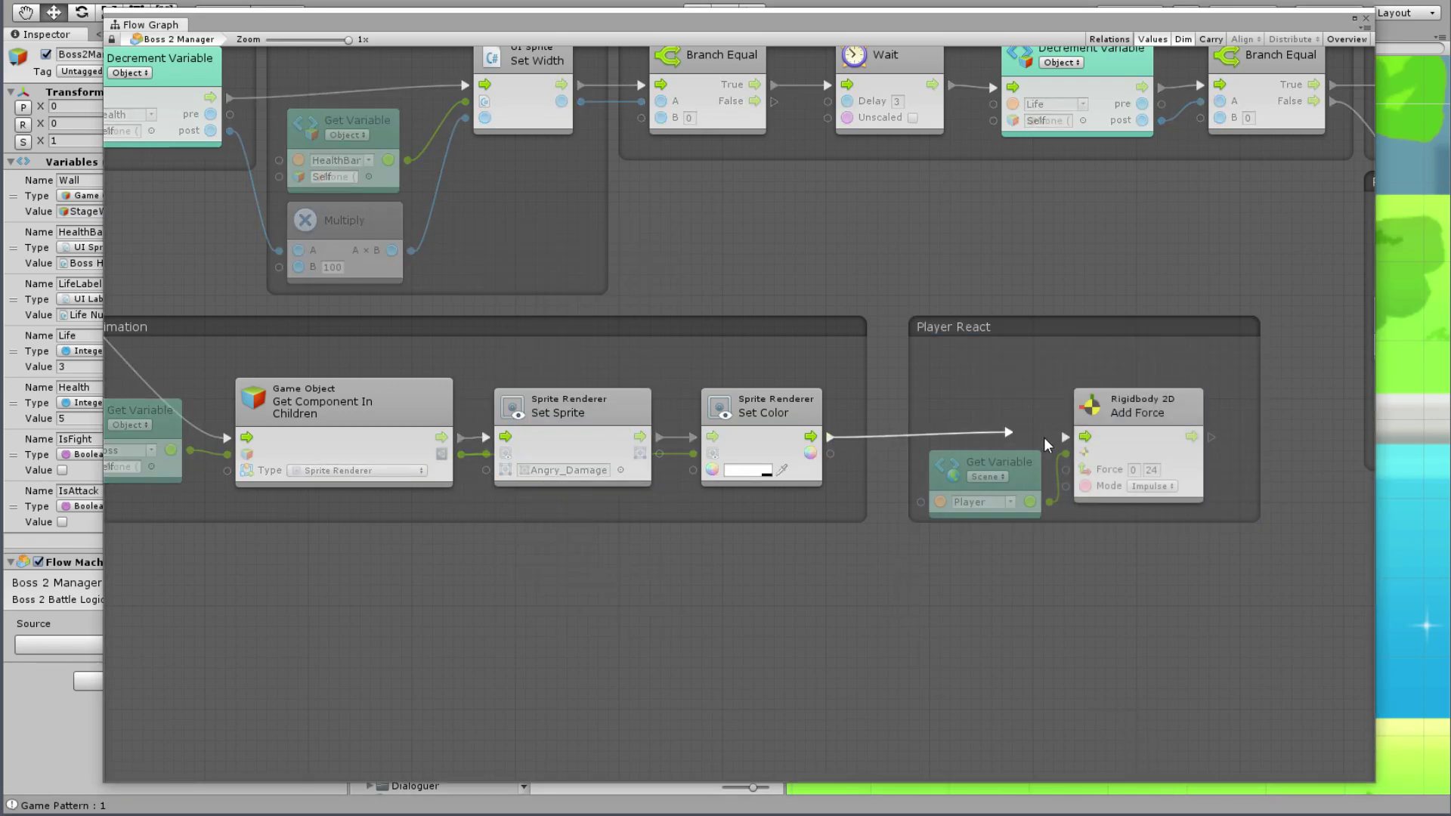
drag(1044, 326, 1007, 324)
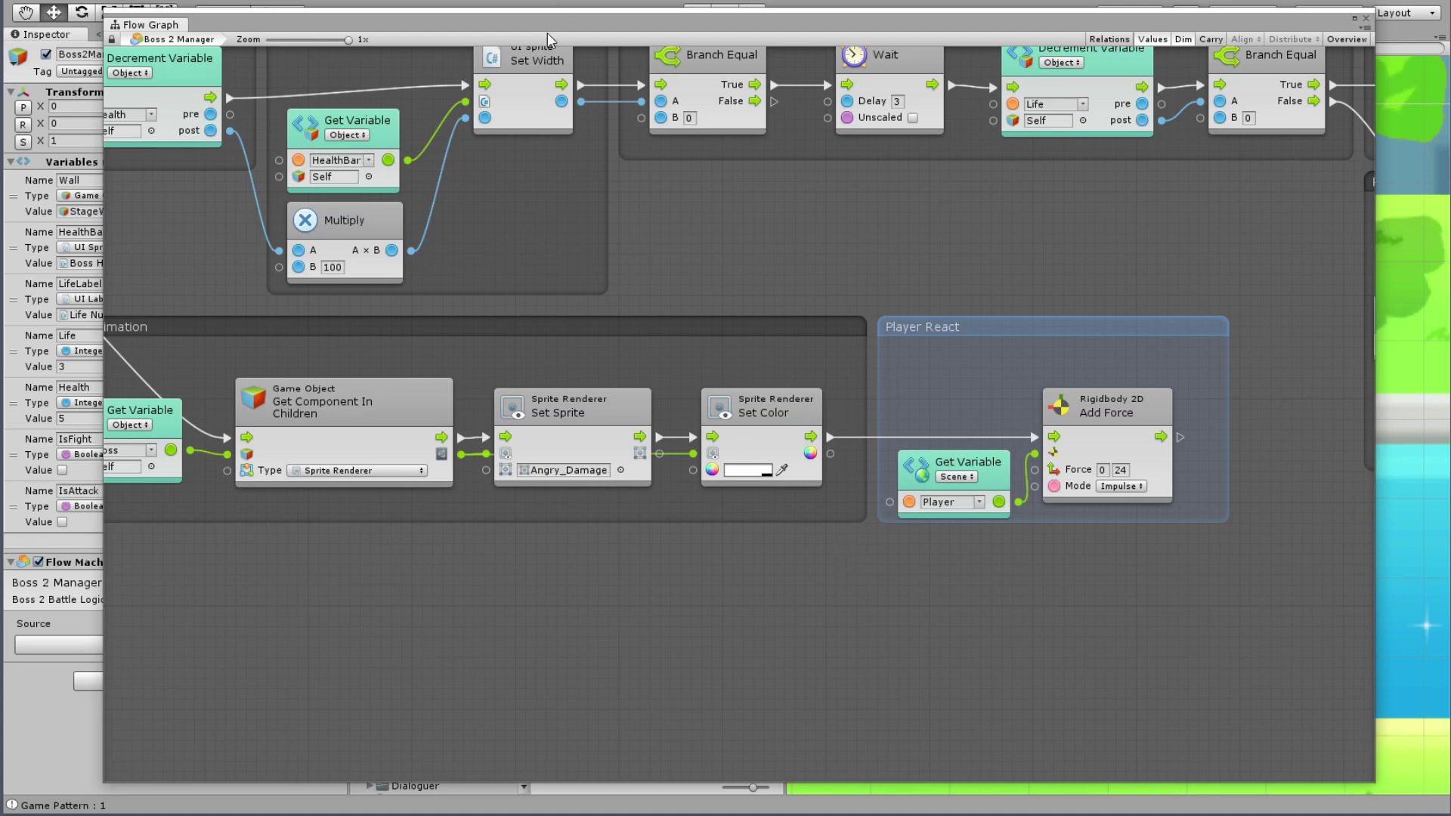
drag(547, 34, 362, 651)
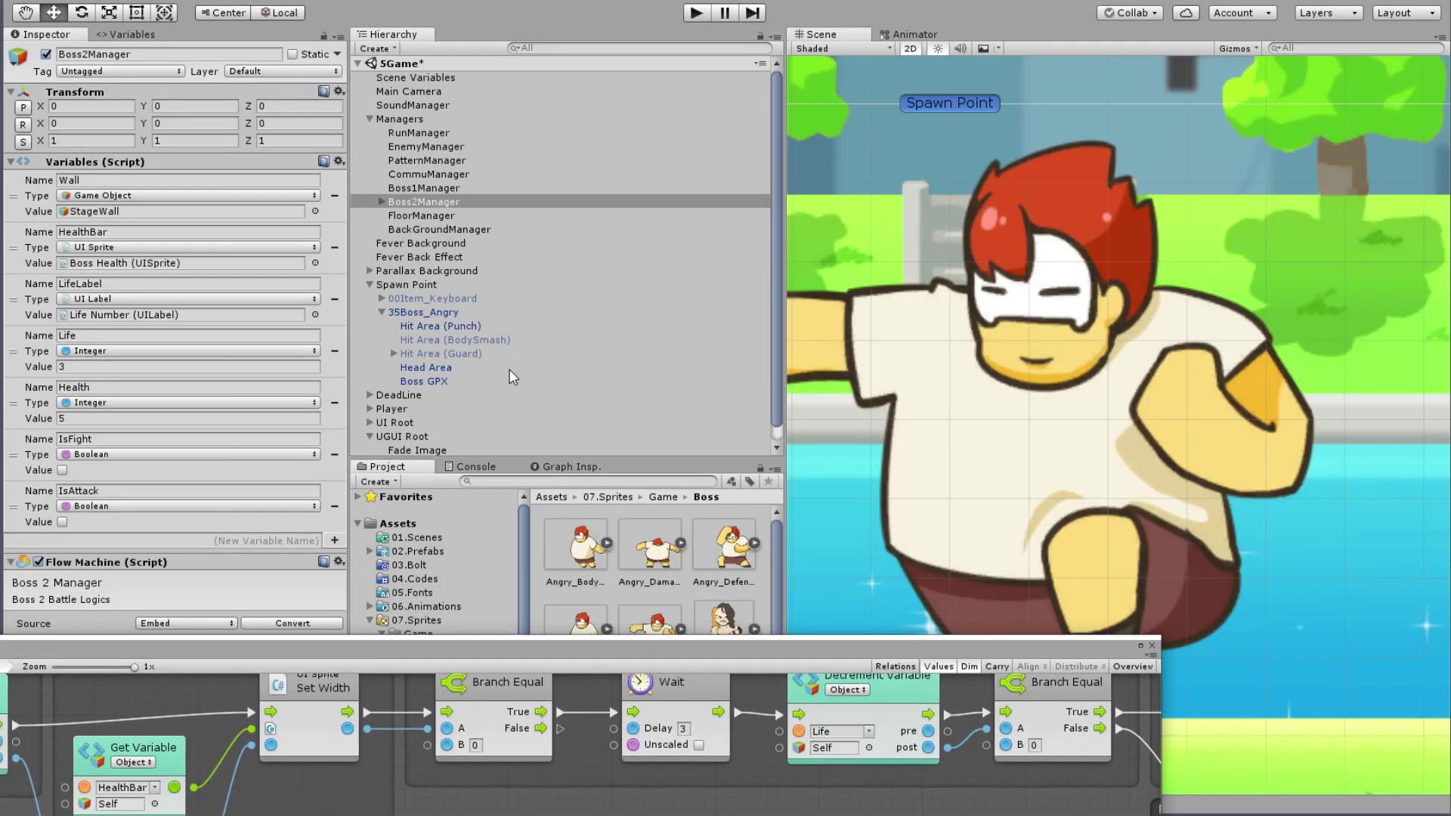
Step: Select Head Area and open its Head Hit Box flow graph in an enlarged window
click(451, 369)
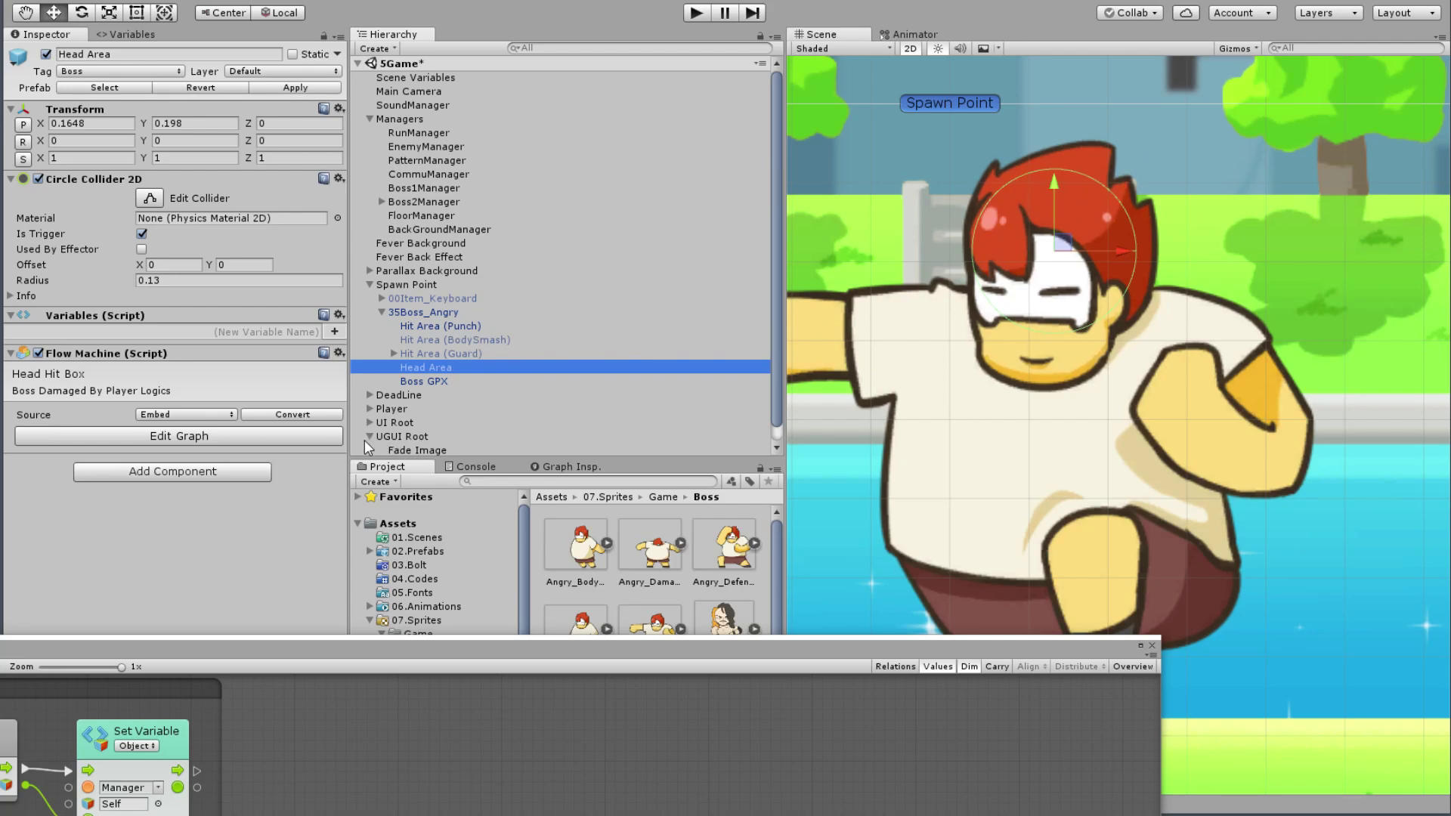
click(309, 439)
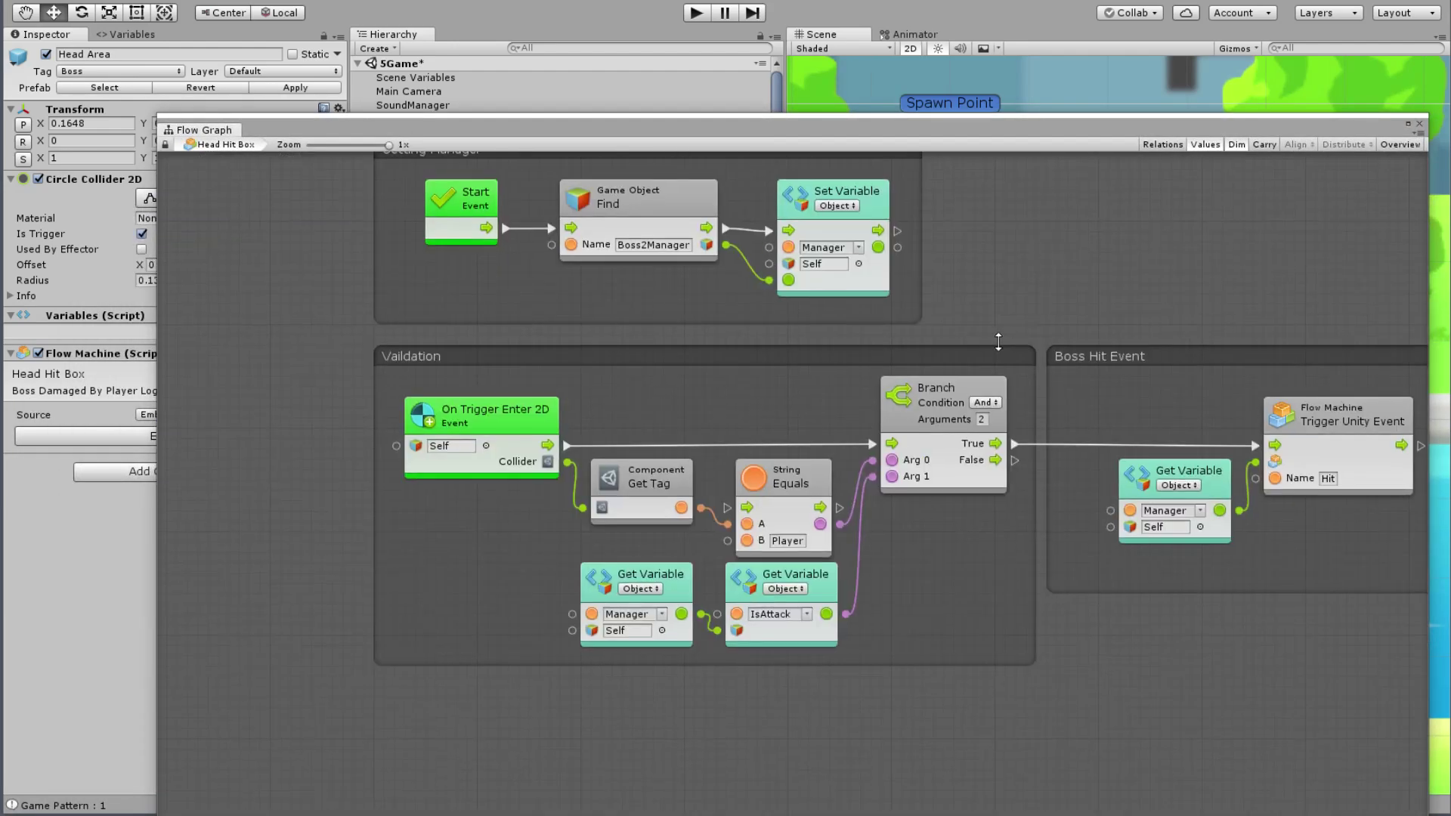
scroll(482, 474, down, 3)
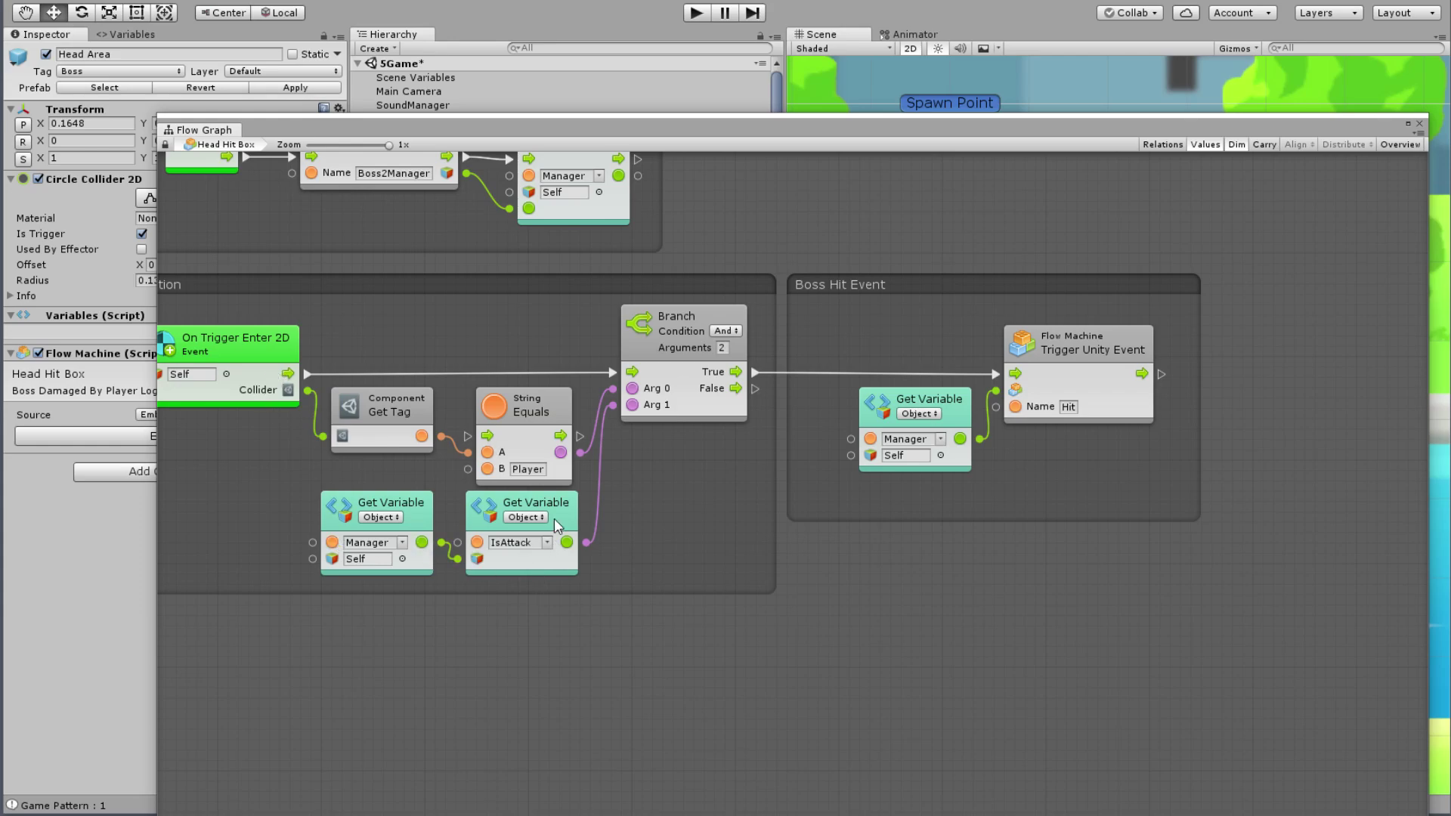
middle_drag(529, 642, 683, 499)
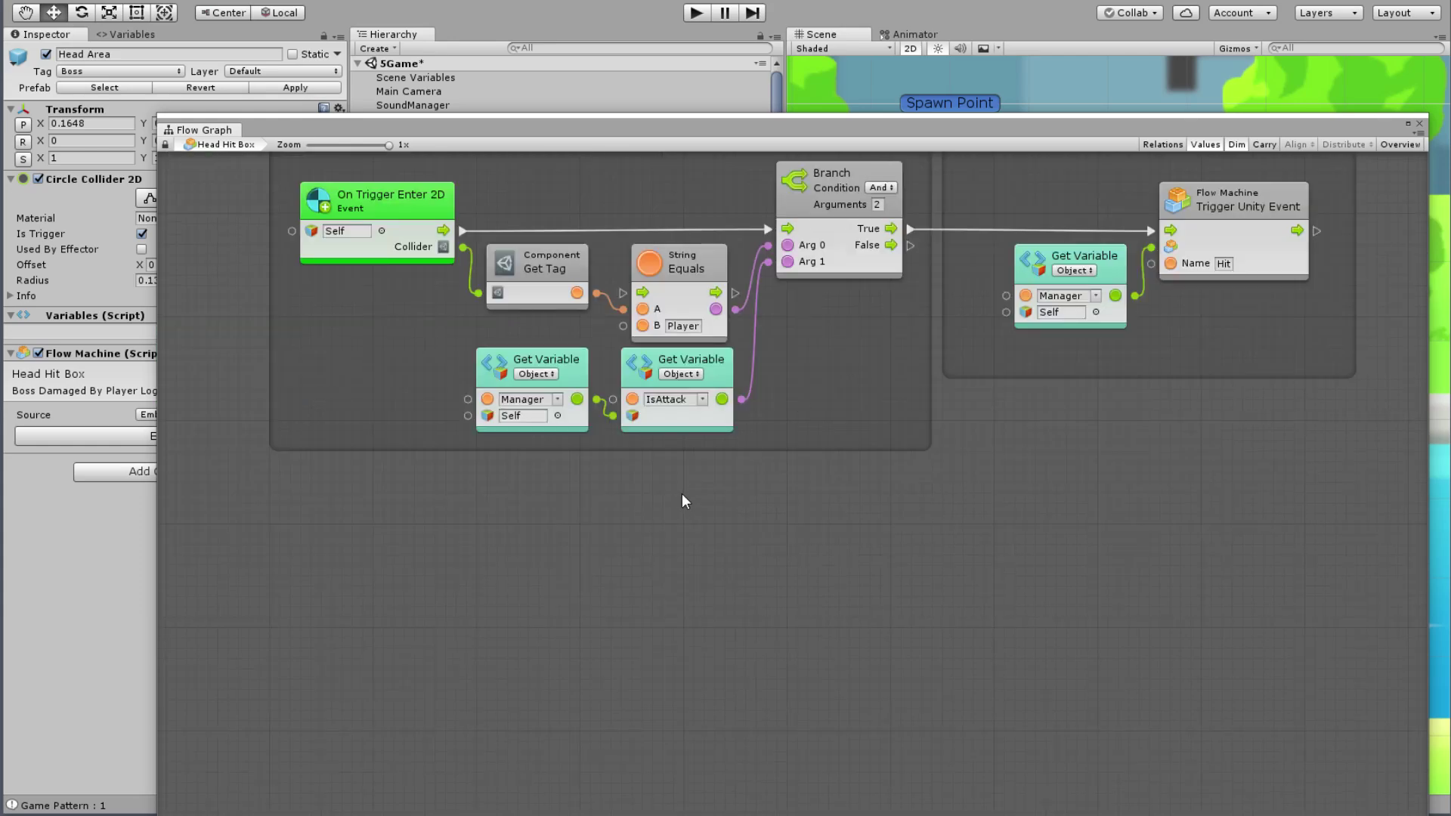
middle_drag(512, 451, 435, 513)
right_click(368, 569)
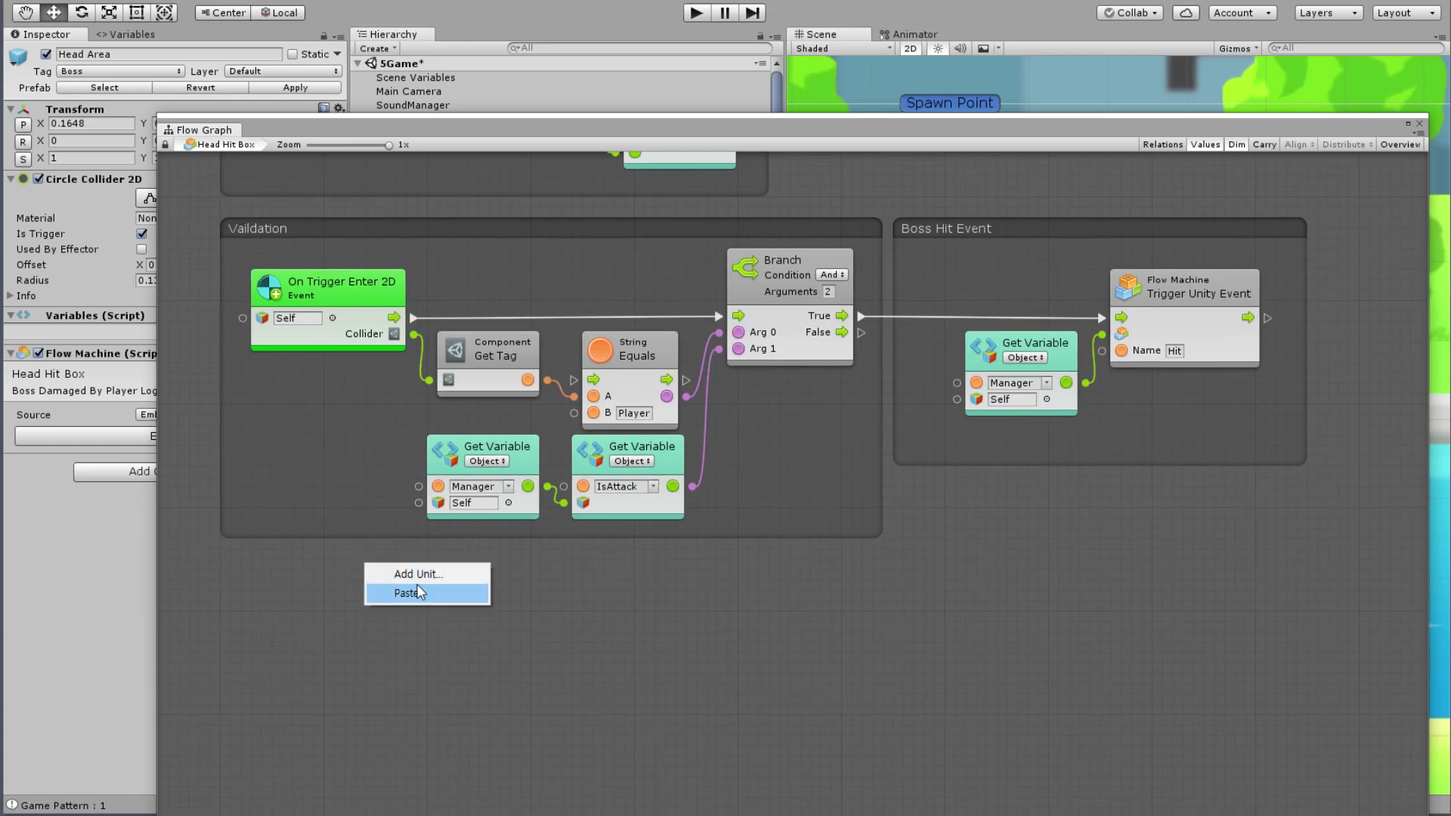
click(436, 577)
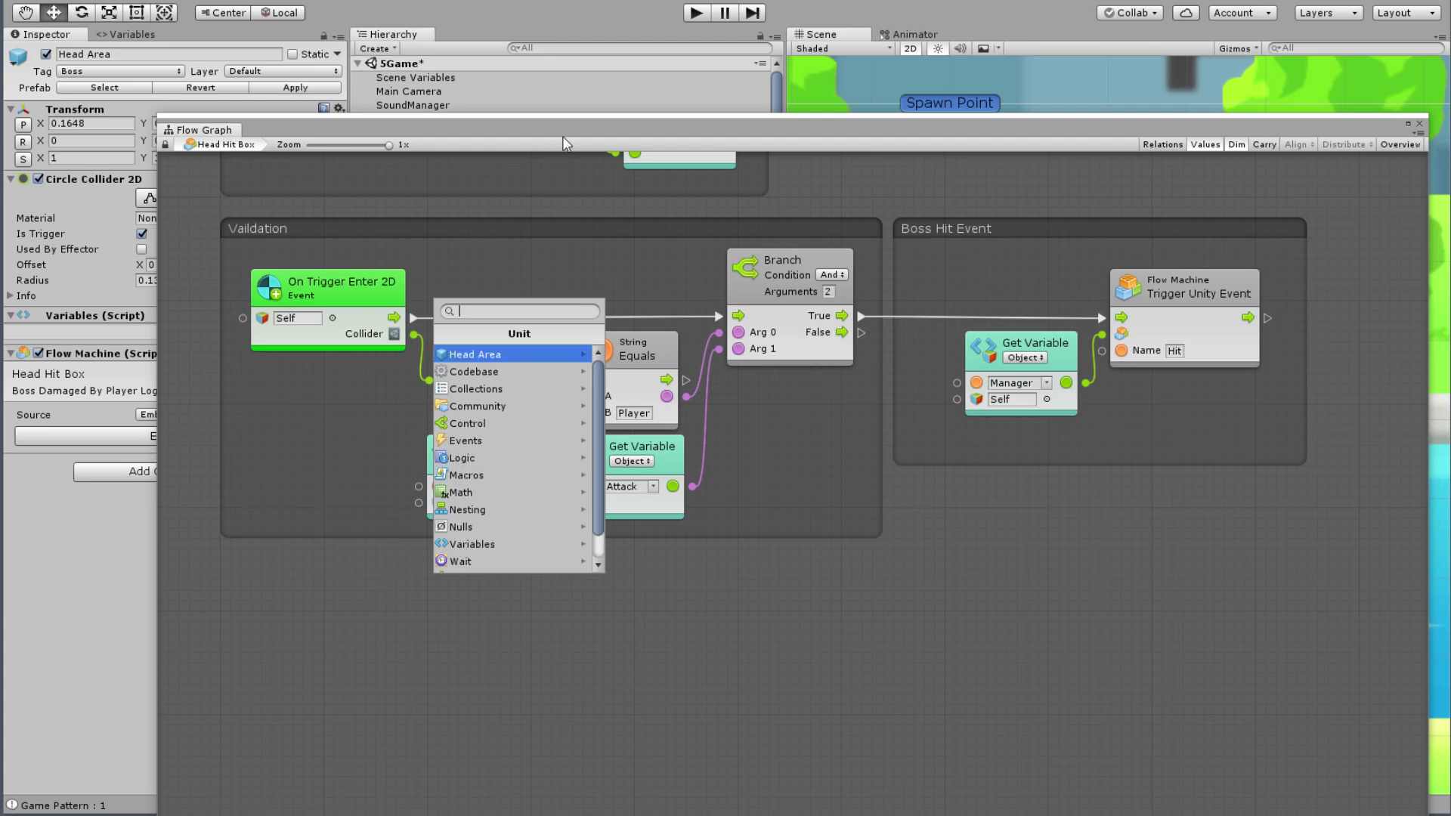
drag(565, 136, 336, 591)
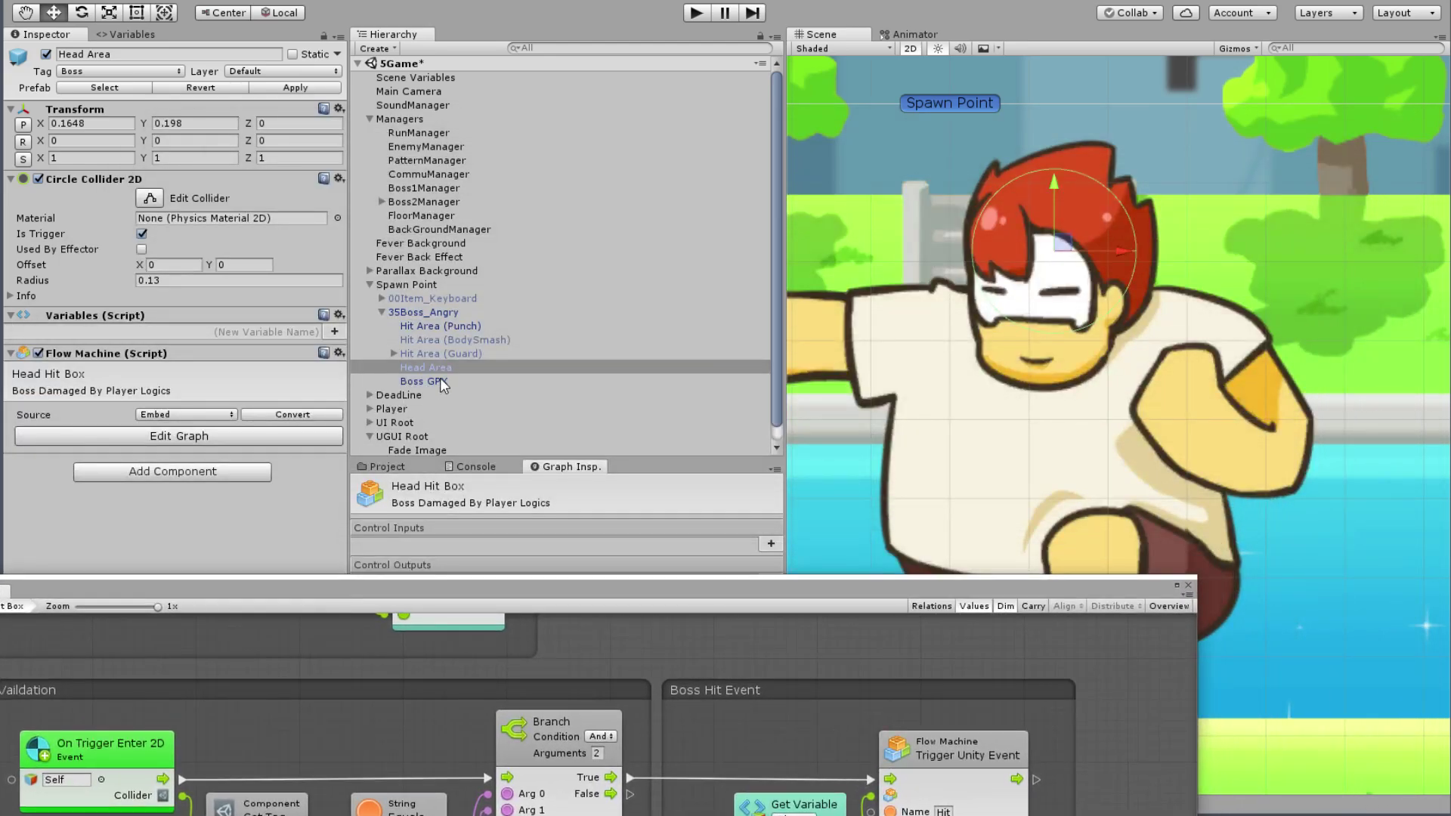
click(440, 380)
mouse_move(506, 588)
mouse_down()
mouse_move(761, 19)
mouse_move(755, 57)
mouse_up()
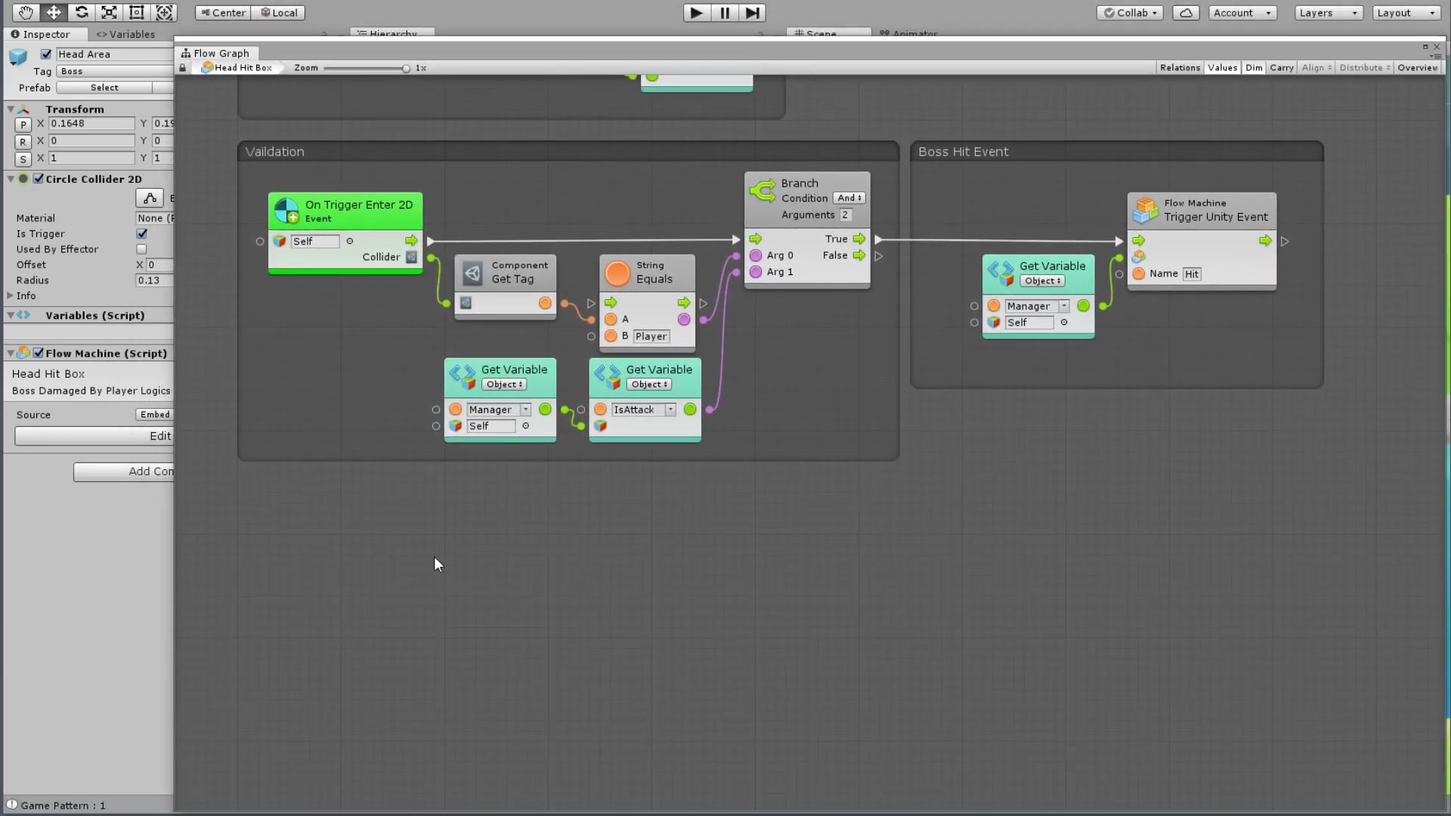
Step: Add a Transform Get Parent node below the Validation group
right_click(417, 520)
click(453, 527)
text(Get P)
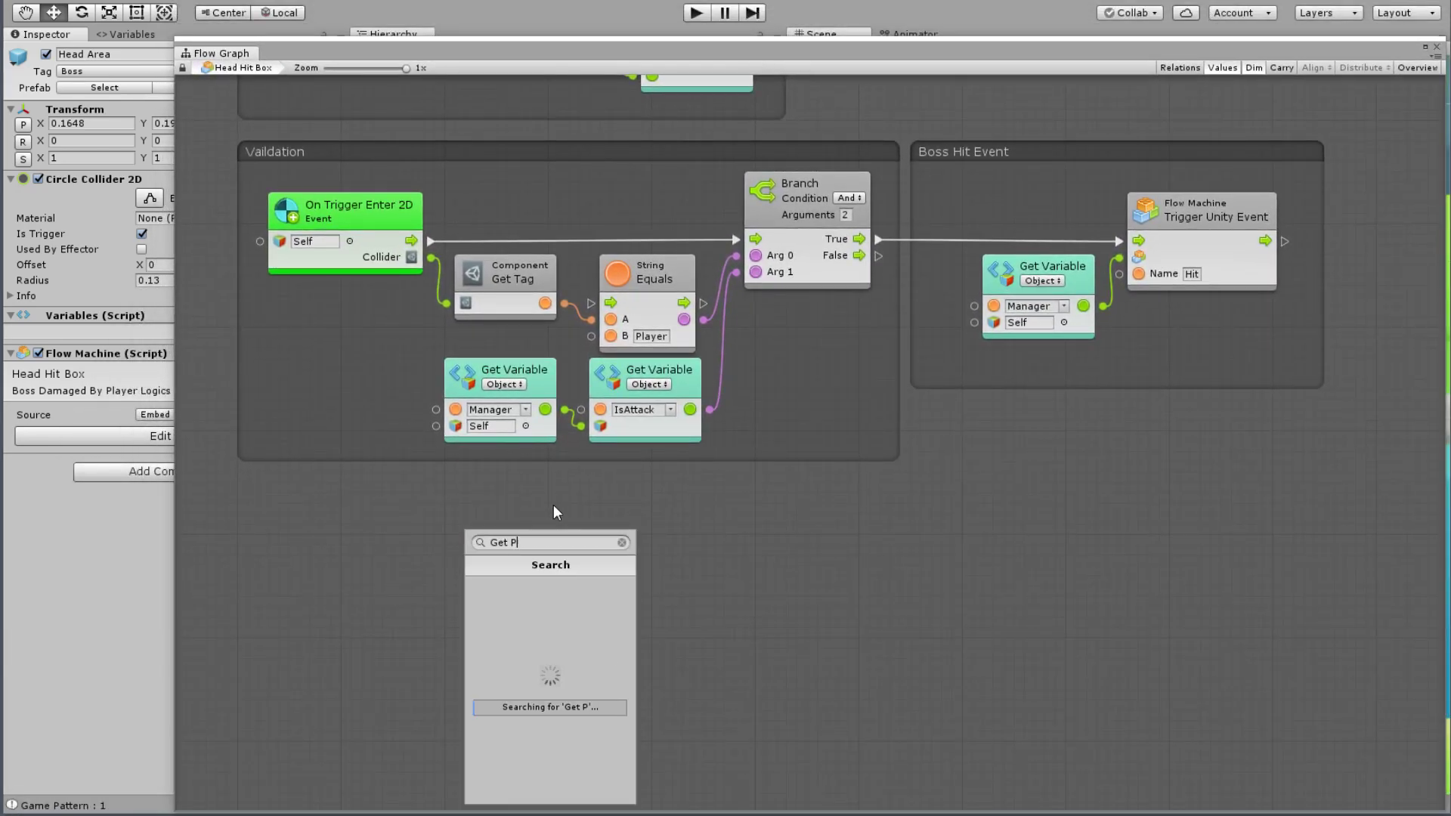
text(ar)
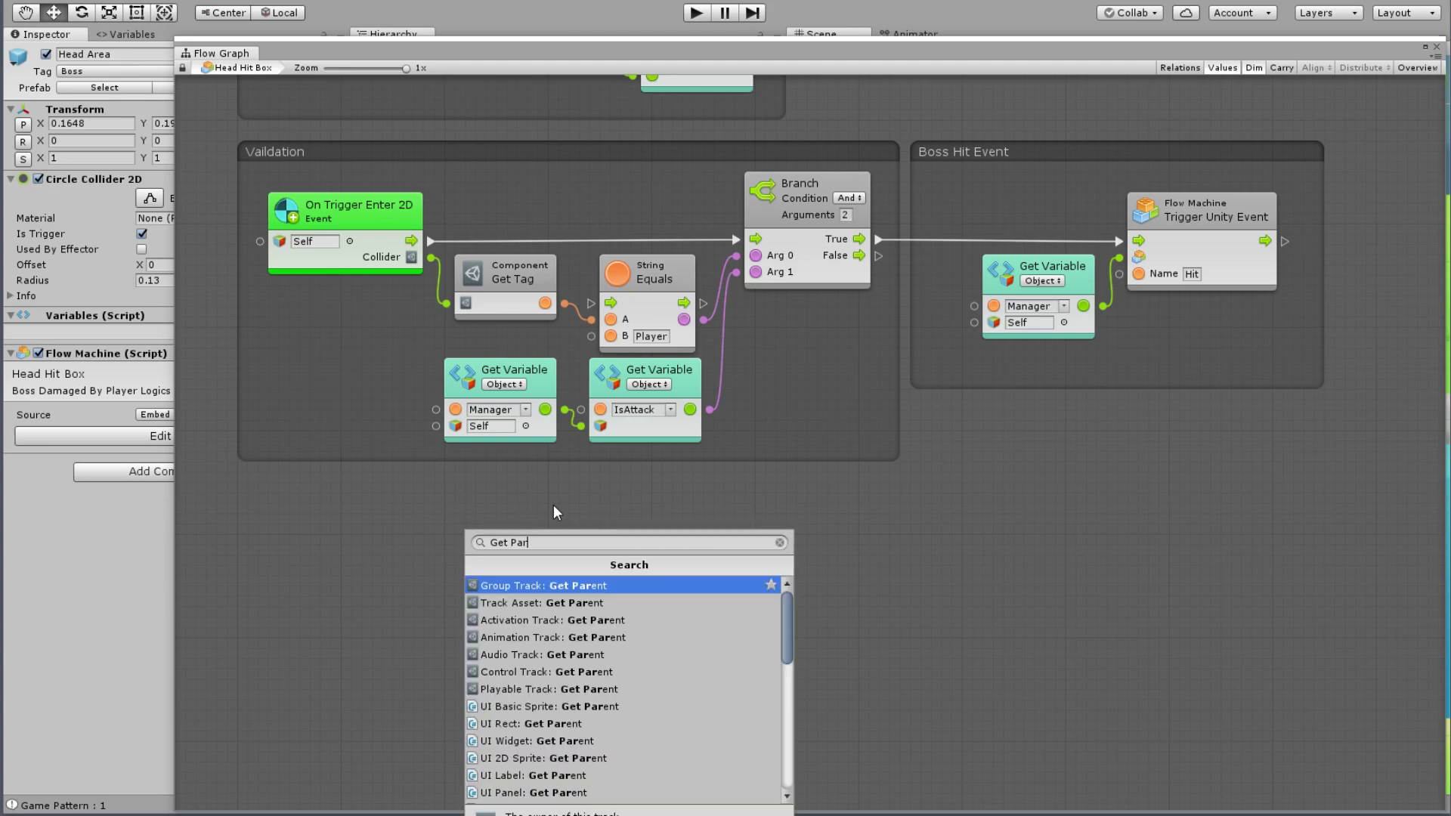
text(ent)
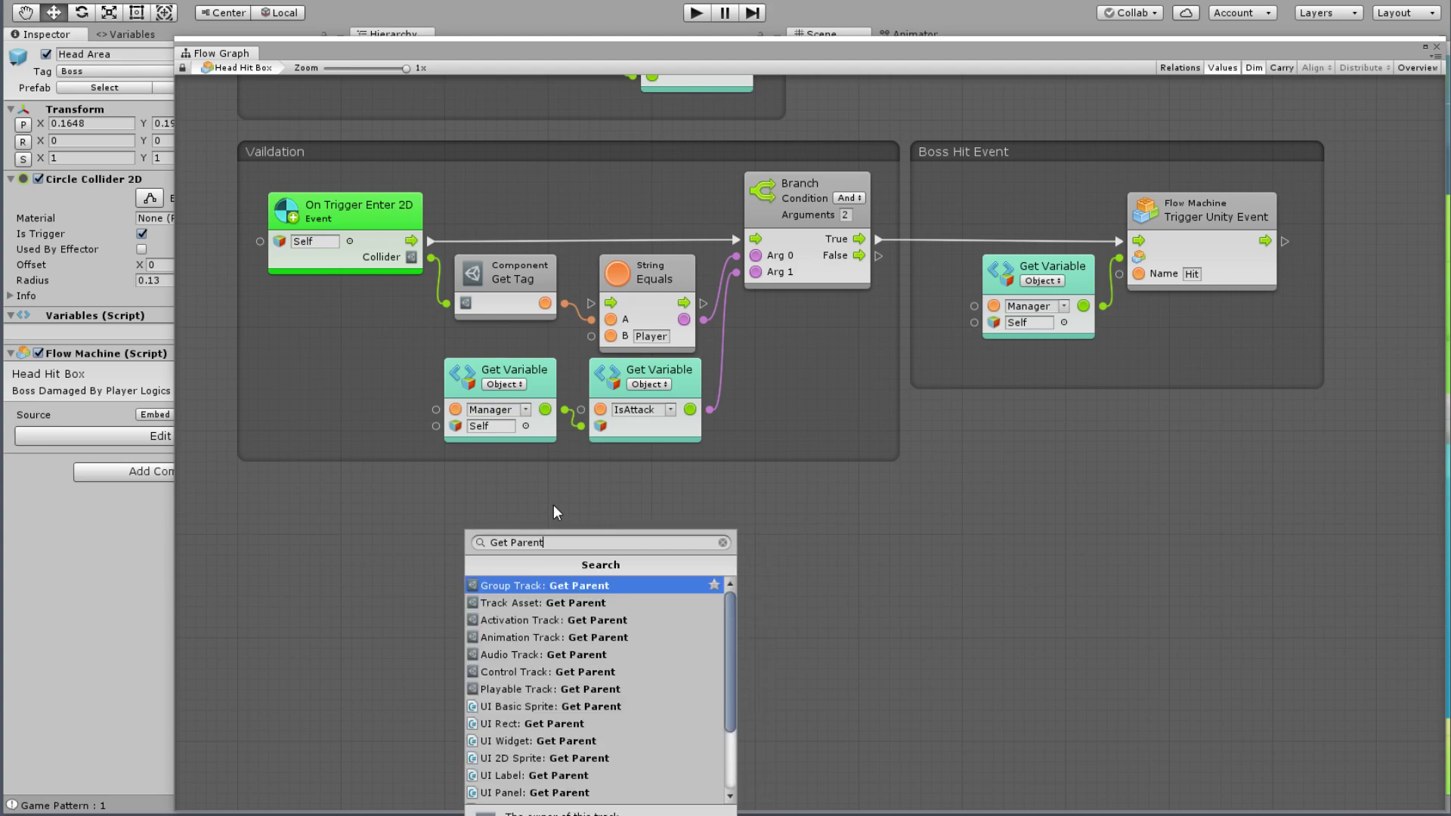
key(Down)
key(Down)
key(Down)
key(Down)
key(Down)
key(Down)
key(Down)
key(Up)
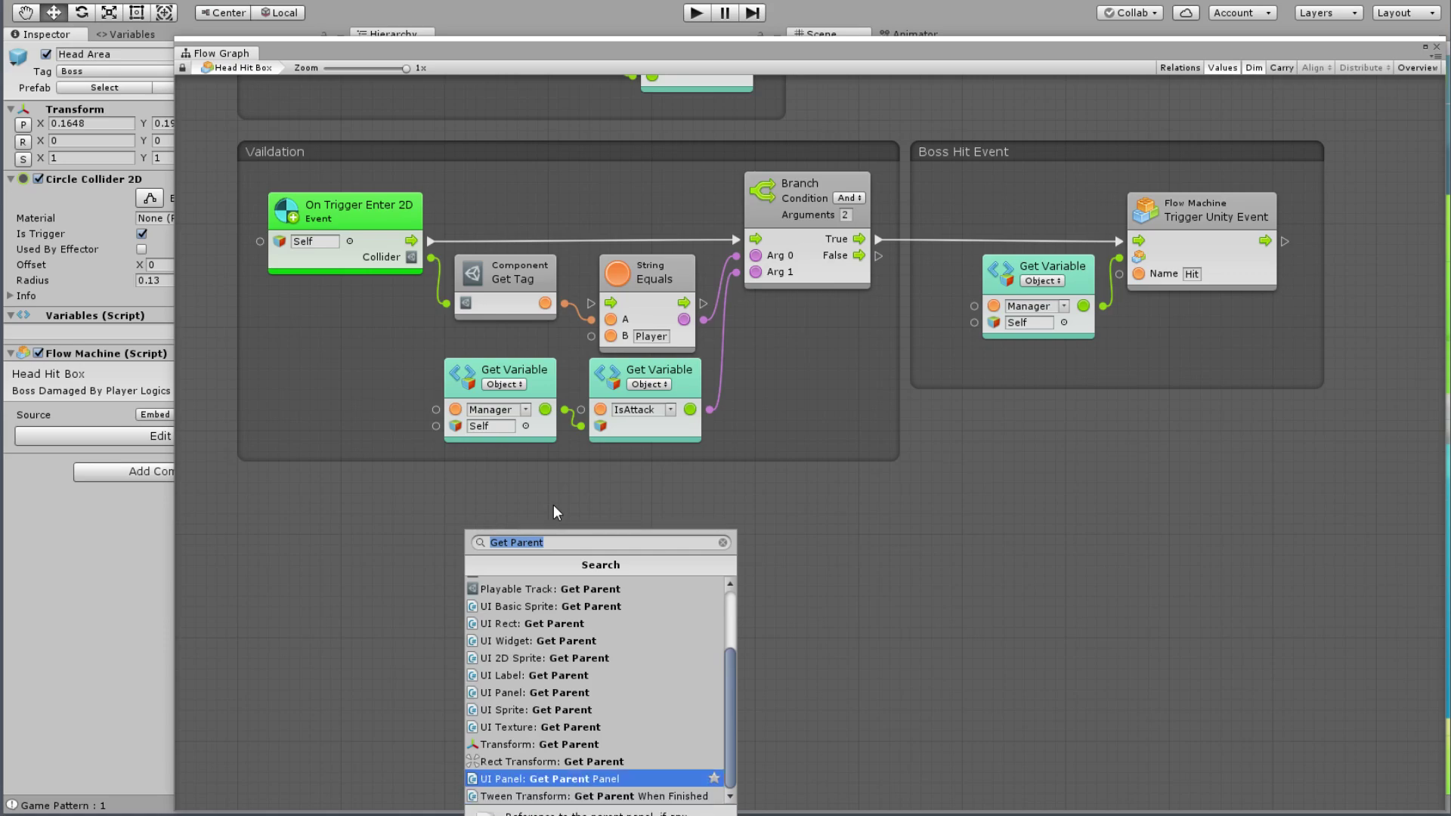
key(Up)
key(Up)
key(Return)
drag(502, 556, 450, 513)
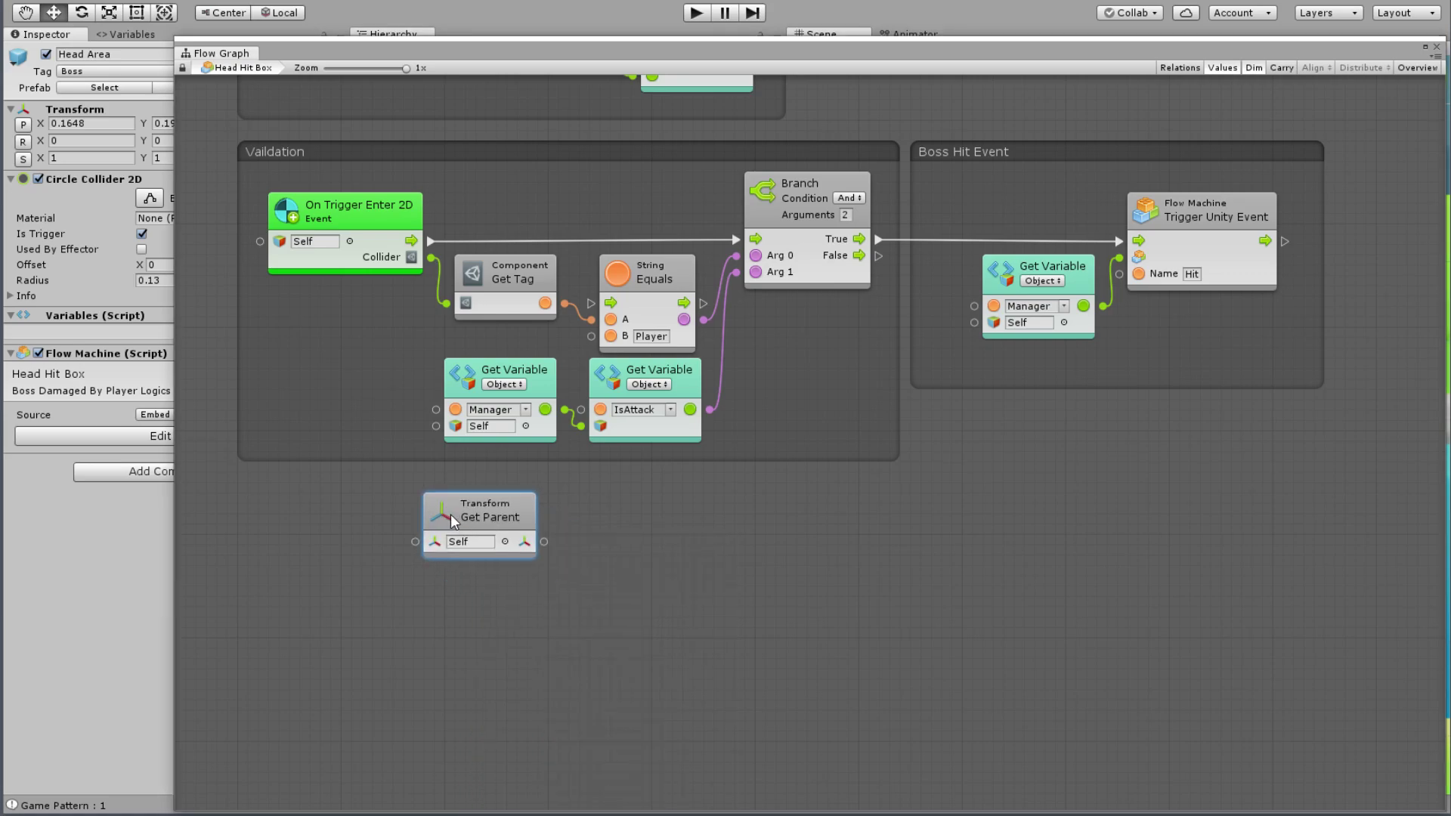
Step: Add a Get Component In Children node with its type set to Sprite Renderer
right_click(614, 532)
click(724, 538)
text(Ge)
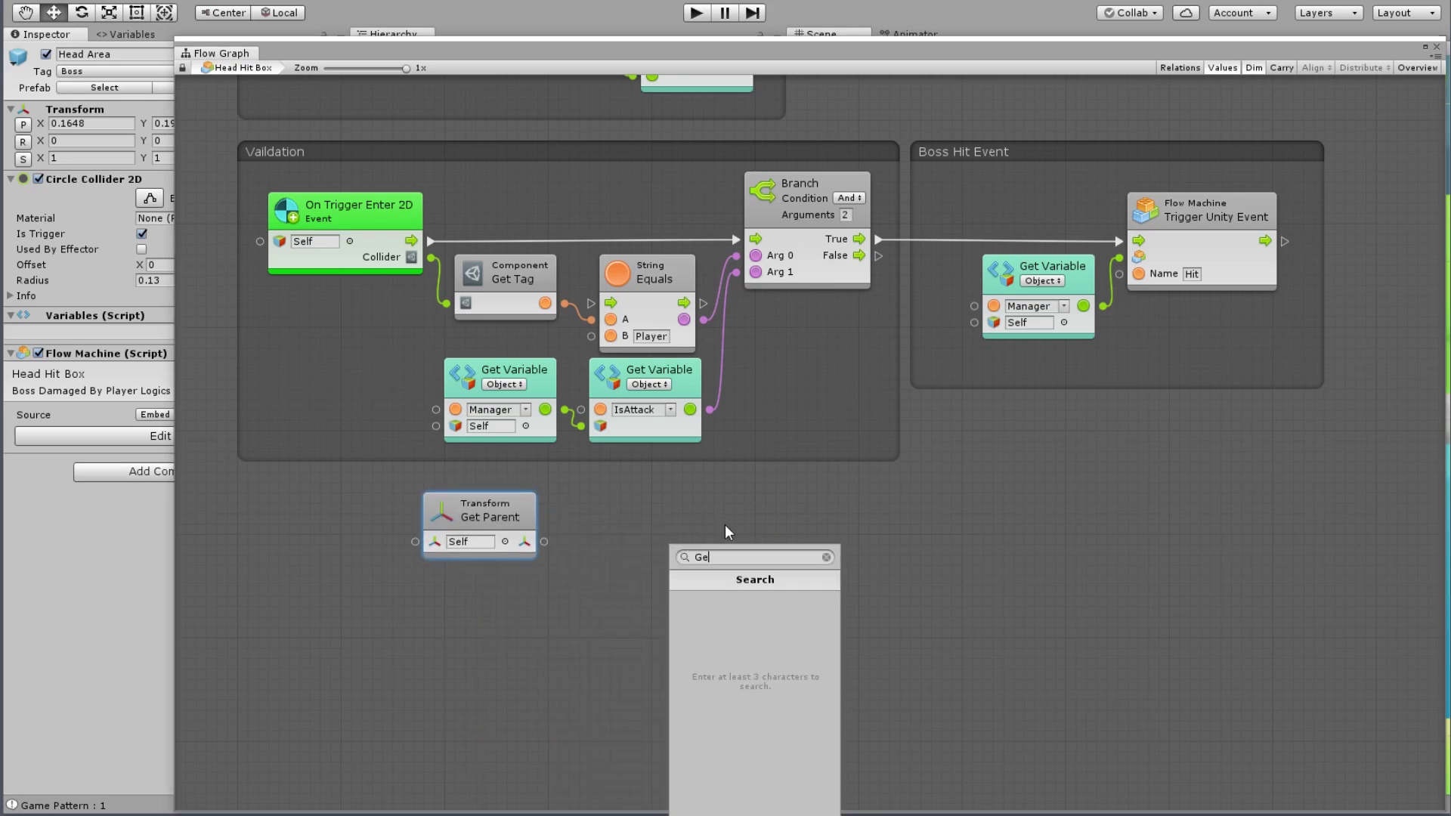
text(t Component)
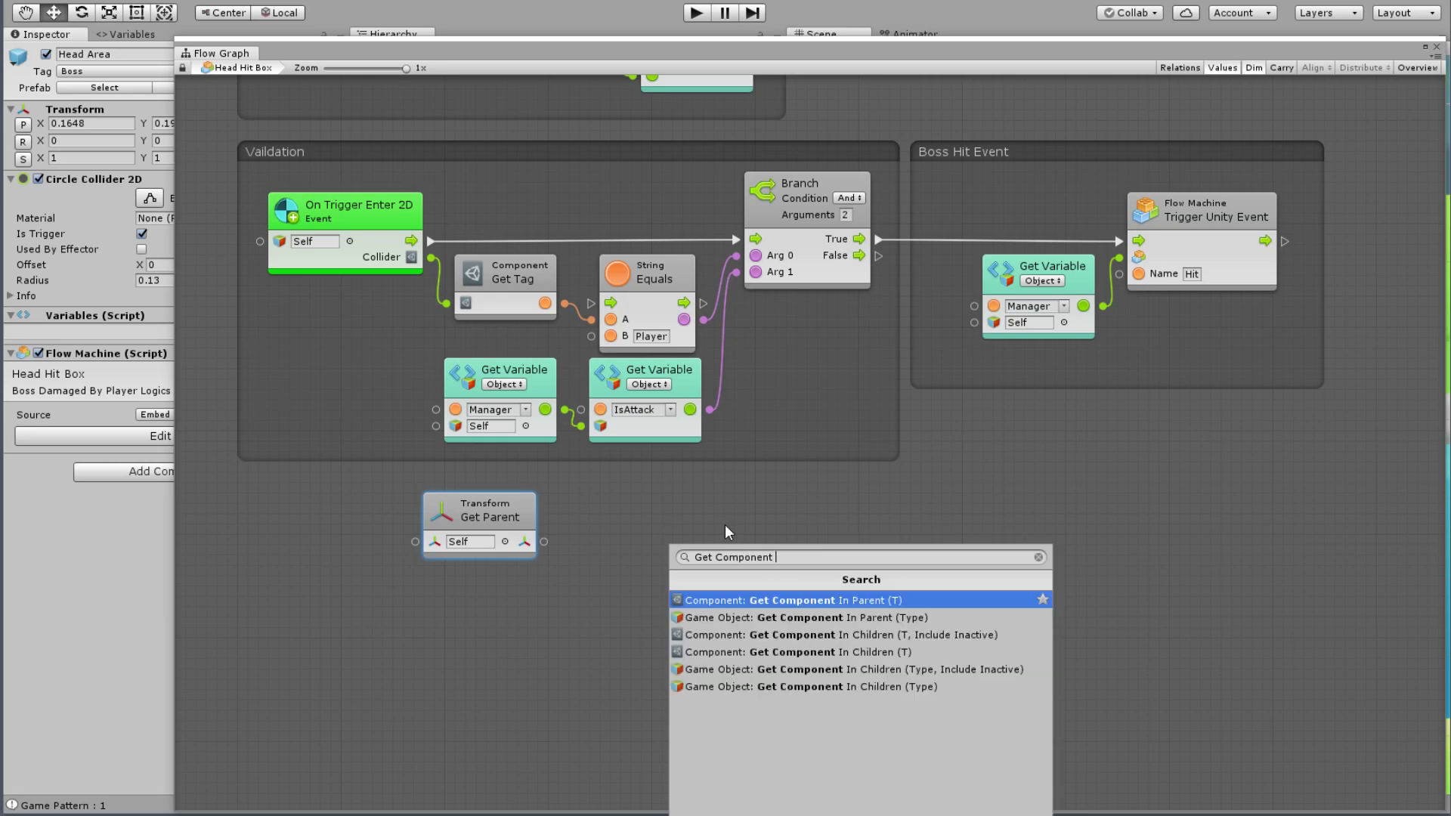
key(Down)
key(Down)
key(Down)
key(Down)
key(Down)
key(Return)
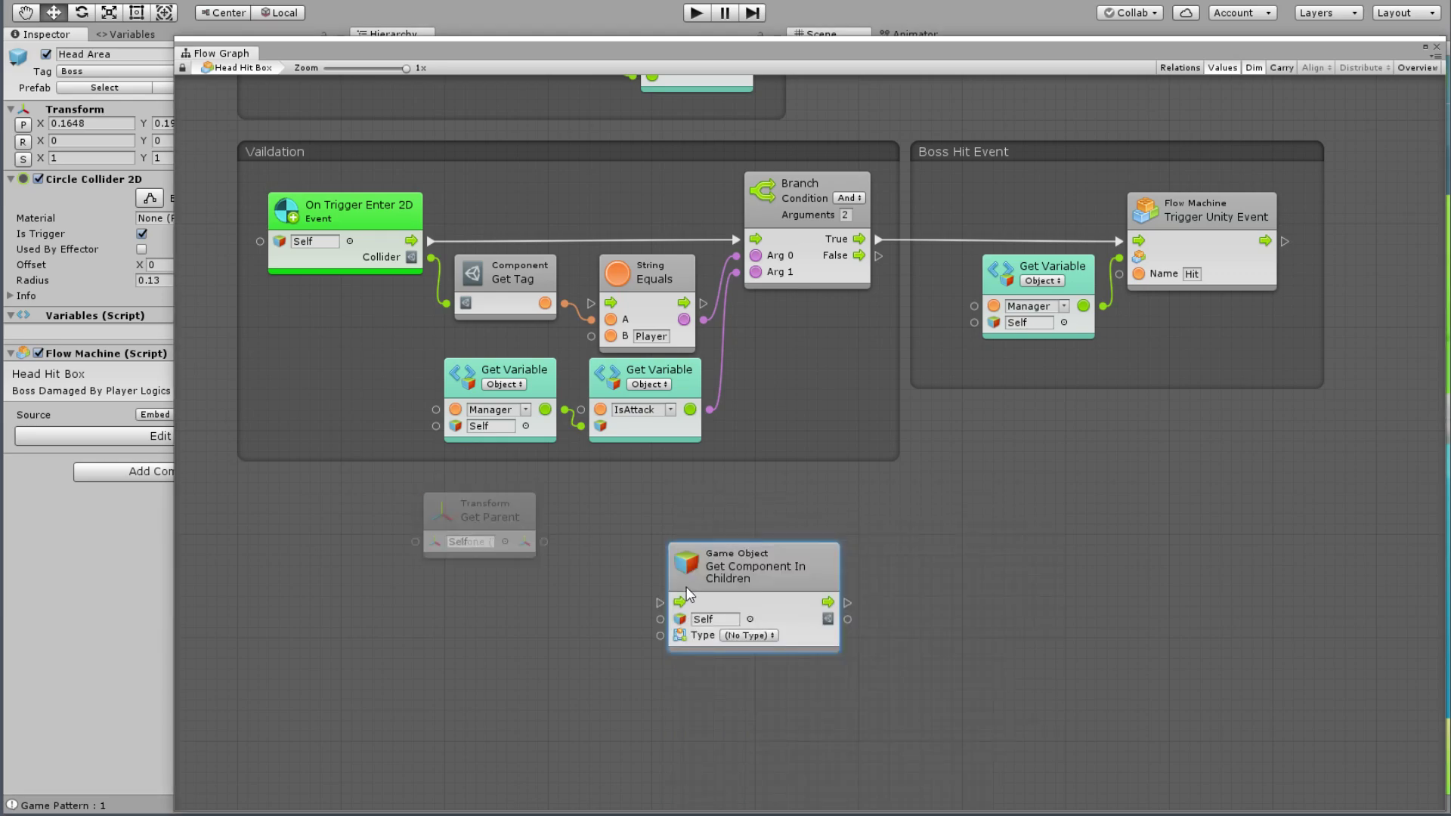
click(760, 635)
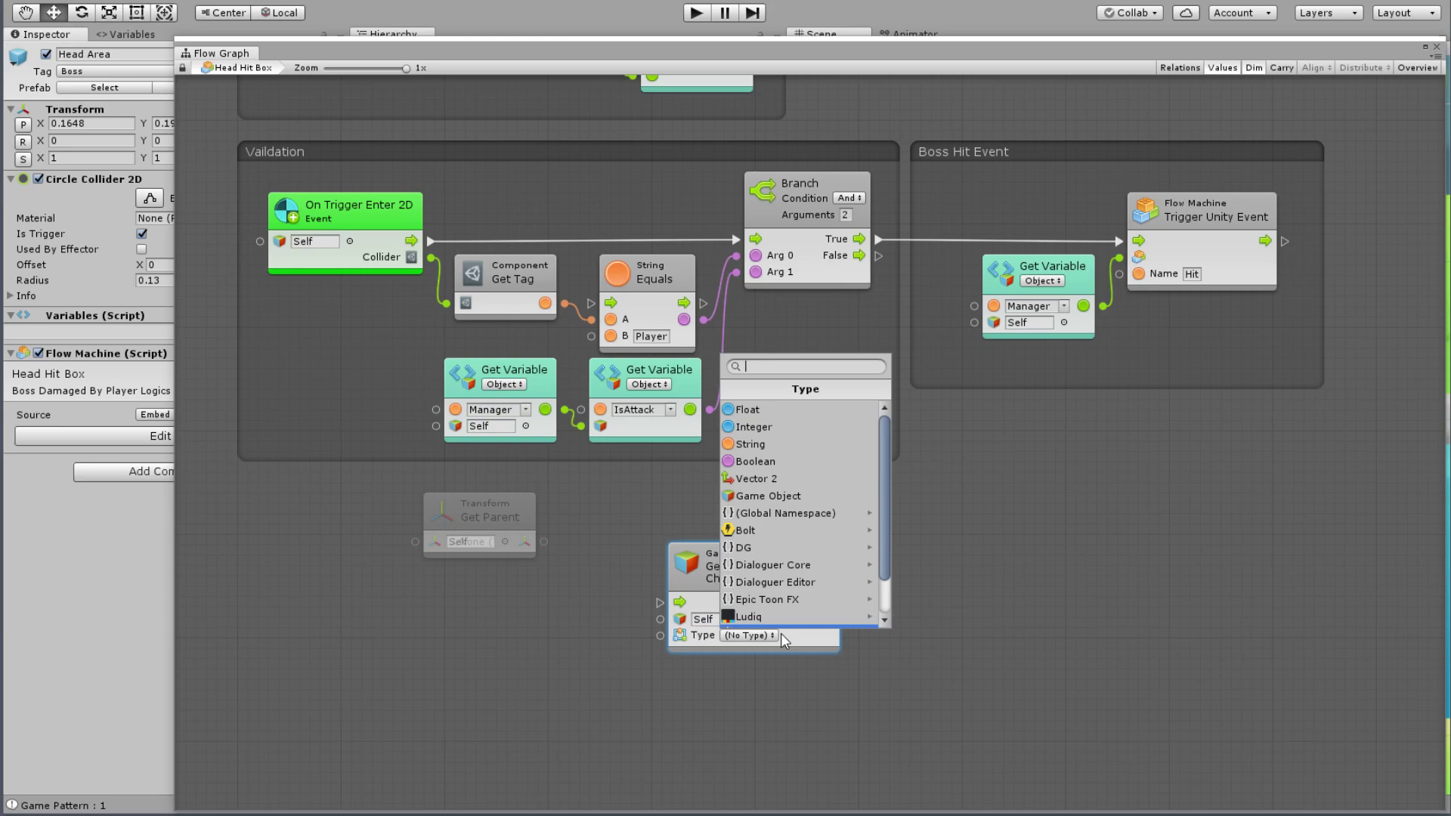
text(Sprite )
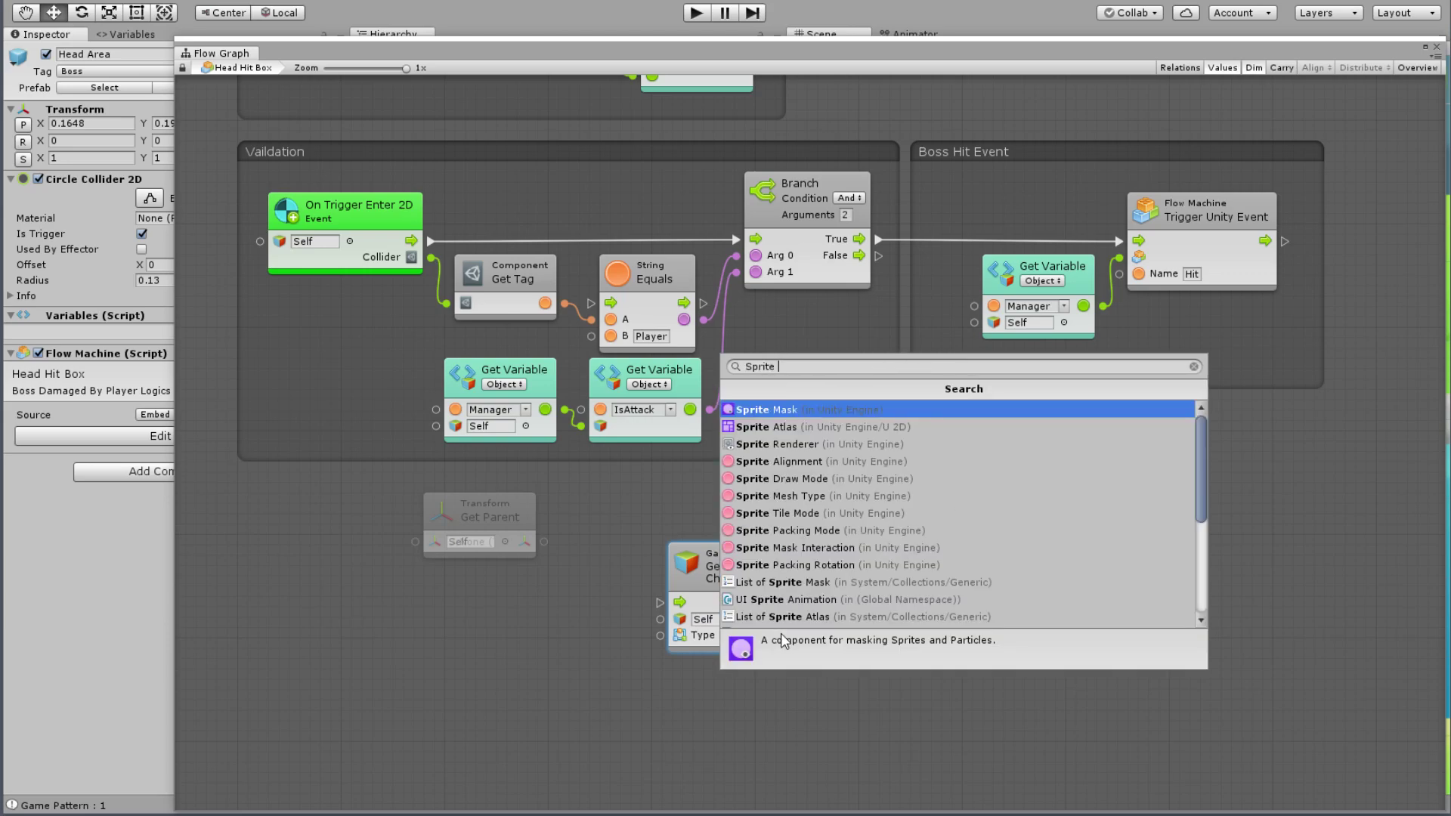
text(R)
key(Return)
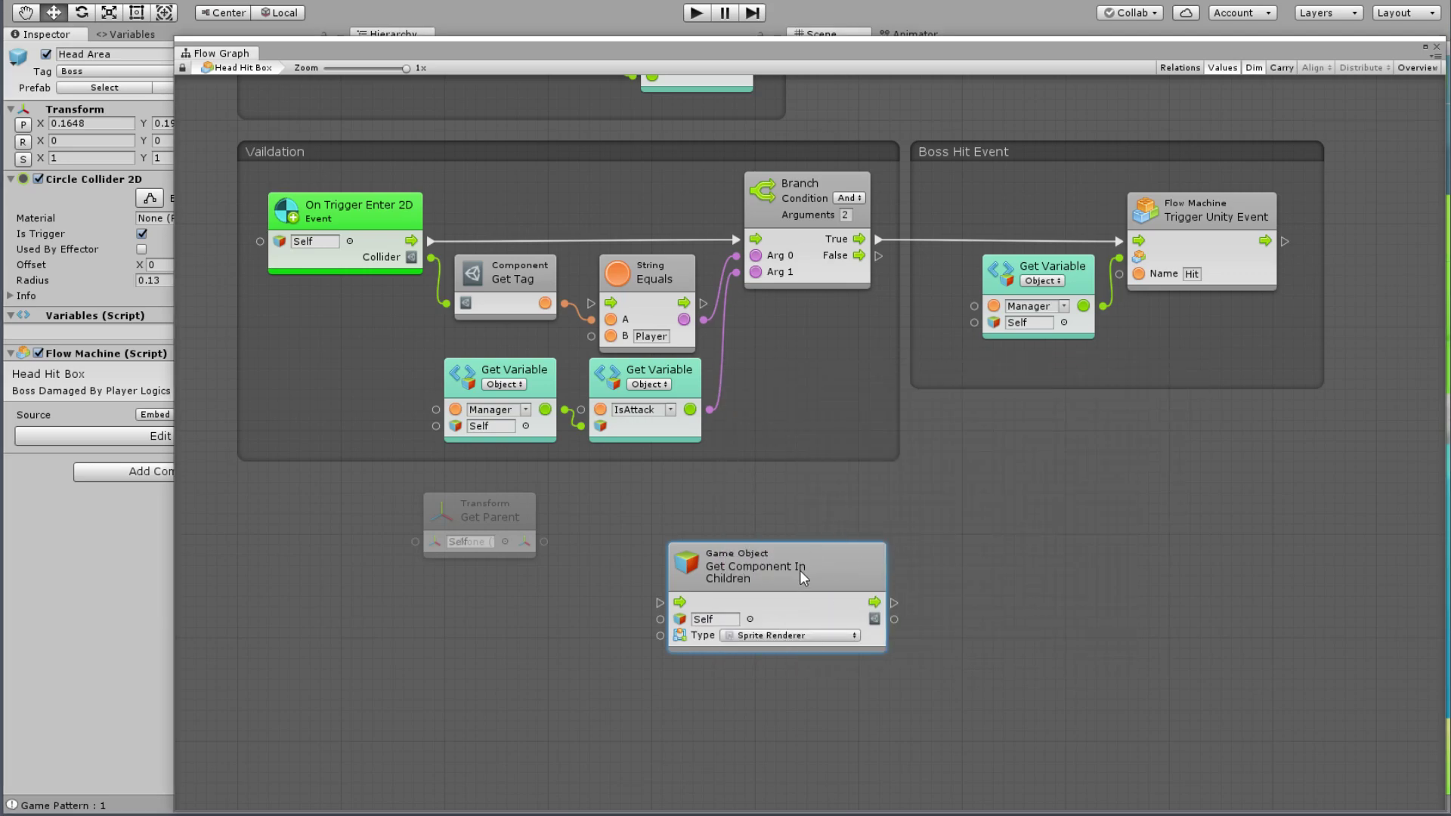
right_click(976, 546)
key(Return)
Step: Add a Sprite Renderer Get Color node fed by Get Component In Children, fed by Get Parent
text(Get )
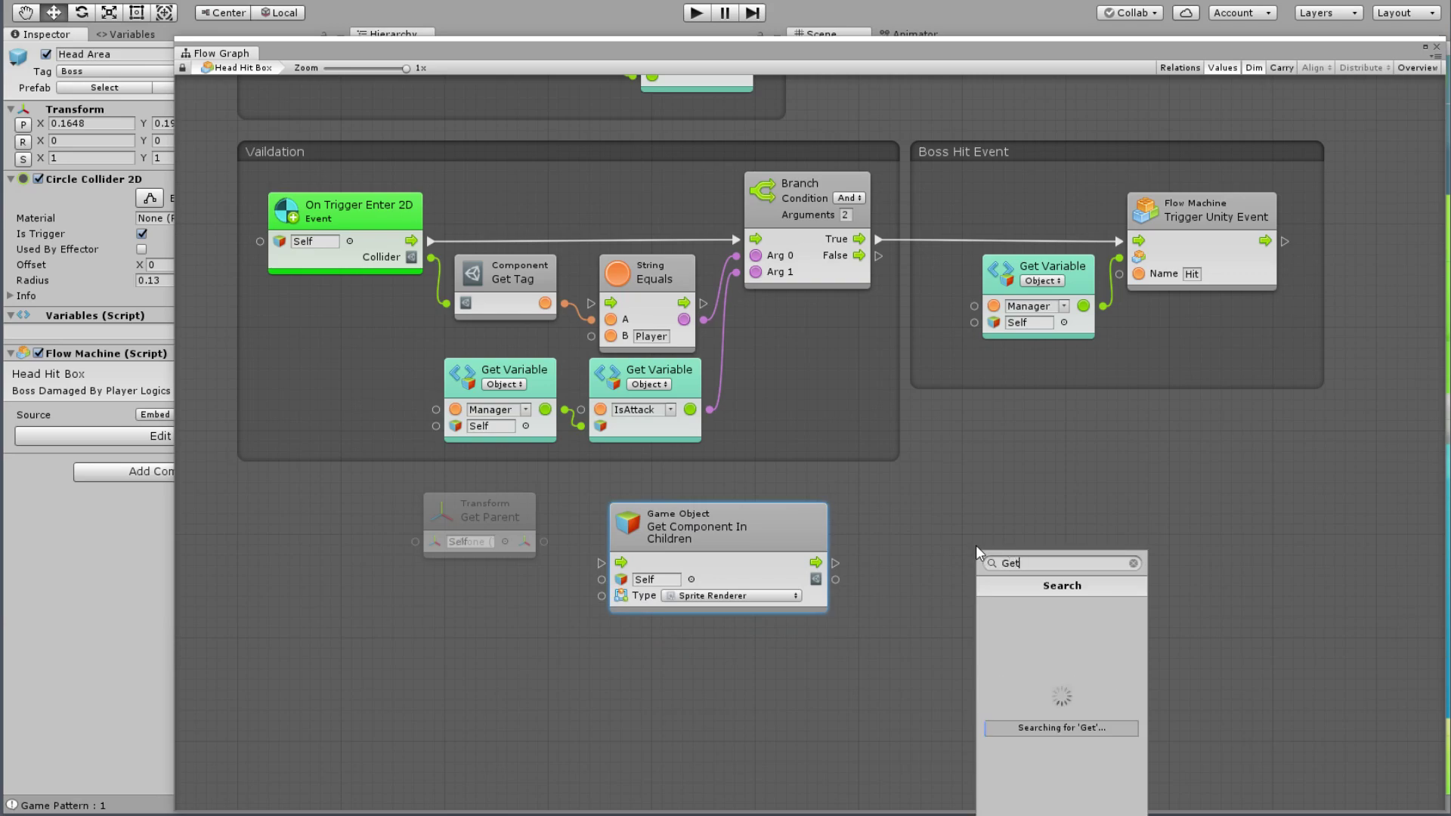
text(Coloc)
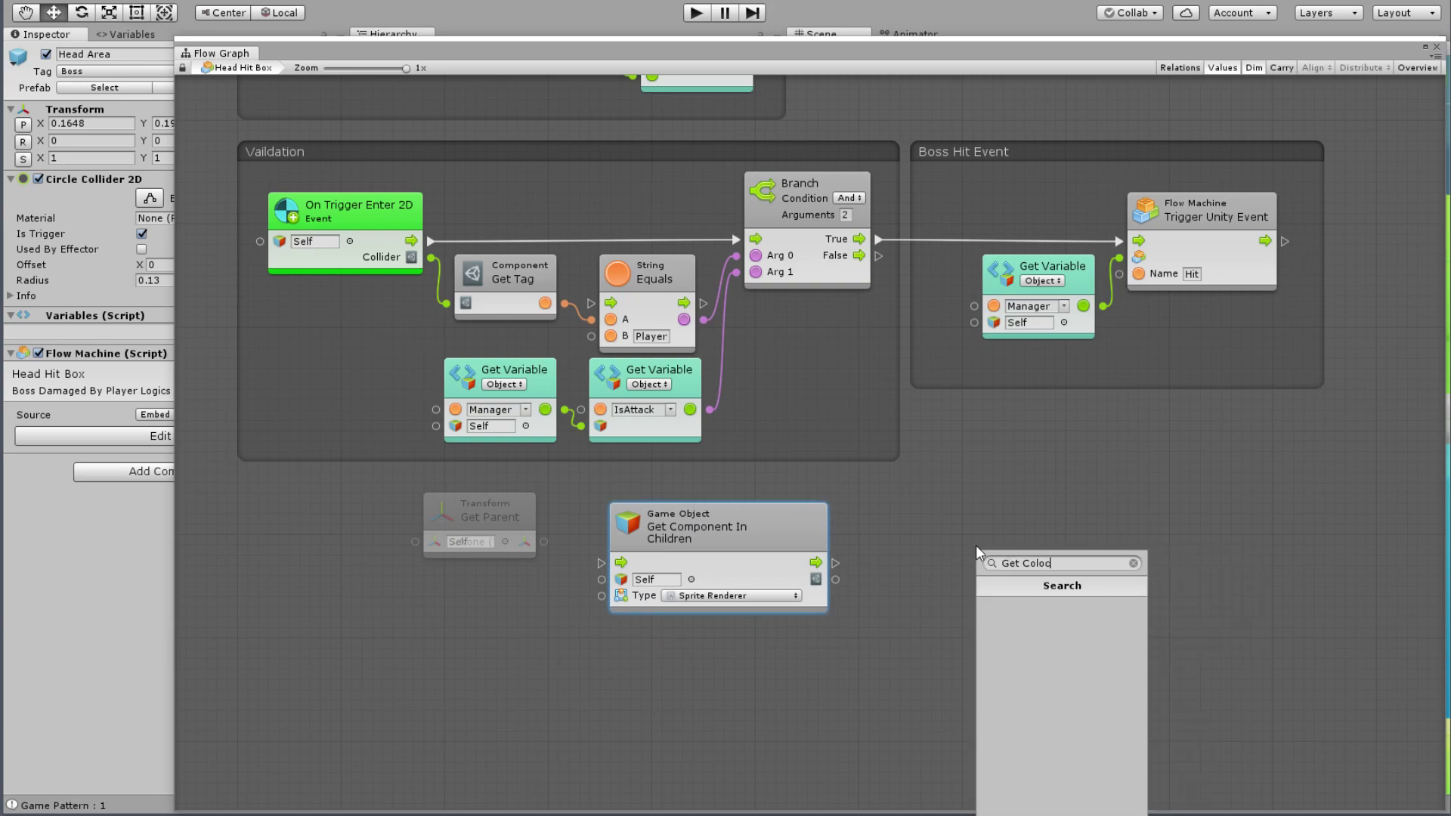
key(BackSpace)
text(r)
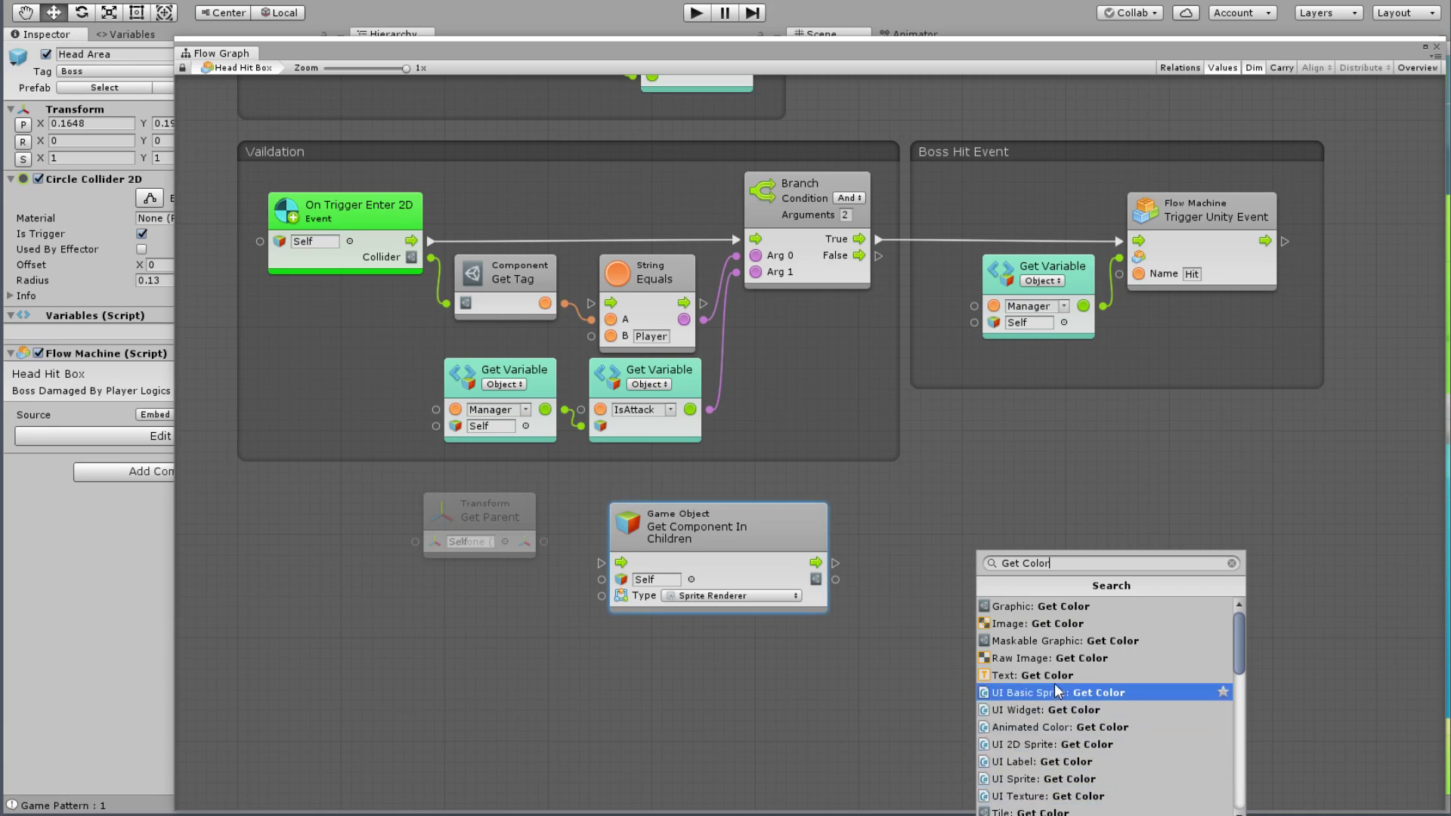
scroll(1058, 718, down, 3)
scroll(1020, 797, down, 1)
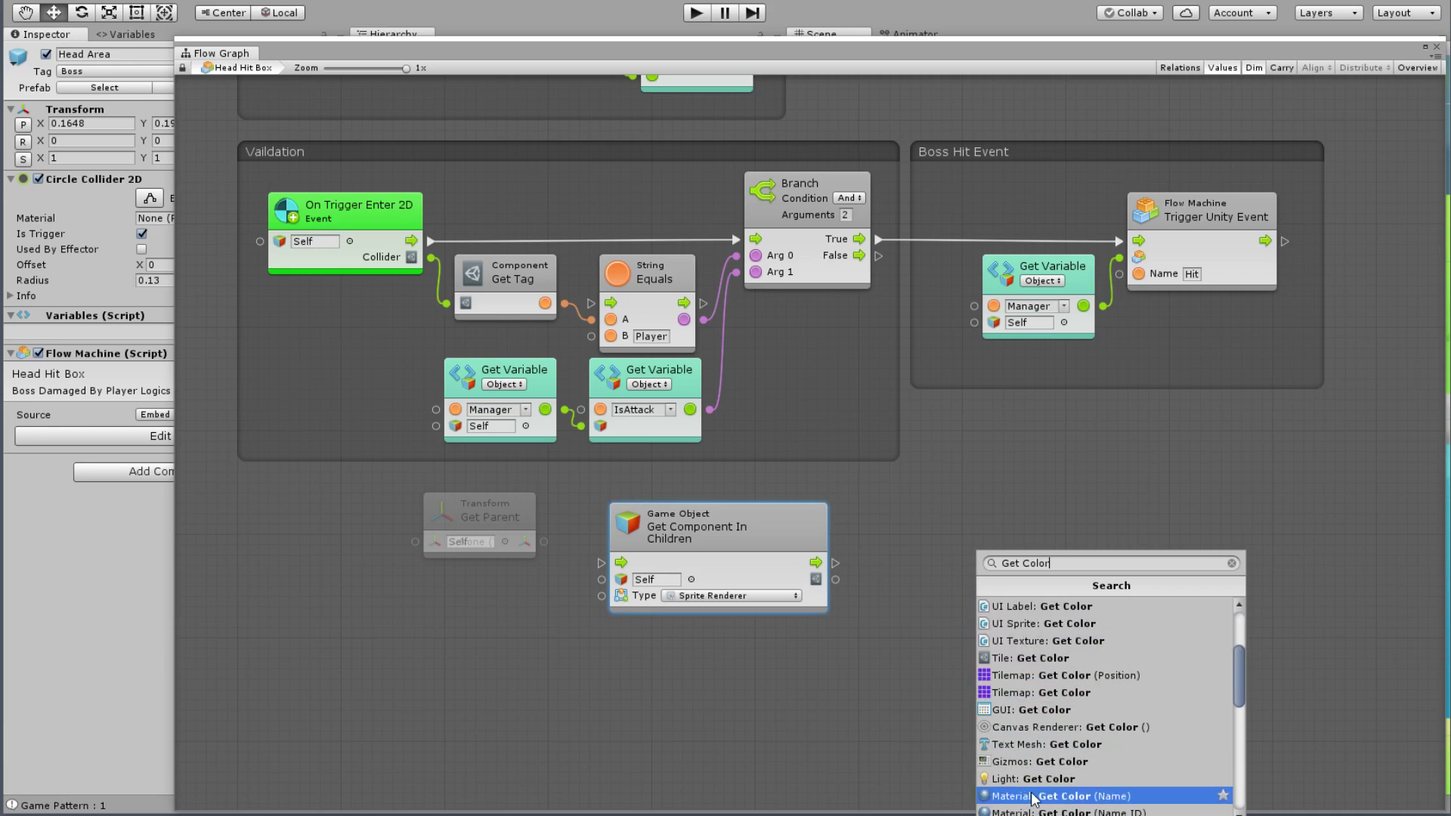
scroll(1023, 786, down, 1)
scroll(1031, 767, down, 1)
click(1040, 747)
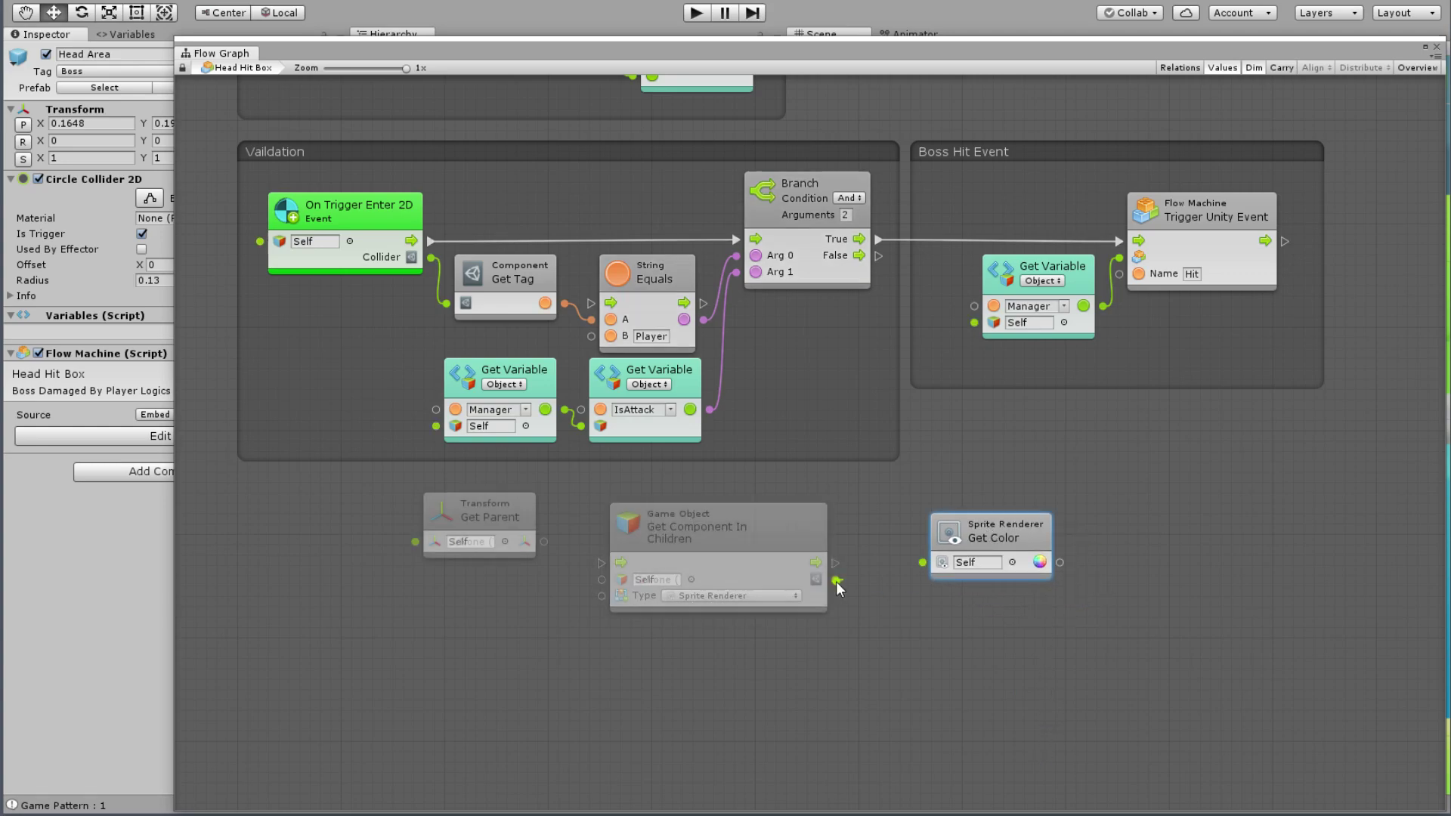
drag(834, 580, 922, 562)
mouse_move(542, 541)
mouse_down()
mouse_move(603, 579)
mouse_move(511, 545)
mouse_up()
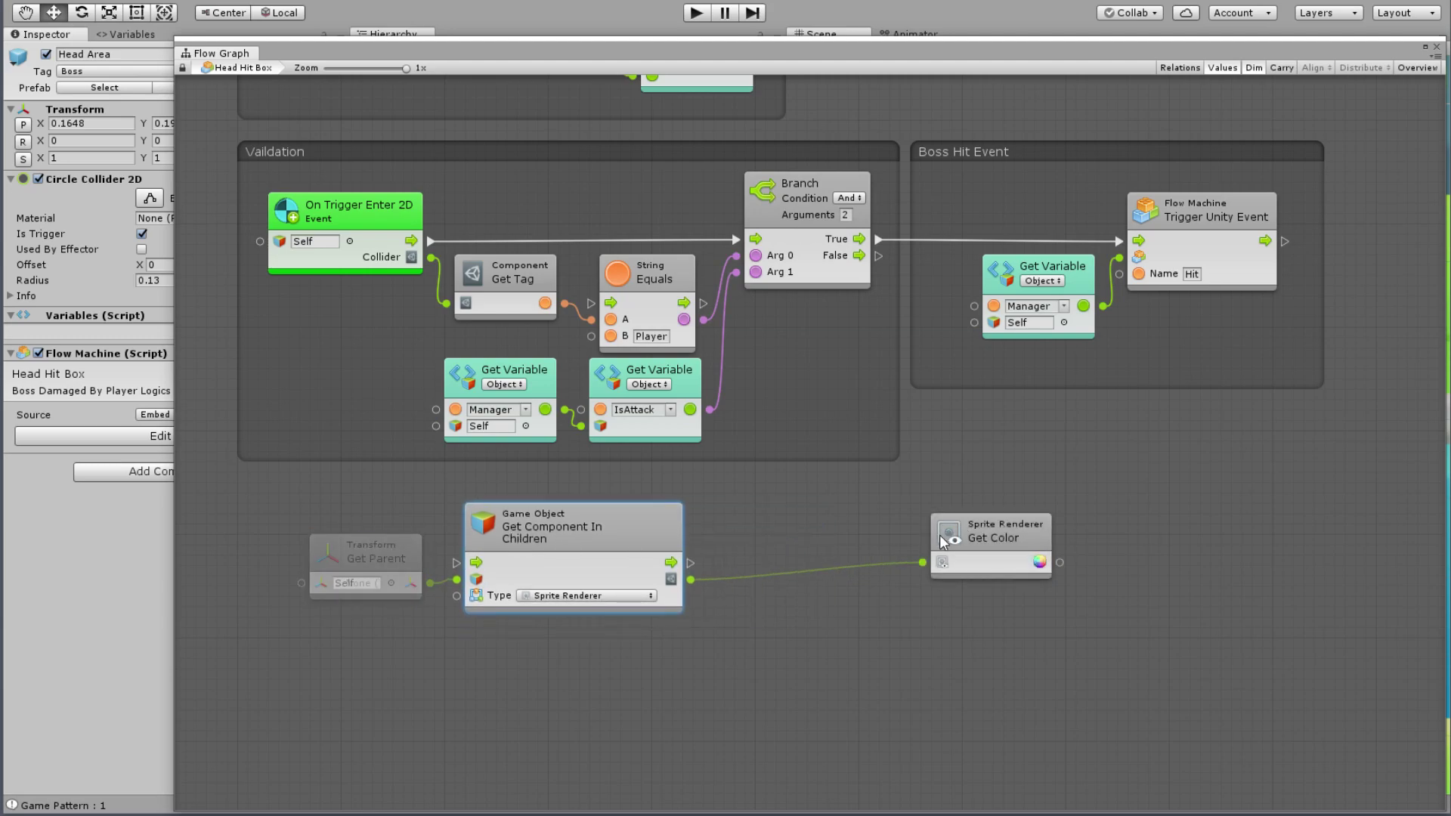
drag(997, 537, 790, 557)
Step: Bring up the unit finder and browse its categories
right_click(907, 498)
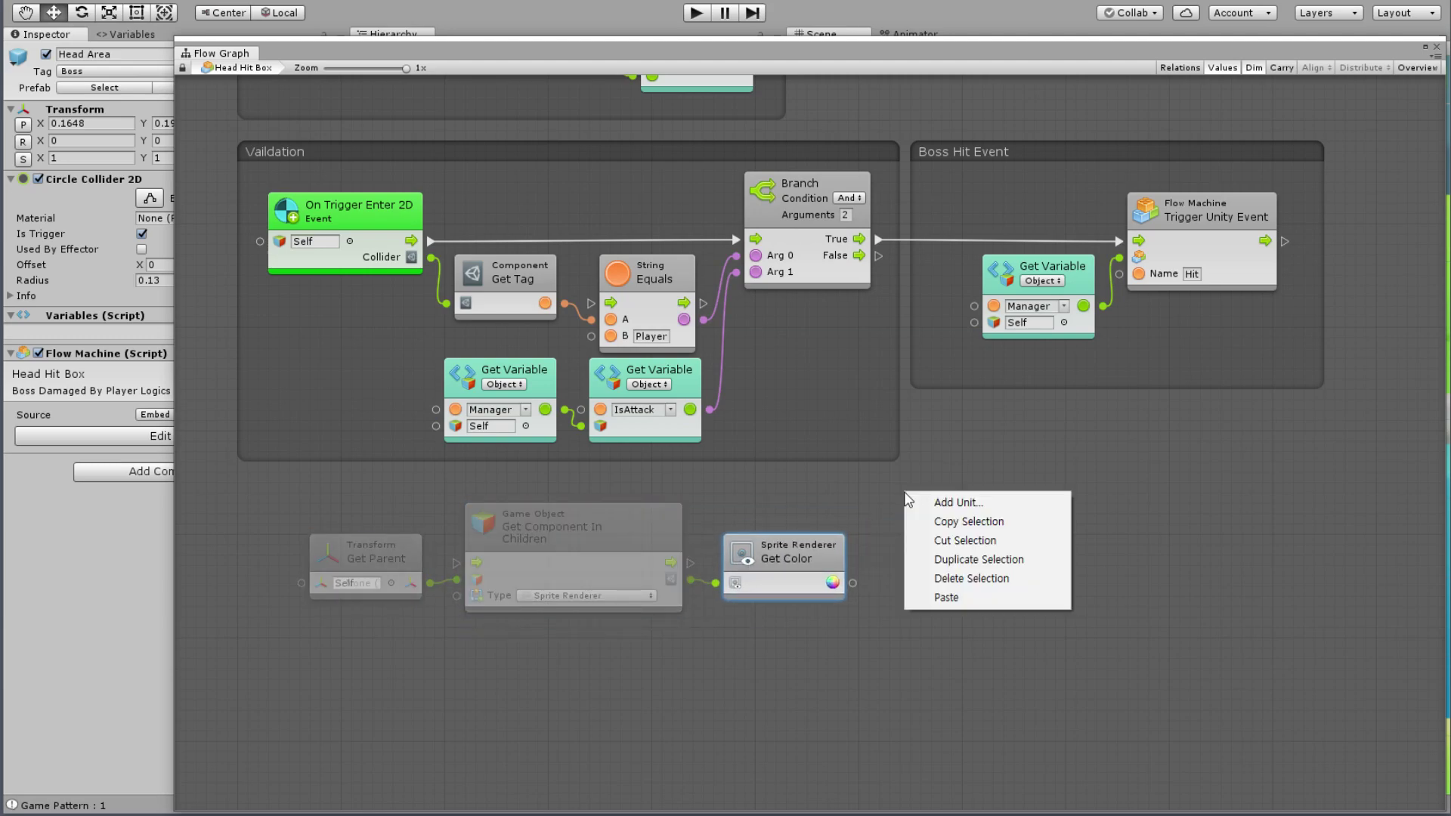
click(958, 503)
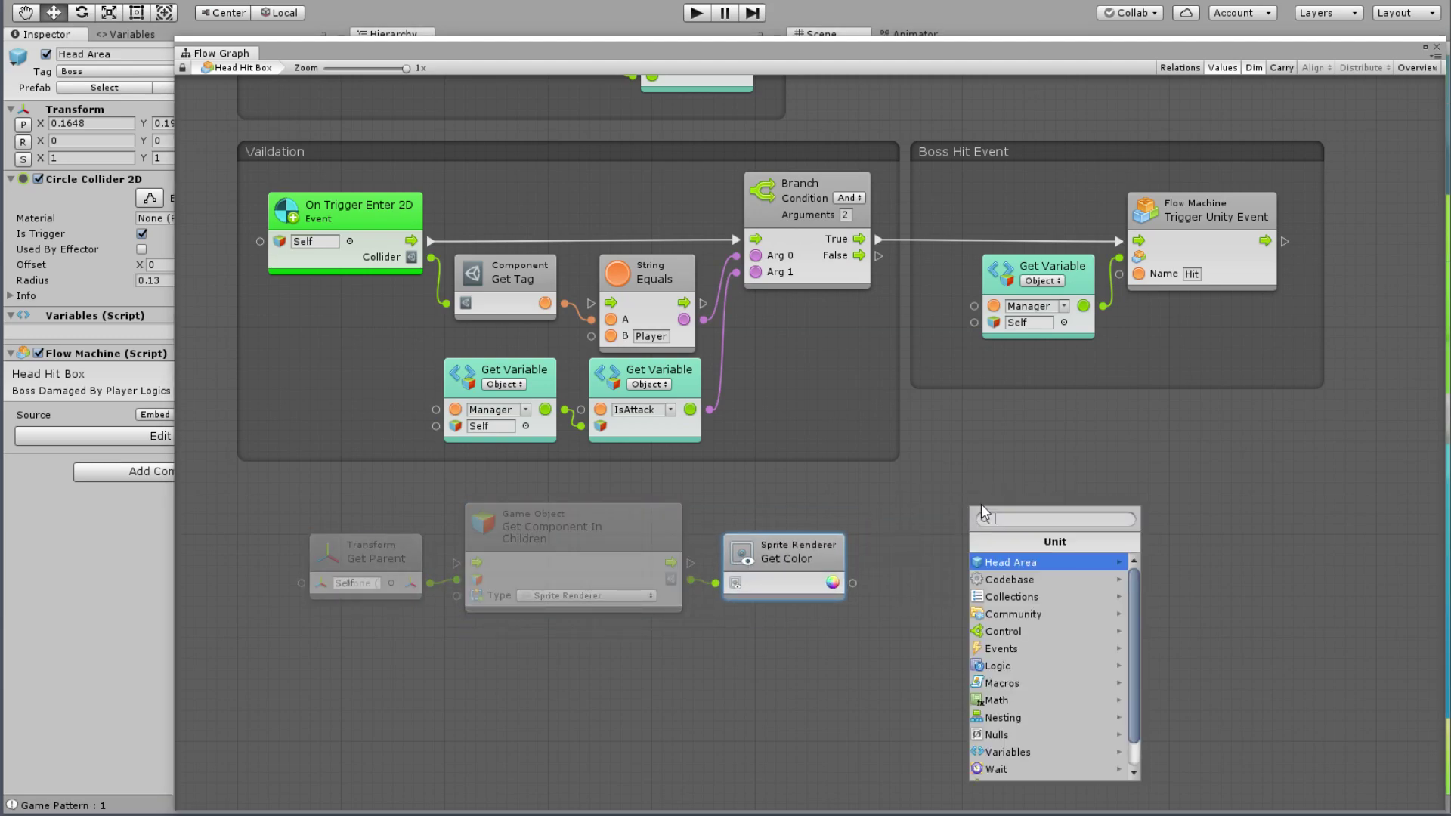
key(Down)
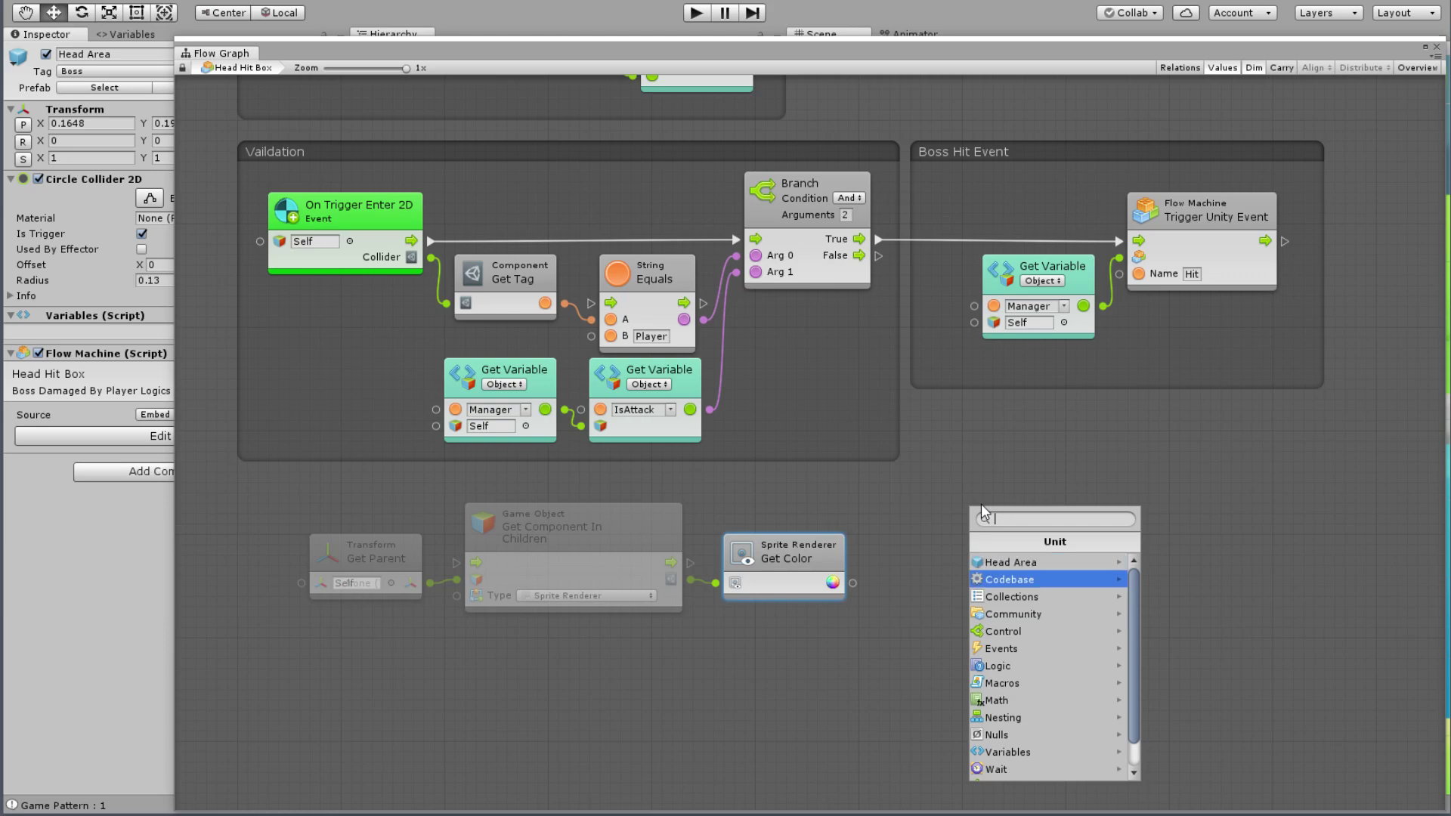
key(Down)
key(Down)
key(Down)
key(Up)
key(Up)
key(Down)
key(Down)
Step: Add a Color Literal node below Get Color
key(Down)
key(Down)
key(Down)
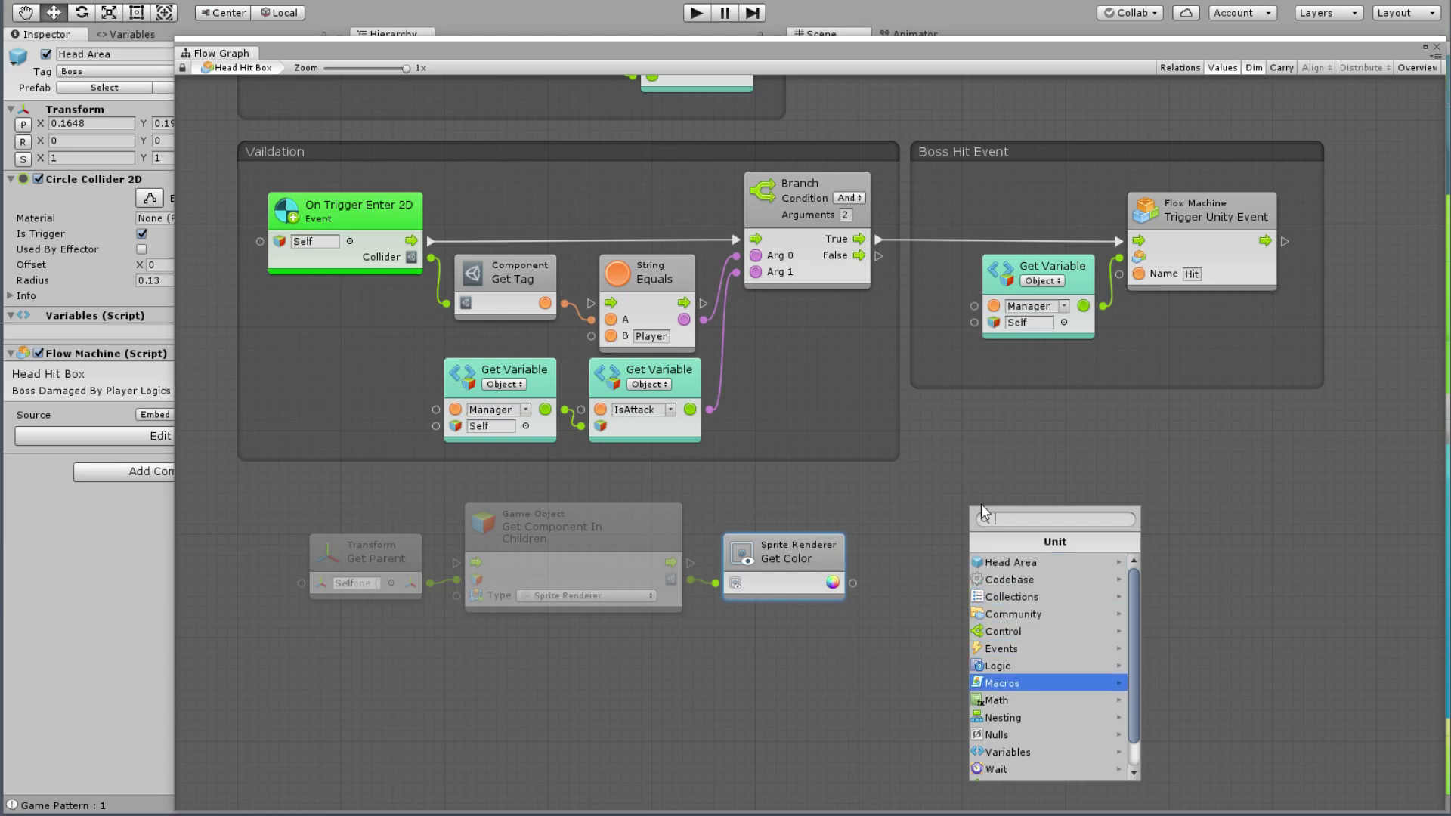
key(Down)
key(Down)
key(Up)
key(Up)
key(Up)
key(Up)
key(Up)
key(Up)
key(Up)
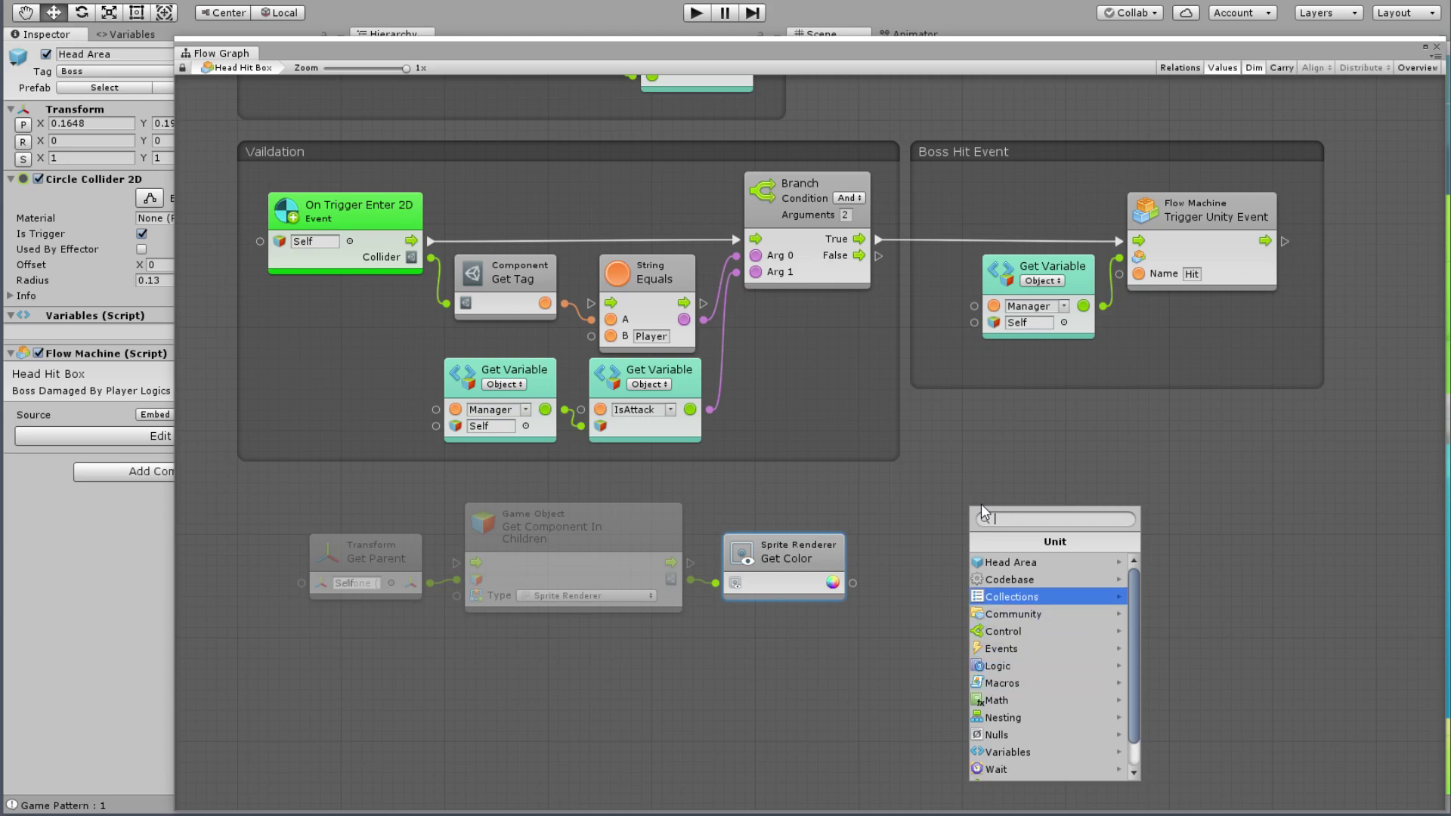
text(Color)
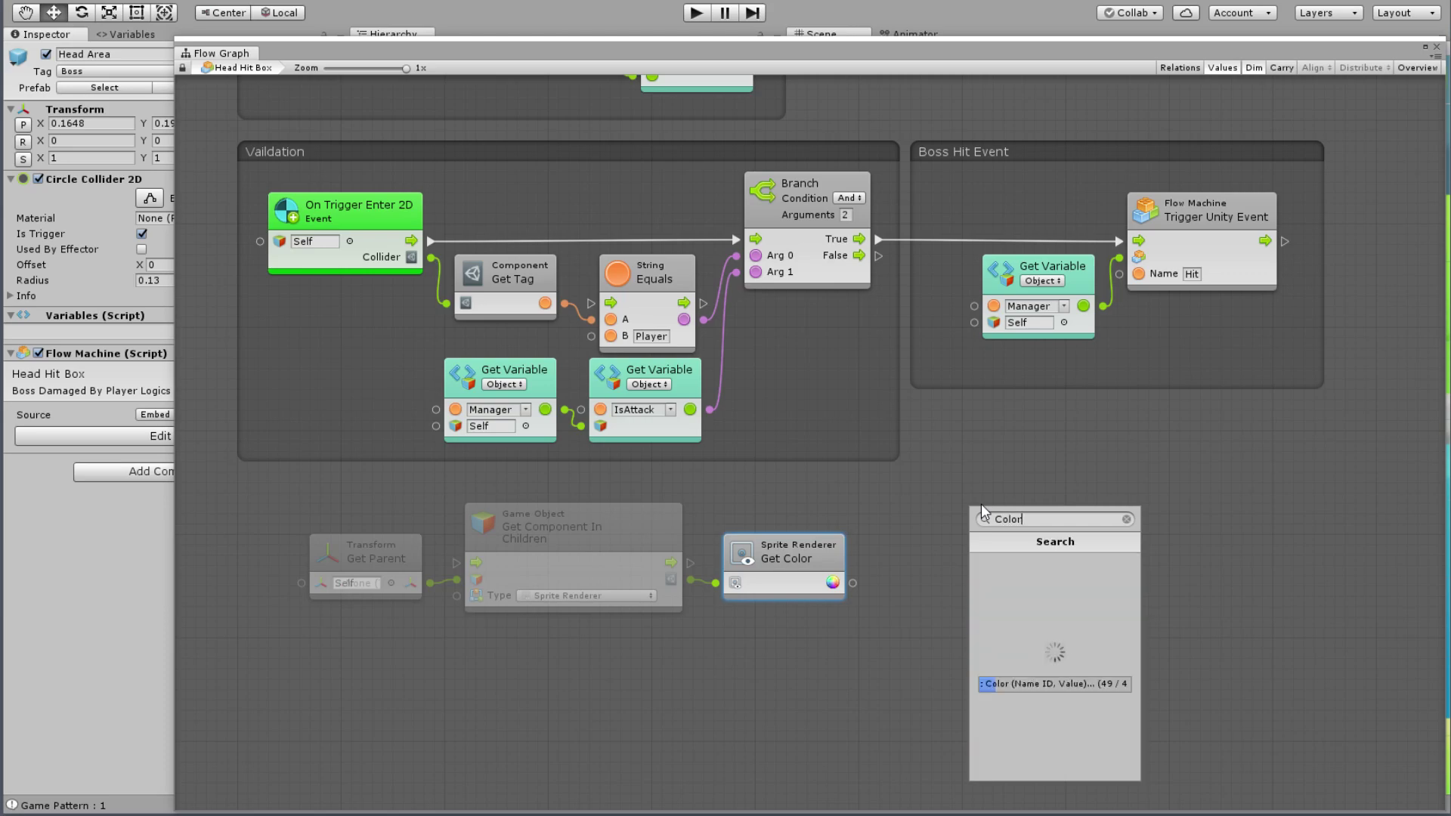
key(Down)
key(Down)
key(Down)
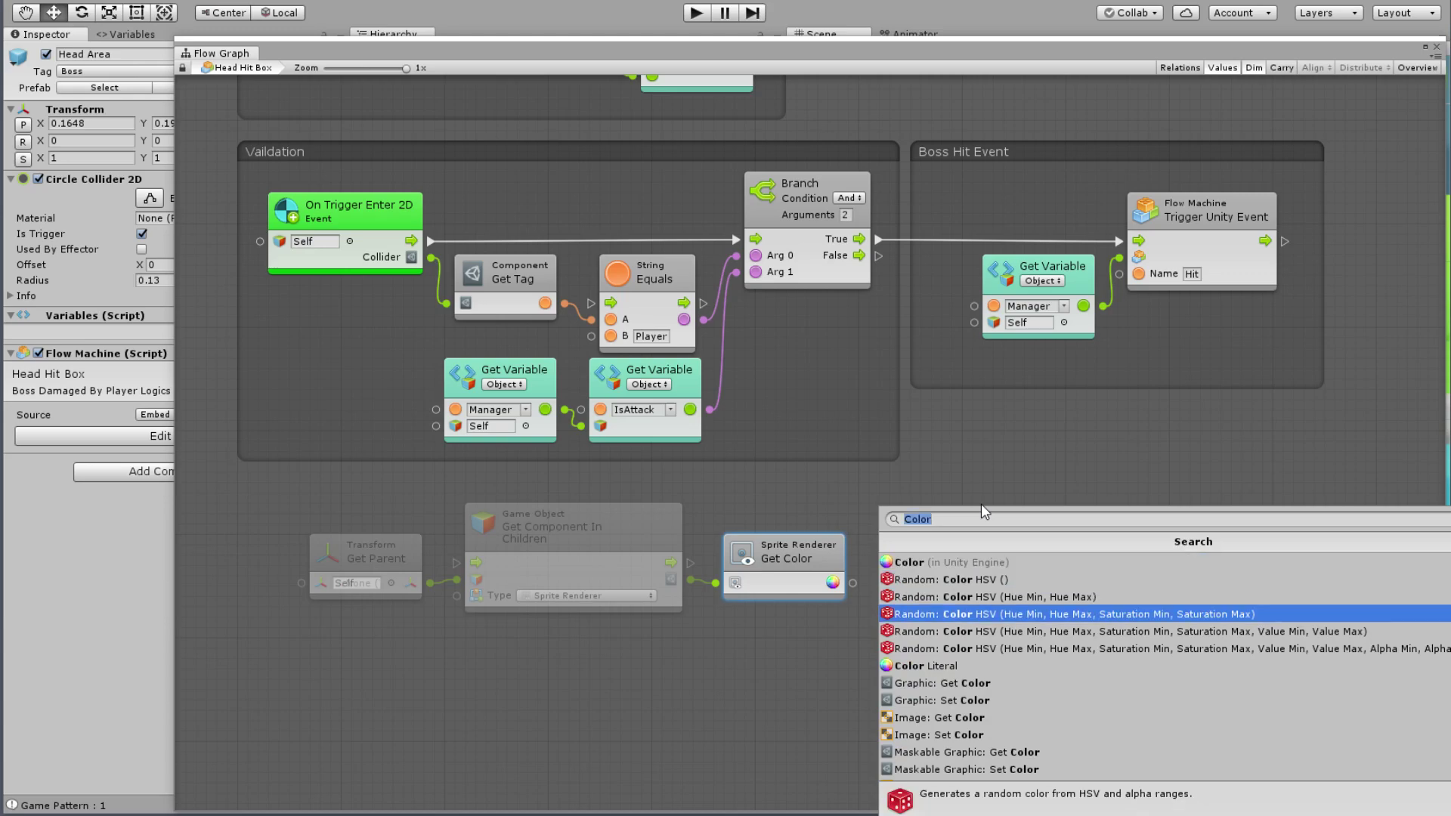
key(Down)
key(Down)
key(Down)
key(Return)
drag(986, 525, 773, 627)
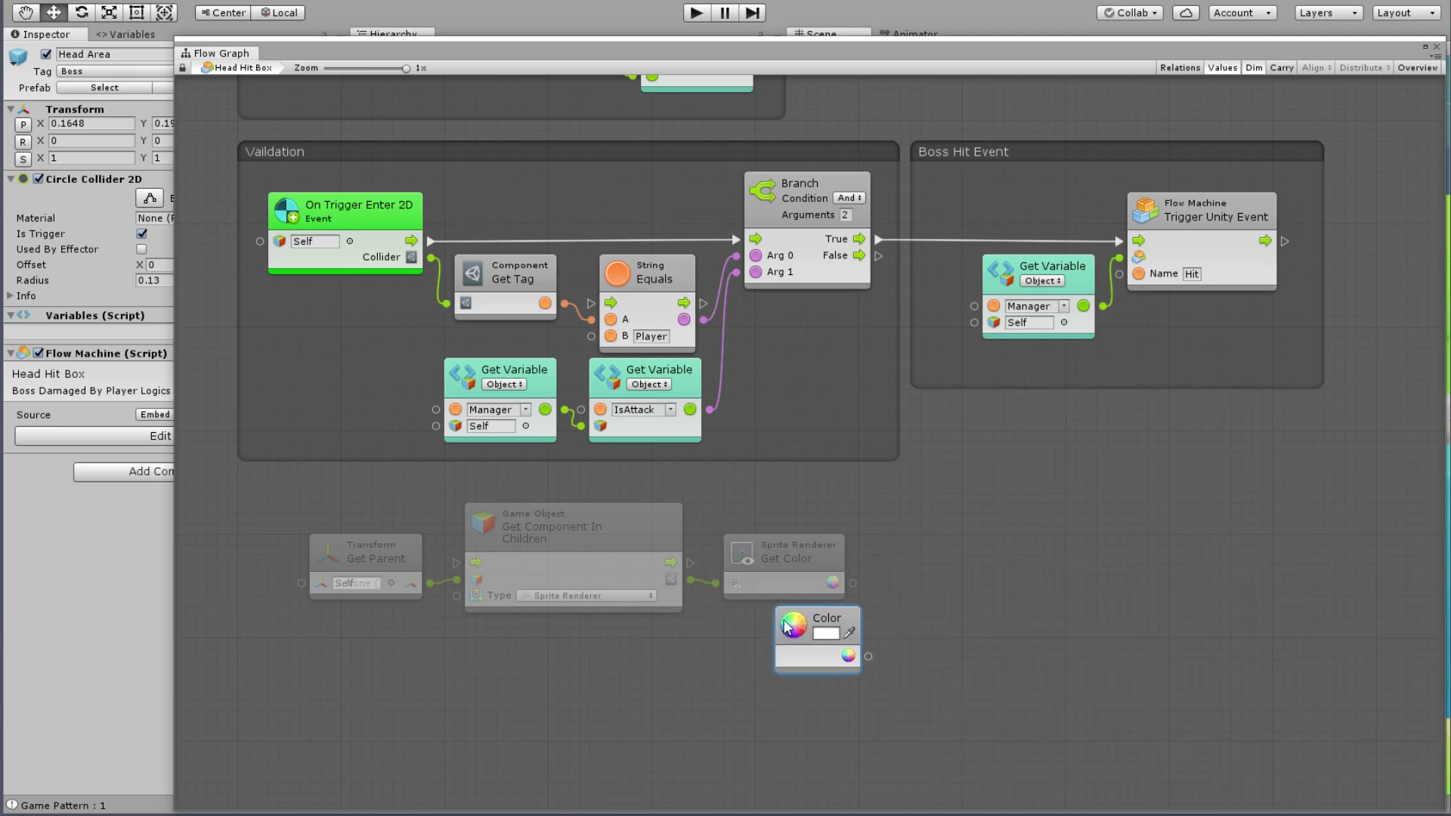
Step: Add a Logic Equal node comparing Get Color (A) with the Color literal (B)
right_click(923, 495)
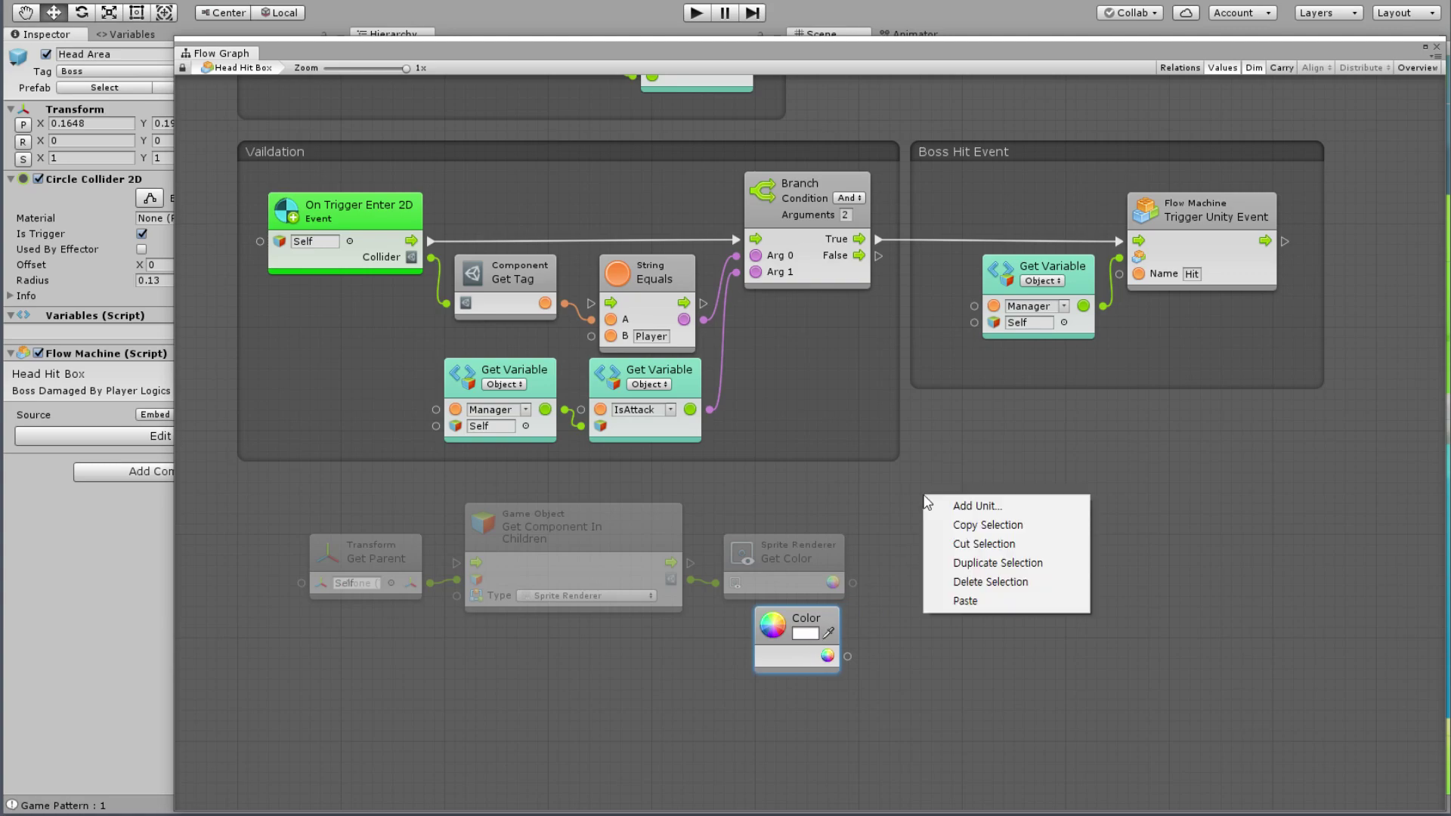
click(984, 504)
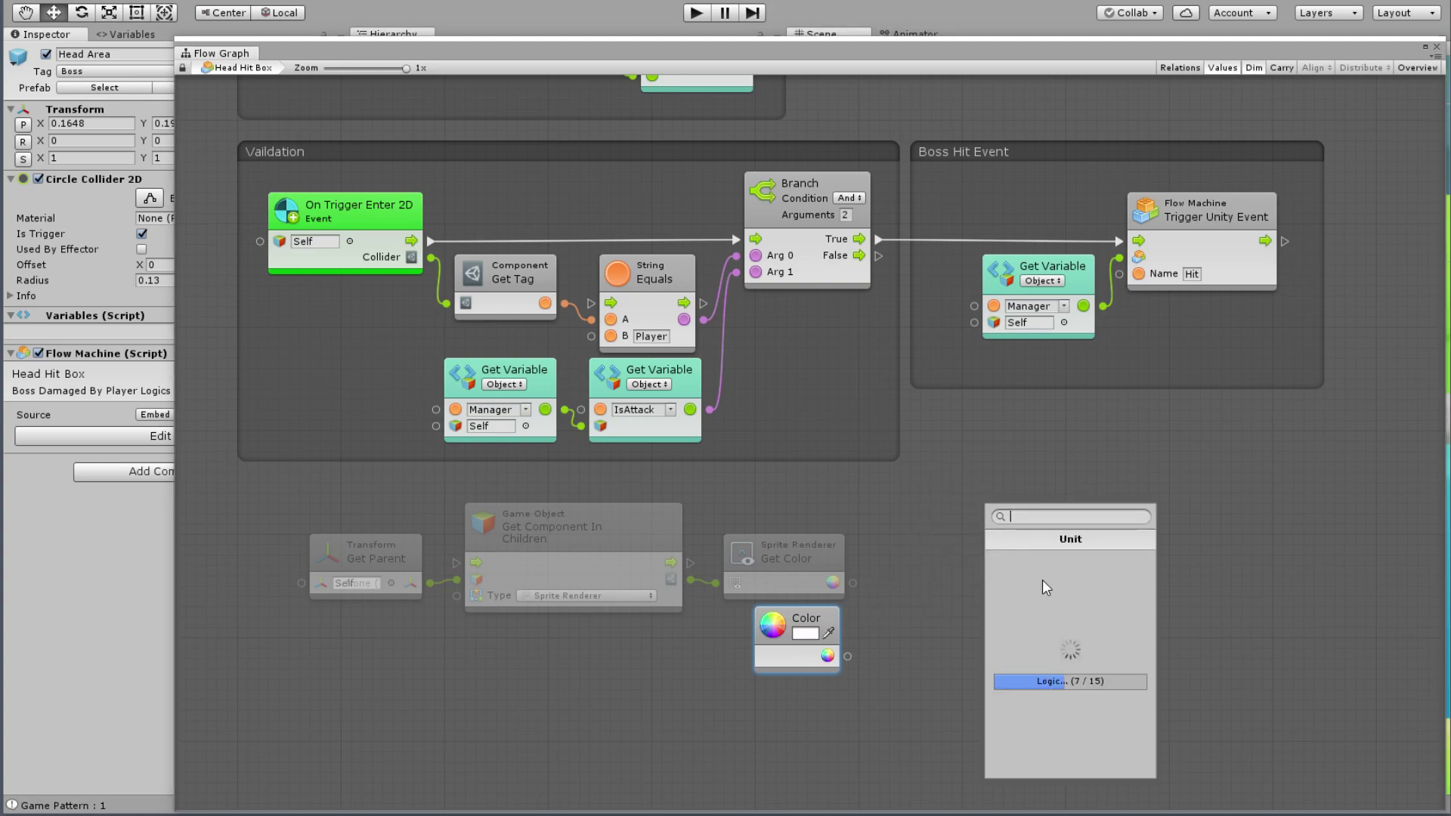
click(1045, 664)
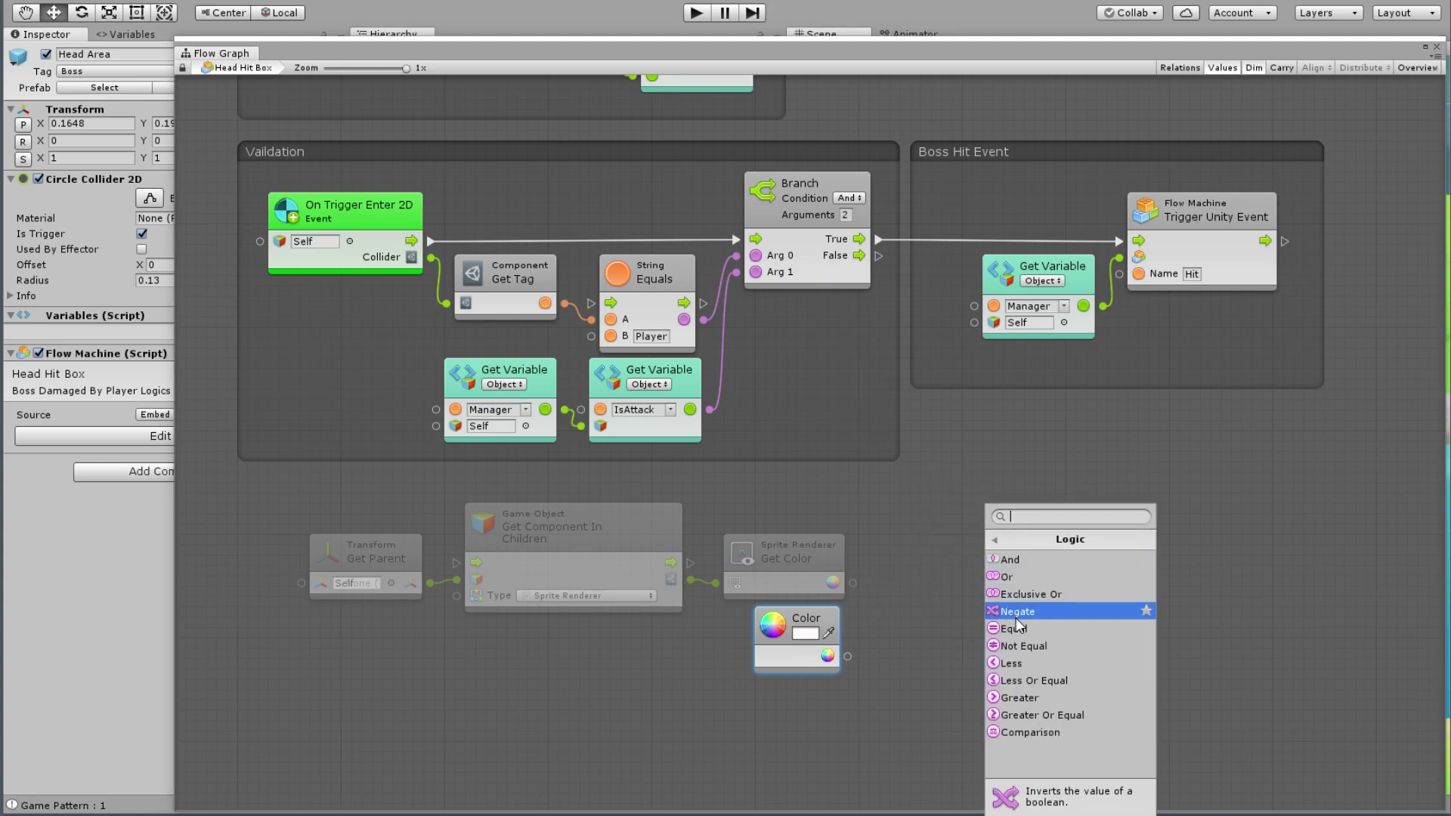
click(1013, 628)
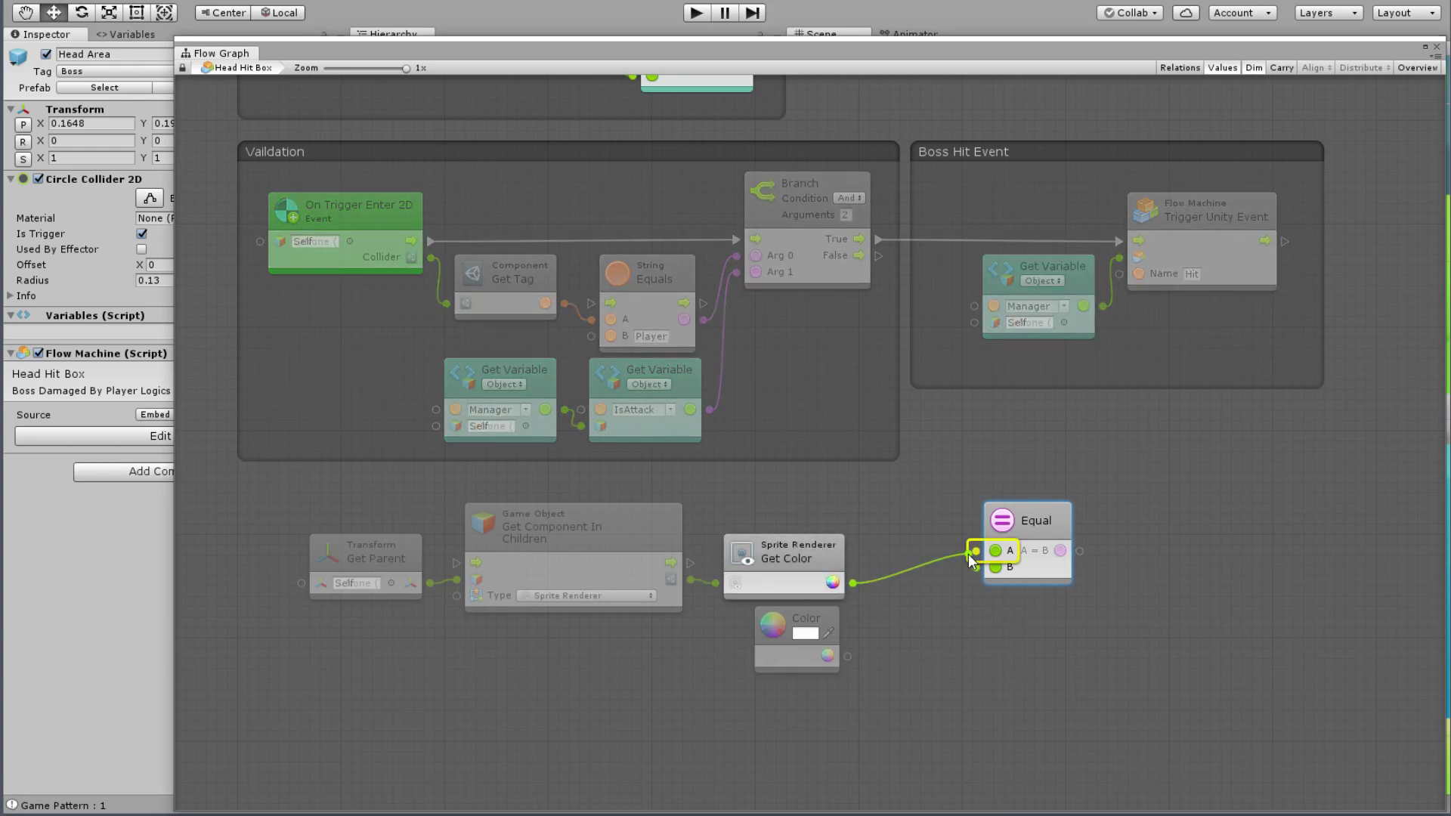
drag(854, 583, 975, 551)
drag(847, 656, 976, 567)
drag(1054, 519, 949, 582)
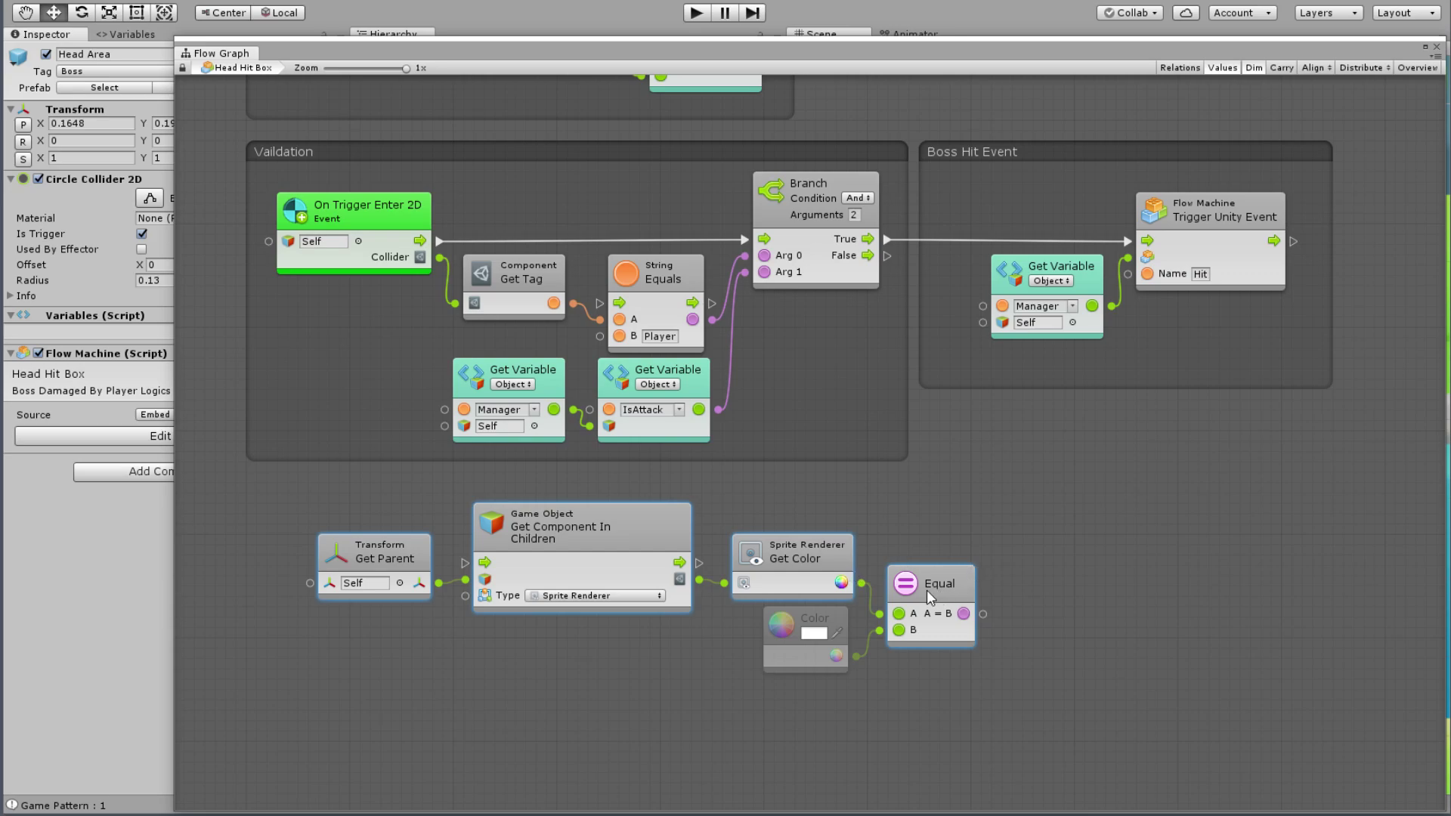
drag(680, 529, 749, 532)
drag(977, 565, 922, 587)
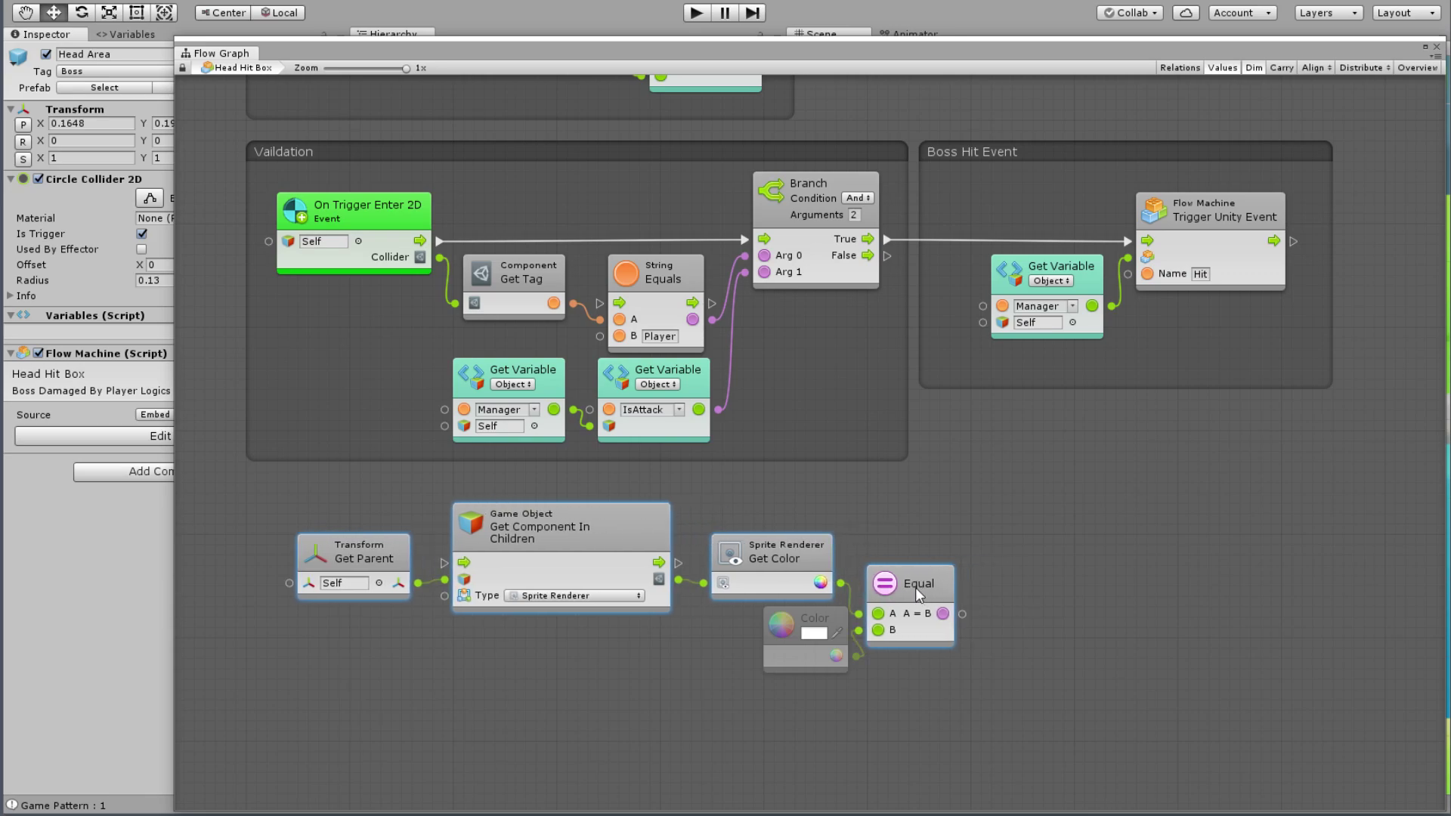
drag(976, 528, 295, 676)
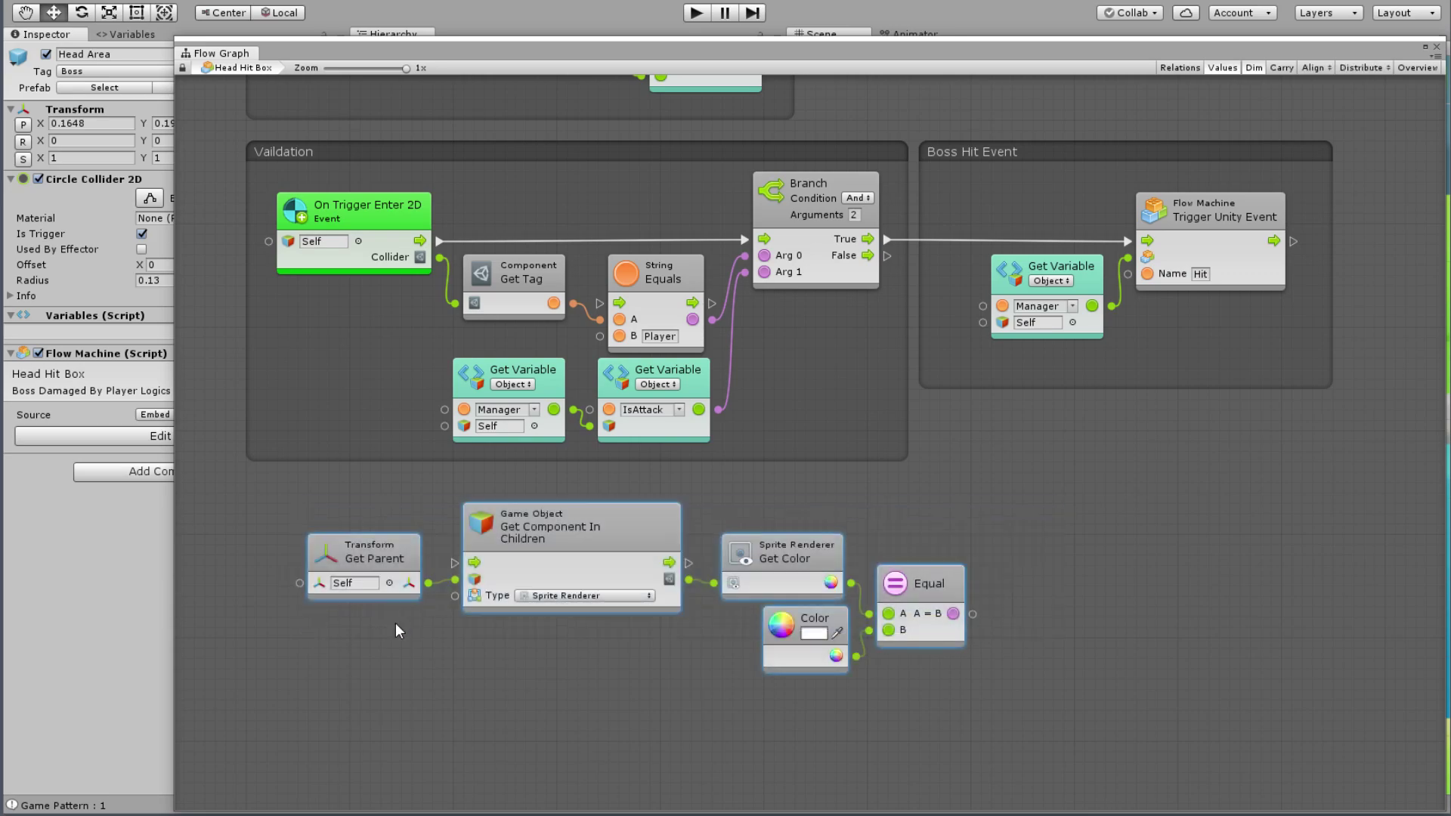
mouse_move(937, 575)
mouse_down()
mouse_move(741, 523)
mouse_move(683, 567)
mouse_up()
Step: Give Branch 3 arguments and feed the Equal result into Arg 2
click(766, 519)
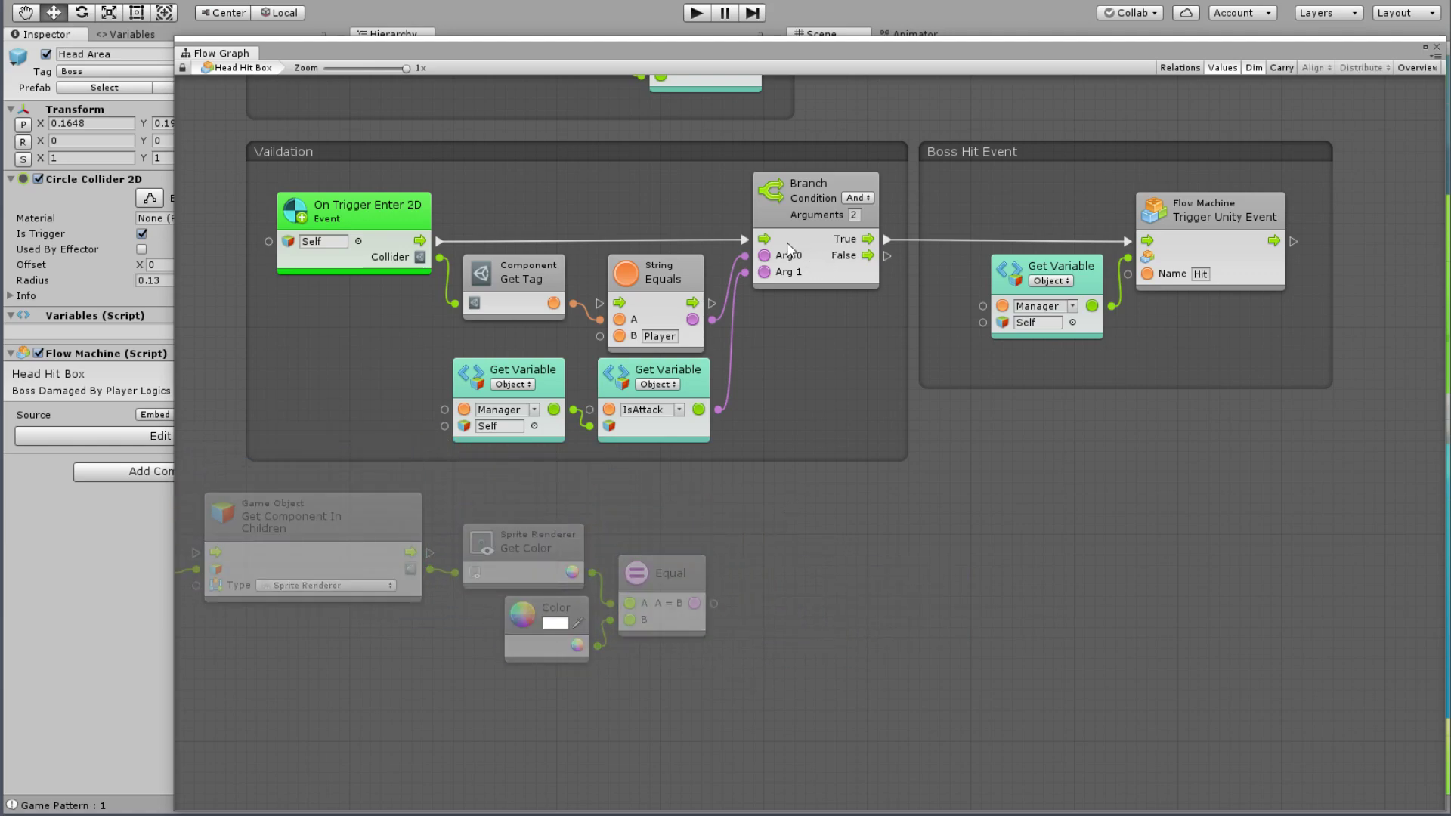
click(855, 214)
text(3)
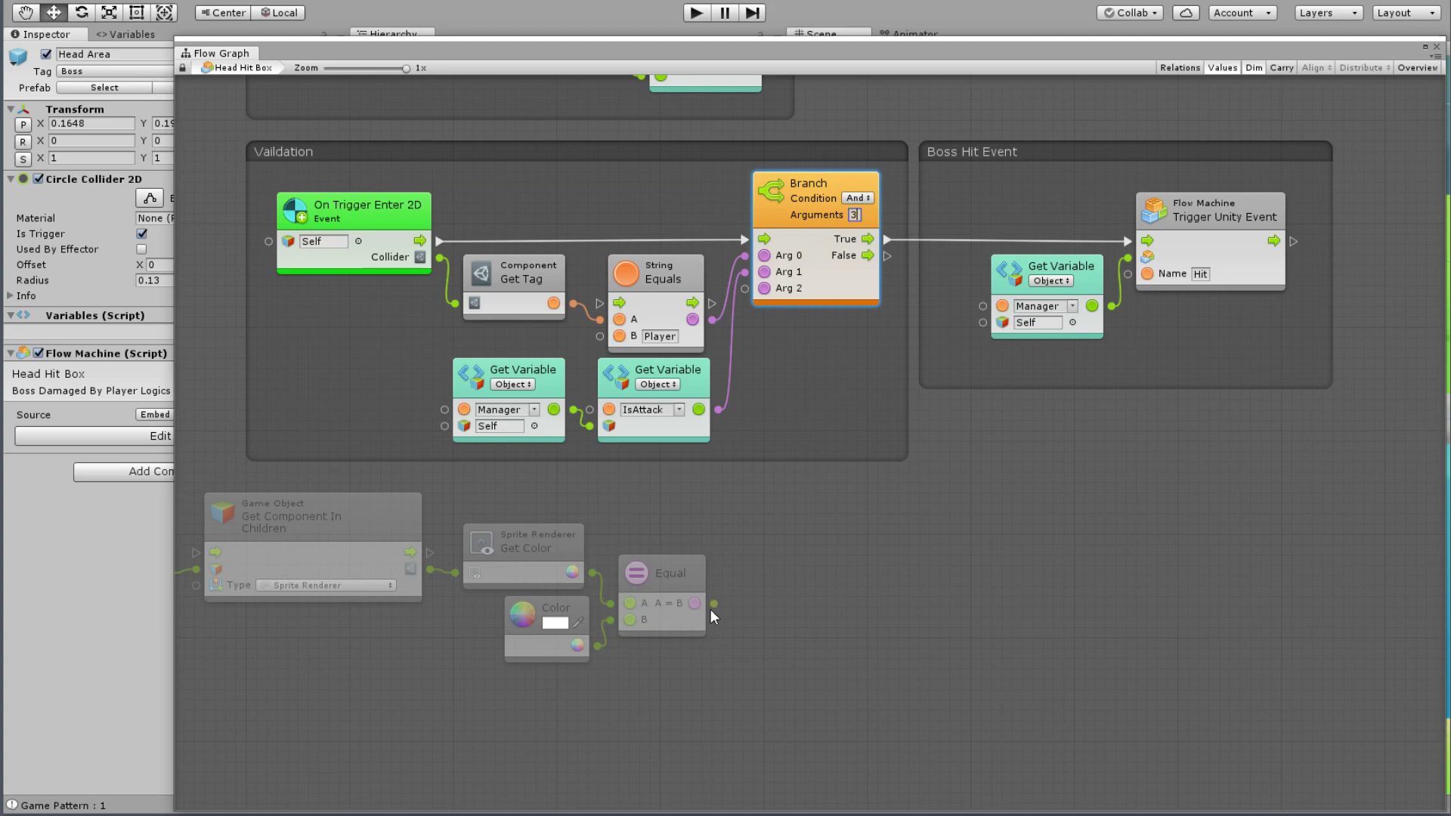
drag(710, 609, 745, 293)
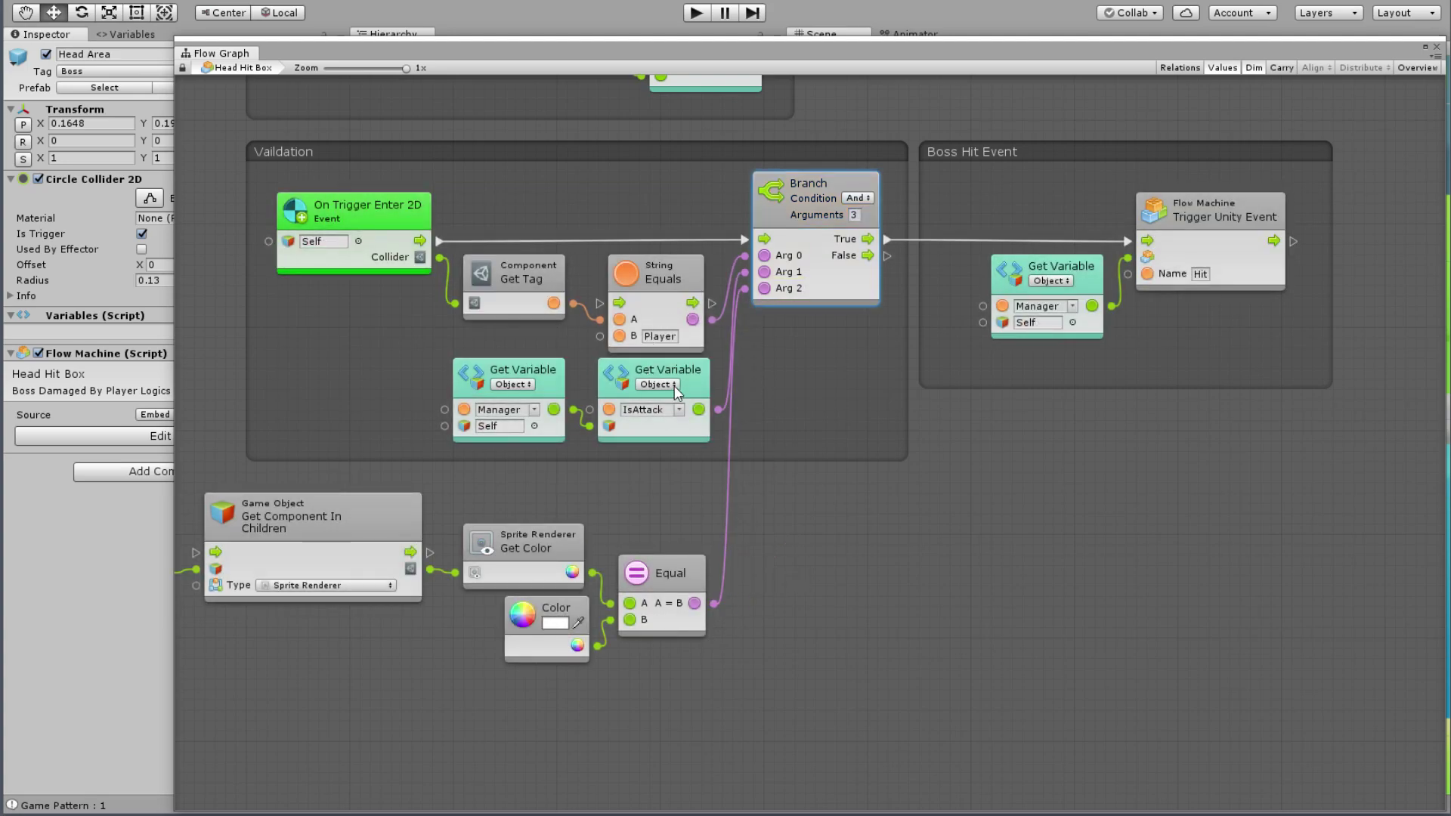
Step: Group the lower colour-check nodes under the title 'Get Boss State'
scroll(764, 452, down, 3)
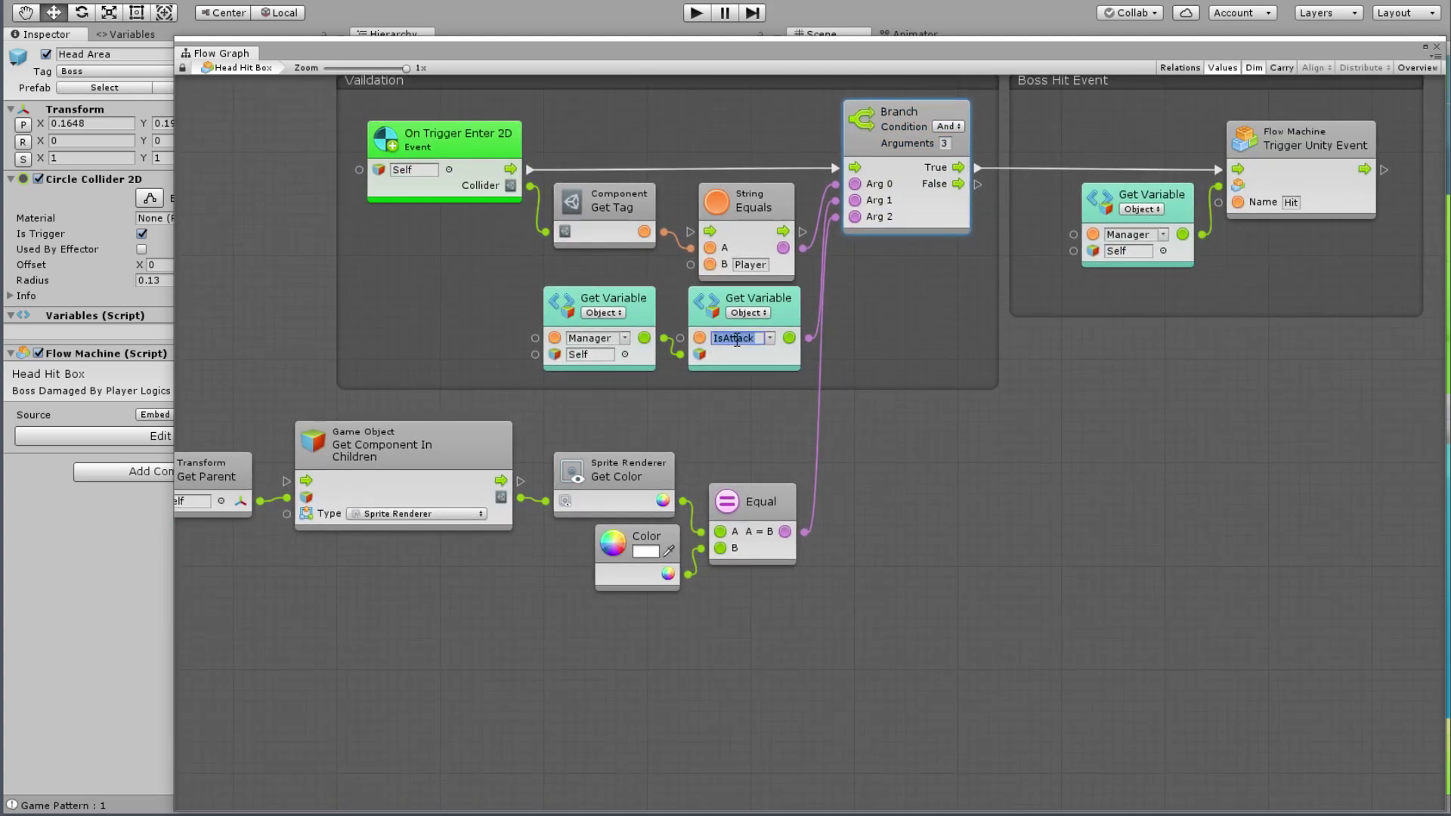
middle_drag(873, 515, 1048, 445)
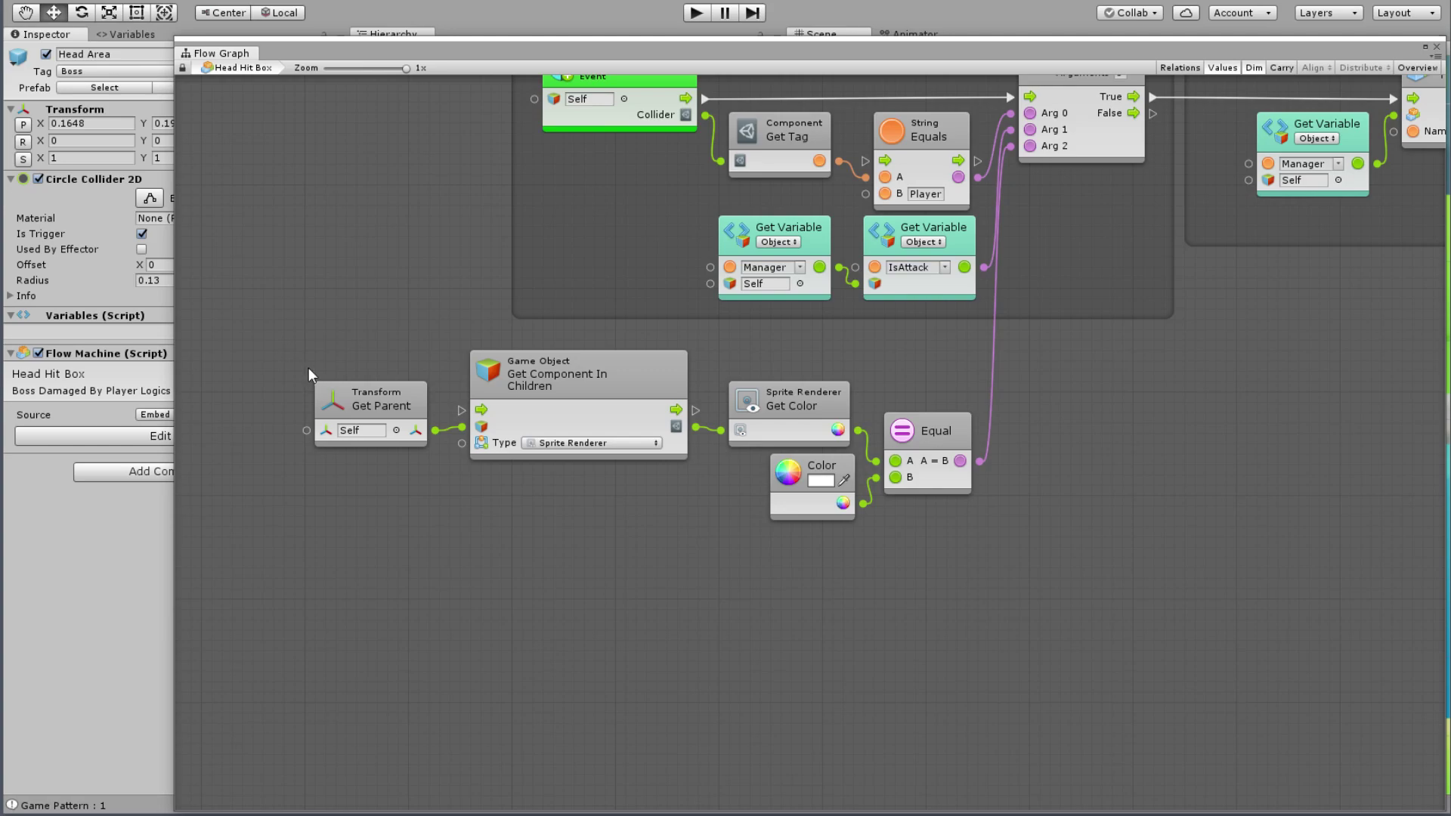
ctrl+drag(301, 324, 1172, 556)
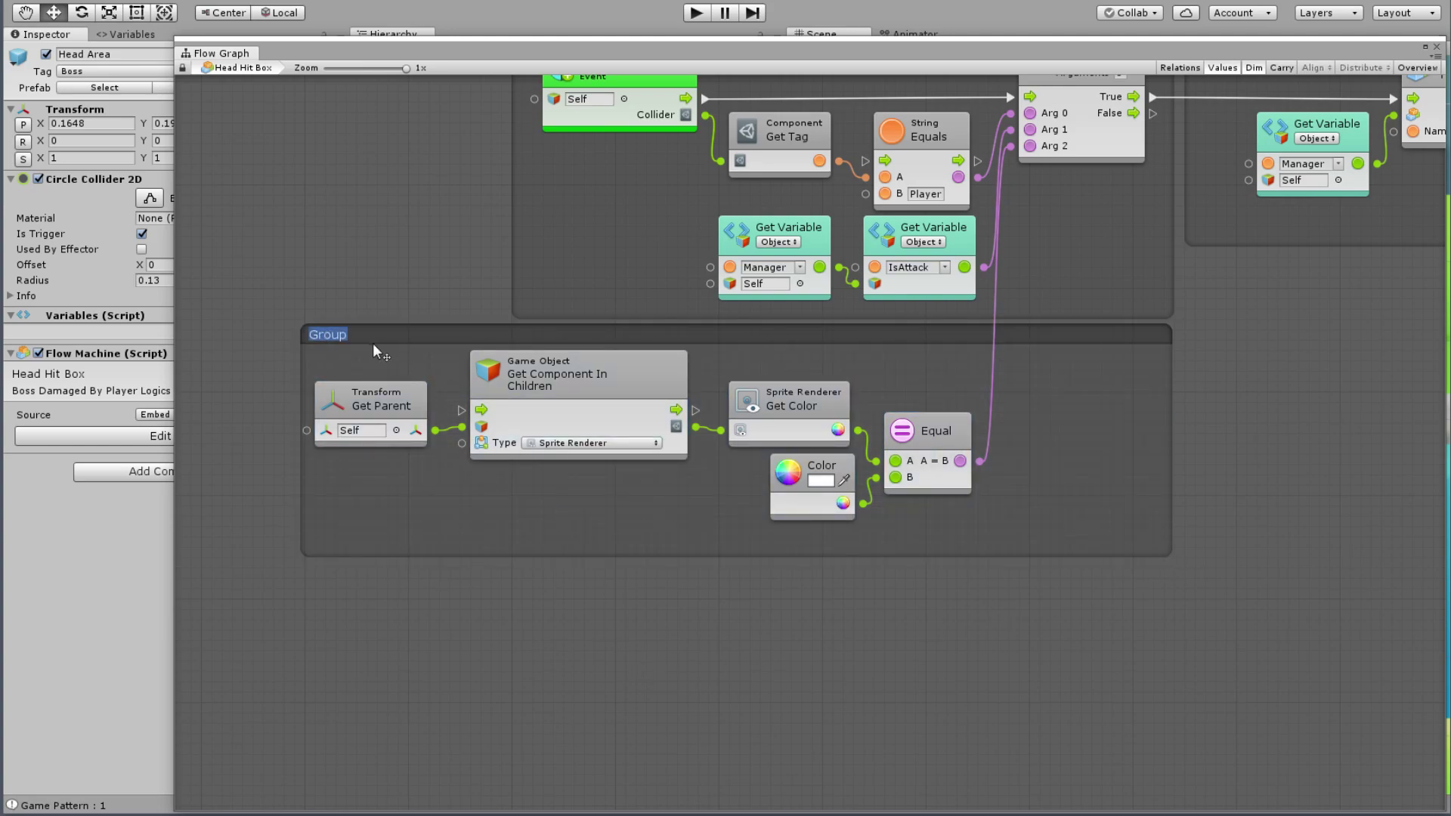
text(Get)
text( Boss)
text( State)
key(Return)
mouse_move(1140, 357)
middle_down()
mouse_move(1144, 465)
mouse_move(873, 332)
middle_up()
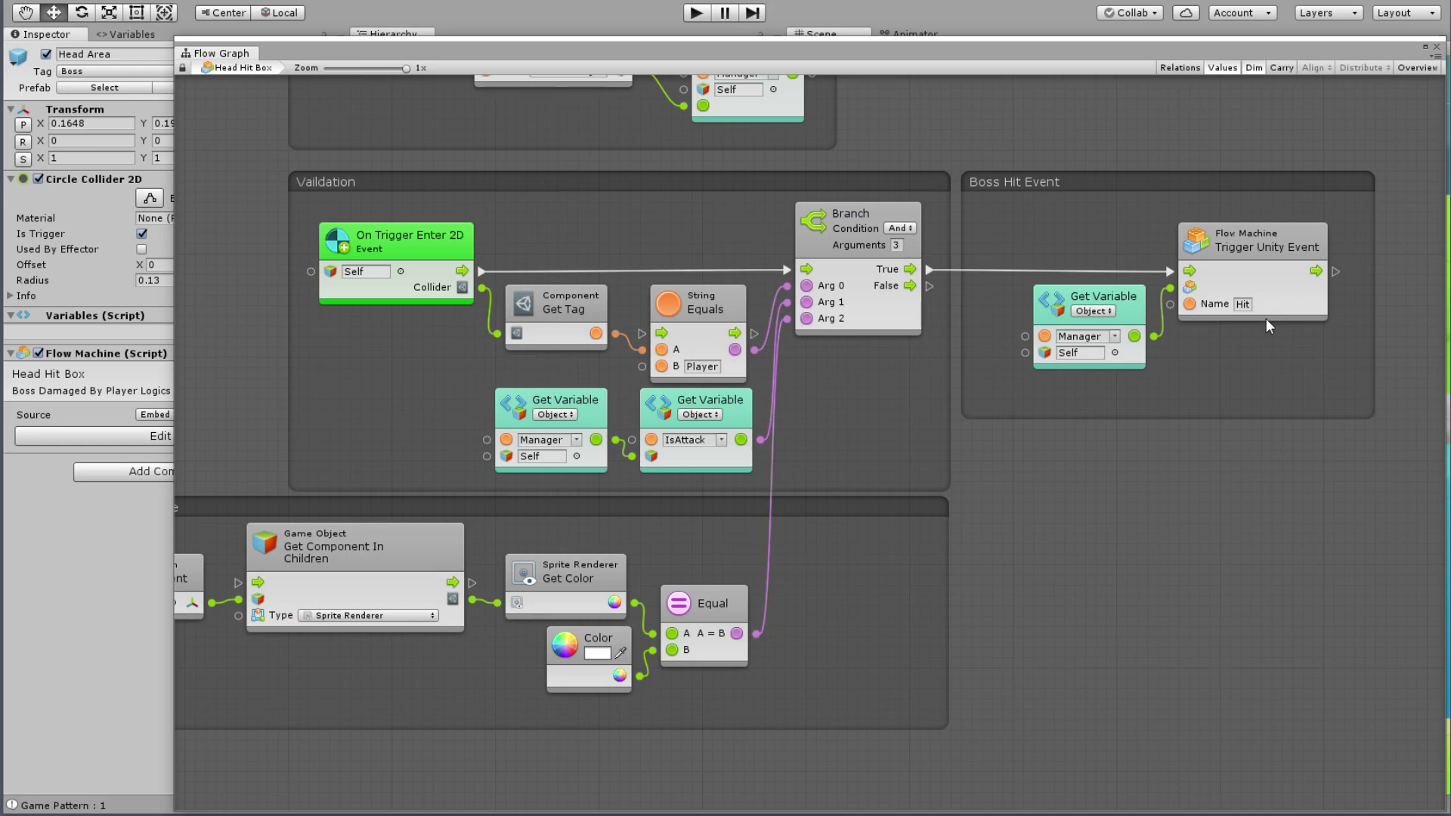
drag(741, 74, 469, 722)
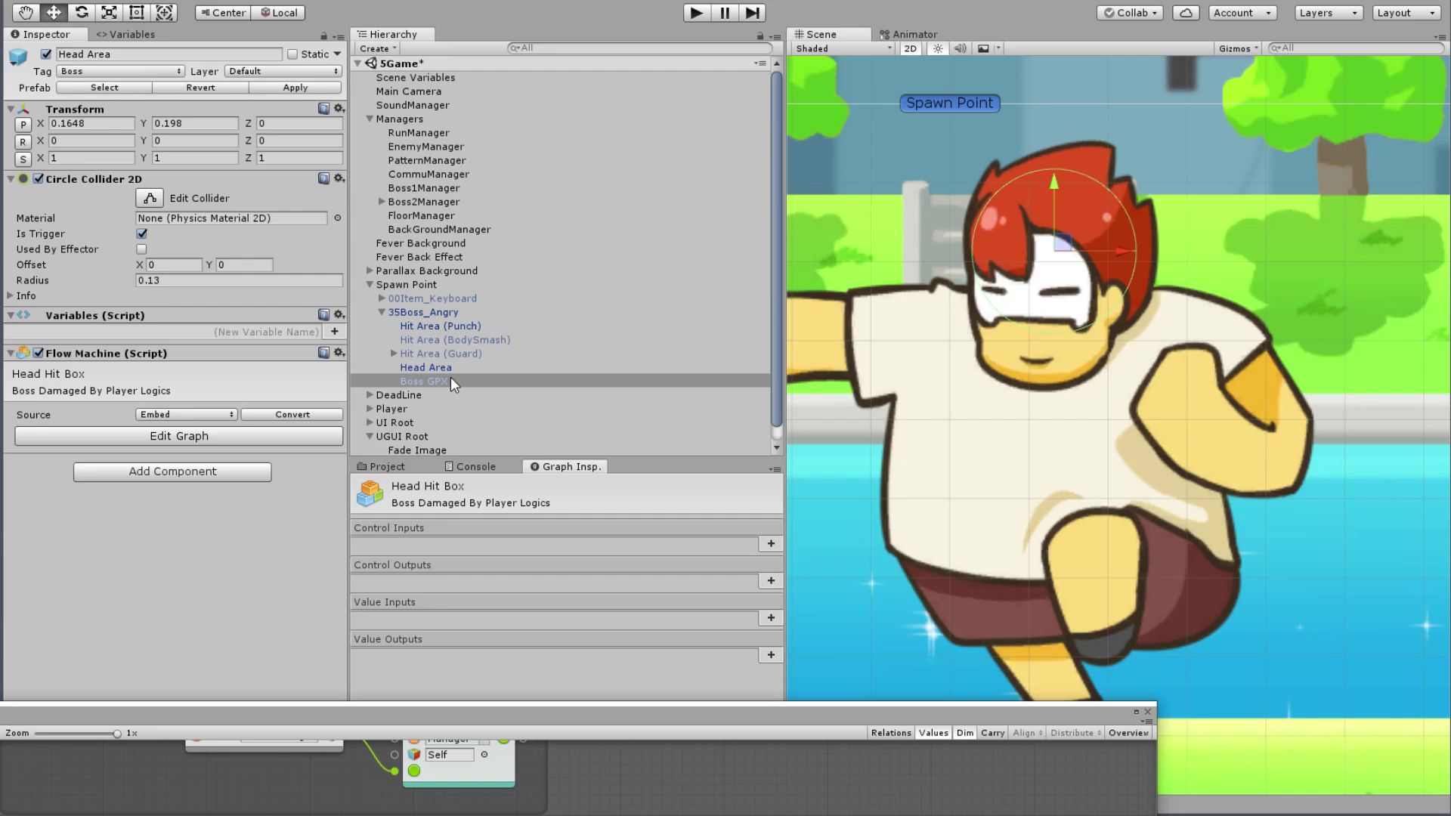
Step: Save the SGame scene through File > Save Scenes
click(464, 368)
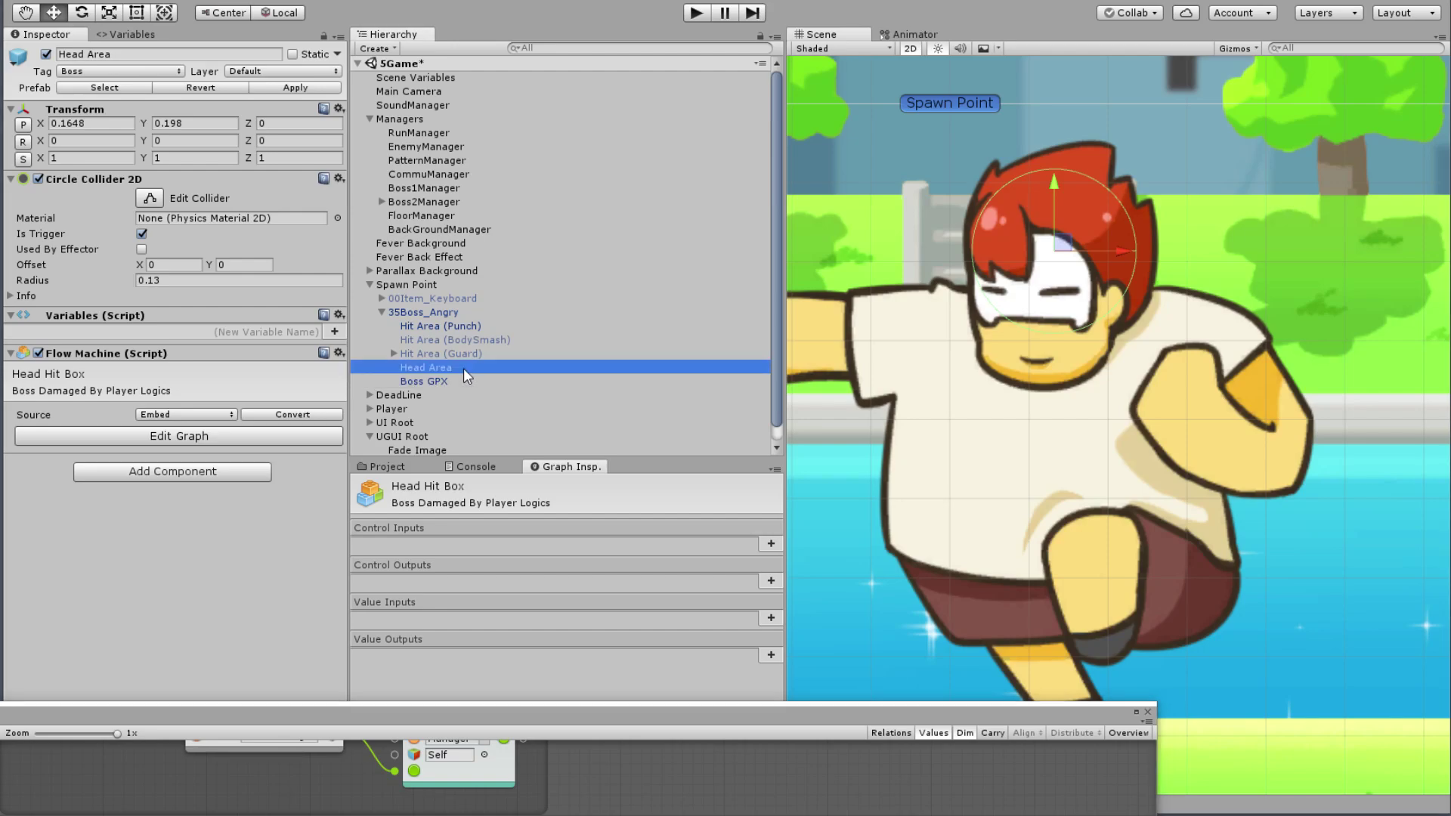
click(38, 3)
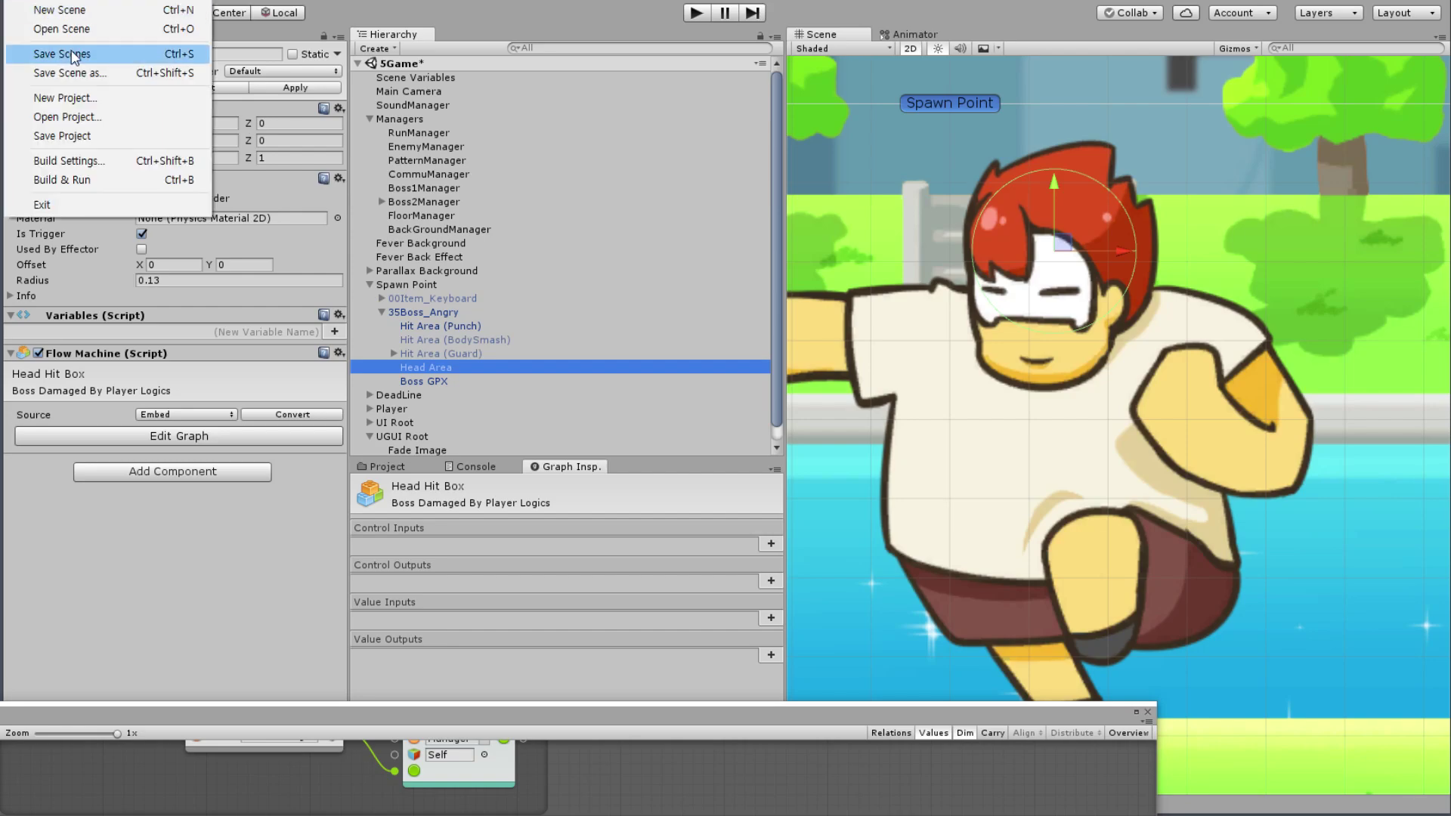
click(38, 53)
click(23, 4)
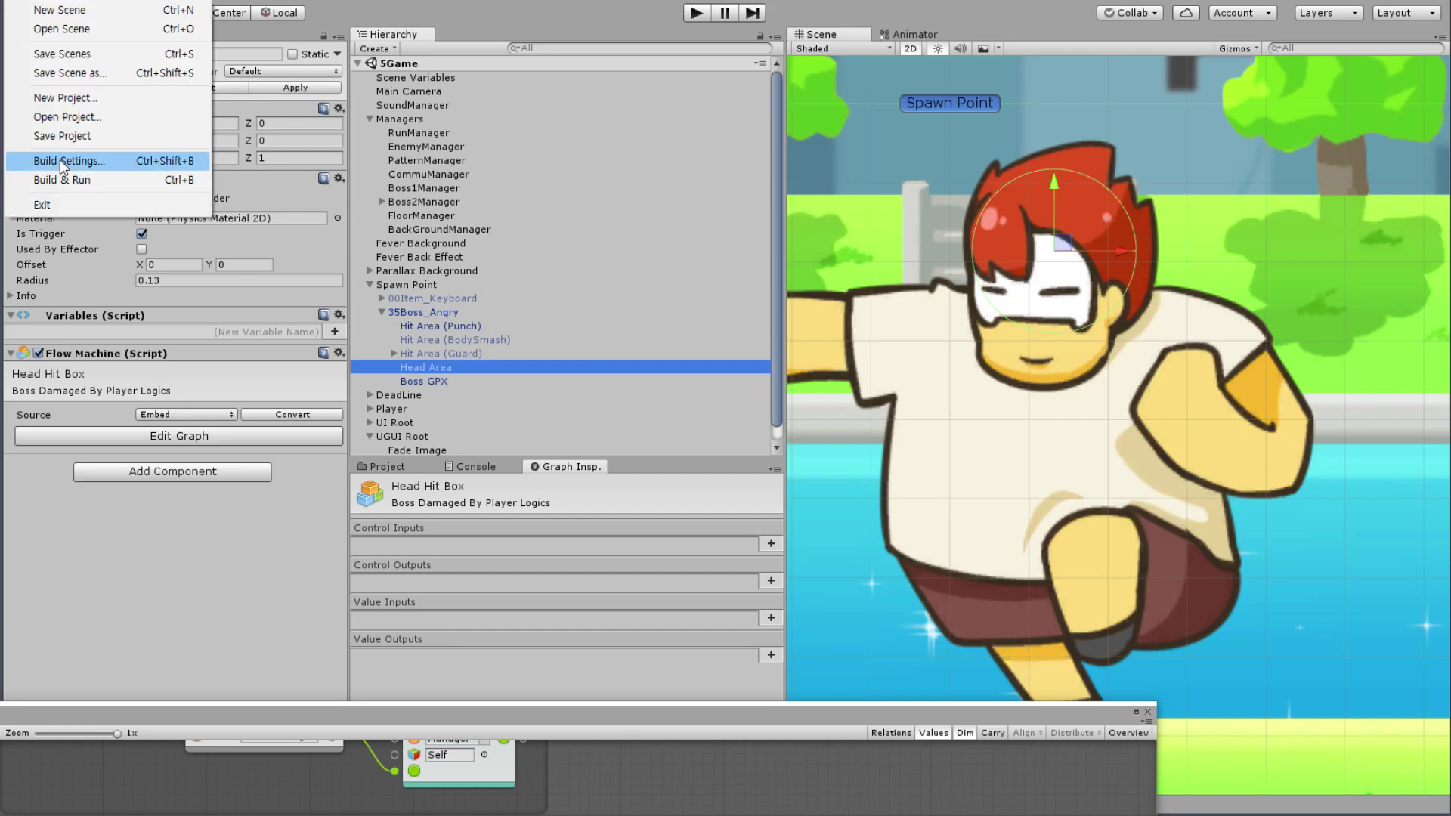
click(79, 141)
Step: Load Boss2Manager's Battle Logics flow graph full-screen and pan to the Recharge Health area
click(423, 201)
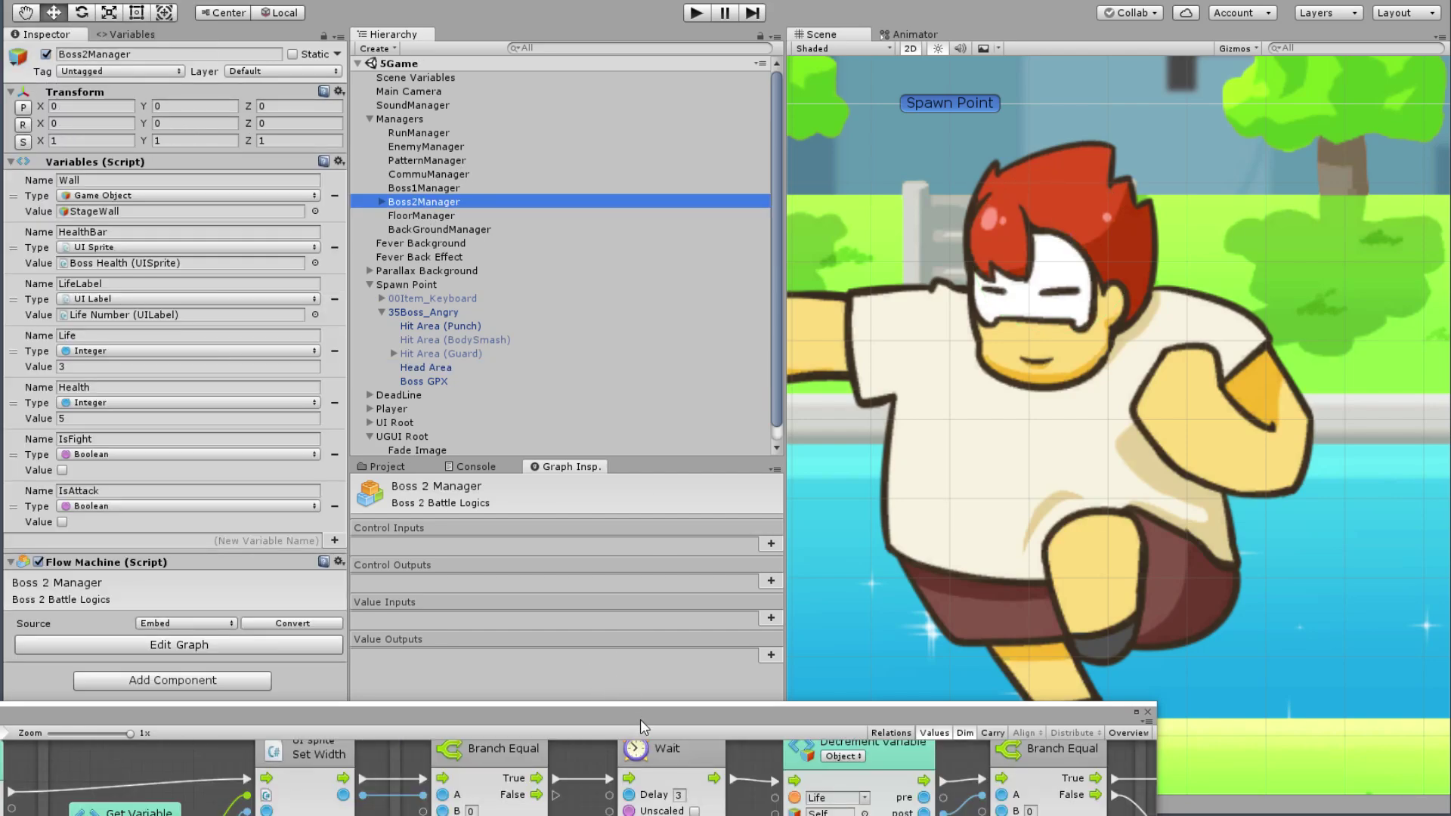
mouse_move(824, 702)
mouse_down()
mouse_move(823, 15)
mouse_move(837, 23)
mouse_up()
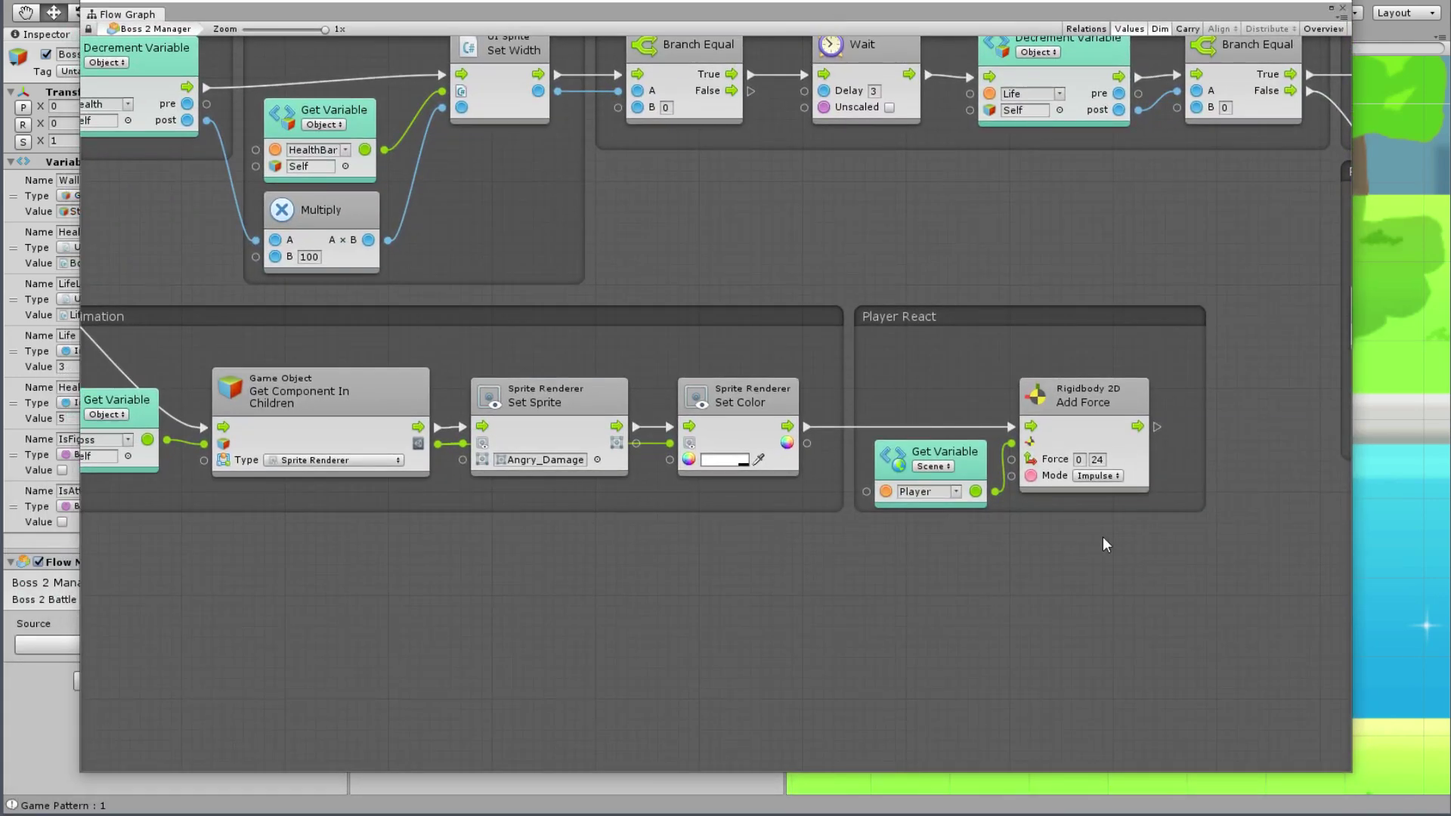
middle_drag(1124, 416, 615, 385)
drag(538, 361, 533, 386)
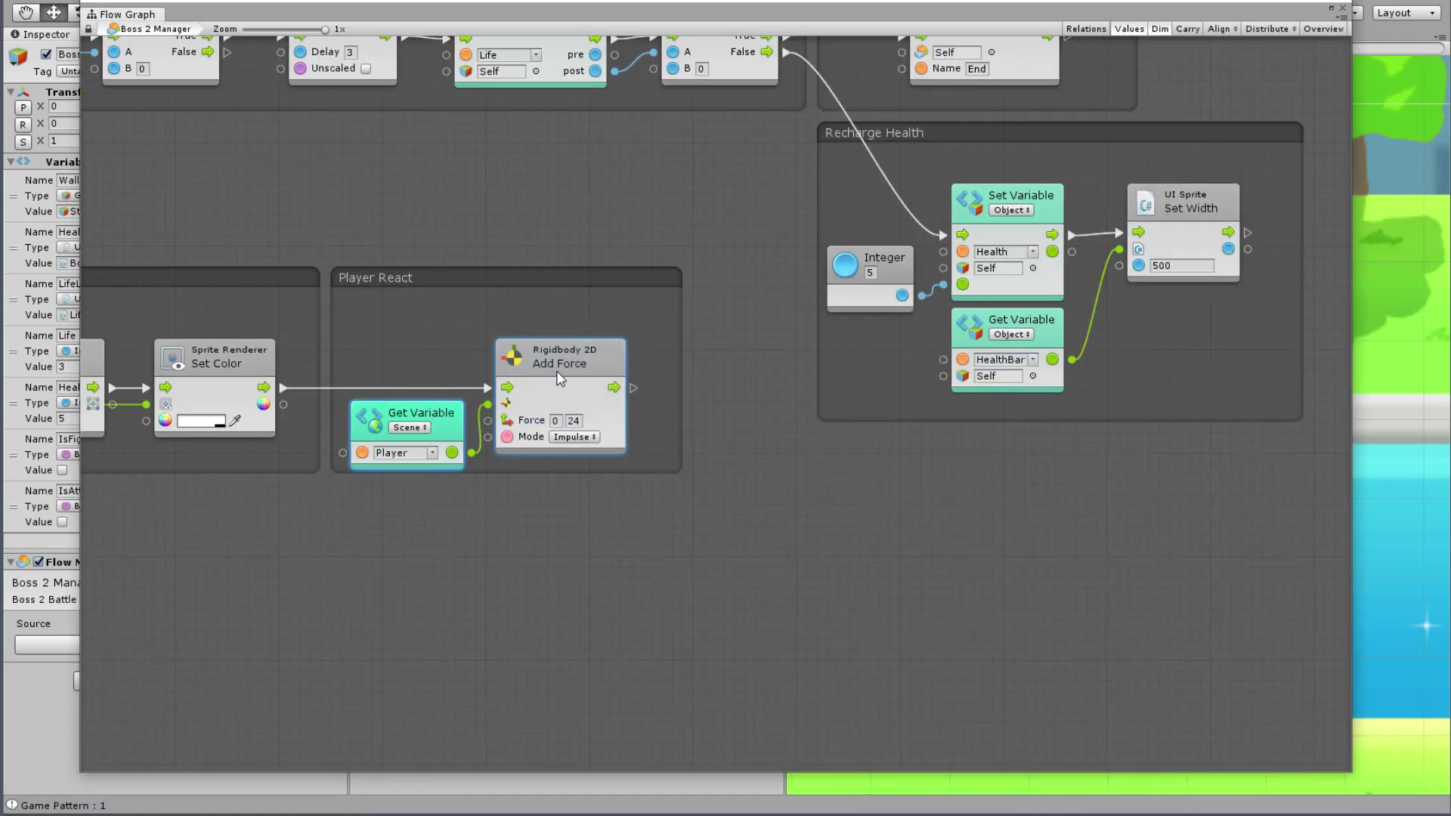
Step: Add a 3-second Wait after Add Force and widen Player React to include it
click(592, 561)
middle_drag(426, 541, 488, 519)
right_click(530, 524)
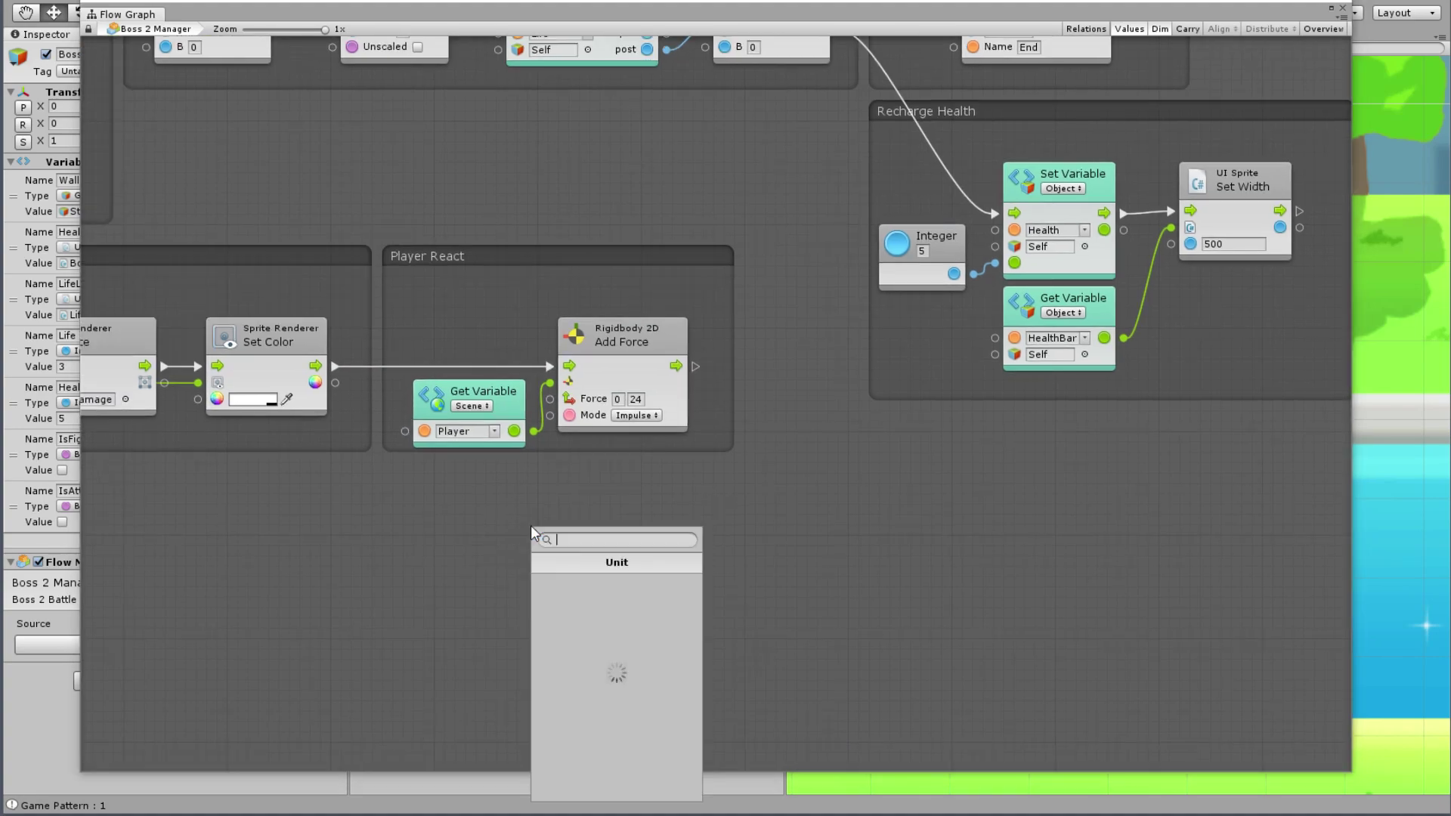
text(wait)
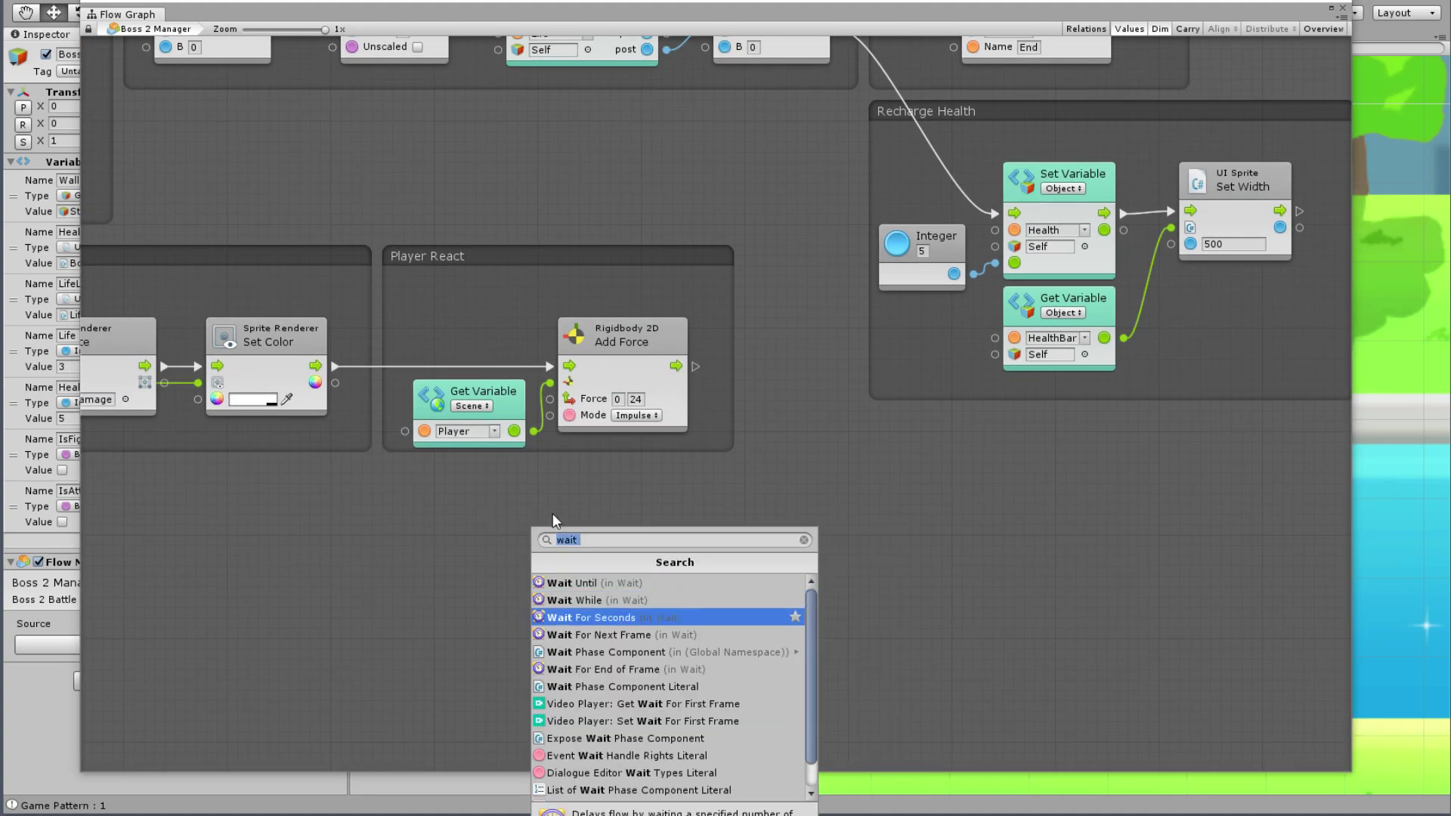
key(Return)
click(597, 590)
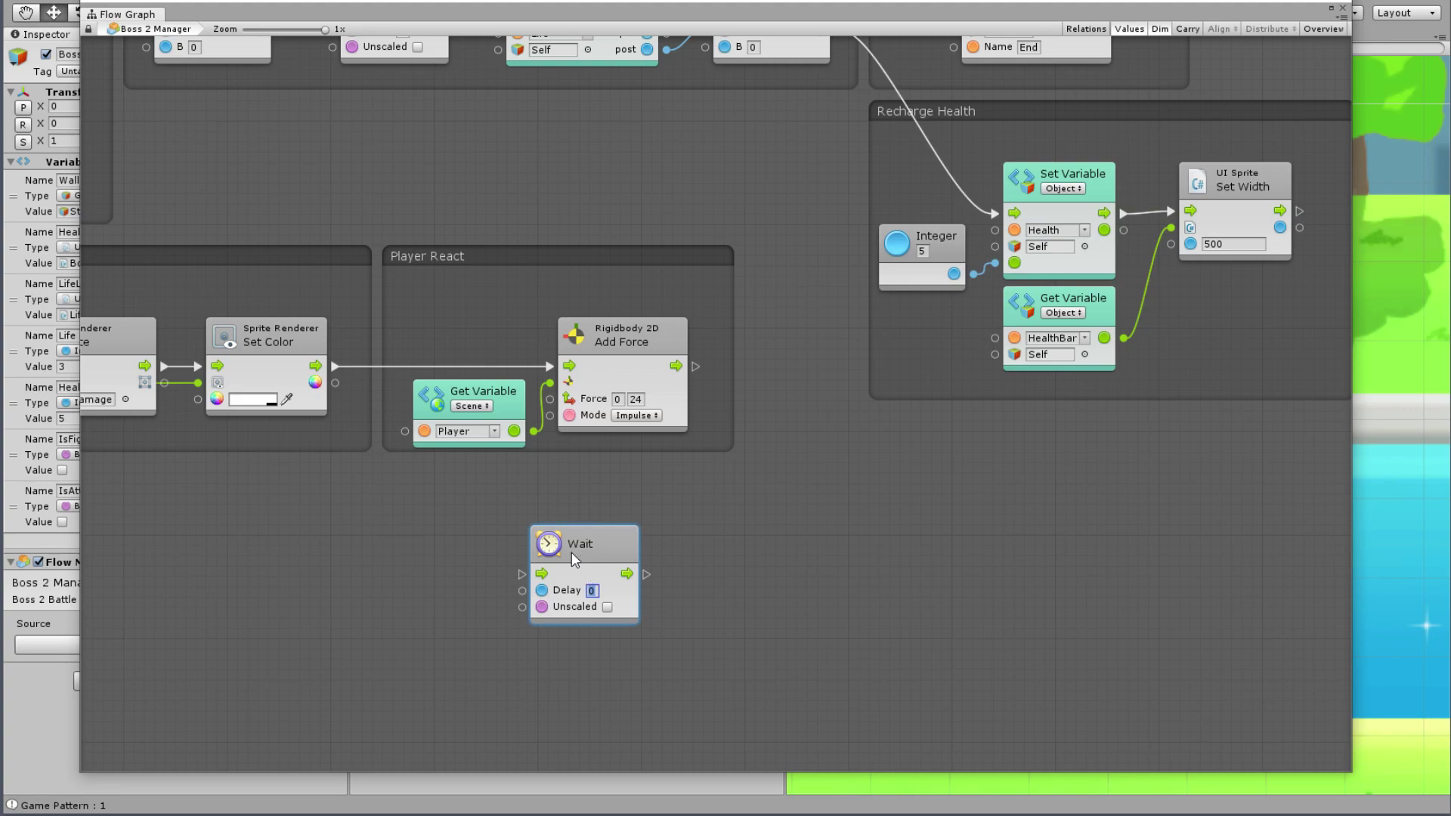
text(3)
mouse_move(571, 551)
mouse_down()
mouse_move(764, 355)
mouse_move(715, 377)
mouse_move(745, 345)
mouse_move(770, 347)
mouse_up()
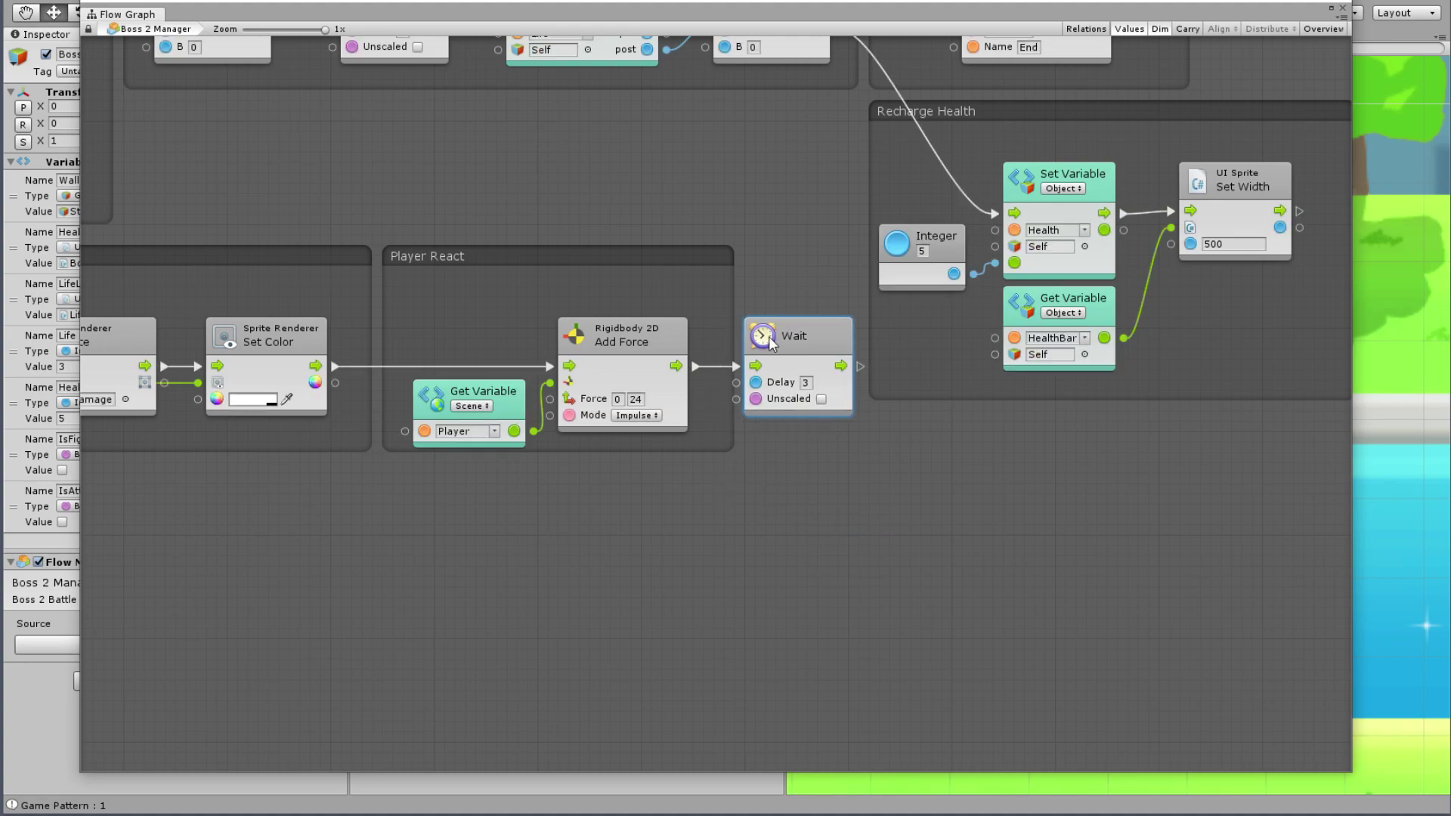
drag(732, 292, 867, 286)
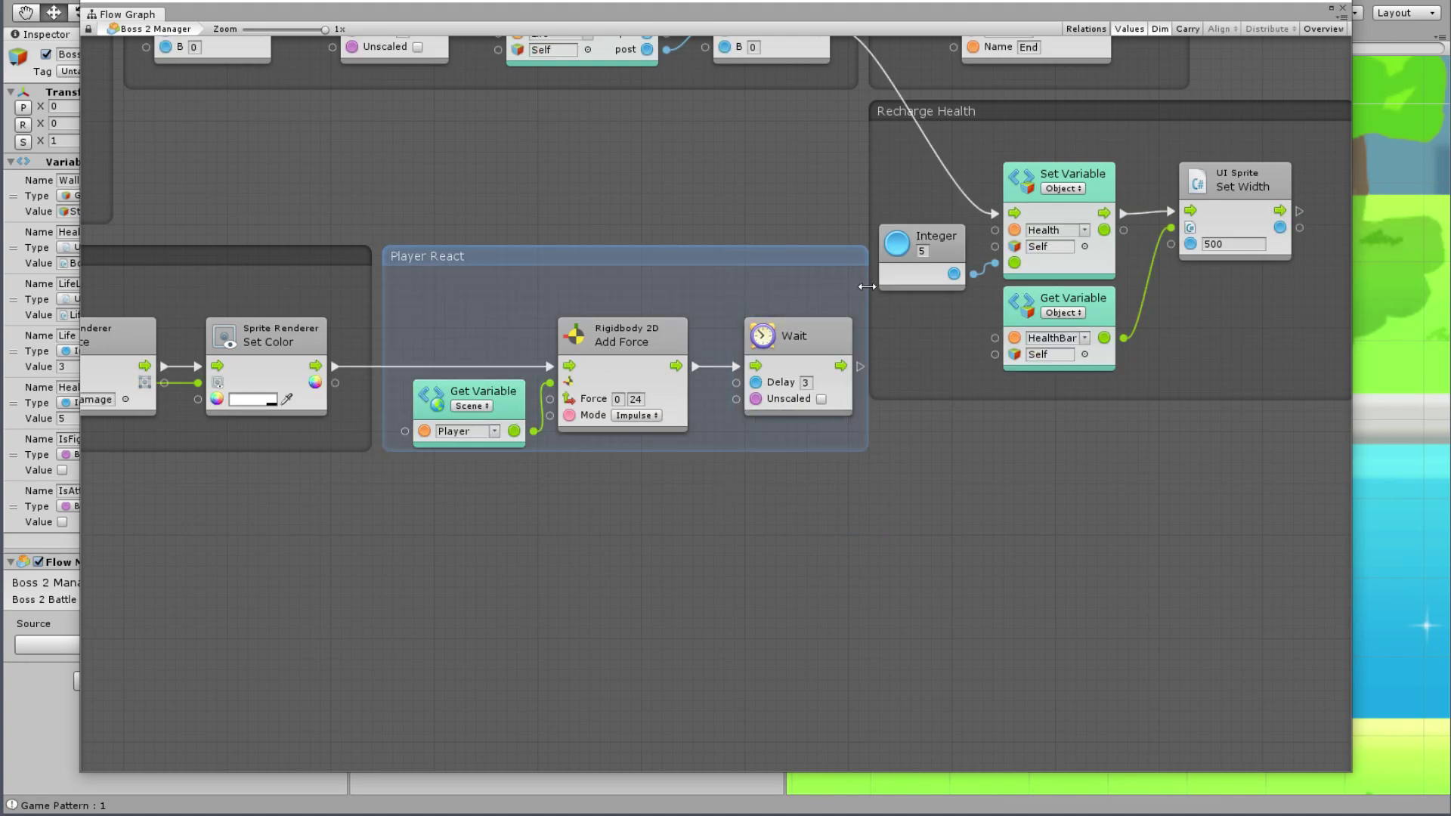
click(742, 574)
Step: Move the Boss Hi Animation and Player React groups lower, then zoom back in
scroll(817, 546, down, 2)
scroll(800, 527, down, 1)
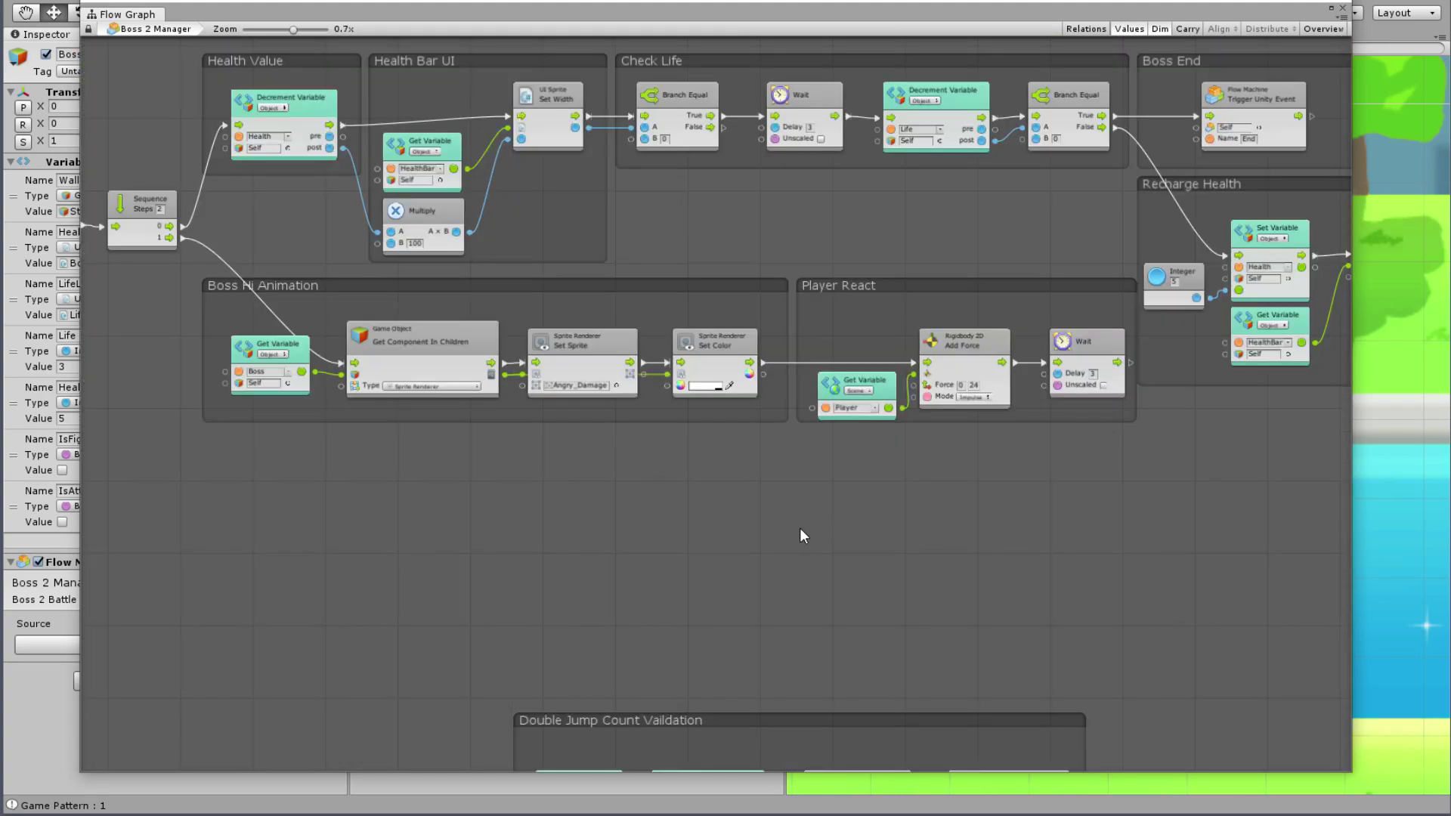
drag(1136, 494, 182, 267)
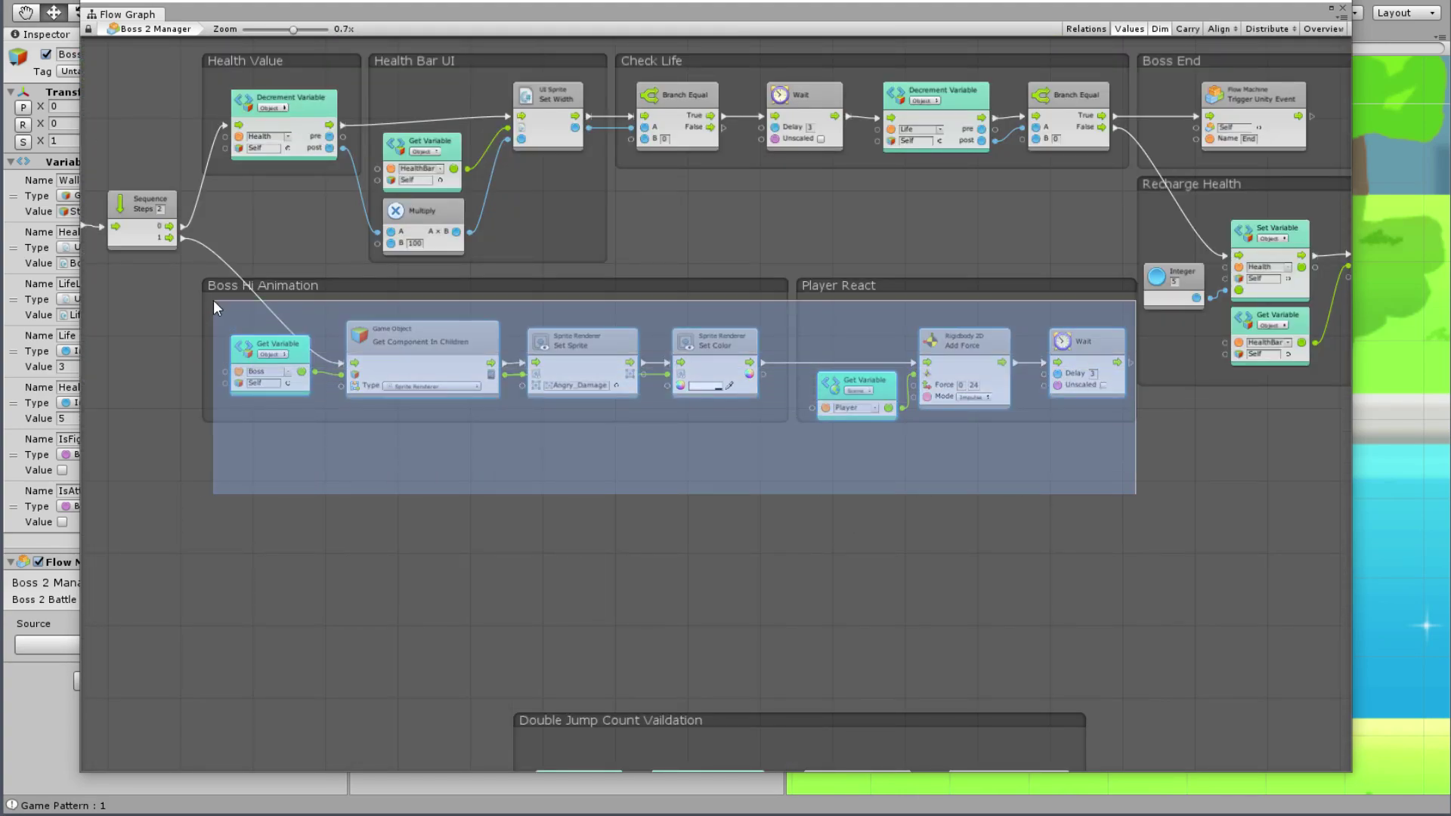
drag(637, 288, 633, 409)
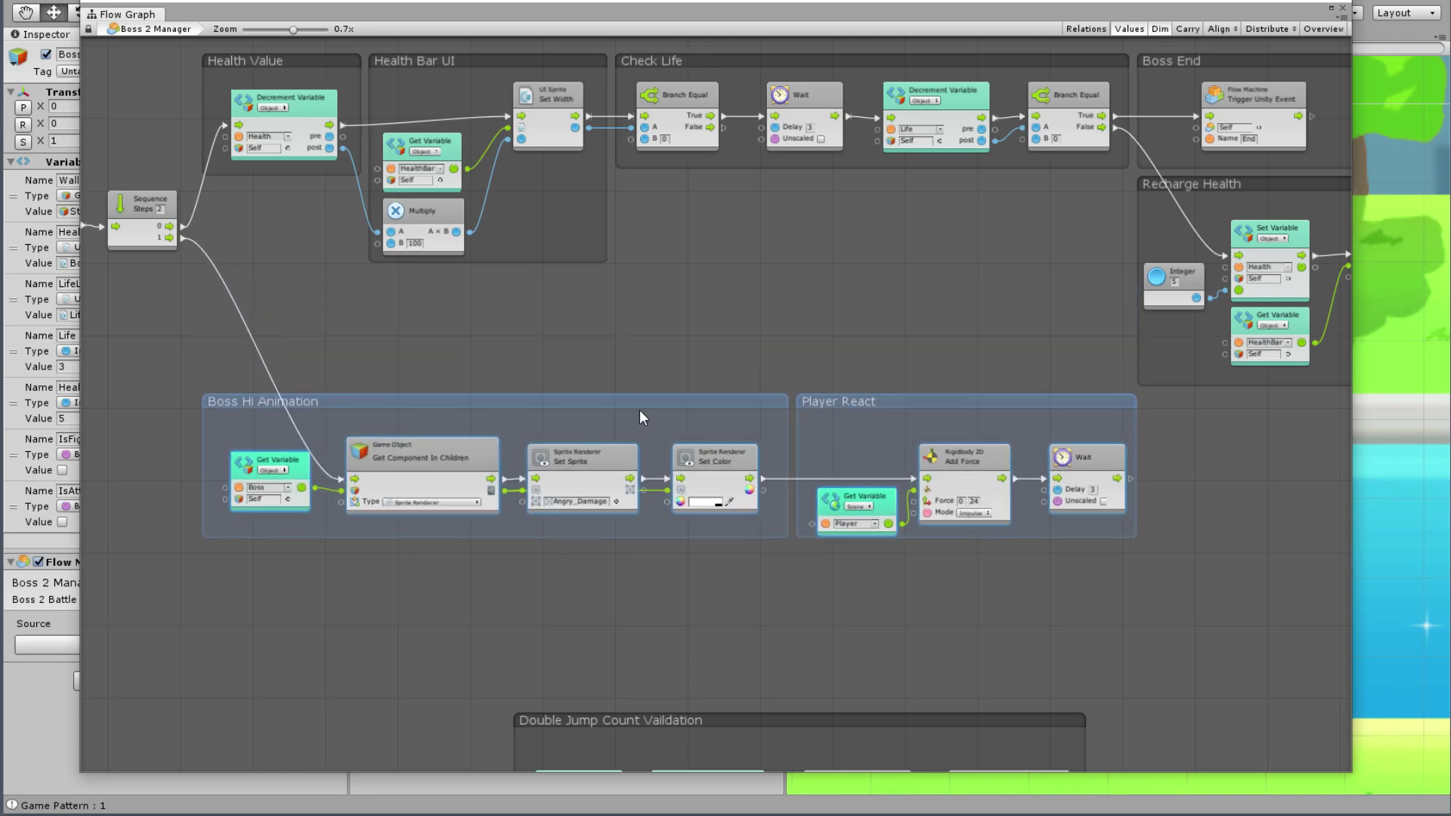
click(613, 651)
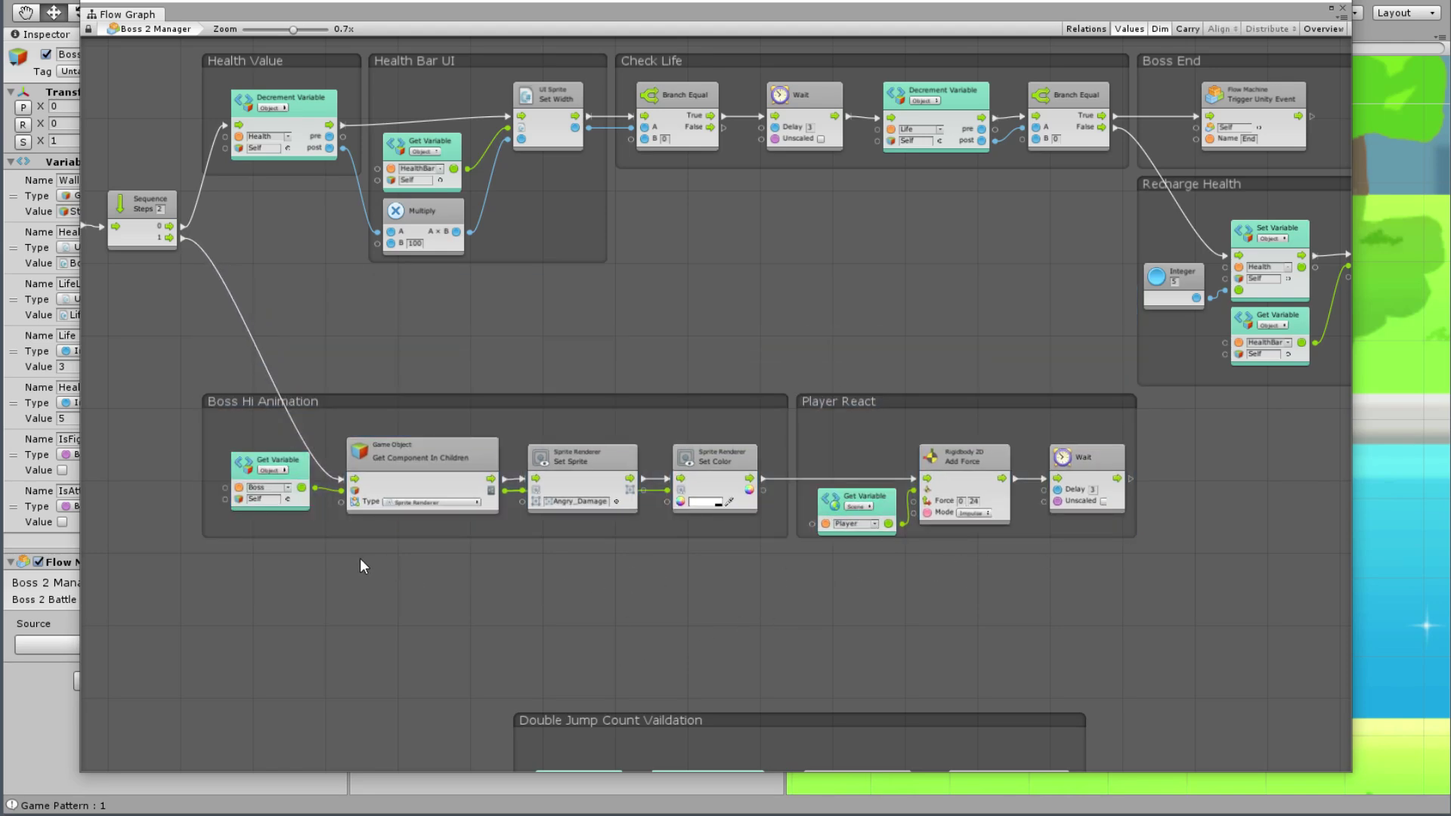
scroll(397, 559, up, 3)
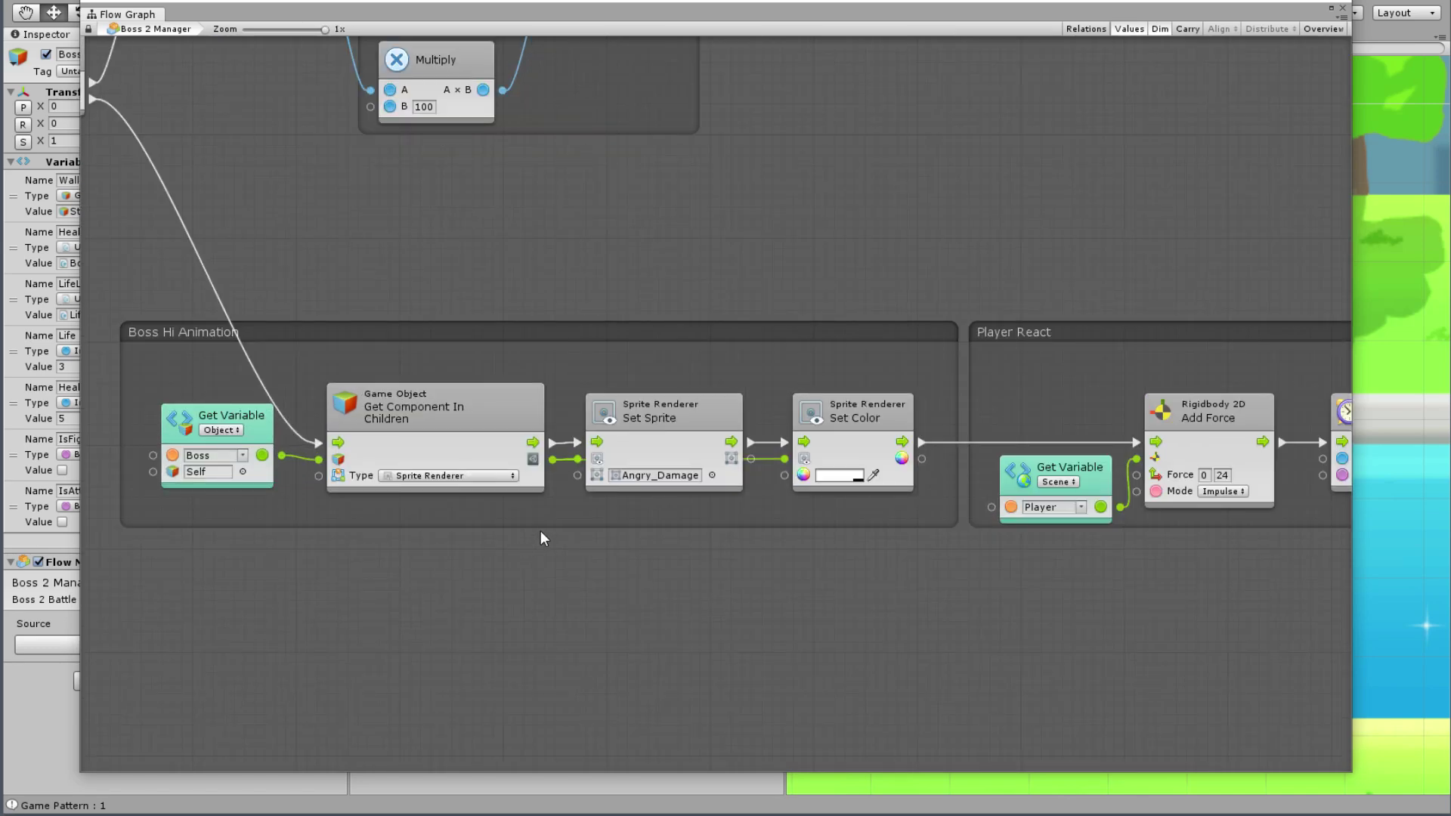
Step: Duplicate Player React's Wait node as a spare and set the original Delay to 1
middle_drag(699, 445, 644, 389)
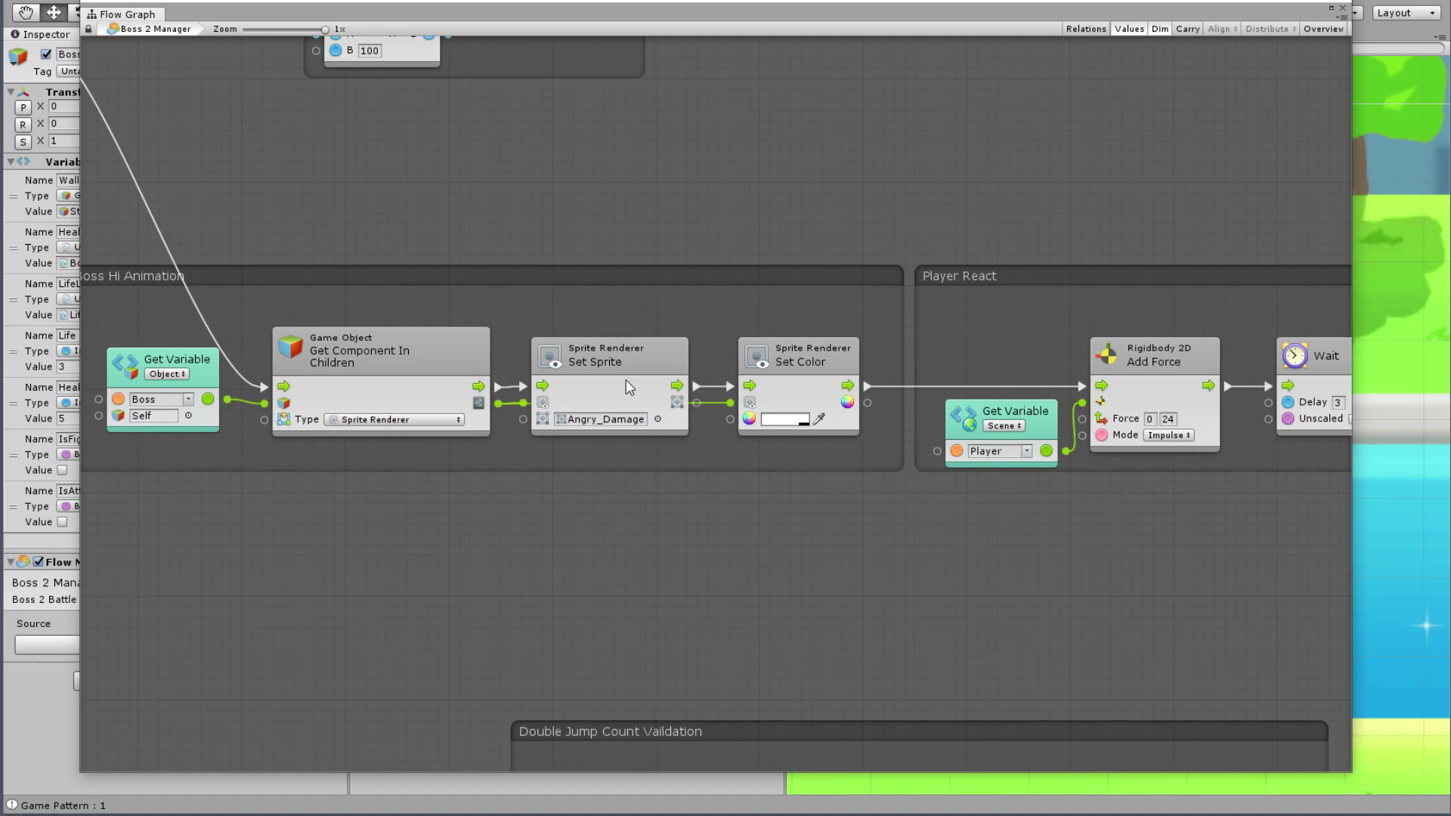
middle_drag(850, 498, 627, 463)
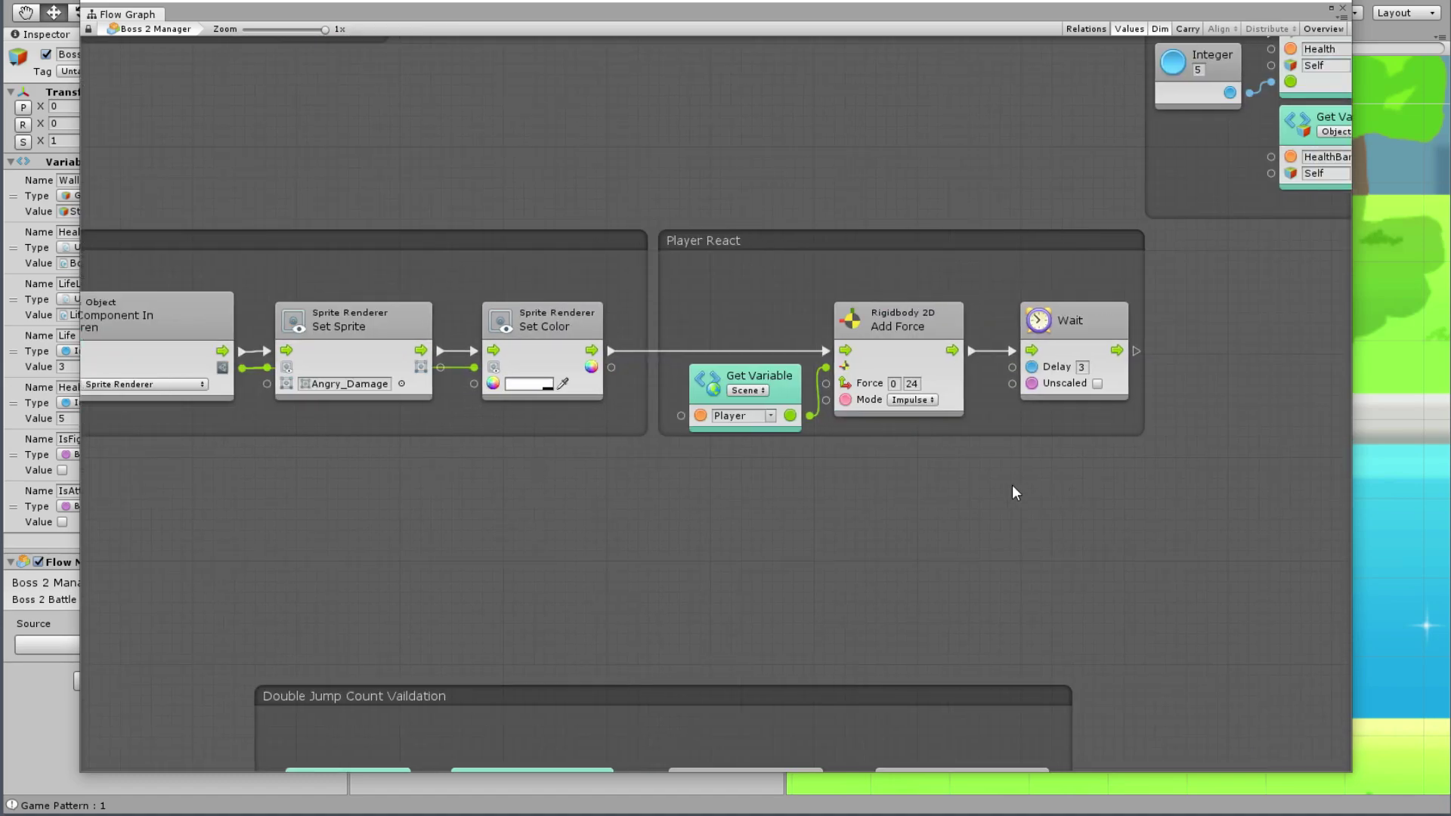
middle_drag(1014, 347, 740, 352)
click(852, 338)
key(ctrl+d)
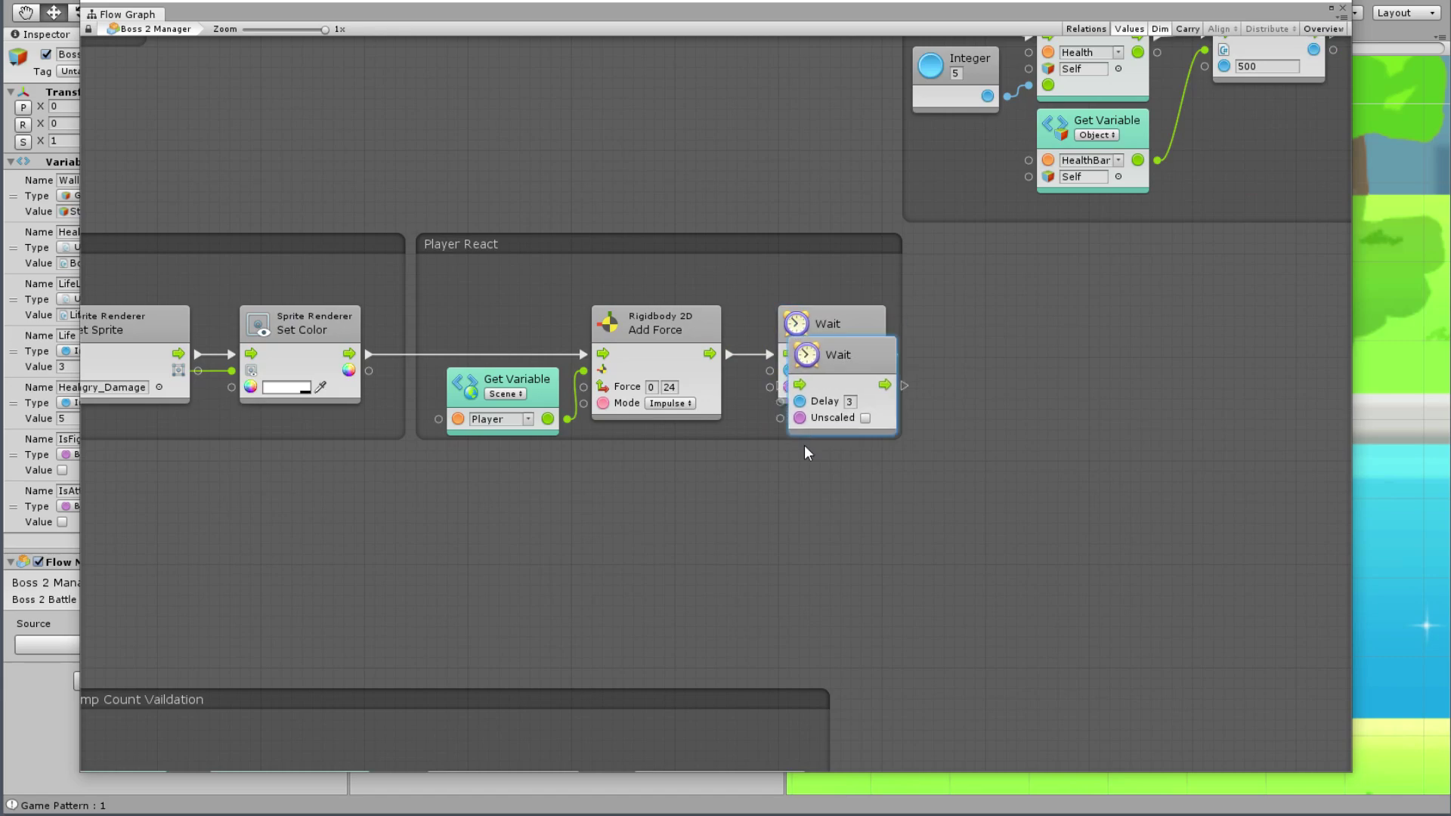
click(781, 492)
text(1)
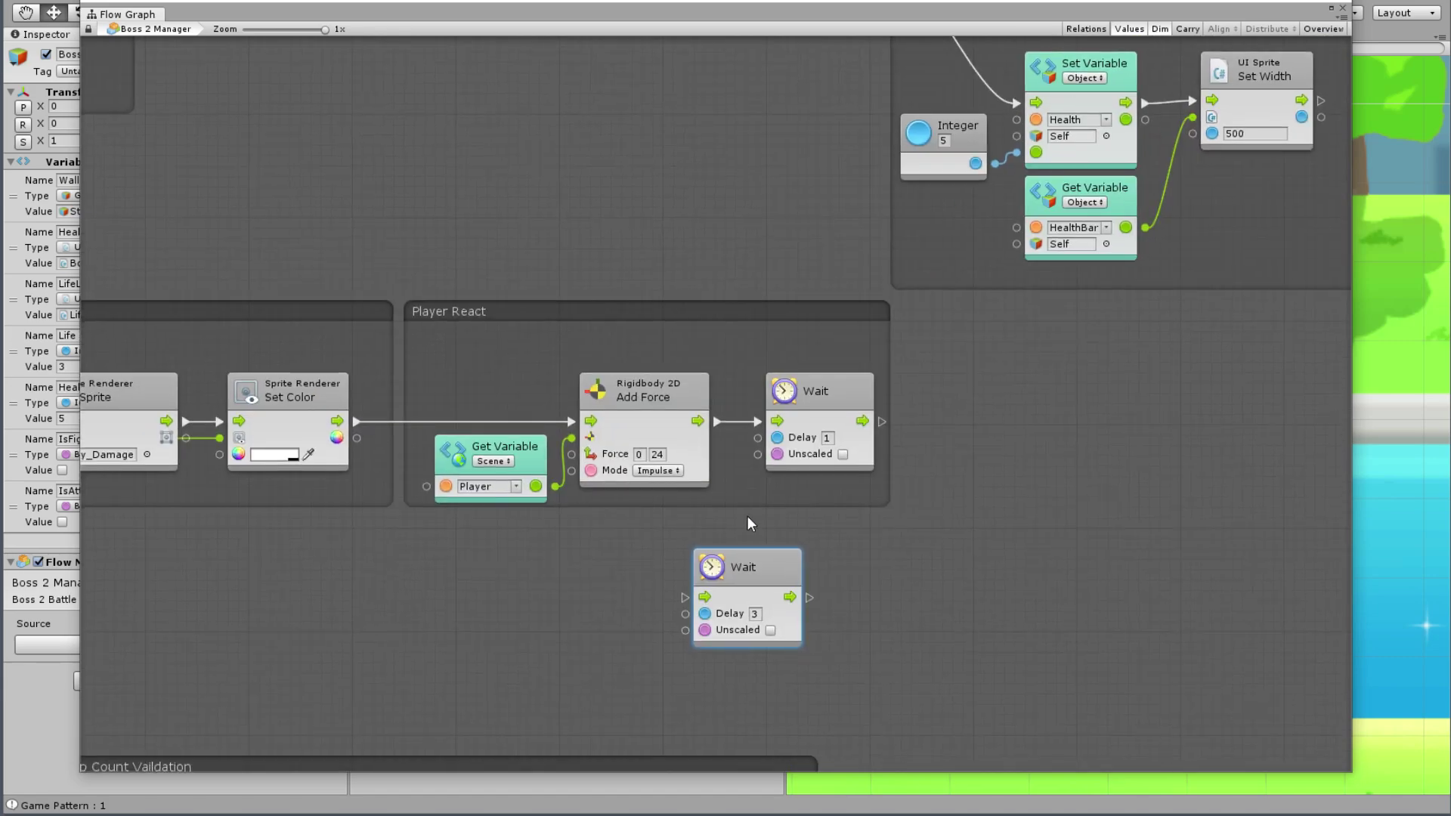
Step: Duplicate the Set Sprite node and wire the copy after the 1-second Wait
middle_drag(181, 325, 486, 304)
click(484, 305)
key(ctrl+d)
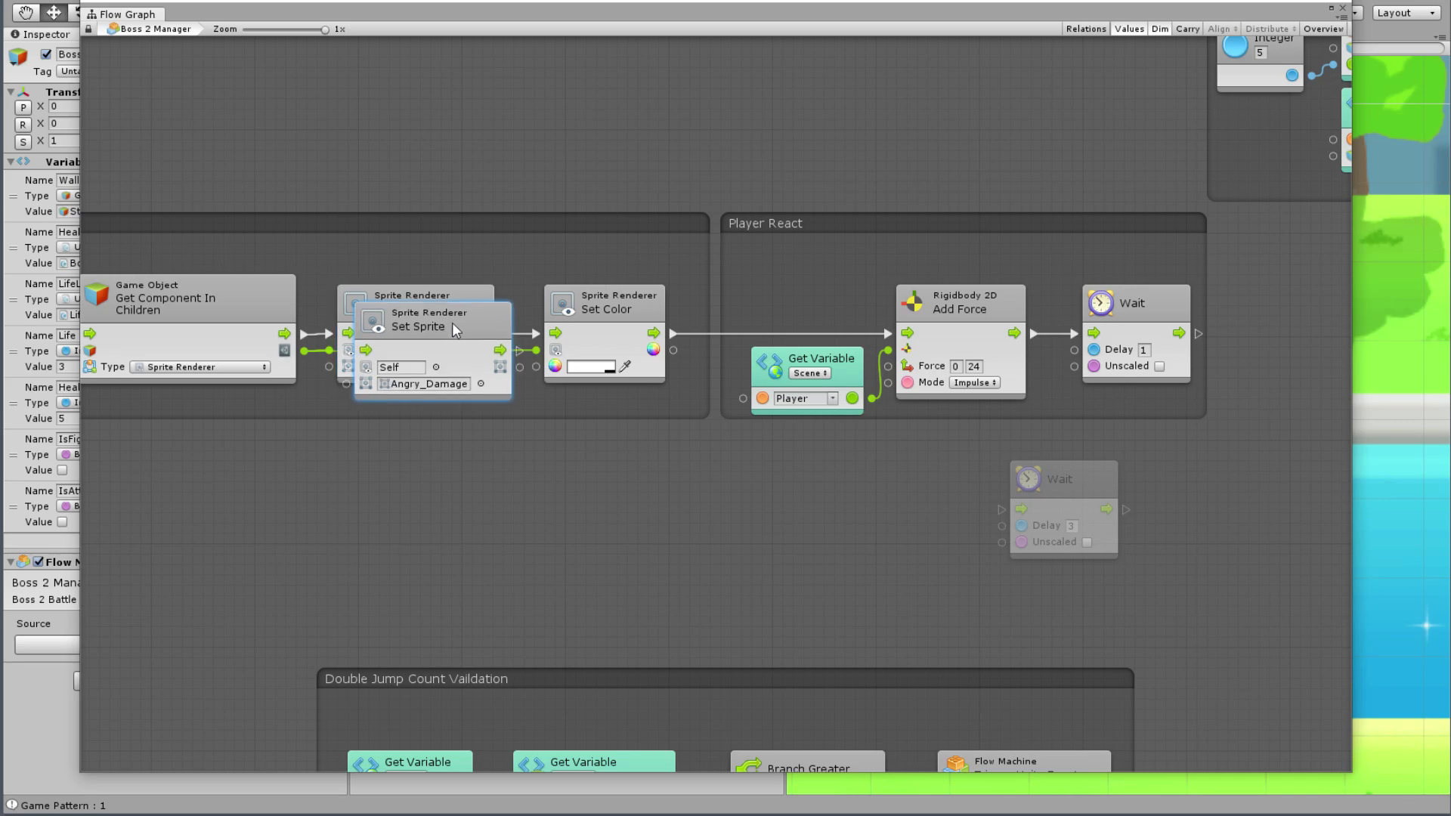
mouse_move(452, 321)
mouse_down()
mouse_move(1281, 326)
mouse_move(1255, 357)
mouse_up()
drag(1133, 331, 1181, 341)
click(1254, 312)
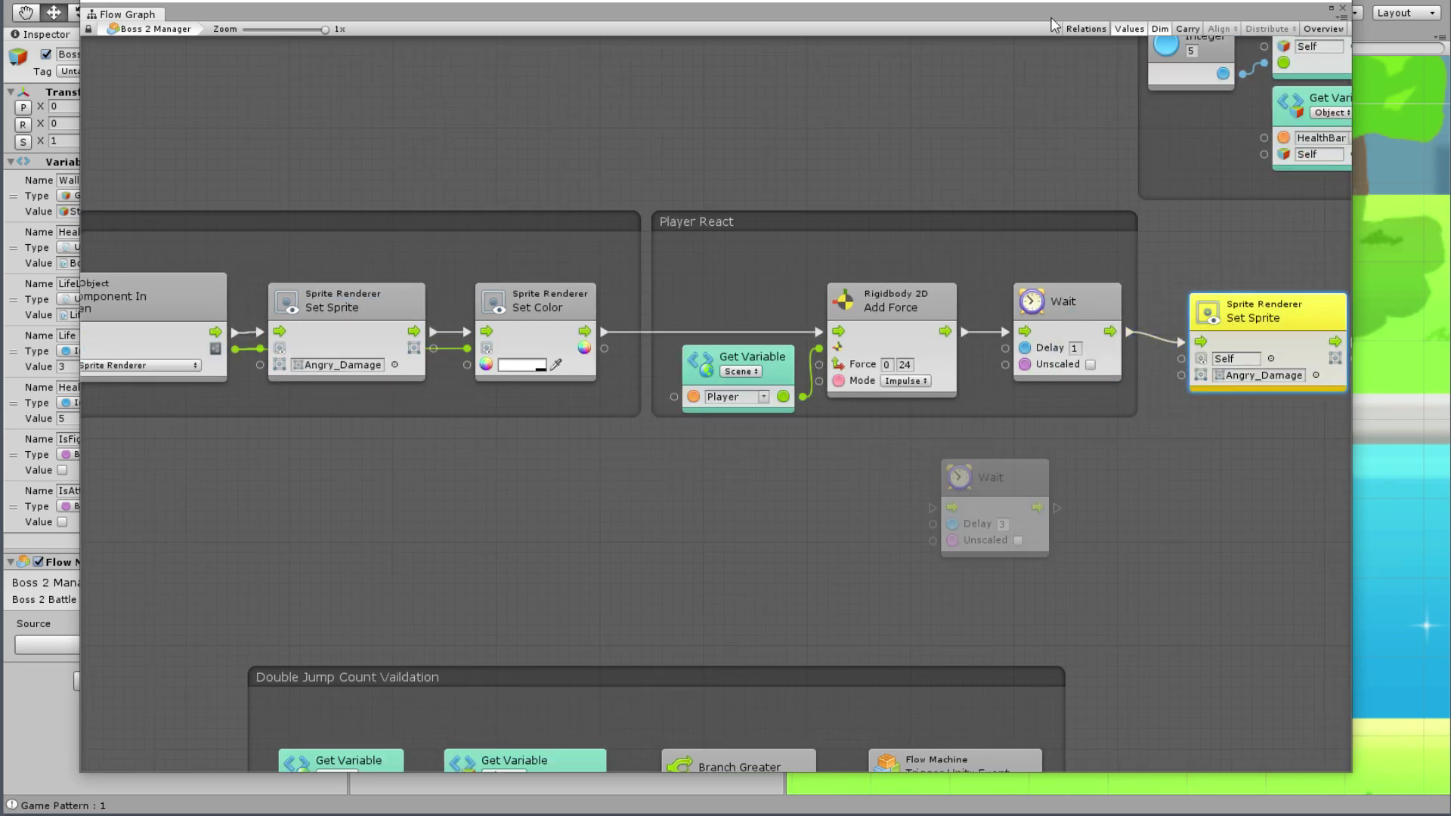
mouse_move(736, 51)
mouse_down()
mouse_move(488, 66)
mouse_move(488, 26)
mouse_up()
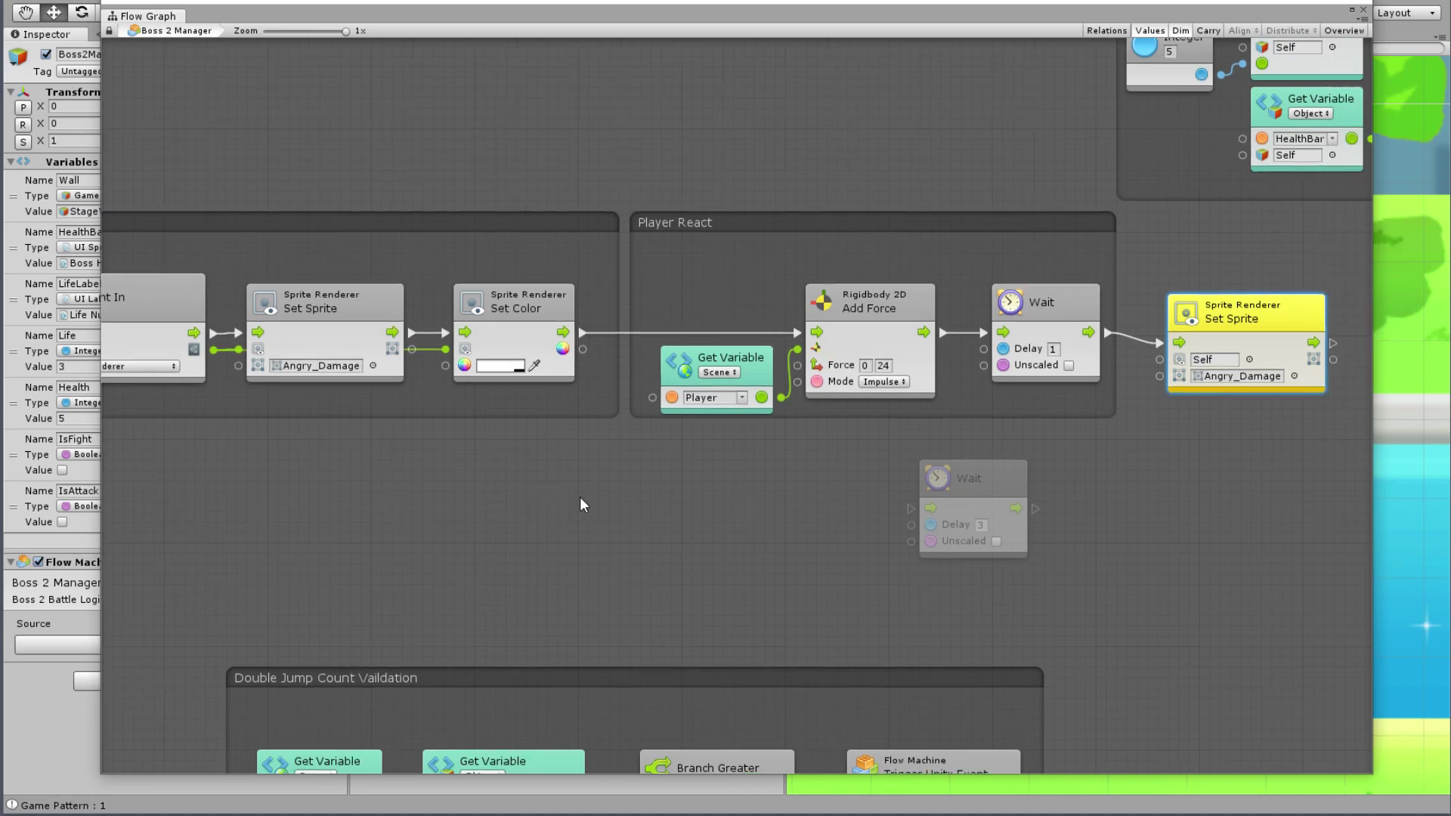
scroll(579, 496, right, 5)
drag(1018, 322, 1009, 311)
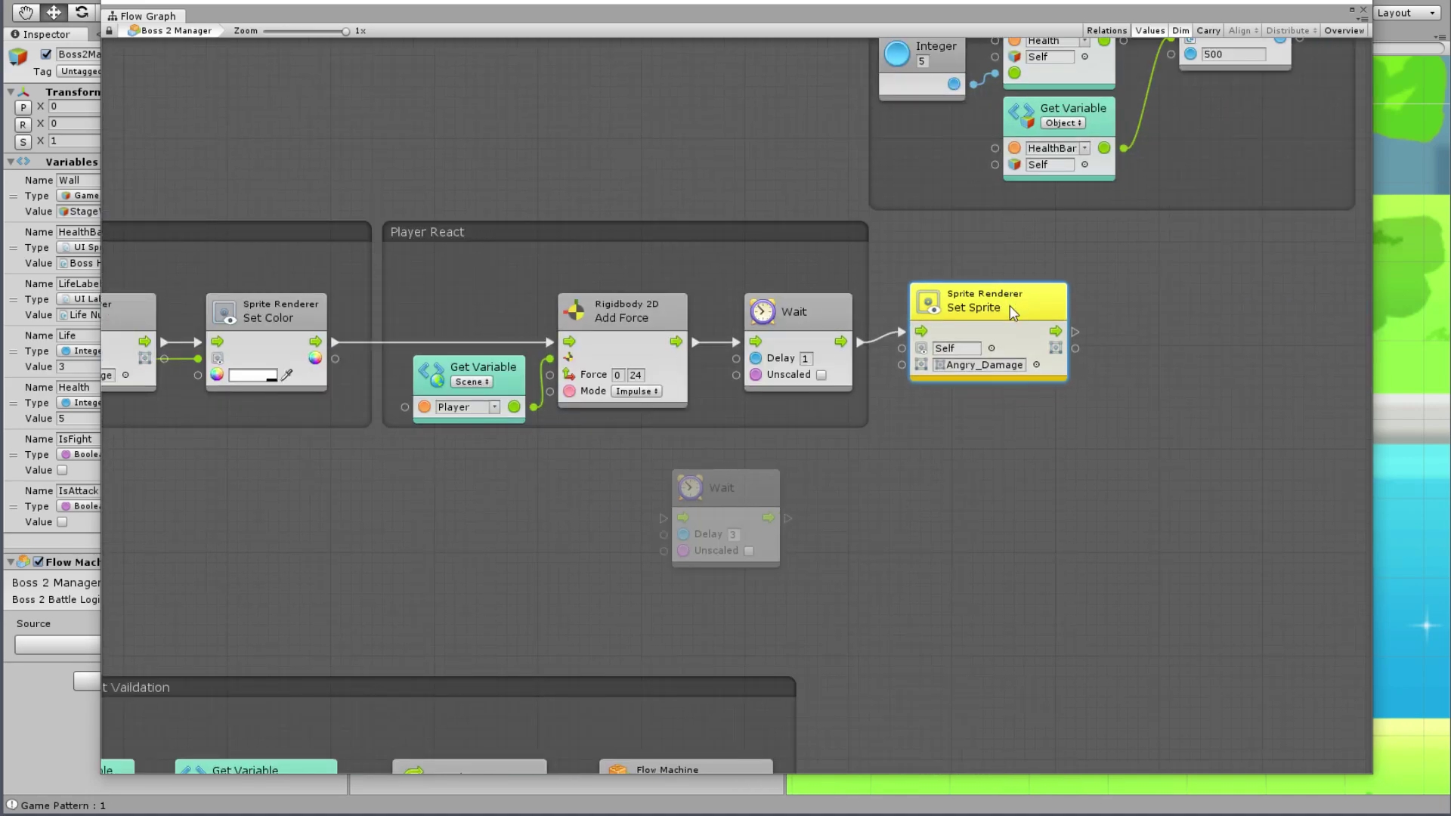
Step: Drag Angry_Punch from Sprites/Game/Boss onto the new Set Sprite node's sprite field
double_click(745, 26)
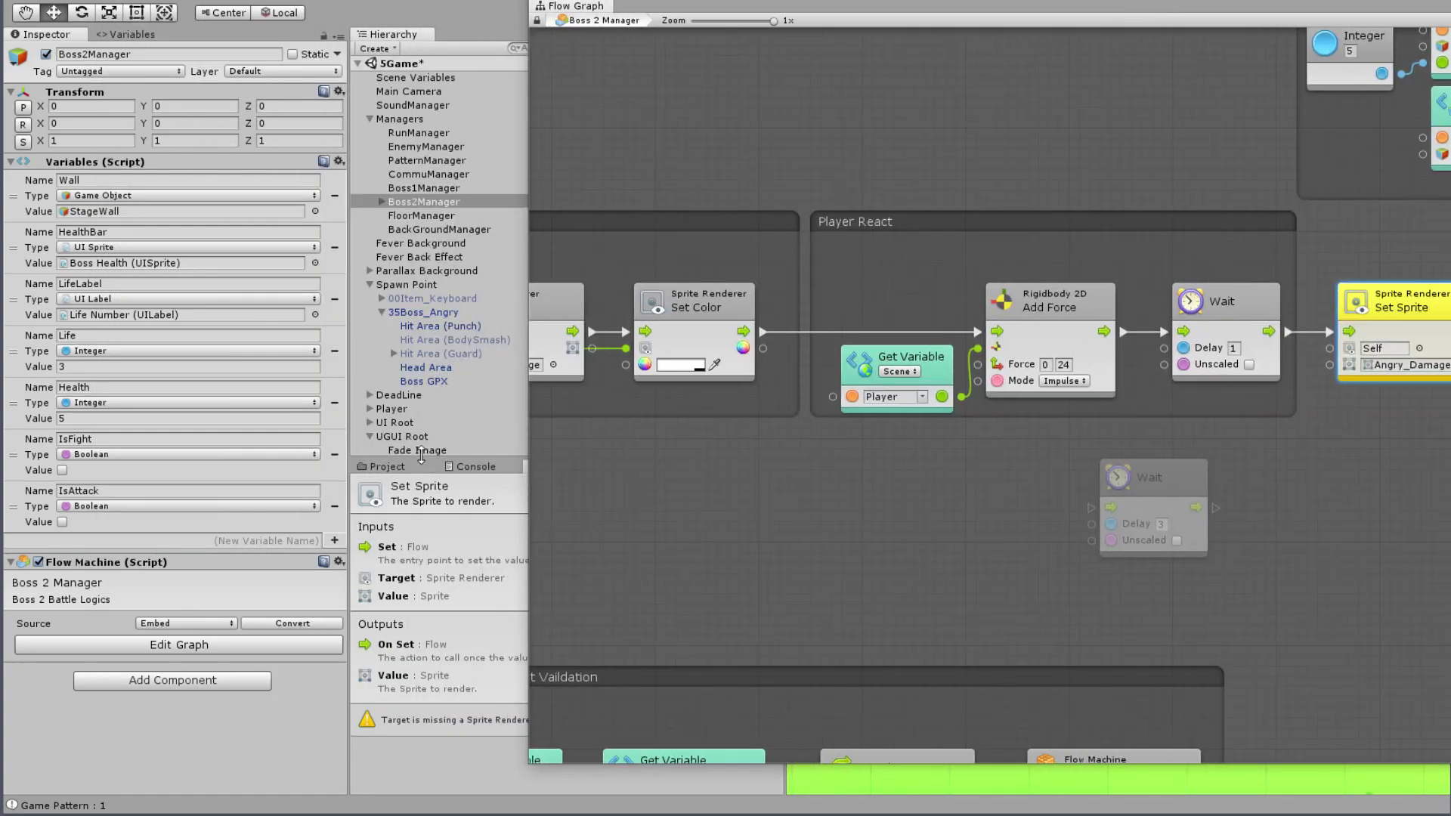
click(383, 468)
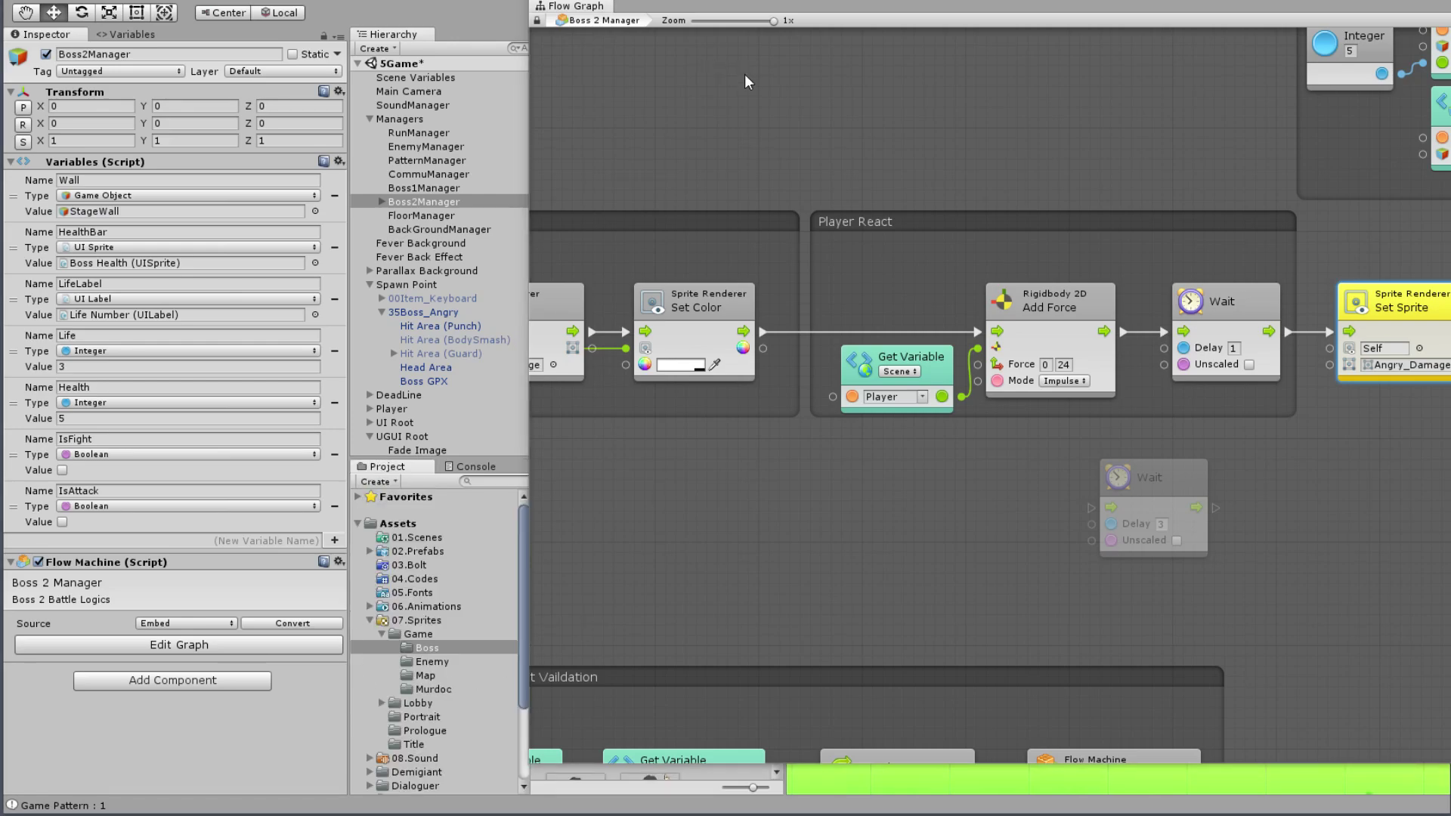
mouse_move(829, 11)
mouse_down()
mouse_move(1030, 27)
mouse_move(2, 170)
mouse_up()
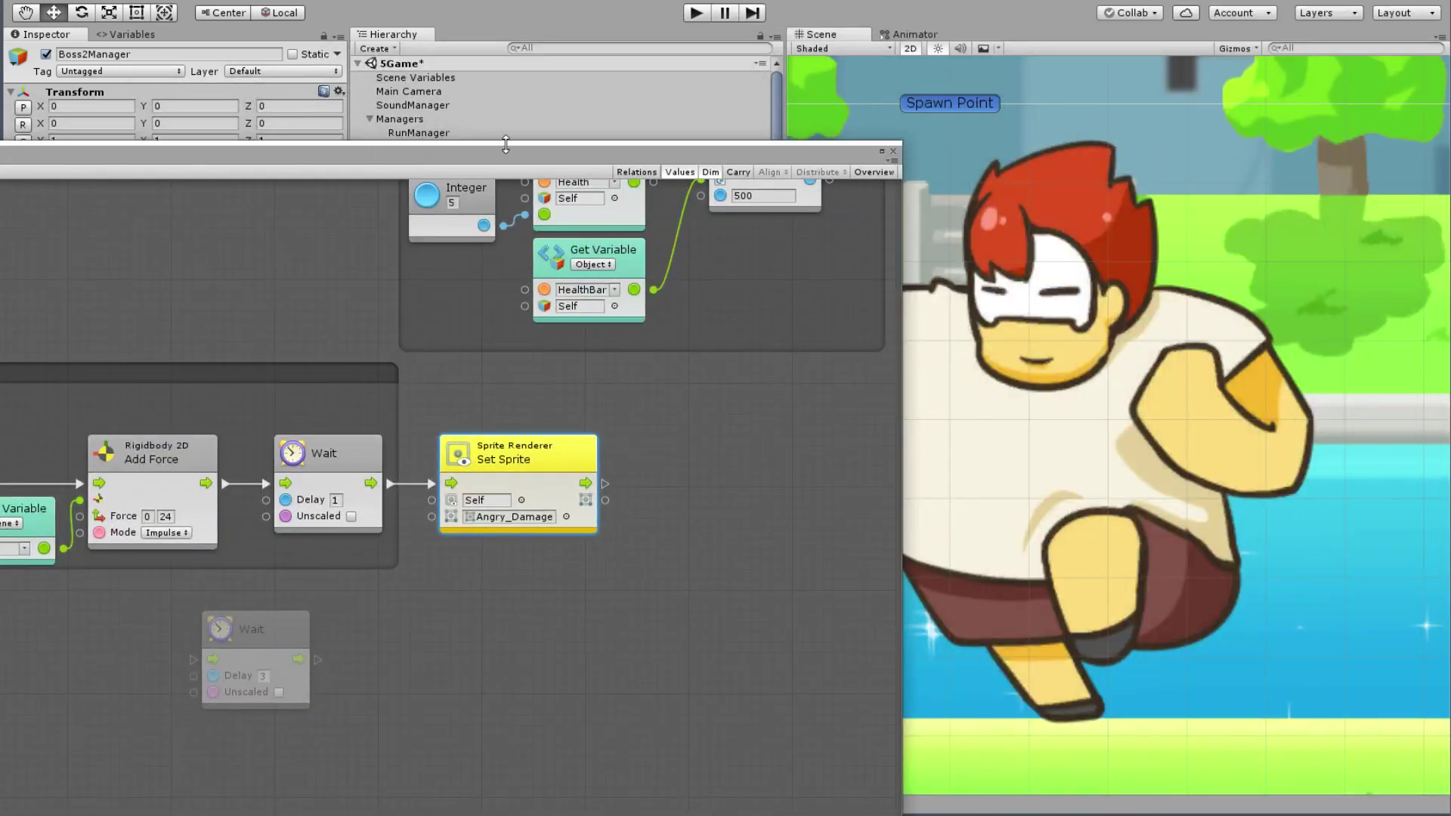
drag(506, 145, 127, 133)
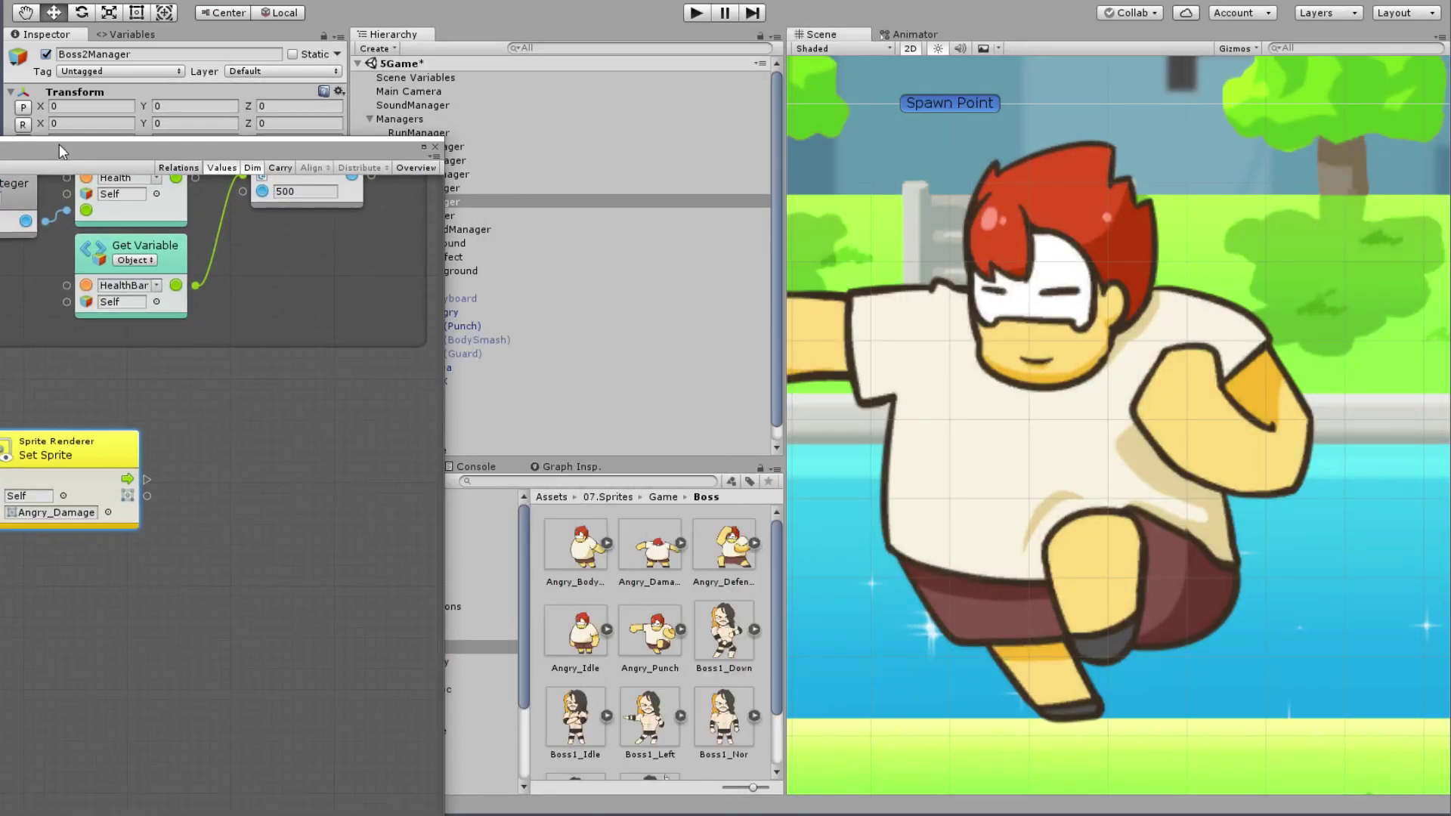
click(597, 646)
drag(597, 646, 227, 517)
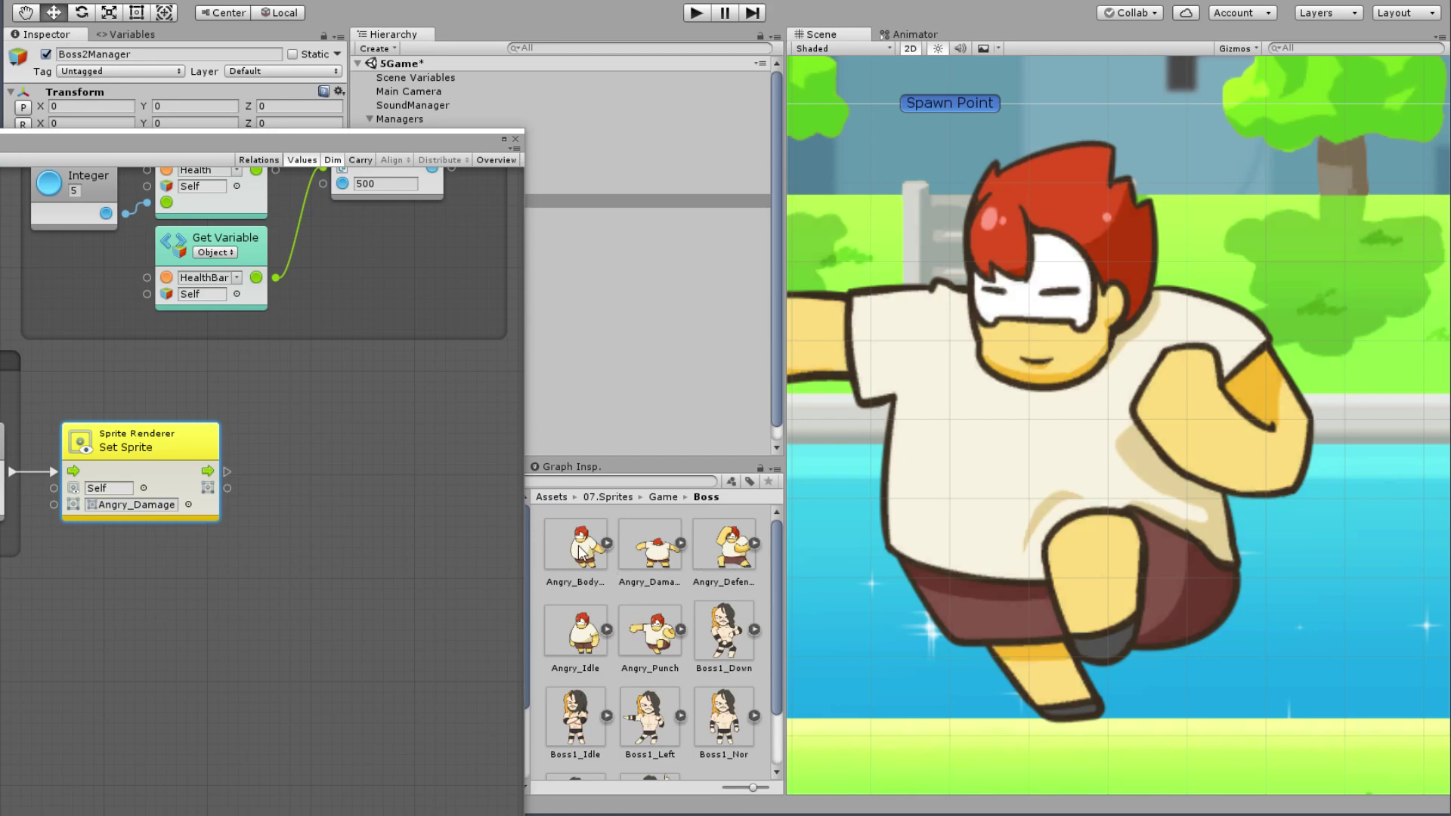
drag(648, 653, 133, 512)
drag(273, 142, 1196, 2)
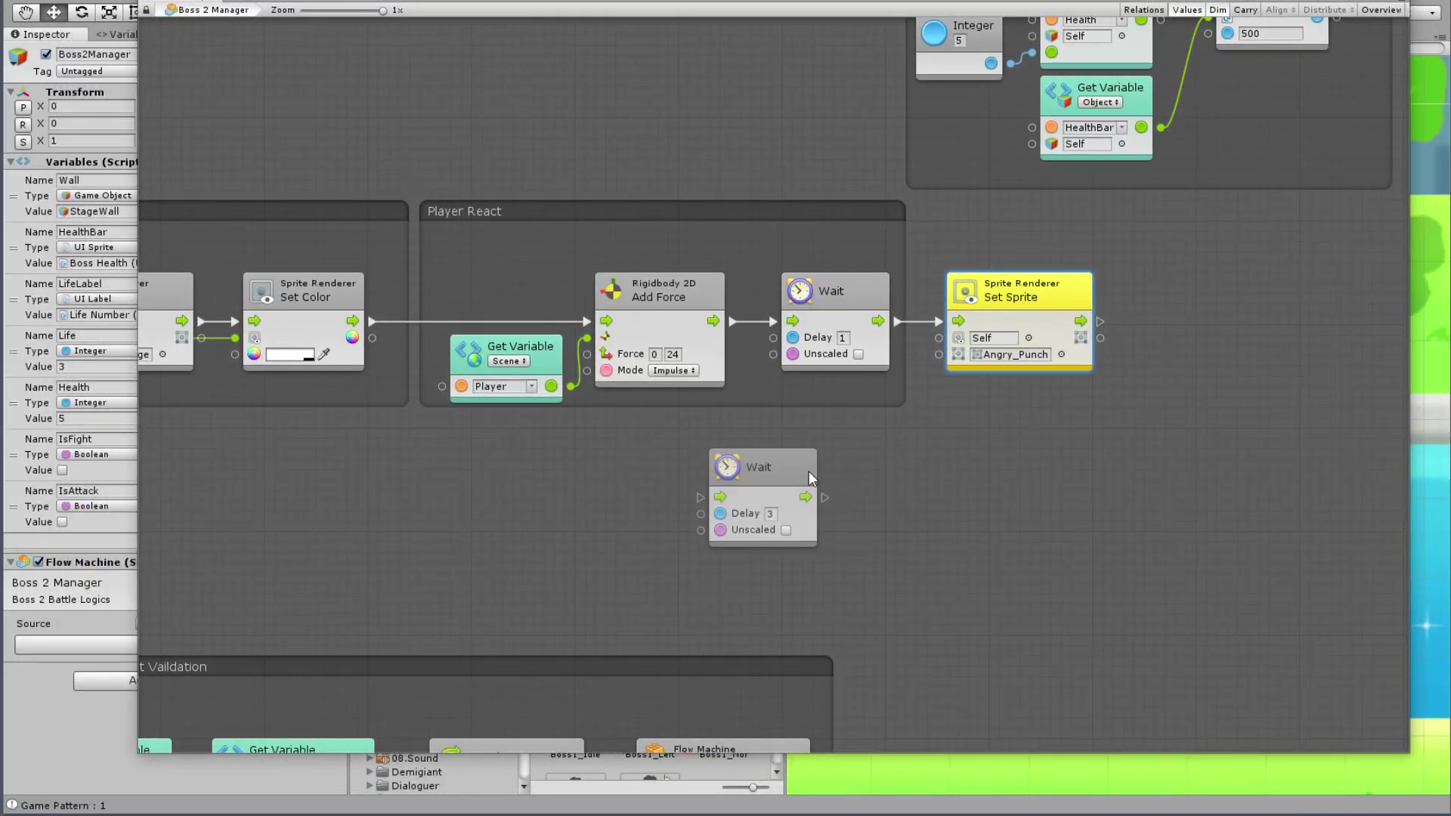
Step: Chain the spare Wait after the new Set Sprite and feed it Get Component In Children
drag(799, 456, 1203, 286)
mouse_move(1099, 322)
mouse_down()
mouse_move(1123, 330)
mouse_move(1183, 302)
mouse_up()
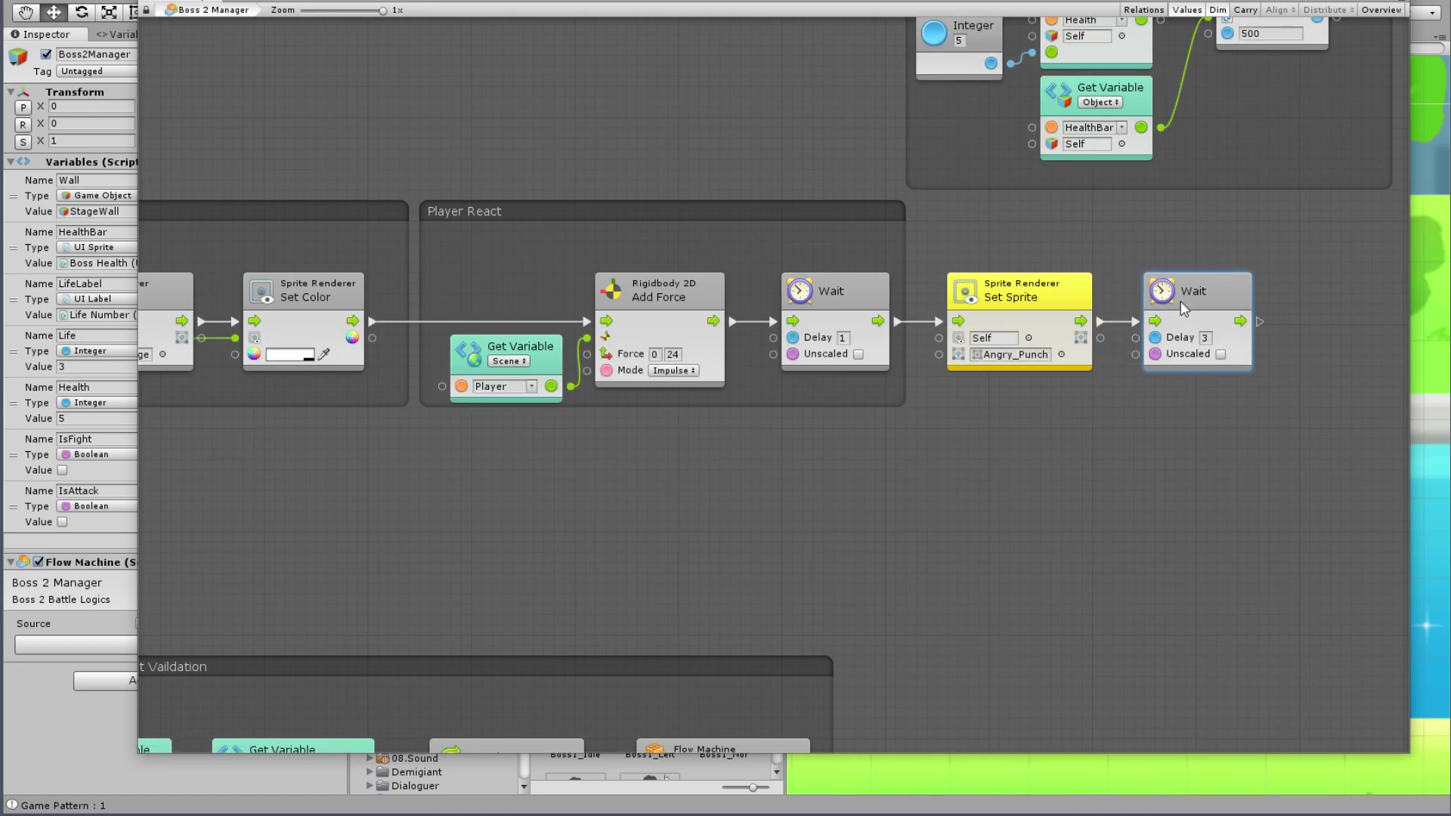
scroll(1146, 476, left, 5)
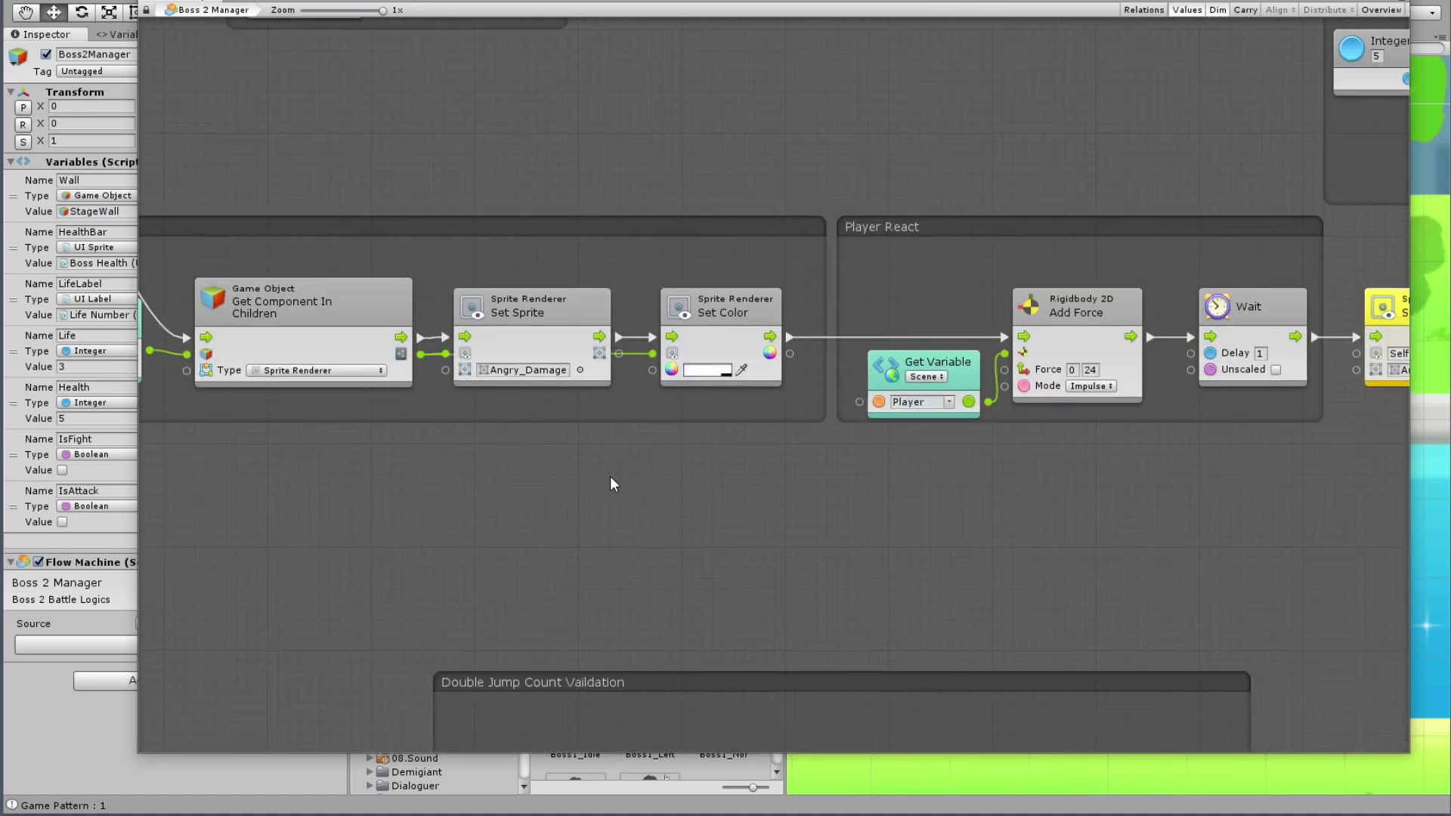
scroll(611, 484, down, 3)
drag(415, 366, 1074, 374)
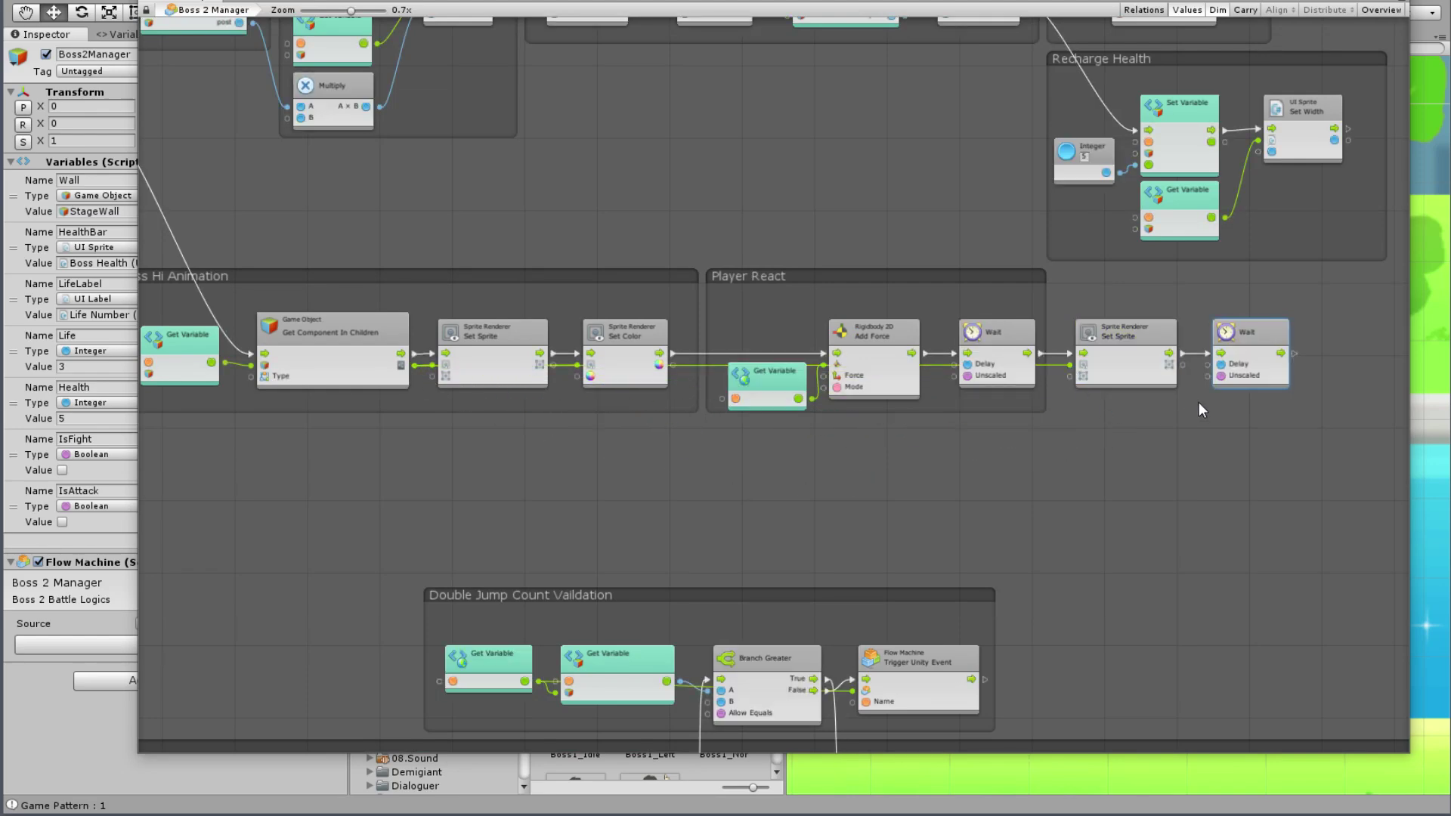
scroll(1201, 408, up, 3)
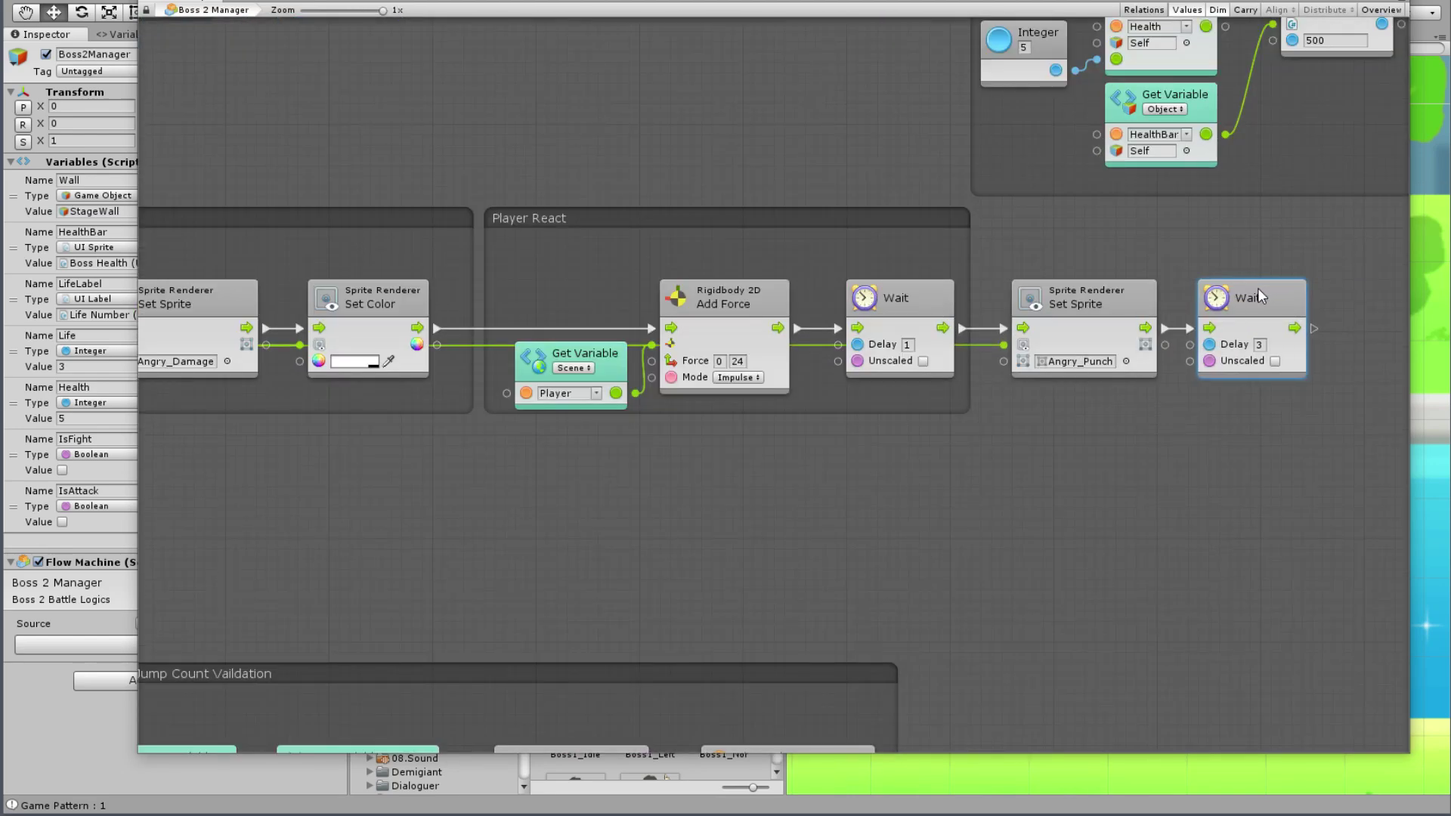
Step: Set that Wait to 2 seconds and follow it with a Set Color copy in opaque white
click(1035, 433)
middle_drag(853, 484, 1307, 483)
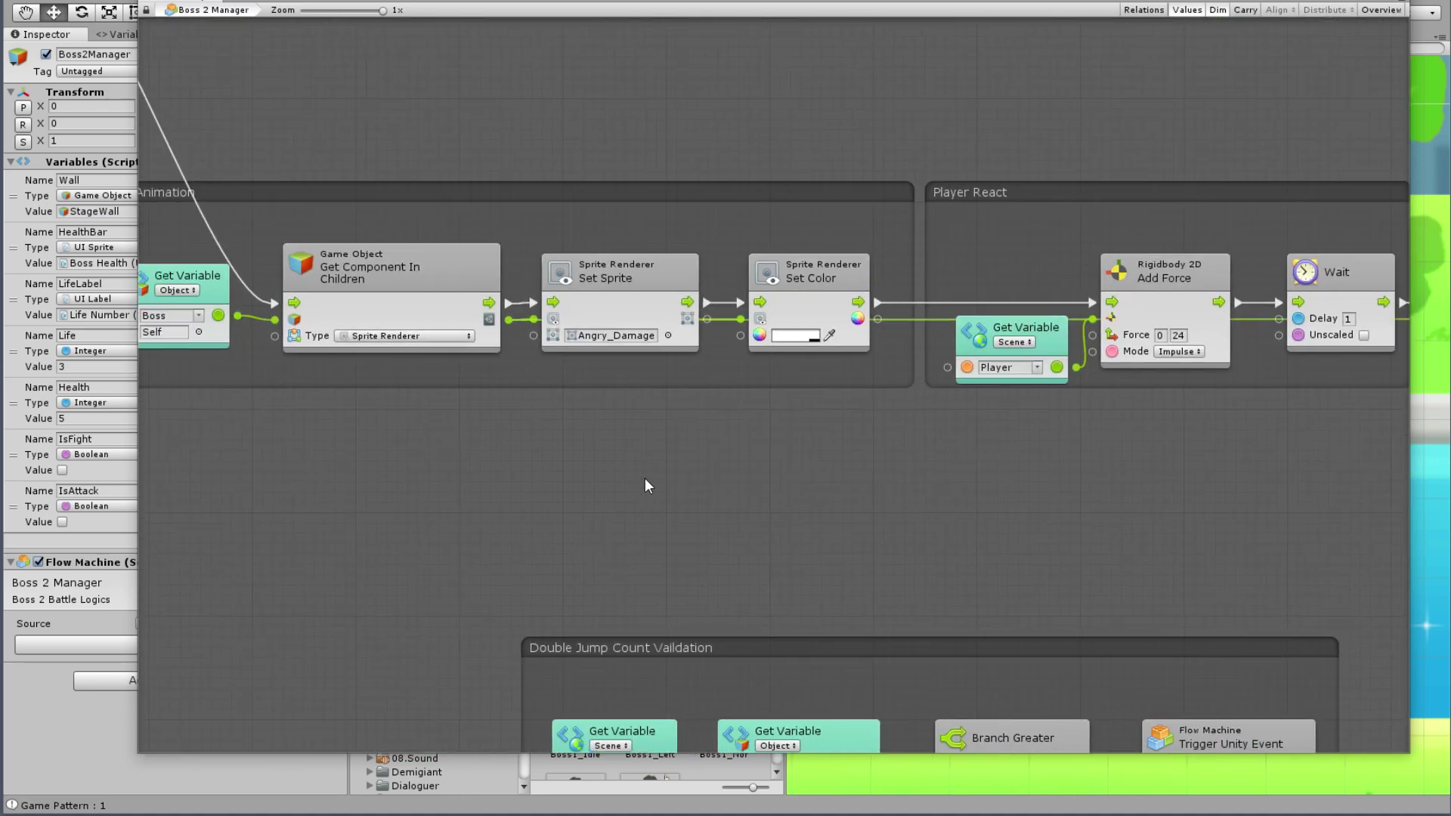
middle_drag(718, 461, 225, 281)
click(216, 286)
key(ctrl+d)
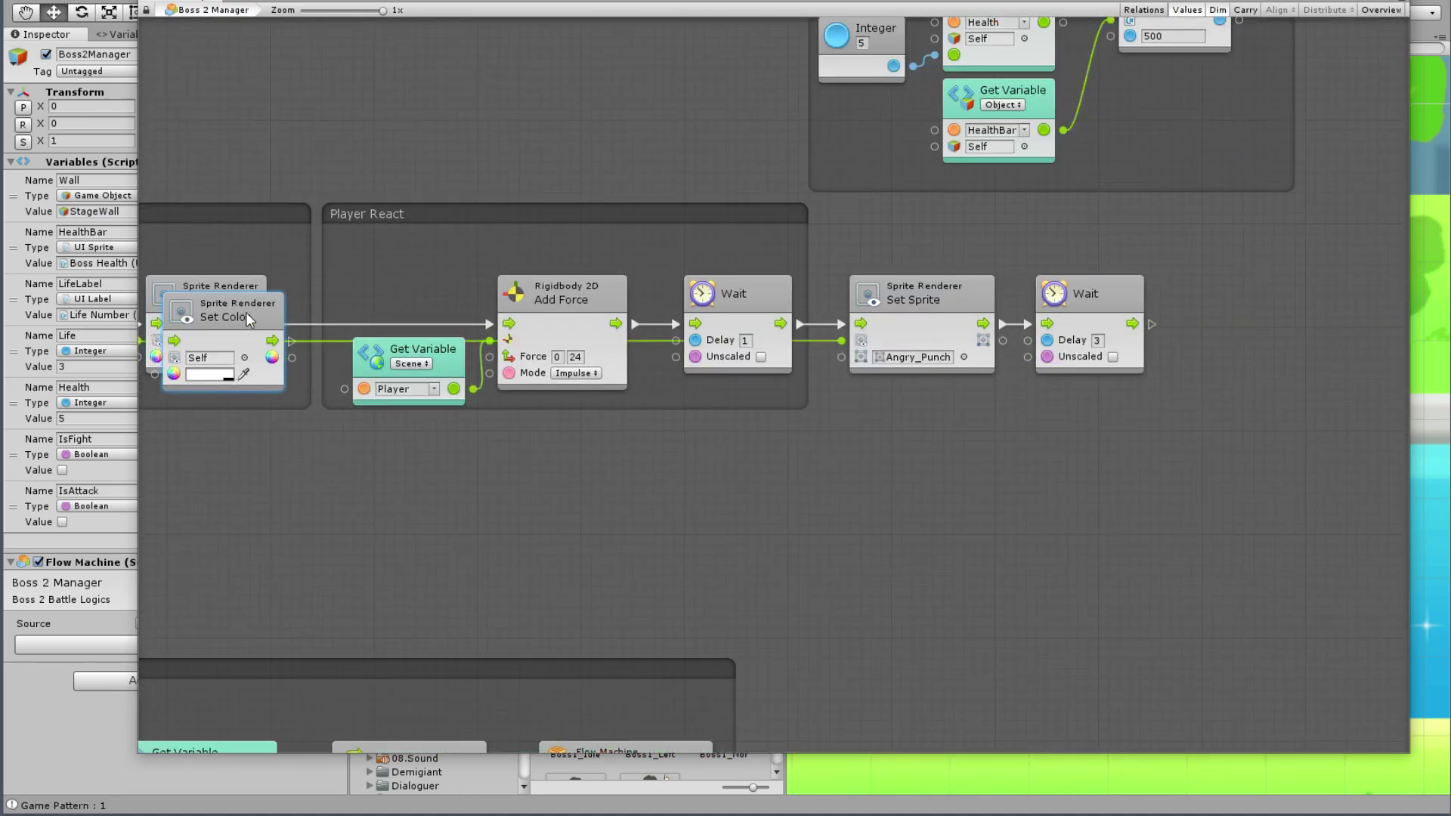
drag(246, 311, 1268, 301)
text(2)
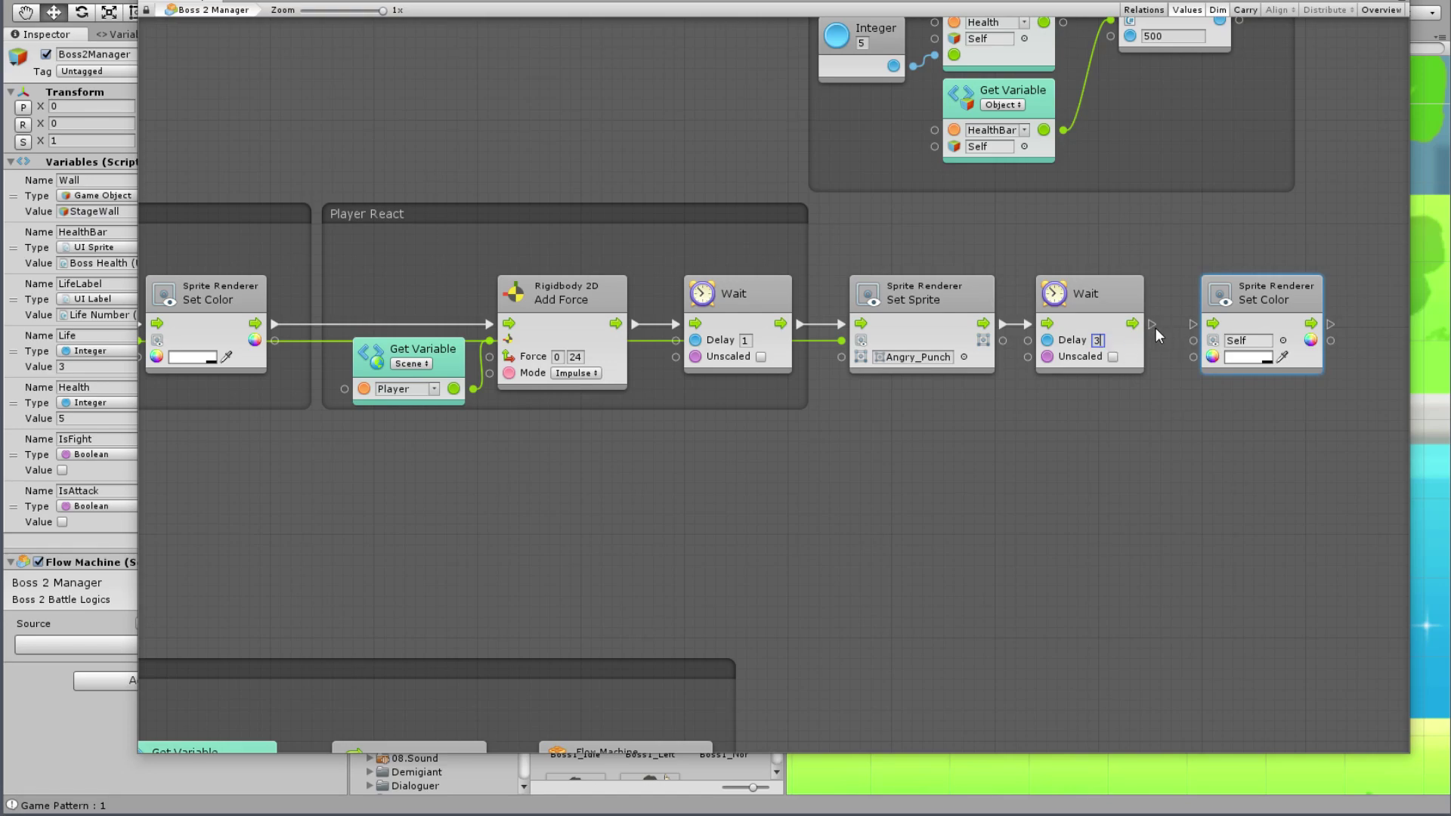
drag(1150, 325, 1193, 323)
click(1260, 360)
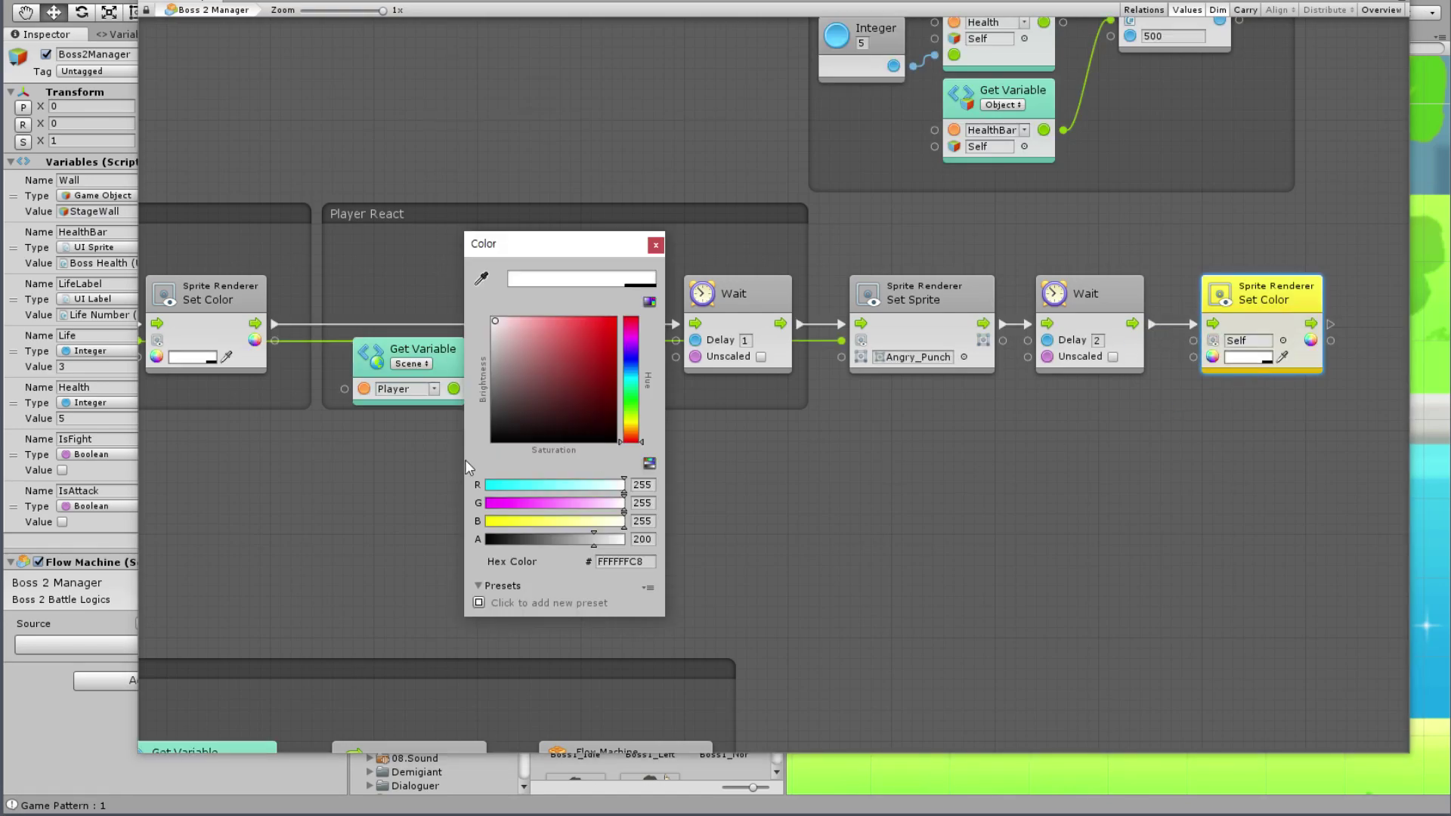
drag(570, 534, 723, 532)
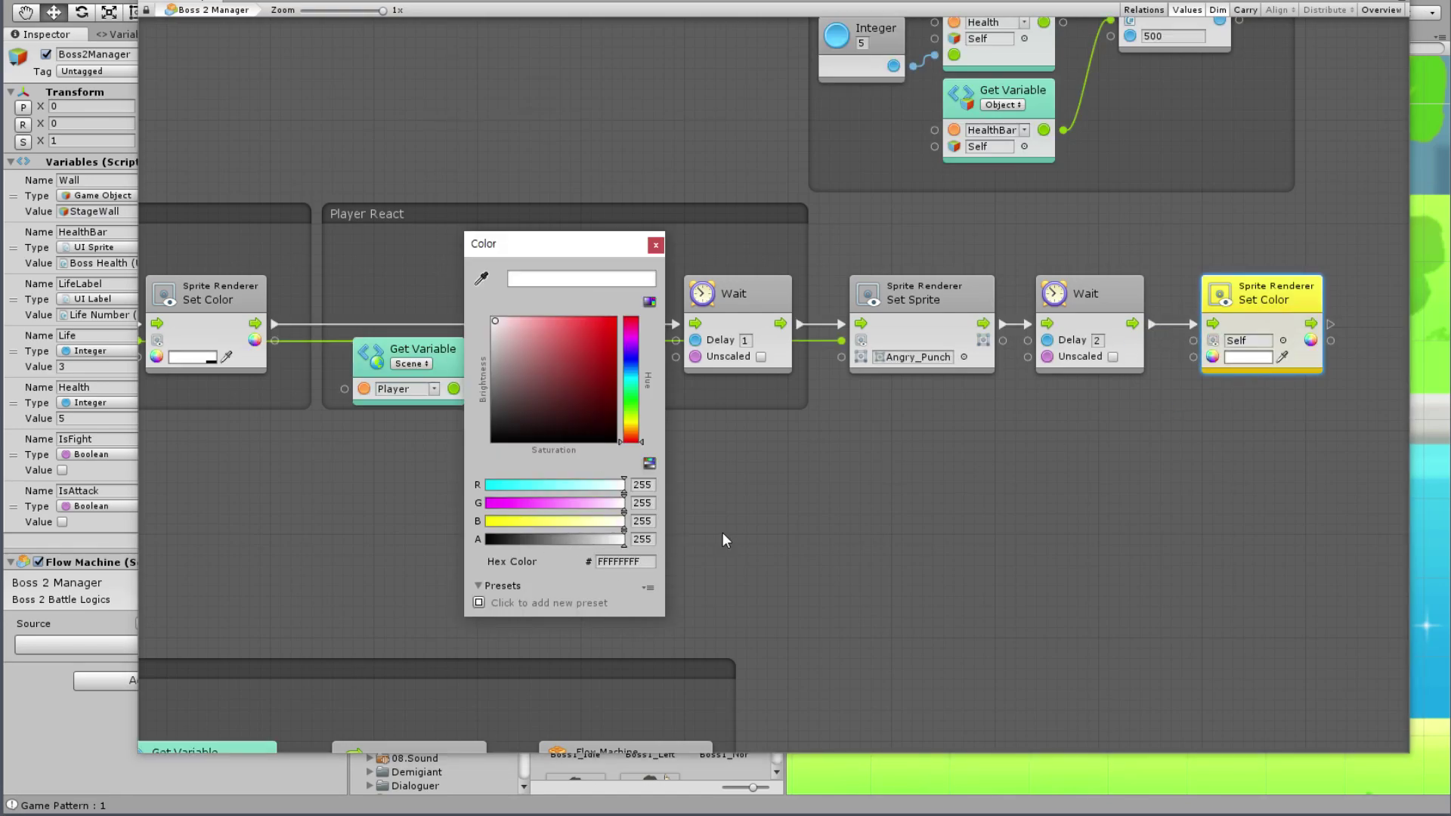
click(656, 245)
drag(1261, 297, 1239, 297)
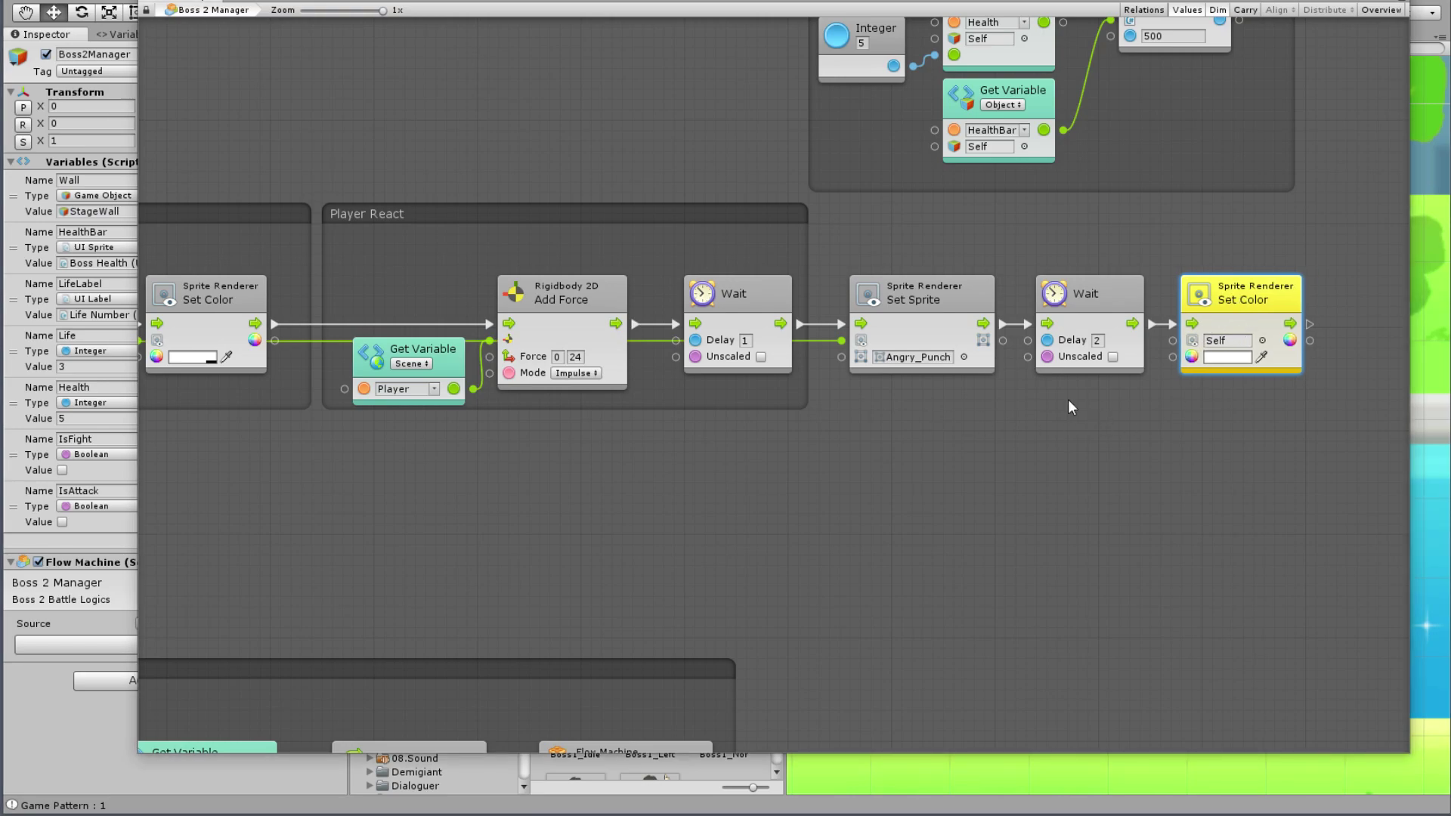
Step: Wire the sprite renderer output into the new Set Color node
ctrl+scroll(754, 476, down, 2)
scroll(774, 476, down, 1)
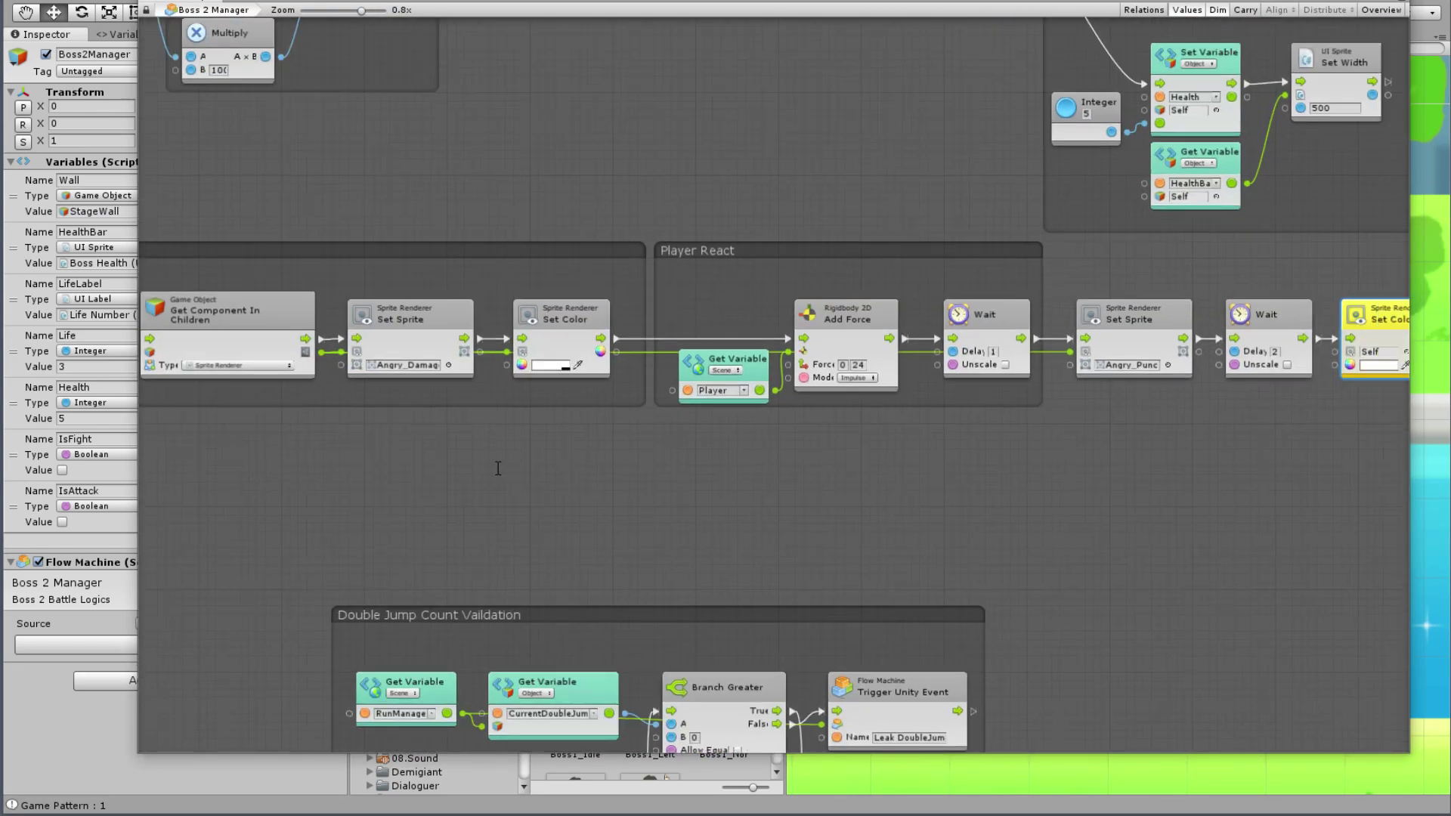
mouse_move(266, 355)
mouse_down()
mouse_move(1272, 366)
mouse_move(1283, 355)
mouse_up()
ctrl+scroll(1267, 472, up, 2)
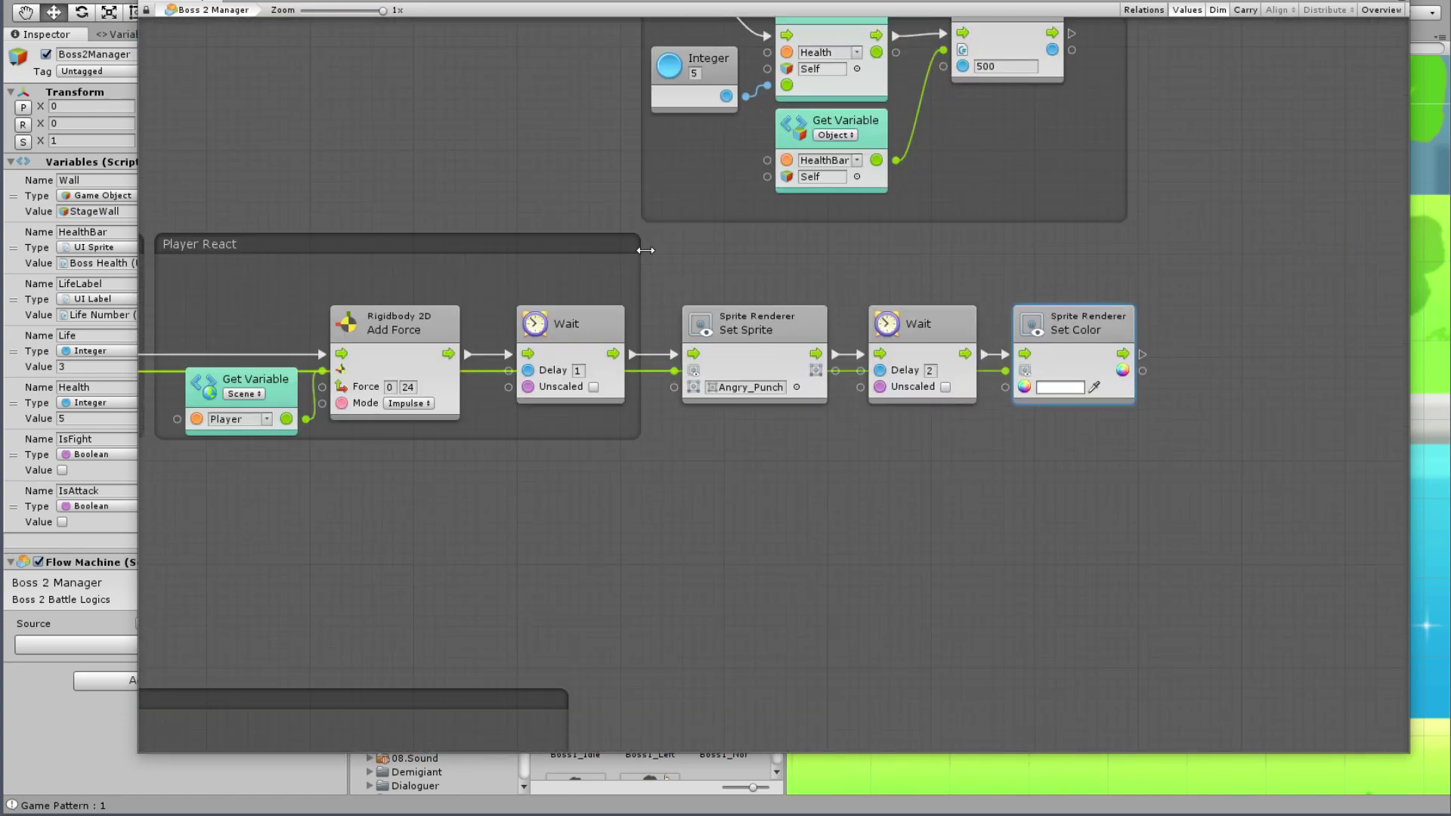
Step: Group the waits and sprite nodes, shrink Player React, and title the group Return Boss State
mouse_move(664, 237)
mouse_down()
mouse_move(1171, 443)
mouse_move(1262, 442)
mouse_up()
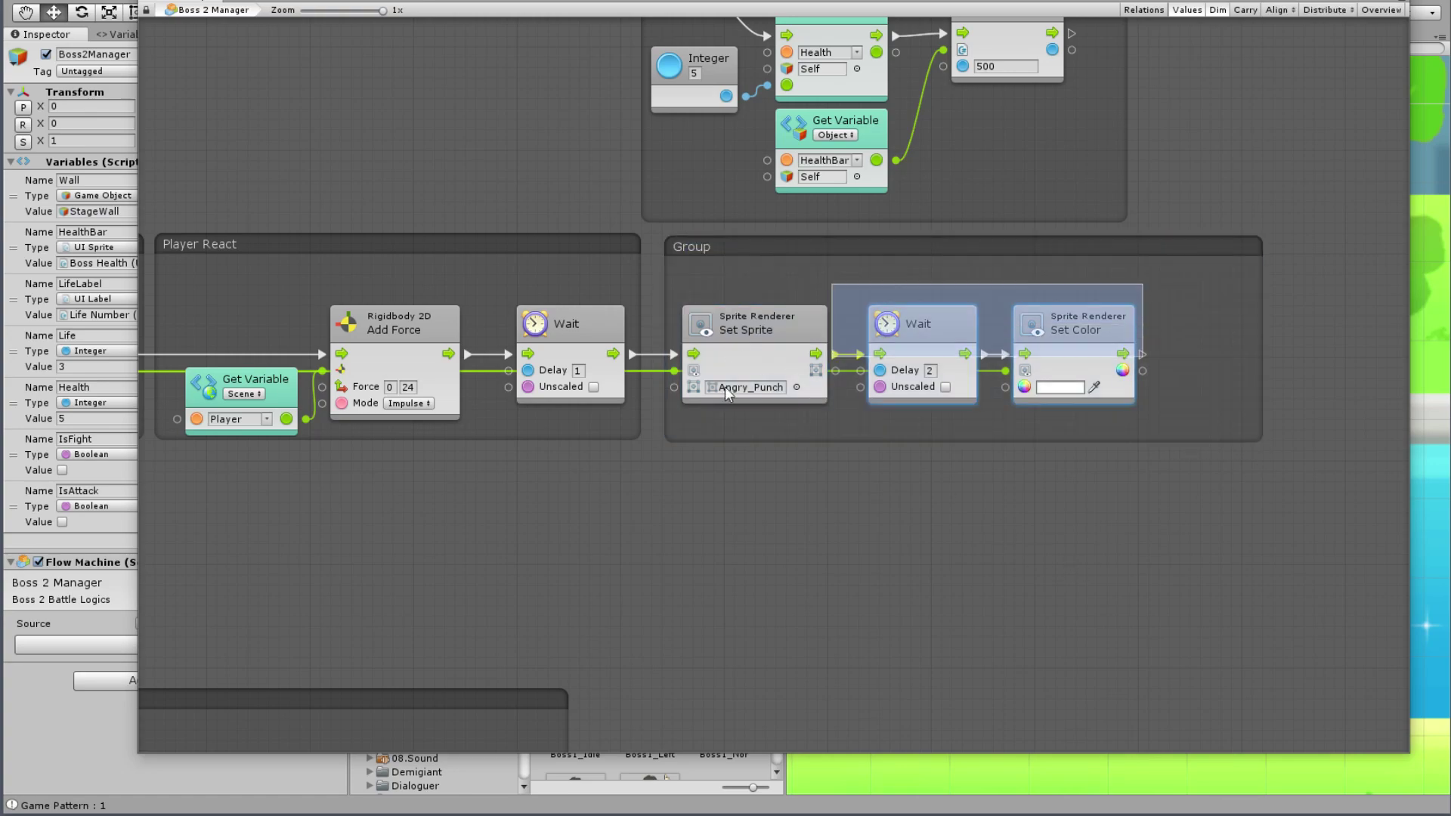
drag(771, 332, 884, 338)
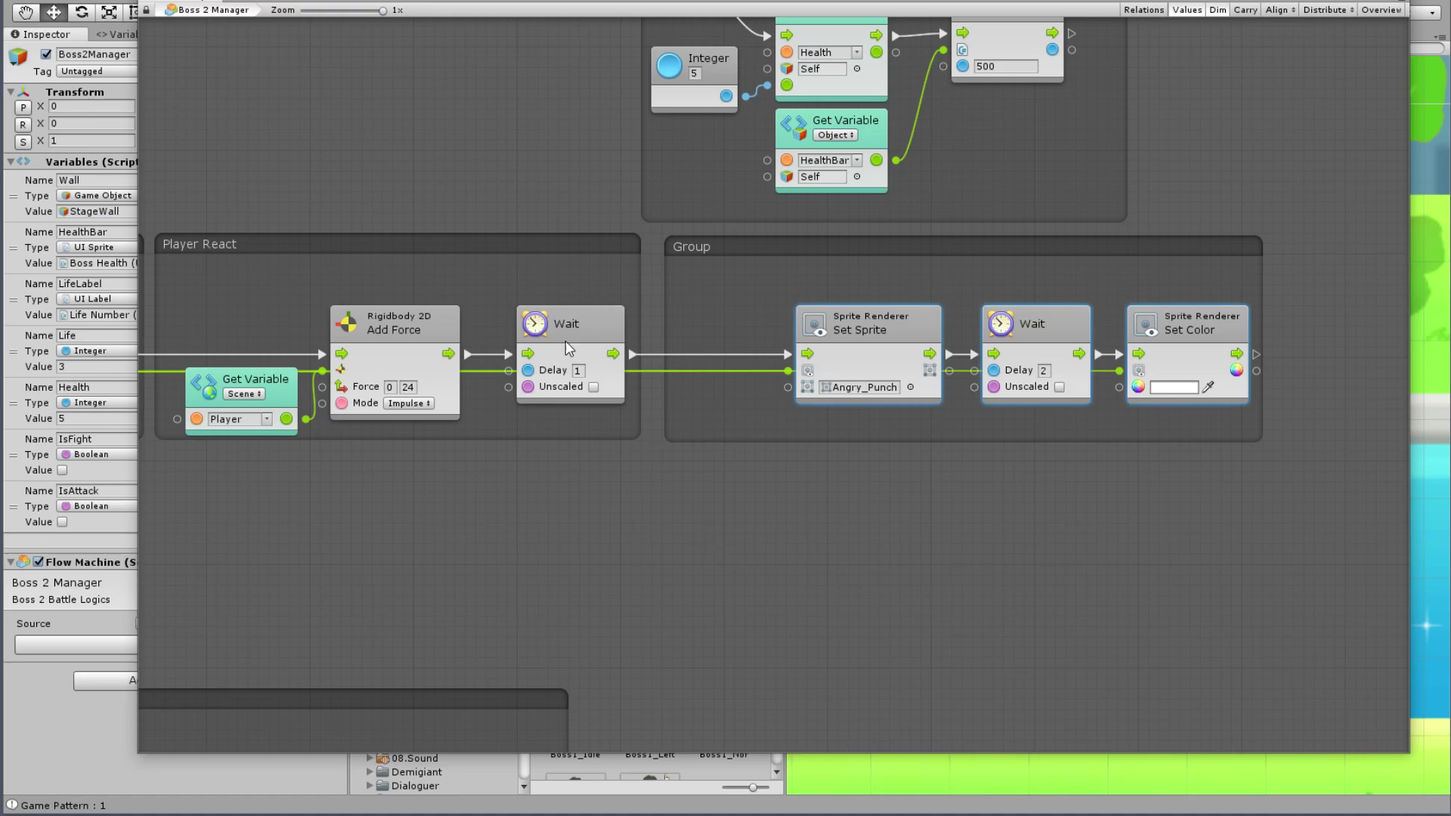
drag(566, 341, 719, 332)
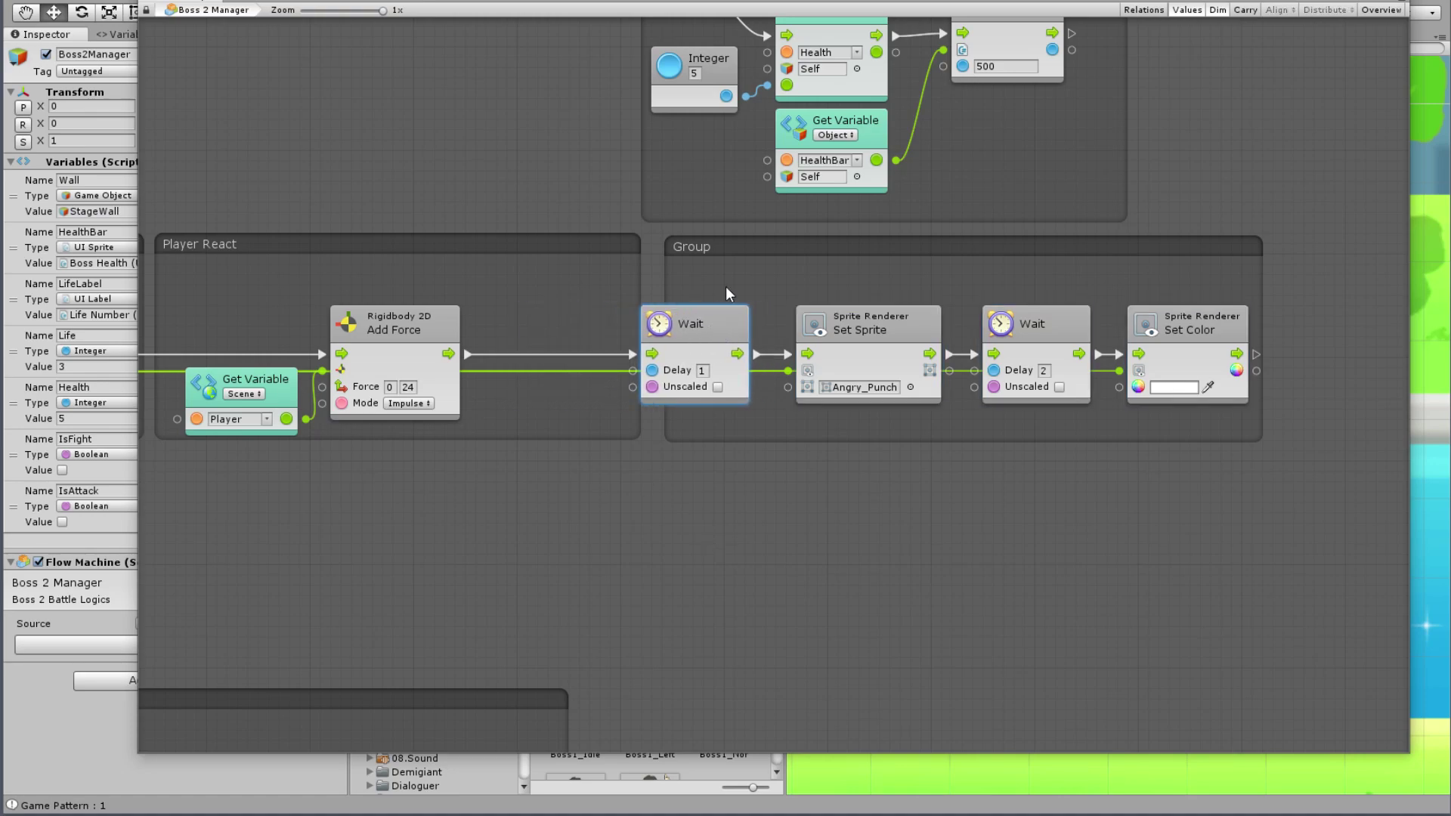
drag(639, 293, 516, 296)
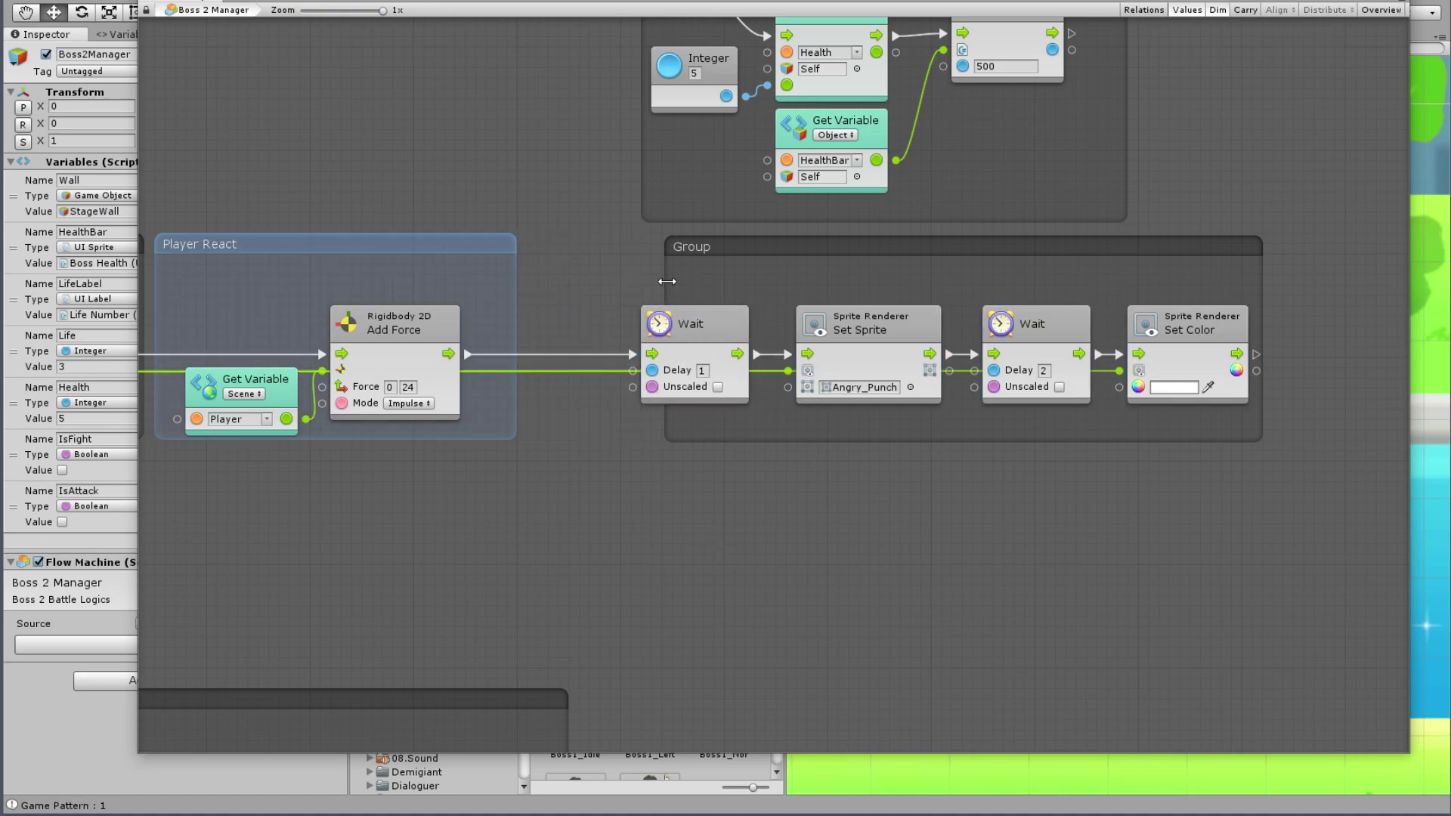
drag(666, 281, 612, 281)
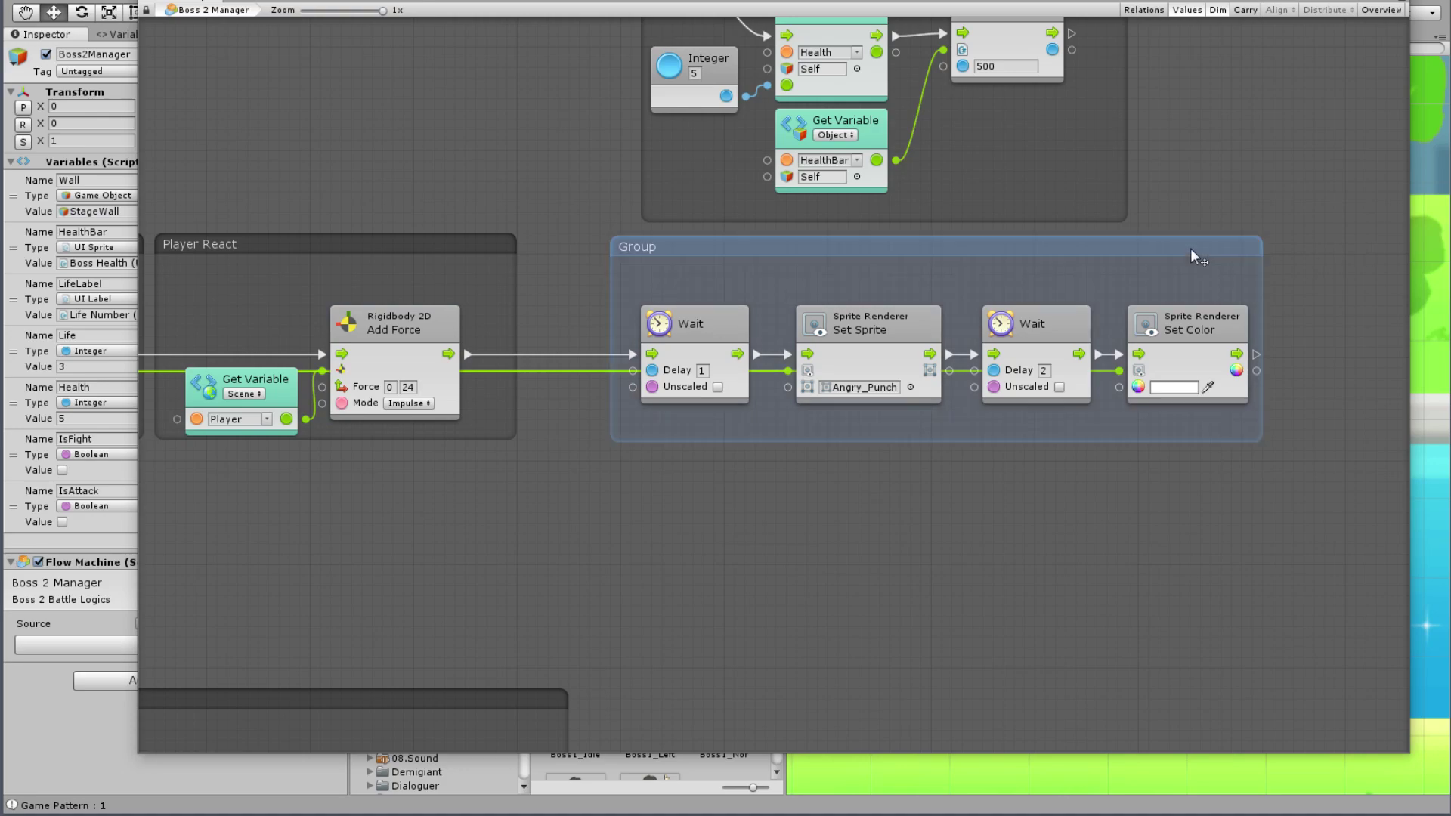
drag(1191, 255, 1109, 256)
double_click(549, 243)
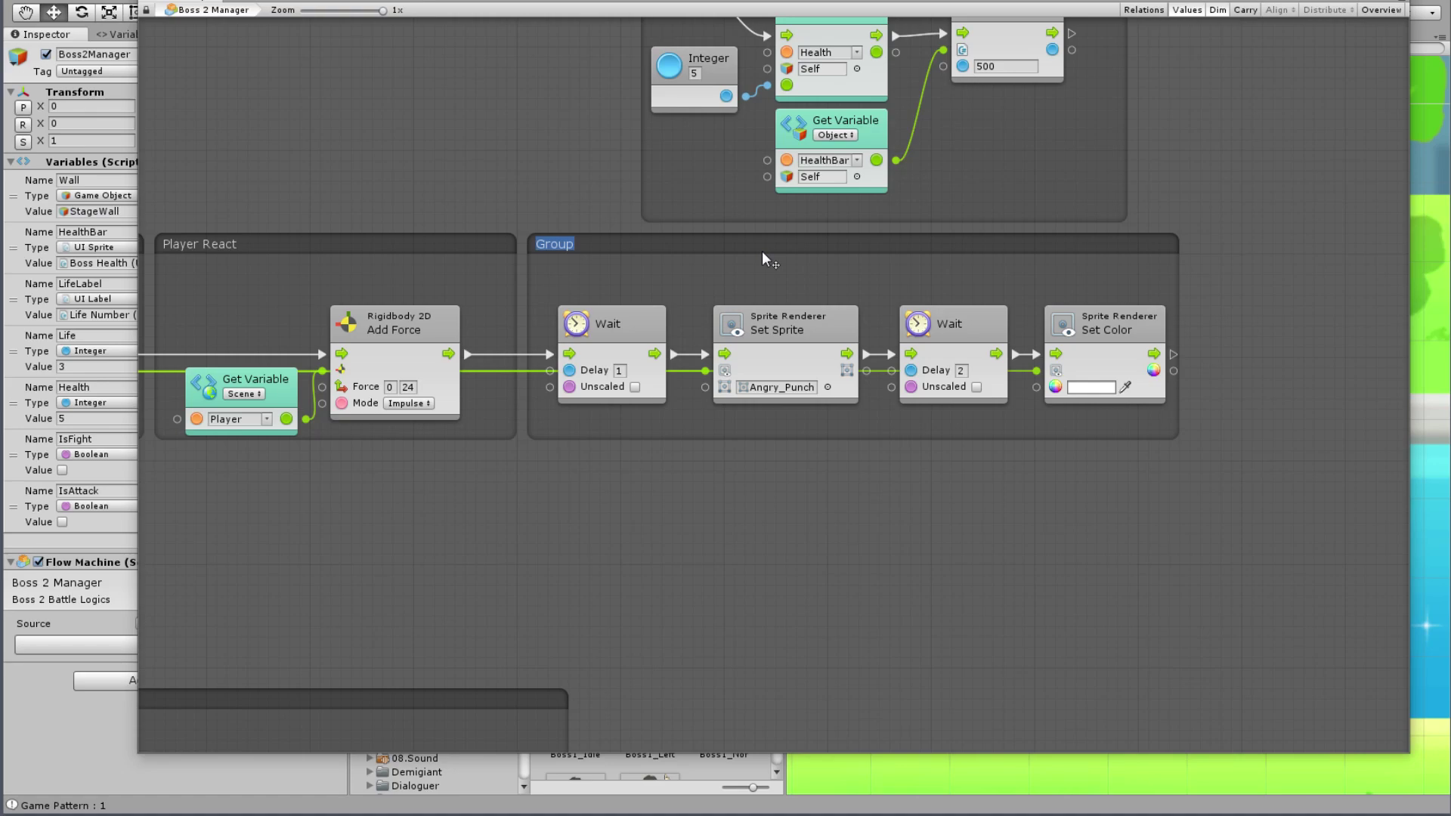
text(Ret)
text(urn Bos)
text(s State)
Step: Confirm the Return Boss State title and bring the Hit event and Sequence nodes into view
key(Return)
scroll(813, 532, down, 3)
middle_drag(573, 398, 819, 467)
mouse_move(717, 511)
middle_down()
mouse_move(819, 532)
mouse_move(932, 588)
middle_up()
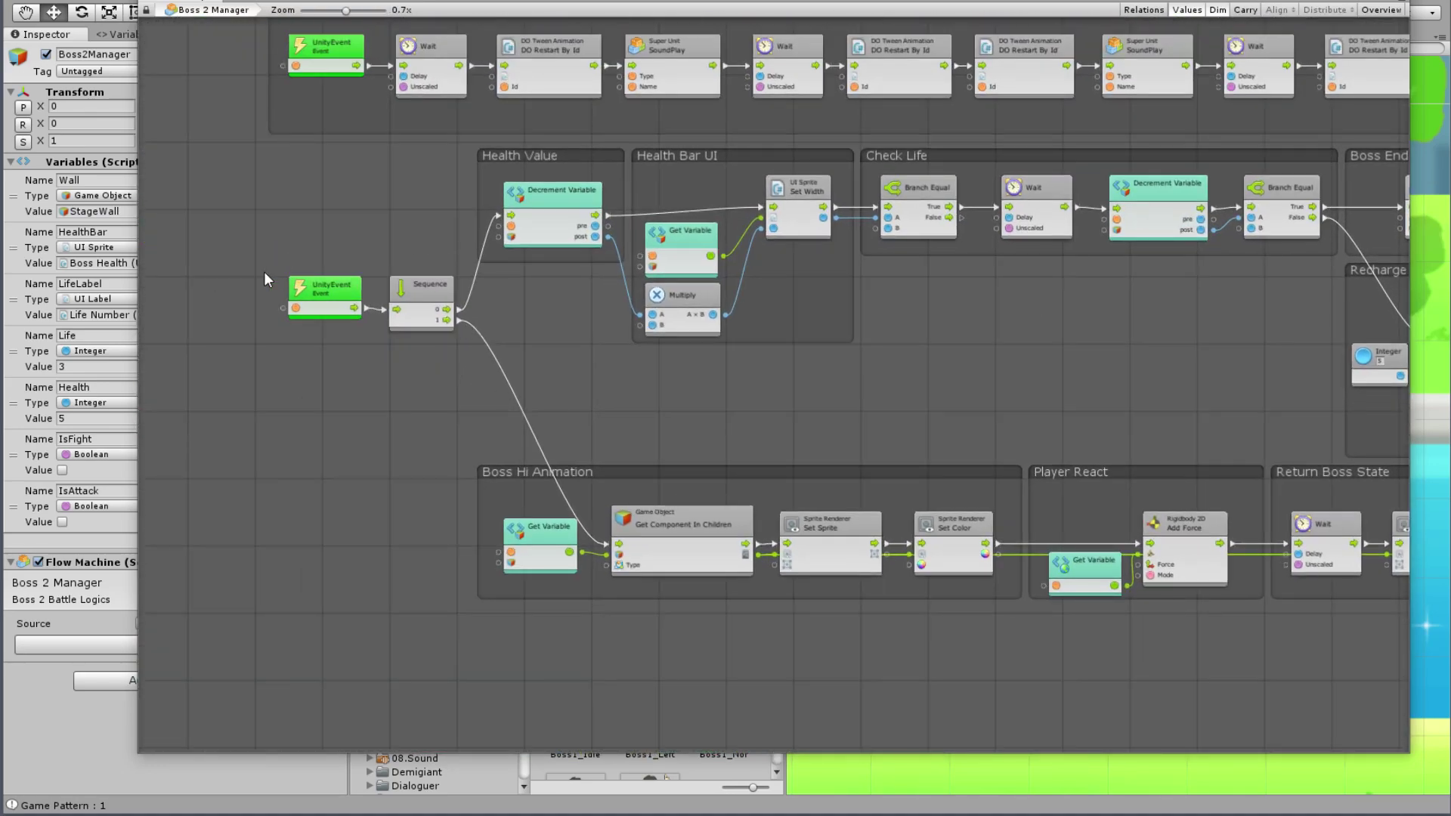
scroll(264, 280, up, 3)
Step: Enclose the Hit event and Sequence in a group titled Boss Hit, then zoom out to 0.4x
ctrl+drag(331, 246, 578, 405)
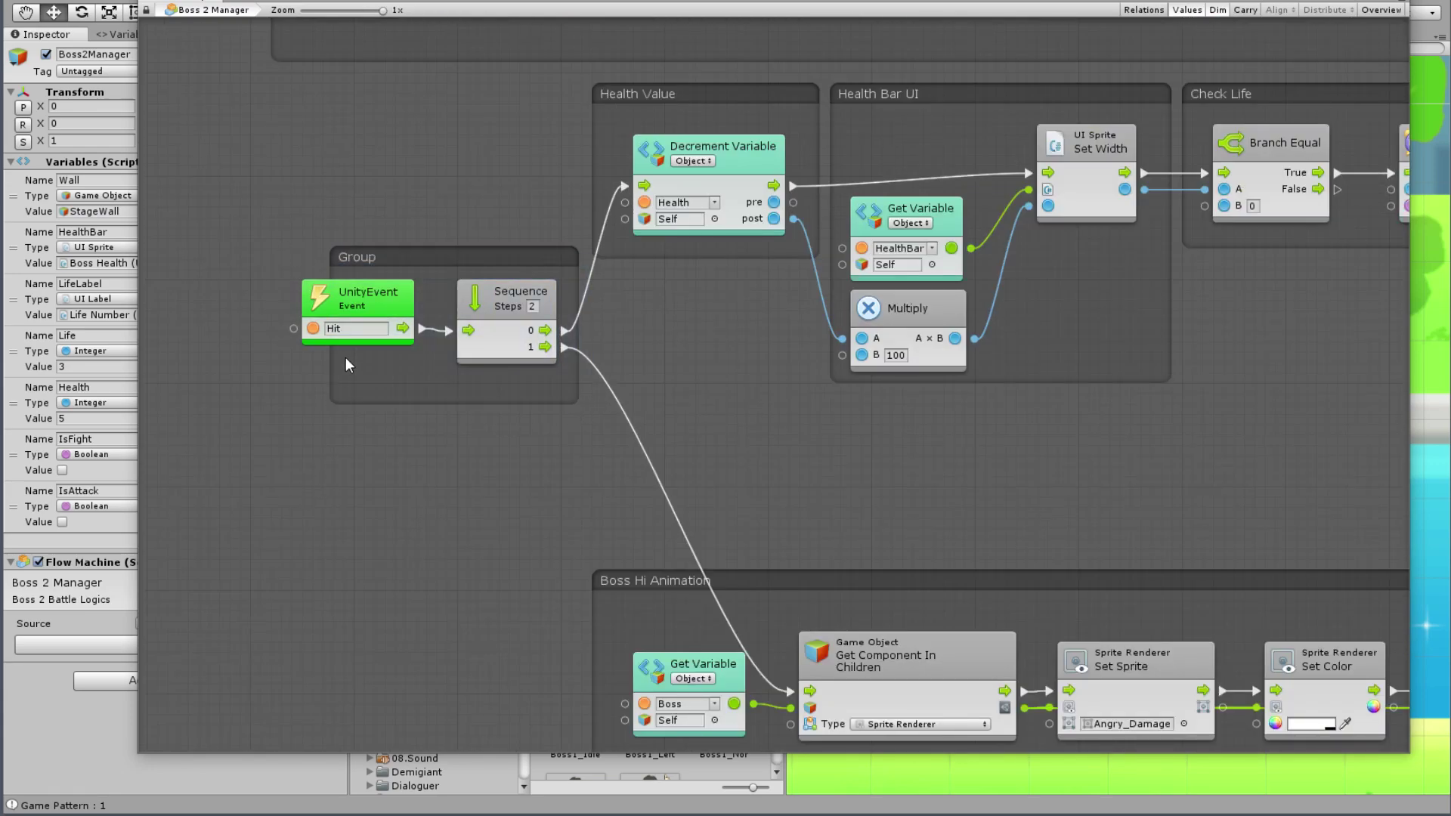
drag(328, 362, 271, 361)
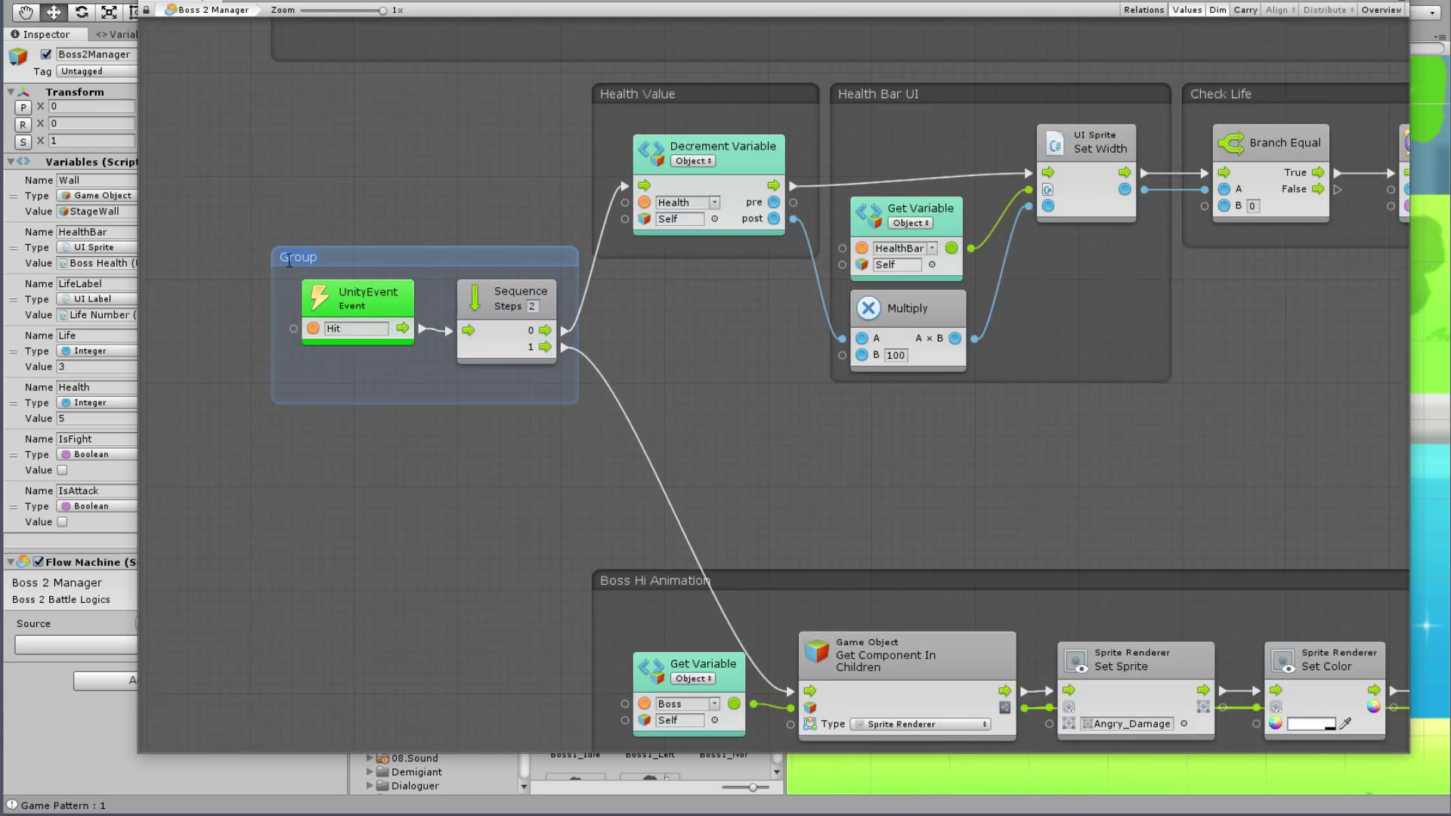
text(Boss Hit)
click(480, 528)
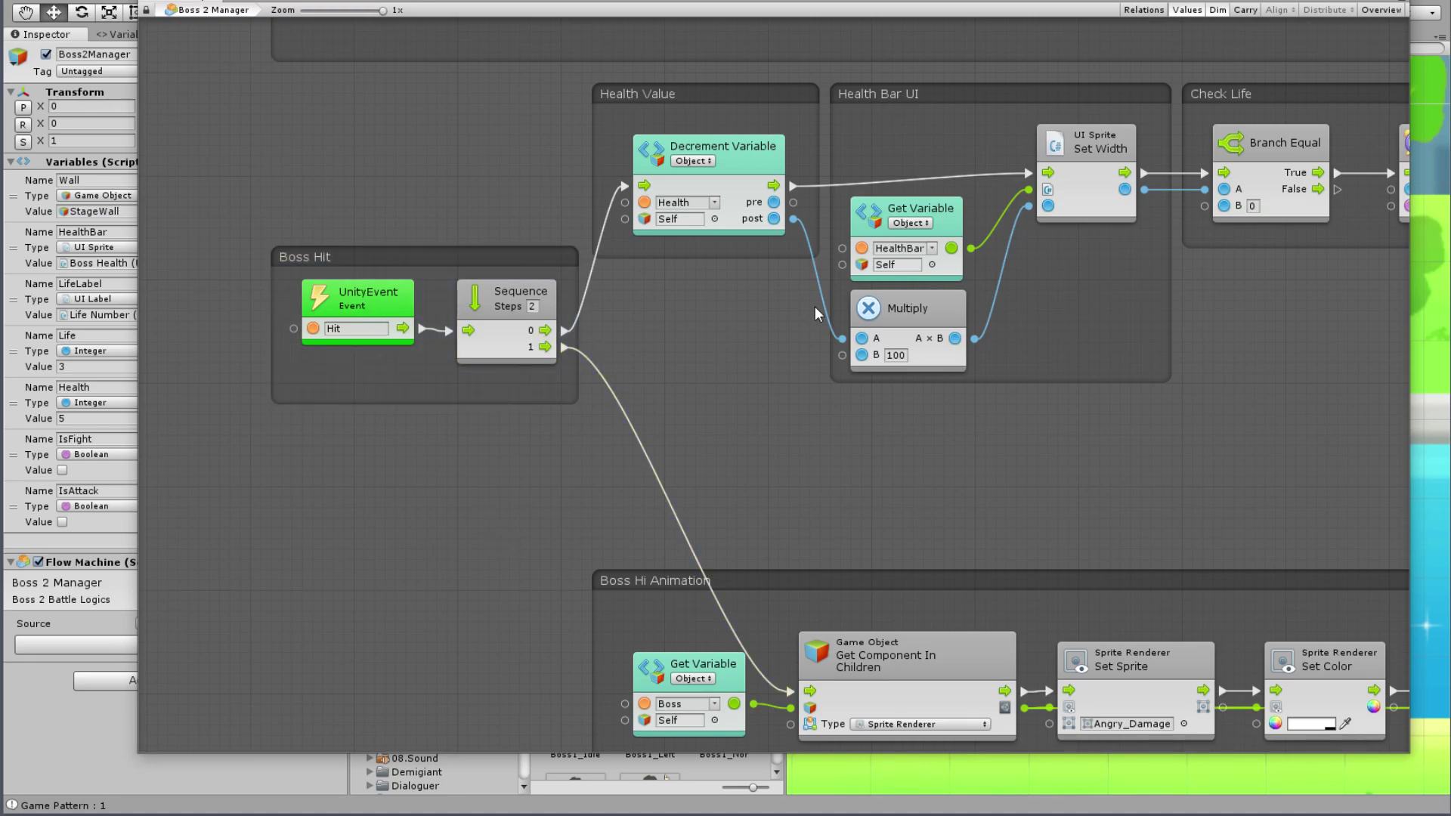
scroll(814, 313, down, 3)
middle_drag(1033, 408, 388, 314)
scroll(861, 367, down, 3)
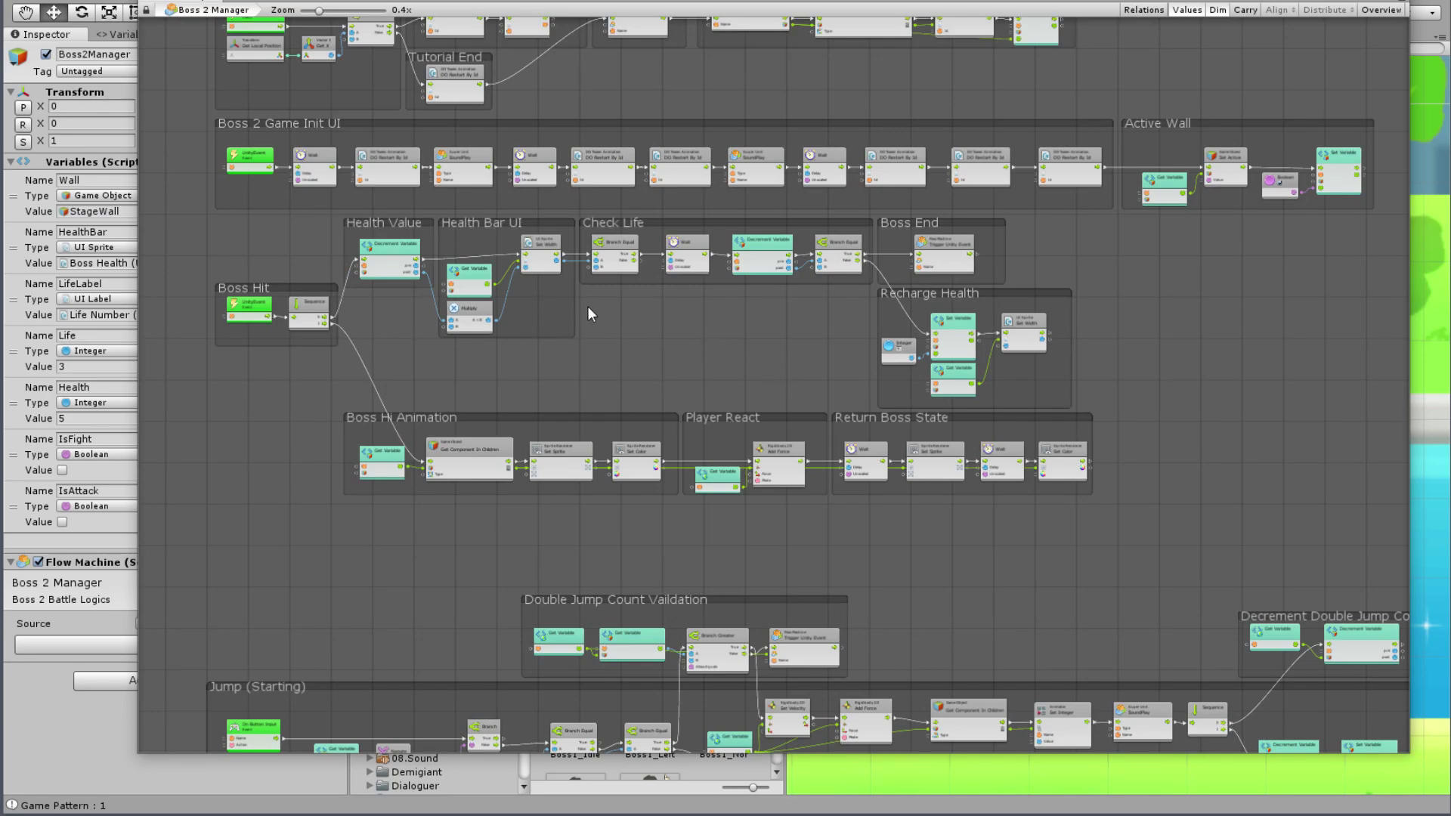
Step: Lower the graph window and save the scene and project from the File menu
drag(1126, 233, 1022, 287)
drag(549, 3, 302, 677)
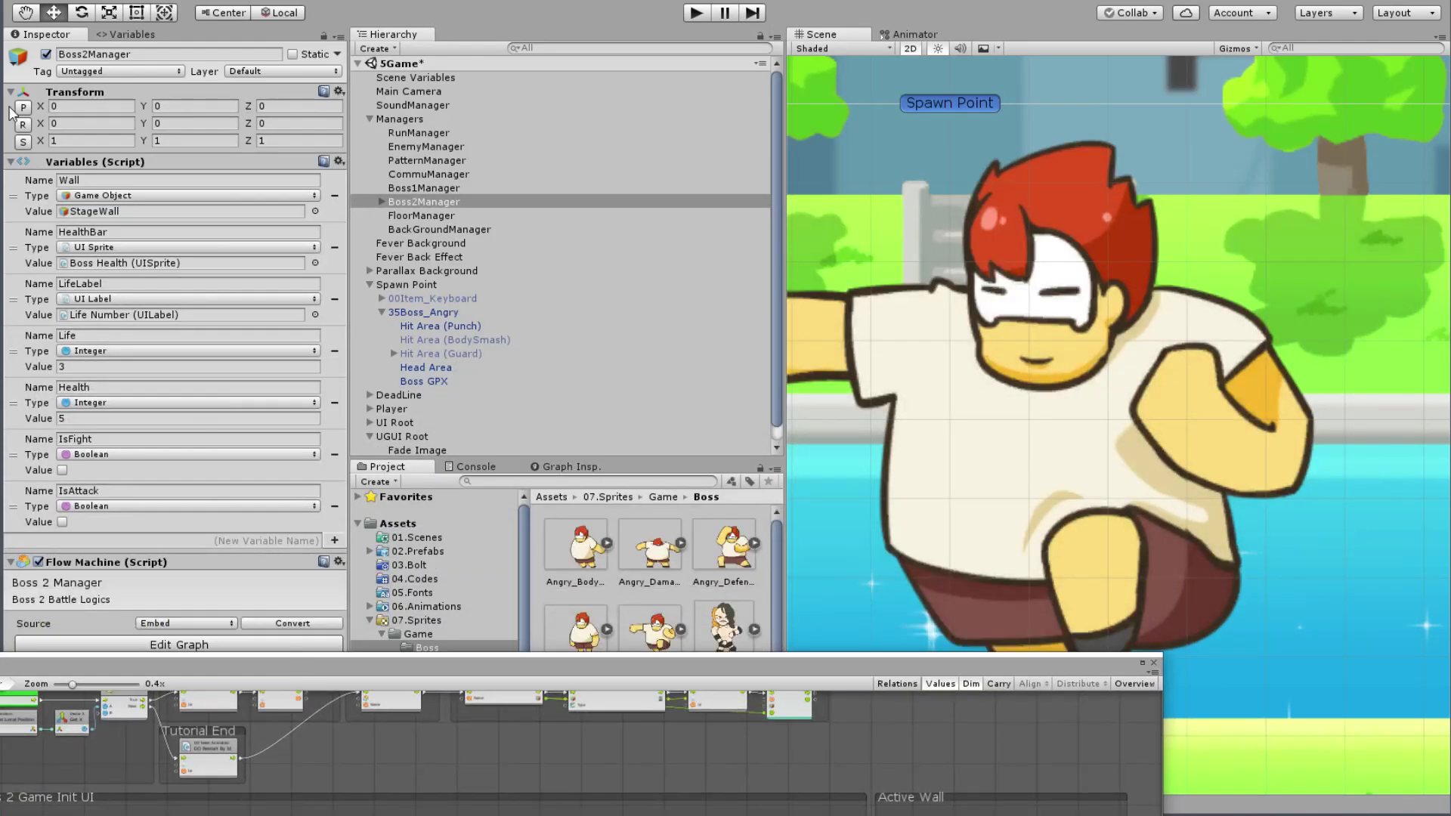
click(22, 2)
click(23, 5)
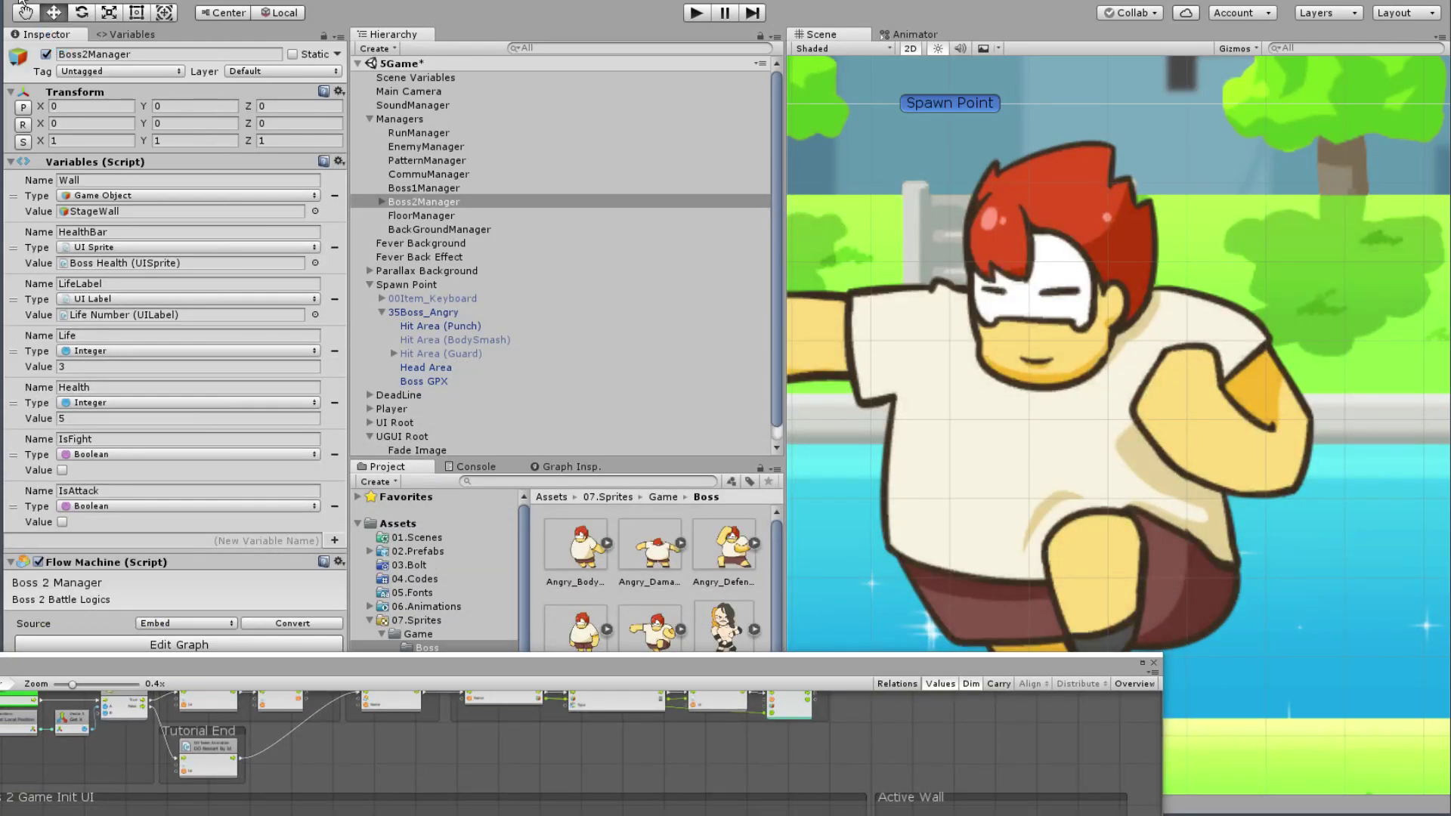
click(21, 7)
Step: Select Hit Area (Punch) in the Hierarchy, then move the graph back over the editor
drag(528, 686, 548, 549)
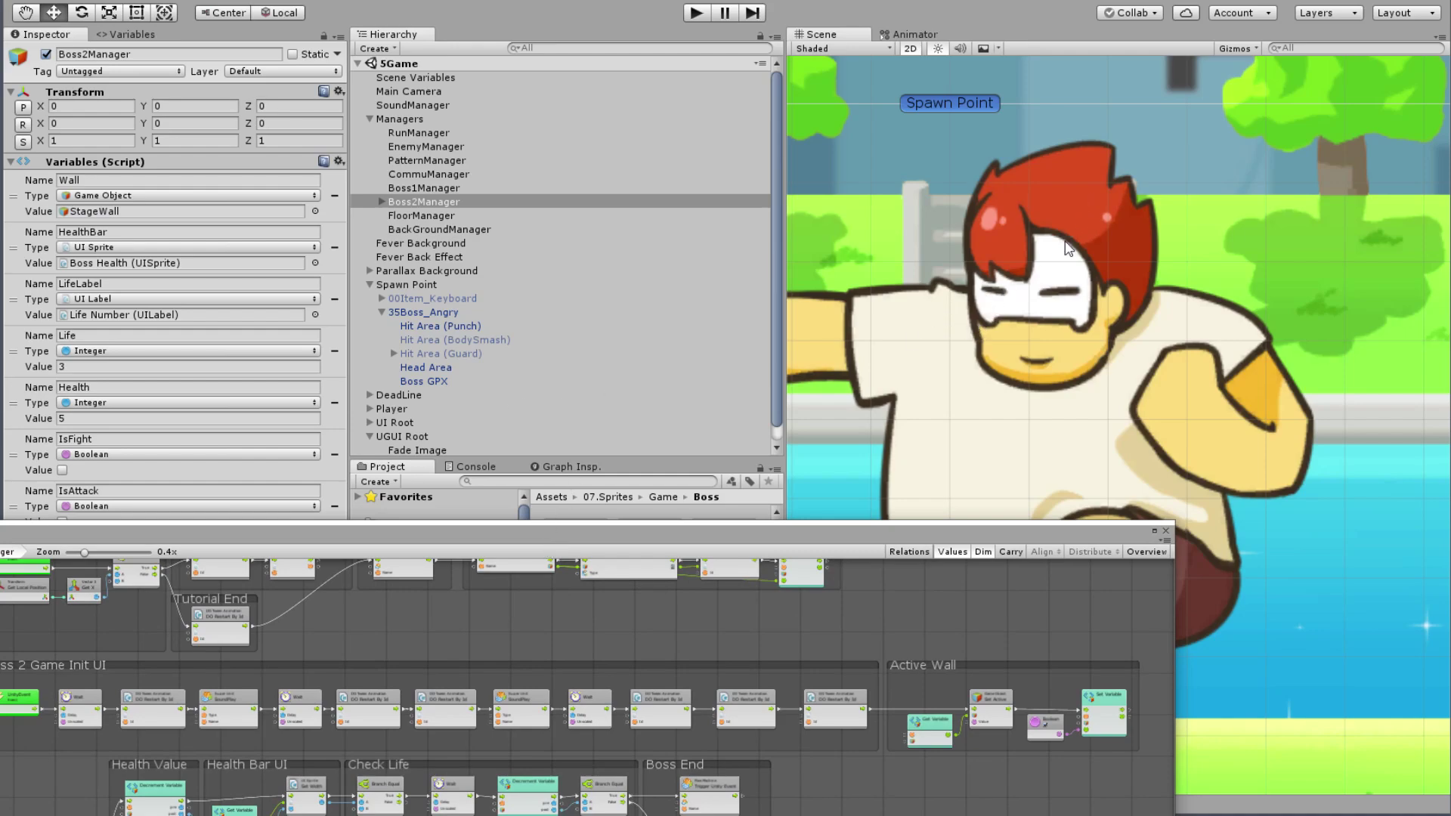
click(429, 327)
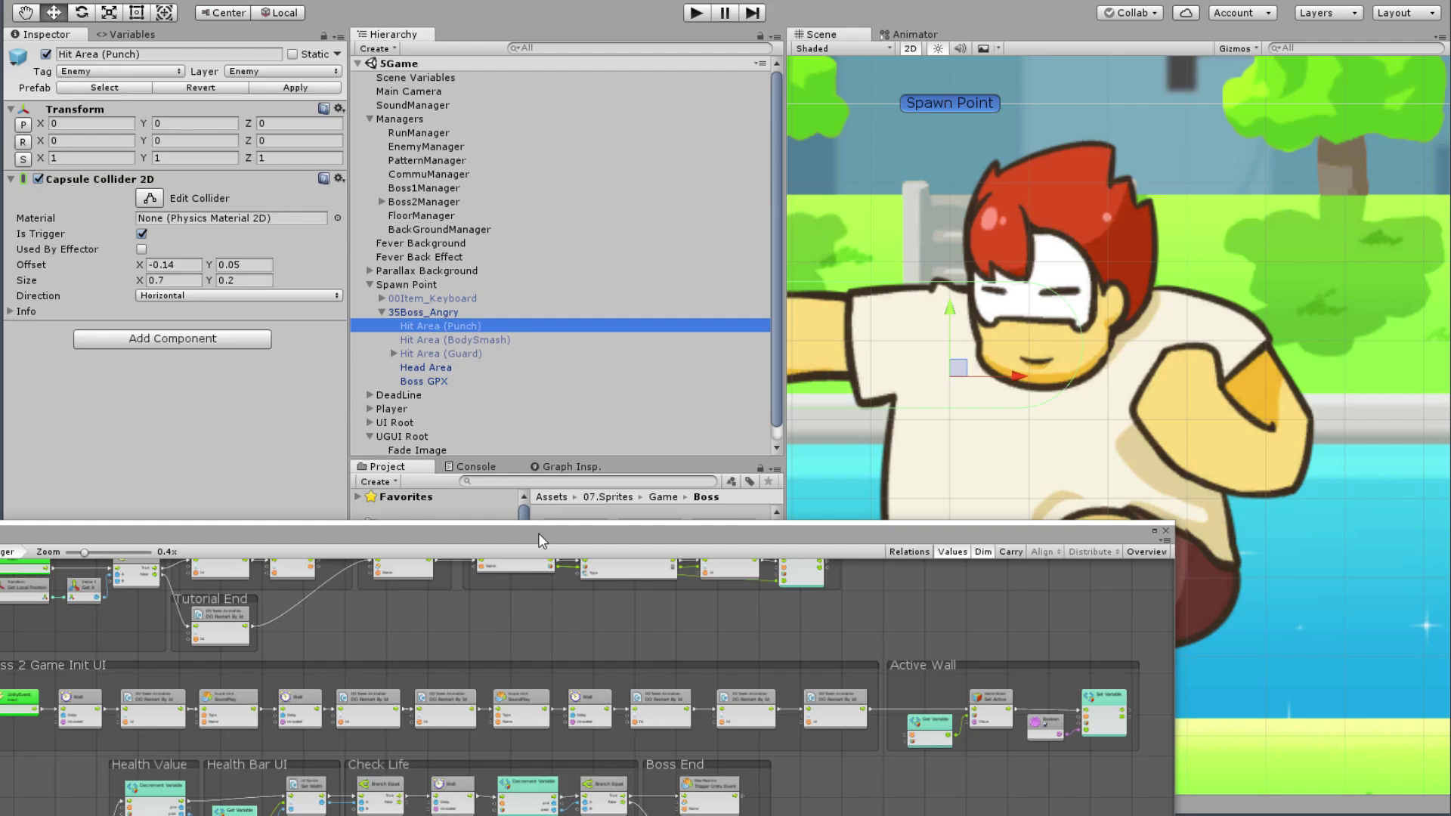
mouse_move(538, 533)
mouse_down()
mouse_move(772, 28)
mouse_move(766, 6)
mouse_up()
Step: Add a Get Object Variable node reading the HitList variable
scroll(657, 491, up, 5)
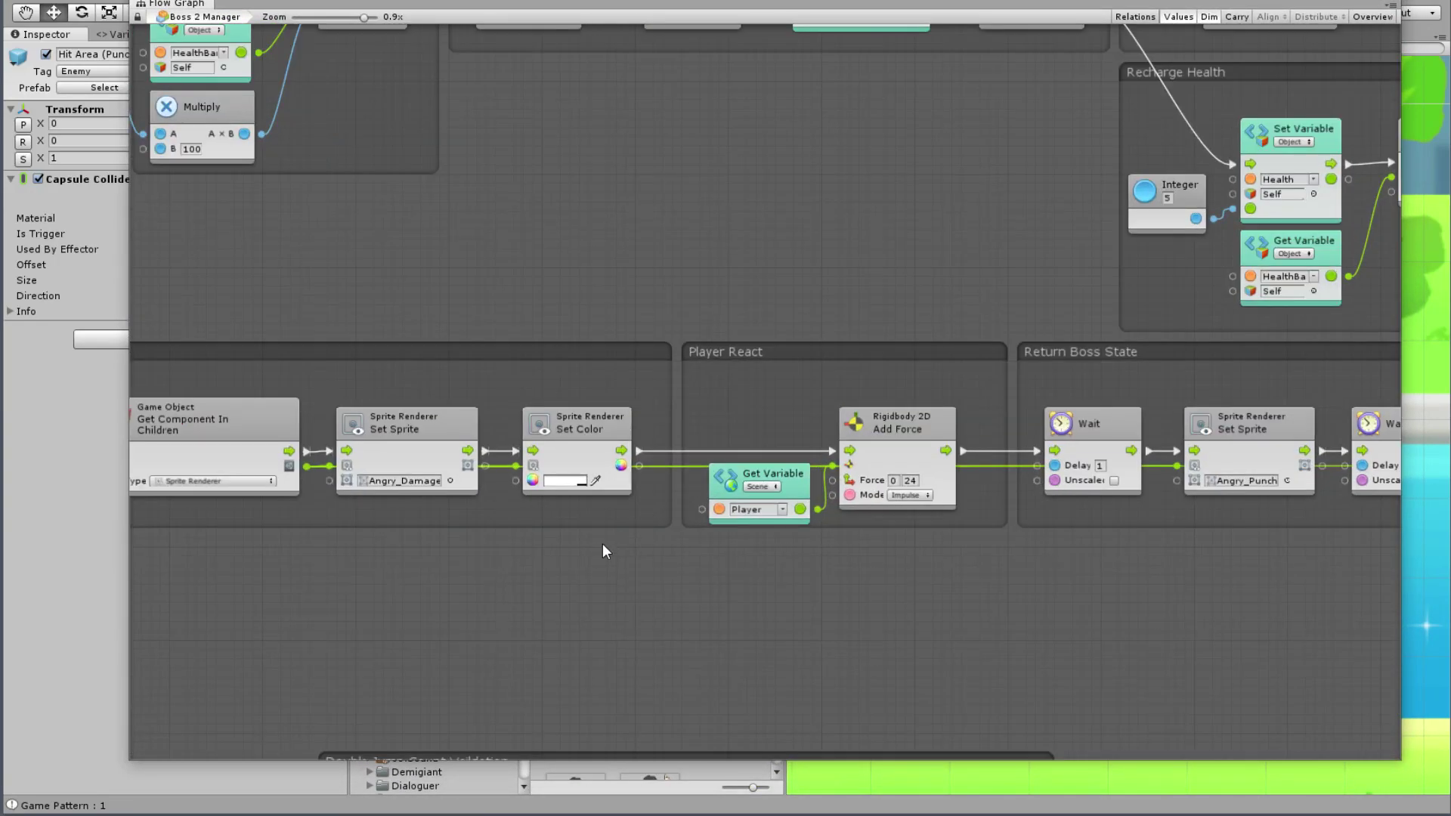
mouse_move(603, 550)
middle_down()
mouse_move(845, 511)
mouse_move(399, 490)
middle_up()
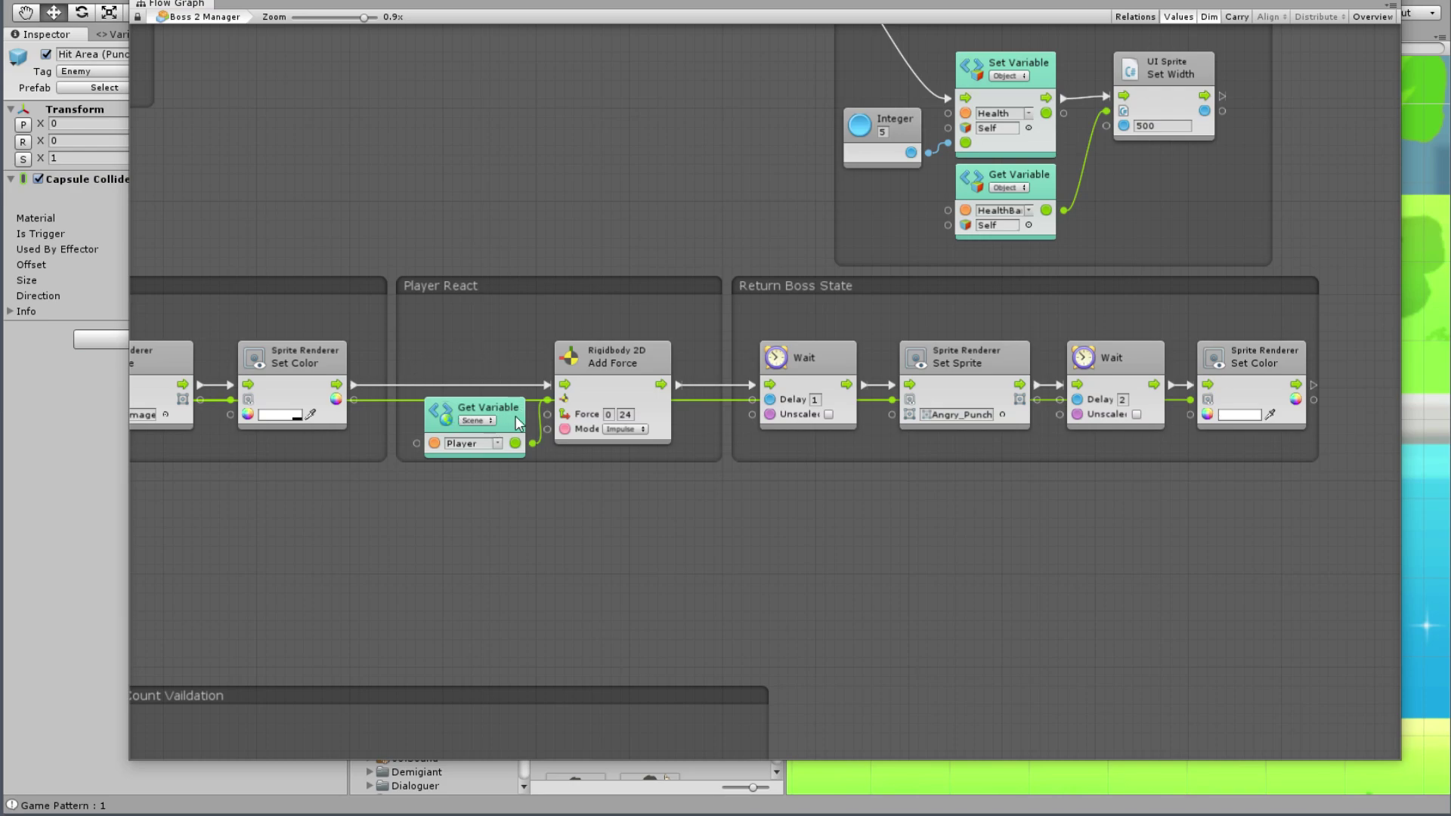
middle_drag(502, 440, 684, 502)
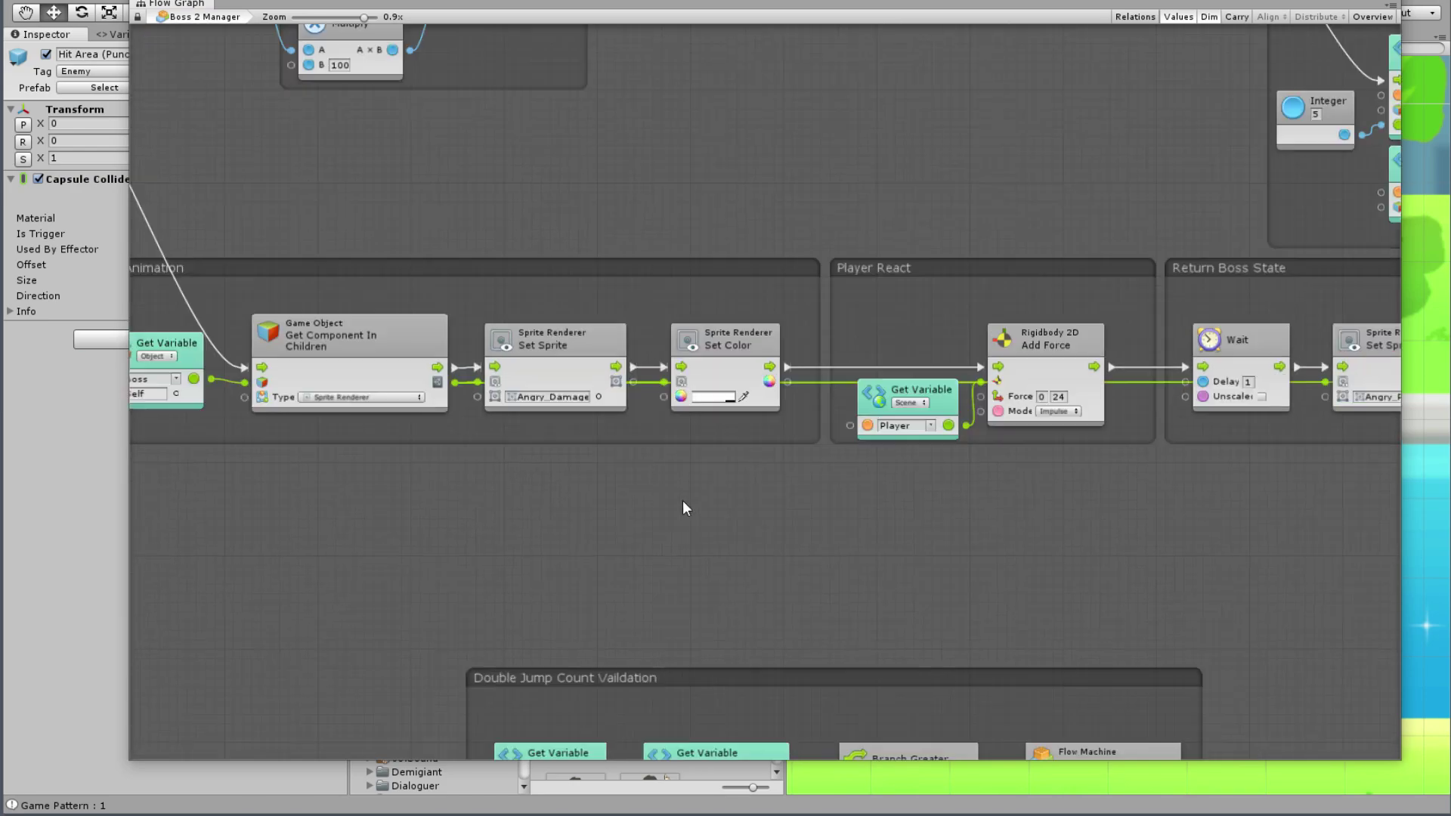
scroll(188, 476, up, 1)
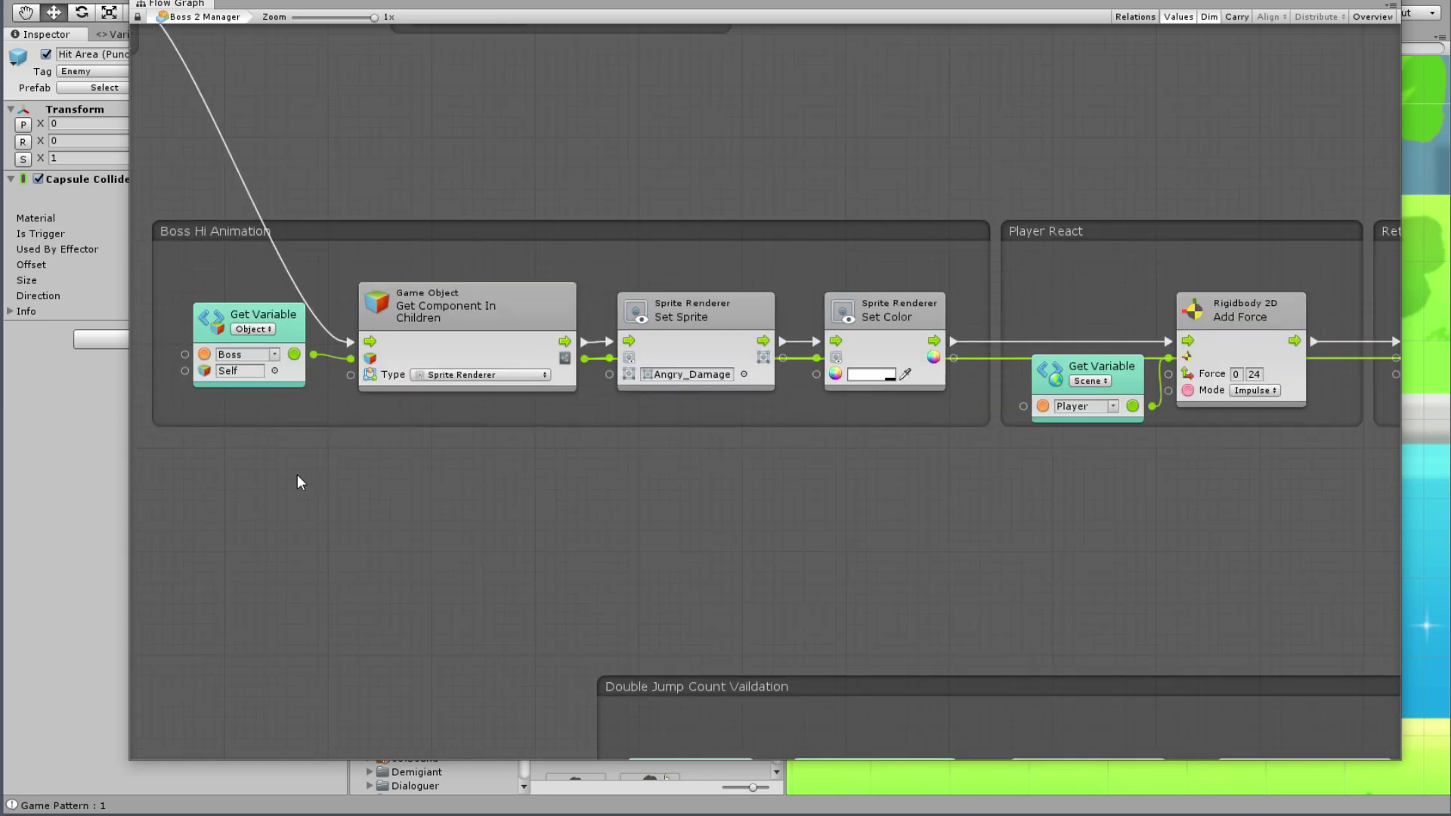
right_click(314, 518)
click(359, 528)
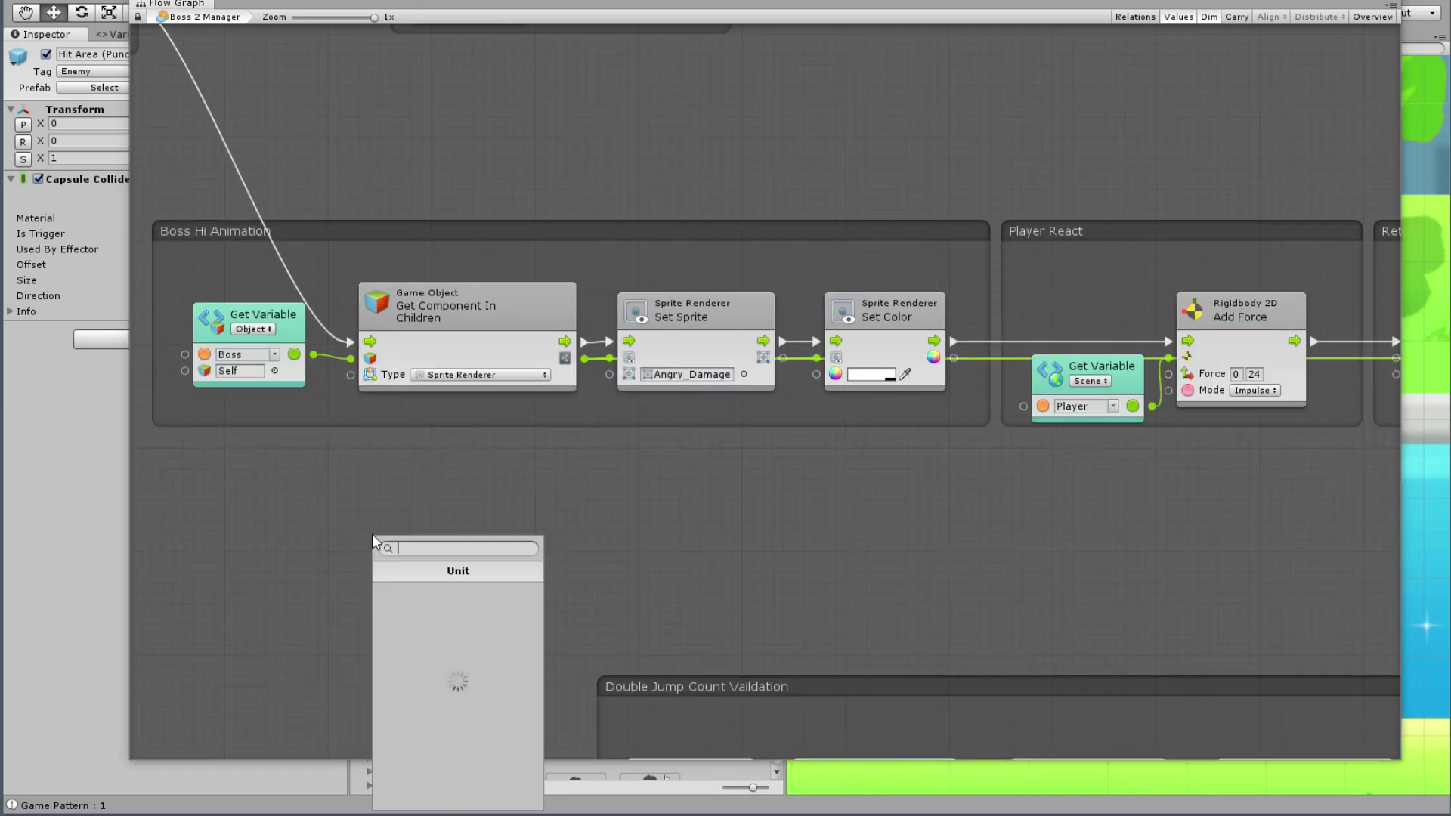
scroll(422, 737, down, 1)
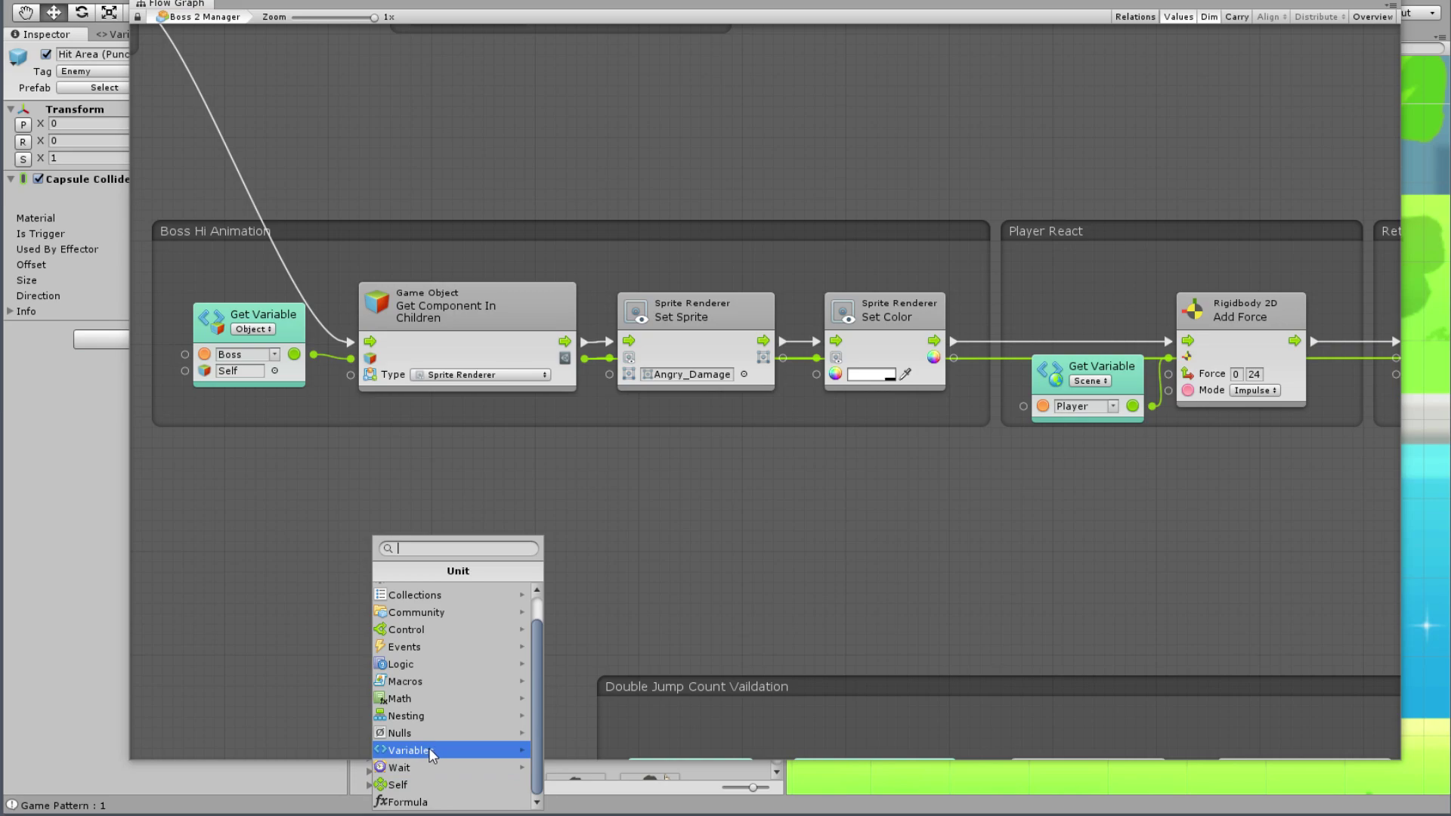
click(429, 747)
click(457, 608)
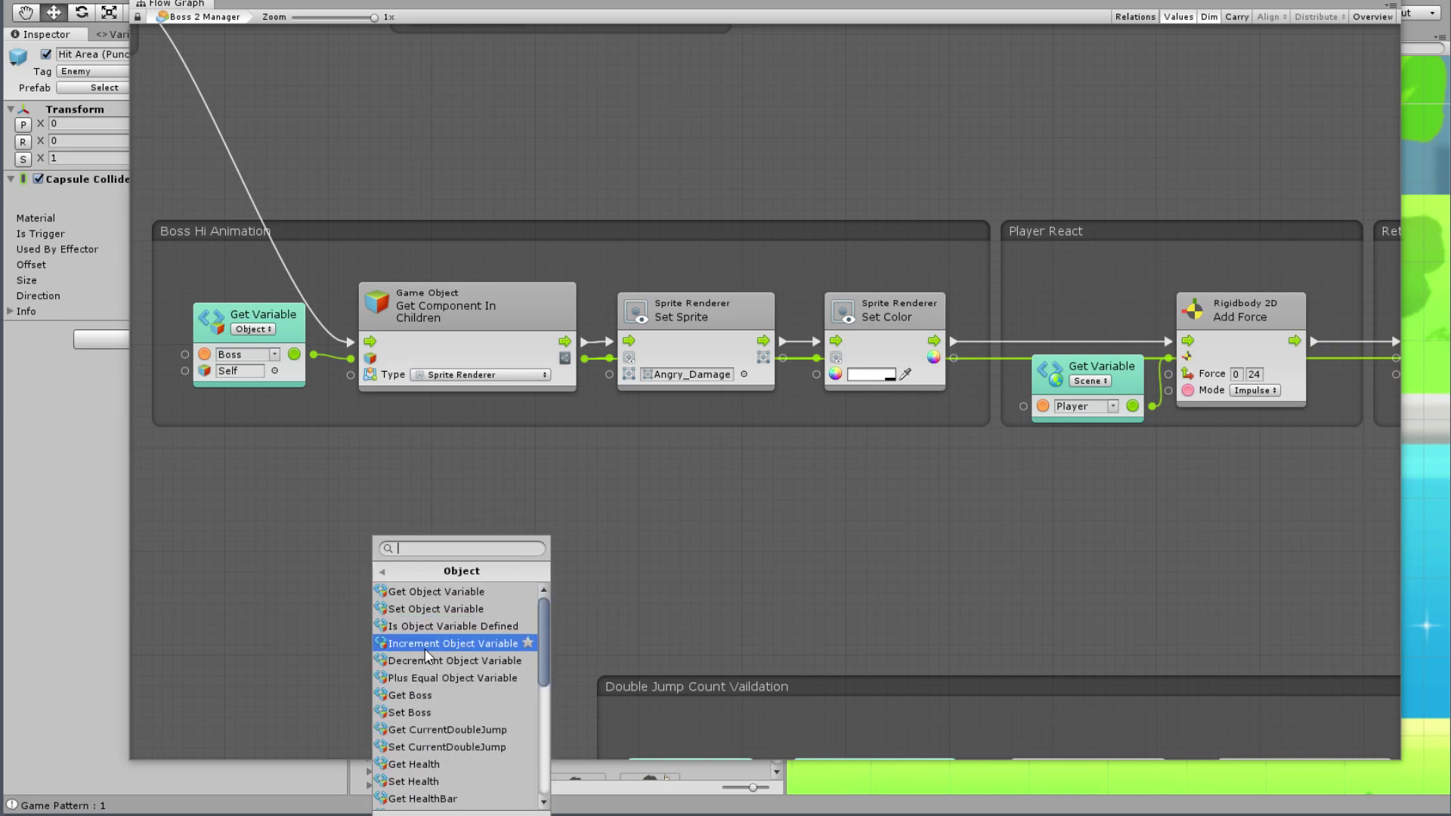
click(455, 597)
click(433, 581)
text(HitLis)
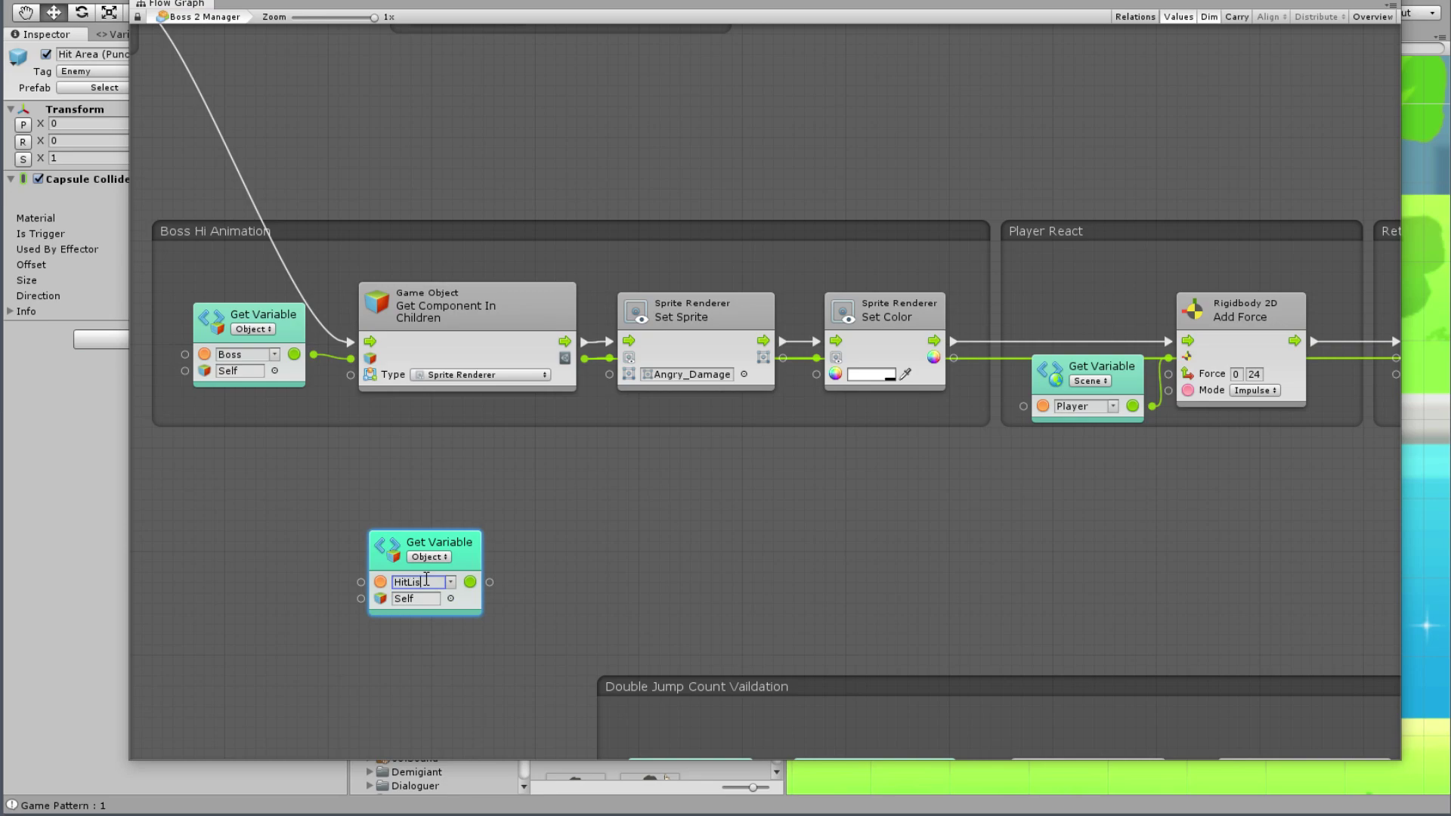
text(t)
Step: Add a For Each Loop node next to the HitList node
right_click(637, 478)
click(699, 484)
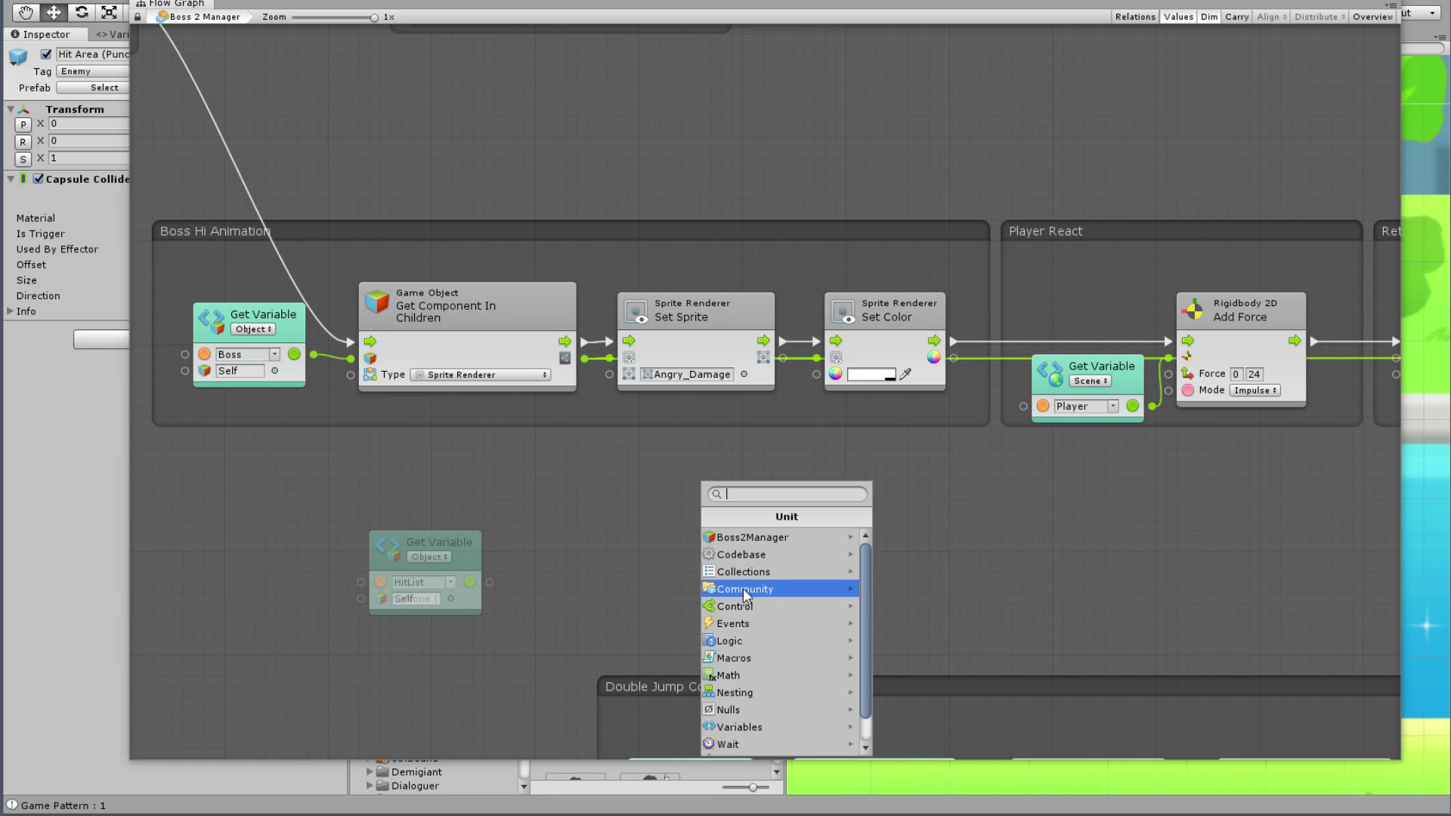
click(736, 606)
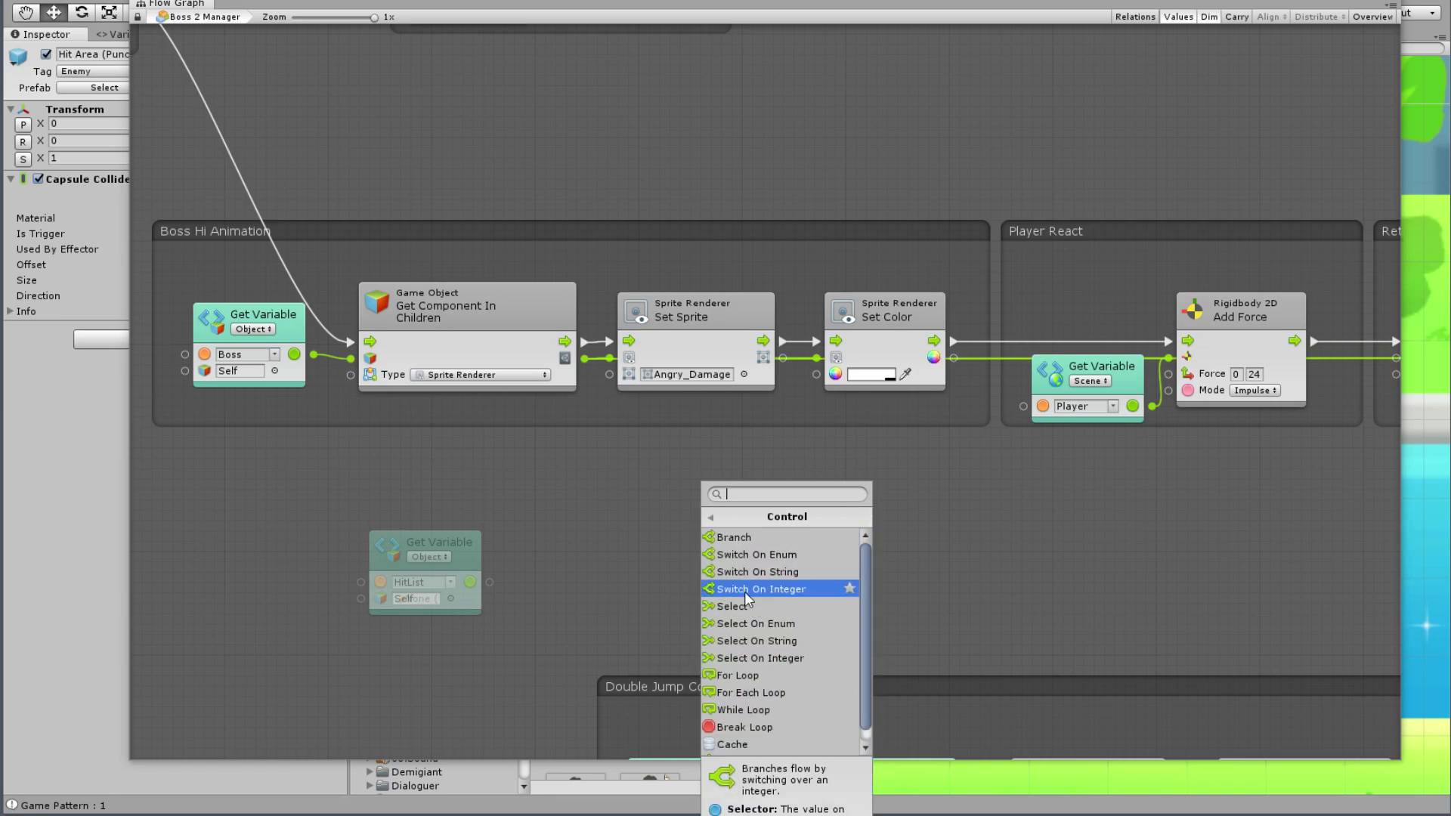
click(774, 694)
drag(725, 510, 543, 490)
Step: Add Game Object Set Active as the loop body, wiring Item, the HitList collection and Boss
right_click(713, 491)
click(760, 505)
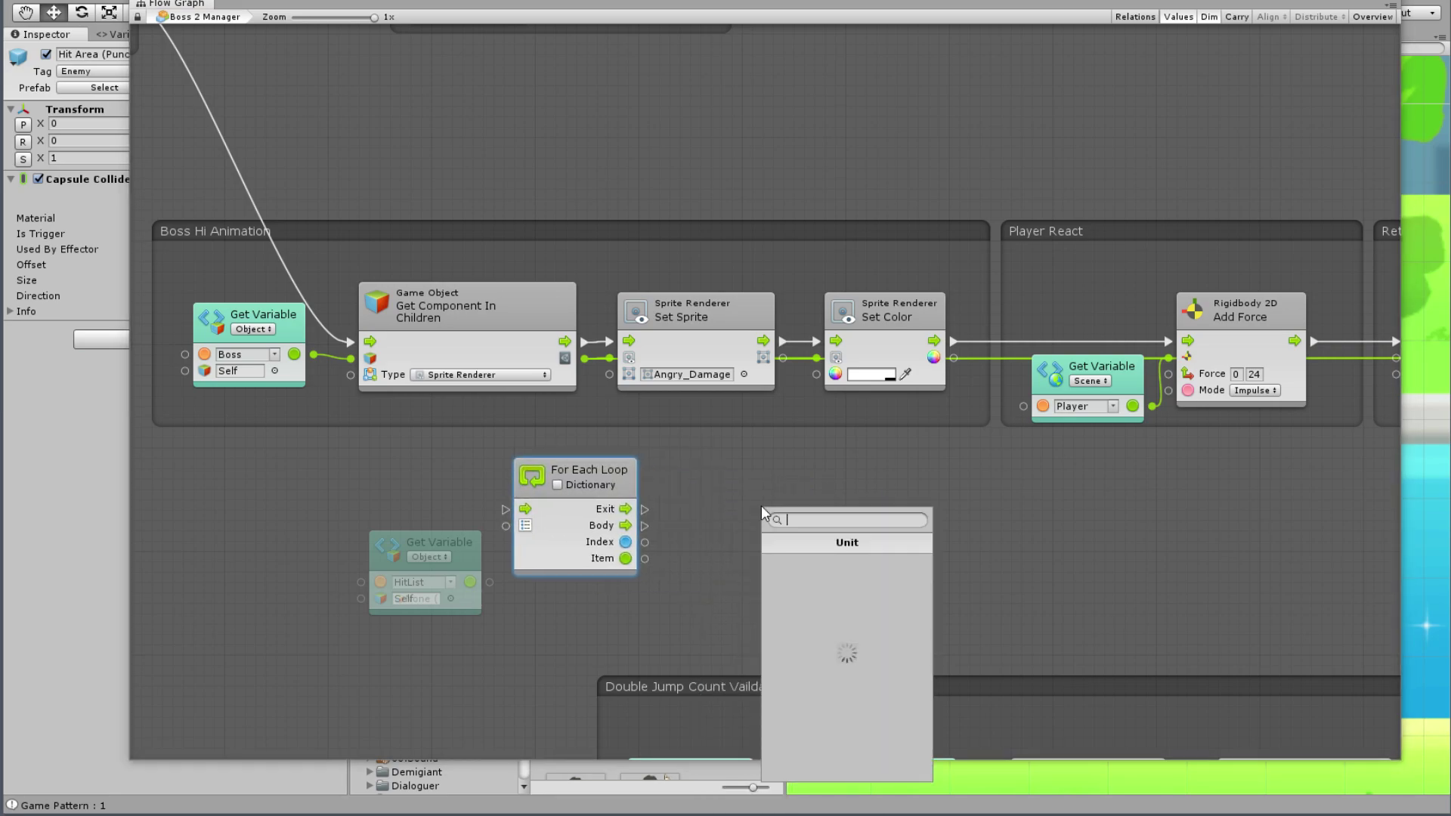
text(Set )
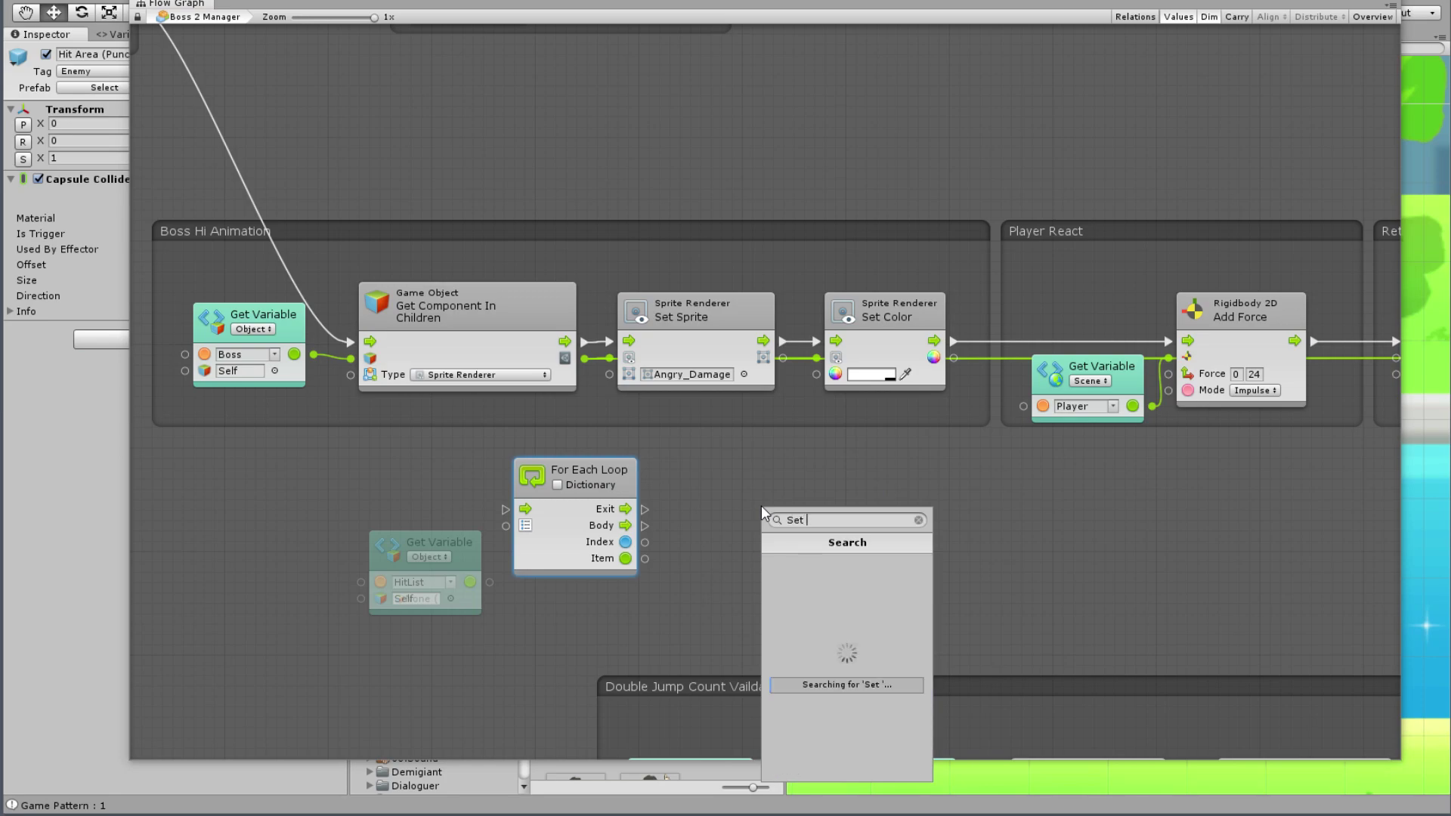
text(Active)
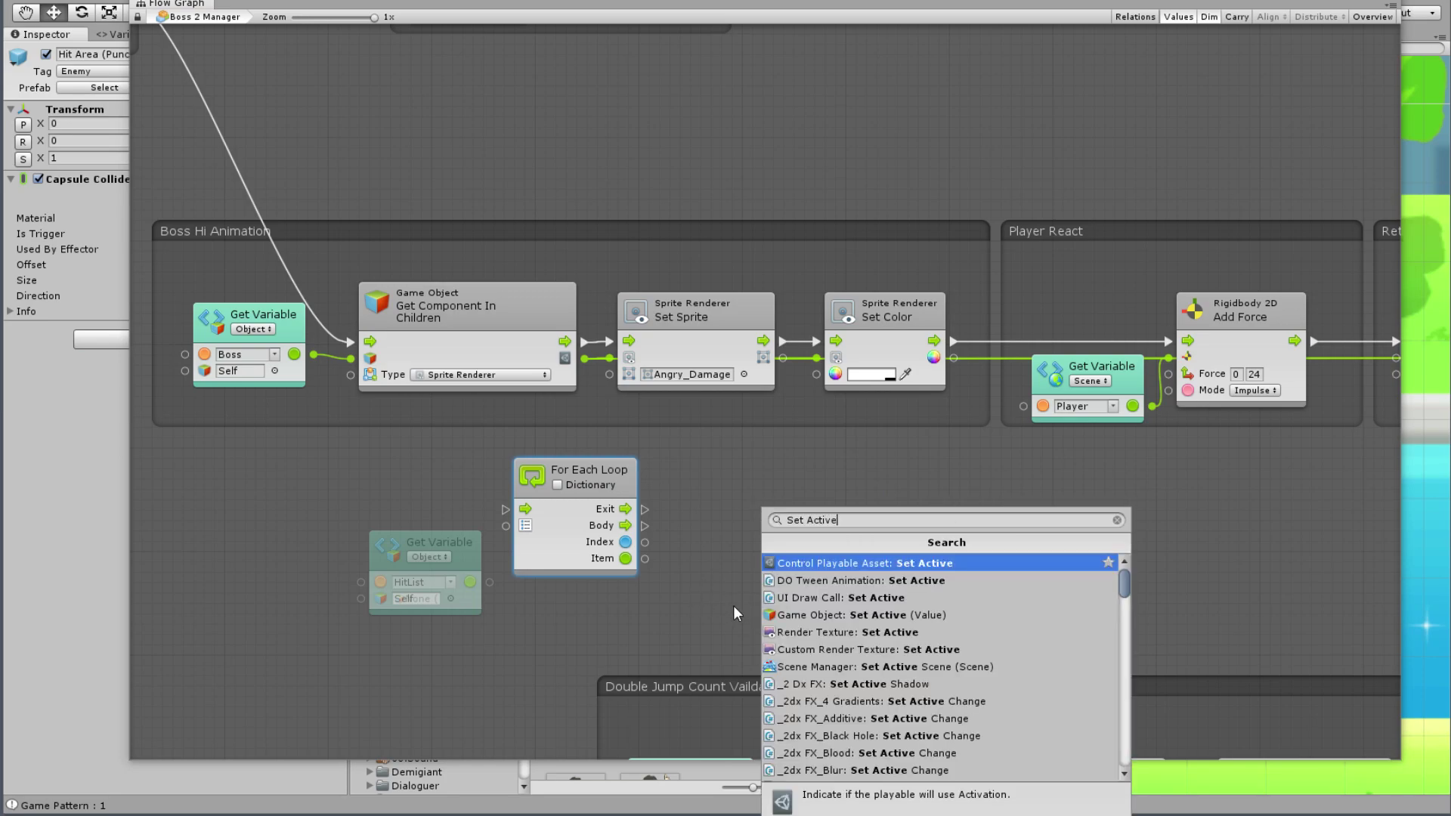
click(822, 615)
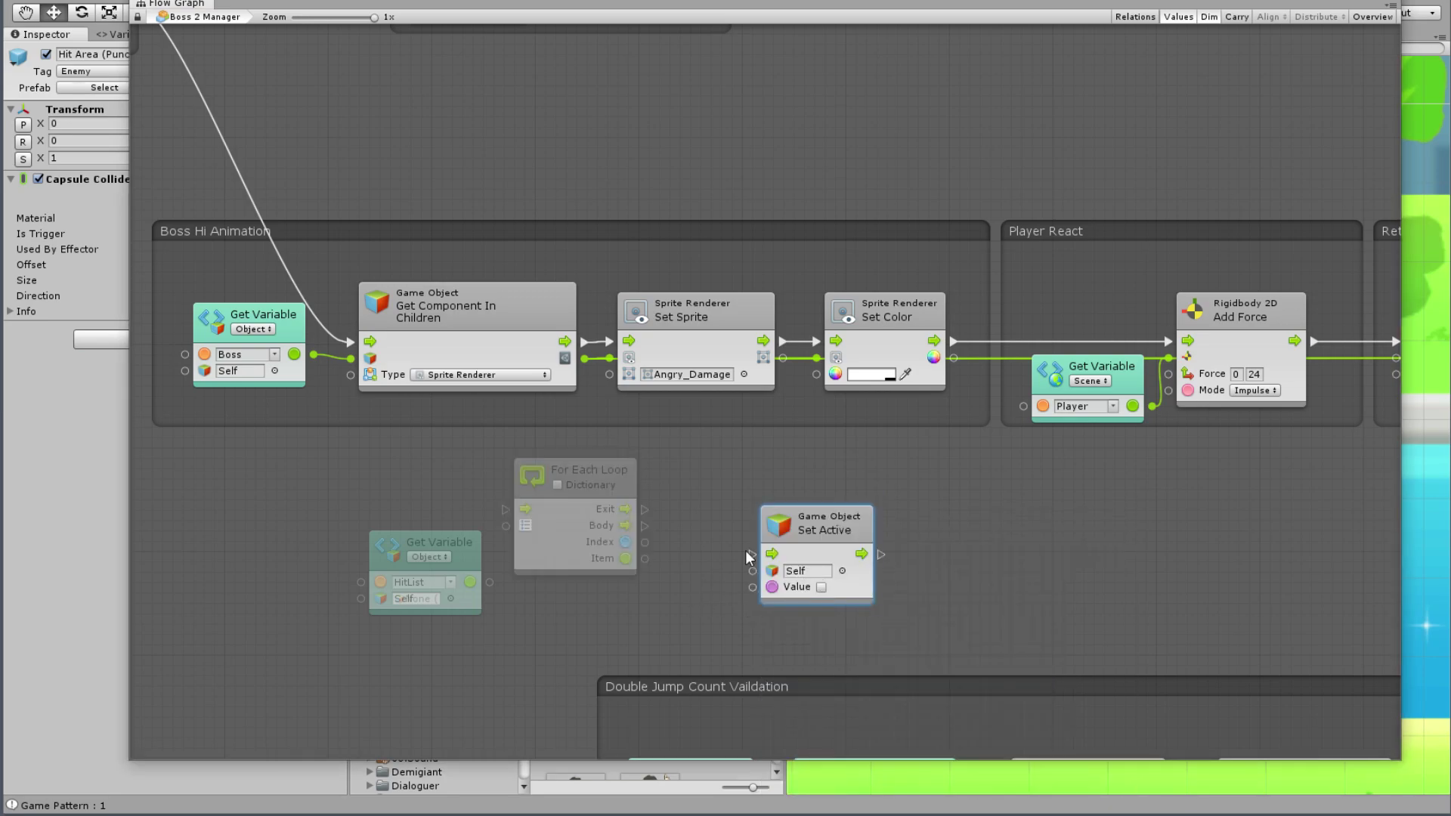
drag(750, 554, 638, 528)
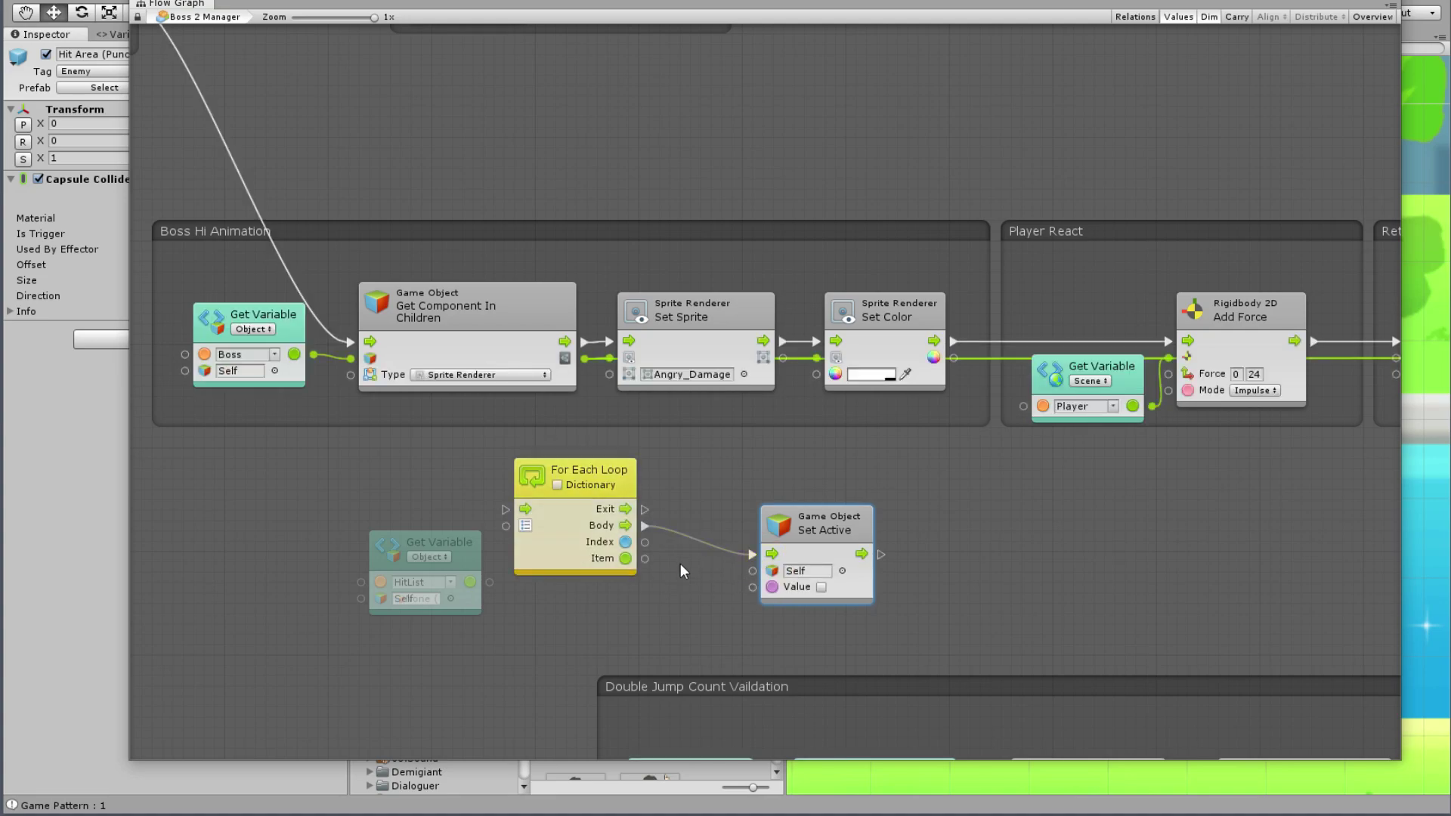
drag(645, 559, 753, 572)
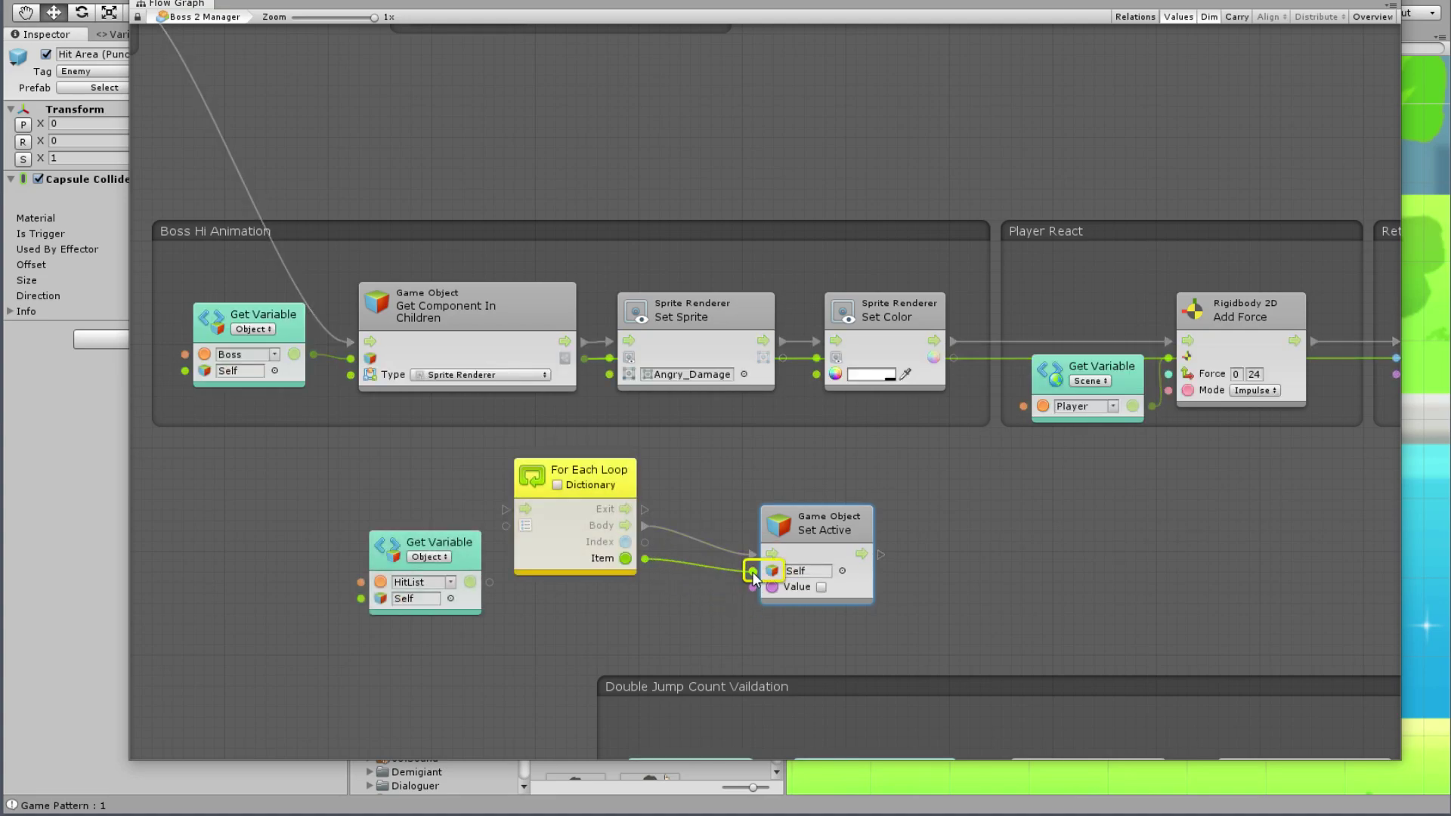
drag(489, 582, 505, 526)
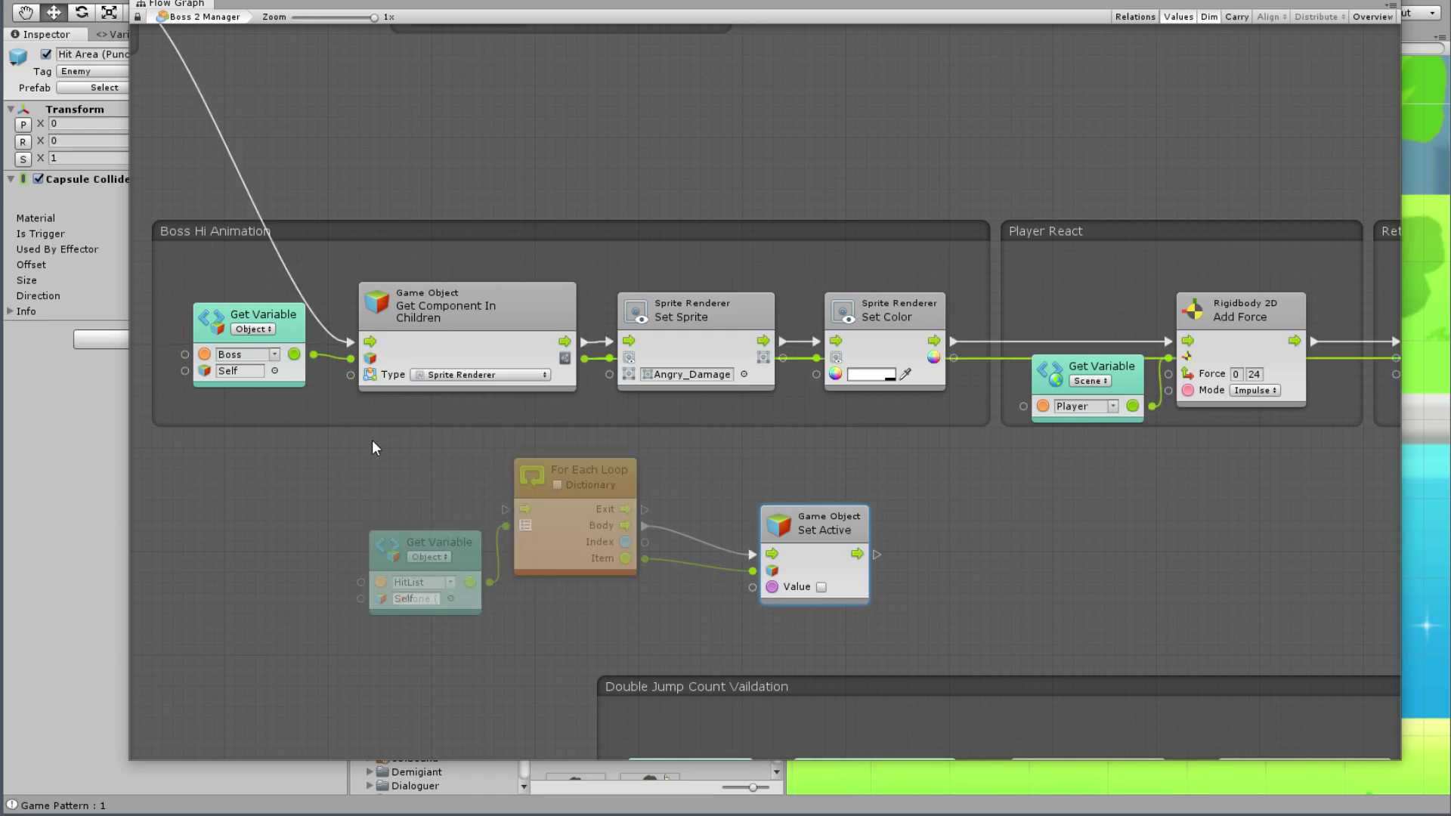
drag(314, 355, 361, 599)
Step: Shift the Player React and Return Boss State groups to the right
middle_drag(998, 451, 448, 480)
scroll(1186, 424, down, 3)
drag(1245, 282, 470, 482)
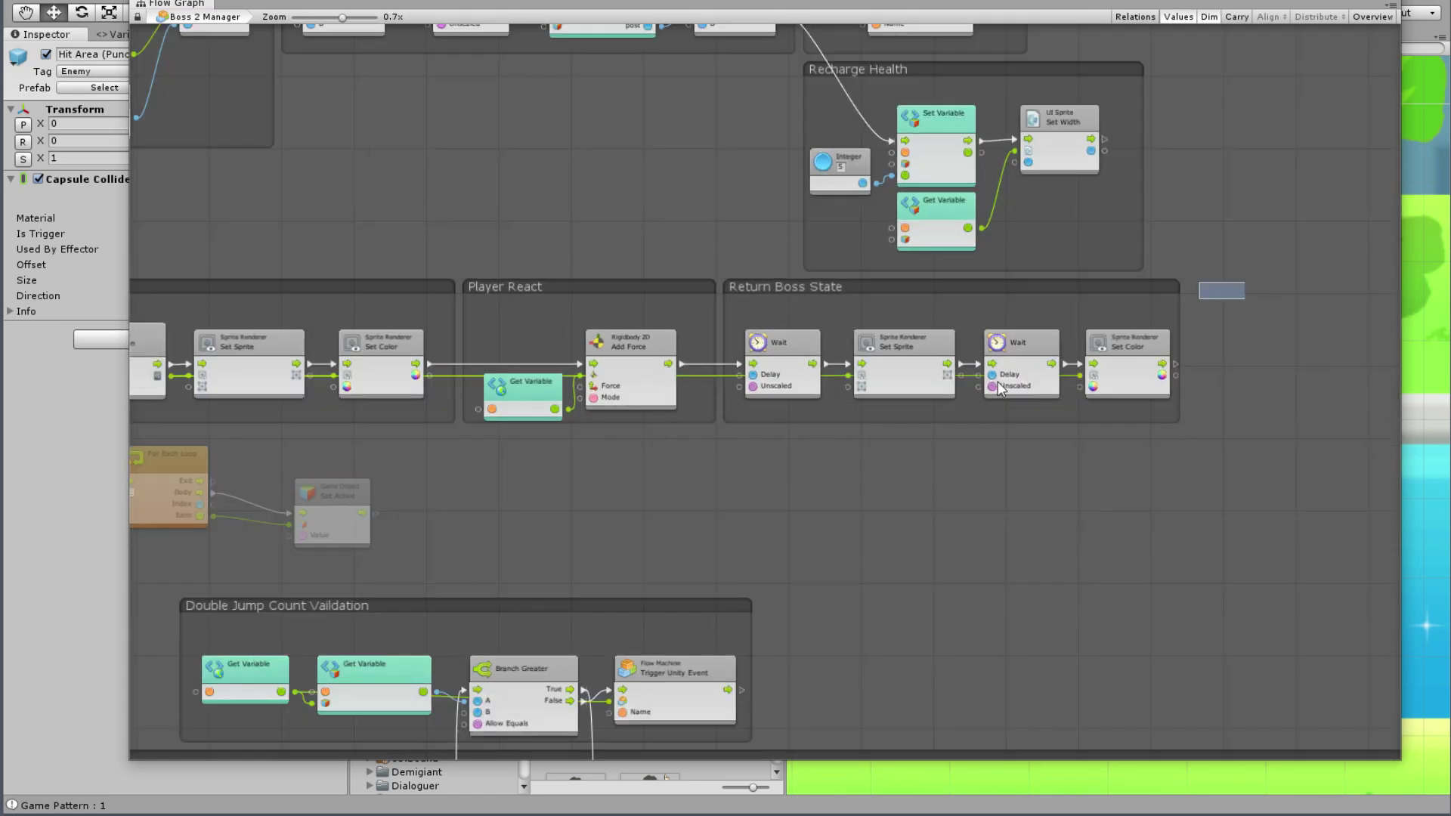
drag(609, 283, 864, 282)
click(664, 406)
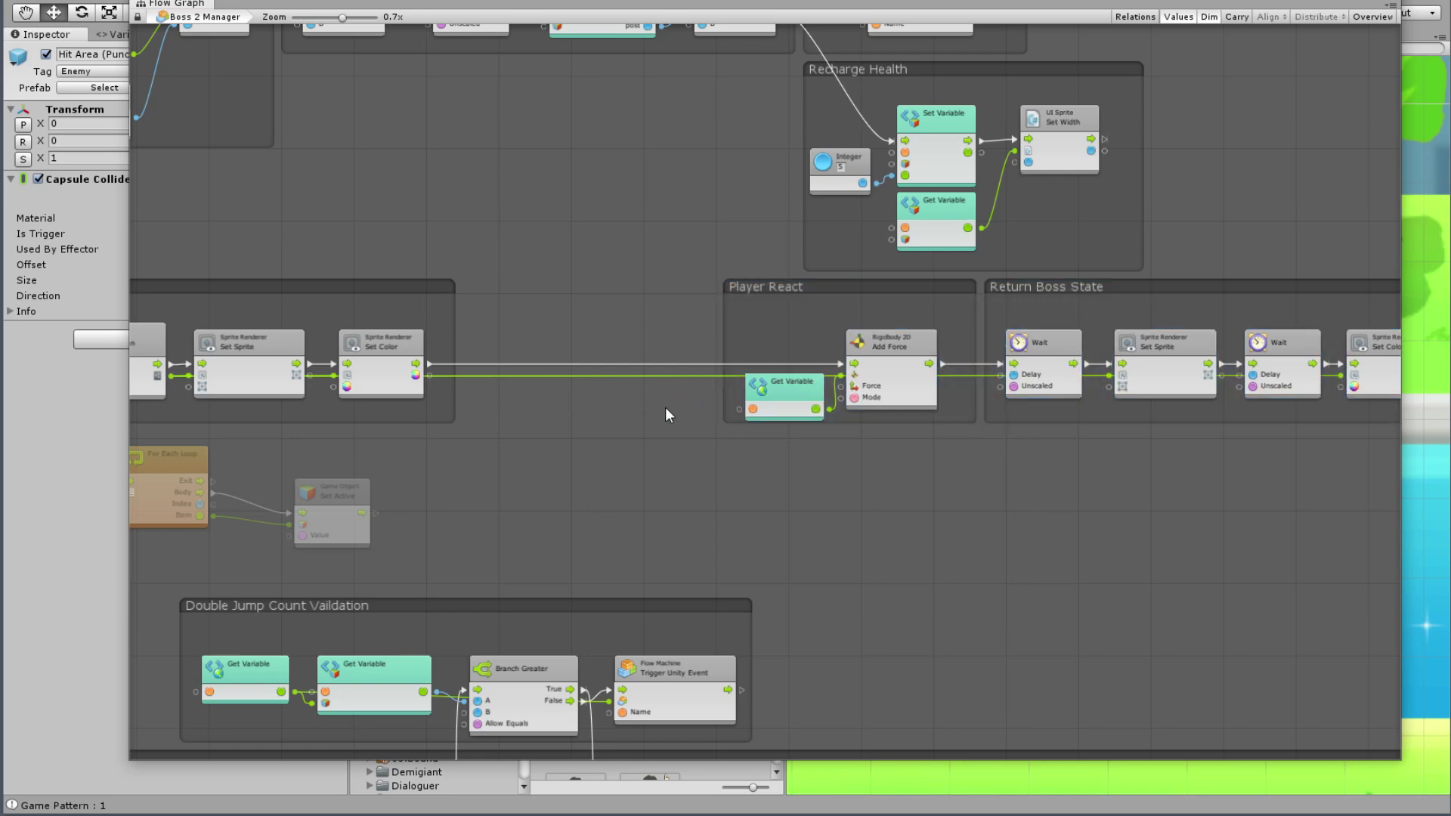
middle_drag(273, 527, 529, 521)
Step: Move the three new loop nodes up into the main row
drag(722, 415, 274, 542)
drag(451, 462, 812, 404)
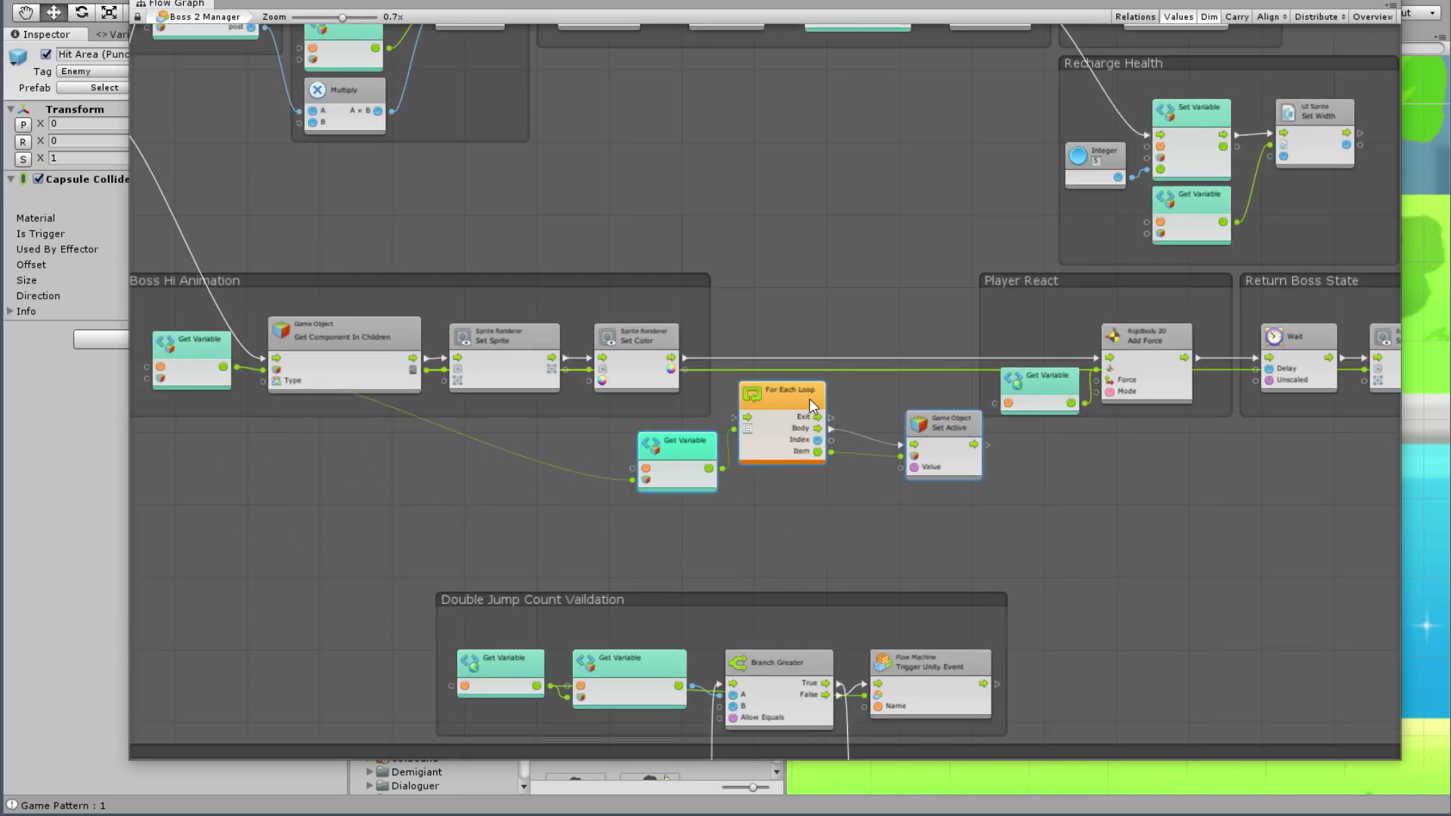
scroll(844, 313, up, 3)
drag(1006, 481, 985, 481)
click(864, 618)
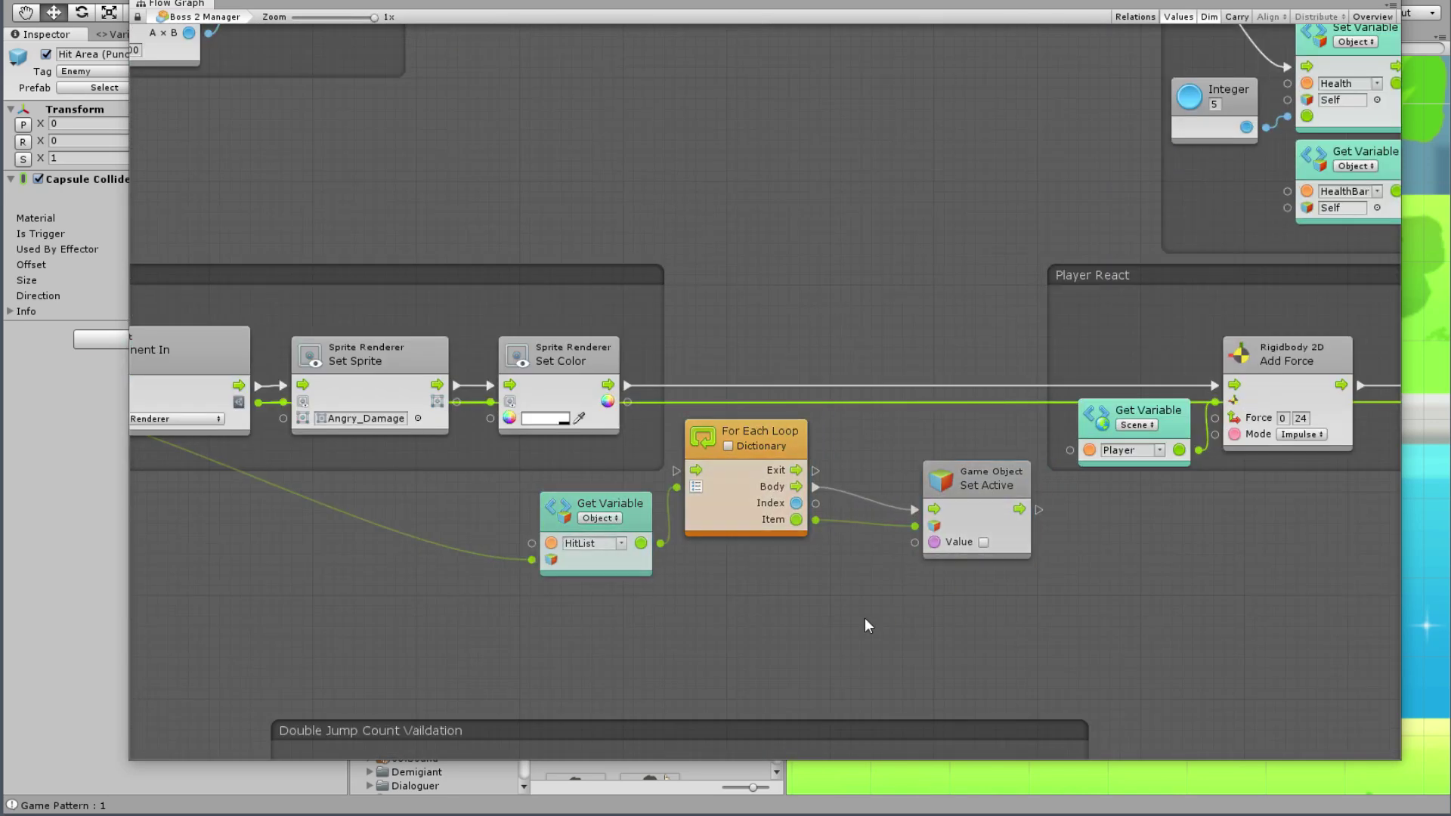
Step: Wire Set Color into For Each Loop and the loop's Exit into Add Force, aligning HitList and Set Active beside it
drag(629, 383, 812, 472)
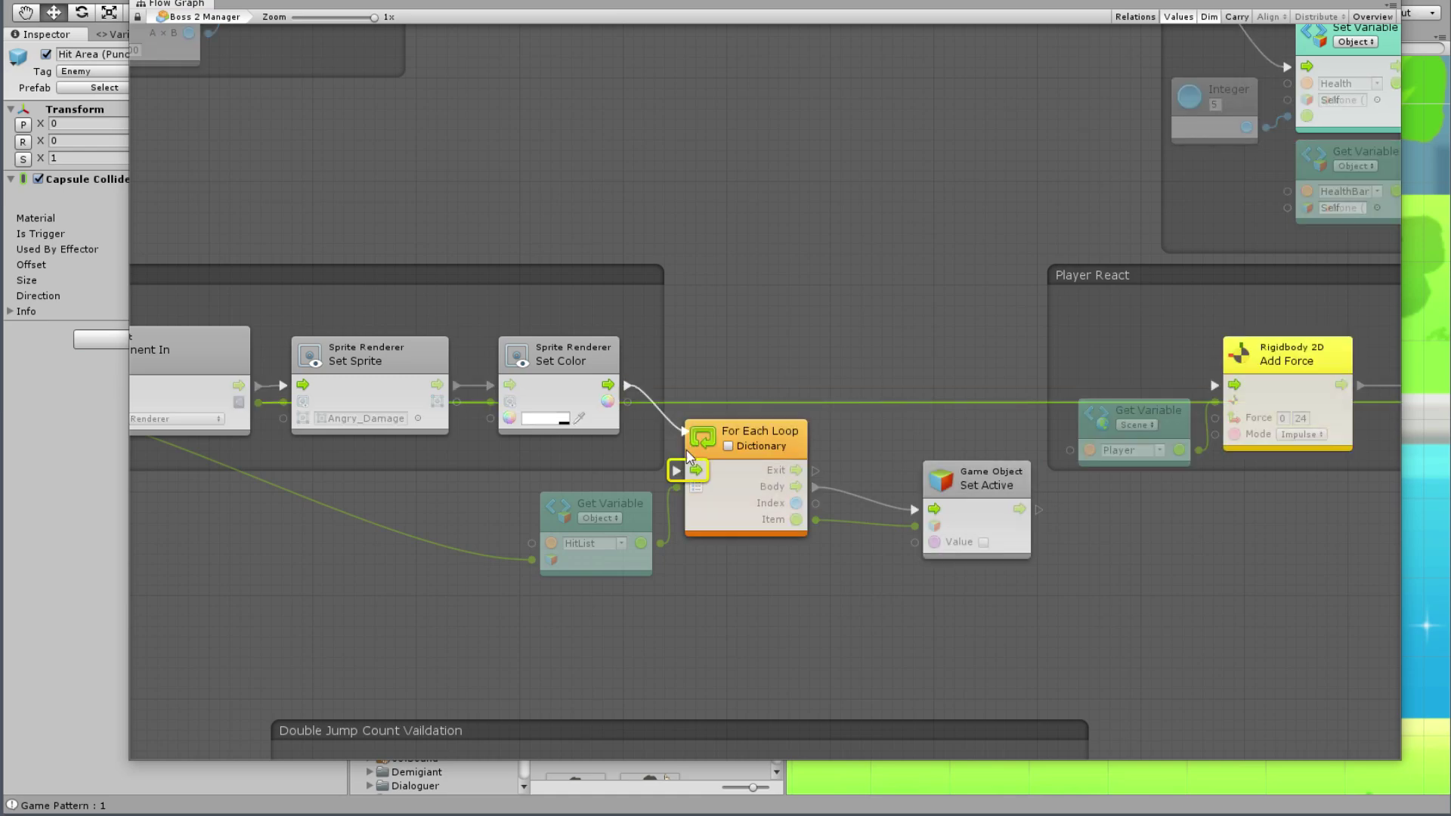
click(692, 470)
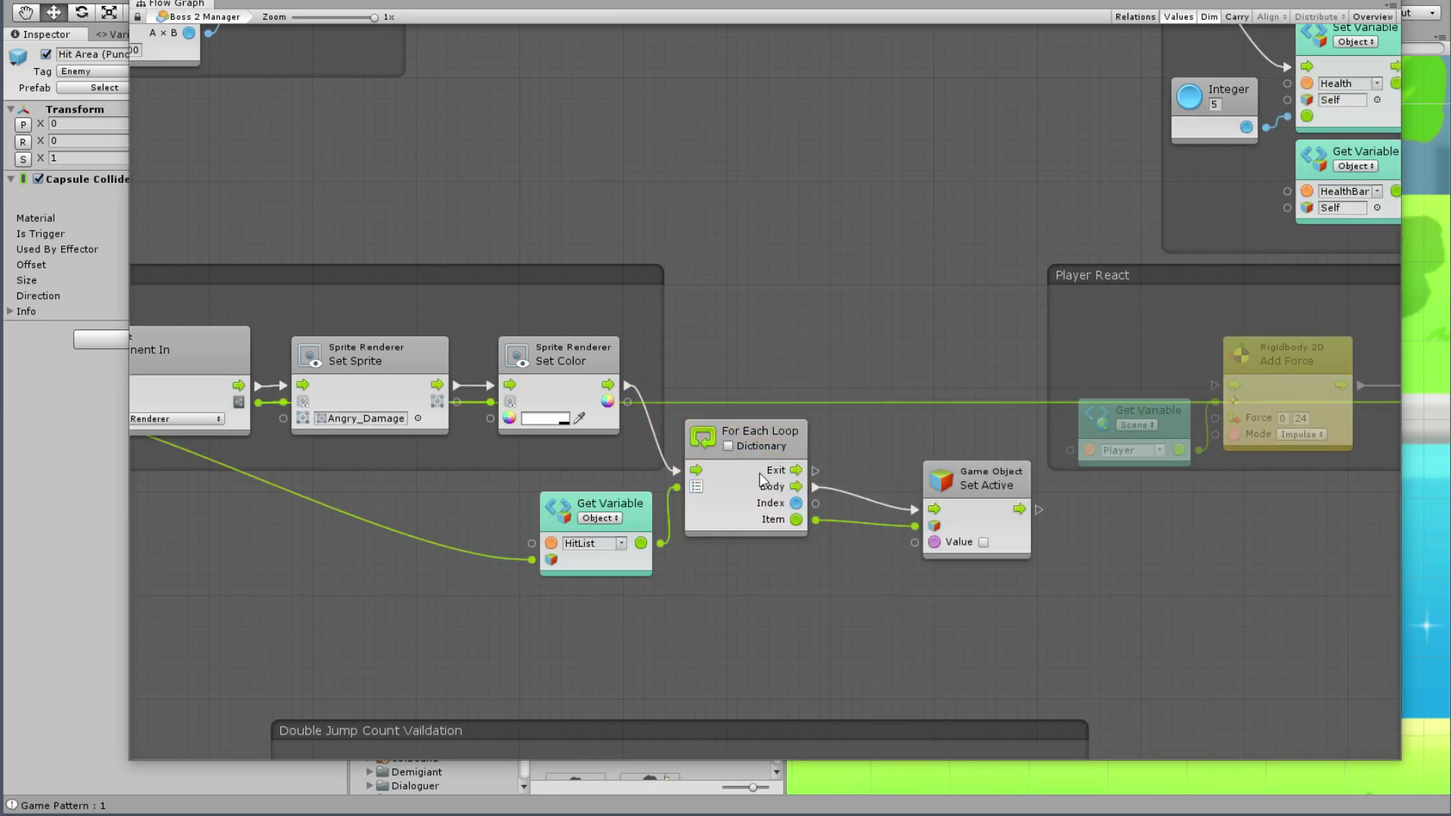
drag(816, 469, 1212, 385)
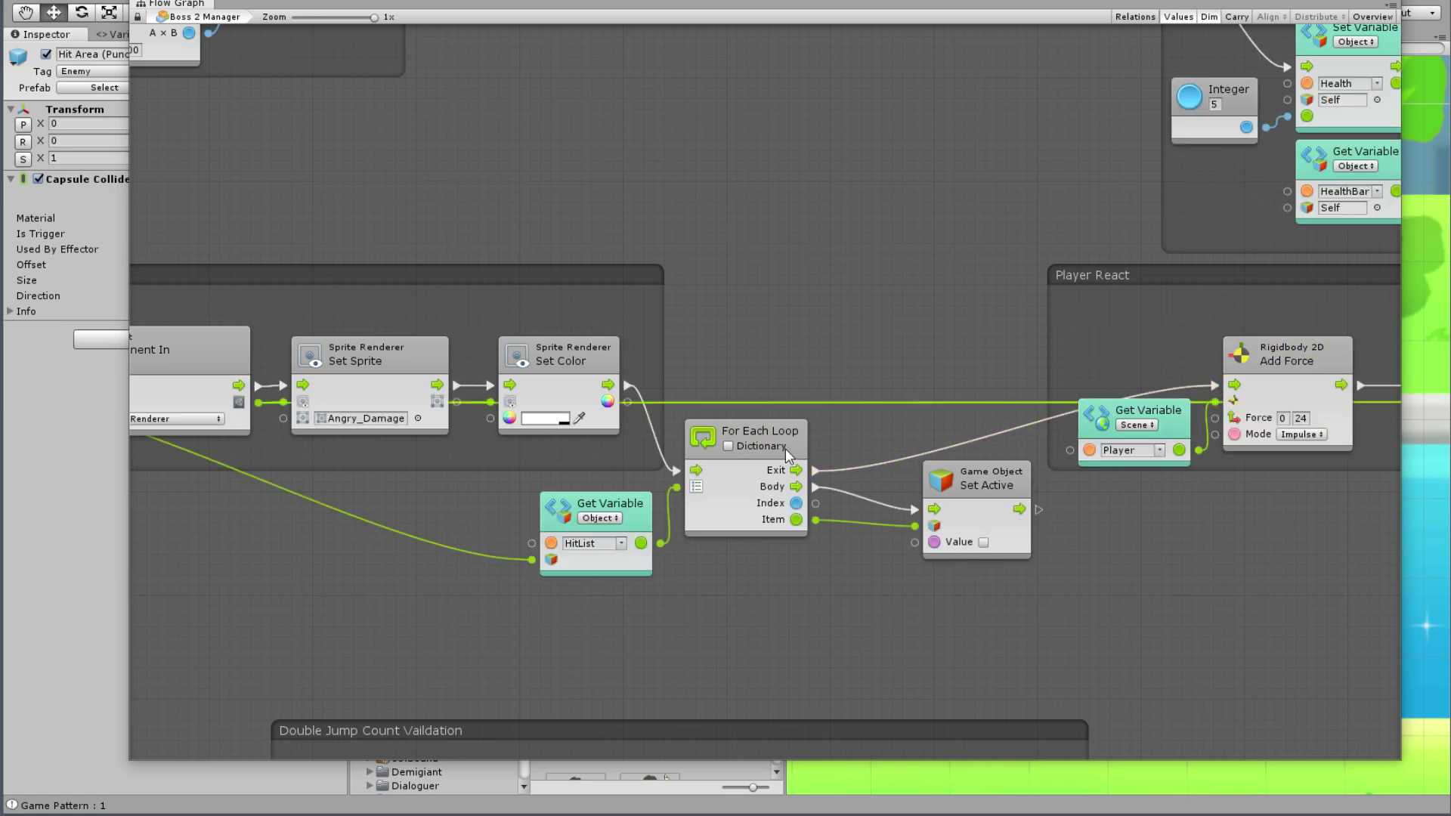
mouse_move(786, 447)
mouse_down()
mouse_move(889, 406)
mouse_move(831, 356)
mouse_up()
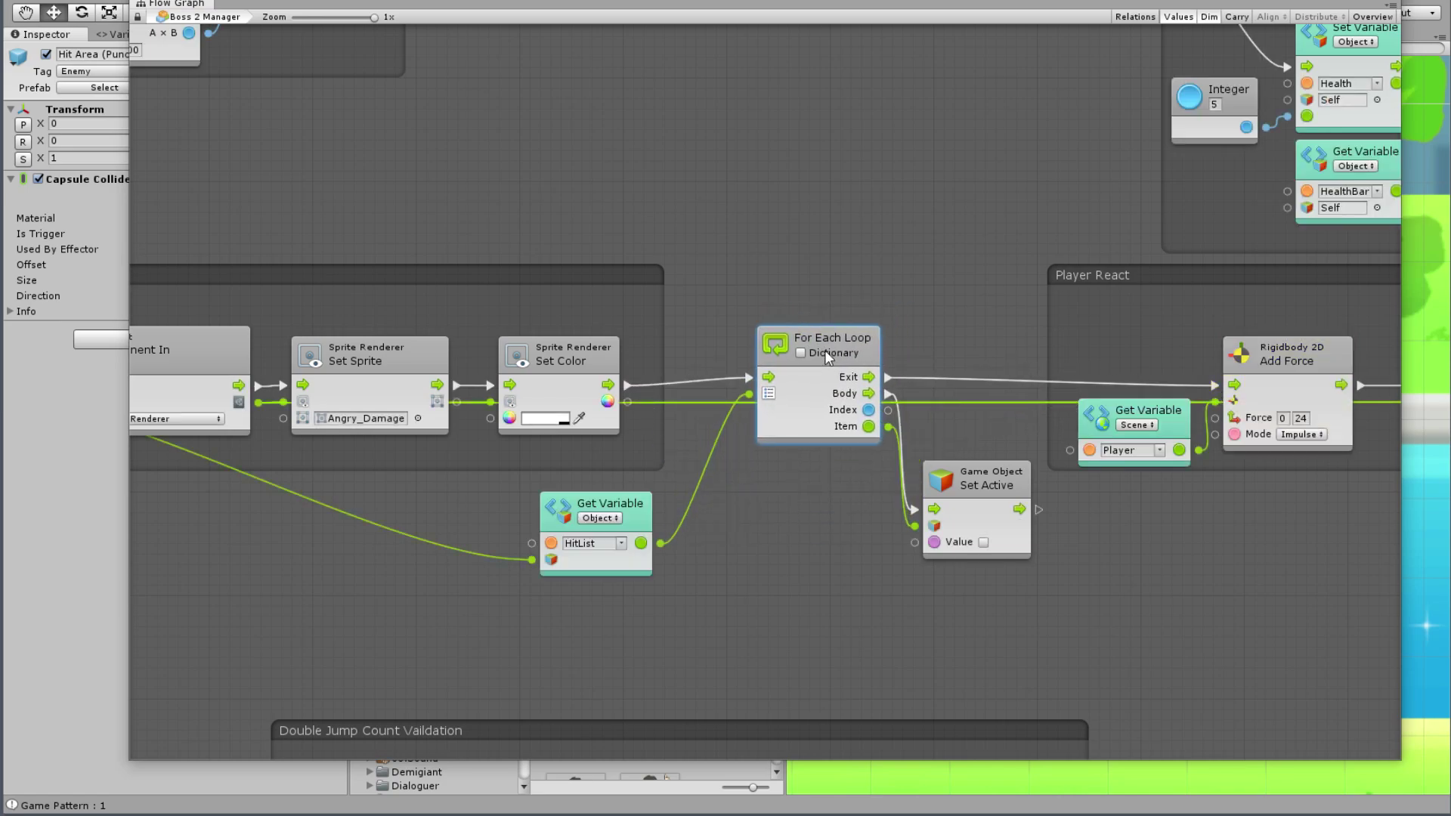
drag(999, 493, 1010, 429)
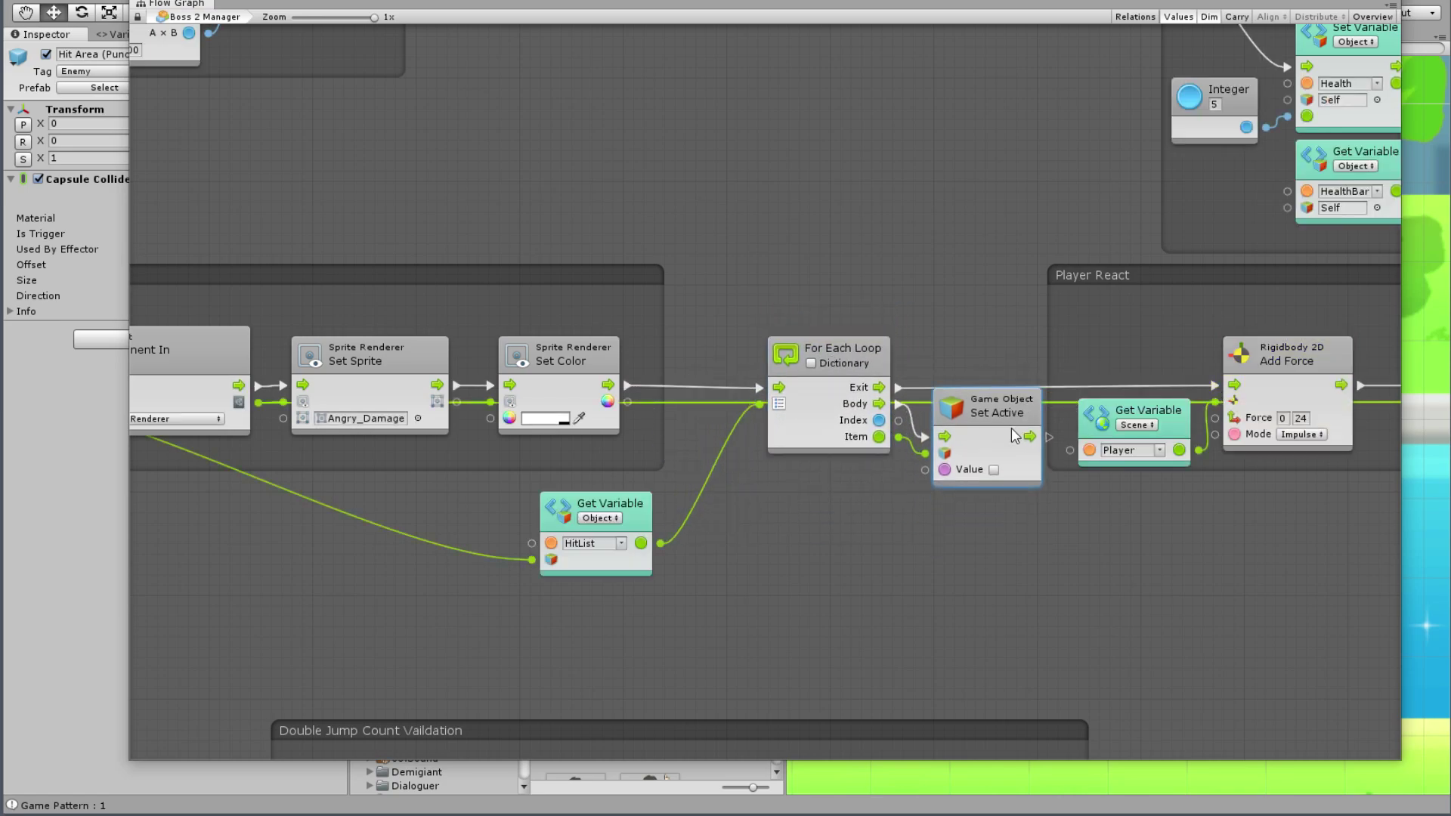
drag(646, 520, 732, 451)
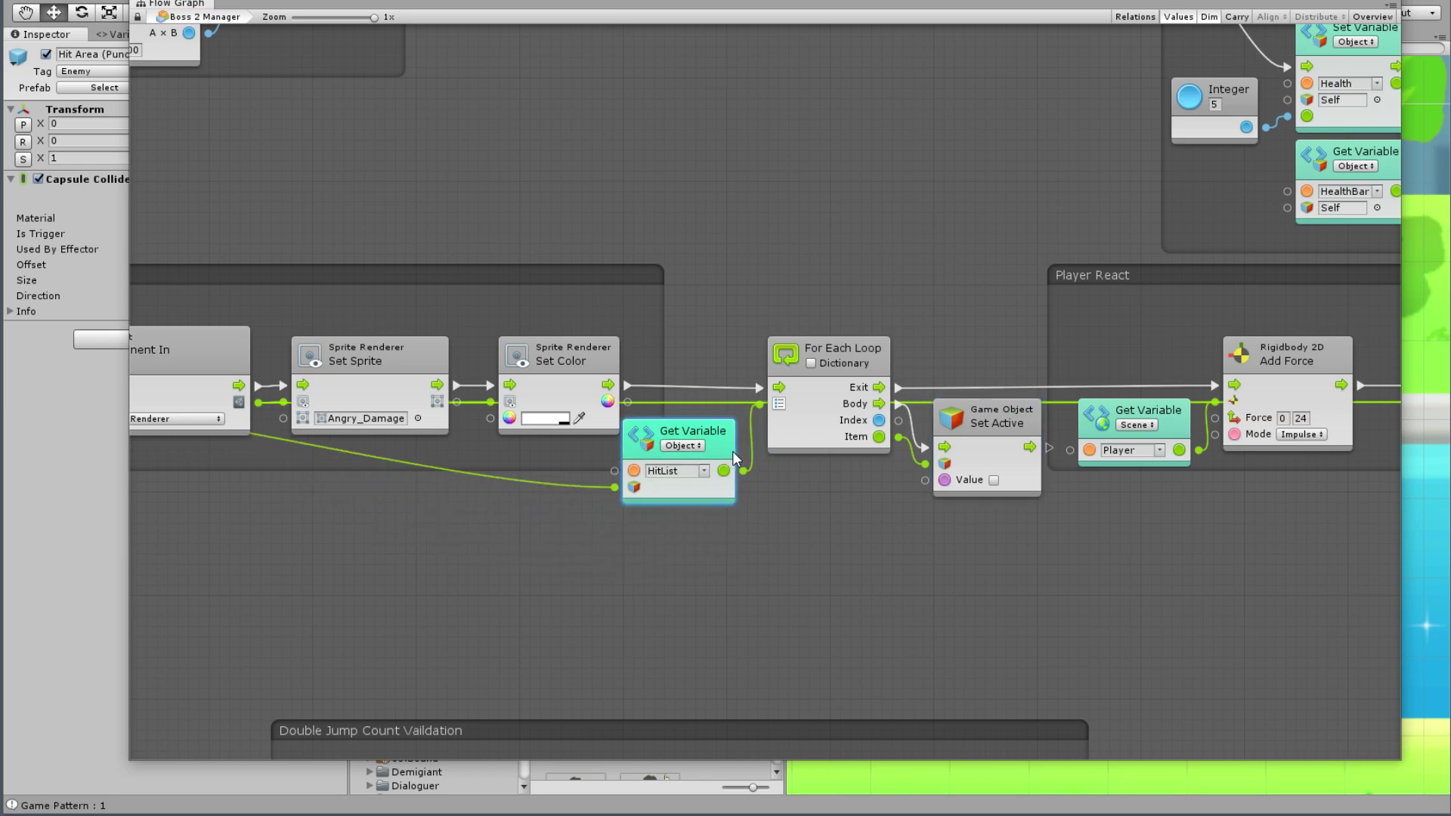
Step: Push Player React and Return Boss State further right to make room
middle_drag(732, 451, 427, 522)
scroll(952, 492, down, 2)
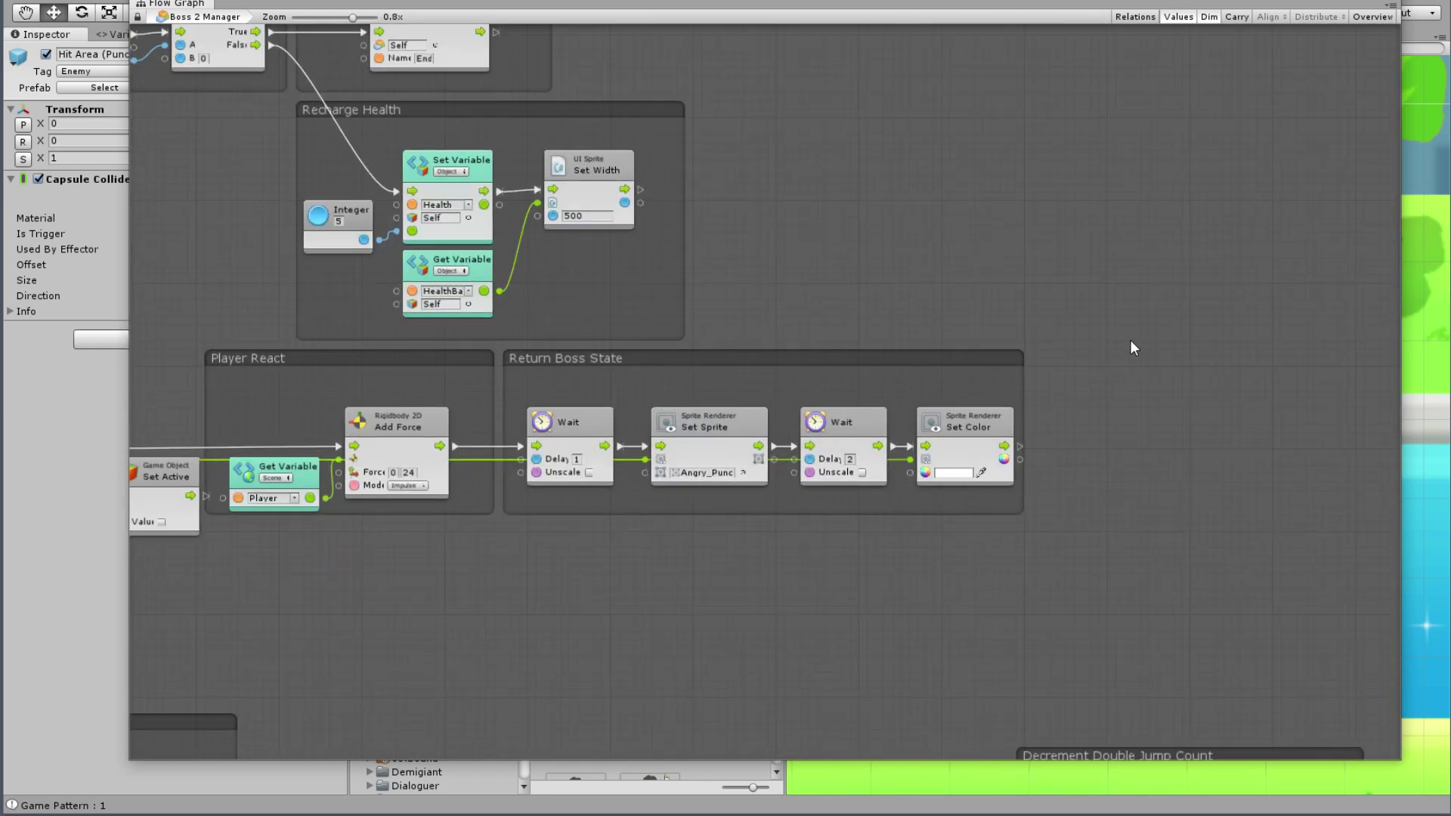
drag(1130, 348, 216, 589)
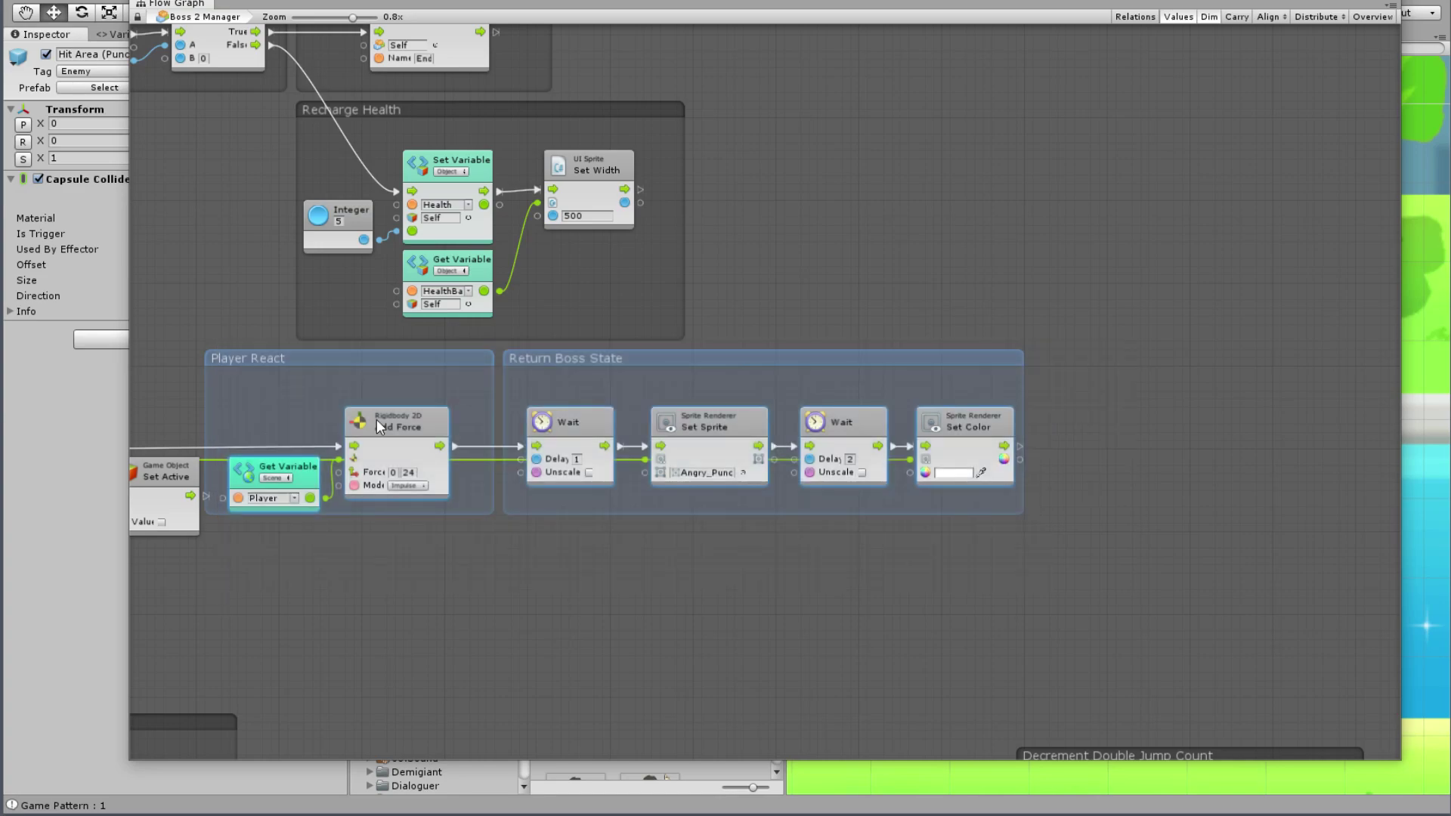
drag(461, 357, 551, 358)
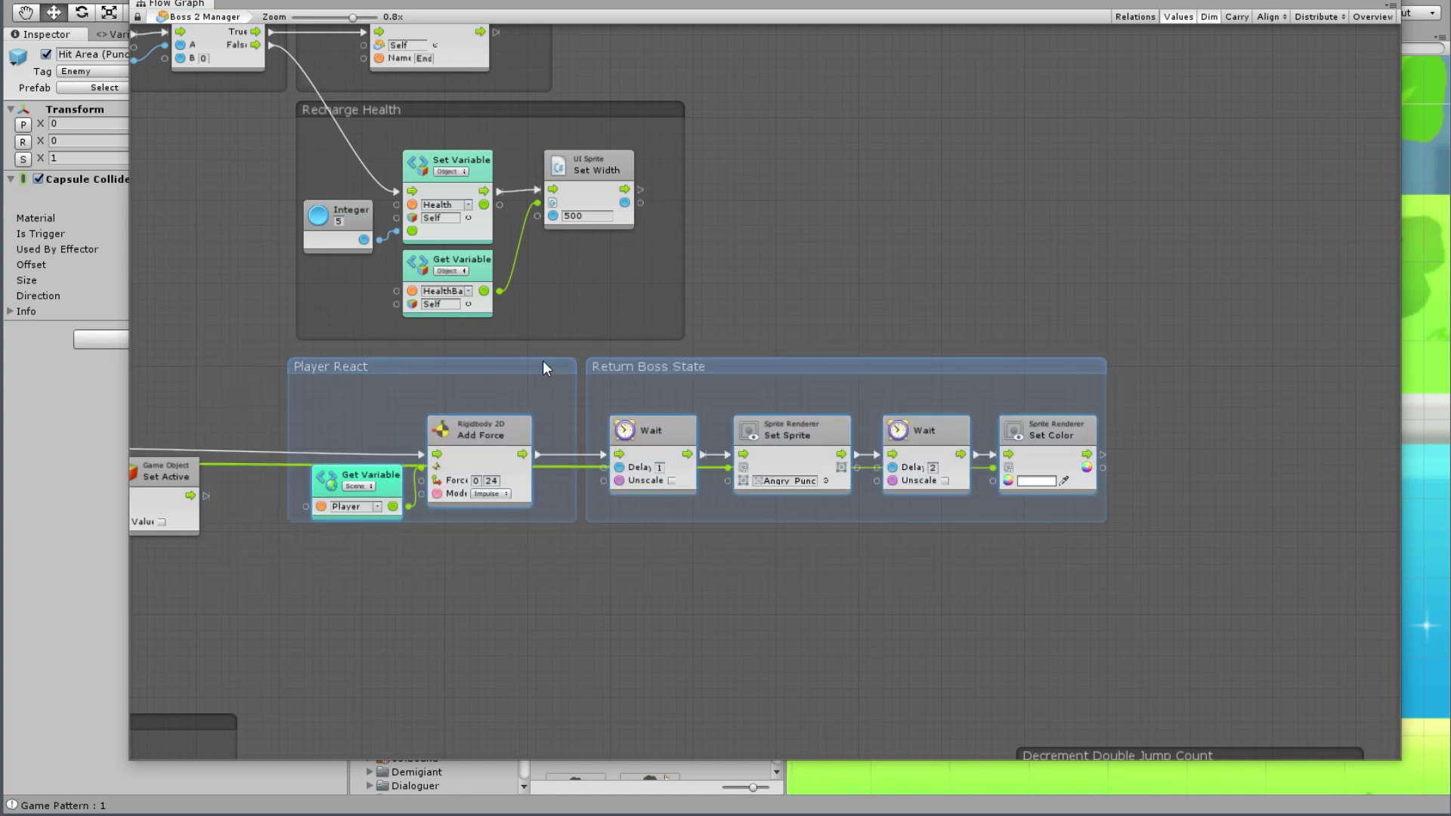
click(401, 550)
scroll(689, 468, down, 5)
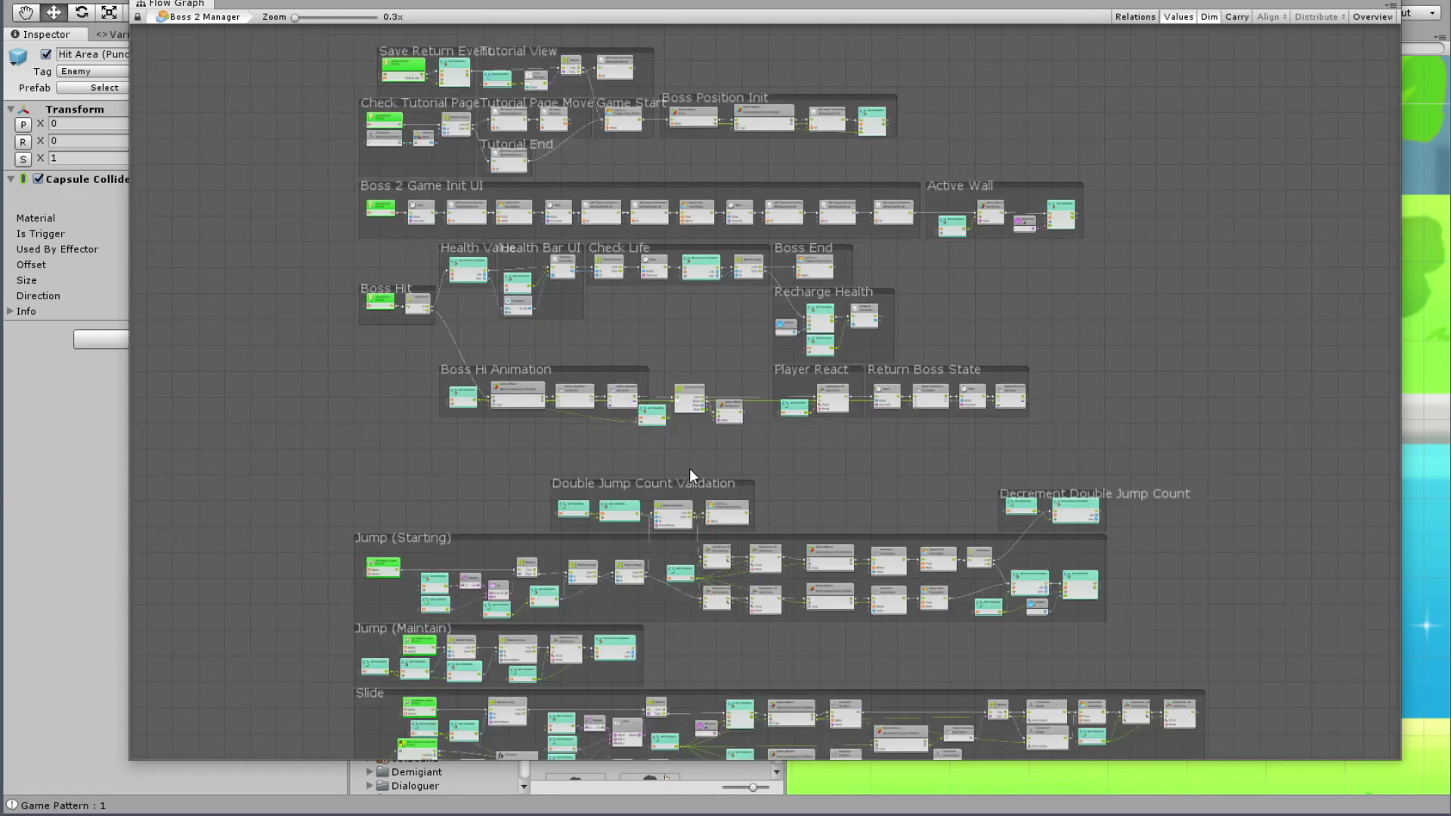
Step: Move the For Each Loop, HitList and Set Active nodes right and up together
scroll(680, 521, up, 5)
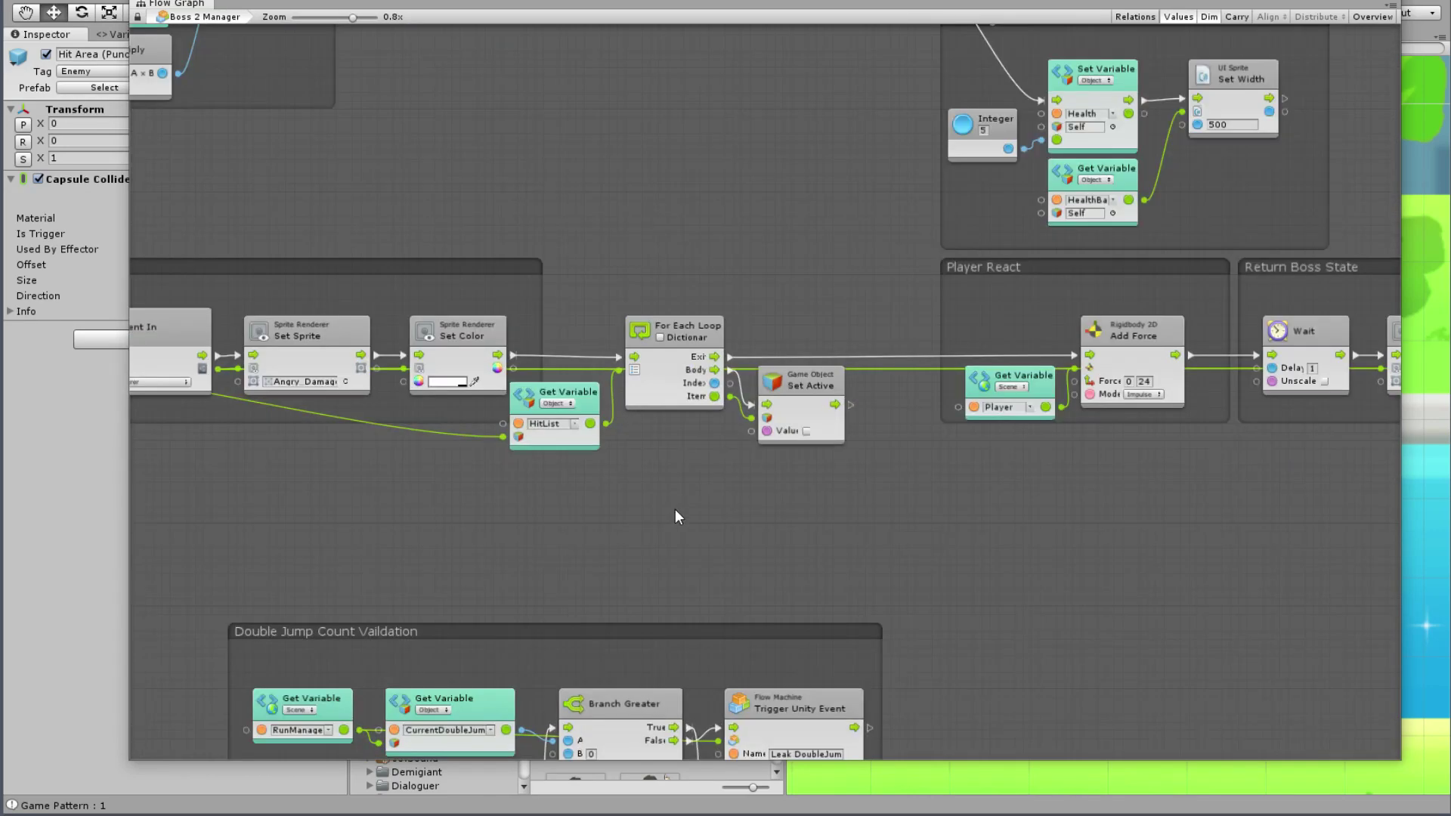
drag(916, 261, 550, 508)
mouse_move(718, 311)
mouse_down()
mouse_move(801, 291)
mouse_move(813, 312)
mouse_up()
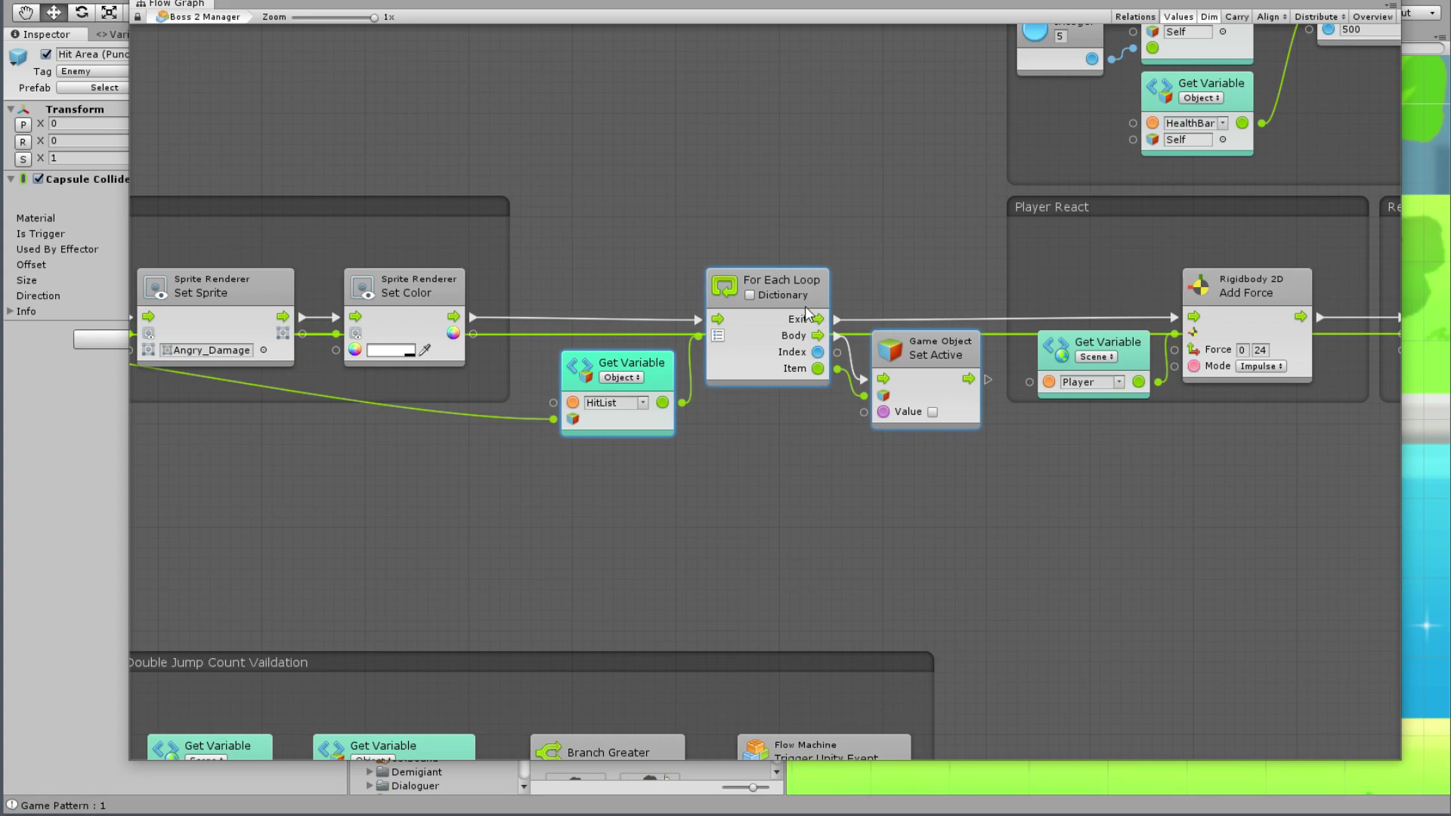
click(920, 473)
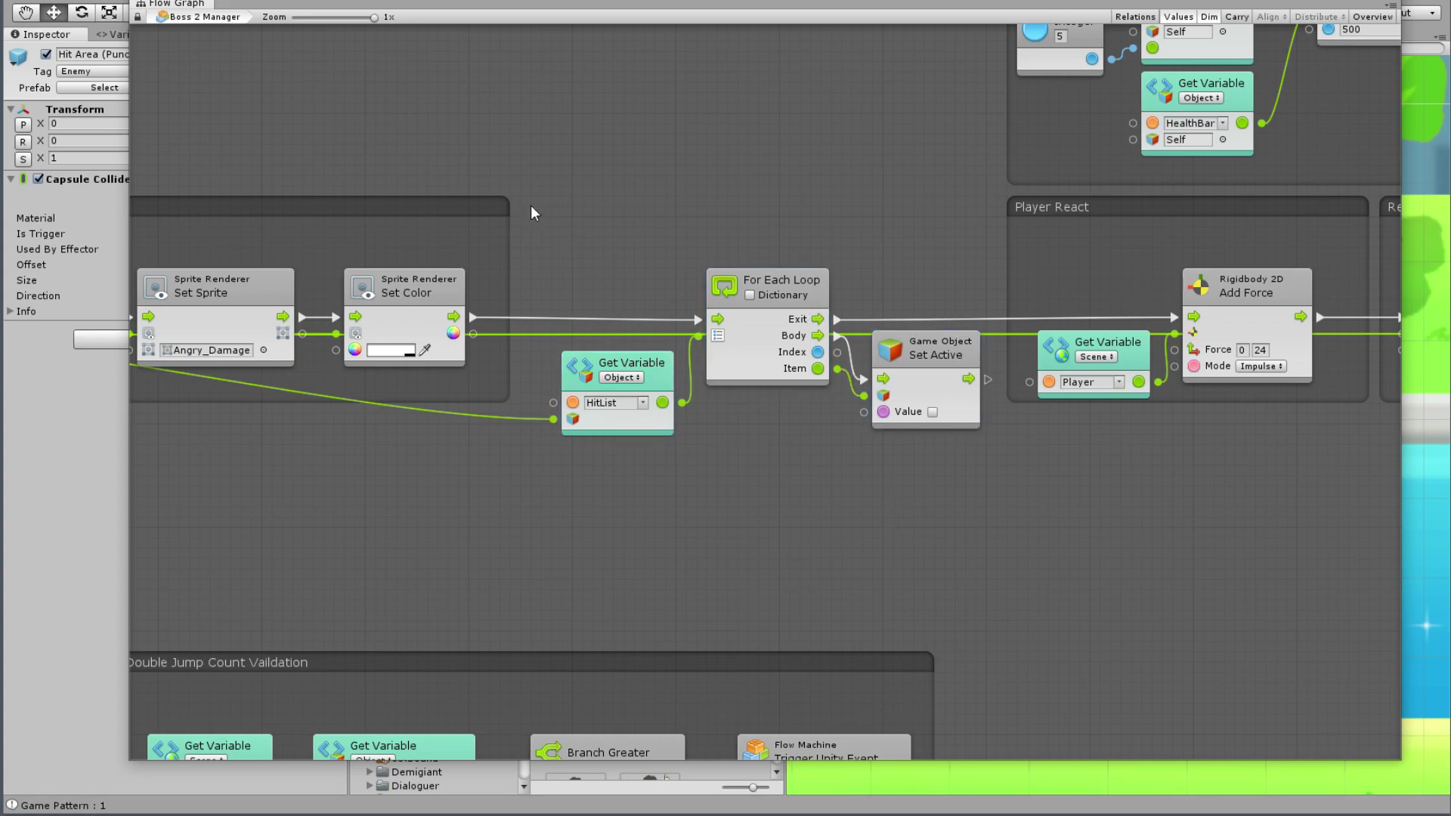
Step: Wrap the three loop nodes in a new group titled 'Boss Attack Off'
mouse_move(521, 181)
mouse_down()
mouse_move(1016, 482)
mouse_move(997, 464)
mouse_up()
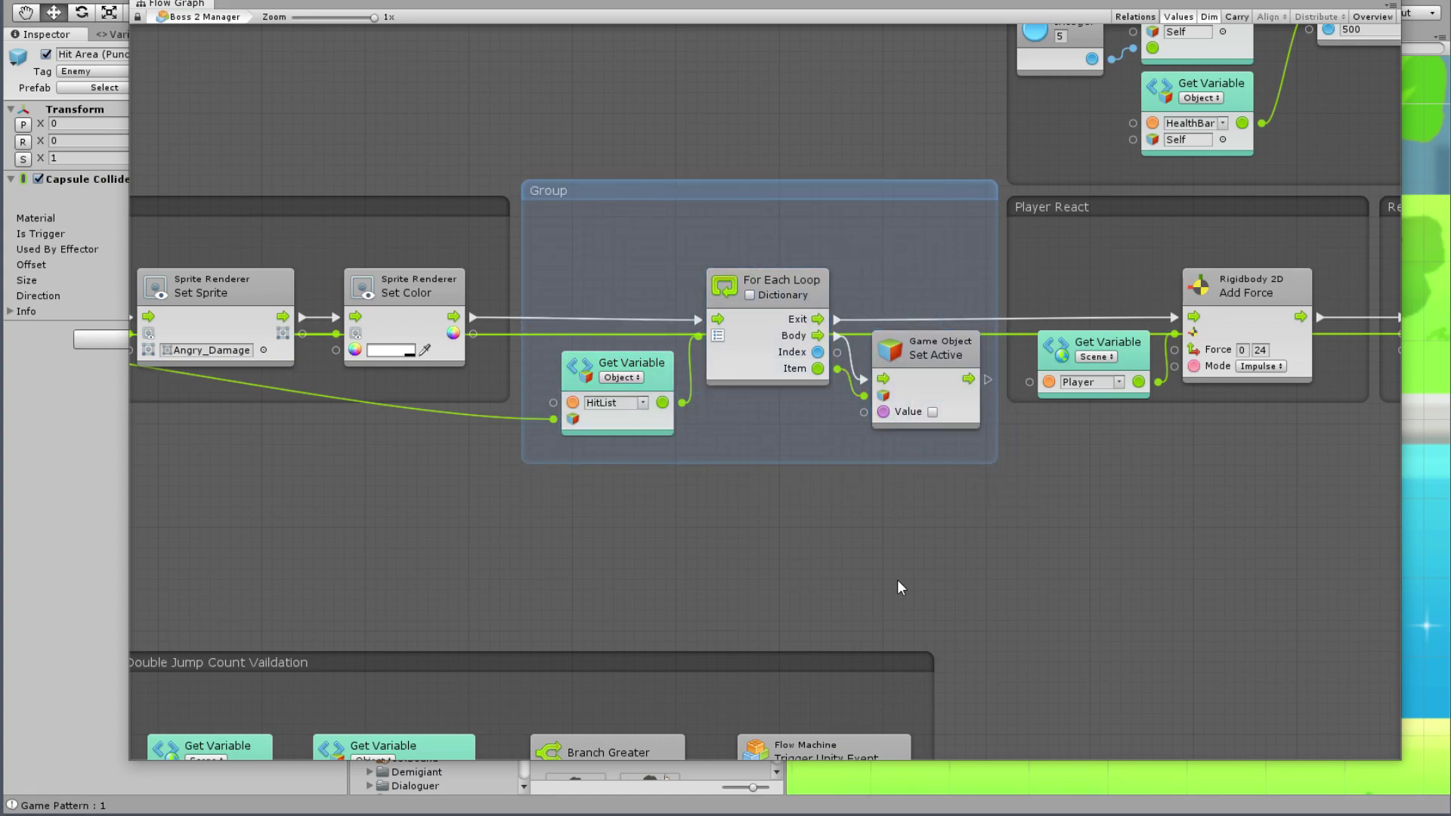
click(557, 199)
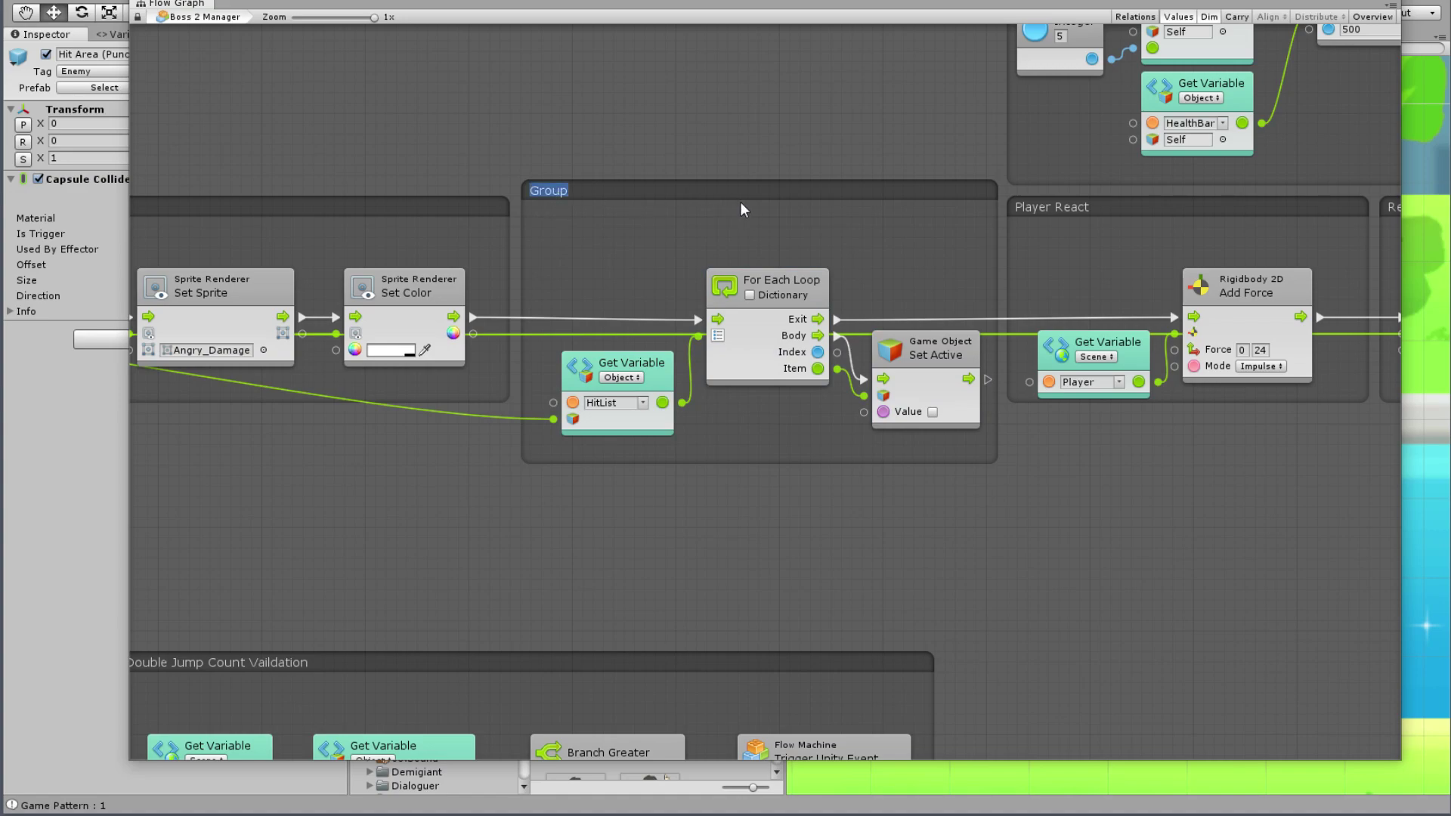
key(BackSpace)
text(ttack Of)
text(f)
key(Return)
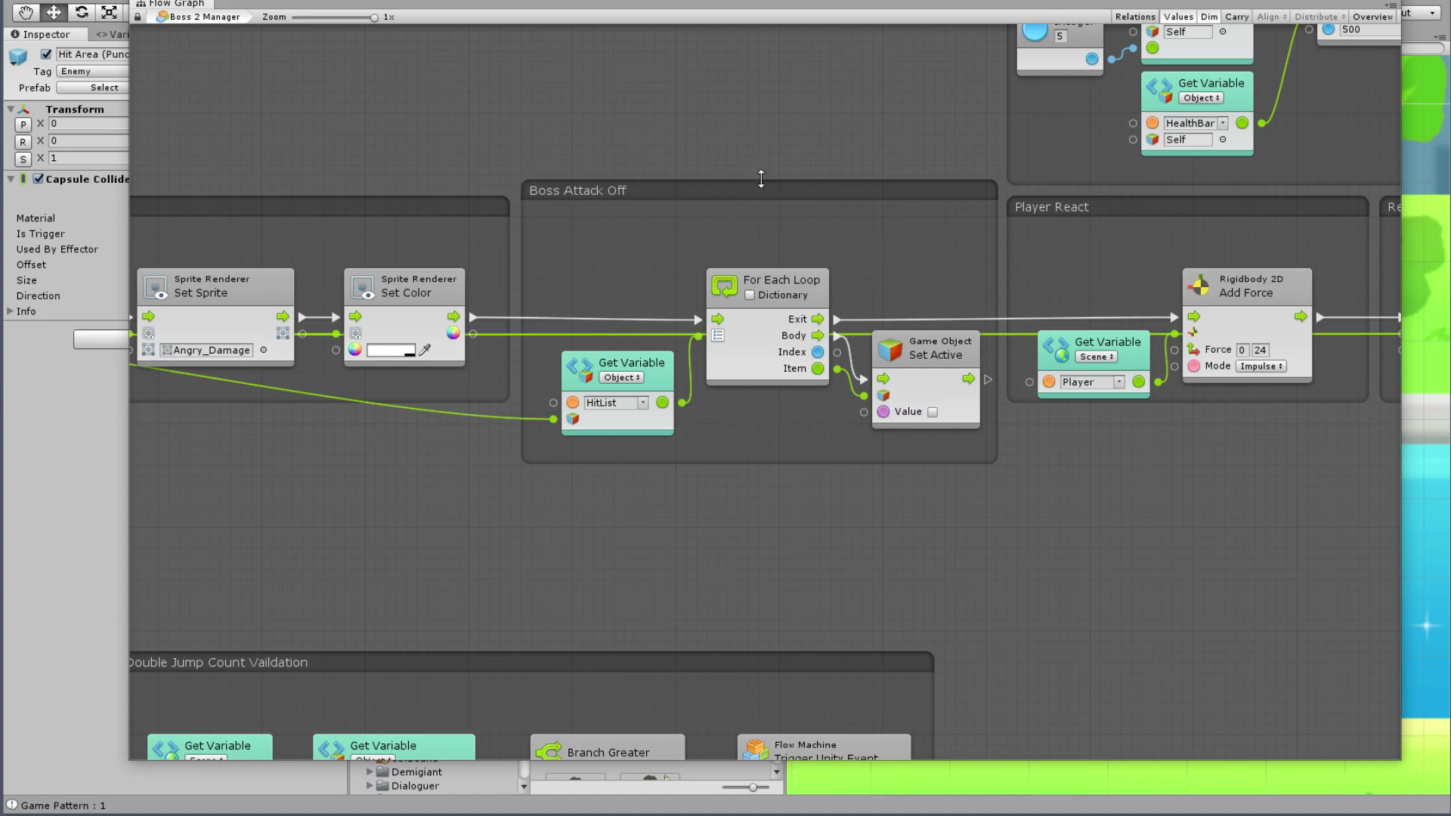
Step: Adjust the Boss Attack Off group's edges and position to fit its nodes
drag(761, 179, 761, 189)
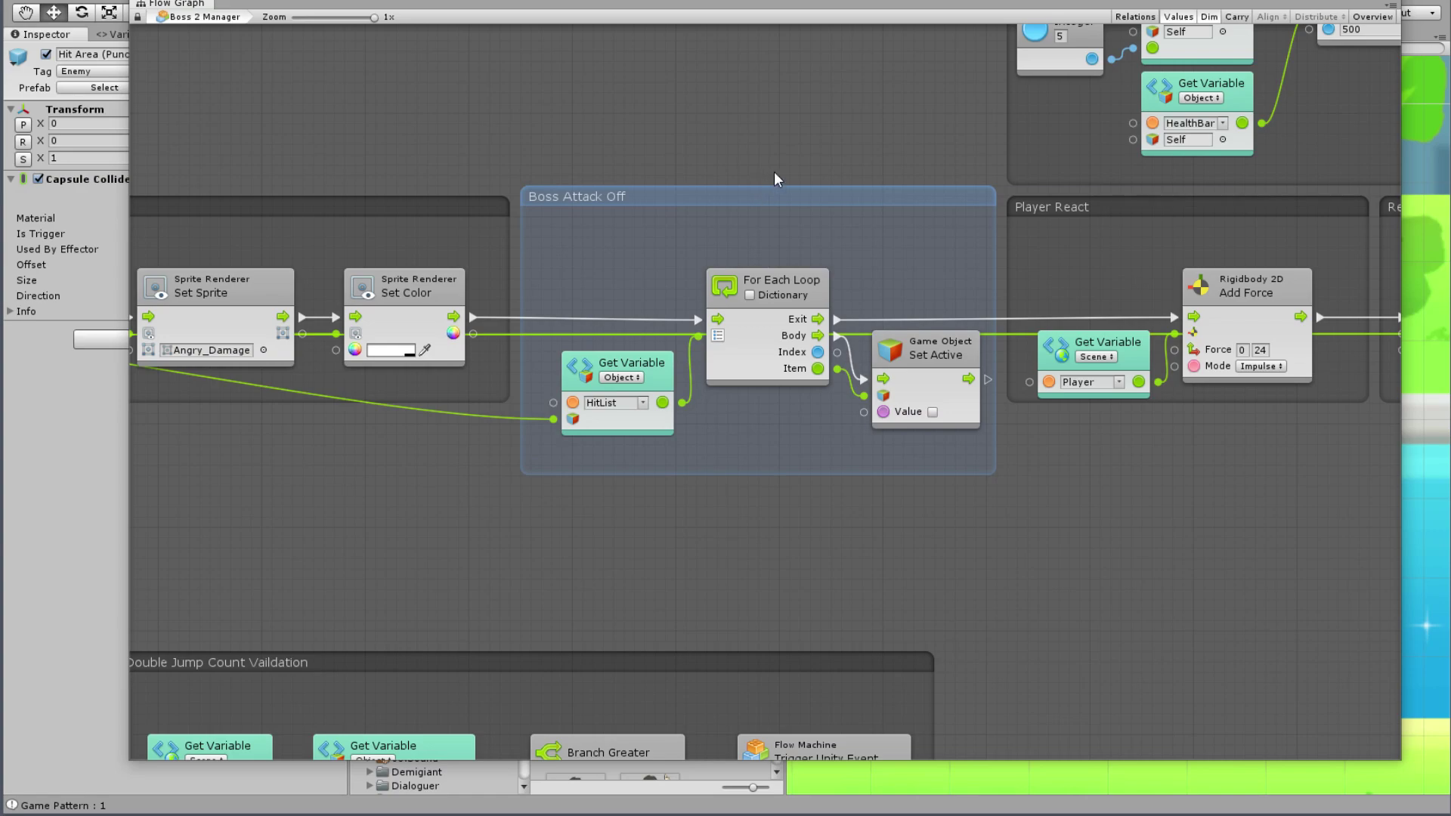
click(776, 178)
drag(778, 197, 778, 206)
click(805, 173)
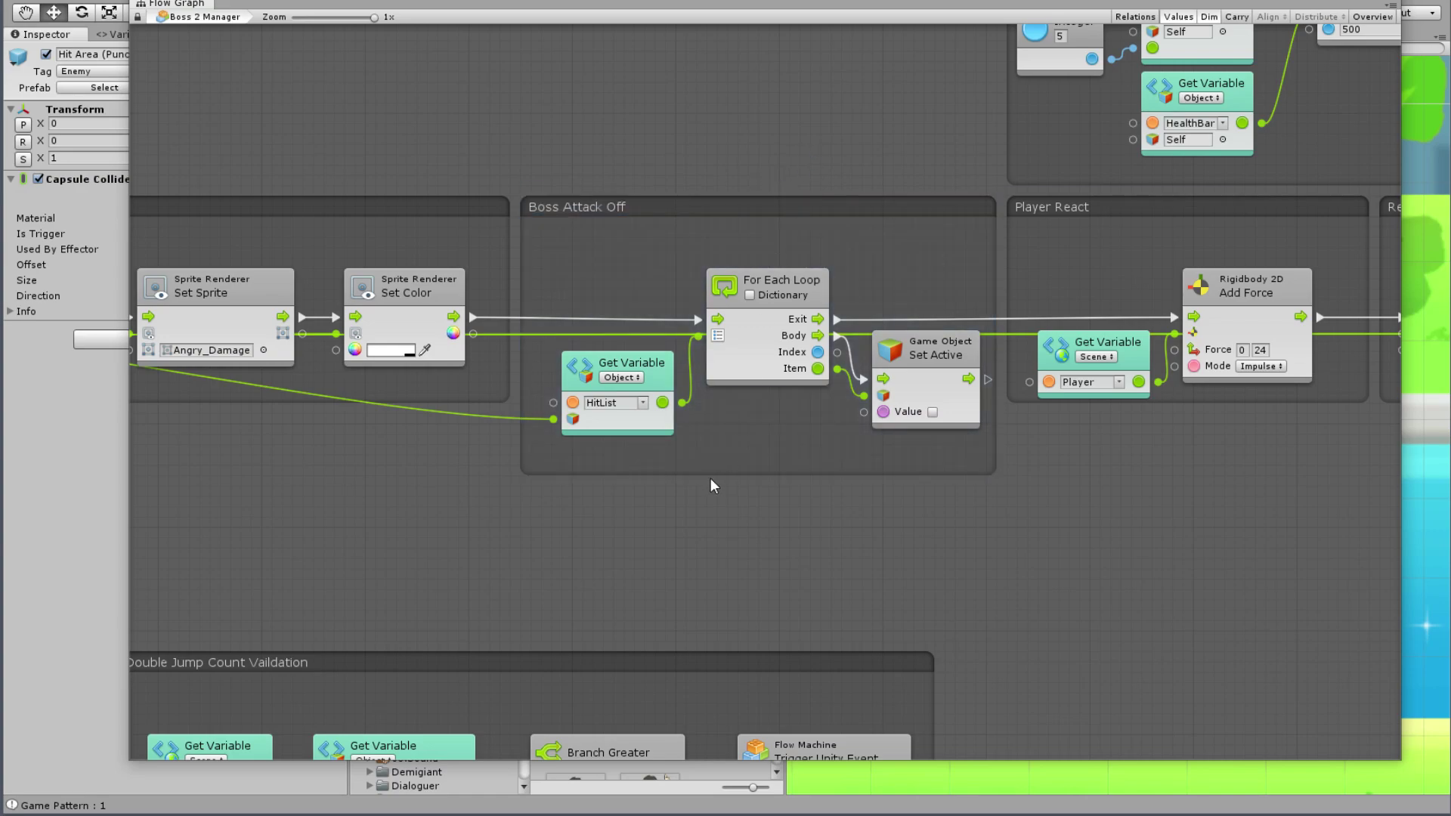
drag(716, 473, 728, 440)
click(724, 483)
scroll(723, 488, down, 3)
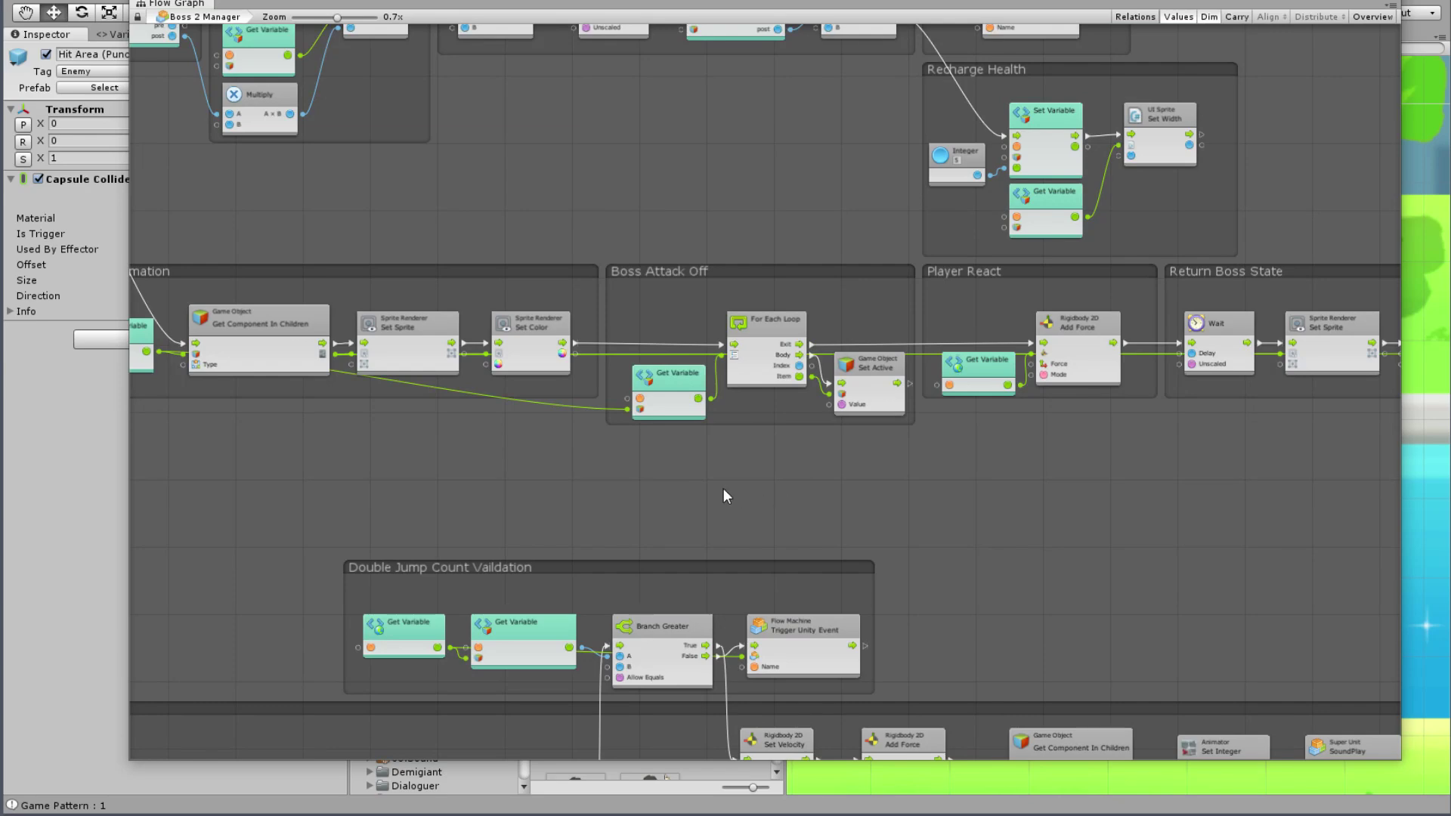
middle_drag(723, 490, 1008, 481)
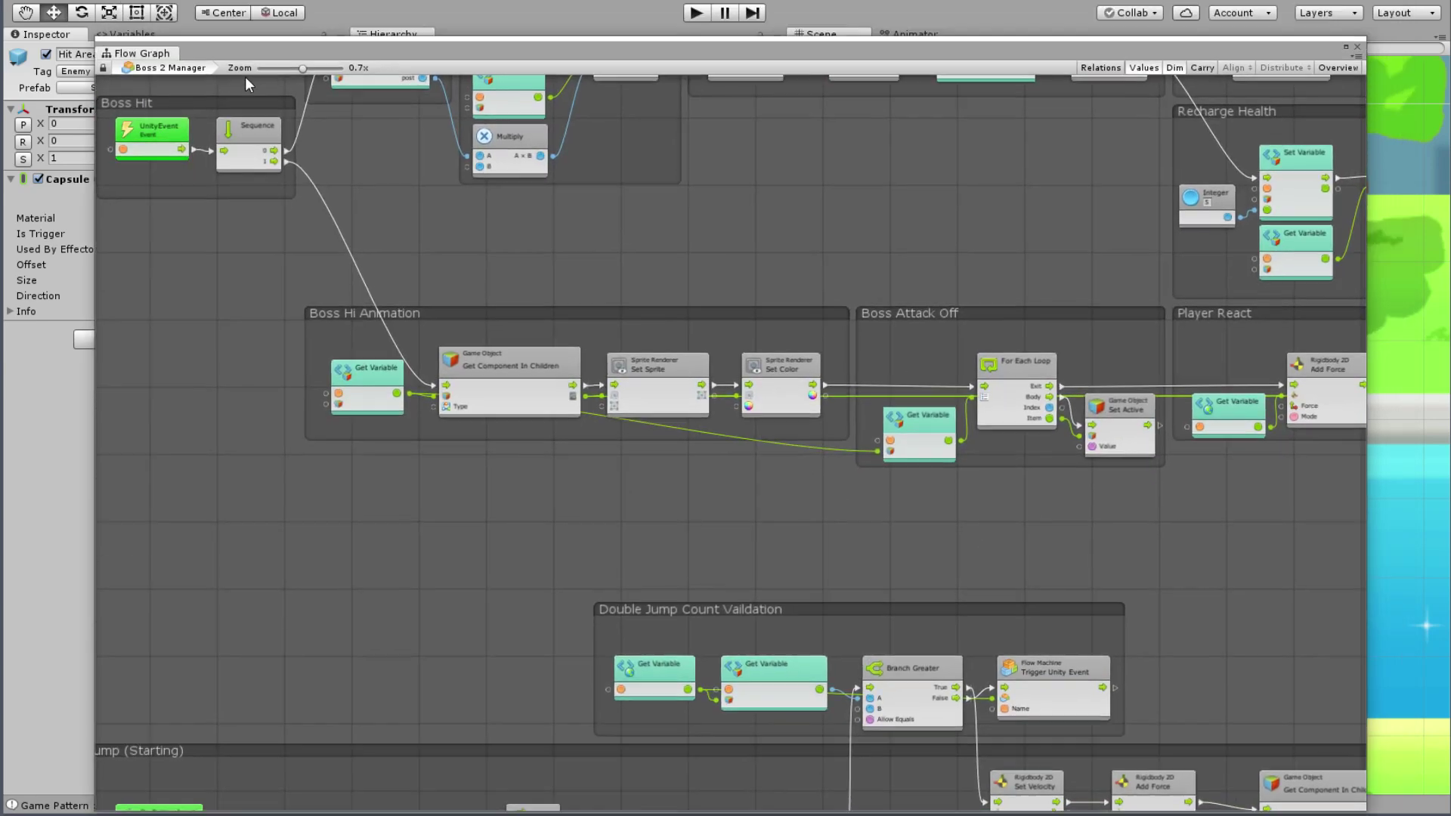
Step: Save the whole Unity project from the File menu
drag(242, 34, 32, 455)
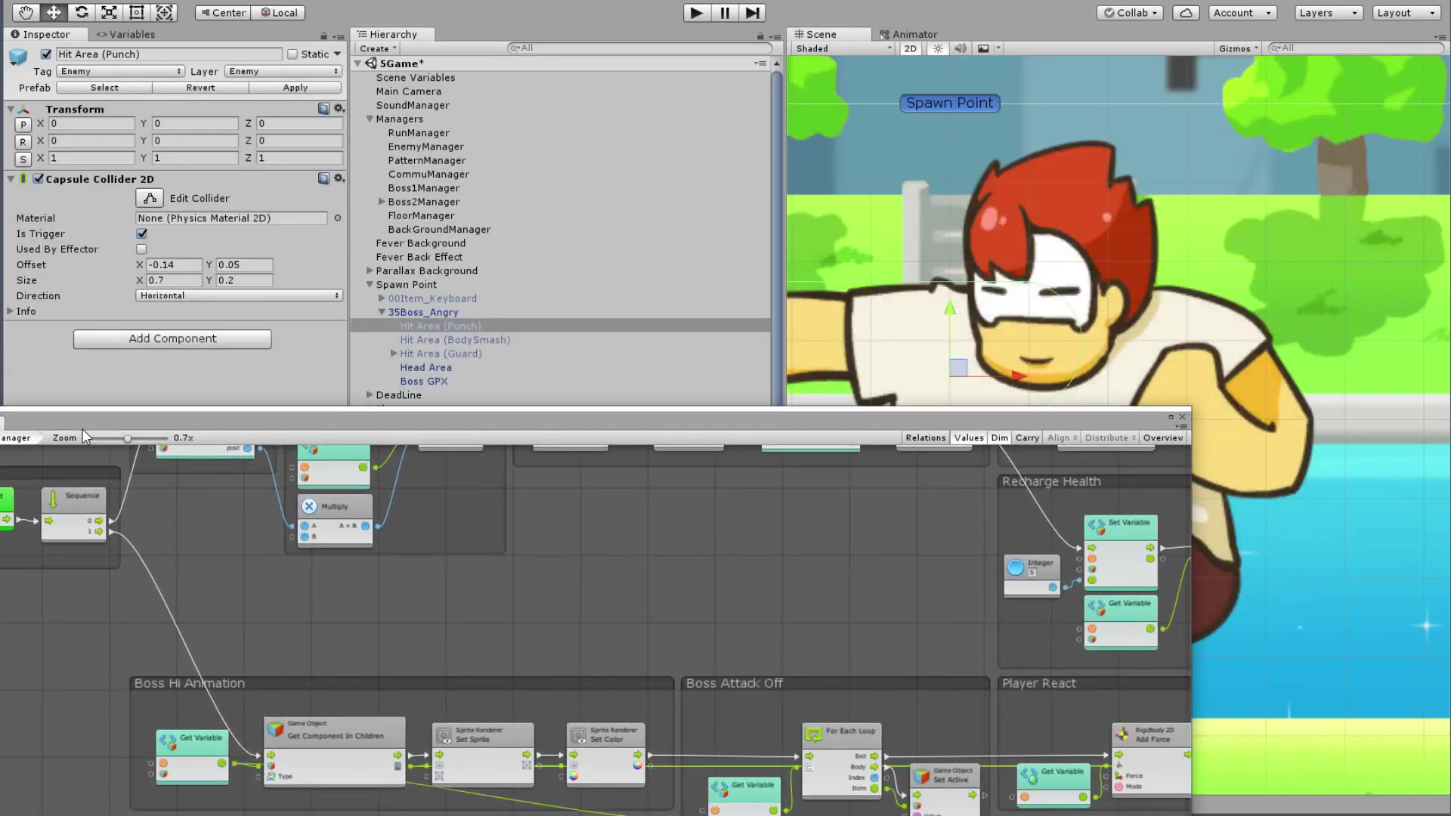
click(23, 3)
click(29, 3)
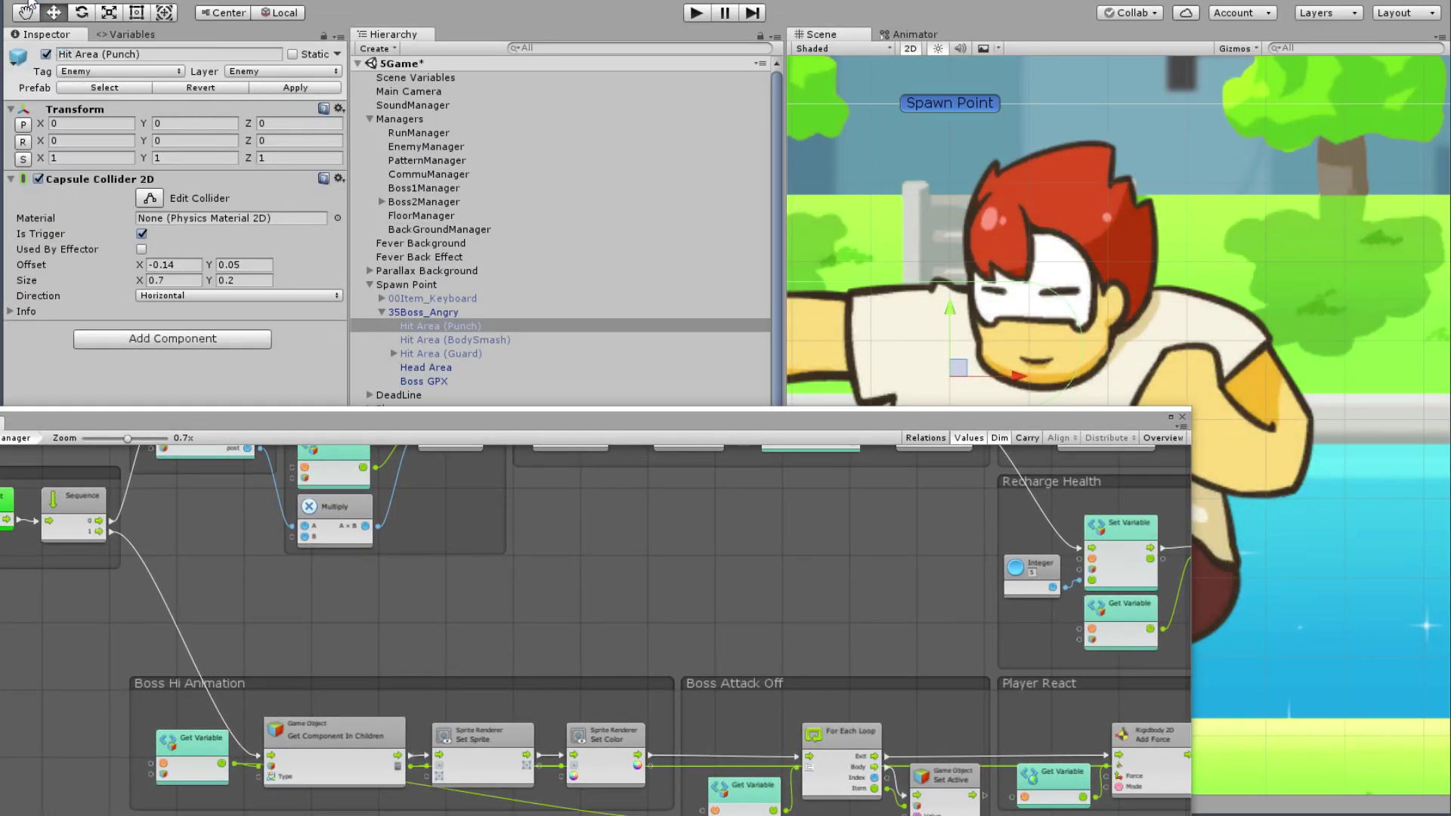
click(26, 3)
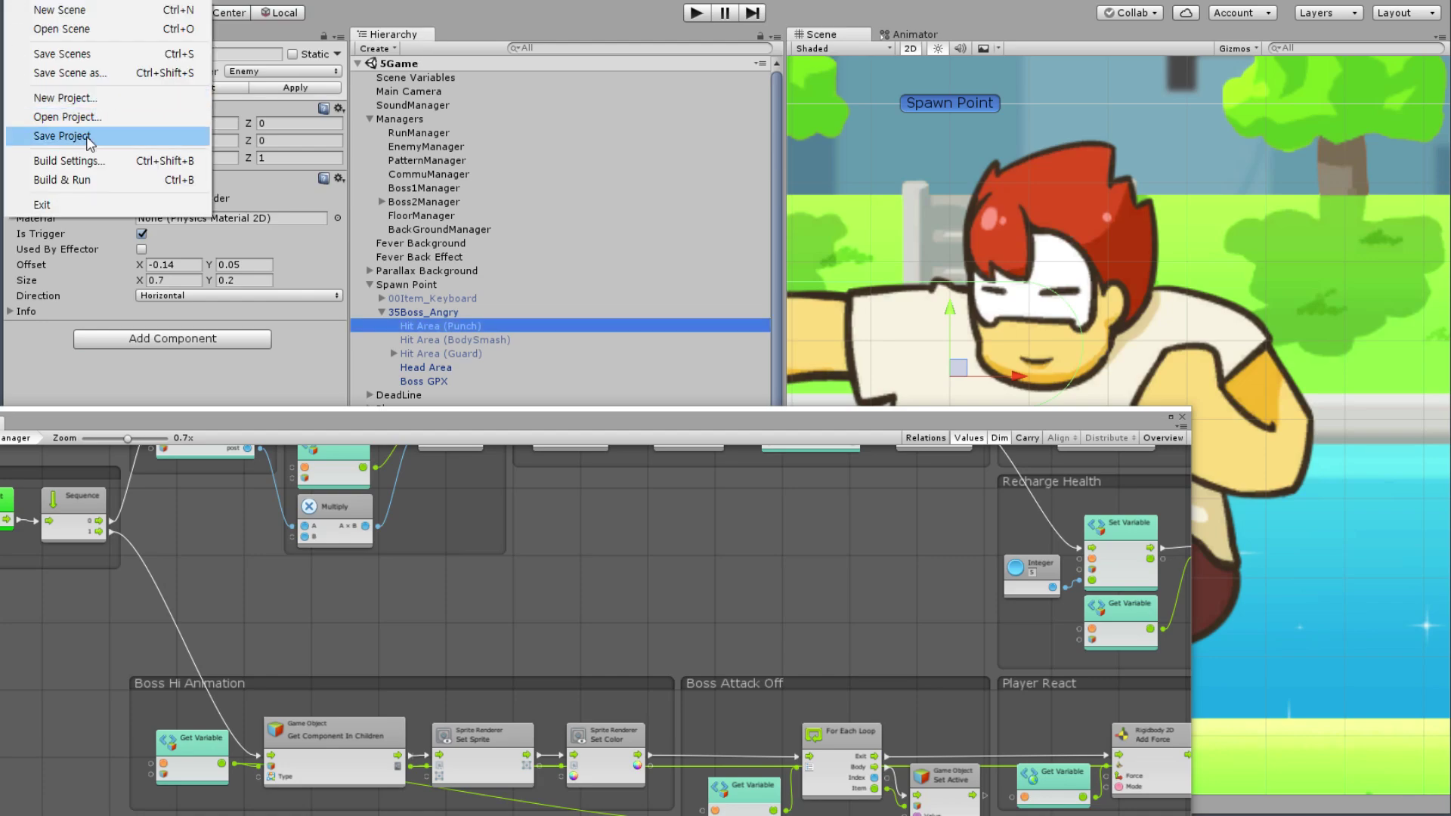
click(53, 140)
Step: Apply the 35Boss_Angry prefab changes, deactivate the boss object, and save the scene
drag(524, 420, 665, 776)
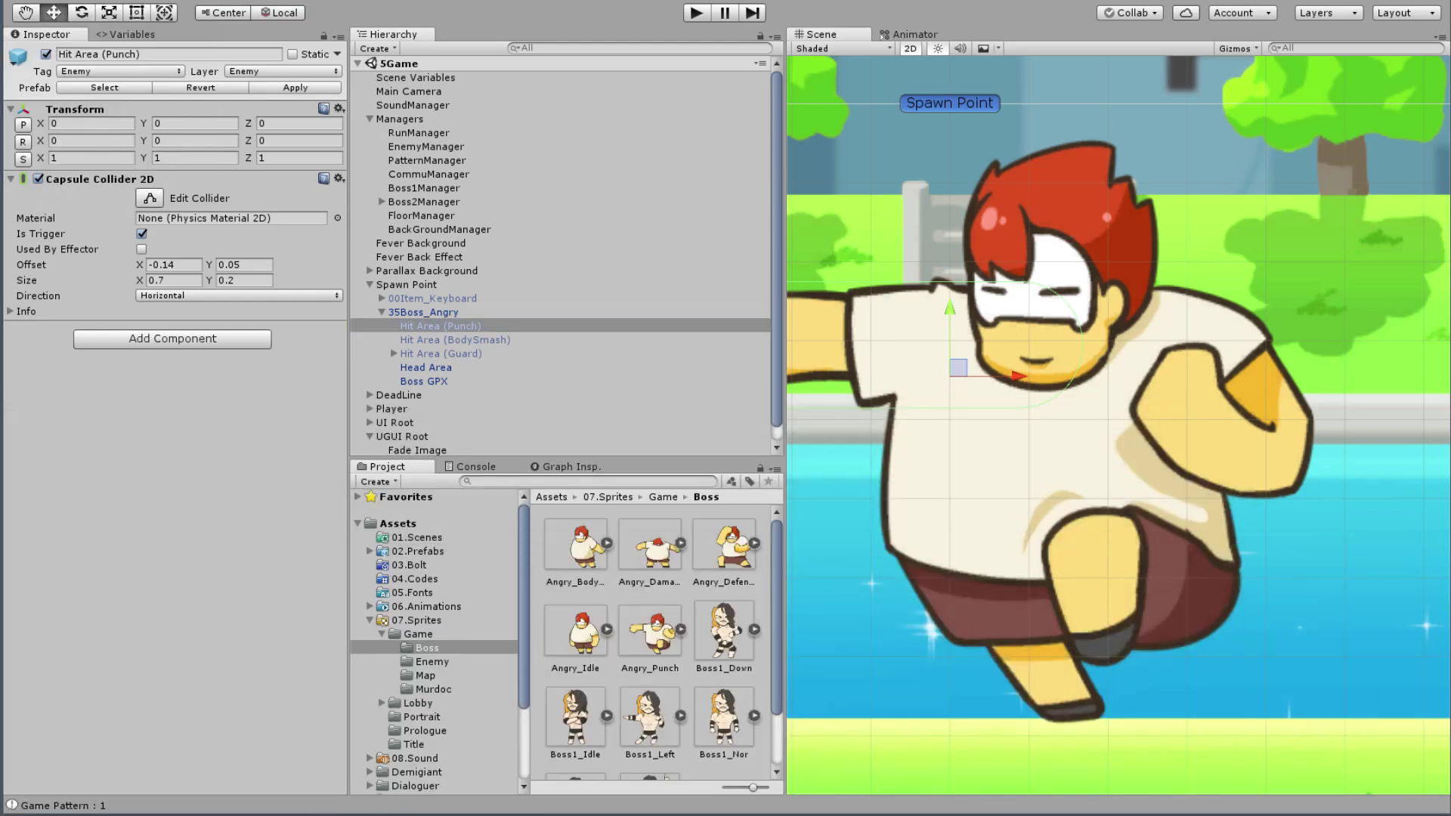
click(424, 311)
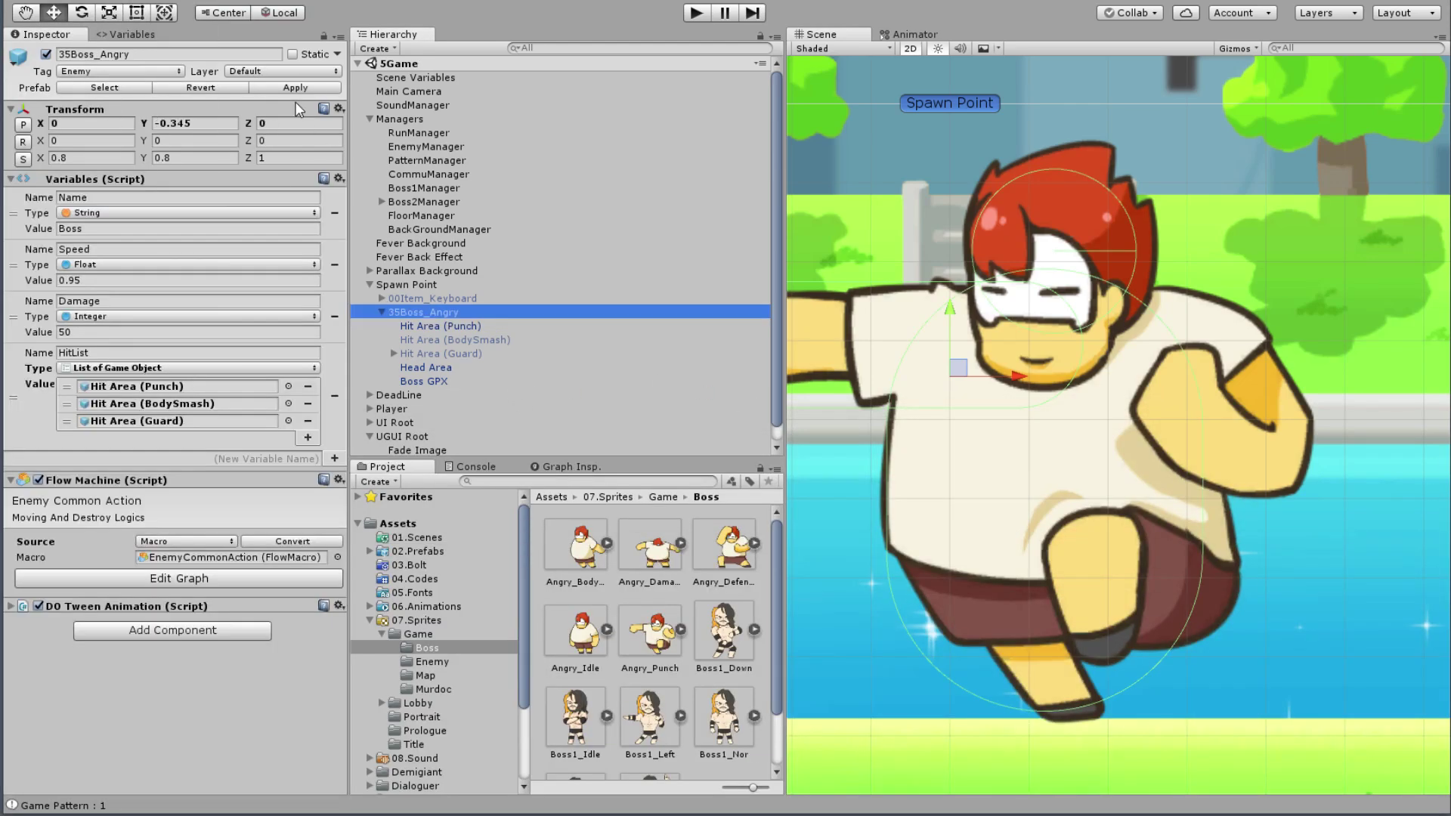
click(296, 88)
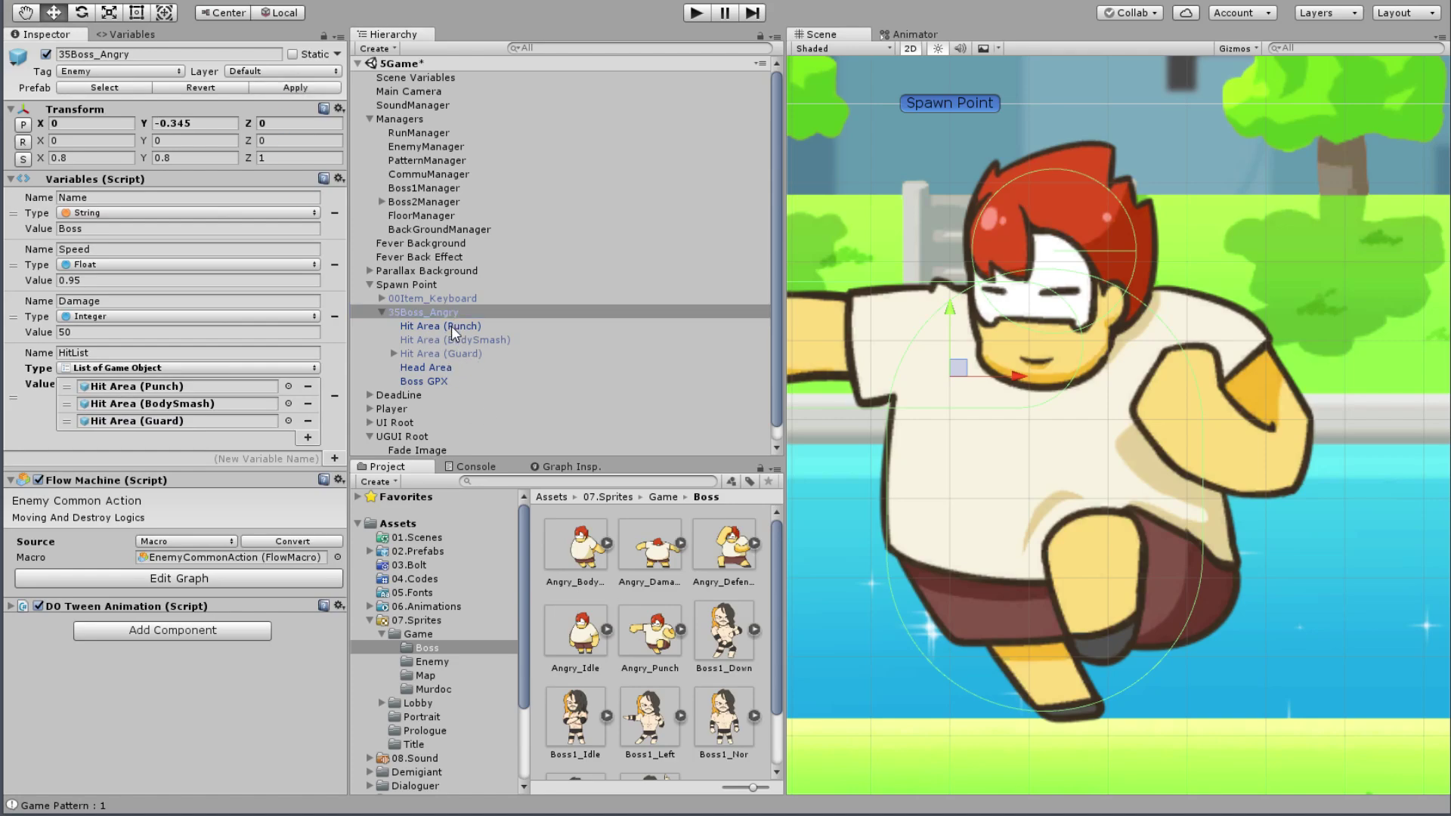
click(382, 312)
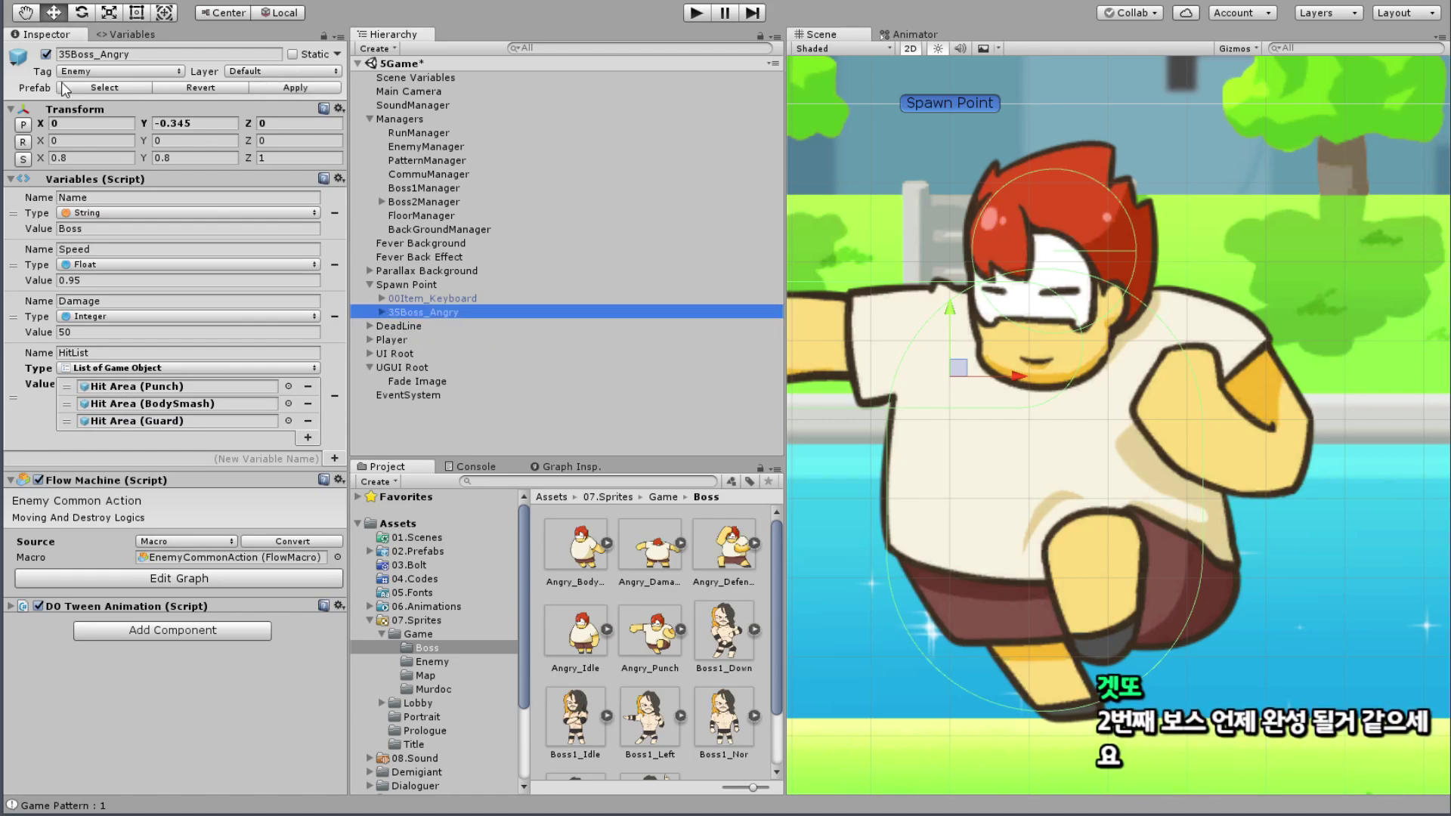
click(46, 53)
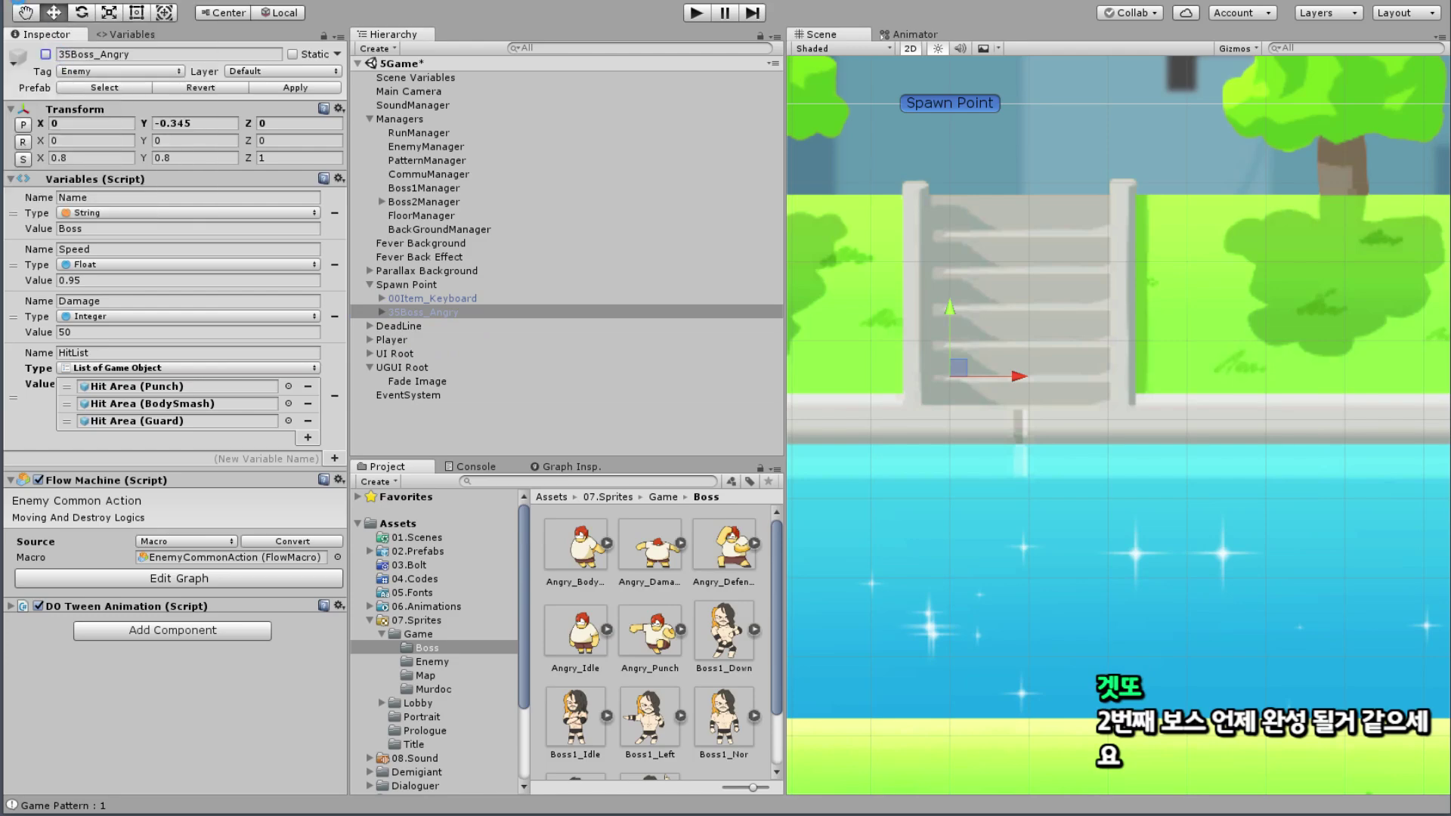
click(22, 4)
click(58, 136)
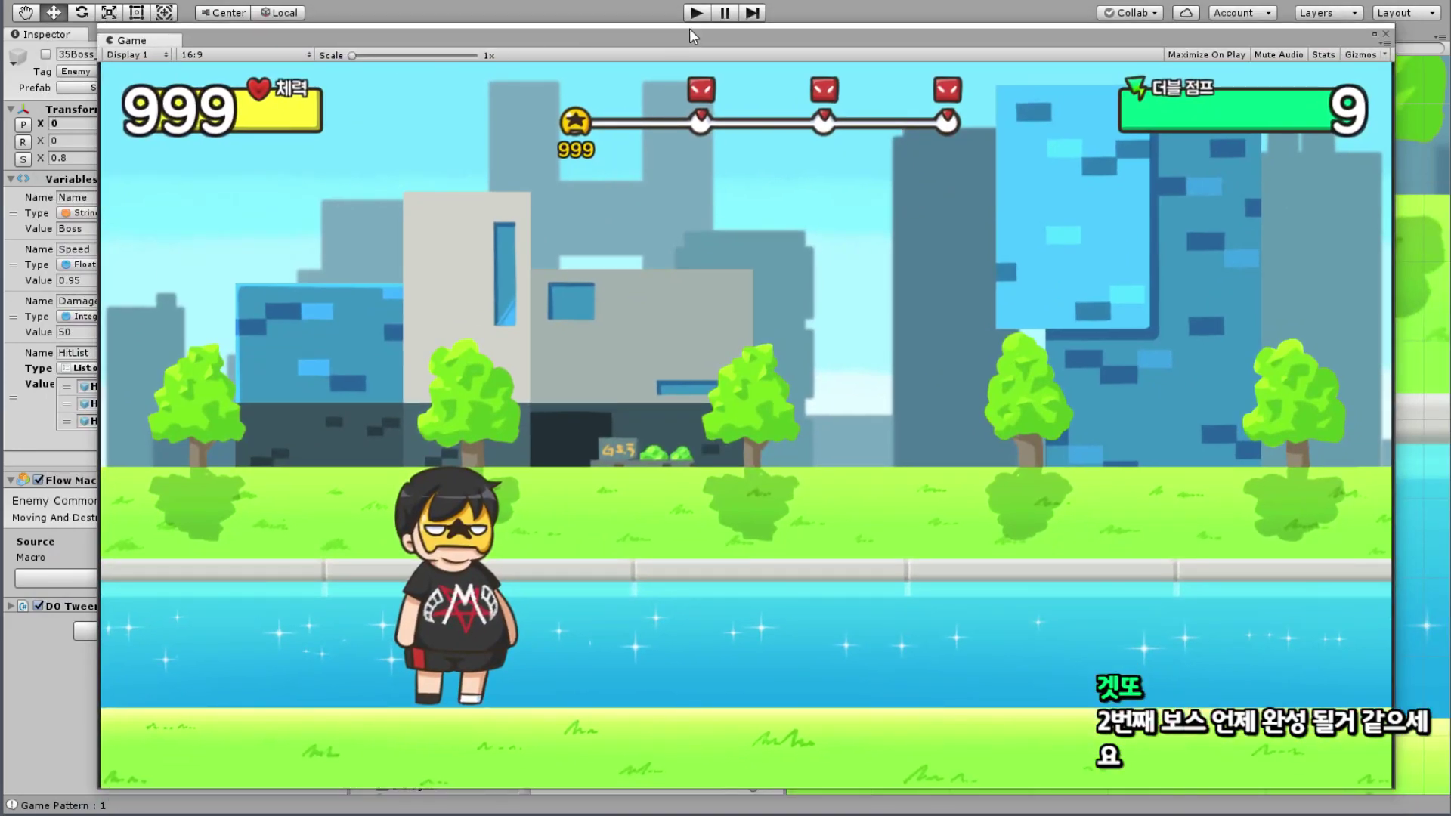
Step: Enter Play mode with Ctrl+P to test the boss changes in the Game view
click(689, 13)
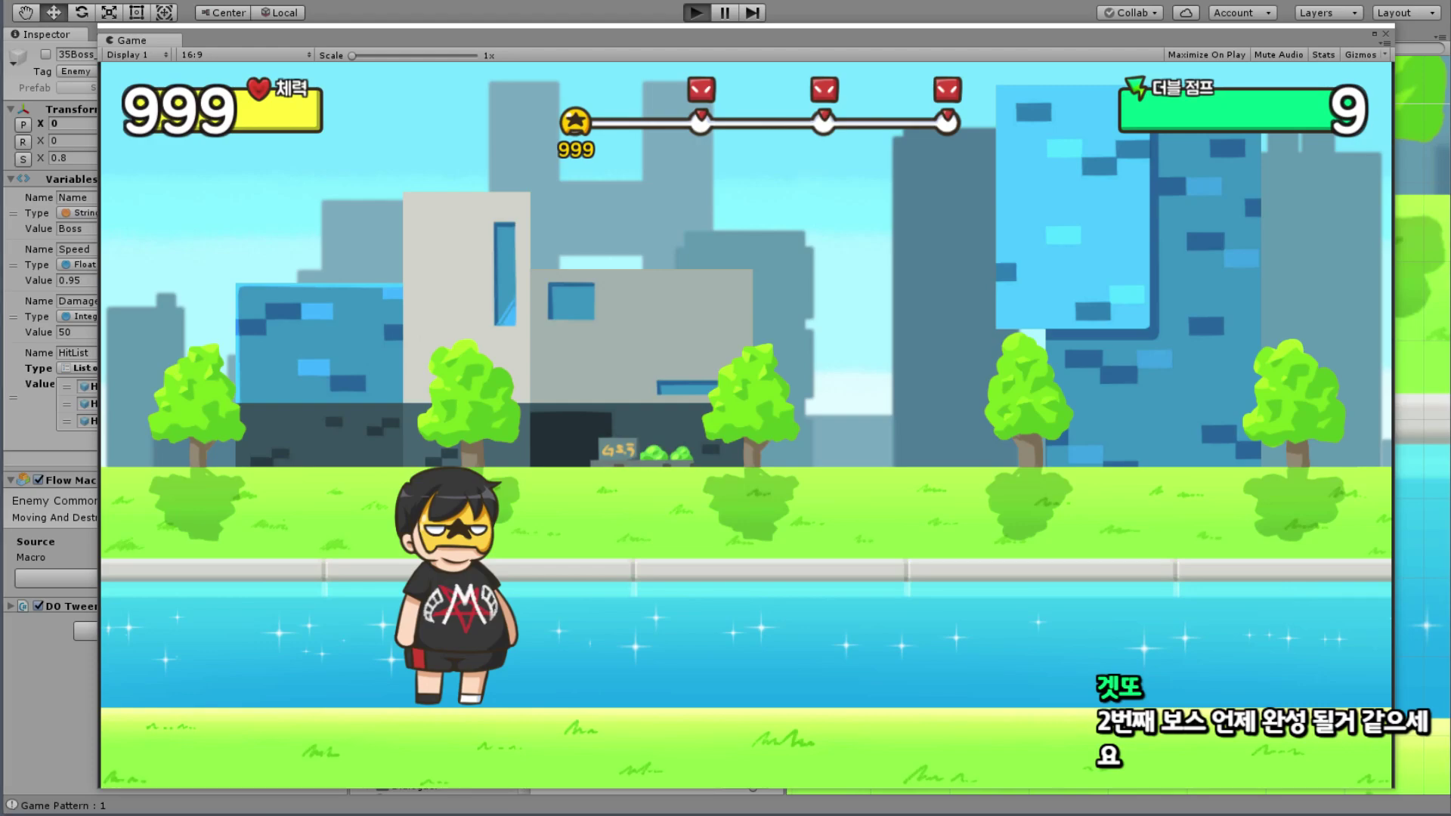
key(ctrl+p)
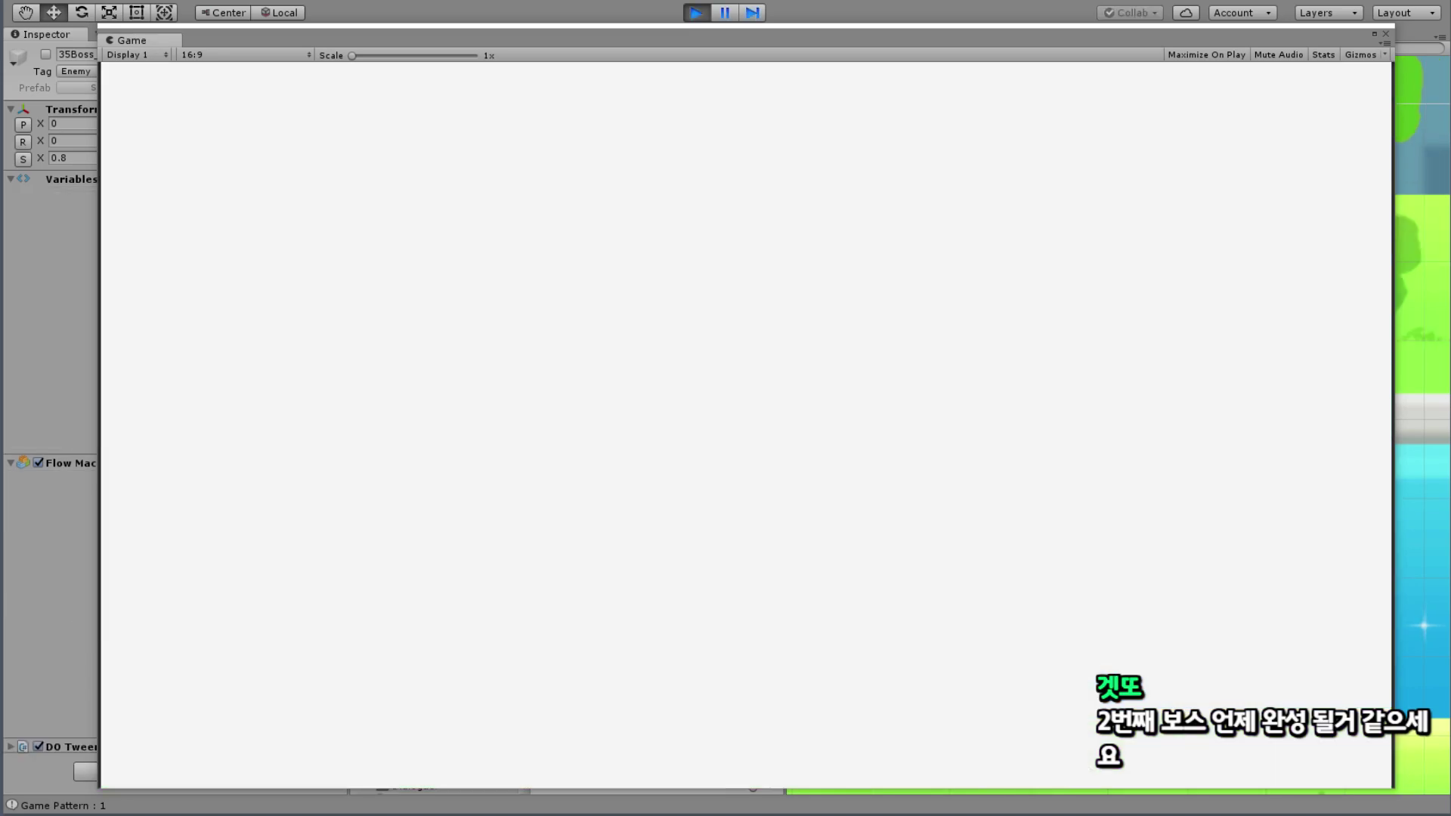
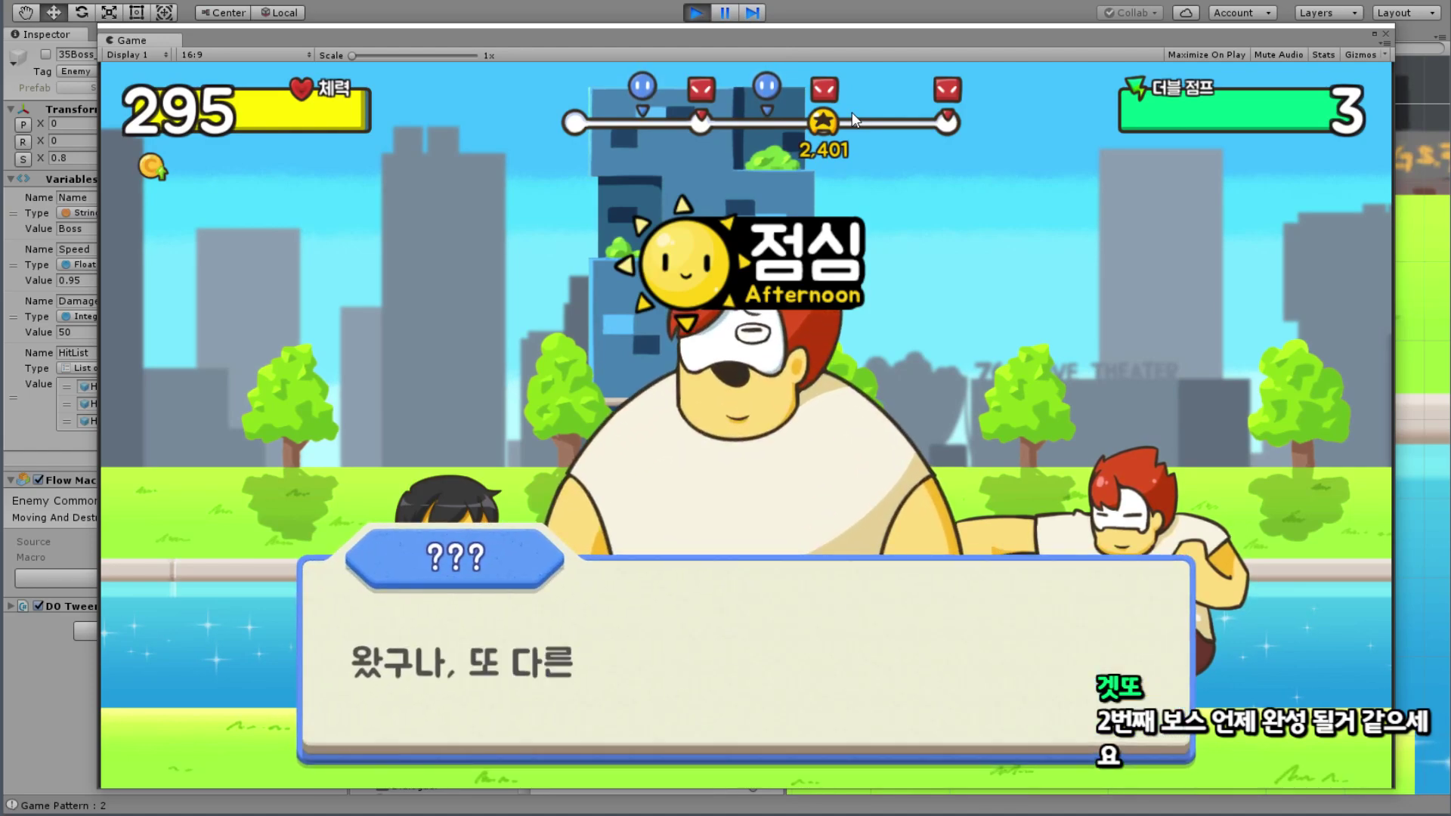
Step: Click through the angry boss's intro dialogue until the mission popup appears
click(706, 661)
click(764, 661)
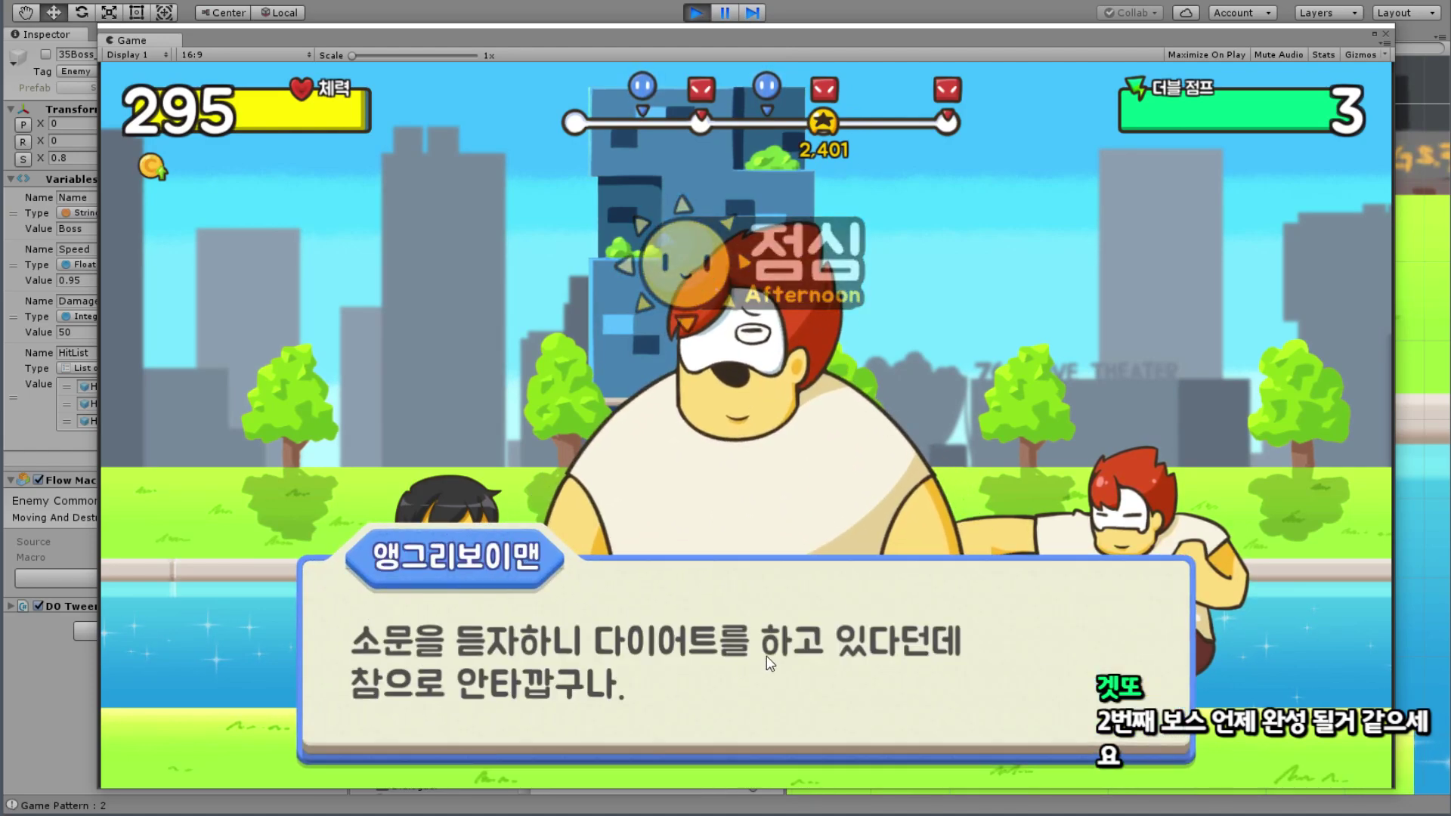
click(789, 658)
click(767, 658)
click(759, 654)
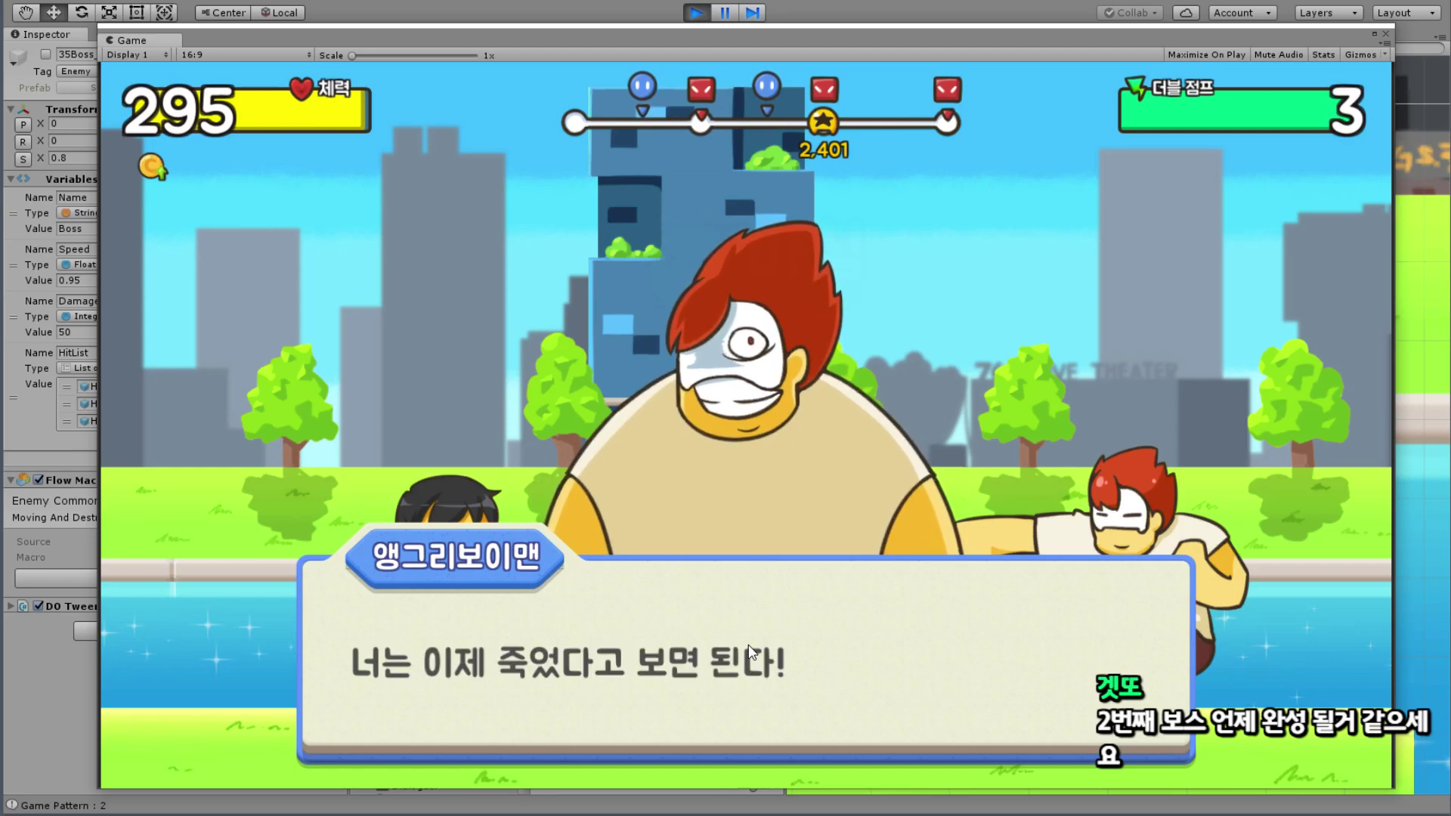
click(748, 631)
Step: Start the boss fight from the mission popup, then jump and run the player left
click(745, 530)
click(754, 524)
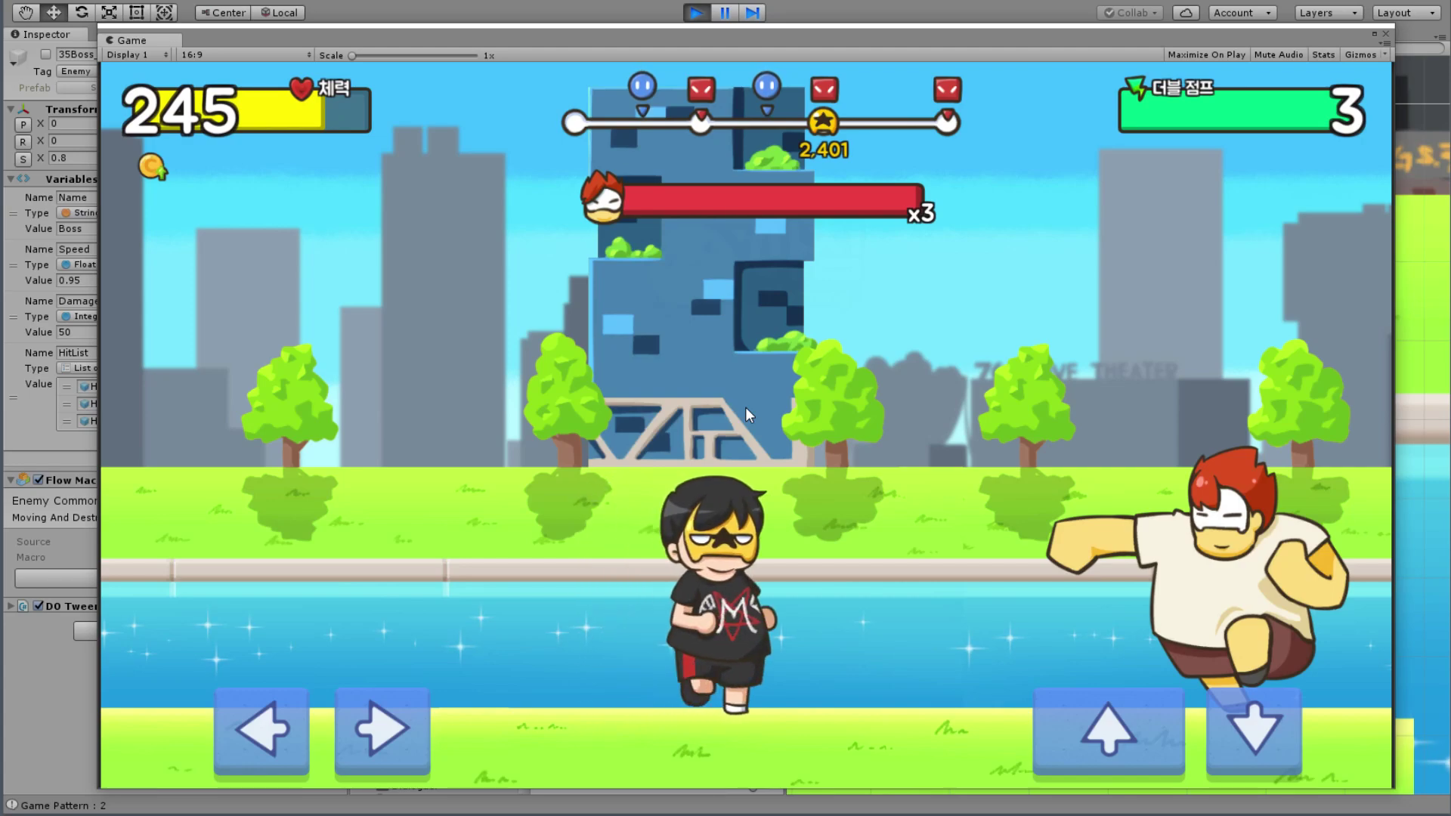
key(Up)
key(Up)
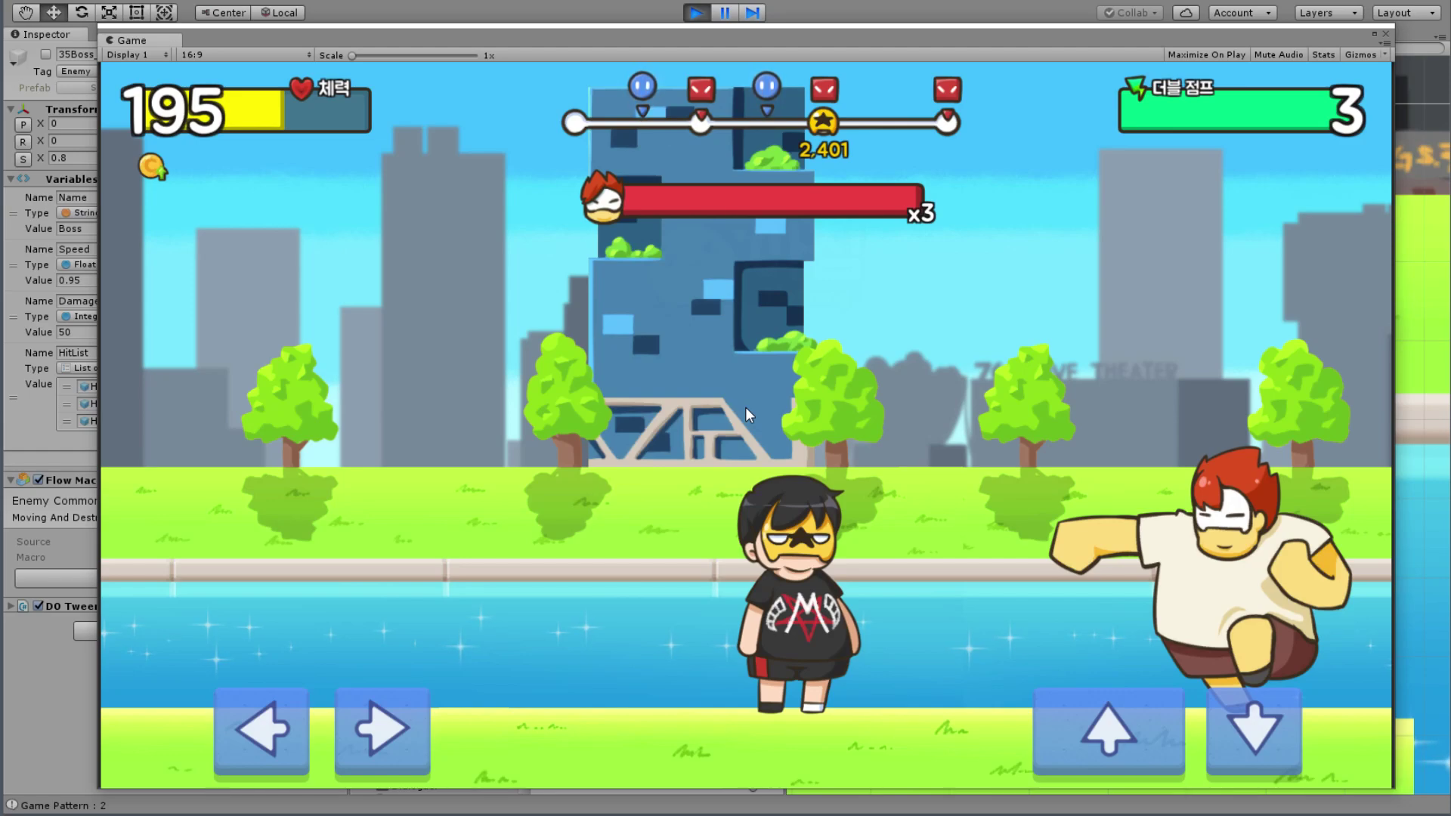
key(Left)
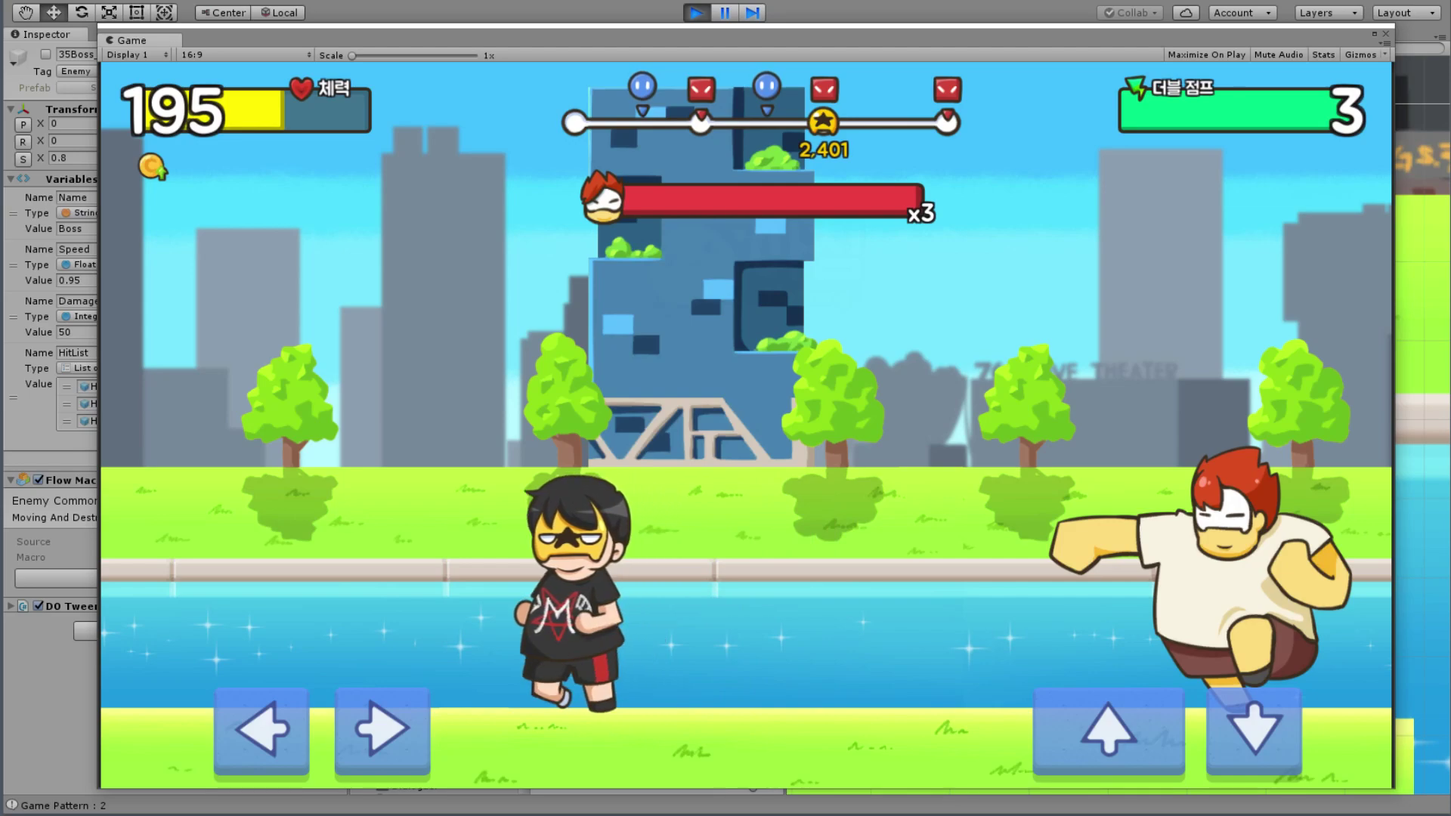
Step: Select and frame 35Boss_Angry(Clone) in the Hierarchy, then expand it to list its children
drag(711, 42, 490, 620)
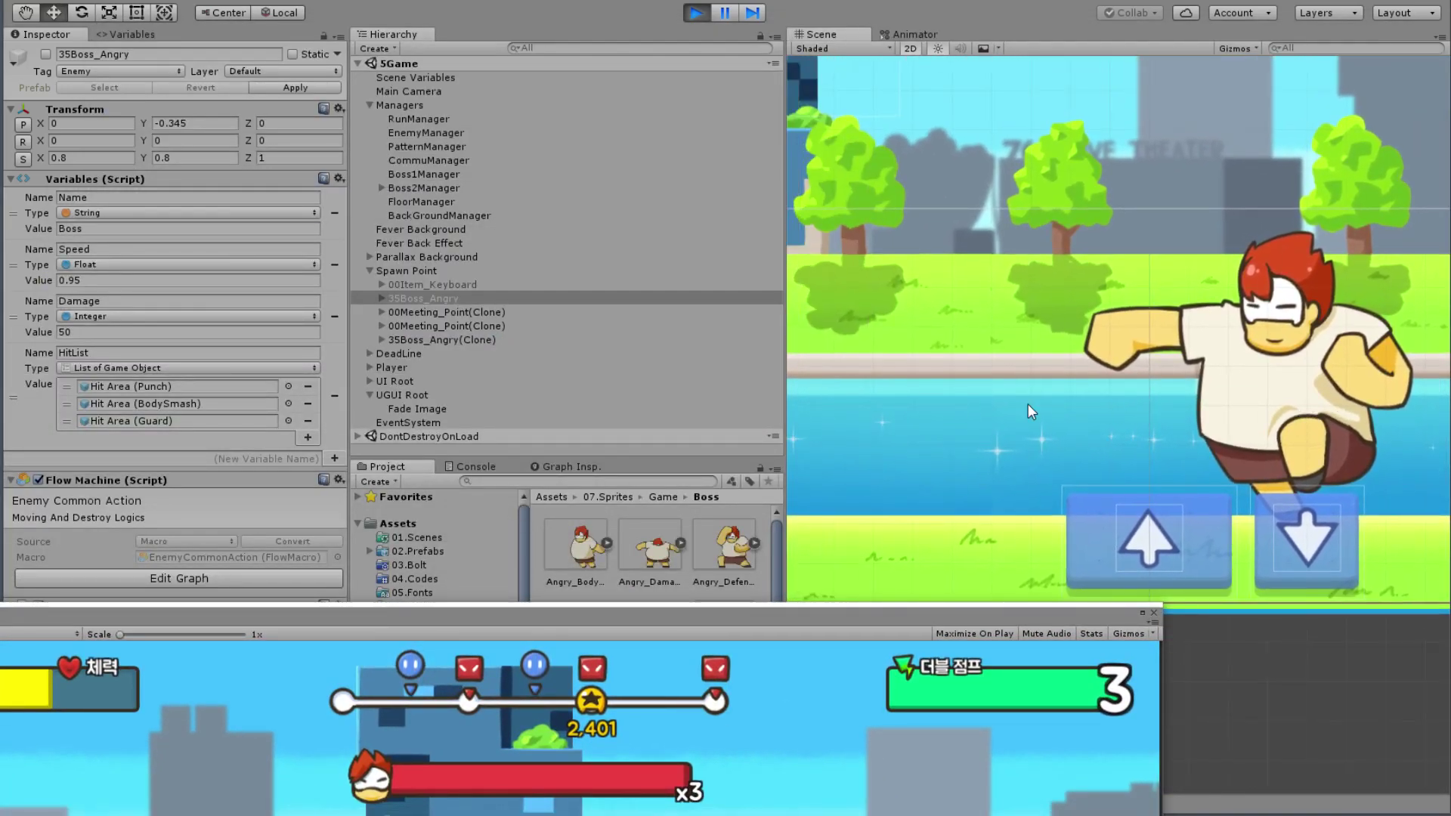
click(476, 340)
double_click(476, 341)
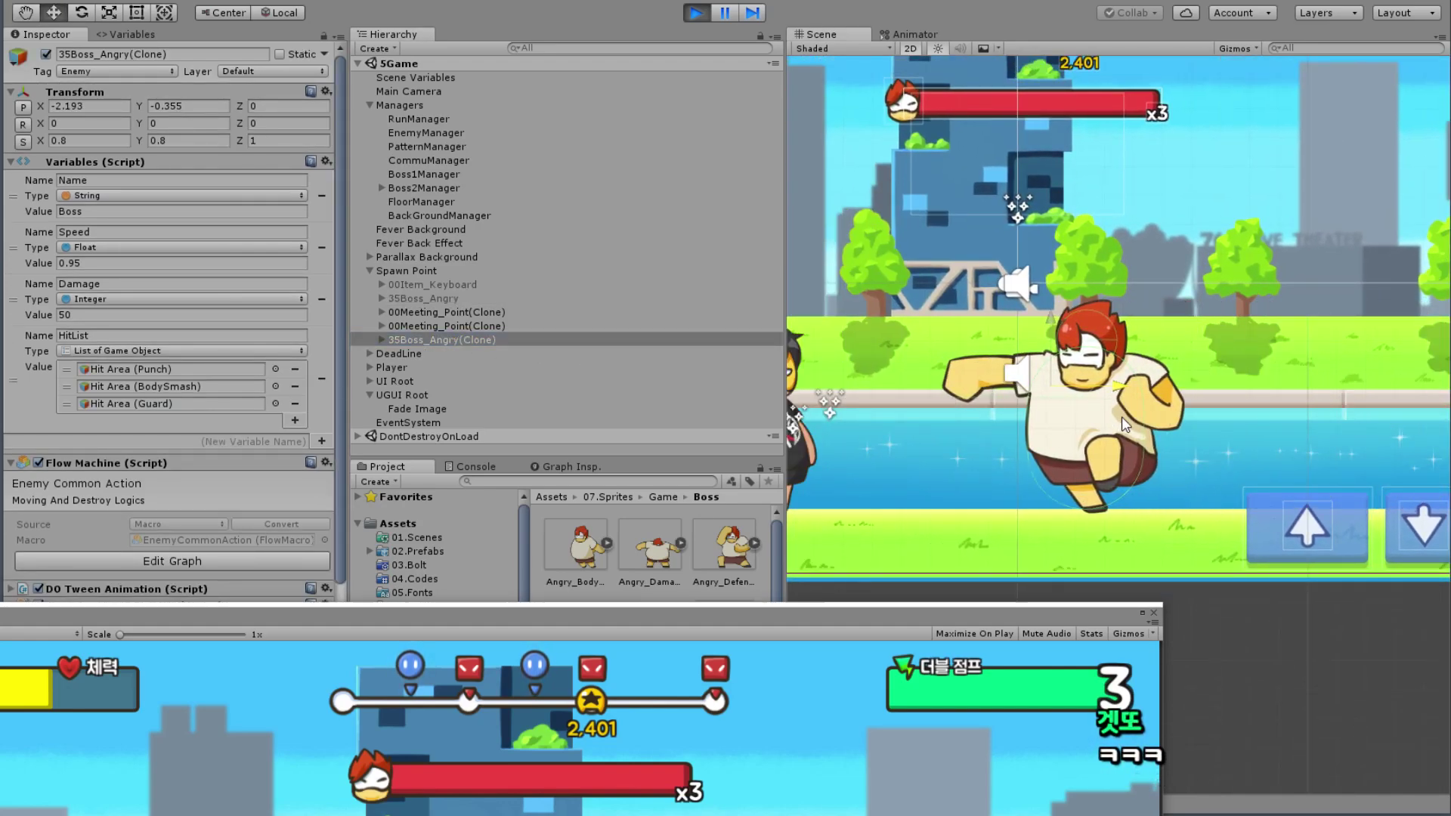
scroll(1079, 304, up, 3)
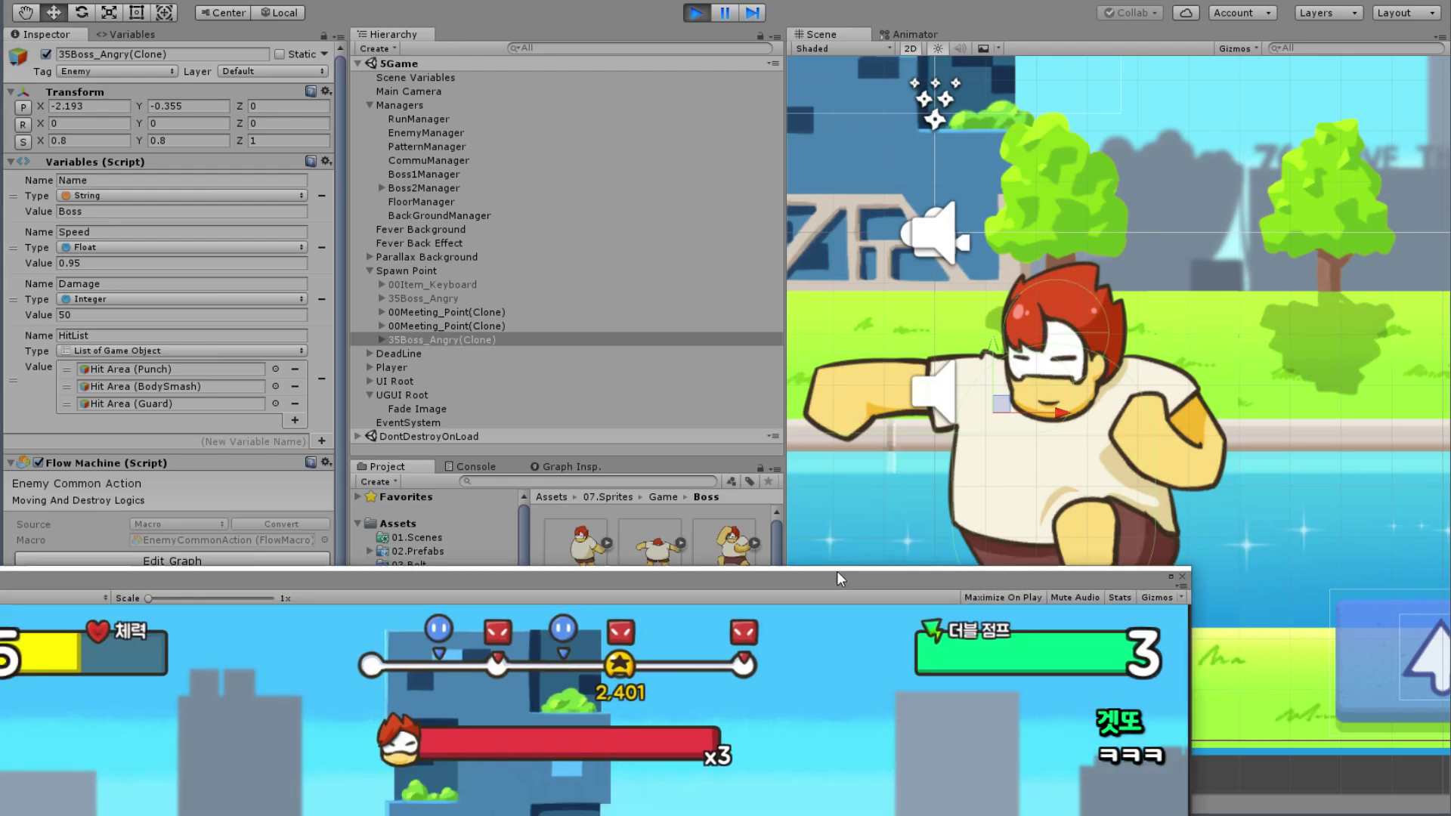
mouse_move(816, 604)
mouse_down()
mouse_move(1032, 29)
mouse_move(1091, 28)
mouse_up()
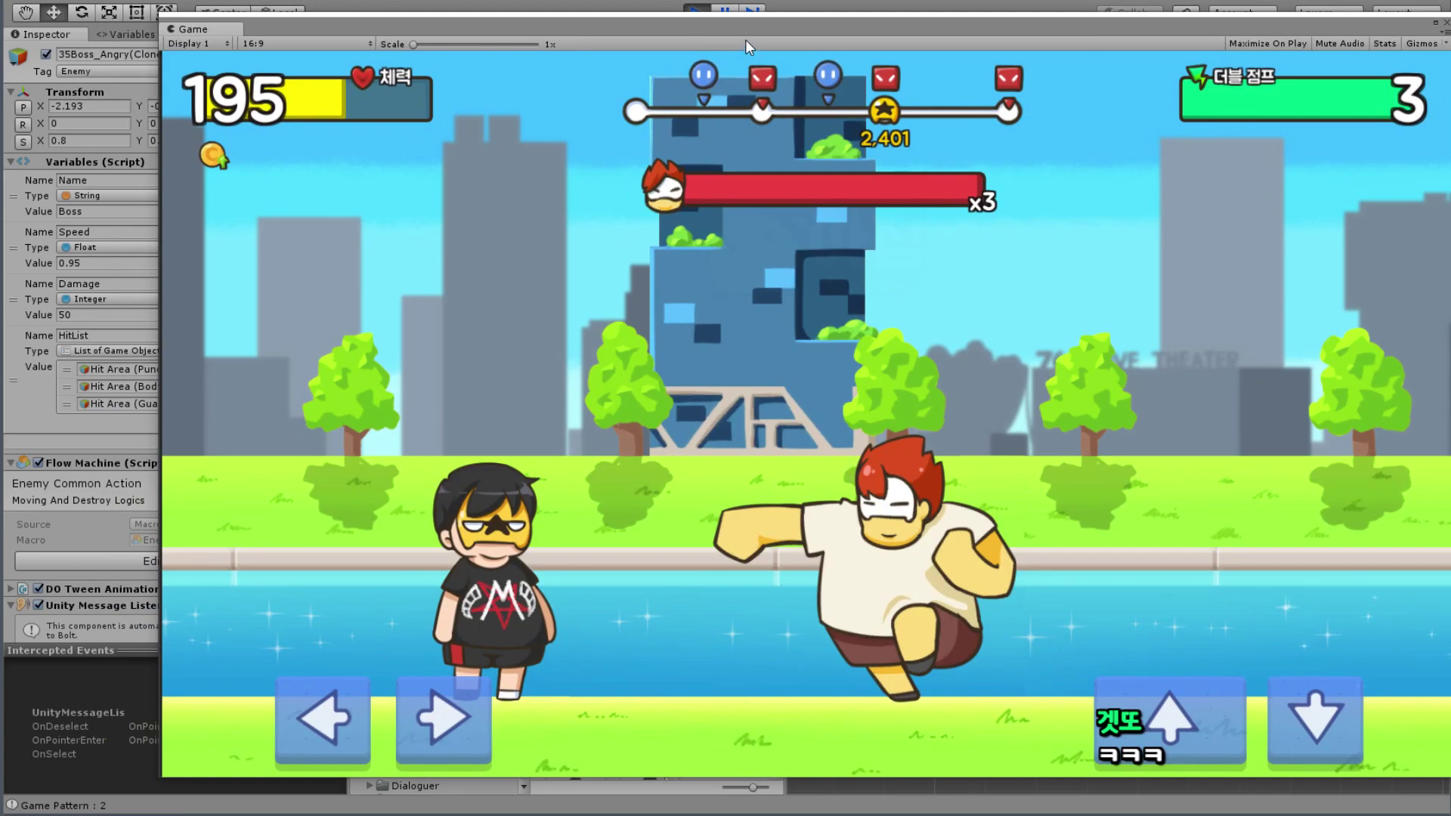
key(Up)
key(Up)
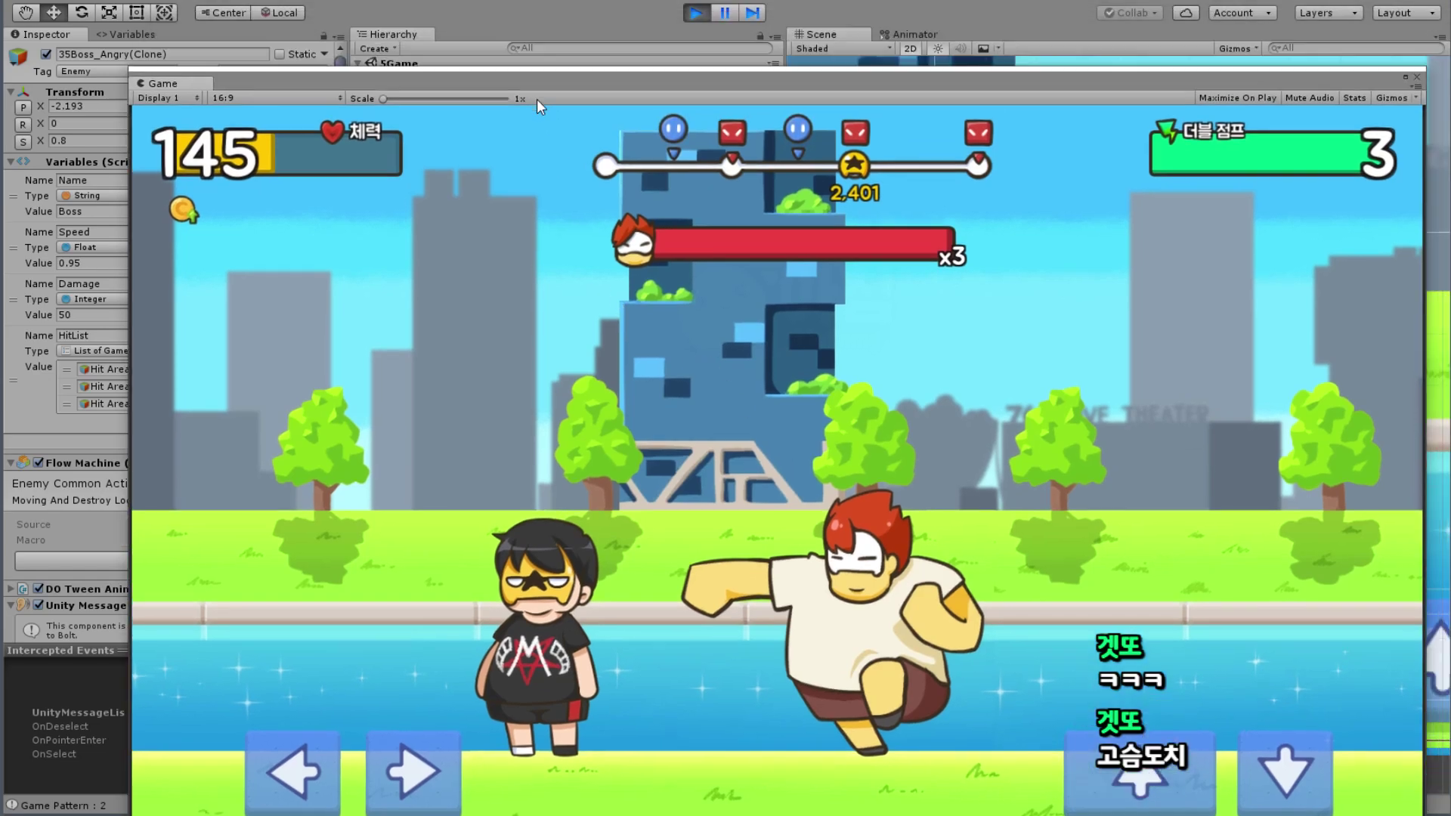
drag(567, 25, 291, 533)
click(383, 339)
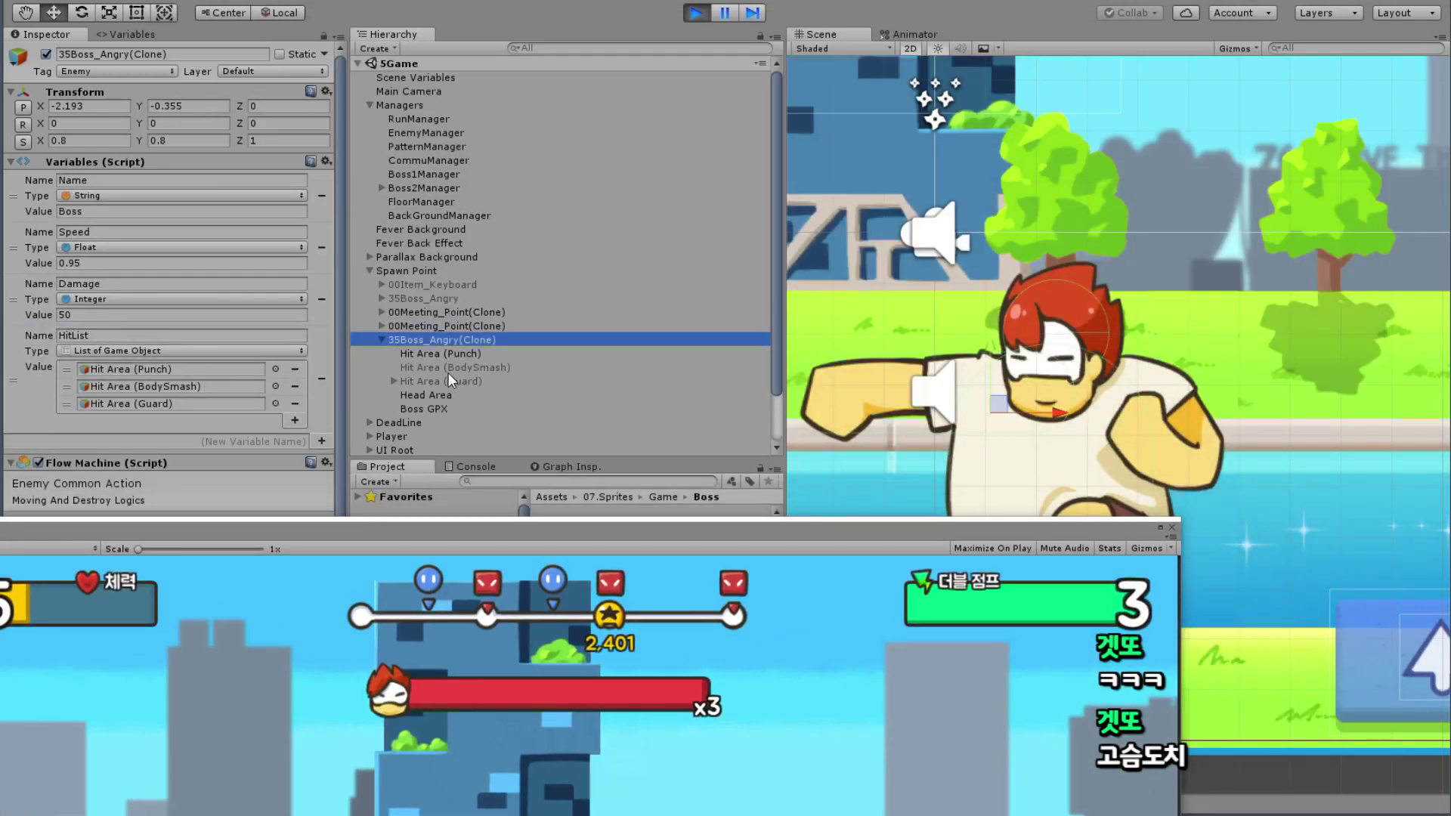
Step: Select Head Area under 35Boss_Angry(Clone) to show its circle collider and Head Hit Box machine
click(443, 393)
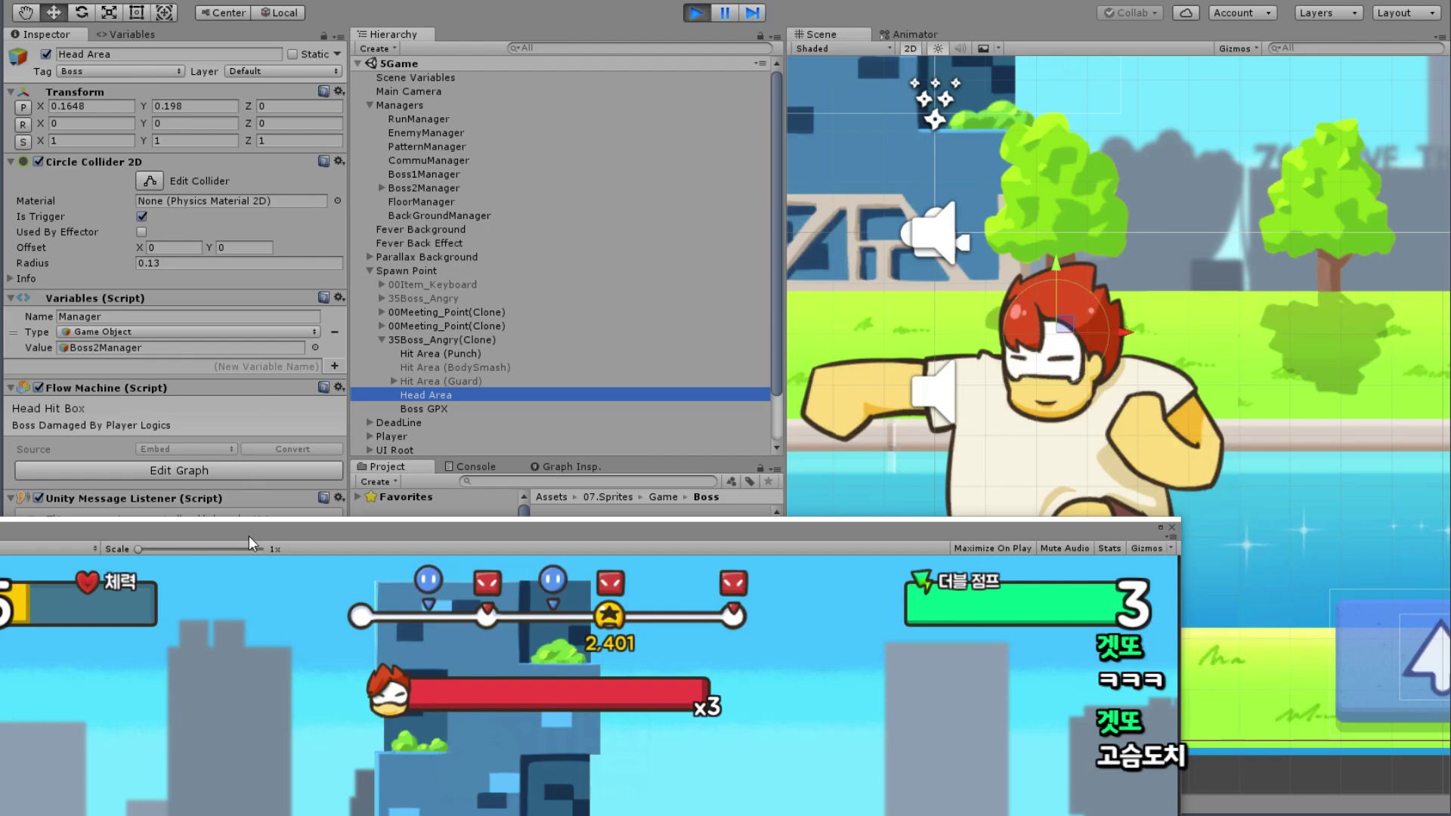
mouse_move(261, 537)
mouse_down()
mouse_move(366, 396)
mouse_move(447, 30)
mouse_up()
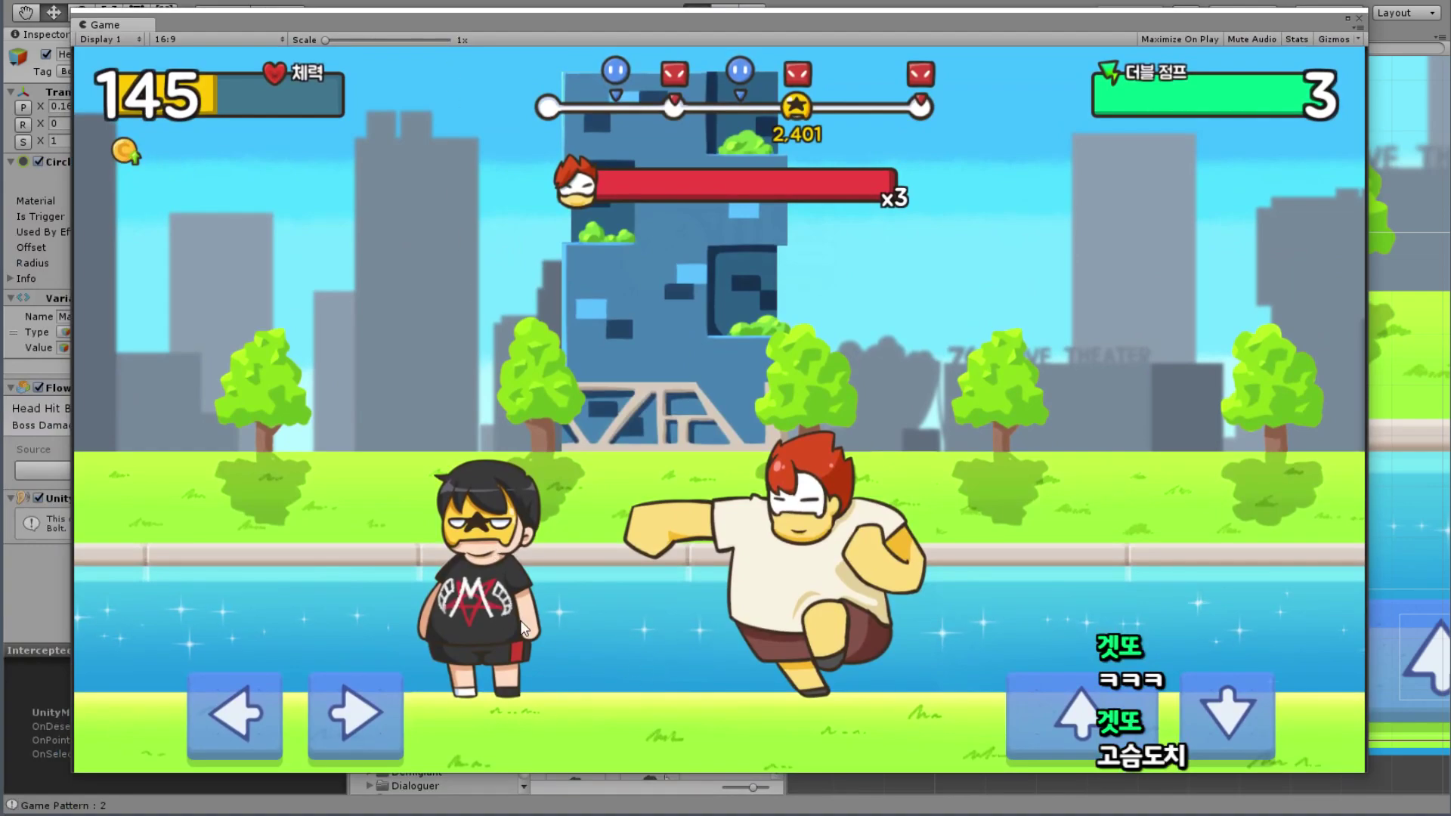
drag(698, 26, 460, 677)
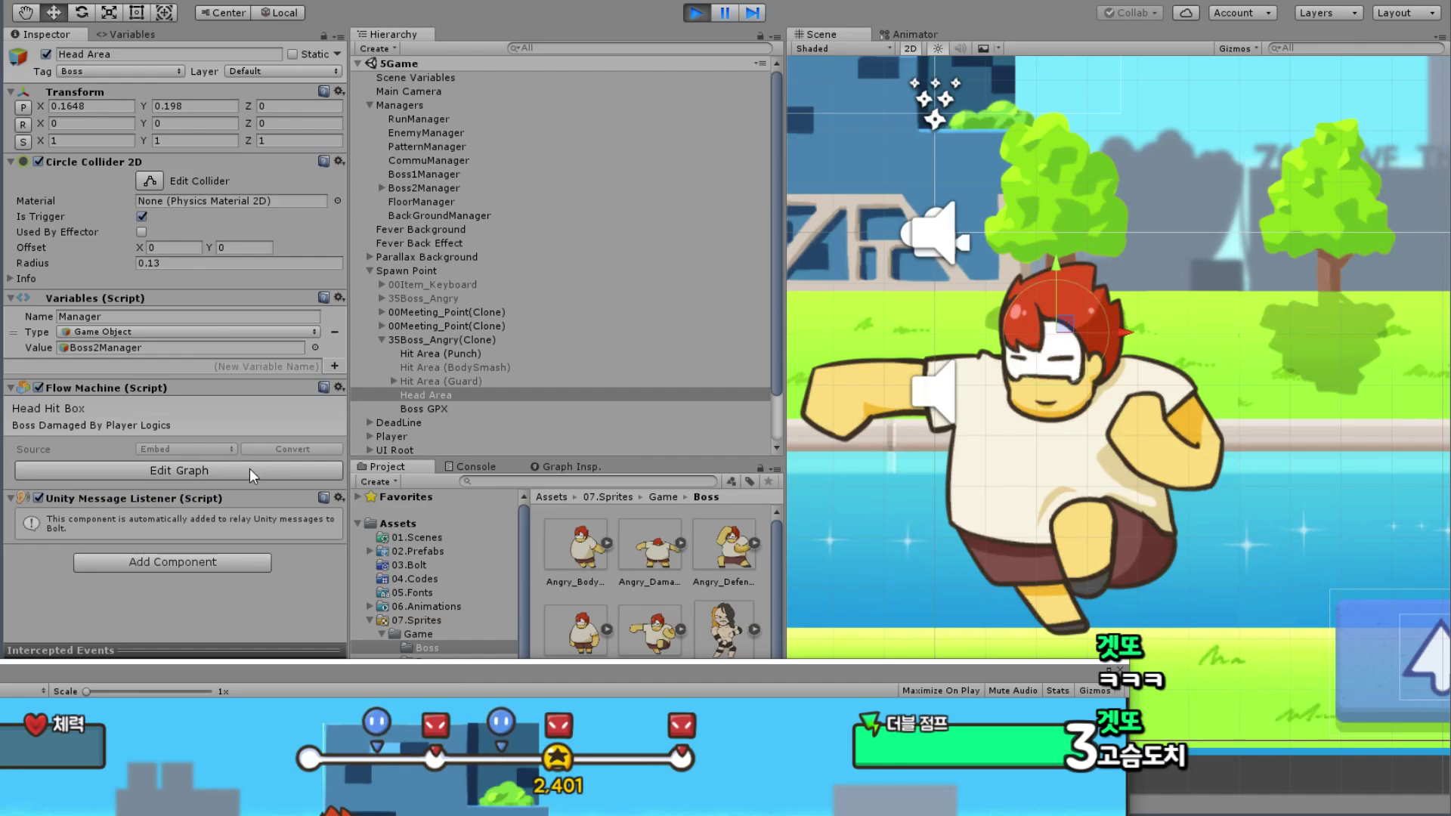
Step: Open the Head Hit Box flow graph and inspect its IsAttack check
click(178, 463)
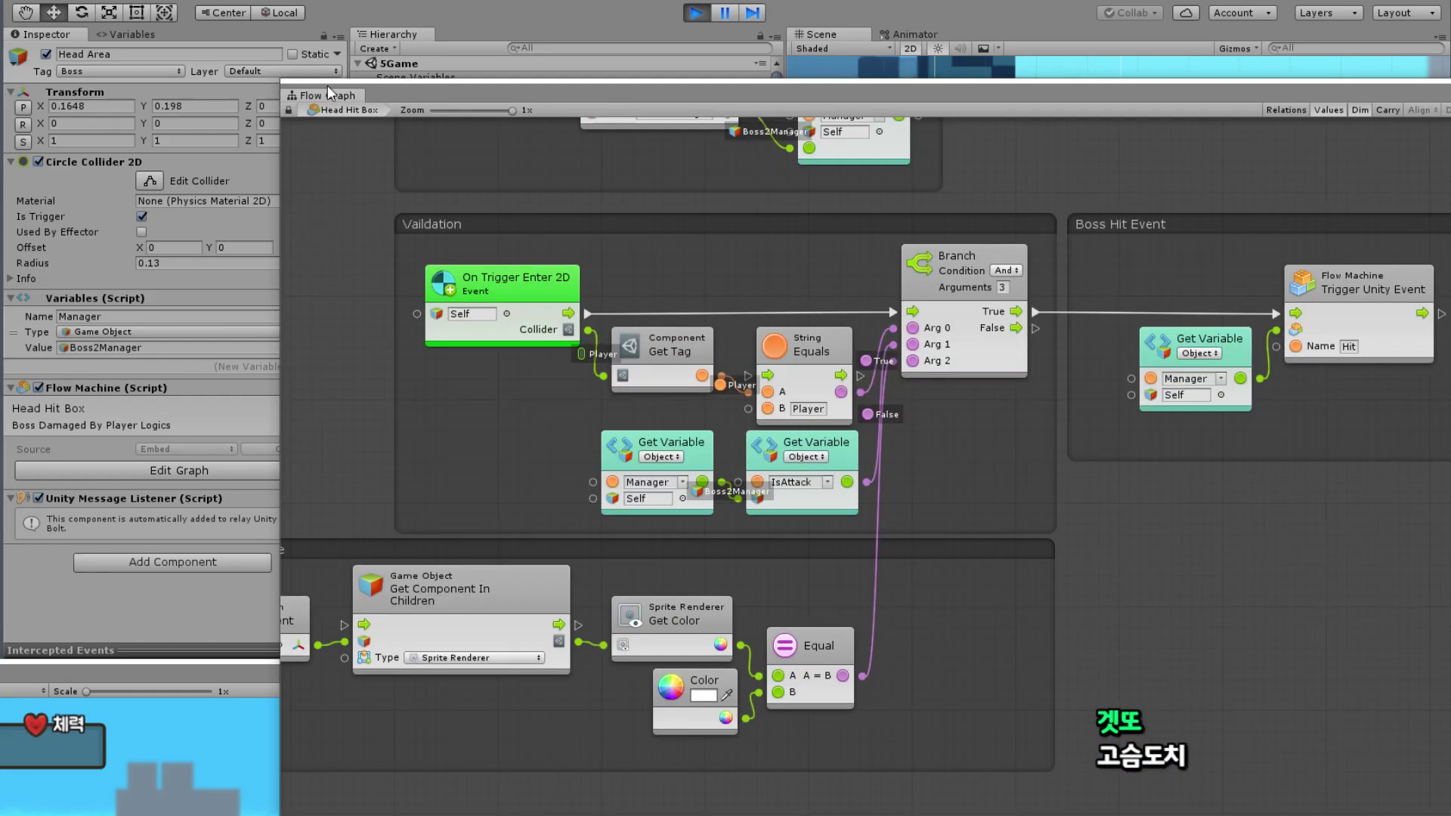
drag(328, 85, 178, 56)
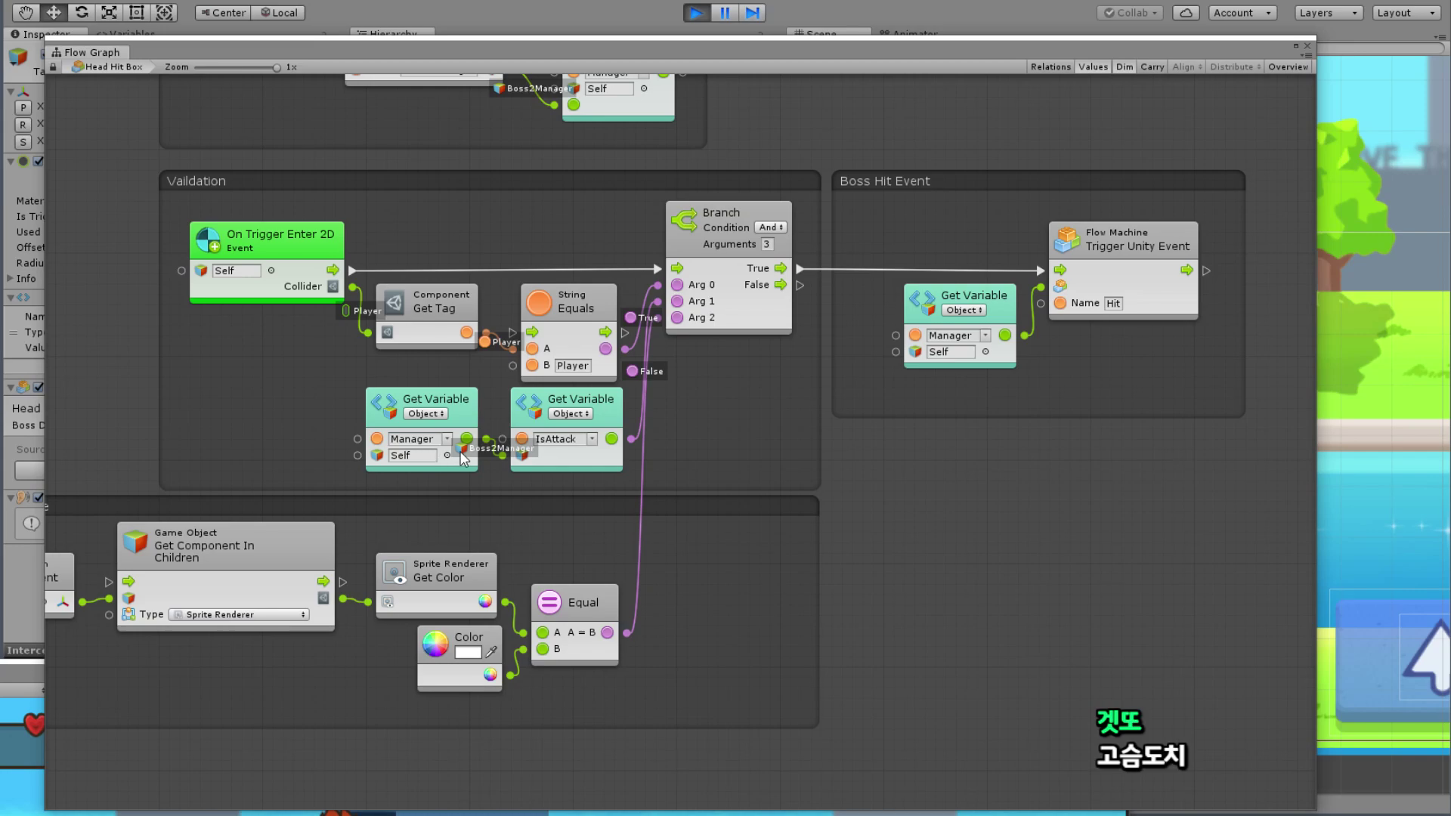
click(547, 441)
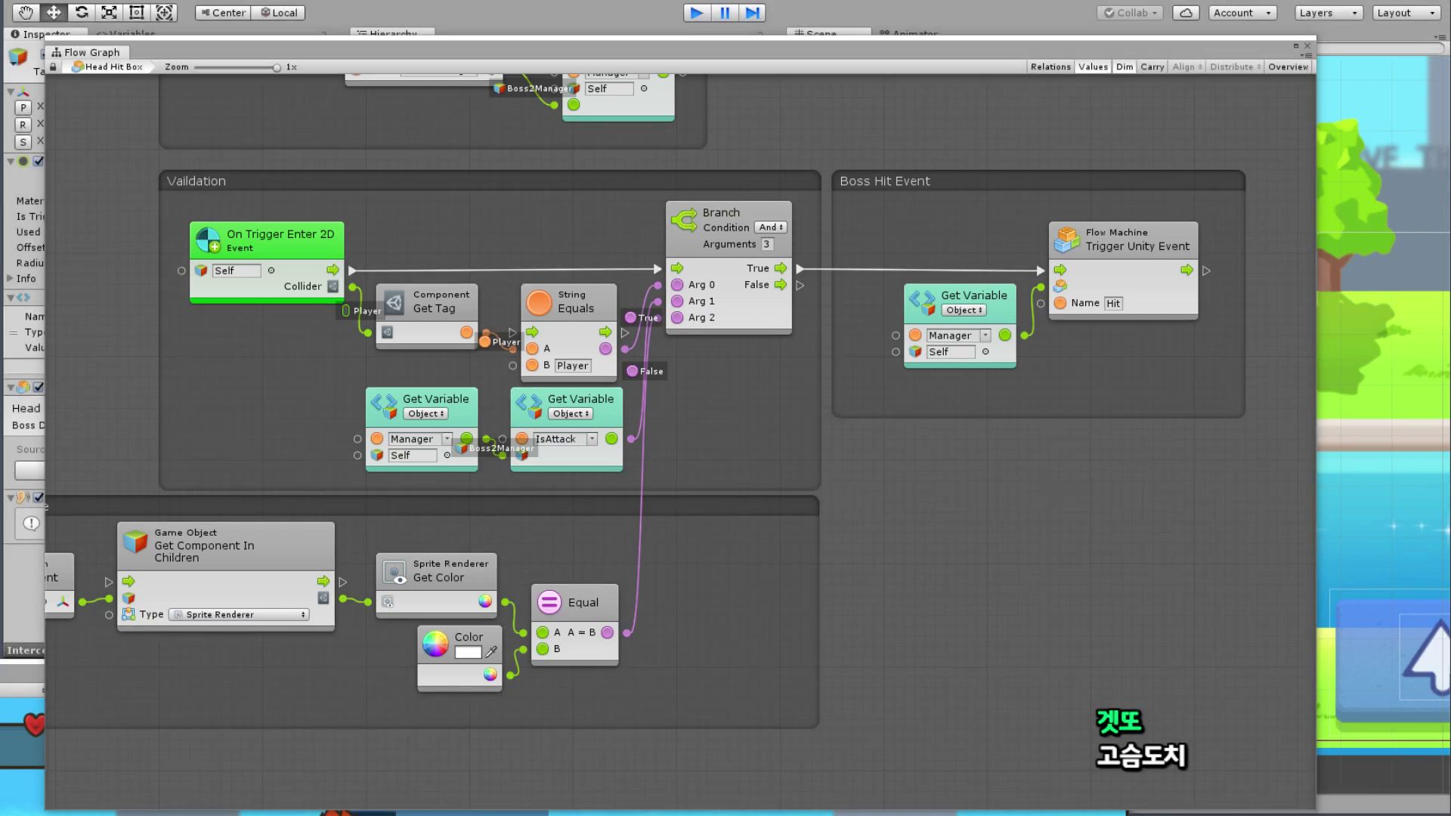
Step: Exit Play mode and select the Player object to open its Player Logic graph
click(696, 13)
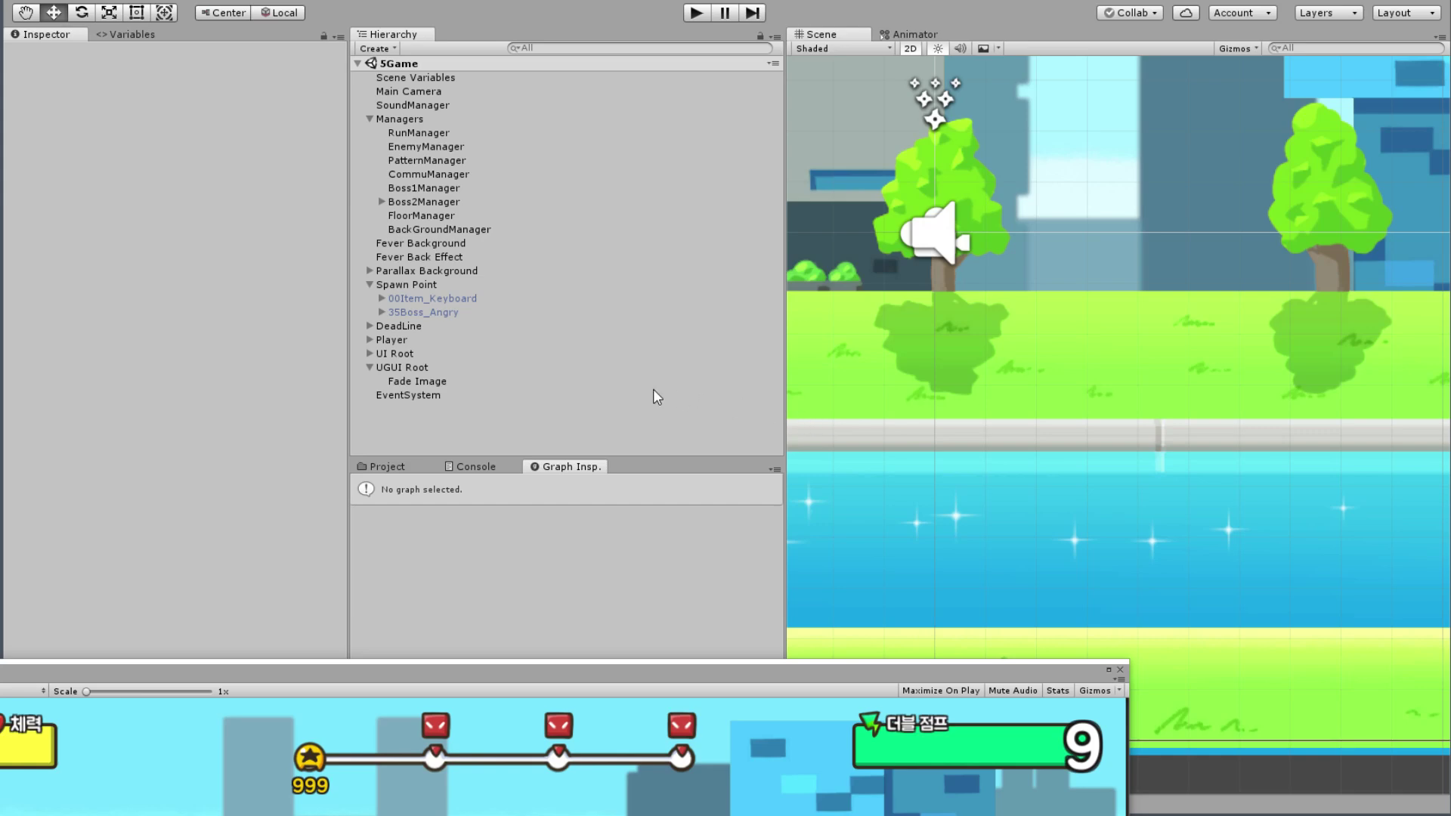
drag(495, 691, 778, 482)
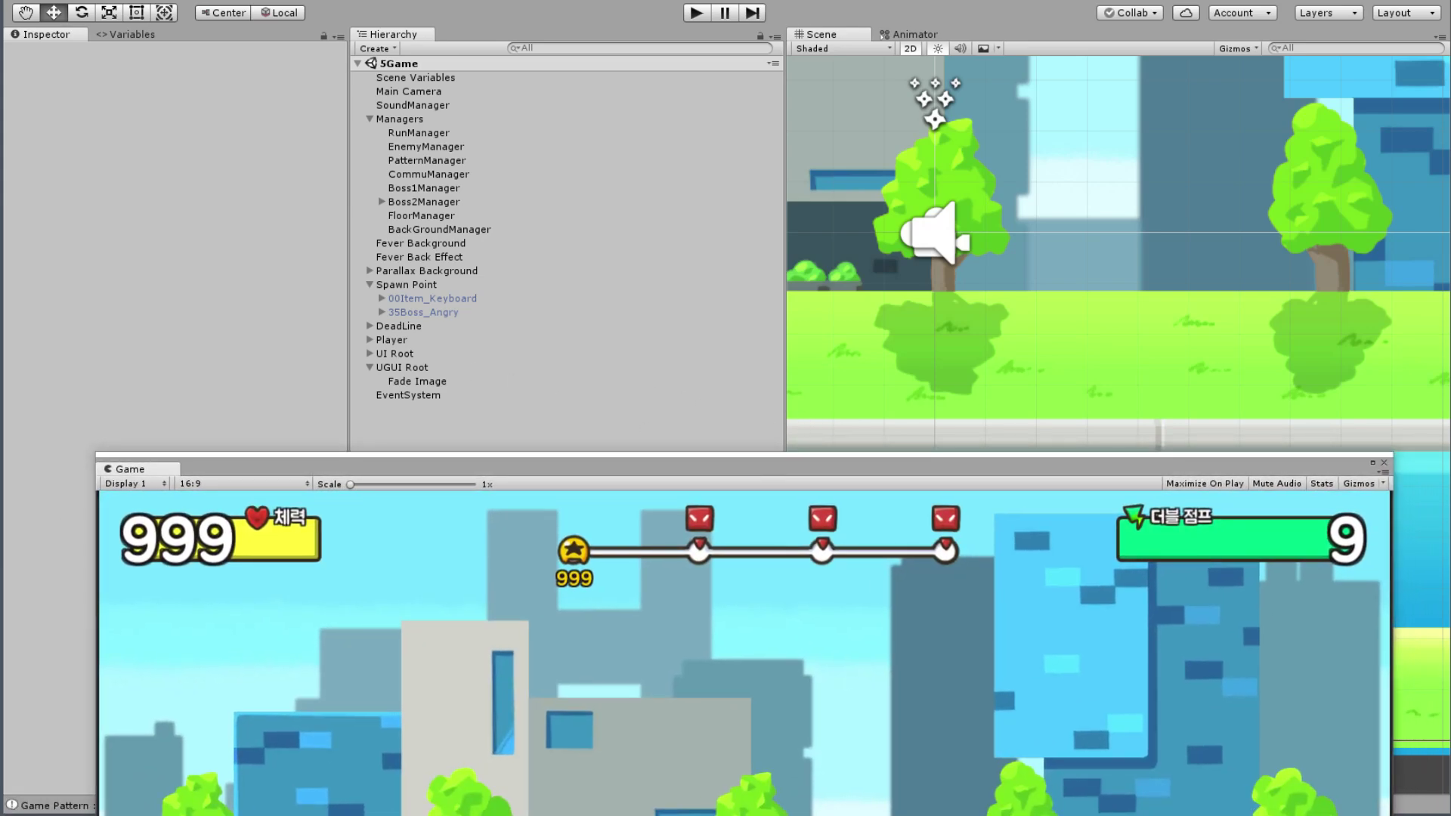
click(405, 341)
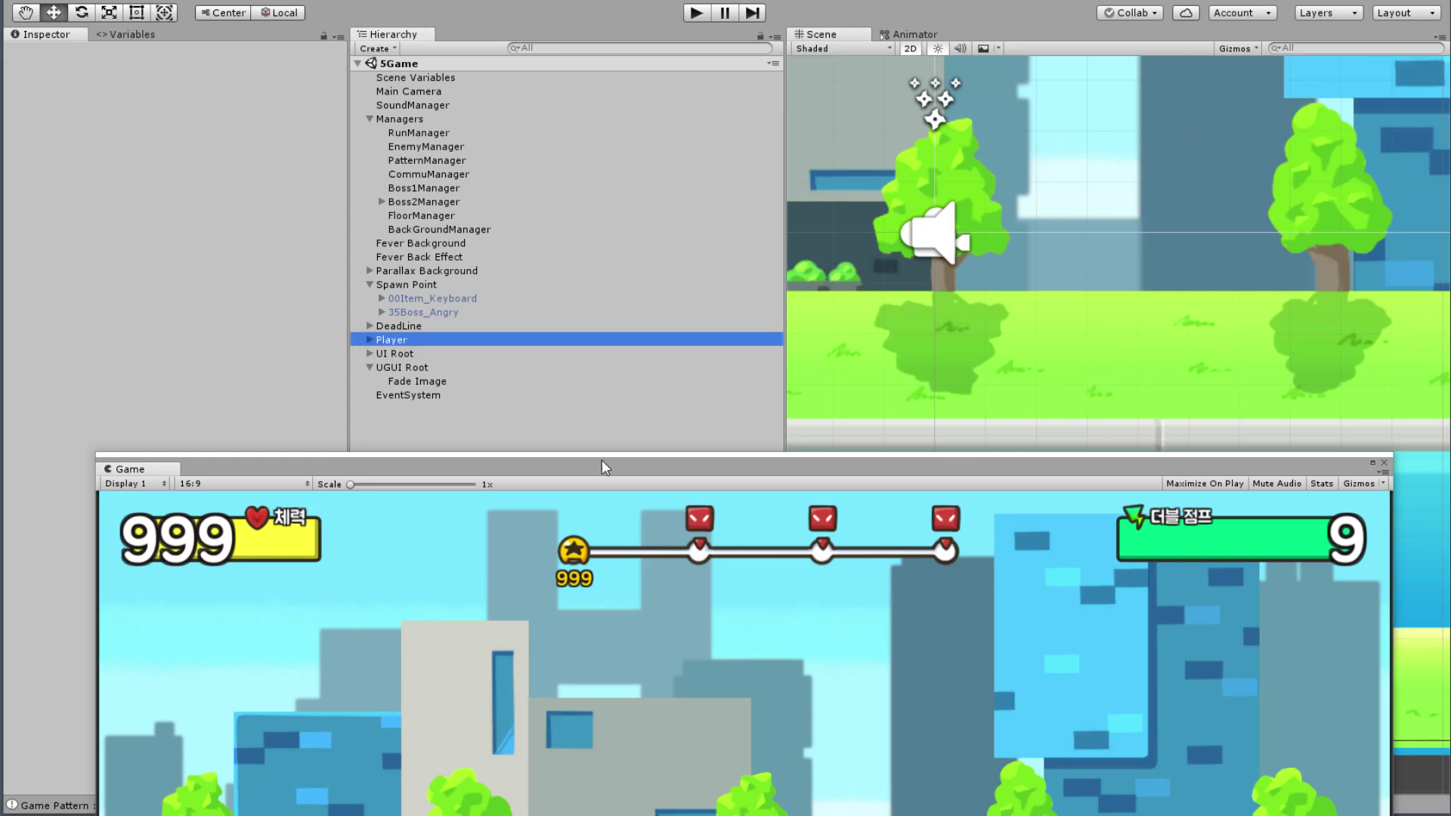
drag(602, 463, 321, 586)
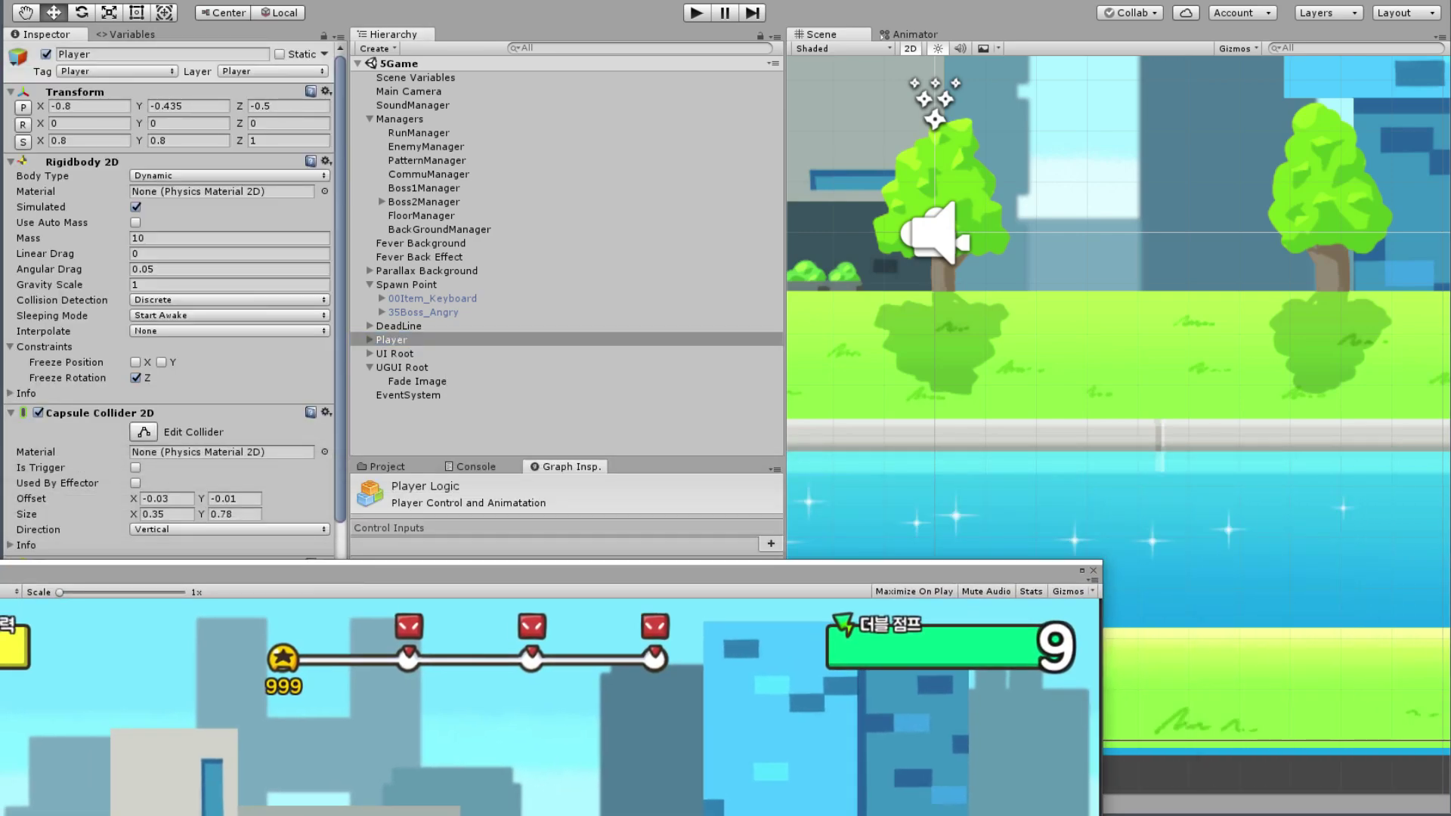
scroll(787, 511, down, 5)
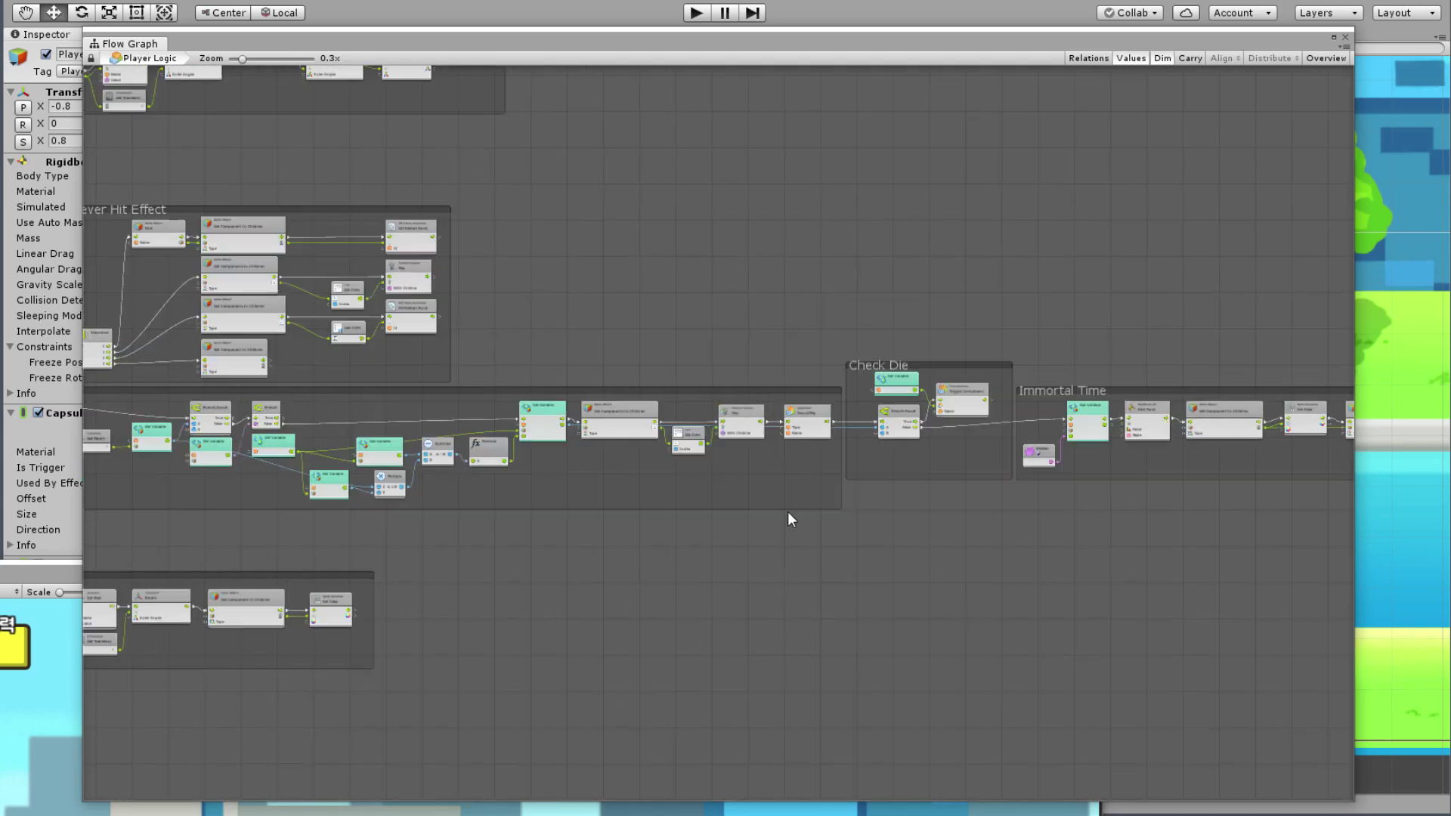
Step: Pan the Player Logic graph across Collider Trigger Enter, Check Fever, Hole and Fever Hit Effect groups
scroll(811, 438, up, 6)
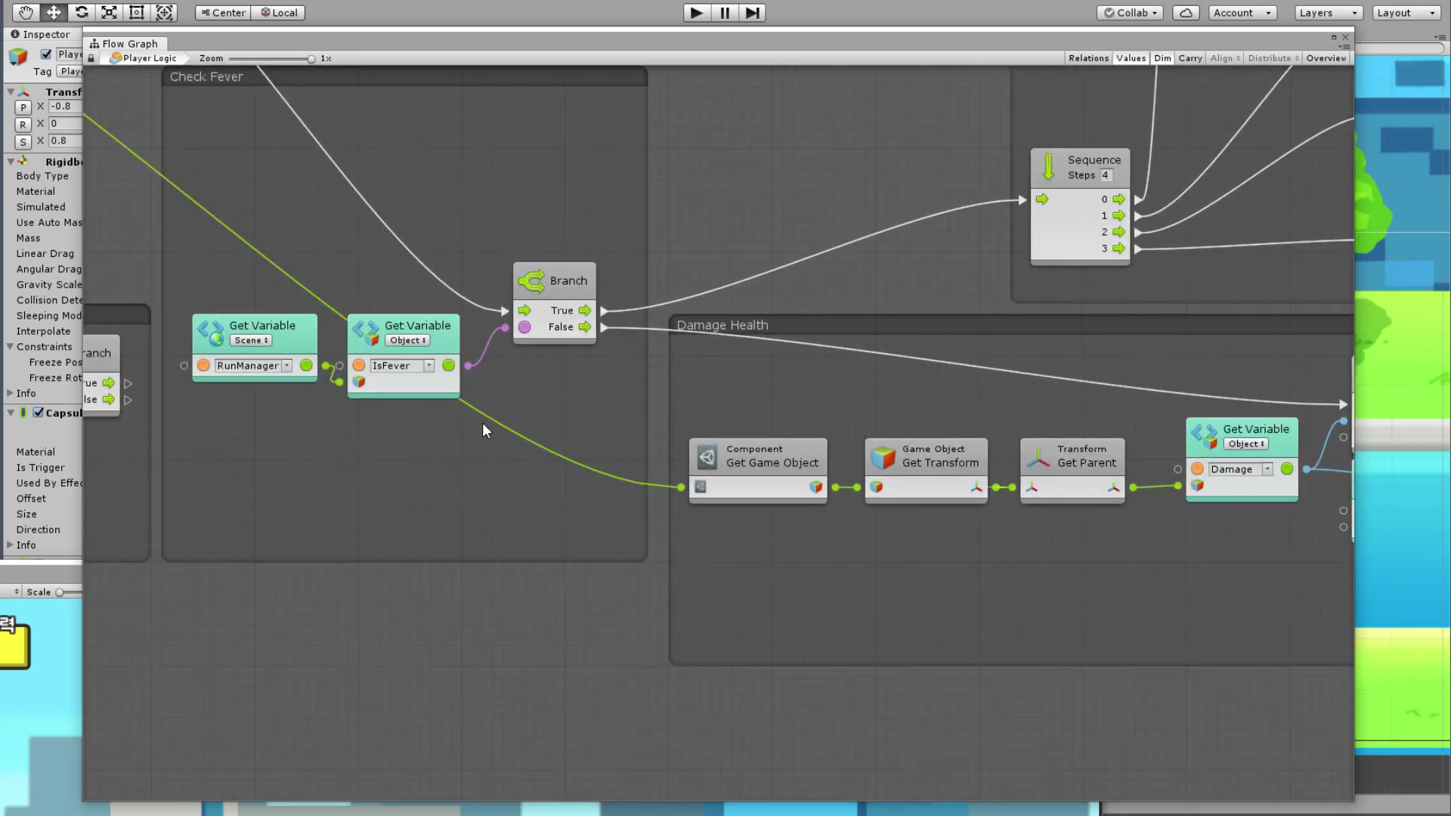
middle_drag(510, 492, 738, 541)
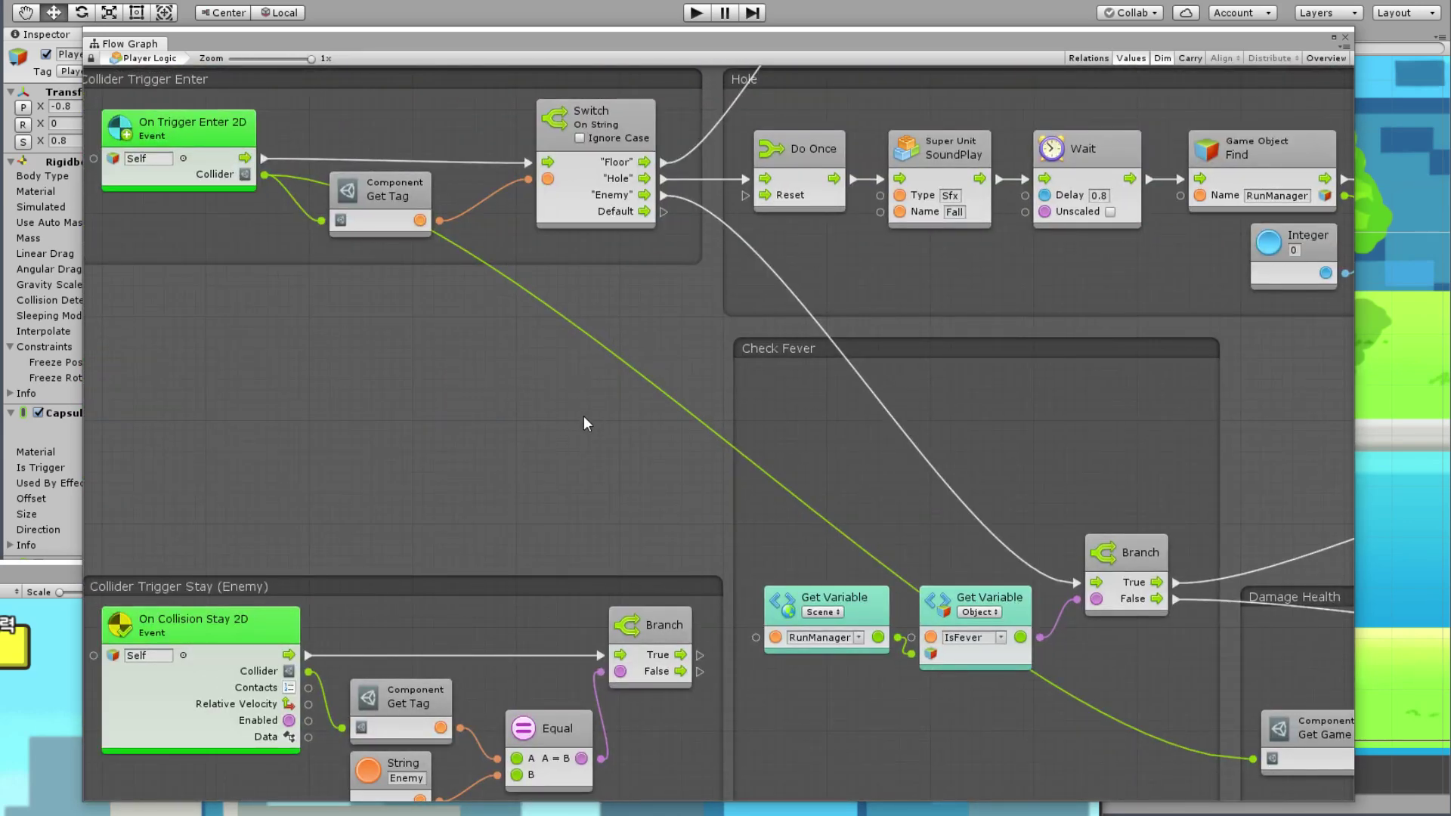
middle_drag(584, 417, 337, 405)
middle_drag(914, 384, 555, 356)
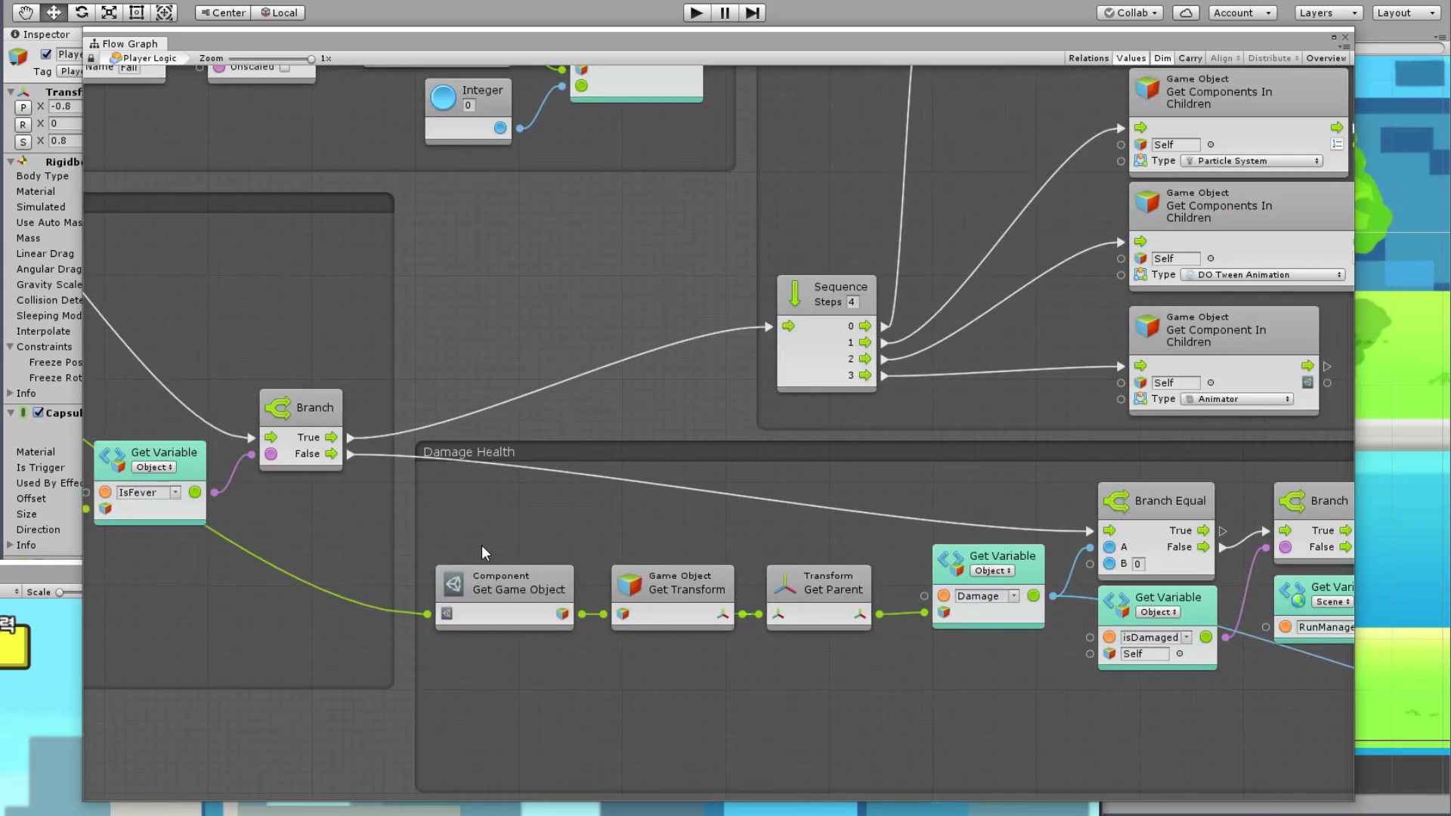
middle_drag(180, 539, 618, 489)
middle_drag(259, 280, 642, 534)
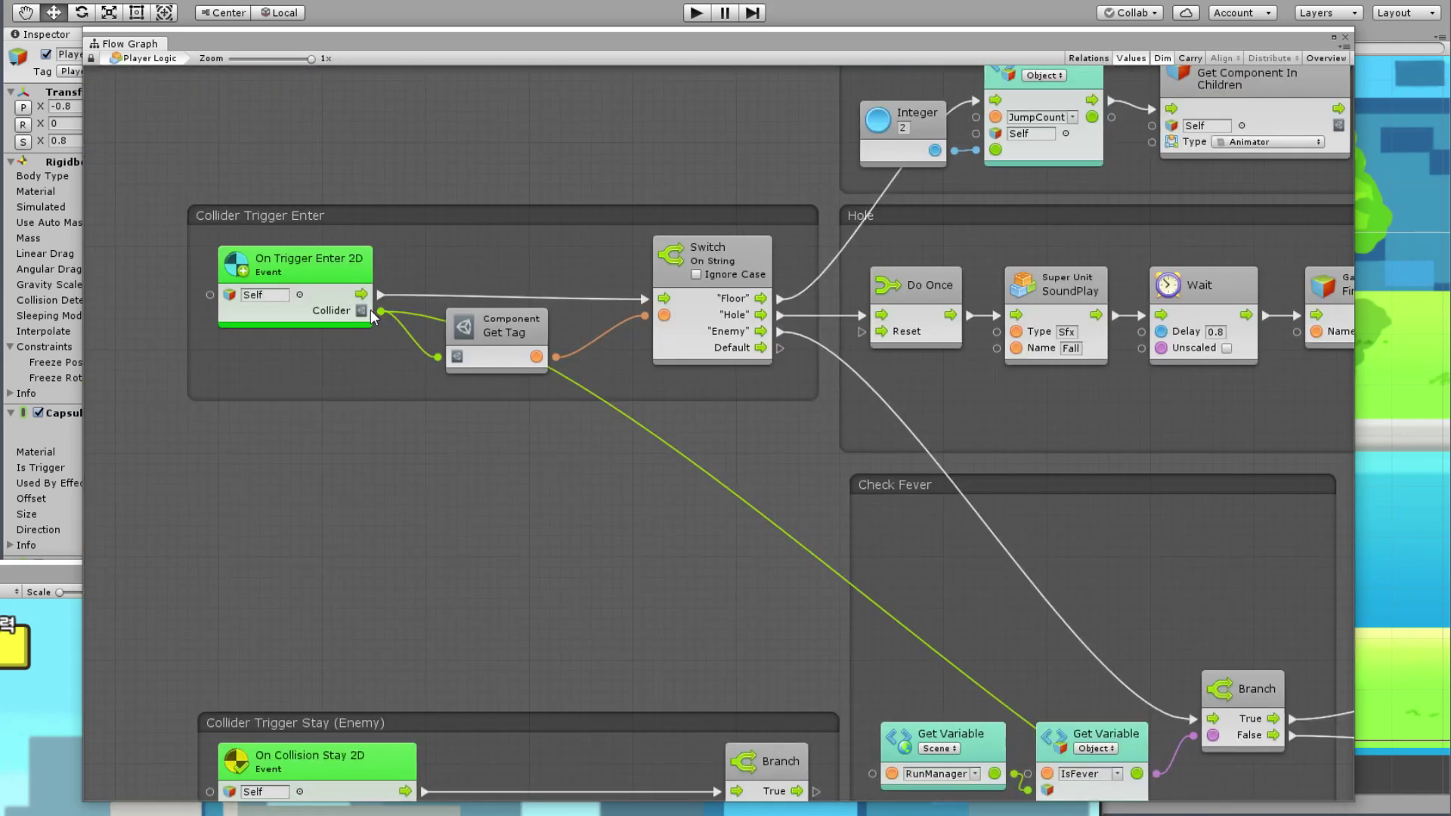
middle_drag(763, 347, 355, 302)
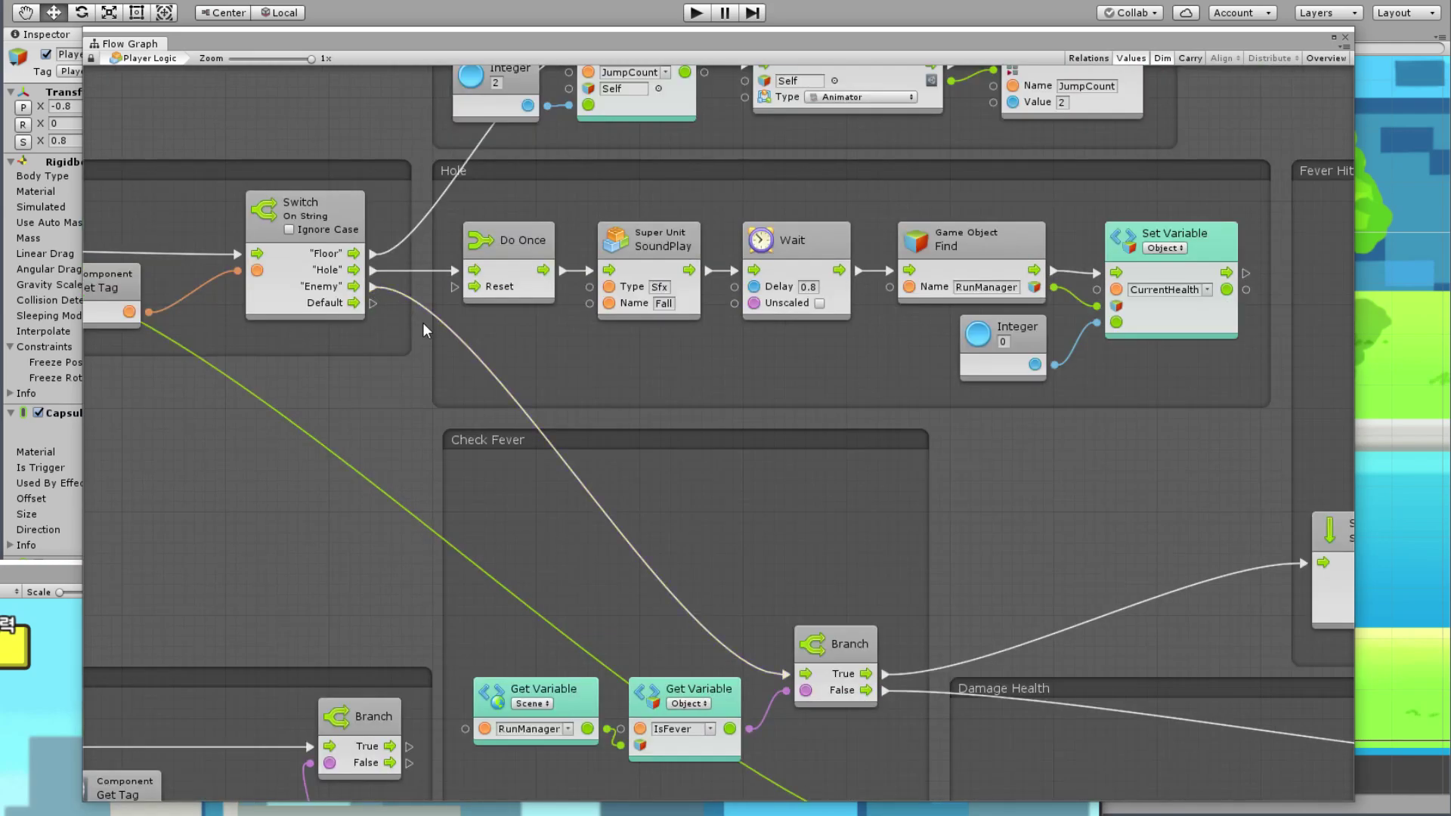
middle_drag(423, 322, 127, 156)
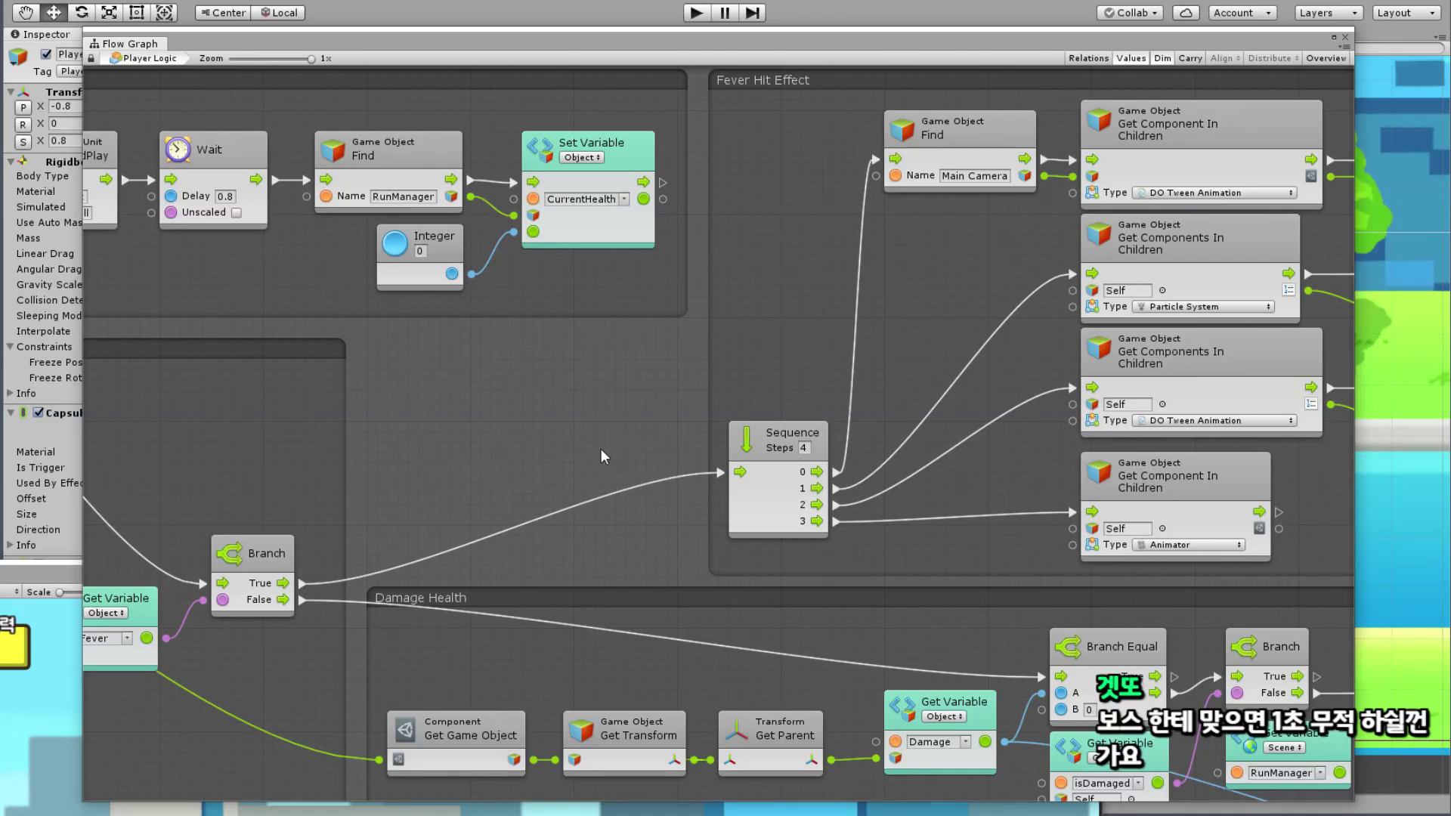
middle_drag(321, 526, 763, 557)
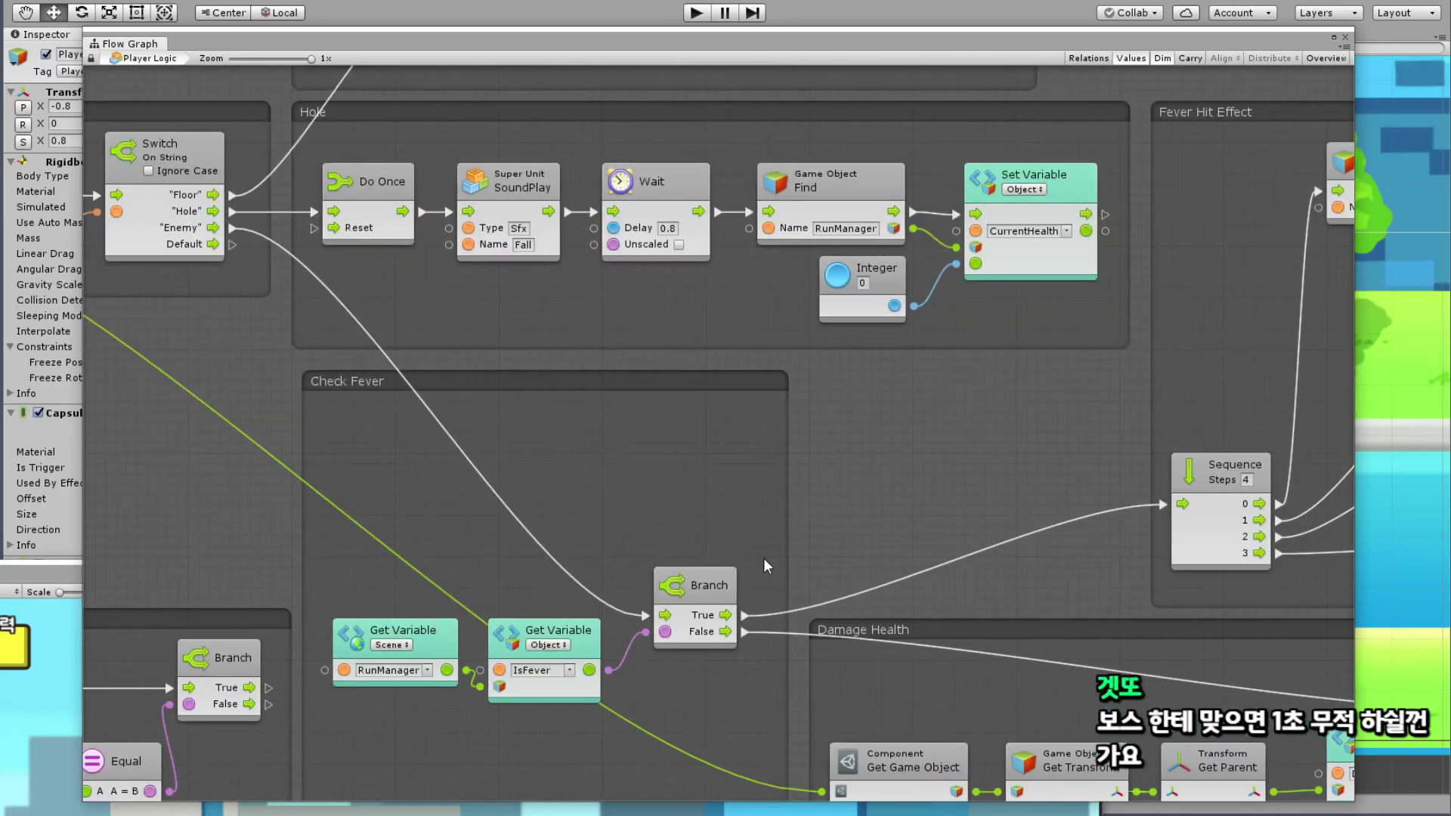
middle_drag(459, 450, 894, 541)
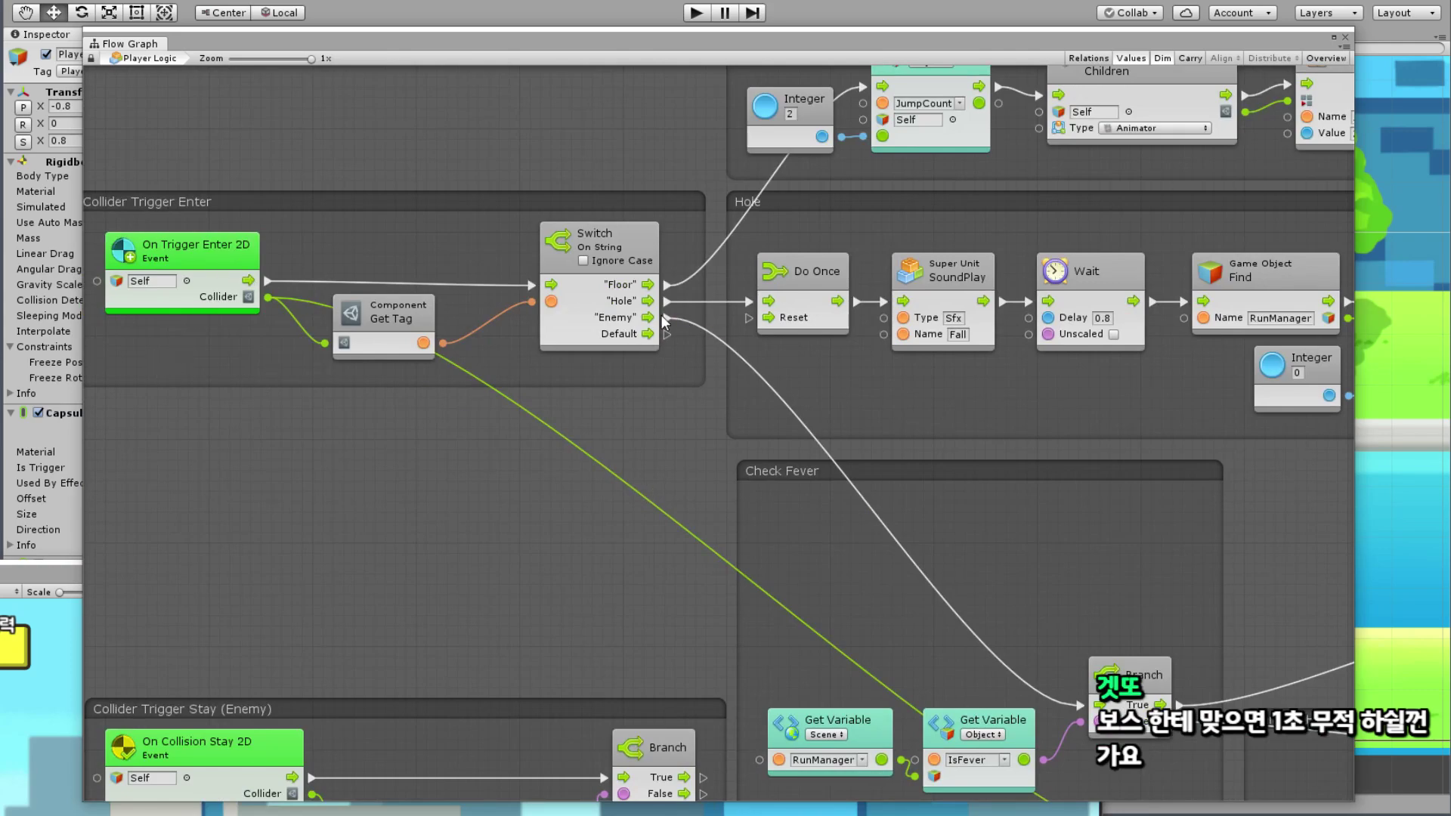
Step: Zoom and pan through the Damage Health chain, Collider Trigger Stay and Switch sections
middle_drag(1285, 602, 459, 423)
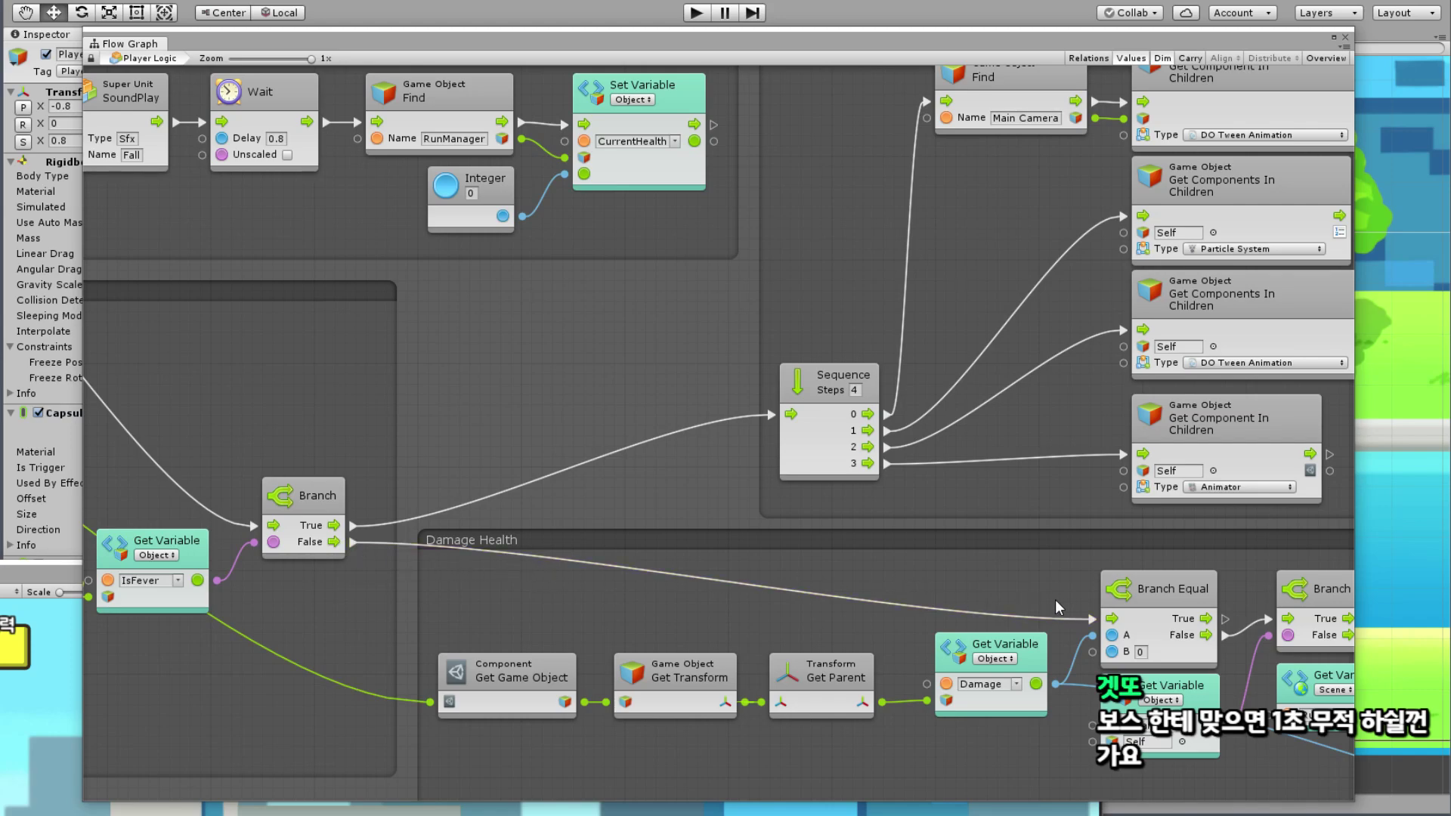
mouse_move(1050, 600)
middle_down()
mouse_move(739, 533)
mouse_move(910, 554)
middle_up()
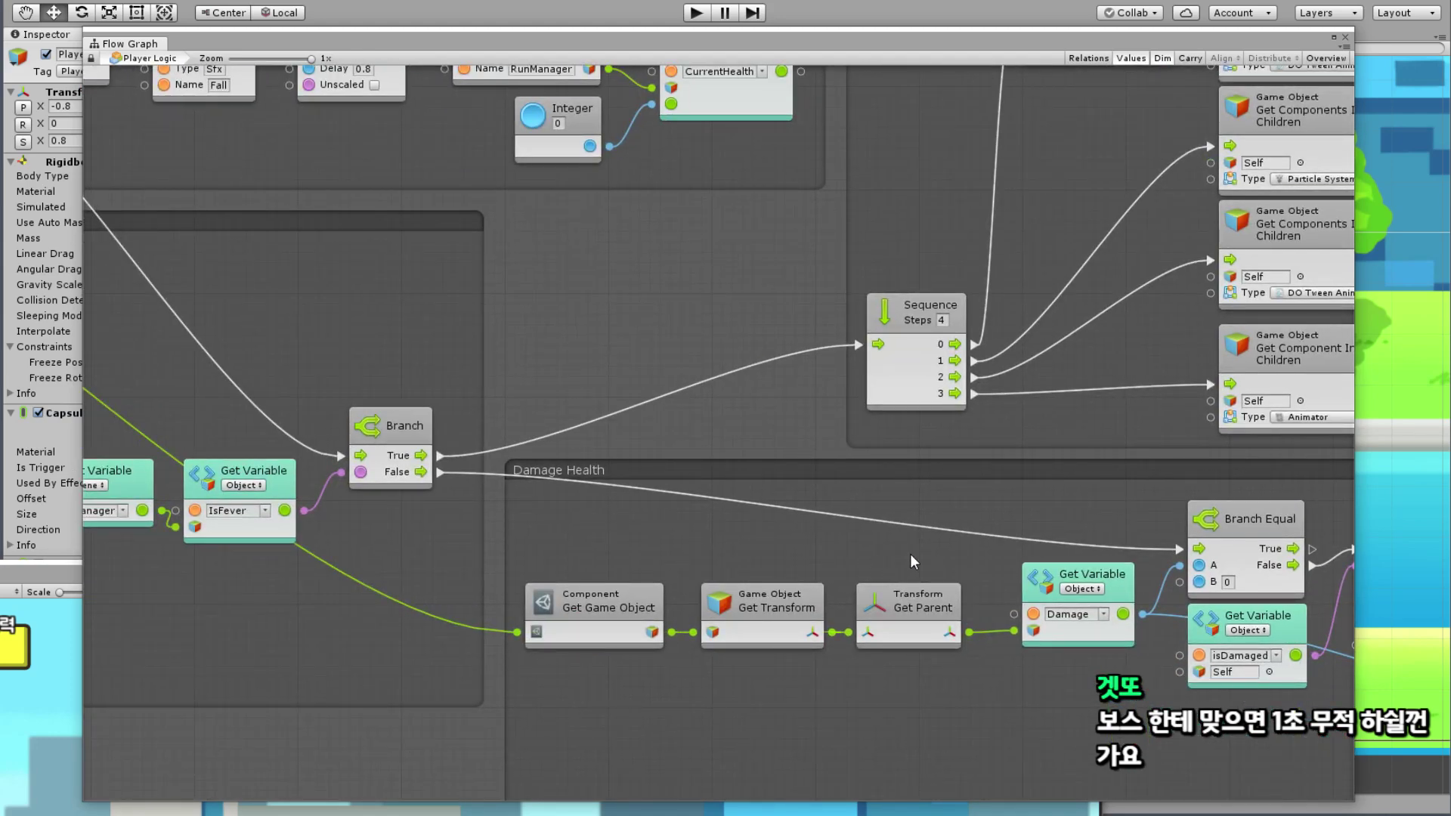
scroll(967, 400, down, 4)
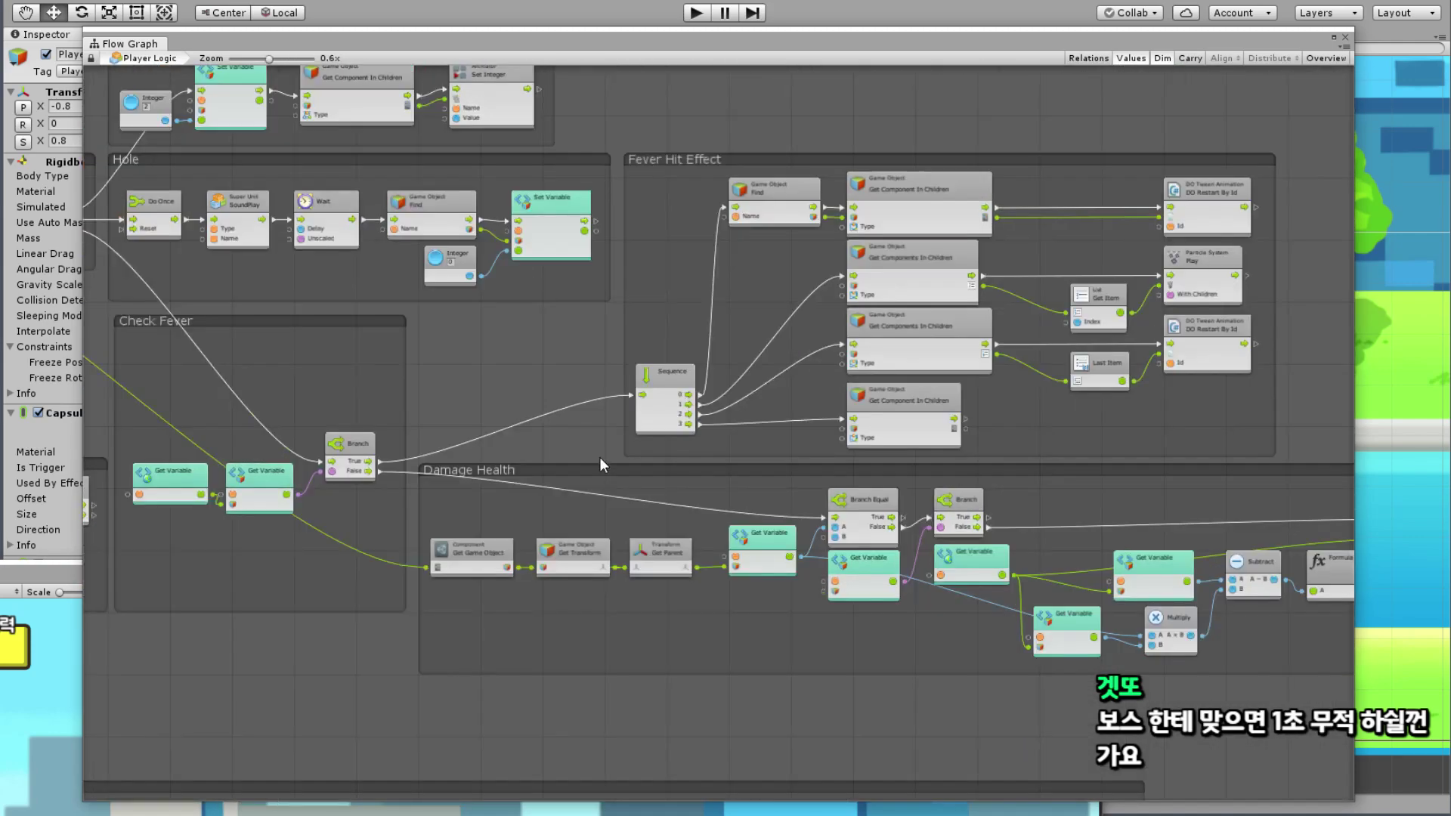
mouse_move(600, 456)
middle_down()
mouse_move(380, 546)
mouse_move(727, 577)
middle_up()
scroll(380, 545, down, 2)
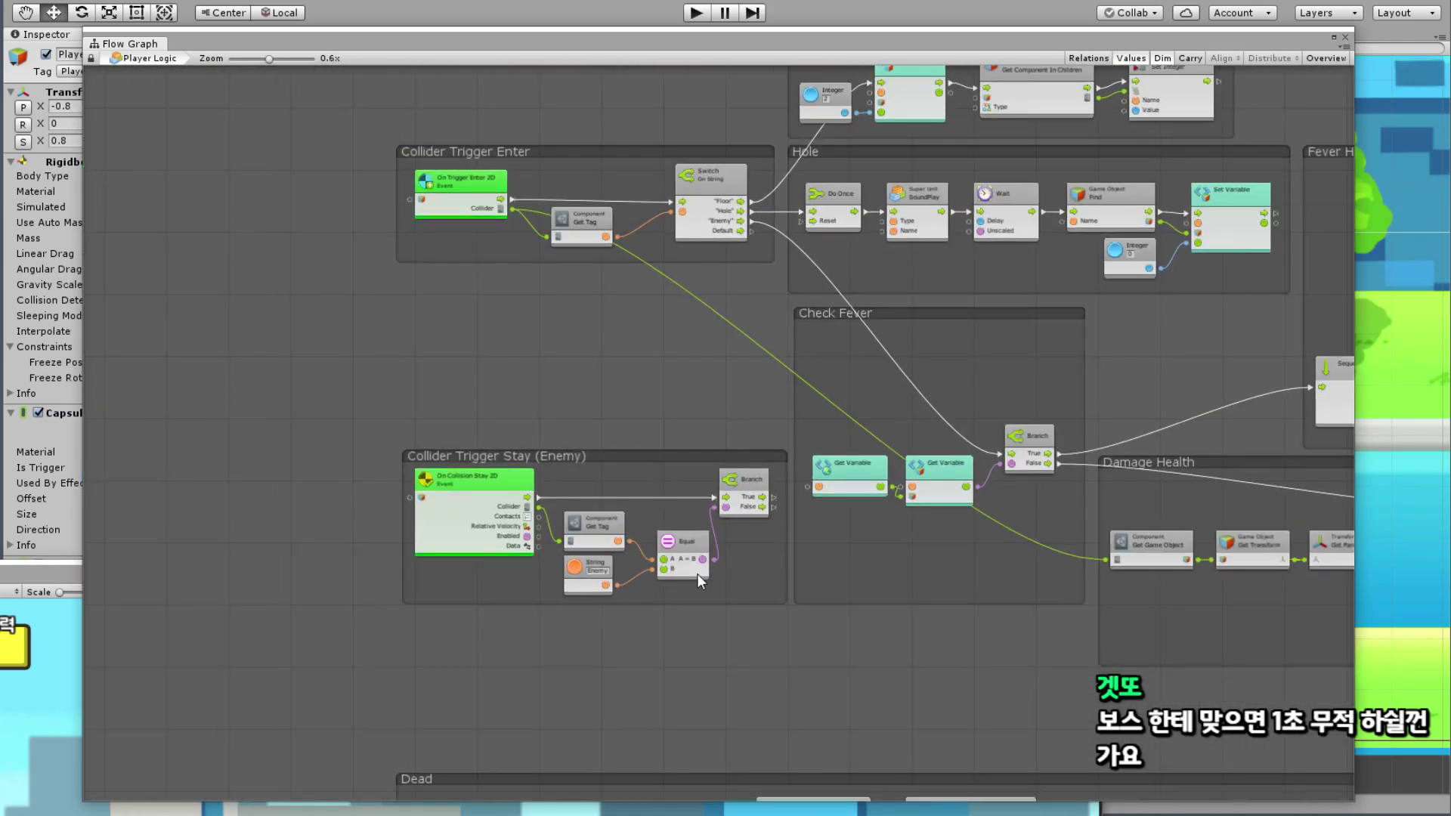
scroll(696, 573, up, 3)
middle_drag(681, 371, 446, 539)
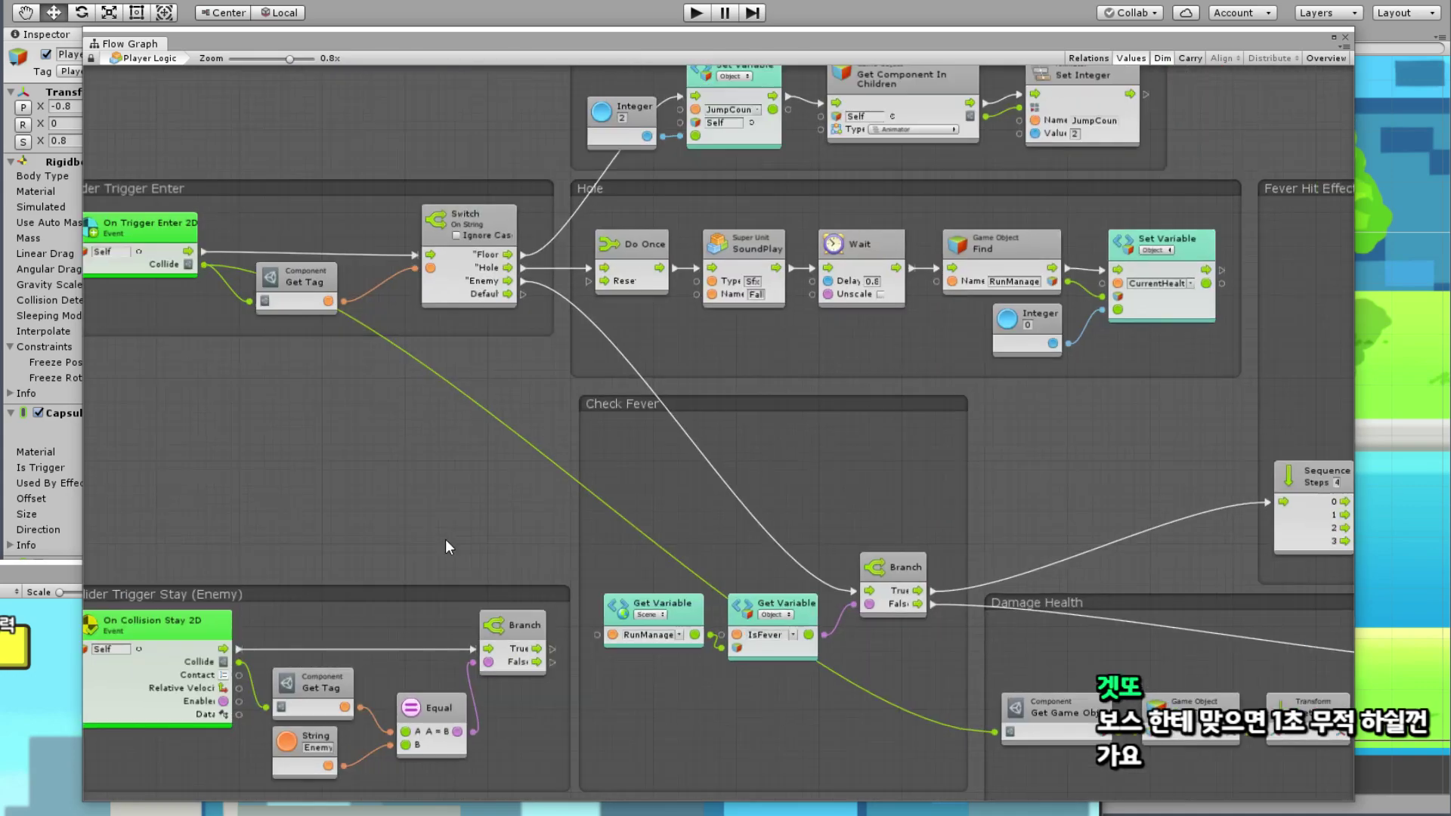
scroll(527, 348, up, 2)
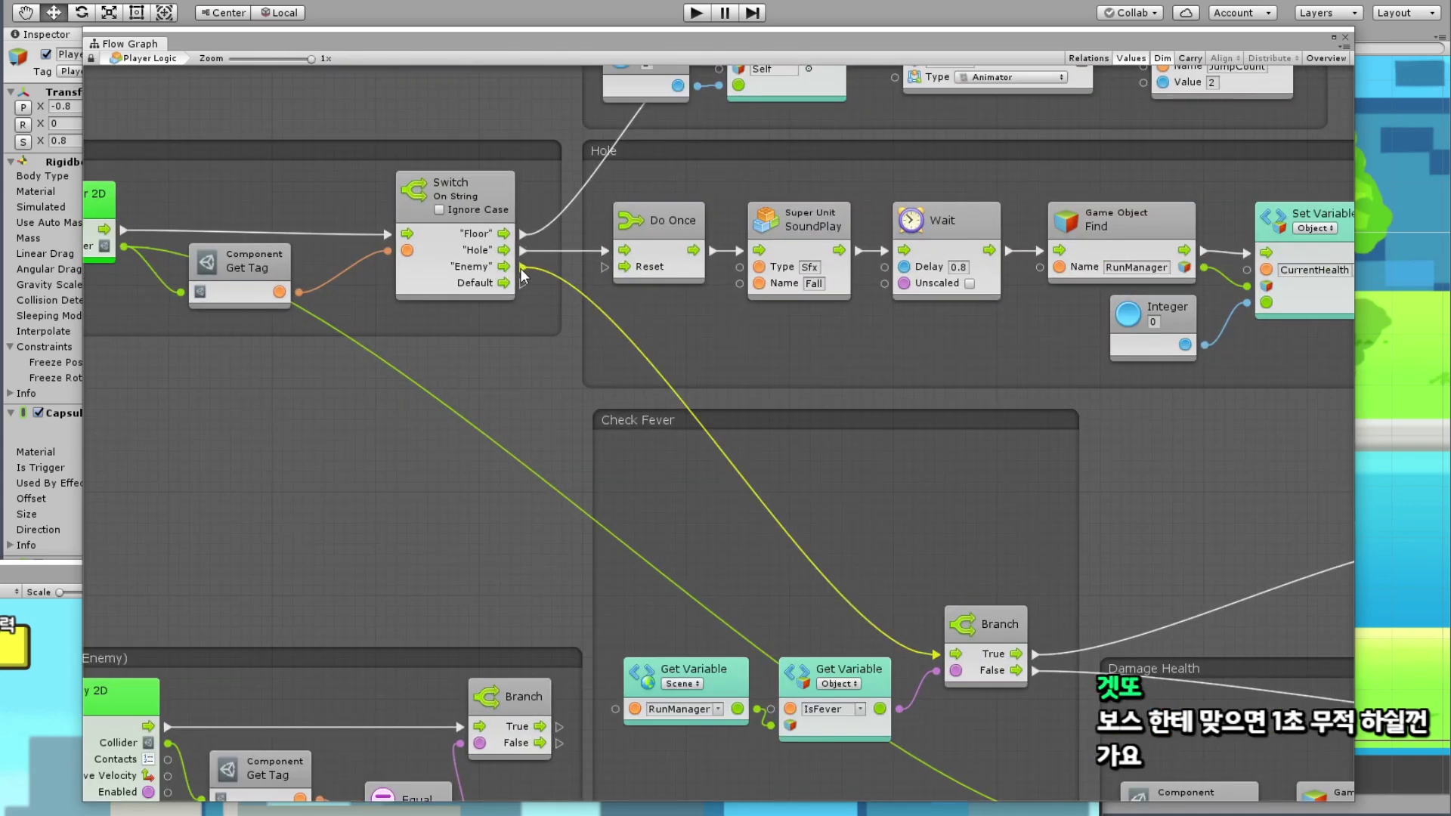
middle_drag(945, 512, 482, 370)
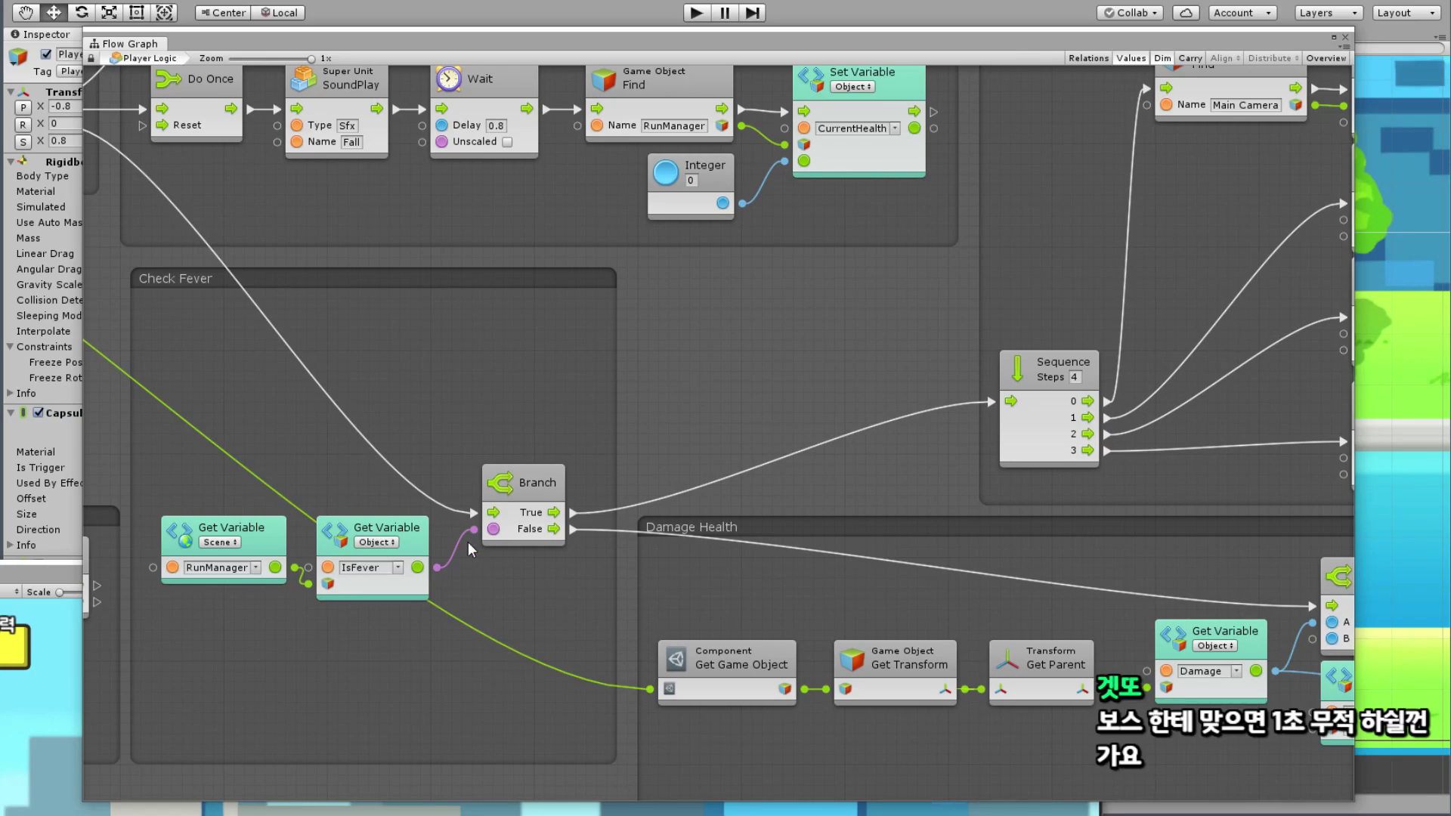
middle_drag(414, 400, 650, 487)
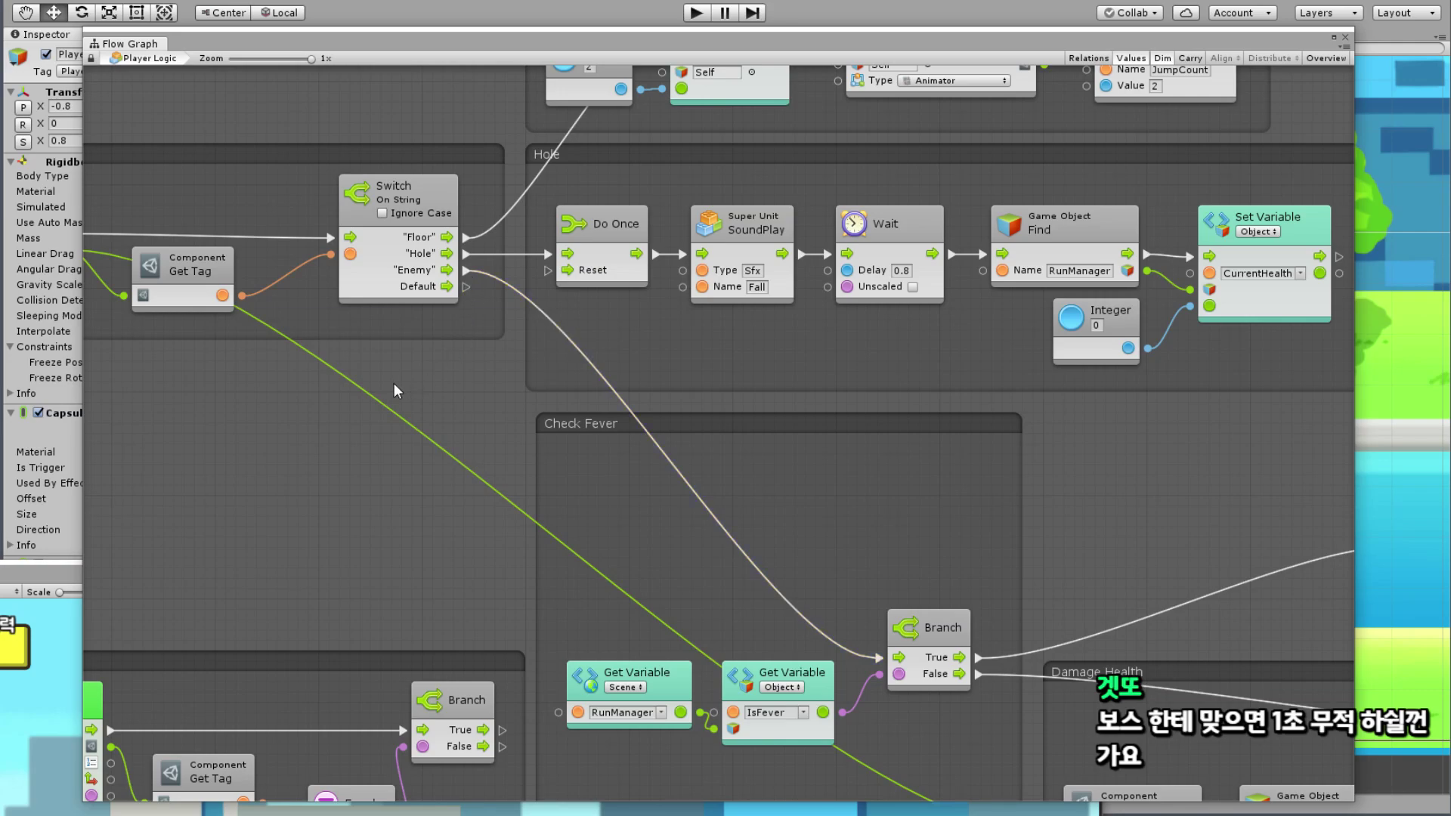
scroll(415, 383, down, 4)
scroll(474, 374, up, 4)
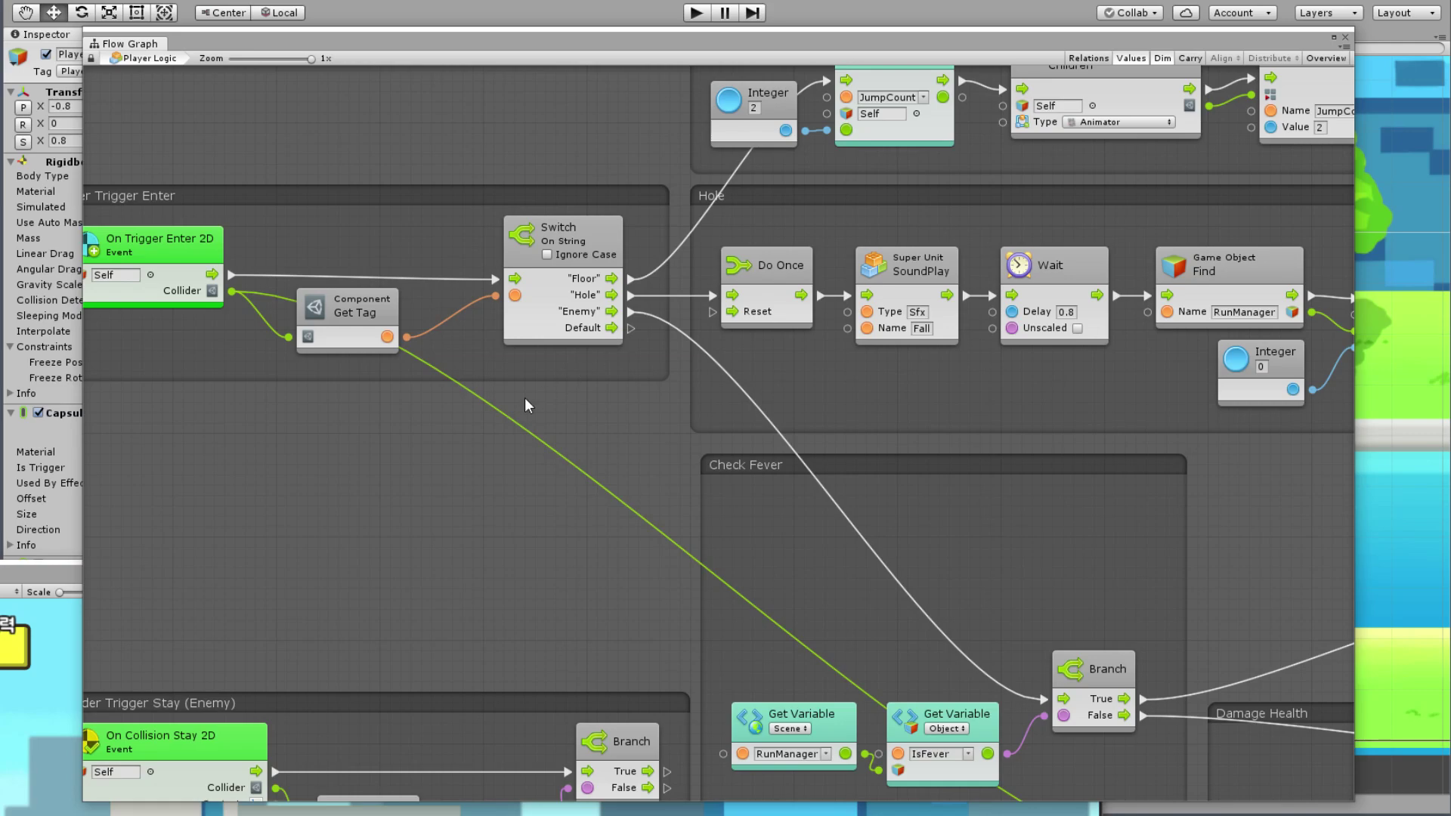
ctrl+scroll(524, 398, down, 2)
scroll(487, 415, down, 3)
scroll(470, 352, down, 2)
scroll(526, 400, down, 3)
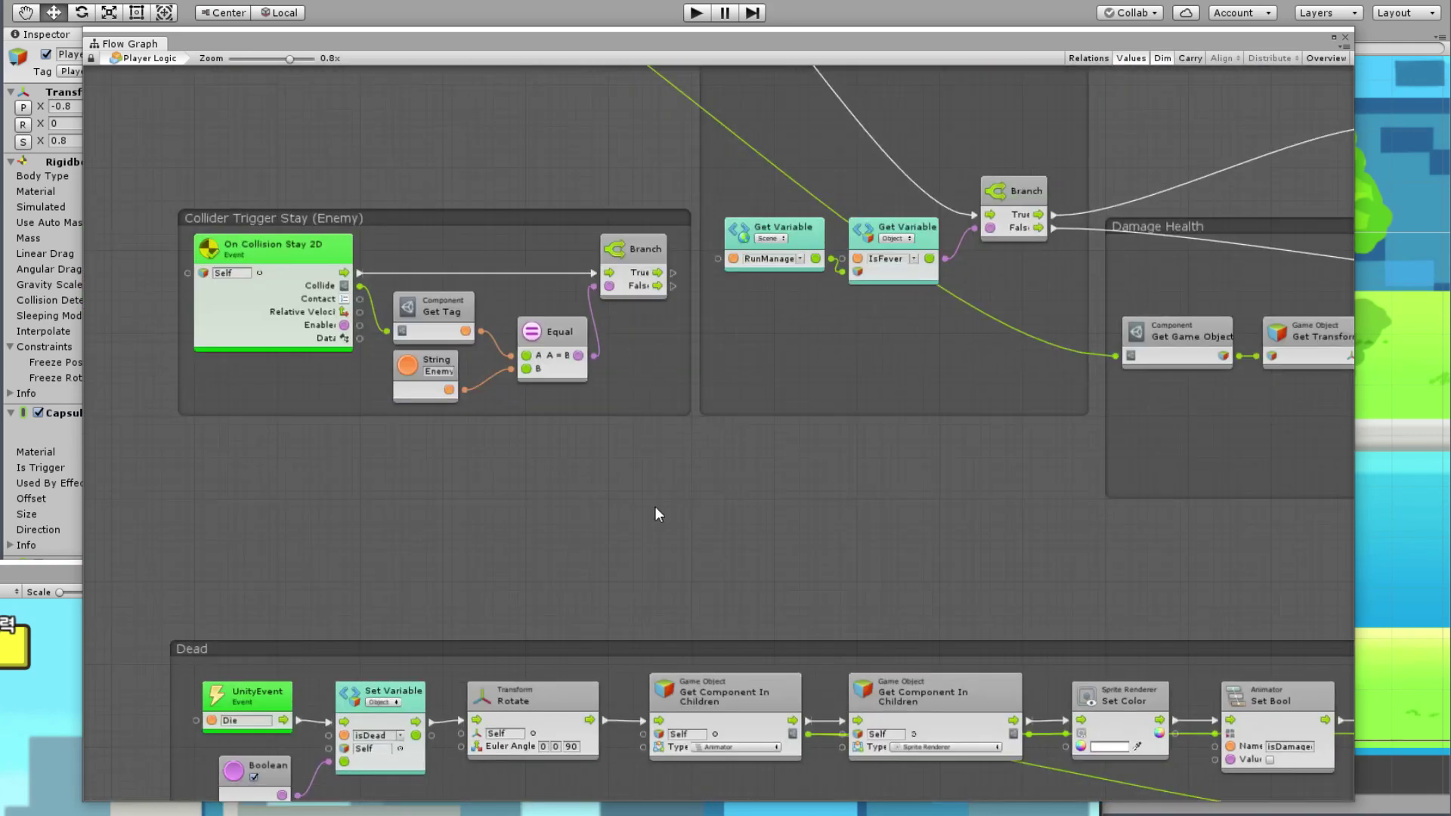
scroll(635, 584, up, 5)
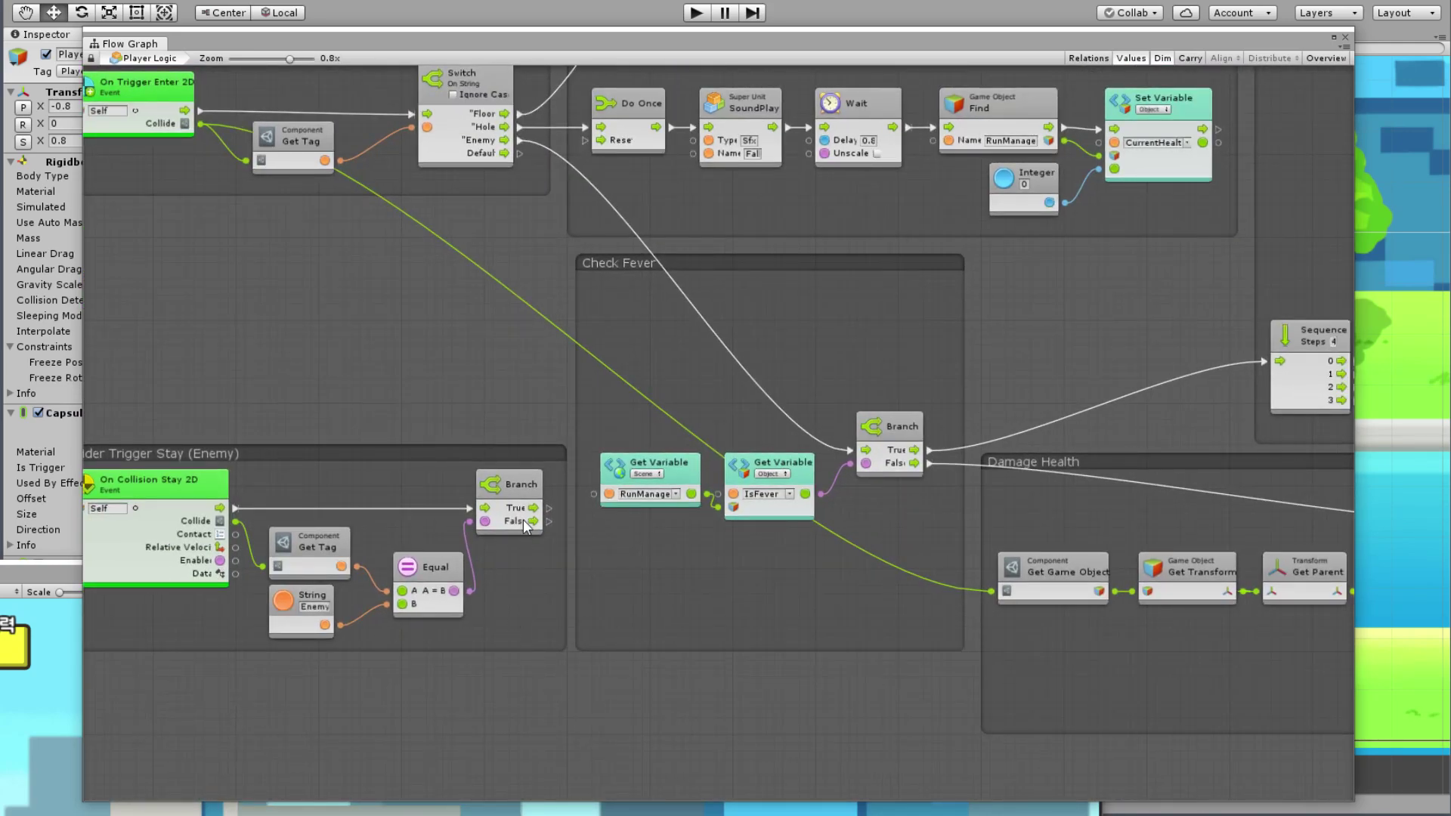
scroll(522, 505, up, 2)
scroll(519, 563, up, 5)
scroll(559, 680, up, 3)
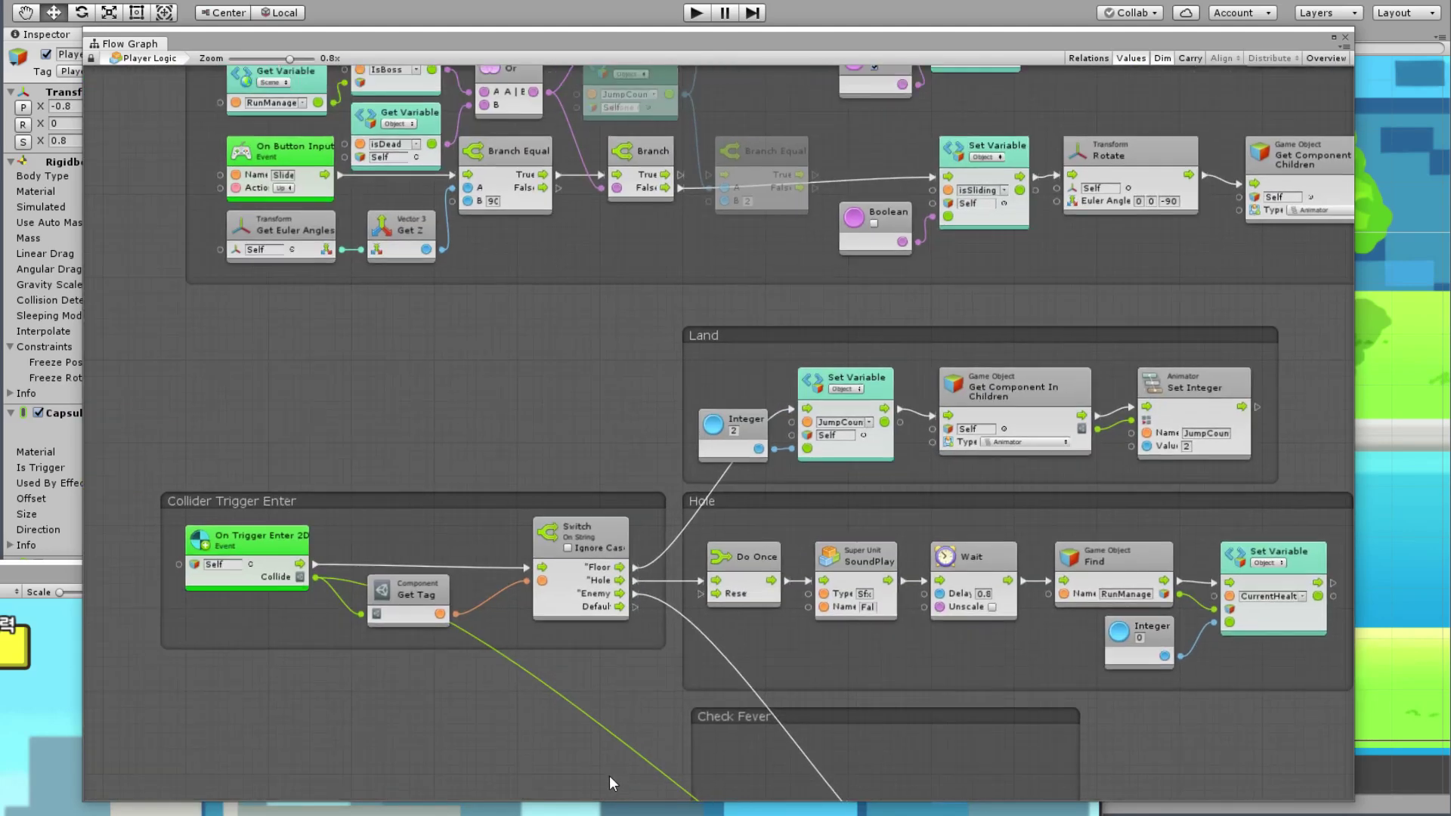
scroll(609, 775, down, 1)
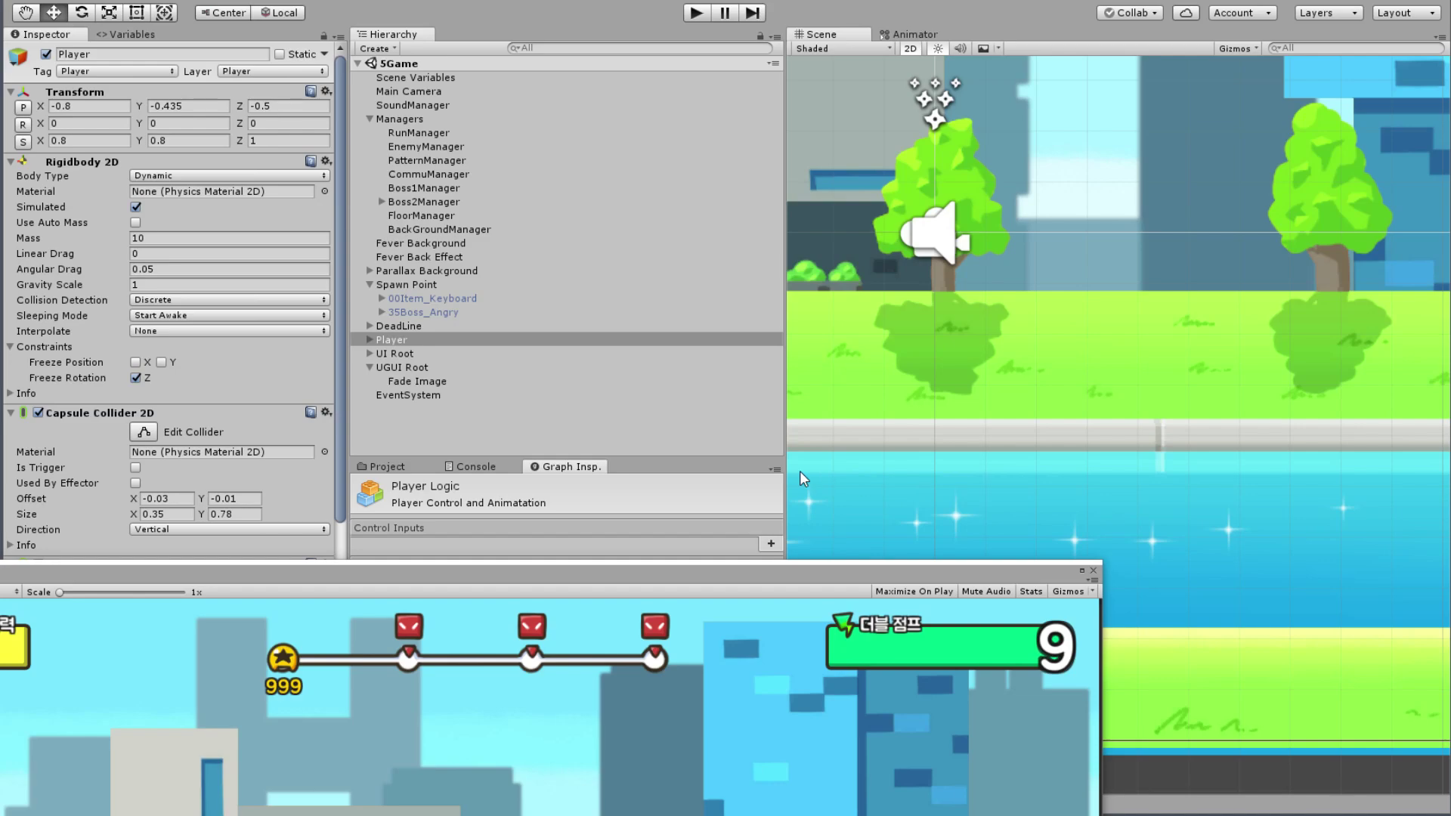
Step: Select 35Boss_Angry and tick its active checkbox so the boss appears in the scene
double_click(593, 340)
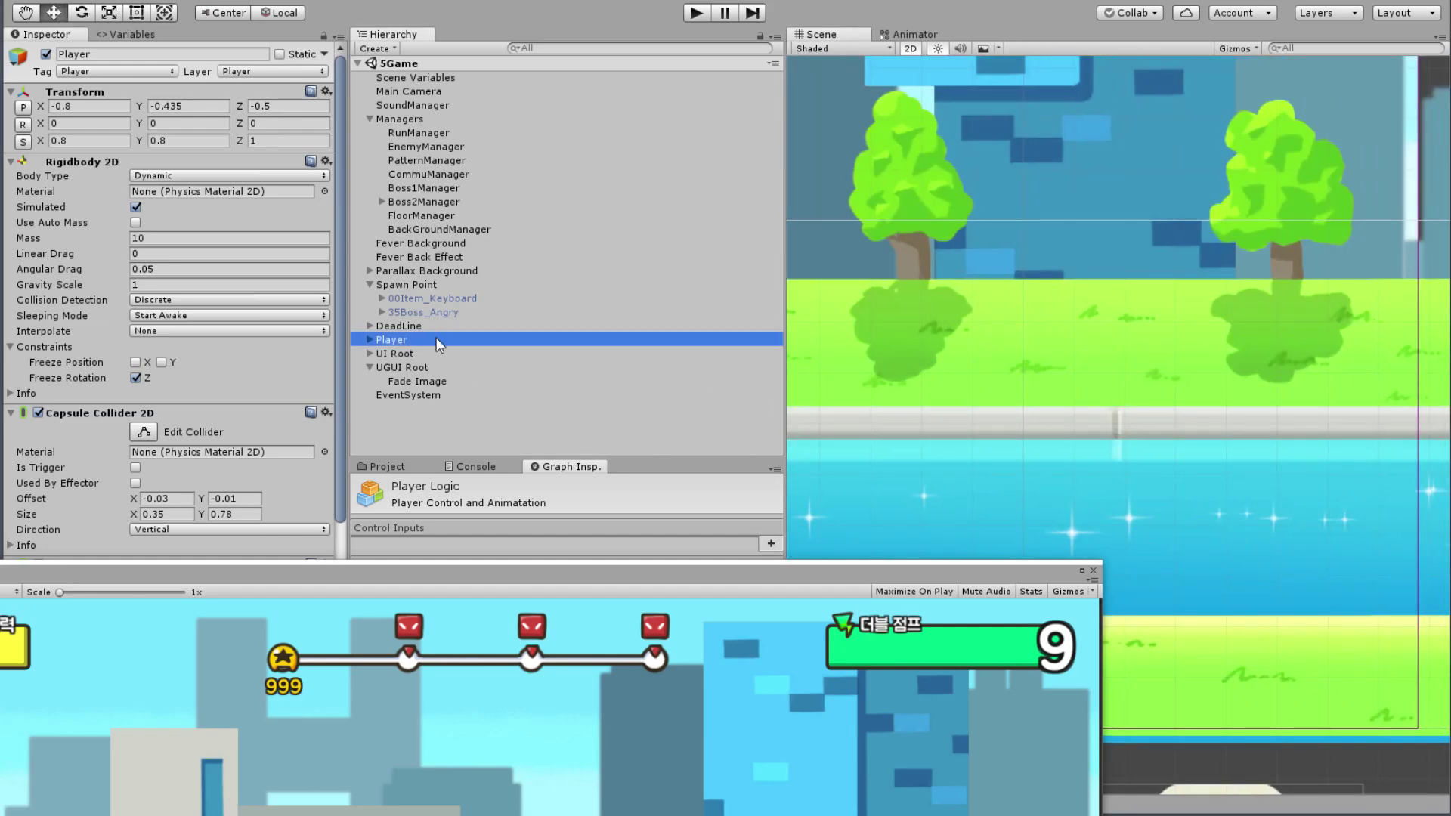
click(449, 312)
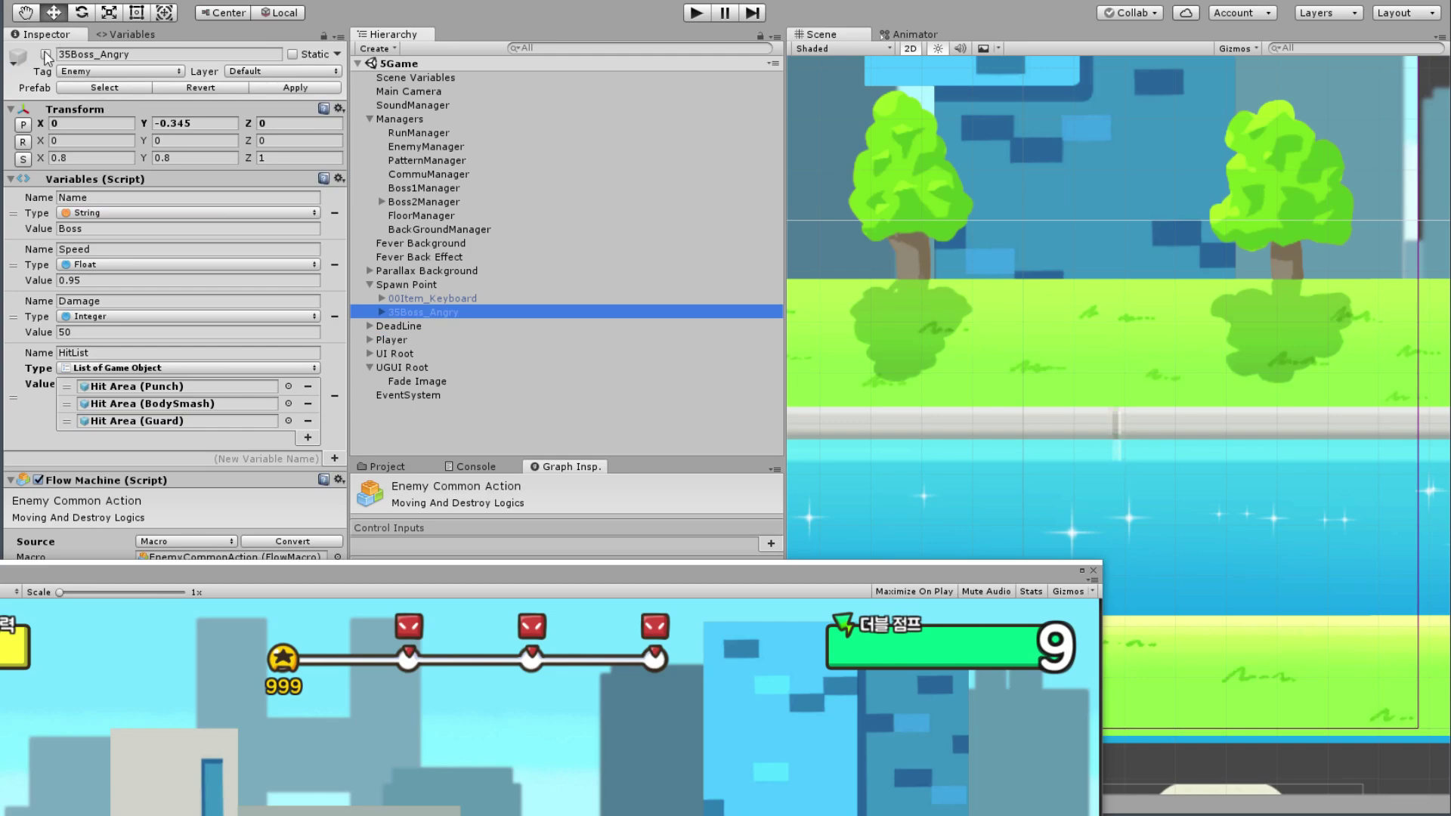
click(46, 54)
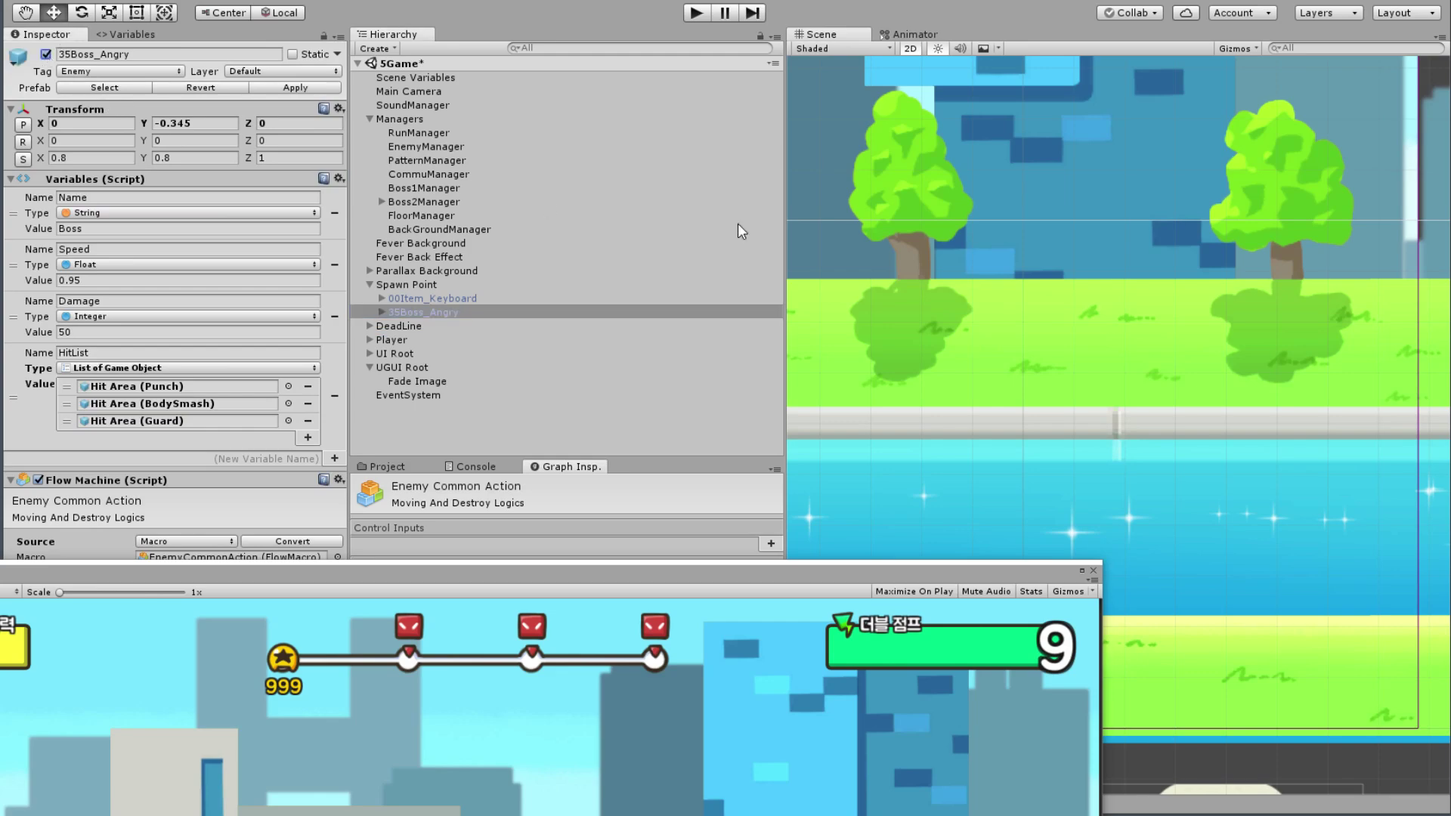
Step: Frame and zoom in on the 35Boss_Angry boss in the Scene view
key(f)
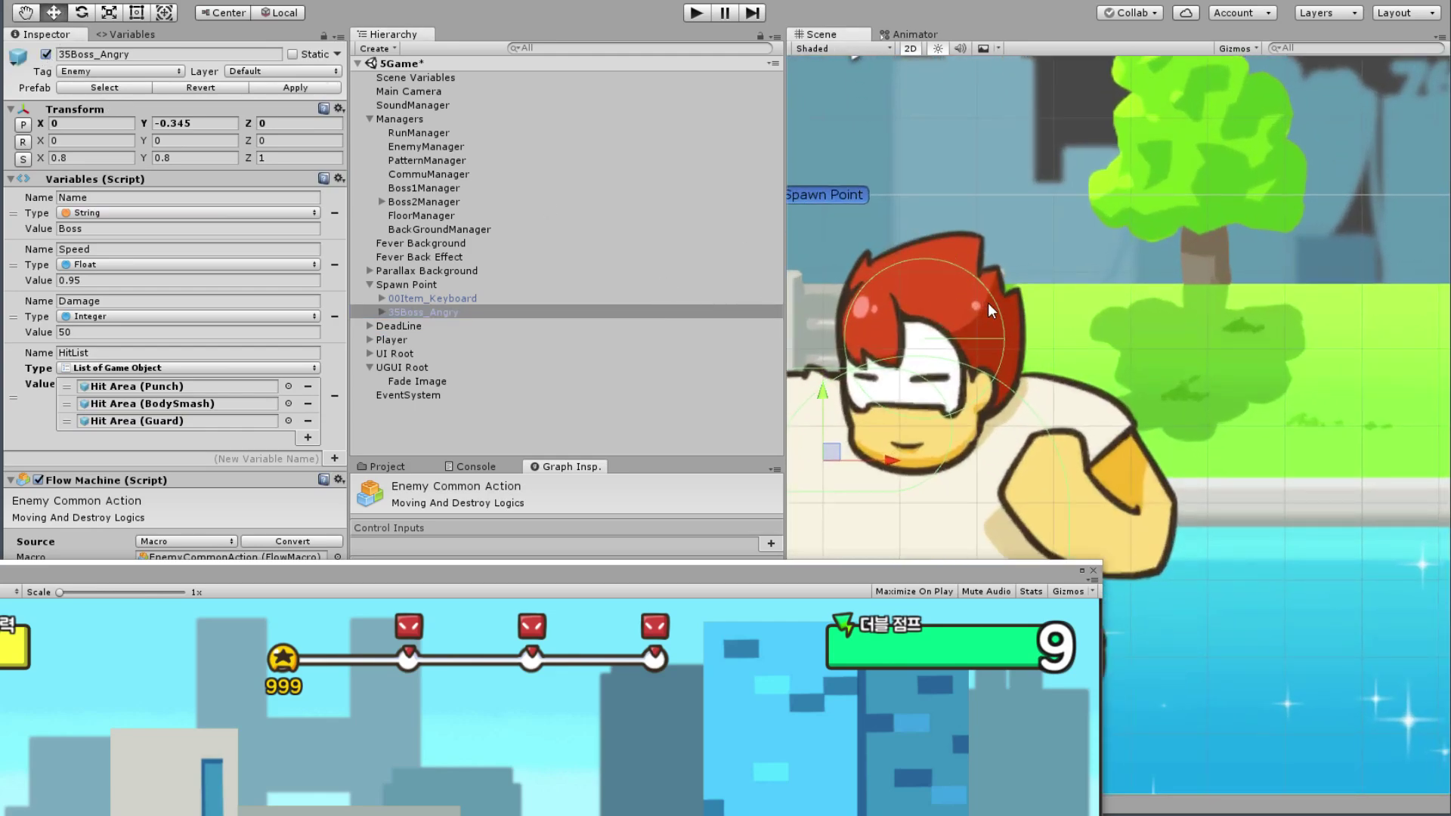
scroll(986, 303, up, 5)
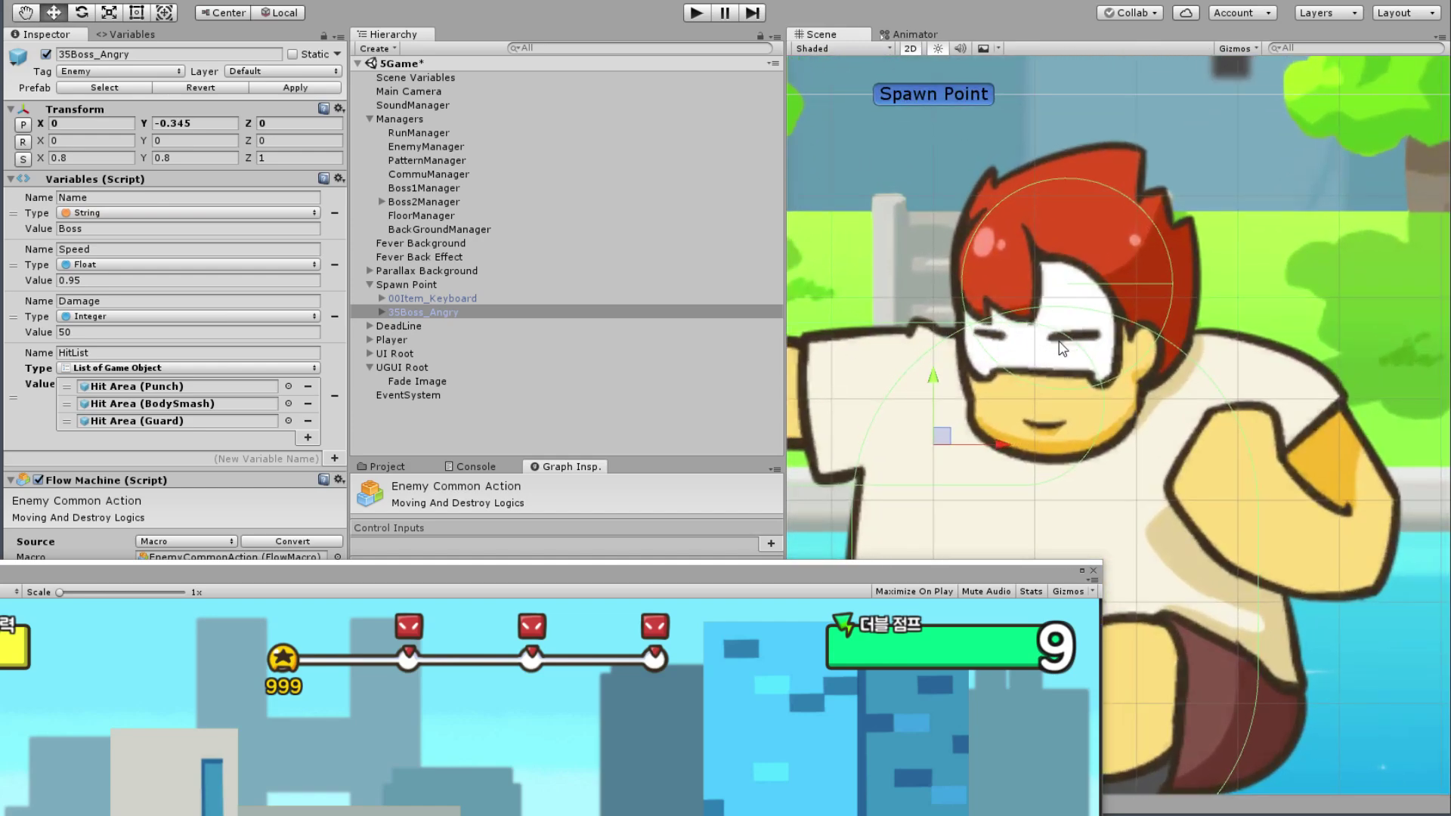
double_click(409, 313)
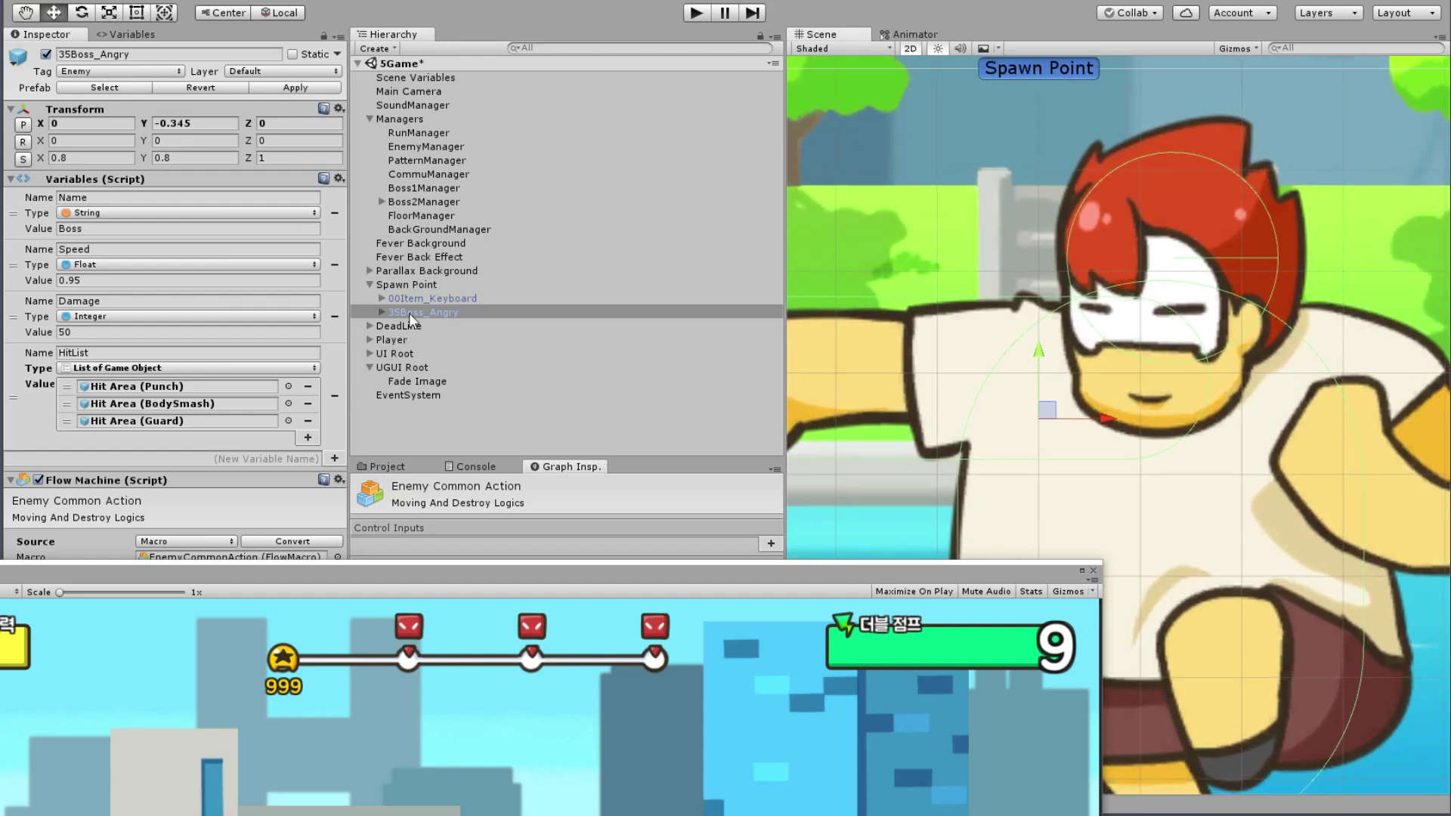
double_click(386, 311)
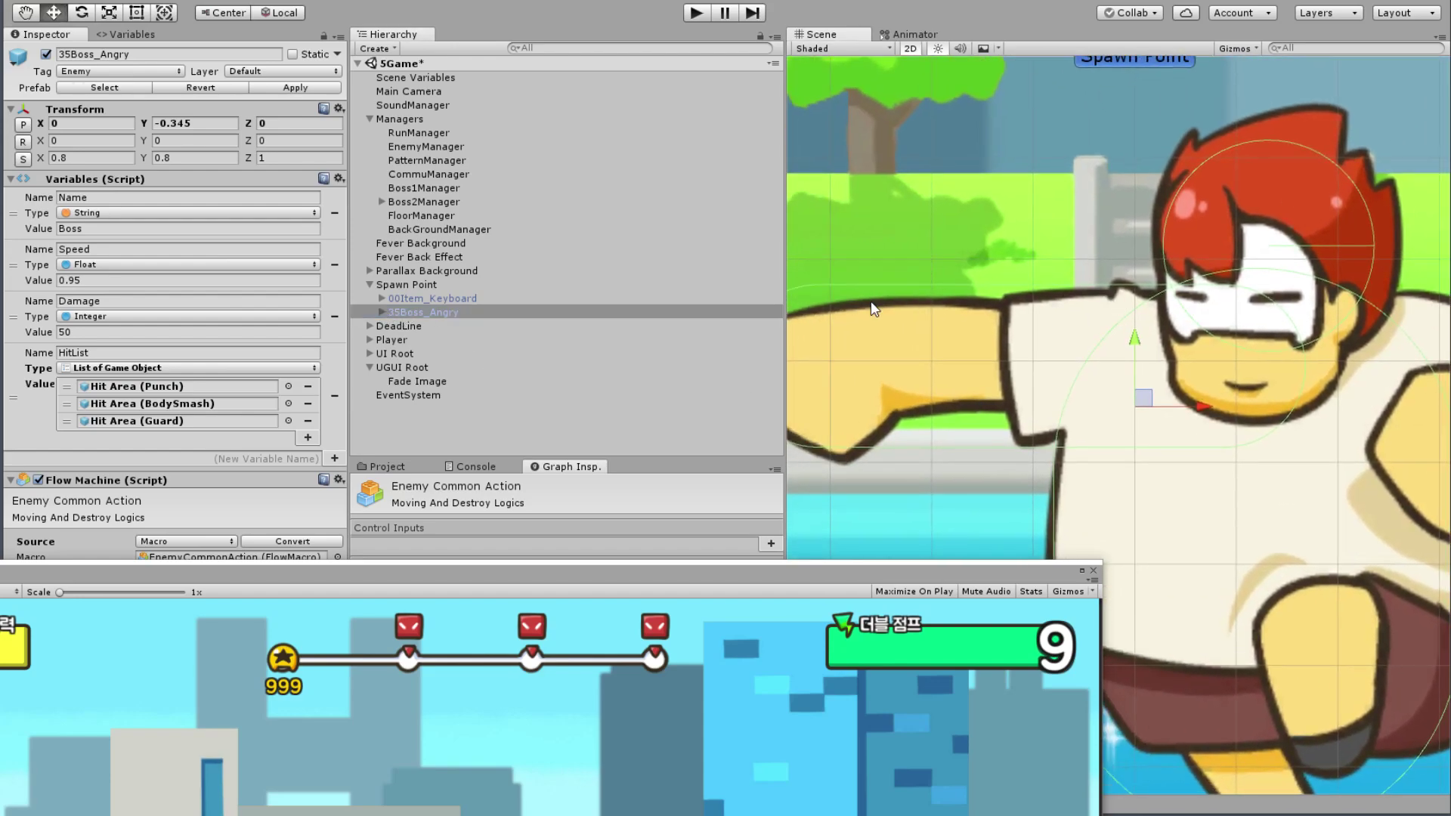
Step: Select Hit Area (Punch) and set its collider offset to 0, 0 and width 0.4
click(380, 311)
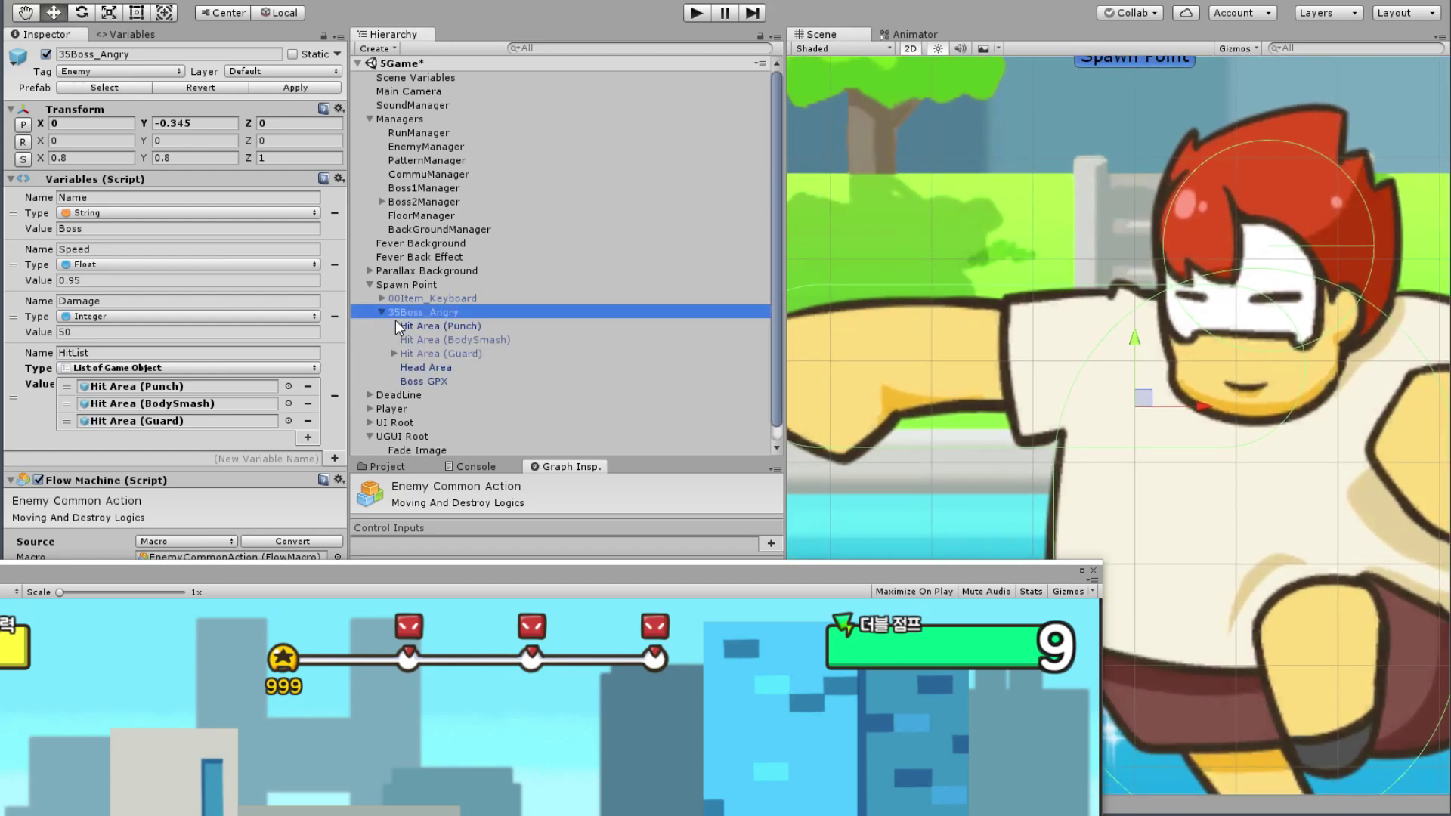
click(439, 325)
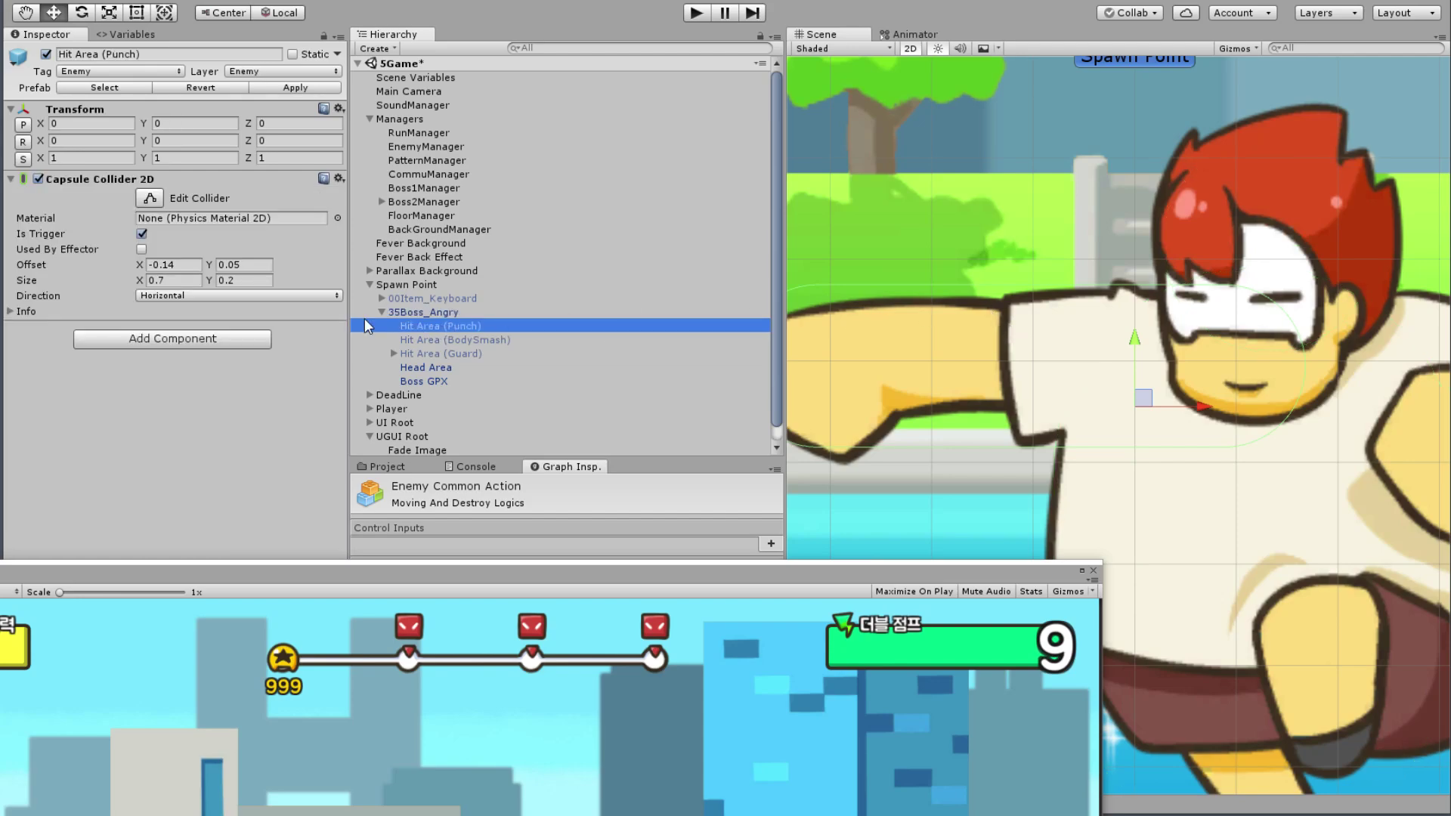
click(242, 266)
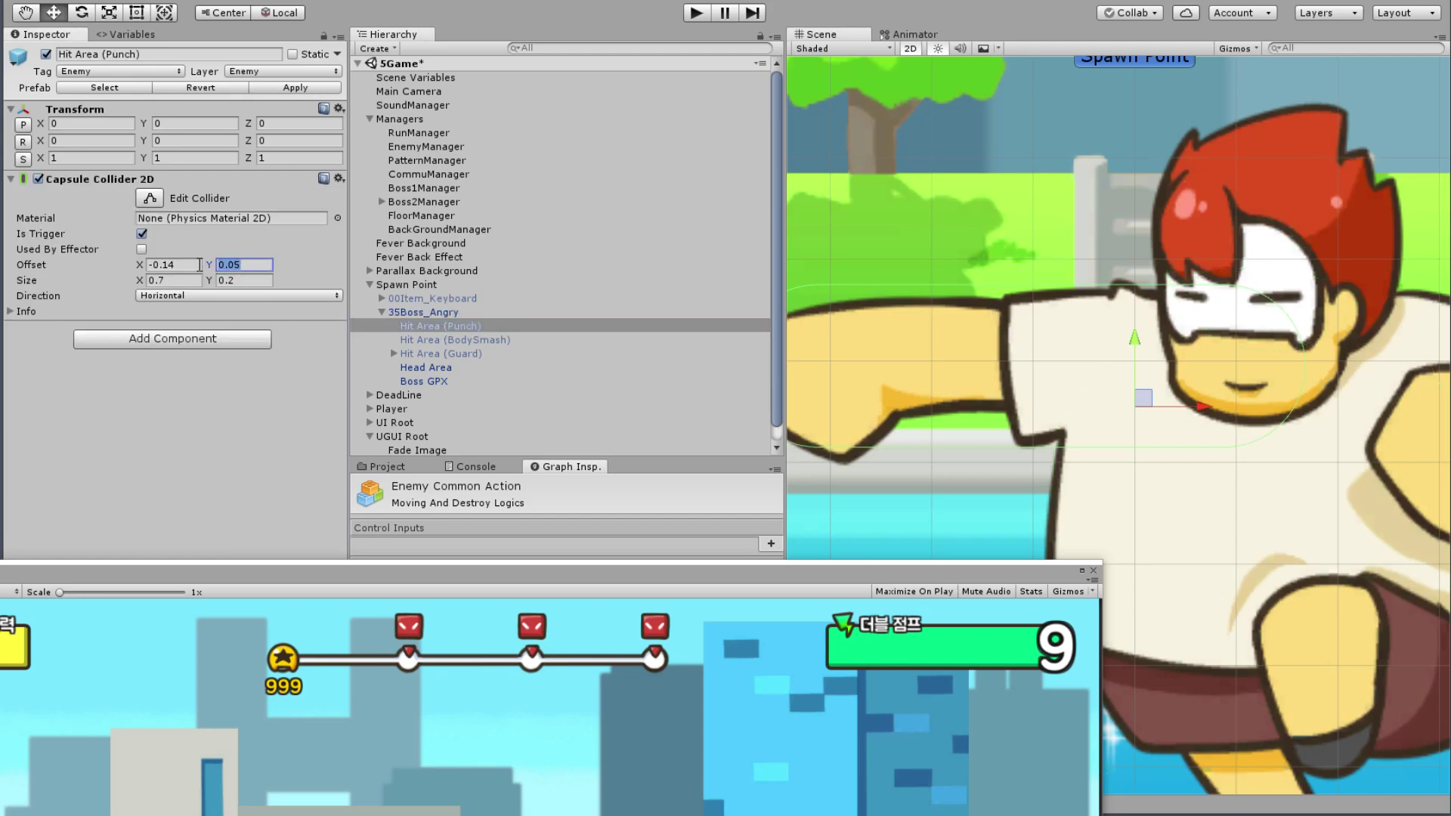
text(0)
click(165, 265)
text(0)
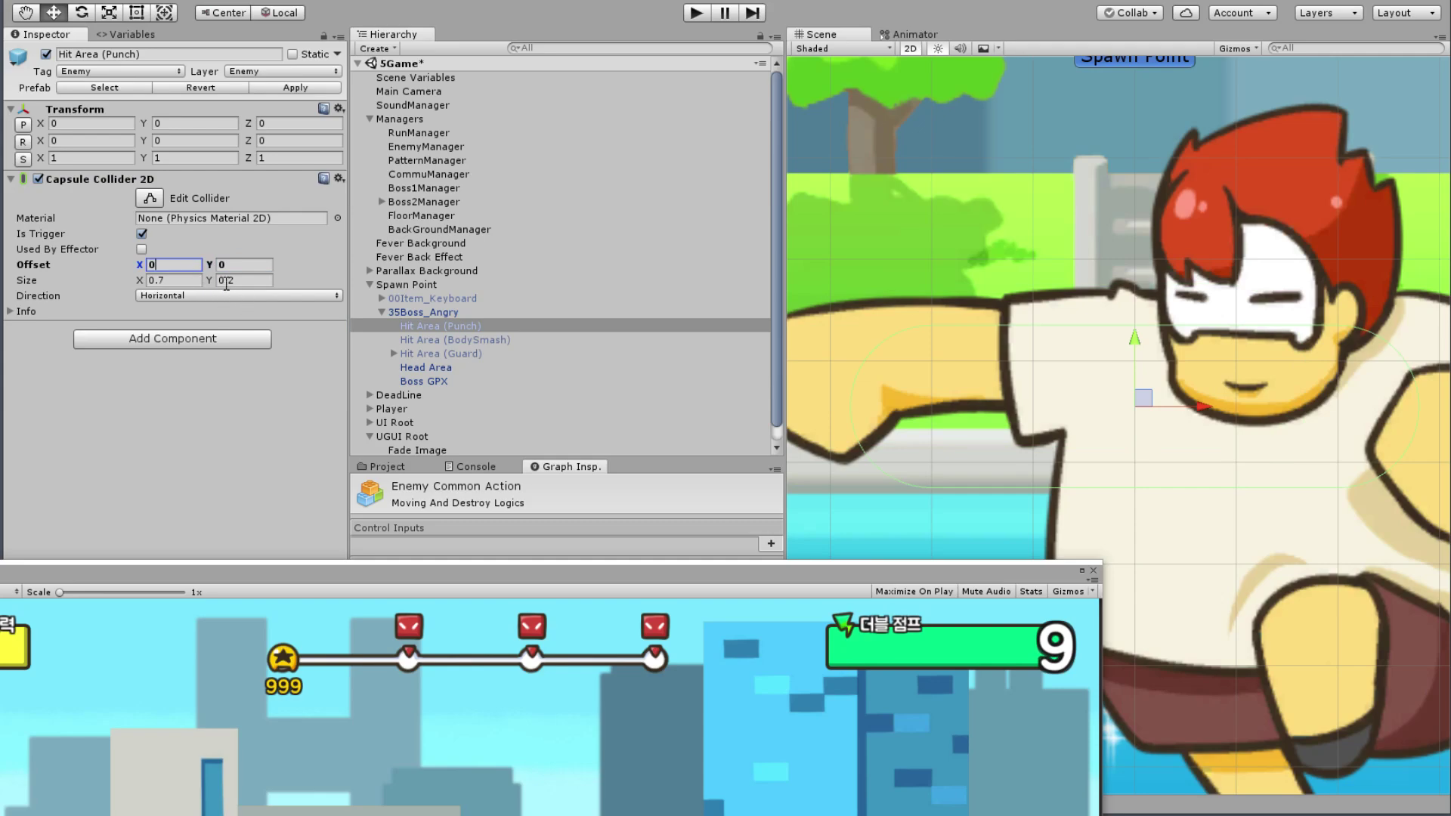
click(164, 280)
text(0.4)
Step: Fit the punch hit area onto the boss's arm, settling on collider width 0.45
drag(1141, 399, 926, 374)
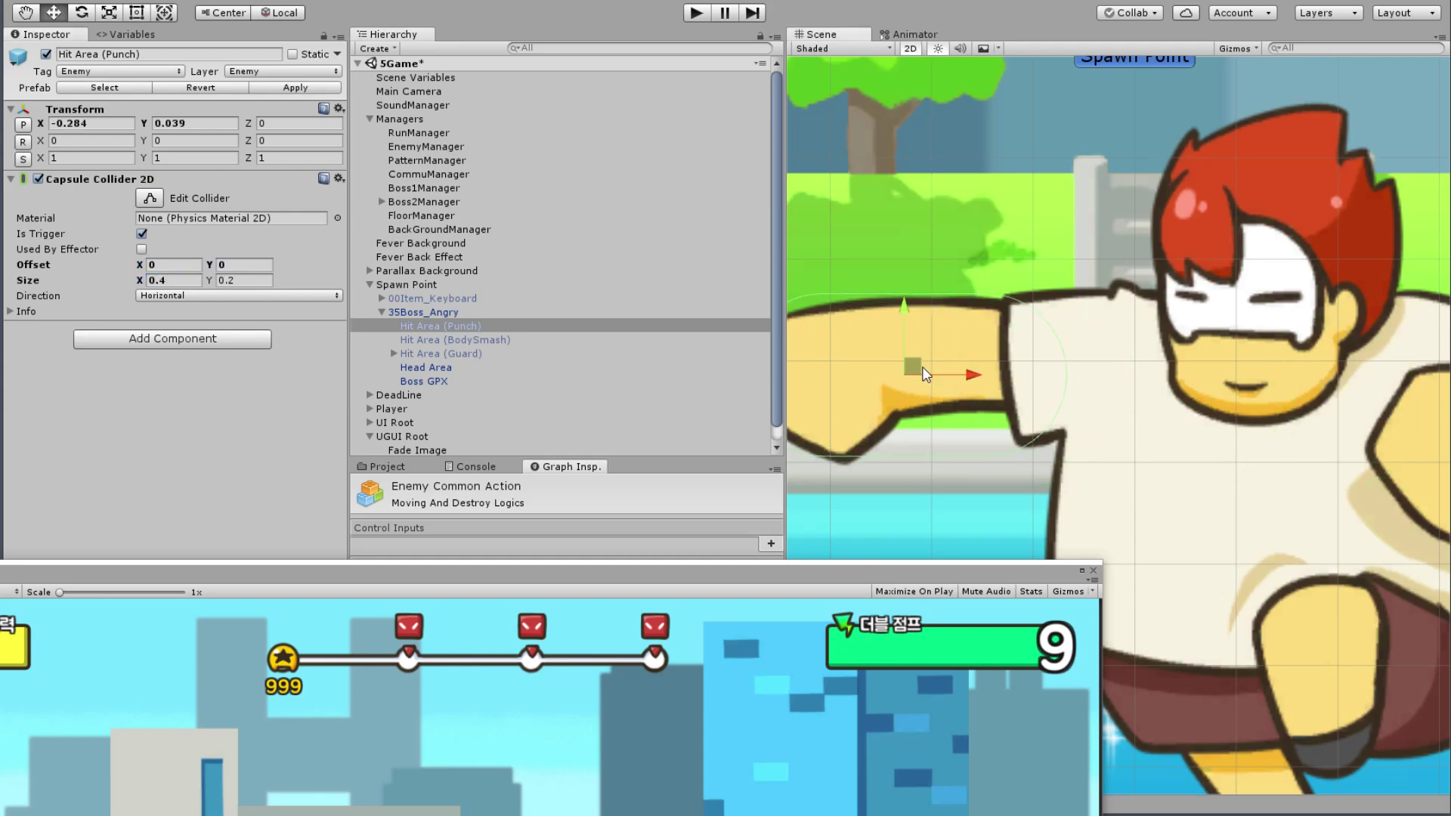
middle_drag(925, 374, 1057, 371)
drag(1058, 372, 1054, 369)
click(164, 282)
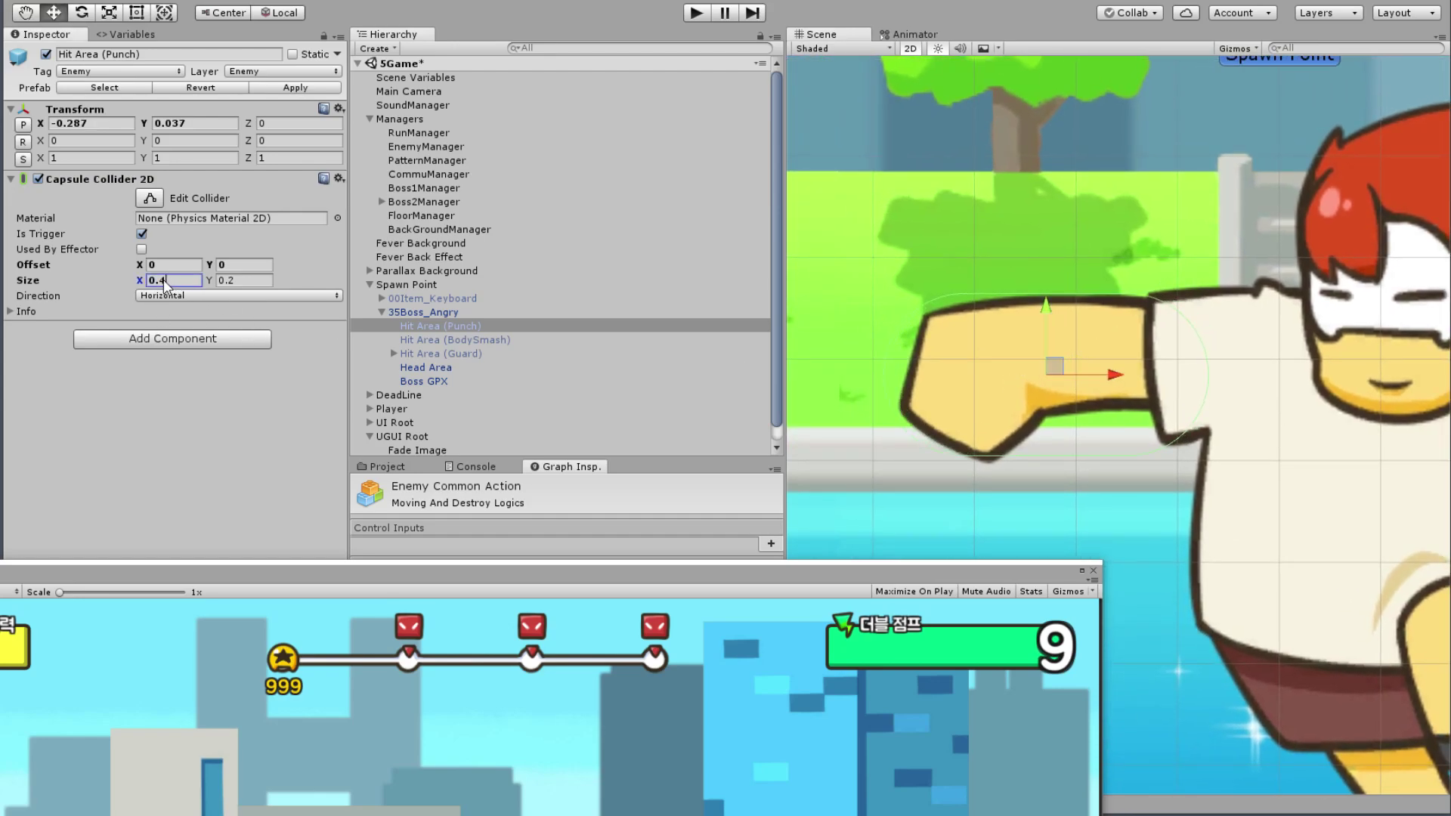
text(0.5)
drag(1060, 367, 1058, 362)
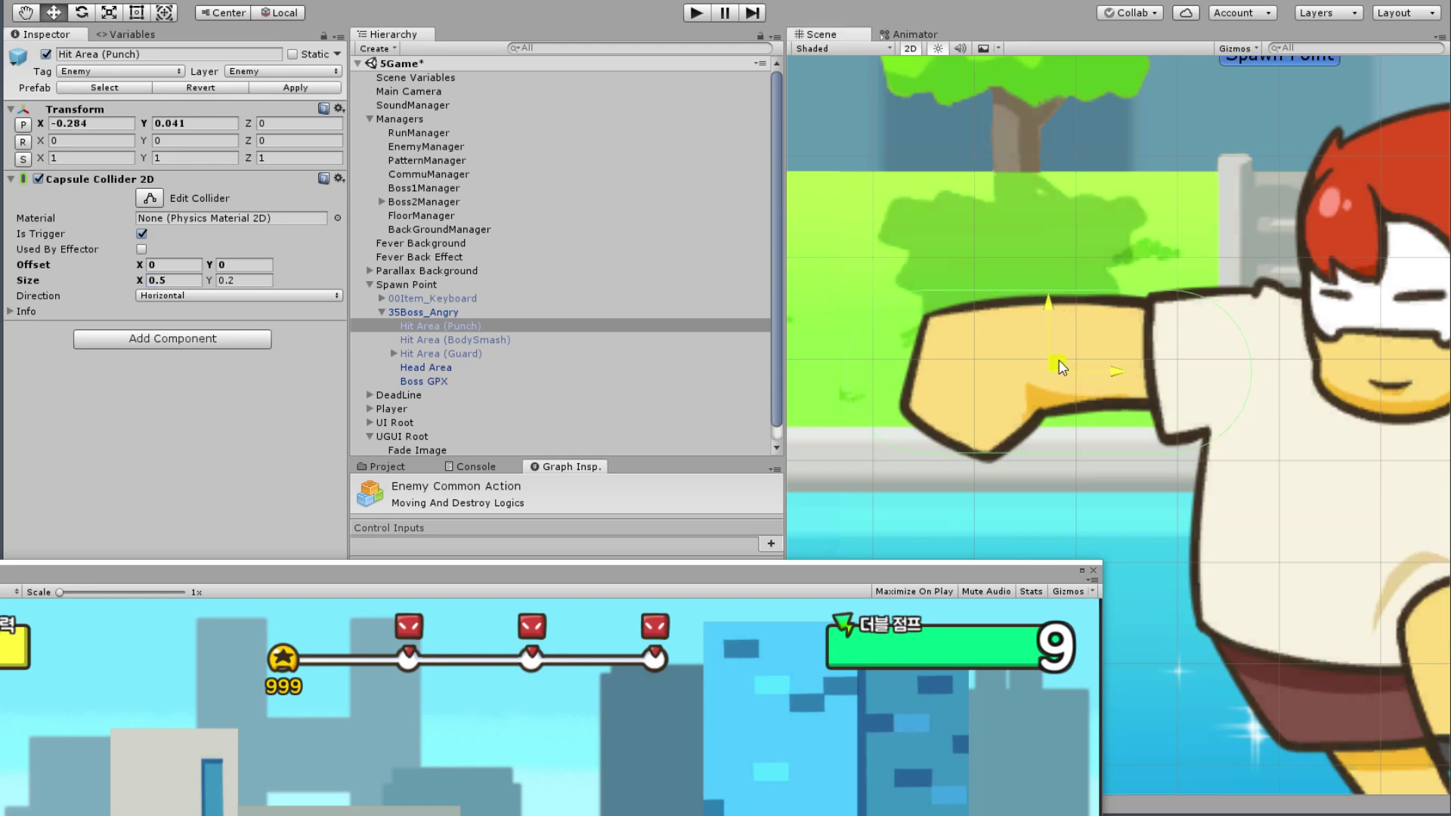
drag(1062, 366, 1085, 364)
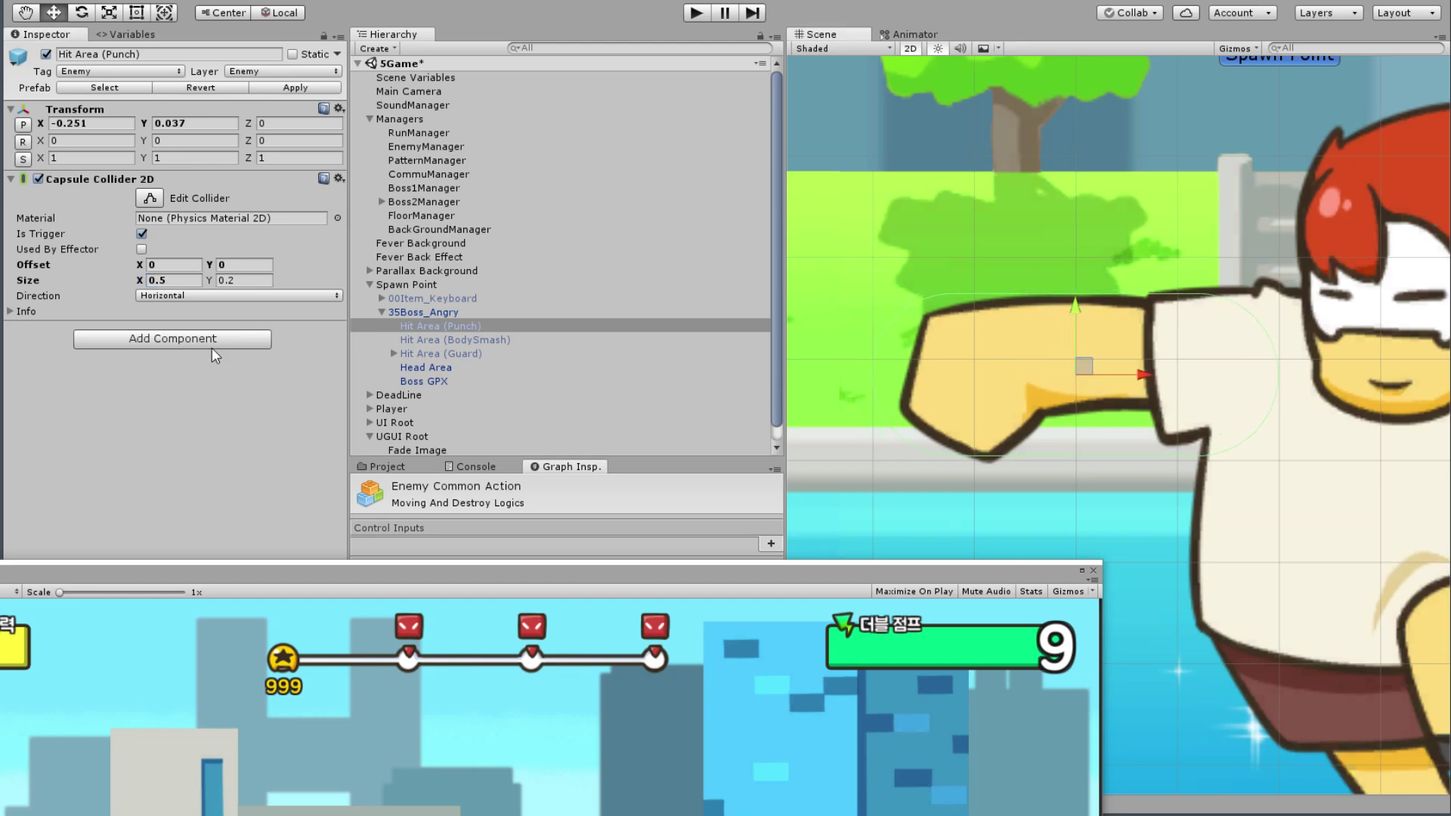
click(163, 281)
text(0.45)
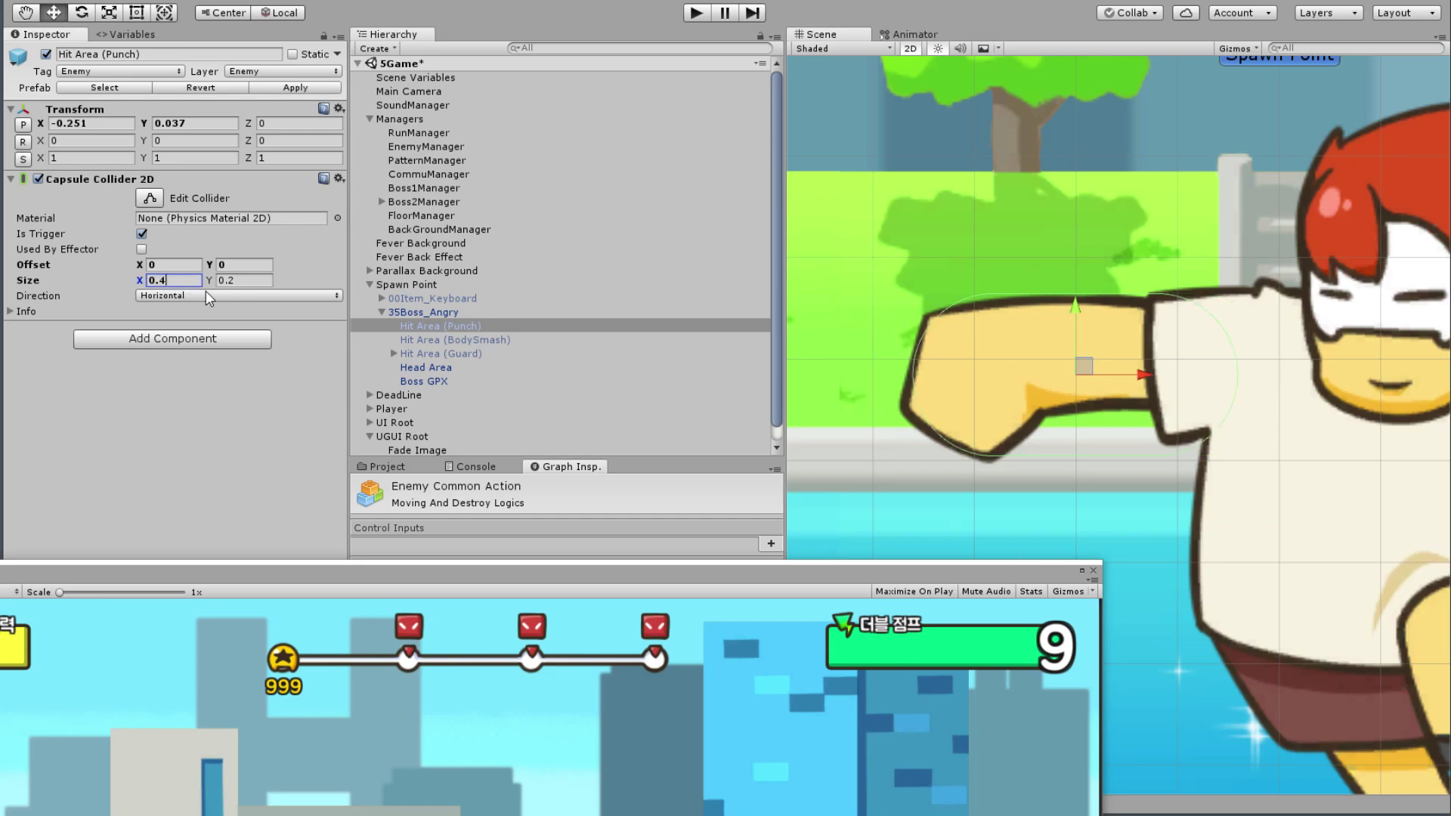
click(1087, 368)
drag(1091, 370, 1085, 372)
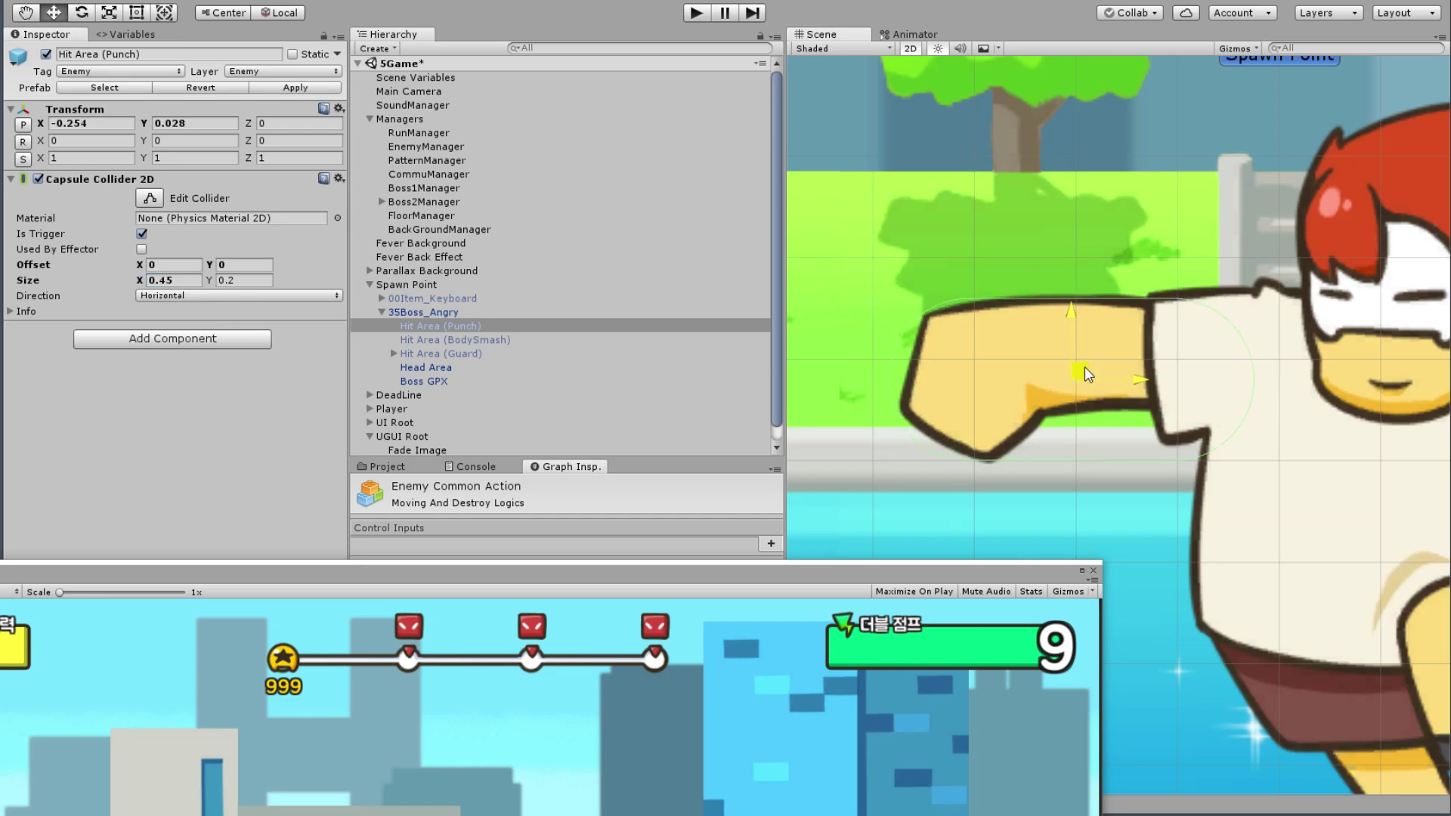
click(1065, 202)
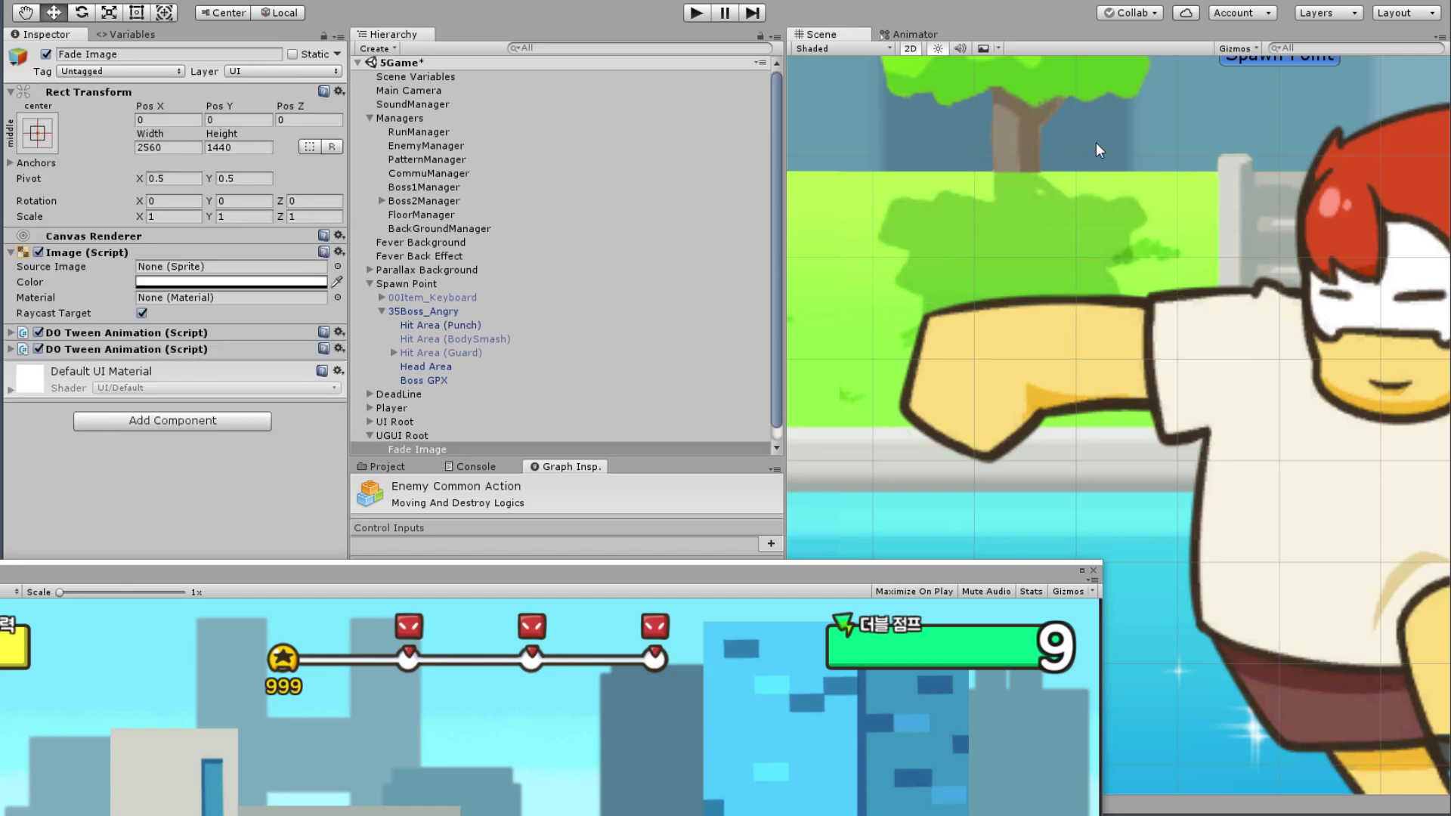
middle_drag(1066, 203, 1003, 240)
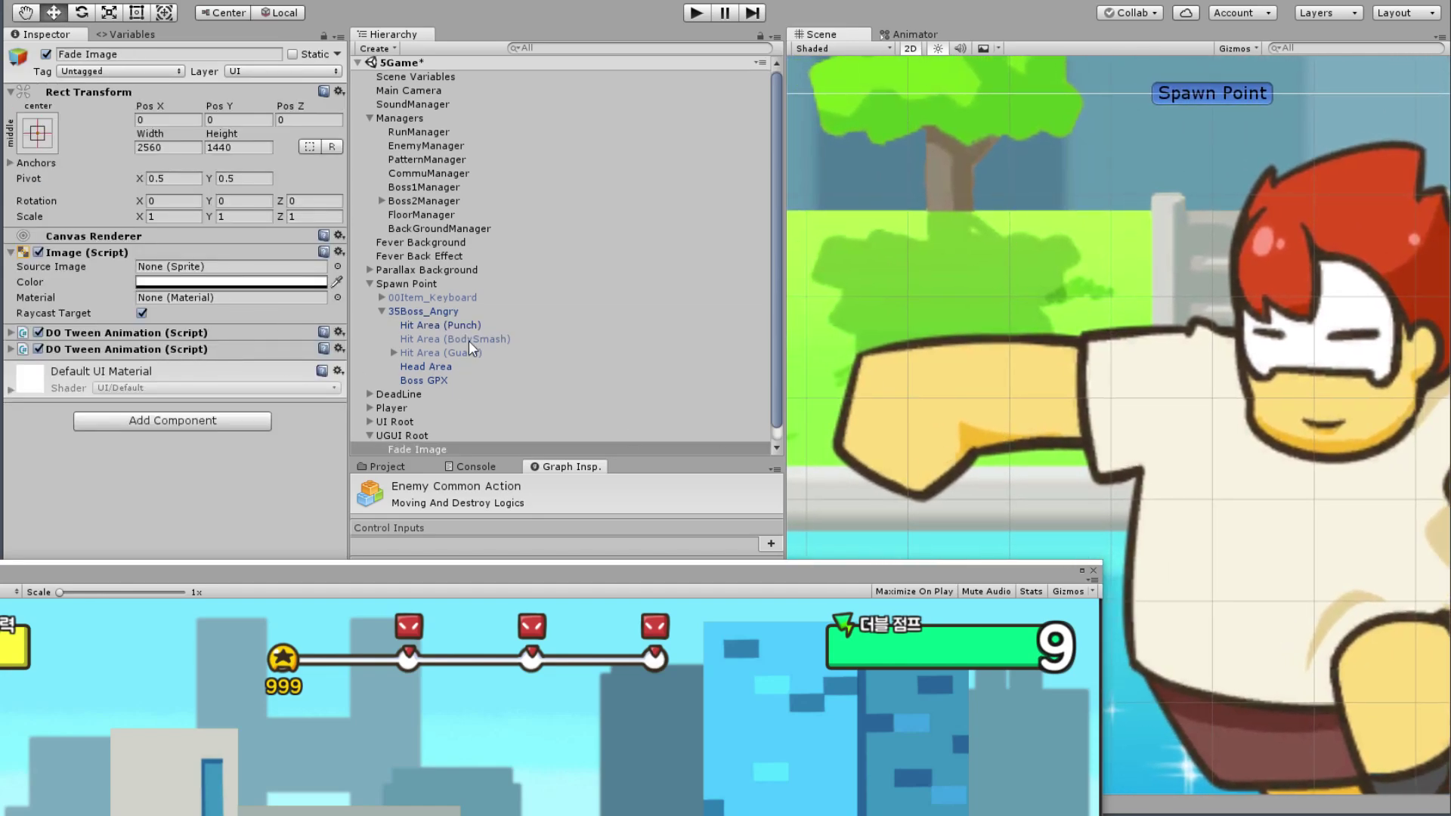
Step: Inspect Fade Image, Hit Area (Punch), then 35Boss_Angry to view its HitList
click(481, 334)
click(458, 324)
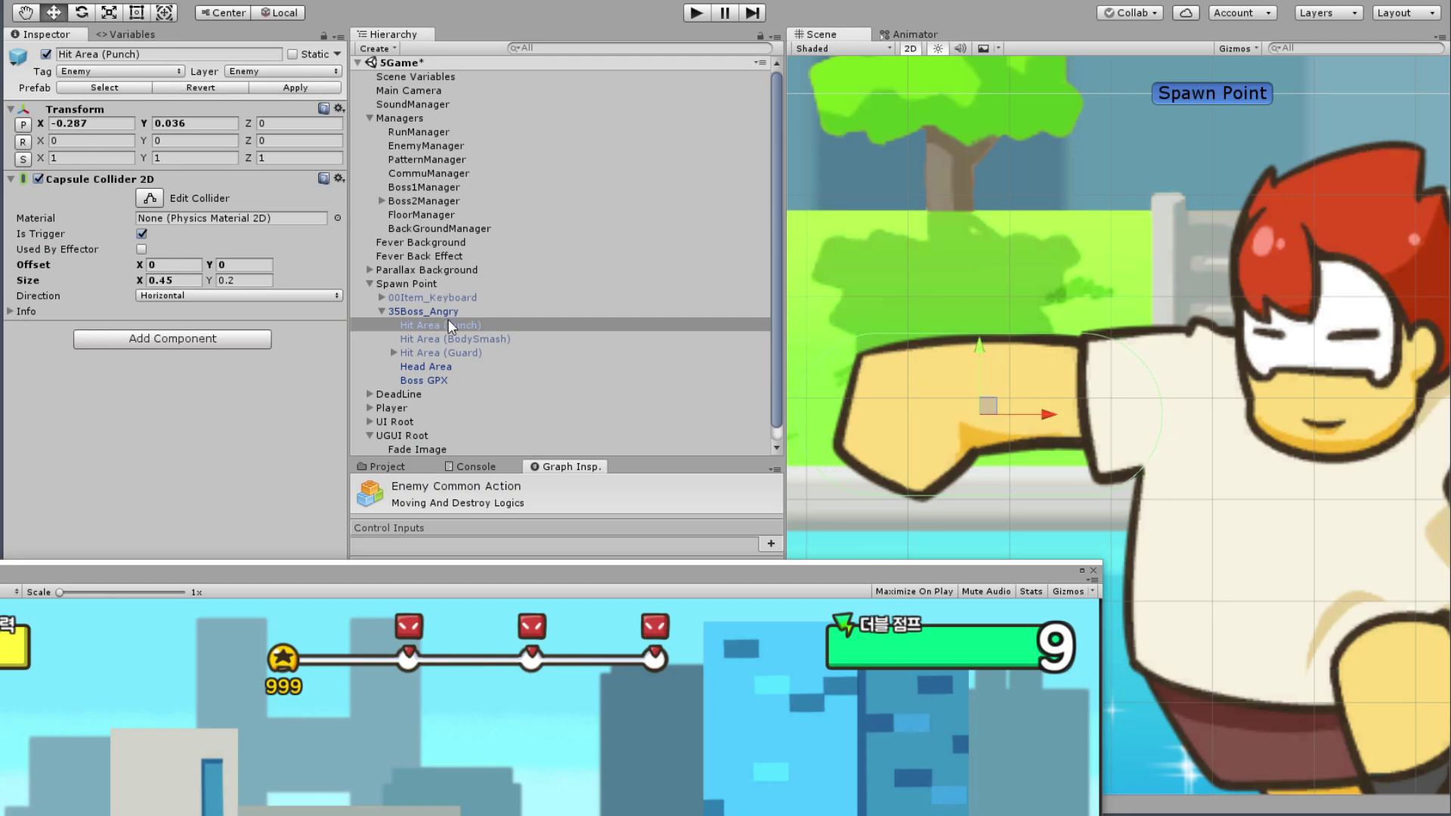
click(438, 311)
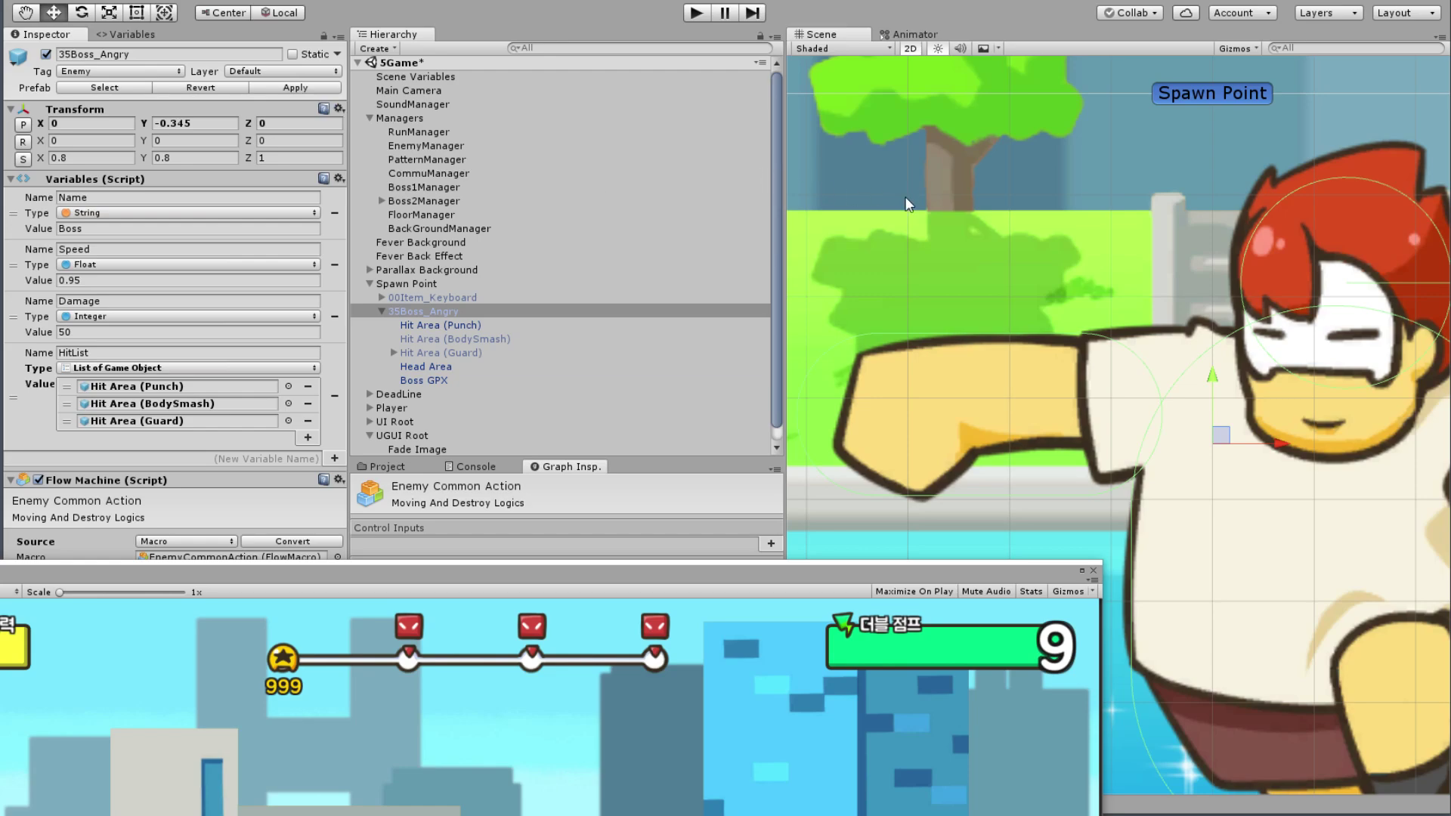
Step: Pan to the boss's head and select Head Area to see its 0.13-radius circle collider
middle_drag(992, 238, 817, 222)
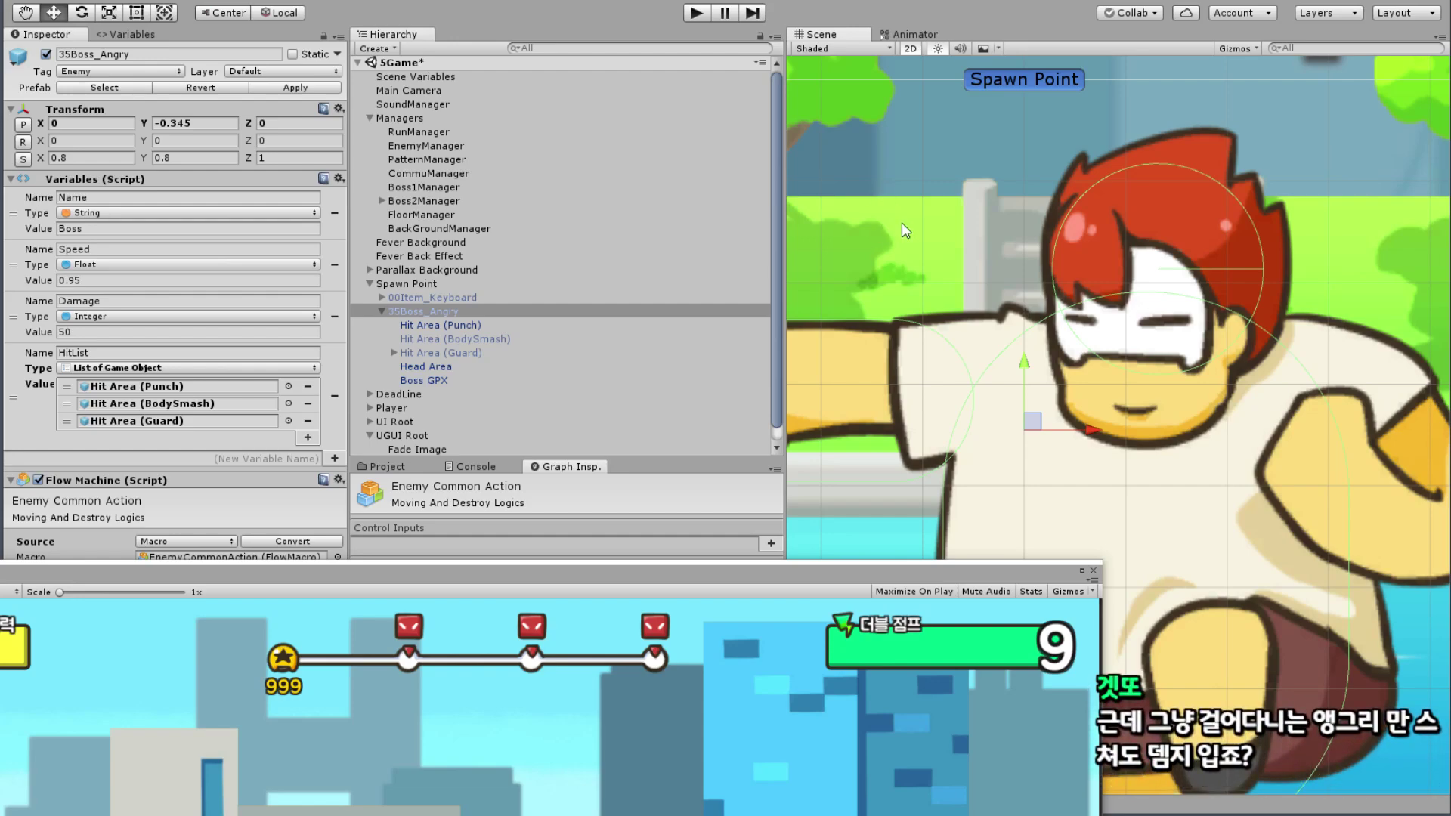
middle_drag(901, 222, 859, 280)
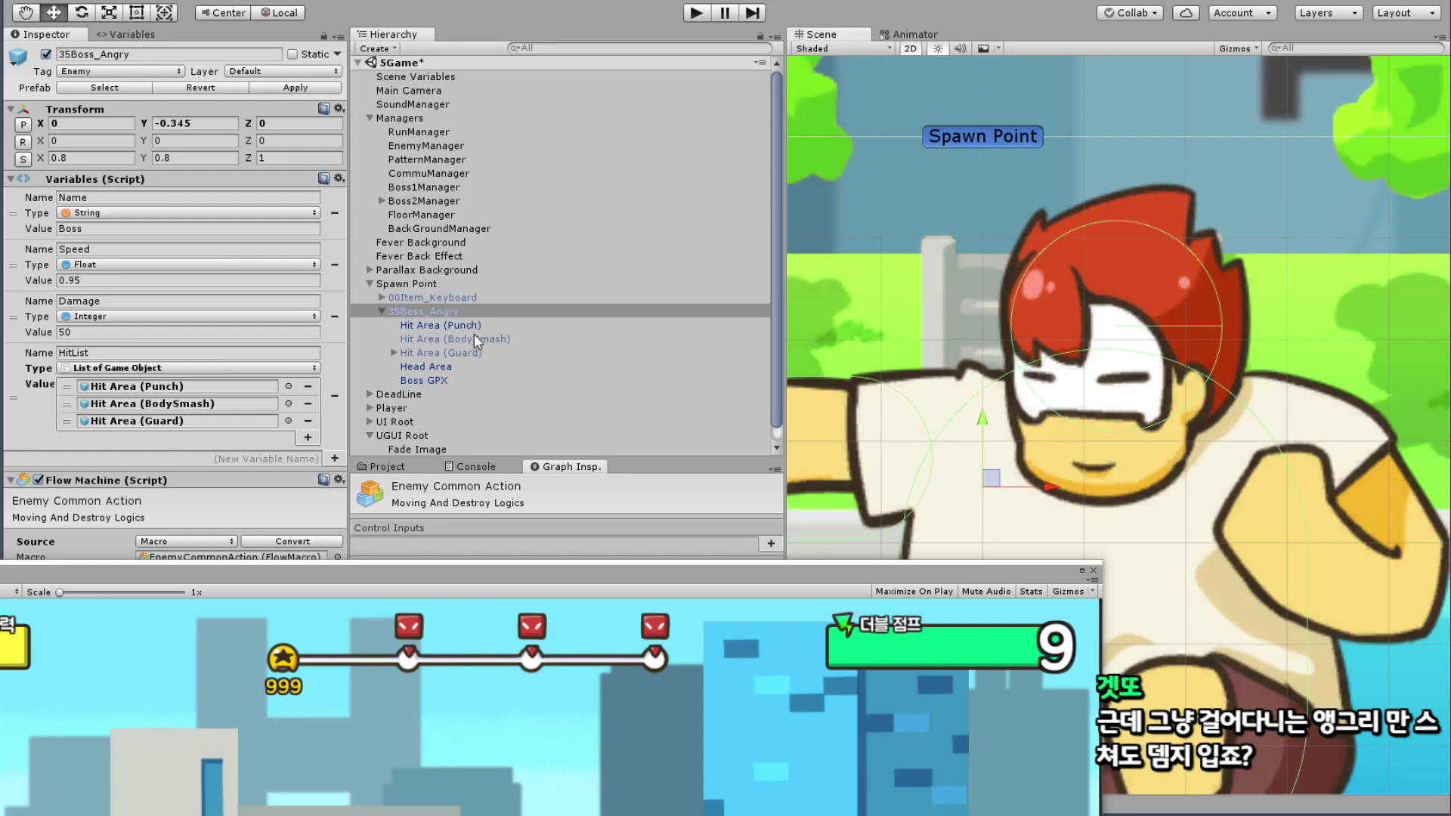
click(443, 366)
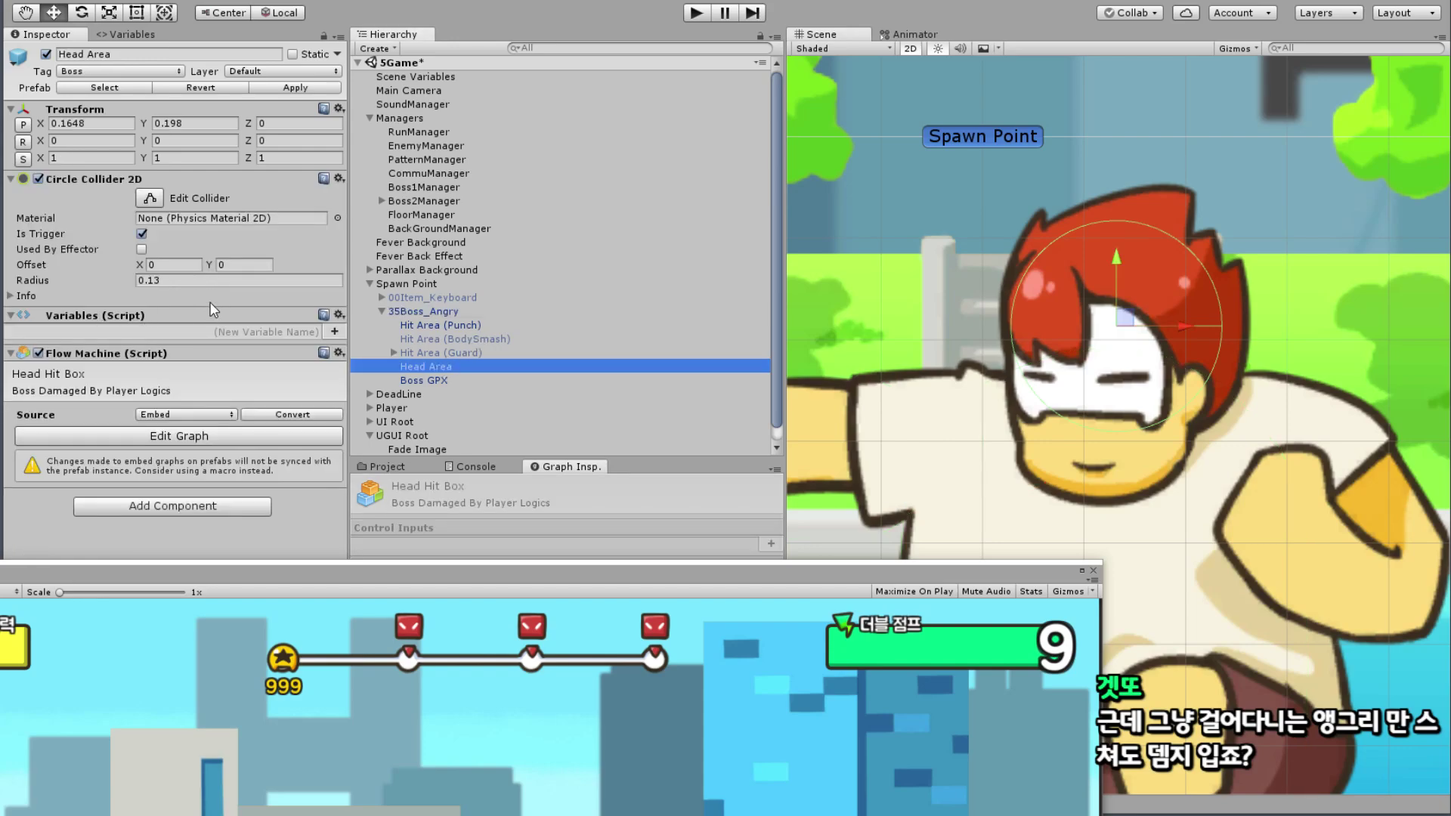
Step: Replace Head Area's Circle Collider 2D with a Capsule Collider 2D
click(340, 179)
click(387, 252)
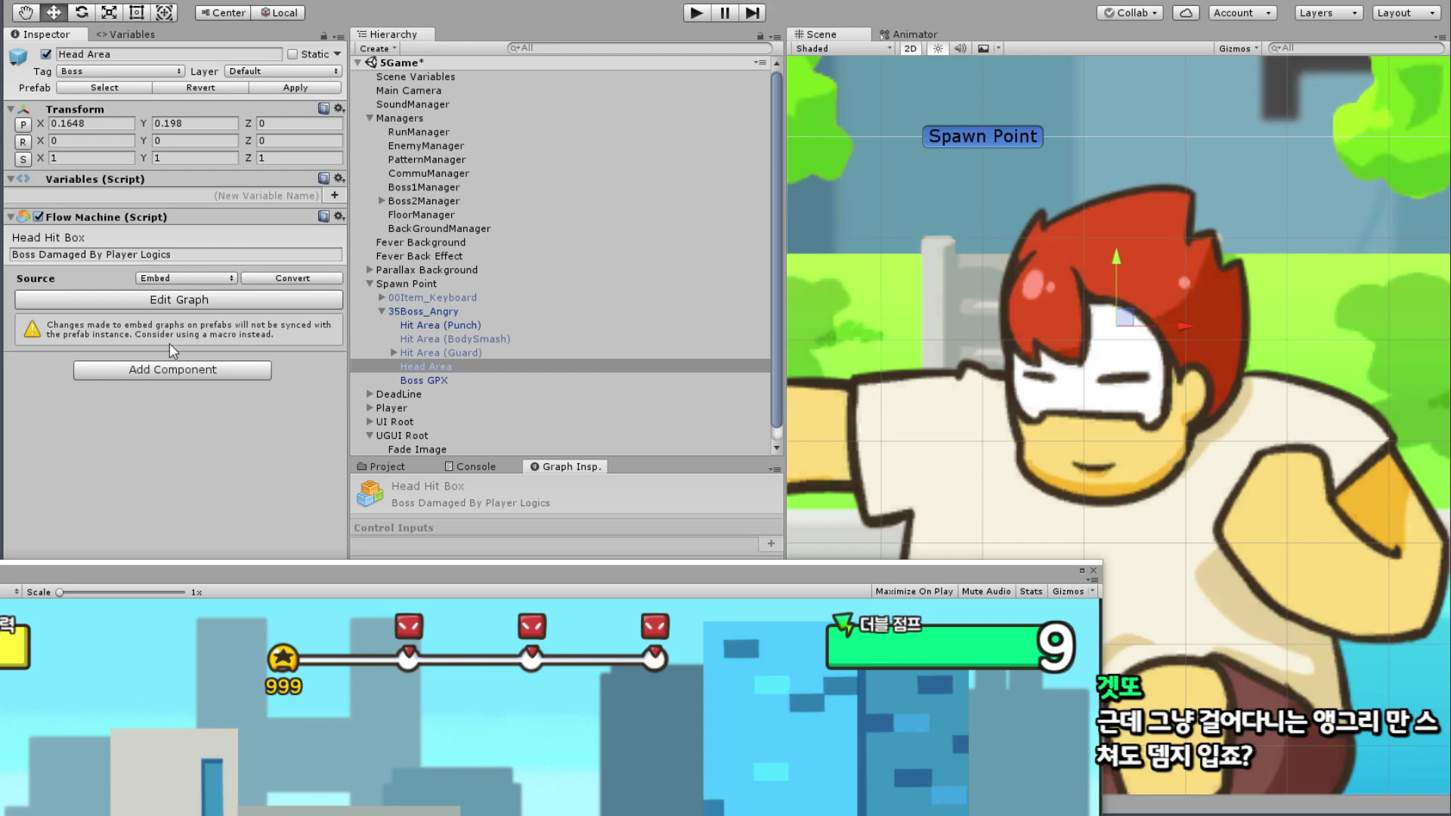
click(175, 370)
text(cap)
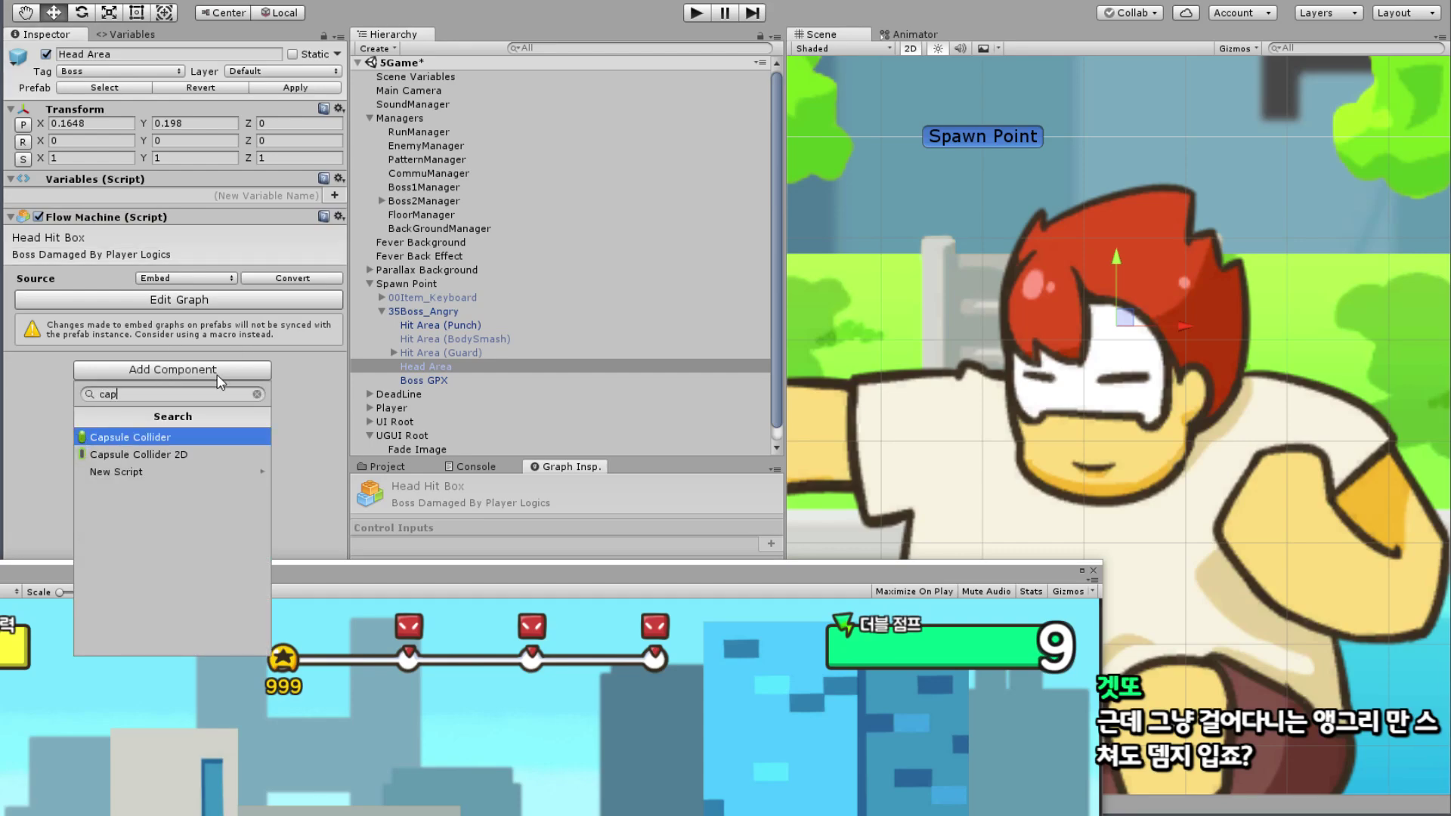
key(Down)
key(Return)
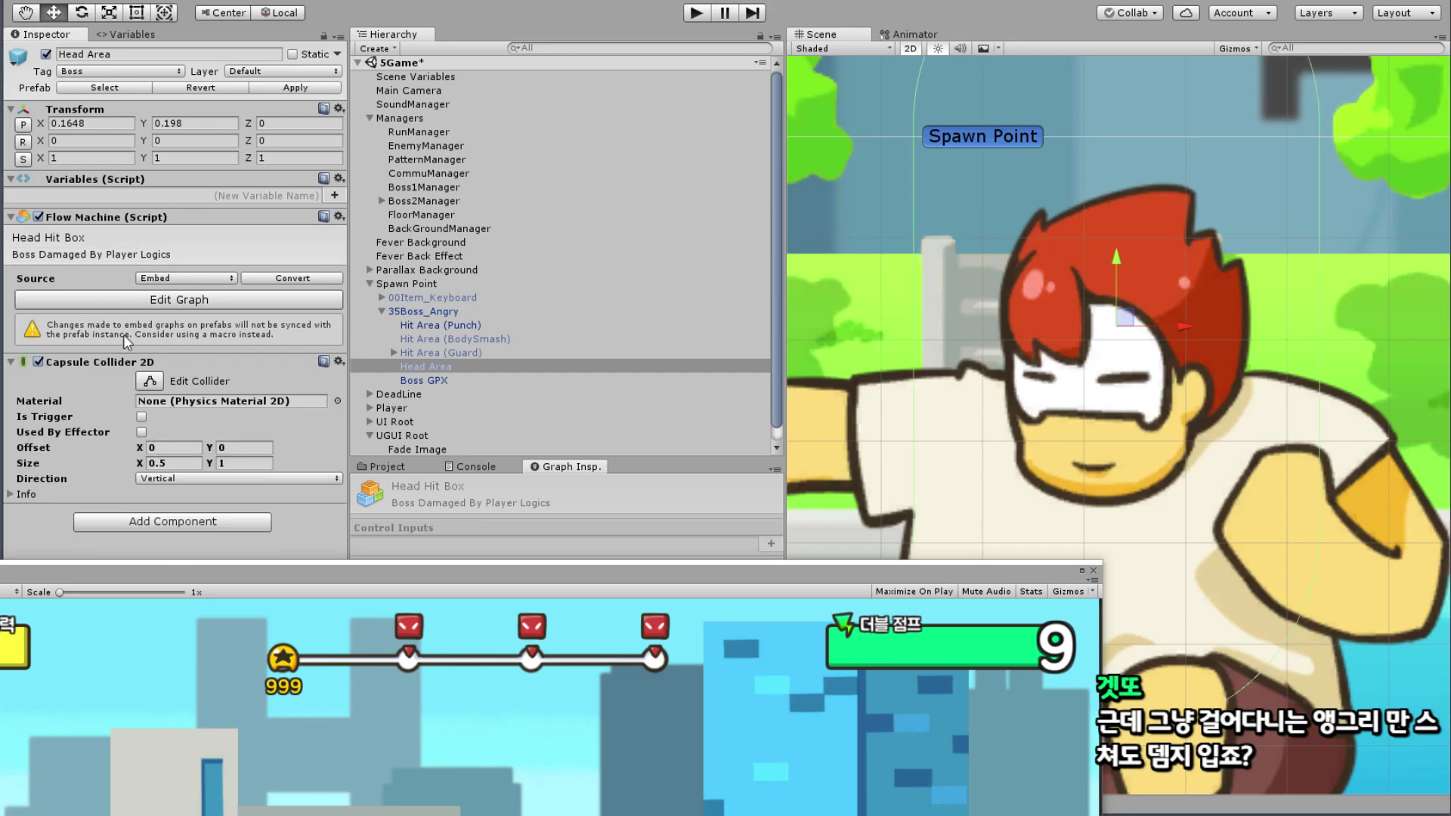
Step: Move the Capsule Collider 2D above the Variables component, breaking the prefab instance
click(338, 362)
click(363, 421)
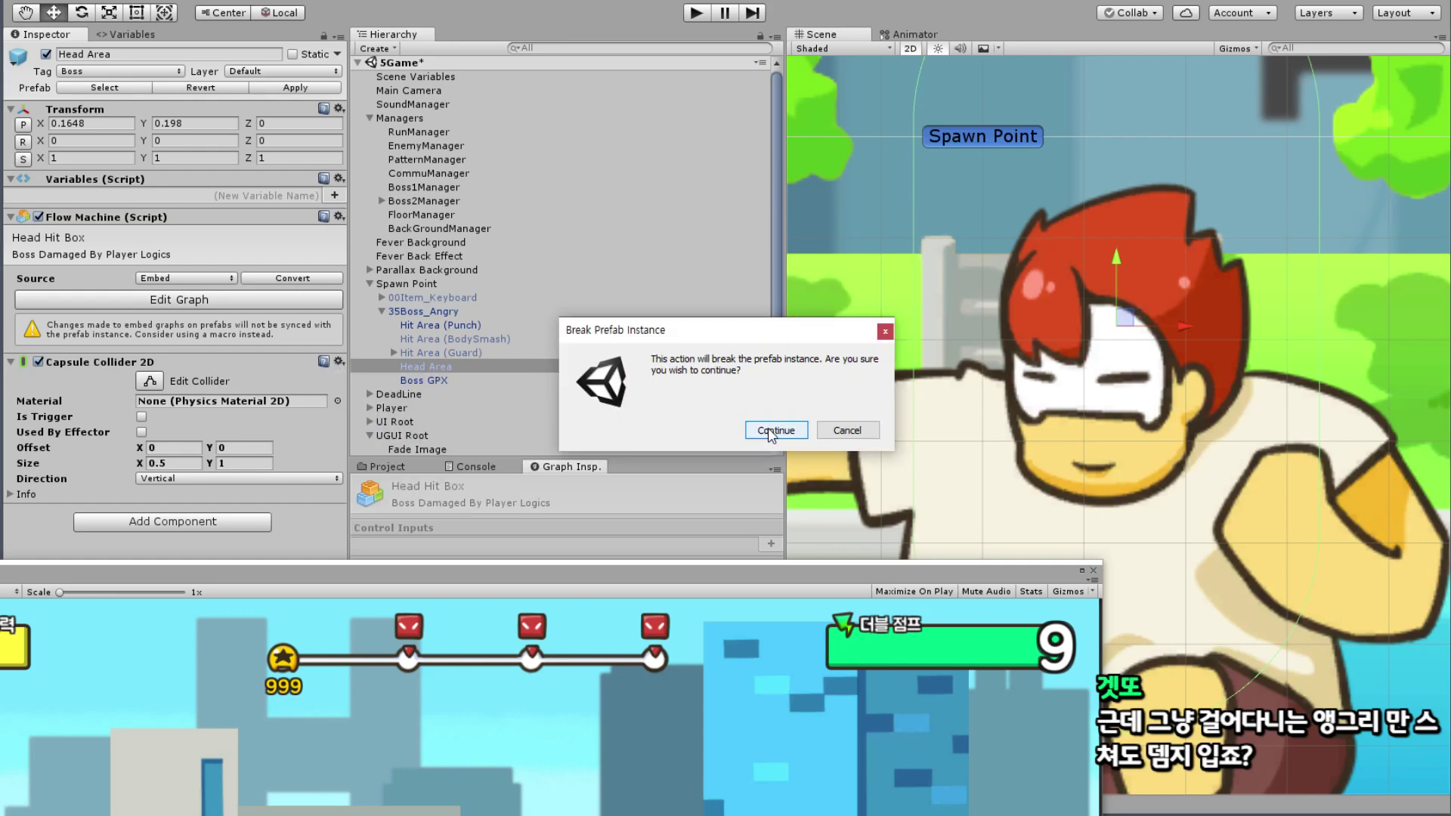
click(771, 430)
click(337, 218)
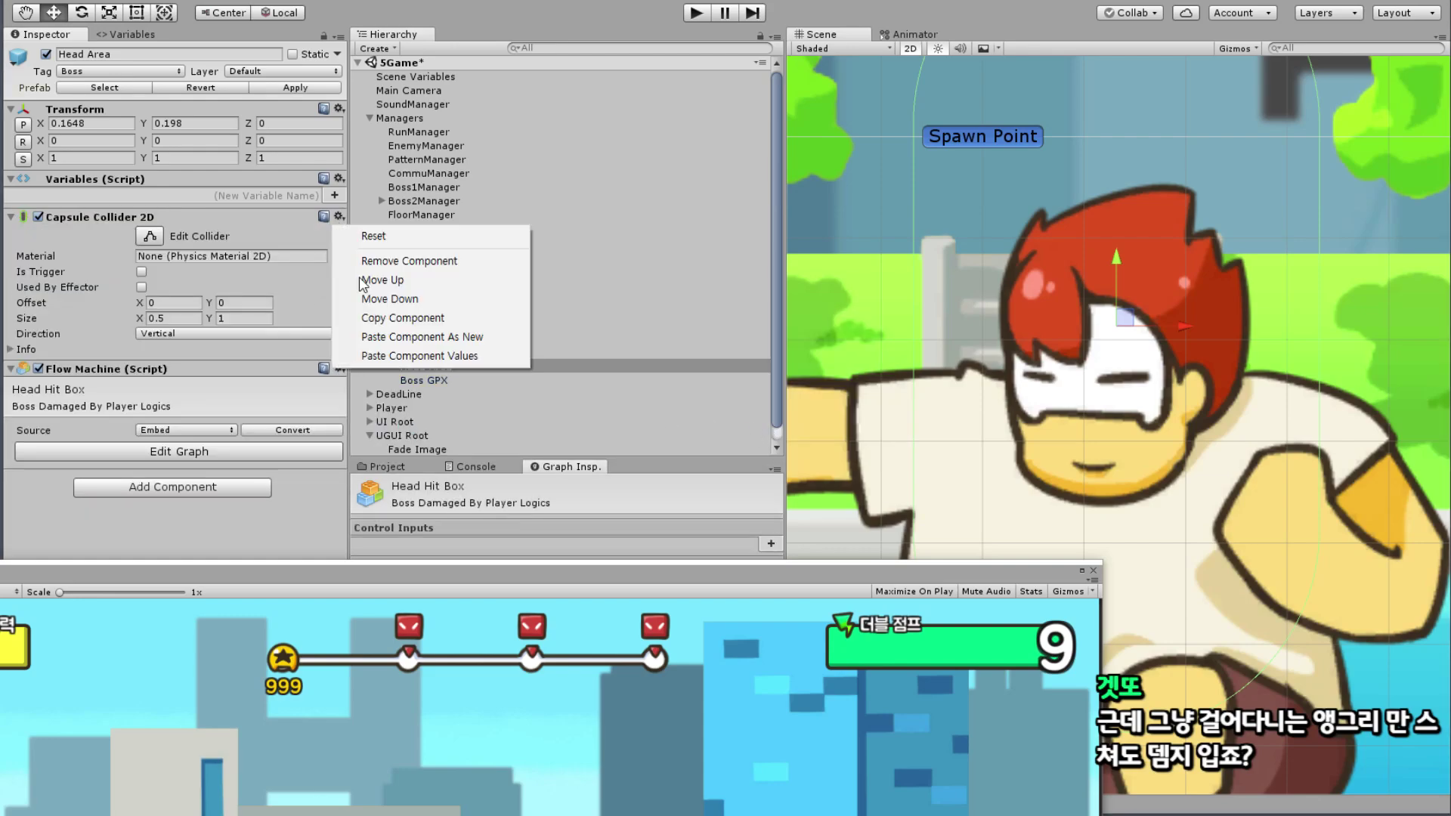
click(421, 286)
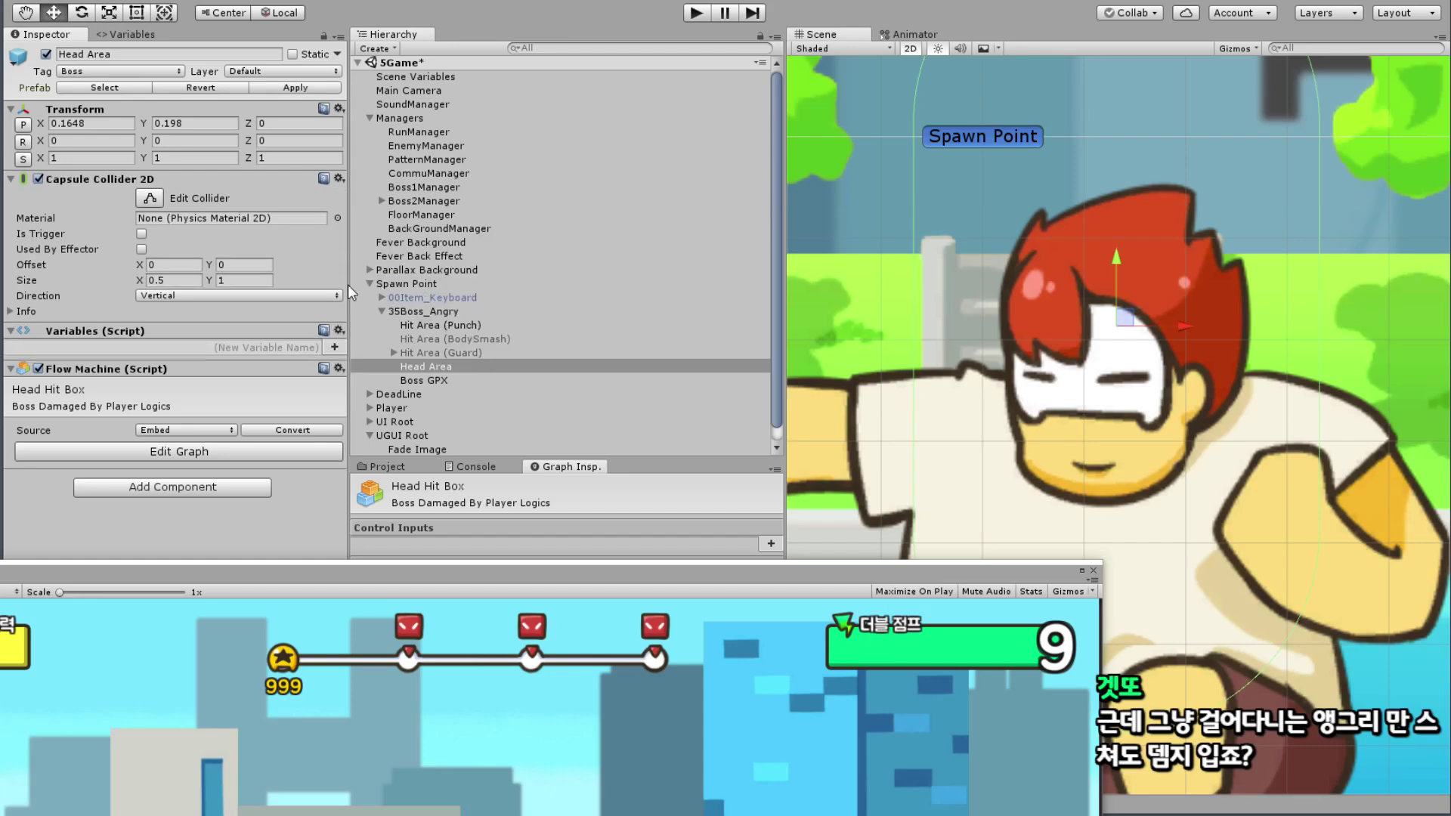
Step: Make Head Area's capsule collider Horizontal with size X 0.25 and Y 0.1
click(250, 280)
text(0.5)
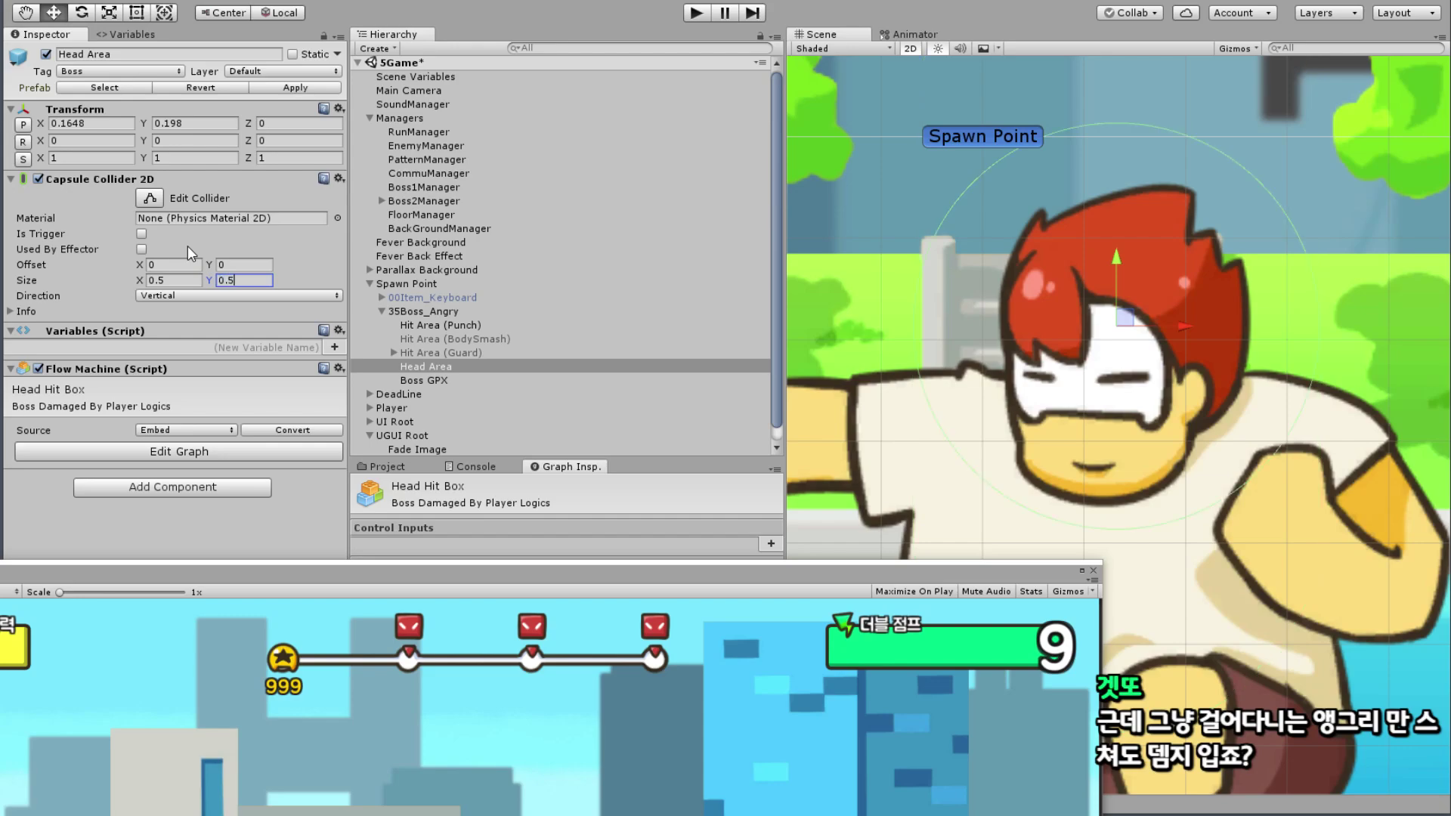
click(170, 296)
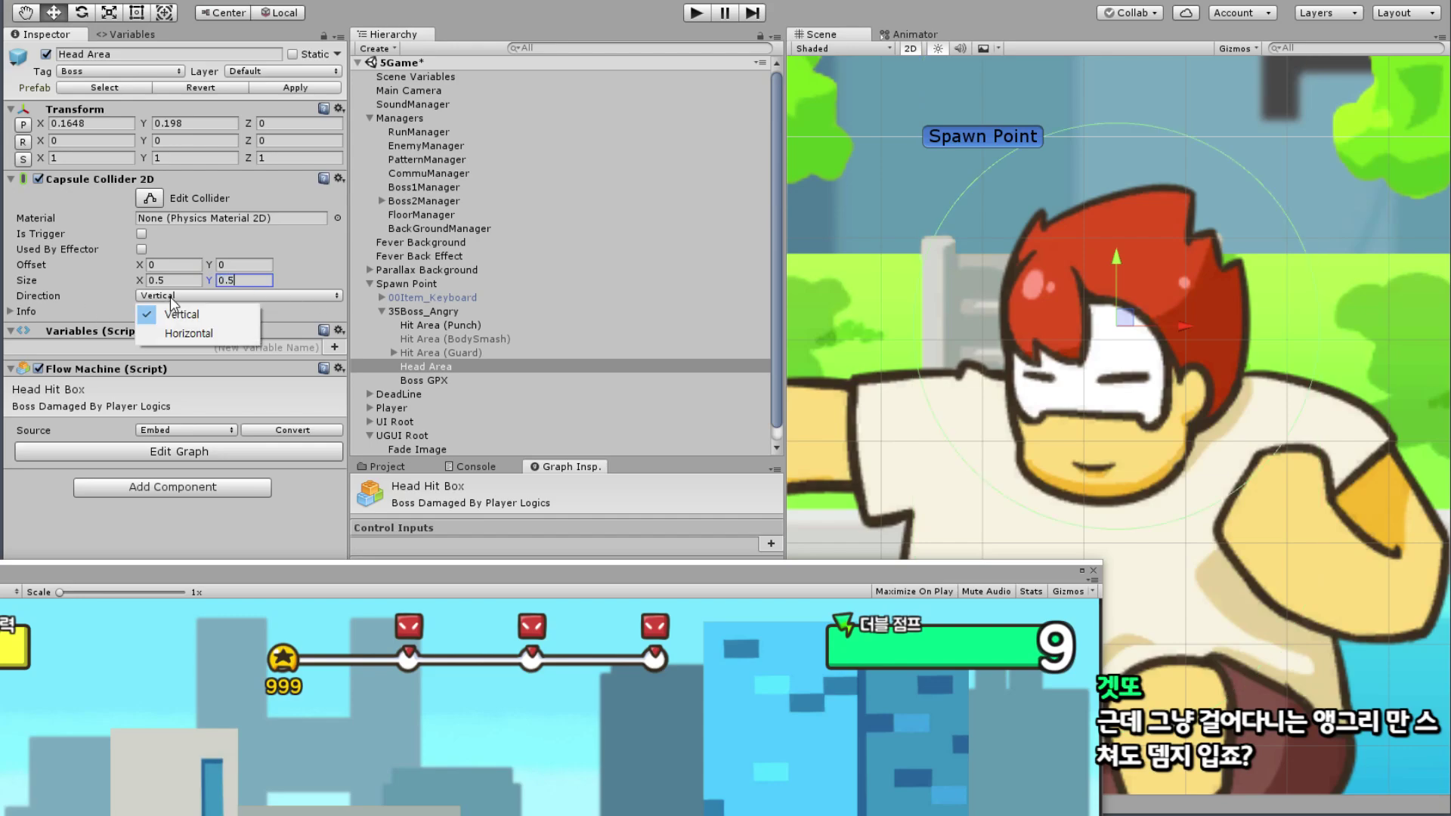
click(220, 333)
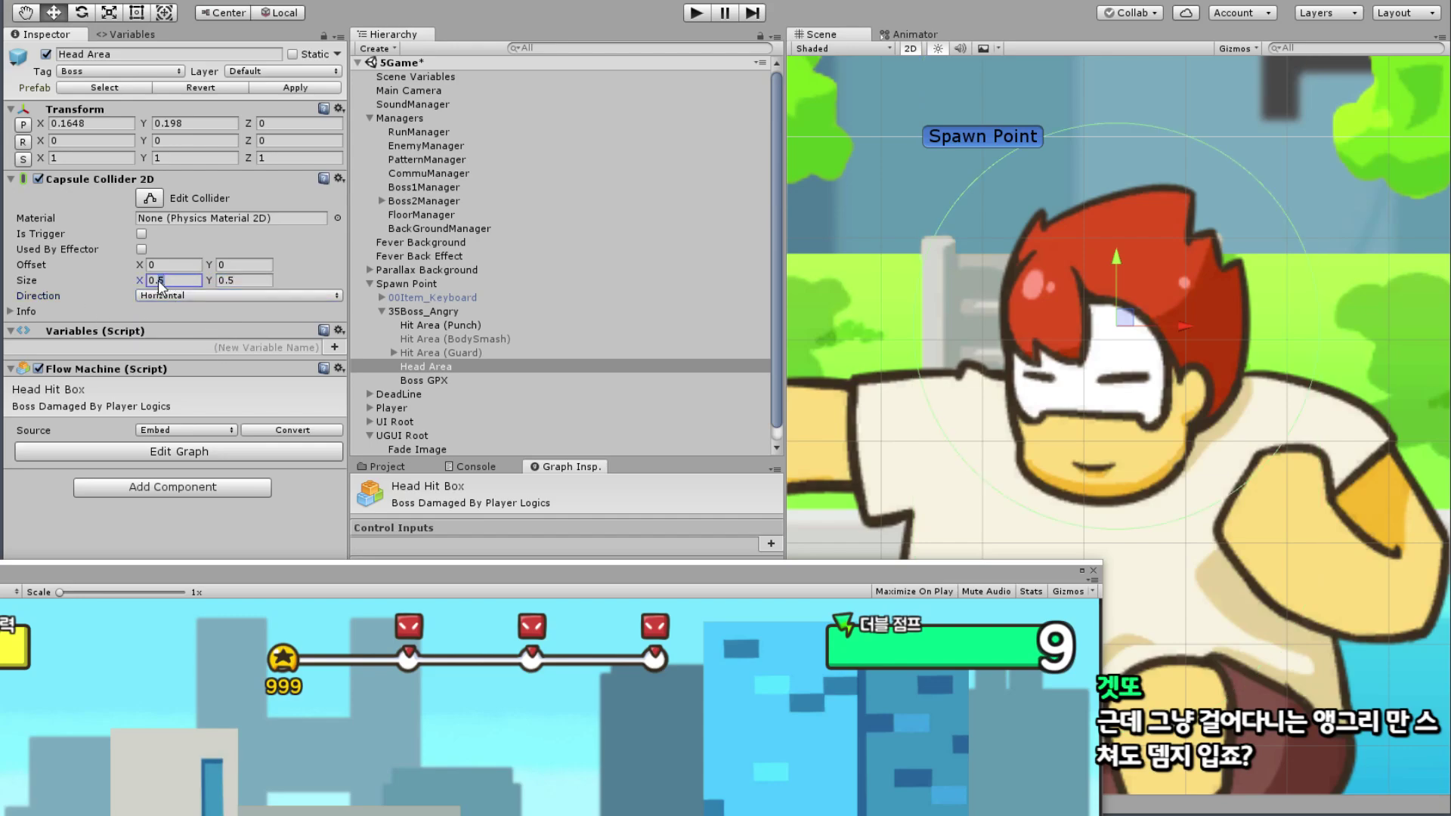
click(232, 281)
text(0.1)
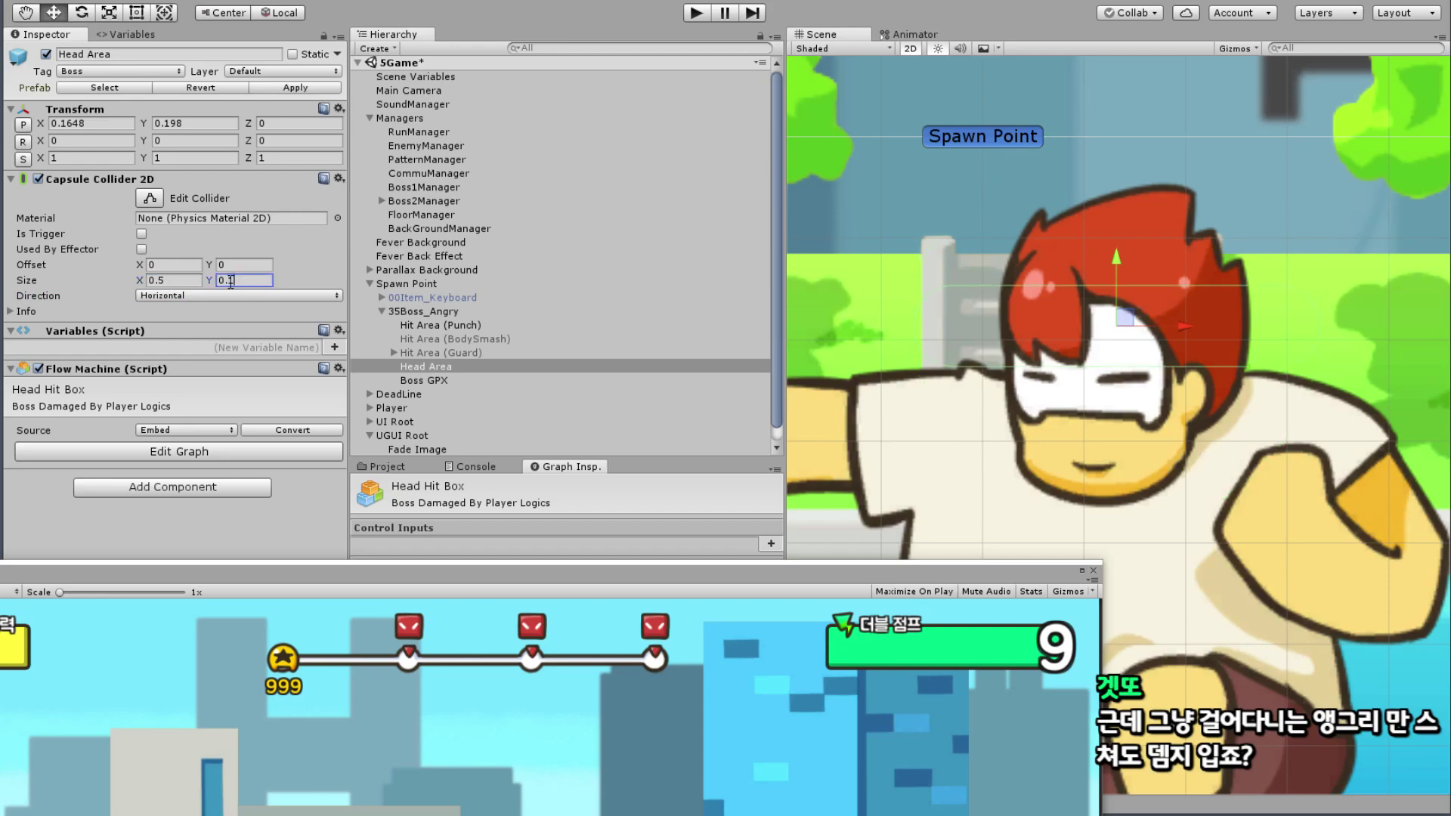
click(163, 281)
key(BackSpace)
text(4)
key(BackSpace)
text(2)
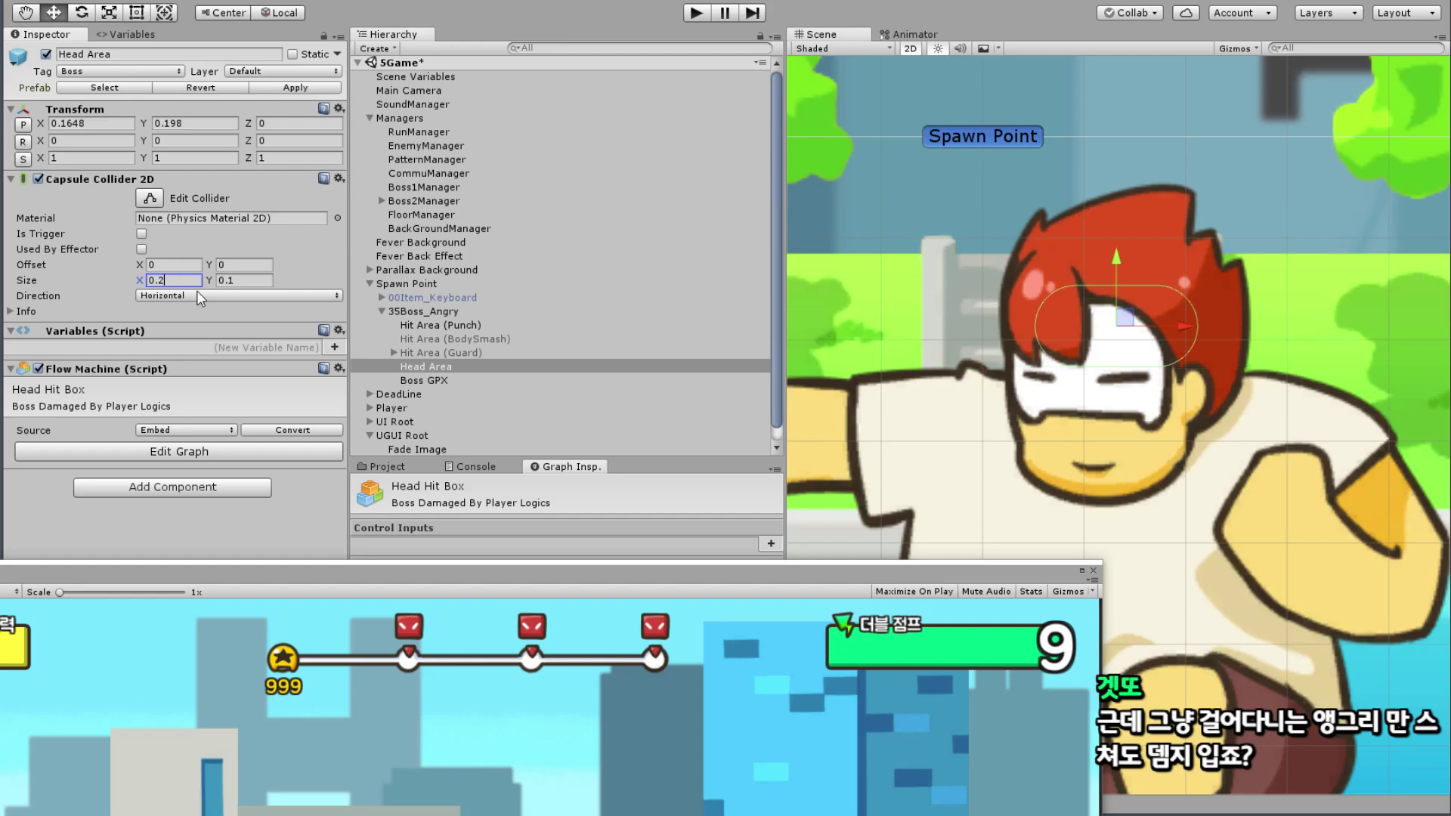
text(5)
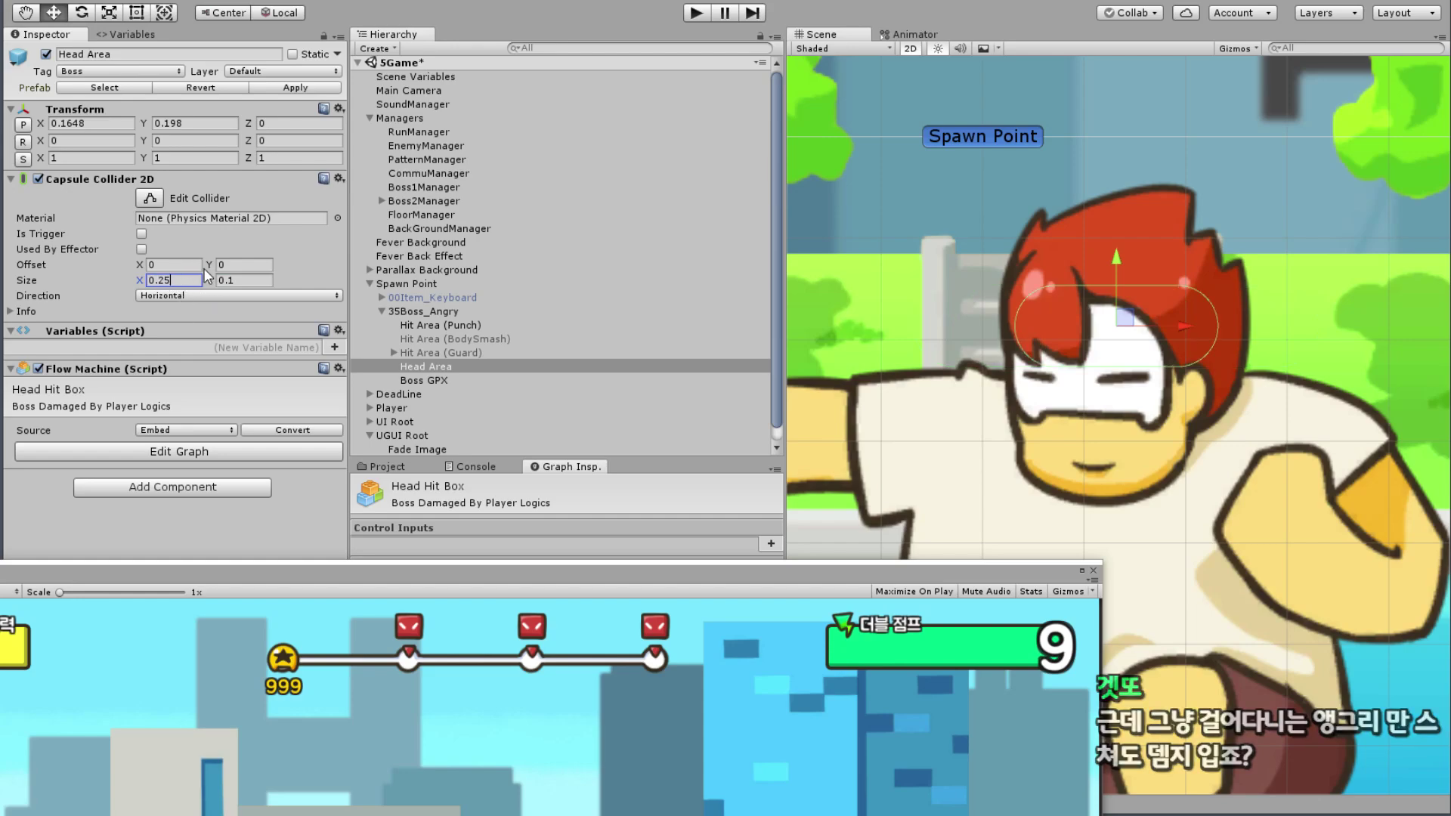
Step: Move Head Area up onto the boss's hair and set the collider's Size Y to 0.15
drag(1129, 271, 1115, 240)
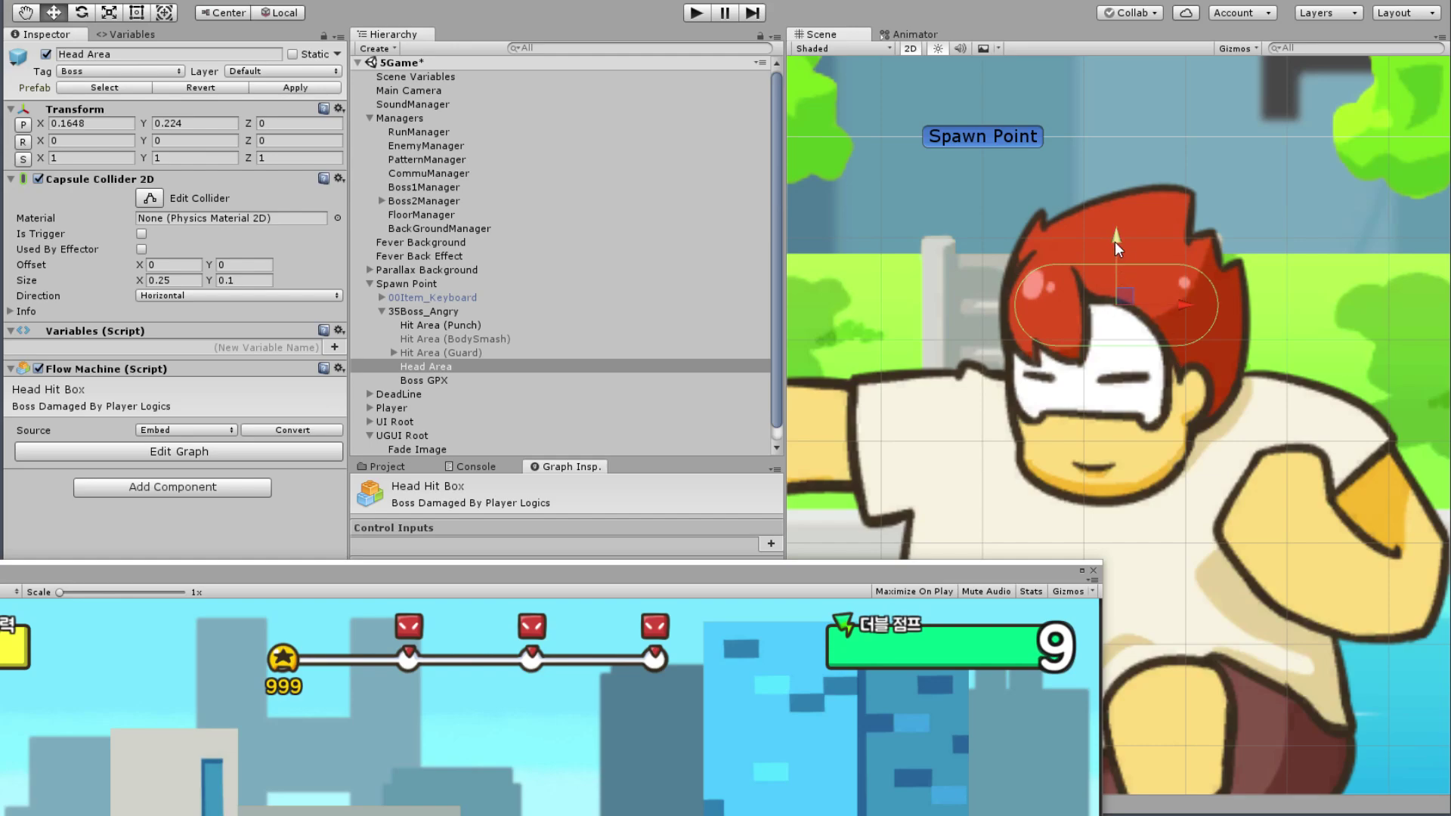
drag(1117, 248, 1111, 237)
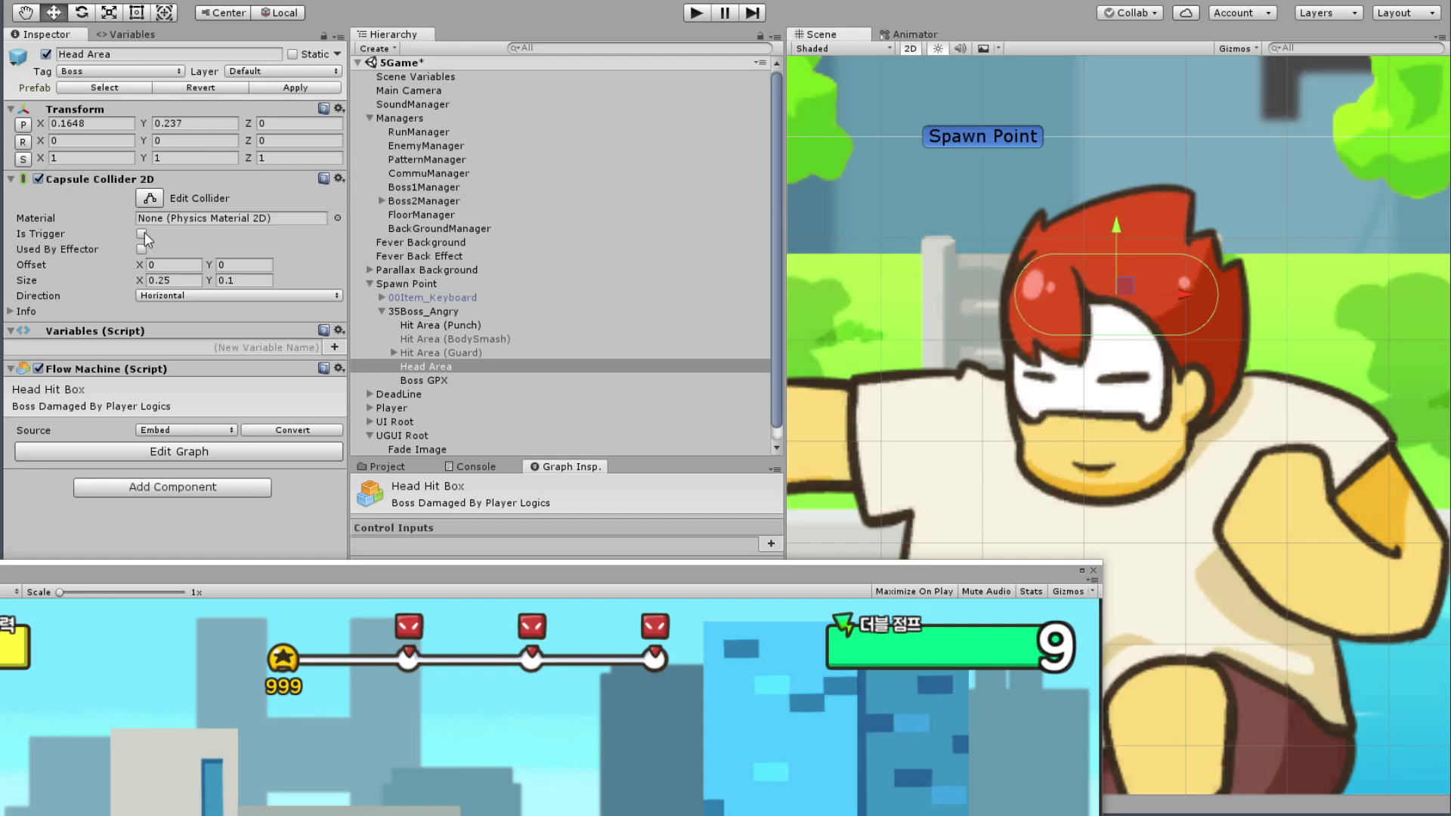
ctrl+click(433, 379)
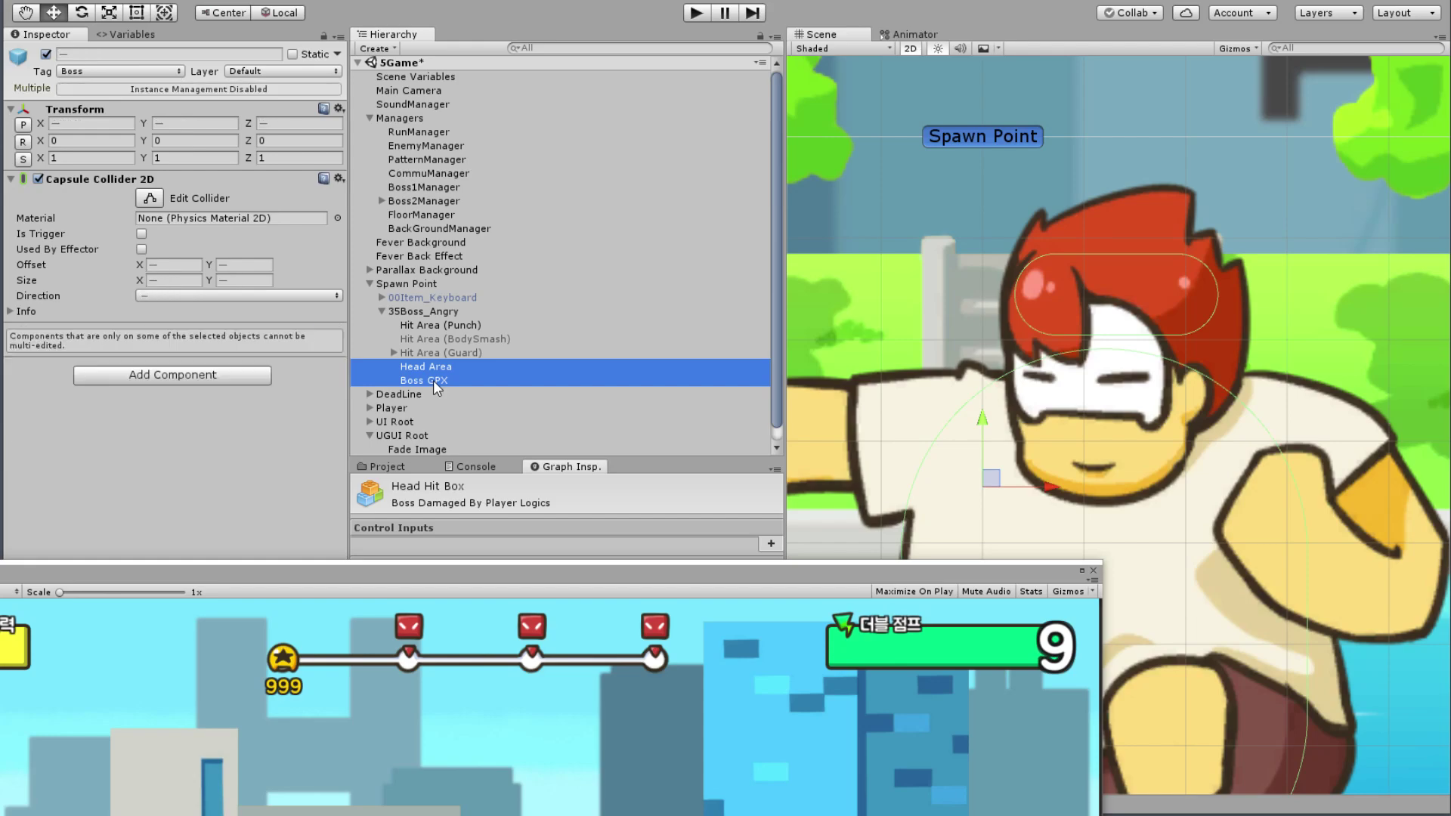
click(469, 368)
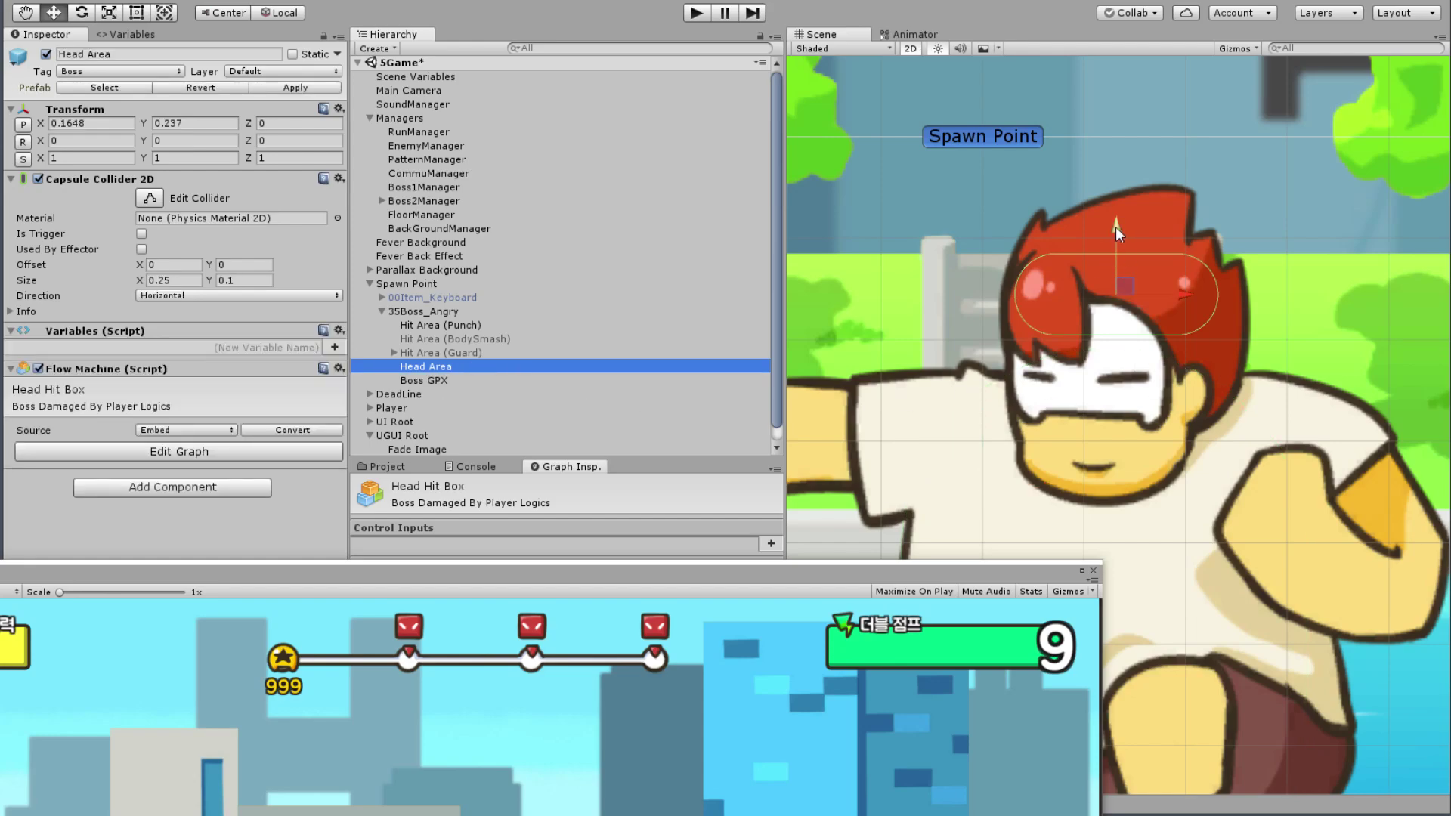
drag(1120, 229, 1122, 224)
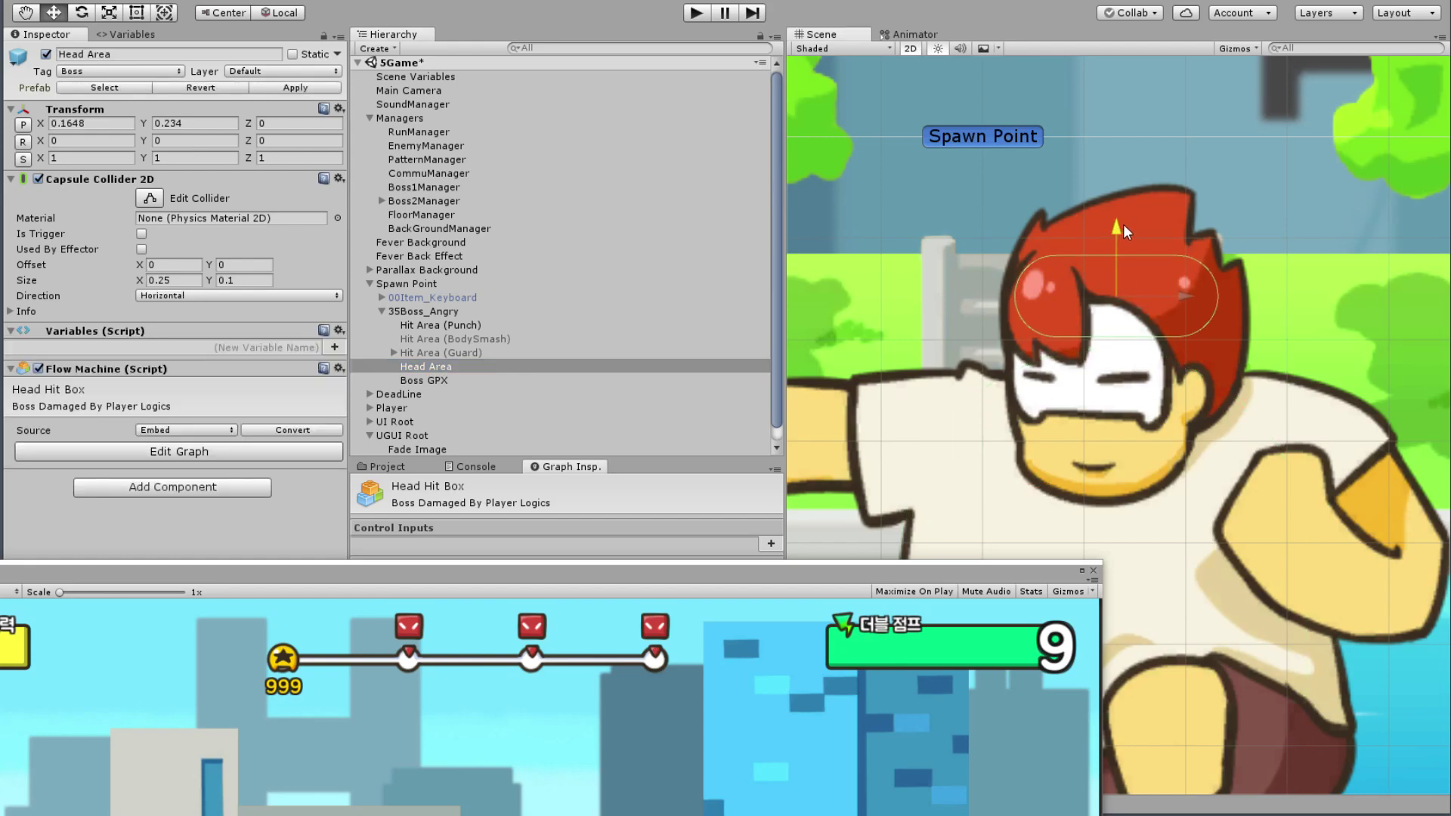
click(264, 281)
text(0.15)
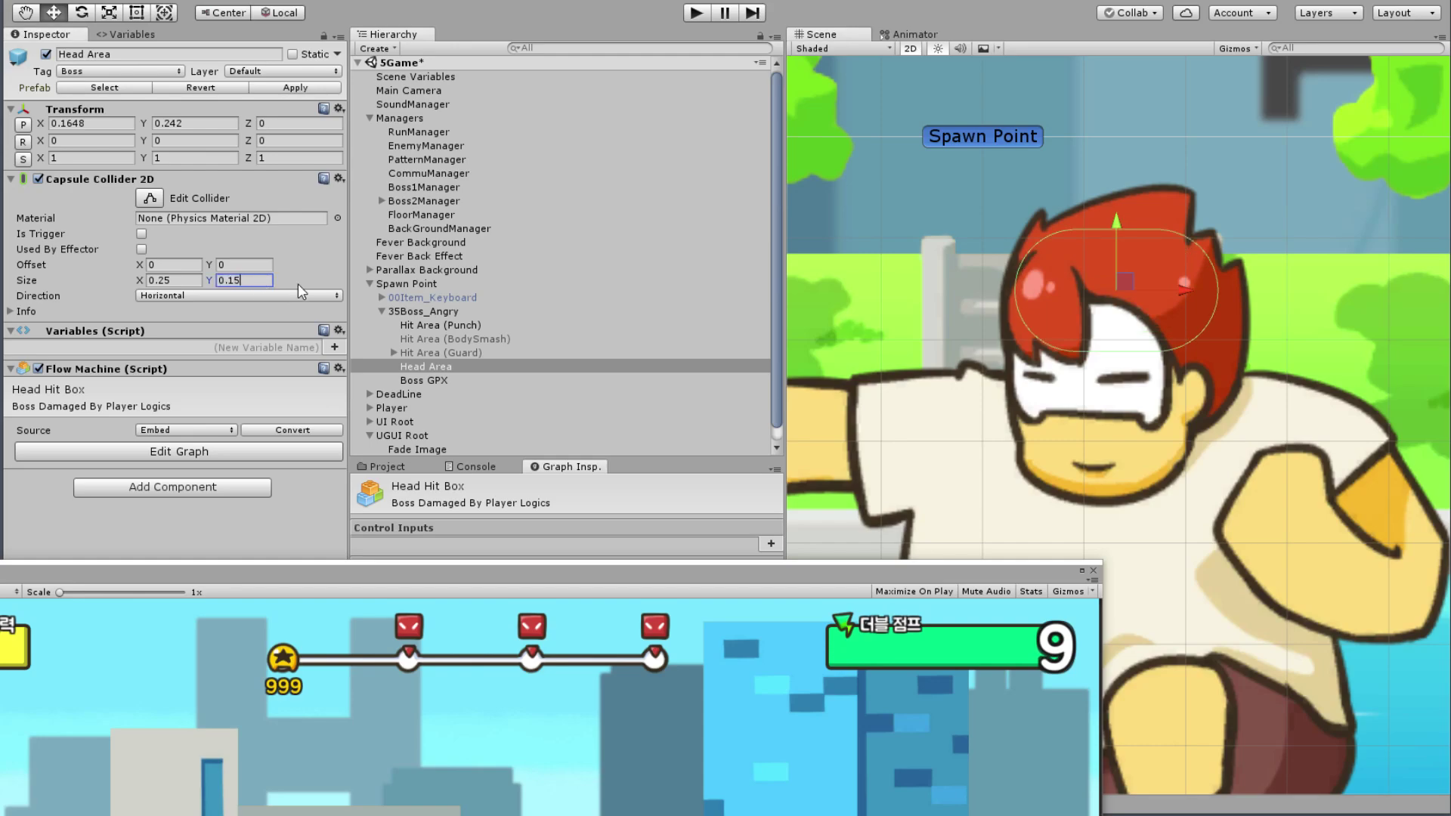
drag(1121, 221, 1118, 216)
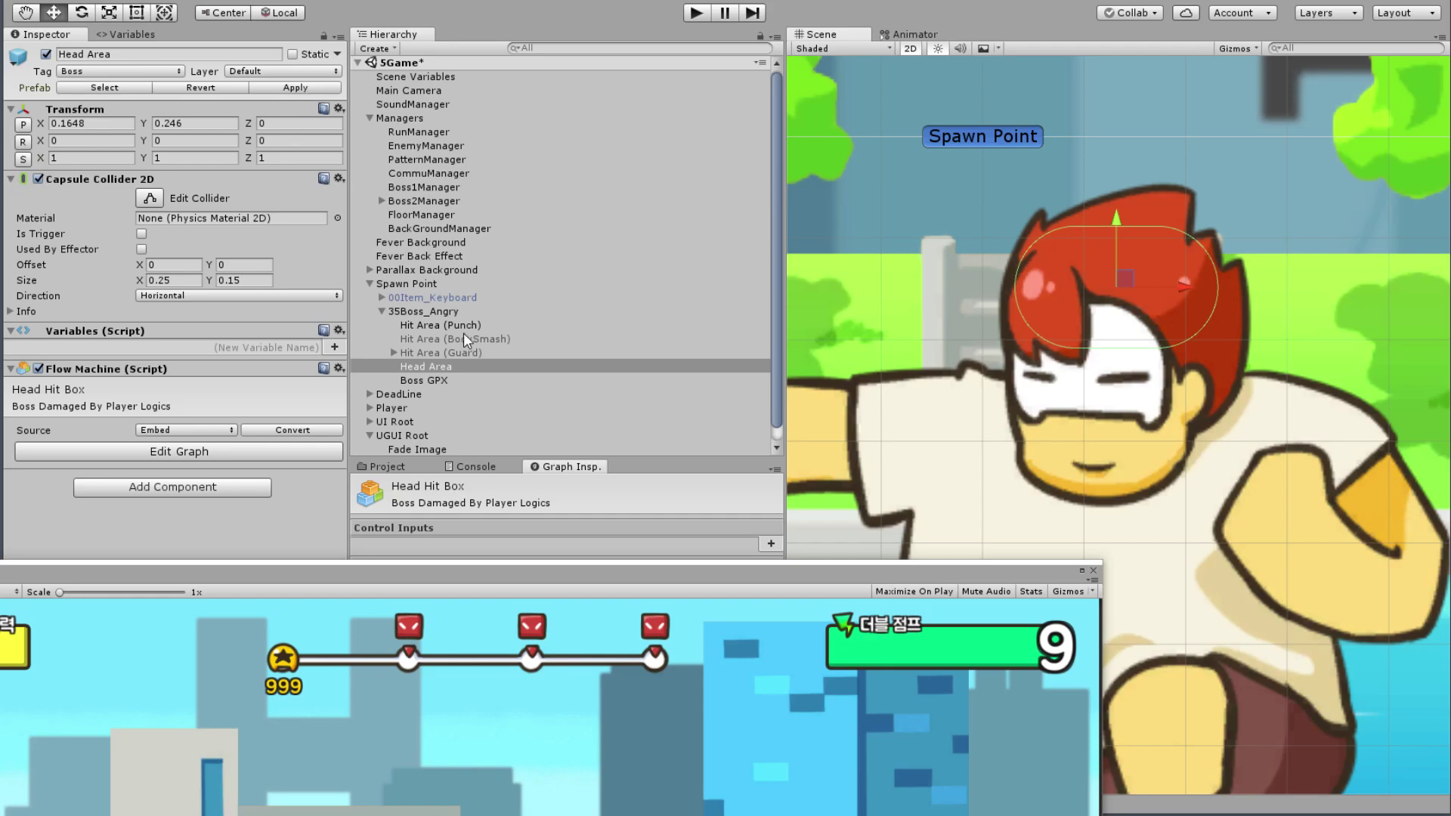
Step: Deactivate the 35Boss_Angry object and enlarge the game view over the screen
click(447, 311)
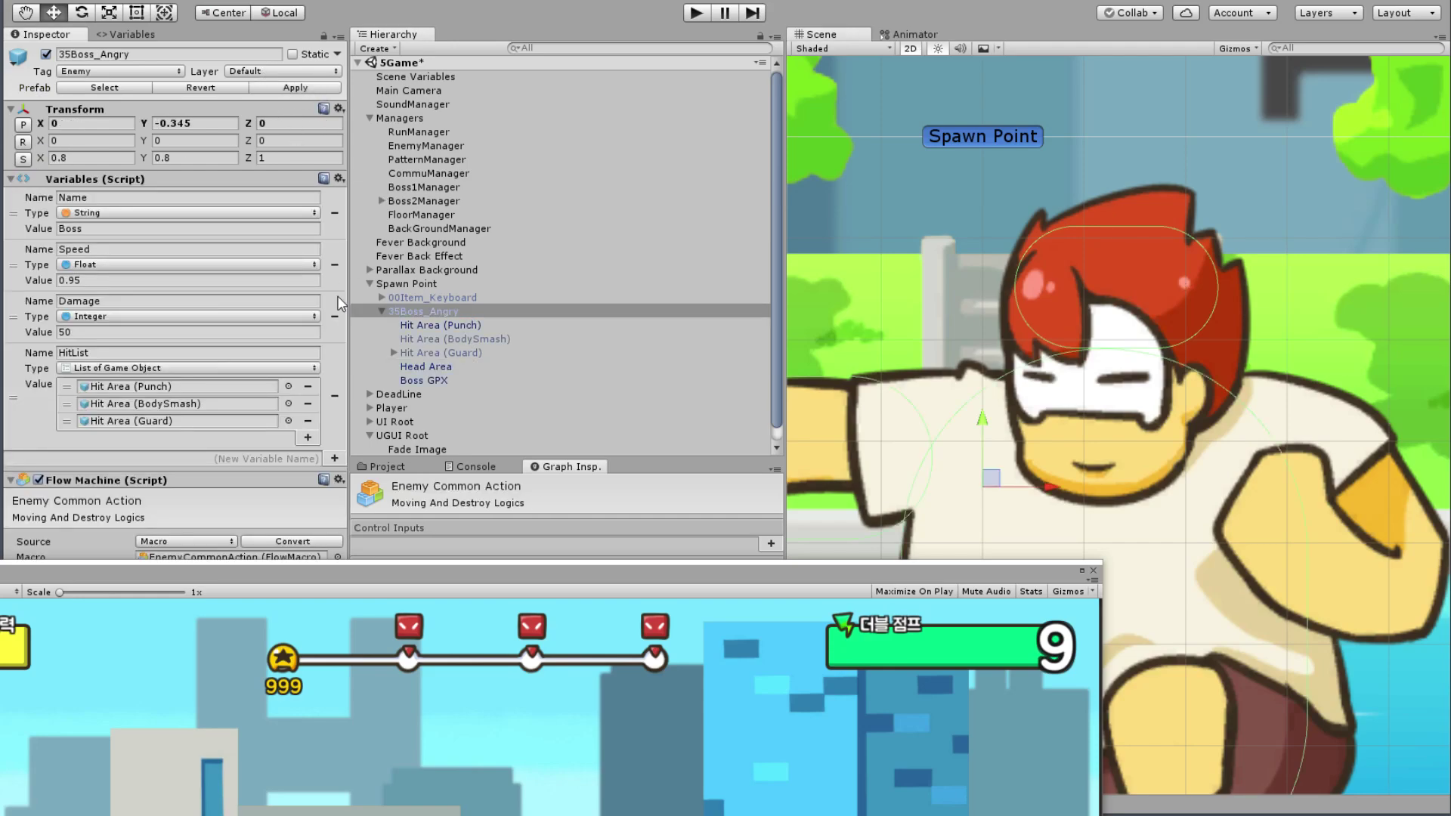
click(382, 313)
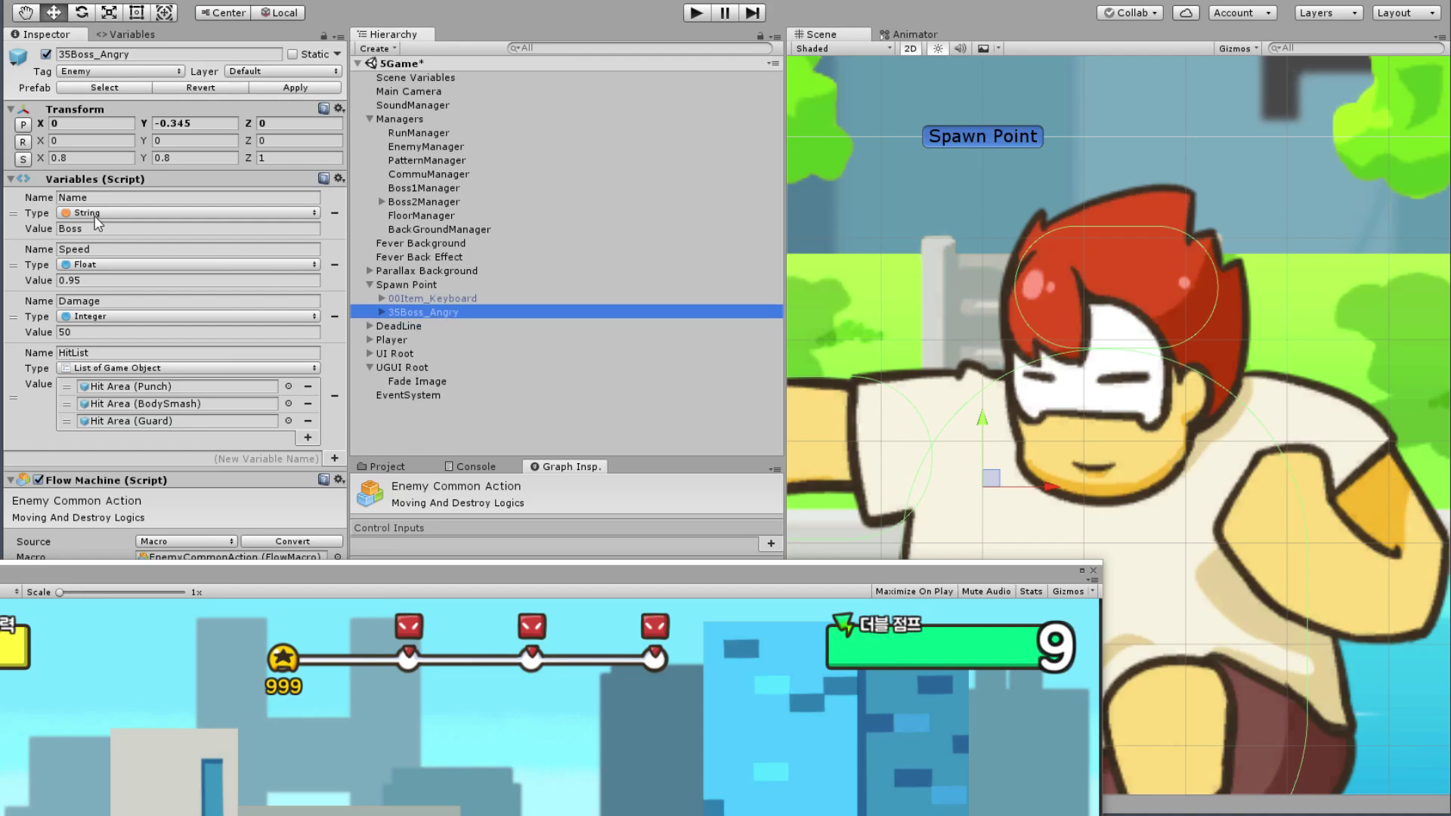
click(46, 54)
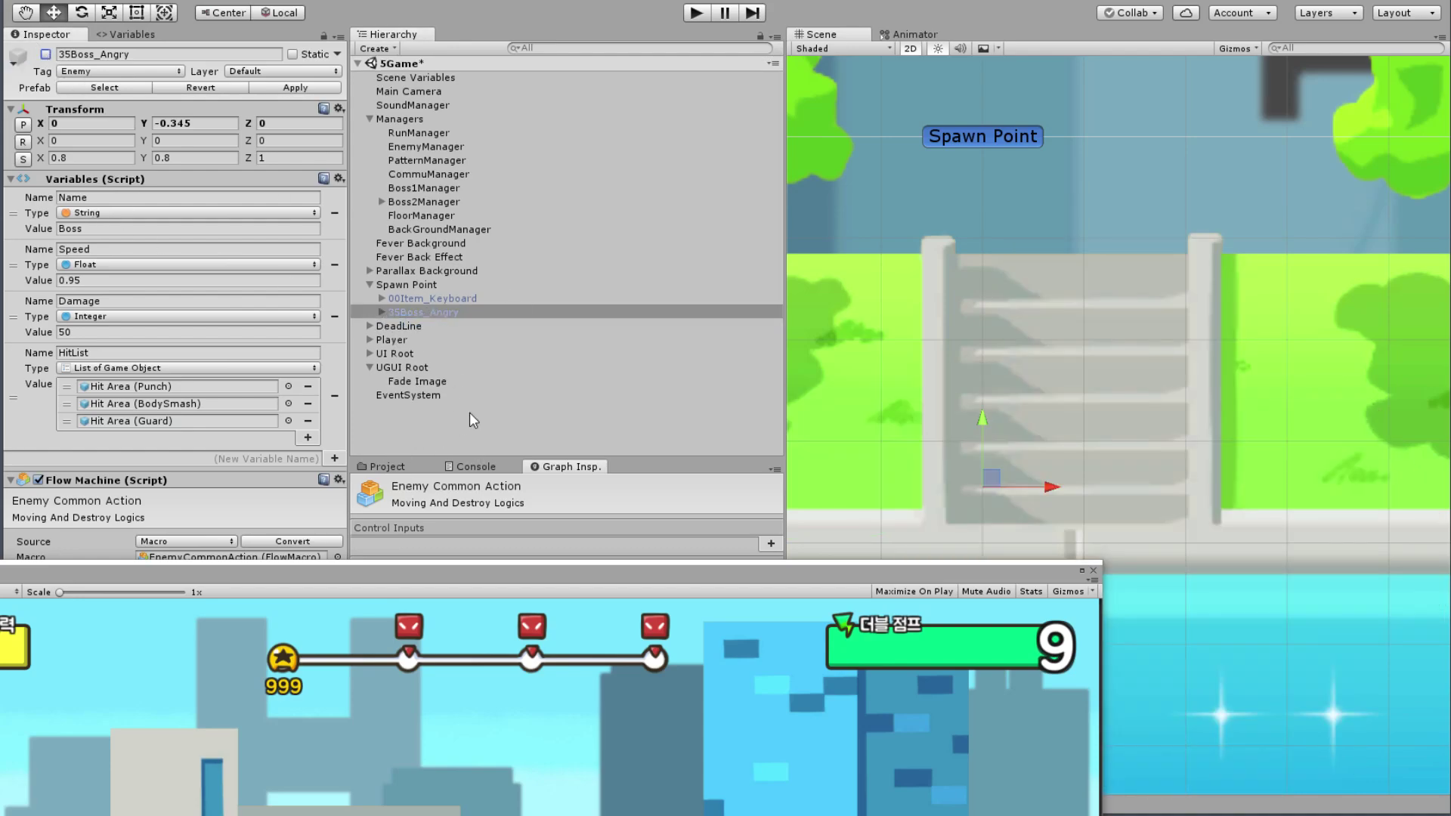
mouse_move(481, 573)
mouse_down()
mouse_move(763, 26)
mouse_move(768, 41)
mouse_up()
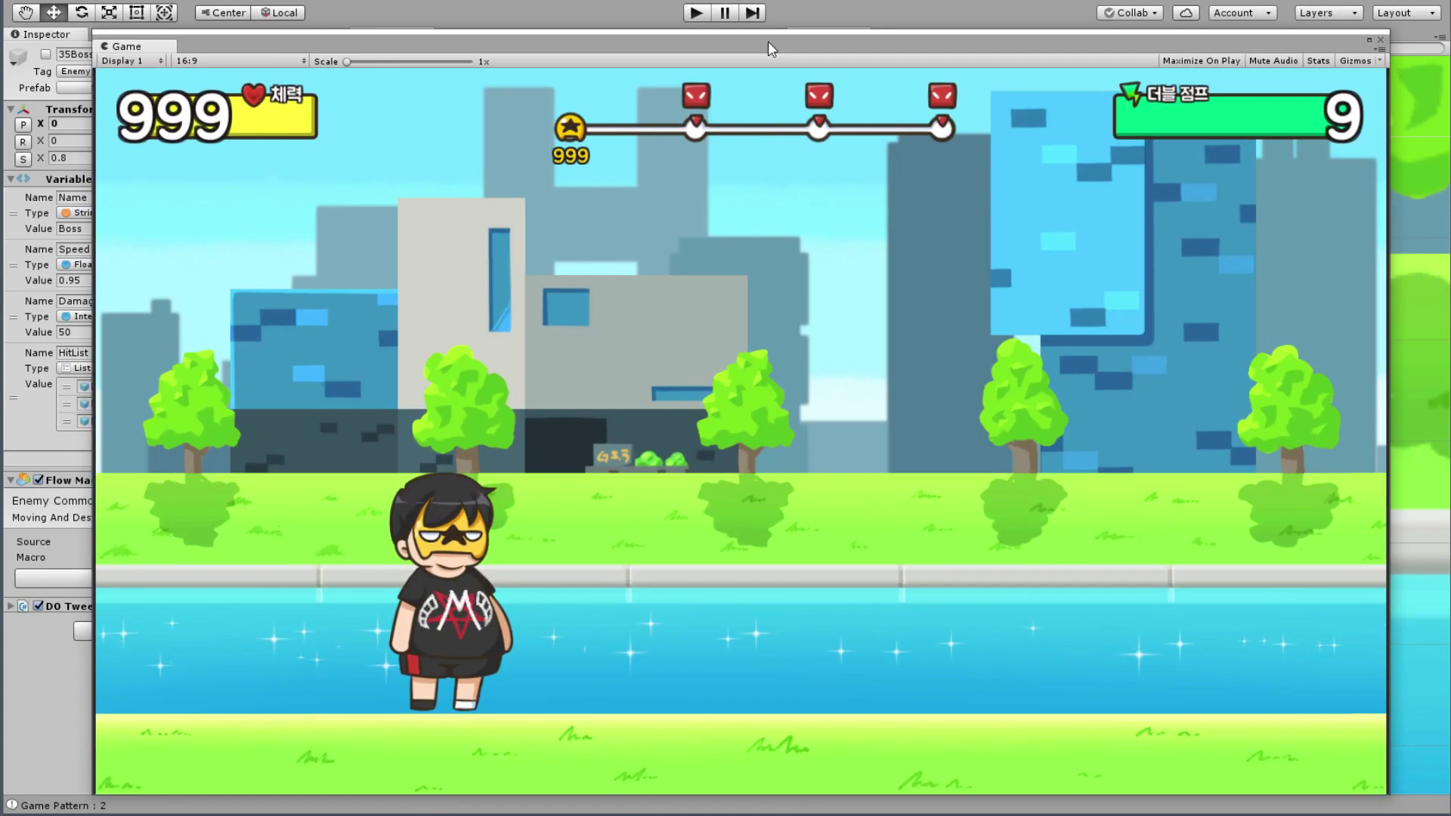
Step: Enter play mode and click through the boss dialogue and info page to start the fight
click(696, 13)
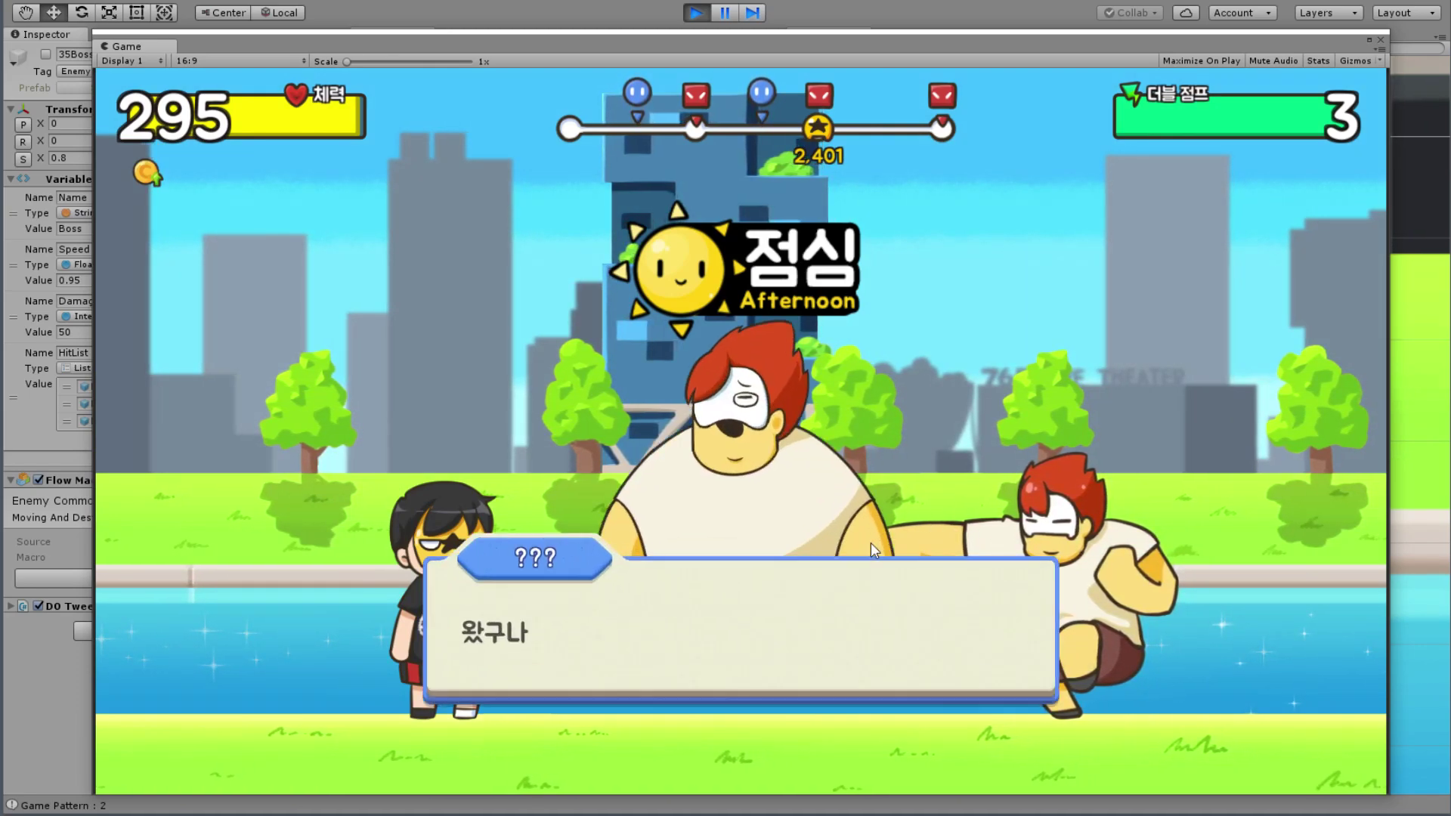
click(700, 686)
click(701, 685)
click(701, 682)
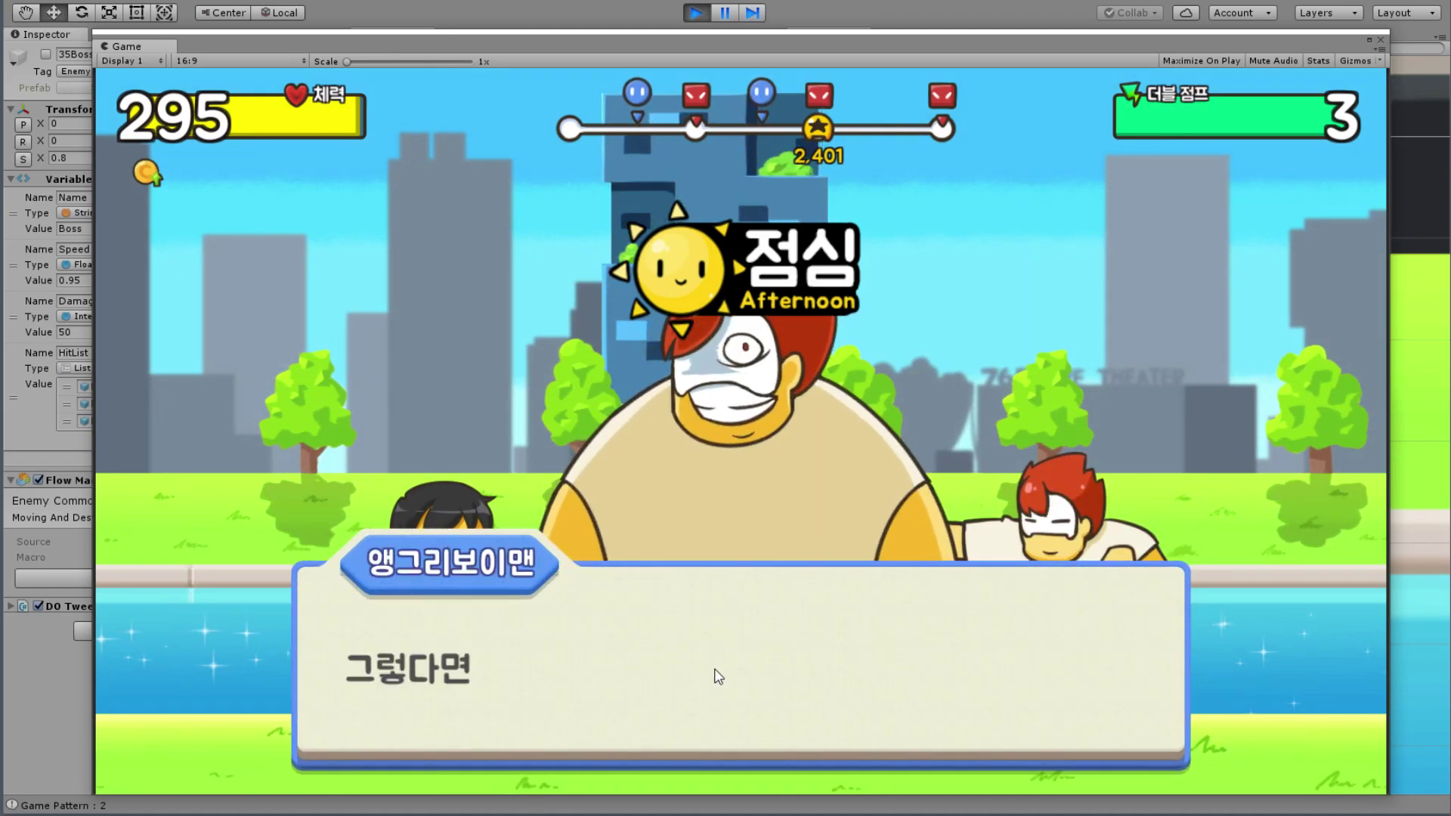
click(700, 681)
click(700, 681)
click(726, 528)
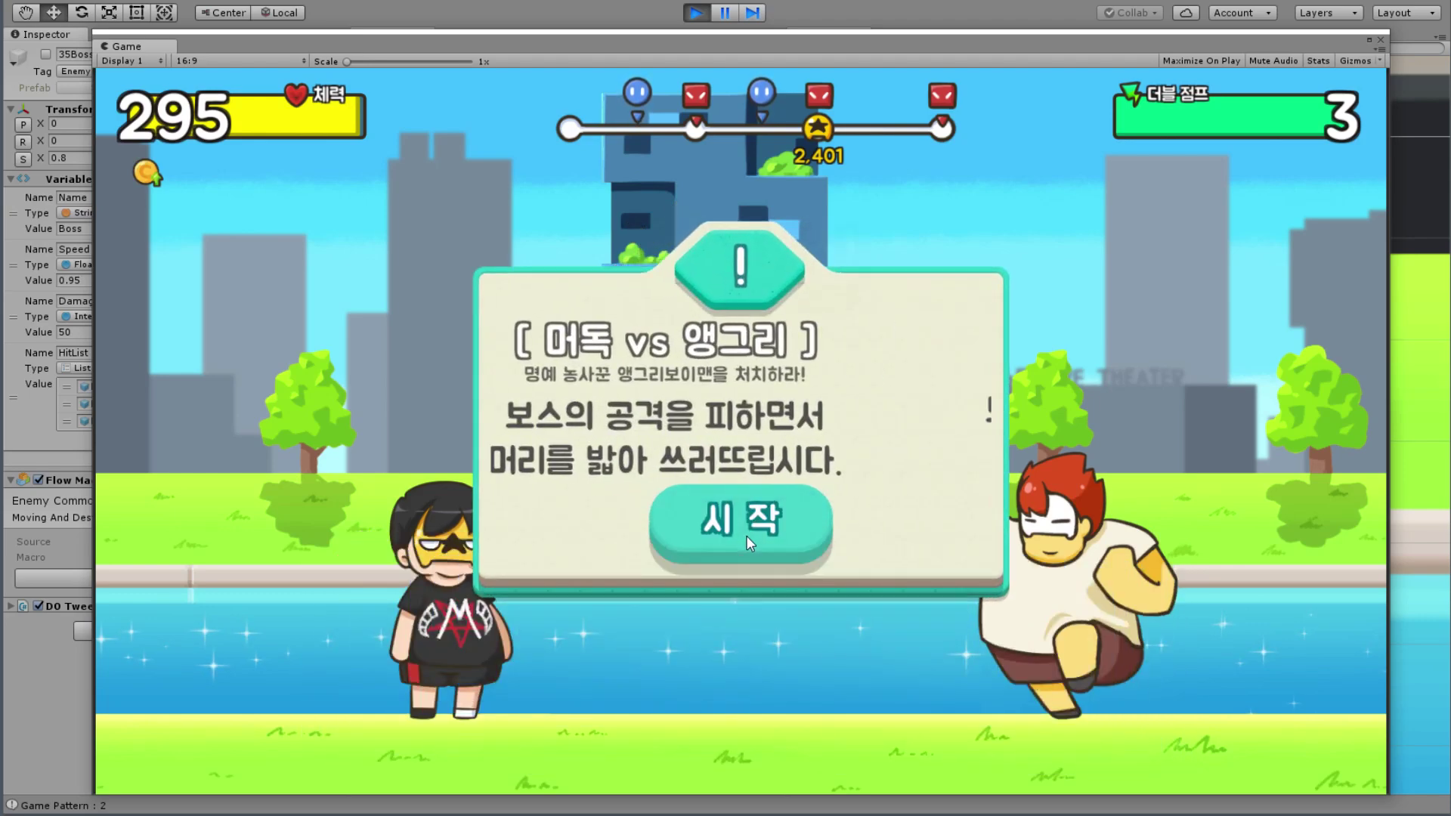
click(752, 521)
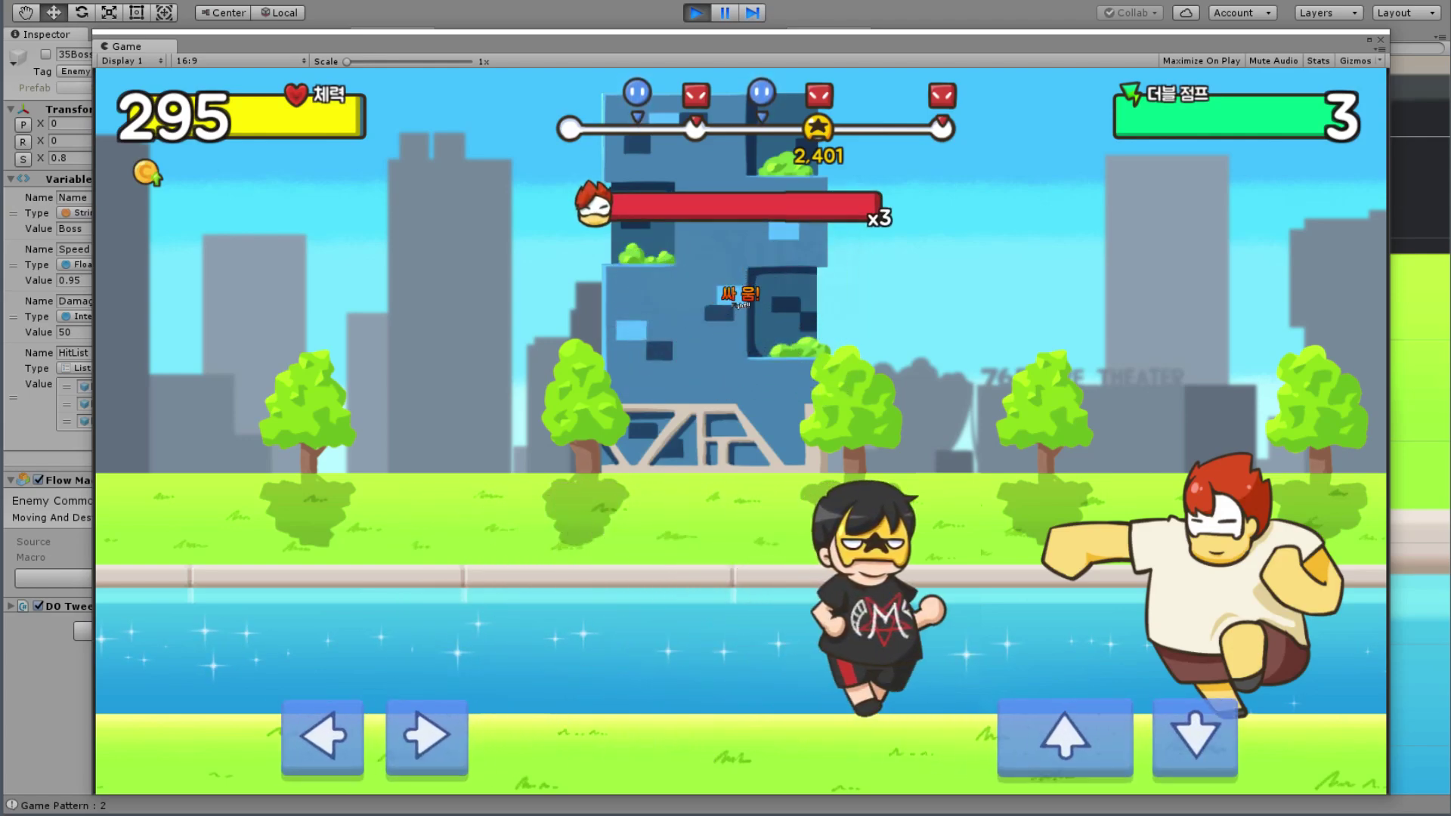
Step: Double-jump the player, pause the game, and move the game view down out of the way
key(Up)
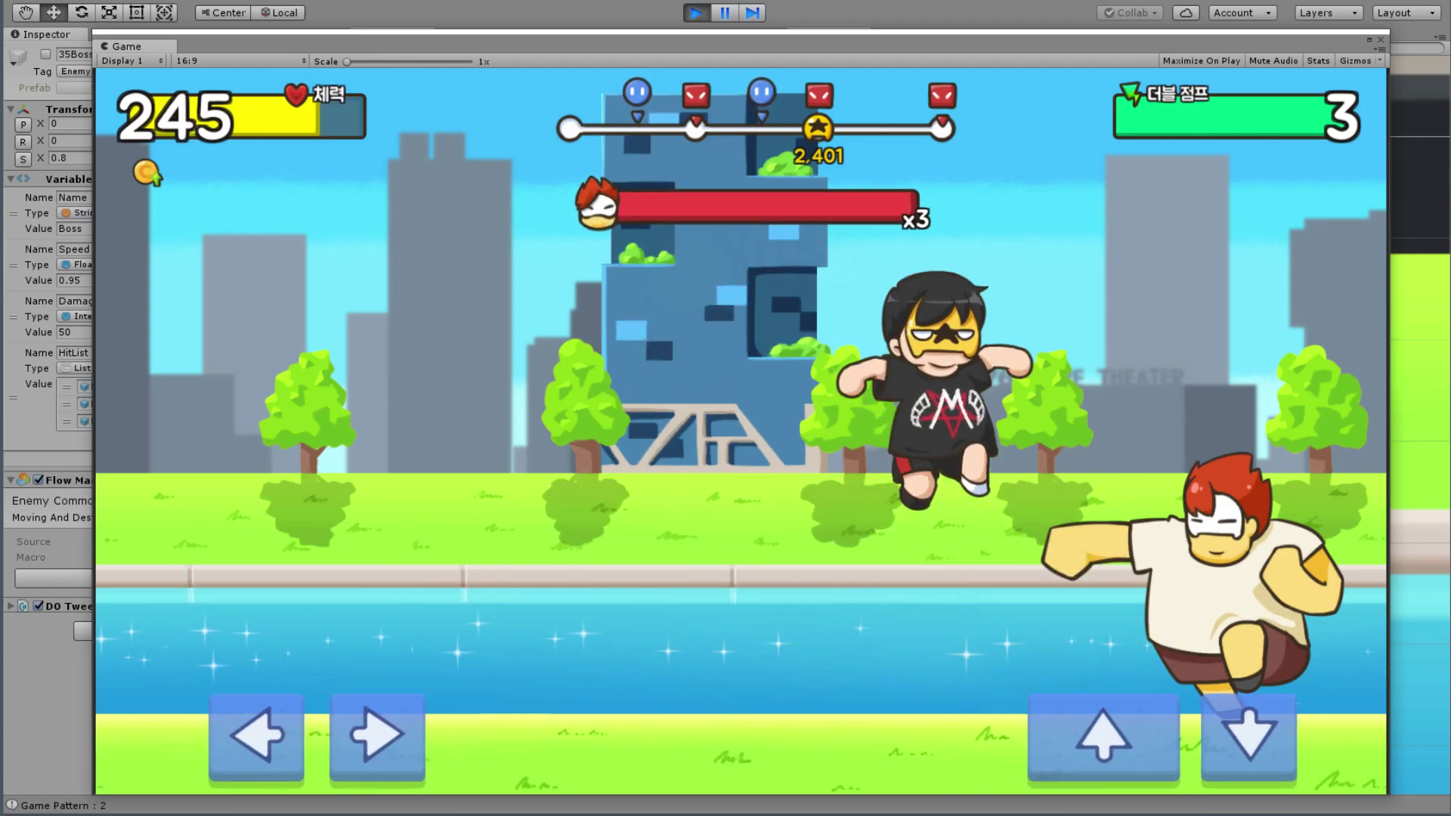
key(Up)
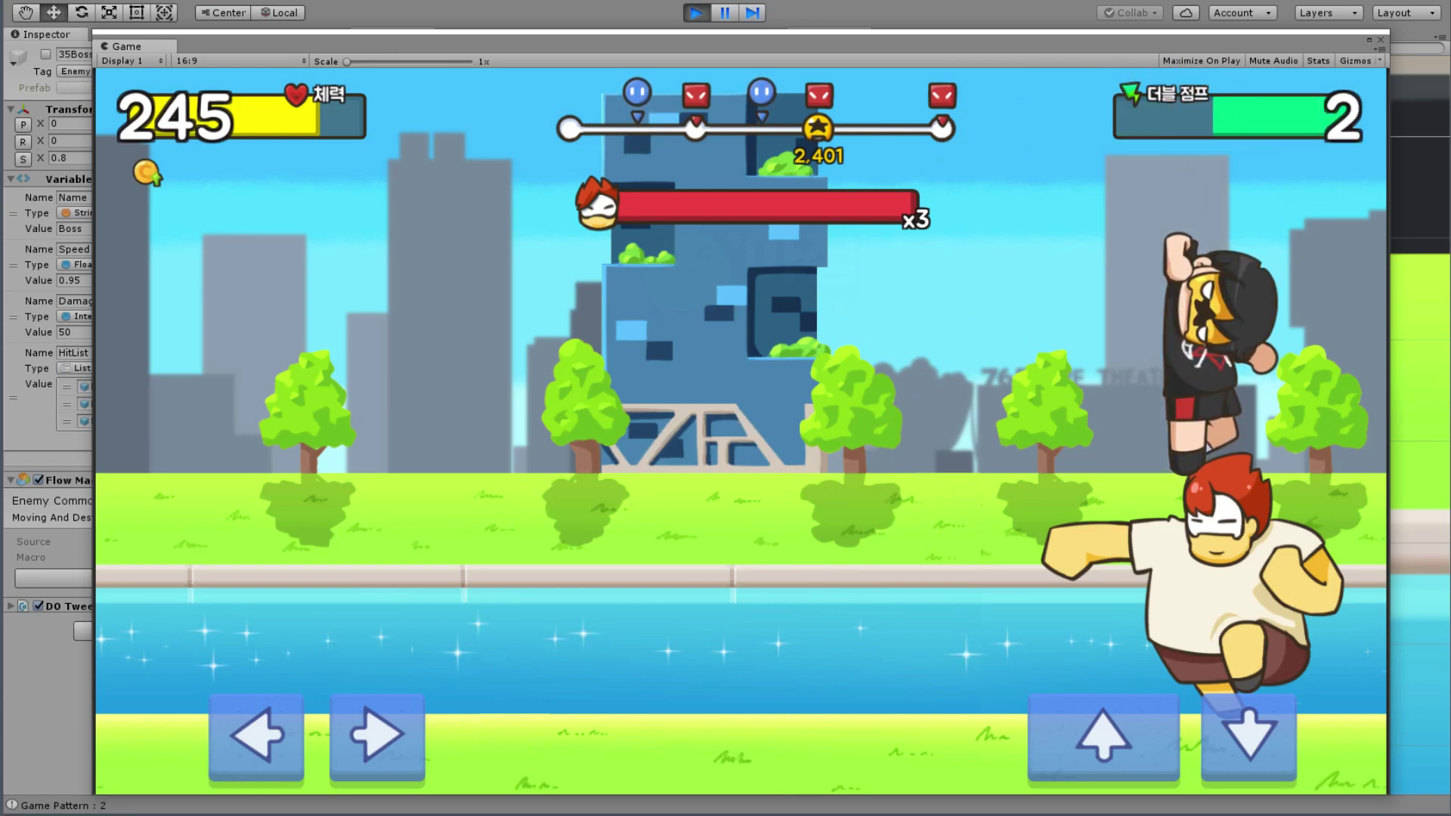
click(726, 16)
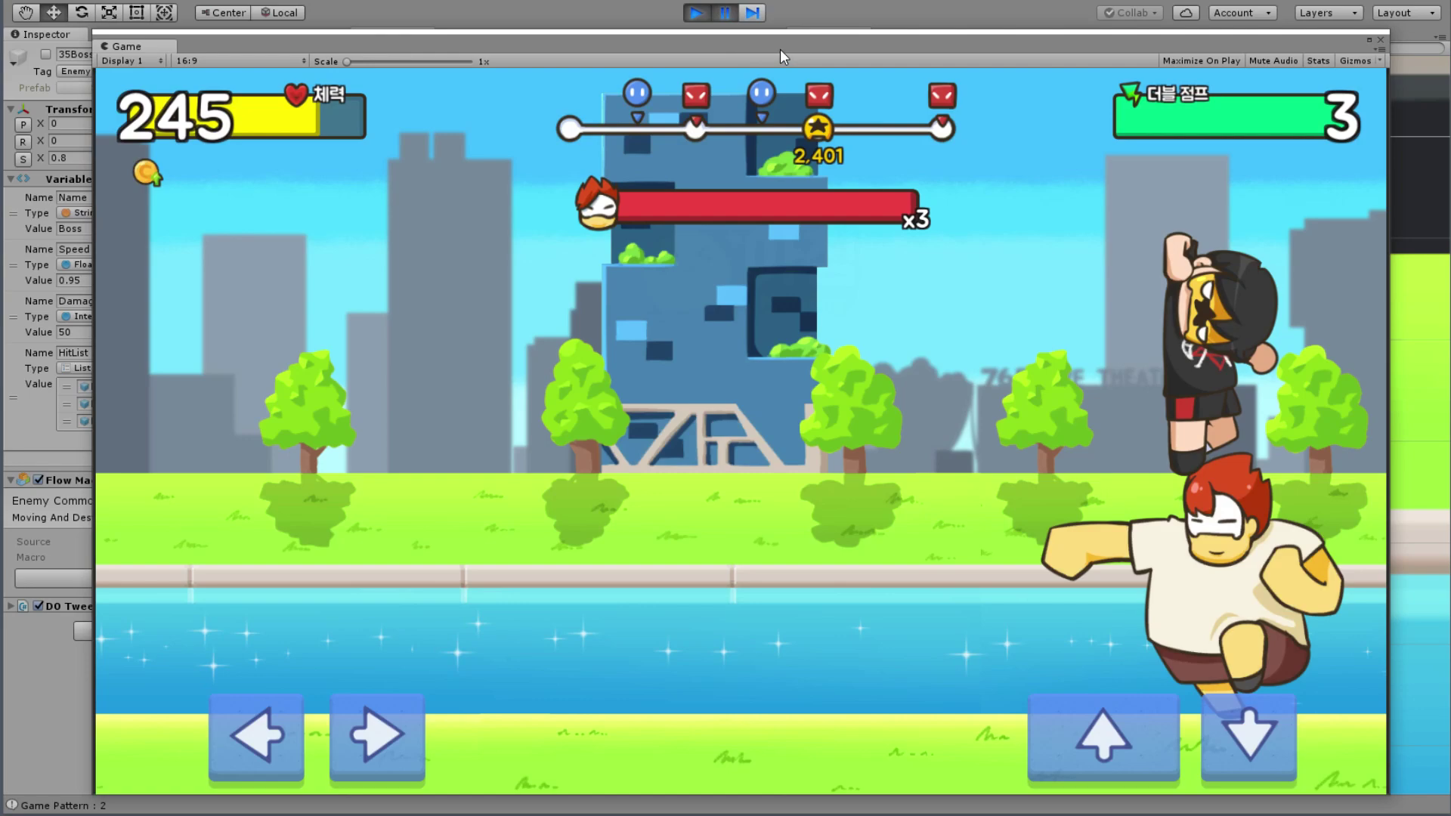
mouse_move(780, 49)
mouse_down()
mouse_move(518, 755)
mouse_move(553, 693)
mouse_up()
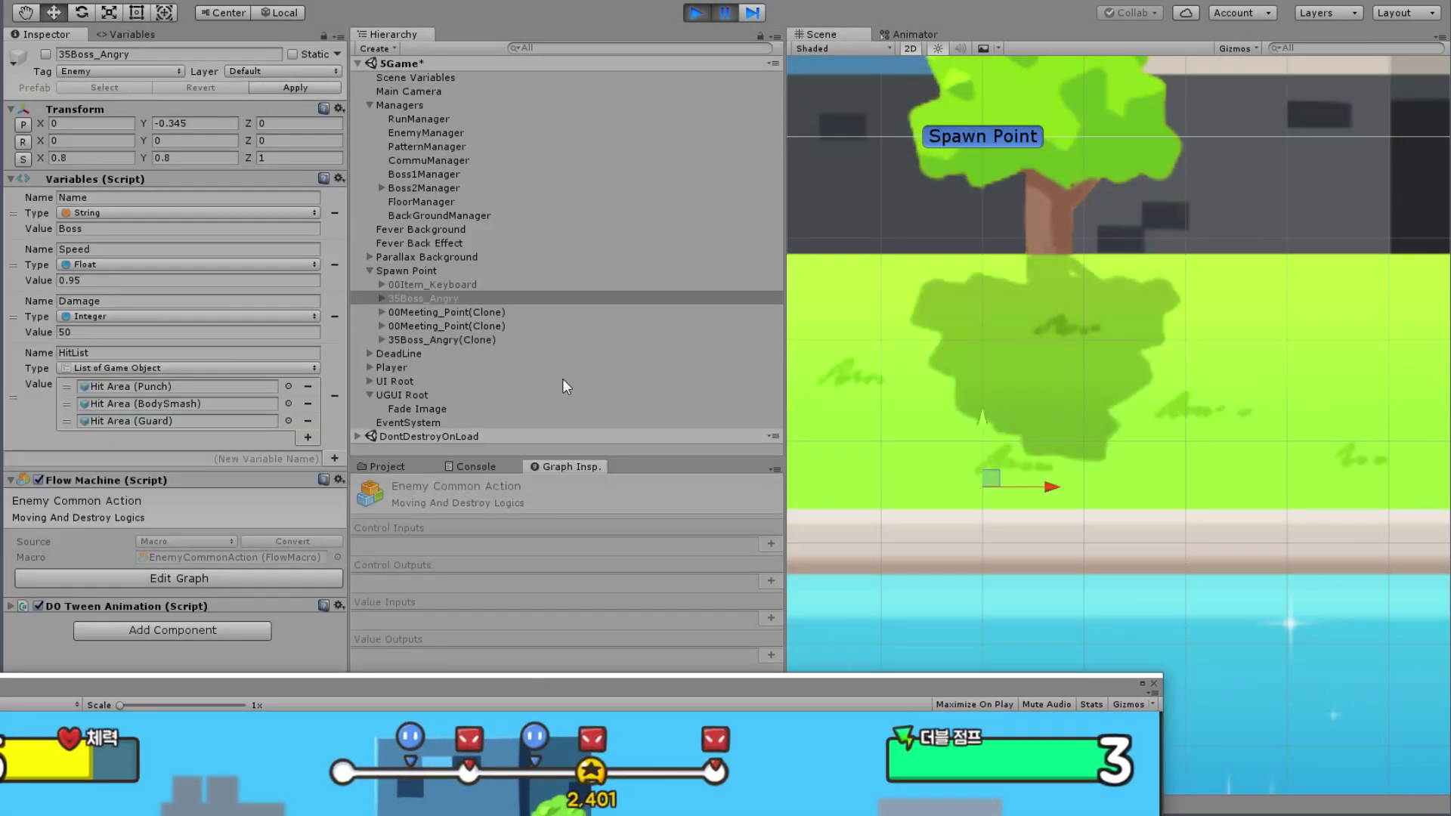
Step: Exit play mode, select Boss2Manager, and open its flow graph via Edit Graph
click(695, 12)
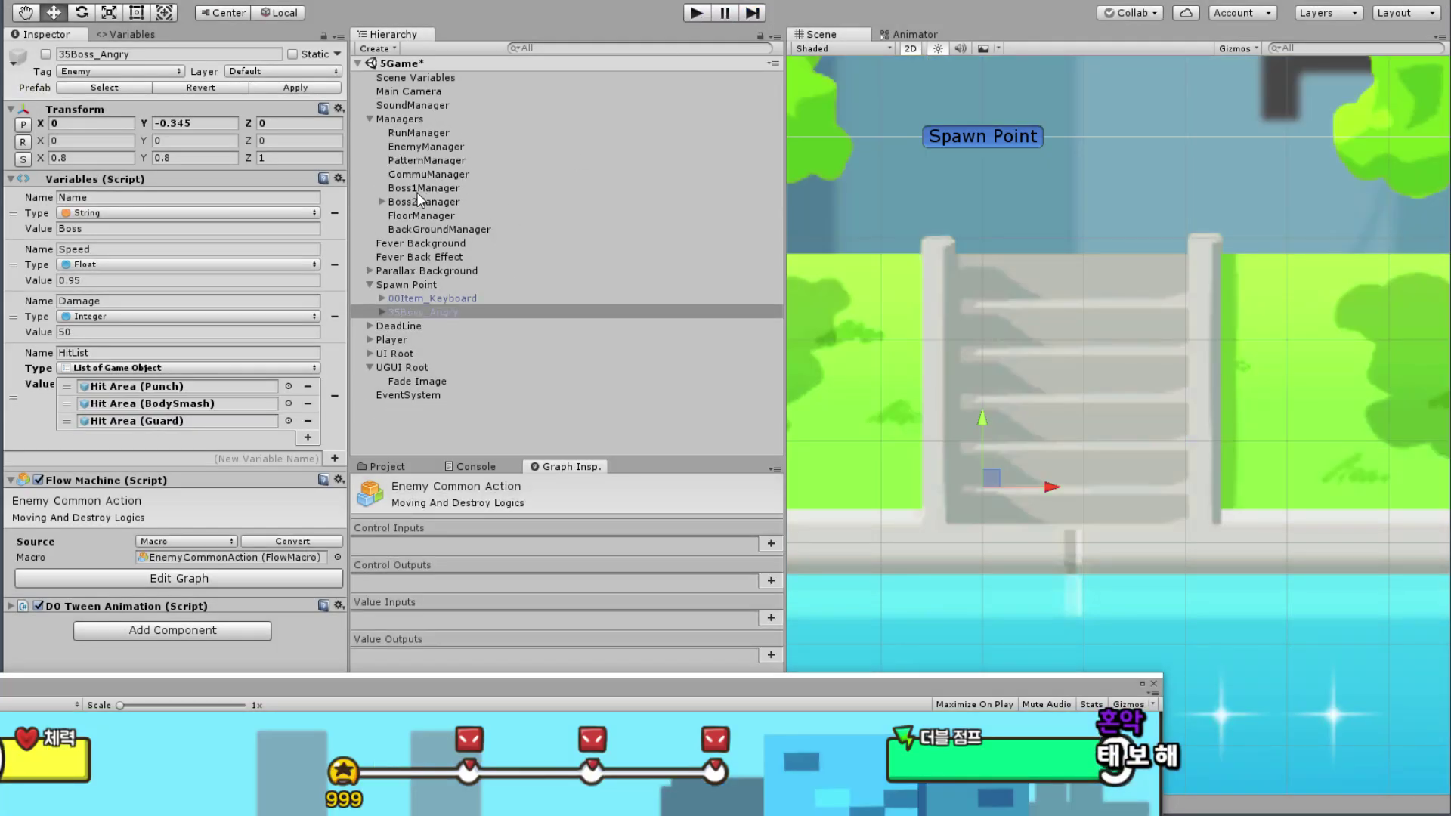
click(427, 200)
click(179, 644)
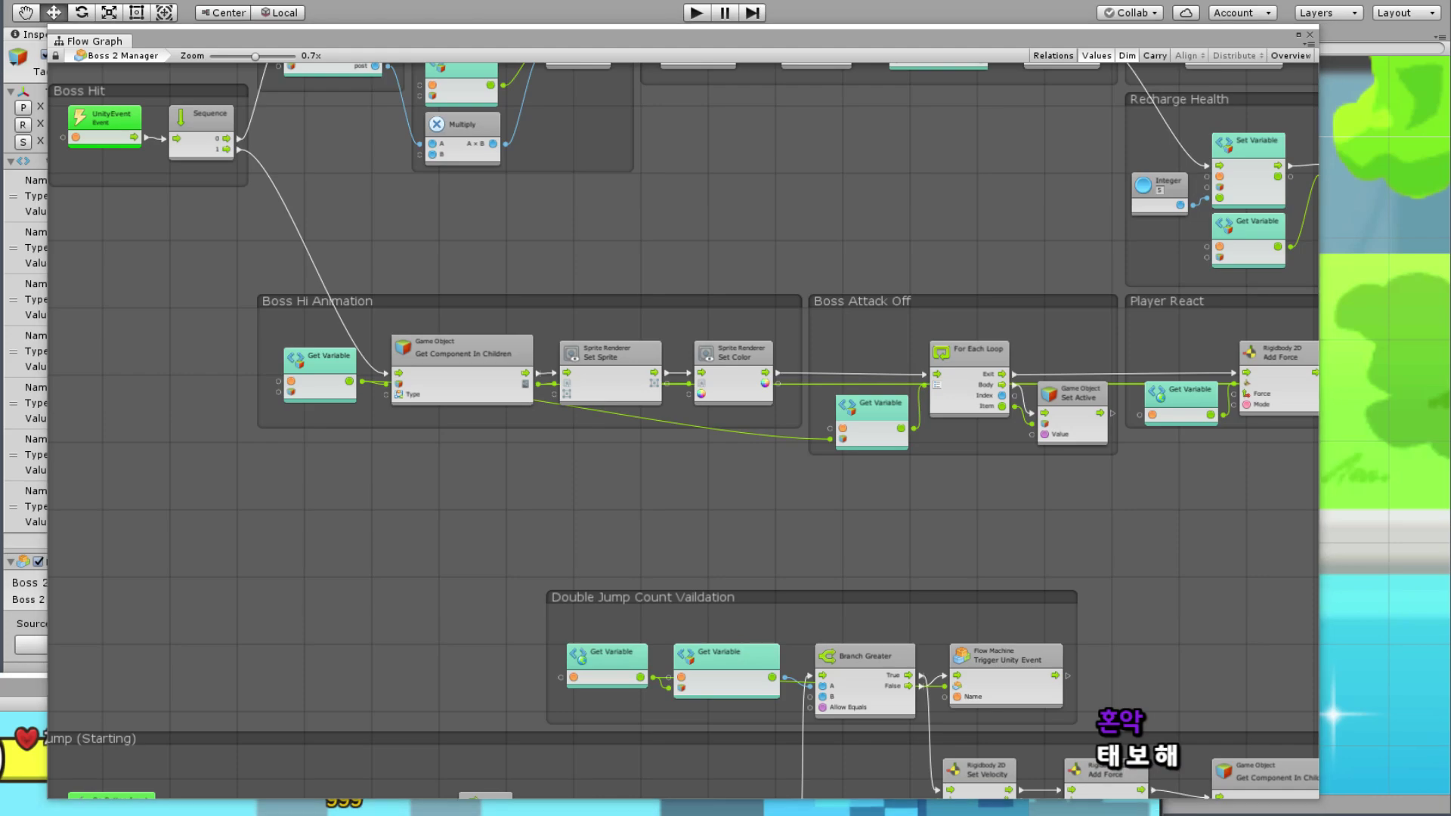
Step: Connect the Player Get Variable output to the isSliding Set Variable unit in the Slide group
scroll(736, 331, down, 5)
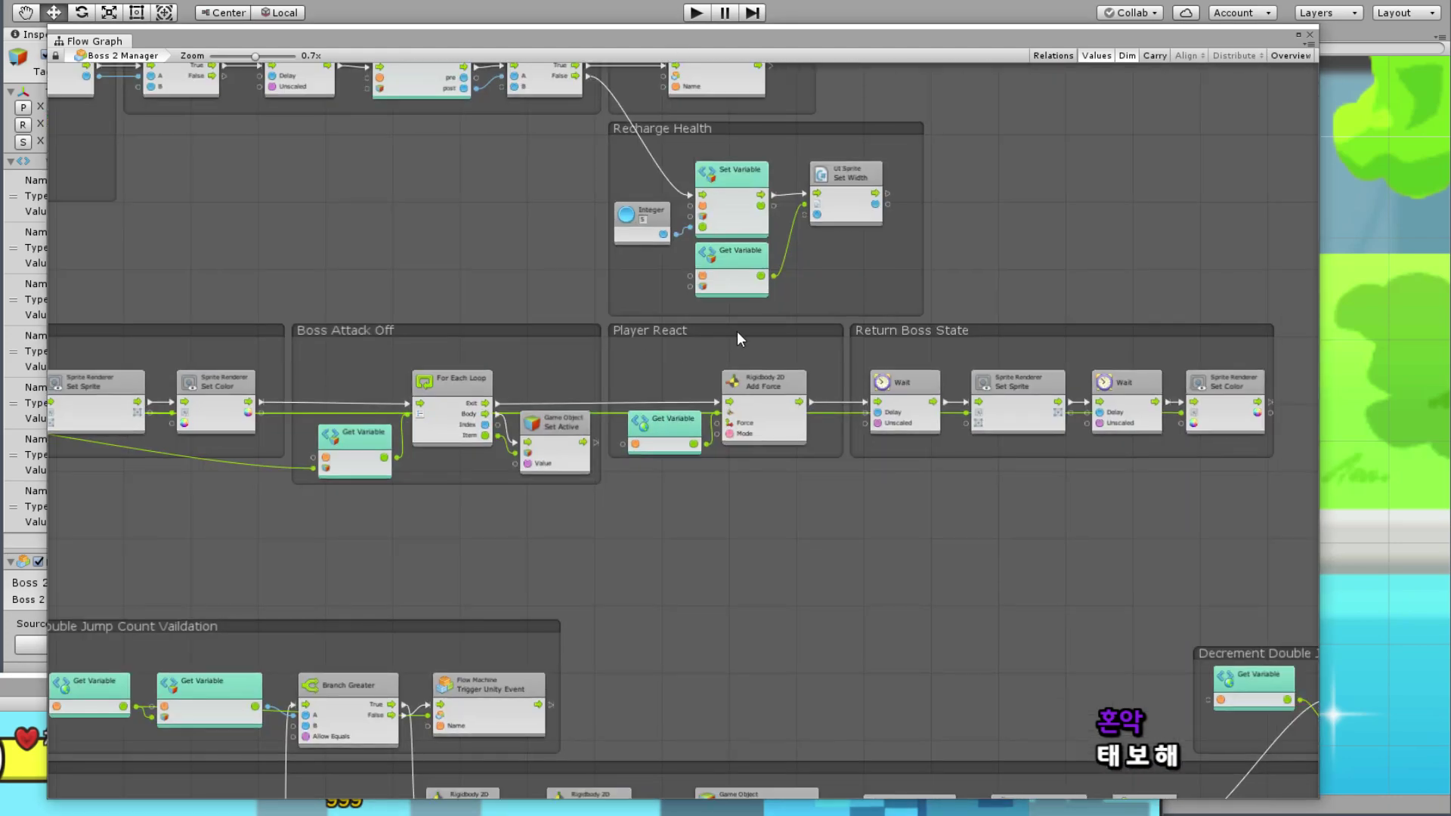
middle_drag(813, 526, 857, 256)
scroll(313, 374, up, 1)
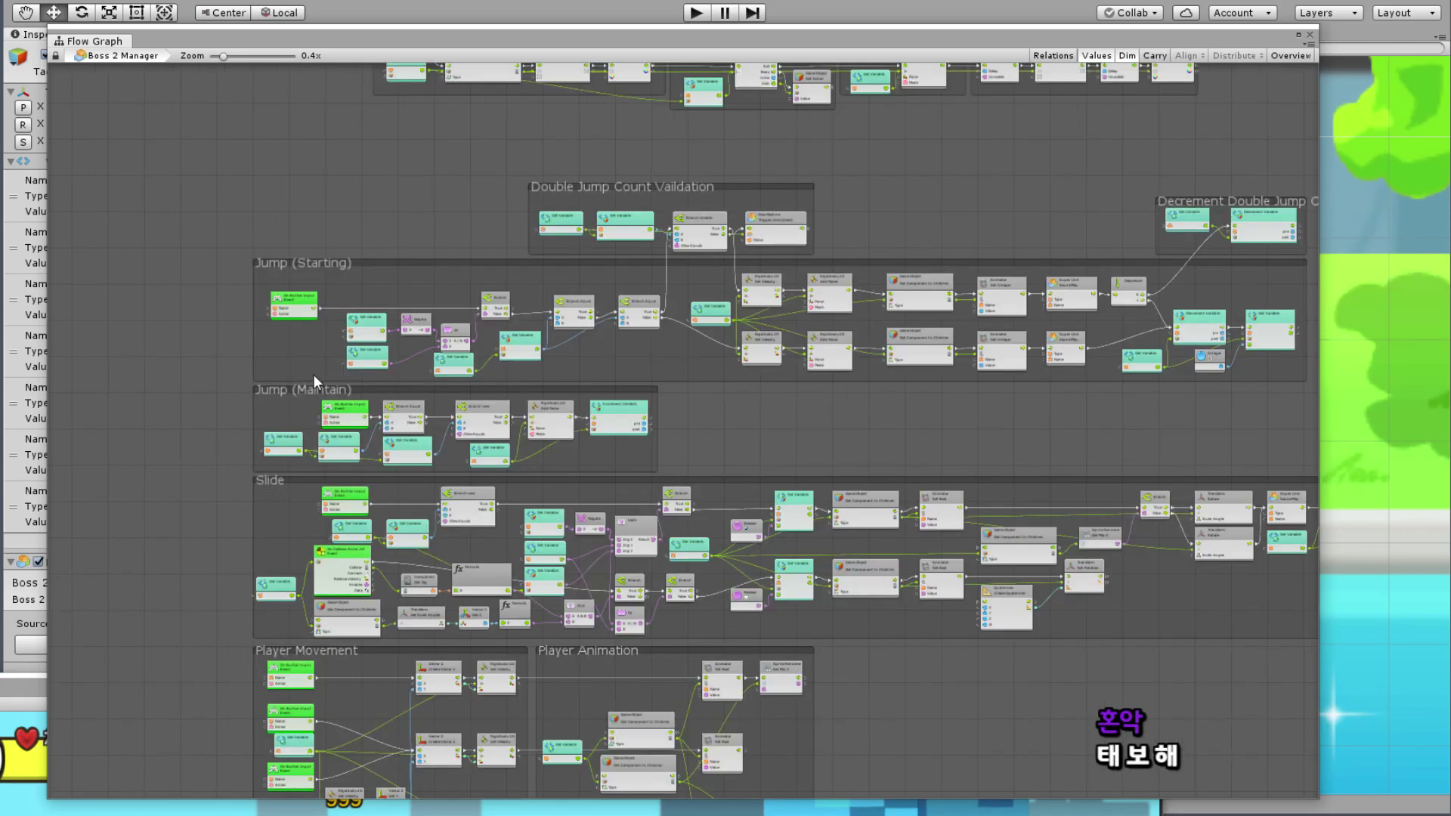
scroll(348, 503, up, 4)
scroll(329, 448, up, 2)
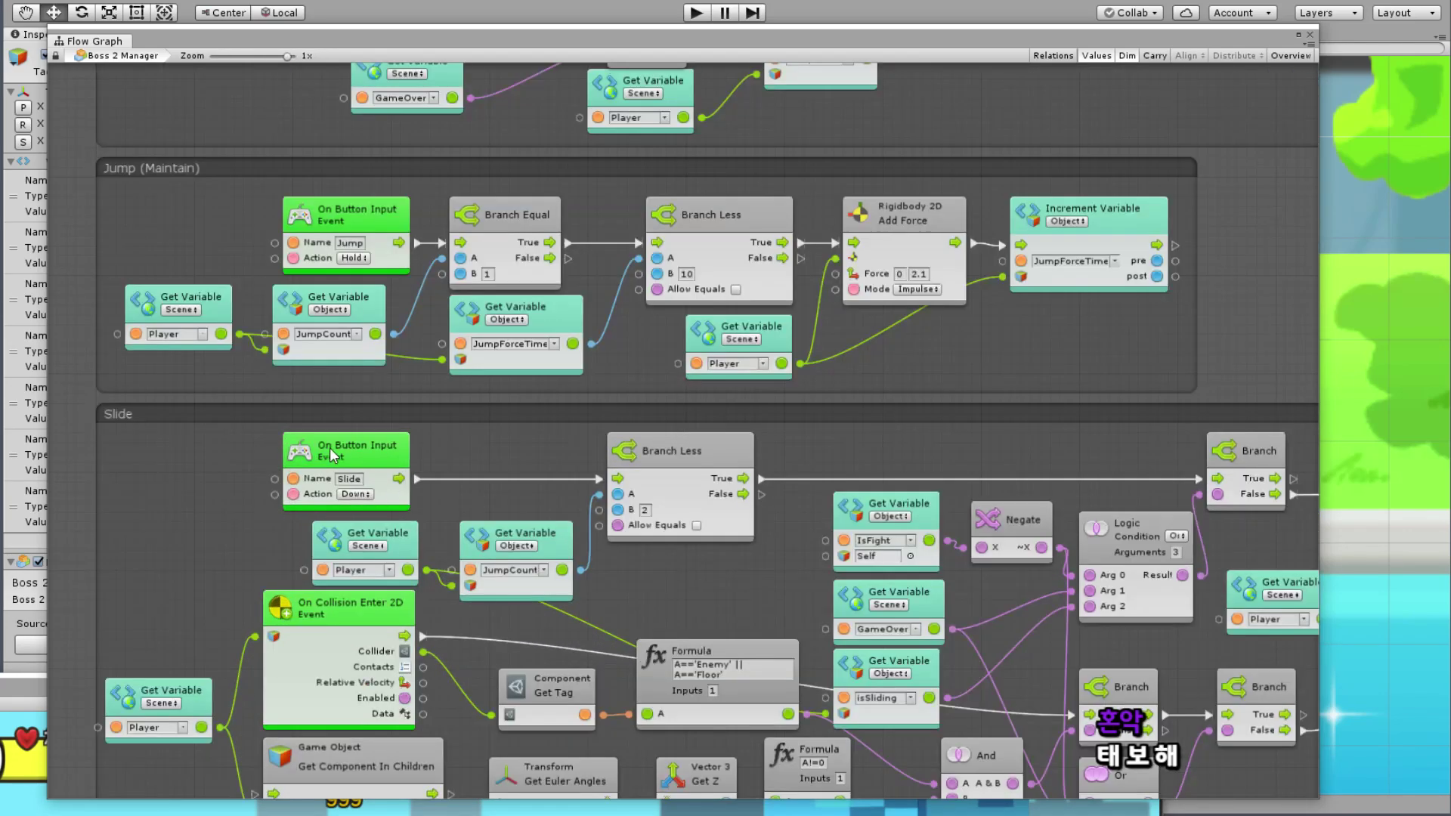
scroll(355, 528, up, 1)
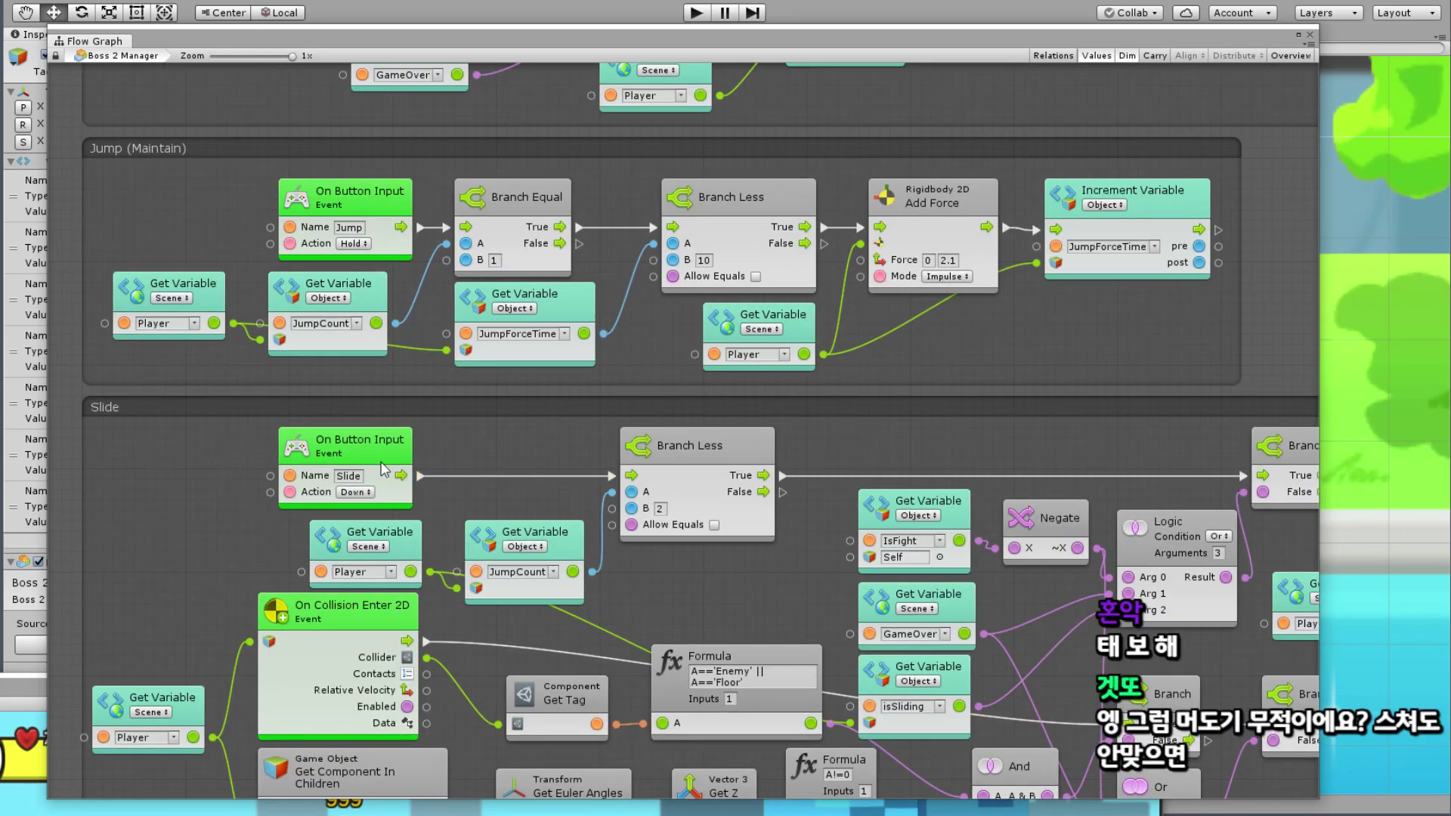
middle_drag(1277, 498, 791, 420)
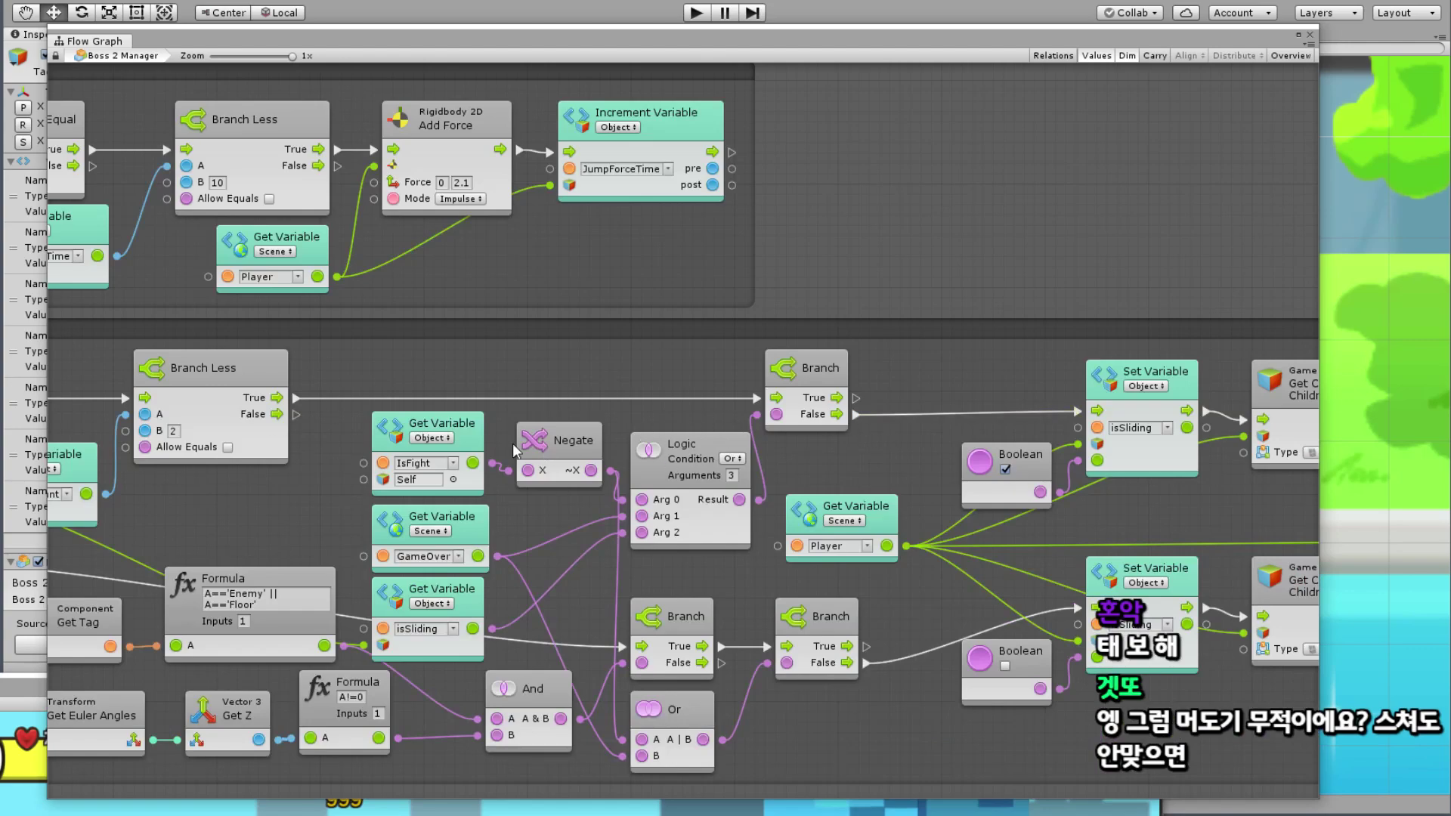
middle_drag(1285, 419, 750, 393)
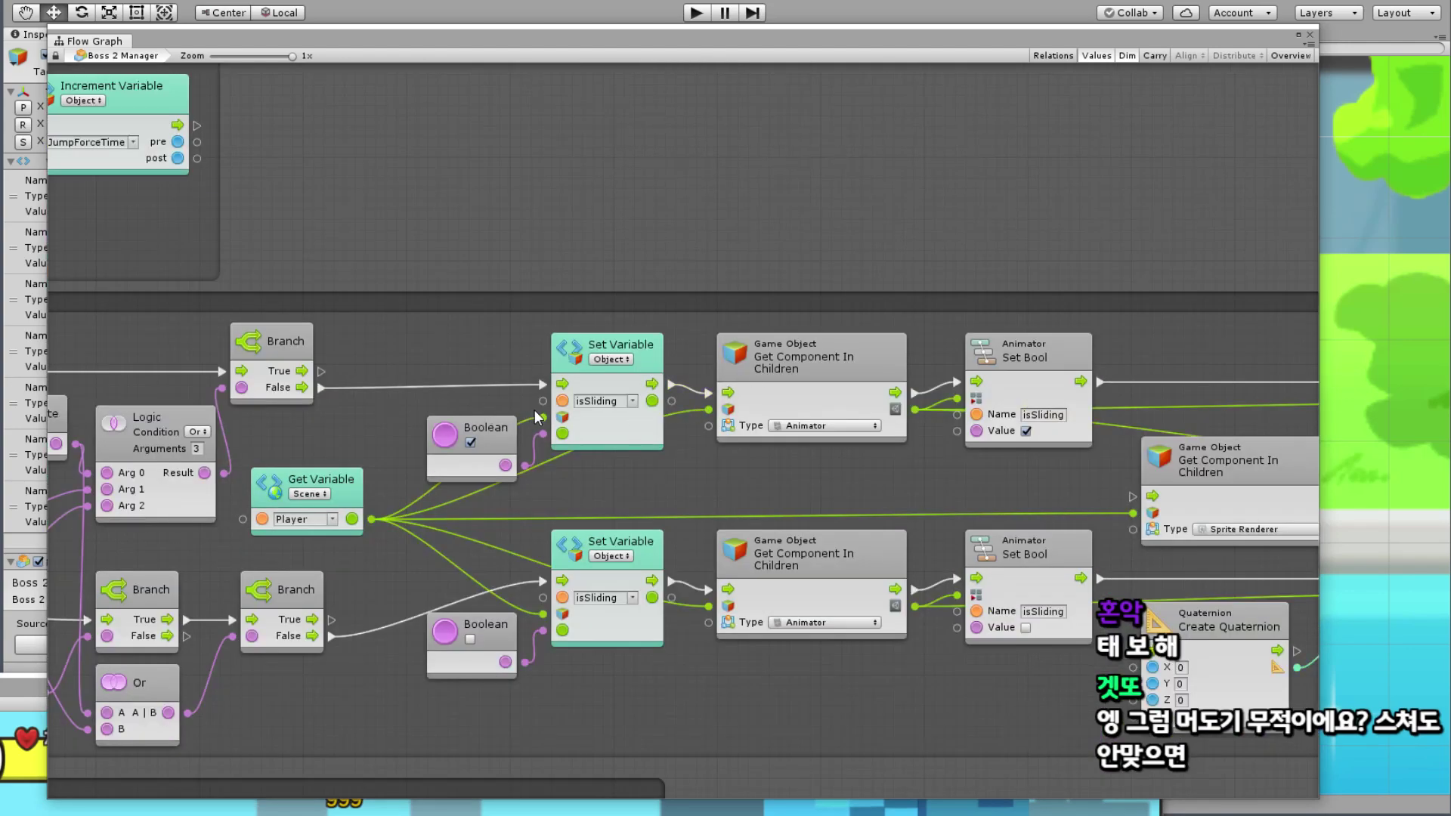
drag(533, 416, 543, 417)
Step: Duplicate the JumpForceTime Set Variable unit at the end of the Slide chain
middle_drag(836, 352, 181, 355)
middle_drag(1285, 370, 554, 370)
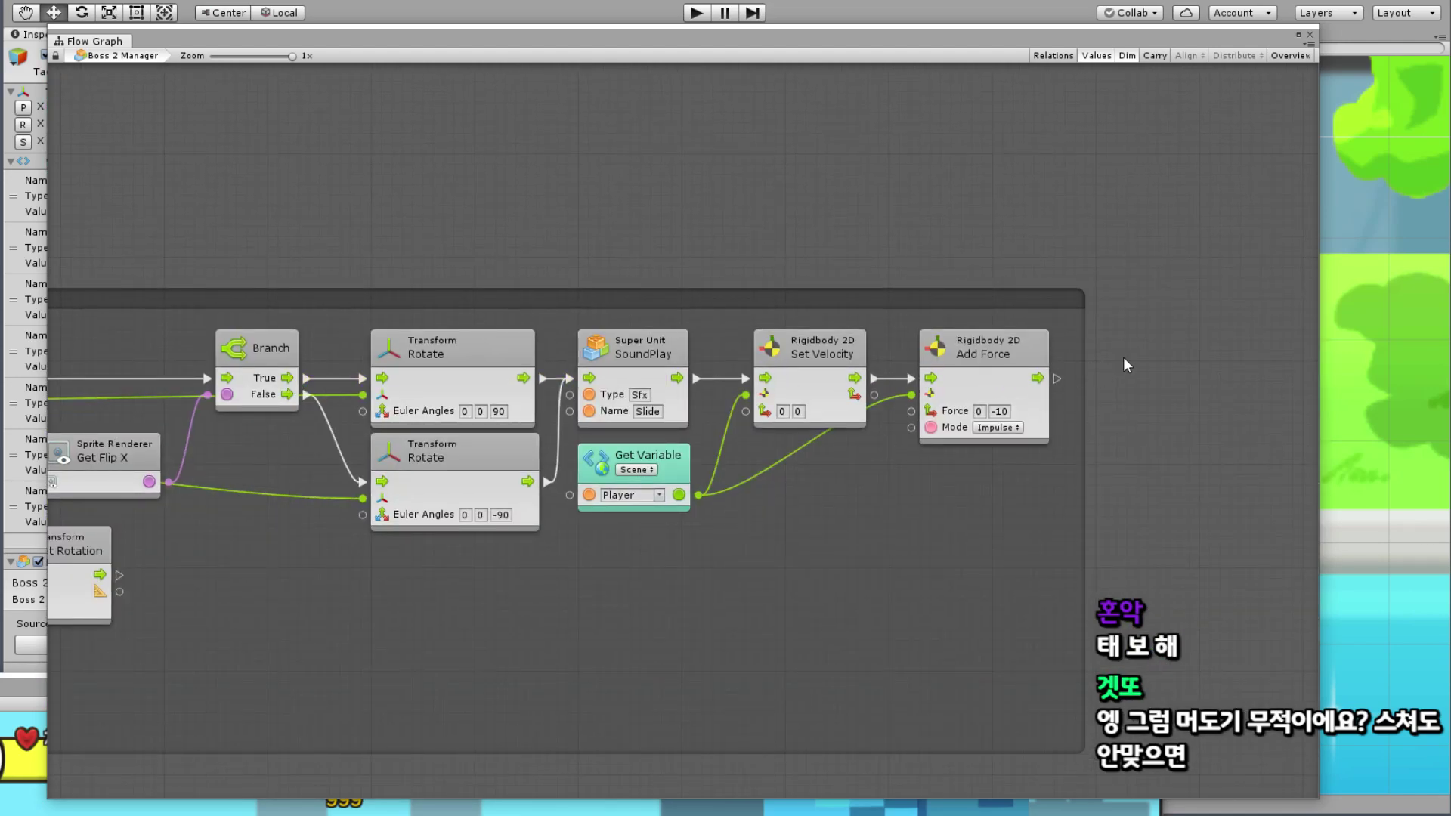
middle_drag(1125, 365, 794, 384)
scroll(657, 302, up, 5)
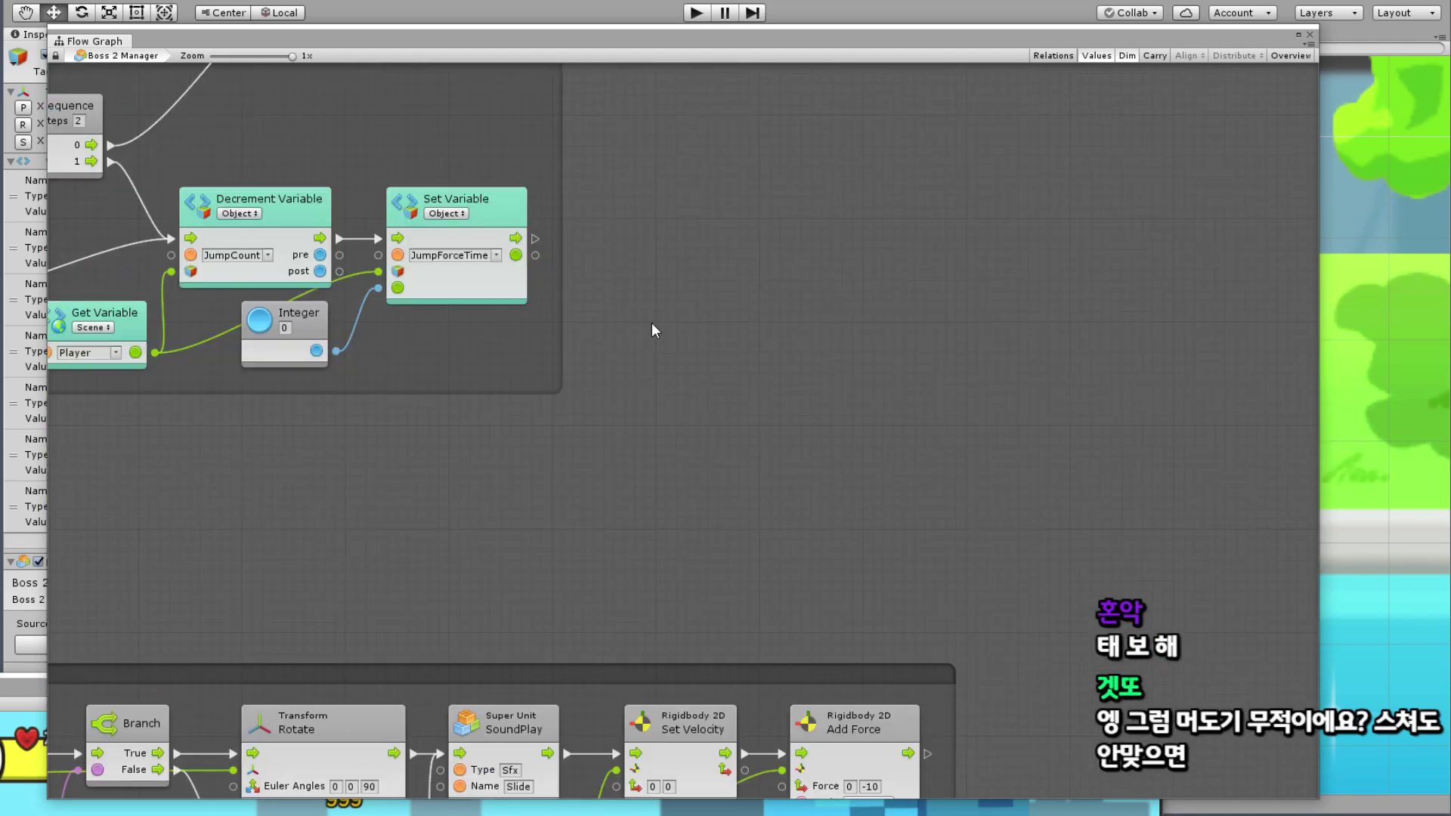
ctrl+scroll(567, 321, down, 3)
ctrl+scroll(444, 463, up, 1)
ctrl+scroll(408, 438, up, 2)
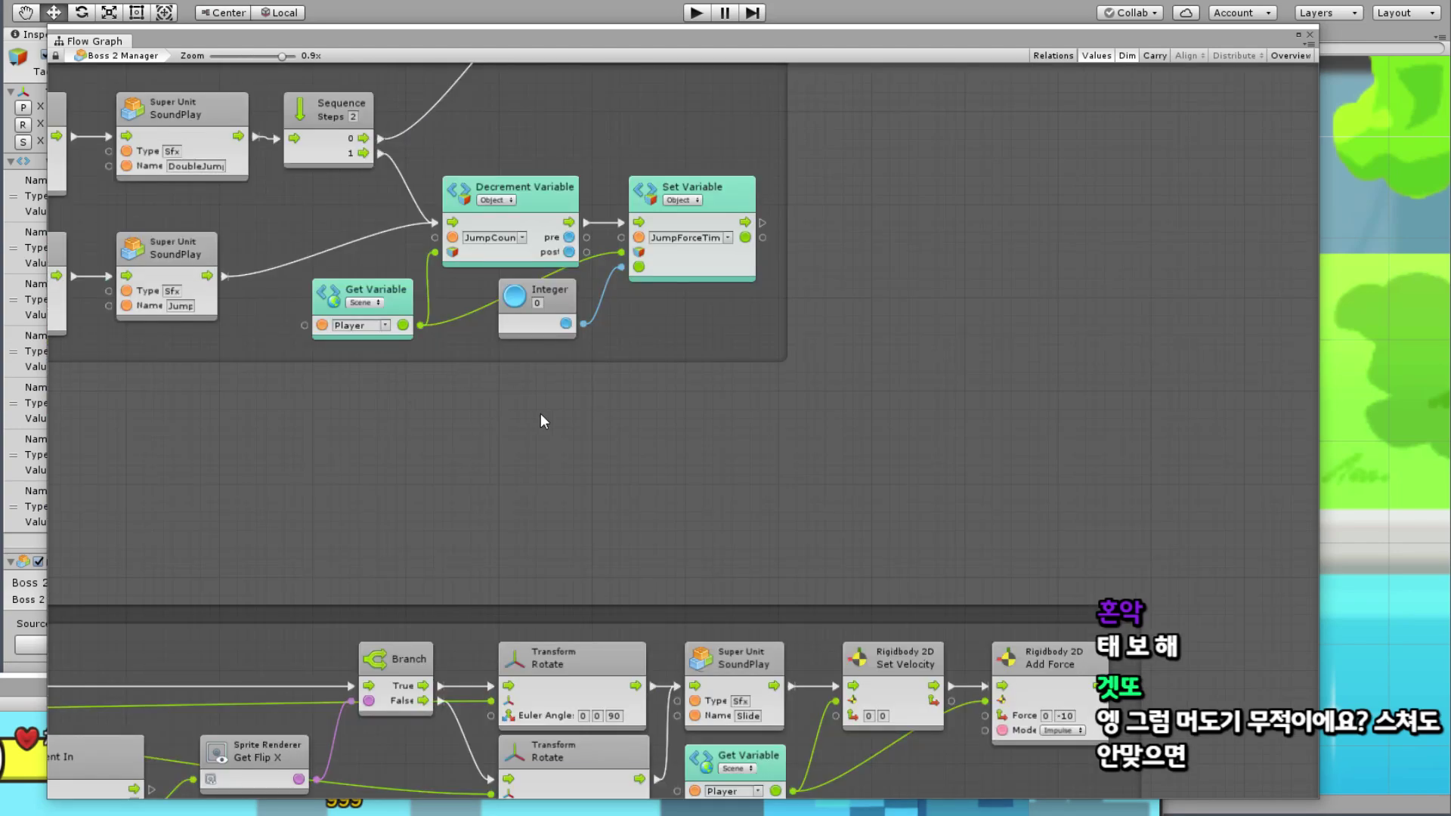
scroll(589, 423, up, 8)
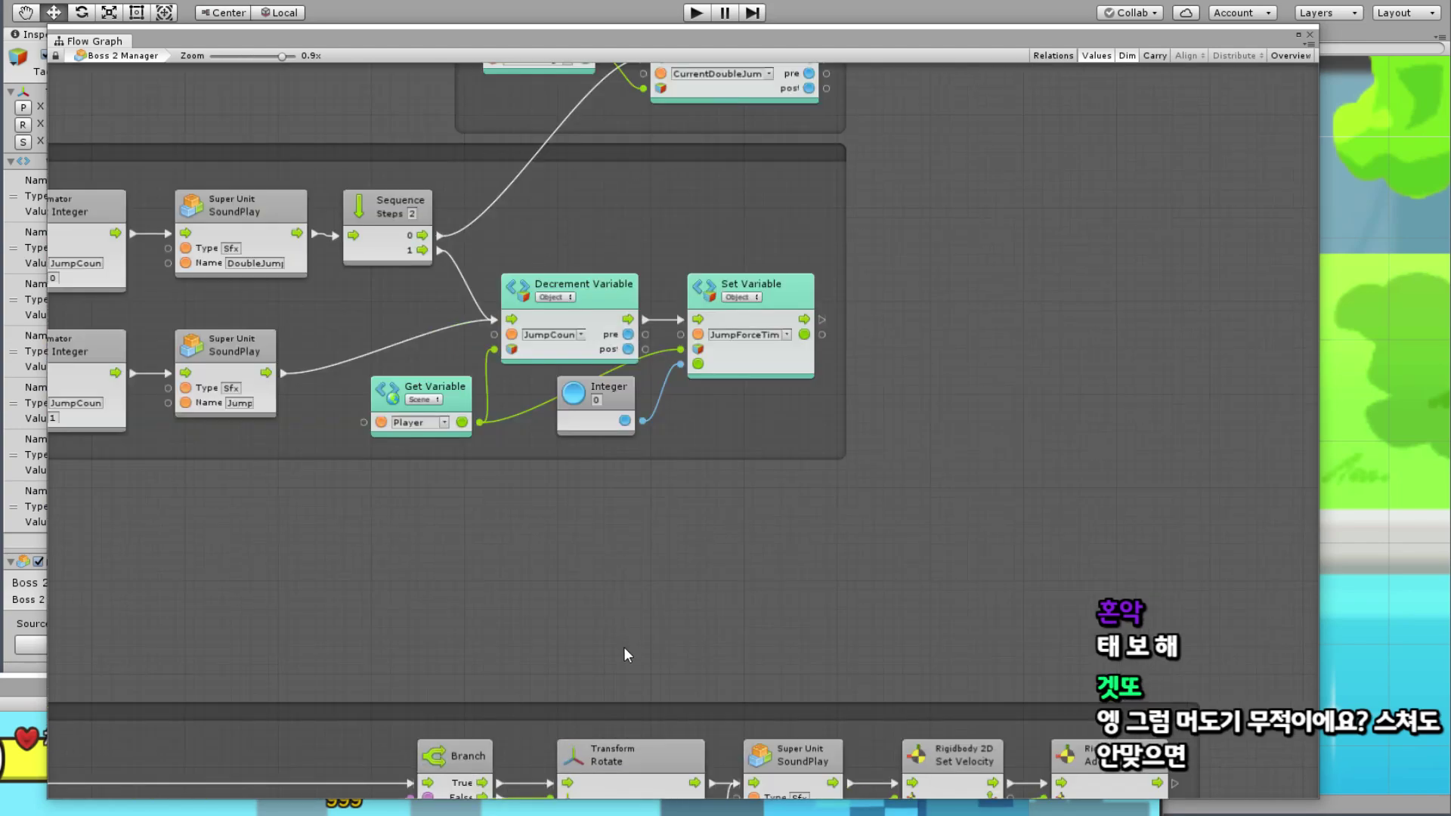
scroll(773, 370, down, 3)
click(725, 387)
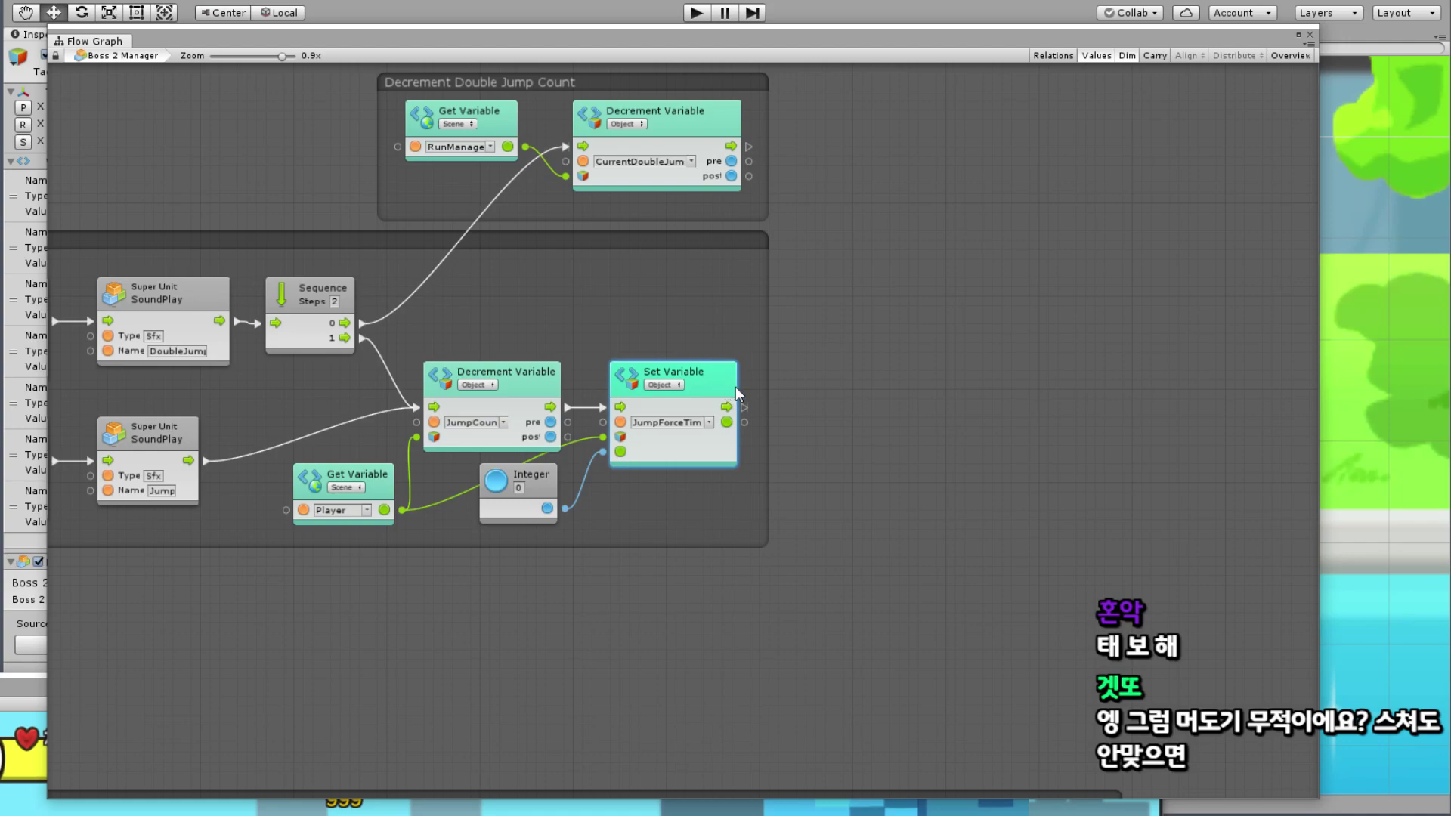
key(ctrl+d)
Step: Change the copied setter to IsAttack and feed it a Boolean literal value
scroll(787, 166, down, 5)
drag(884, 528, 794, 375)
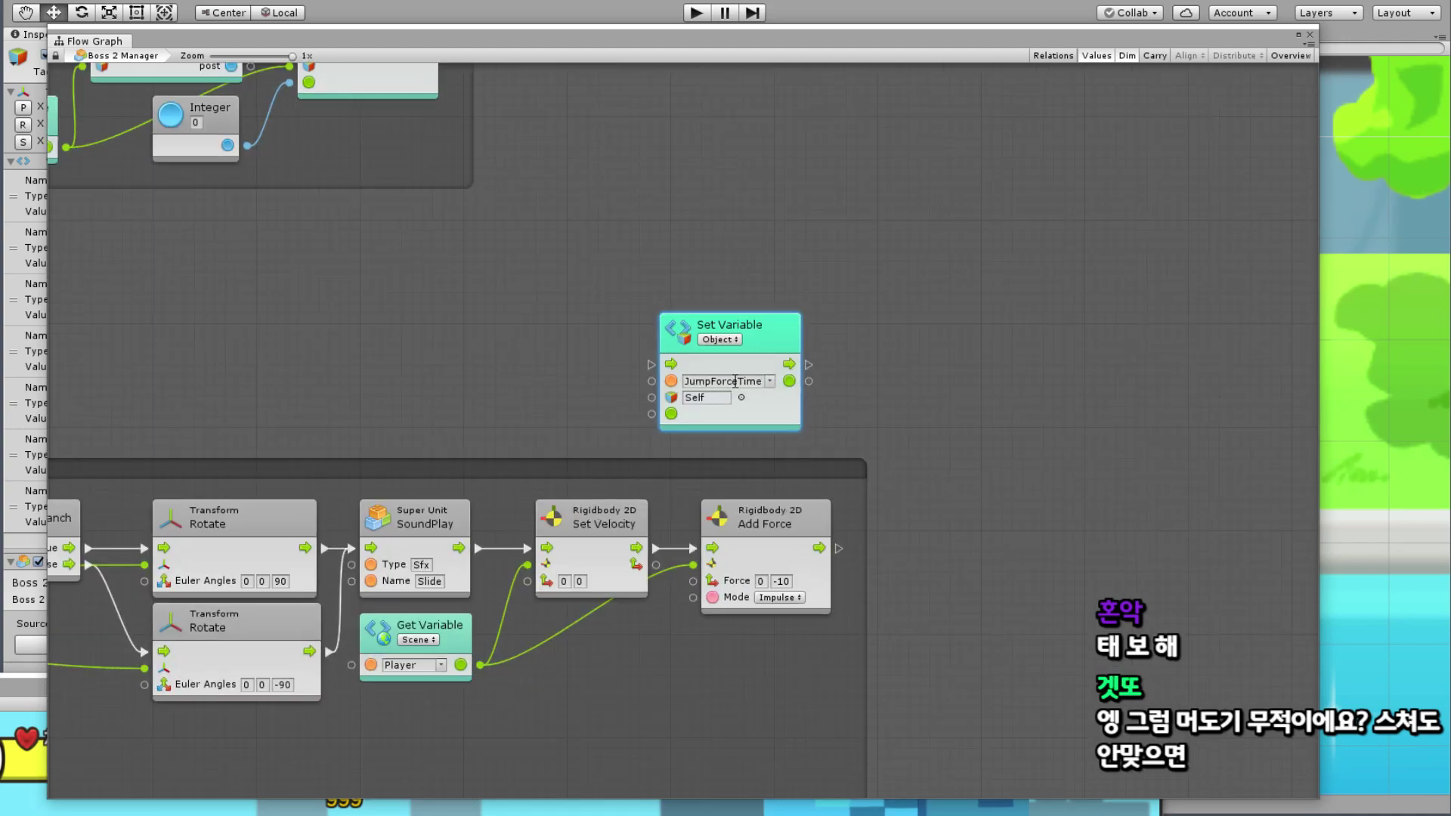
click(733, 381)
click(769, 381)
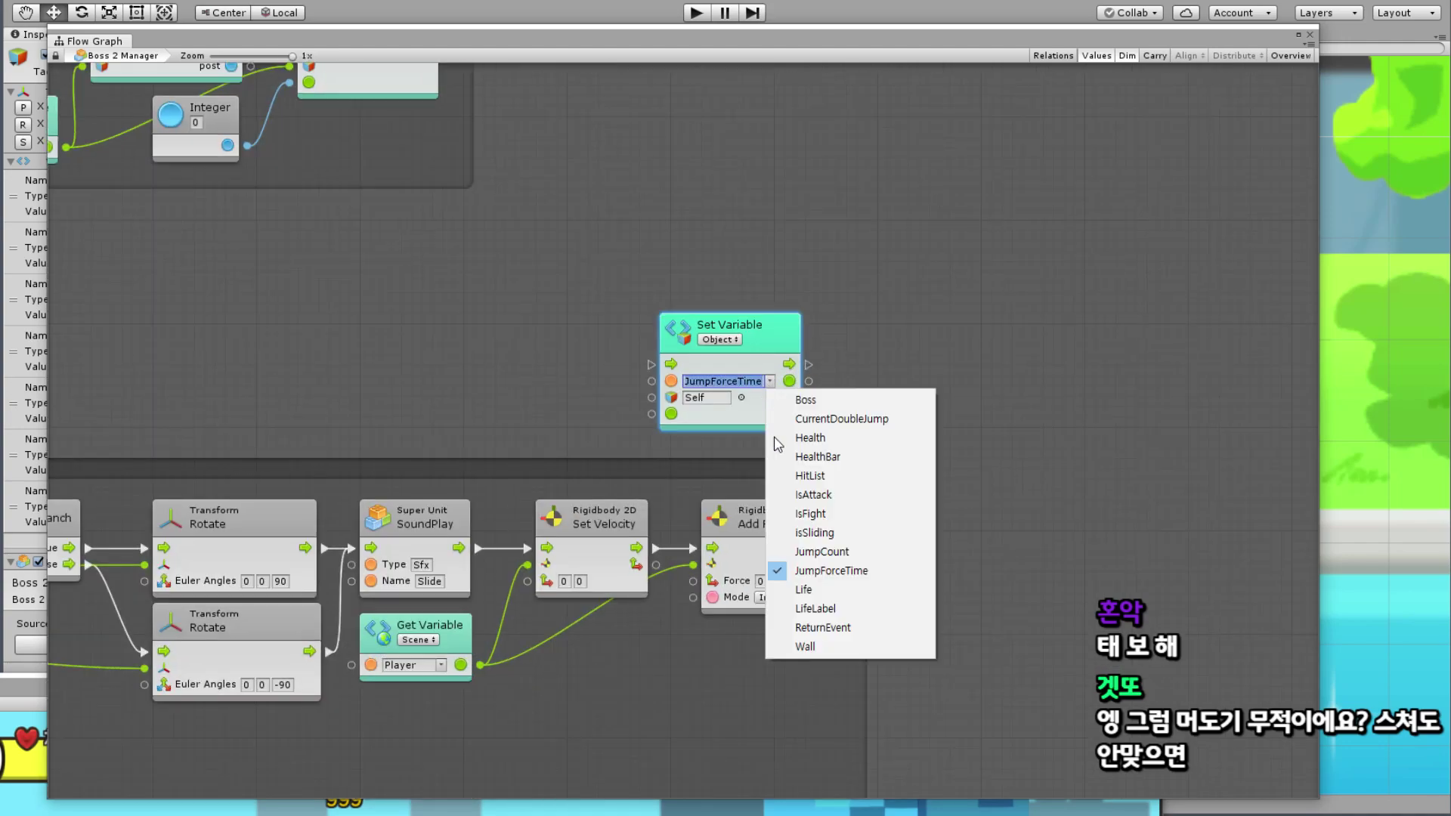
click(813, 494)
right_click(497, 378)
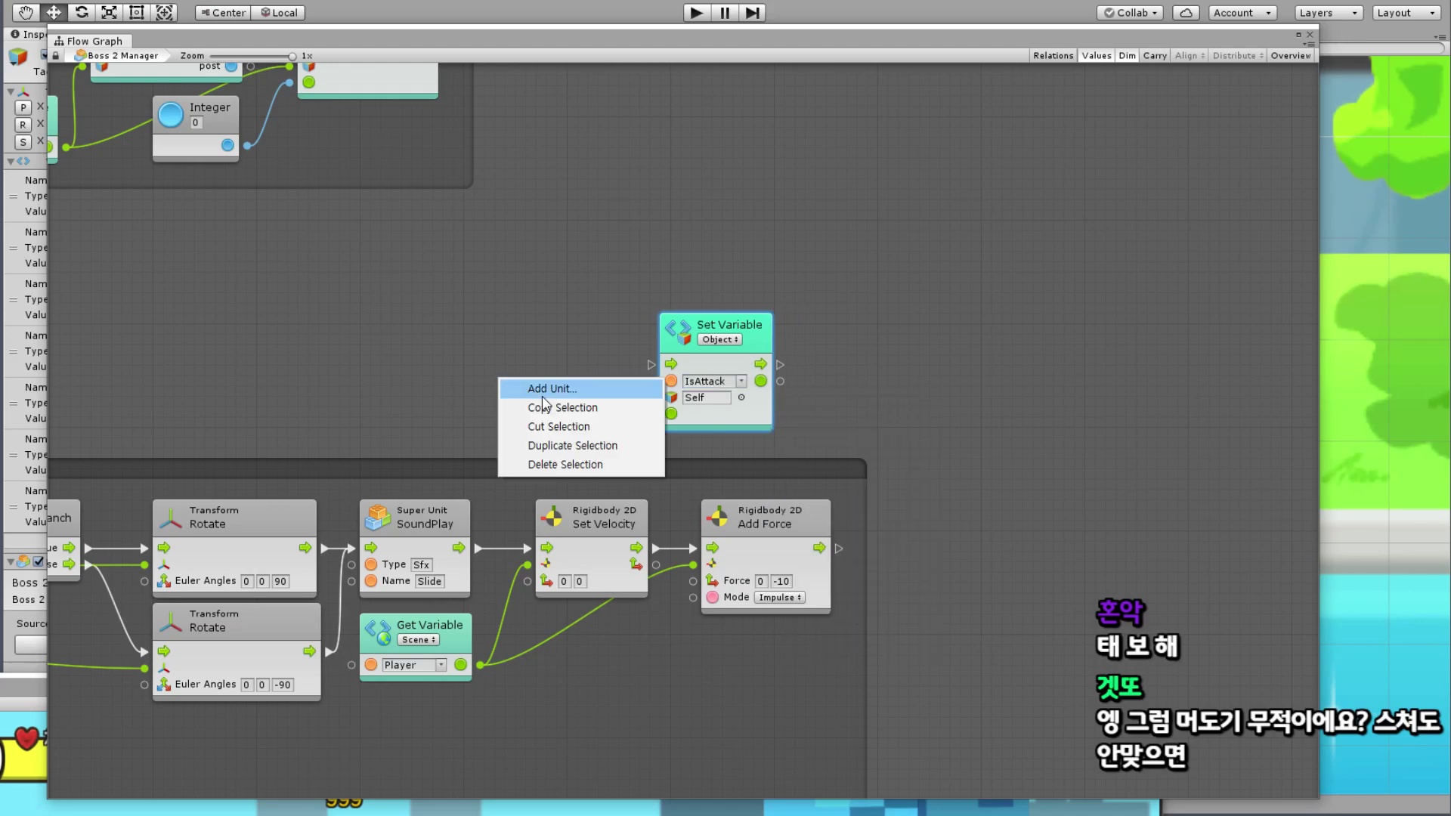
click(529, 384)
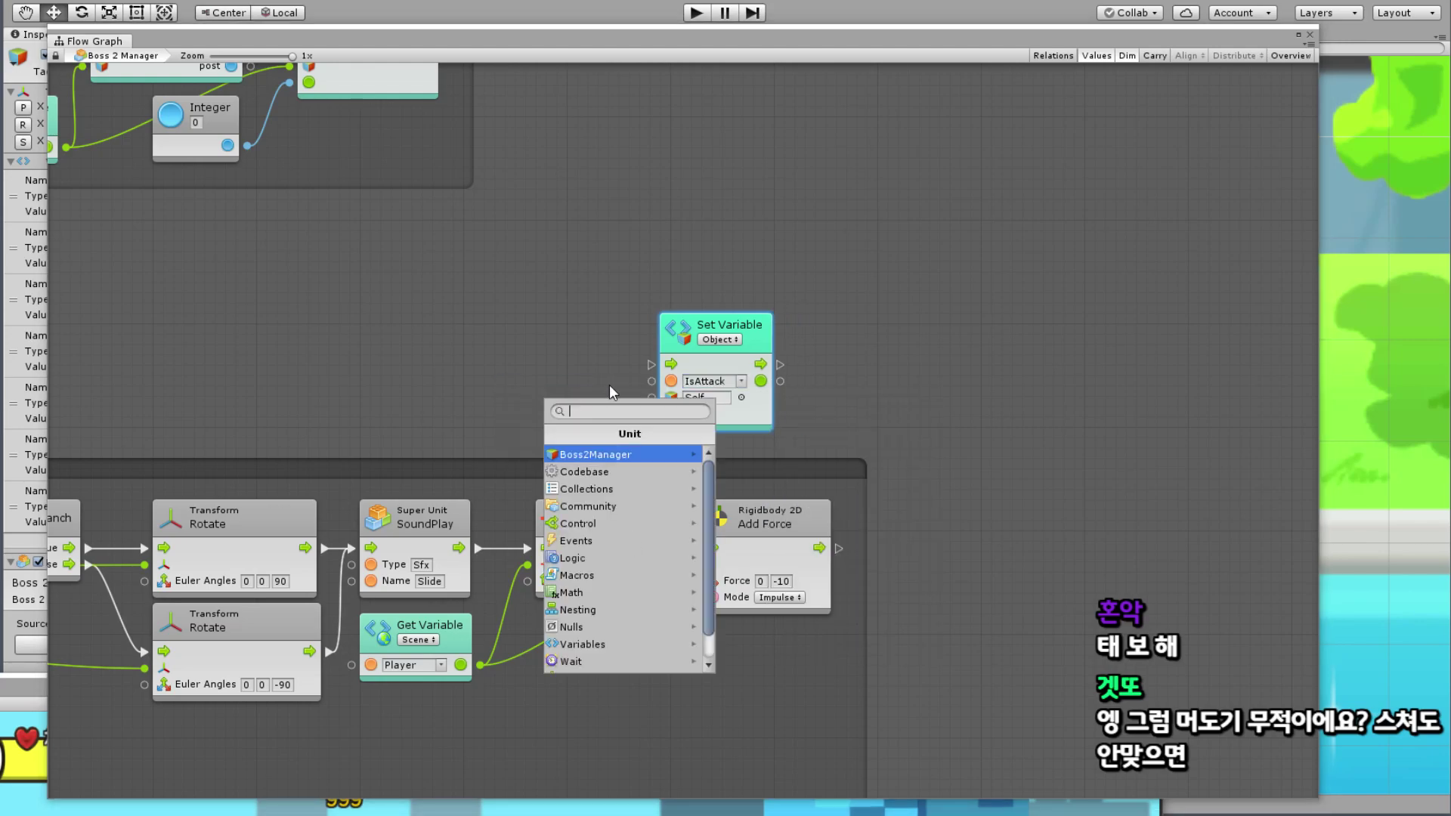
text(bool)
click(559, 470)
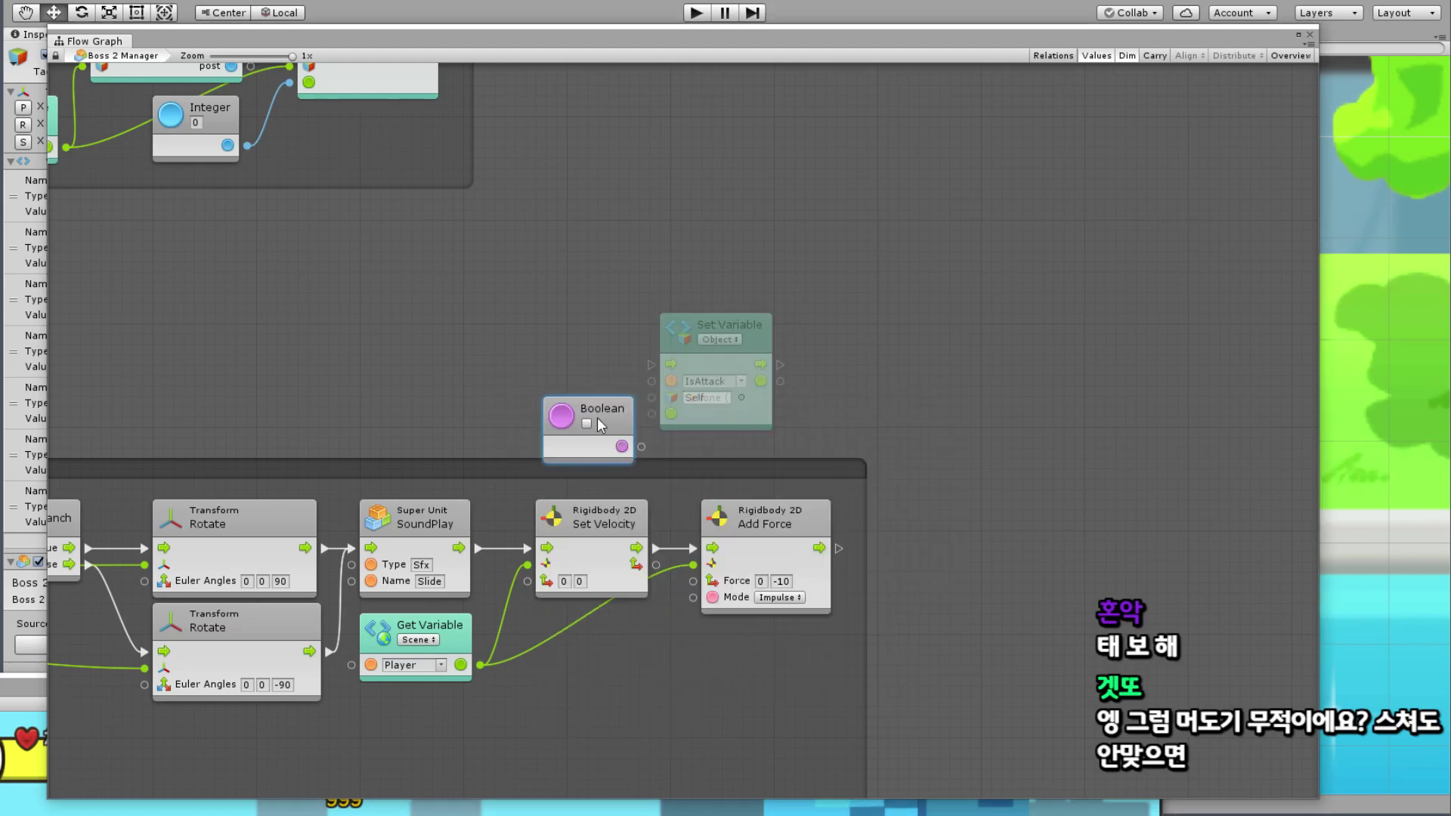
drag(602, 414, 651, 414)
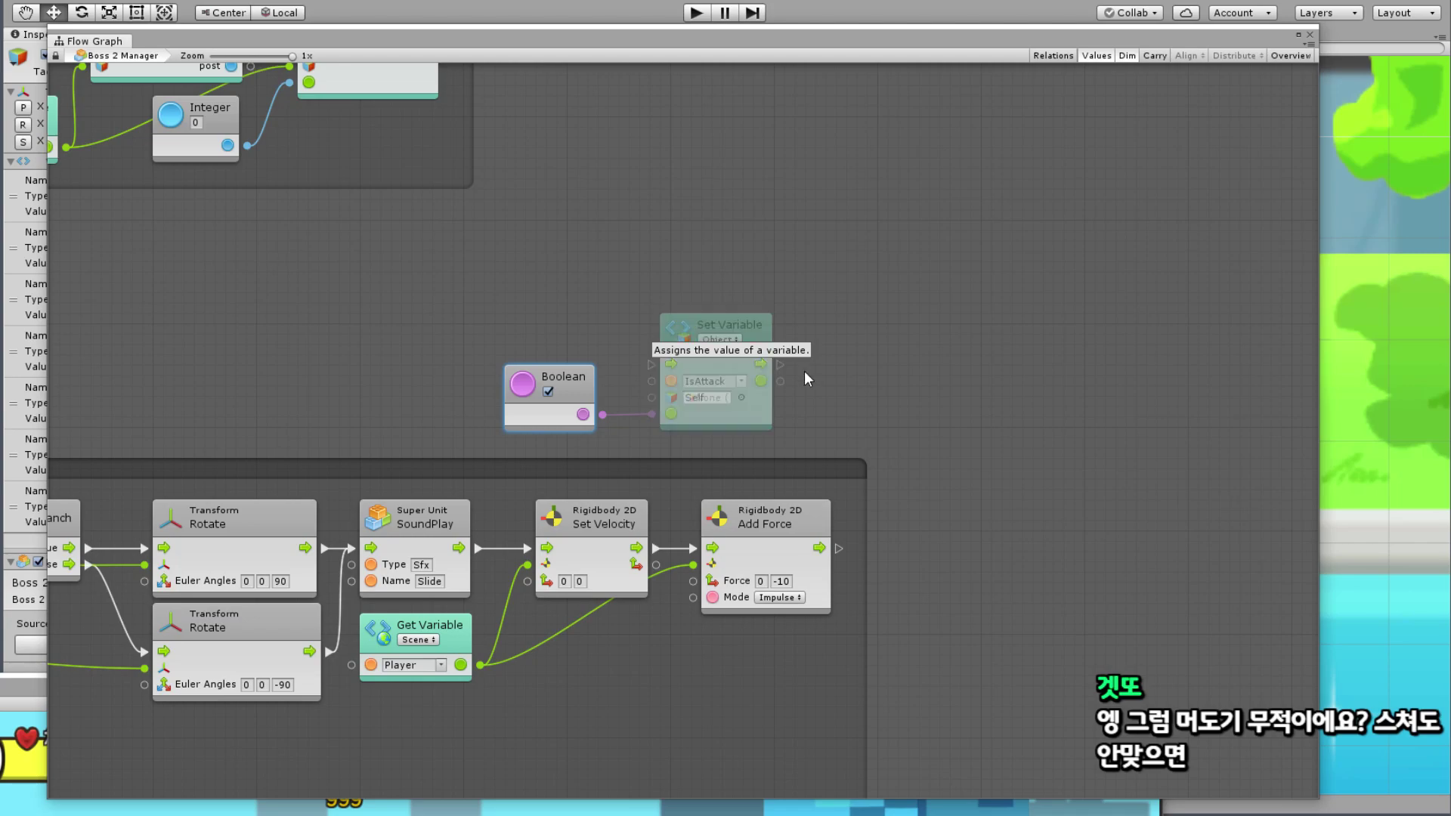
Step: Place the IsAttack setter beside Add Force and run it after Add Force
scroll(314, 427, down, 2)
middle_drag(314, 427, 895, 326)
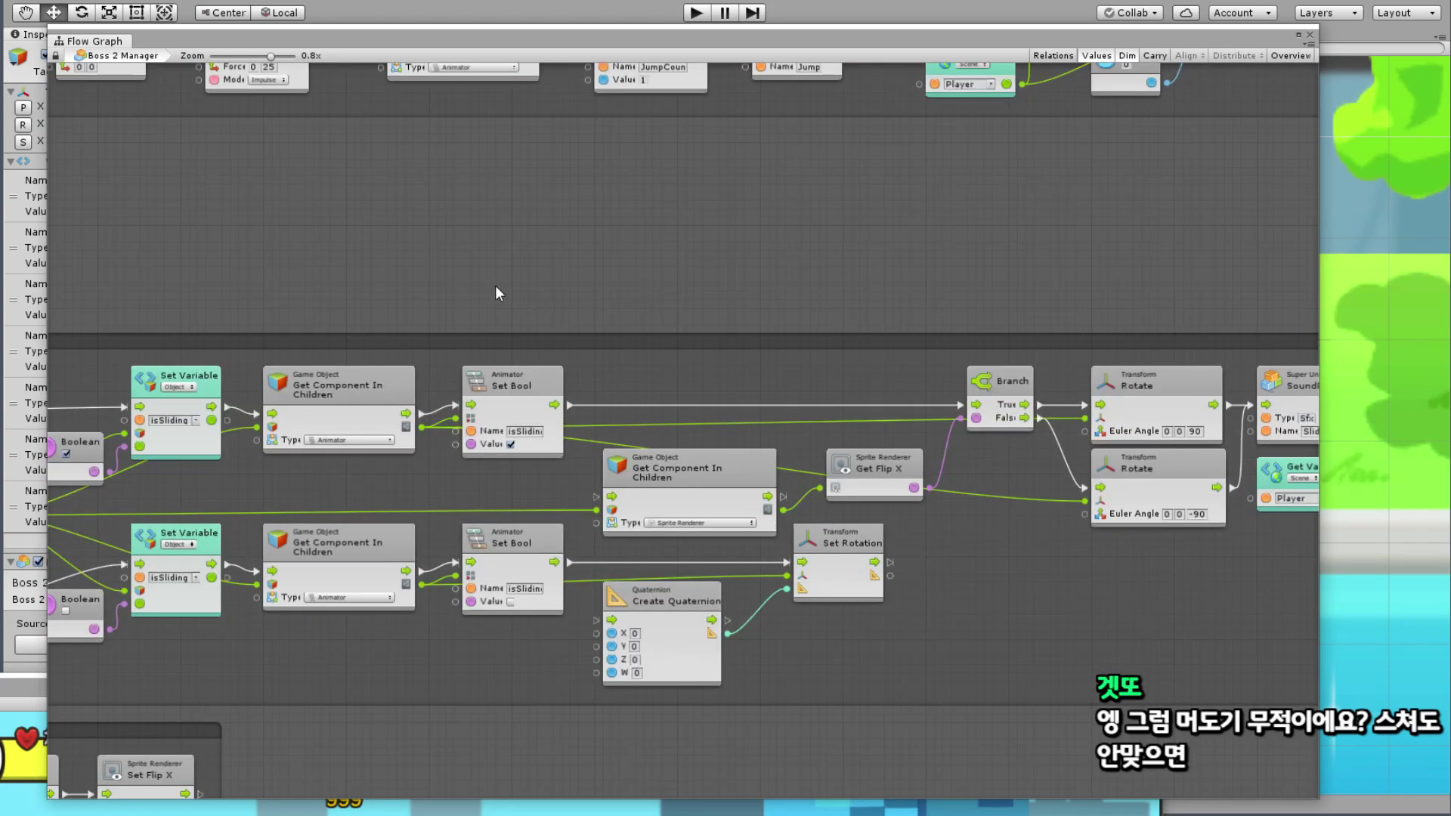
mouse_move(496, 286)
middle_down()
mouse_move(816, 275)
mouse_move(219, 297)
middle_up()
middle_drag(1185, 211, 356, 231)
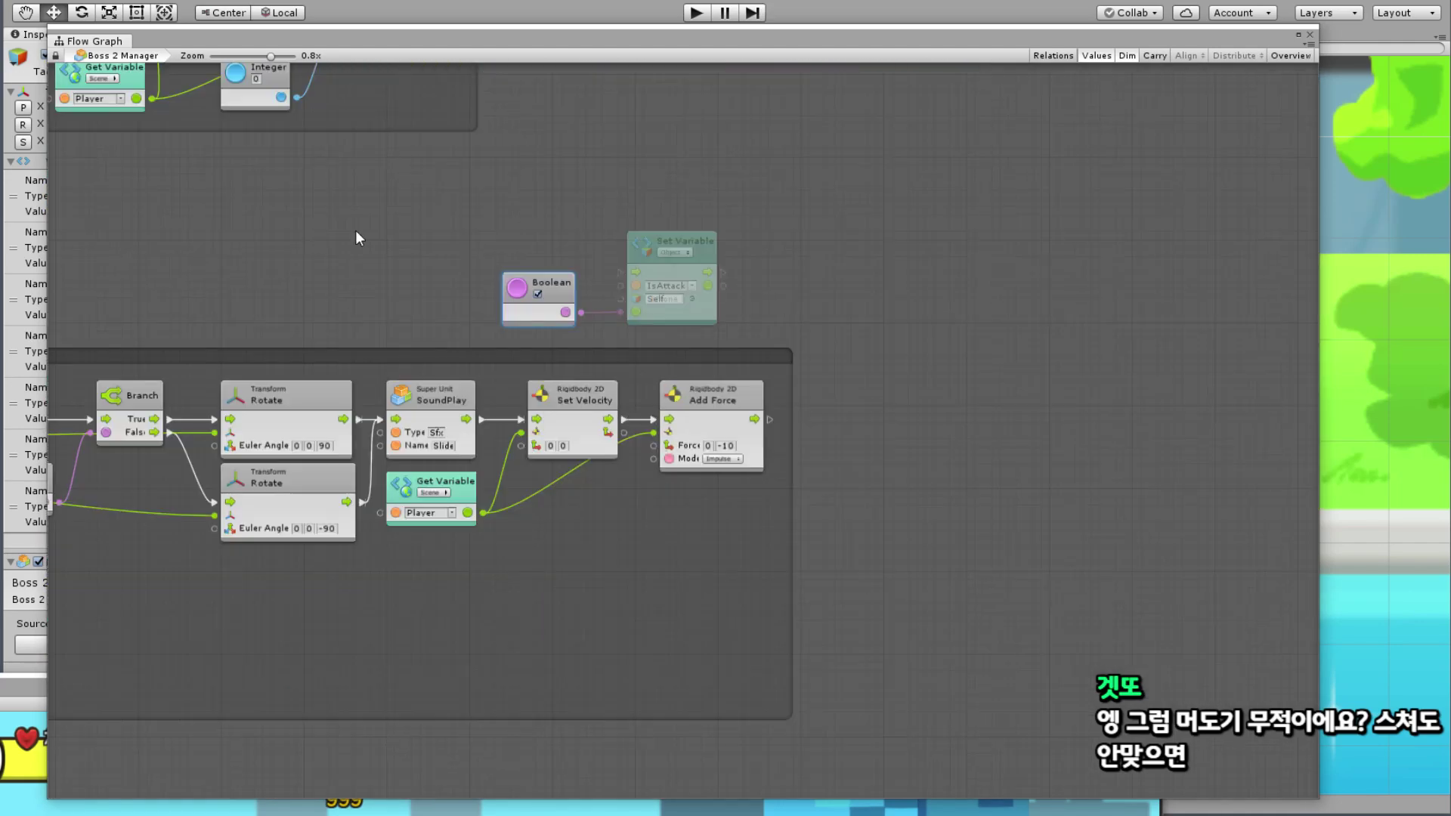
mouse_move(655, 260)
shift+mouse_down()
mouse_move(908, 439)
mouse_move(886, 418)
shift+mouse_up()
scroll(877, 398, up, 2)
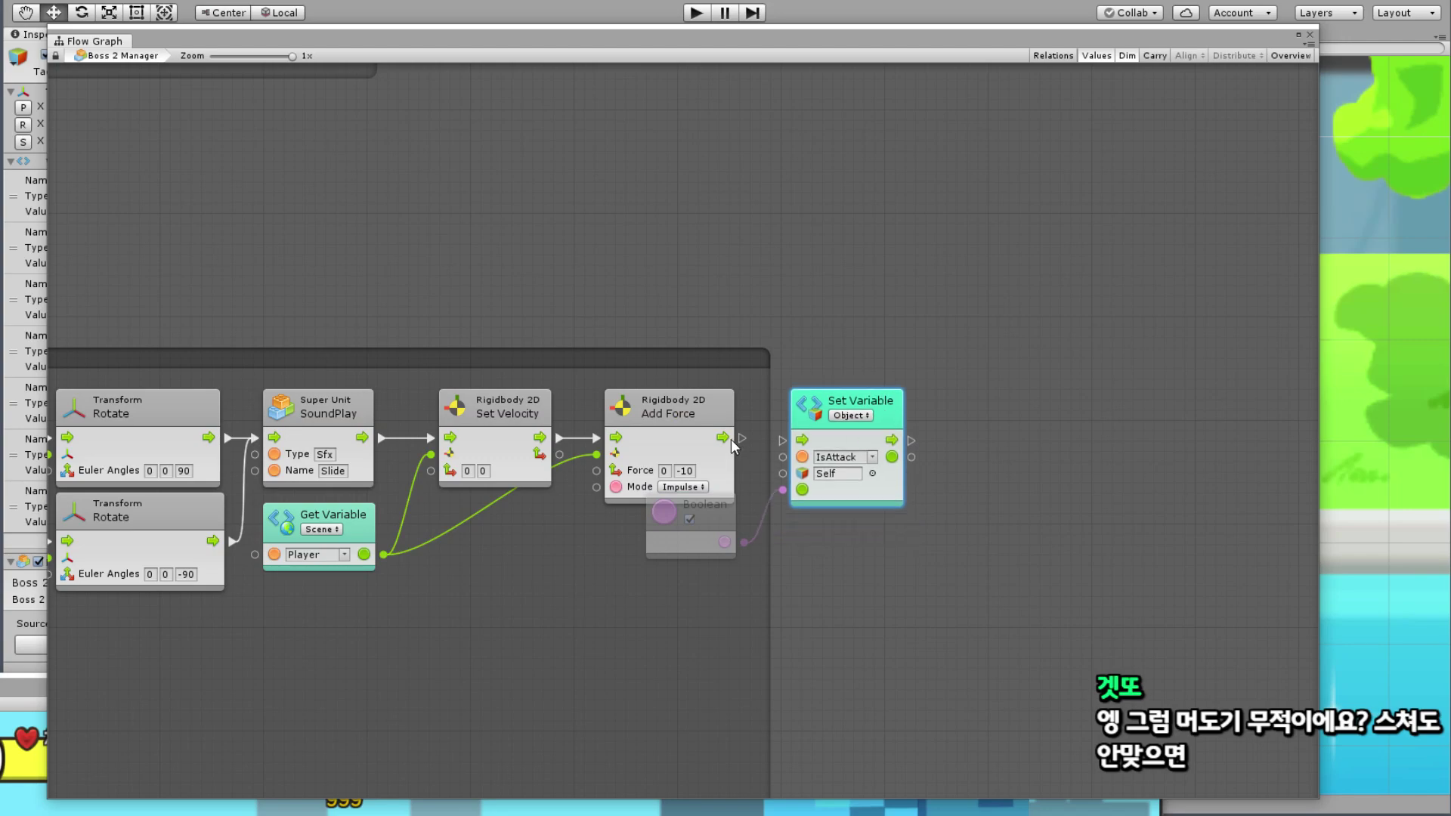
drag(732, 438, 786, 446)
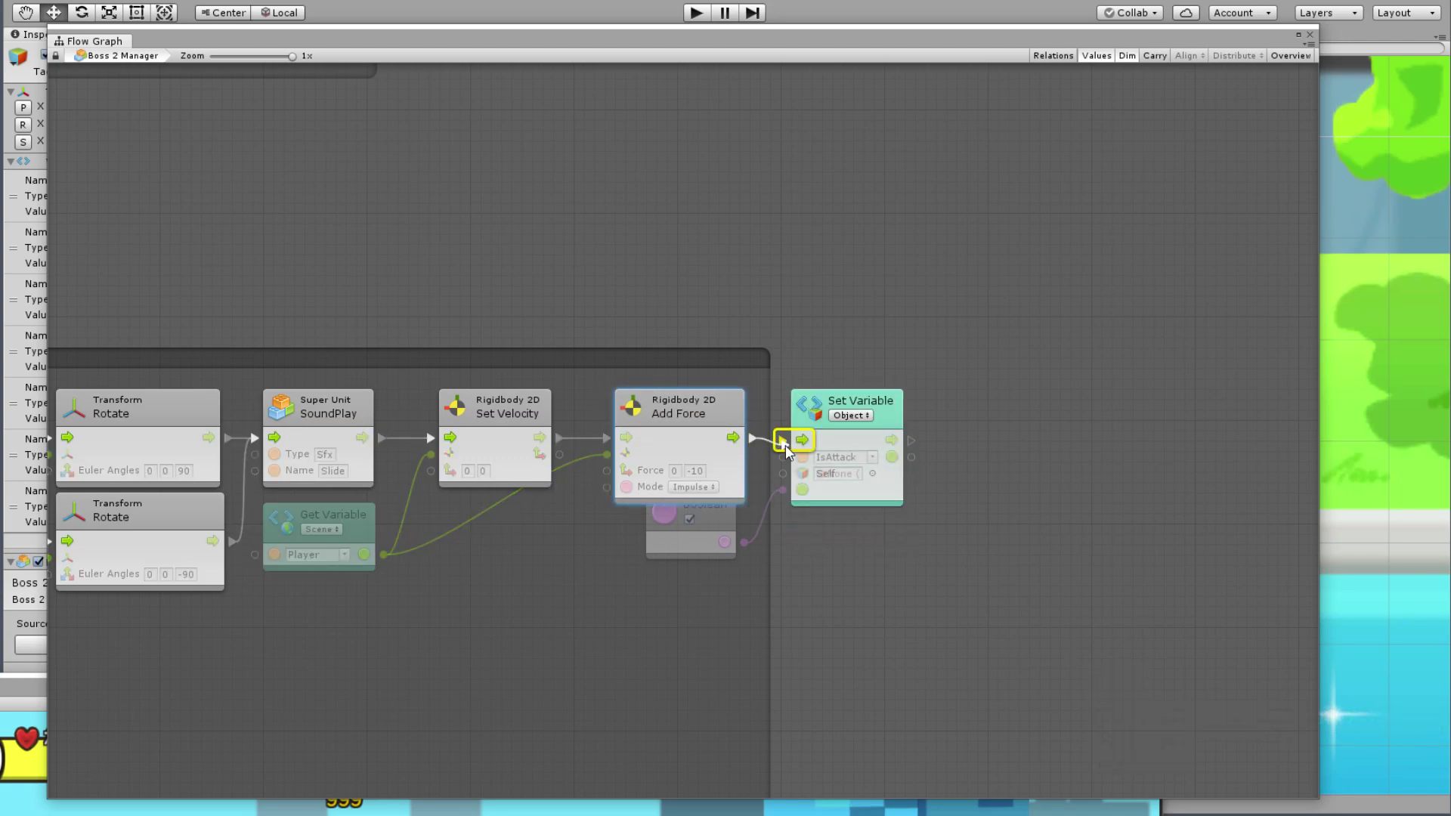
drag(733, 535, 744, 550)
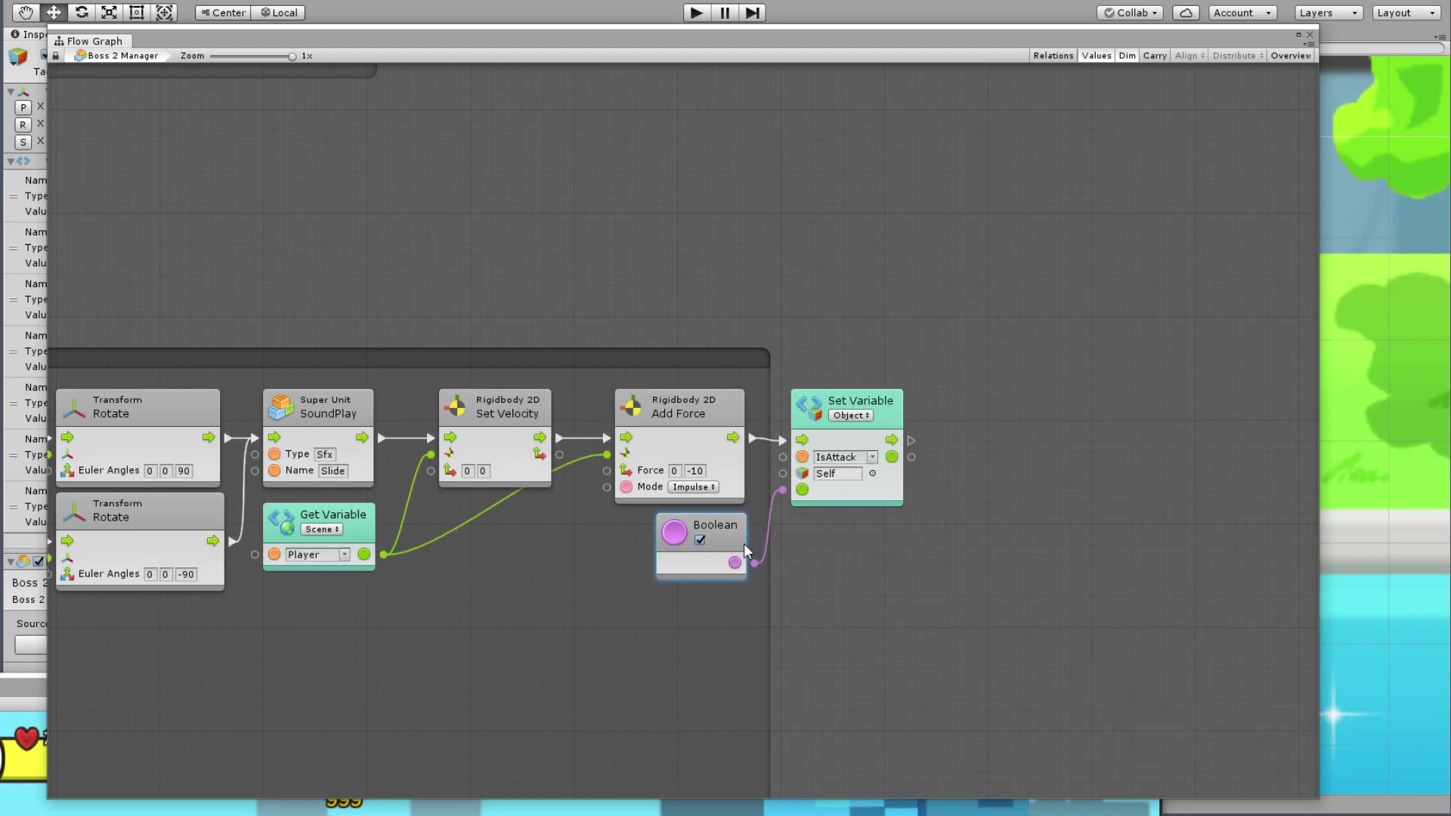
Step: Duplicate the IsAttack setter with its Boolean, wire it after Set Rotation, and widen the group
click(854, 445)
shift+click(739, 529)
key(ctrl+d)
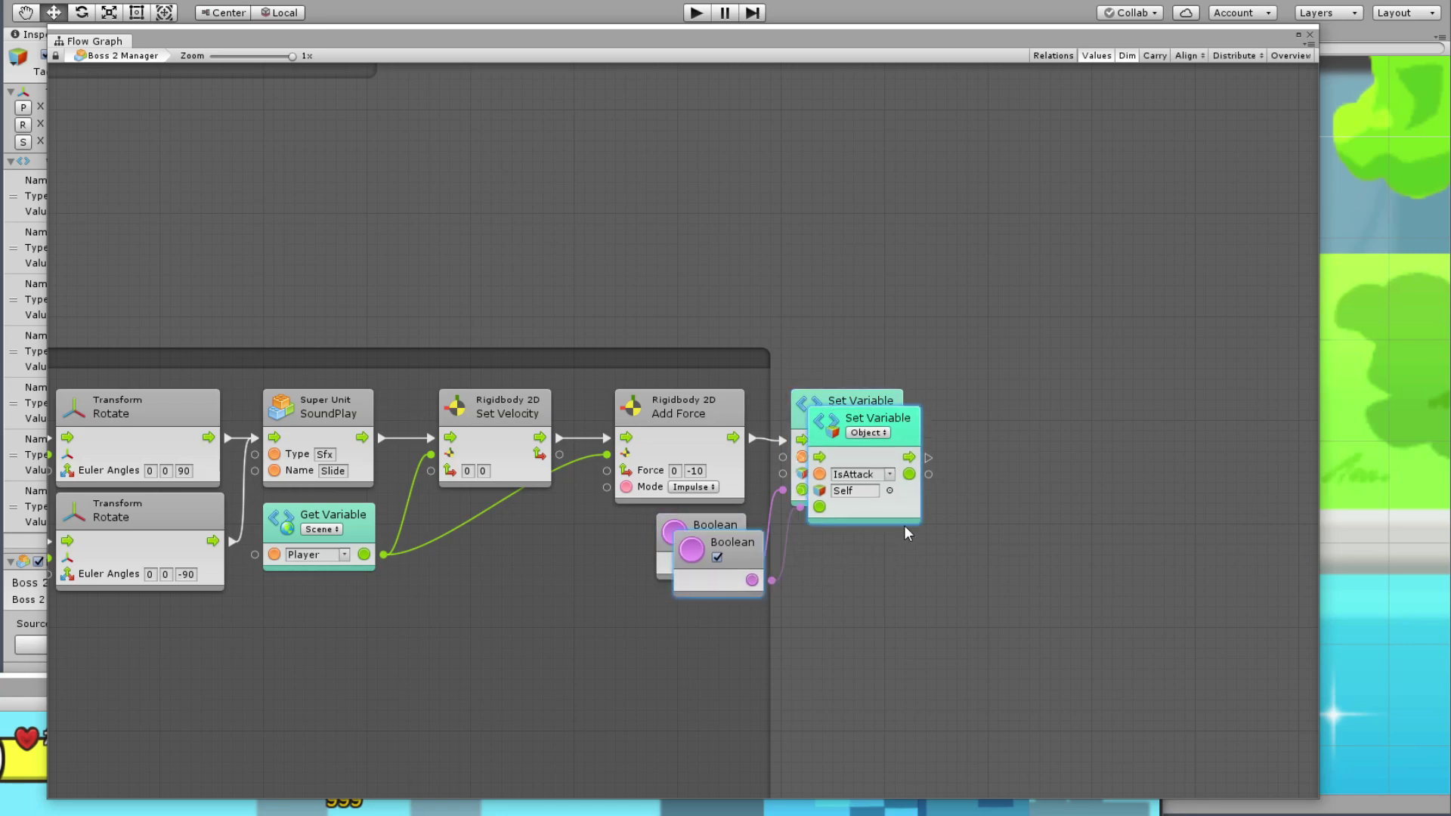
scroll(906, 534, down, 6)
drag(809, 425, 371, 536)
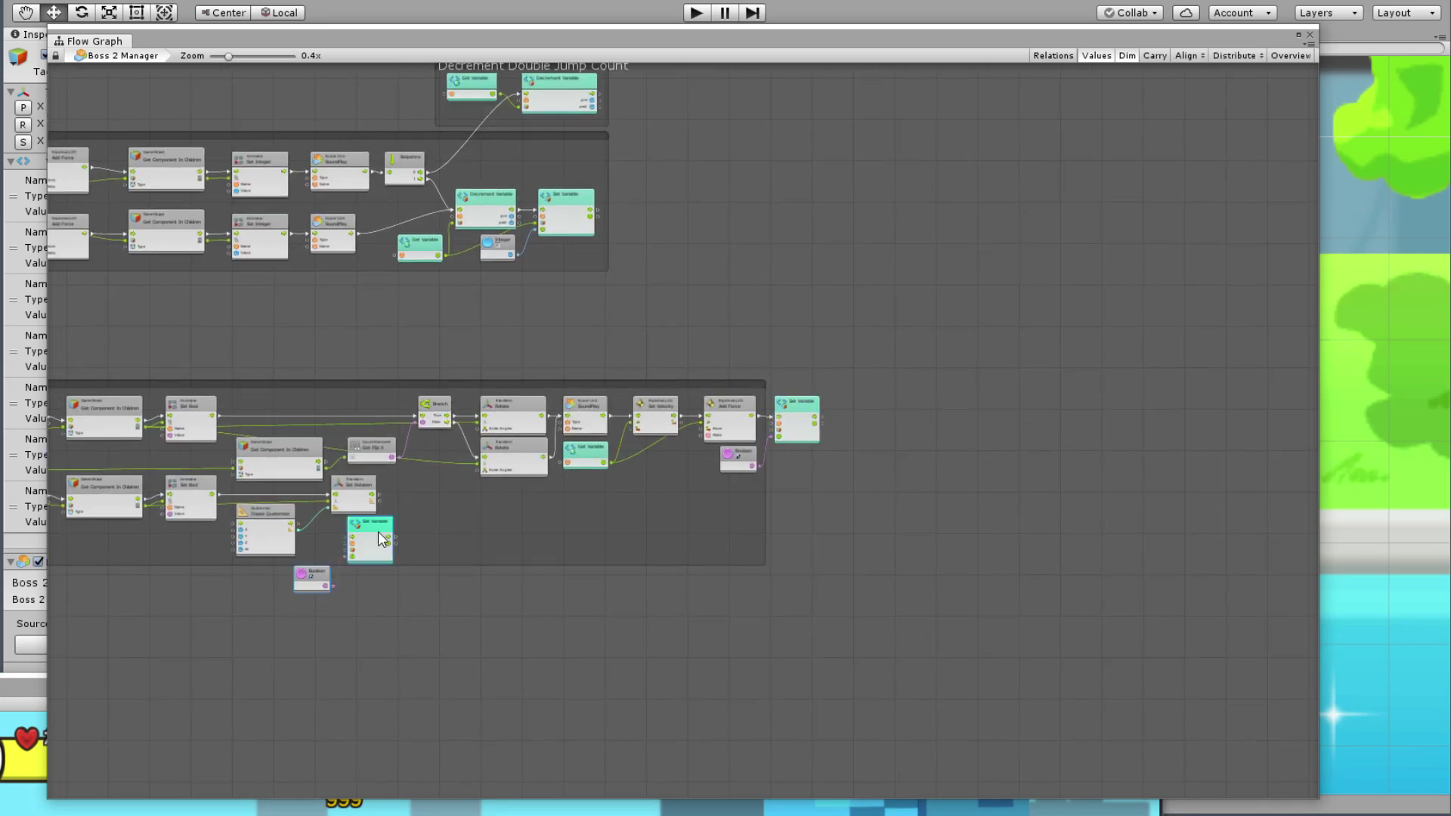
scroll(656, 499, up, 1)
scroll(656, 499, up, 5)
drag(656, 534, 779, 420)
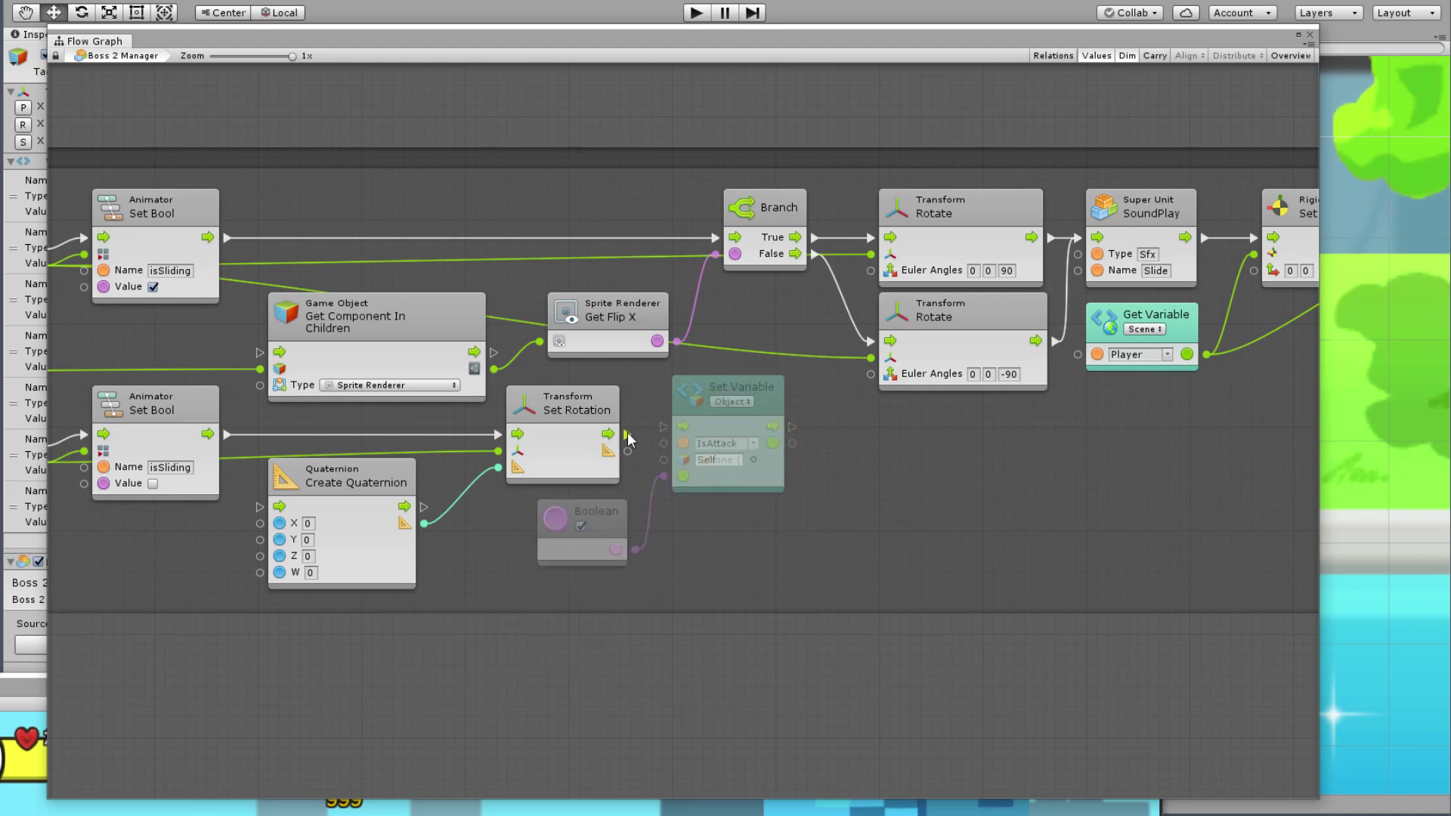
drag(607, 433, 683, 426)
drag(772, 405, 774, 415)
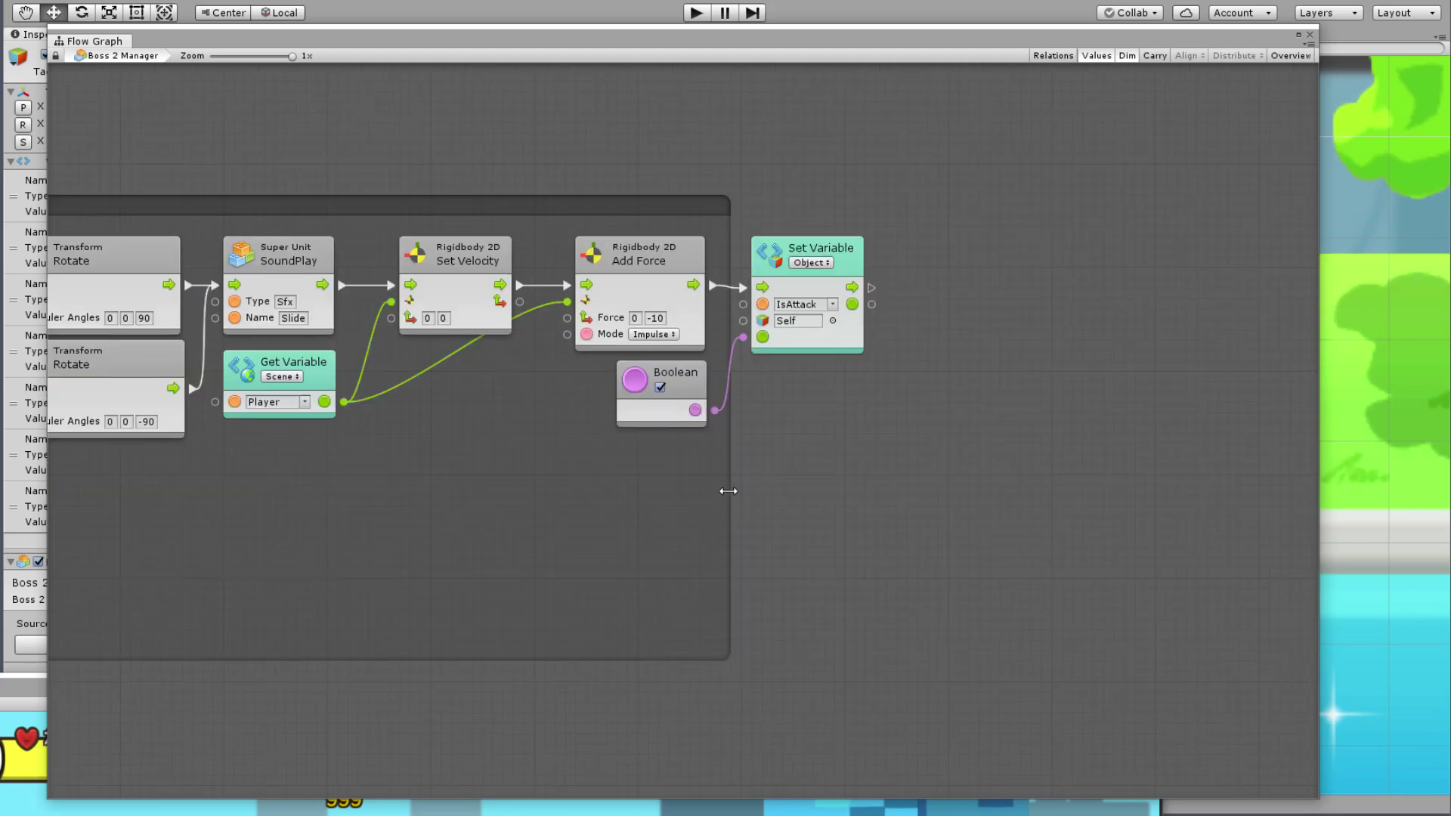
drag(727, 491, 906, 491)
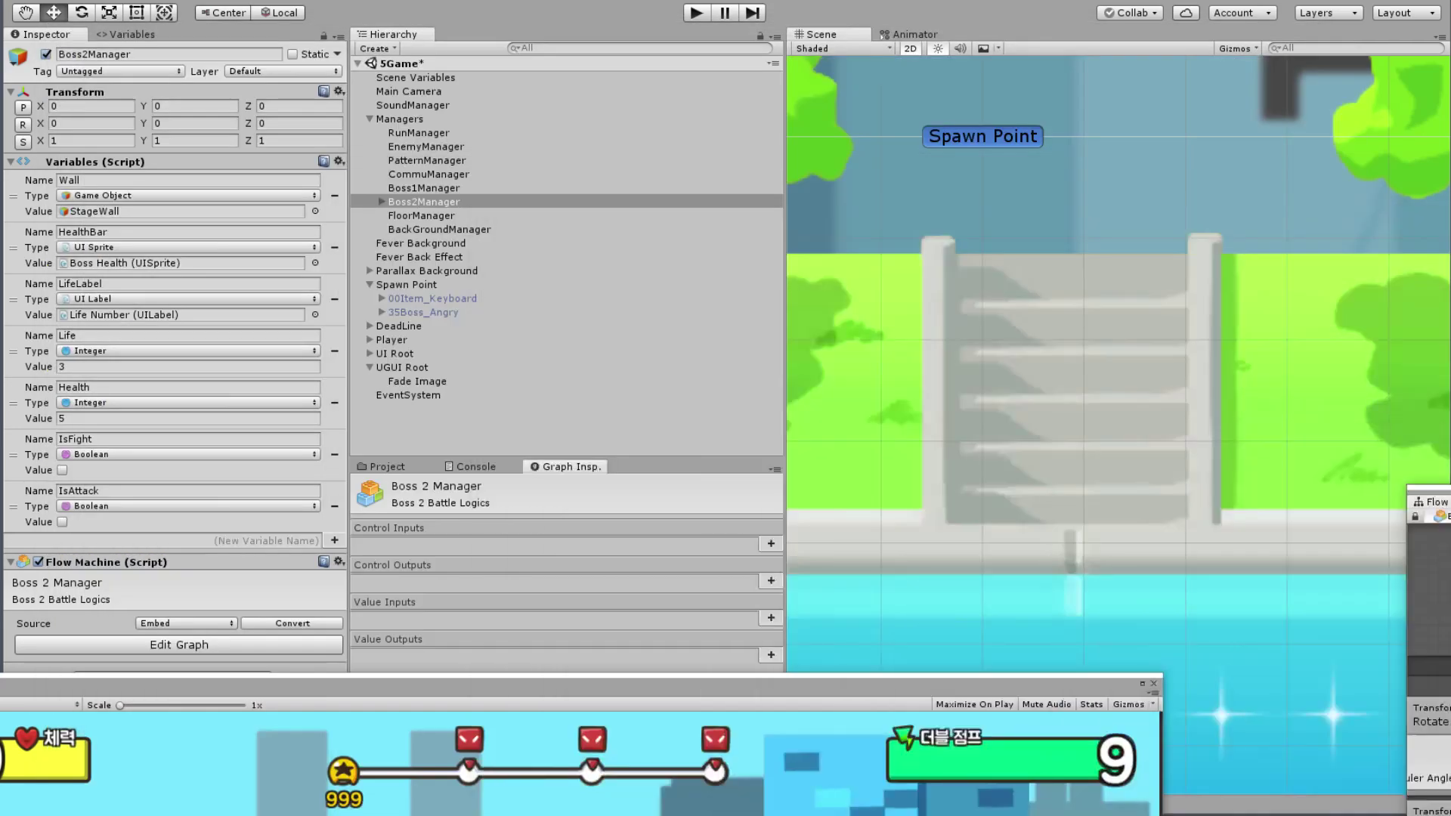
Step: Collapse Managers in the Hierarchy, save the scene with File > Save Scenes, and start Play
click(399, 132)
click(393, 121)
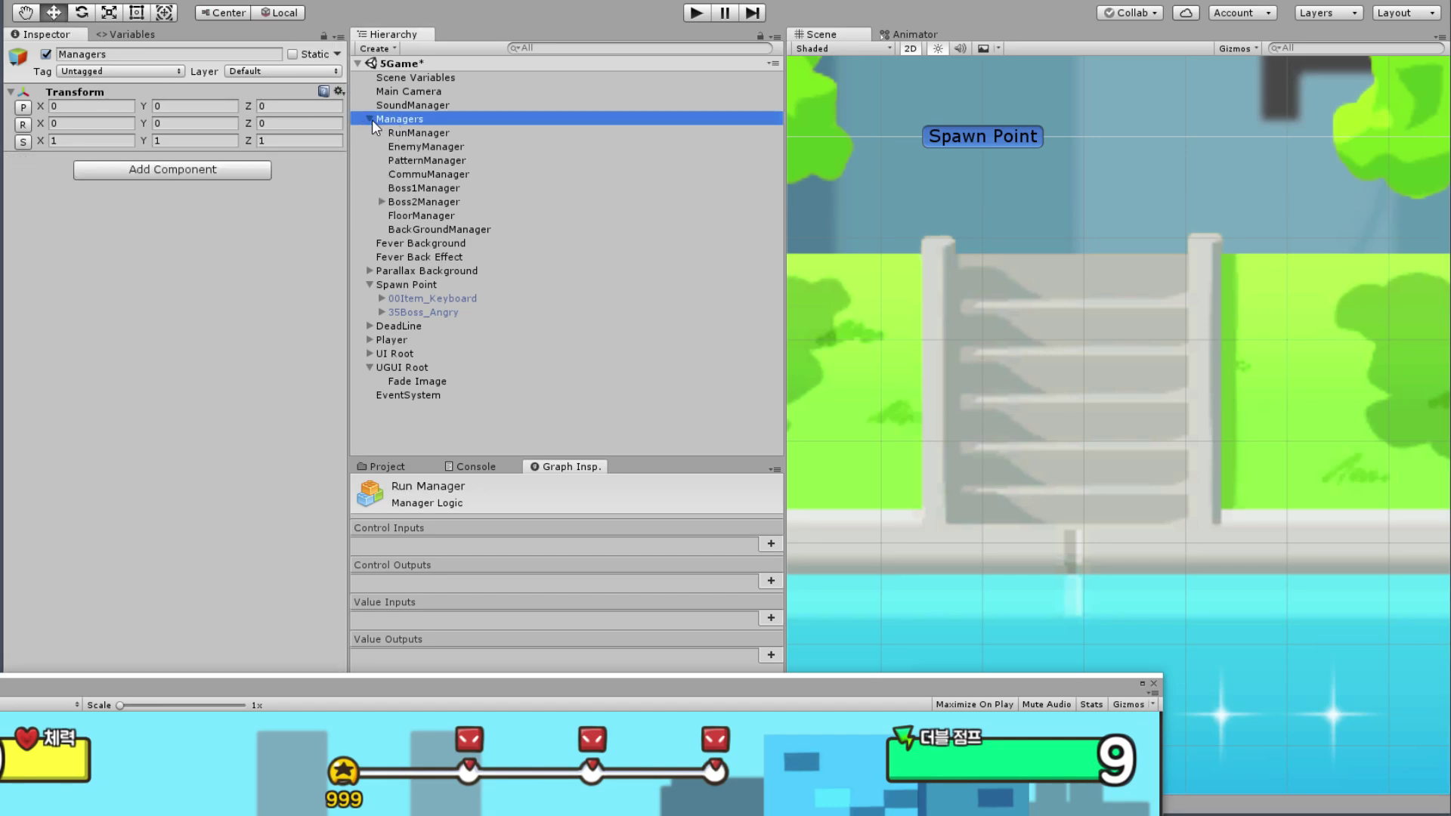
click(370, 119)
click(29, 2)
click(16, 1)
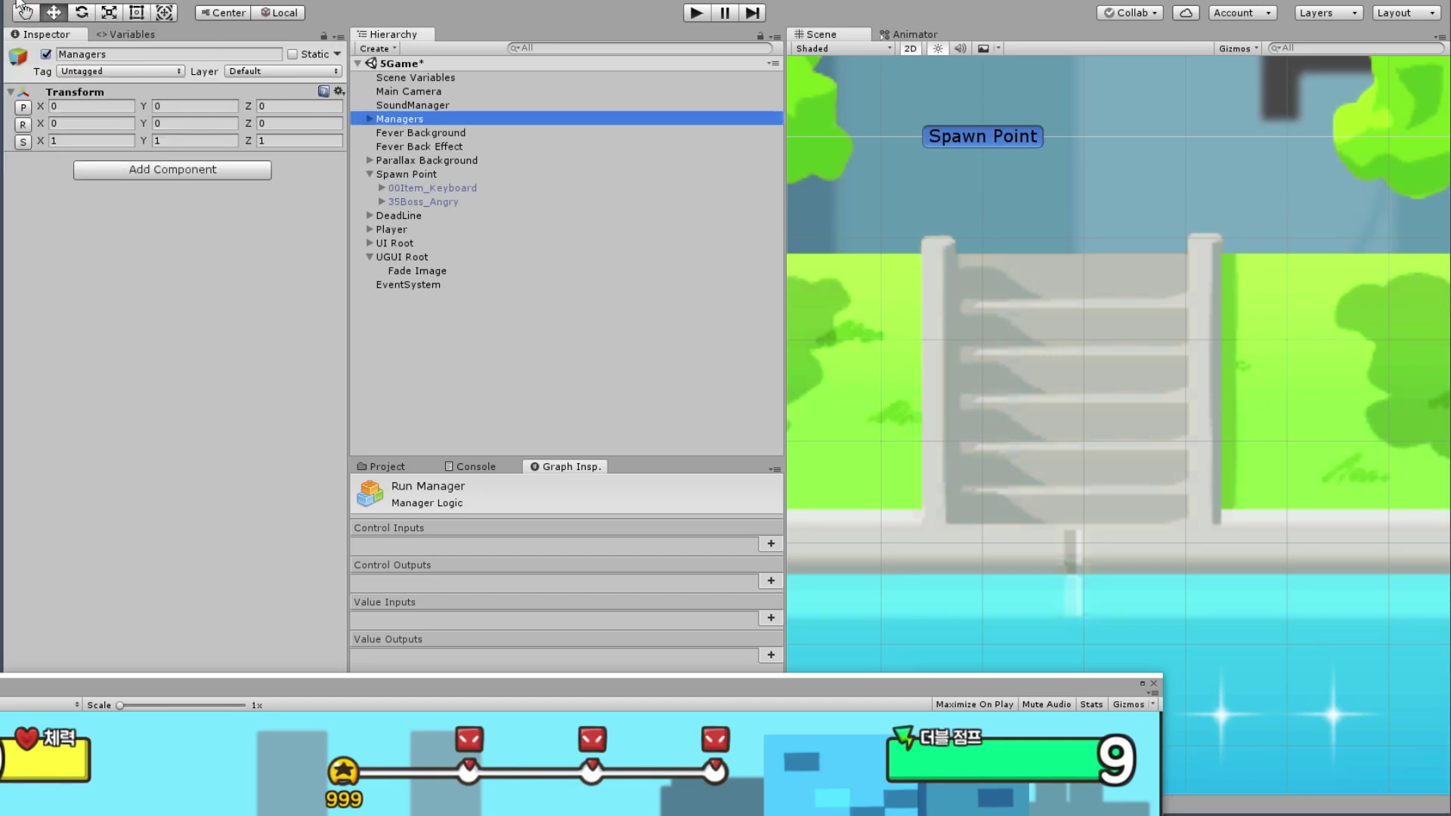
click(16, 1)
click(68, 135)
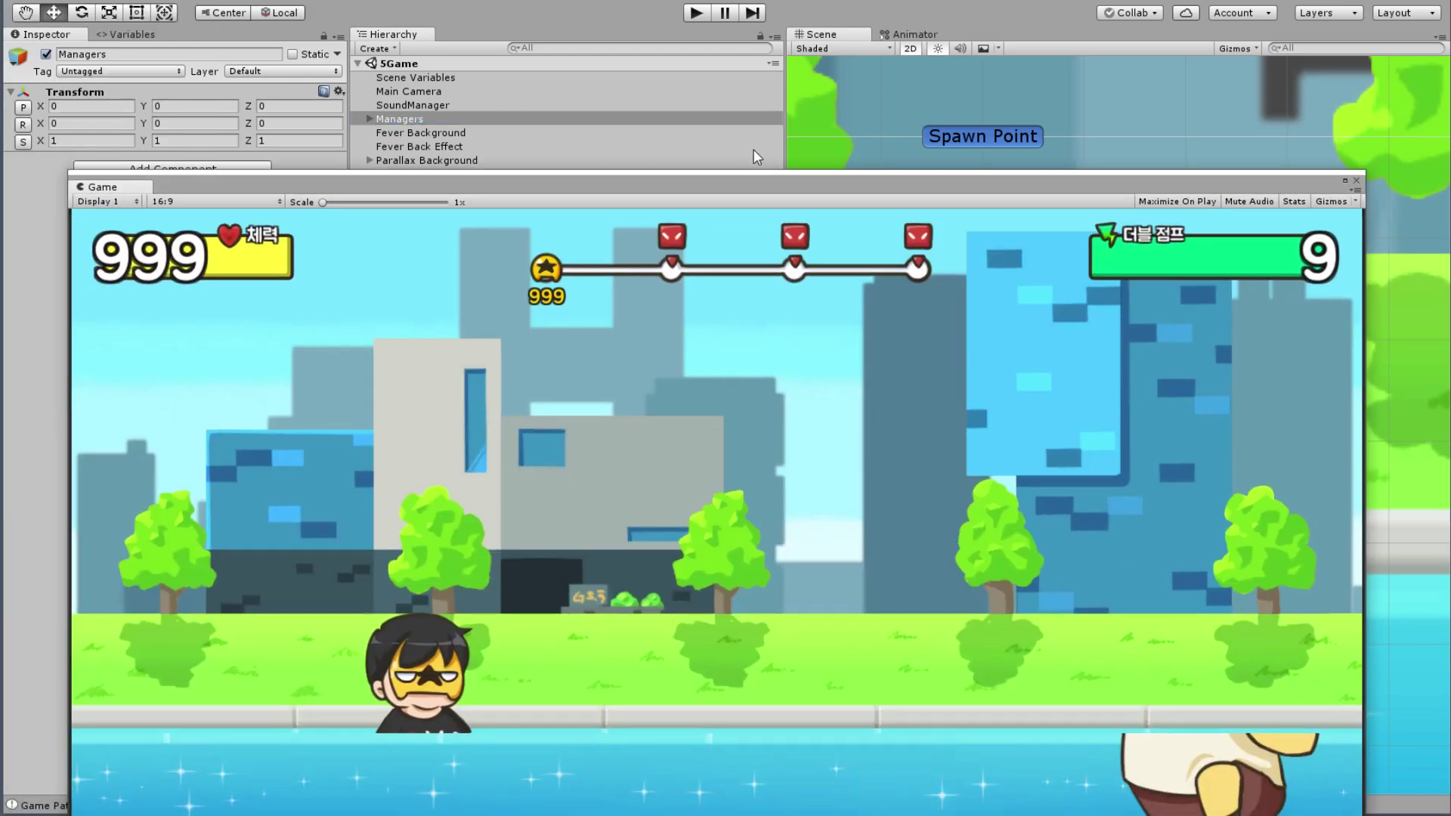
drag(547, 681, 761, 20)
click(689, 10)
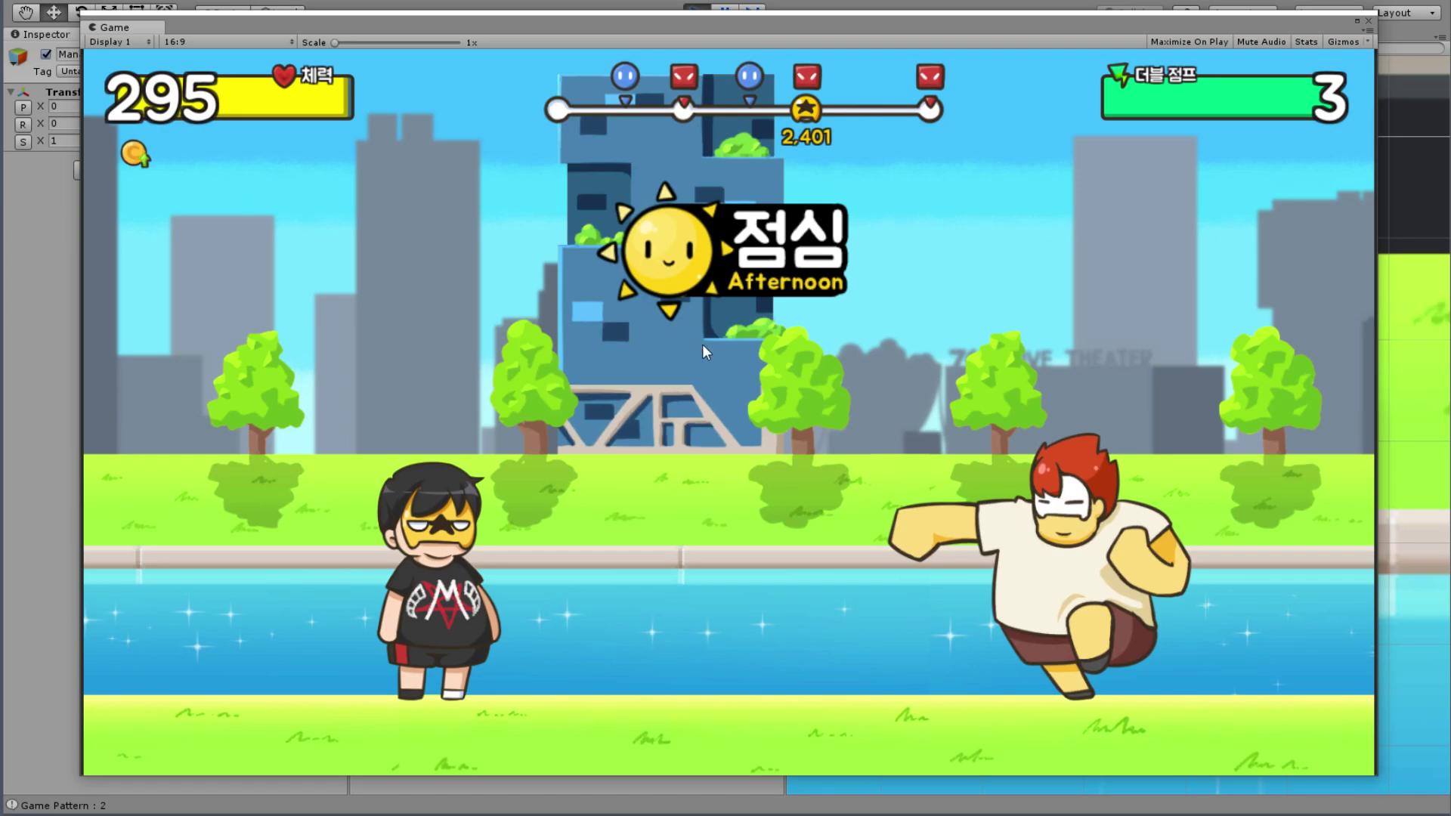
Step: Click through the boss dialogue and tutorial pages to start the fight
click(768, 664)
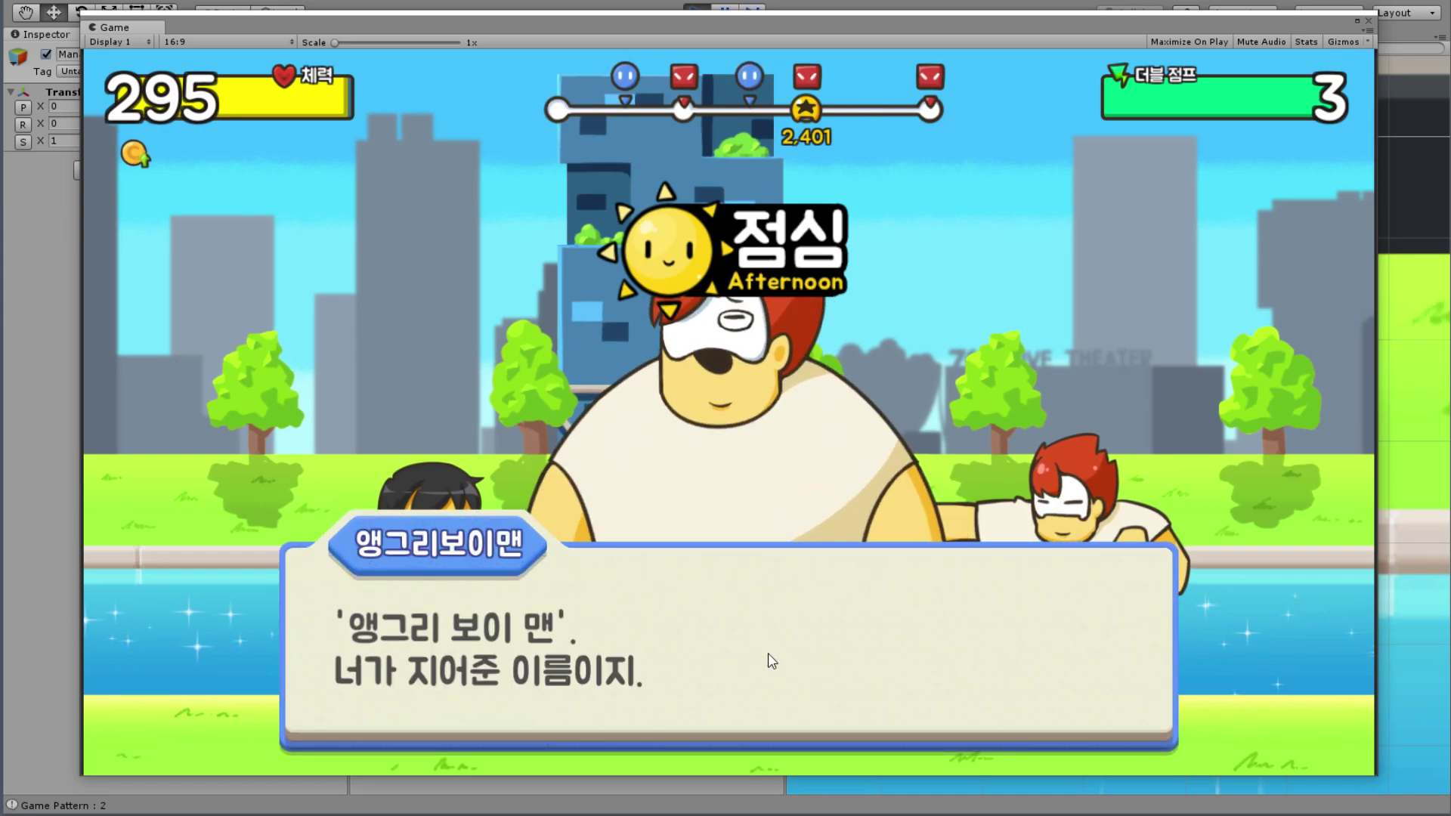
click(807, 646)
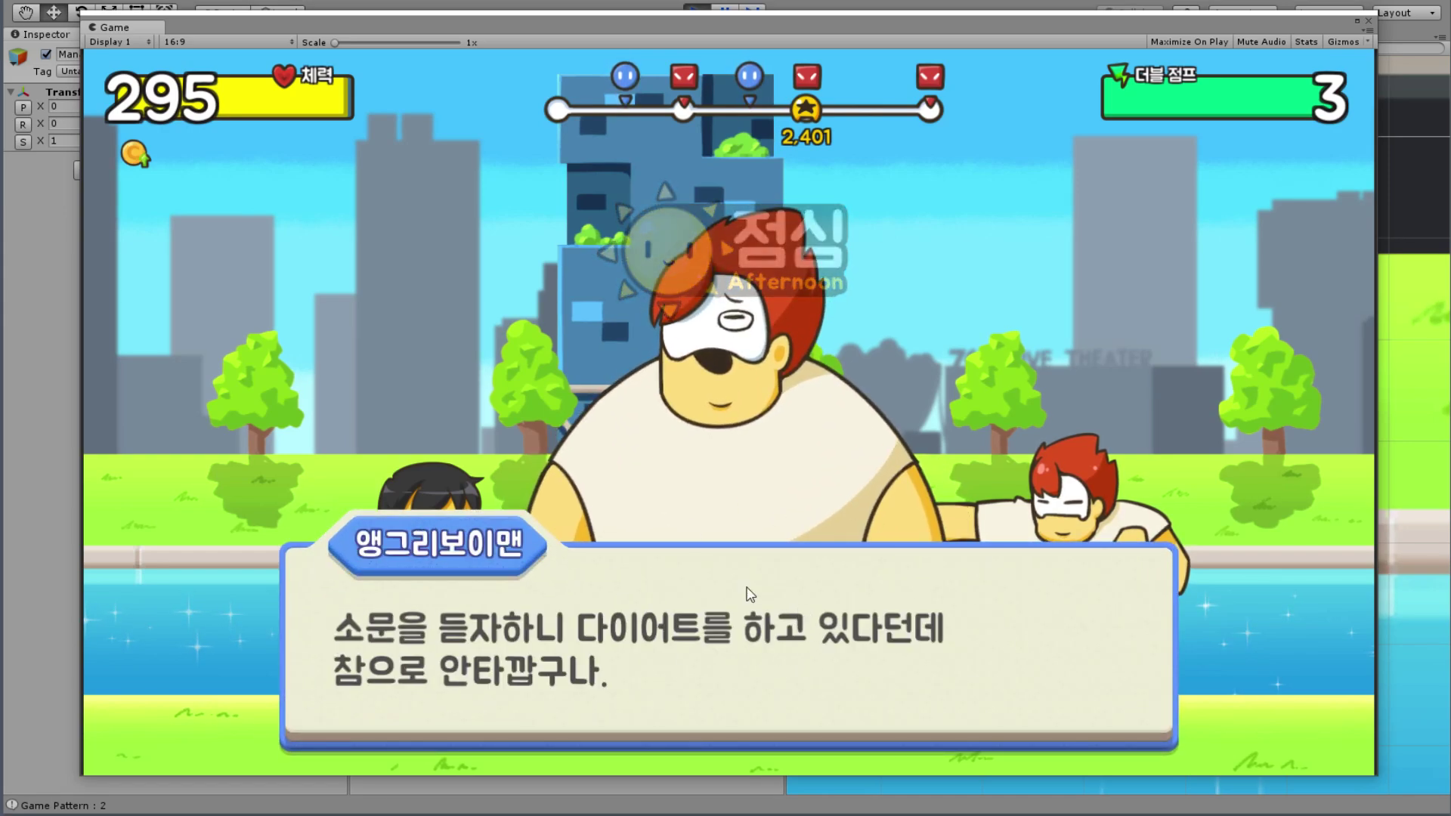
click(661, 623)
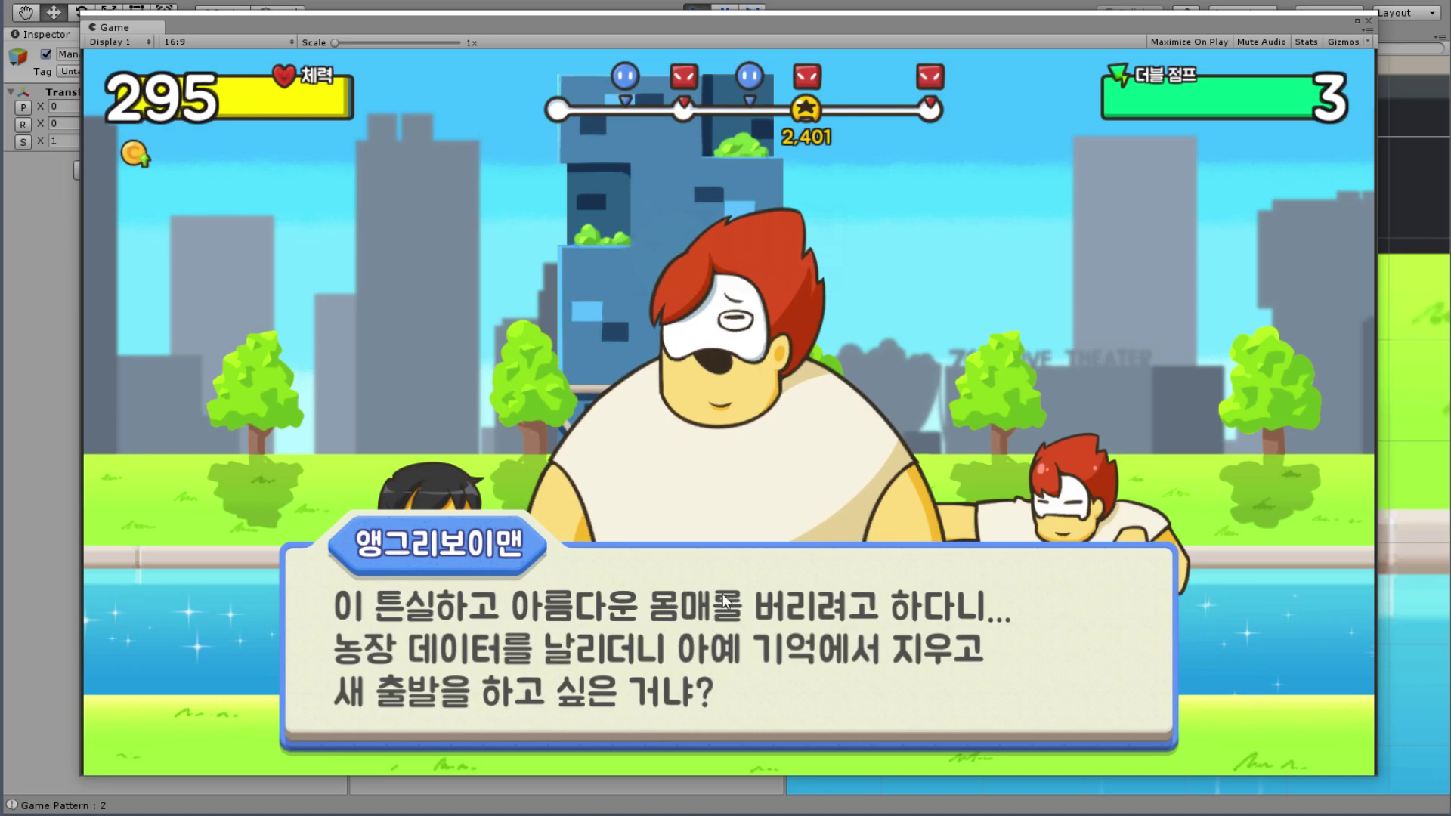
click(721, 612)
click(695, 612)
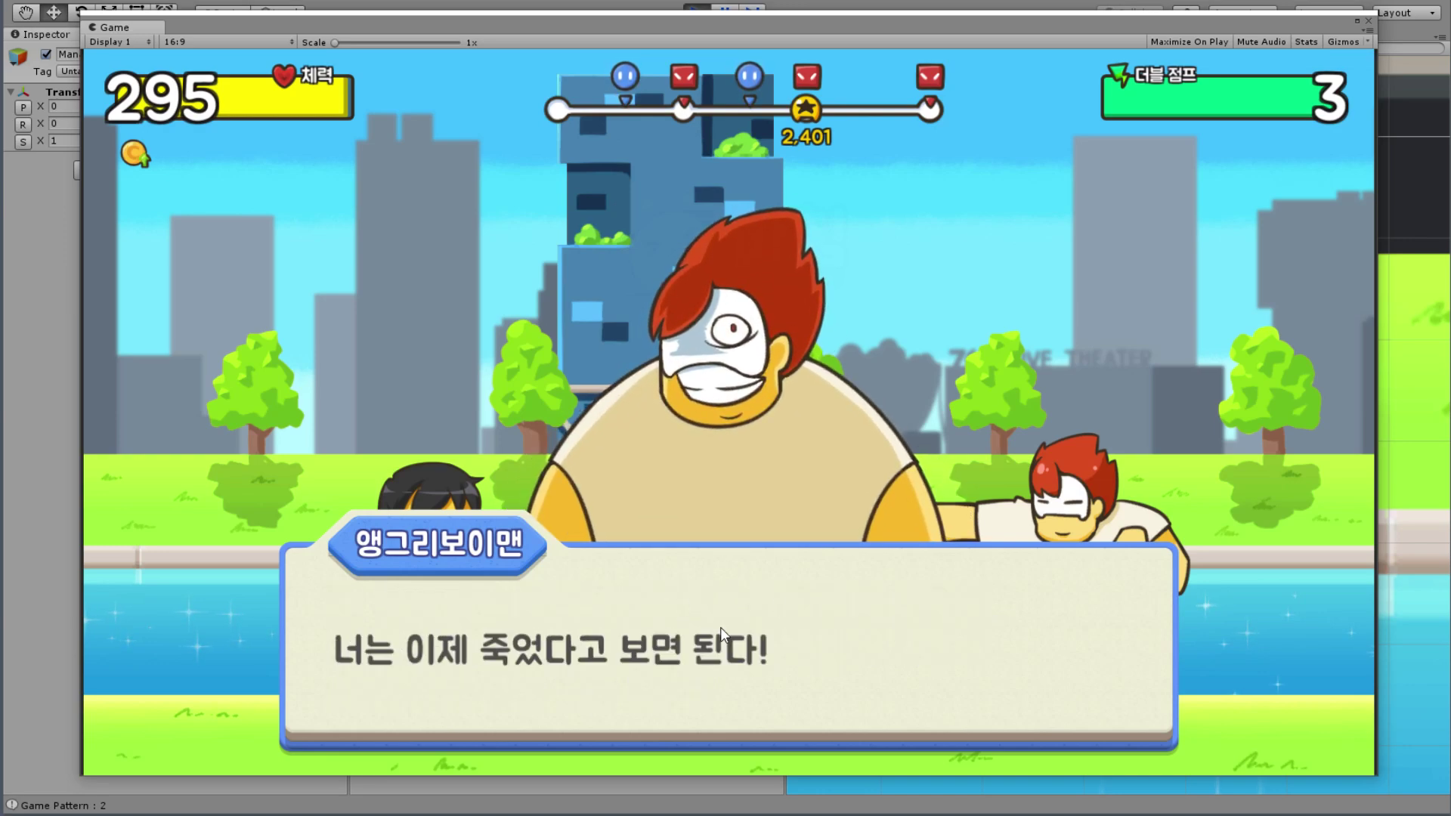
click(722, 634)
click(768, 519)
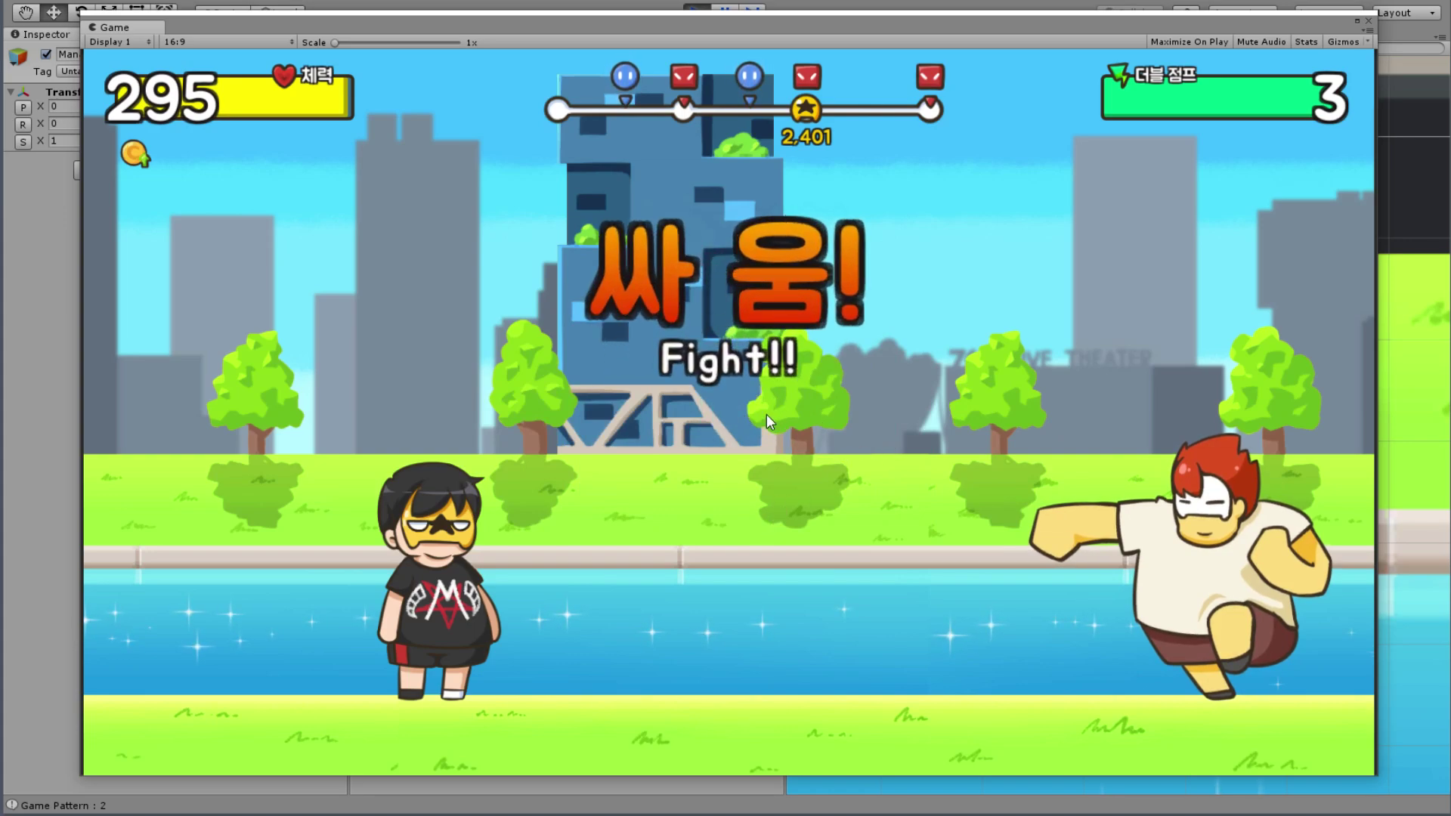
Step: Walk and double-jump onto the boss, then stop play mode with the Project tab shown
key(Right)
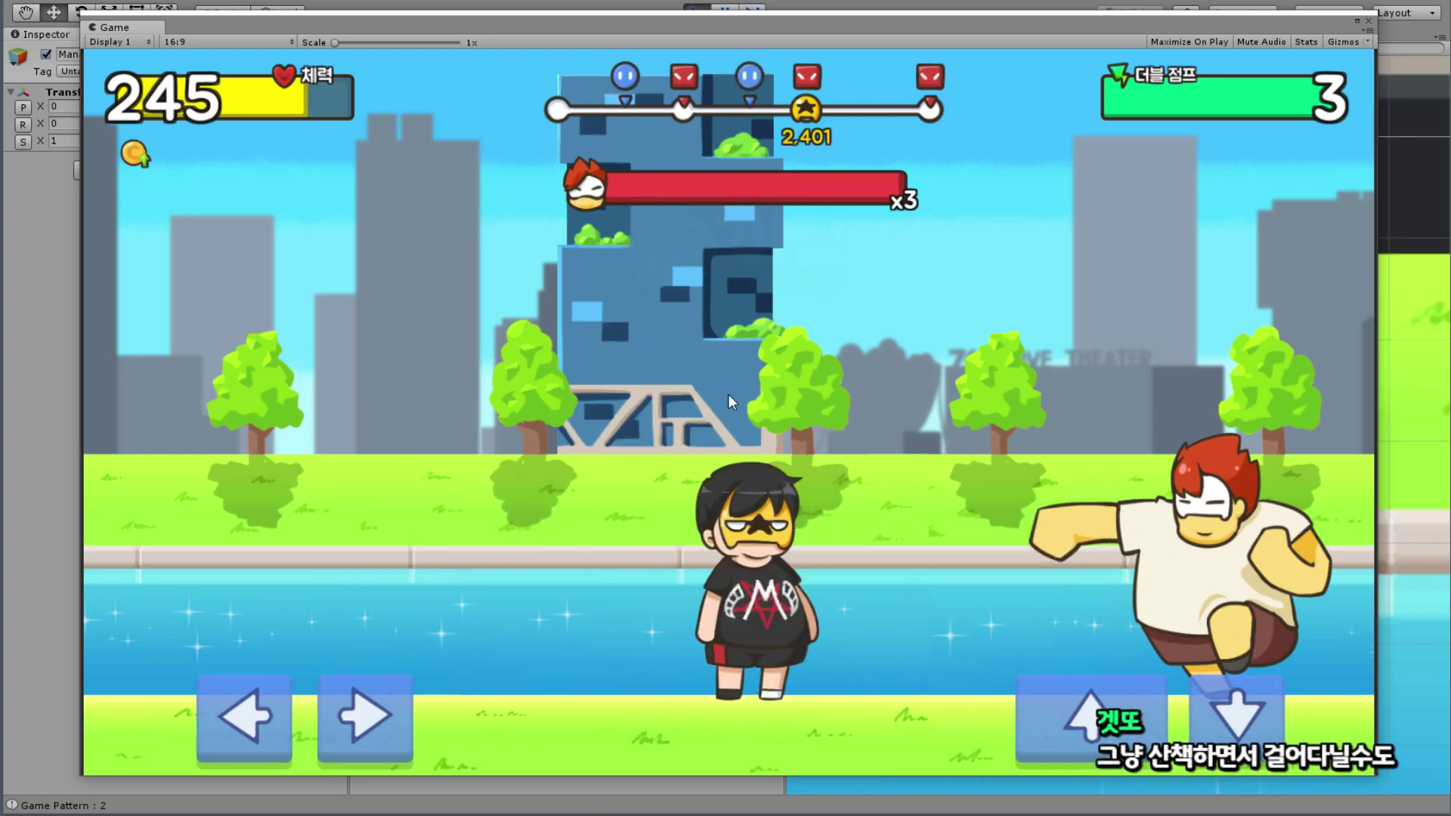
key(Up)
key(Right)
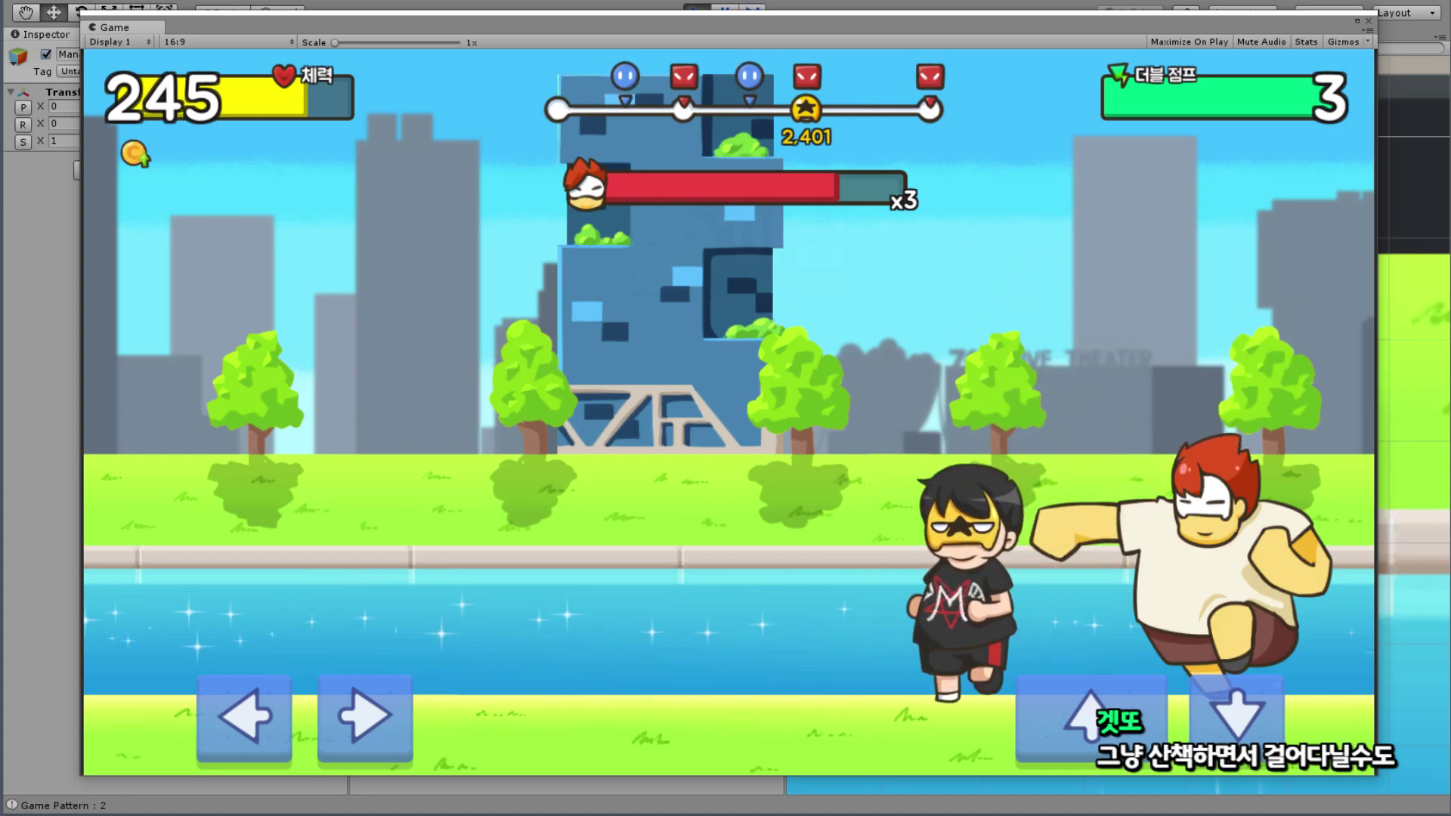
key(Up)
key(Up)
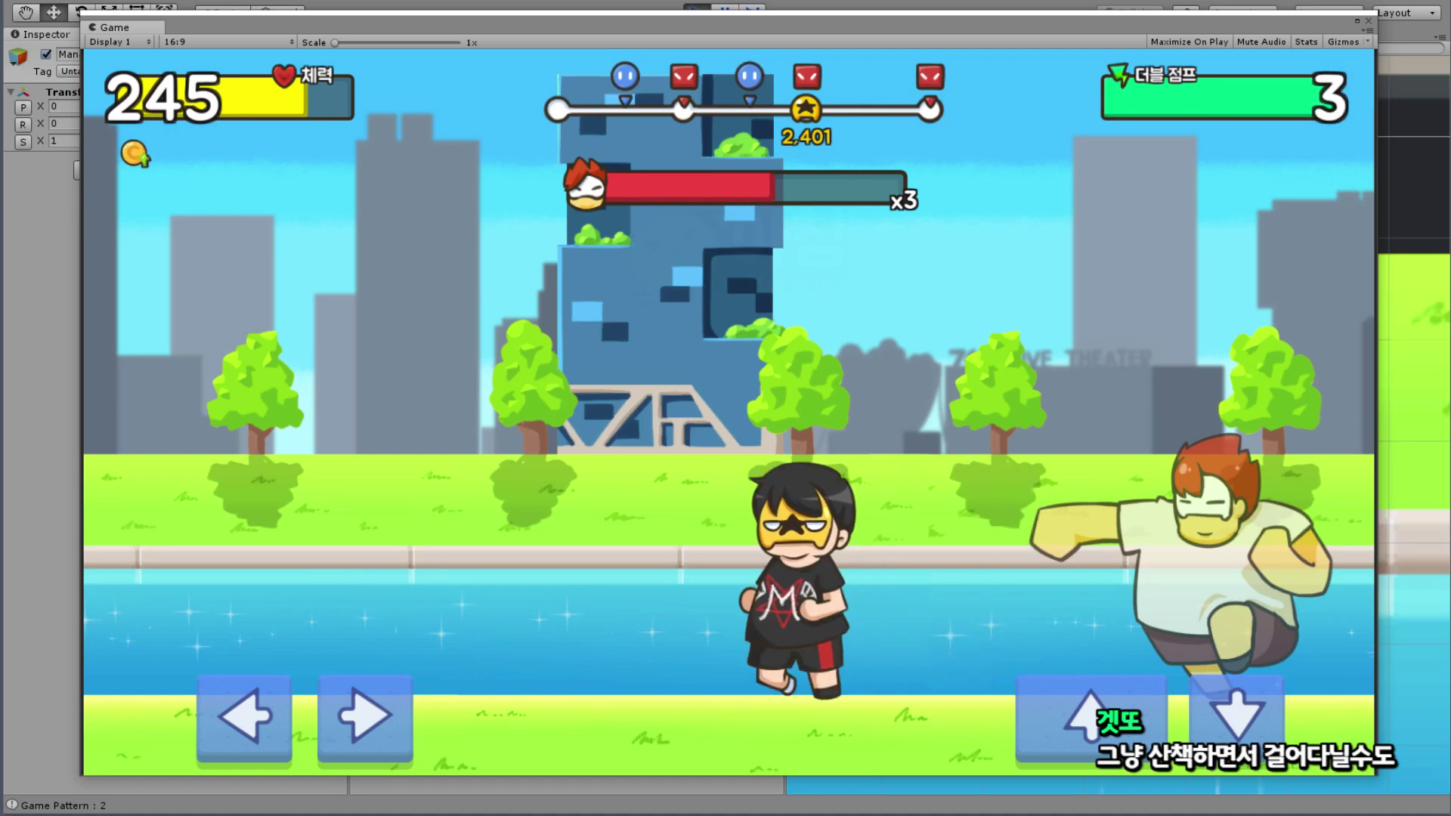
key(Left)
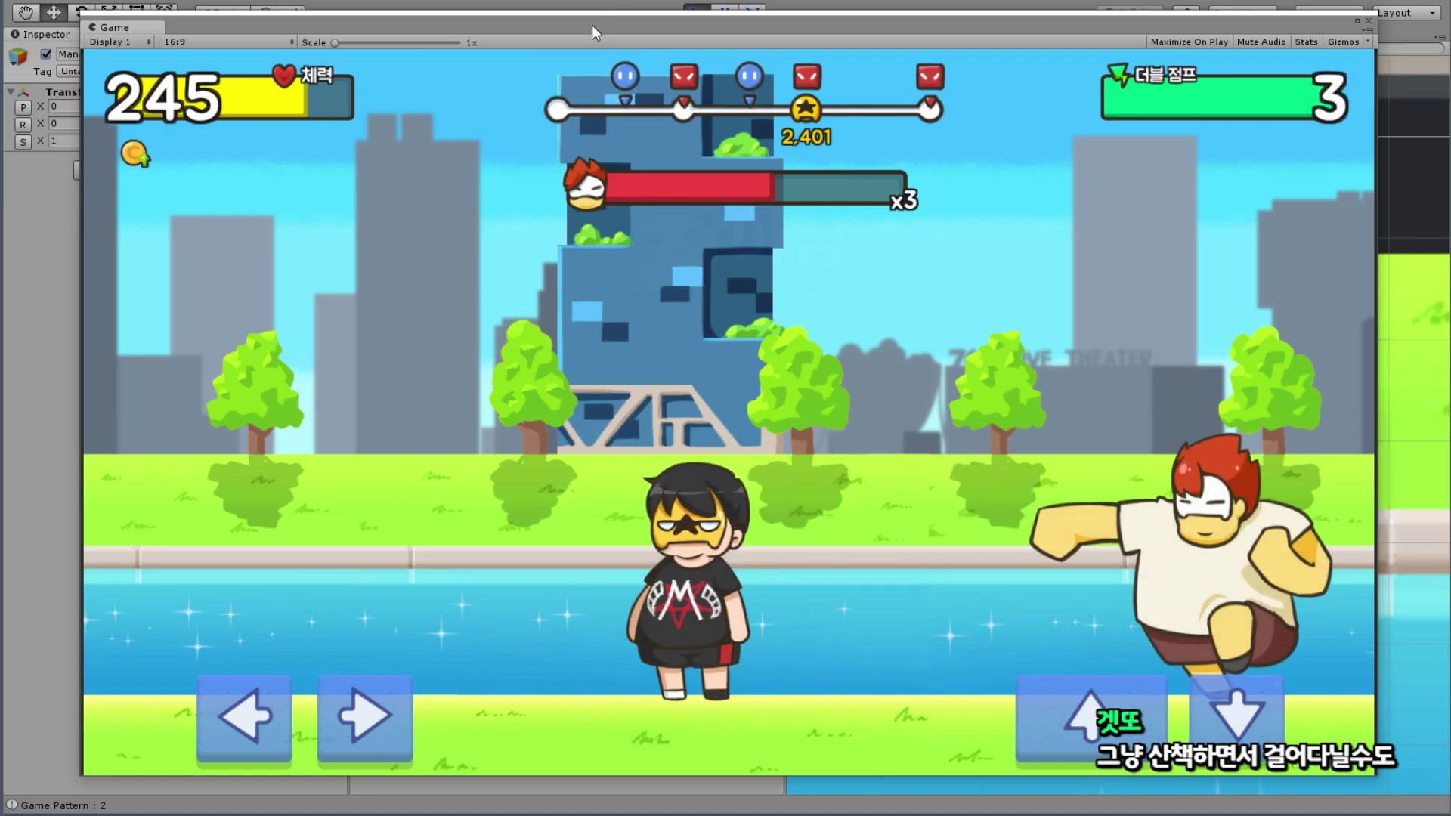
drag(594, 32, 400, 621)
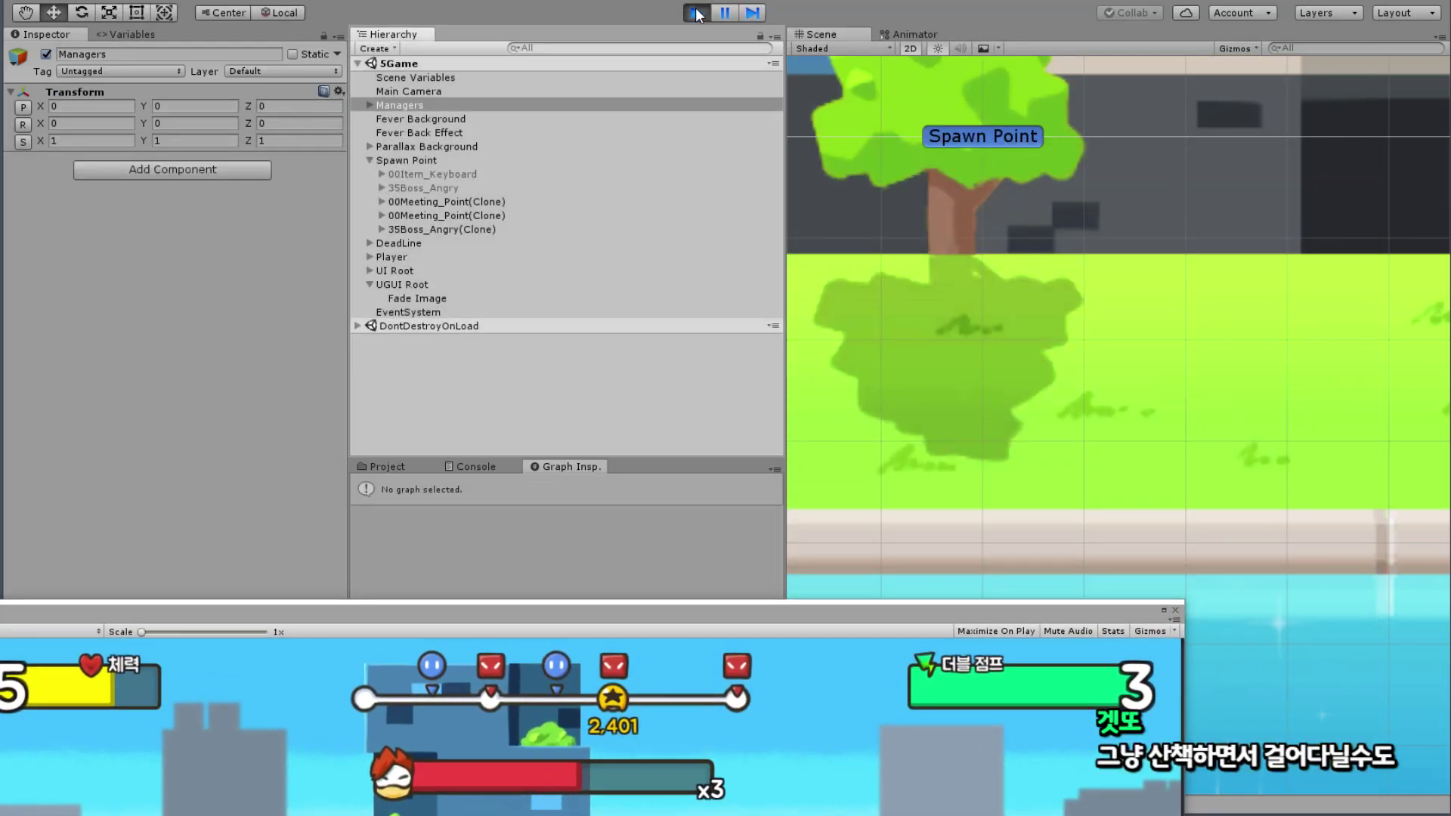
click(384, 468)
key(ctrl+p)
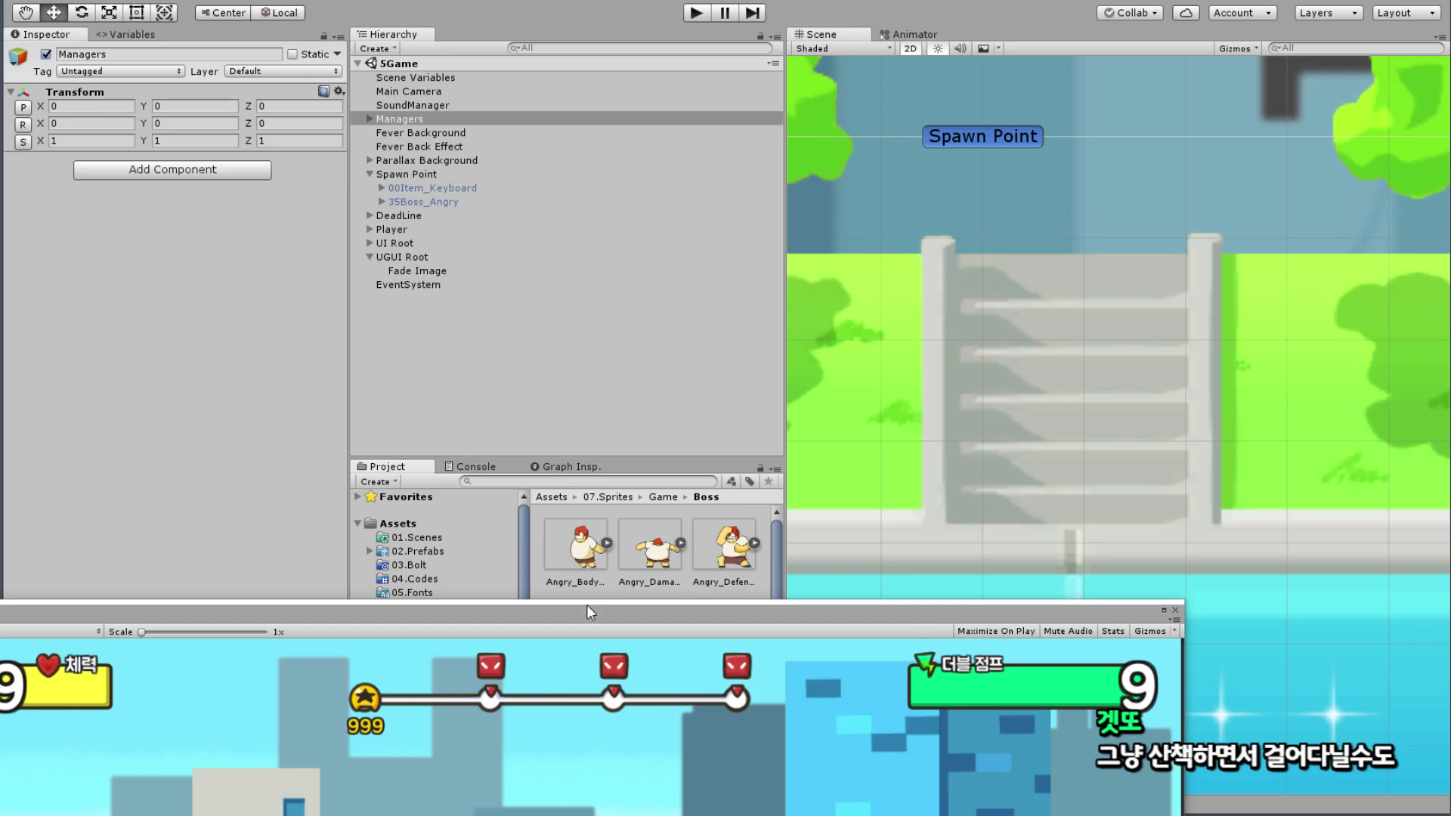
Step: Set the Angry_Damage sprite's Pixels Per Unit to 360 and apply, checking it against Angry_BodyShot
drag(586, 605, 572, 658)
click(639, 555)
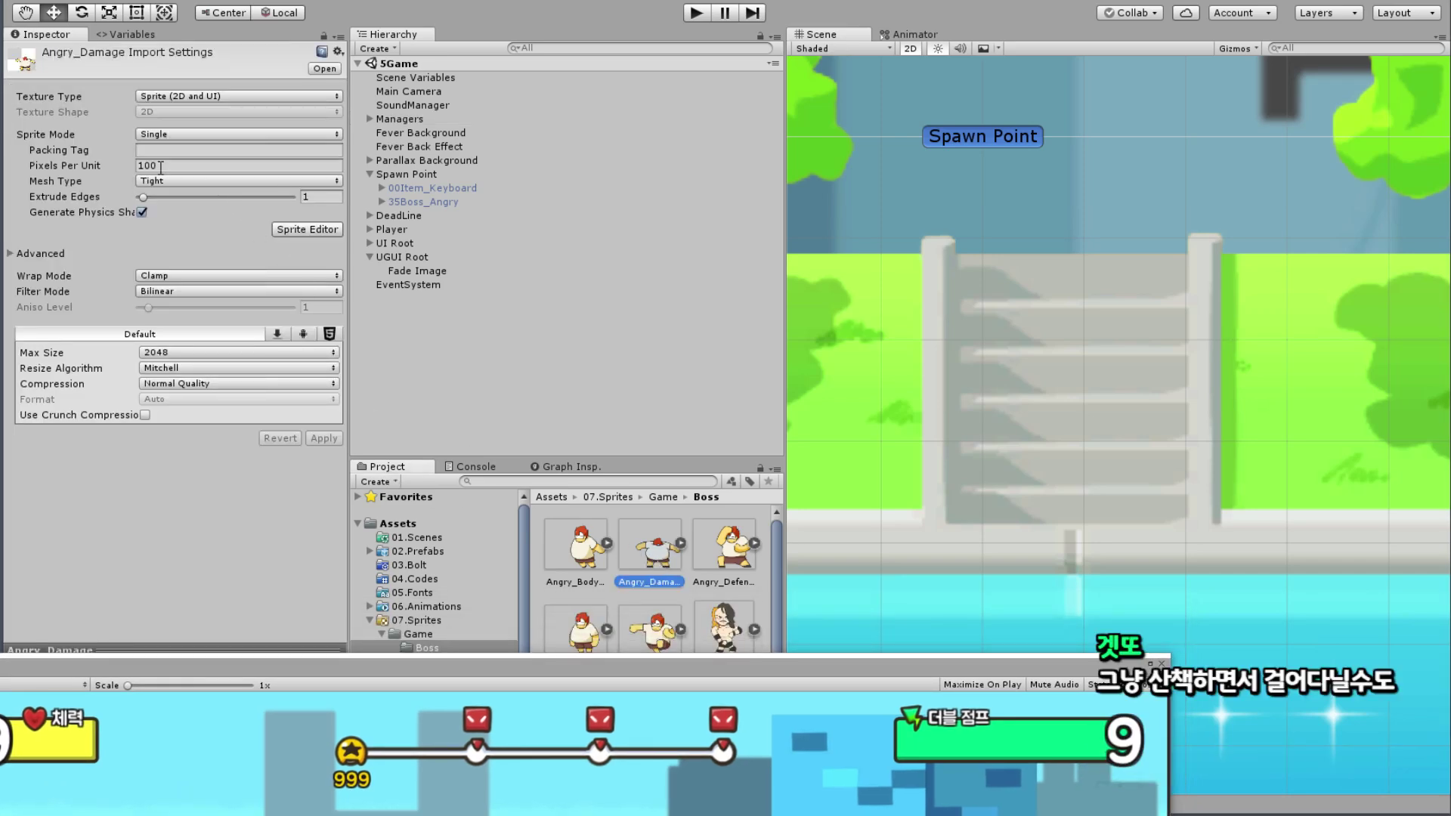
click(160, 165)
text(360)
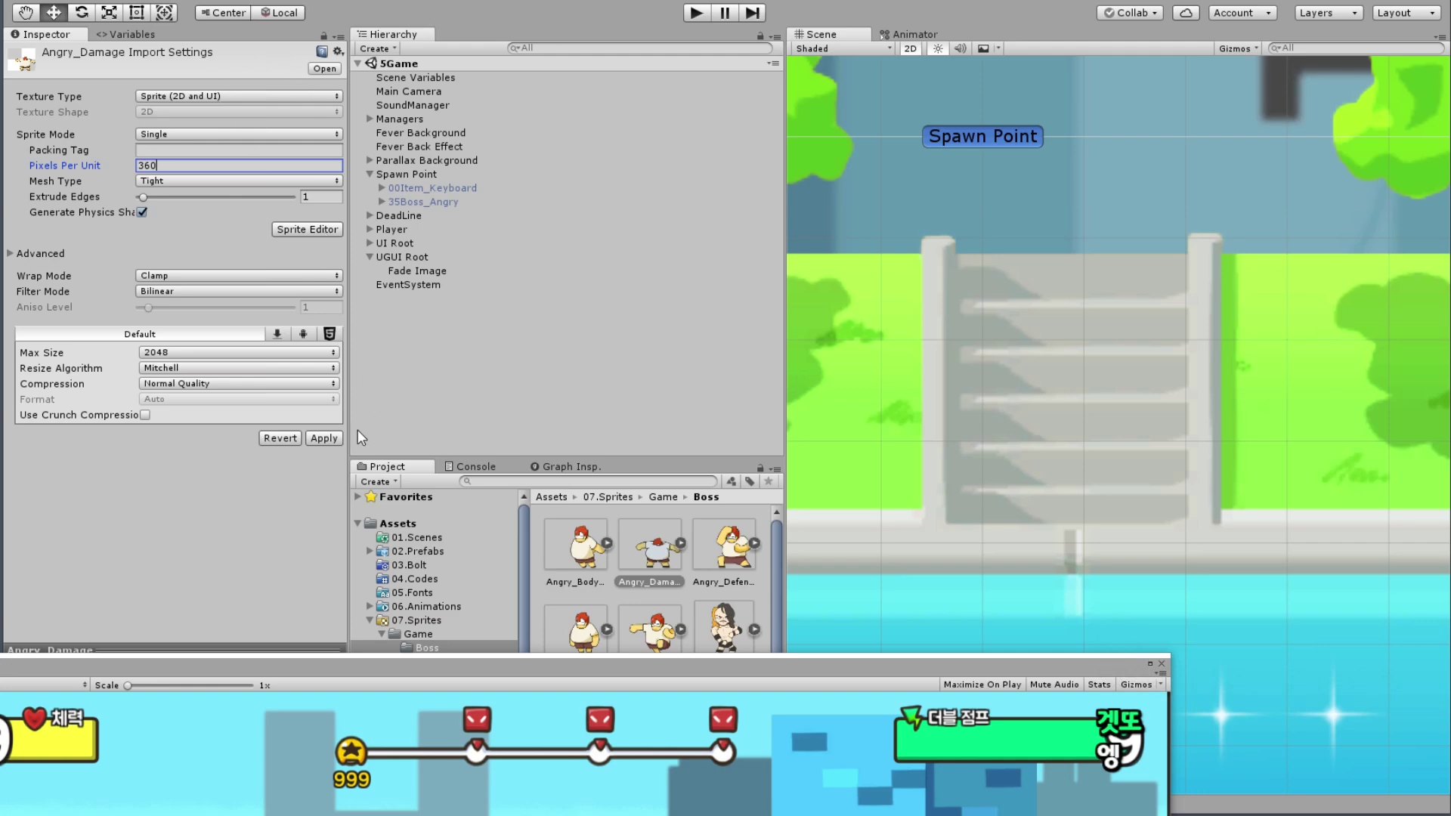
click(323, 439)
click(566, 550)
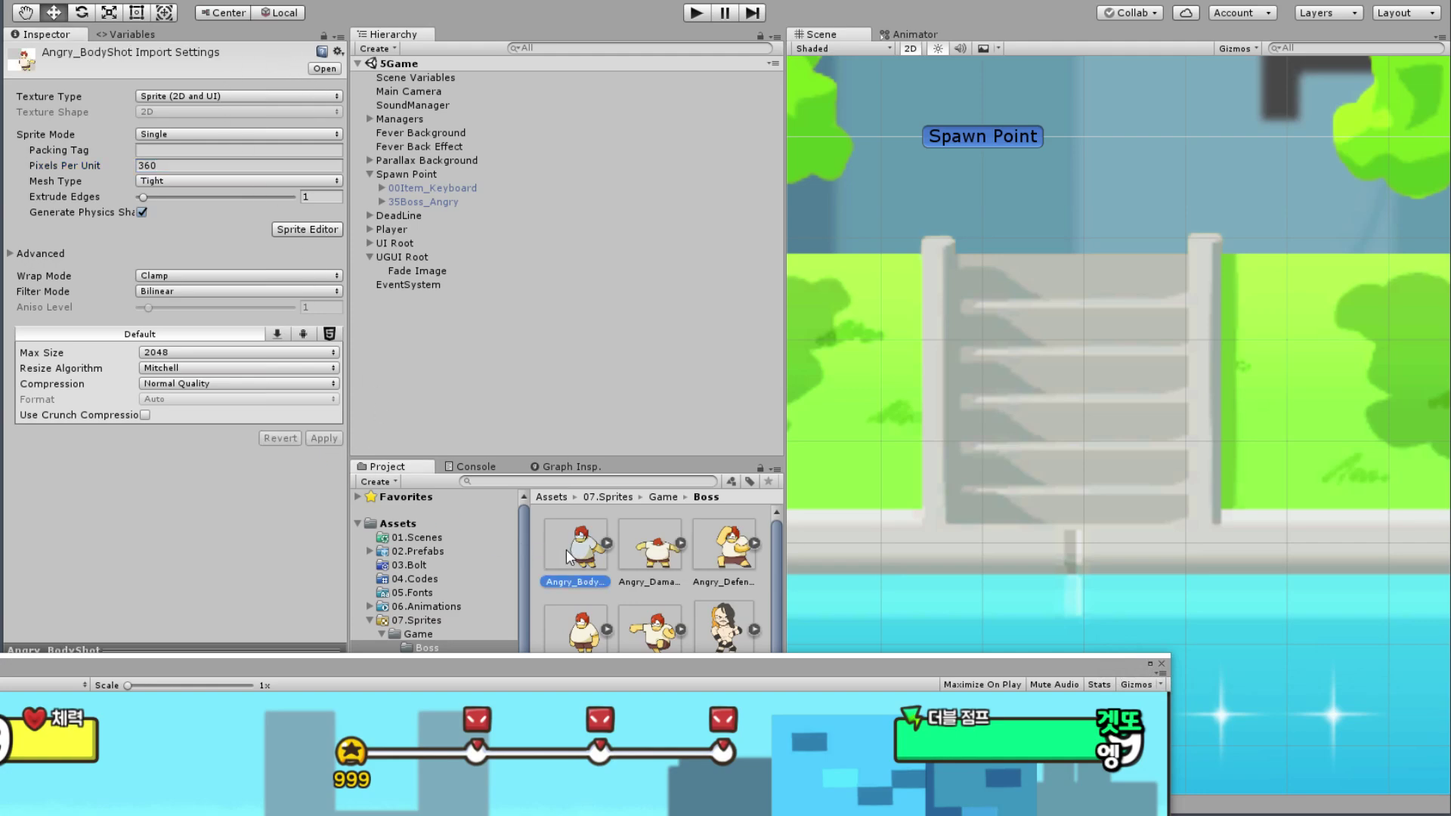
click(651, 560)
drag(590, 668, 819, 88)
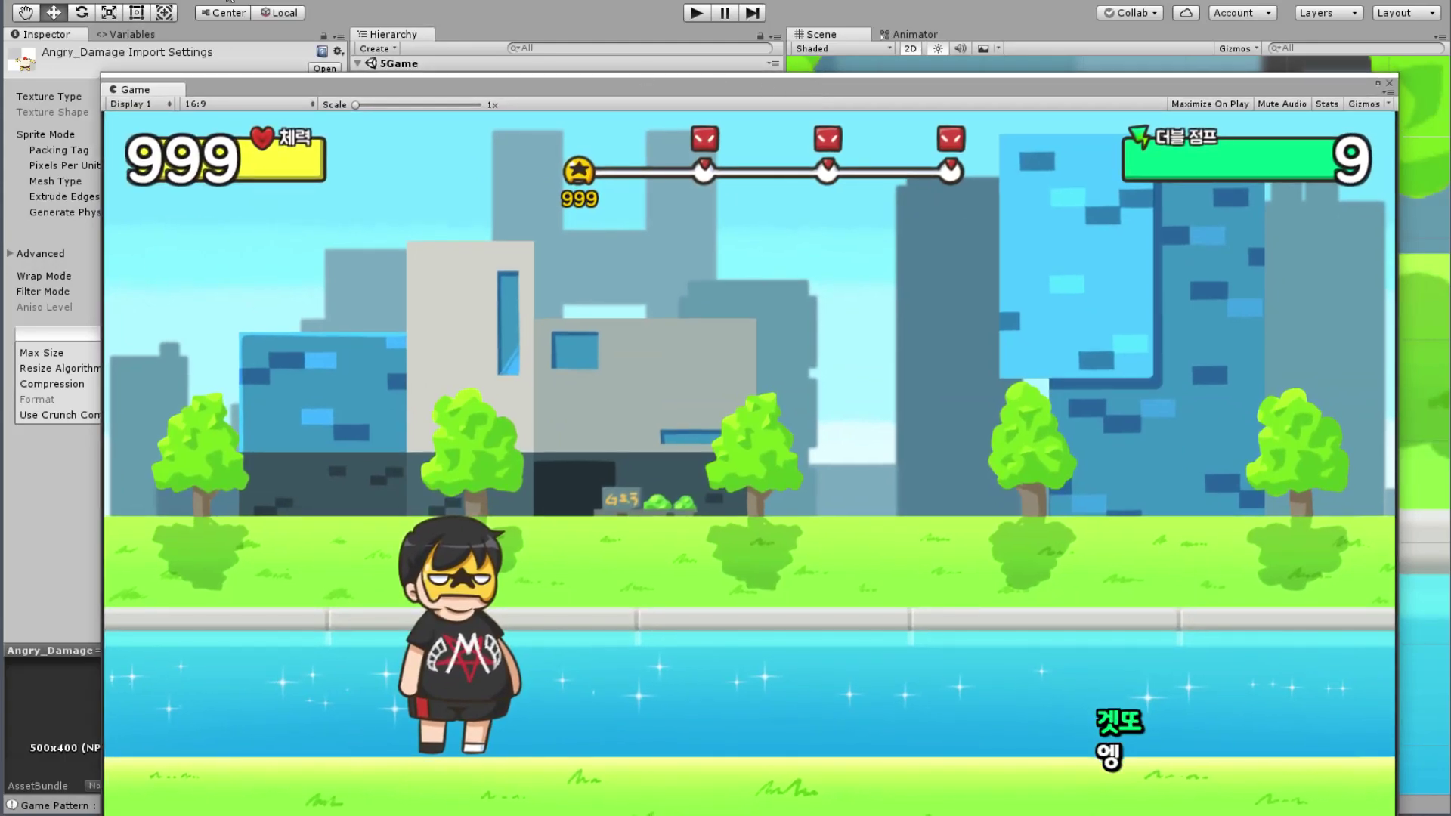
Step: Save the scenes and the project from the File menu, then move the game view down
click(20, 3)
click(62, 53)
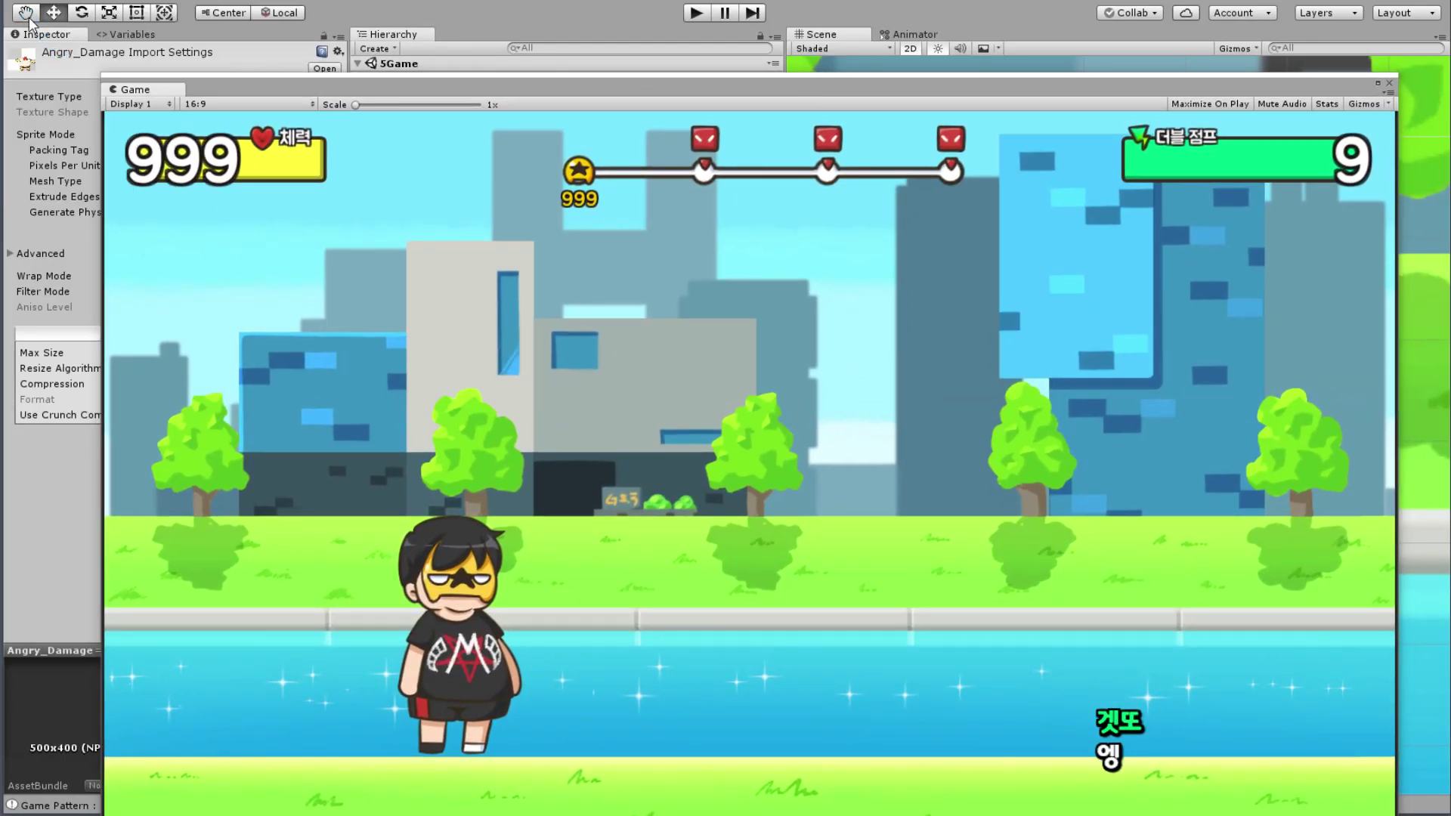
click(19, 3)
click(62, 136)
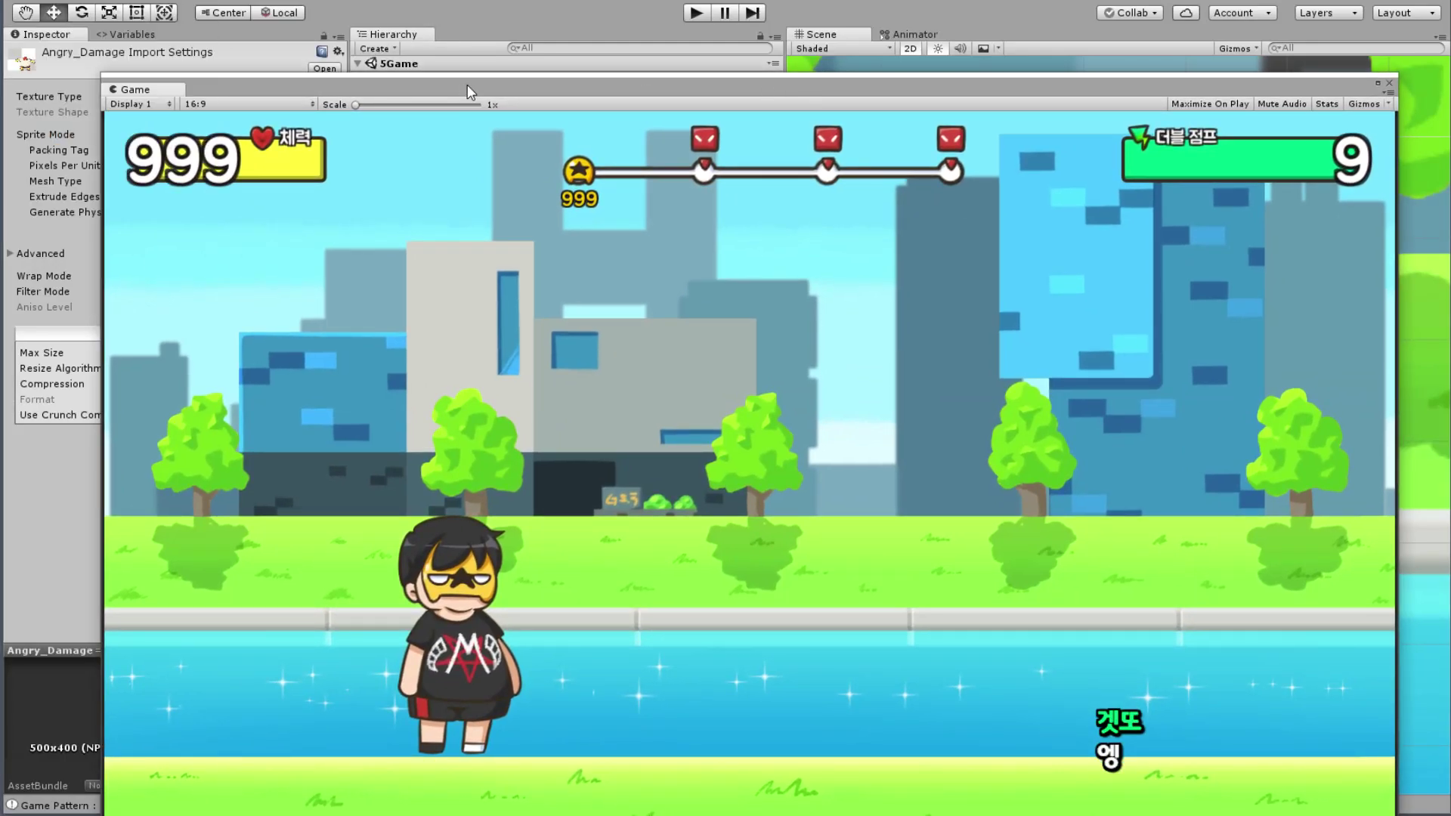
drag(468, 83, 446, 54)
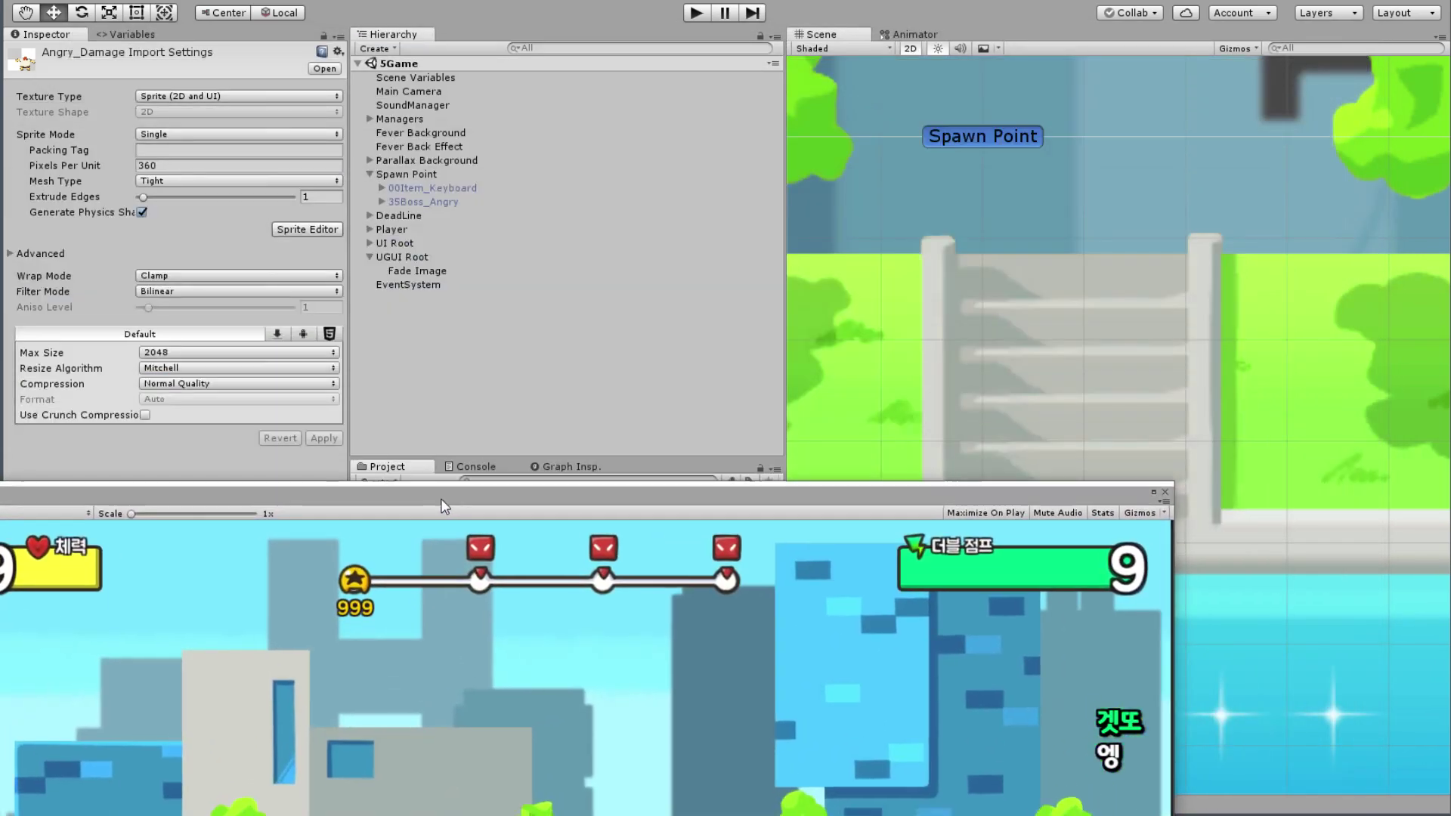
drag(638, 48, 408, 561)
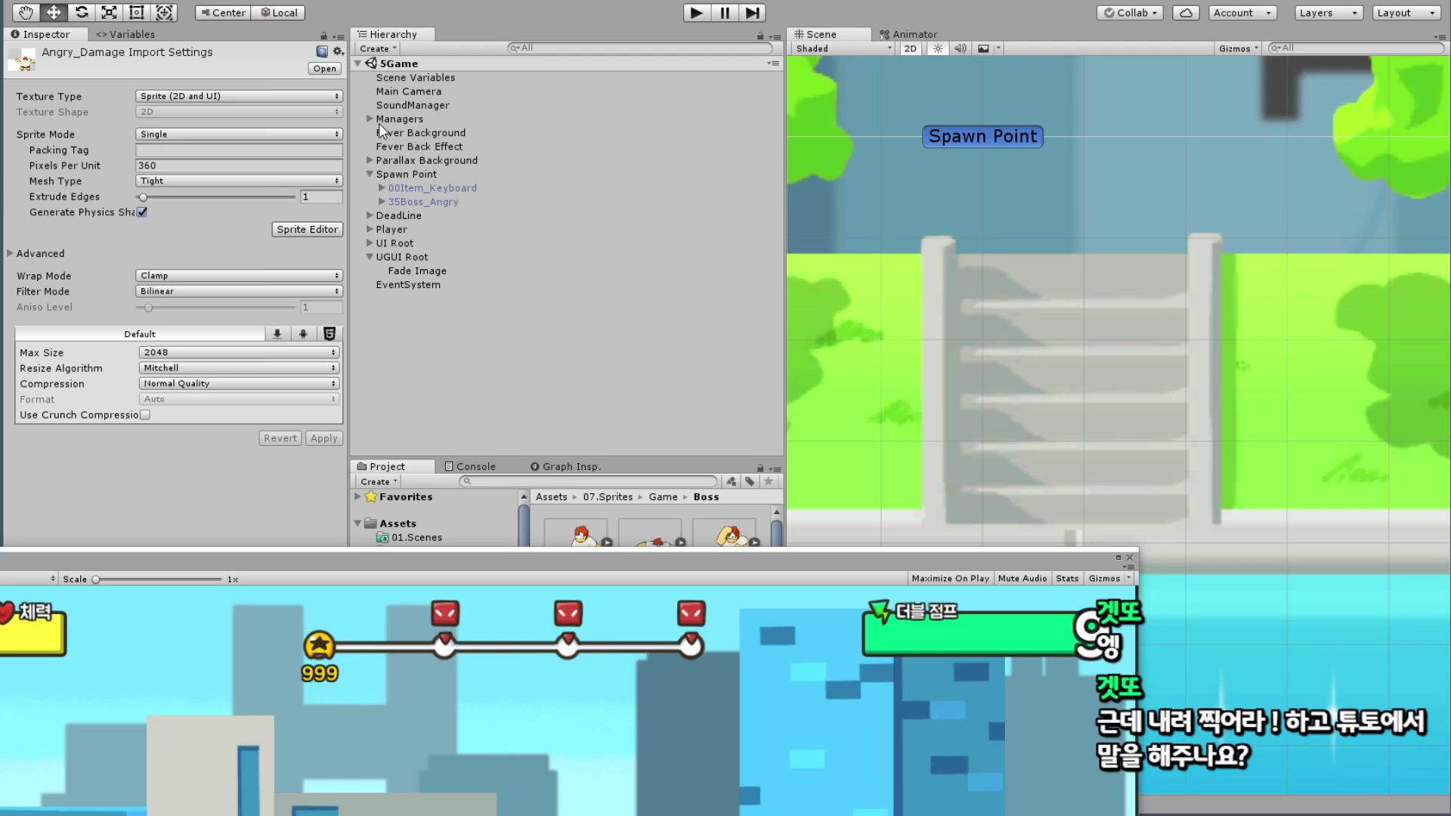
Step: Select Boss2Manager under Managers so its flow graph shows near the top-left
click(370, 120)
click(422, 202)
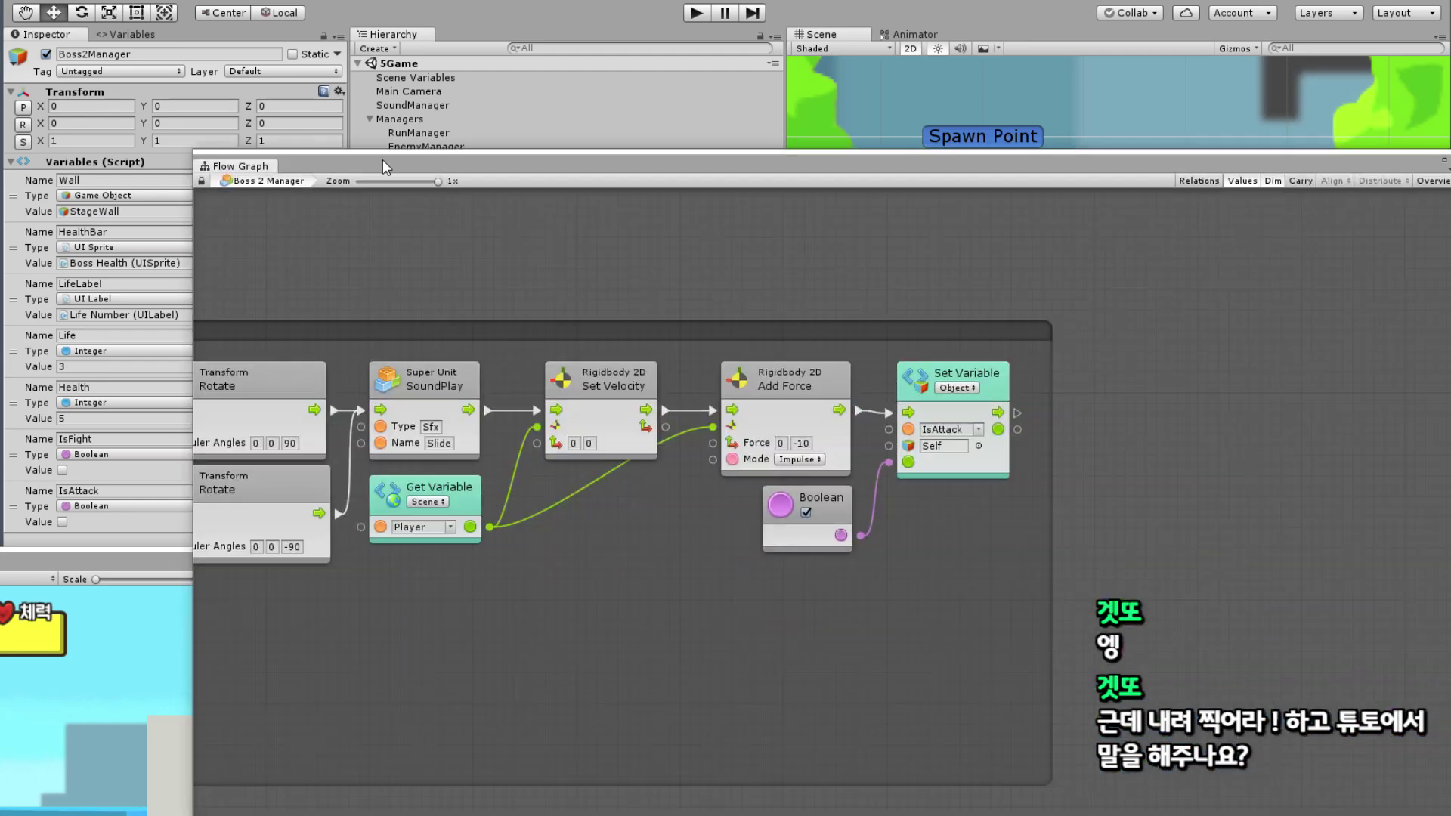
drag(382, 160, 257, 40)
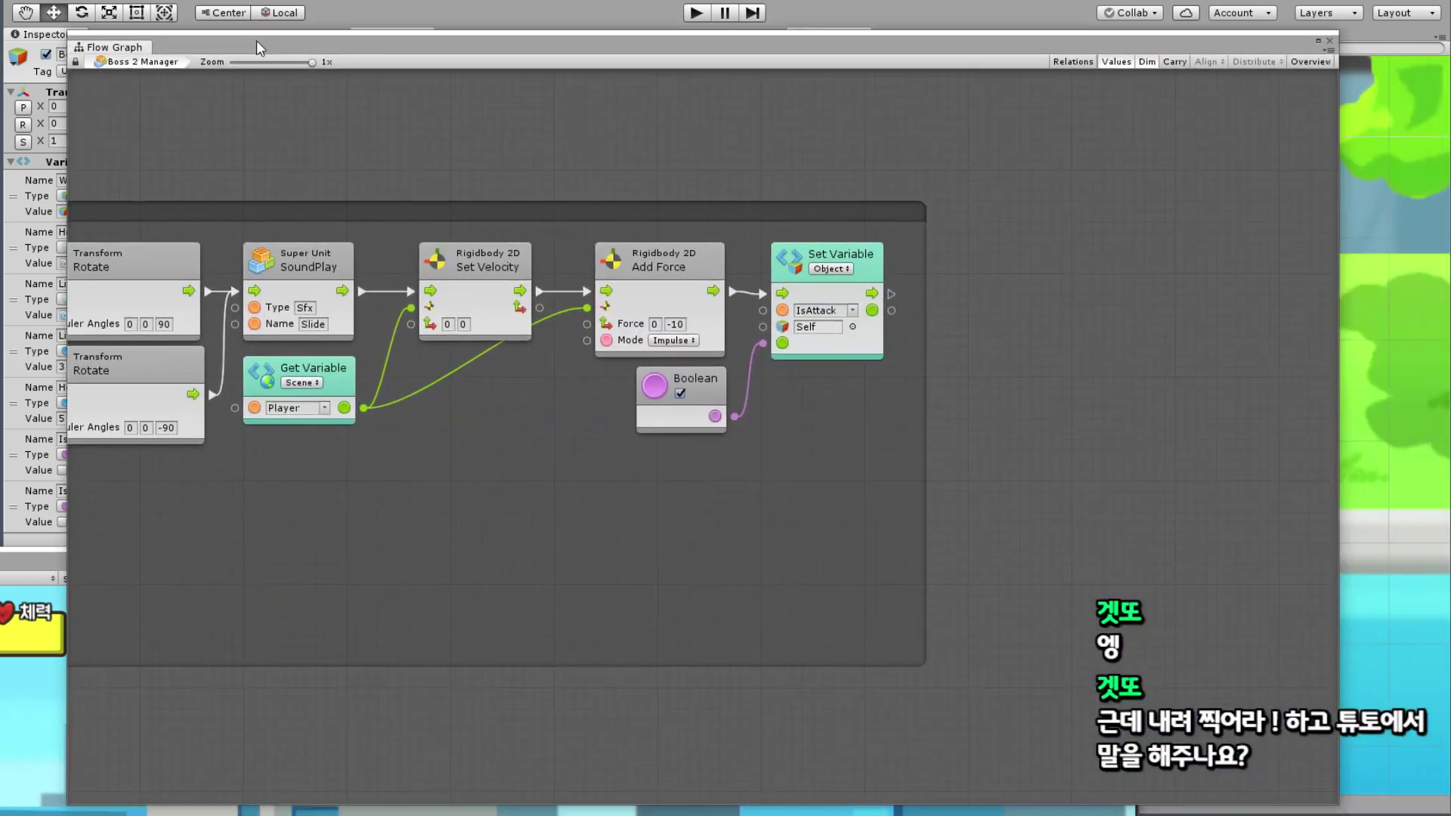
Step: Zoom out and pan the graph, then centre Player React and Return Boss State at 1x
middle_drag(453, 422, 838, 442)
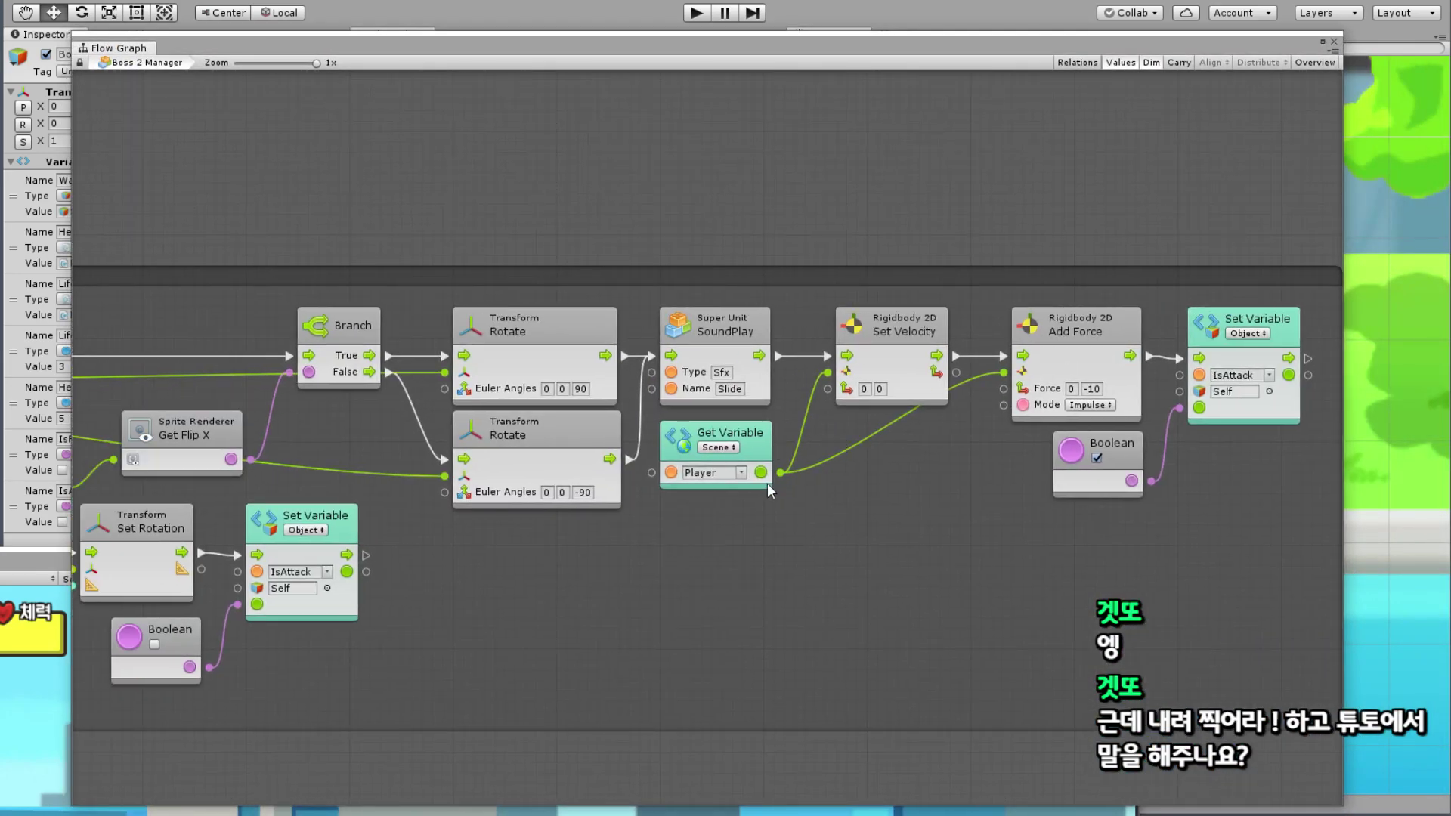
scroll(767, 483, down, 2)
scroll(878, 497, up, 2)
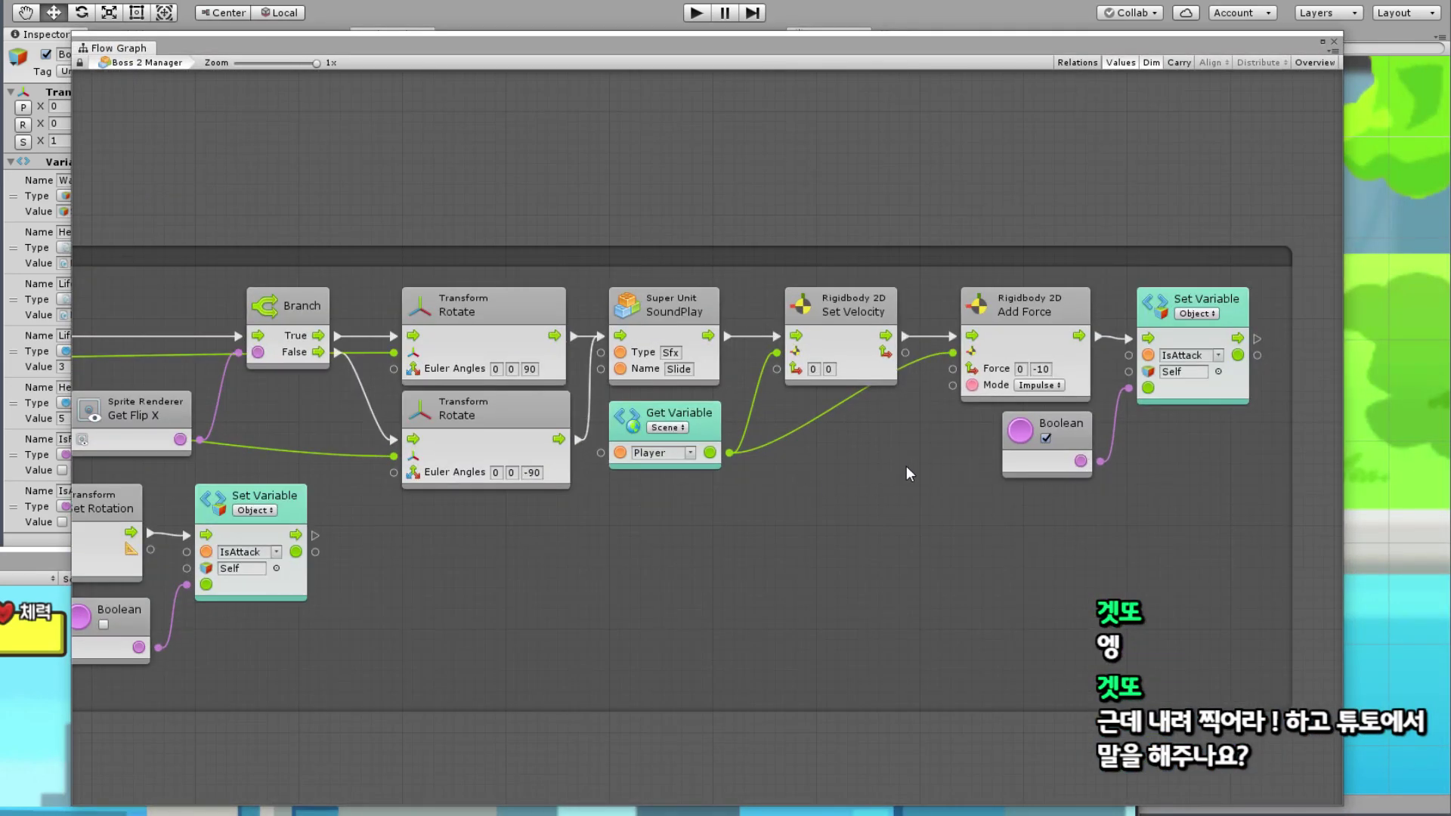
mouse_move(835, 493)
middle_down()
mouse_move(905, 481)
mouse_move(726, 496)
middle_up()
mouse_move(860, 469)
middle_down()
mouse_move(888, 459)
mouse_move(810, 452)
middle_up()
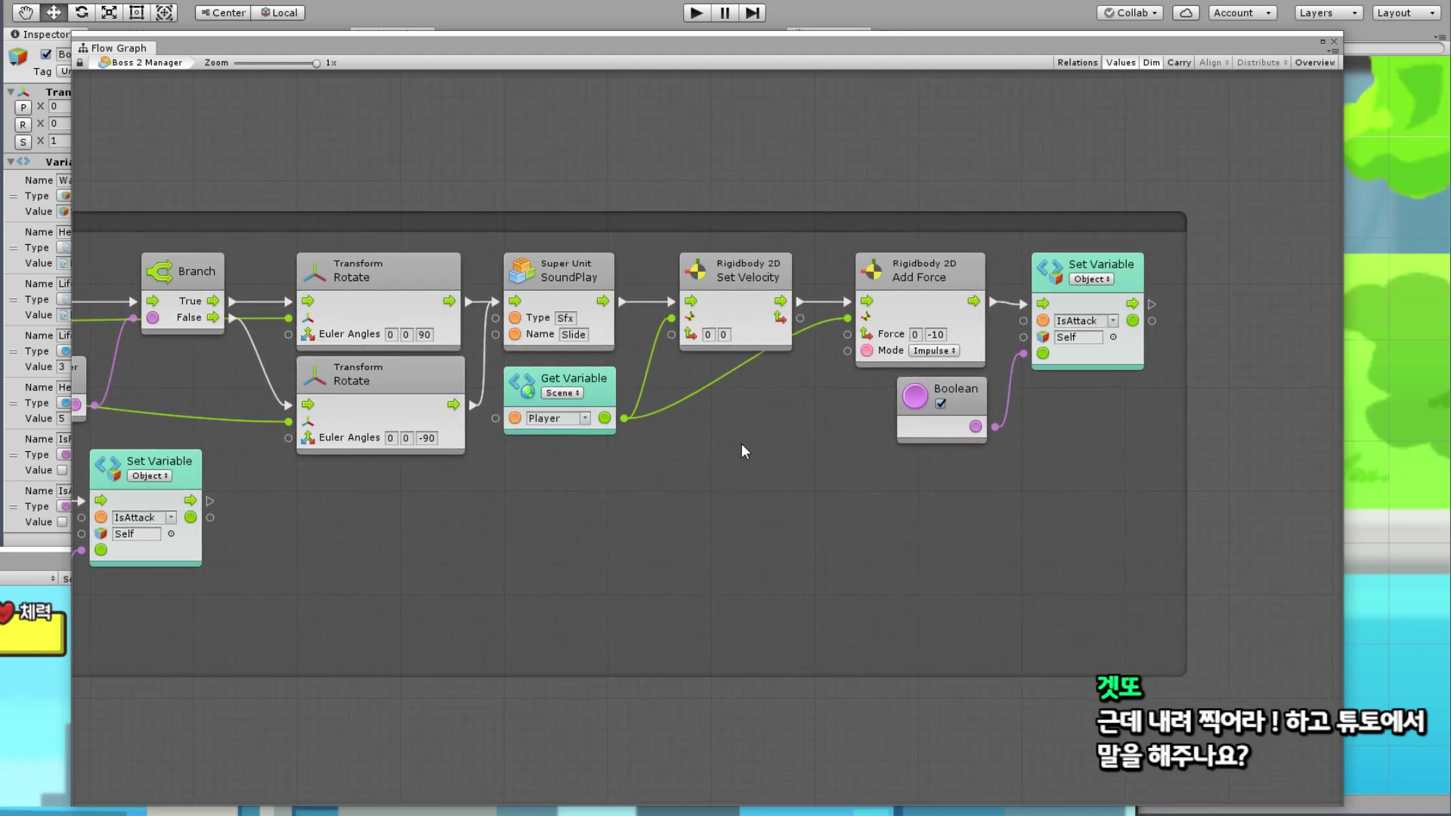
scroll(868, 491, down, 4)
scroll(750, 481, down, 2)
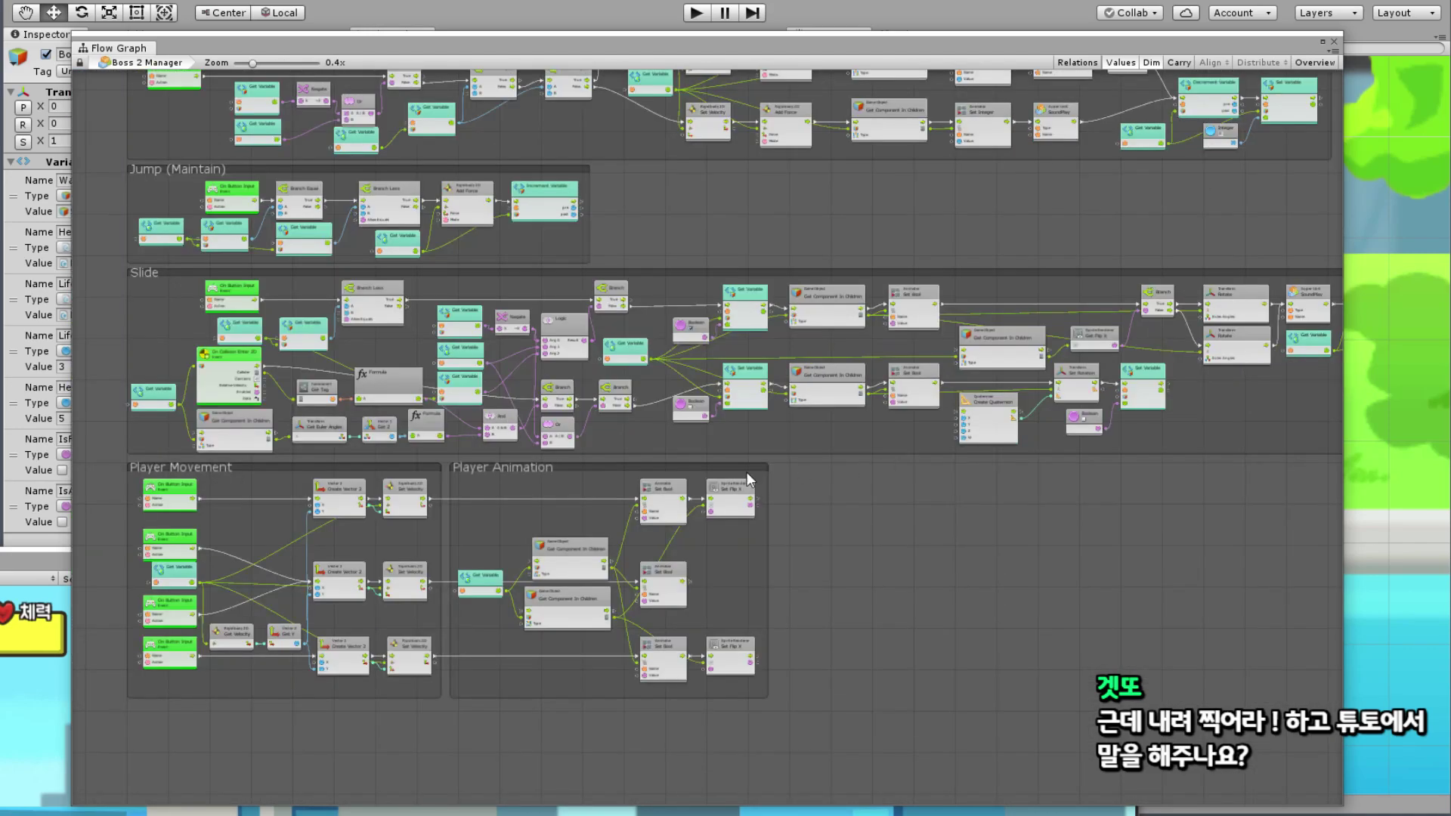
mouse_move(748, 478)
middle_down()
mouse_move(846, 222)
mouse_move(771, 378)
middle_up()
scroll(770, 378, up, 2)
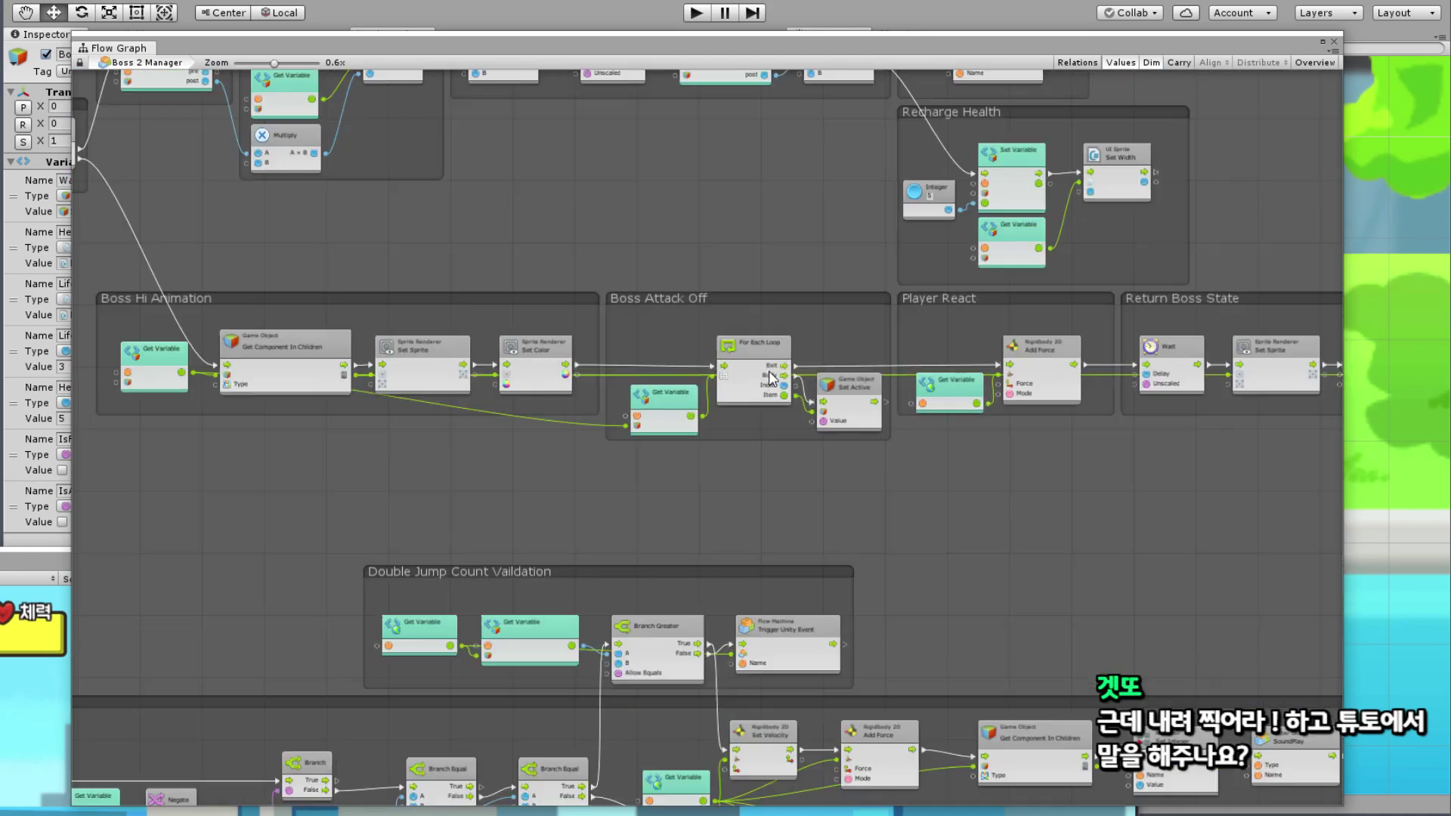
scroll(1028, 362, up, 2)
middle_drag(1028, 361, 678, 421)
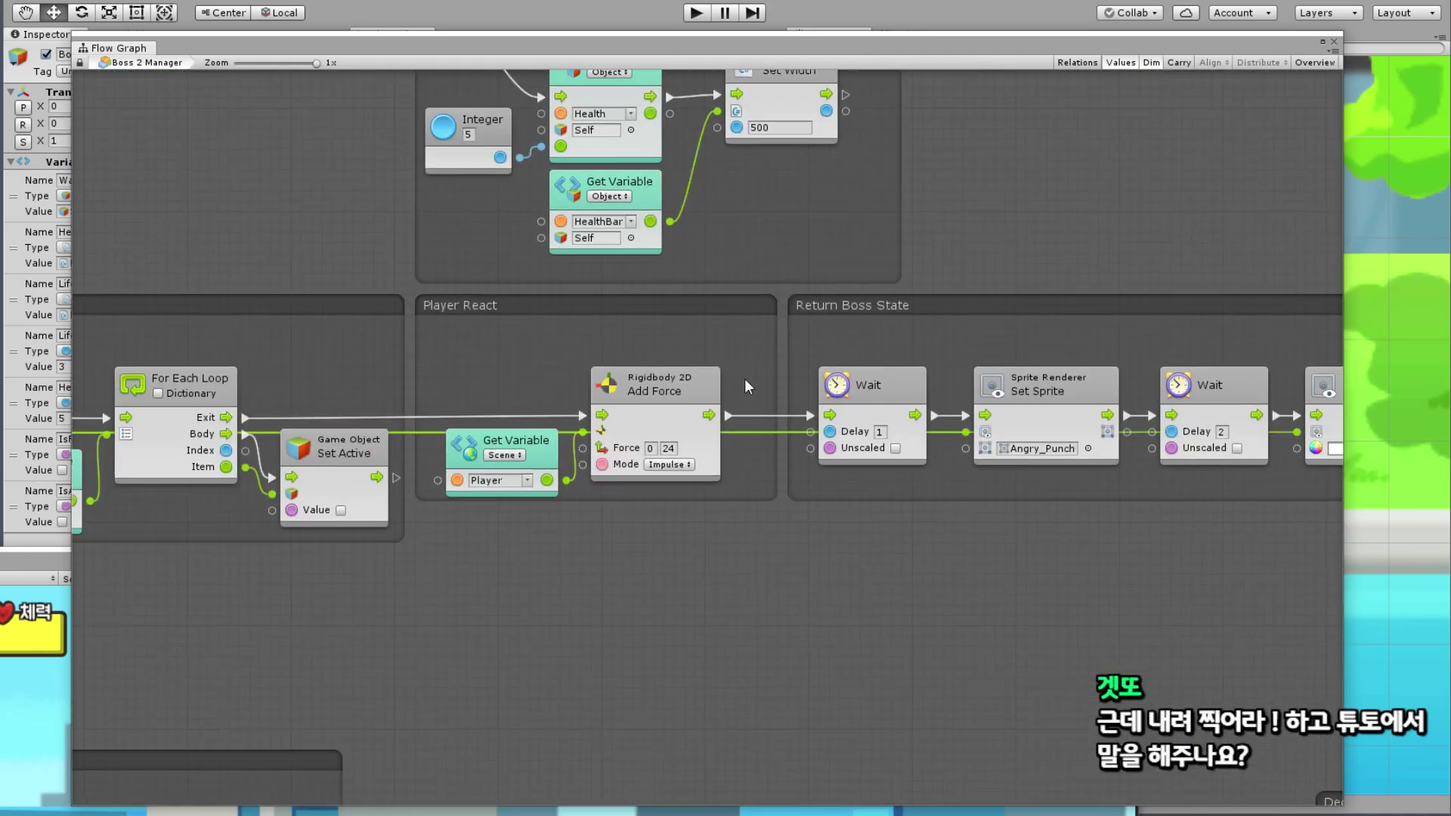
Step: Add a Rigidbody 2D Set Velocity node between the loop's Exit and Add Force, targeting Player
click(539, 454)
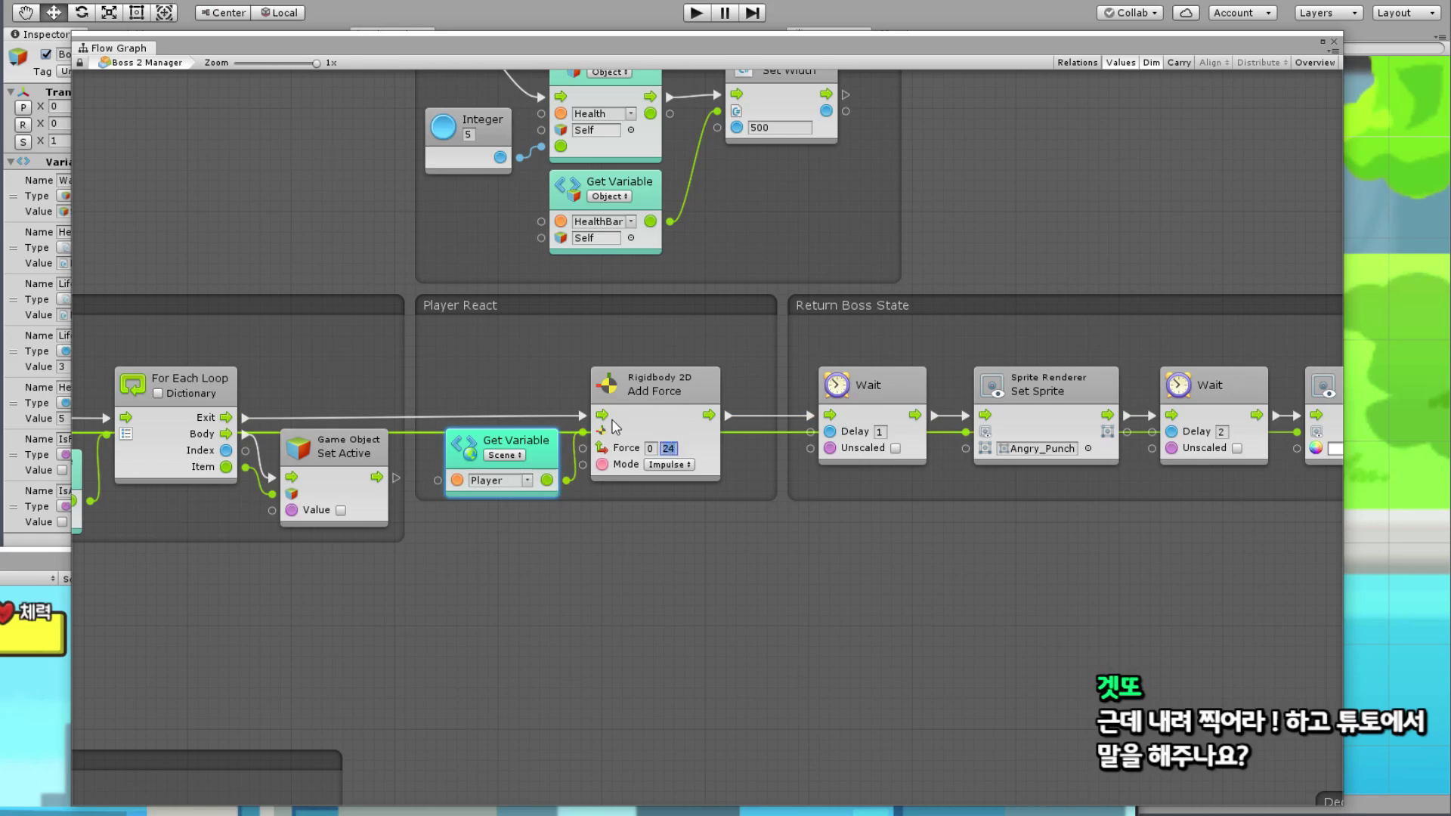
right_click(688, 583)
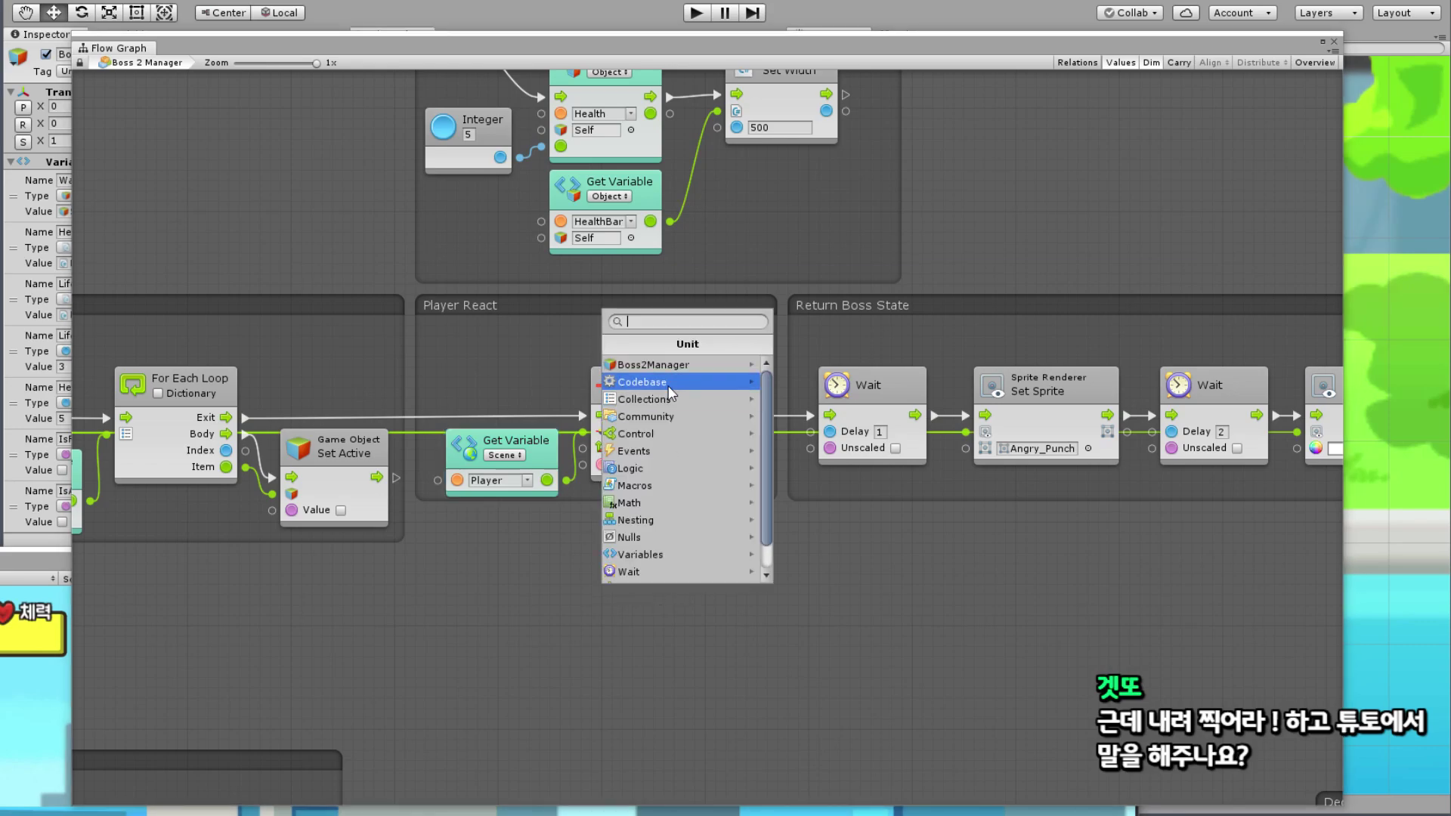
text(Set Velo)
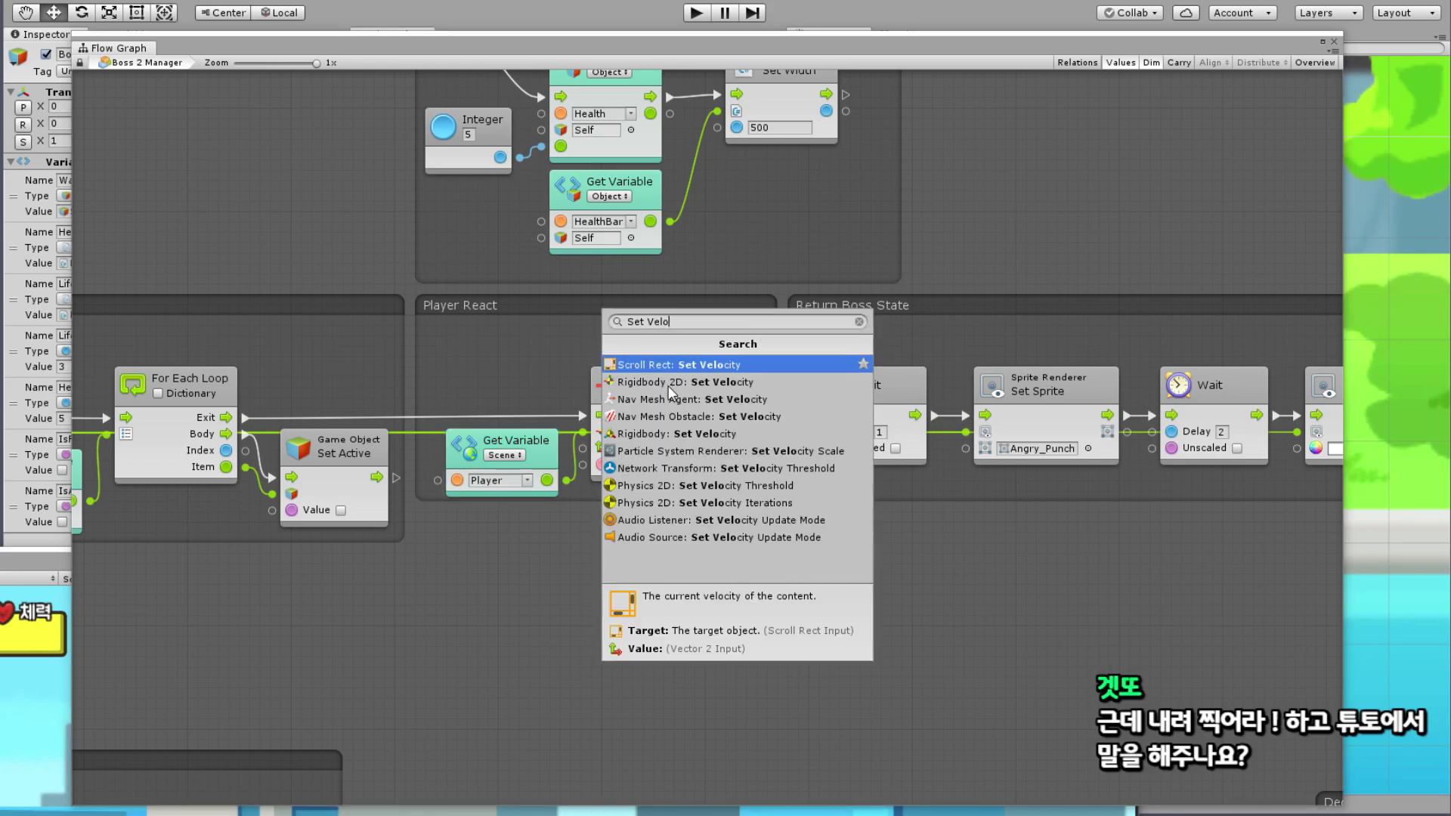
click(667, 382)
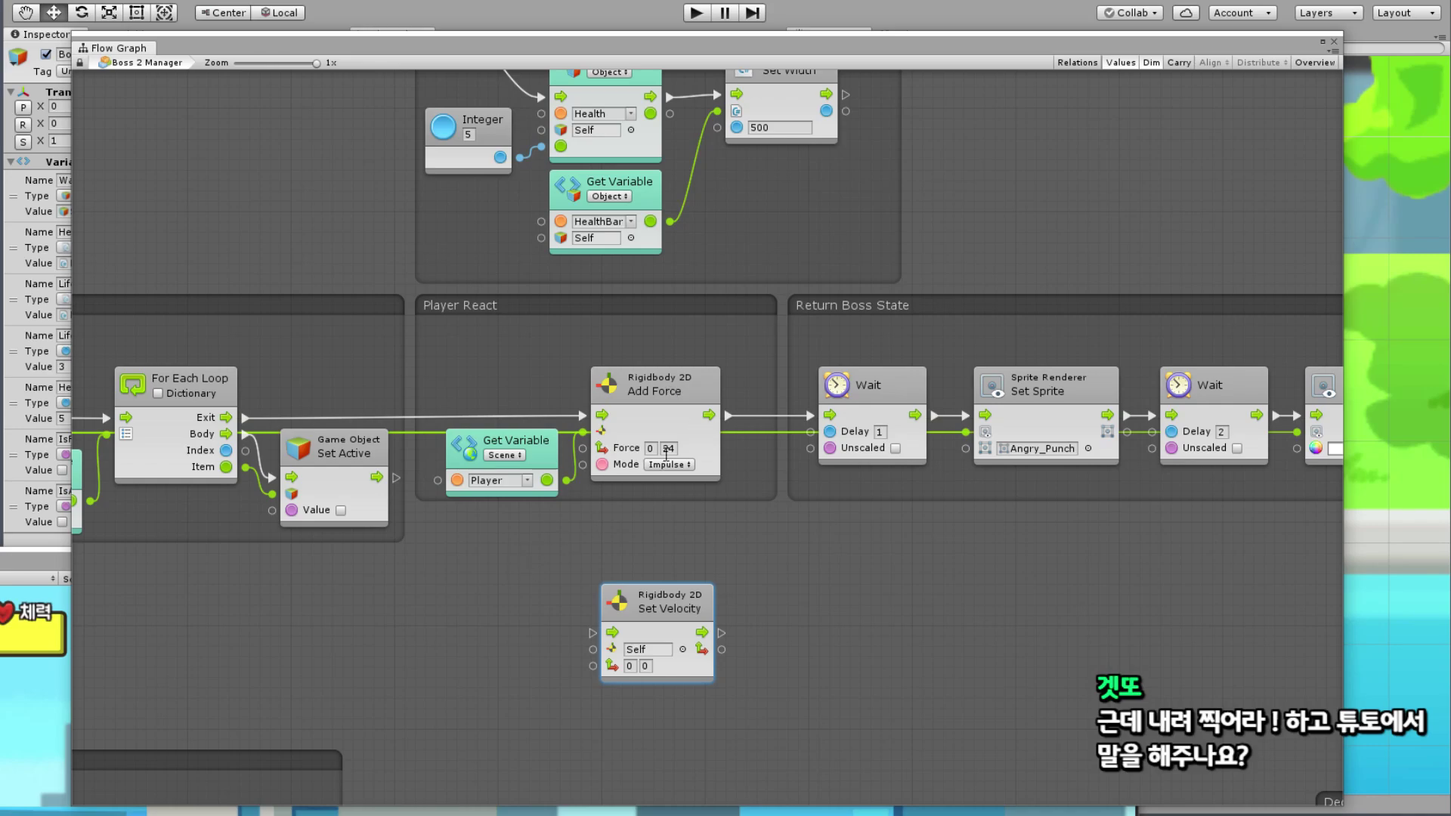
drag(645, 386, 679, 389)
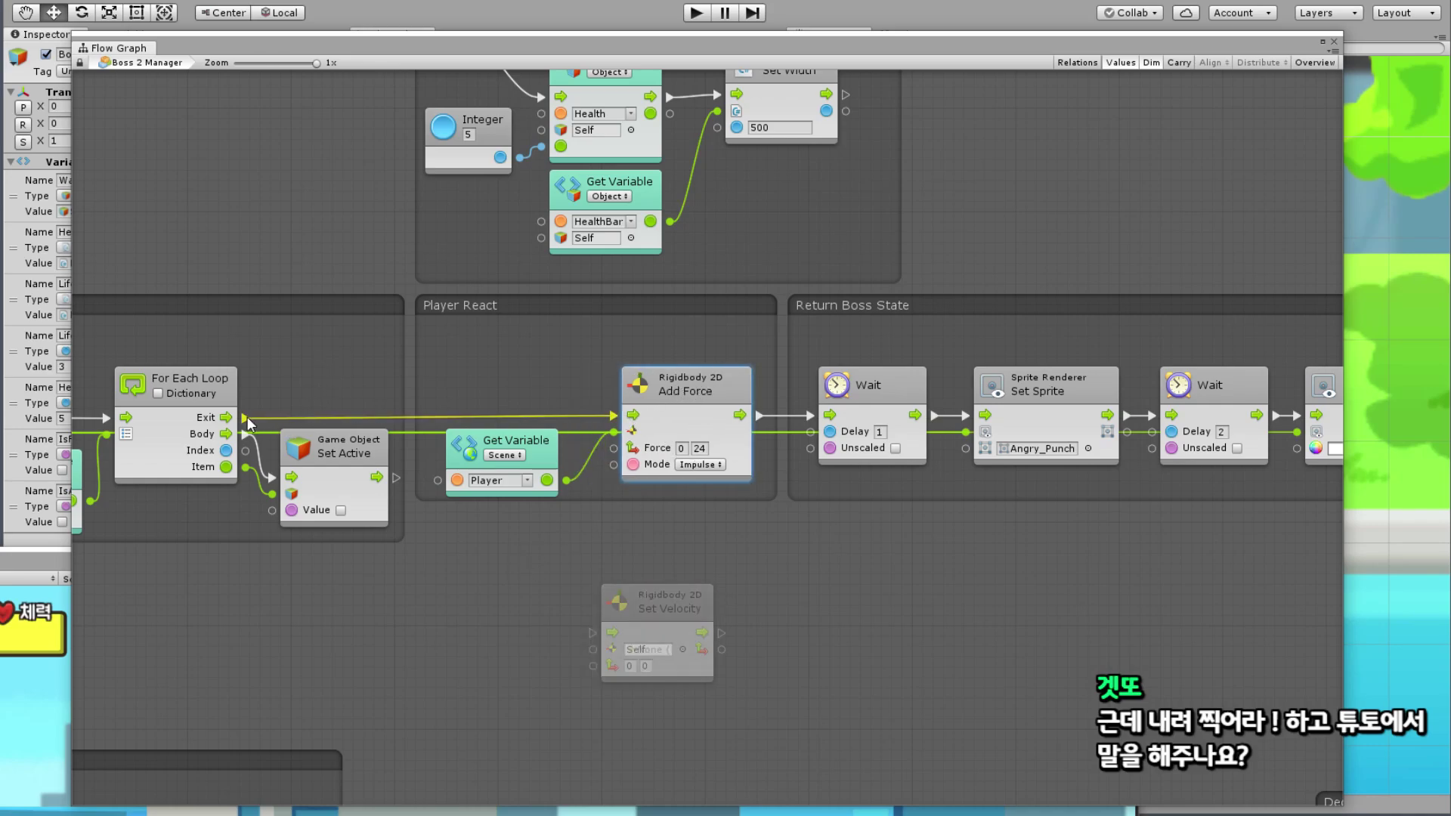
drag(247, 415, 612, 632)
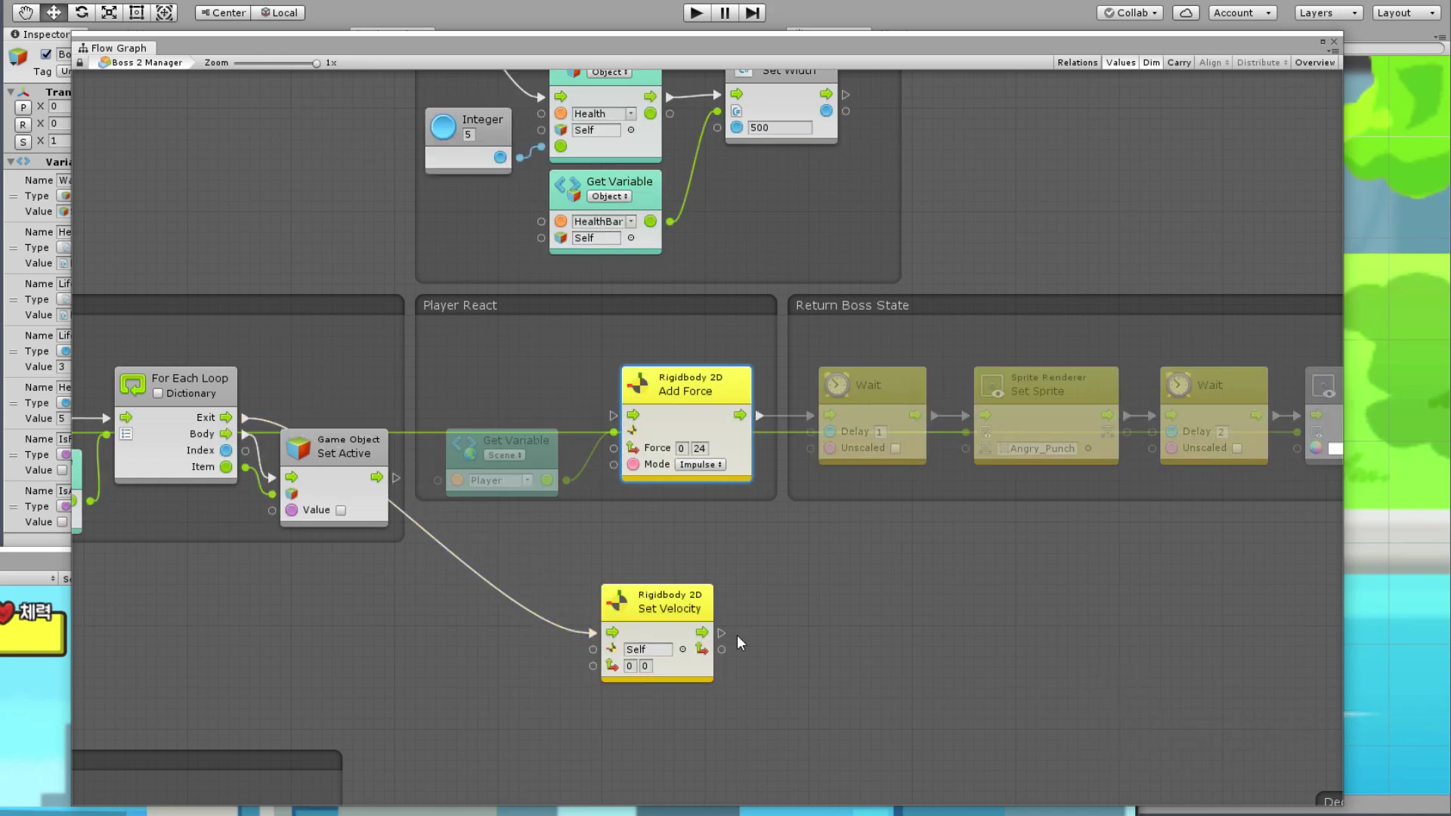
drag(667, 615, 563, 346)
drag(567, 480, 490, 380)
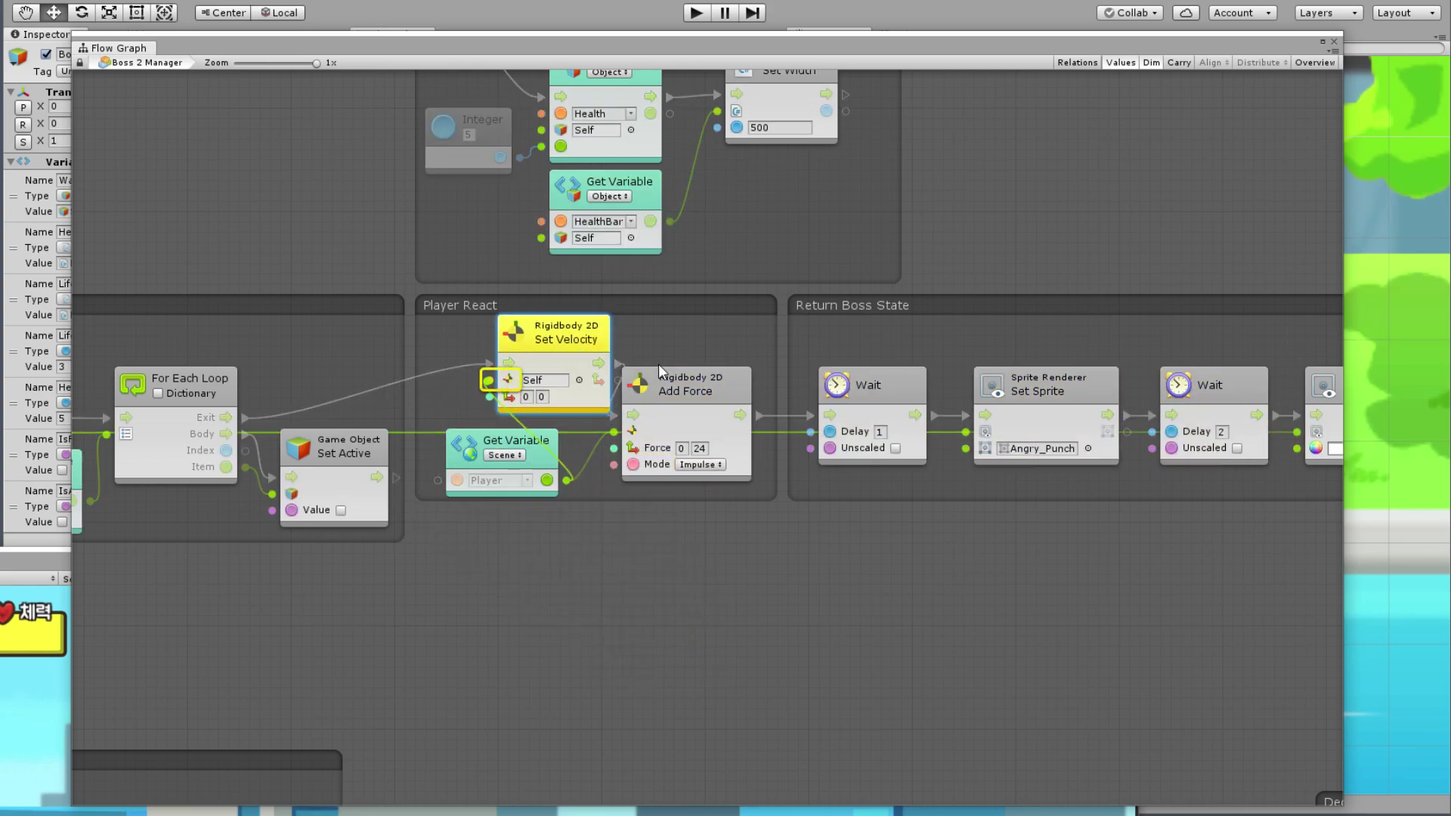
Step: Widen Player React, shift Return Boss State right, and line up Player, Set Velocity and Add Force
click(925, 304)
drag(1072, 304, 1273, 308)
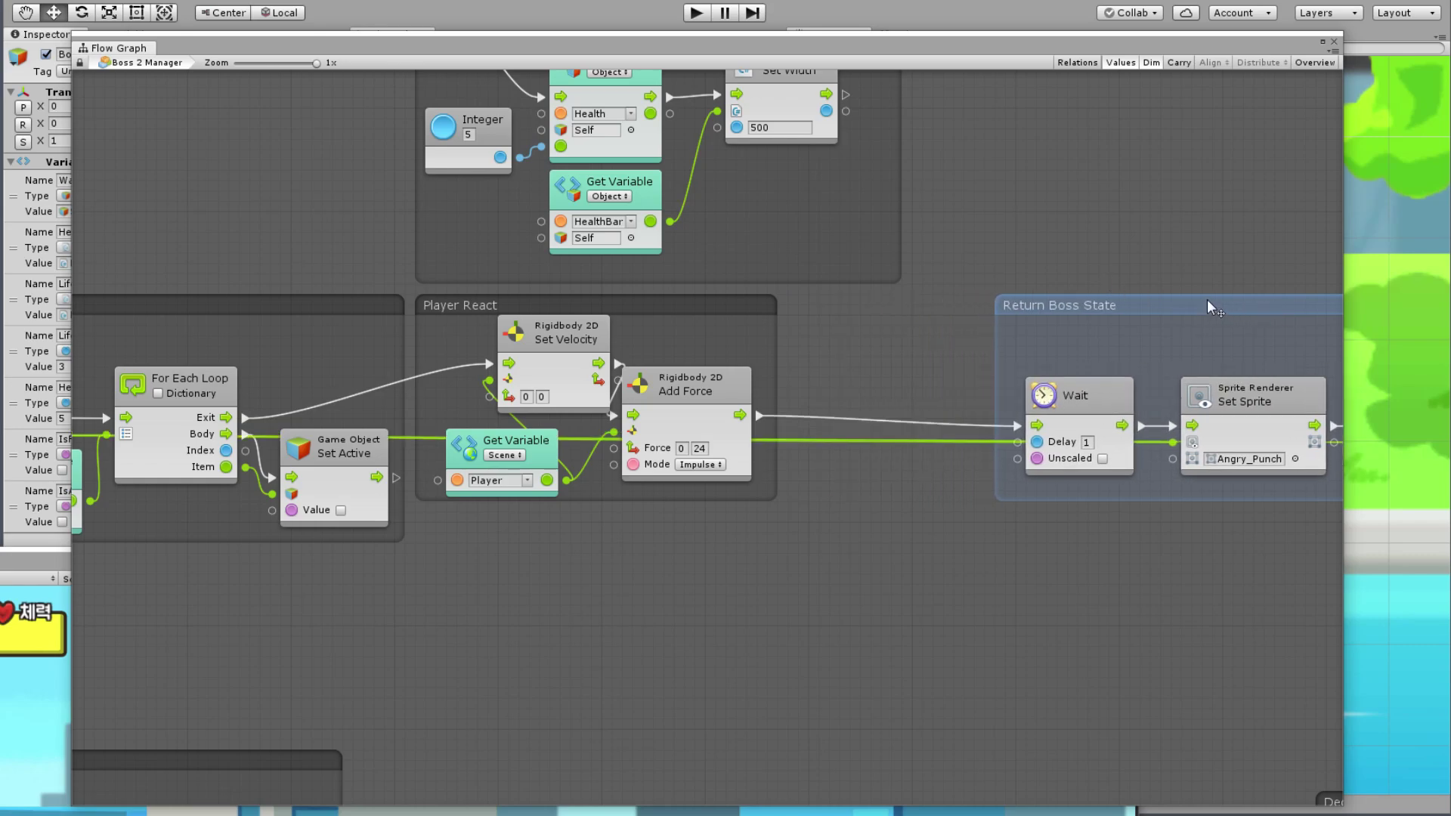
click(787, 358)
drag(777, 360, 957, 367)
click(885, 621)
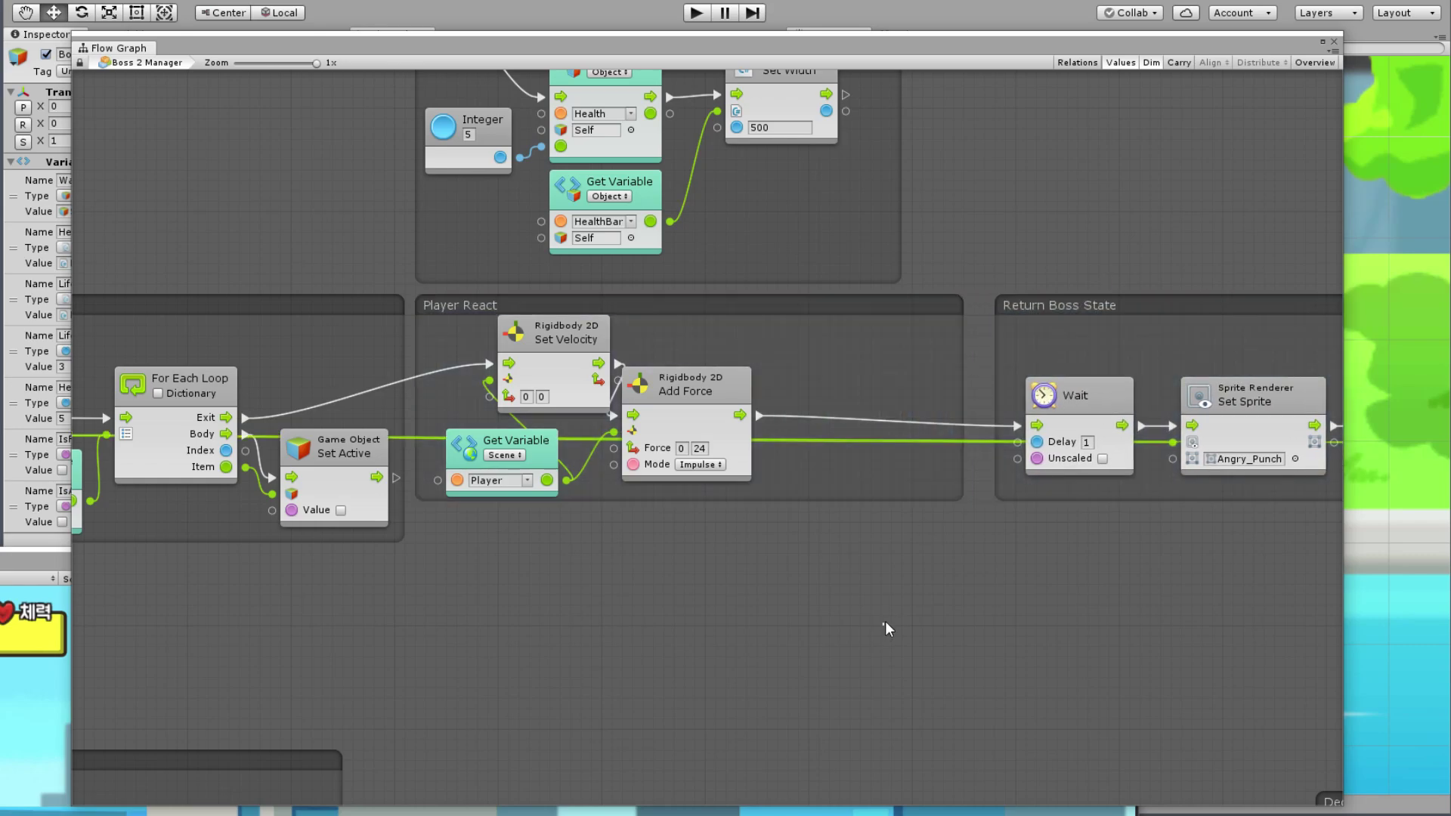
drag(745, 381, 901, 380)
drag(597, 334, 677, 403)
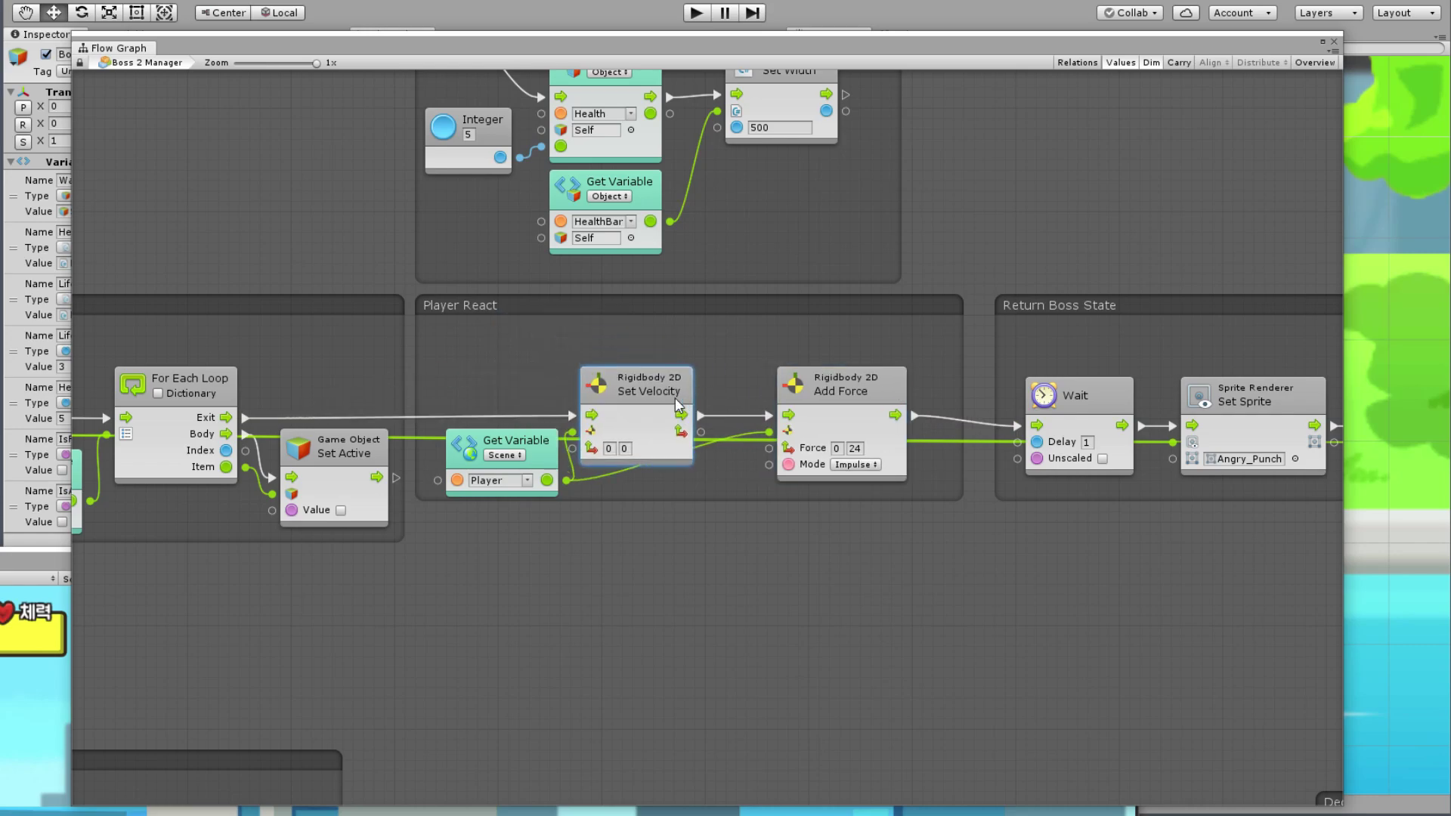
drag(865, 389, 863, 394)
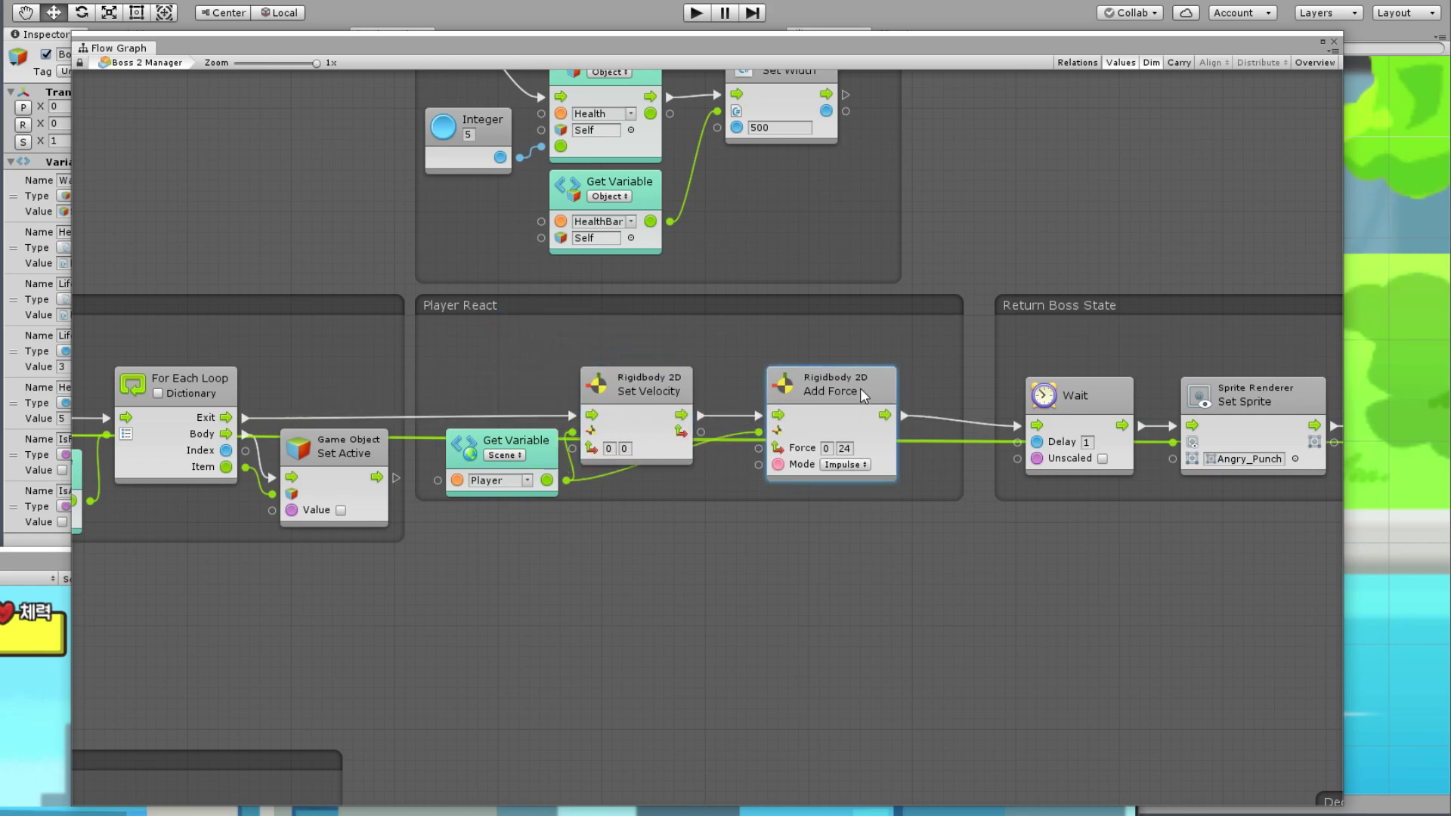
drag(551, 439, 544, 338)
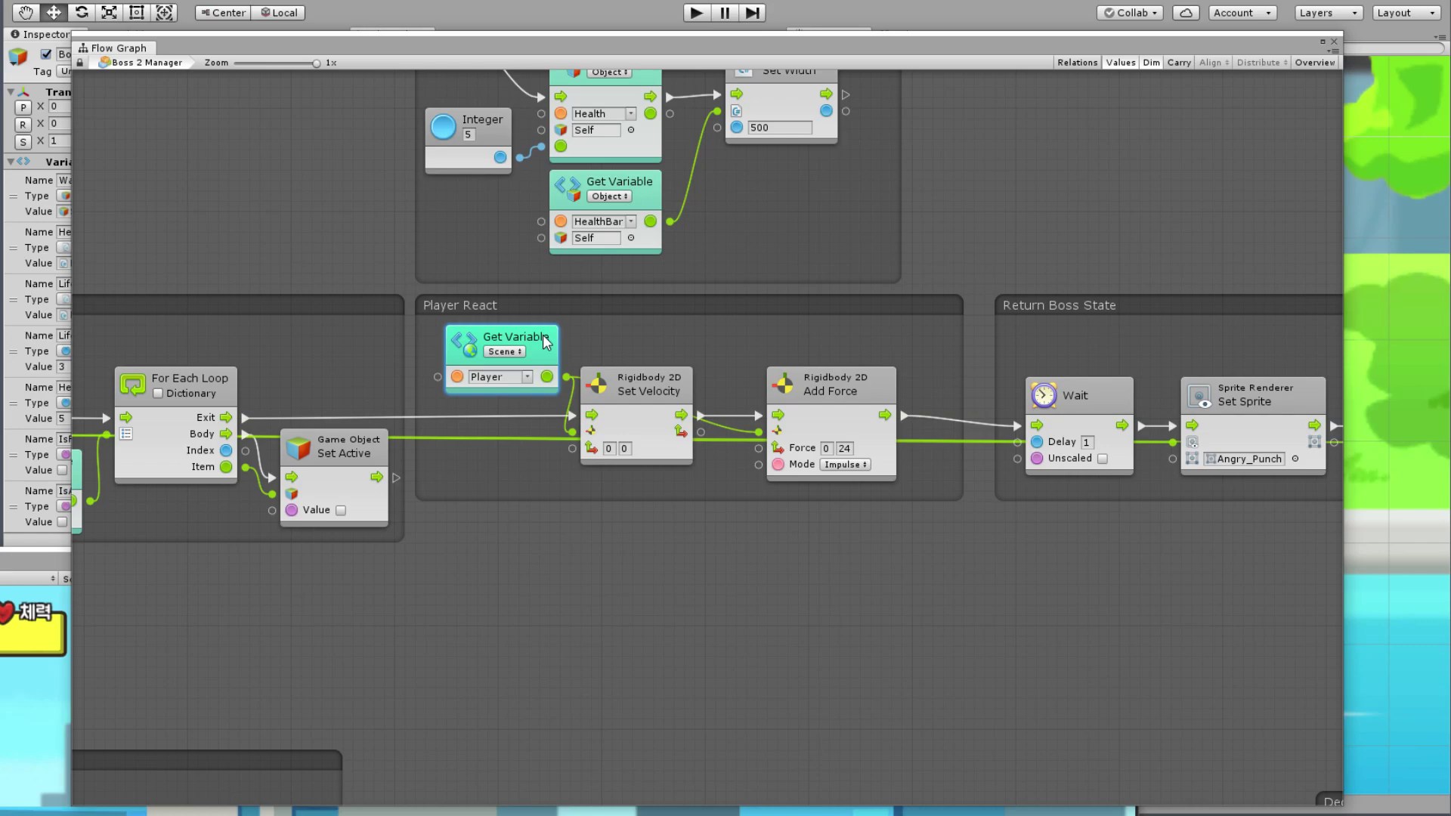
click(874, 531)
drag(1152, 307, 1141, 309)
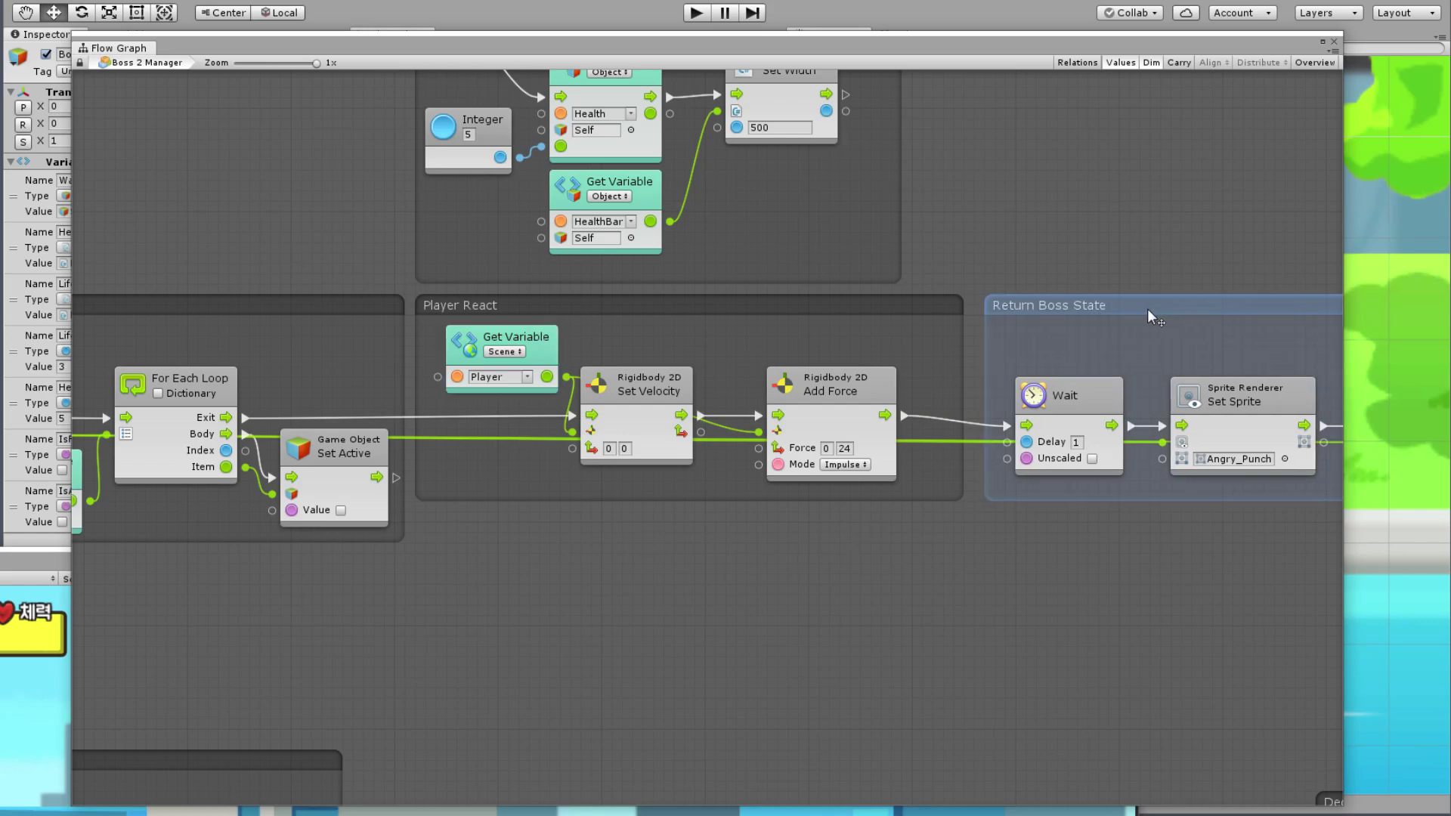
click(912, 406)
drag(664, 394, 684, 394)
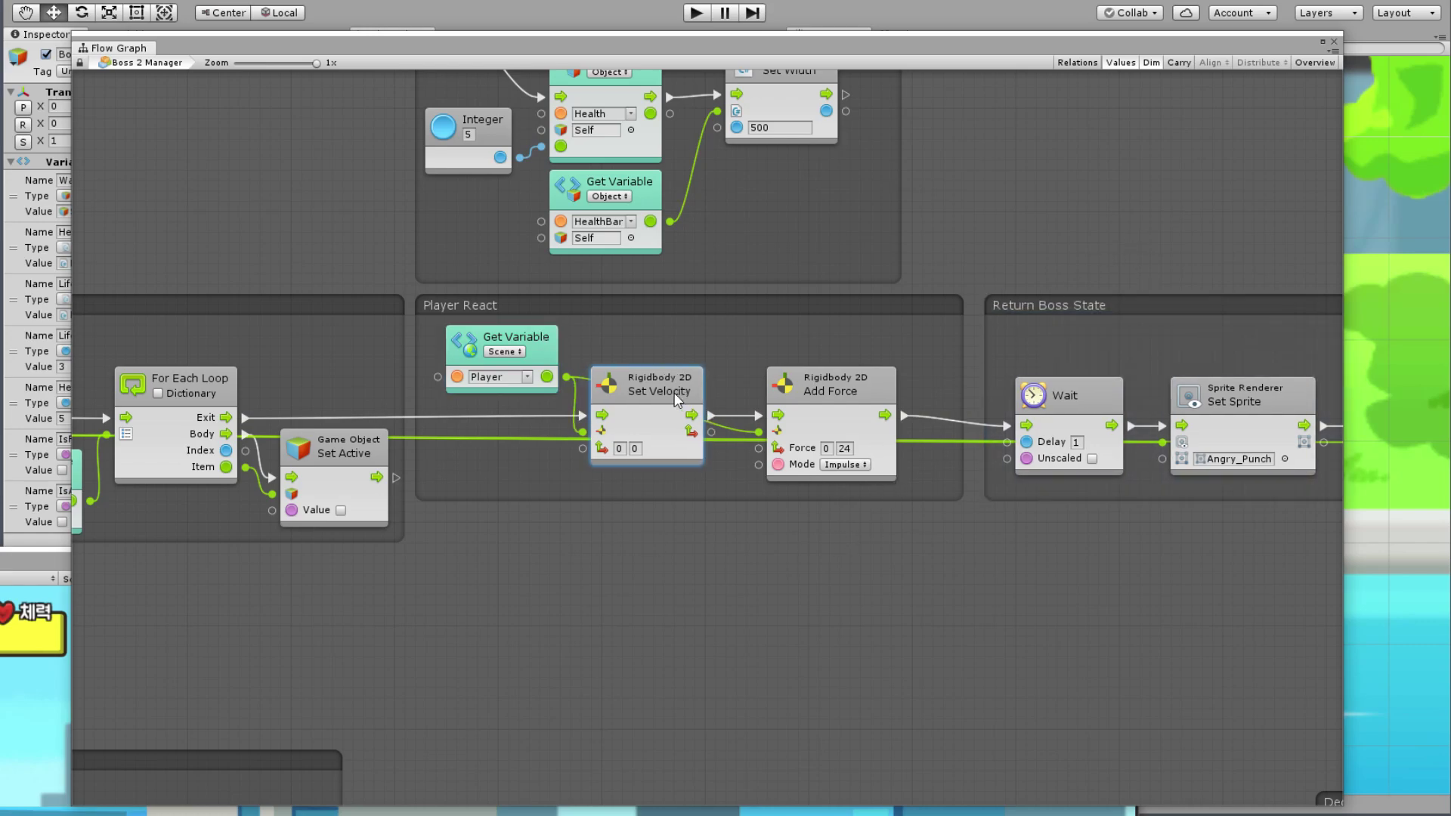
Step: Drag the Return Boss State group far right and stretch Player React into the freed space
click(616, 559)
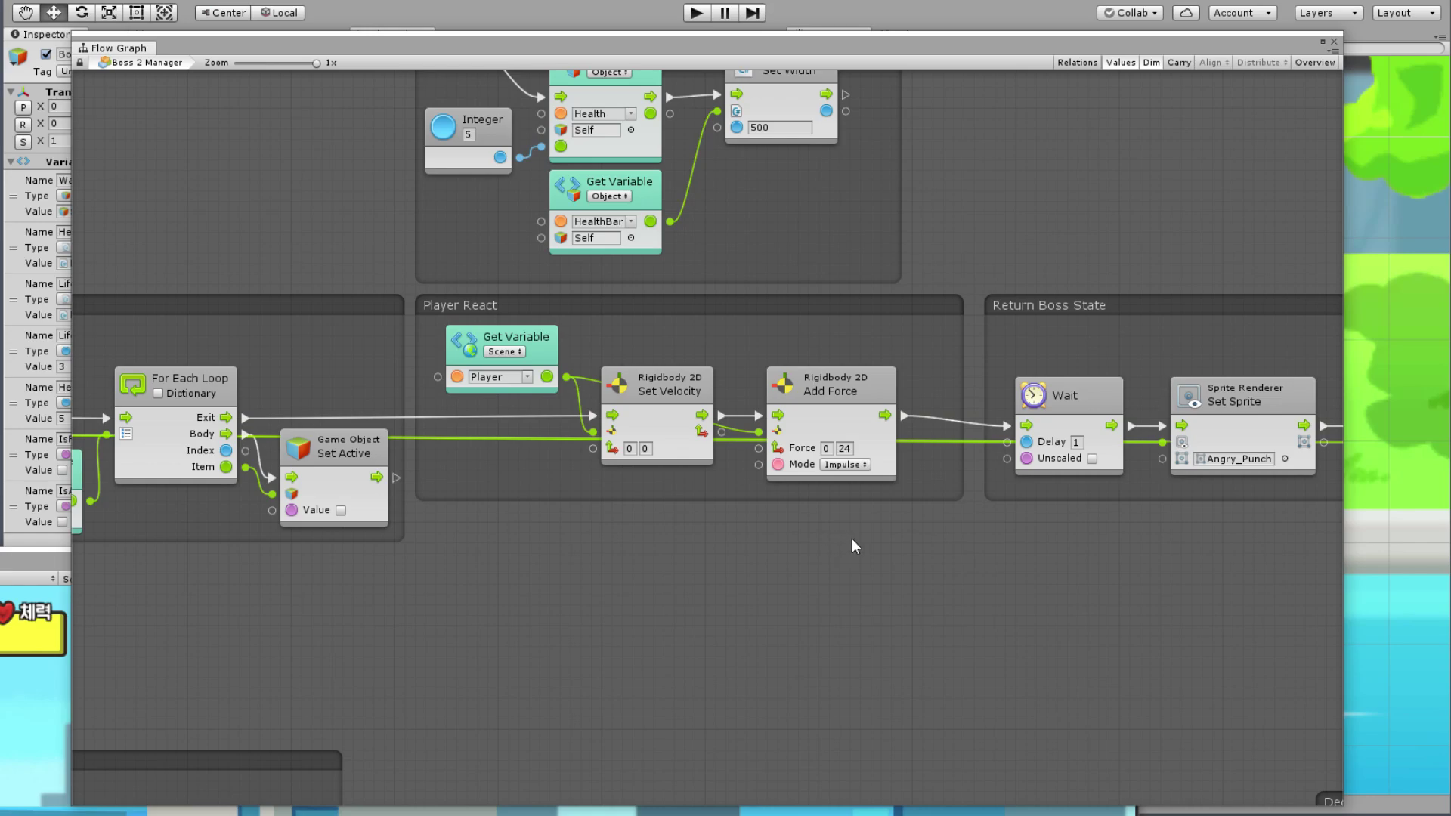
middle_drag(854, 546, 514, 553)
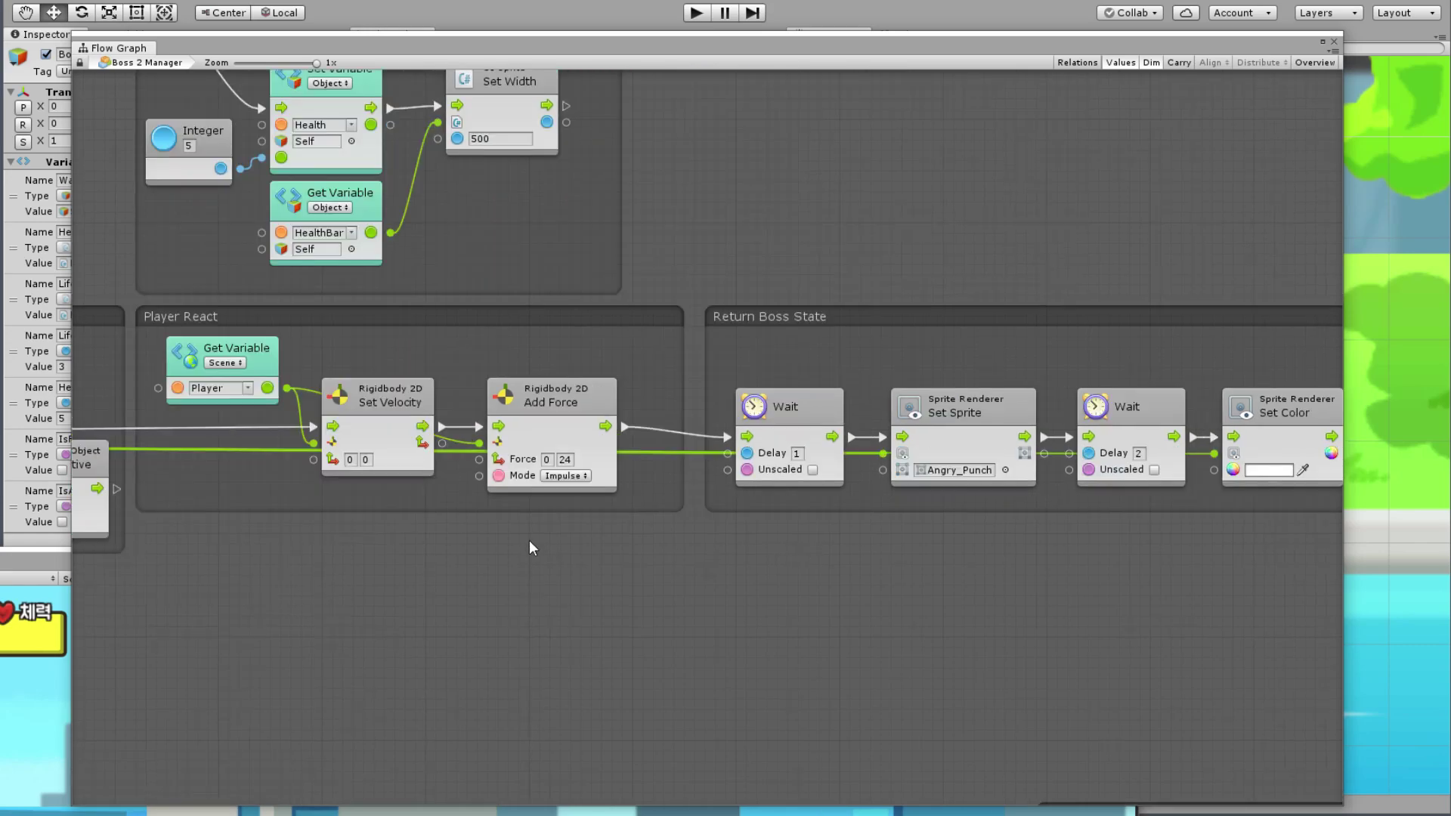
drag(748, 310, 1059, 311)
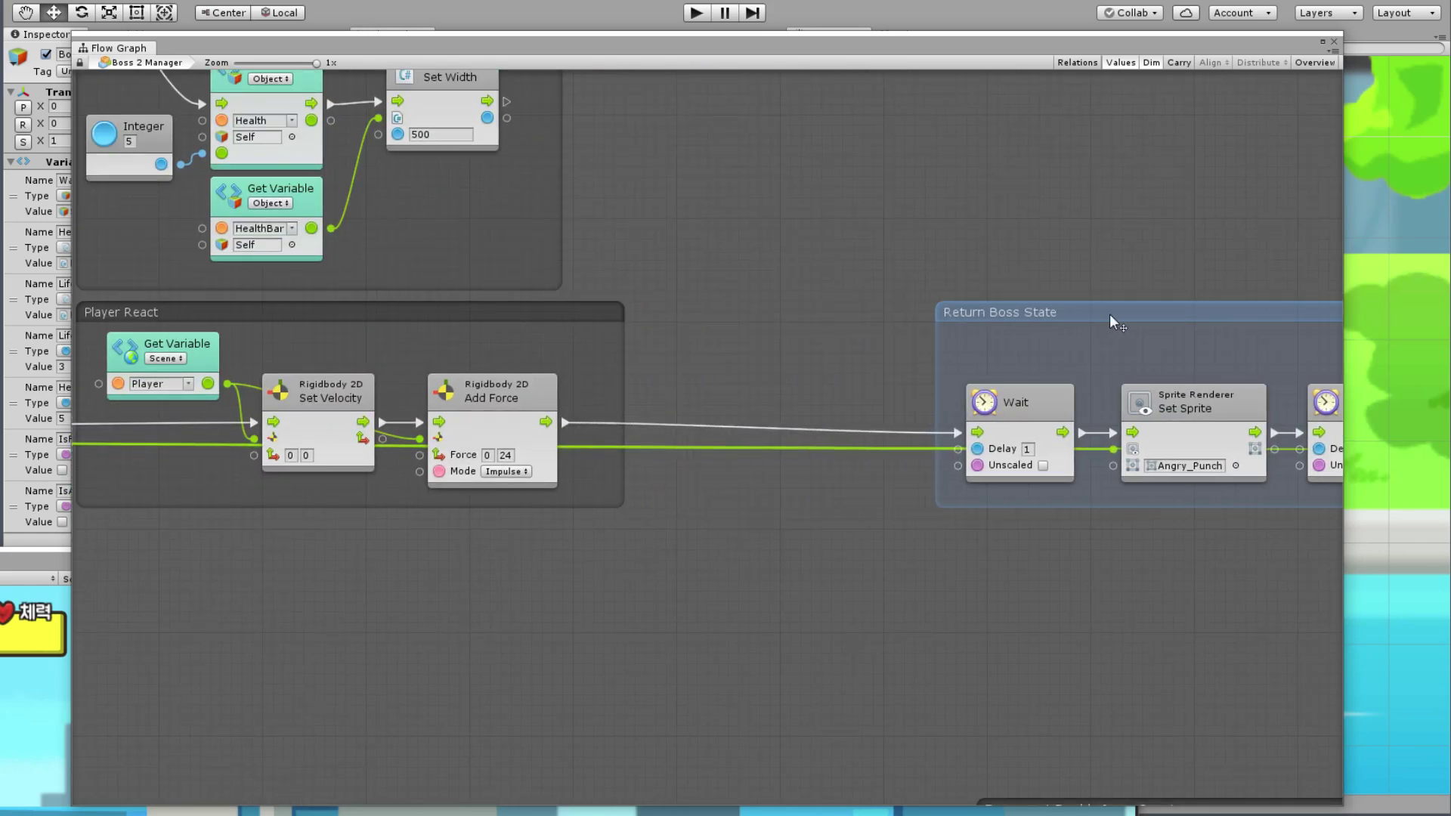
drag(623, 371, 939, 383)
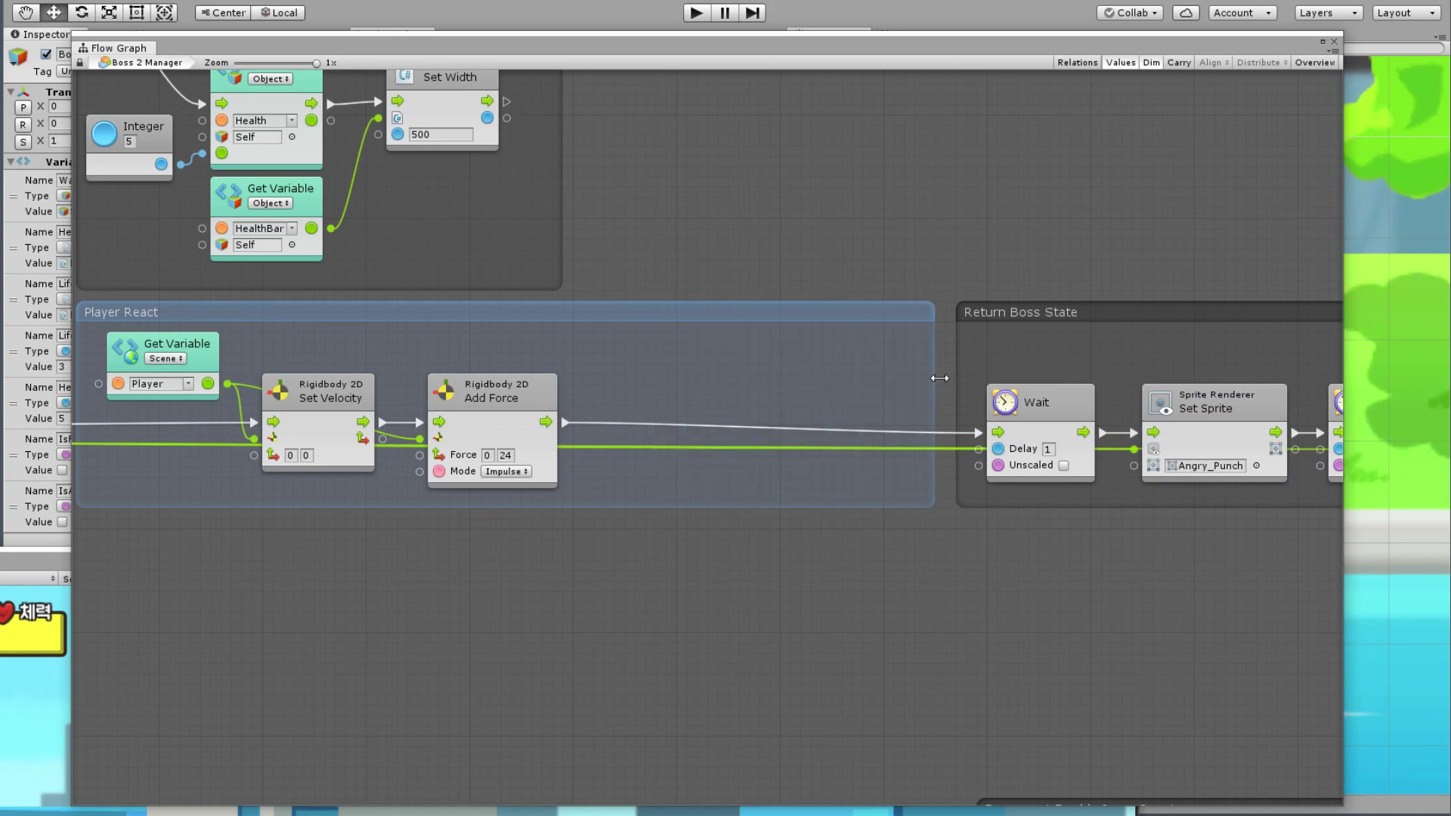
Step: Add a Get Component In Children node set to fetch the Animator type
middle_drag(486, 625, 556, 527)
right_click(555, 527)
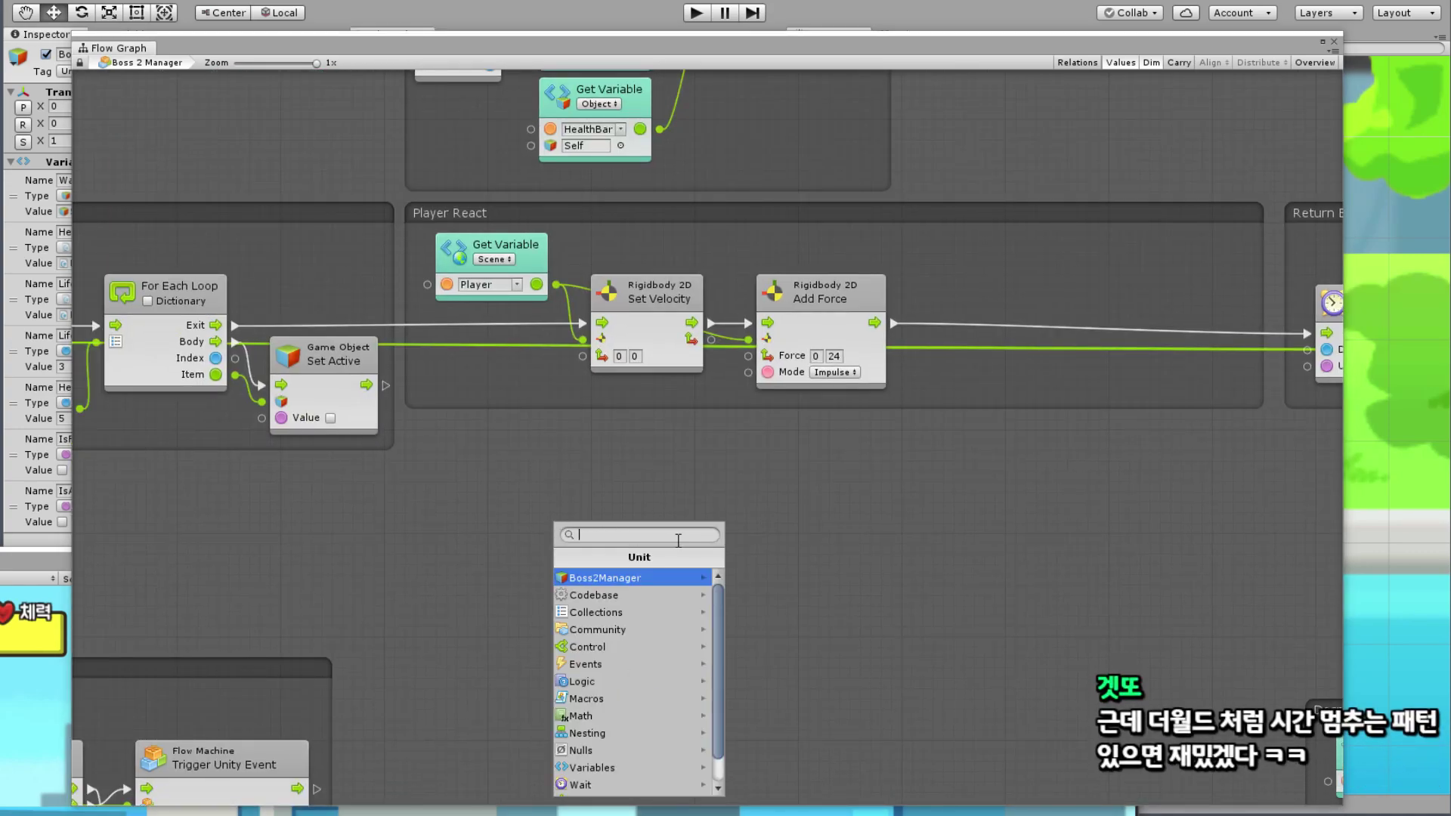
text(Get )
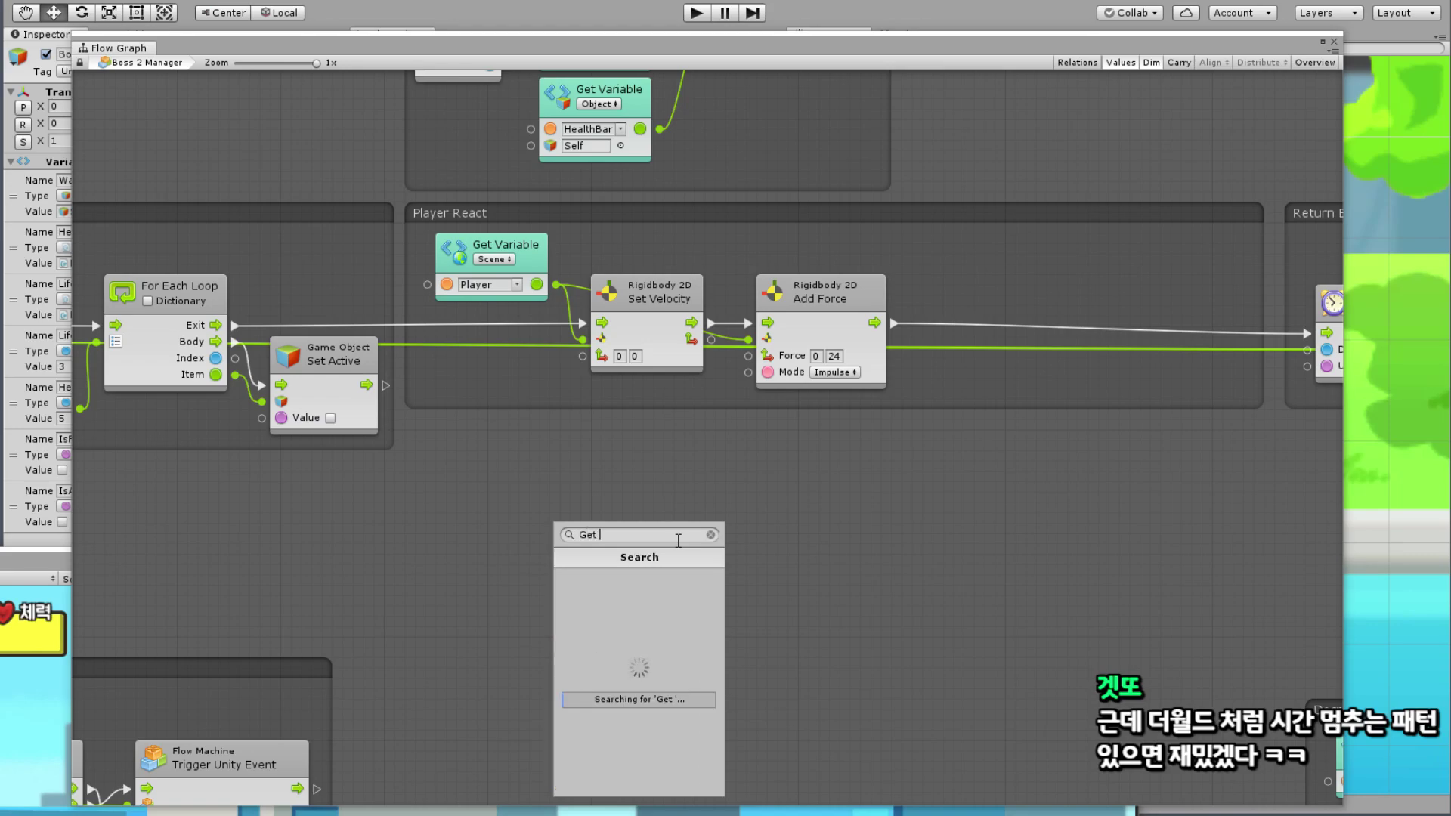
text(Componenet)
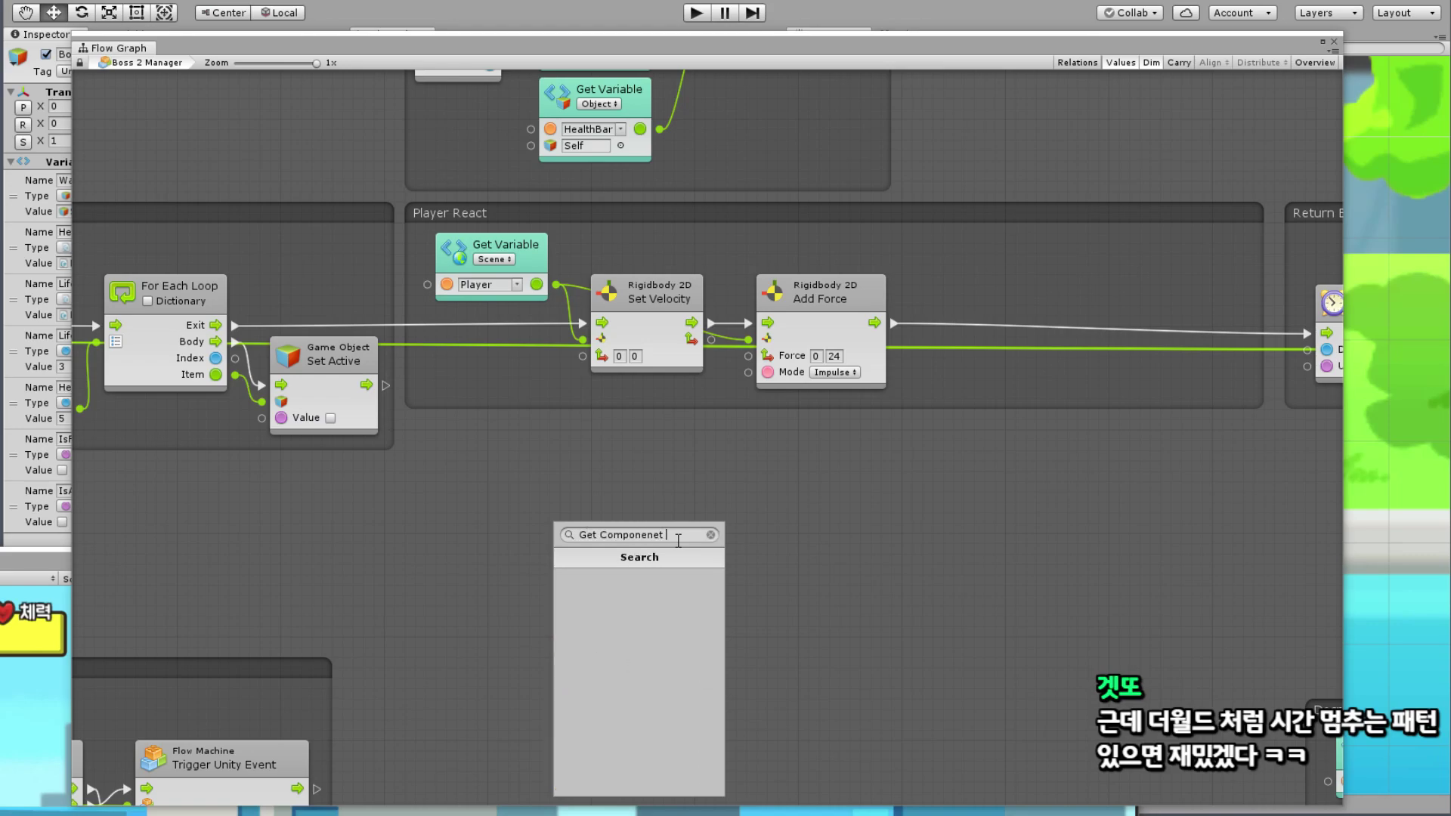
key(BackSpace)
key(BackSpace)
text(t)
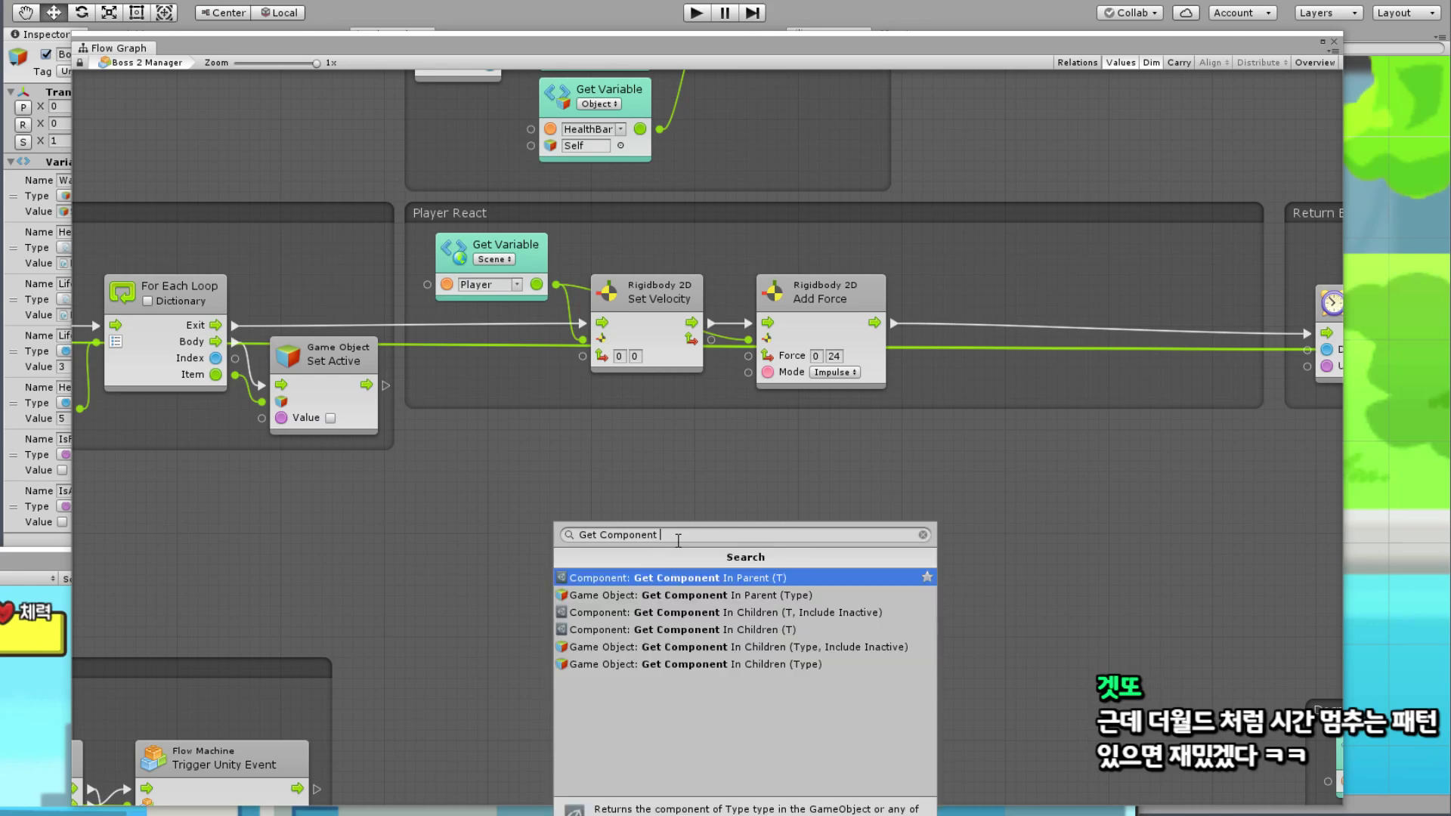
key(Down)
key(Down)
key(Down)
key(Down)
key(Return)
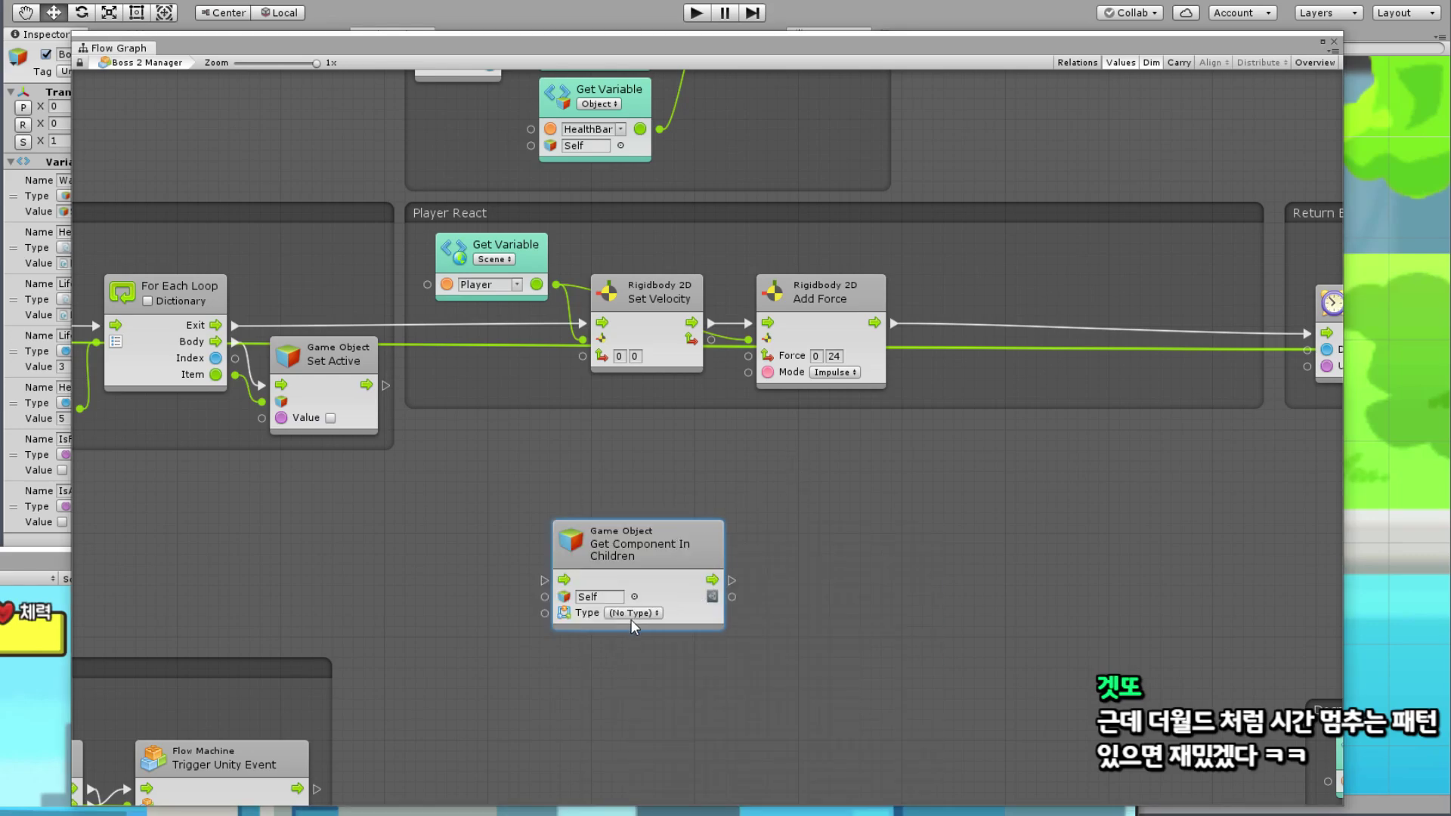
click(632, 619)
text(Animator)
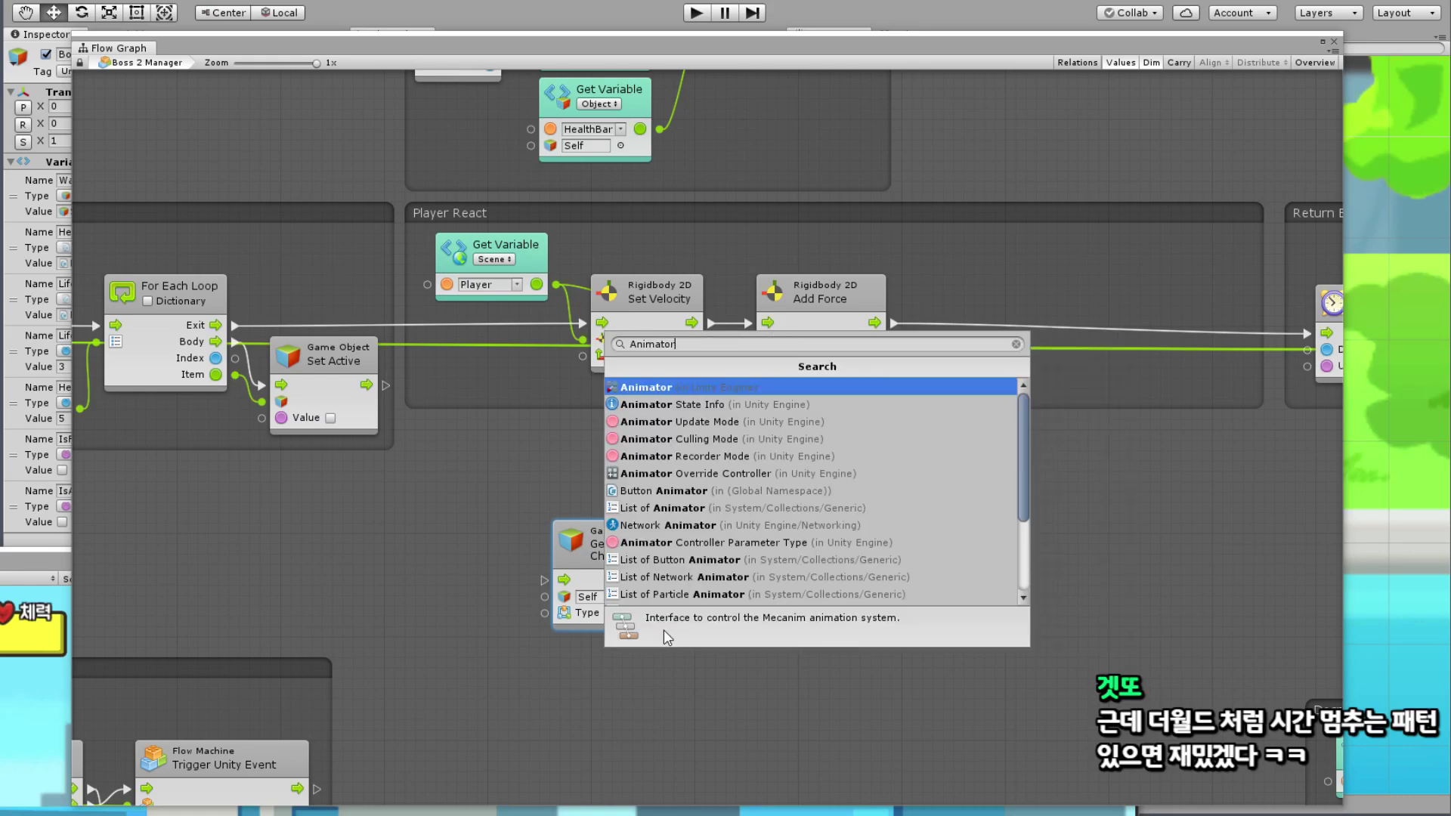
key(Return)
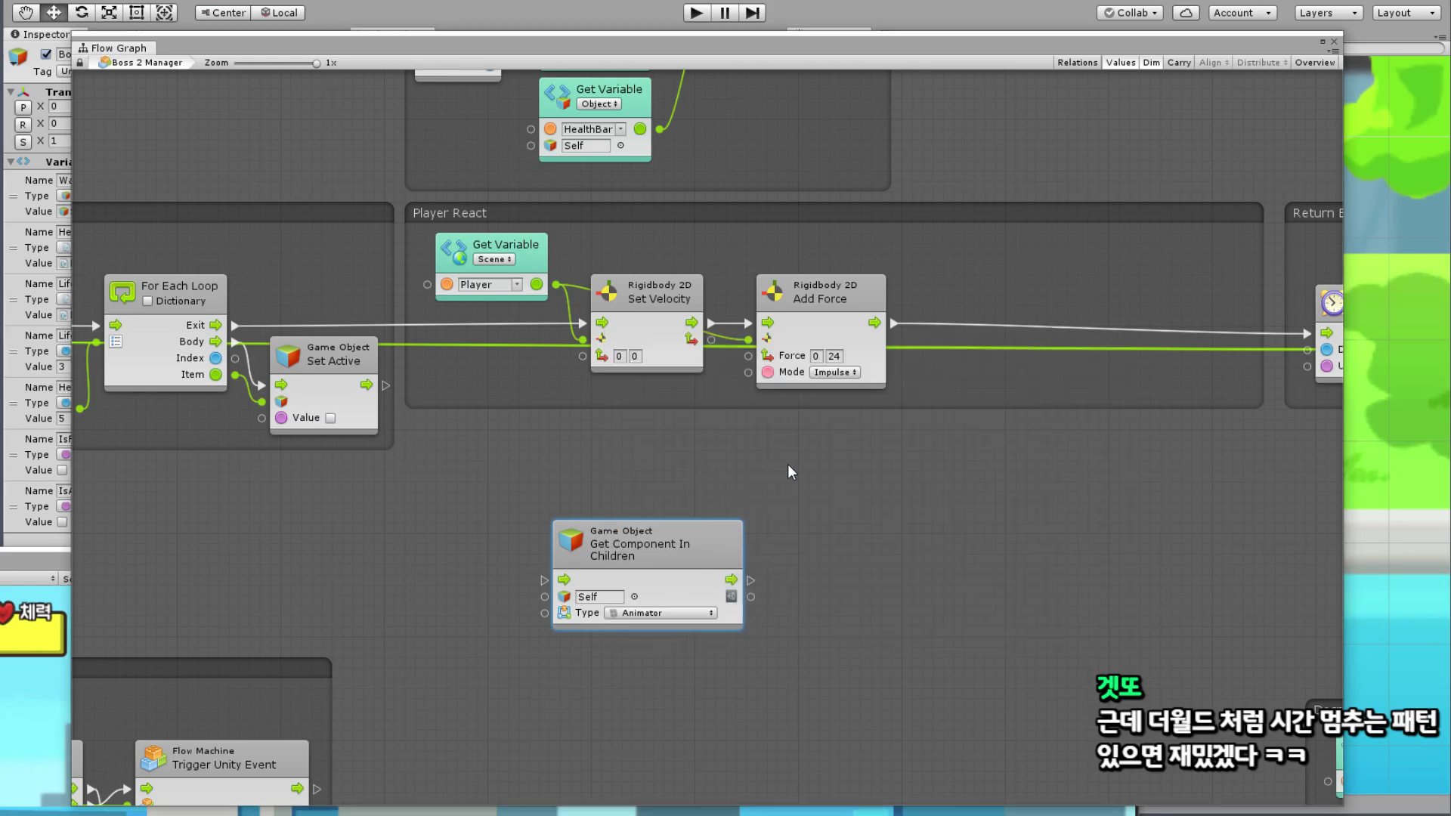
Step: Add an Animator Set Bool named isSlide after Add Force, targeting the found Animator
right_click(788, 466)
click(812, 477)
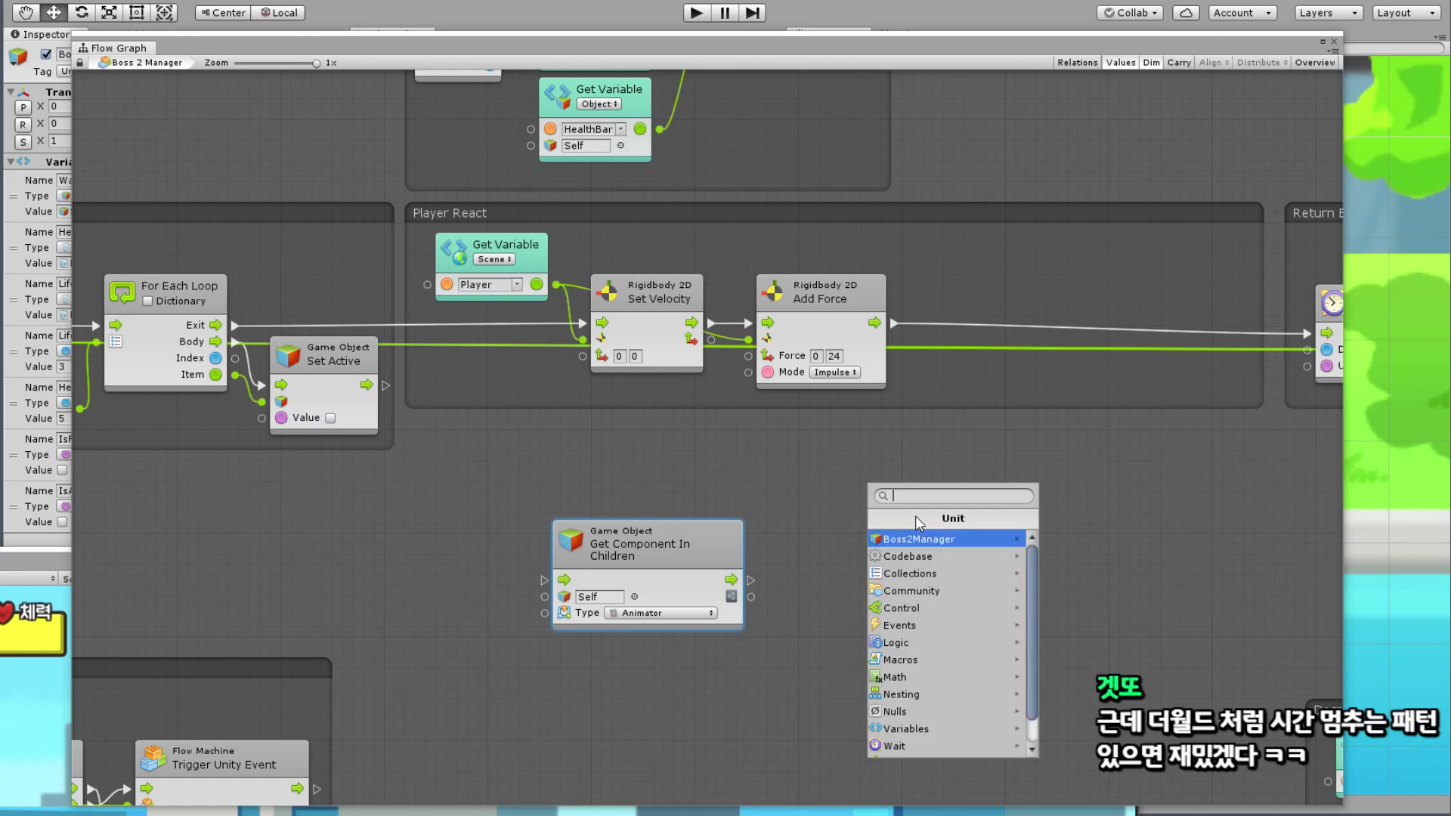
text(Set )
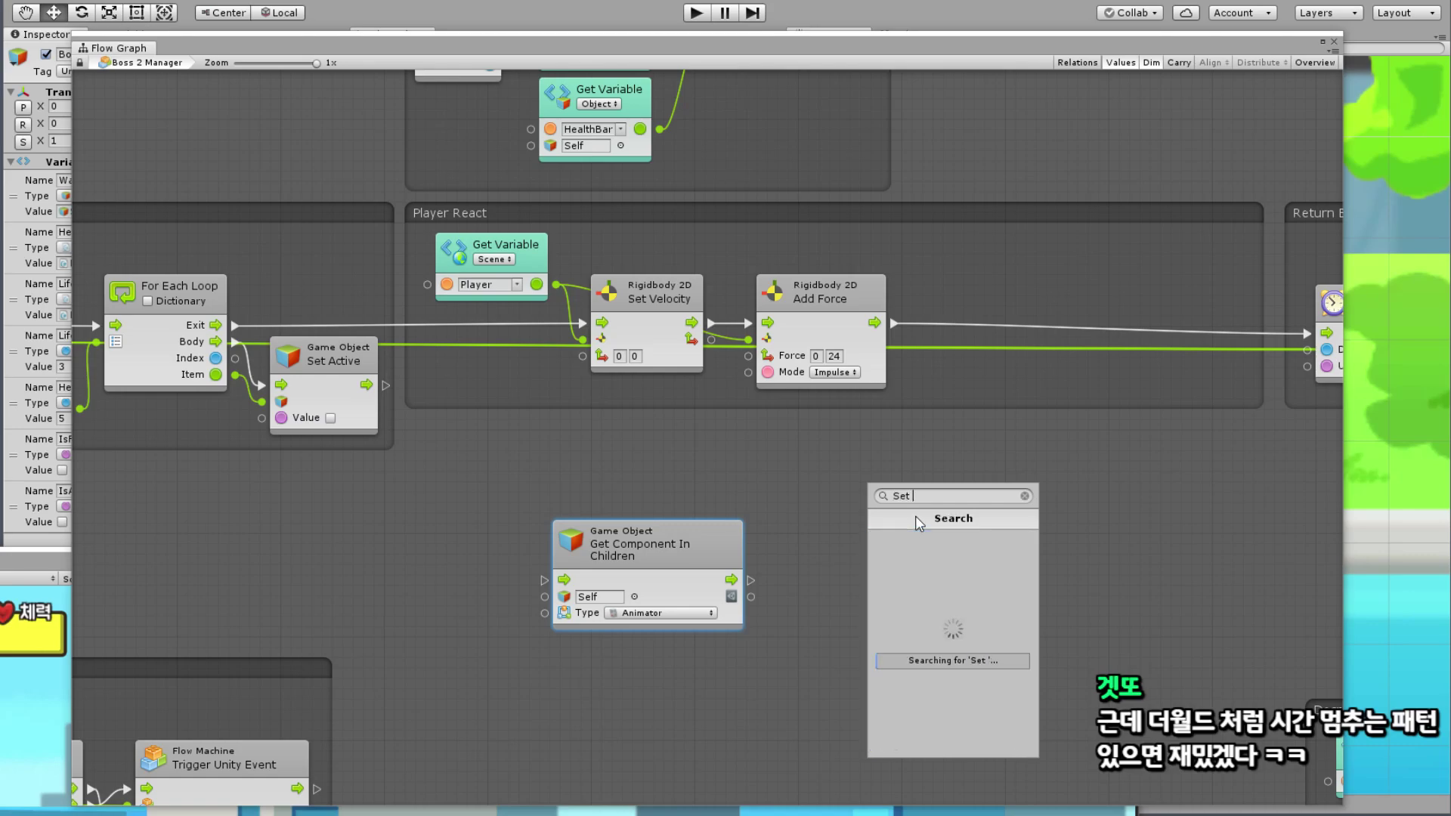
text(Bo)
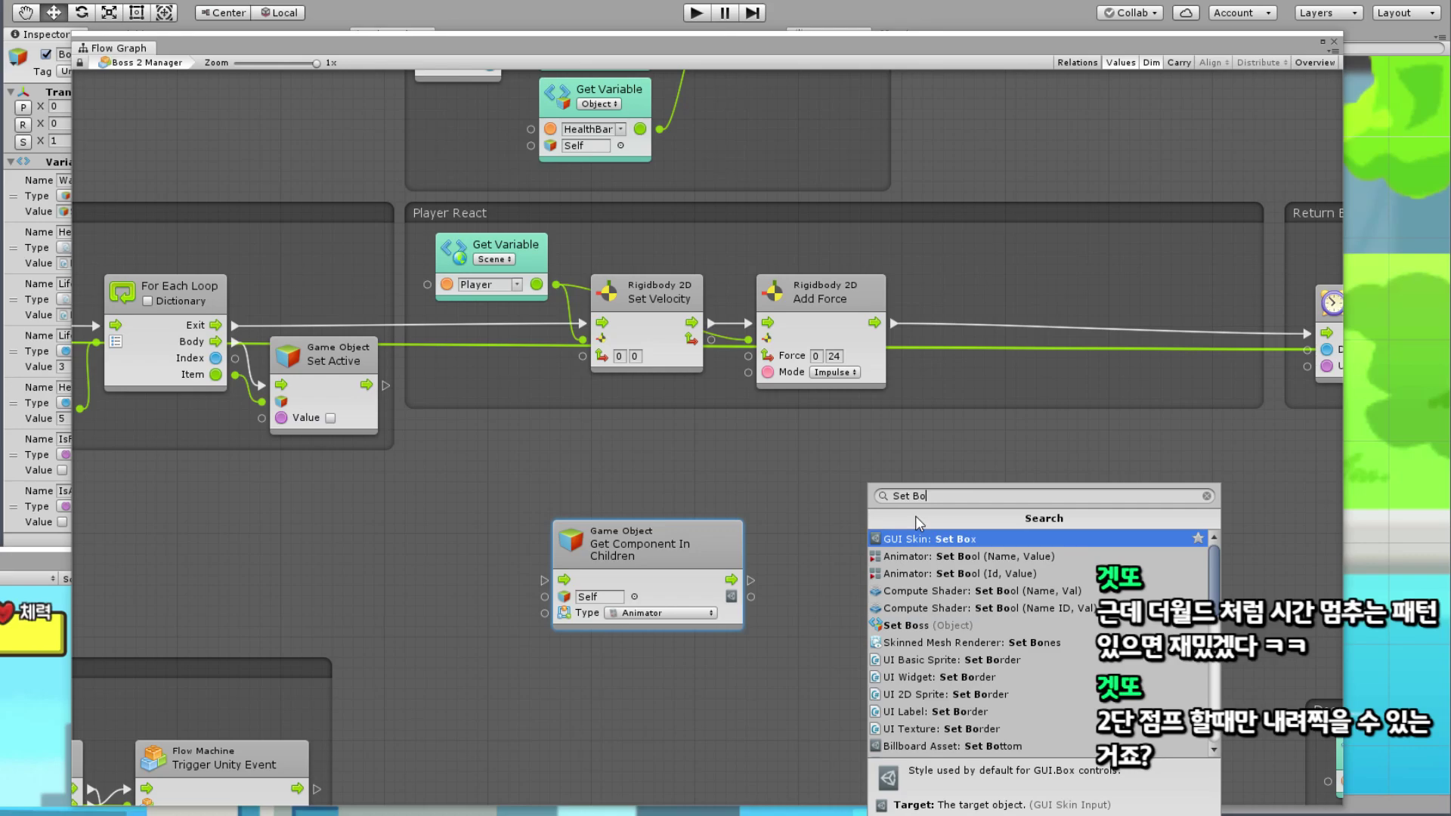
text(ol)
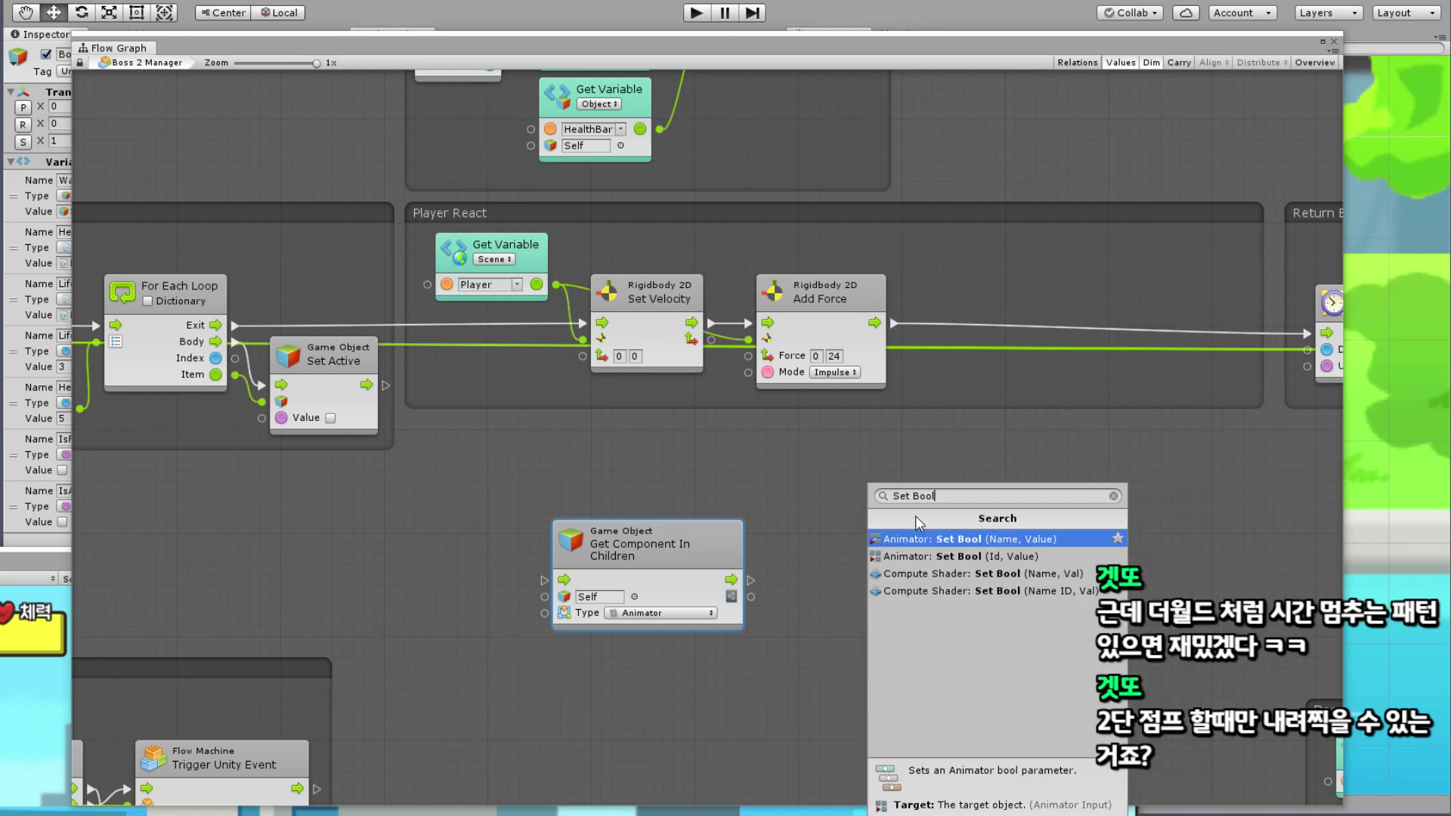
key(Return)
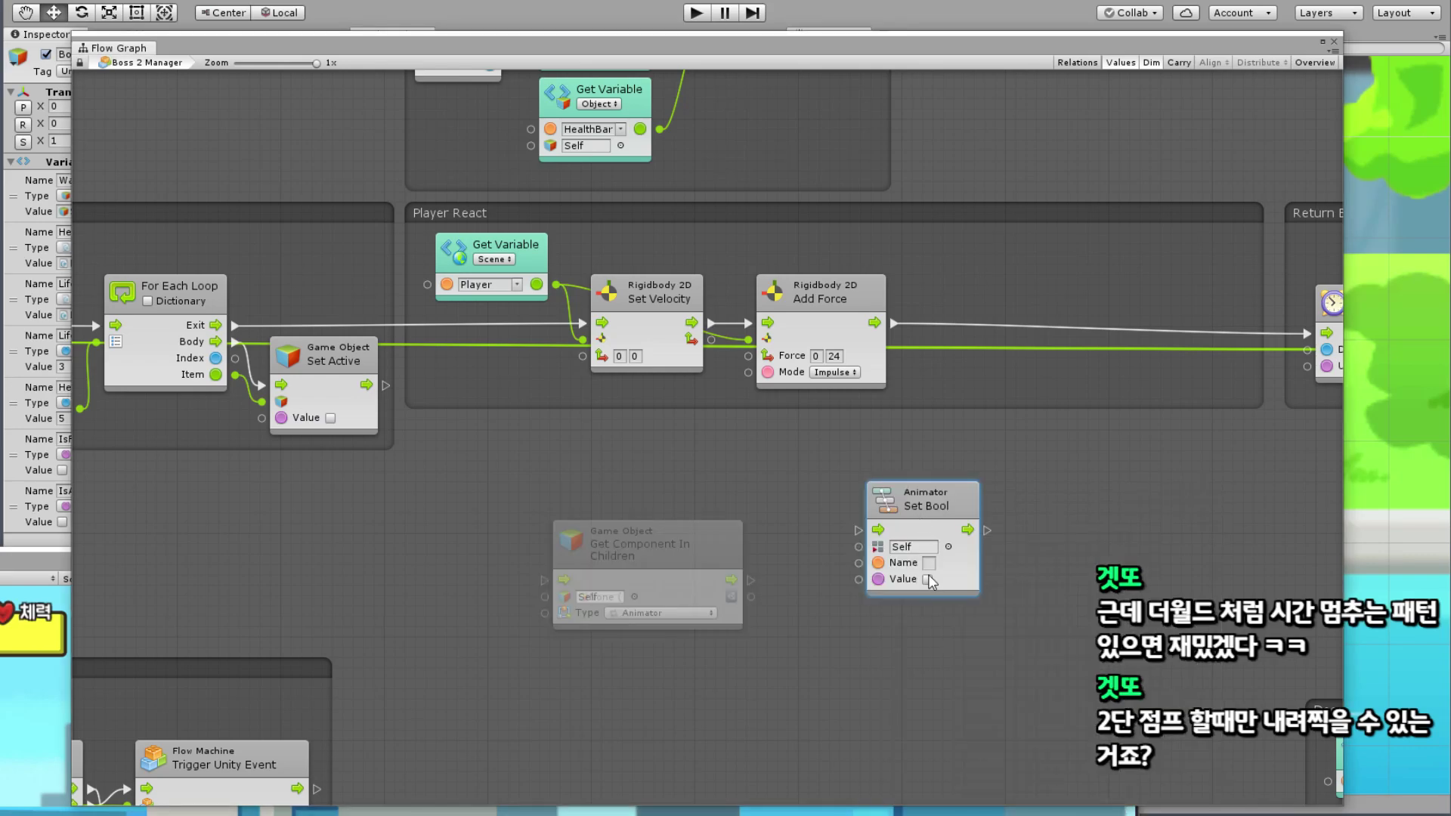
text(isS)
text(lide)
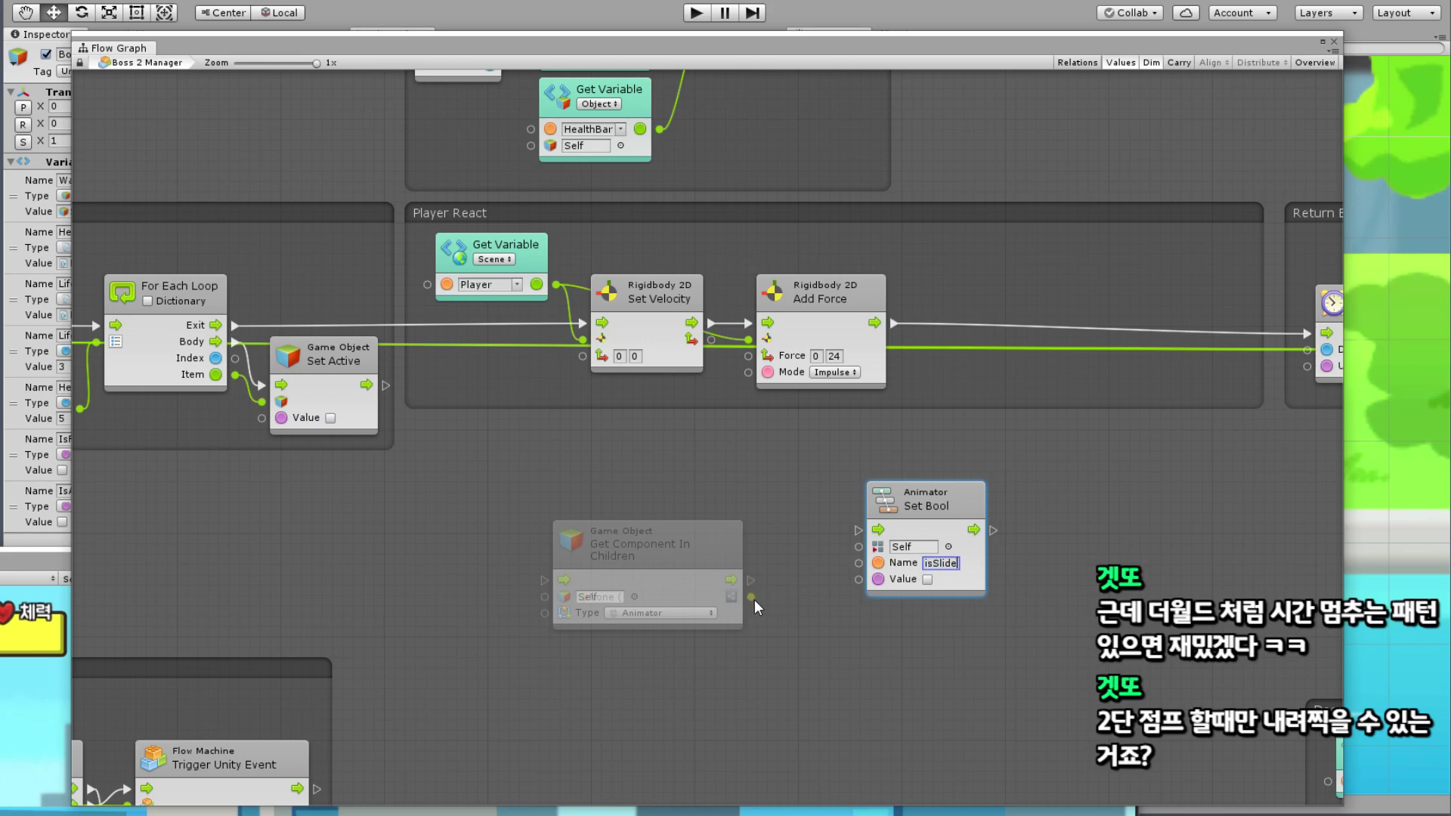
drag(751, 597, 858, 547)
drag(931, 492, 1029, 285)
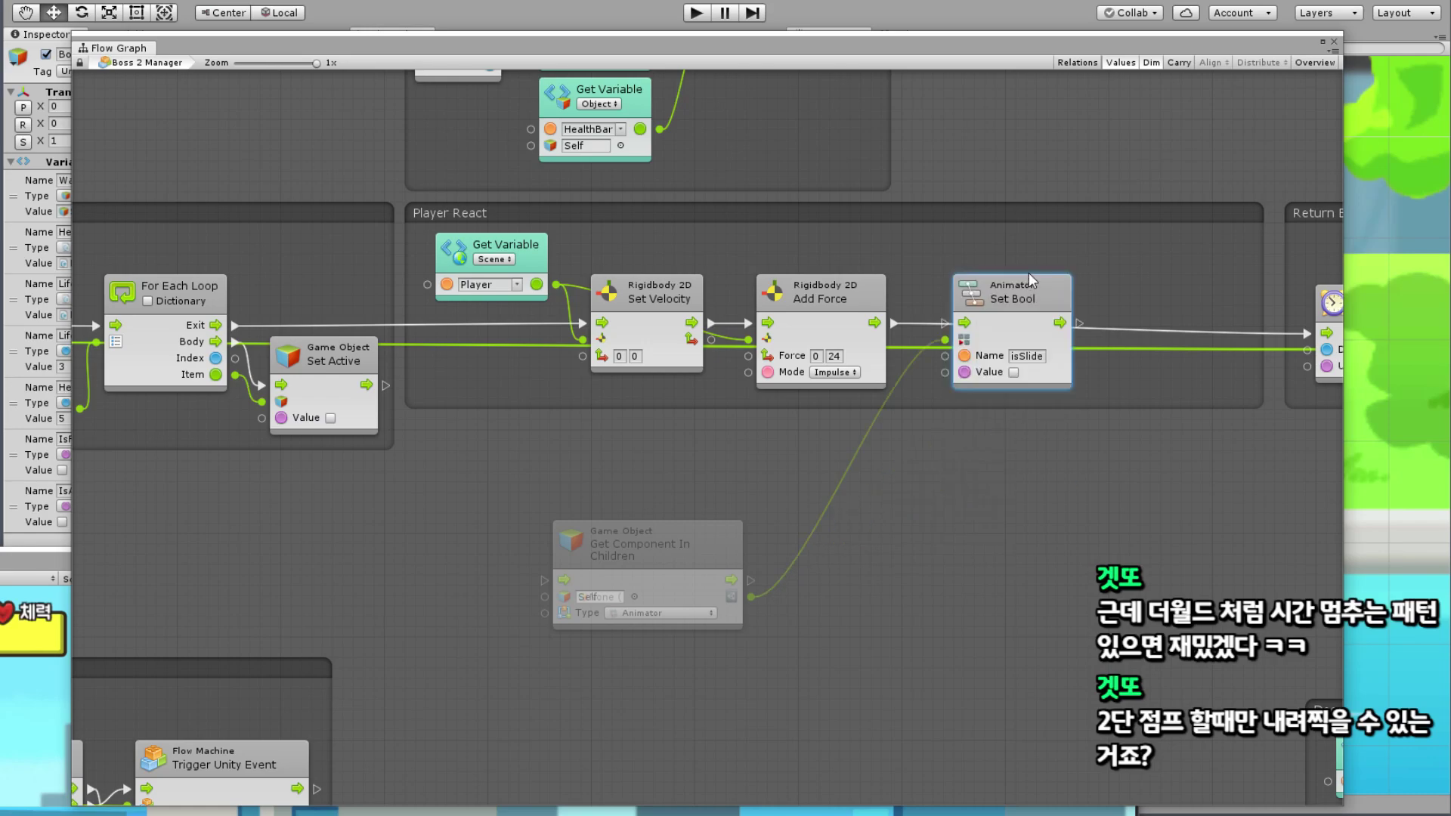
drag(896, 323, 955, 324)
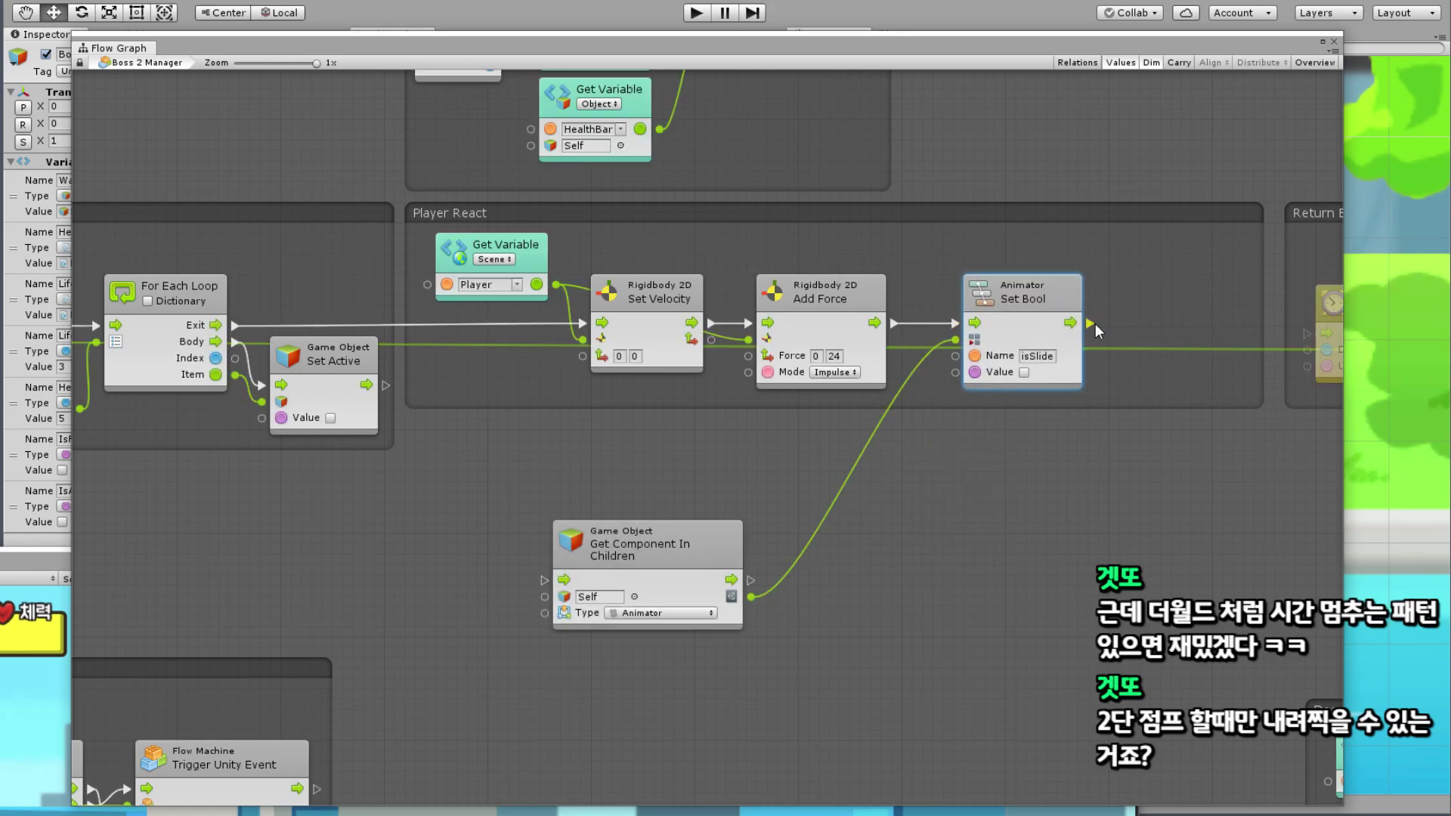
drag(1092, 324, 1305, 333)
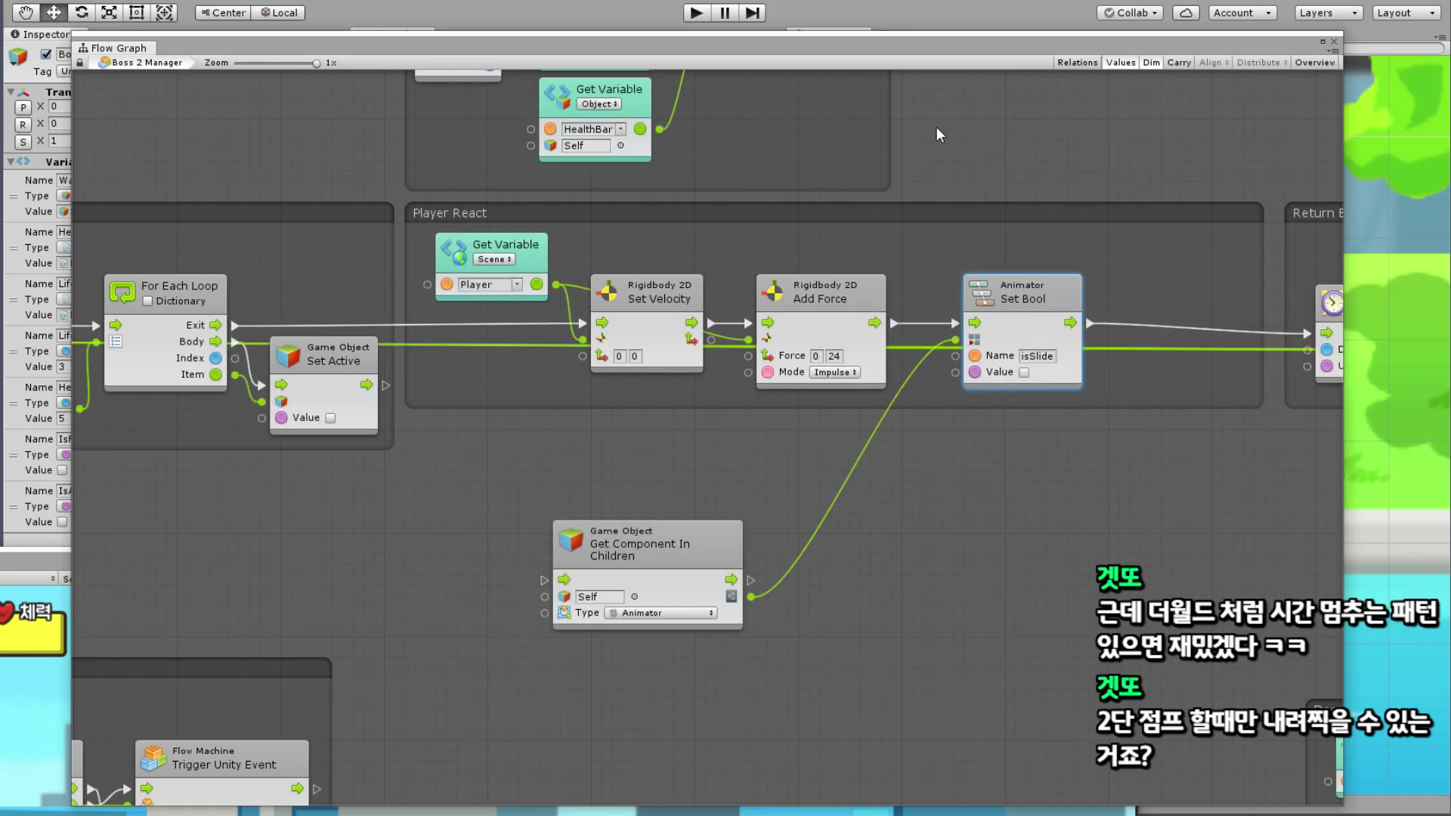
drag(970, 54, 518, 371)
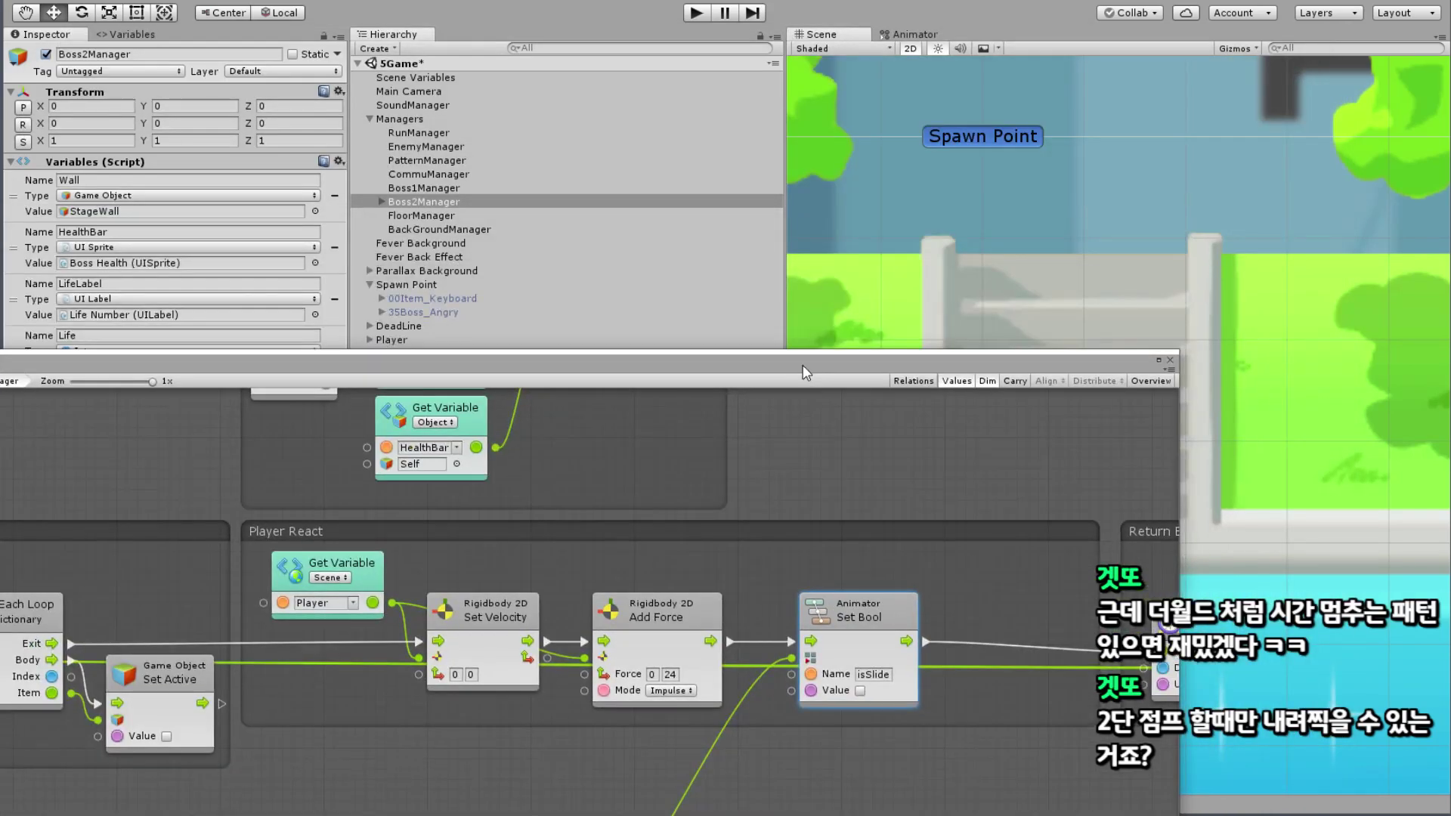
Step: Select Player GPX under Player and review its Animator Parameter list, then close it
click(369, 340)
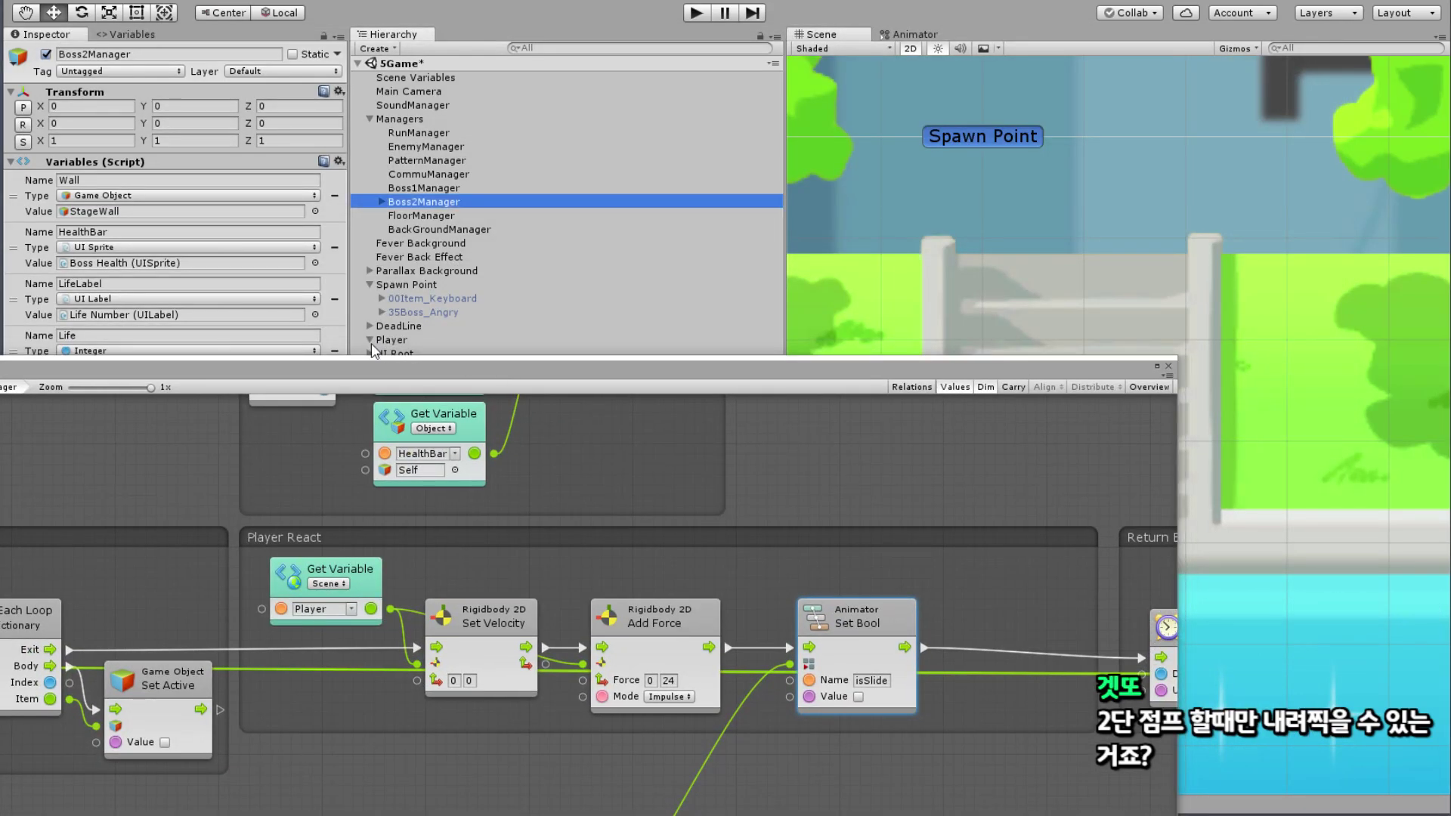
drag(424, 373, 419, 424)
click(434, 352)
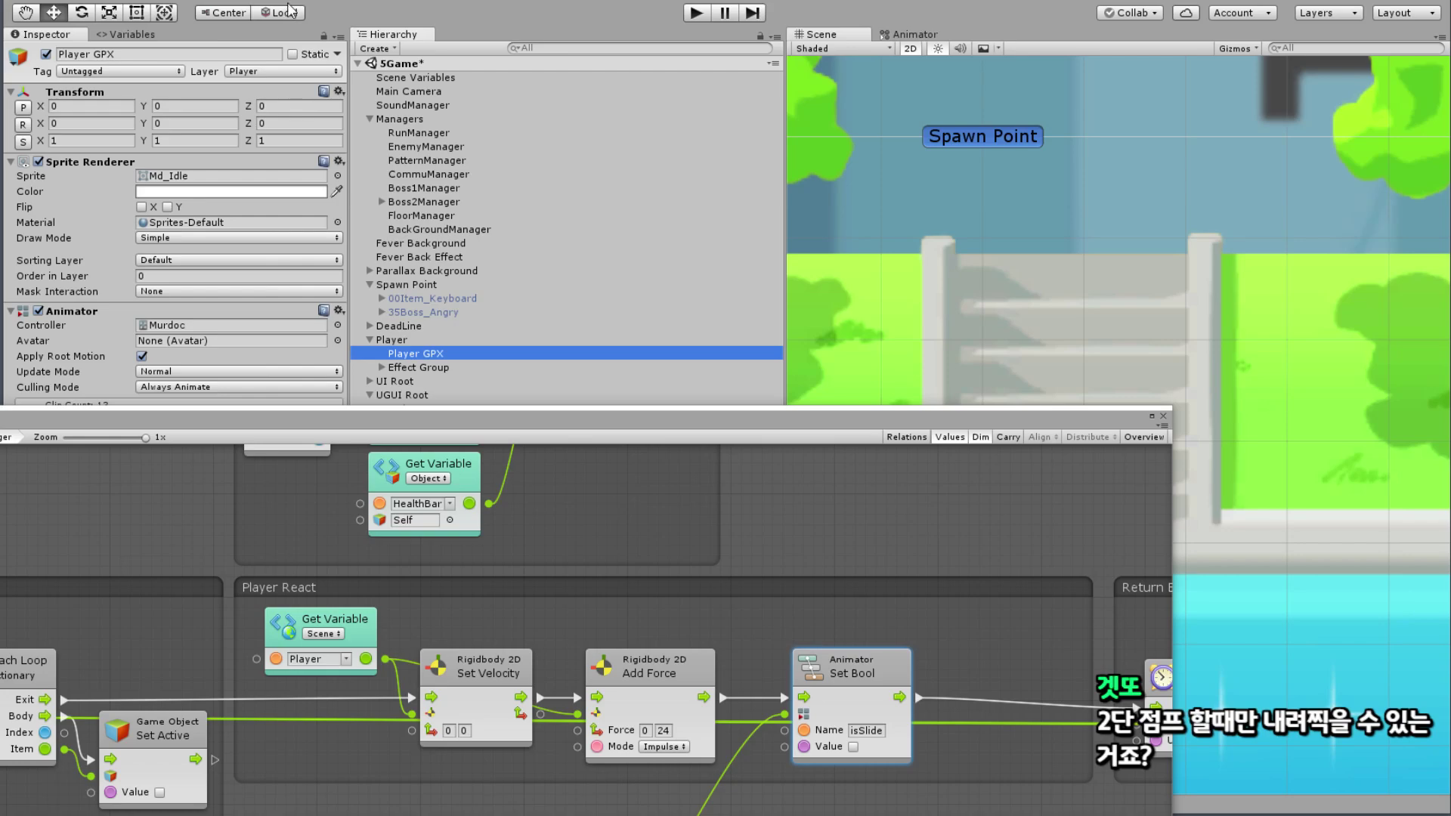
click(329, 2)
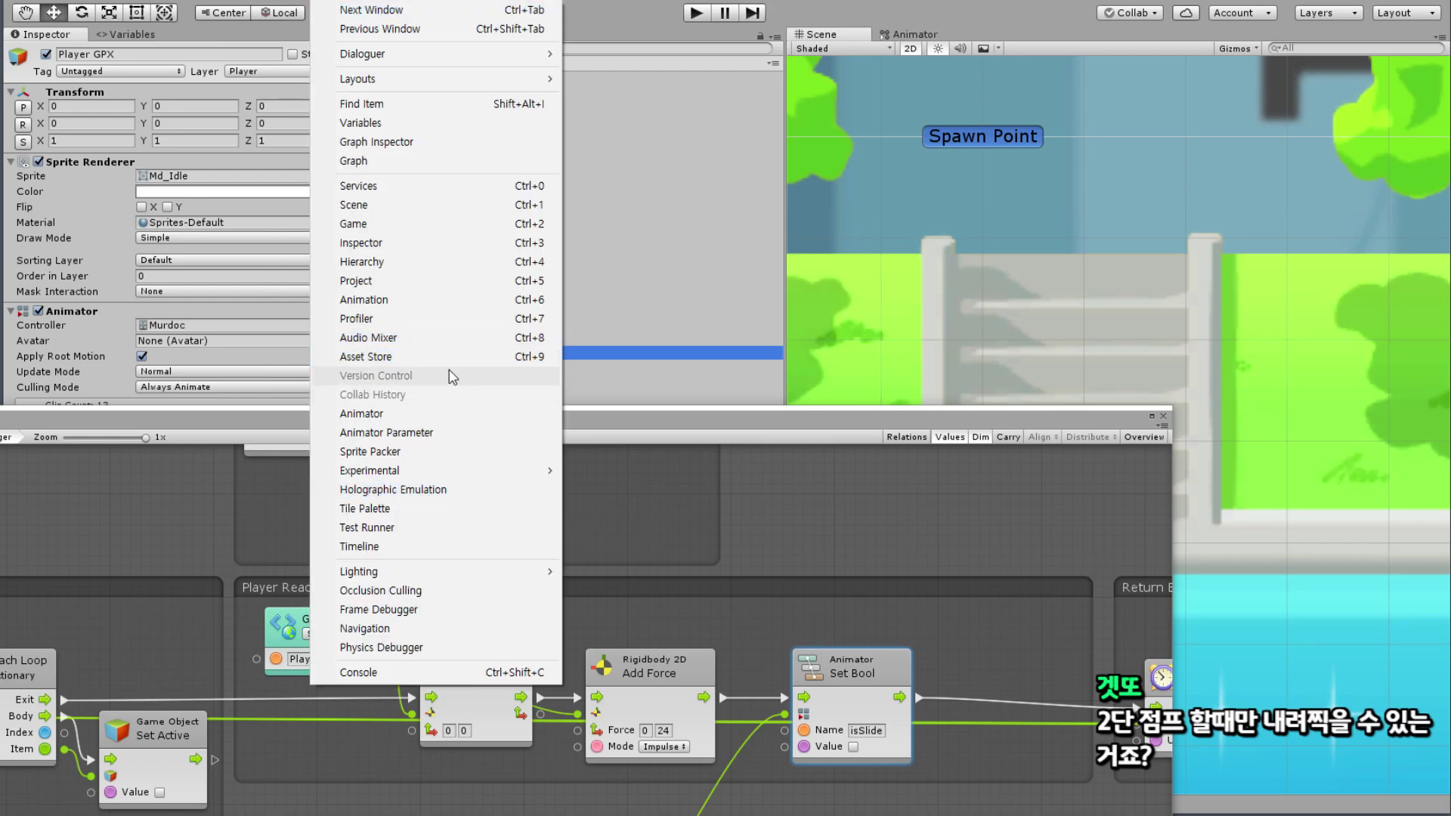
click(425, 431)
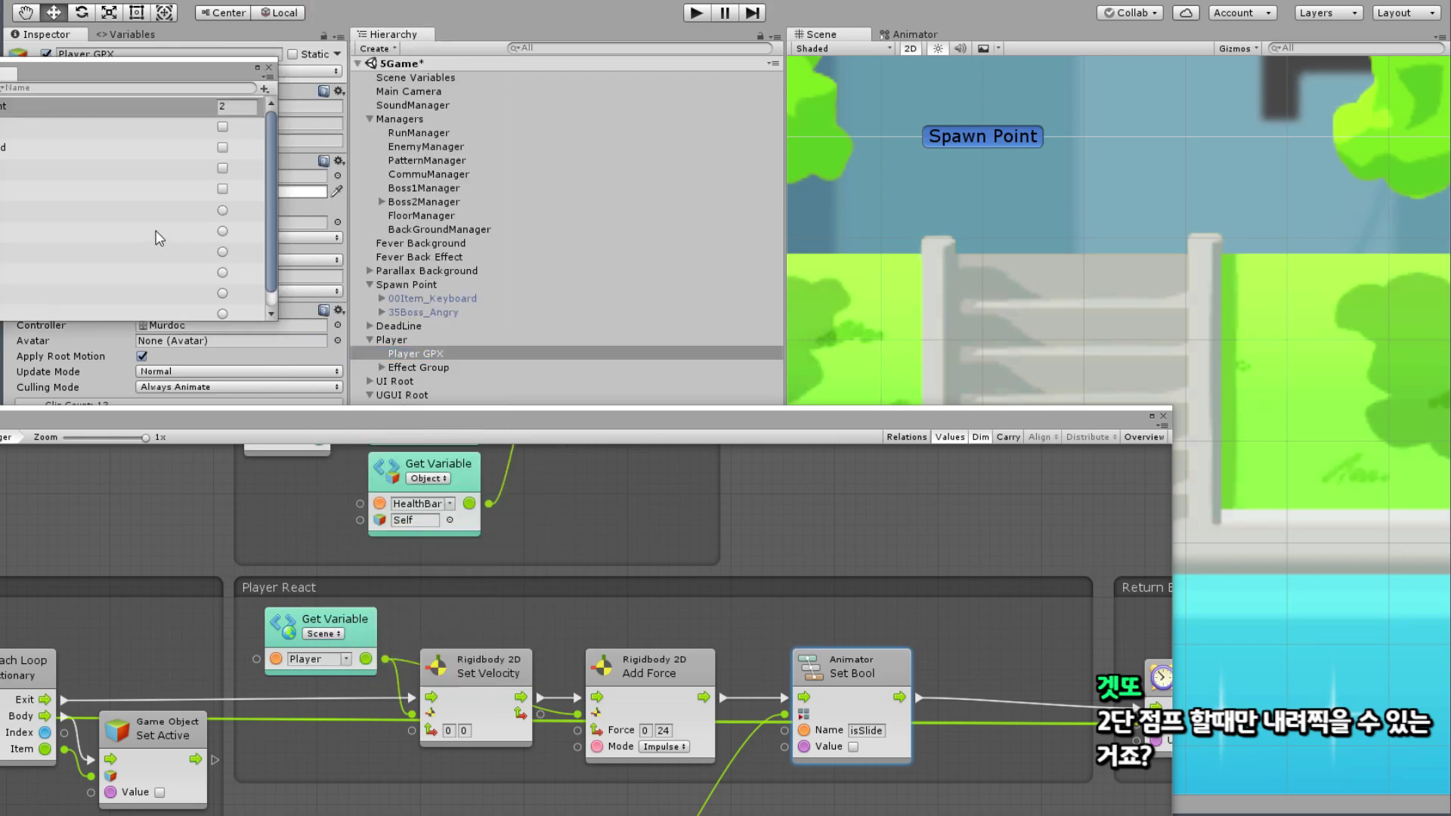
click(114, 127)
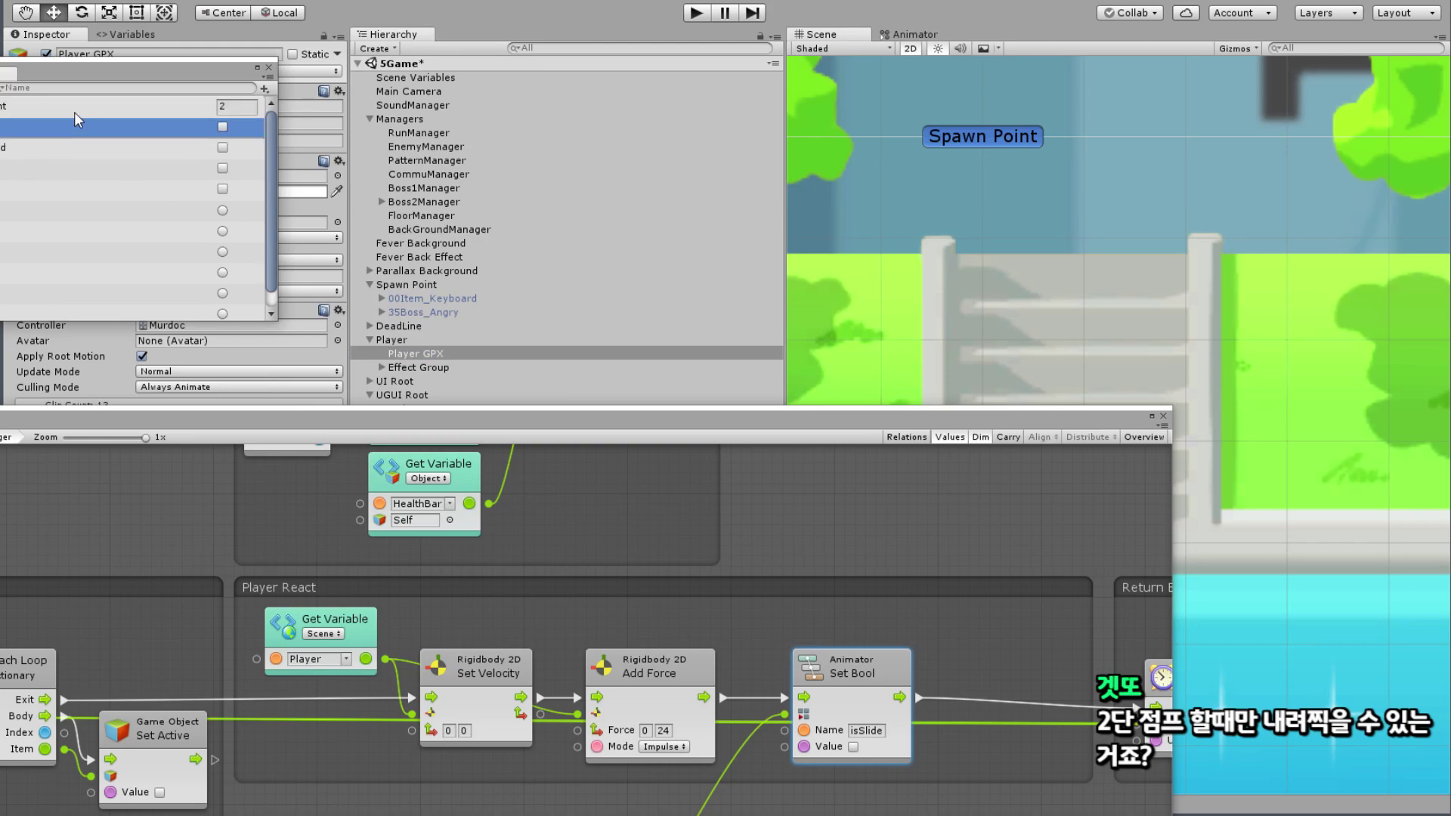
click(269, 67)
Step: Rename the Set Bool parameter from isSlide to isSliding
drag(723, 415, 837, 144)
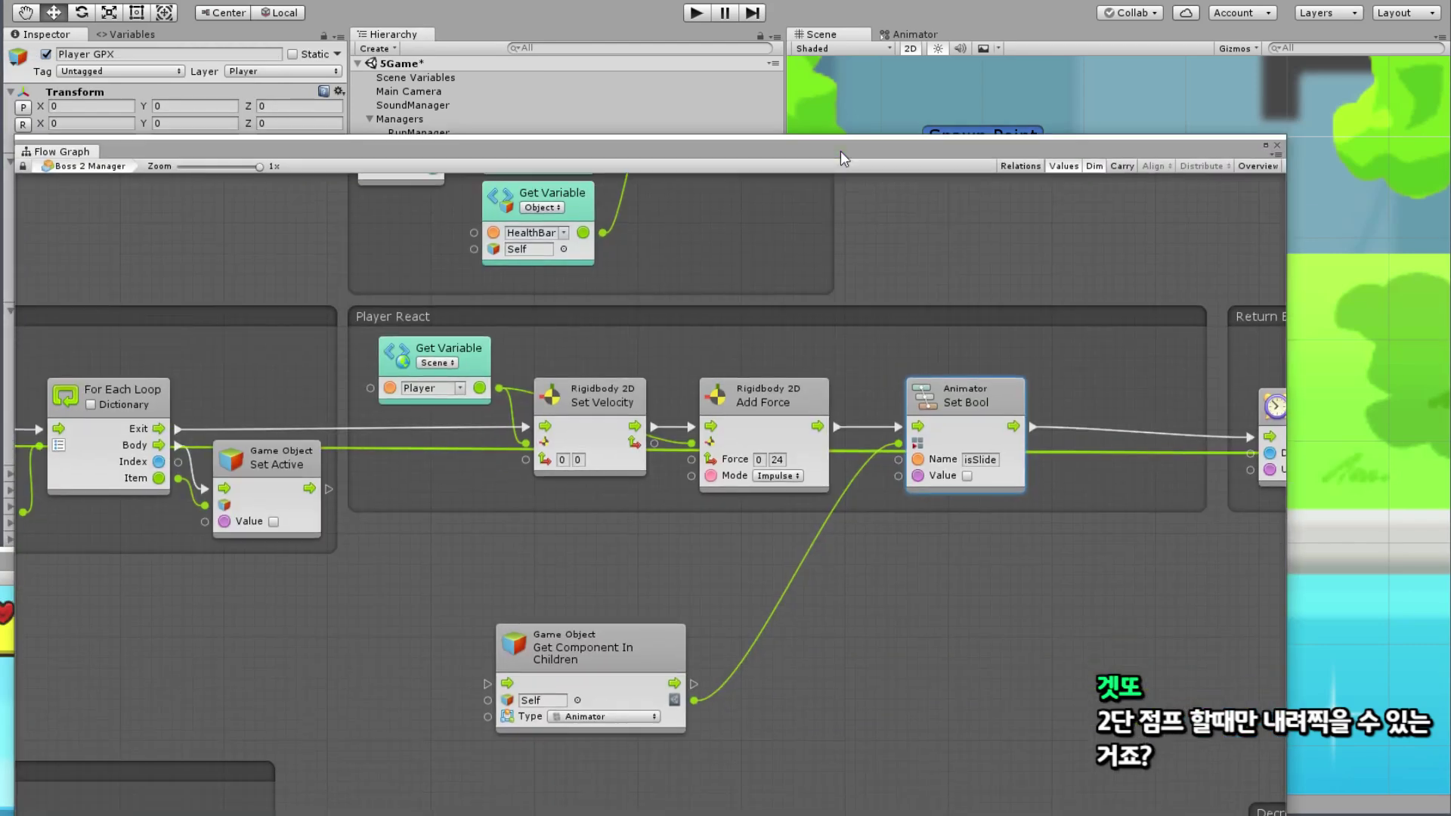
click(990, 458)
key(BackSpace)
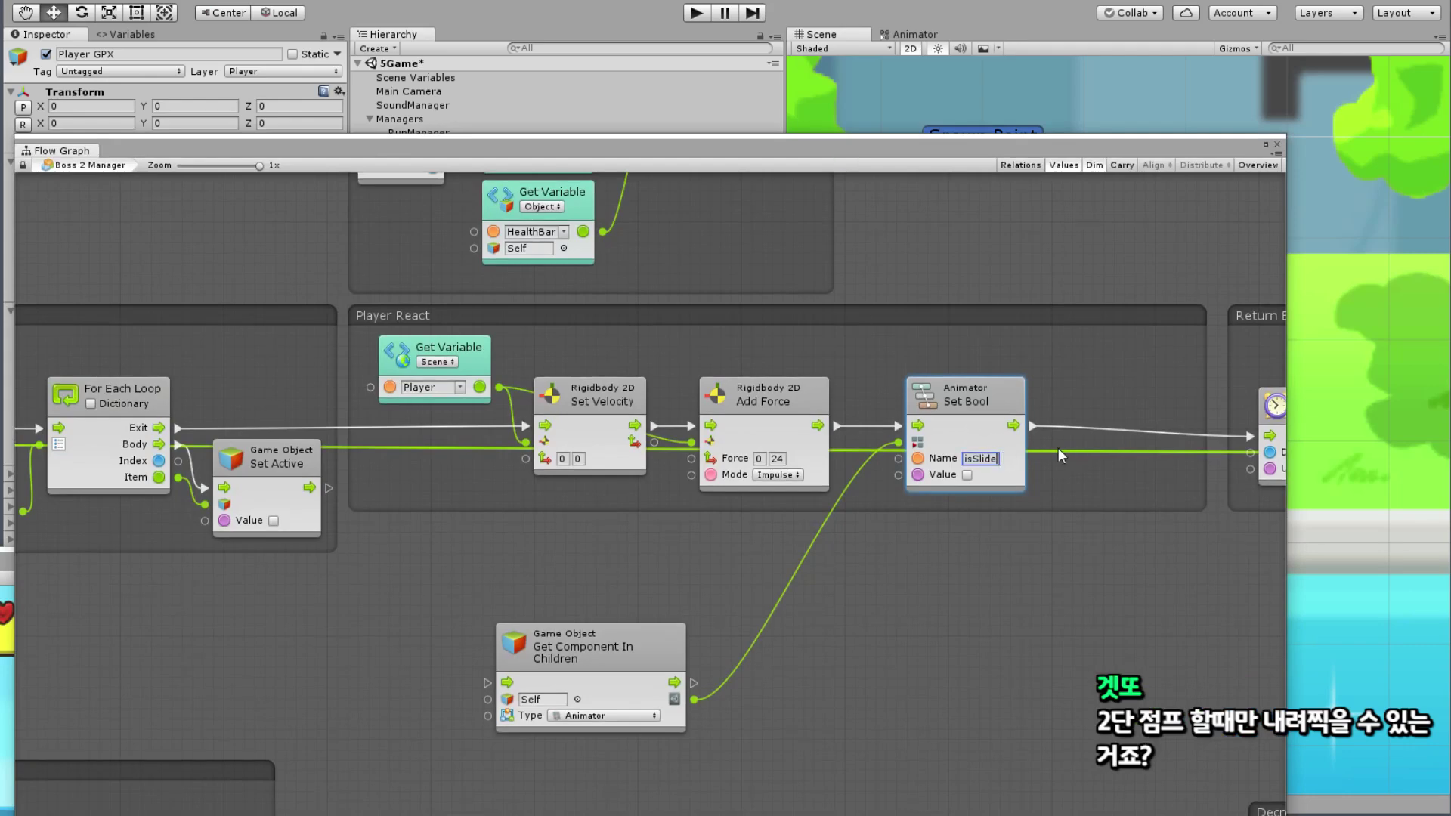
text(ing)
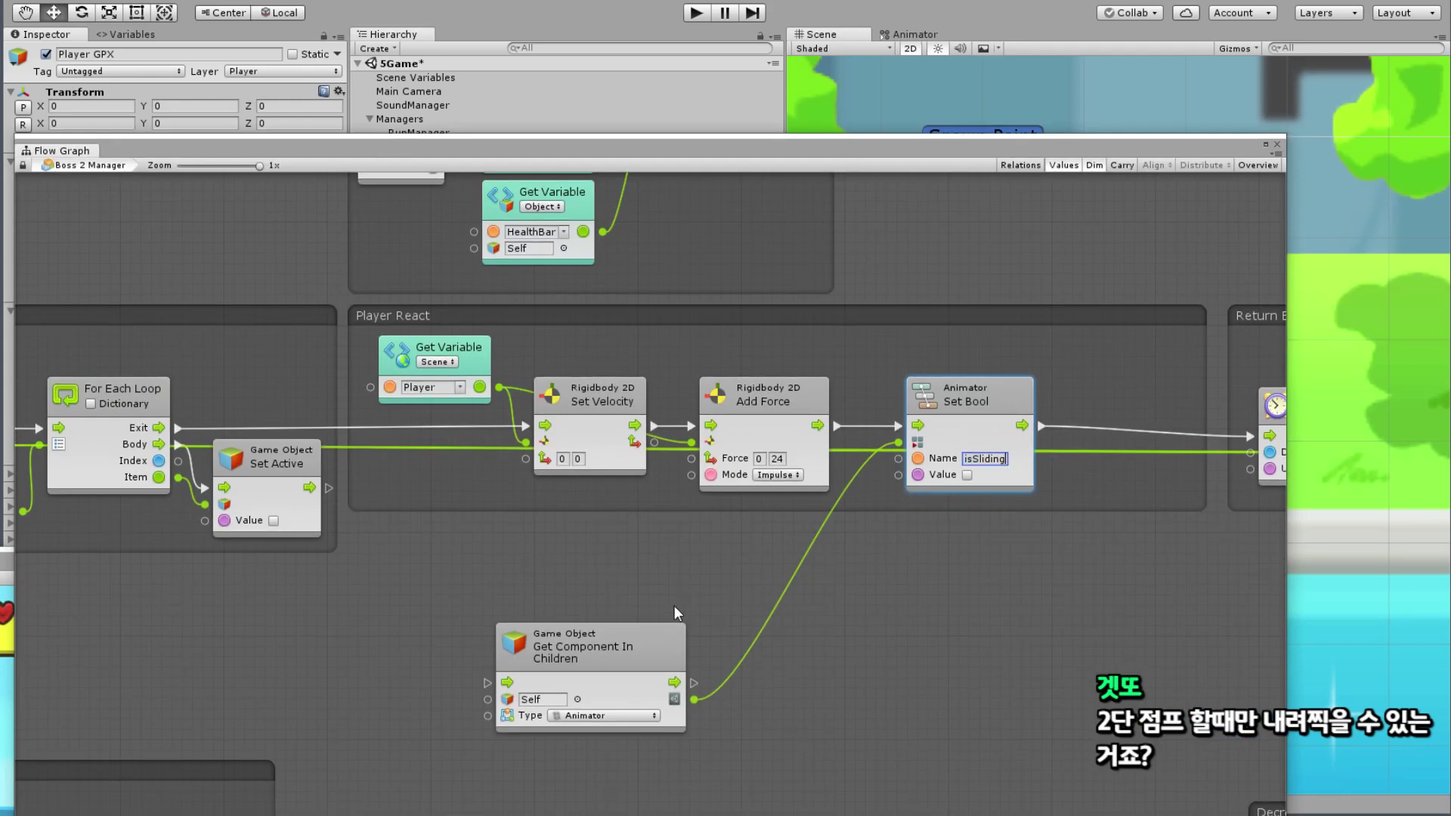
Step: Move Get Component In Children up and enlarge Player React to enclose it
drag(667, 637, 809, 515)
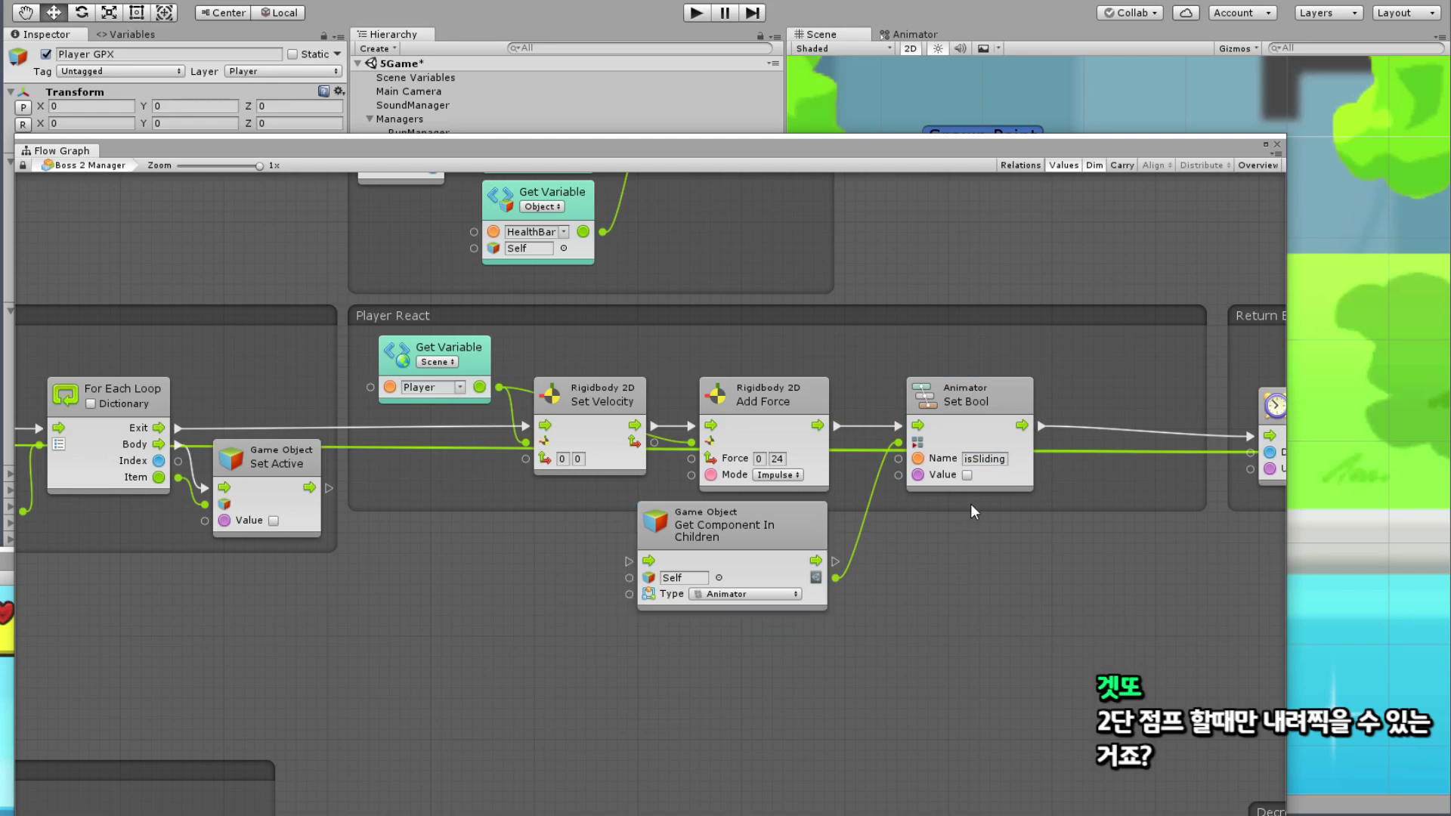
drag(974, 511, 974, 624)
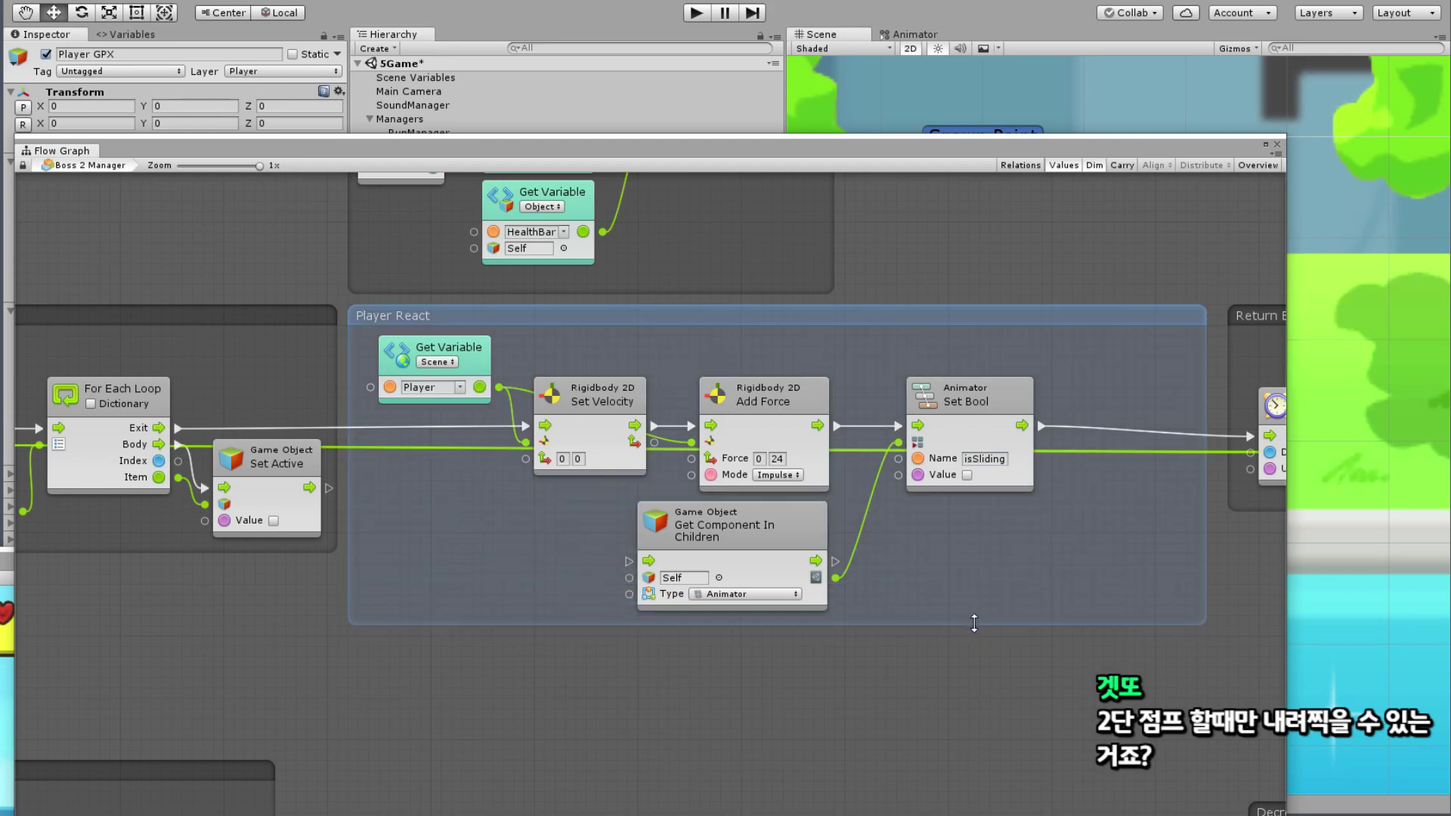
click(965, 694)
middle_drag(1062, 586, 770, 416)
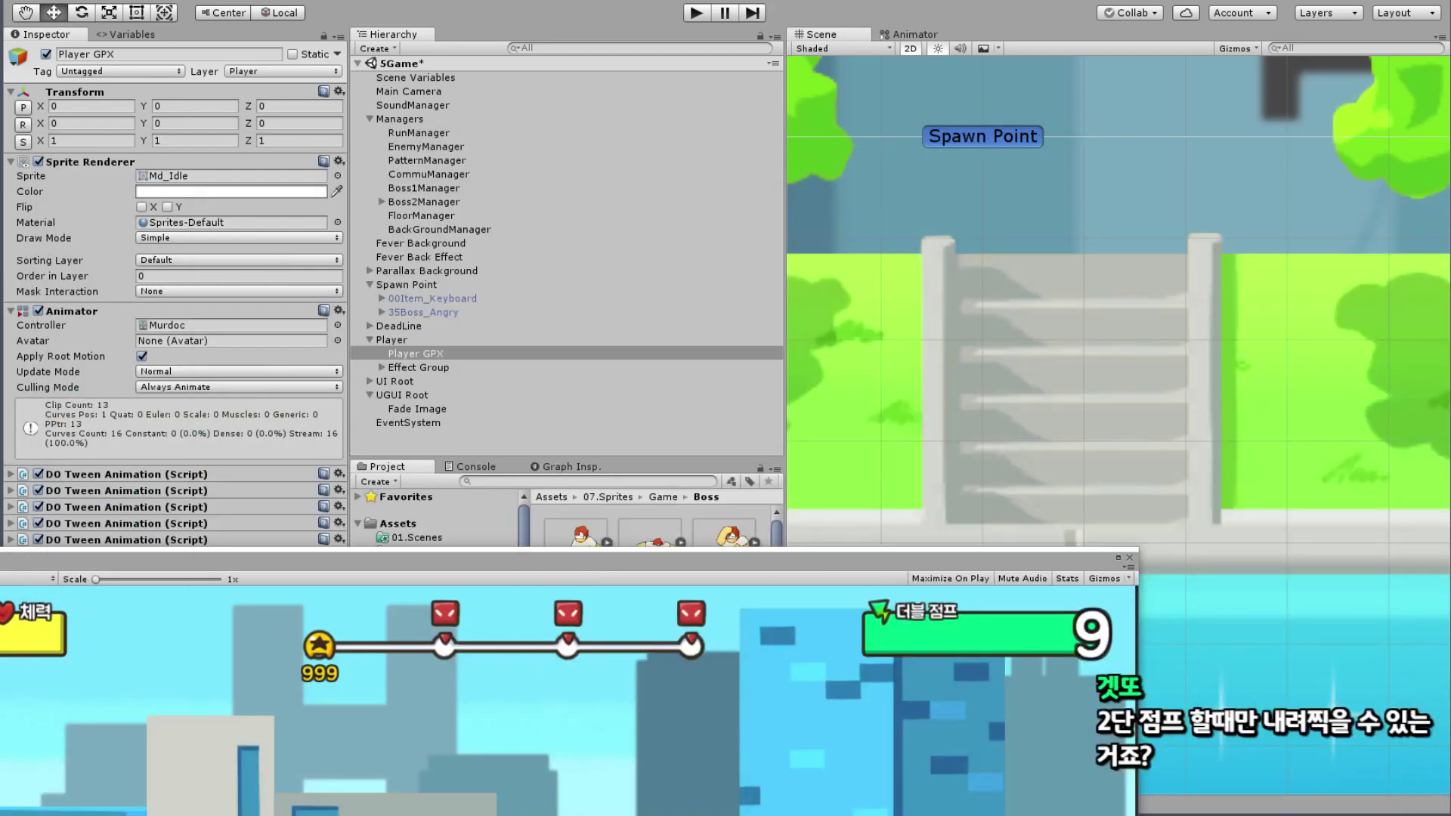
Step: Save the scene and then the project from the File menu
click(34, 2)
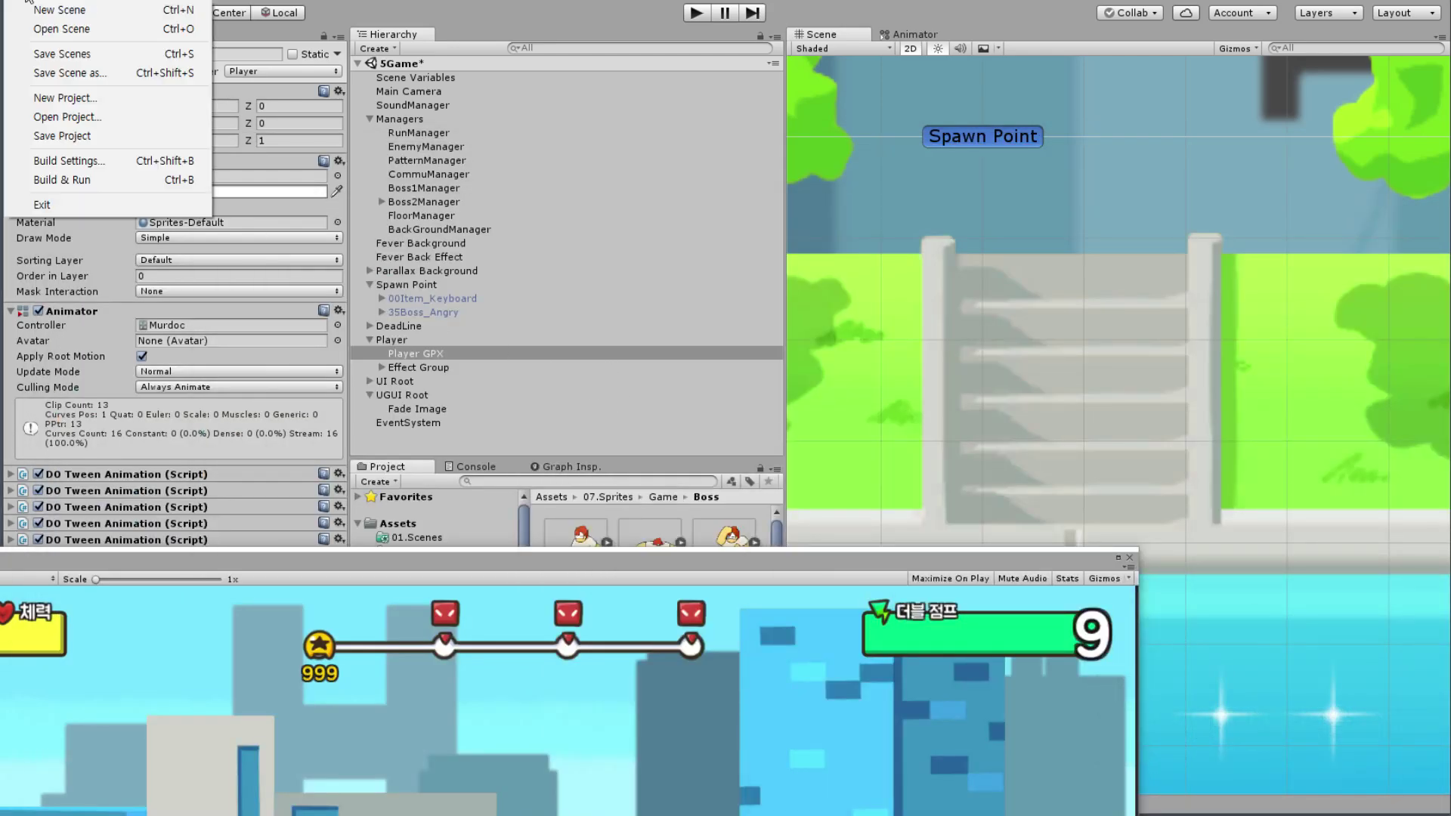
click(48, 50)
click(23, 2)
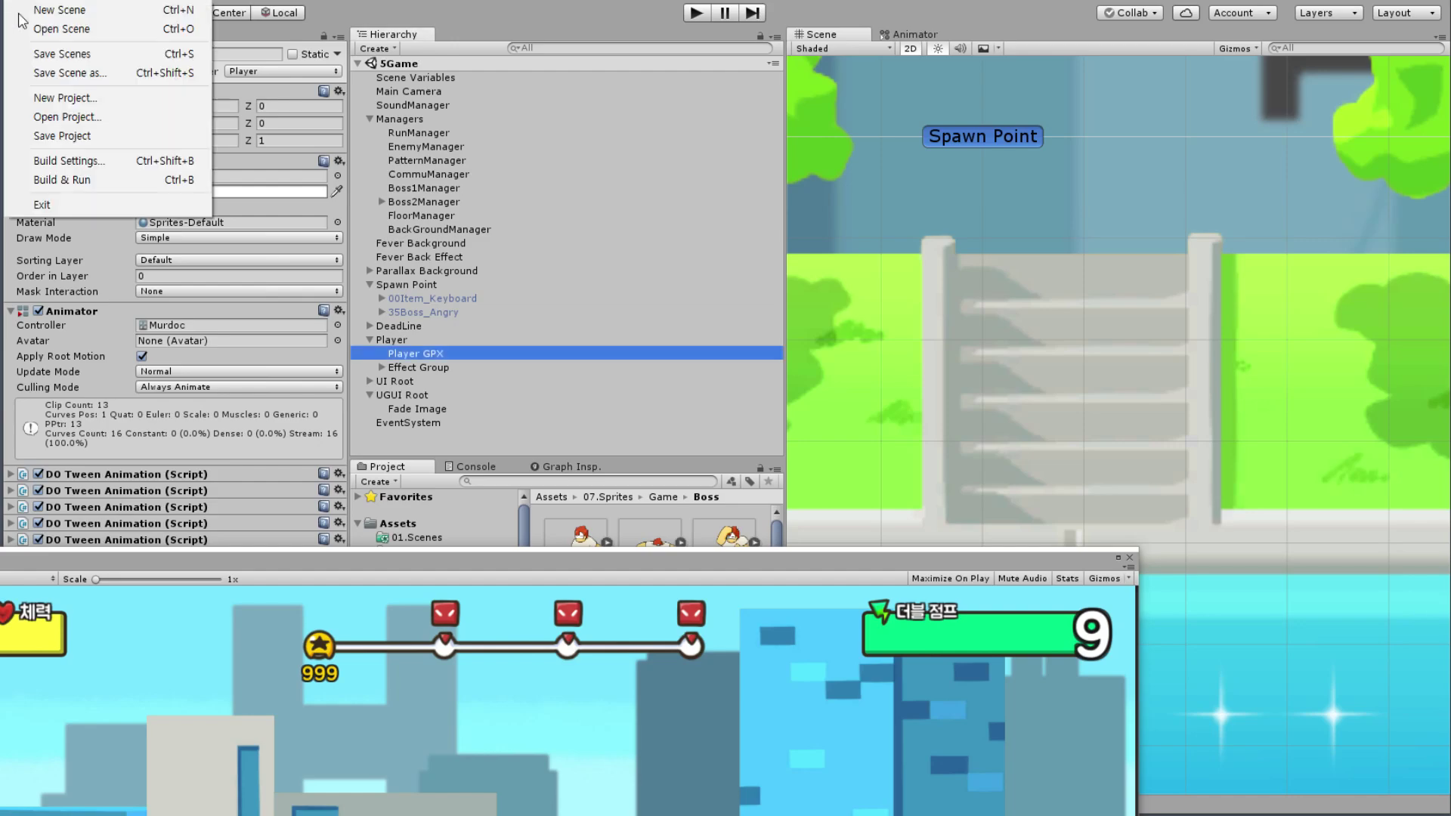
click(45, 137)
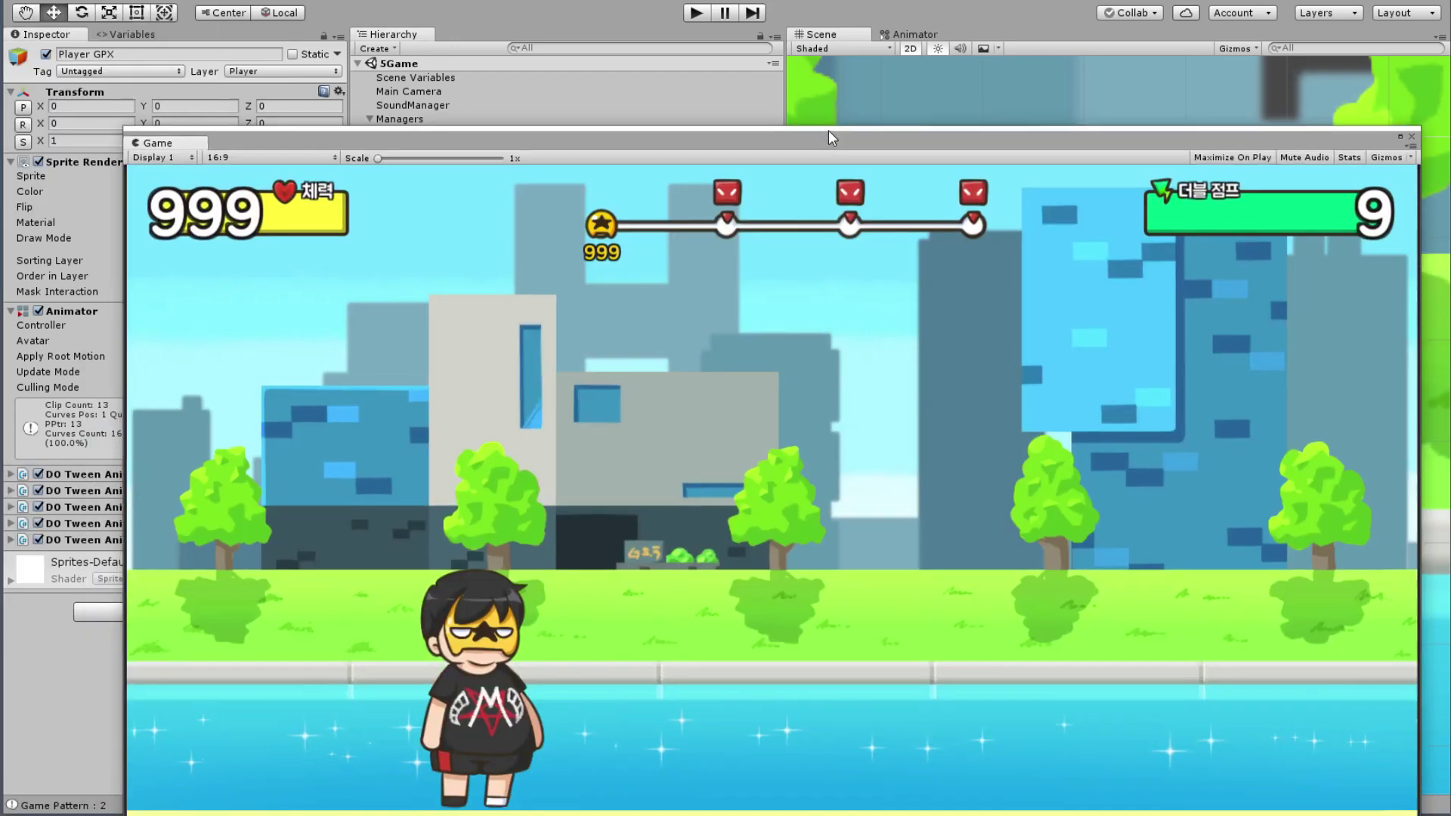
Step: Enlarge the Game view, enter Play mode, and click through the boss dialogue and tutorial popup
drag(547, 559, 786, 51)
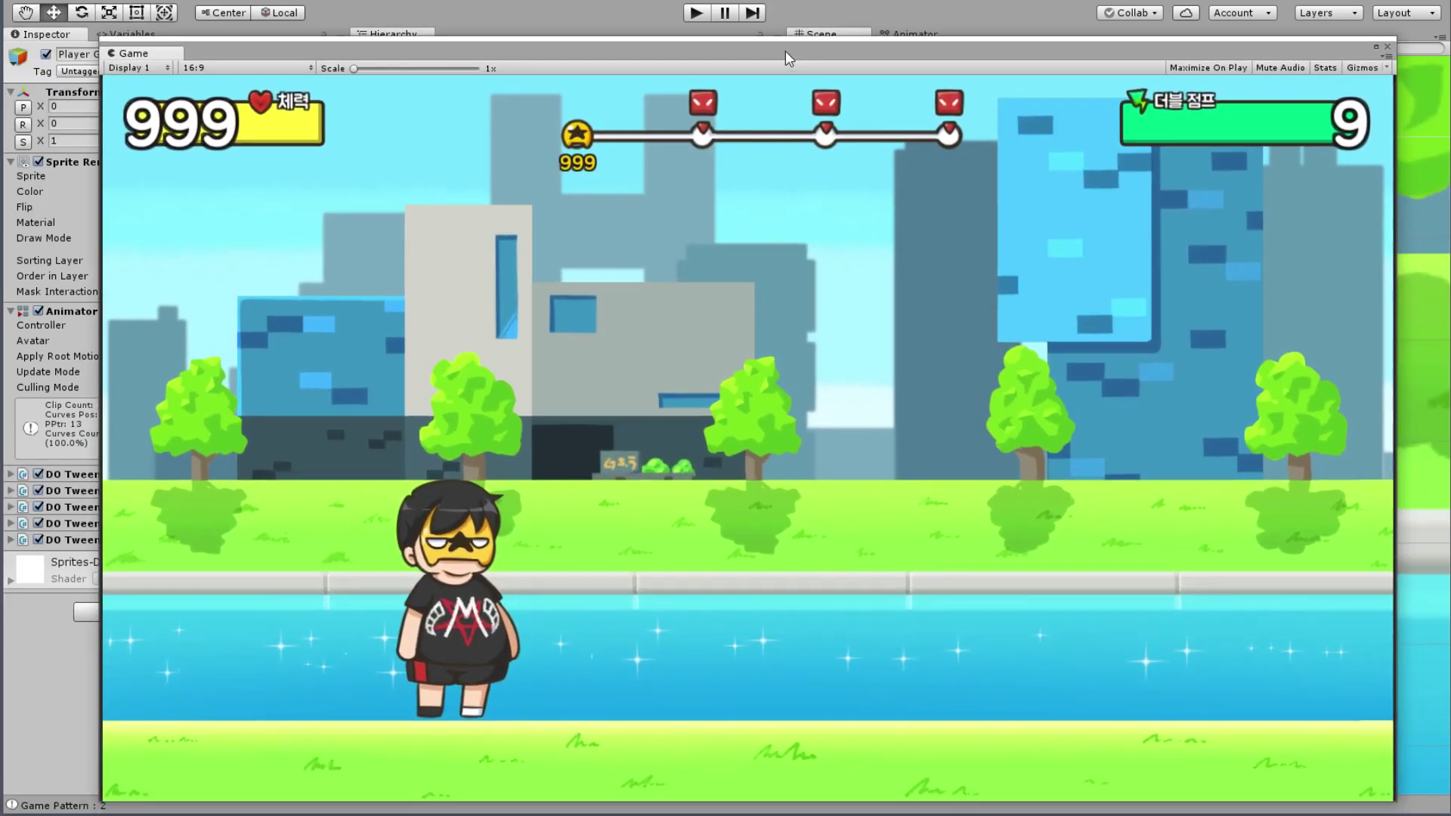
click(697, 12)
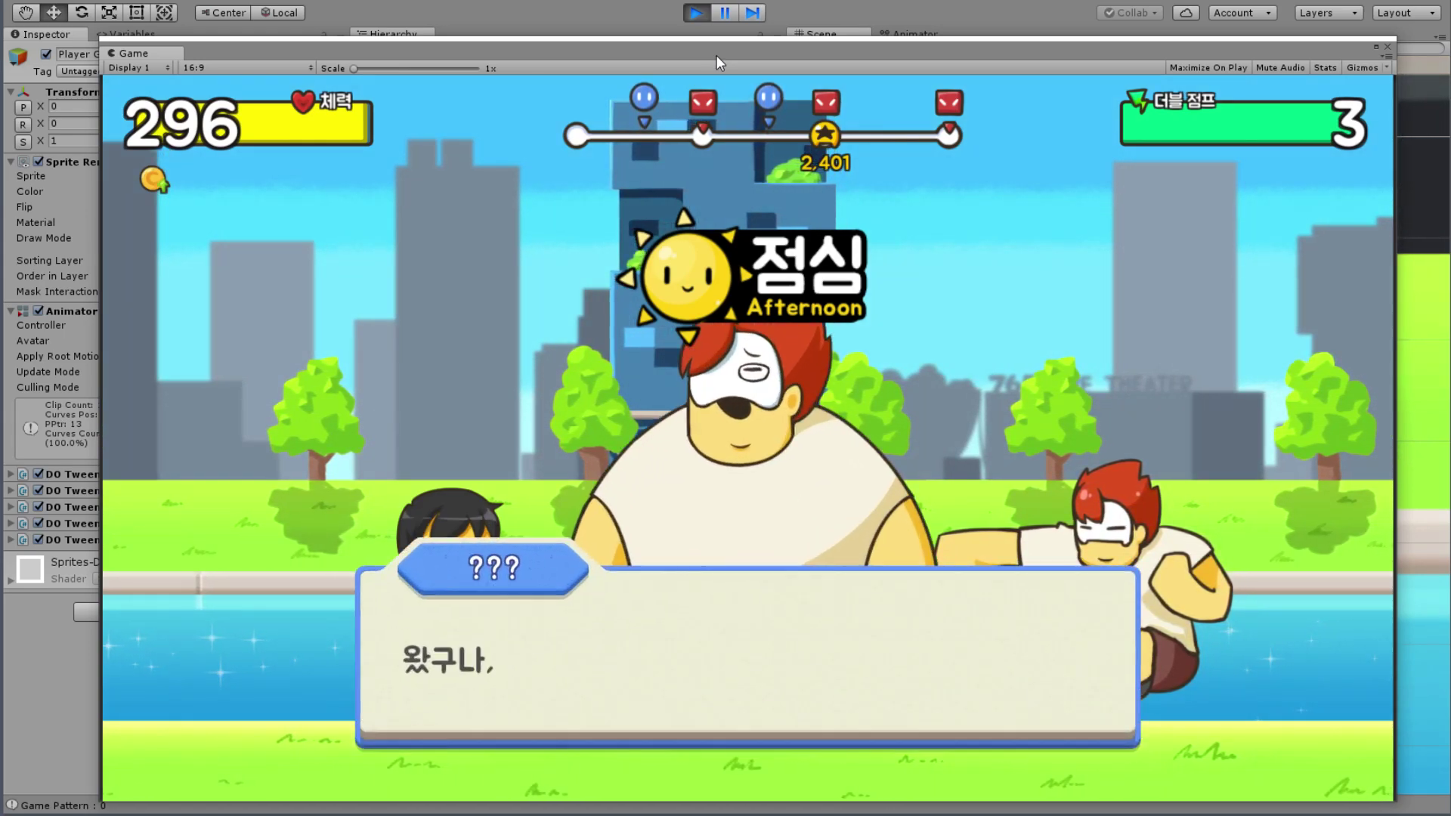
click(832, 706)
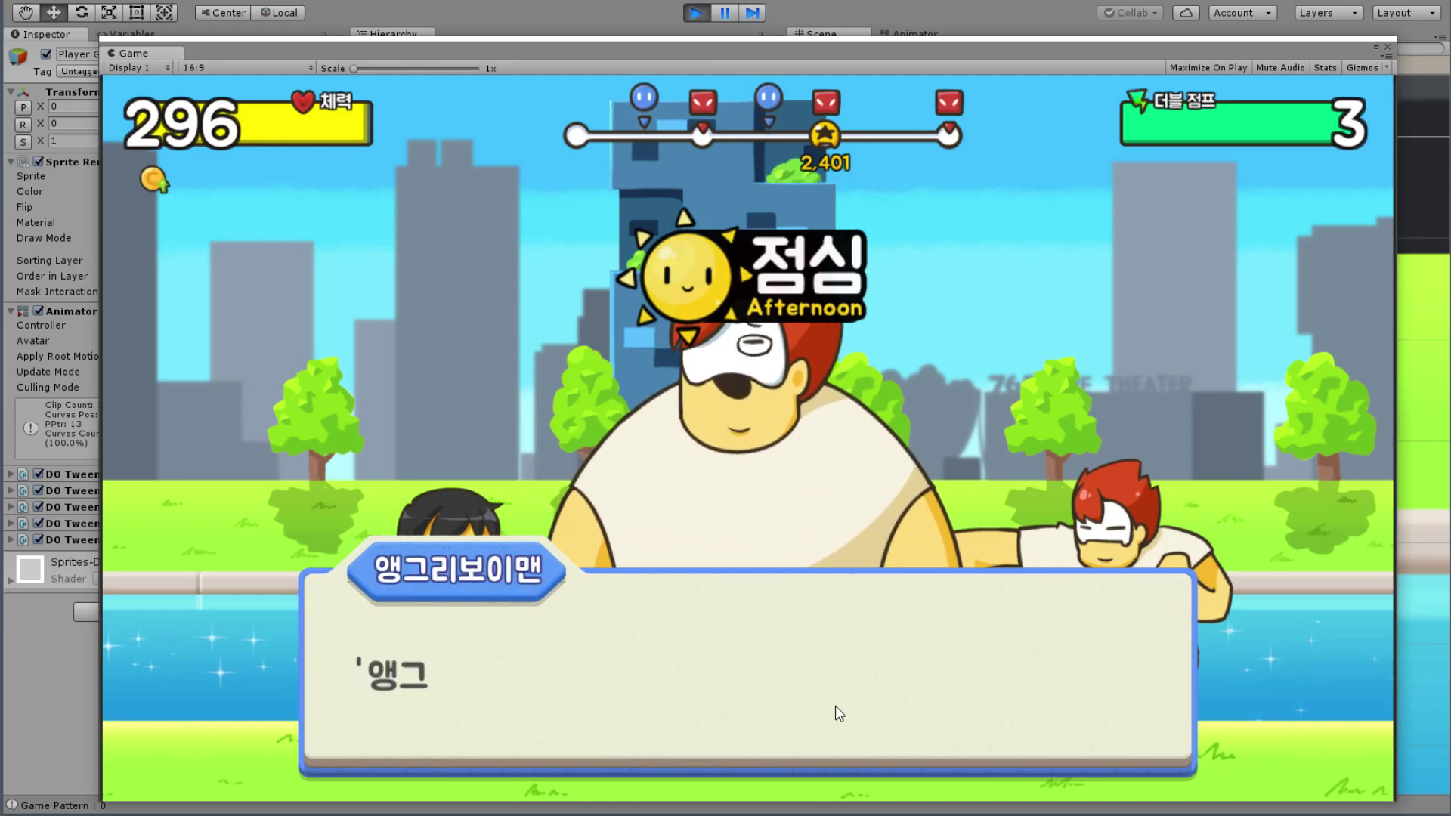
click(807, 707)
click(804, 701)
click(804, 694)
click(832, 687)
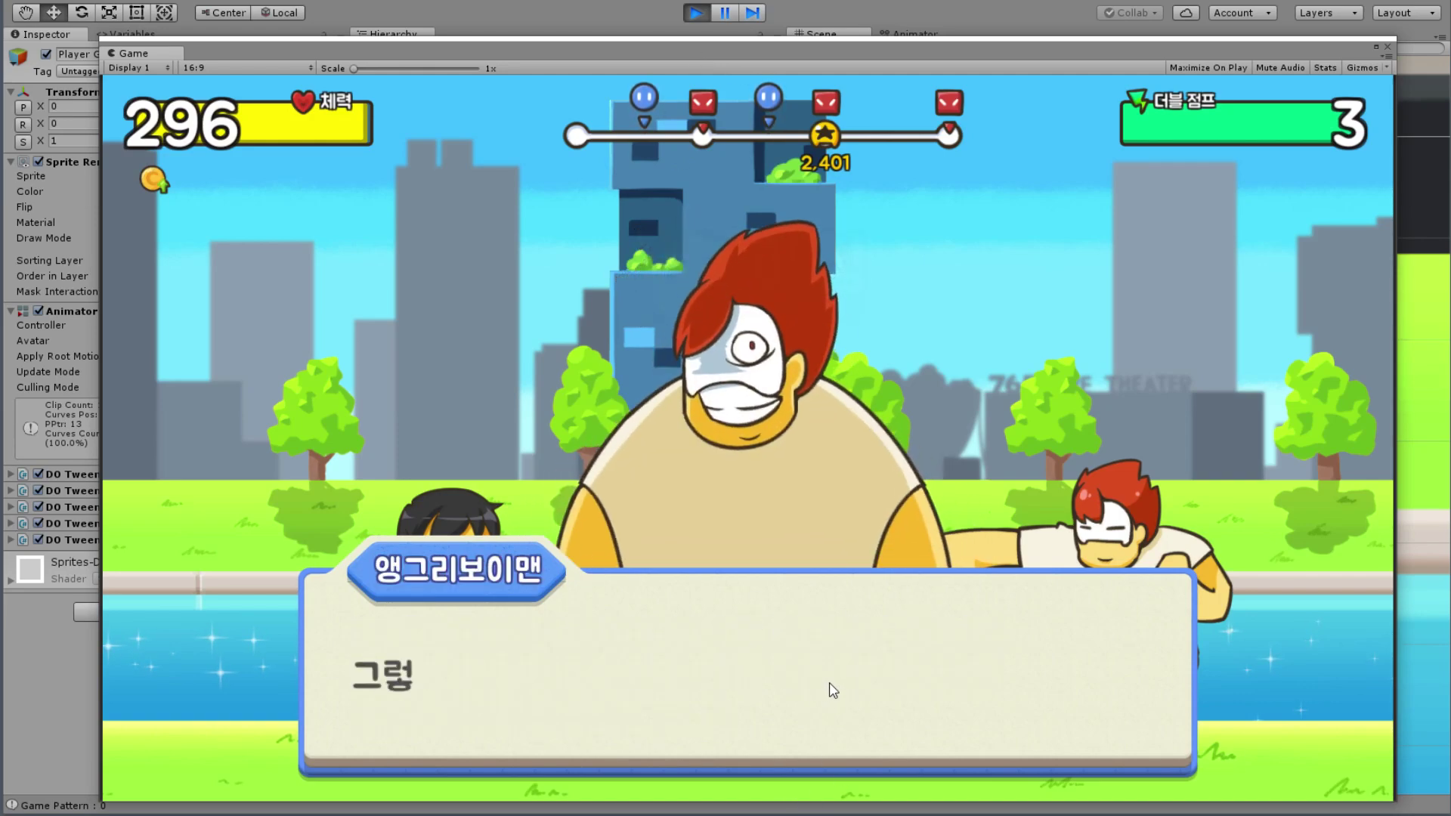
click(851, 680)
click(840, 684)
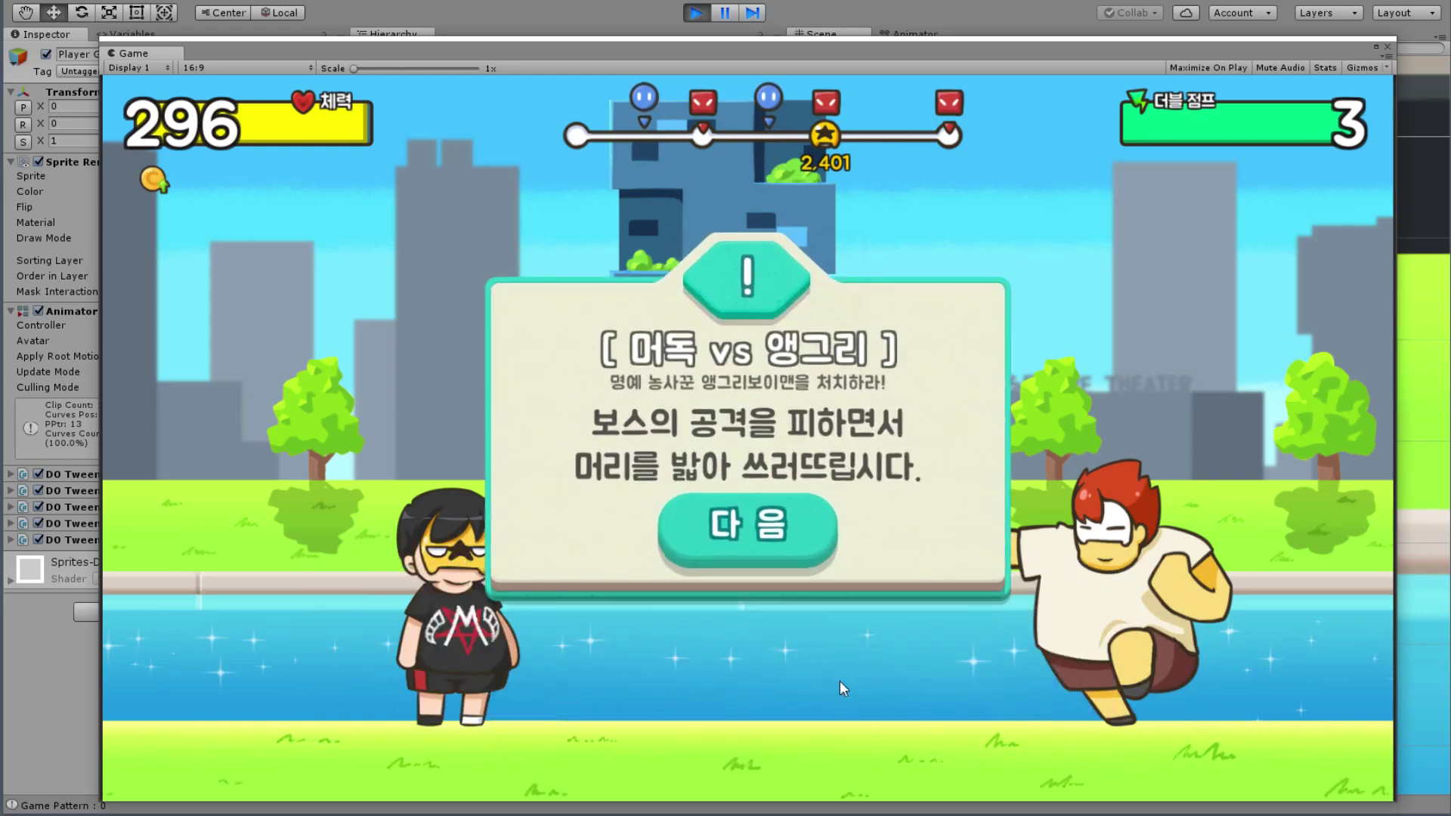
click(751, 528)
click(767, 541)
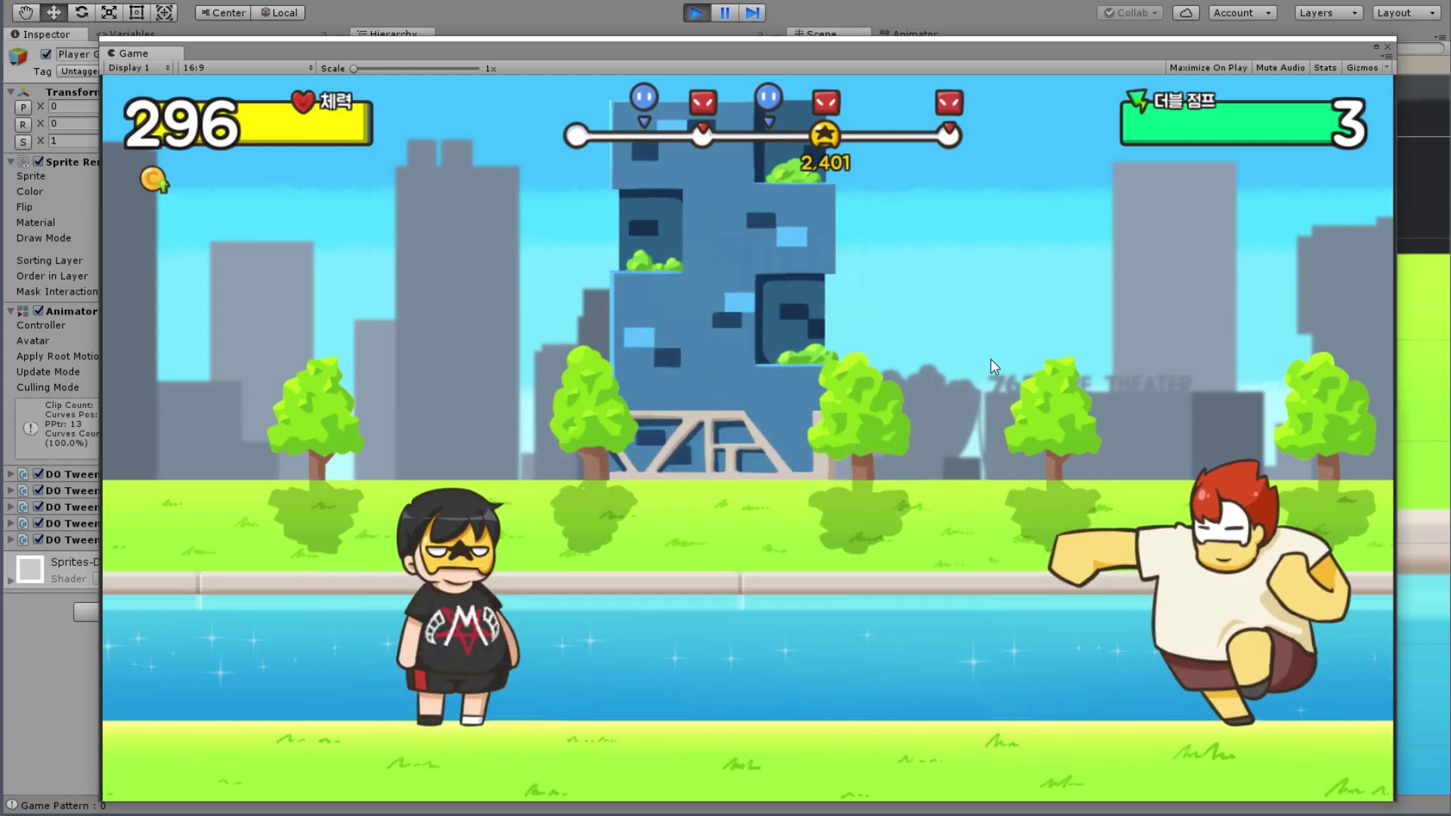
Step: Walk the player toward the boss and jump over it using the arrow keys
drag(1014, 48, 1008, 39)
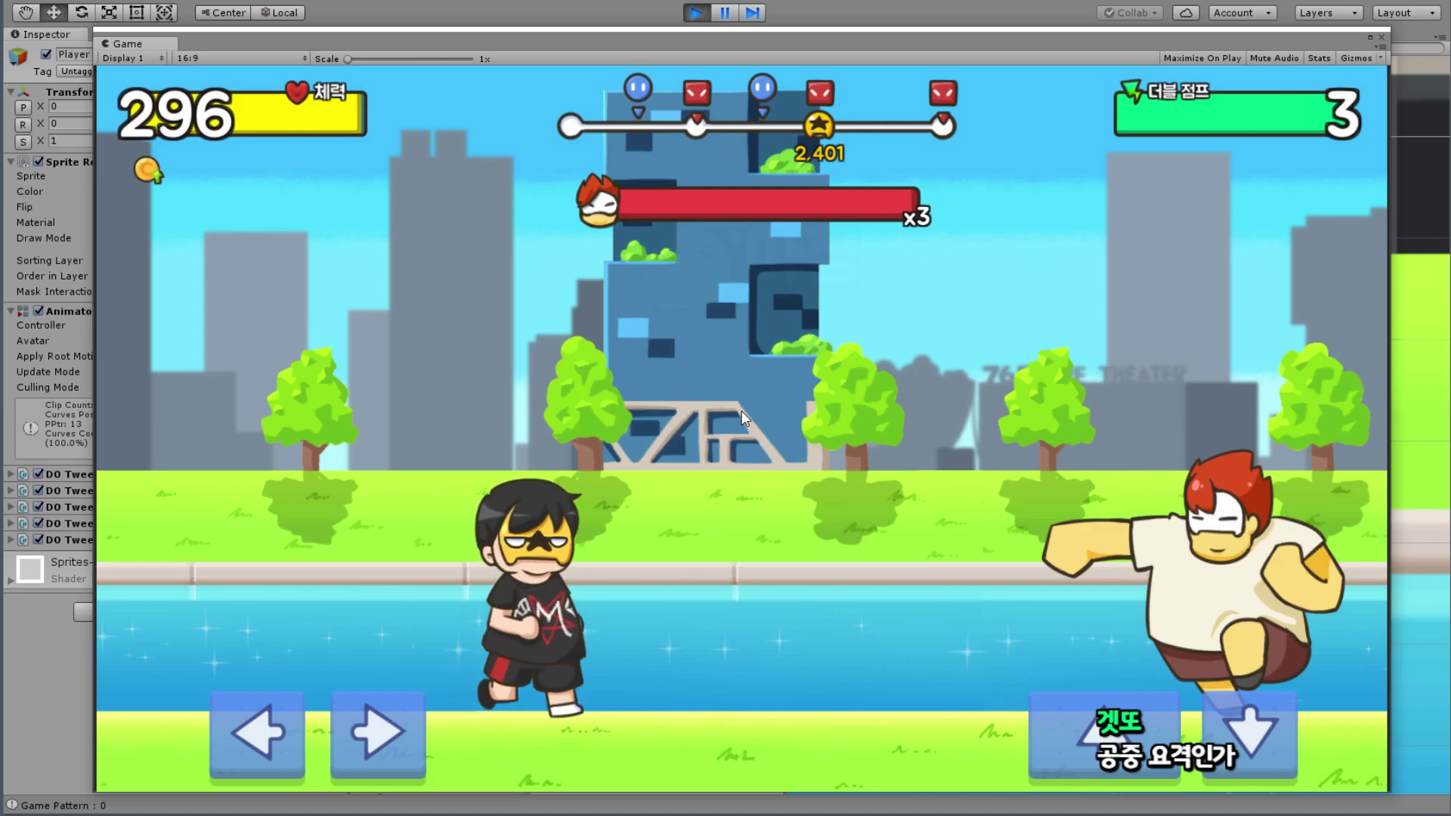
key(Up)
key(Up)
key(Right)
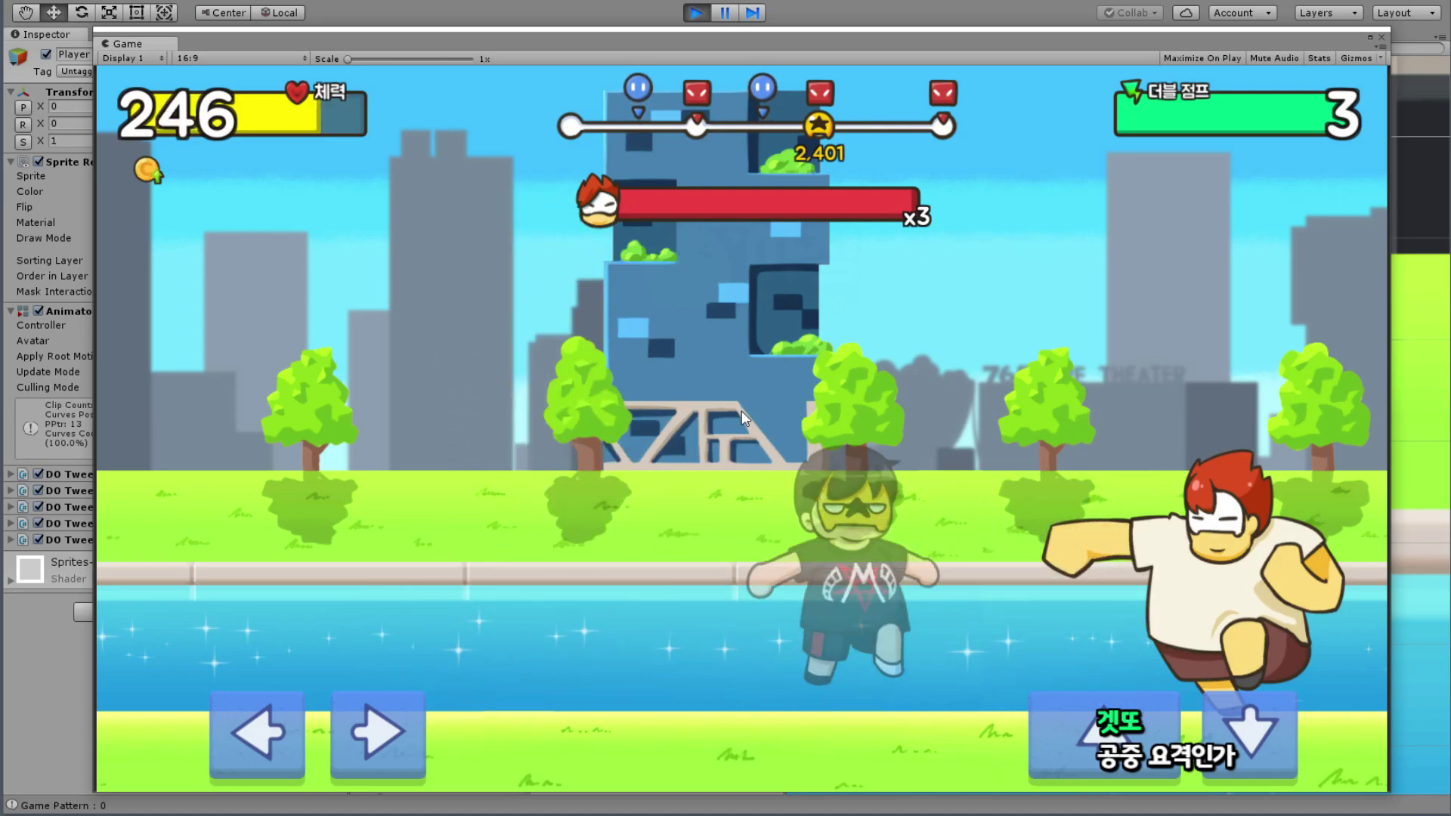
key(Up)
key(Up)
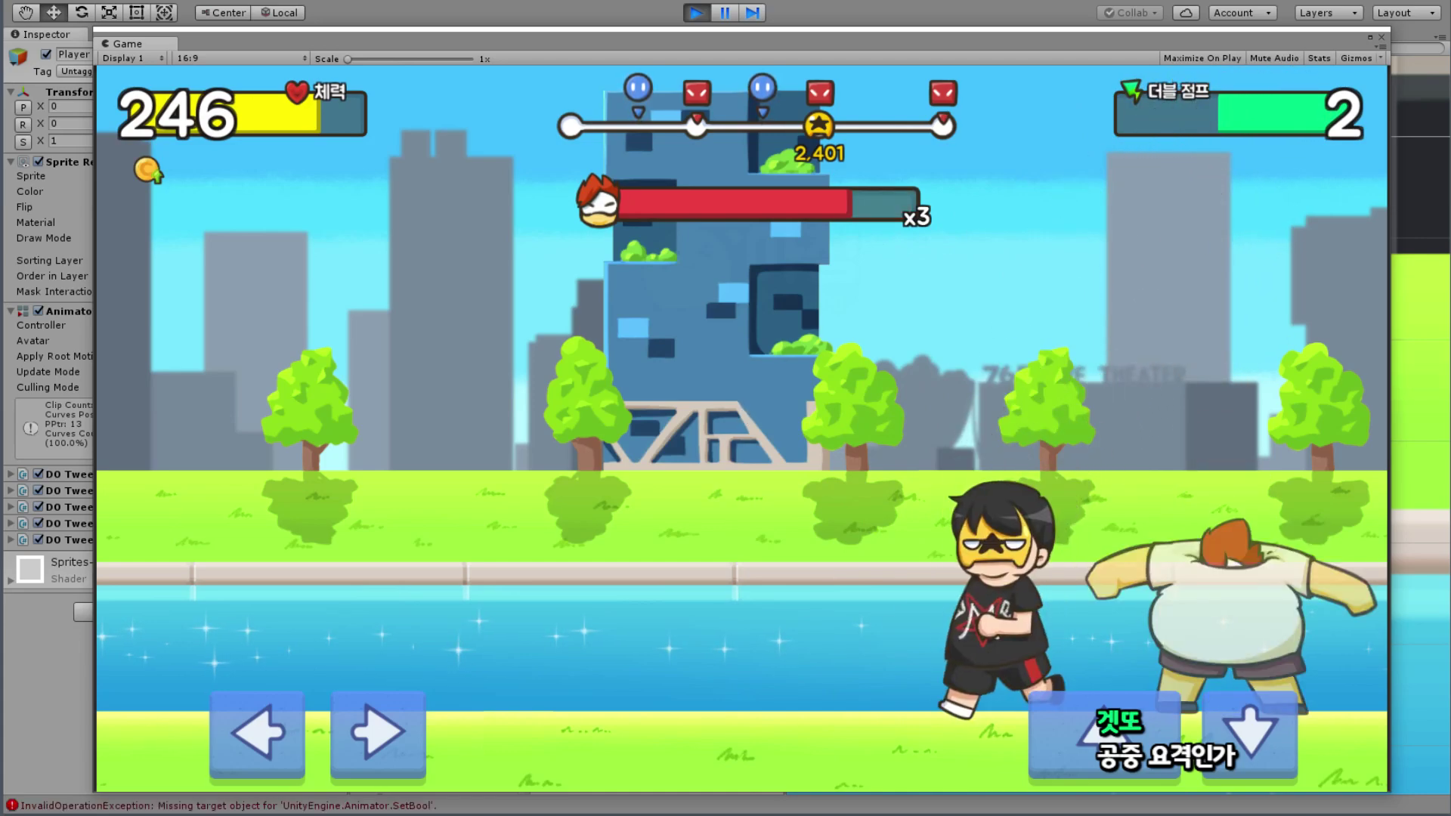
key(Left)
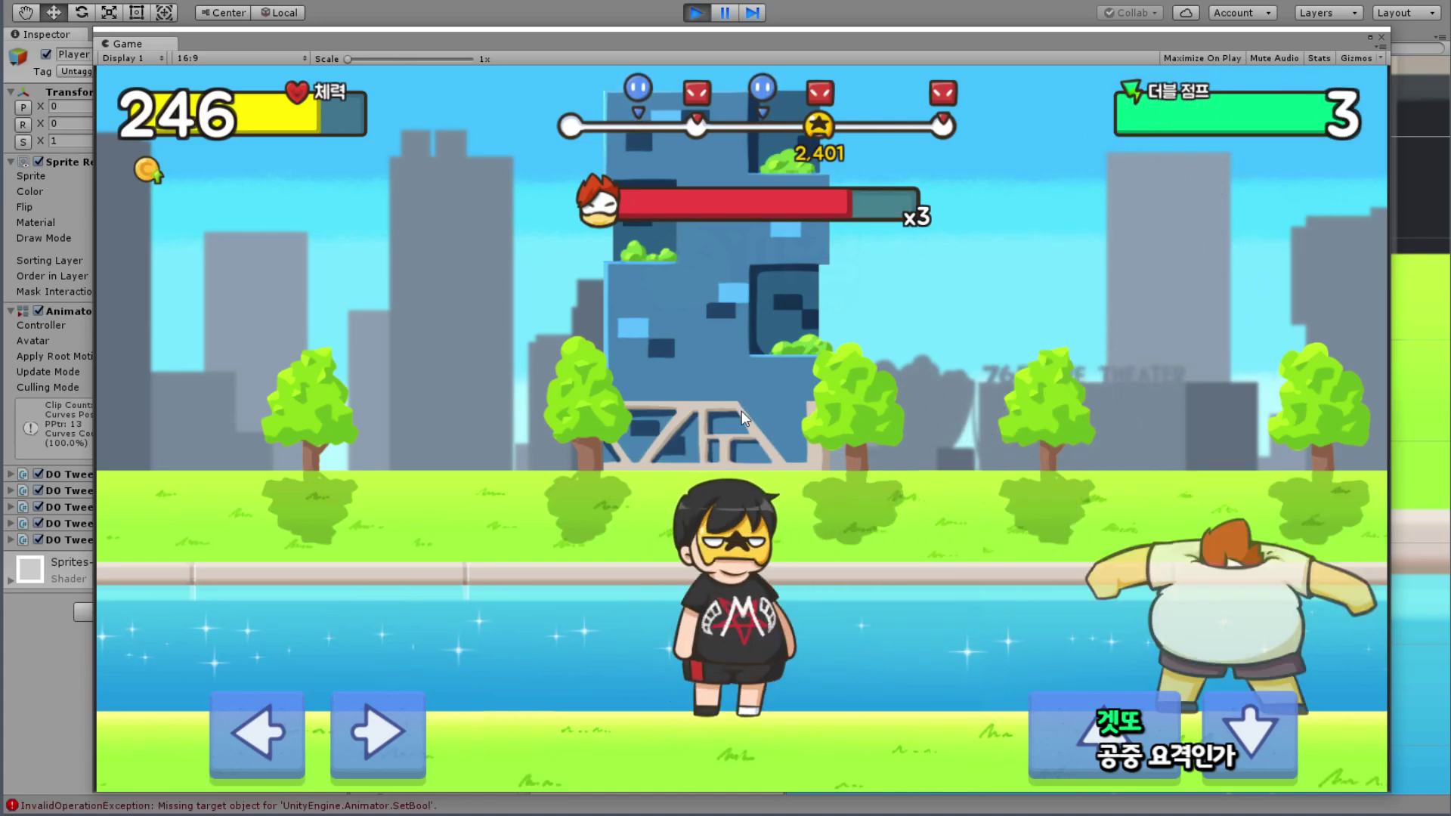
key(Right)
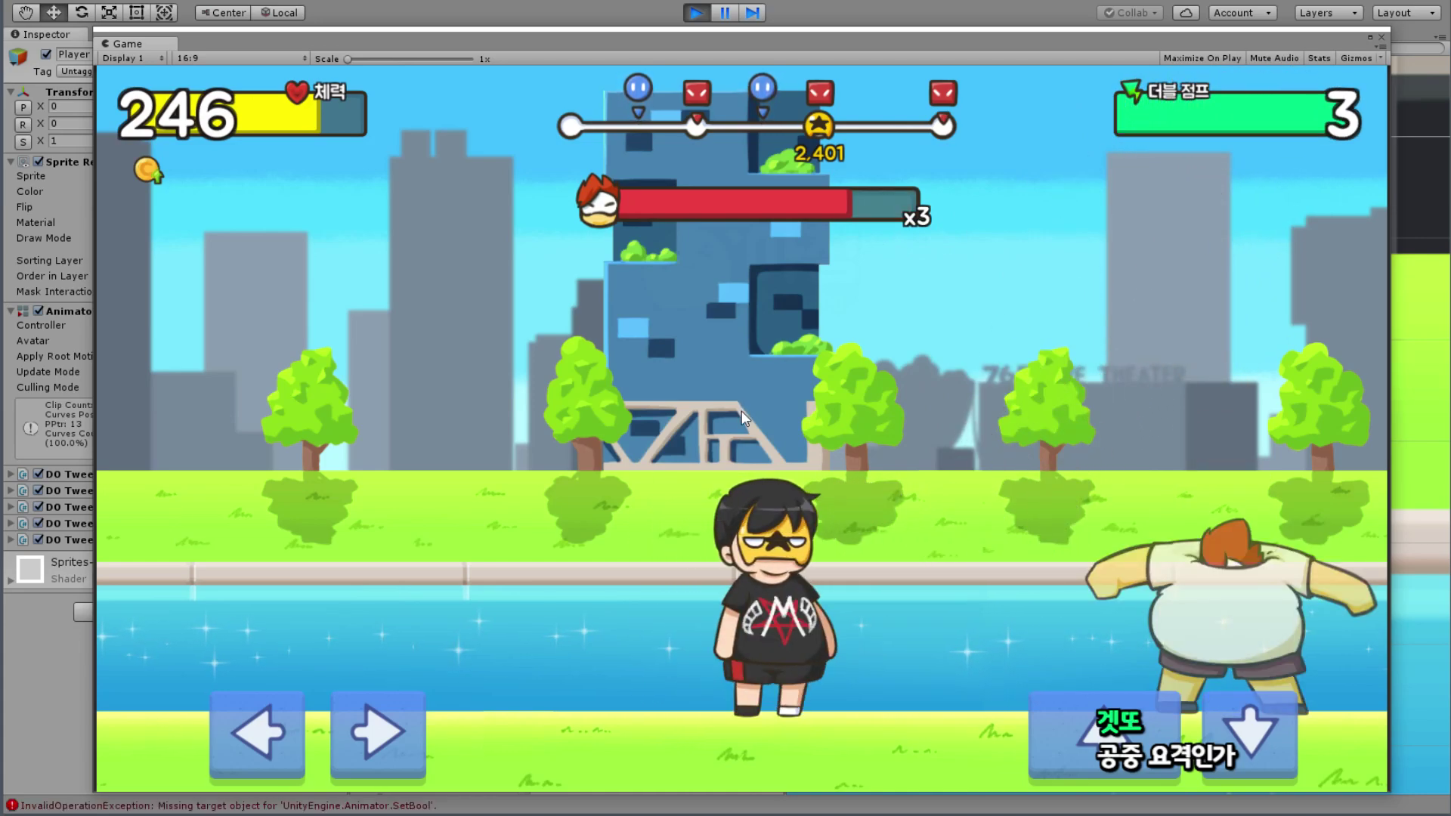
key(Right)
key(Right)
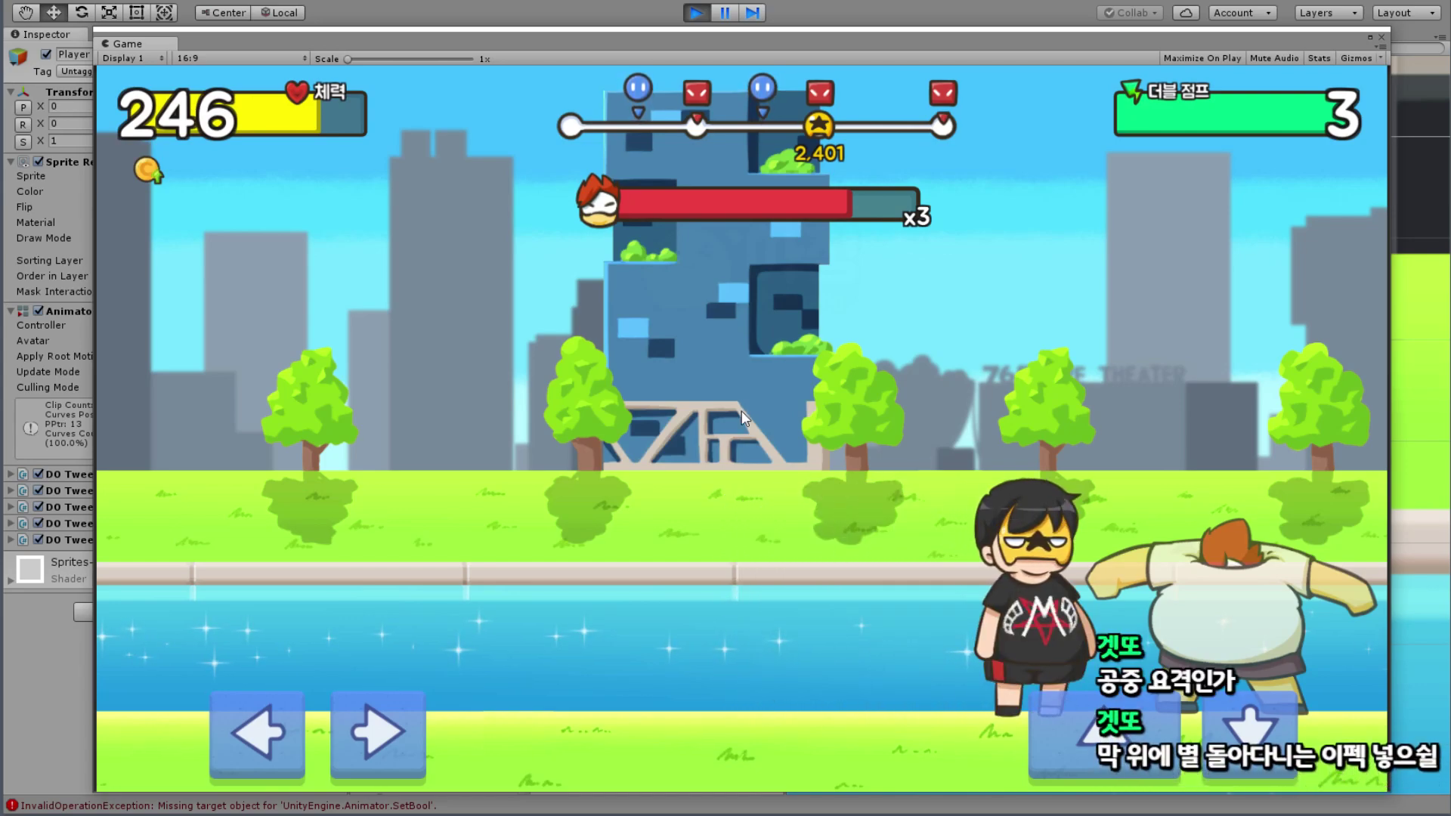
key(Left)
key(Right)
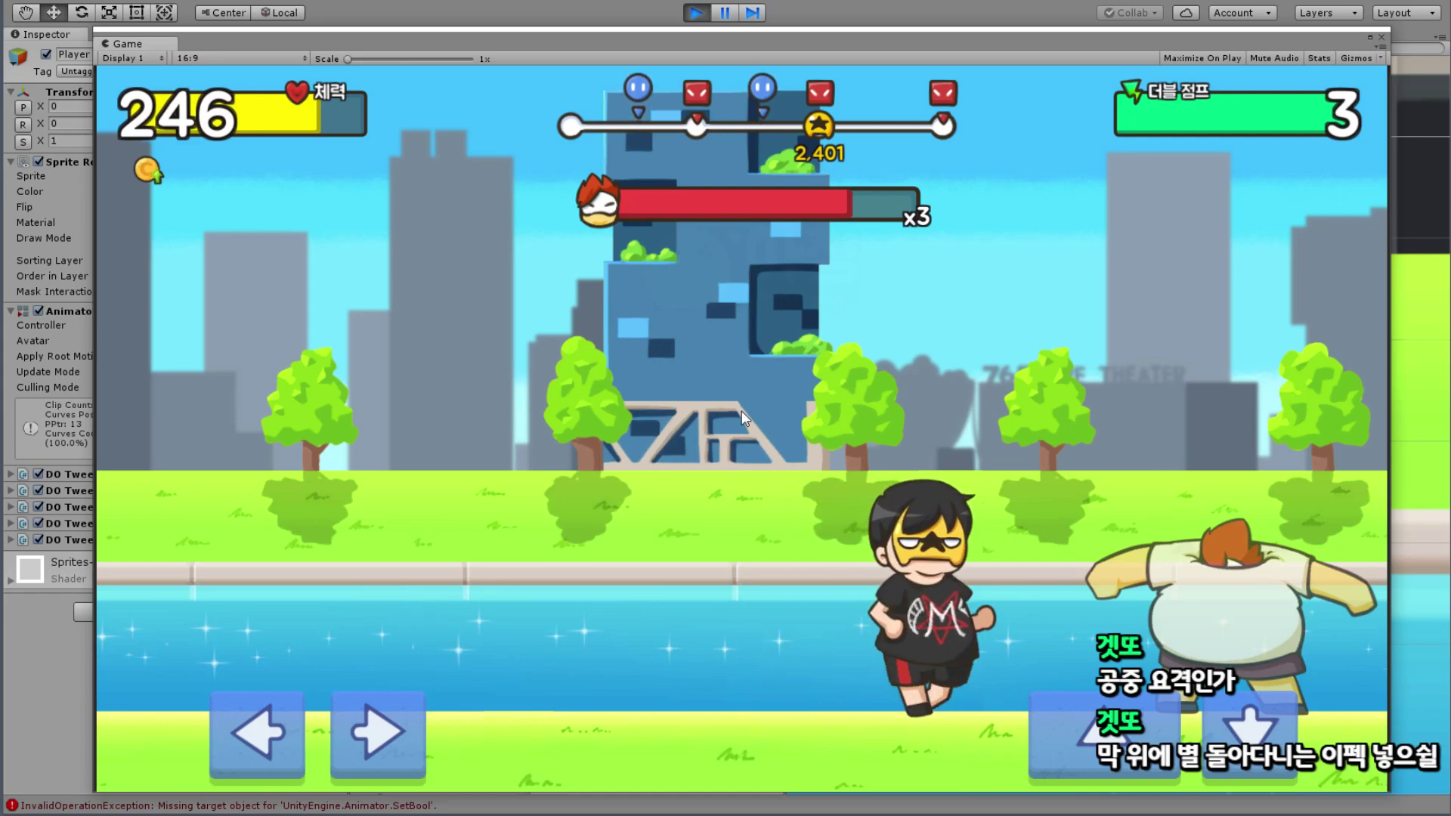
Step: Repeat double jumps left and right, then drag the Game view down to uncover the editor
key(Up)
key(Left)
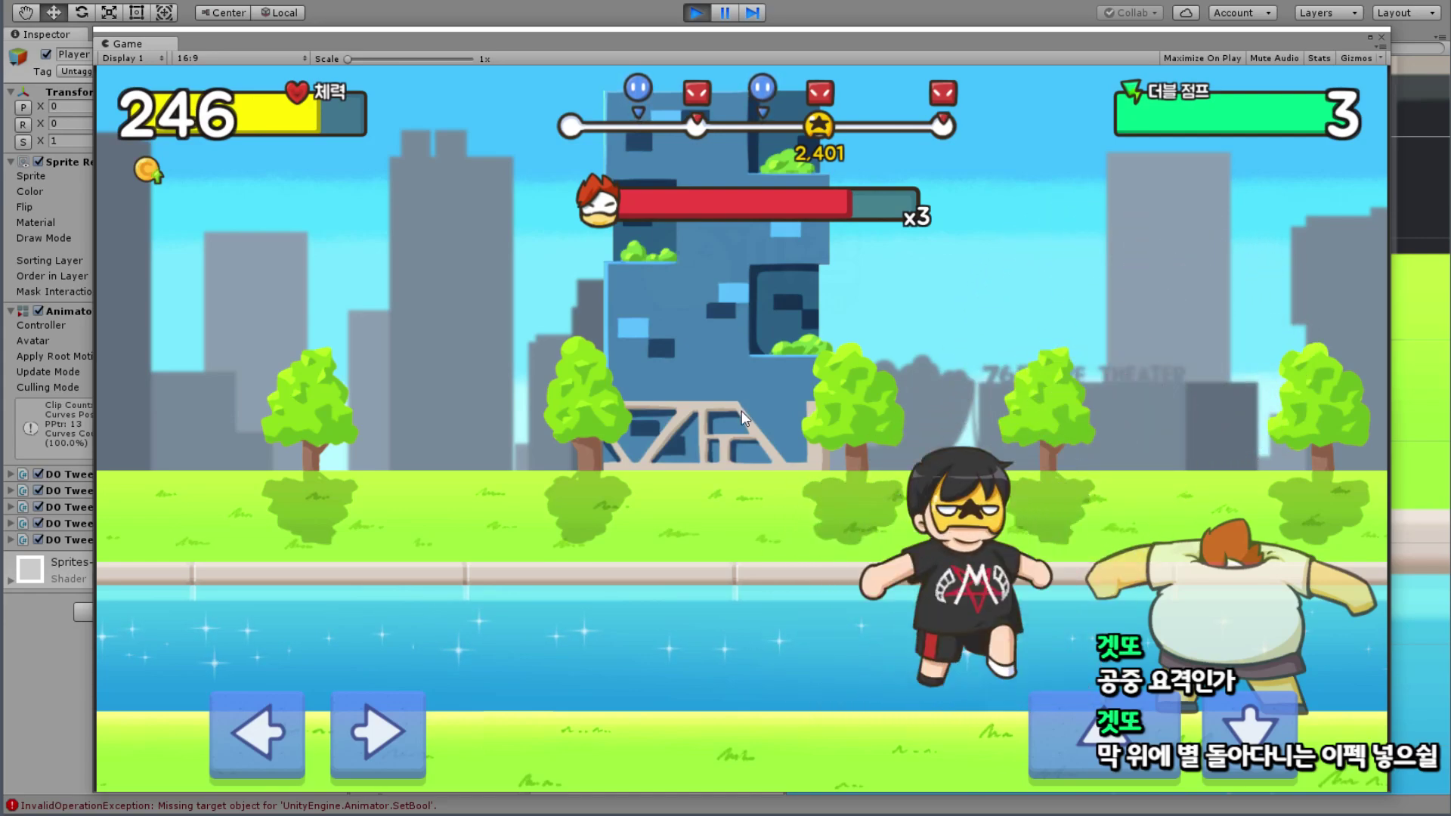
key(Up)
key(Right)
key(Left)
key(Up)
key(Right)
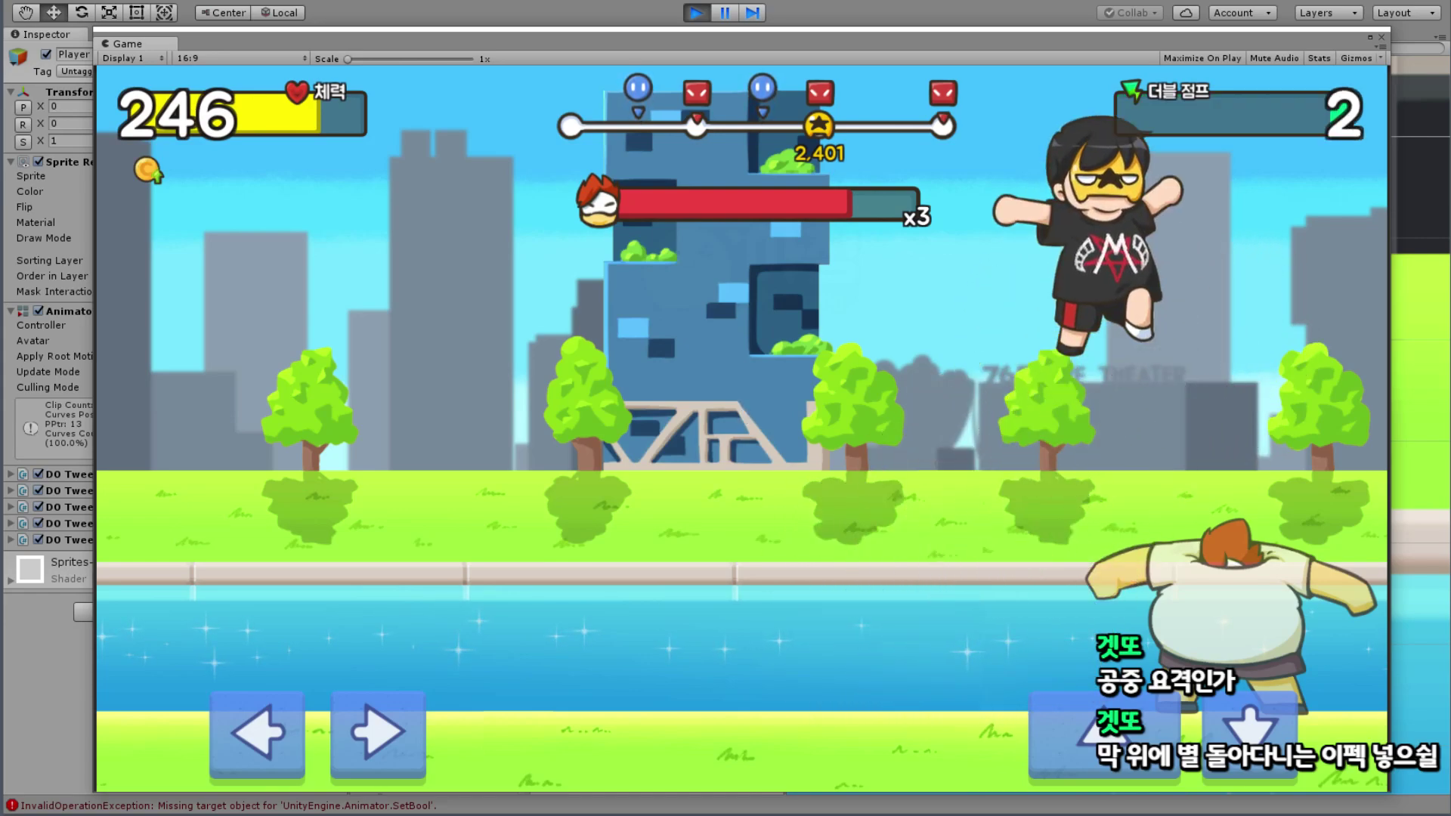
key(Left)
key(Up)
key(Right)
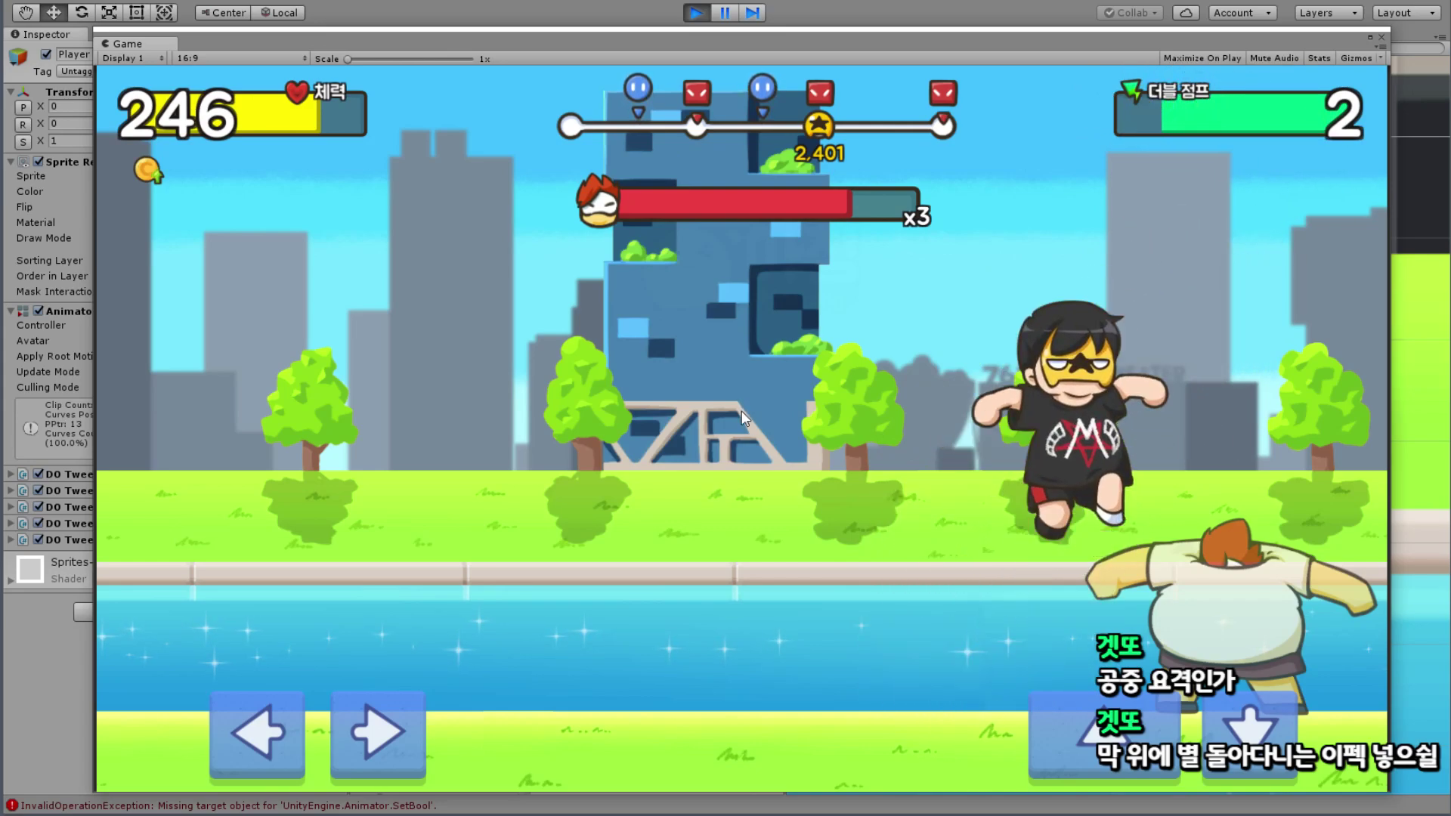
key(Left)
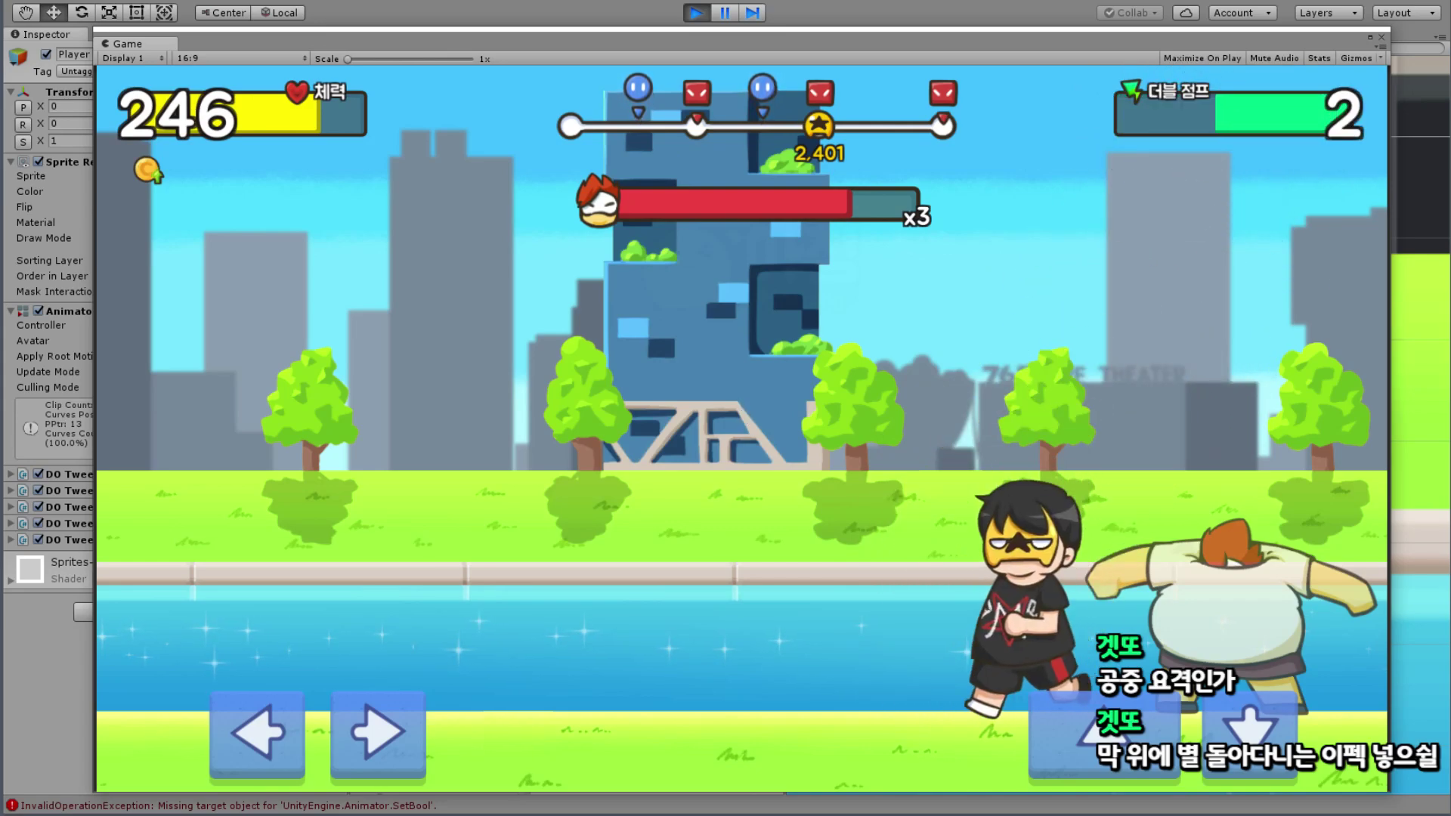
key(Up)
key(Right)
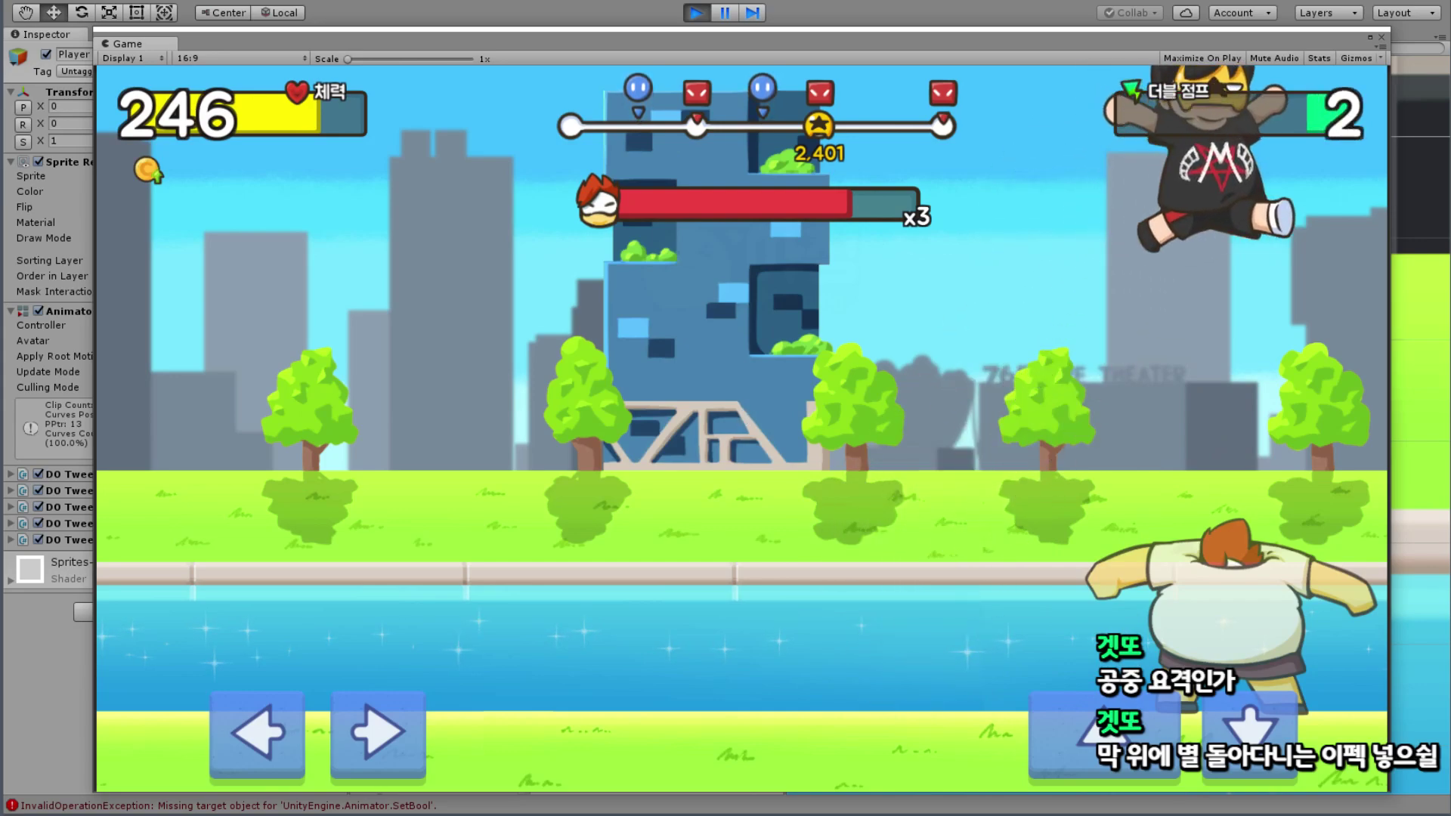
key(Left)
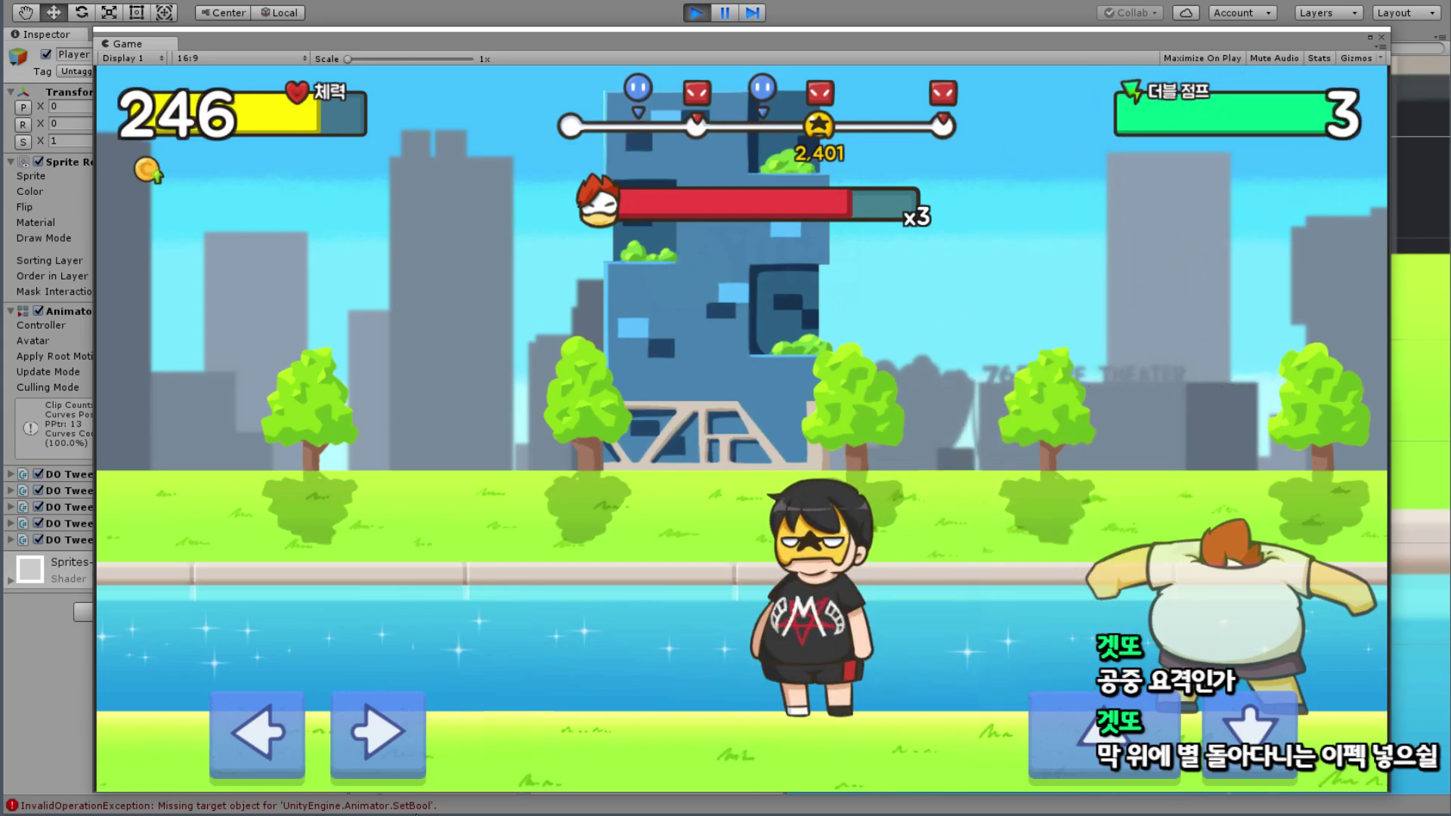
drag(739, 46, 557, 527)
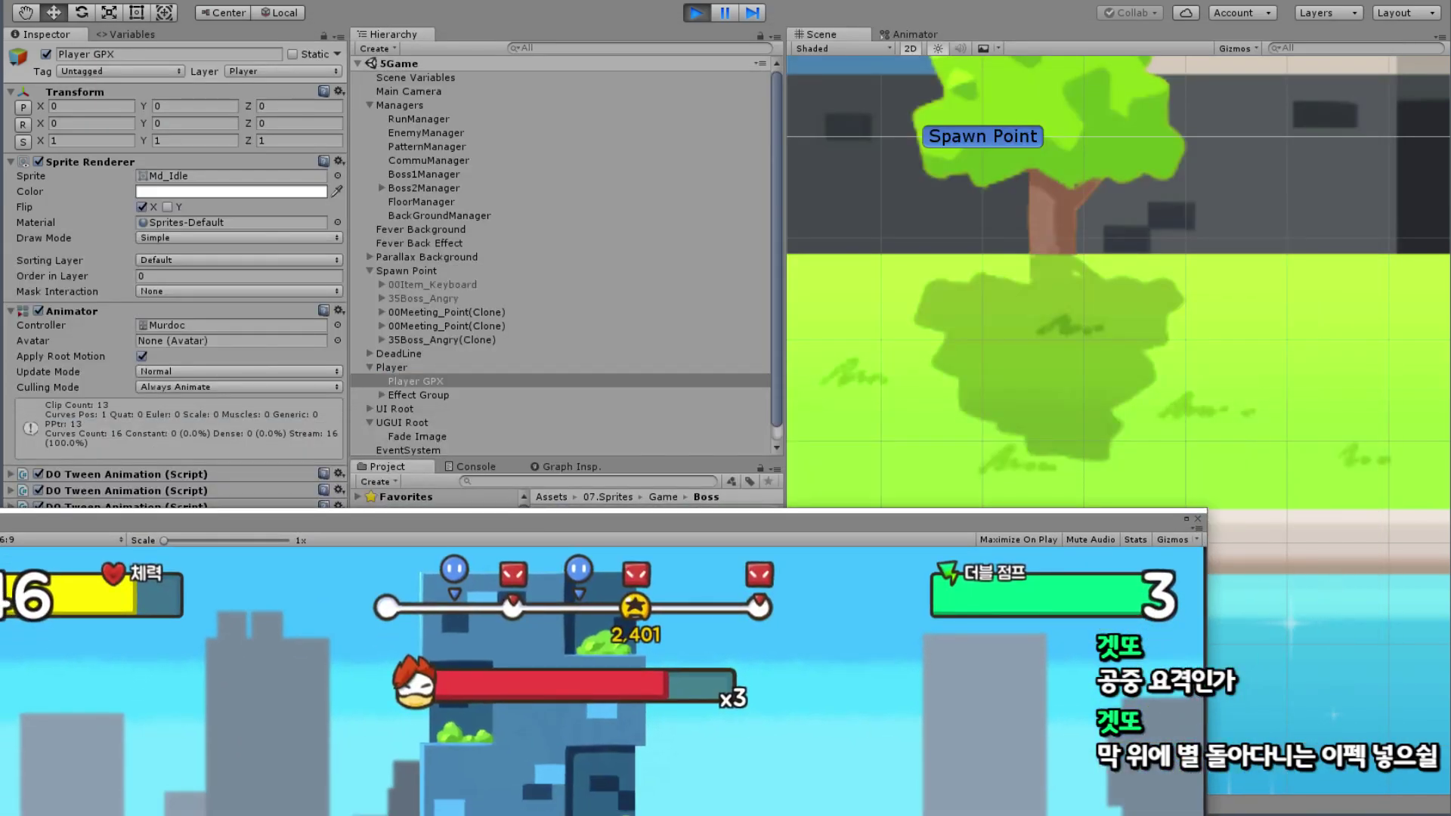
Step: Show the Boss2Manager graph at Player React and stop the play test with Ctrl+P
drag(1096, 525, 730, 219)
click(438, 189)
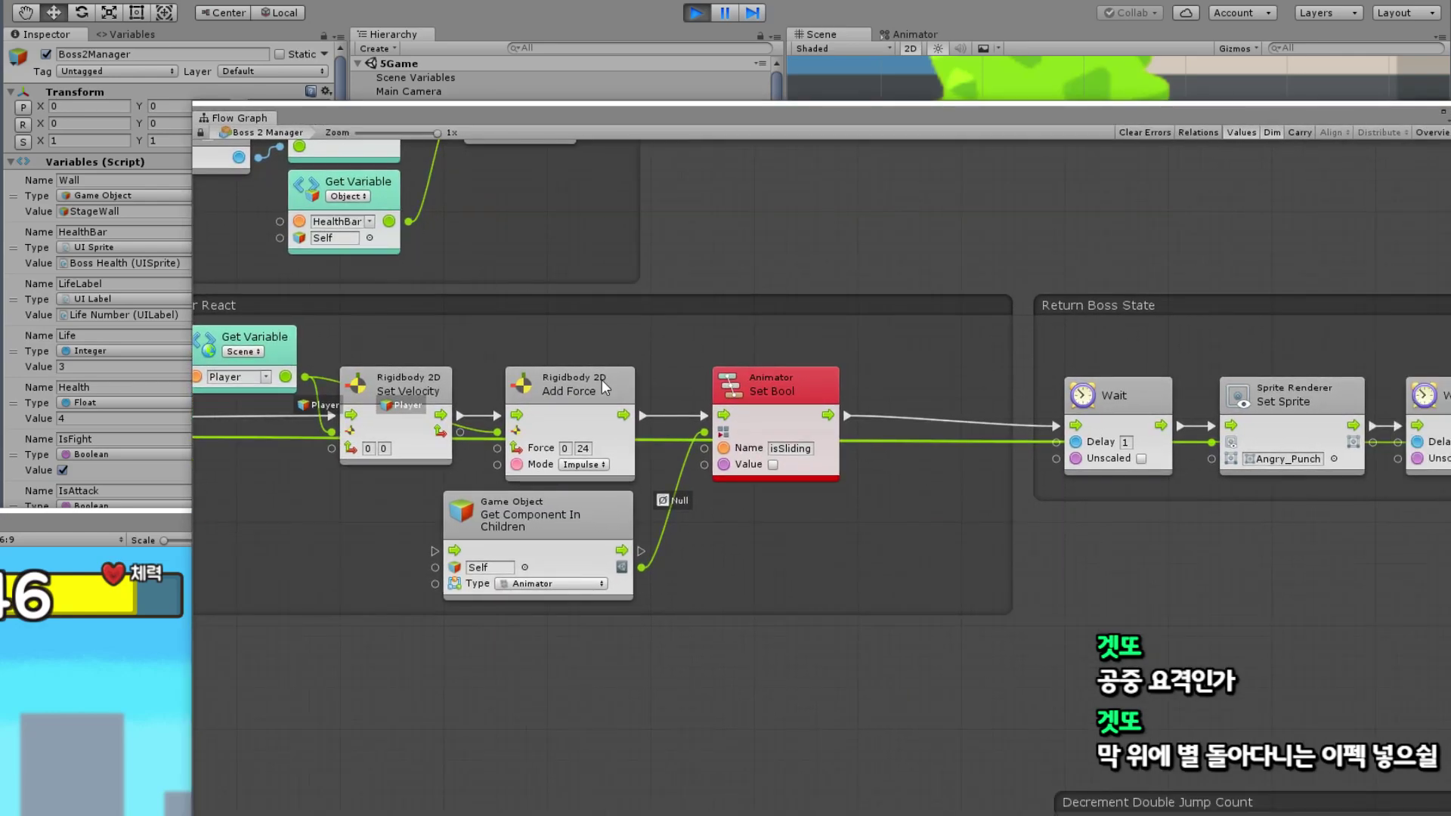
middle_drag(695, 564, 970, 540)
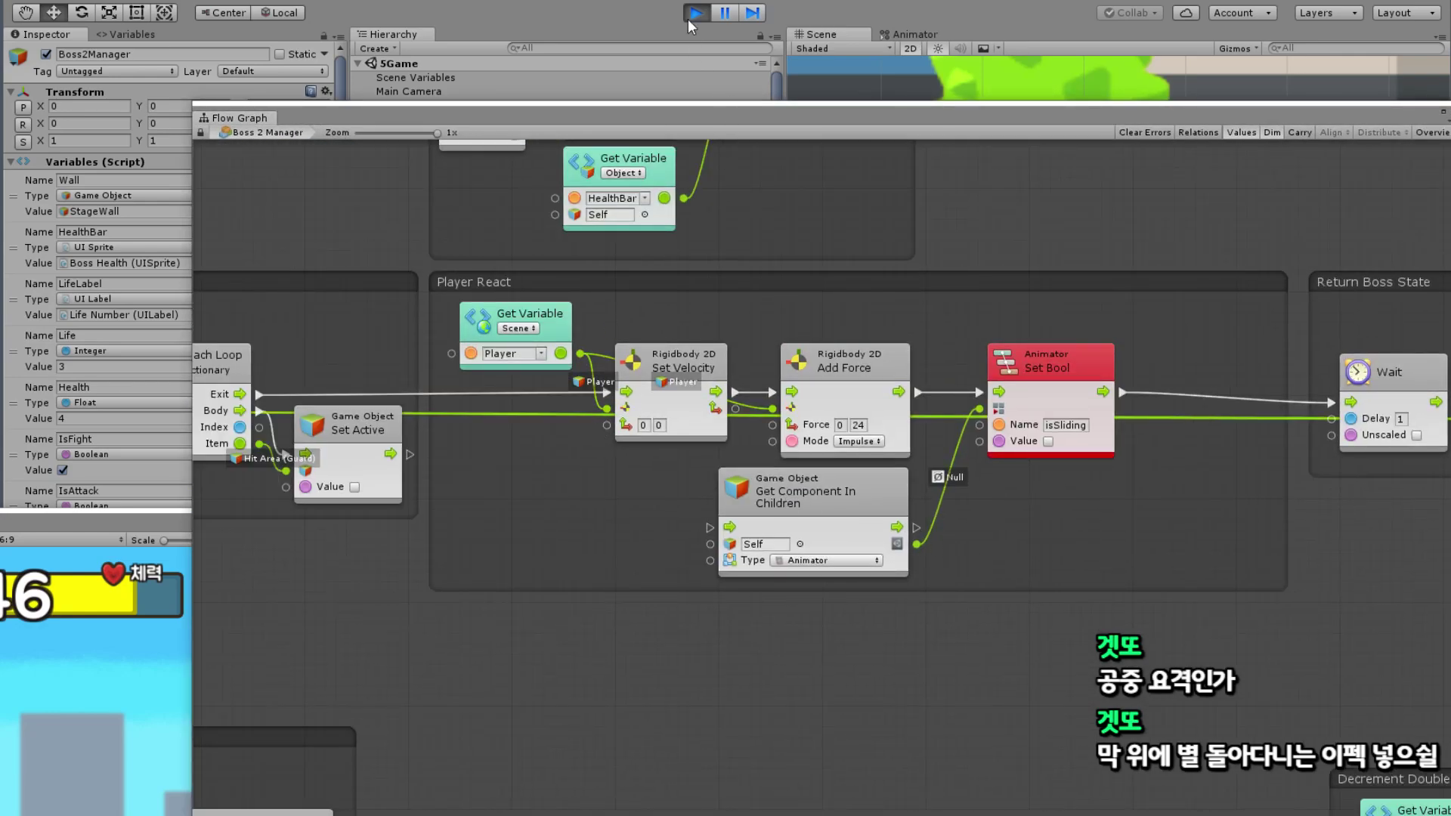
key(ctrl+p)
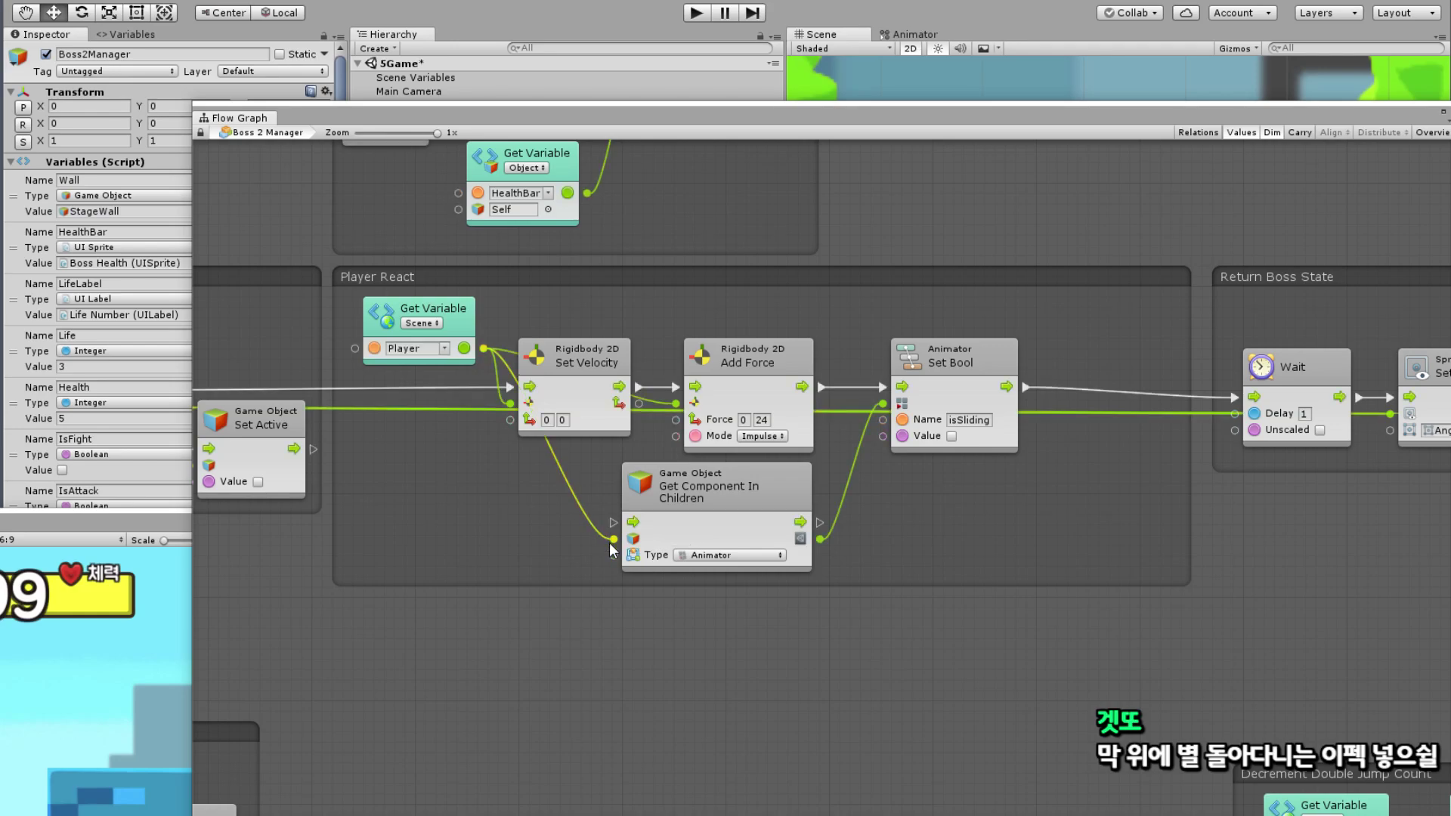
Step: Bring the flow graph back and pan to Player React's Set Bool chain beside Return Boss State
click(853, 111)
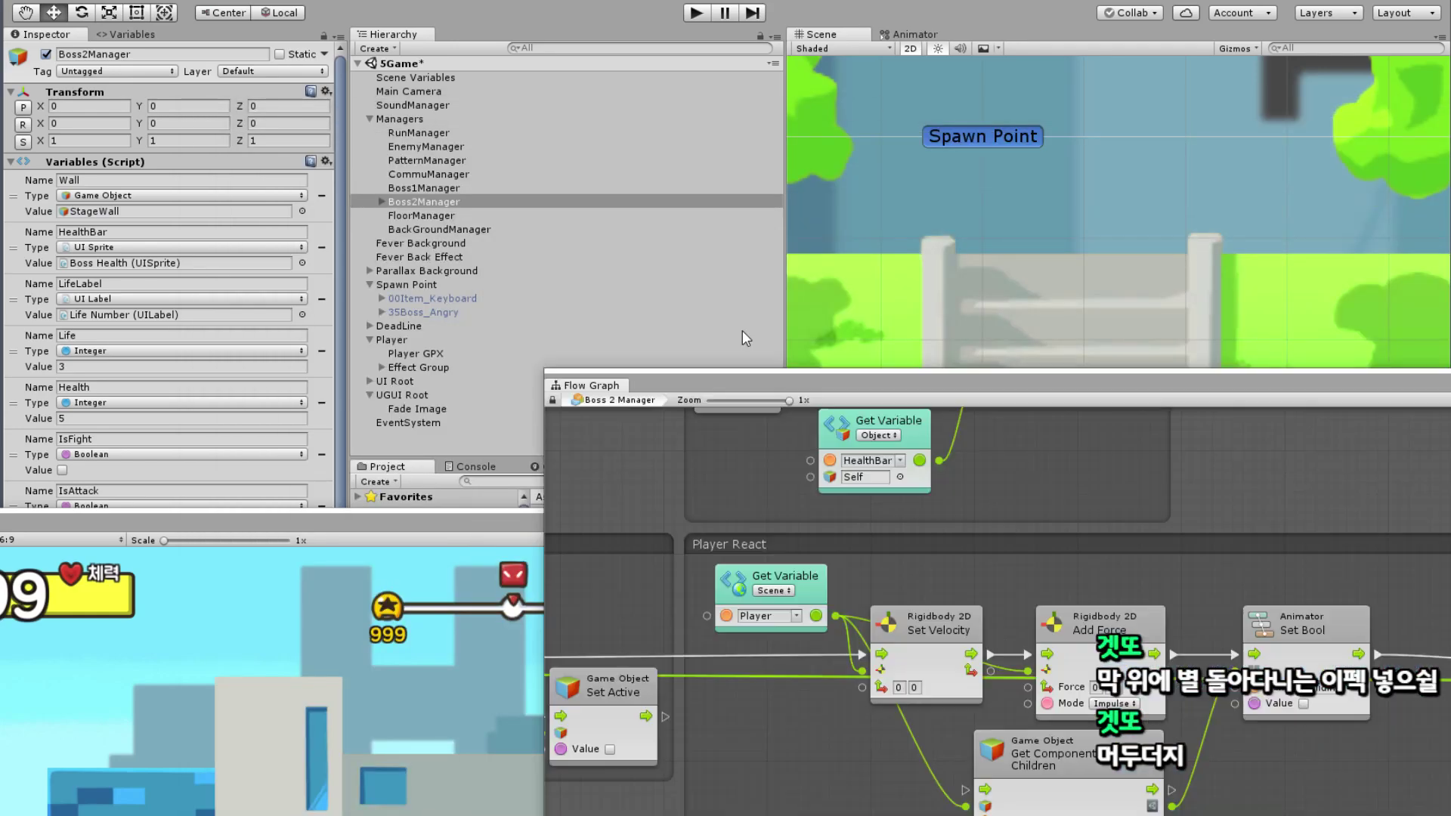
drag(818, 378, 349, 26)
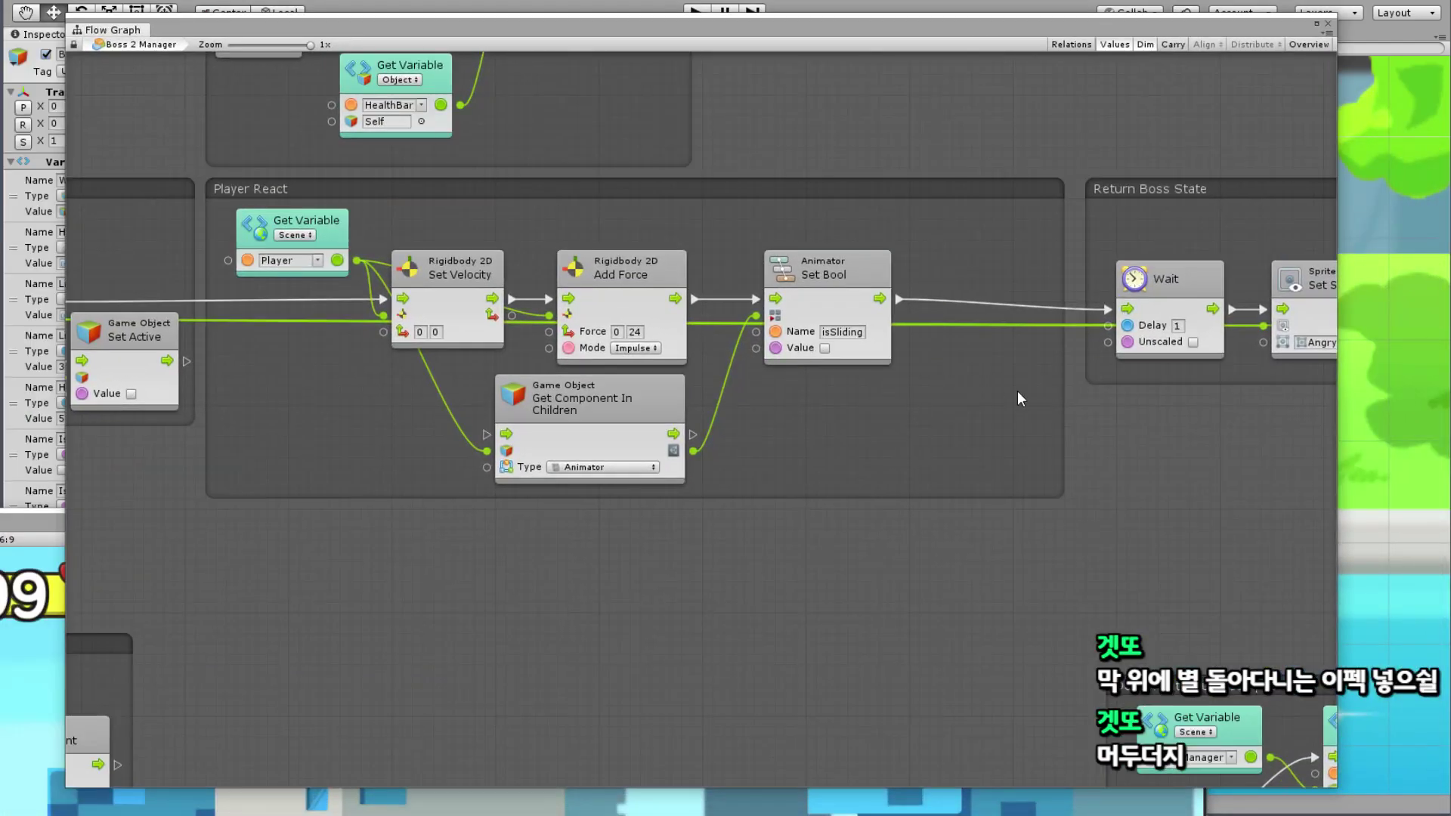
middle_drag(1017, 392, 899, 462)
scroll(496, 509, left, 10)
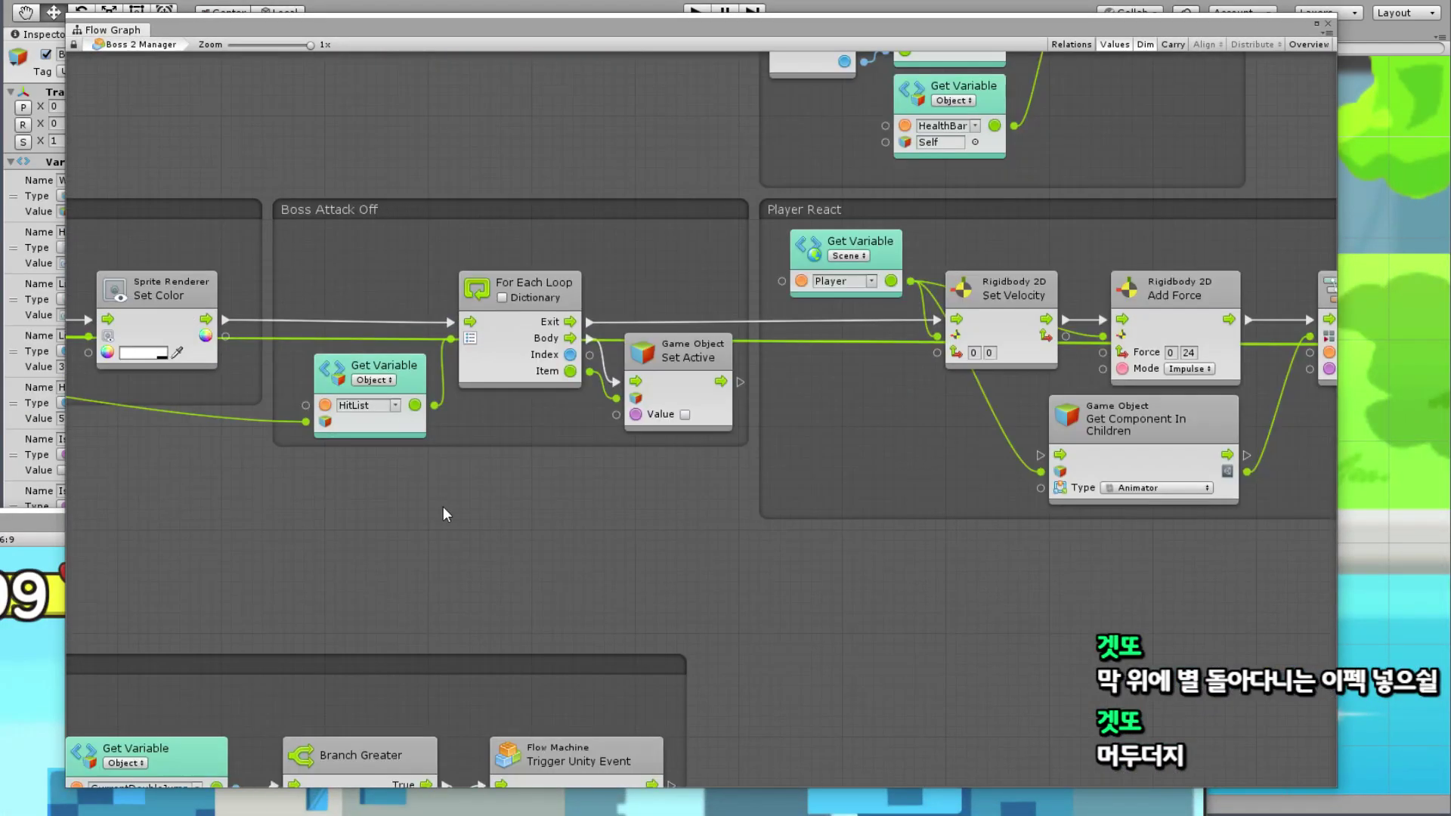
scroll(443, 507, left, 10)
scroll(829, 512, right, 8)
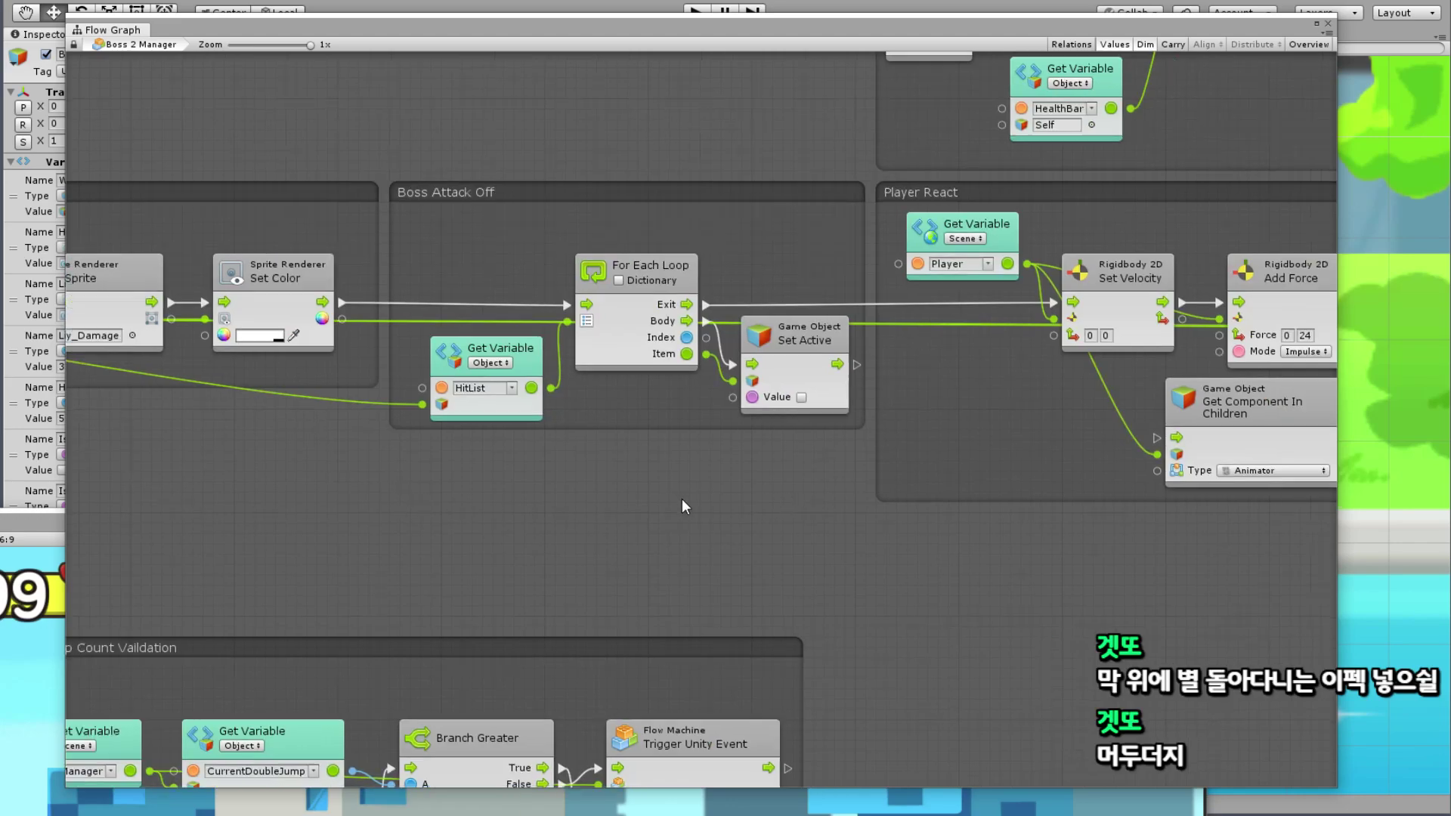
scroll(854, 508, right, 5)
scroll(718, 495, right, 8)
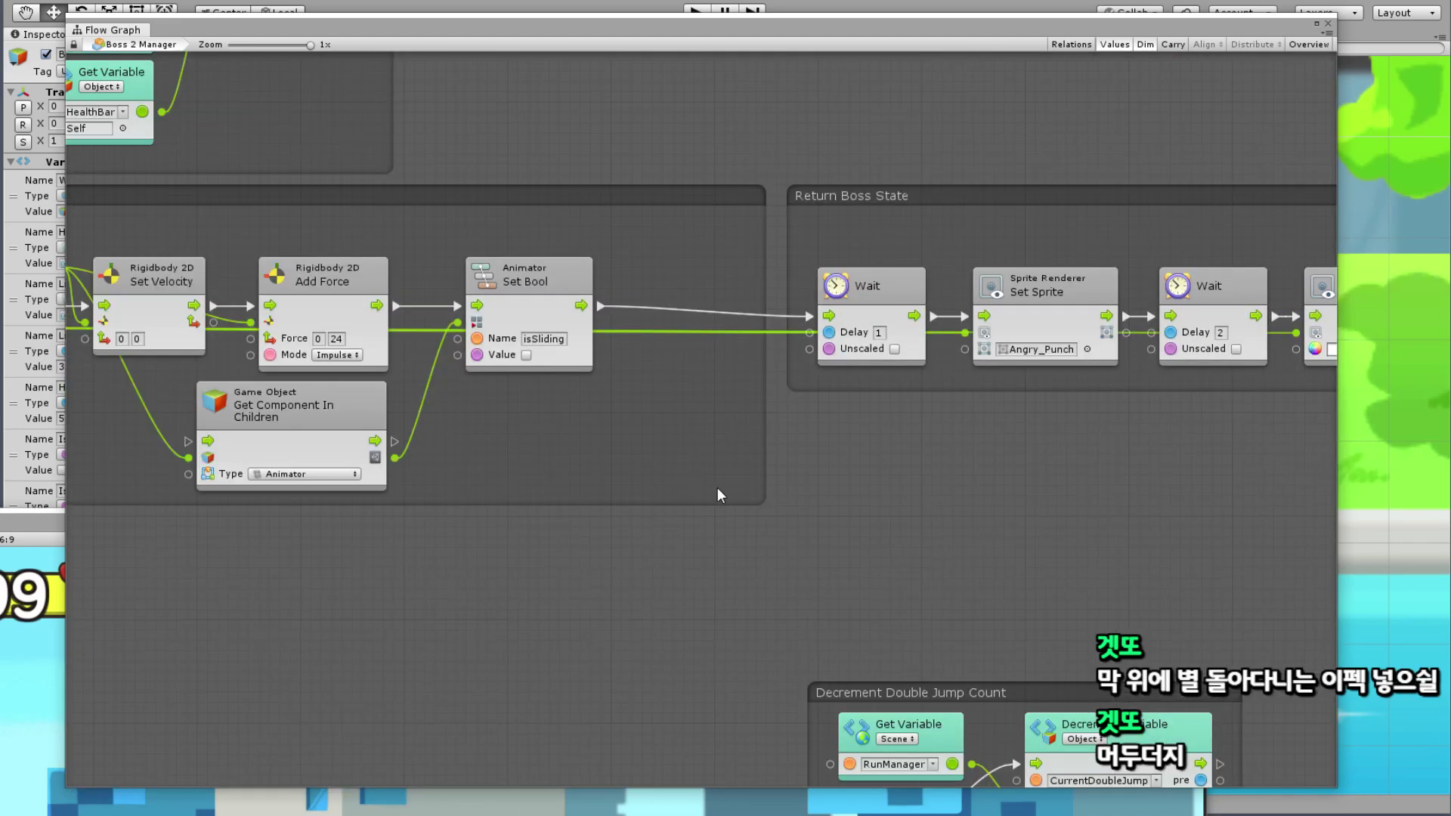
right_click(645, 405)
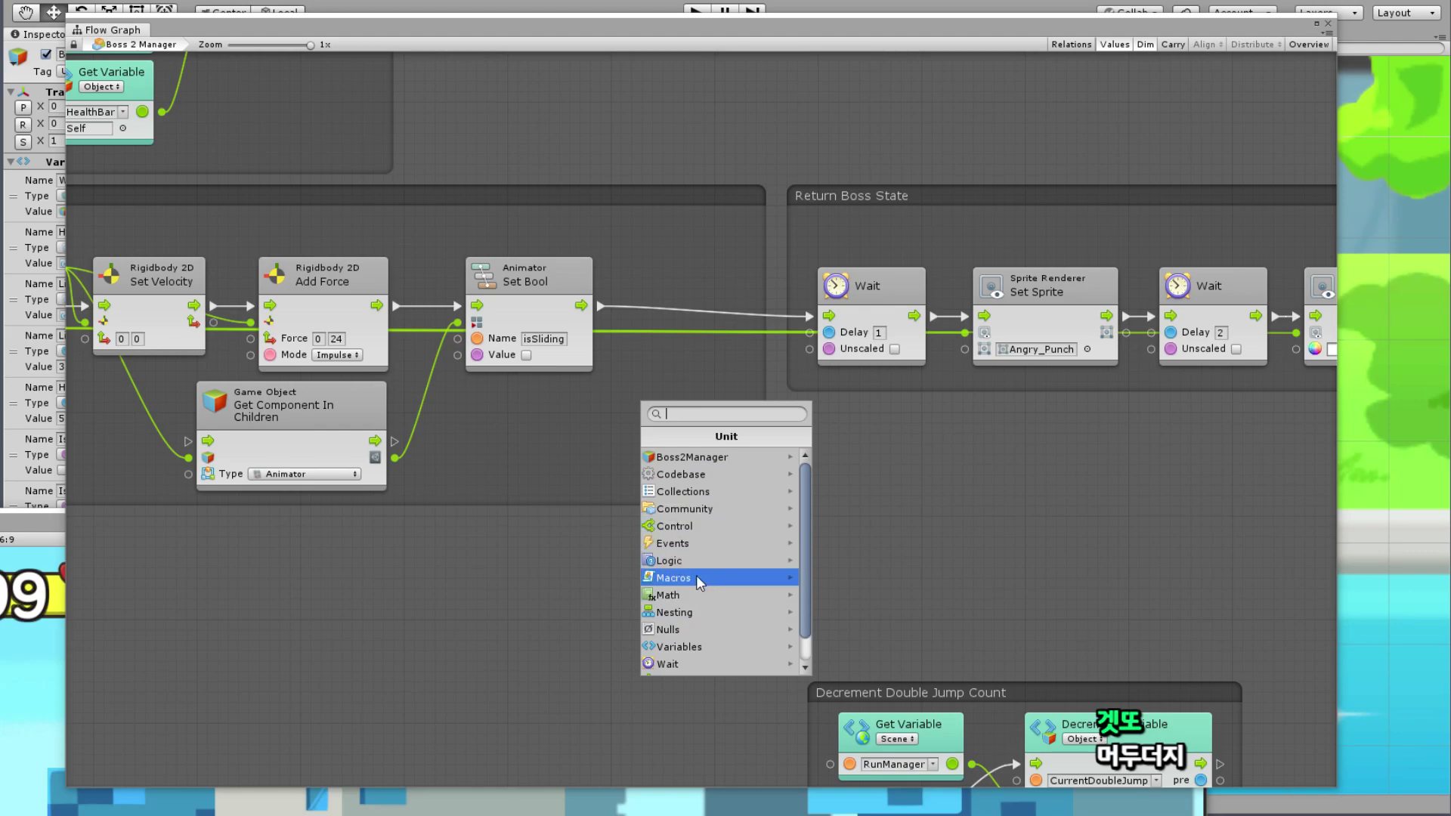
Step: Add a SoundPlay macro node, wiring Set Bool into it and it into the Wait step
click(668, 594)
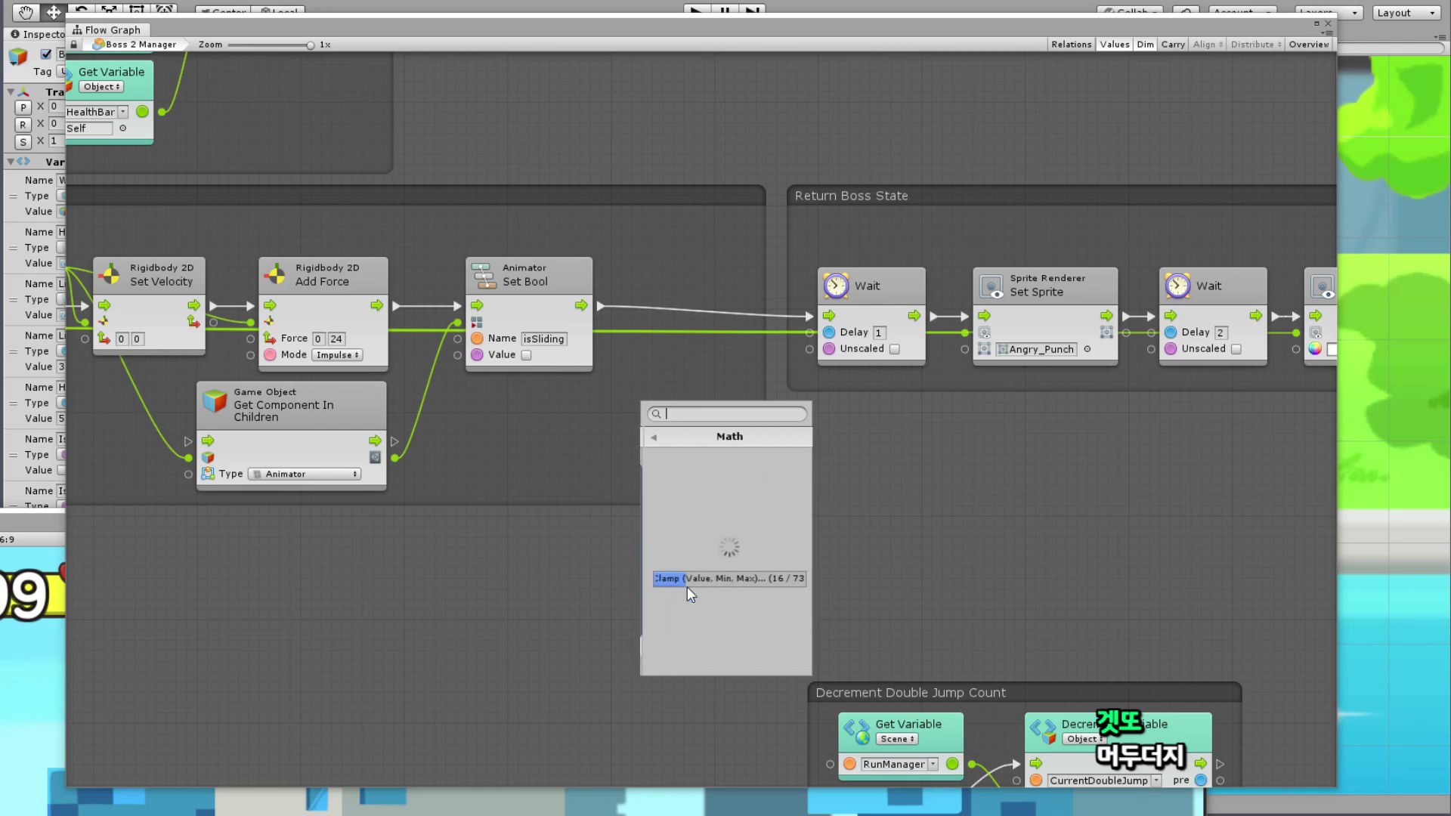
key(Left)
click(686, 578)
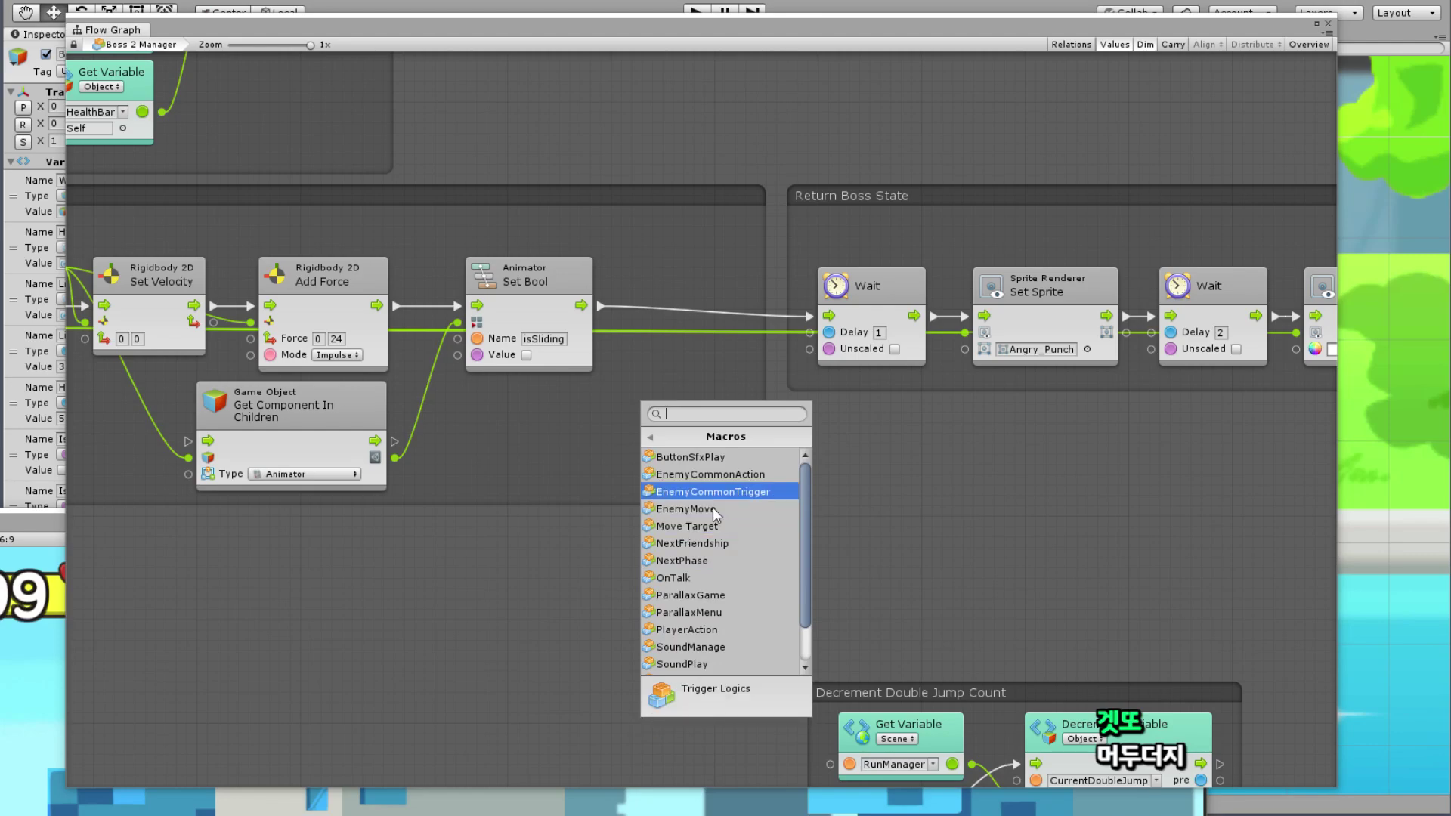
scroll(708, 597, down, 3)
key(Escape)
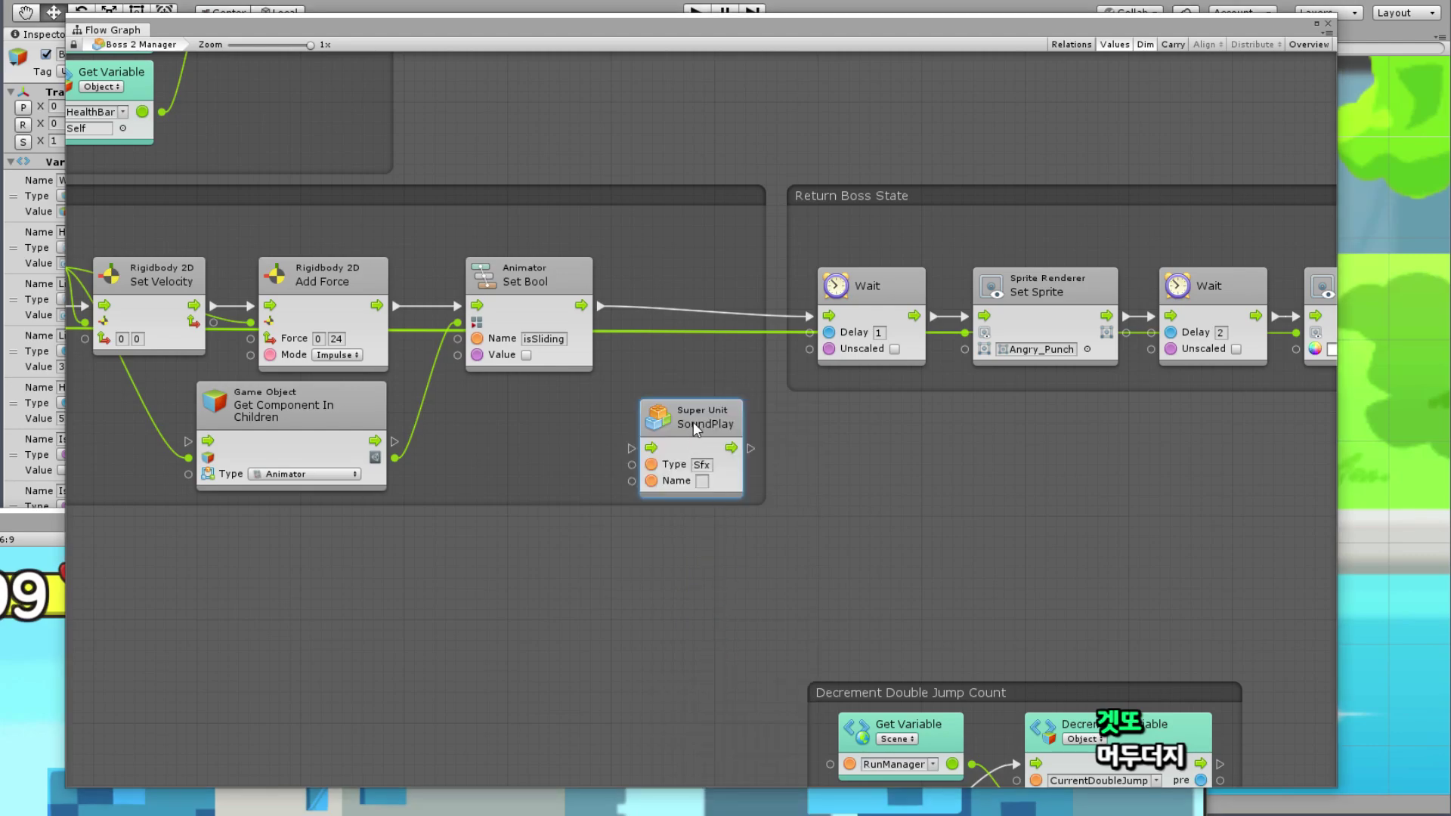
drag(695, 428, 686, 255)
drag(601, 305, 623, 274)
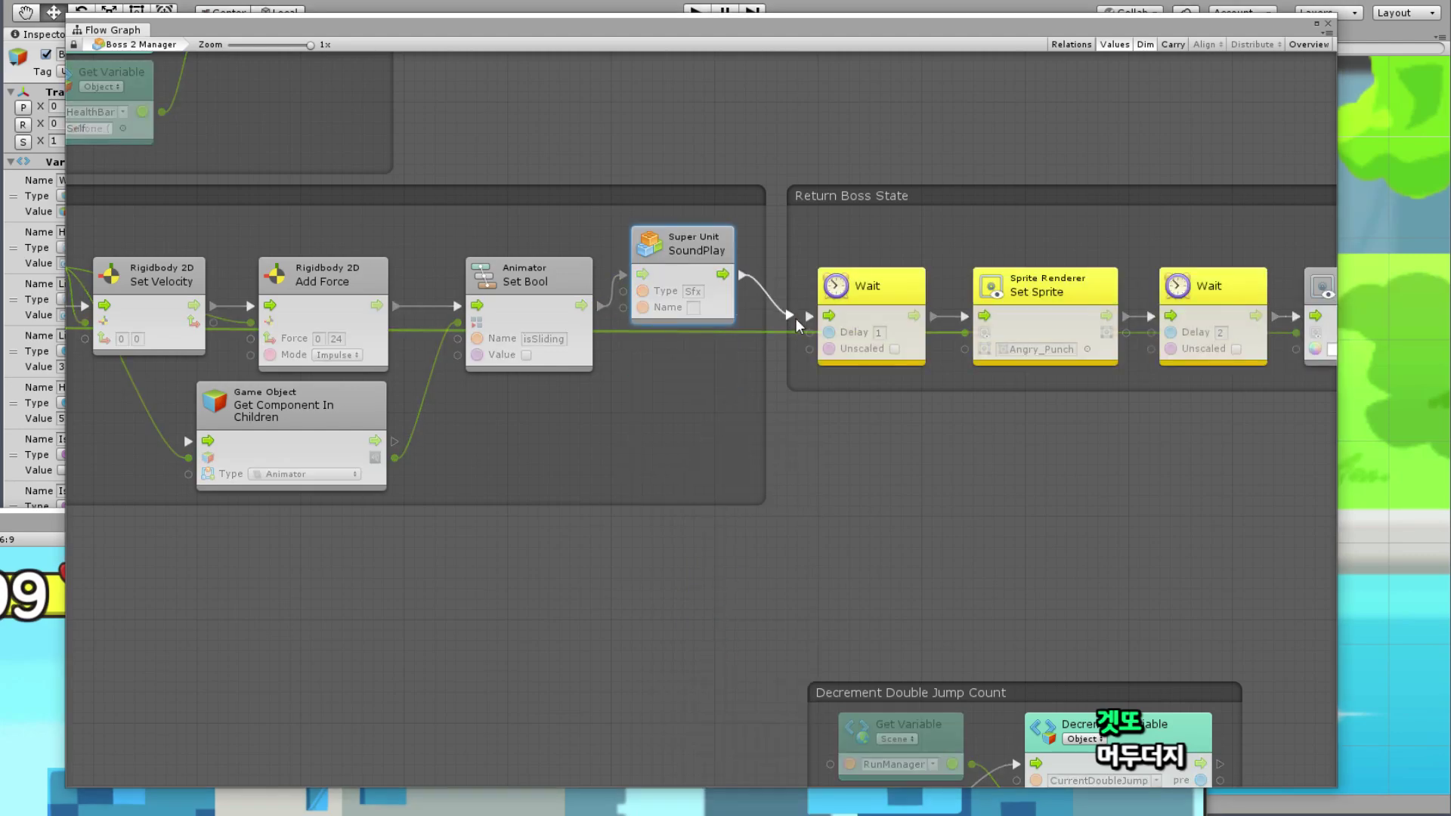
drag(742, 274, 809, 316)
drag(700, 261, 711, 302)
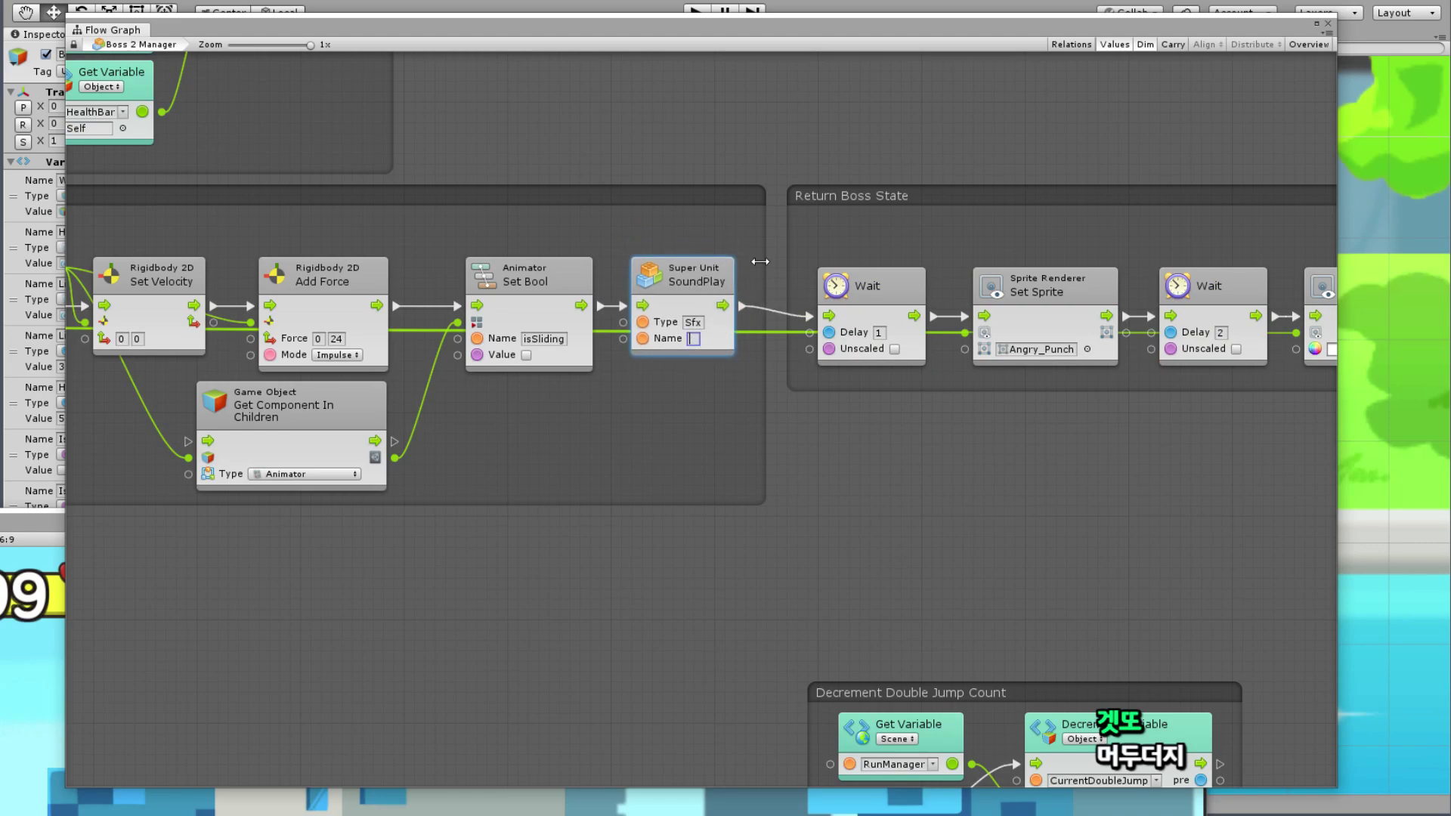
mouse_move(640, 29)
mouse_down()
mouse_move(456, 311)
mouse_move(476, 341)
mouse_up()
Step: Select SoundManager and review its named Audio Clip variables, including the Bgm Play group
click(414, 105)
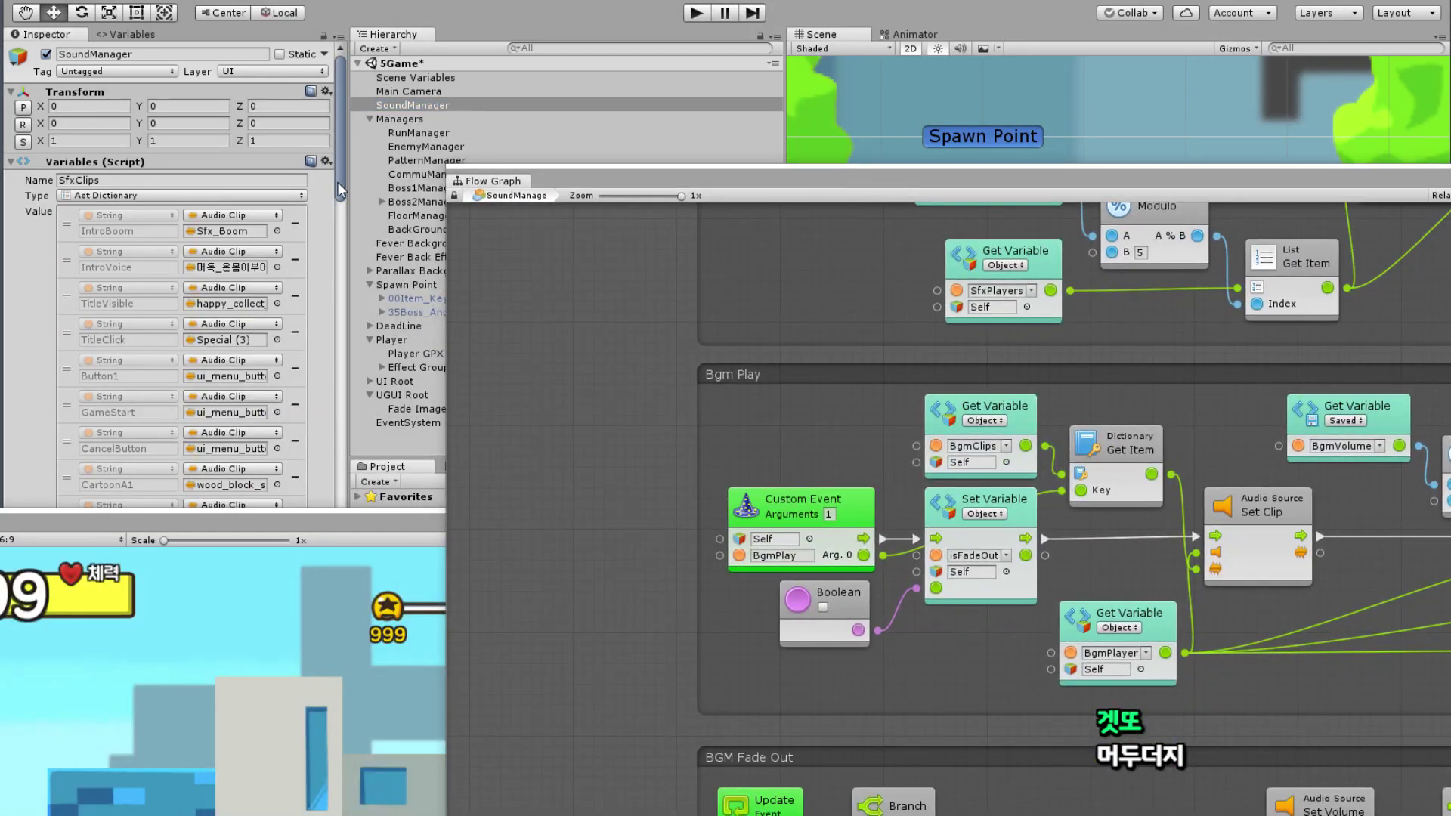
drag(337, 181, 328, 482)
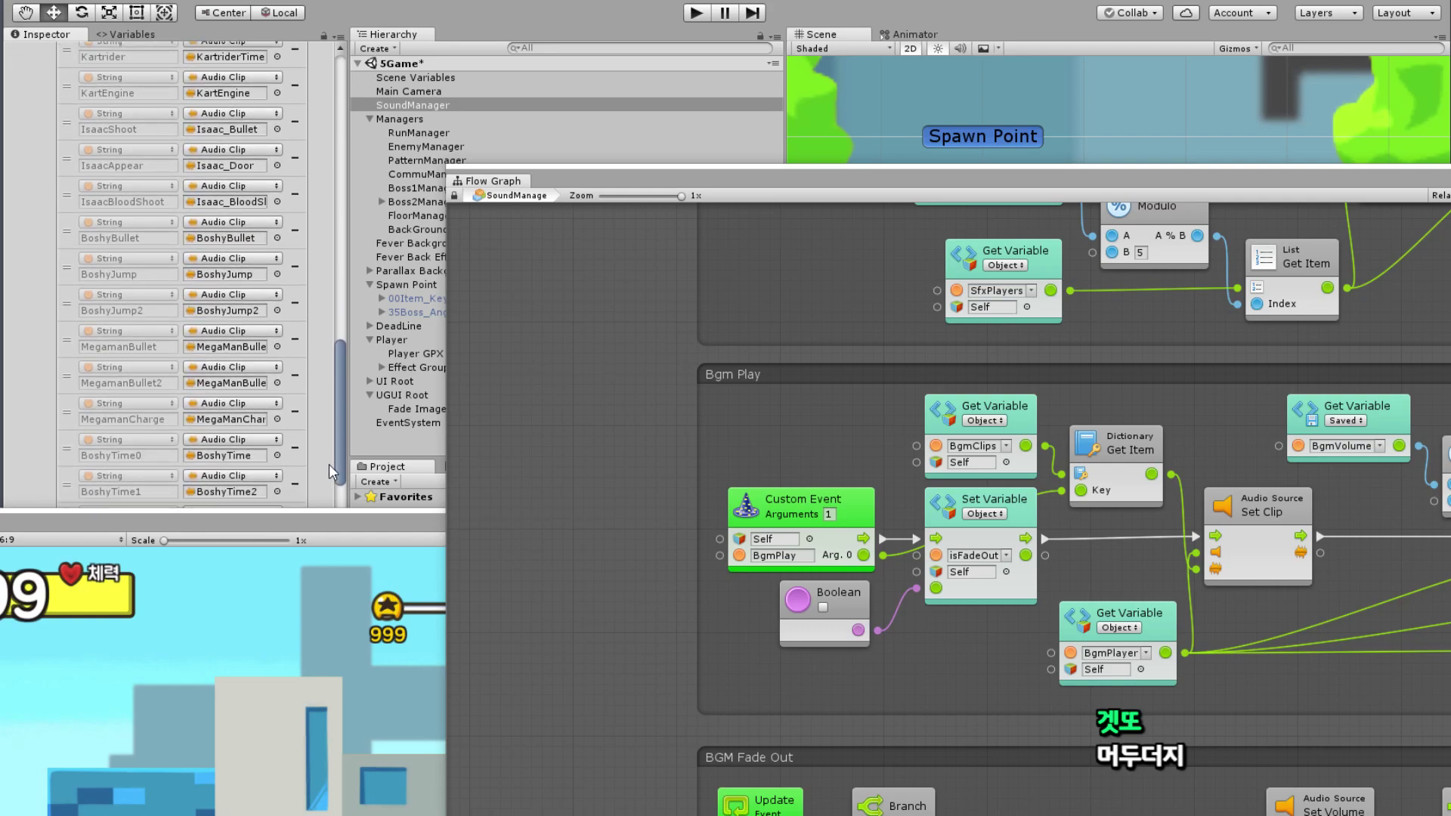
scroll(328, 482, down, 2)
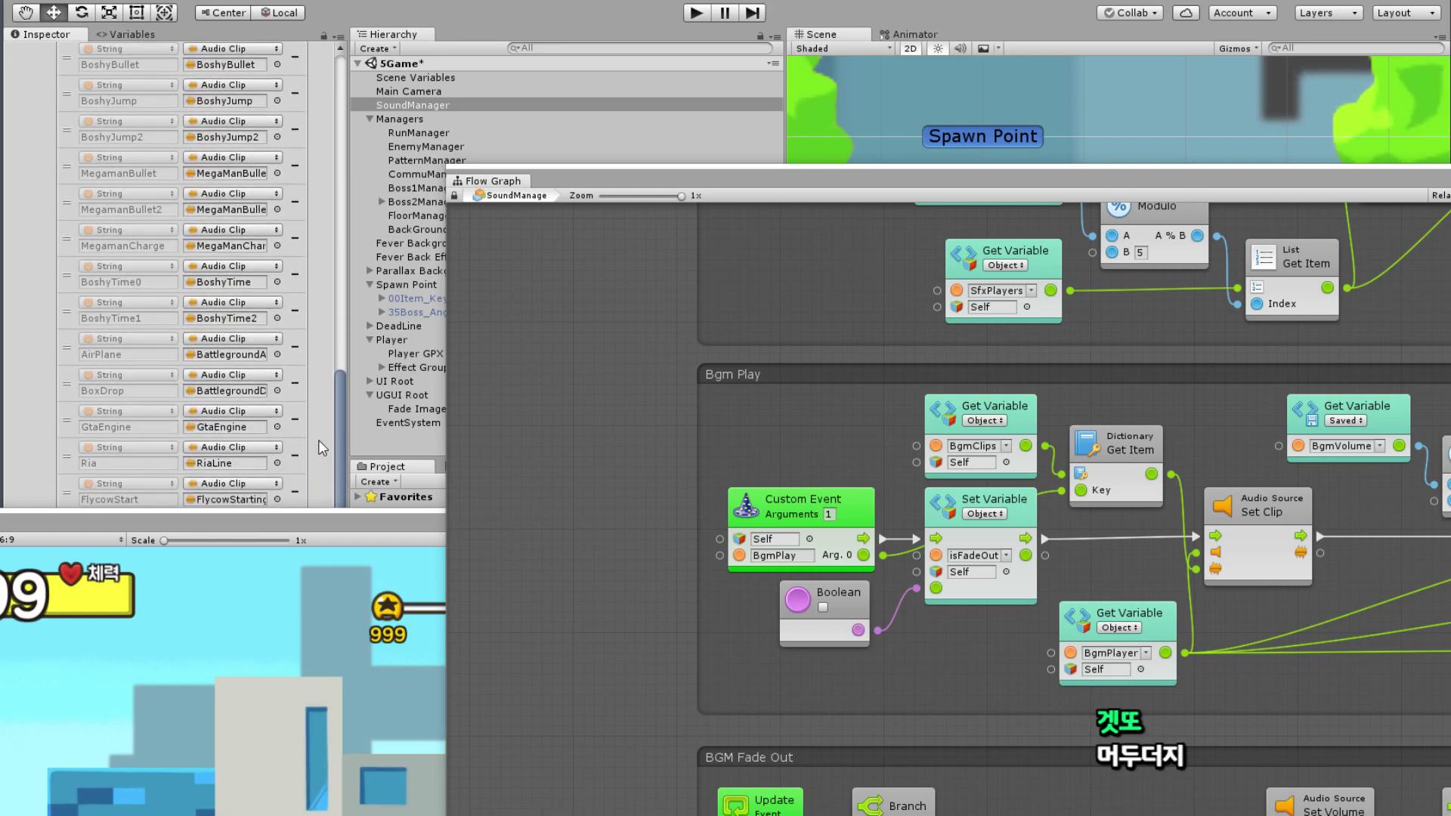
scroll(336, 397, down, 2)
drag(337, 417, 348, 466)
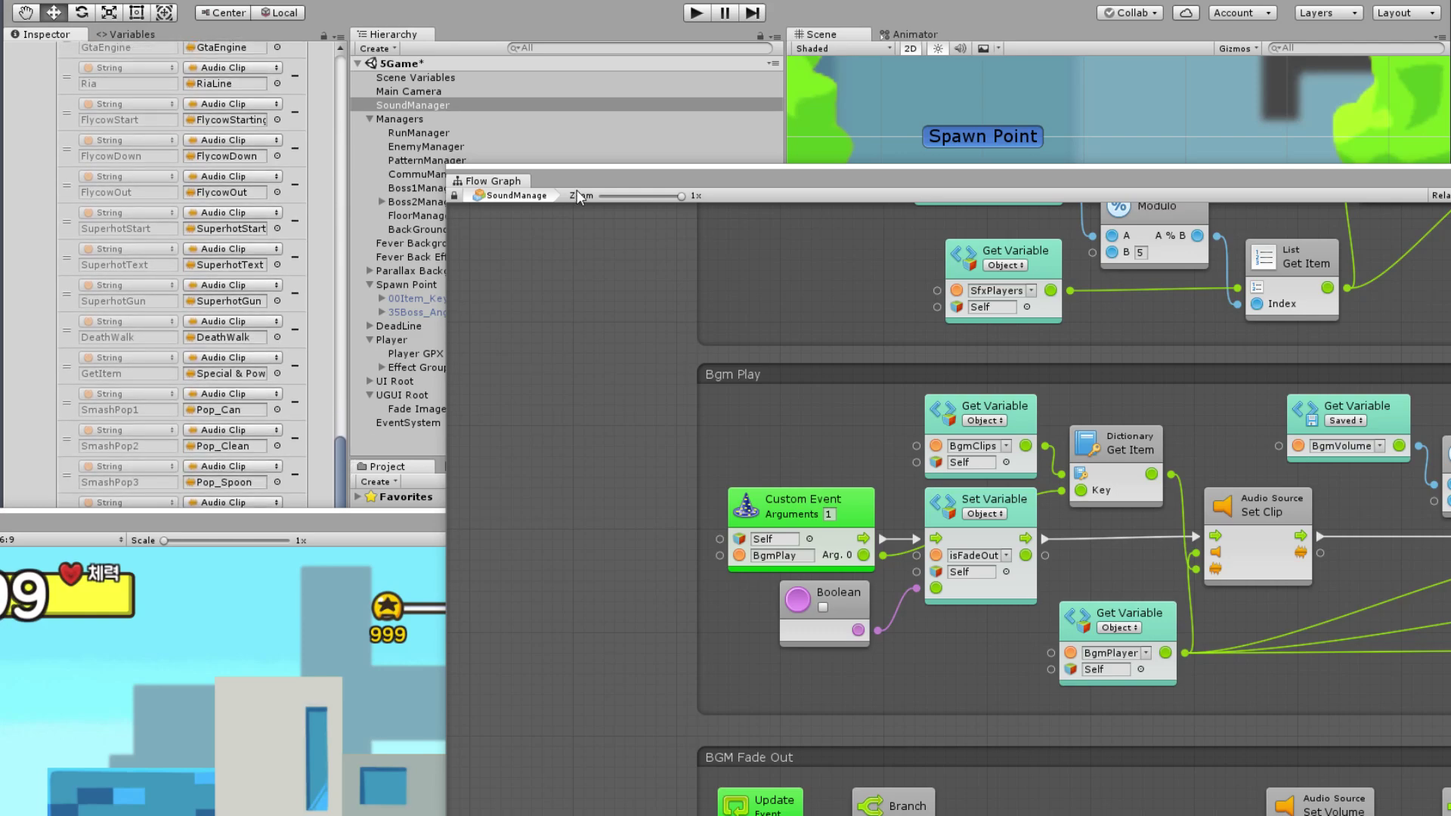
Step: Move the Flow Graph window out of the way and reselect Boss2Manager to show its graph
drag(610, 181, 592, 175)
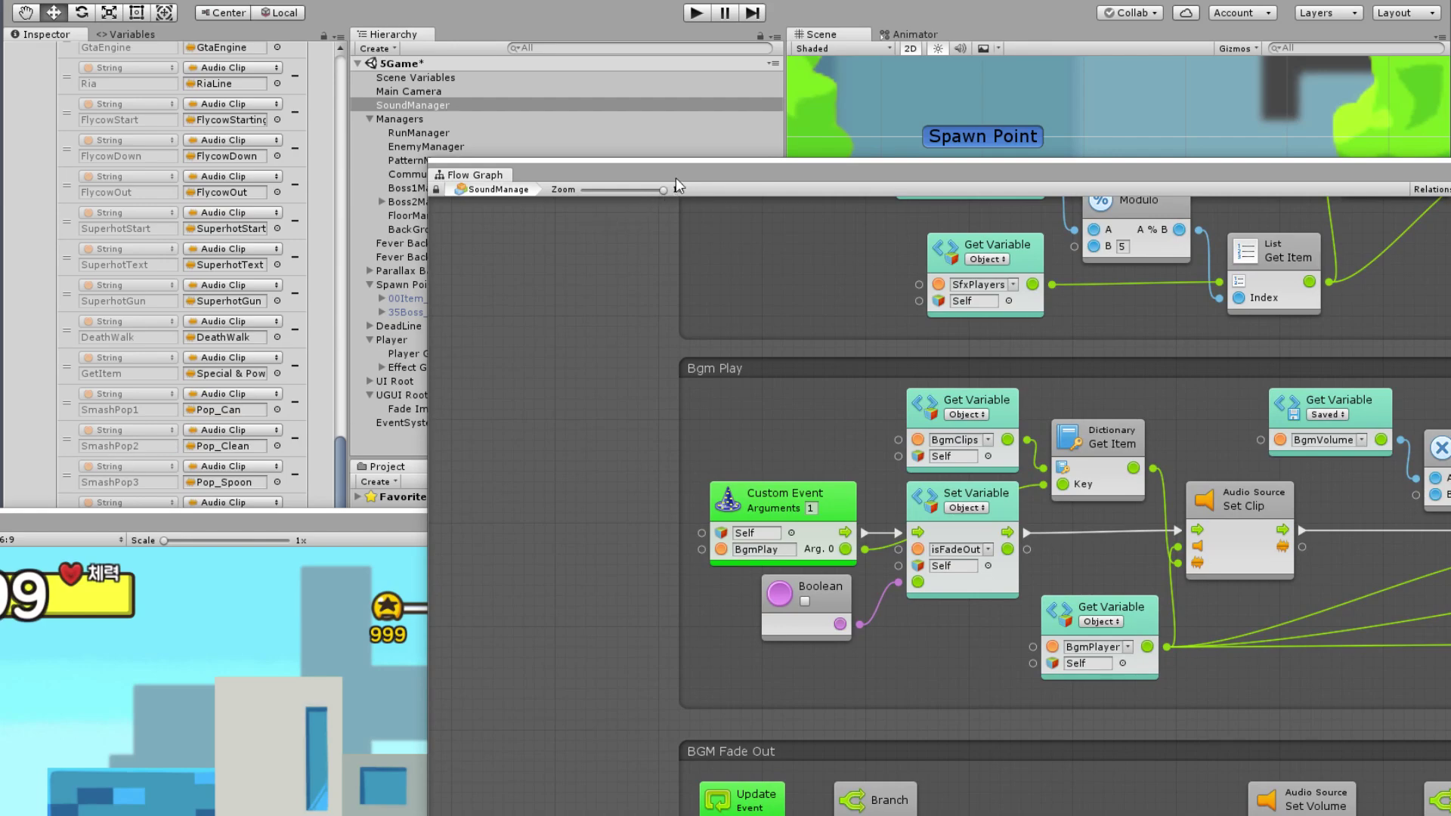
drag(675, 178, 708, 102)
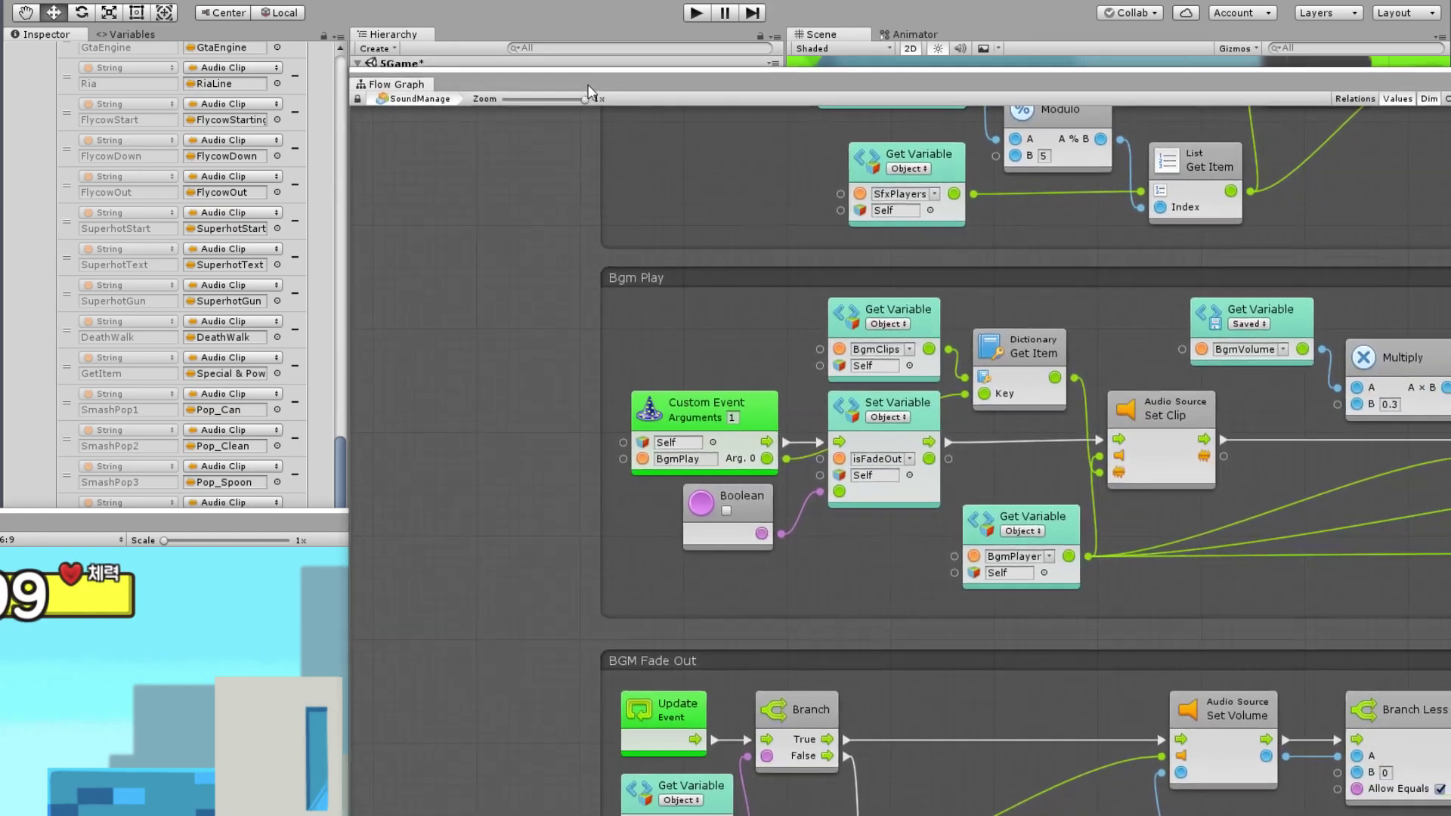
drag(700, 98, 285, 50)
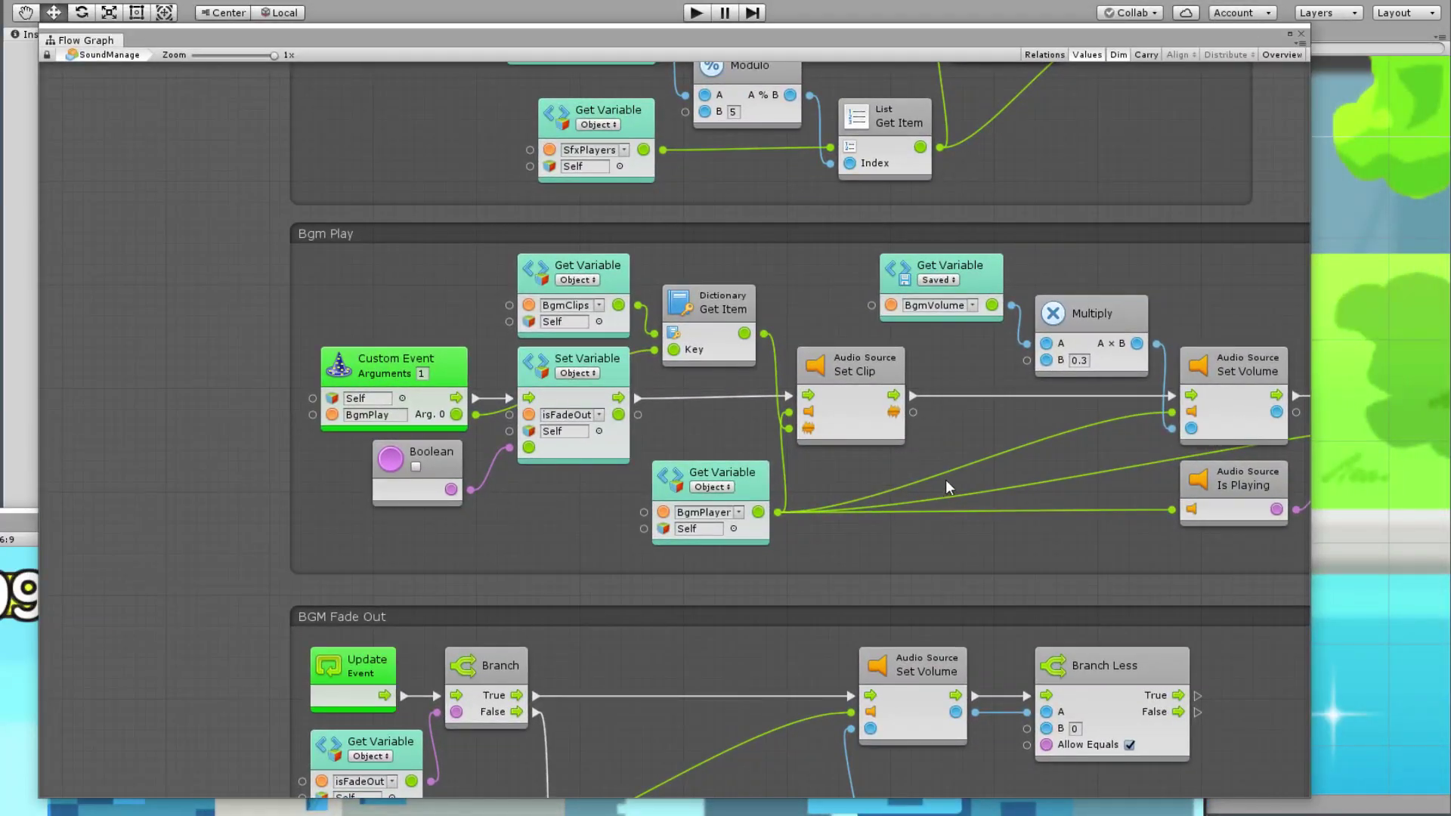
drag(591, 51, 567, 384)
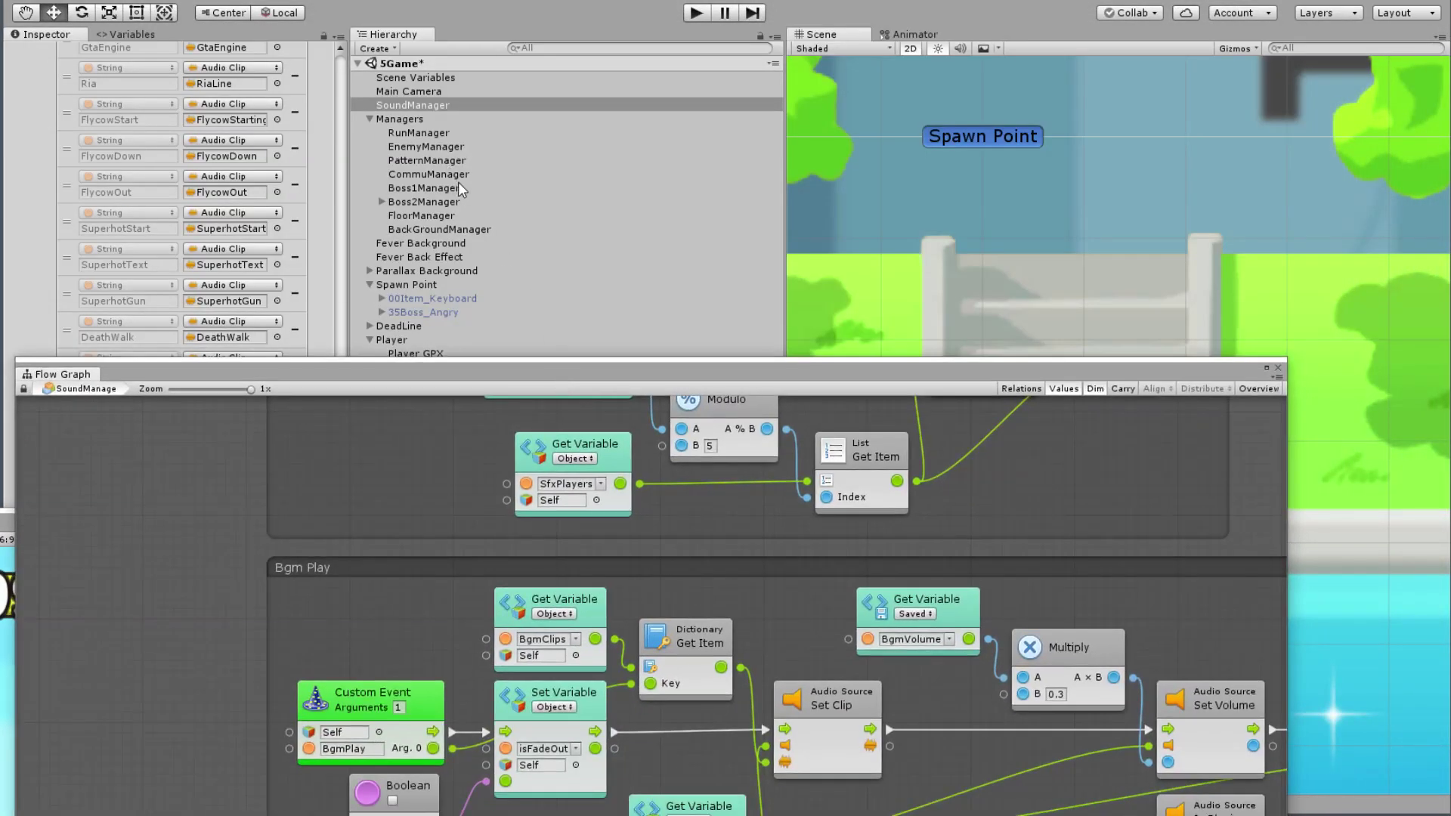
click(467, 201)
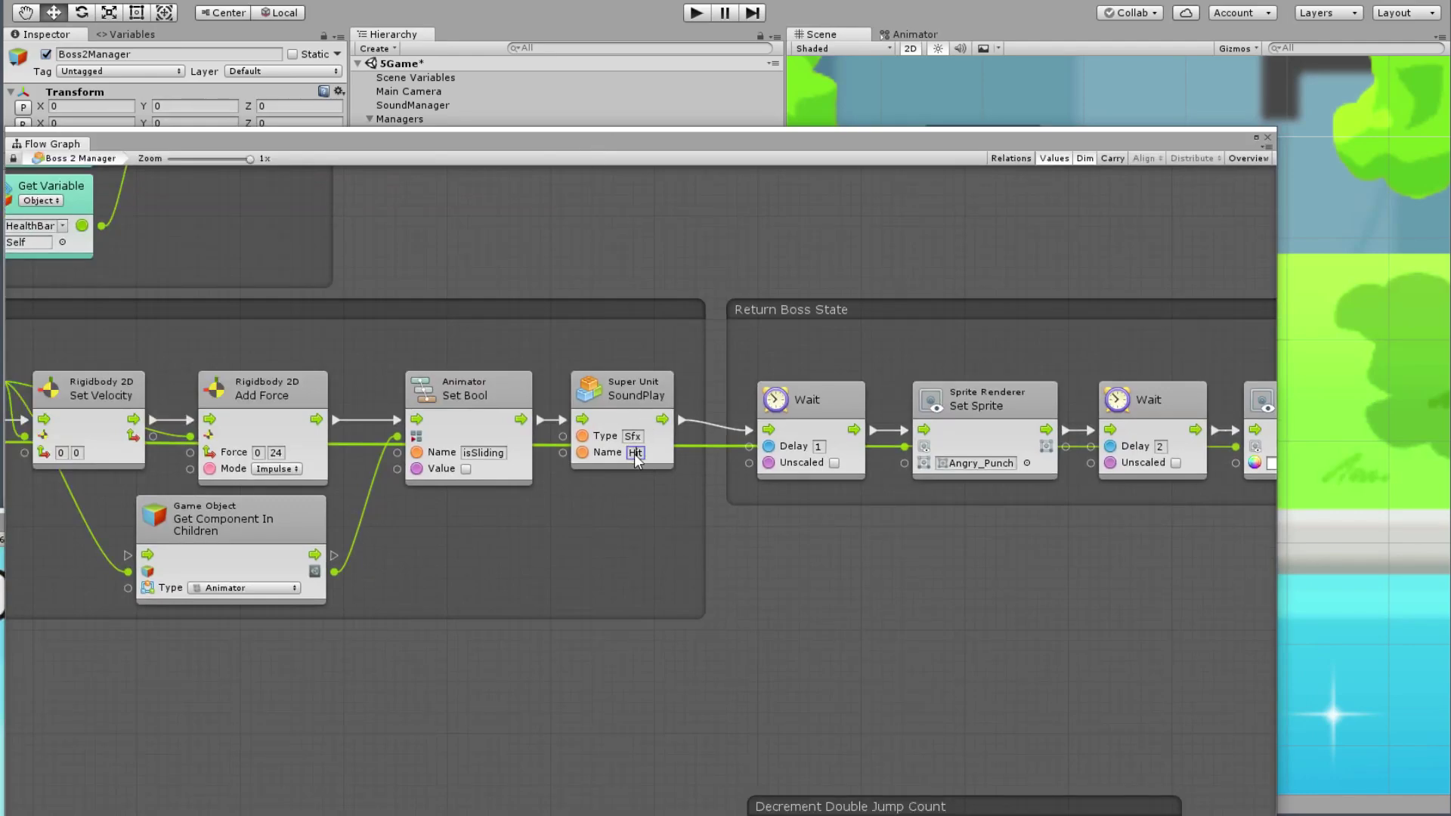
Step: Change the SoundPlay Sfx name from 'Hit' to 'SmashPop1', widen its group, and shift Return Boss State right
text(Smash)
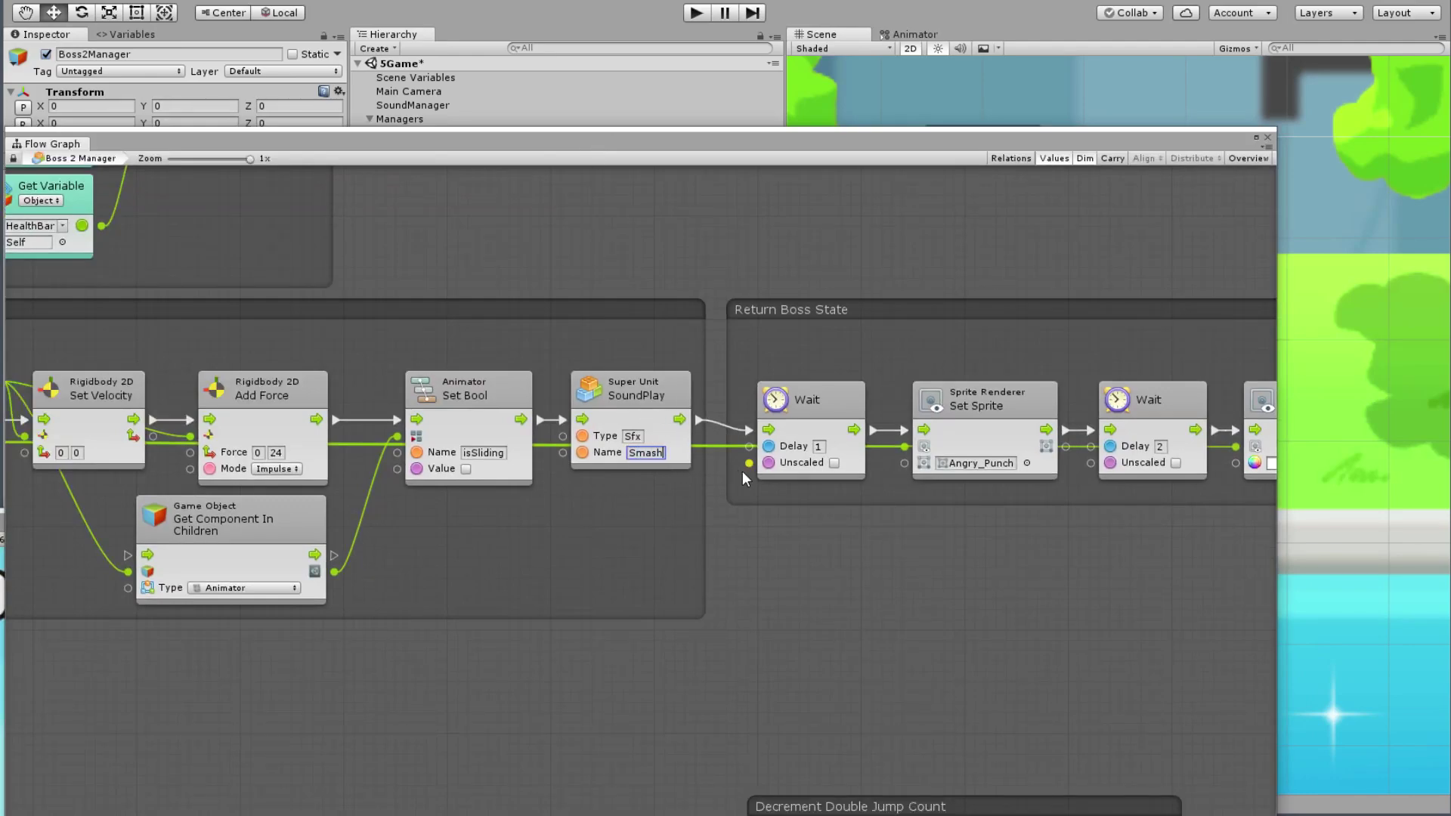
text(Pop1)
key(Return)
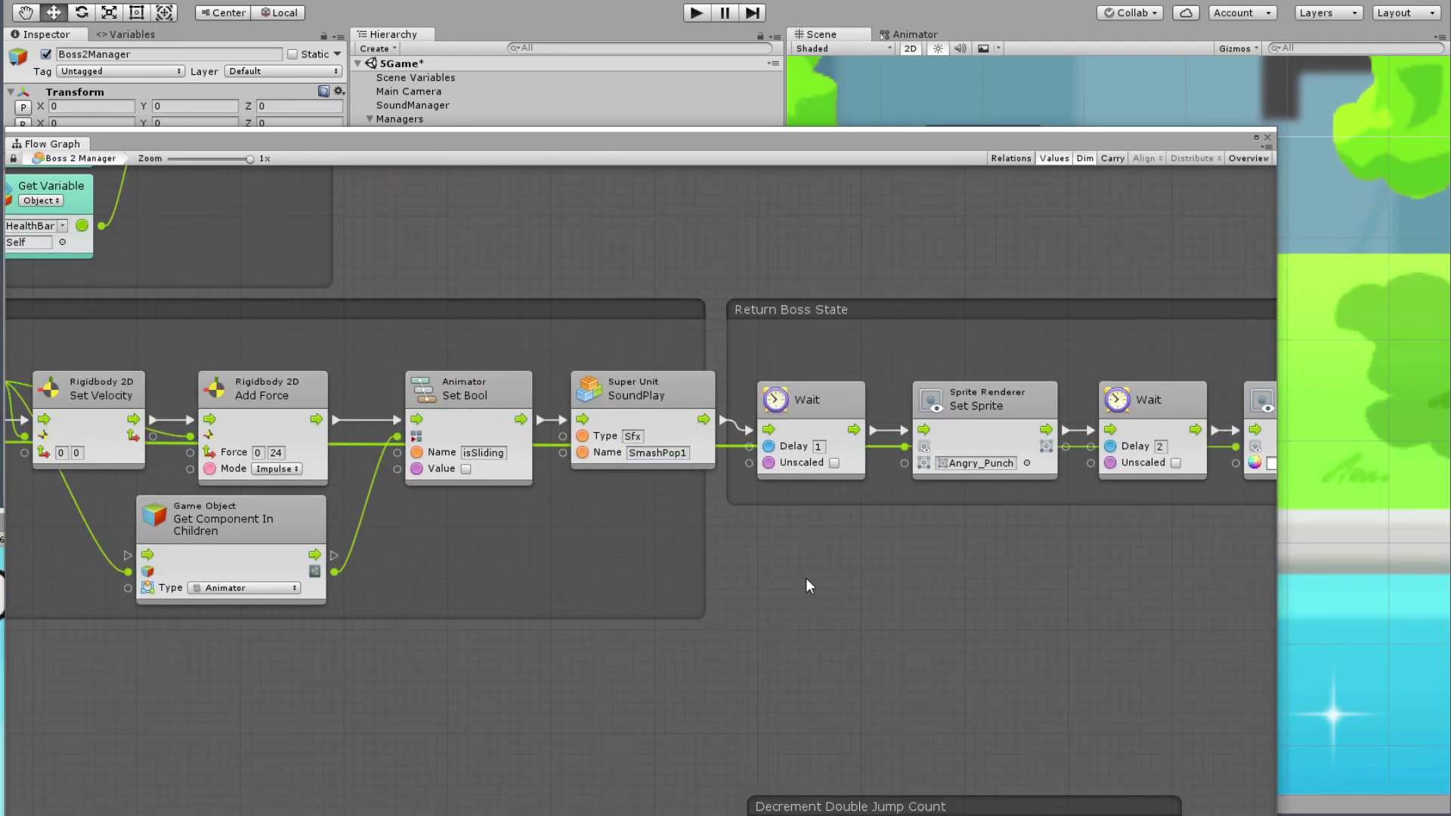
drag(702, 527, 719, 528)
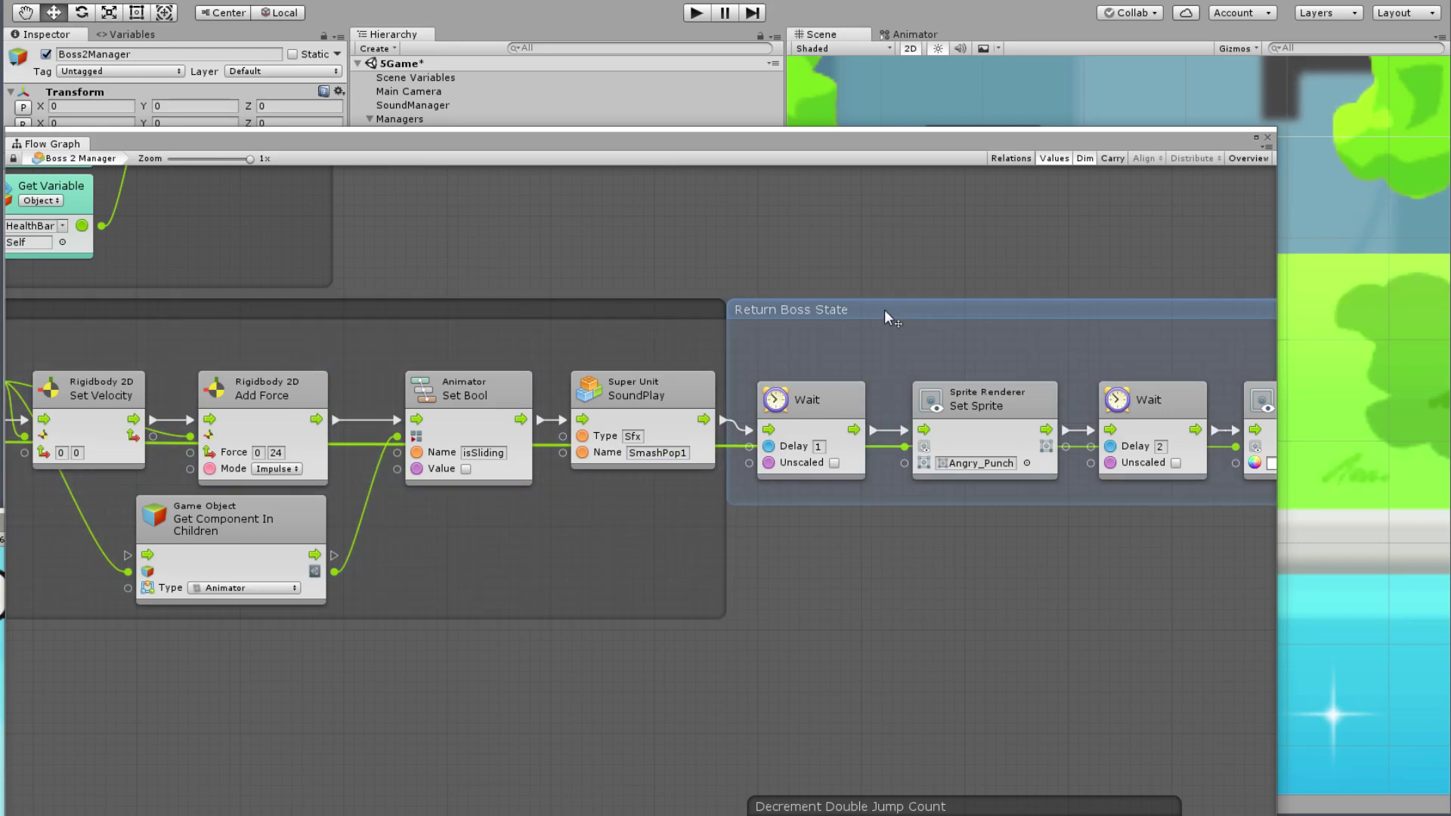
drag(884, 310, 901, 310)
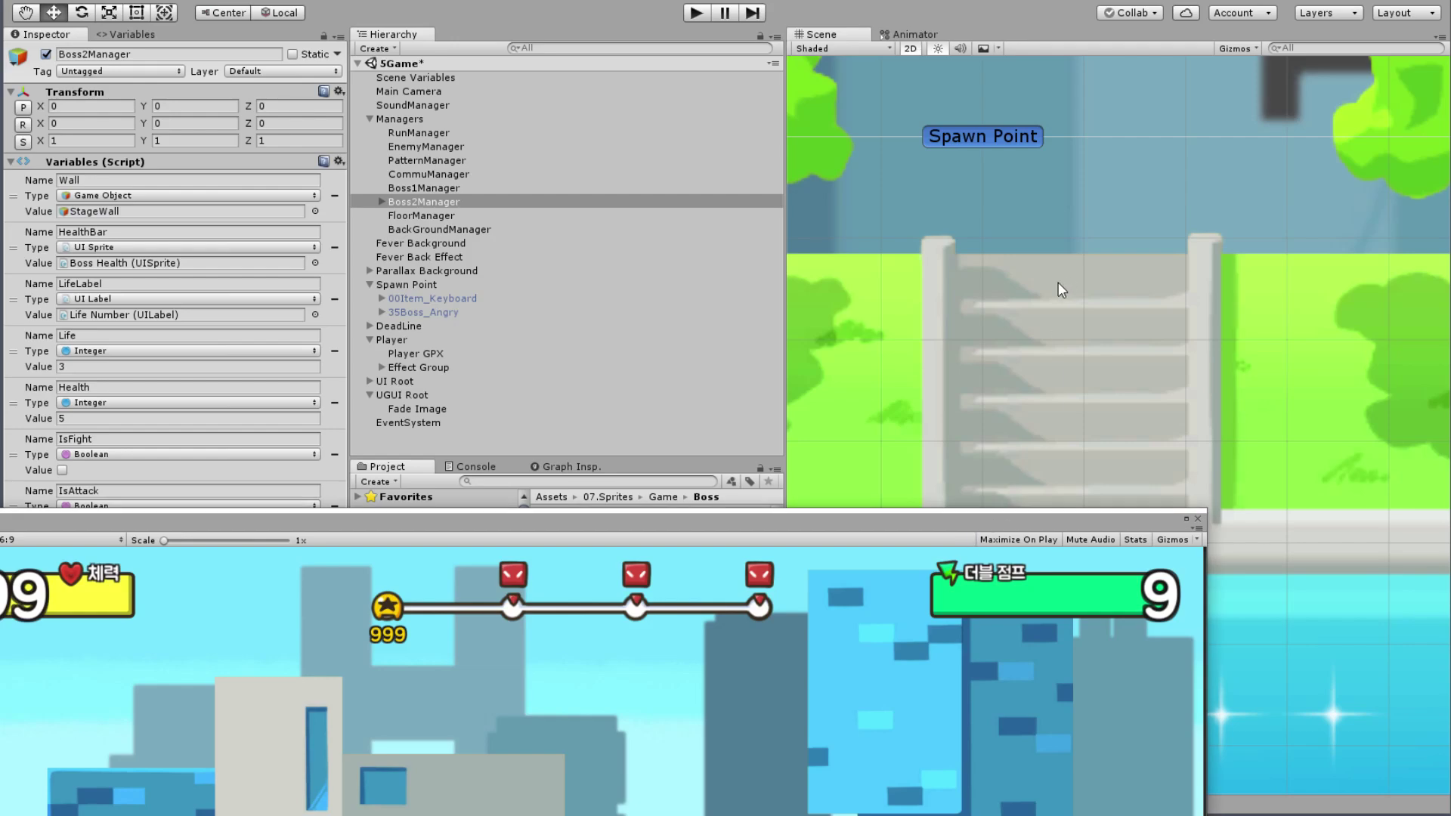
Step: Enter Play mode and click through the Angry Boy Man's dialogue and tutorial until 'Fight!!' appears
click(696, 13)
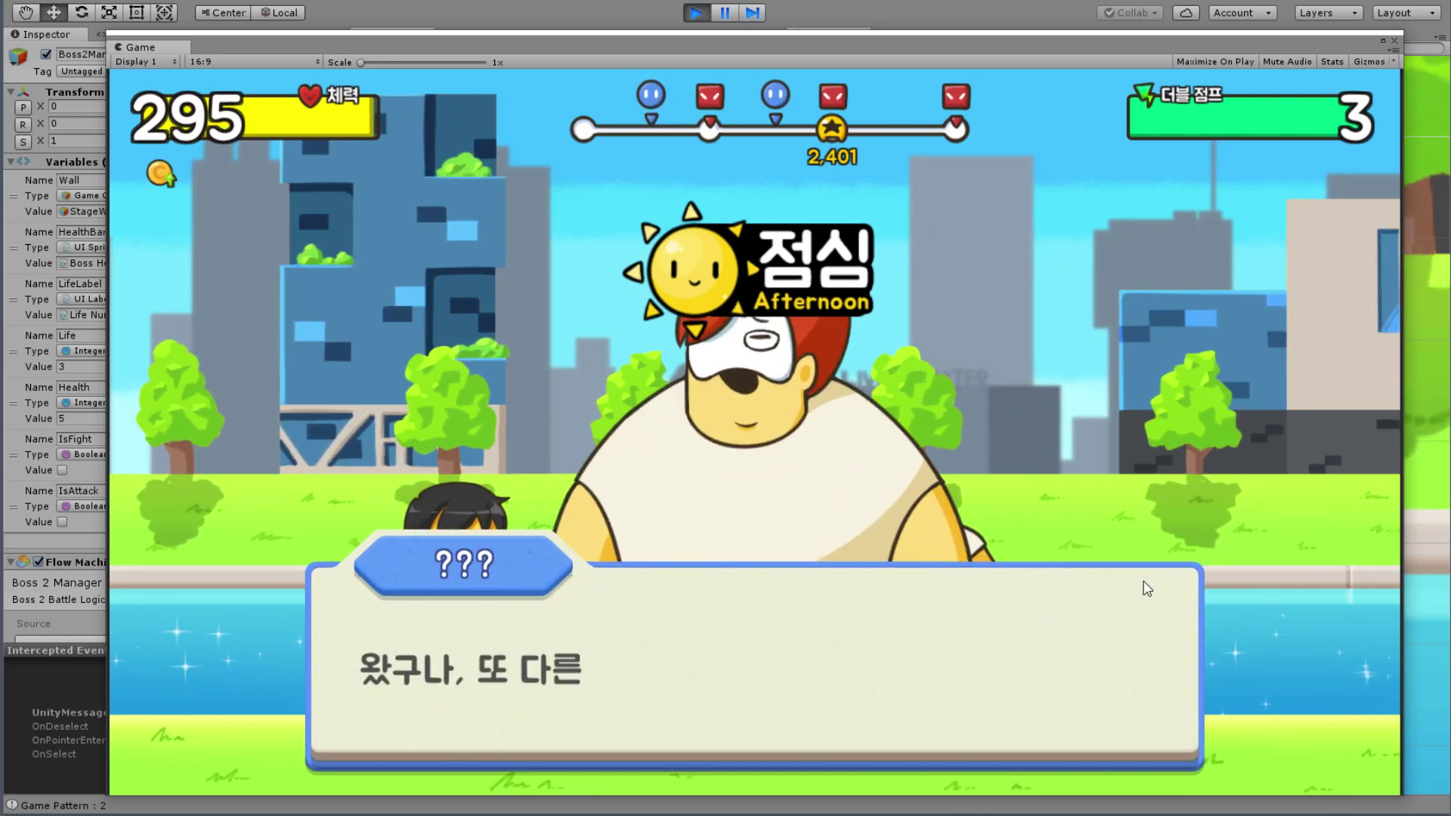
click(589, 658)
click(612, 661)
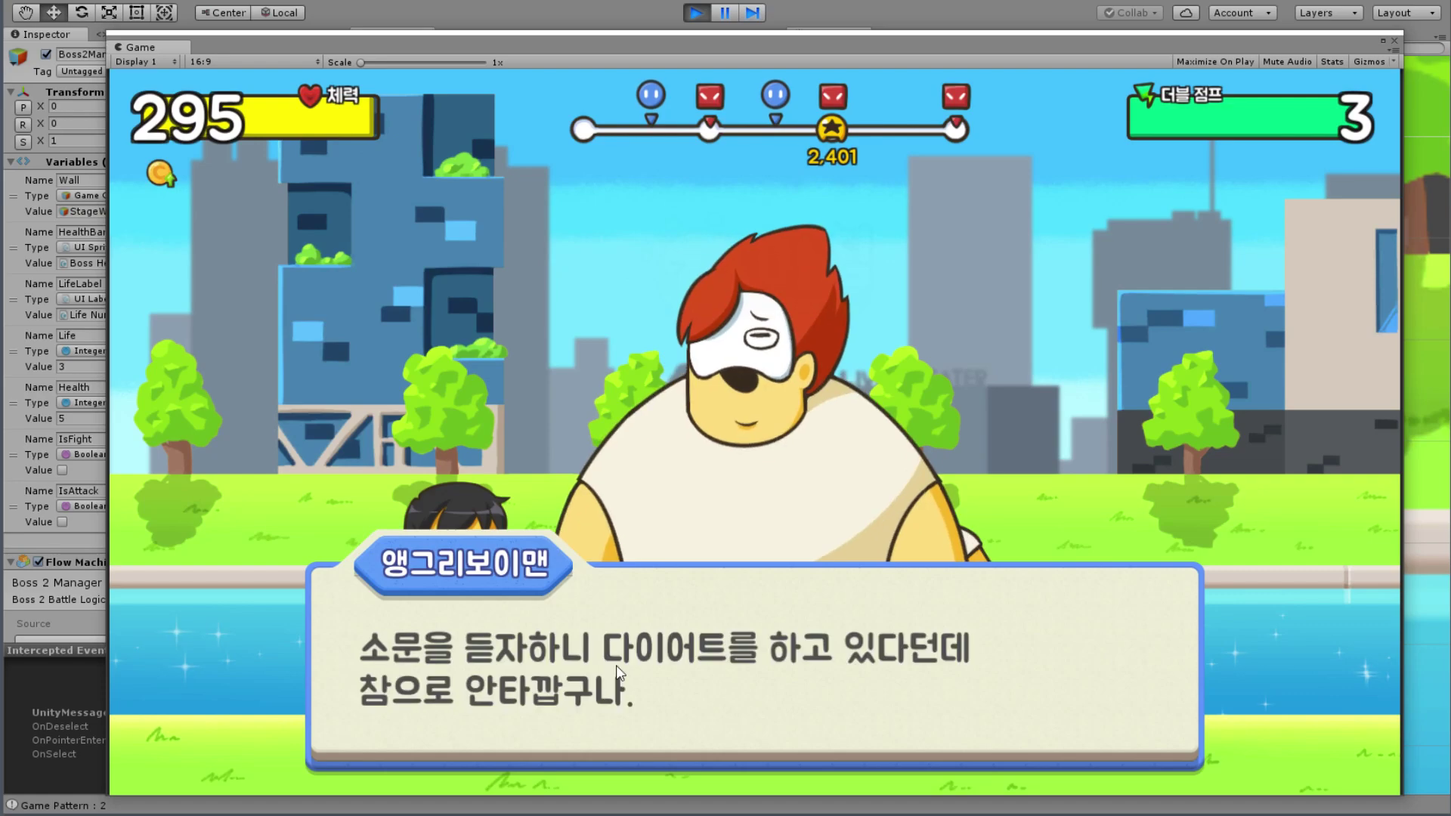
click(619, 672)
click(620, 669)
click(663, 679)
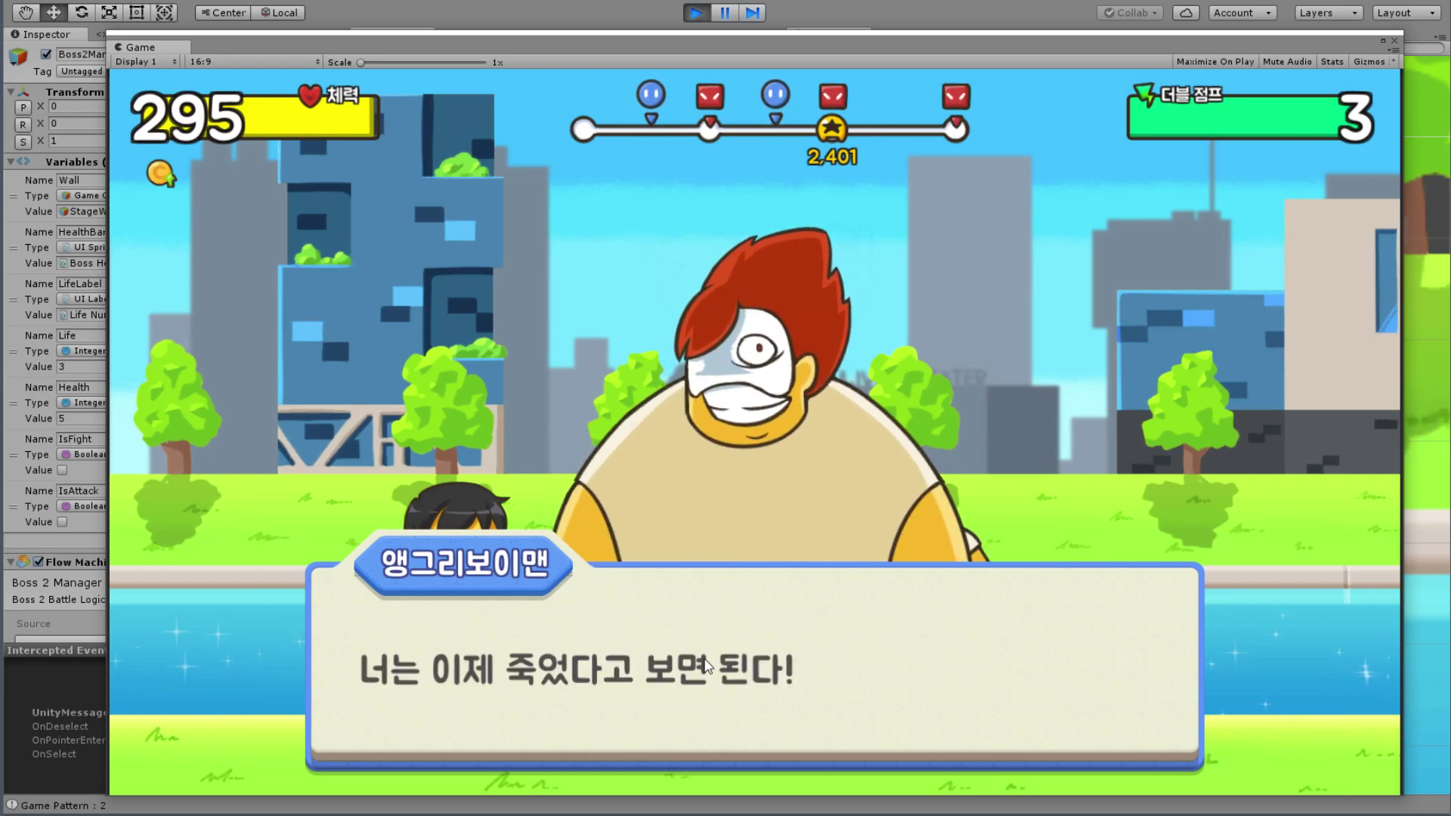
click(725, 657)
click(760, 529)
click(768, 533)
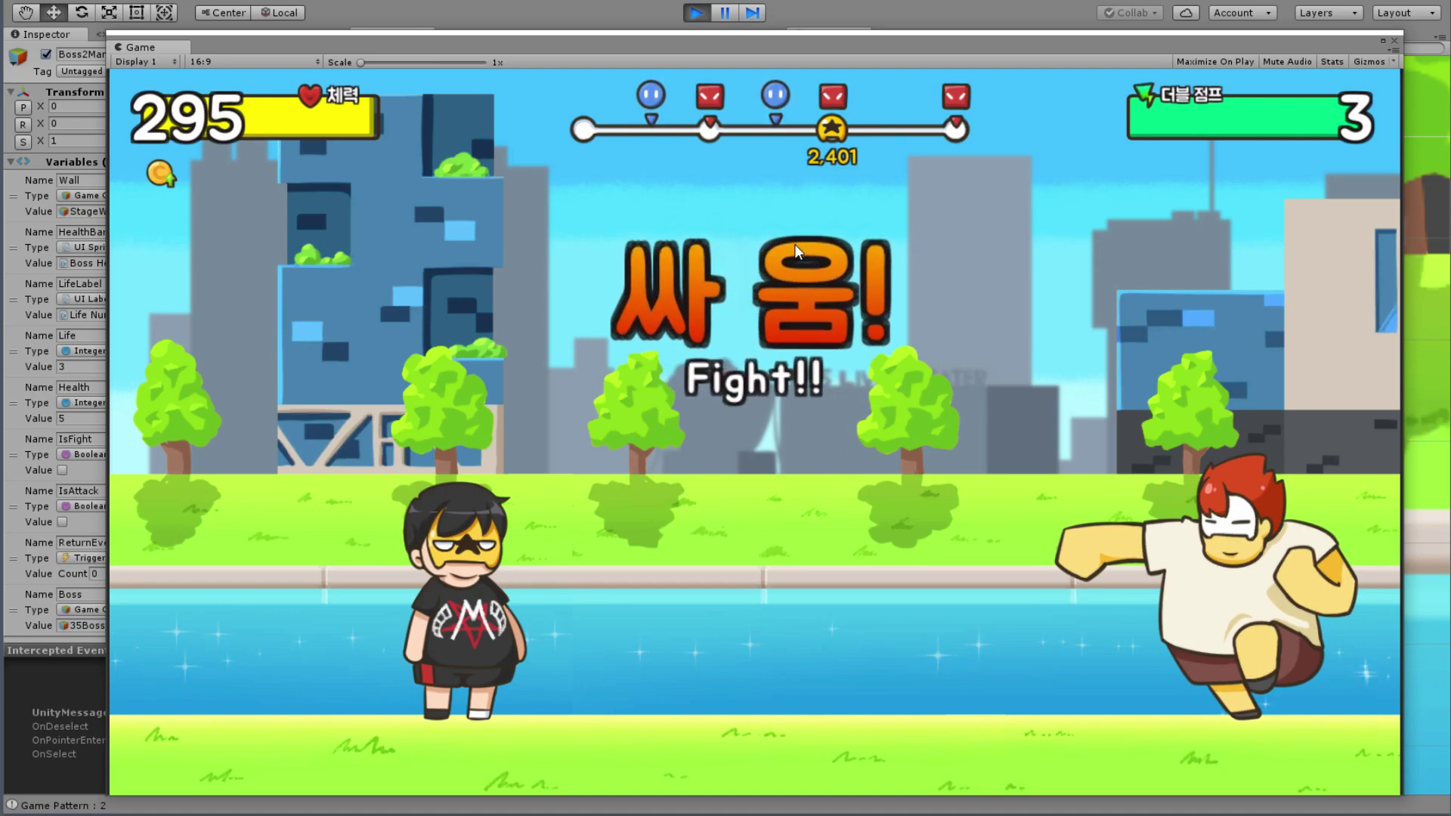
Step: Run toward the boss and jump onto it repeatedly with the arrow keys to start damaging it
key(Right)
key(Up)
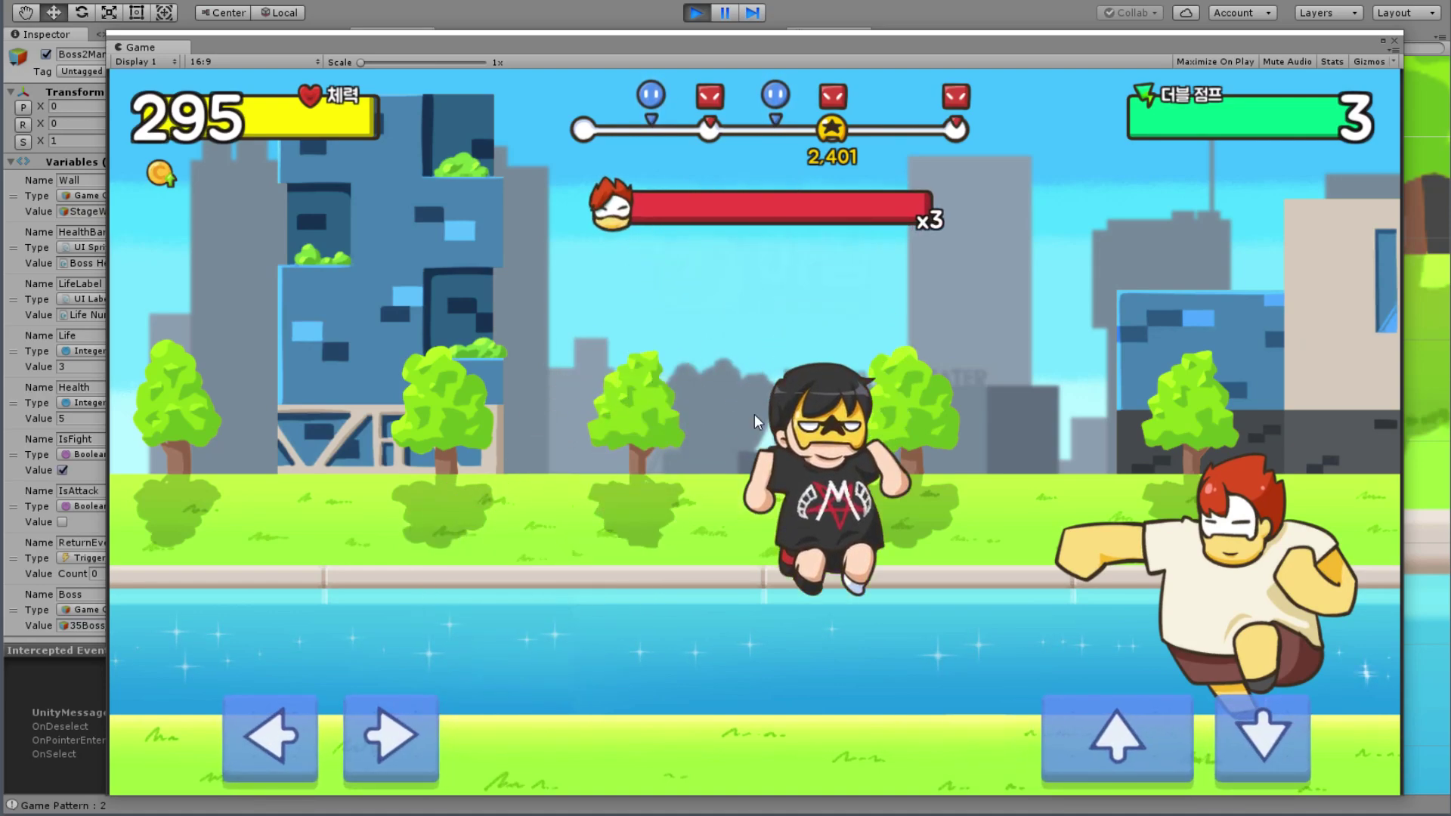
key(Up)
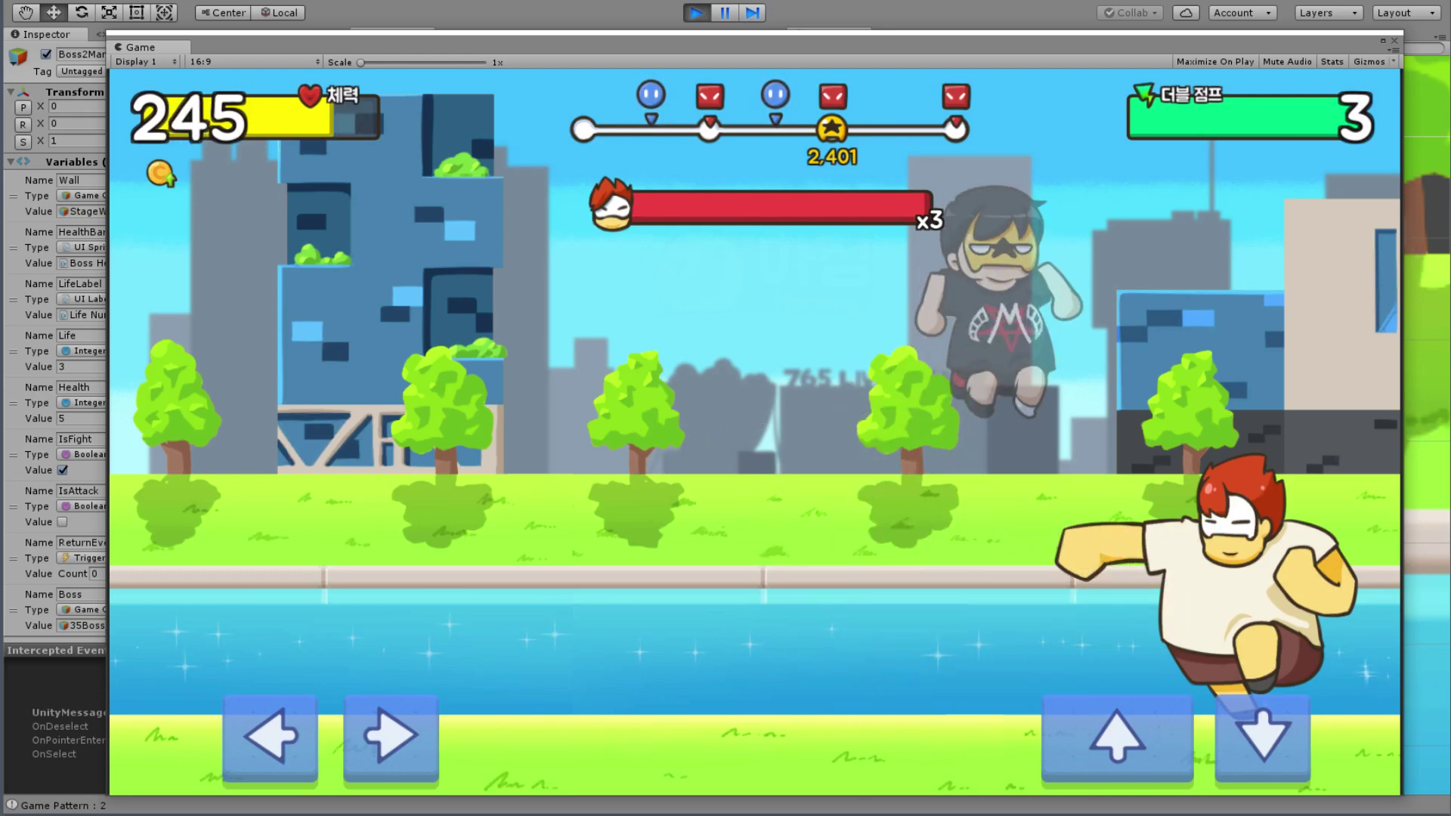
key(Up)
key(Left)
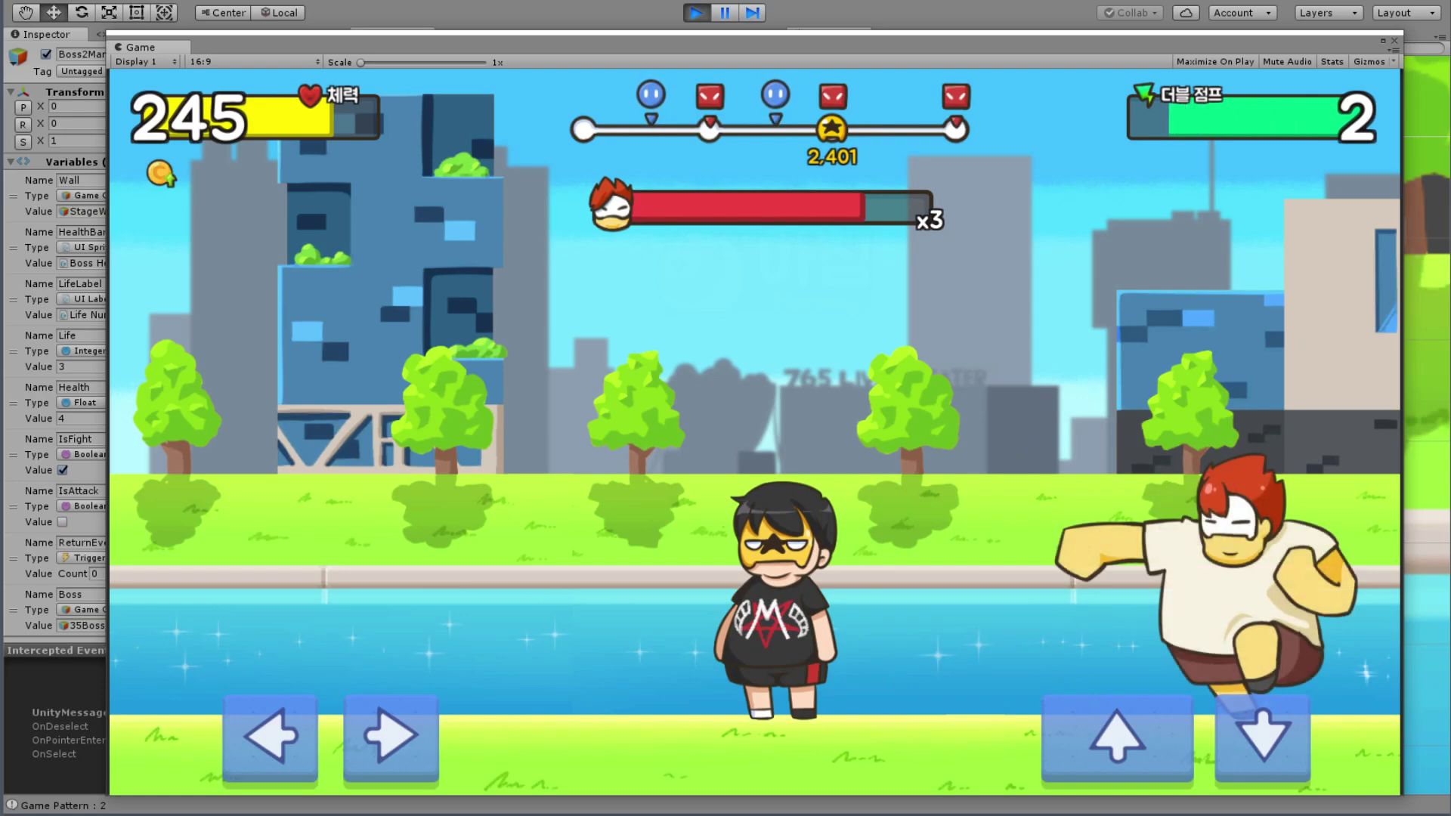
key(Left)
key(Right)
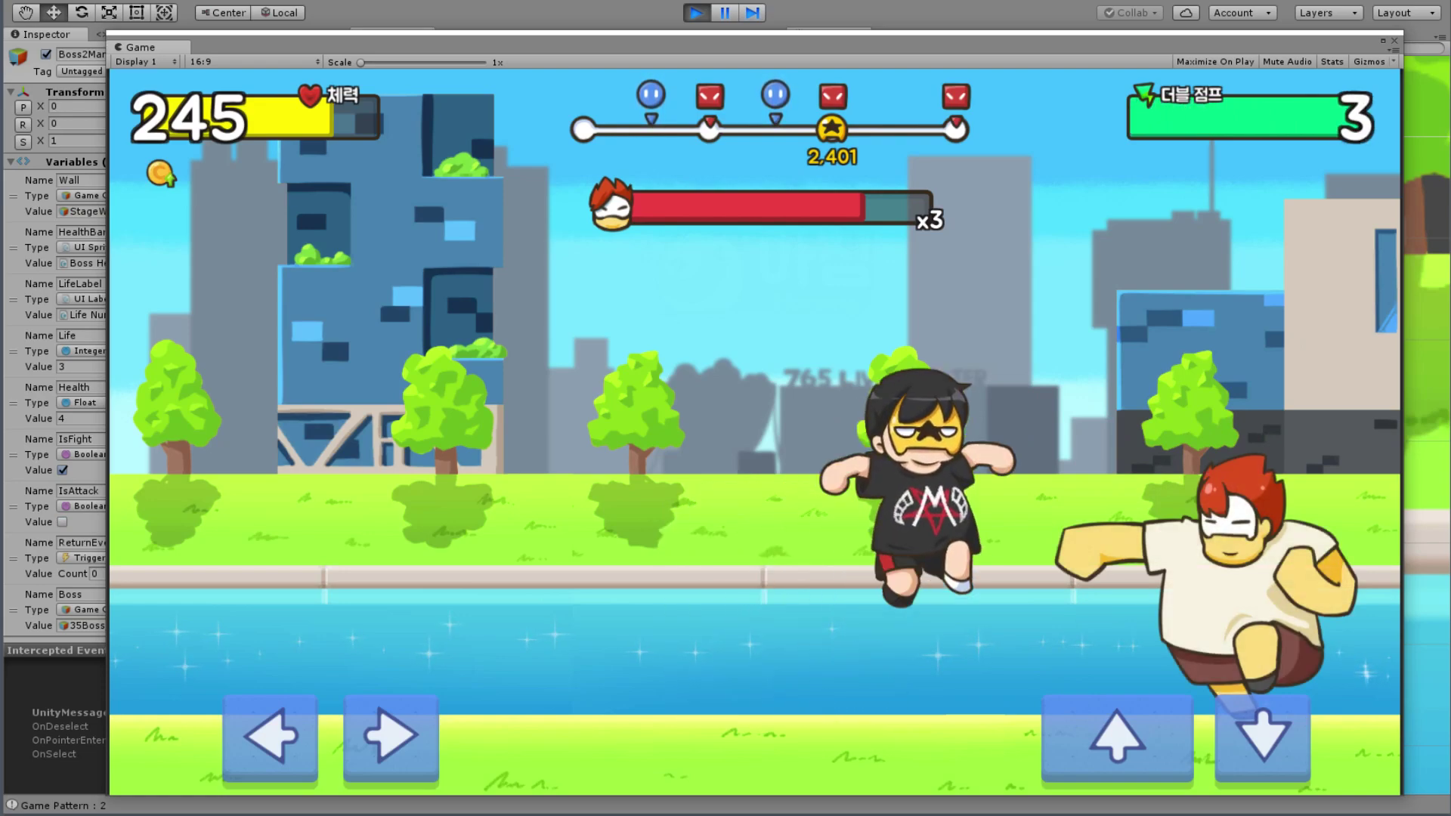
key(Up)
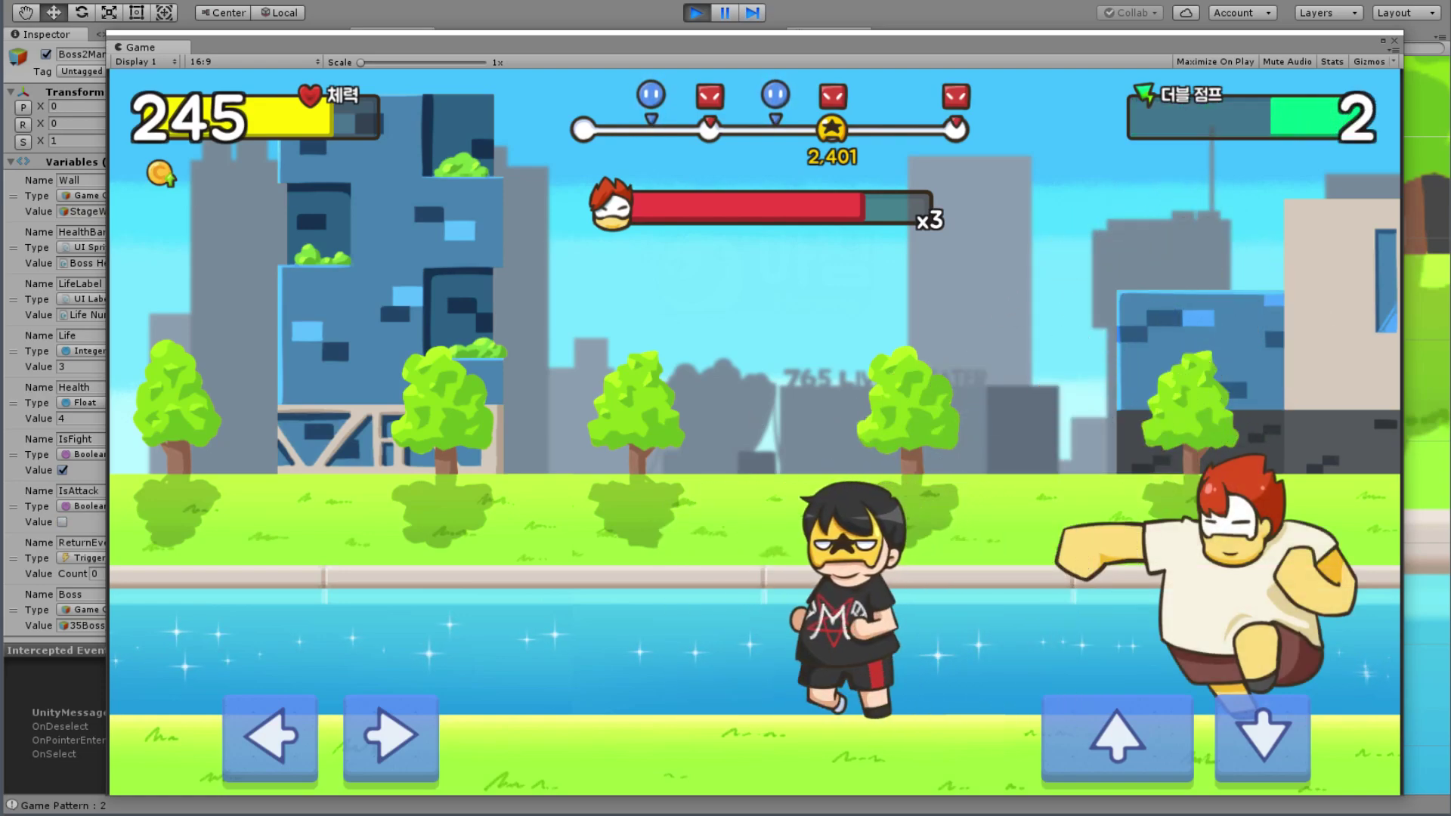
key(Up)
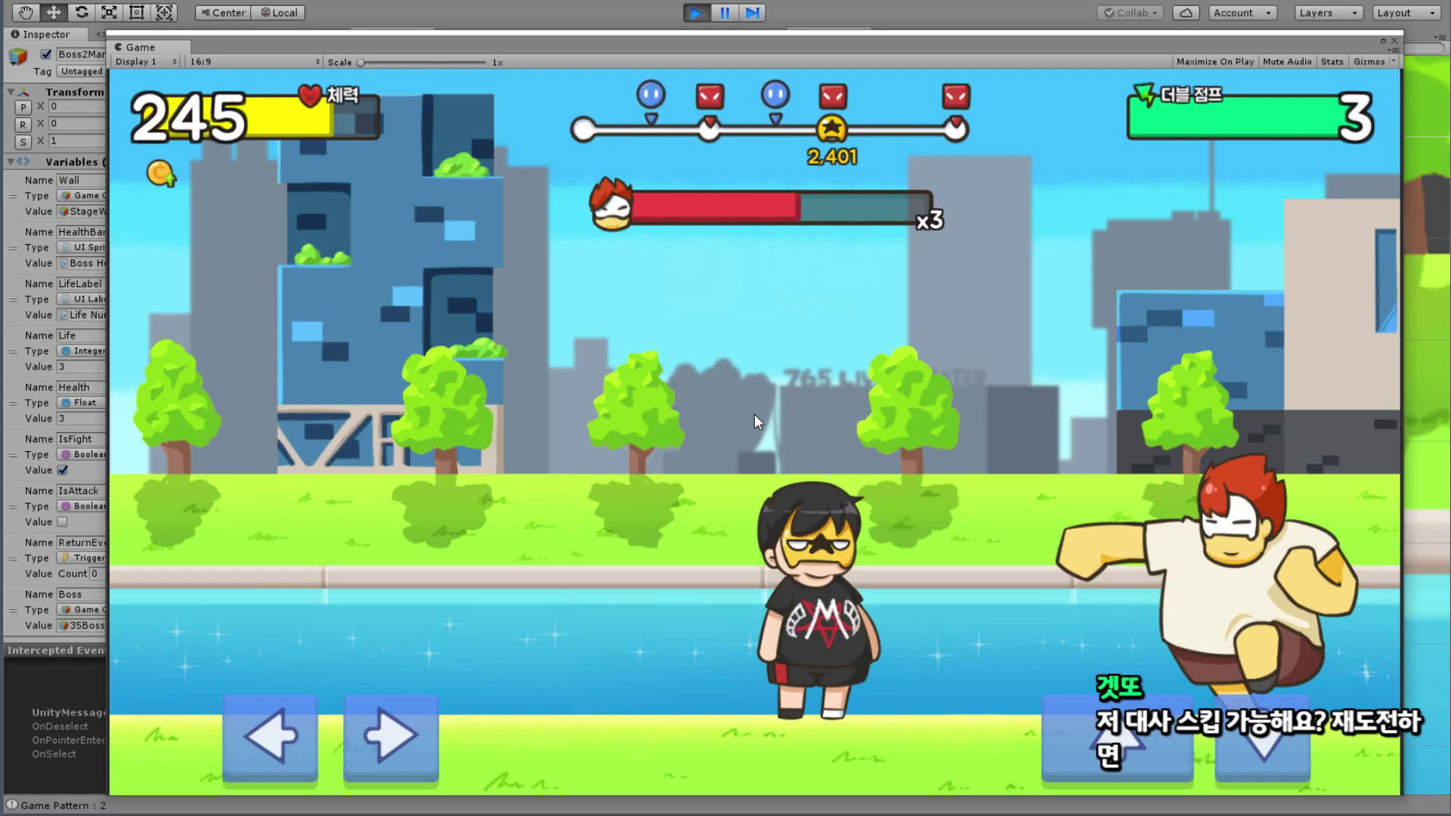
Step: Keep jumping onto the boss until its Health drops to 1, then stop Play mode
key(Up)
key(Up)
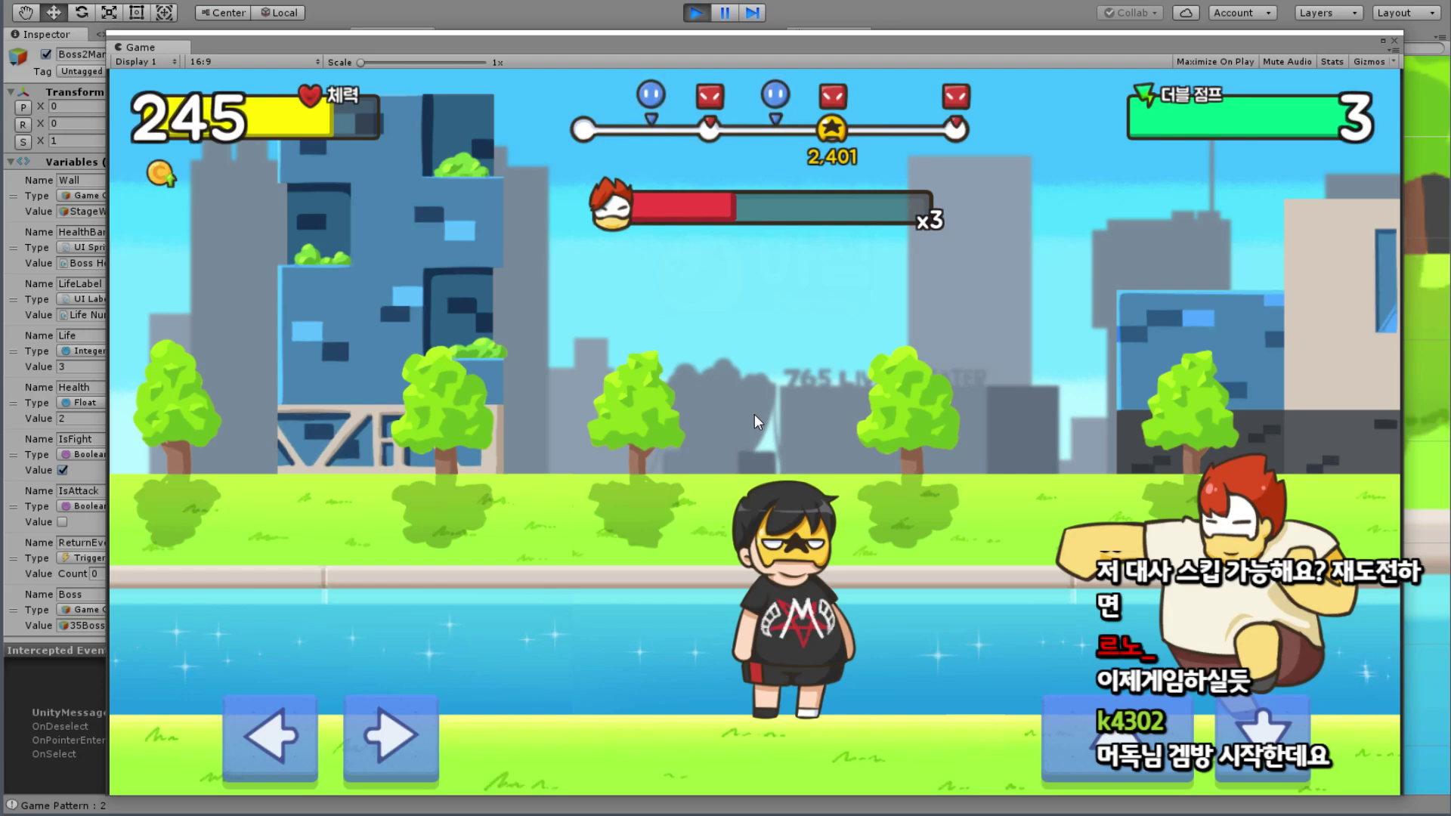
key(Up)
key(Up)
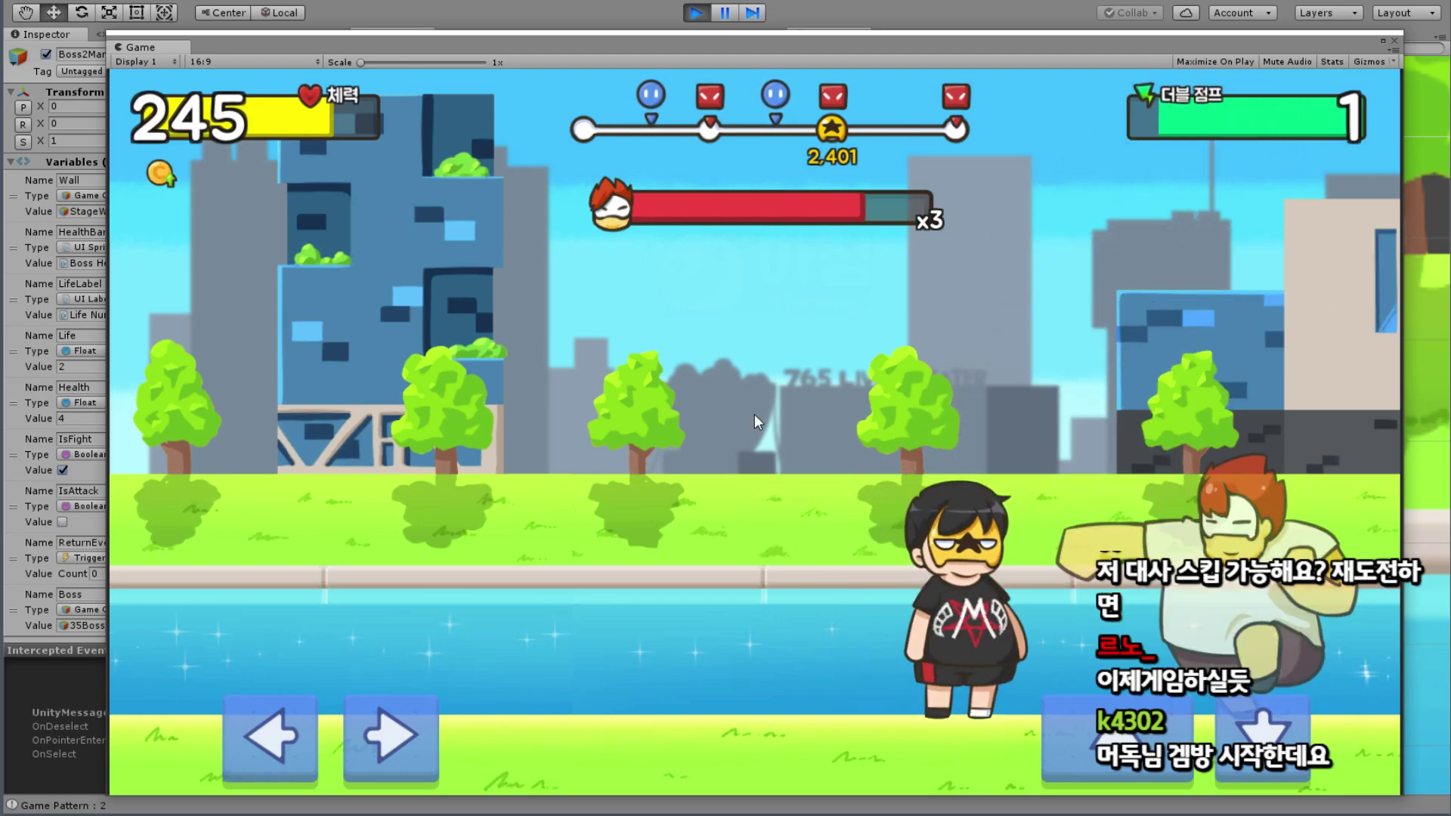
key(Up)
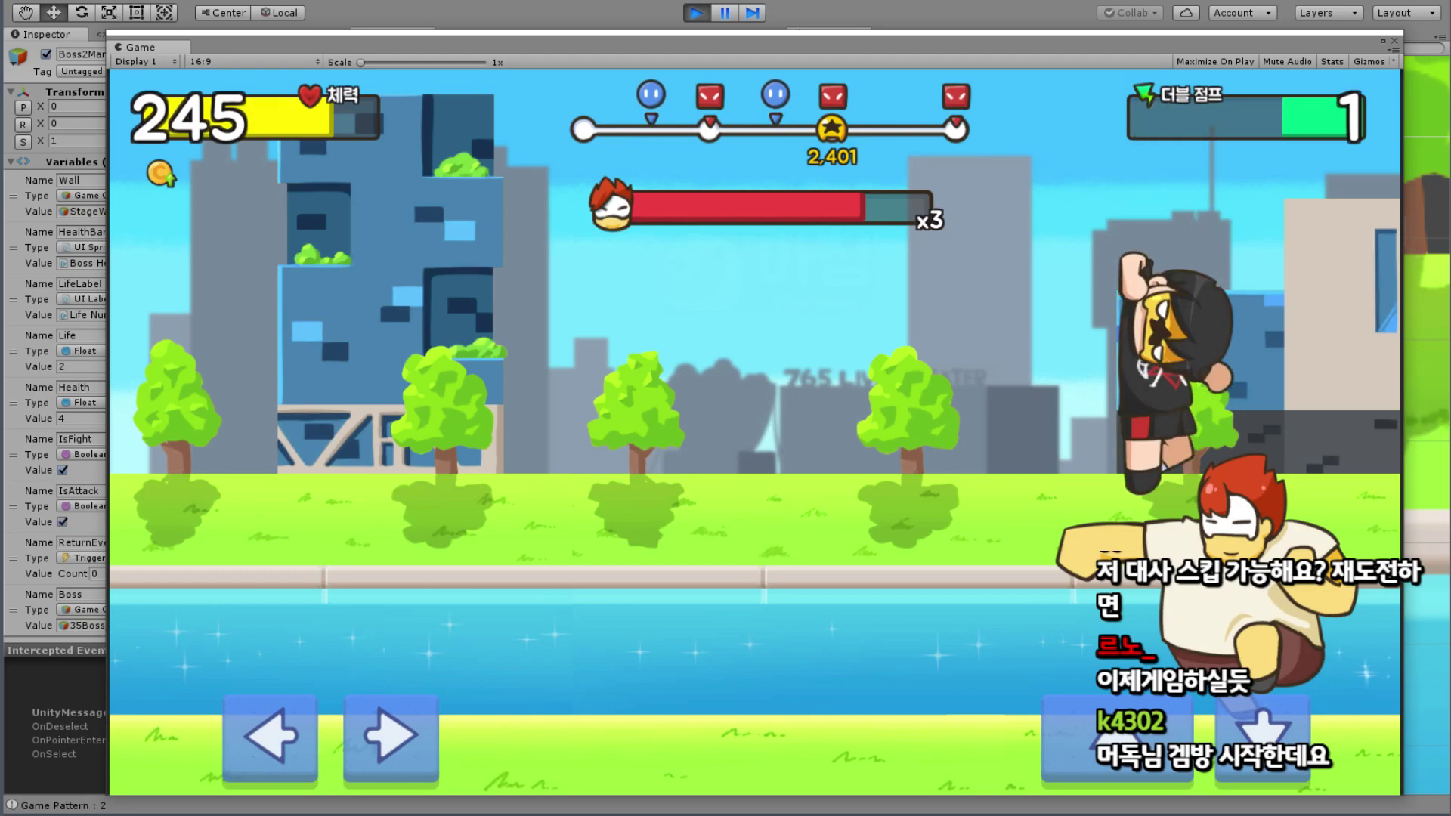
key(Up)
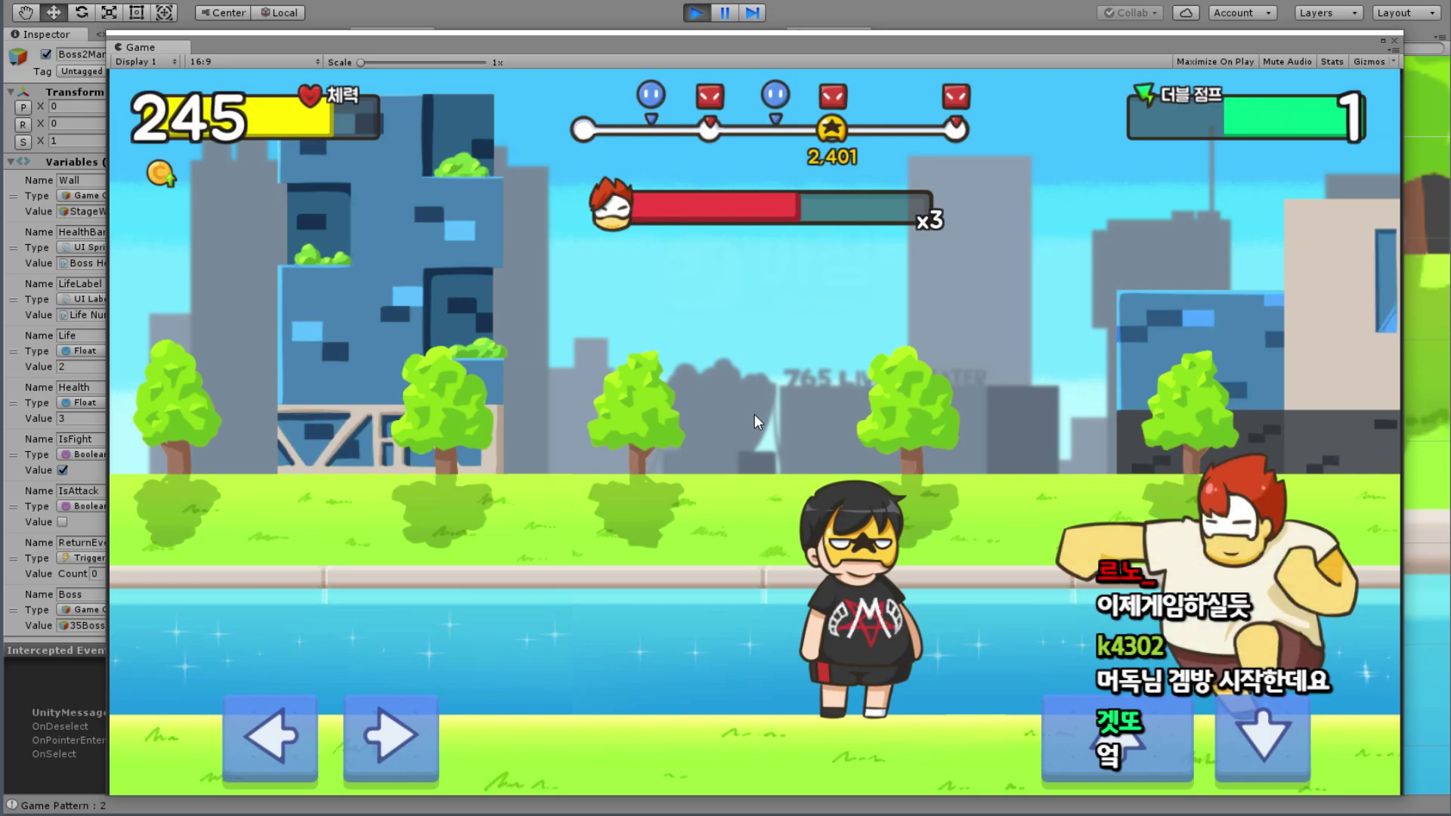
key(Up)
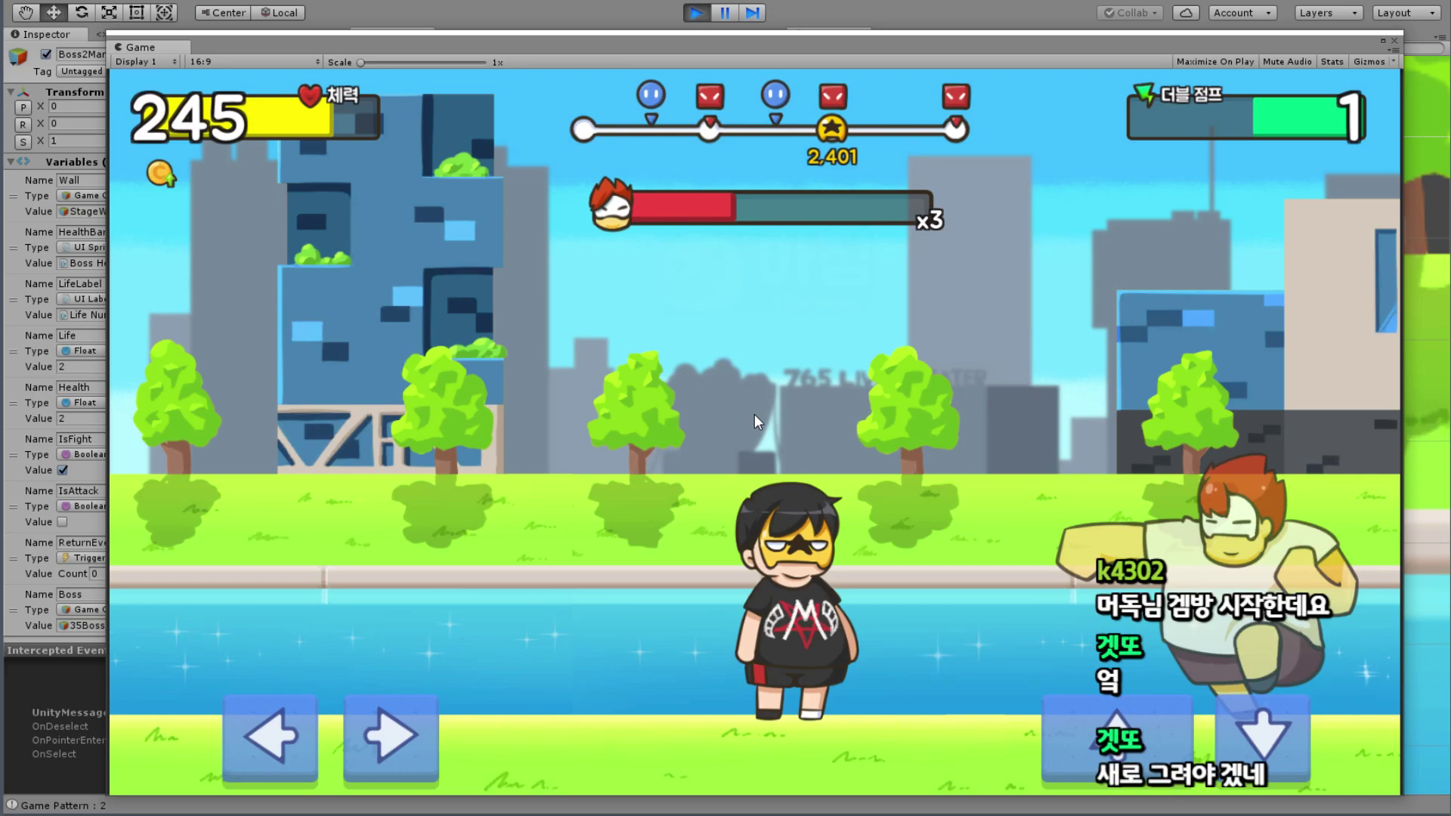
key(Right)
key(Up)
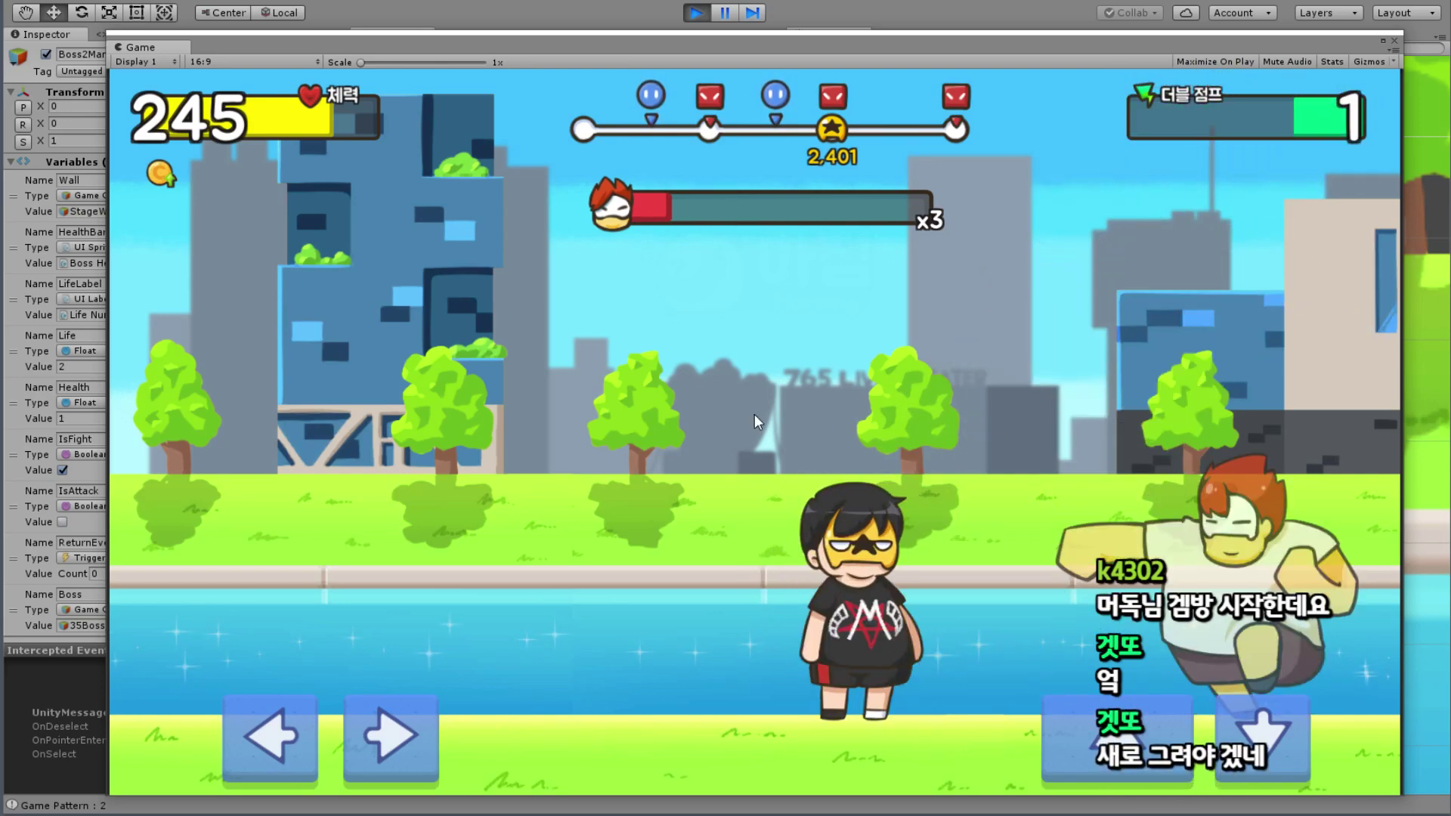
click(700, 19)
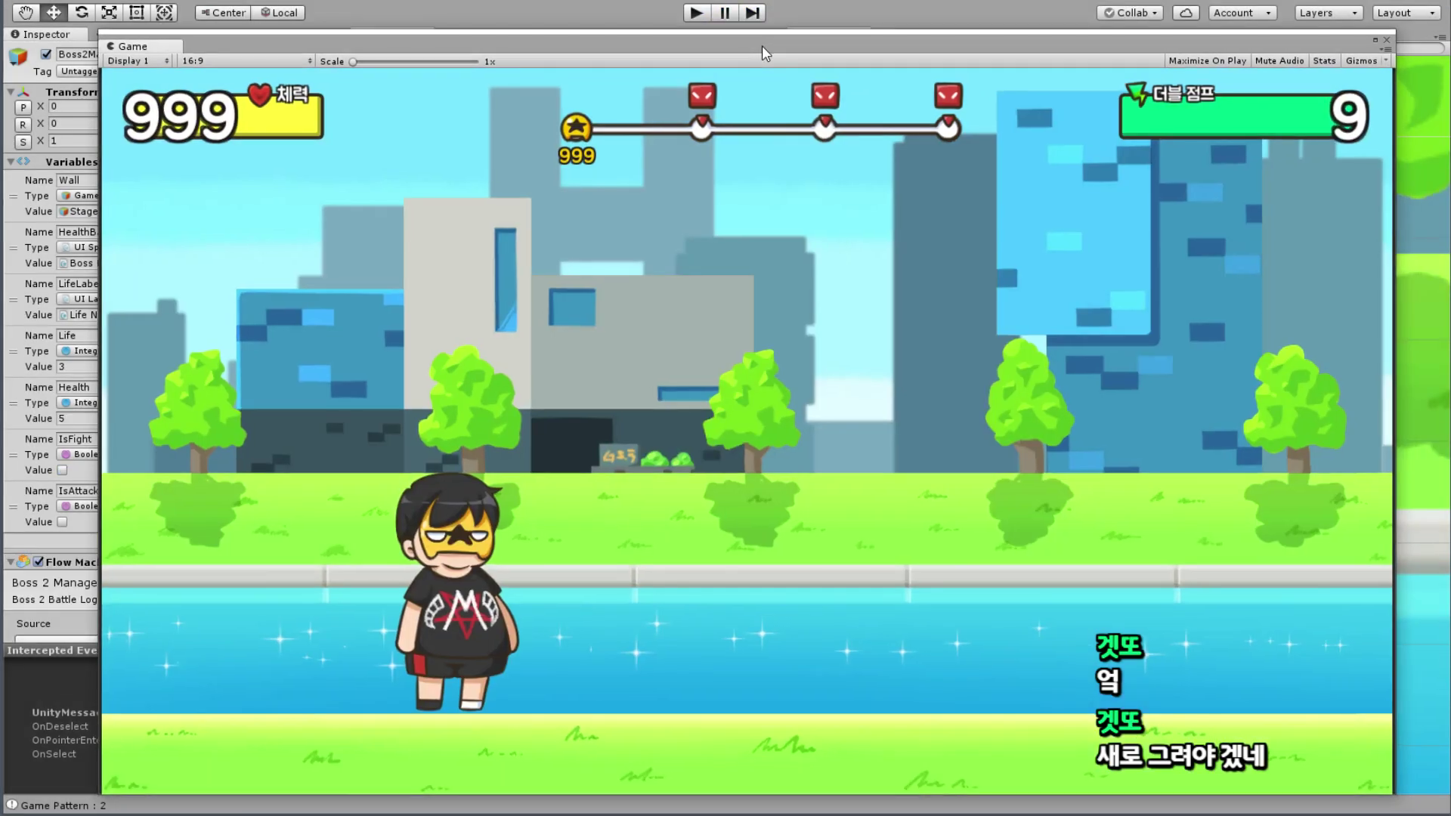
Step: Move the floating Game window aside and save the SGame scene with File > Save Scenes
mouse_move(762, 46)
mouse_down()
mouse_move(773, 58)
mouse_move(754, 354)
mouse_up()
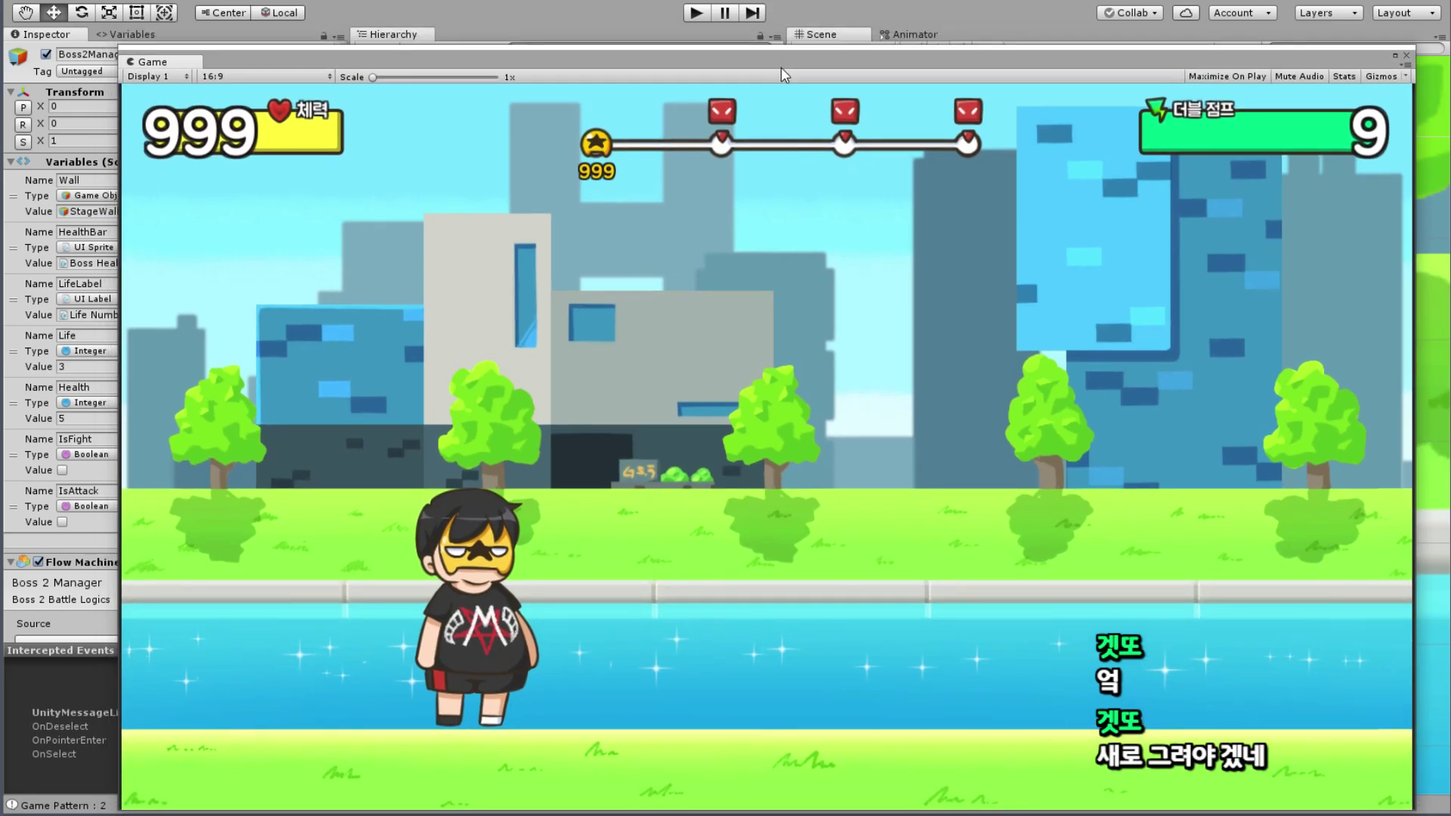
drag(710, 378, 501, 714)
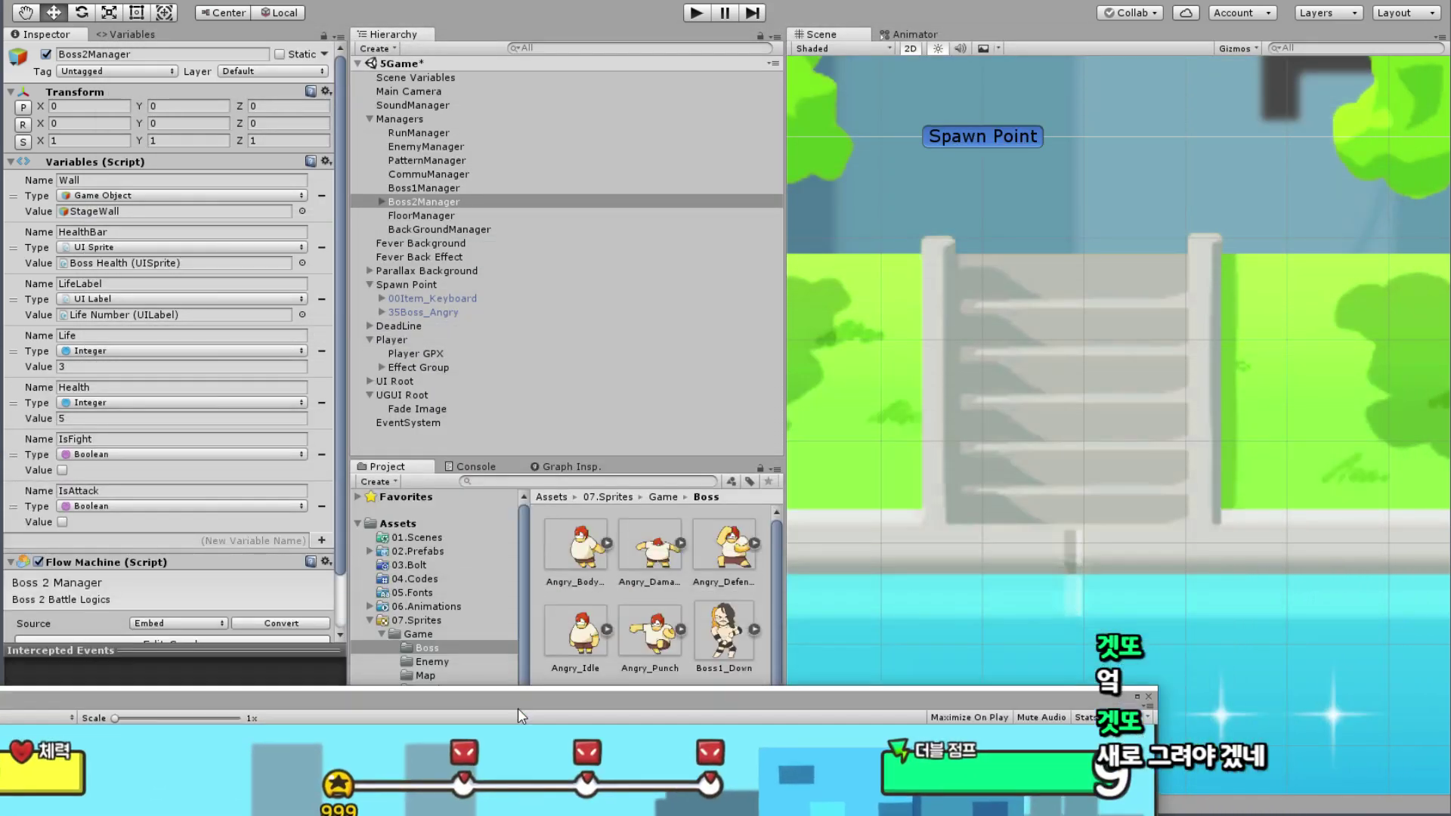
click(22, 4)
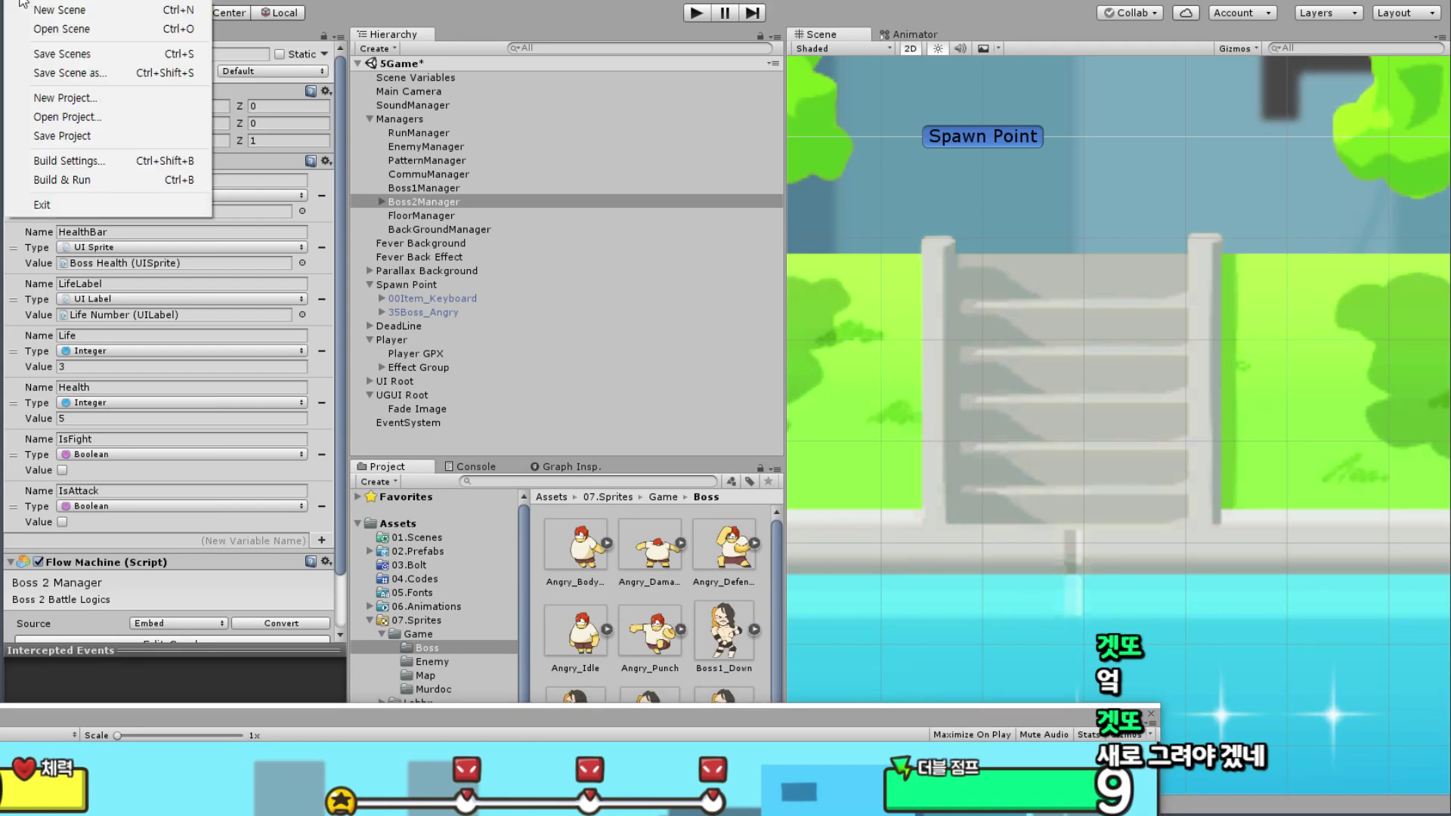
click(60, 51)
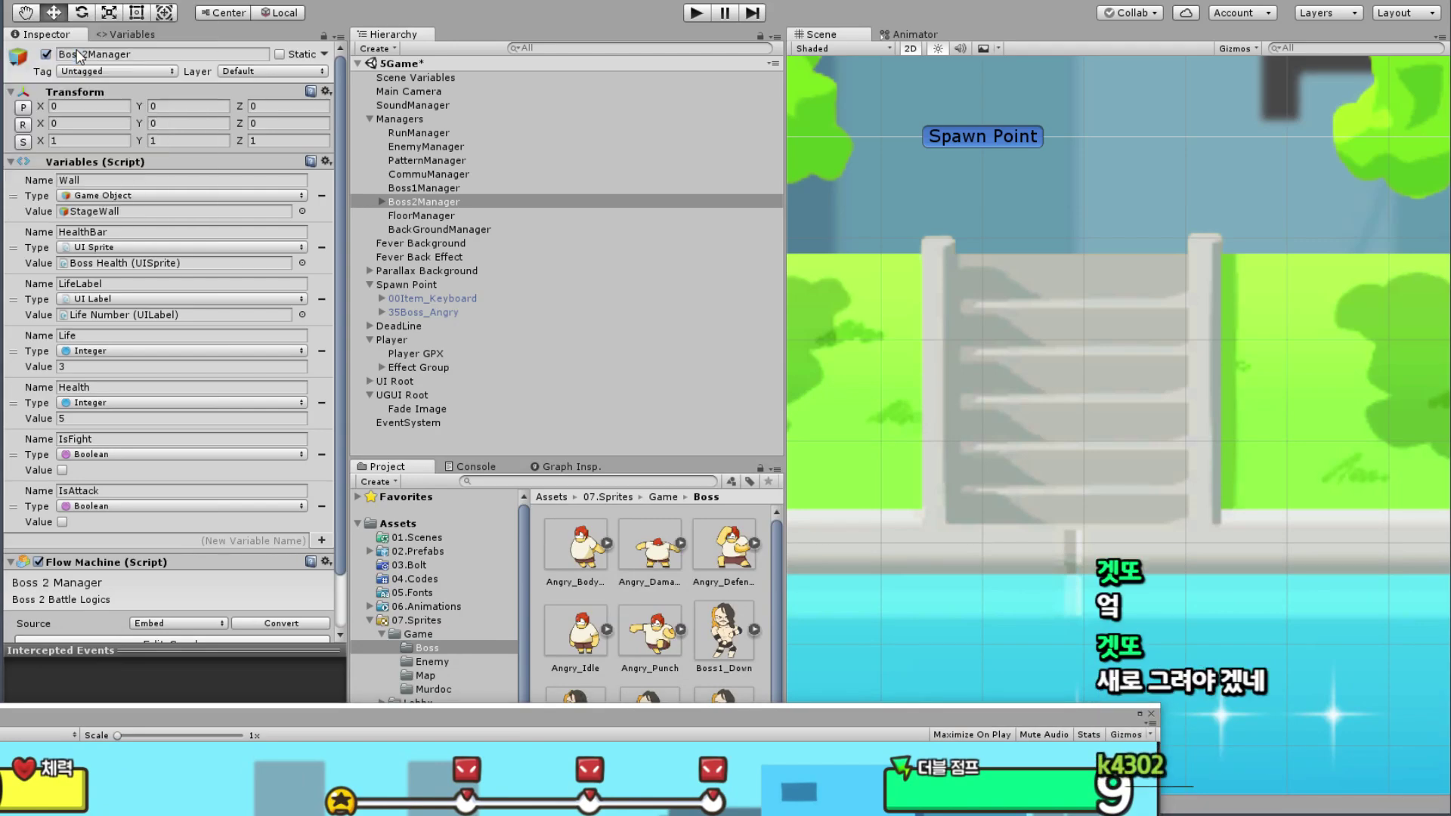
click(35, 8)
click(68, 137)
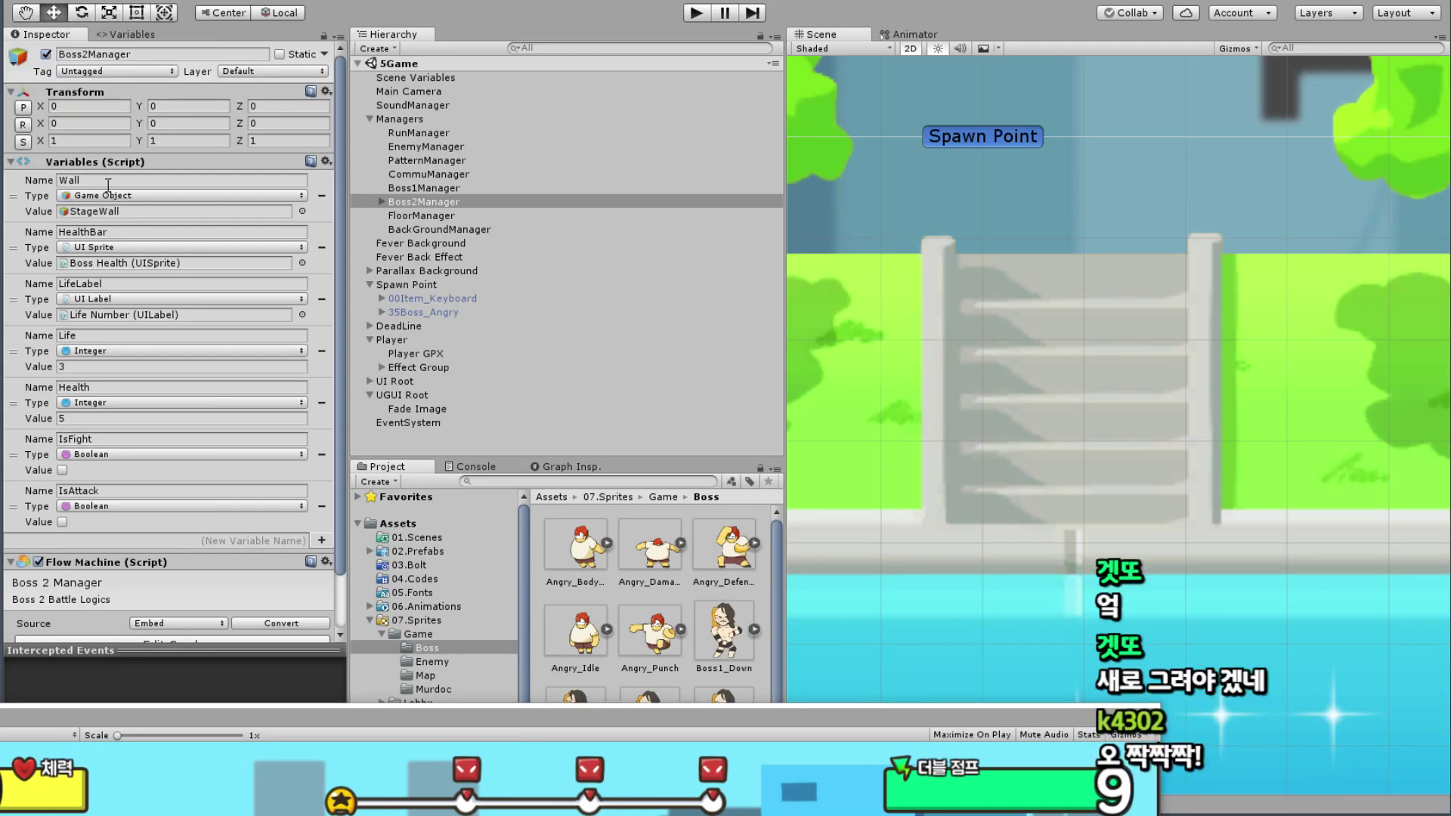
Step: Inspect Fade Image under UGUI Root: a 2560 × 1440 Image with two DO Tween Animation scripts
mouse_move(979, 718)
mouse_down()
mouse_move(1074, 641)
mouse_move(1252, 190)
mouse_move(1244, 51)
mouse_move(1299, 815)
mouse_move(1299, 728)
mouse_up()
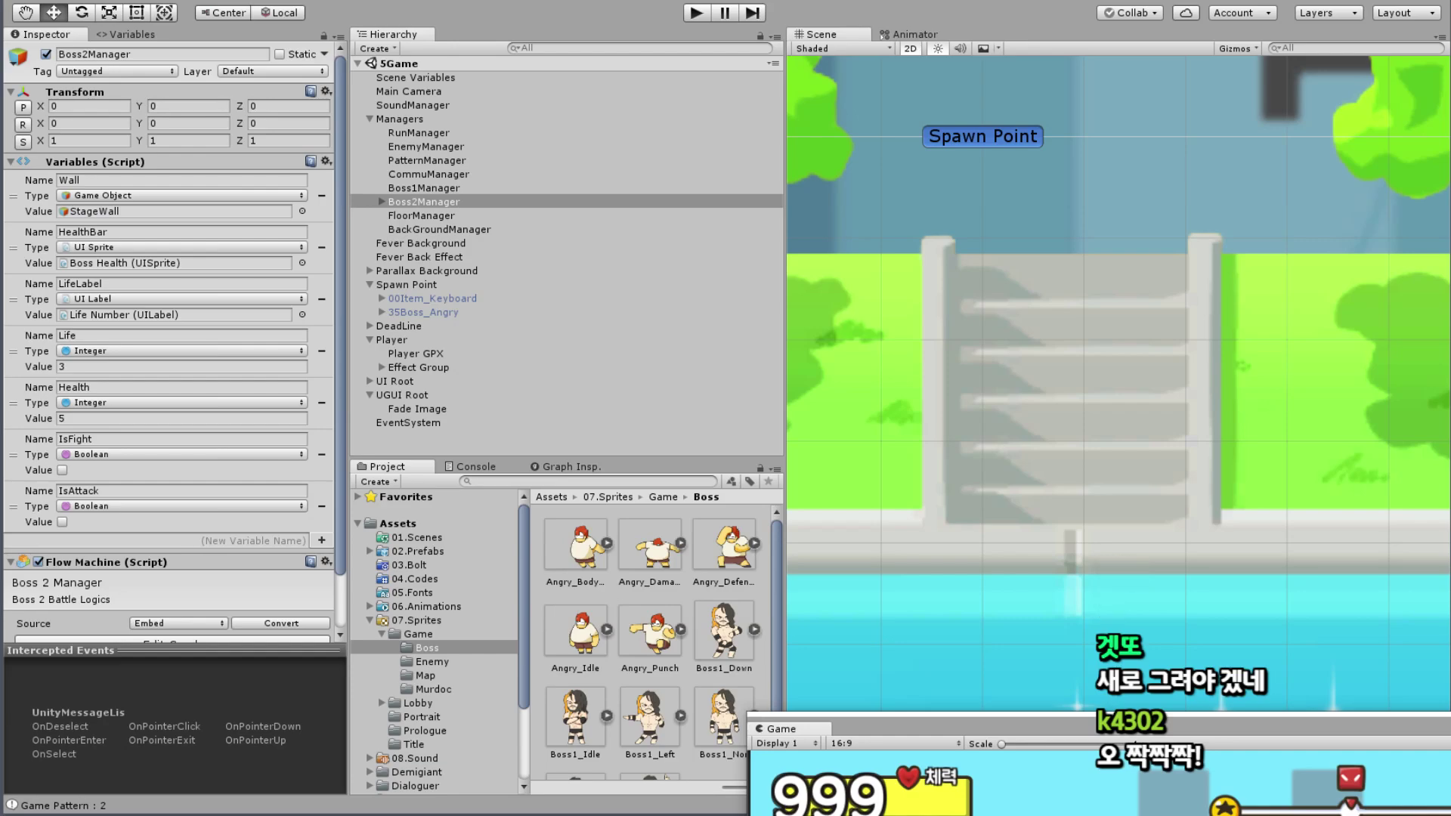
click(1010, 291)
scroll(1053, 333, down, 3)
scroll(1058, 348, down, 3)
scroll(1093, 412, down, 2)
scroll(1095, 411, down, 2)
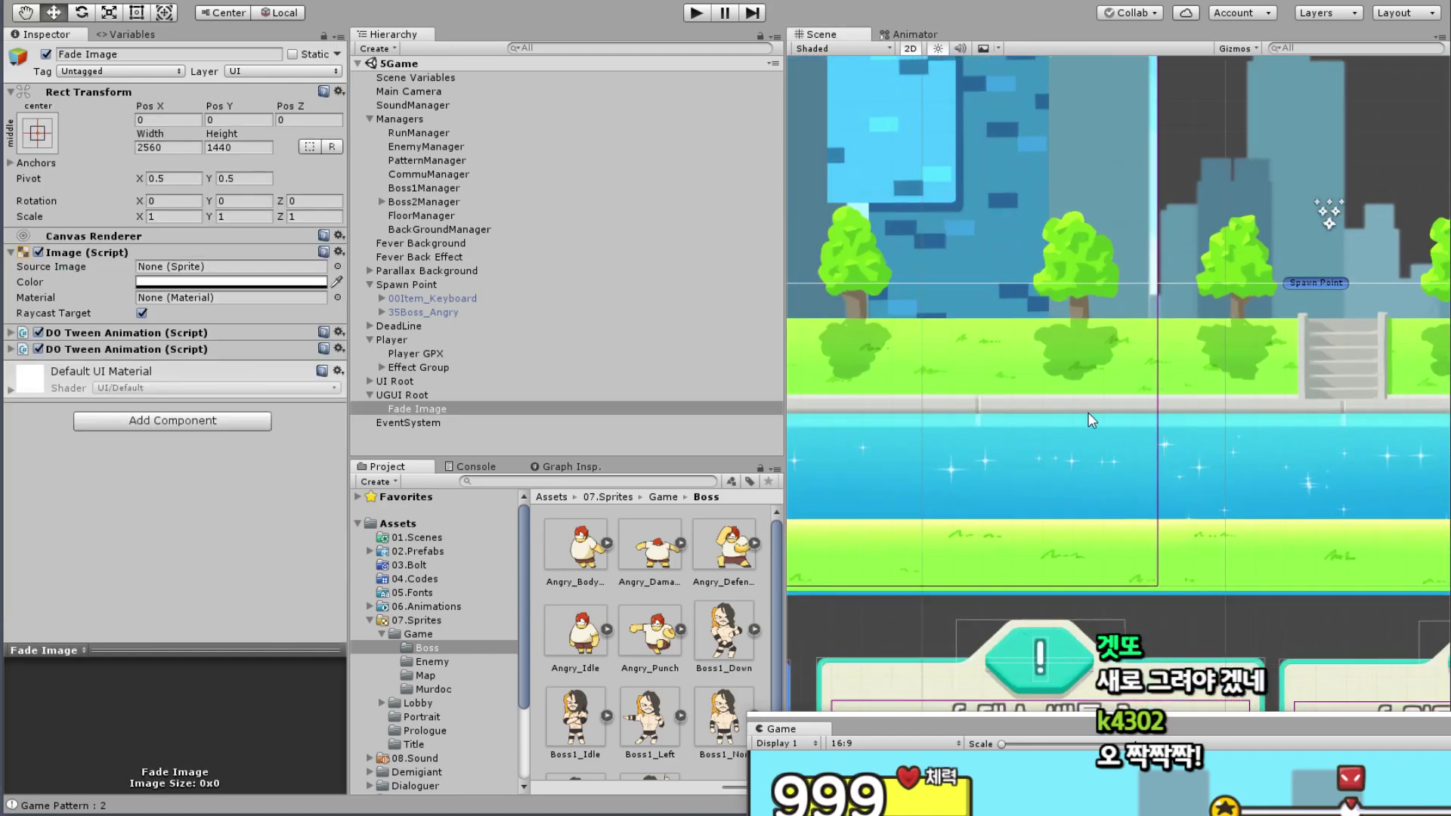
scroll(1103, 408, down, 2)
scroll(1110, 405, down, 2)
scroll(1118, 402, down, 1)
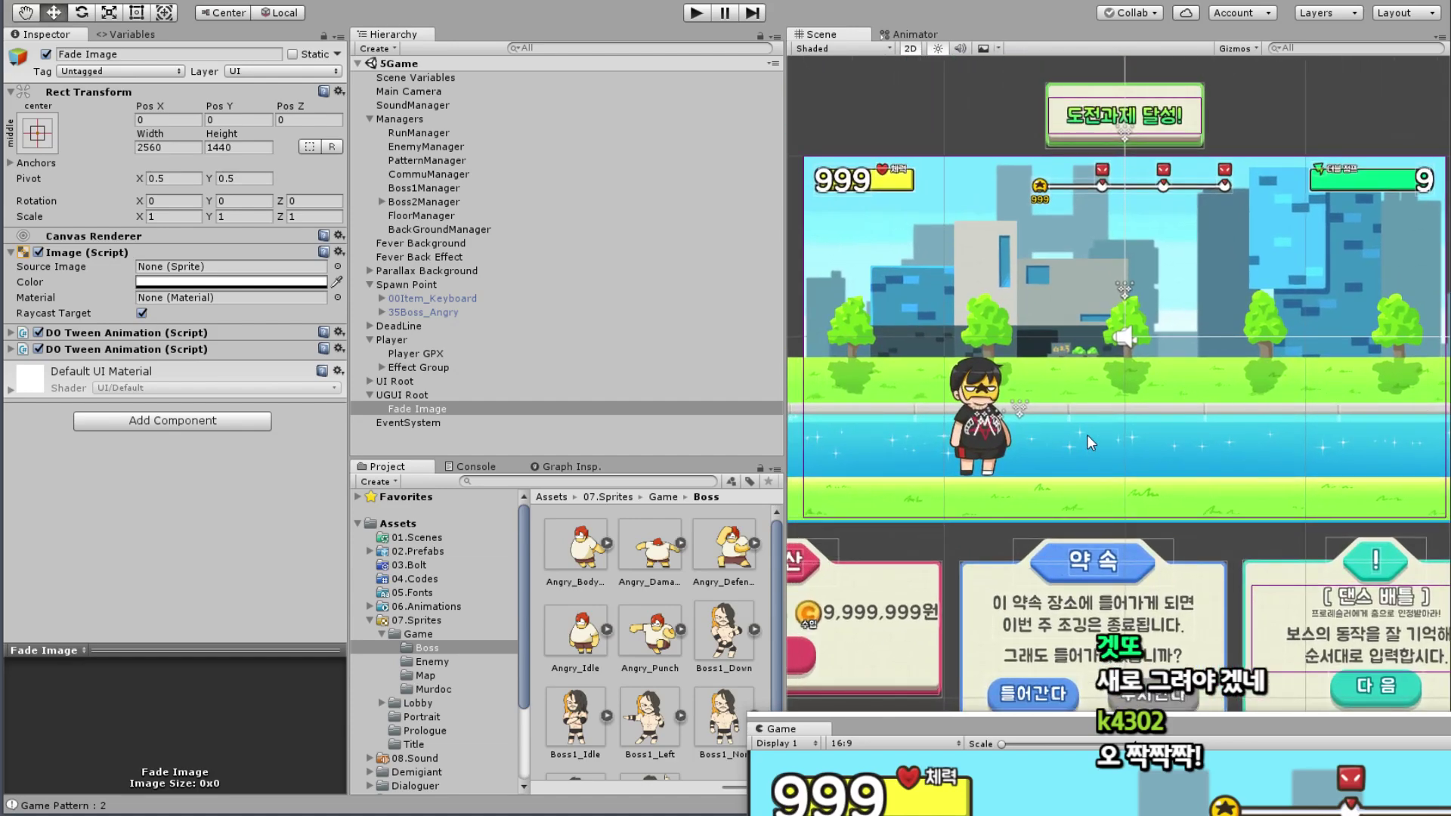